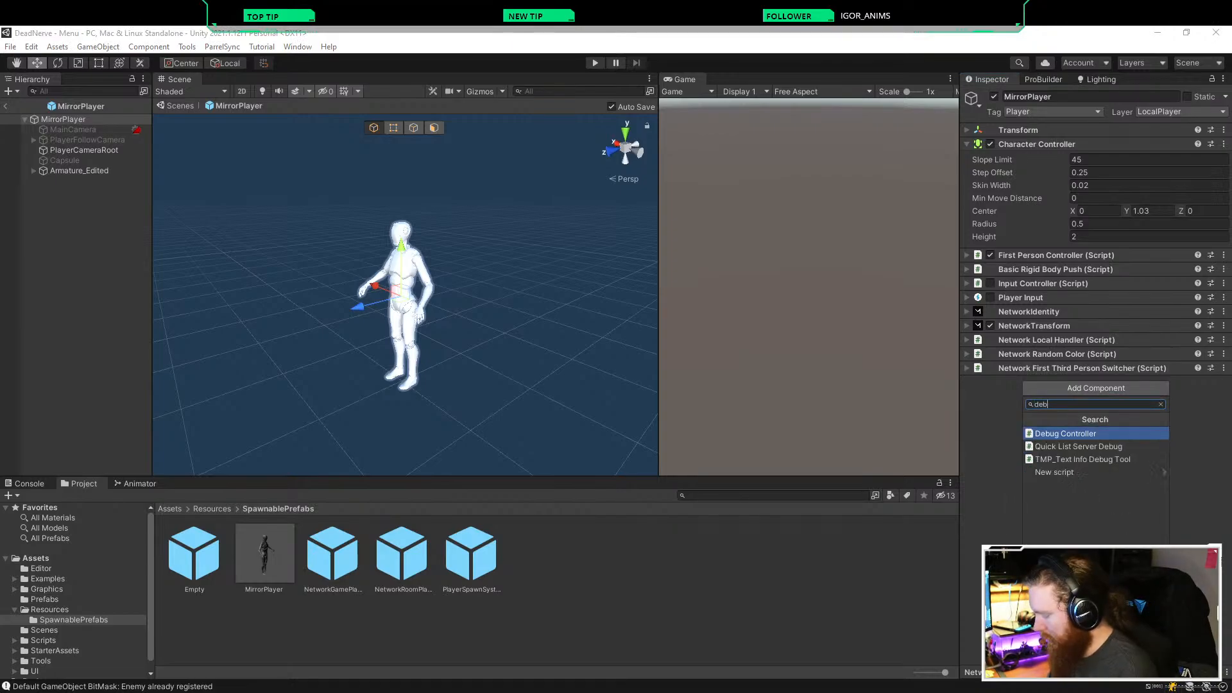
# Step: Add the Debug Controller component to MirrorPlayer and place it directly below Input Controller
pyautogui.write('ug')
pyautogui.press('Down')
pyautogui.press('Down')
pyautogui.press('Up')
pyautogui.press('Up')
pyautogui.press('Return')
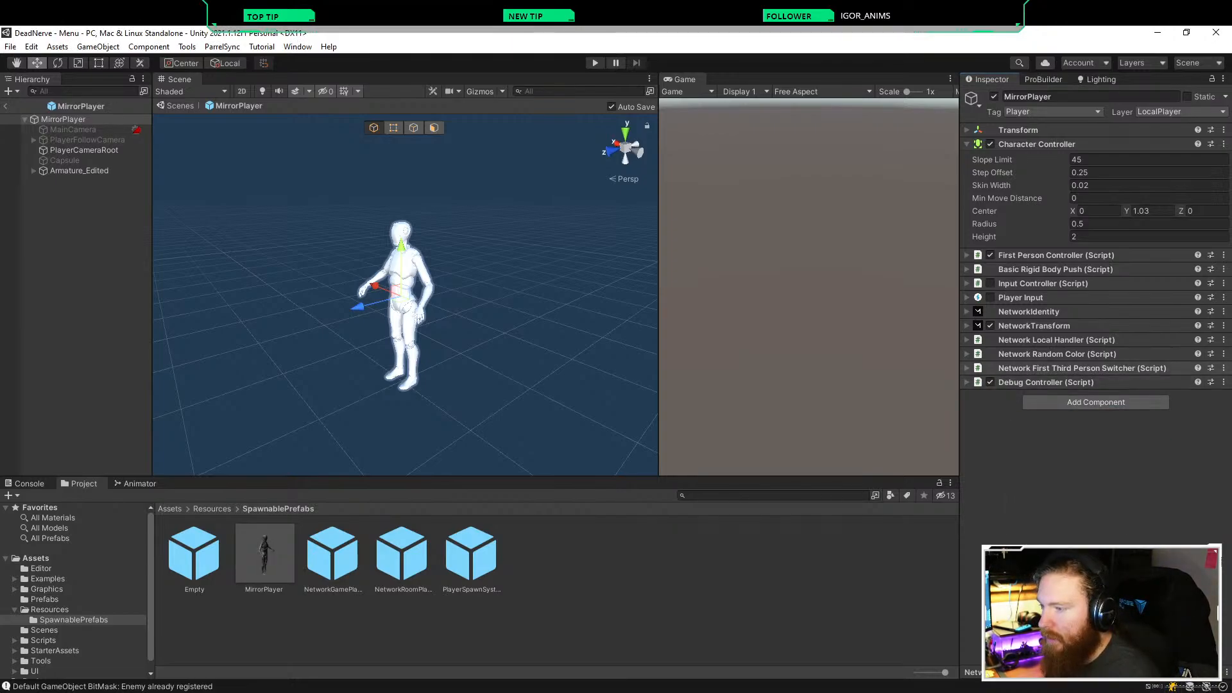
pyautogui.moveTo(1052, 382); pyautogui.dragTo(1078, 292)
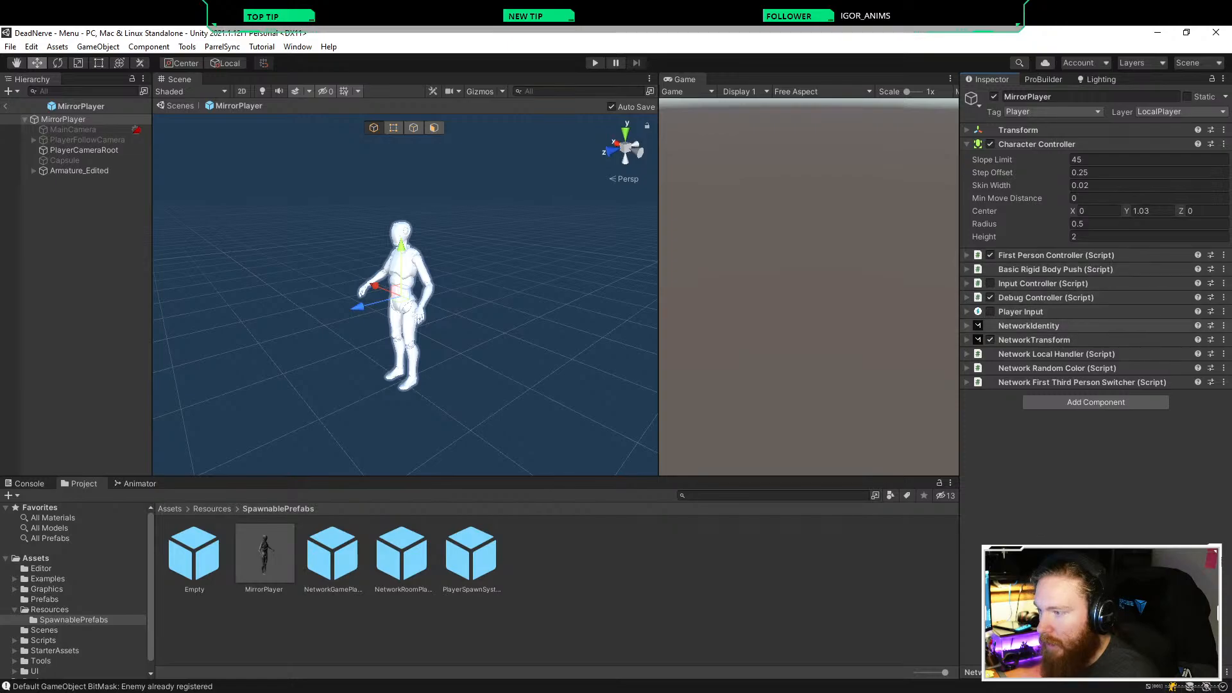
# Step: Add the Debug Controller as Element 2 of Network Local Handler's Local Only Behaviours and disable the Debug Controller component
pyautogui.click(1056, 354)
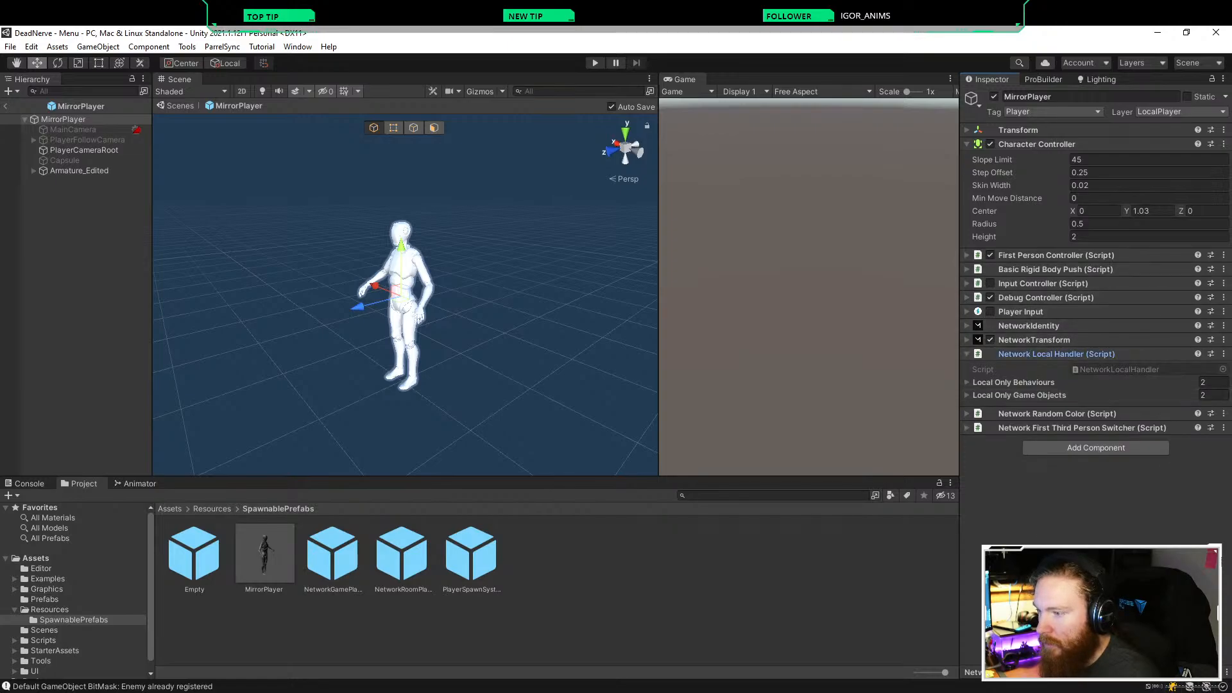
pyautogui.click(1013, 382)
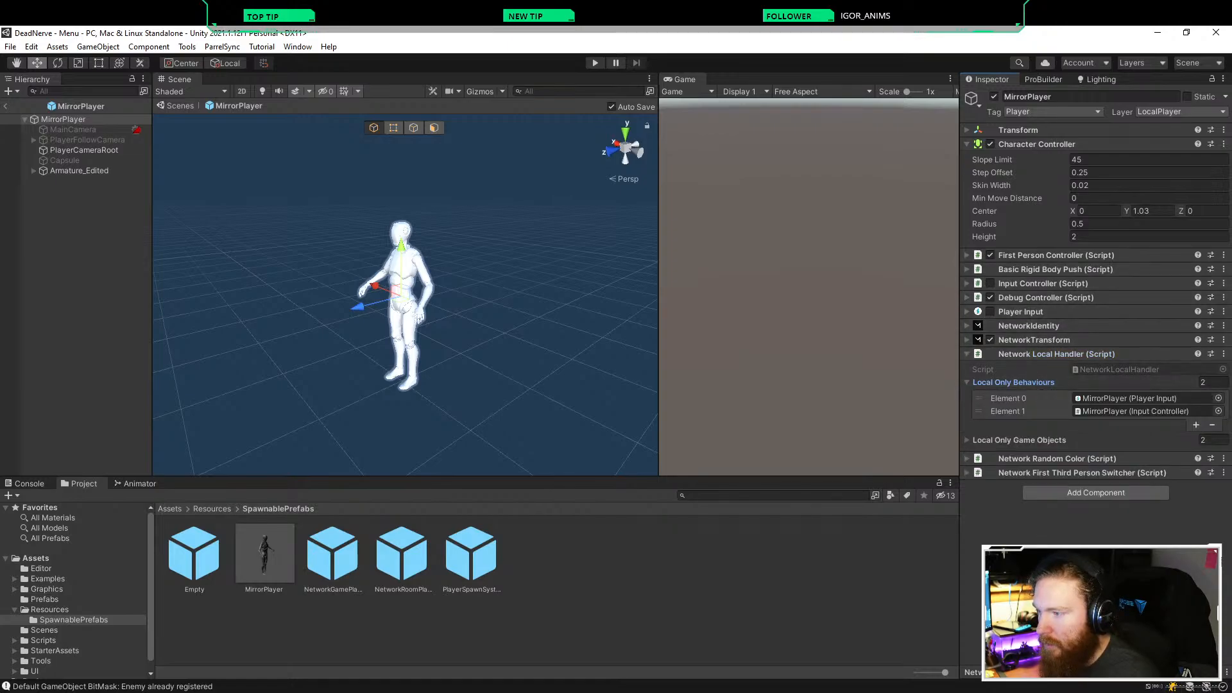
pyautogui.click(1195, 424)
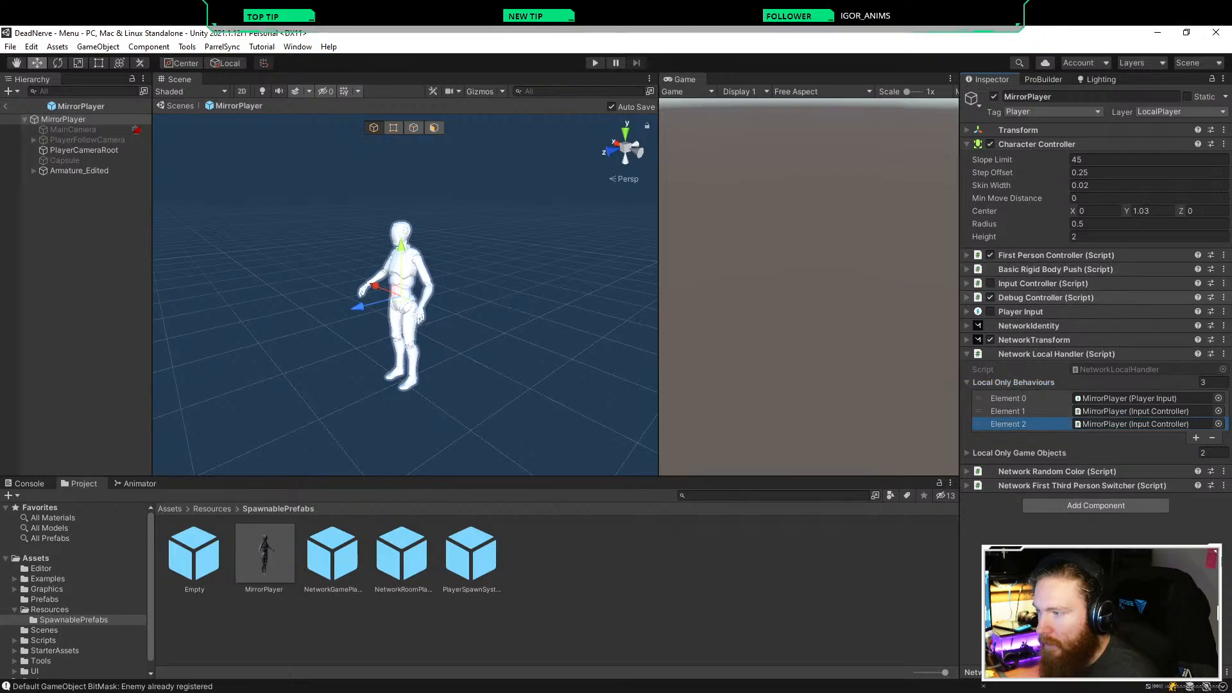
pyautogui.moveTo(1045, 297); pyautogui.dragTo(1136, 423)
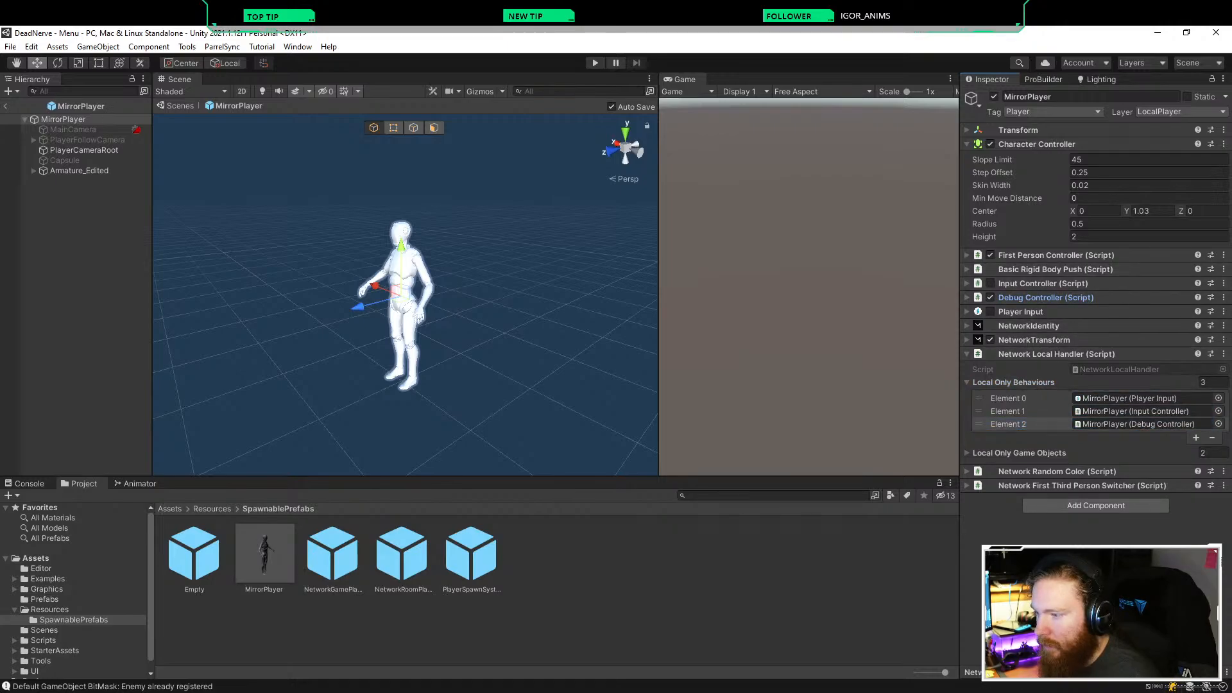
pyautogui.click(990, 297)
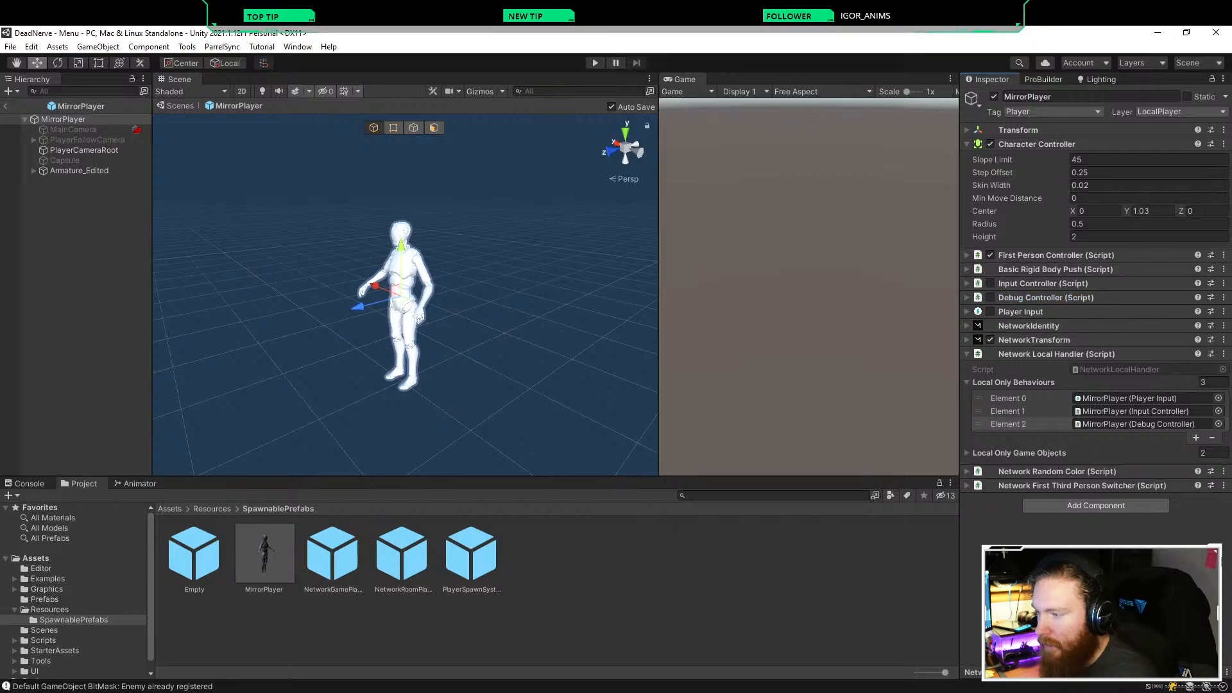
pyautogui.click(966, 353)
# Step: Add a NetworkAnimator component to MirrorPlayer, place it below NetworkTransform and enable its Client Authority
pyautogui.click(1096, 401)
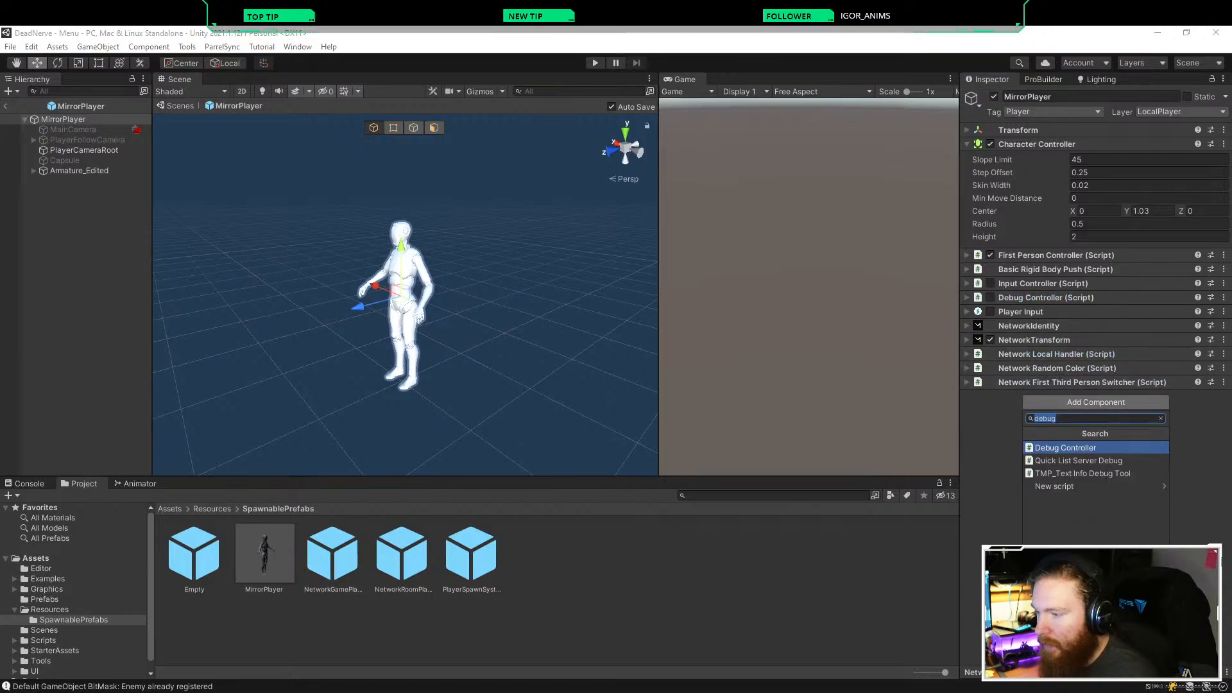
pyautogui.write('anim')
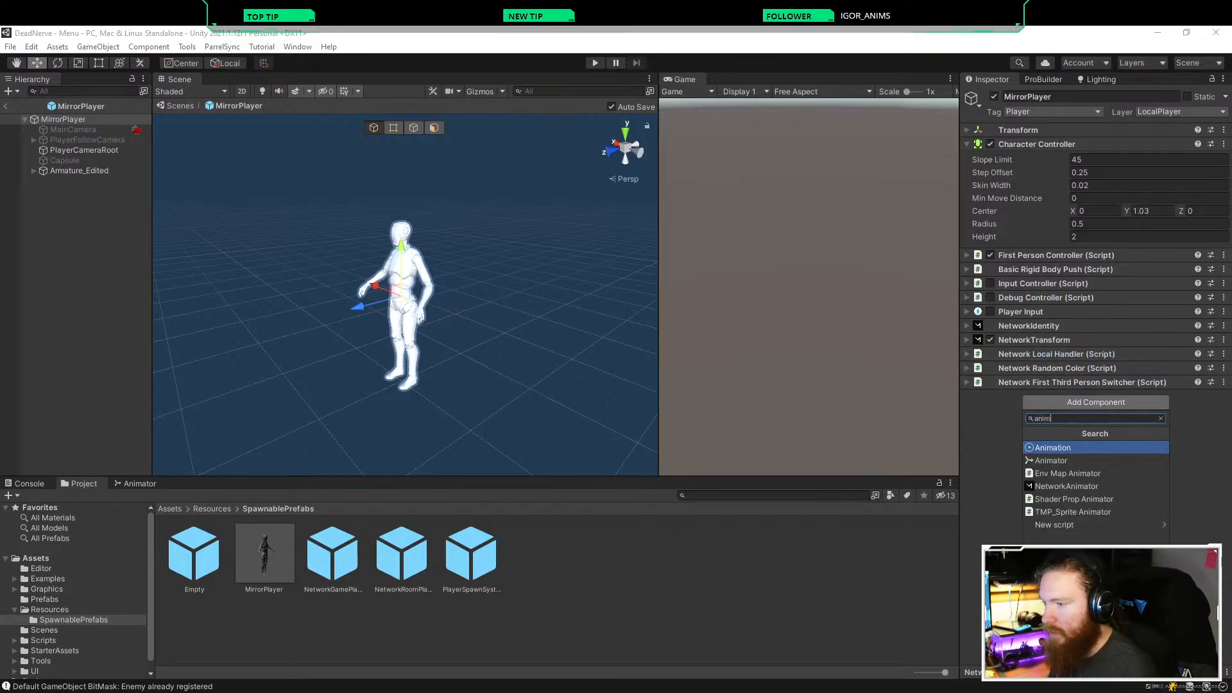
pyautogui.press('Down')
pyautogui.press('Down')
pyautogui.press('Down')
pyautogui.press('Return')
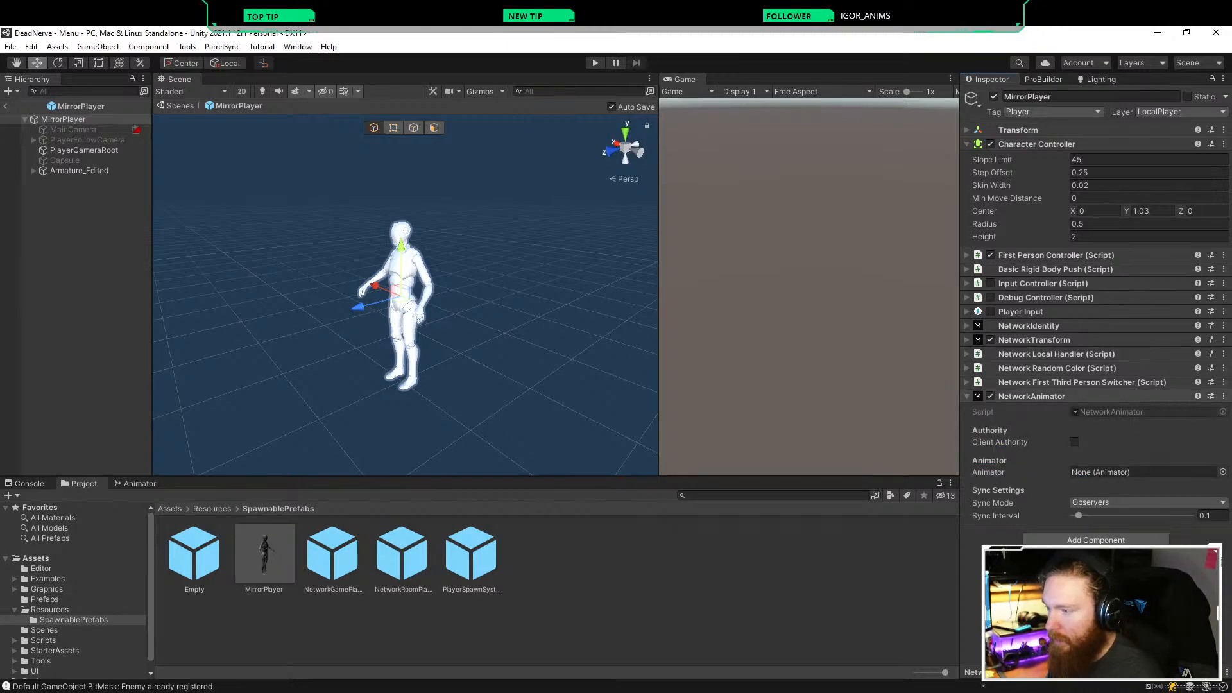
pyautogui.moveTo(1031, 396); pyautogui.dragTo(1031, 347)
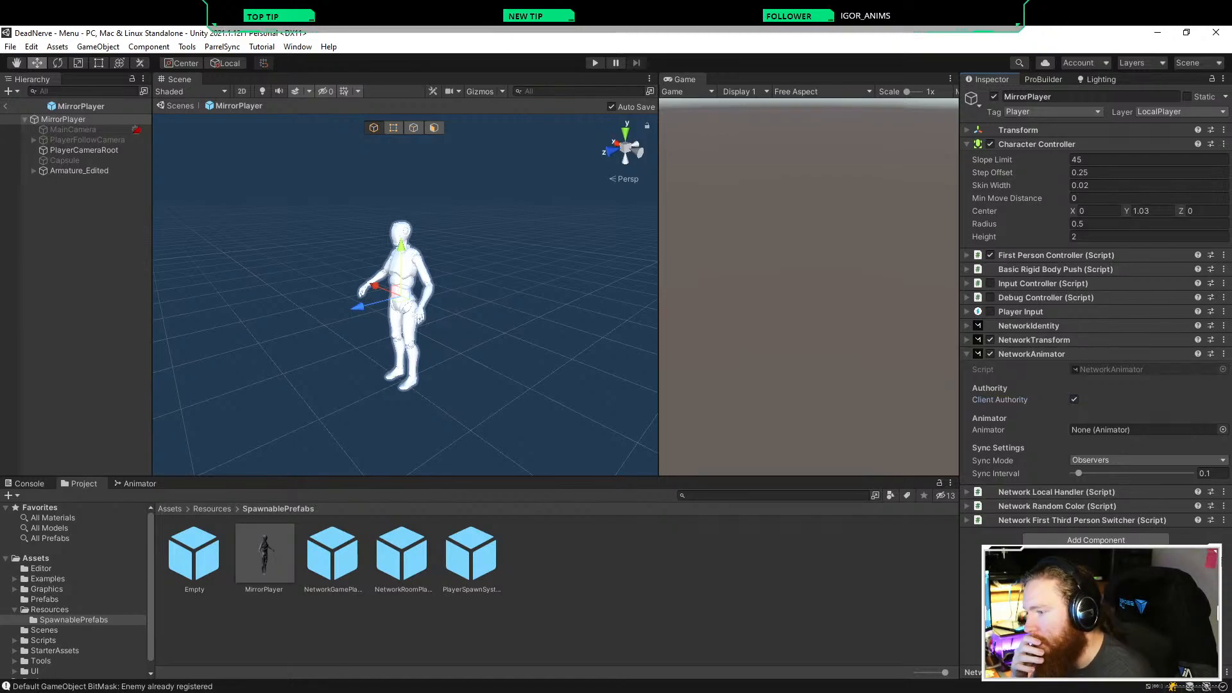
# Step: Enable the Animator component on the Armature_Edited child object
pyautogui.click(34, 170)
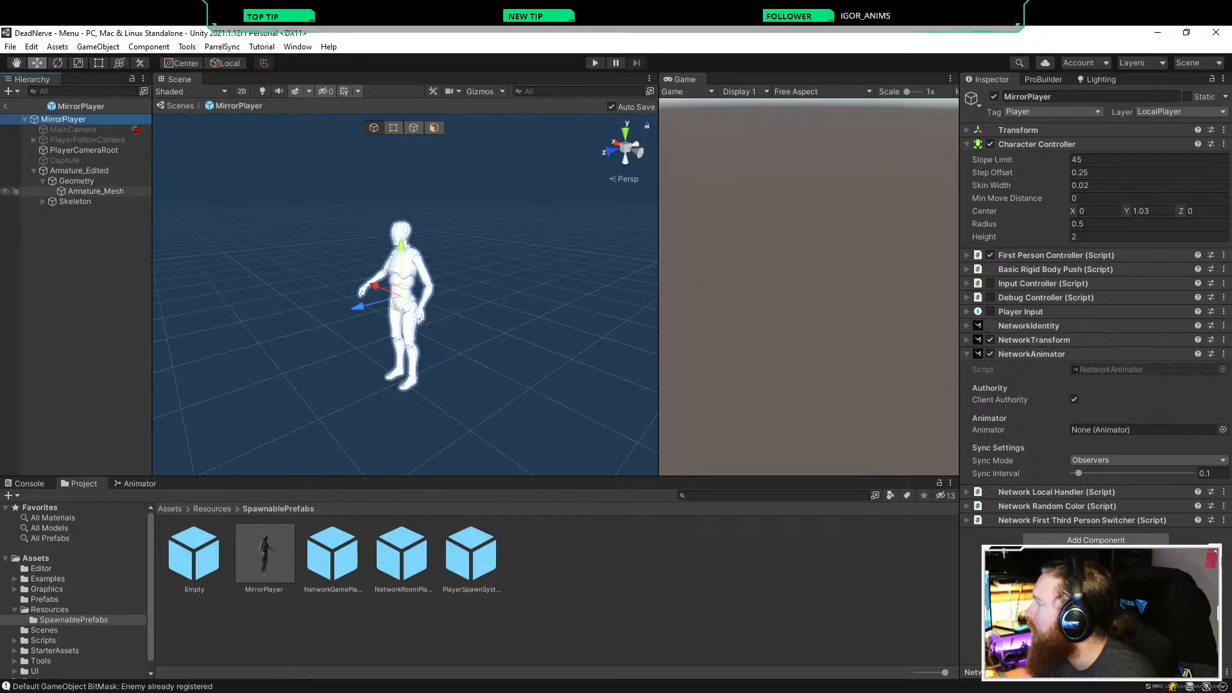
pyautogui.click(79, 171)
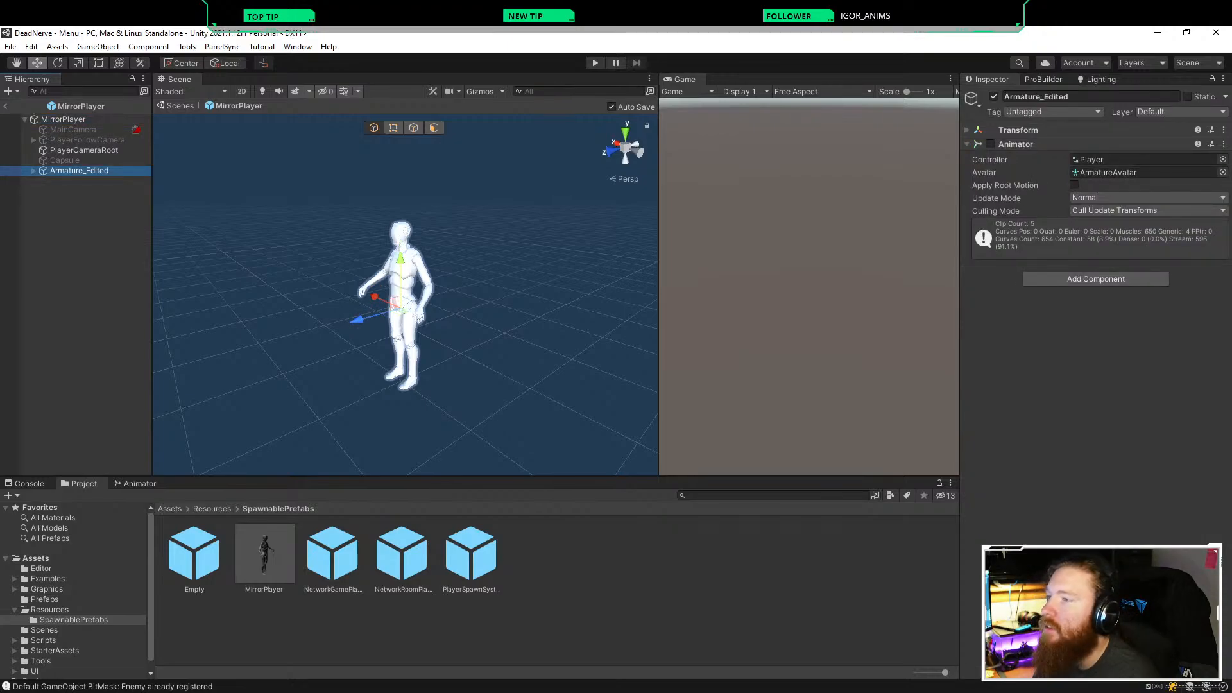
pyautogui.click(990, 144)
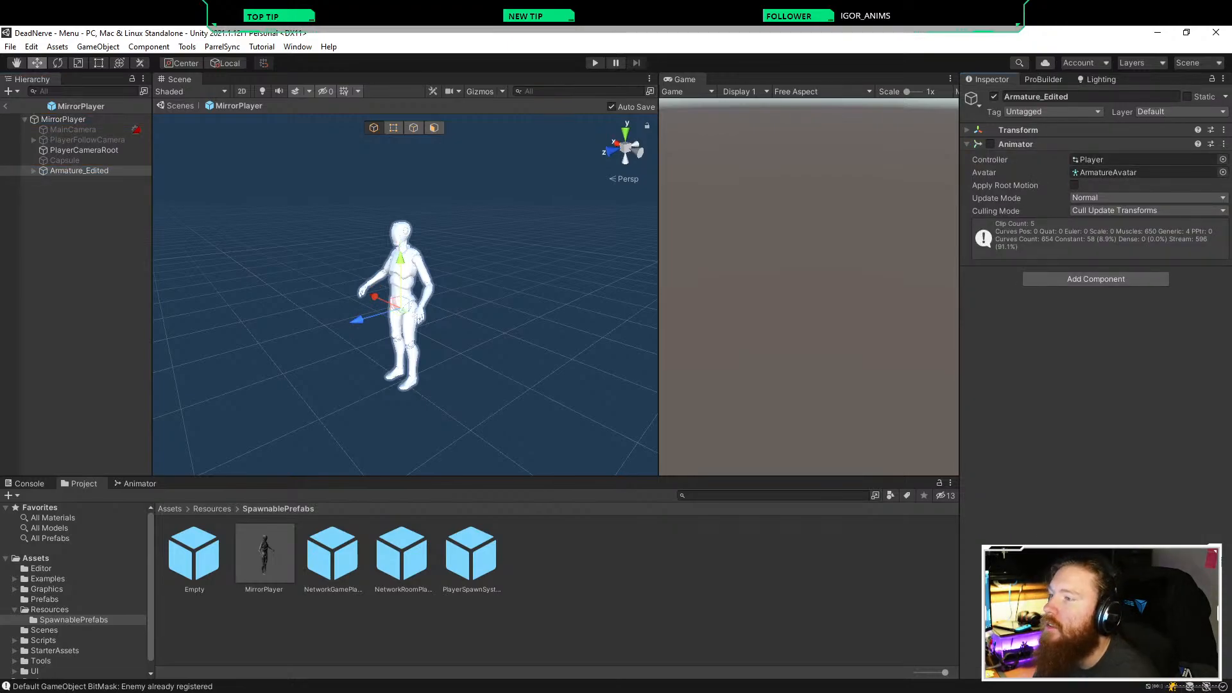
pyautogui.click(990, 144)
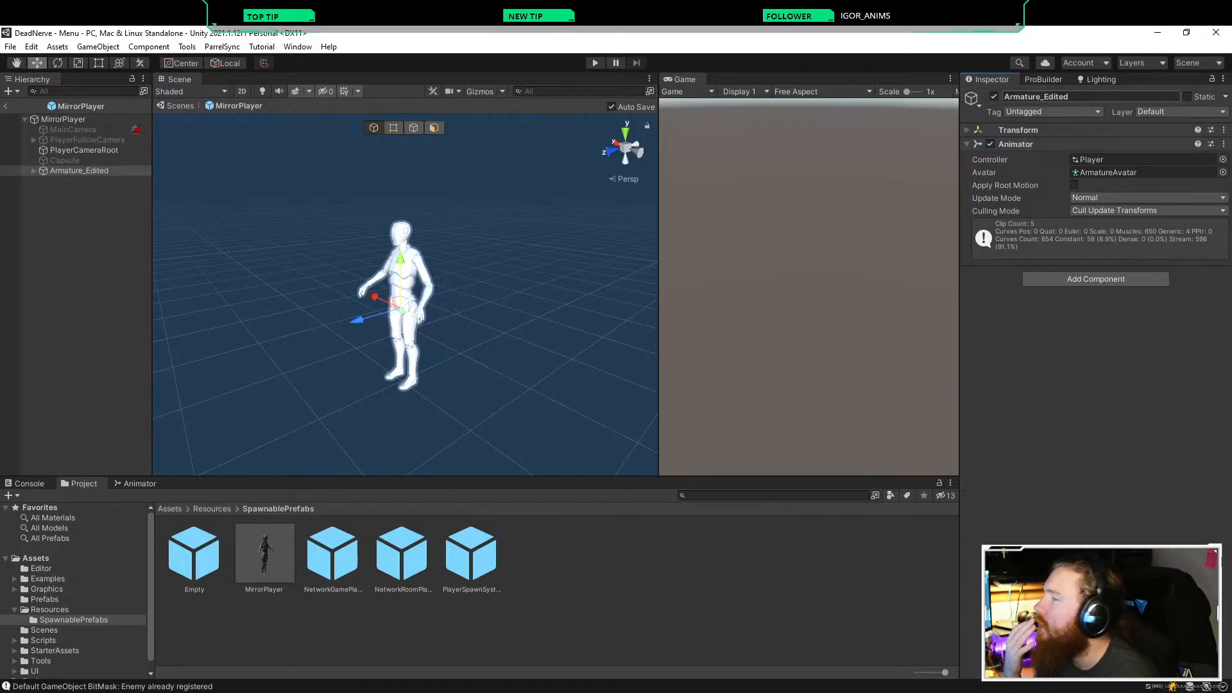
# Step: Open a second Inspector beside the Game view and lock it to Armature_Edited
pyautogui.click(951, 79)
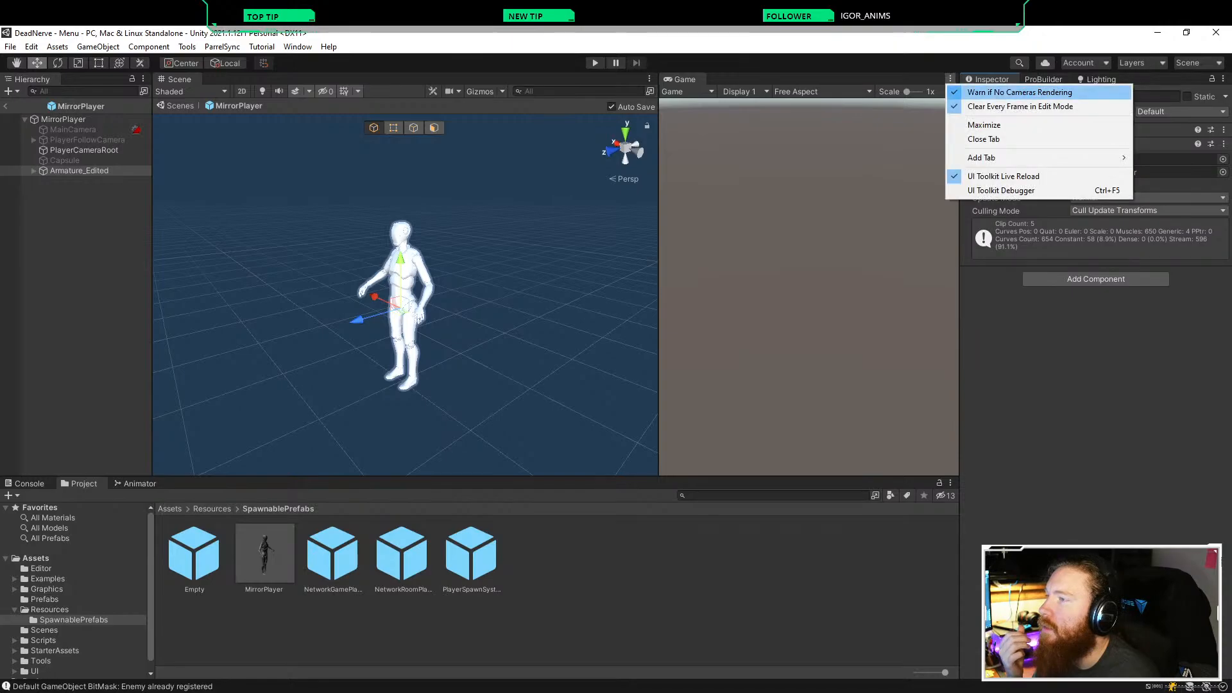
pyautogui.moveTo(981, 158)
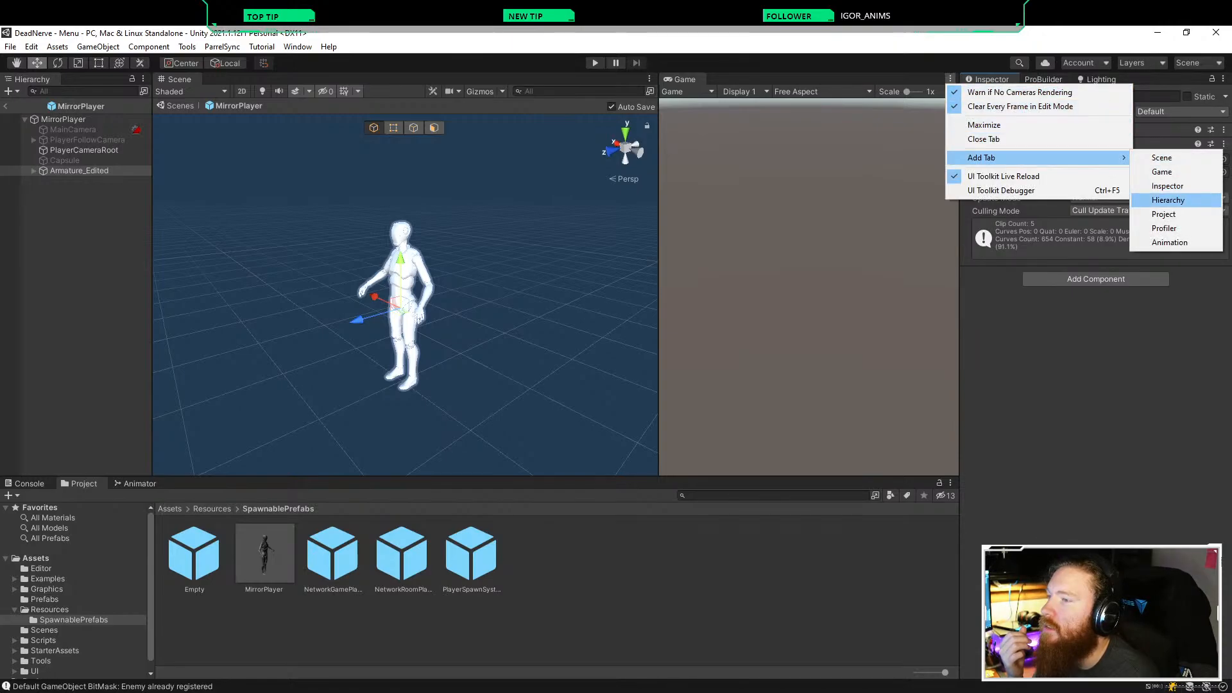
pyautogui.click(1167, 186)
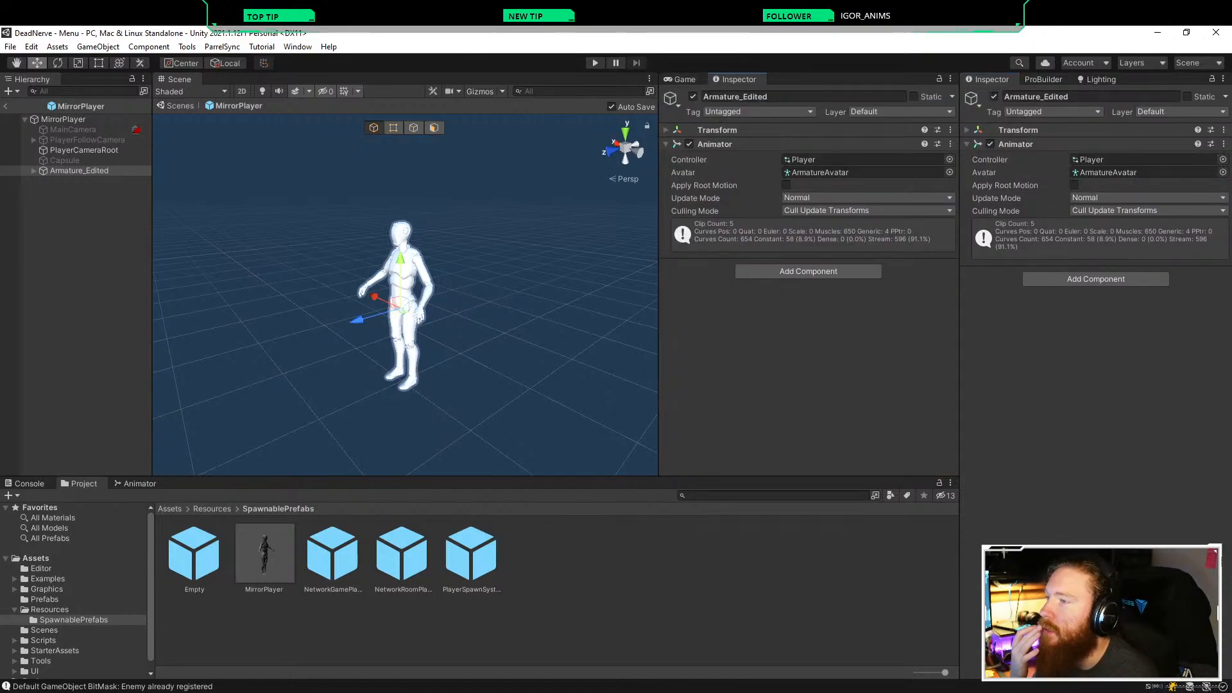
pyautogui.click(950, 79)
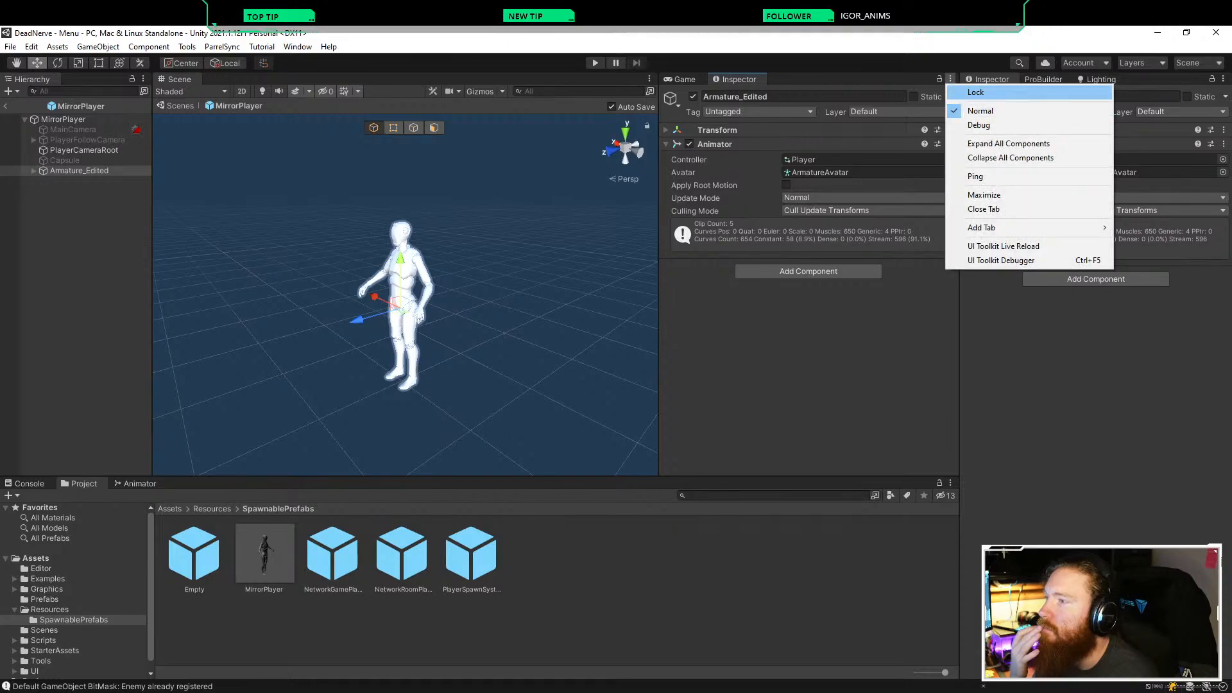
pyautogui.press('Escape')
# Step: Assign Armature_Edited's Animator to the Animator field of MirrorPlayer's NetworkAnimator and close the extra Inspector
pyautogui.click(63, 118)
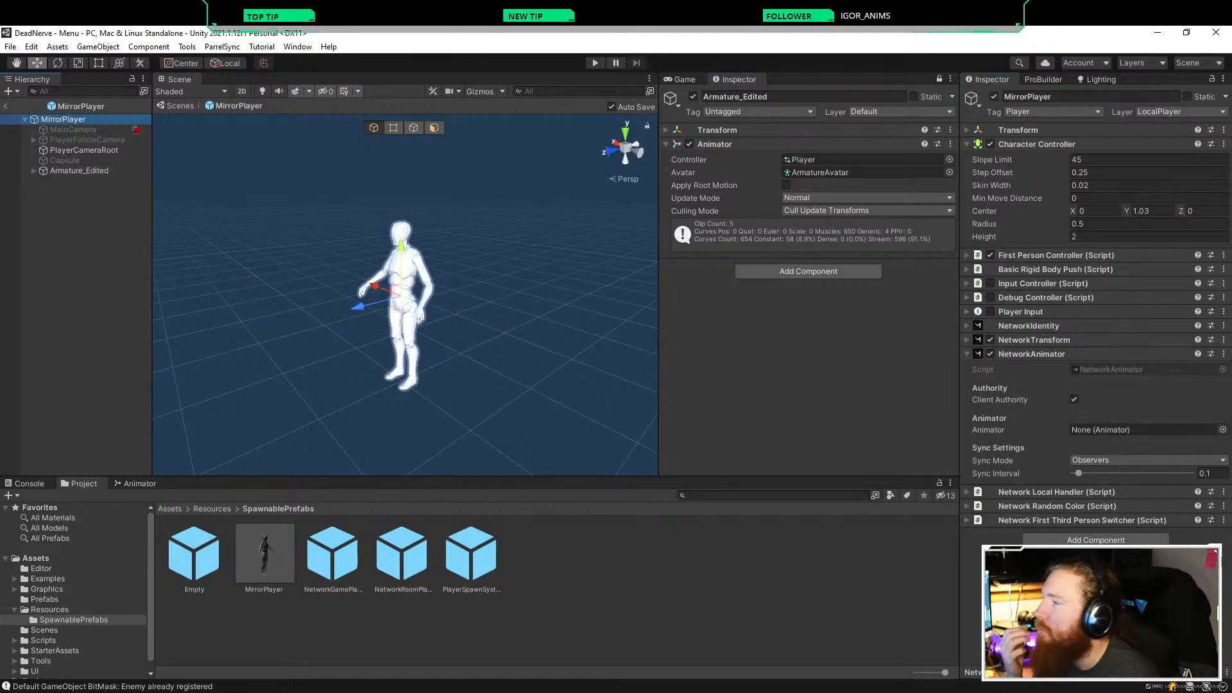
pyautogui.moveTo(716, 144); pyautogui.dragTo(725, 146)
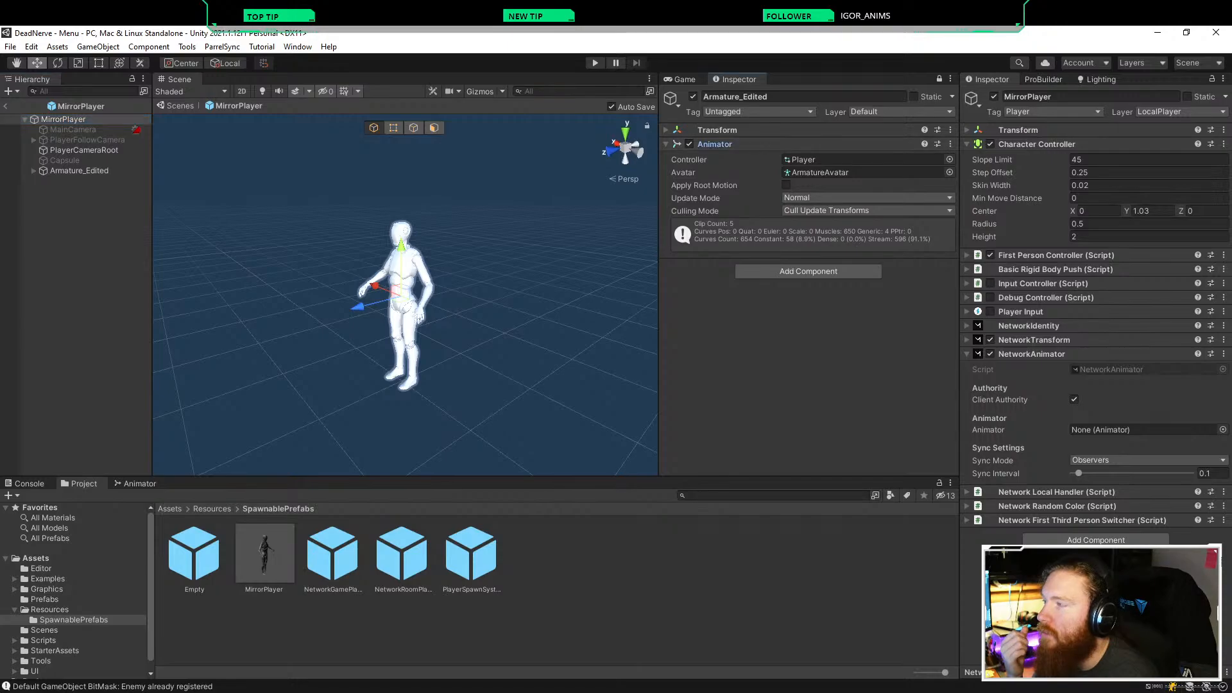
pyautogui.moveTo(1129, 429); pyautogui.dragTo(1129, 429)
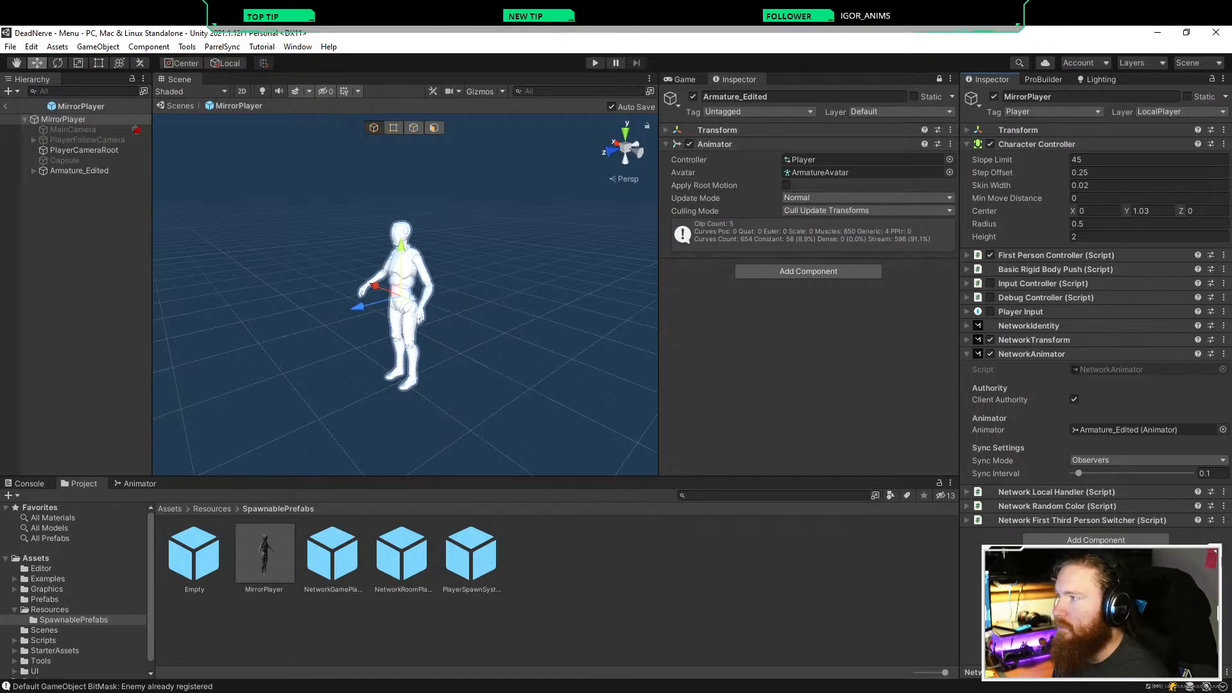
pyautogui.click(950, 78)
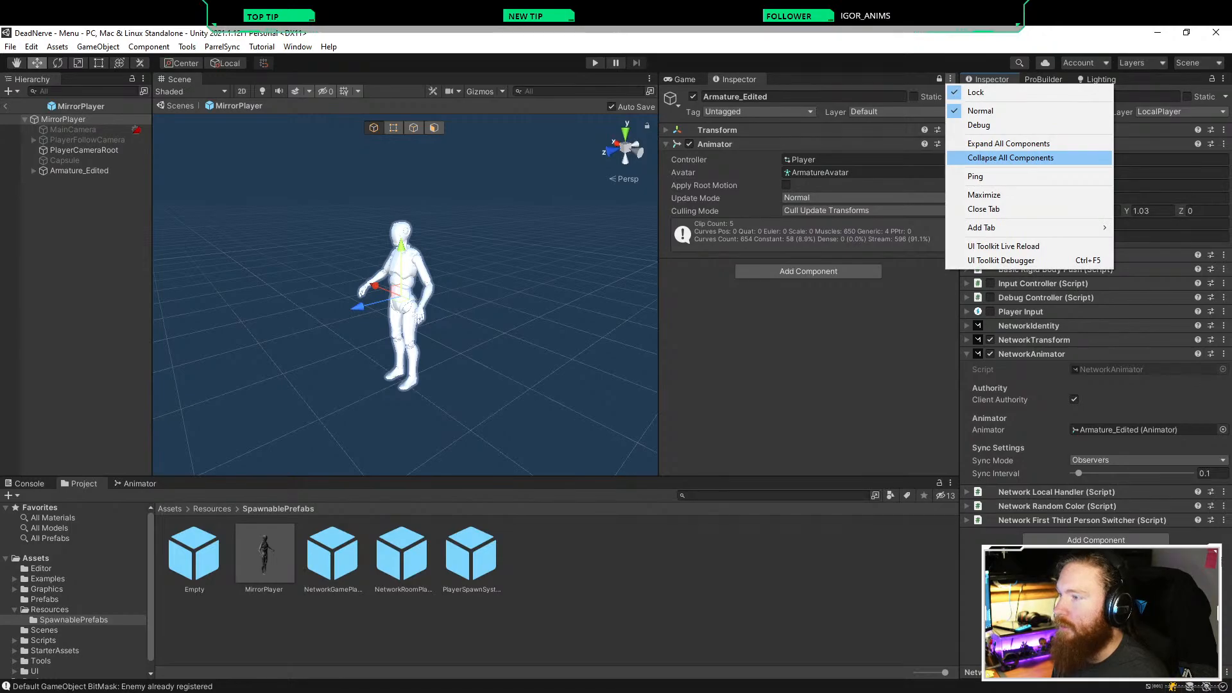
pyautogui.click(984, 209)
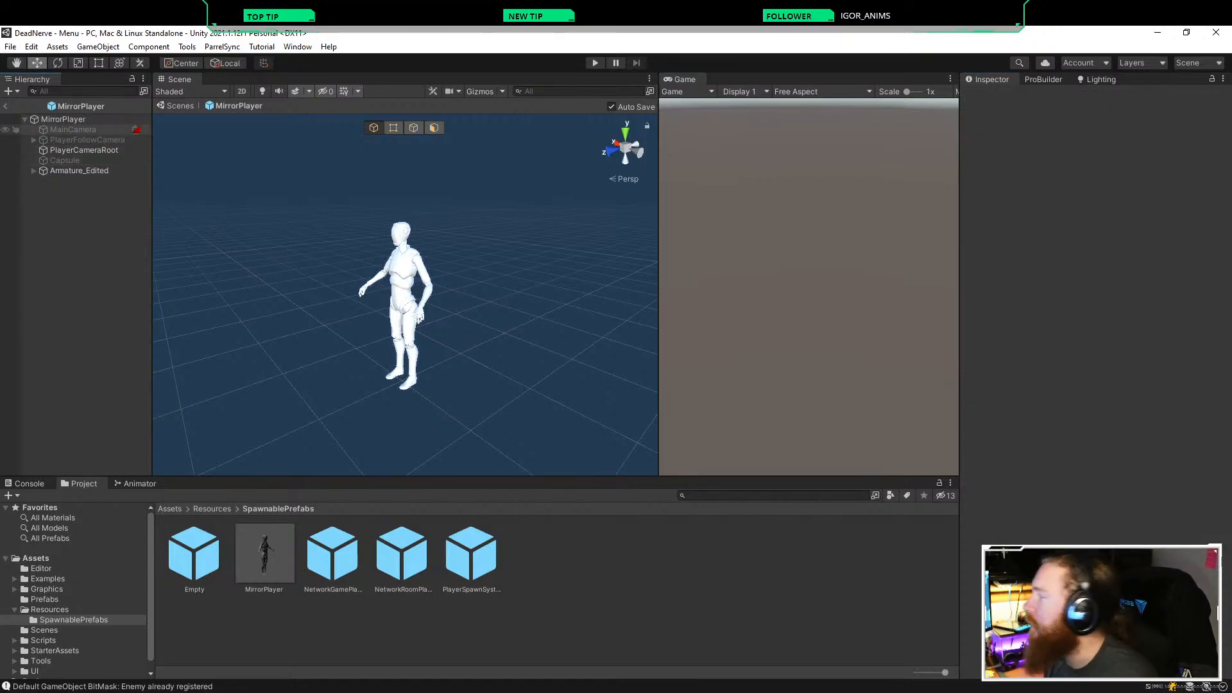
# Step: Collapse MirrorPlayer's NetworkAnimator component and leave the prefab to return to the Menu scene
pyautogui.click(62, 118)
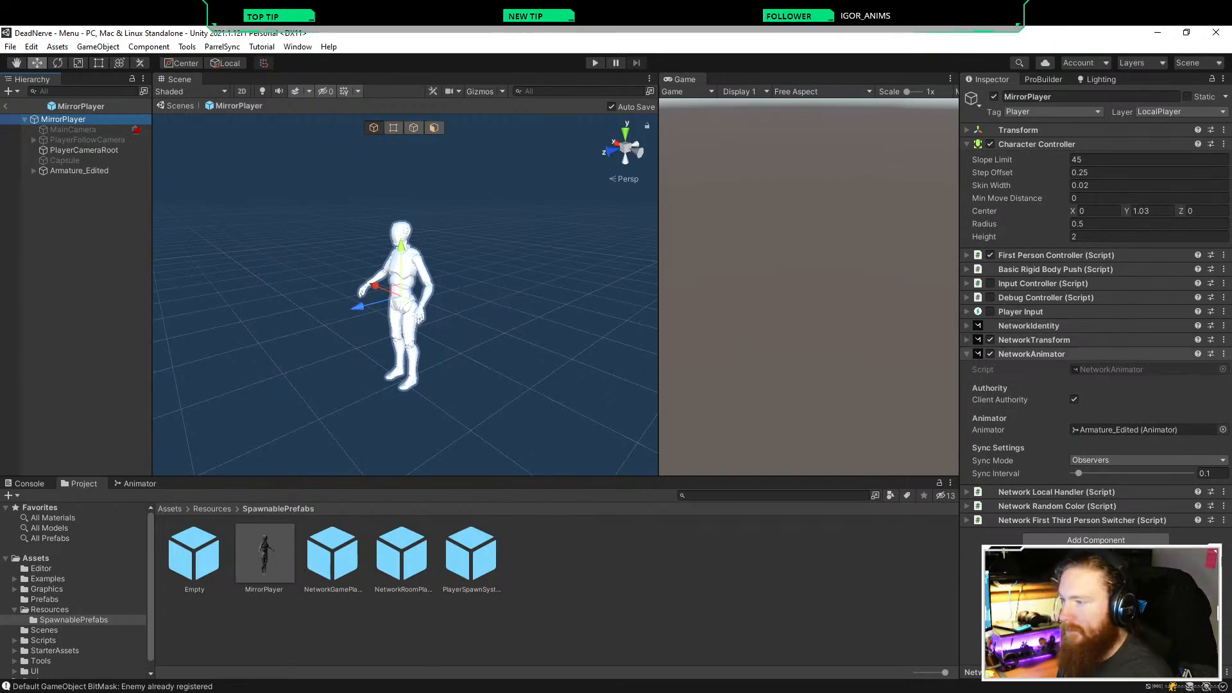
pyautogui.click(1031, 353)
pyautogui.click(79, 257)
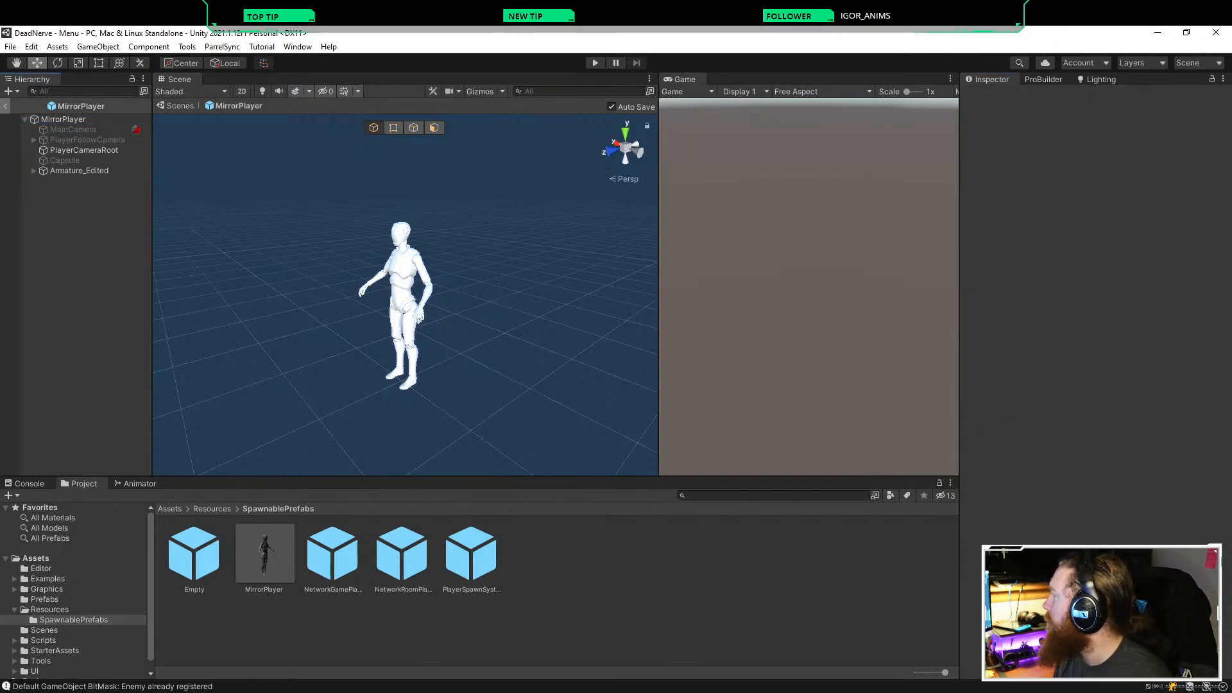
pyautogui.click(5, 105)
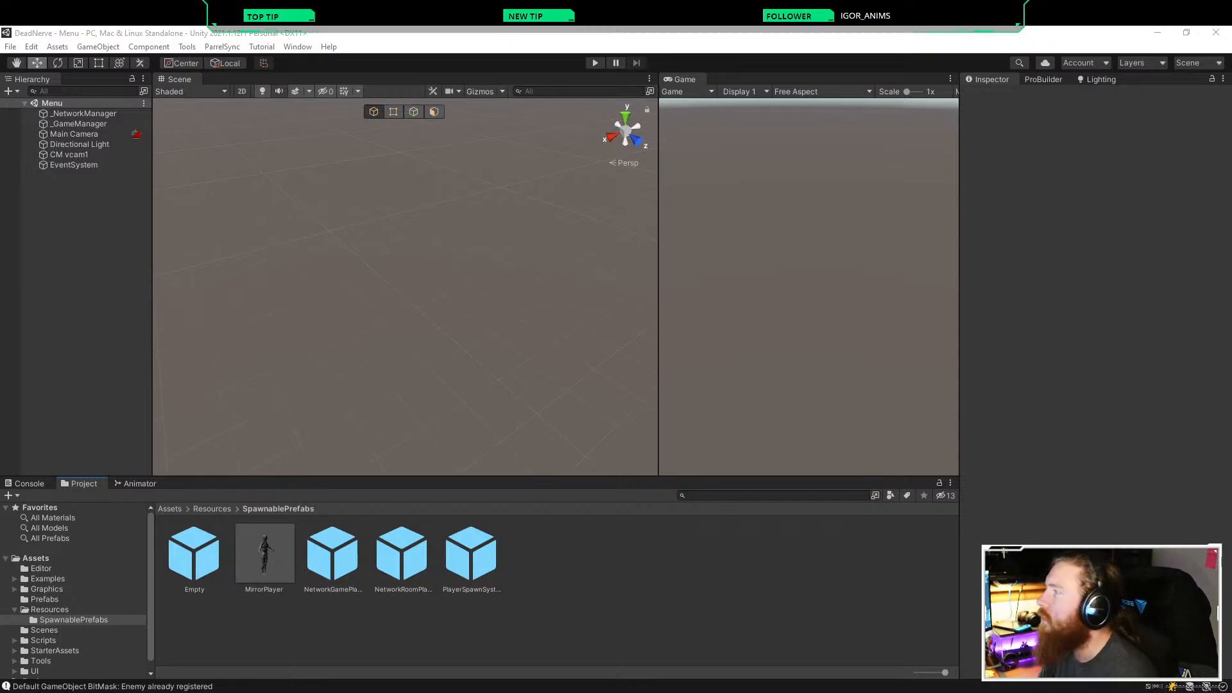
# Step: Test the game in Play mode as a client connected to localhost and stop playing
pyautogui.click(595, 63)
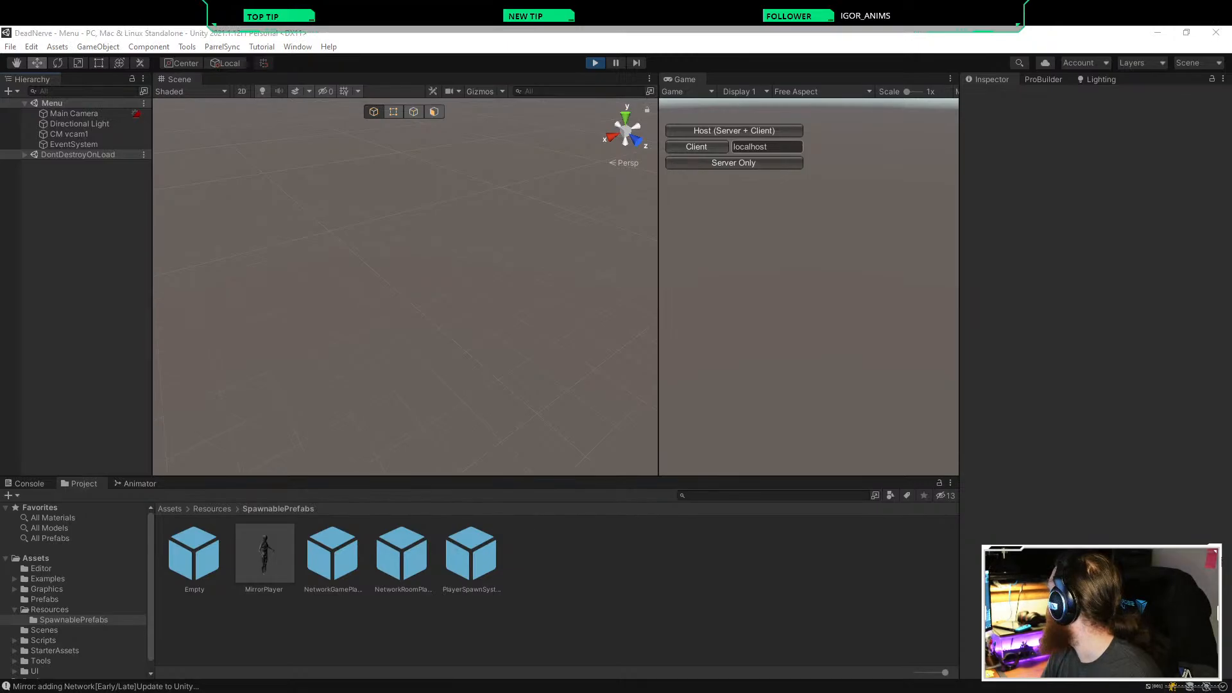
pyautogui.click(697, 147)
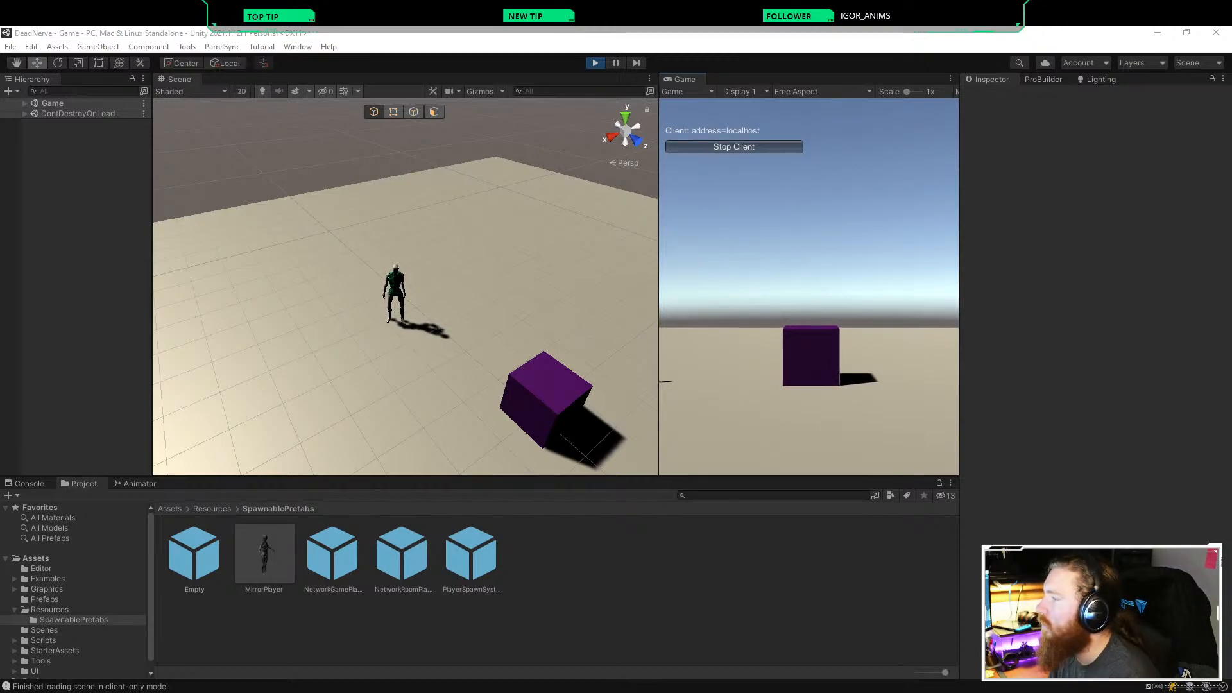
pyautogui.click(449, 366)
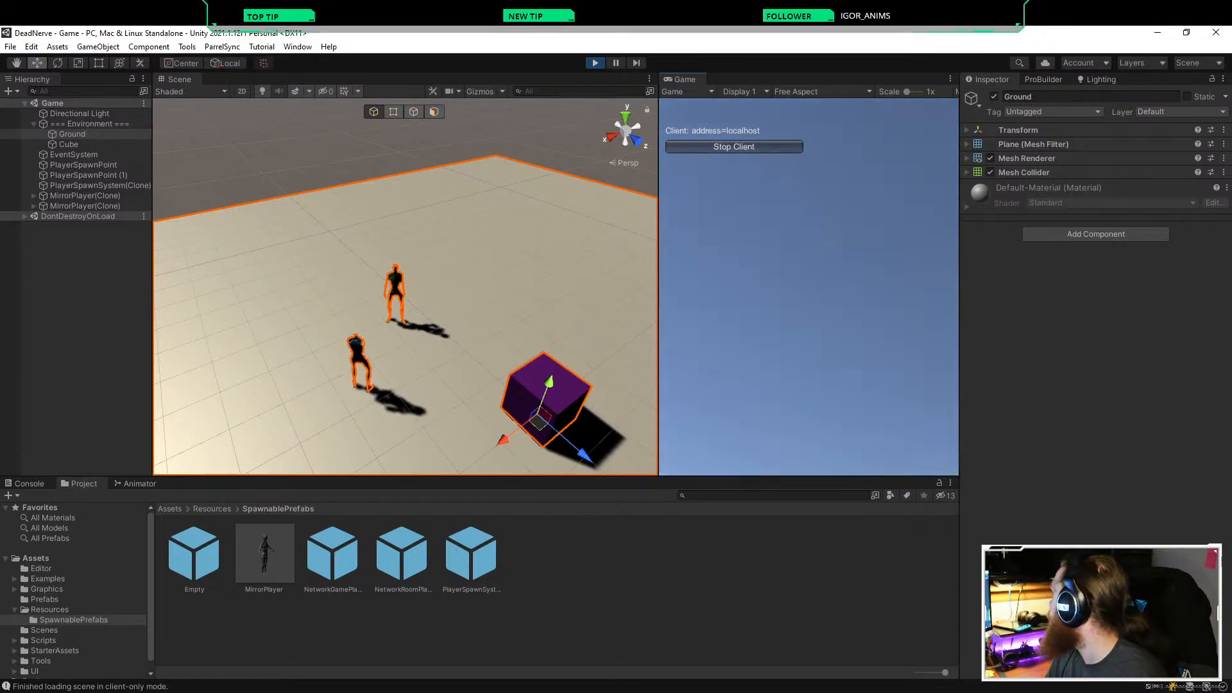
pyautogui.hotkey('ctrl', 'p')
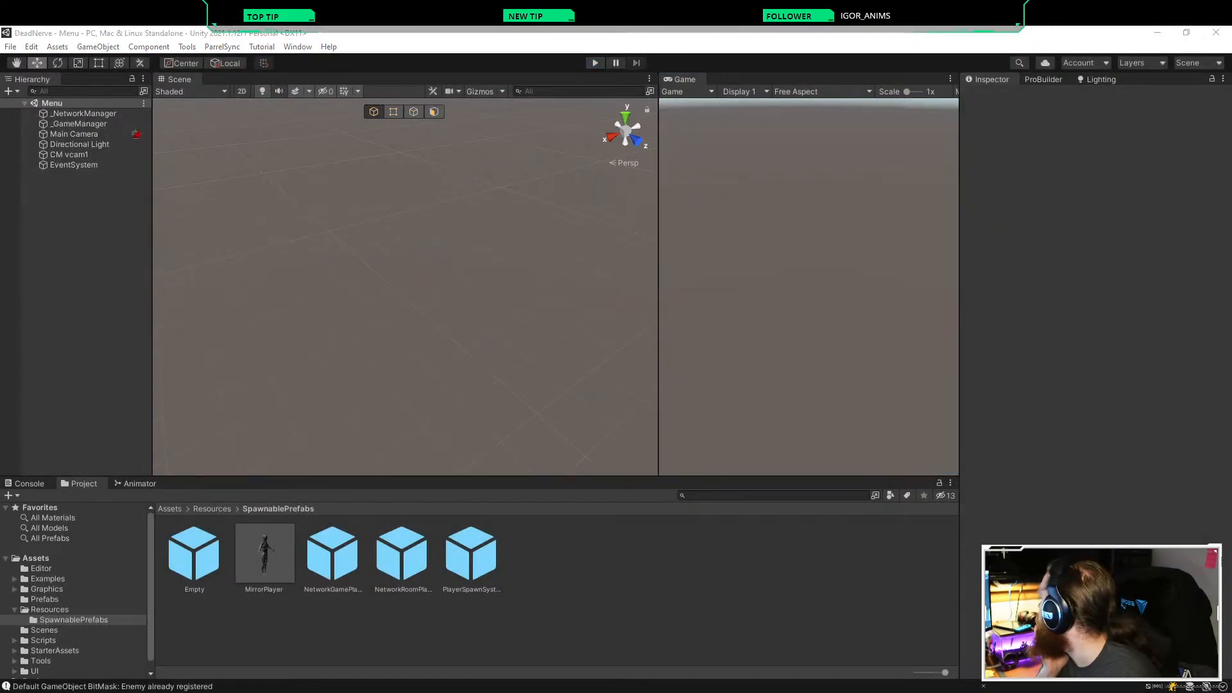
# Step: Switch to the Mirror documentation in Opera and open the NetworkBehaviour guide
pyautogui.moveTo(172, 692)
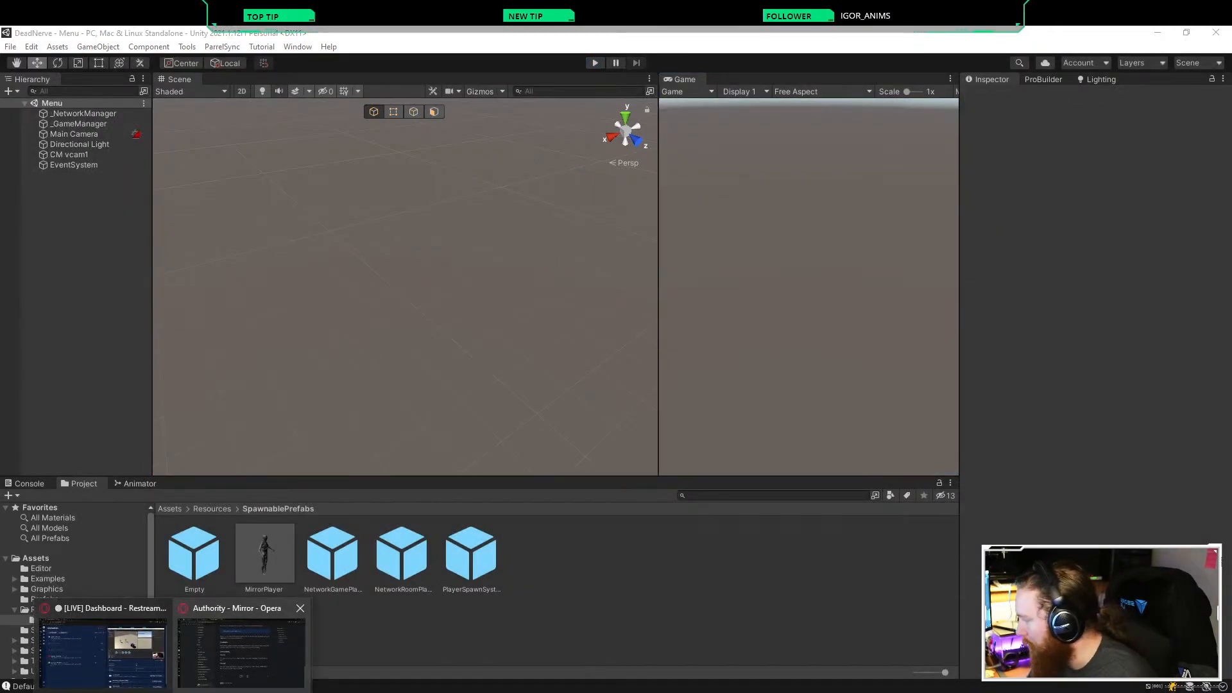
pyautogui.click(241, 648)
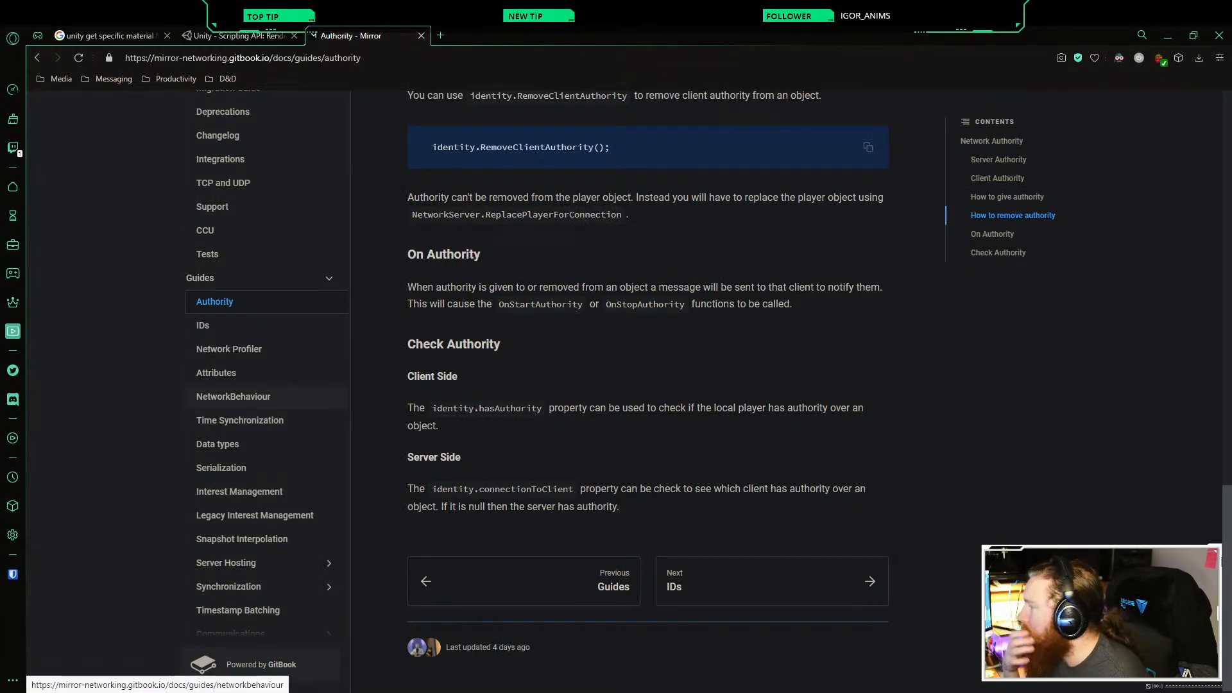
pyautogui.click(233, 396)
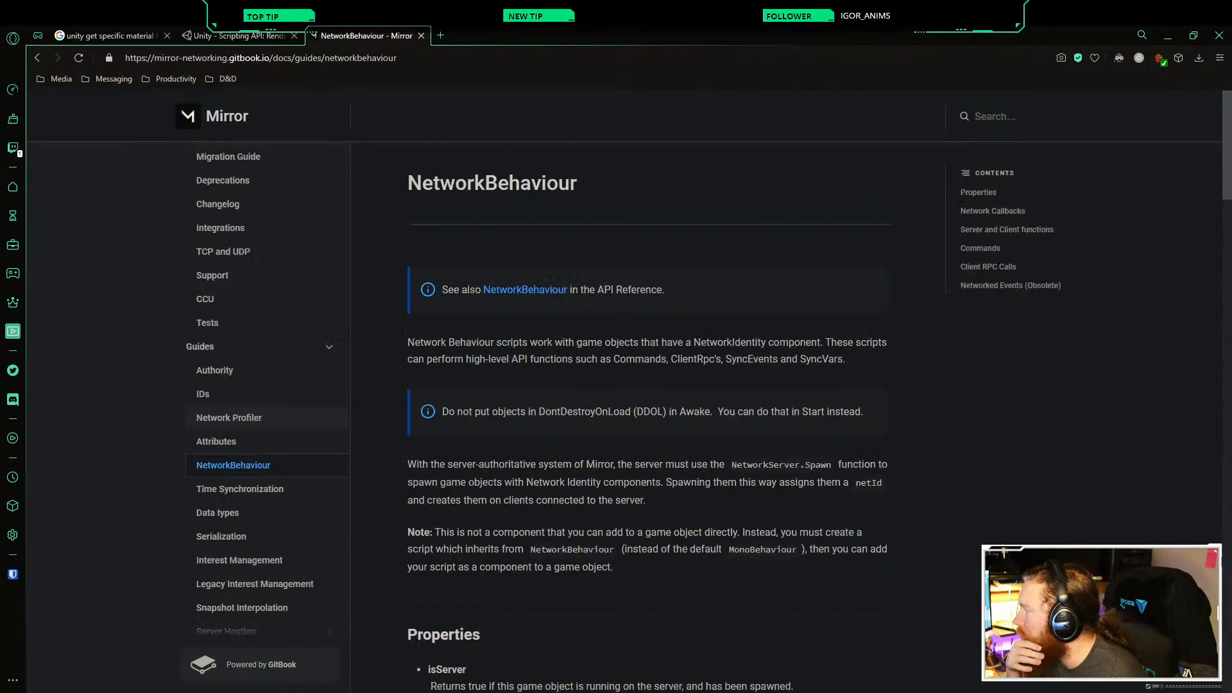
pyautogui.scroll(-3, 212, 306)
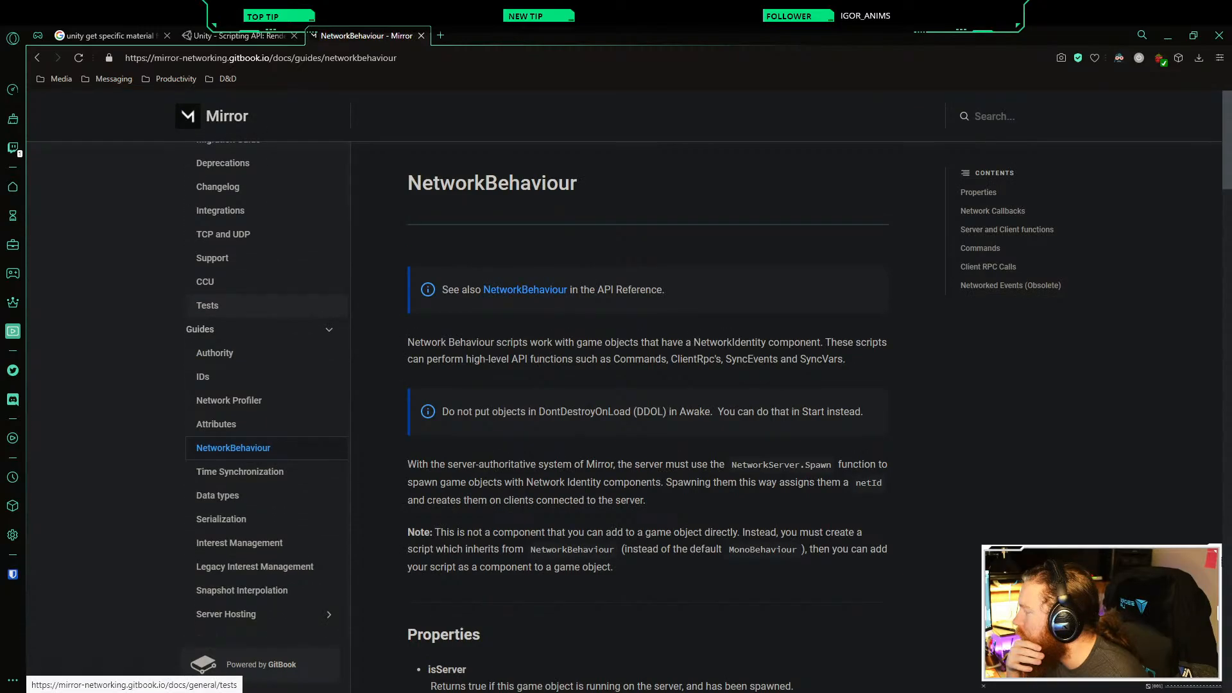
# Step: Collapse the General and Guides sections of the Mirror documentation and open the Network Animator page under Components
pyautogui.scroll(2, 212, 321)
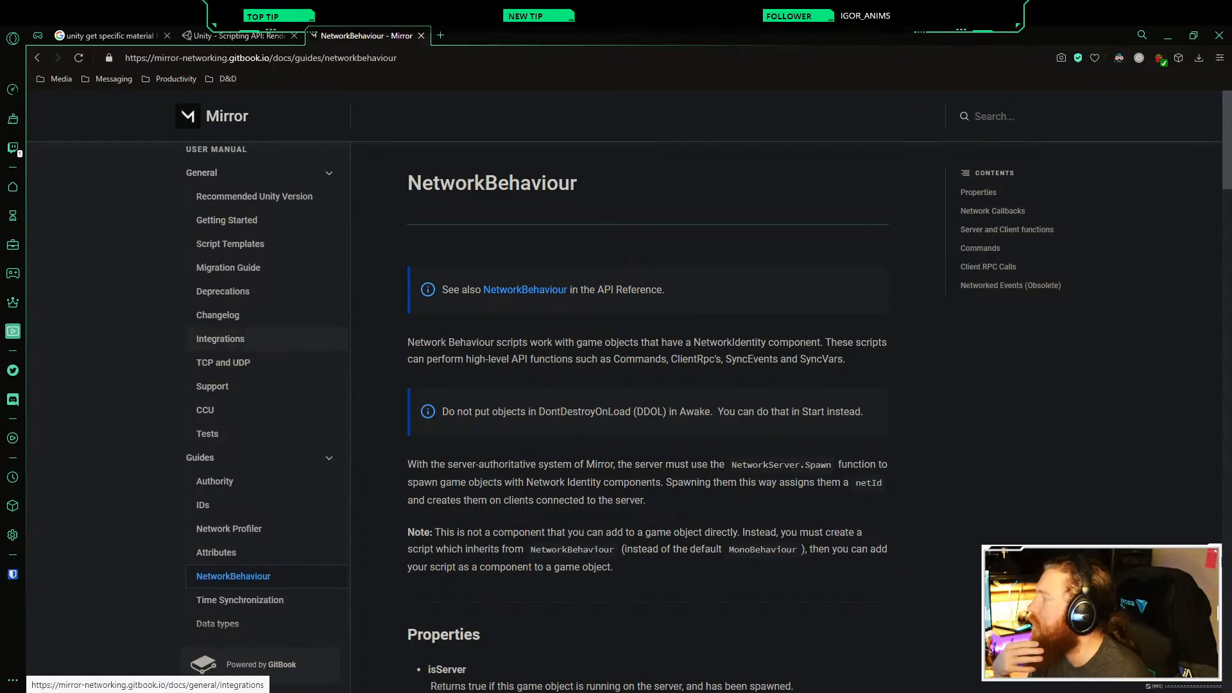
pyautogui.click(218, 458)
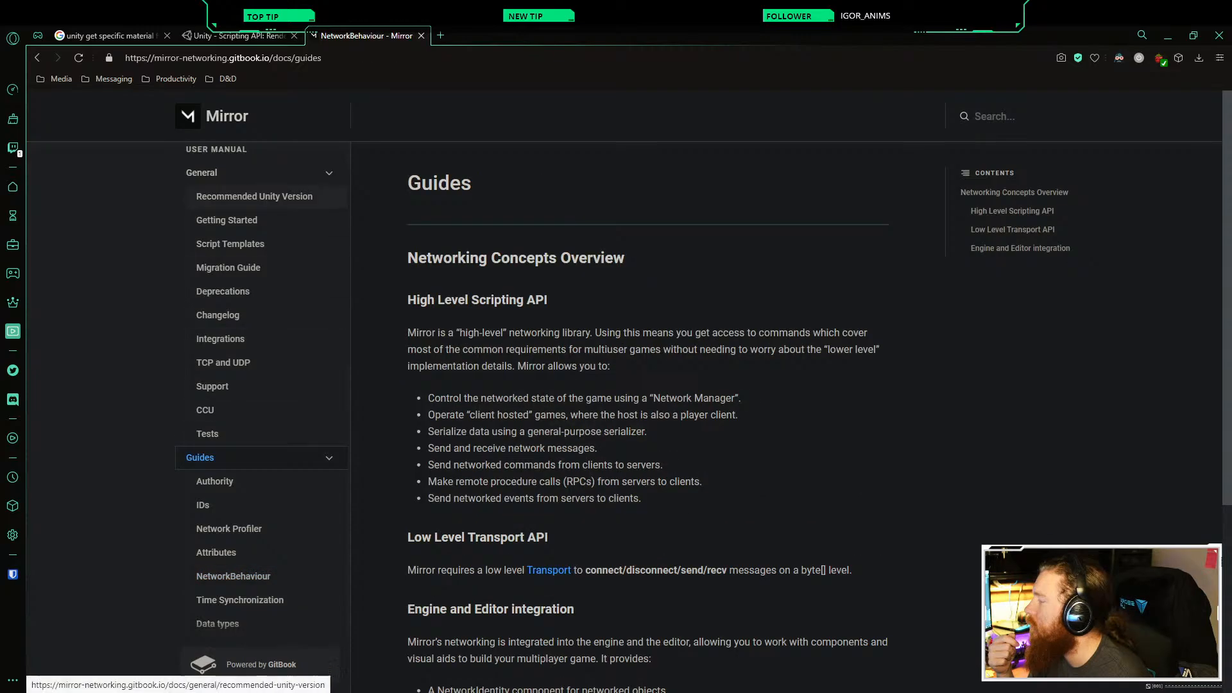
pyautogui.click(329, 173)
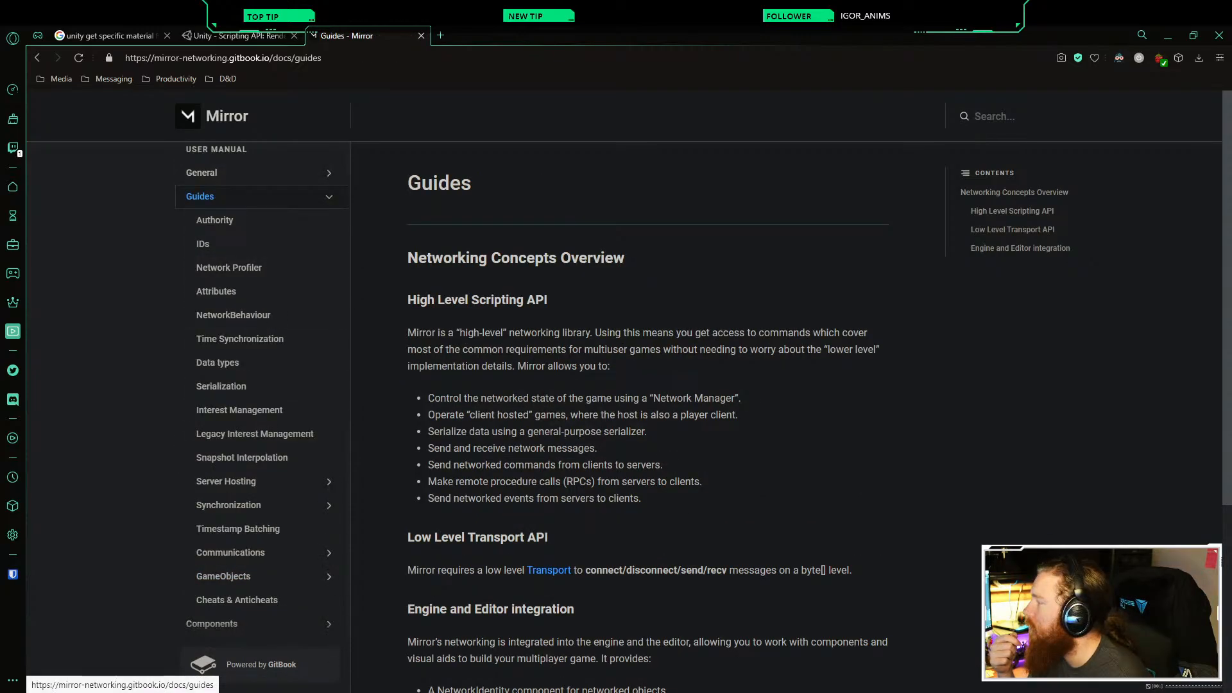
pyautogui.click(329, 197)
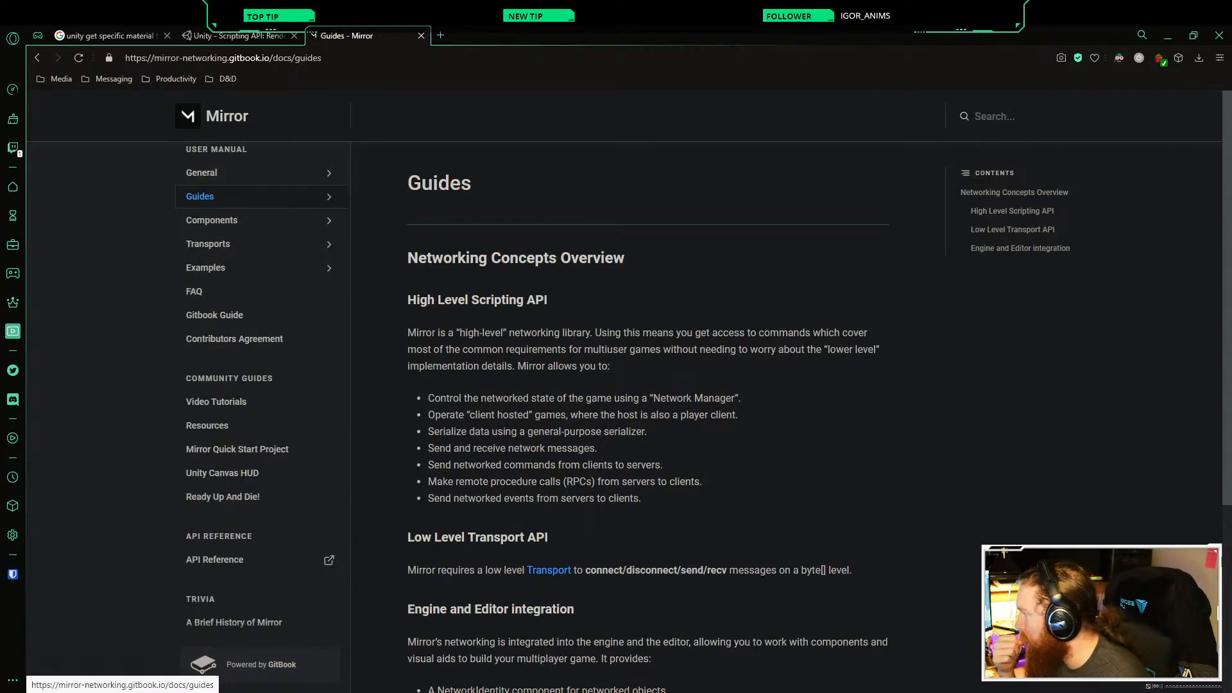
pyautogui.click(329, 220)
pyautogui.click(233, 244)
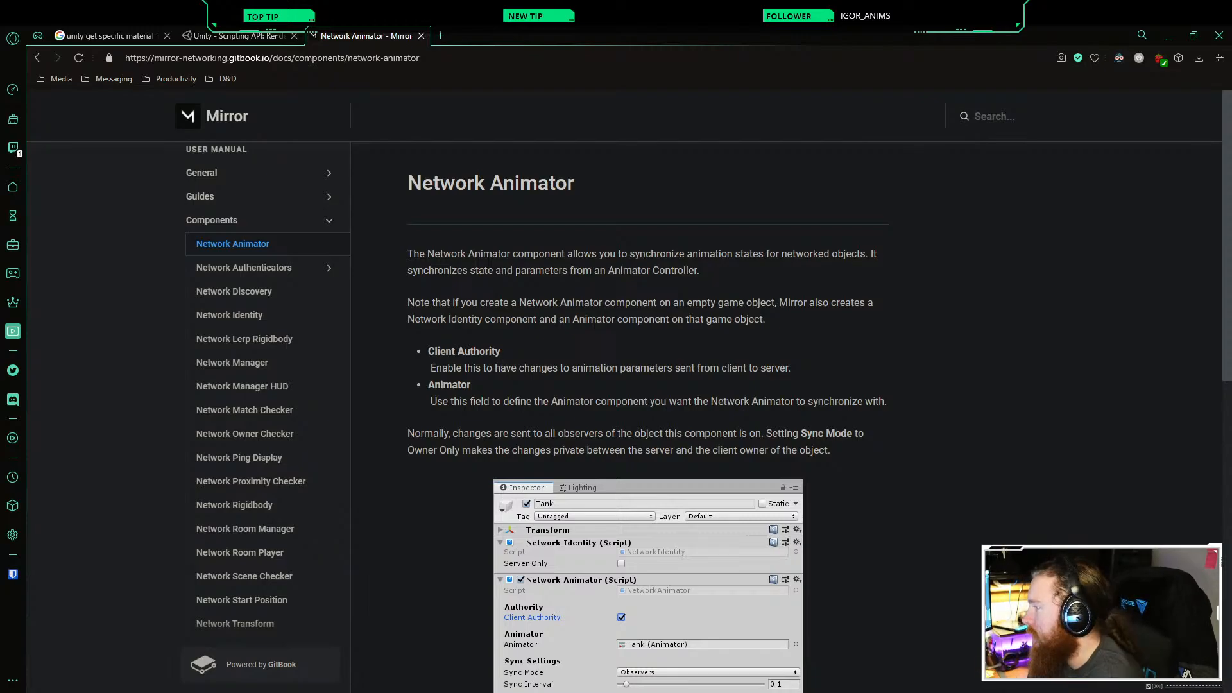
# Step: Read the Network Animator page through its Details section and copy NetworkAnimator.SetTrigger from the note on animator triggers
pyautogui.scroll(-3, 641, 385)
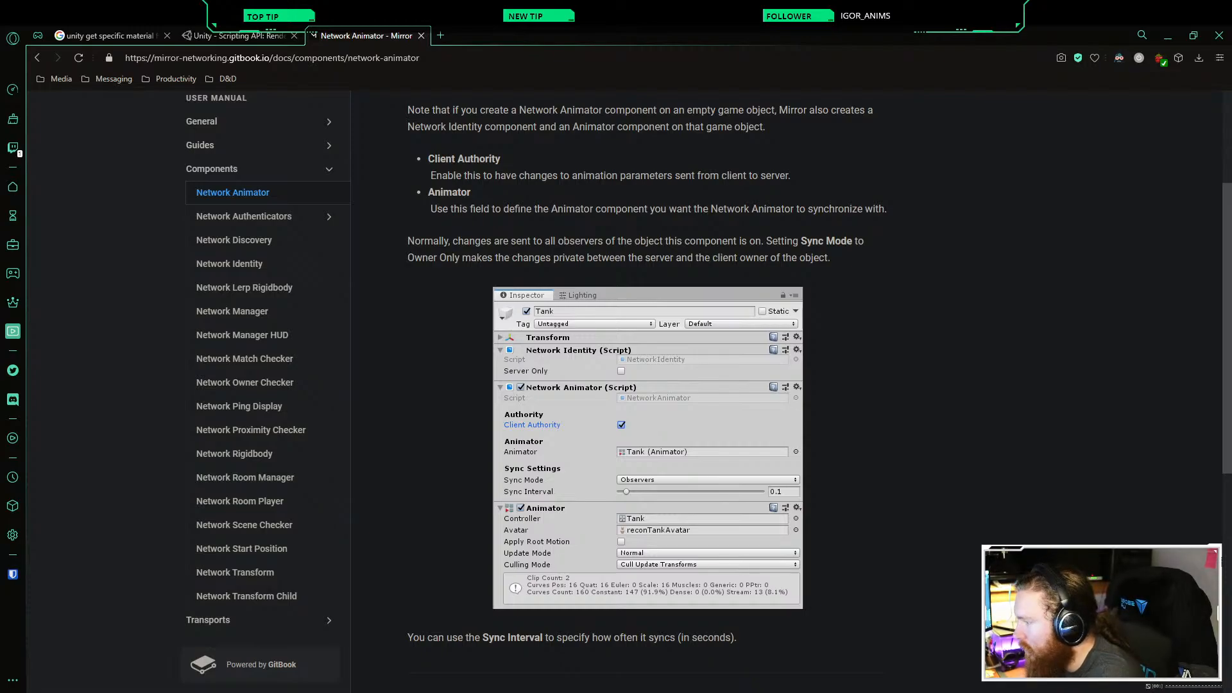
pyautogui.scroll(-5, 642, 385)
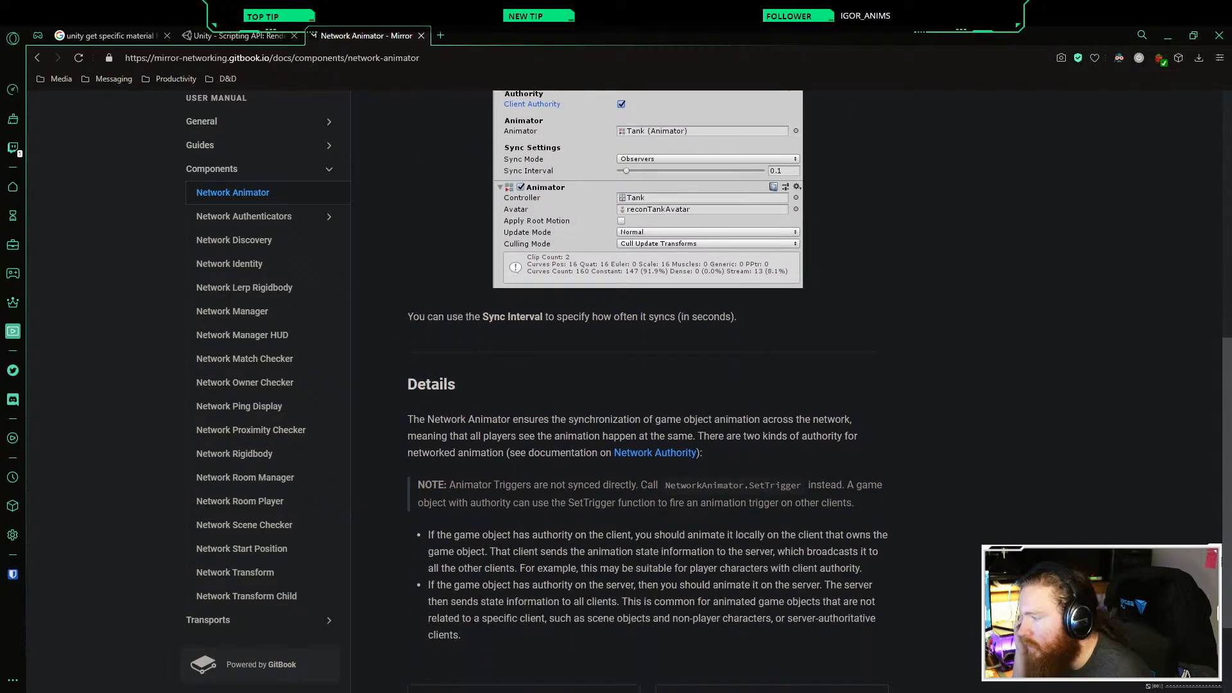
pyautogui.scroll(-1, 642, 385)
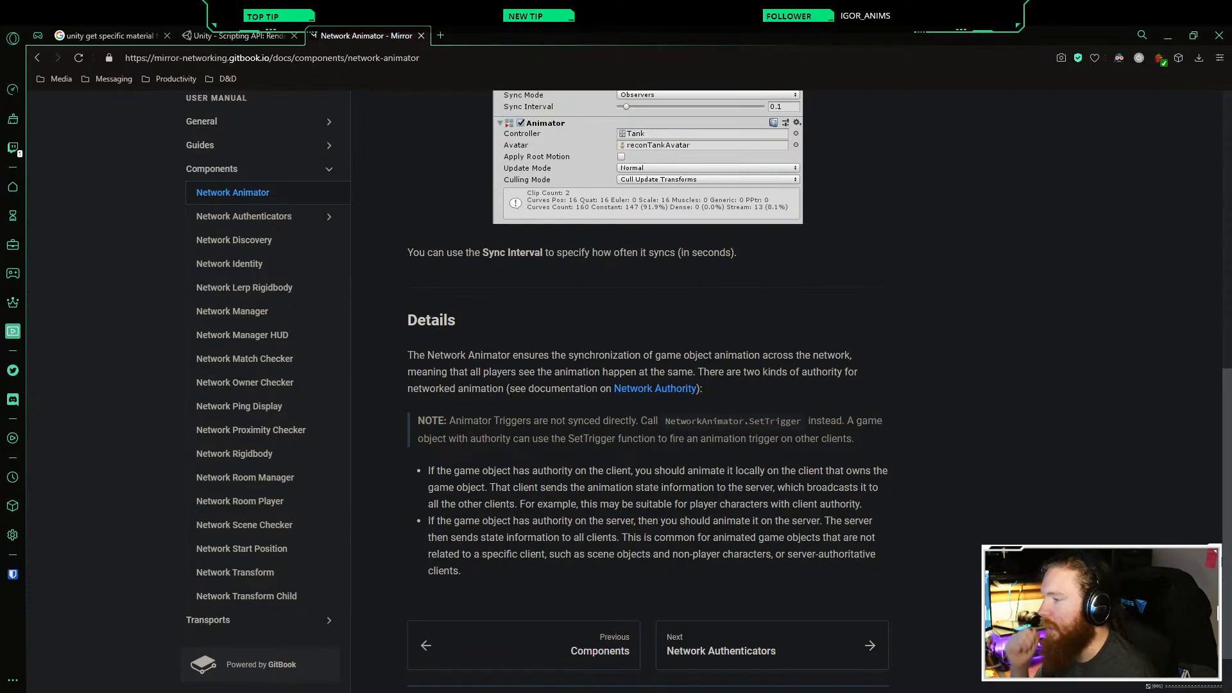
pyautogui.moveTo(665, 421); pyautogui.dragTo(801, 422)
pyautogui.hotkey('ctrl', 'c')
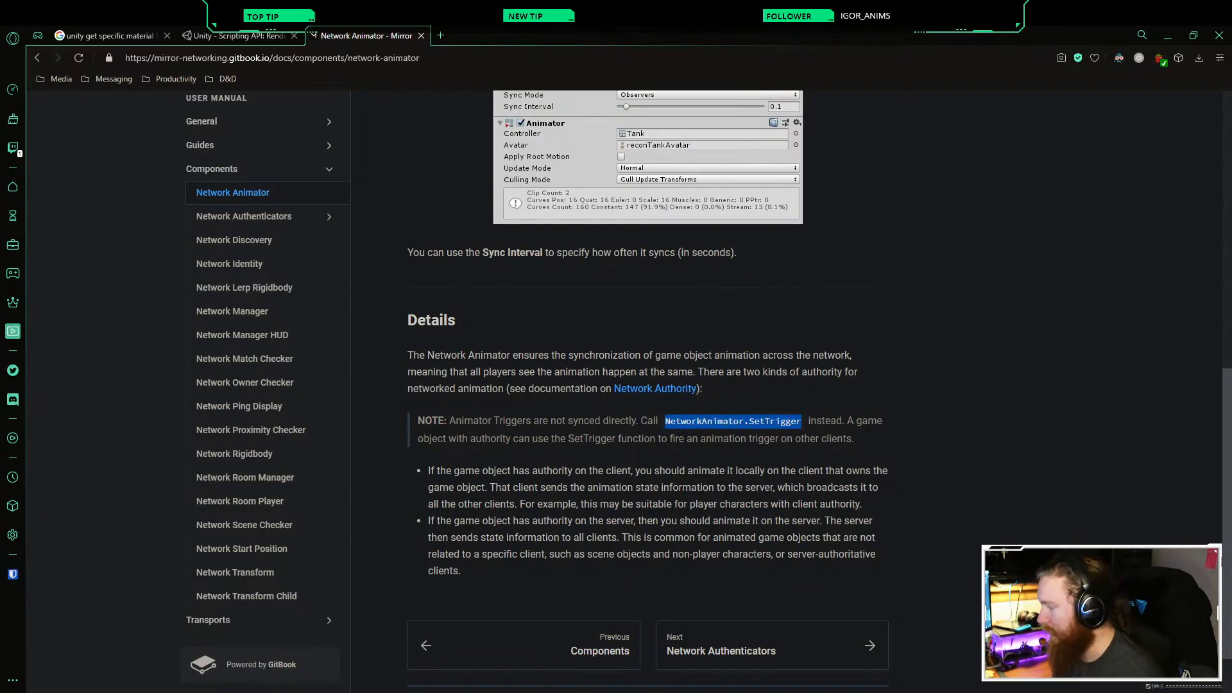
# Step: Switch to Rider, hide the debugger pane, and examine the animator update code in the Move method of FirstPersonController.cs
pyautogui.hotkey('alt', 'Tab')
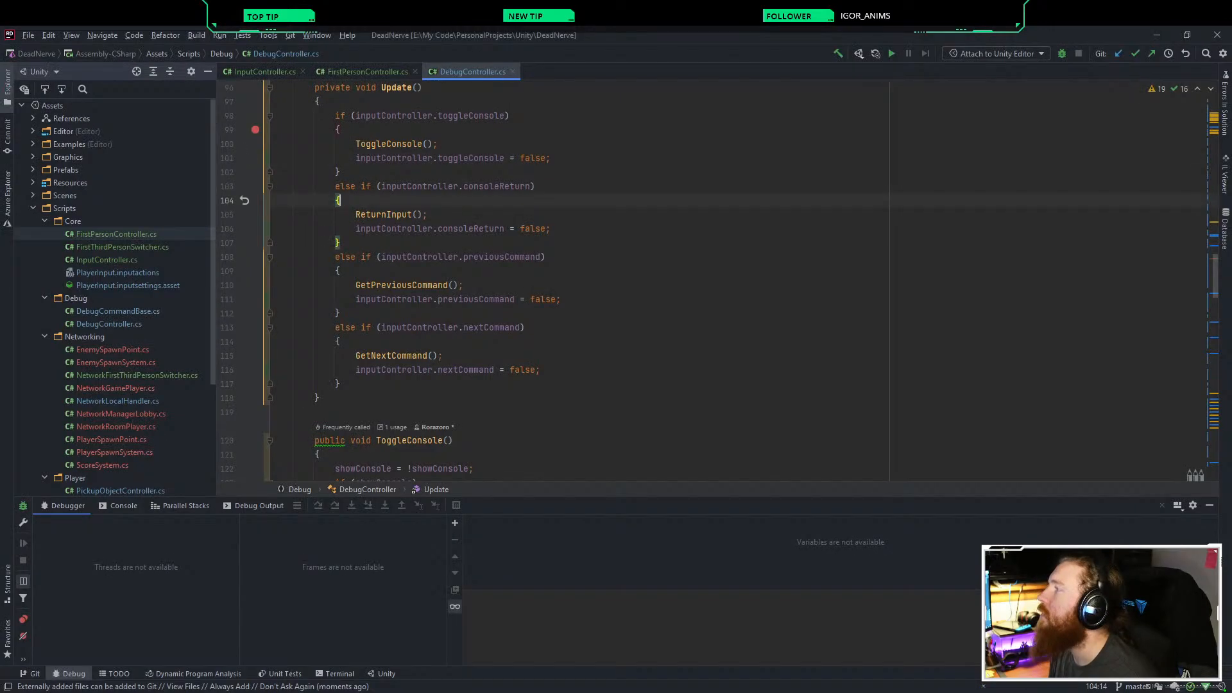
pyautogui.hotkey('shift', 'Escape')
pyautogui.hotkey('ctrl', 'Tab')
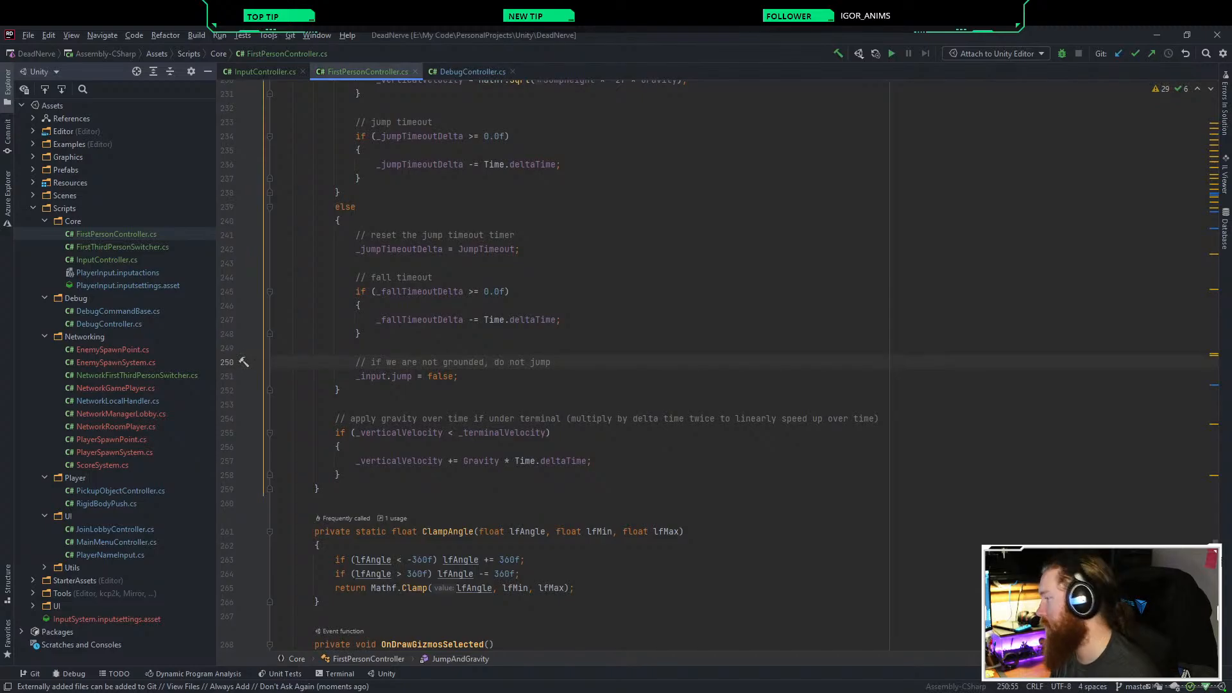
pyautogui.scroll(-6, 577, 366)
pyautogui.scroll(12, 549, 364)
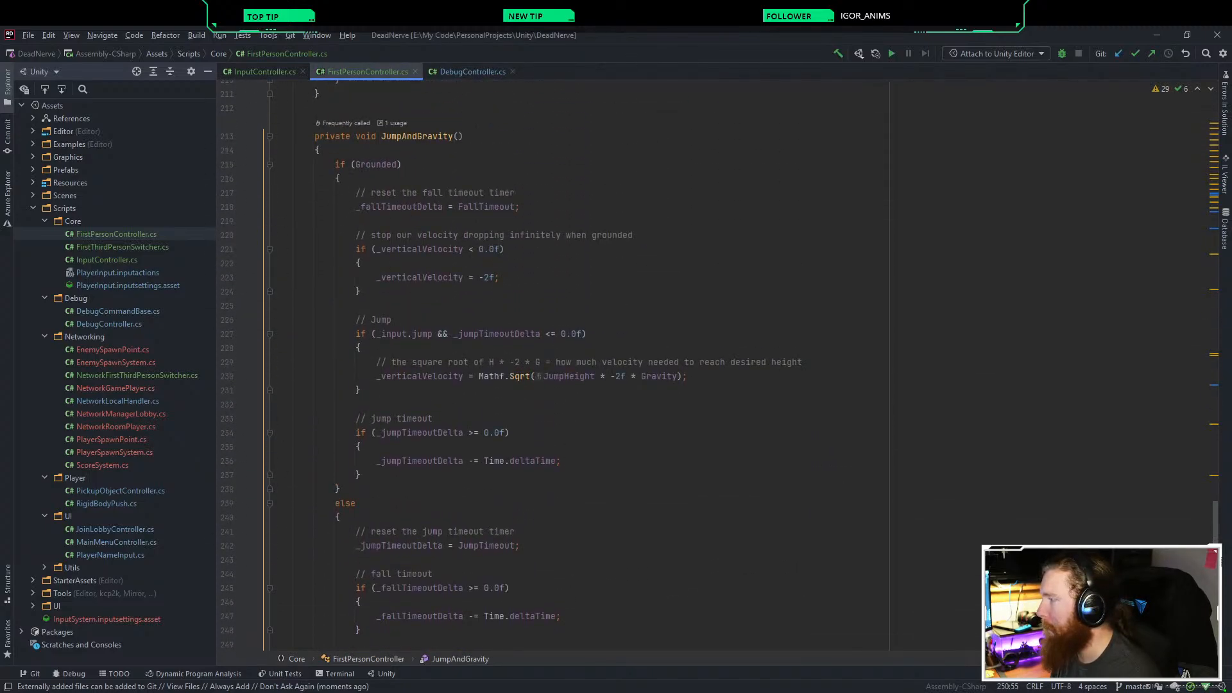
pyautogui.scroll(7, 558, 364)
pyautogui.scroll(8, 577, 366)
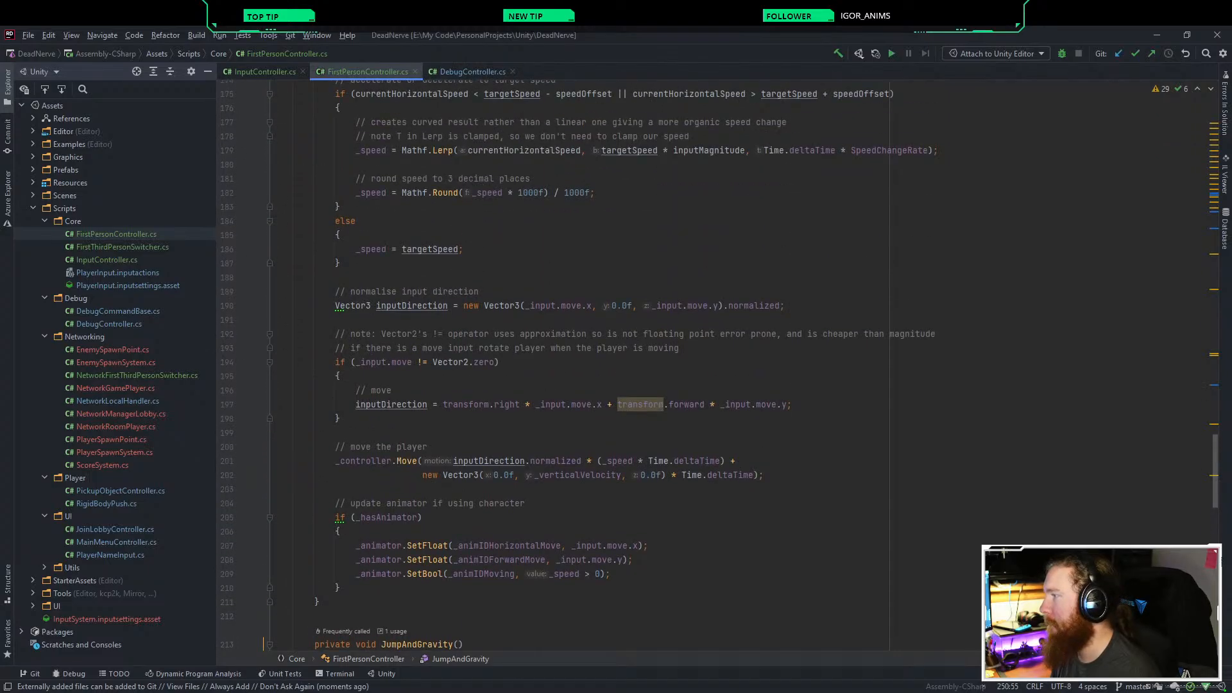
pyautogui.click(732, 348)
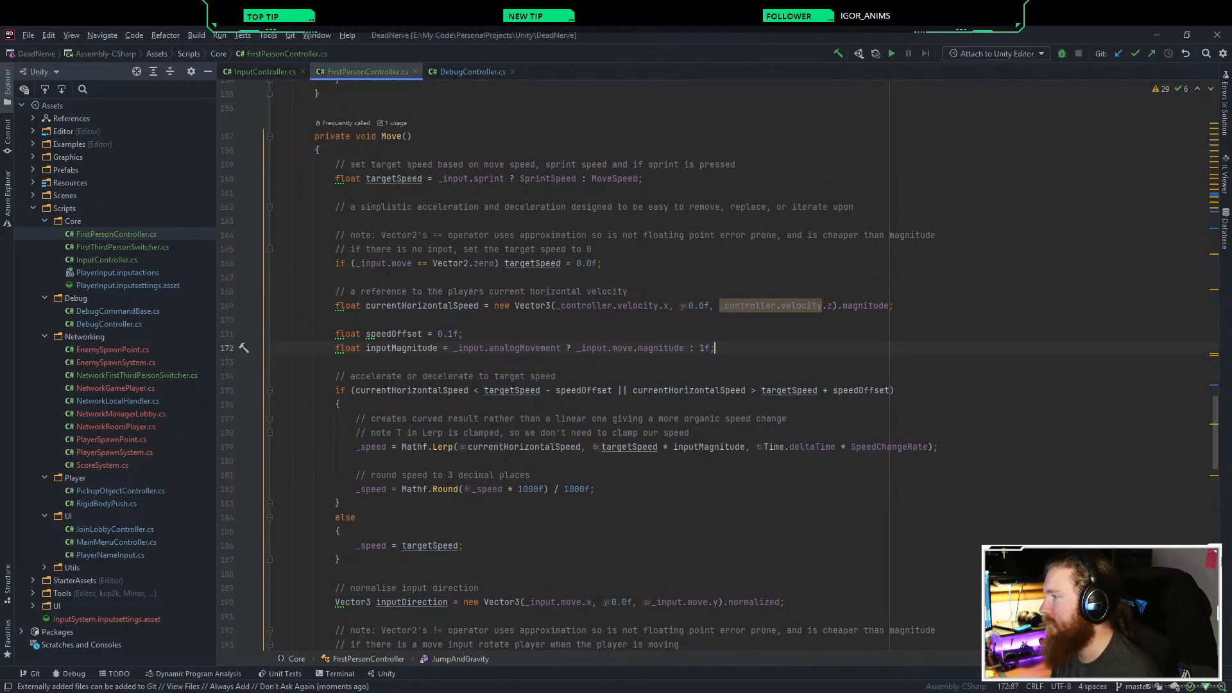
pyautogui.scroll(-7, 733, 347)
pyautogui.click(274, 447)
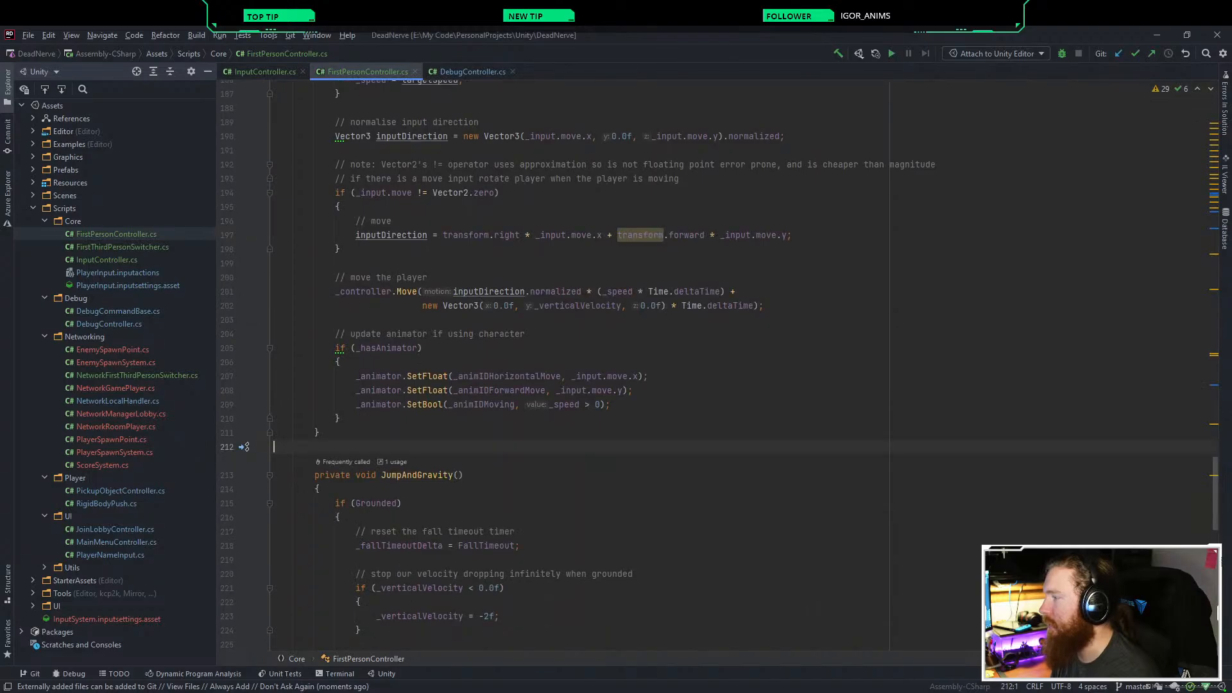
pyautogui.moveTo(420, 390)
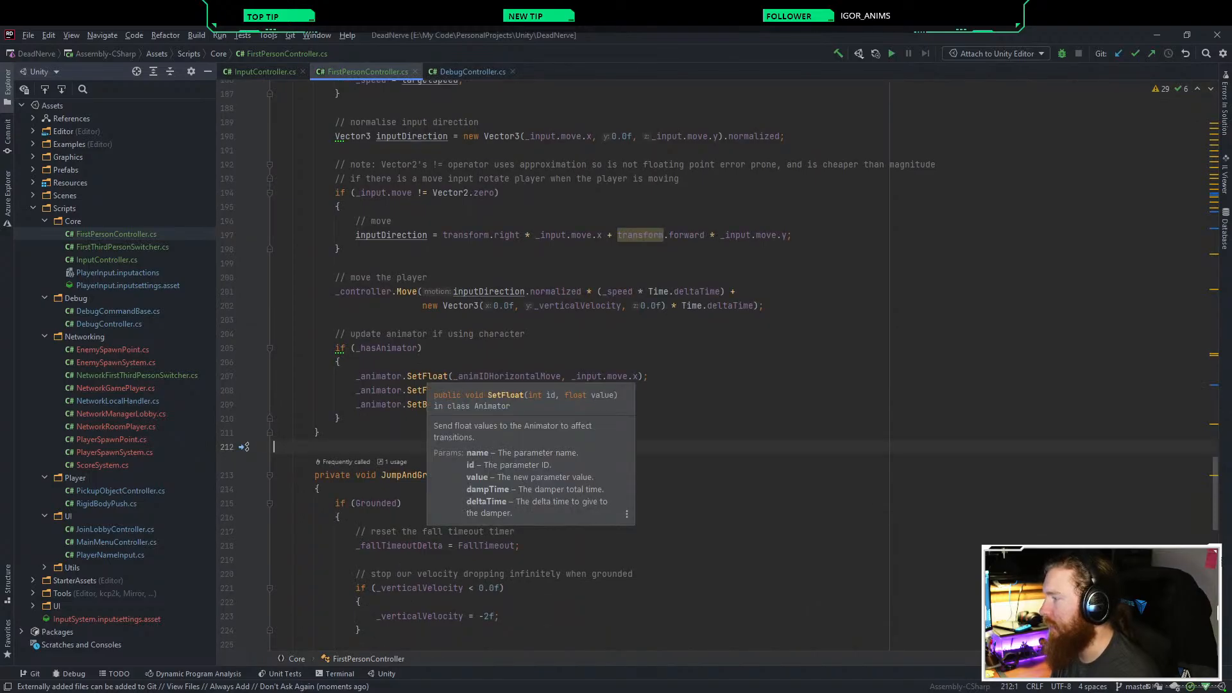
# Step: Try to insert NetworkAnimator.SetTrigger below the _animator.SetBool line in Move, undo the insertion and save the script
pyautogui.click(614, 404)
pyautogui.press('Return')
pyautogui.hotkey('ctrl', 'v')
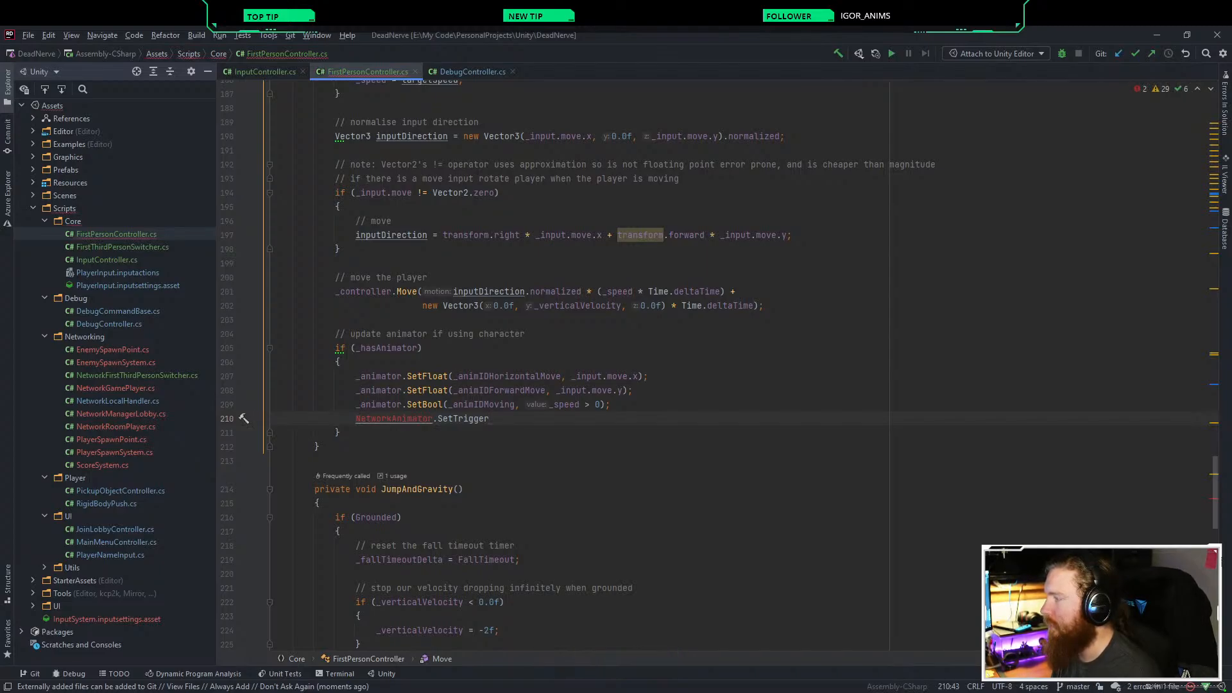
pyautogui.hotkey('ctrl', 'z')
pyautogui.hotkey('ctrl', 'z')
pyautogui.hotkey('ctrl', 's')
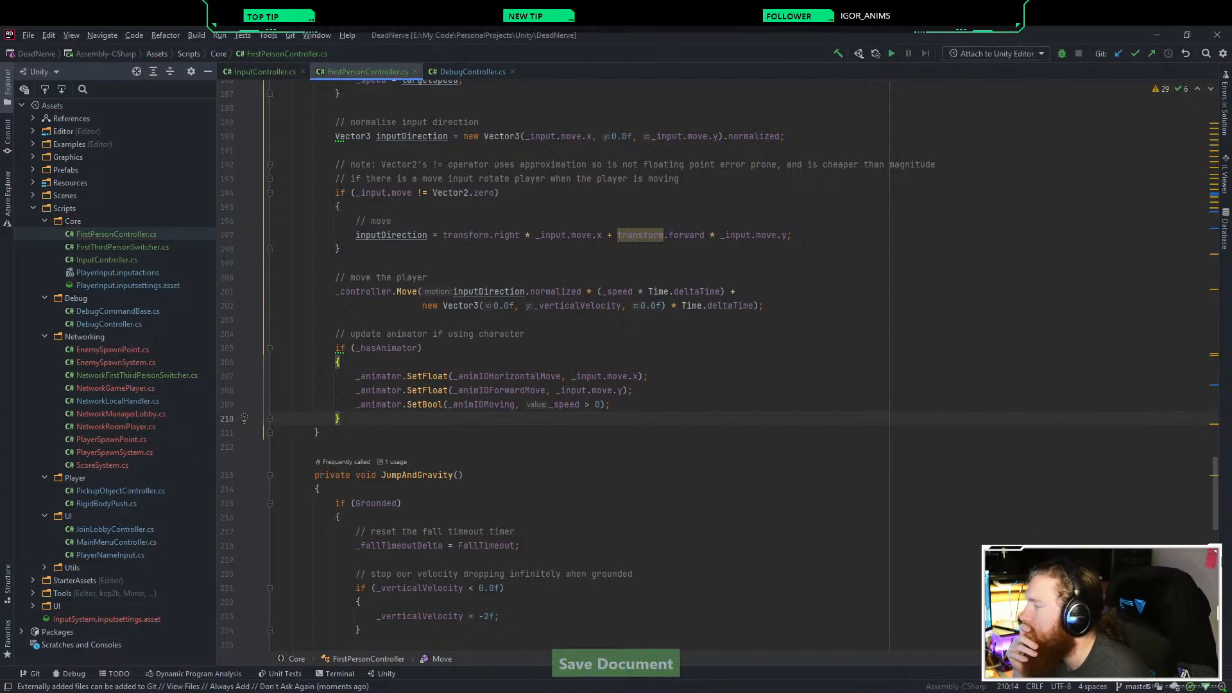
pyautogui.moveTo(172, 692)
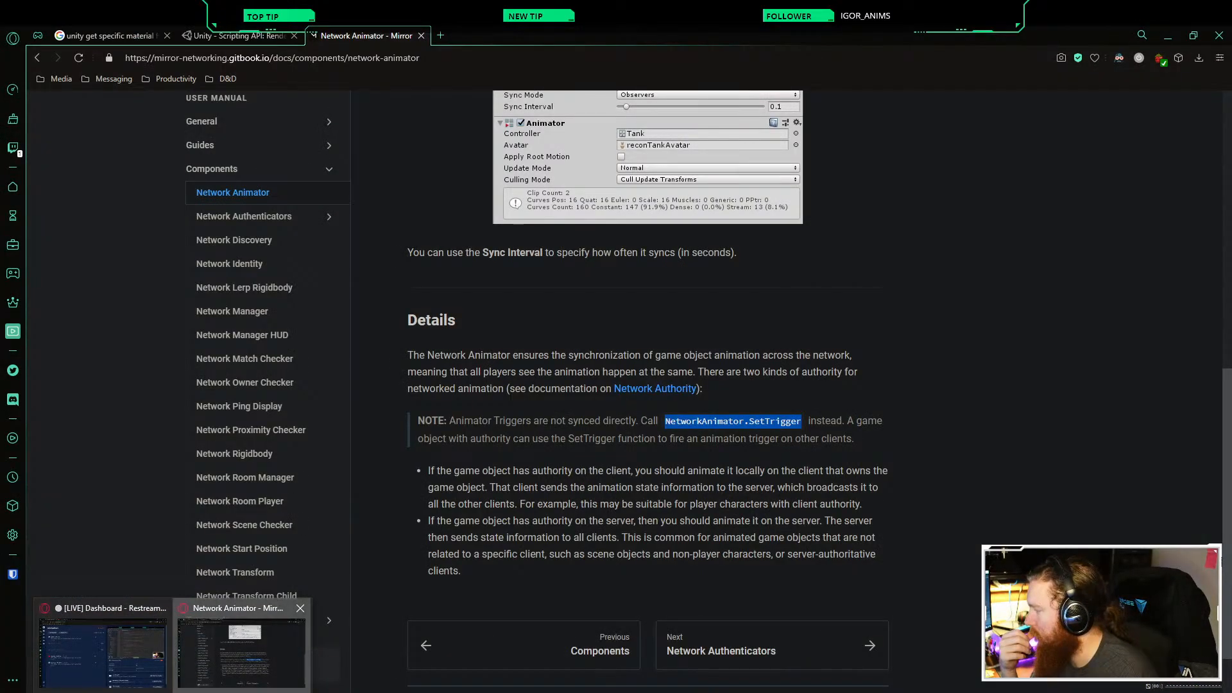
pyautogui.click(242, 653)
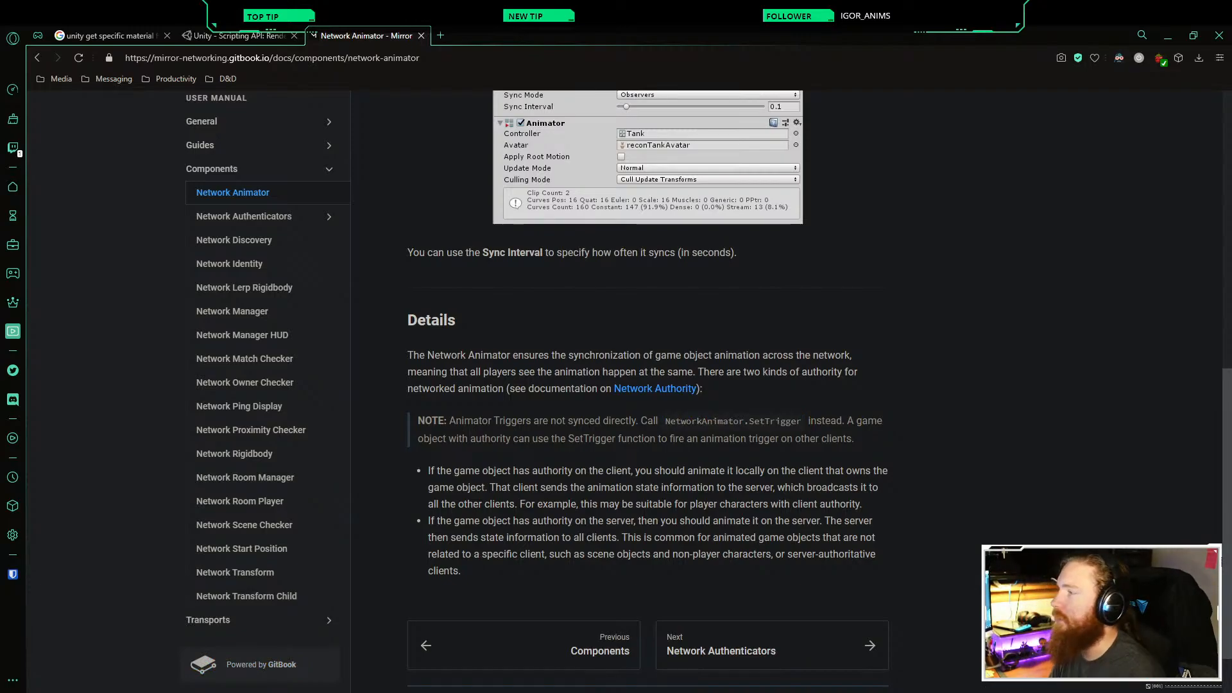
pyautogui.moveTo(330, 691)
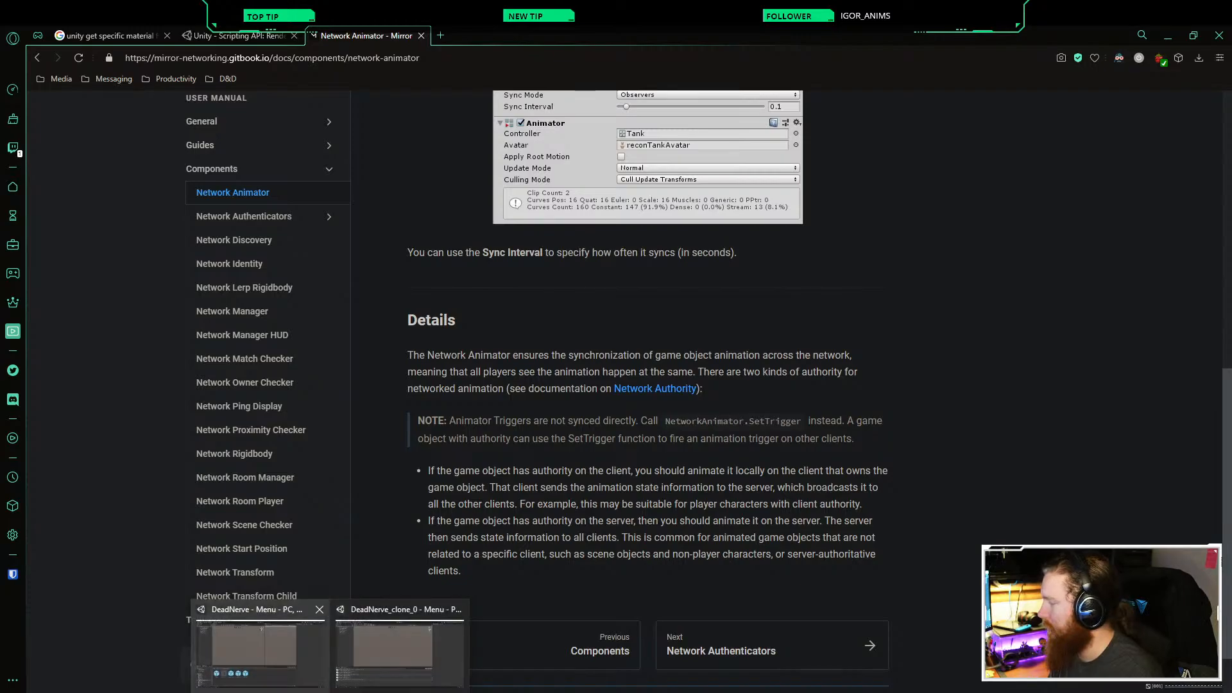
pyautogui.click(259, 654)
pyautogui.hotkey('alt', 'Tab')
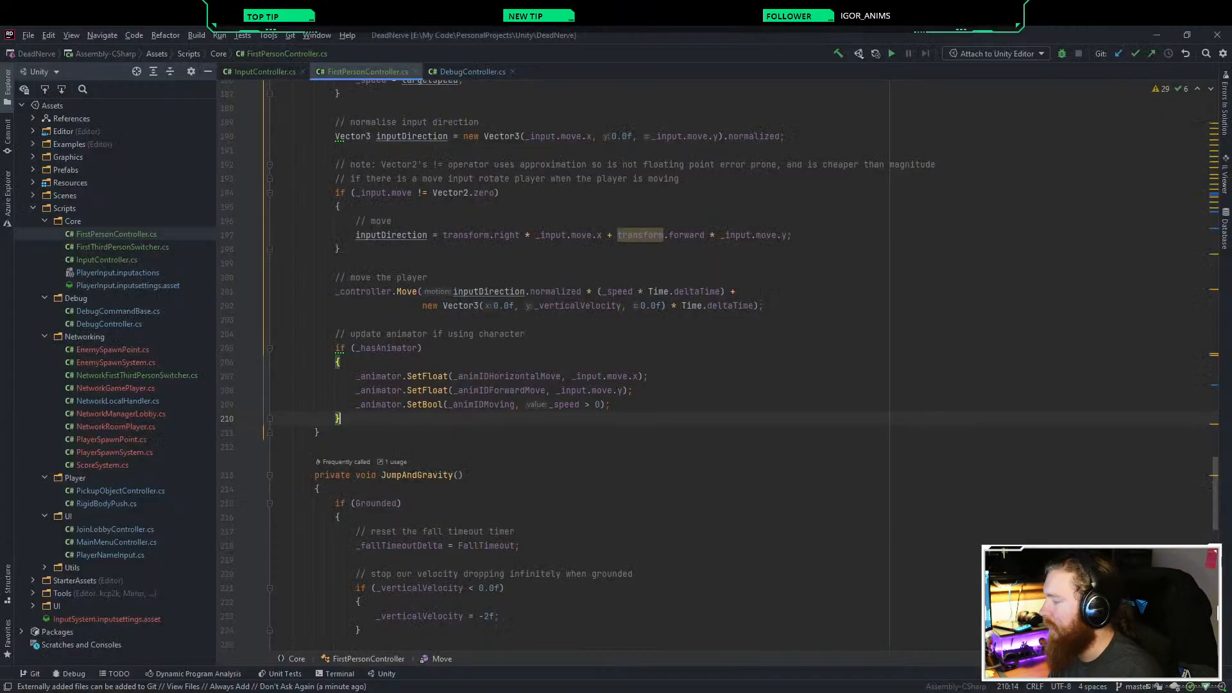
pyautogui.click(634, 390)
pyautogui.click(340, 207)
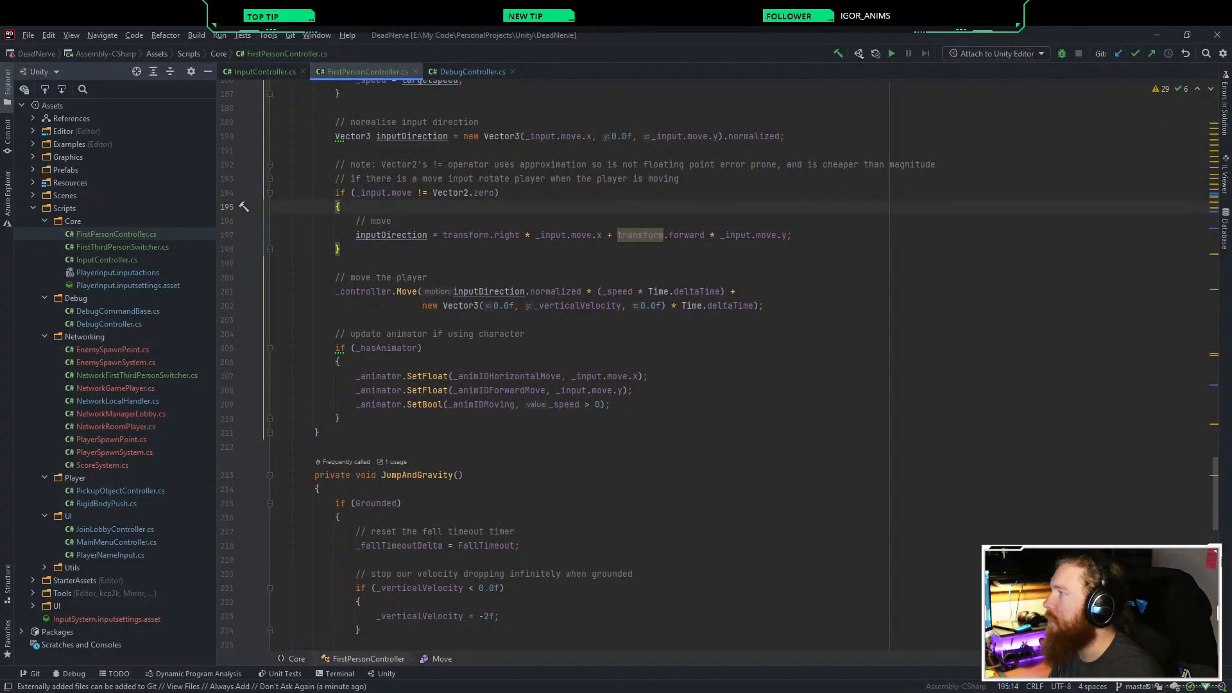
pyautogui.moveTo(330, 690)
pyautogui.click(257, 641)
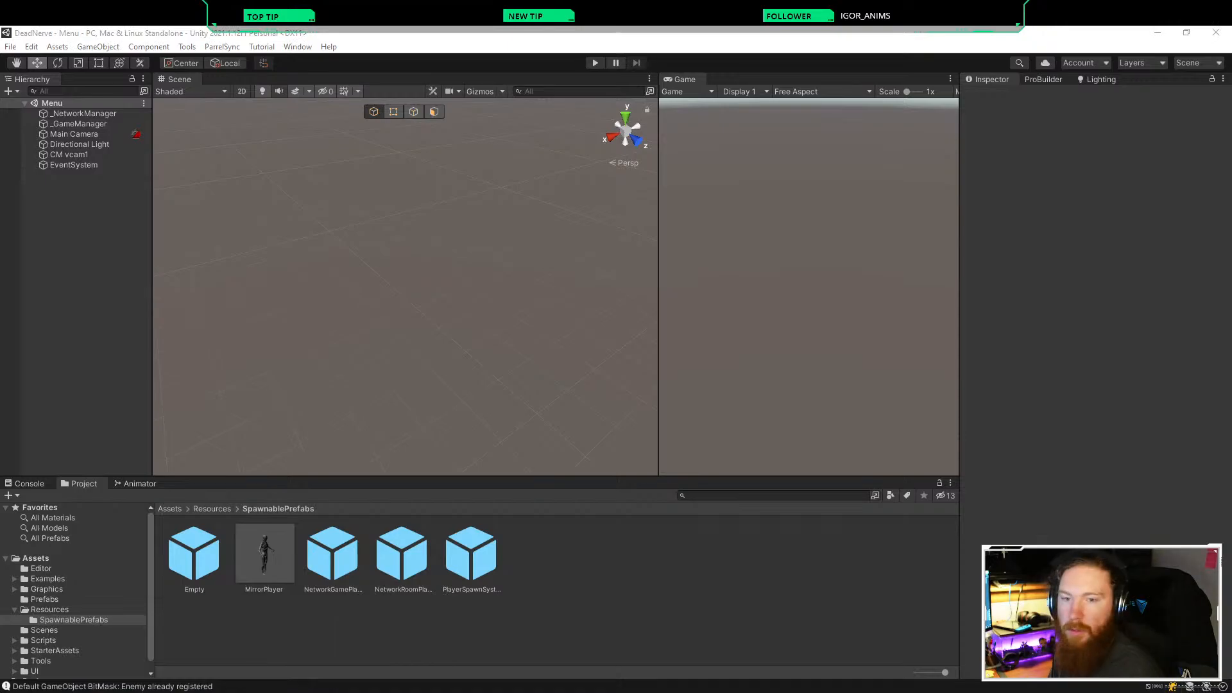
pyautogui.hotkey('alt', 'Tab')
# Step: Switch to Opera, search for "unity animator trigger" in a new tab and open Unity's Animator.SetTrigger scripting reference
pyautogui.click(173, 691)
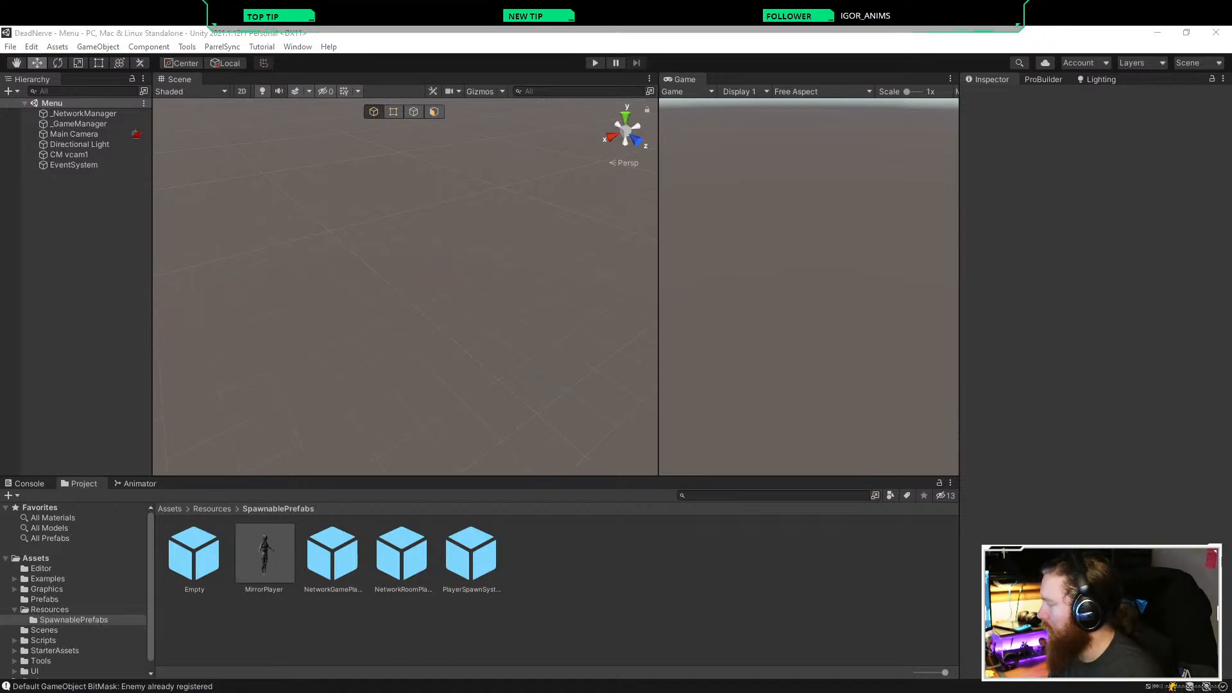
pyautogui.moveTo(103, 650)
pyautogui.click(244, 651)
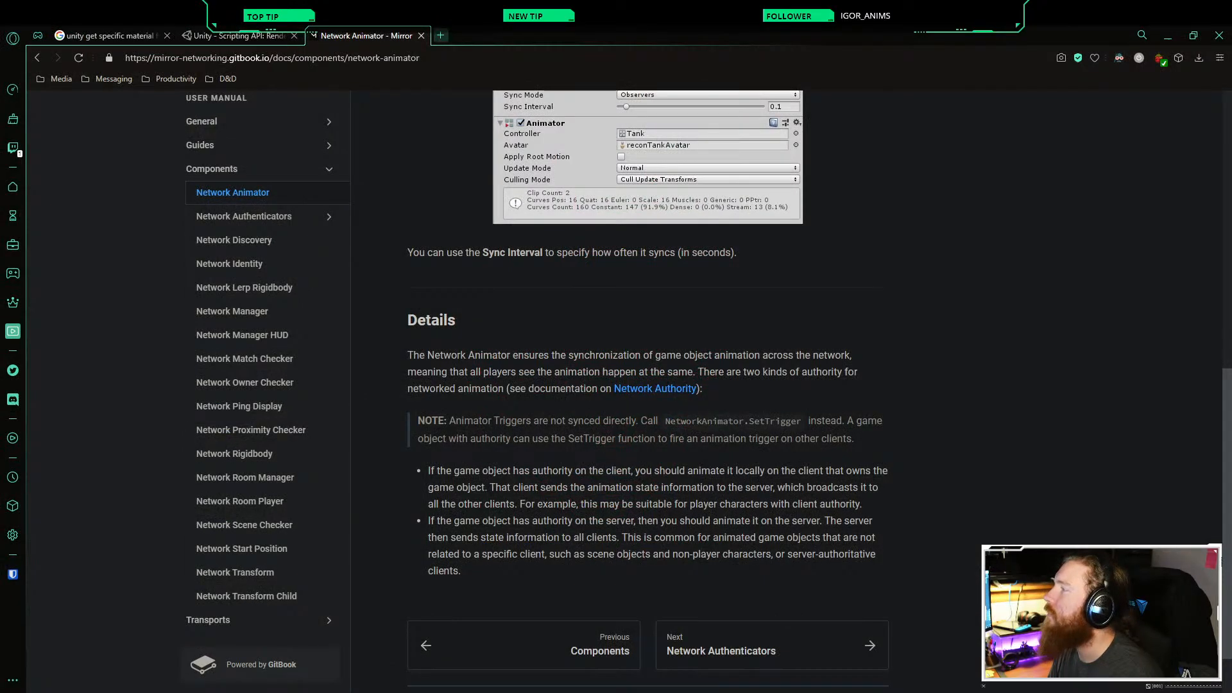
pyautogui.click(440, 36)
pyautogui.write('unity ')
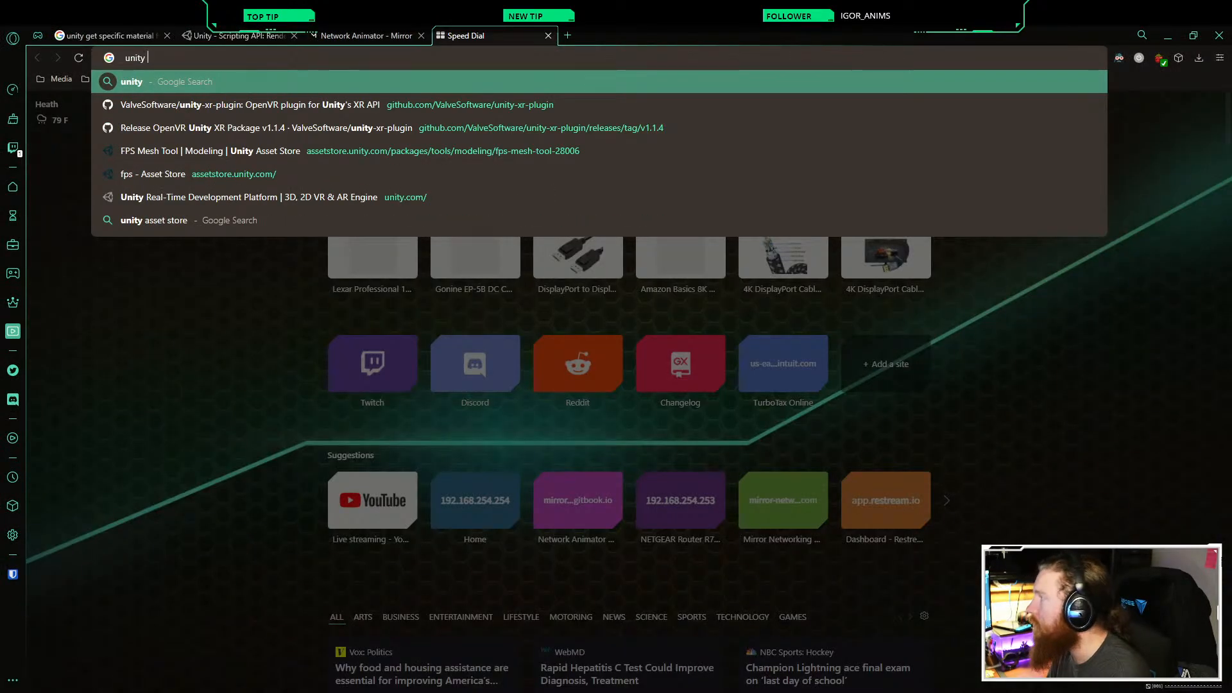
pyautogui.write('animator ')
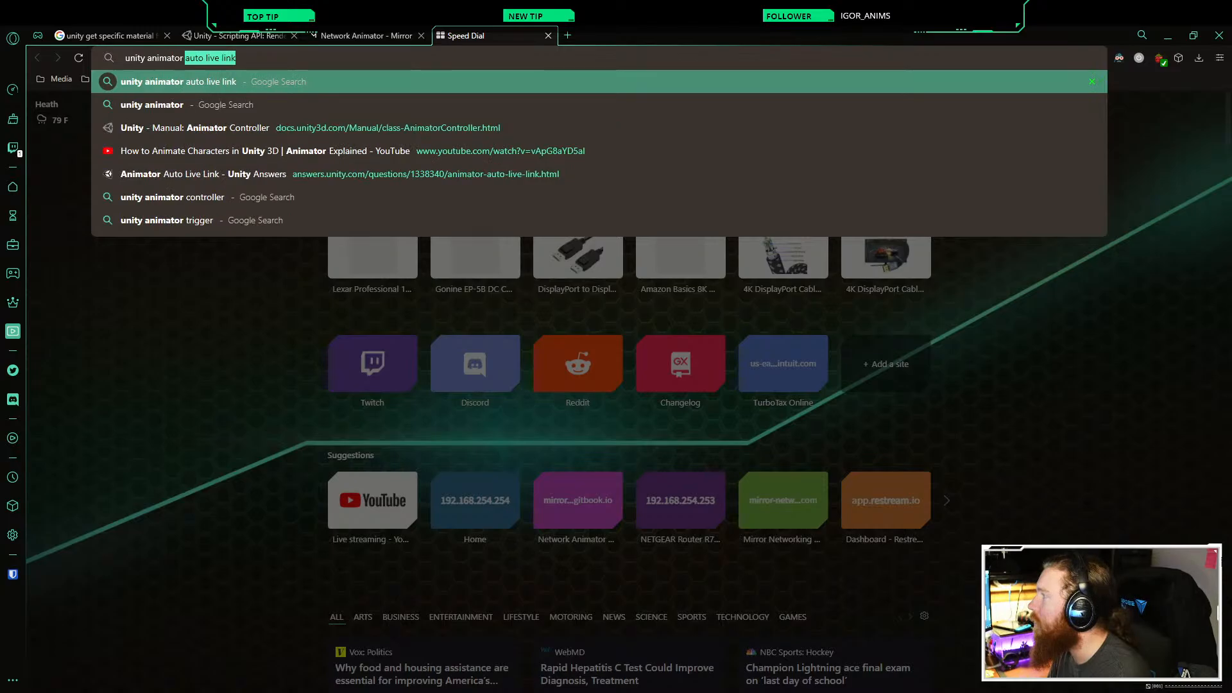
pyautogui.write('trigger')
pyautogui.press('Return')
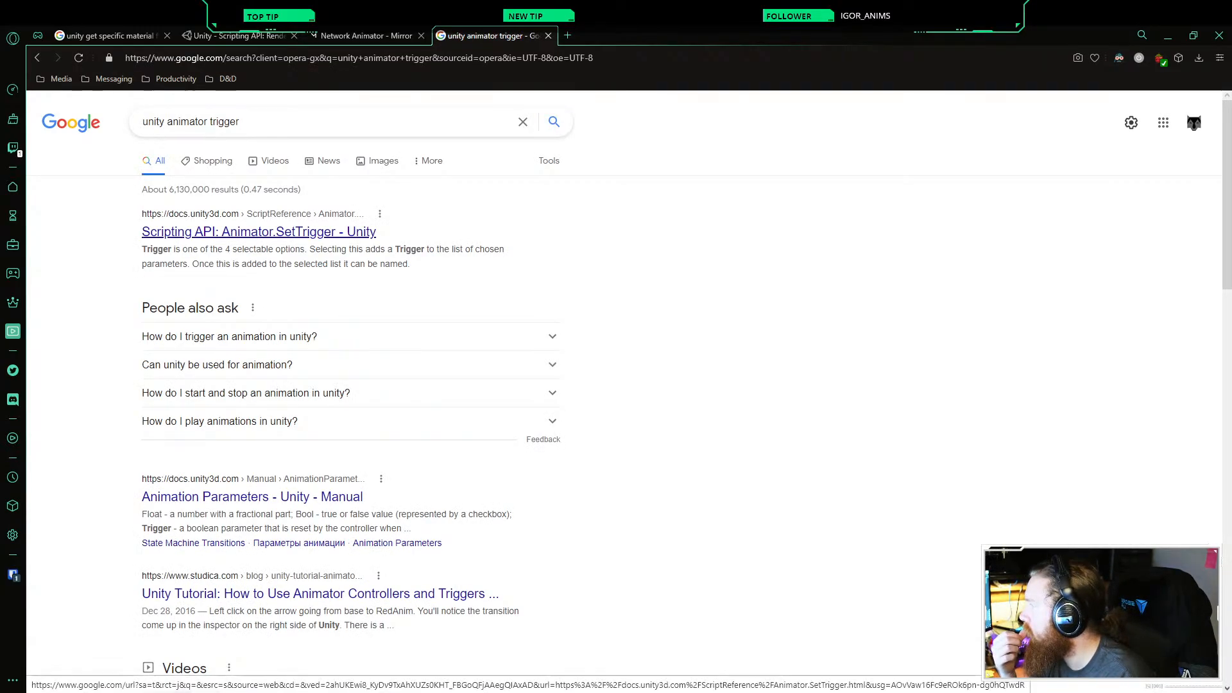
pyautogui.click(257, 232)
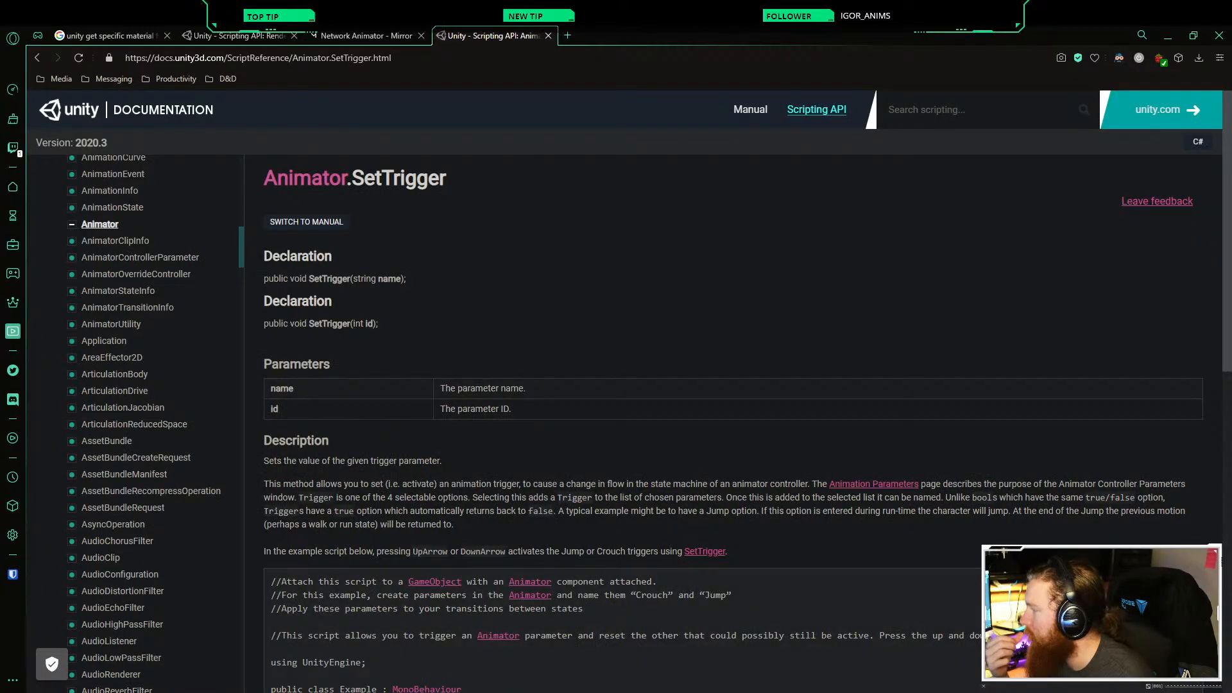
# Step: Read the declaration, parameters and description of Animator.SetTrigger, and close the tab to return to the Network Animator page
pyautogui.scroll(-3, 731, 423)
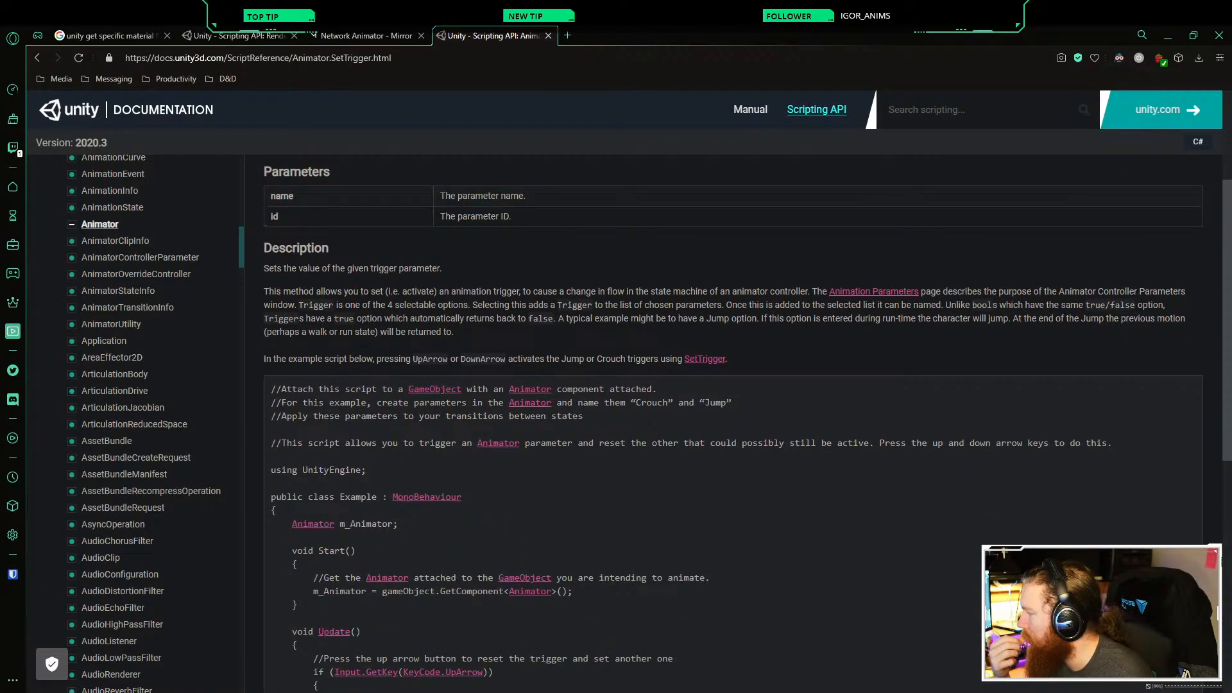
pyautogui.scroll(3, 111, 353)
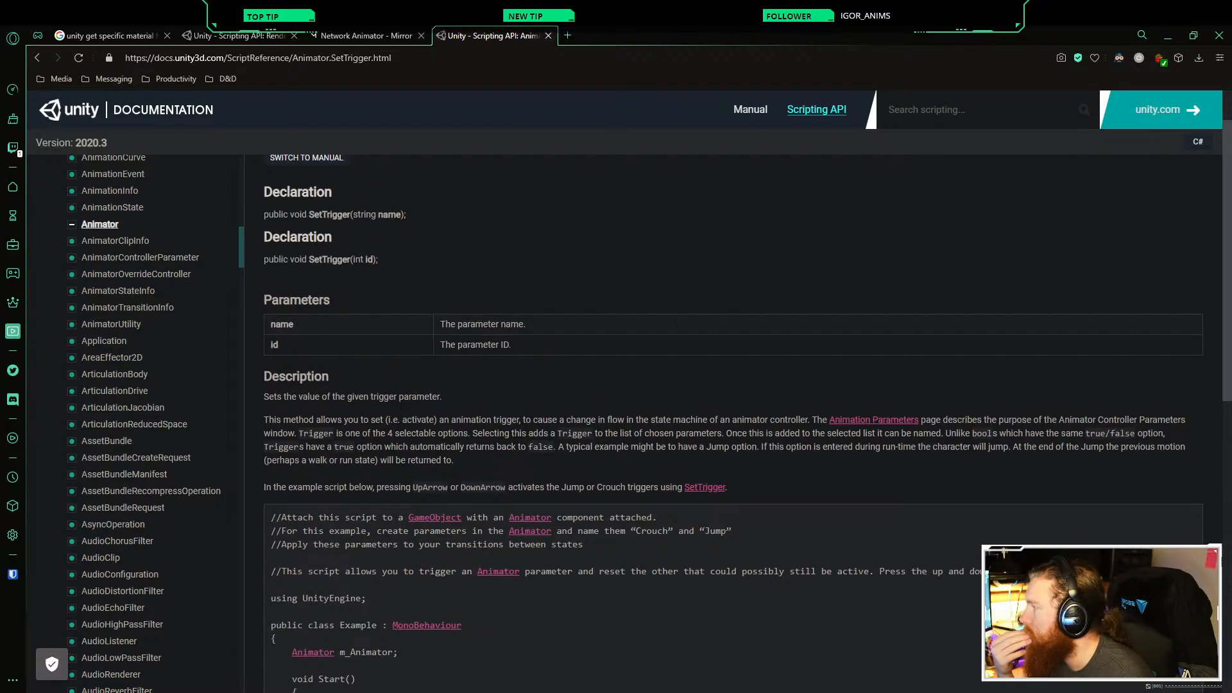
pyautogui.scroll(2, 111, 352)
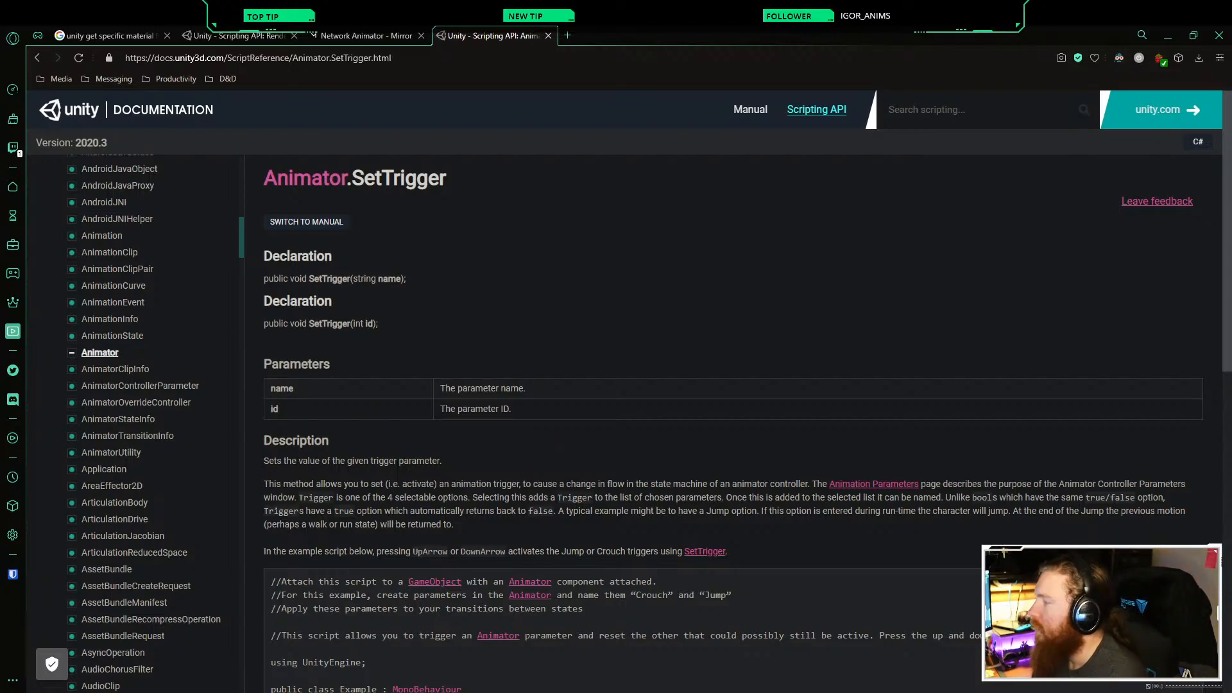
pyautogui.scroll(-3, 135, 423)
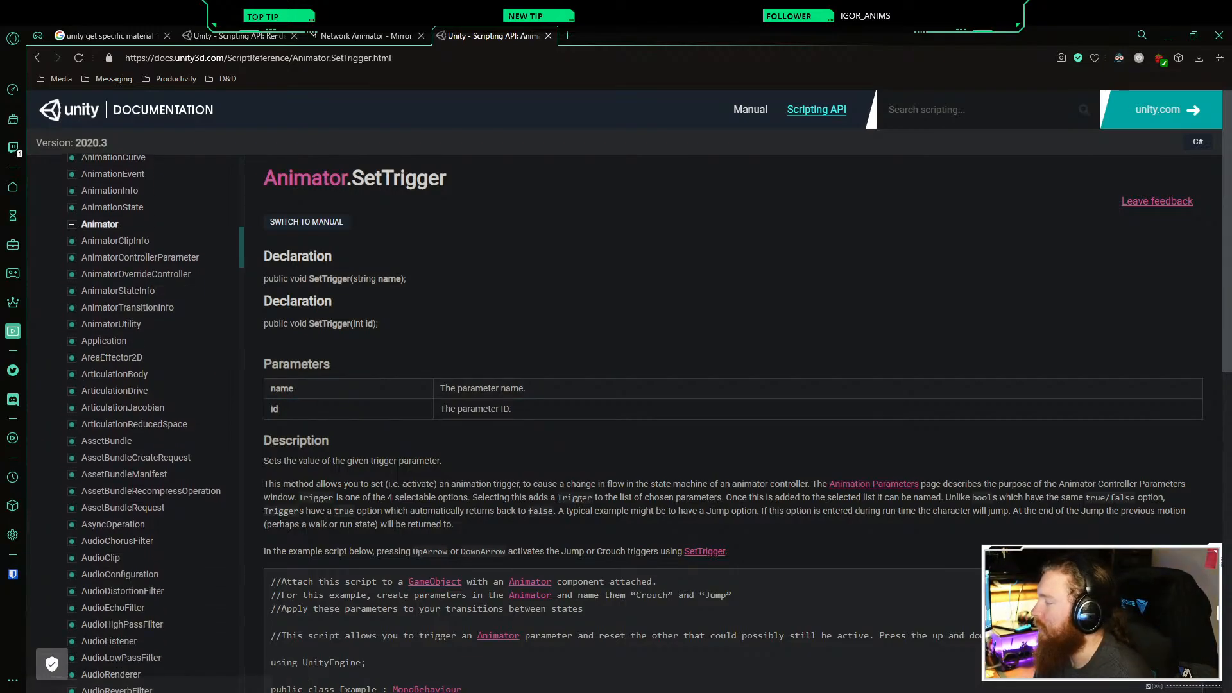
pyautogui.hotkey('ctrl', 'w')
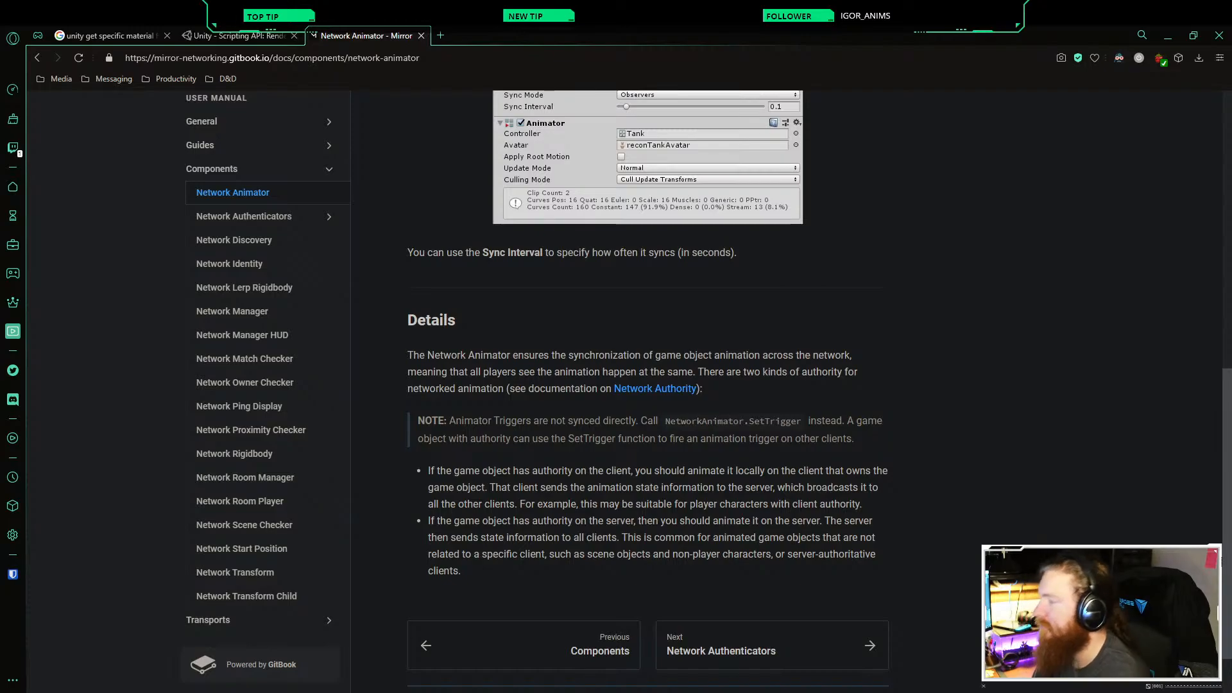
# Step: Reread the Client Authority, Animator and Sync Mode notes on the Network Animator page, and switch to the main DeadNerve Unity editor
pyautogui.scroll(5, 648, 385)
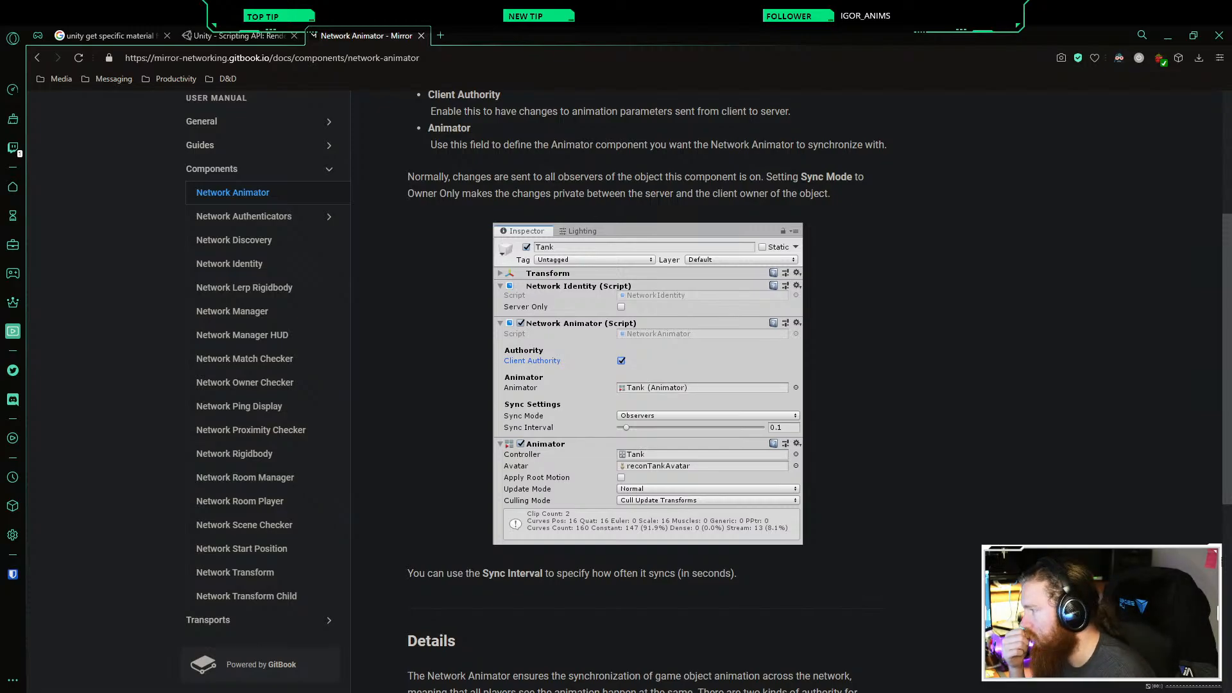
pyautogui.scroll(1, 648, 385)
pyautogui.scroll(2, 648, 385)
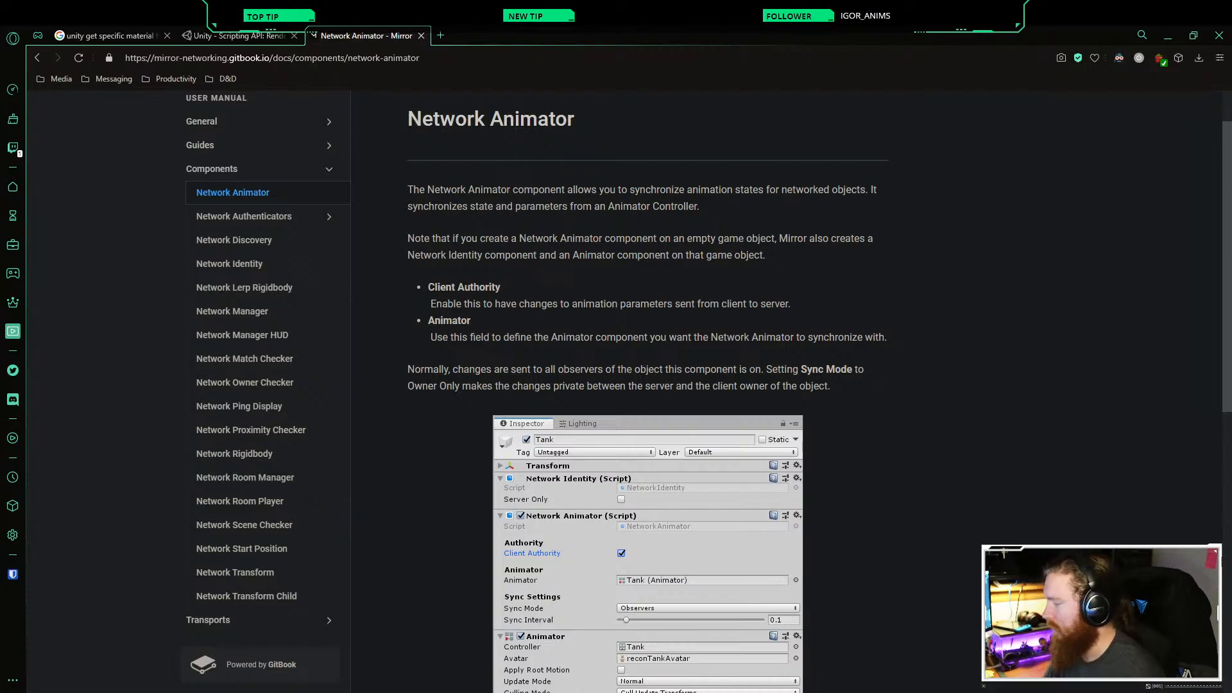
pyautogui.moveTo(330, 692)
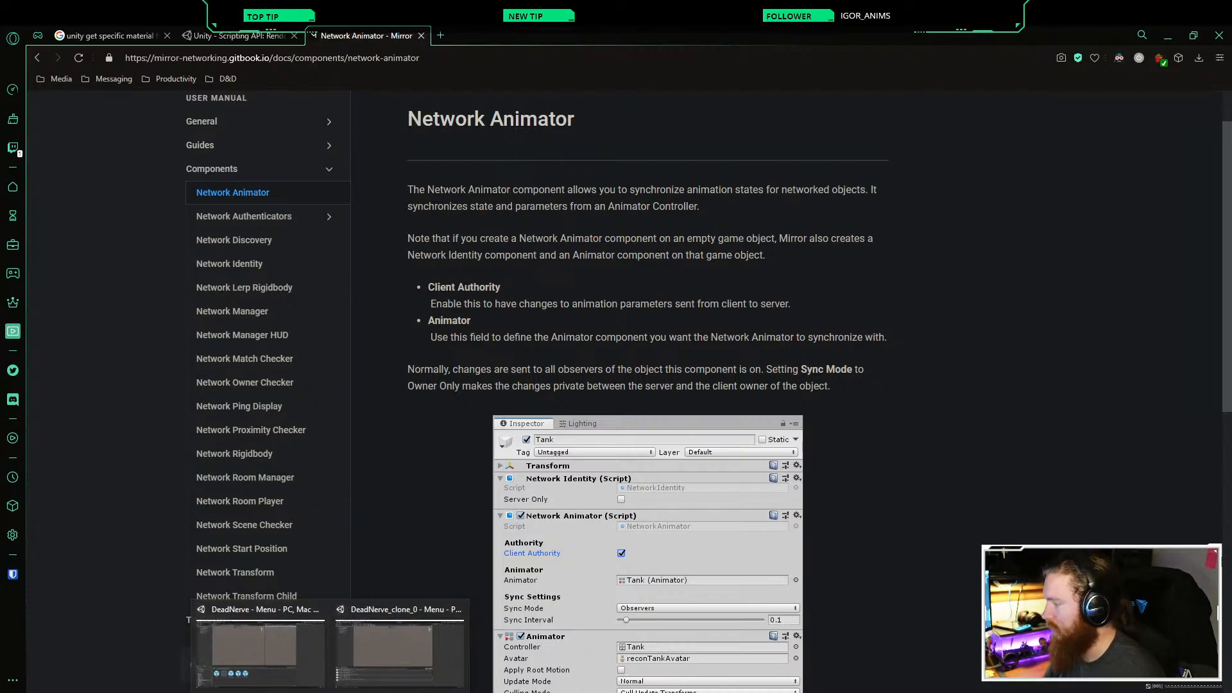
pyautogui.click(260, 651)
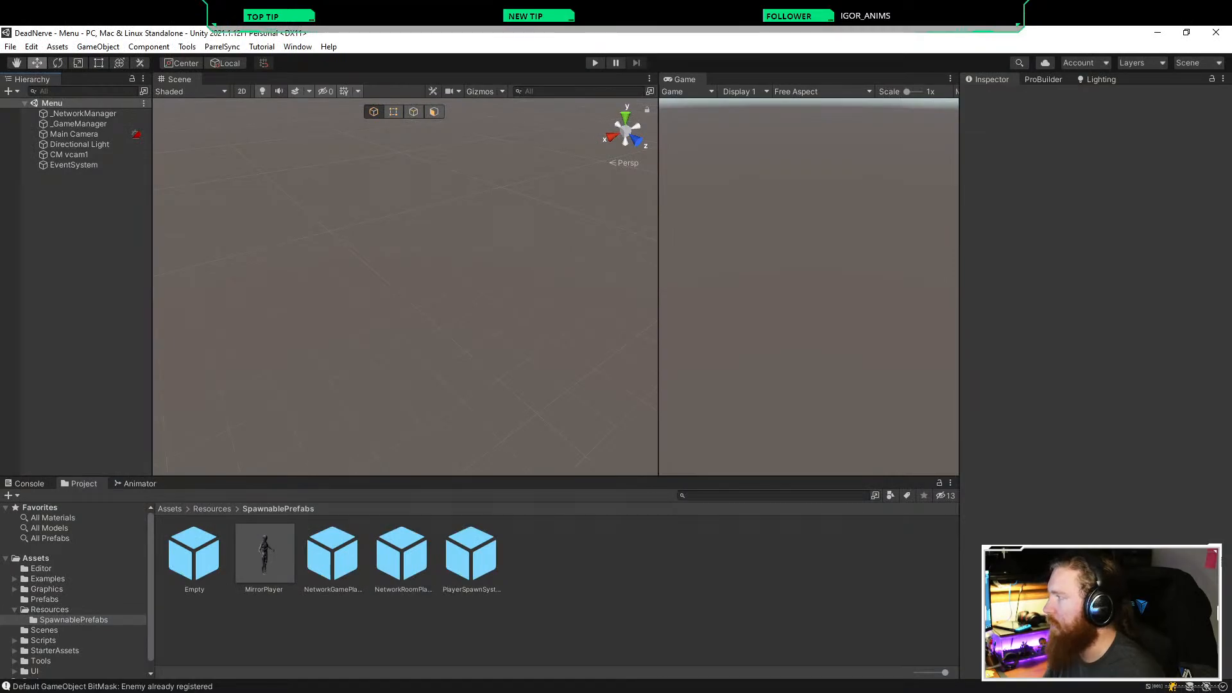
# Step: Open the MirrorPlayer prefab from Resources/SpawnablePrefabs and check the settings of its NetworkAnimator component
pyautogui.click(36, 557)
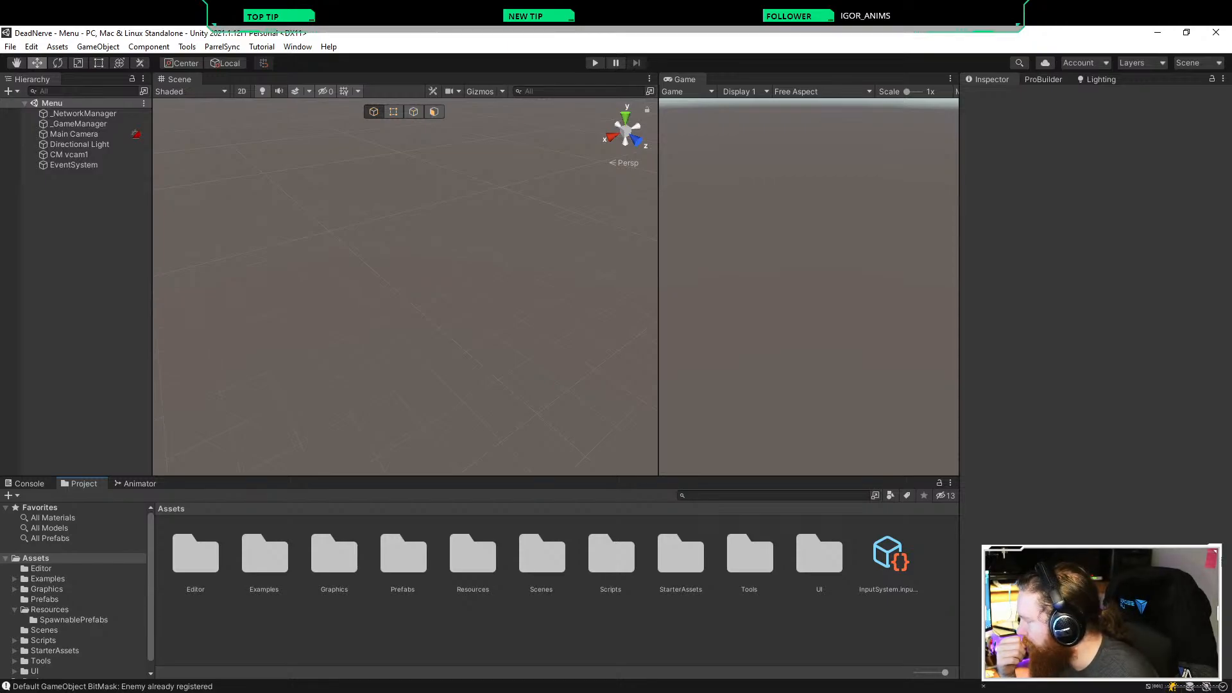
pyautogui.click(73, 620)
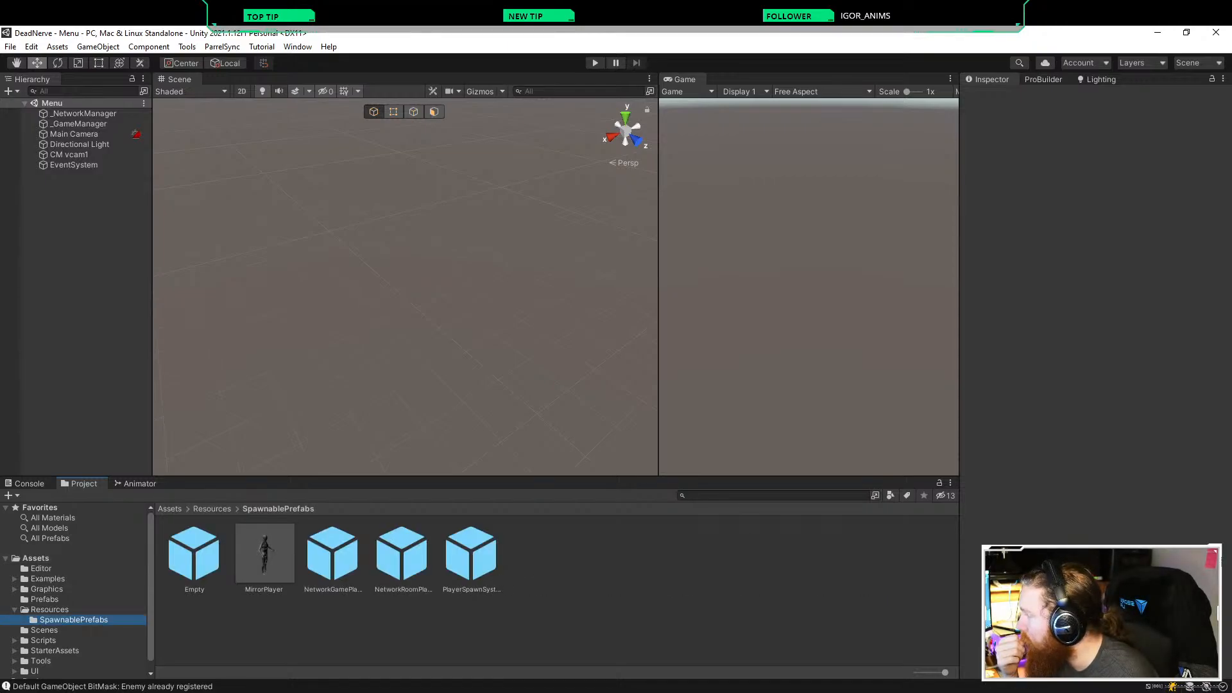
pyautogui.doubleClick(264, 553)
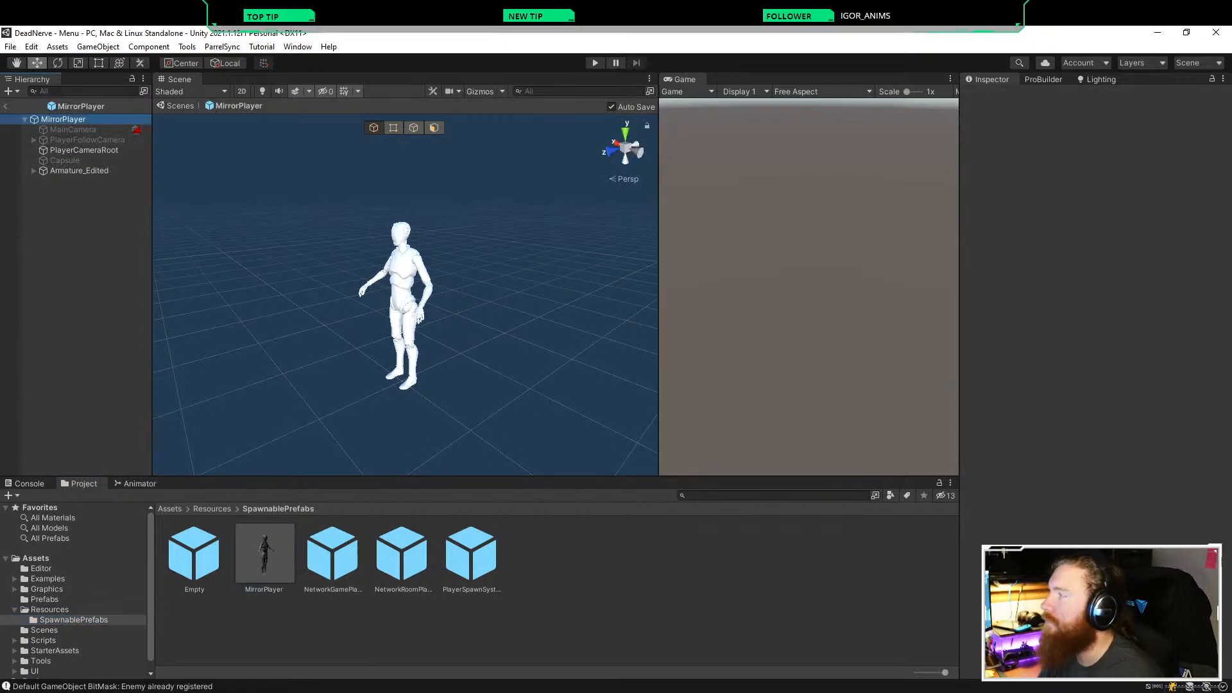
pyautogui.click(1031, 354)
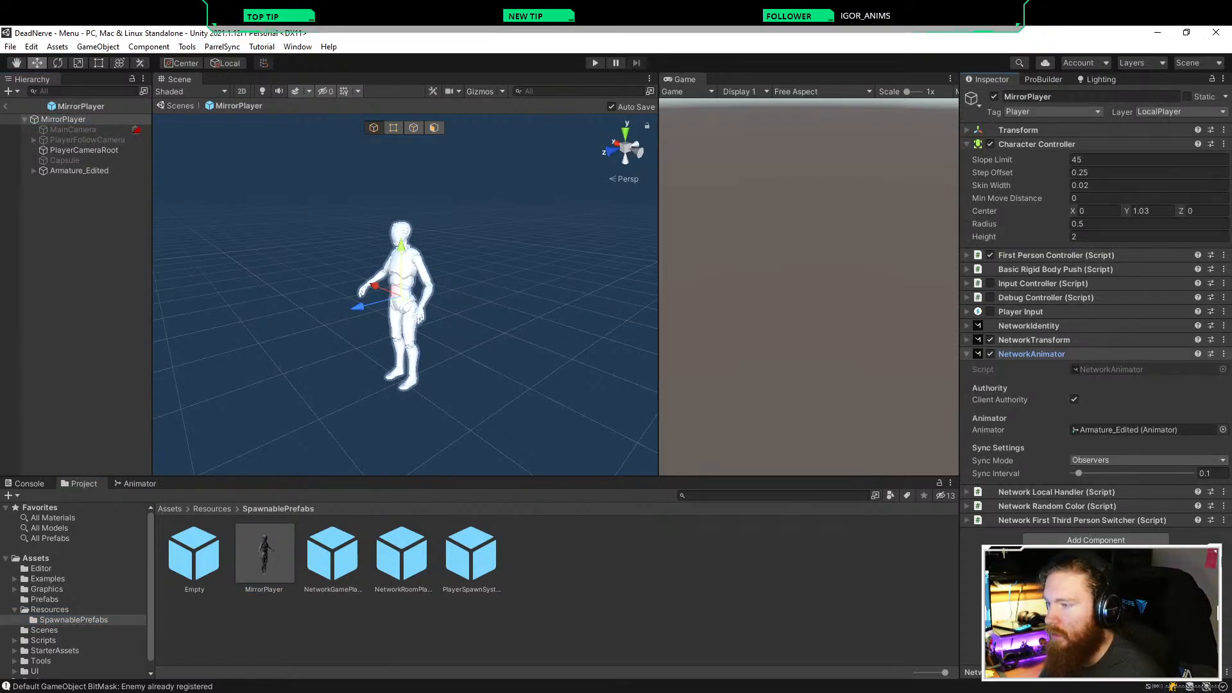
pyautogui.click(1031, 354)
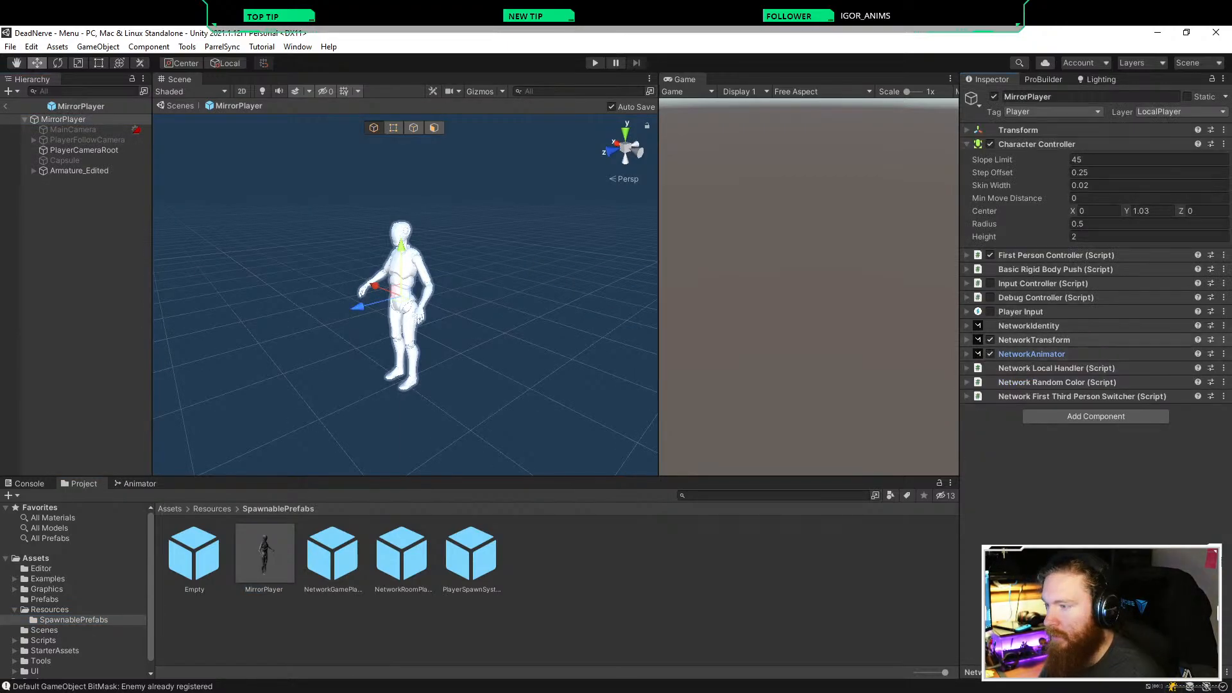
# Step: Find the NetworkTransformChild component, add it to MirrorPlayer and place it directly above NetworkAnimator
pyautogui.click(1095, 416)
pyautogui.write('network')
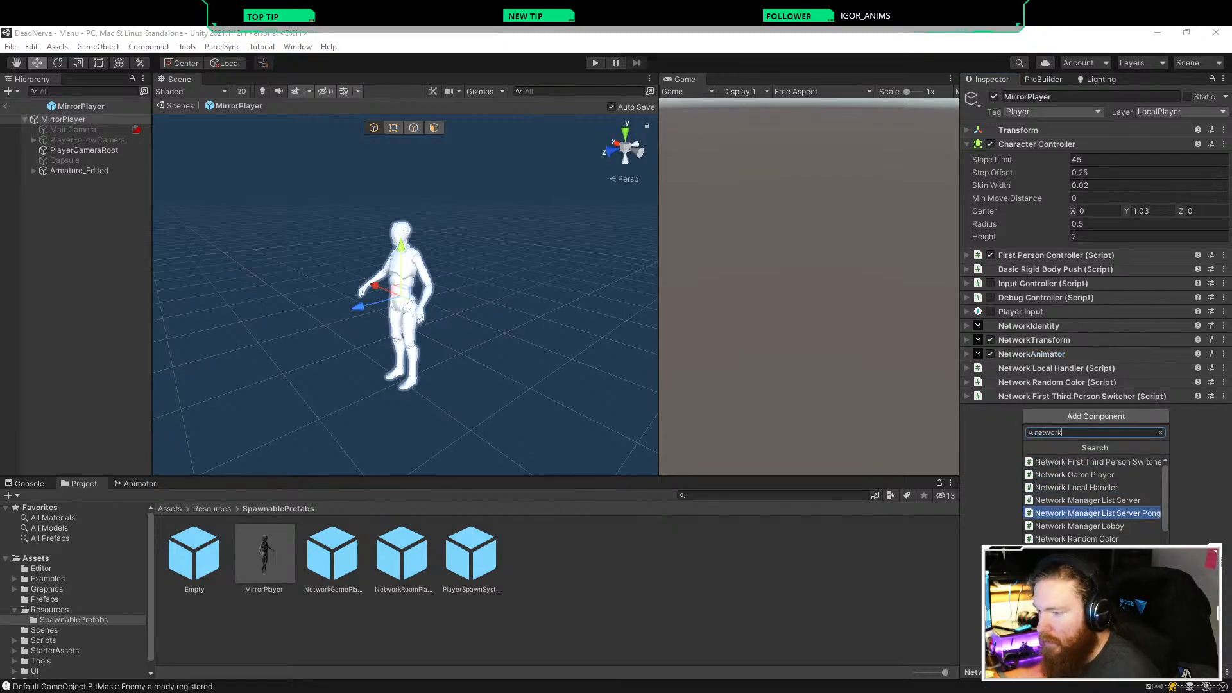
pyautogui.scroll(-2, 1091, 538)
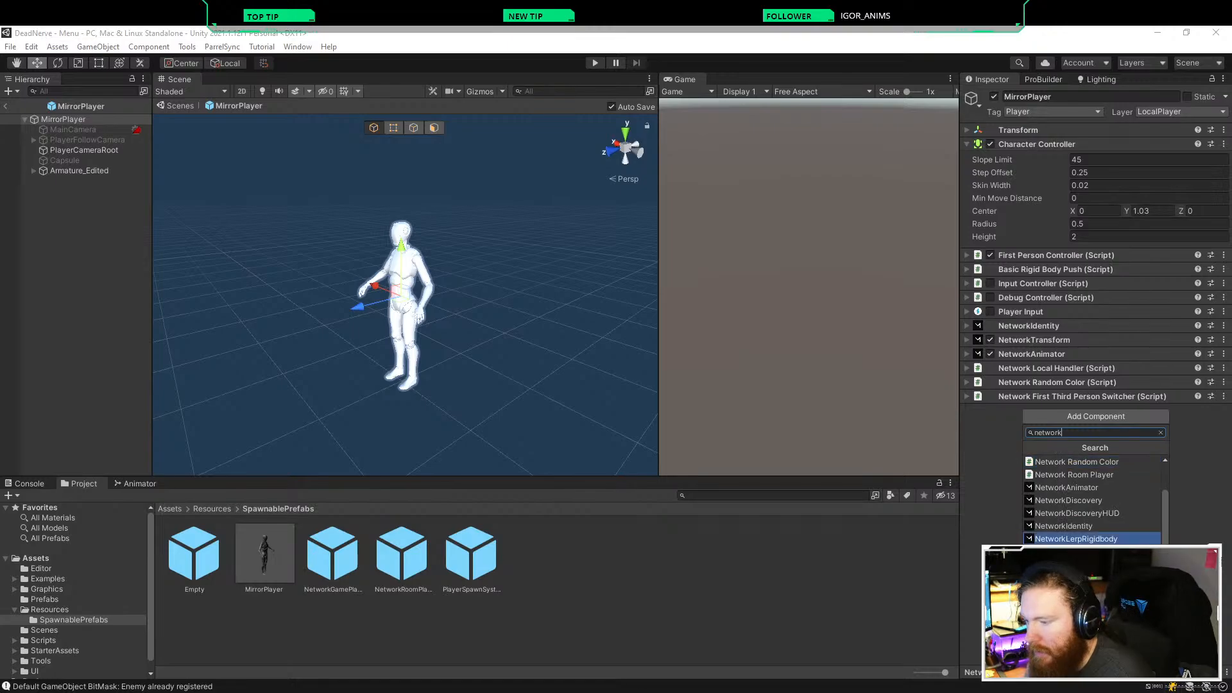
pyautogui.scroll(-2, 1091, 539)
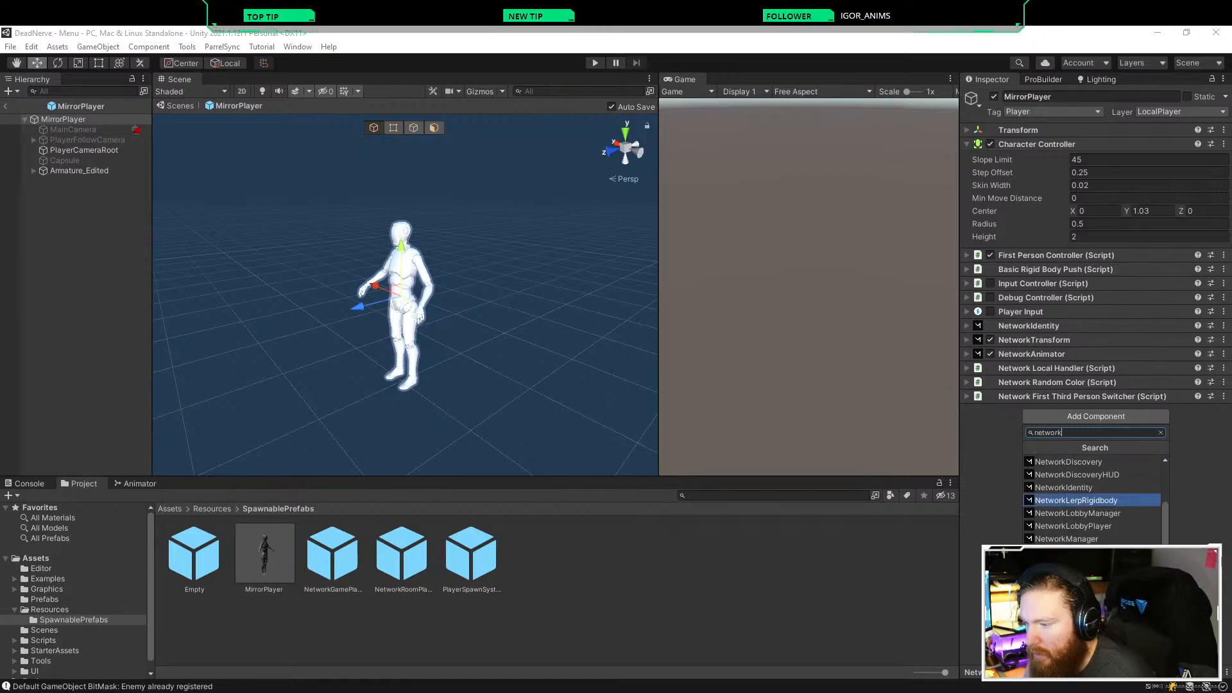
pyautogui.scroll(-1, 1090, 501)
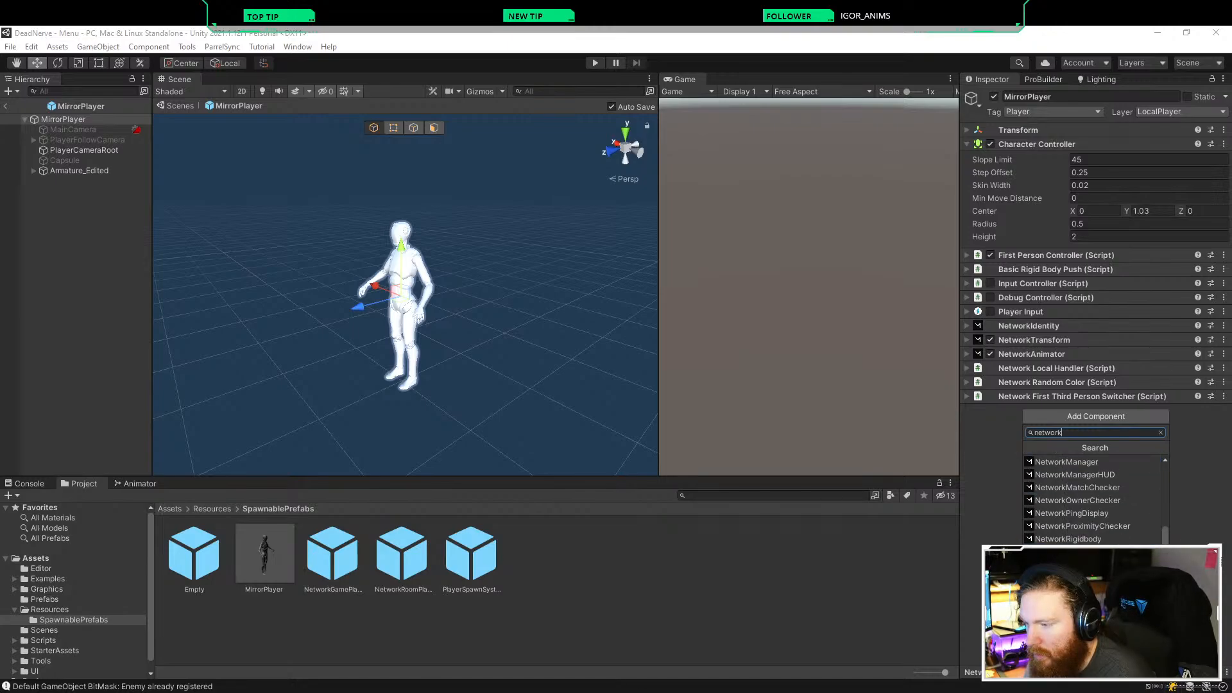
pyautogui.scroll(-1, 1094, 500)
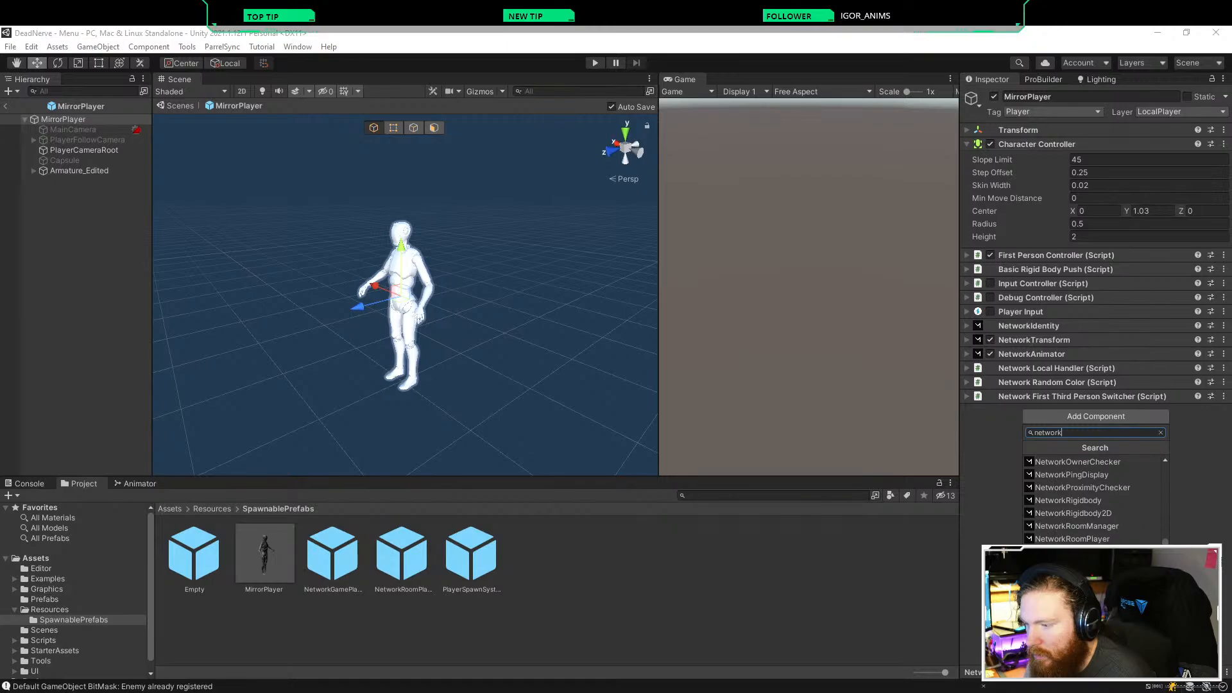
pyautogui.scroll(-1, 1094, 501)
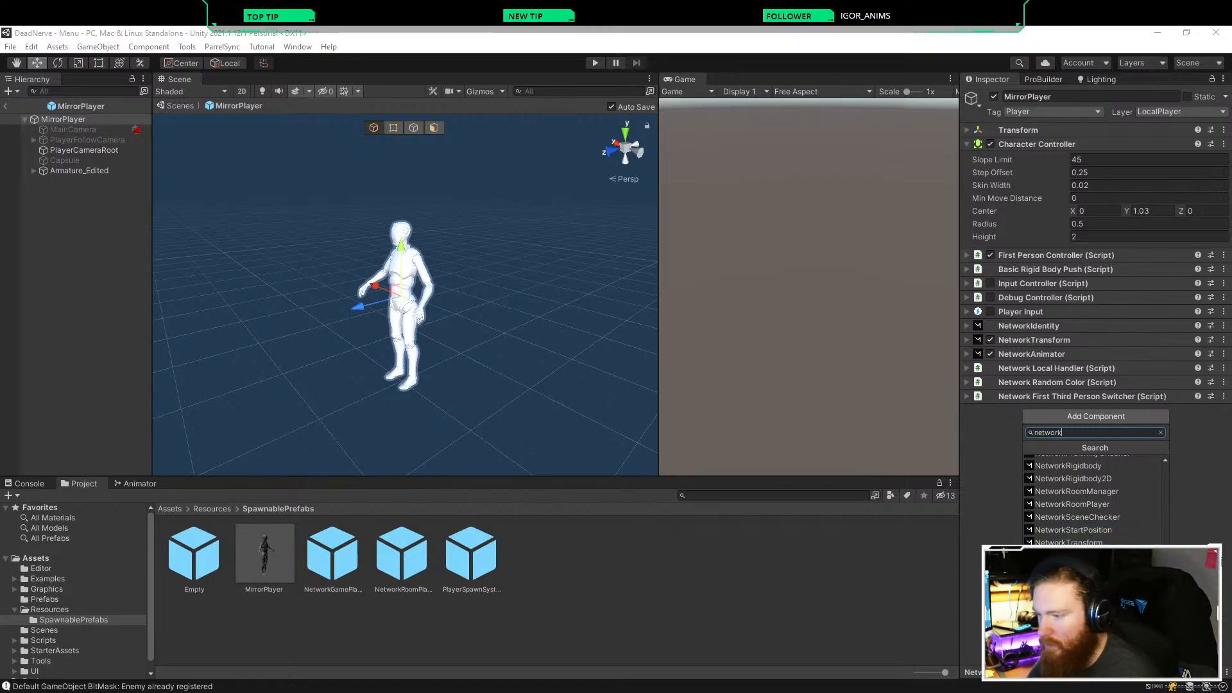
pyautogui.press('Escape')
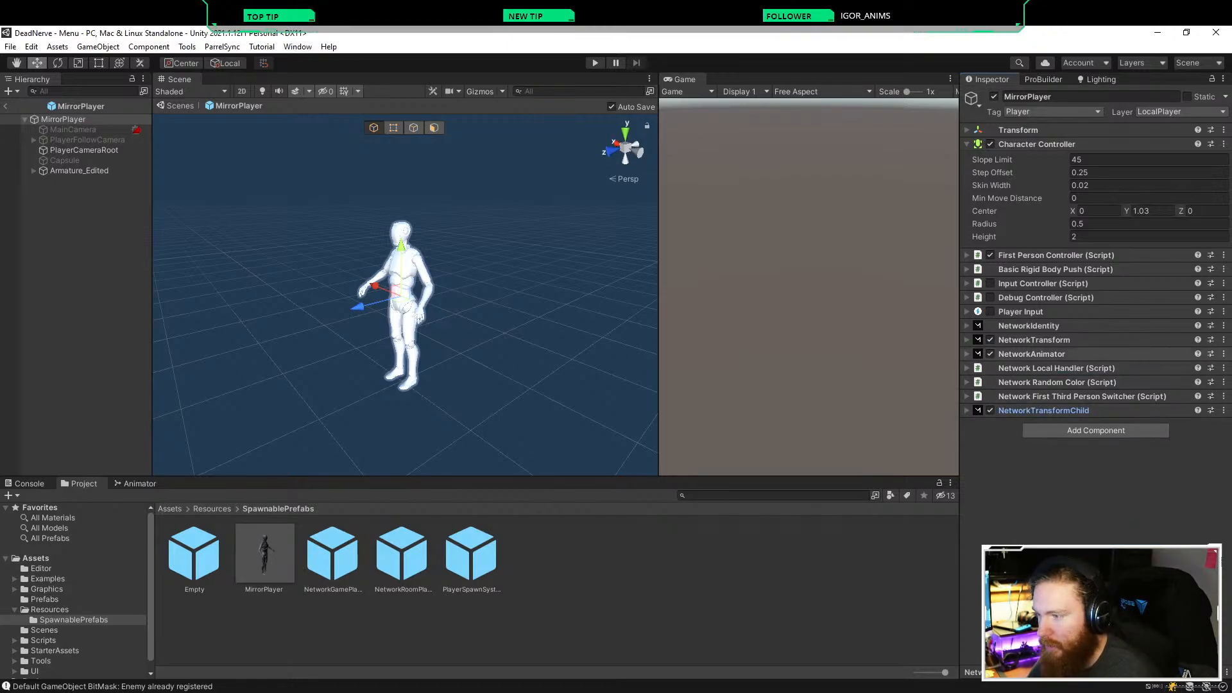
pyautogui.moveTo(1032, 354); pyautogui.dragTo(1043, 346)
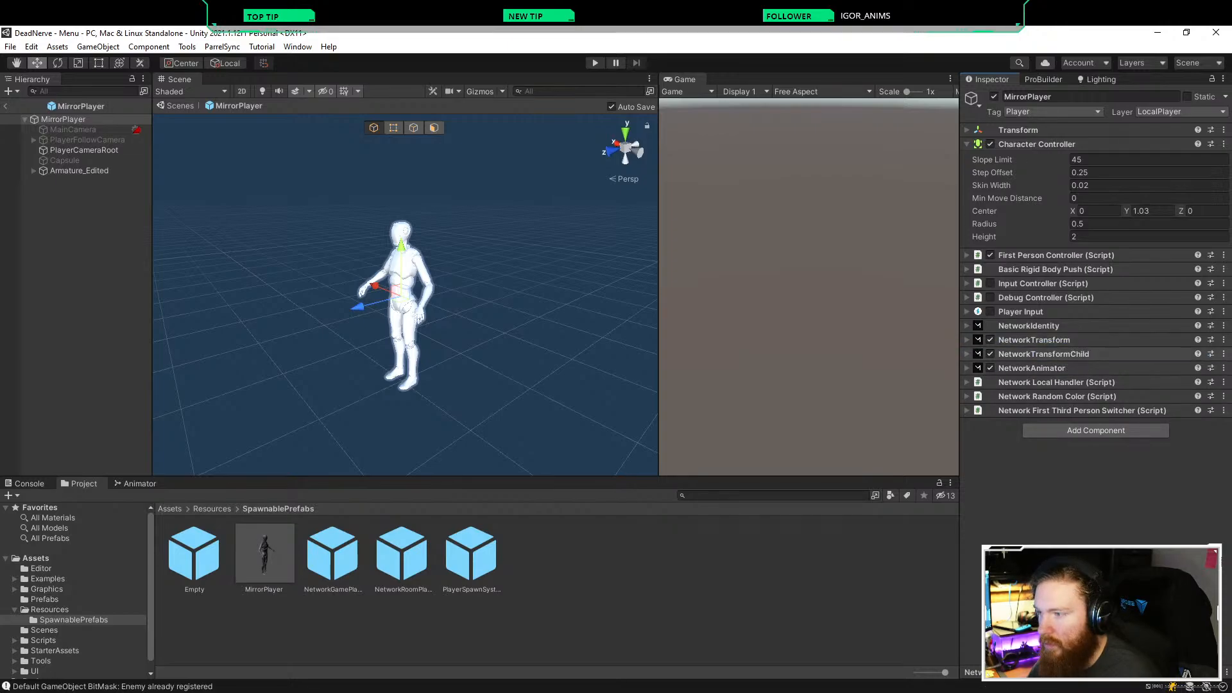
# Step: Enable Client Authority on MirrorPlayer's NetworkTransformChild component and collapse the component
pyautogui.click(1043, 355)
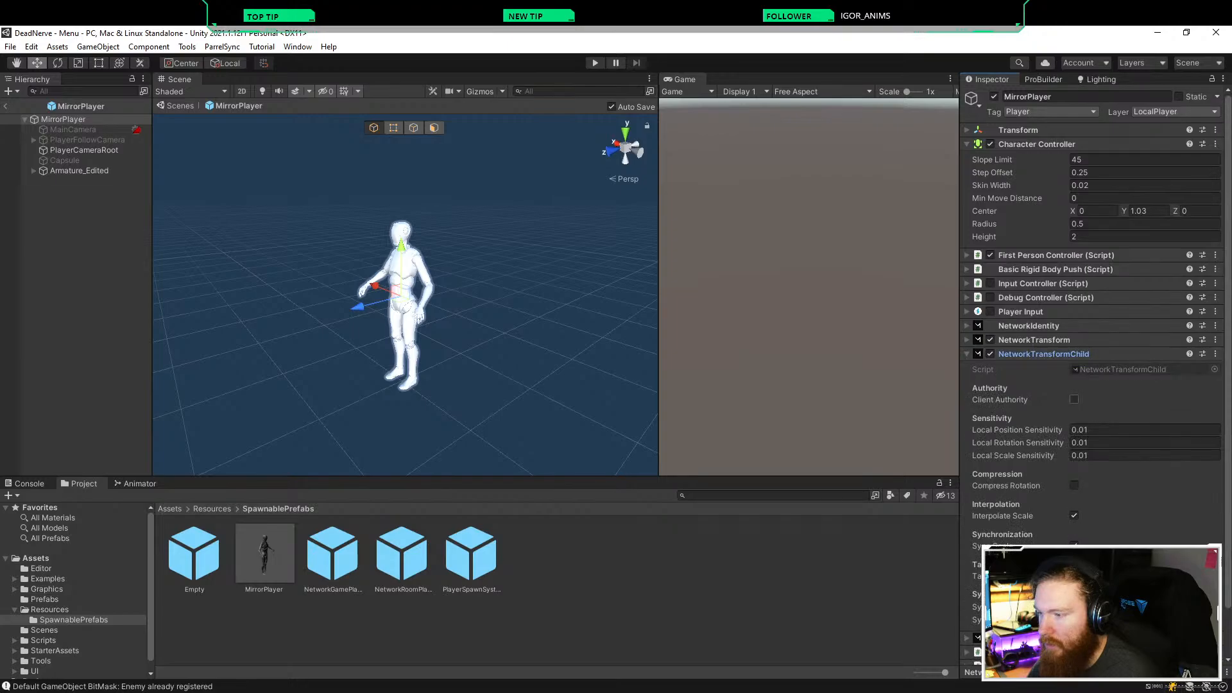
pyautogui.click(1074, 399)
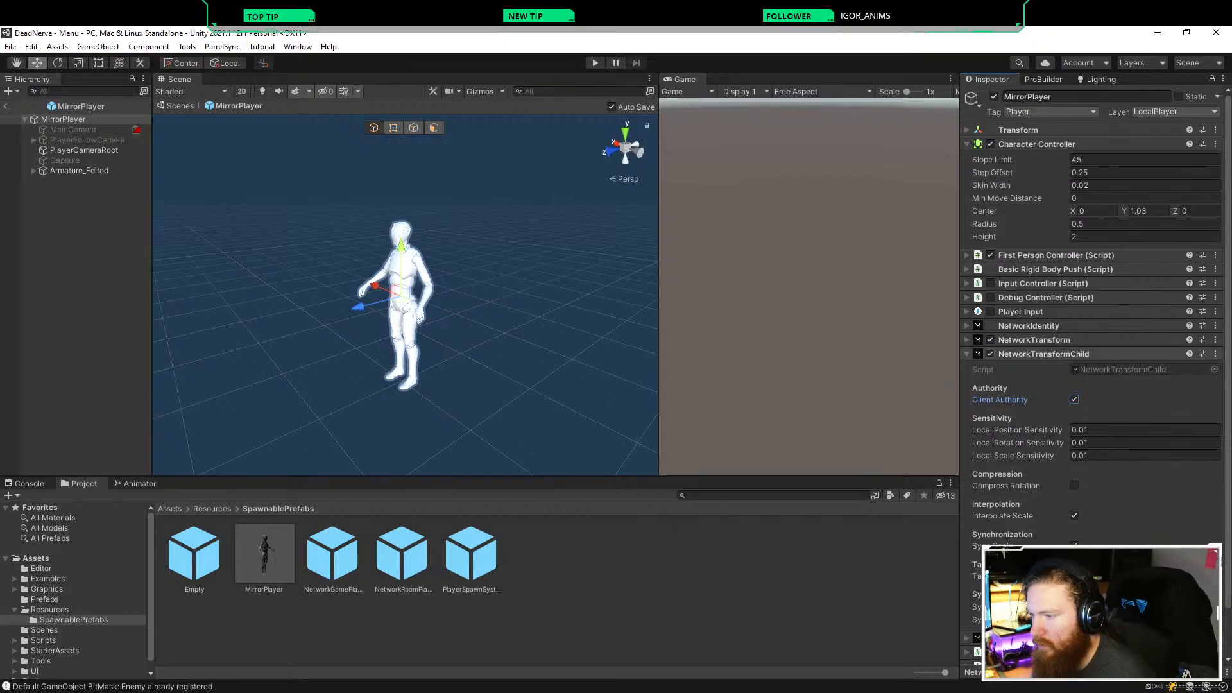
pyautogui.click(1043, 354)
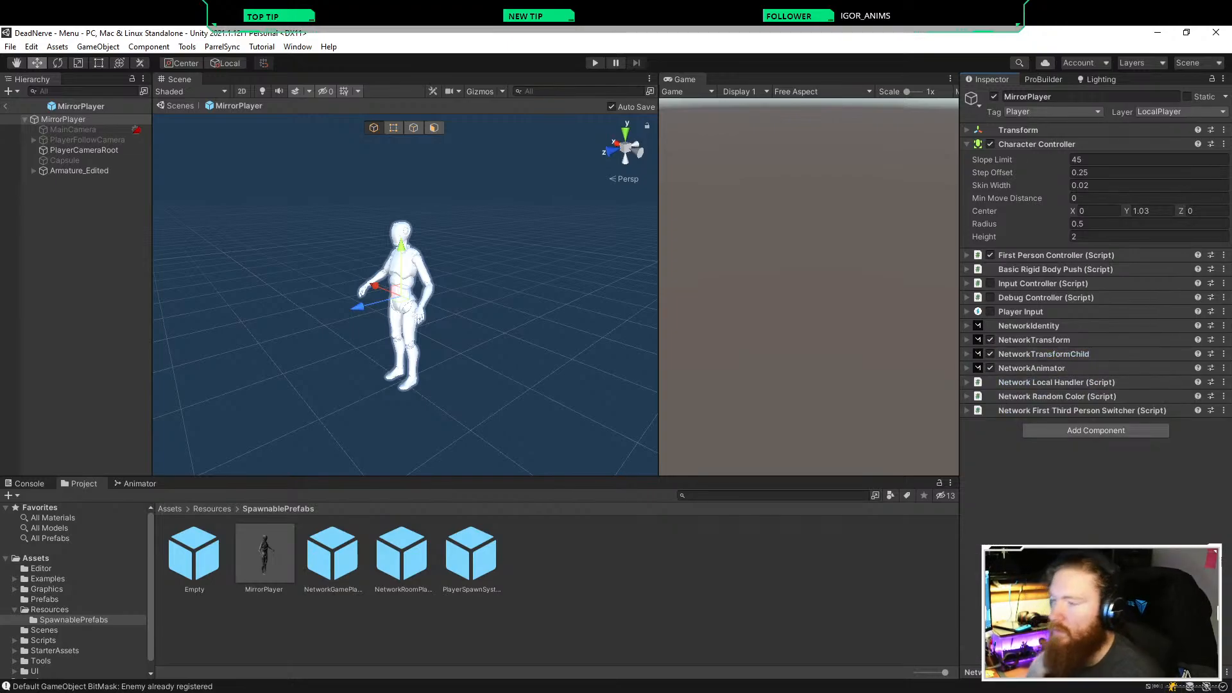
# Step: Leave the MirrorPlayer prefab for the Menu scene, start Play mode and join the localhost game as a client
pyautogui.click(77, 282)
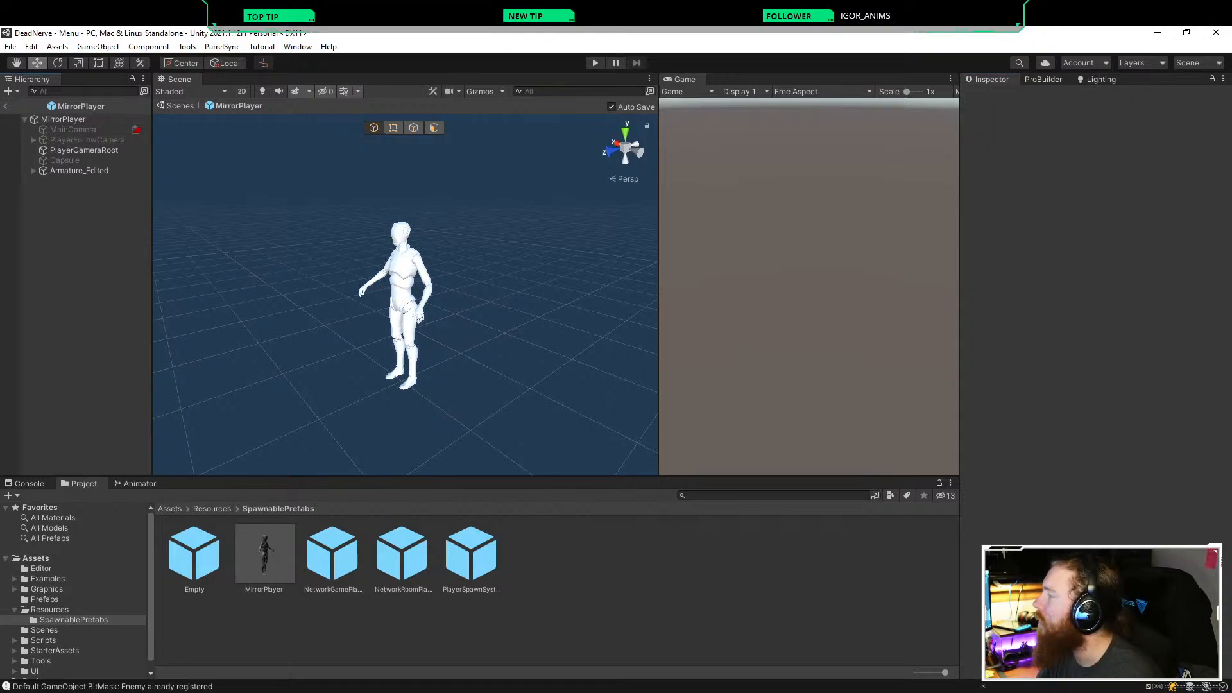
pyautogui.click(5, 106)
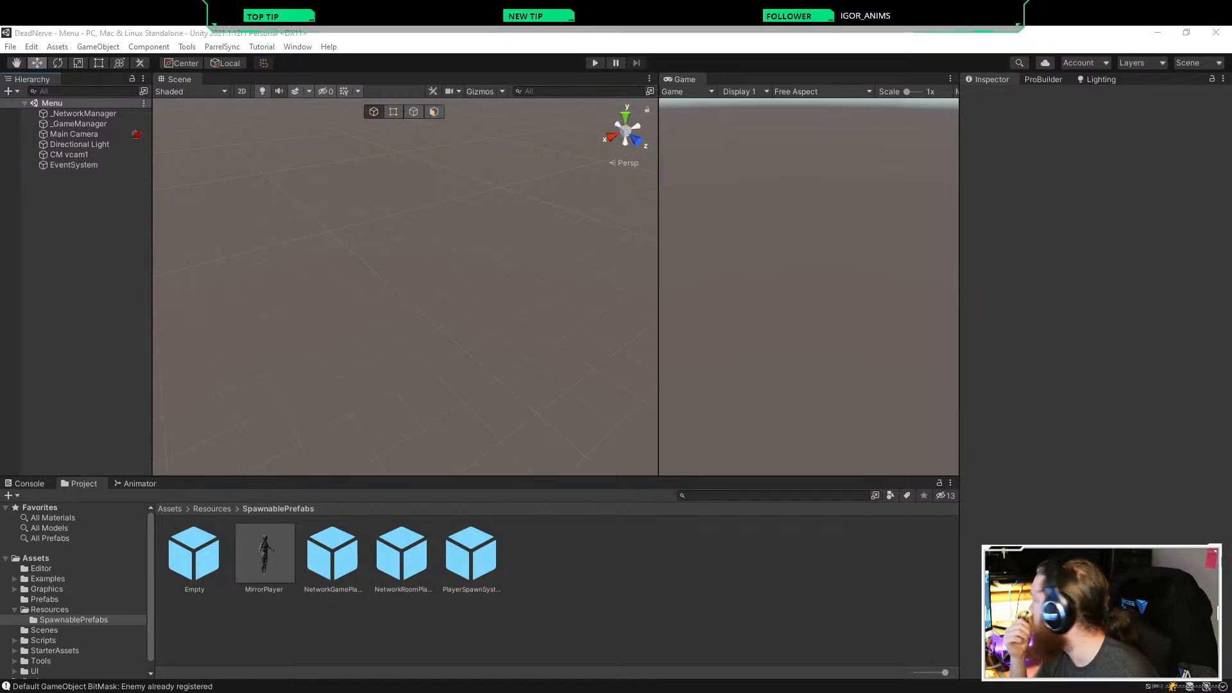
pyautogui.click(595, 63)
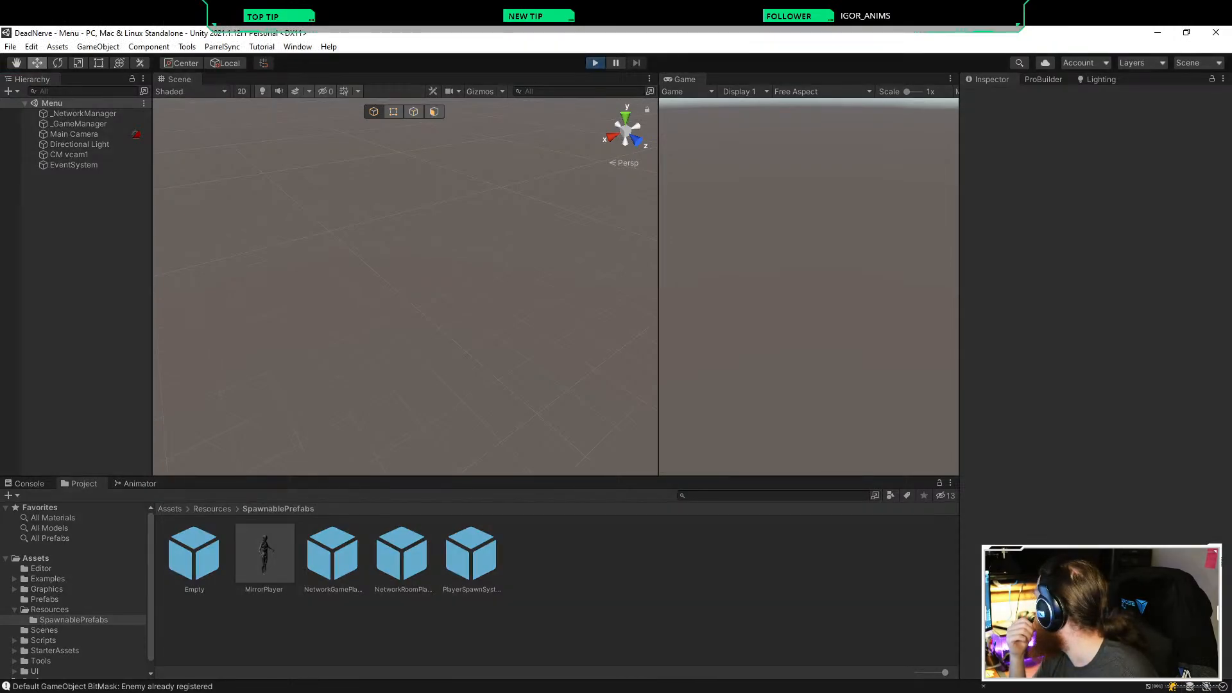
pyautogui.click(686, 146)
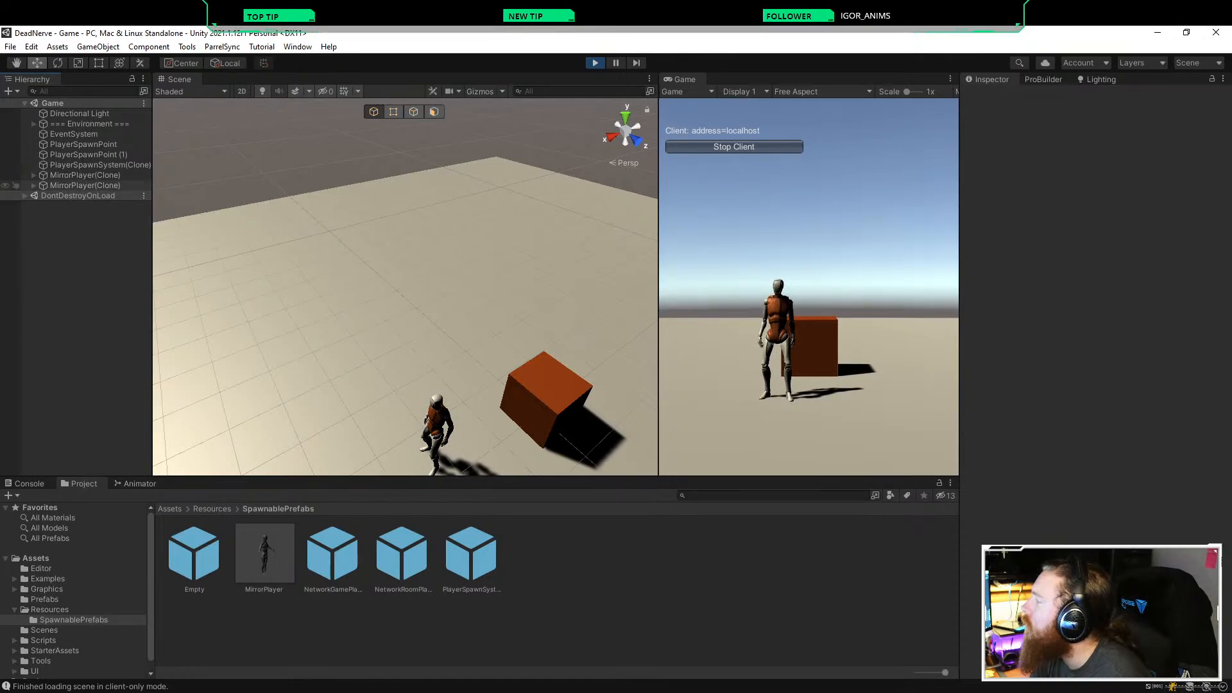
# Step: Inspect both spawned MirrorPlayer clones and examine the Animator and children of Armature_Edited in the first clone
pyautogui.click(83, 185)
pyautogui.click(84, 175)
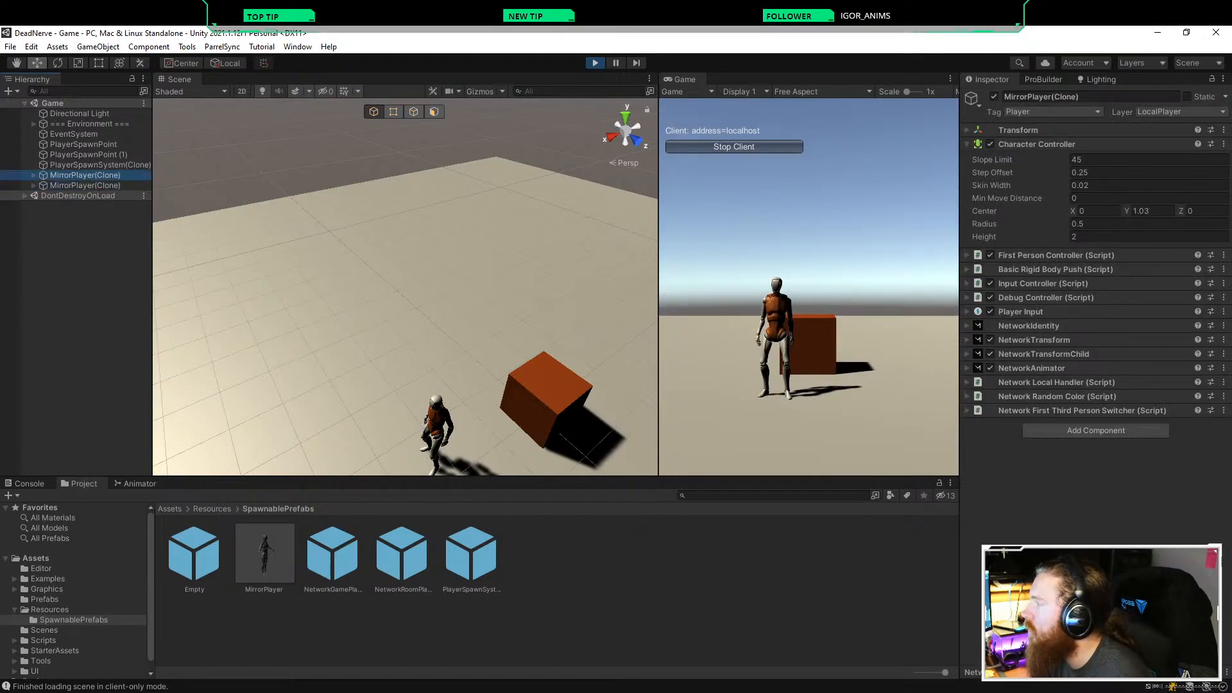
pyautogui.click(34, 175)
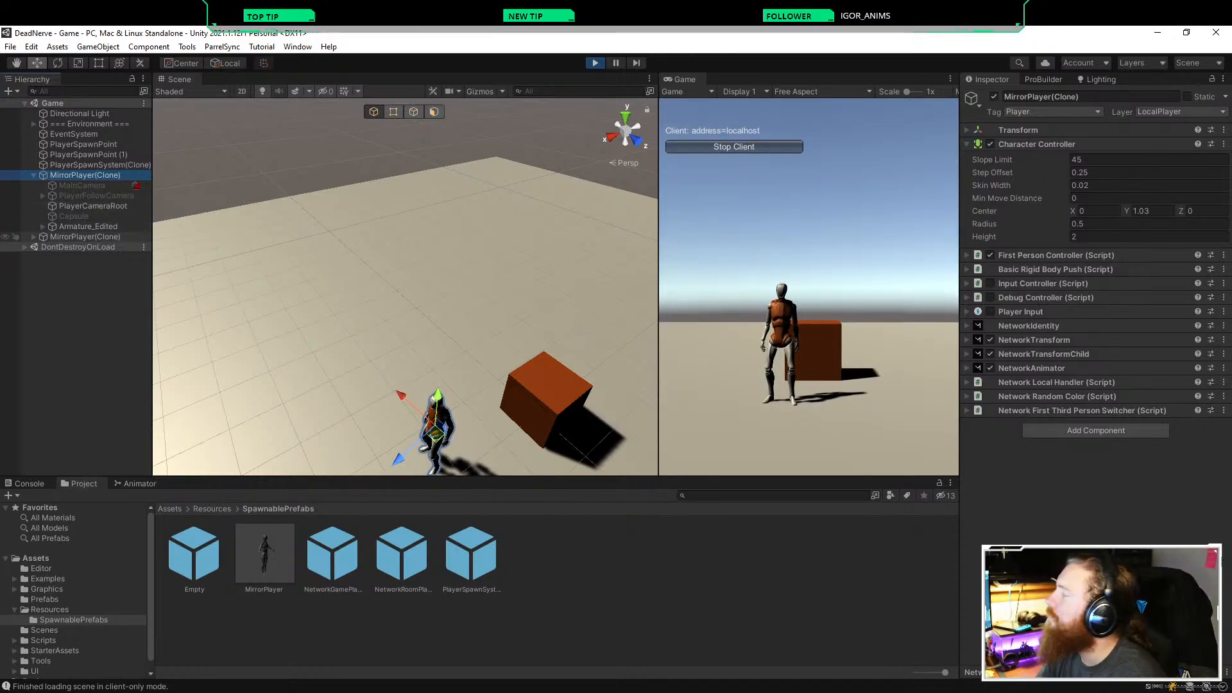
pyautogui.click(88, 227)
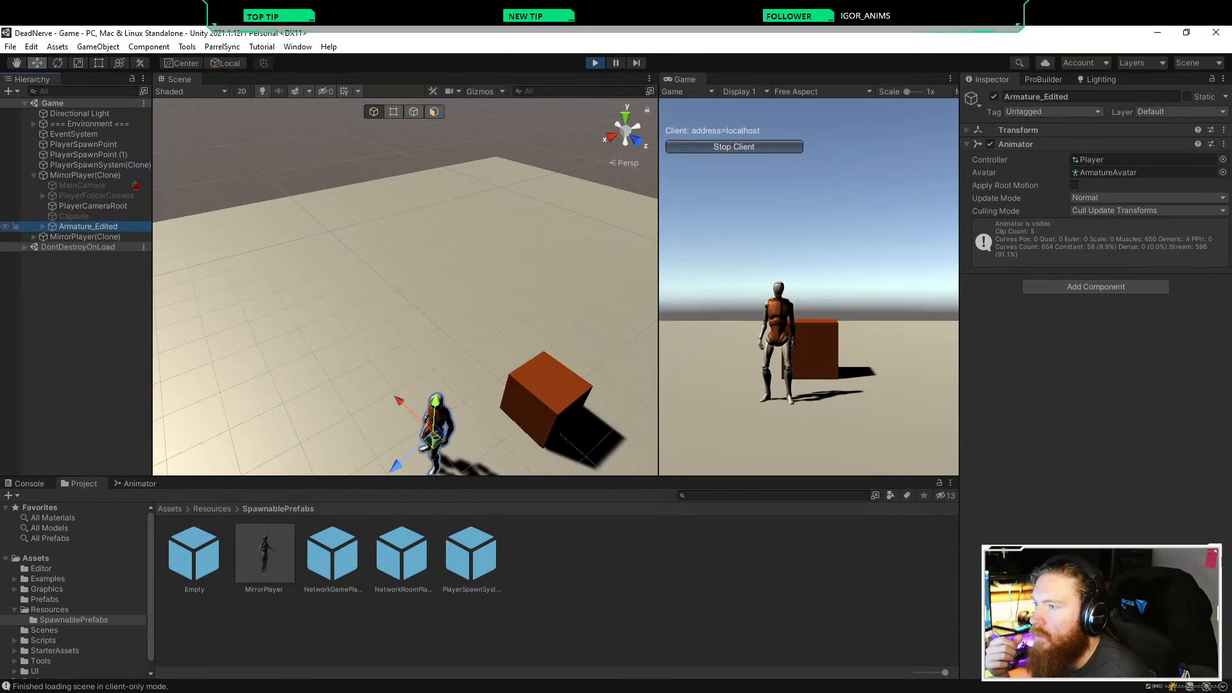
pyautogui.click(43, 226)
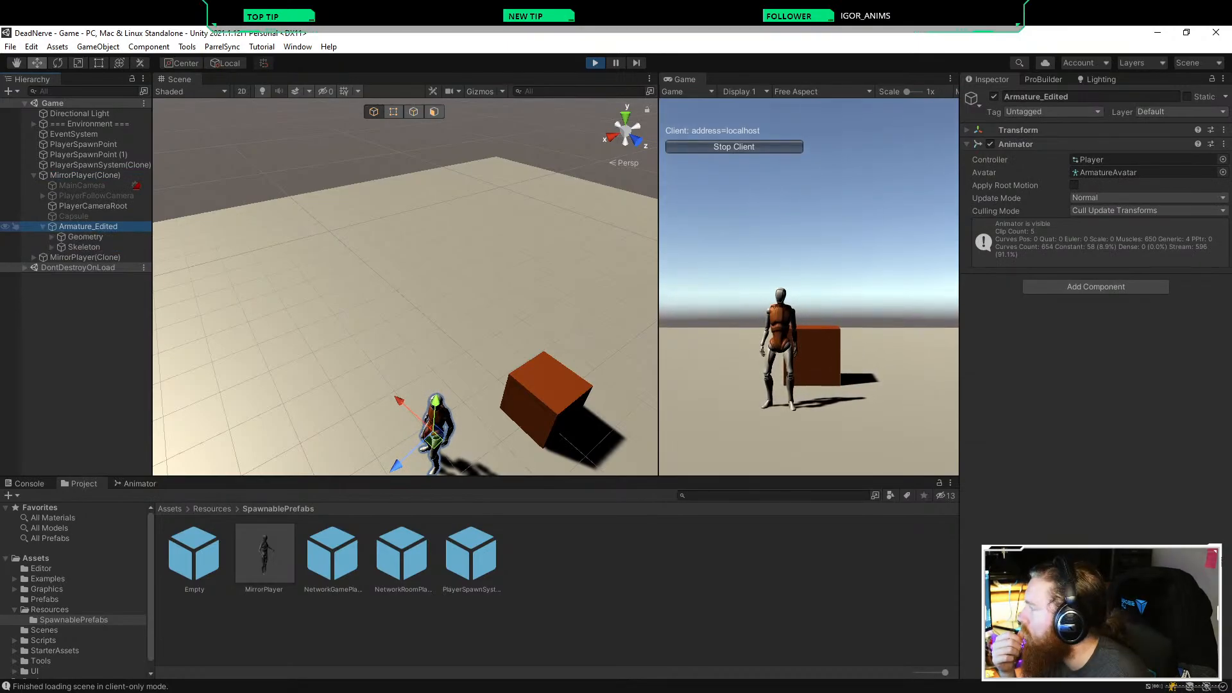
pyautogui.click(43, 227)
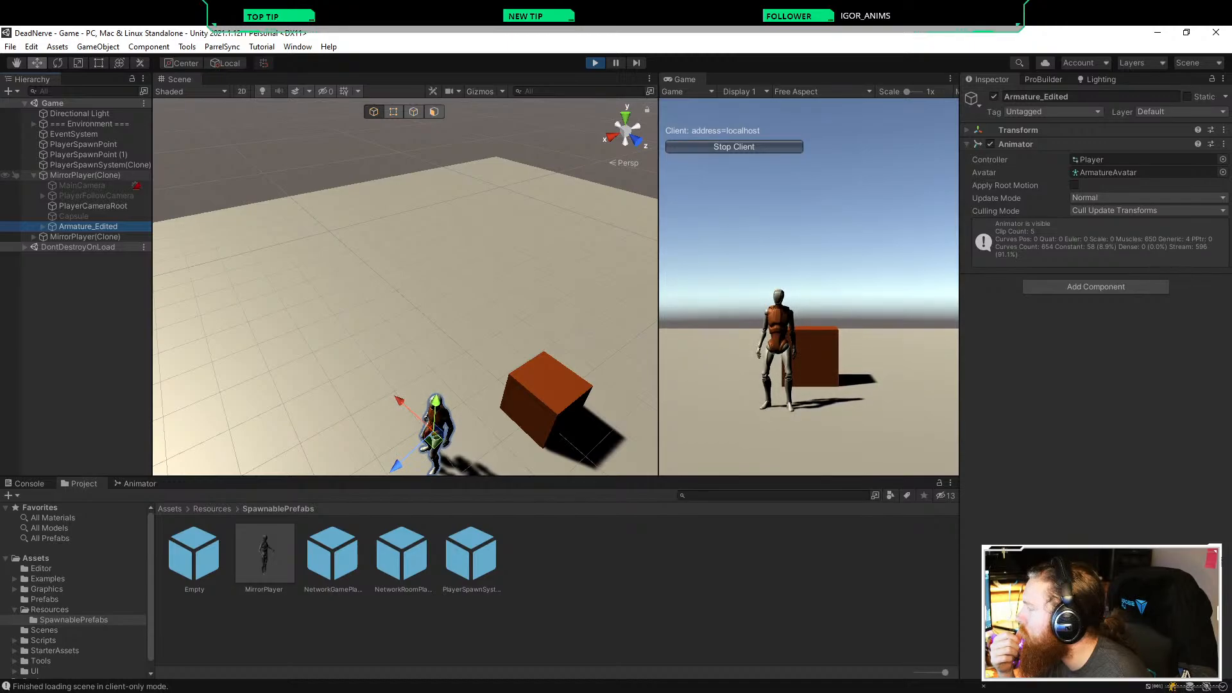
# Step: Review the first MirrorPlayer clone's NetworkAnimator settings against Armature_Edited, and disable the clone's NetworkTransformChild component
pyautogui.click(85, 175)
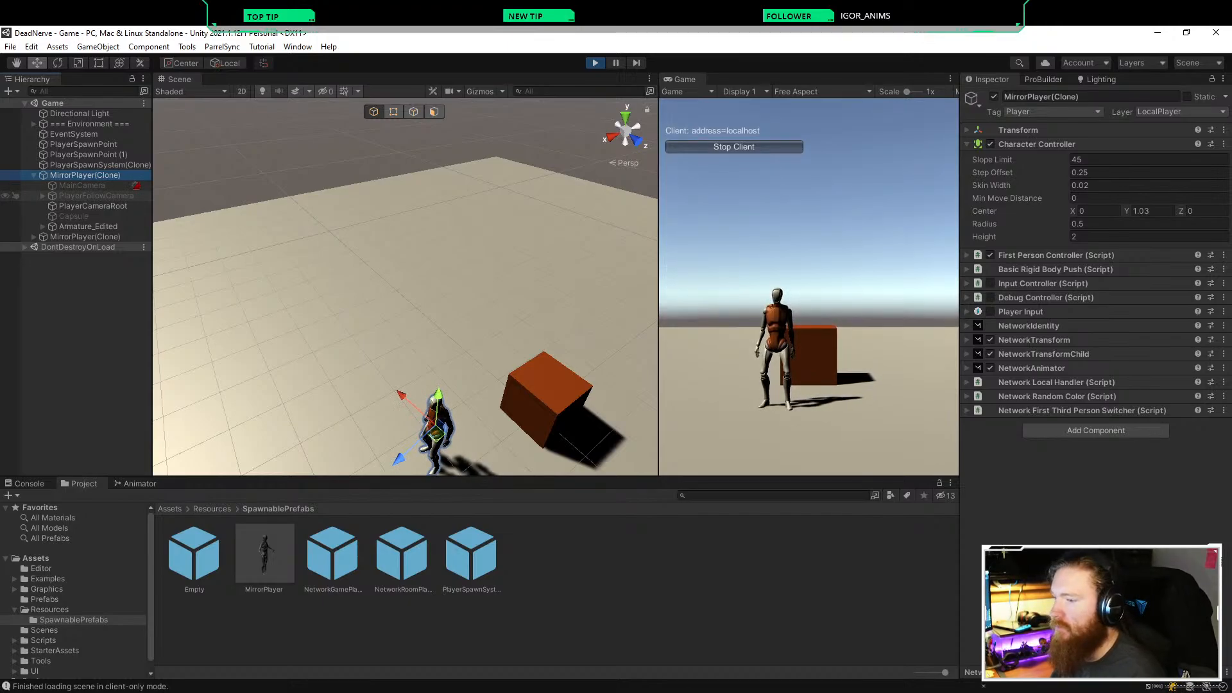
pyautogui.click(1096, 488)
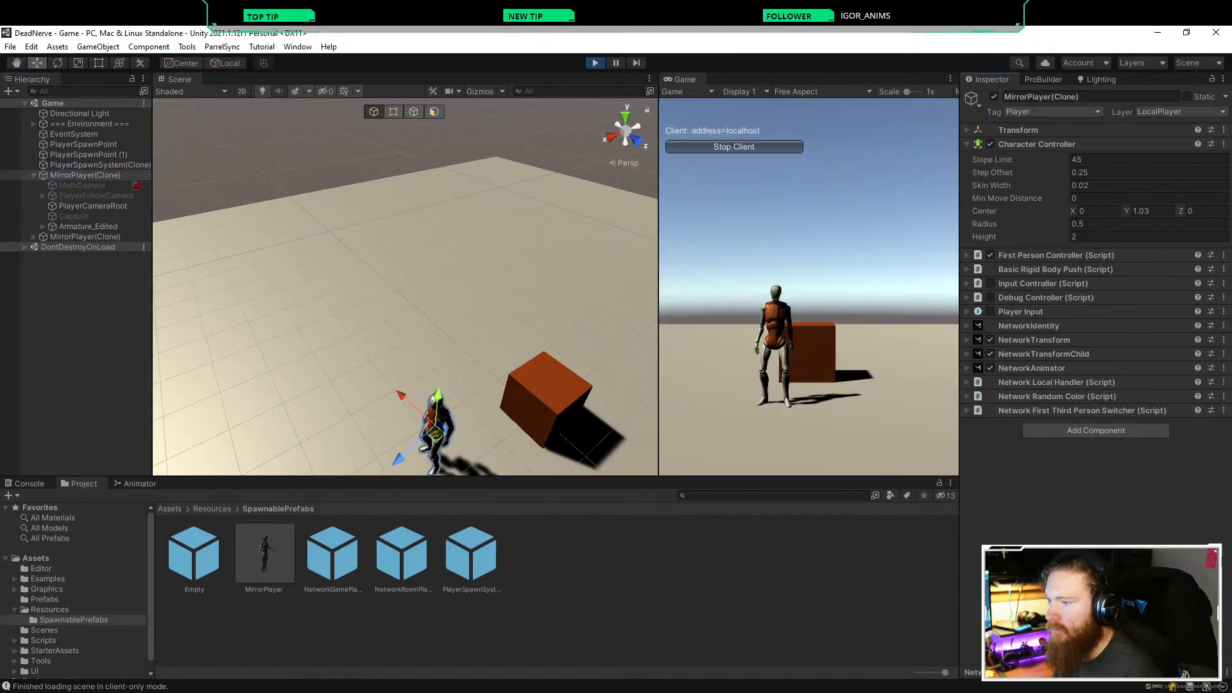
pyautogui.click(88, 226)
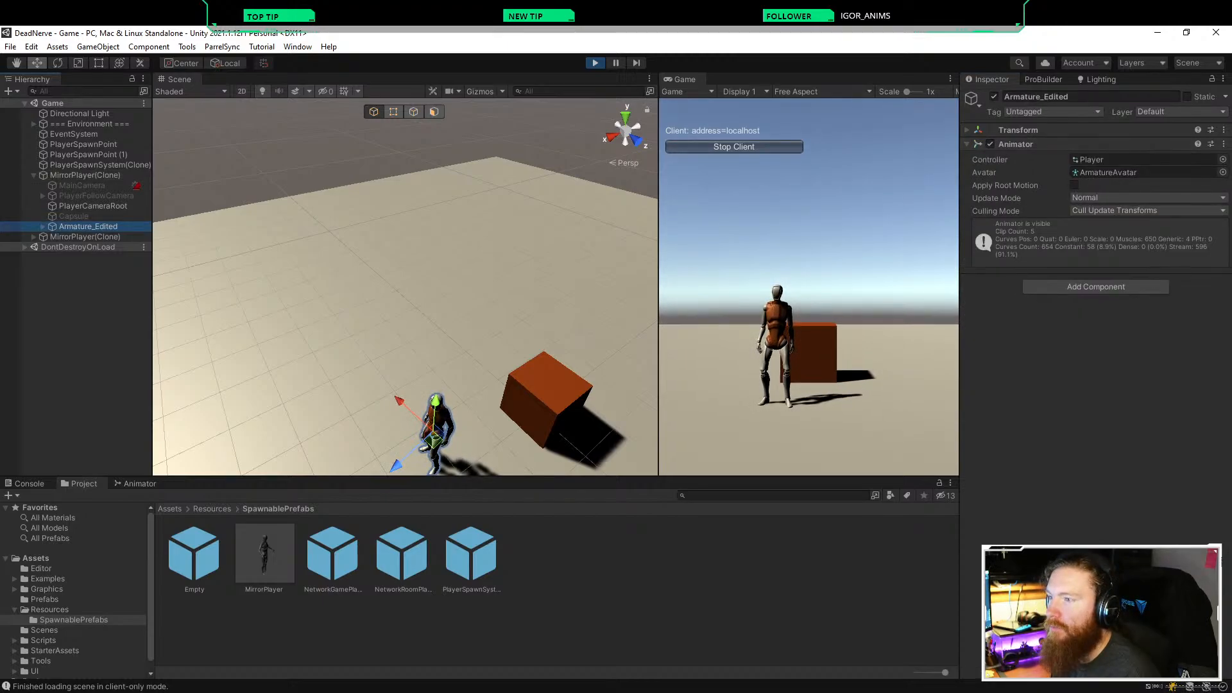
pyautogui.click(85, 175)
pyautogui.click(1096, 481)
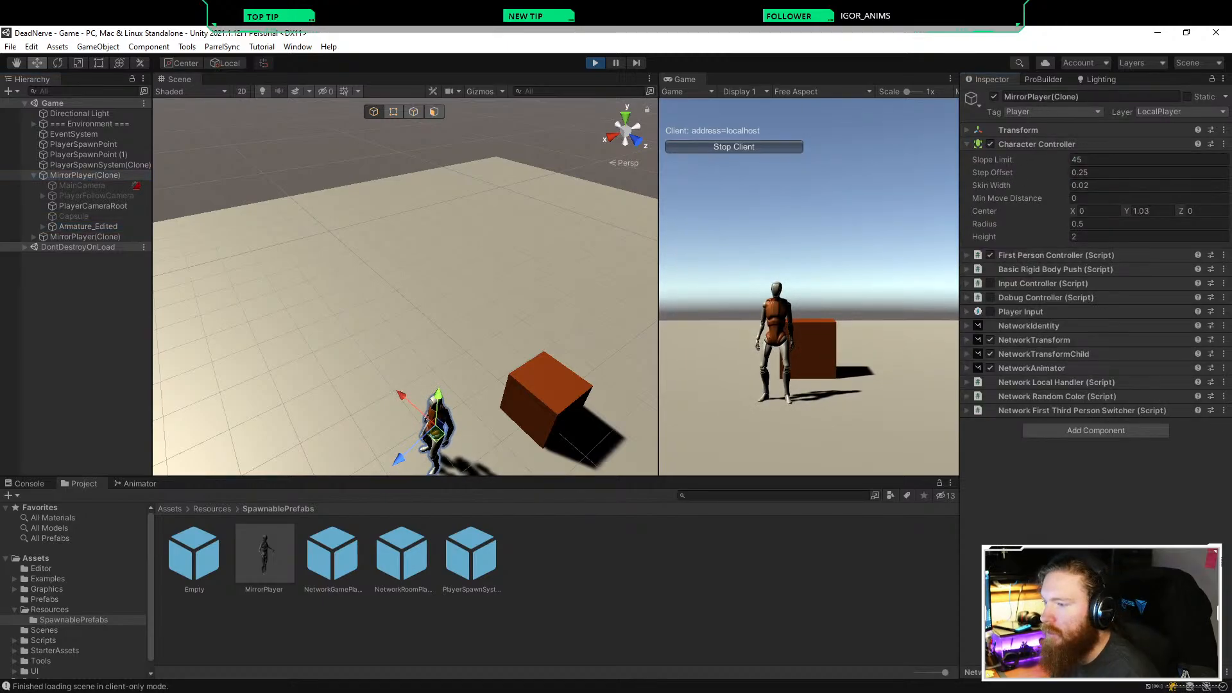
pyautogui.click(1031, 368)
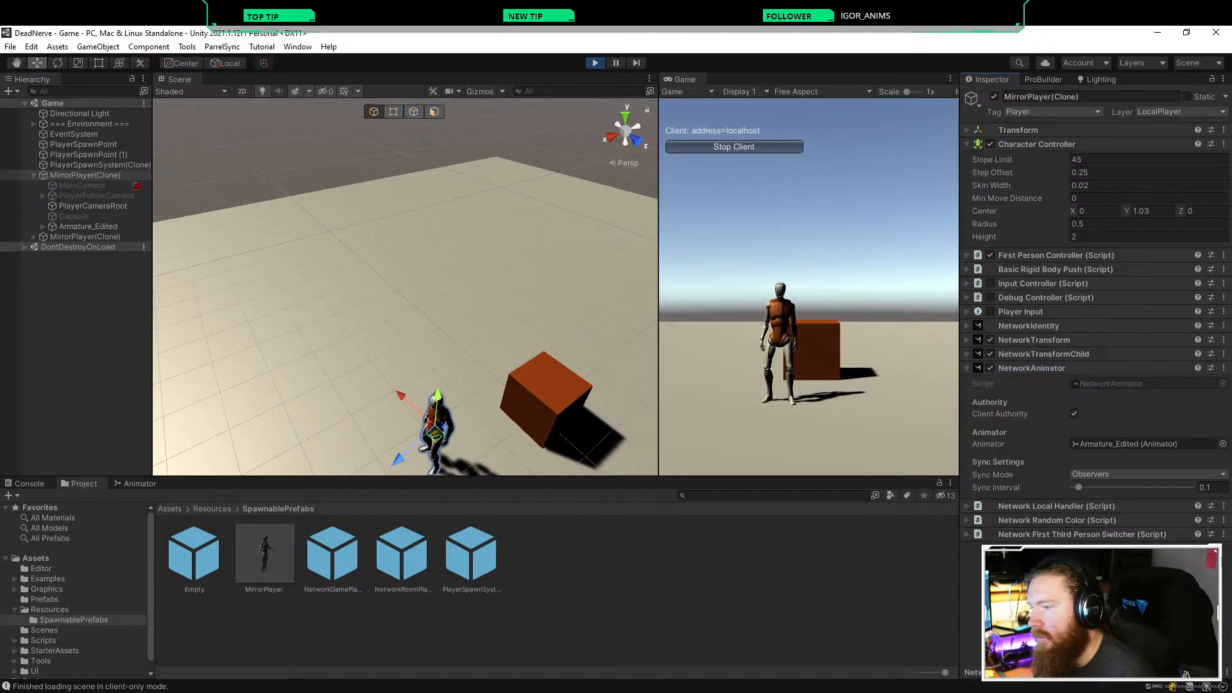
pyautogui.click(1031, 368)
pyautogui.click(1043, 354)
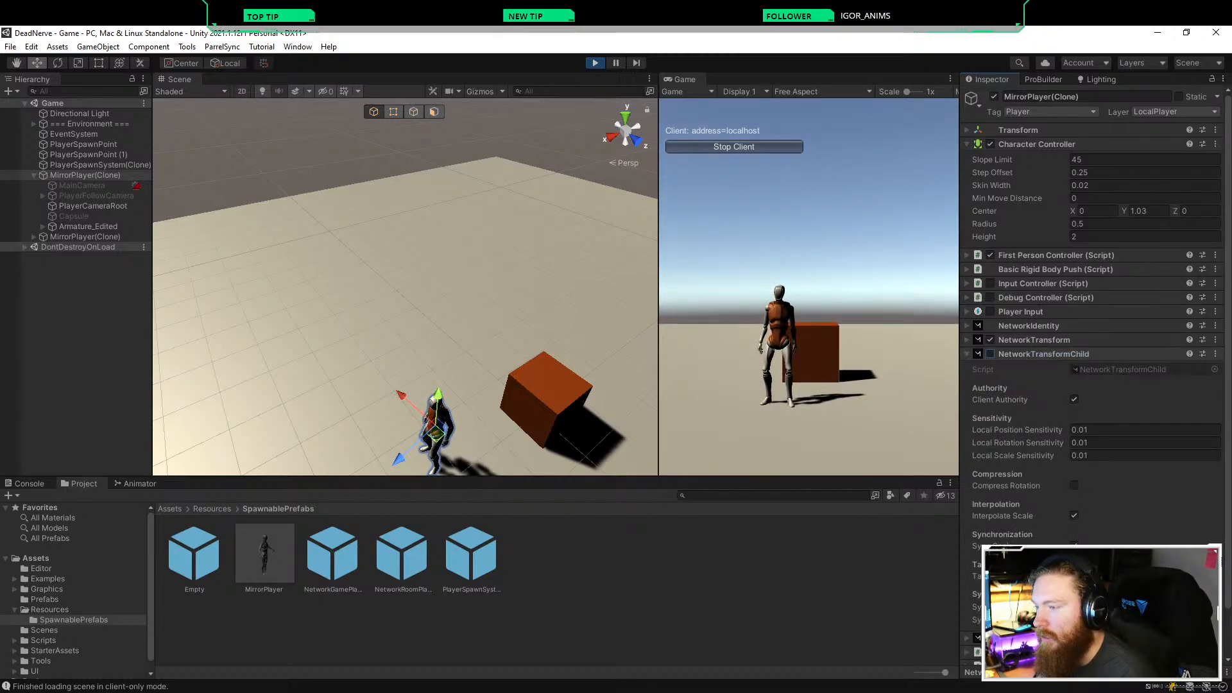
# Step: Examine the NetworkIdentity and First Person Controller settings of the first MirrorPlayer clone, collapsing each component after viewing
pyautogui.click(1043, 354)
pyautogui.click(990, 354)
pyautogui.click(1028, 325)
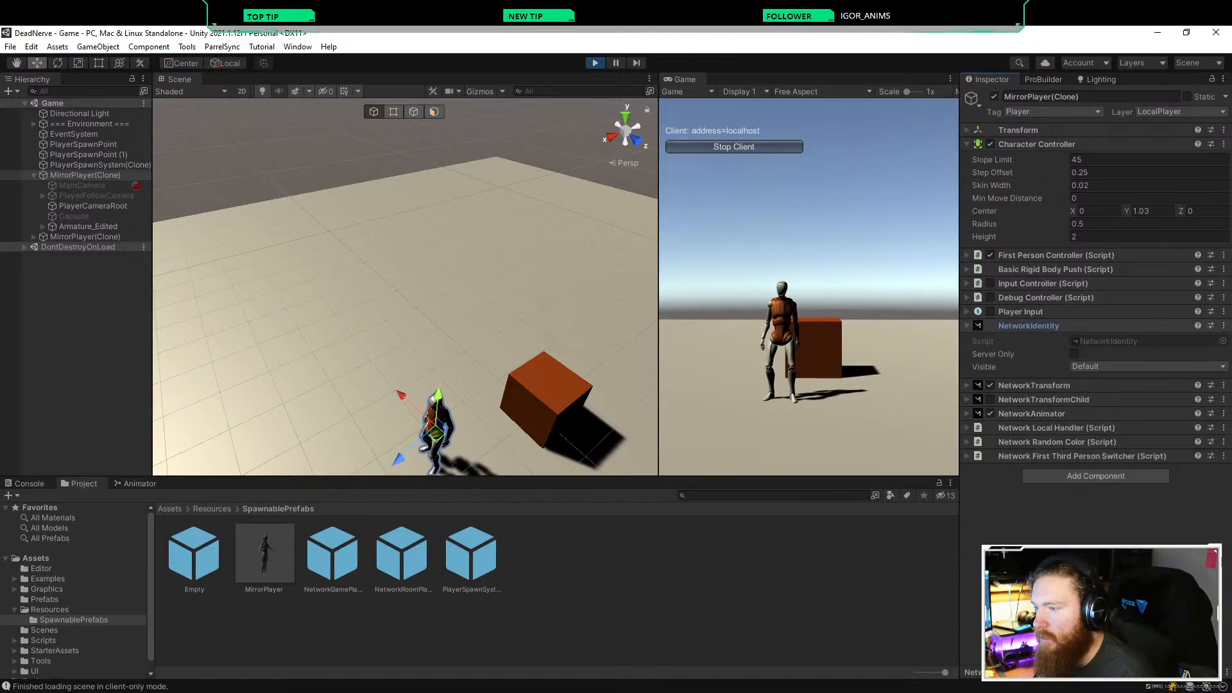
pyautogui.click(1091, 366)
pyautogui.click(1028, 326)
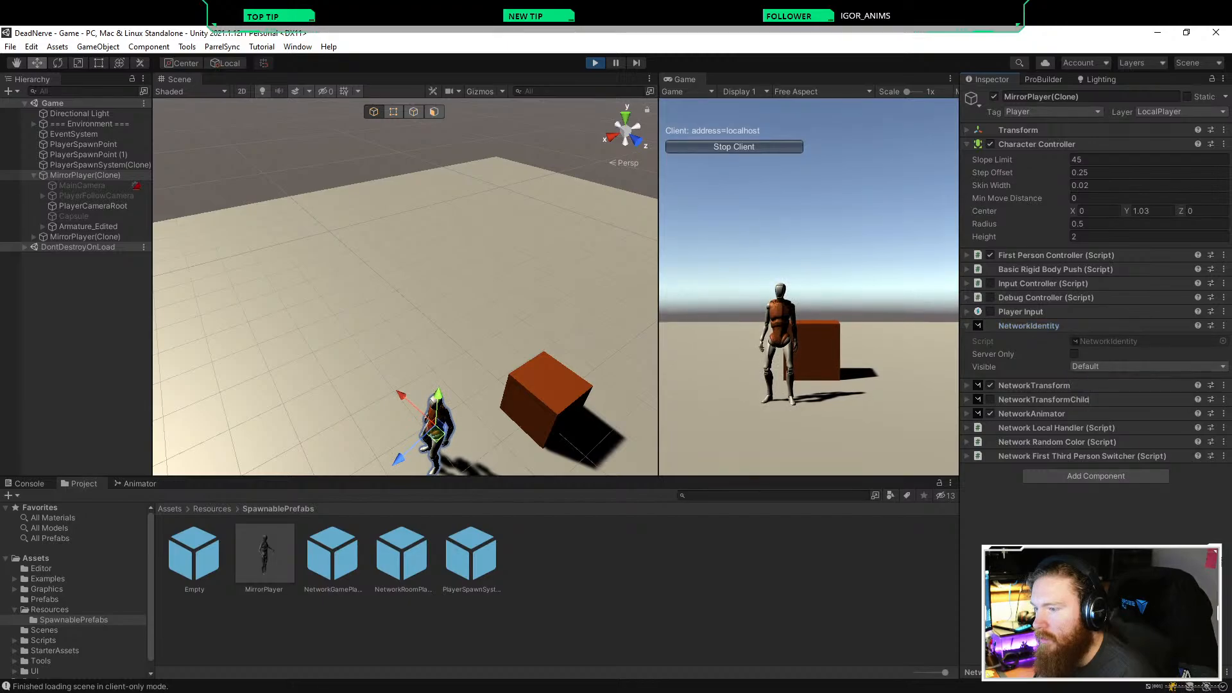
pyautogui.click(1029, 326)
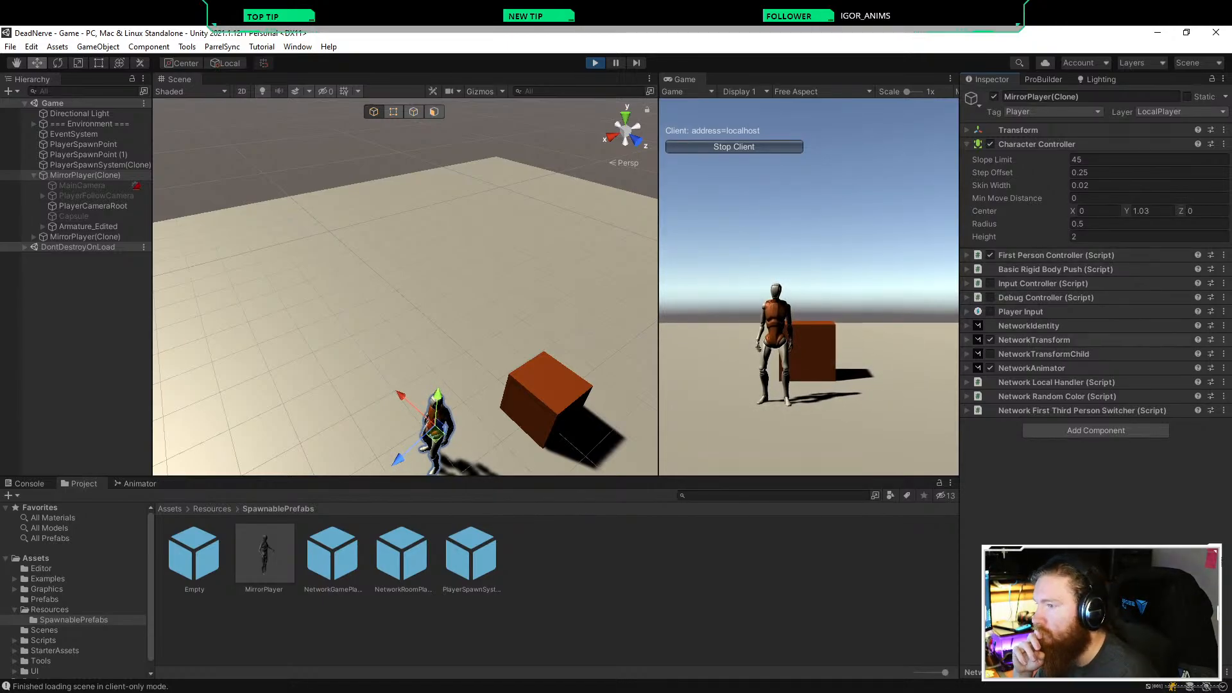
pyautogui.click(1055, 255)
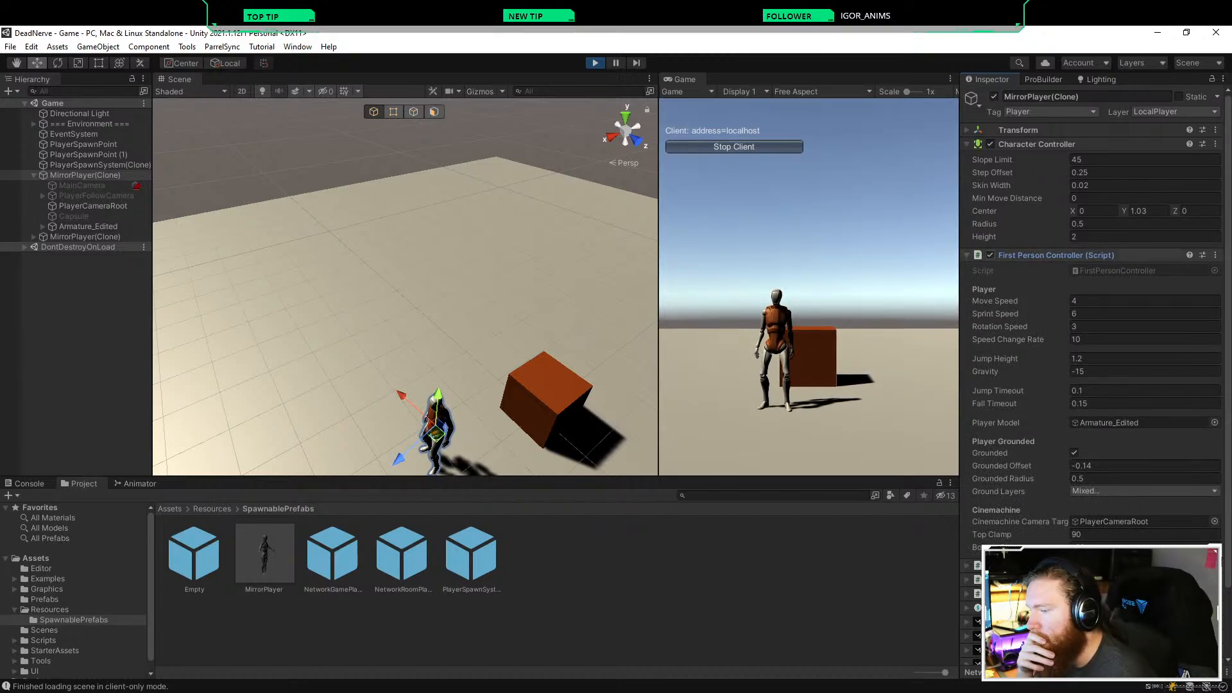
pyautogui.click(1055, 254)
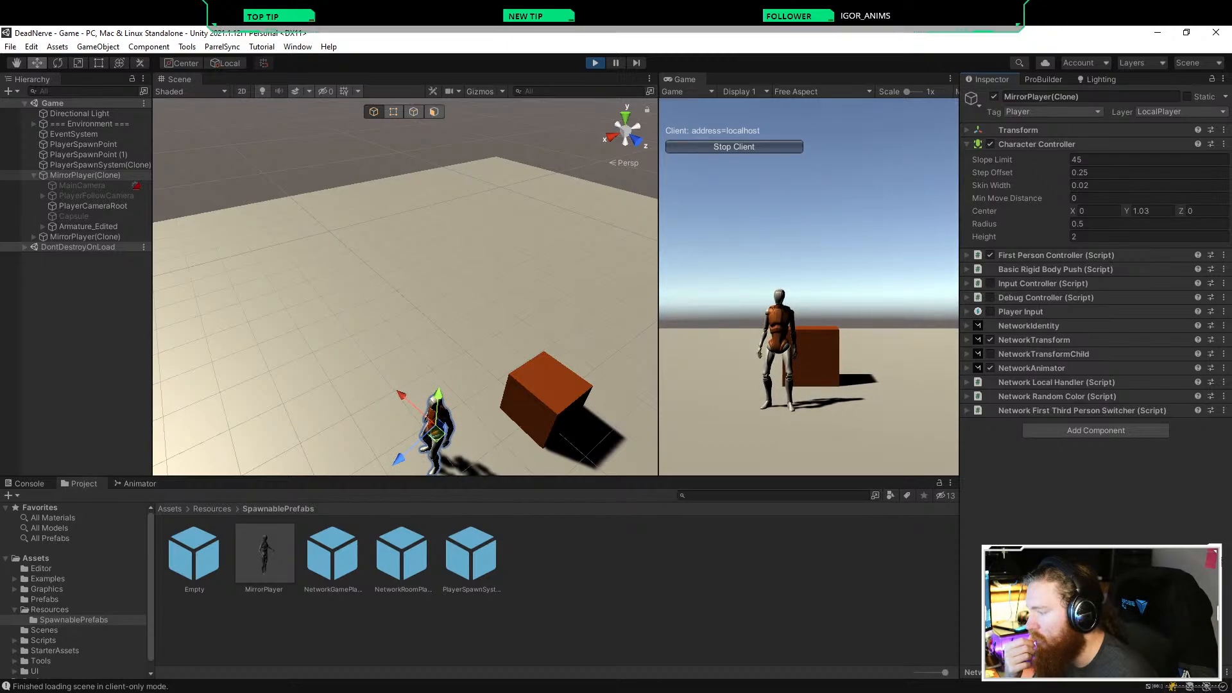
# Step: Switch to the Mirror documentation in the browser, look through its Guides and Examples sections, and read the Basic example
pyautogui.moveTo(172, 691)
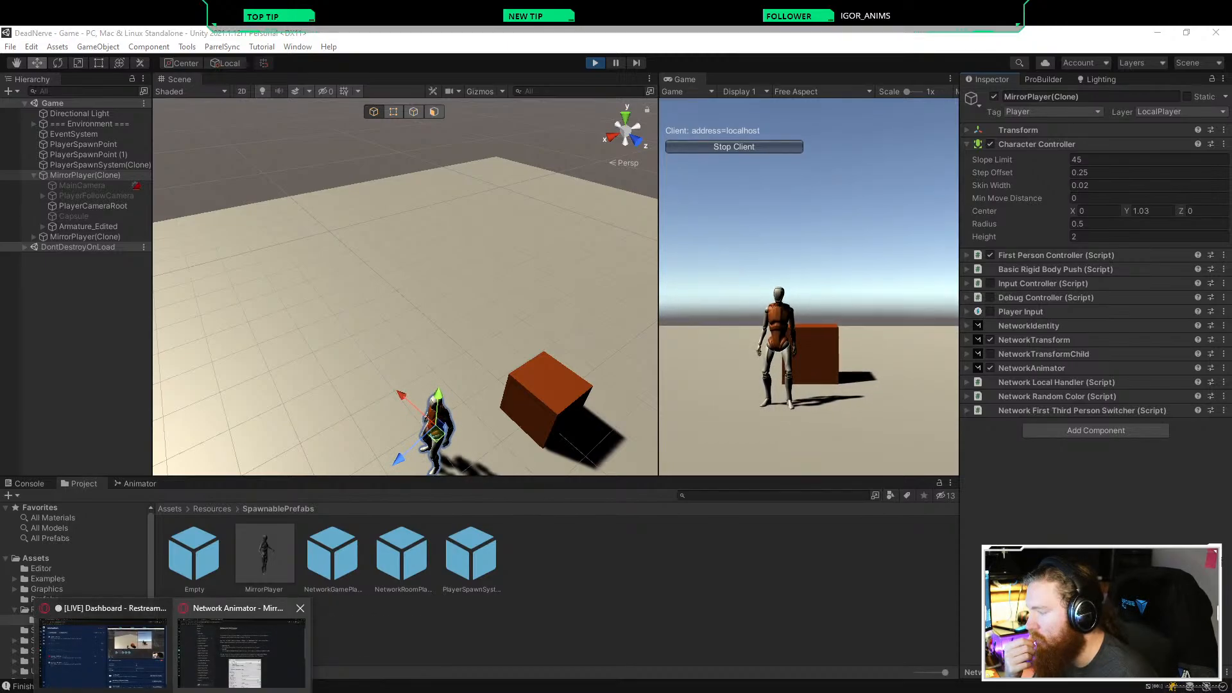
pyautogui.click(240, 645)
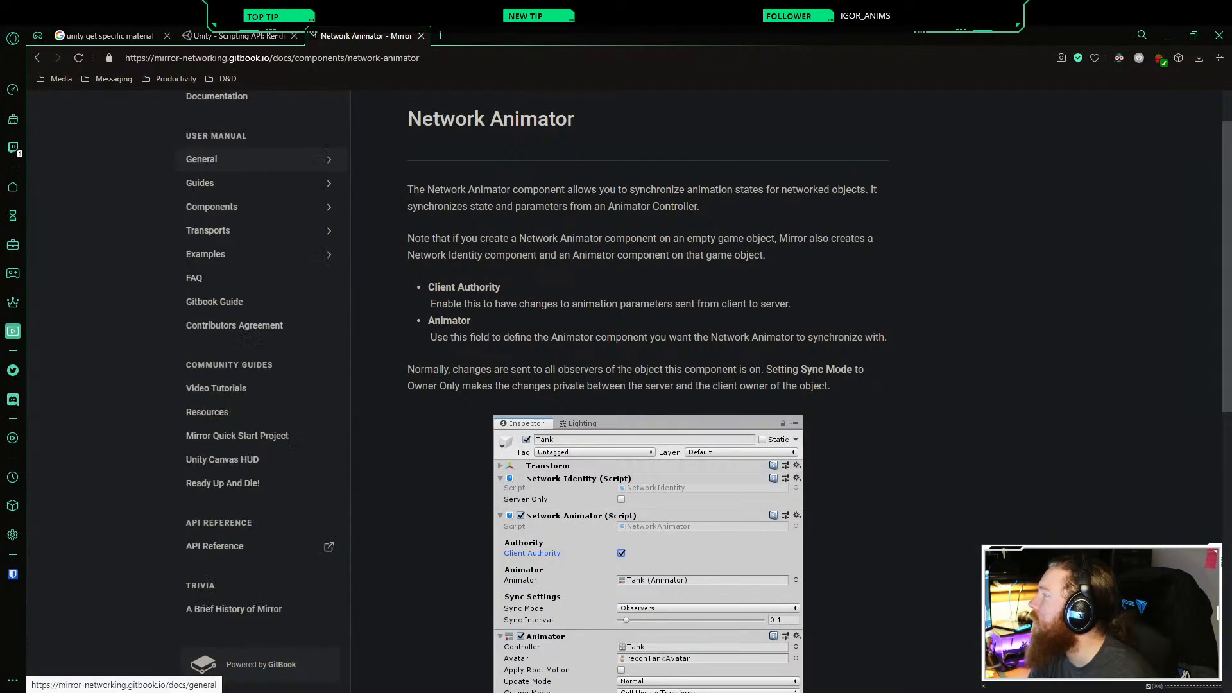
pyautogui.click(328, 183)
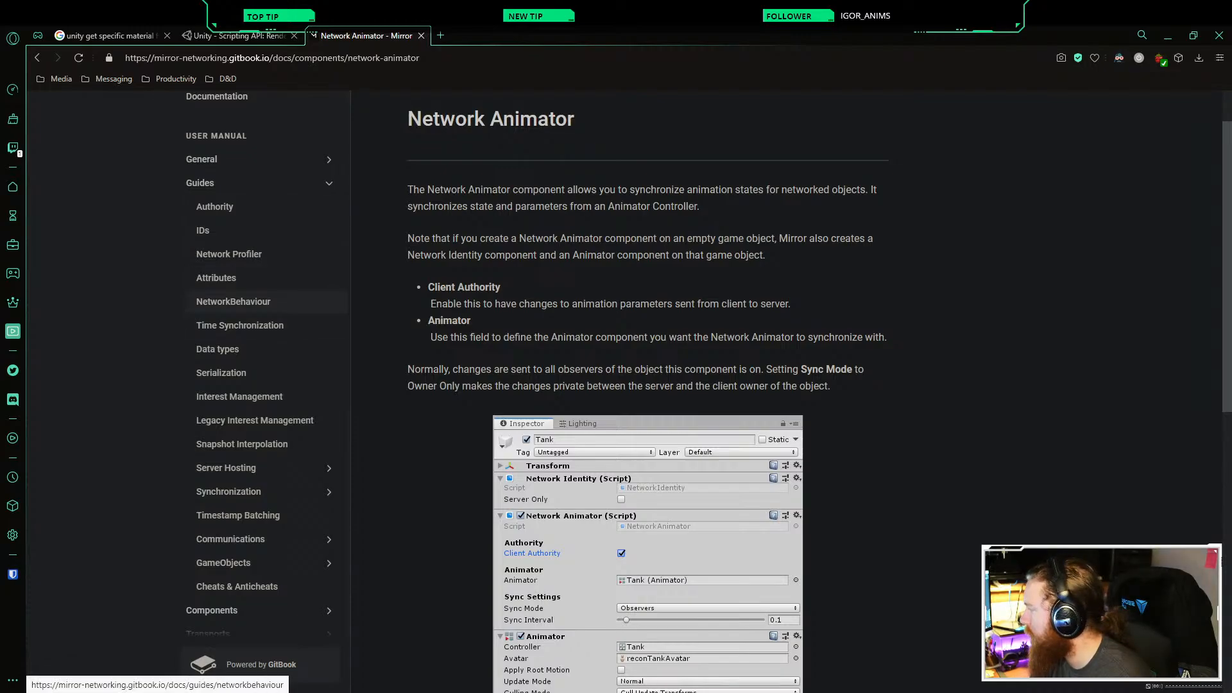
pyautogui.scroll(-1, 237, 321)
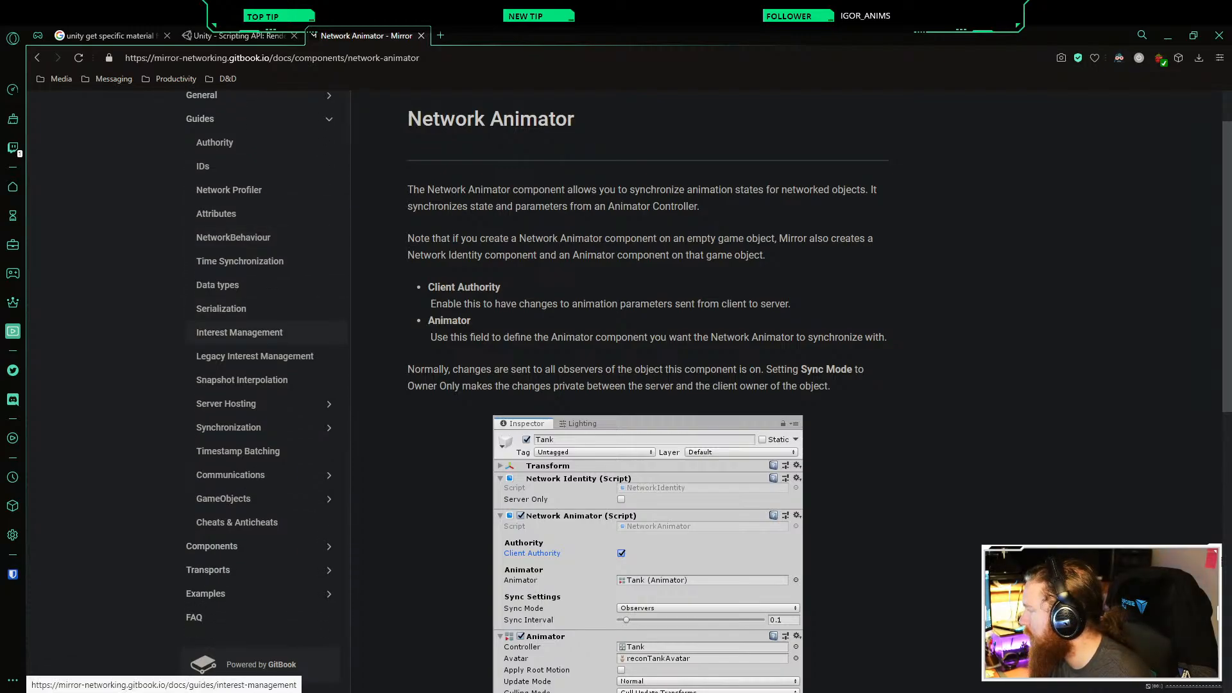
pyautogui.scroll(-3, 257, 385)
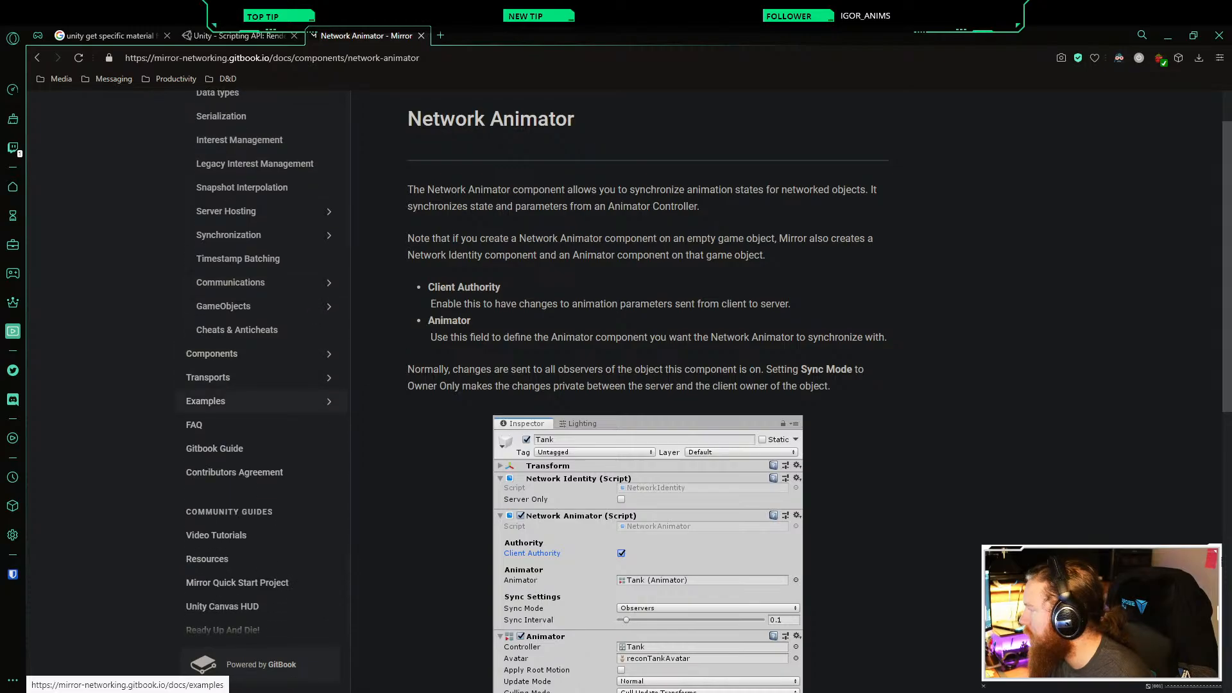
pyautogui.click(205, 401)
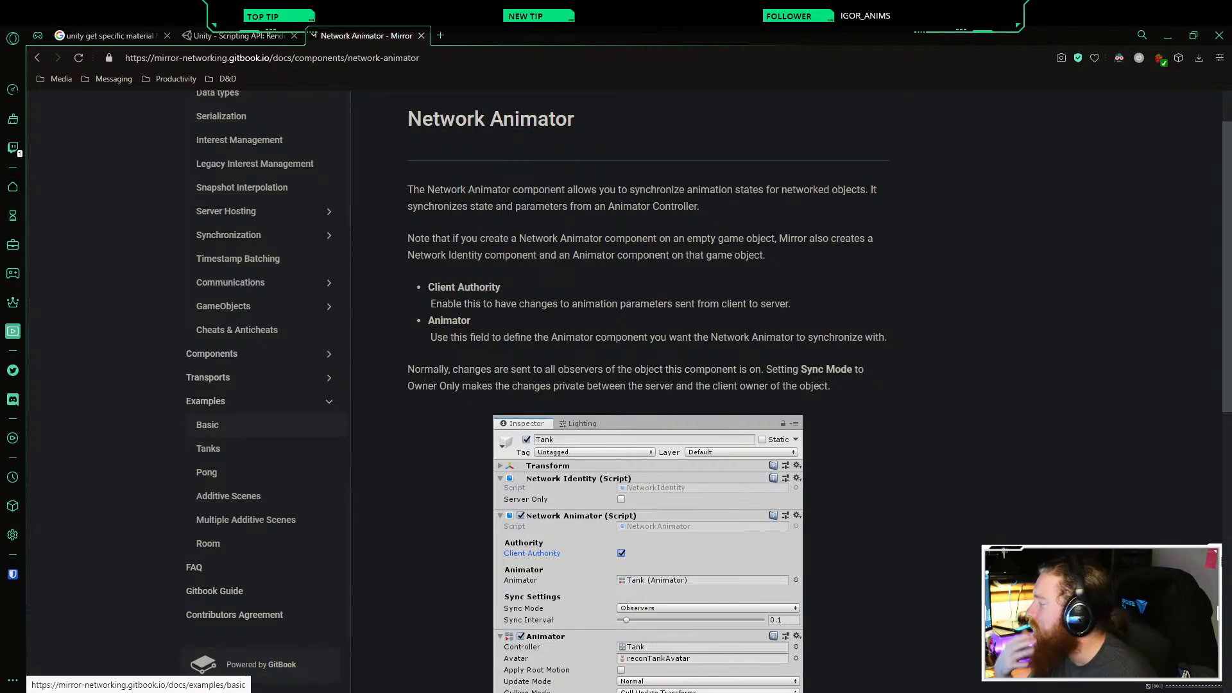
pyautogui.click(207, 424)
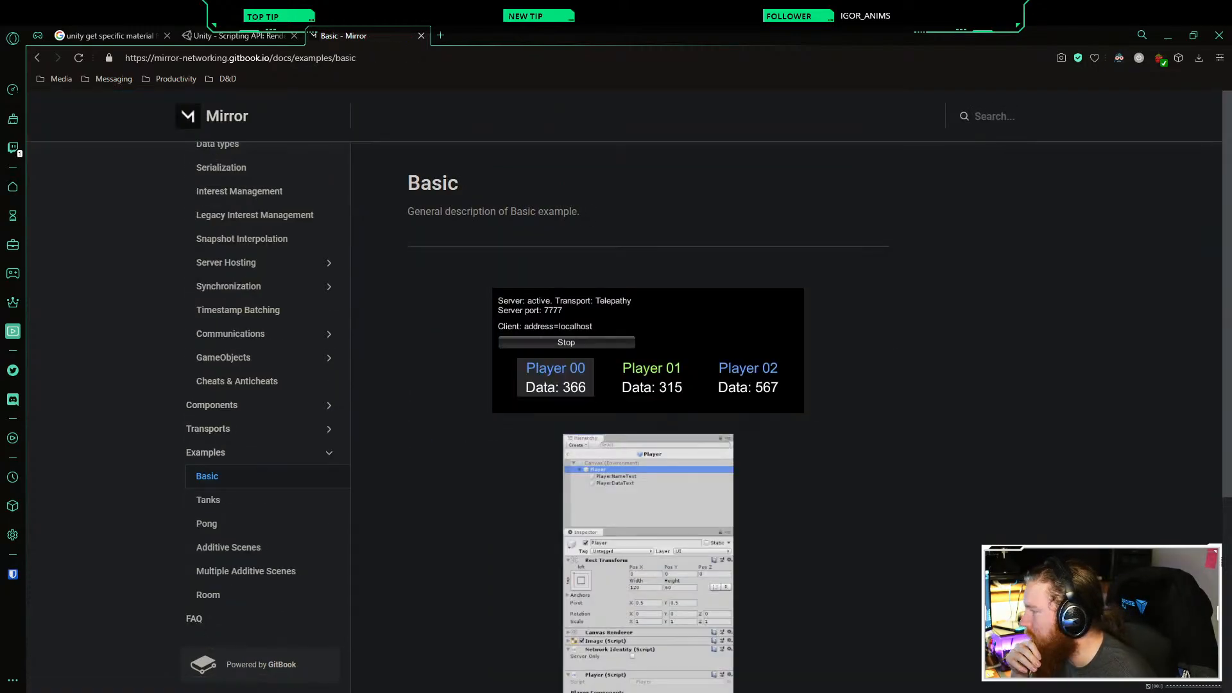
pyautogui.scroll(-4, 648, 385)
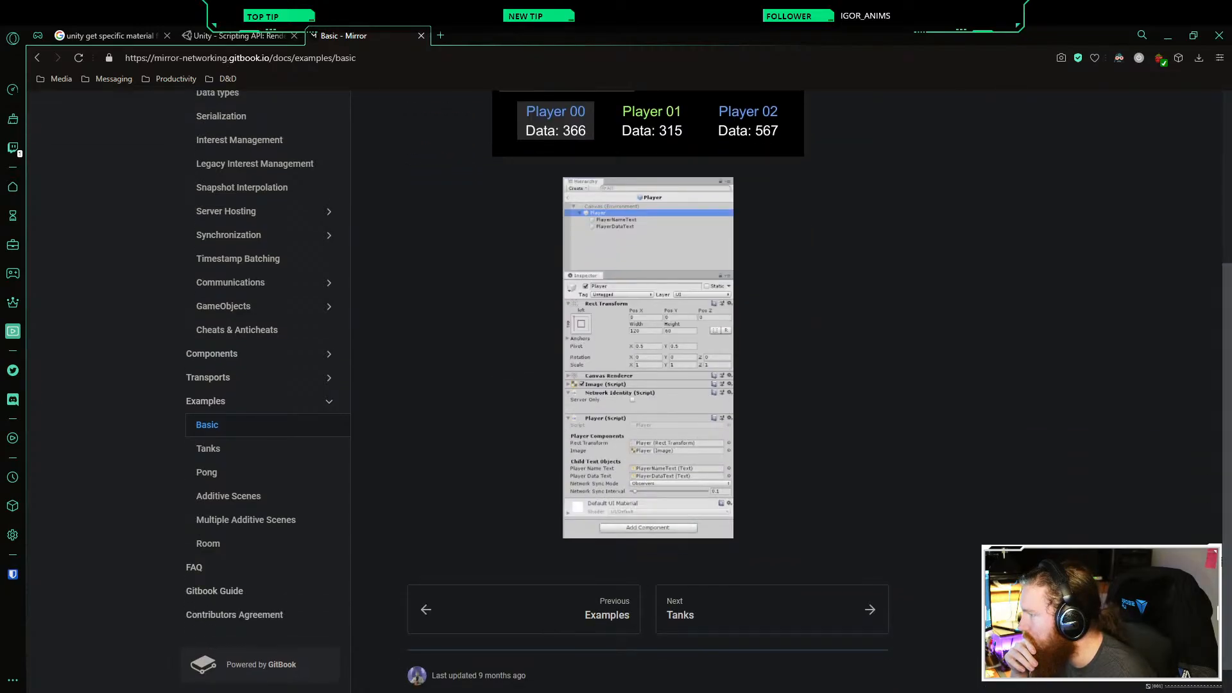
pyautogui.scroll(3, 648, 385)
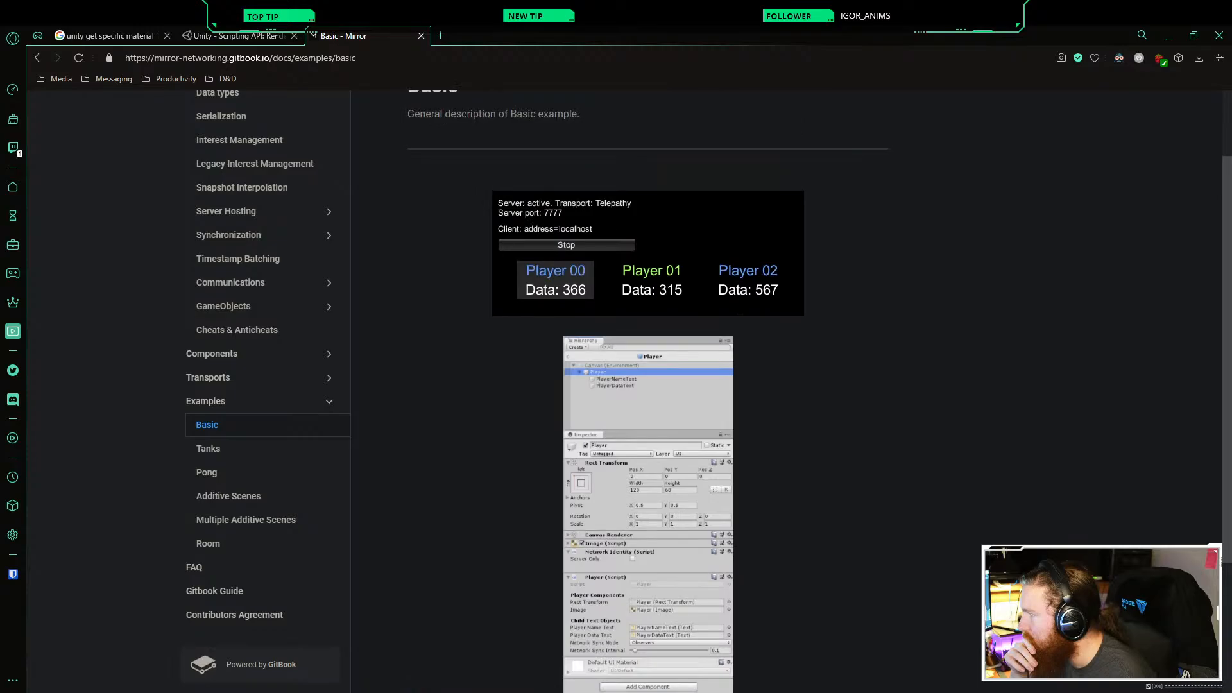
pyautogui.scroll(-1, 648, 385)
# Step: Skim the Tanks, Pong and Additive Scenes examples and return to the Examples overview in the Mirror documentation
pyautogui.click(208, 448)
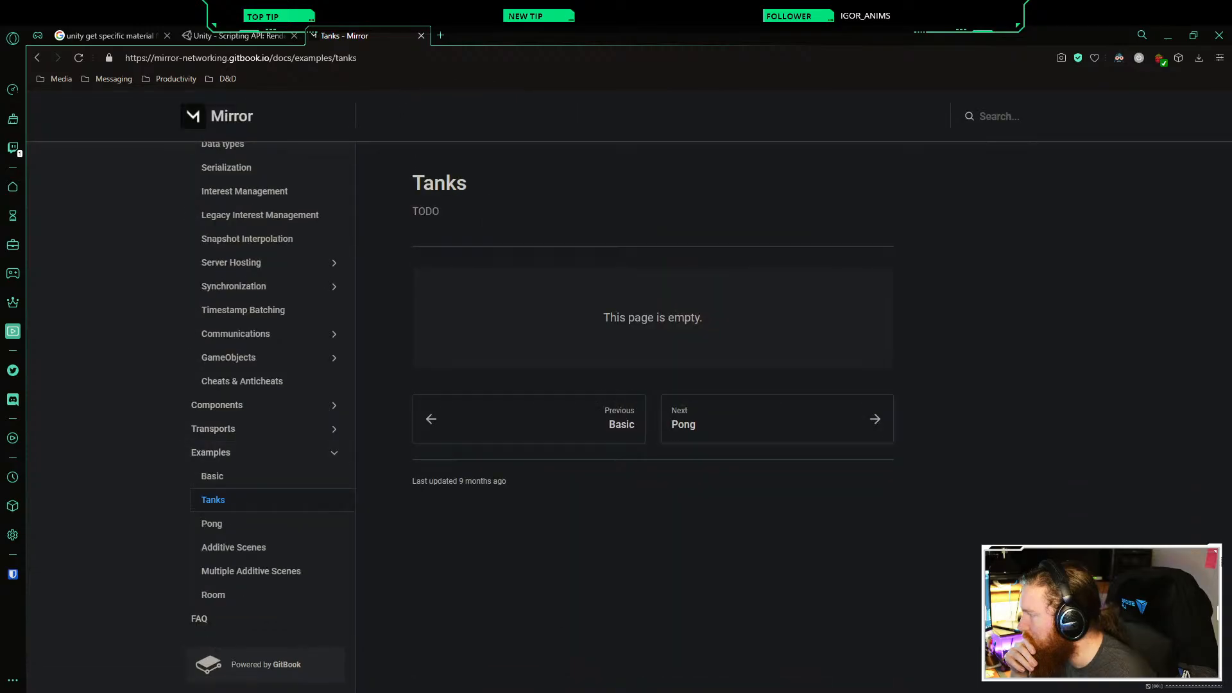
pyautogui.click(776, 419)
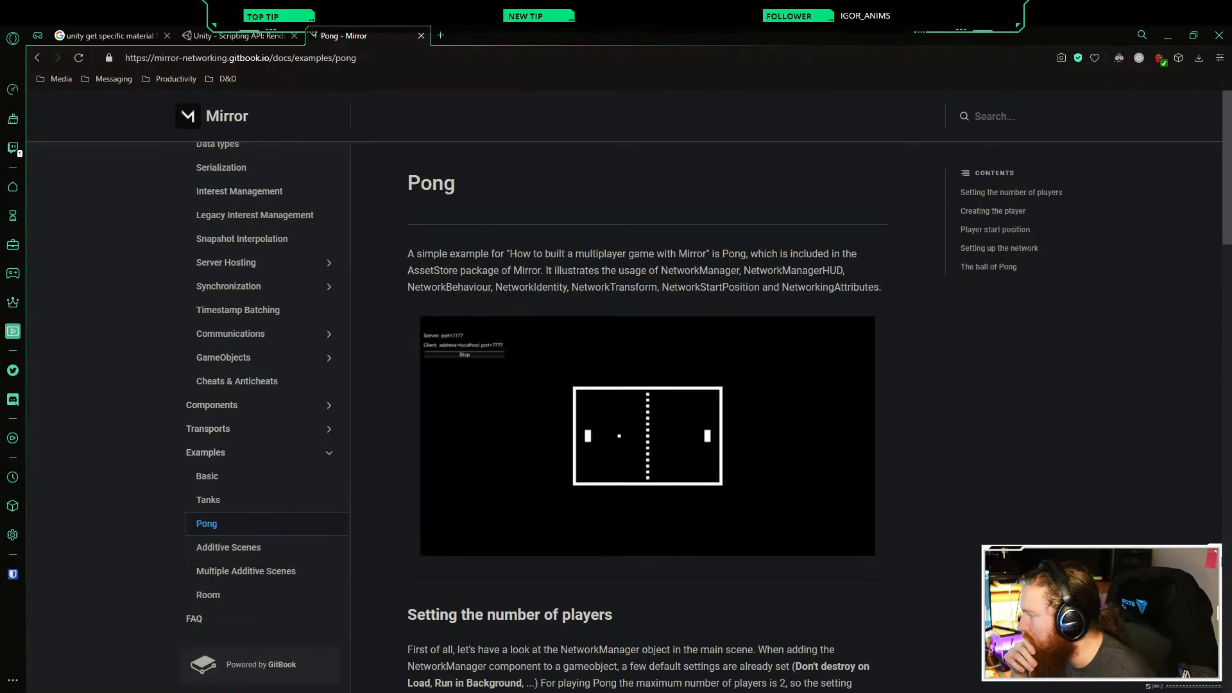
pyautogui.scroll(-2, 648, 385)
pyautogui.scroll(-10, 648, 385)
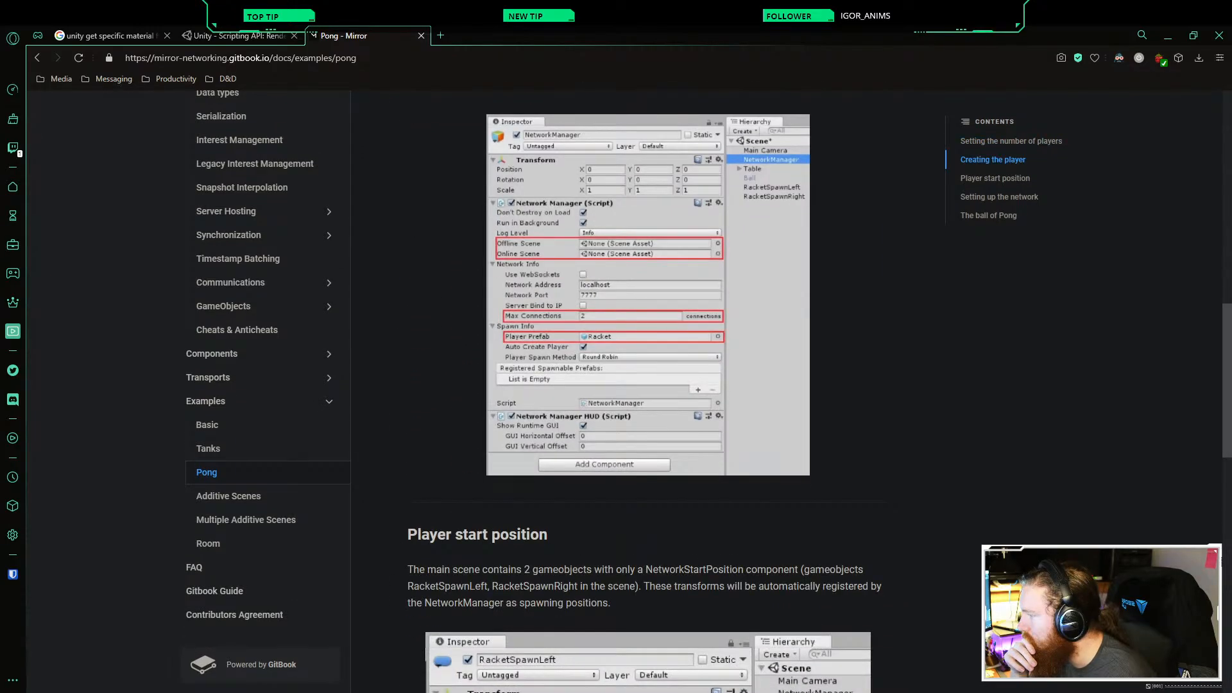
pyautogui.click(218, 496)
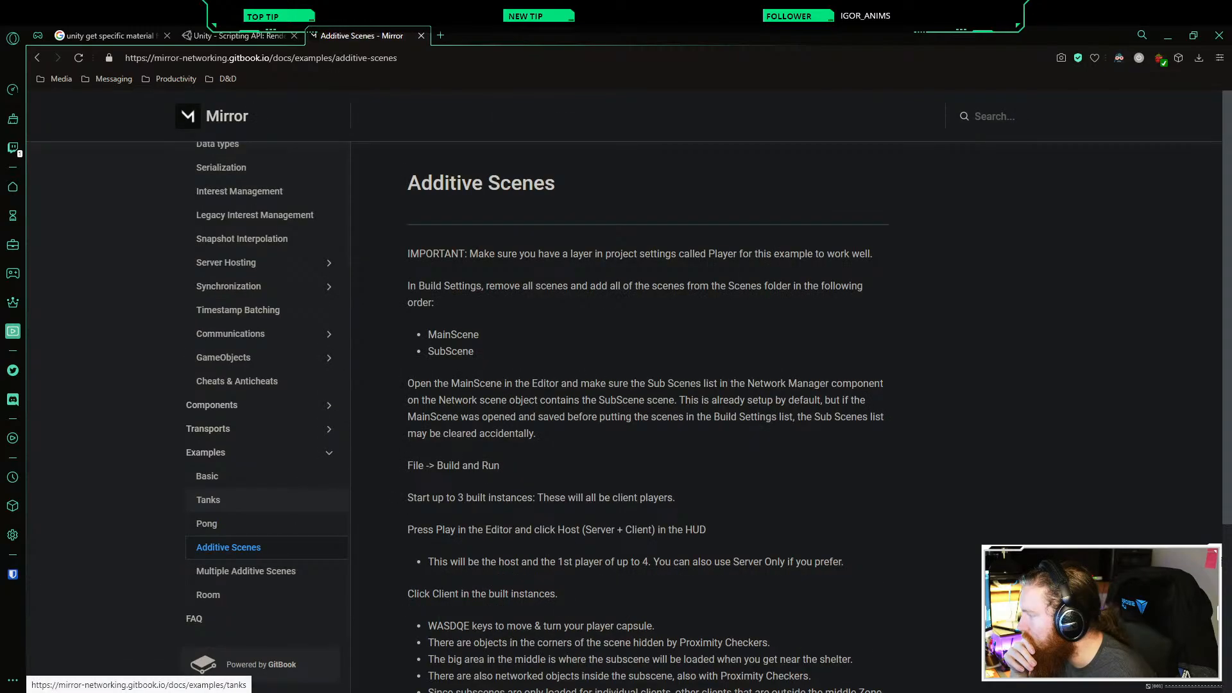
pyautogui.click(206, 452)
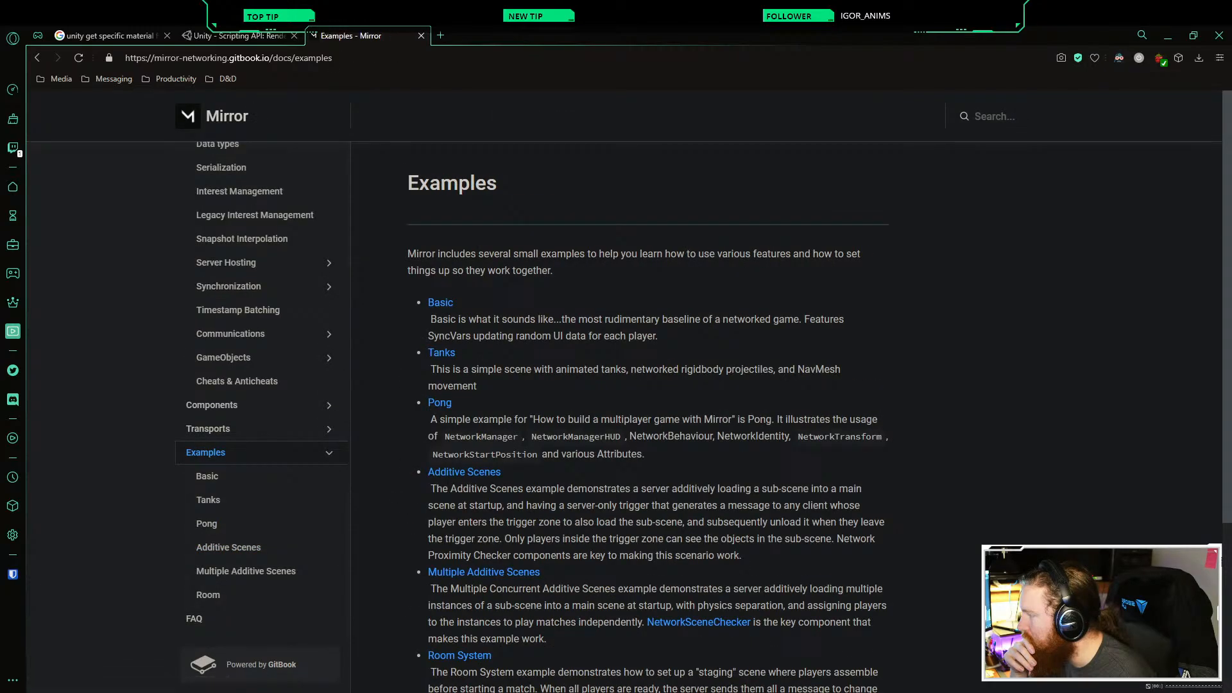
# Step: Collapse the Examples section and reopen the Network Animator page from the Components section
pyautogui.click(329, 452)
pyautogui.click(330, 405)
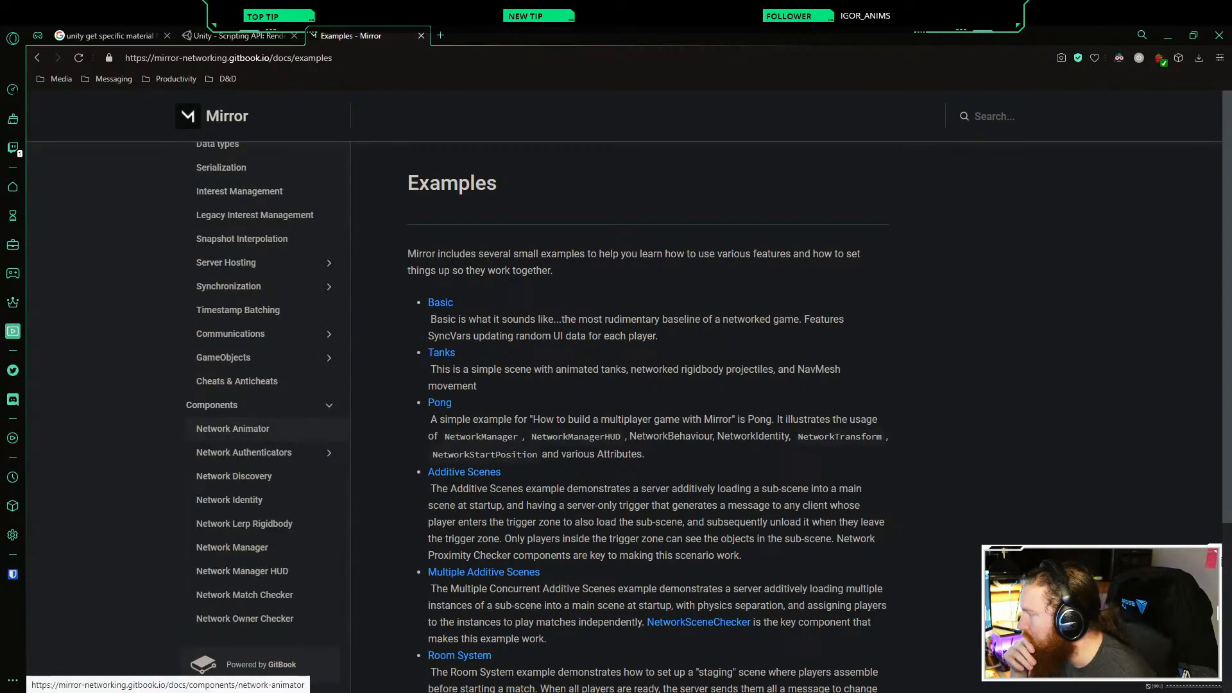
pyautogui.click(233, 429)
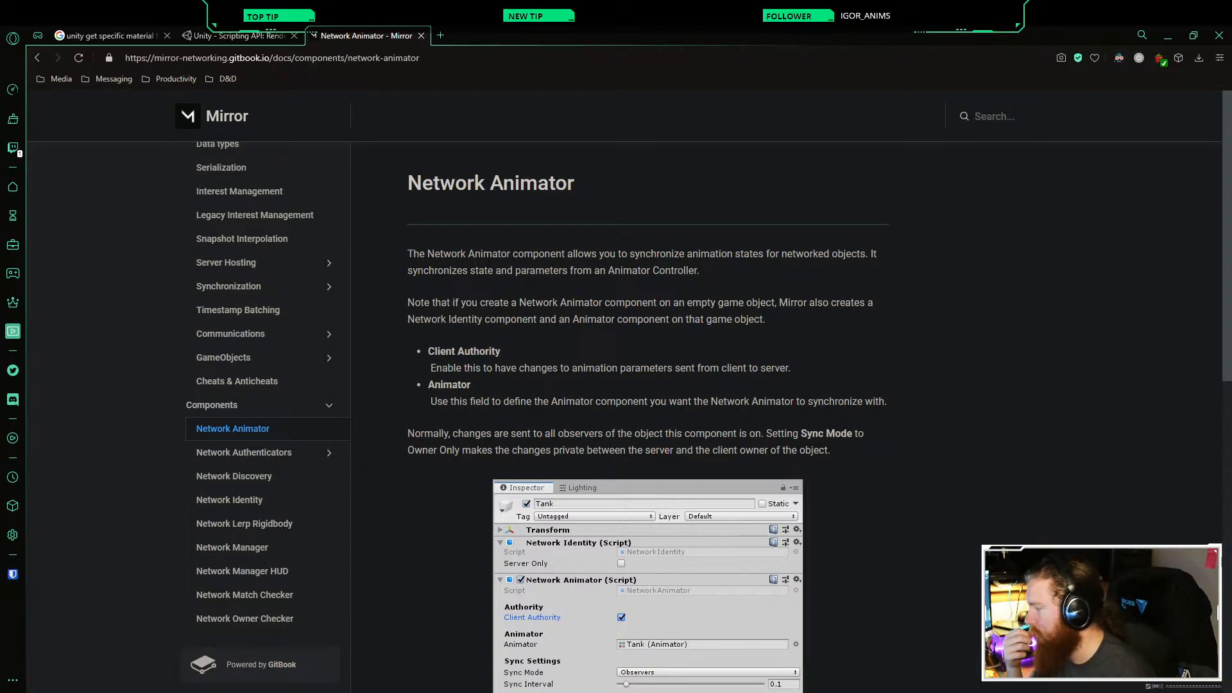
# Step: Switch to the code editor and review the Move and CameraRotation methods in FirstPersonController.cs
pyautogui.hotkey('alt', 'Tab')
pyautogui.scroll(7, 719, 364)
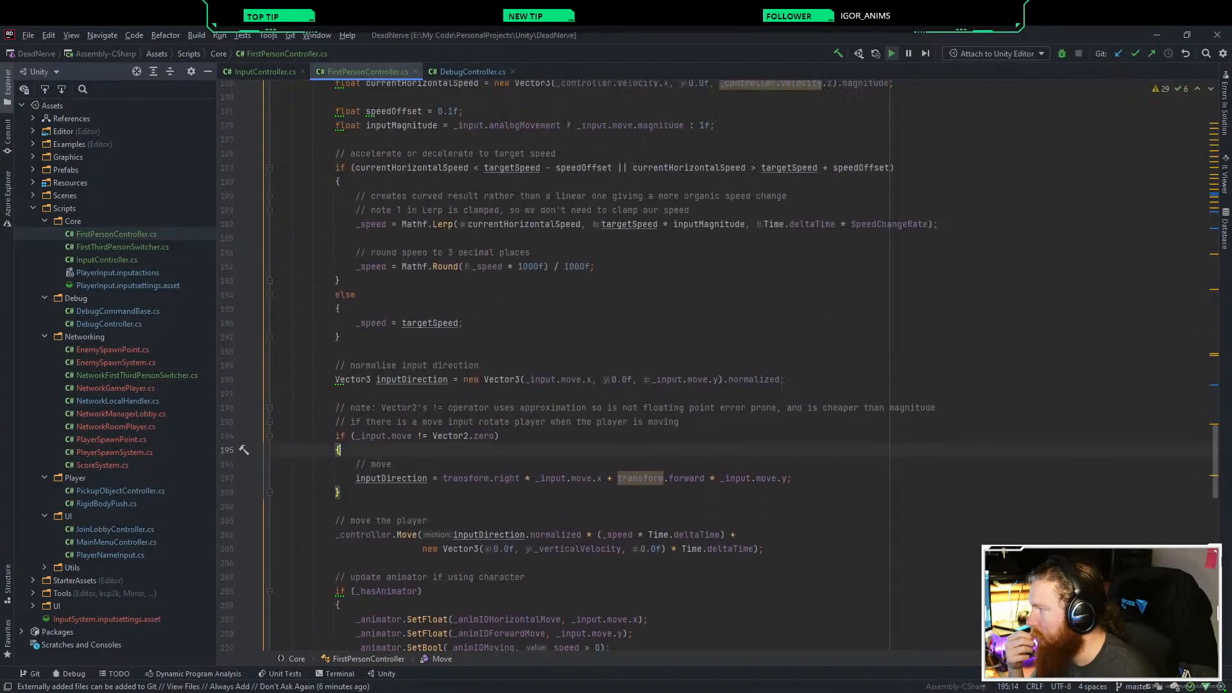
pyautogui.click(340, 390)
pyautogui.scroll(6, 719, 364)
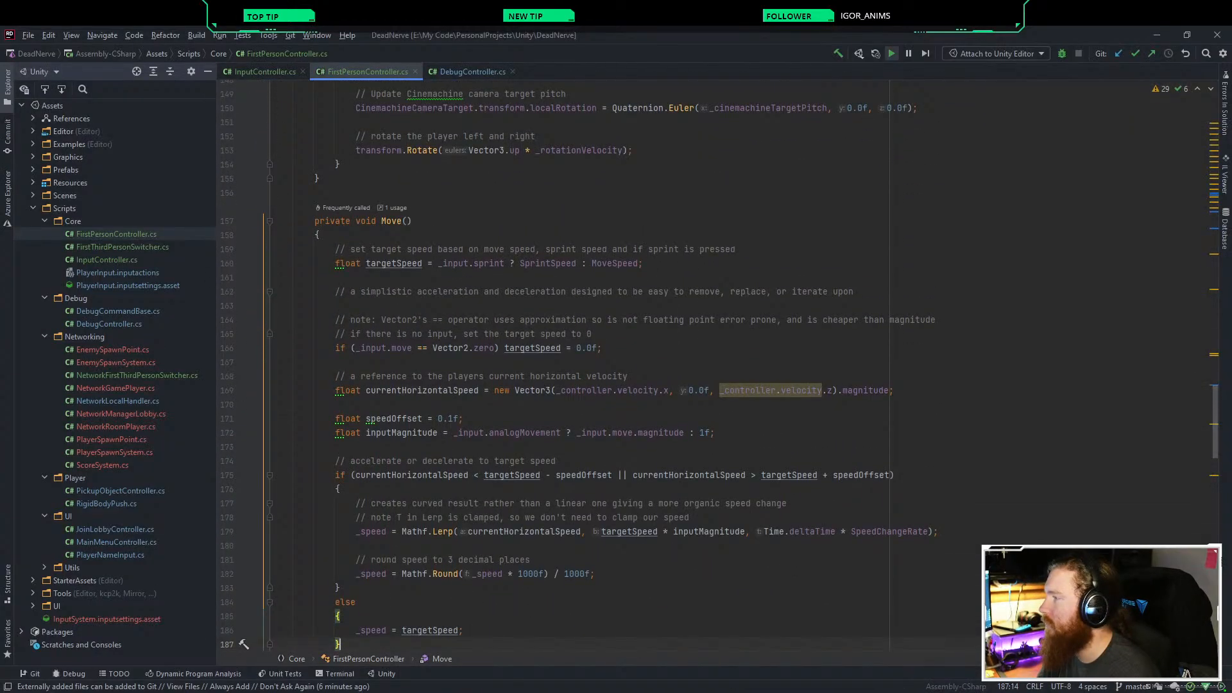
pyautogui.click(604, 348)
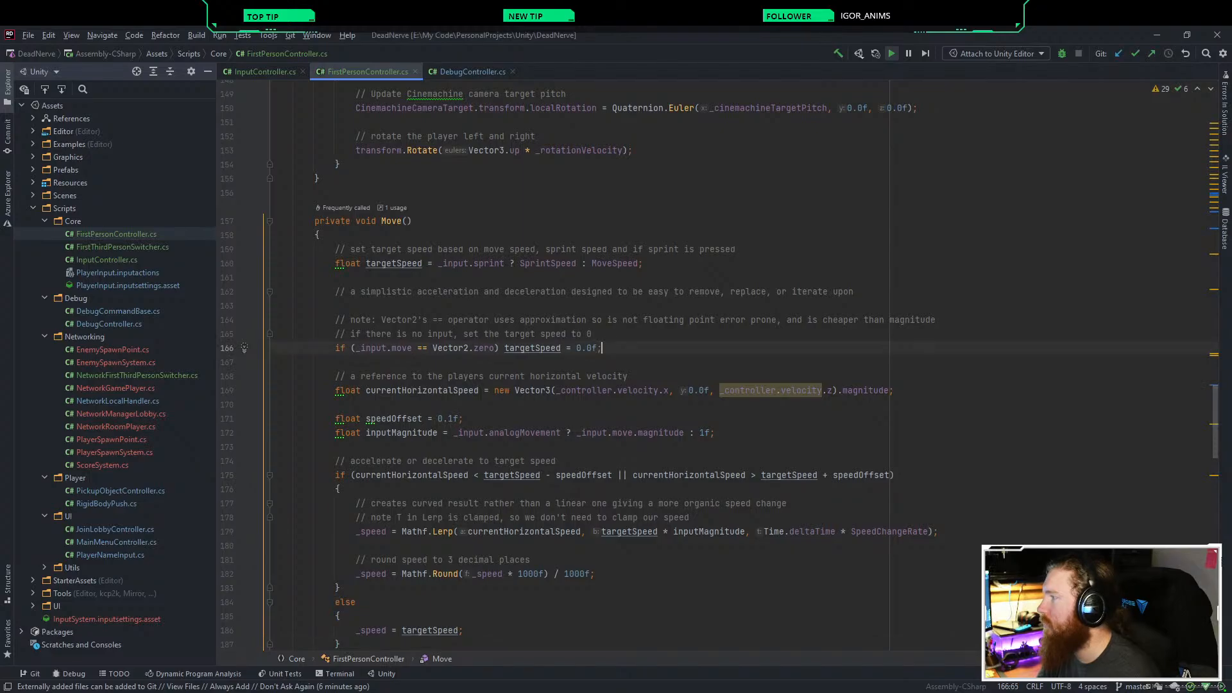
pyautogui.scroll(10, 597, 364)
pyautogui.click(464, 404)
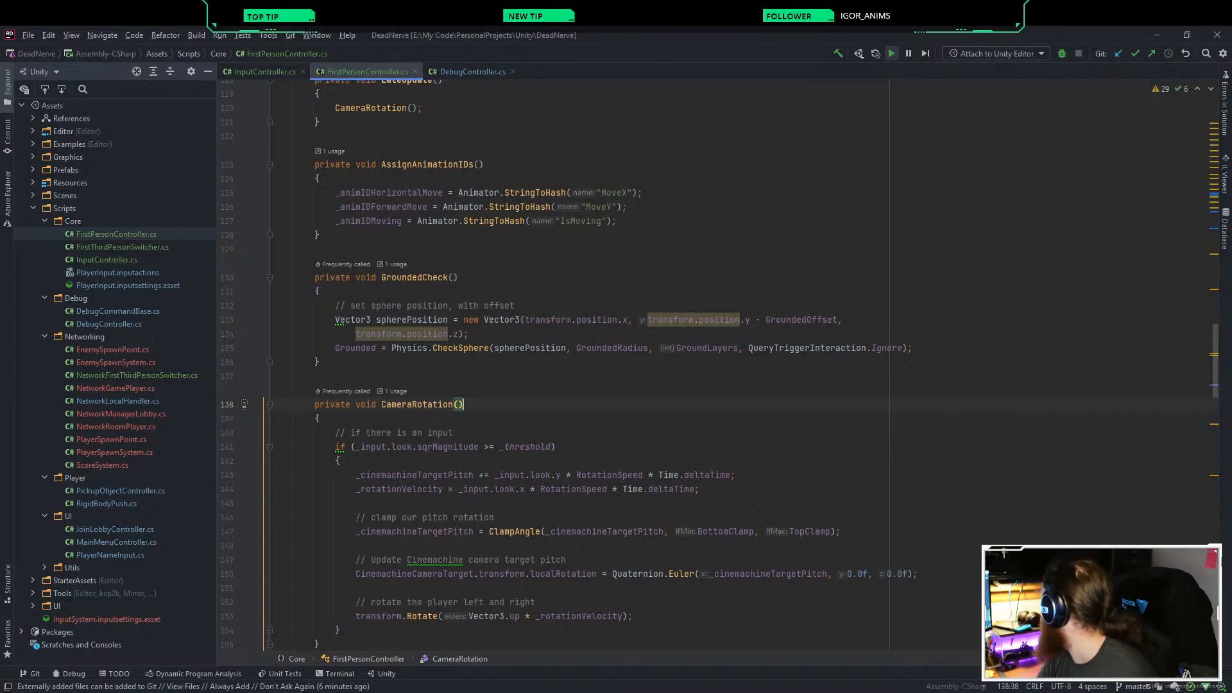
# Step: Return to the Mirror documentation in the browser, check the Components overview, and read the Attributes guide
pyautogui.moveTo(172, 692)
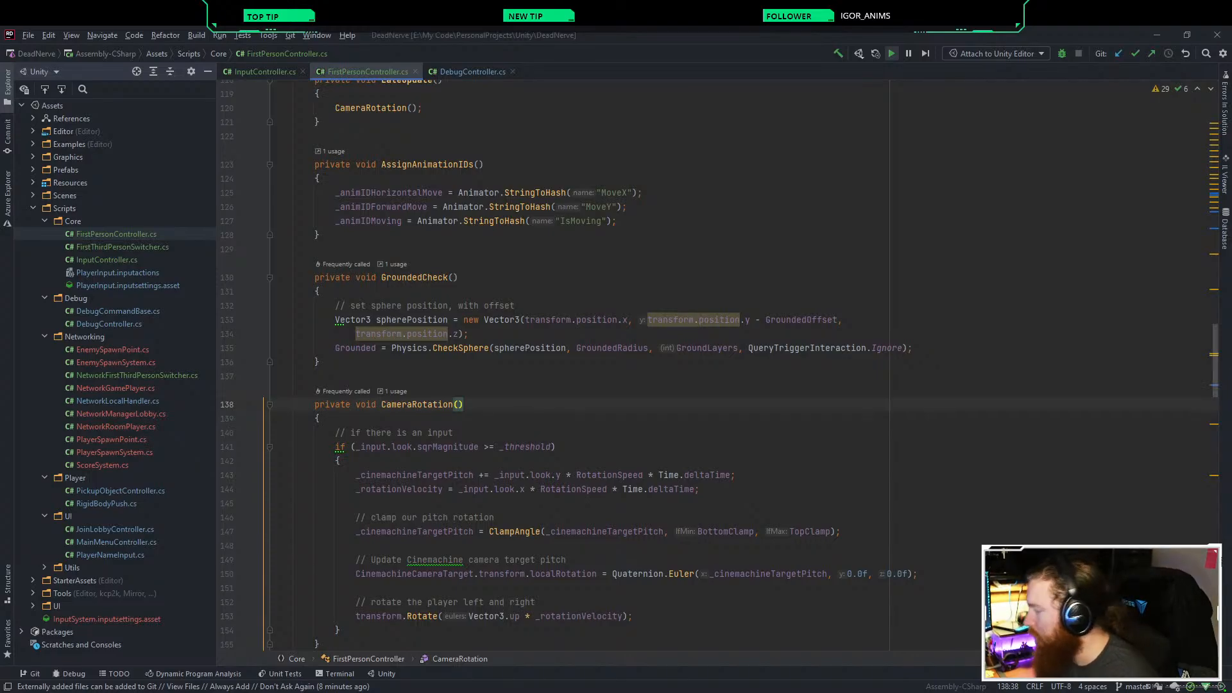
pyautogui.click(241, 641)
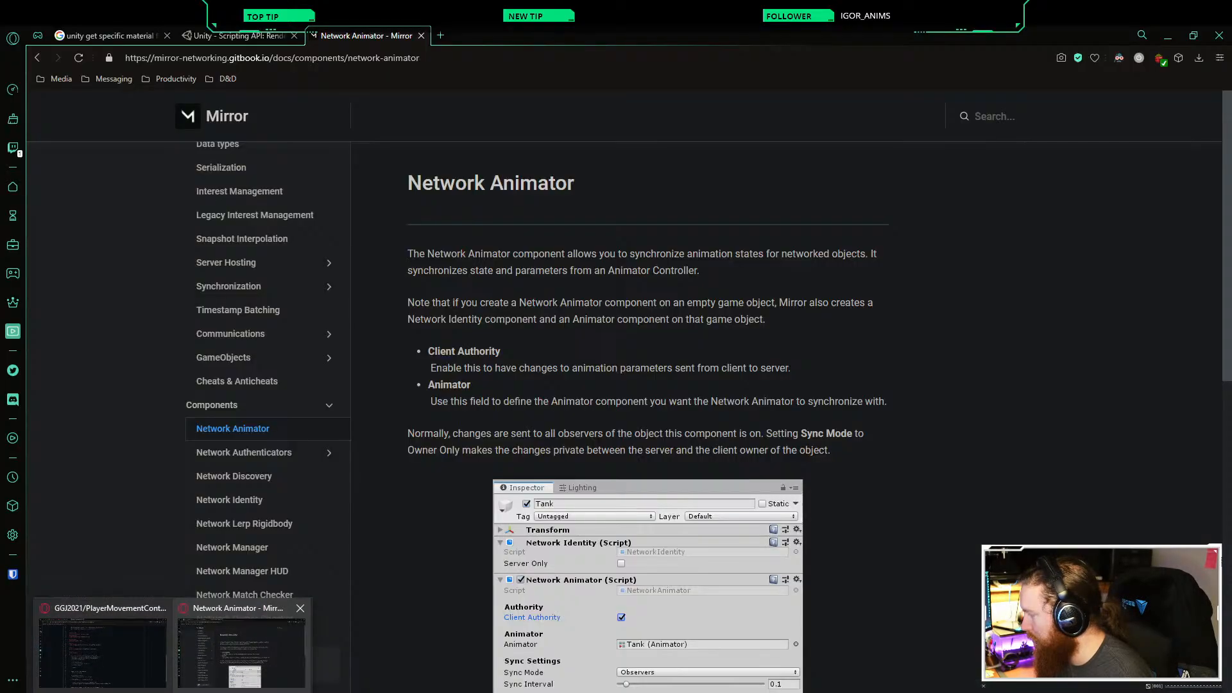
pyautogui.click(212, 405)
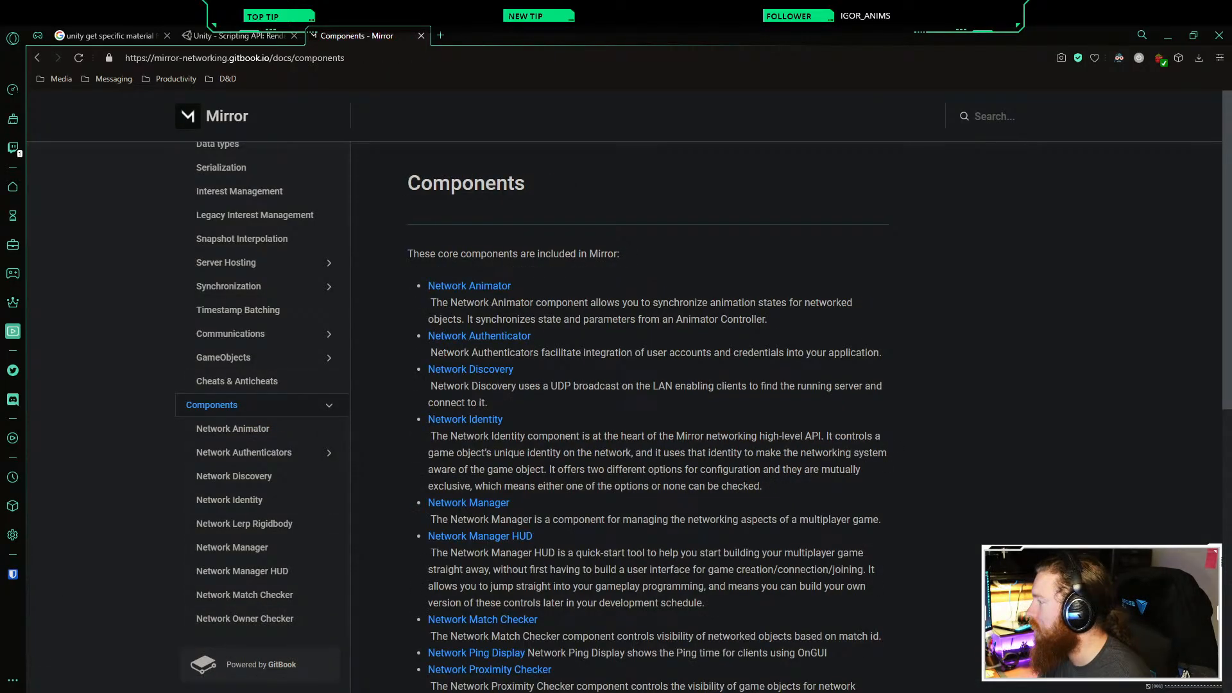
pyautogui.click(211, 405)
pyautogui.scroll(3, 215, 385)
pyautogui.click(216, 265)
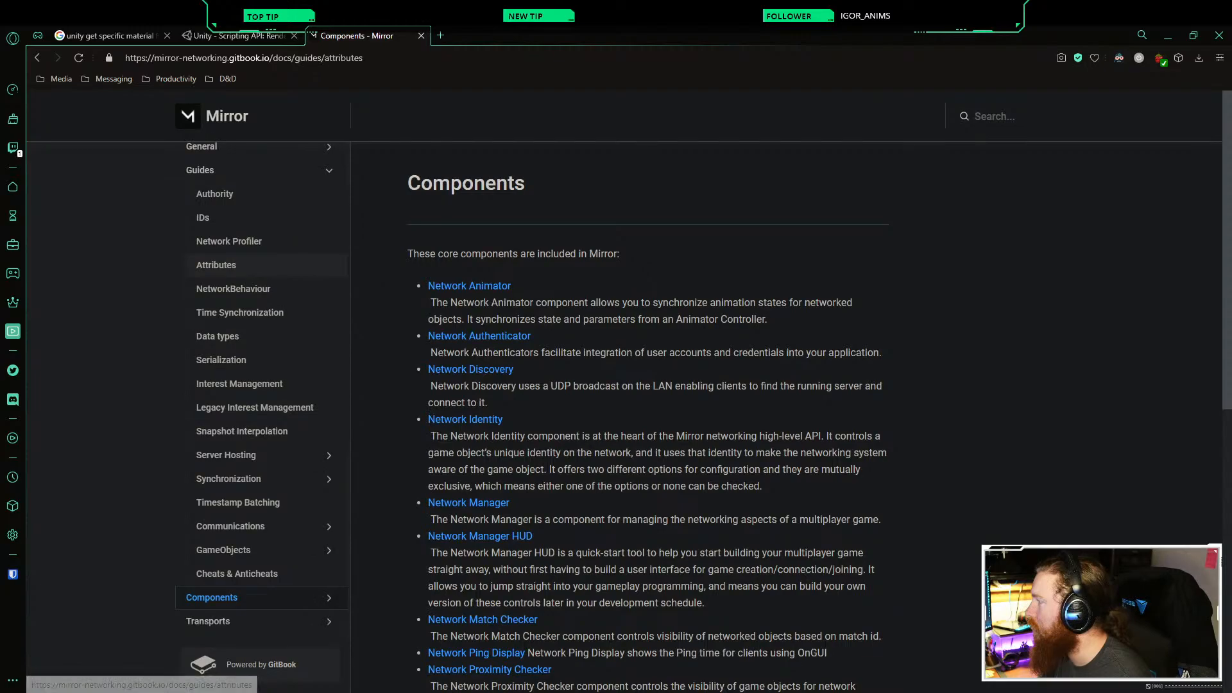
pyautogui.scroll(-4, 641, 385)
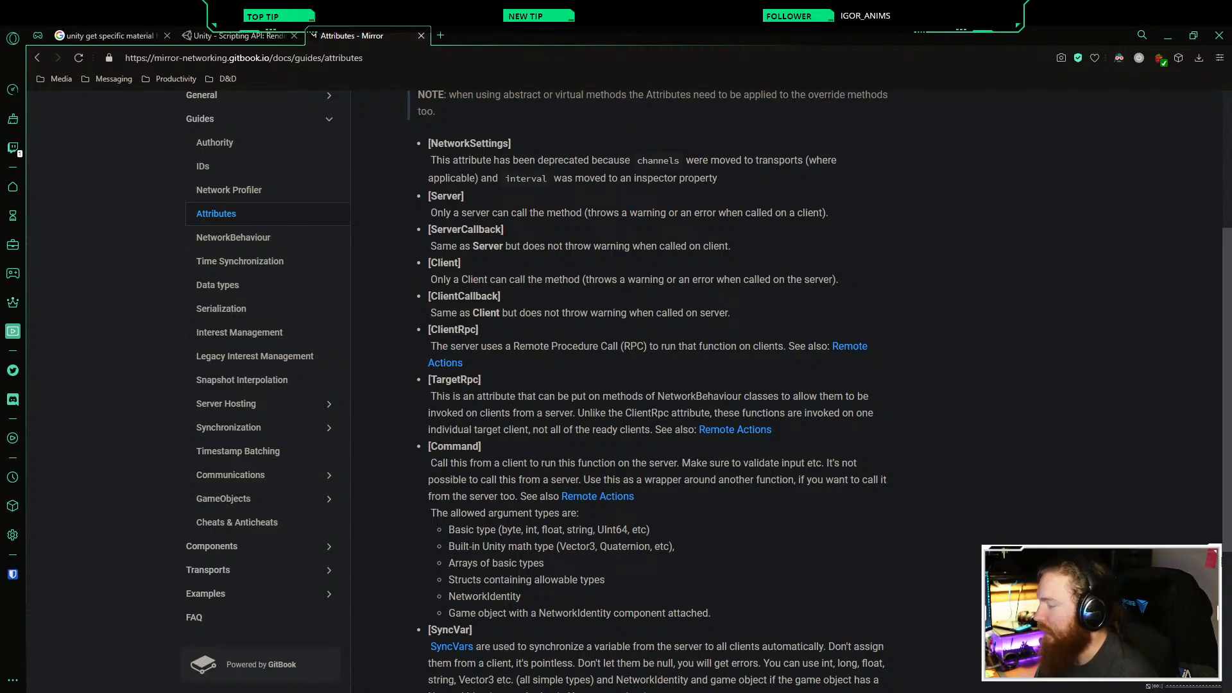
# Step: Switch back to the code editor and review the FirstPersonController class declaration and its first player fields
pyautogui.moveTo(328, 690)
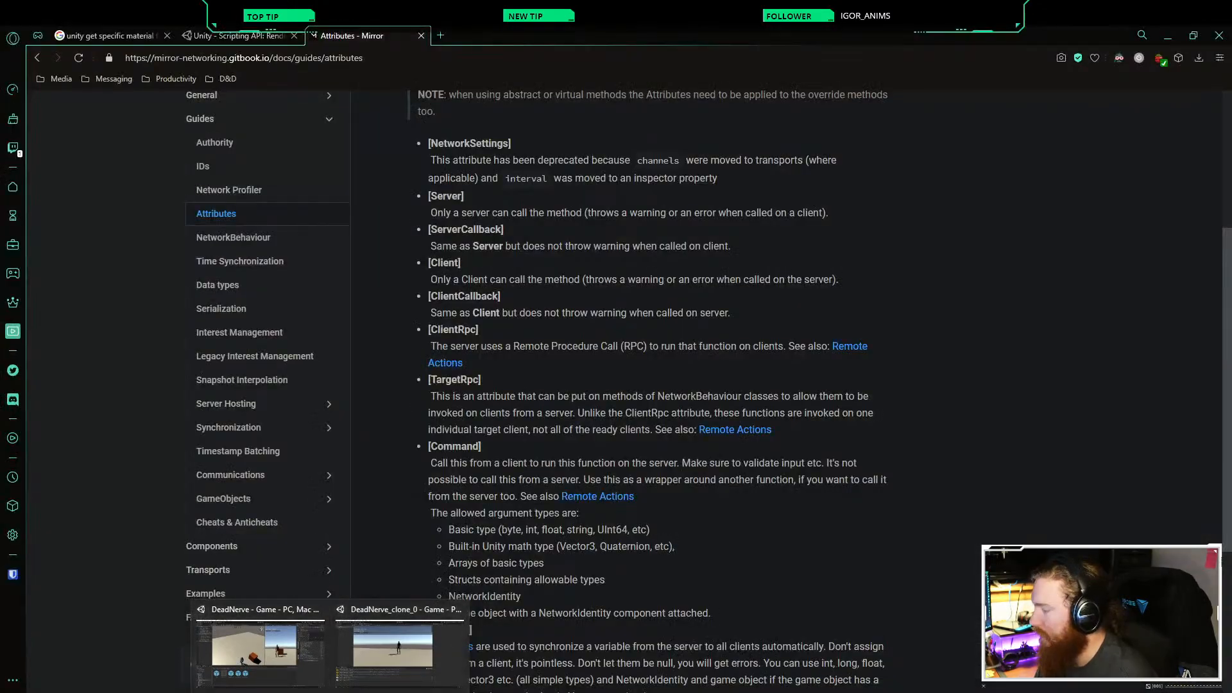
pyautogui.click(346, 691)
pyautogui.scroll(15, 551, 365)
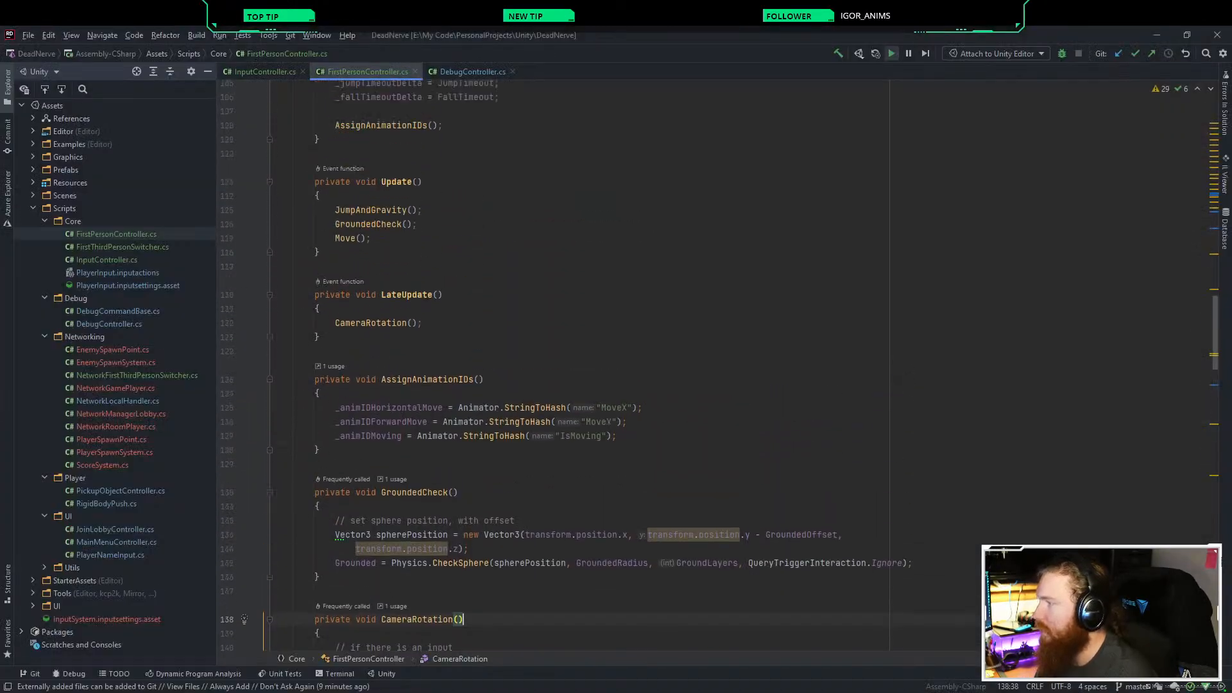
pyautogui.scroll(20, 571, 366)
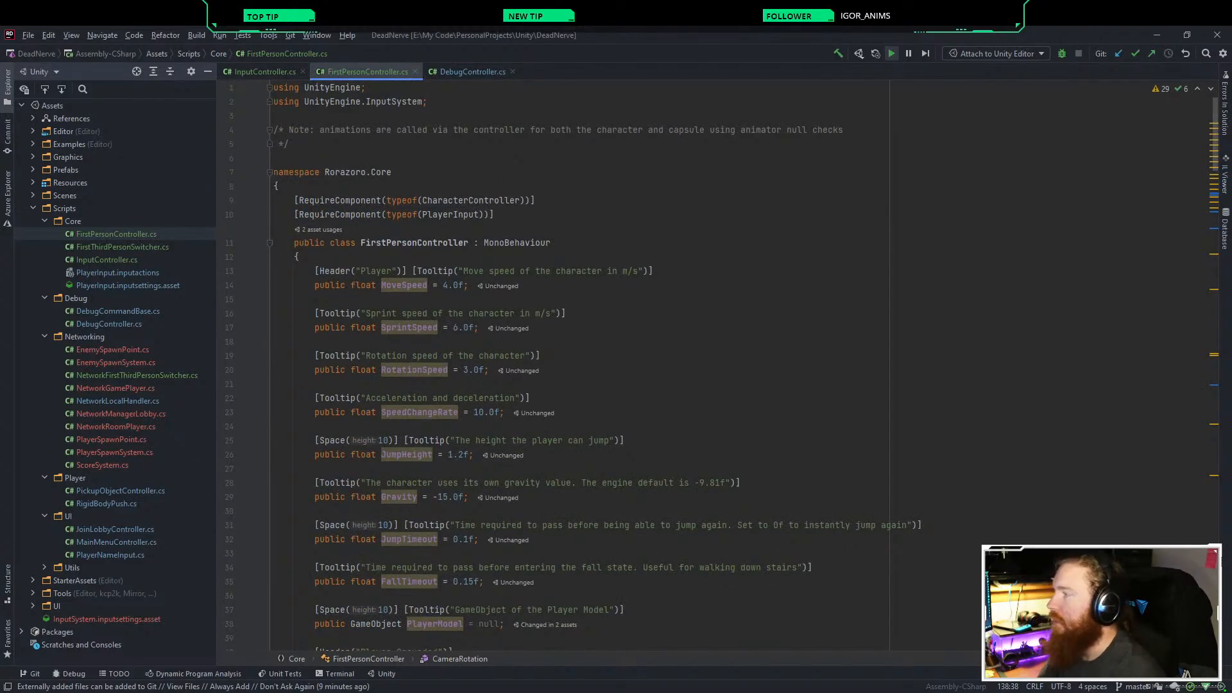
pyautogui.click(540, 356)
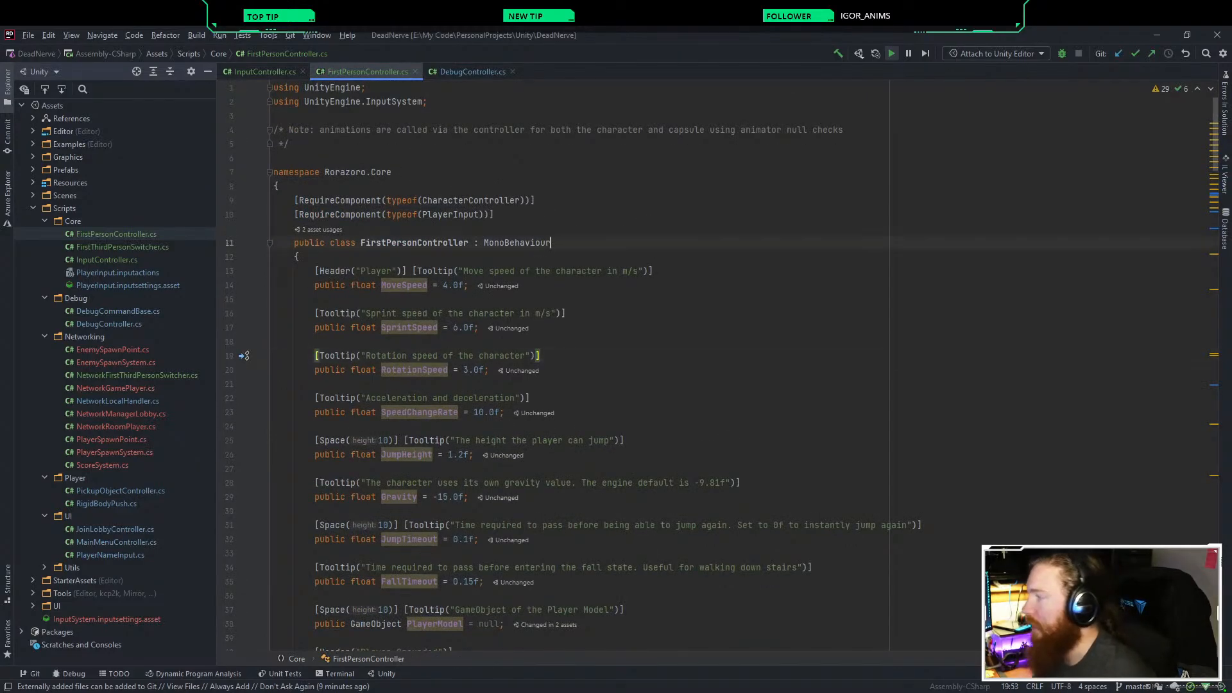
pyautogui.click(652, 270)
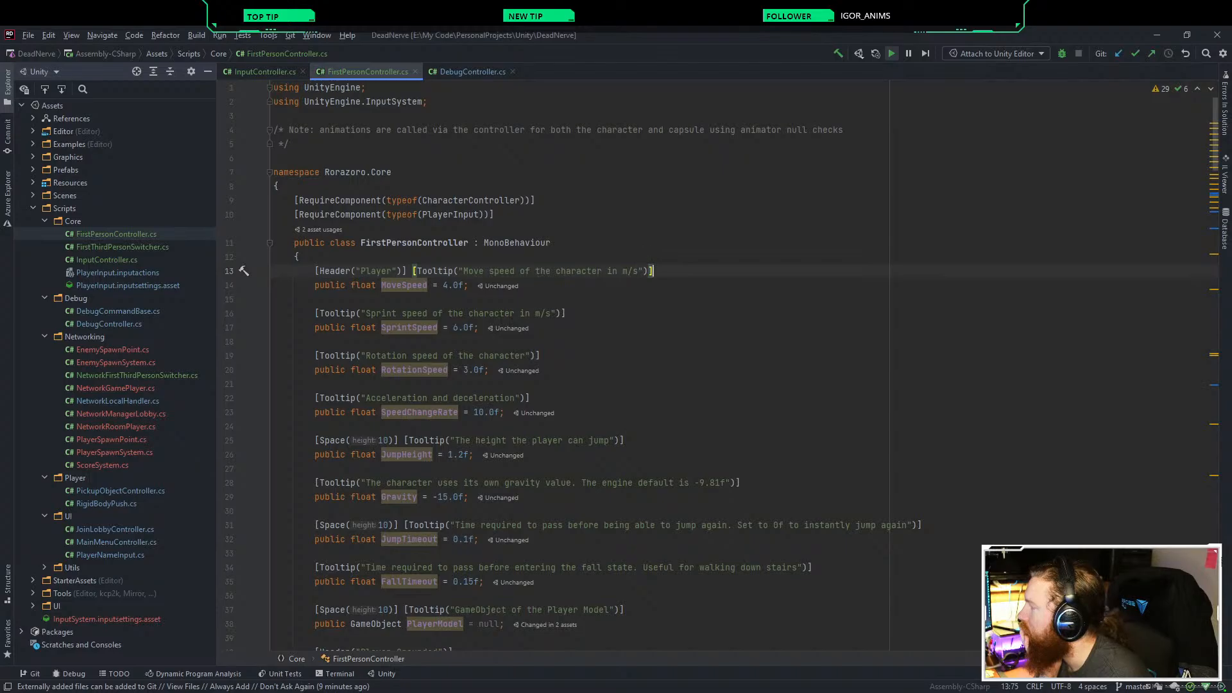
# Step: Close the open FirstPersonController.cs, InputController.cs and DebugController.cs files in the code editor
pyautogui.hotkey('ctrl', 'F4')
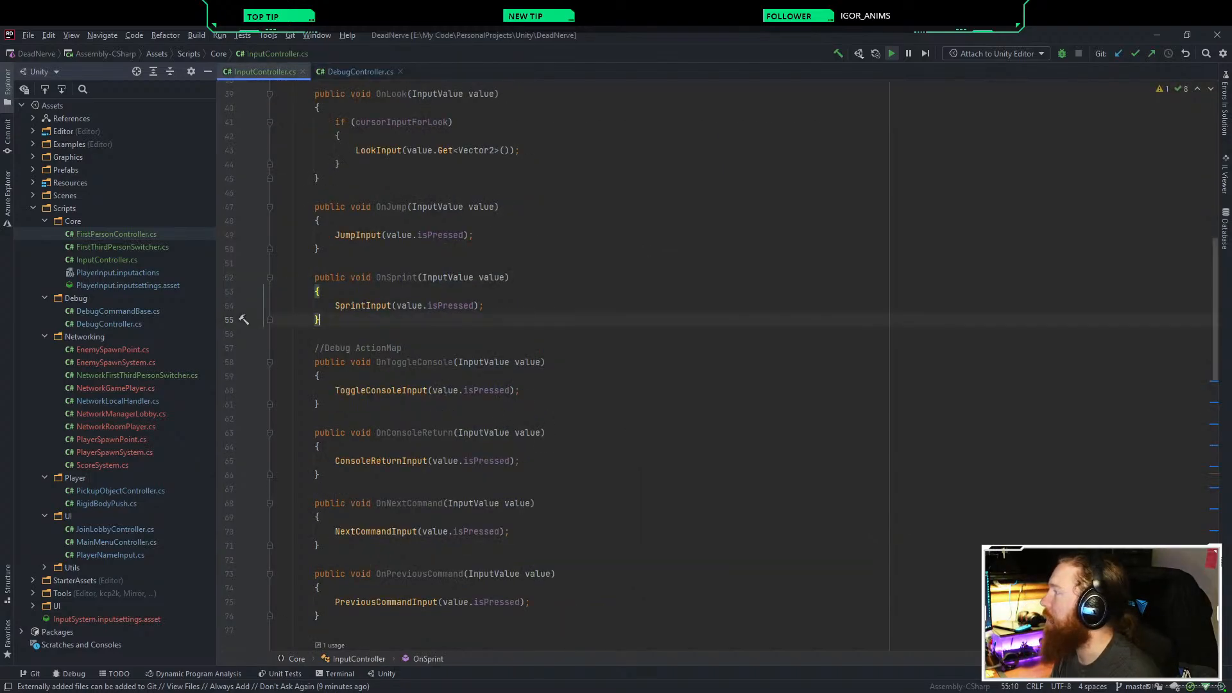
pyautogui.hotkey('ctrl', 'F4')
pyautogui.hotkey('ctrl', 'F4')
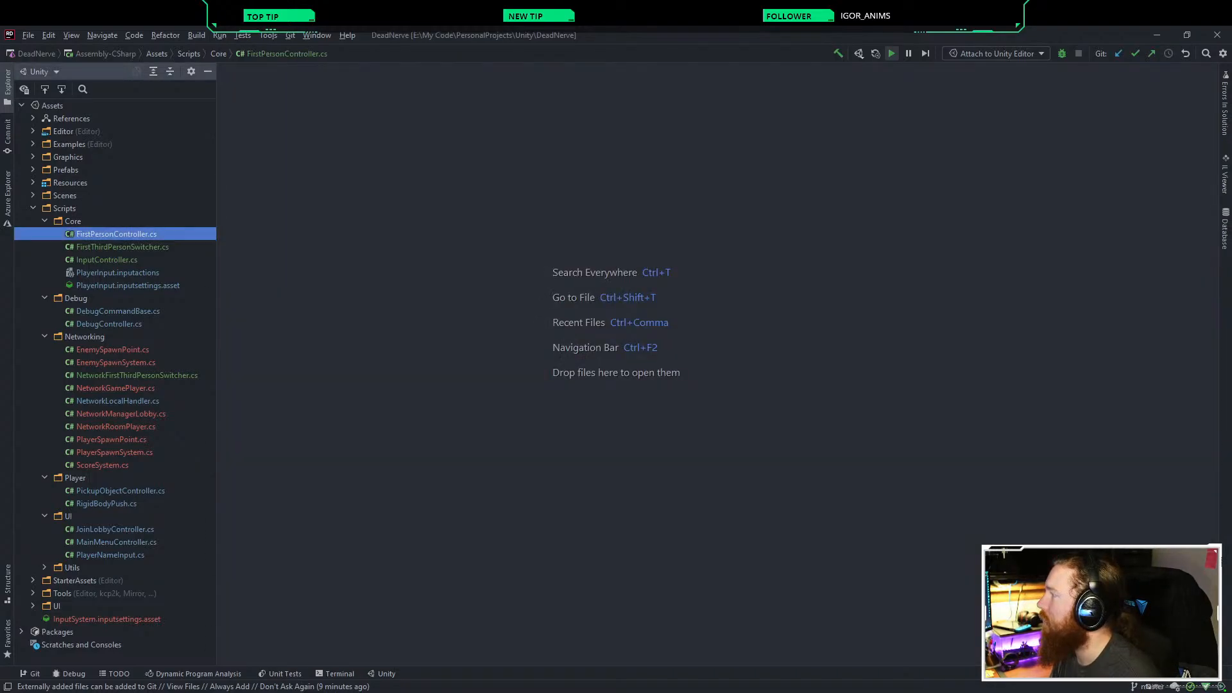
# Step: Copy FirstPersonController.cs and paste a duplicate into the Core scripts folder
pyautogui.rightClick(113, 232)
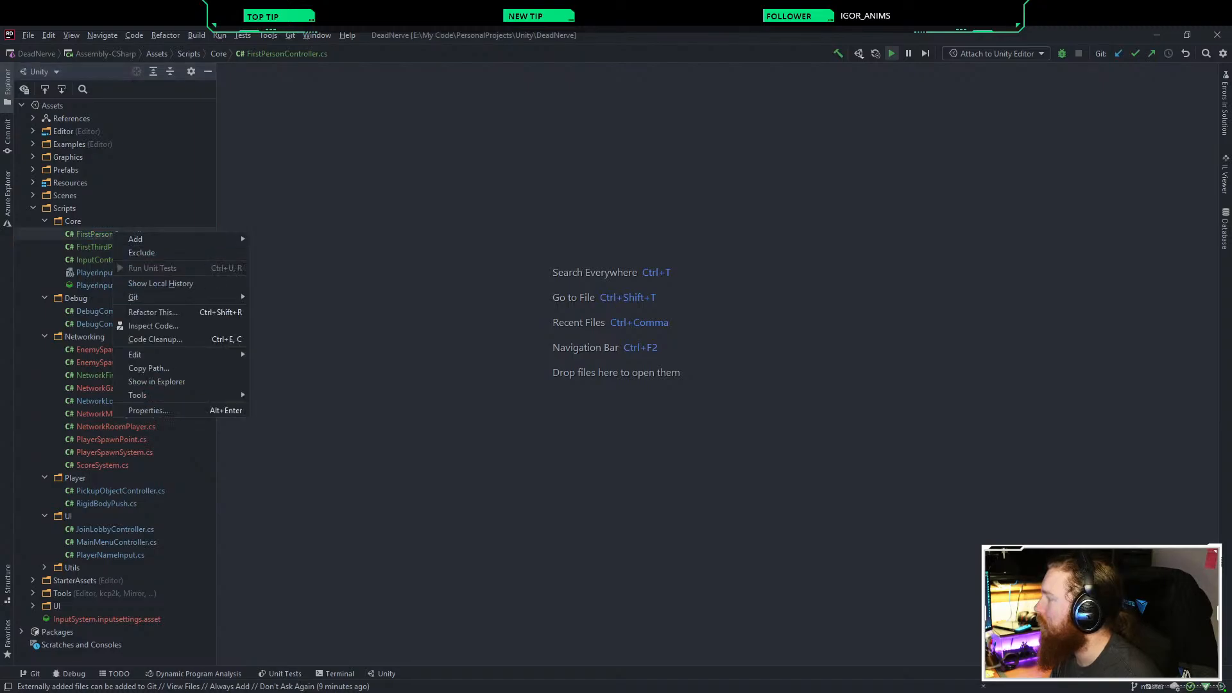
pyautogui.press('Escape')
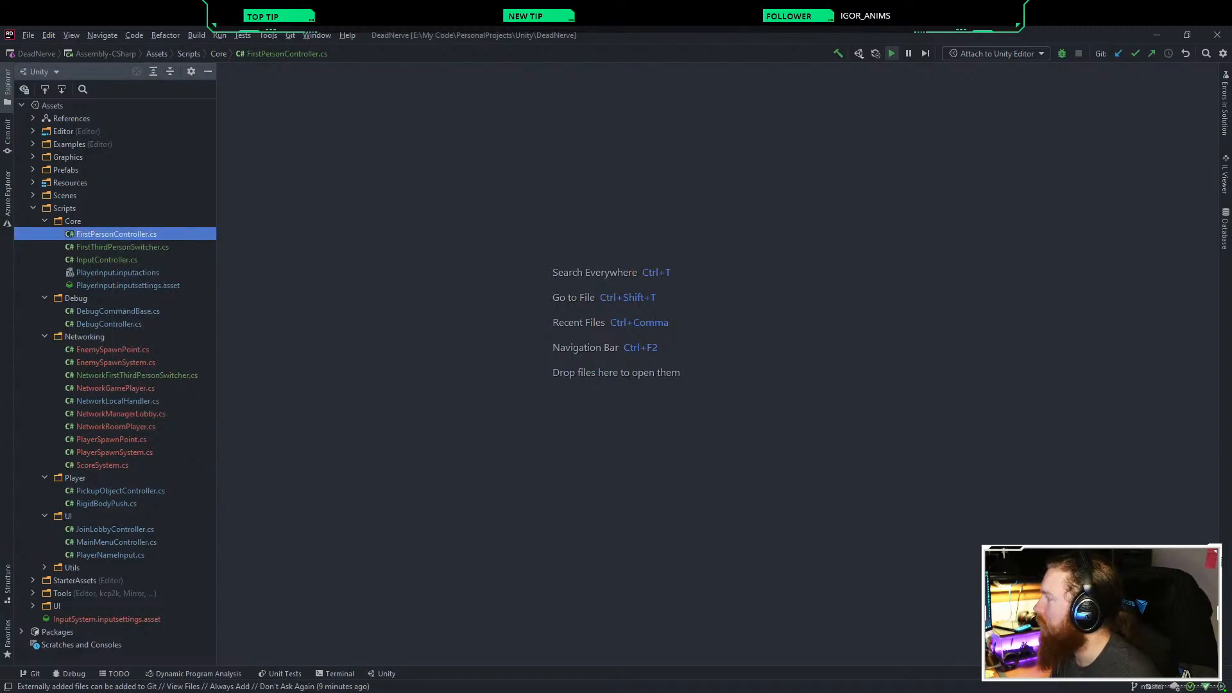
pyautogui.hotkey('ctrl', 'c')
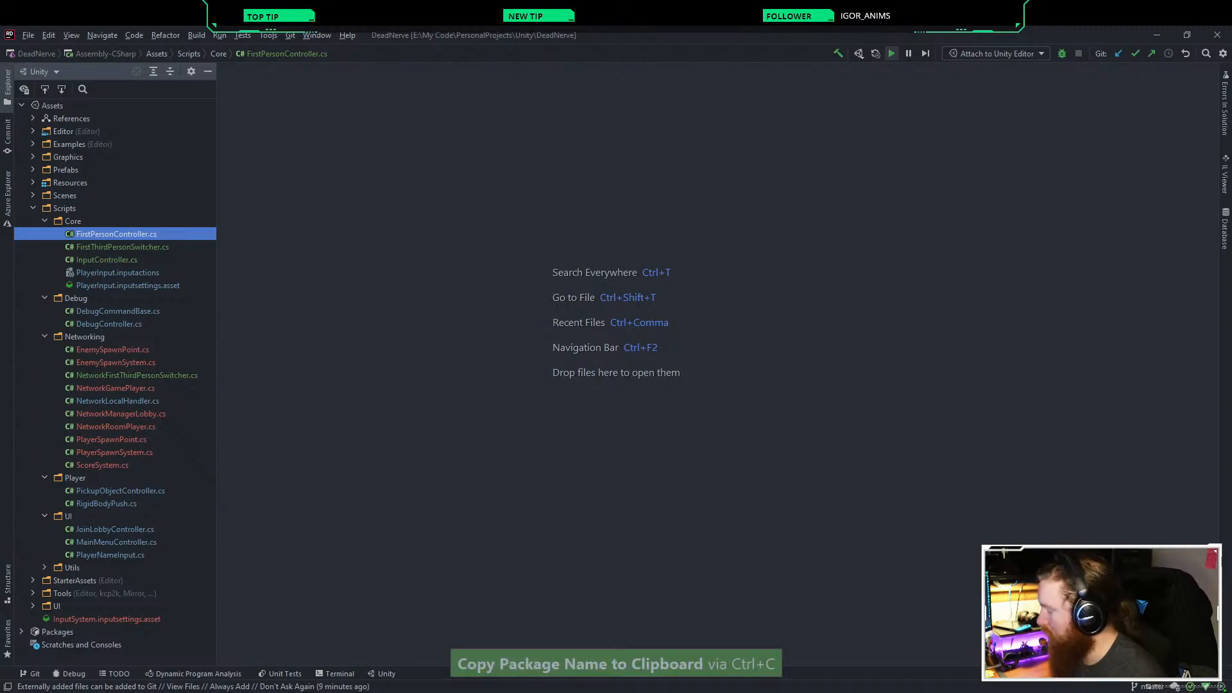
pyautogui.click(74, 222)
pyautogui.hotkey('ctrl', 'v')
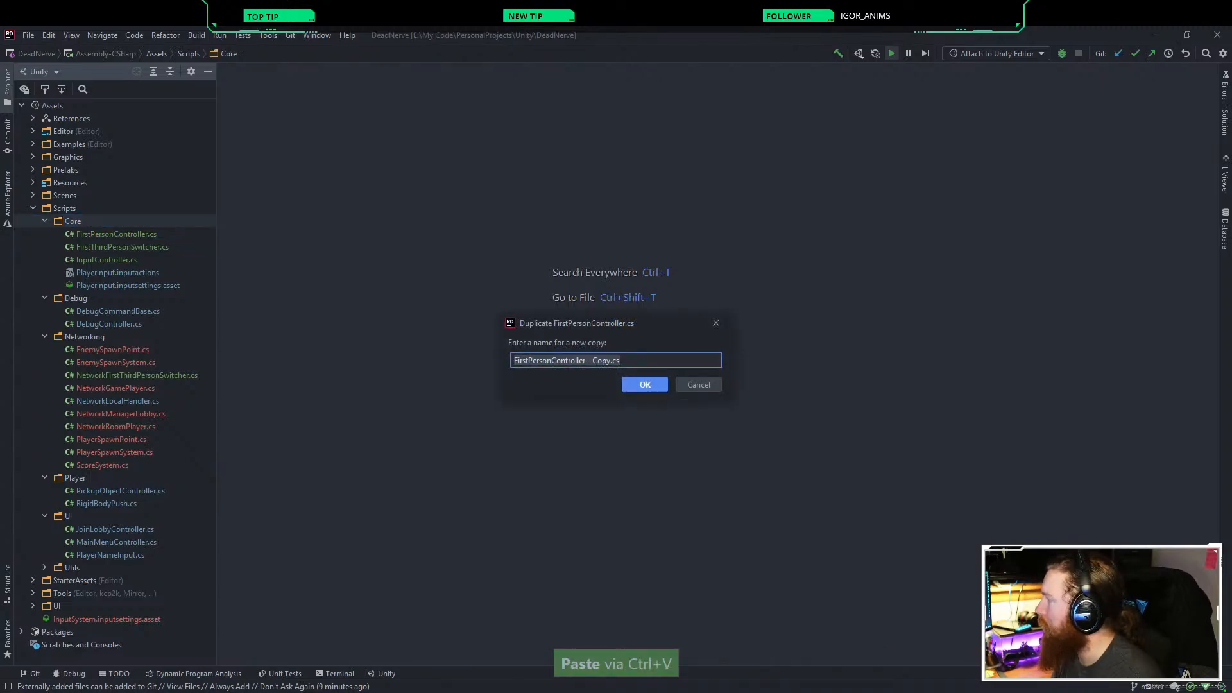
# Step: Name the script copy NetworkFirstPersonController.cs and add the new files to Git
pyautogui.press('Right')
pyautogui.press('BackSpace')
pyautogui.press('BackSpace')
pyautogui.press('BackSpace')
pyautogui.press('BackSpace')
pyautogui.press('BackSpace')
pyautogui.press('BackSpace')
pyautogui.press('BackSpace')
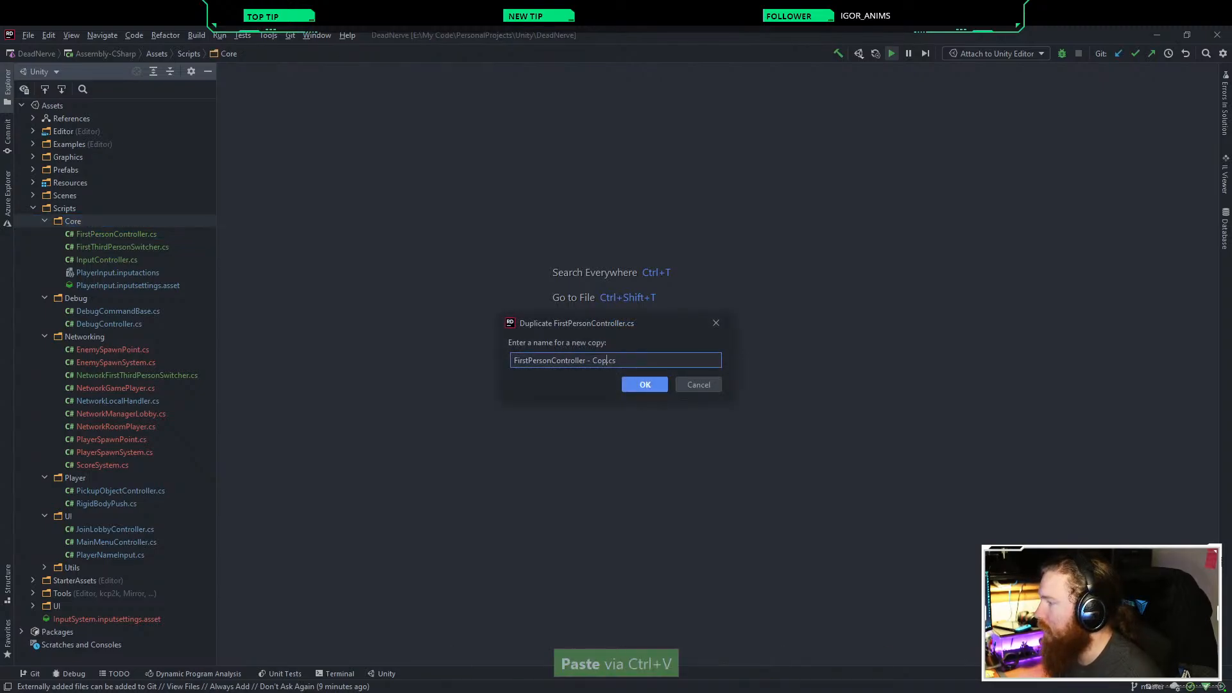
pyautogui.press('BackSpace')
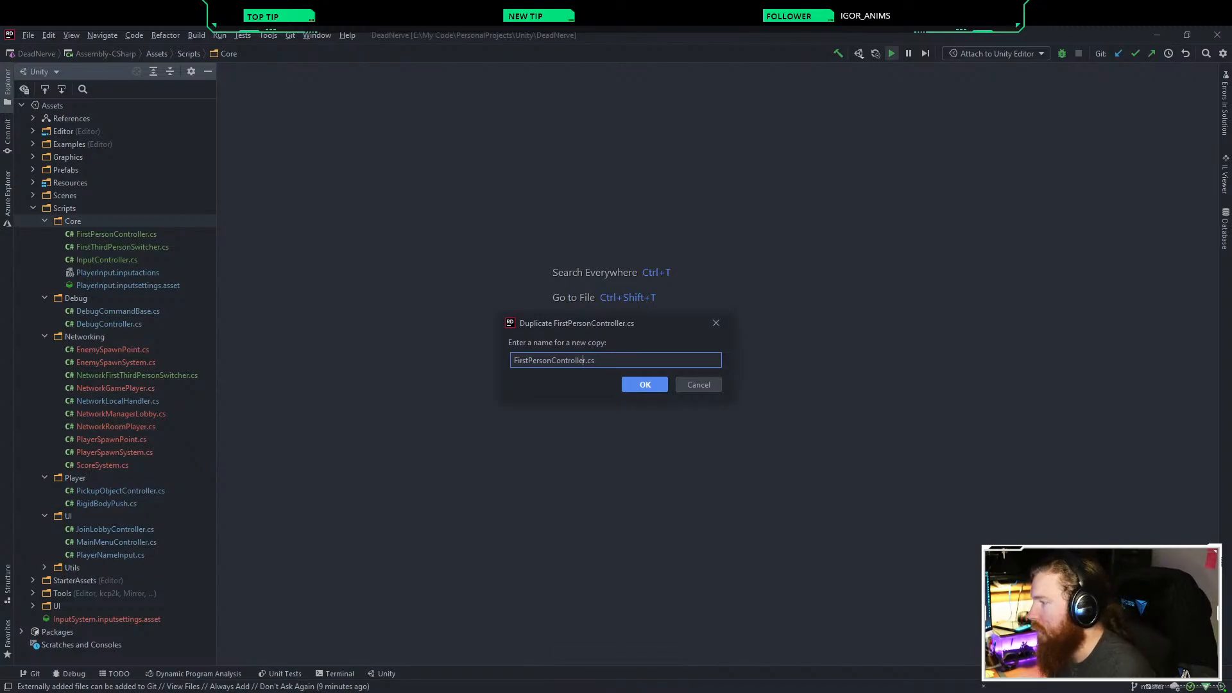
pyautogui.write('Networ')
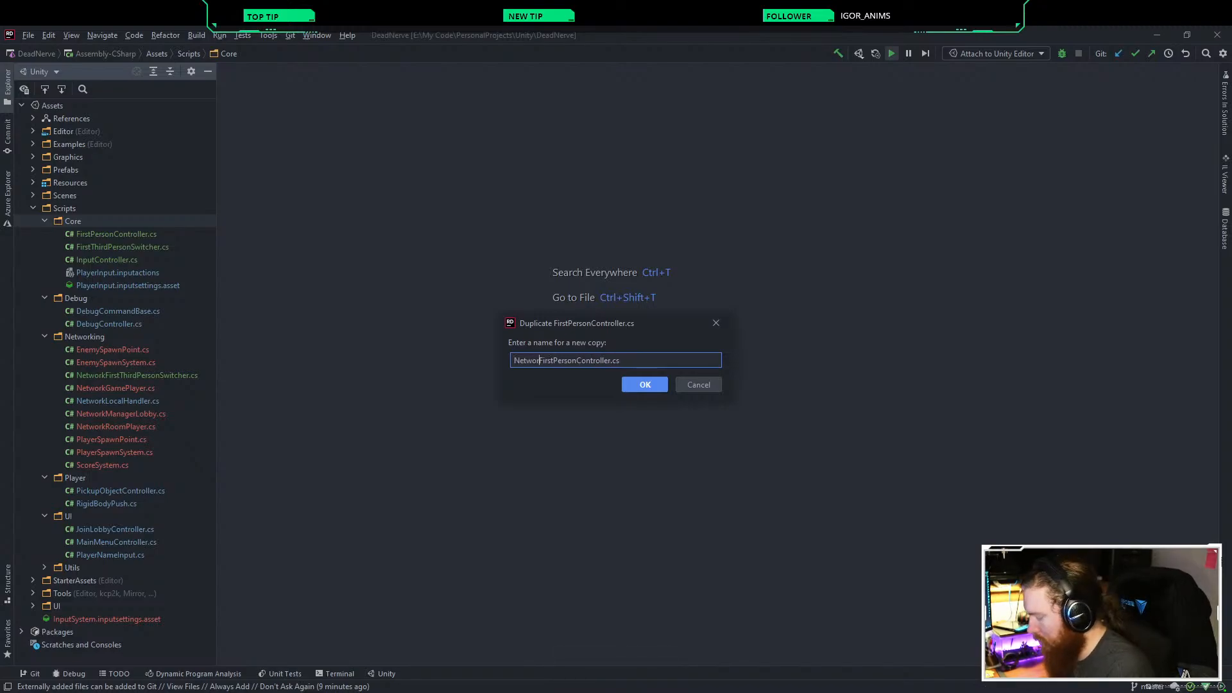
pyautogui.write('k')
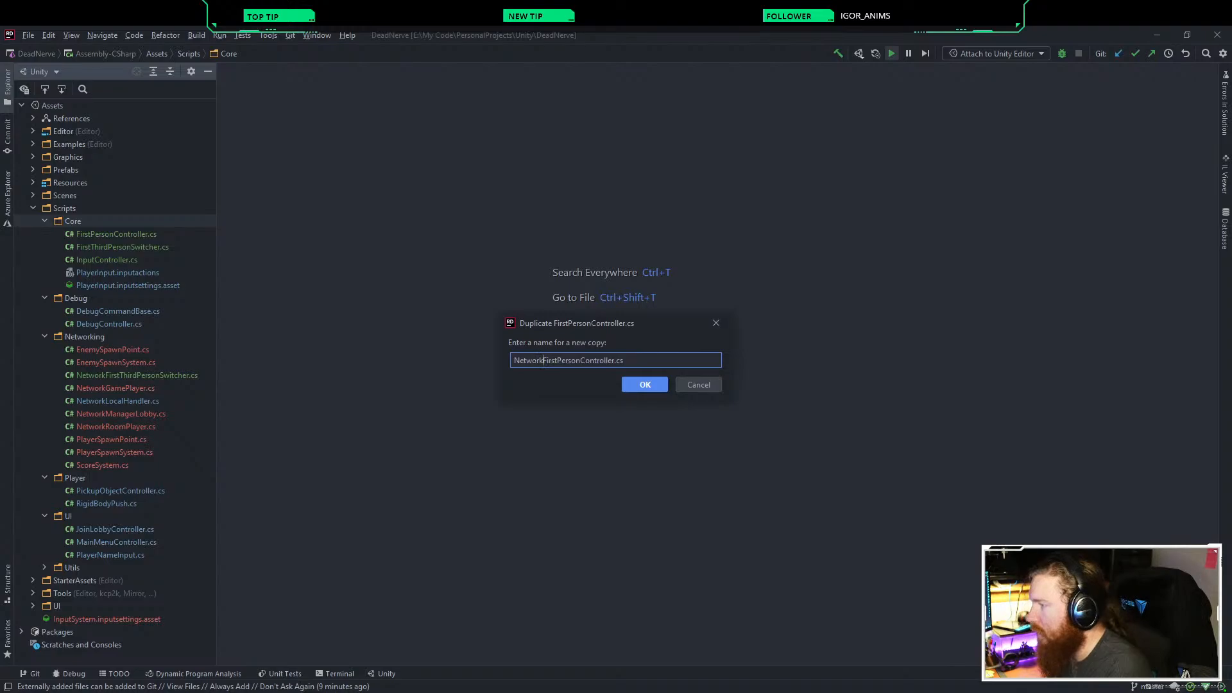
pyautogui.press('Return')
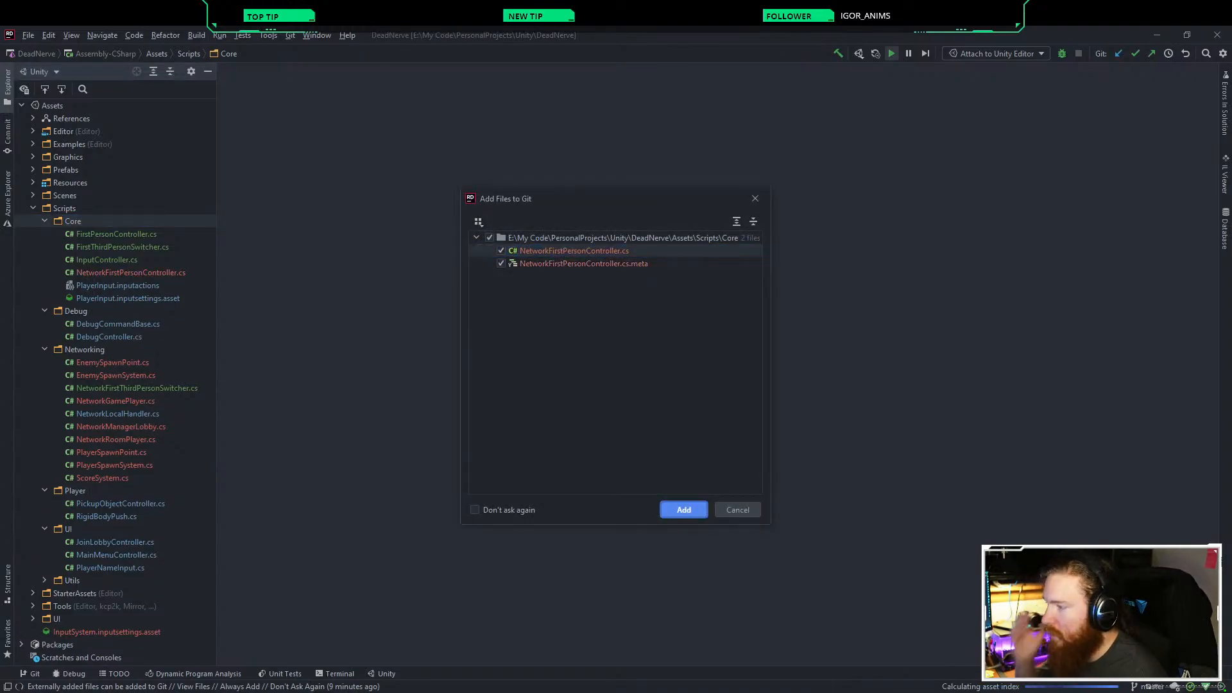
pyautogui.press('Return')
# Step: Rename the class in the copied script to NetworkFirstPersonController
pyautogui.click(494, 200)
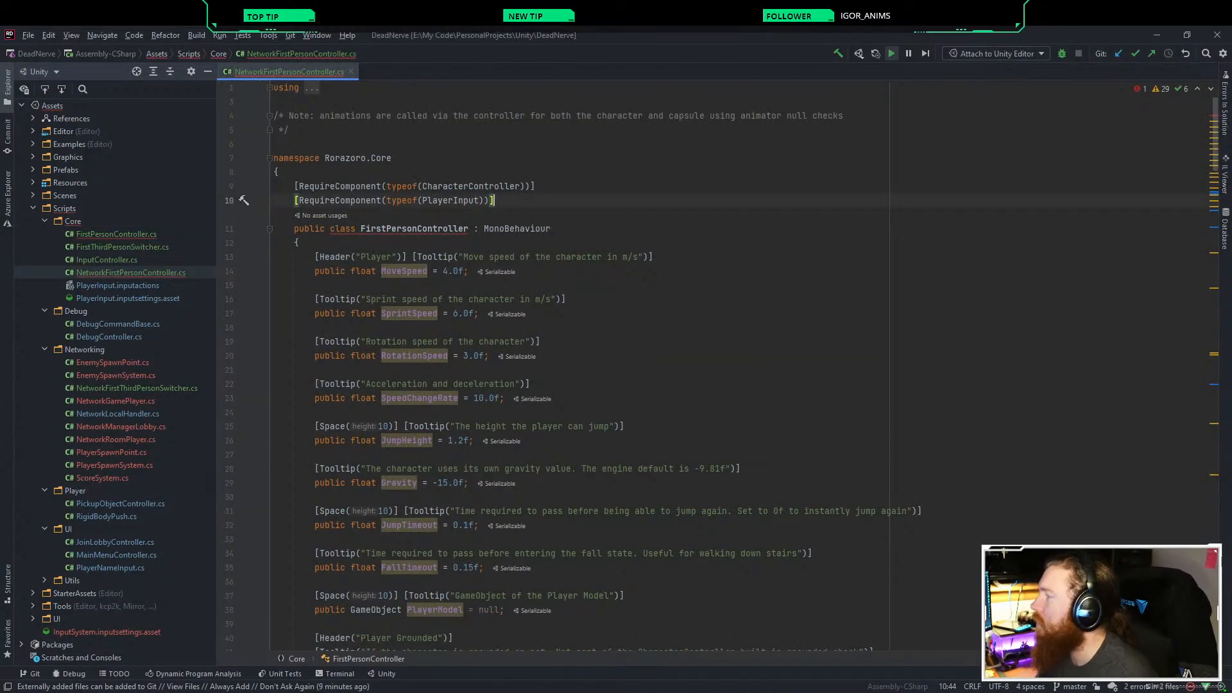
pyautogui.click(361, 228)
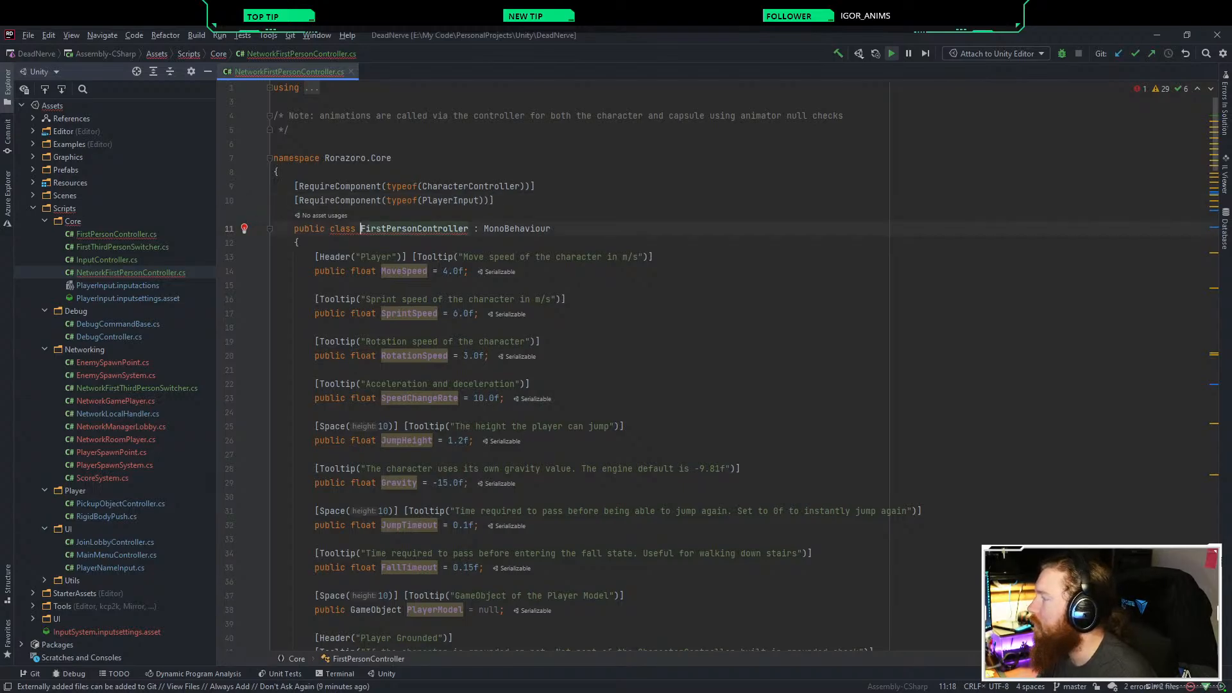
pyautogui.write('Network')
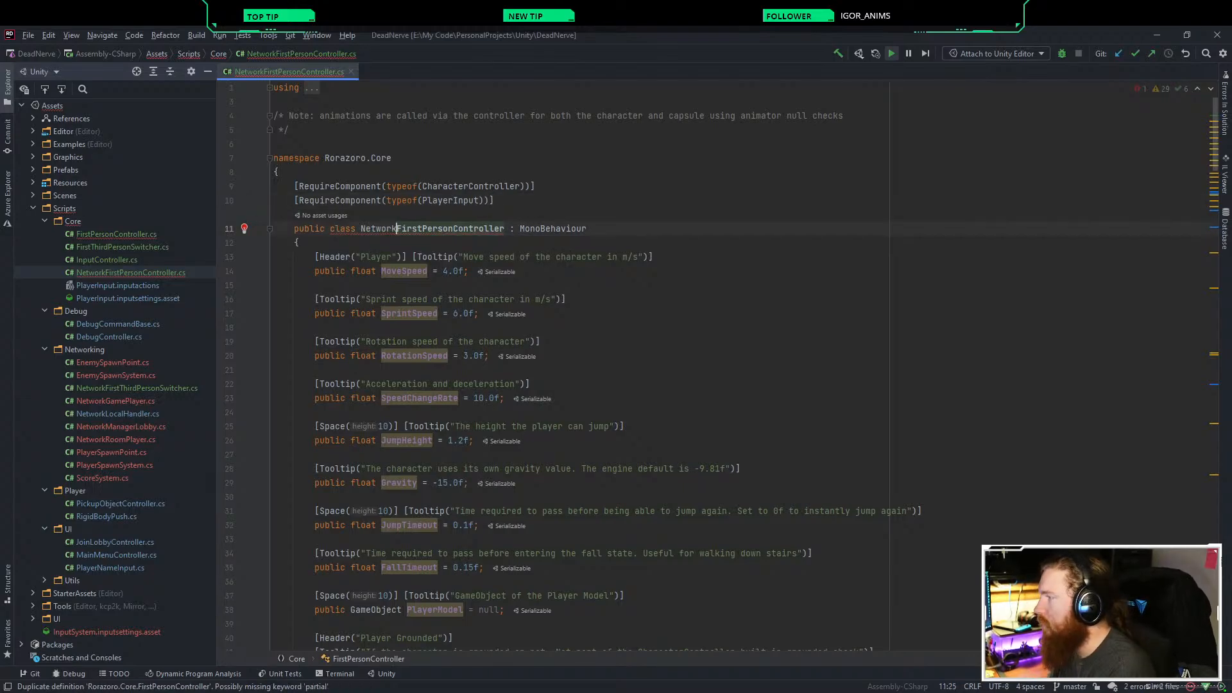
pyautogui.click(566, 299)
# Step: Change the class's base type from MonoBehaviour to NetworkBehaviour and save the script
pyautogui.moveTo(540, 229); pyautogui.dragTo(519, 229)
pyautogui.write('Network')
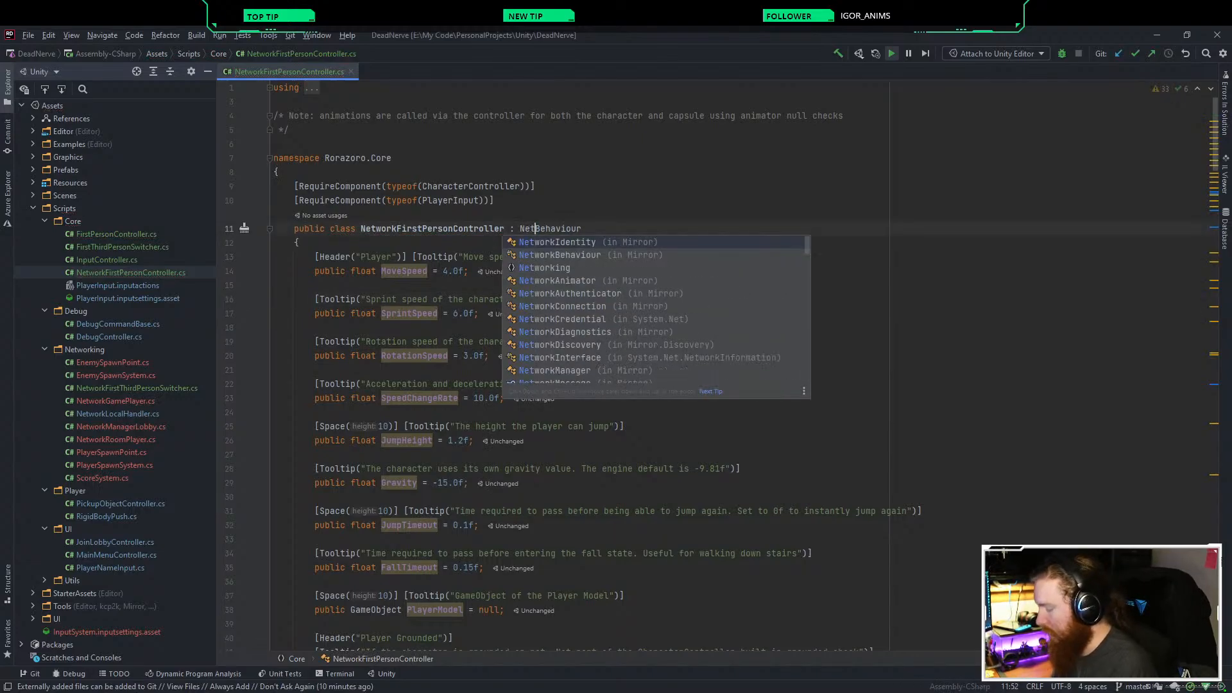
pyautogui.click(535, 186)
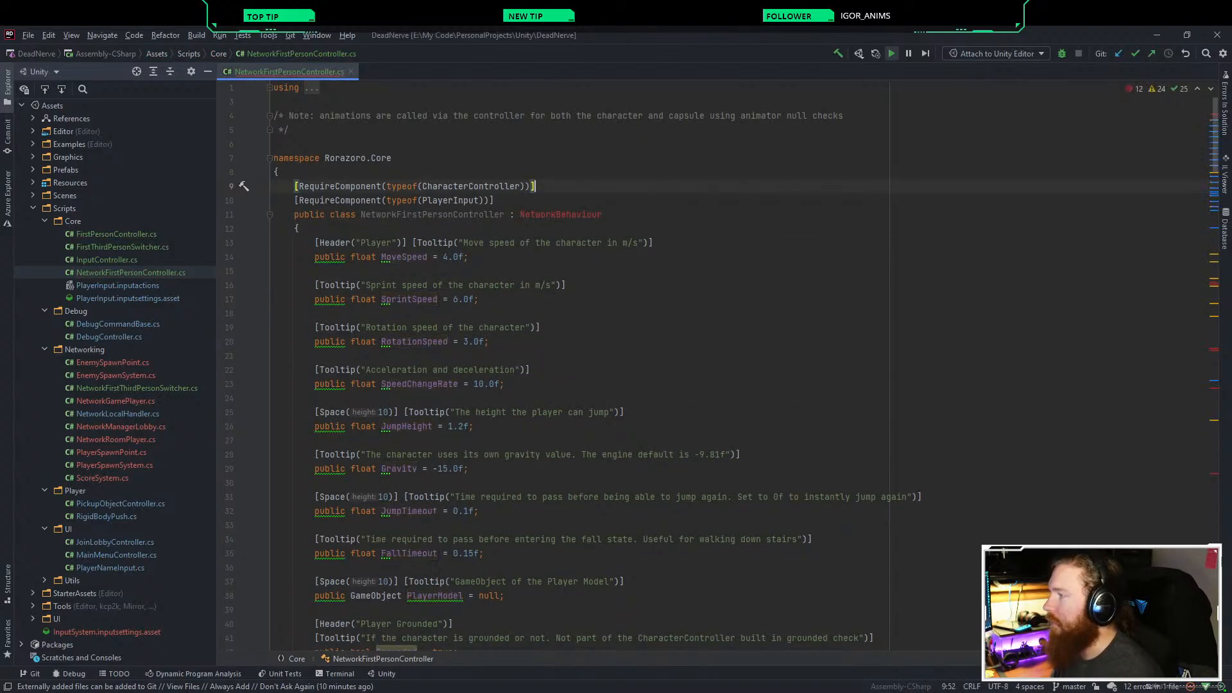
pyautogui.click(479, 299)
pyautogui.hotkey('ctrl', 's')
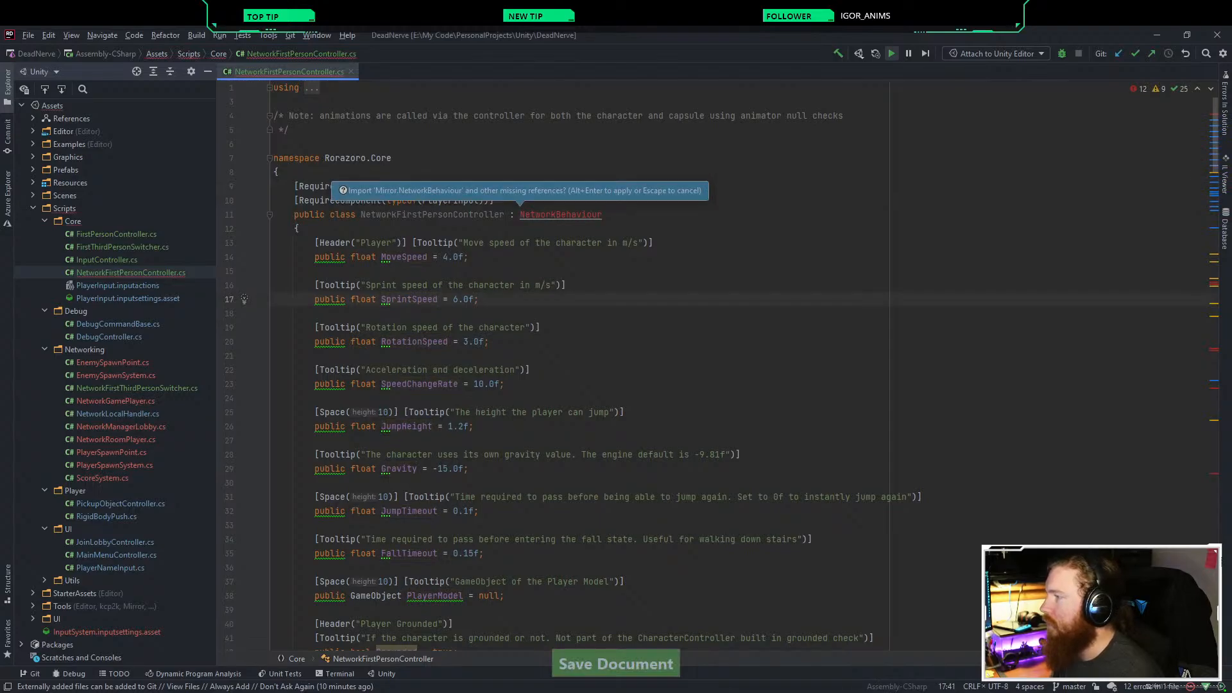
# Step: Import the missing Mirror namespace for NetworkBehaviour and save the script
pyautogui.click(566, 214)
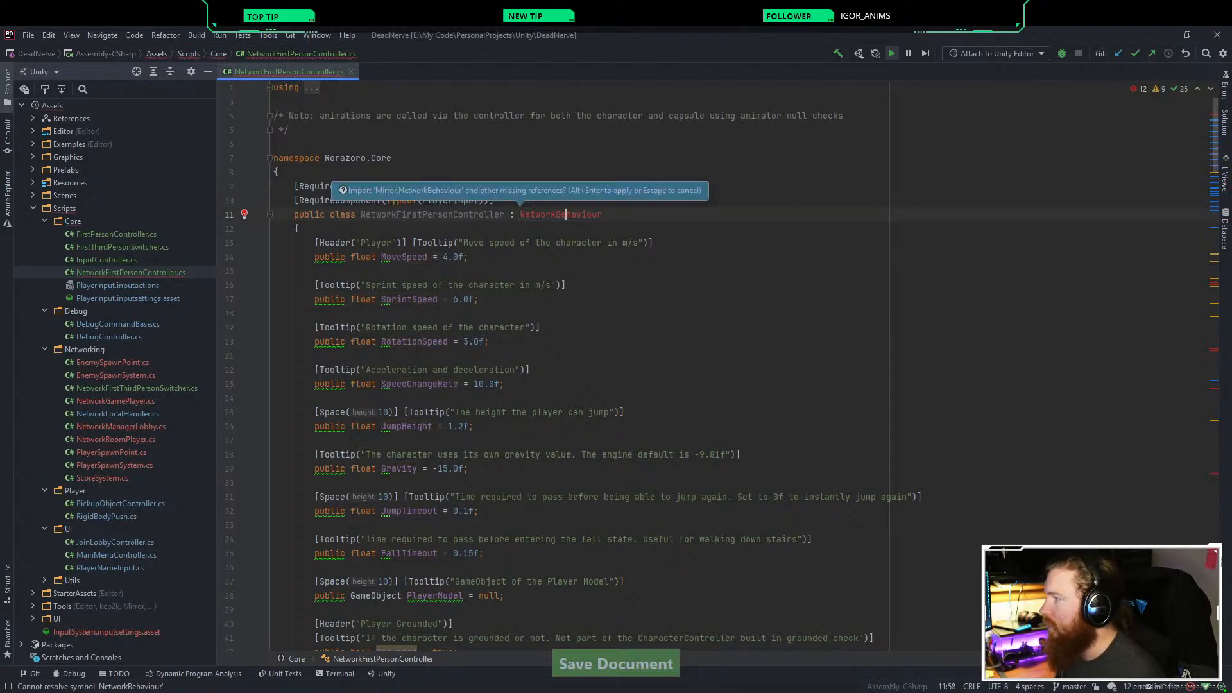
pyautogui.hotkey('alt', 'Return')
pyautogui.click(535, 172)
pyautogui.scroll(1, 535, 172)
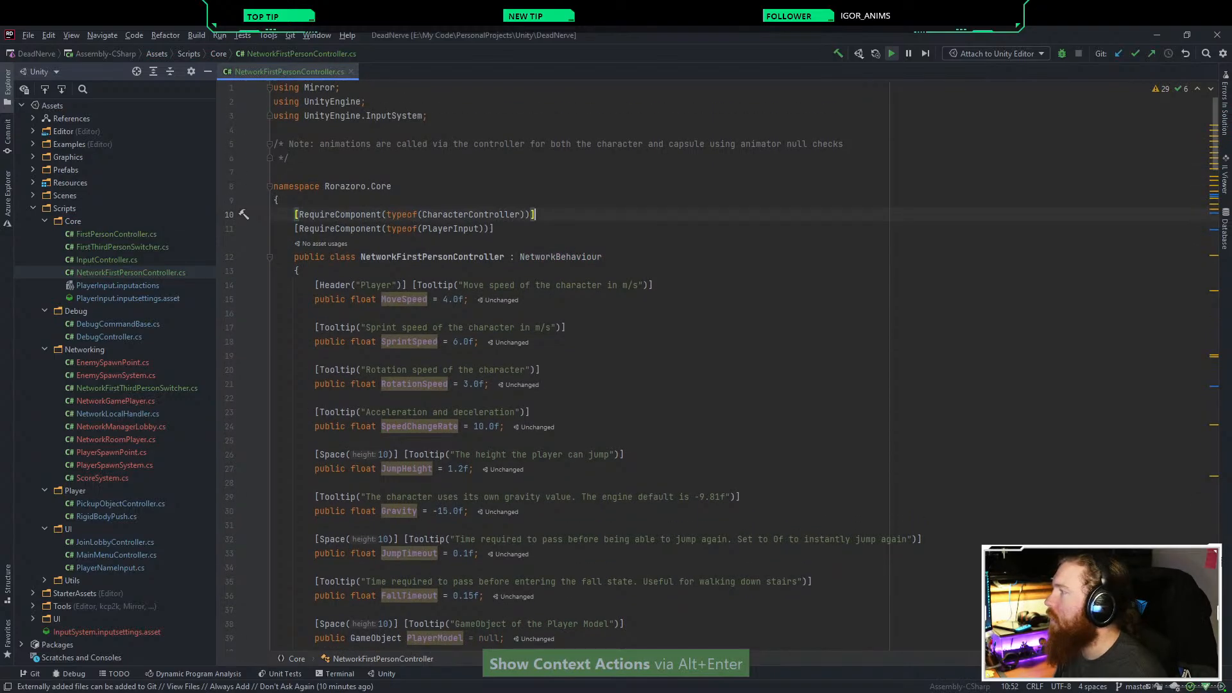
pyautogui.hotkey('ctrl', 's')
# Step: Review the fields and the Awake and Start methods of NetworkFirstPersonController
pyautogui.press('Up')
pyautogui.scroll(-15, 507, 360)
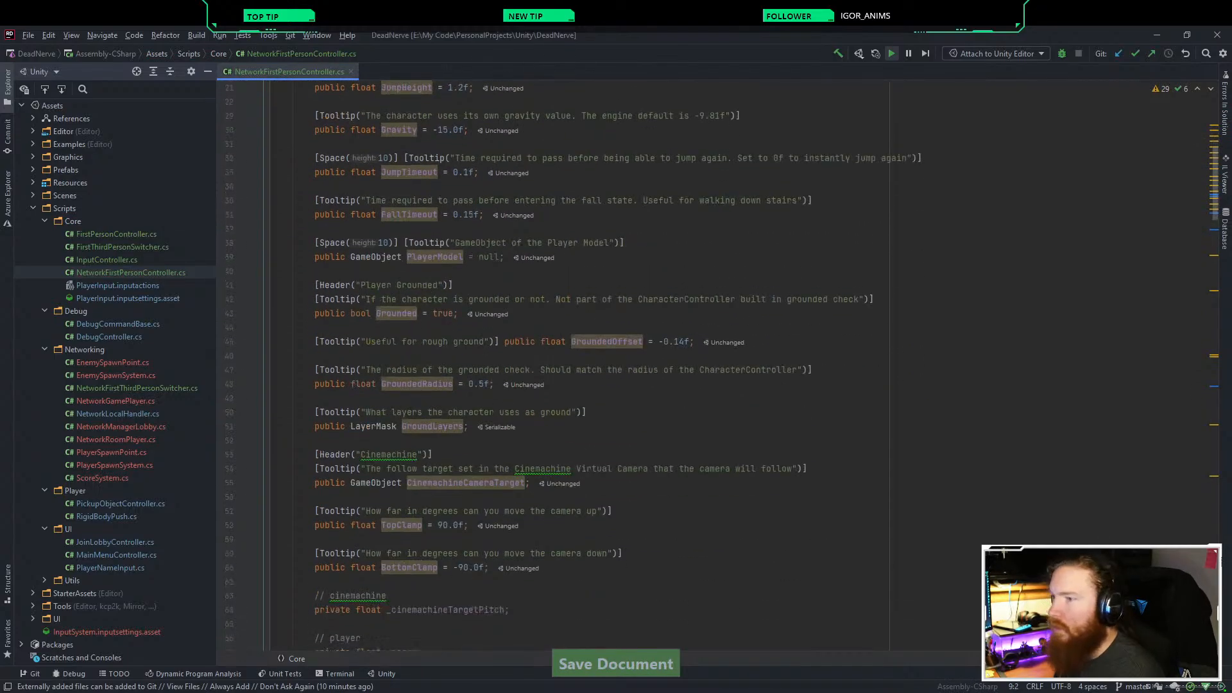
pyautogui.scroll(-4, 507, 360)
pyautogui.scroll(19, 507, 360)
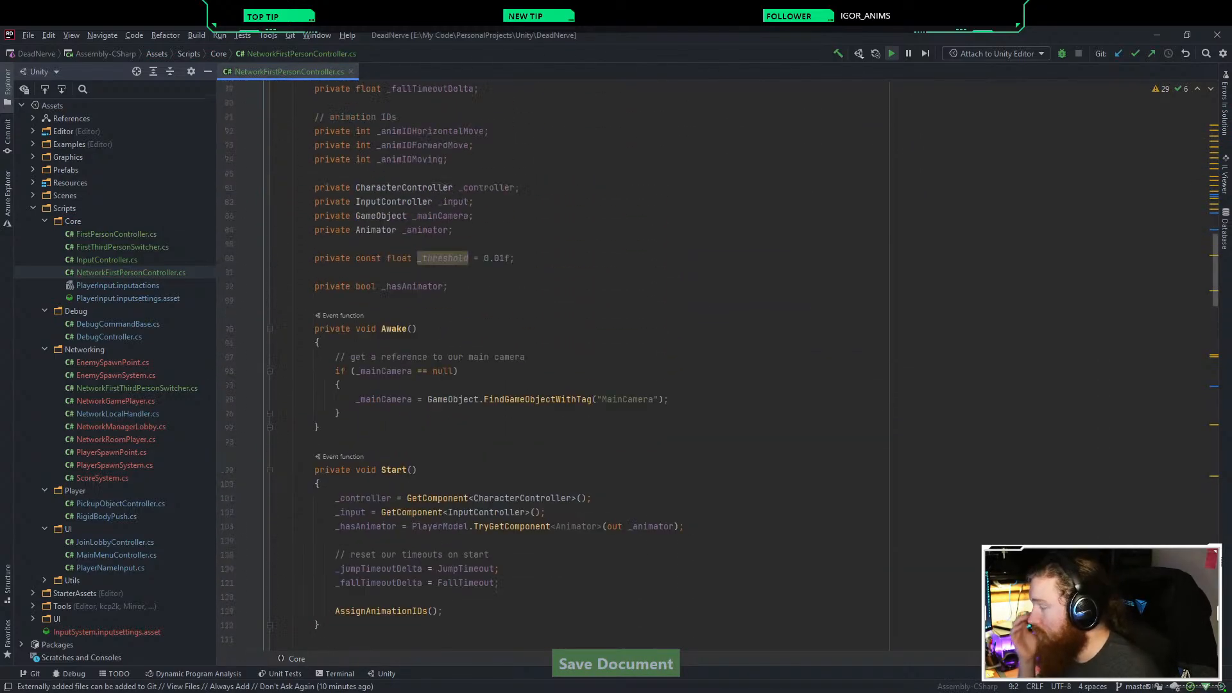
pyautogui.scroll(1, 507, 360)
pyautogui.click(299, 271)
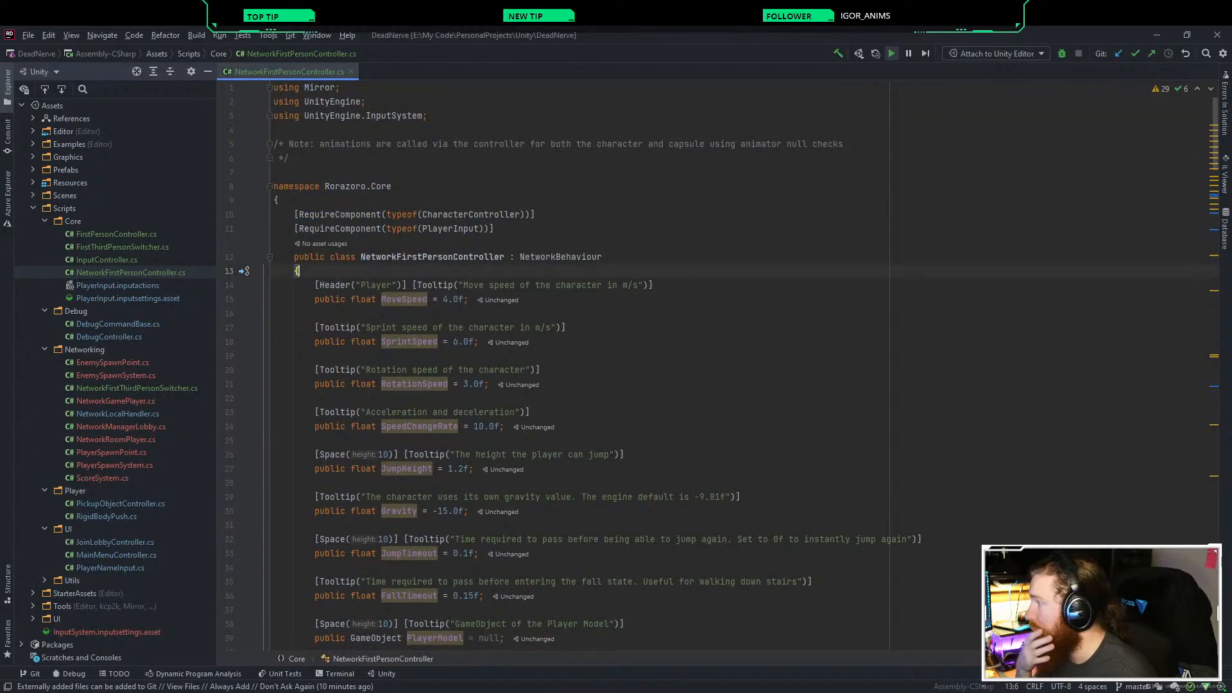
# Step: Switch to the Unity editor, open the MirrorPlayer prefab, and expand its root object's First Person Controller component
pyautogui.click(260, 645)
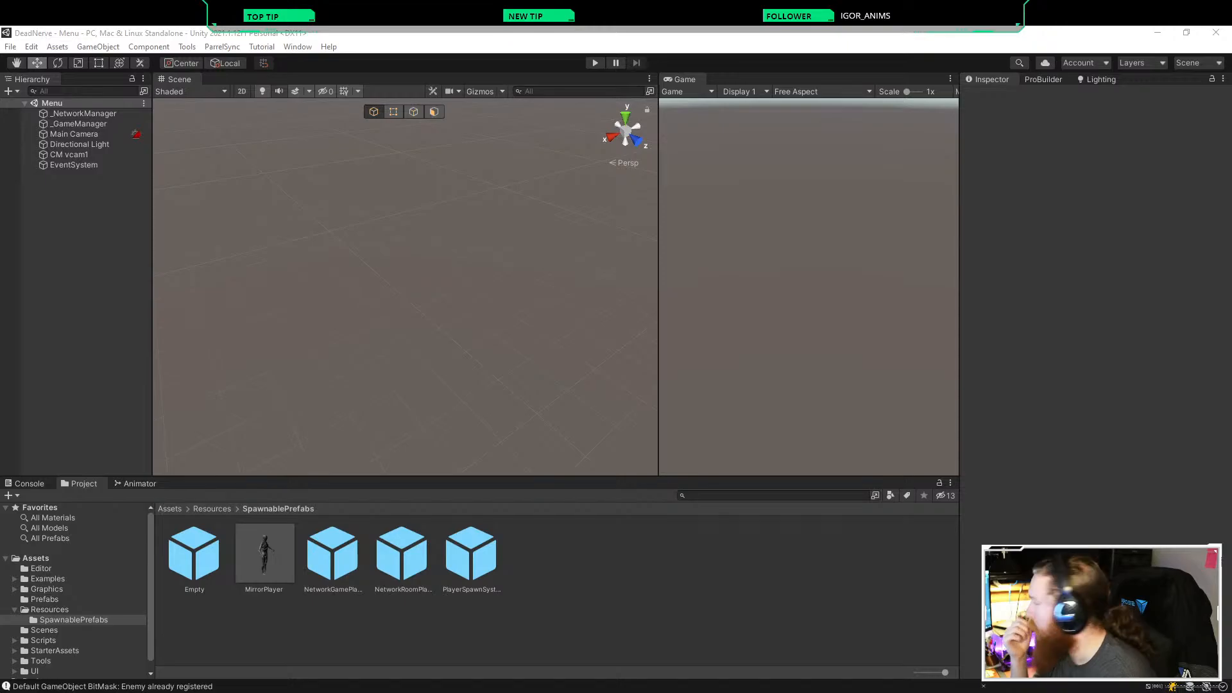
pyautogui.hotkey('alt', 'Tab')
pyautogui.doubleClick(264, 553)
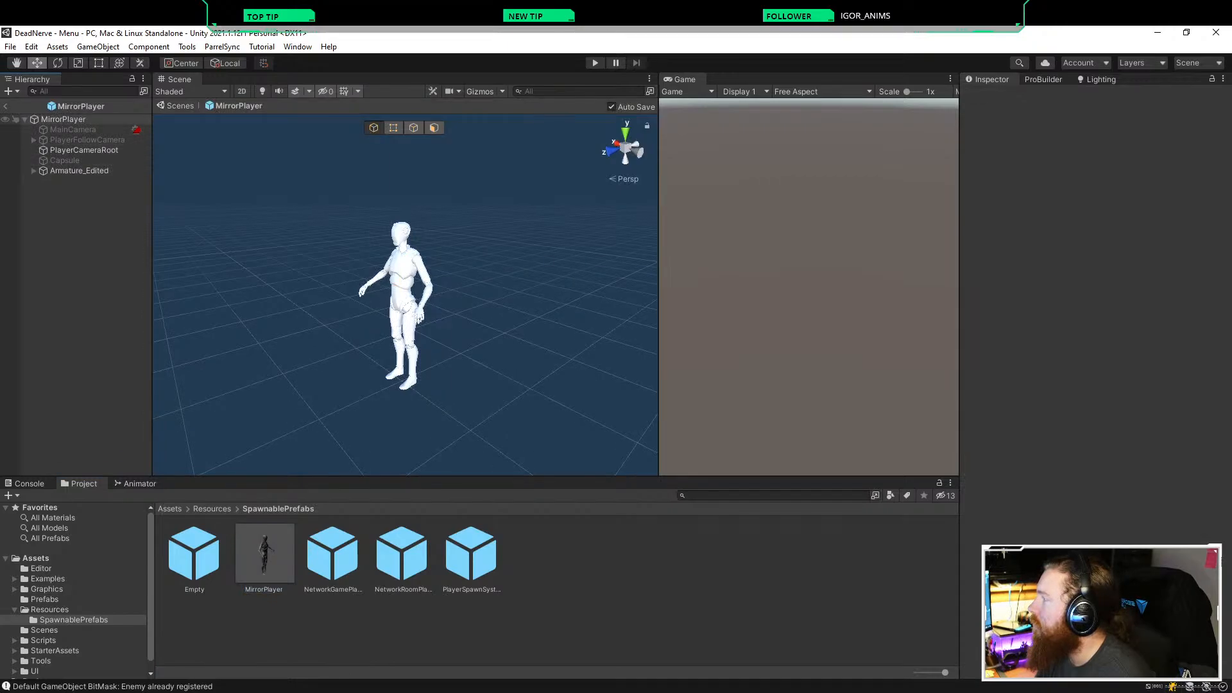
pyautogui.click(63, 120)
pyautogui.click(1096, 481)
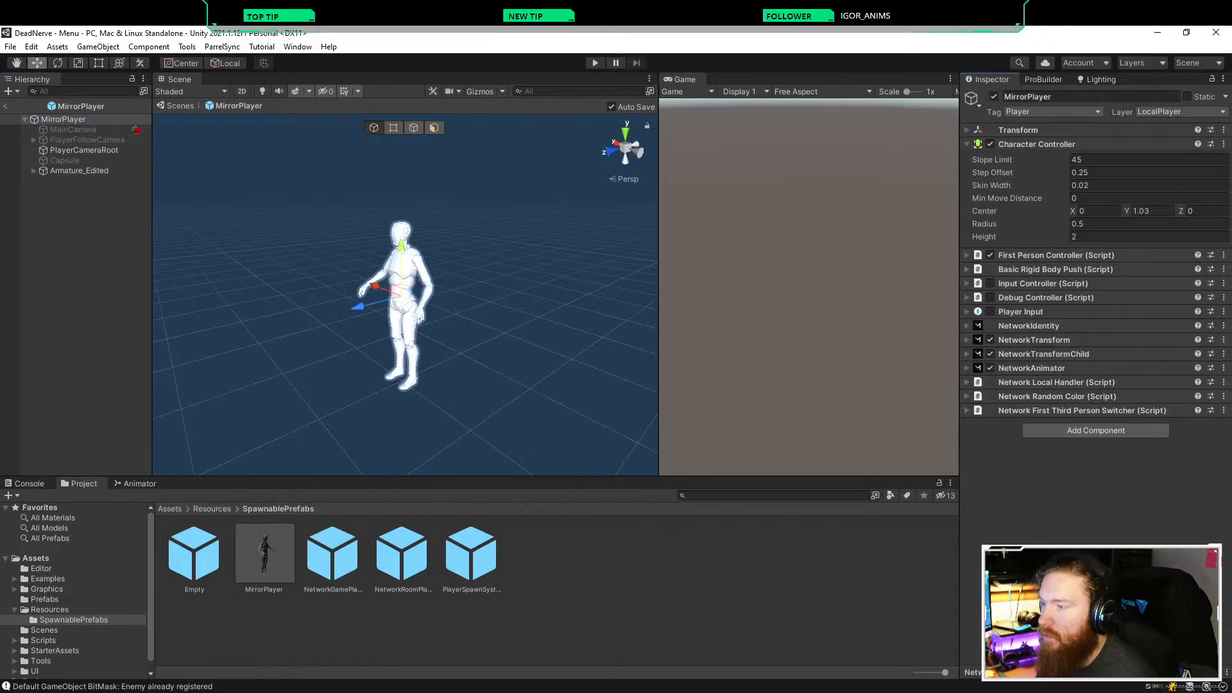
pyautogui.click(1084, 256)
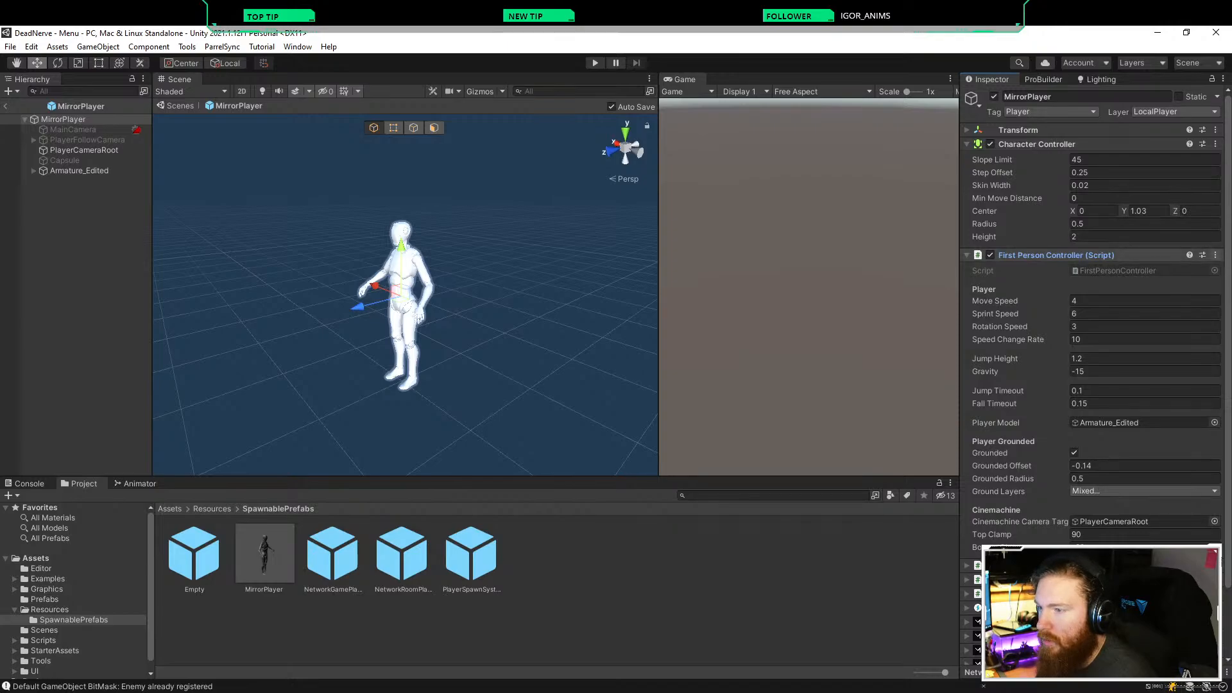
# Step: Add the Network First Person Controller component to MirrorPlayer and place it directly below First Person Controller
pyautogui.scroll(-3, 1090, 385)
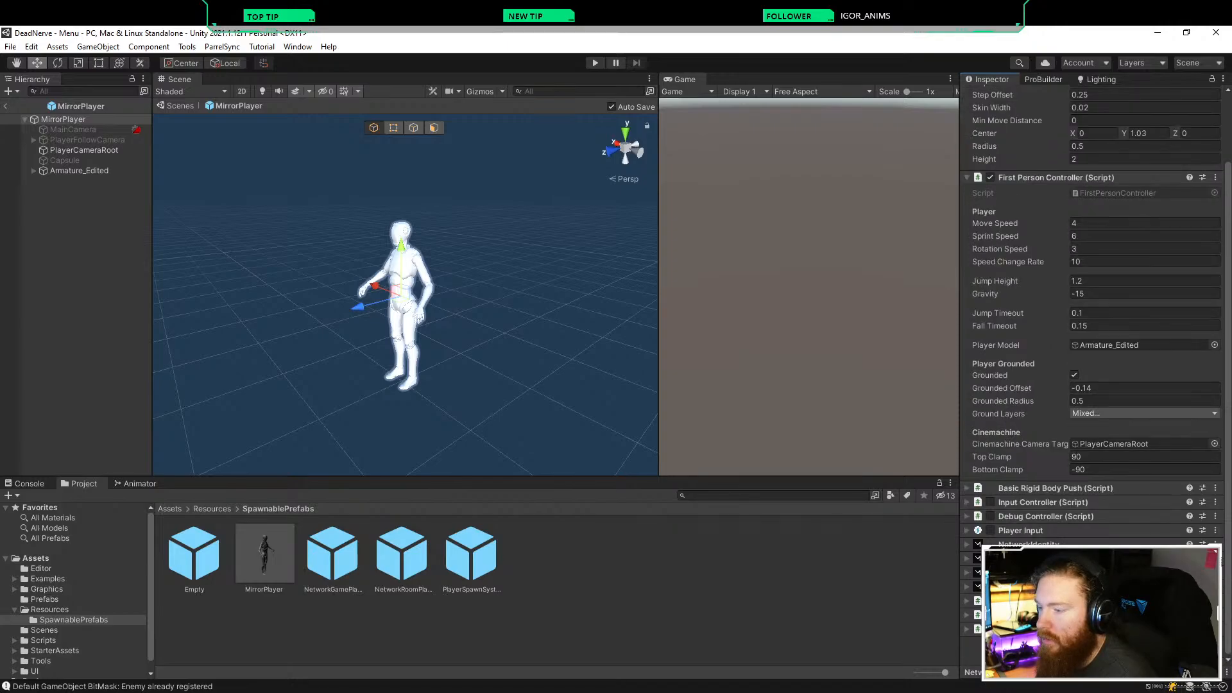
pyautogui.click(1092, 648)
pyautogui.write('n')
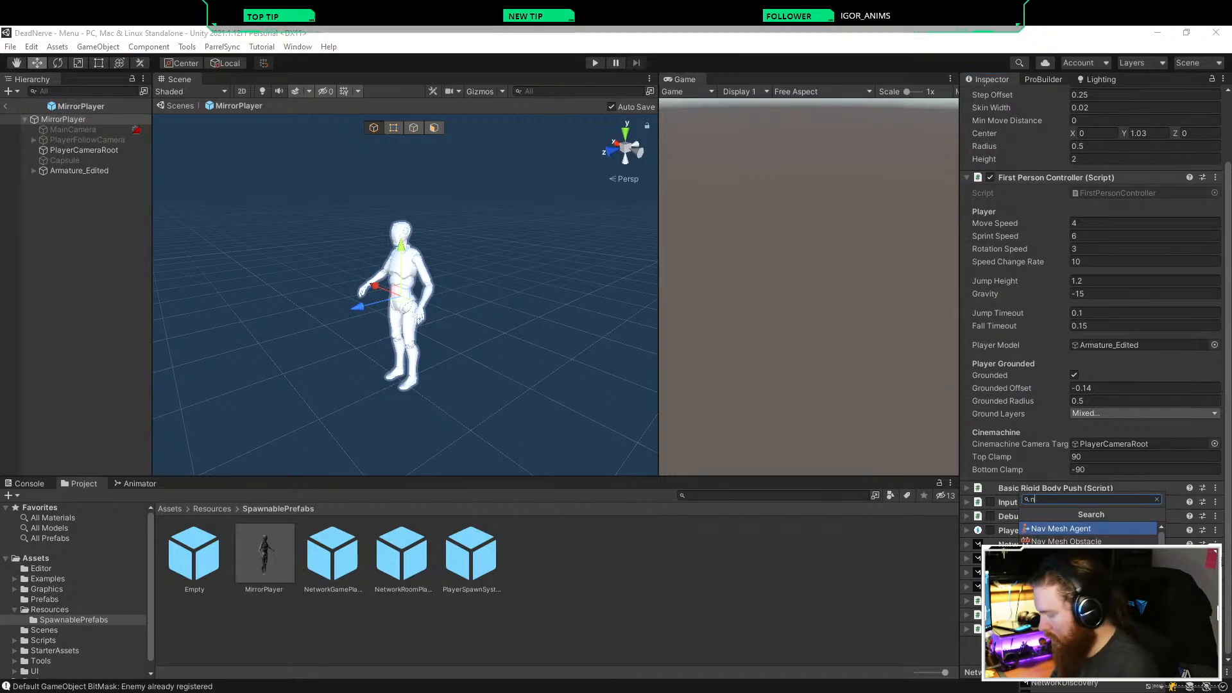
pyautogui.write('etwork')
pyautogui.press('Return')
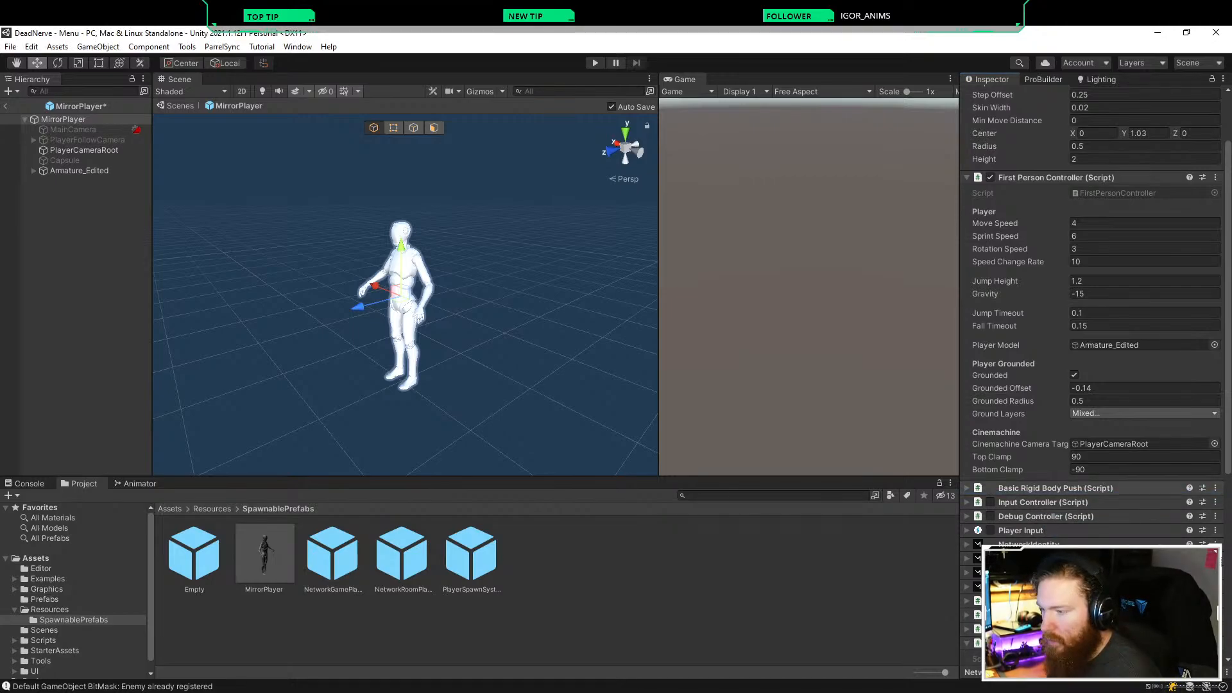
pyautogui.moveTo(1052, 642); pyautogui.dragTo(1104, 483)
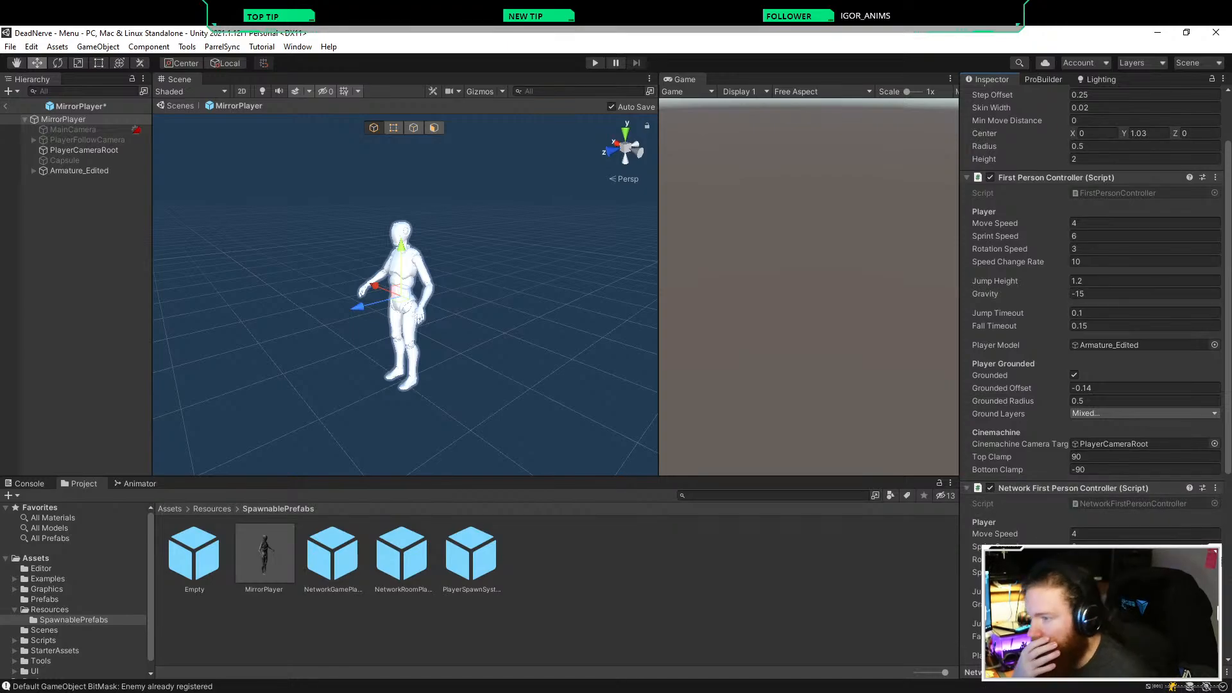
# Step: In Network First Person Controller, assign Armature_Edited as the Player Model and PlayerCameraRoot as the Cinemachine Camera Target
pyautogui.scroll(-3, 1091, 289)
pyautogui.moveTo(79, 171); pyautogui.dragTo(1142, 539)
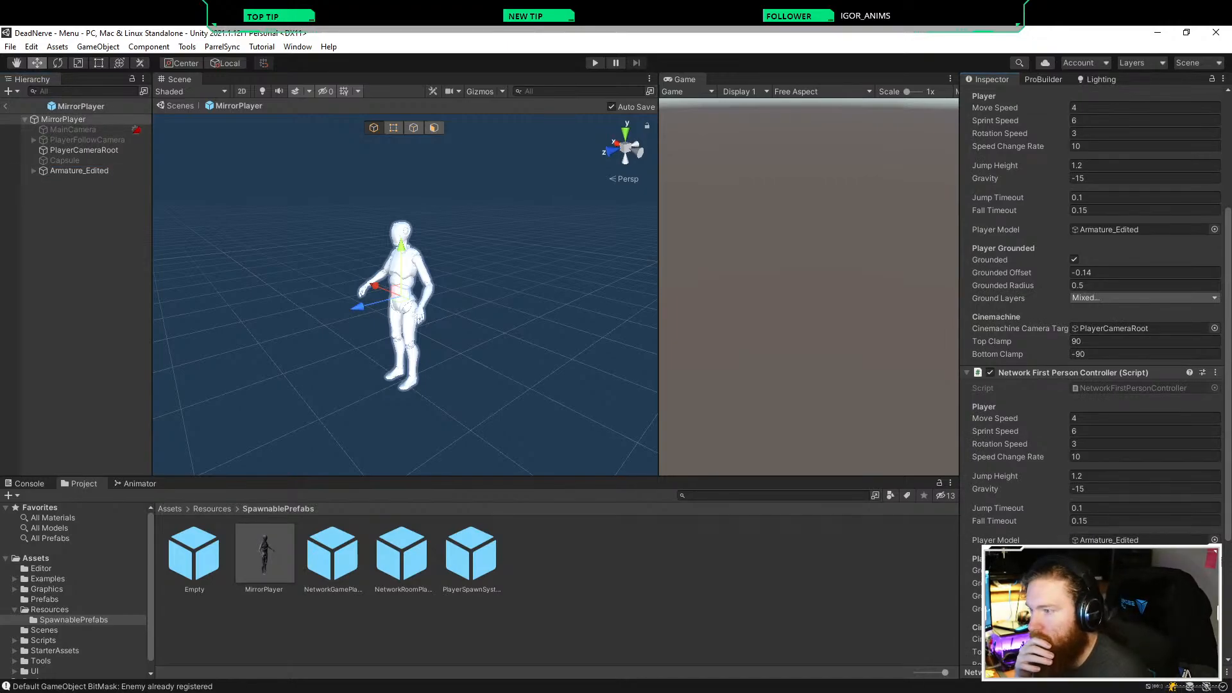
pyautogui.scroll(-3, 1091, 385)
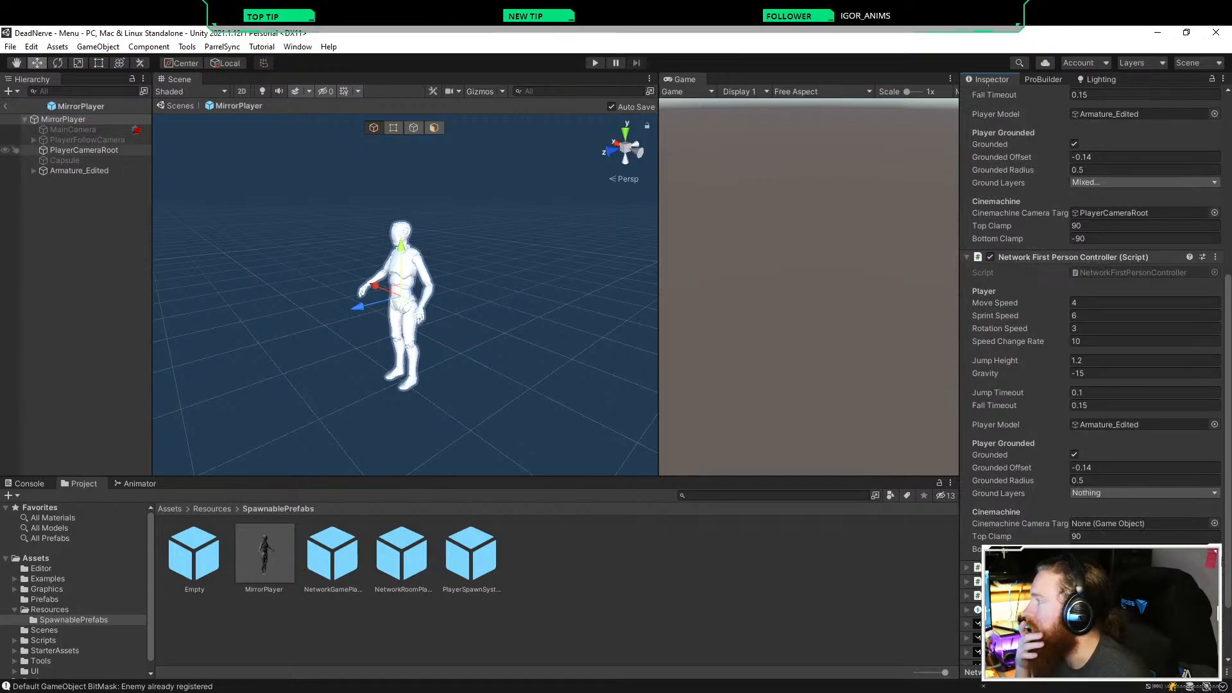
pyautogui.moveTo(84, 150); pyautogui.dragTo(1130, 524)
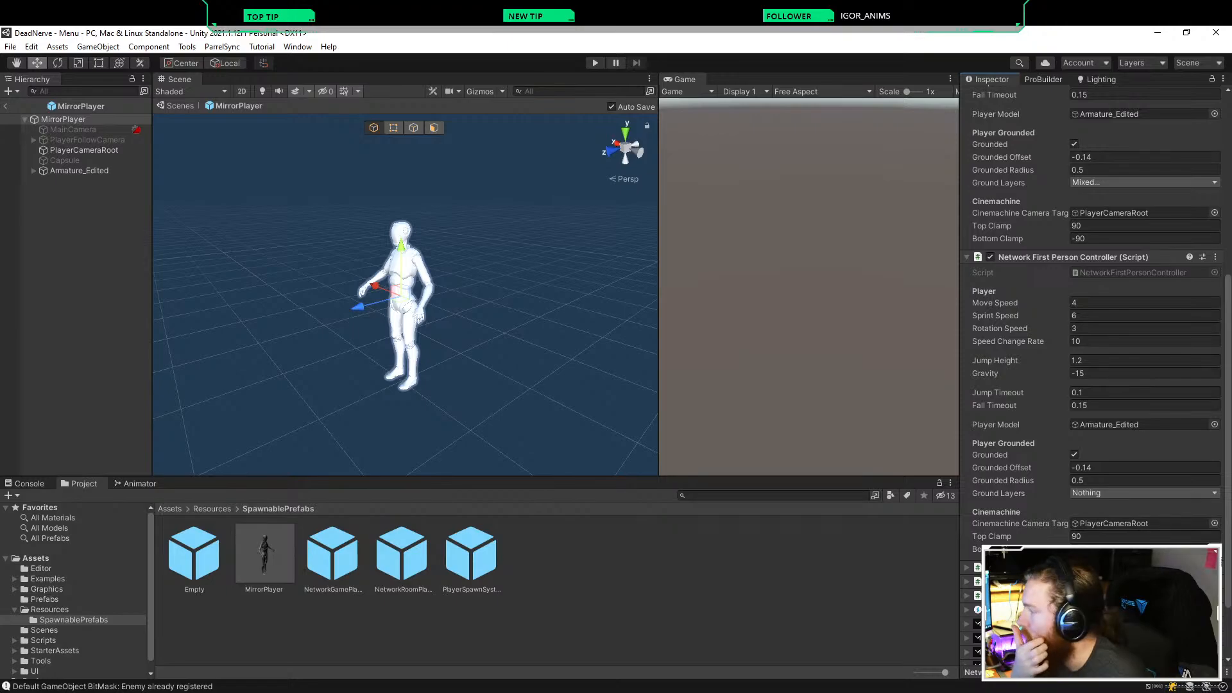
# Step: Remove the original First Person Controller component from MirrorPlayer
pyautogui.scroll(6, 1091, 320)
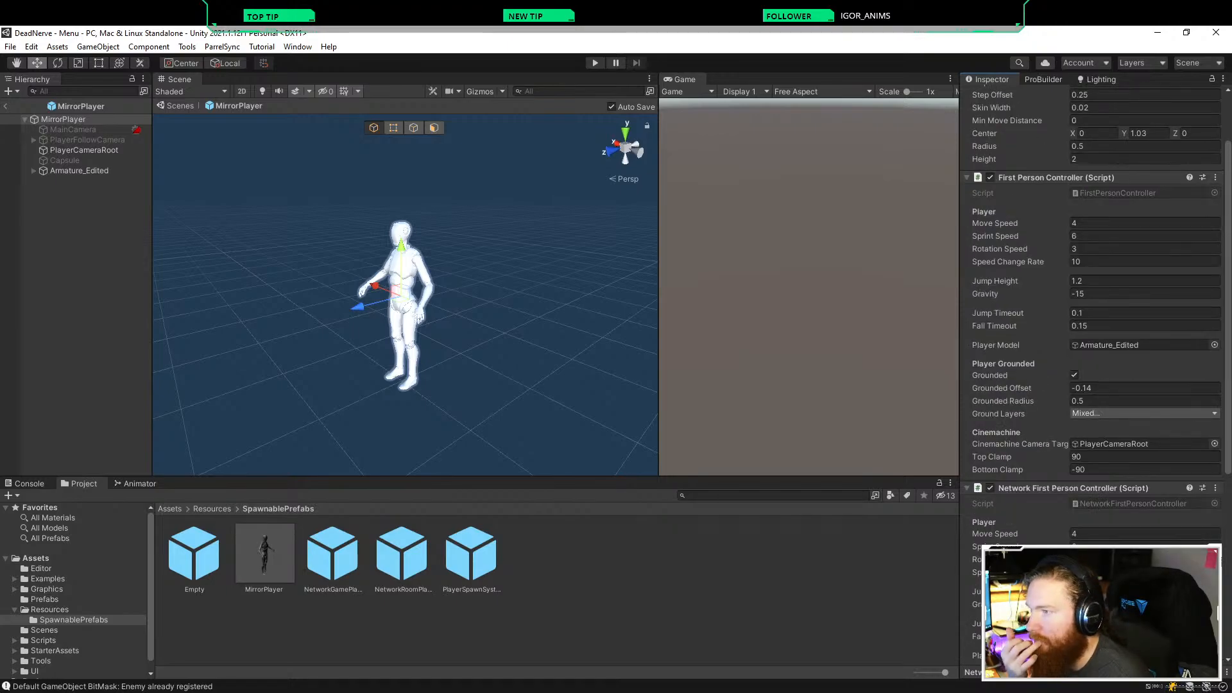
pyautogui.rightClick(1087, 178)
pyautogui.click(1104, 210)
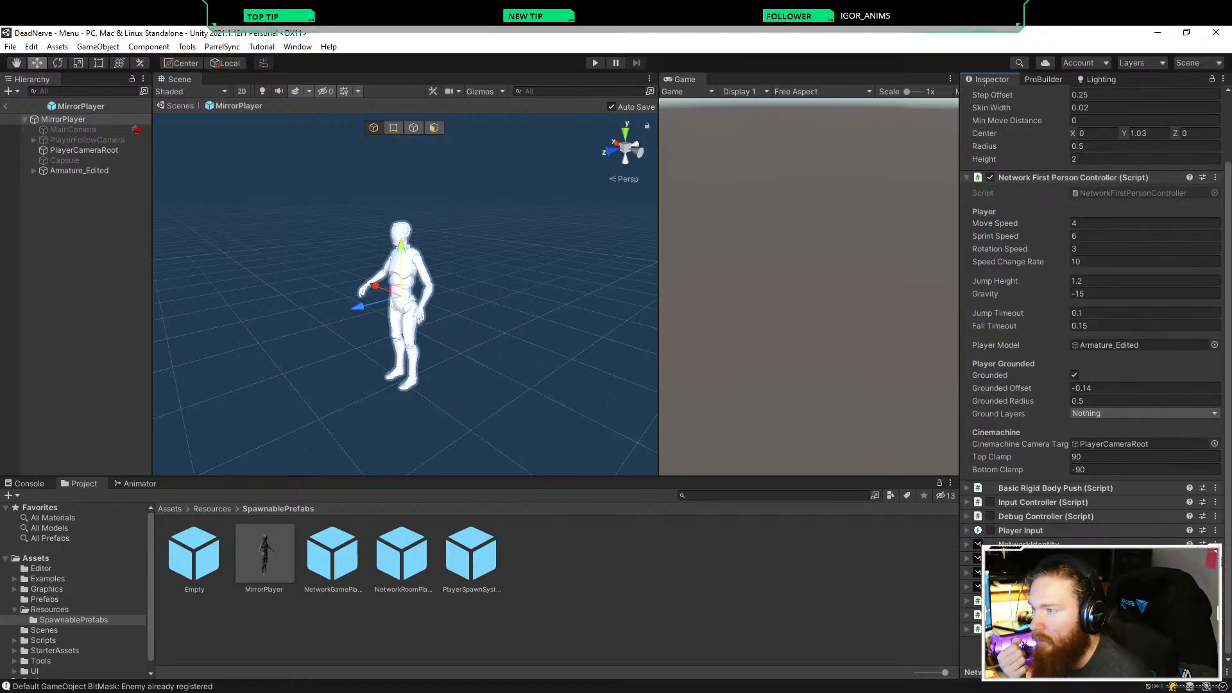
# Step: Collapse the MirrorPlayer root's expanded components and leave the prefab to return to the Menu scene
pyautogui.scroll(3, 1091, 257)
pyautogui.click(1084, 255)
pyautogui.click(1071, 144)
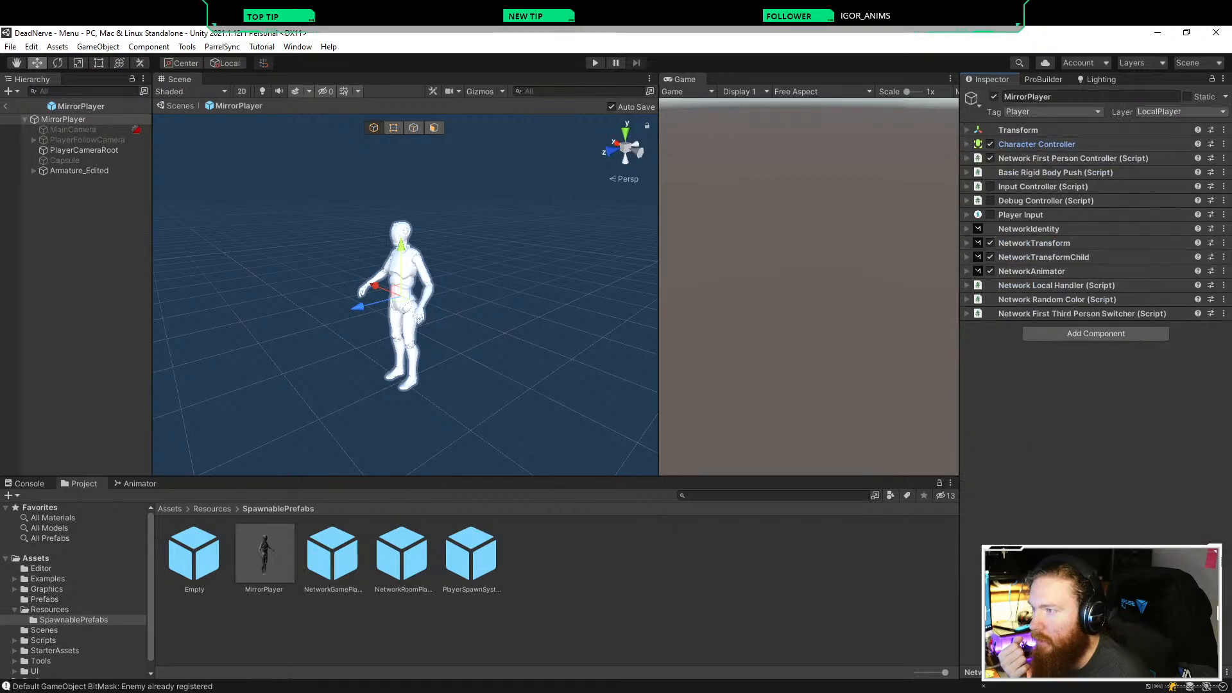
pyautogui.click(77, 288)
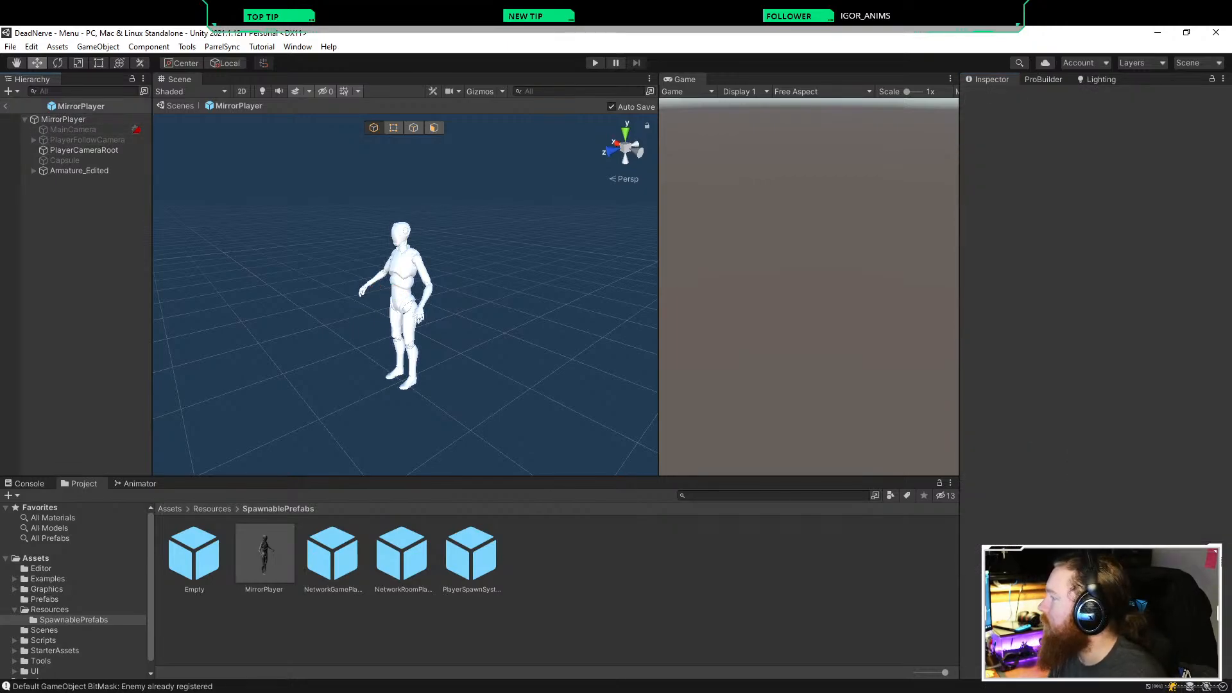
pyautogui.click(5, 107)
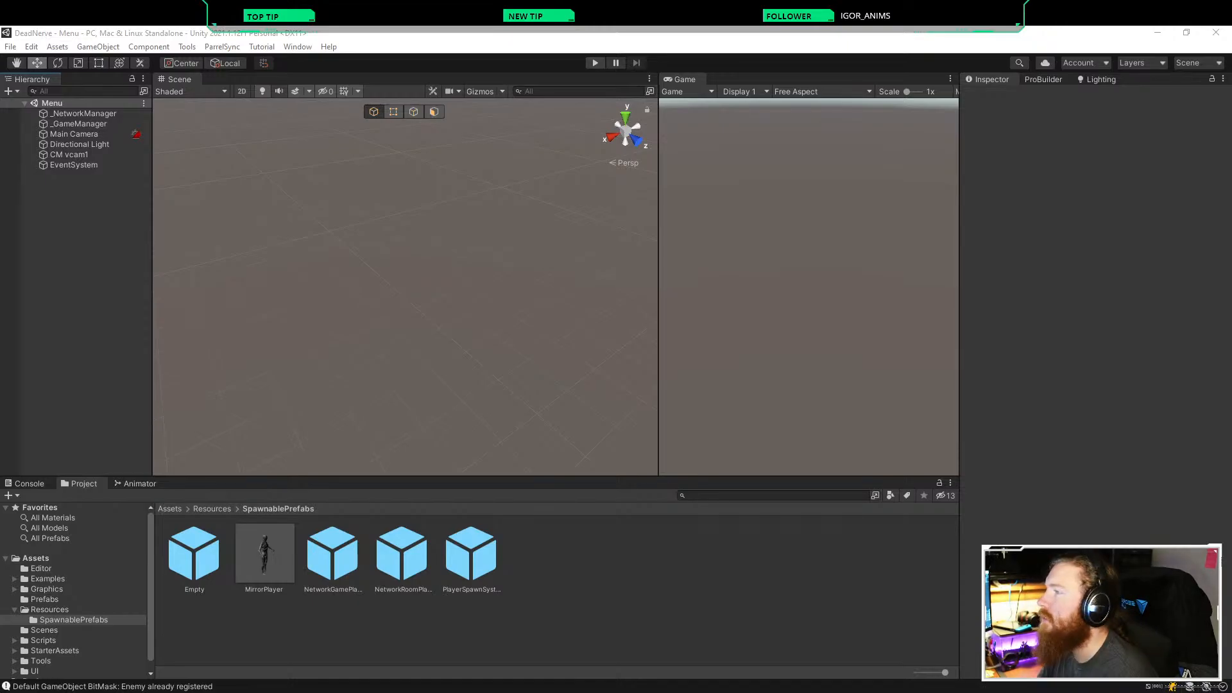
# Step: Start play mode, join the localhost game as a client, and give the running game input focus
pyautogui.hotkey('ctrl', 'p')
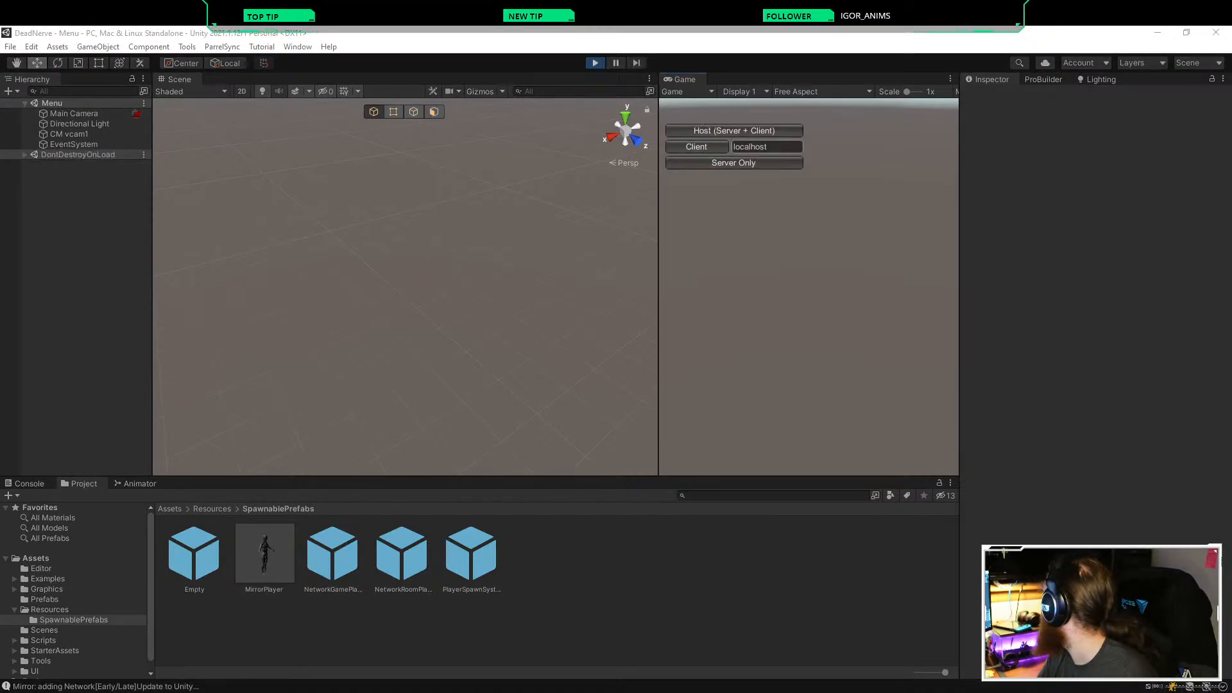
pyautogui.click(696, 146)
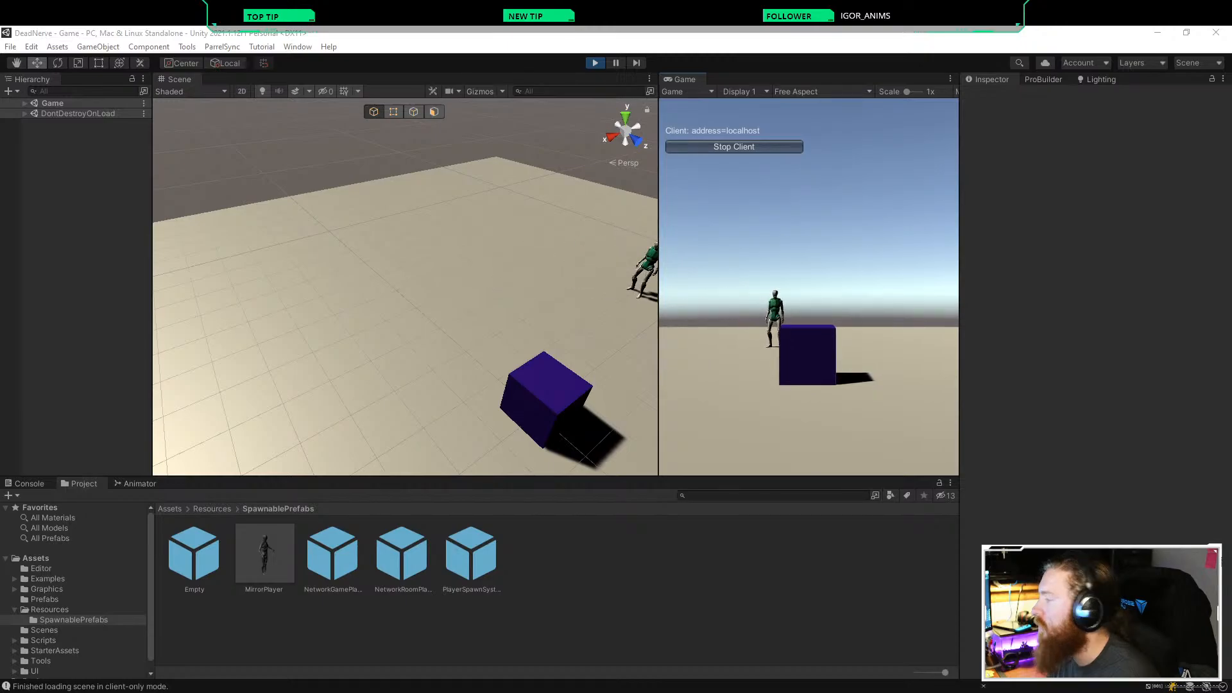
pyautogui.click(449, 289)
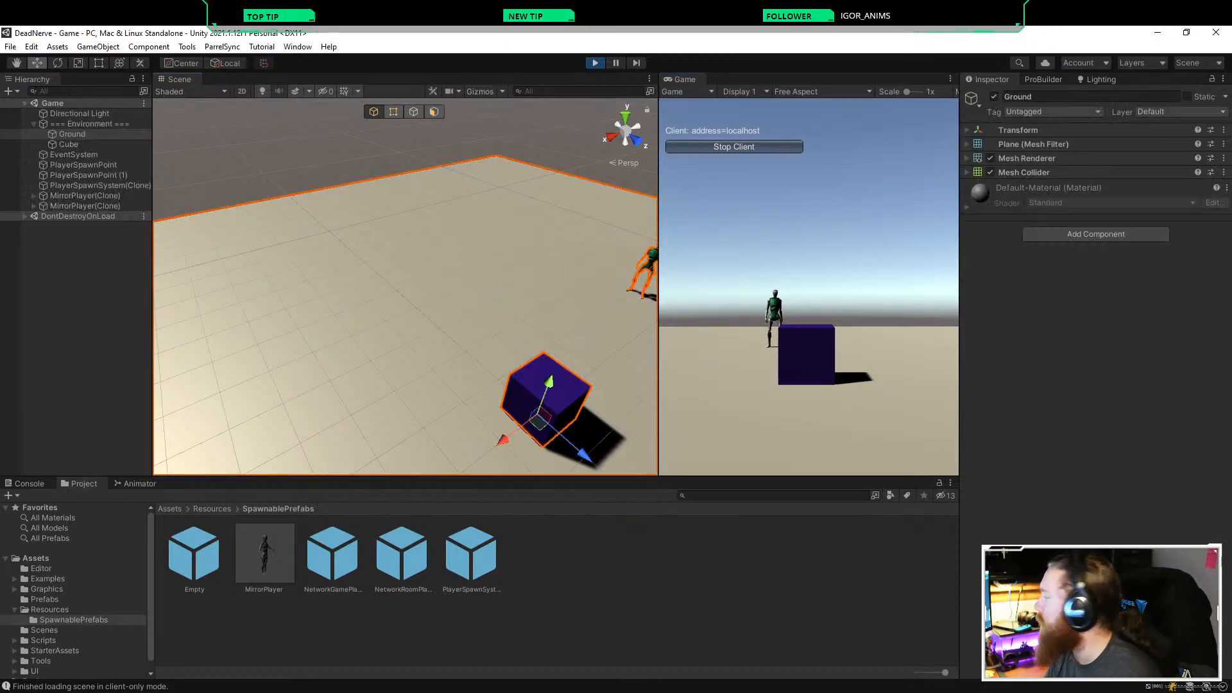
pyautogui.click(808, 286)
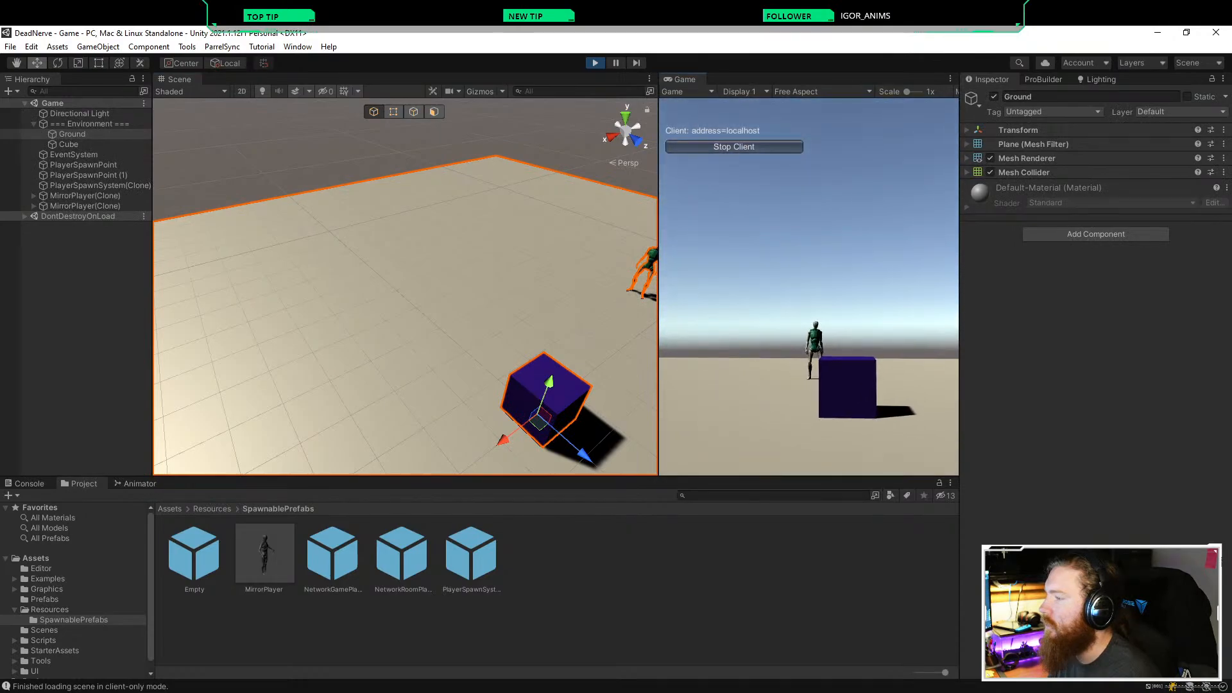
# Step: Walk the local player around the ground in several directions to check the movement animations in the running game
pyautogui.press('w')
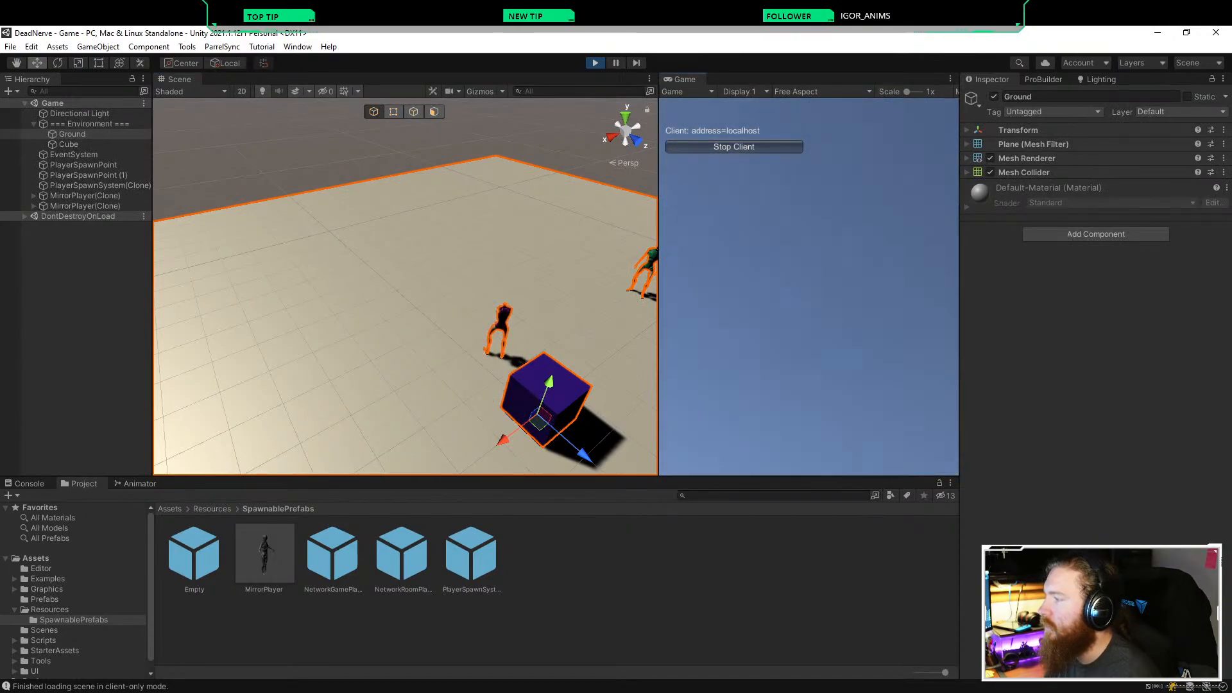
pyautogui.click(513, 135)
pyautogui.click(809, 287)
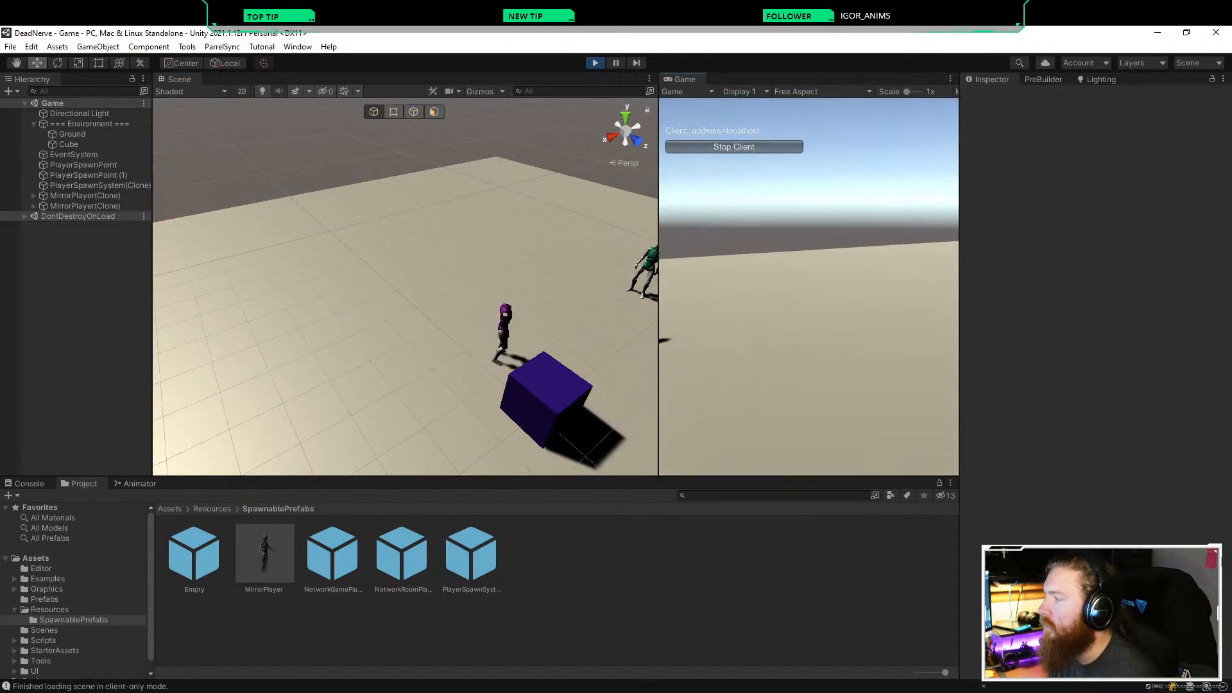
pyautogui.press('s')
pyautogui.press('w')
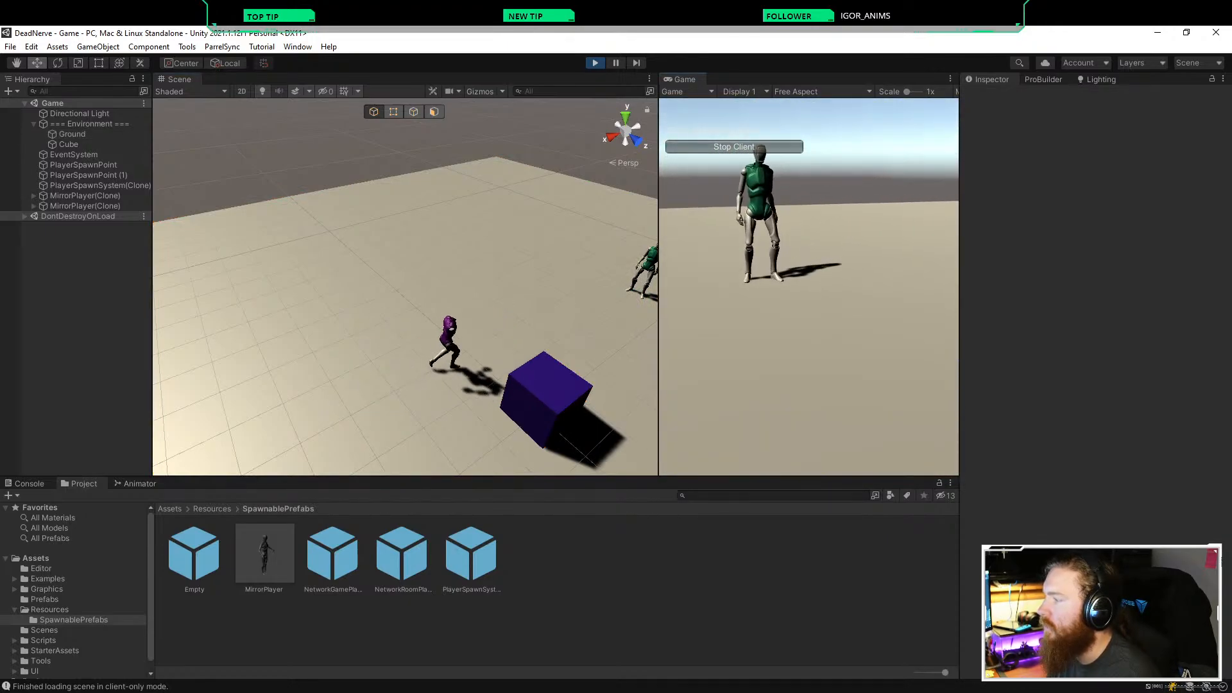
pyautogui.press('a')
pyautogui.press('s')
pyautogui.press('d')
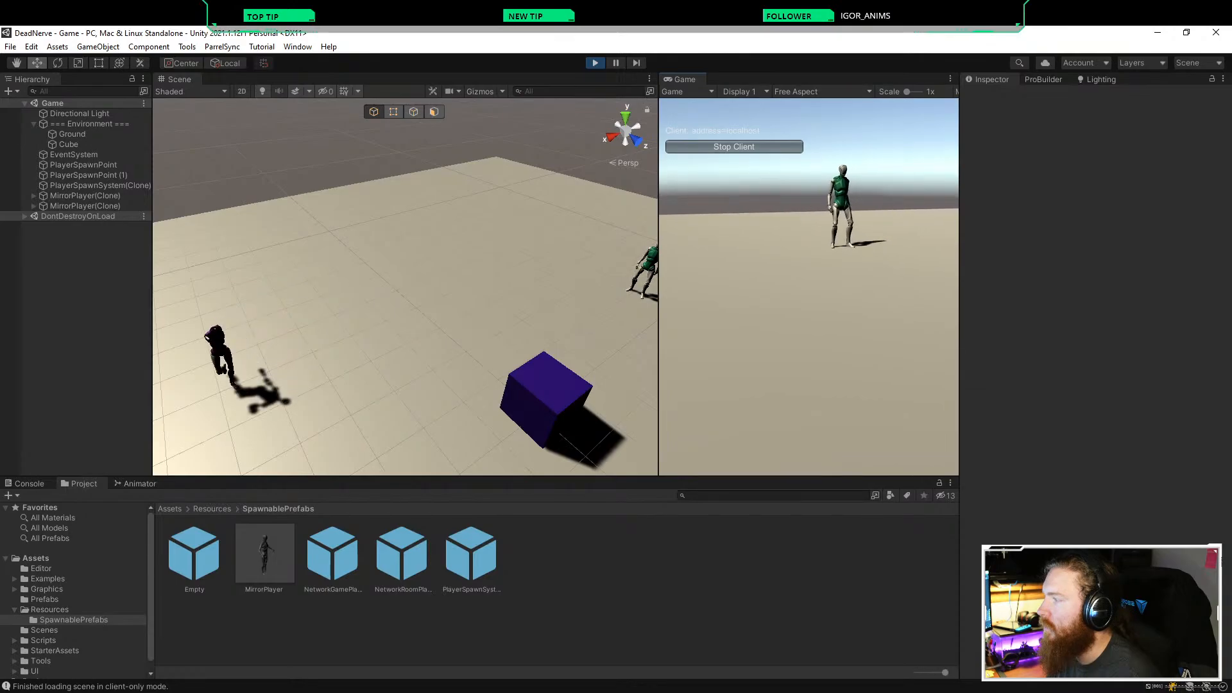
pyautogui.press('w')
pyautogui.press('a')
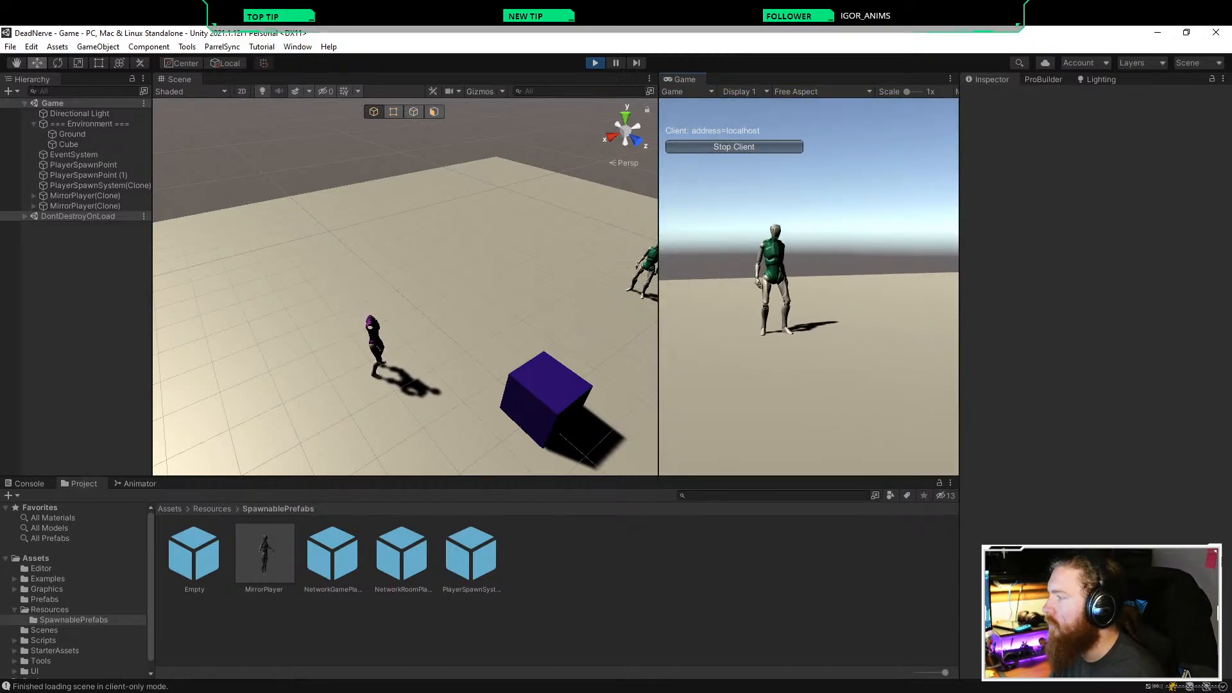
# Step: Open the in-game debug console, expand both MirrorPlayer clones, and show the animator graph with the first clone selected
pyautogui.press('Return')
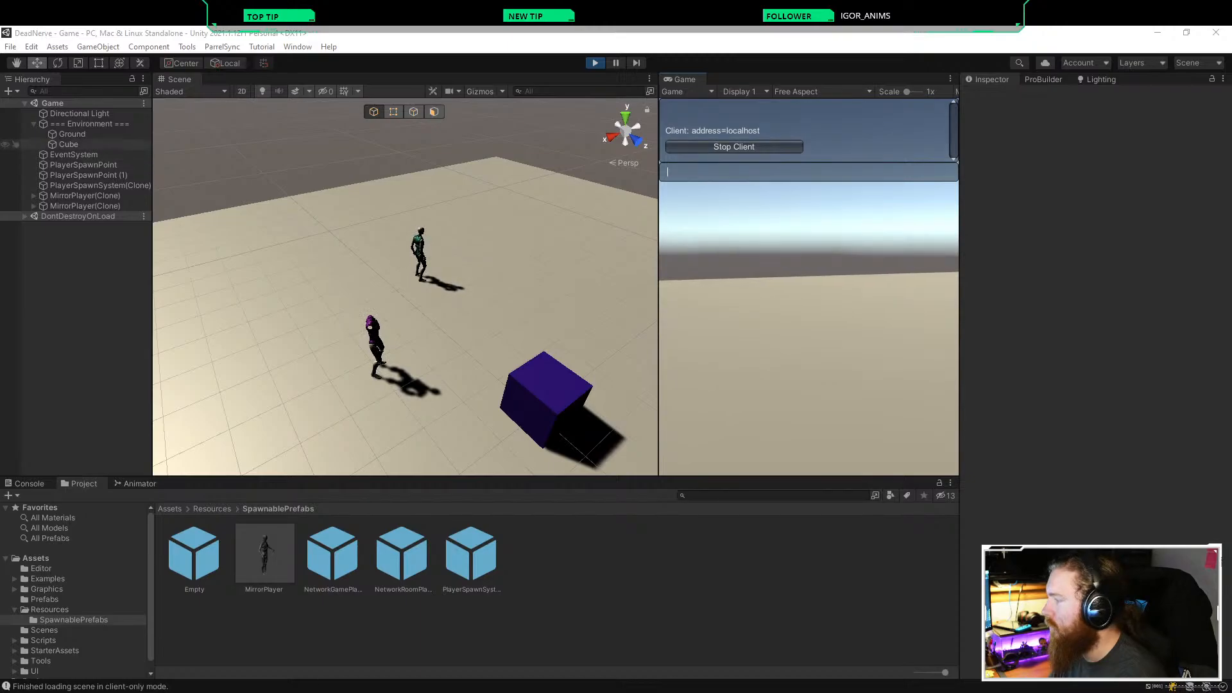
pyautogui.click(33, 206)
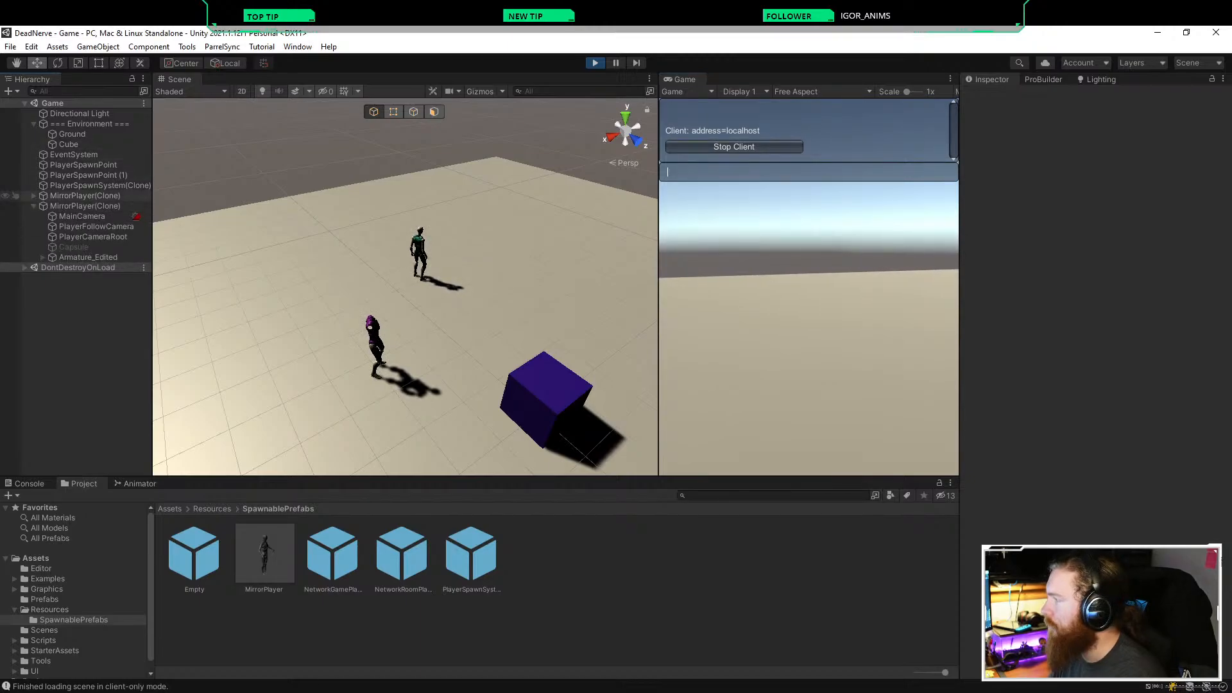
pyautogui.click(33, 196)
pyautogui.click(83, 196)
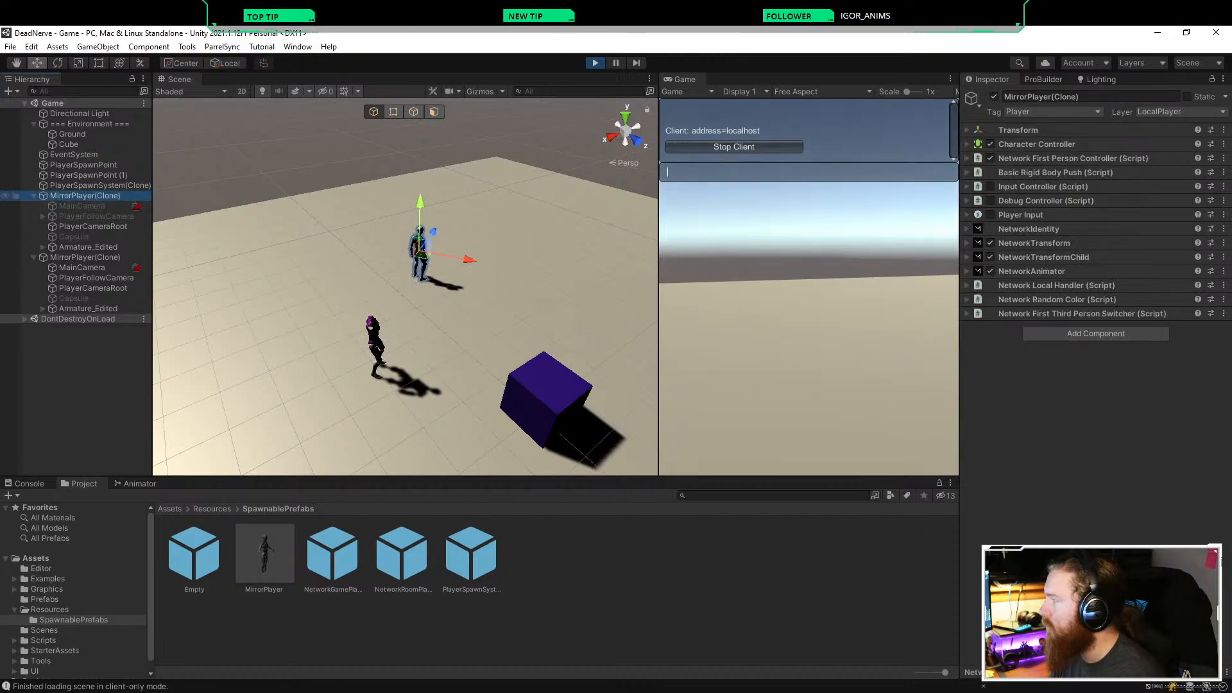
pyautogui.click(139, 484)
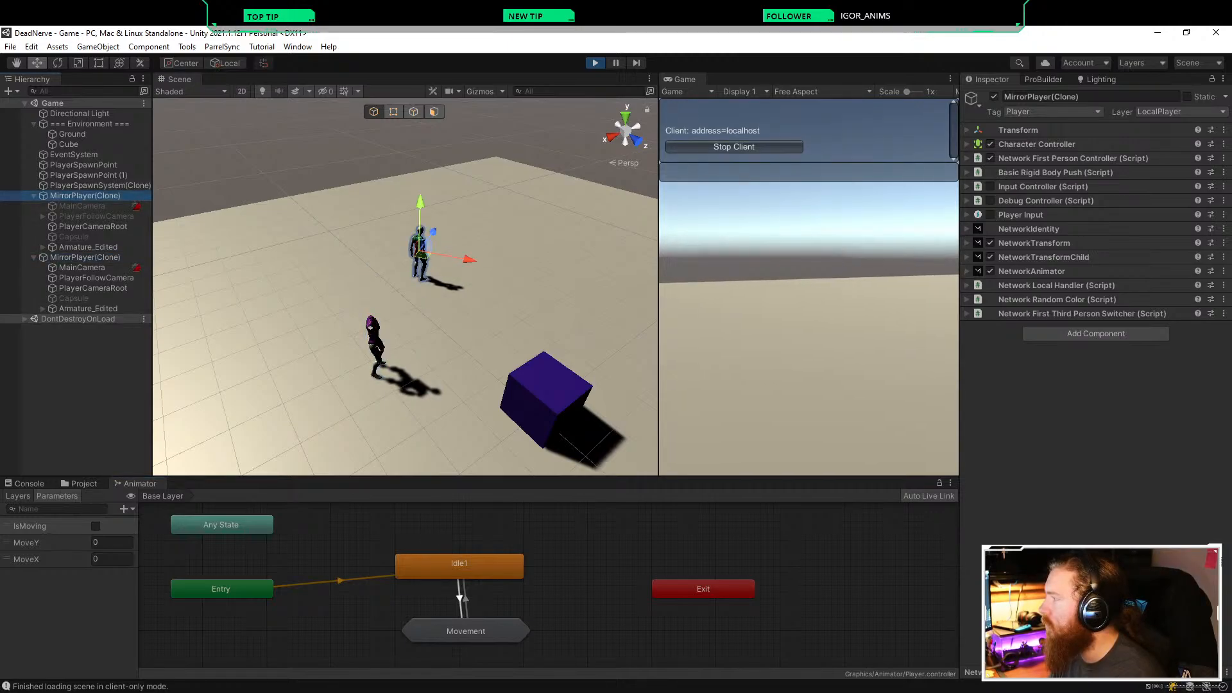
pyautogui.click(72, 134)
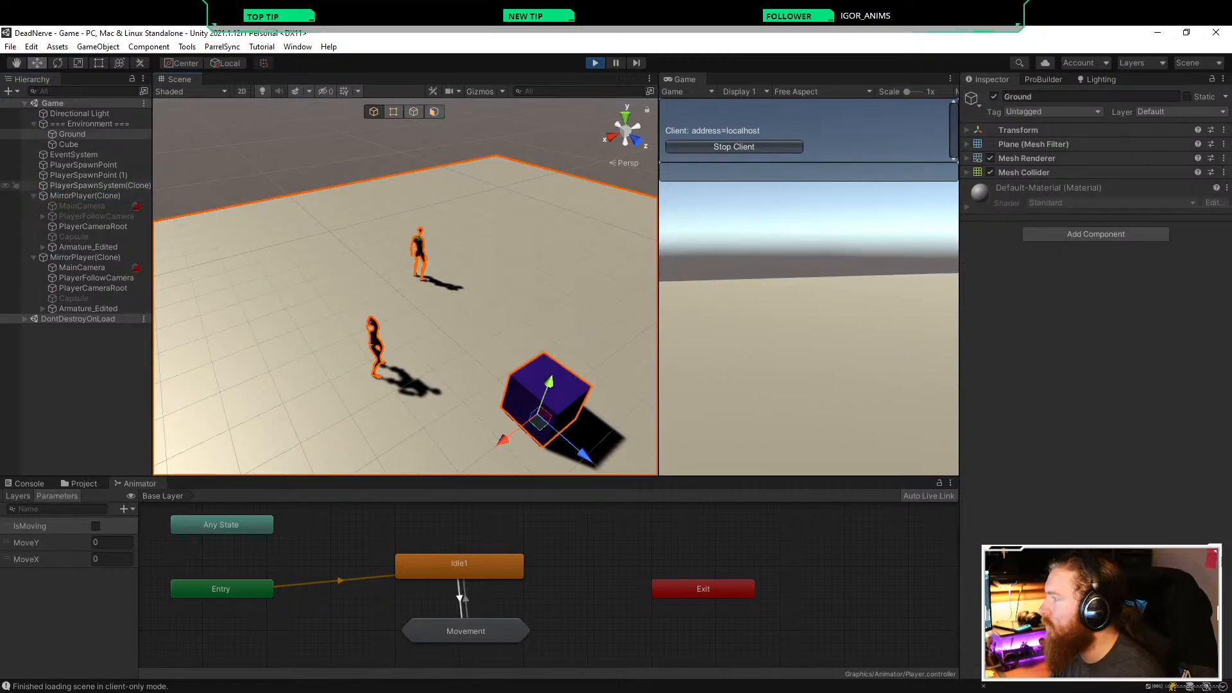
pyautogui.click(85, 196)
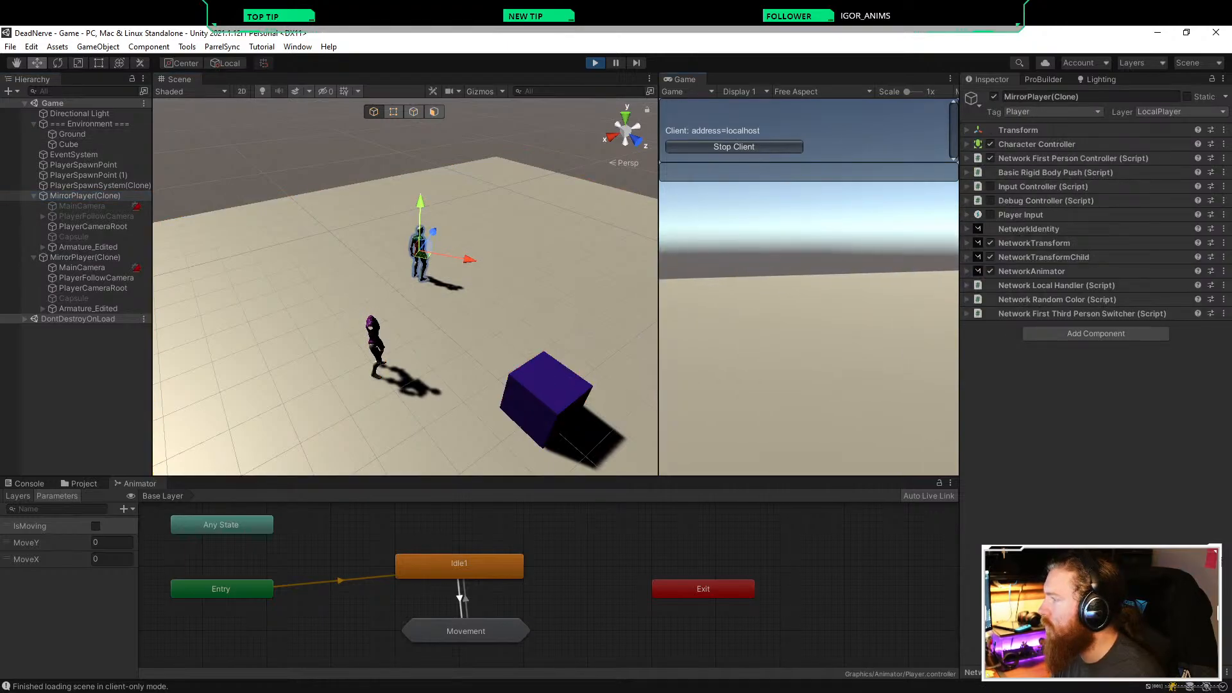
# Step: Close the debug console, walk the local player forward and back while watching the animator graph, and reopen the console
pyautogui.press('`')
pyautogui.press('w')
pyautogui.press('w')
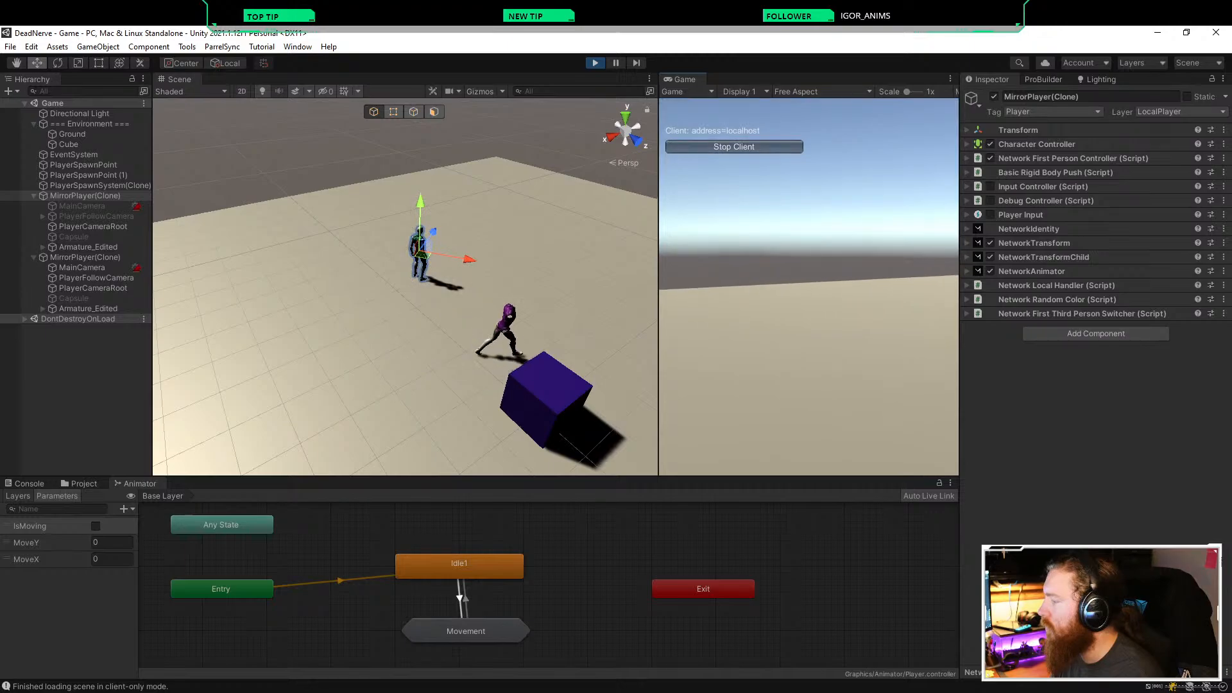
pyautogui.press('s')
pyautogui.press('`')
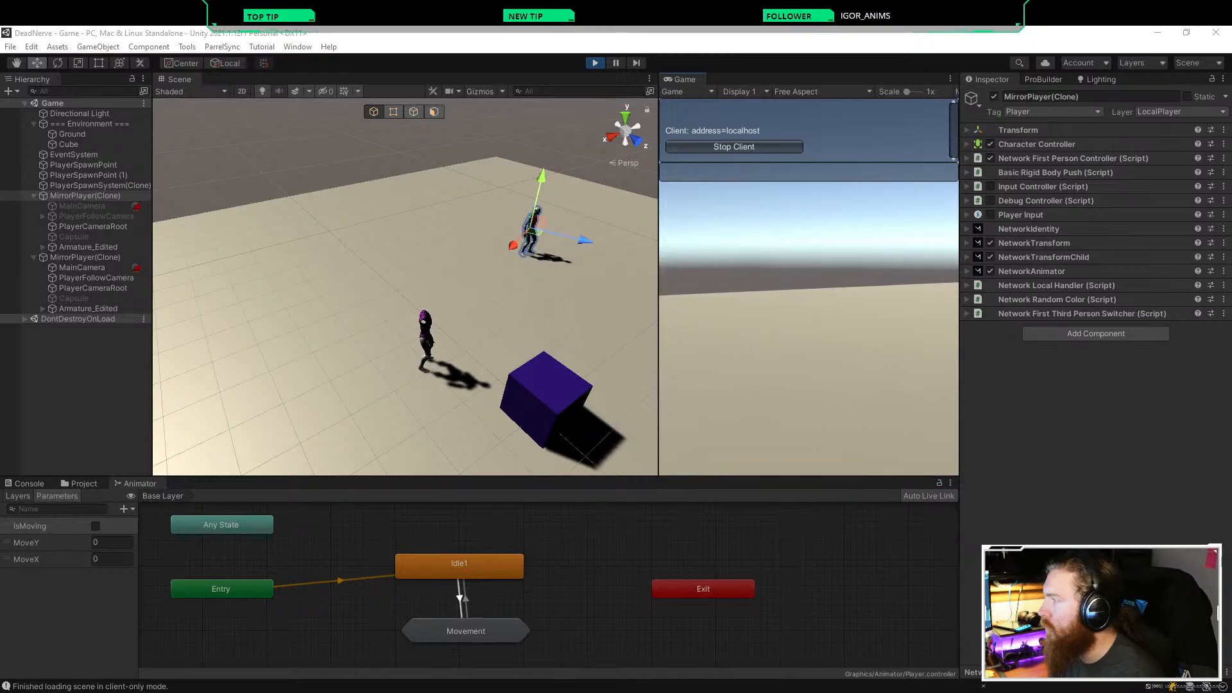
# Step: Examine the first clone's Armature_Edited animator state and its NetworkAnimator, NetworkTransformChild, NetworkTransform and NetworkIdentity settings
pyautogui.click(87, 247)
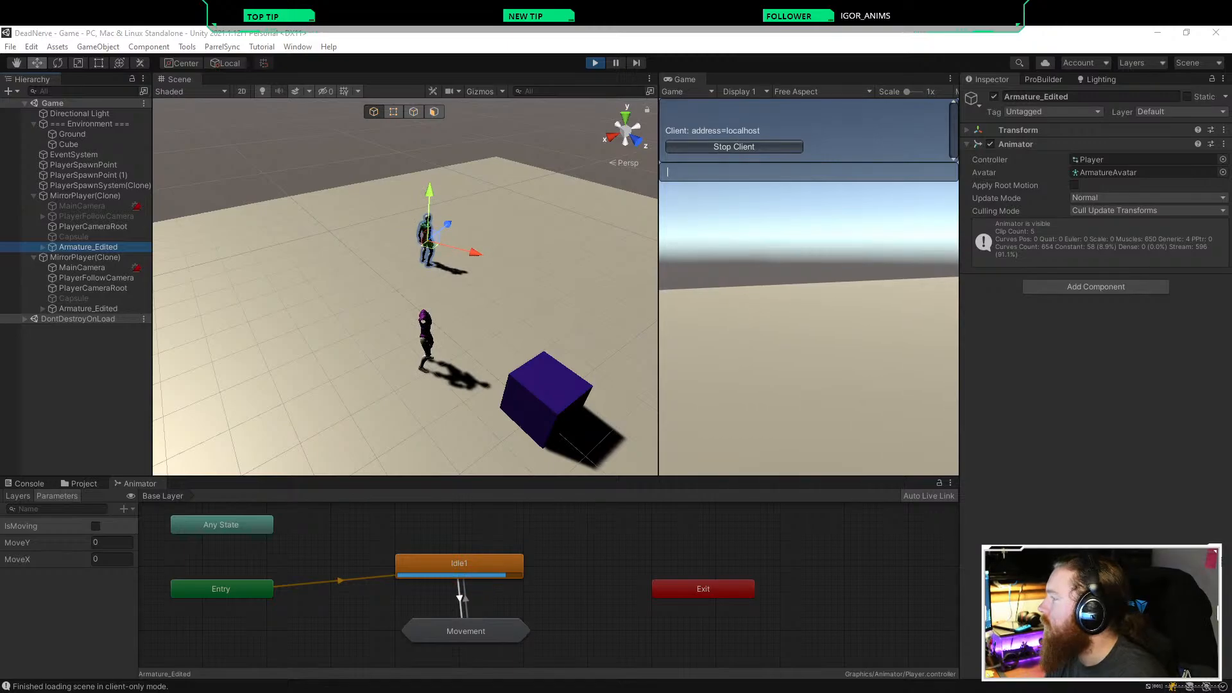
pyautogui.click(85, 195)
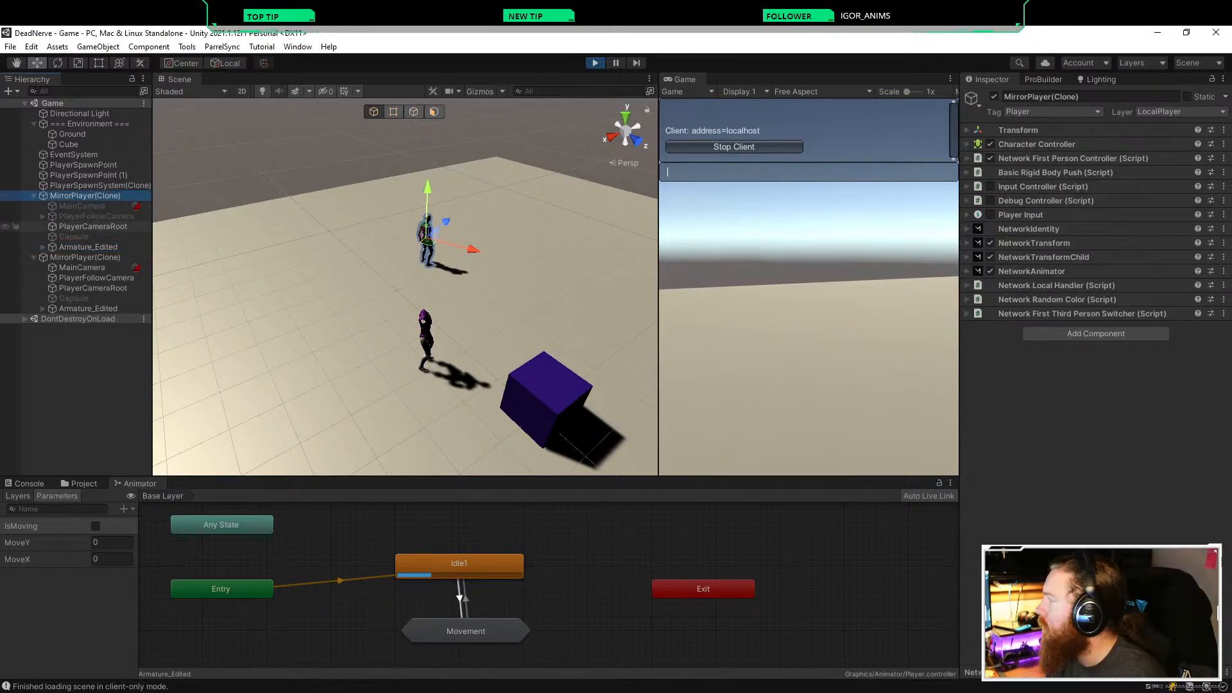
pyautogui.click(1030, 271)
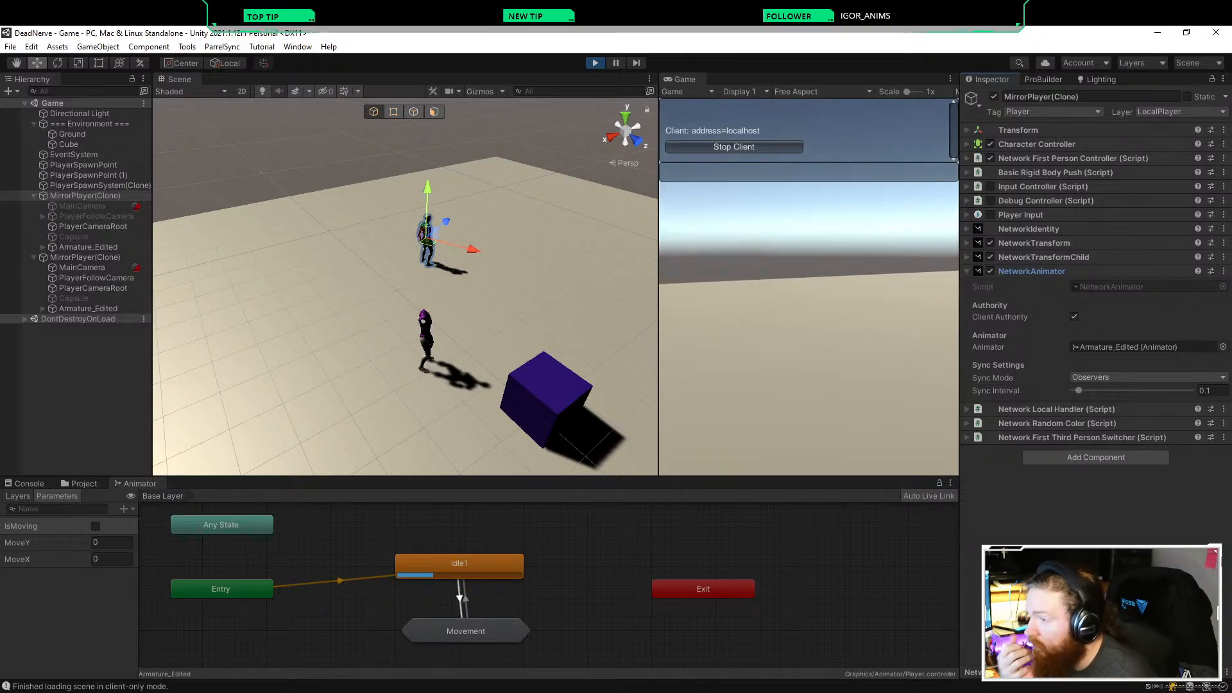
pyautogui.click(1171, 257)
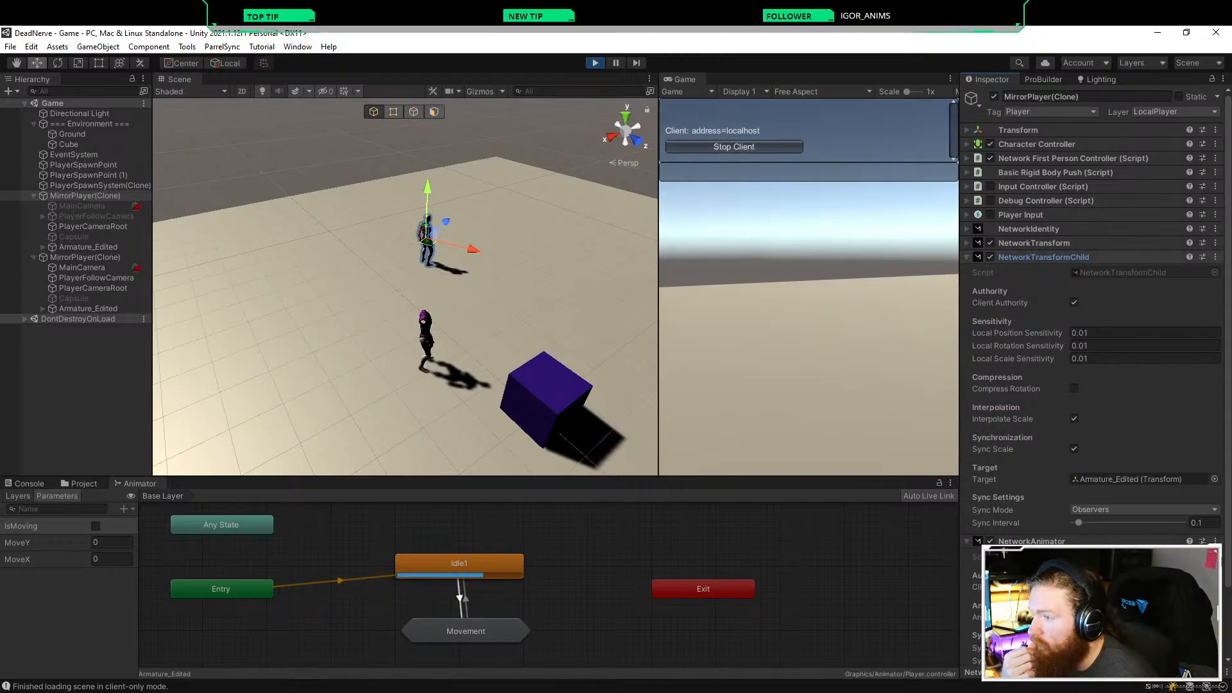
pyautogui.click(1171, 256)
pyautogui.click(1171, 243)
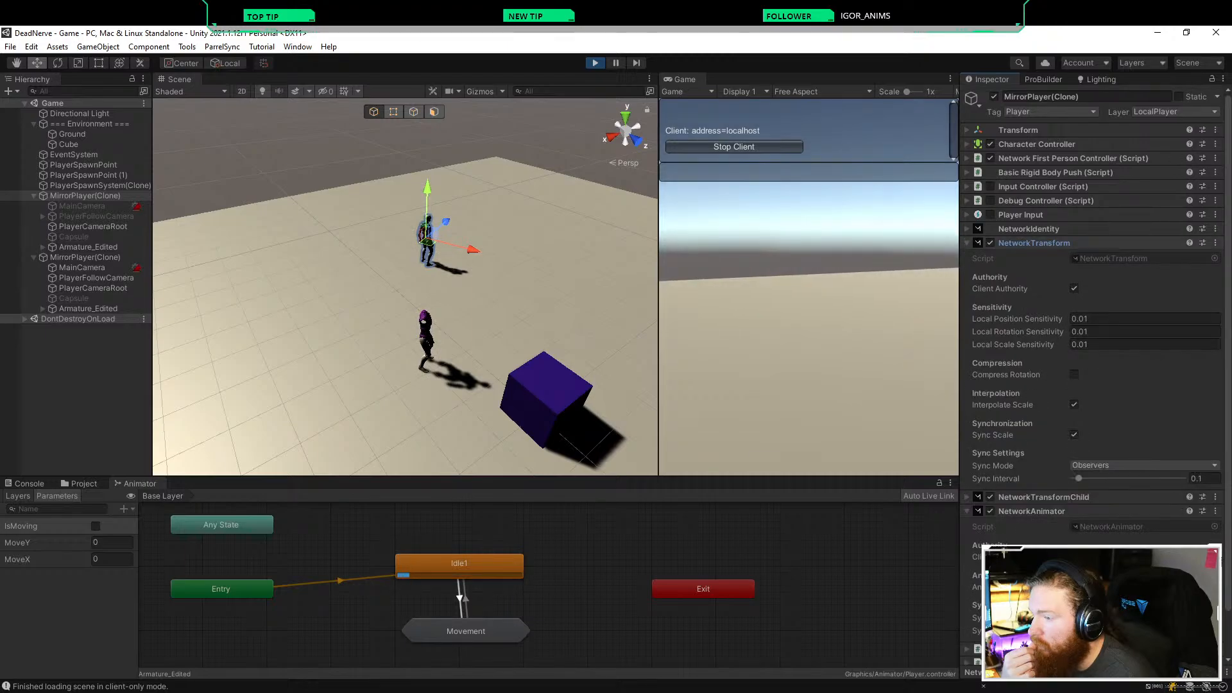
pyautogui.click(1171, 242)
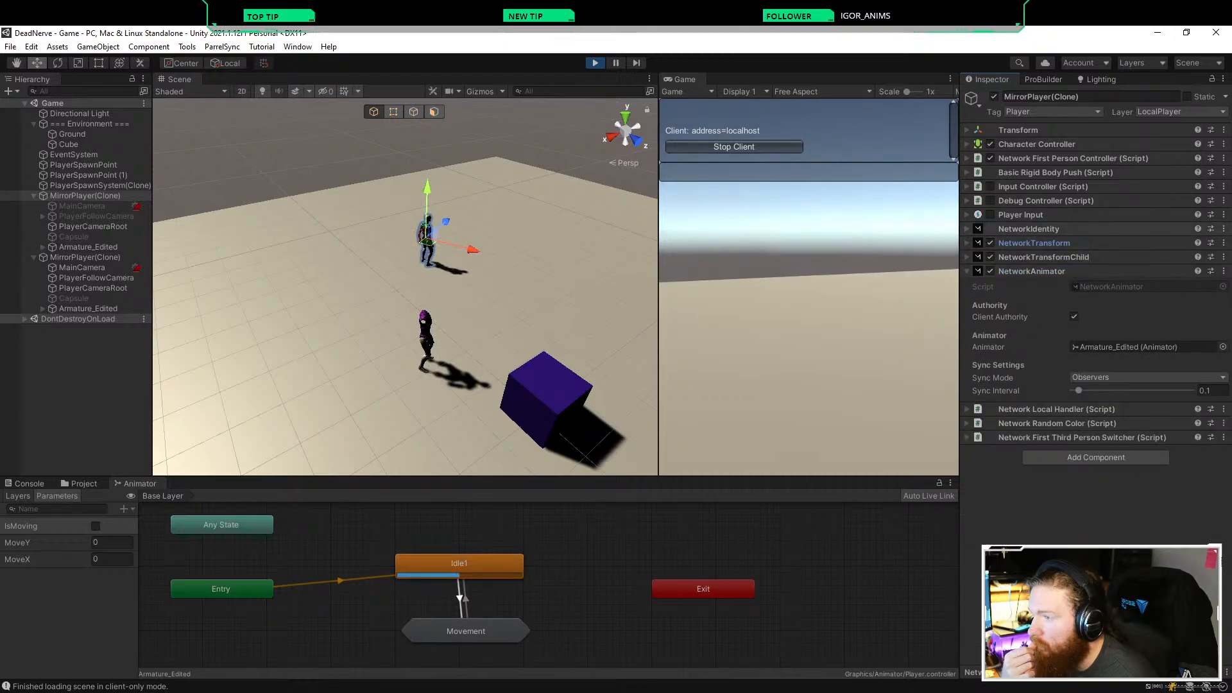
pyautogui.click(1171, 229)
pyautogui.click(1171, 228)
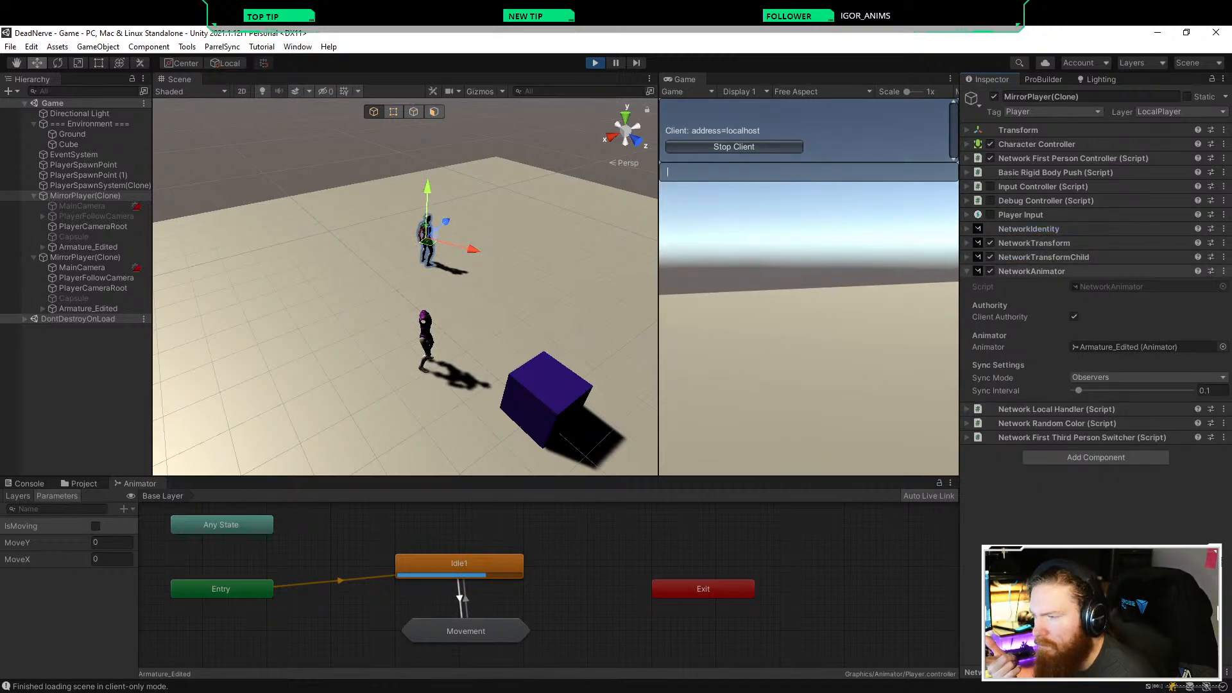
# Step: Review the first clone's NetworkAnimator sync mode options, keeping Observers, and collapse the component
pyautogui.click(1052, 272)
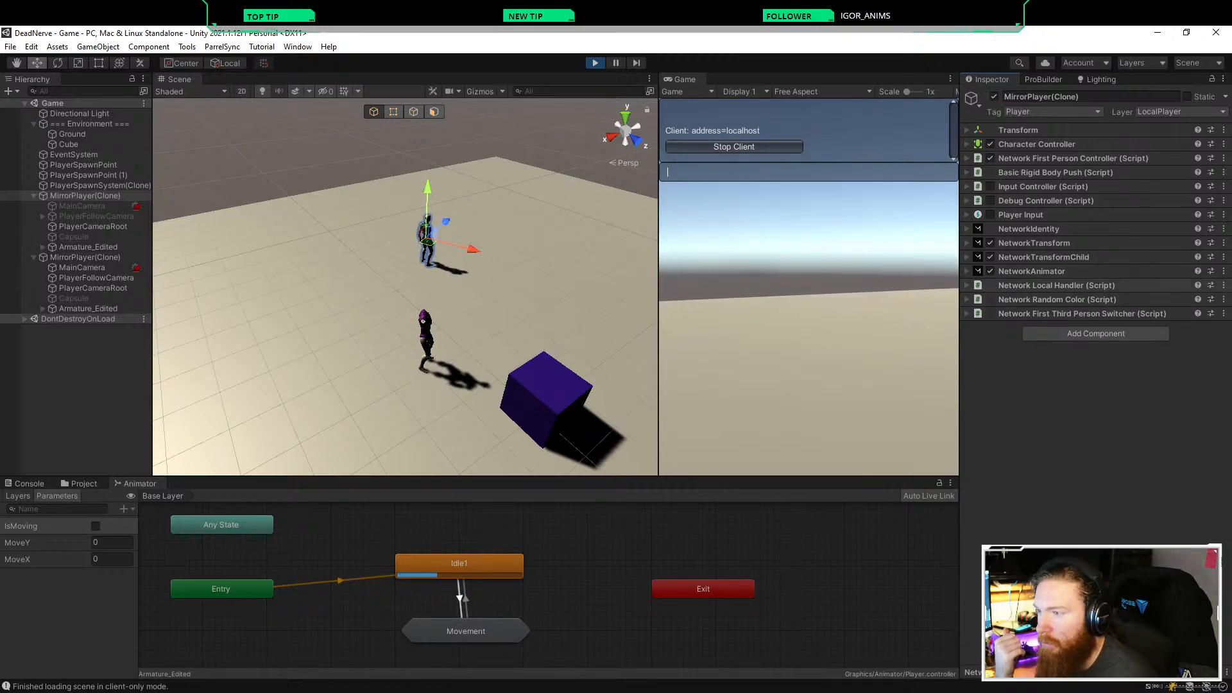
pyautogui.click(1134, 271)
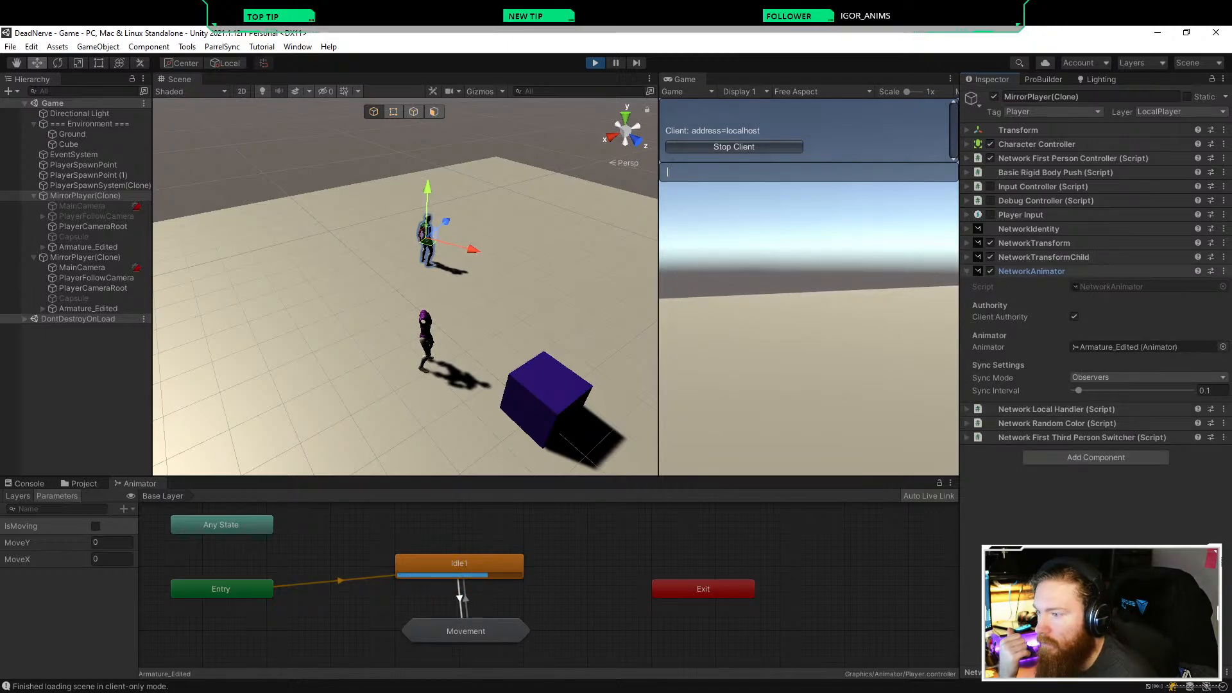
pyautogui.click(1125, 377)
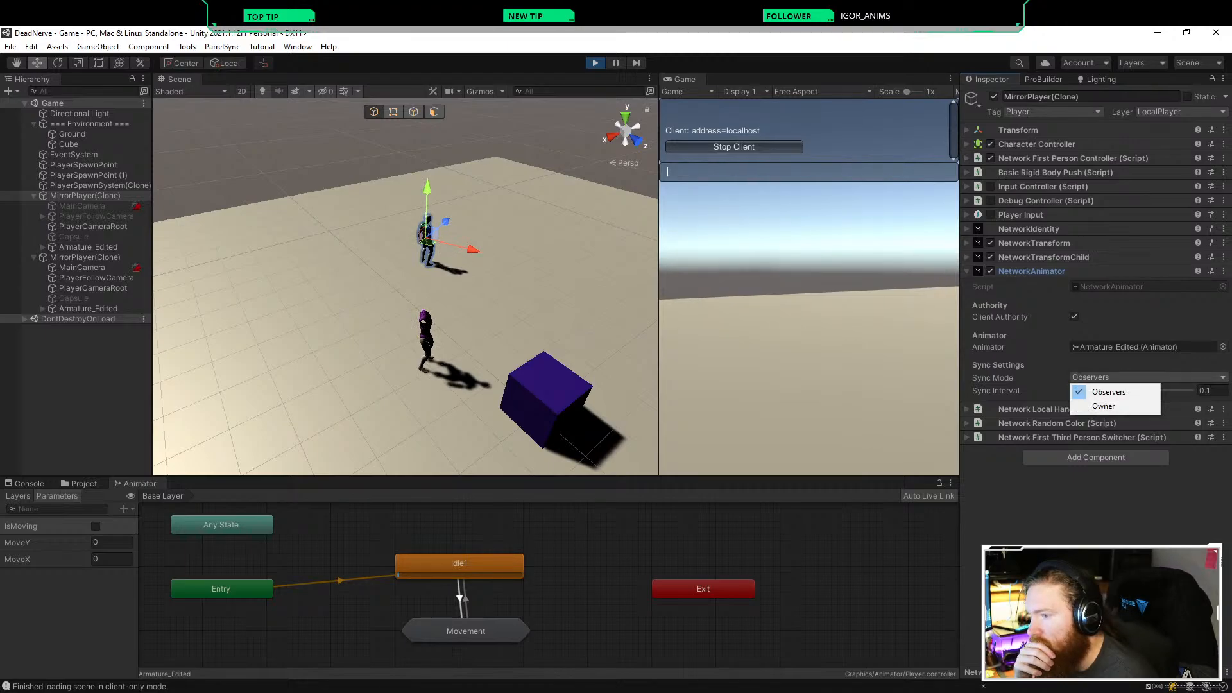
pyautogui.click(1116, 391)
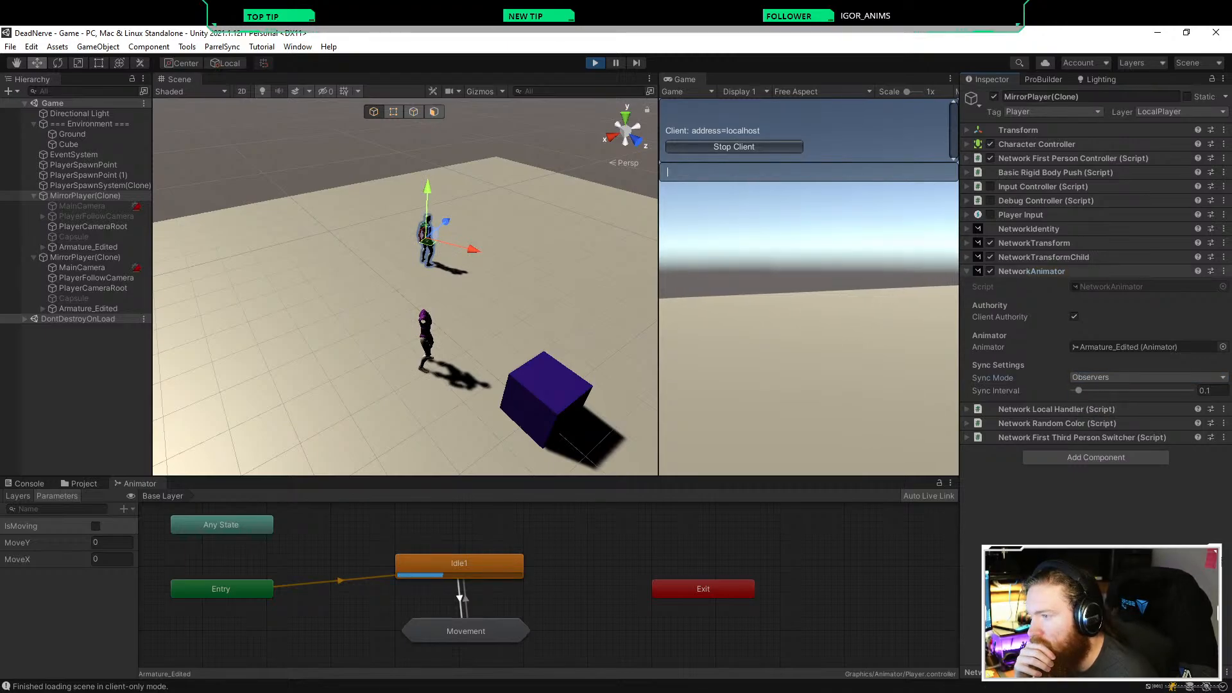
pyautogui.click(1039, 271)
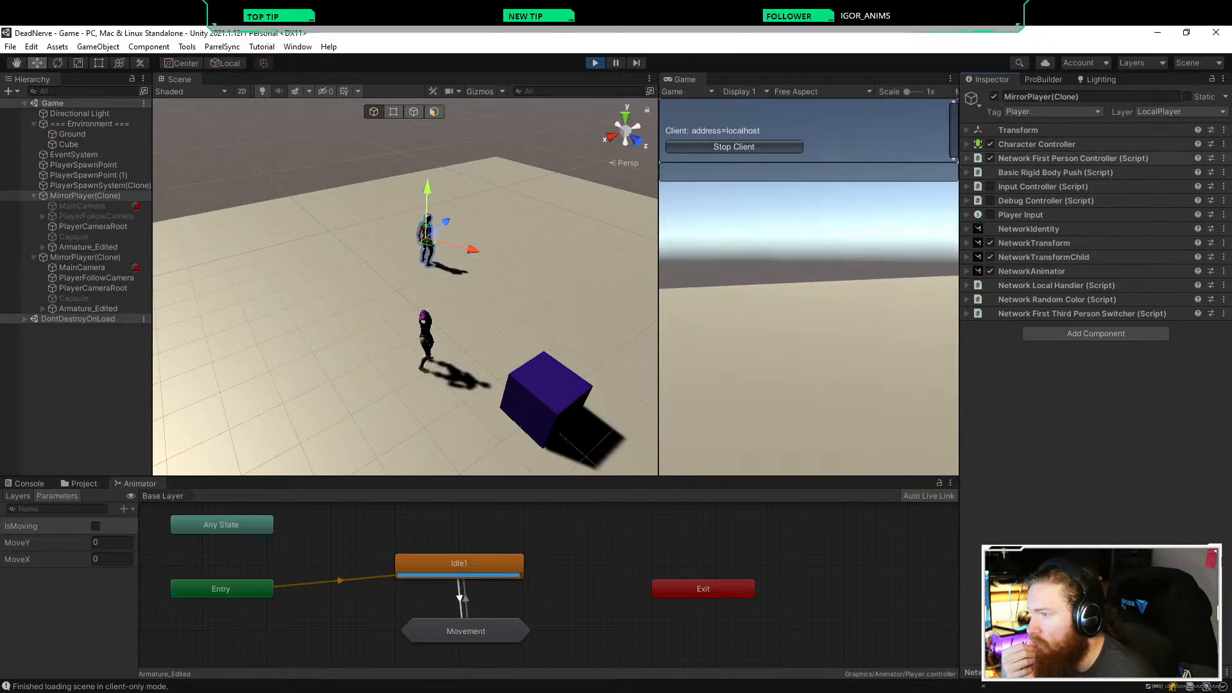
# Step: Check the first clone's Network First Person Controller settings and stop play mode
pyautogui.click(1072, 159)
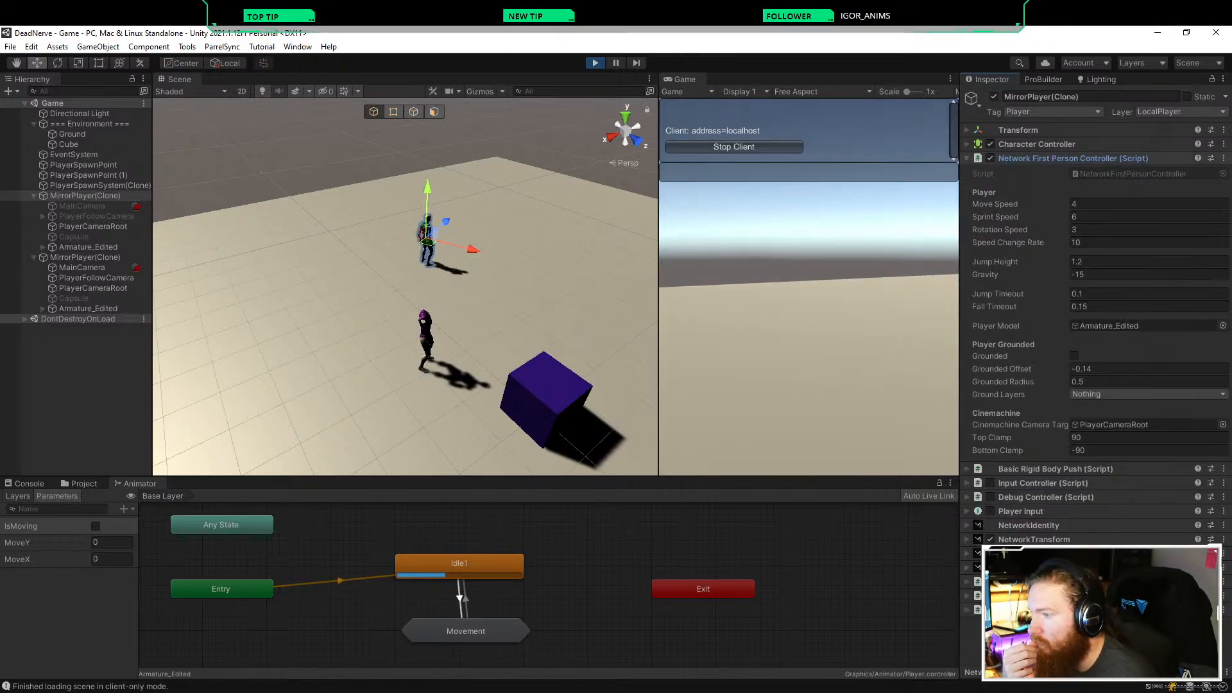
pyautogui.click(1072, 159)
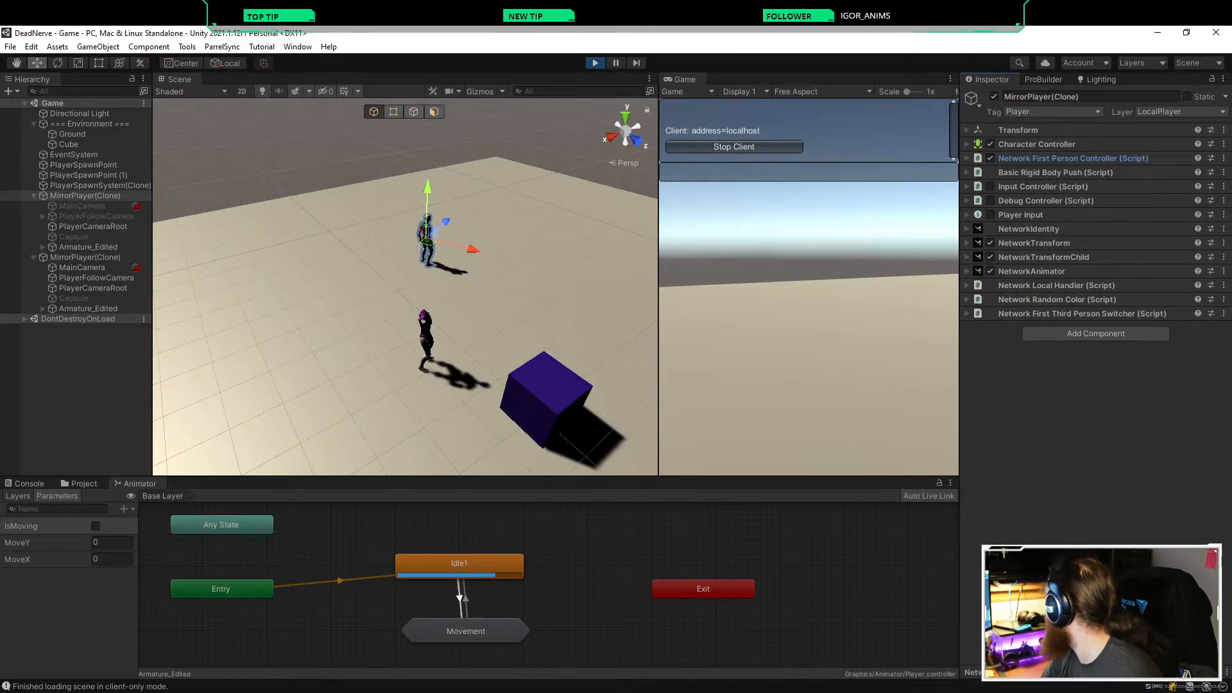
pyautogui.hotkey('ctrl', 'p')
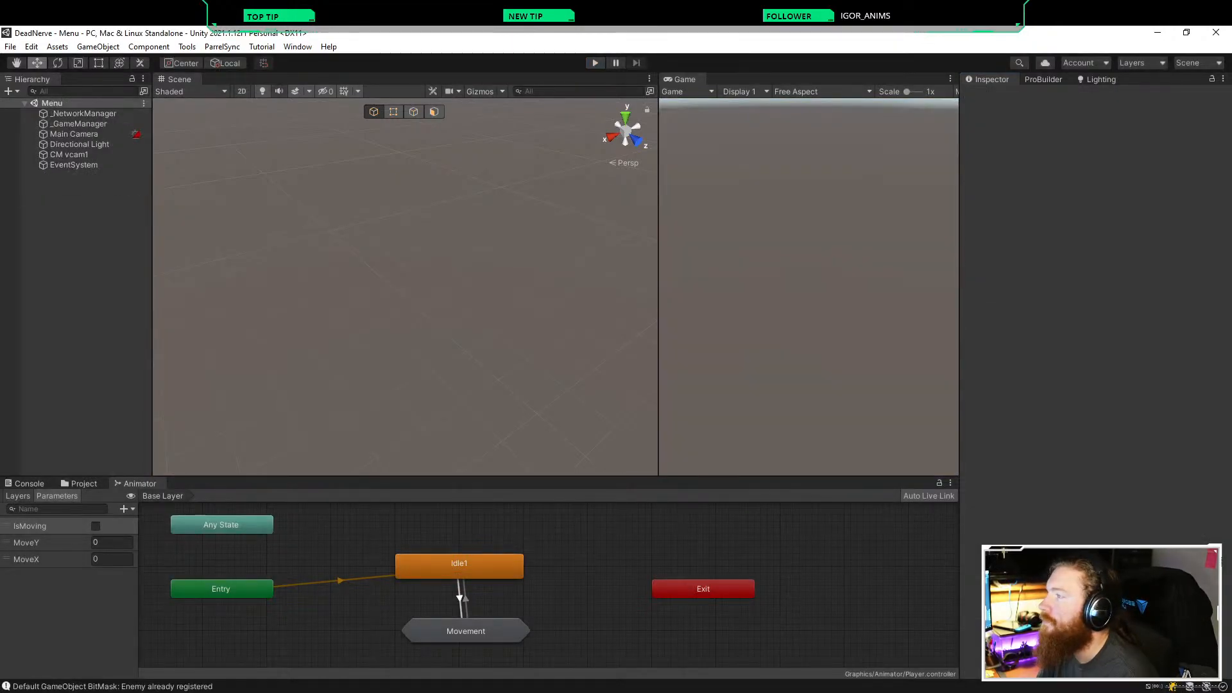
pyautogui.press('super+d')
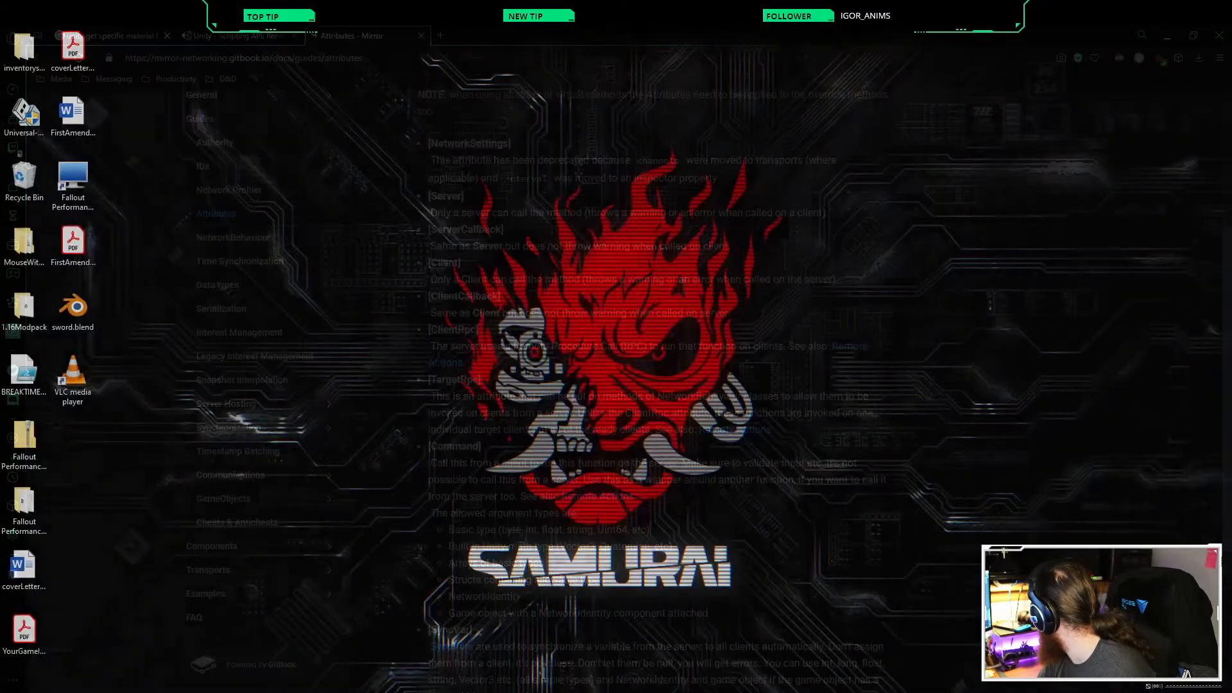
pyautogui.press('super+d')
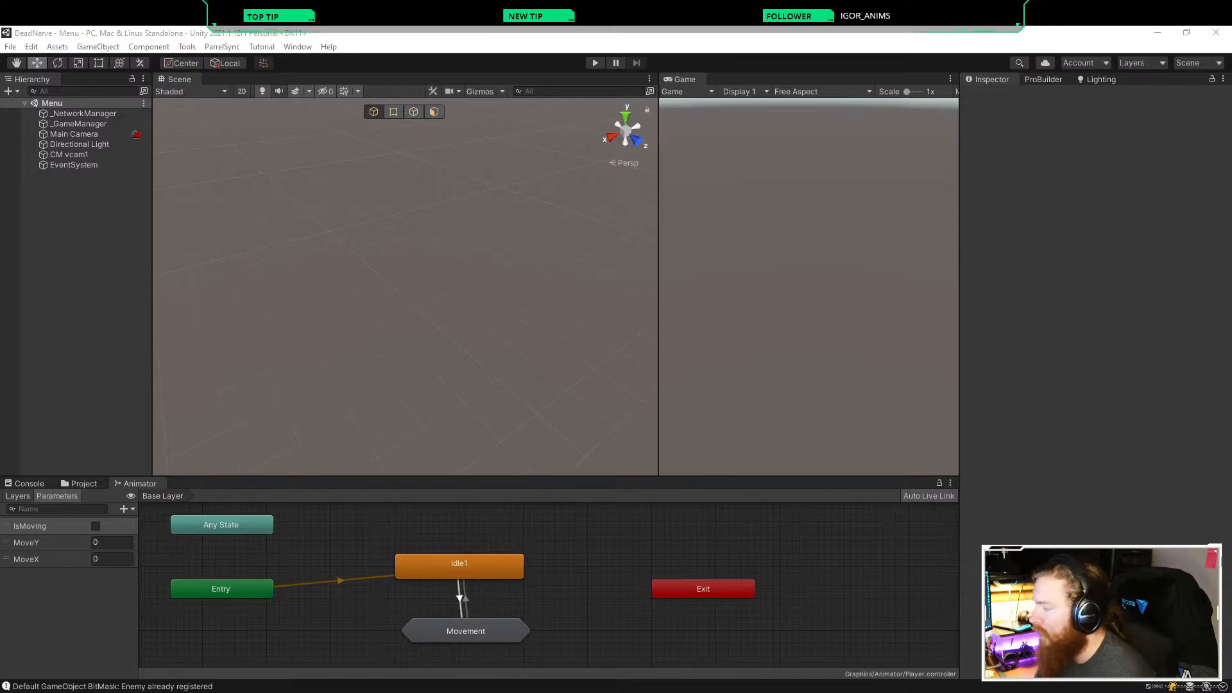
pyautogui.press('super+e')
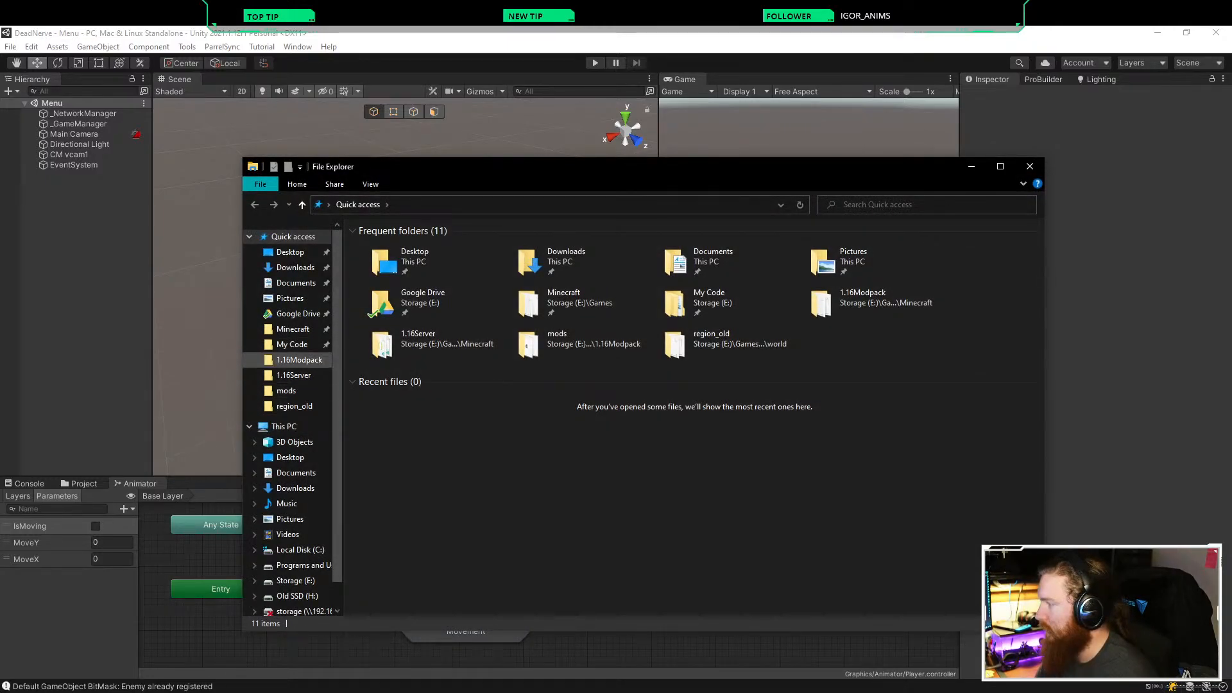
pyautogui.hotkey('alt', 'F4')
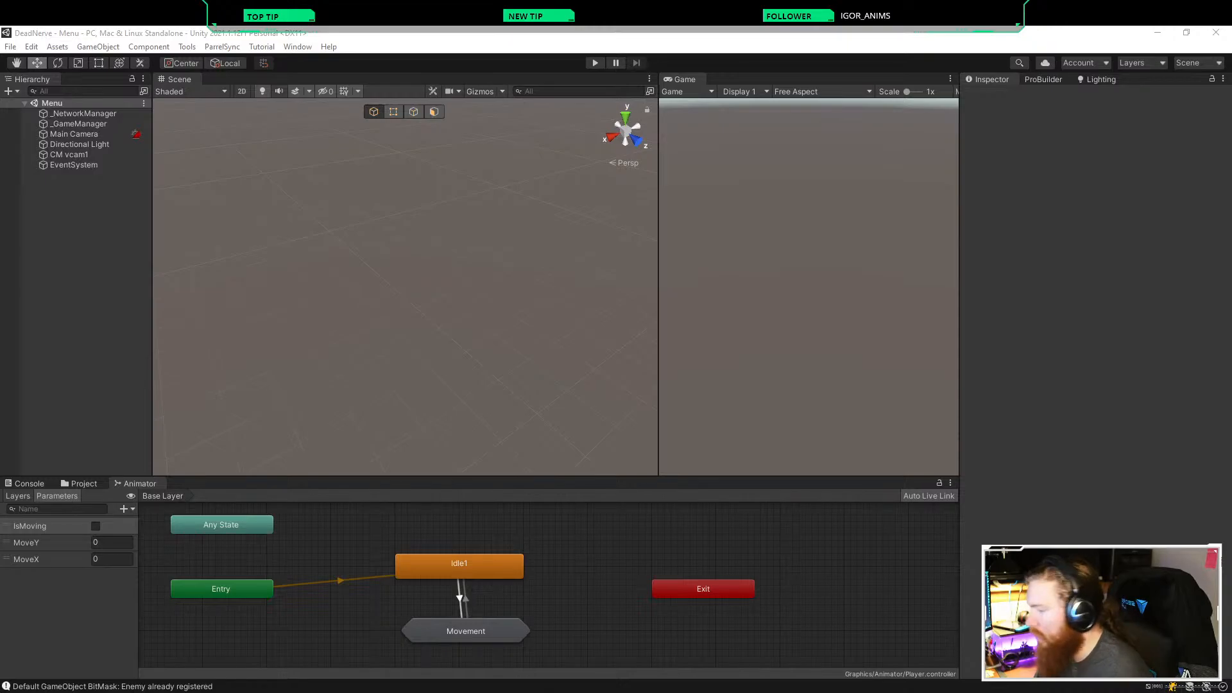
# Step: Try to open the recent GGJ2021 project directly
pyautogui.rightClick(1012, 579)
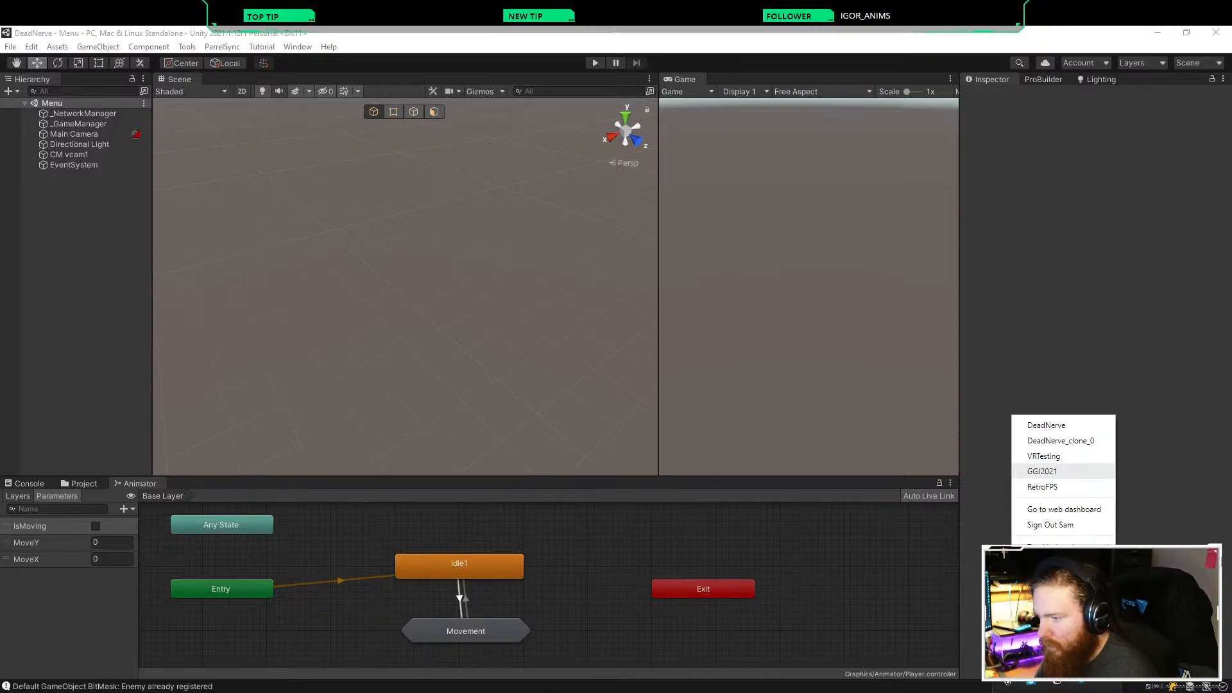
pyautogui.click(1042, 471)
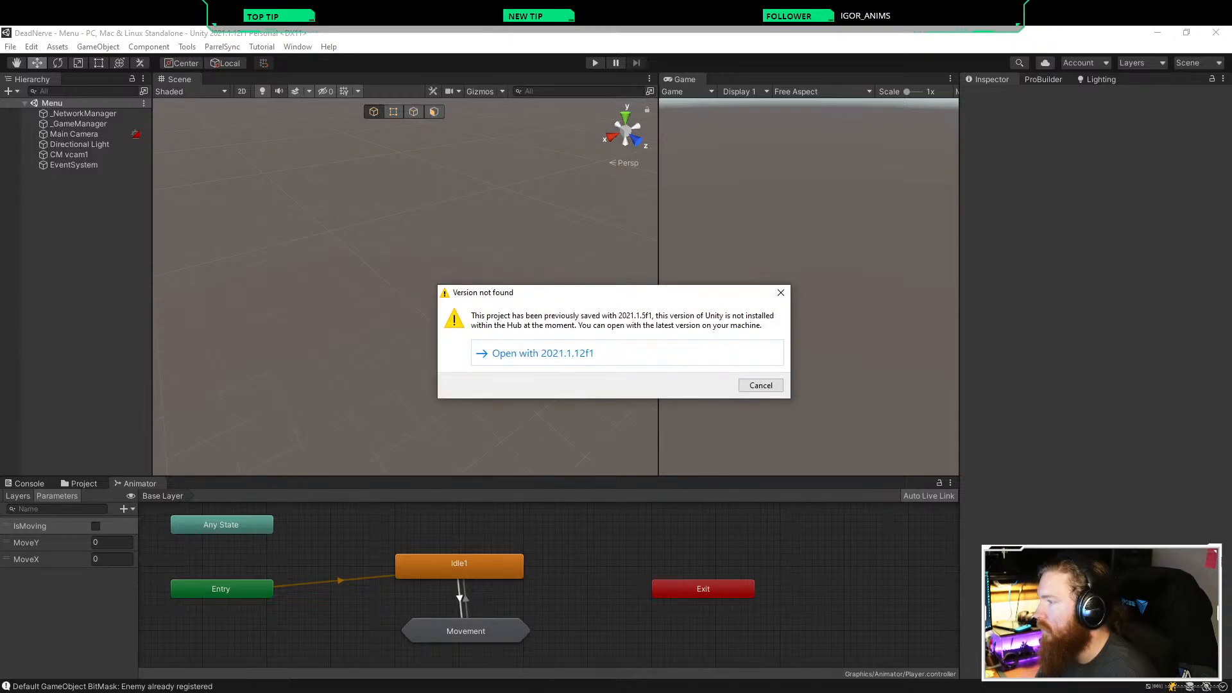
pyautogui.click(761, 386)
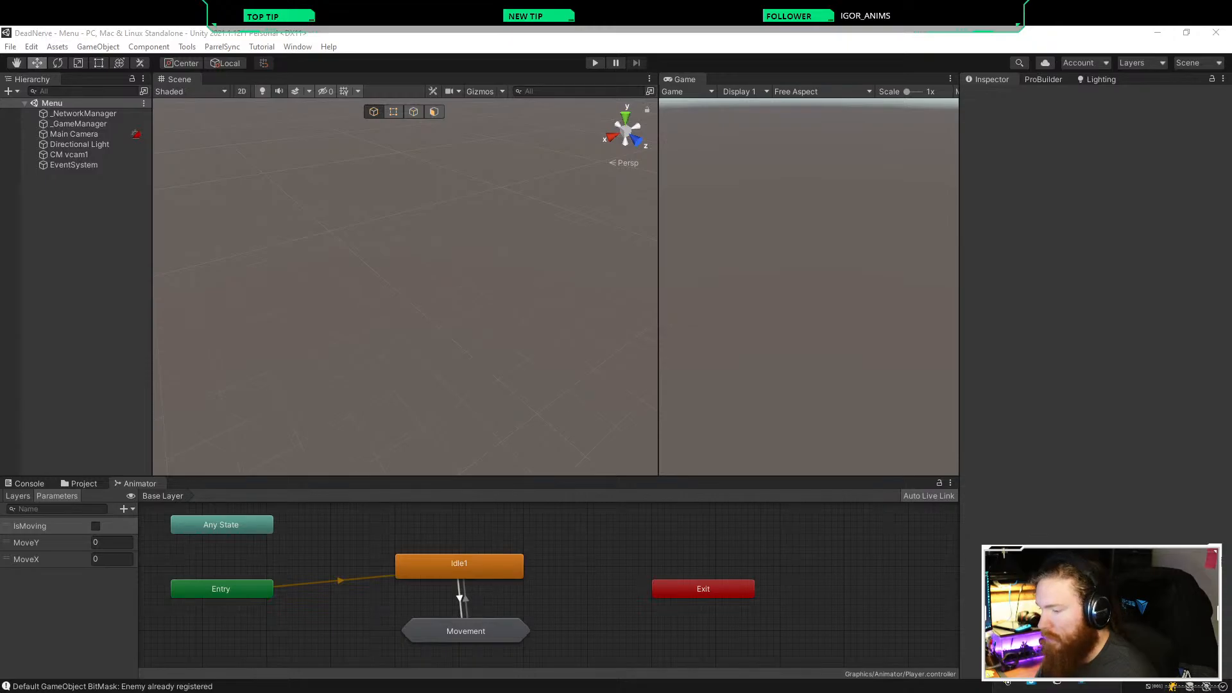
# Step: Switch to Unity Hub, set the GGJ2021 project's Unity version to 2021.1.12f1, and open the project
pyautogui.rightClick(1008, 682)
pyautogui.click(1041, 548)
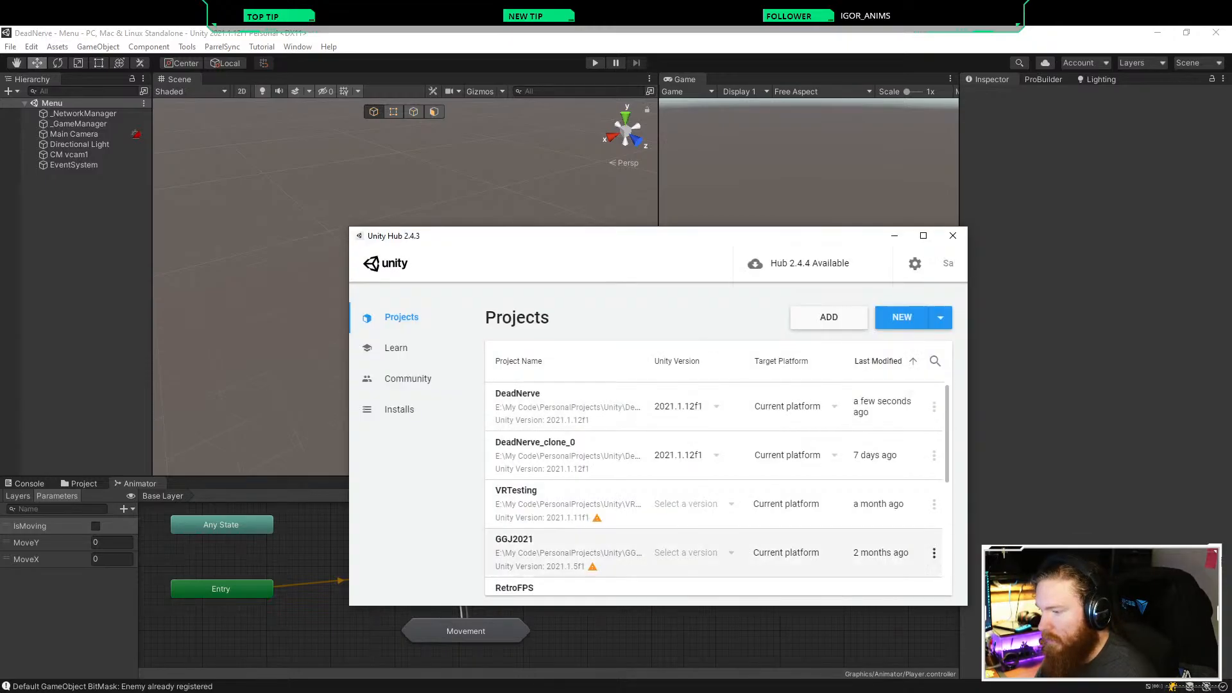
pyautogui.click(731, 552)
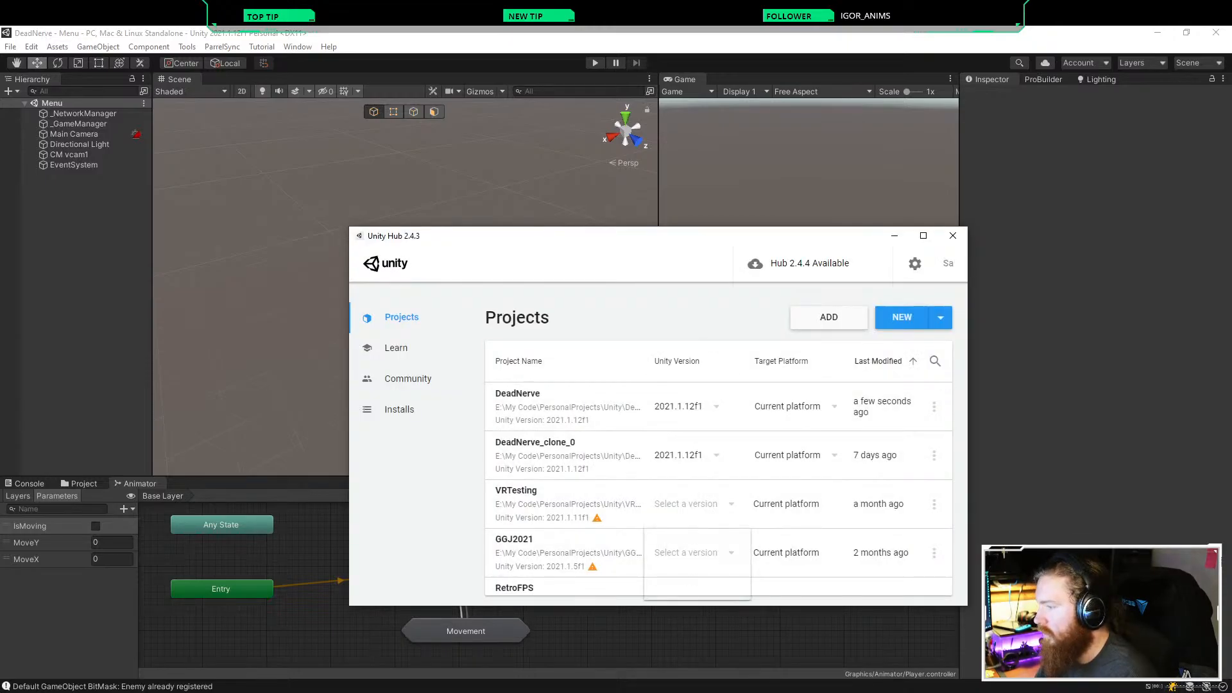
pyautogui.click(679, 549)
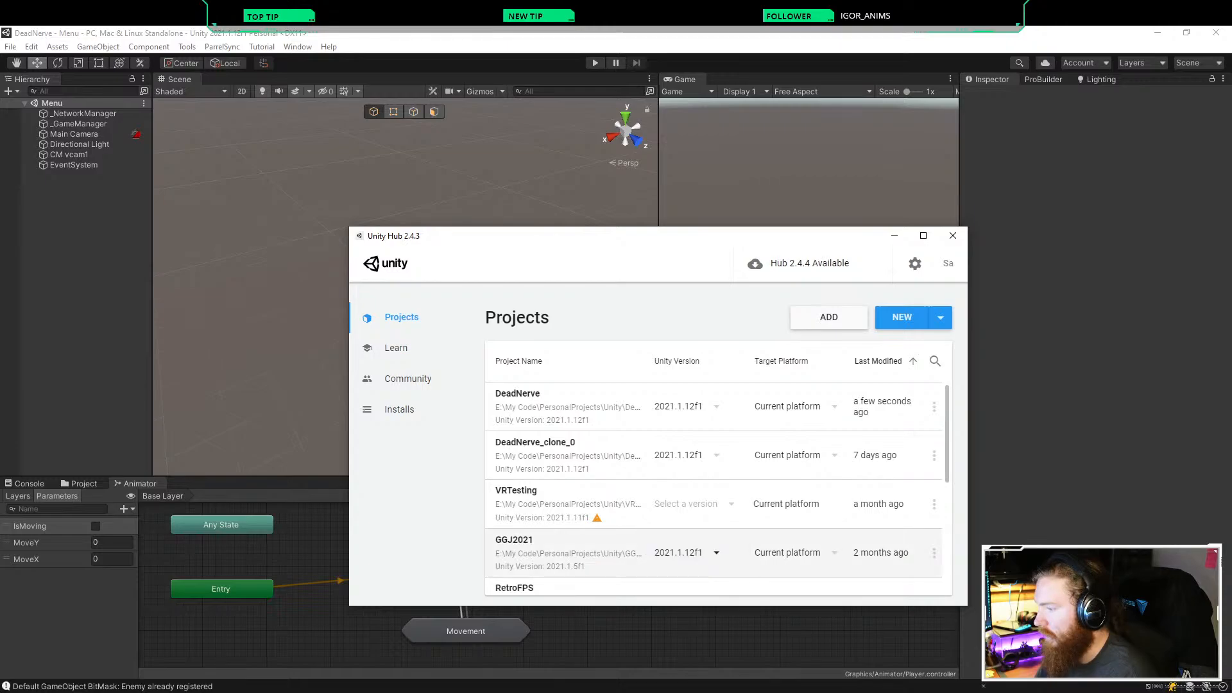
pyautogui.click(678, 549)
pyautogui.click(817, 487)
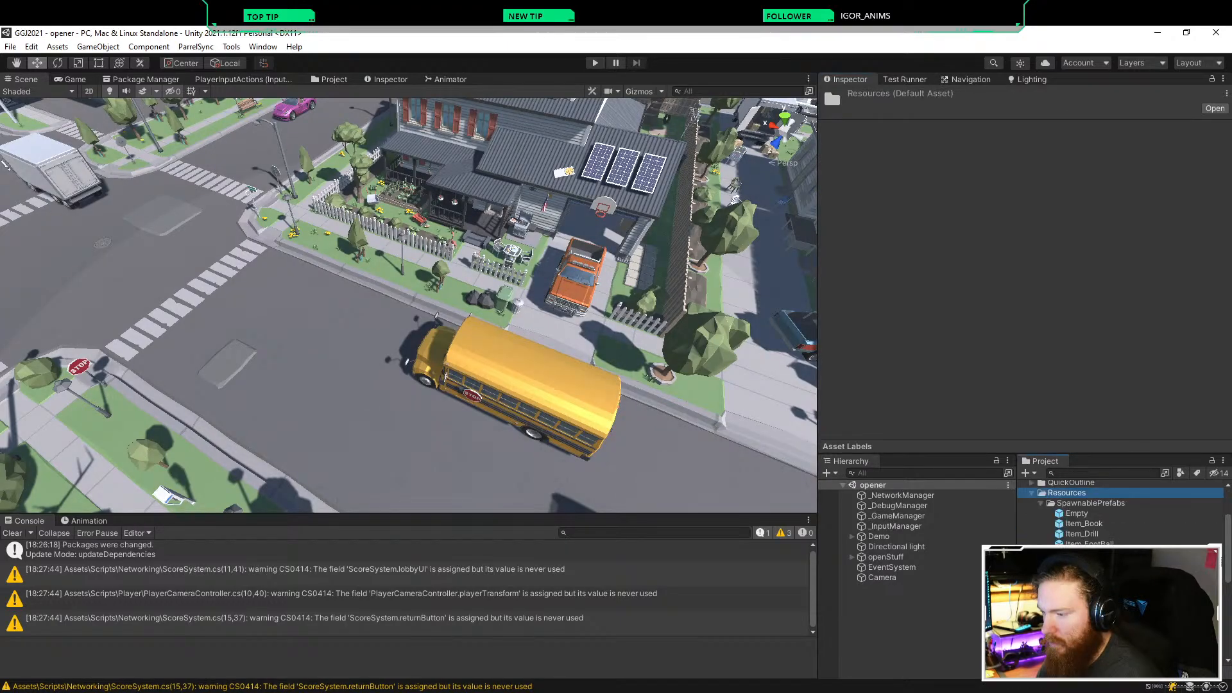
# Step: Open the Player prefab from GGJ2021's Resources folder and view the character from the front
pyautogui.scroll(-2, 1121, 513)
pyautogui.doubleClick(1077, 570)
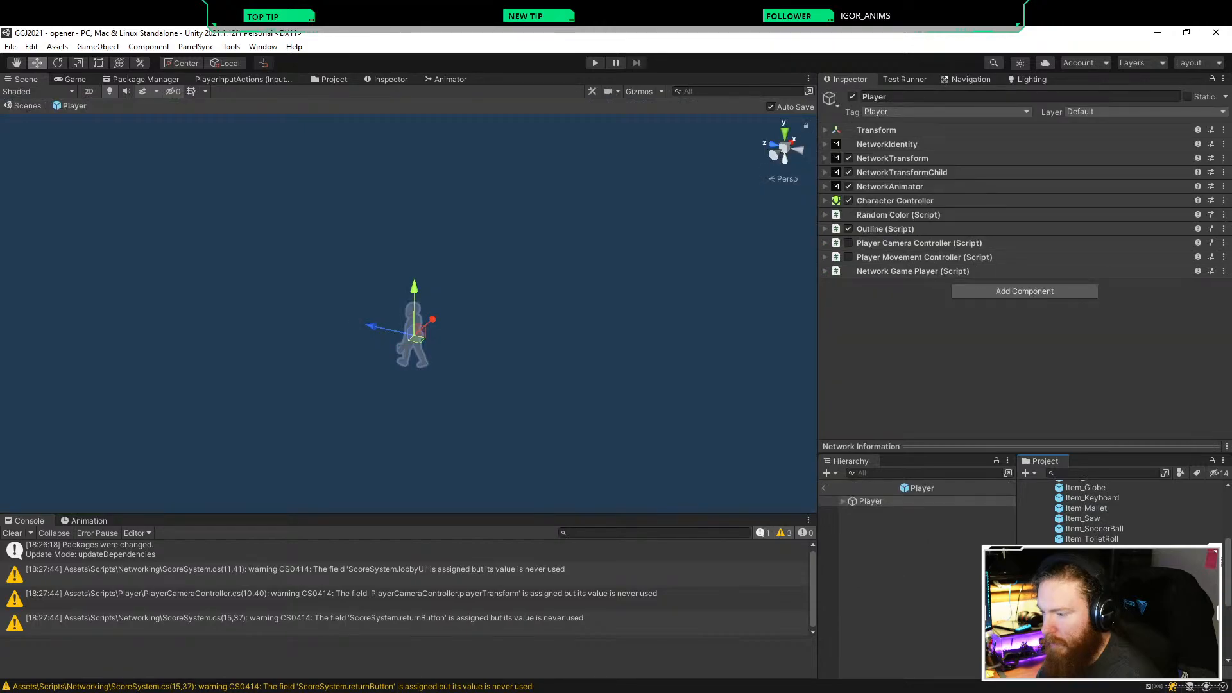
pyautogui.scroll(7, 413, 340)
pyautogui.moveTo(414, 340); pyautogui.dragTo(740, 340, button='right')
pyautogui.press('a')
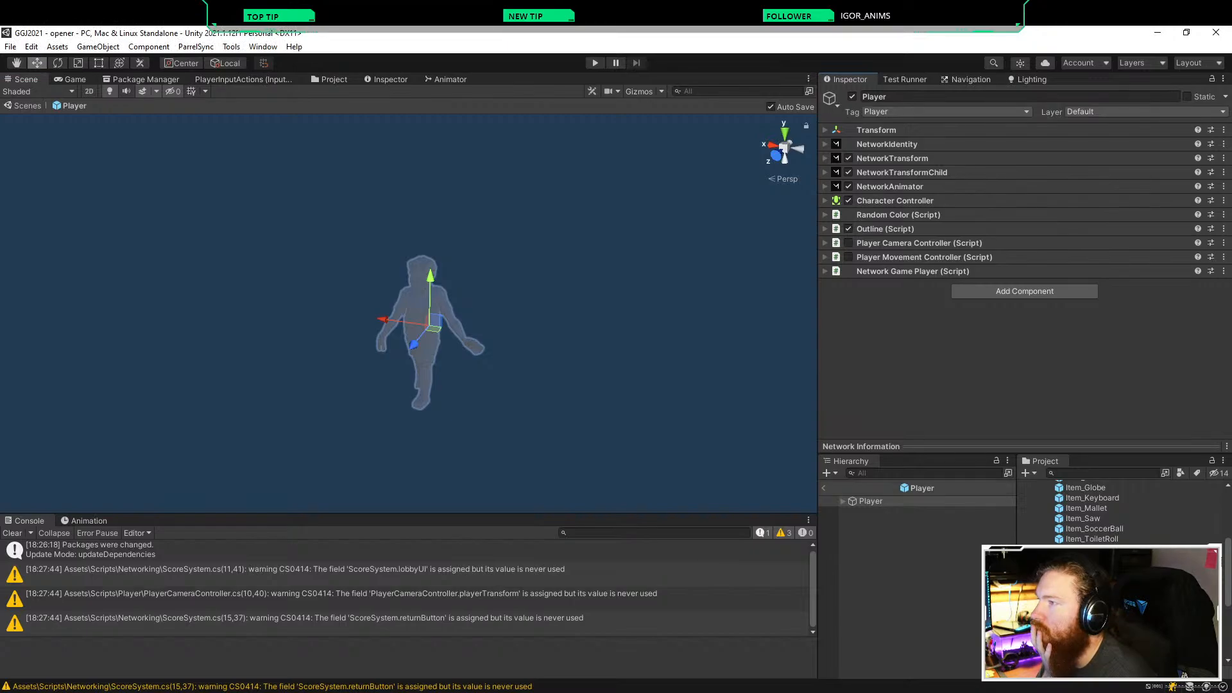
# Step: Expand the Player prefab's hierarchy and examine the Animator component on its GFX child
pyautogui.click(842, 502)
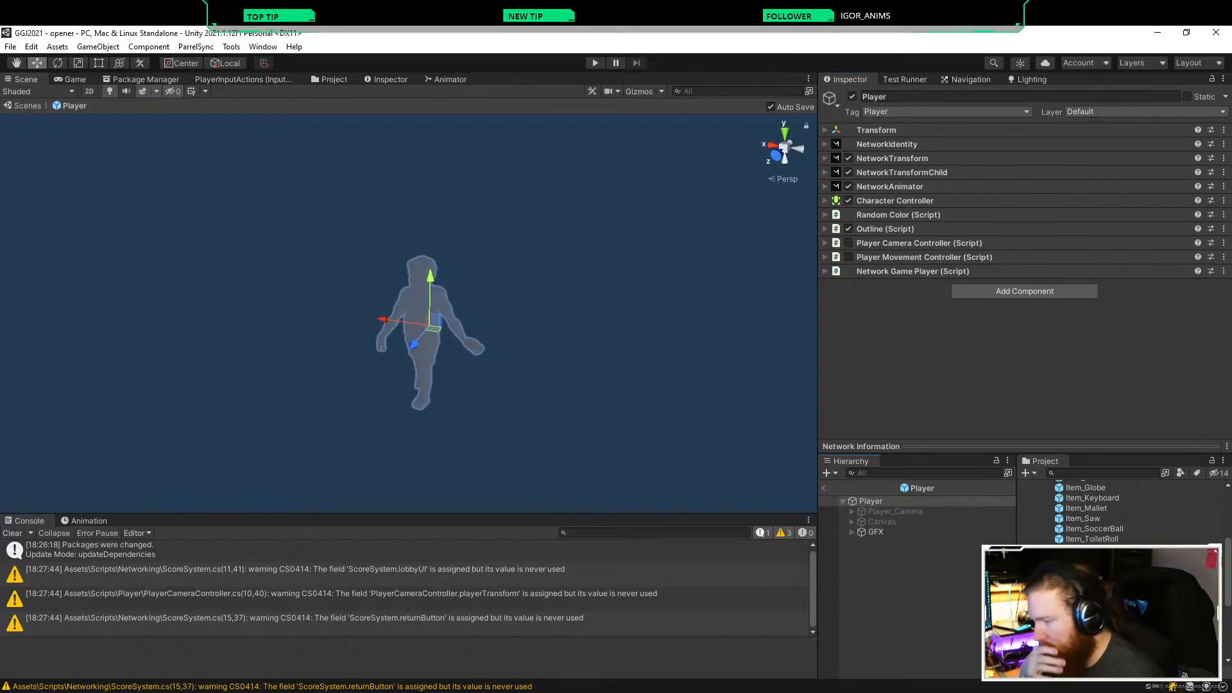
pyautogui.click(851, 532)
pyautogui.click(898, 594)
pyautogui.click(876, 532)
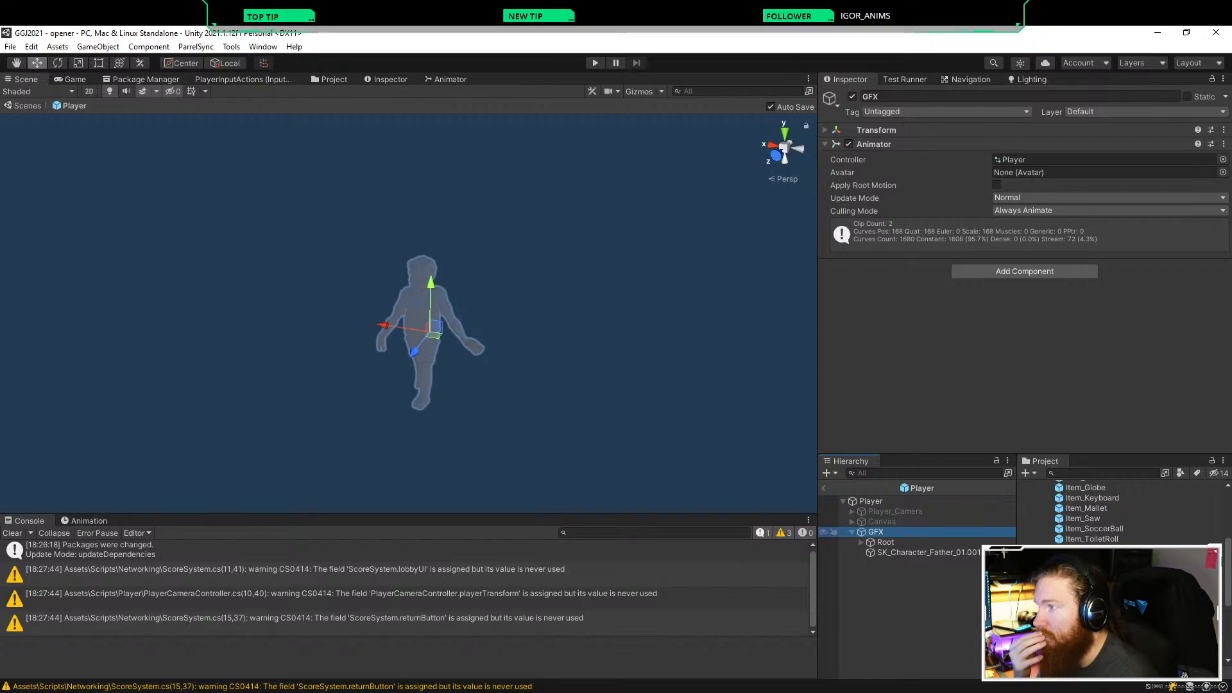
# Step: Examine the NetworkAnimator and Network Game Player settings on the root Player object
pyautogui.click(871, 501)
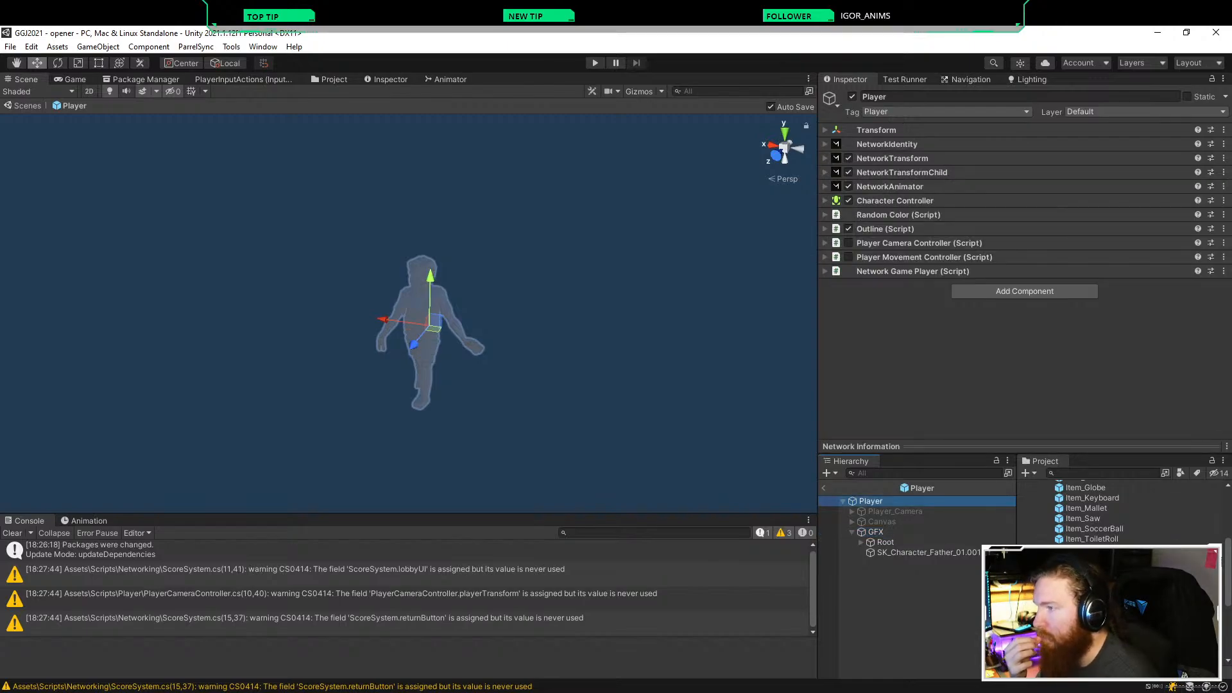
pyautogui.click(889, 186)
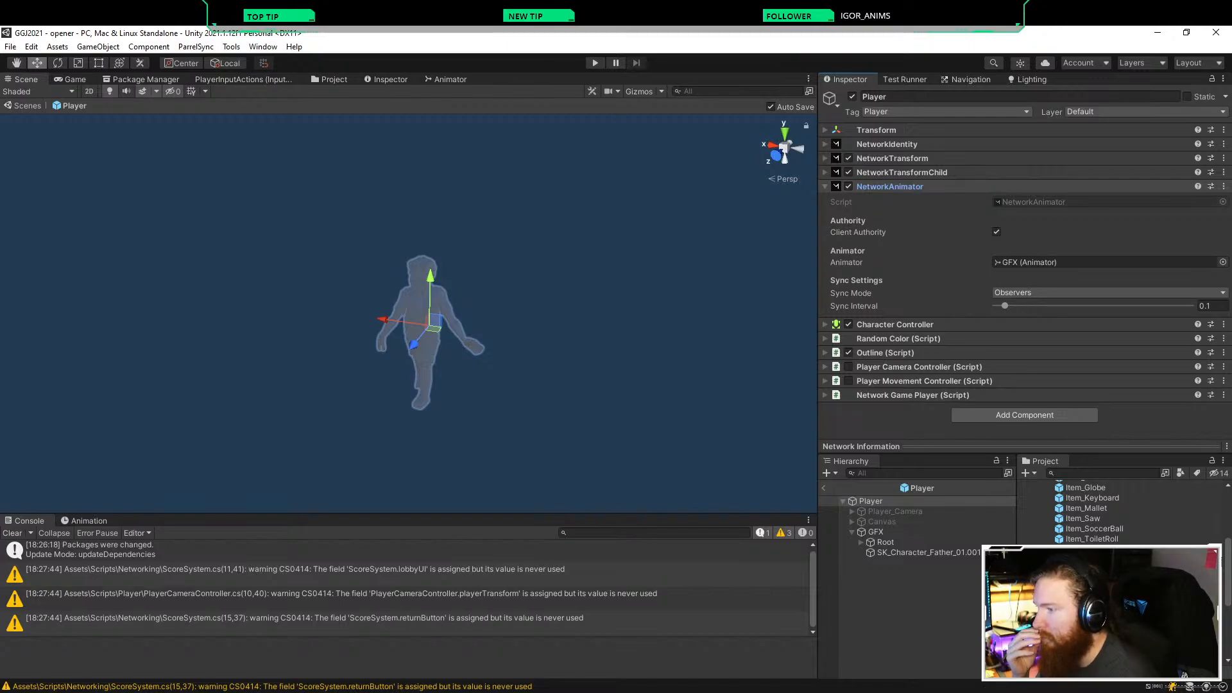
pyautogui.click(889, 186)
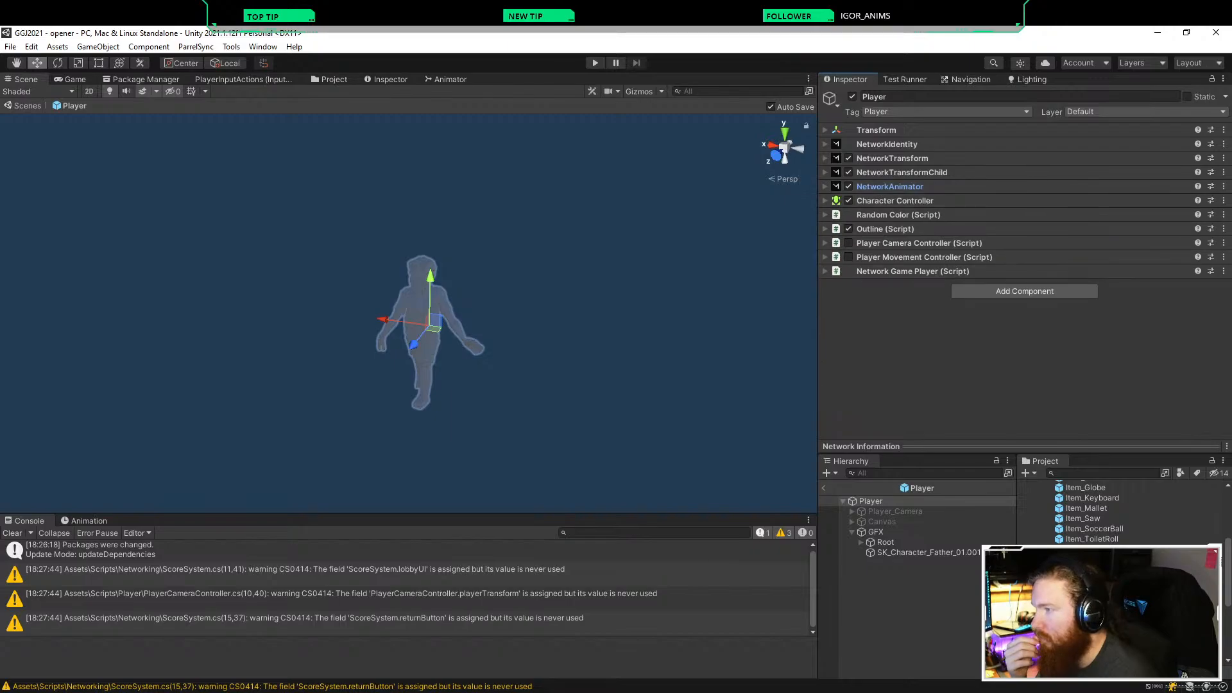
pyautogui.click(912, 271)
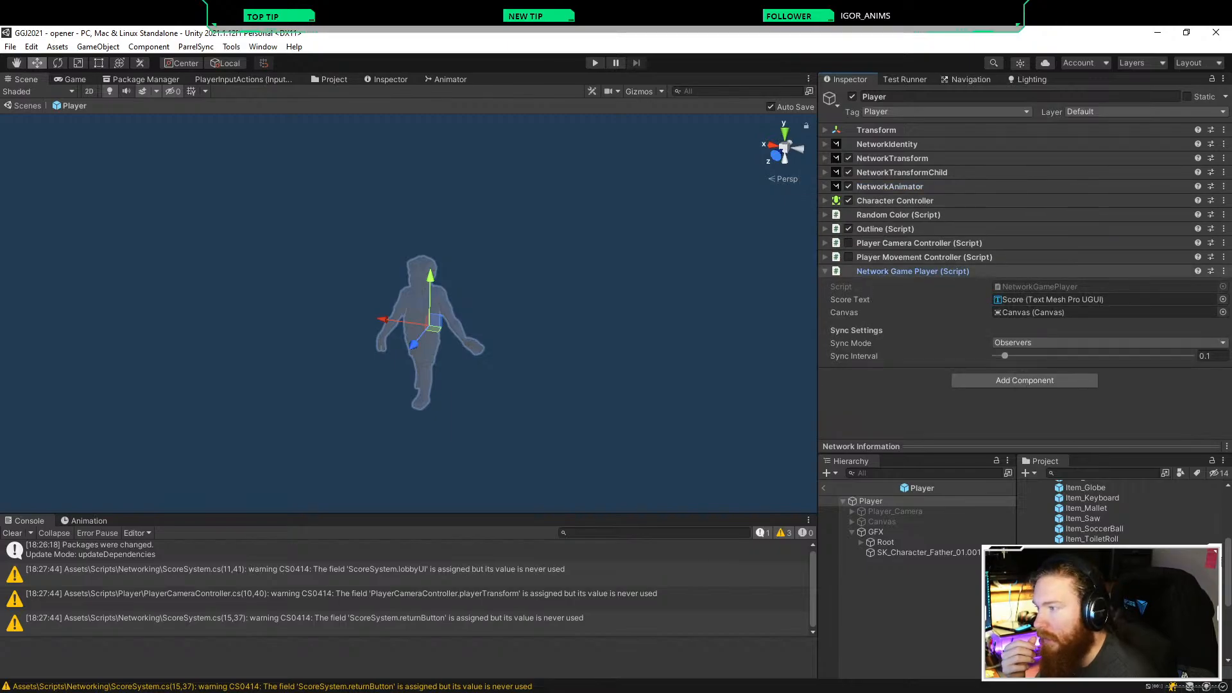
pyautogui.click(913, 270)
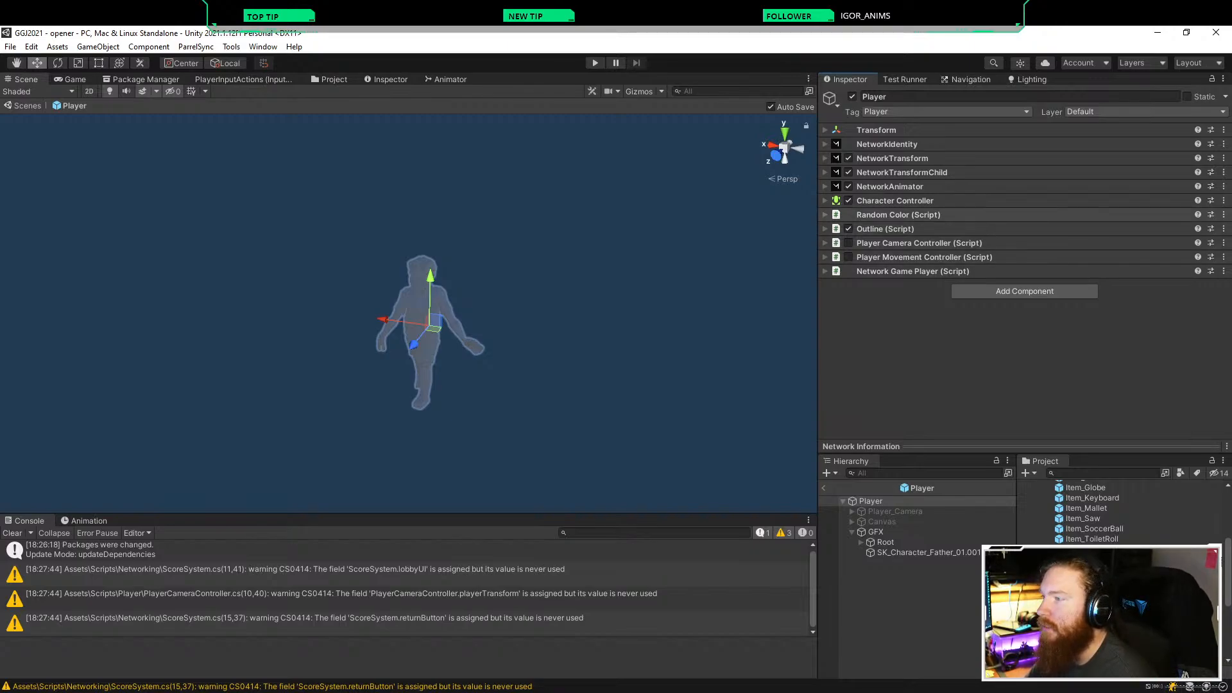
# Step: Check the Player's movement controller and Outline components, and recheck its Network Game Player settings
pyautogui.click(924, 257)
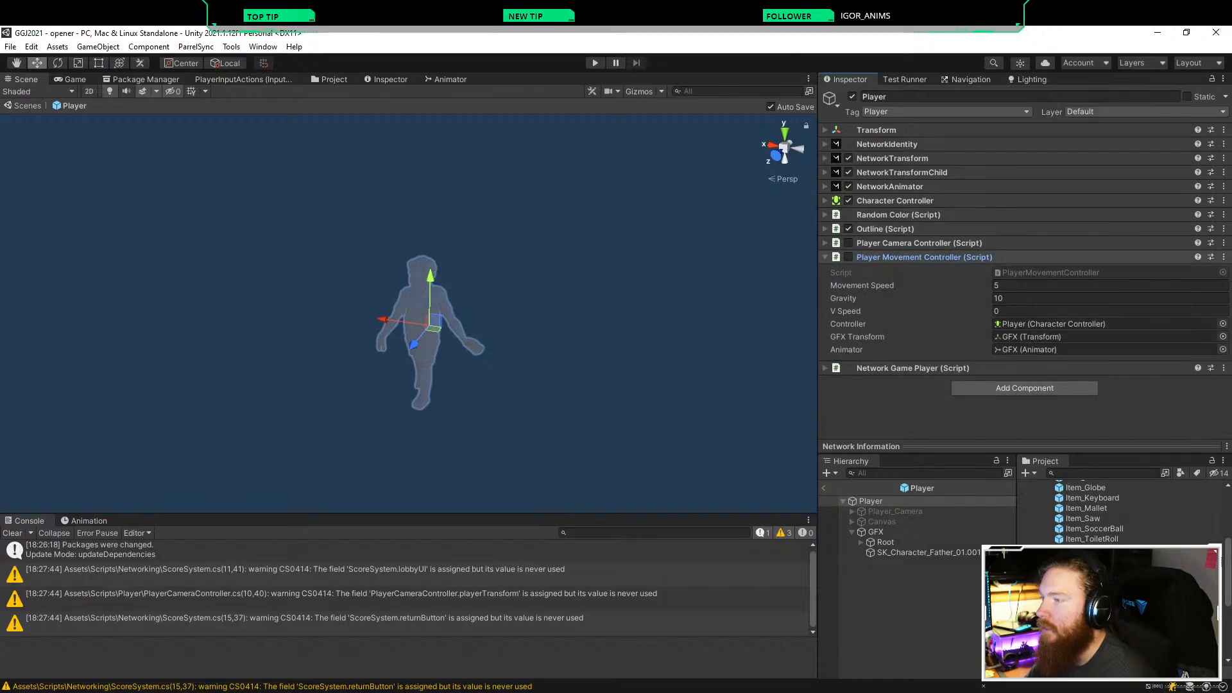
pyautogui.click(924, 257)
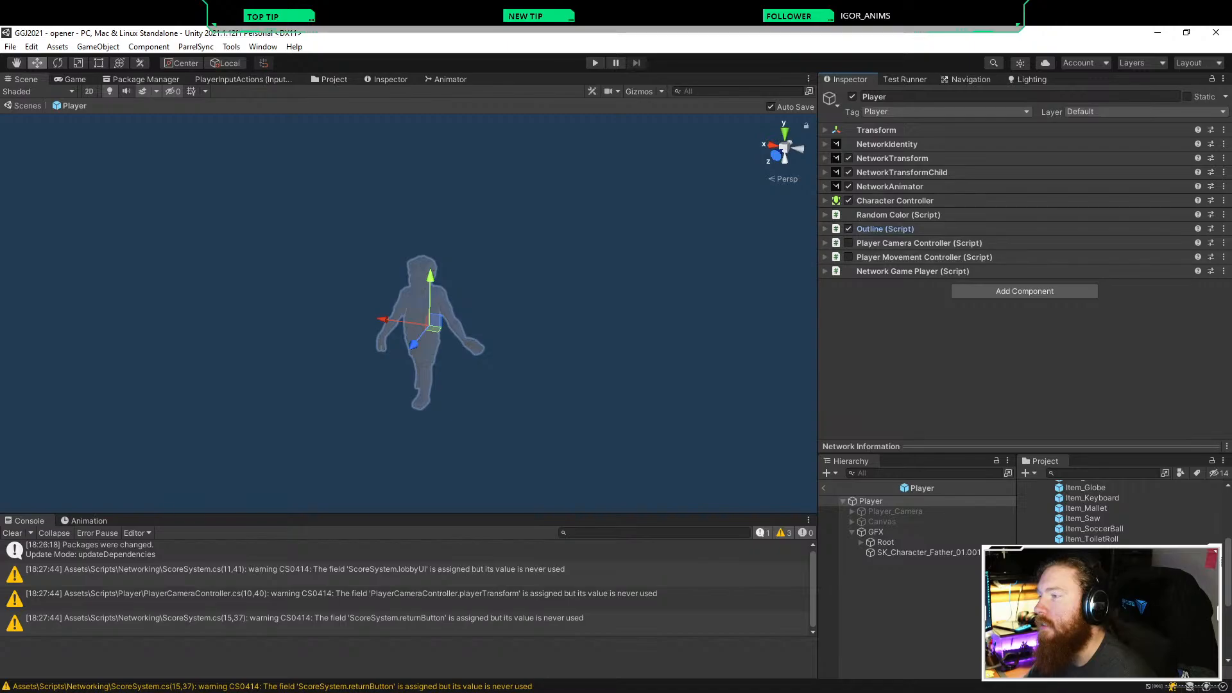
pyautogui.click(892, 229)
pyautogui.click(891, 228)
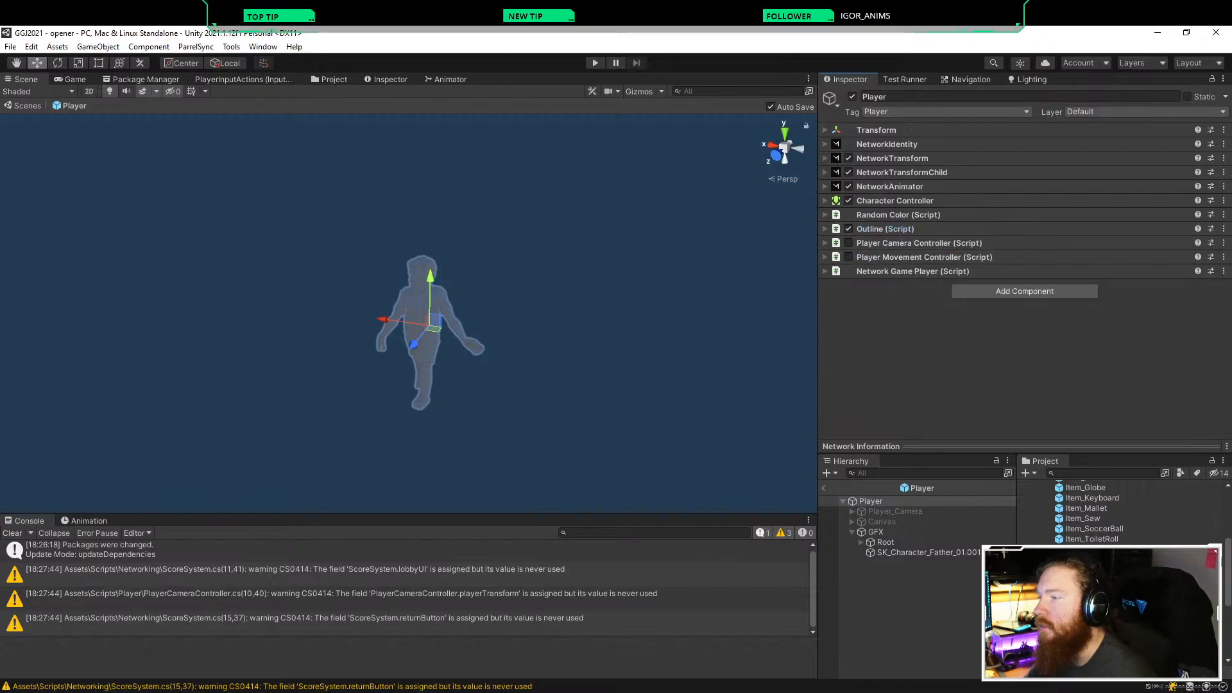
pyautogui.click(911, 271)
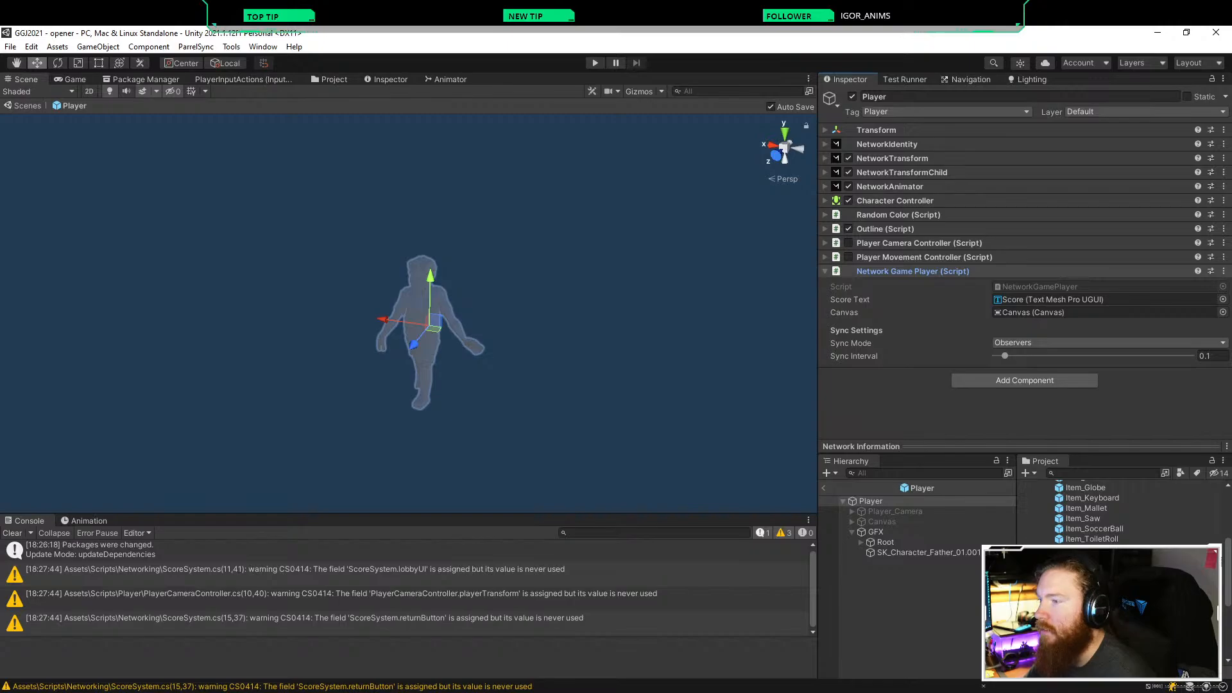
pyautogui.click(911, 271)
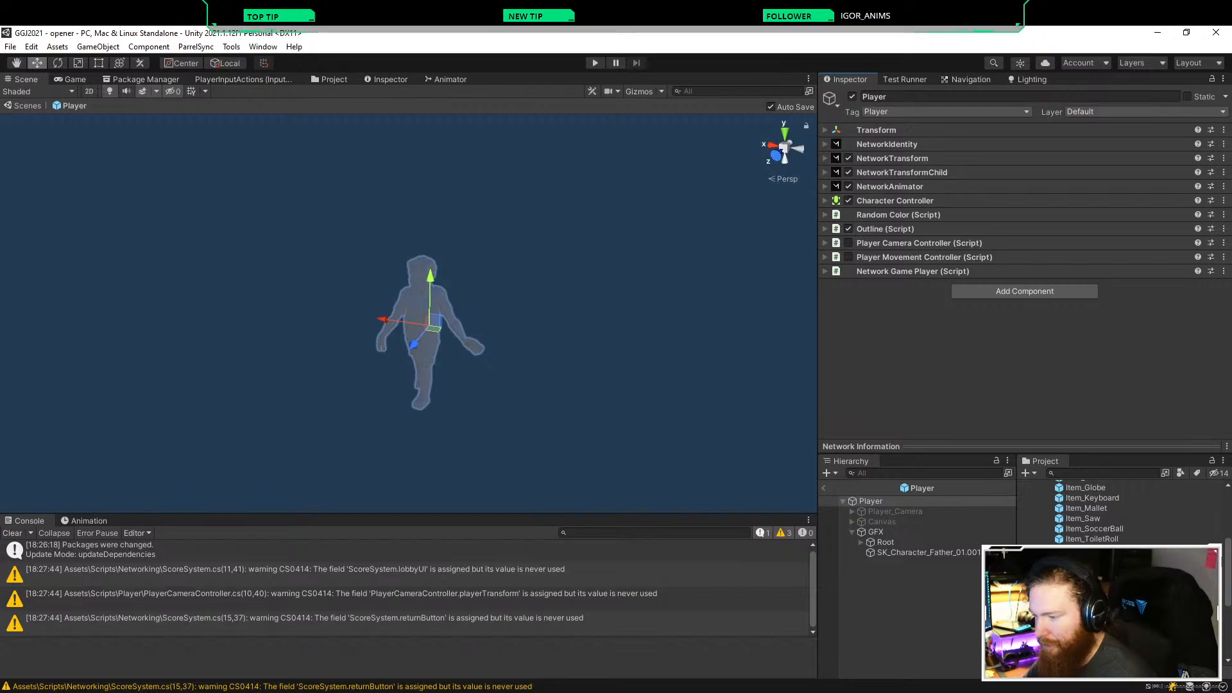
# Step: Examine the PlayerSpawnSystem prefab's Player Spawn System component and return to the opener scene
pyautogui.doubleClick(1094, 591)
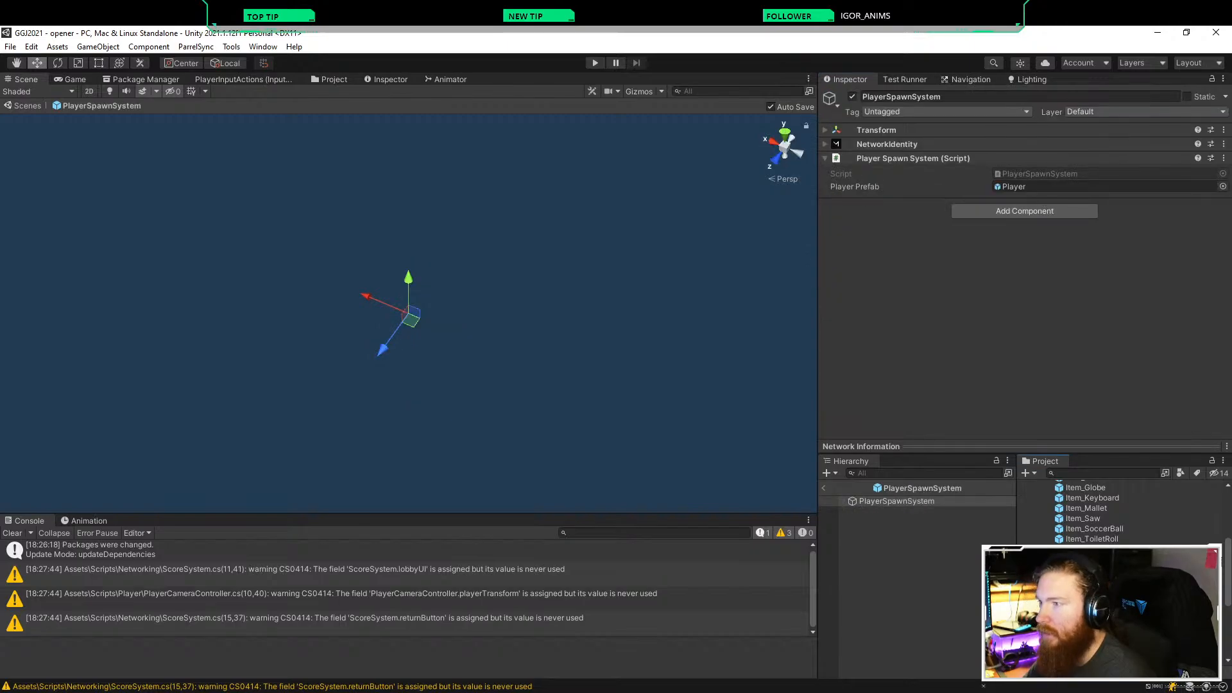
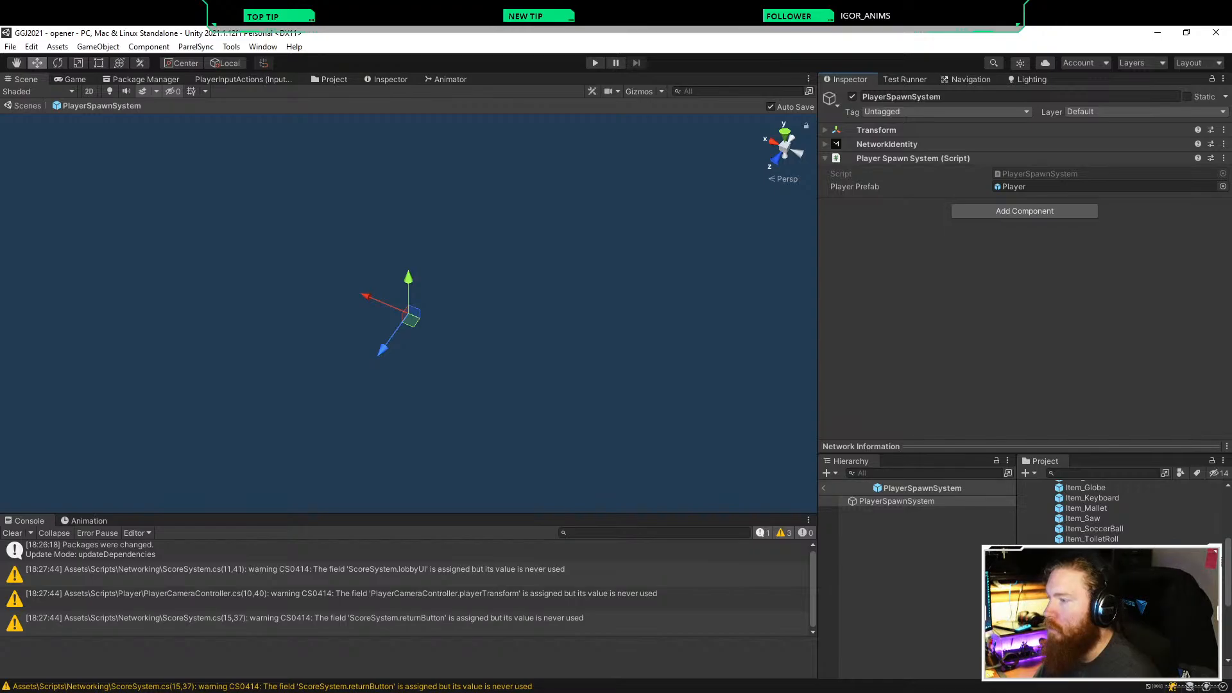
pyautogui.click(824, 488)
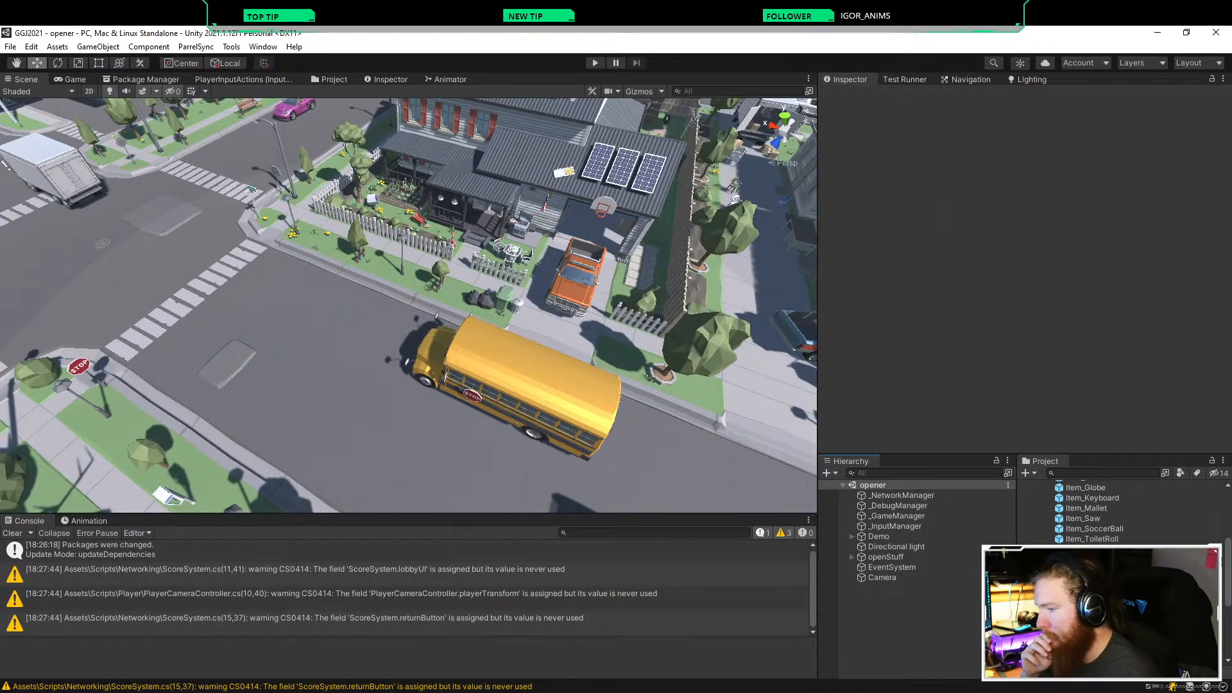
# Step: Reopen the Player prefab and compare its Network Game Player and Player Movement Controller settings
pyautogui.doubleClick(1078, 580)
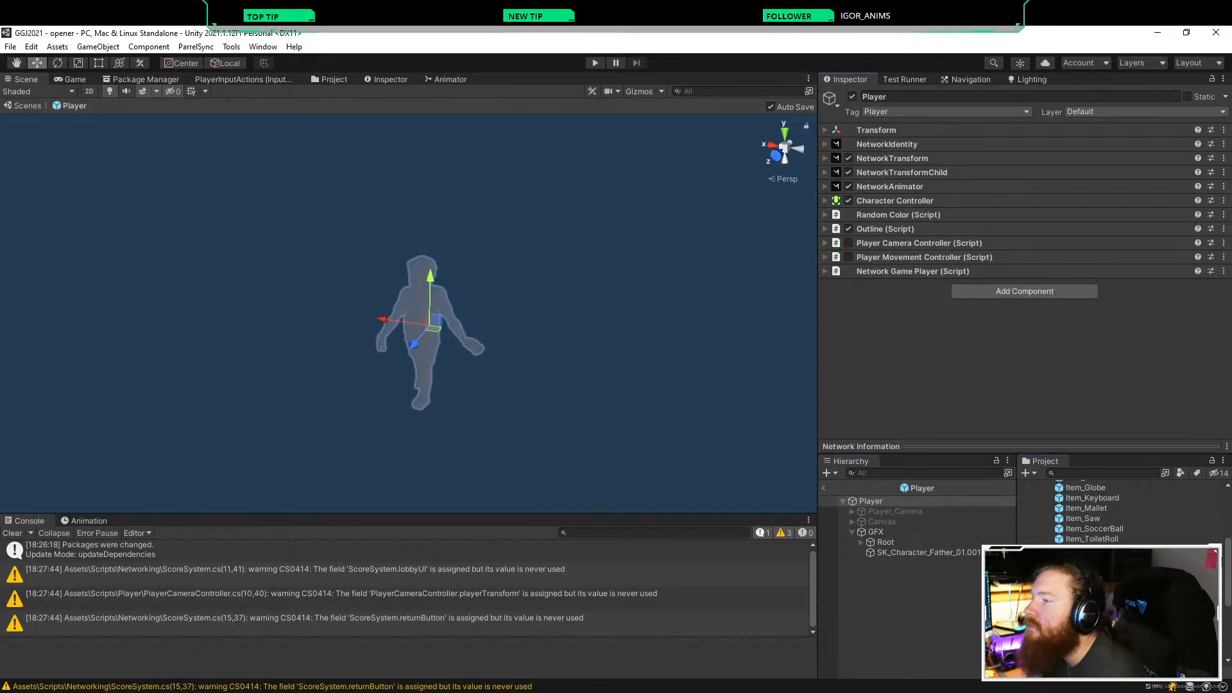
pyautogui.click(912, 271)
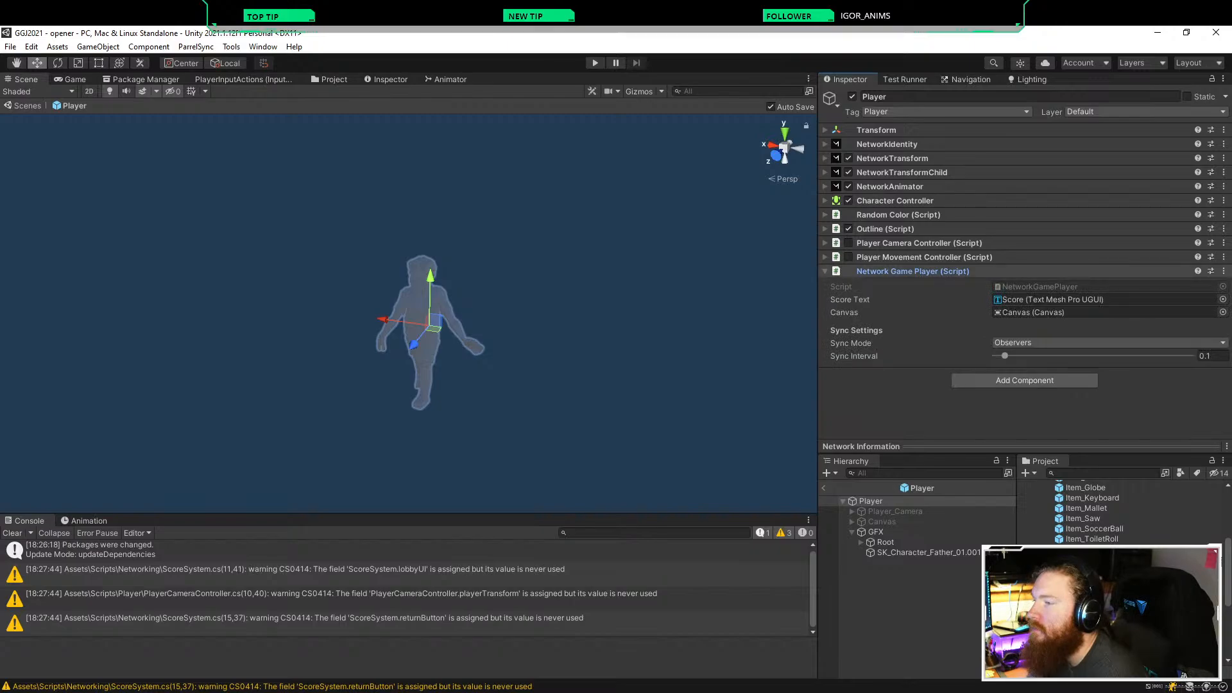
pyautogui.click(913, 272)
pyautogui.click(924, 257)
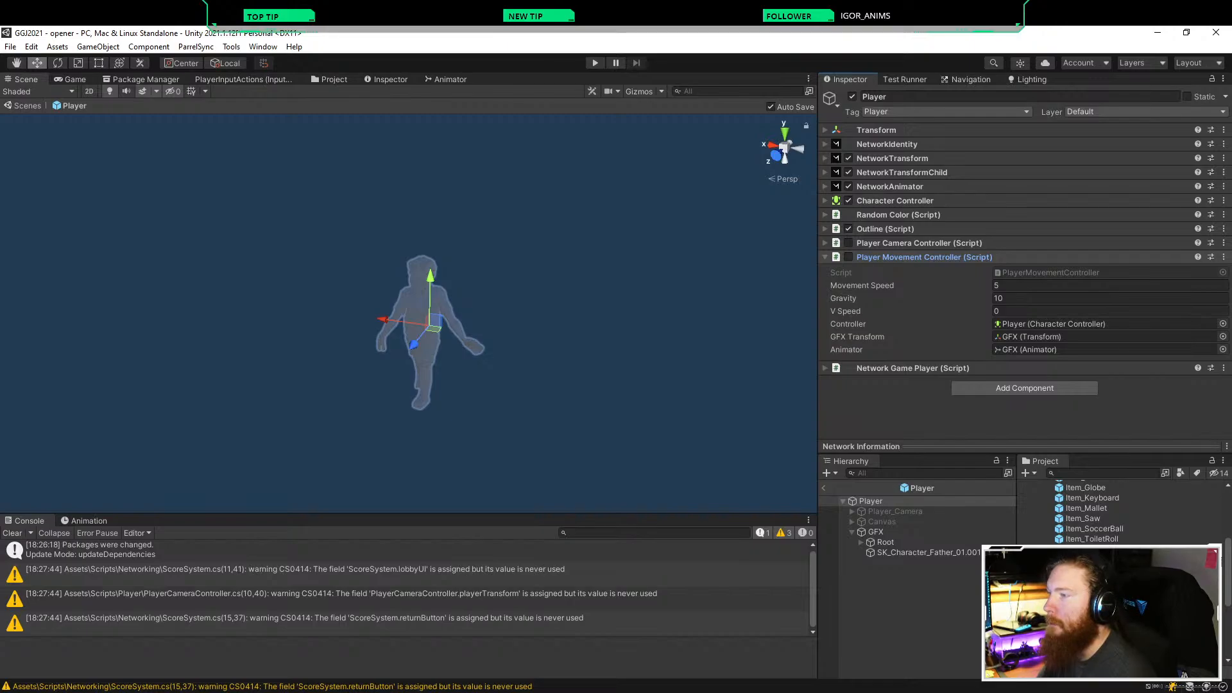
pyautogui.click(924, 256)
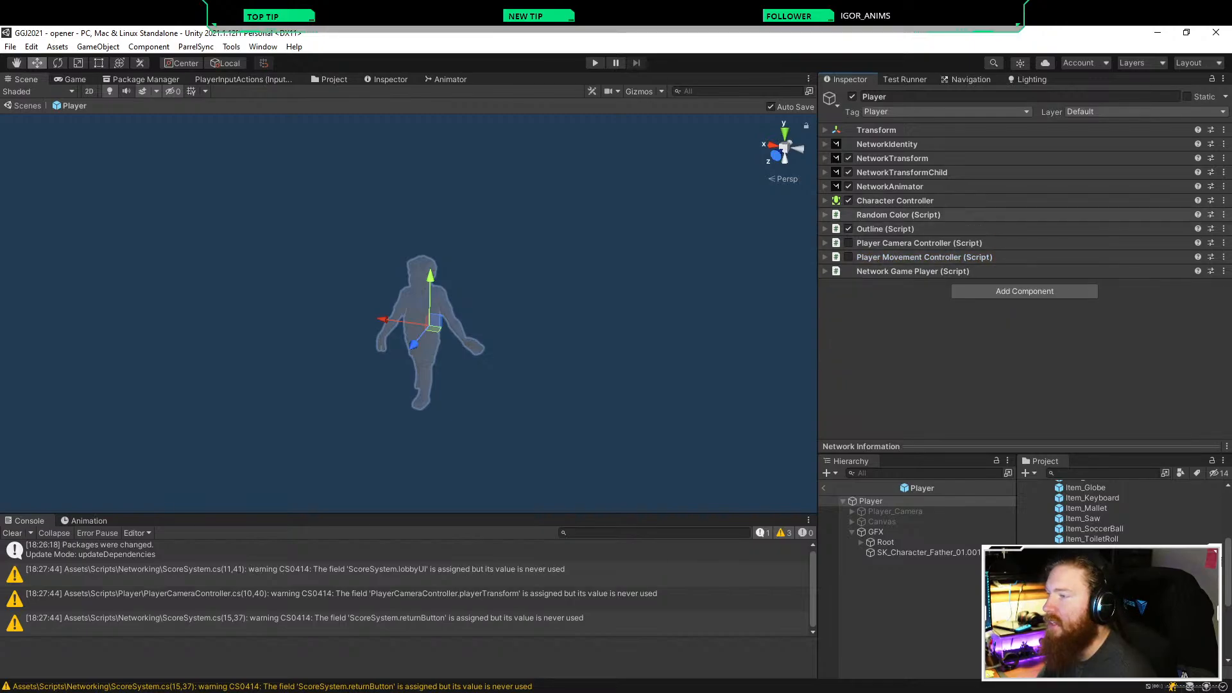
# Step: Examine the Player prefab's Random Color, Player Camera Controller and Character Controller components
pyautogui.click(899, 214)
pyautogui.click(899, 214)
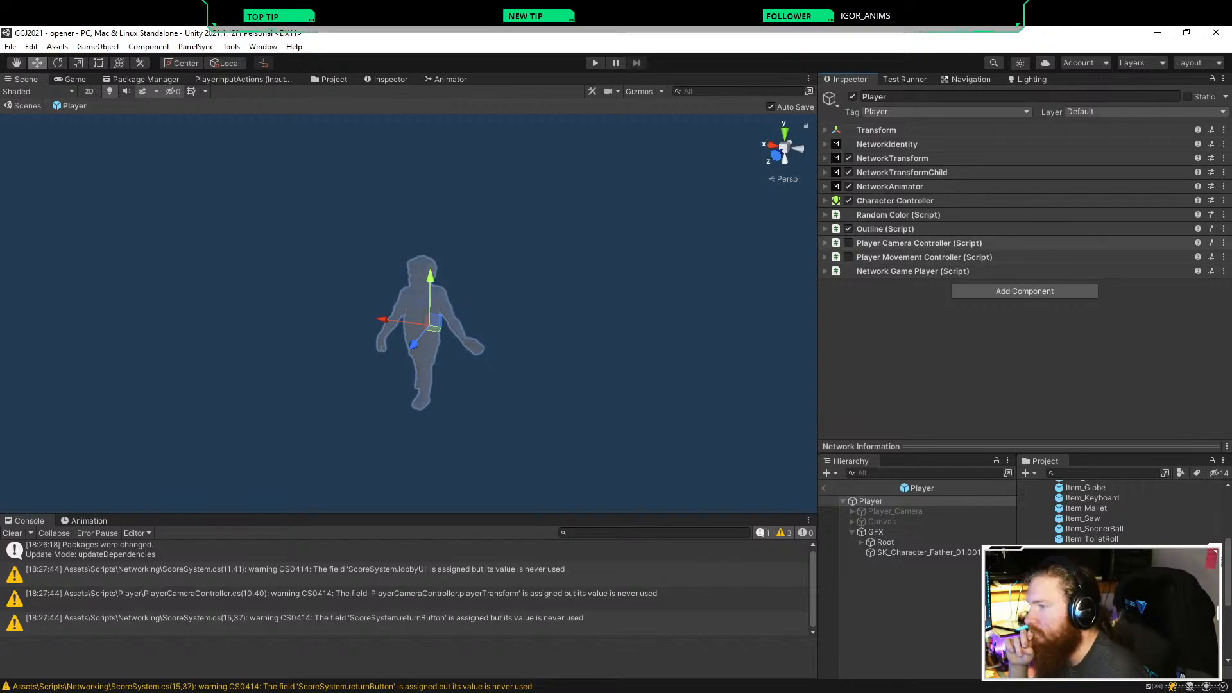
pyautogui.click(918, 242)
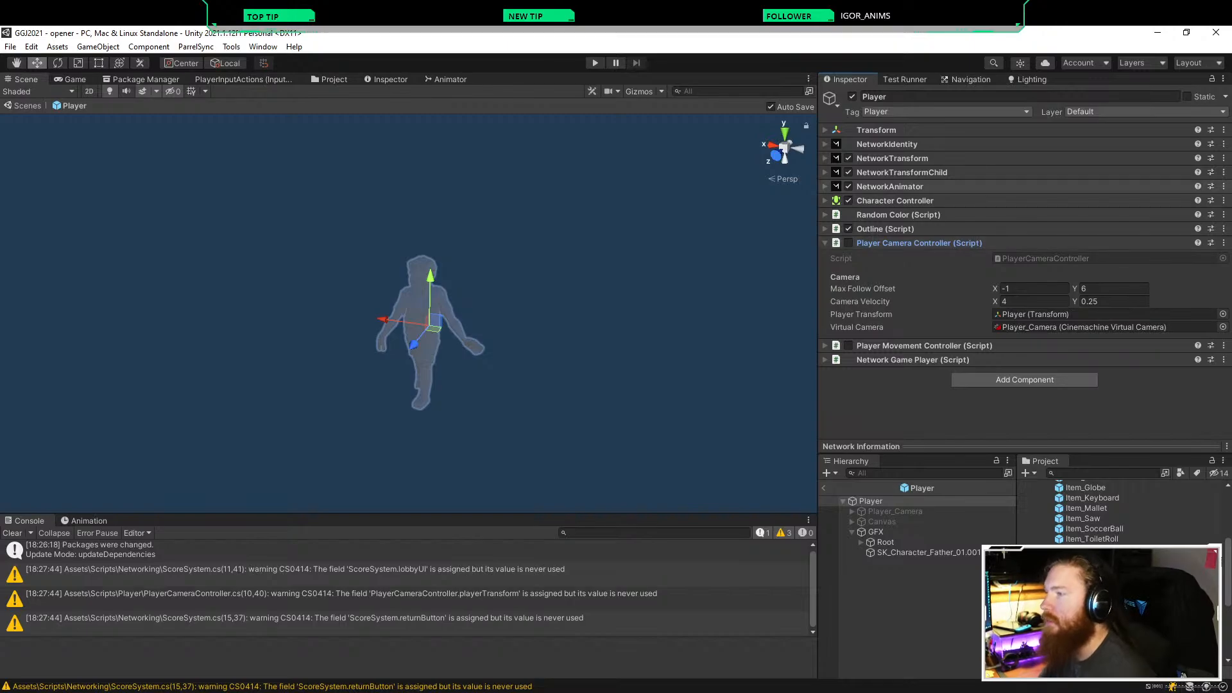
pyautogui.click(911, 200)
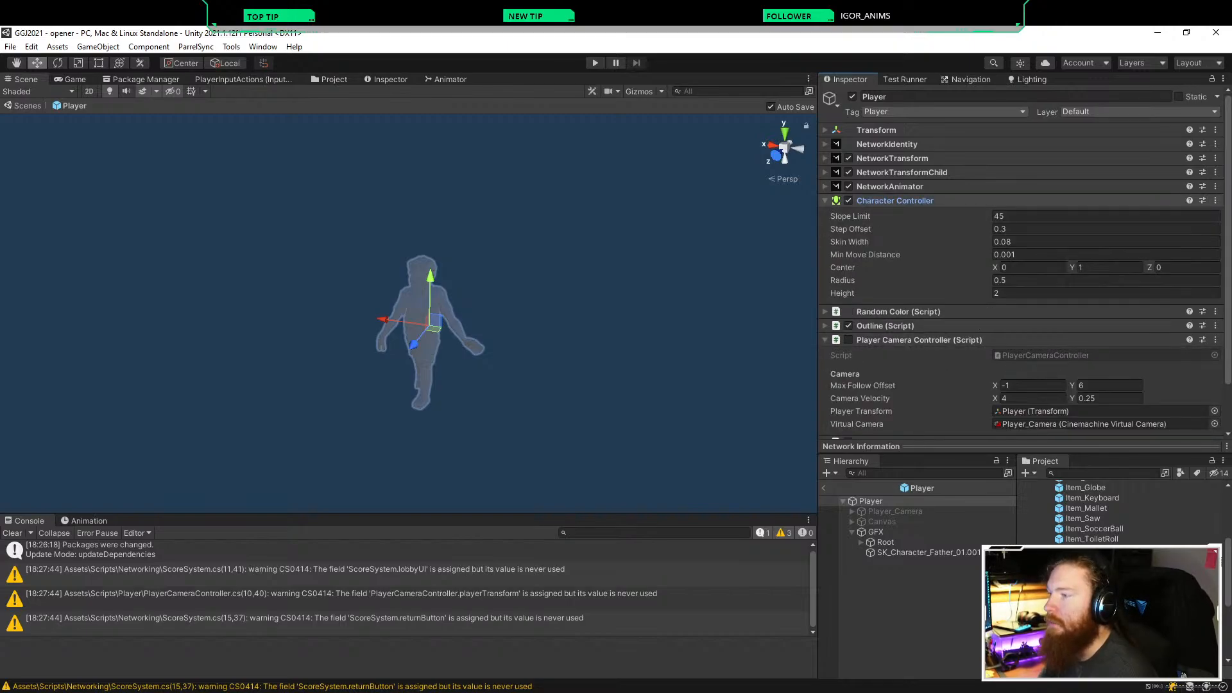
# Step: Collapse the Player prefab's Character Controller and review its NetworkAnimator's authority, animator and sync settings
pyautogui.click(895, 200)
pyautogui.click(890, 186)
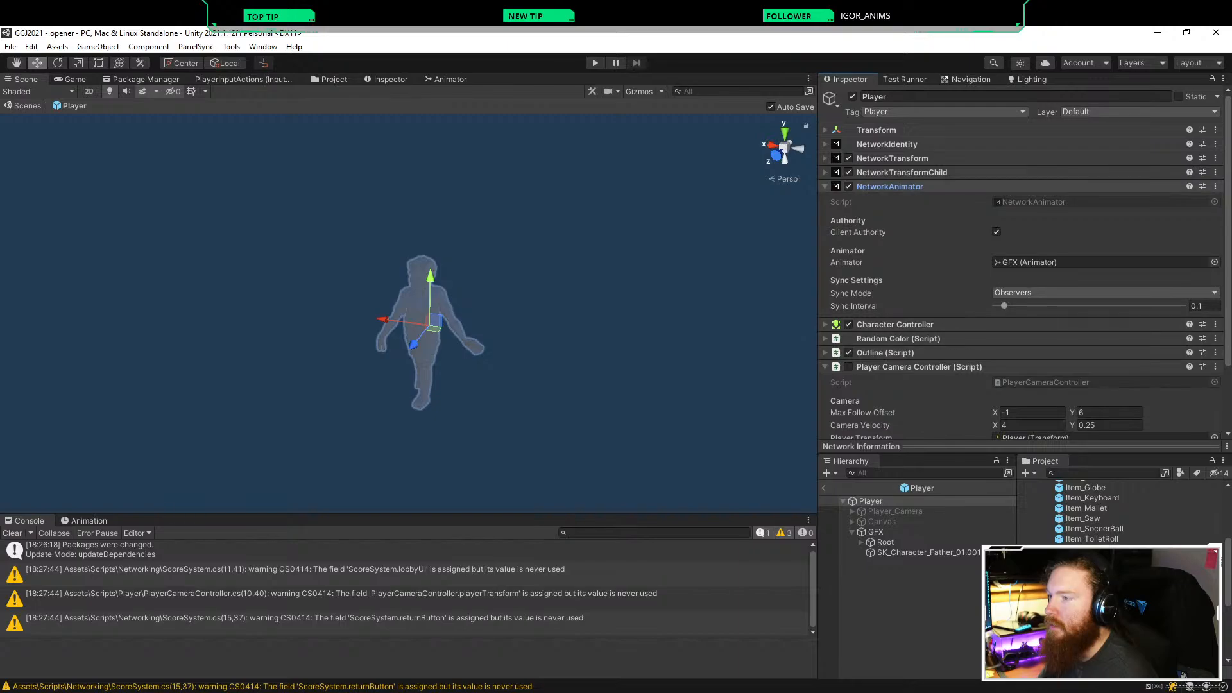
pyautogui.click(898, 186)
# Step: Inspect the GFX object's Animator component in the Player prefab, including its available Update Mode options
pyautogui.click(876, 532)
pyautogui.click(1025, 360)
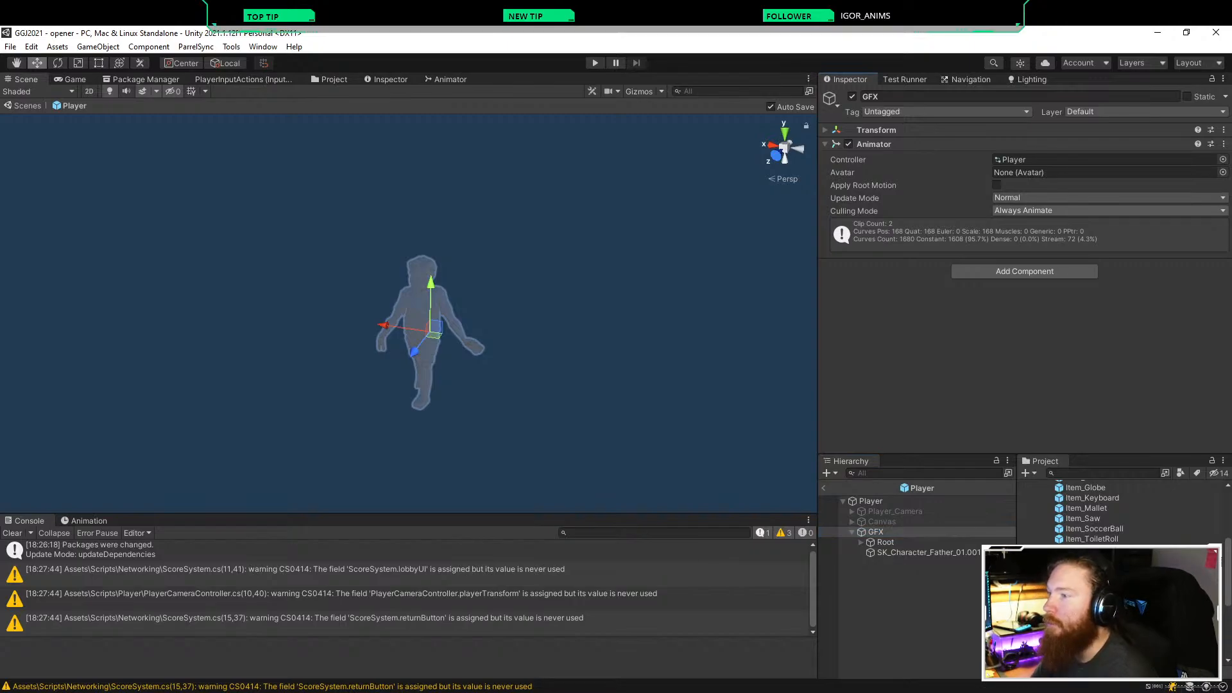
pyautogui.click(1065, 197)
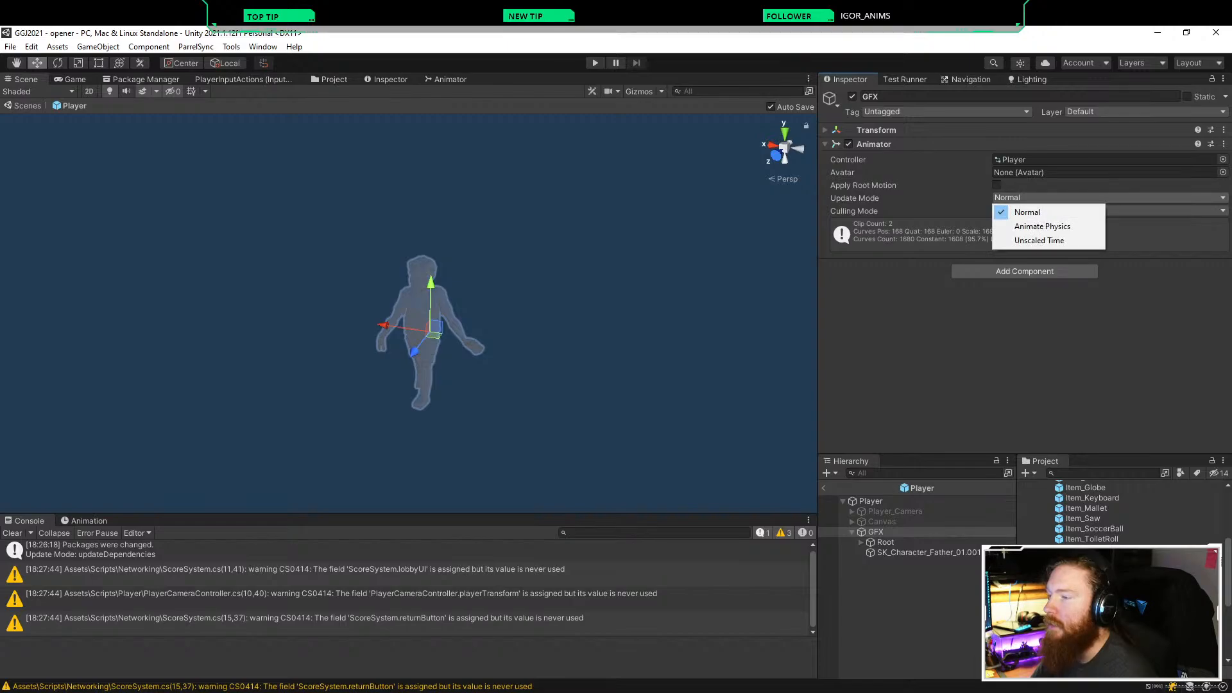
pyautogui.press('Escape')
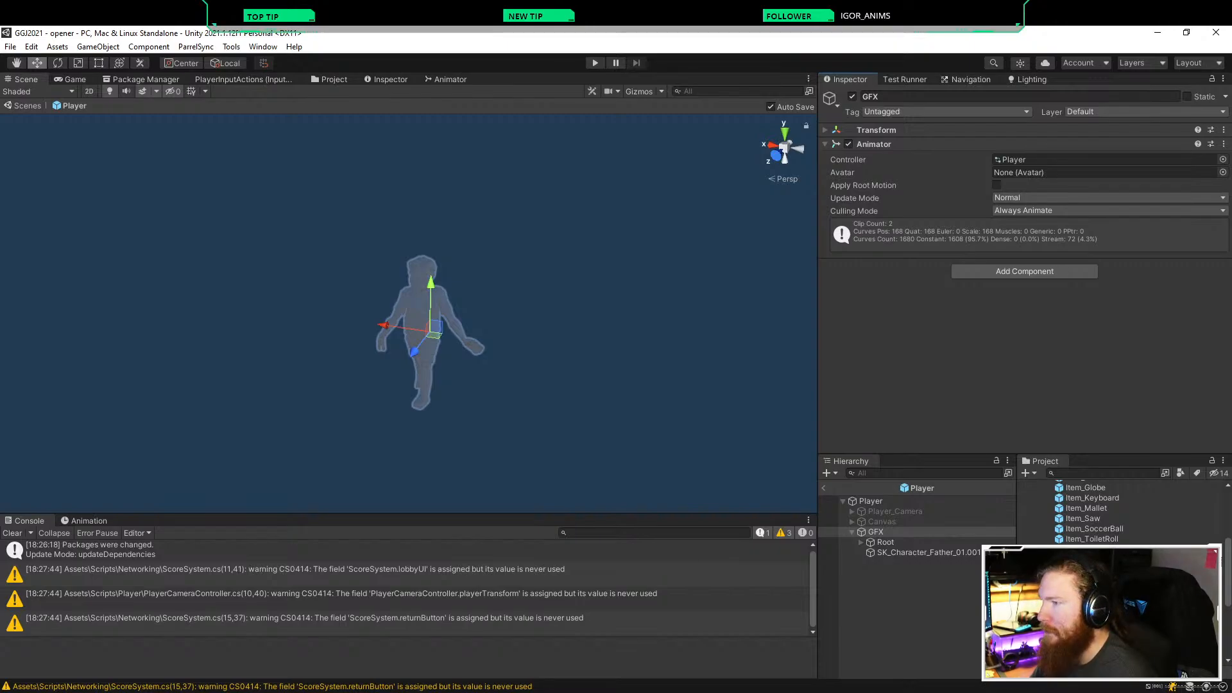
pyautogui.click(1053, 198)
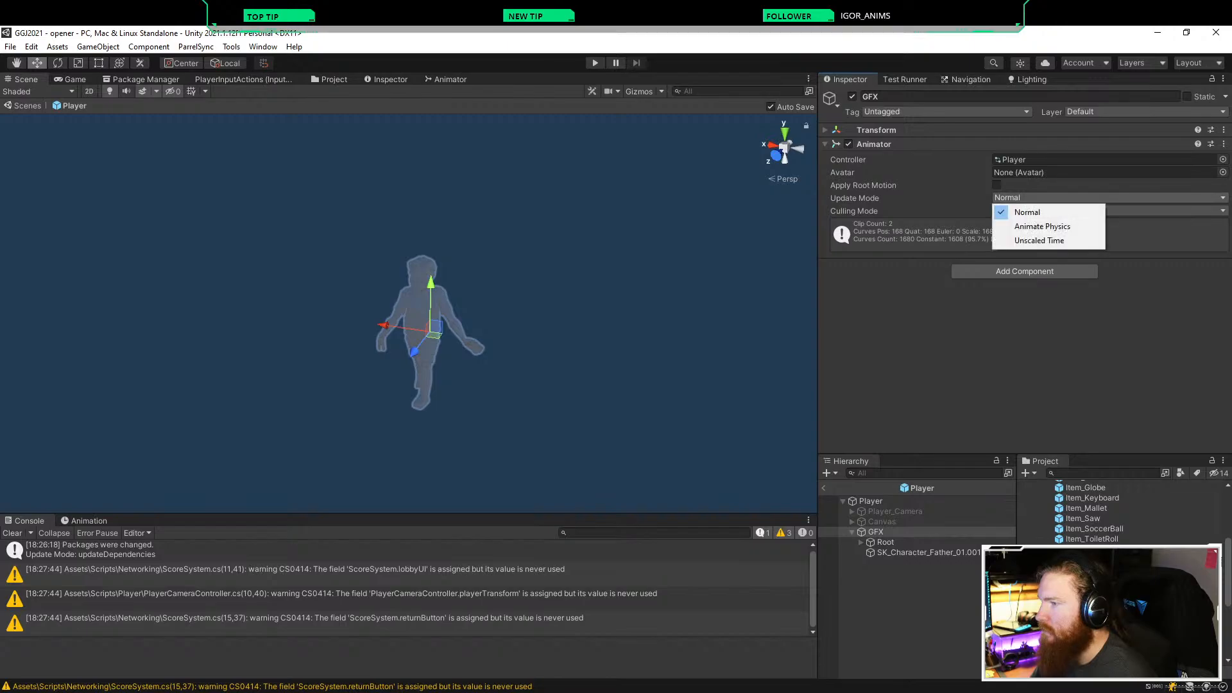
pyautogui.press('Escape')
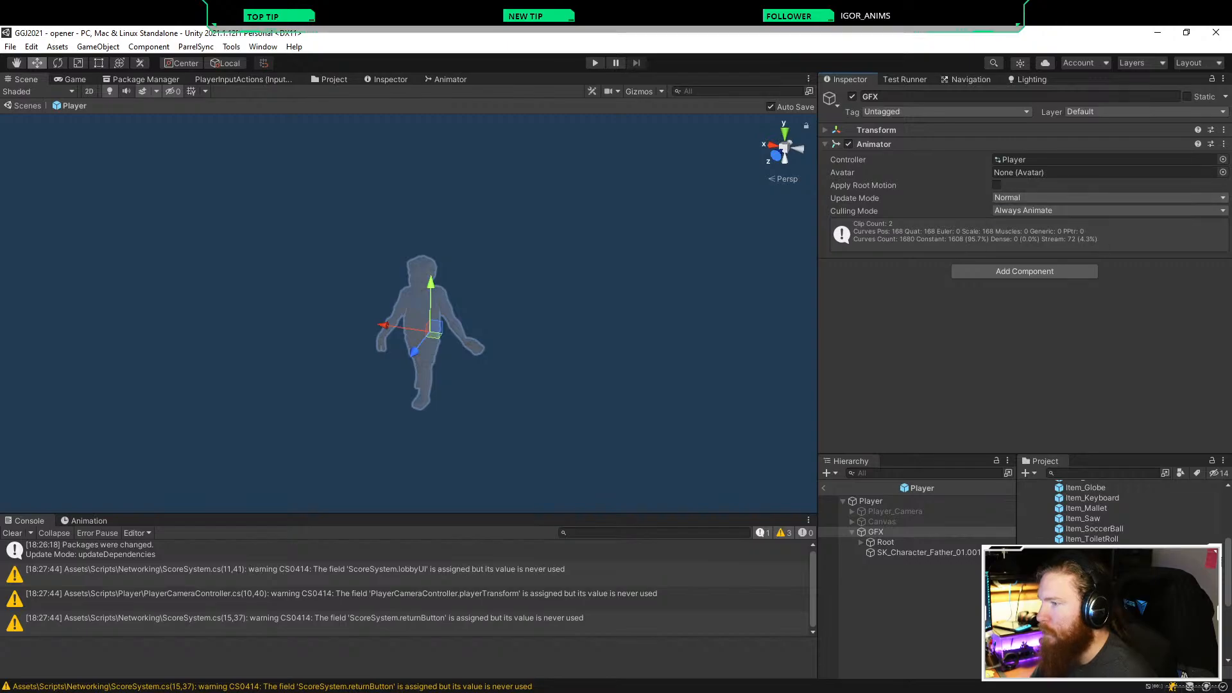
# Step: Switch to the DeadNerve project, open the MirrorPlayer prefab, and check Armature_Edited's Animator component and its help reference
pyautogui.moveTo(331, 691)
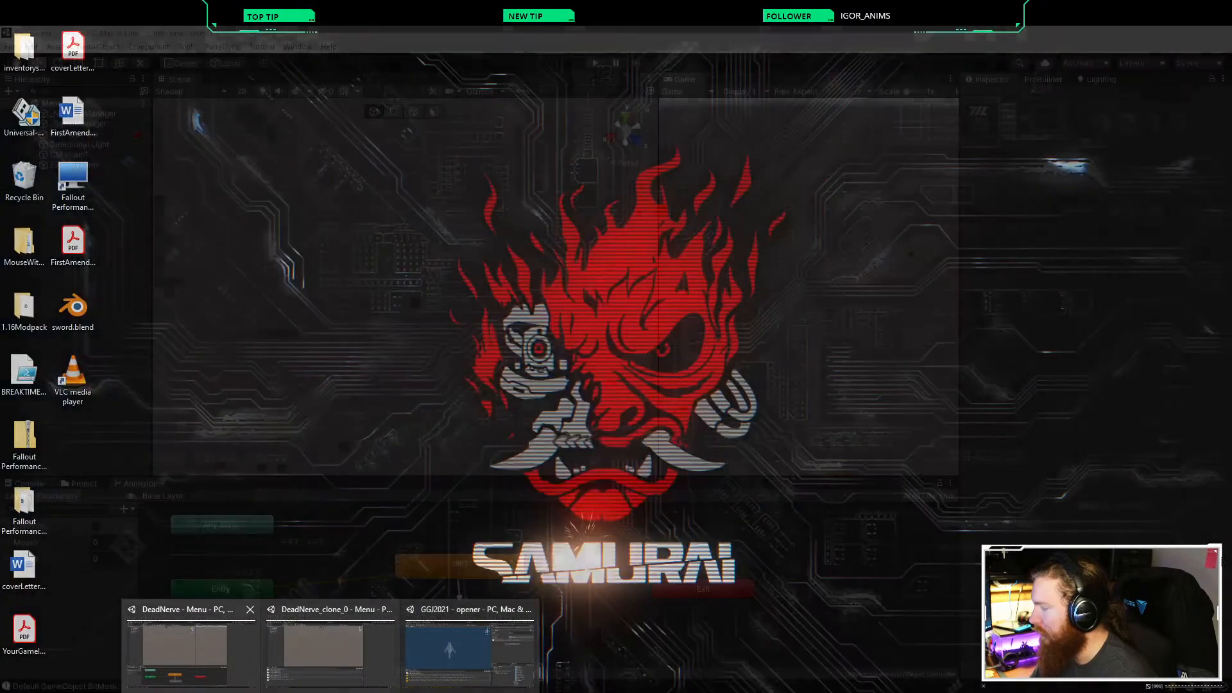
pyautogui.click(191, 649)
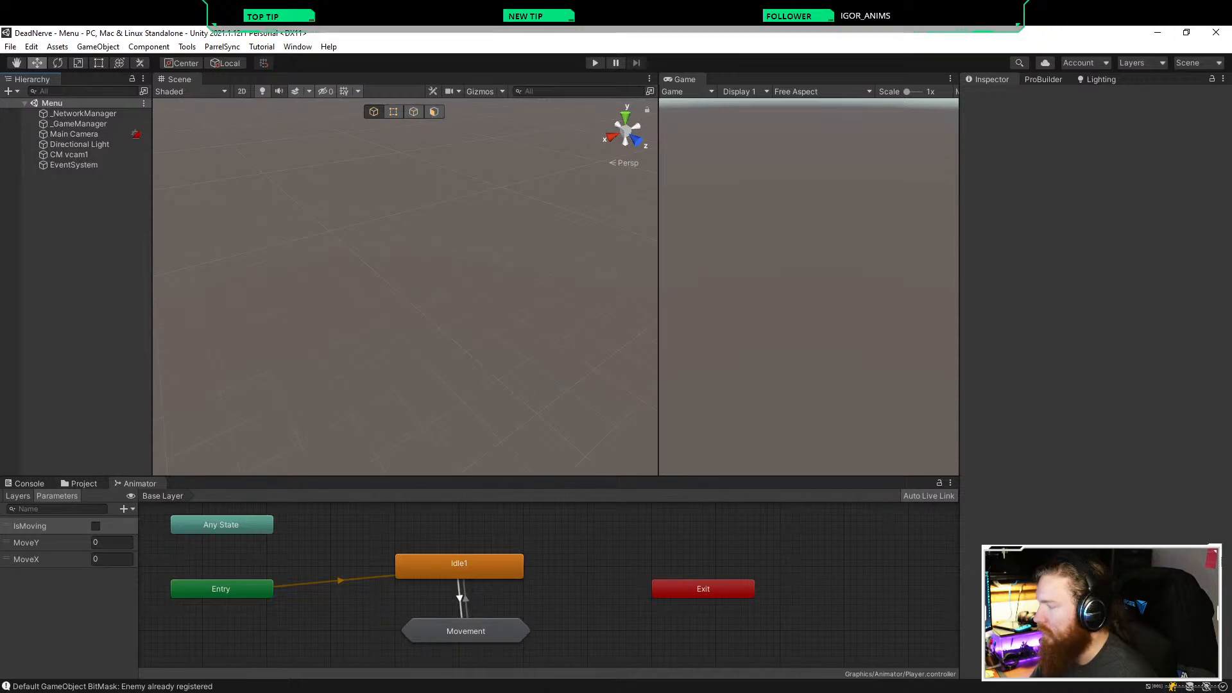
pyautogui.click(83, 484)
pyautogui.doubleClick(264, 553)
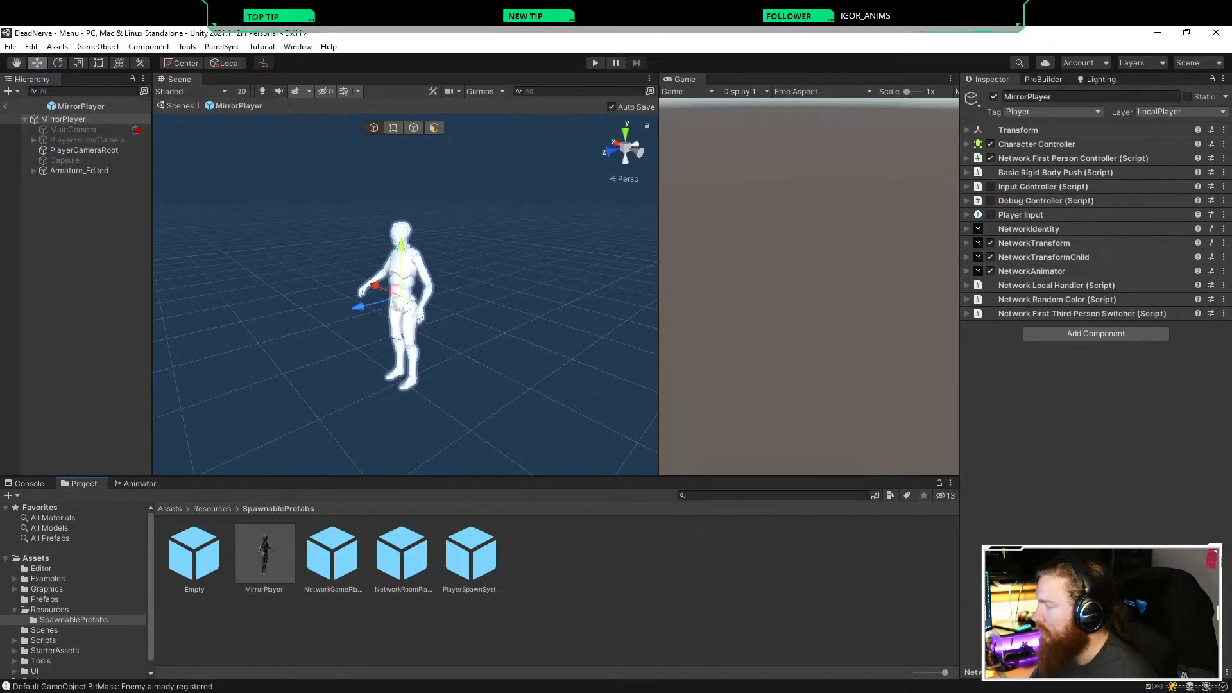
pyautogui.click(79, 170)
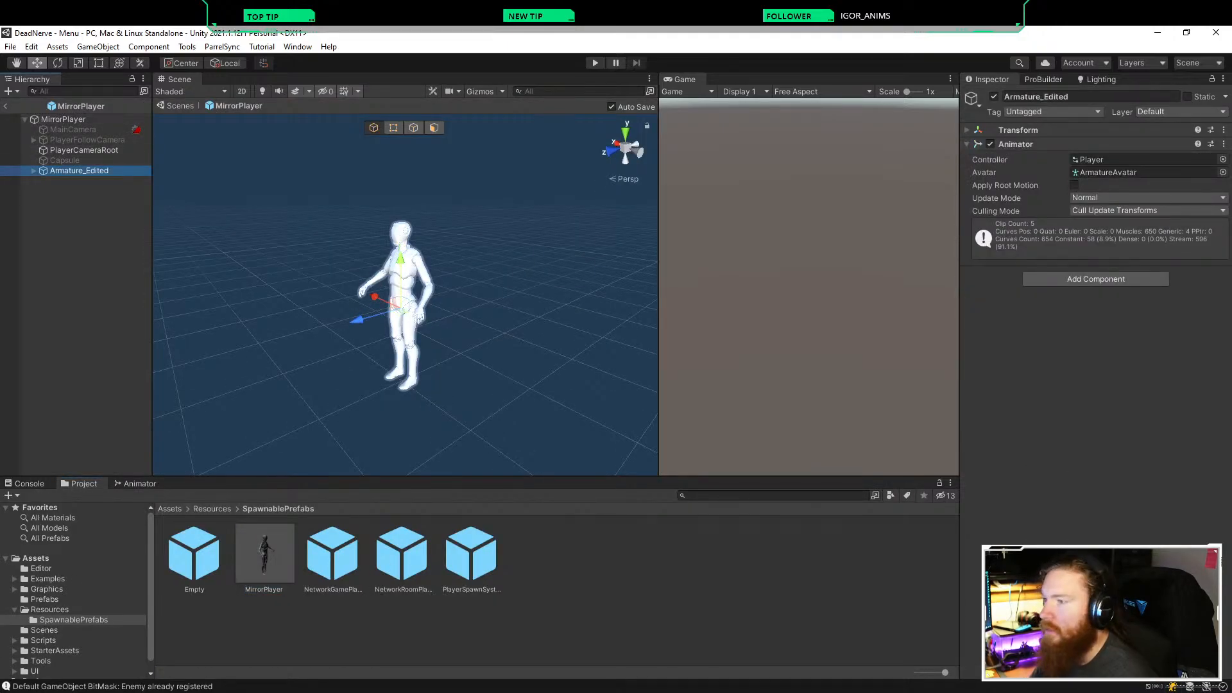
pyautogui.click(1142, 159)
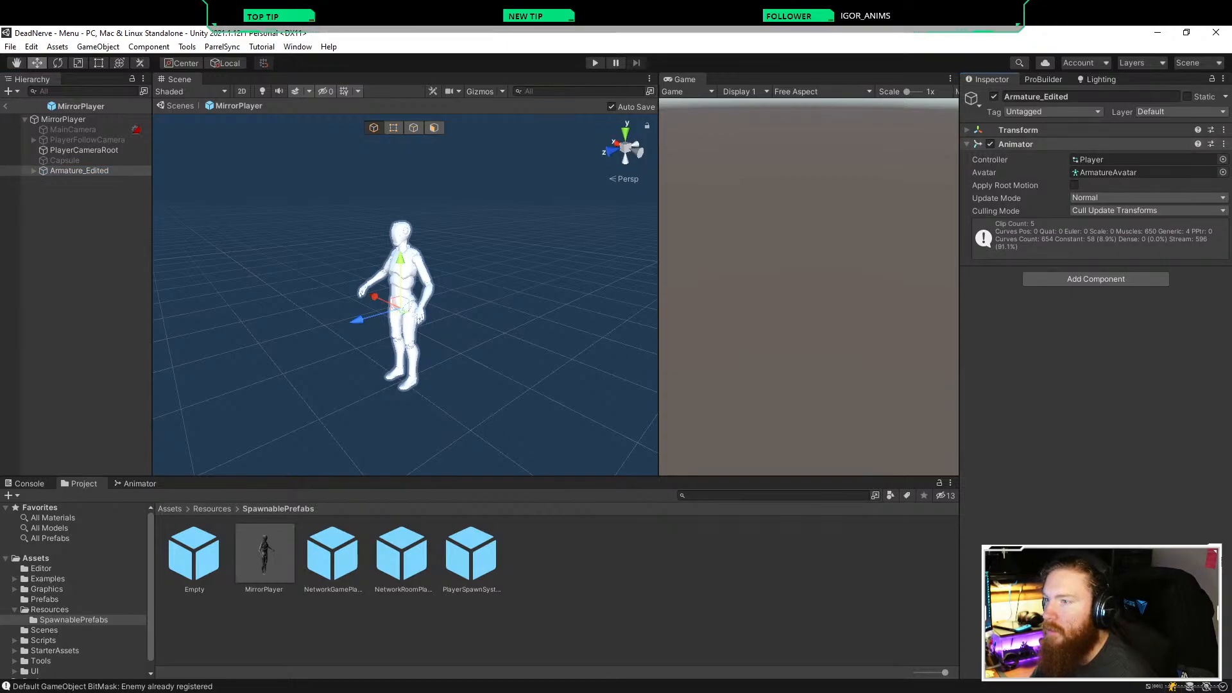
pyautogui.click(1198, 145)
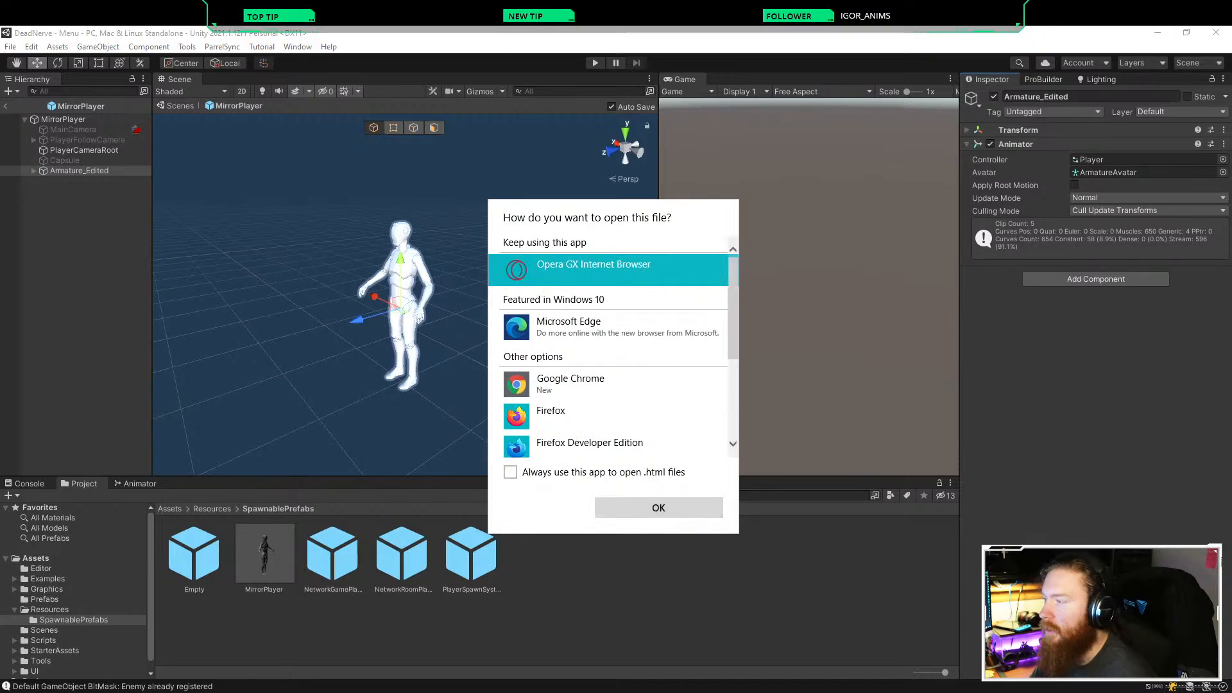
pyautogui.click(659, 507)
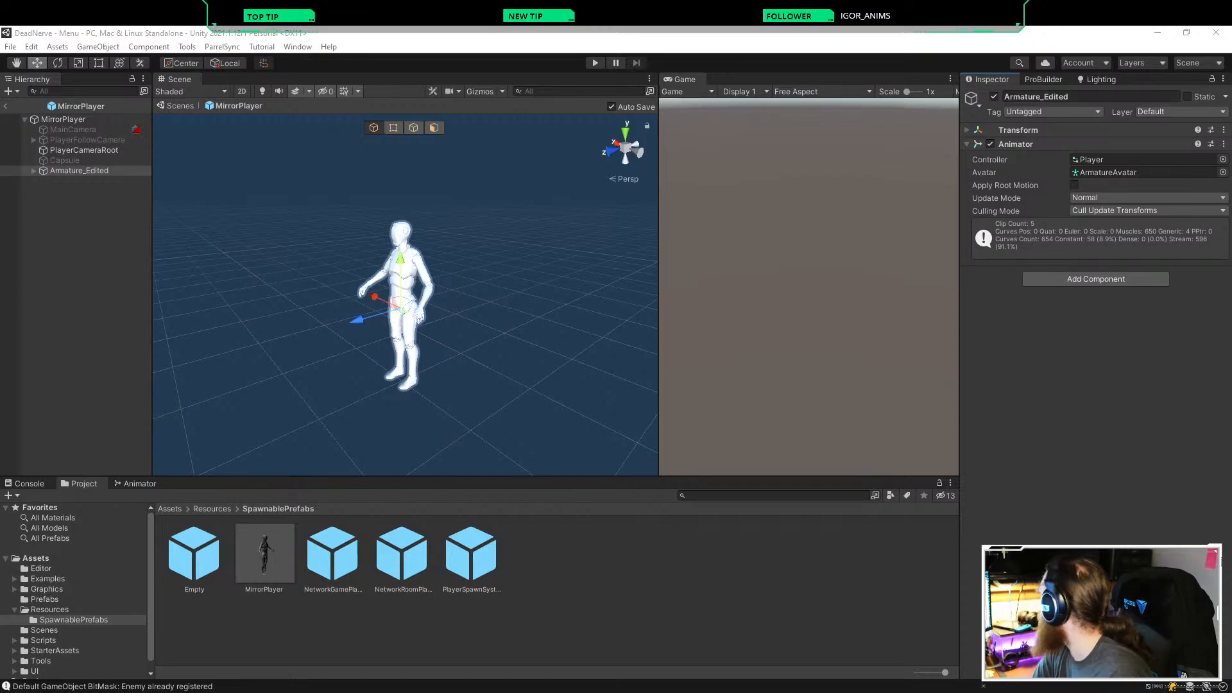
# Step: Switch to the Mirror documentation in Opera and skim the Attributes guide
pyautogui.moveTo(172, 692)
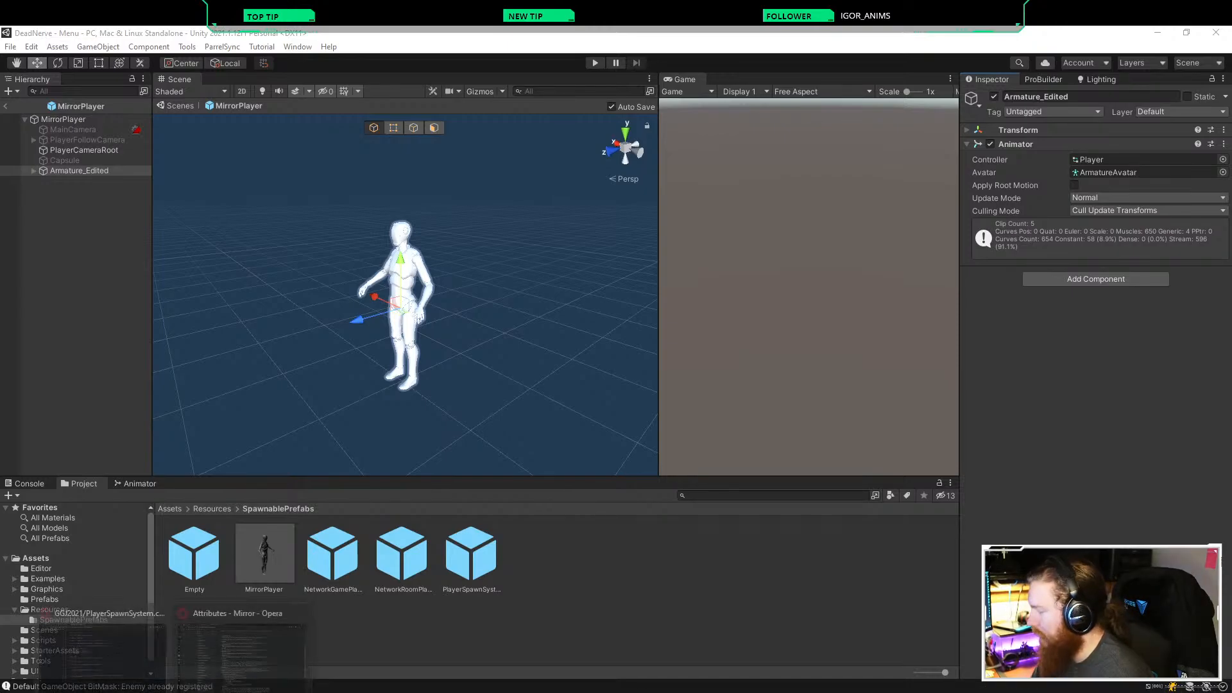
pyautogui.click(242, 648)
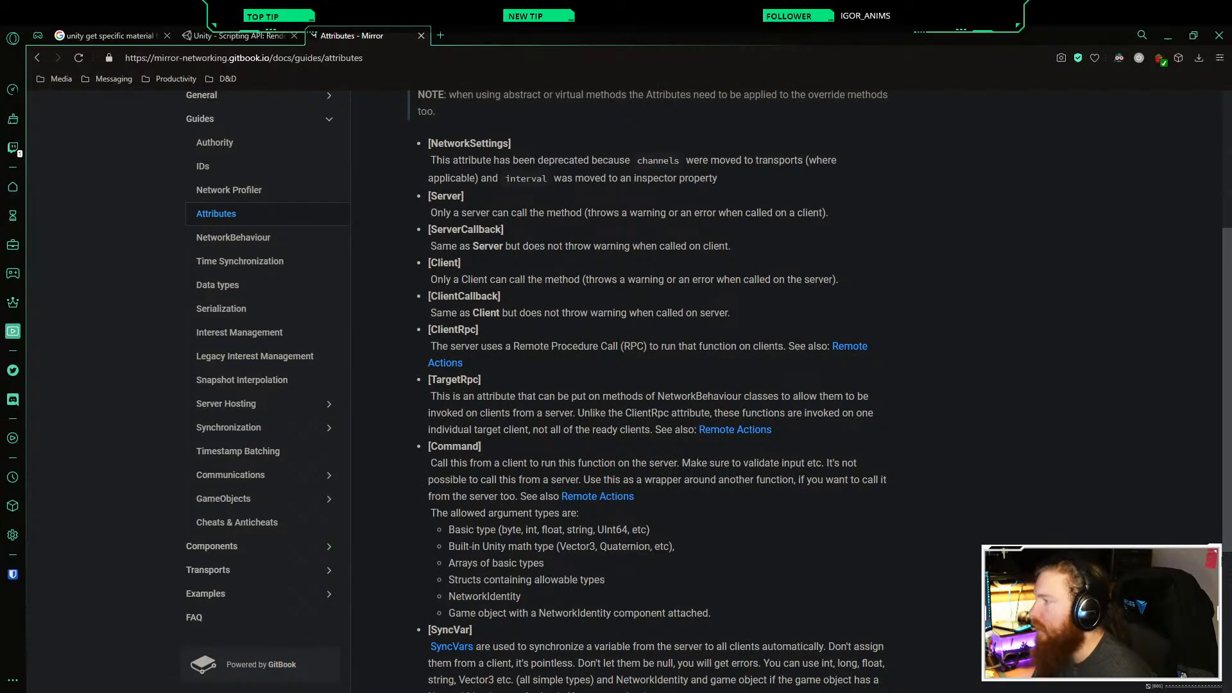
pyautogui.scroll(-2, 648, 385)
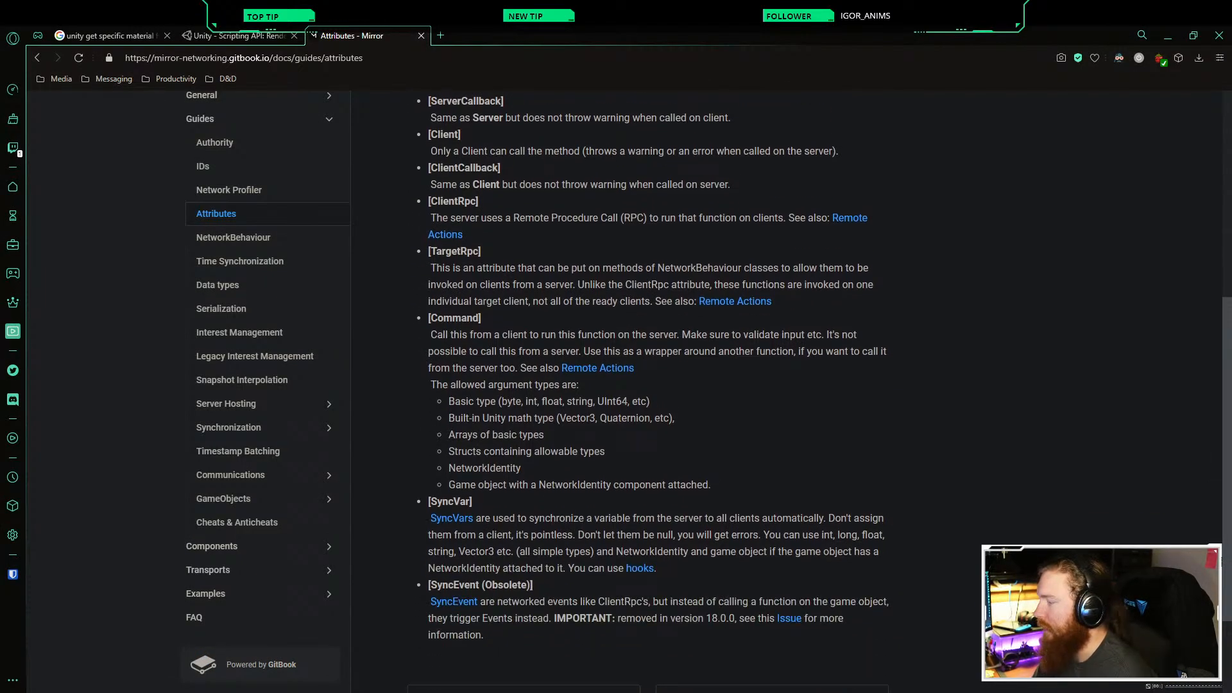
pyautogui.scroll(6, 648, 385)
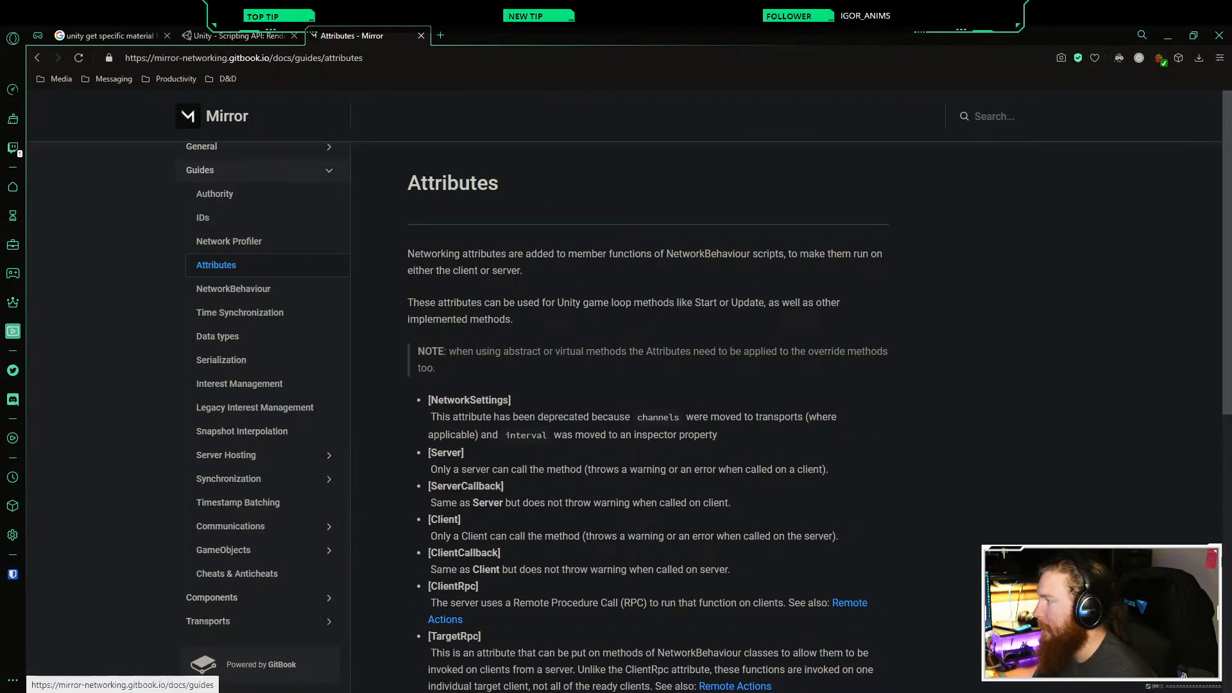
# Step: Find and open the Network Animator page under Components in the Mirror documentation
pyautogui.click(324, 170)
pyautogui.scroll(2, 324, 207)
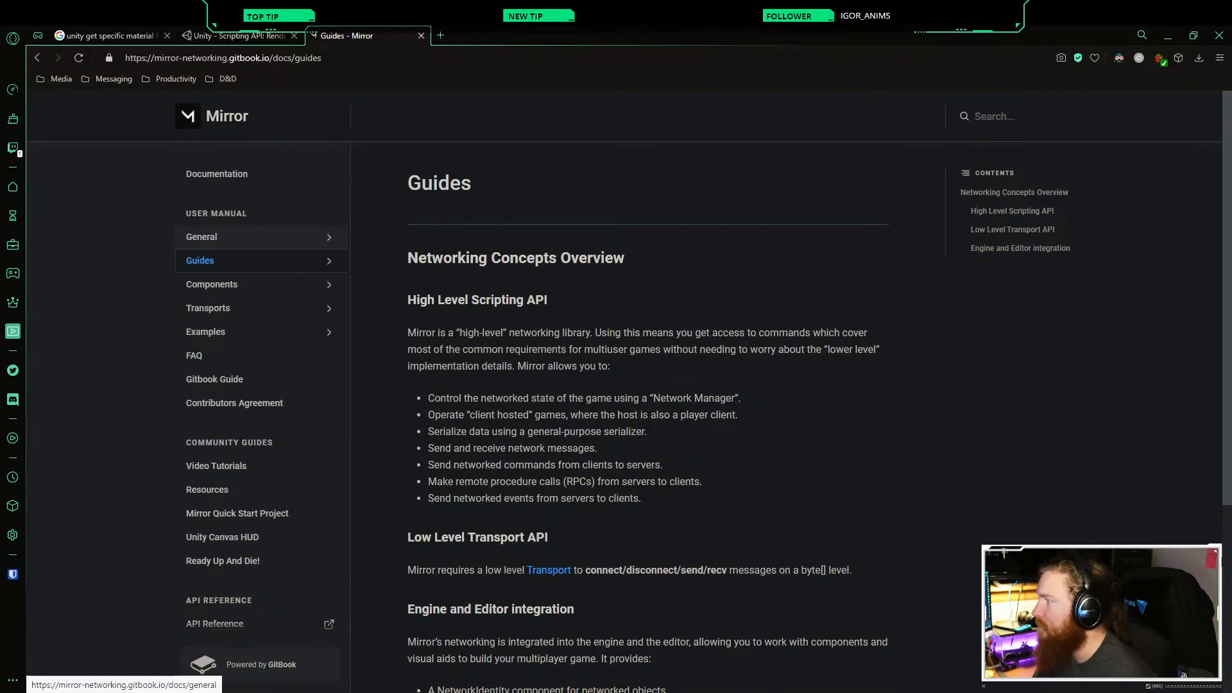
pyautogui.click(329, 237)
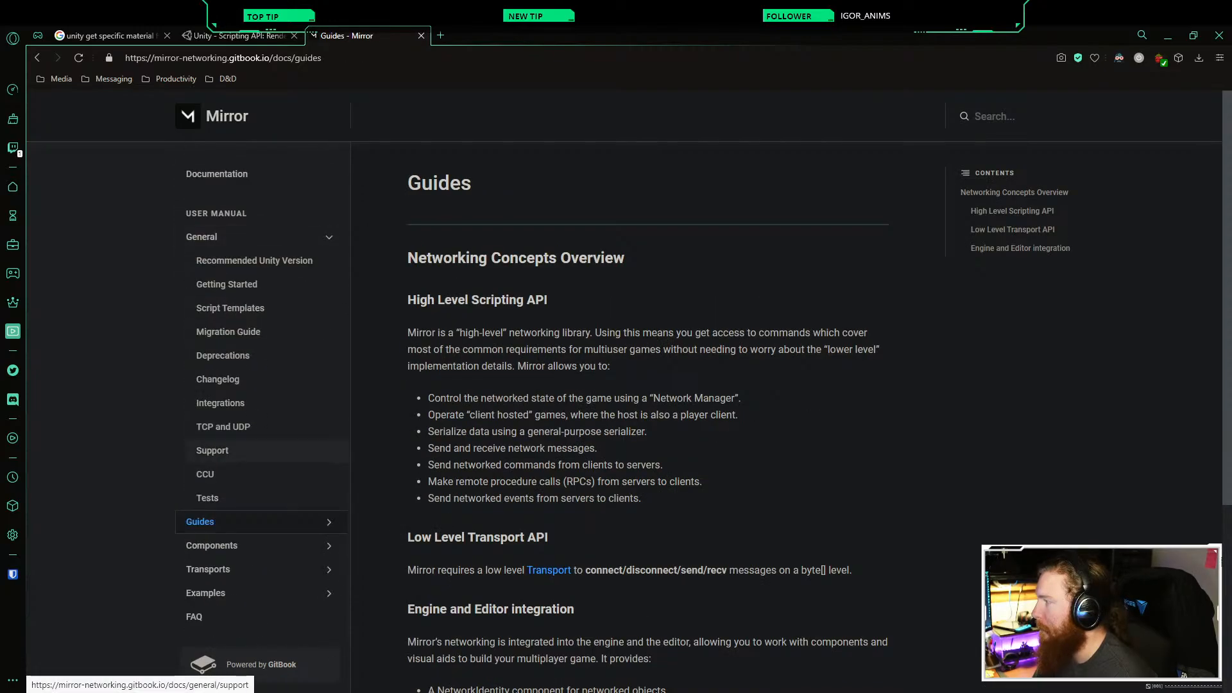
pyautogui.click(329, 237)
pyautogui.click(329, 260)
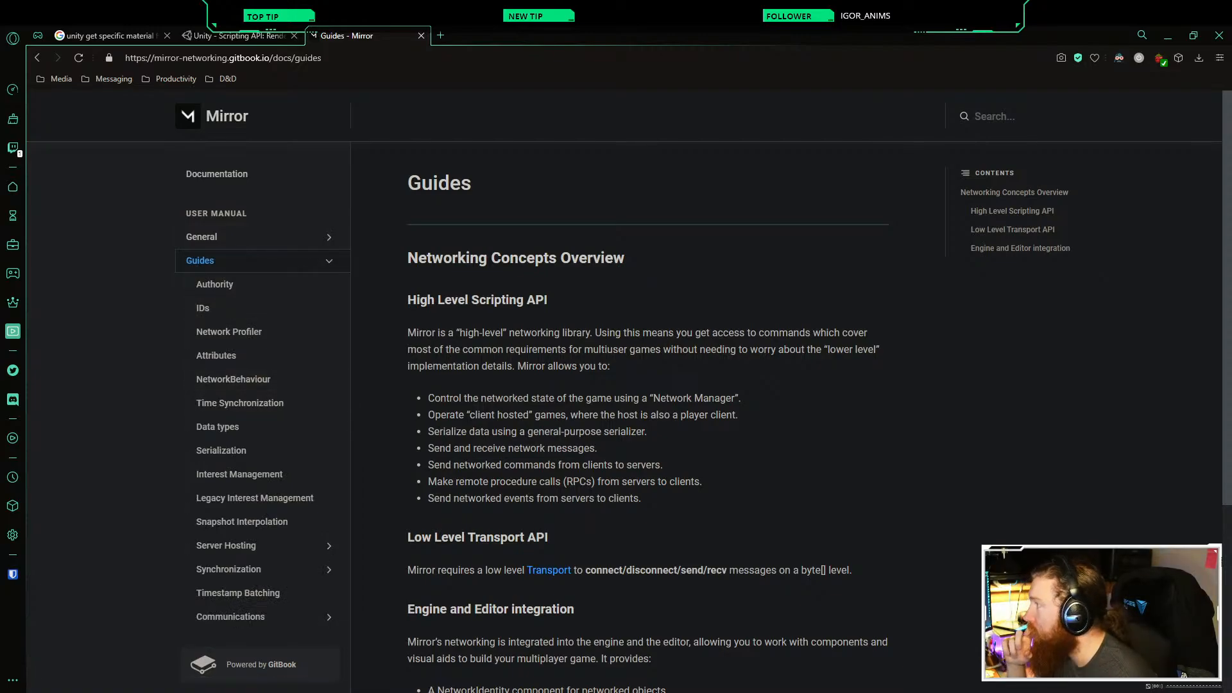
pyautogui.scroll(-3, 257, 359)
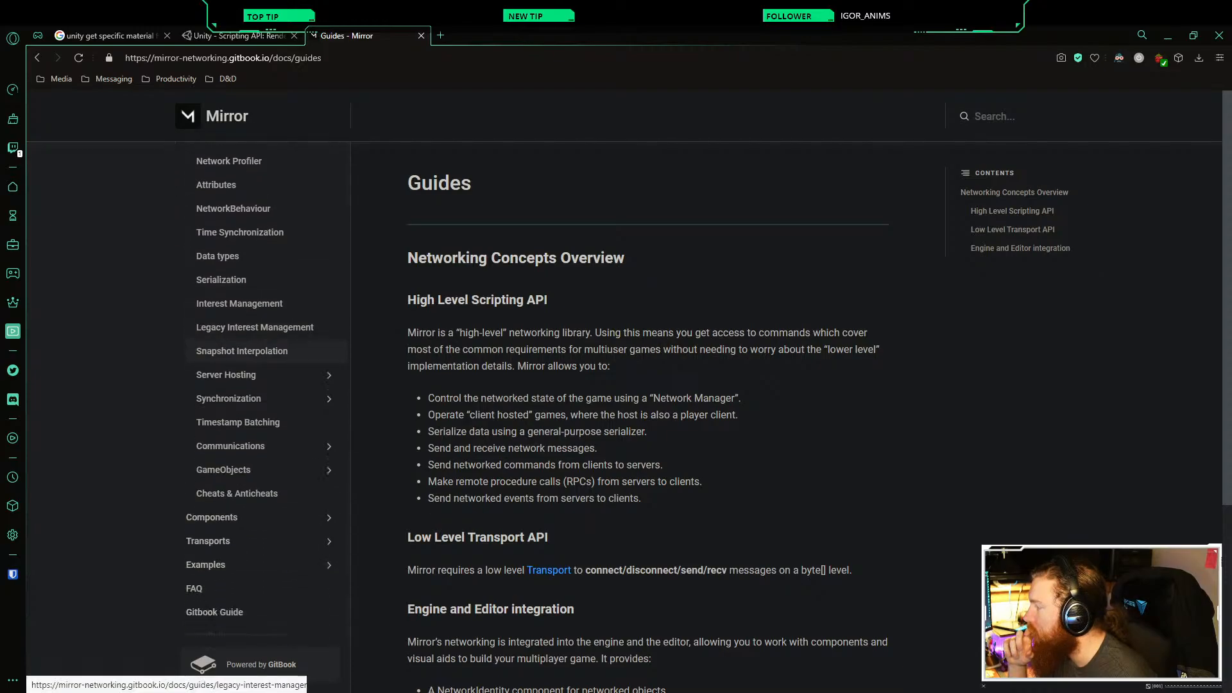
pyautogui.scroll(-1, 256, 359)
pyautogui.click(212, 431)
pyautogui.scroll(-1, 257, 417)
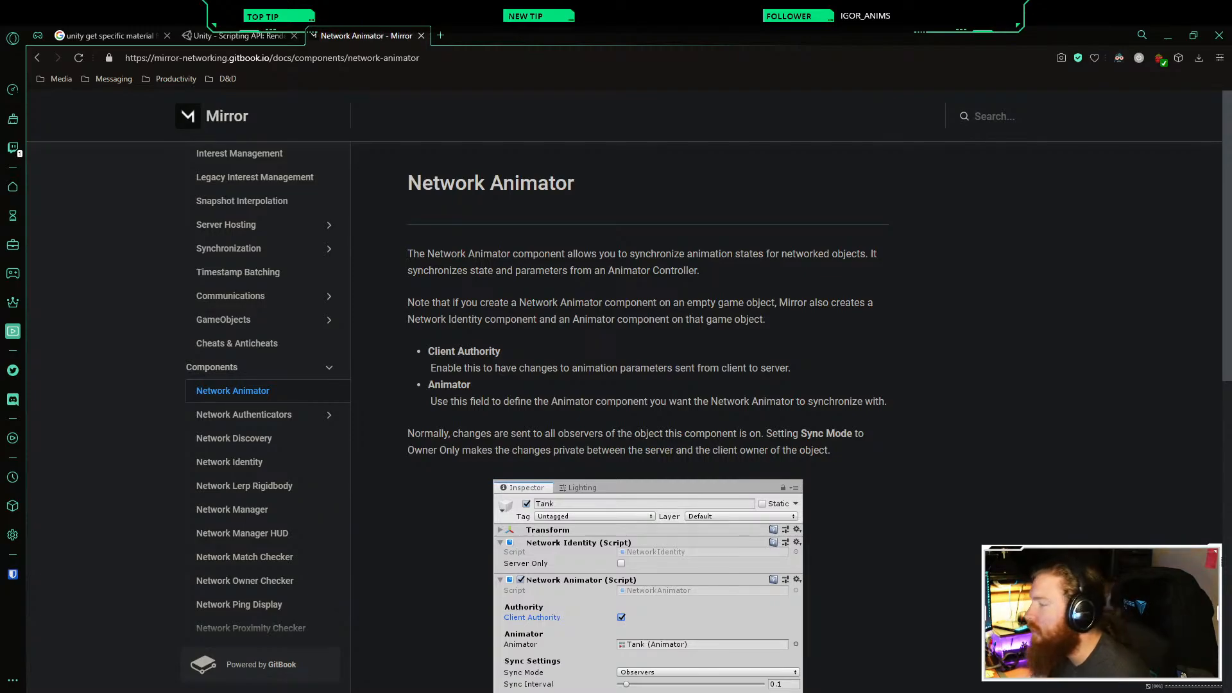
# Step: Read the Network Animator page, comparing its example settings with Armature_Edited's Animator in the DeadNerve project
pyautogui.scroll(-2, 648, 385)
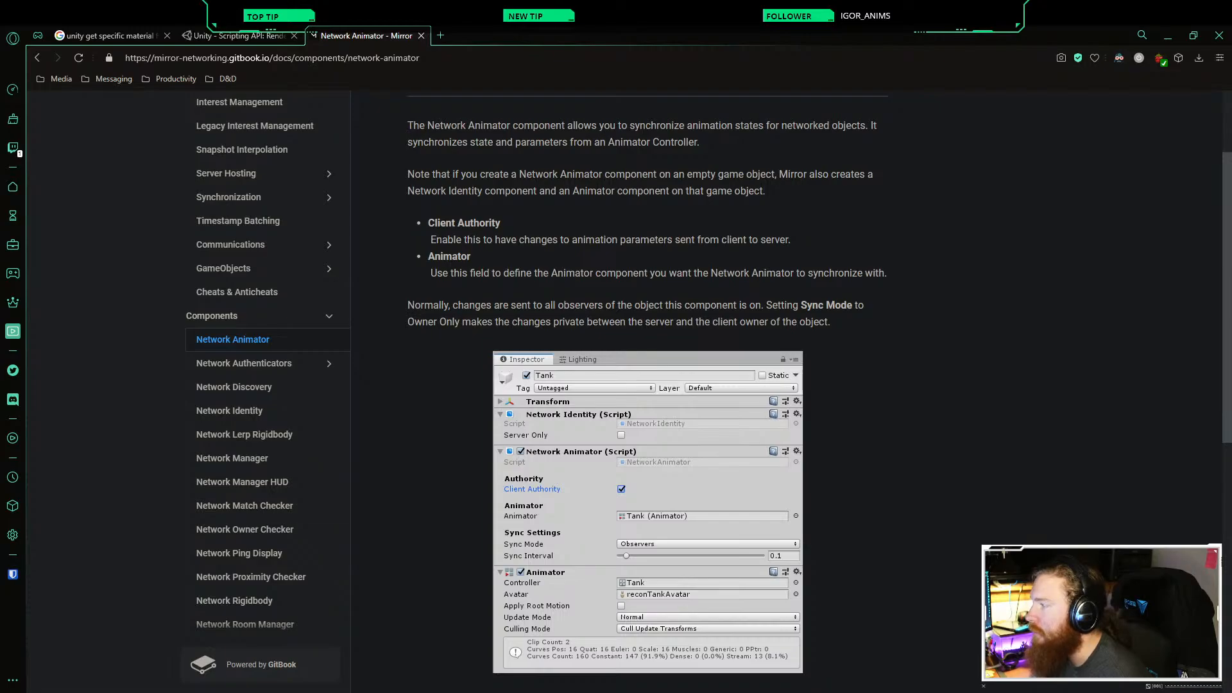
pyautogui.scroll(-2, 648, 385)
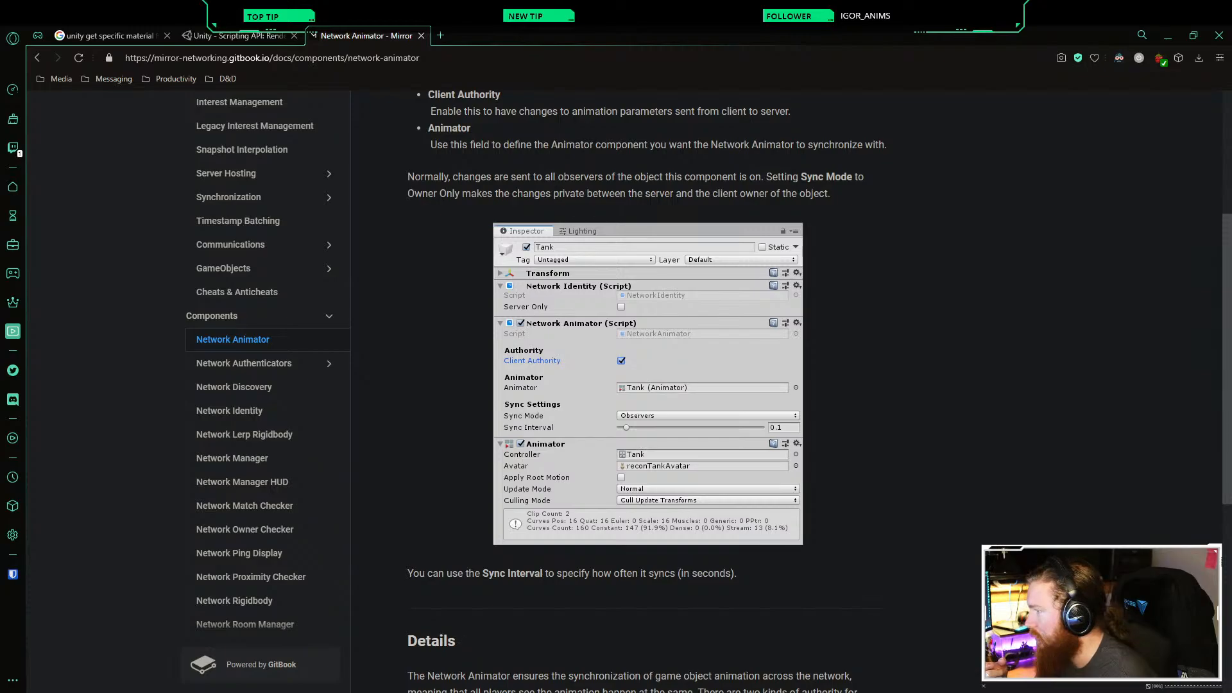
pyautogui.moveTo(332, 692)
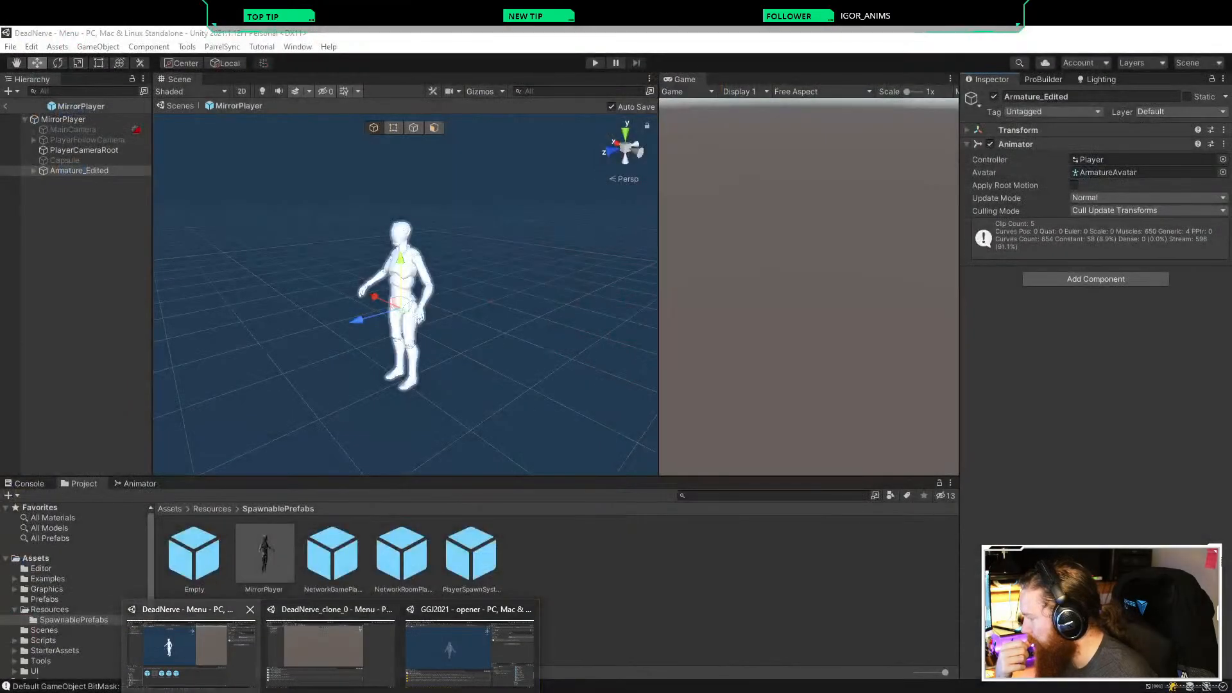
pyautogui.click(193, 648)
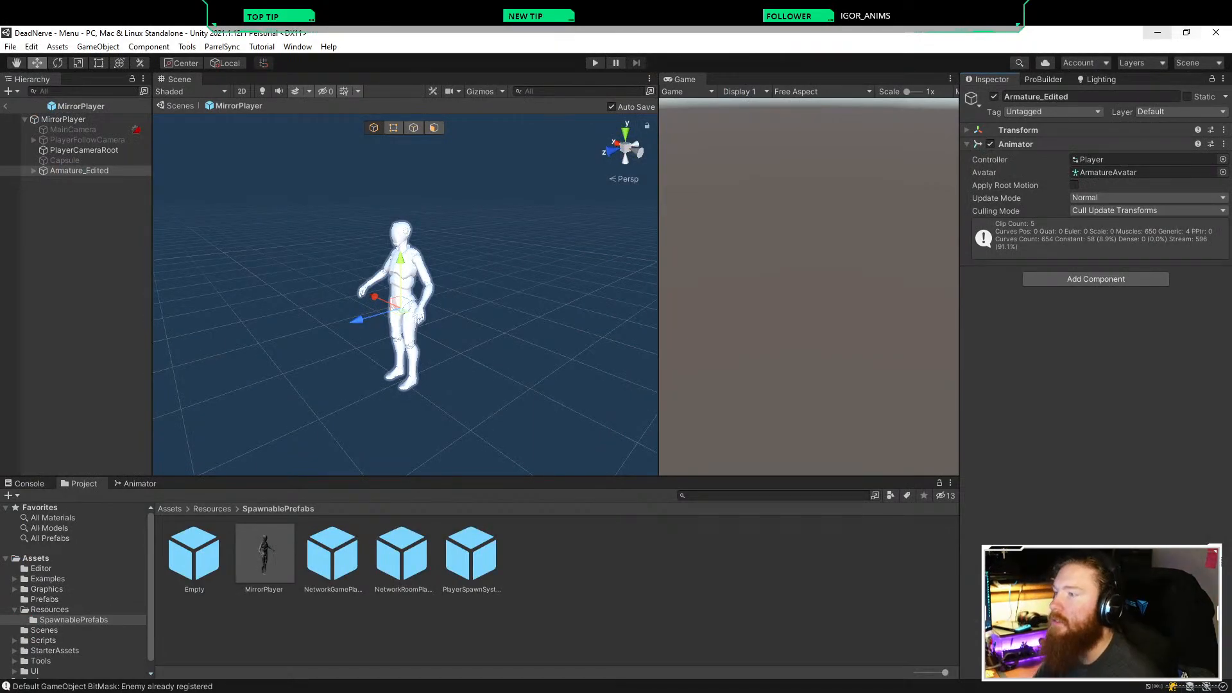
pyautogui.hotkey('alt', 'Tab')
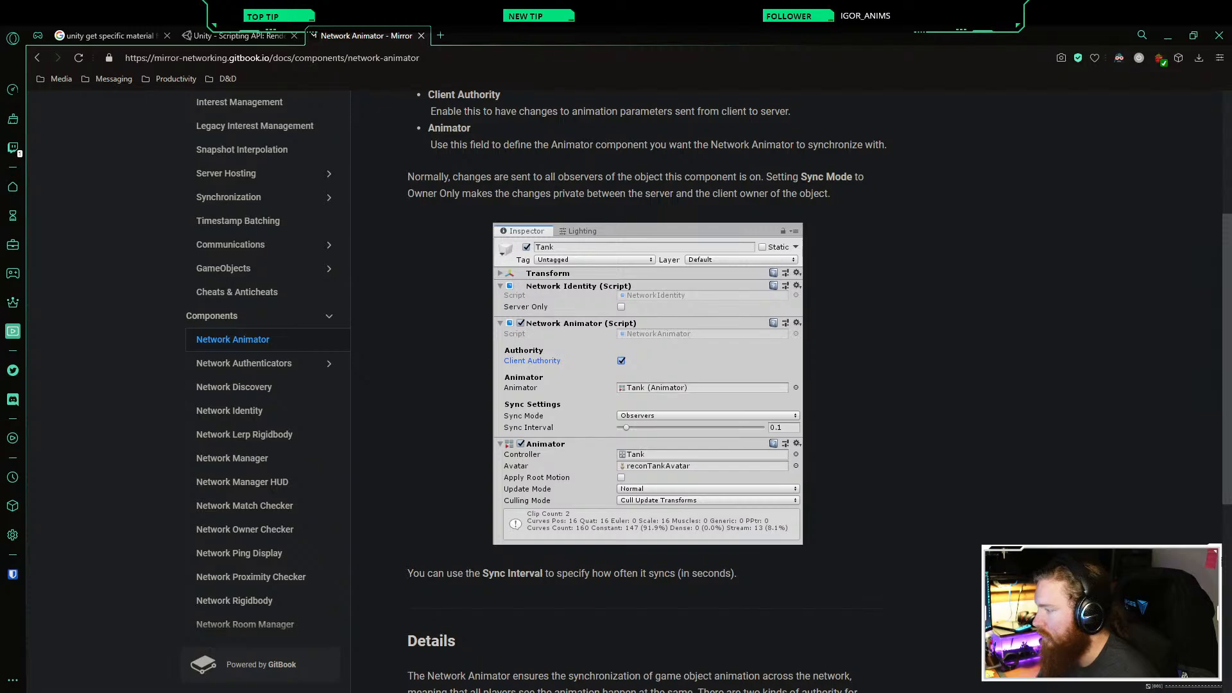
pyautogui.scroll(1, 642, 385)
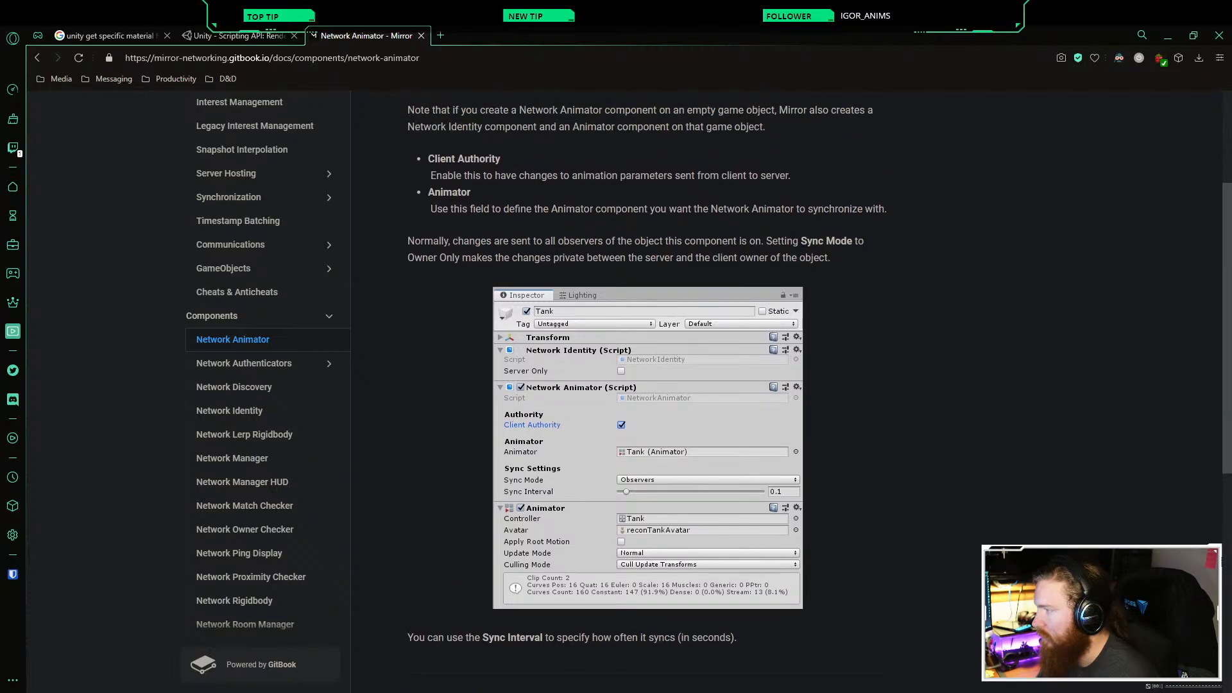
pyautogui.scroll(-5, 642, 385)
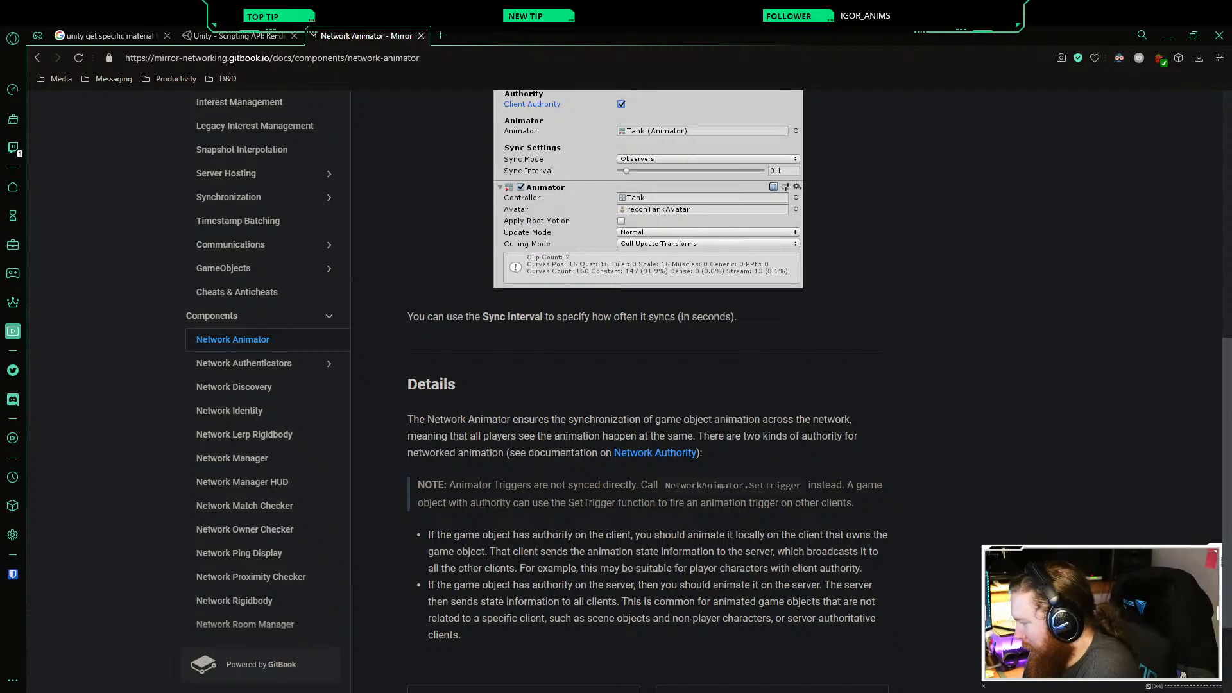
pyautogui.scroll(-2, 641, 385)
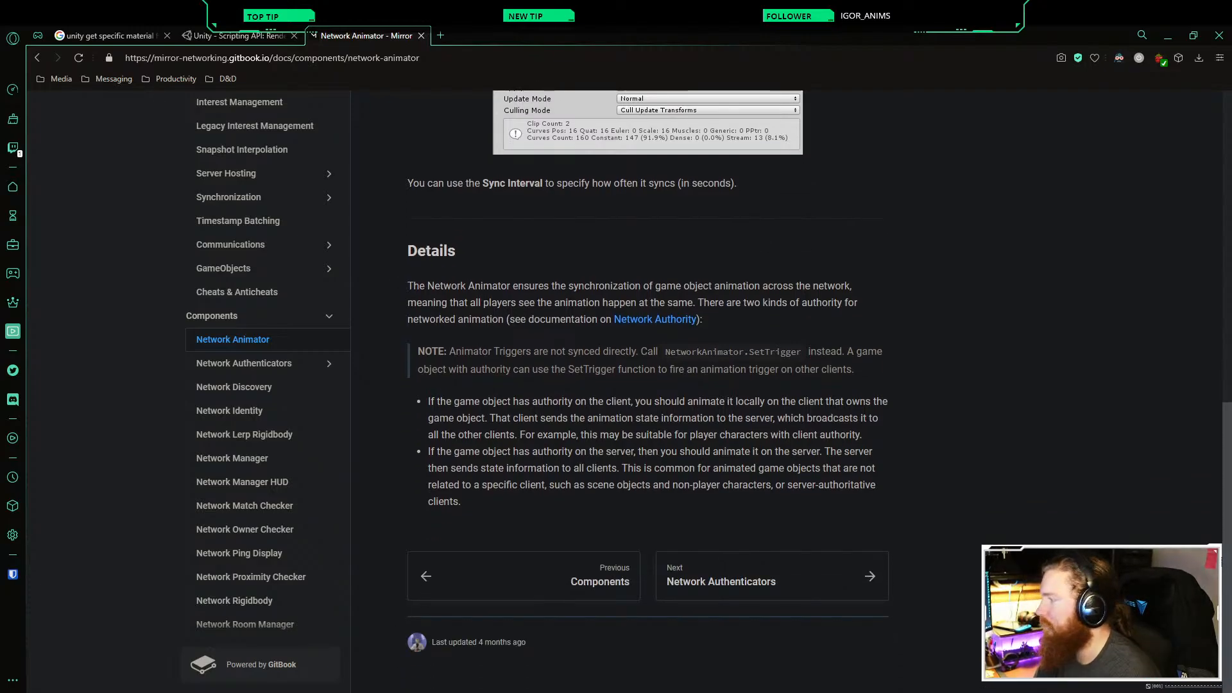
pyautogui.scroll(7, 642, 385)
pyautogui.hotkey('ctrl', 't')
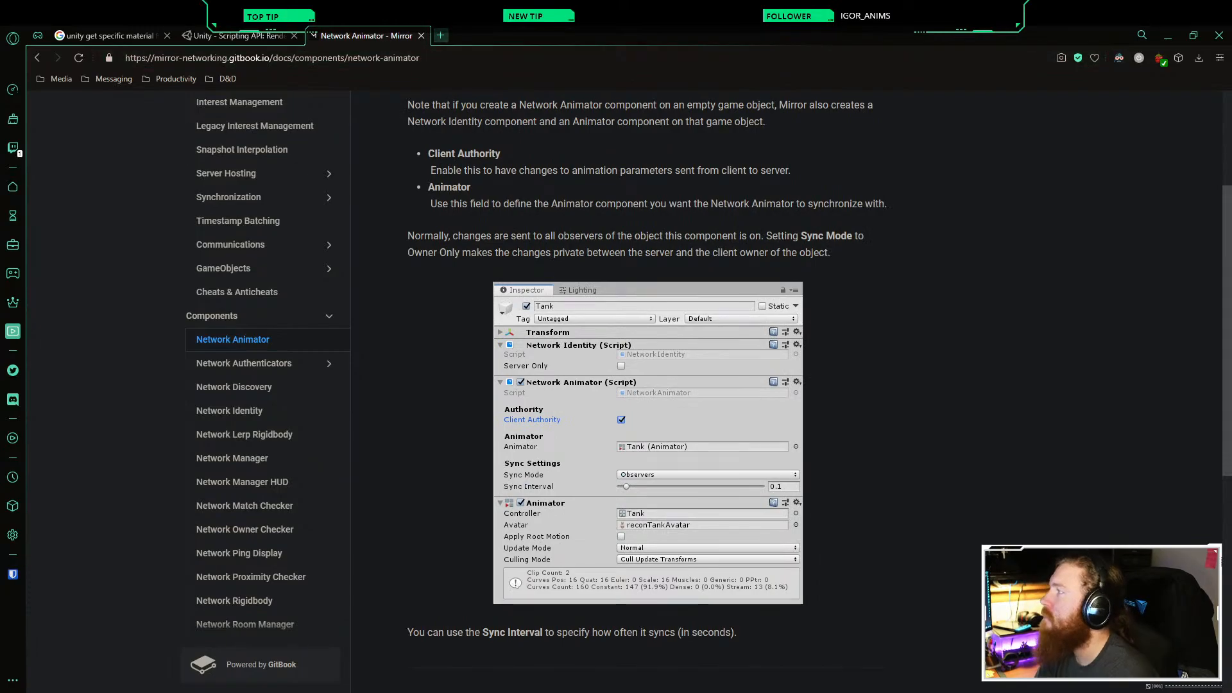
pyautogui.write('you')
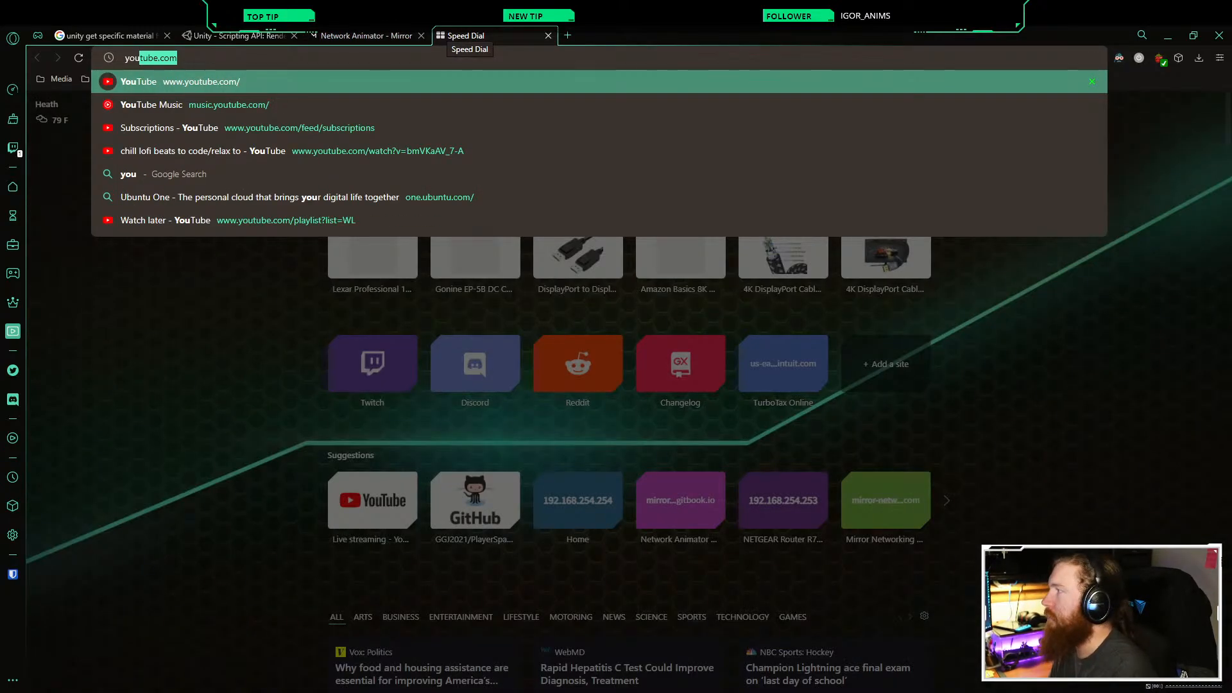
pyautogui.hotkey('ctrl', 'w')
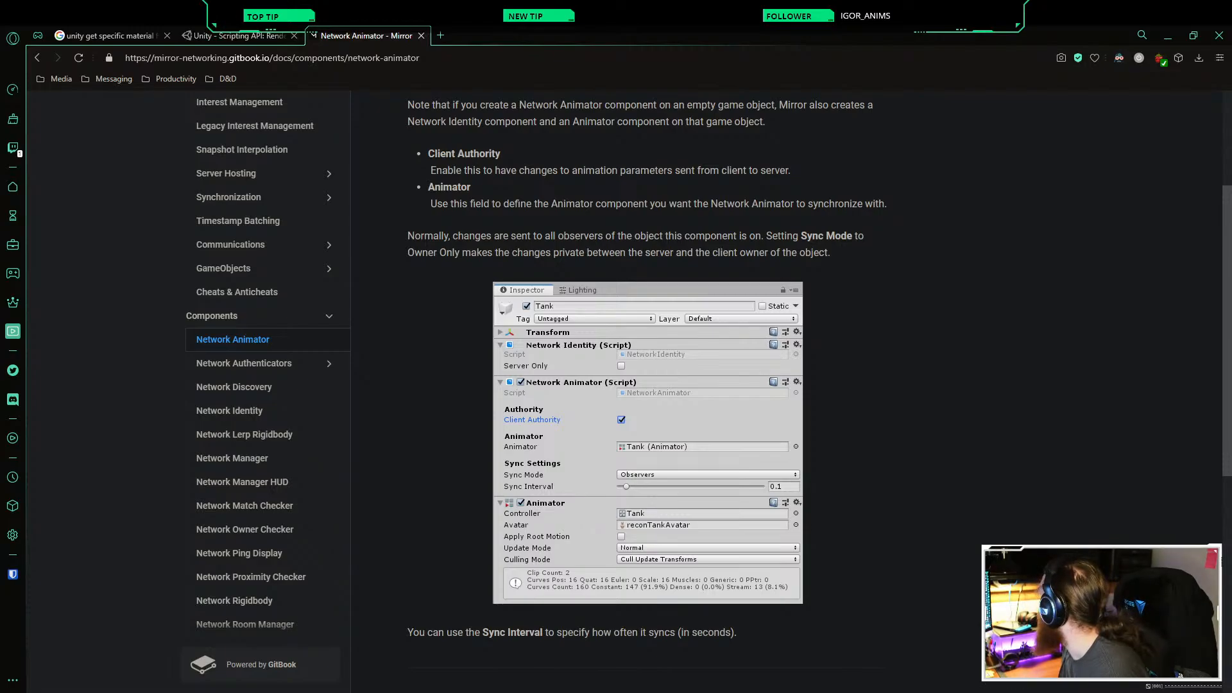
# Step: Move the "How To Make A Multiplayer Game In Unity - Animation" video tab into the browser window holding the Mirror documentation
pyautogui.hotkey('alt', 'Tab')
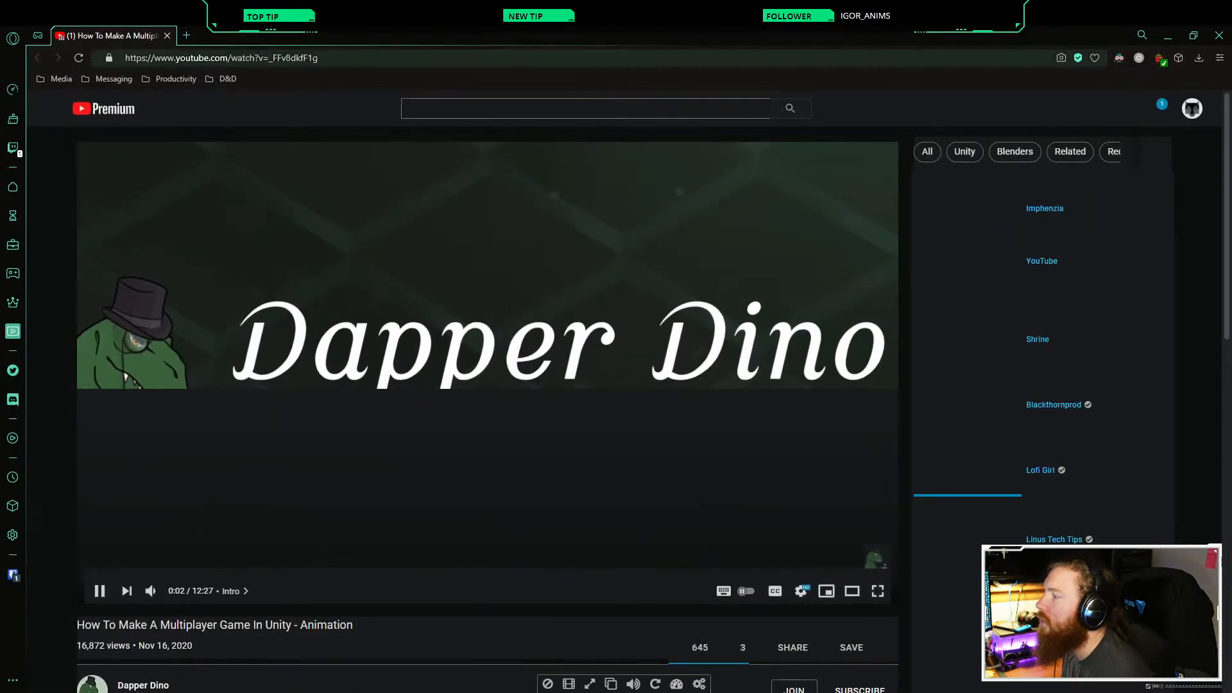
pyautogui.moveTo(618, 39); pyautogui.dragTo(603, 125)
pyautogui.moveTo(257, 120); pyautogui.dragTo(507, 35)
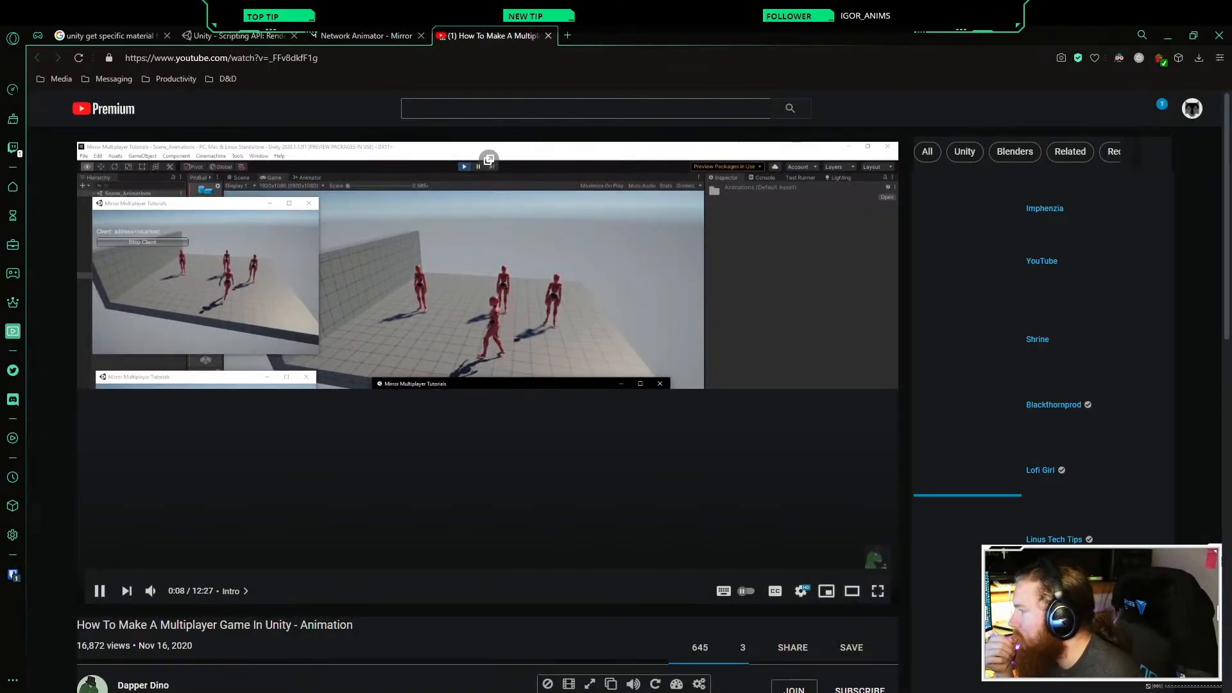
# Step: Reload the "How To Make A Multiplayer Game In Unity - Animation" video page and pause the video
pyautogui.click(454, 340)
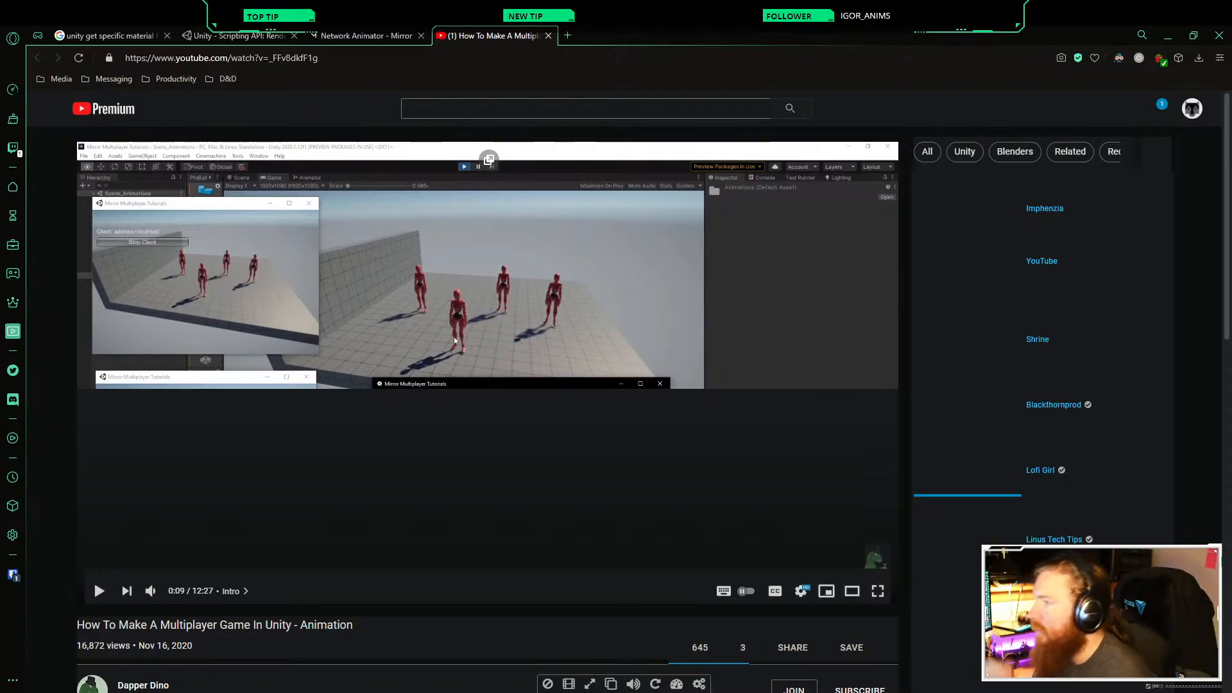
pyautogui.press('F5')
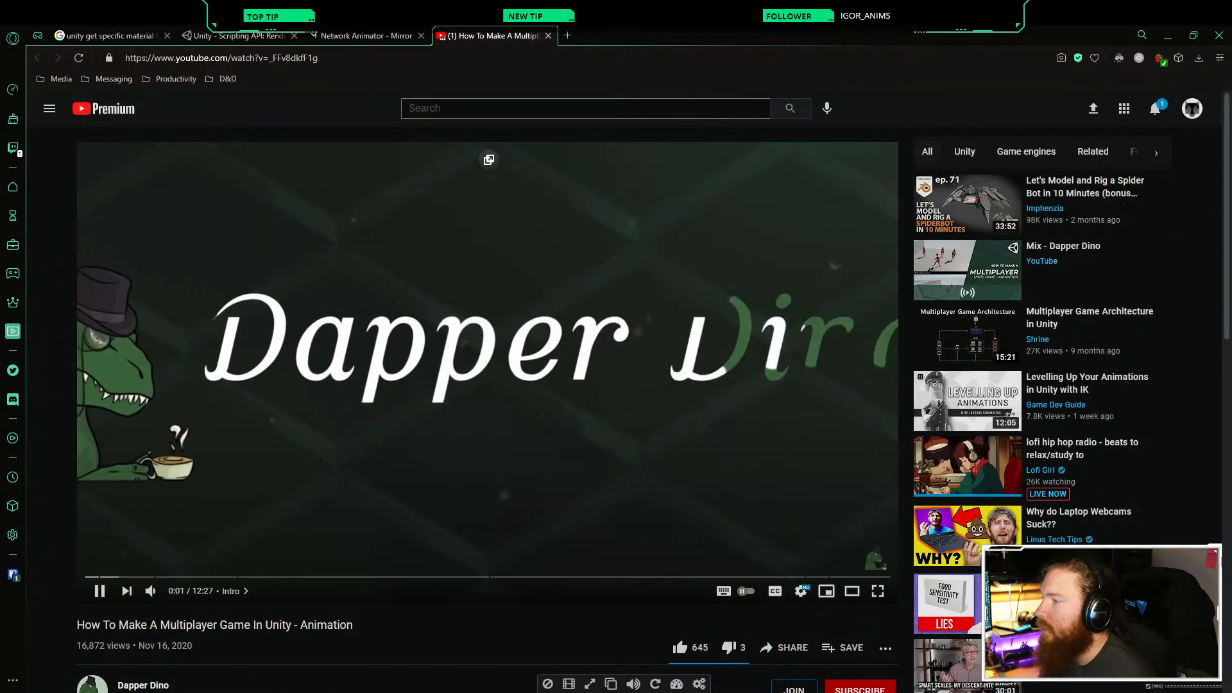
pyautogui.press('k')
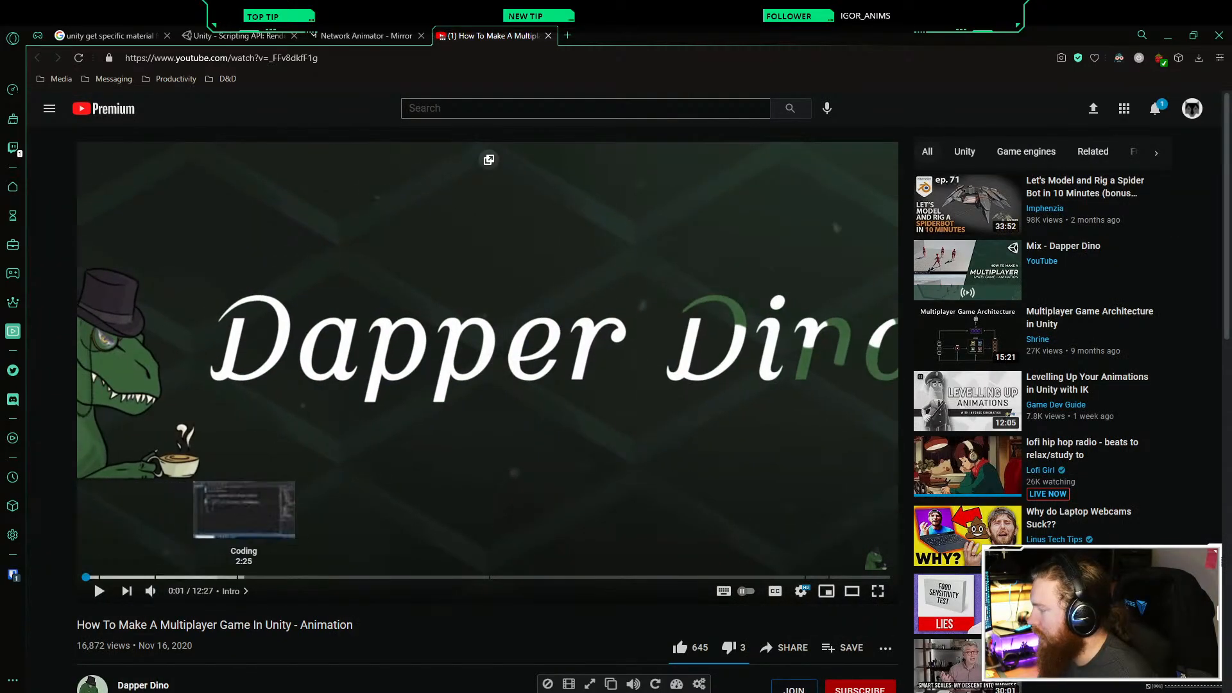
# Step: Skim the video's Coding chapter to examine how the PlayerMovement script's Update method is written
pyautogui.click(216, 577)
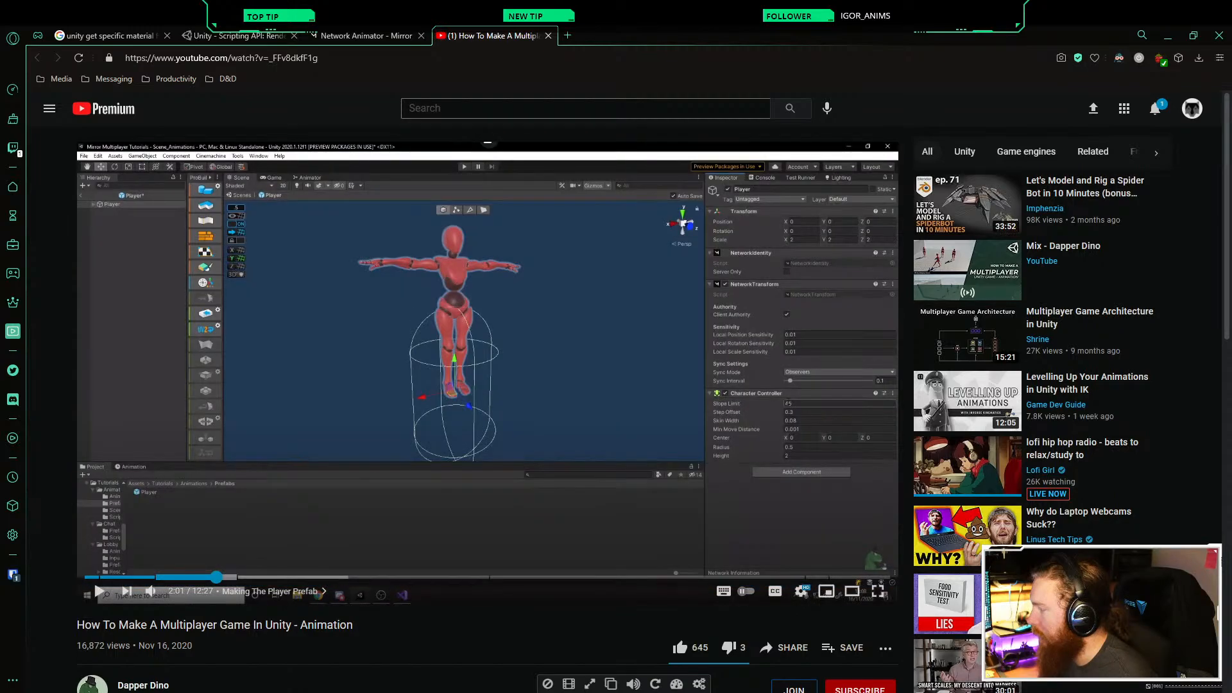
pyautogui.click(262, 577)
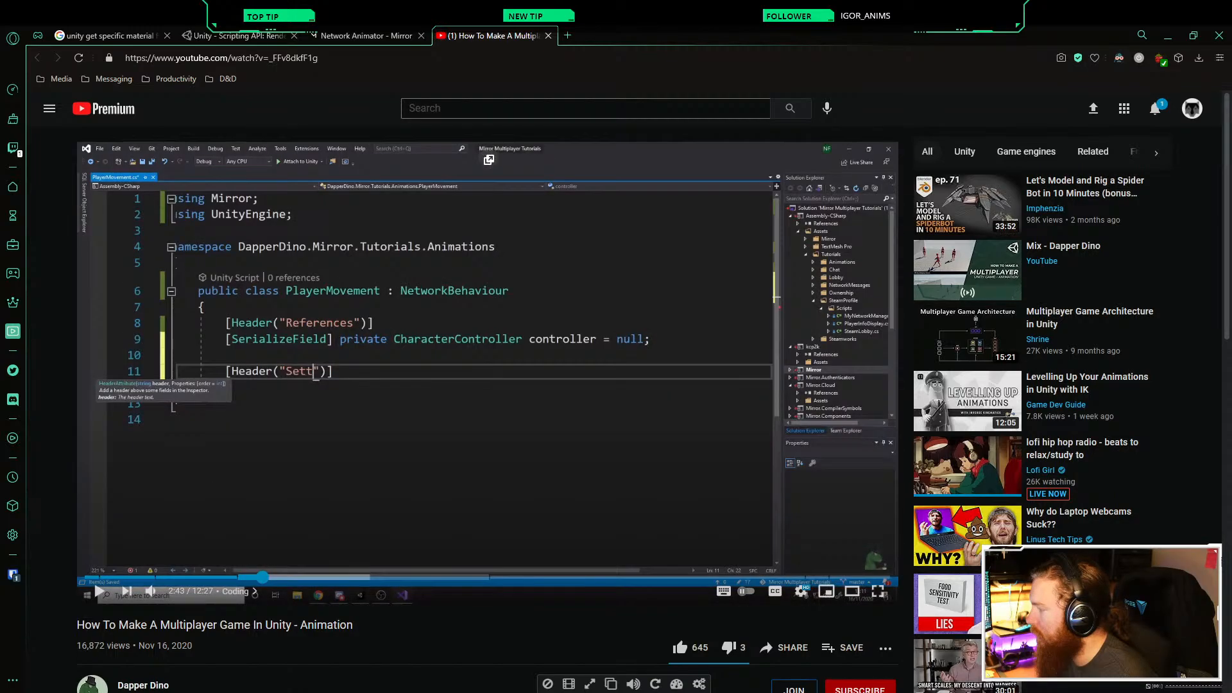
pyautogui.press('space')
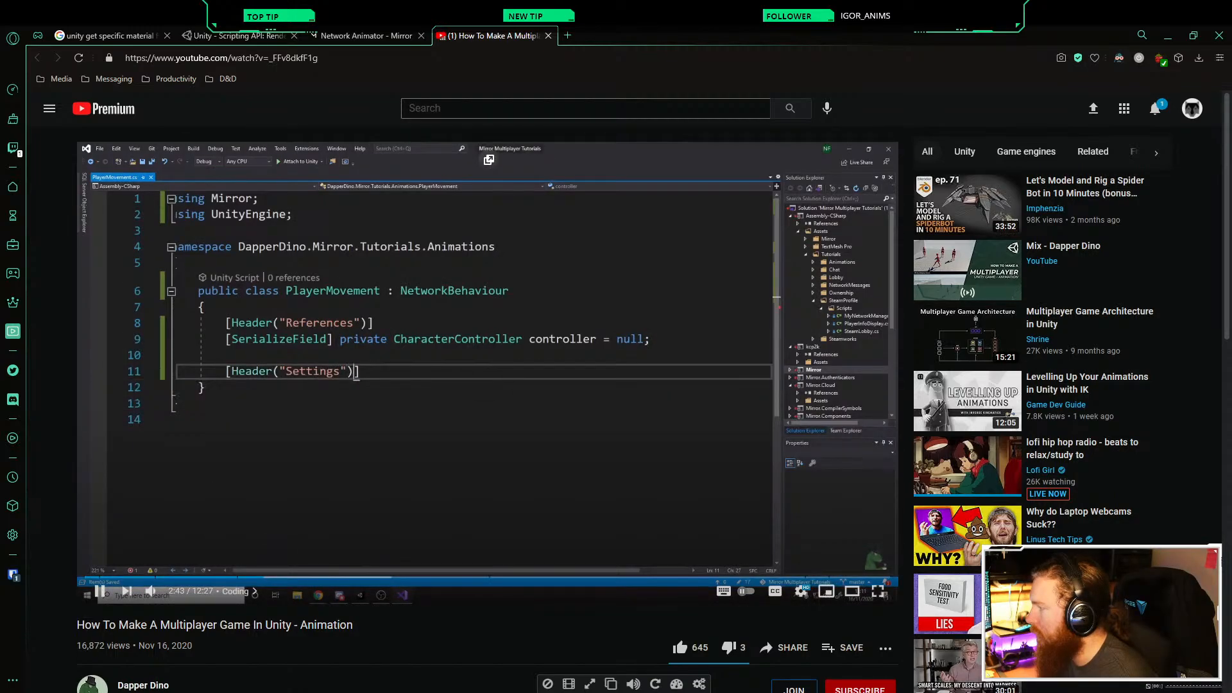
pyautogui.click(309, 577)
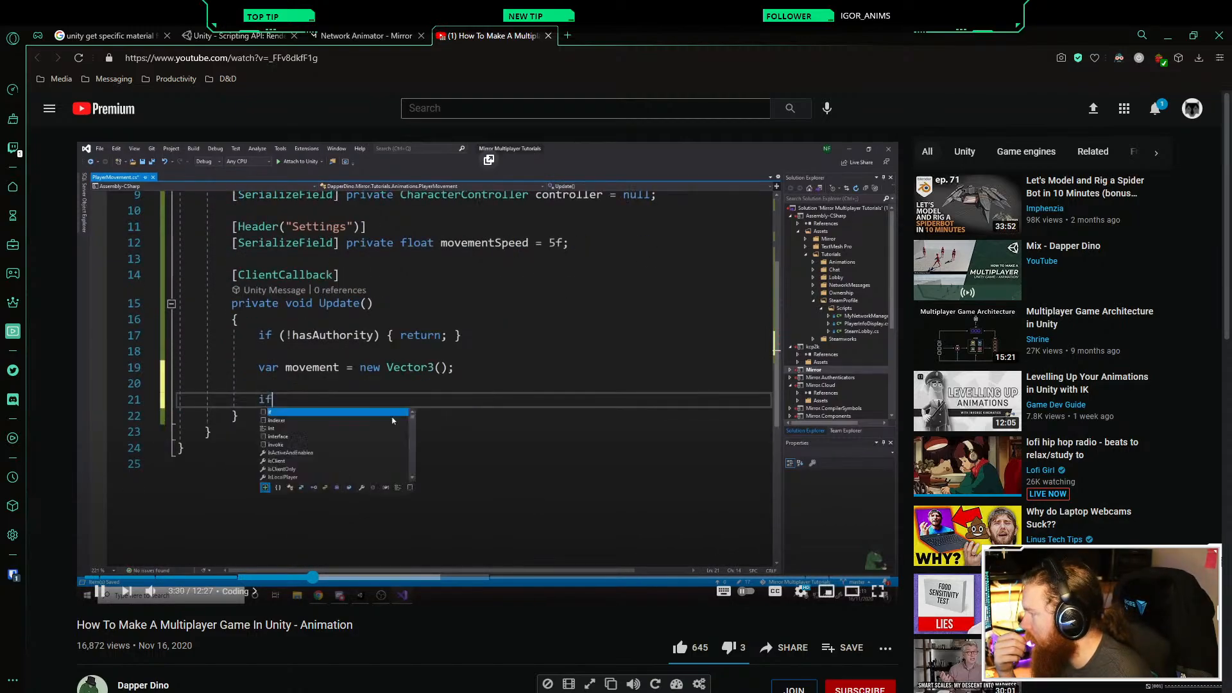
pyautogui.click(368, 577)
pyautogui.press('space')
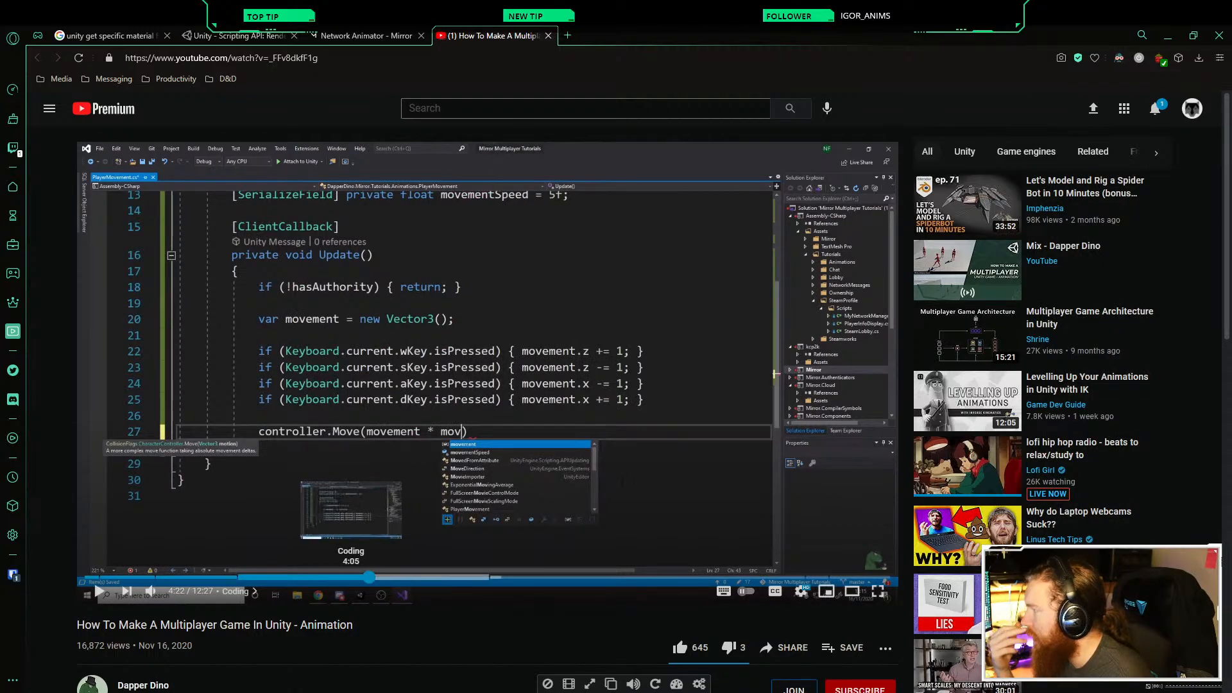
pyautogui.click(326, 577)
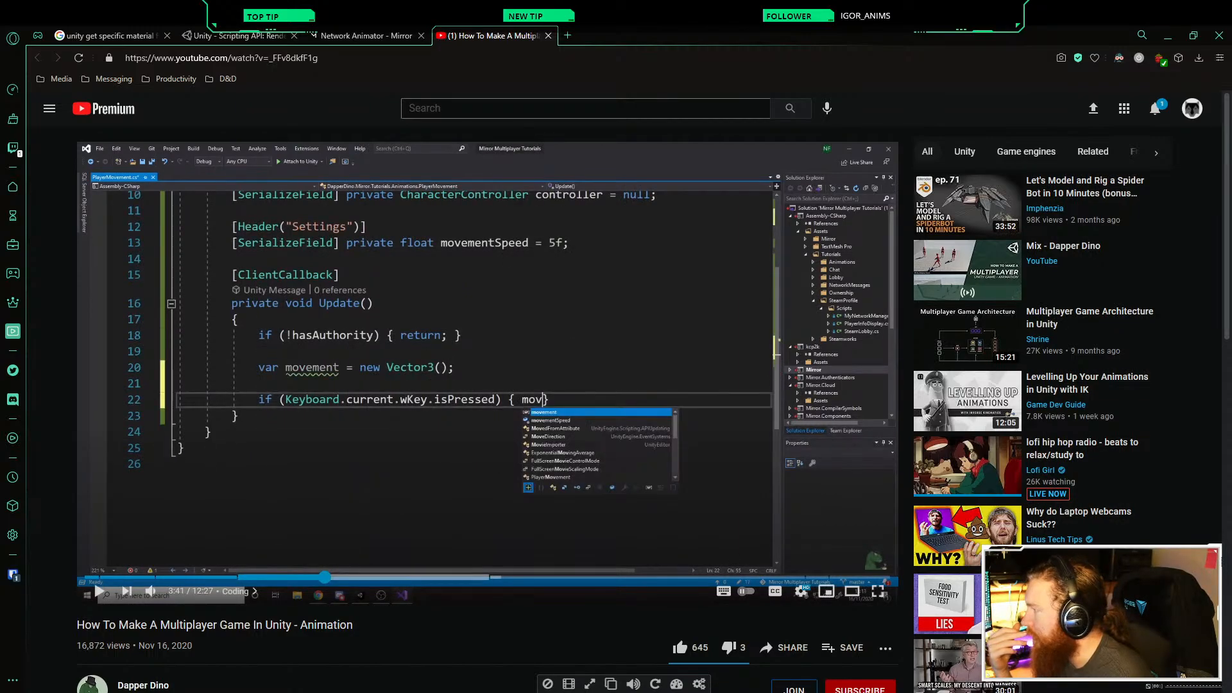
pyautogui.click(300, 577)
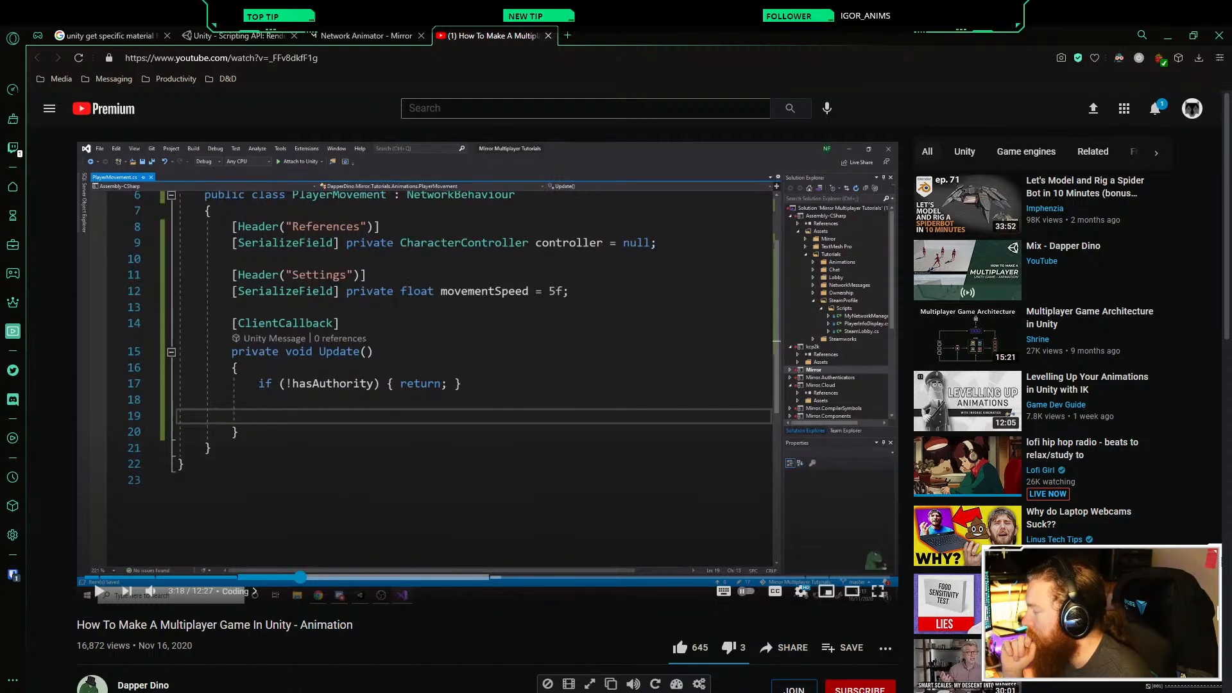
pyautogui.click(274, 577)
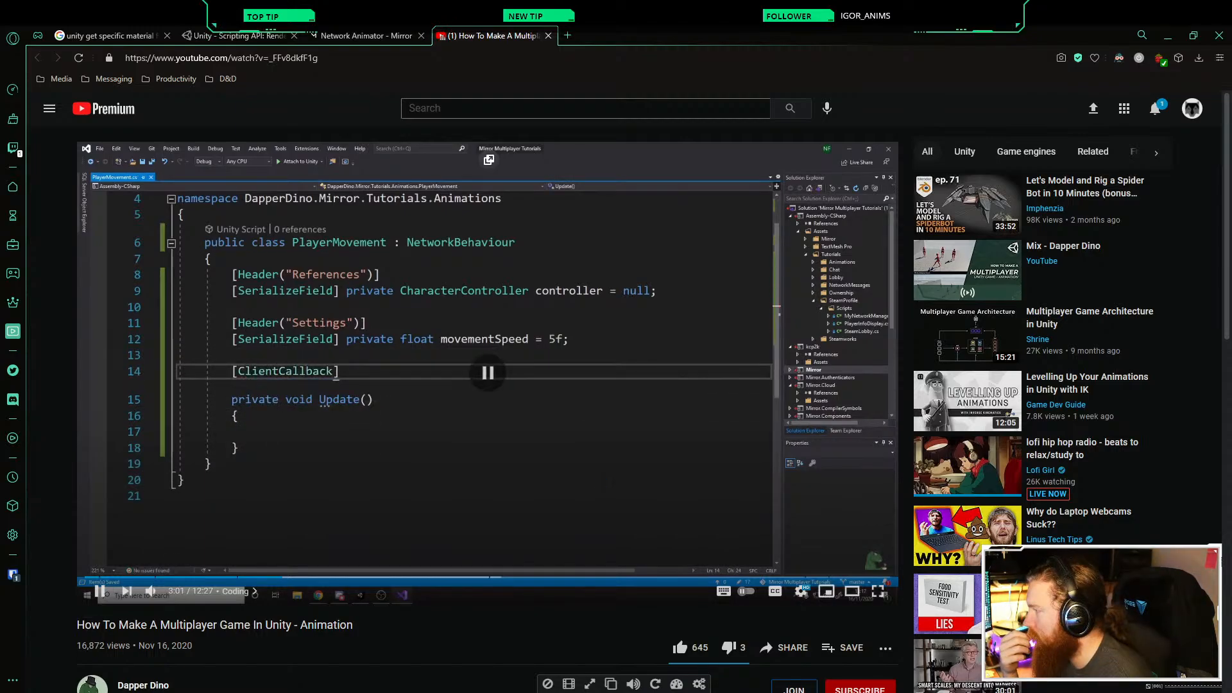
# Step: Switch to the DeadNerve project in Rider, add the [ClientCallback] attribute above Update() in NetworkFirstPersonController.cs, and save the script
pyautogui.hotkey('alt', 'Tab')
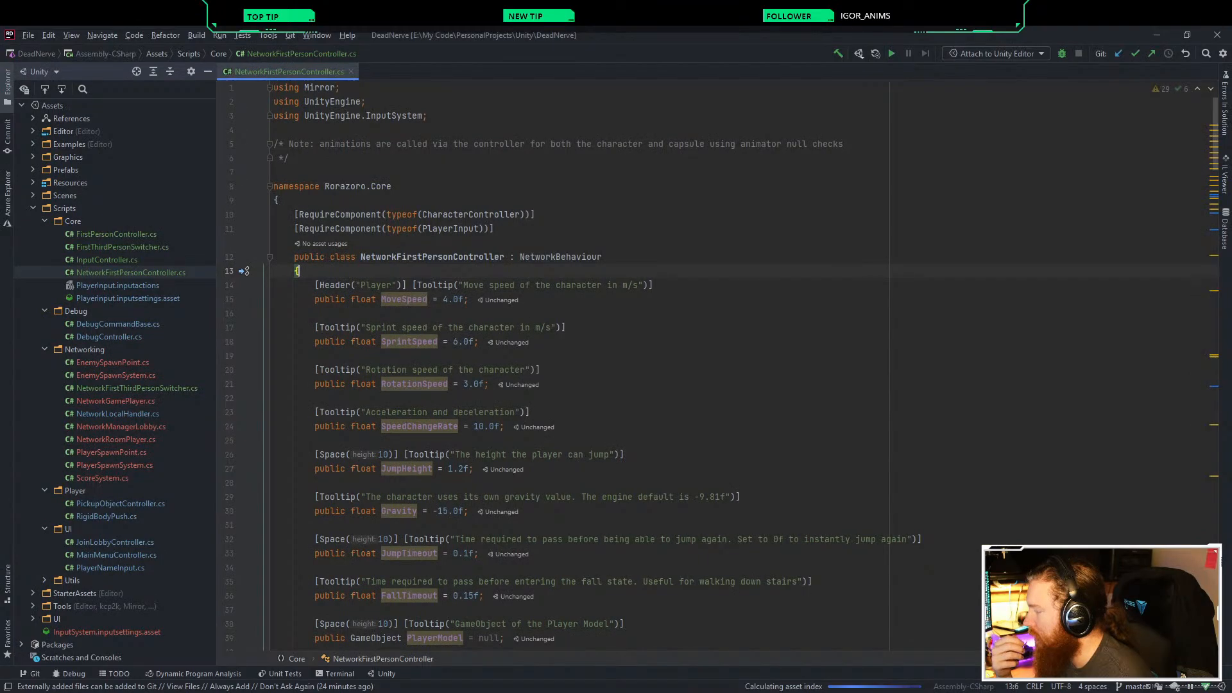
pyautogui.click(274, 355)
pyautogui.scroll(-3, 274, 356)
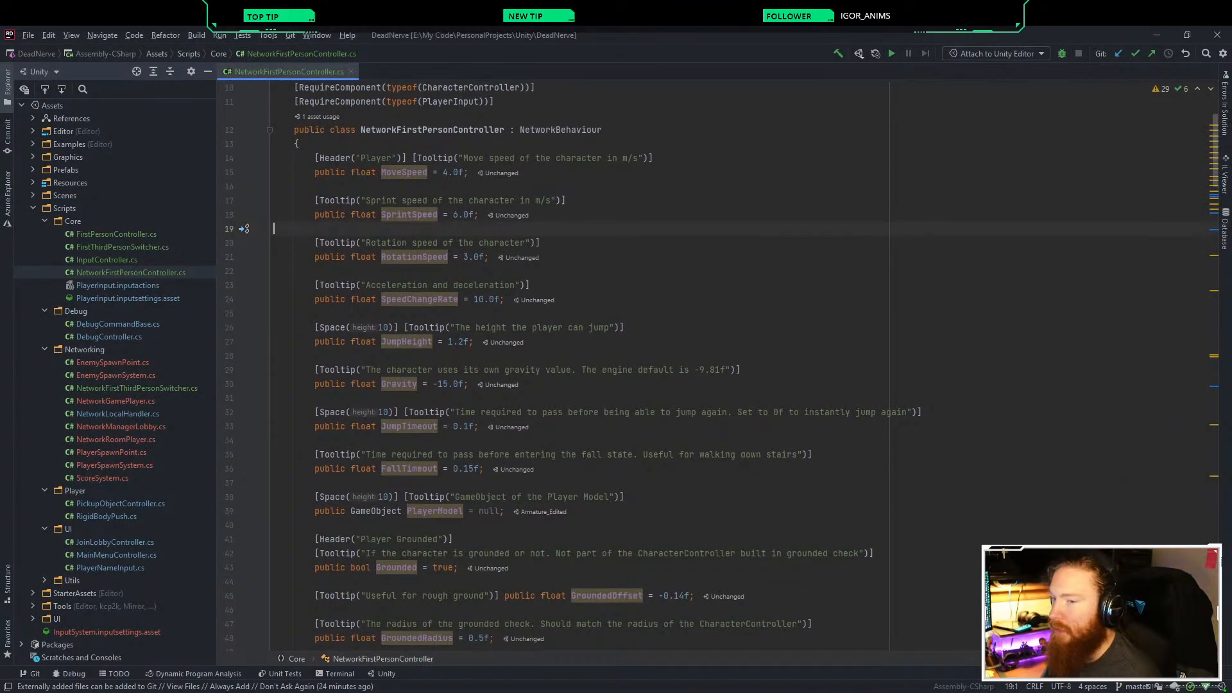
pyautogui.scroll(3, 577, 366)
pyautogui.scroll(-15, 577, 366)
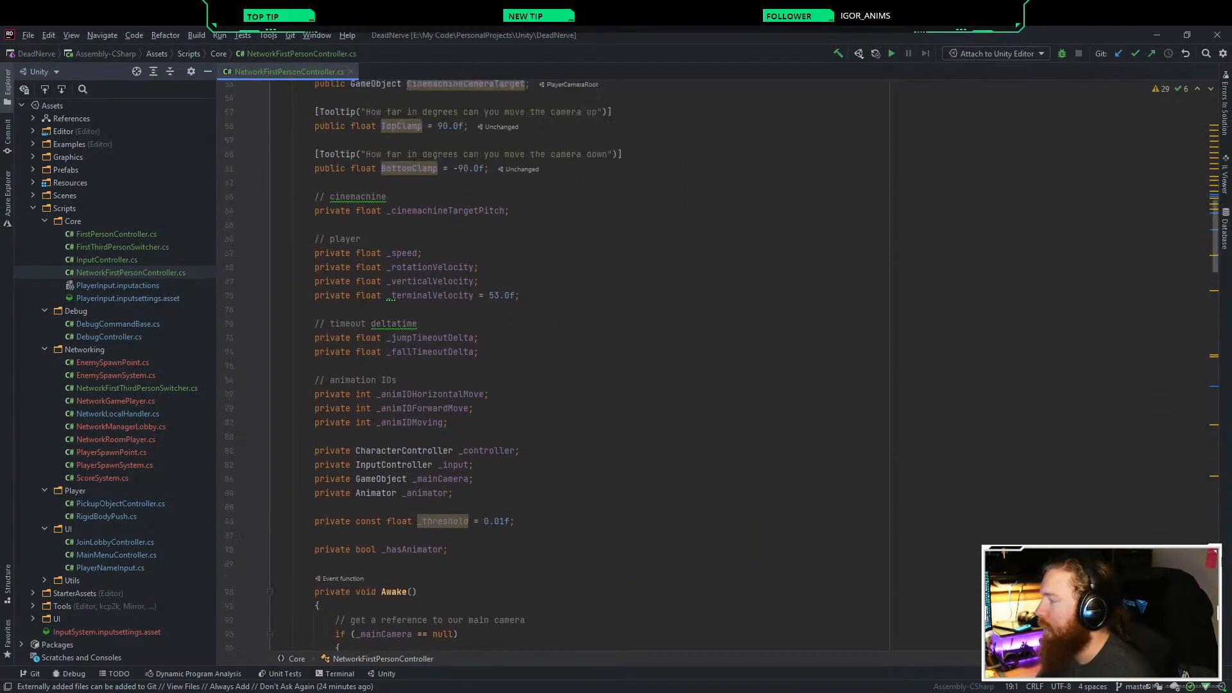
pyautogui.scroll(-7, 577, 366)
pyautogui.scroll(-6, 577, 365)
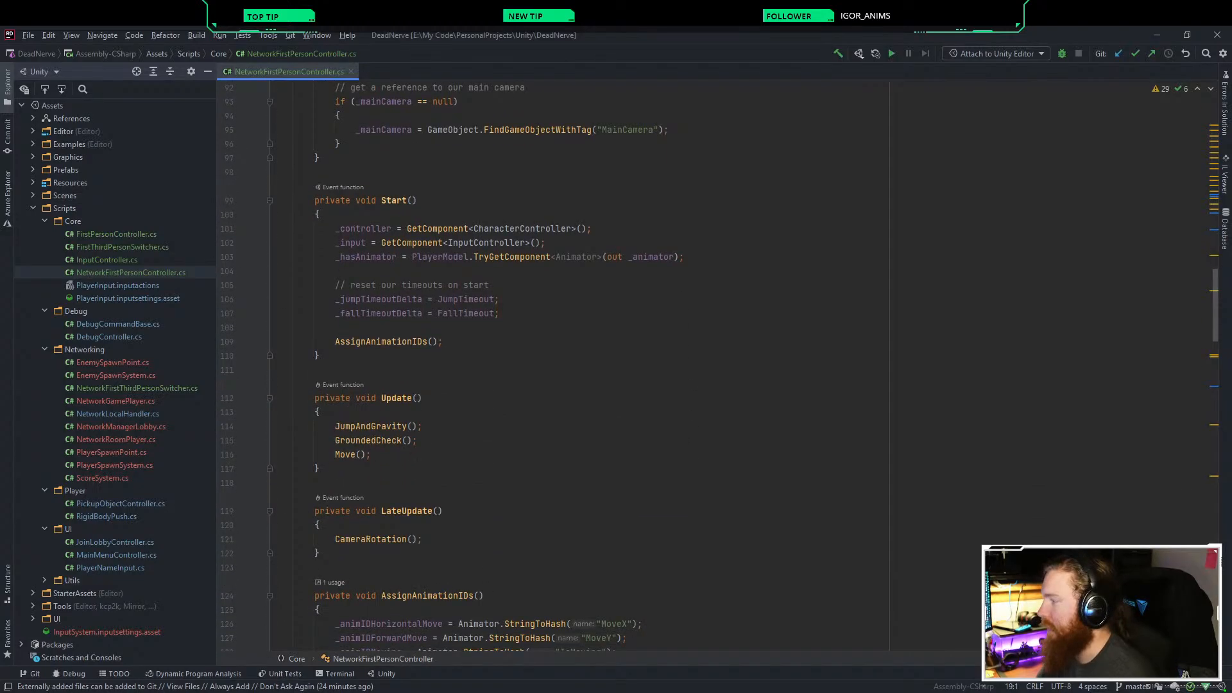
pyautogui.scroll(1, 577, 365)
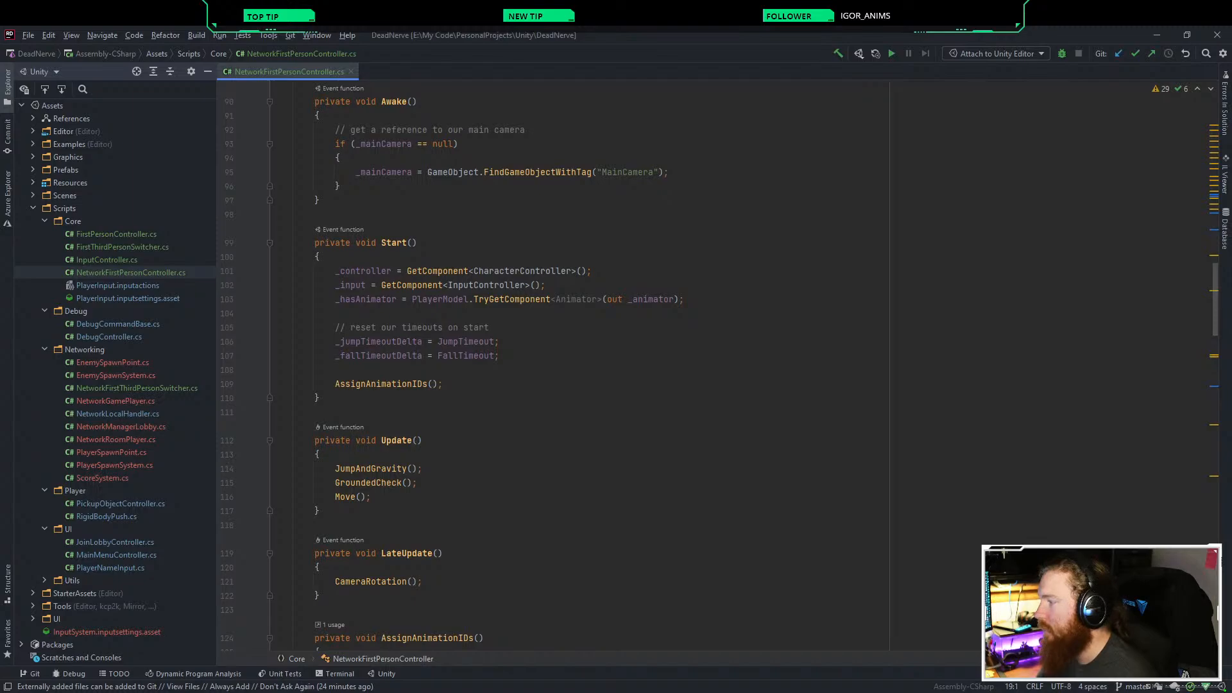
pyautogui.click(274, 412)
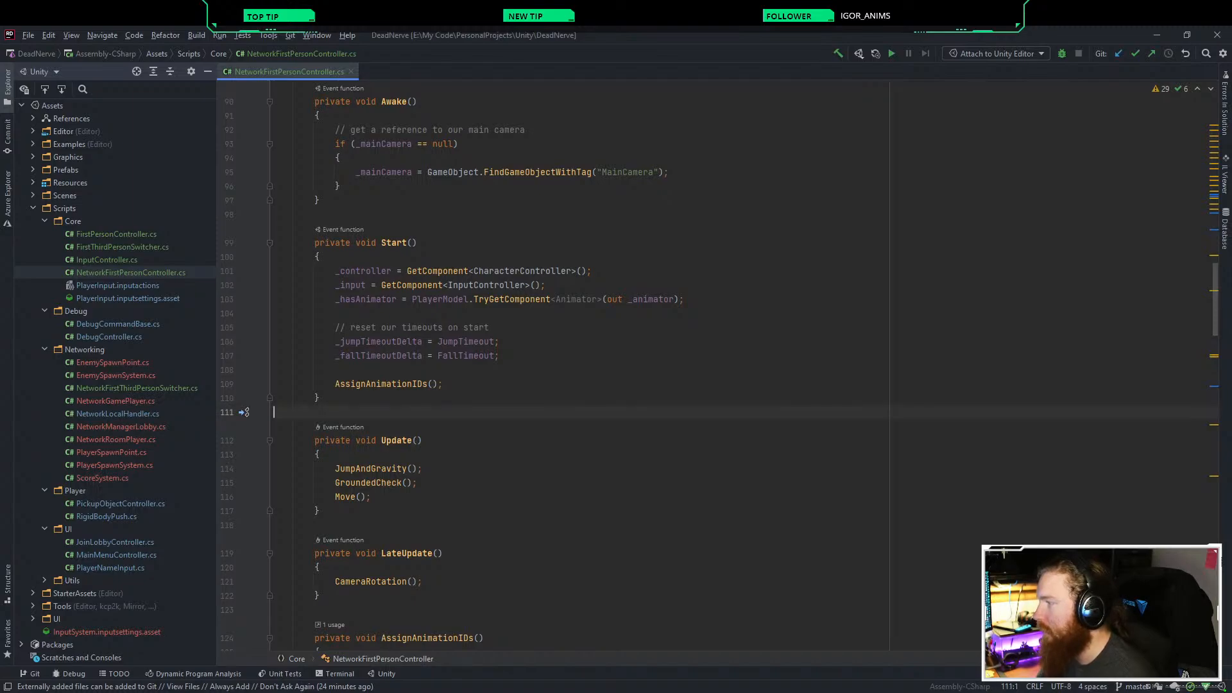
pyautogui.press('Return')
pyautogui.write('[Clien')
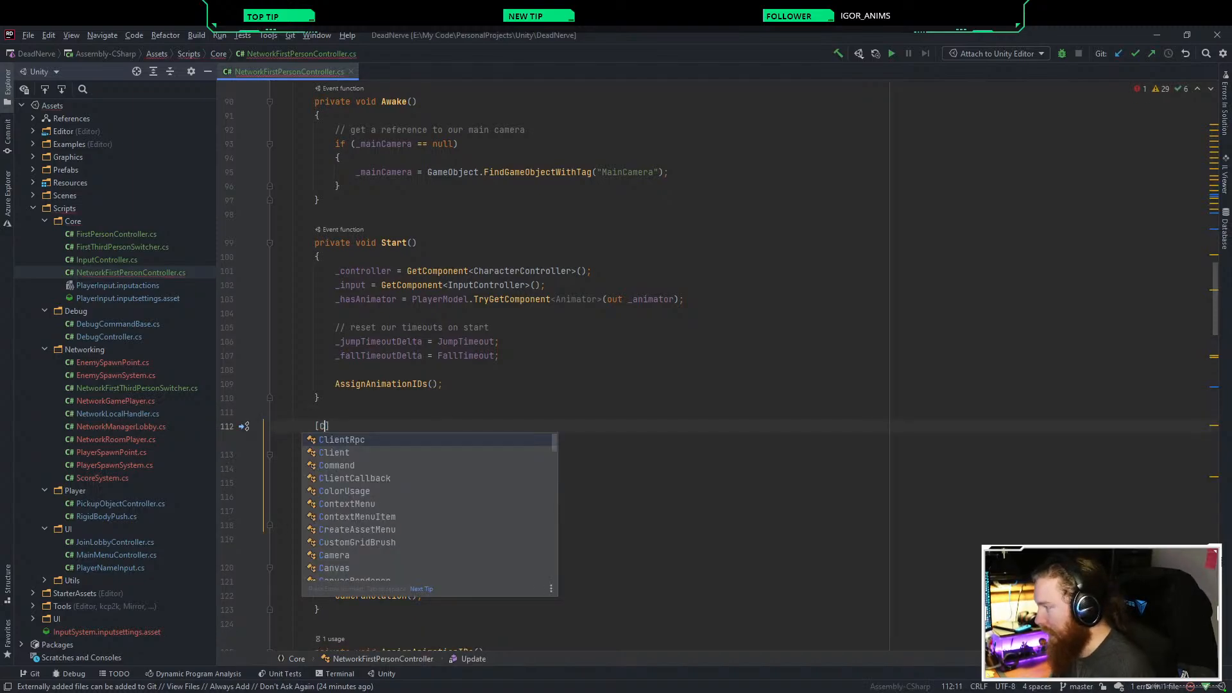
pyautogui.press('Down')
pyautogui.press('Return')
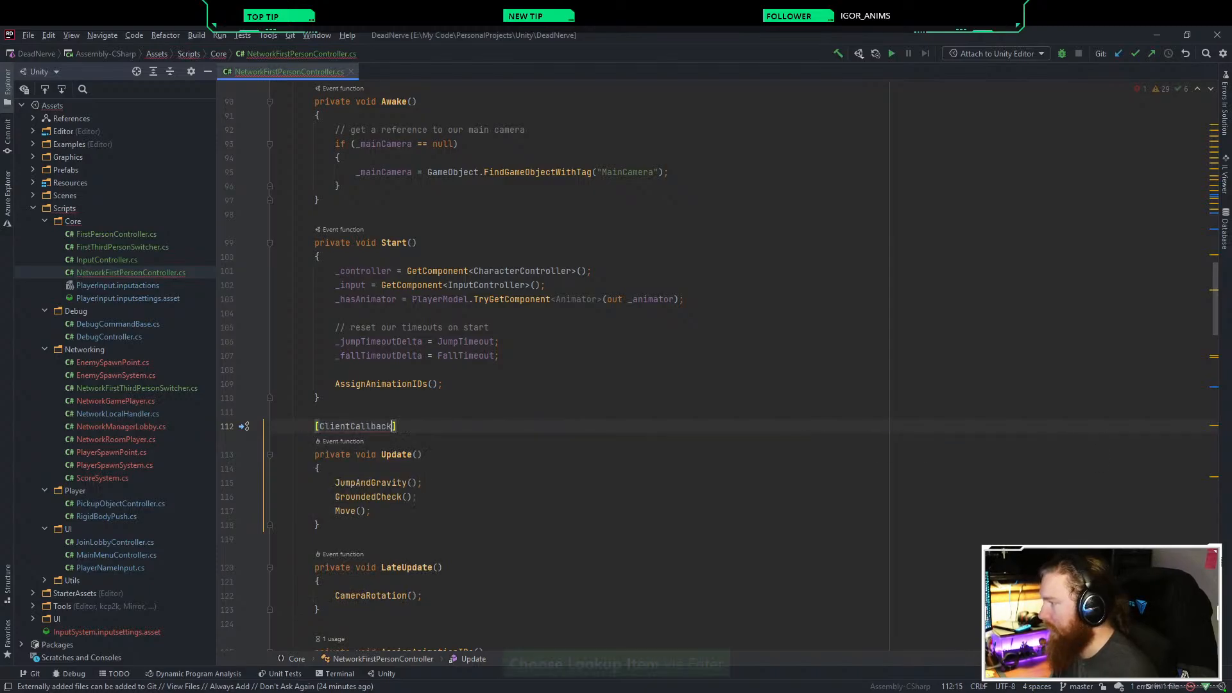
pyautogui.press('Down')
pyautogui.press('End')
pyautogui.hotkey('ctrl', 's')
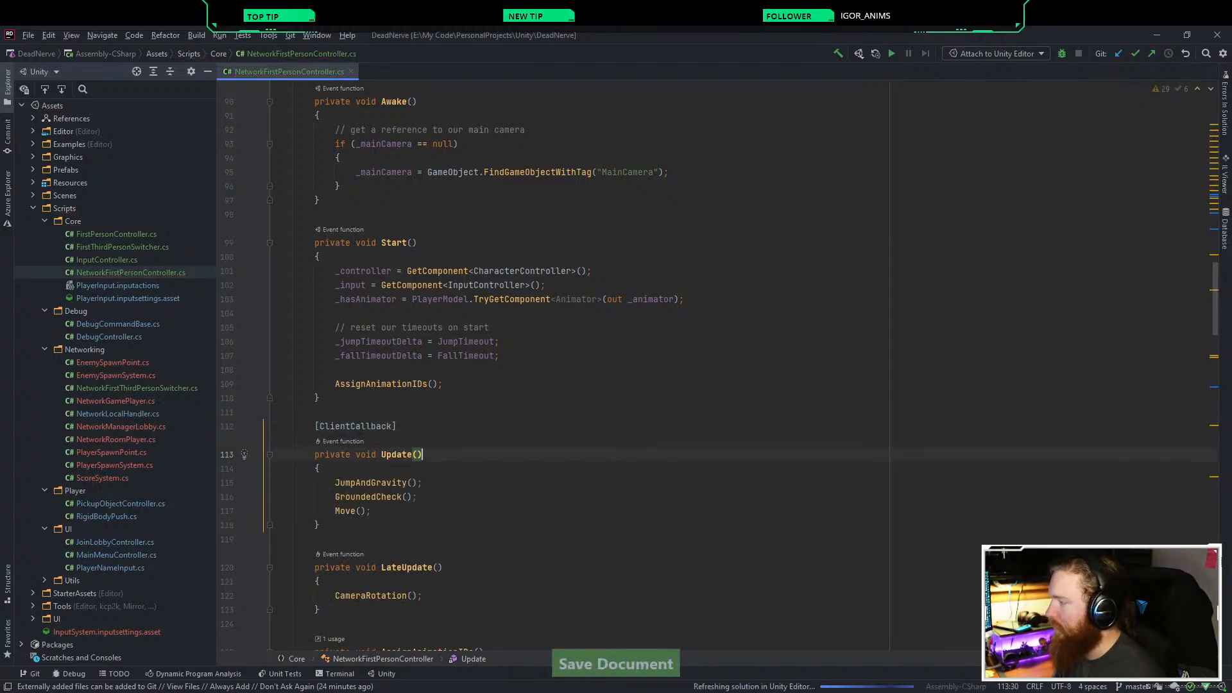
pyautogui.moveTo(365, 427)
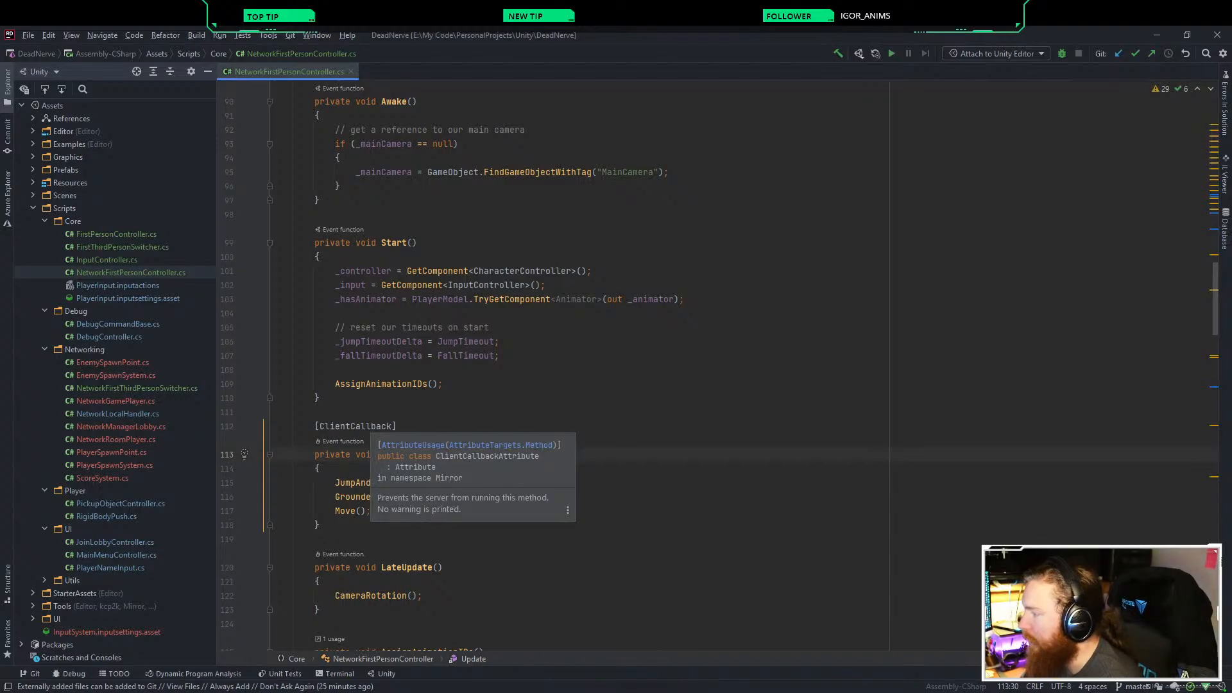
pyautogui.hotkey('ctrl', 's')
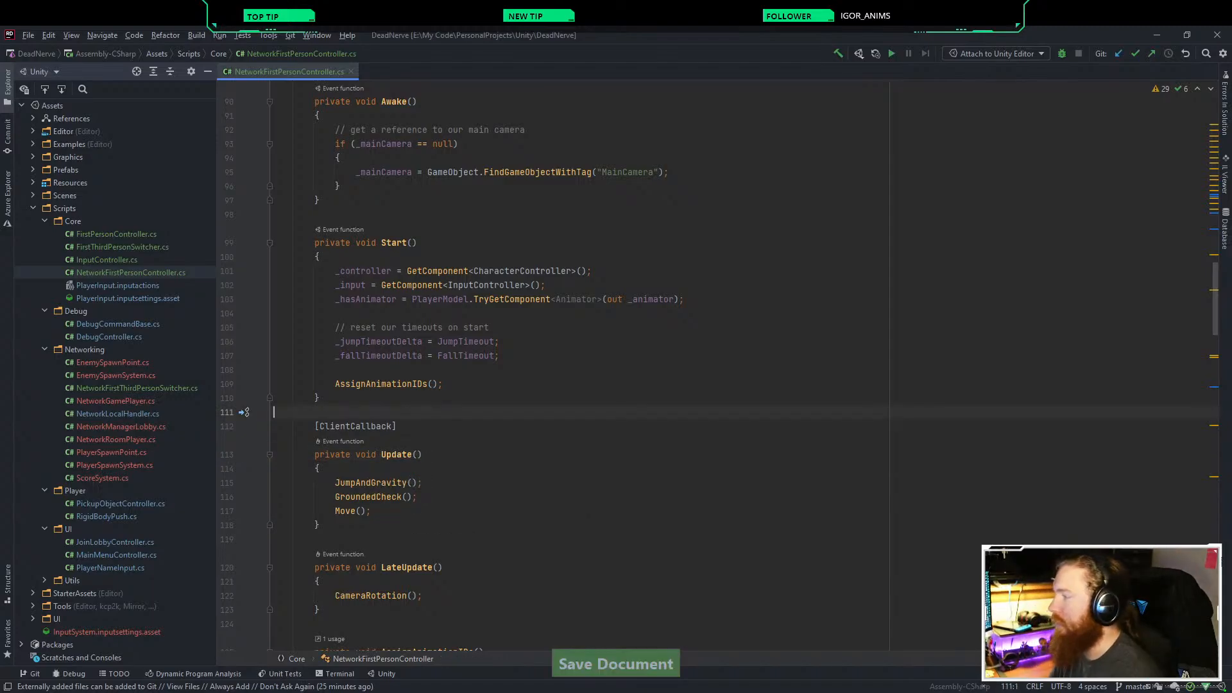
pyautogui.press('Up')
# Step: Return to the video tutorial in Opera and watch how its Update method checks authority and starts handling movement
pyautogui.click(212, 692)
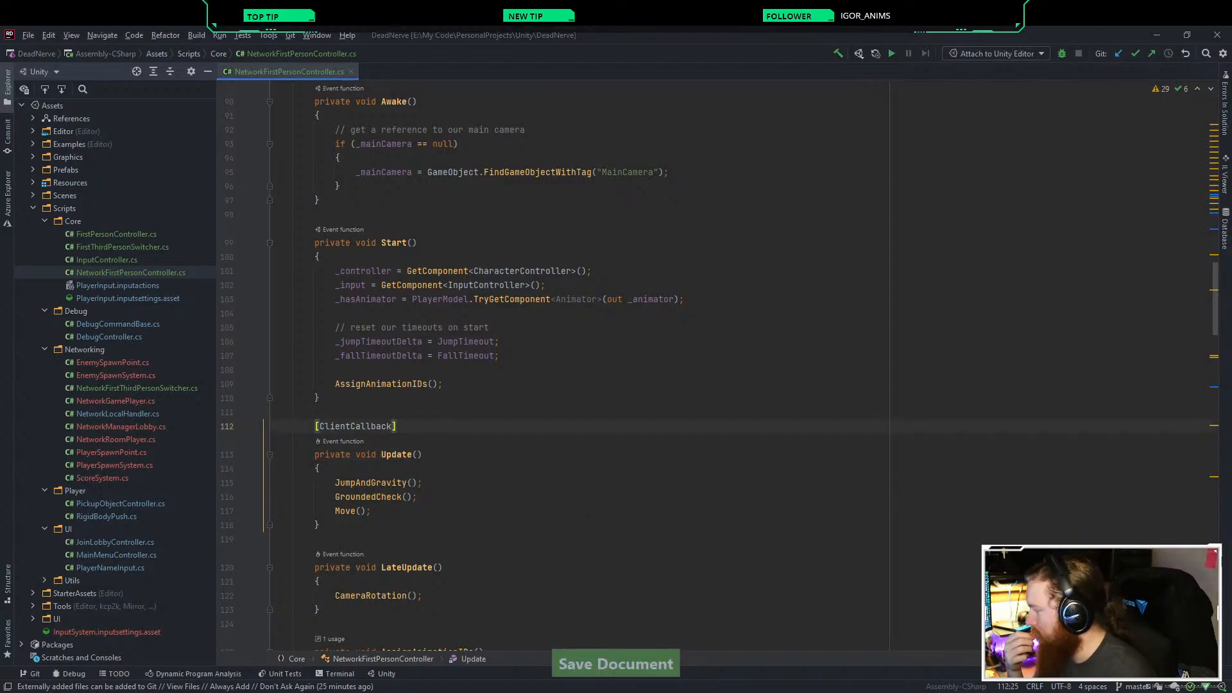
pyautogui.moveTo(207, 648)
pyautogui.click(489, 160)
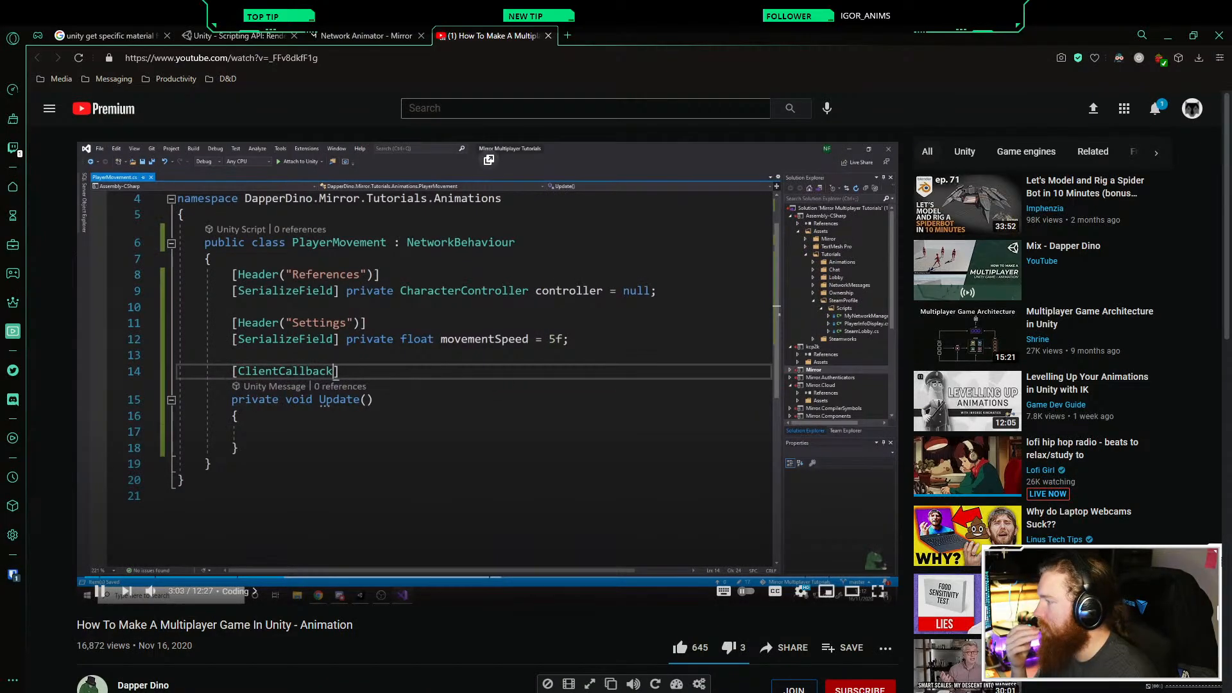
pyautogui.click(100, 590)
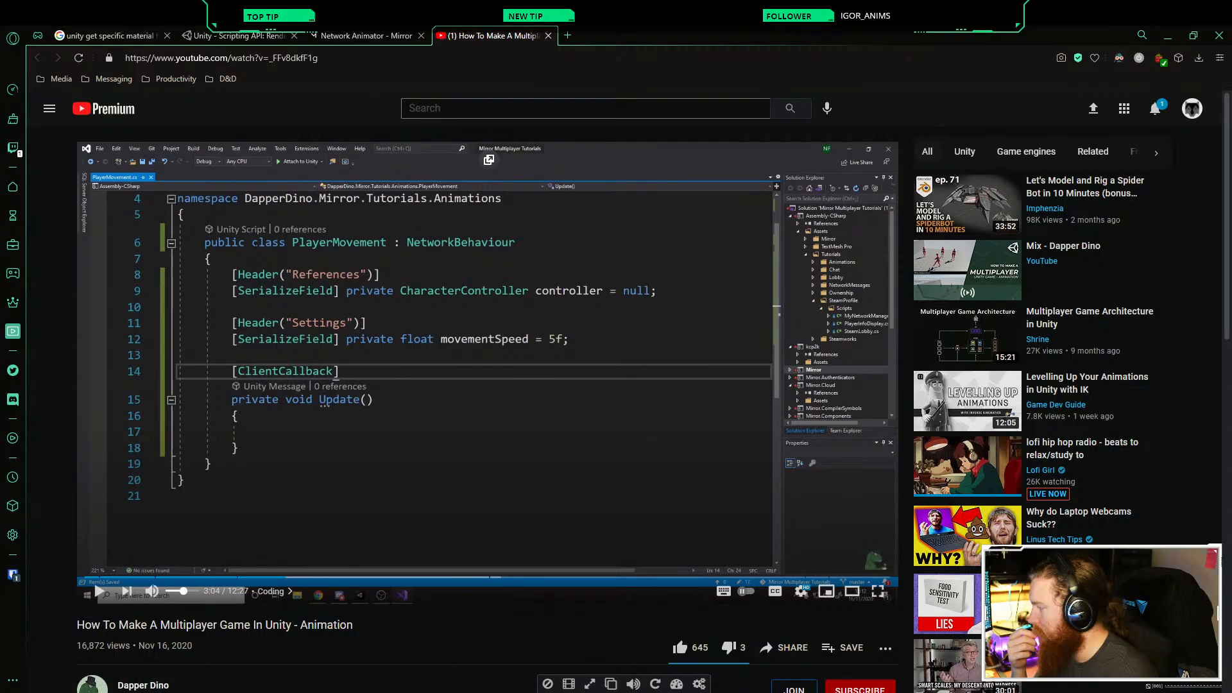
pyautogui.press('space')
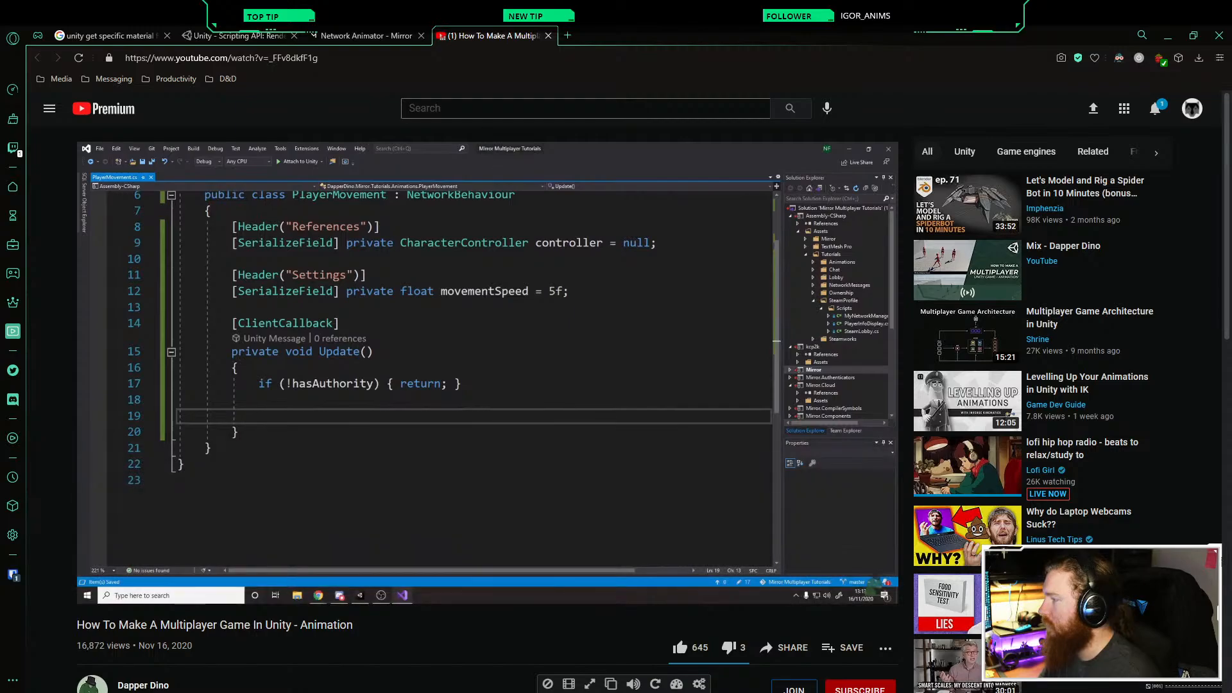
pyautogui.press('space')
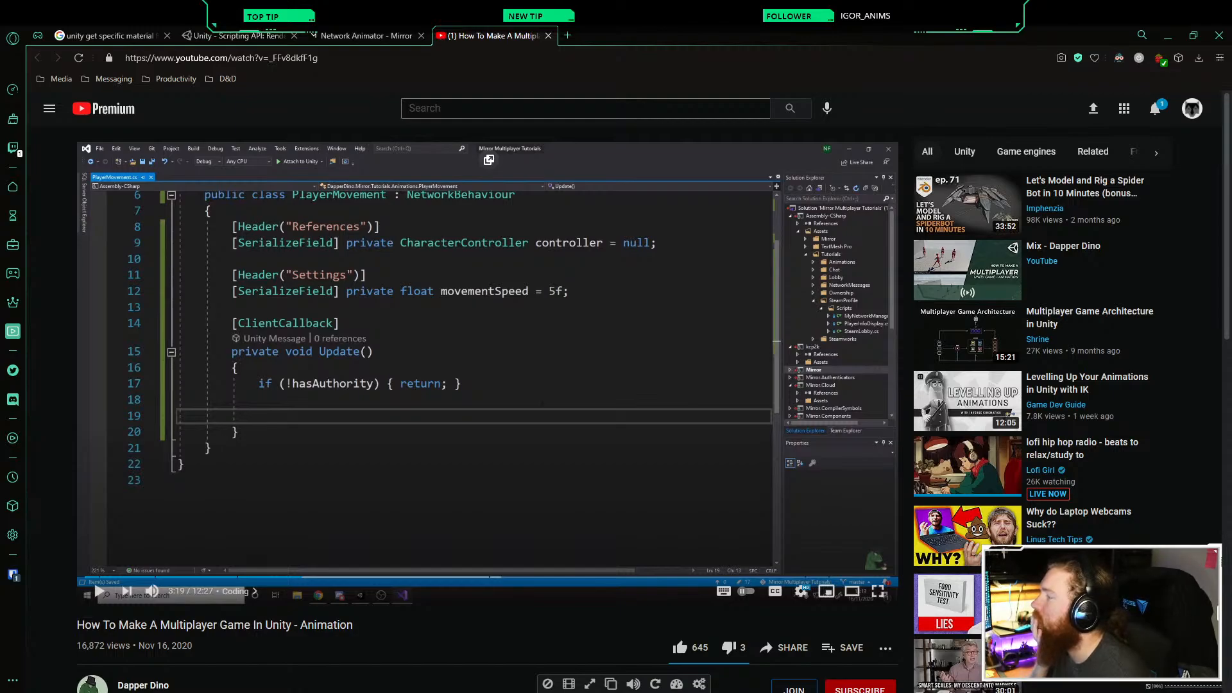
pyautogui.press('space')
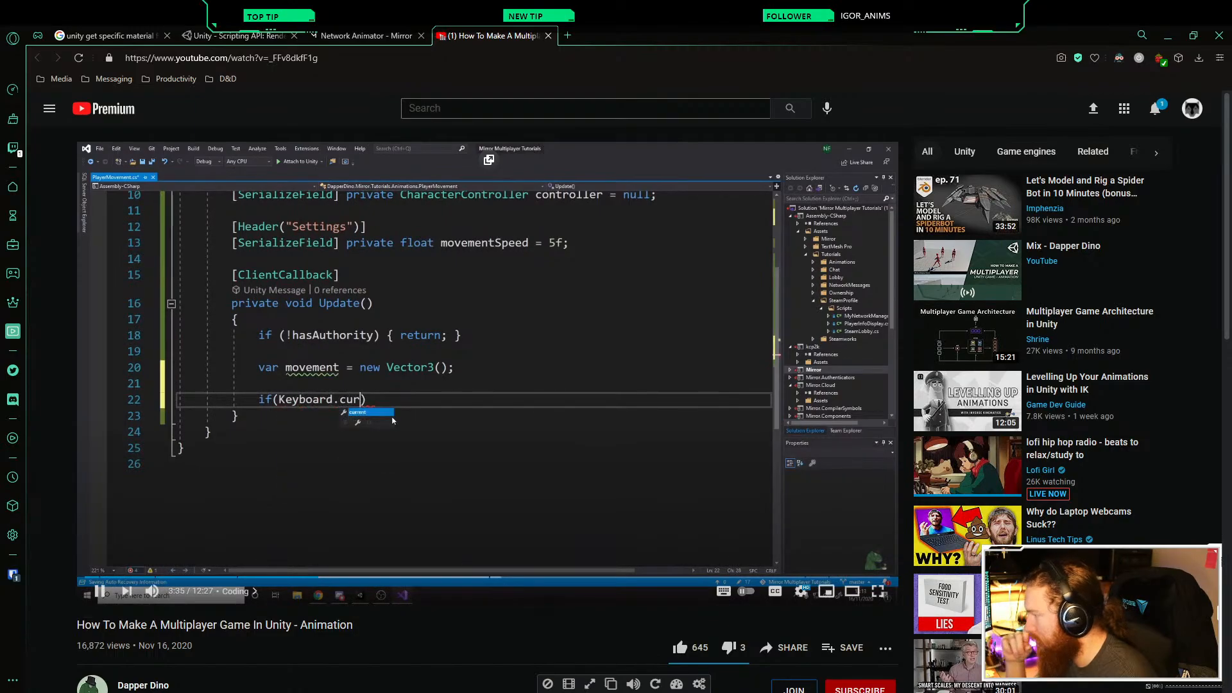
pyautogui.press('space')
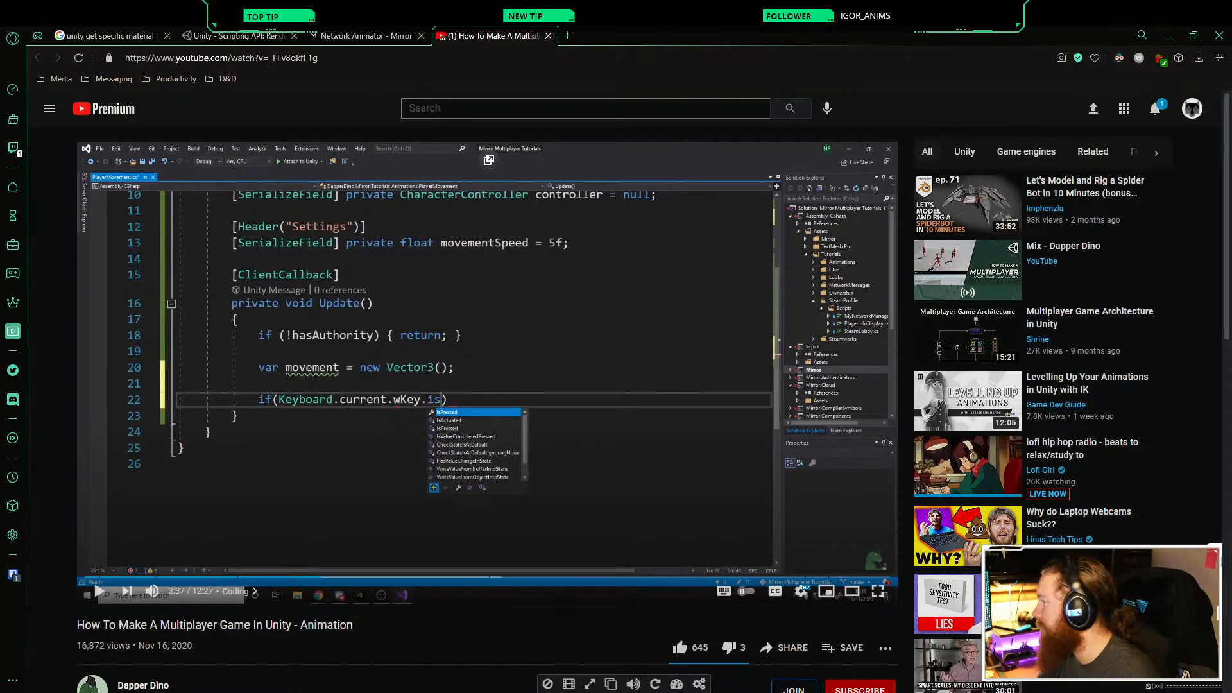
# Step: Switch to Rider and add an if (!hasAuthority) { return; } check at the start of Update() in NetworkFirstPersonController.cs
pyautogui.hotkey('alt', 'Tab')
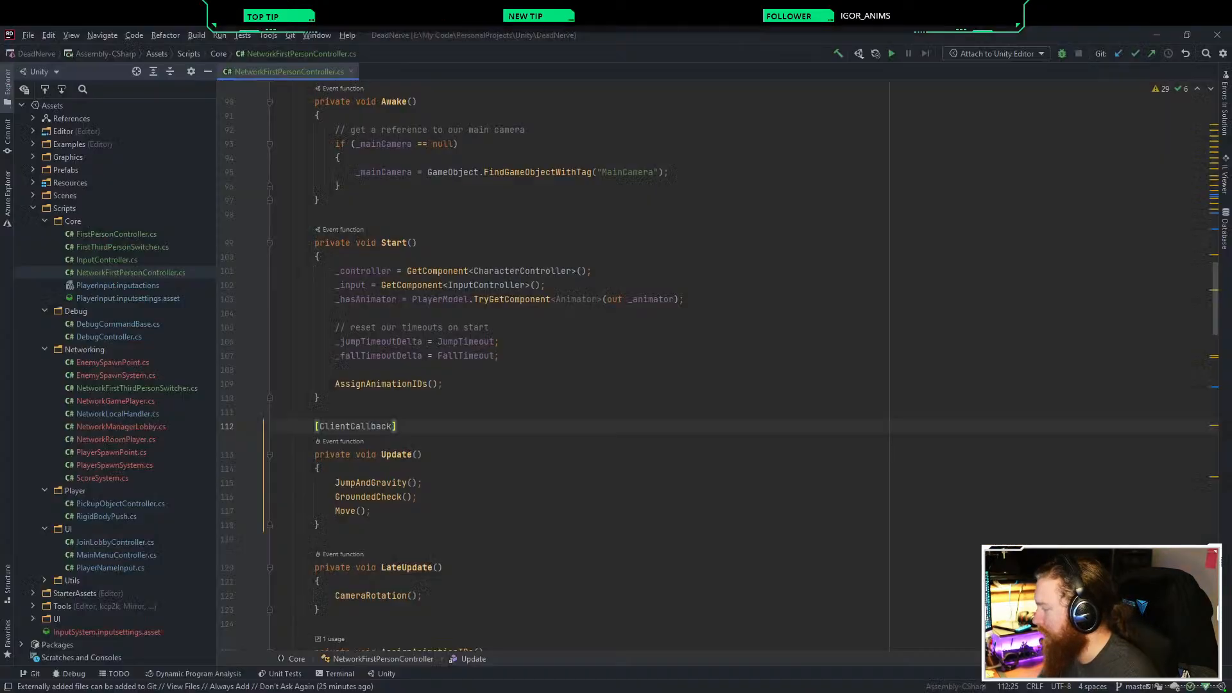
pyautogui.scroll(-2, 393, 398)
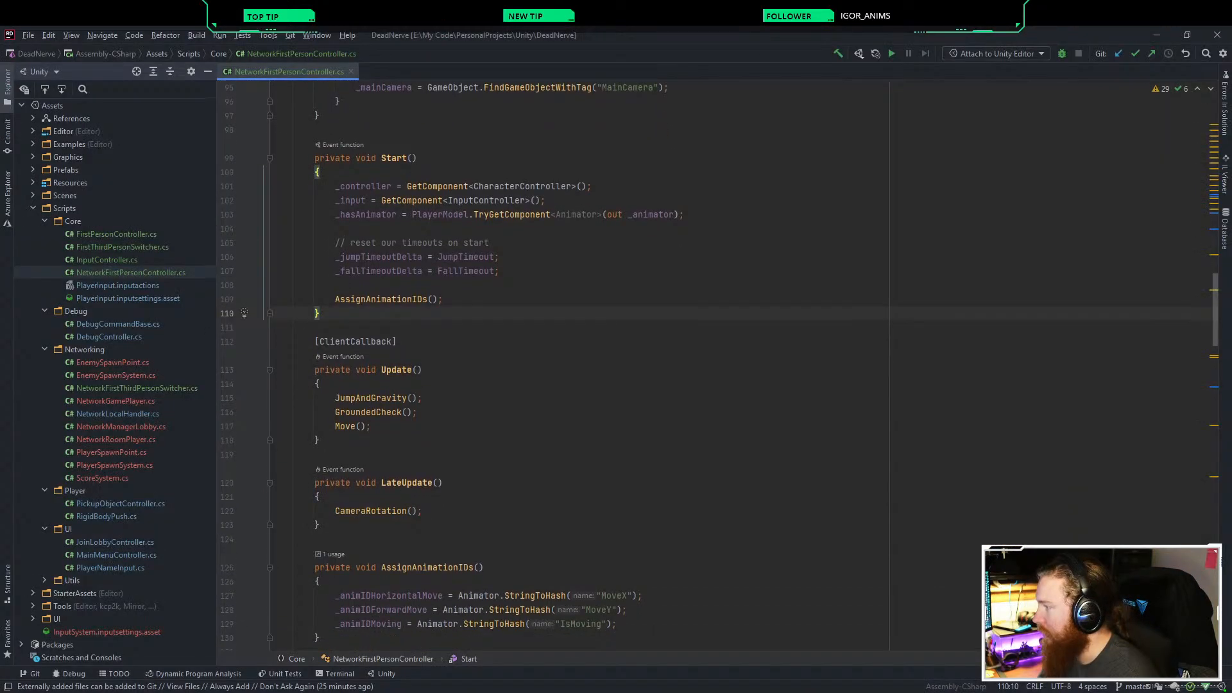
pyautogui.click(320, 384)
pyautogui.press('Return')
pyautogui.press('Return')
pyautogui.press('Up')
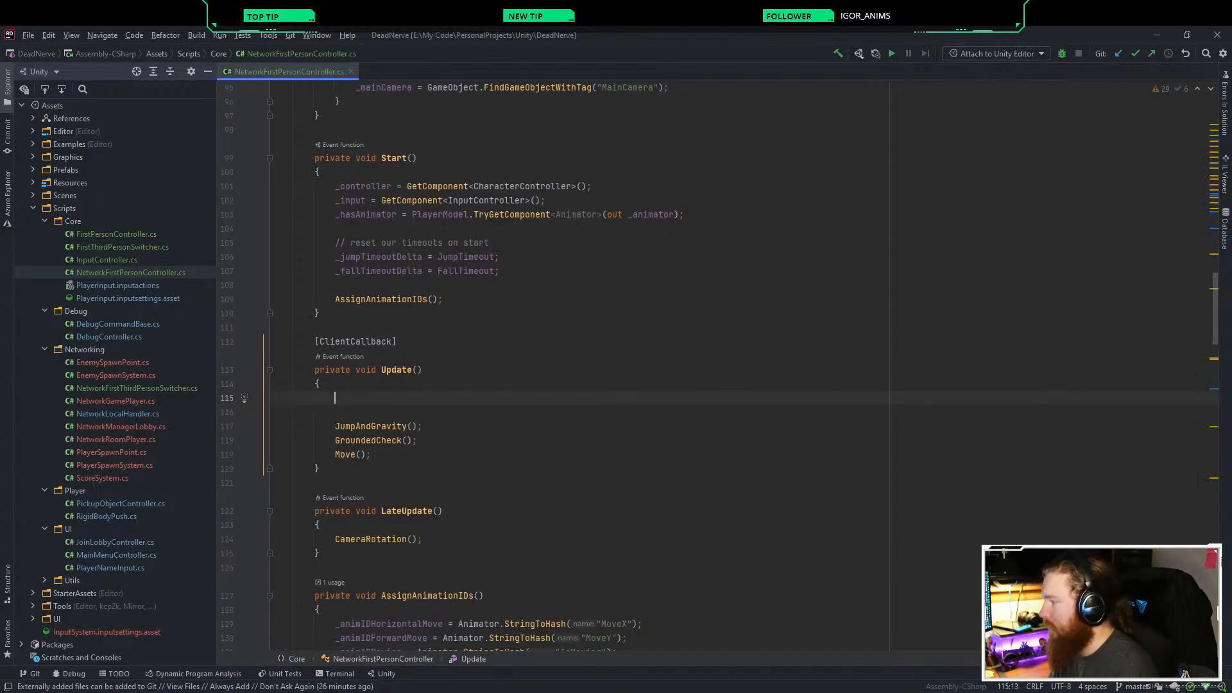
pyautogui.write('if (')
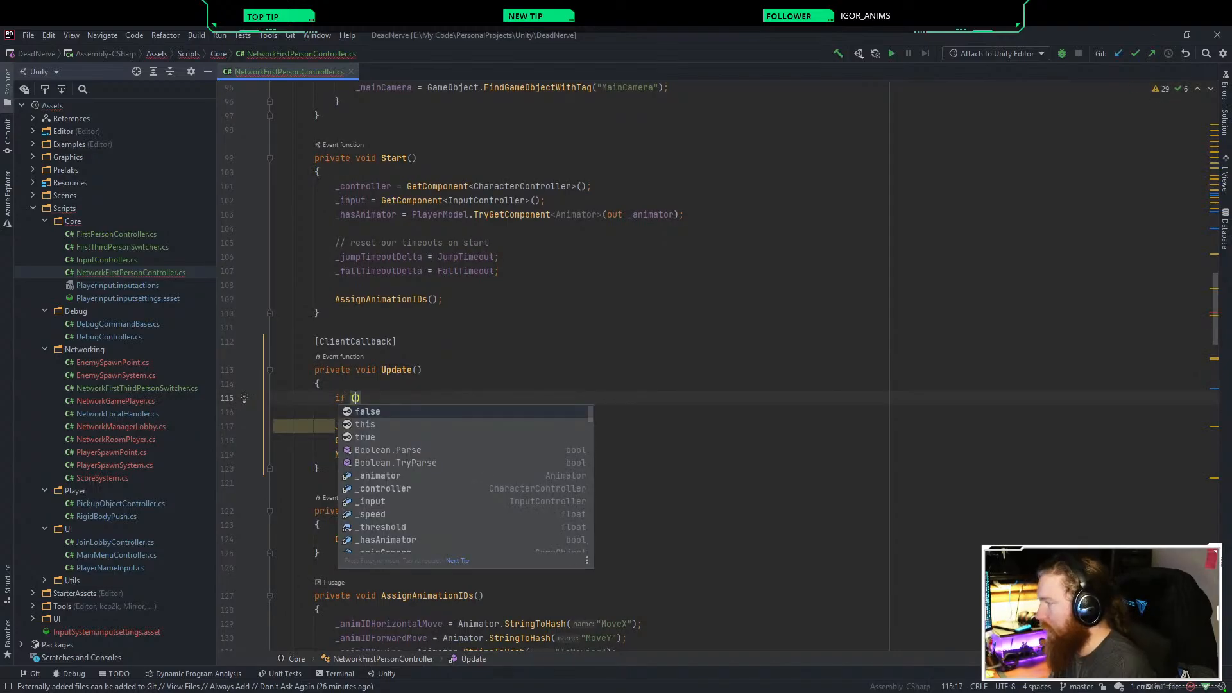
pyautogui.write('!has')
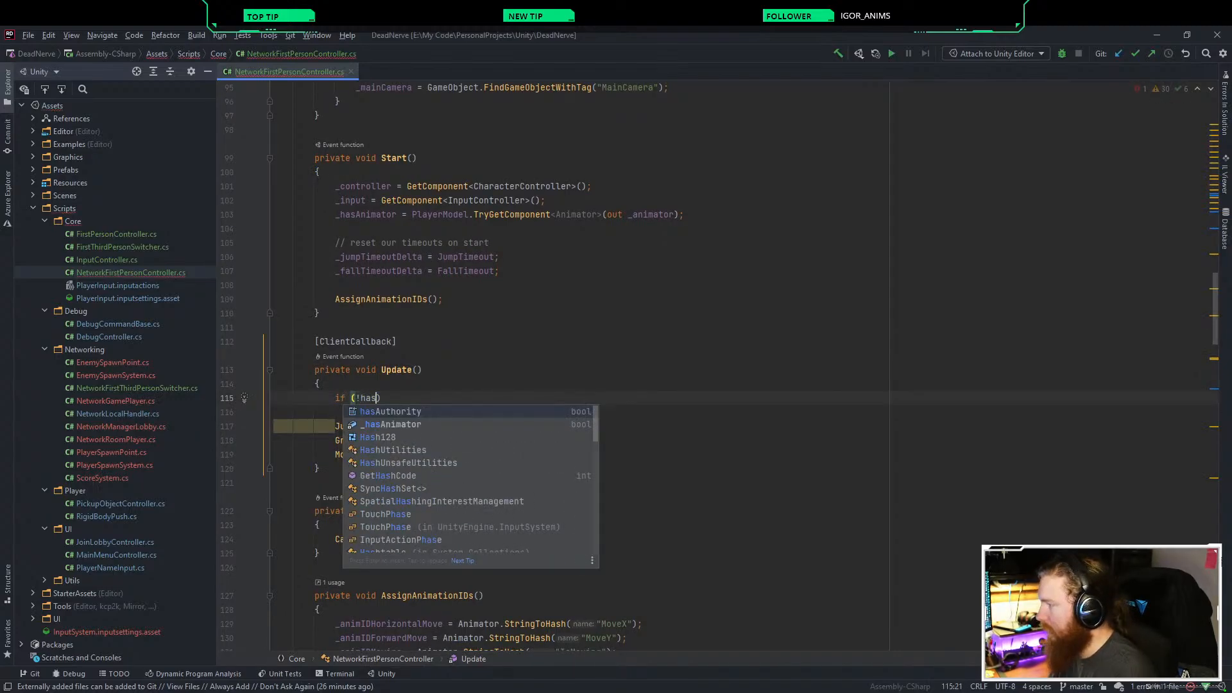
pyautogui.press('Return')
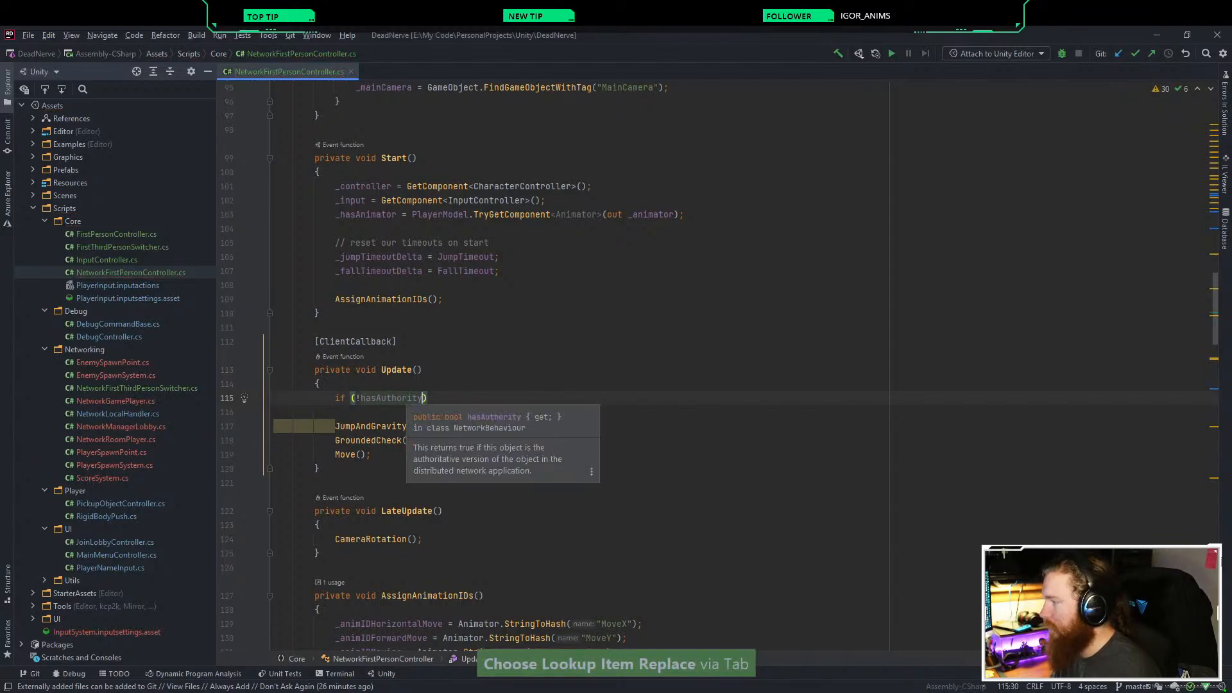
pyautogui.write(')')
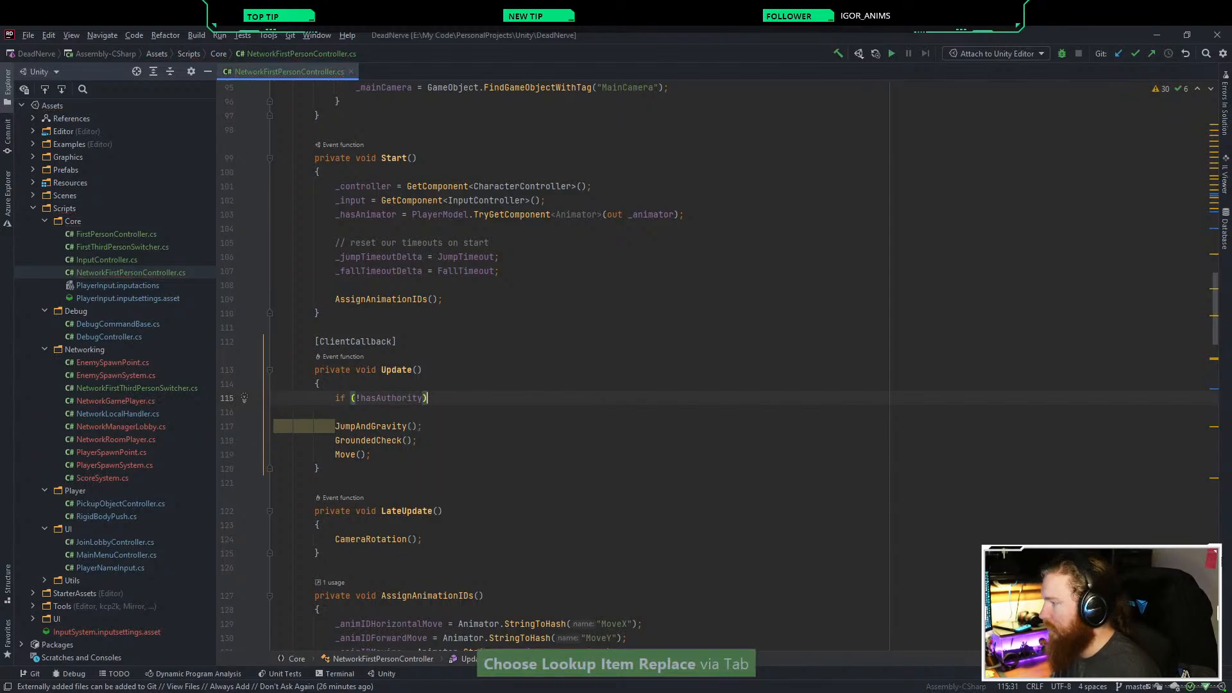
pyautogui.write(' {return')
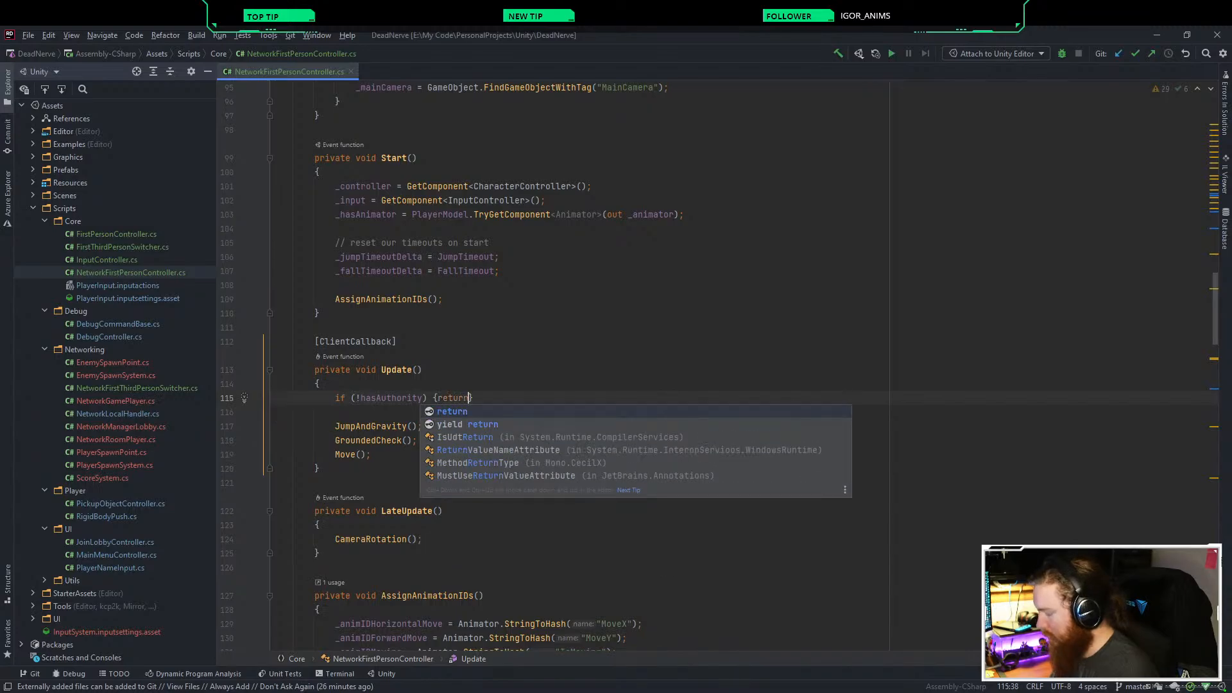
pyautogui.write(';')
# Step: Reformat the code in NetworkFirstPersonController.cs and save the script
pyautogui.hotkey('ctrl', 'alt', 'l')
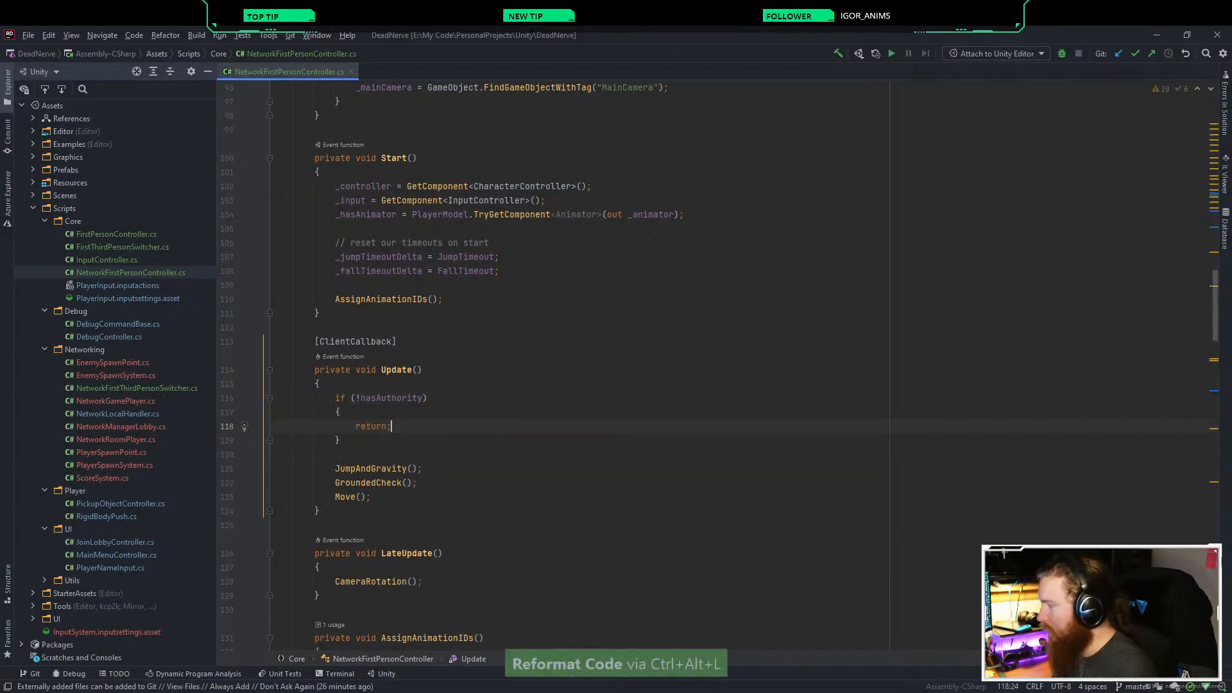
pyautogui.click(428, 398)
pyautogui.hotkey('ctrl', 's')
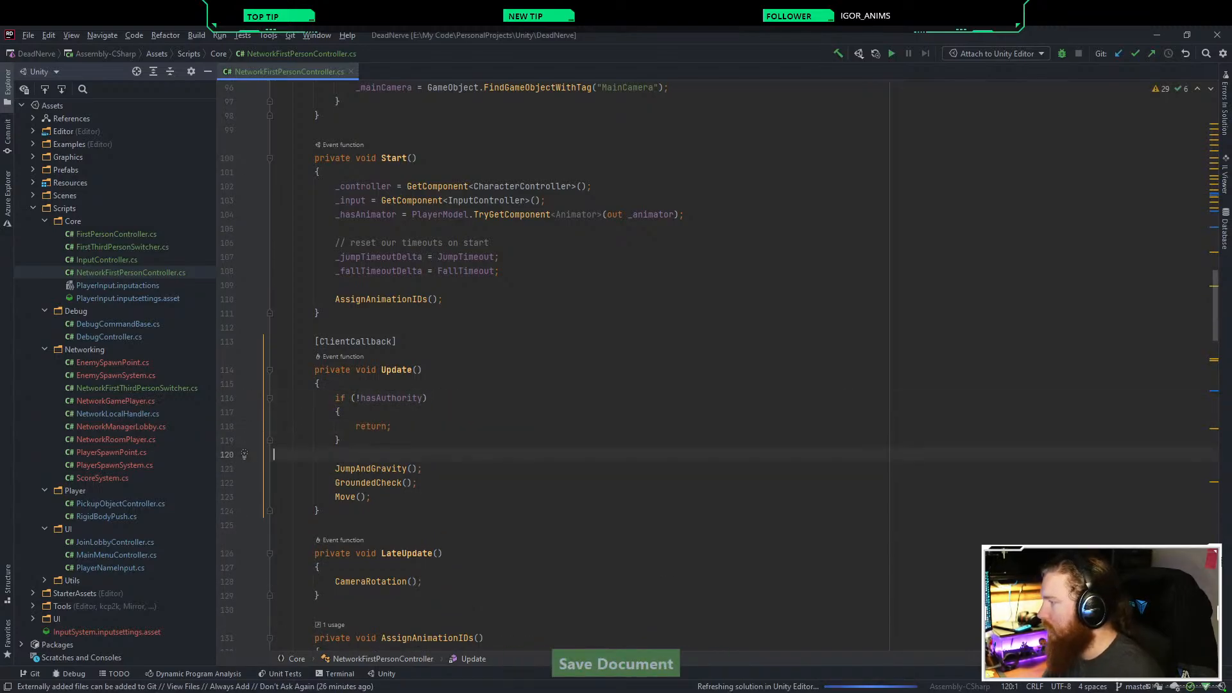
pyautogui.click(274, 327)
# Step: Return to the video tutorial in Opera and skim the rest of its Coding chapter to examine the movement and rotation code
pyautogui.moveTo(160, 692)
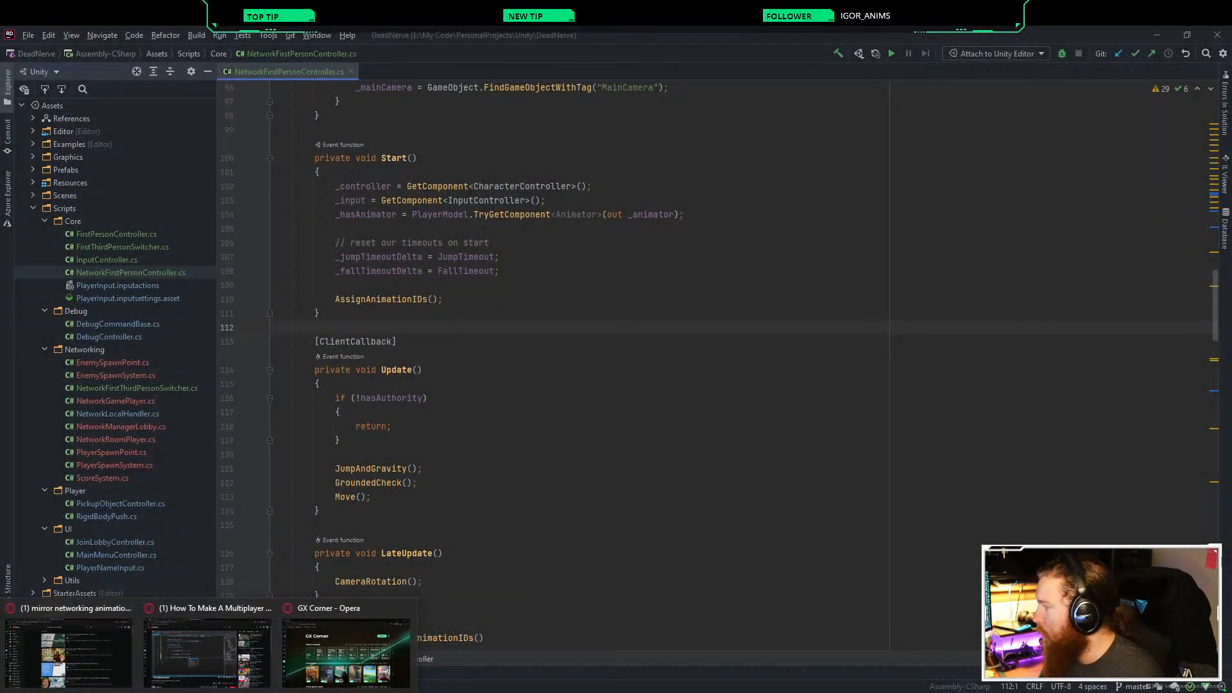
pyautogui.click(206, 652)
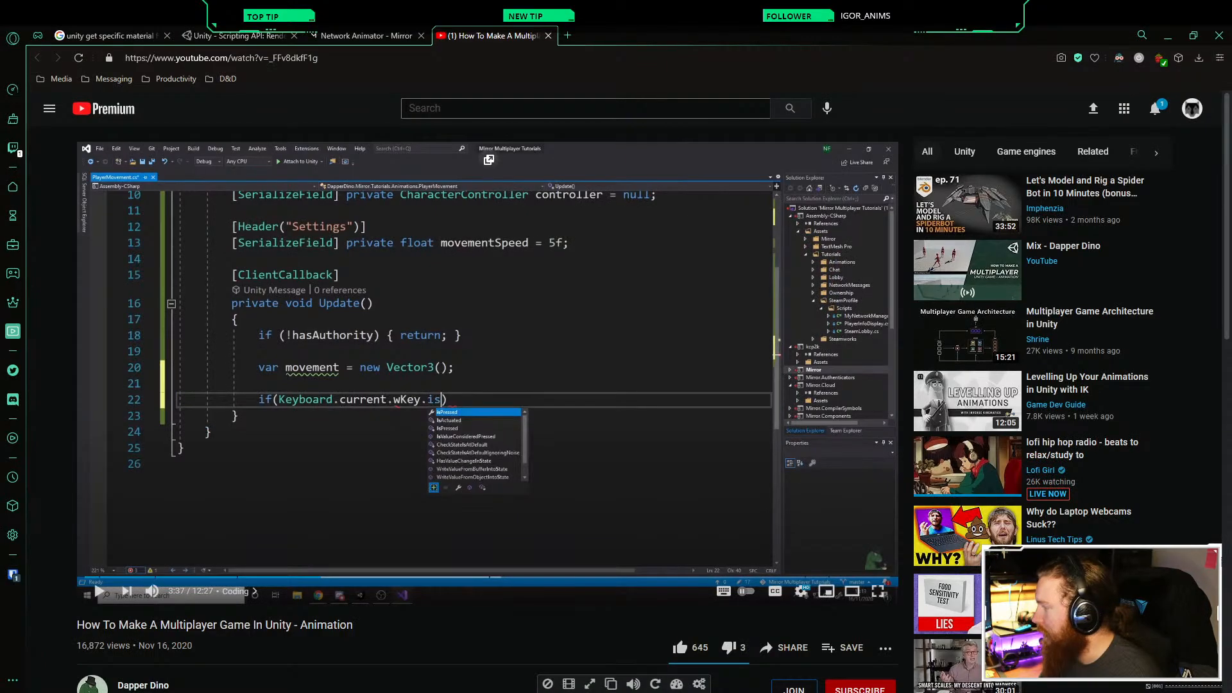
pyautogui.press('space')
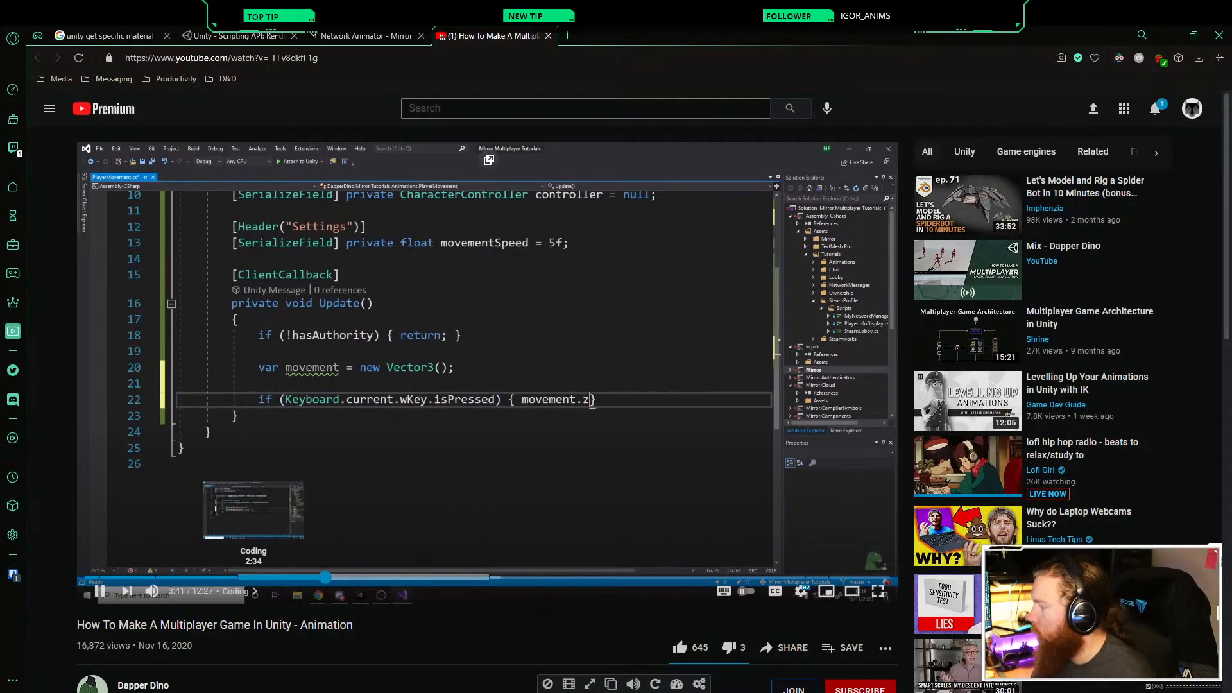
pyautogui.click(342, 578)
pyautogui.click(367, 577)
pyautogui.click(388, 578)
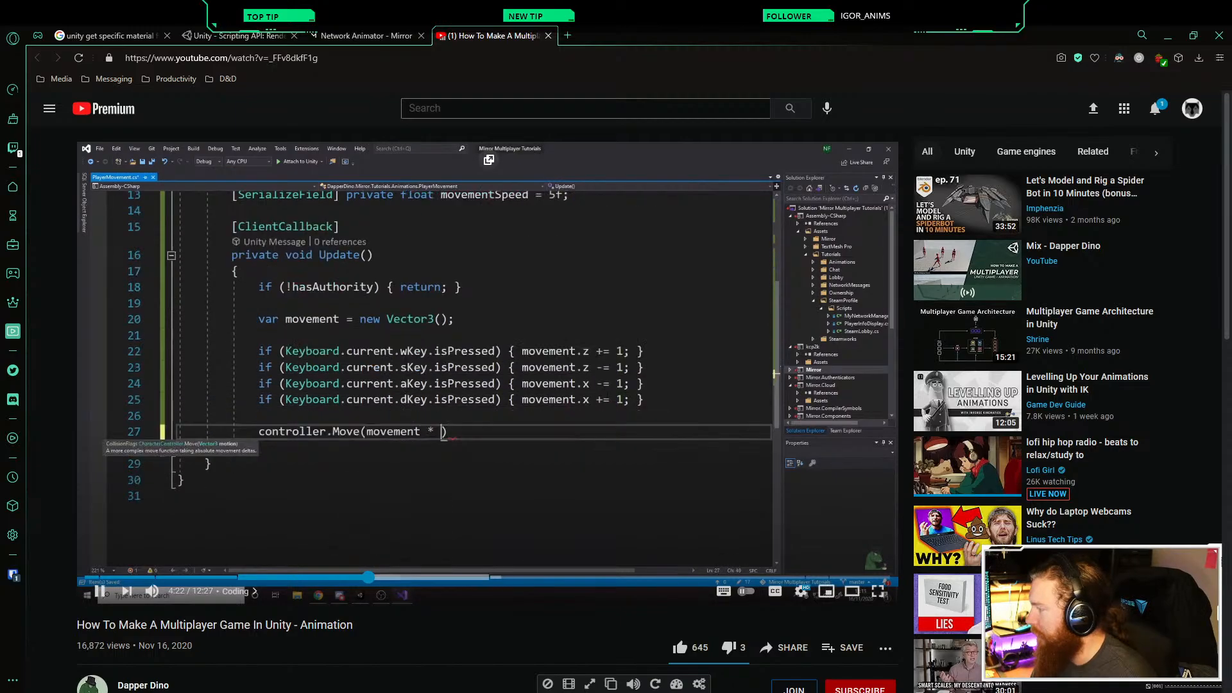
pyautogui.click(411, 577)
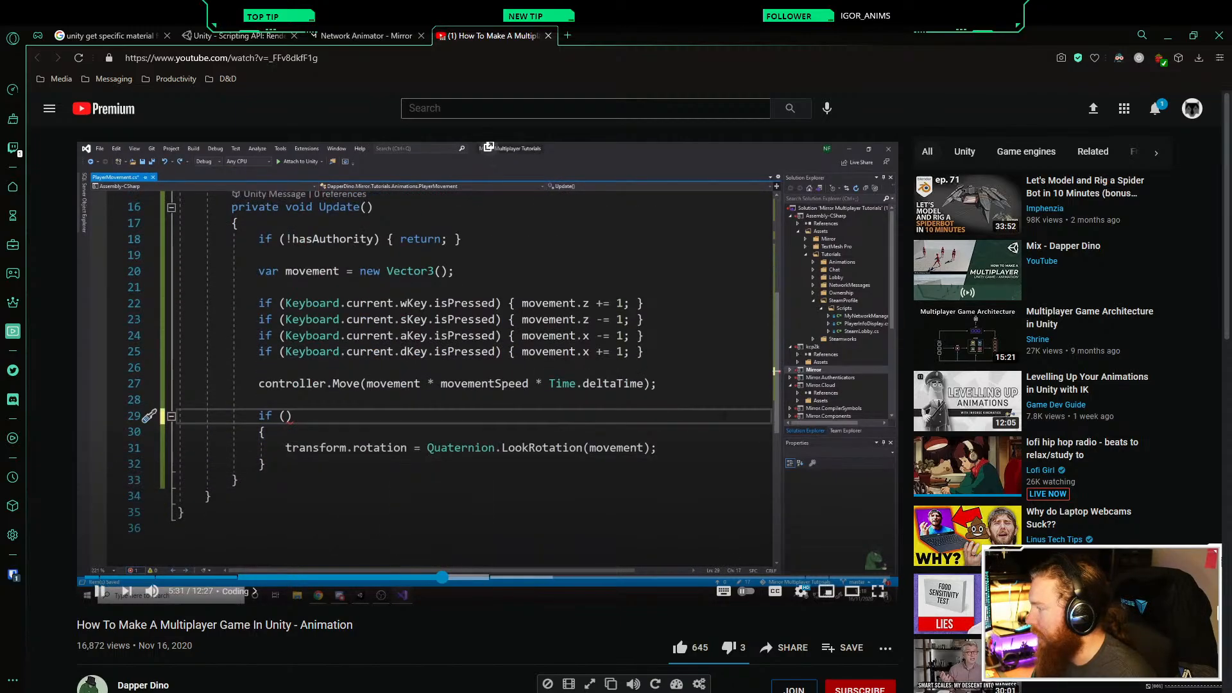
pyautogui.click(474, 577)
pyautogui.click(454, 577)
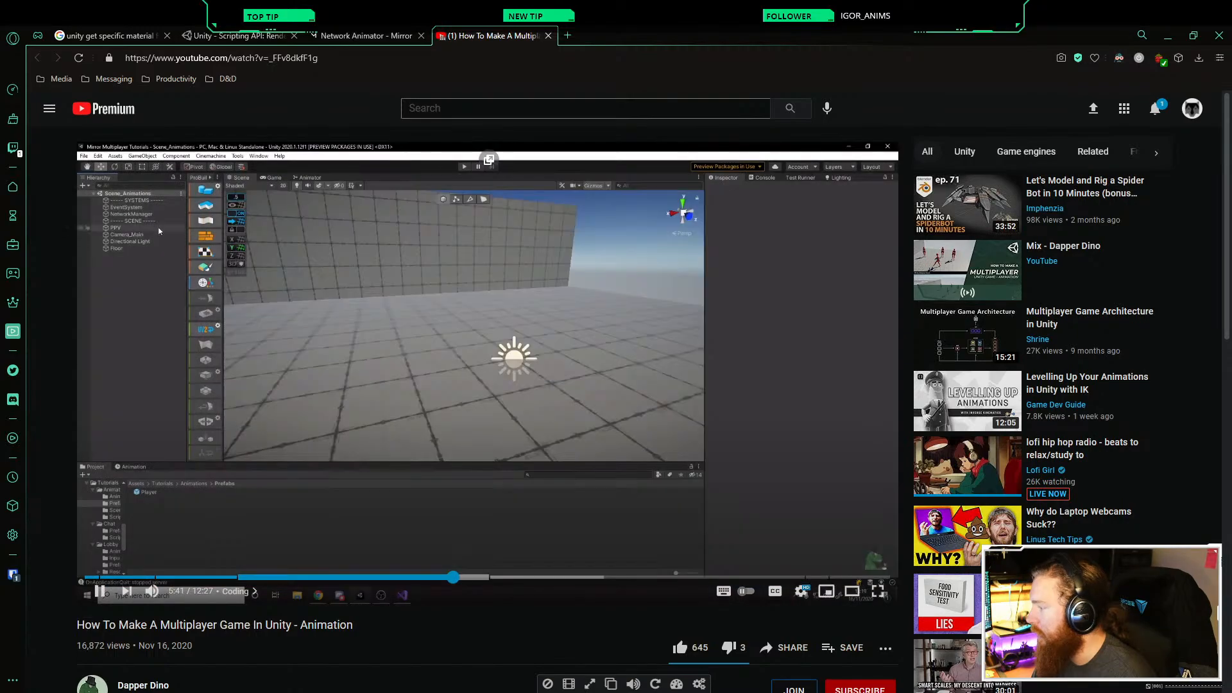
pyautogui.click(431, 578)
pyautogui.click(474, 577)
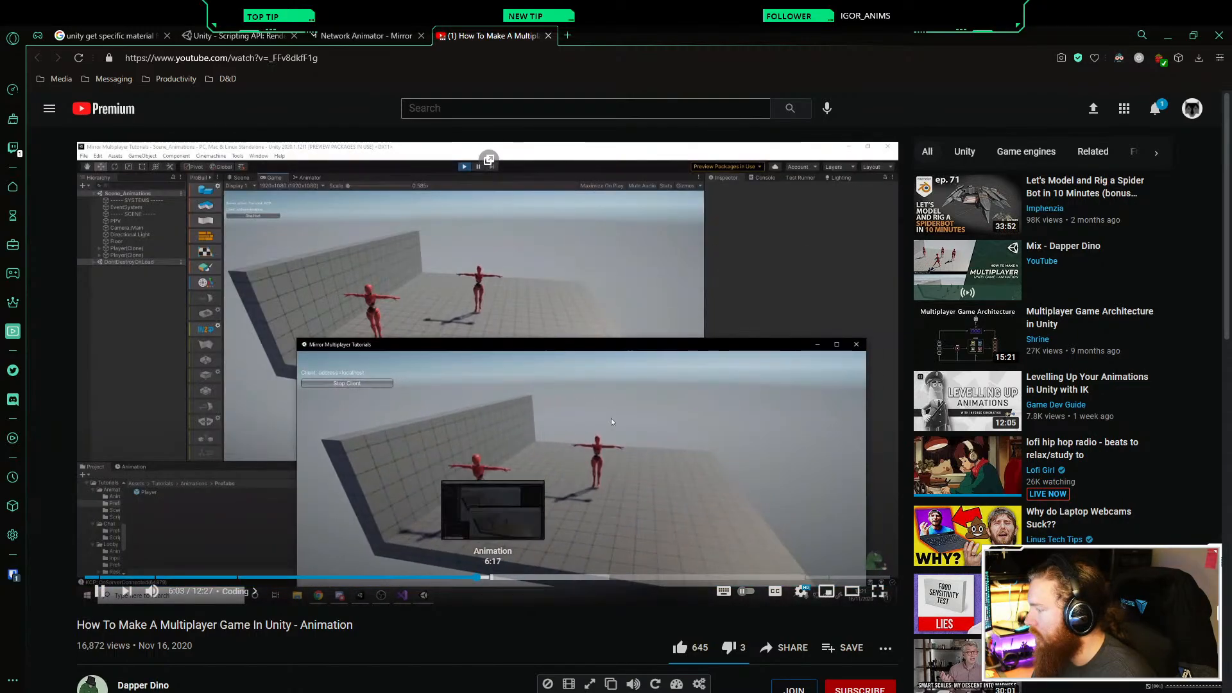
# Step: Skim the video's Animation chapter to examine the Animator Controller setup and the animator.SetBool call in PlayerMovement
pyautogui.click(492, 578)
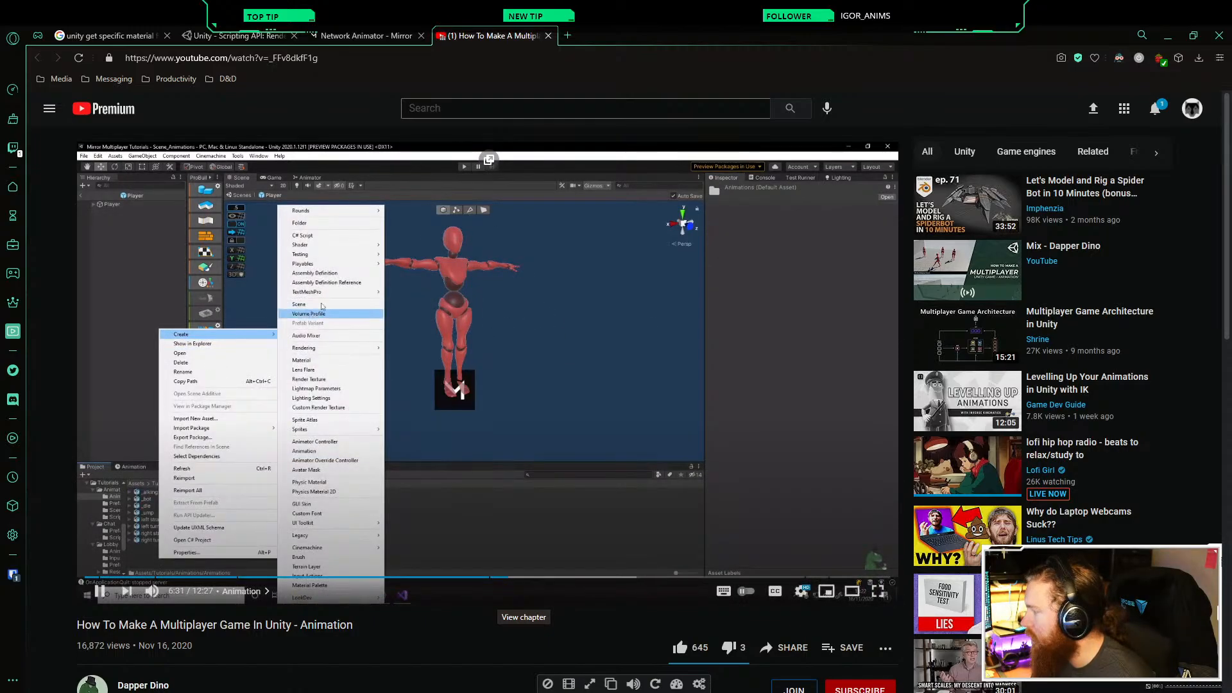
pyautogui.click(523, 577)
pyautogui.click(607, 577)
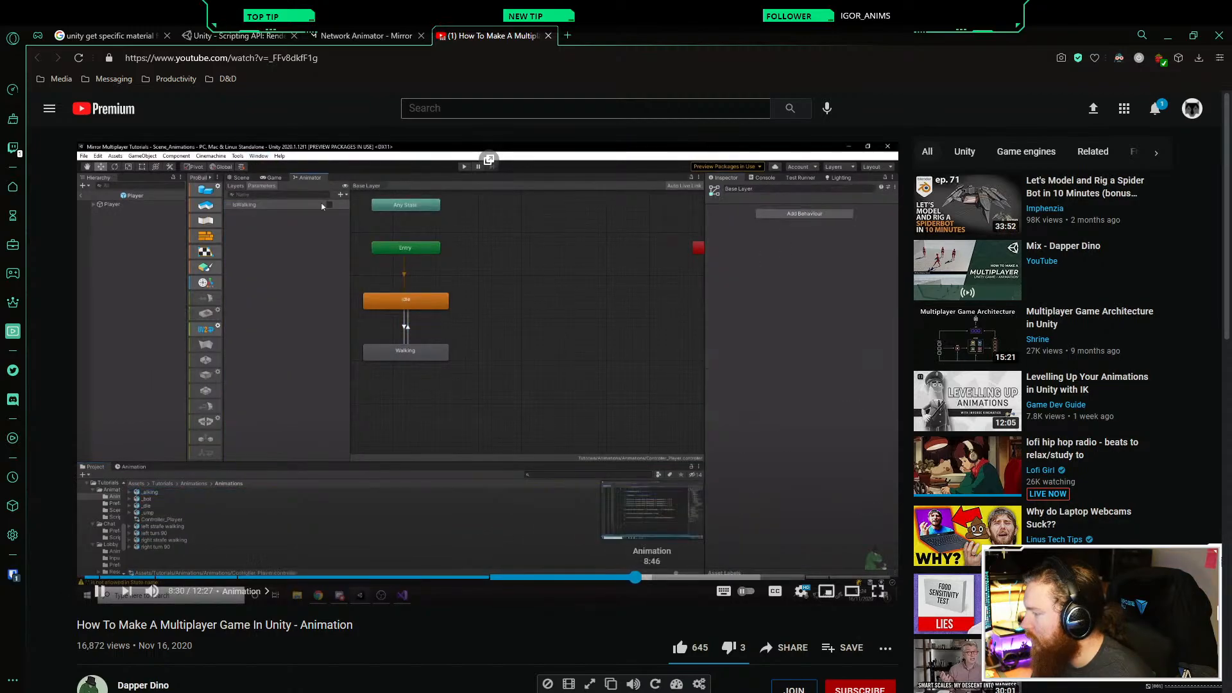
pyautogui.click(654, 576)
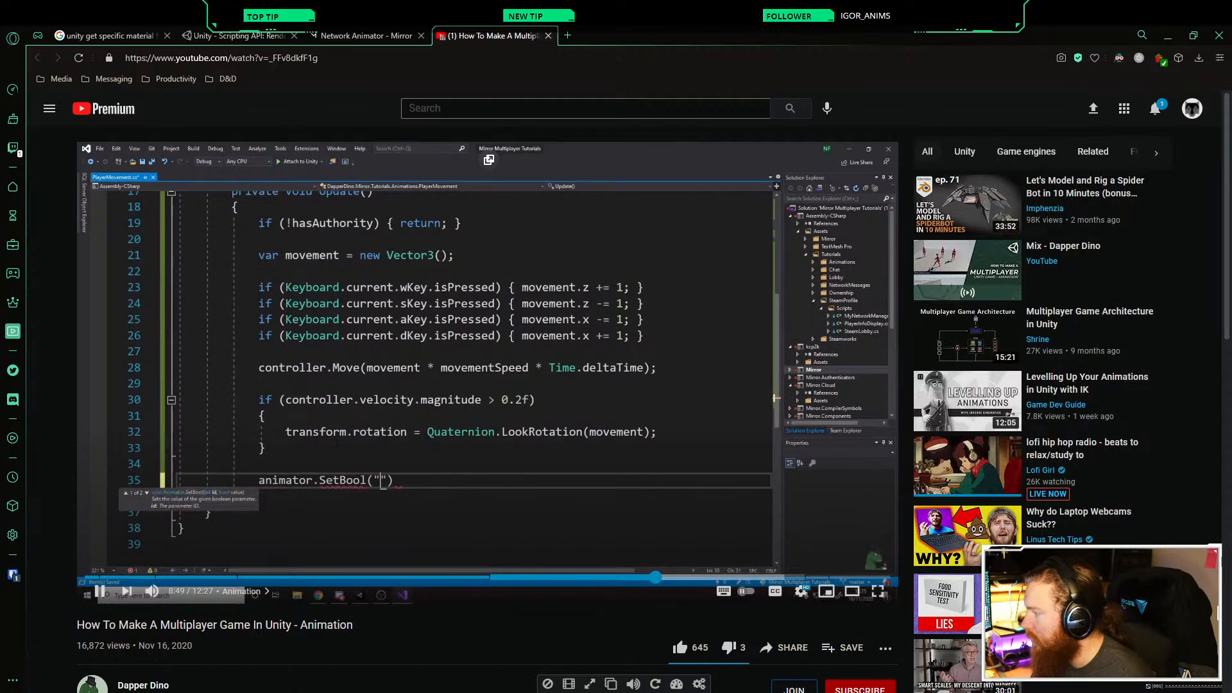
pyautogui.click(682, 577)
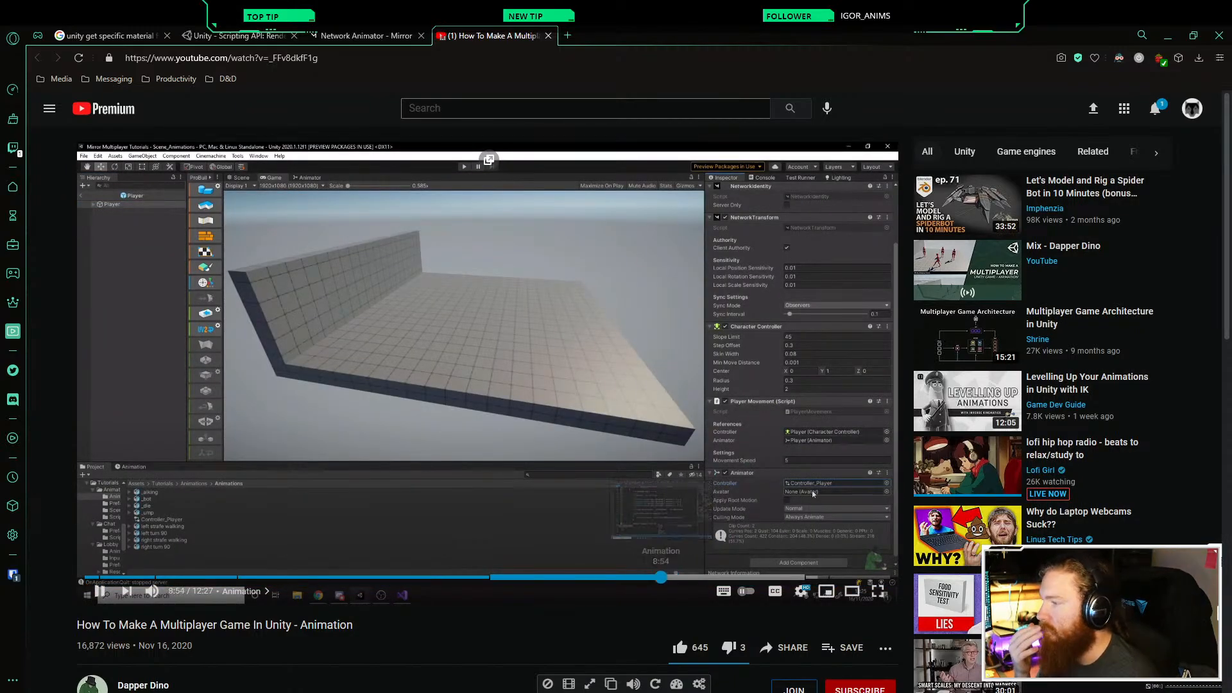
pyautogui.click(662, 577)
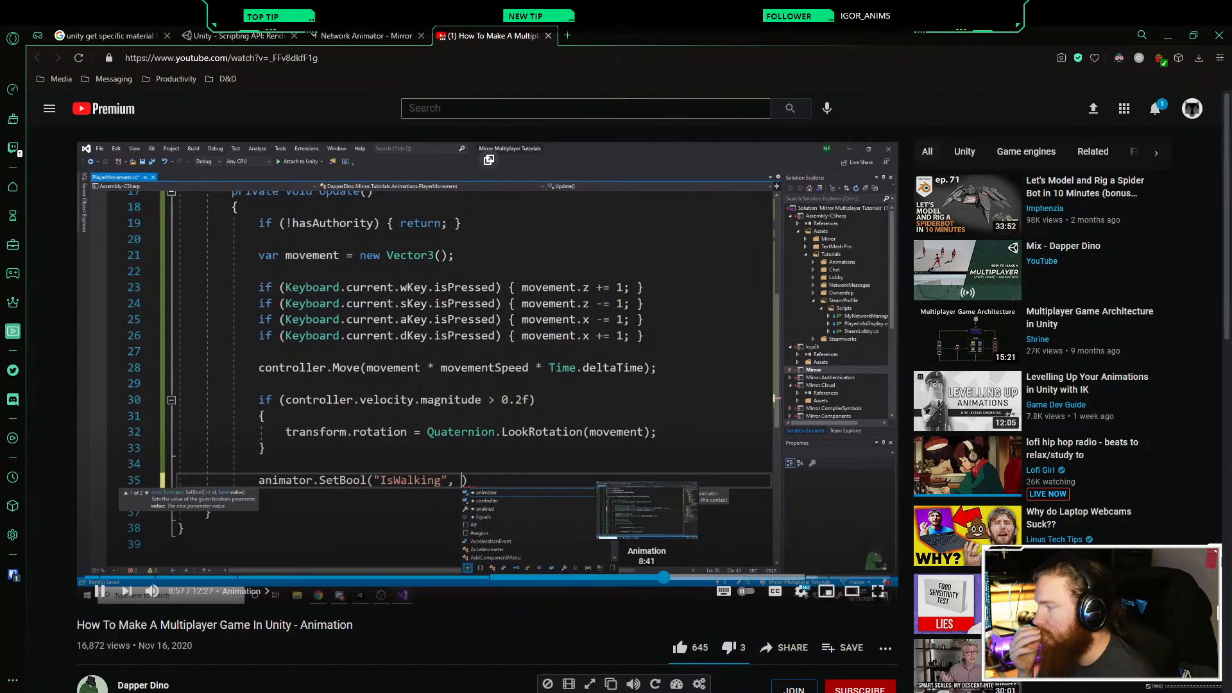
pyautogui.click(632, 577)
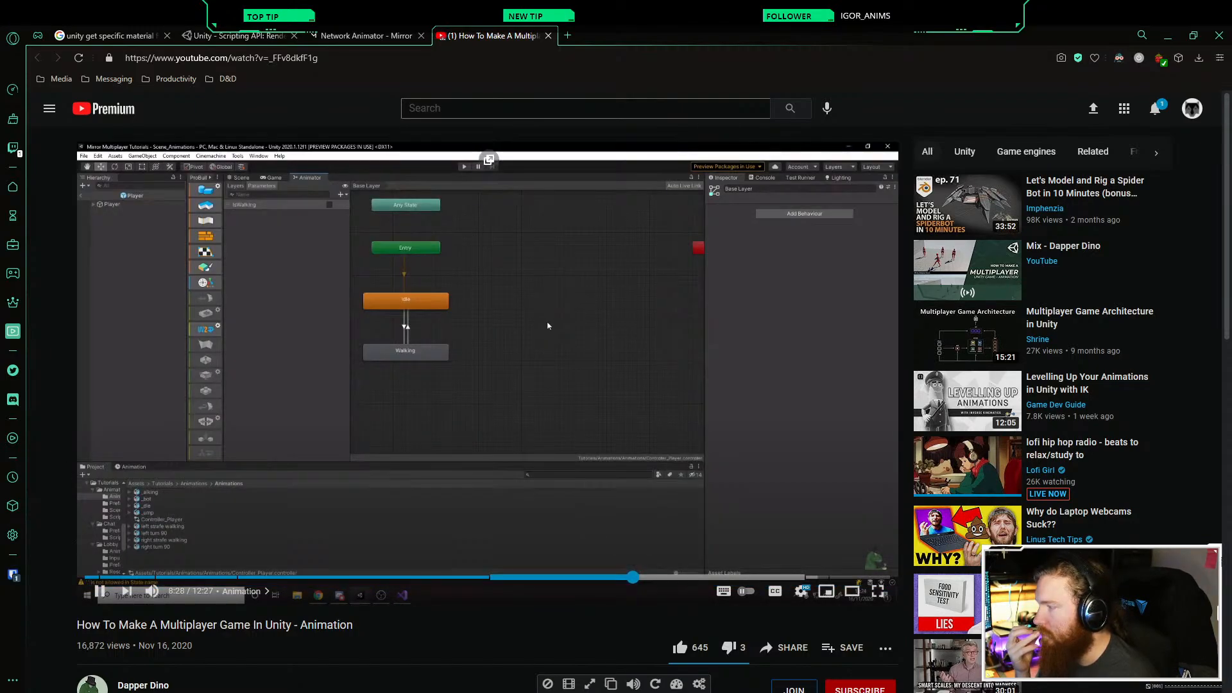
# Step: Watch how the video configures the NetworkAnimator component's client authority and tests the synced animations, and pause during the test
pyautogui.click(682, 577)
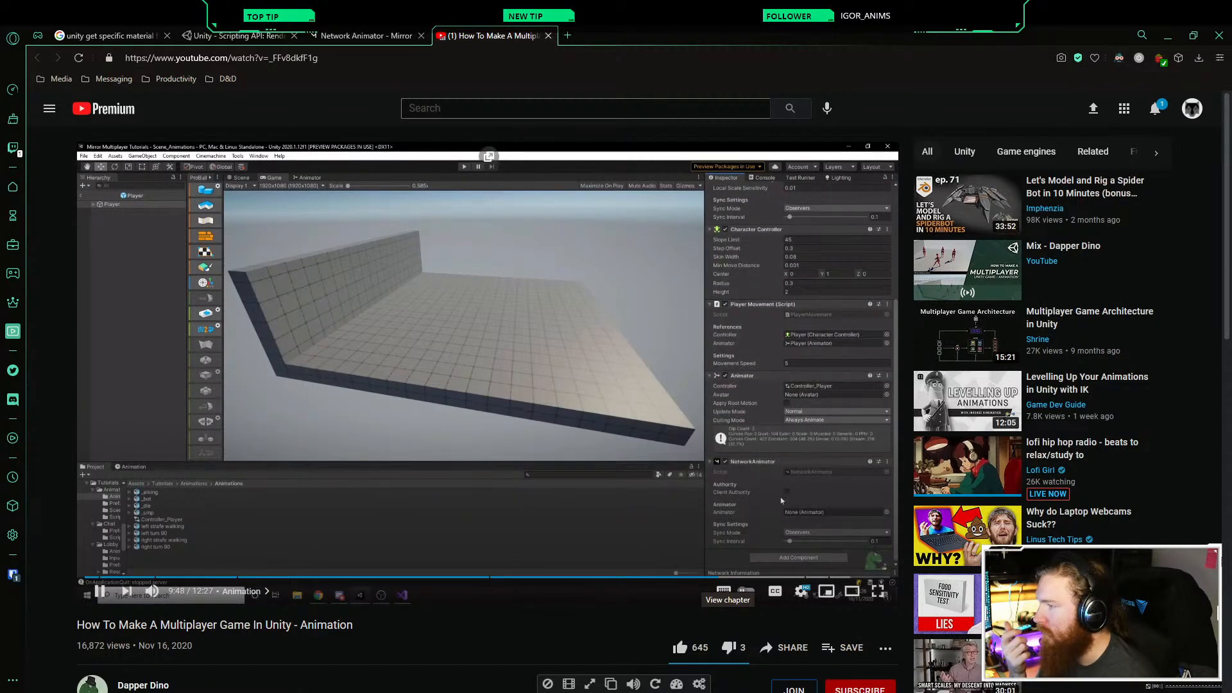
pyautogui.click(648, 384)
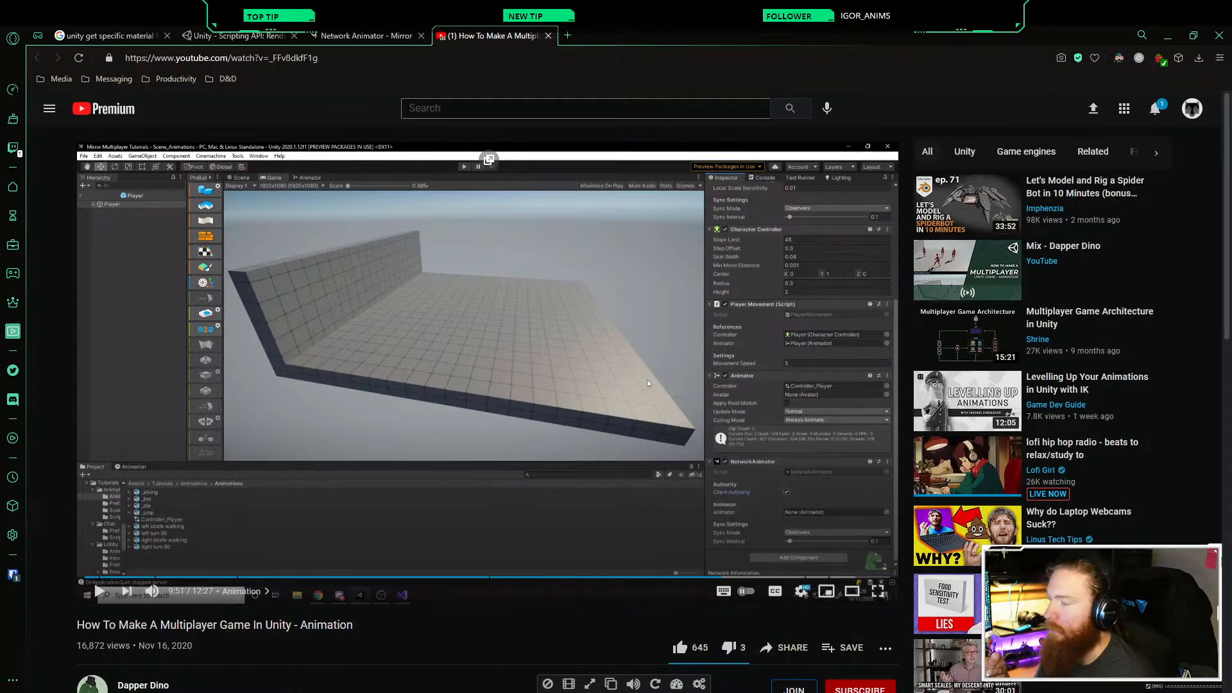
pyautogui.click(648, 383)
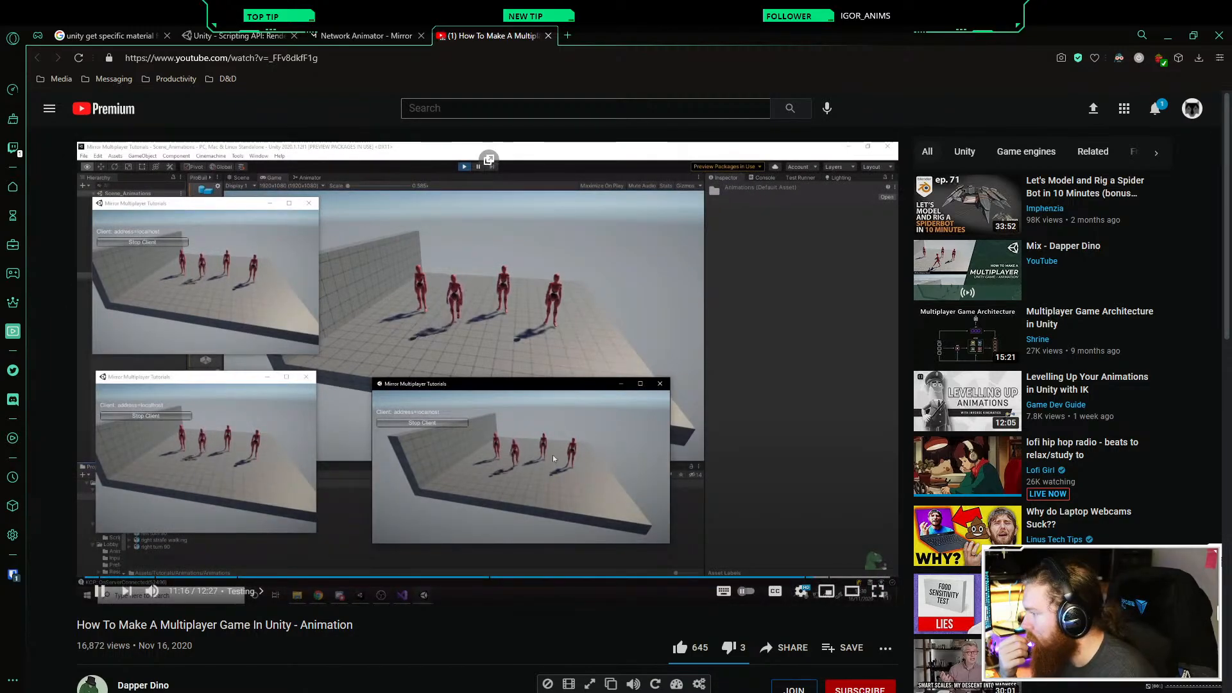
pyautogui.click(553, 456)
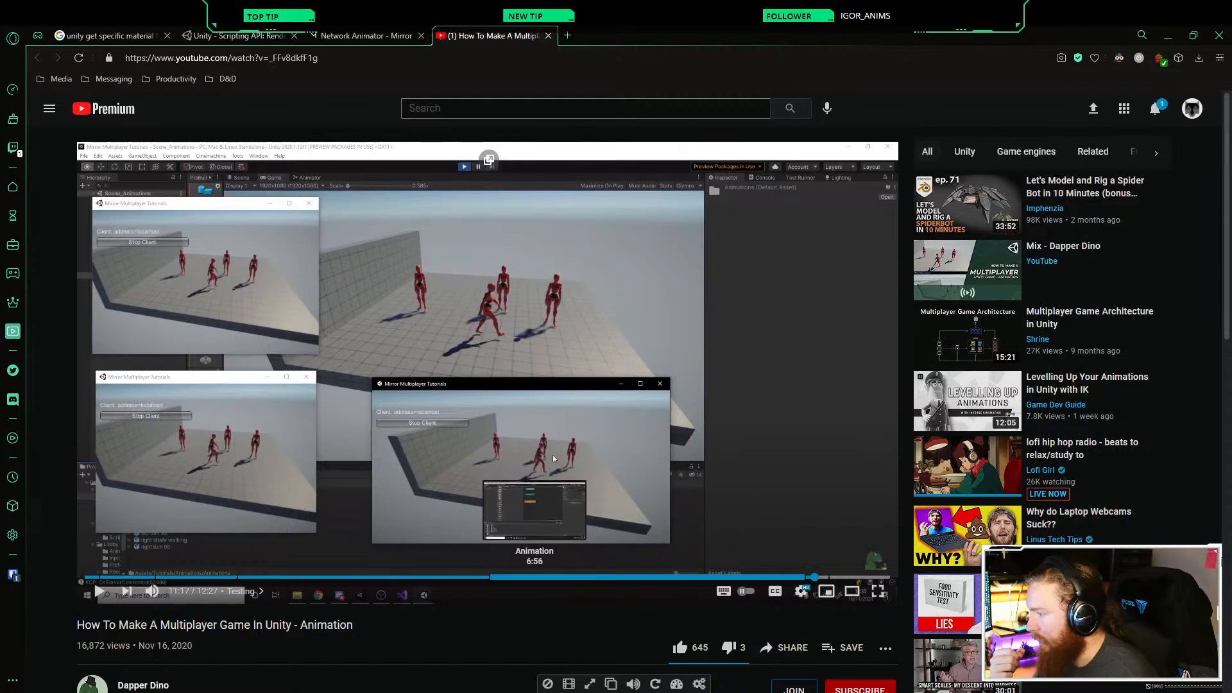
# Step: Replay the start of the Animation chapter to examine how the Animator component is added to the Player prefab, and pause the video
pyautogui.click(496, 577)
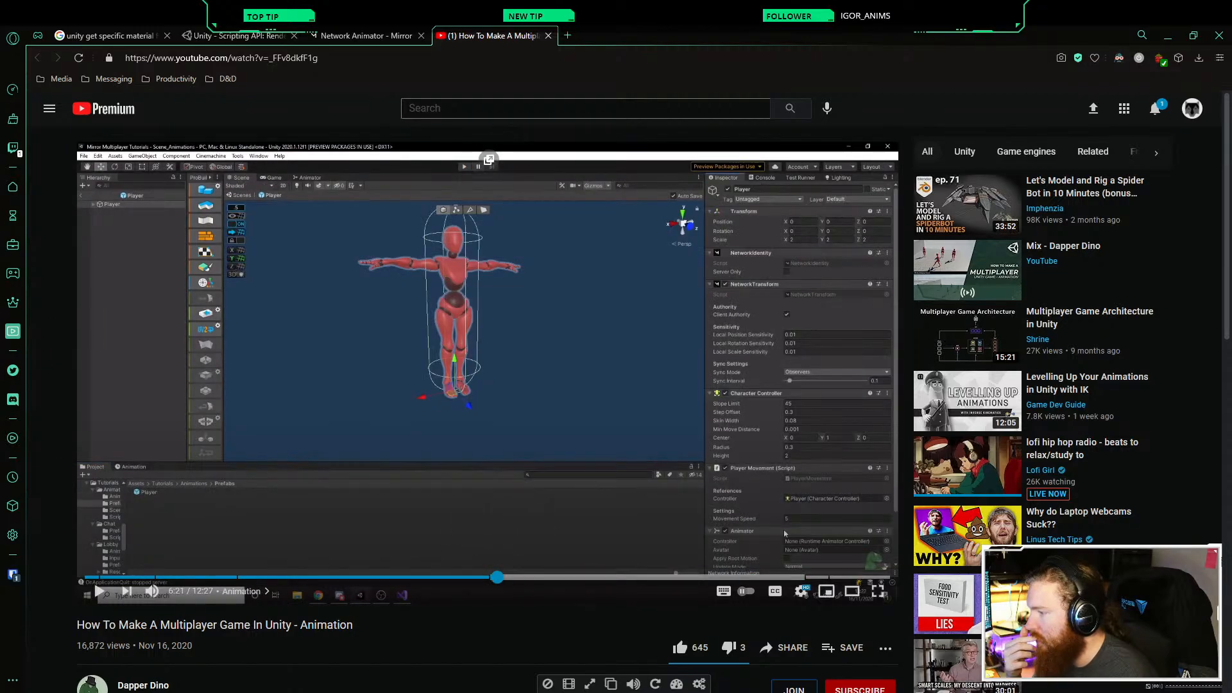
pyautogui.click(493, 577)
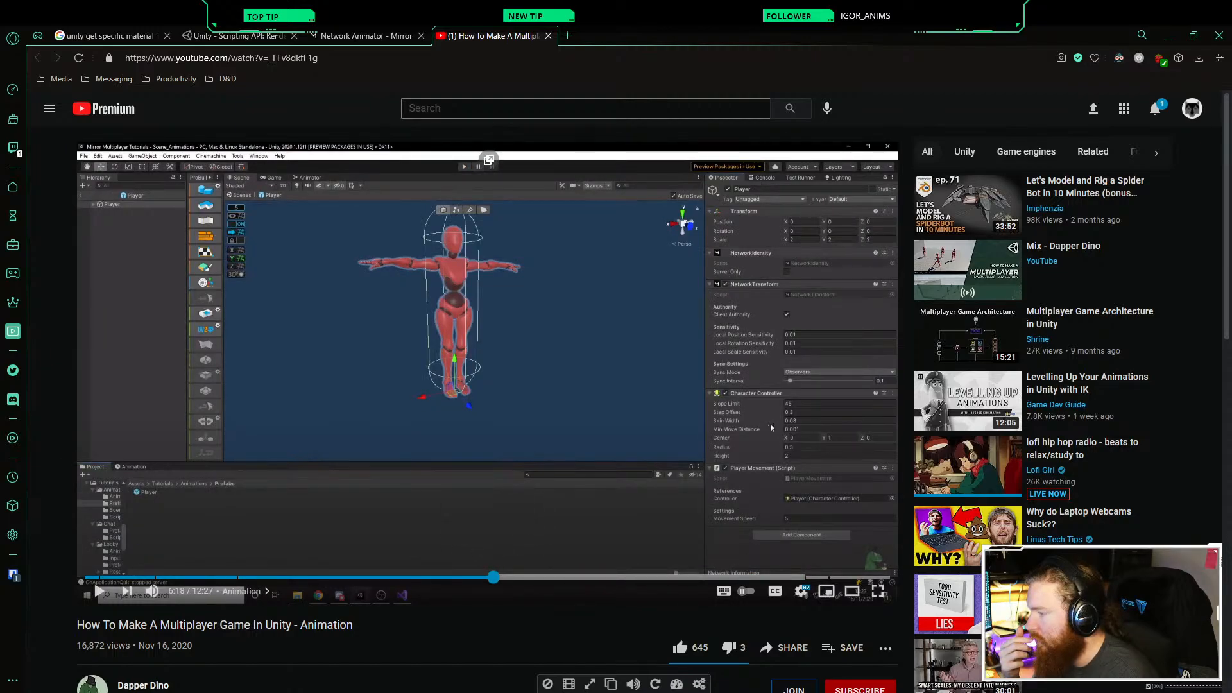
pyautogui.press('space')
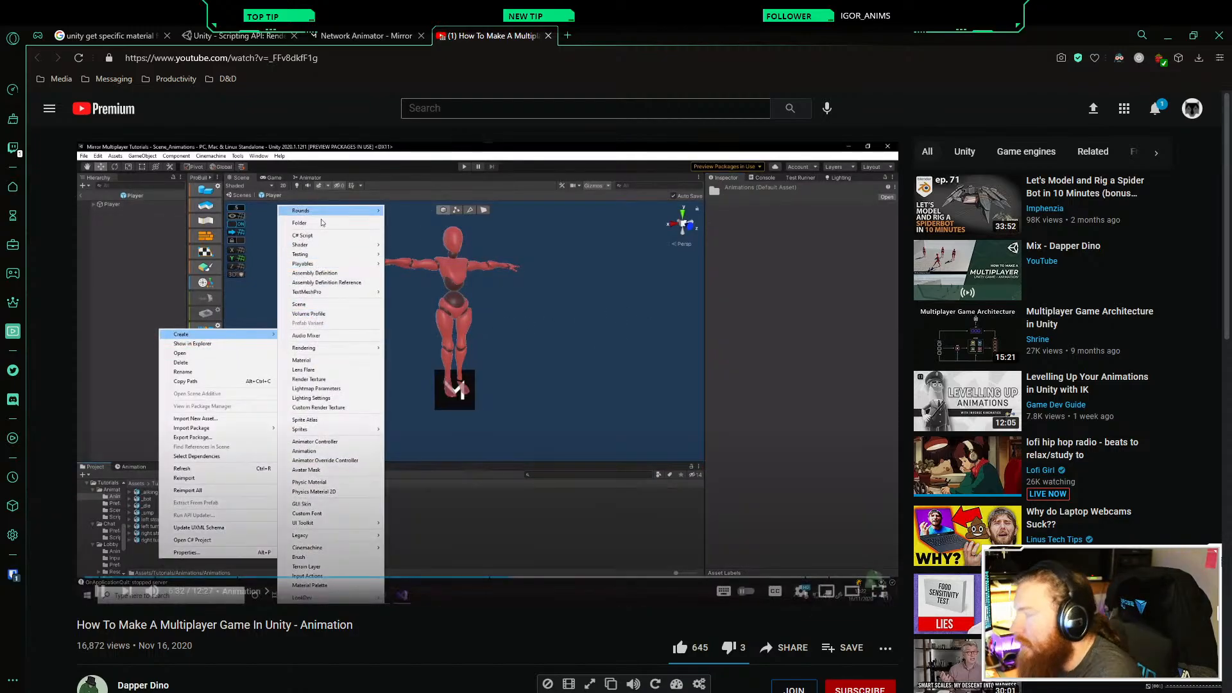
pyautogui.click(489, 168)
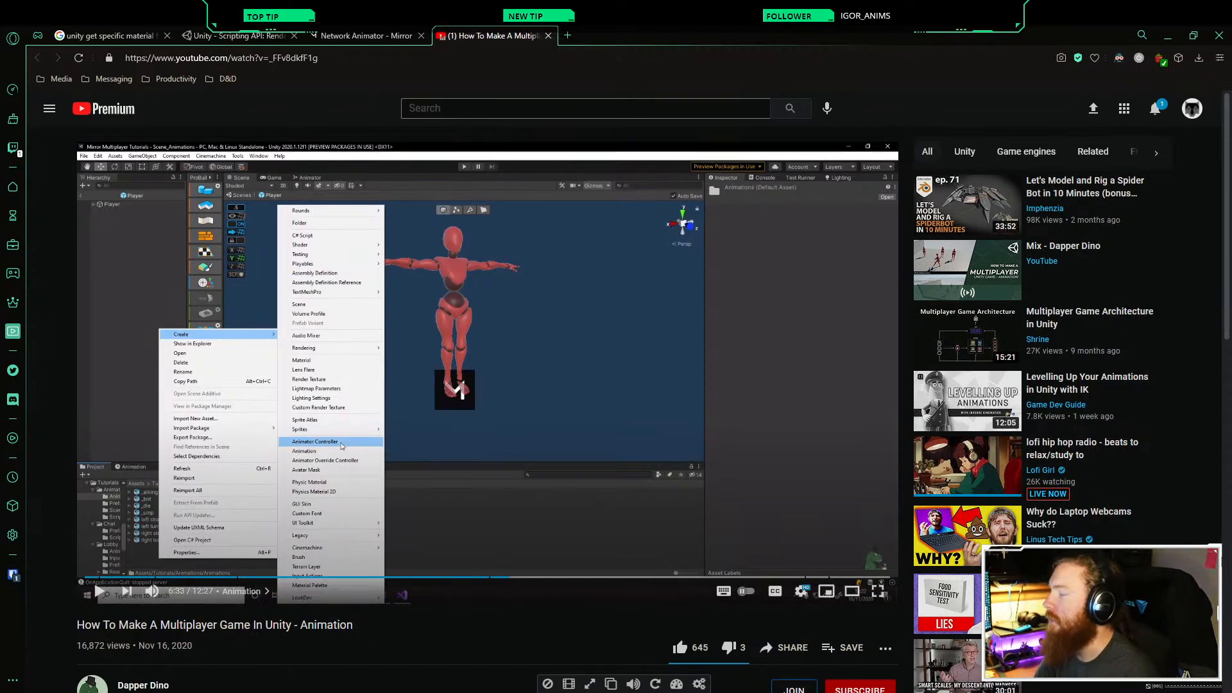
# Step: Switch to the code editor and save NetworkFirstPersonController.cs with the client callback and authority check in Update
pyautogui.moveTo(330, 685)
pyautogui.moveTo(468, 648)
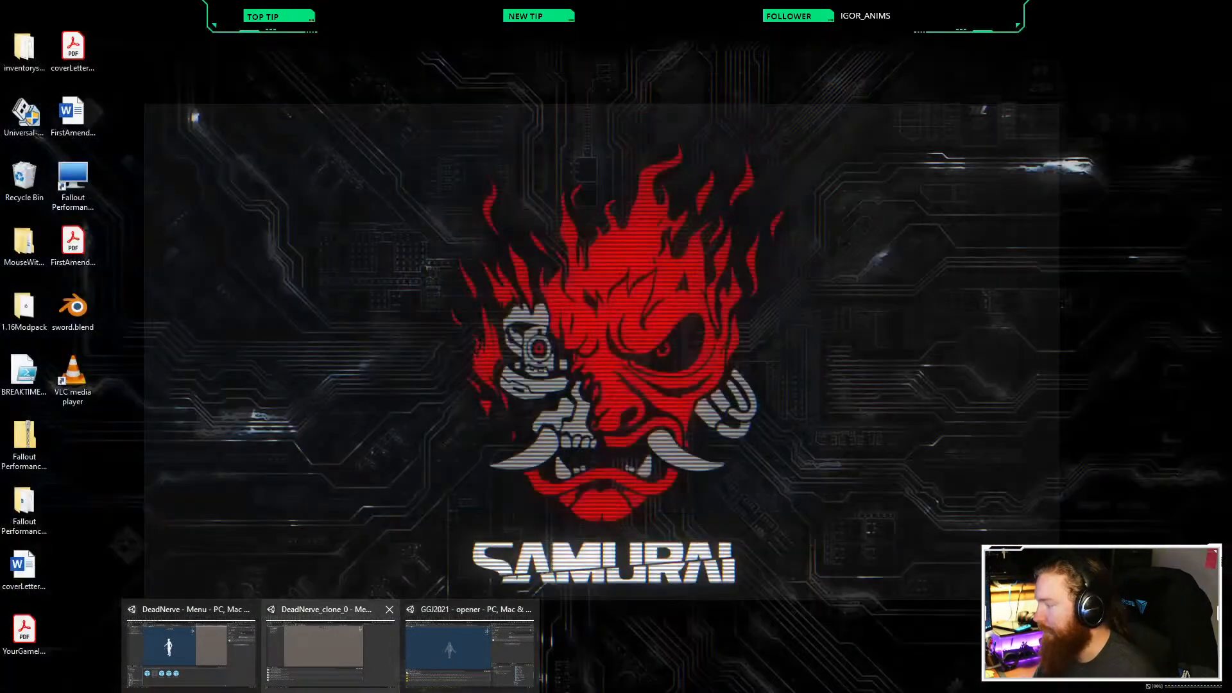
pyautogui.hotkey('alt', 'Tab')
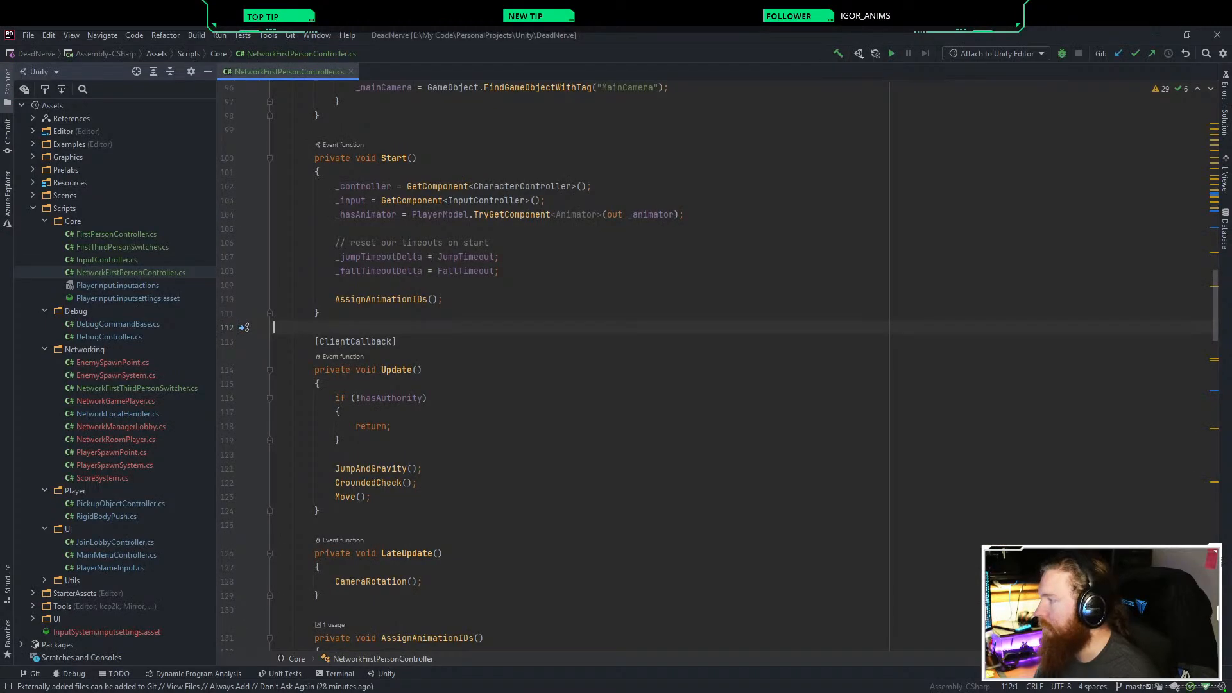
pyautogui.click(423, 369)
pyautogui.hotkey('ctrl', 's')
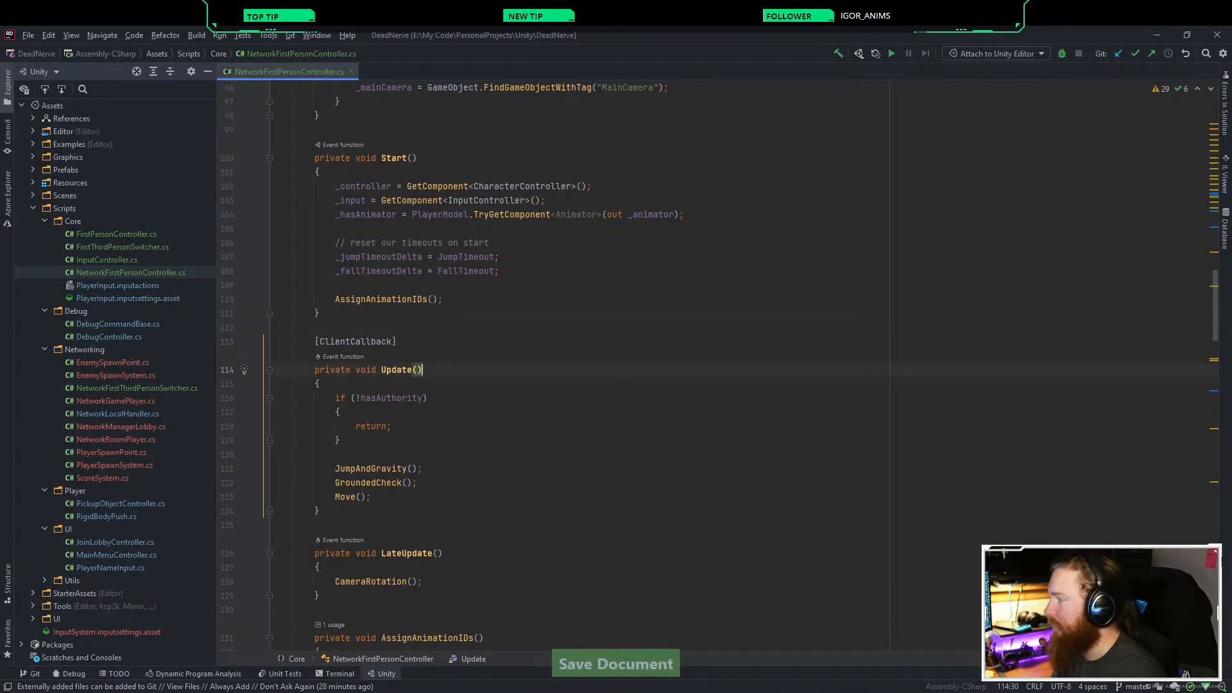
# Step: Return to the DeadNerve Unity project, set the Culling Mode of Armature_Edited's Animator to Always Animate, and exit the MirrorPlayer prefab
pyautogui.moveTo(330, 690)
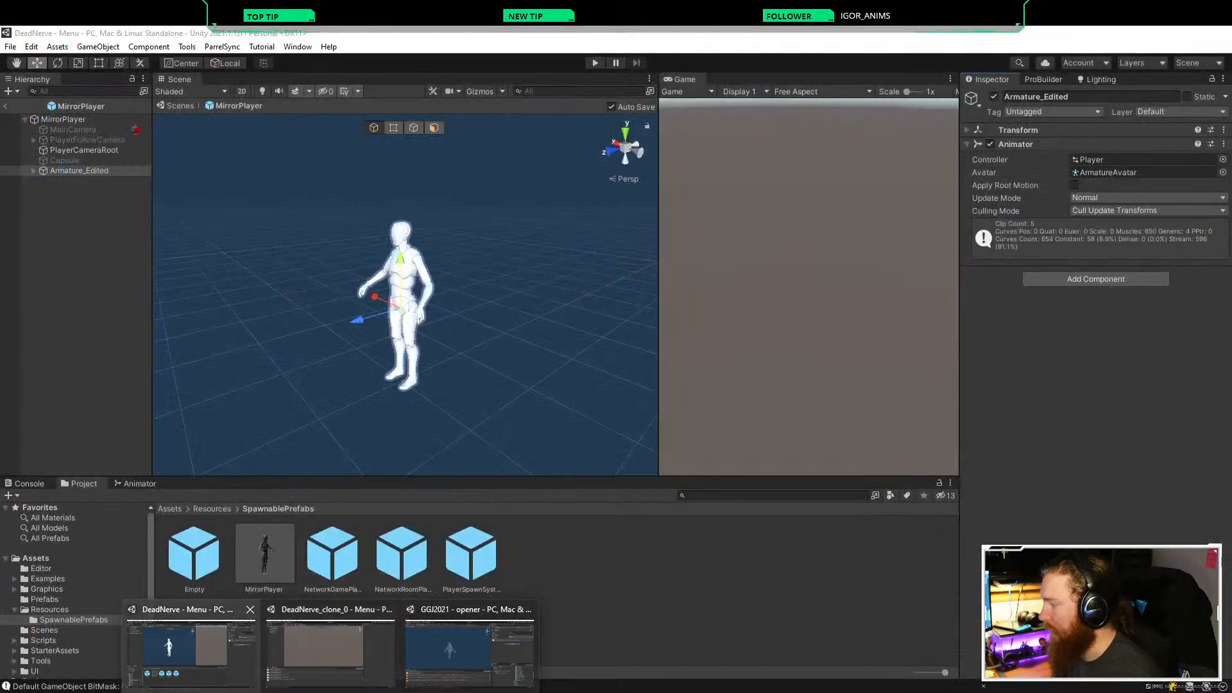
pyautogui.click(191, 646)
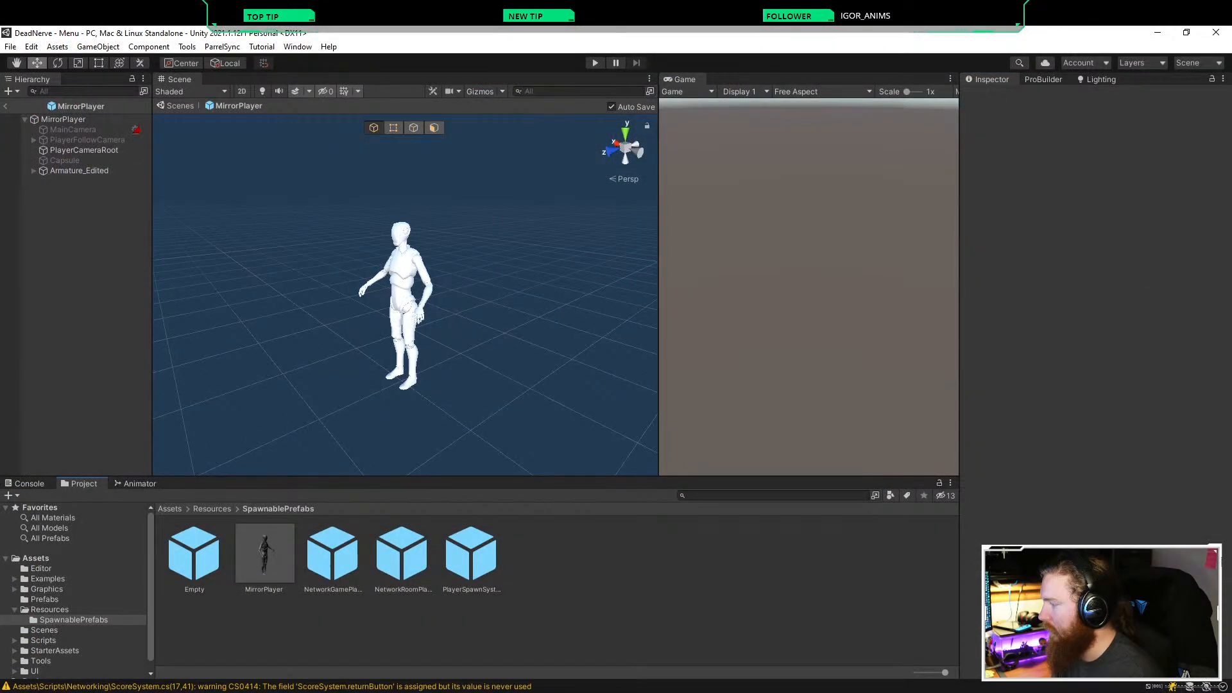
pyautogui.click(63, 118)
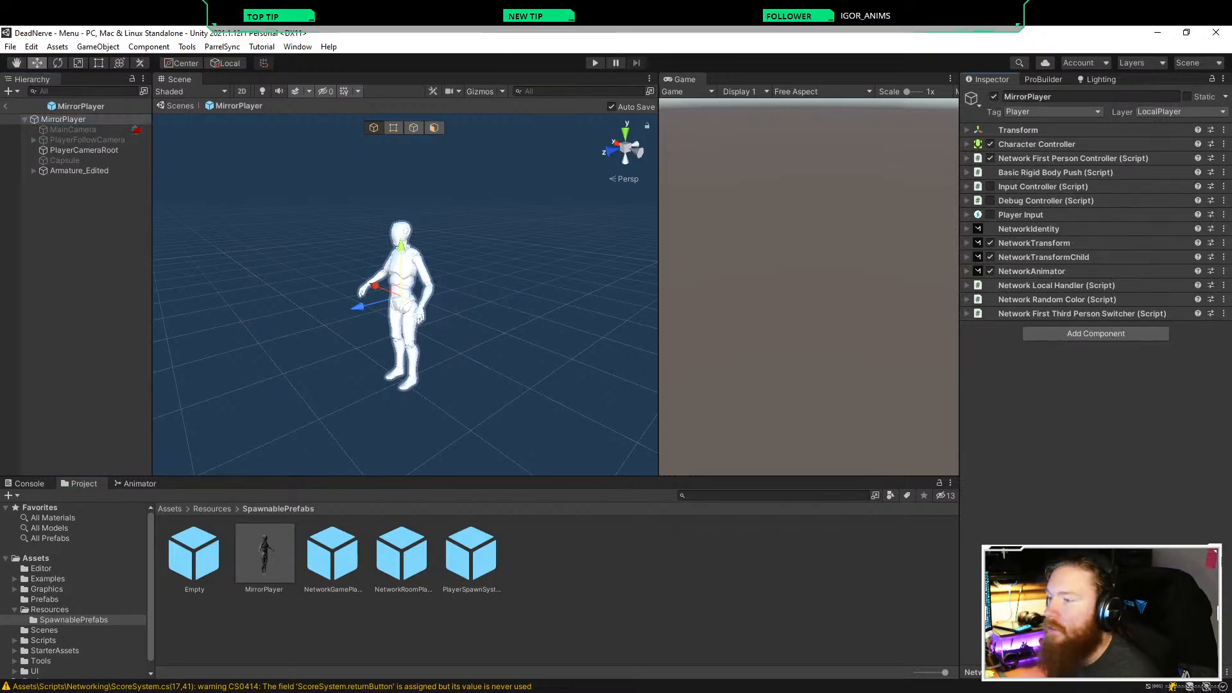
pyautogui.click(78, 170)
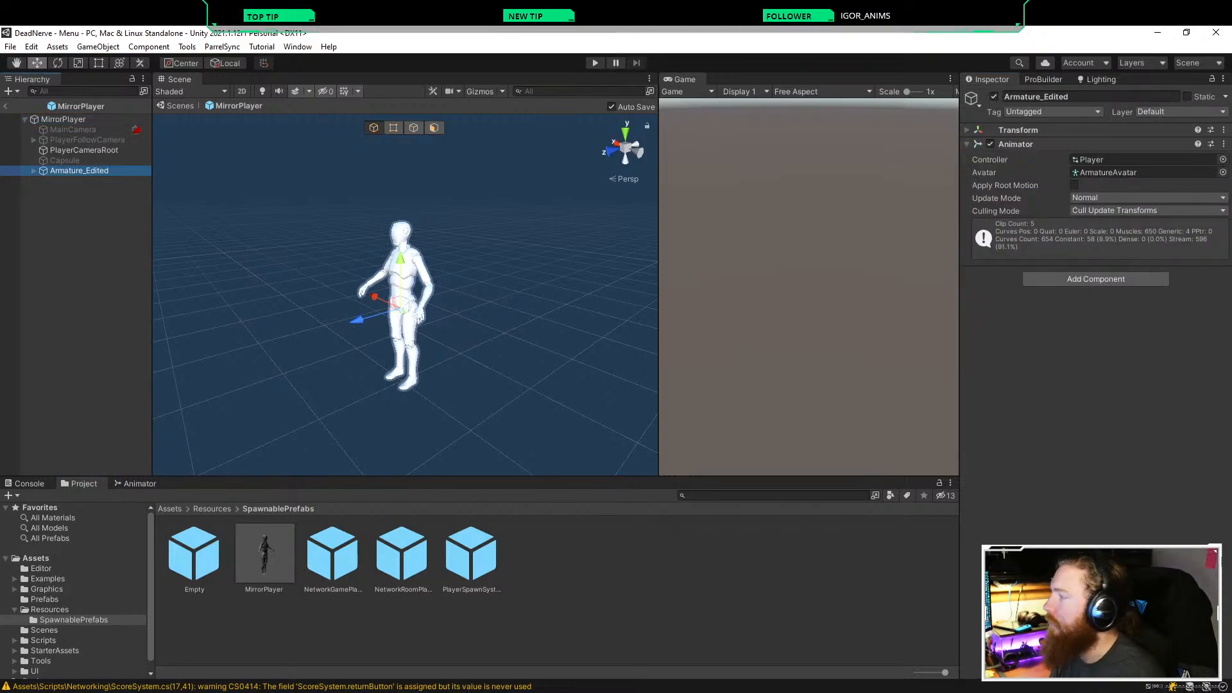
pyautogui.click(1148, 211)
pyautogui.click(1107, 220)
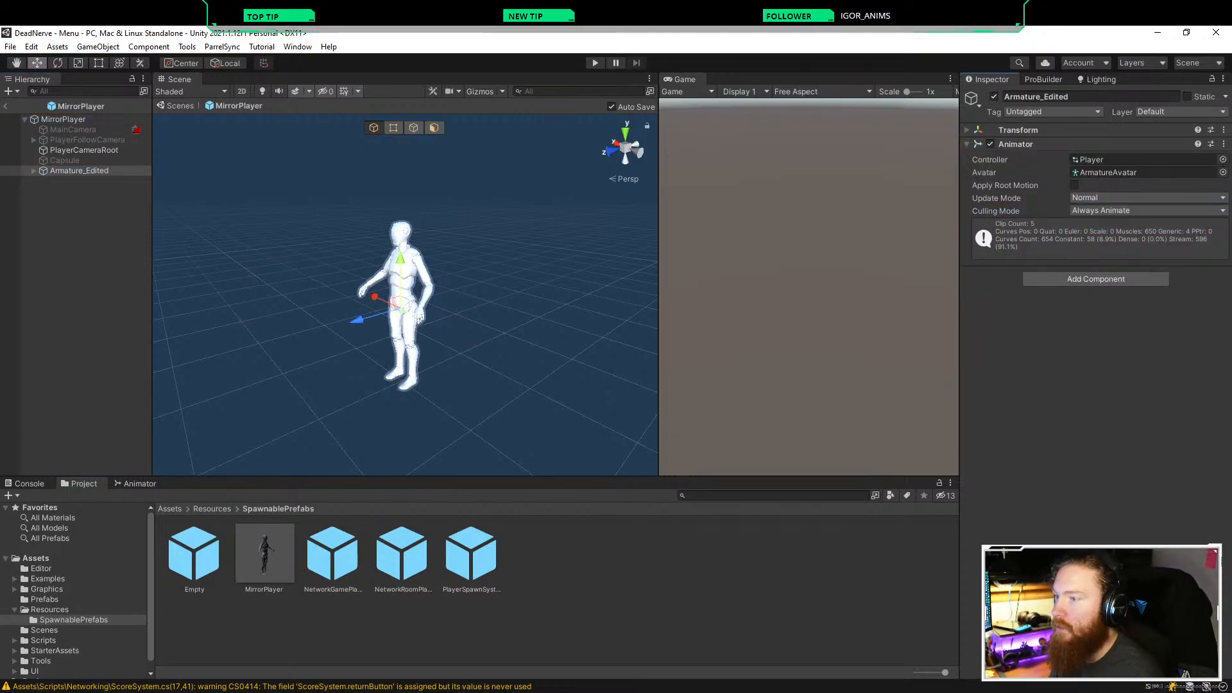
pyautogui.click(76, 270)
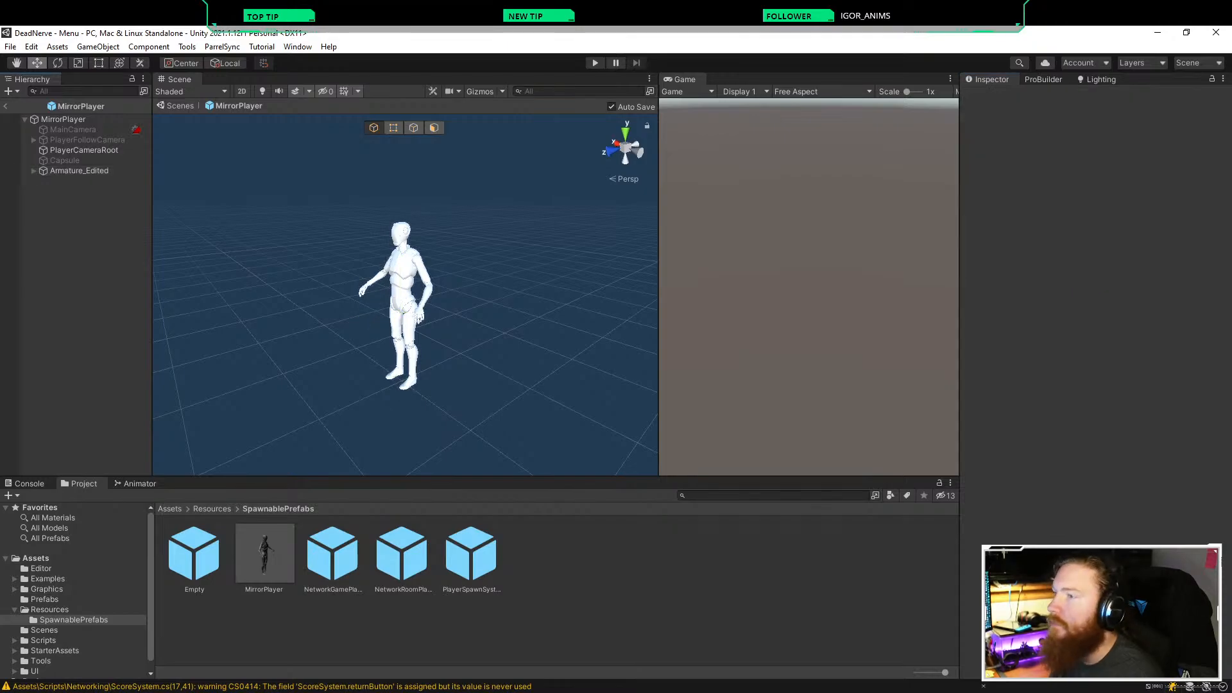
pyautogui.click(5, 106)
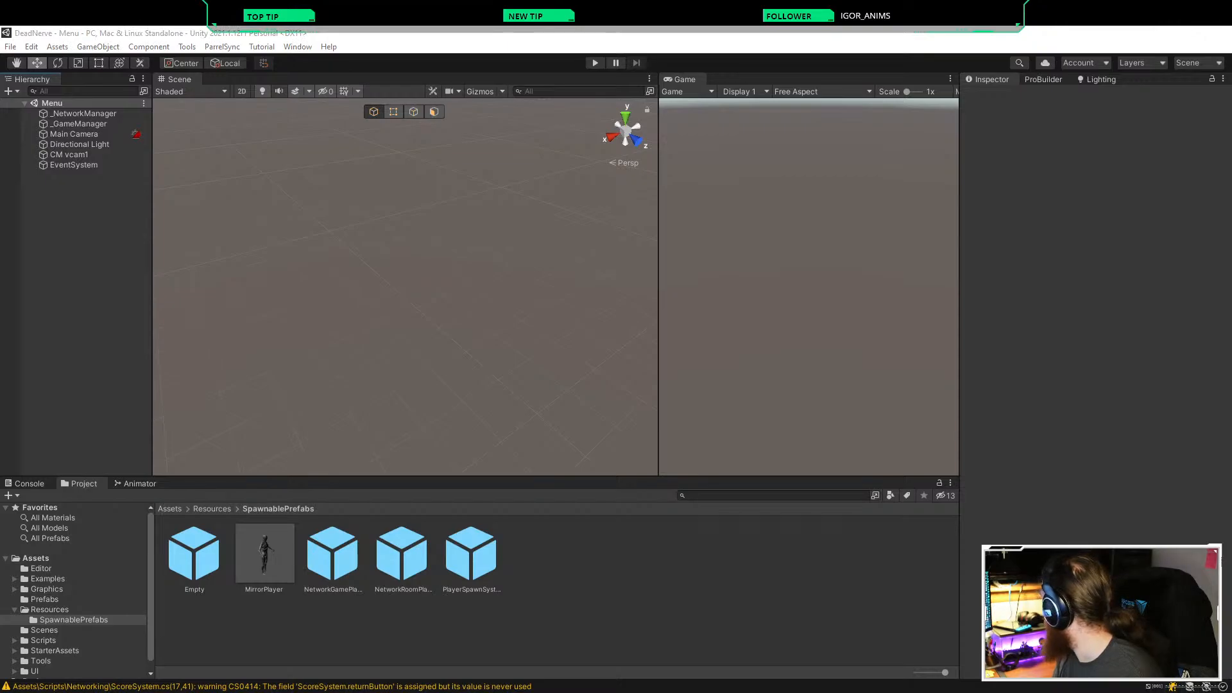
# Step: Start play mode in the DeadNerve Menu scene and join the localhost game as a client
pyautogui.press('super+d')
pyautogui.press('super+d')
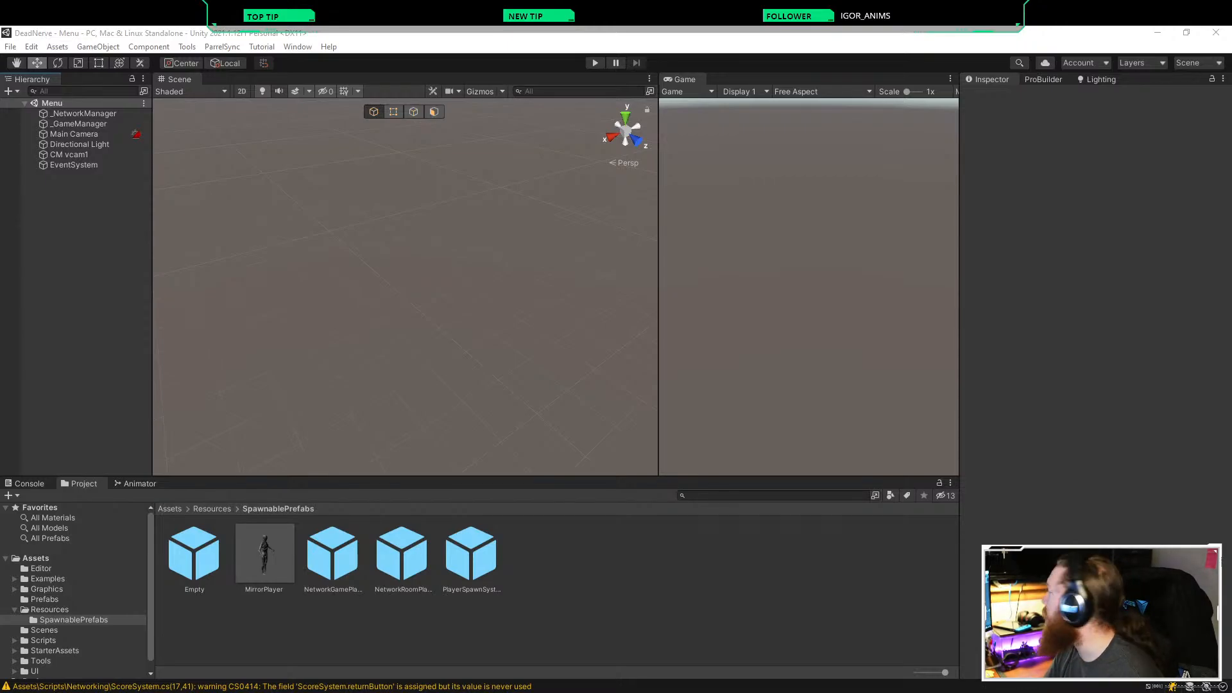
pyautogui.hotkey('ctrl', 'p')
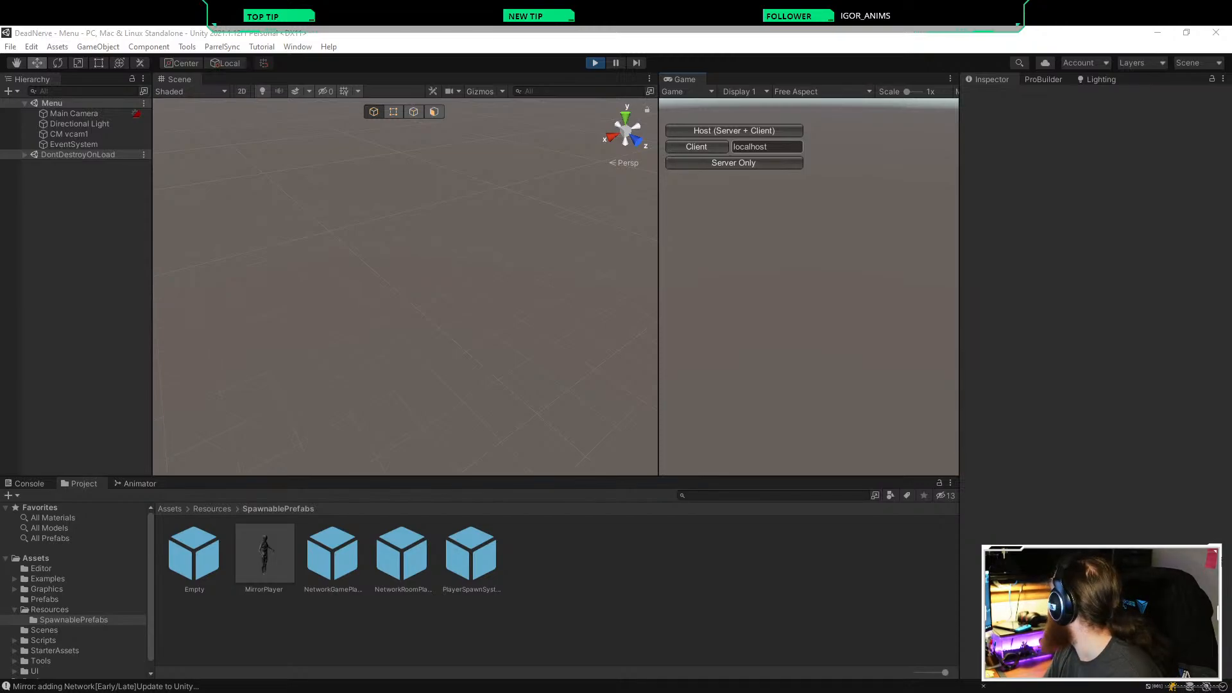
pyautogui.click(697, 147)
pyautogui.click(809, 383)
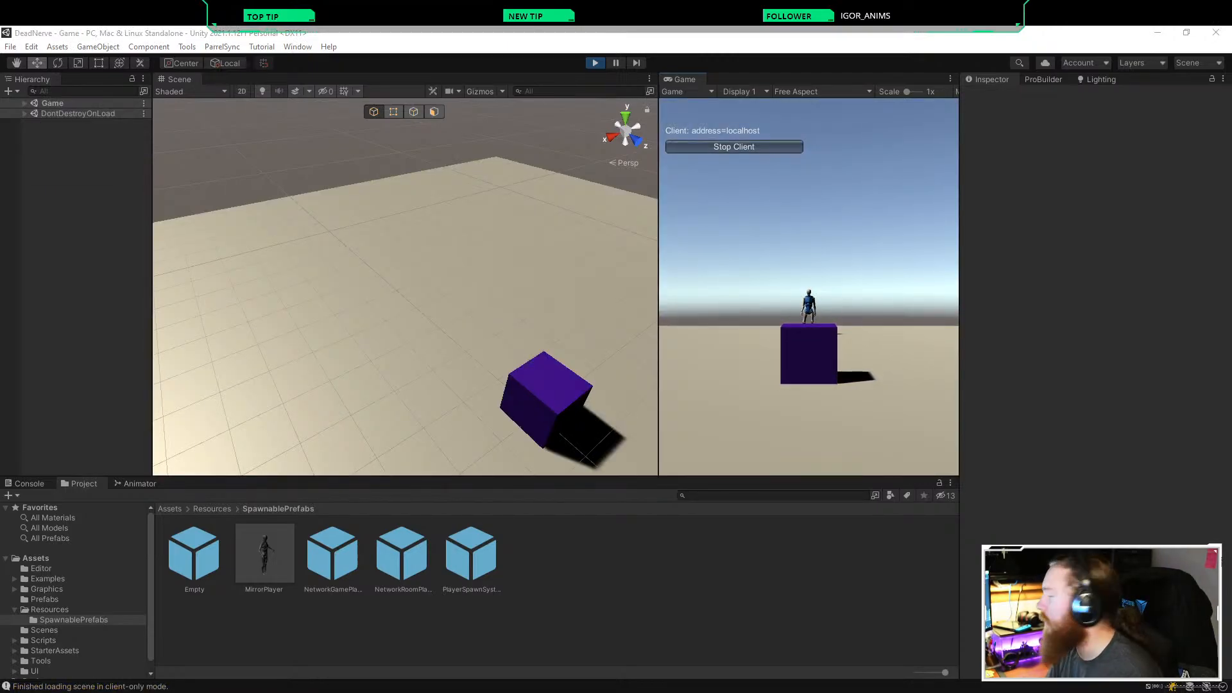
# Step: Move the other instance's player around the purple cube to examine its synced animations in the client's view
pyautogui.press('a')
pyautogui.press('a')
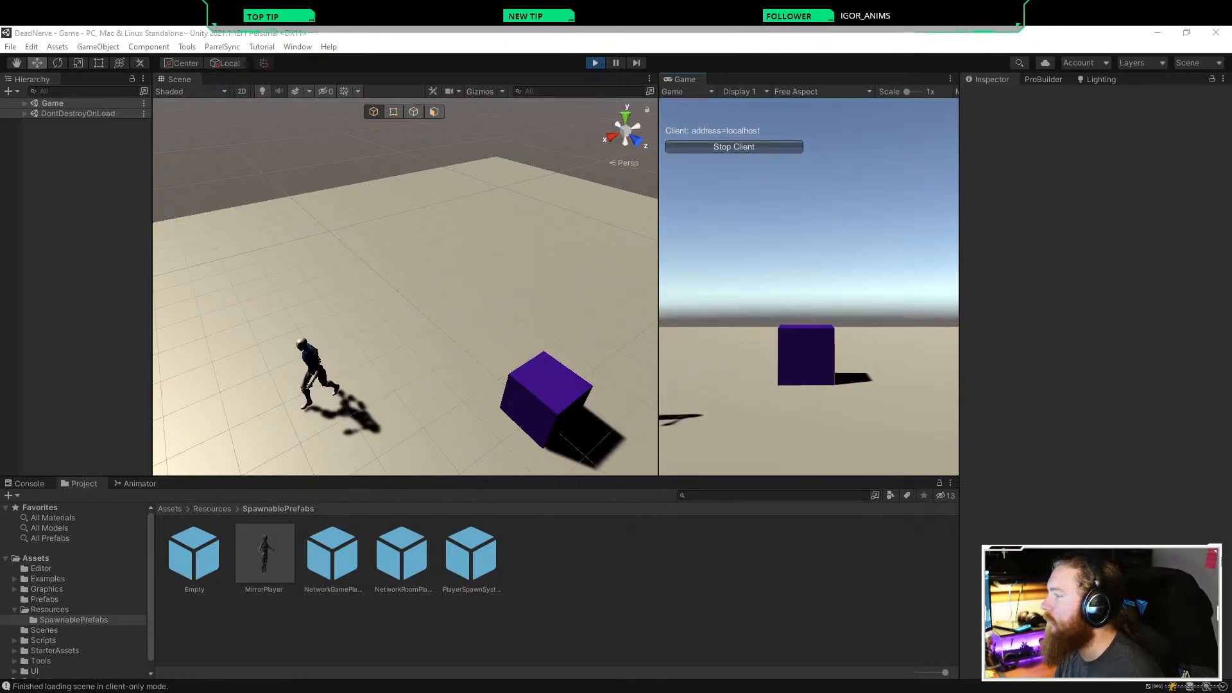
pyautogui.press('d')
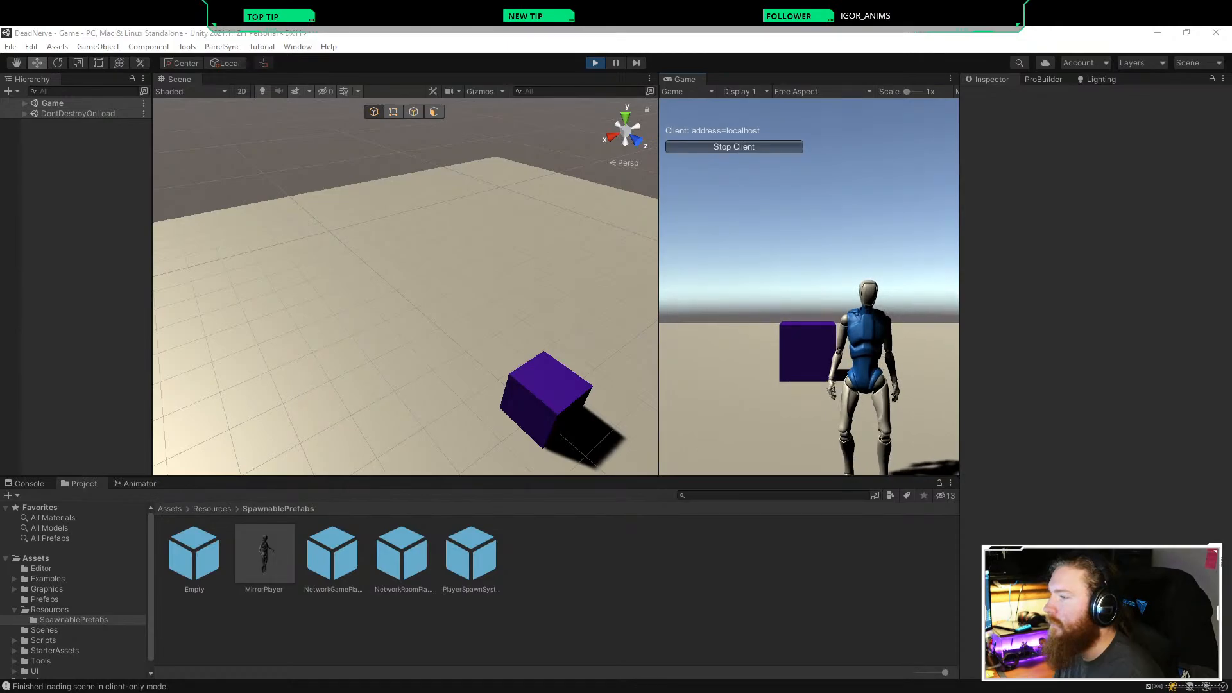
pyautogui.press('a')
pyautogui.press('d')
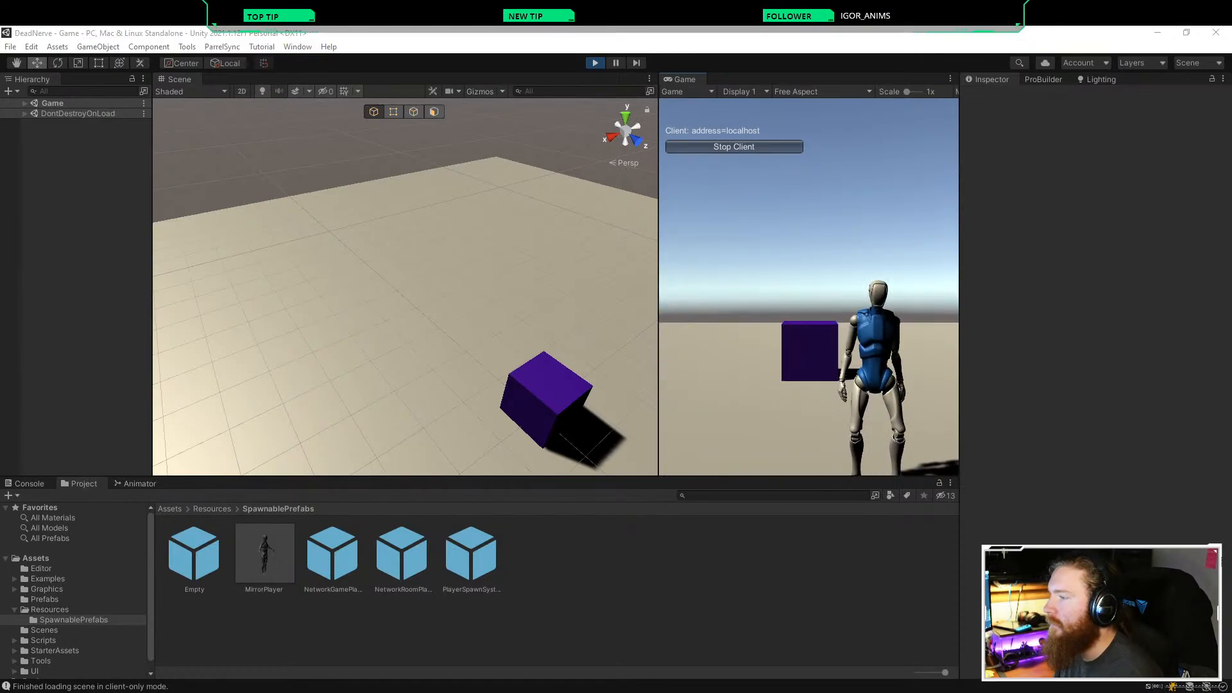
pyautogui.press('a')
pyautogui.press('d')
pyautogui.press('w')
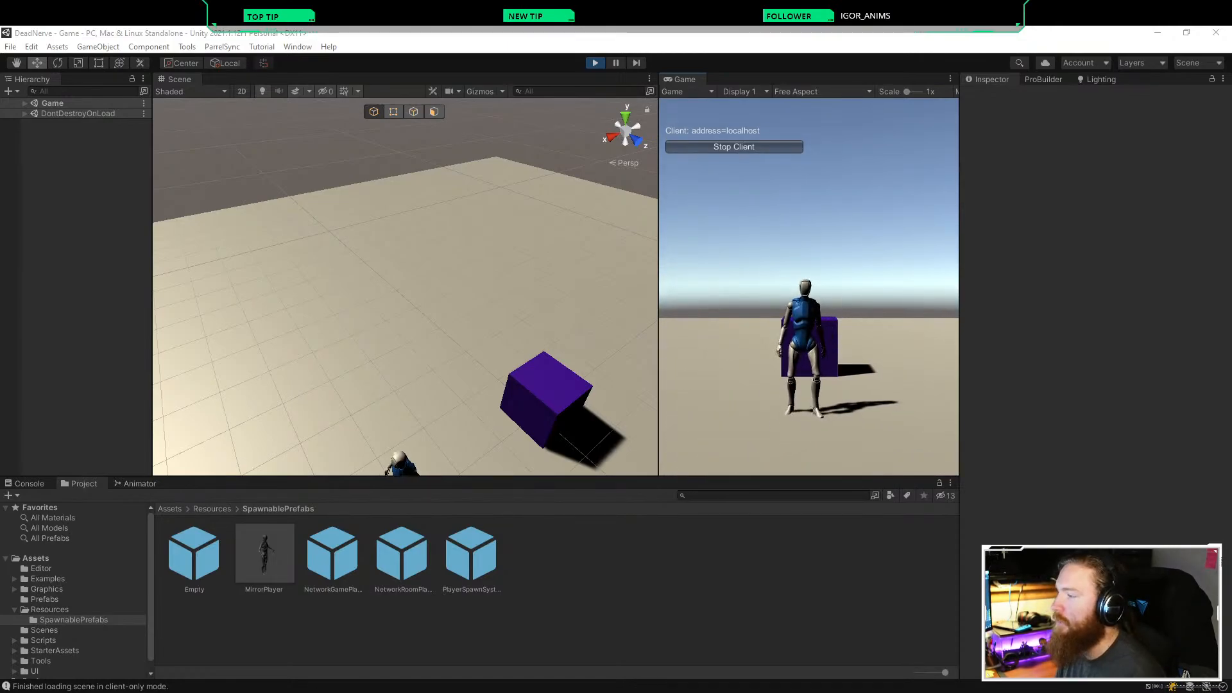
pyautogui.press('s')
pyautogui.press('a')
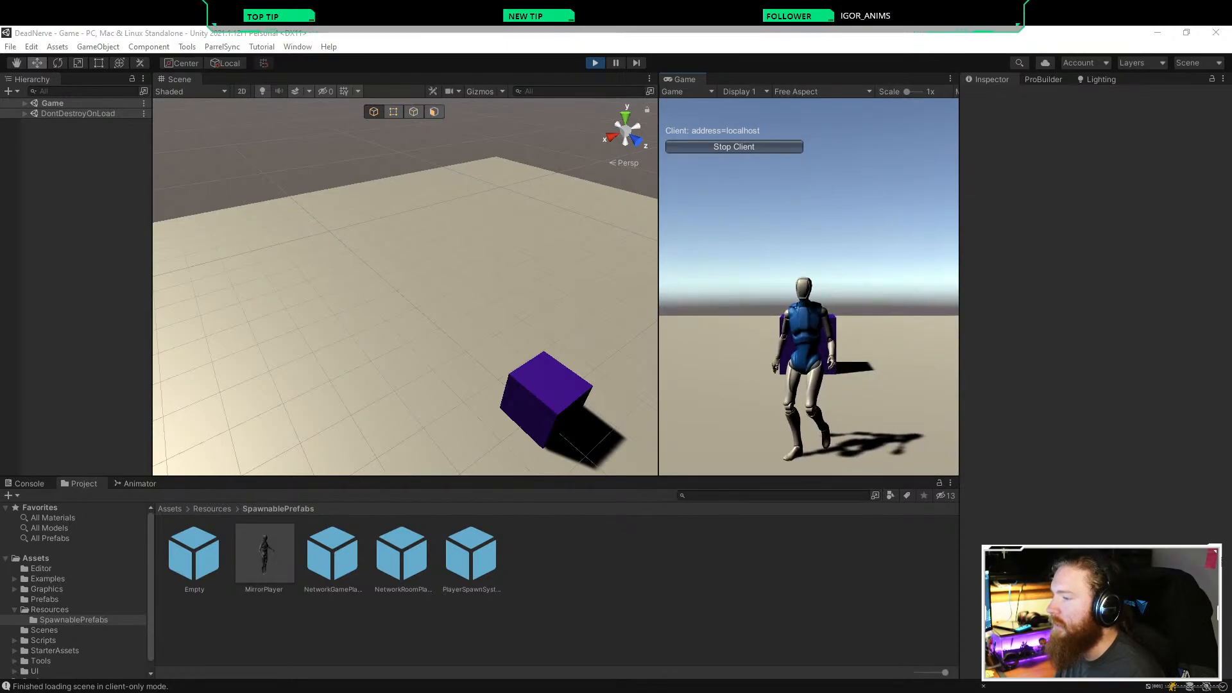
pyautogui.press('w')
pyautogui.press('d')
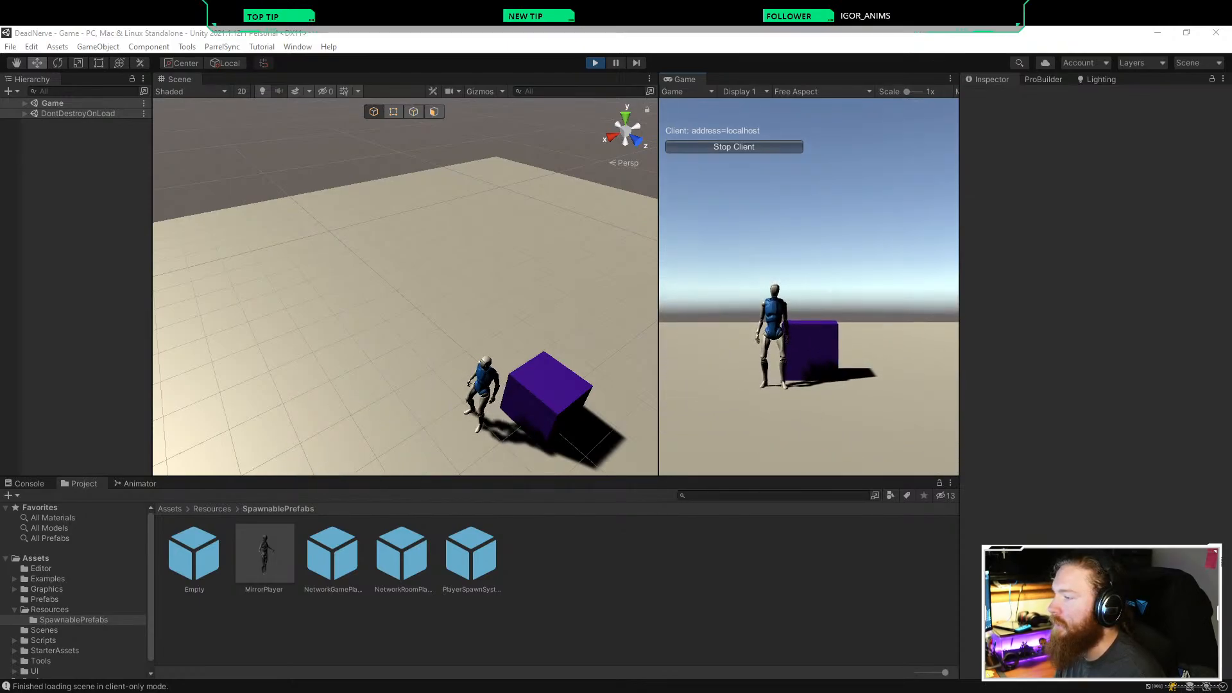
pyautogui.press('s')
pyautogui.press('a')
pyautogui.press('d')
pyautogui.press('s')
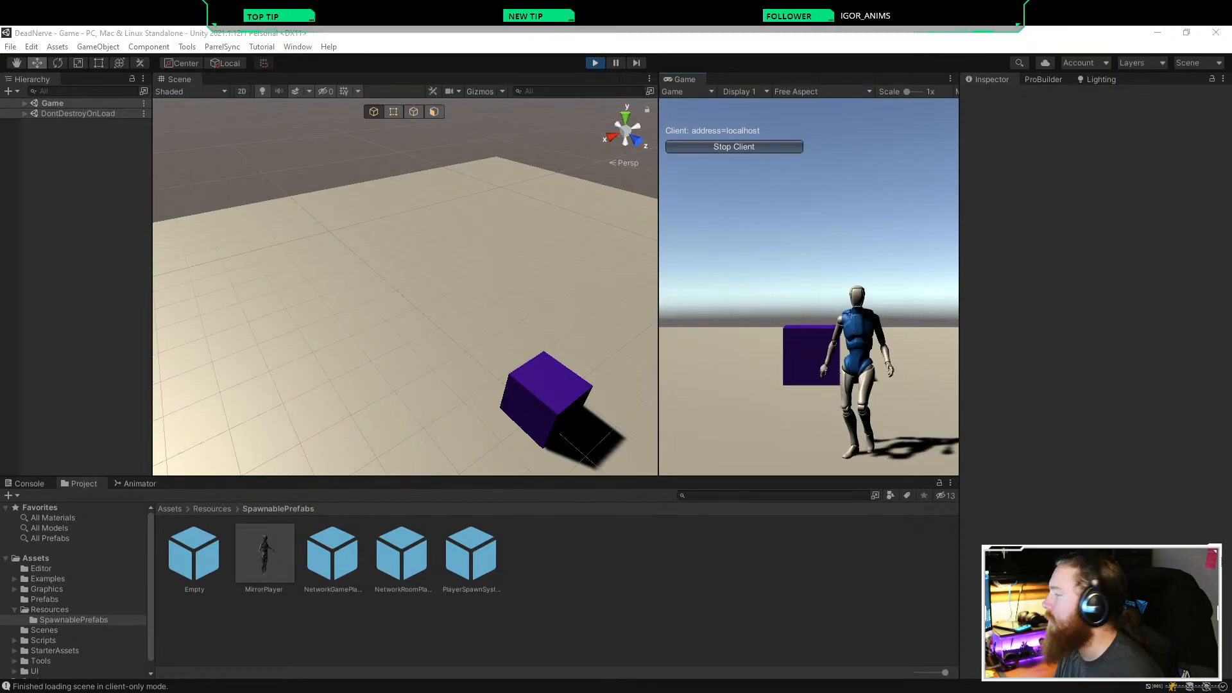
pyautogui.press('a')
pyautogui.press('w')
pyautogui.press('a')
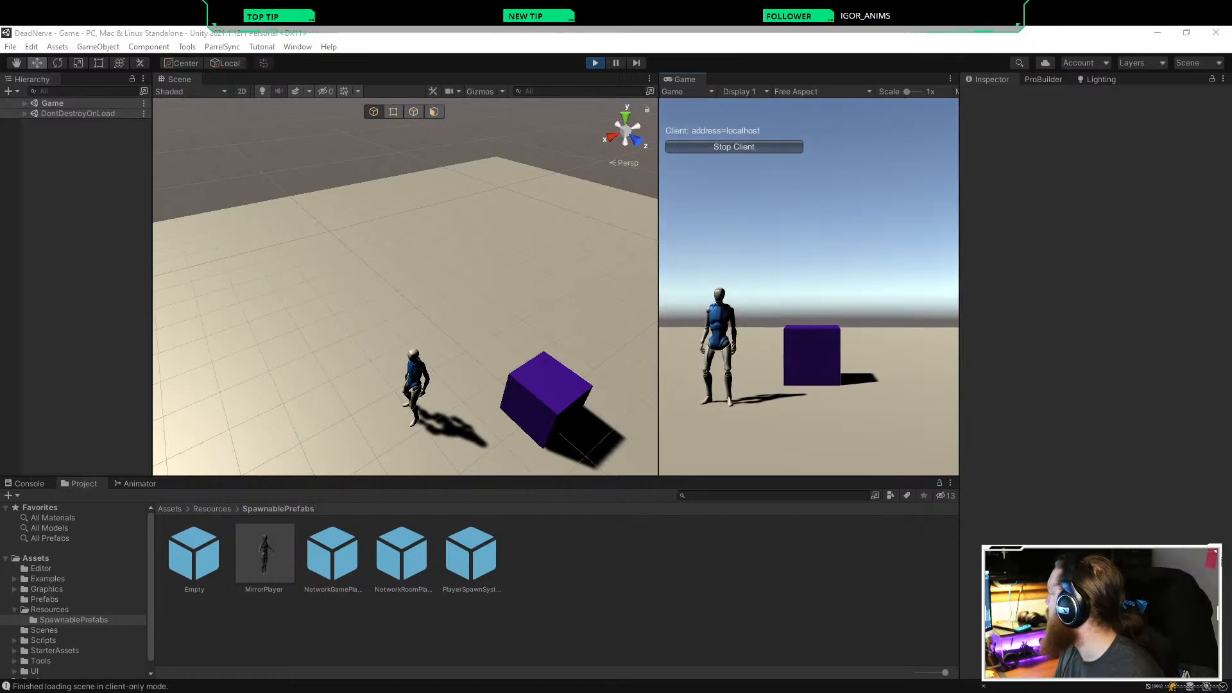
pyautogui.press('d')
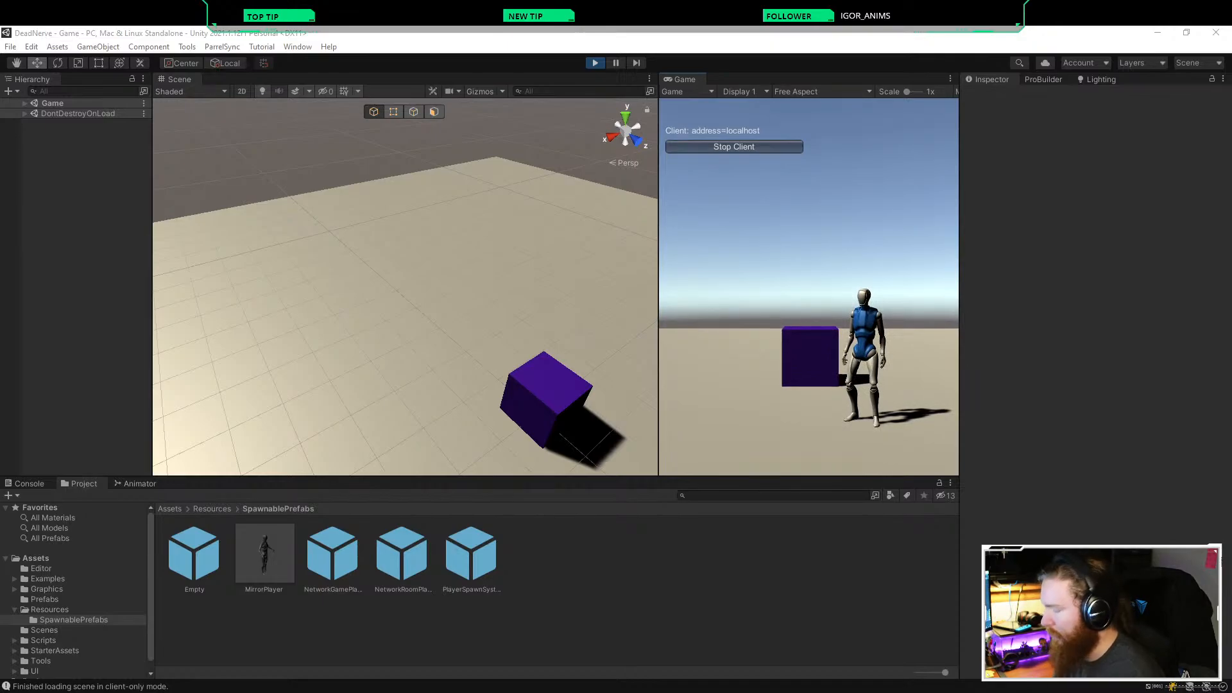
pyautogui.press('a')
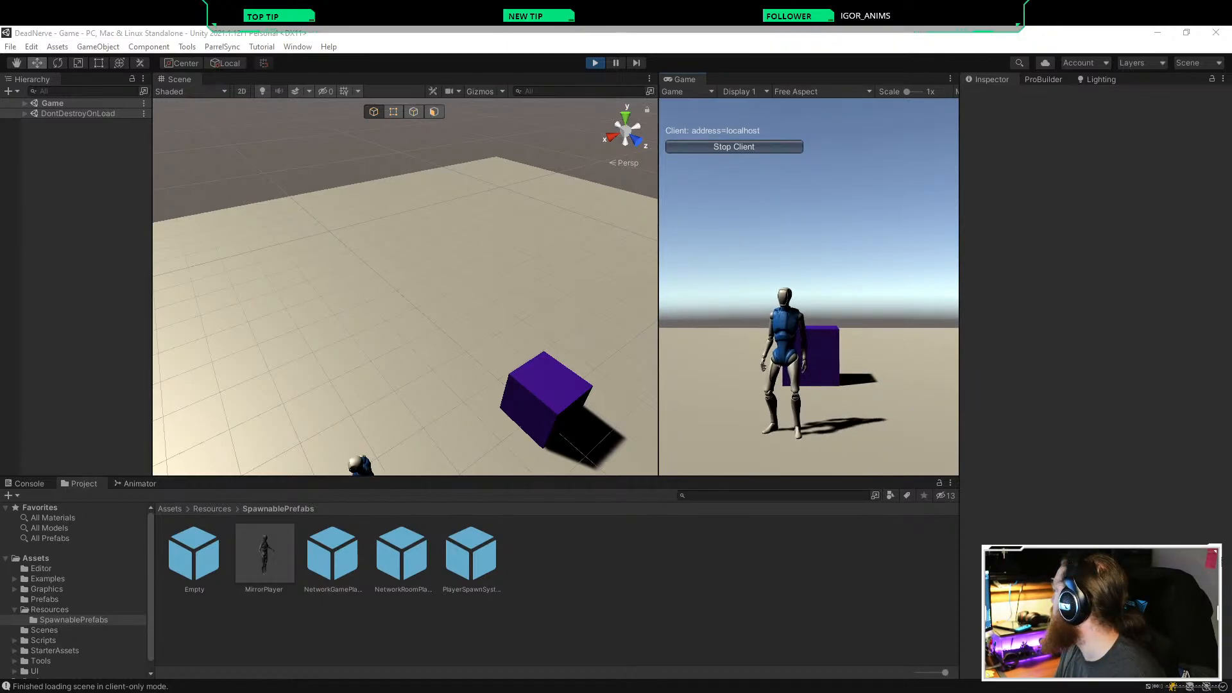
pyautogui.press('d')
pyautogui.press('a')
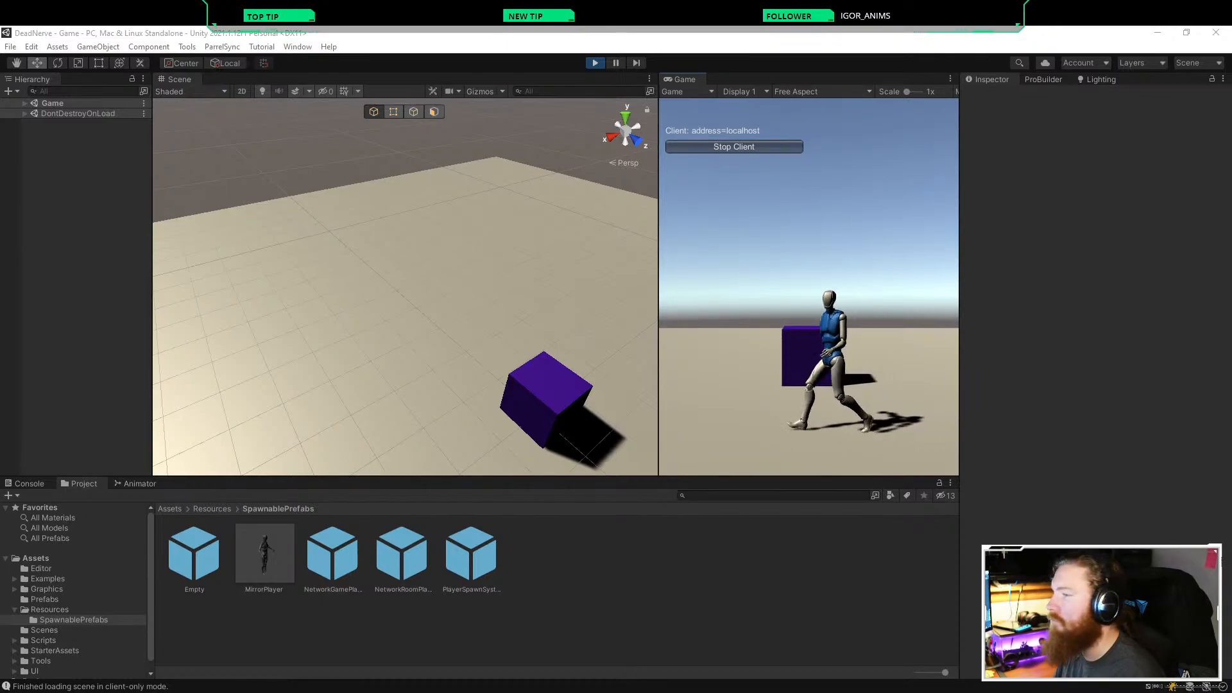
pyautogui.press('d')
pyautogui.press('a')
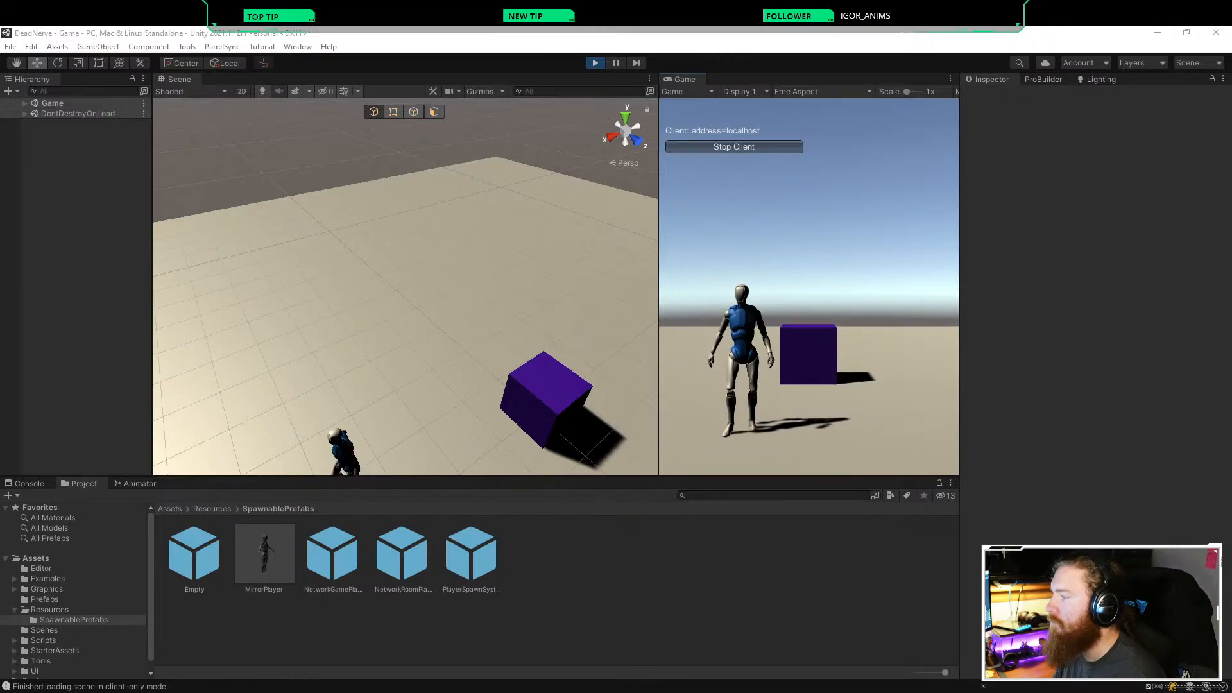
pyautogui.press('w')
pyautogui.press('s')
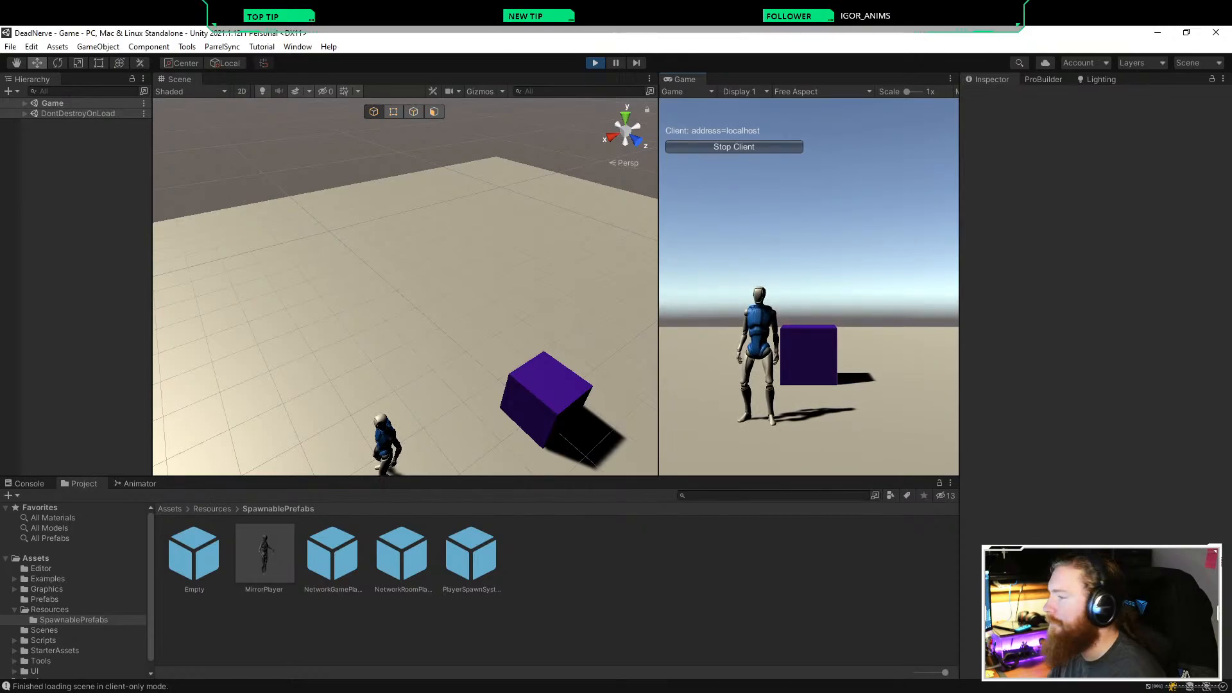
# Step: Run the client's own player past the other player to examine both characters' animations
pyautogui.press('w')
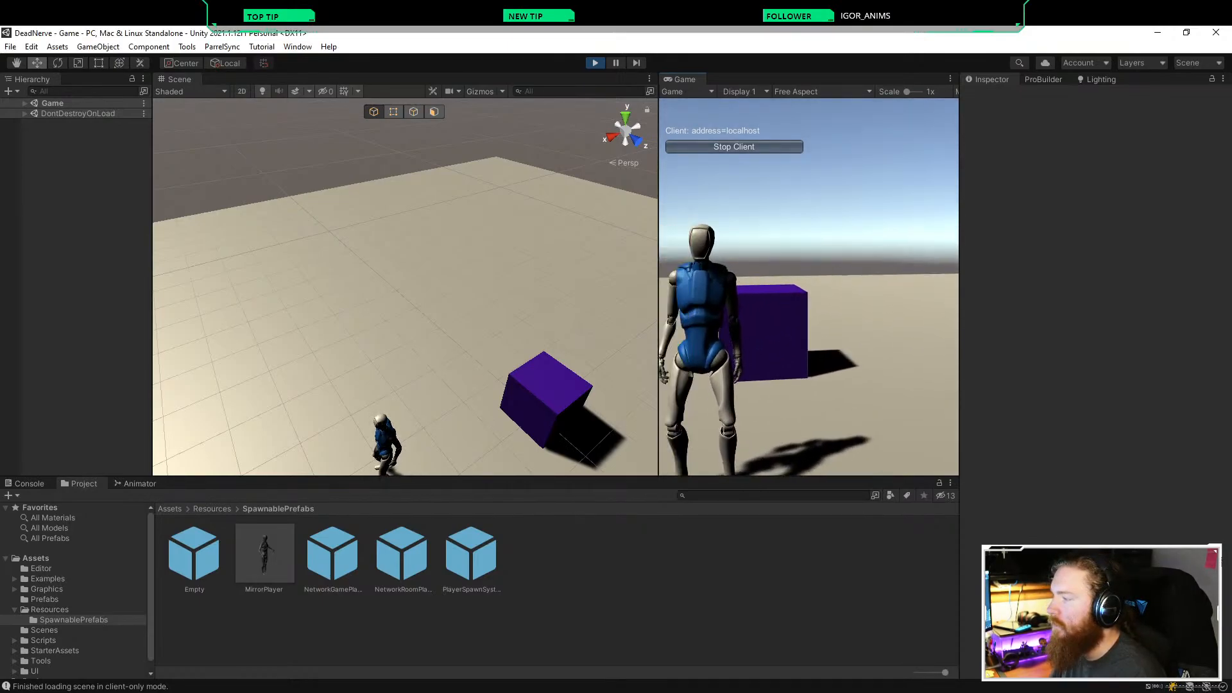
pyautogui.press('a')
pyautogui.press('w')
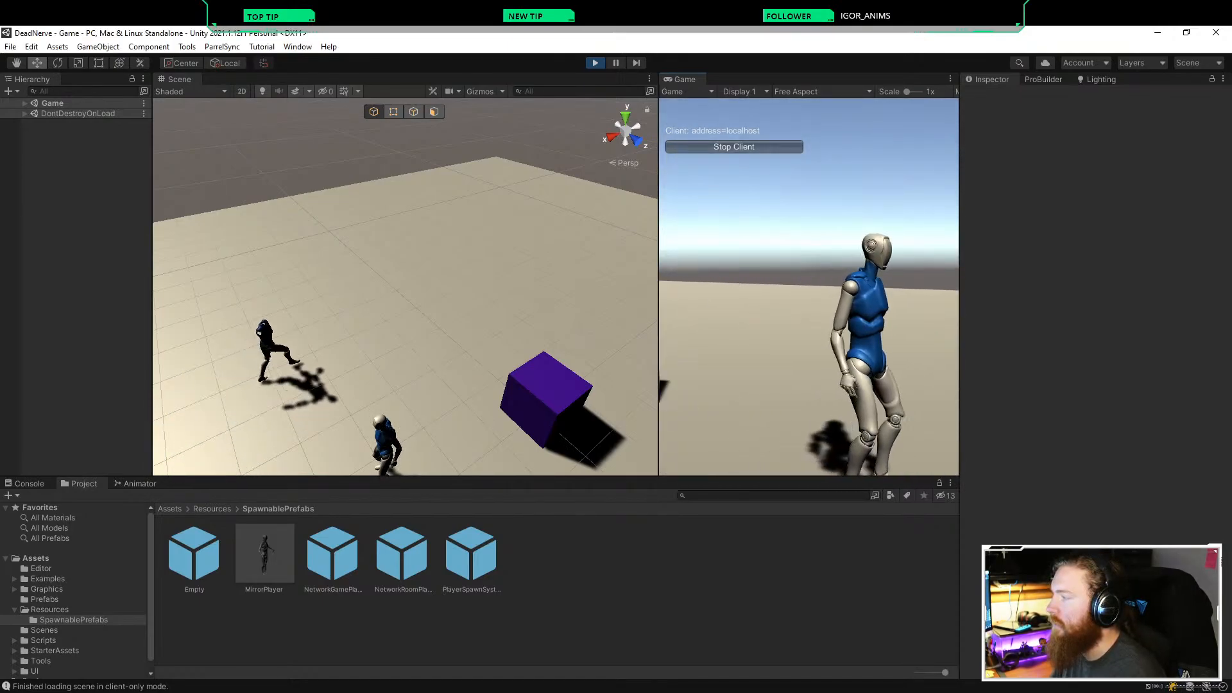
# Step: Test the player character's movement in the running game, stop the network client and exit play mode
pyautogui.press('d')
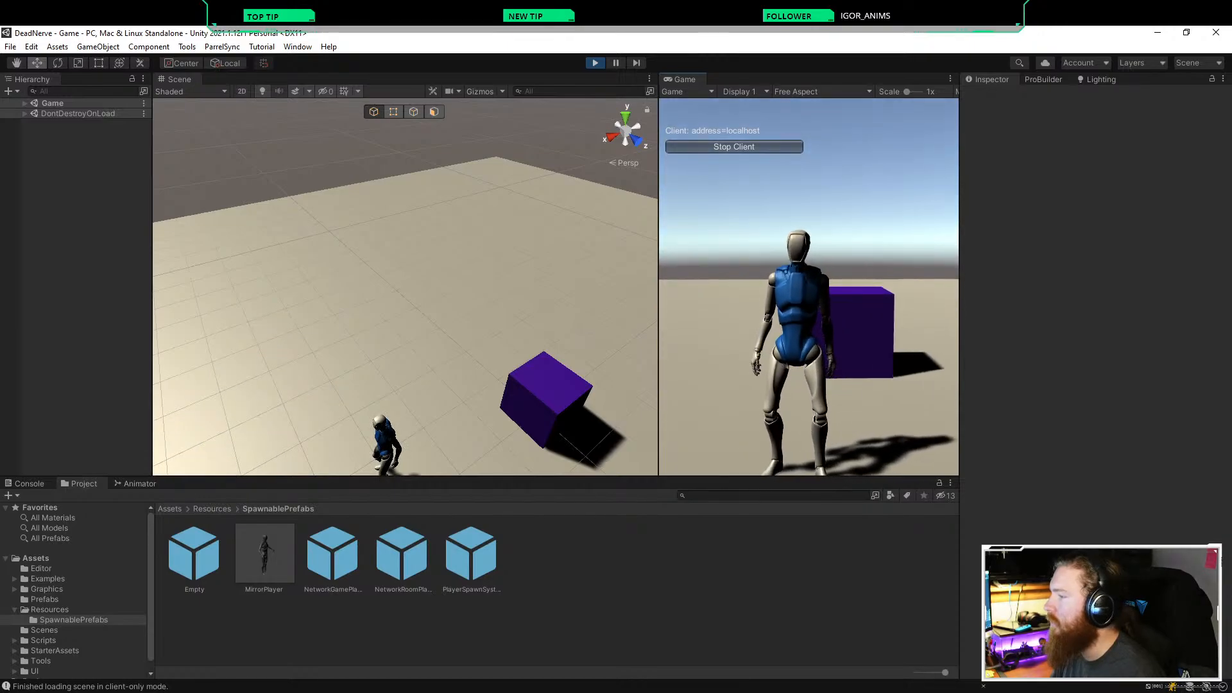
pyautogui.press('w')
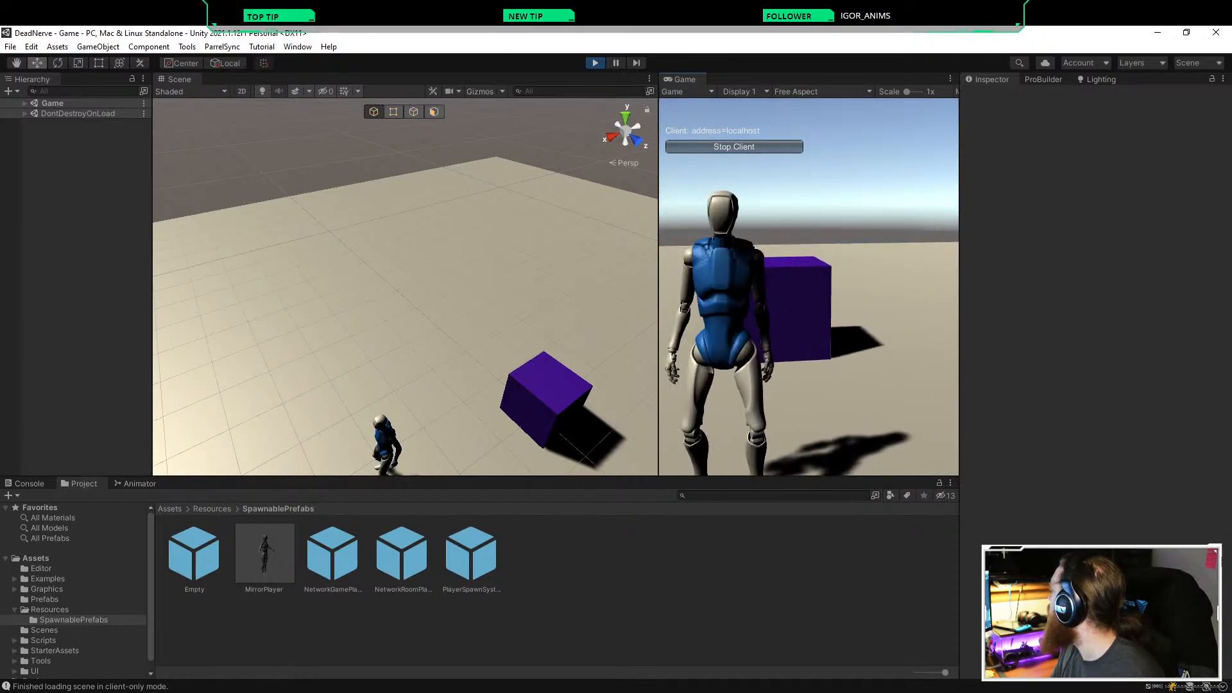
pyautogui.press('s')
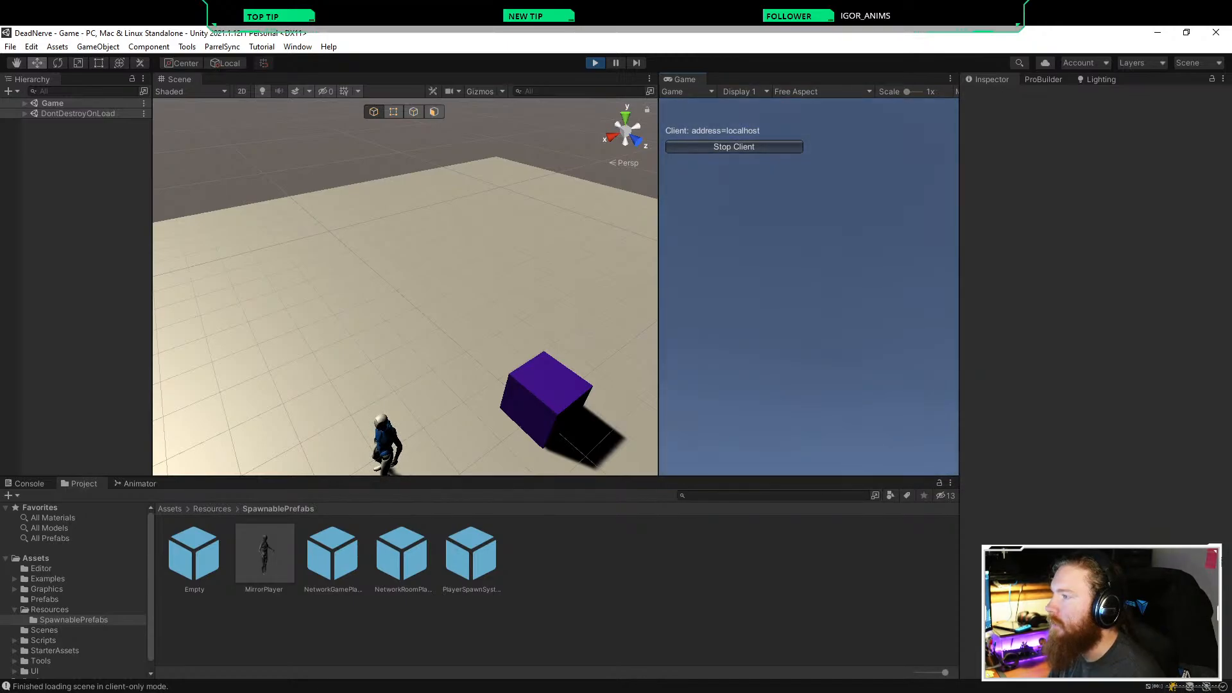
pyautogui.click(733, 146)
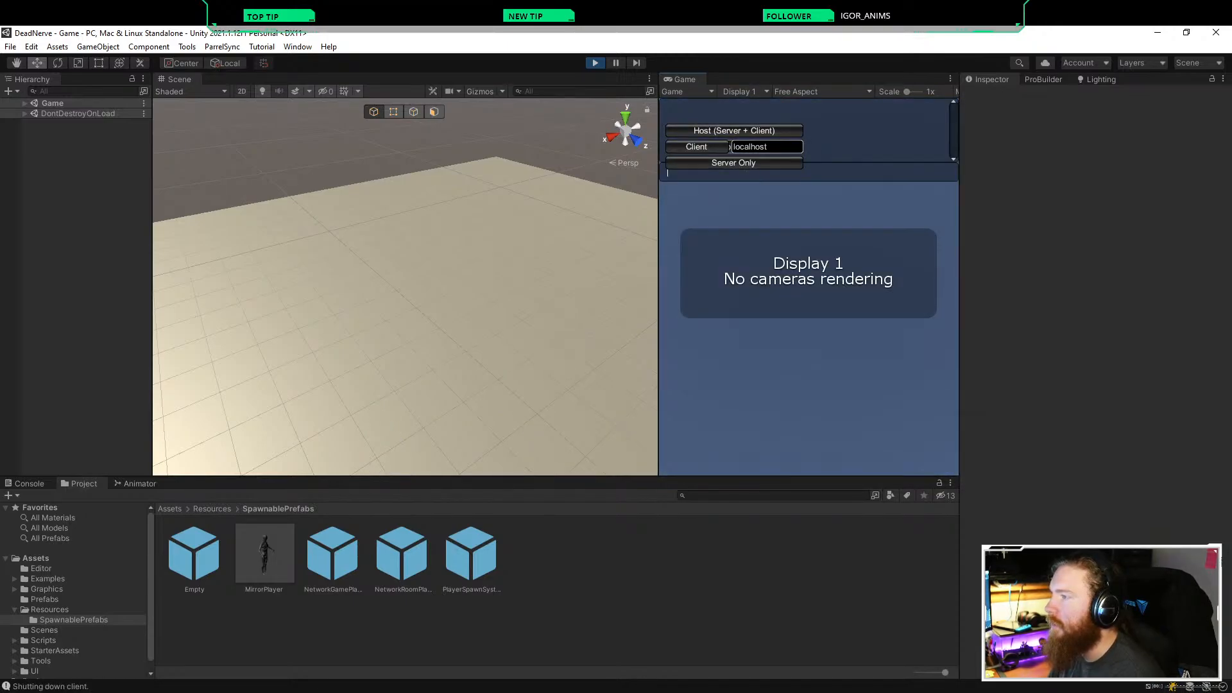
pyautogui.click(595, 63)
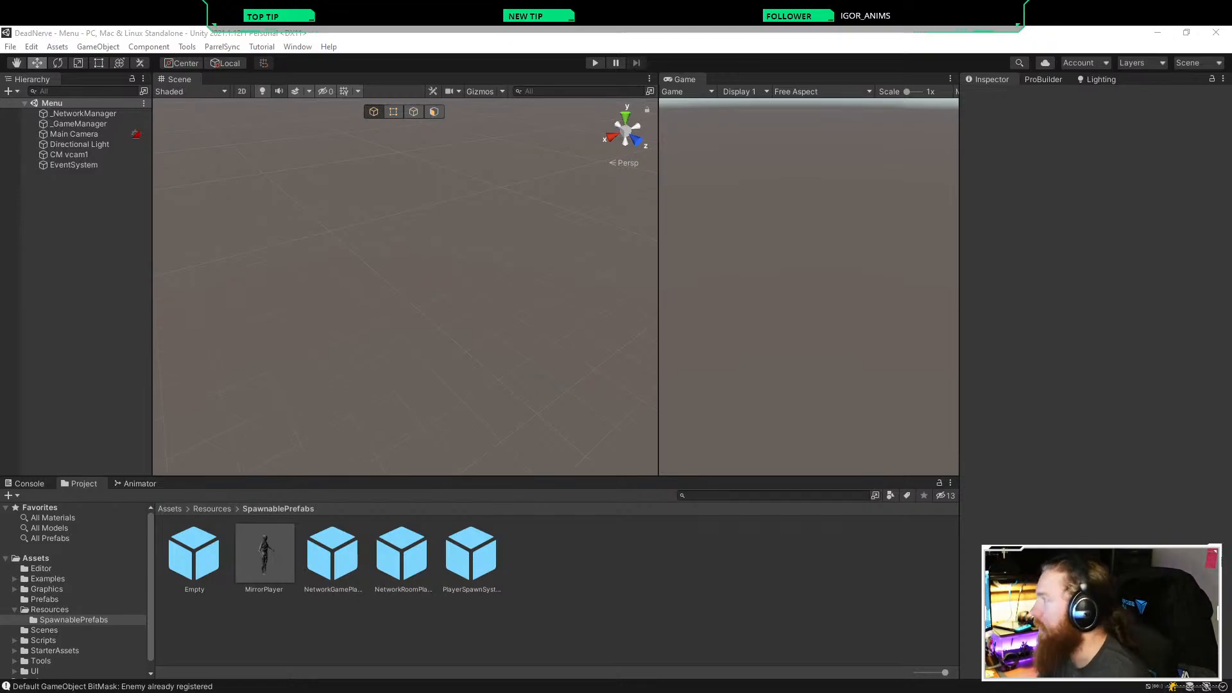
# Step: Remove the NetworkTransformChild component from the MirrorPlayer prefab and return to the Menu scene
pyautogui.doubleClick(264, 553)
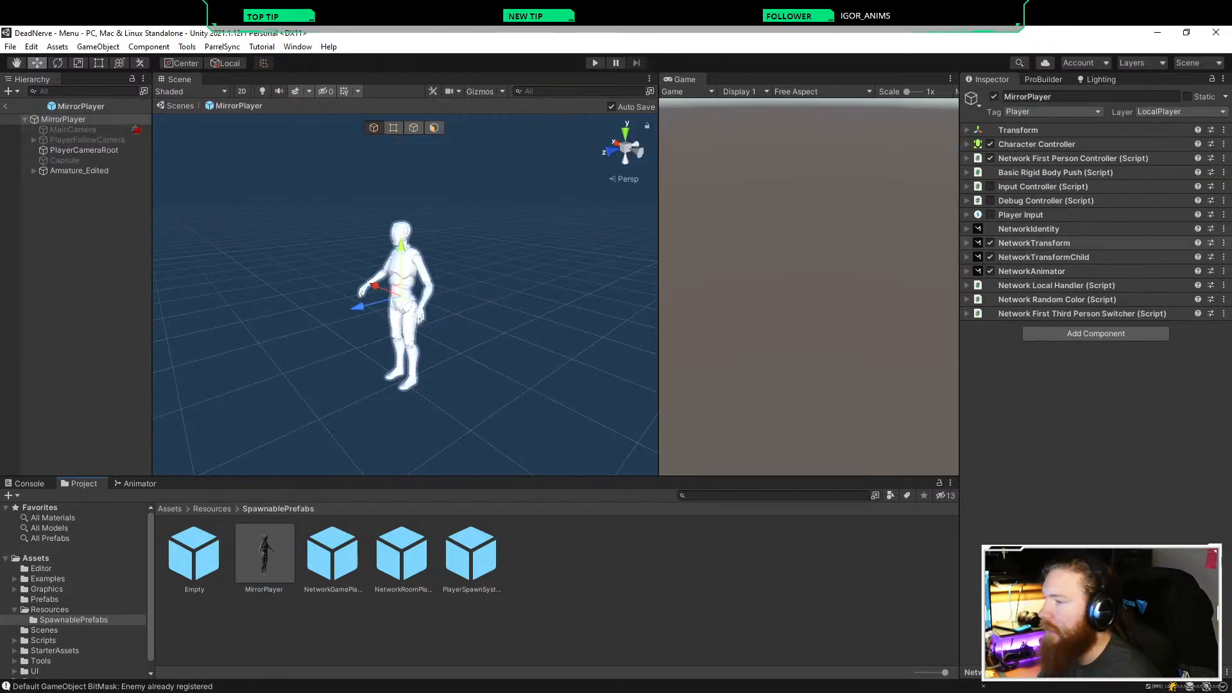
pyautogui.rightClick(1087, 257)
pyautogui.click(1143, 288)
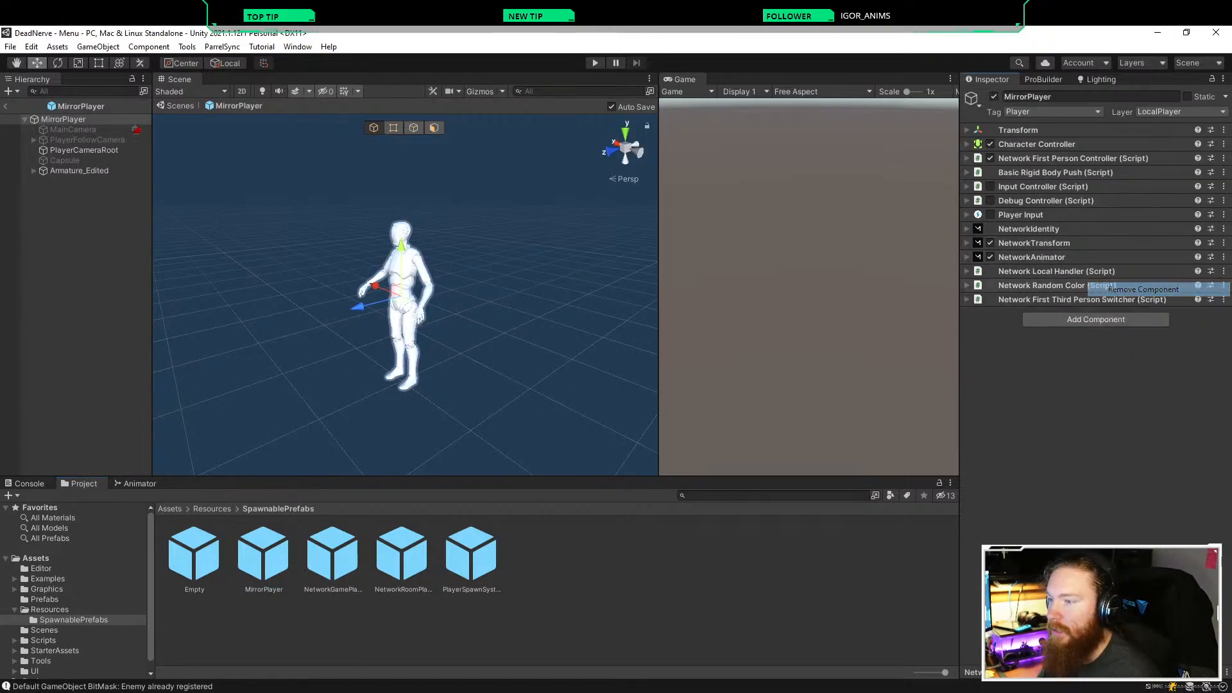
pyautogui.click(5, 105)
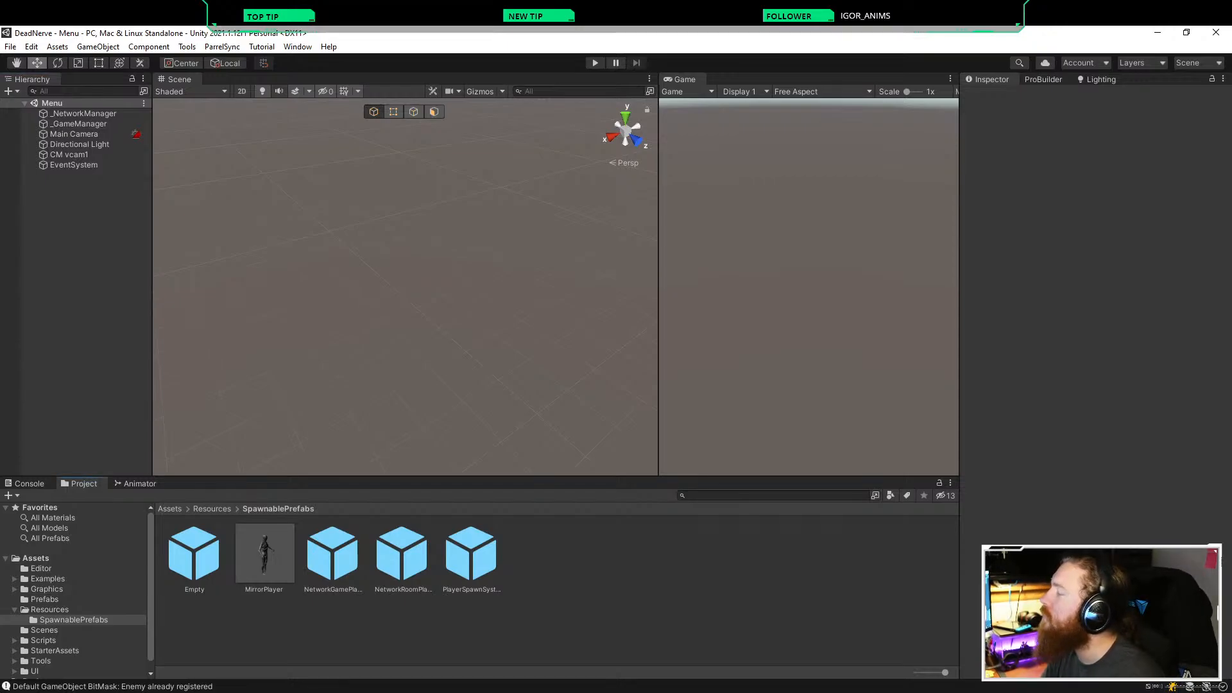
# Step: Switch the editor to the Animation layout and open the Idle1 state's motion location in the project's Animations folder
pyautogui.click(1198, 62)
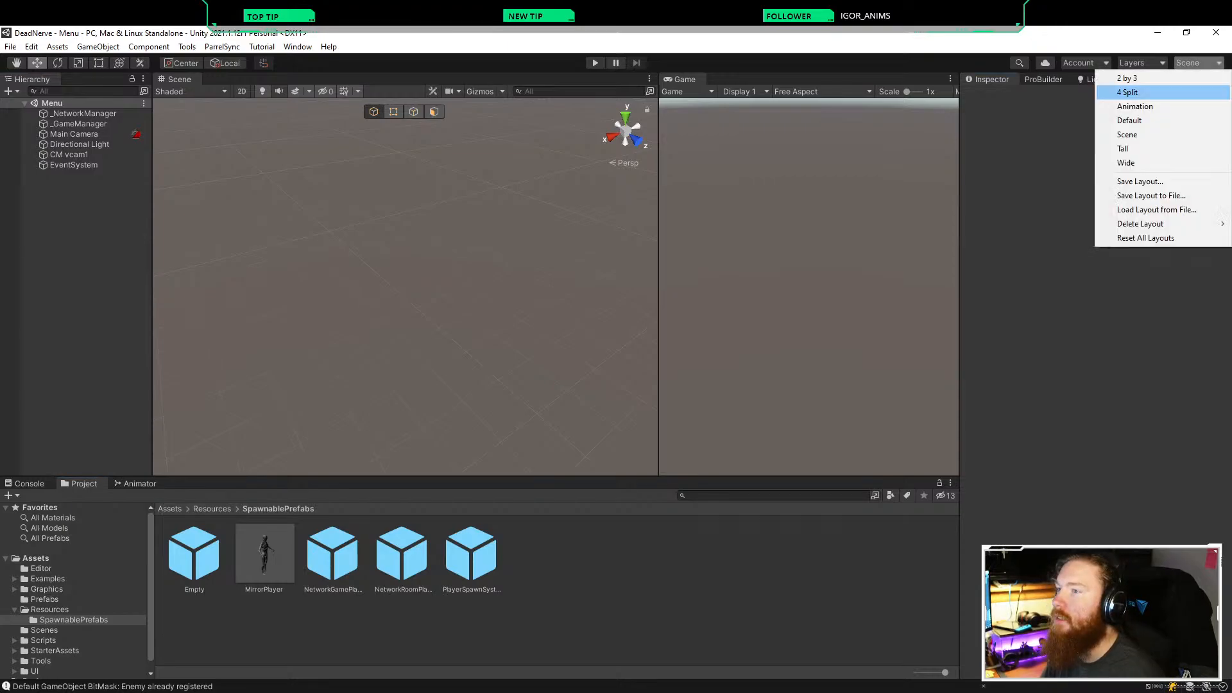
pyautogui.press('Return')
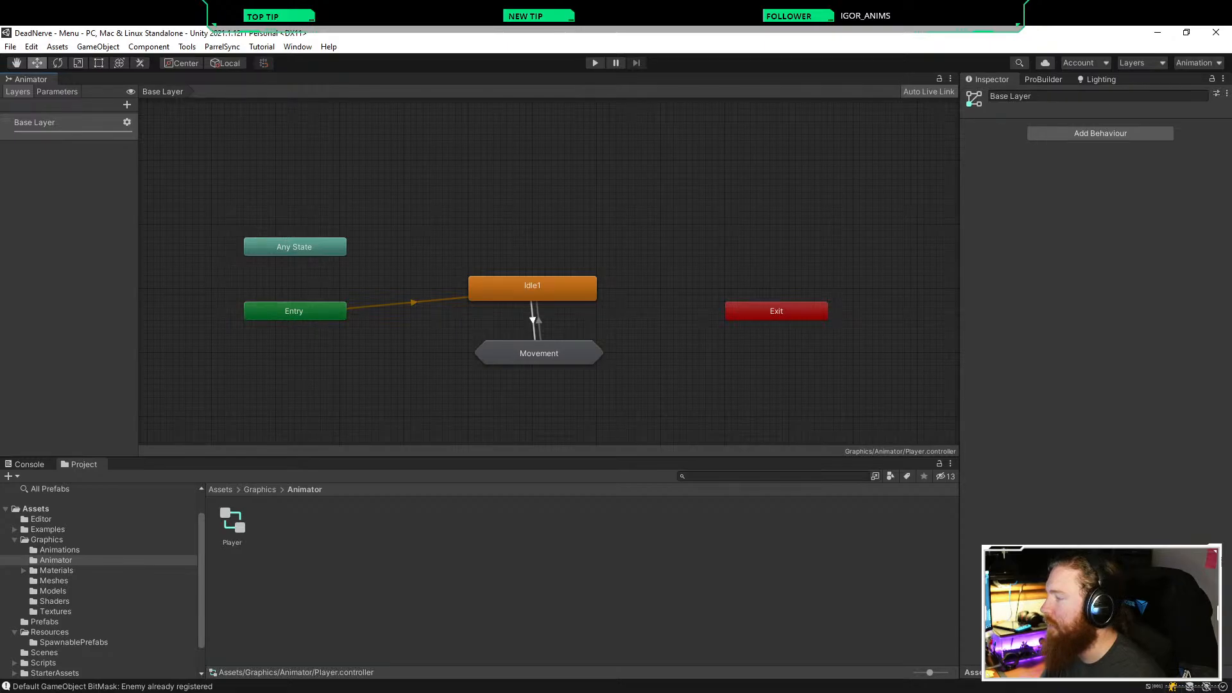
pyautogui.scroll(2, 644, 342)
pyautogui.scroll(-1, 645, 342)
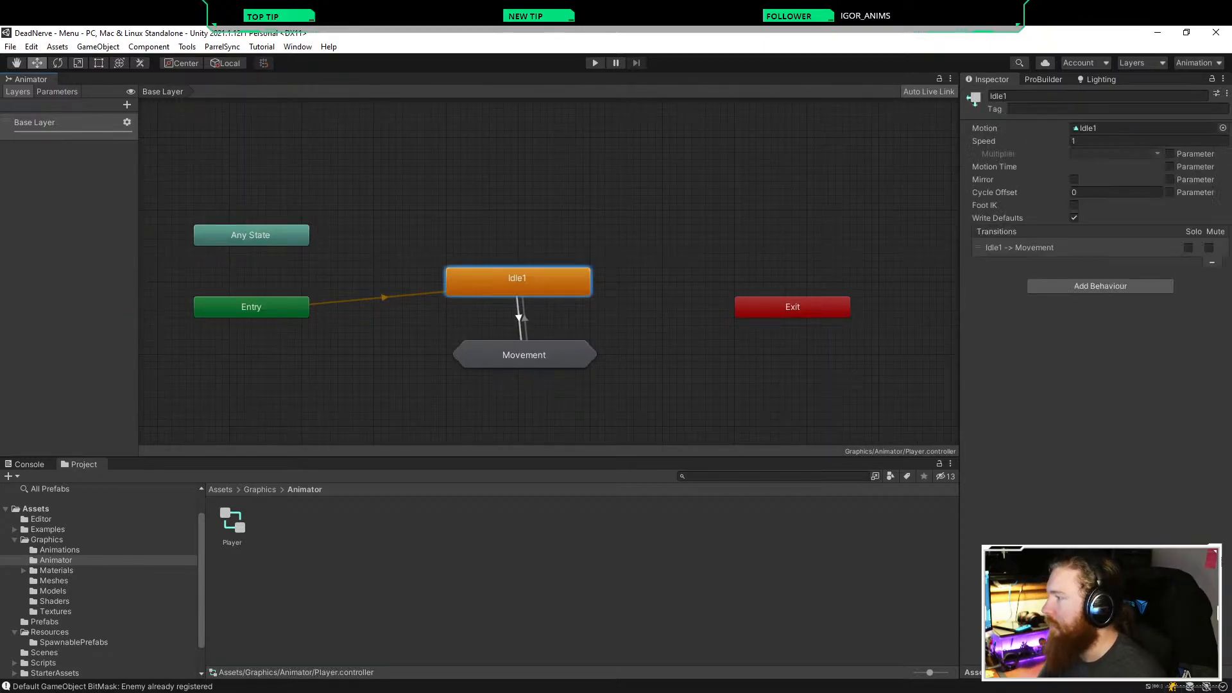
pyautogui.doubleClick(517, 289)
pyautogui.click(667, 356)
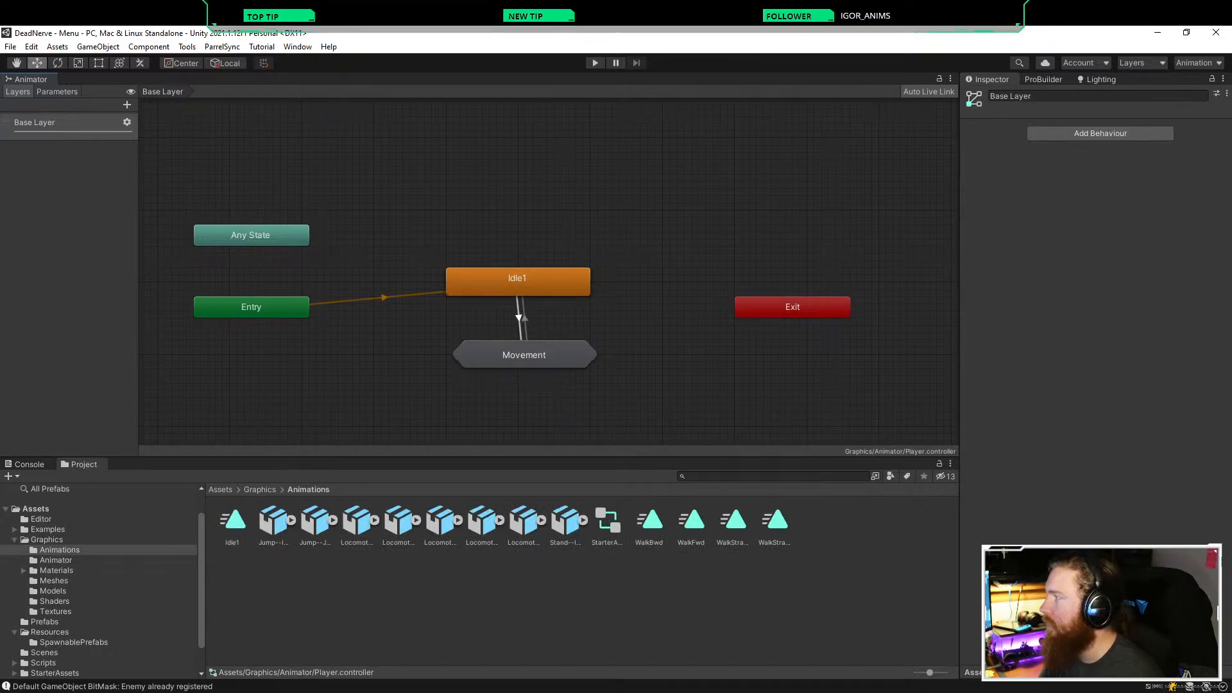
# Step: Create a sub-state machine in the Player controller's Base Layer and name it Idle
pyautogui.rightClick(636, 283)
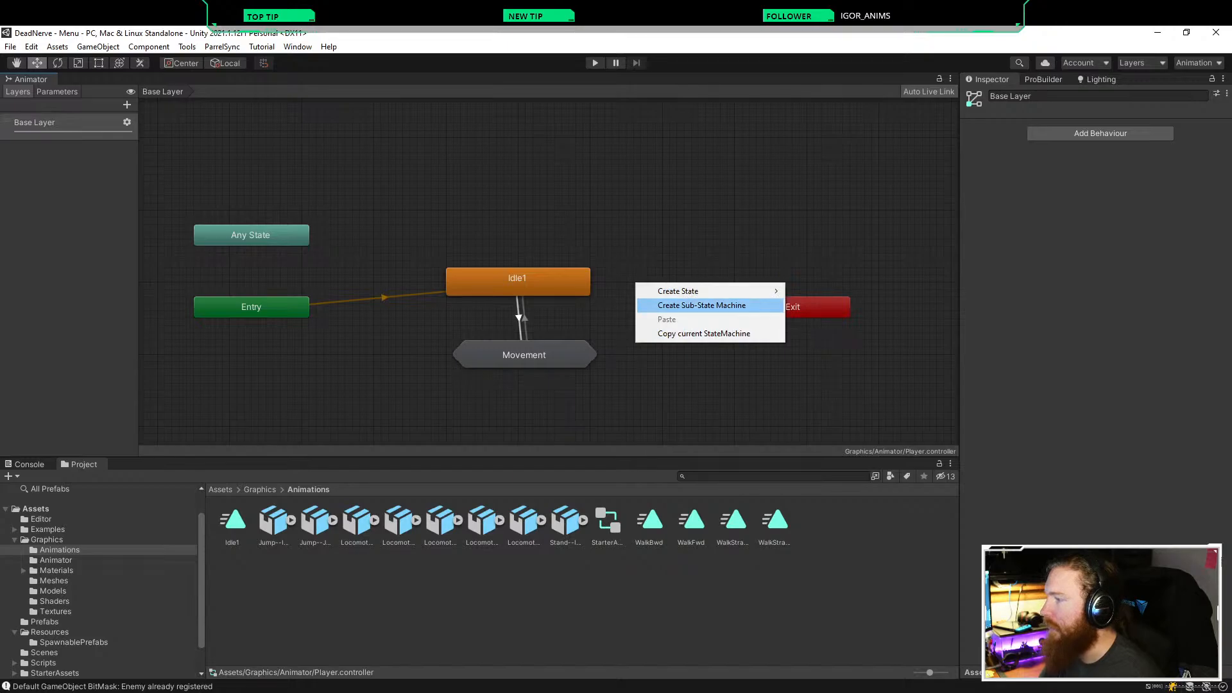
pyautogui.click(702, 305)
pyautogui.moveTo(701, 306); pyautogui.dragTo(652, 257)
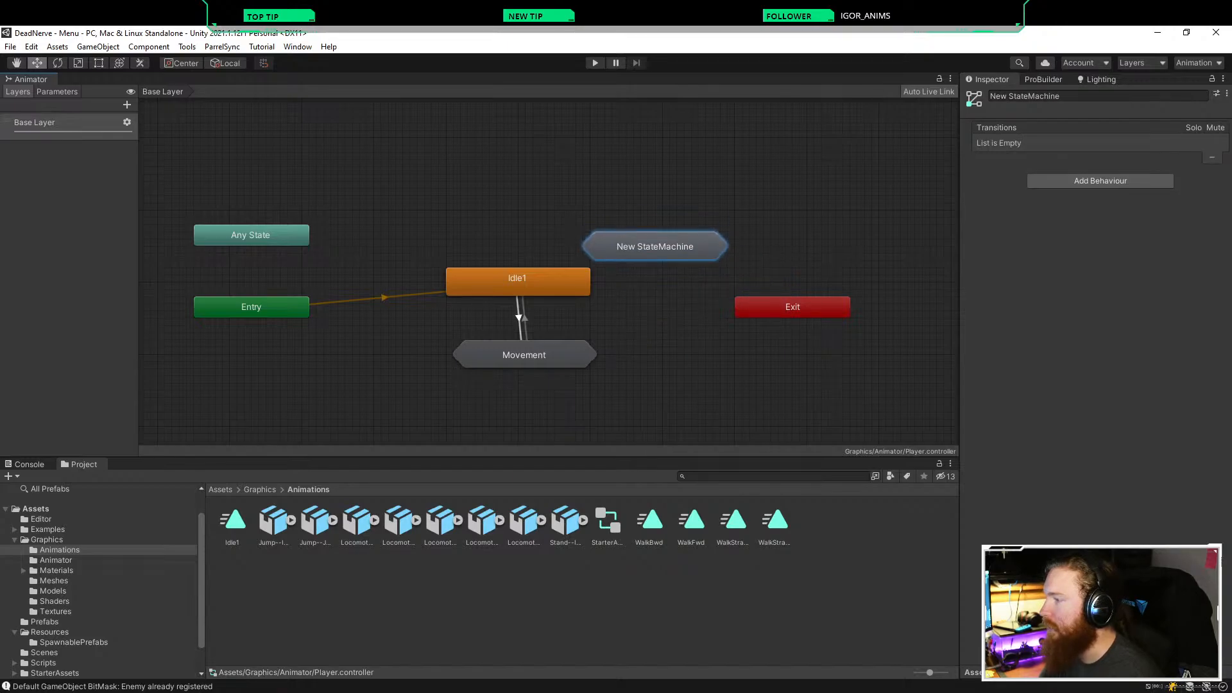
pyautogui.click(1026, 95)
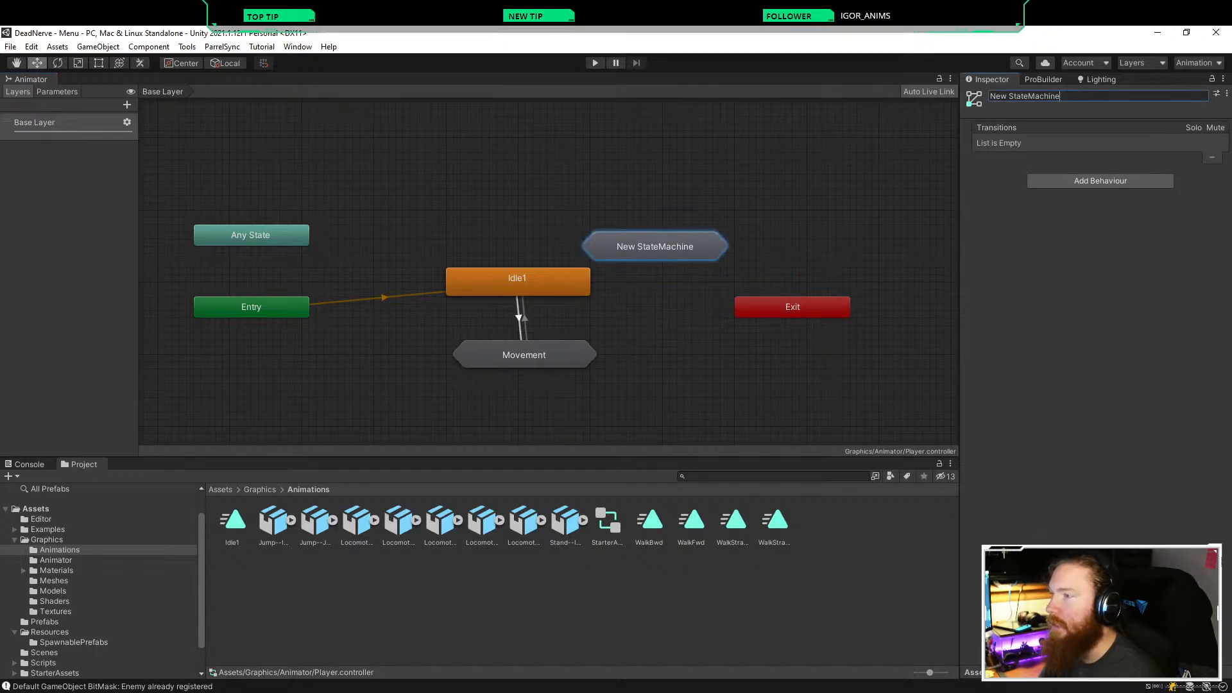
pyautogui.write('Idle')
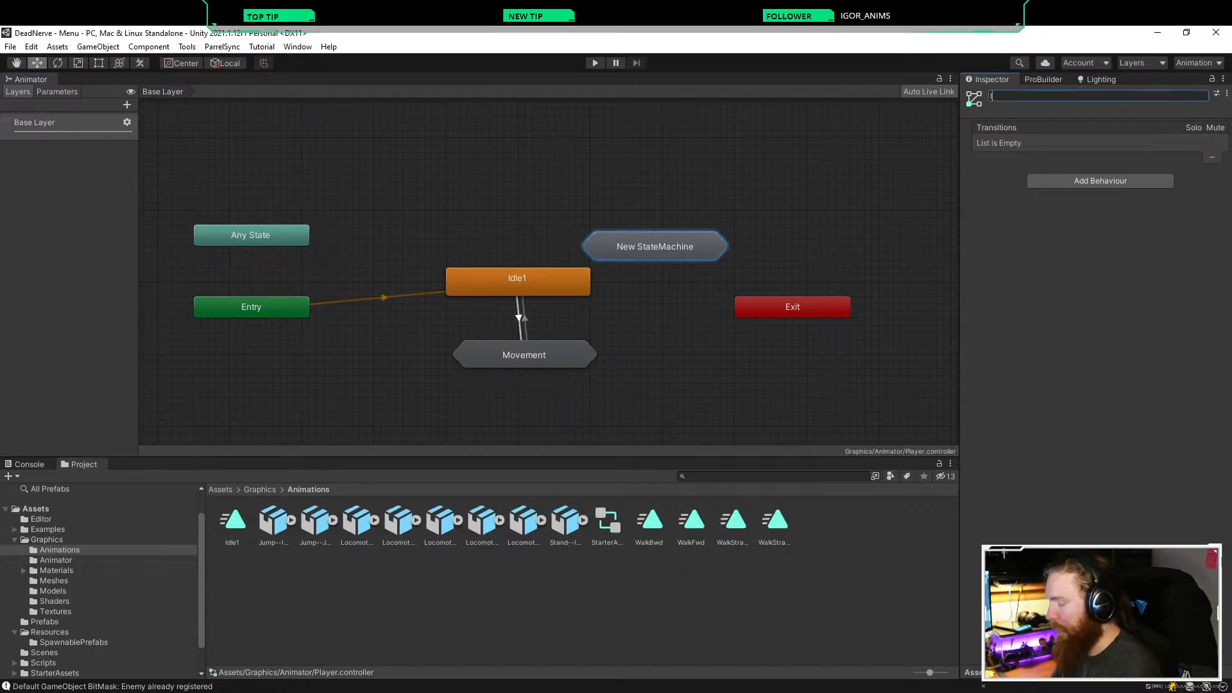
pyautogui.press('Return')
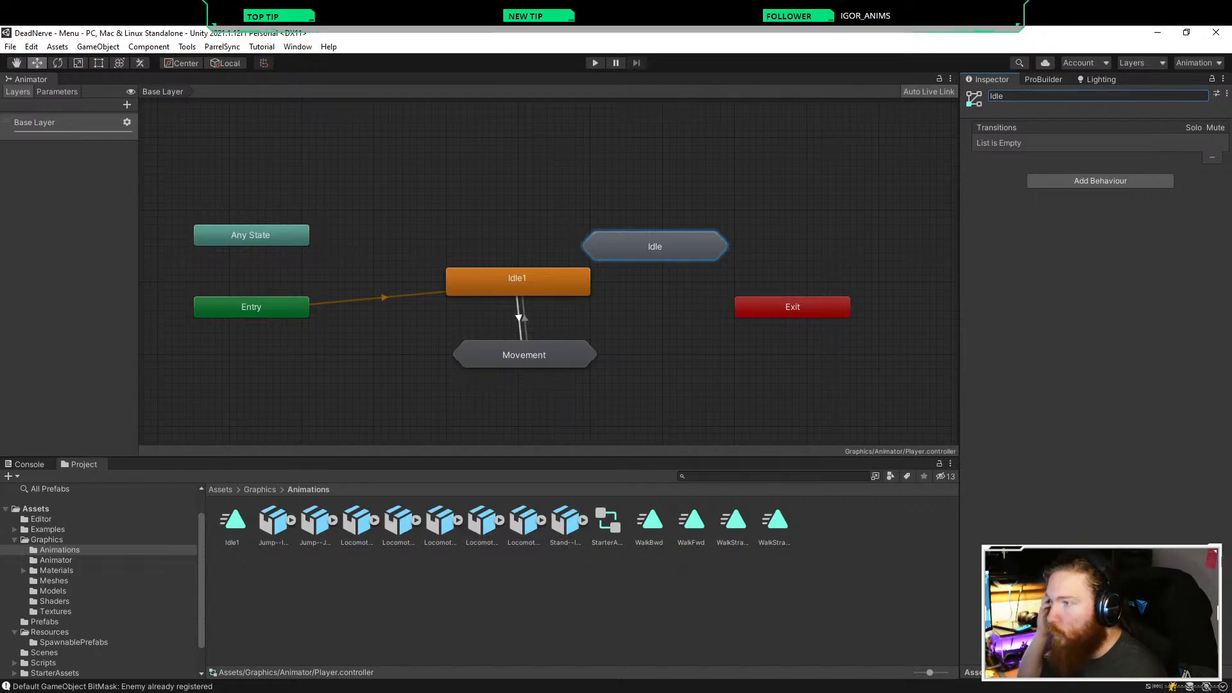
# Step: Place the Idle sub-state machine above the Idle1 state and delete Idle1
pyautogui.moveTo(655, 246); pyautogui.dragTo(553, 232)
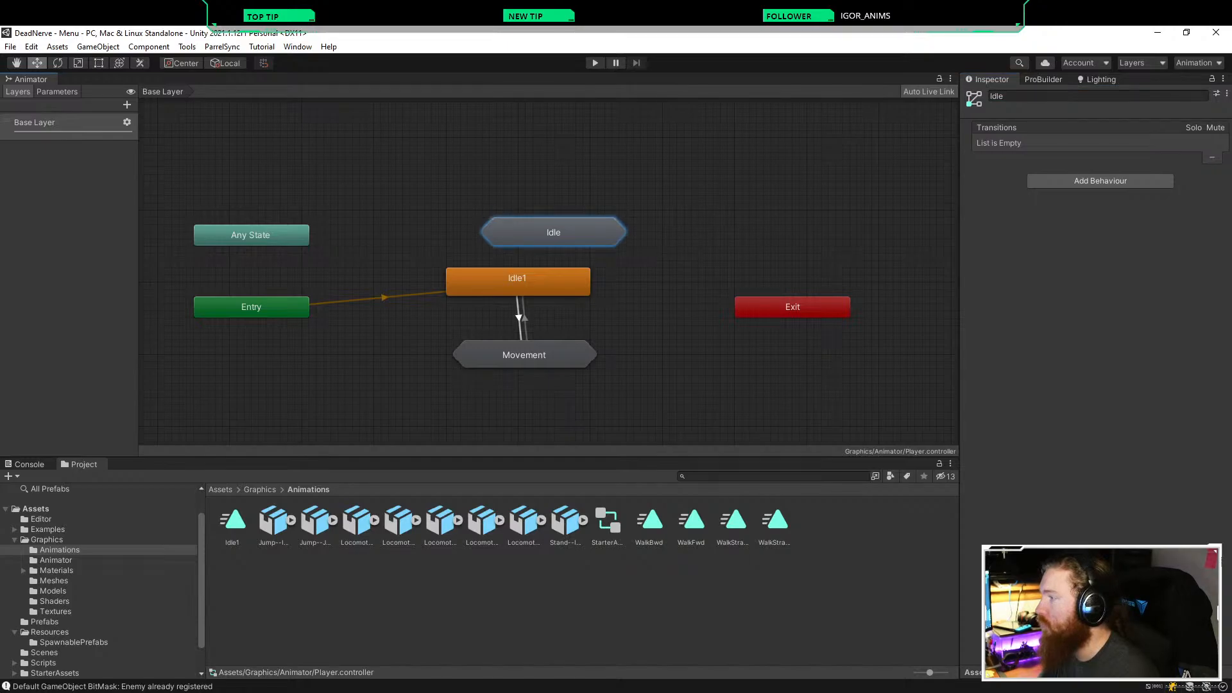
pyautogui.click(517, 278)
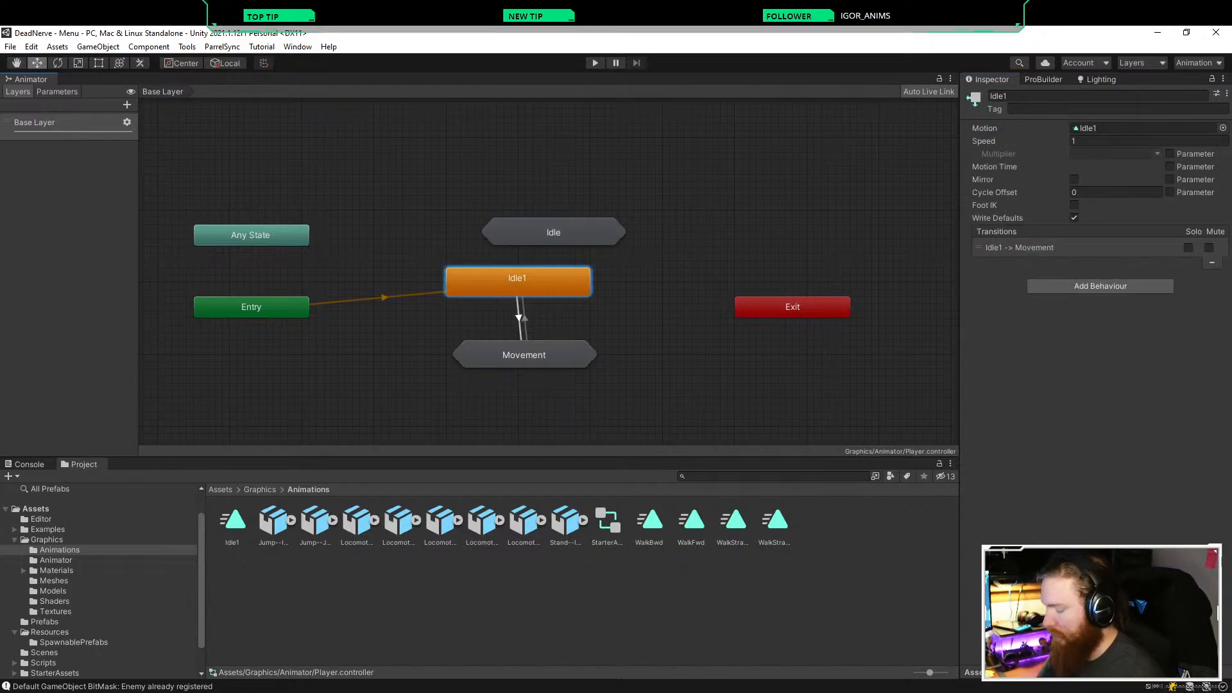
pyautogui.press('Delete')
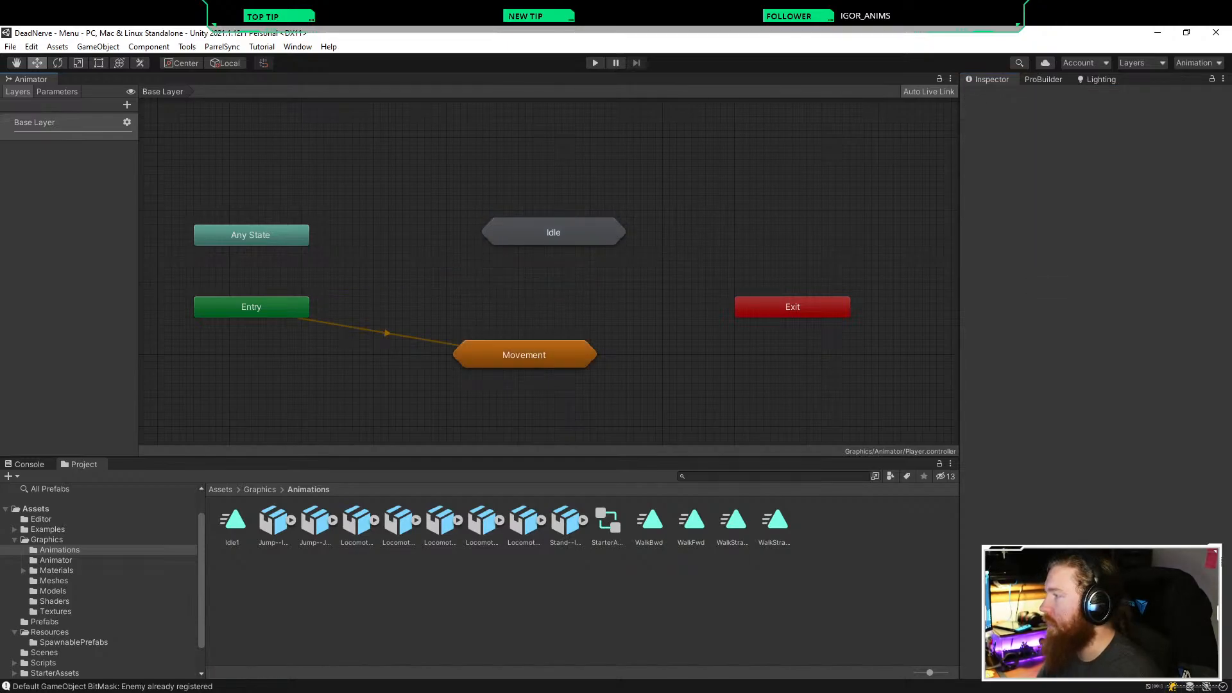
pyautogui.rightClick(535, 231)
pyautogui.click(565, 236)
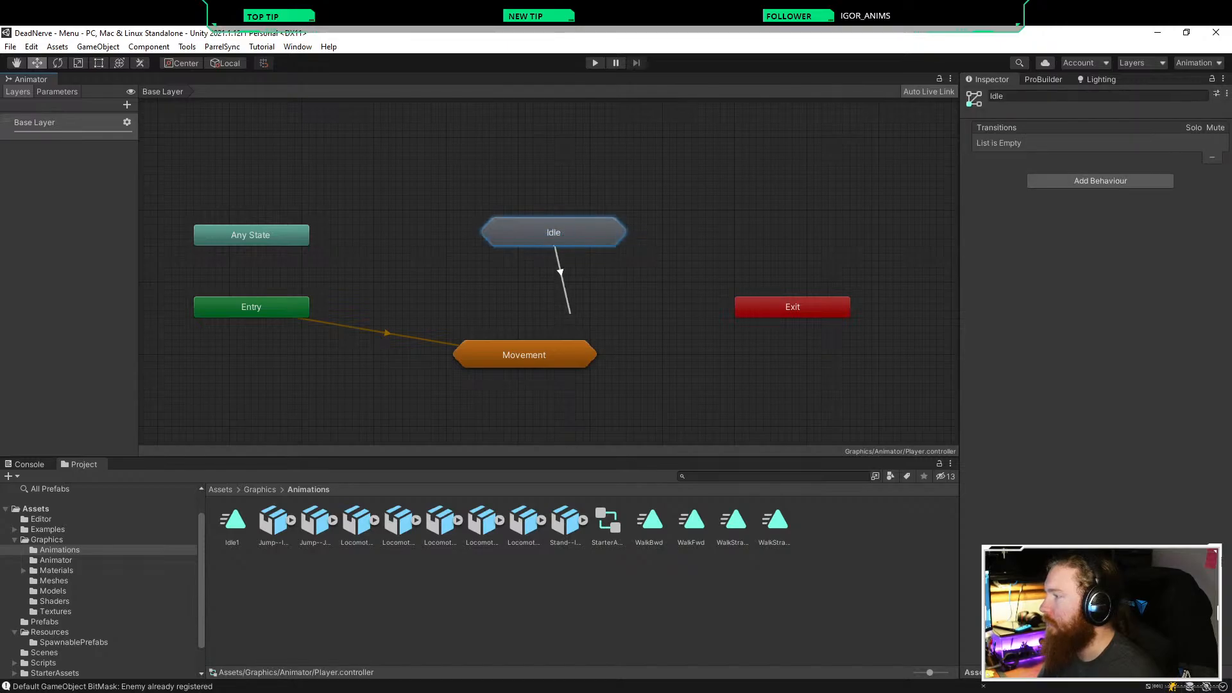
pyautogui.rightClick(589, 272)
pyautogui.press('Escape')
# Step: Move the Idle sub-state machine directly above Movement in the Base Layer graph
pyautogui.moveTo(551, 233); pyautogui.dragTo(523, 291)
pyautogui.click(525, 241)
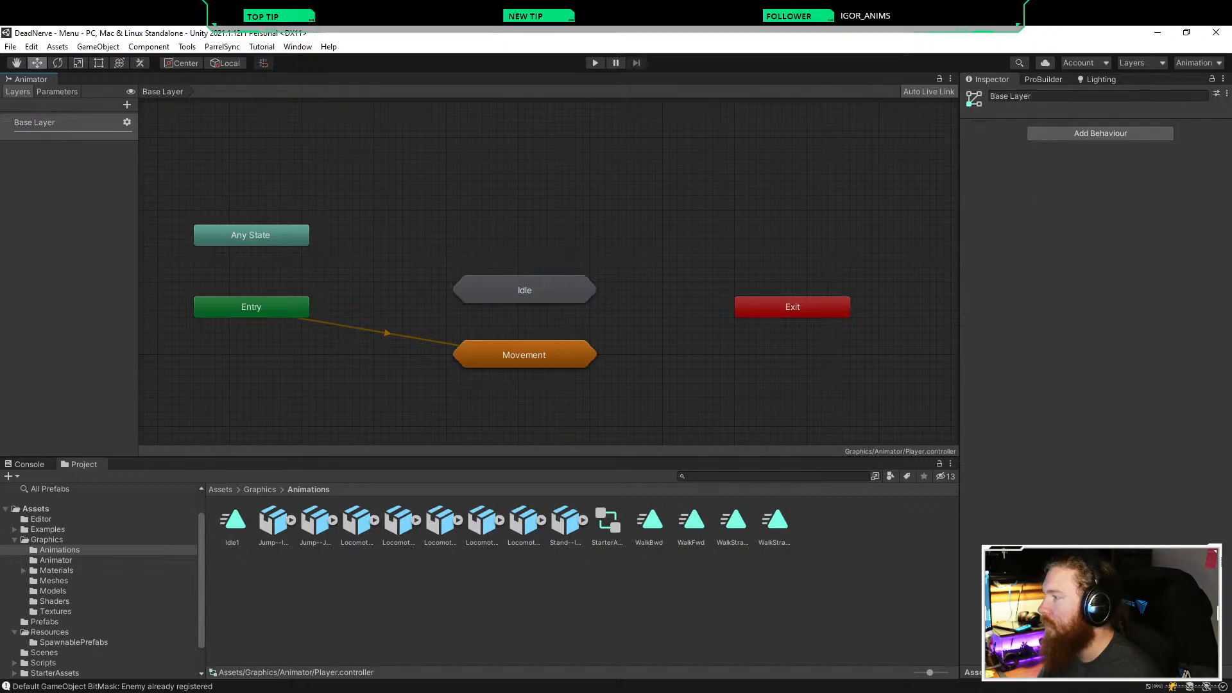
pyautogui.click(387, 334)
pyautogui.rightClick(402, 337)
pyautogui.click(525, 290)
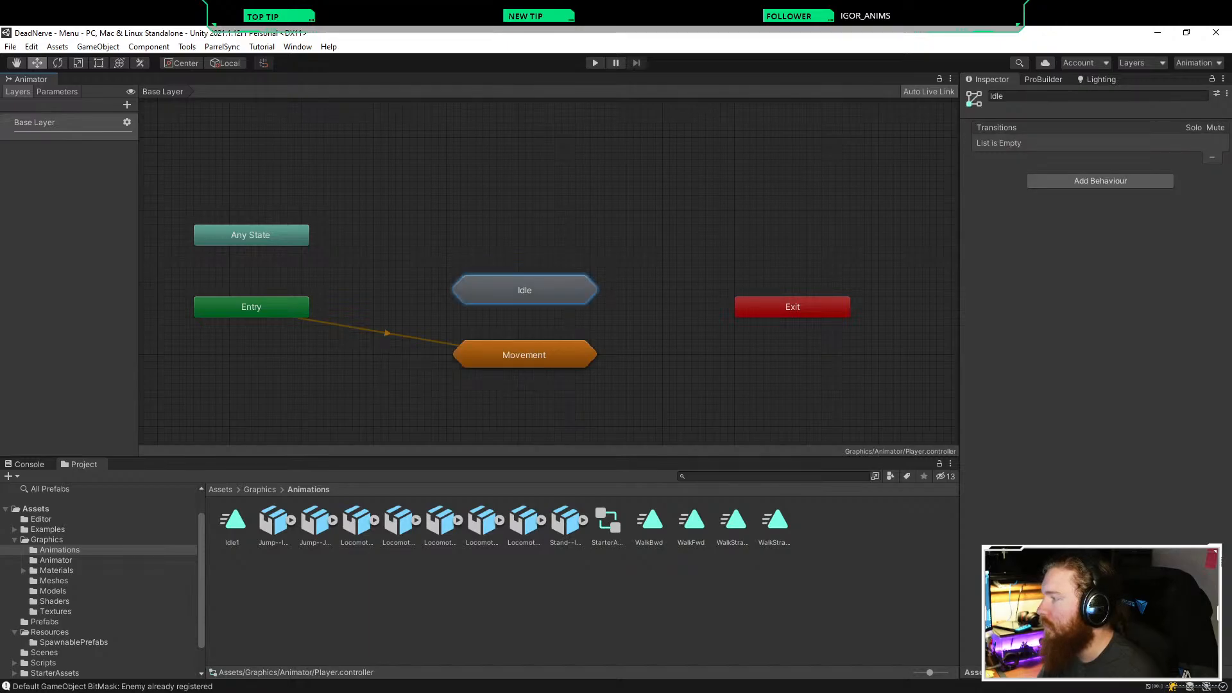
pyautogui.rightClick(530, 290)
pyautogui.click(527, 244)
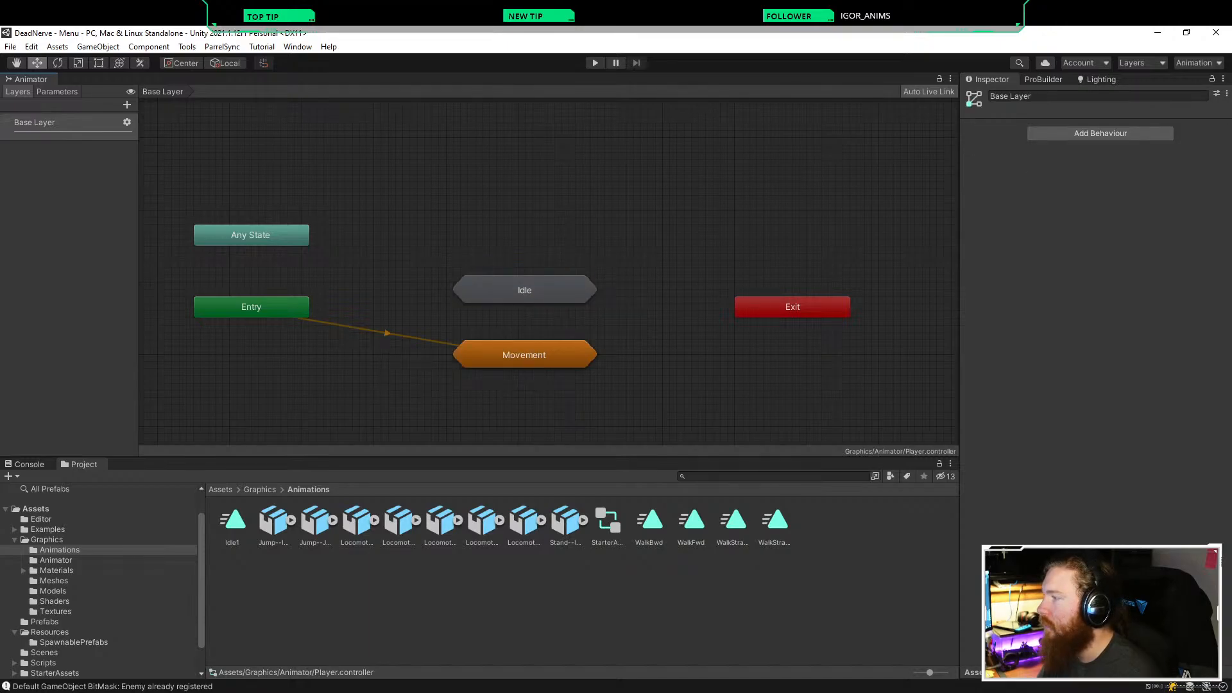
pyautogui.rightClick(513, 353)
pyautogui.click(525, 290)
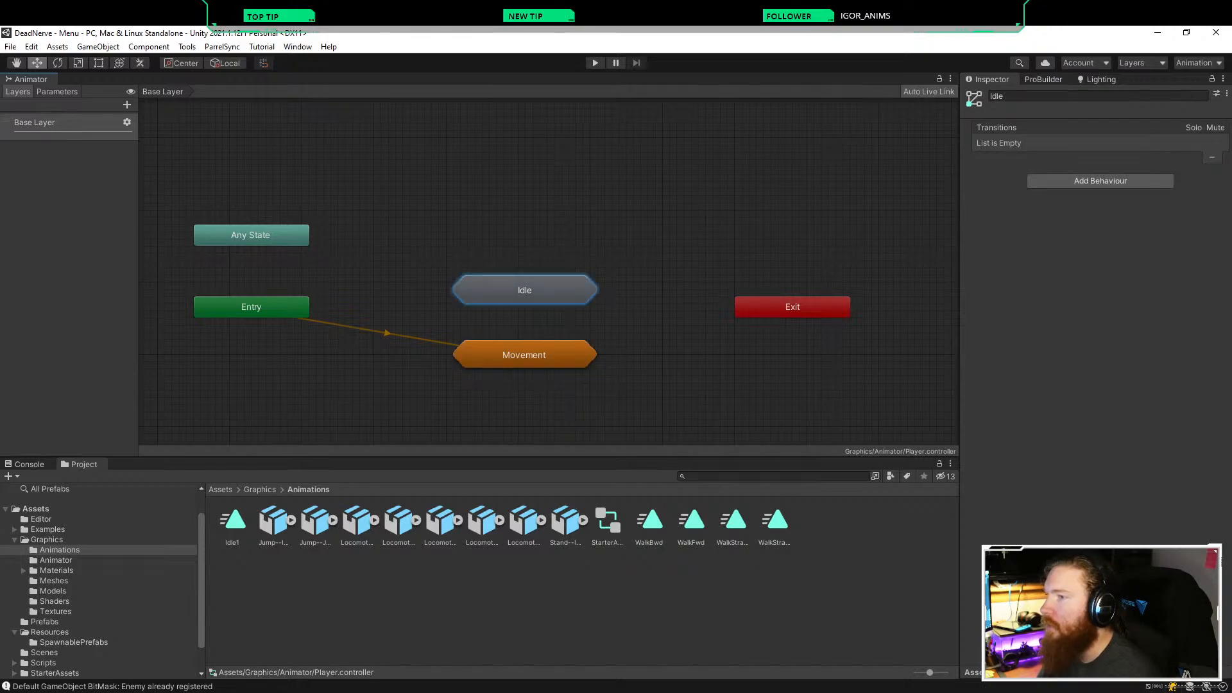
# Step: Make a transition from the Idle sub-state machine to Movement
pyautogui.rightClick(533, 297)
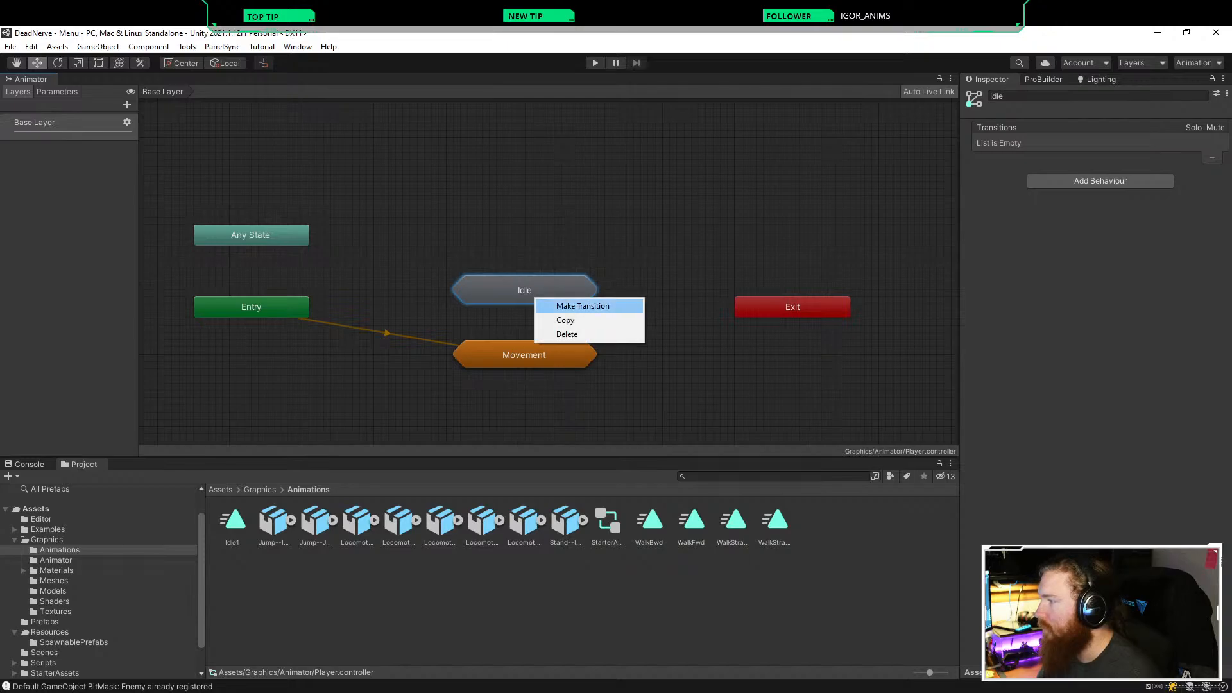
pyautogui.click(559, 302)
pyautogui.click(545, 352)
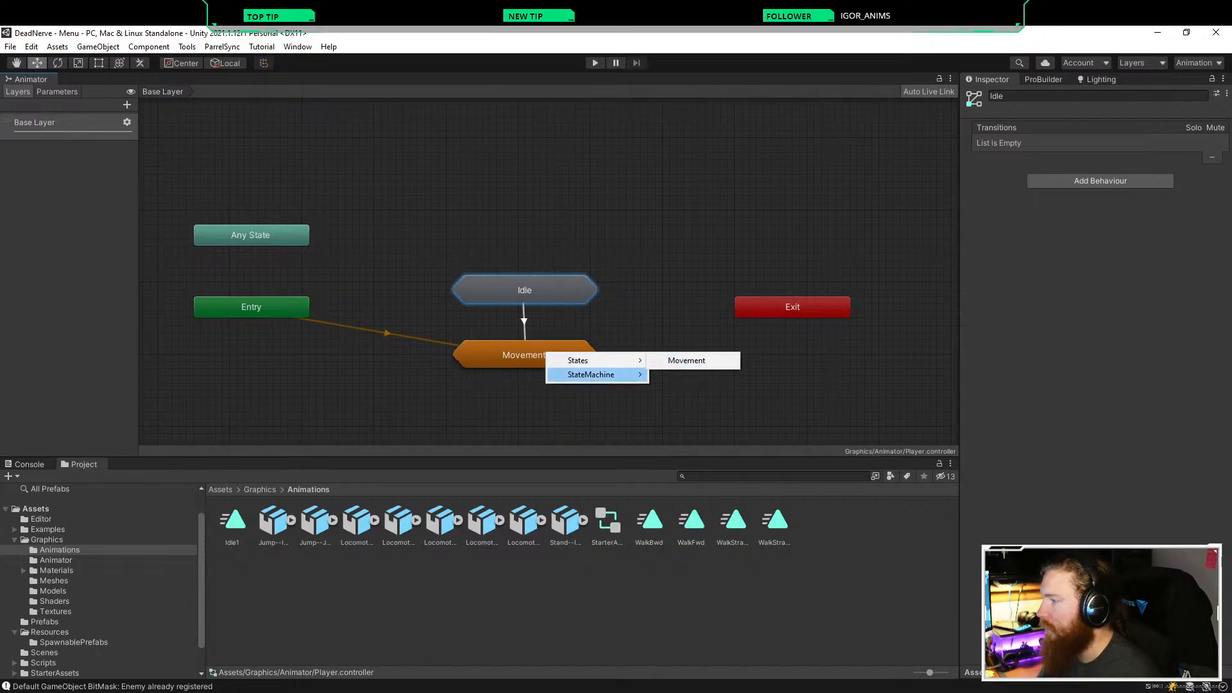
pyautogui.click(687, 360)
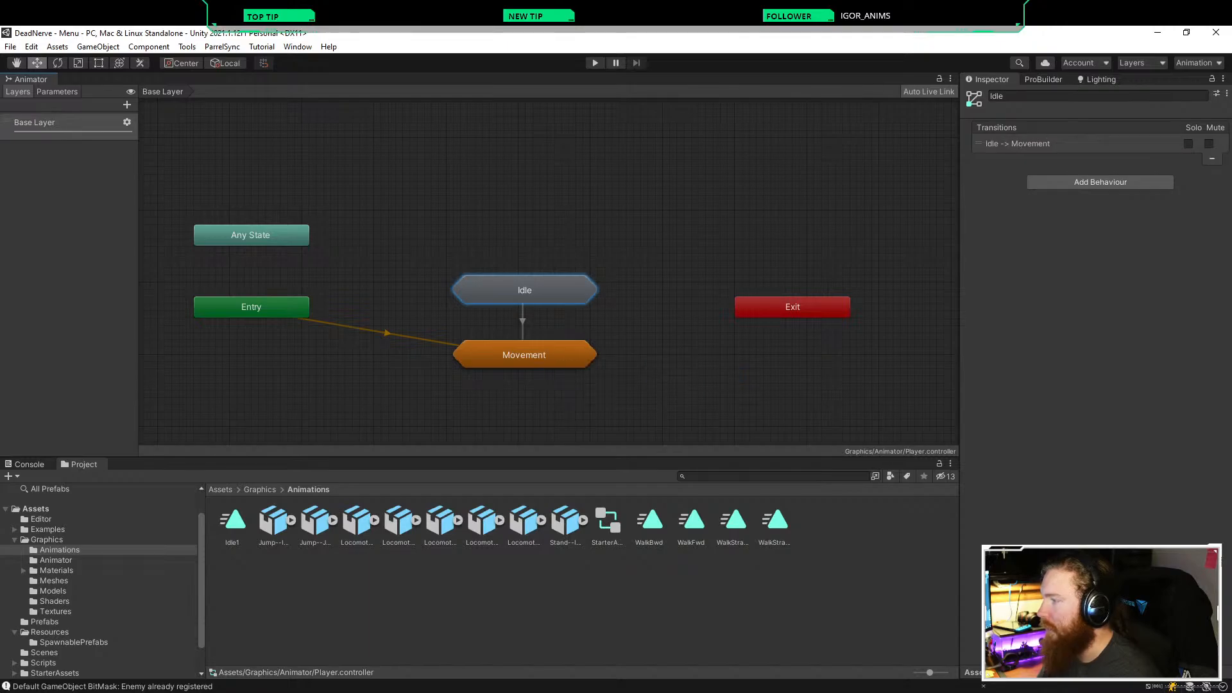
# Step: Make a return transition from the Movement sub-state machine to Idle
pyautogui.rightClick(553, 295)
pyautogui.click(558, 353)
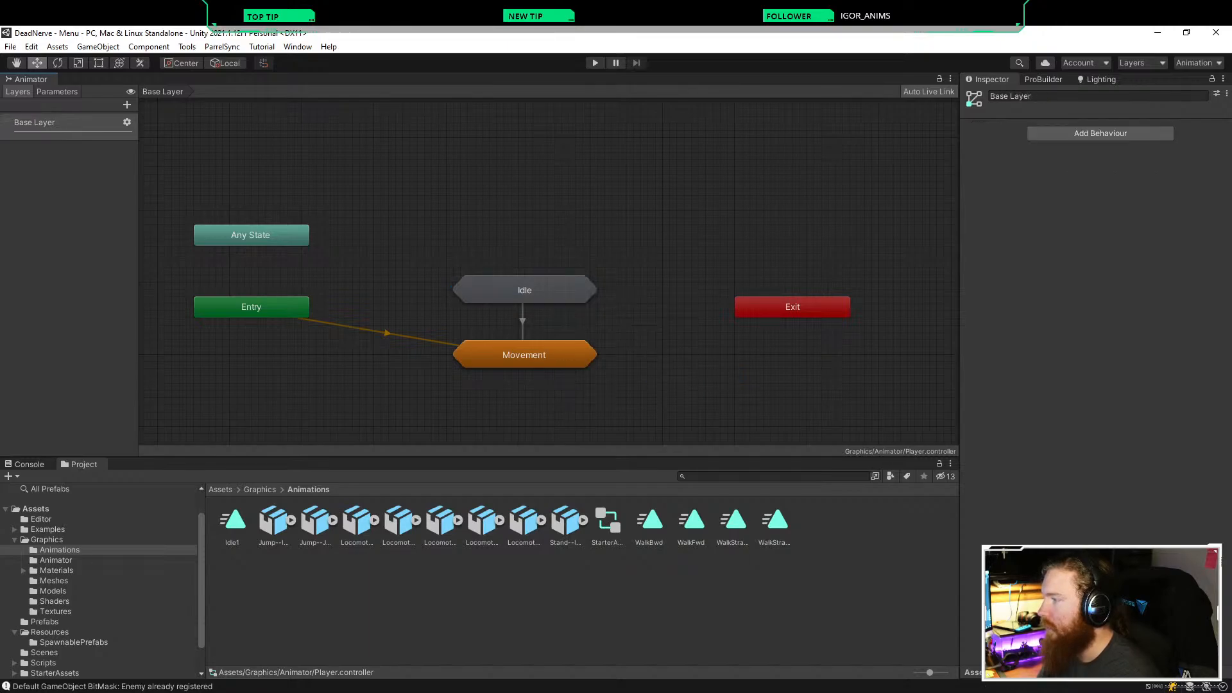
pyautogui.rightClick(560, 350)
pyautogui.click(601, 358)
pyautogui.click(524, 297)
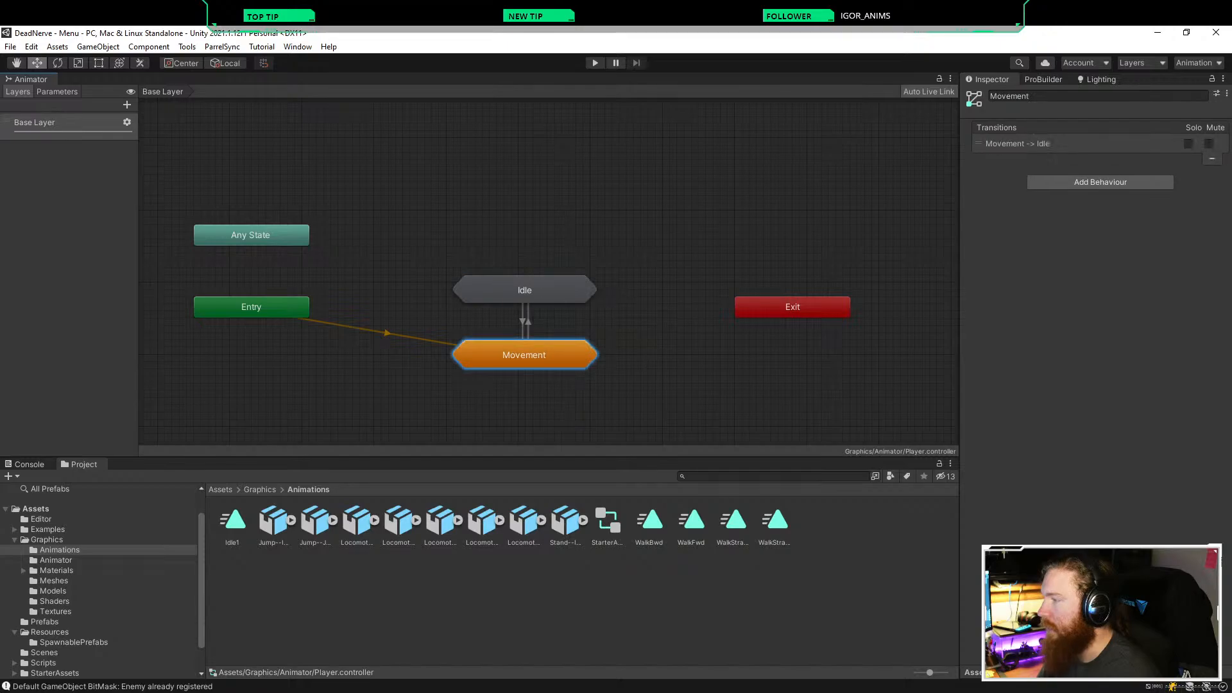
# Step: Add the condition IsMoving true to the Idle -> Movement transition
pyautogui.click(527, 320)
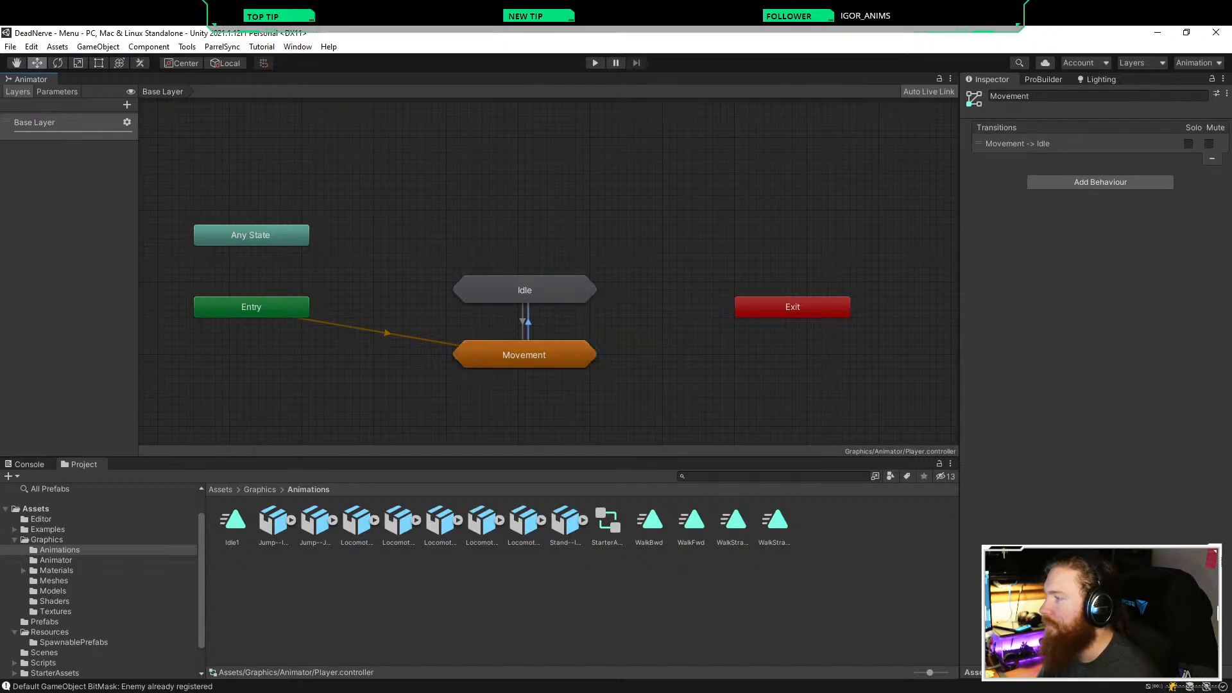
pyautogui.click(523, 321)
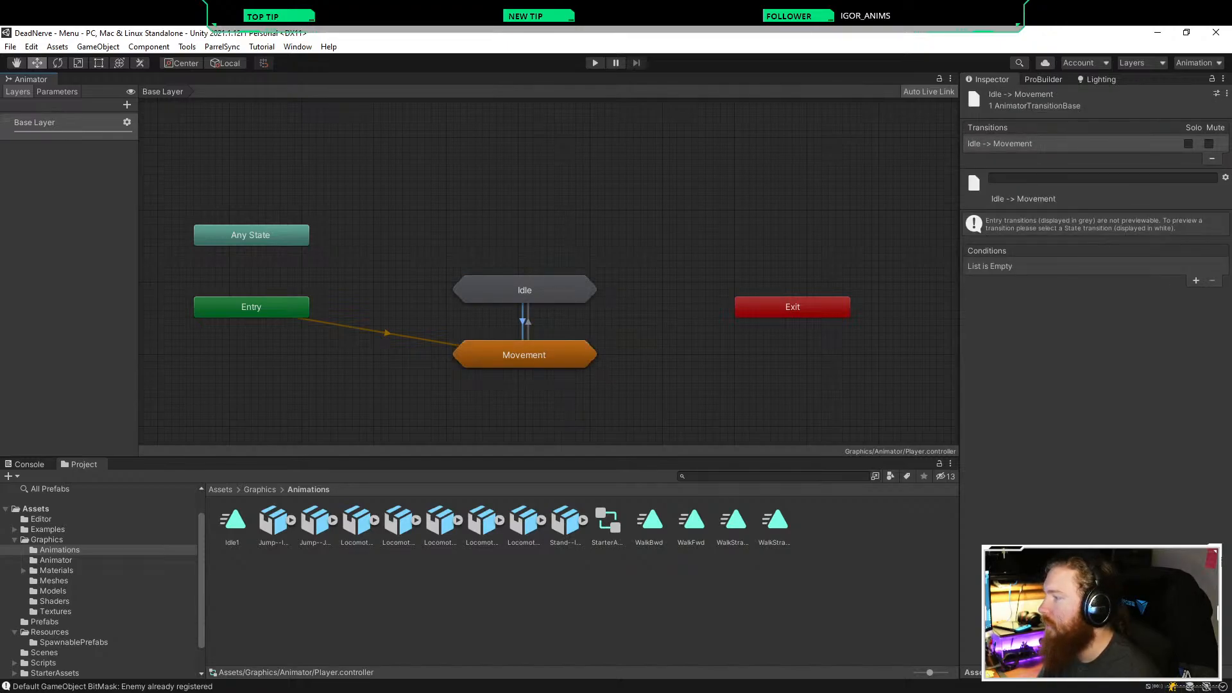
pyautogui.click(1195, 281)
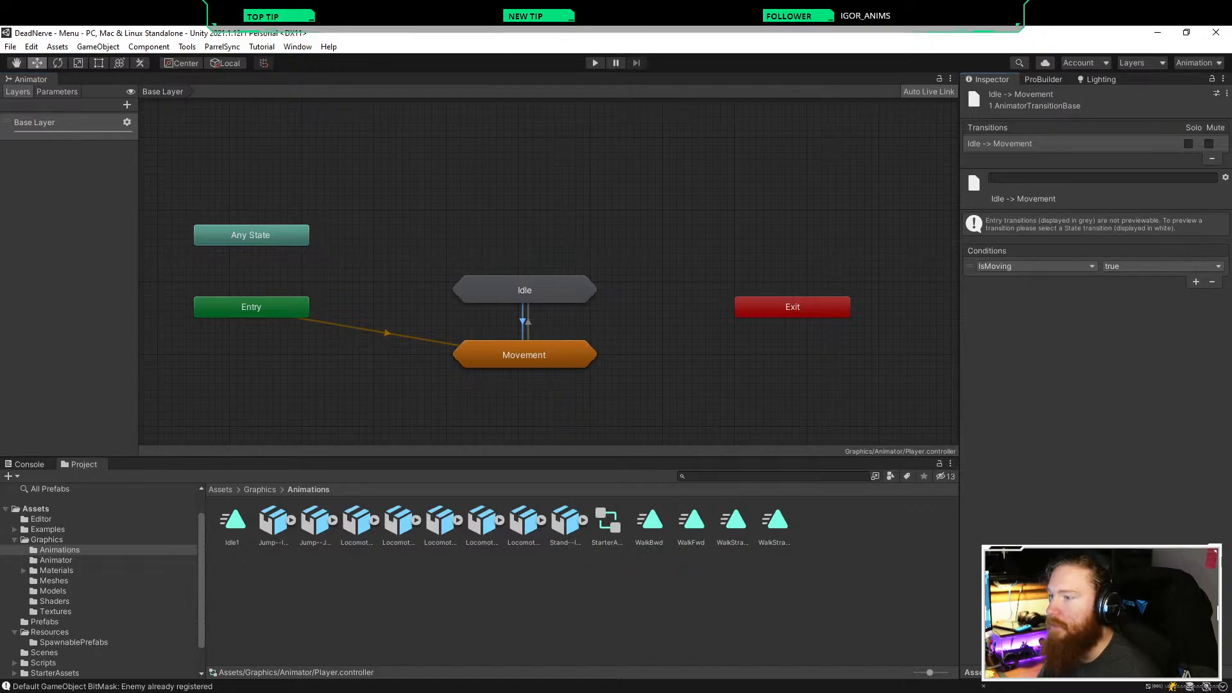
# Step: Add a condition to the Movement -> Idle transition requiring IsMoving to be false
pyautogui.click(527, 320)
pyautogui.click(1195, 281)
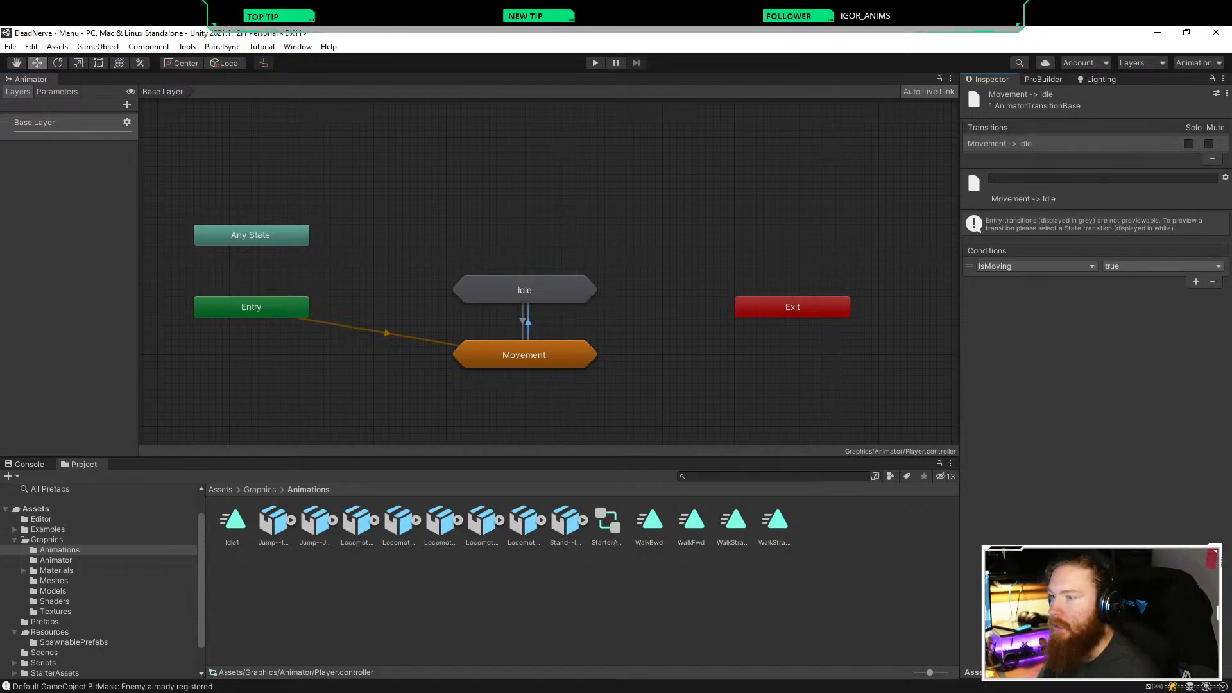
pyautogui.click(1161, 265)
pyautogui.click(1120, 292)
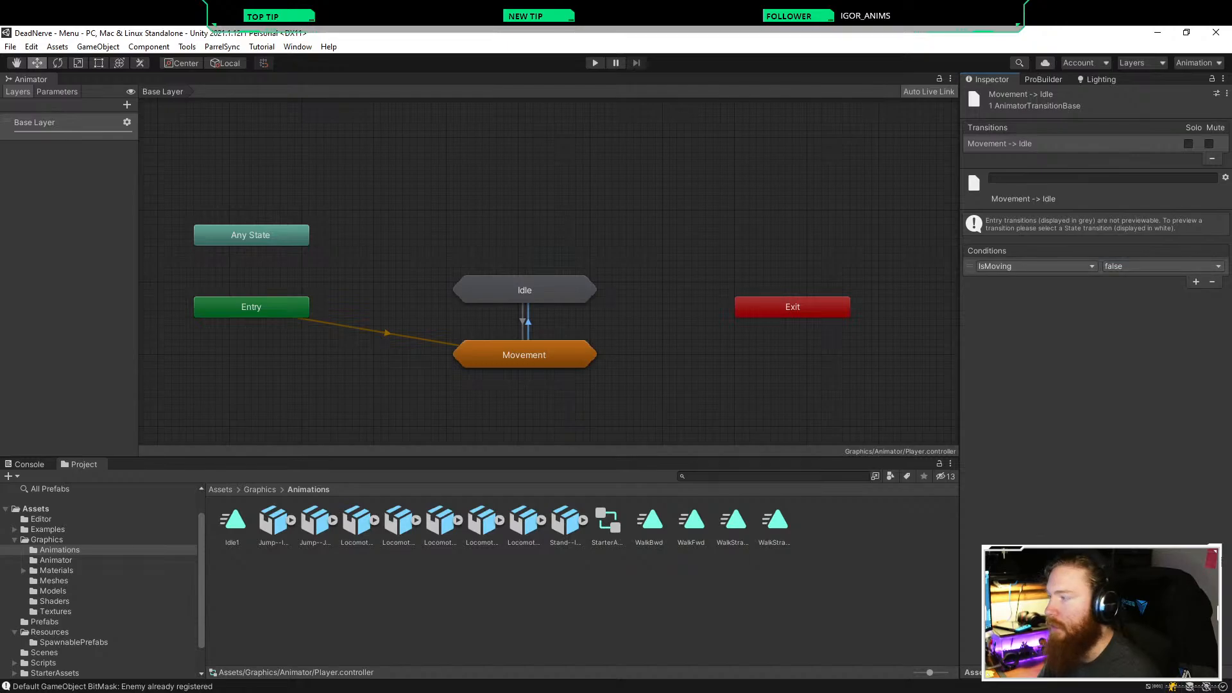
pyautogui.rightClick(501, 301)
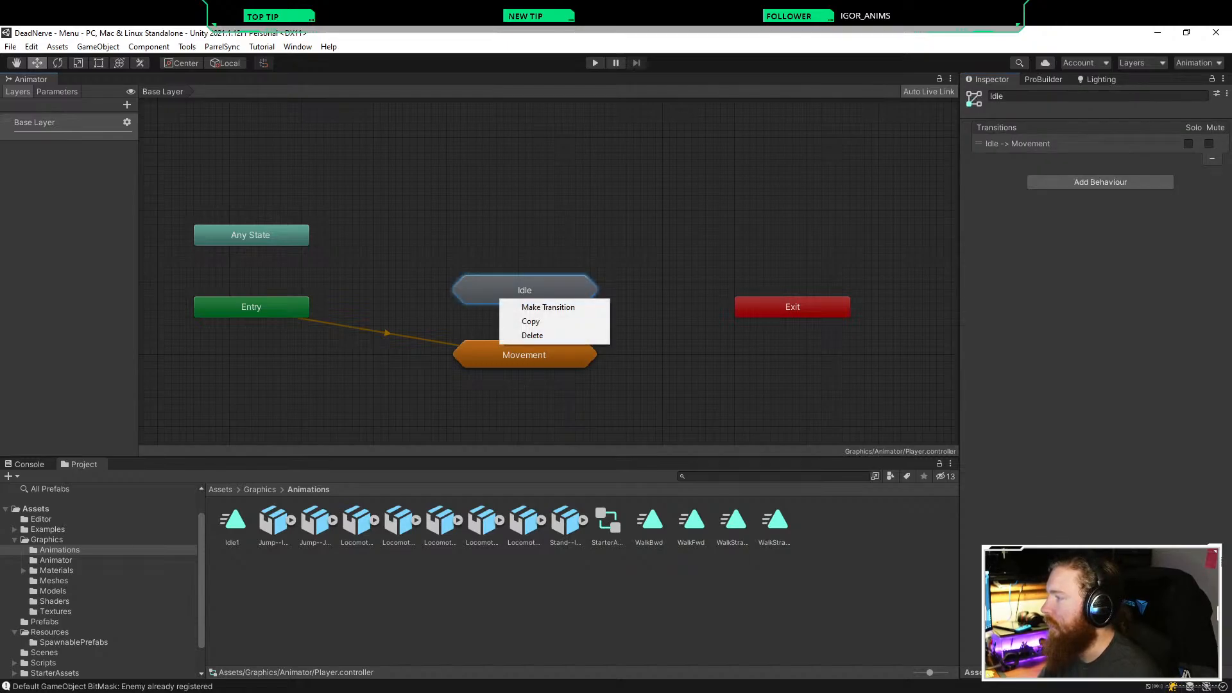
pyautogui.click(410, 337)
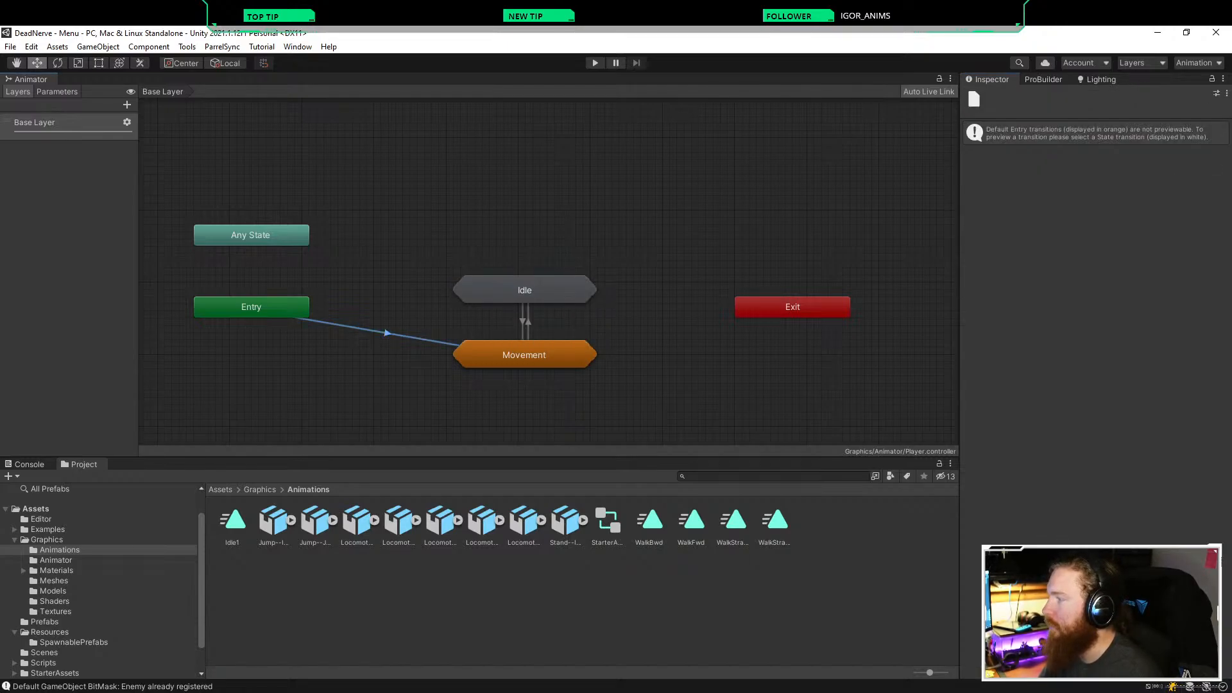
pyautogui.rightClick(384, 333)
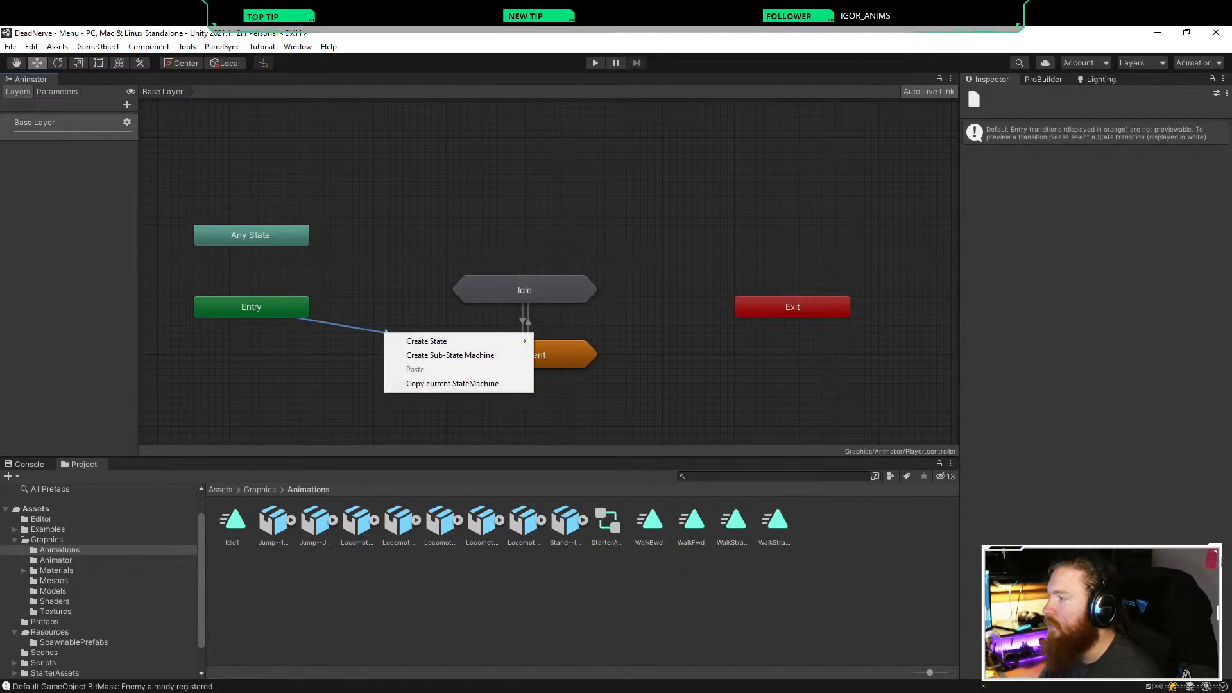
pyautogui.click(411, 279)
pyautogui.rightClick(416, 275)
pyautogui.click(405, 272)
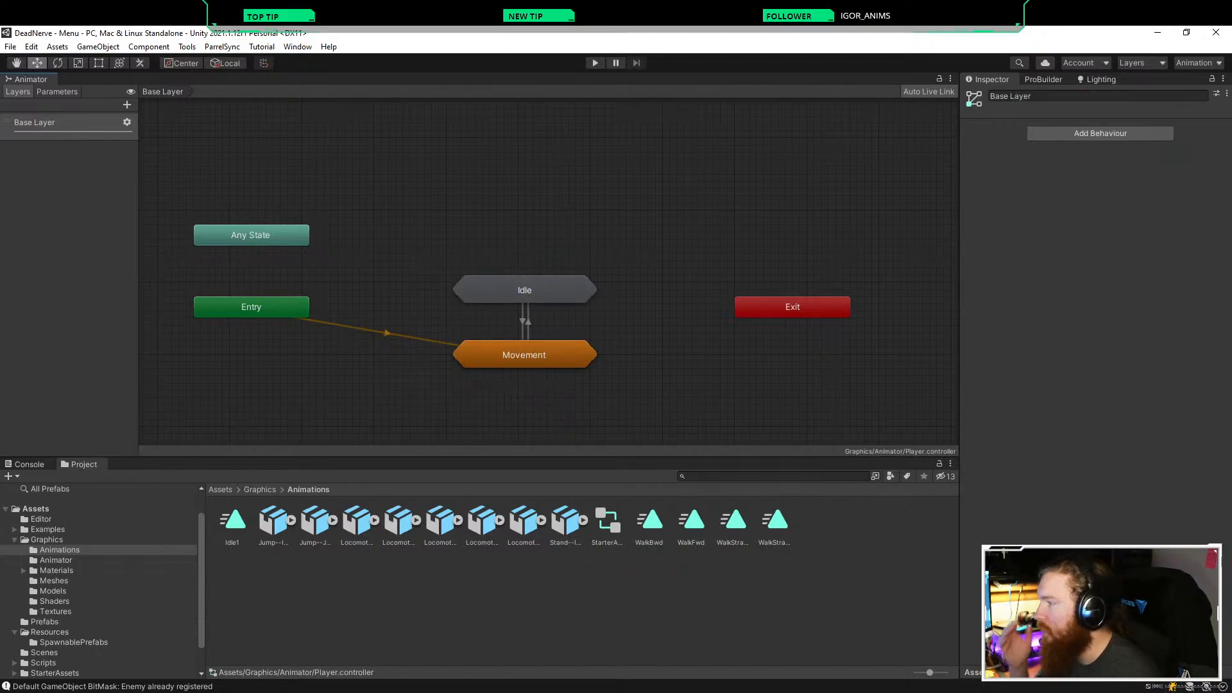
pyautogui.rightClick(508, 287)
pyautogui.click(386, 332)
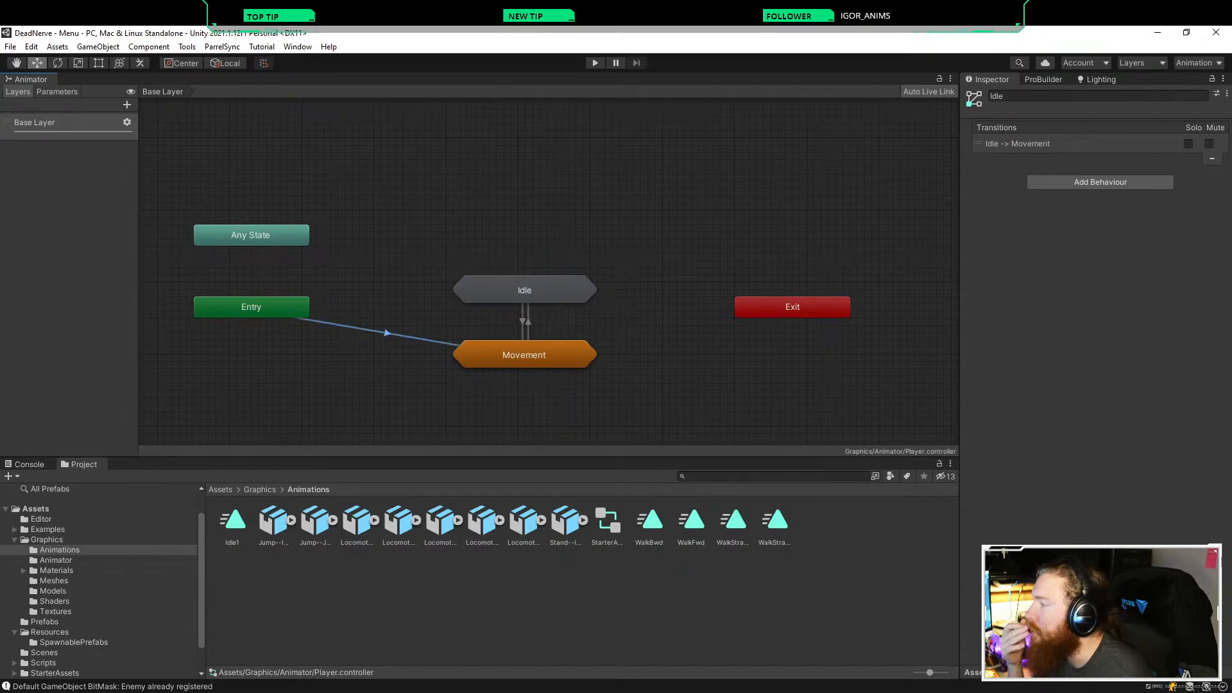
pyautogui.rightClick(386, 333)
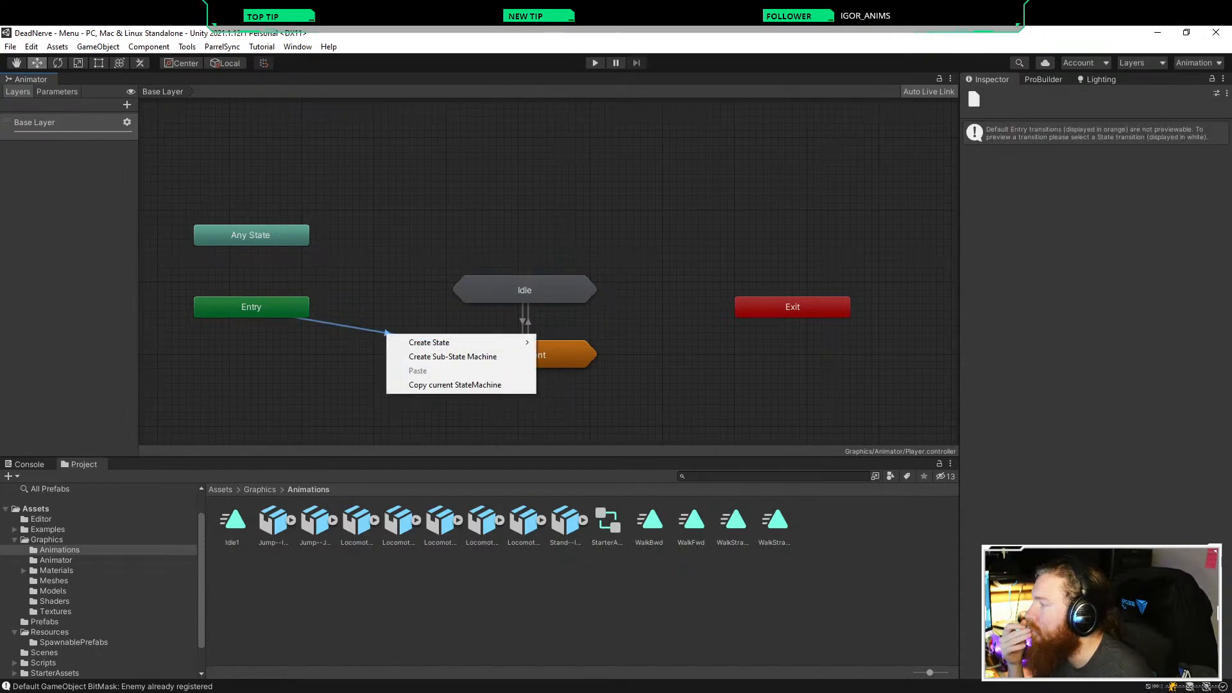
pyautogui.click(386, 333)
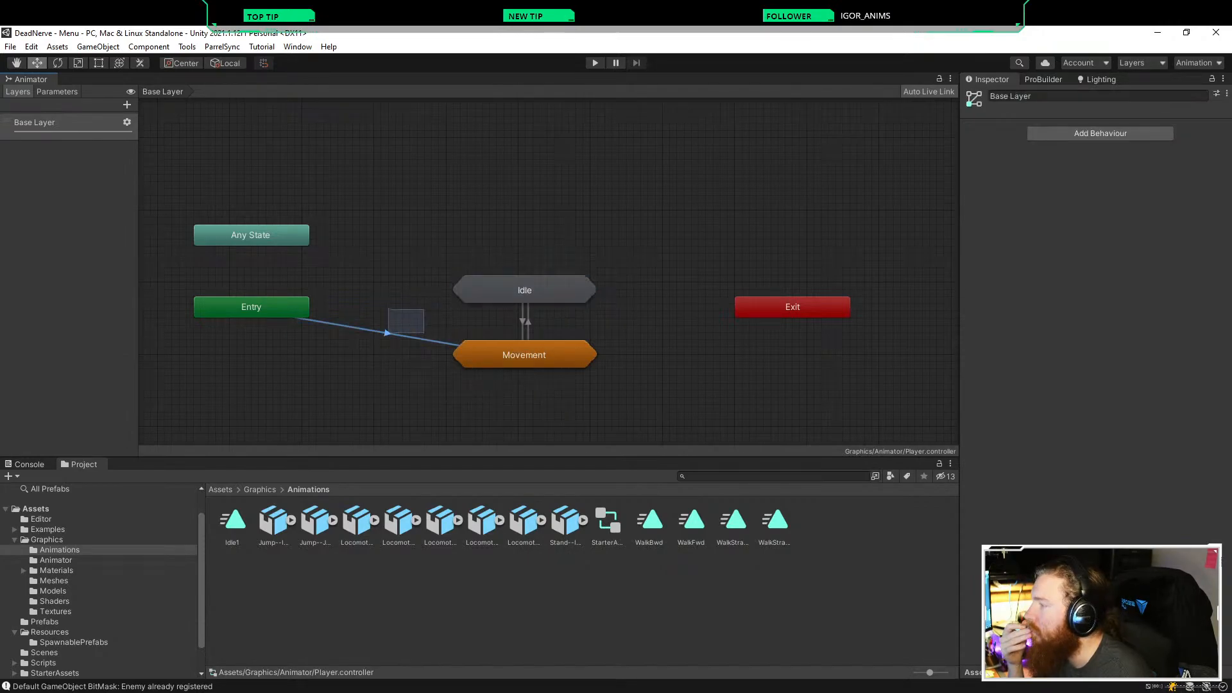
# Step: Open the Idle sub-state machine and delete the Movement -> Idle transition that leads into its Entry node
pyautogui.doubleClick(524, 290)
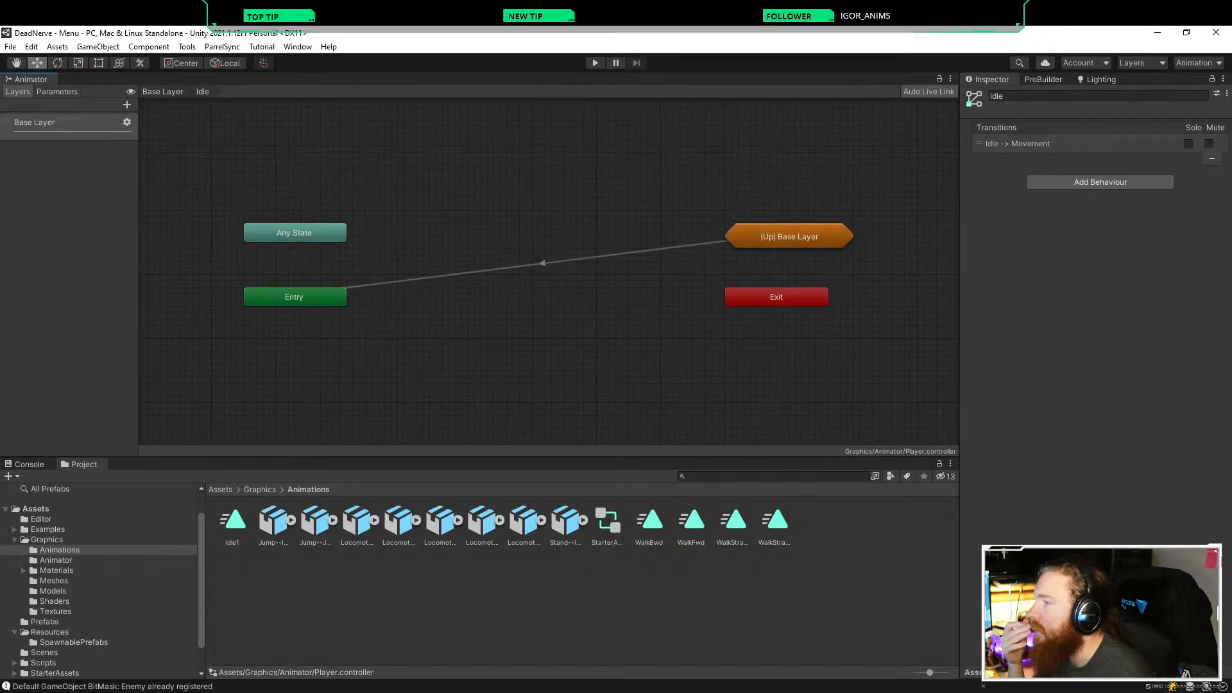
pyautogui.click(536, 263)
pyautogui.click(536, 298)
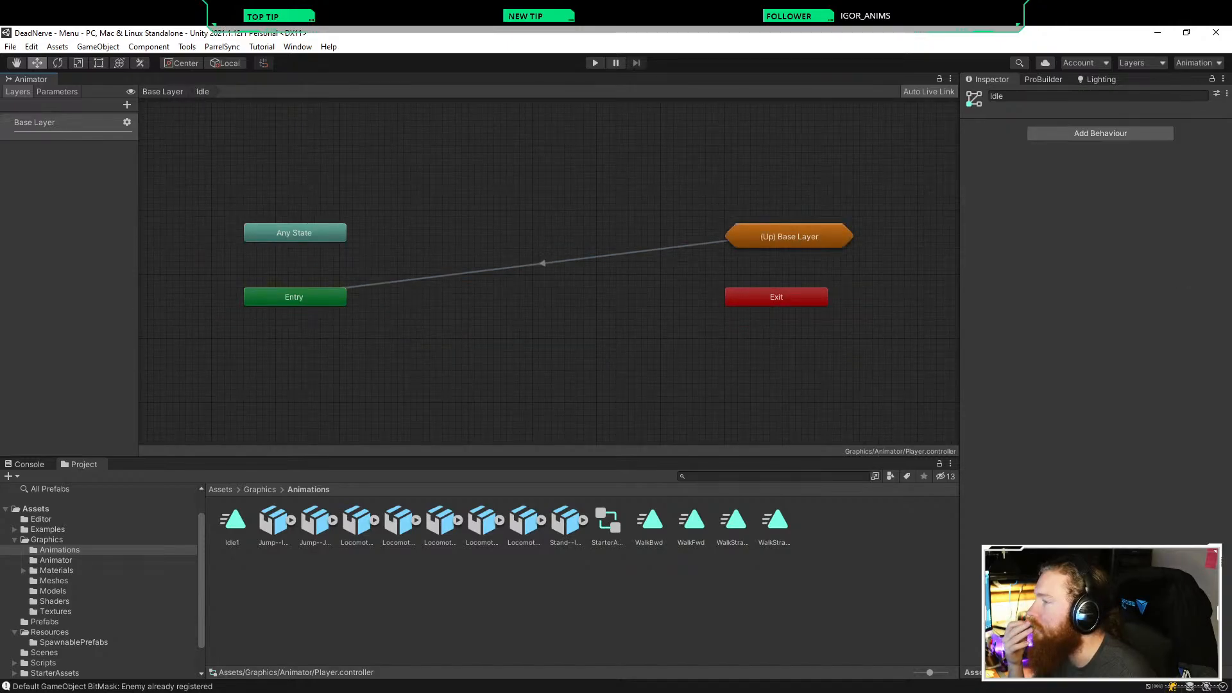
pyautogui.click(541, 263)
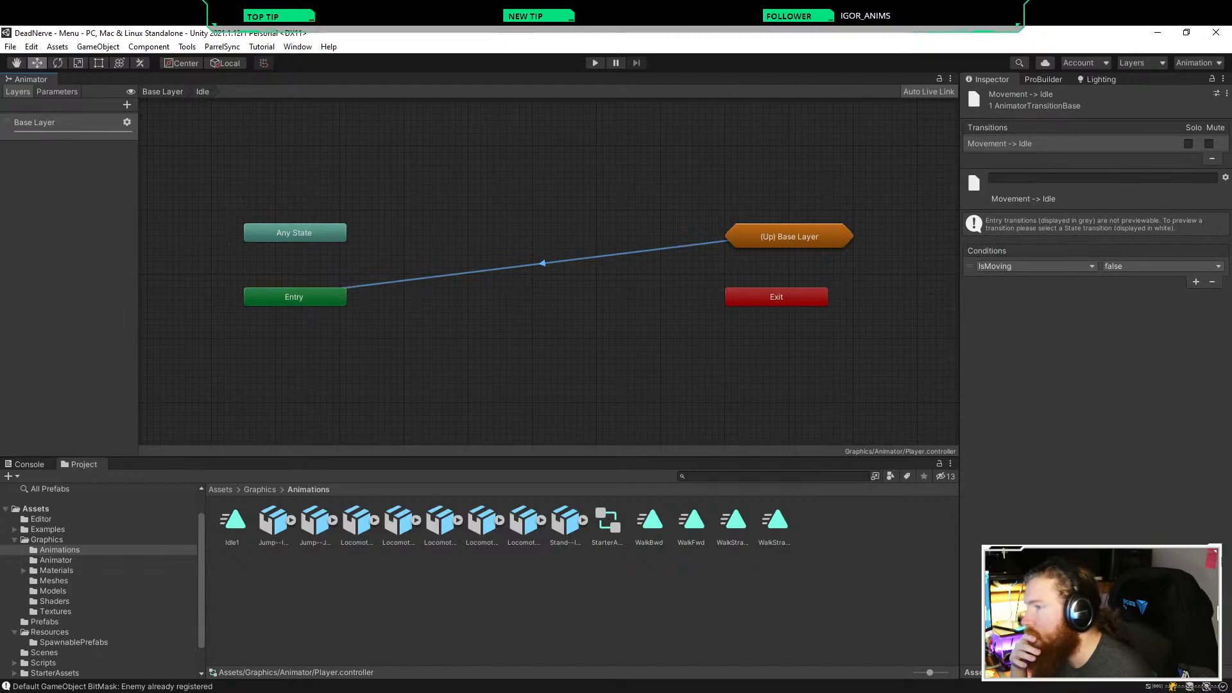
pyautogui.rightClick(542, 263)
pyautogui.press('Escape')
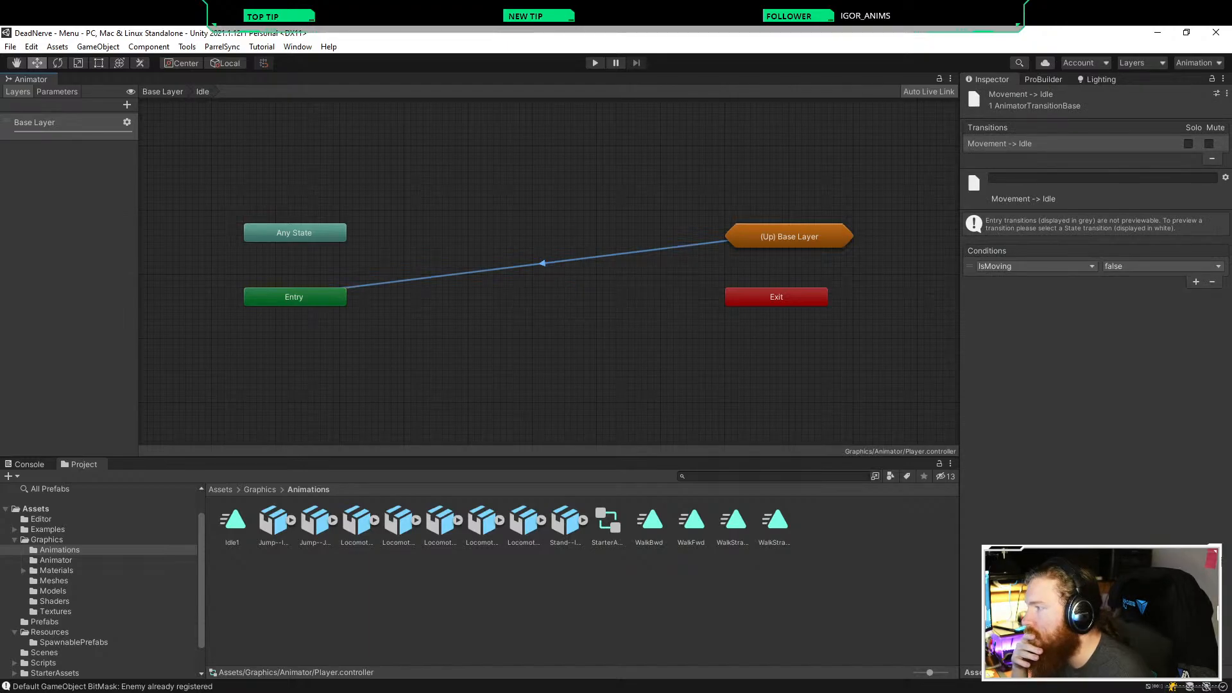
pyautogui.click(542, 282)
pyautogui.click(542, 263)
pyautogui.press('Delete')
pyautogui.click(542, 263)
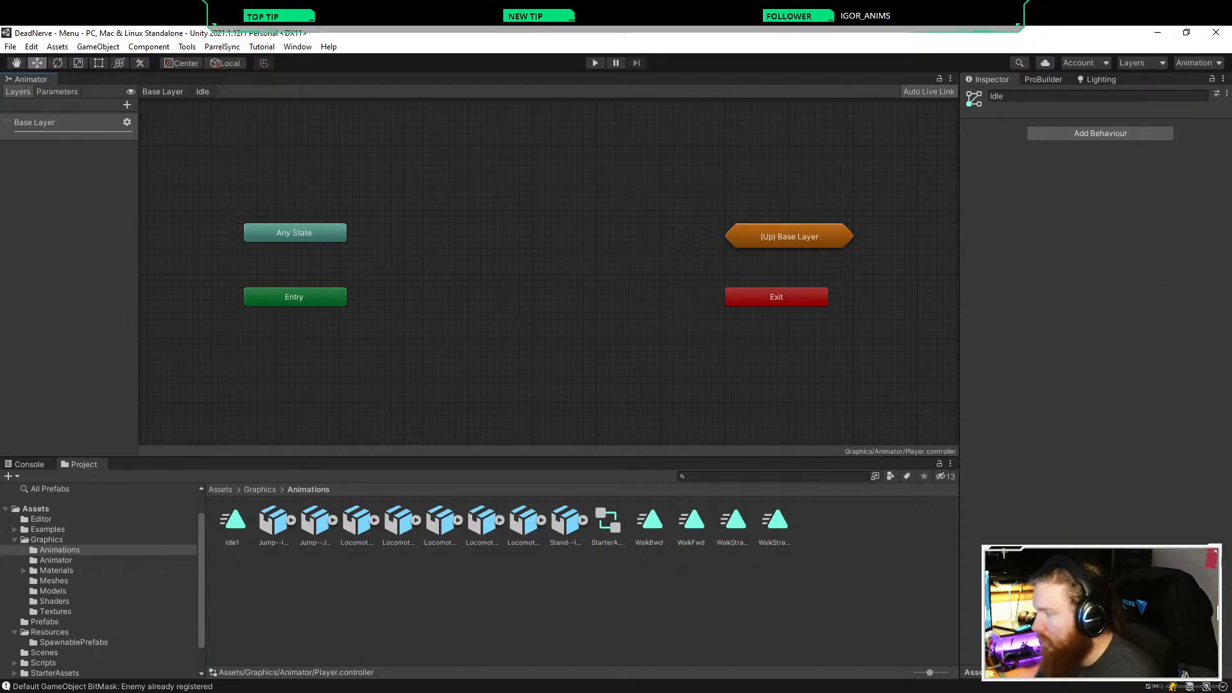
# Step: Realign the (Up) Base Layer node above Exit and add the Idle1 animation clip as a state in the Idle sub-state machine
pyautogui.moveTo(789, 236); pyautogui.dragTo(776, 230)
pyautogui.click(661, 257)
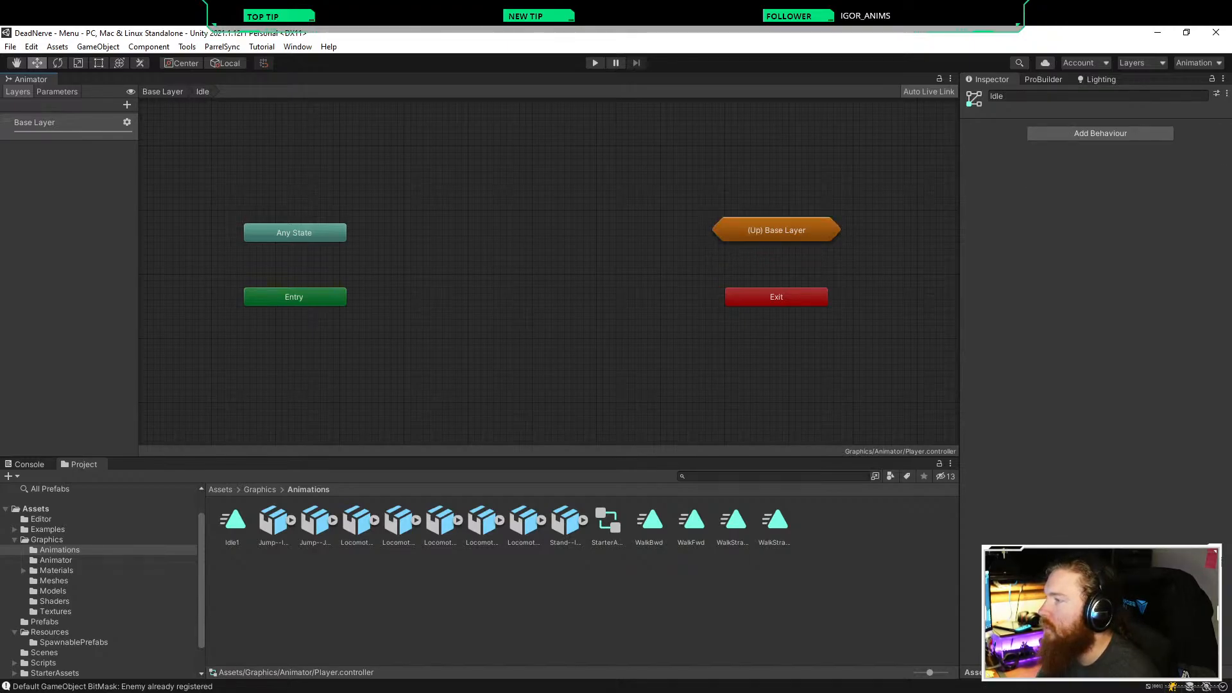
pyautogui.rightClick(538, 254)
pyautogui.click(507, 263)
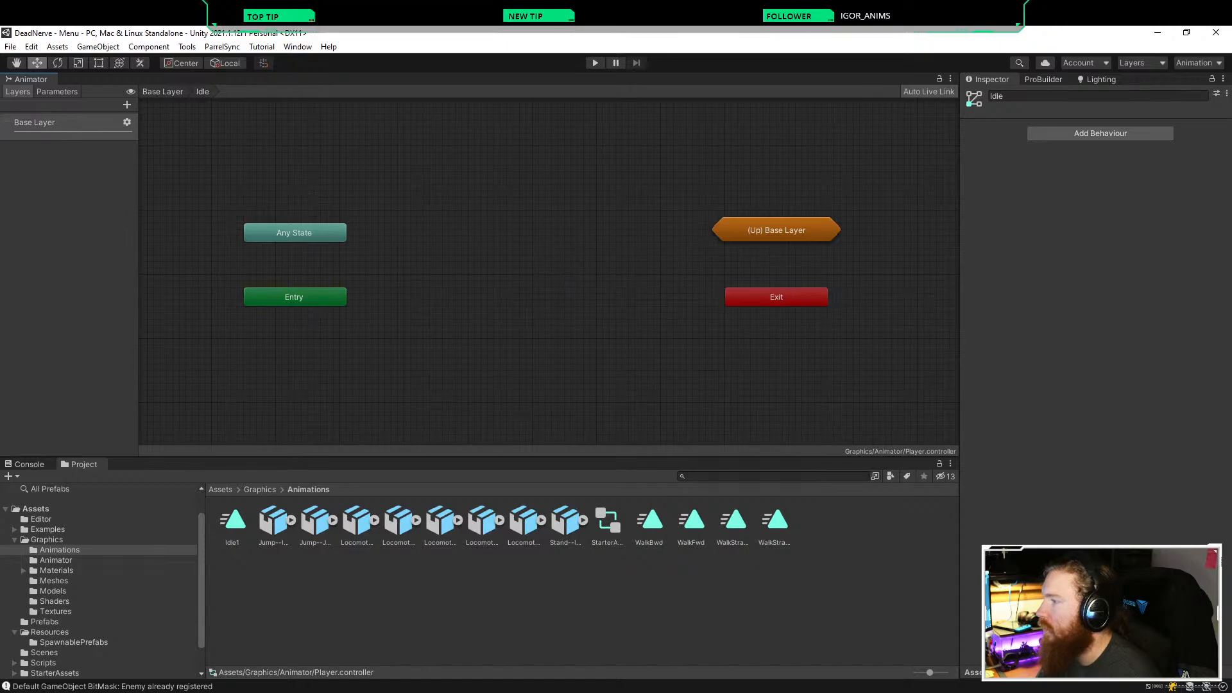
pyautogui.click(487, 597)
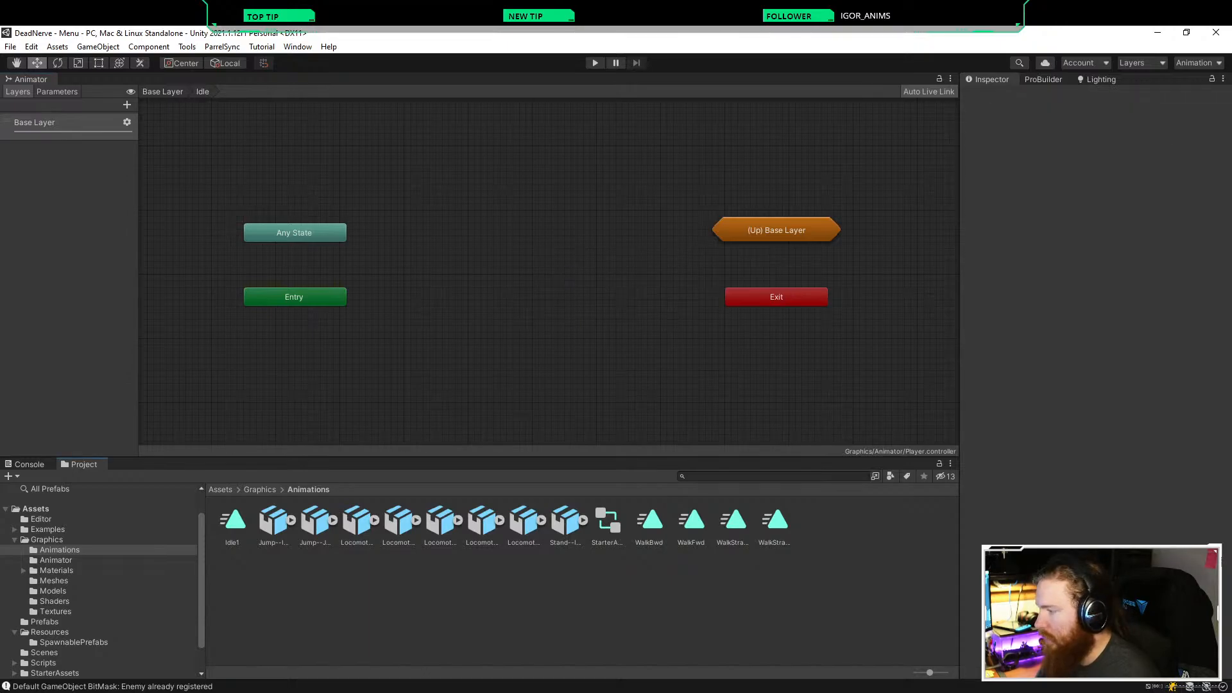
pyautogui.moveTo(232, 519); pyautogui.dragTo(538, 252)
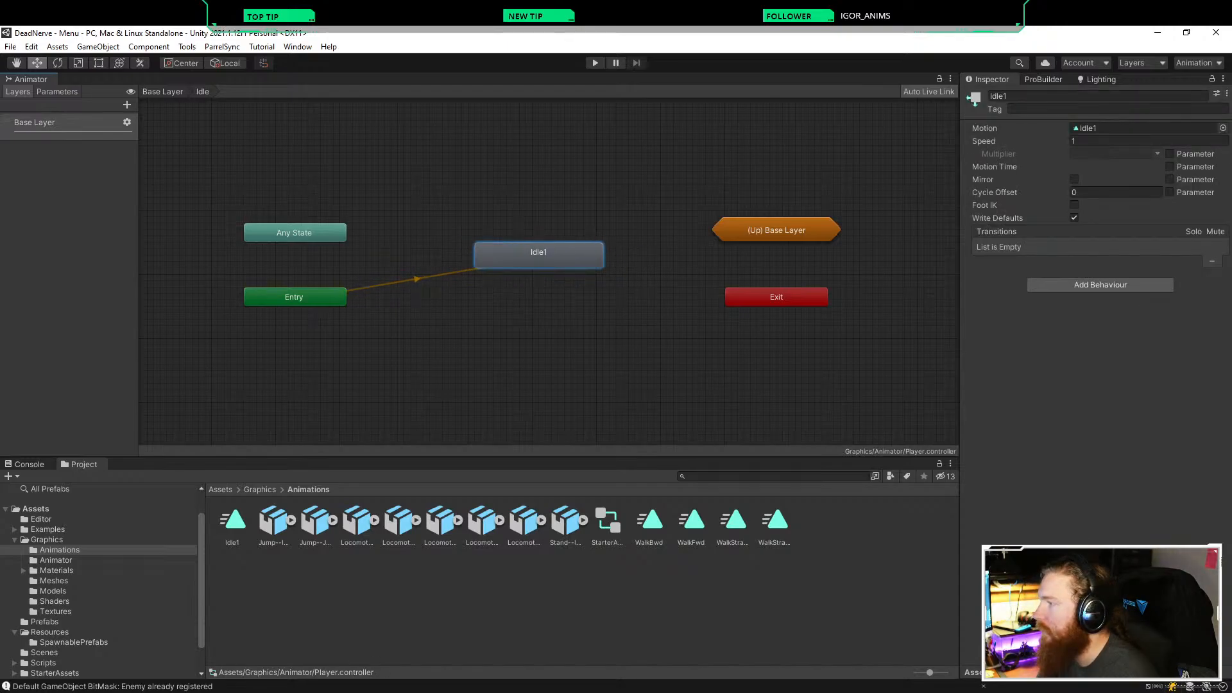
# Step: Make a transition from Idle1 to Exit with the condition IsMoving true, and center the Idle1 state between Entry and Exit
pyautogui.rightClick(551, 257)
pyautogui.click(578, 263)
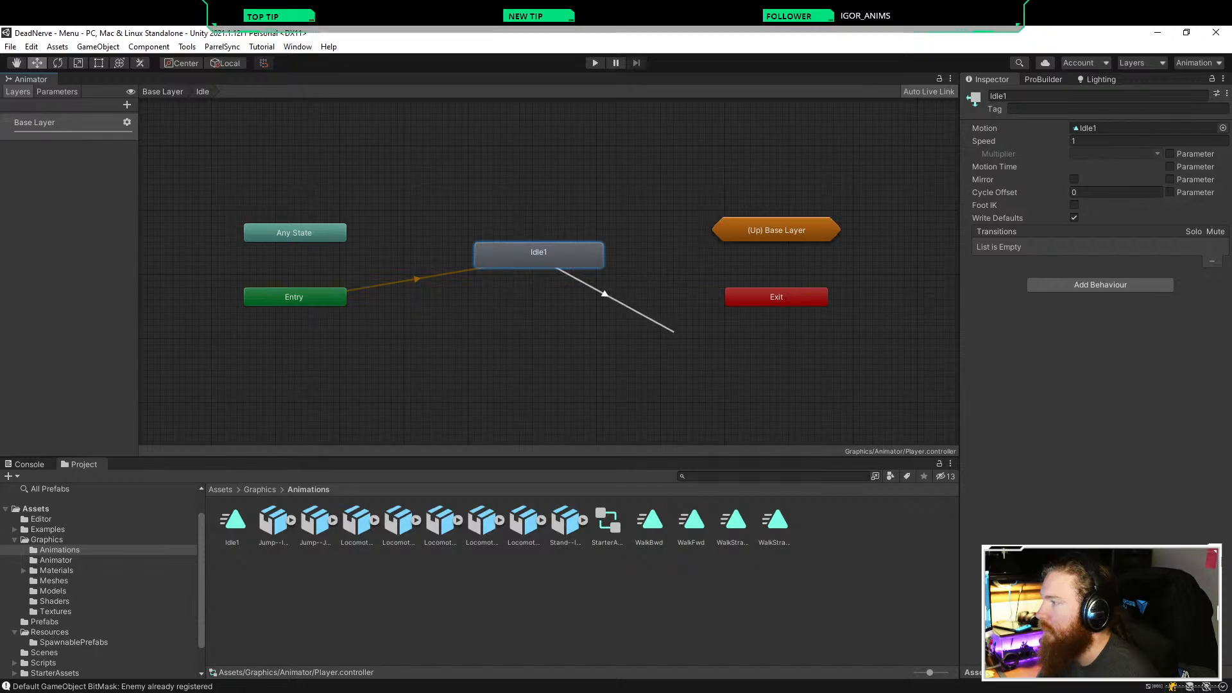
pyautogui.click(738, 297)
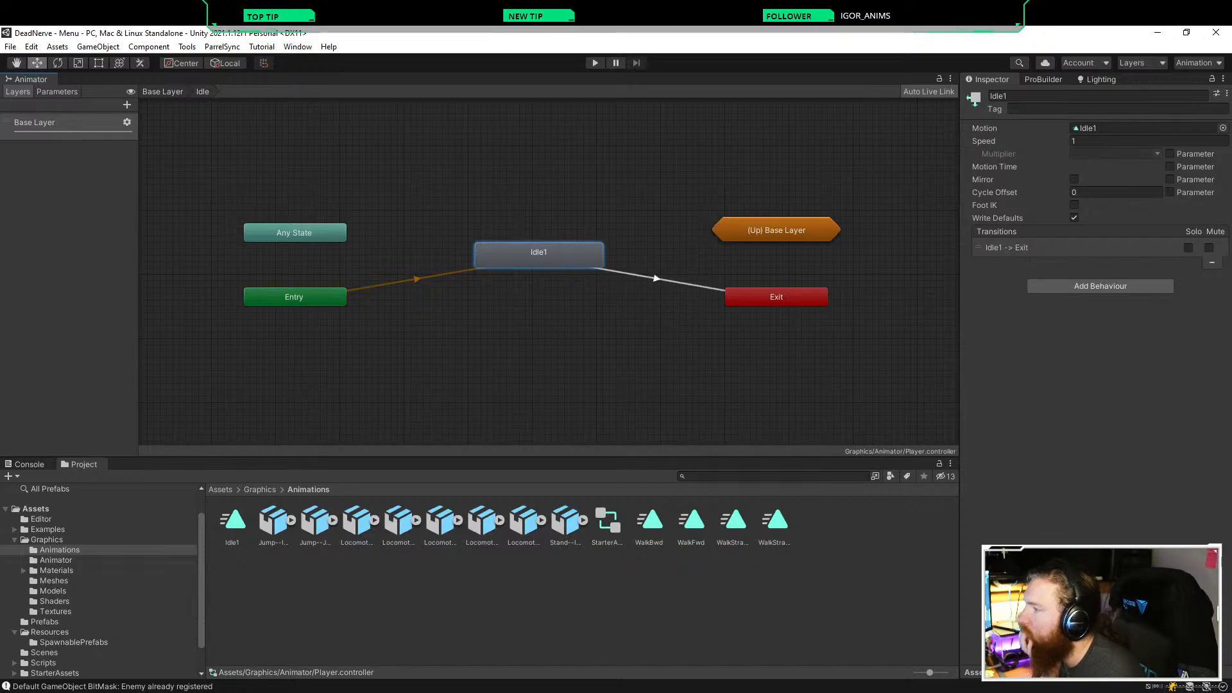
pyautogui.moveTo(539, 255); pyautogui.dragTo(526, 249)
pyautogui.click(650, 275)
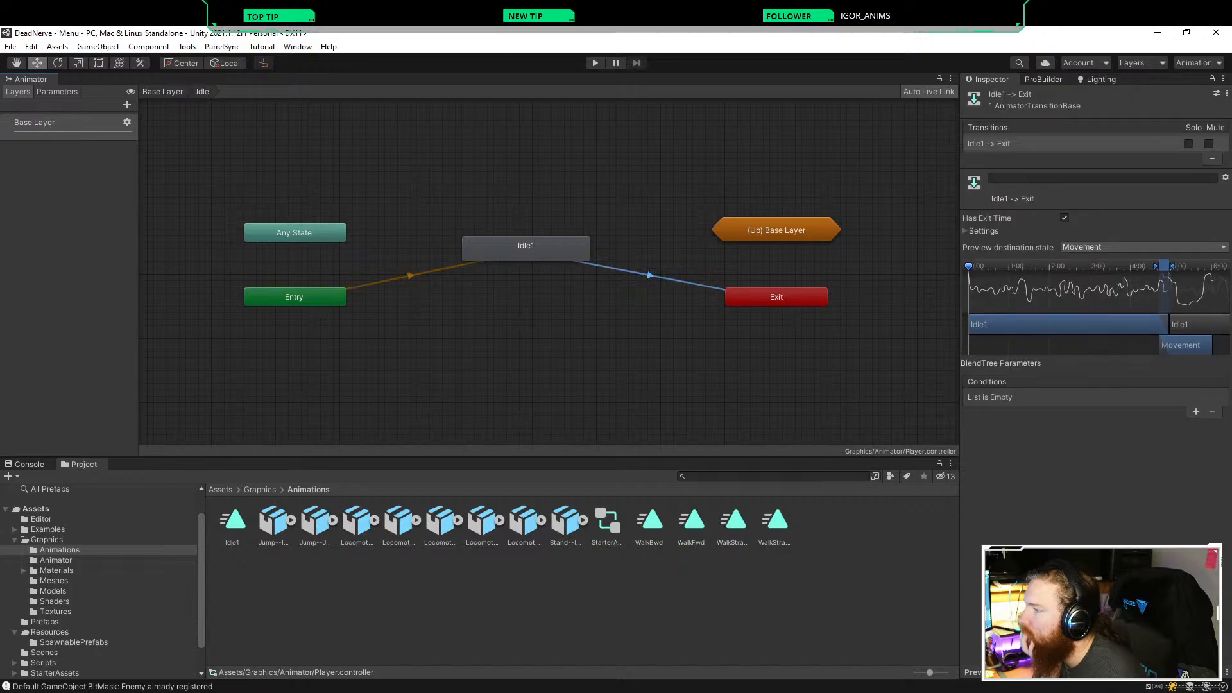
pyautogui.click(1196, 411)
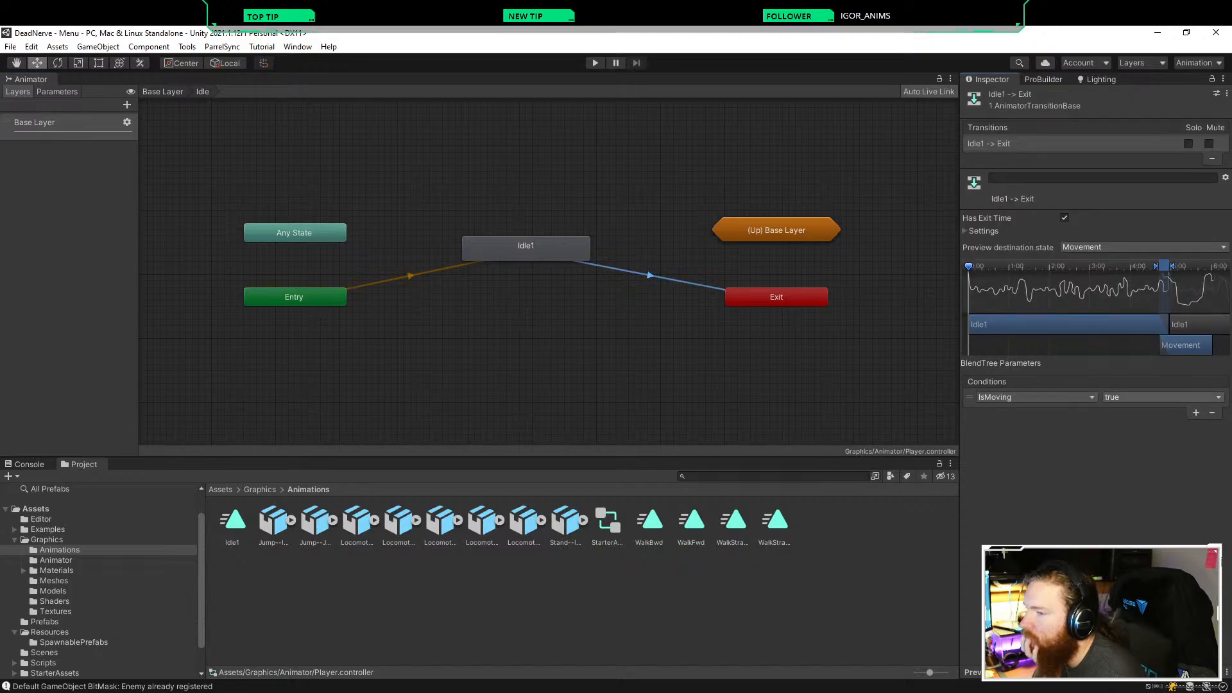
pyautogui.click(411, 276)
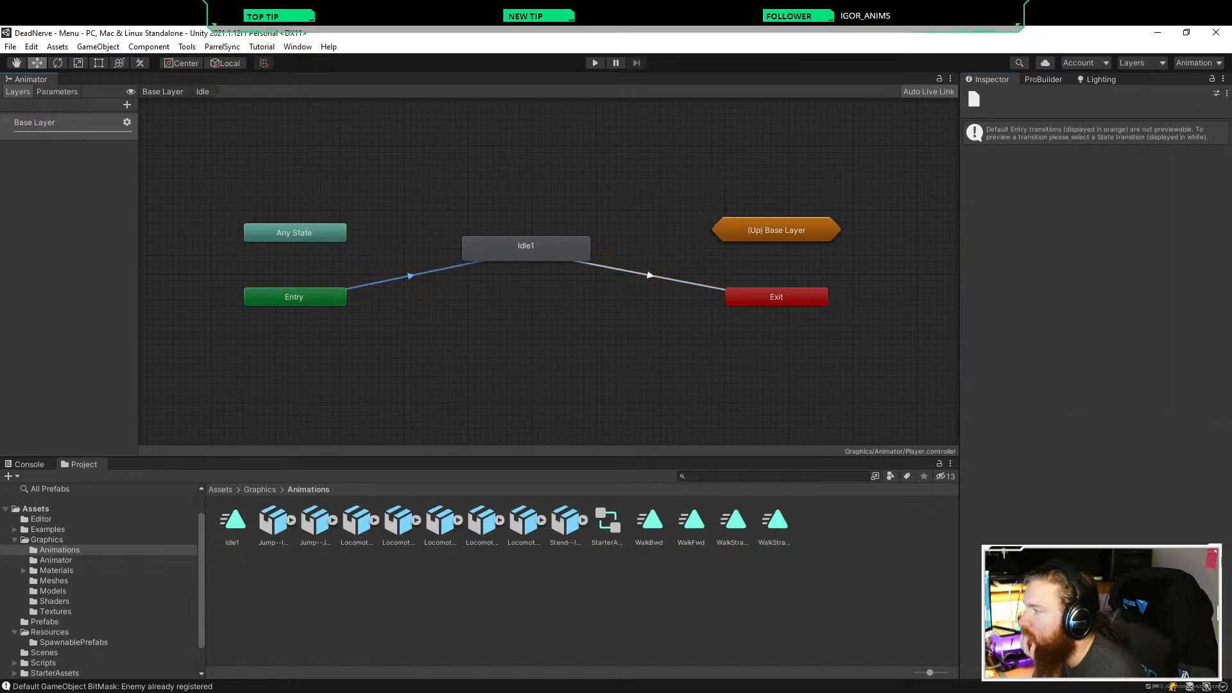
pyautogui.click(401, 285)
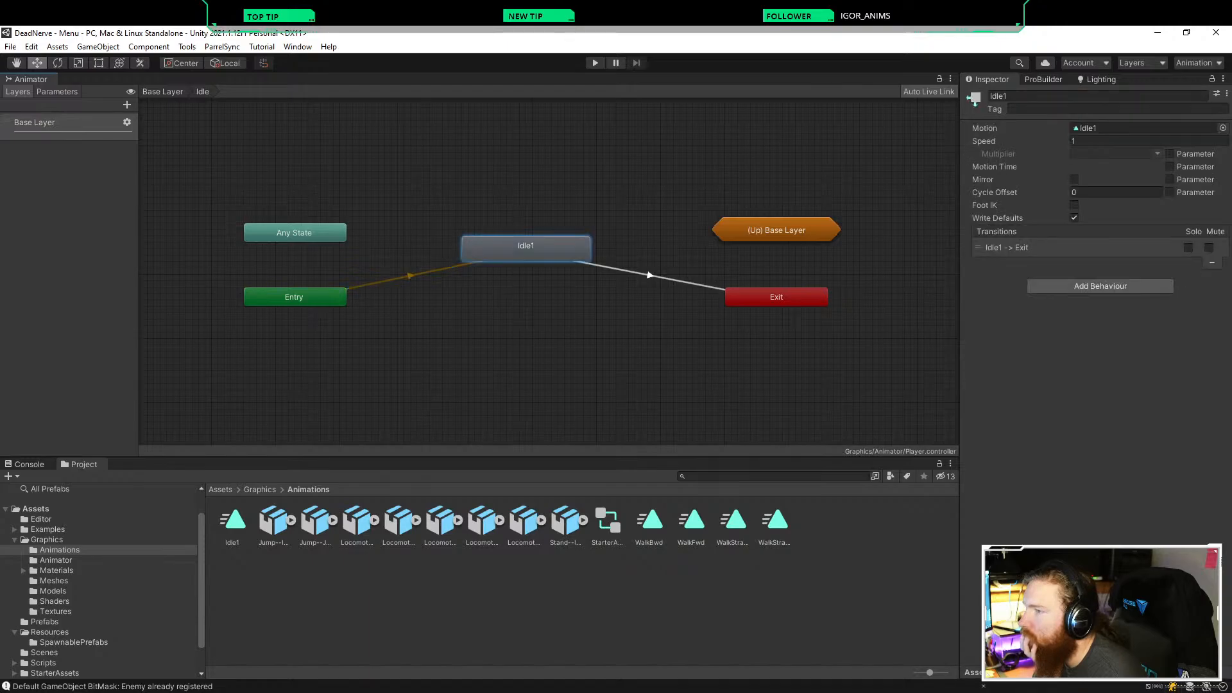
pyautogui.click(410, 276)
pyautogui.rightClick(407, 276)
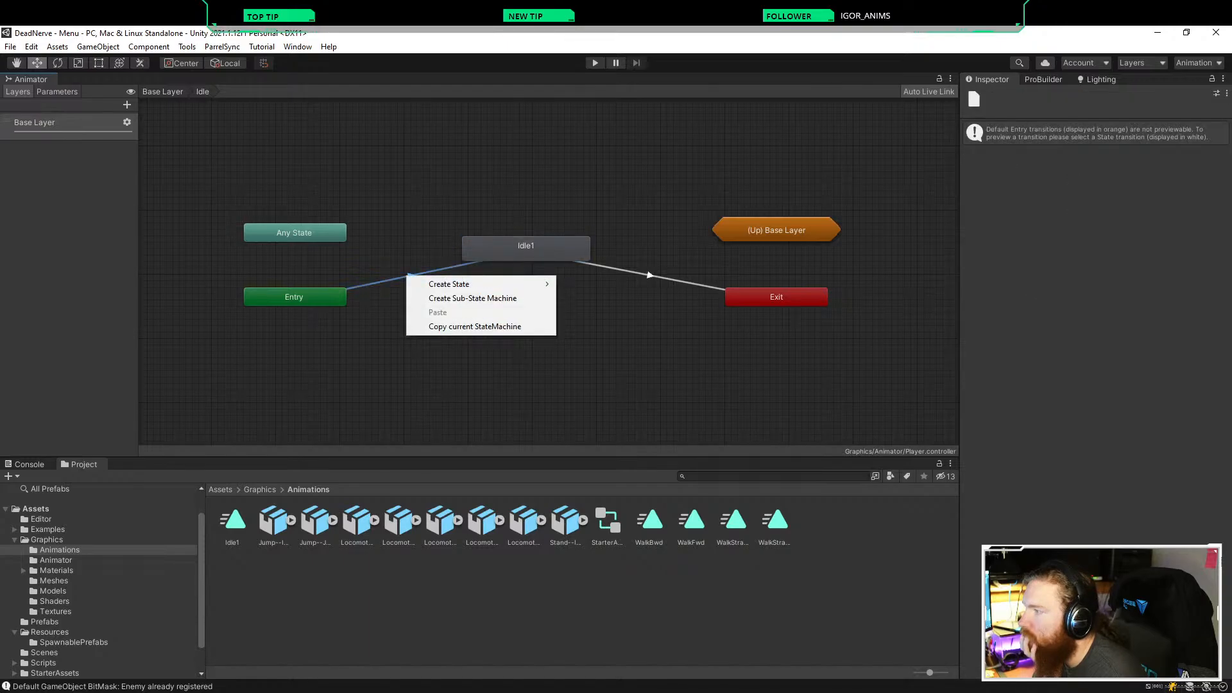
pyautogui.click(424, 359)
pyautogui.rightClick(522, 298)
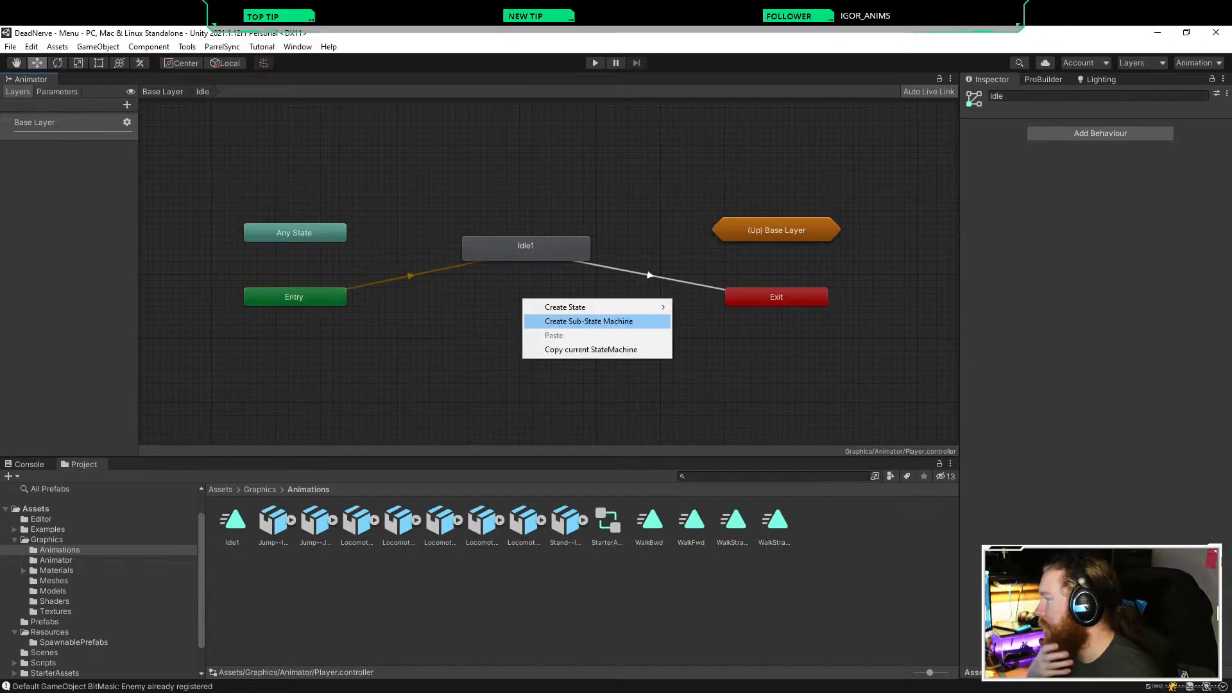
pyautogui.press('Escape')
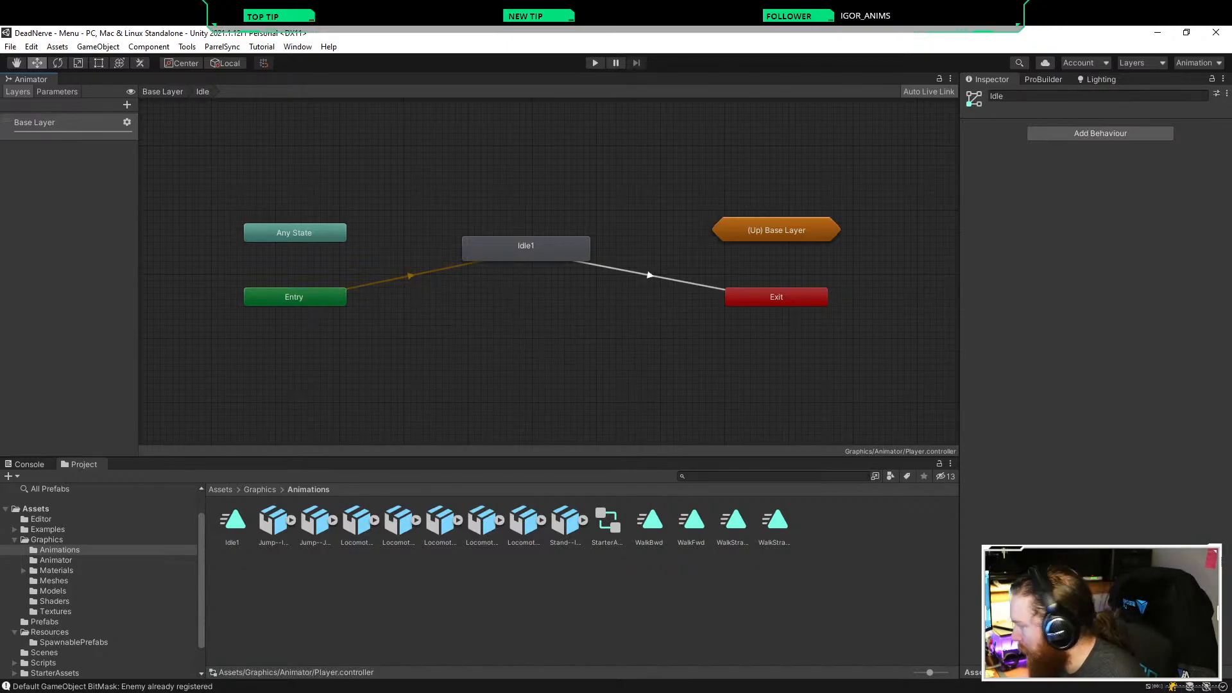
# Step: Browse the Opsive UltimateCharacterController demo animations to the FirstPerson folder inside Abilities/Idle
pyautogui.click(14, 540)
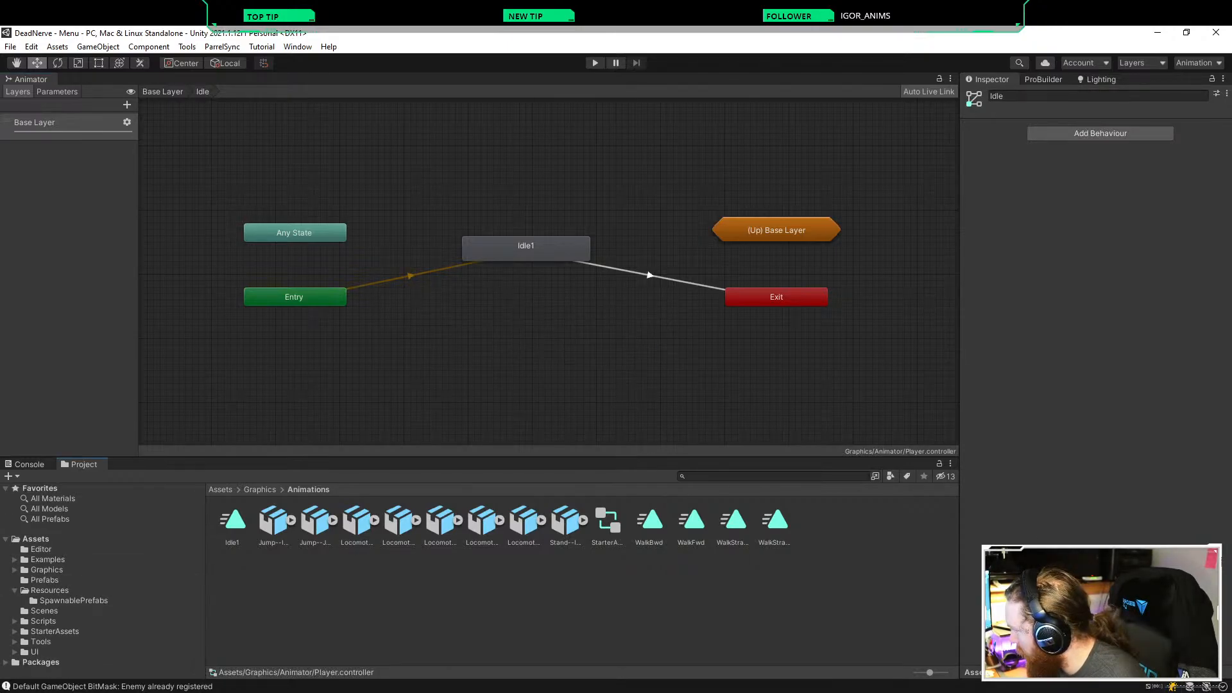
pyautogui.click(14, 560)
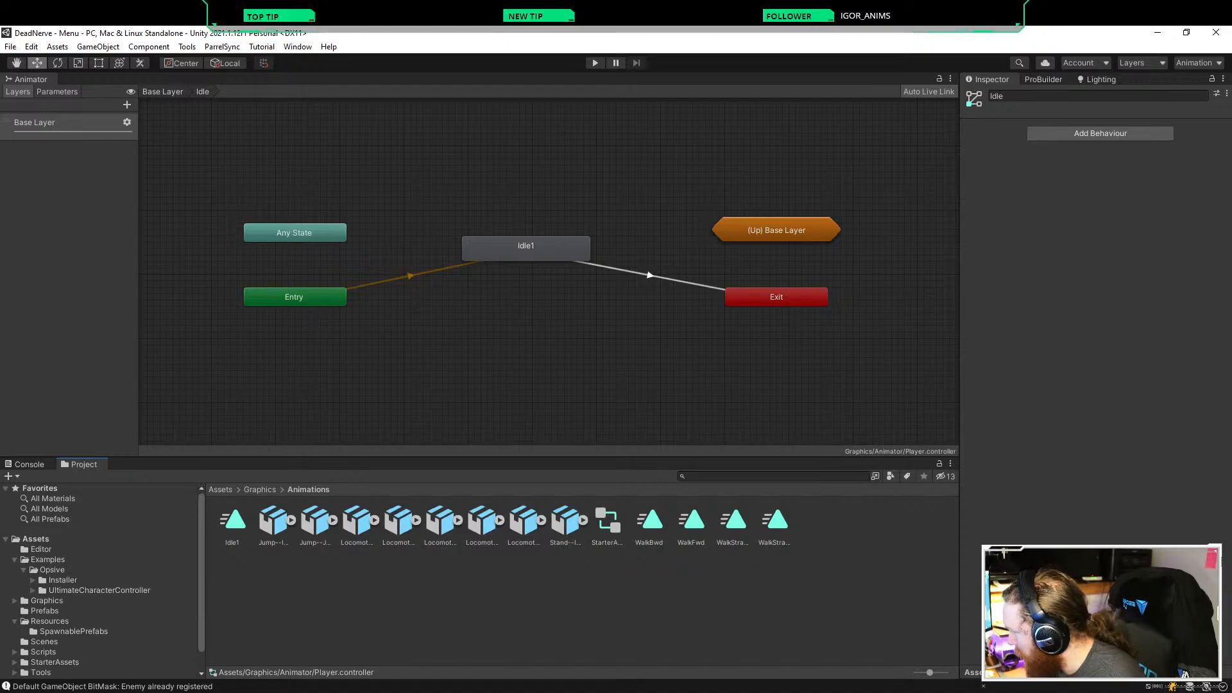
pyautogui.click(33, 591)
pyautogui.scroll(-2, 64, 594)
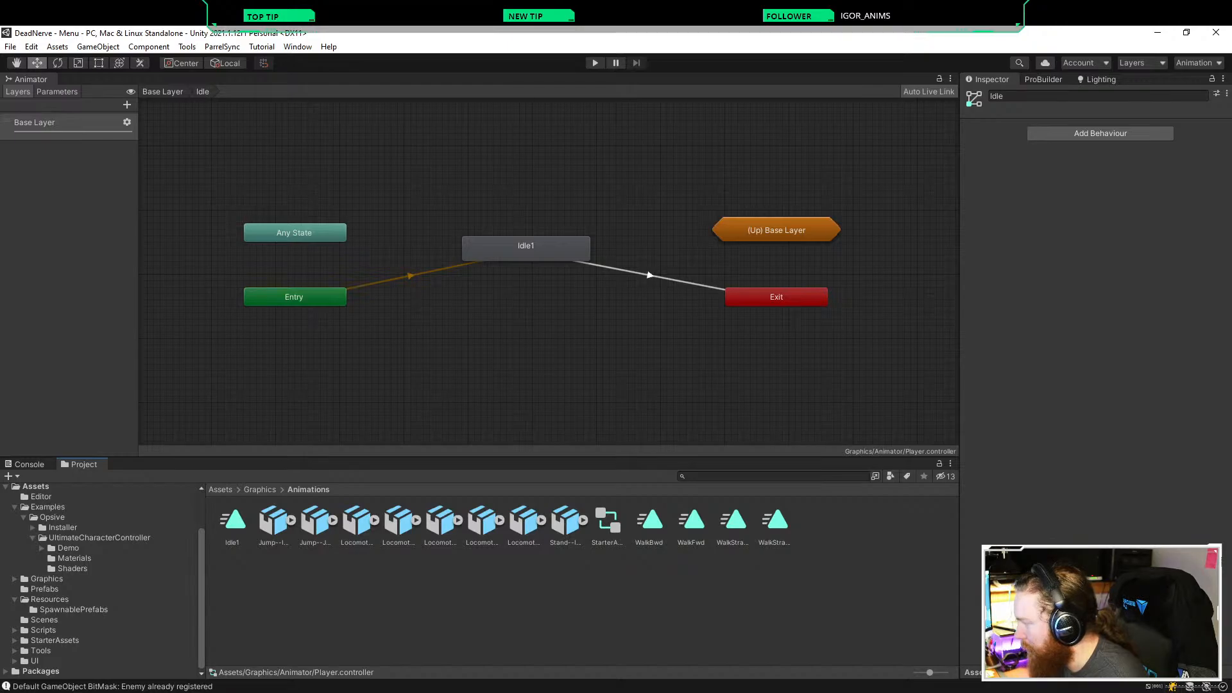
pyautogui.click(42, 548)
pyautogui.scroll(-2, 64, 558)
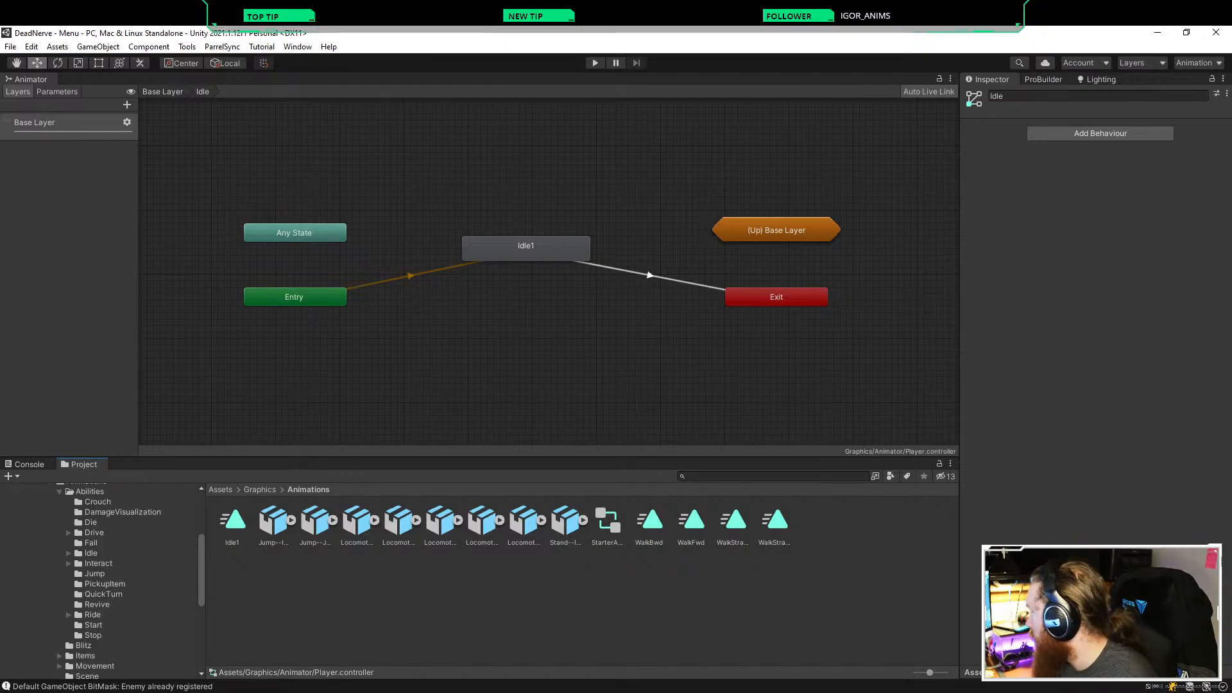
pyautogui.click(91, 553)
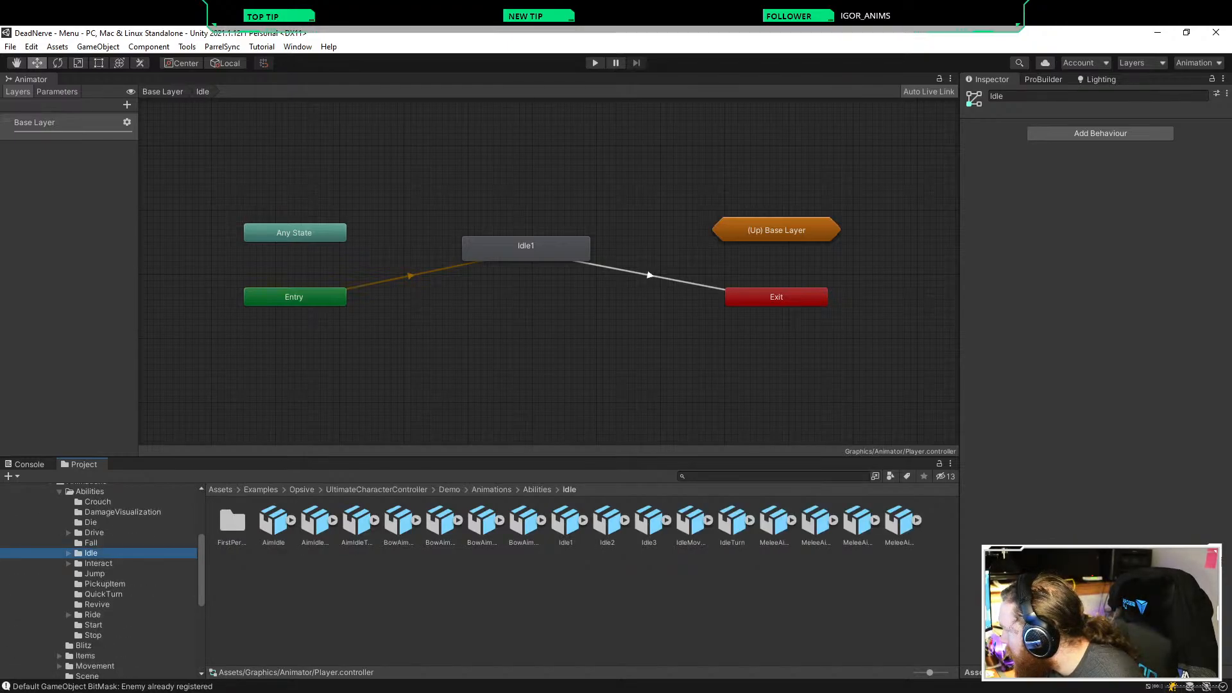
pyautogui.press('Right')
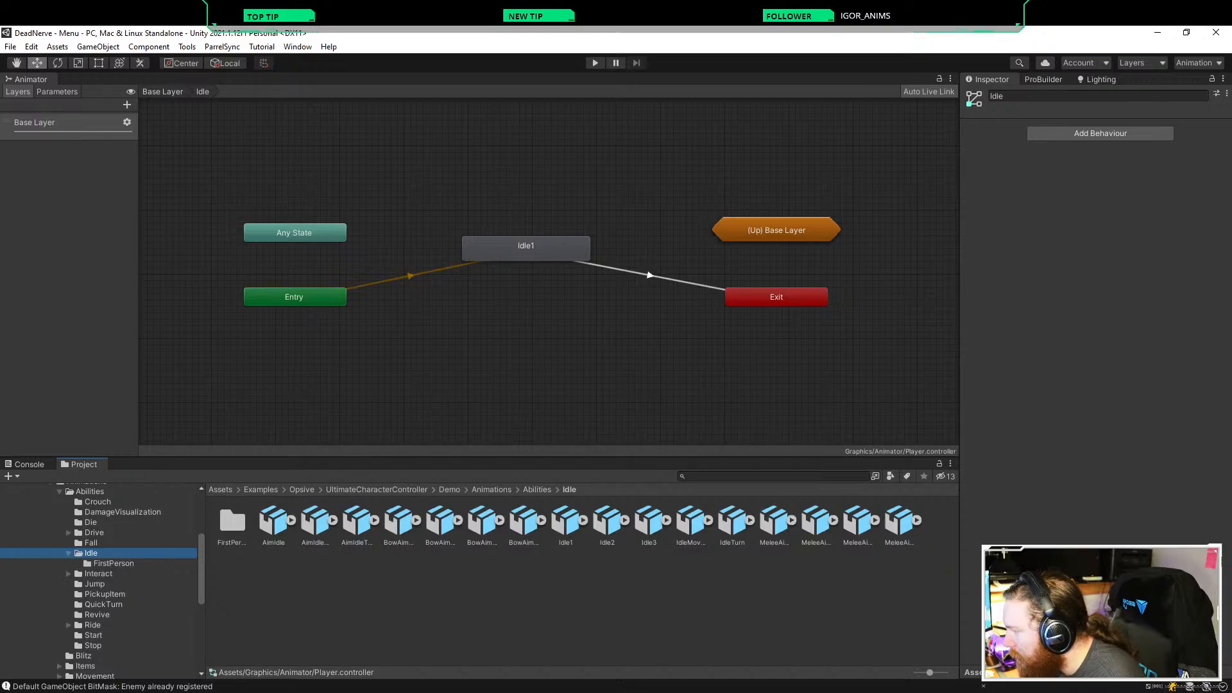
pyautogui.click(114, 562)
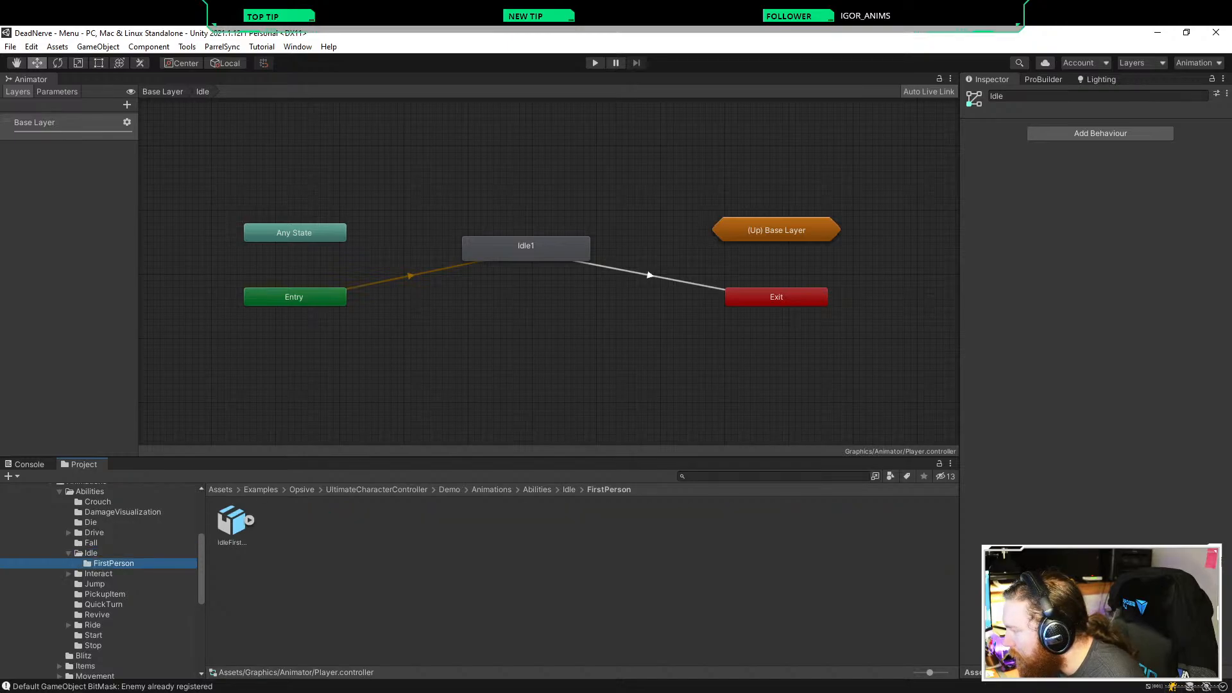
# Step: Expand the IdleFirstPerson model and preview the animation clip it contains
pyautogui.click(232, 521)
pyautogui.click(249, 520)
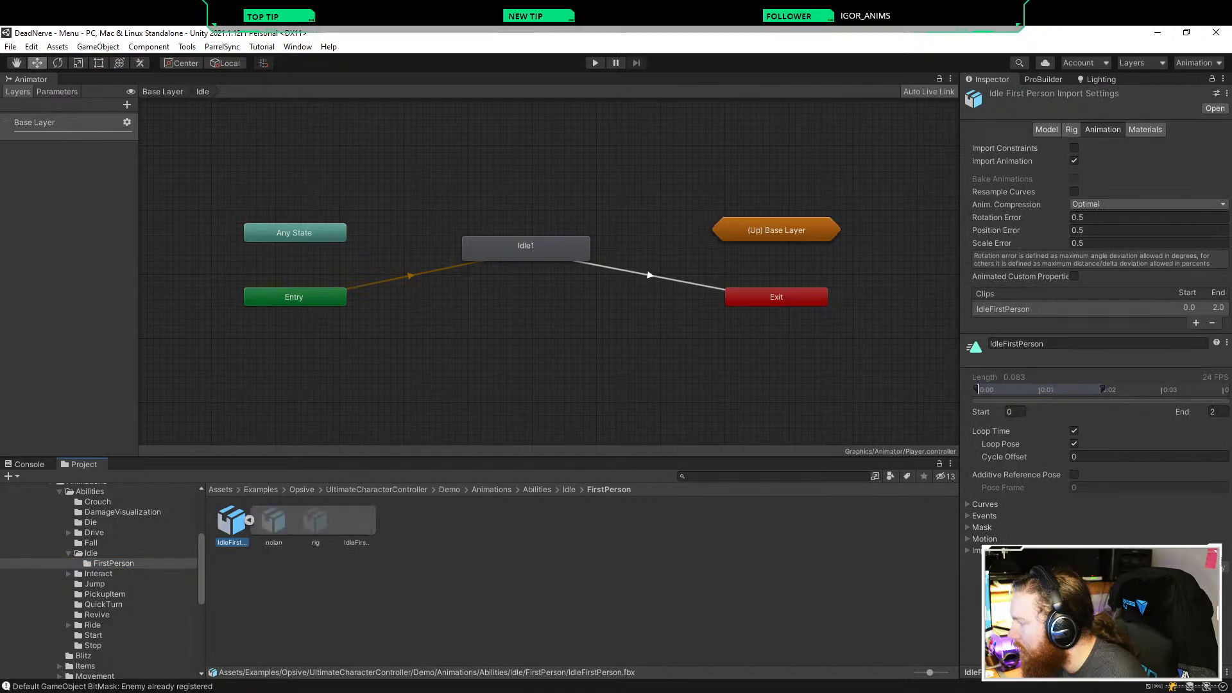
pyautogui.click(357, 521)
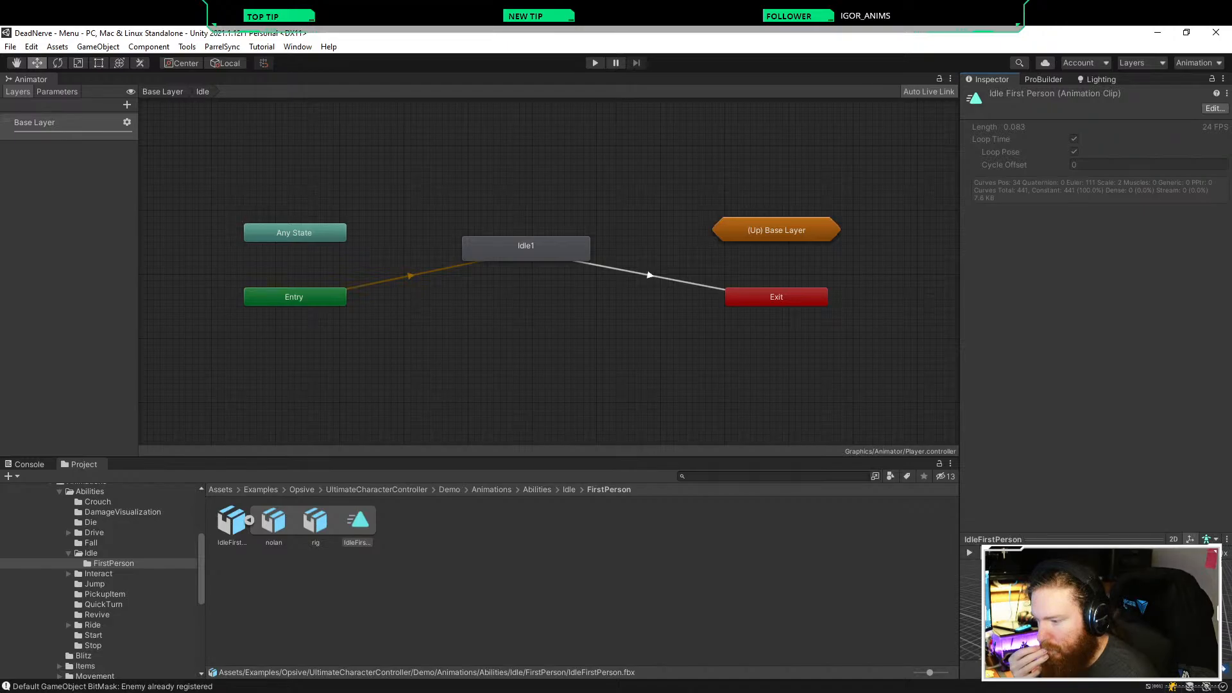
pyautogui.click(969, 552)
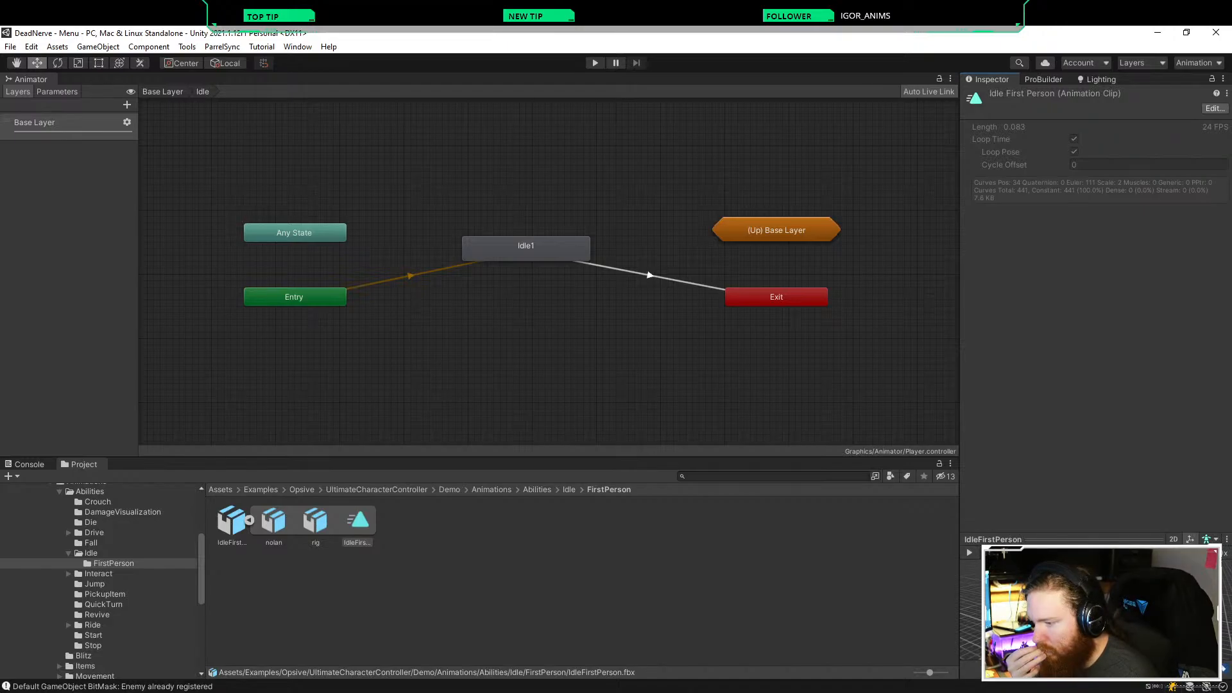
# Step: Collapse the FirstPerson subfolder in the folder tree and show the contents of the Abilities/Idle animations folder
pyautogui.click(446, 585)
pyautogui.click(358, 521)
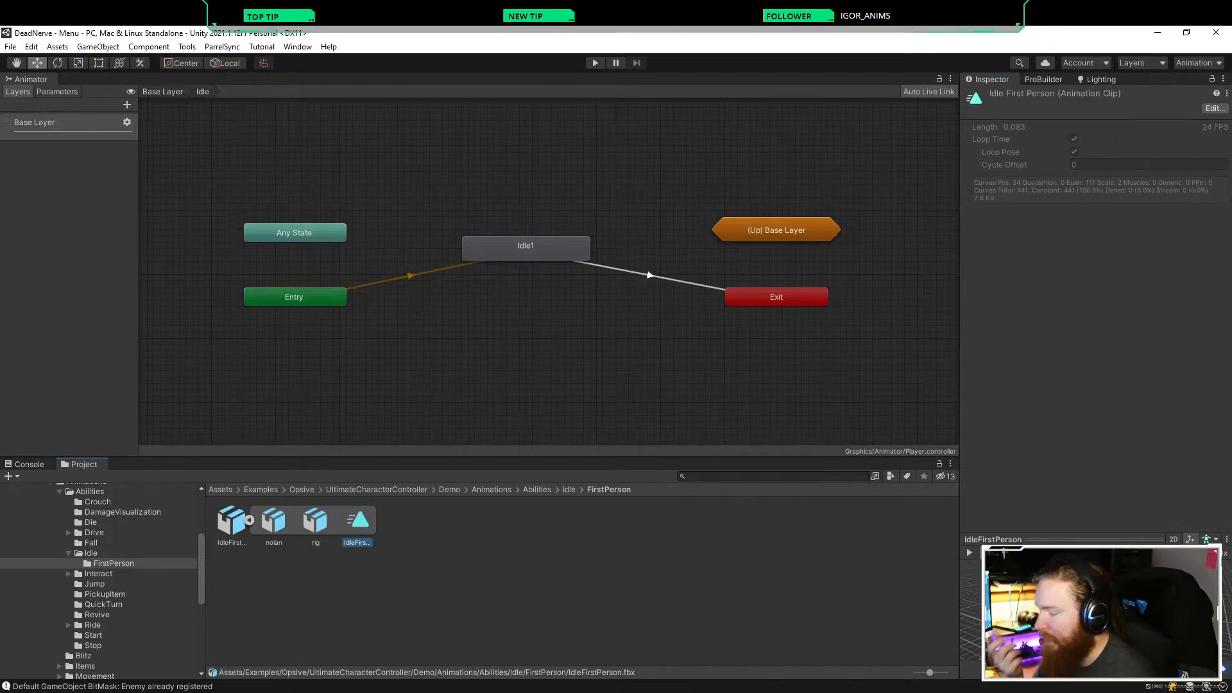
pyautogui.click(446, 585)
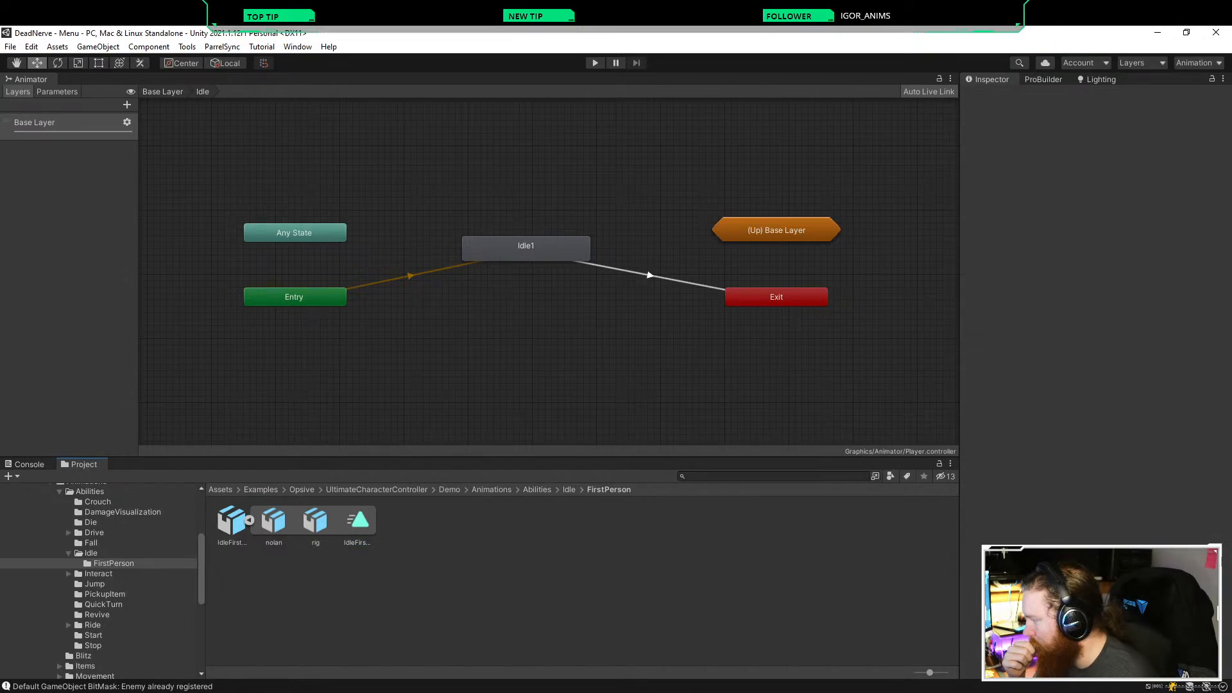
pyautogui.click(68, 553)
pyautogui.scroll(3, 103, 577)
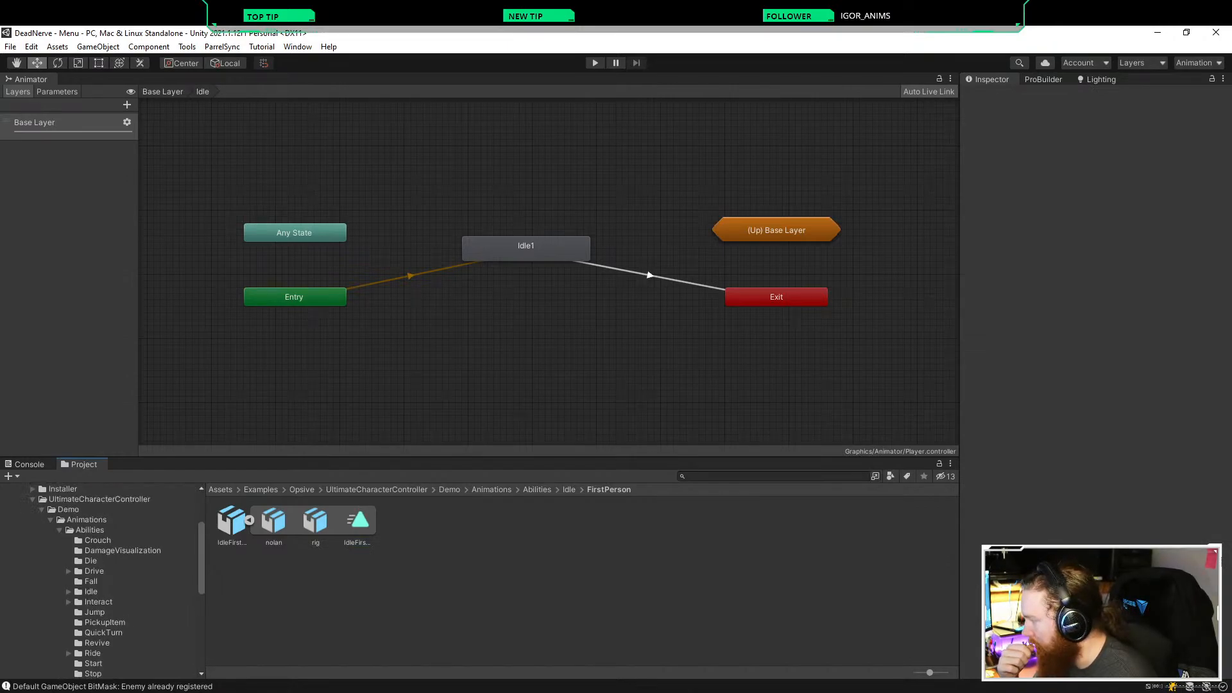
pyautogui.scroll(-3, 103, 578)
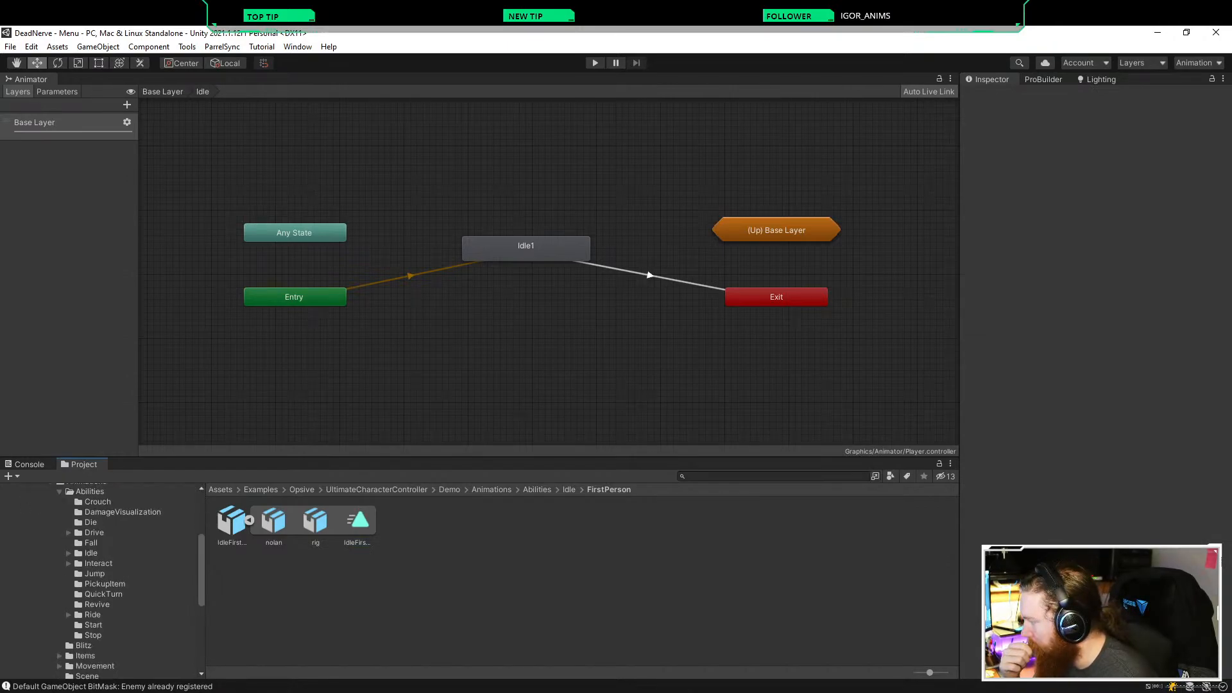
pyautogui.click(91, 553)
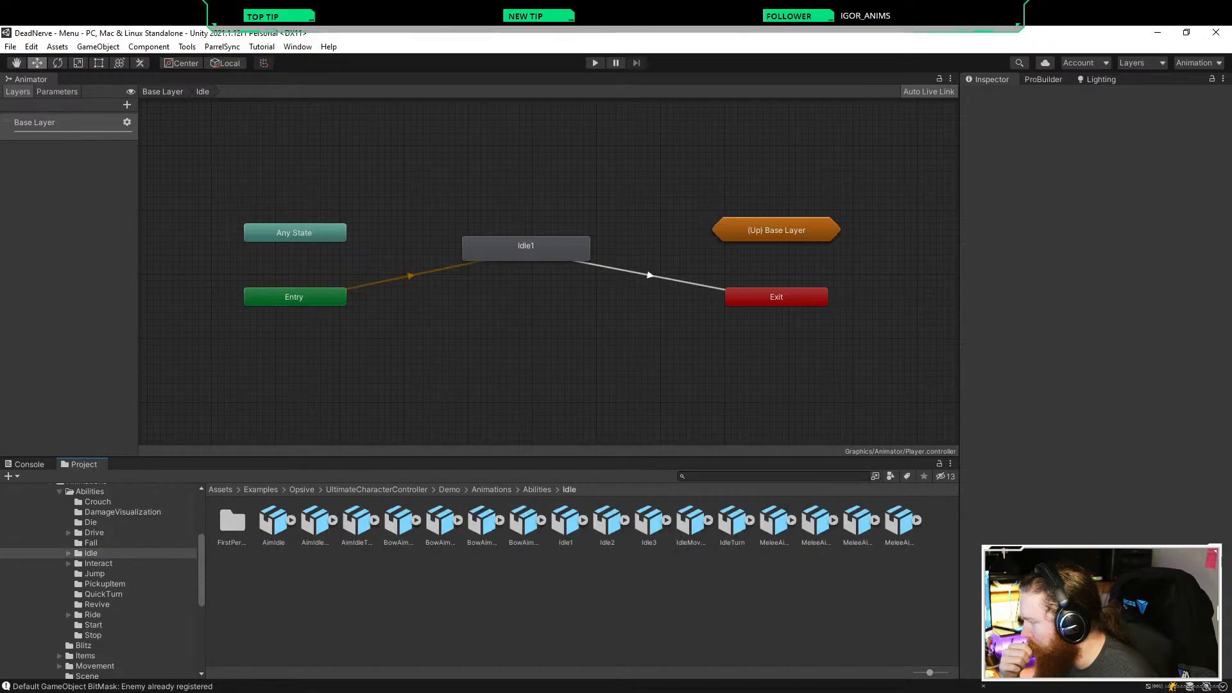
# Step: Play the preview of the AimIdle animation from the Idle folder, then clear the selection
pyautogui.click(273, 522)
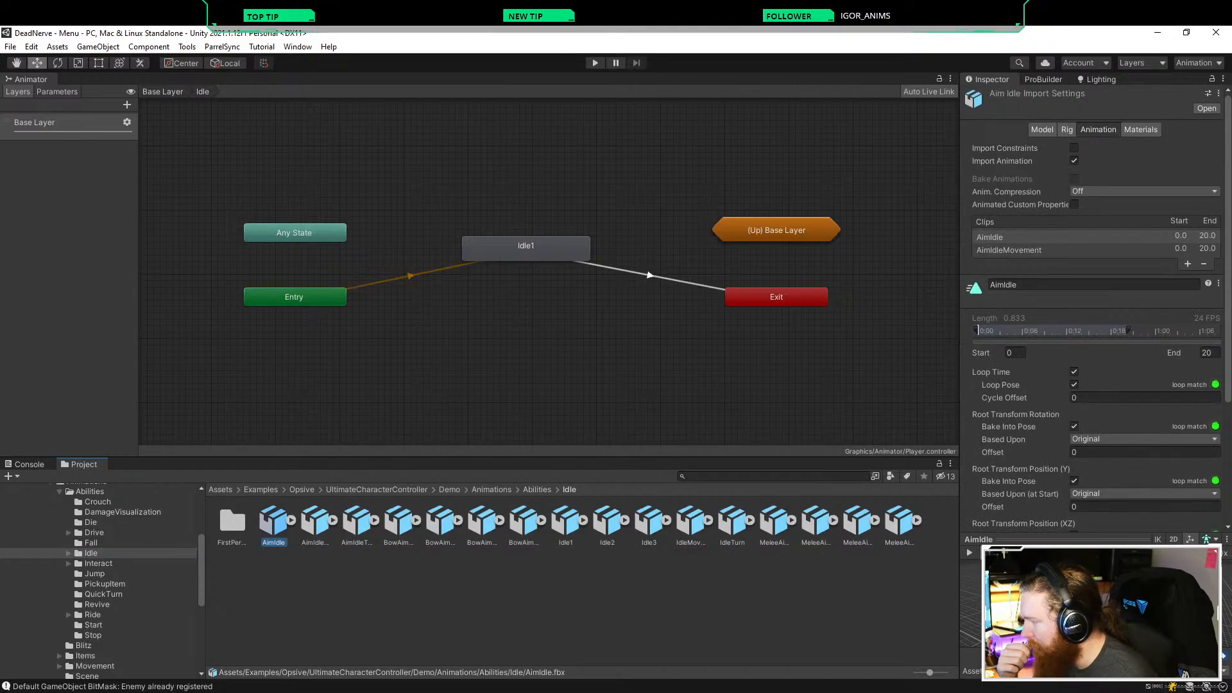
pyautogui.click(969, 553)
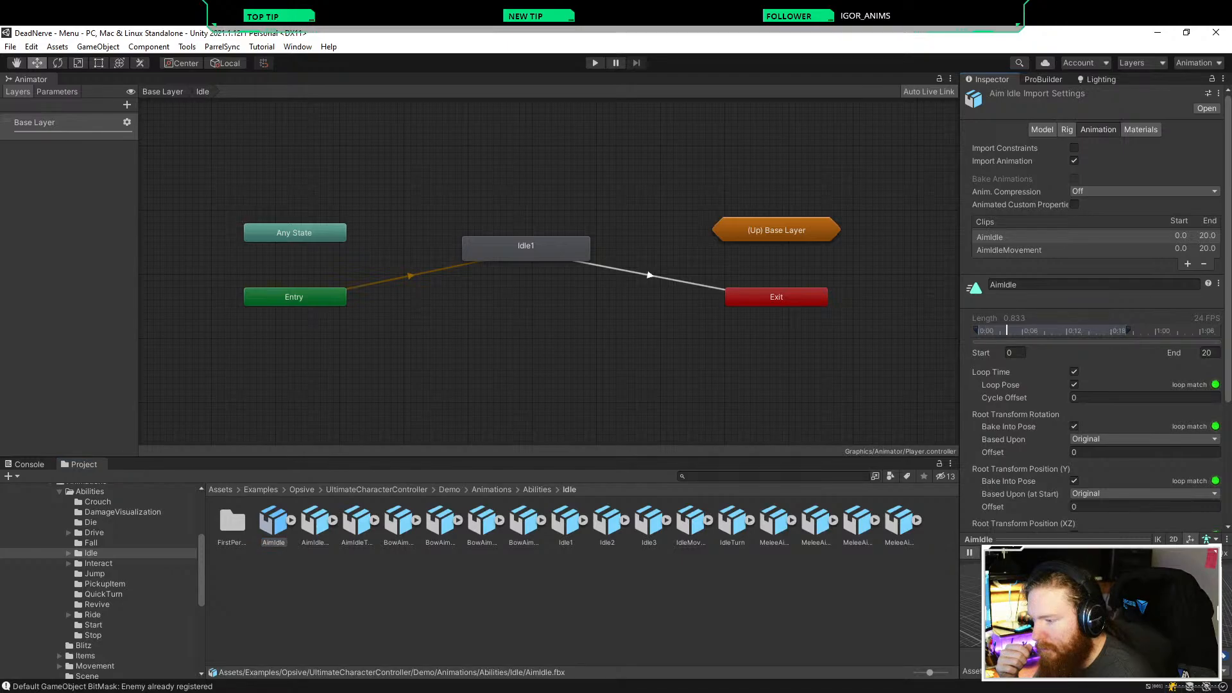
pyautogui.click(291, 520)
pyautogui.click(291, 521)
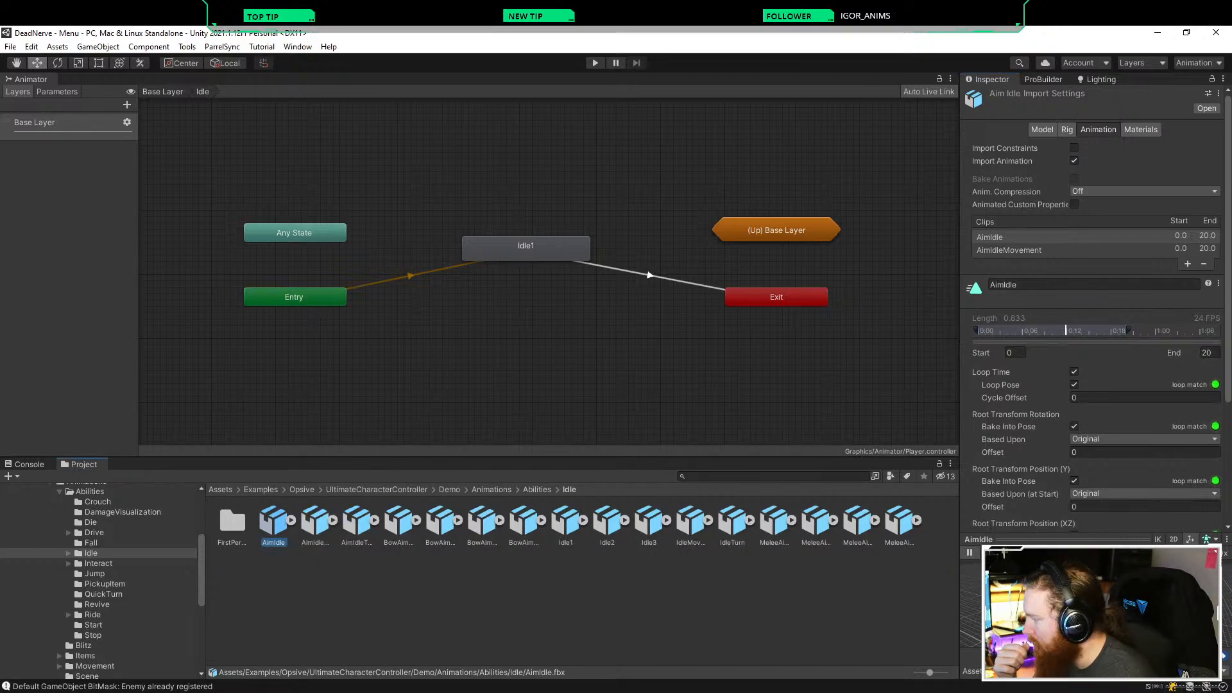
pyautogui.click(314, 590)
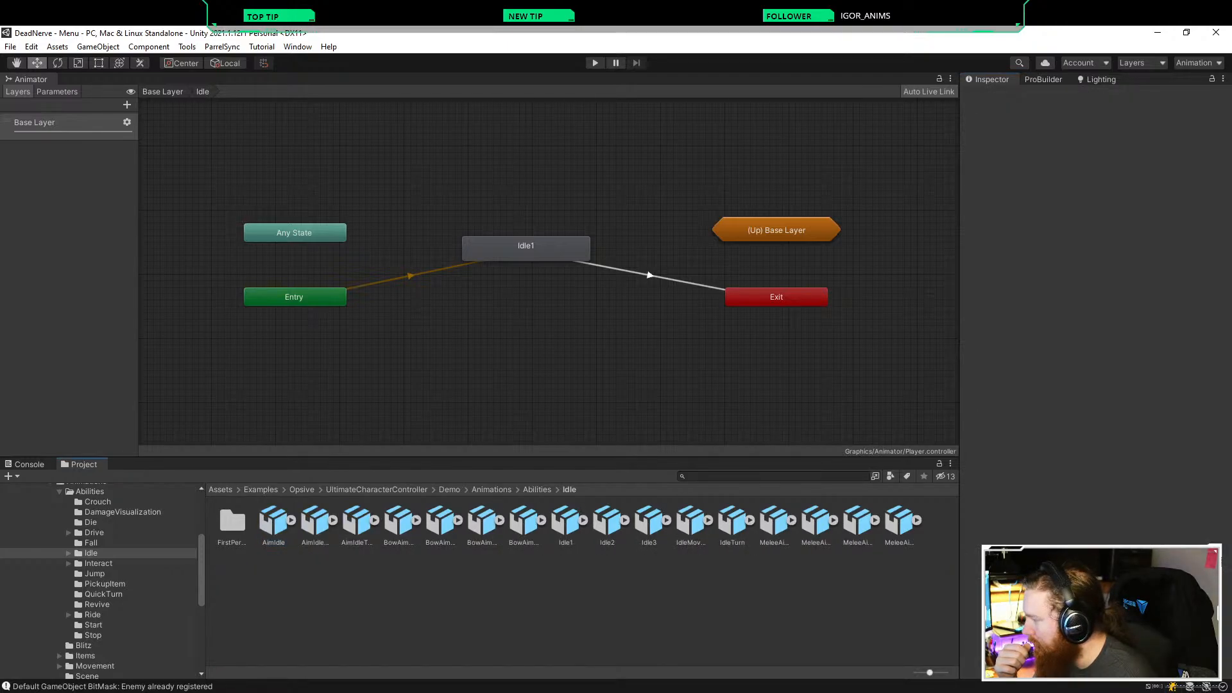
# Step: Enlarge the asset thumbnails and preview the AimIdleMovement animation along with the clip inside its model
pyautogui.moveTo(929, 673); pyautogui.dragTo(945, 673)
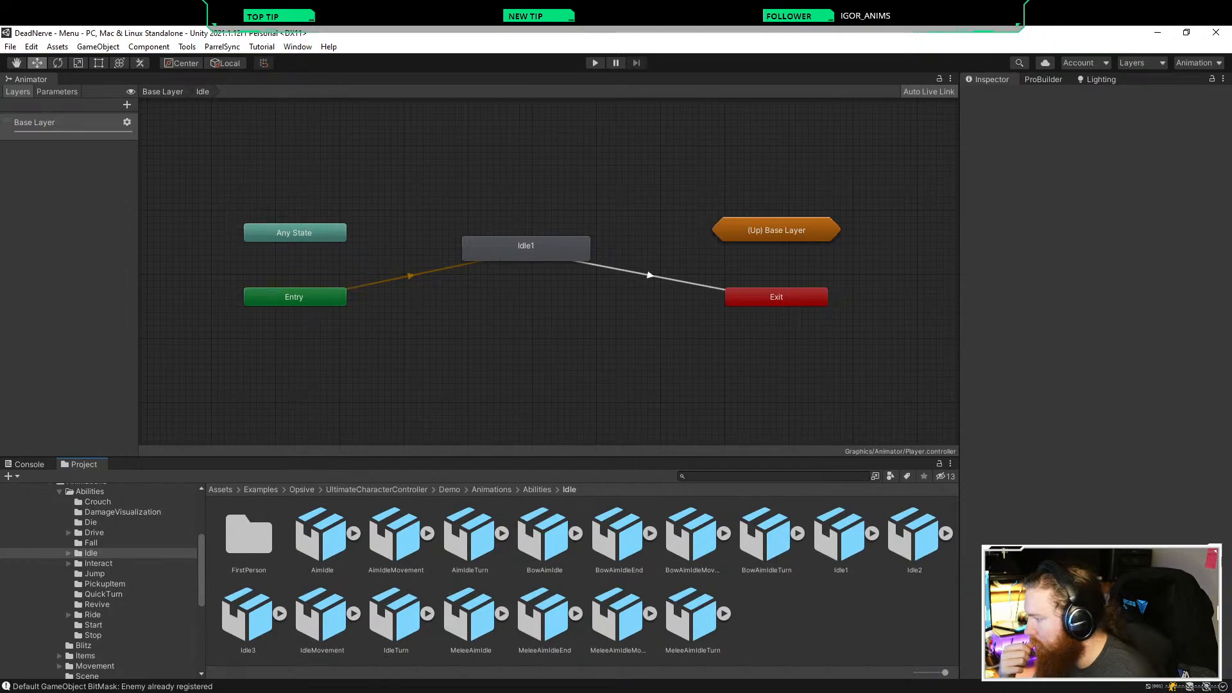
pyautogui.click(396, 535)
pyautogui.click(968, 552)
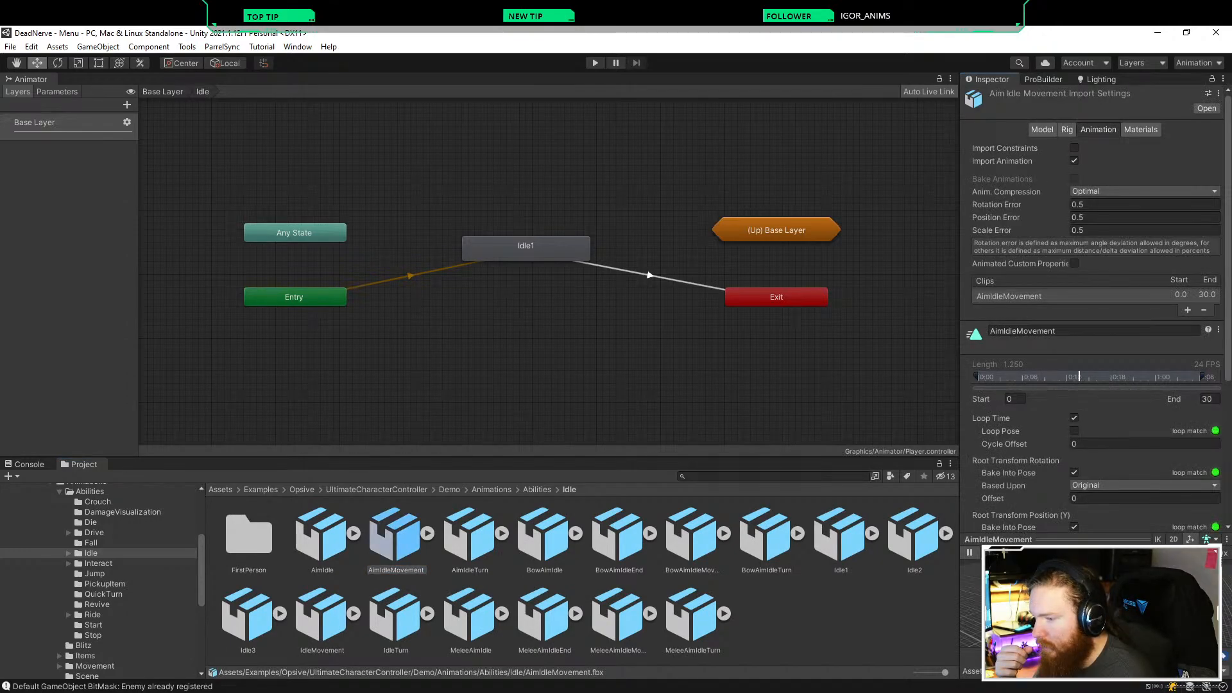
pyautogui.click(969, 552)
pyautogui.click(427, 533)
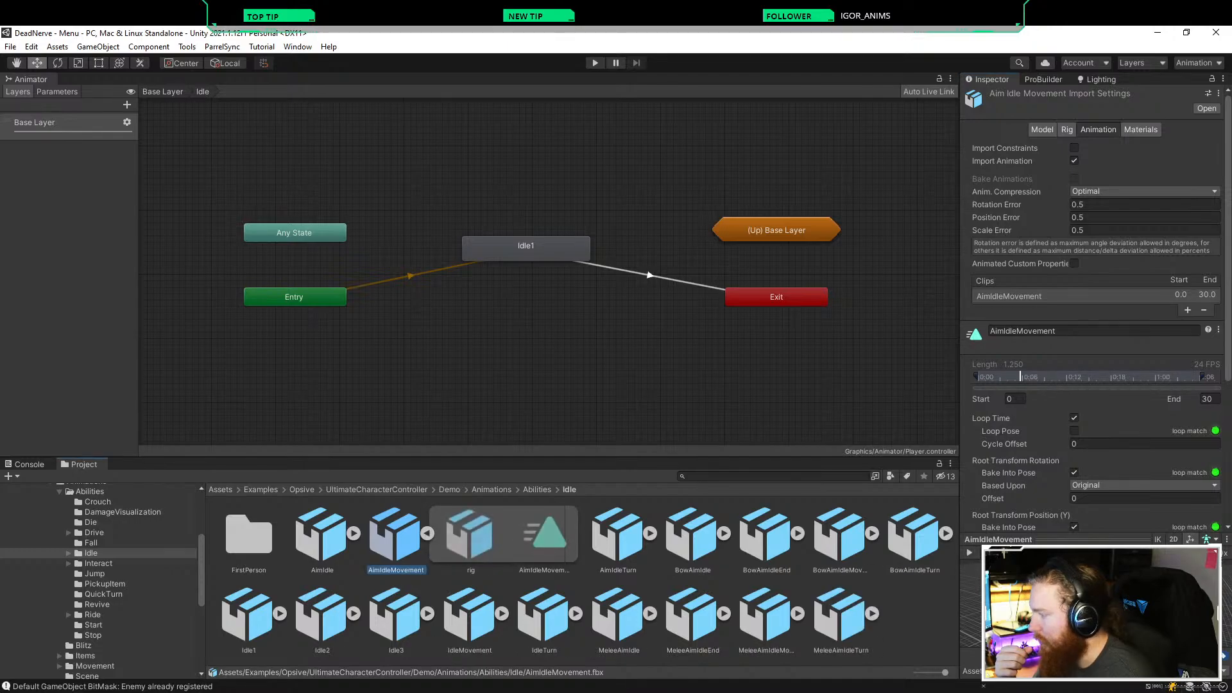
pyautogui.click(544, 532)
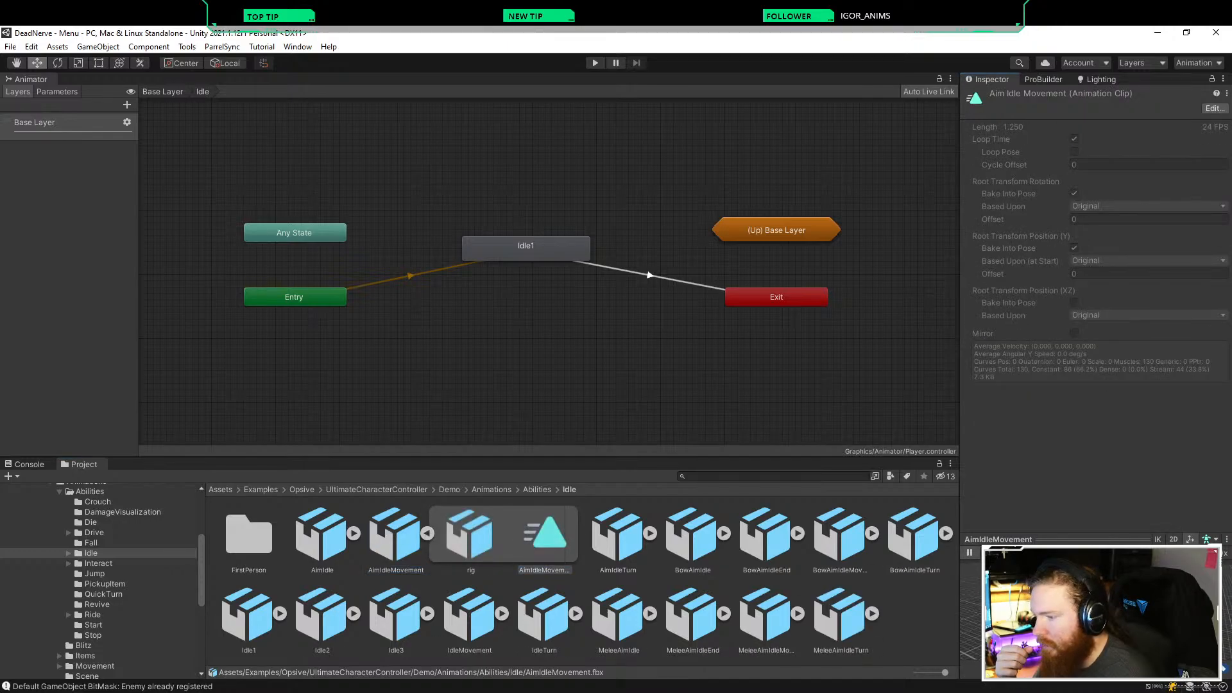
pyautogui.click(427, 533)
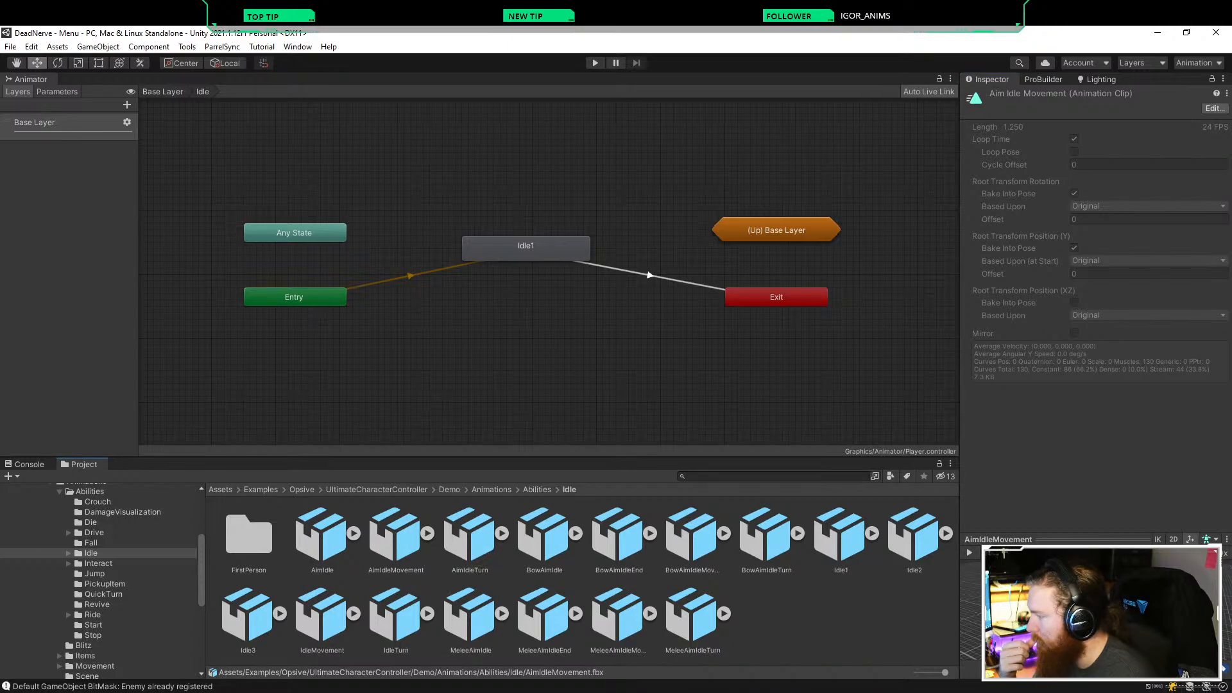
# Step: Inspect the AimIdleTurn model and play the preview of the IdleMovement animation
pyautogui.click(468, 535)
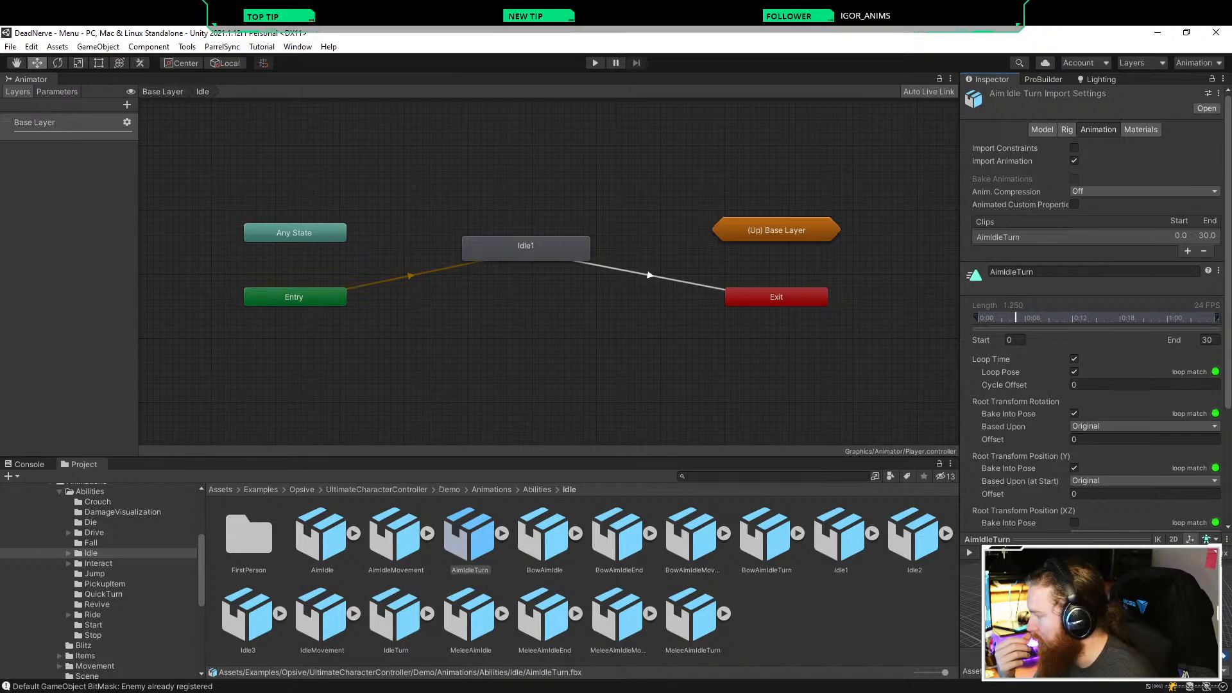
pyautogui.click(322, 616)
pyautogui.click(970, 552)
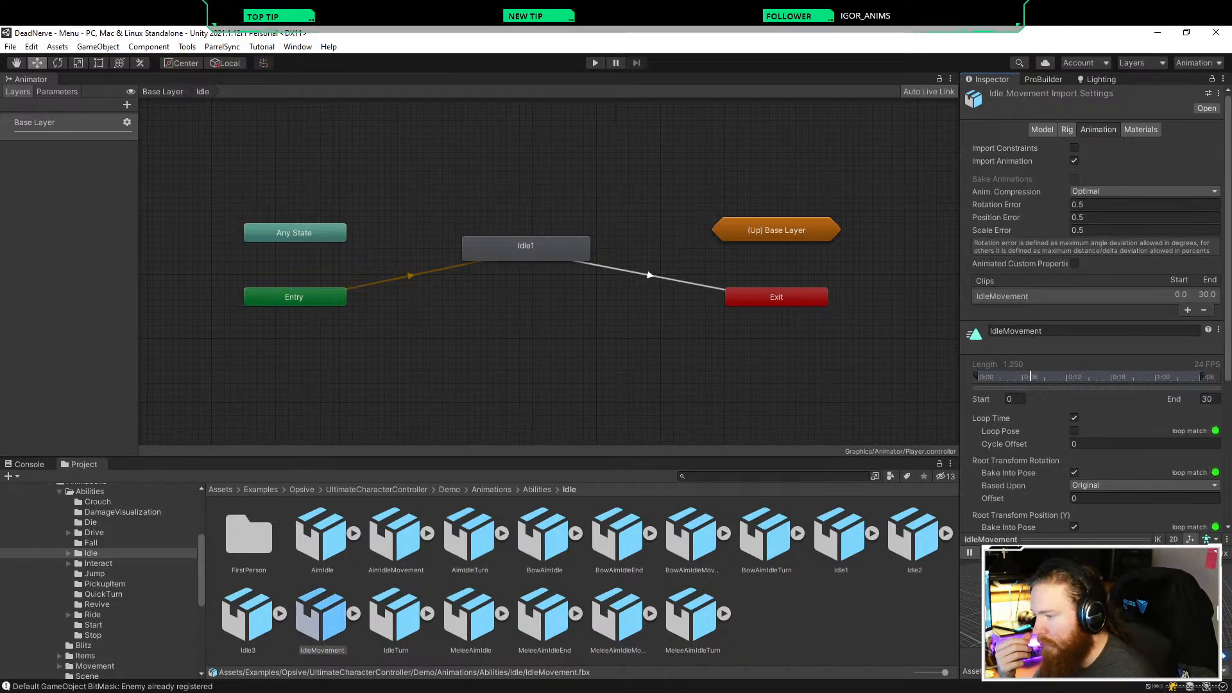
pyautogui.click(969, 553)
# Step: Compare the turn animations by playing the previews of AimIdleTurn and IdleTurn, then clear the selection
pyautogui.click(395, 616)
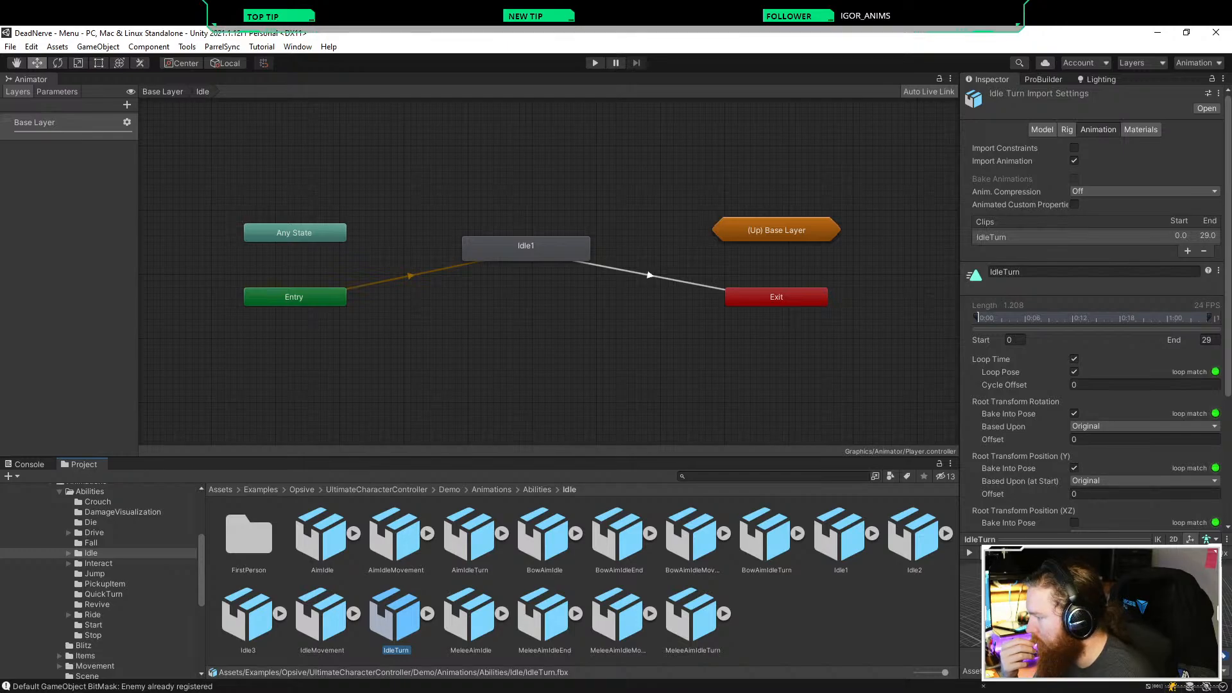
pyautogui.click(469, 536)
pyautogui.click(970, 553)
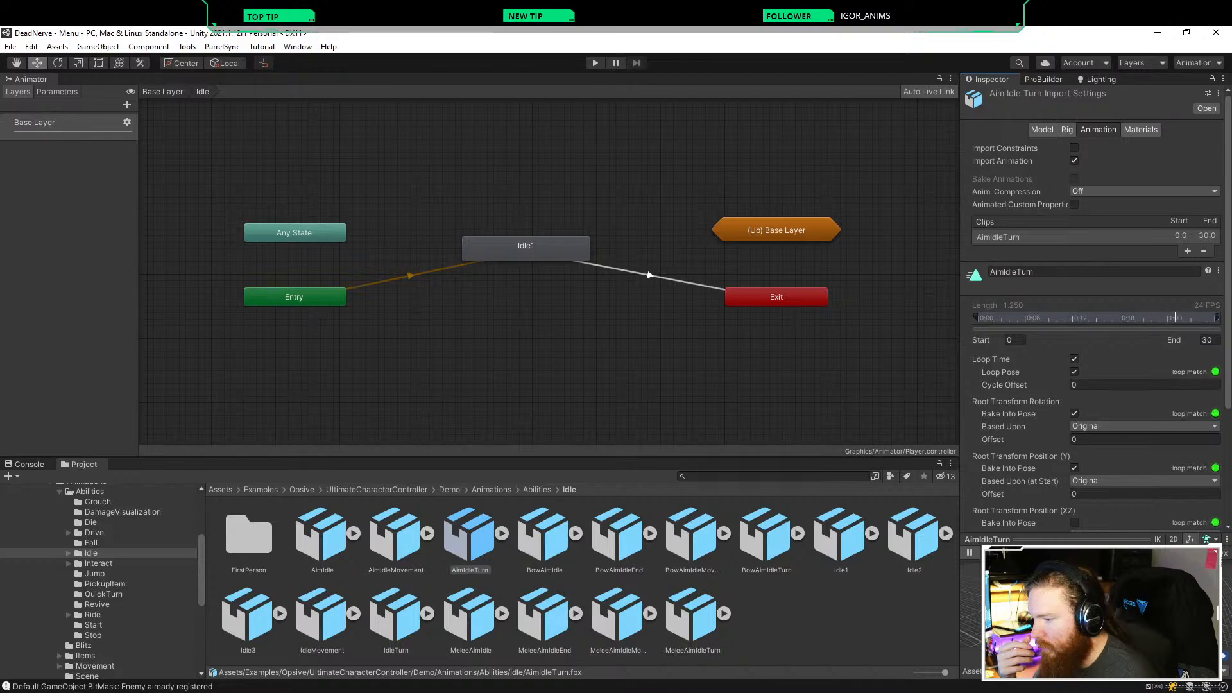
pyautogui.click(969, 552)
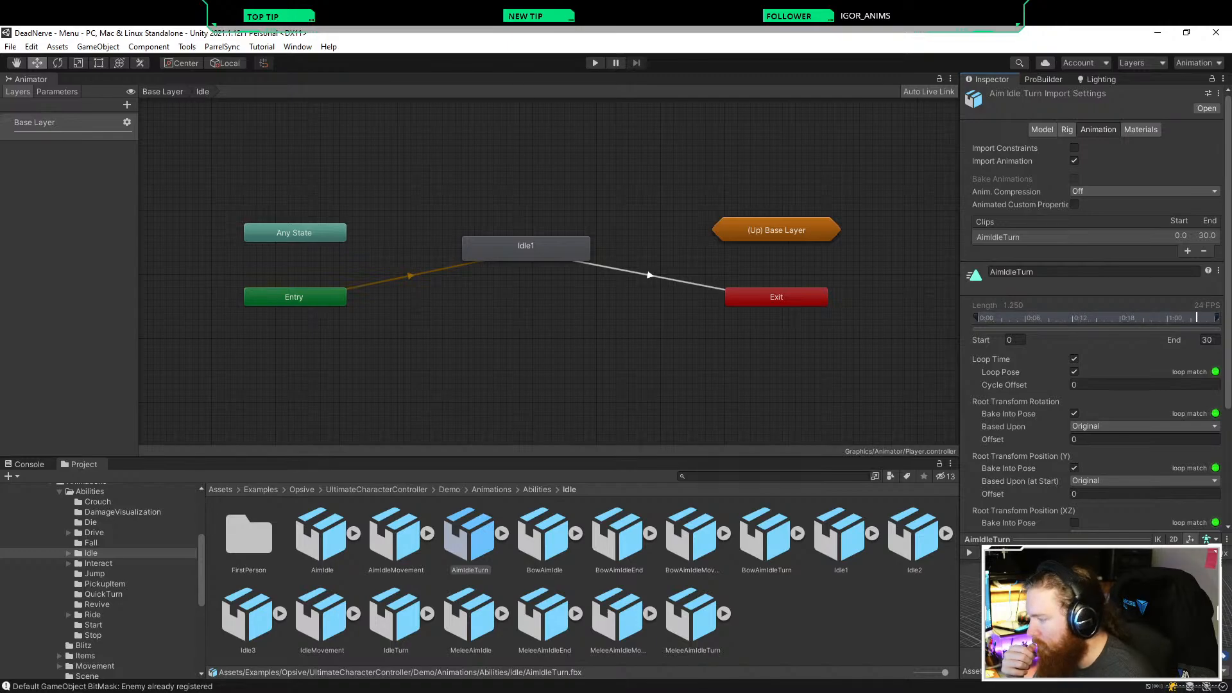
pyautogui.click(396, 613)
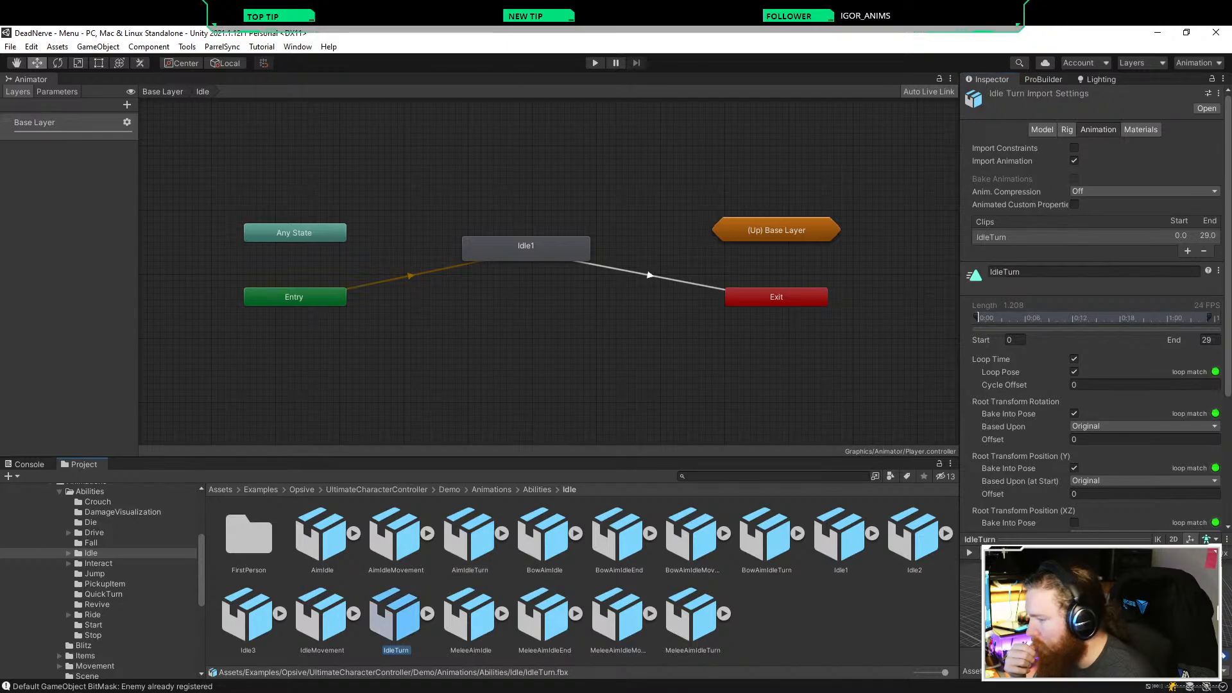
pyautogui.click(970, 553)
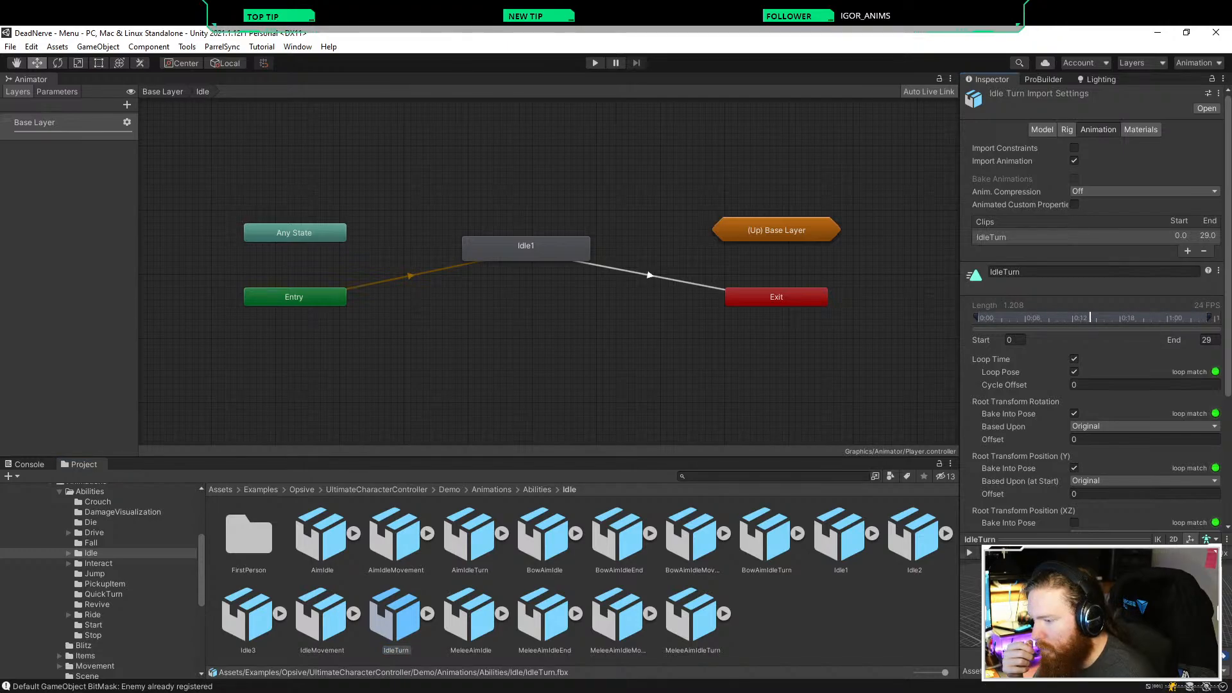
pyautogui.click(844, 621)
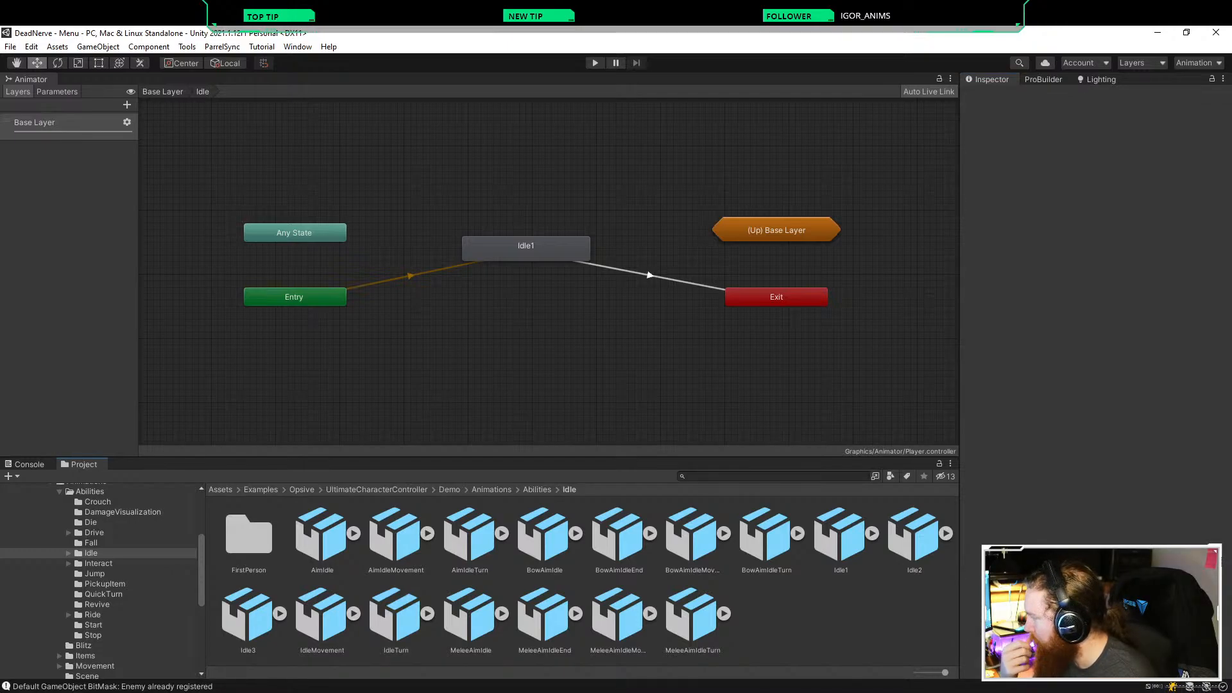
# Step: Inspect the Idle1 model's import settings and play the preview of the BowAimIdleTurn animation
pyautogui.click(841, 538)
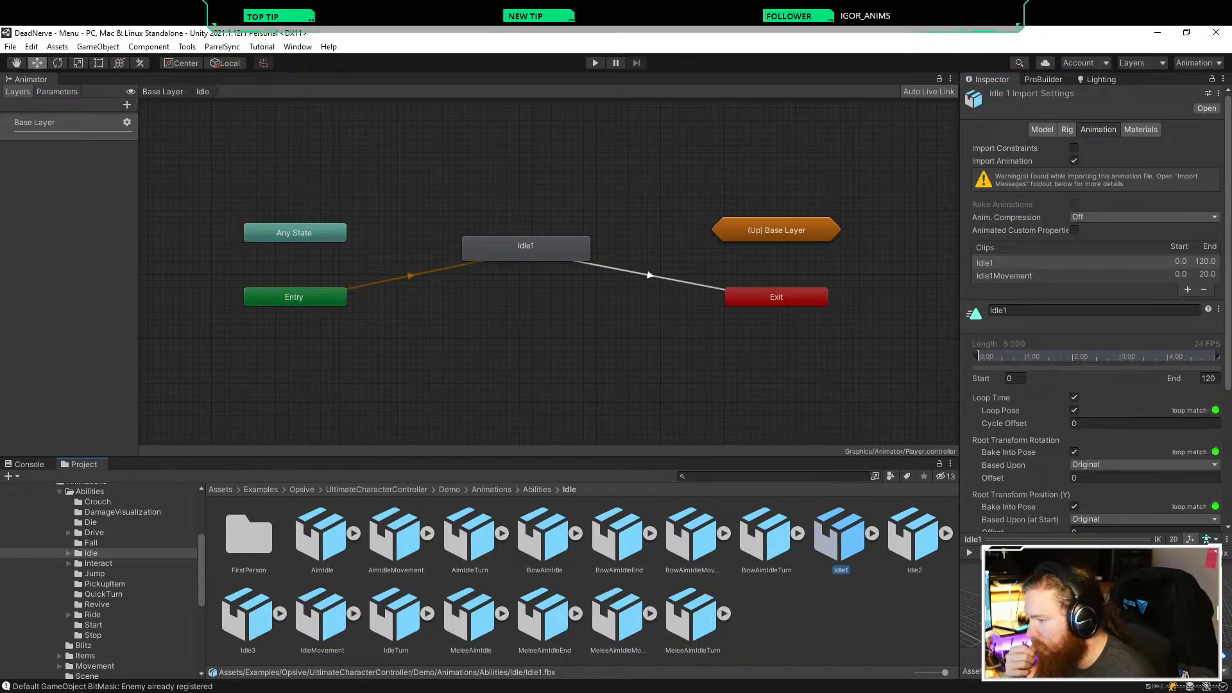
pyautogui.click(766, 538)
pyautogui.click(968, 553)
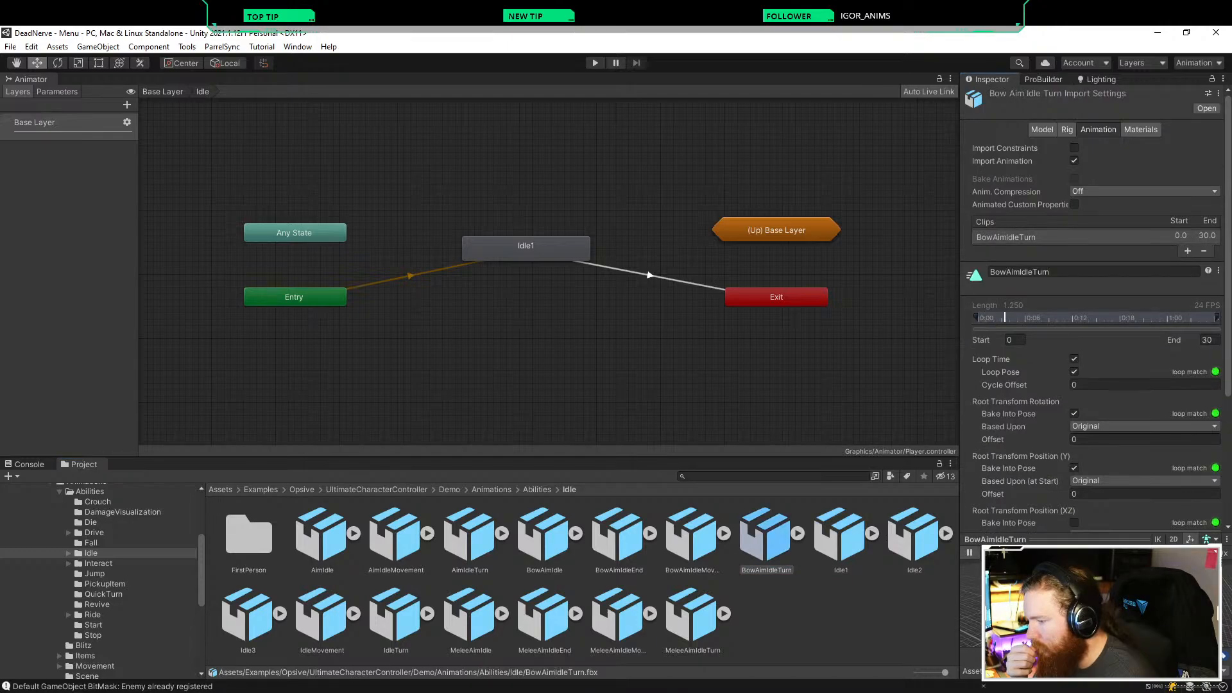
pyautogui.click(840, 619)
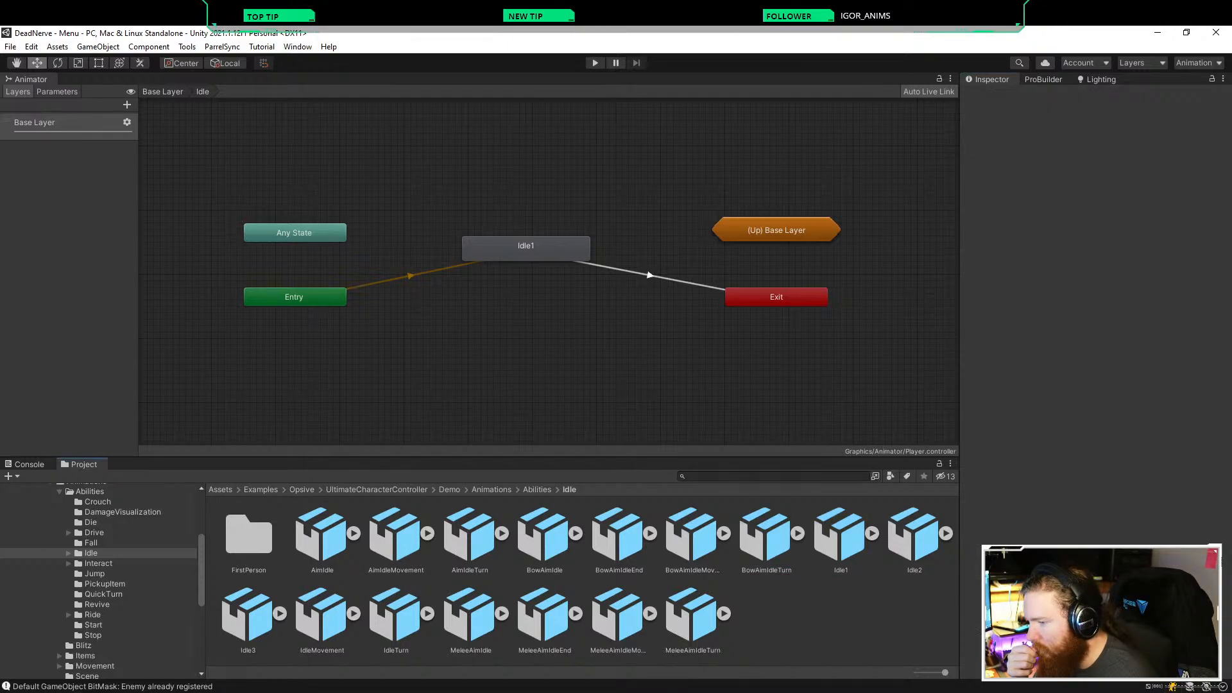
# Step: Expand the BowAimIdleMovement model to check its contents, collapse it, and reselect it to show its preview
pyautogui.click(691, 538)
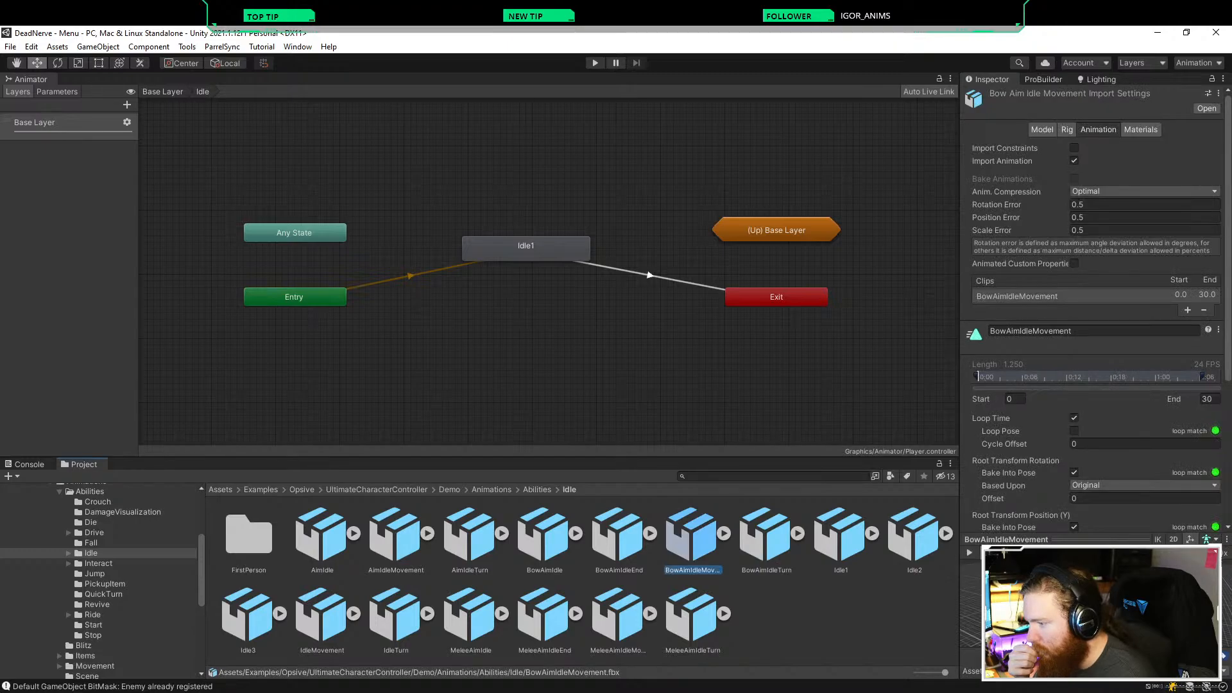
pyautogui.click(724, 533)
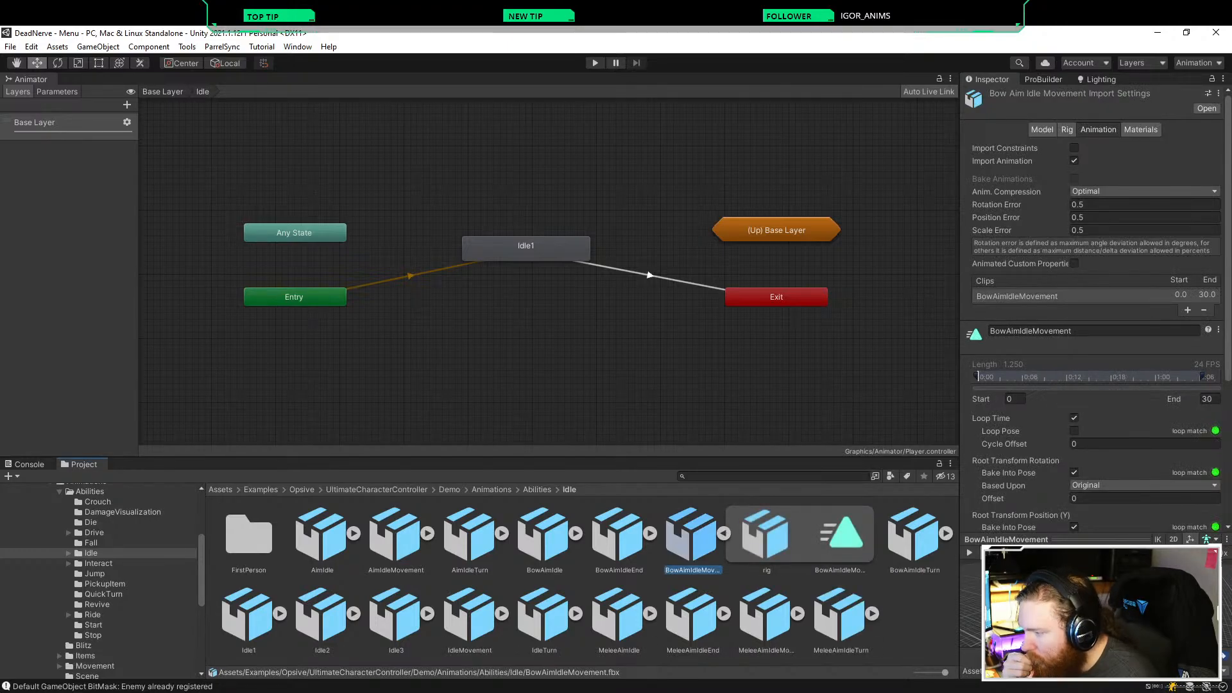
pyautogui.click(765, 535)
pyautogui.click(691, 538)
pyautogui.click(724, 533)
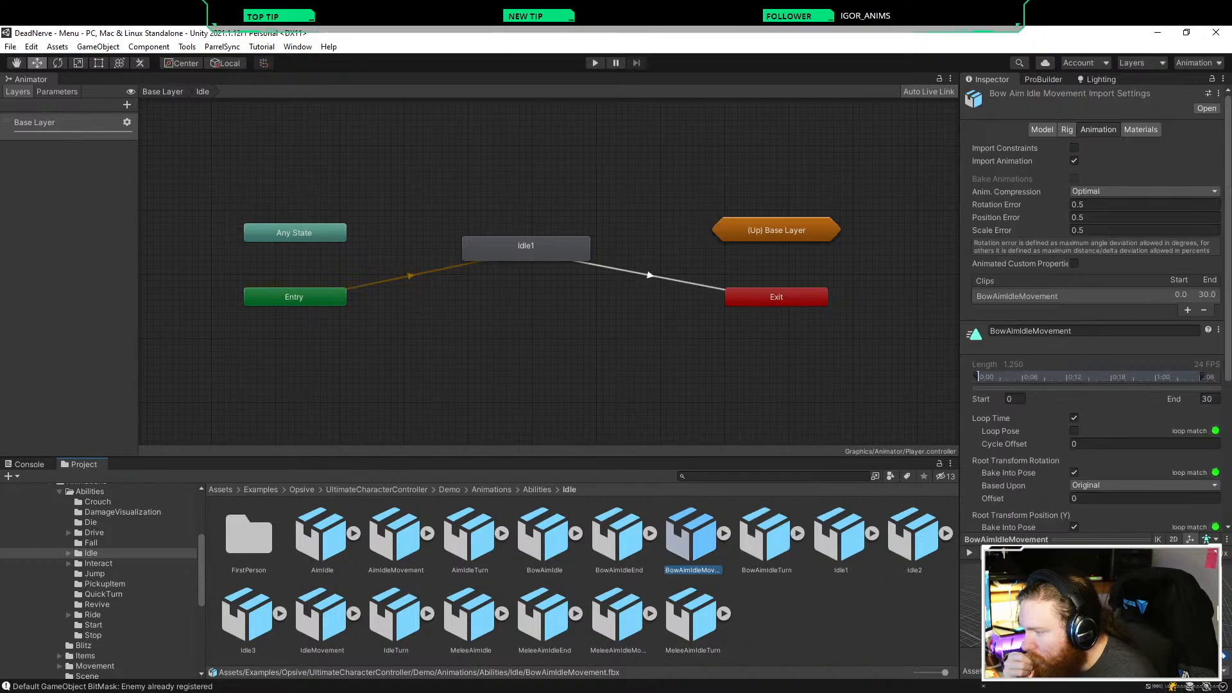
pyautogui.click(777, 619)
pyautogui.click(692, 538)
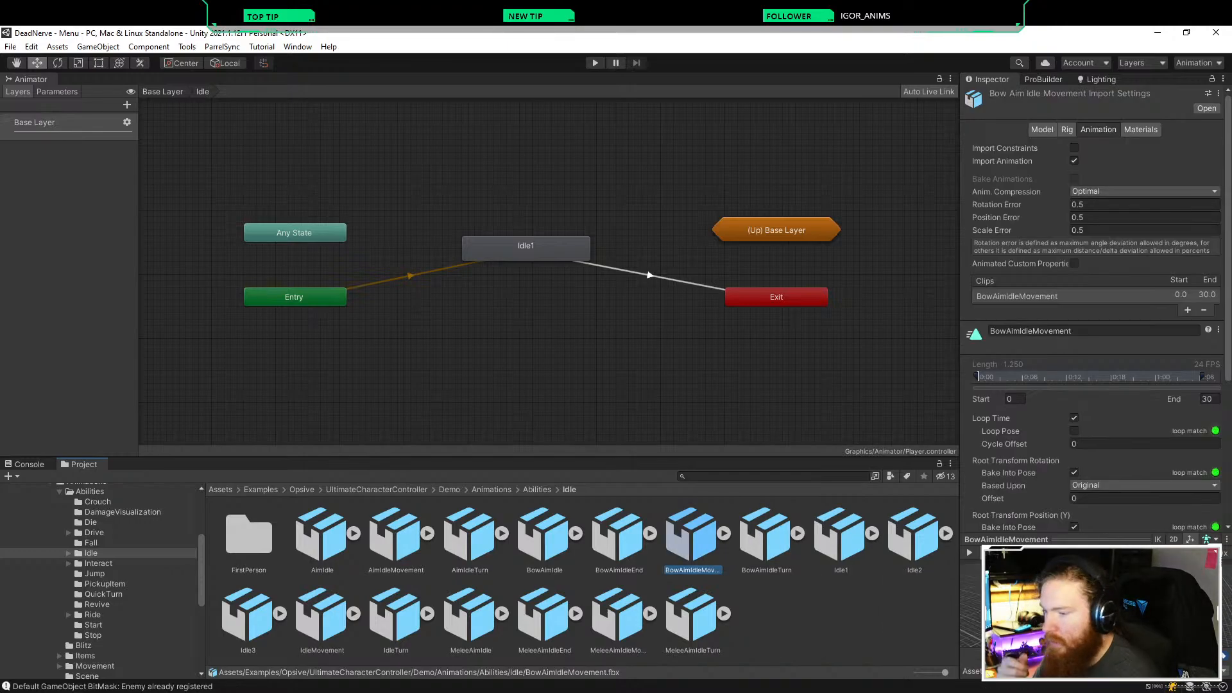
# Step: Choose Auto as the preview model and play the BowAimIdleMovement and BowAimIdleTurn animations
pyautogui.click(1209, 539)
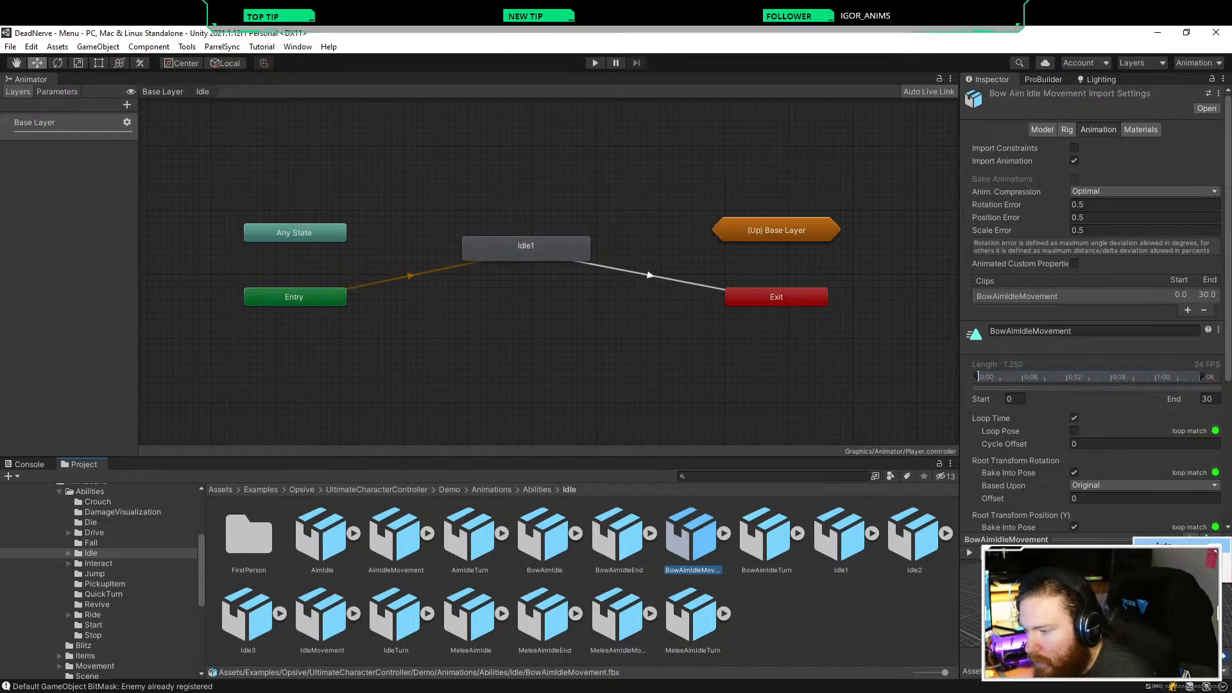
pyautogui.click(1198, 544)
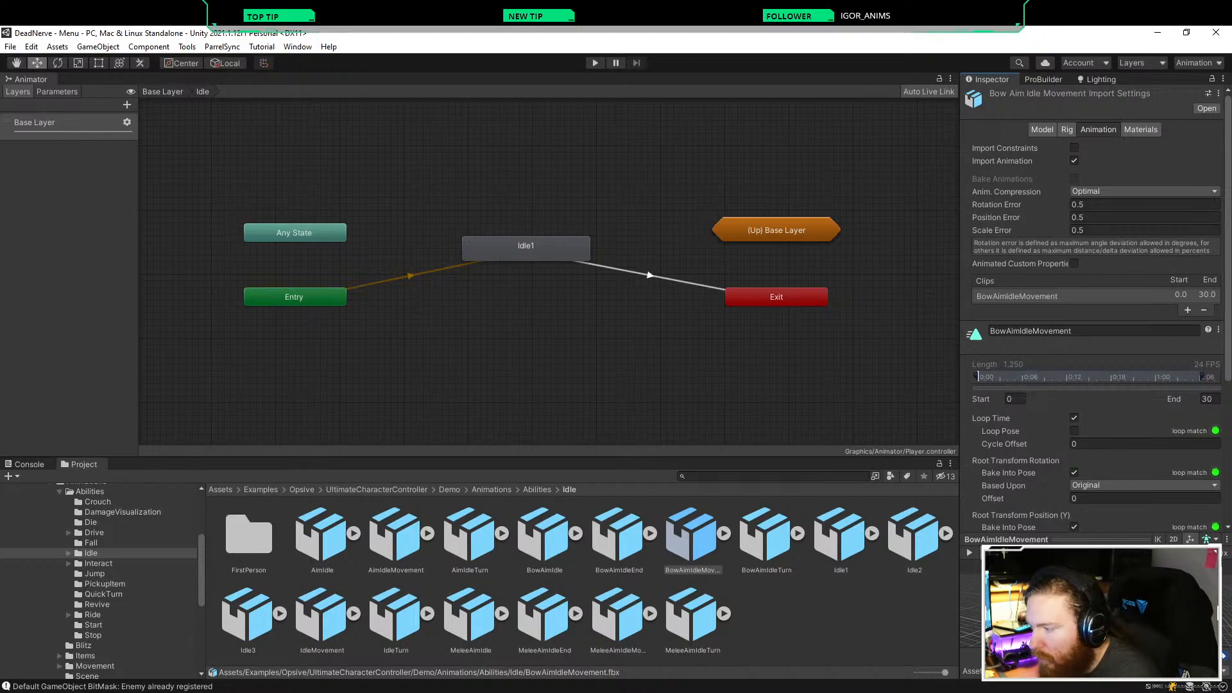
pyautogui.click(969, 553)
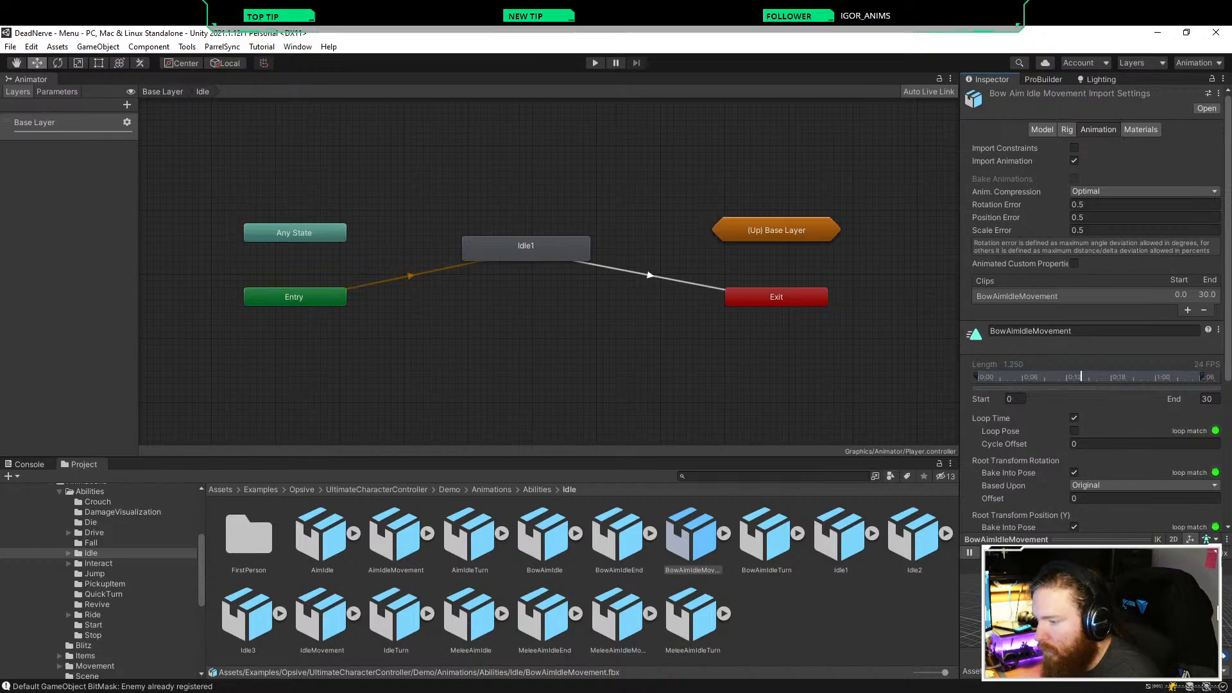
pyautogui.click(724, 533)
pyautogui.click(724, 534)
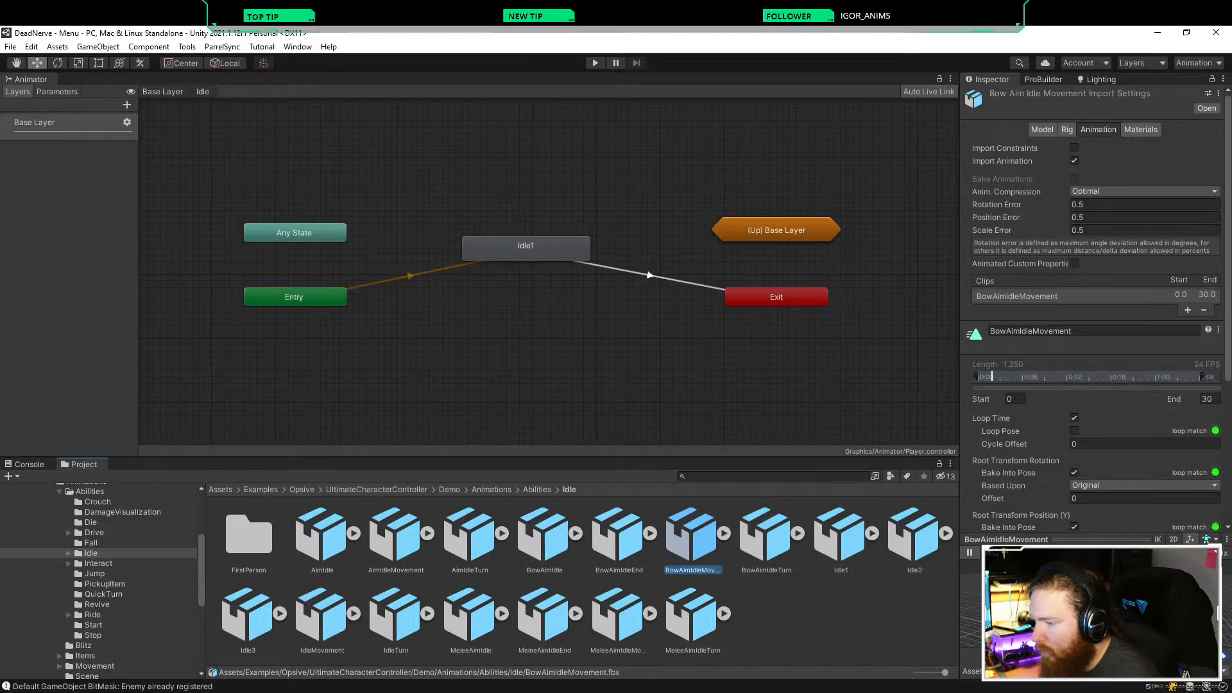
pyautogui.click(766, 535)
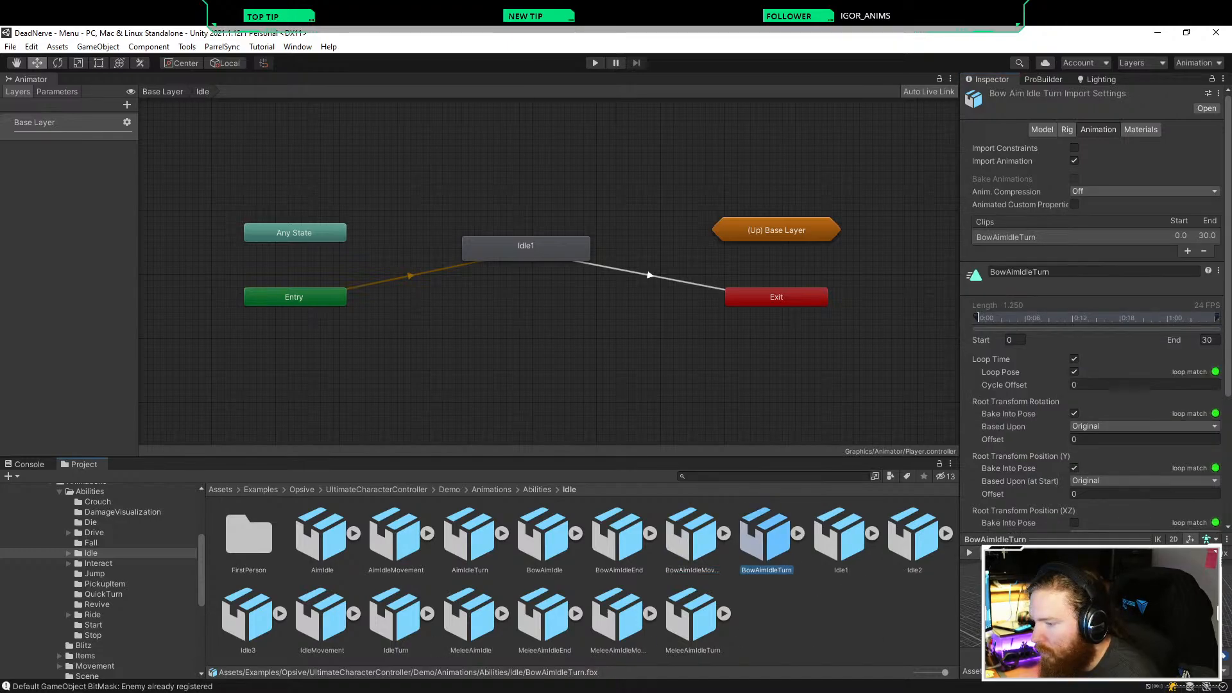
pyautogui.click(970, 553)
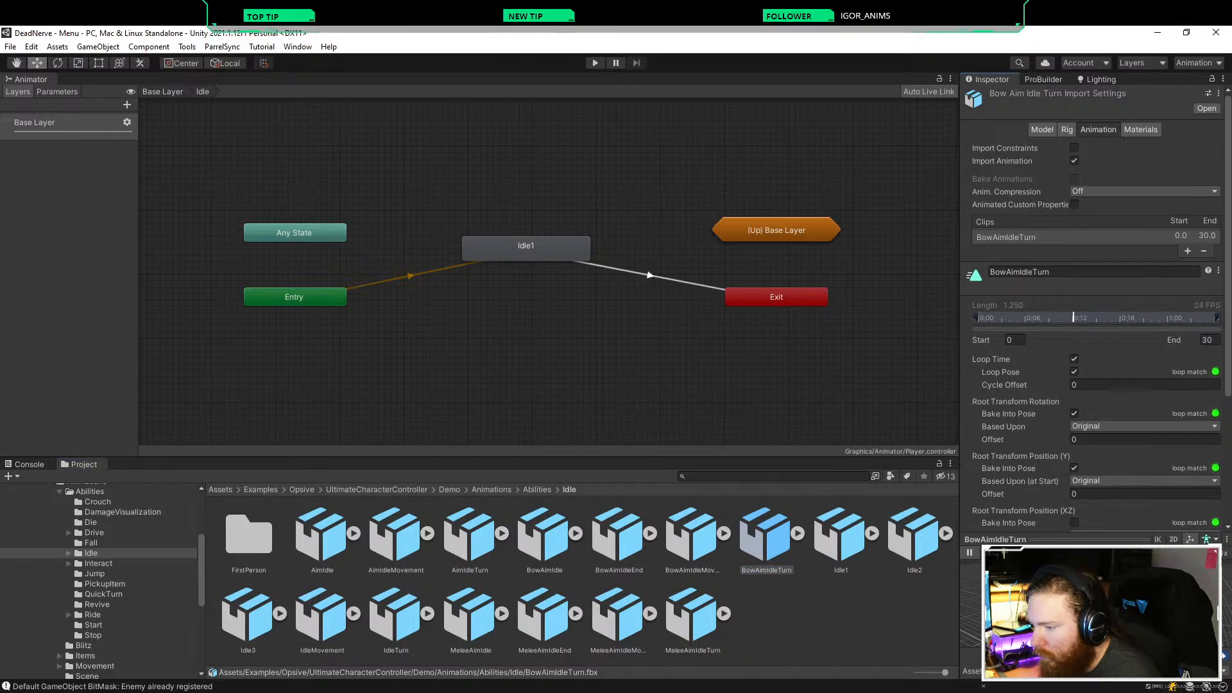
# Step: Play the previews of the Idle1 and MeleeAimIdleTurn animations to compare them, pausing each one
pyautogui.click(969, 553)
pyautogui.click(840, 534)
pyautogui.click(969, 553)
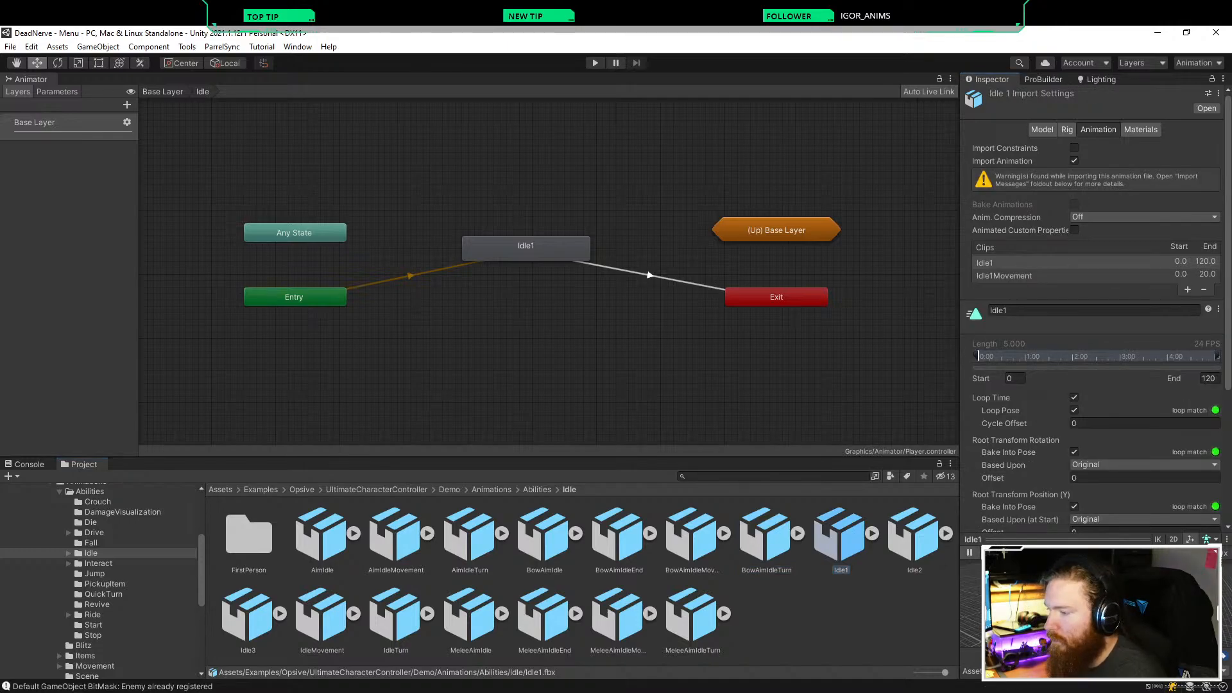
pyautogui.click(970, 553)
pyautogui.click(692, 615)
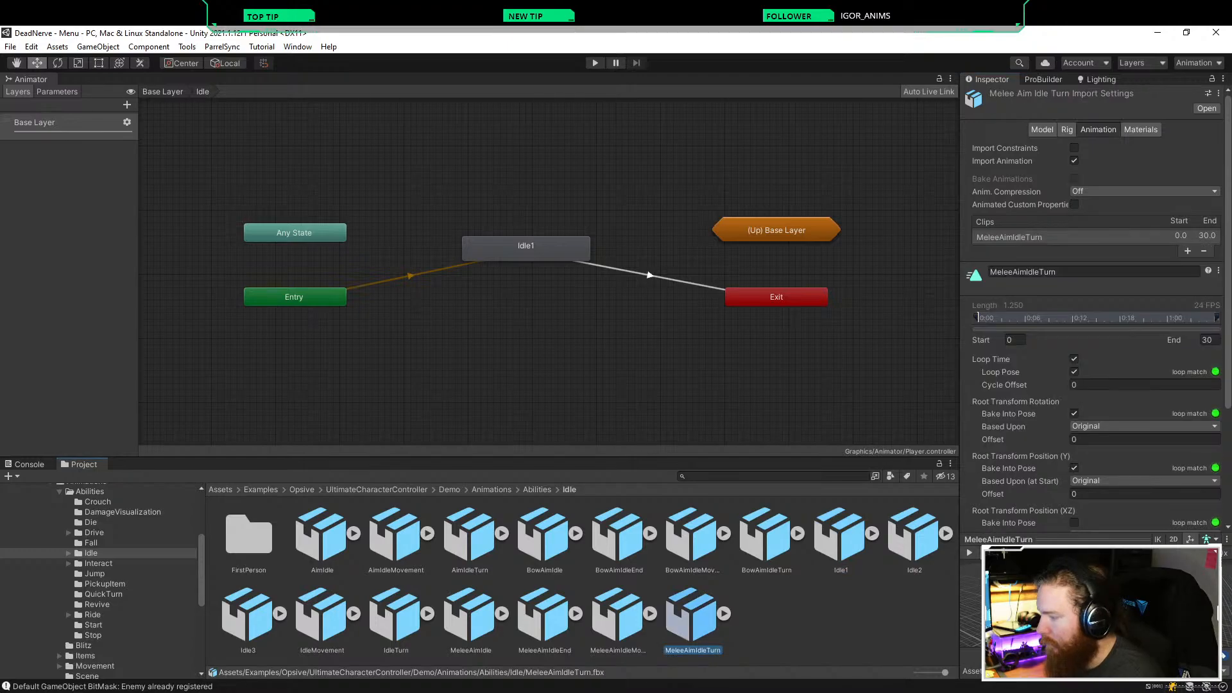
pyautogui.click(969, 553)
pyautogui.click(970, 553)
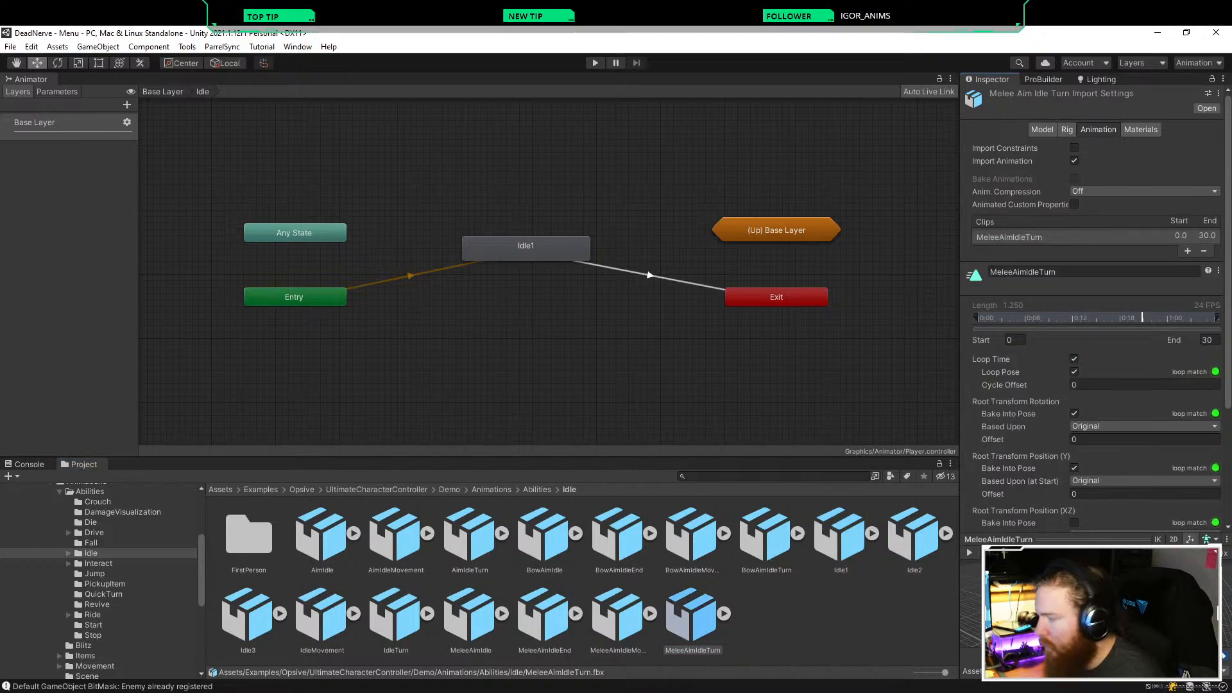
# Step: Look through the Interact ability folder and its FirstPerson subfolder for usable clips, and return to the Abilities folder
pyautogui.scroll(-1, 103, 615)
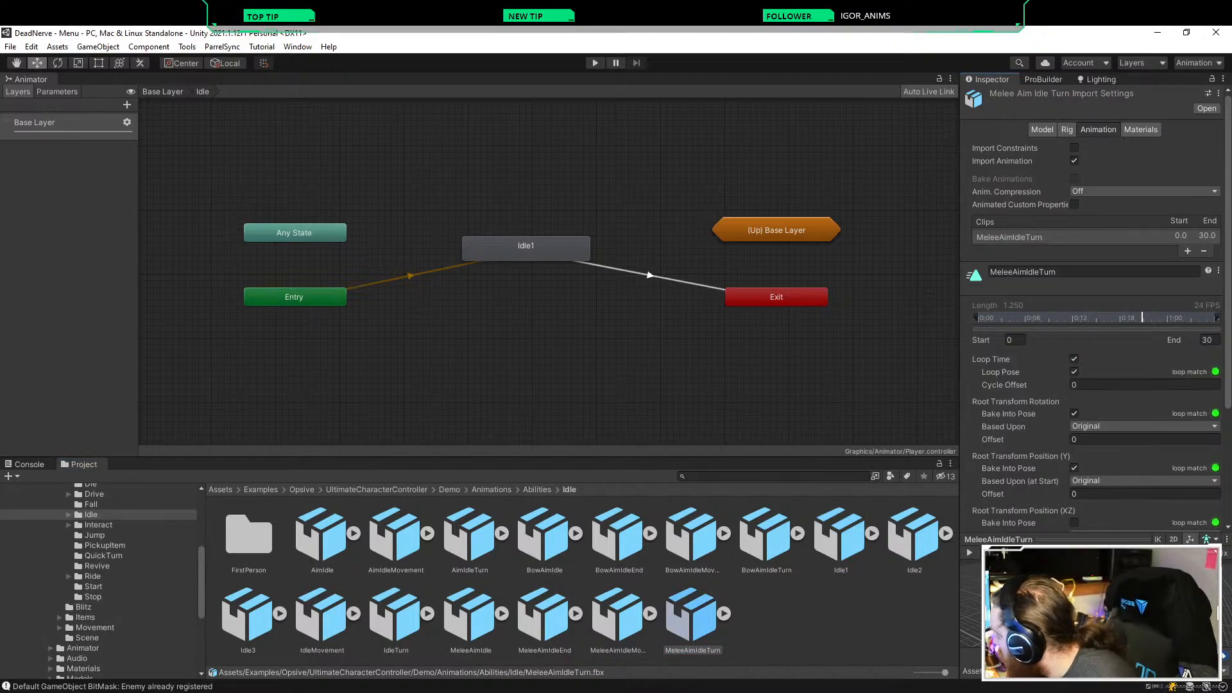
pyautogui.click(60, 627)
pyautogui.click(59, 627)
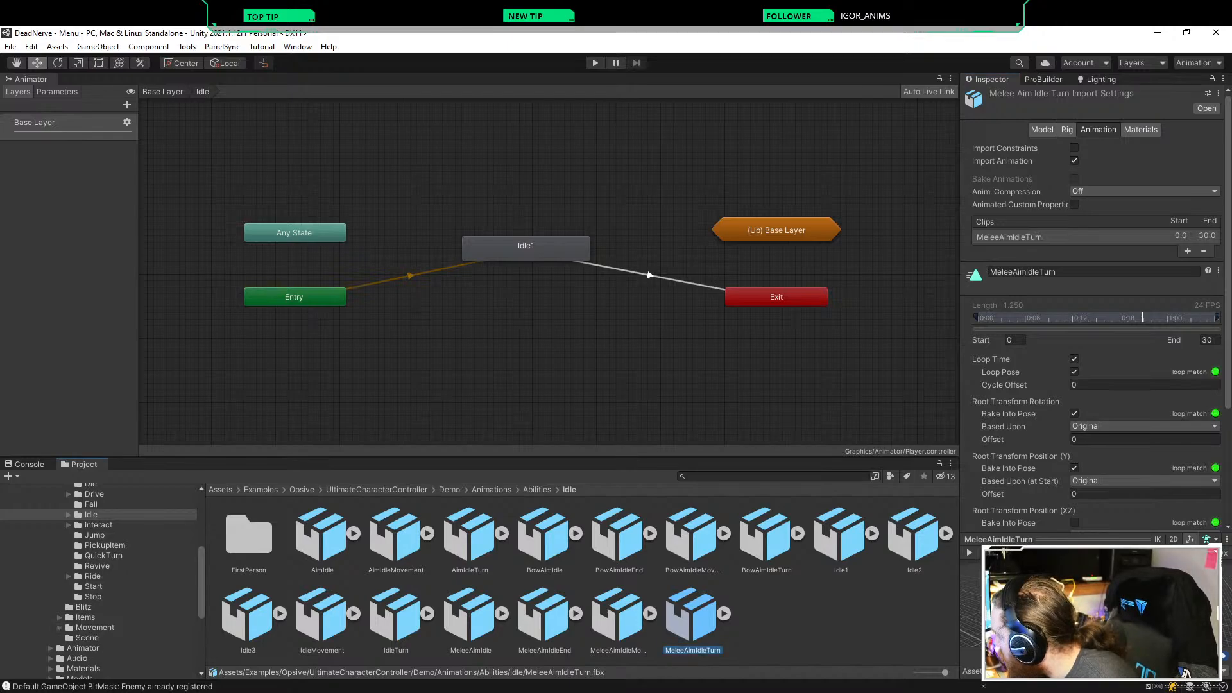
pyautogui.scroll(1, 103, 577)
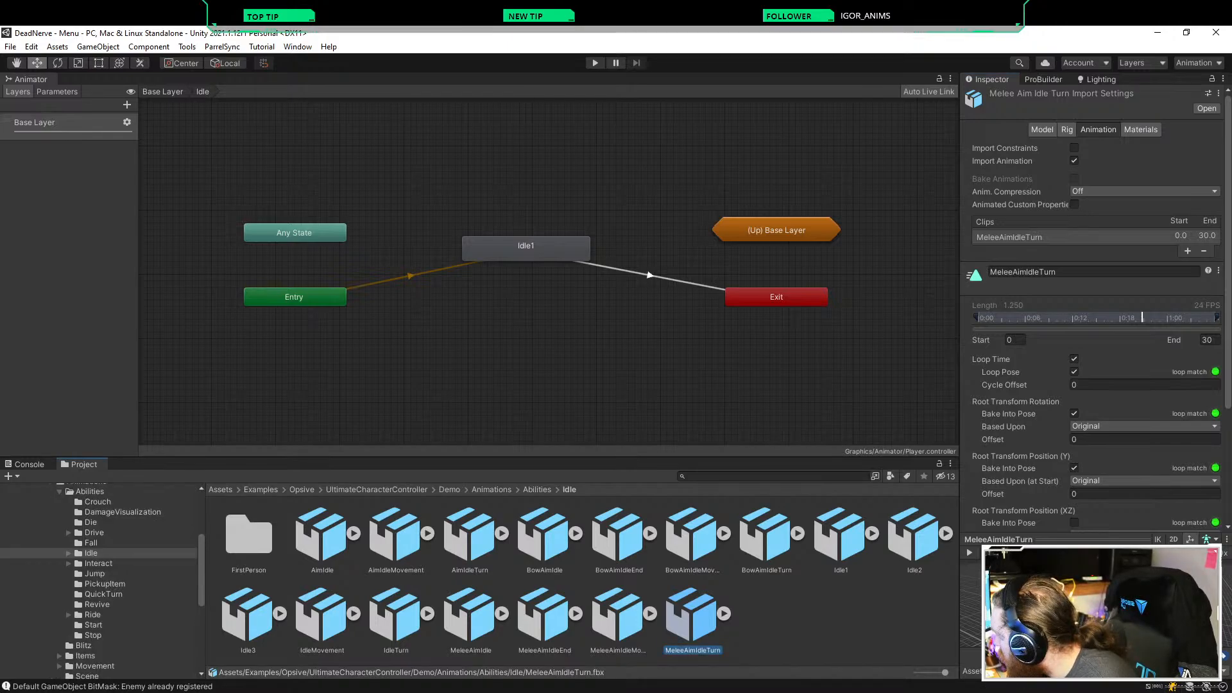
pyautogui.scroll(1, 103, 578)
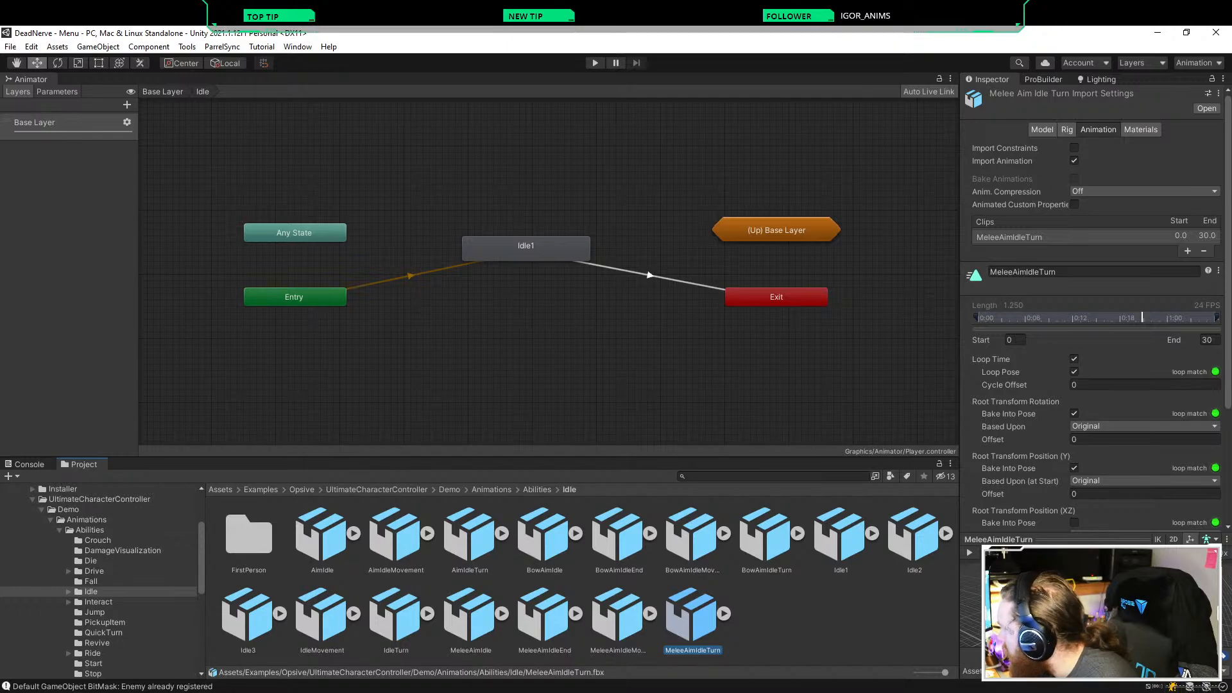
pyautogui.click(68, 602)
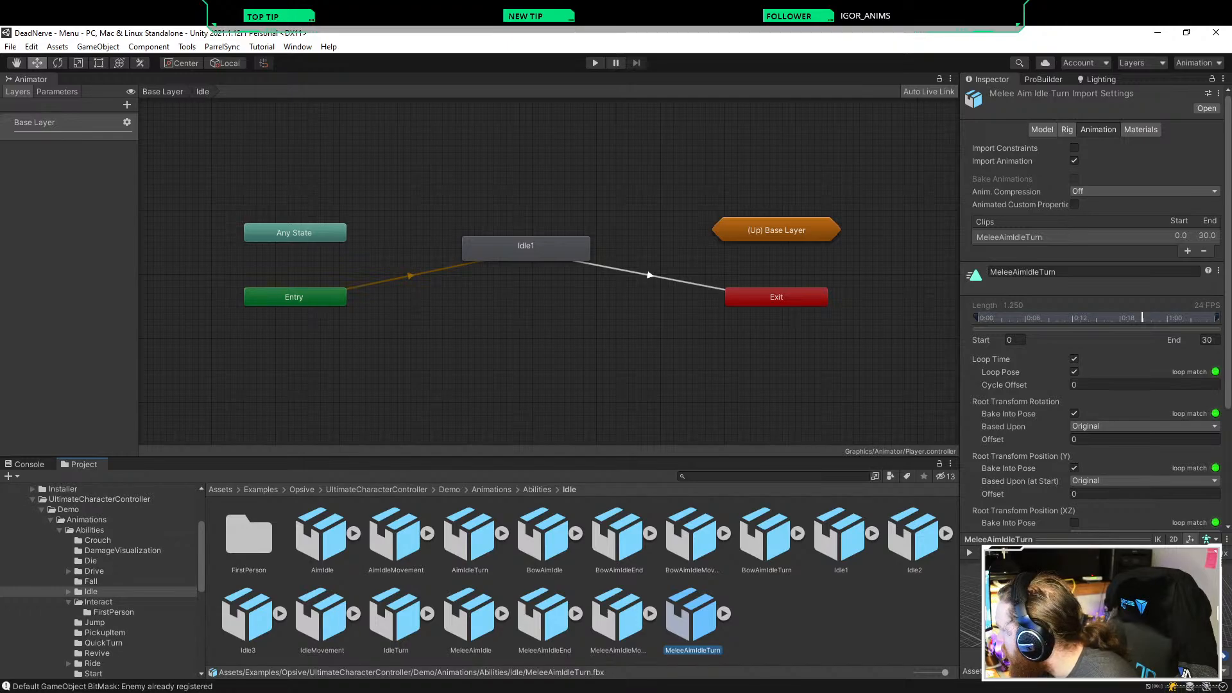
pyautogui.click(114, 613)
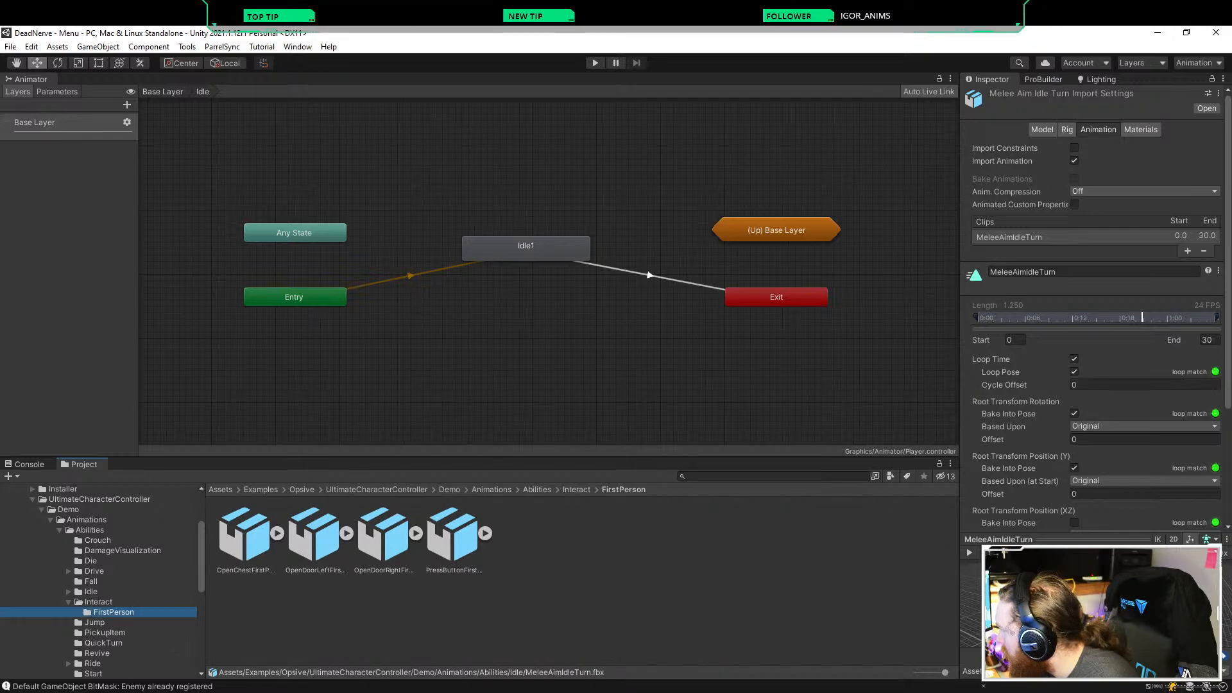
pyautogui.press('Left')
pyautogui.press('Left')
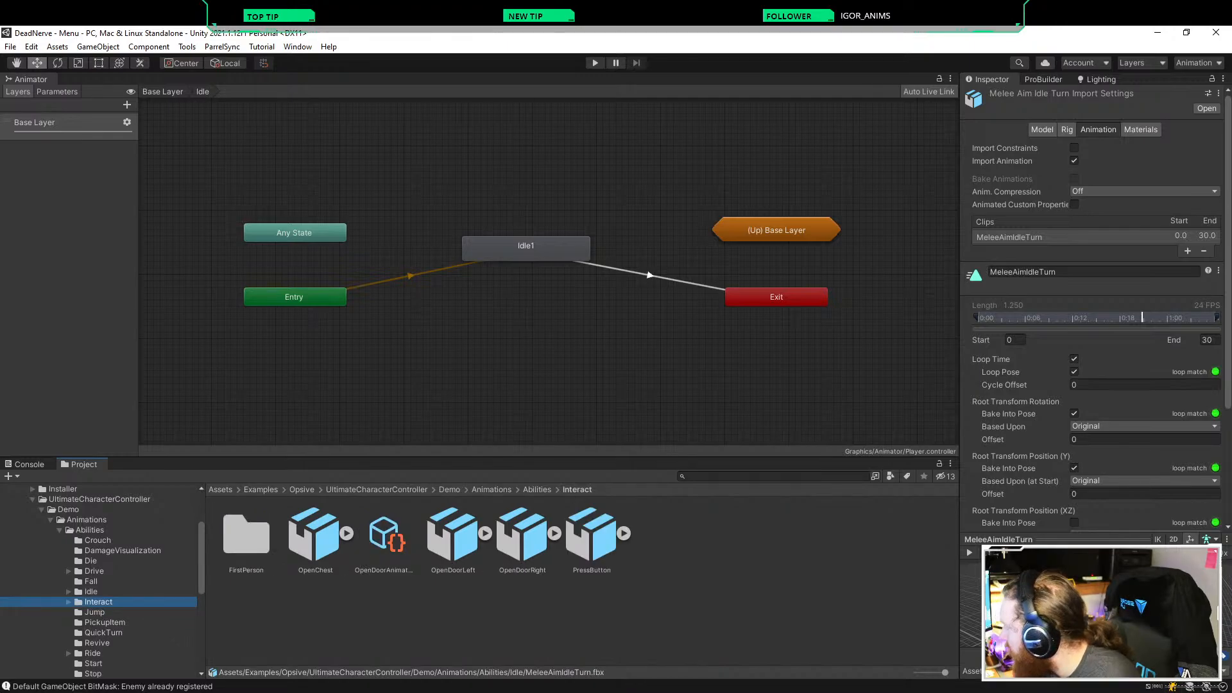
pyautogui.press('Left')
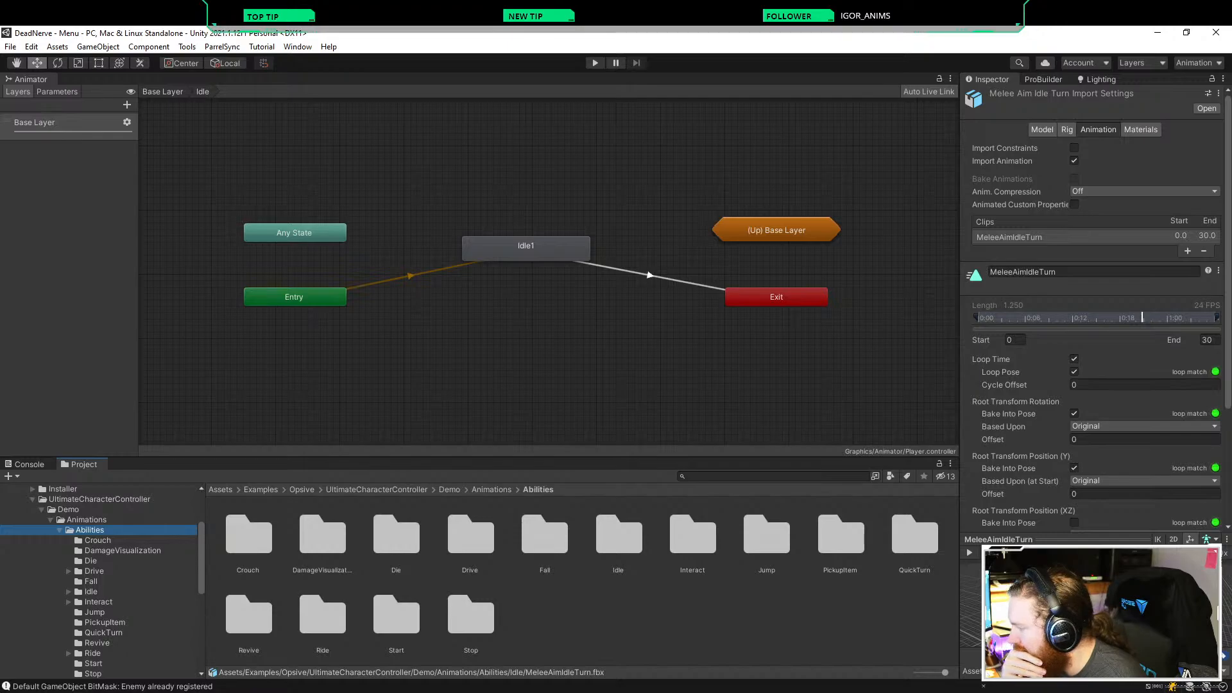
# Step: Open the Start abilities folder, play the preview of StartRunBwd, and clear the selection
pyautogui.scroll(-3, 103, 580)
pyautogui.click(94, 548)
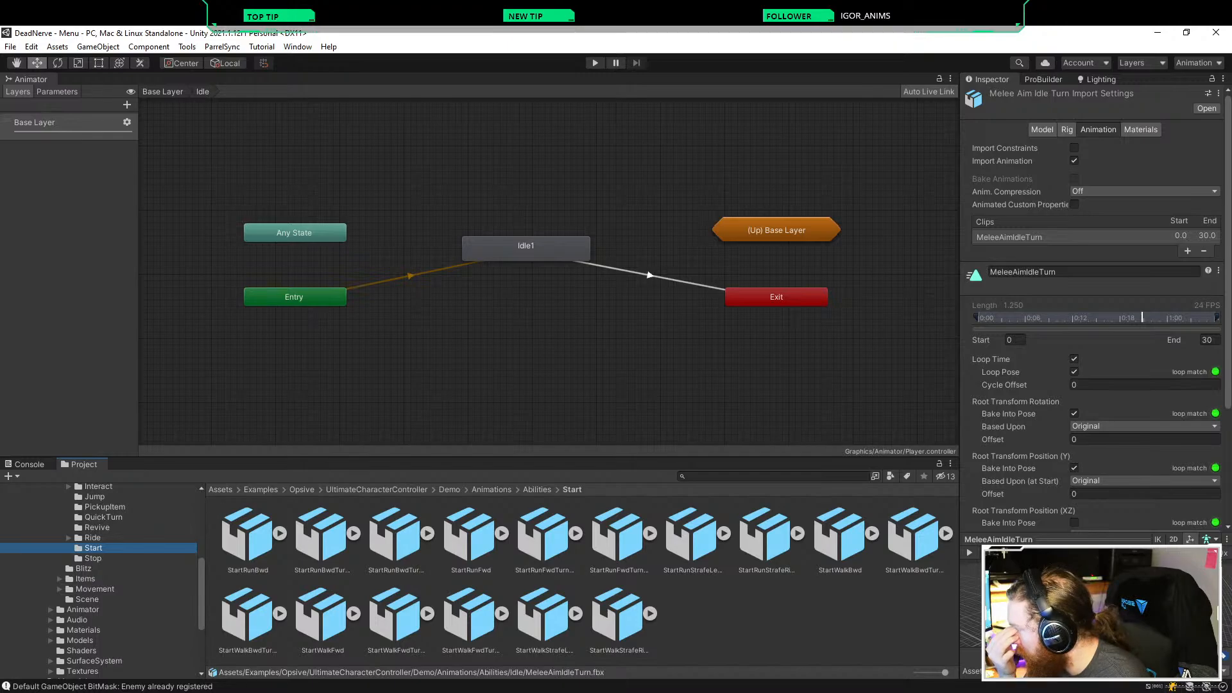
pyautogui.click(247, 536)
pyautogui.click(969, 552)
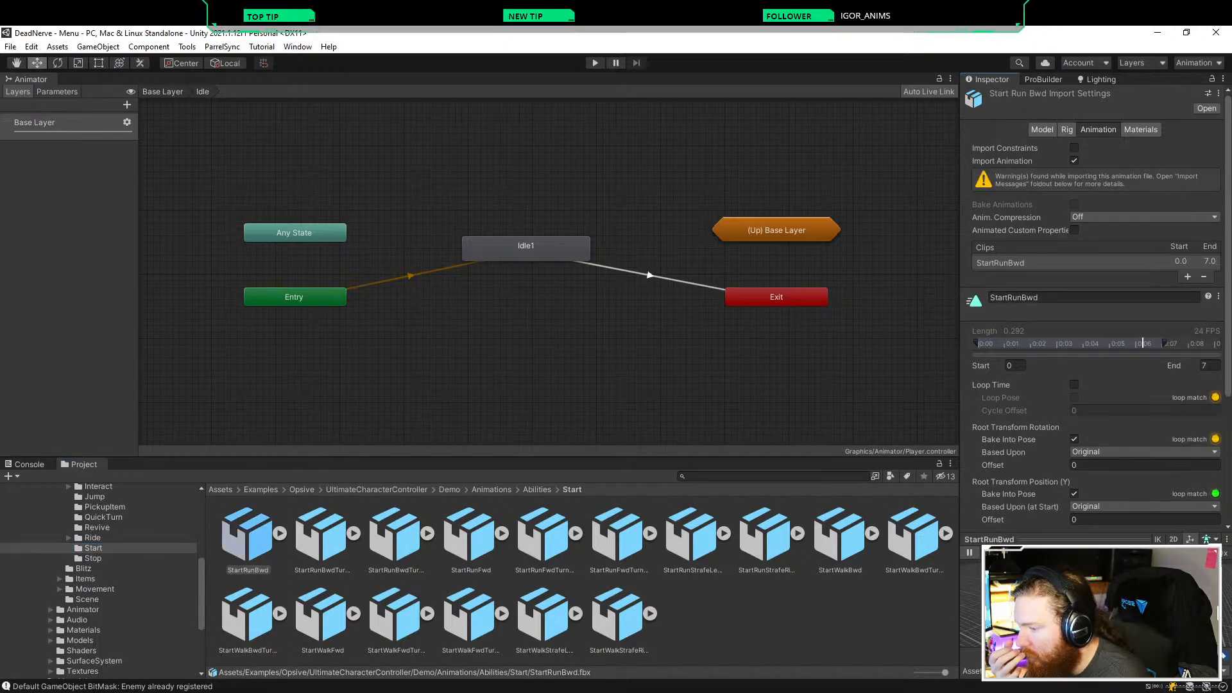
pyautogui.click(970, 552)
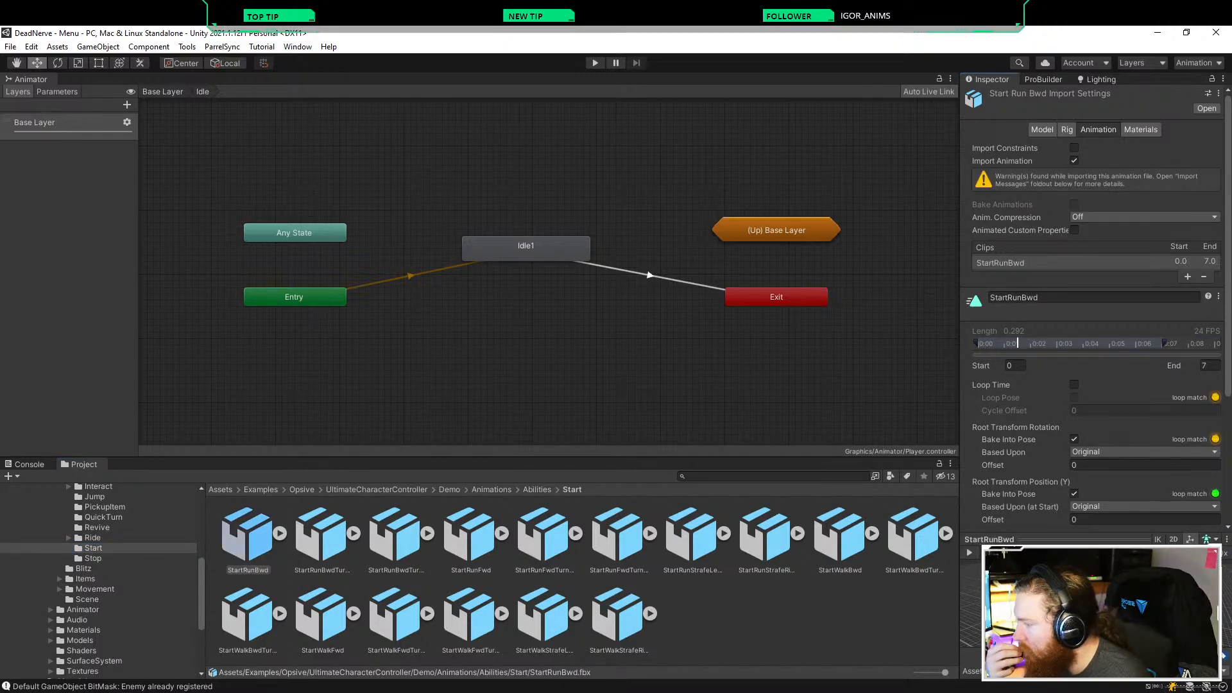
pyautogui.click(775, 624)
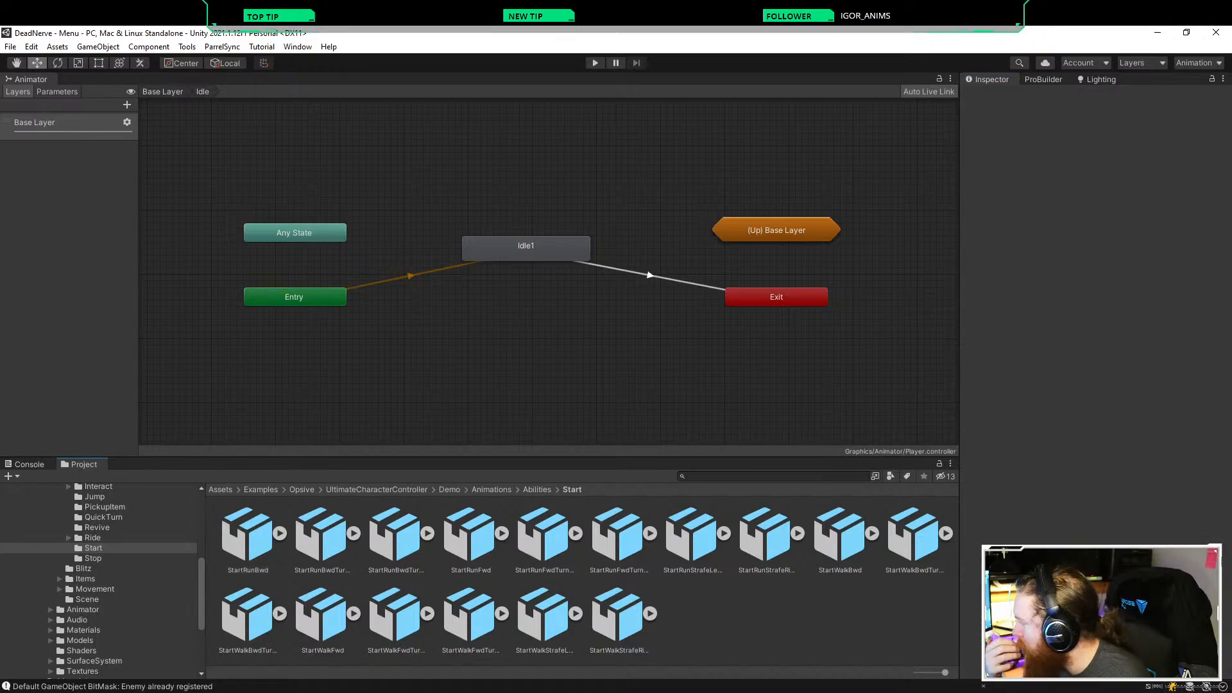
# Step: Check the Stop and Ride folders, and expand the Shooter folder inside Items to list its weapon animation folders
pyautogui.click(93, 557)
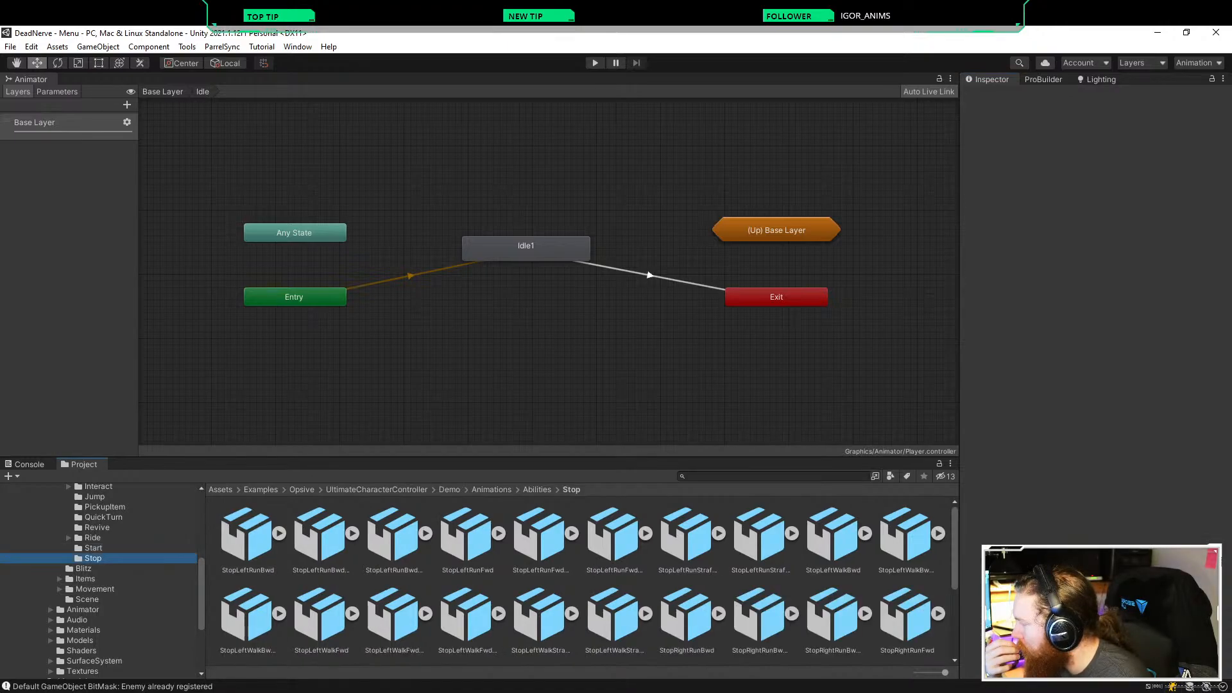
pyautogui.click(92, 537)
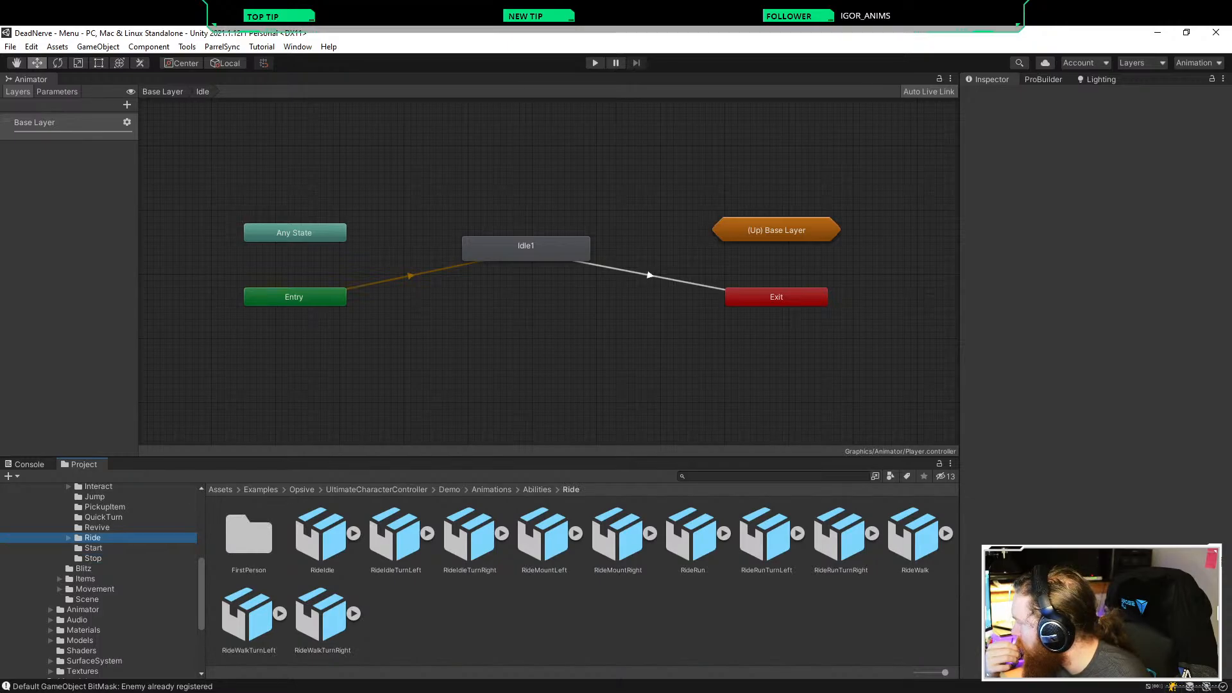
pyautogui.click(60, 578)
pyautogui.click(96, 619)
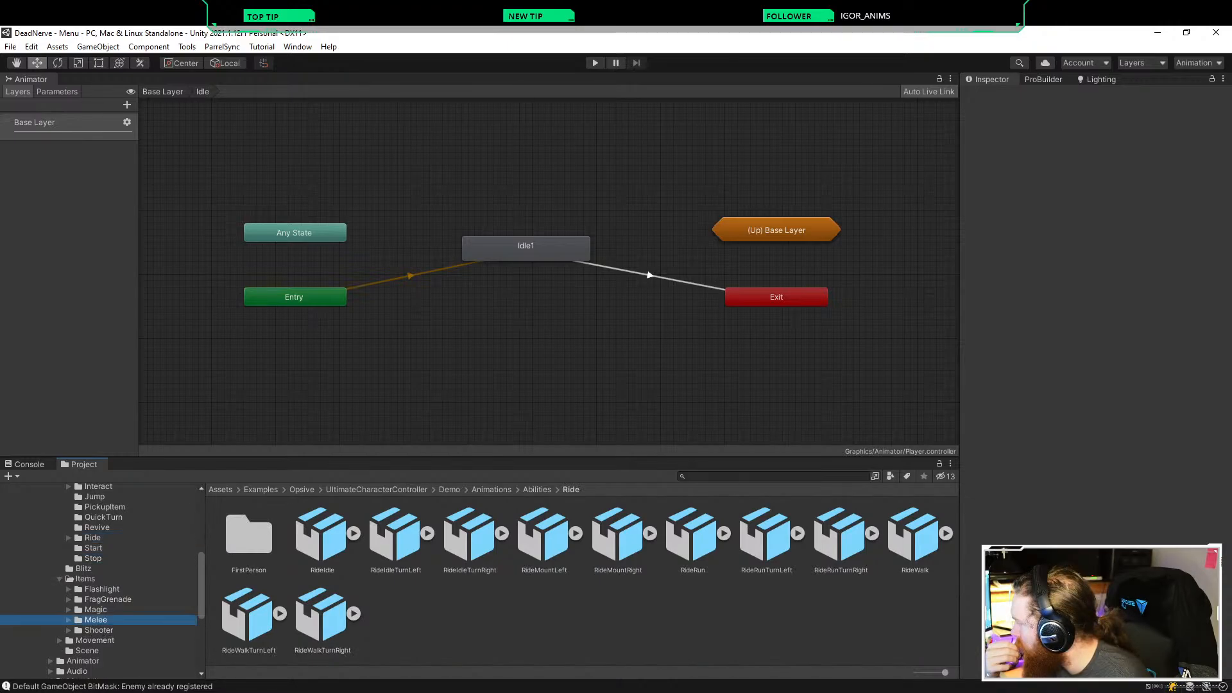
pyautogui.click(98, 630)
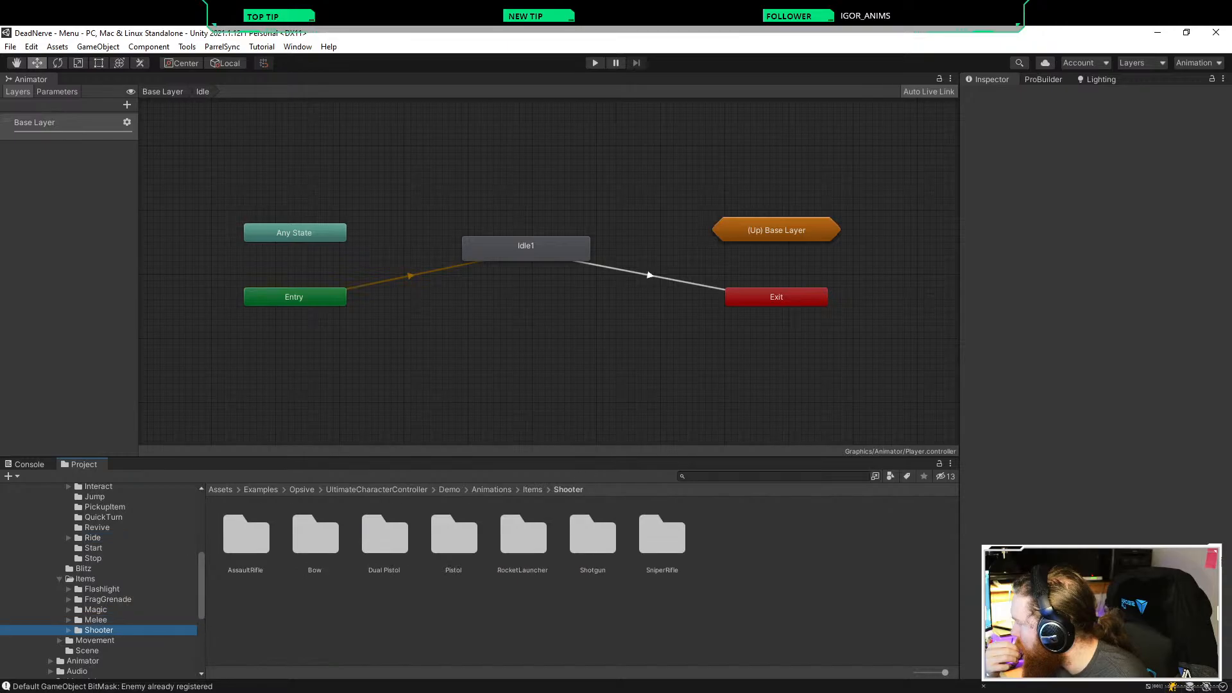
pyautogui.press('Right')
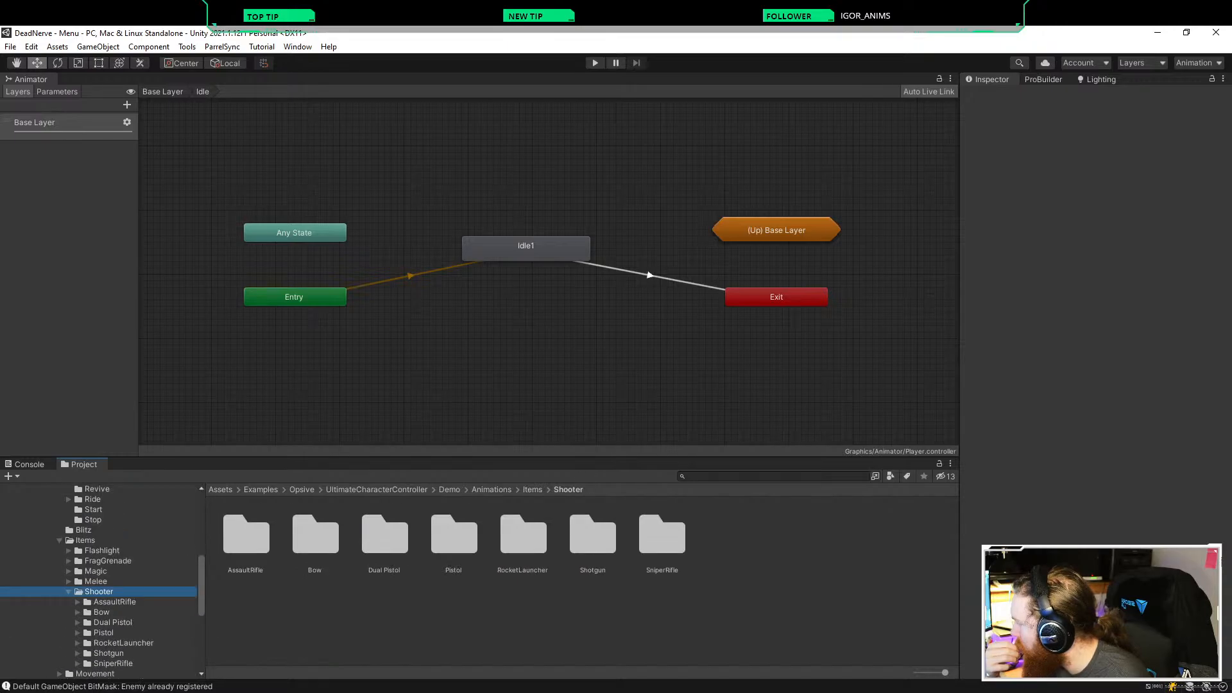
# Step: Open the Pistol animations folder and play the preview of the PistolAim animation
pyautogui.click(104, 632)
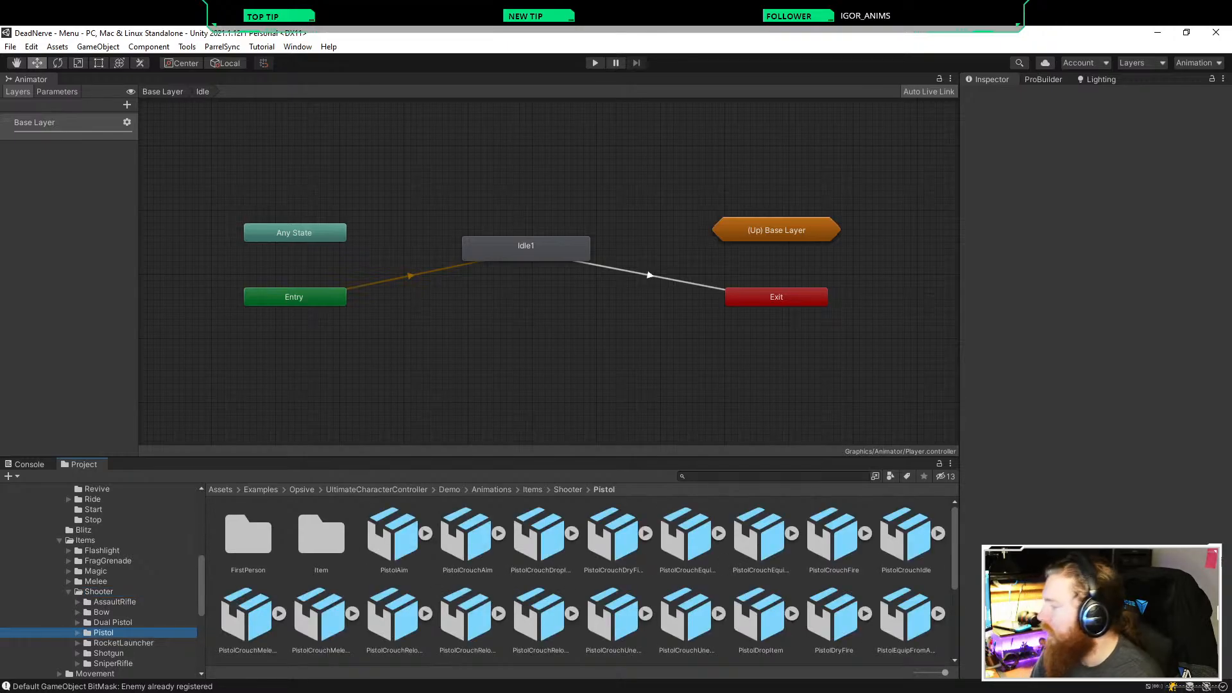
pyautogui.click(393, 536)
pyautogui.click(970, 552)
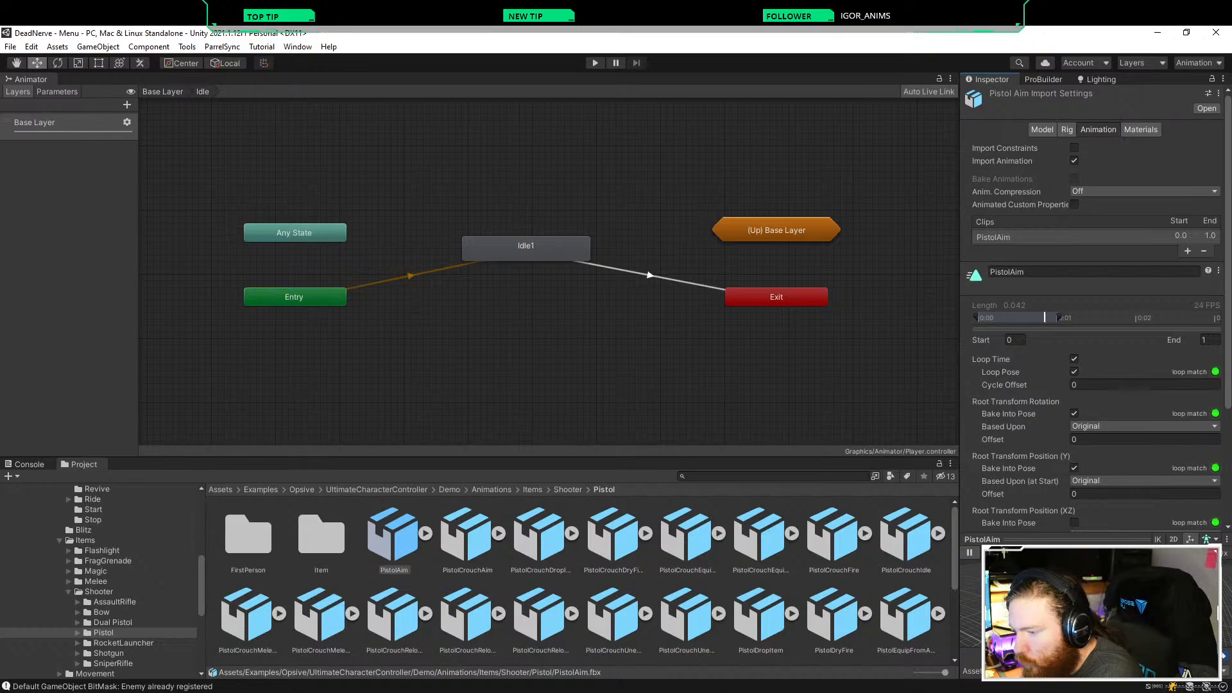
pyautogui.click(969, 552)
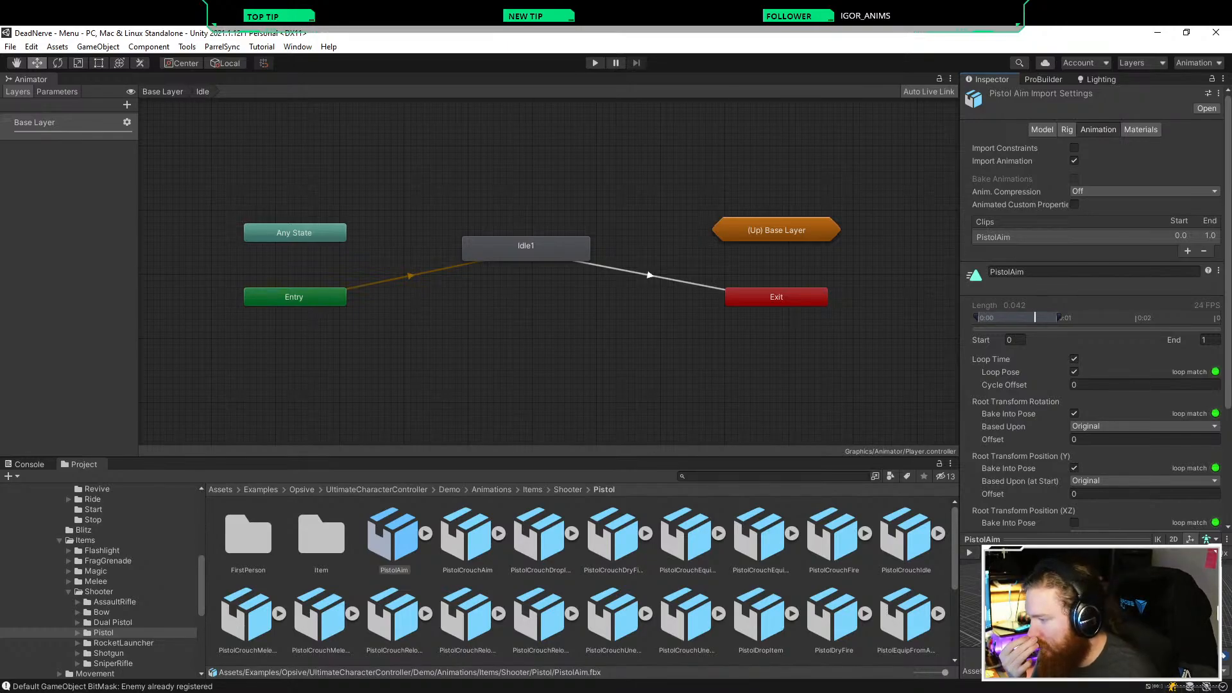
# Step: Inspect the PistolCrouchIdle model and play the preview of the PistolEquipFromAim animation
pyautogui.click(906, 535)
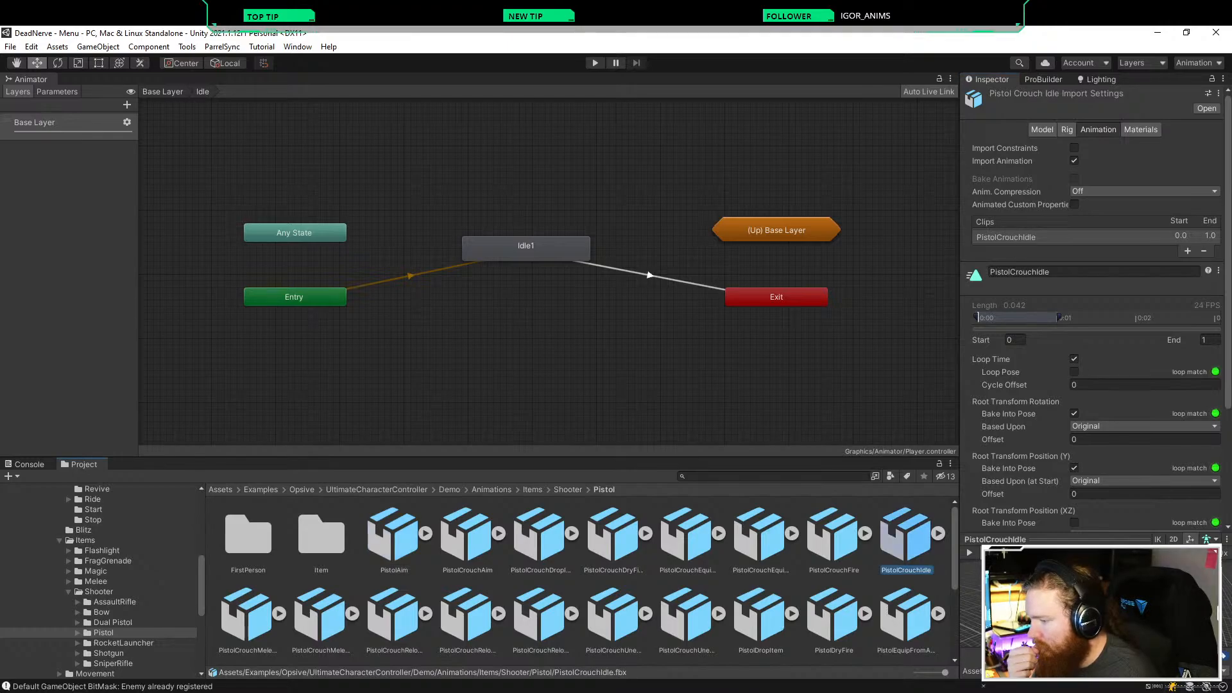
pyautogui.click(906, 616)
pyautogui.scroll(-1, 589, 582)
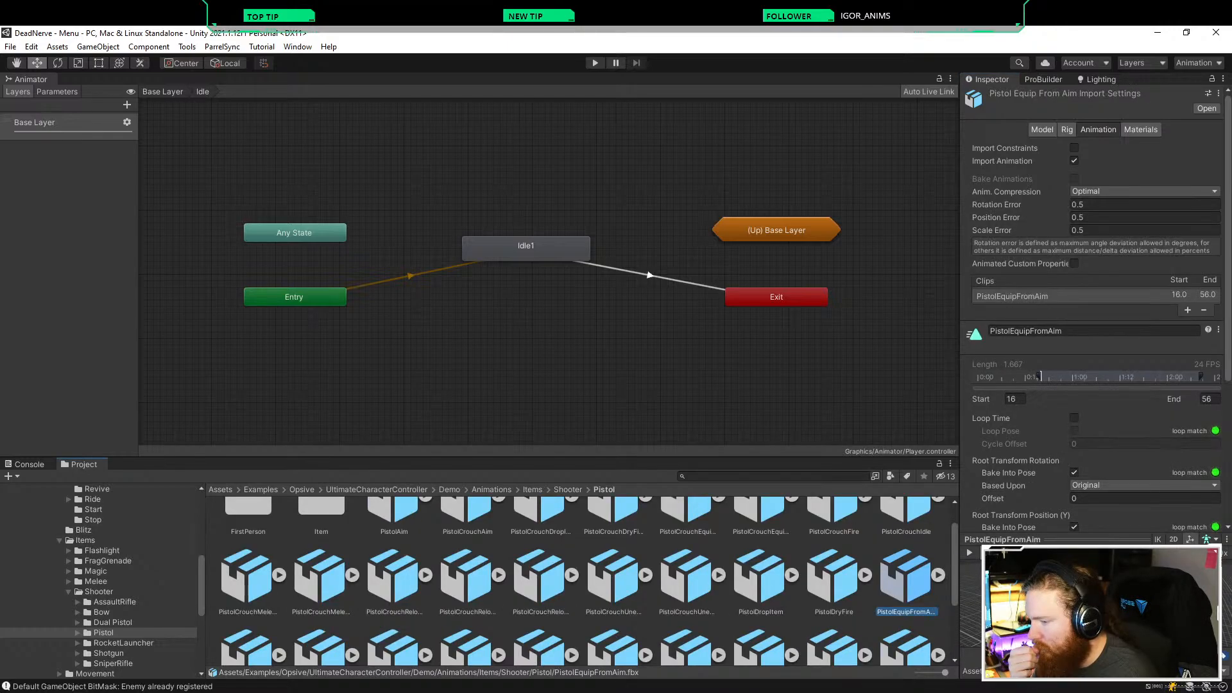
pyautogui.click(968, 552)
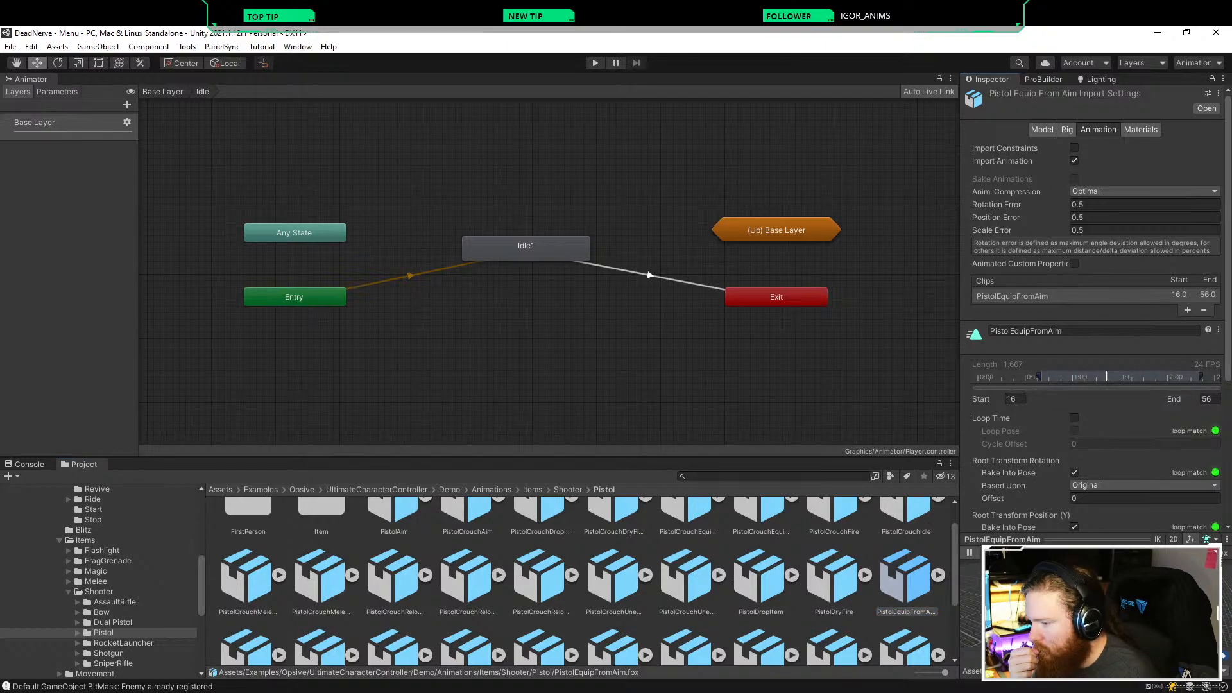
pyautogui.scroll(-1, 581, 580)
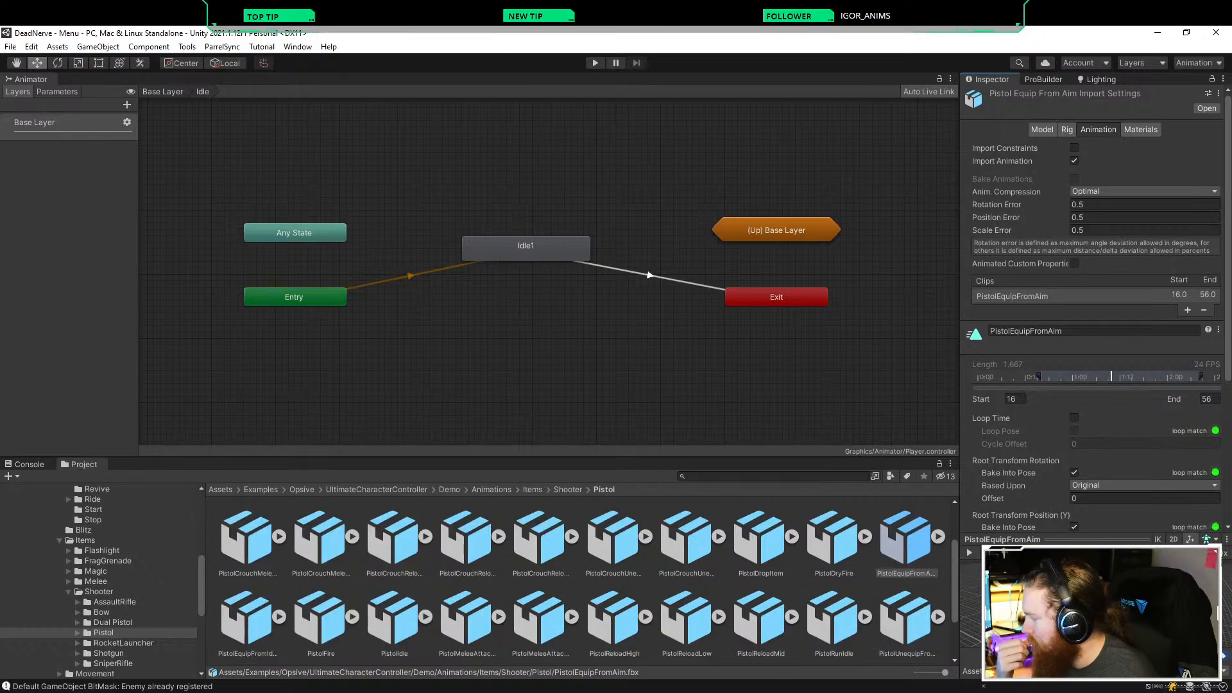
# Step: Play the preview of the PistolEquipFromIdle animation and pause it
pyautogui.click(247, 618)
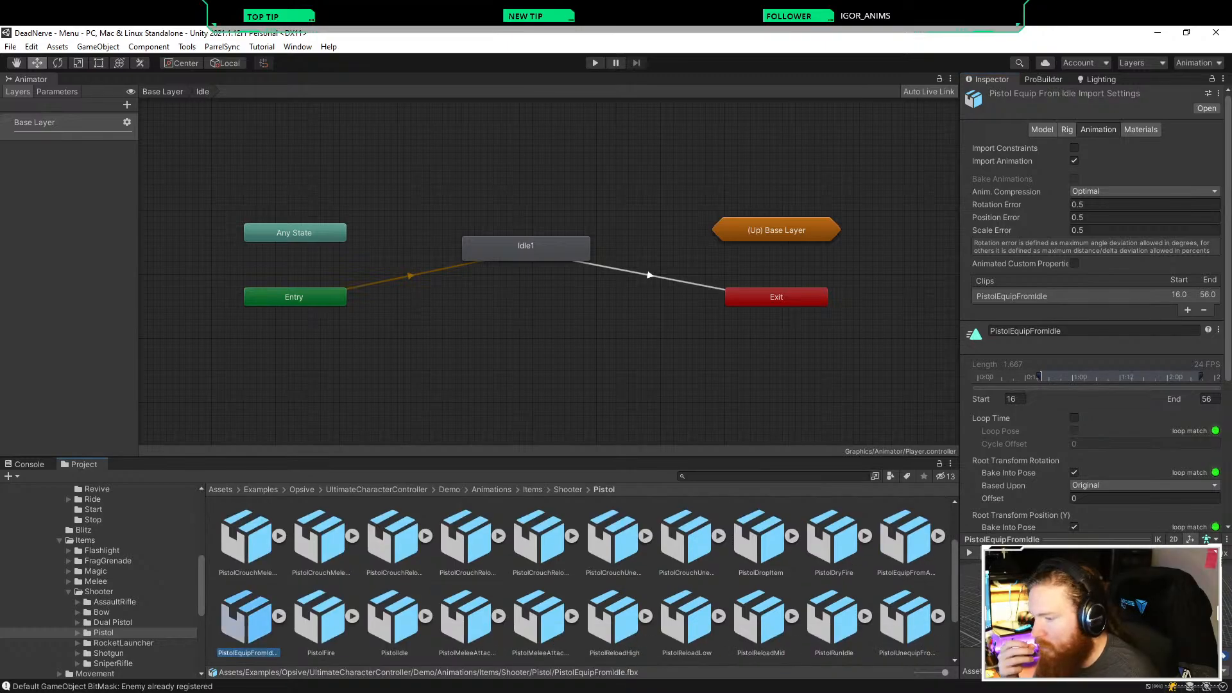
pyautogui.click(969, 553)
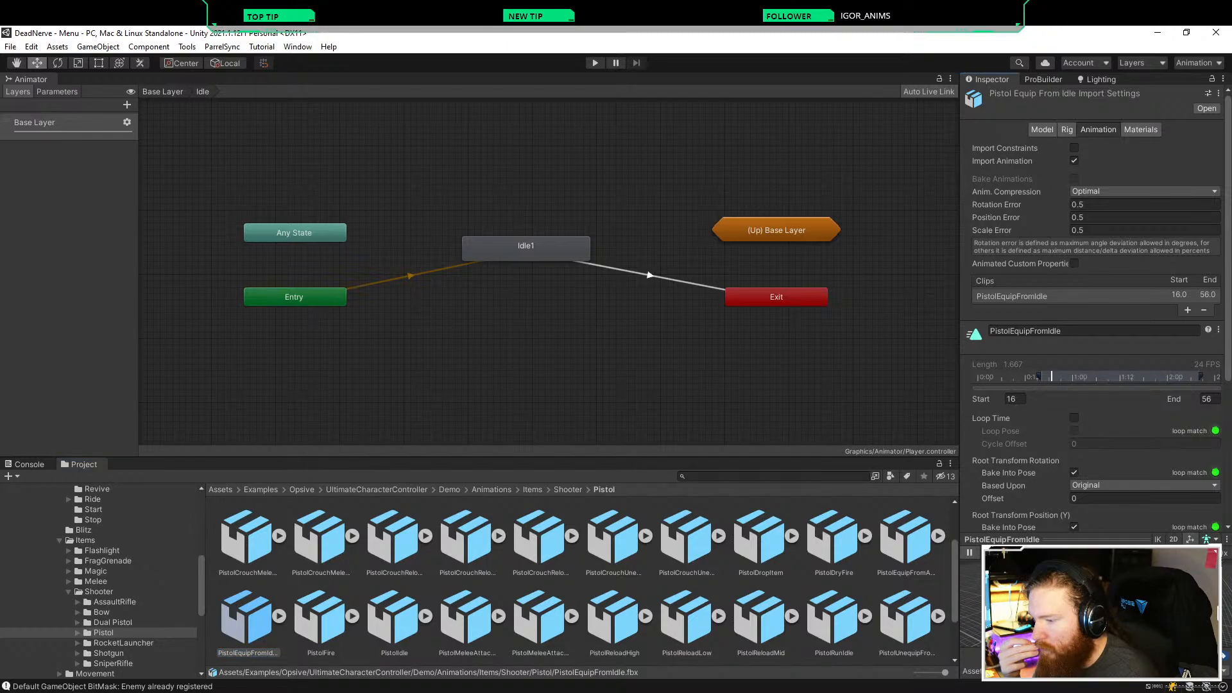
pyautogui.click(969, 553)
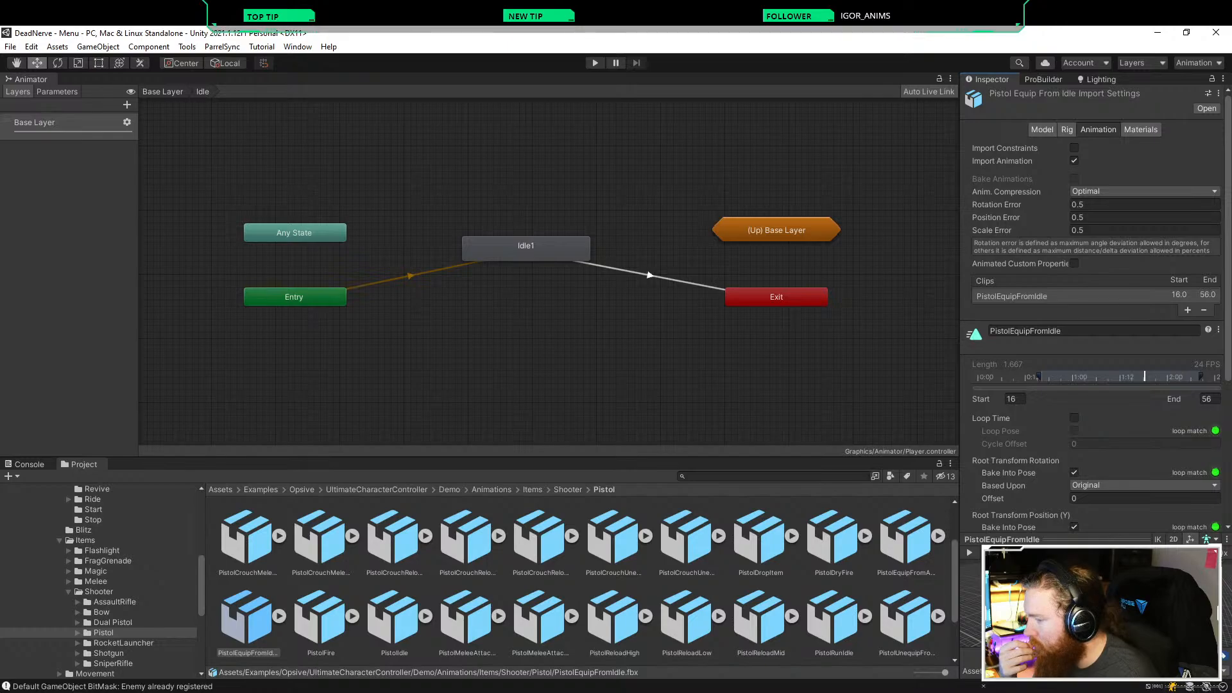
# Step: Look through the remaining pistol models and preview the PistolFire and PistolIdle animations
pyautogui.moveTo(945, 673)
pyautogui.mouseDown()
pyautogui.moveTo(926, 672)
pyautogui.moveTo(946, 673)
pyautogui.mouseUp()
pyautogui.scroll(-2, 580, 581)
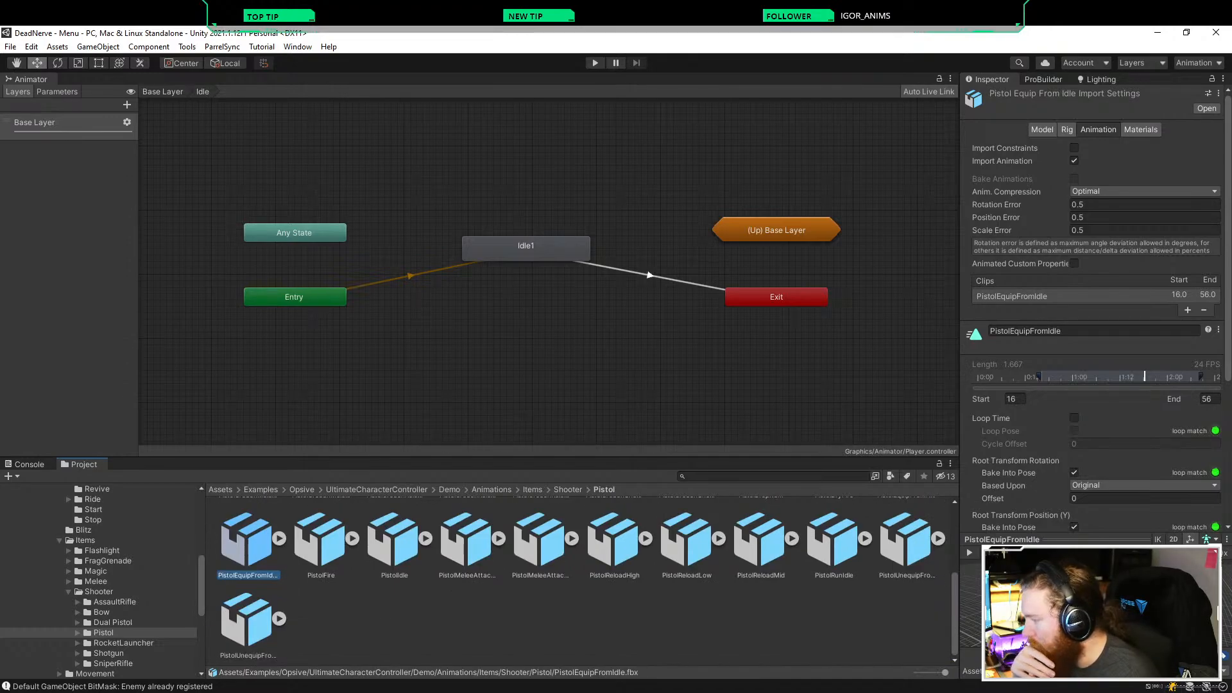
pyautogui.press('Left')
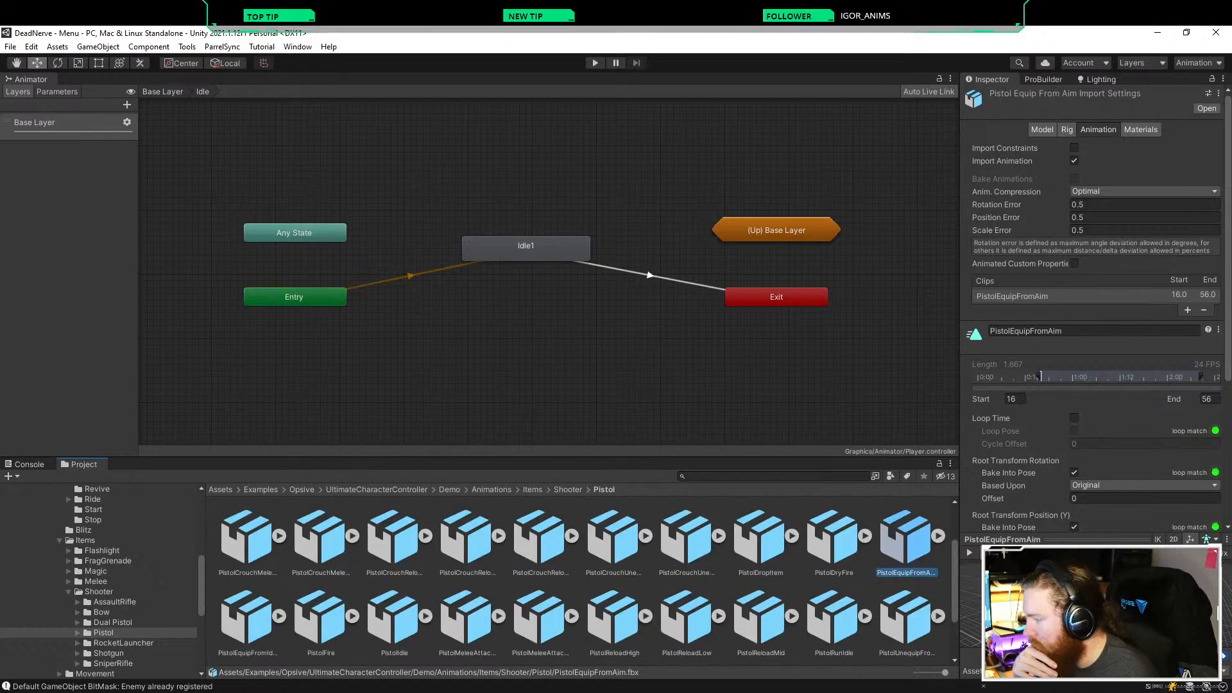
pyautogui.scroll(-1, 580, 581)
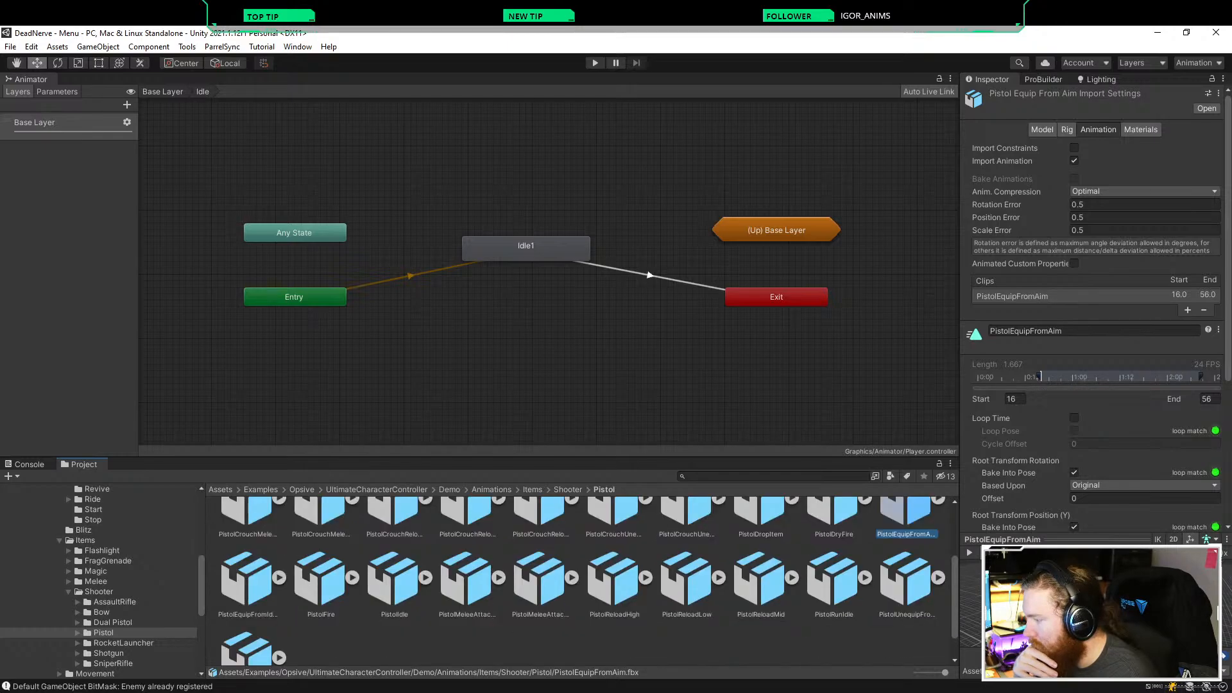
pyautogui.click(320, 580)
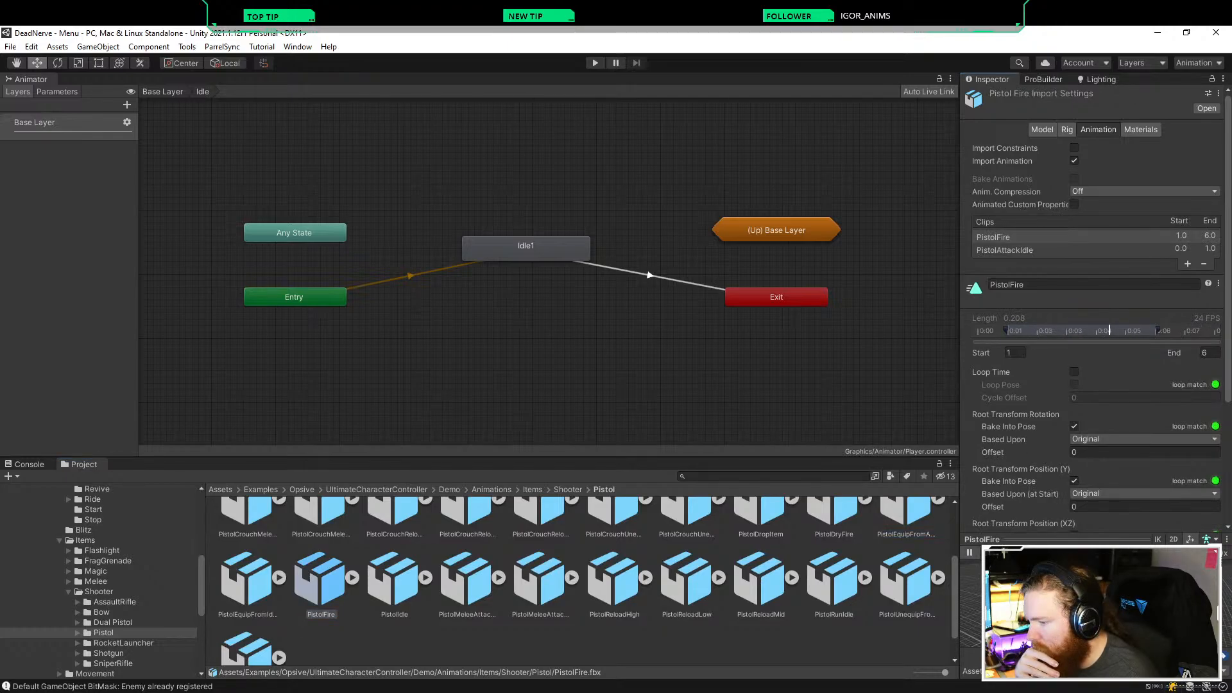
pyautogui.click(393, 580)
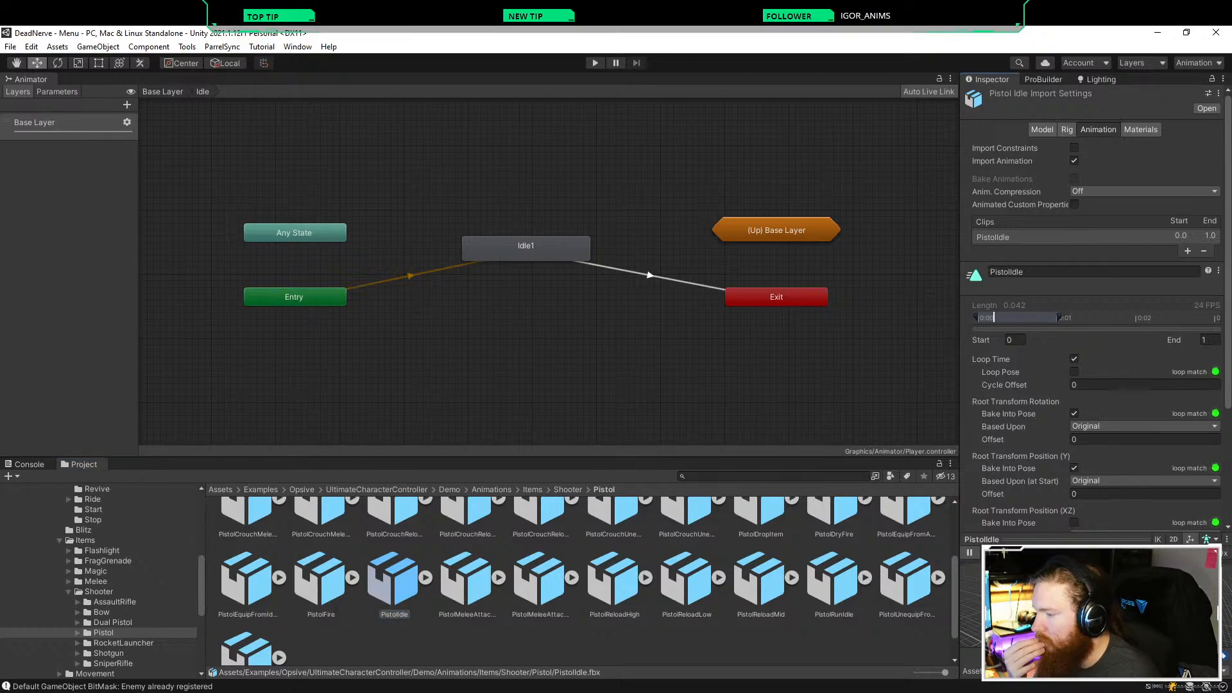
# Step: Pause the PistolIdle preview and look over the other models in the Pistol folder
pyautogui.click(970, 552)
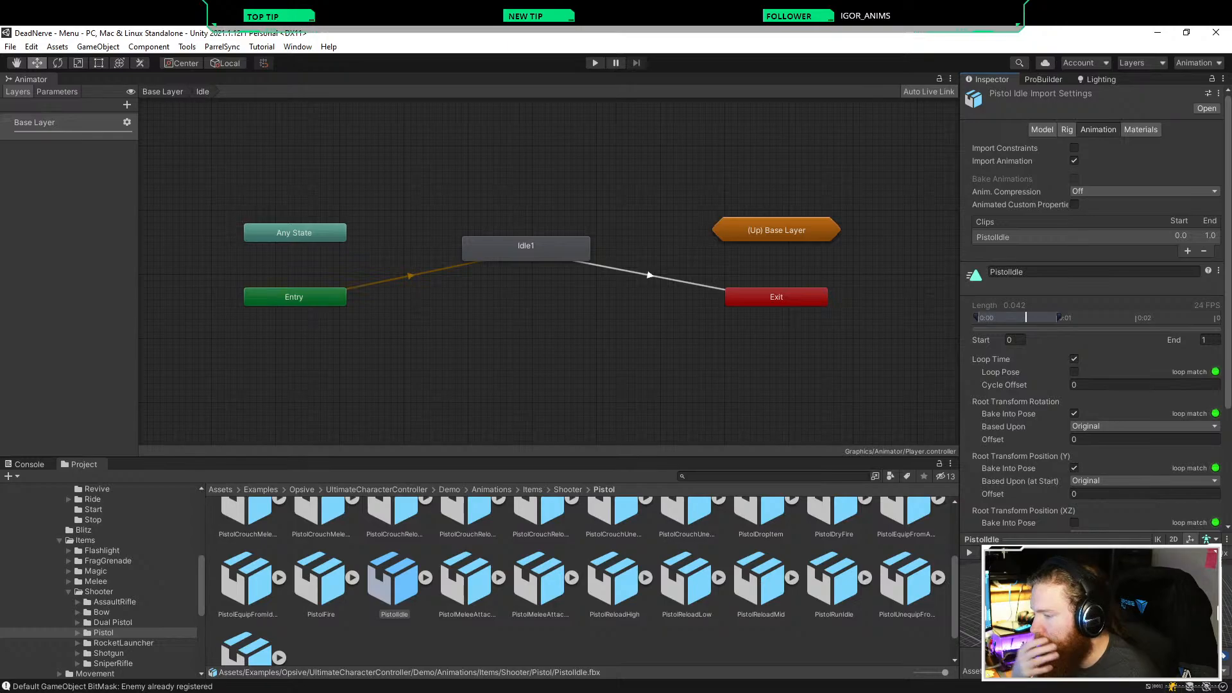
pyautogui.scroll(-2, 586, 580)
pyautogui.scroll(2, 586, 581)
pyautogui.scroll(2, 586, 580)
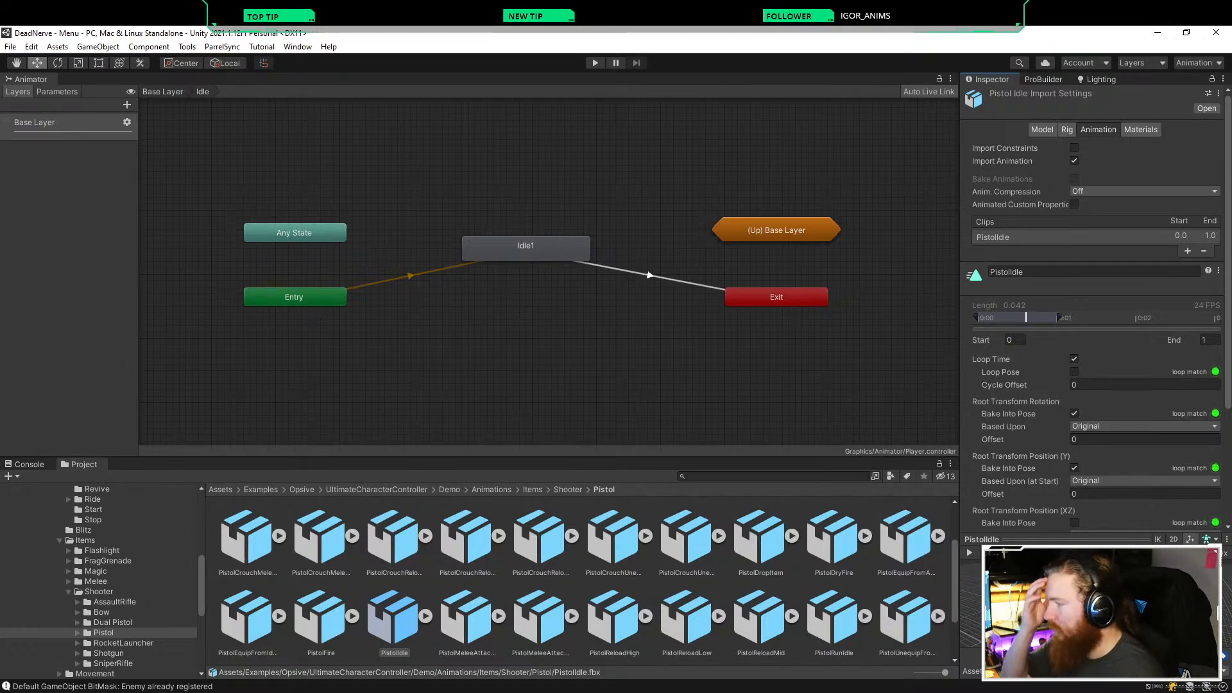
pyautogui.scroll(-1, 578, 577)
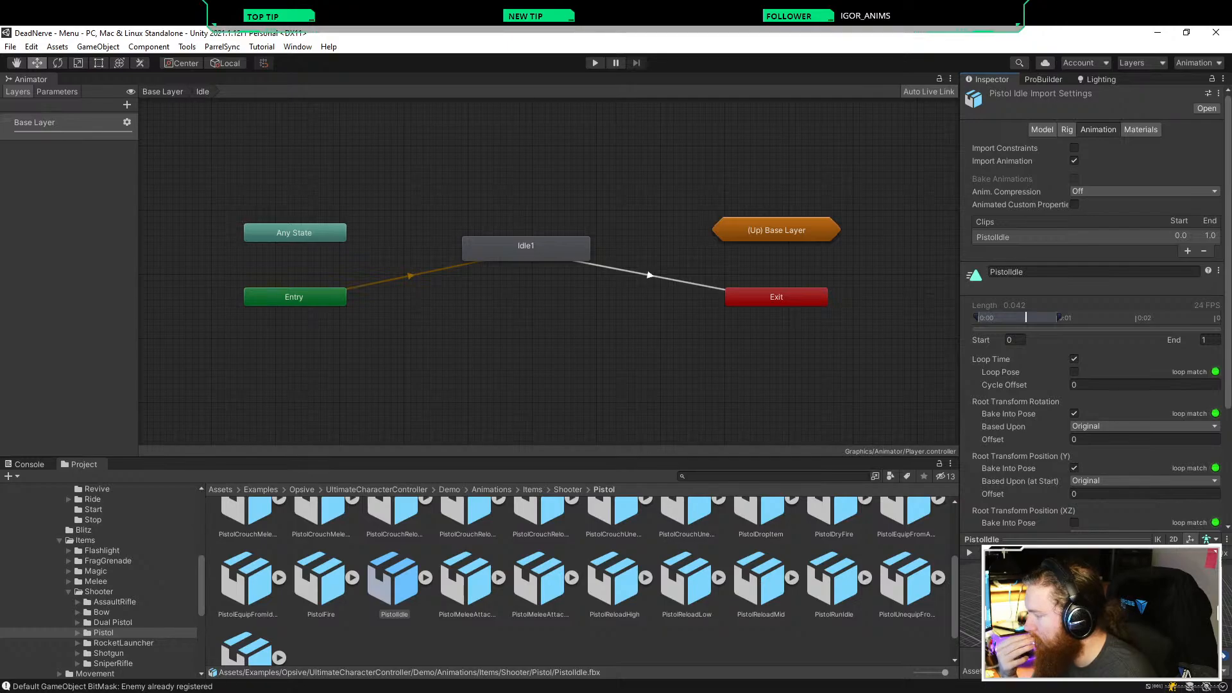
pyautogui.scroll(1, 587, 581)
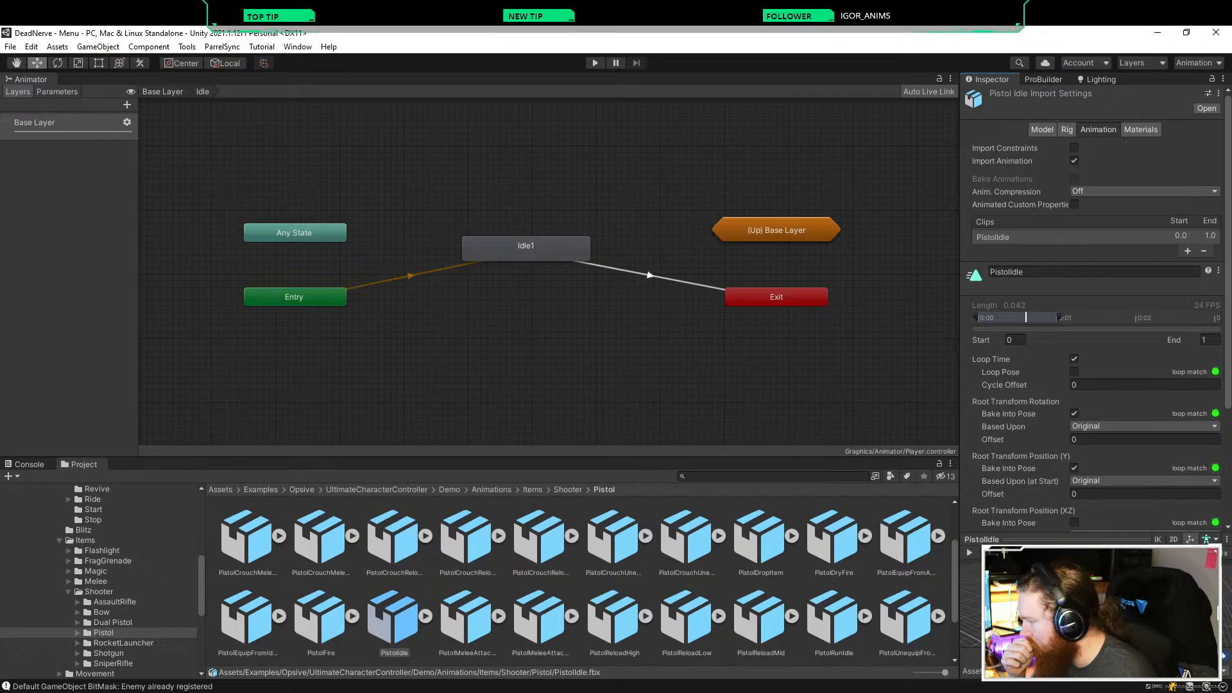
# Step: Preview the PistolEquipFromAim and PistolDryFire animations, ending on PistolIdle for comparison
pyautogui.click(905, 538)
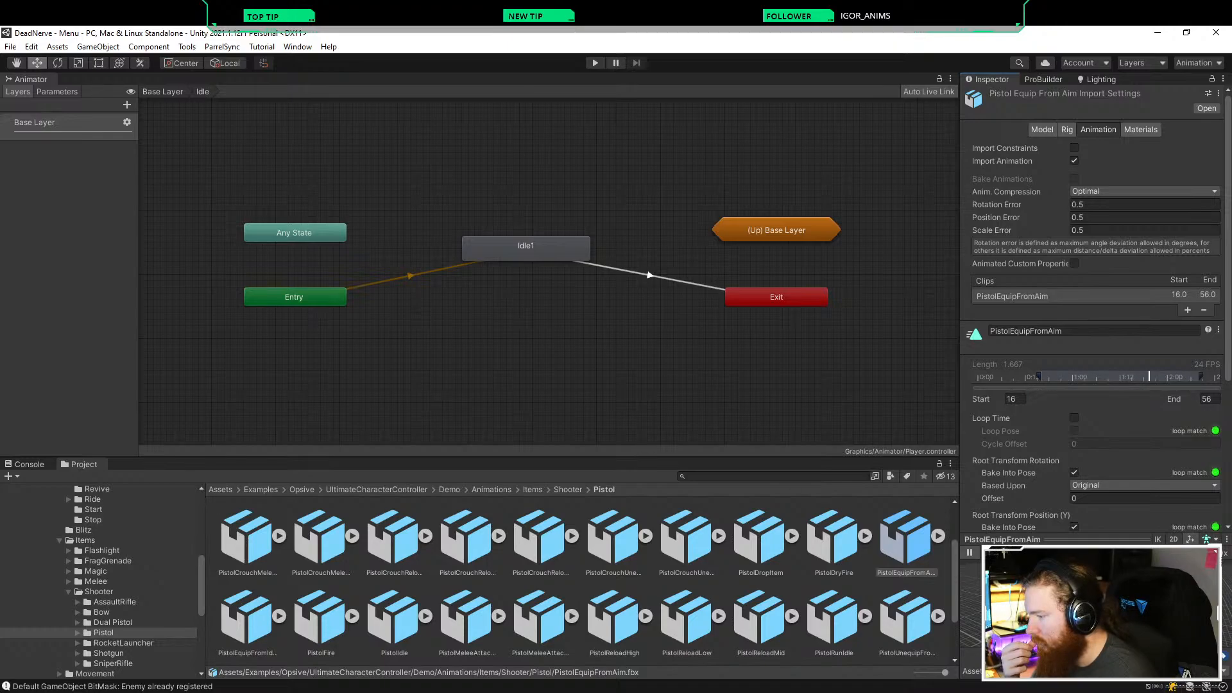
pyautogui.click(833, 539)
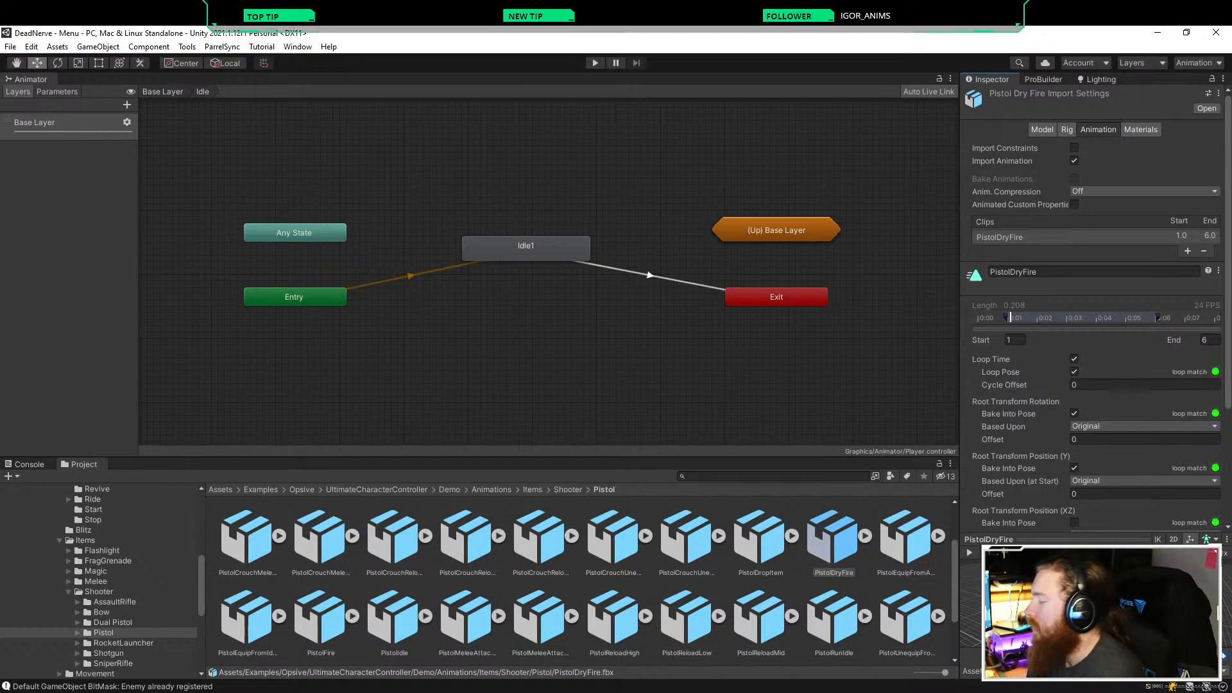
pyautogui.click(394, 616)
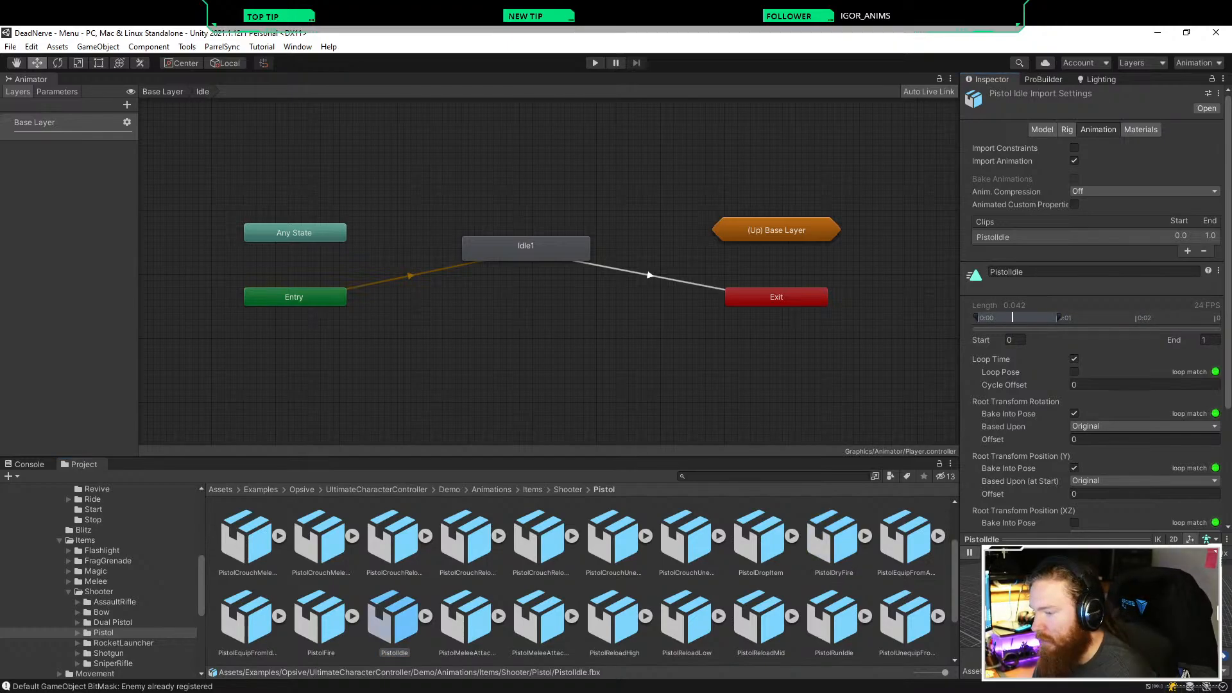
# Step: Find the PistolAim model in the Pistol folder, play its animation preview and pause it
pyautogui.scroll(-2, 577, 577)
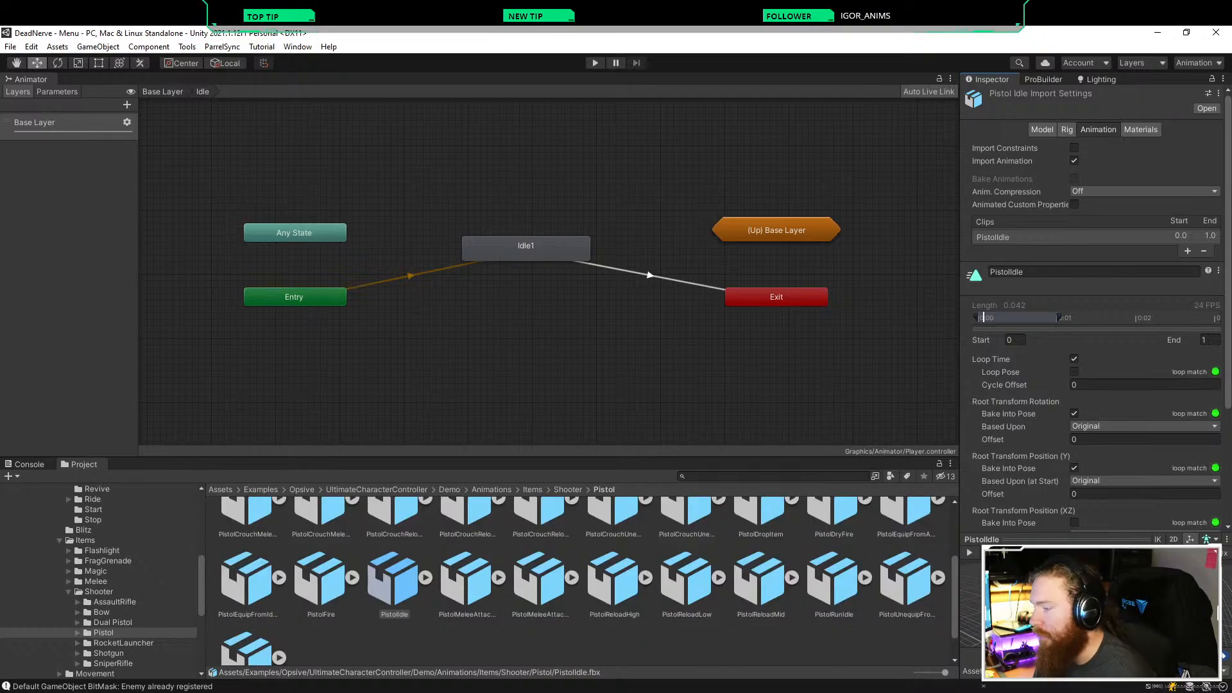
pyautogui.scroll(-2, 587, 580)
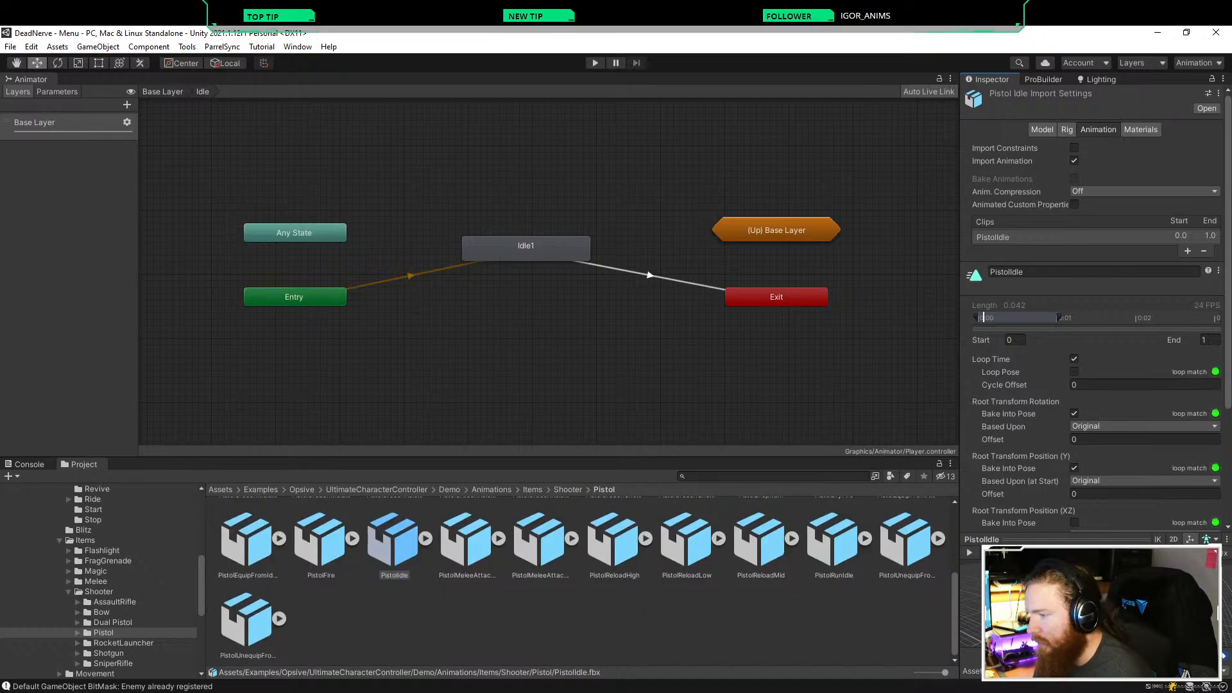
pyautogui.scroll(2, 587, 580)
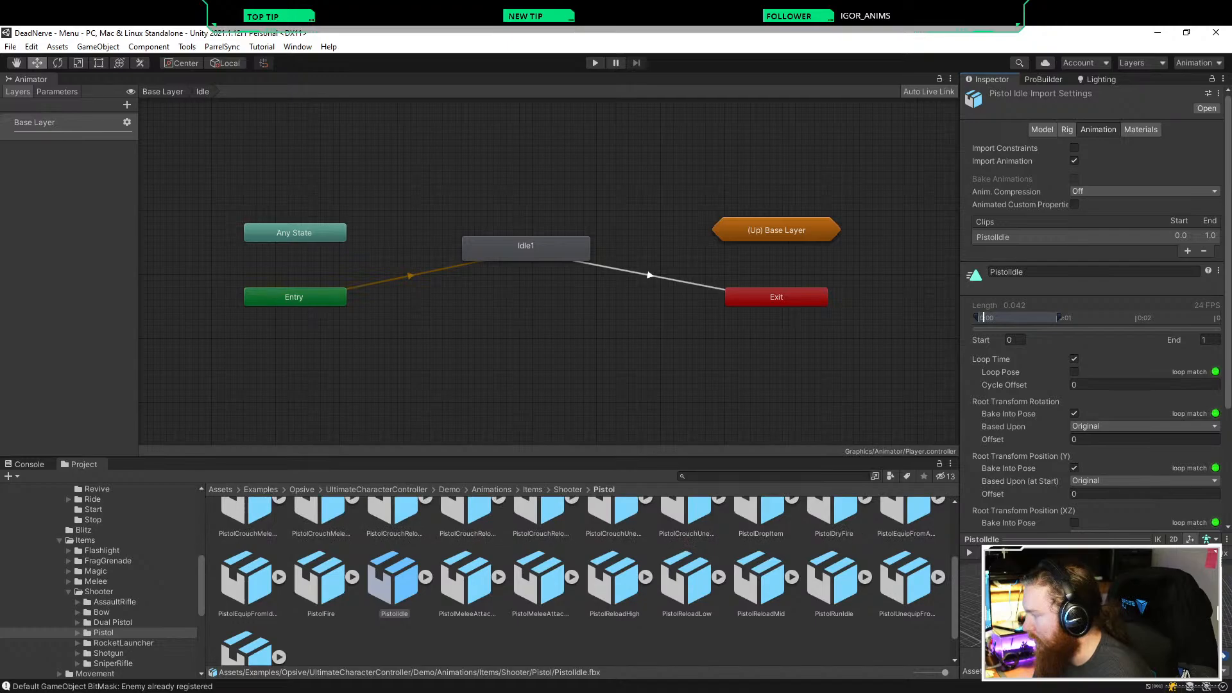
pyautogui.scroll(4, 580, 581)
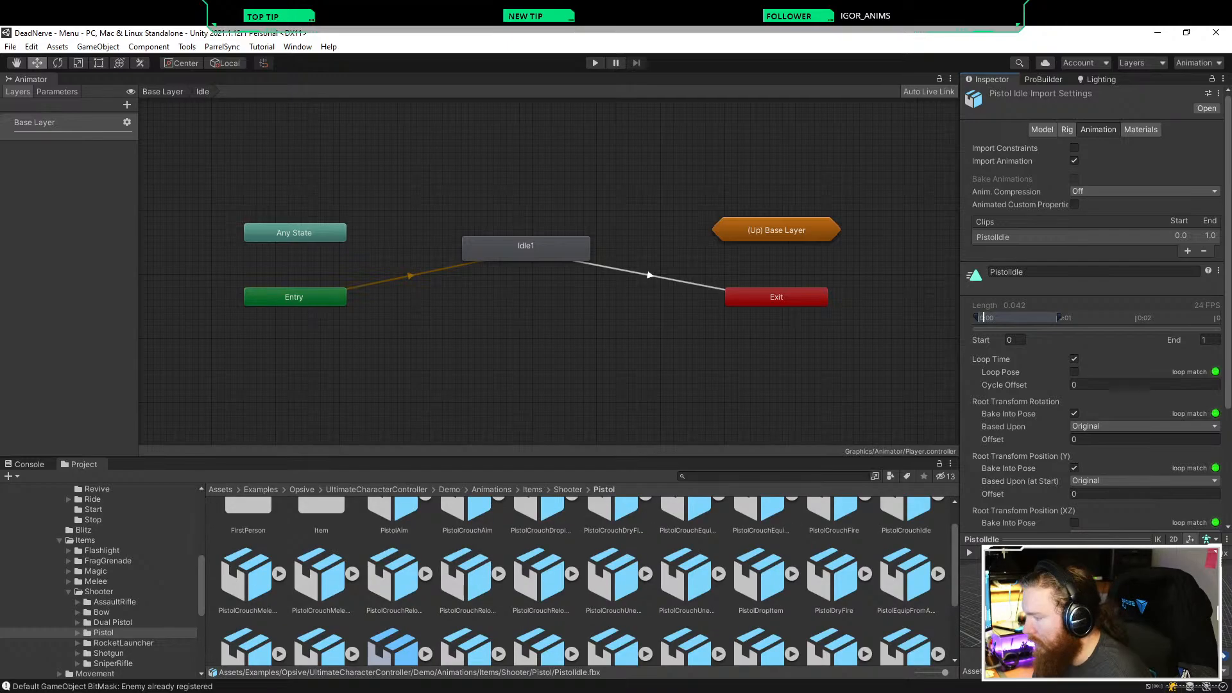
pyautogui.scroll(2, 588, 581)
pyautogui.click(393, 532)
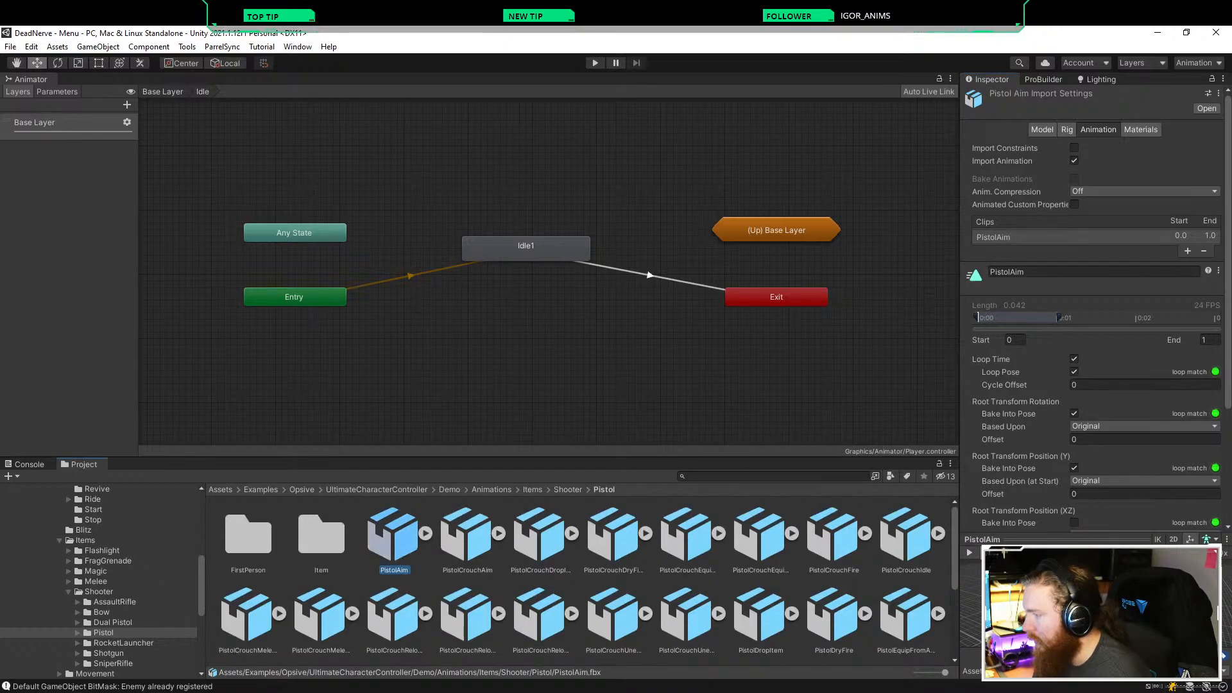
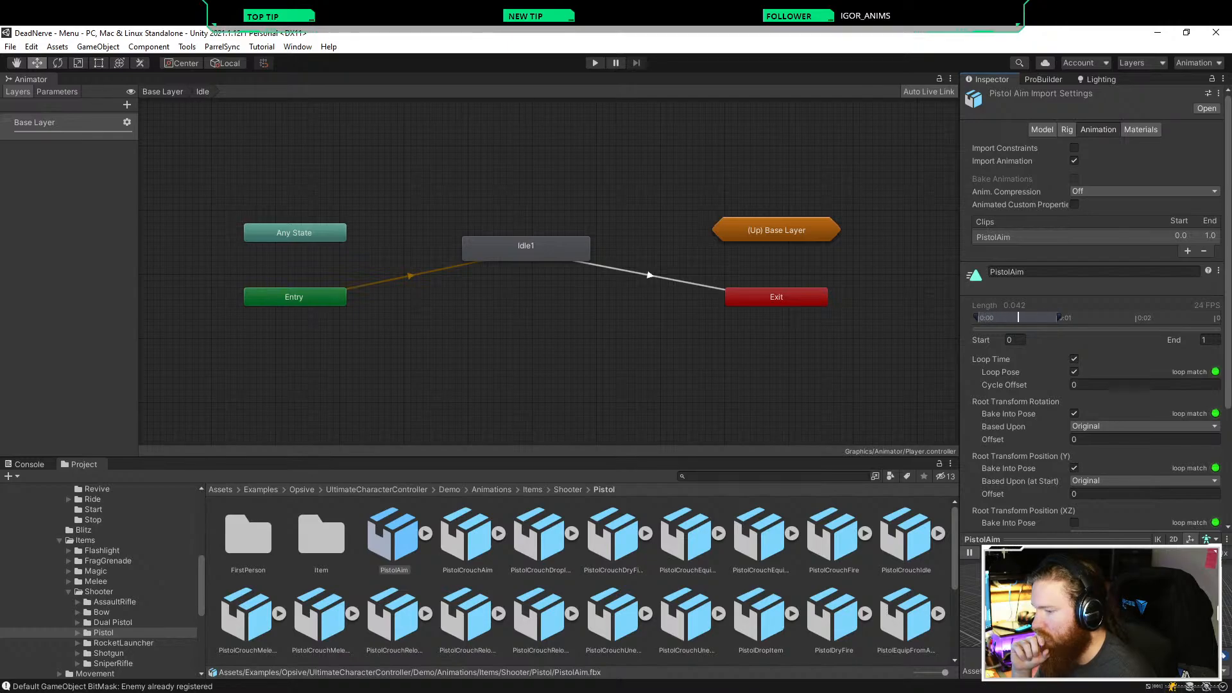
pyautogui.click(969, 553)
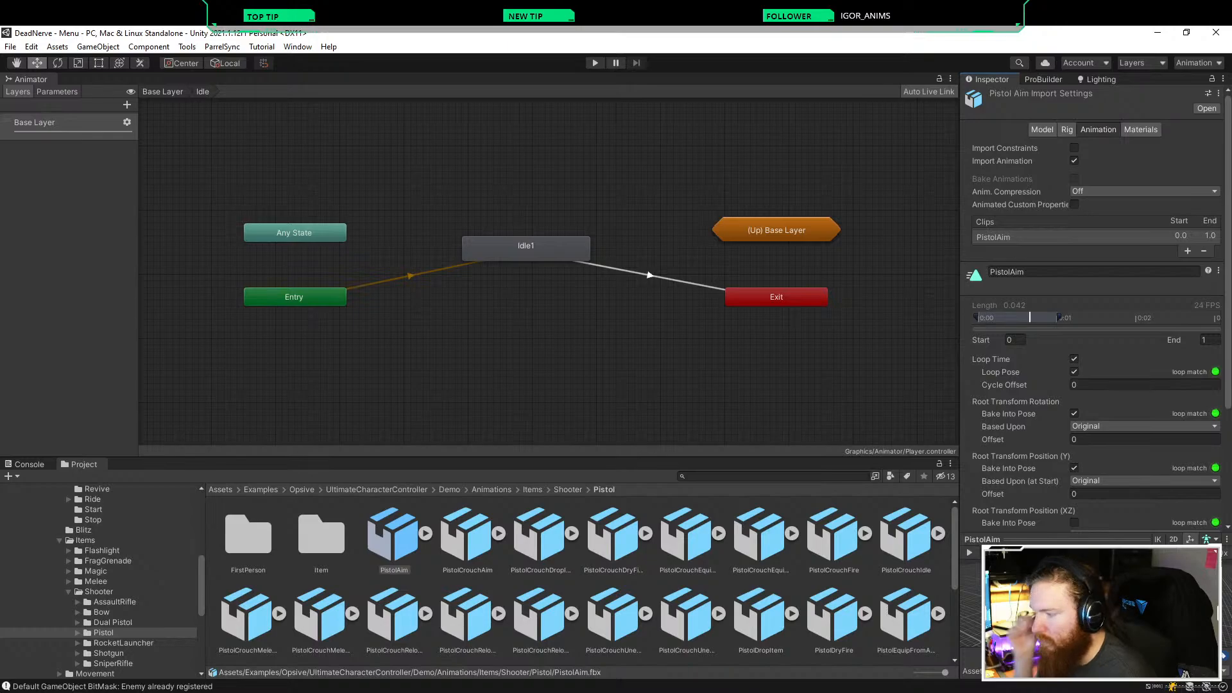
# Step: Play the preview of the PistolCrouchIdle animation and pause it
pyautogui.scroll(-1, 581, 581)
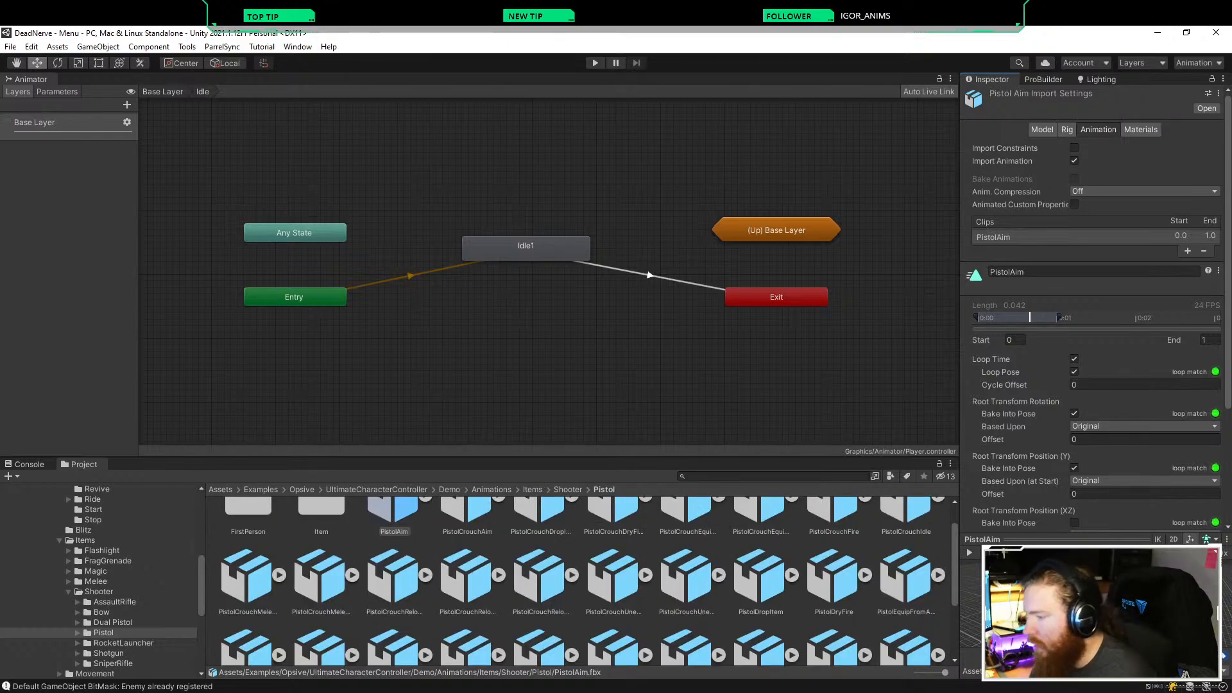
pyautogui.click(905, 514)
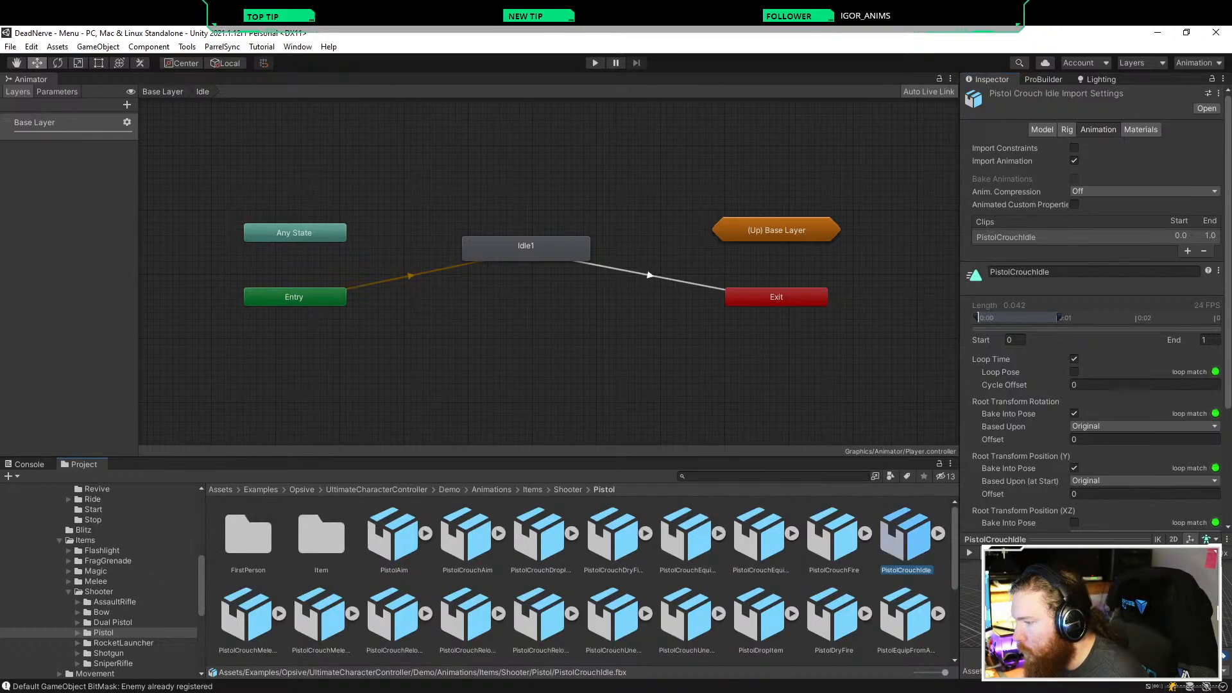
pyautogui.click(969, 552)
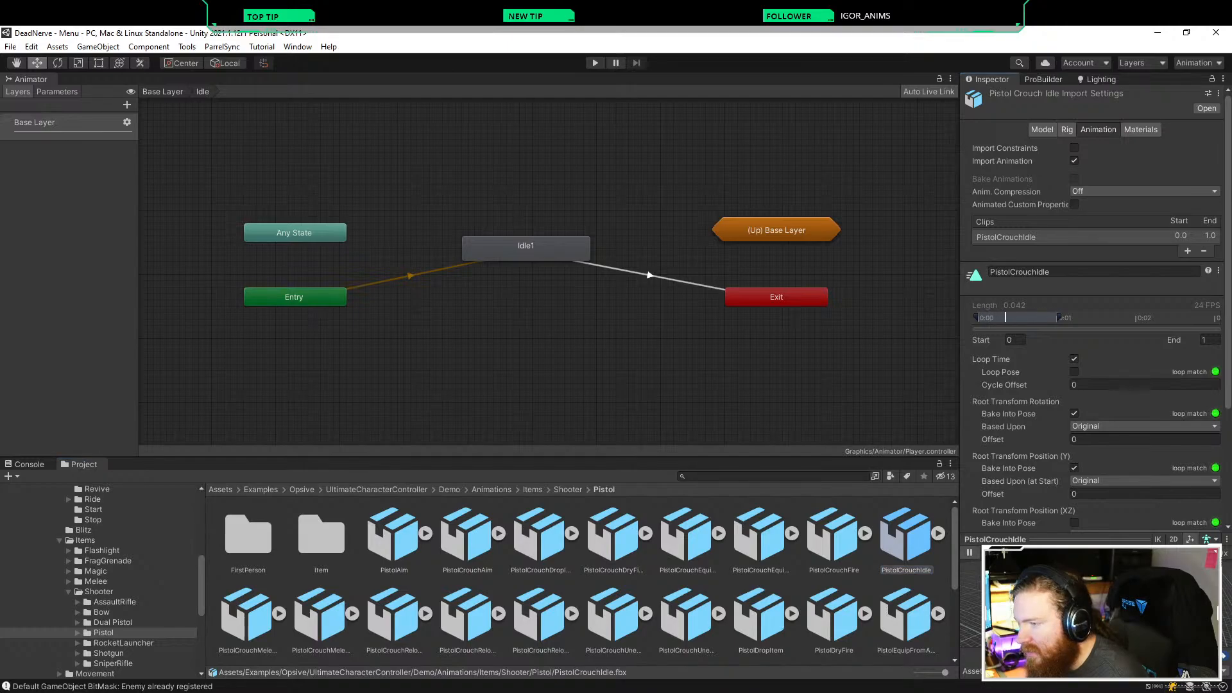
pyautogui.click(970, 553)
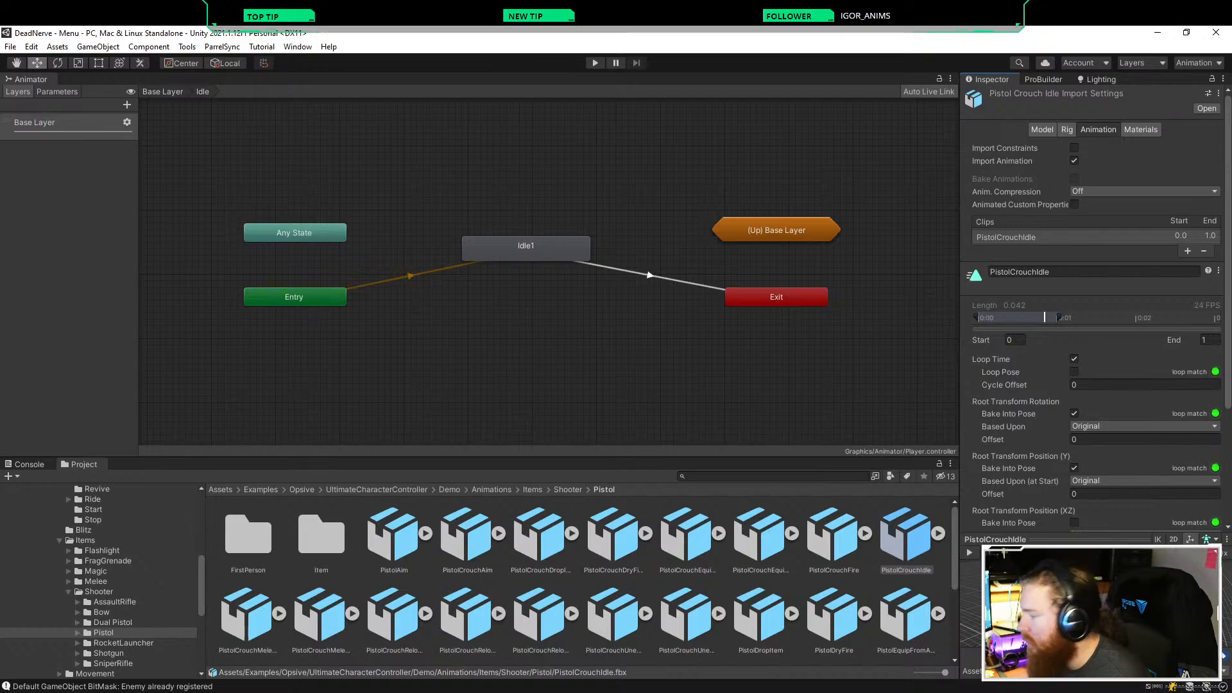
# Step: Try extending the PistolAim clip's end frame to 3 and preview the longer range
pyautogui.click(393, 537)
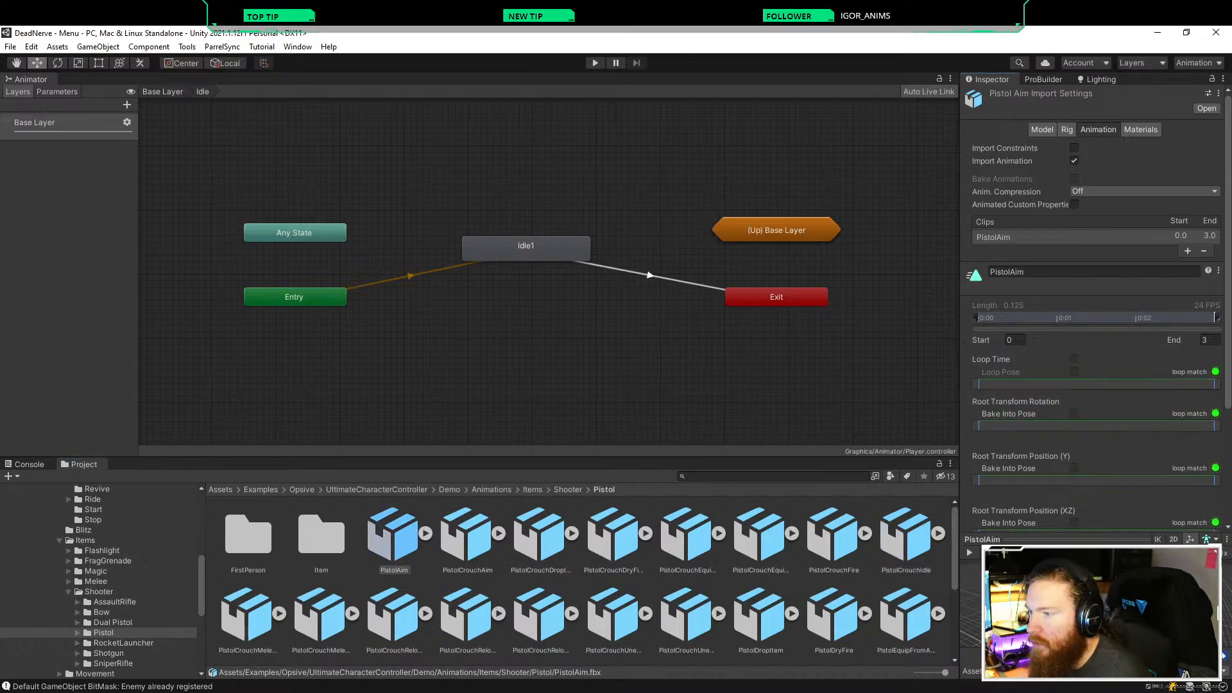
pyautogui.scroll(-5, 1096, 307)
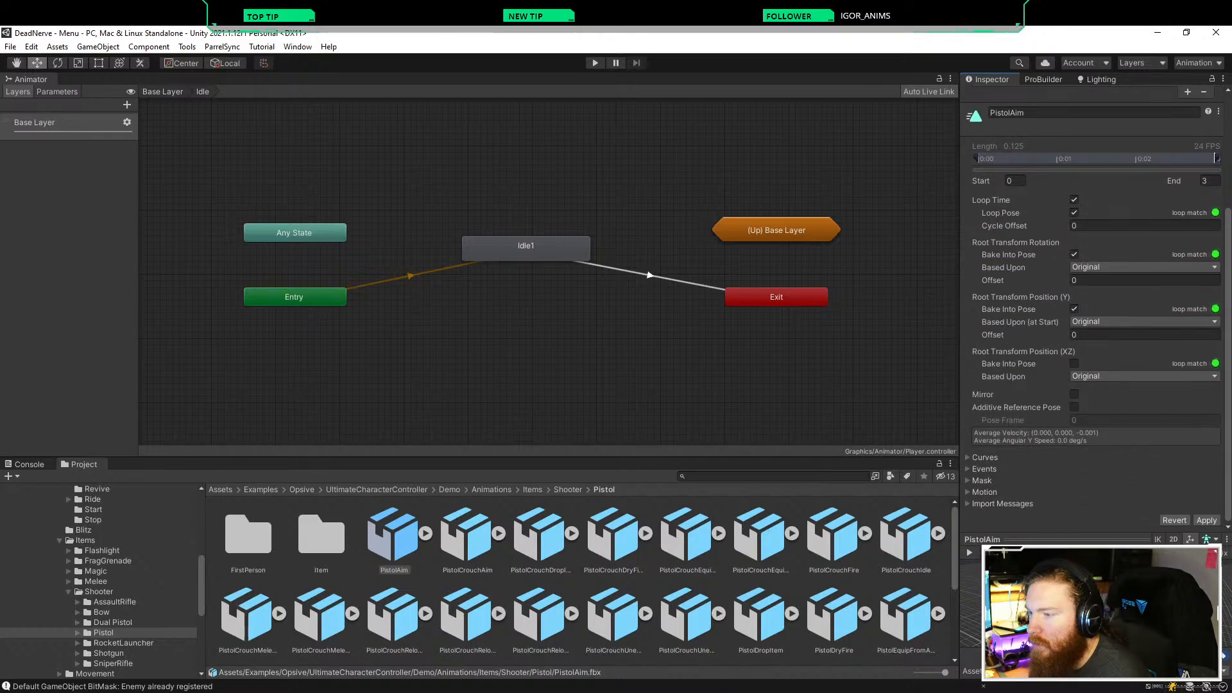
pyautogui.click(970, 553)
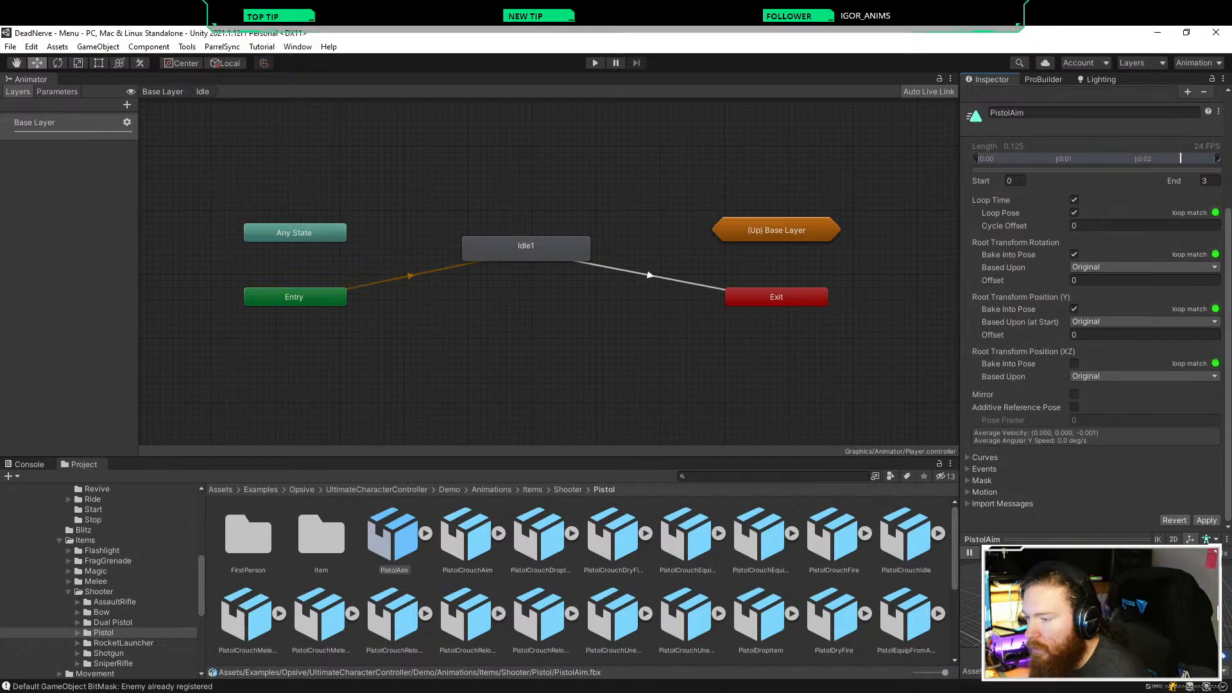
pyautogui.click(969, 552)
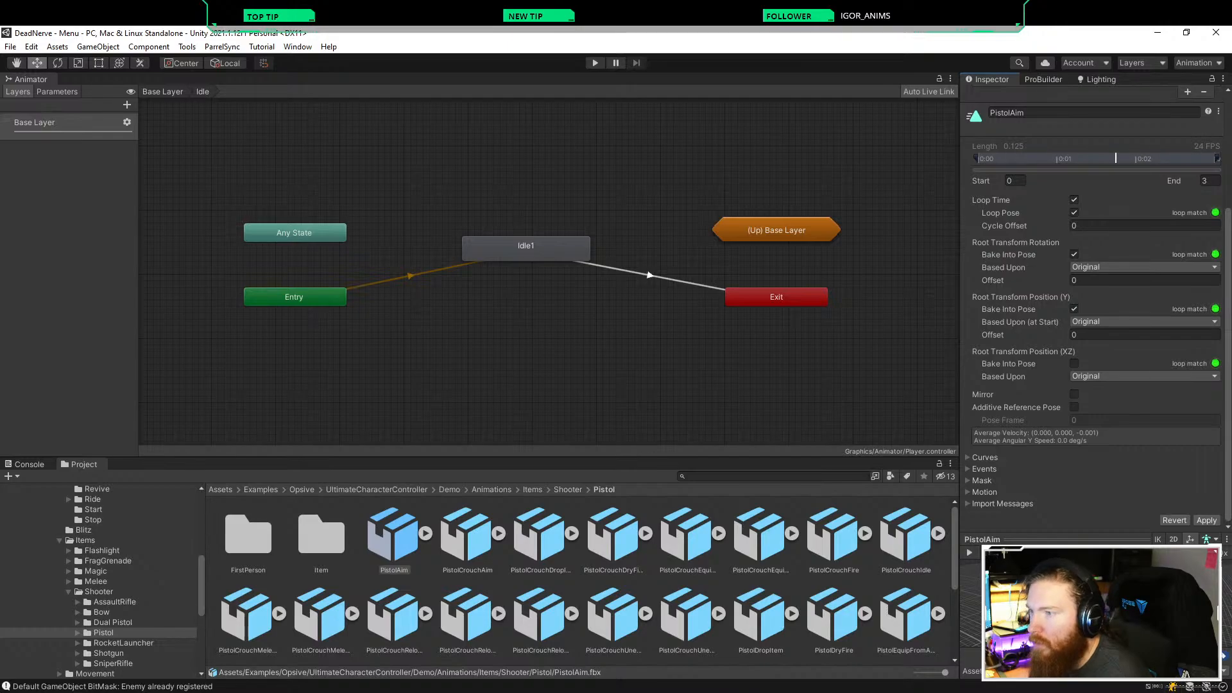
# Step: Restore the PistolAim clip's end frame to 1 and preview the shortened range
pyautogui.moveTo(1217, 158); pyautogui.dragTo(1058, 158)
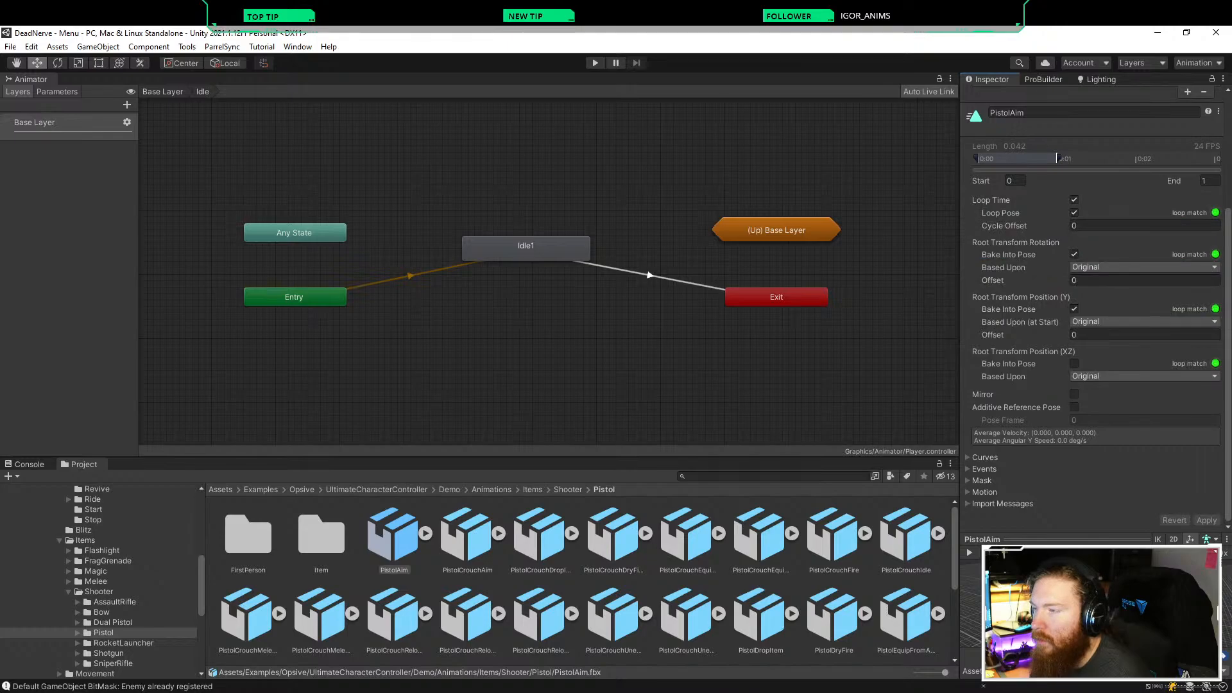
pyautogui.click(970, 553)
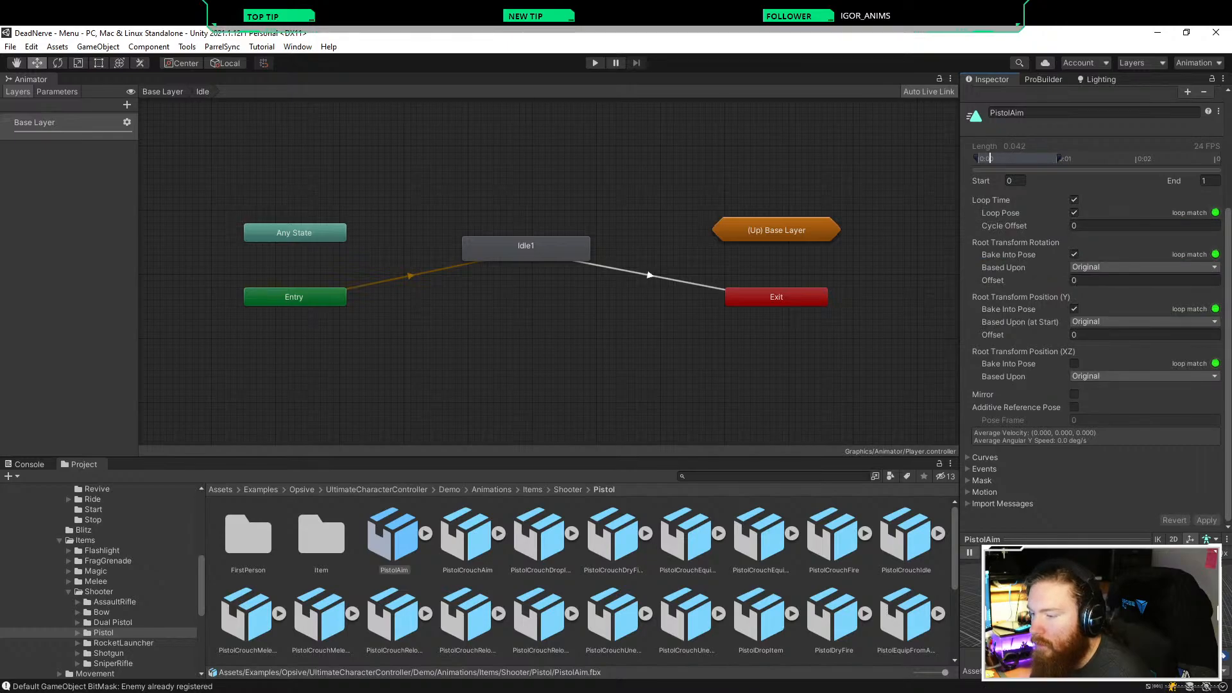
pyautogui.click(969, 553)
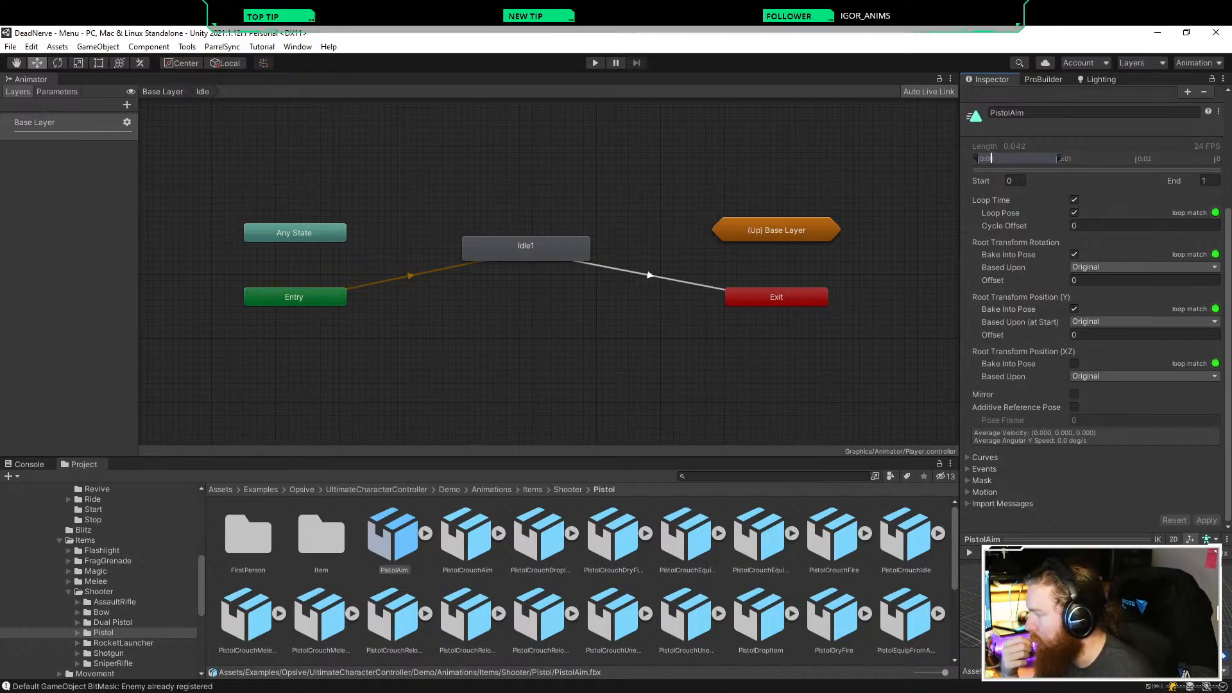
# Step: Look over the nearby pistol models and replay the PistolAim animation preview
pyautogui.scroll(-2, 584, 577)
pyautogui.scroll(2, 584, 578)
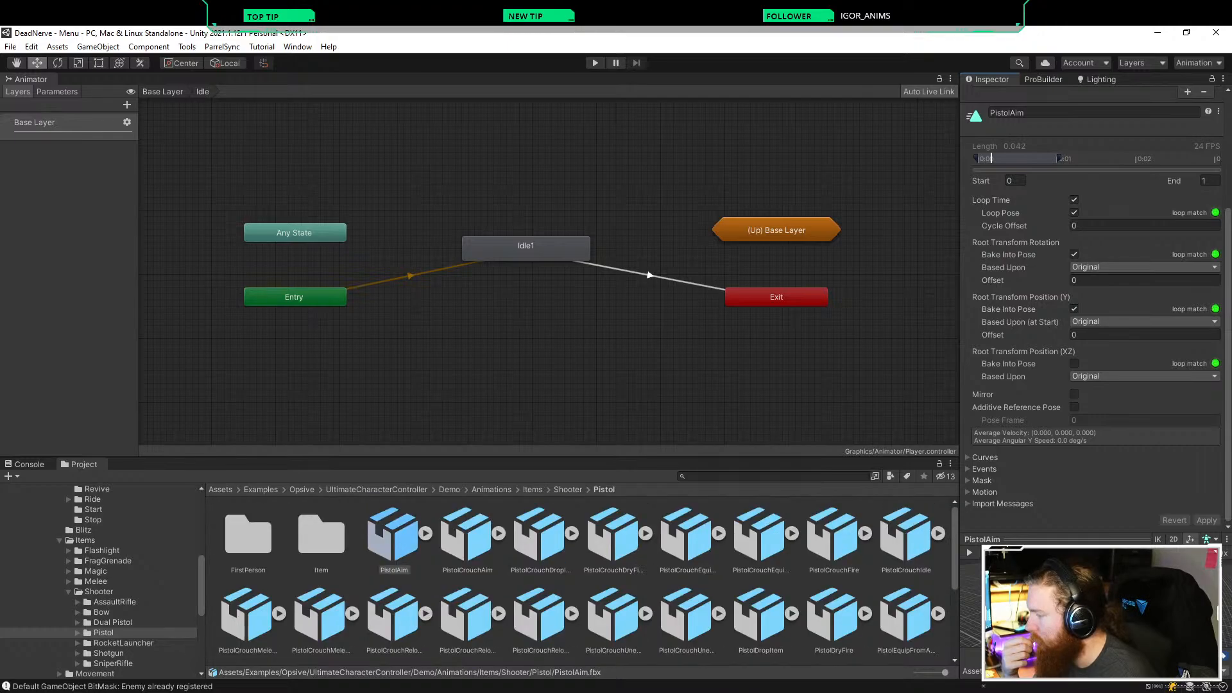
pyautogui.scroll(-1, 584, 577)
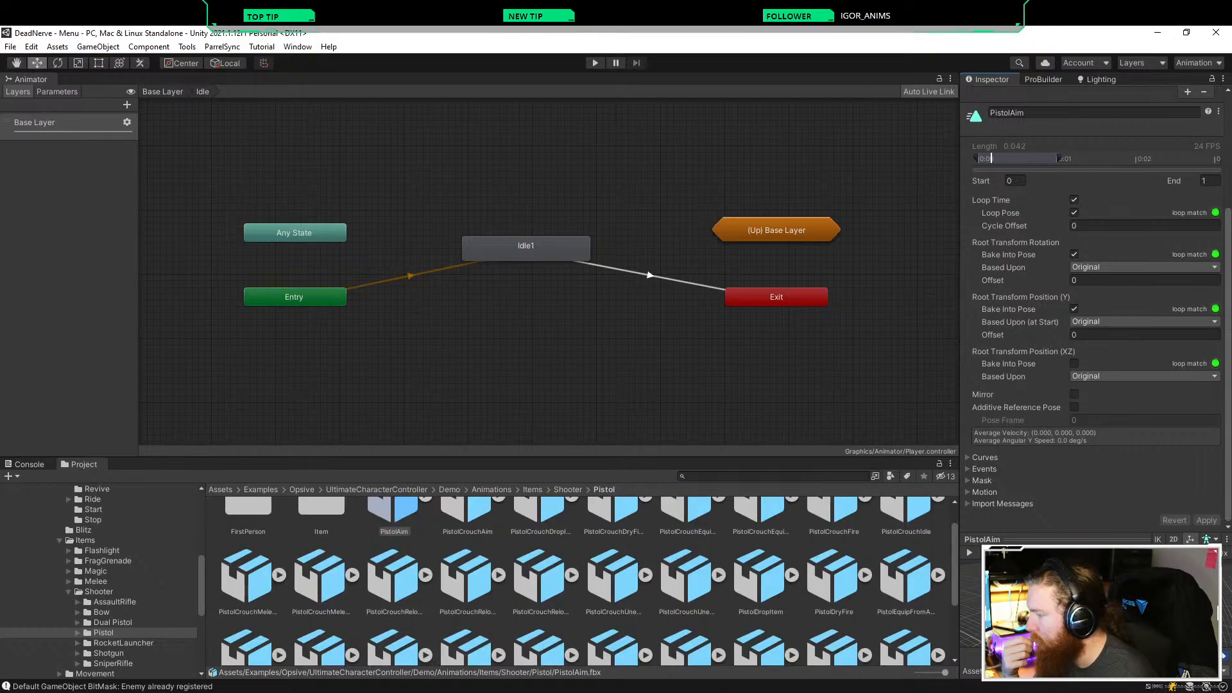
pyautogui.scroll(1, 589, 580)
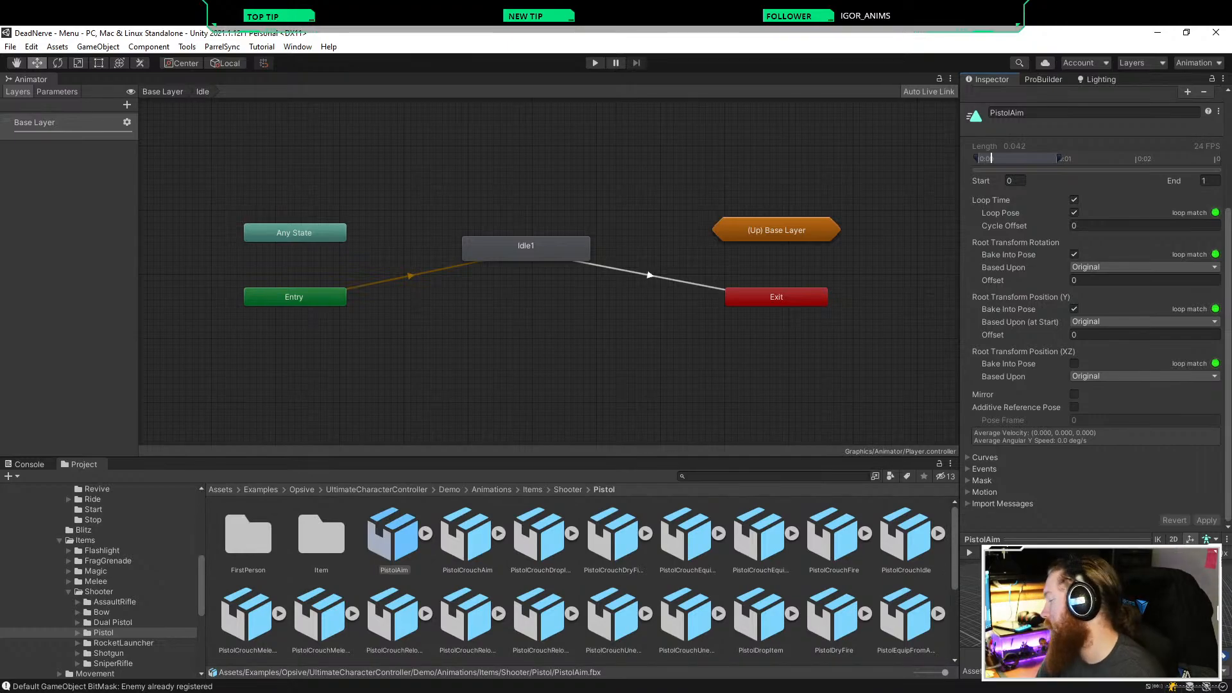
pyautogui.click(970, 552)
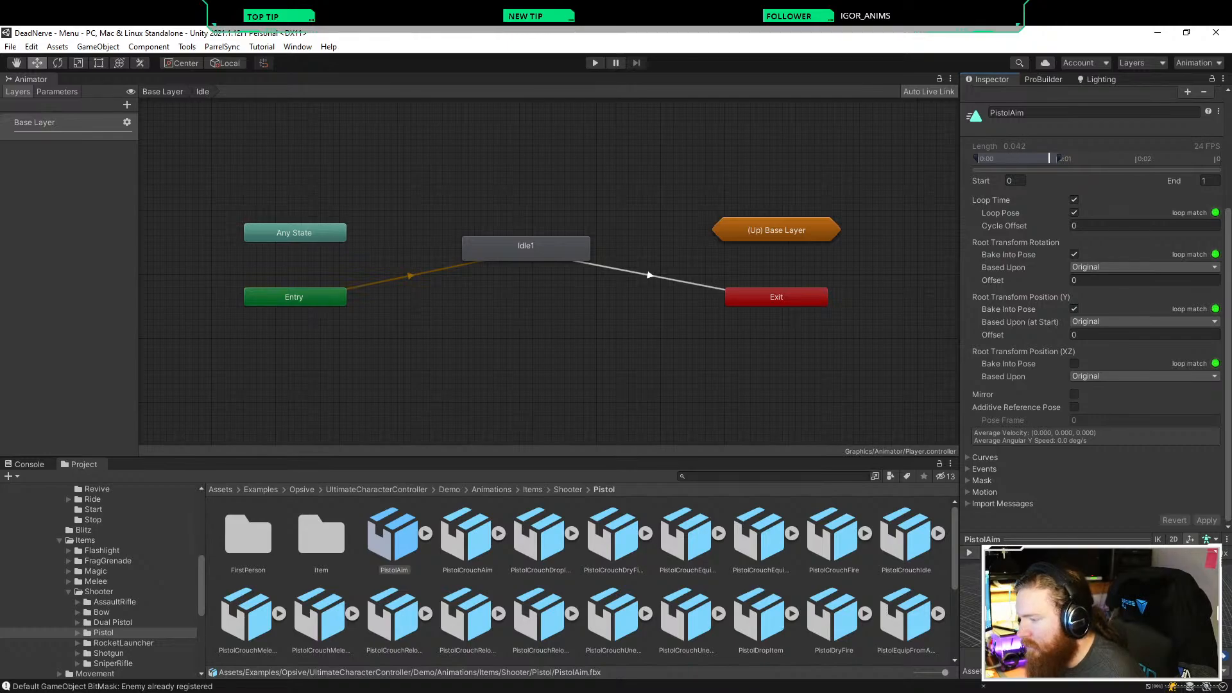
# Step: Select the PistolDropItem model and play its animation preview
pyautogui.scroll(-2, 580, 580)
pyautogui.scroll(-1, 581, 581)
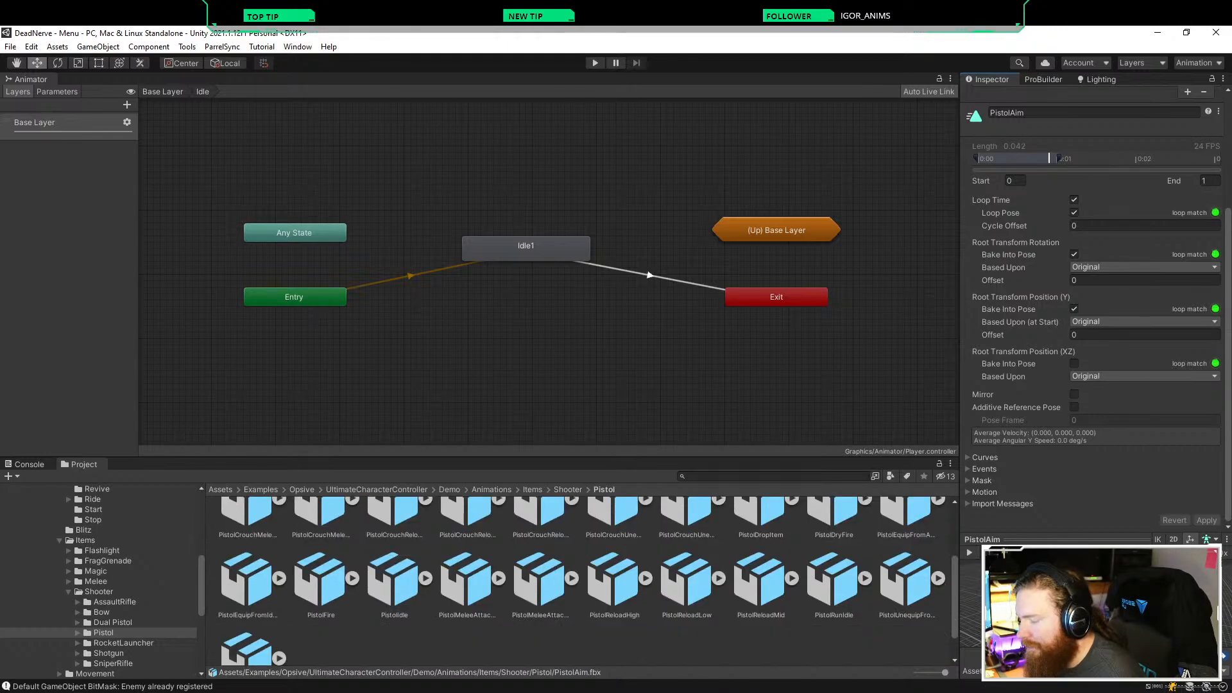
pyautogui.click(760, 521)
pyautogui.click(969, 552)
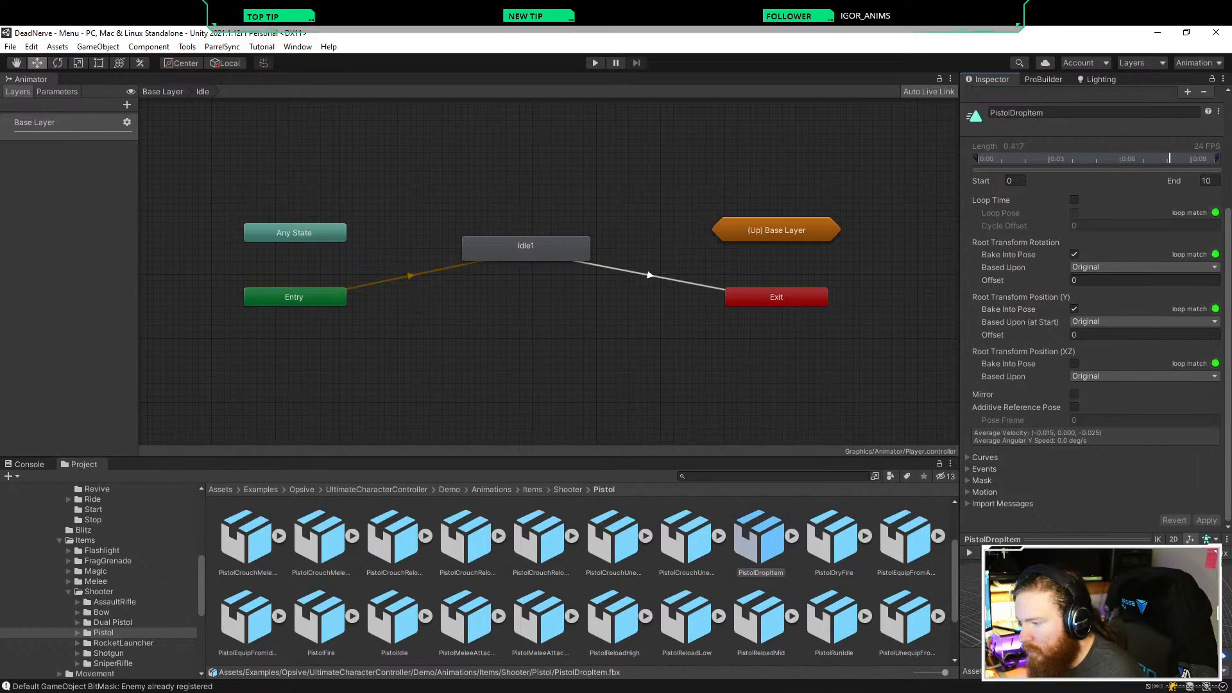
# Step: Play the previews of the PistolEquipFromAim and PistolEquipFromIdle animations
pyautogui.click(904, 539)
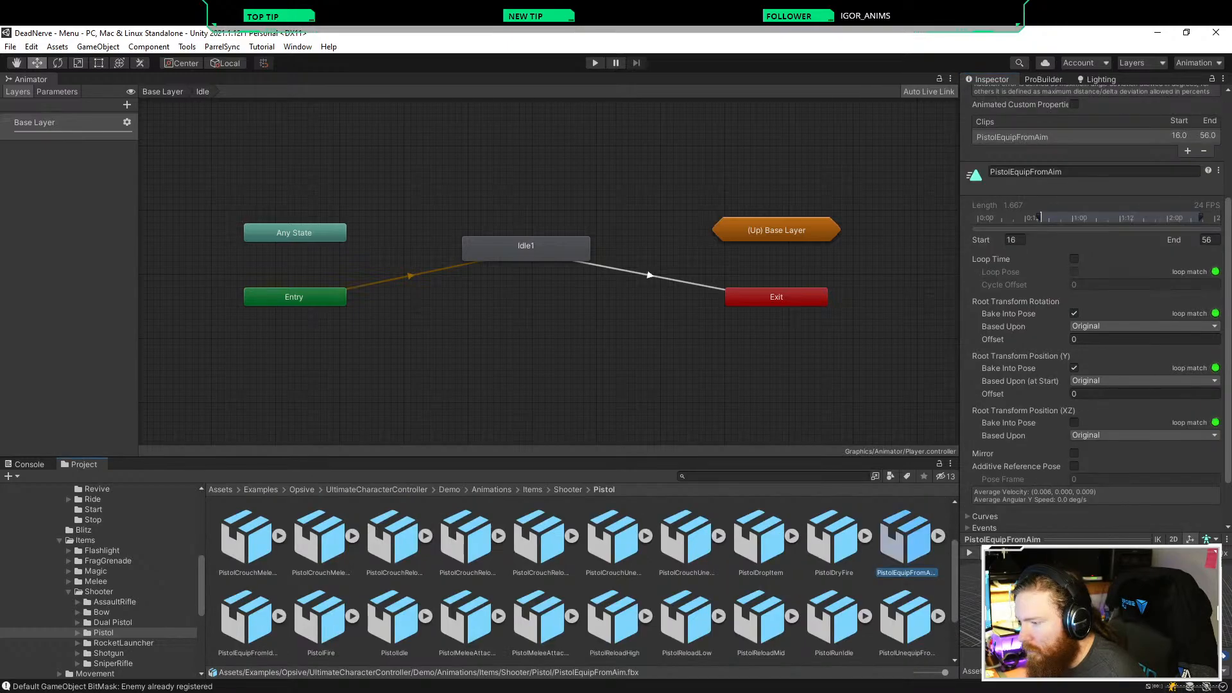
pyautogui.click(969, 553)
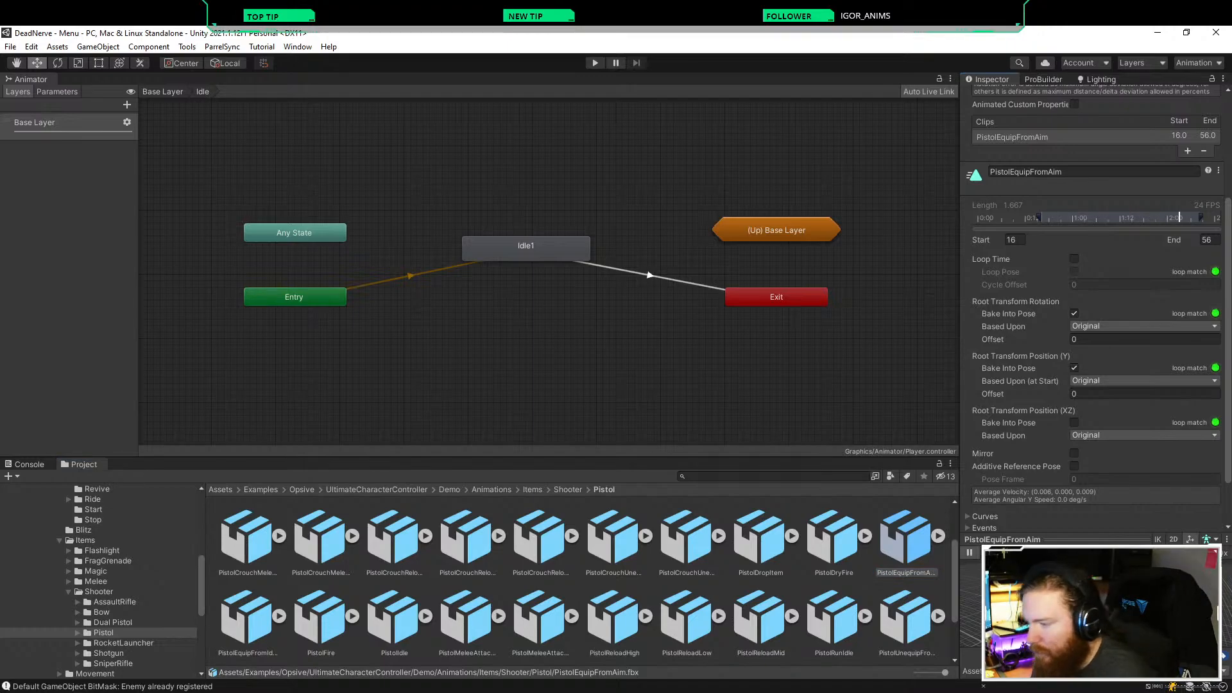
pyautogui.scroll(-1, 581, 578)
pyautogui.click(247, 580)
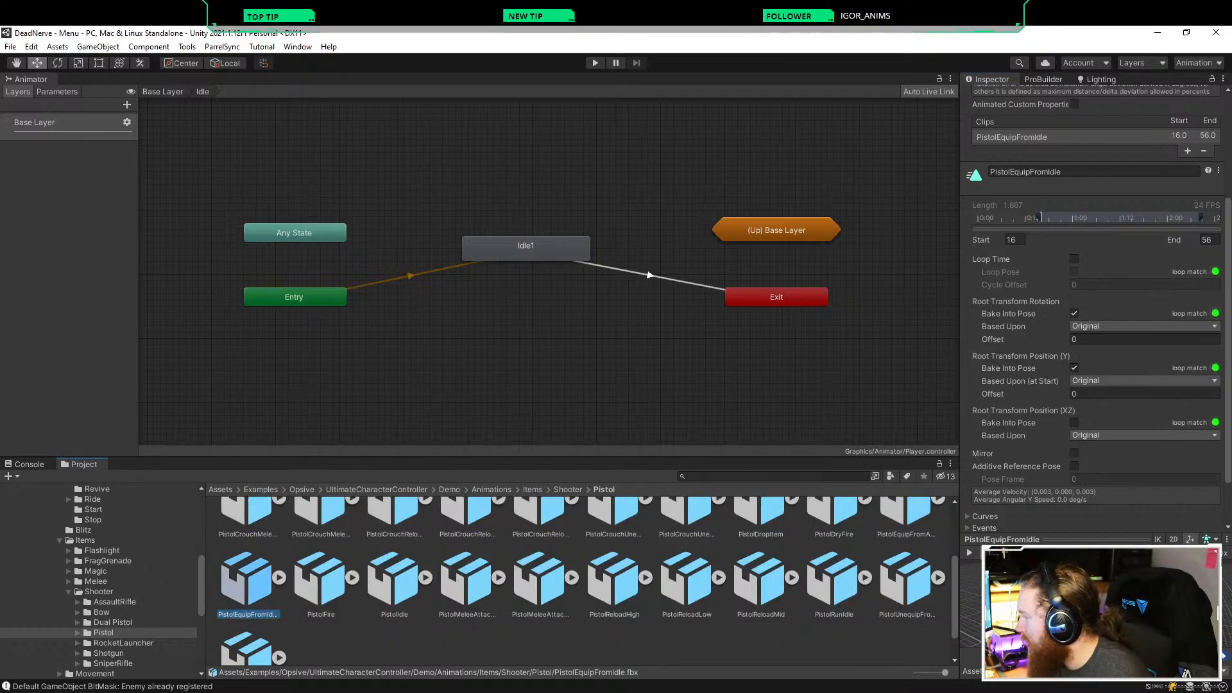
pyautogui.click(969, 552)
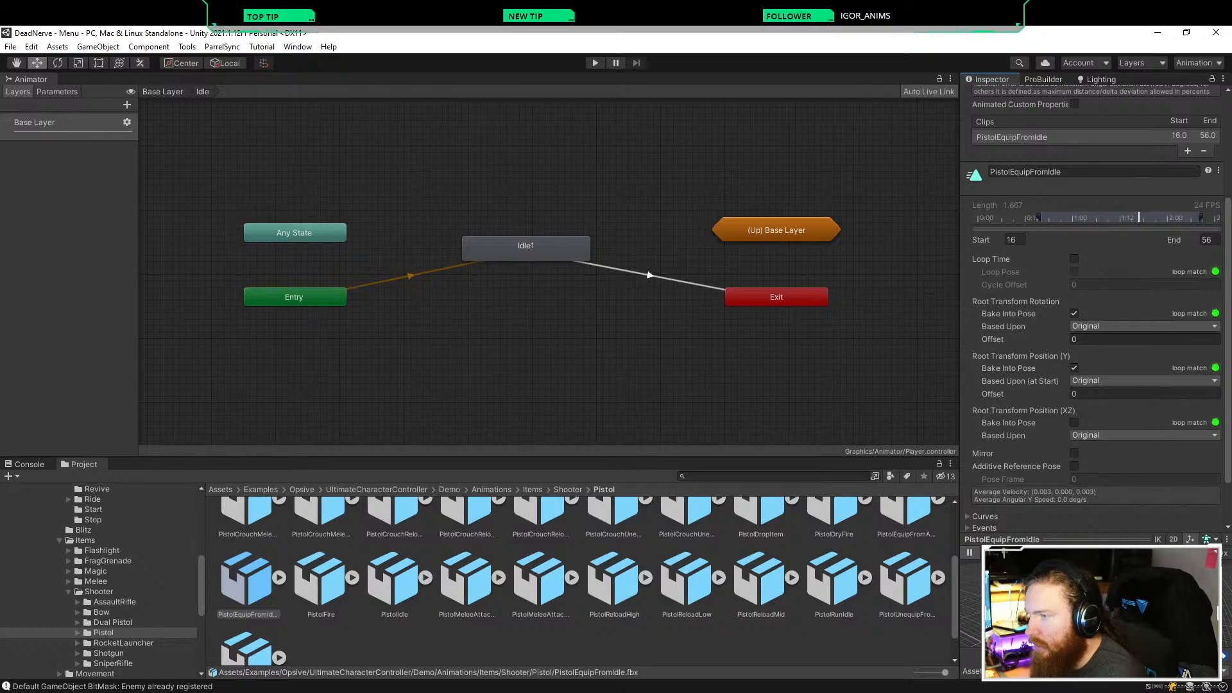
# Step: Pause the PistolEquipFromIdle preview, and play and pause the PistolRunIdle animation preview
pyautogui.click(970, 553)
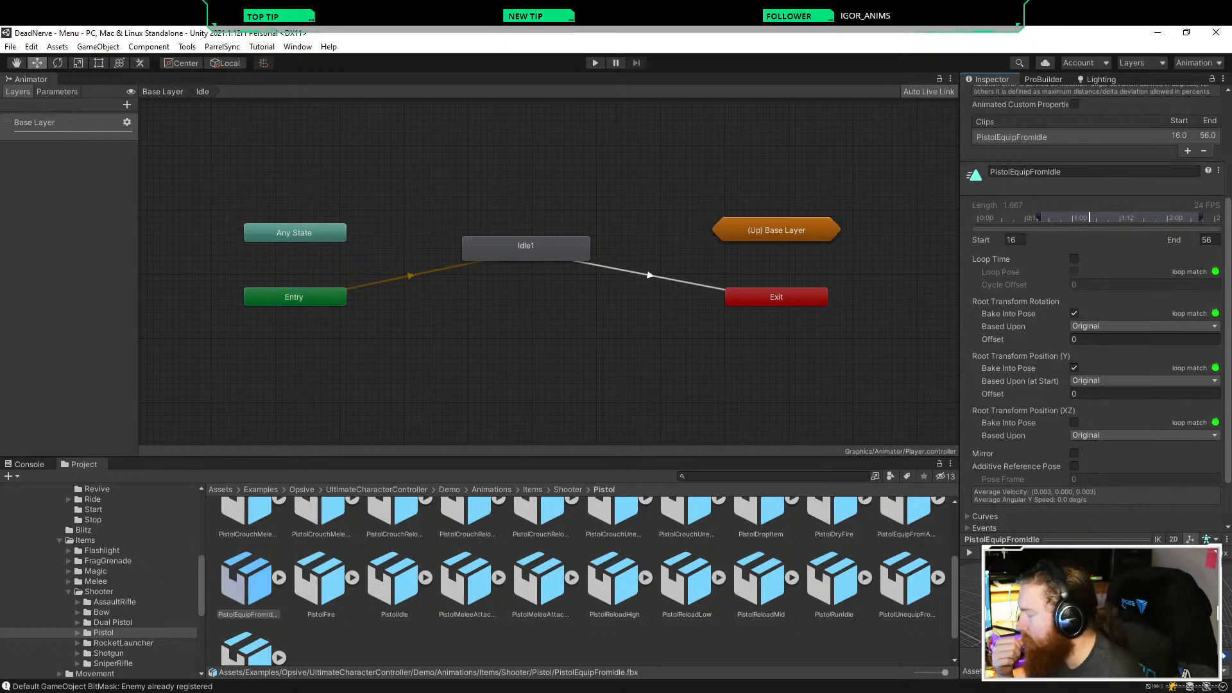
pyautogui.scroll(2, 587, 581)
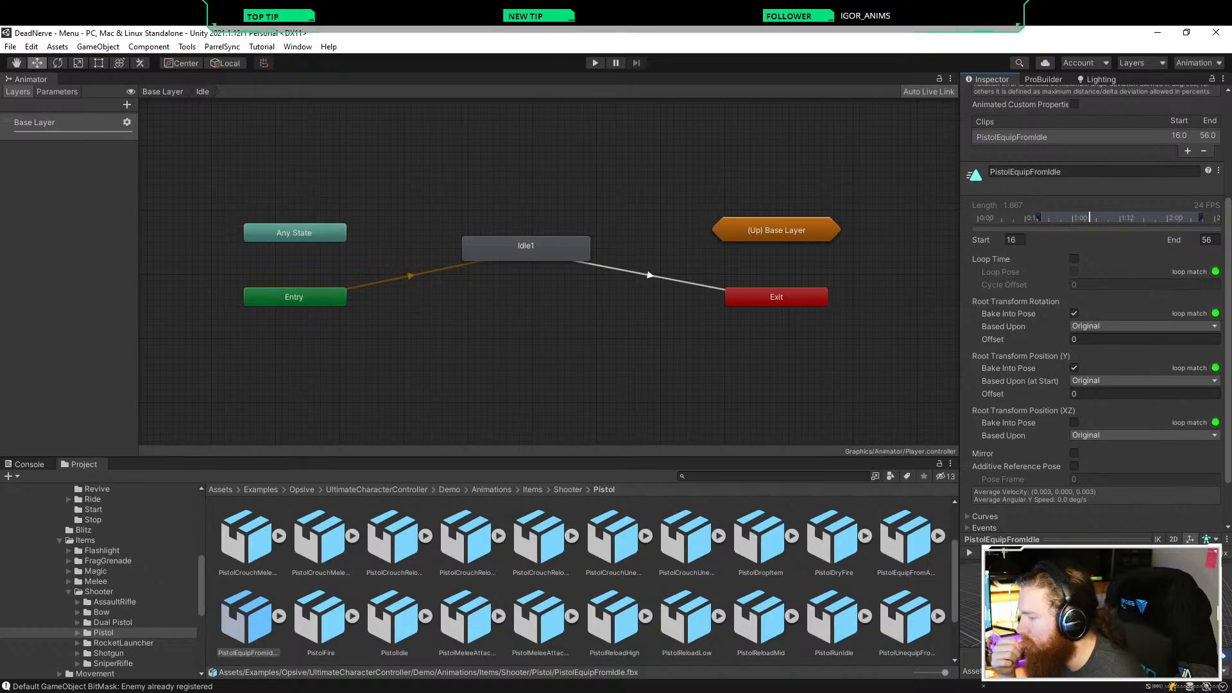
pyautogui.click(832, 617)
pyautogui.click(969, 553)
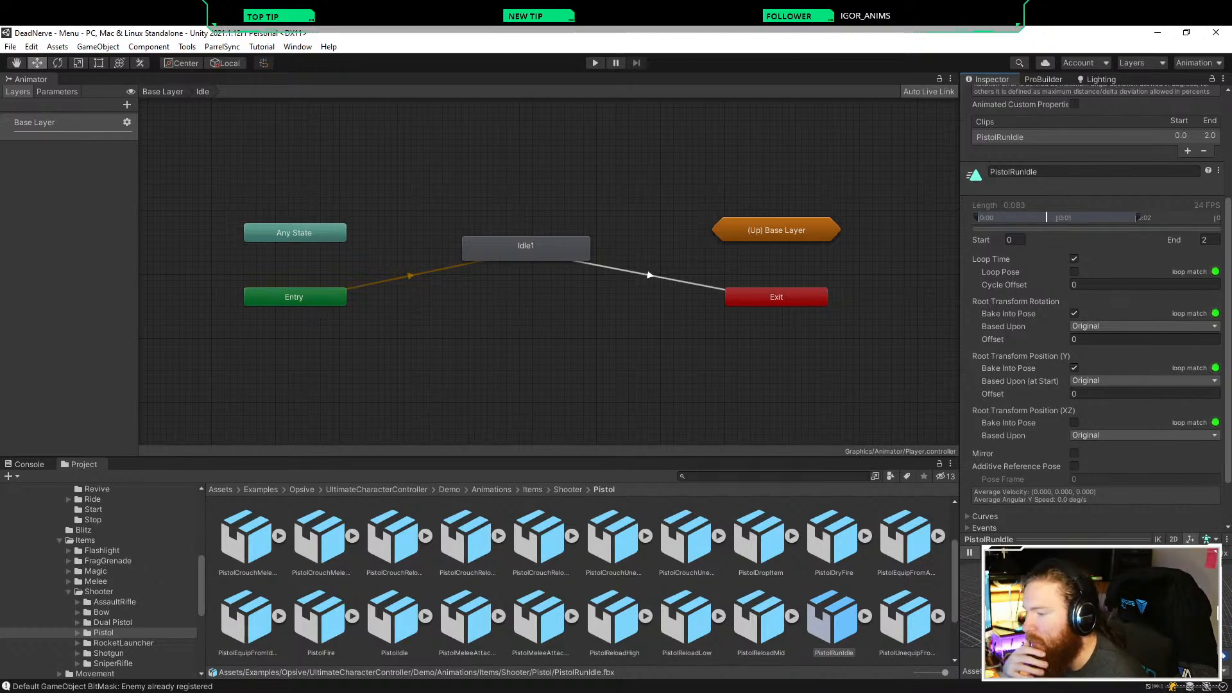
pyautogui.click(969, 552)
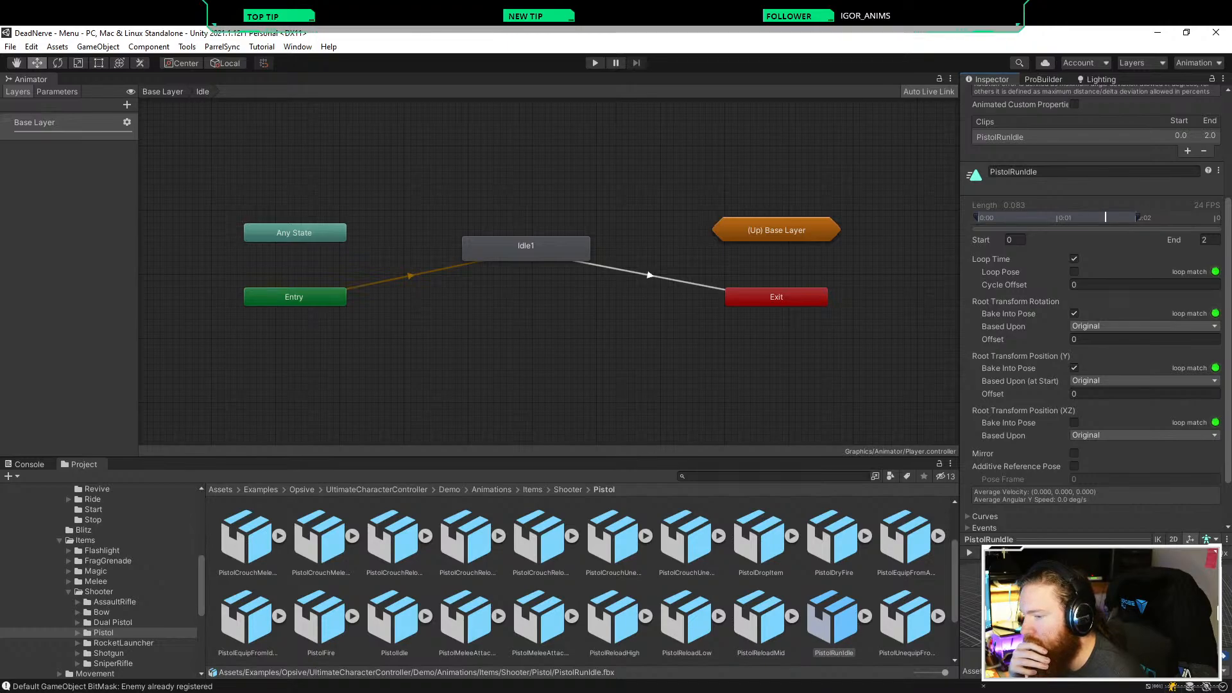
# Step: Set the animation preview model to Armature_Edited and replay the PistolRunIdle animation on it
pyautogui.click(1209, 539)
pyautogui.click(1188, 573)
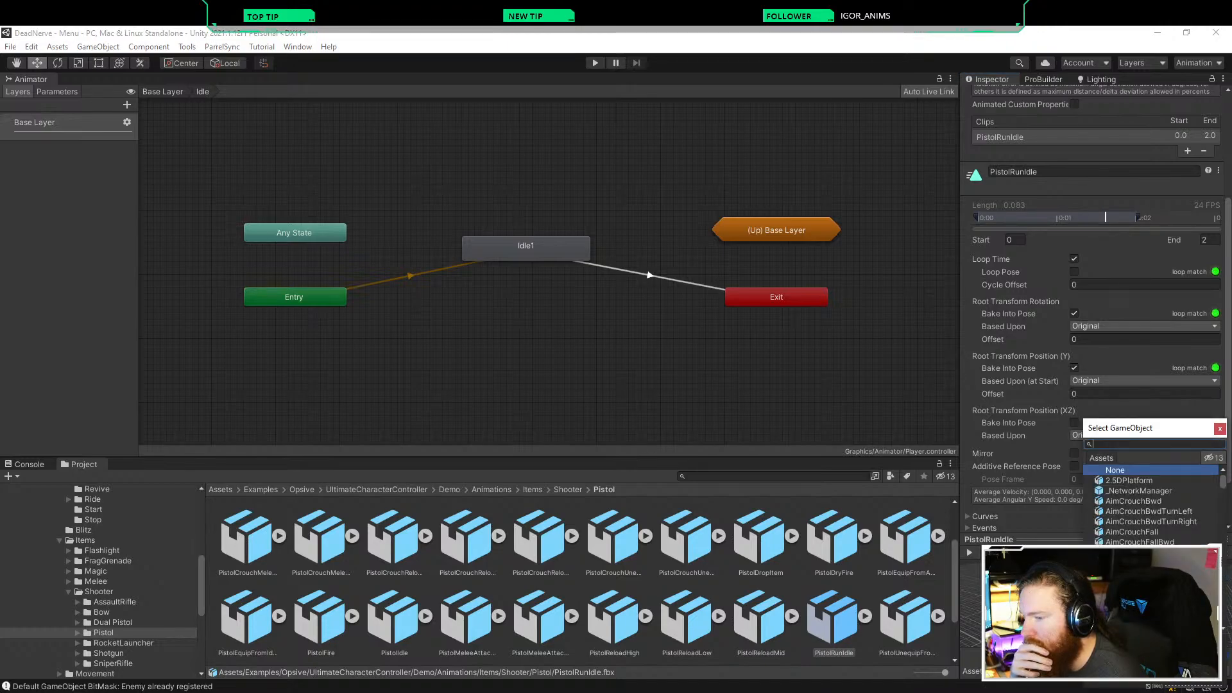
pyautogui.write('arm')
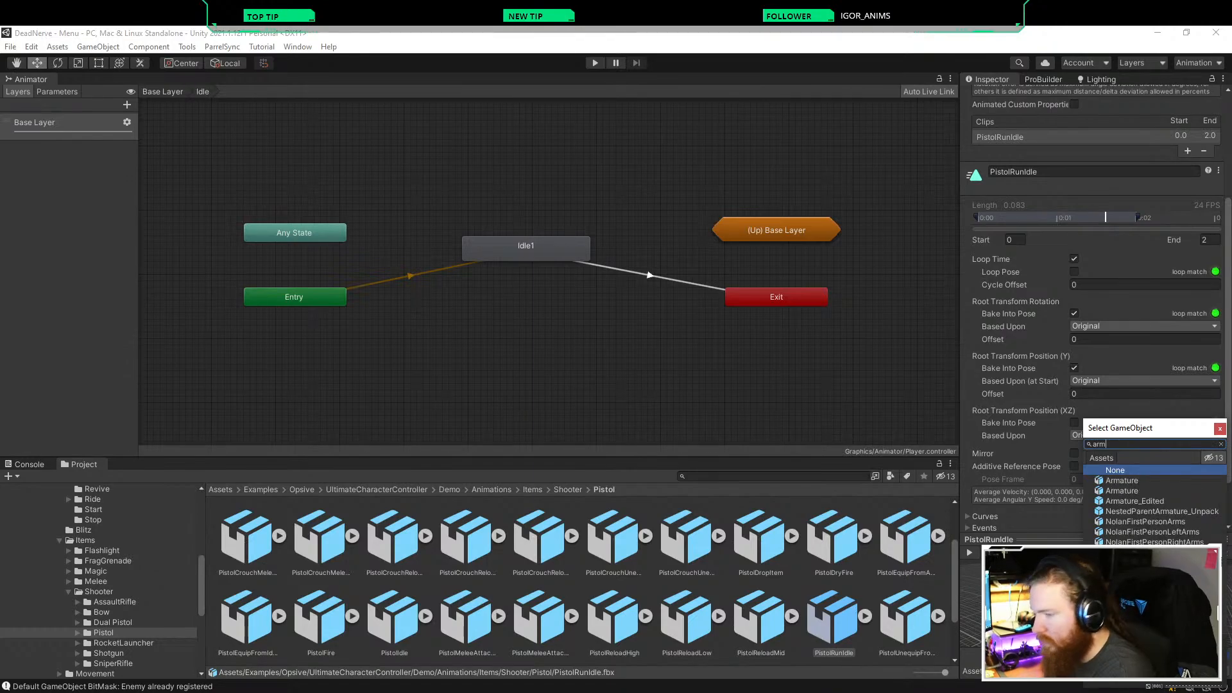
pyautogui.click(1134, 501)
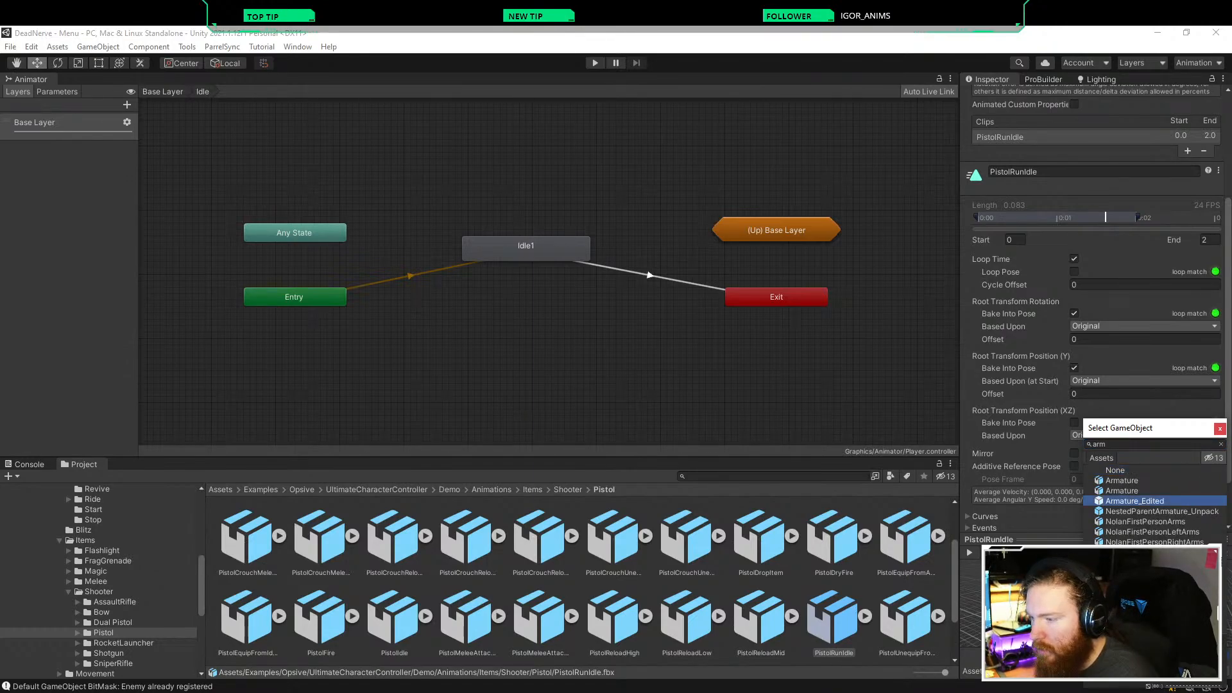
pyautogui.press('Return')
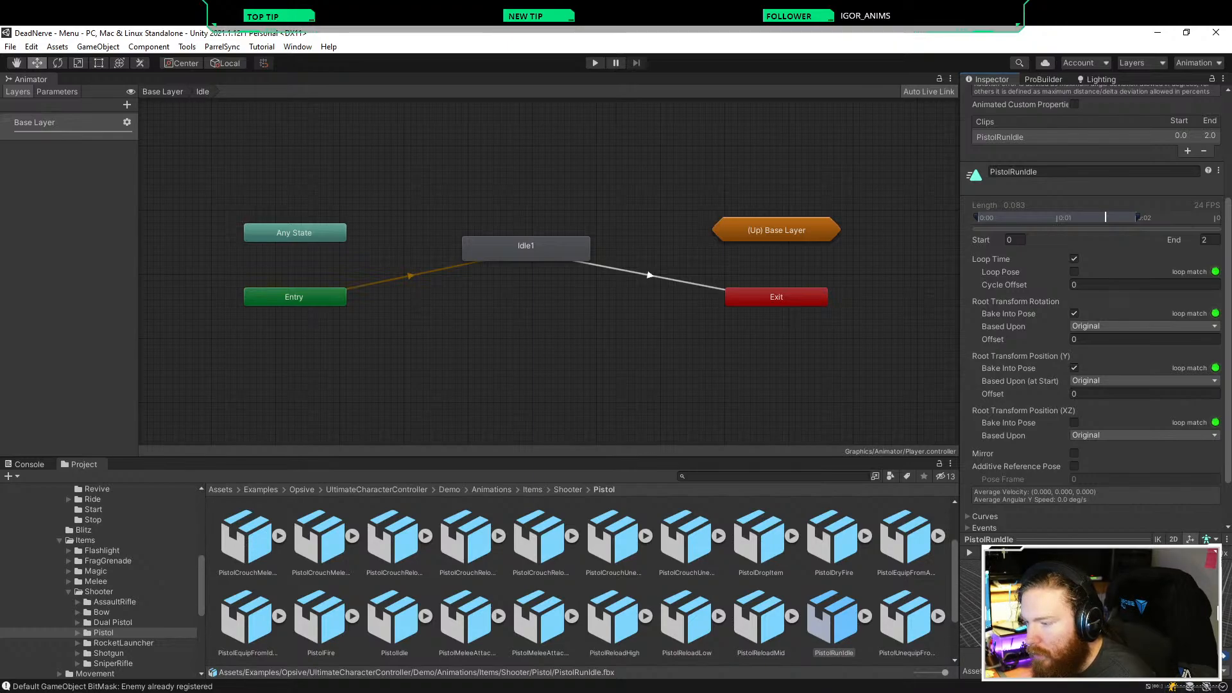
pyautogui.click(969, 552)
pyautogui.click(969, 552)
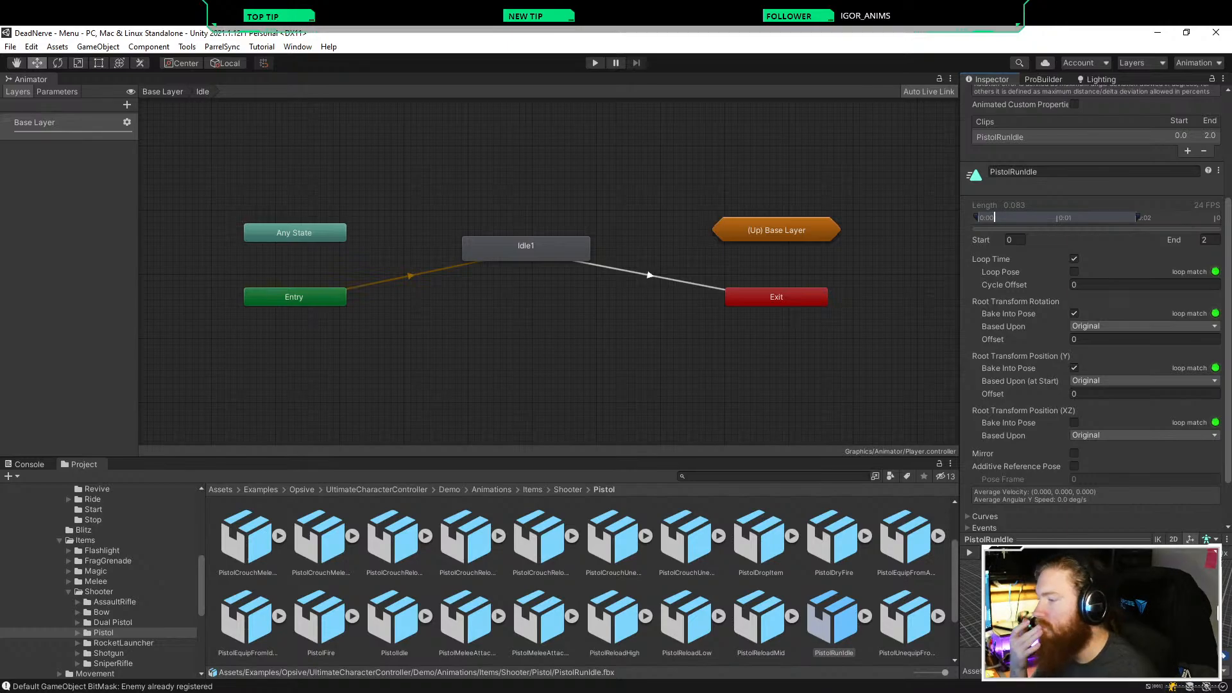
# Step: Select the PistolAim model and look through the other pistol animations for alternatives
pyautogui.scroll(-1, 586, 580)
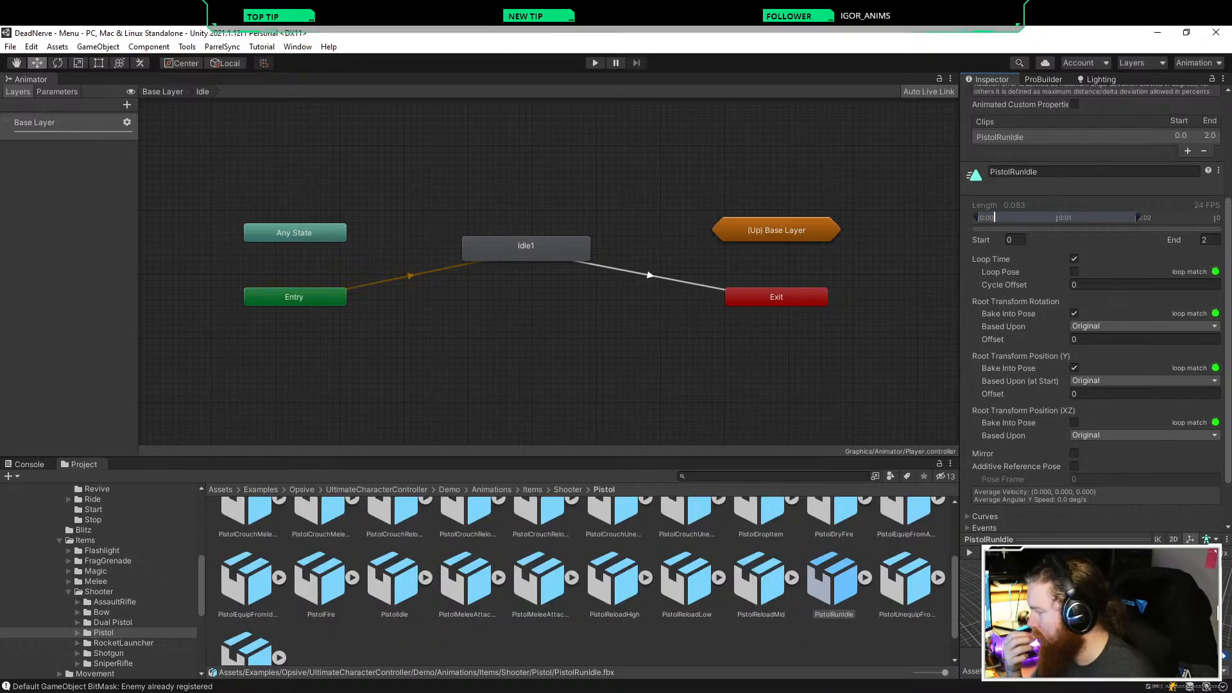
pyautogui.scroll(3, 585, 581)
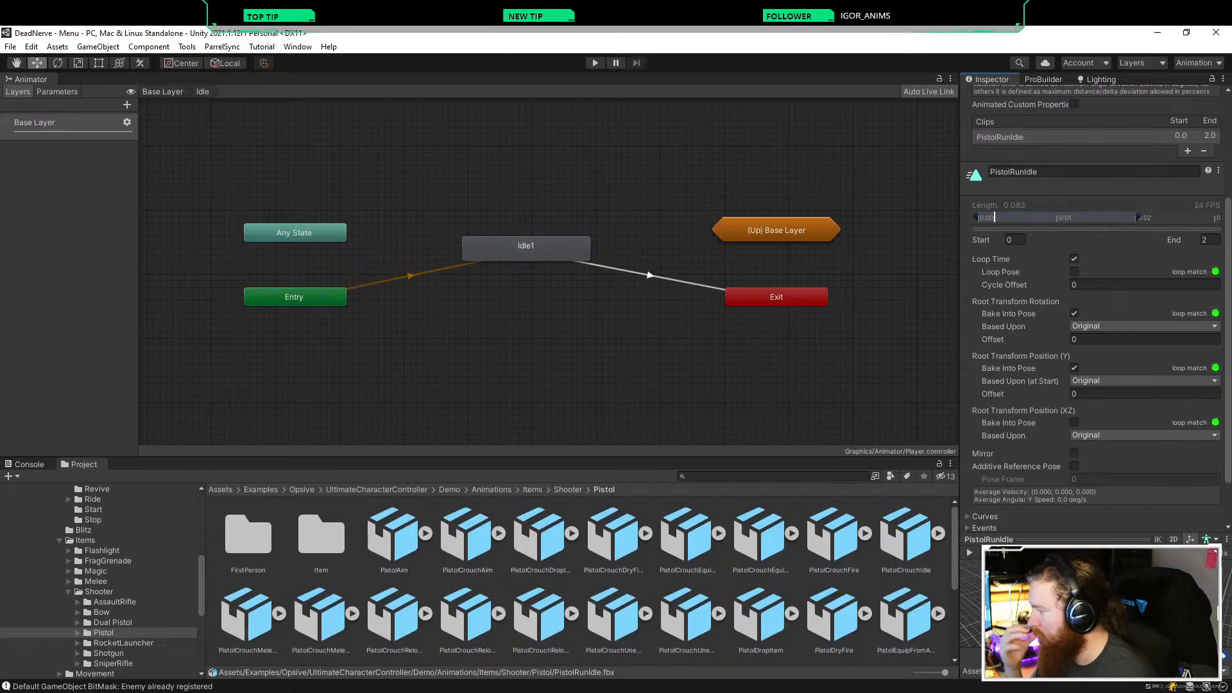
pyautogui.click(392, 536)
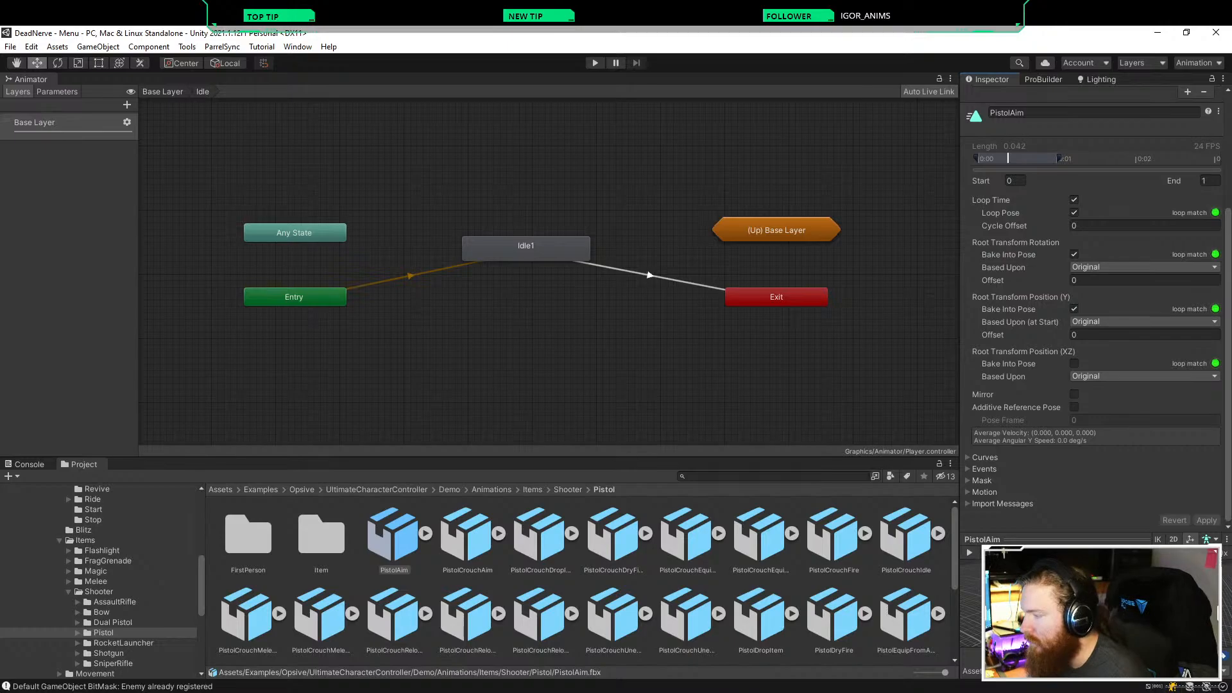
pyautogui.scroll(-1, 589, 580)
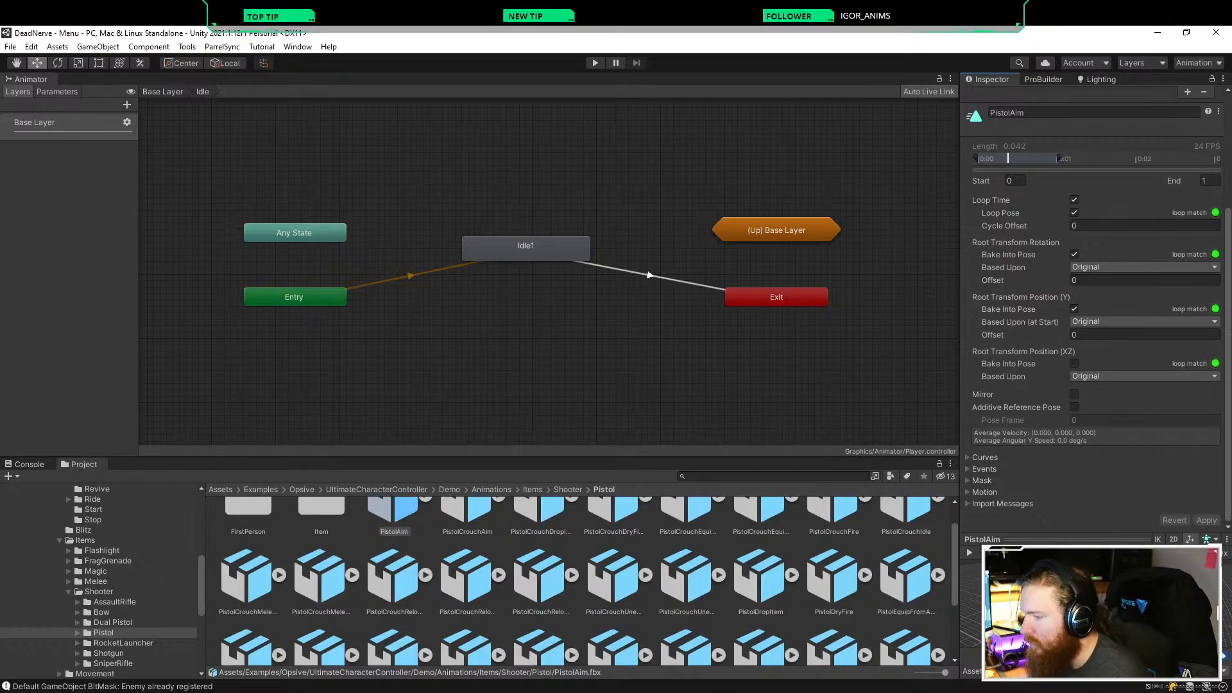
pyautogui.scroll(-1, 589, 580)
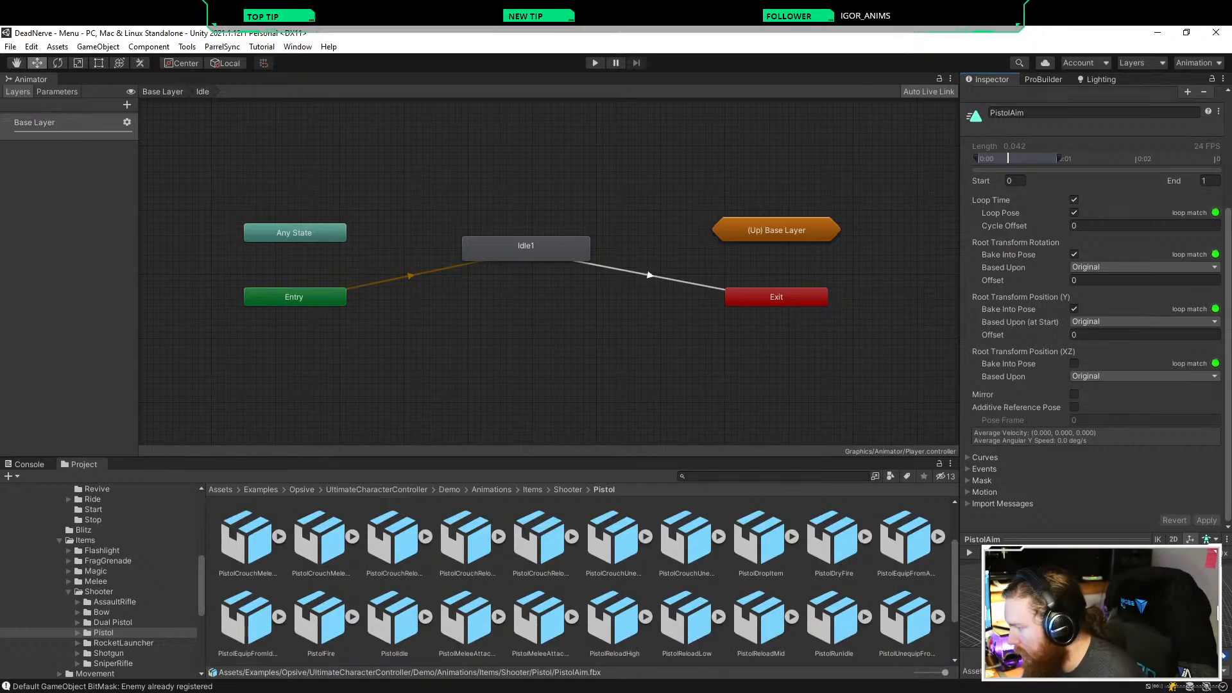
pyautogui.scroll(-1, 588, 581)
pyautogui.scroll(-1, 586, 580)
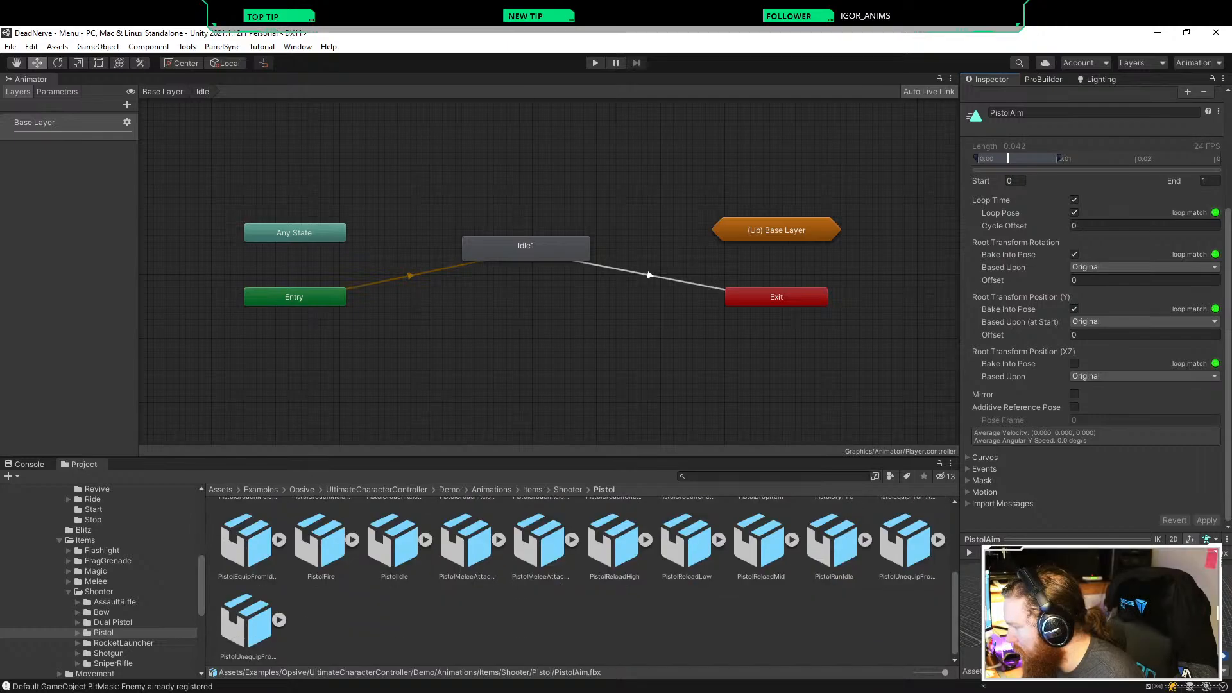
pyautogui.scroll(4, 586, 581)
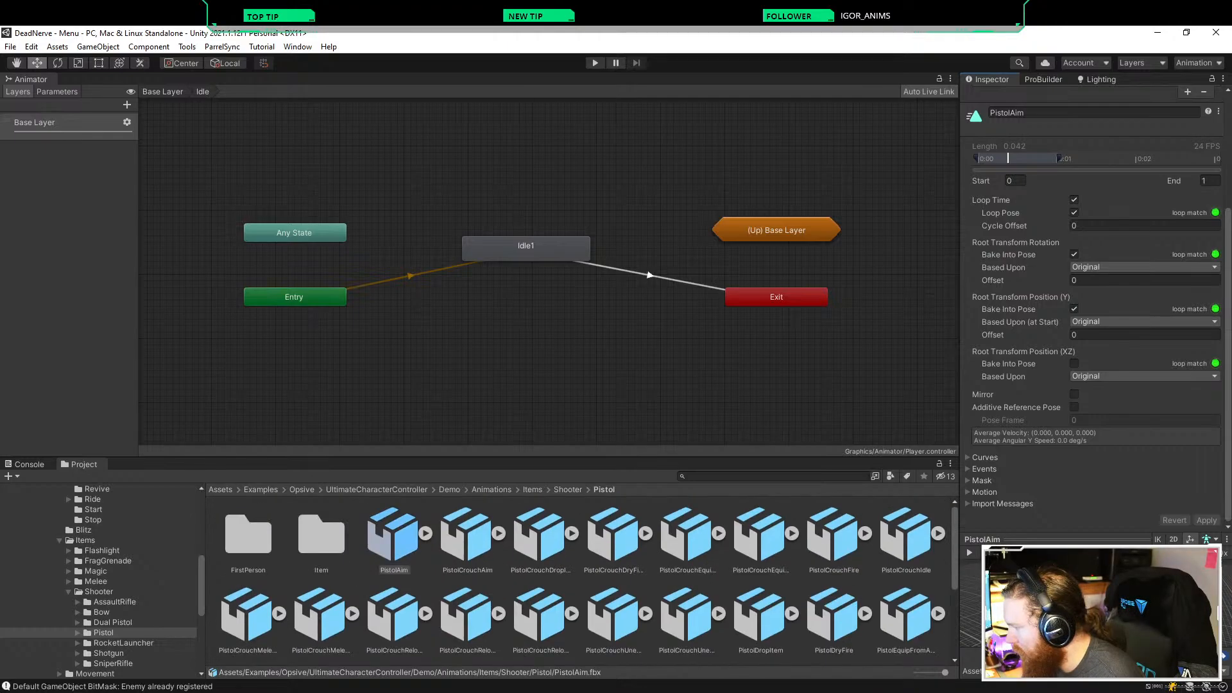
pyautogui.scroll(-4, 586, 581)
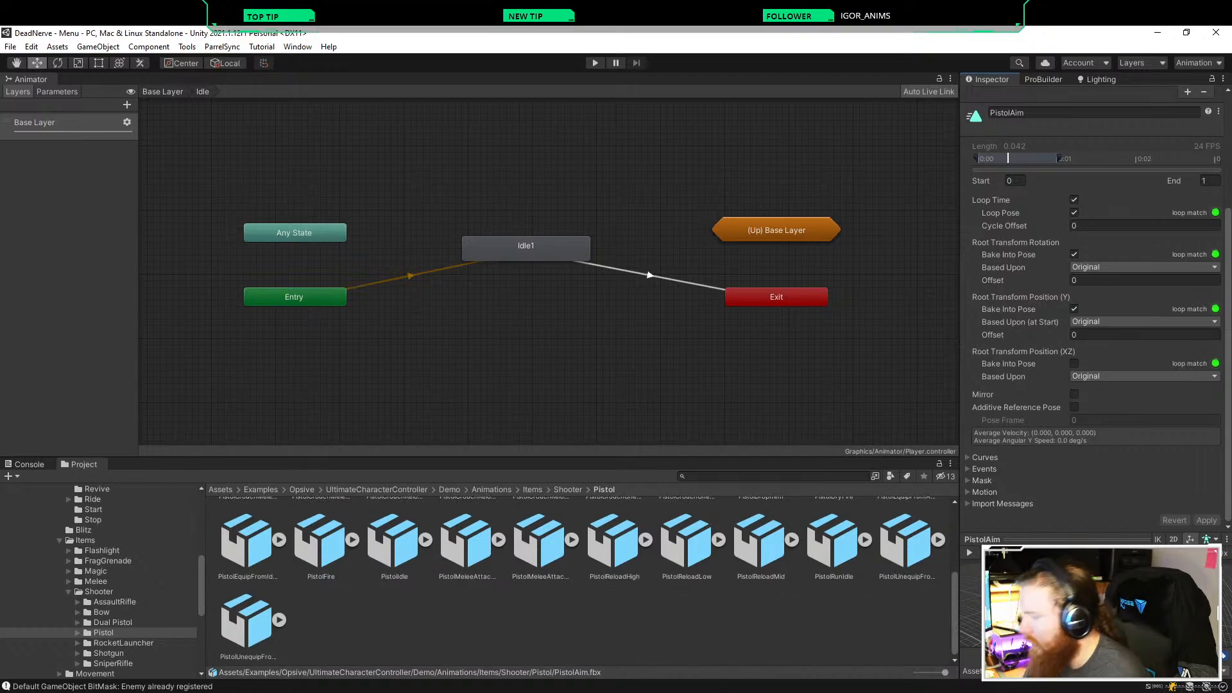
# Step: Replay the PistolRunIdle animation preview and compare it with the PistolAim pose
pyautogui.click(833, 542)
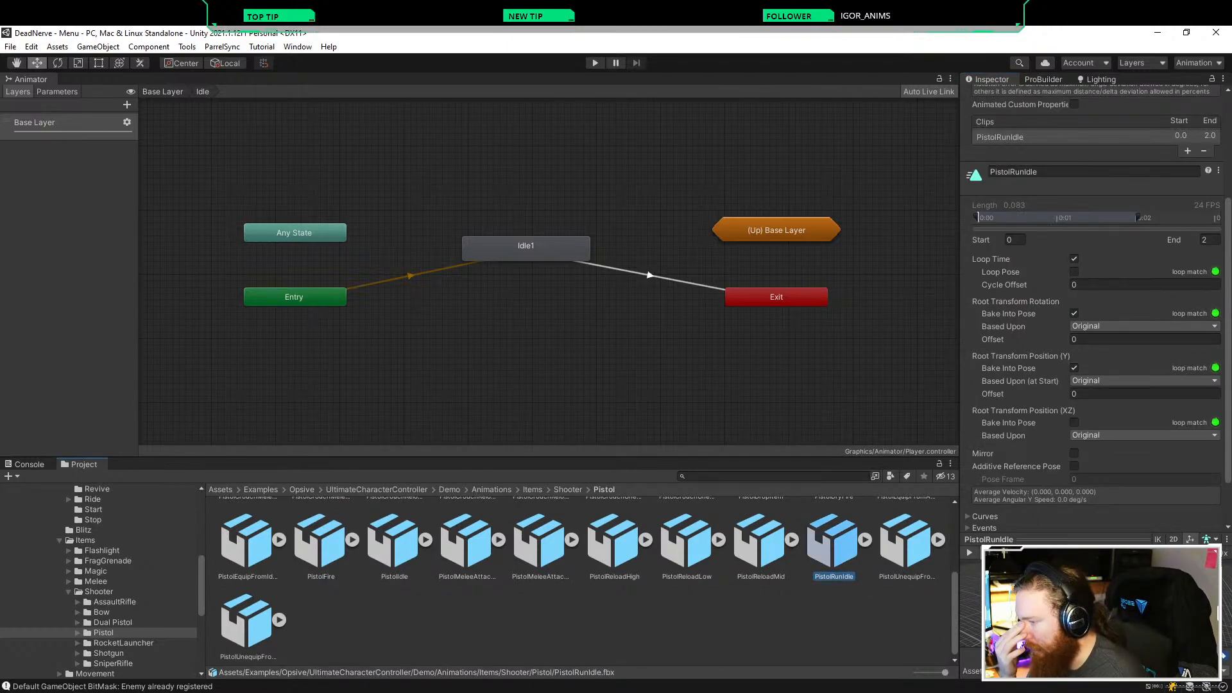
pyautogui.click(968, 552)
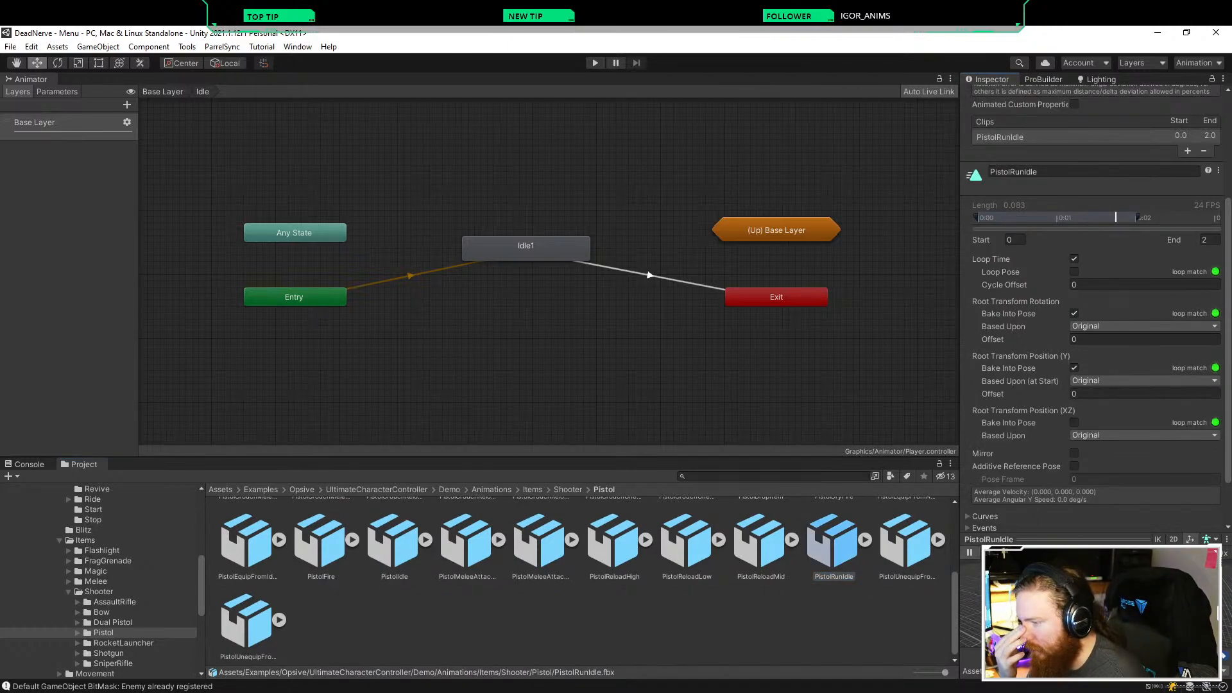
pyautogui.scroll(5, 578, 577)
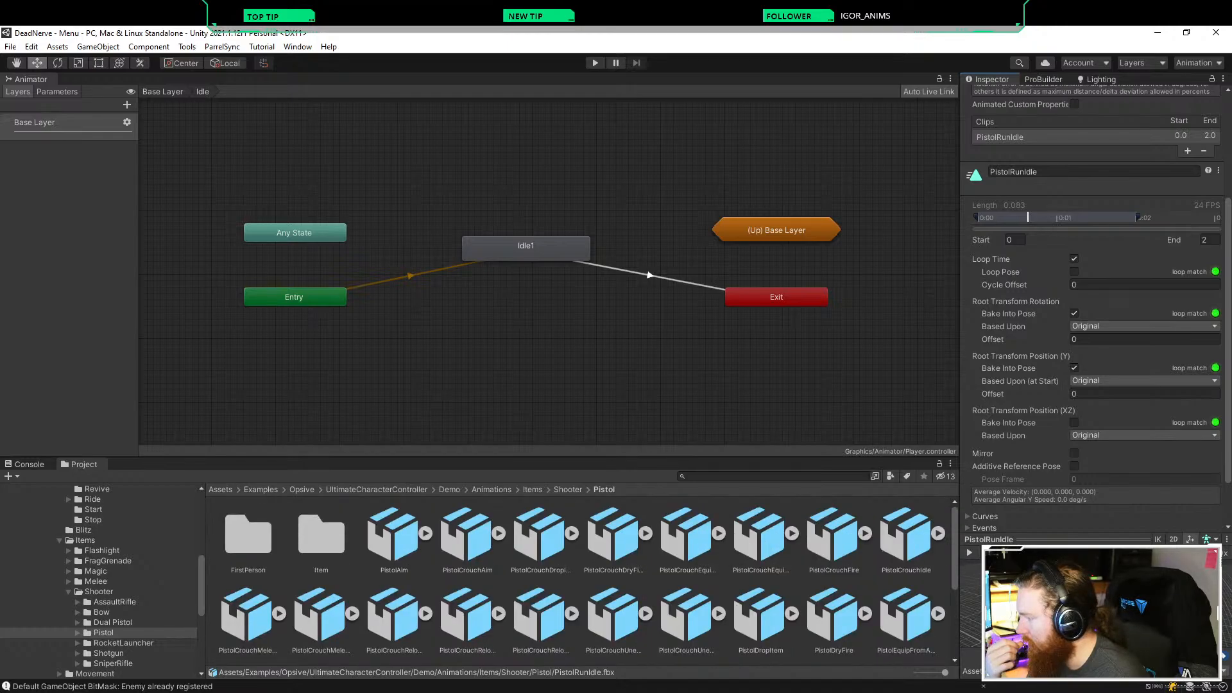
pyautogui.click(394, 539)
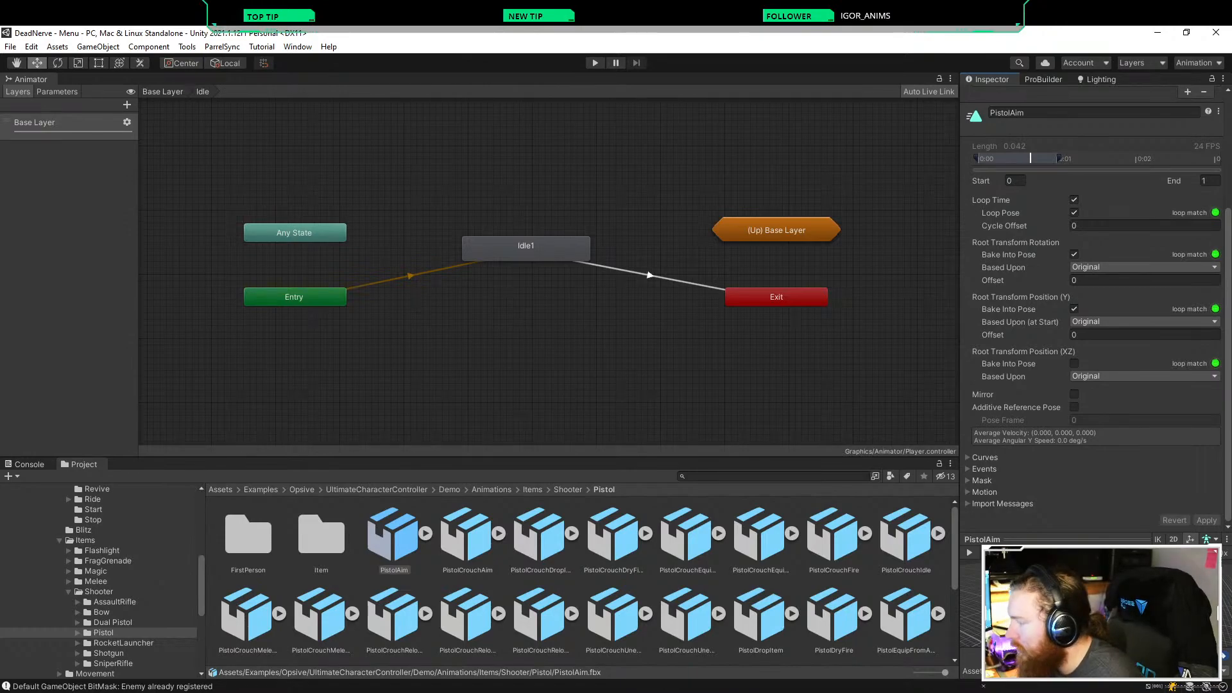
# Step: Inspect the PistolFire model's clip and look over the rest of the Pistol folder and the neighbouring animation folders
pyautogui.scroll(-1, 589, 581)
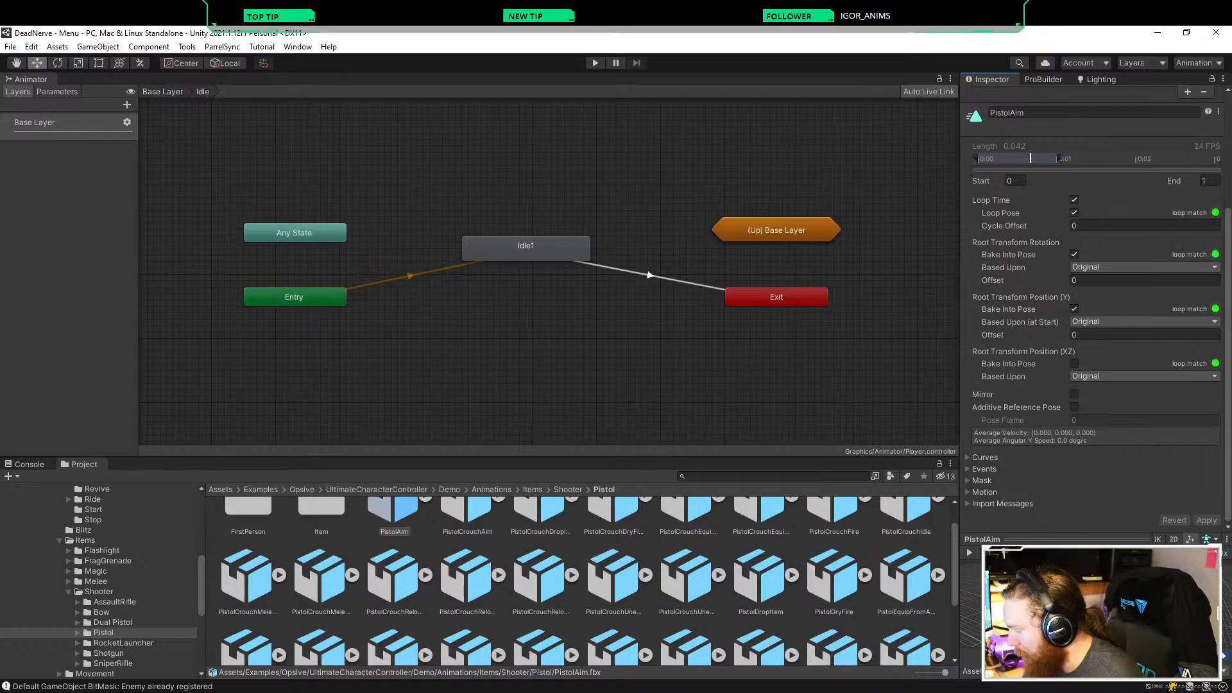
pyautogui.scroll(-1, 587, 582)
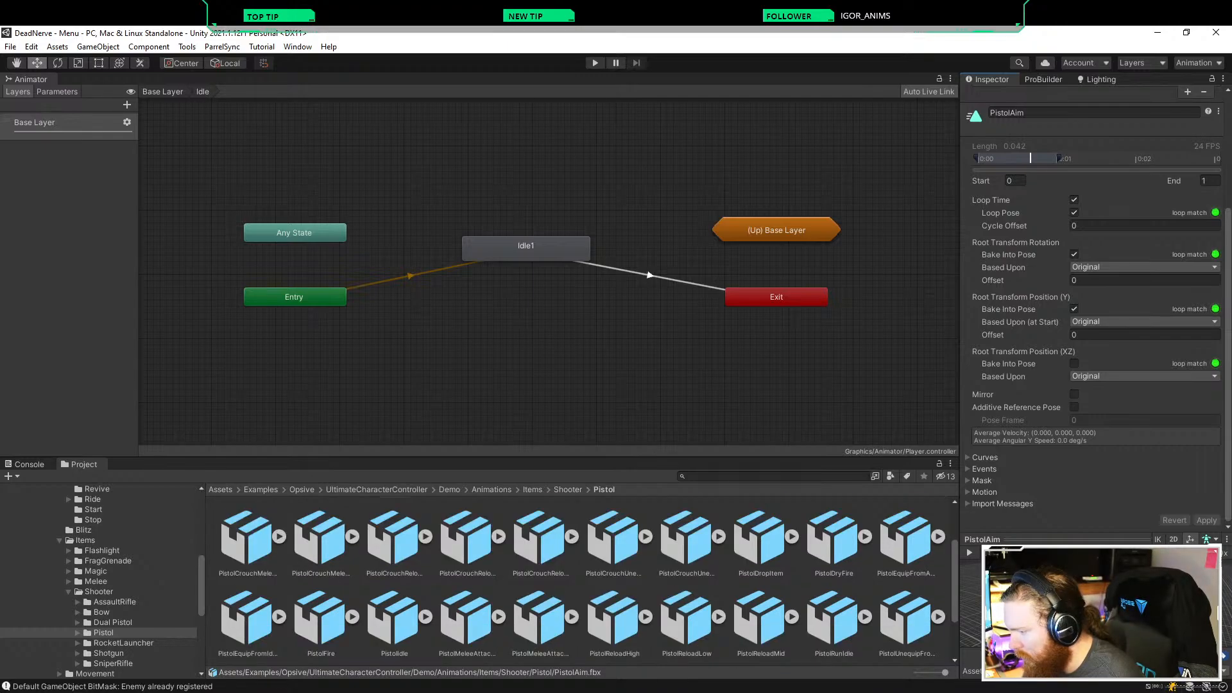
pyautogui.scroll(-1, 585, 581)
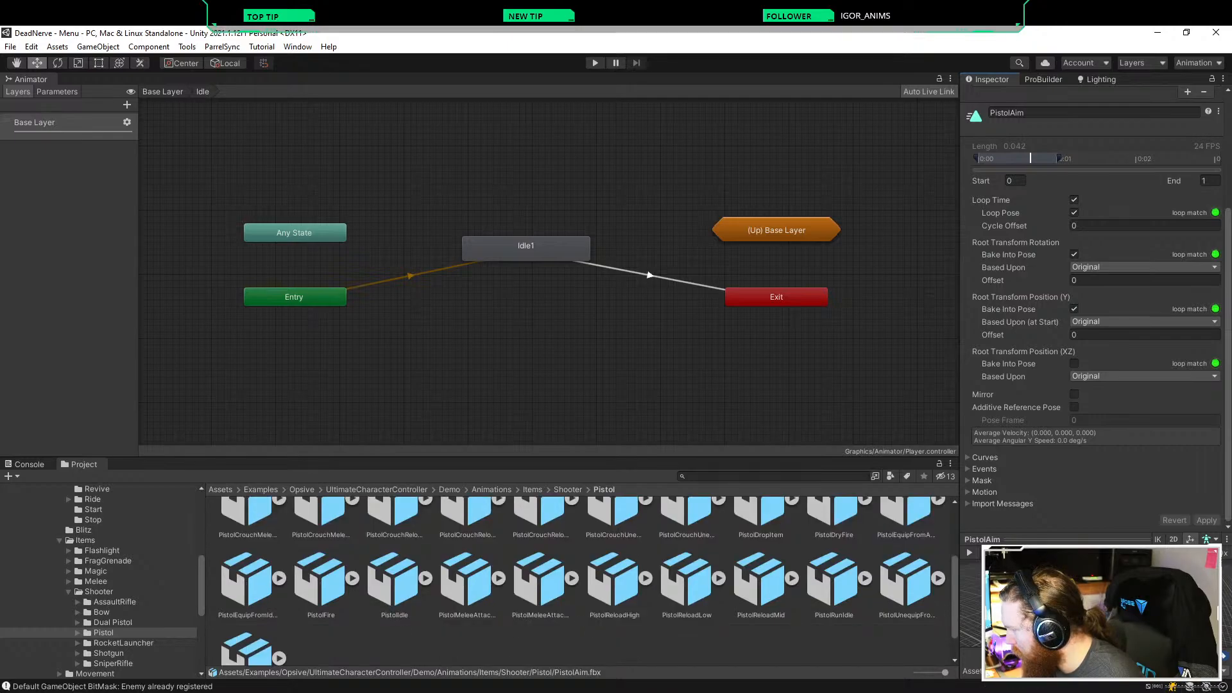
pyautogui.click(318, 580)
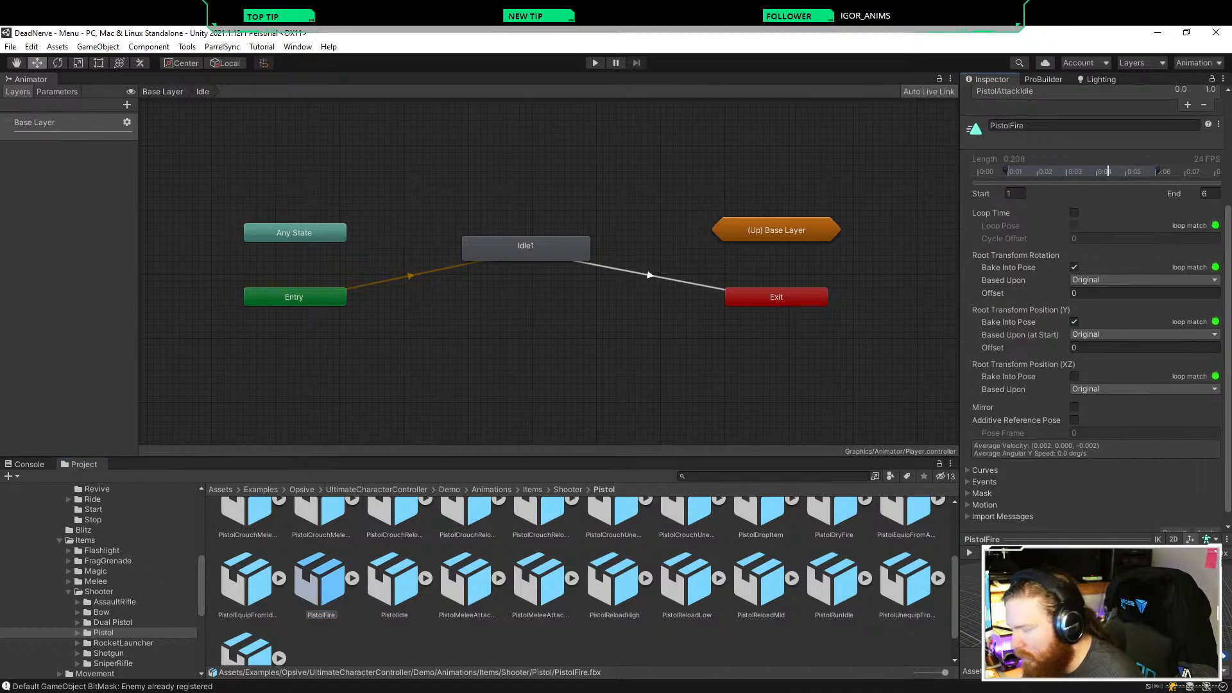
pyautogui.scroll(-1, 585, 581)
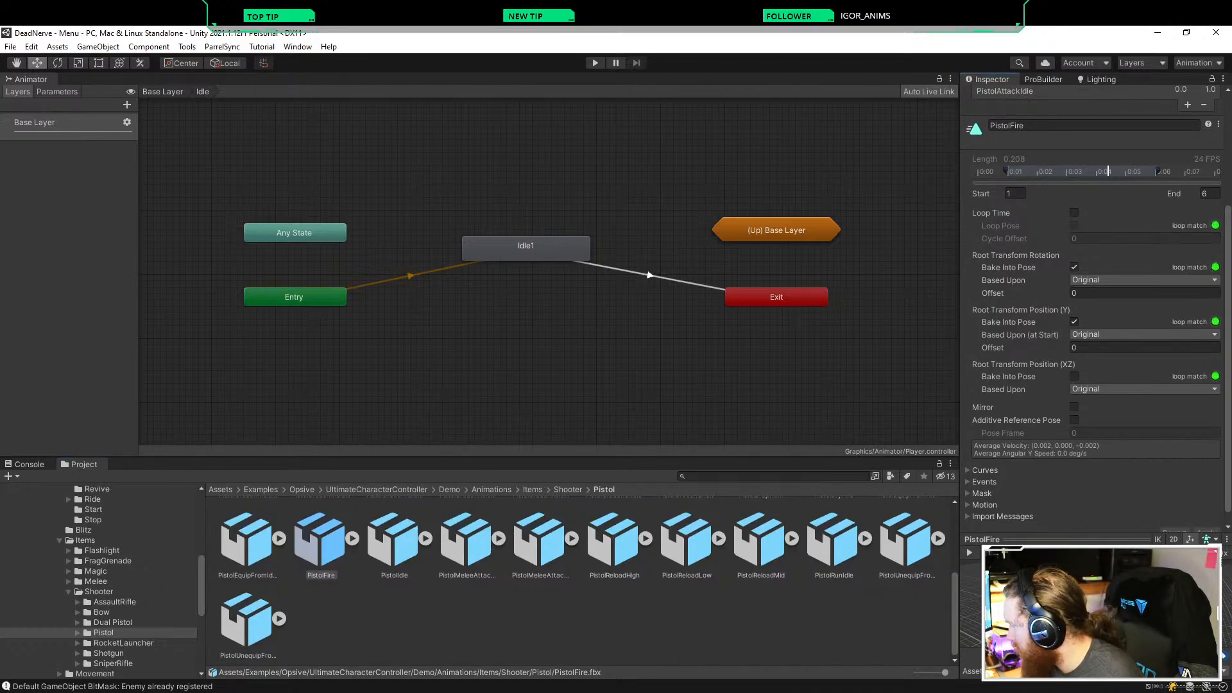
pyautogui.scroll(-3, 100, 577)
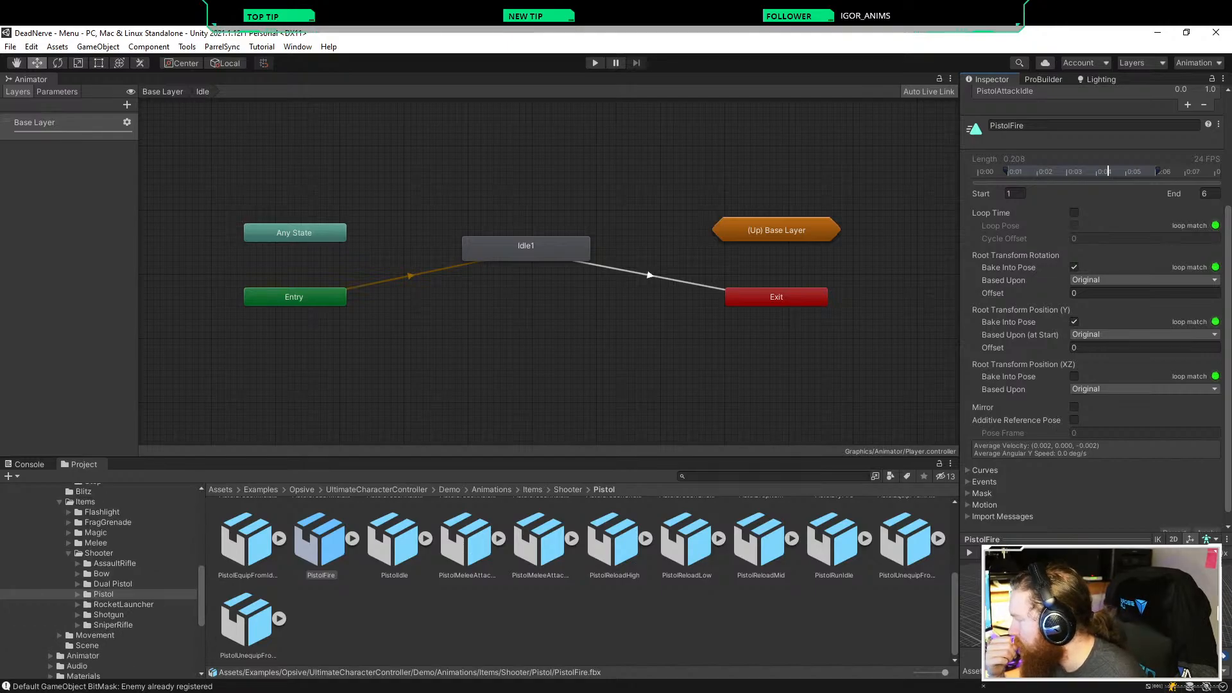
pyautogui.scroll(3, 99, 577)
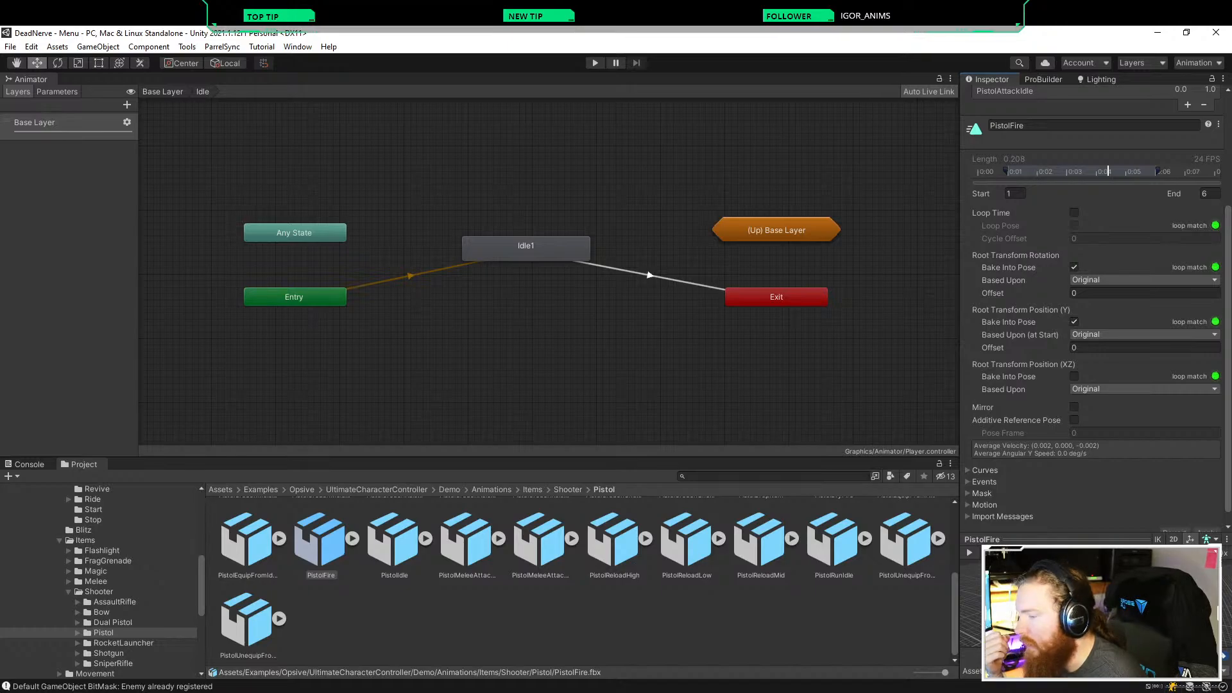
pyautogui.scroll(2, 586, 577)
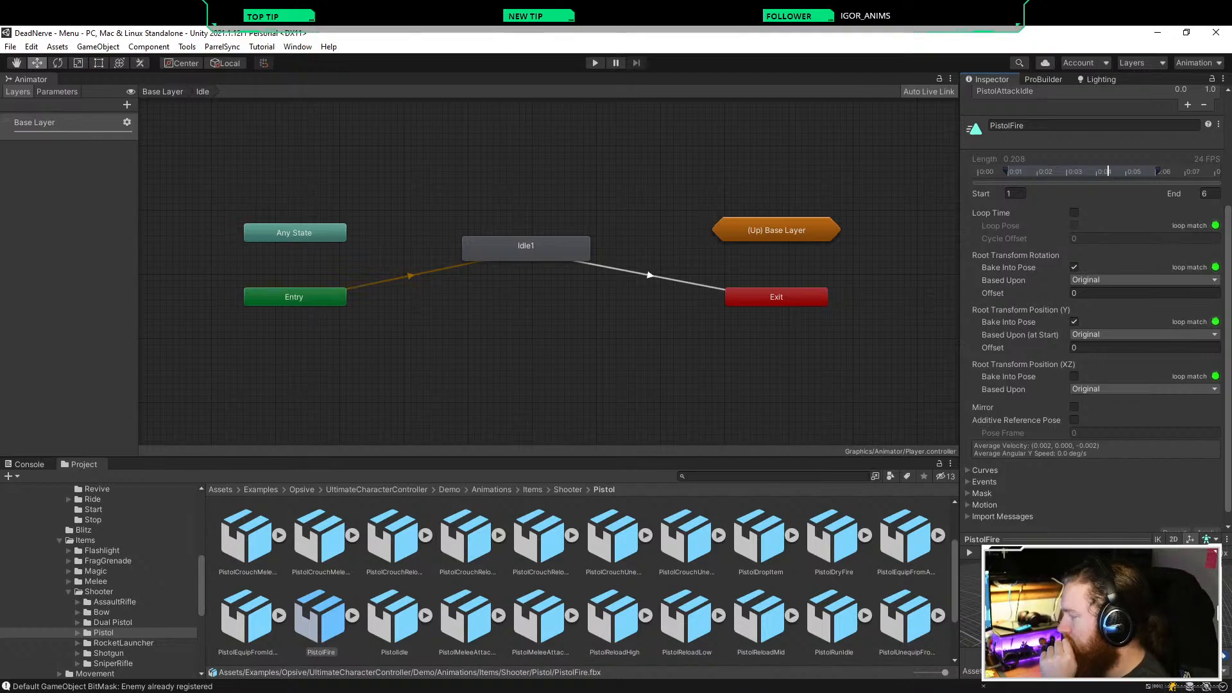
pyautogui.scroll(2, 578, 578)
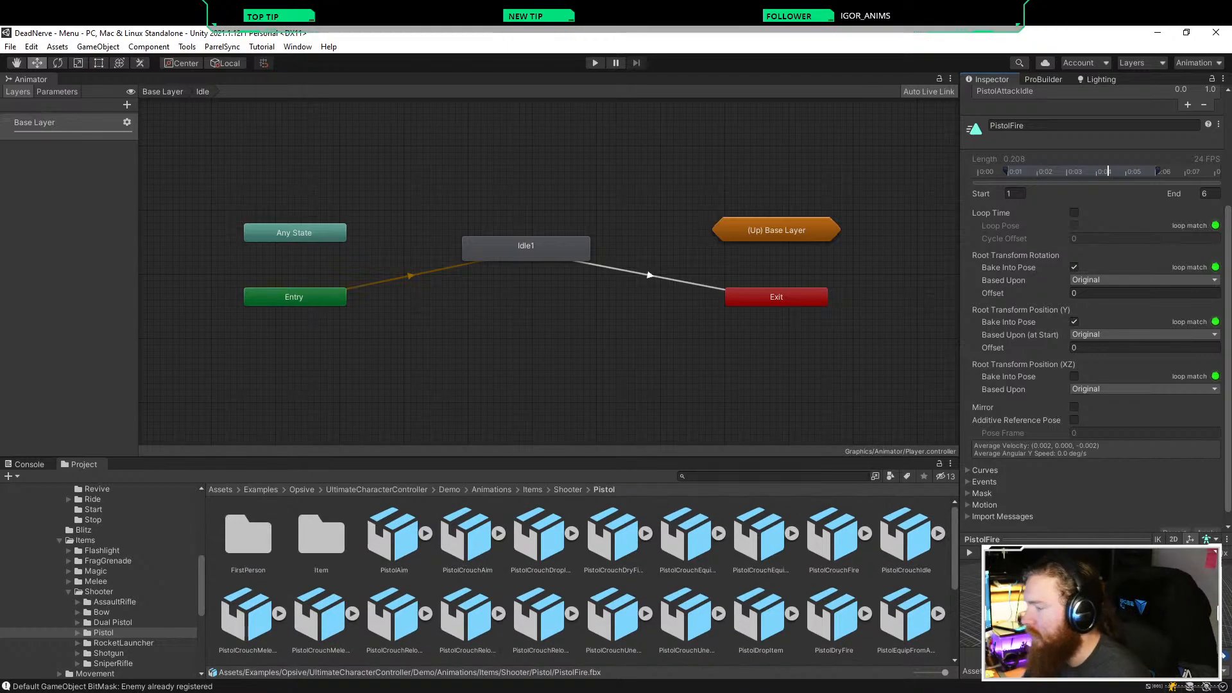
# Step: Duplicate the PistolAim clip inside the PistolAim model as a standalone animation clip in the Pistol folder
pyautogui.click(393, 536)
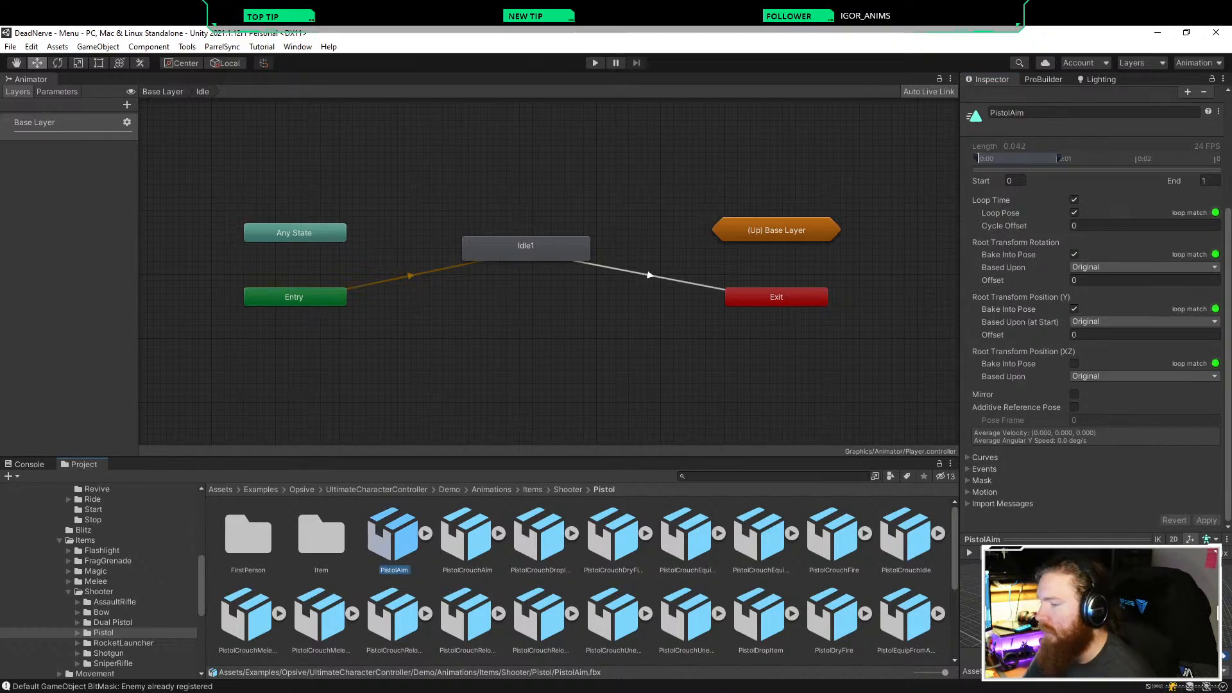
pyautogui.click(425, 533)
pyautogui.click(540, 534)
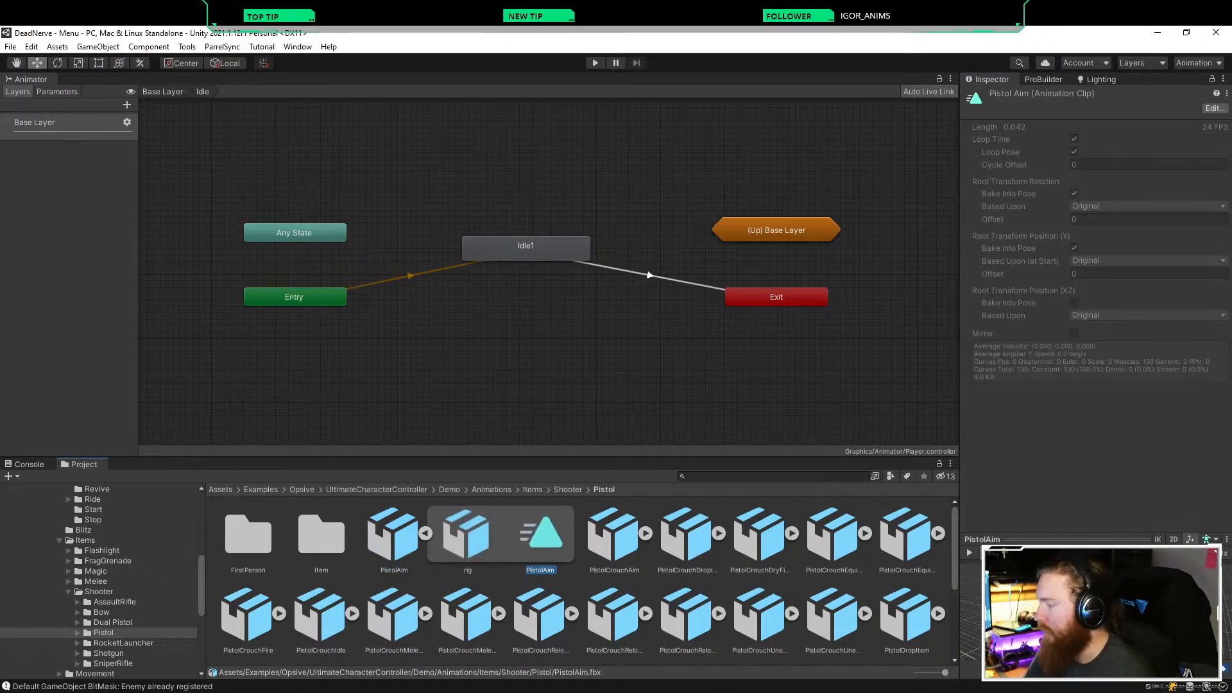
pyautogui.hotkey('ctrl', 'd')
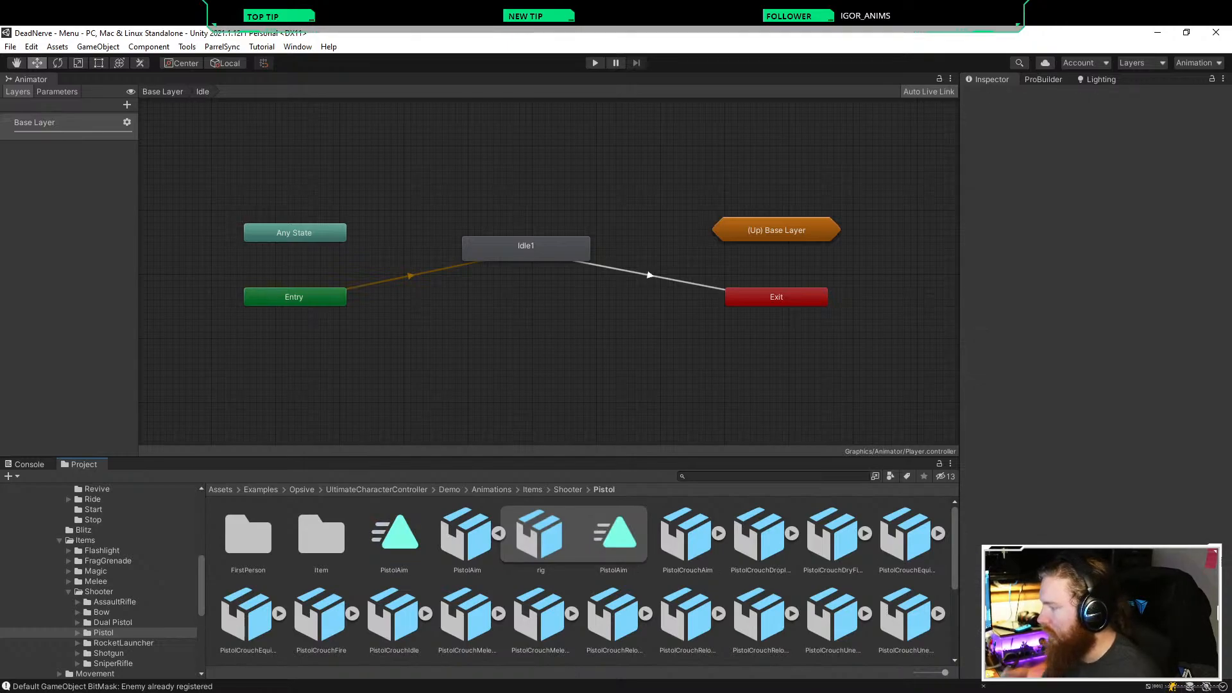
pyautogui.scroll(-1, 589, 581)
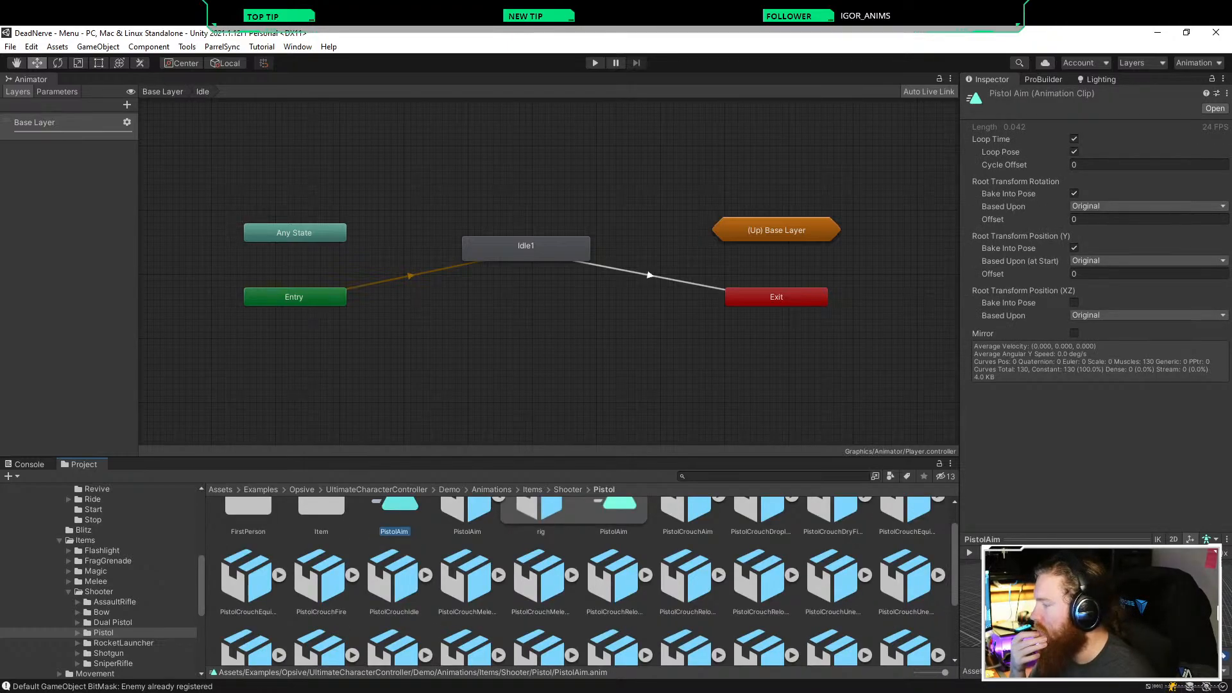
pyautogui.scroll(1, 589, 582)
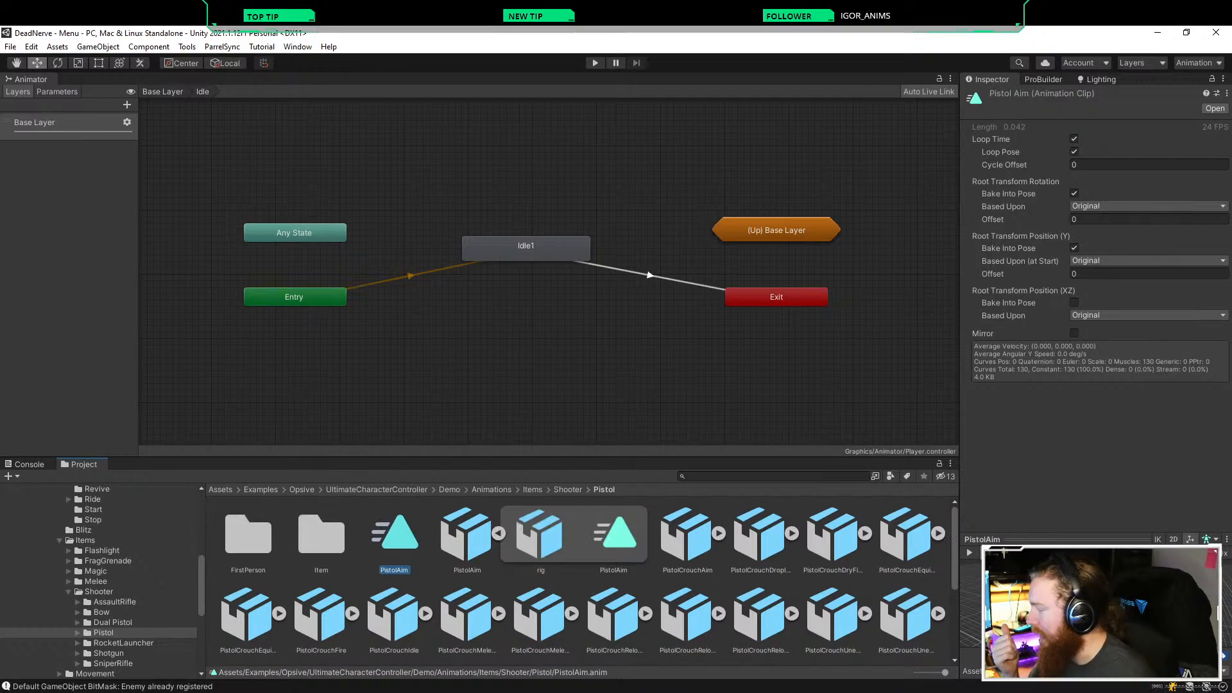
# Step: Move the standalone PistolAim clip from the Opsive Pistol folder into the project's Graphics/Animations folder
pyautogui.scroll(10, 102, 577)
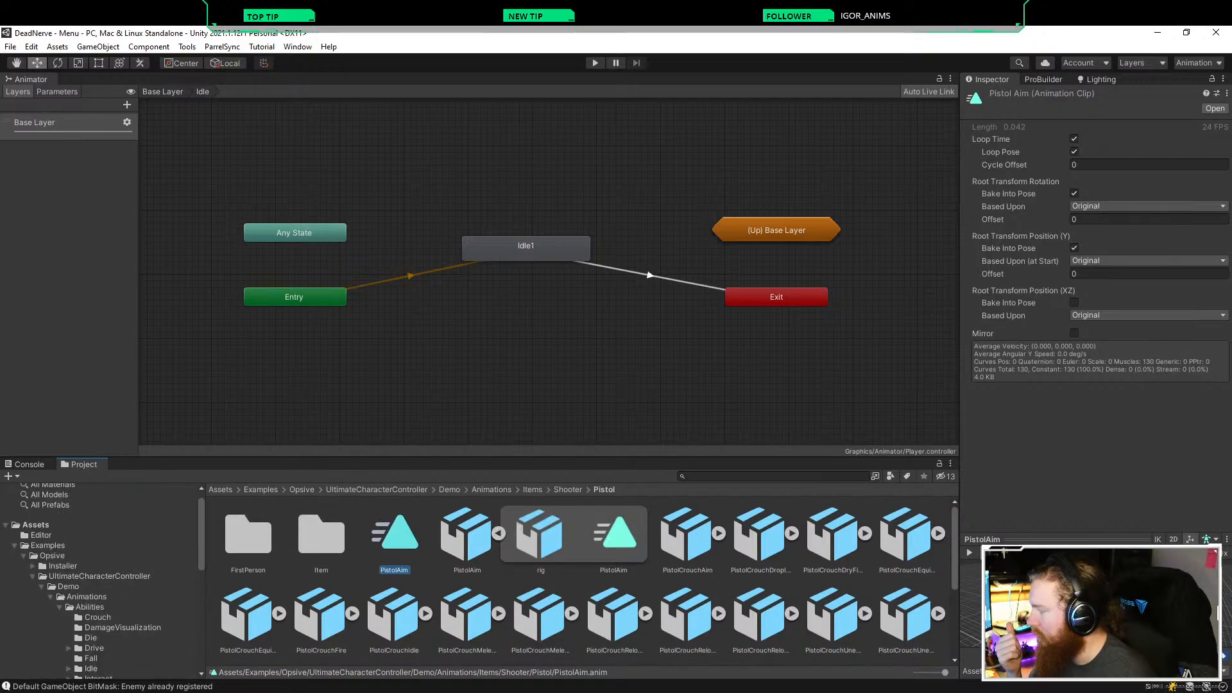
pyautogui.click(42, 586)
pyautogui.click(33, 576)
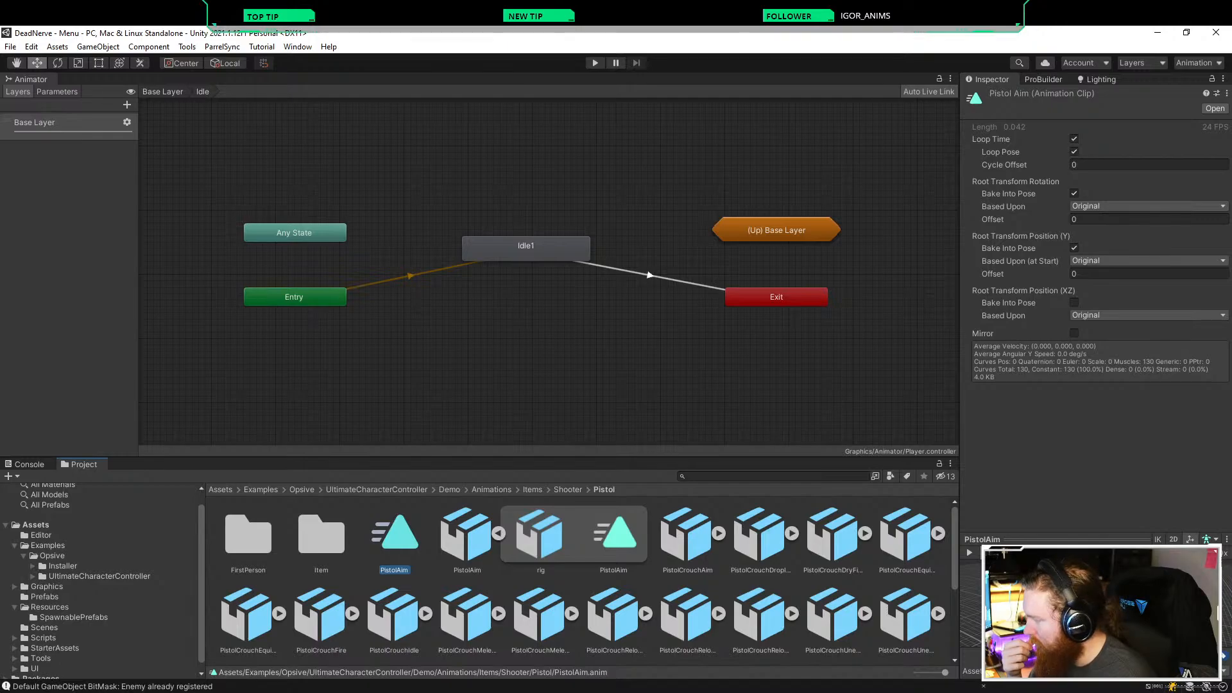
pyautogui.scroll(-1, 103, 577)
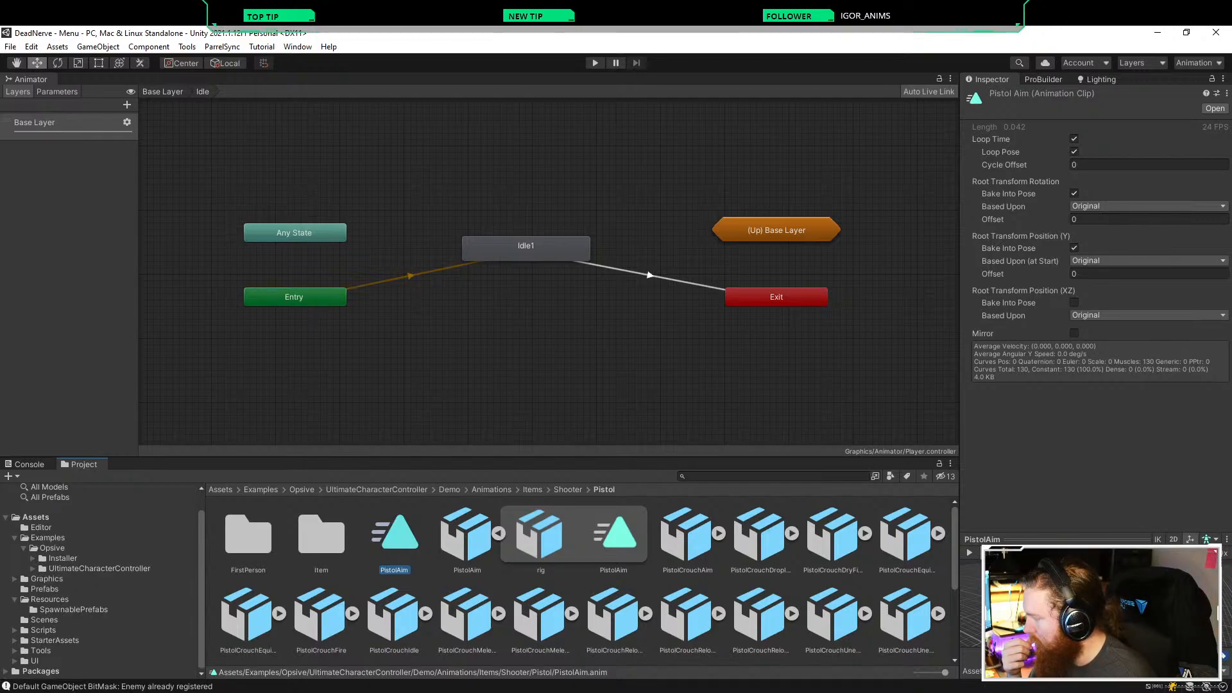
pyautogui.click(15, 579)
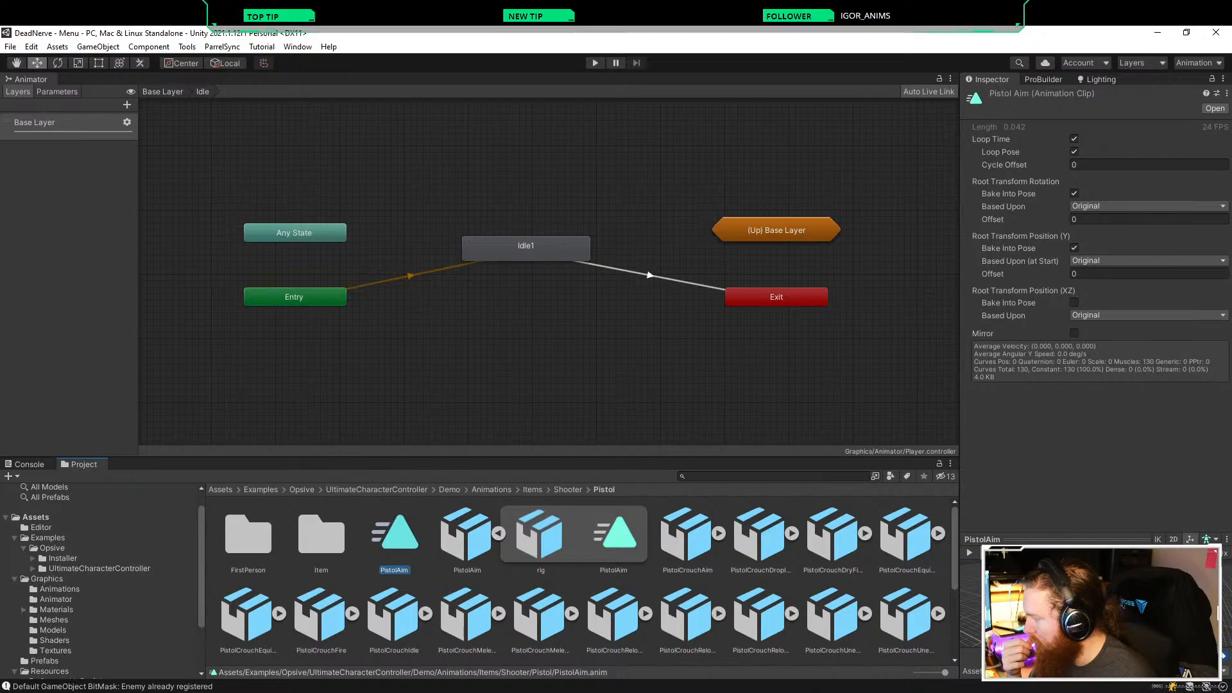
pyautogui.moveTo(394, 534); pyautogui.dragTo(59, 589)
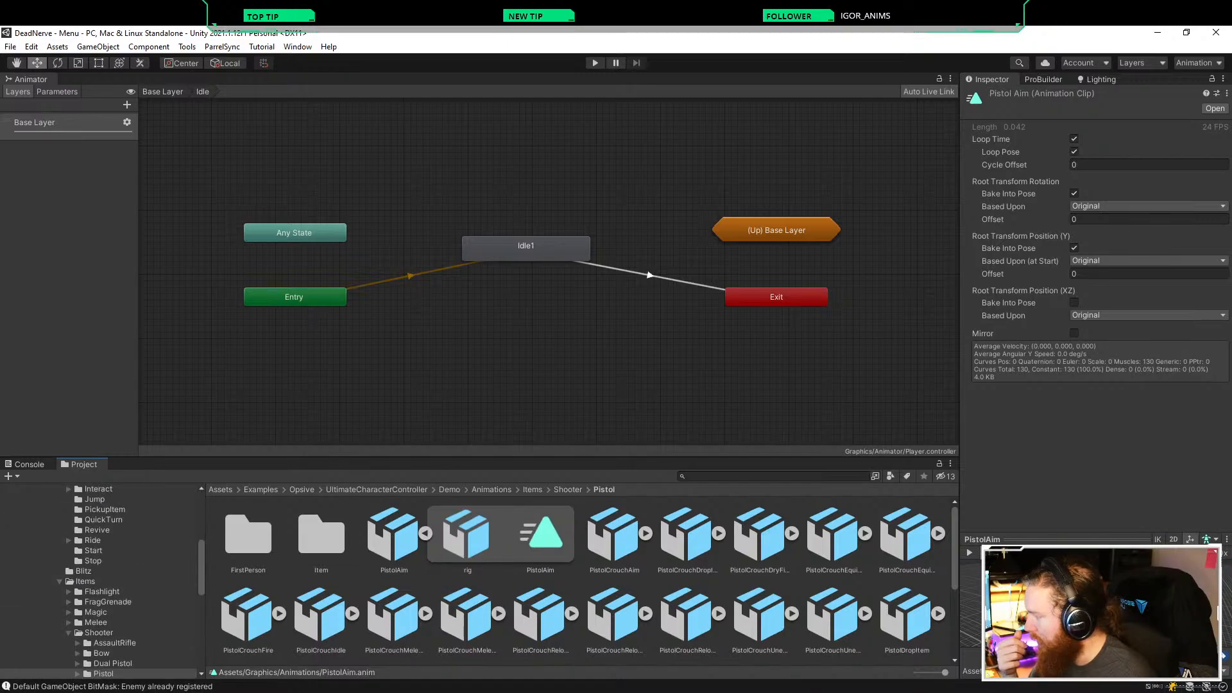
# Step: Duplicate the PistolIdle clip inside the PistolIdle model as a standalone animation clip in the Pistol folder
pyautogui.scroll(-1, 102, 581)
pyautogui.scroll(2, 103, 581)
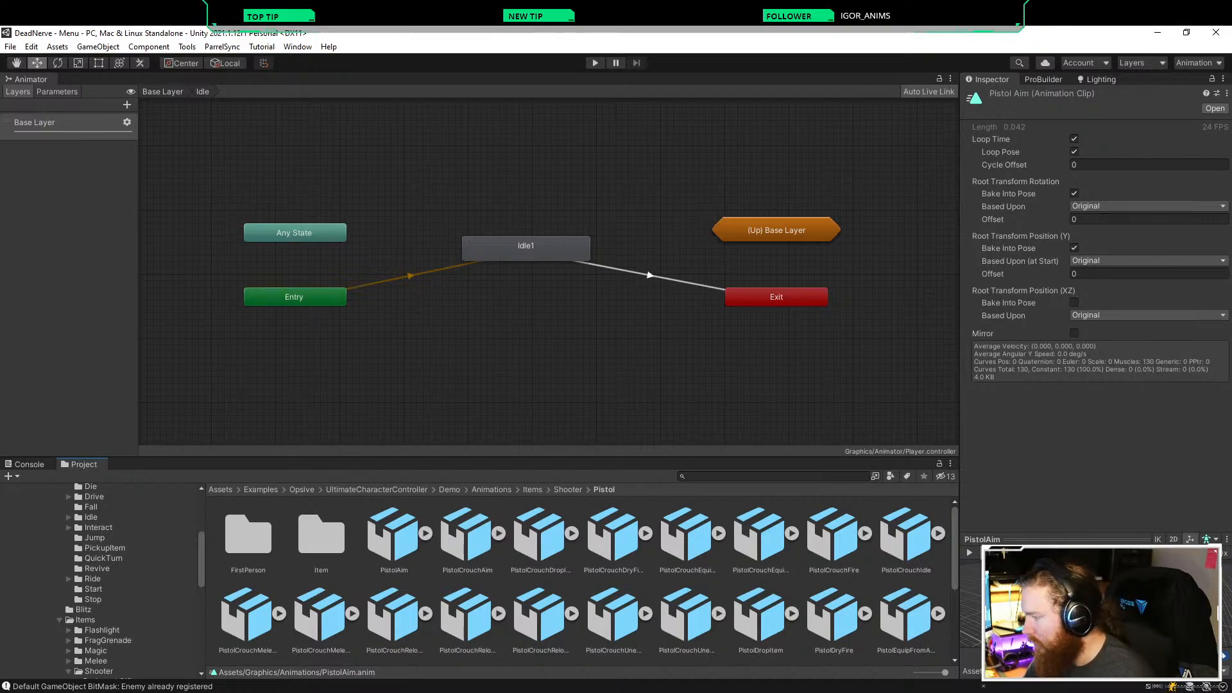
pyautogui.scroll(-3, 589, 581)
pyautogui.click(425, 578)
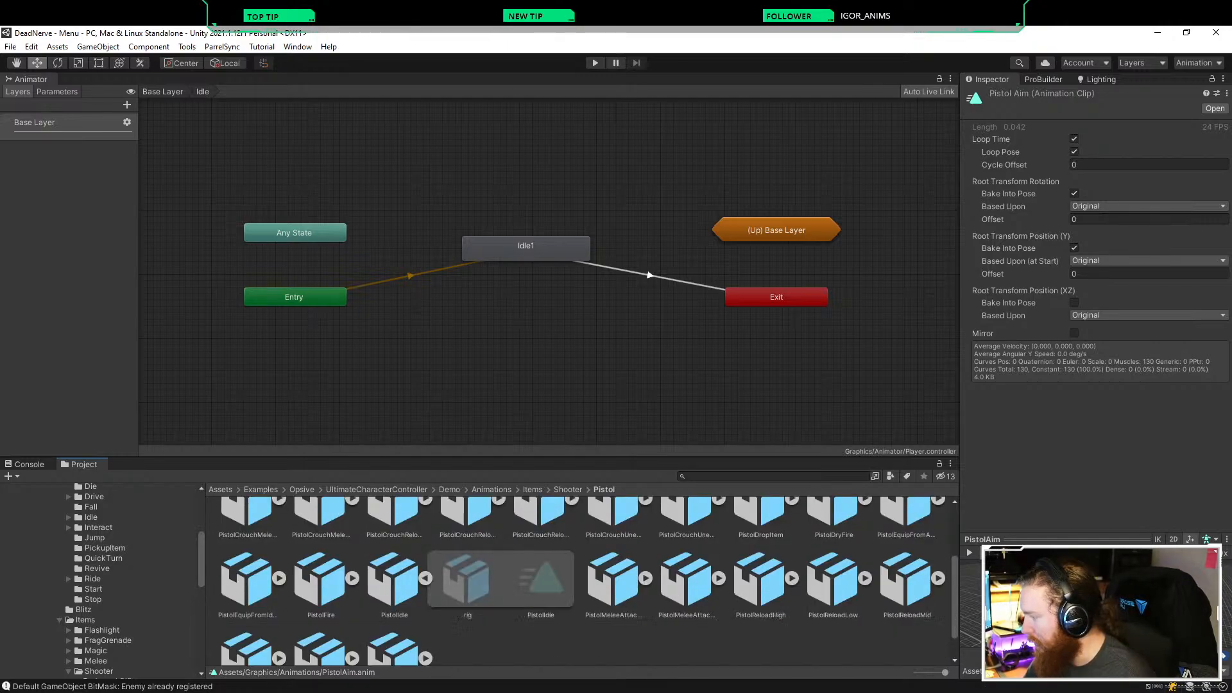
pyautogui.click(540, 580)
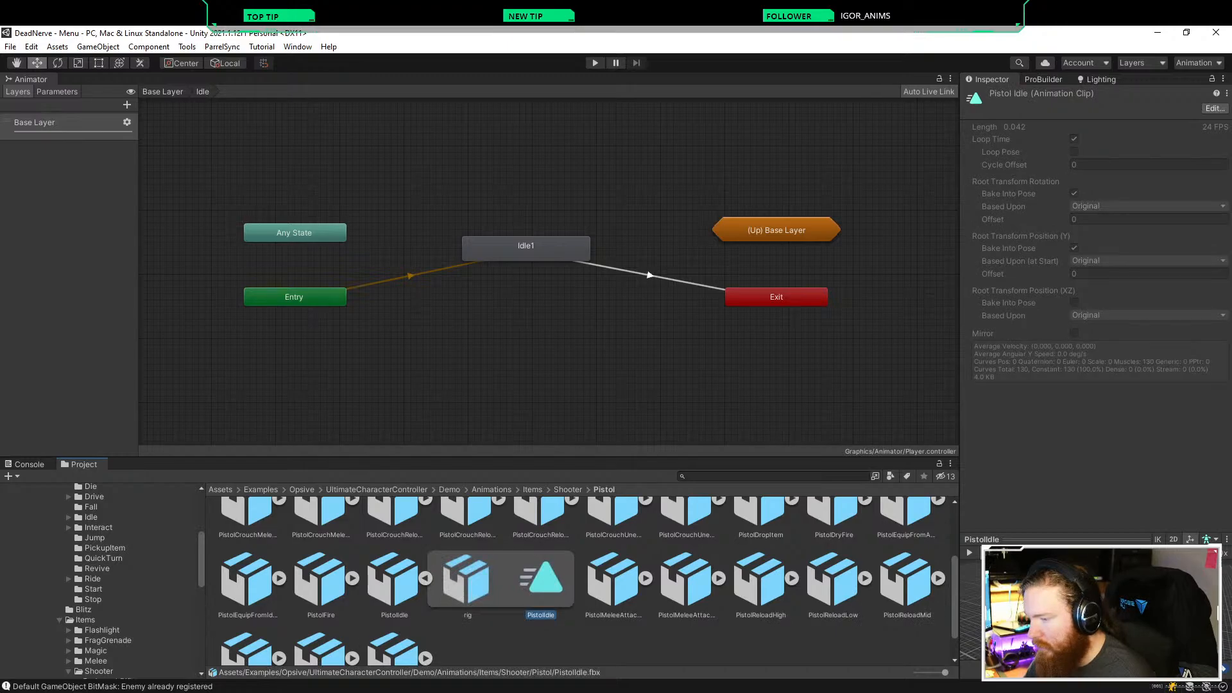
pyautogui.hotkey('ctrl', 'd')
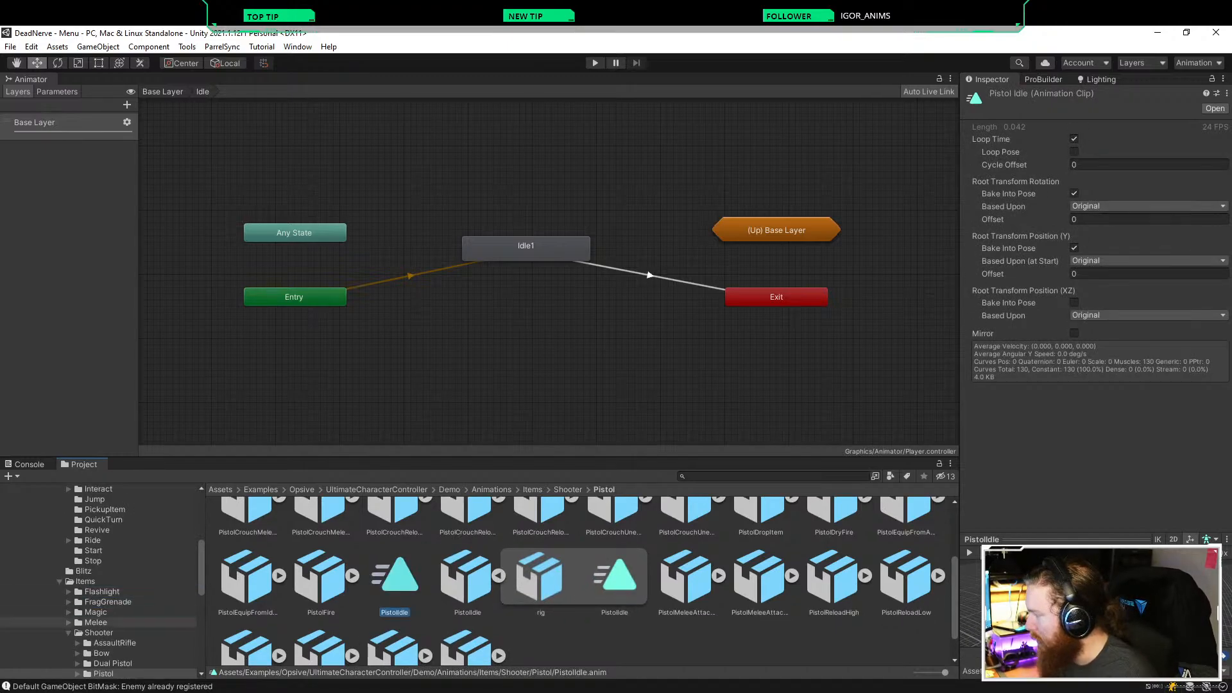
# Step: Move the standalone PistolIdle clip into Graphics/Animations and open that folder
pyautogui.scroll(-3, 102, 581)
pyautogui.moveTo(96, 678); pyautogui.dragTo(60, 653)
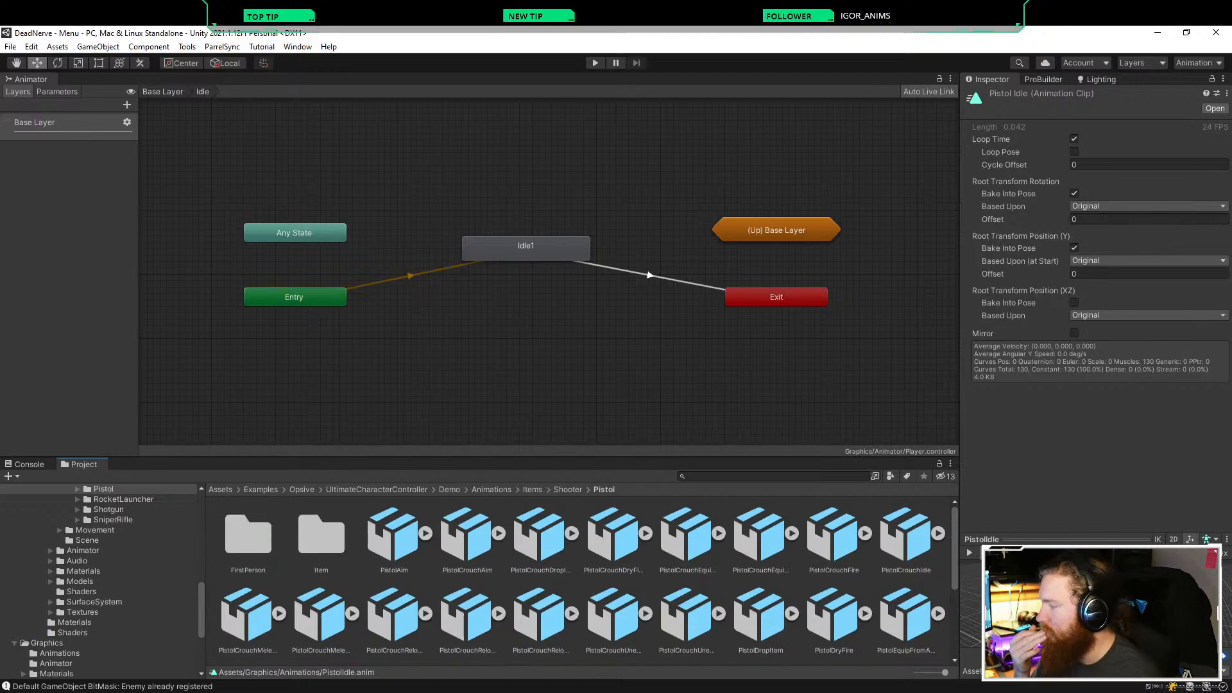
pyautogui.click(15, 559)
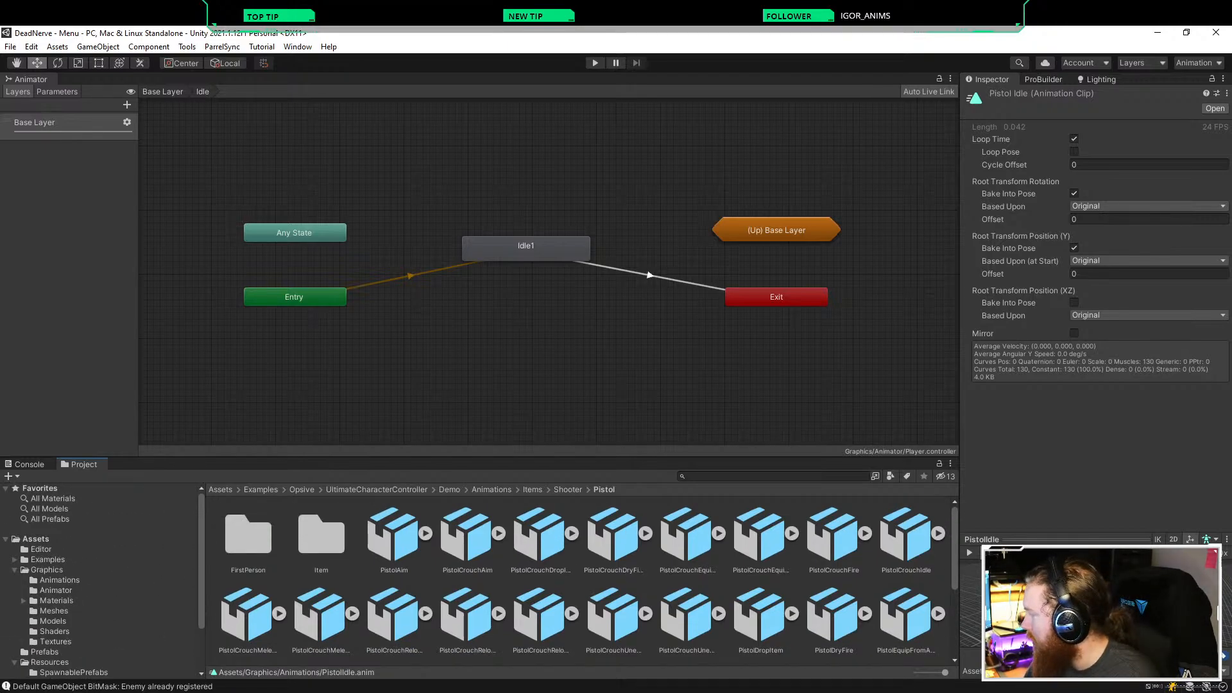
pyautogui.click(59, 579)
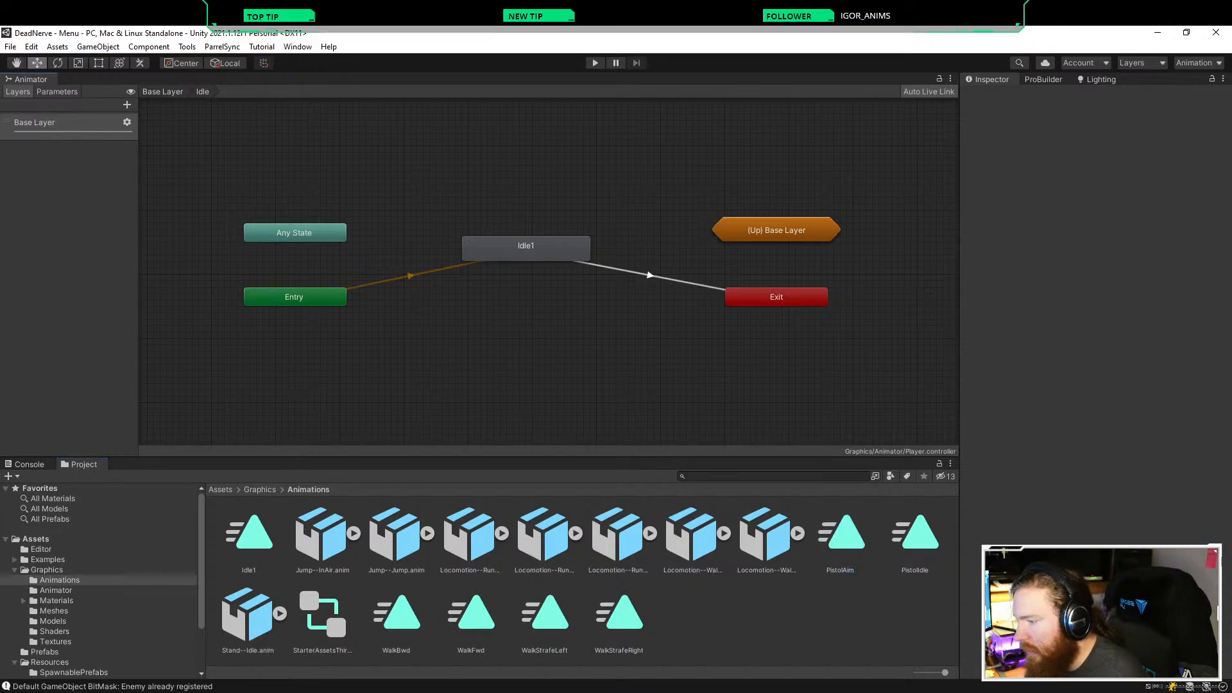
# Step: Add the PistolAim clip as a state in the Idle sub-state machine, aligned beneath Idle1
pyautogui.moveTo(841, 533); pyautogui.dragTo(533, 331)
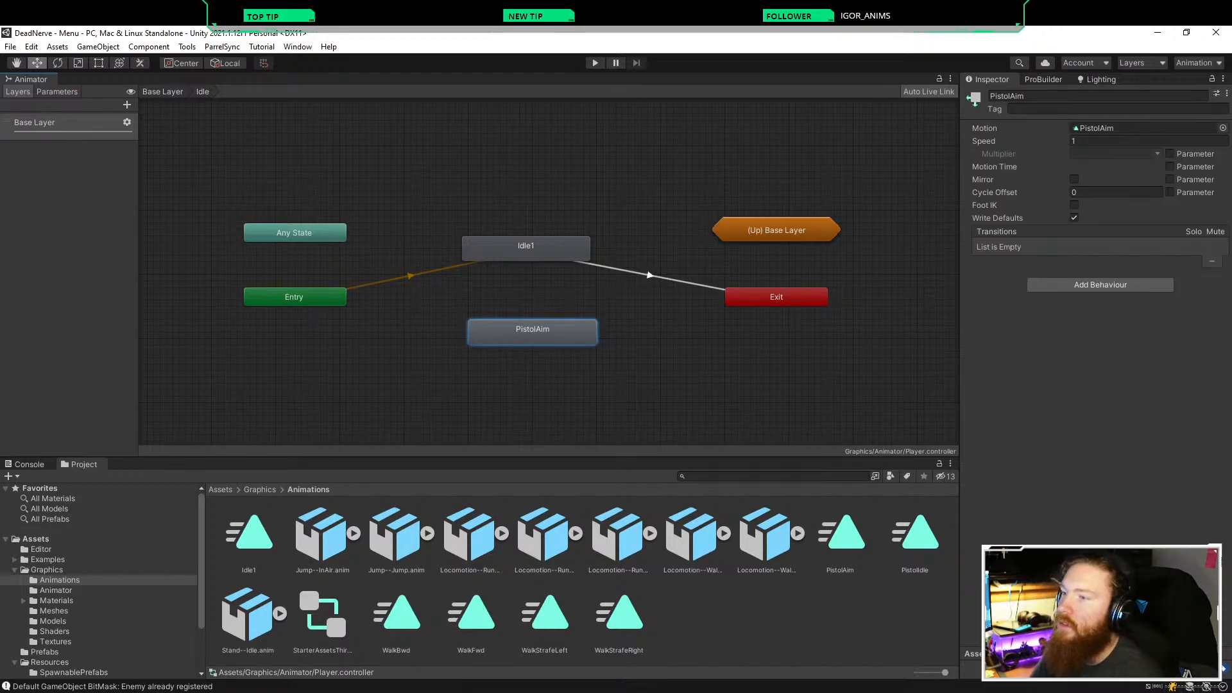
pyautogui.moveTo(533, 332); pyautogui.dragTo(526, 318)
pyautogui.click(527, 372)
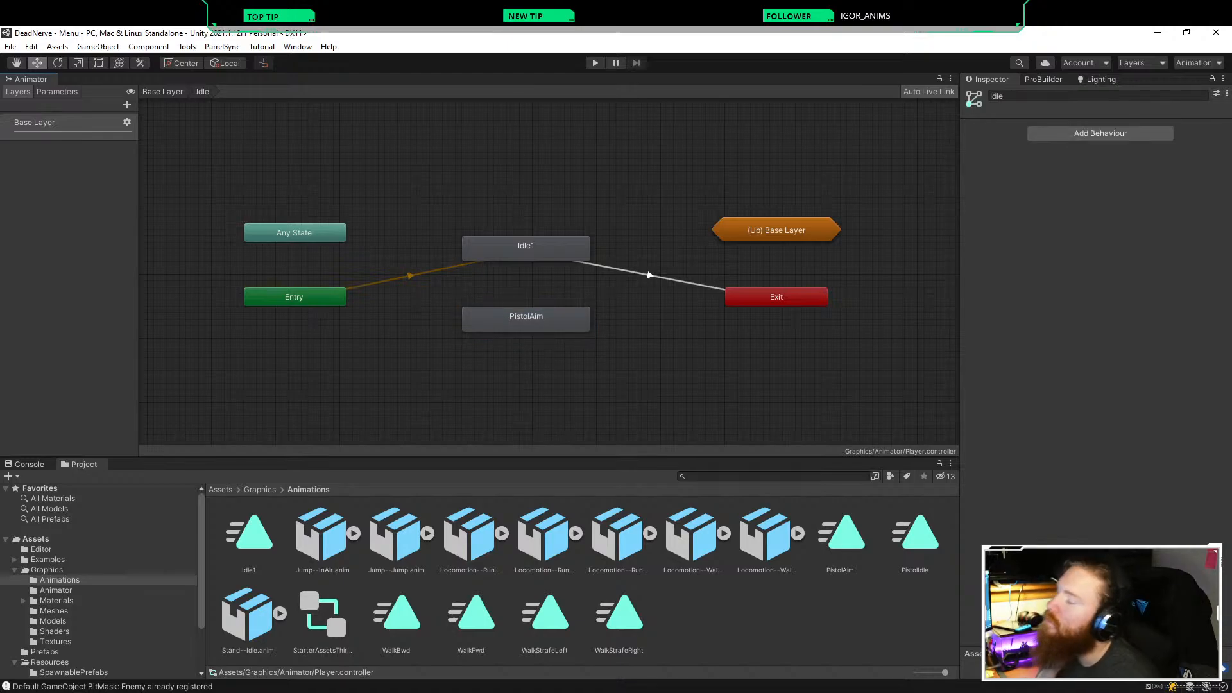
# Step: Create transitions from Entry to PistolAim and from PistolAim to Exit
pyautogui.rightClick(336, 295)
pyautogui.click(385, 301)
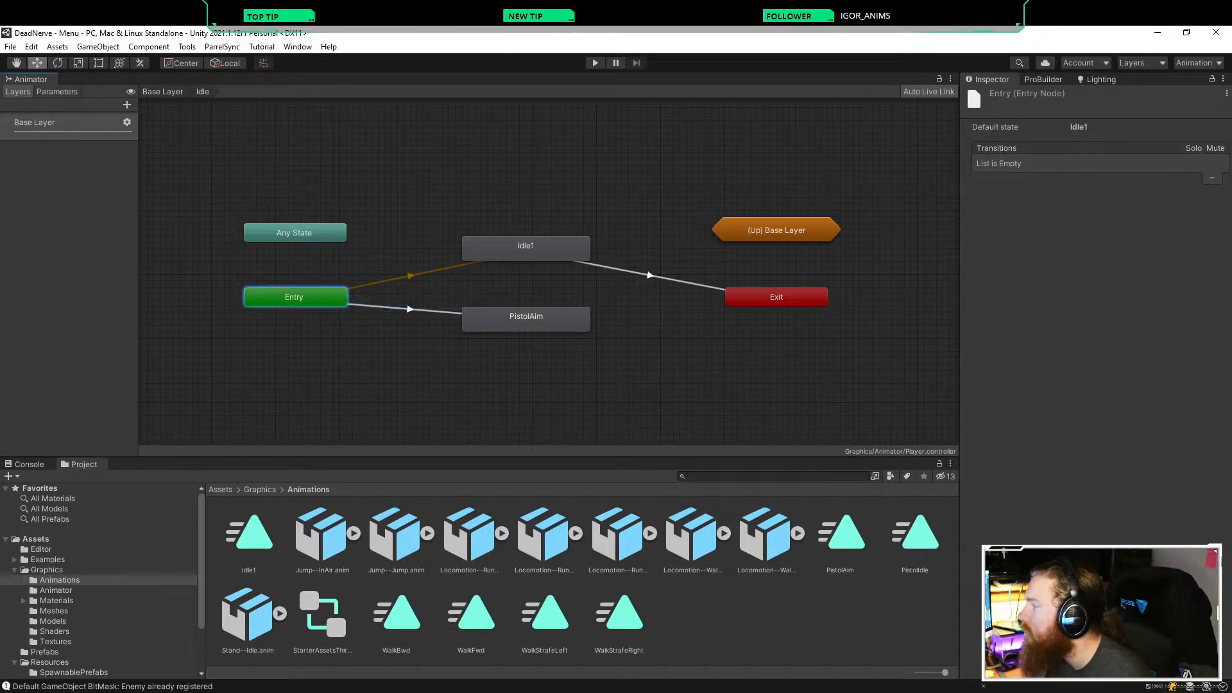
pyautogui.click(501, 317)
pyautogui.rightClick(573, 319)
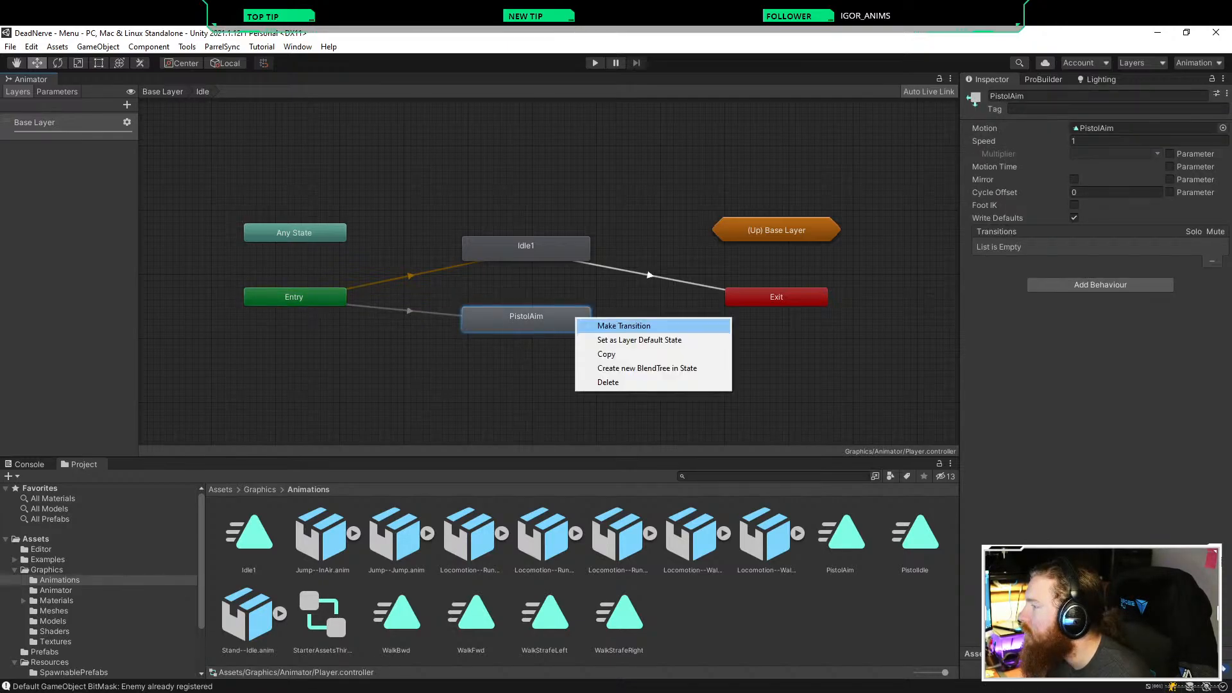
pyautogui.click(616, 324)
pyautogui.click(744, 299)
pyautogui.click(698, 366)
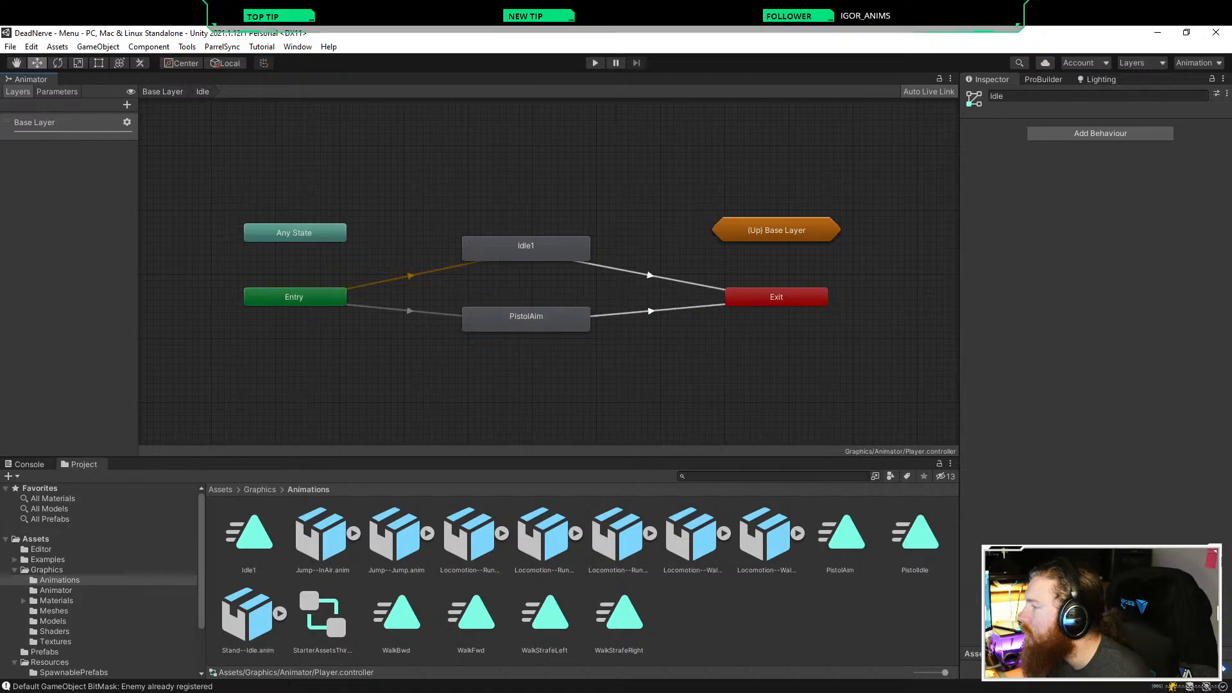
# Step: Disable Has Exit Time on the PistolAim to Exit transition and add an IsMoving true condition
pyautogui.click(668, 310)
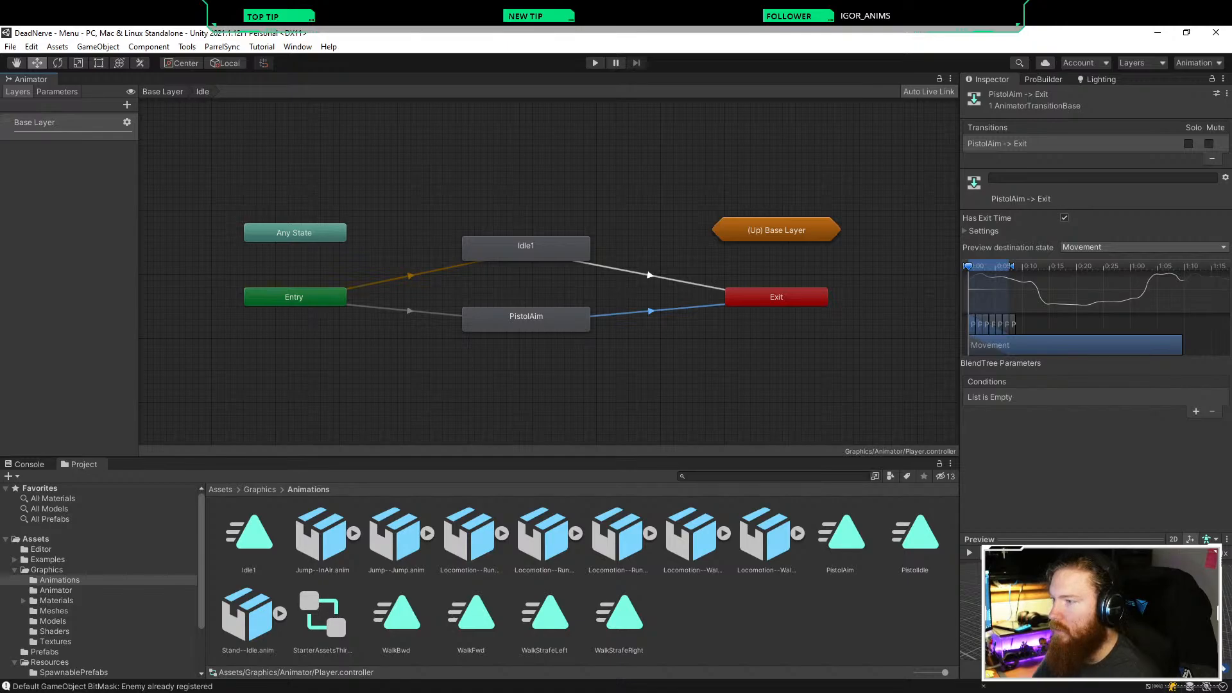
pyautogui.click(1064, 218)
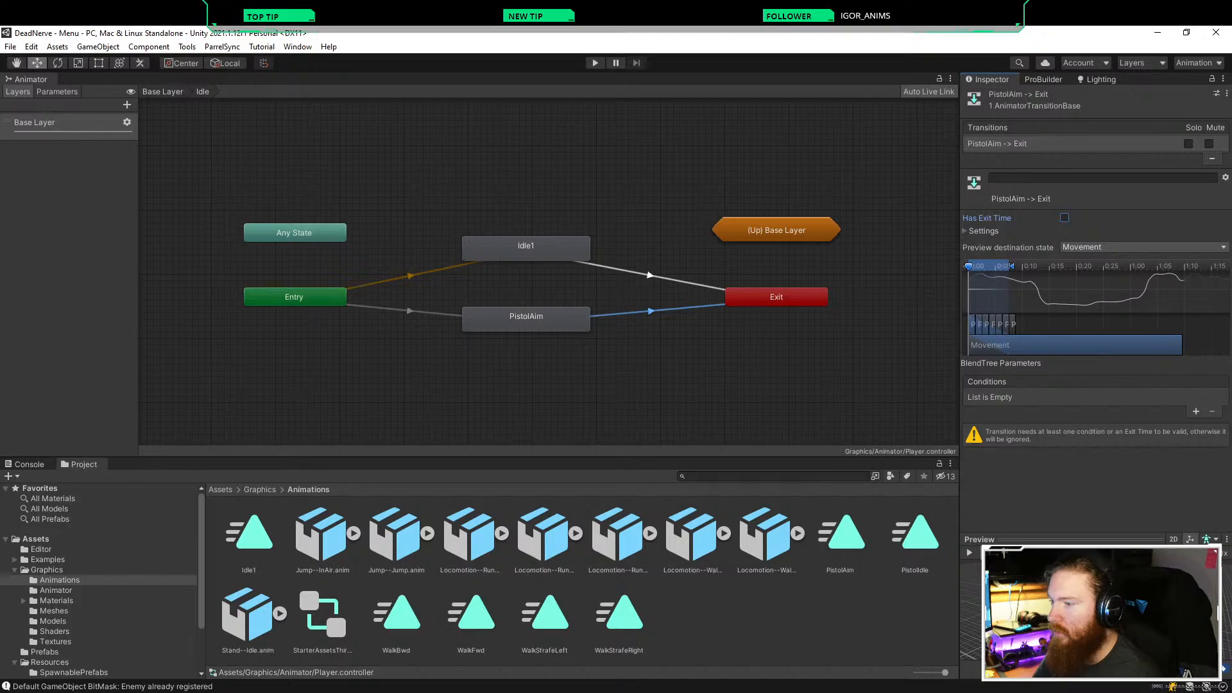
pyautogui.click(1195, 411)
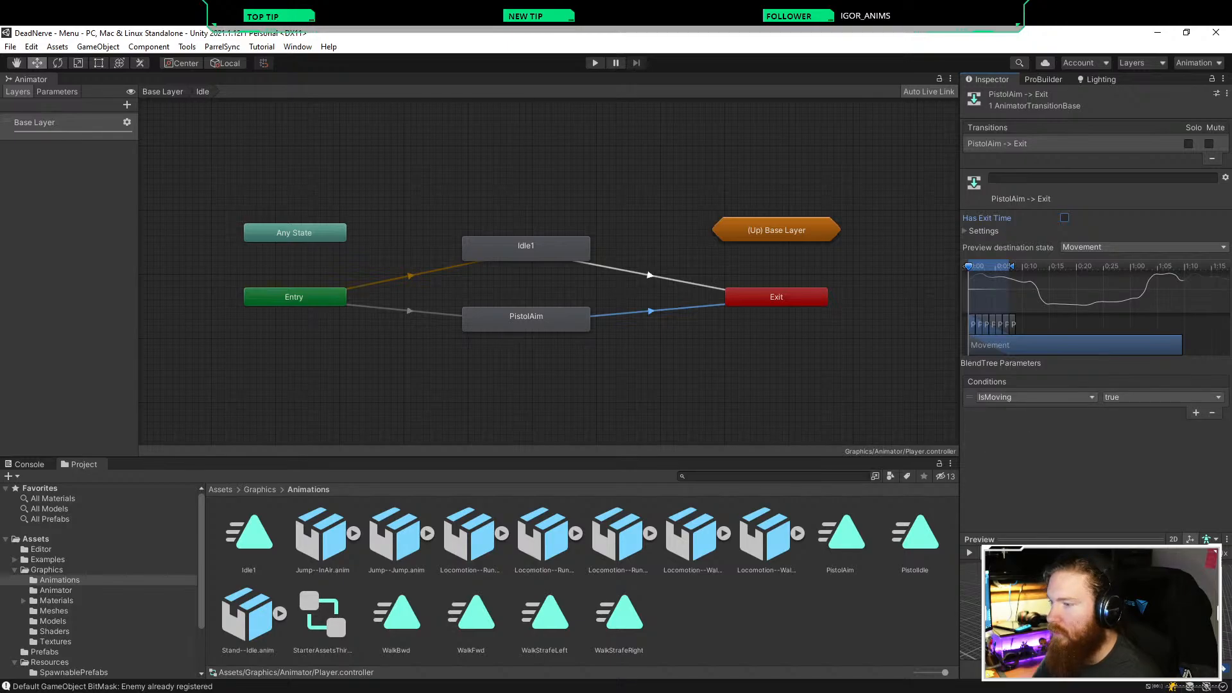
# Step: Add a Bool parameter named IsAiming to the animator controller and enable its default value
pyautogui.click(57, 92)
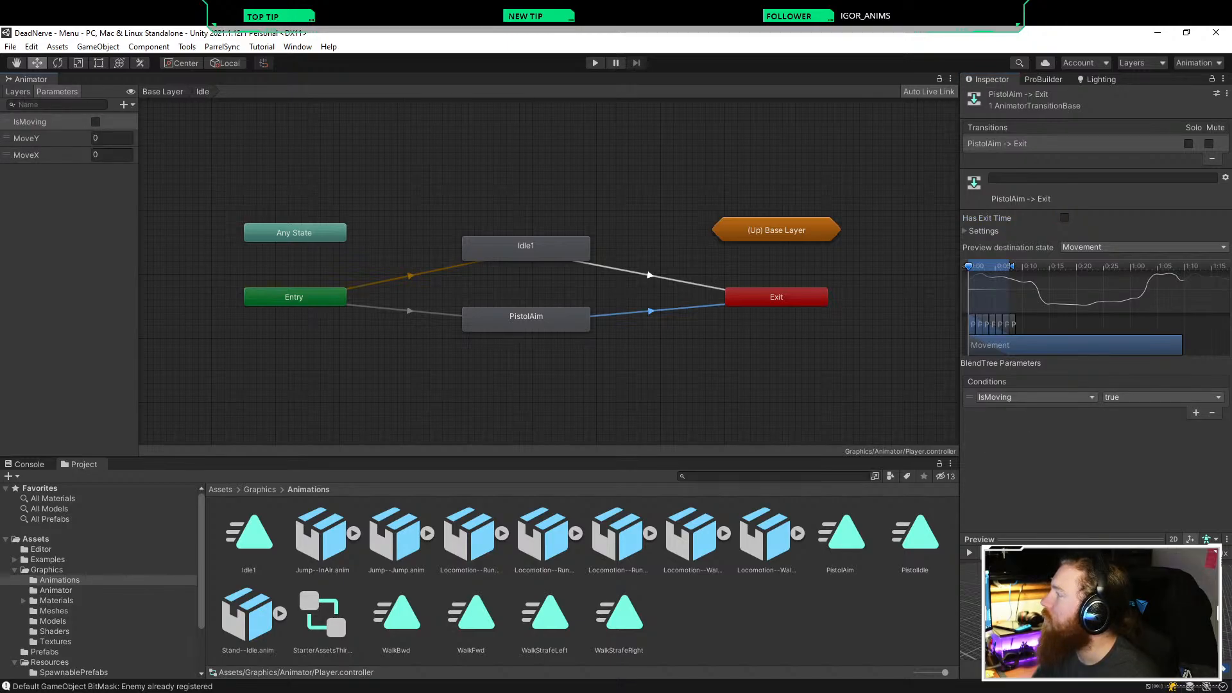
pyautogui.click(423, 186)
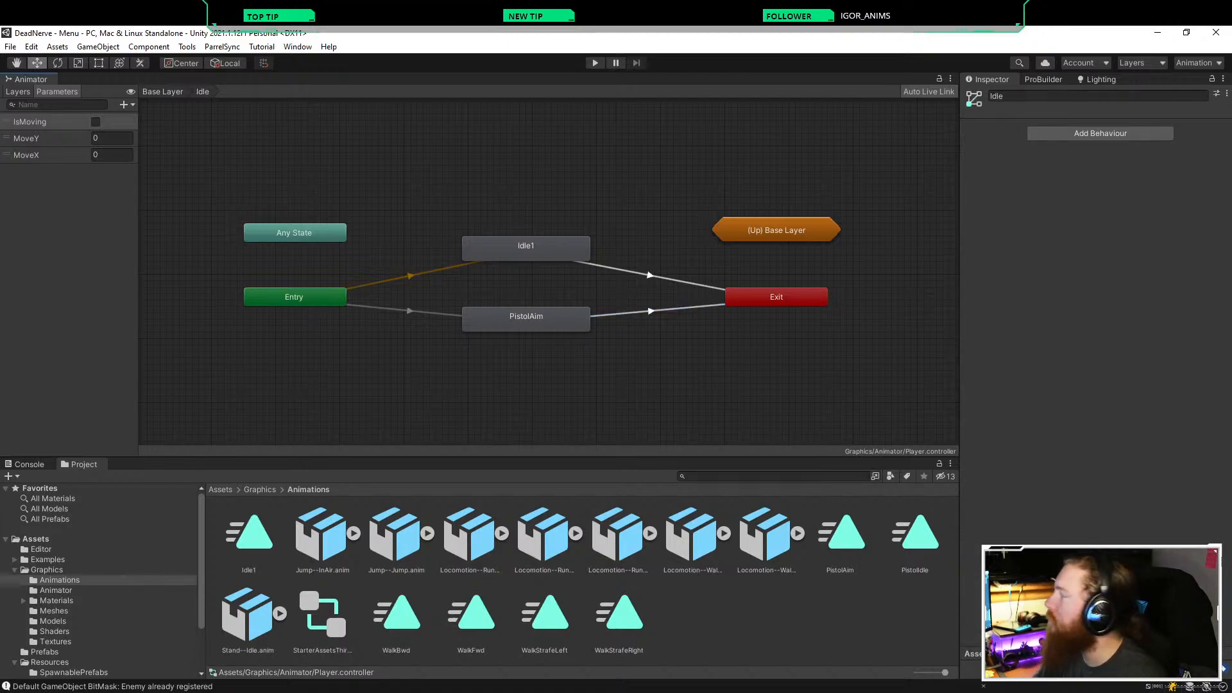
pyautogui.click(96, 122)
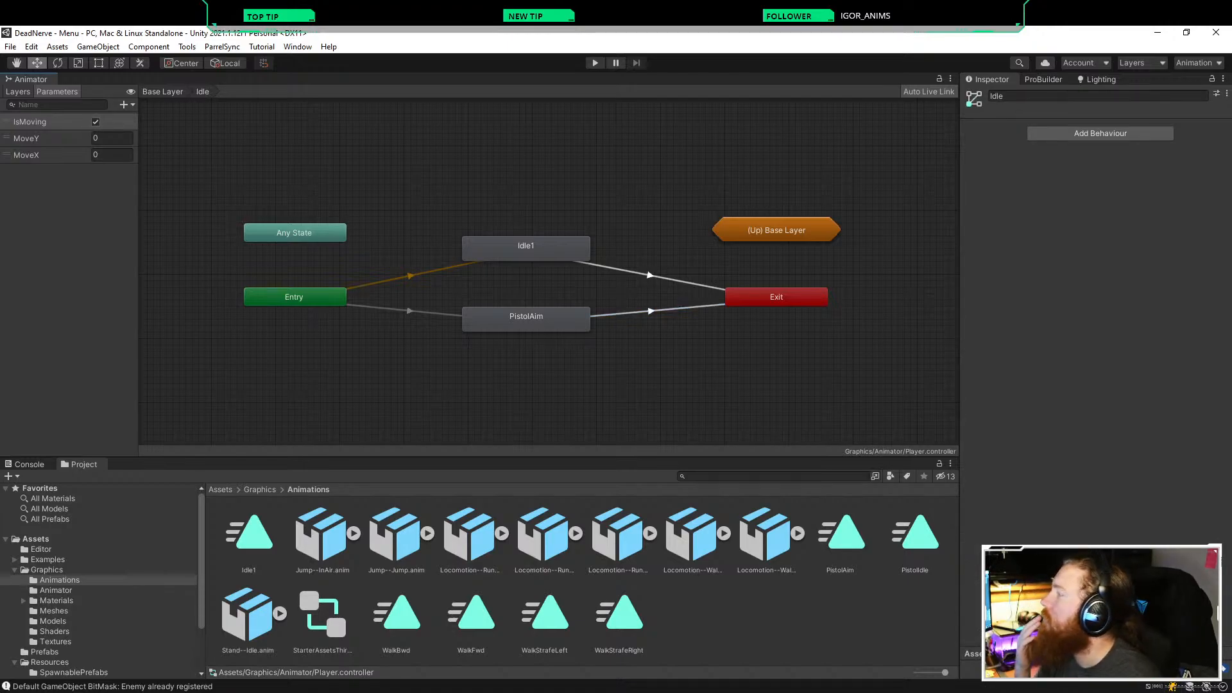
pyautogui.click(96, 122)
pyautogui.click(124, 104)
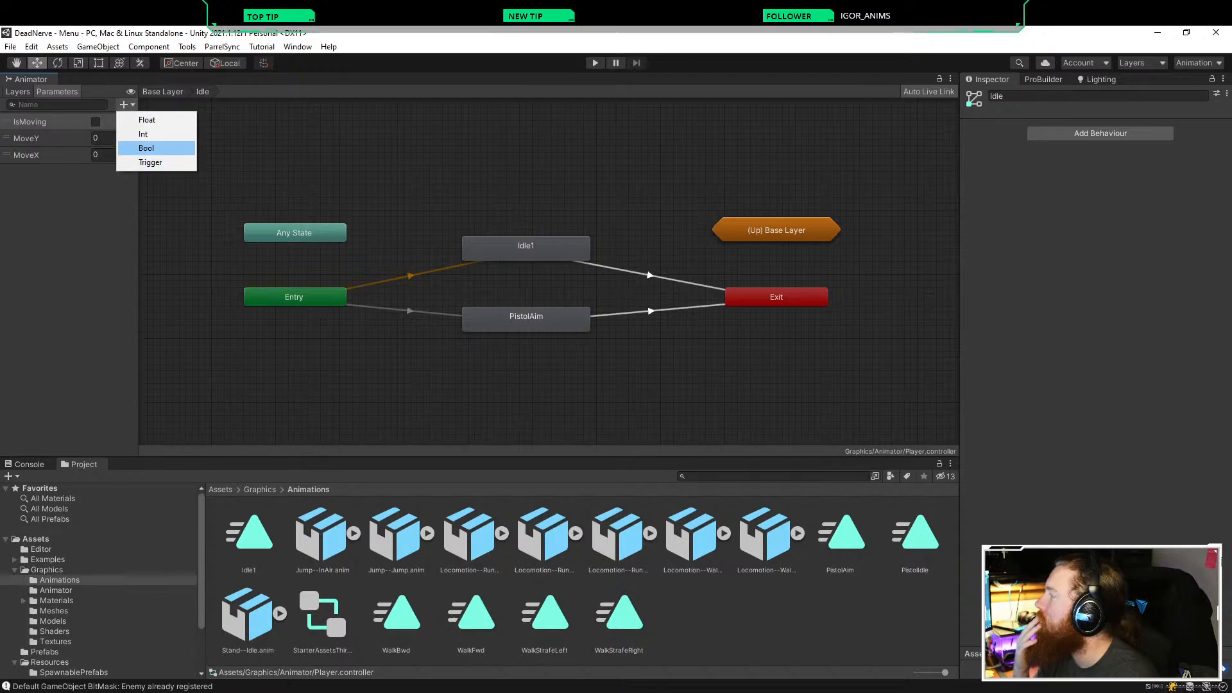
pyautogui.click(146, 149)
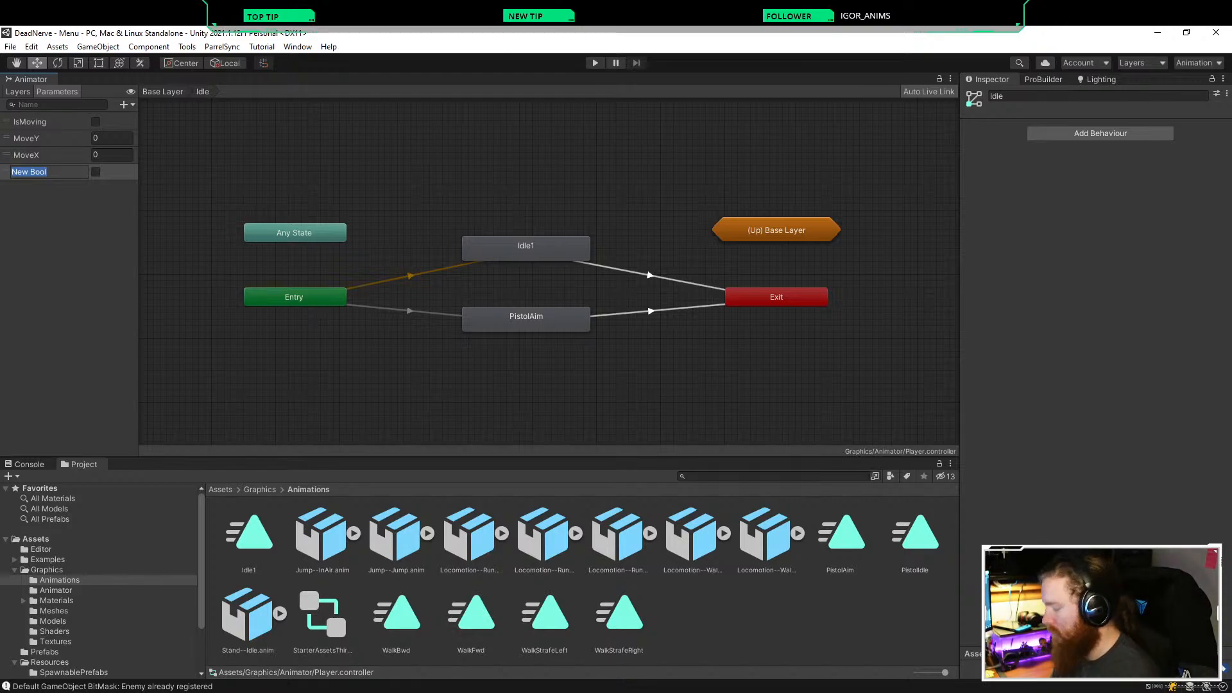
pyautogui.write('I')
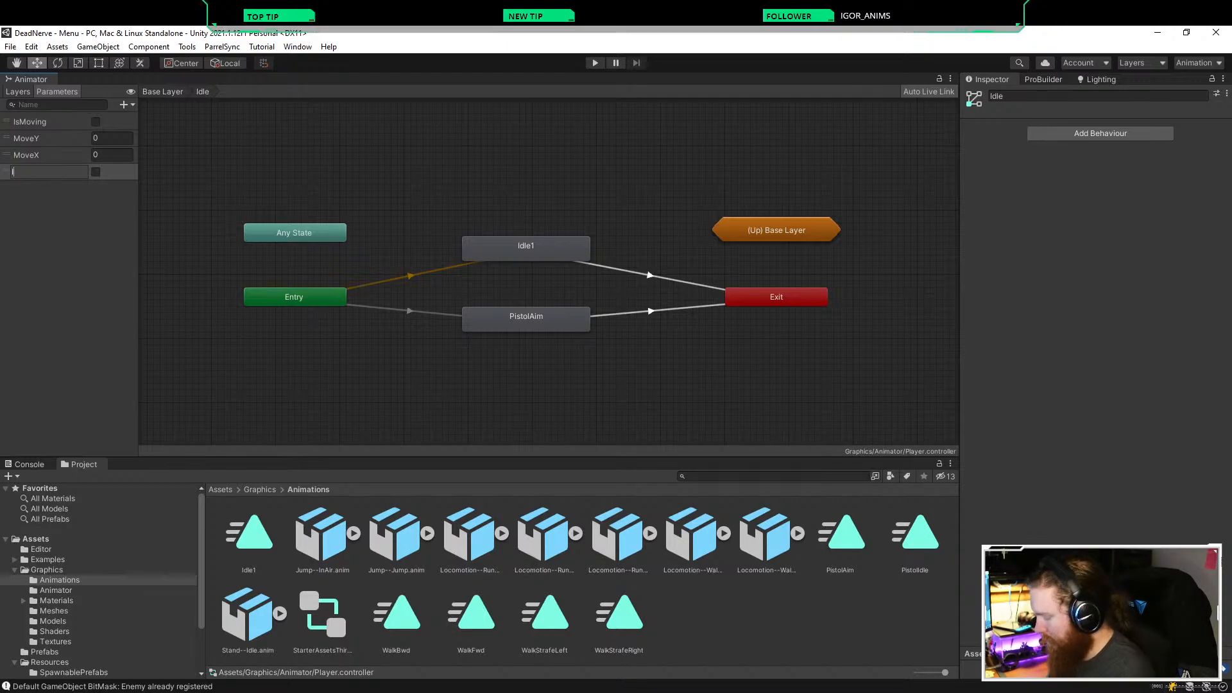
pyautogui.write('sAiming')
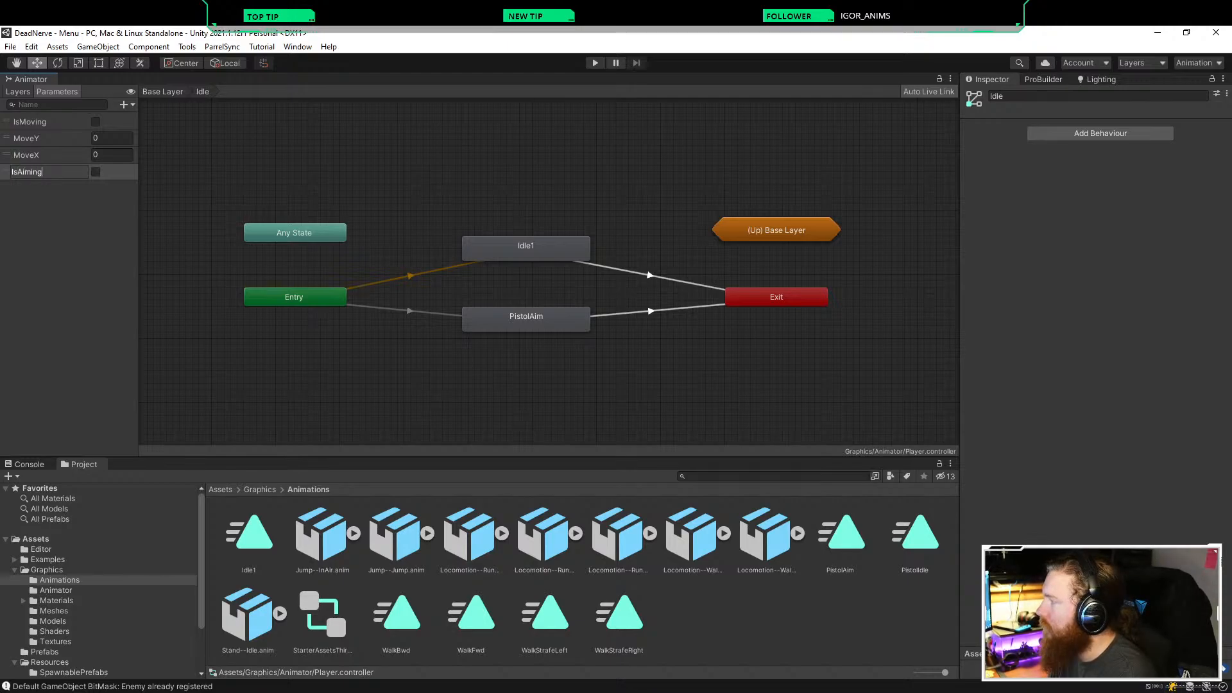
pyautogui.press('Return')
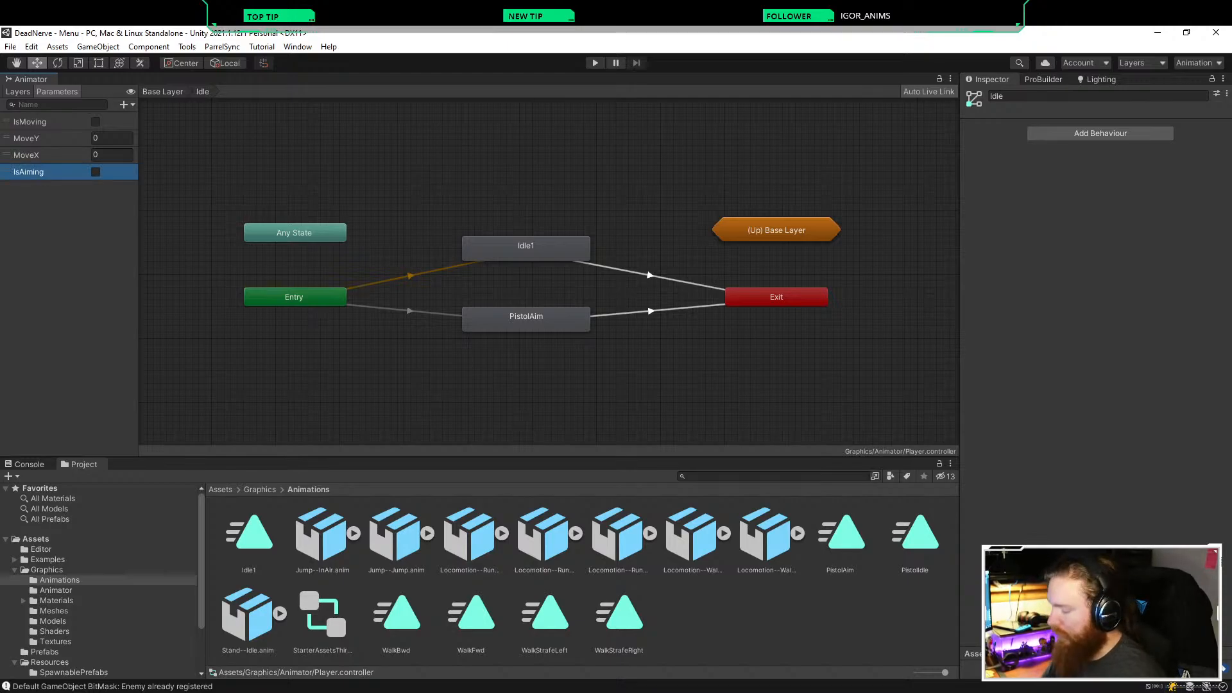
pyautogui.click(96, 172)
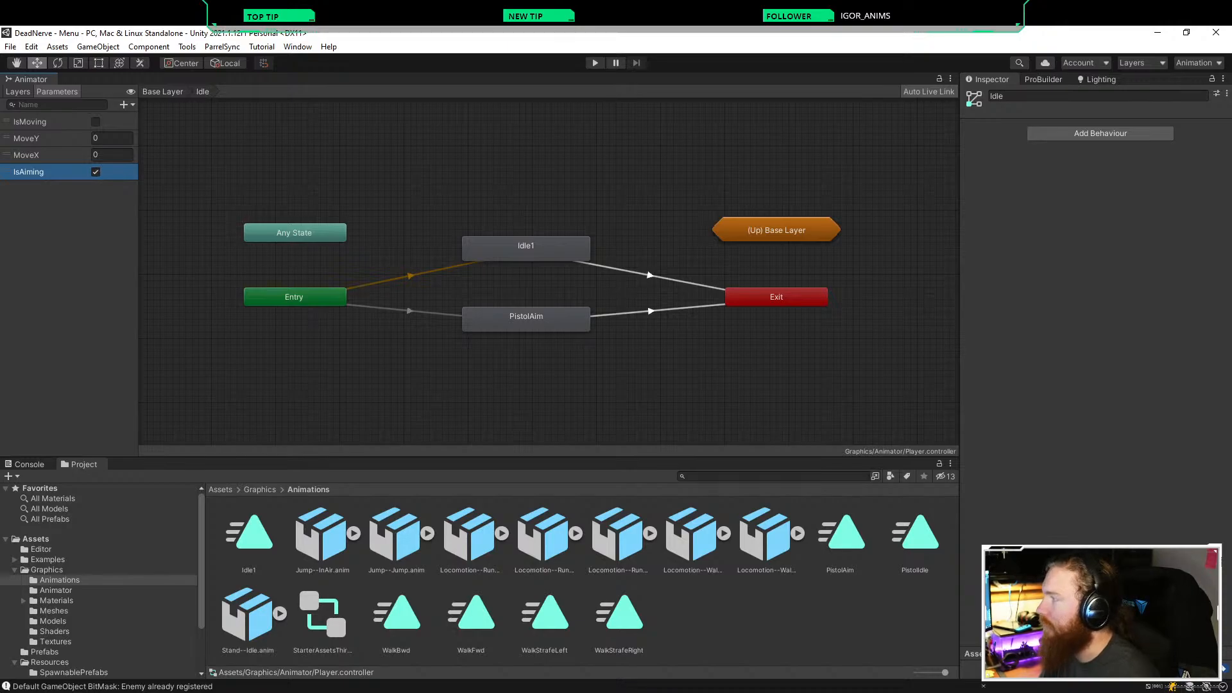
# Step: Add a condition to the Entry to PistolAim transition requiring IsAiming to be true
pyautogui.click(409, 311)
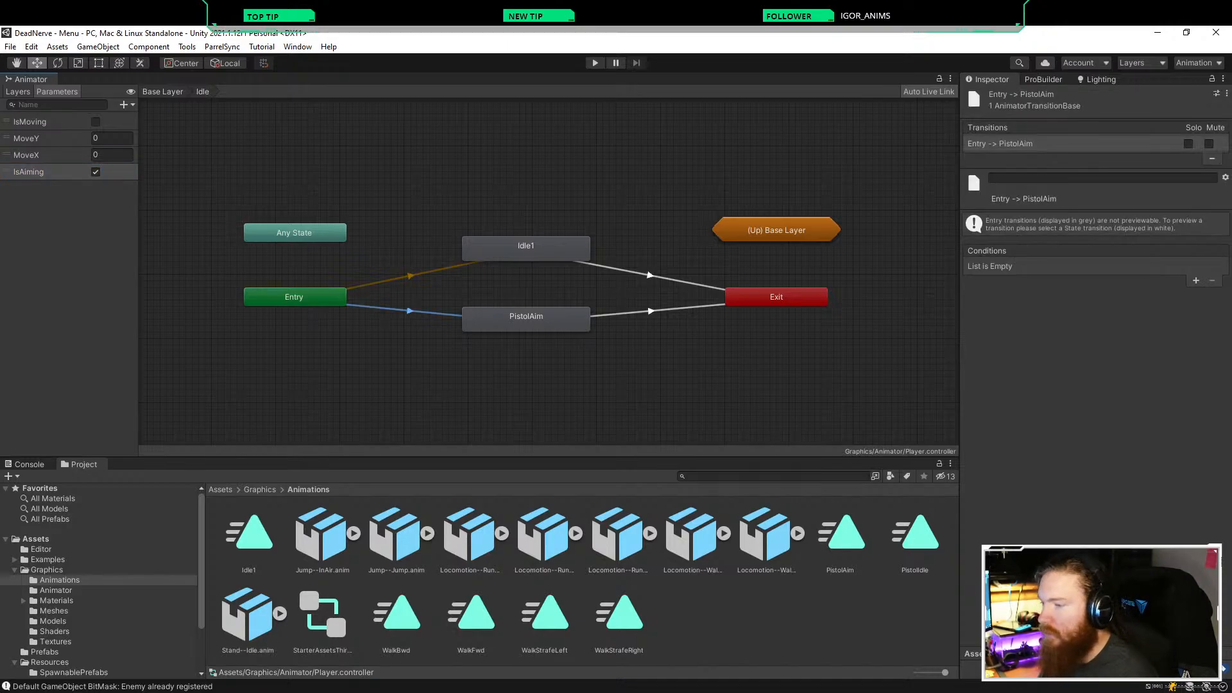
pyautogui.click(1195, 280)
pyautogui.click(1033, 266)
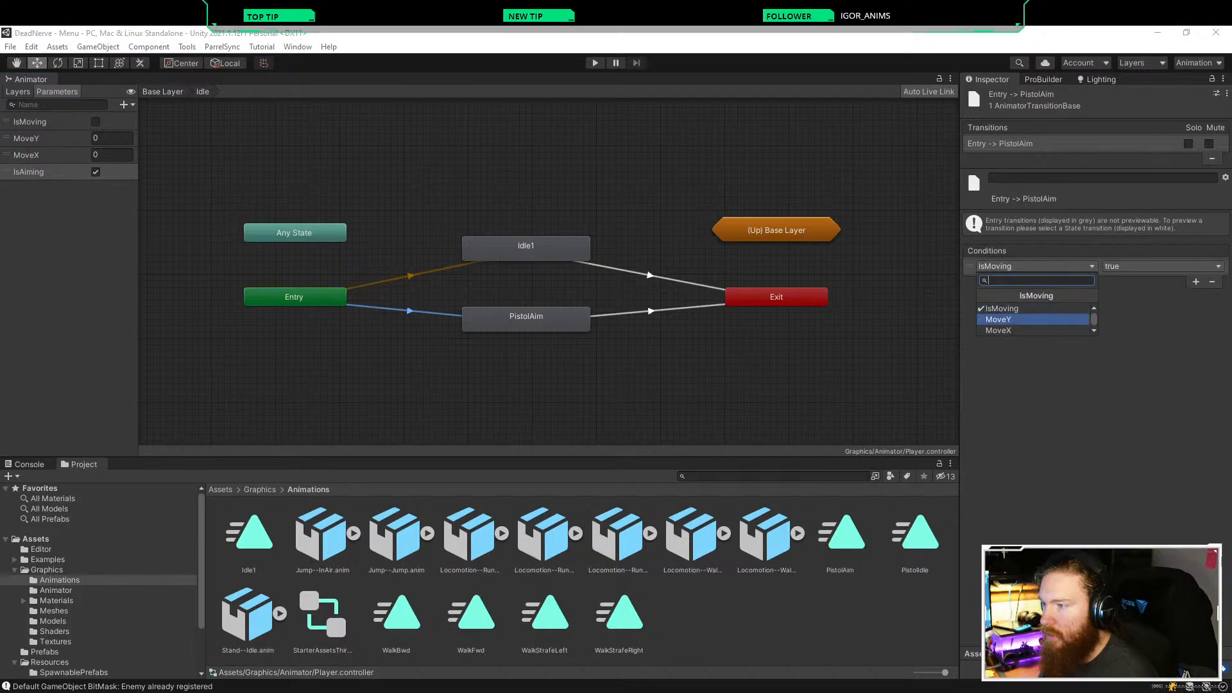
pyautogui.click(1001, 330)
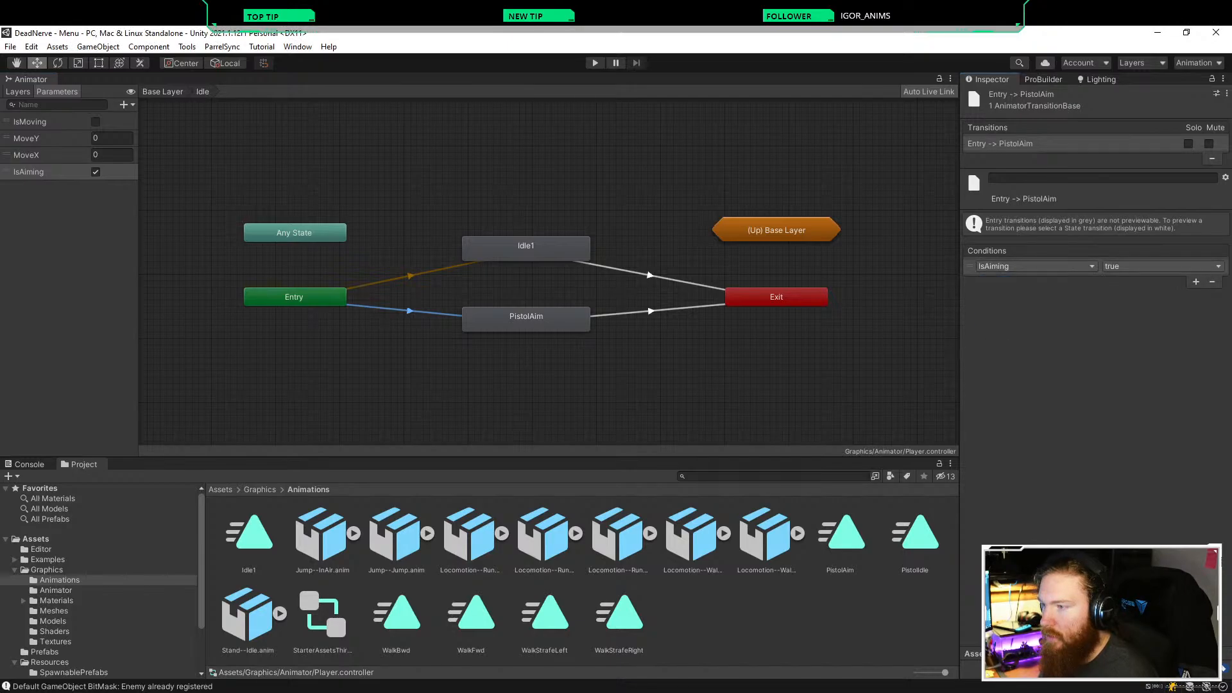
# Step: Change the PistolAim to Exit transition's condition to IsAiming with the value false
pyautogui.click(651, 311)
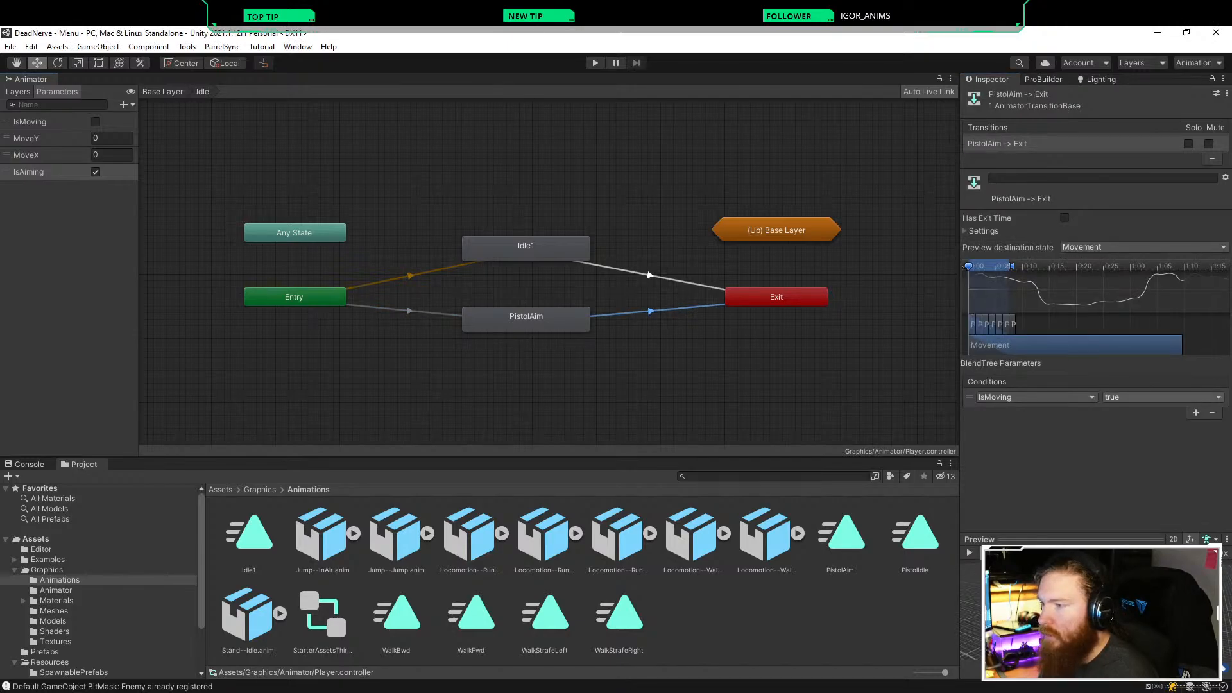
pyautogui.click(1033, 397)
pyautogui.click(1001, 460)
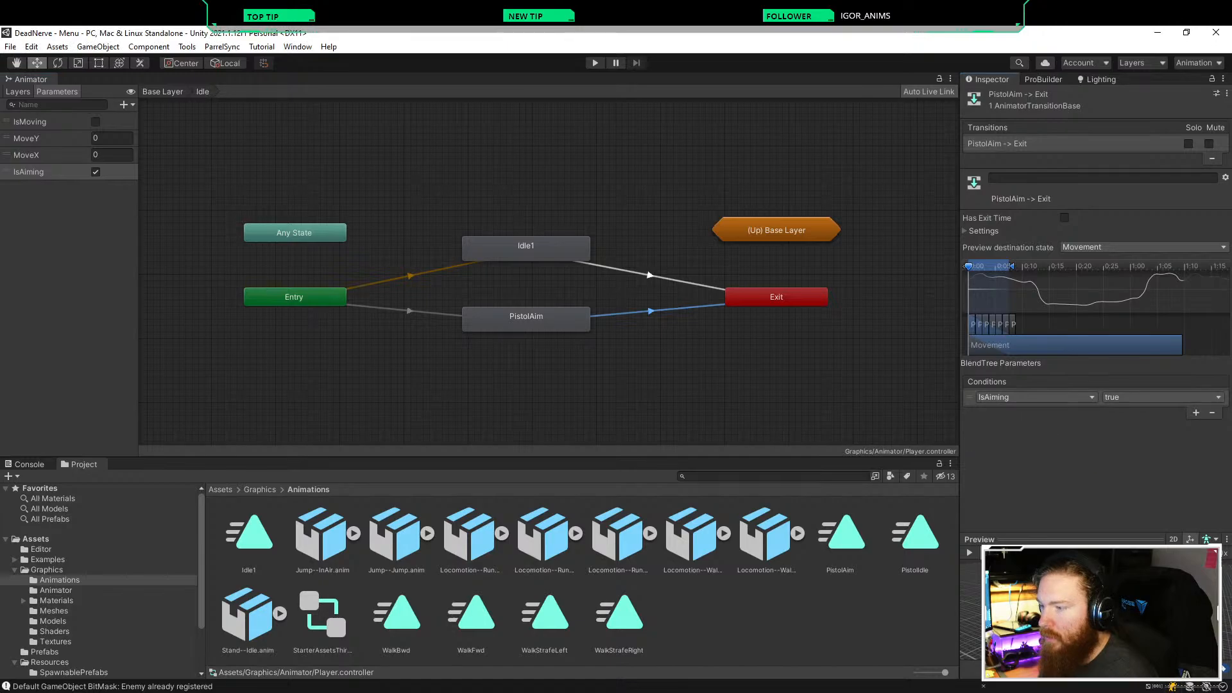
pyautogui.click(1163, 398)
pyautogui.click(1138, 426)
pyautogui.click(770, 372)
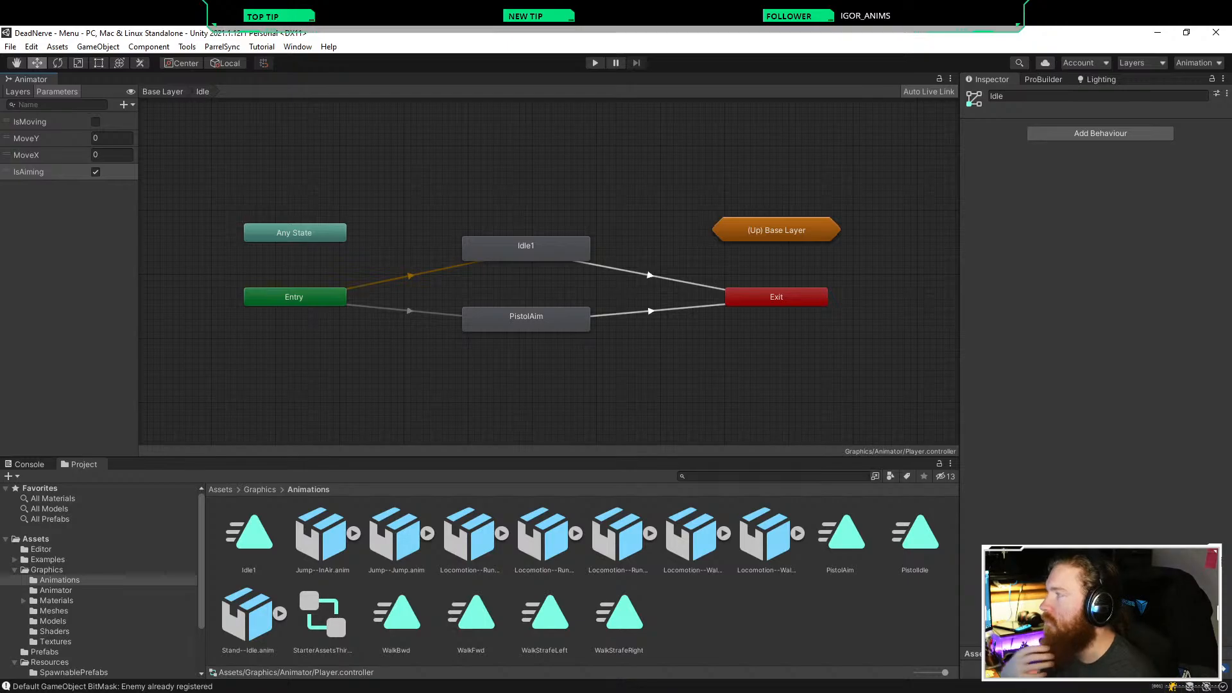
# Step: Switch the editor to the Scene layout and open the FPSTest scene, bringing the player character into view
pyautogui.click(1198, 62)
pyautogui.click(1129, 135)
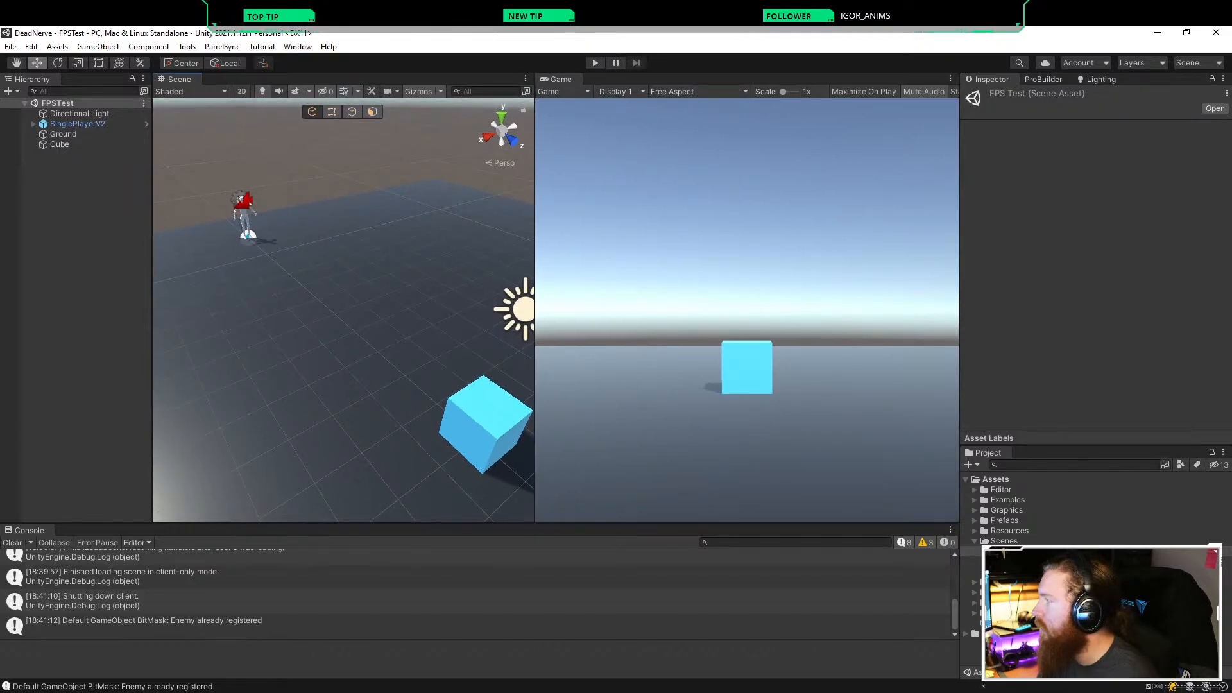
pyautogui.moveTo(343, 334); pyautogui.dragTo(302, 308, button='right')
pyautogui.press('w')
pyautogui.click(974, 627)
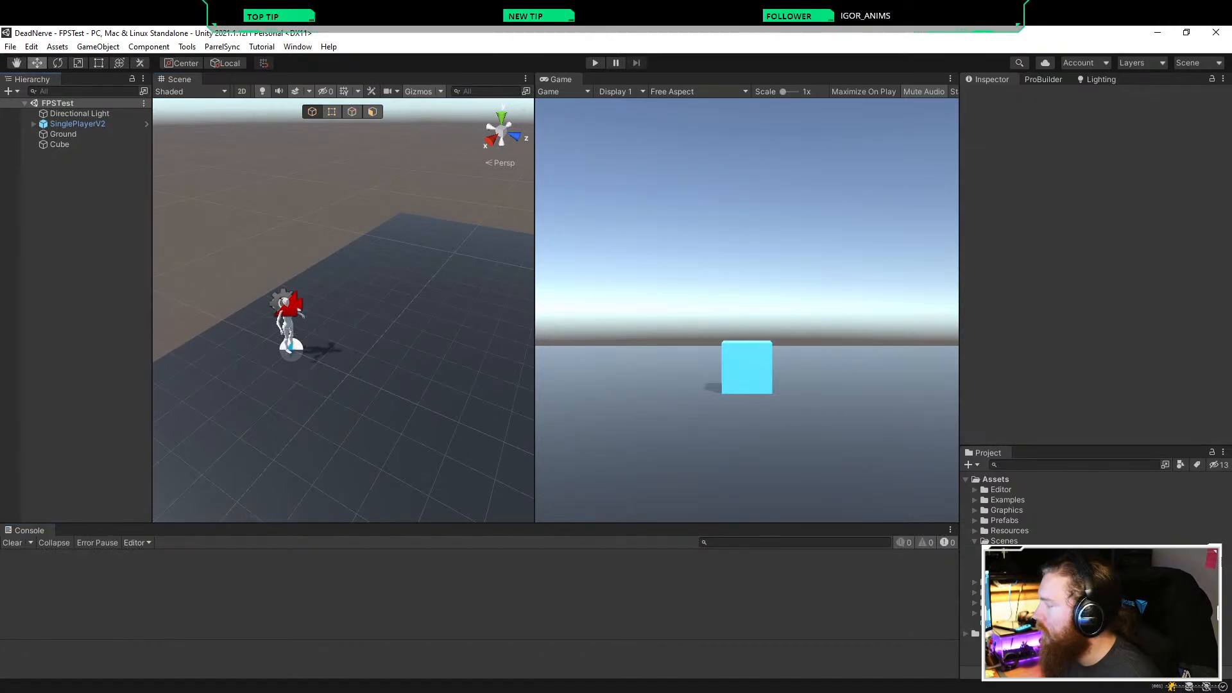
# Step: Play-test the FPSTest scene by walking the character forward and sideways, and release the cursor from the game
pyautogui.hotkey('ctrl', 'p')
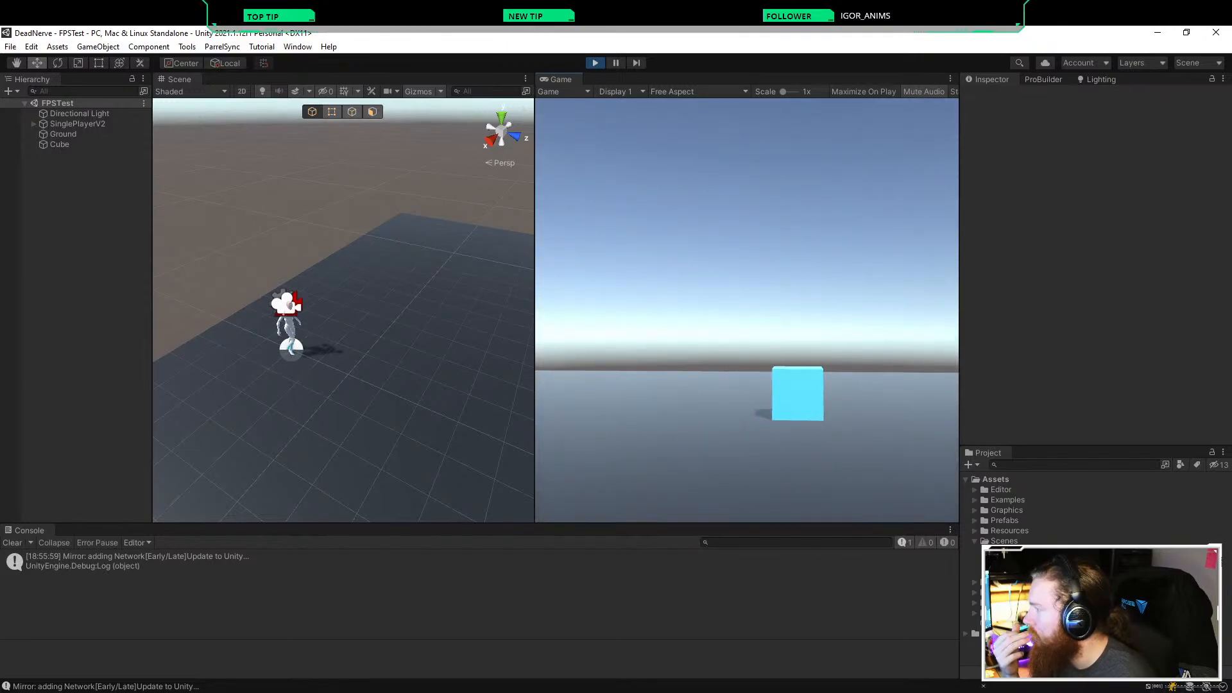
pyautogui.press('w')
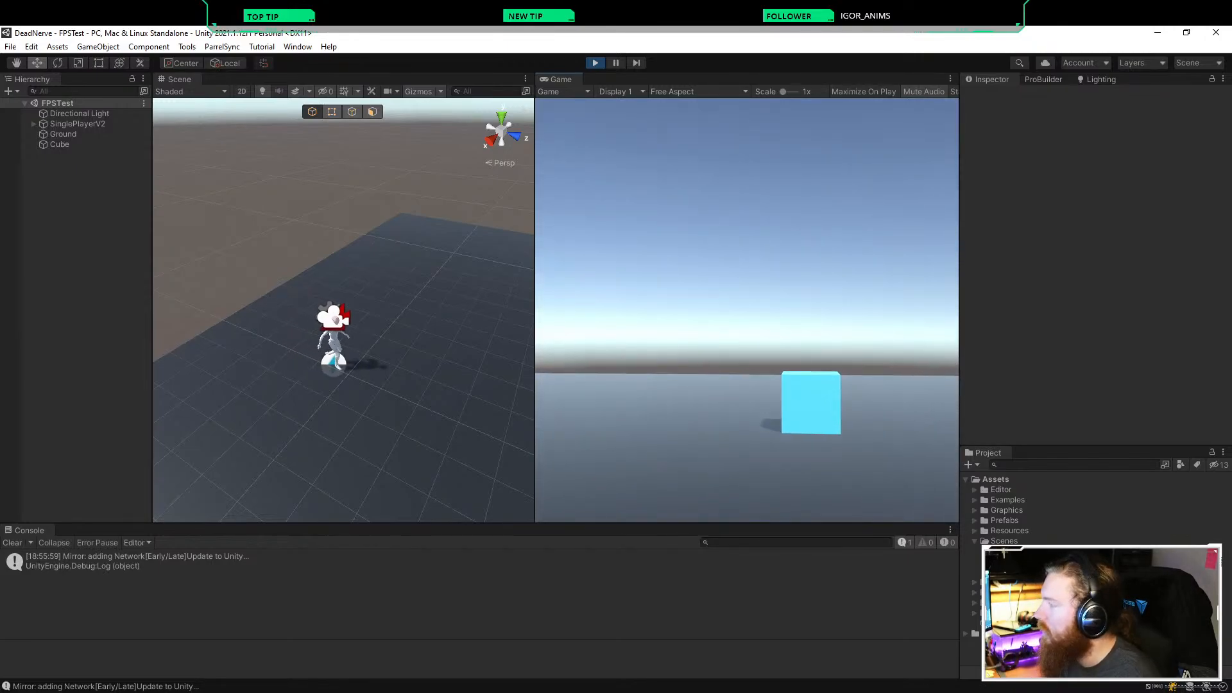
pyautogui.press('a')
pyautogui.press('d')
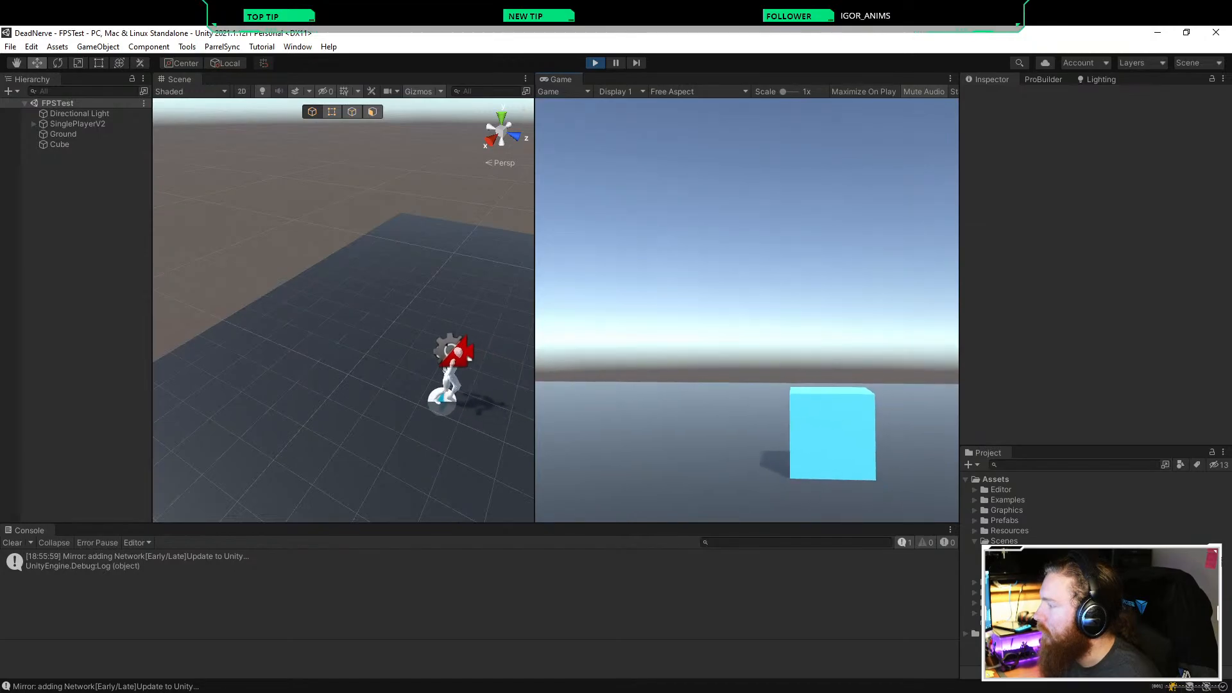
pyautogui.press('d')
pyautogui.press('a')
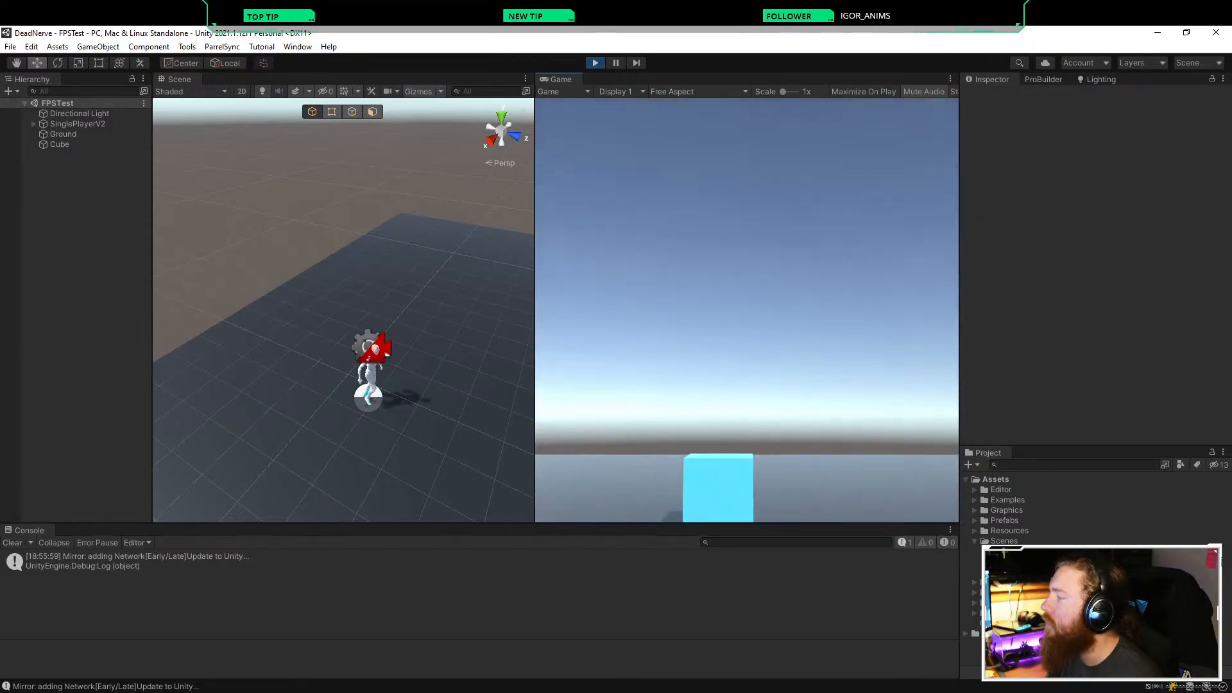
pyautogui.press('`')
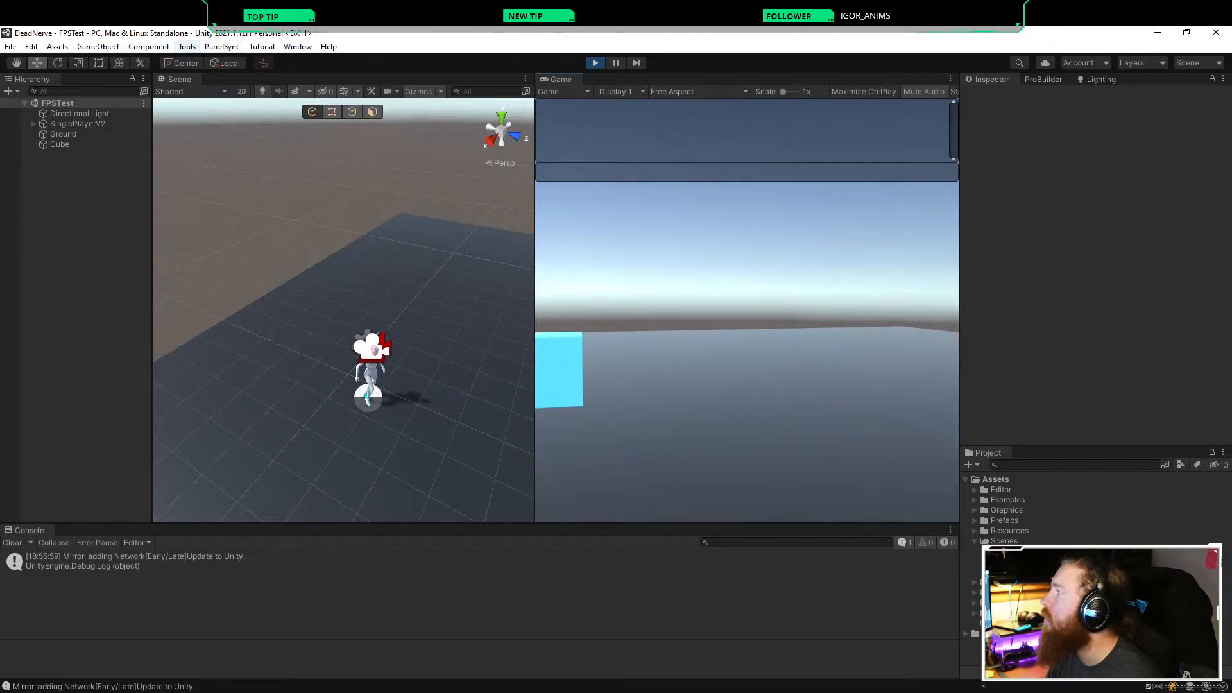
# Step: Open the Animator window, dock it beside the Console and enlarge that docked area
pyautogui.click(186, 46)
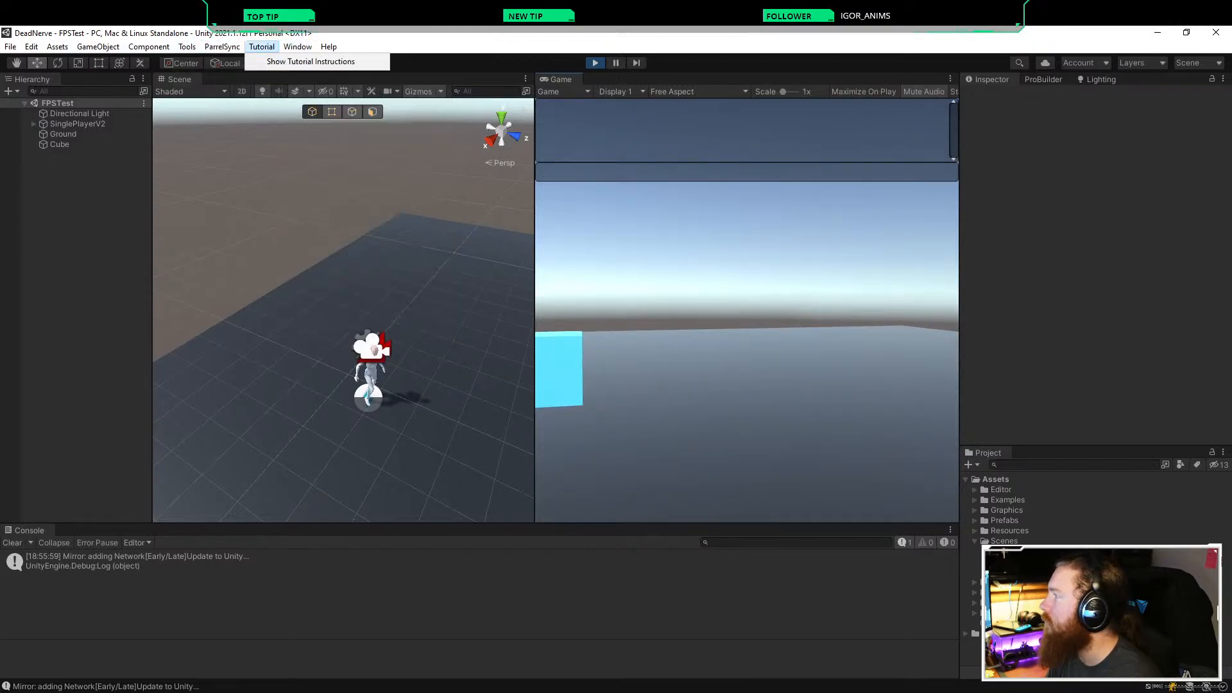
pyautogui.moveTo(298, 46)
pyautogui.moveTo(320, 276)
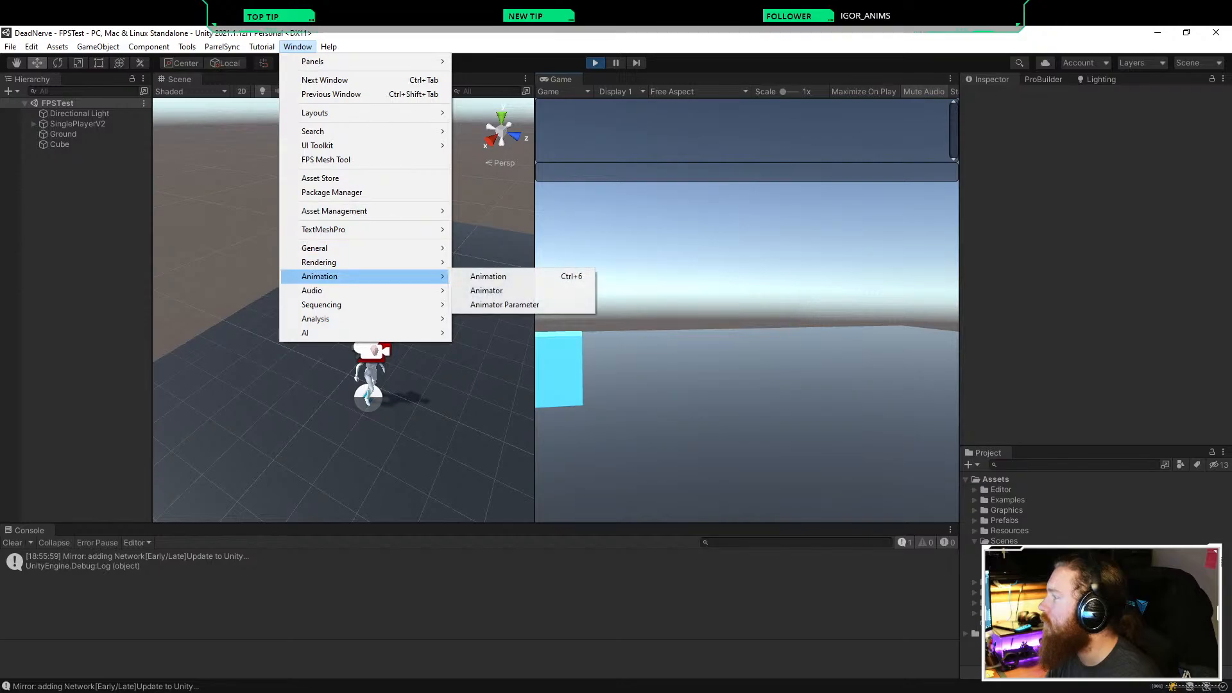
pyautogui.click(488, 290)
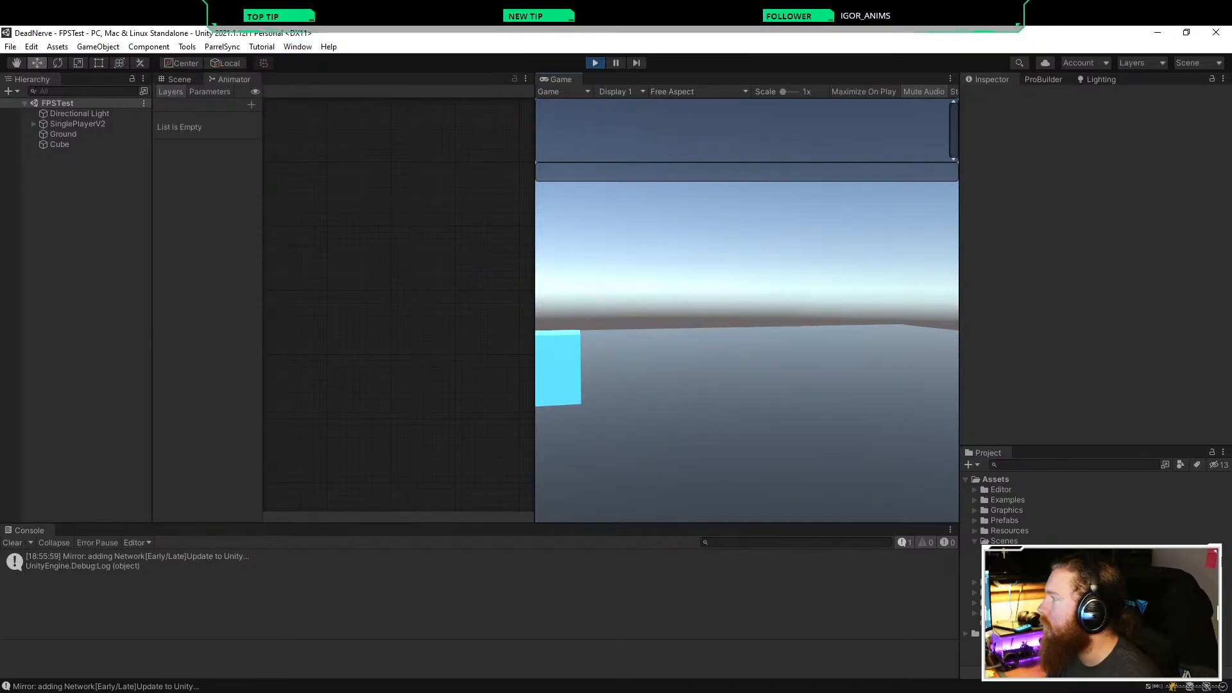
pyautogui.moveTo(234, 79); pyautogui.dragTo(32, 531)
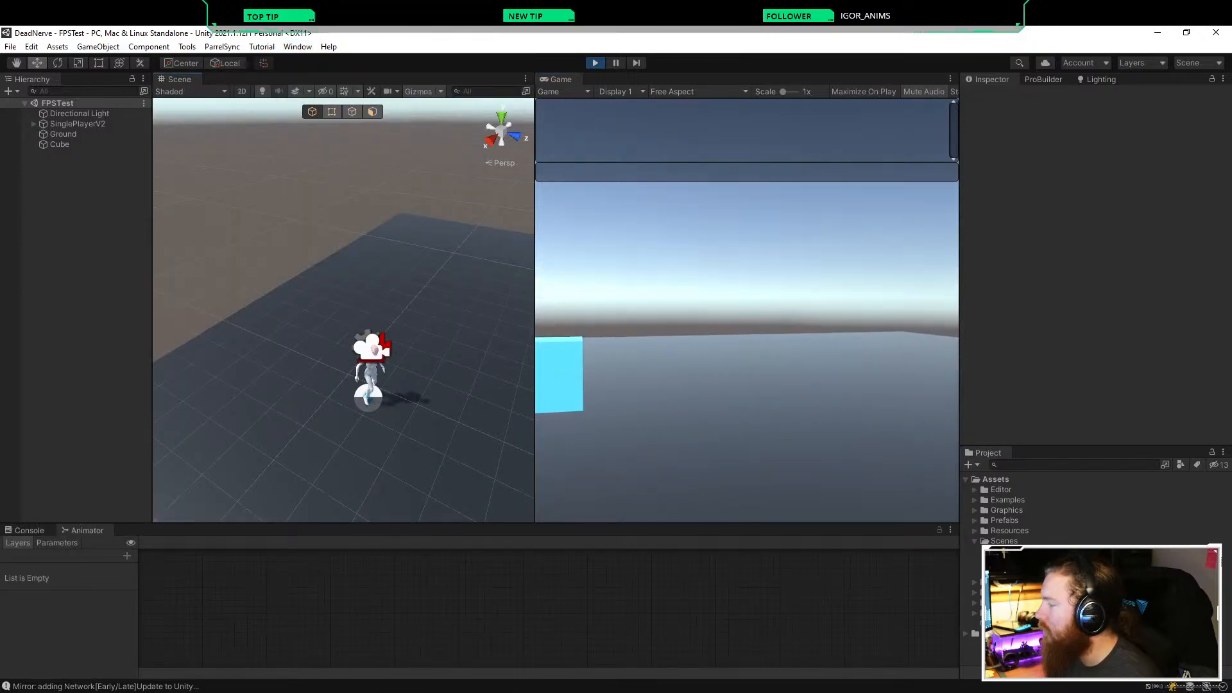
pyautogui.moveTo(398, 400); pyautogui.dragTo(398, 439)
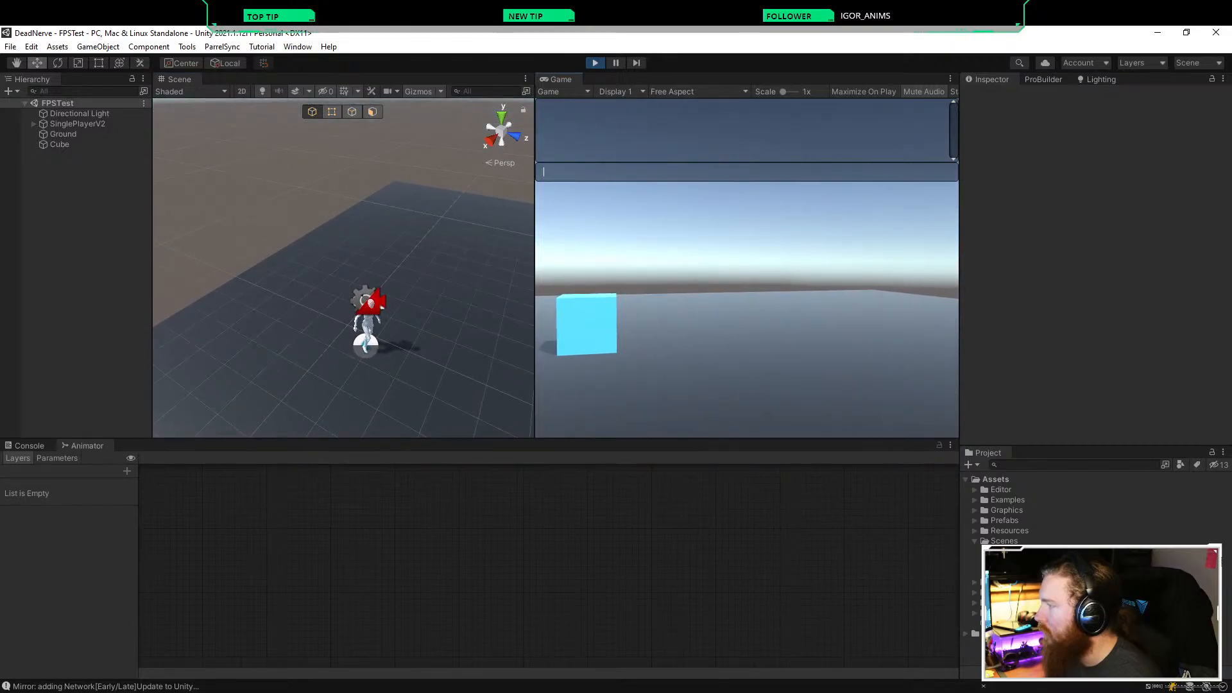
# Step: Inspect Armature_Edited's live state machine and its Idle to Movement transition on the base layer, and stop play mode
pyautogui.moveTo(359, 276); pyautogui.dragTo(394, 277, button='right')
pyautogui.press('w')
pyautogui.press('s')
pyautogui.click(33, 123)
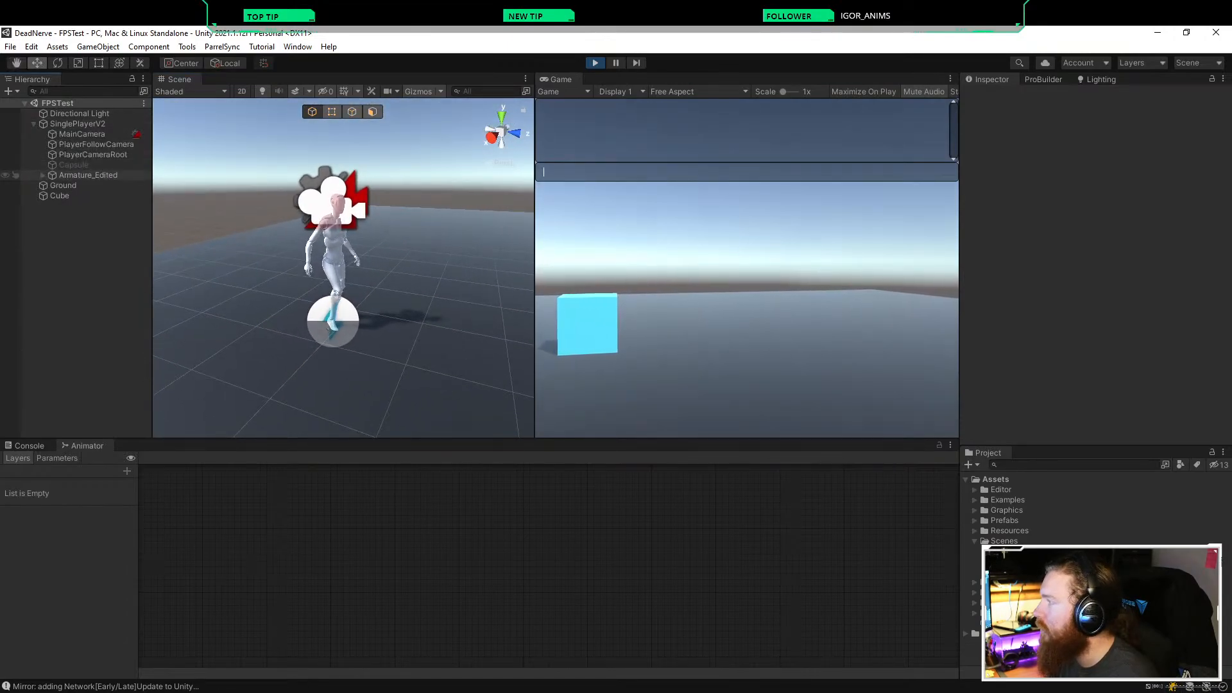
pyautogui.click(87, 175)
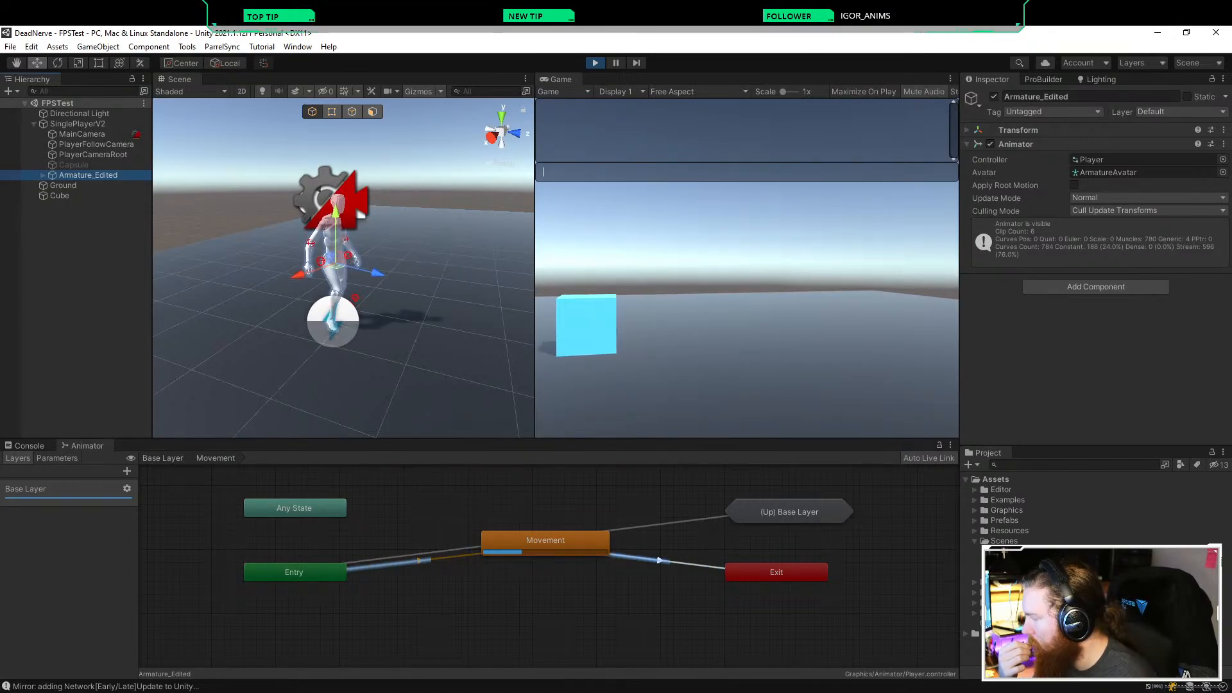
pyautogui.click(667, 524)
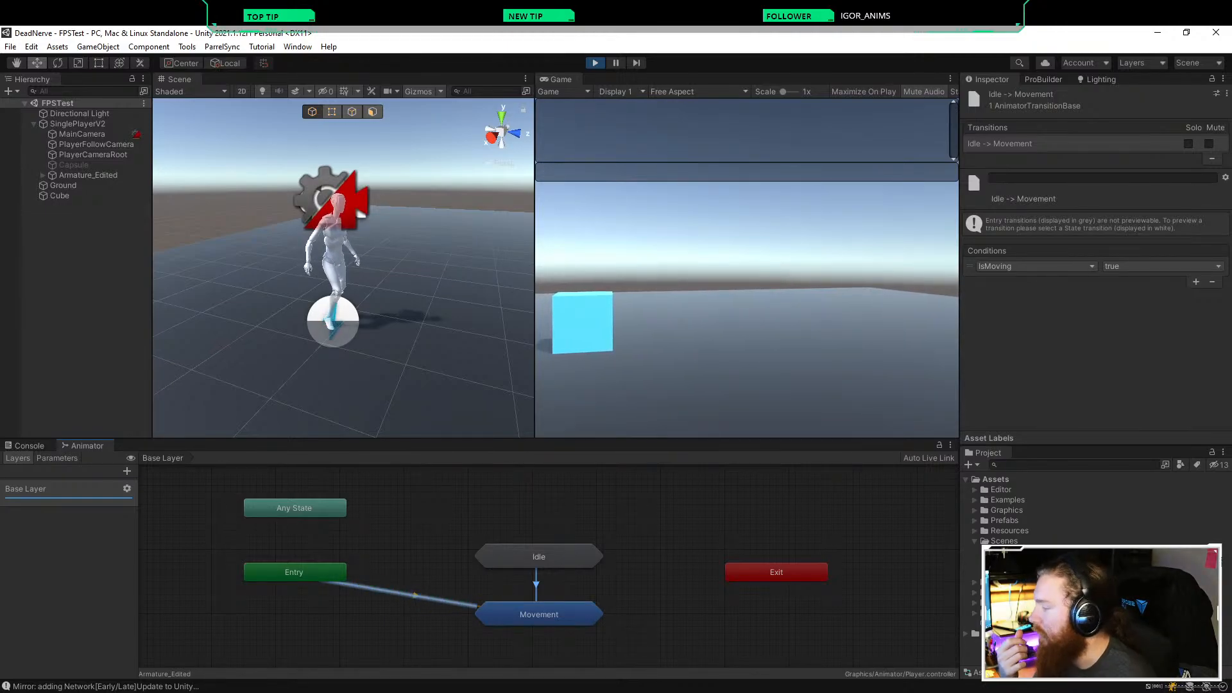
pyautogui.hotkey('ctrl', 'p')
# Step: Make Idle1 in the Idle sub-state machine the default state reached from Entry on the base layer
pyautogui.rightClick(520, 550)
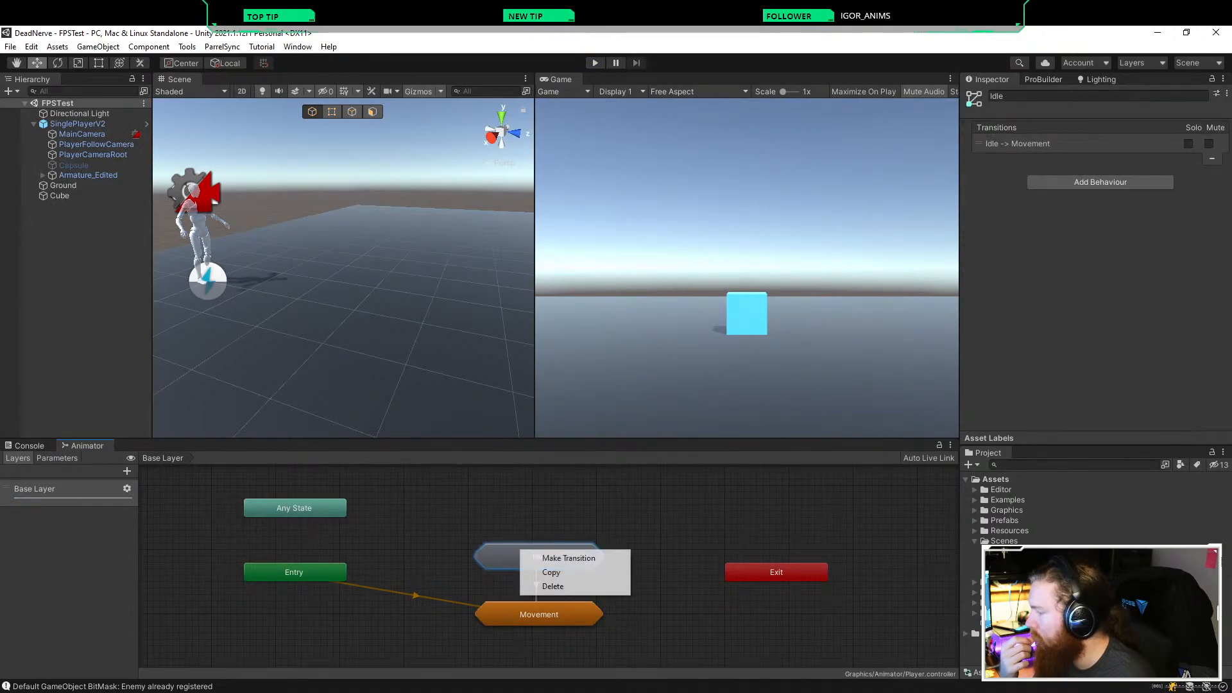
pyautogui.click(417, 596)
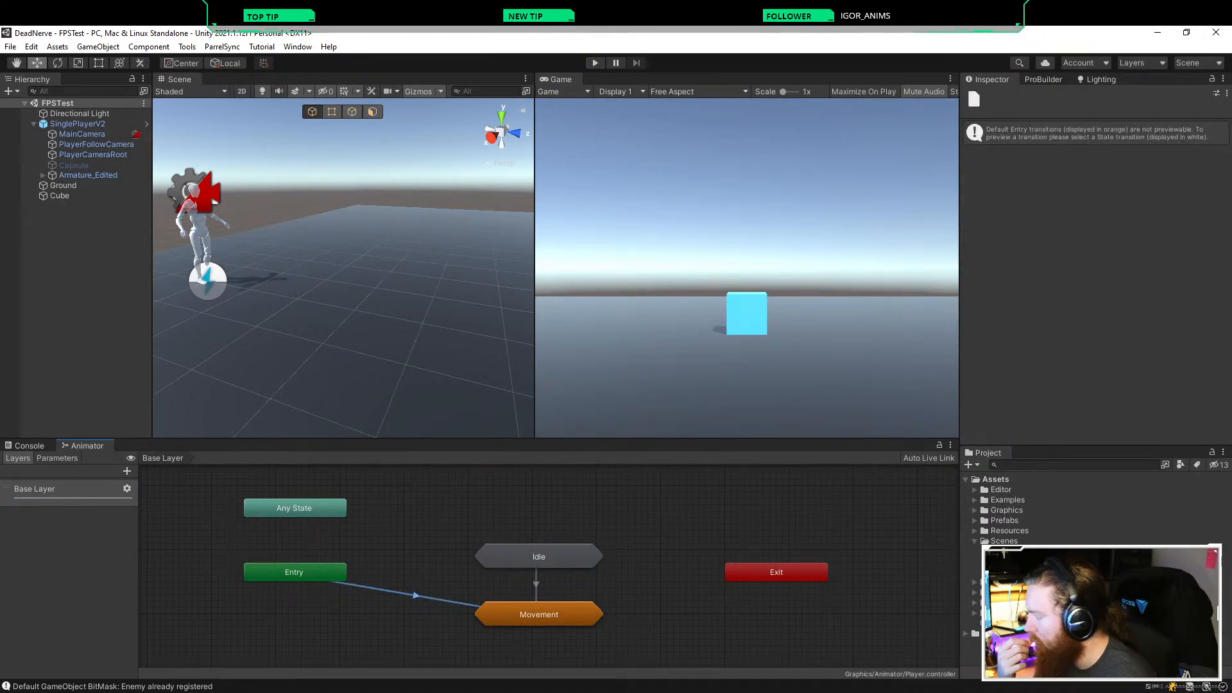
pyautogui.rightClick(322, 571)
pyautogui.click(375, 578)
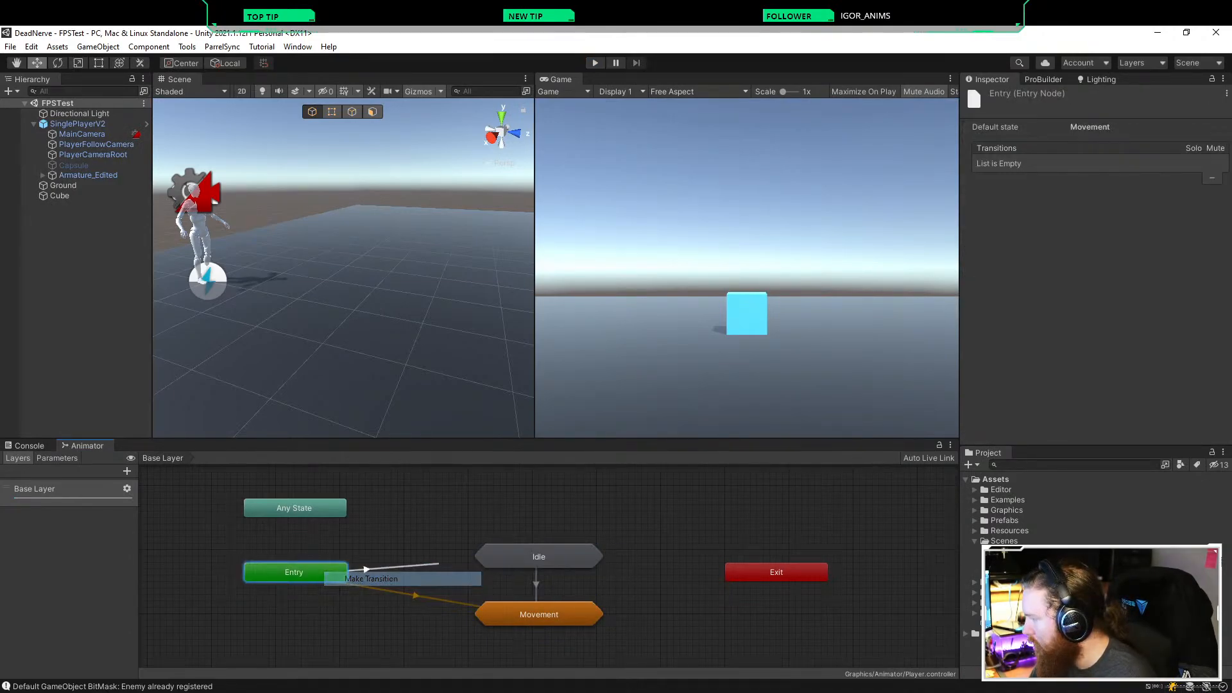
pyautogui.rightClick(441, 564)
pyautogui.rightClick(331, 570)
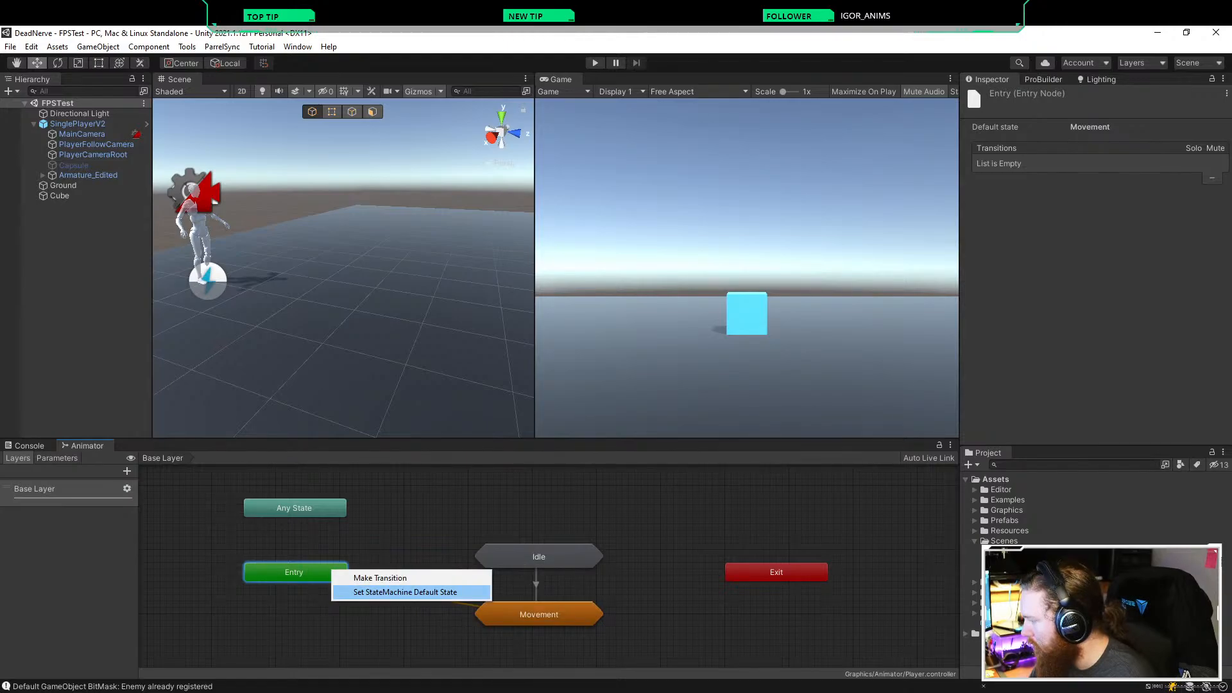
pyautogui.click(380, 578)
pyautogui.click(489, 558)
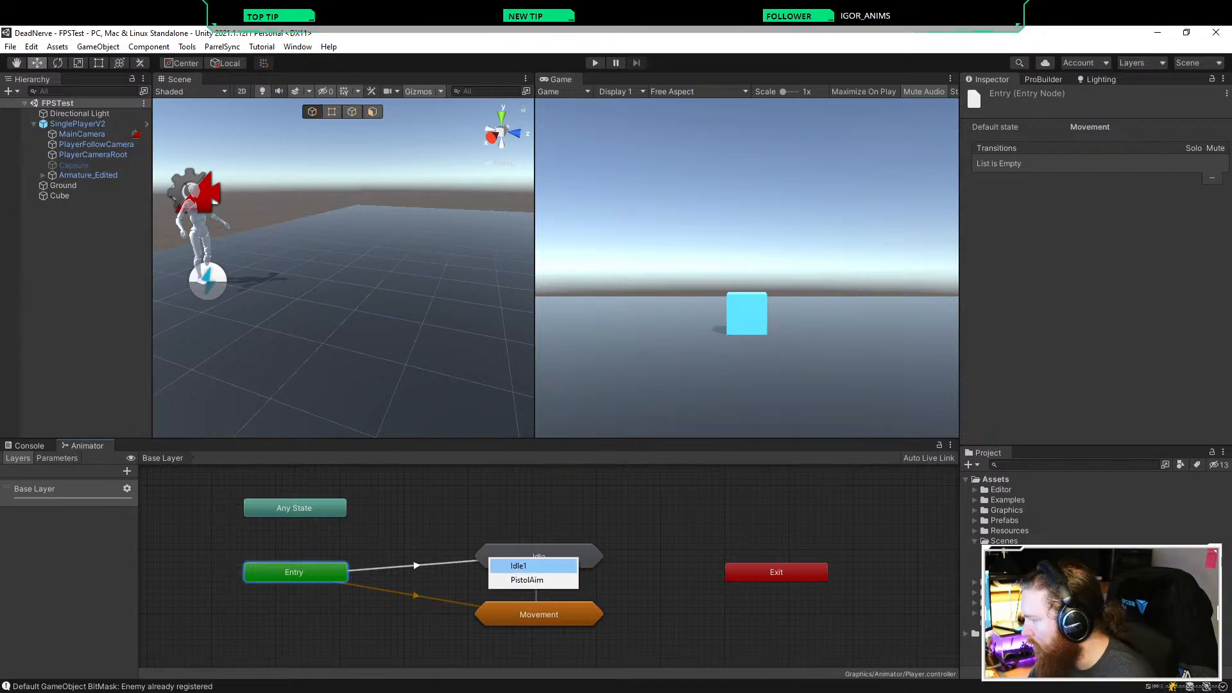
pyautogui.click(519, 566)
pyautogui.click(449, 599)
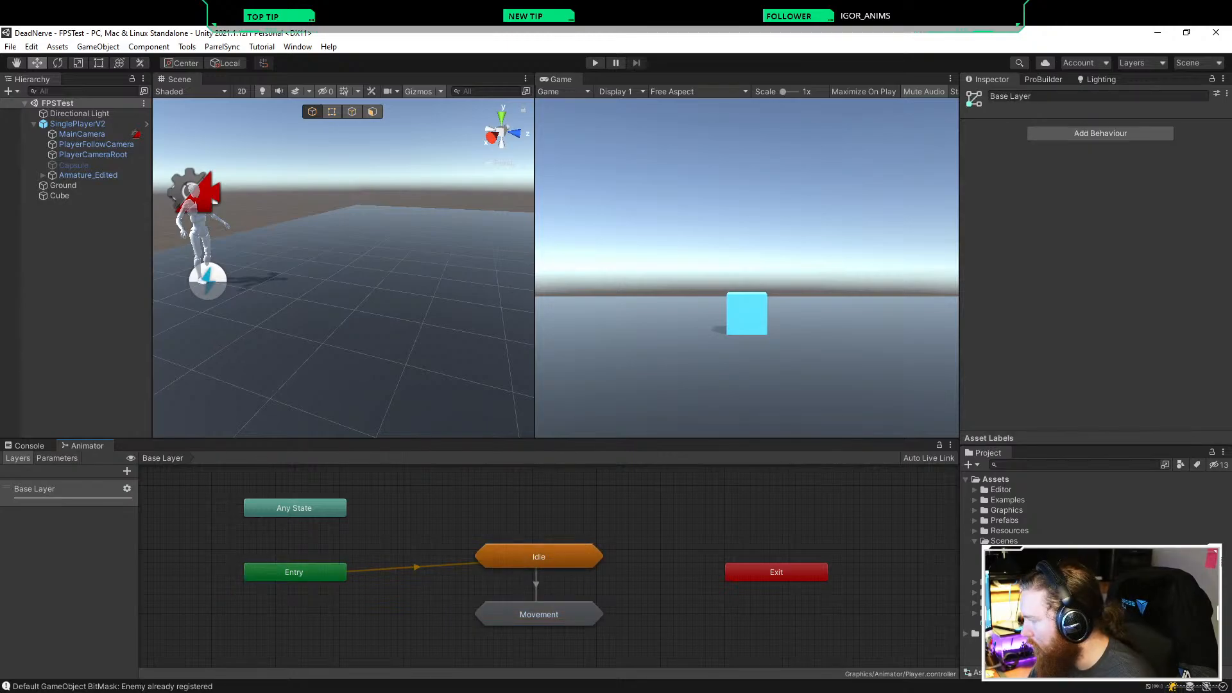
# Step: Create a transition from the Movement sub-state machine to the Idle sub-state machine
pyautogui.click(539, 614)
pyautogui.click(536, 585)
pyautogui.click(558, 614)
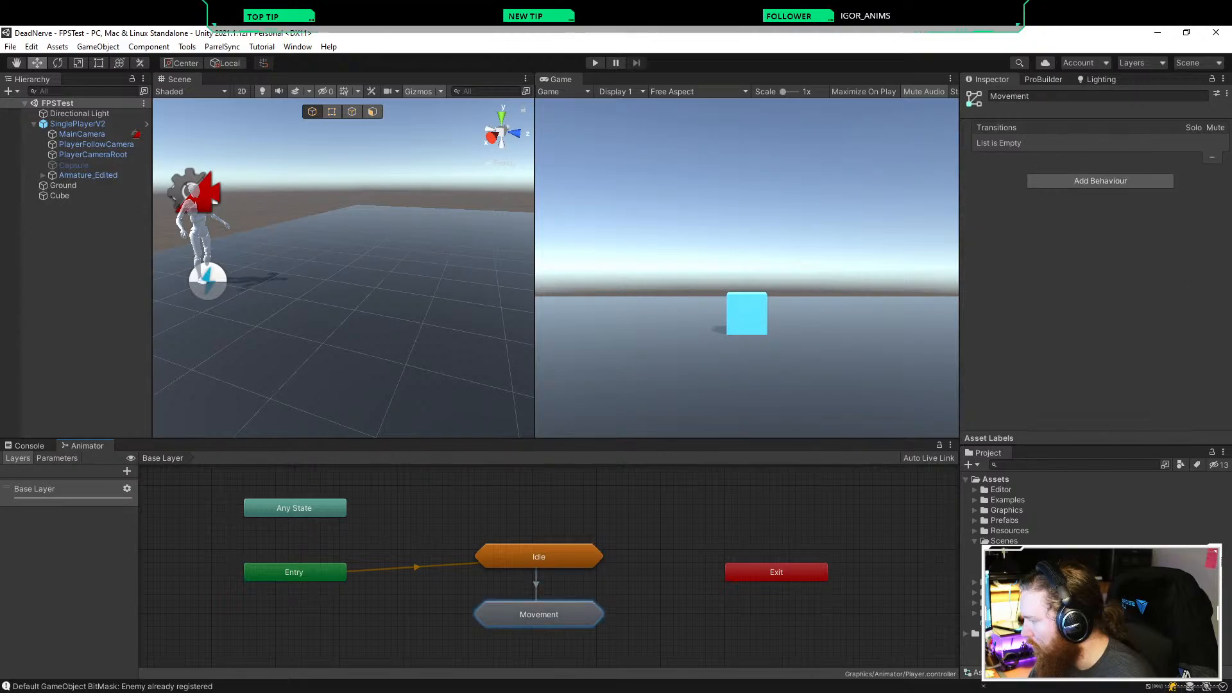
pyautogui.rightClick(563, 609)
pyautogui.click(594, 617)
pyautogui.click(565, 562)
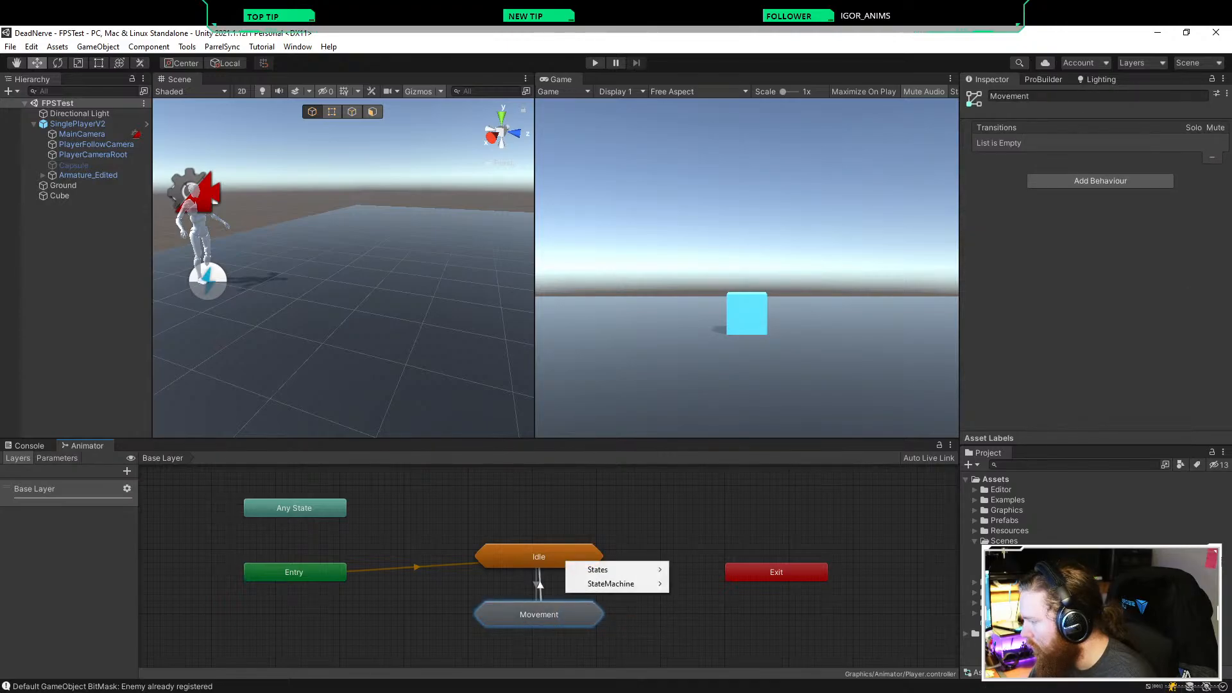
pyautogui.moveTo(612, 569)
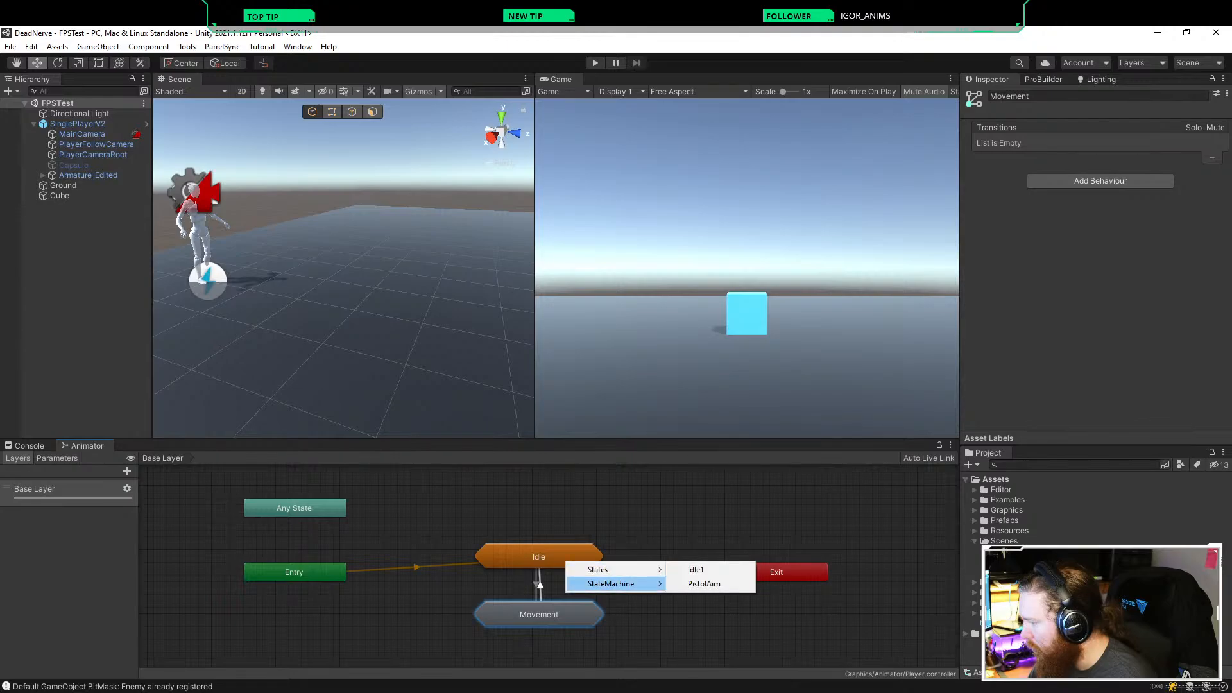
pyautogui.click(690, 584)
# Step: Add a condition to the Movement to Idle transition requiring IsMoving to be false
pyautogui.click(542, 586)
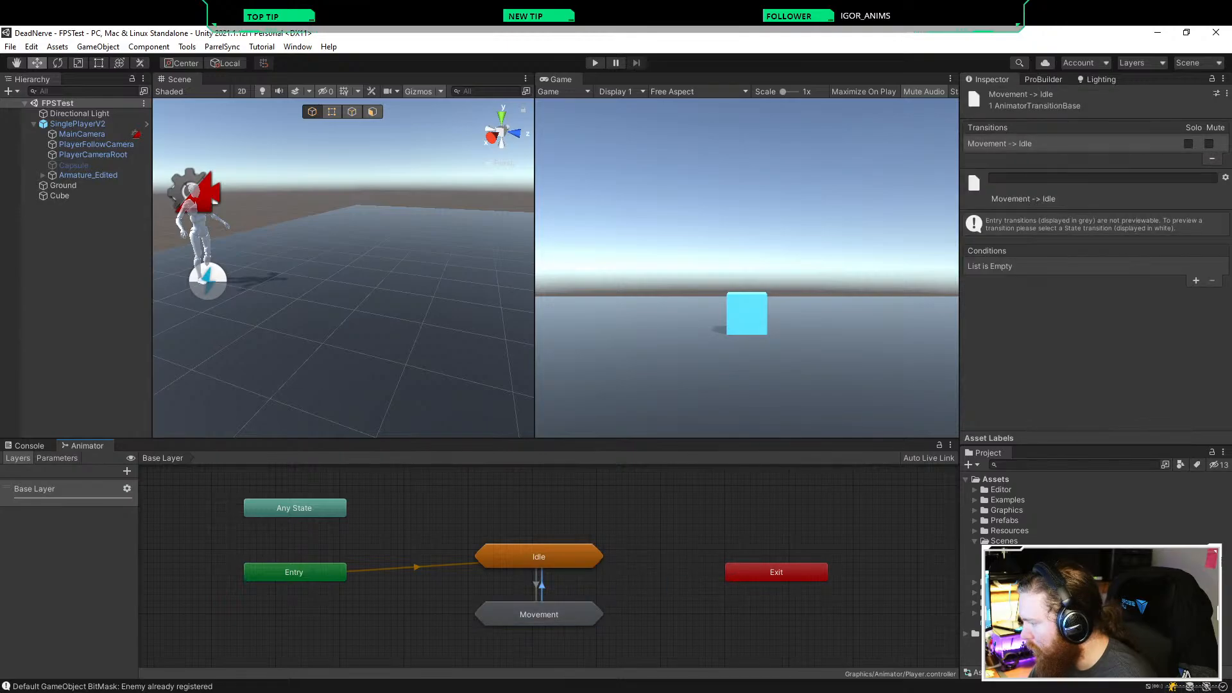
pyautogui.click(1196, 280)
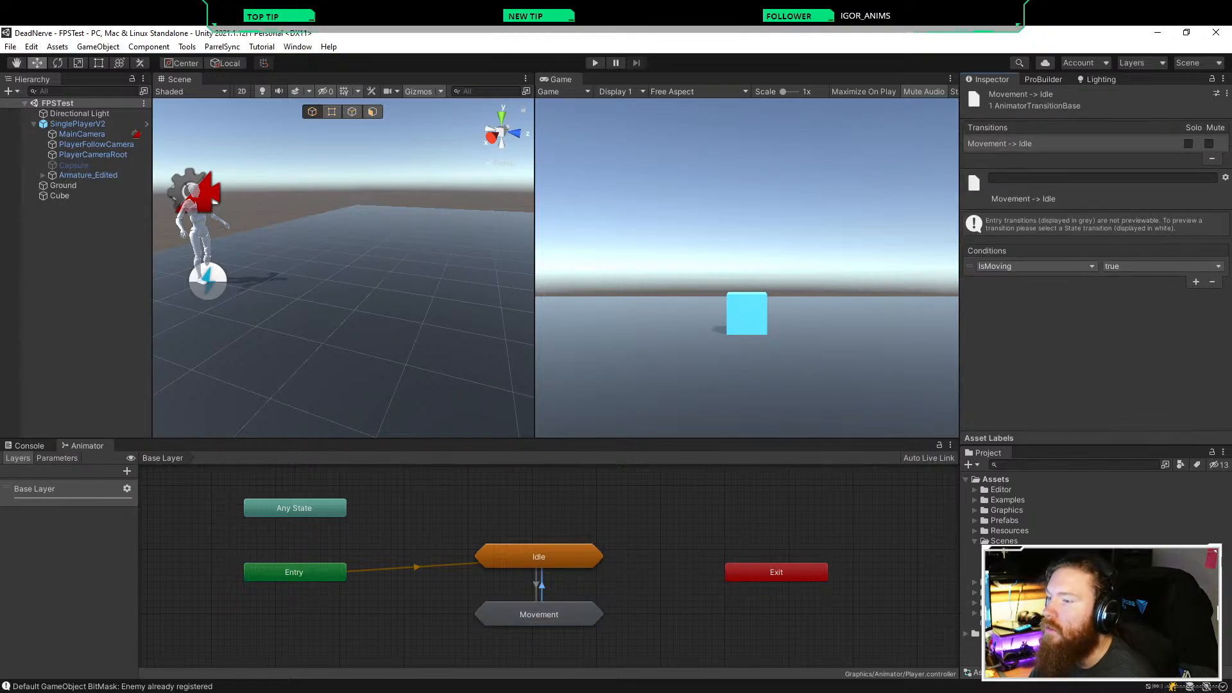
pyautogui.click(1148, 266)
pyautogui.click(1132, 294)
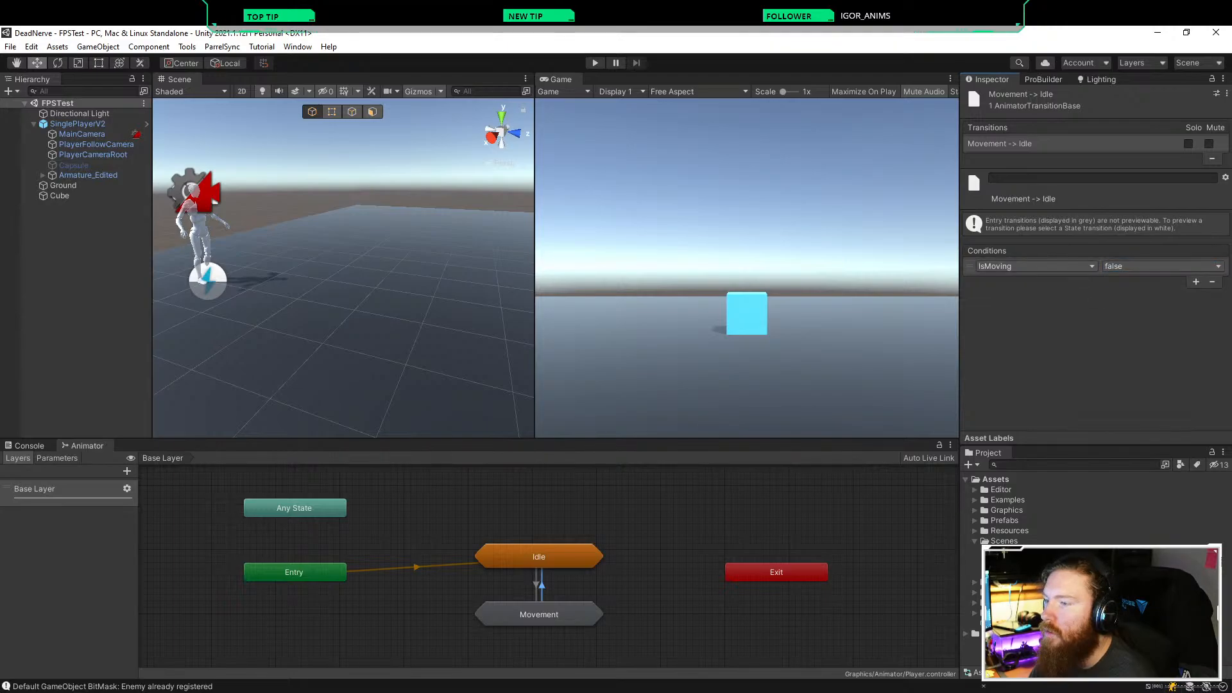
pyautogui.click(671, 539)
# Step: Review the Idle to Movement transition's condition and the default transition from Entry to Idle
pyautogui.click(536, 585)
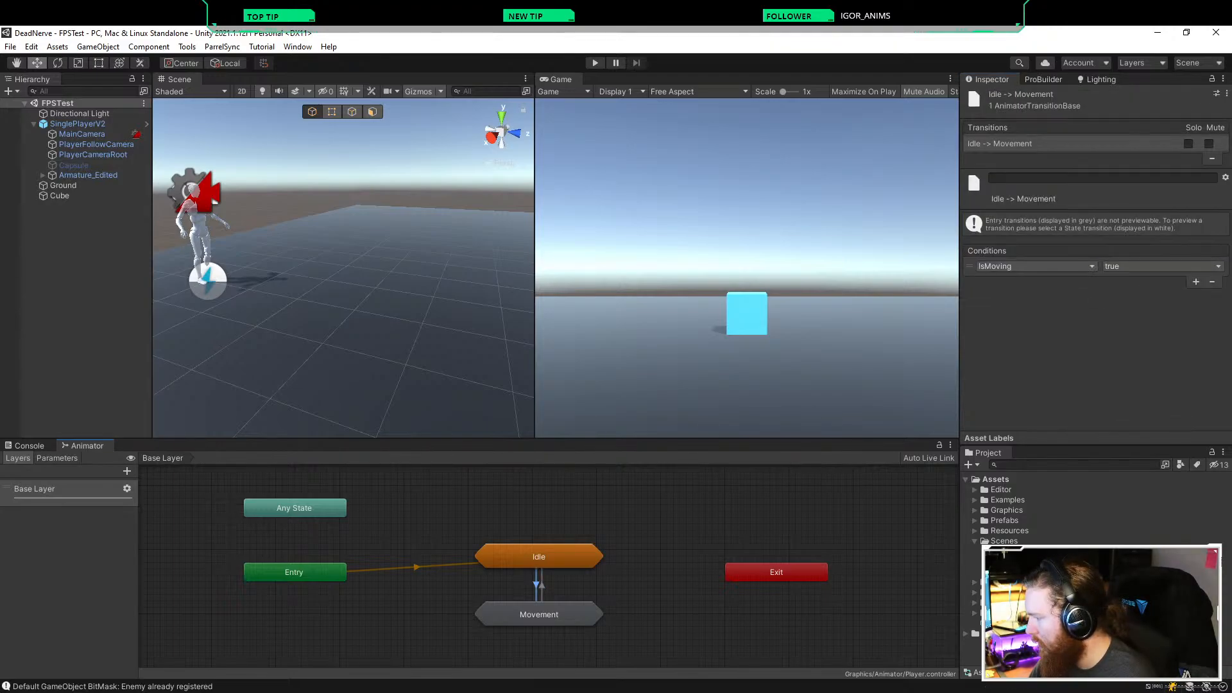
pyautogui.click(661, 545)
pyautogui.click(539, 556)
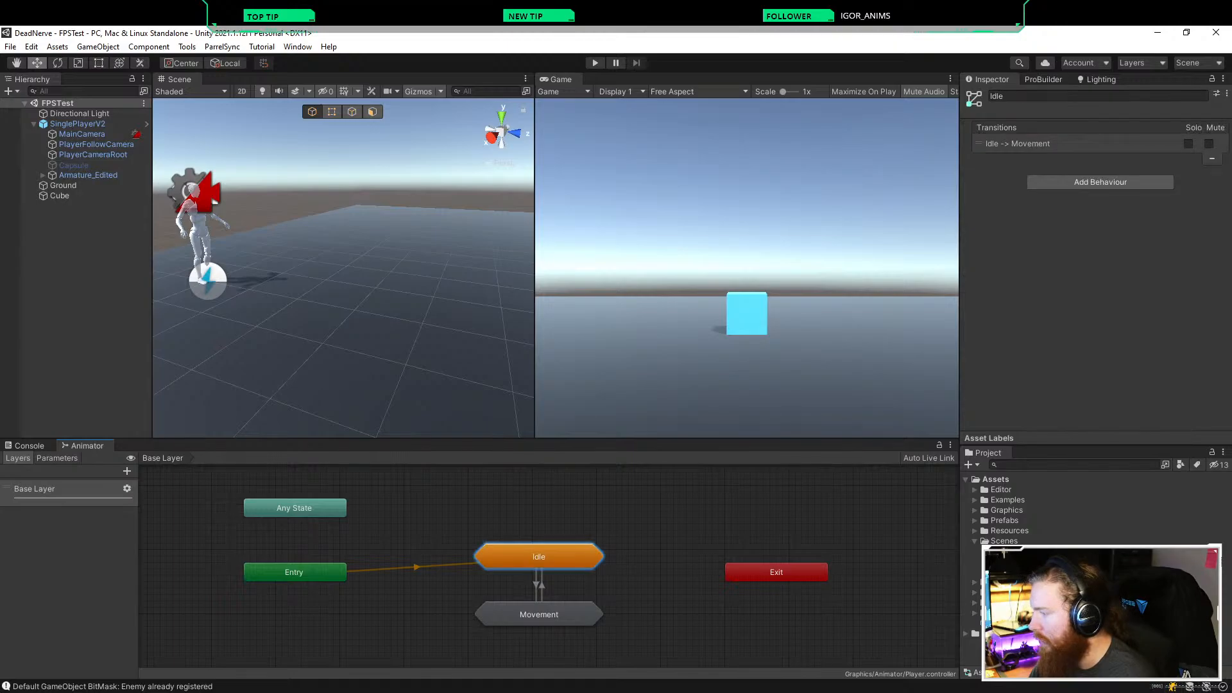
pyautogui.click(417, 567)
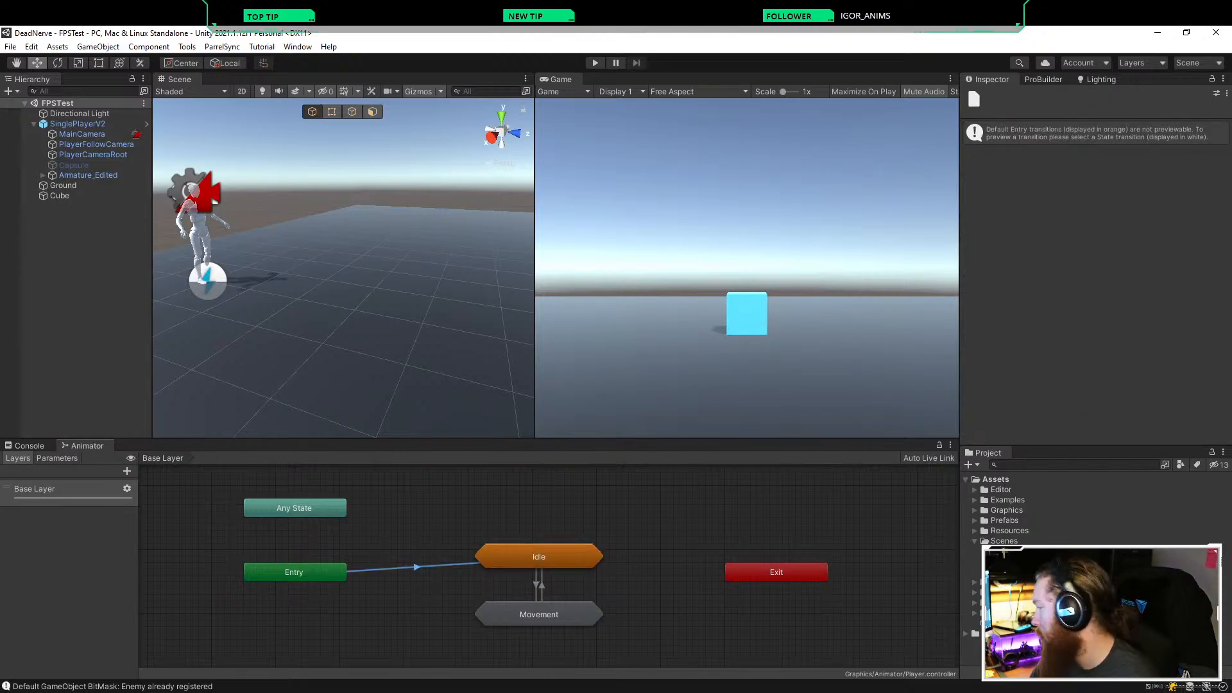
pyautogui.click(424, 606)
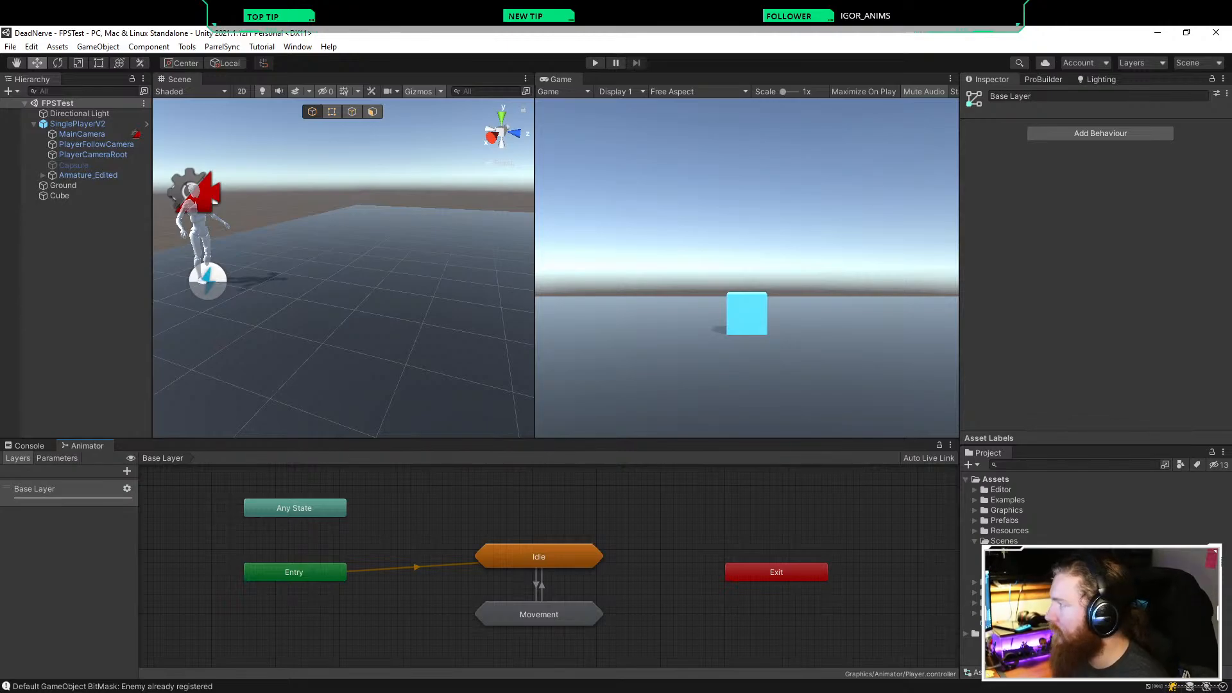
# Step: Play-test the scene again, walking the character forward while watching the Idle and Movement states in the Animator
pyautogui.click(80, 288)
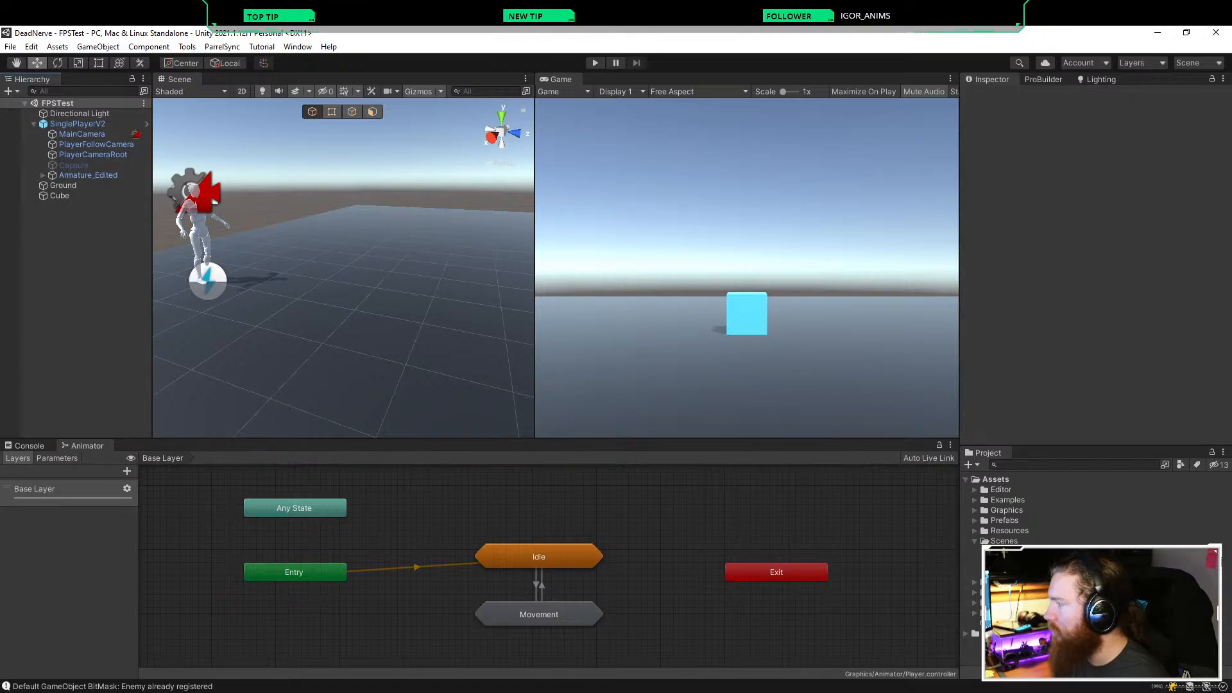
pyautogui.hotkey('ctrl', 'p')
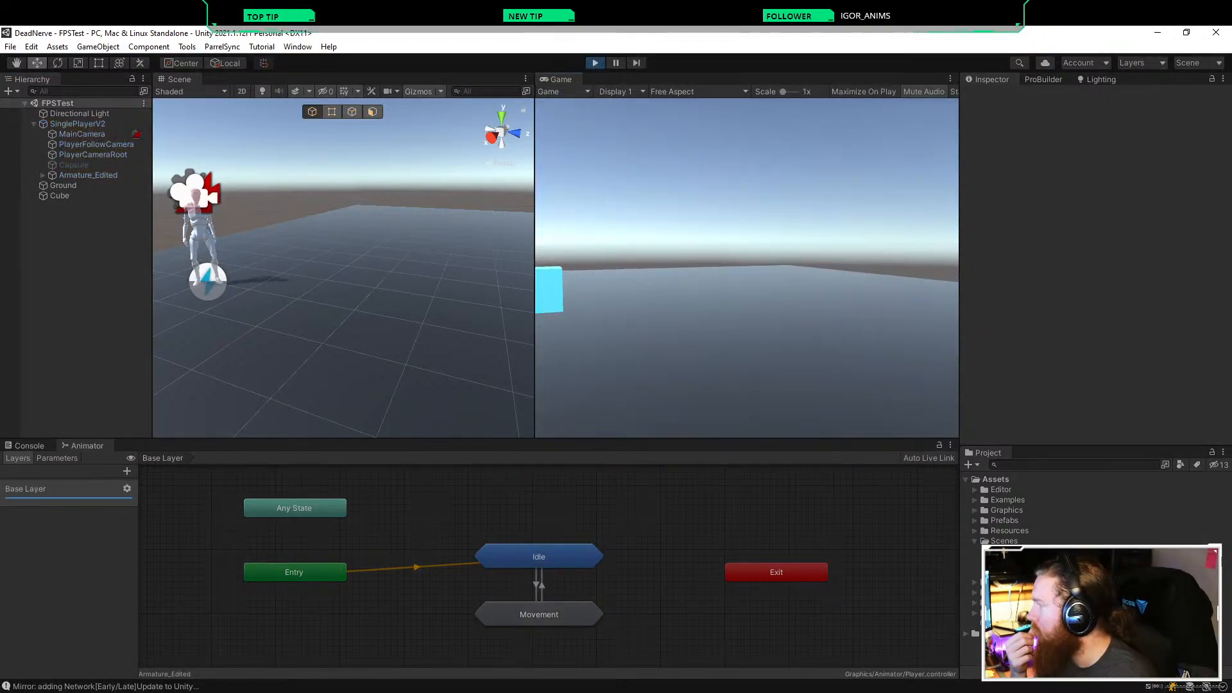
pyautogui.press('w')
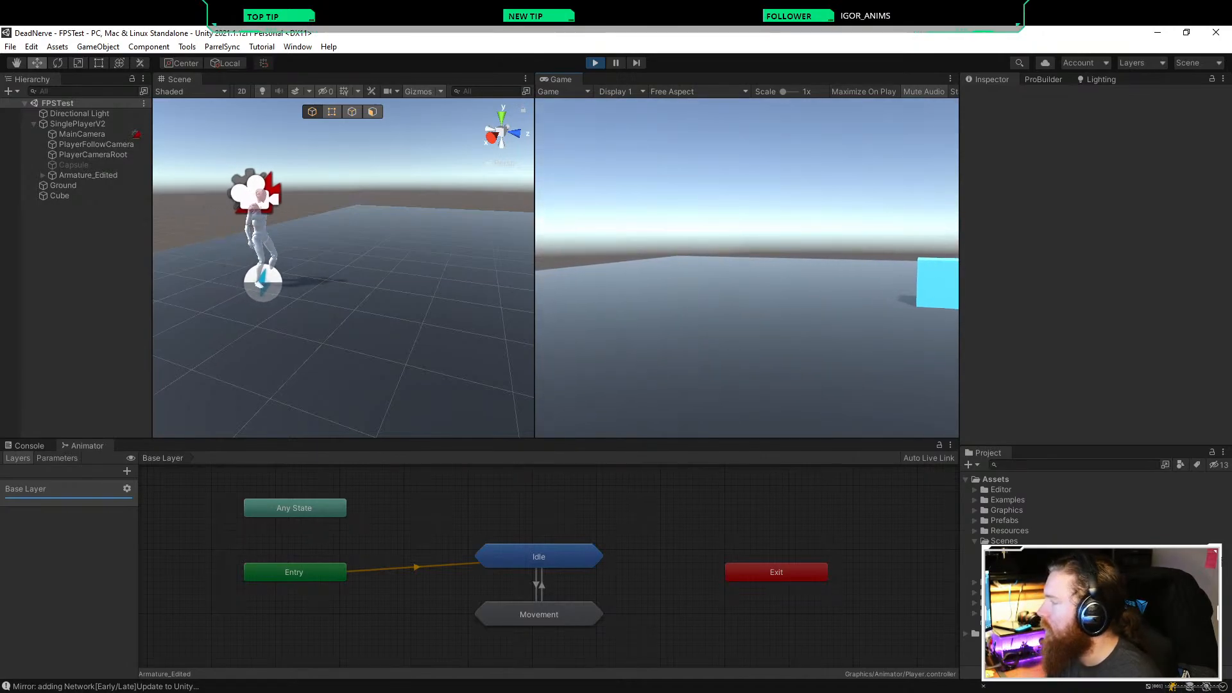
pyautogui.press('w')
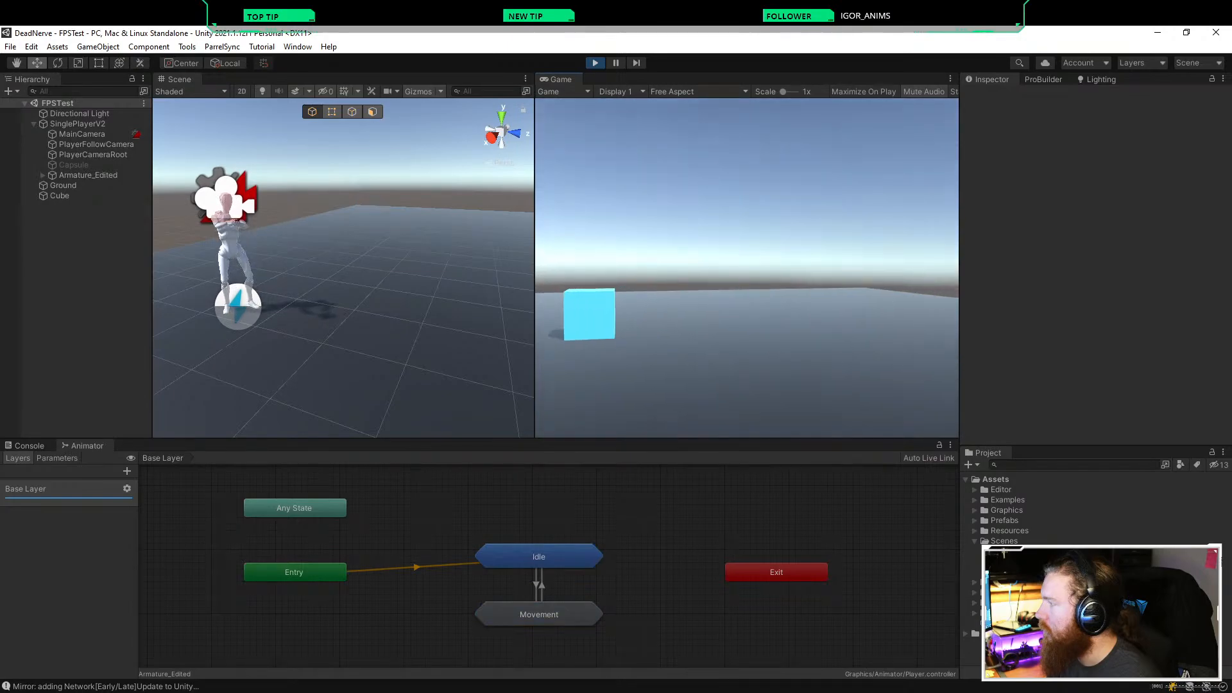
# Step: Walk the character forward and backward in the running scene while watching the Idle and Movement states in the Animator
pyautogui.press('w')
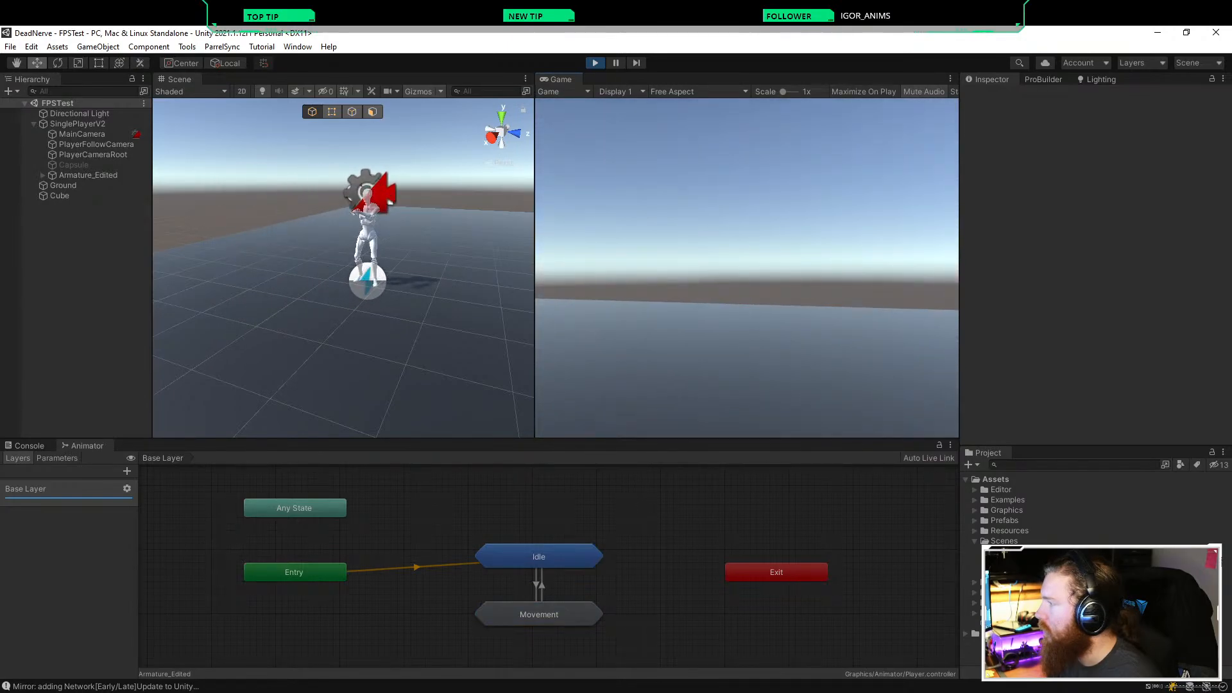
pyautogui.press('w')
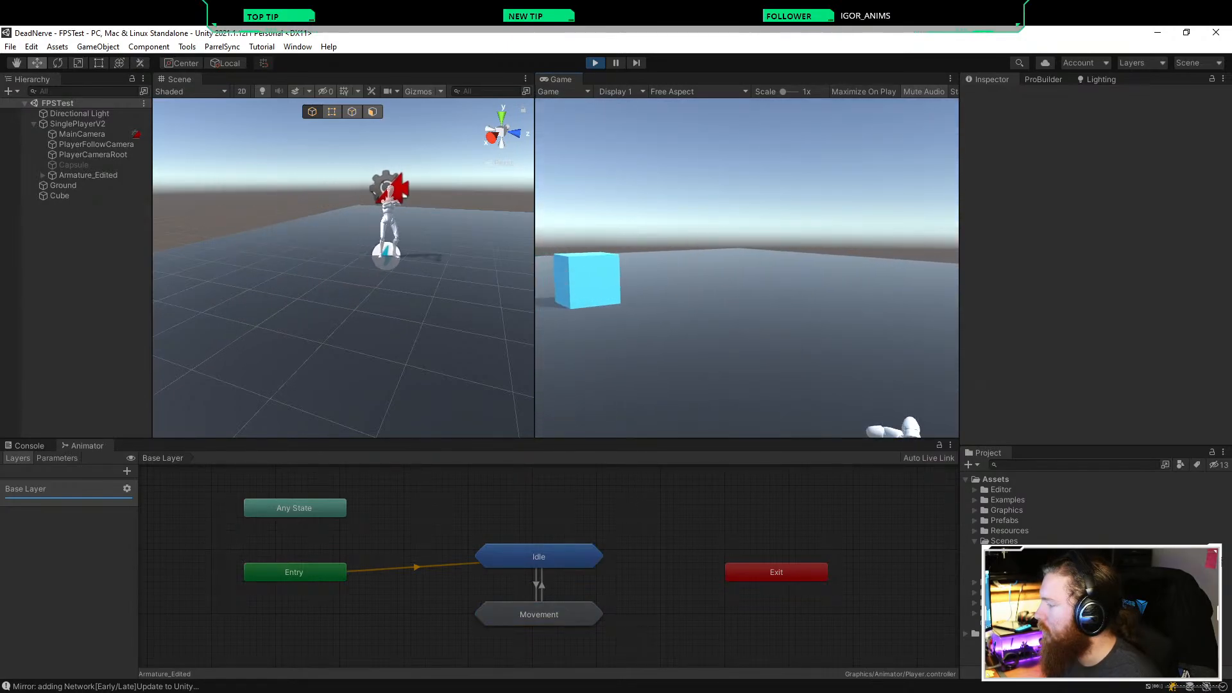
pyautogui.press('w')
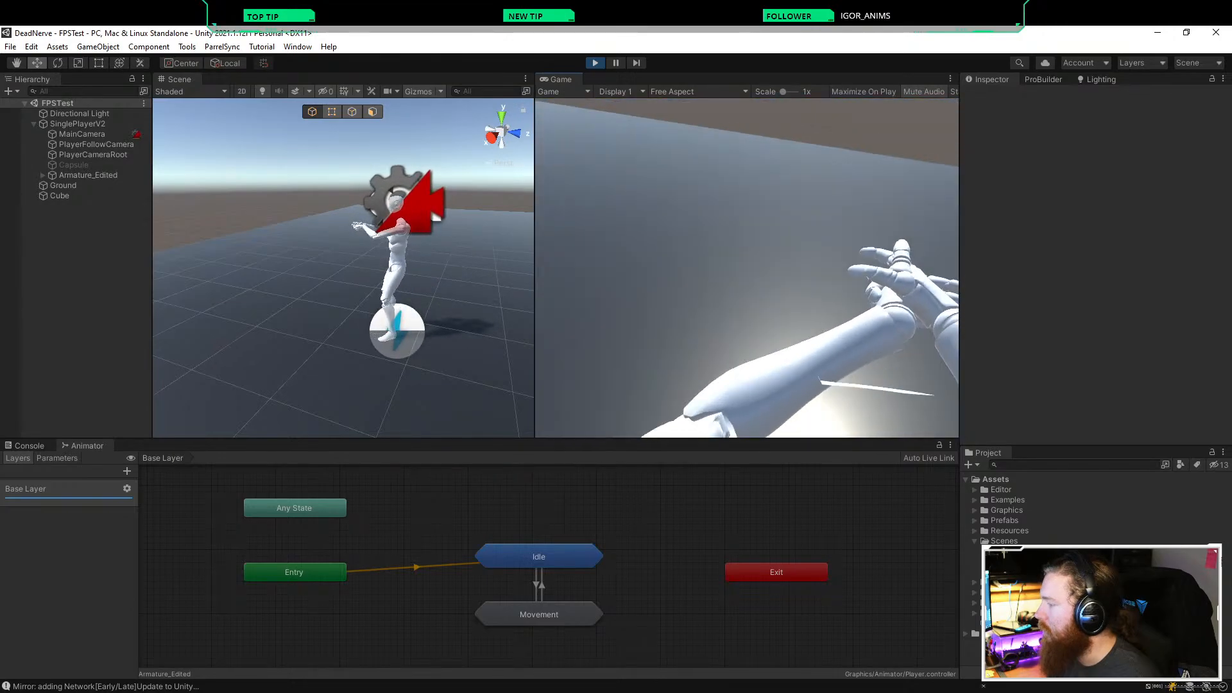
pyautogui.press('s')
pyautogui.press('w')
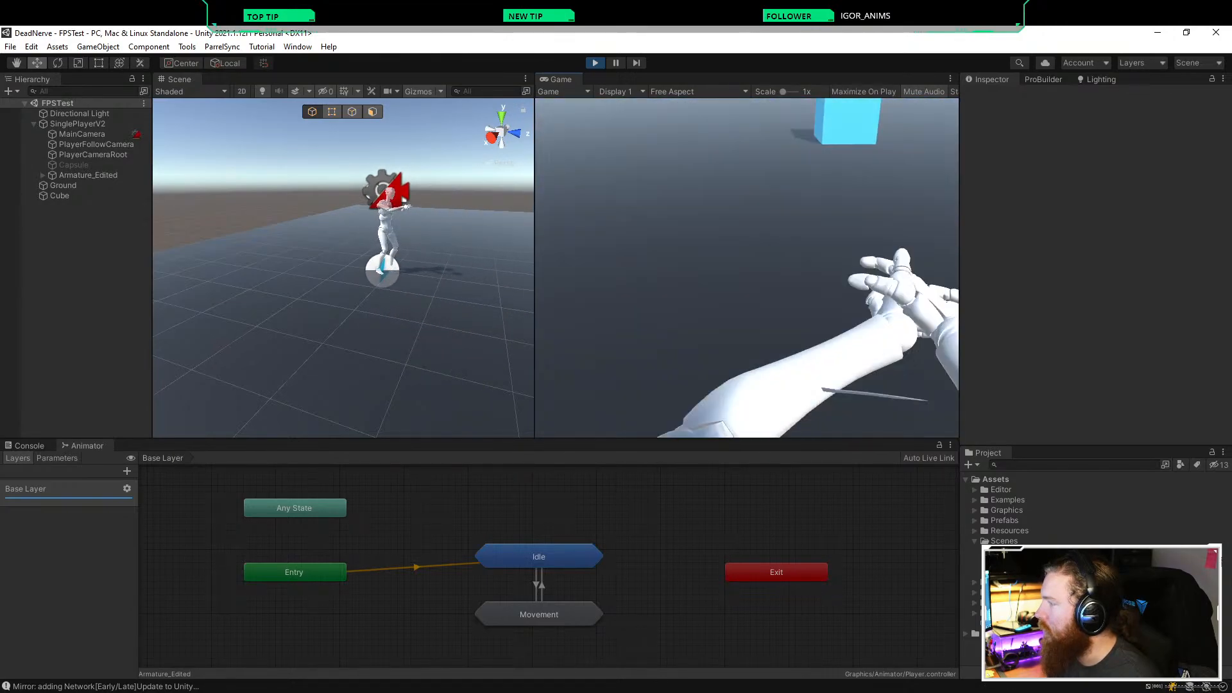
# Step: Inspect the Movement sub-state machine's Idle to Movement and Movement to Exit transition conditions, and return to the Base Layer
pyautogui.doubleClick(539, 615)
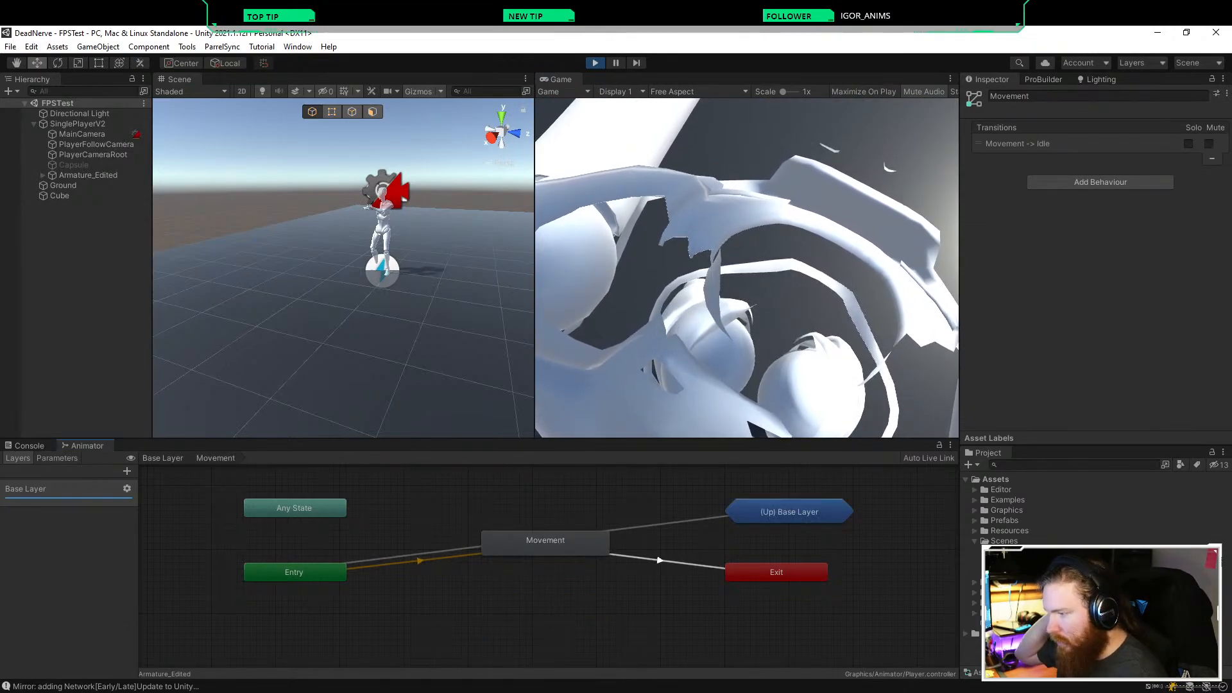
pyautogui.click(668, 524)
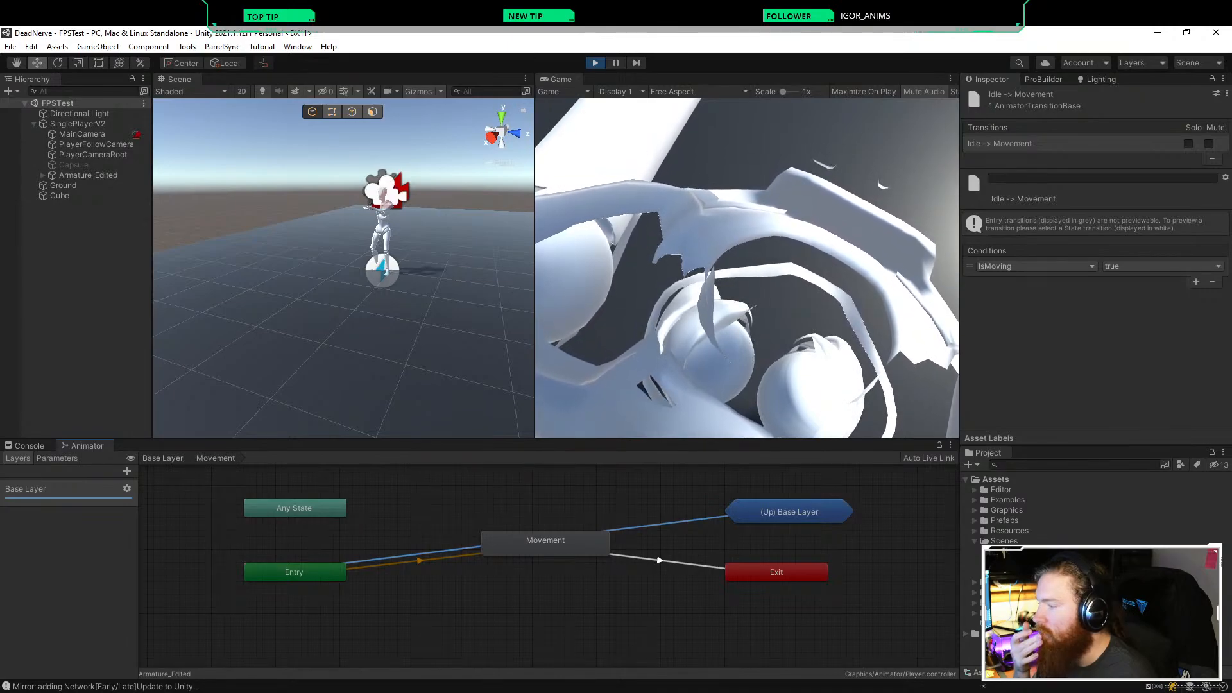
pyautogui.click(421, 561)
pyautogui.click(413, 555)
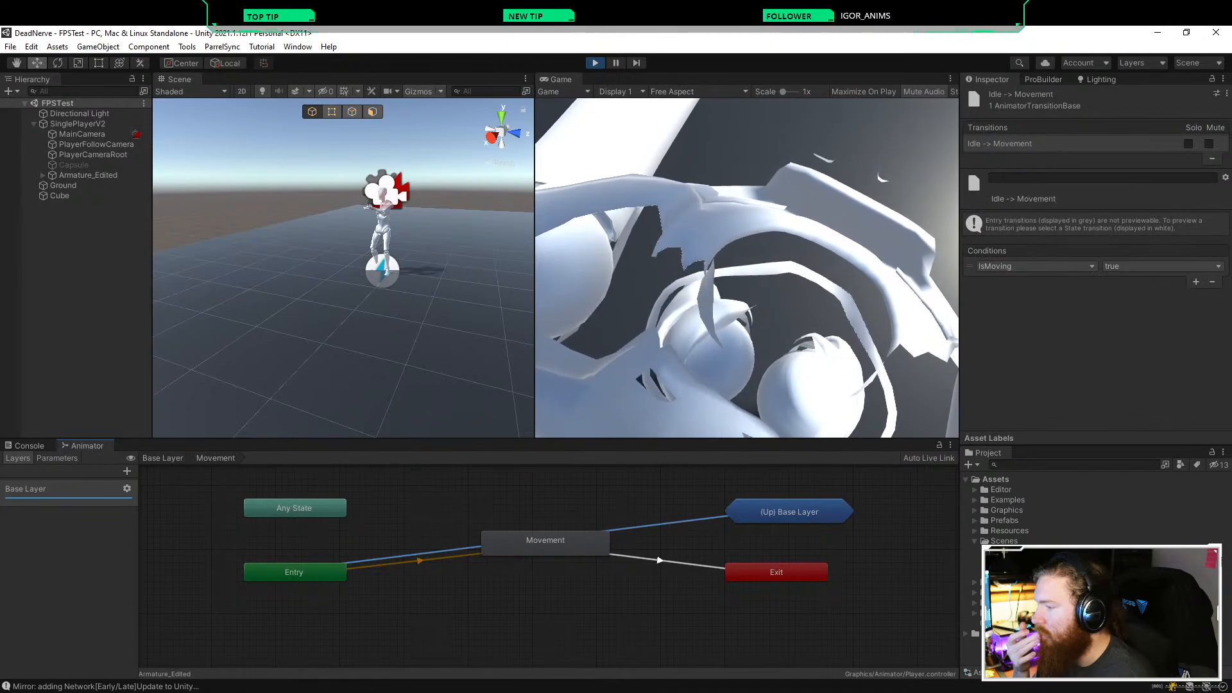
pyautogui.click(659, 561)
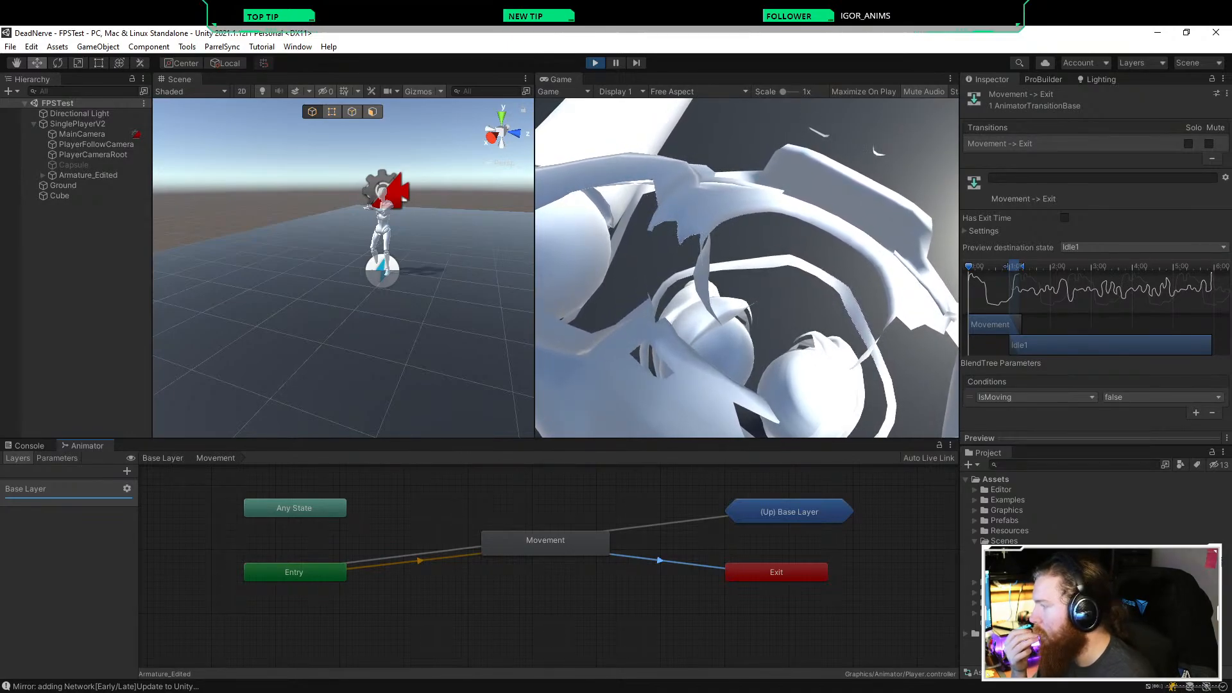
pyautogui.click(162, 457)
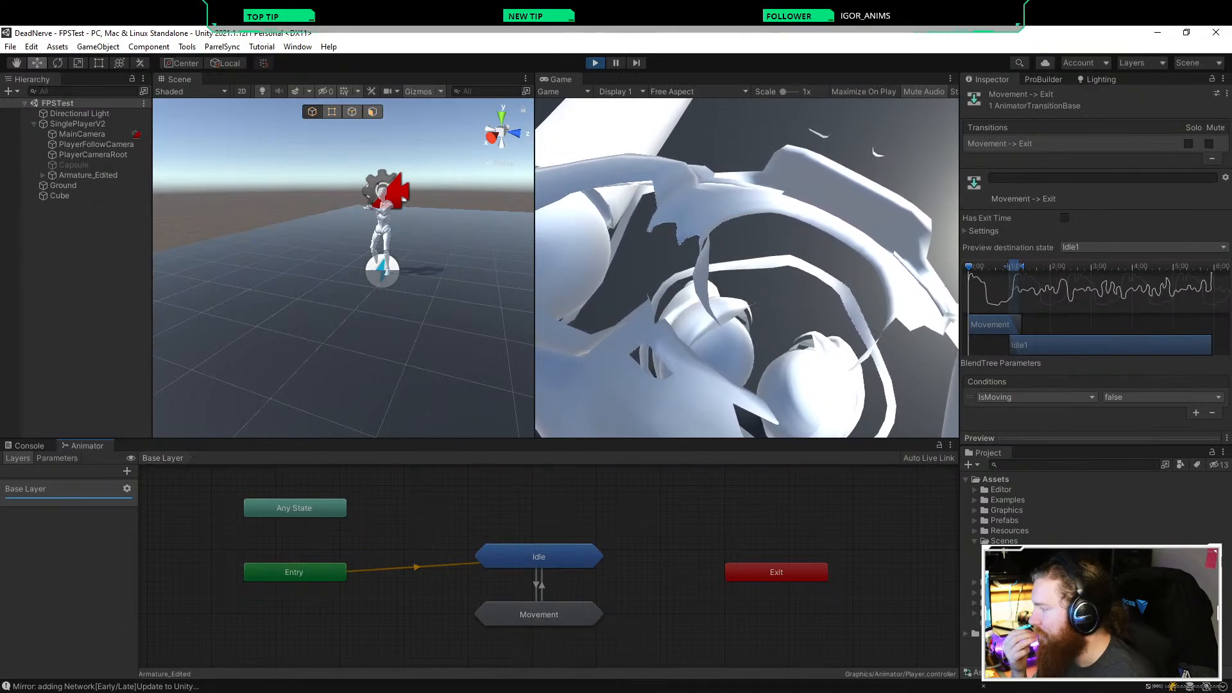
# Step: Inspect the entry and exit transitions of Idle1 and PistolAim inside the Idle sub-state machine, and stop the play test
pyautogui.doubleClick(539, 557)
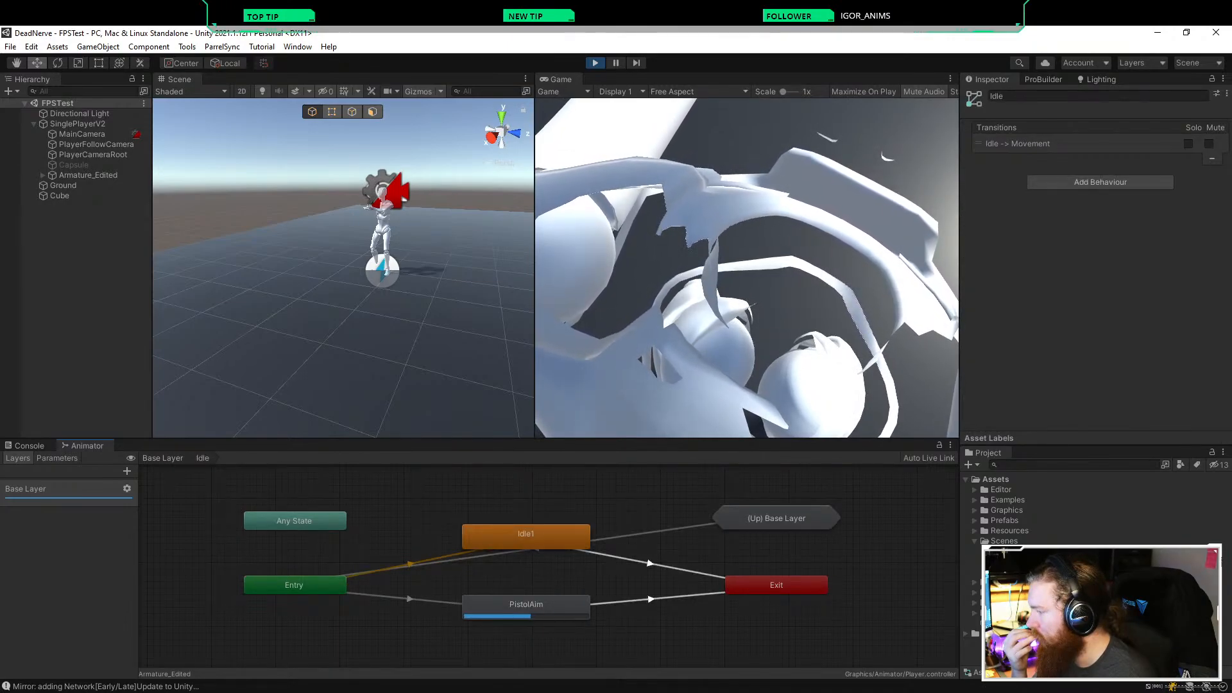
pyautogui.click(650, 599)
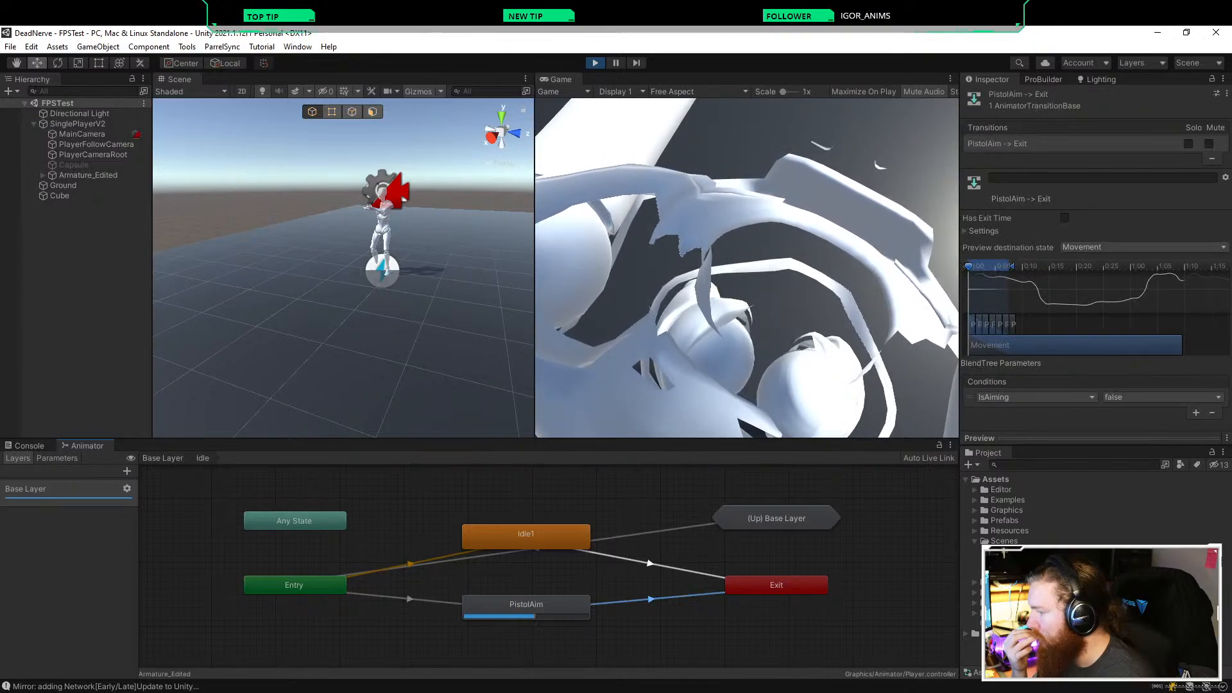
pyautogui.click(410, 599)
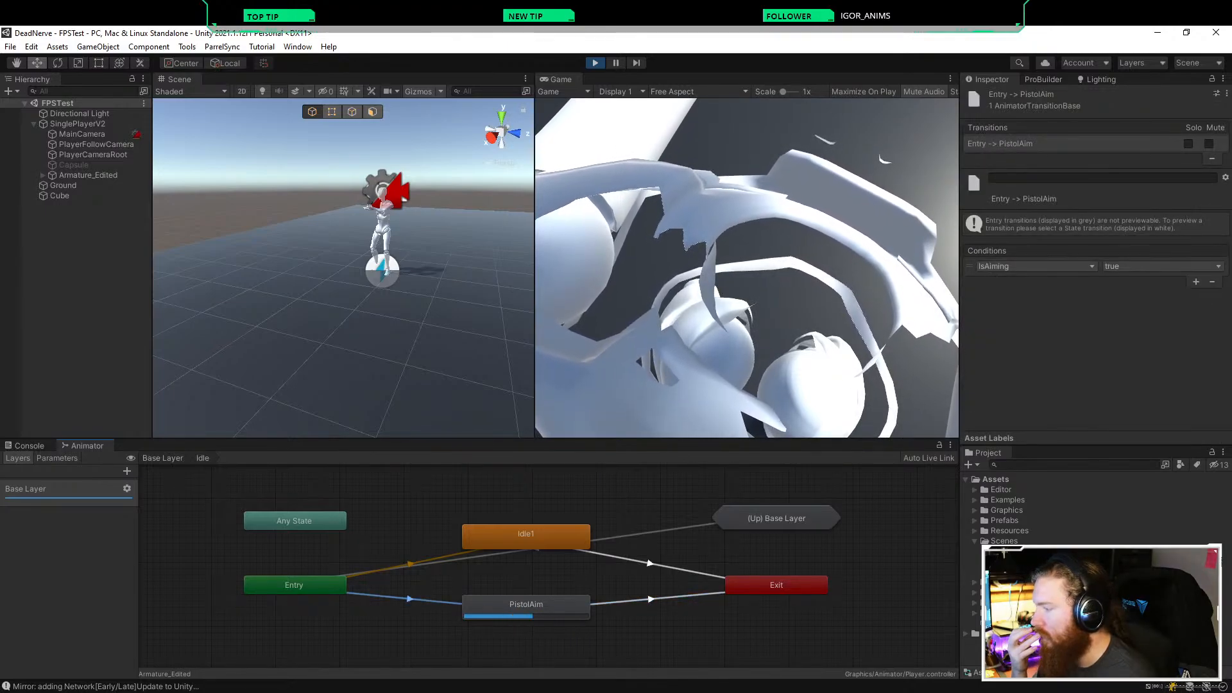
pyautogui.click(650, 562)
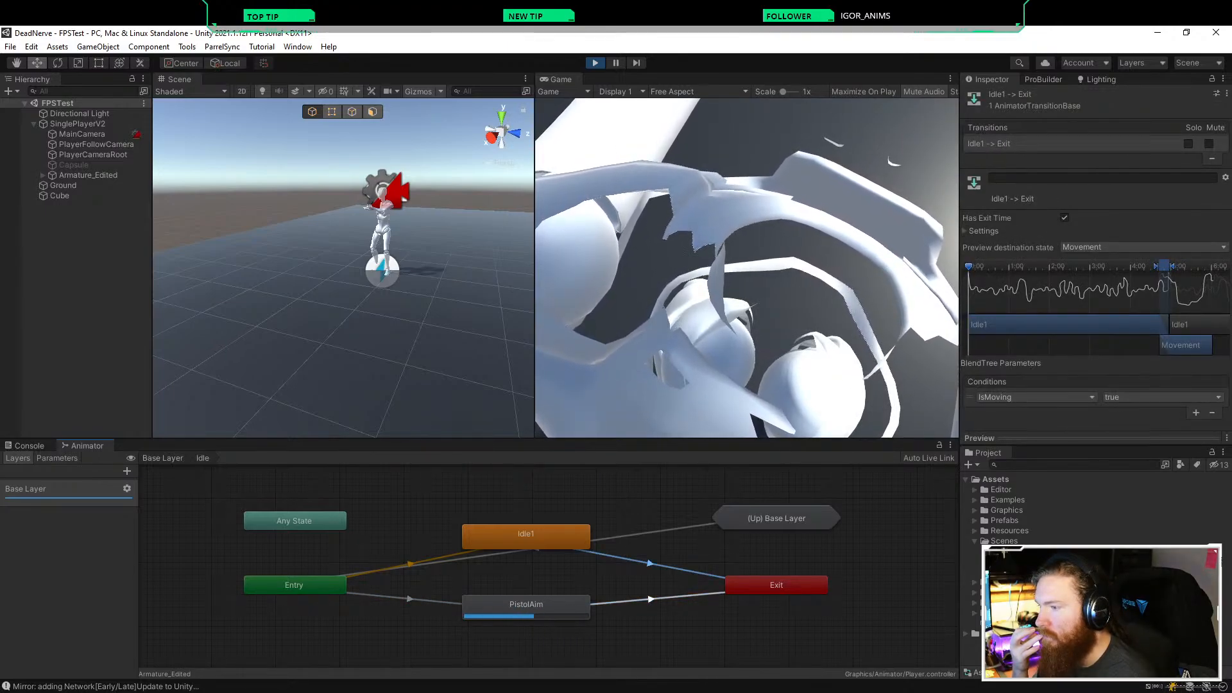
pyautogui.click(411, 564)
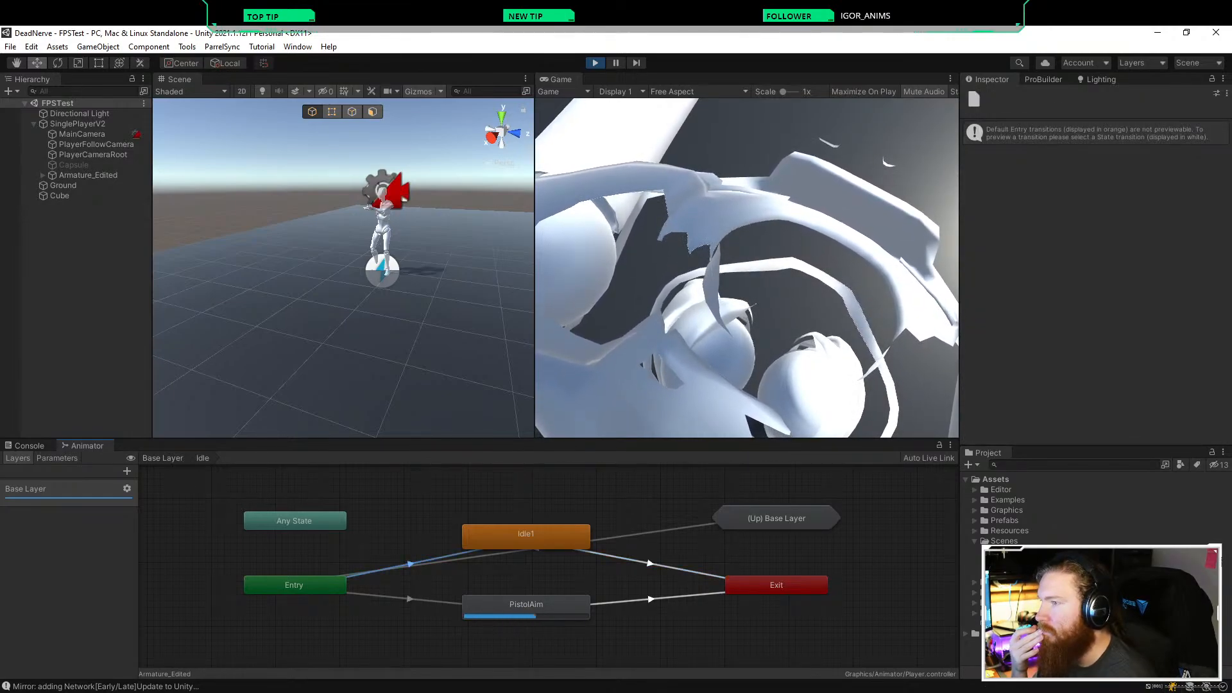
pyautogui.click(445, 561)
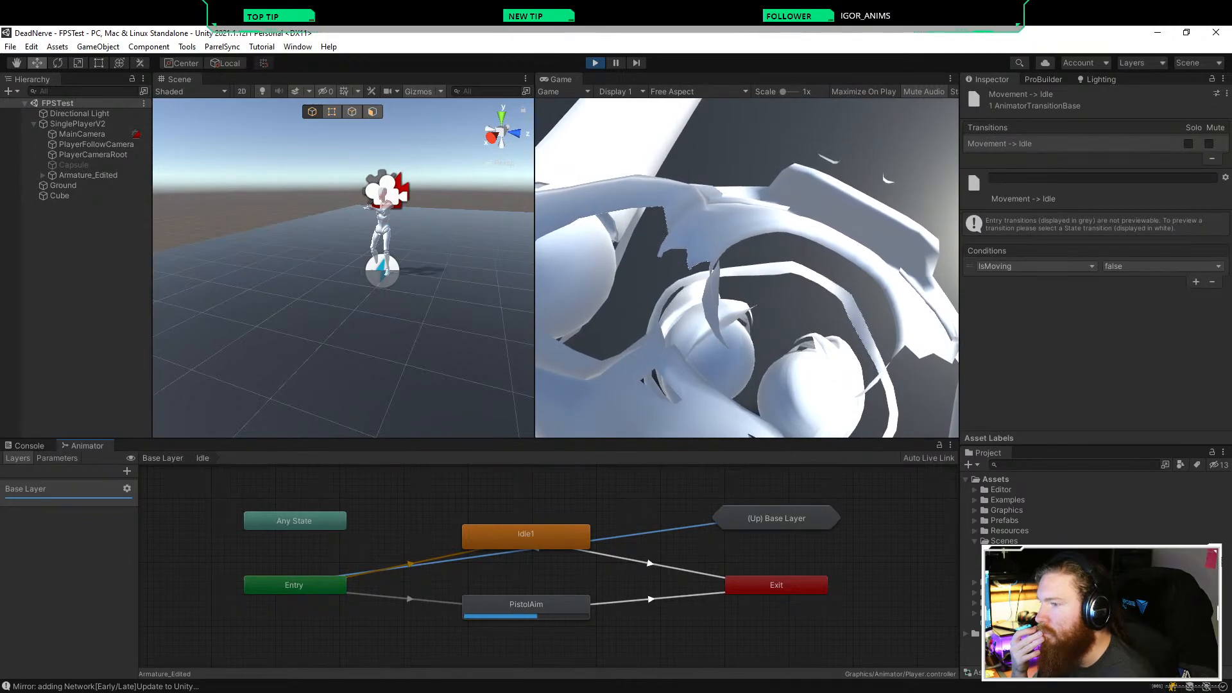
pyautogui.click(385, 595)
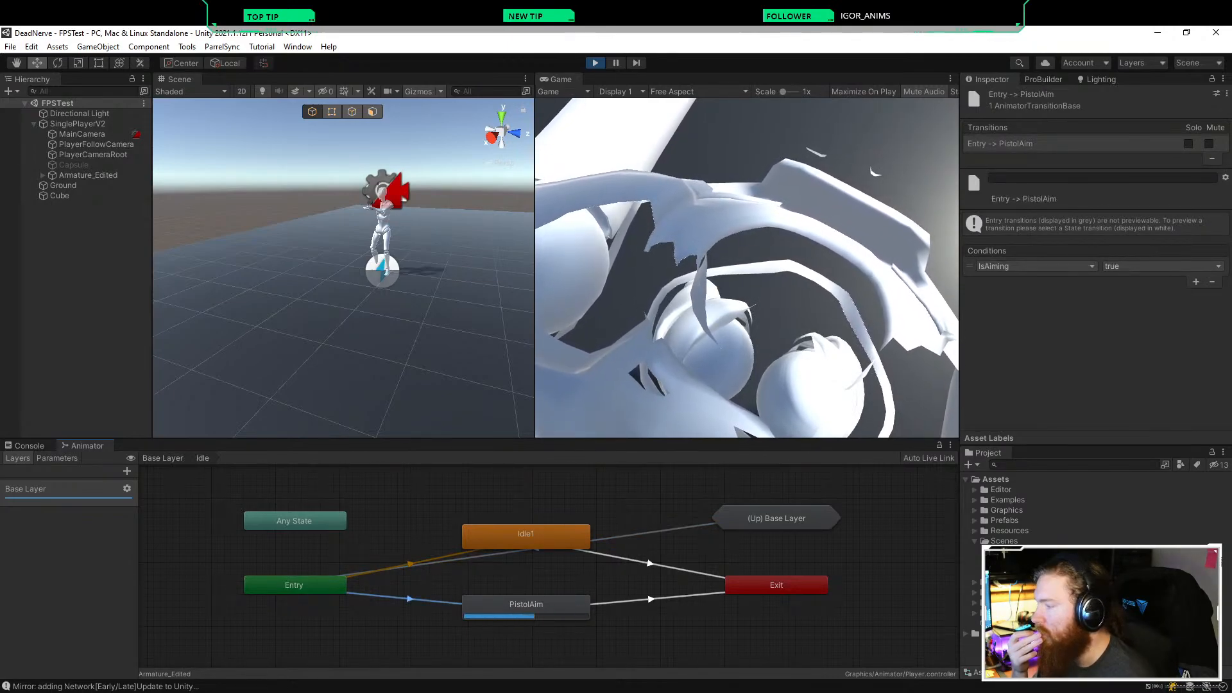
pyautogui.hotkey('ctrl', 'p')
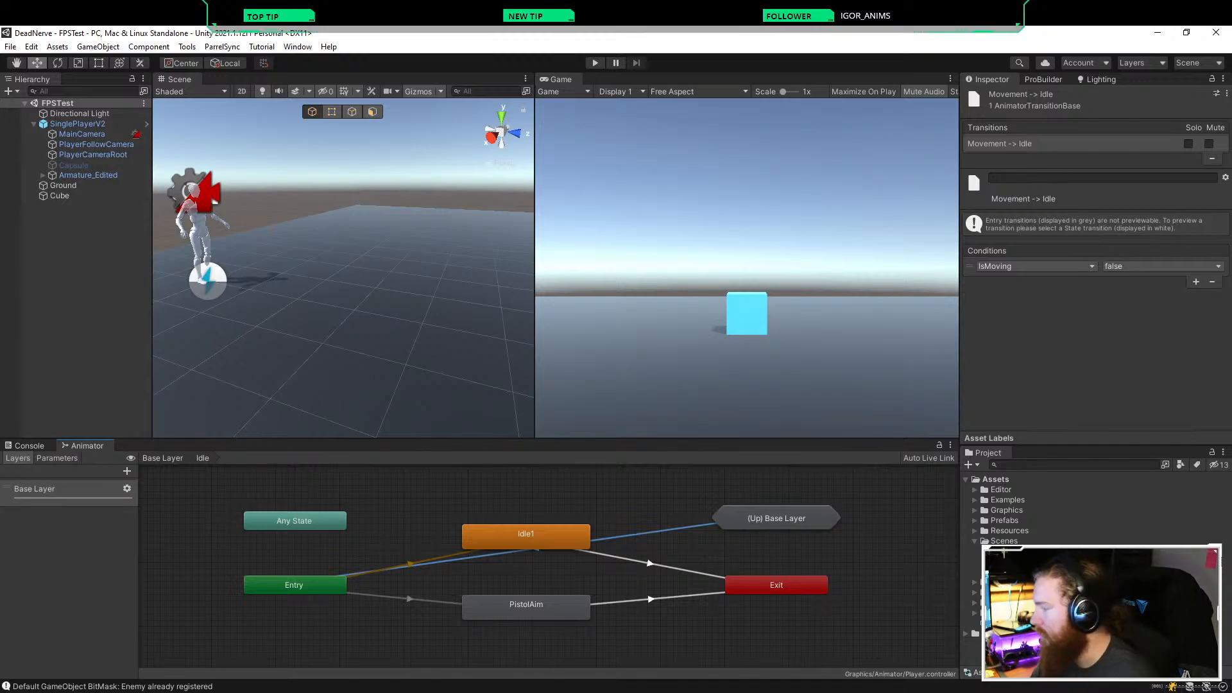
# Step: Rearrange the Idle graph with Base Layer before Entry, Any State above Entry, and Idle1 and PistolAim between Entry and Exit
pyautogui.moveTo(777, 517); pyautogui.dragTo(199, 537)
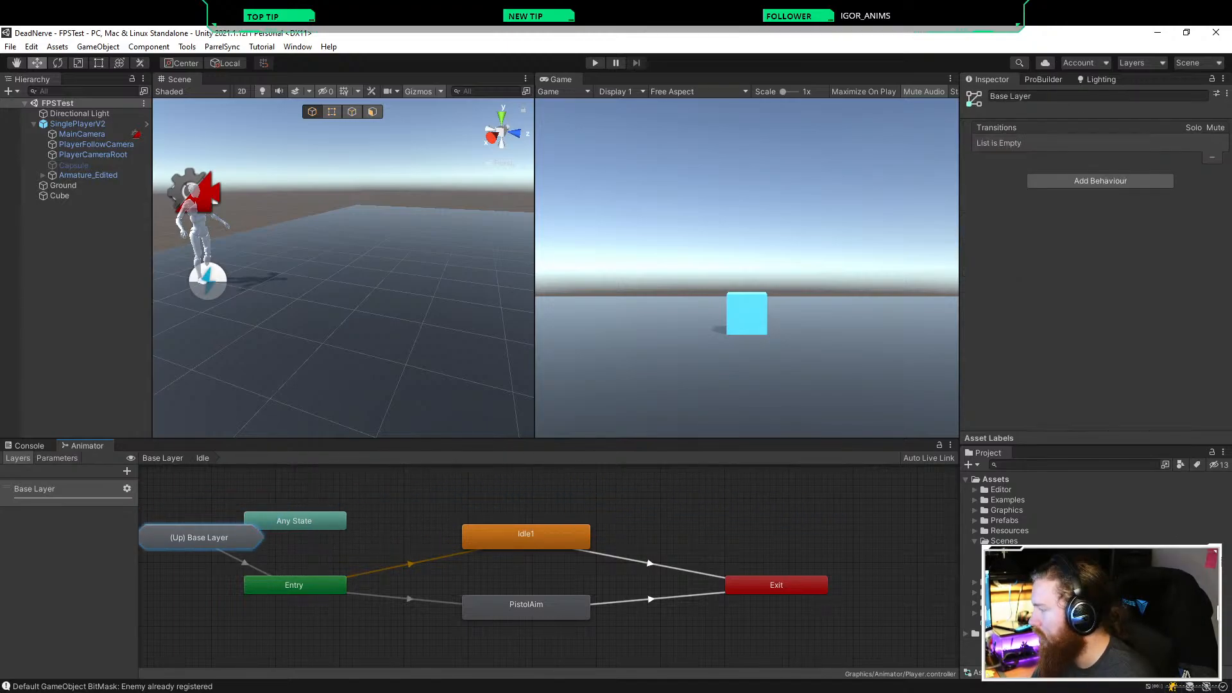
pyautogui.moveTo(295, 521); pyautogui.dragTo(378, 488)
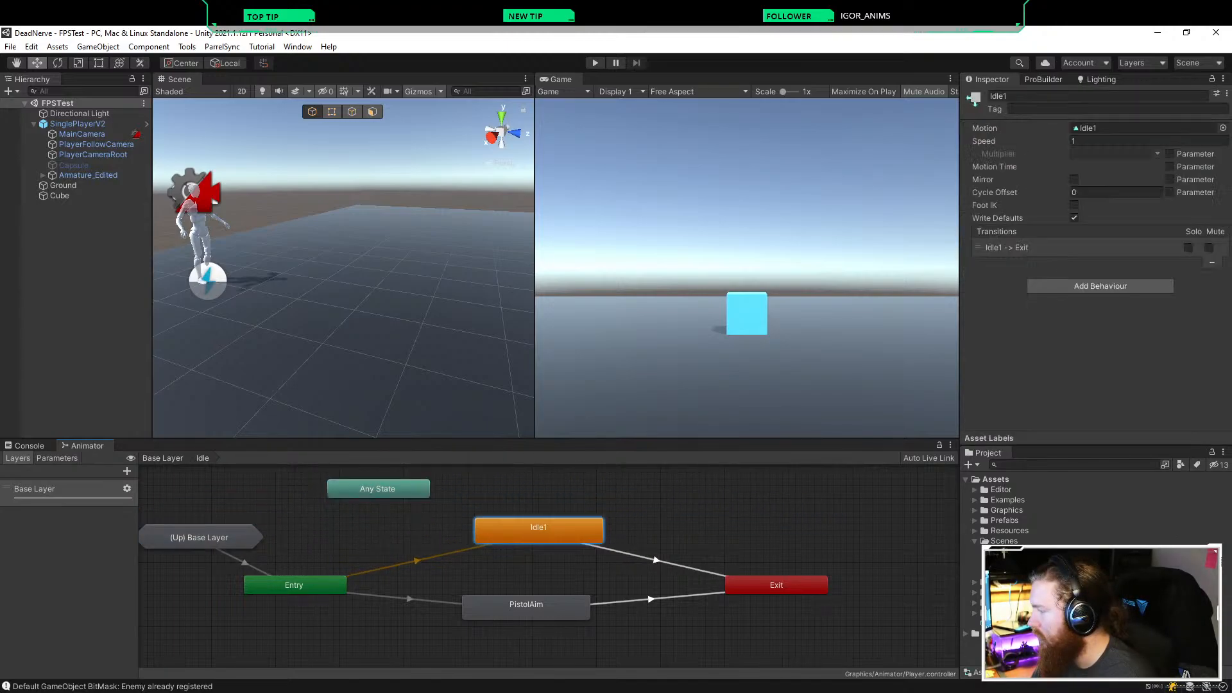
pyautogui.moveTo(525, 536); pyautogui.dragTo(584, 505)
pyautogui.moveTo(776, 584); pyautogui.dragTo(827, 566)
pyautogui.moveTo(526, 604); pyautogui.dragTo(590, 597)
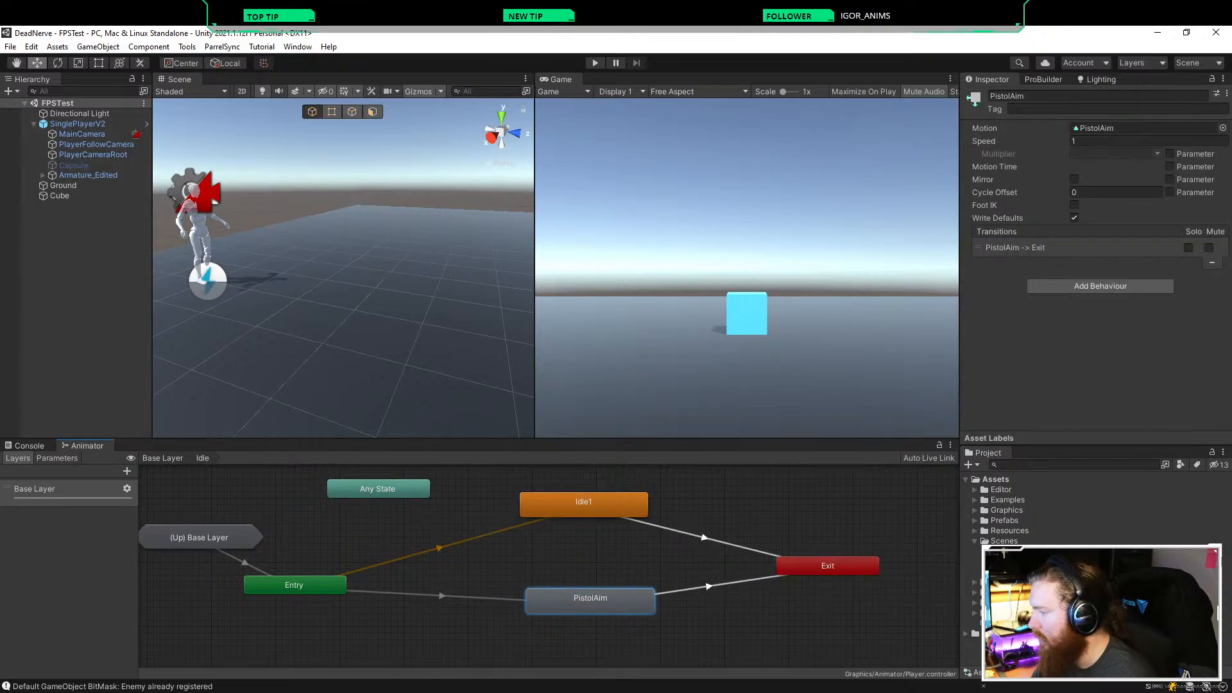
pyautogui.moveTo(293, 585); pyautogui.dragTo(377, 572)
pyautogui.click(286, 556)
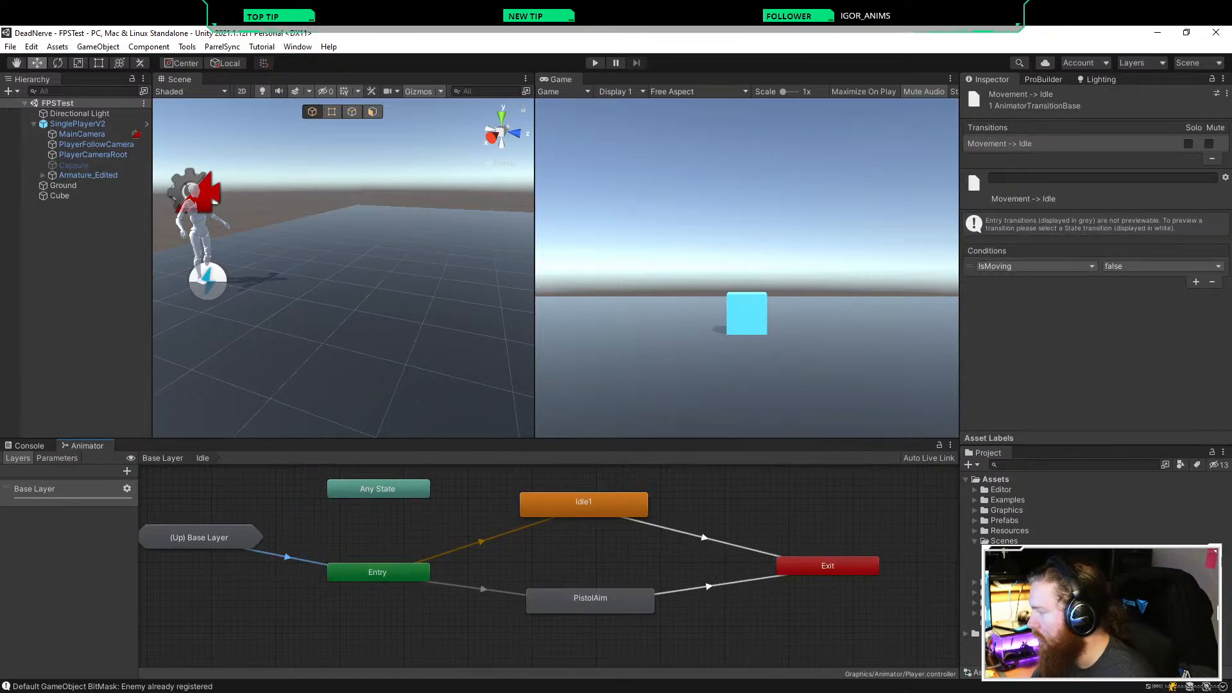
pyautogui.moveTo(199, 537); pyautogui.dragTo(244, 511)
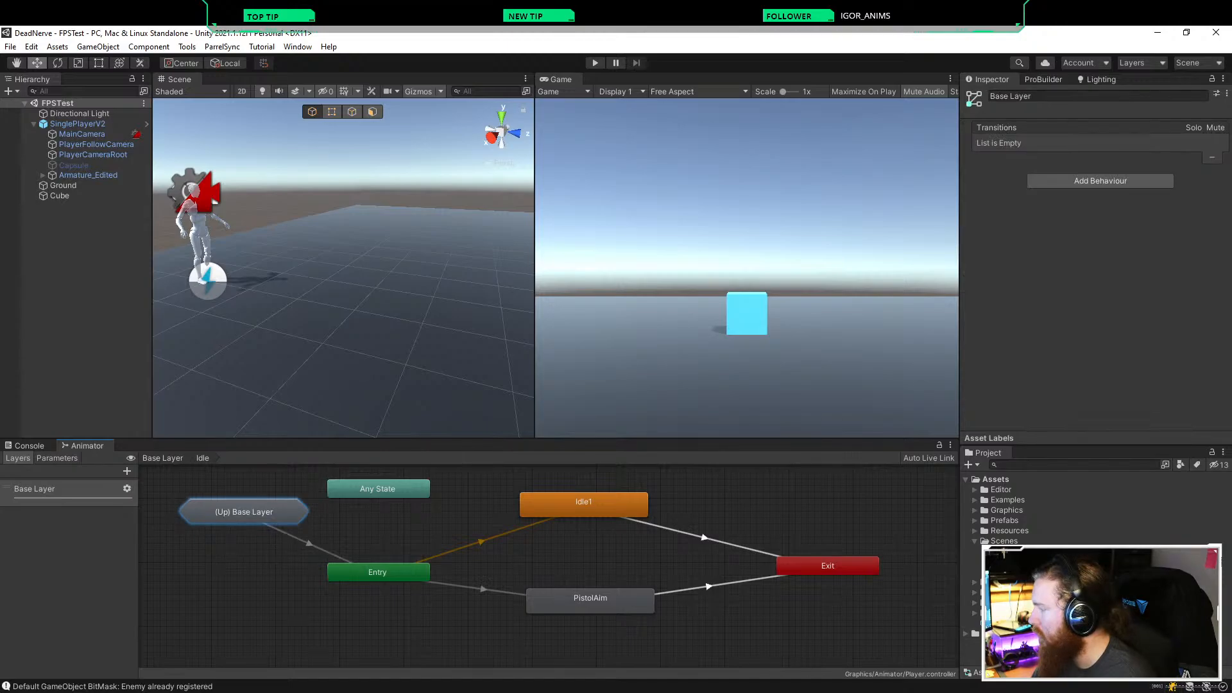
pyautogui.moveTo(378, 488)
pyautogui.mouseDown()
pyautogui.moveTo(403, 495)
pyautogui.moveTo(377, 495)
pyautogui.mouseUp()
# Step: Fine-tune the node spacing in the Idle graph so Idle1 and PistolAim branch more evenly above and below Entry
pyautogui.click(301, 540)
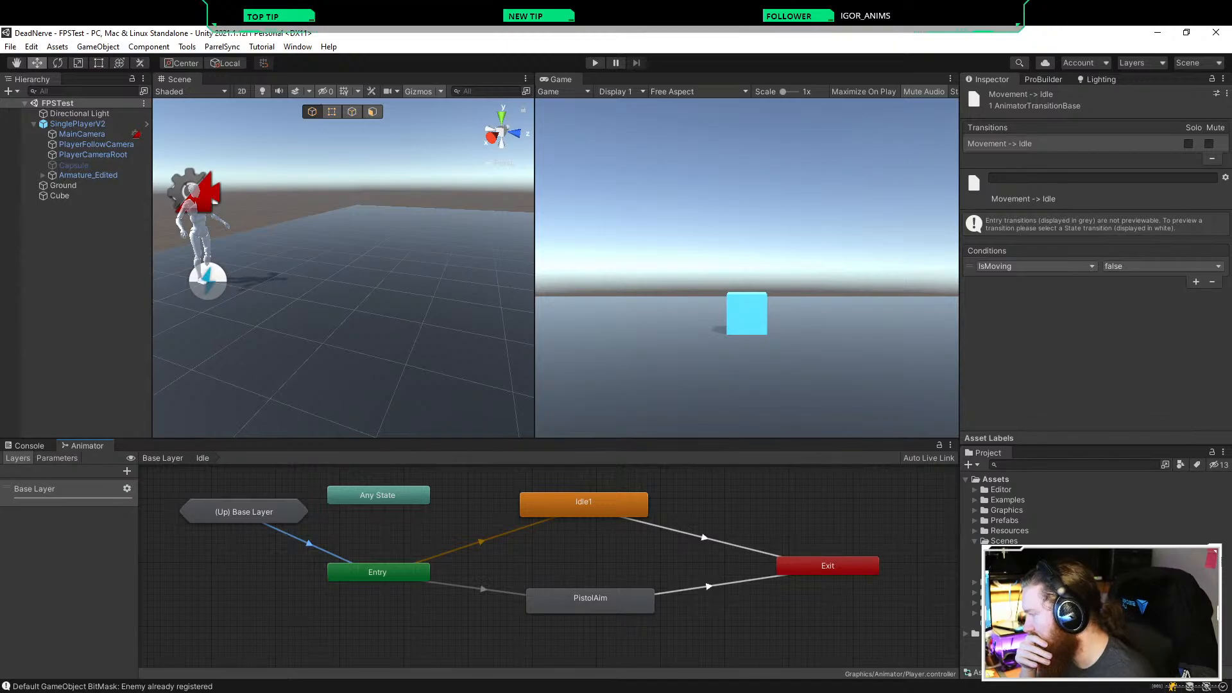
pyautogui.moveTo(244, 512); pyautogui.dragTo(231, 524)
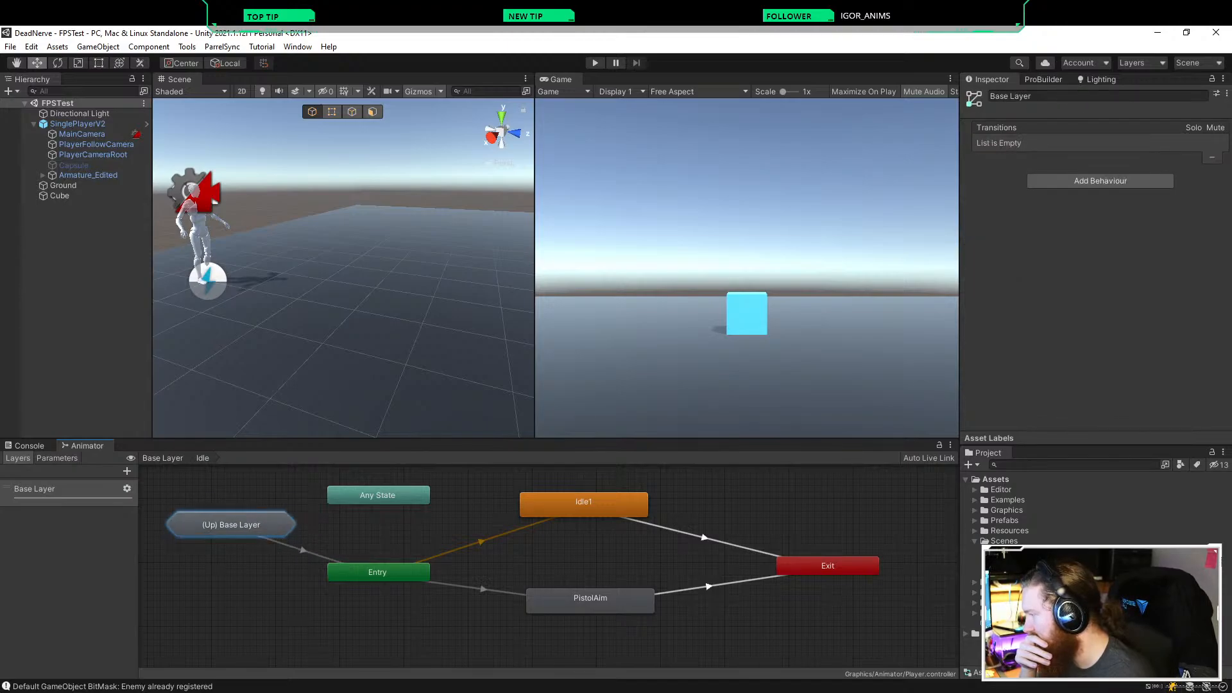
pyautogui.moveTo(378, 572); pyautogui.dragTo(364, 598)
pyautogui.moveTo(591, 597); pyautogui.dragTo(584, 610)
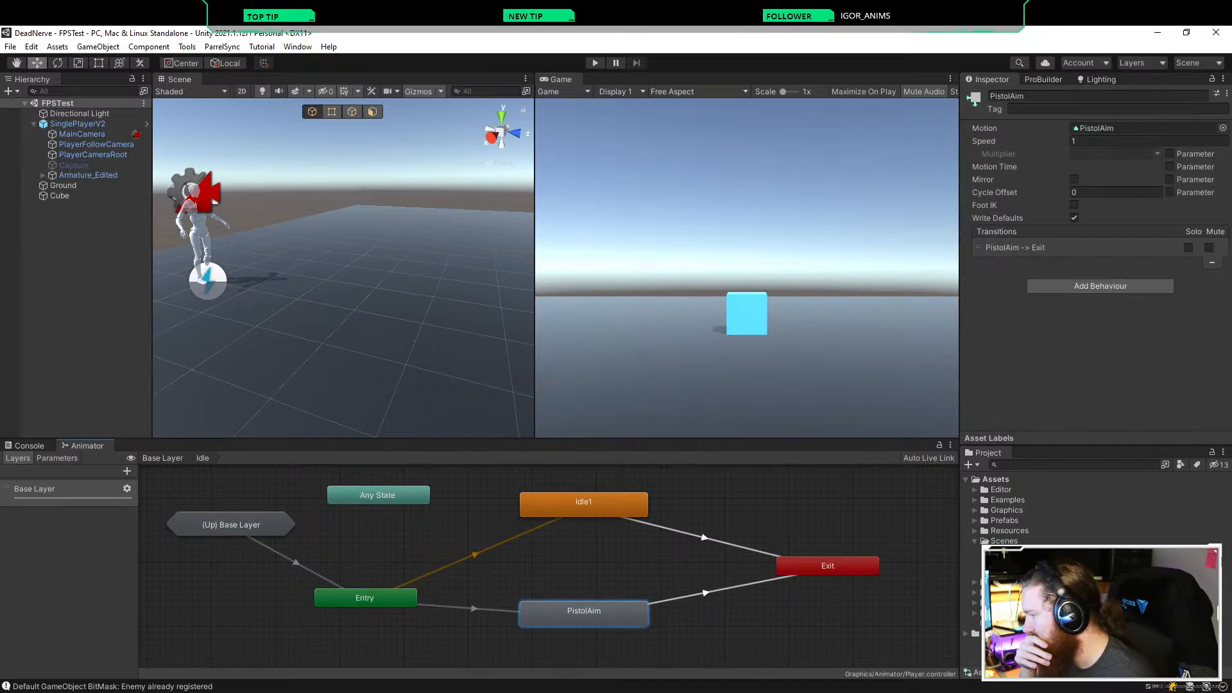
pyautogui.moveTo(364, 597); pyautogui.dragTo(378, 572)
pyautogui.moveTo(583, 504); pyautogui.dragTo(590, 517)
# Step: Review the Entry to Idle1, Entry to PistolAim and Movement to Idle transitions in the rearranged Idle graph
pyautogui.click(484, 547)
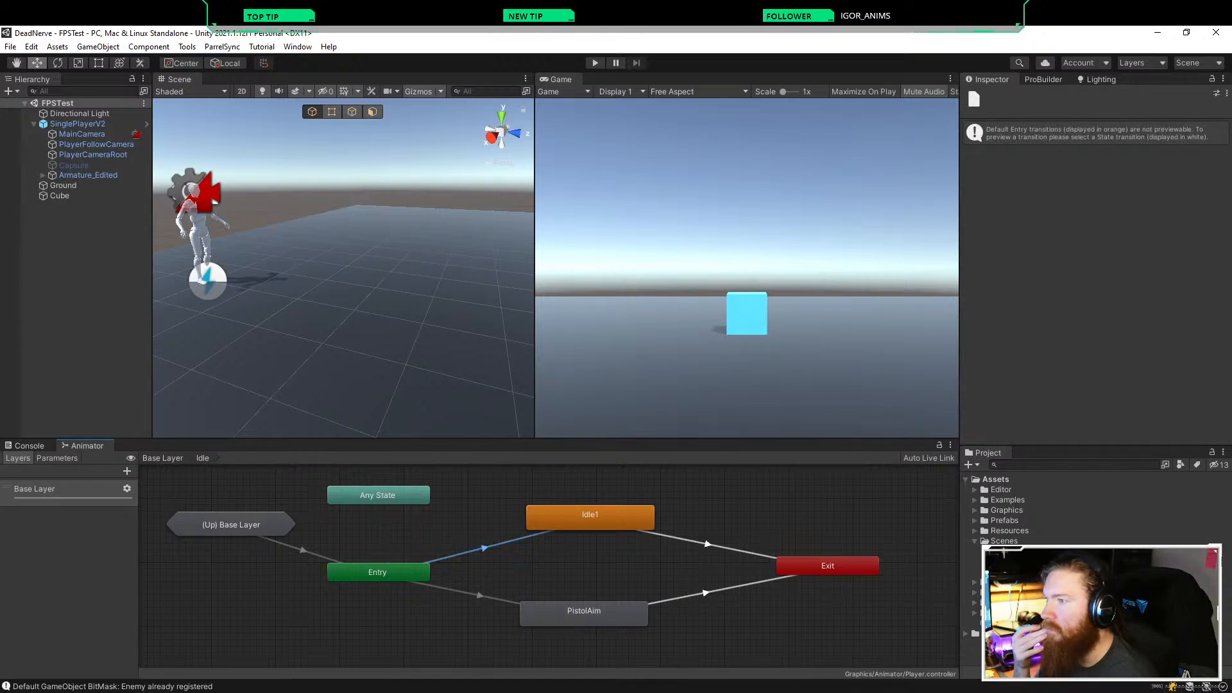
pyautogui.click(480, 595)
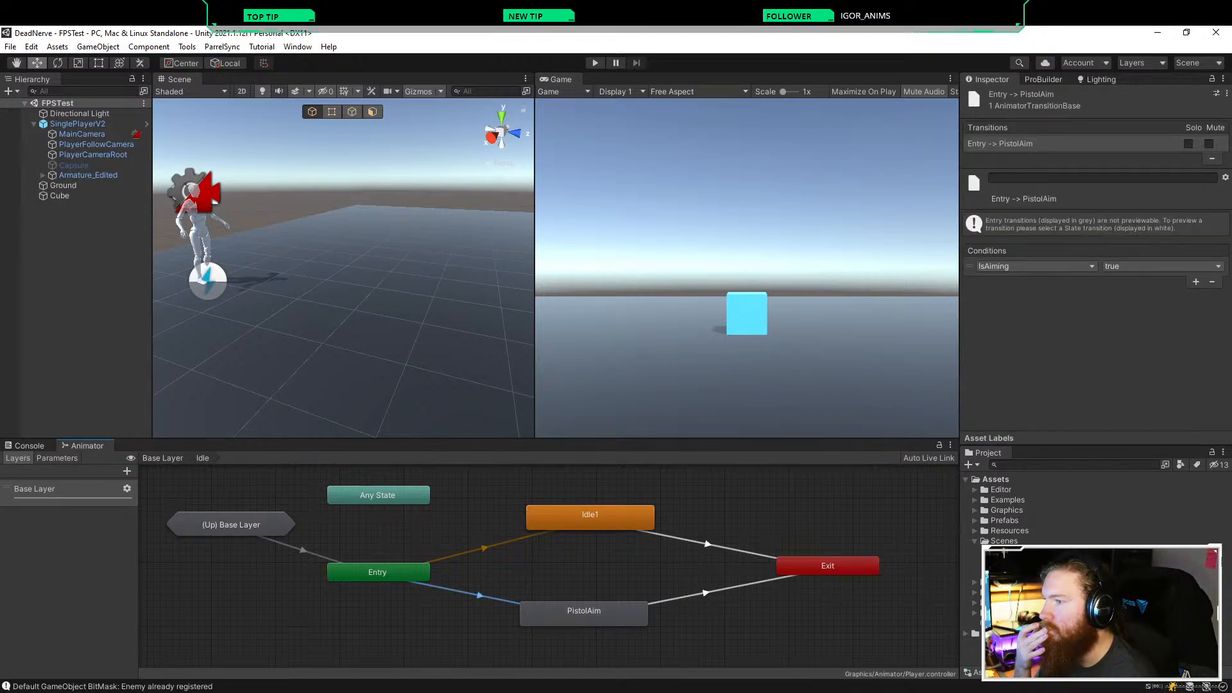
pyautogui.click(303, 549)
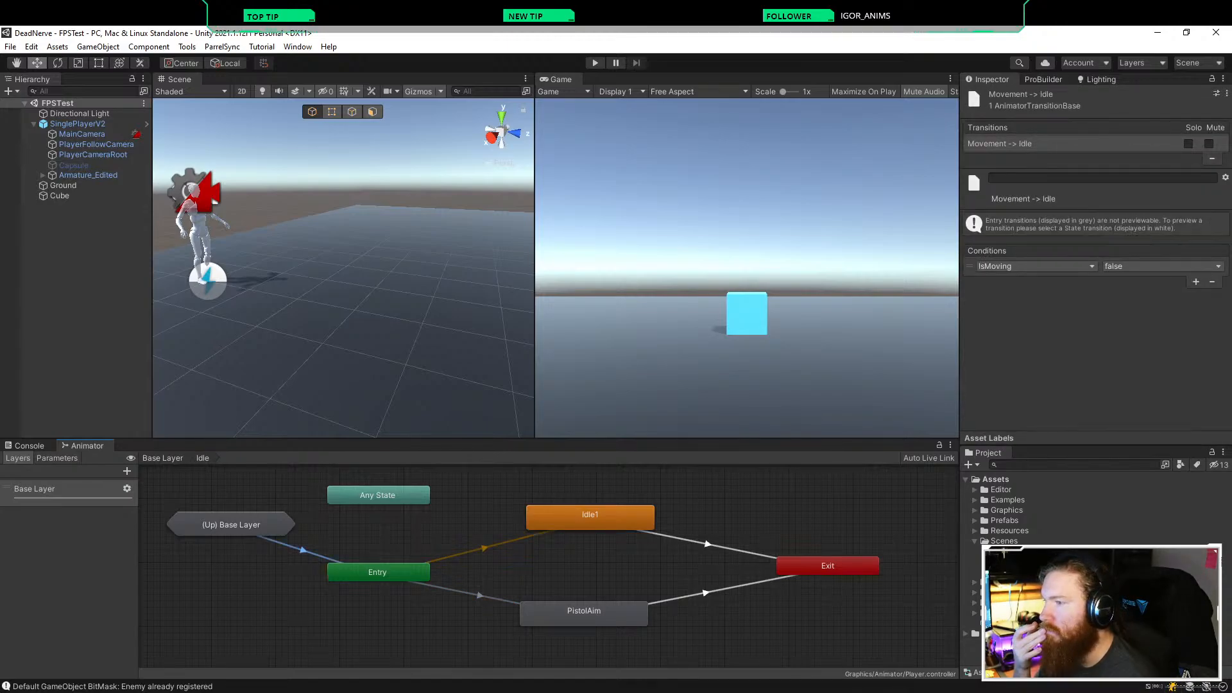
# Step: Try an additional IsMoving condition on the Entry to PistolAim transition and delete it again
pyautogui.click(480, 594)
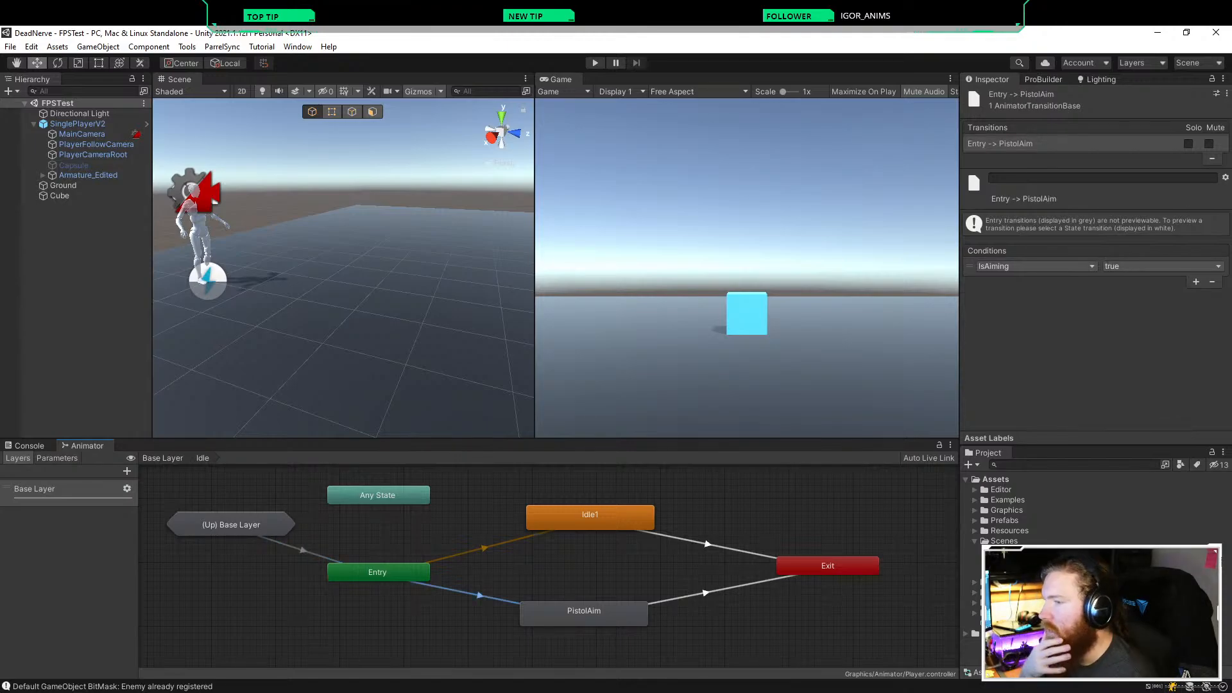
pyautogui.click(1196, 282)
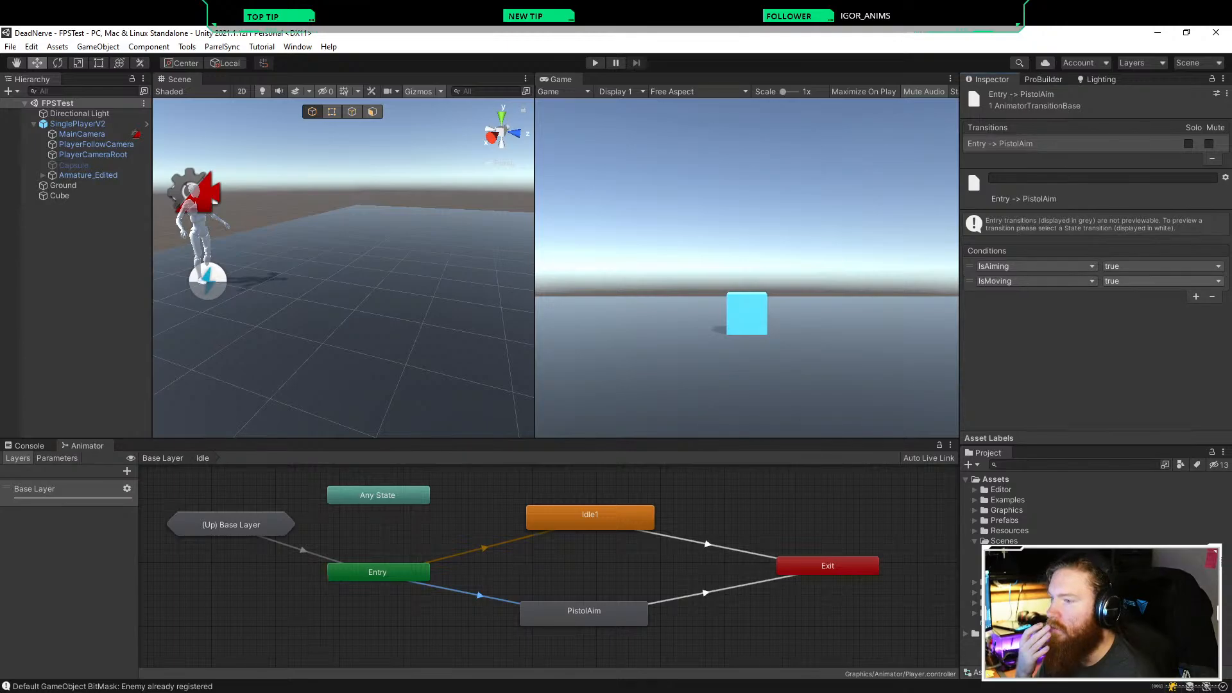
pyautogui.click(1161, 281)
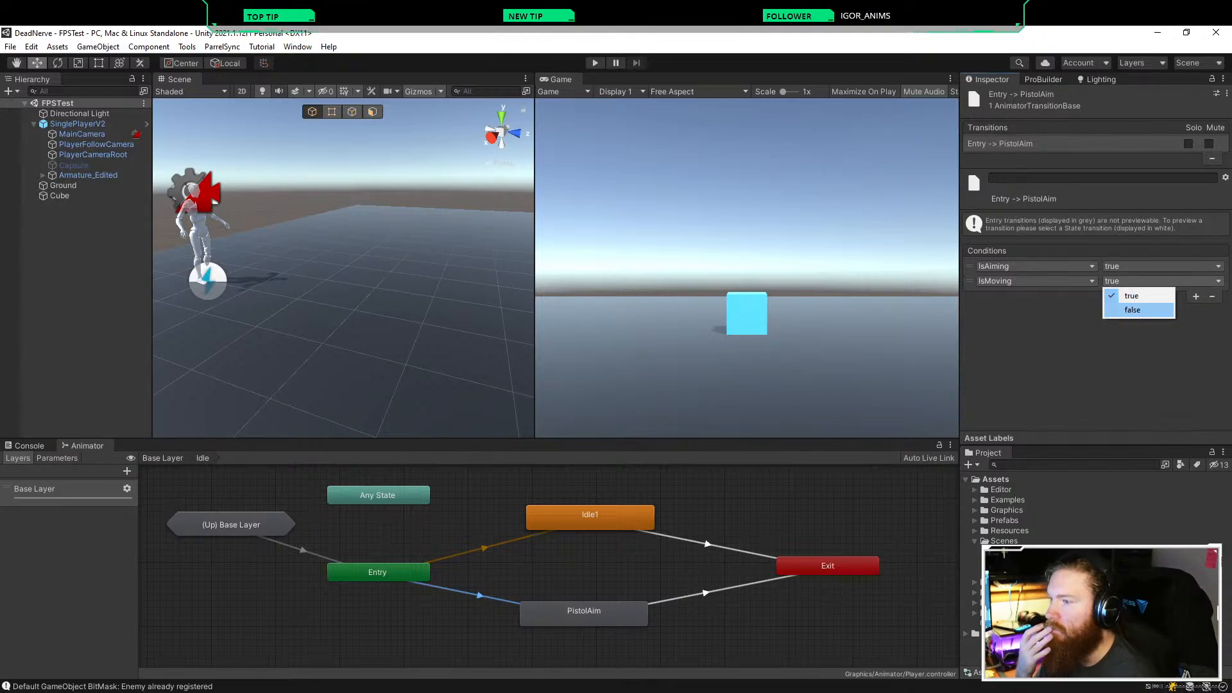
pyautogui.press('Escape')
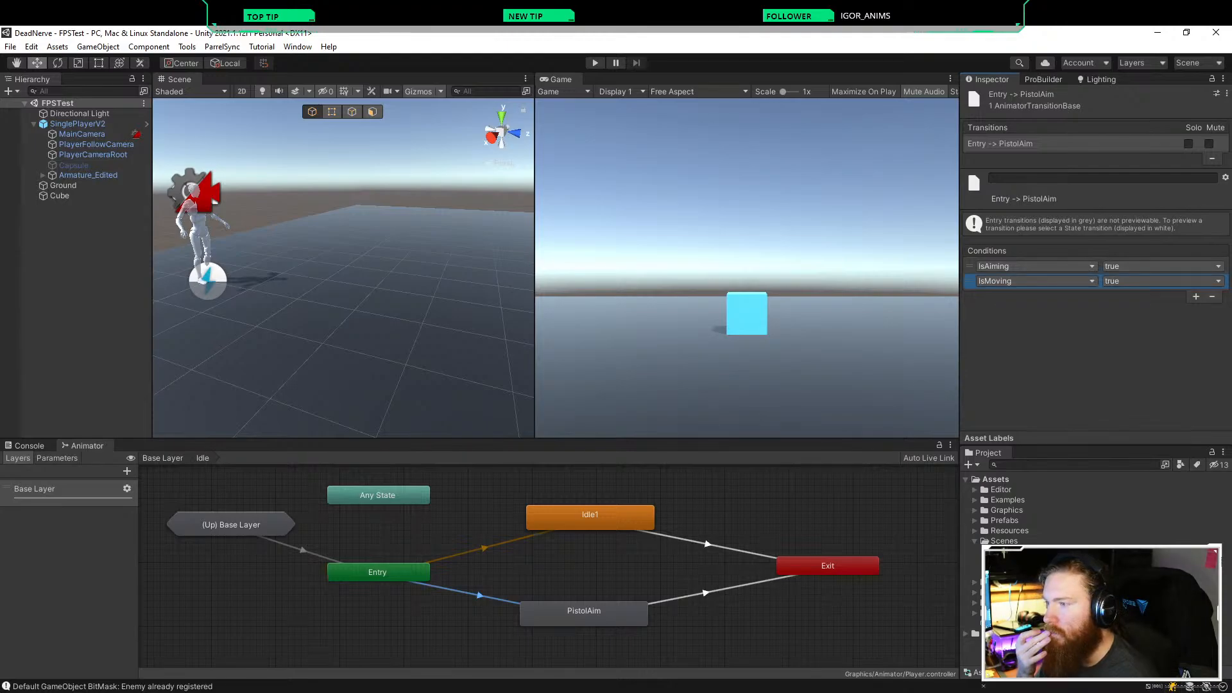
pyautogui.press('Delete')
# Step: Create a transition from PistolAim to Idle1 and select it to show its settings
pyautogui.click(706, 592)
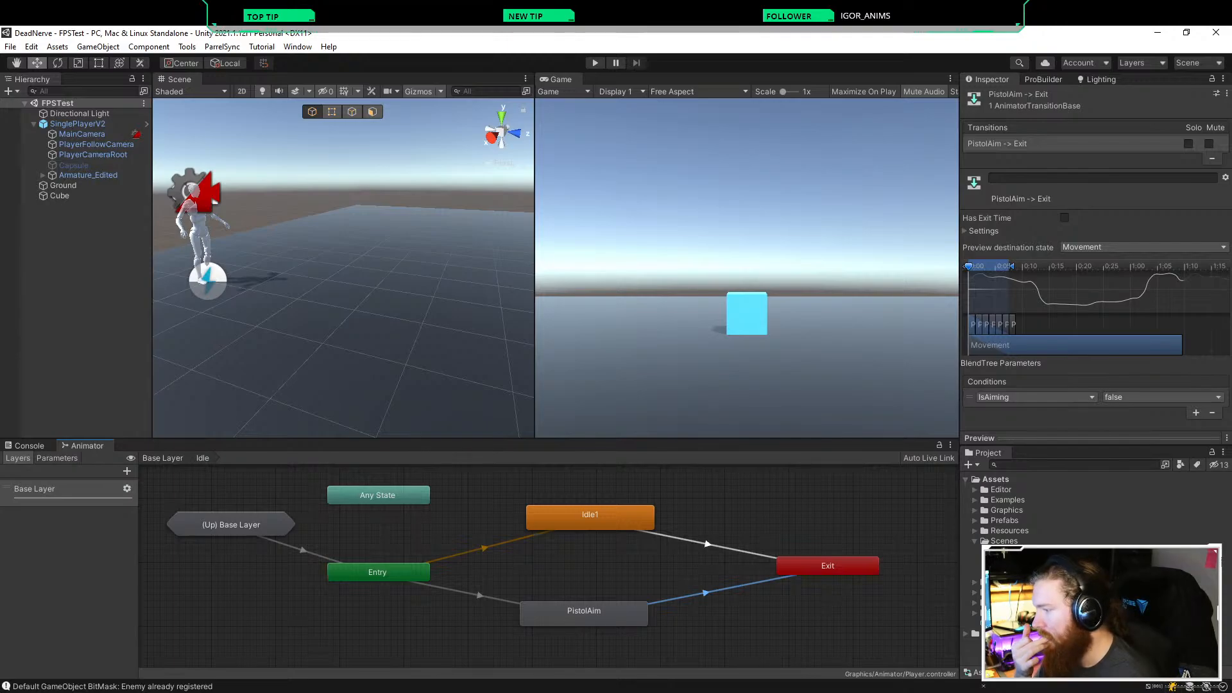
pyautogui.rightClick(588, 610)
pyautogui.click(638, 619)
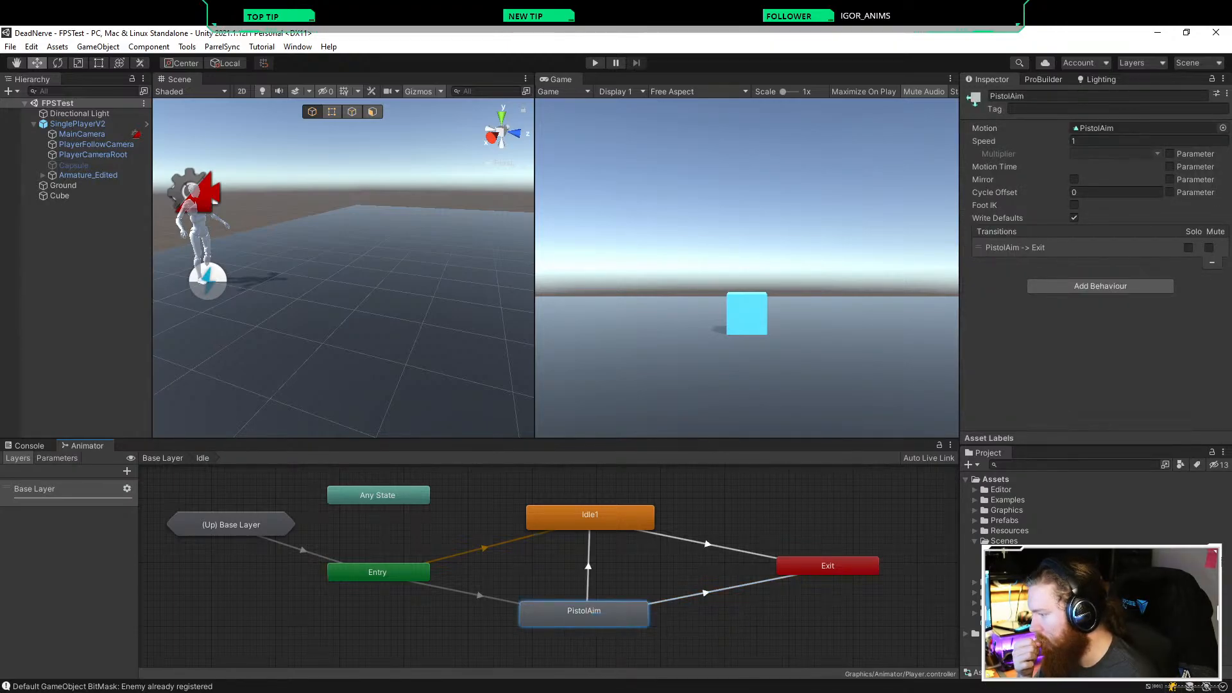
pyautogui.click(590, 517)
pyautogui.click(590, 565)
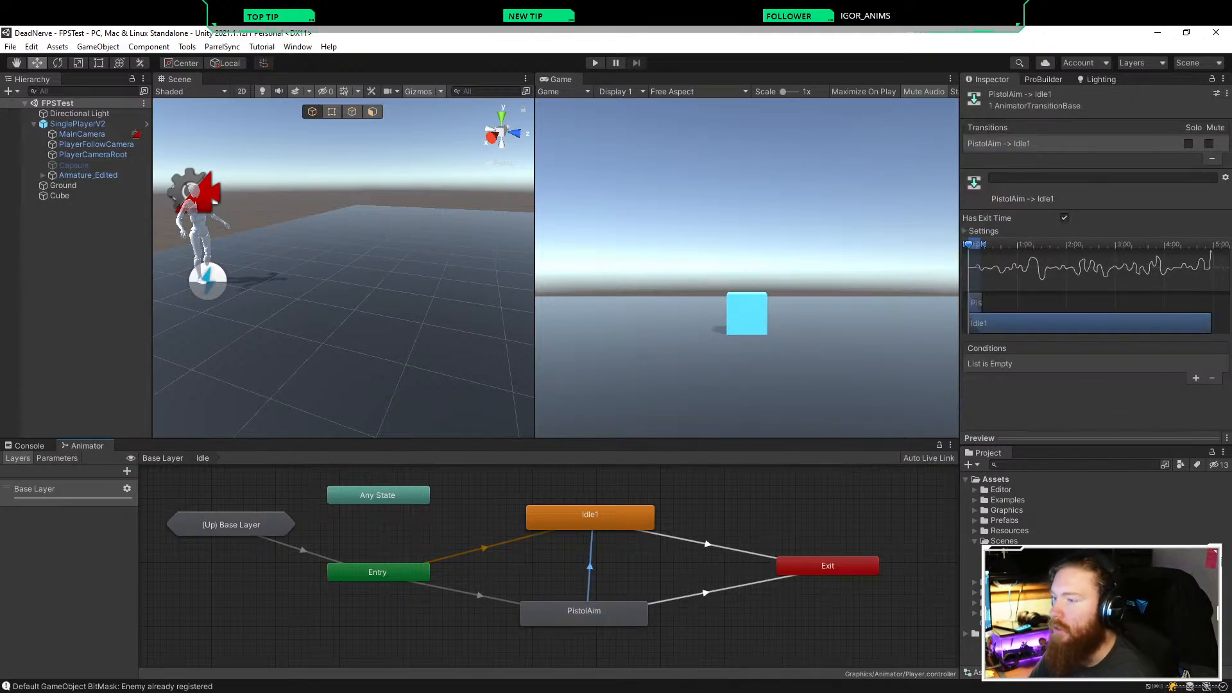
# Step: Give the PistolAim to Idle1 transition two conditions: IsAiming false and IsMoving false
pyautogui.click(1195, 378)
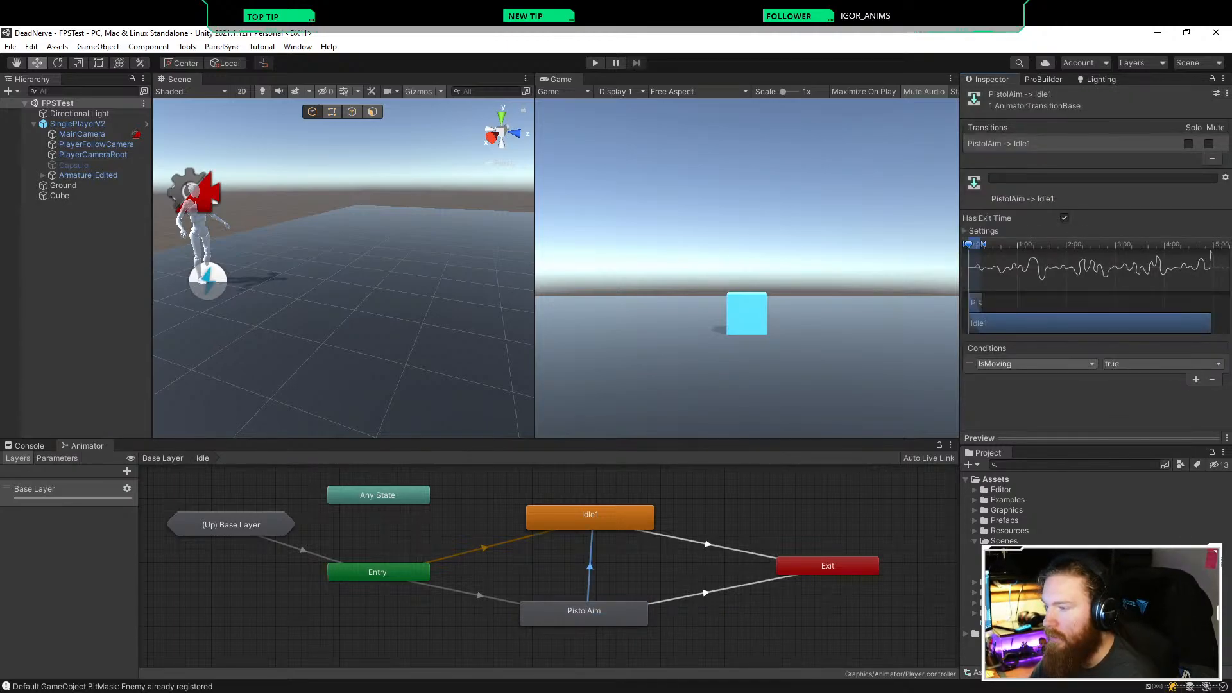
pyautogui.click(1034, 363)
pyautogui.click(1001, 427)
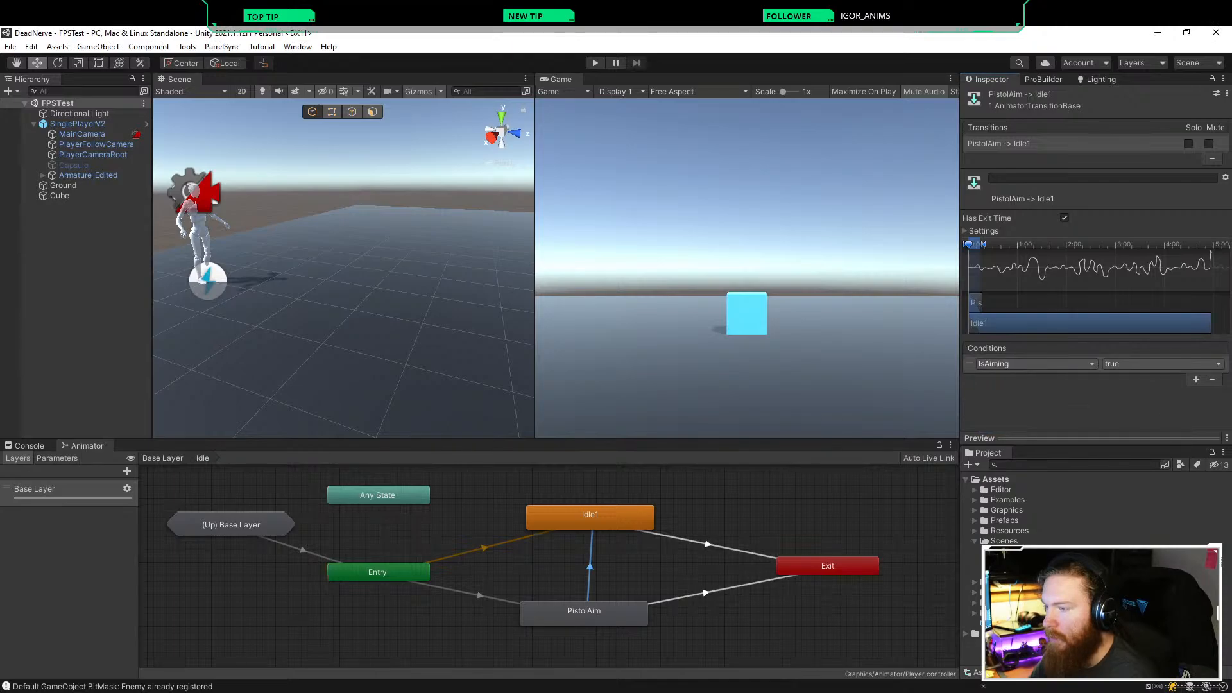
pyautogui.click(1161, 363)
pyautogui.click(1132, 392)
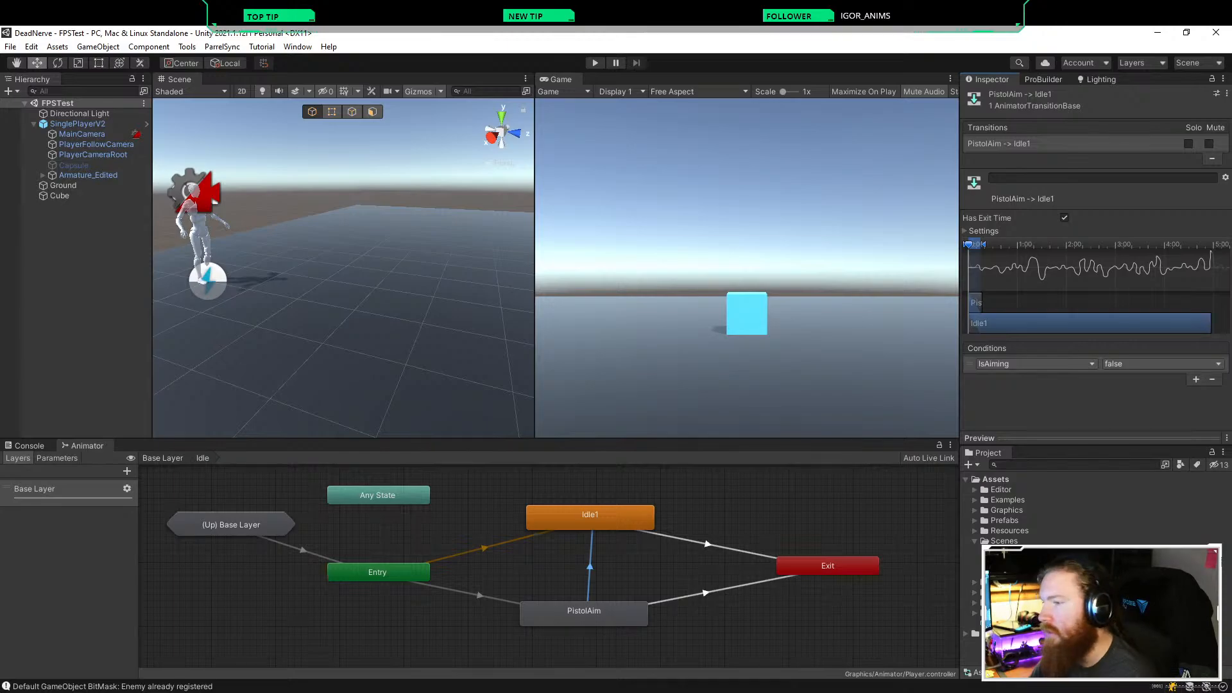
pyautogui.click(1195, 379)
pyautogui.click(1162, 378)
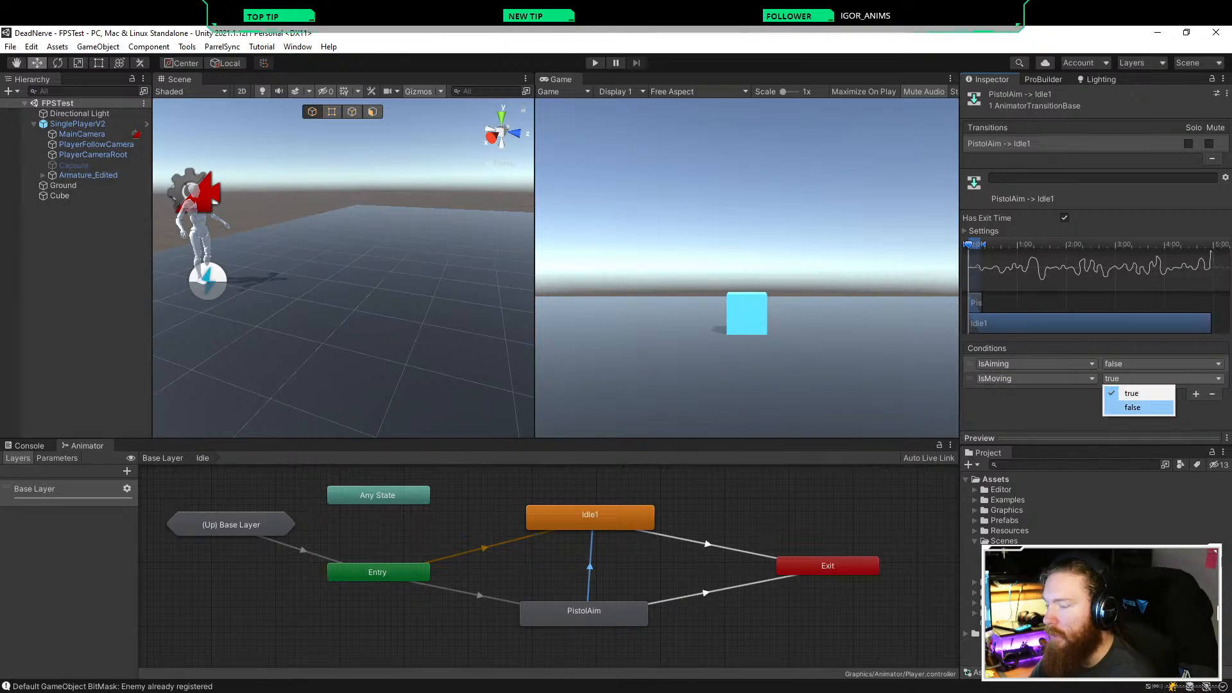
pyautogui.click(1133, 407)
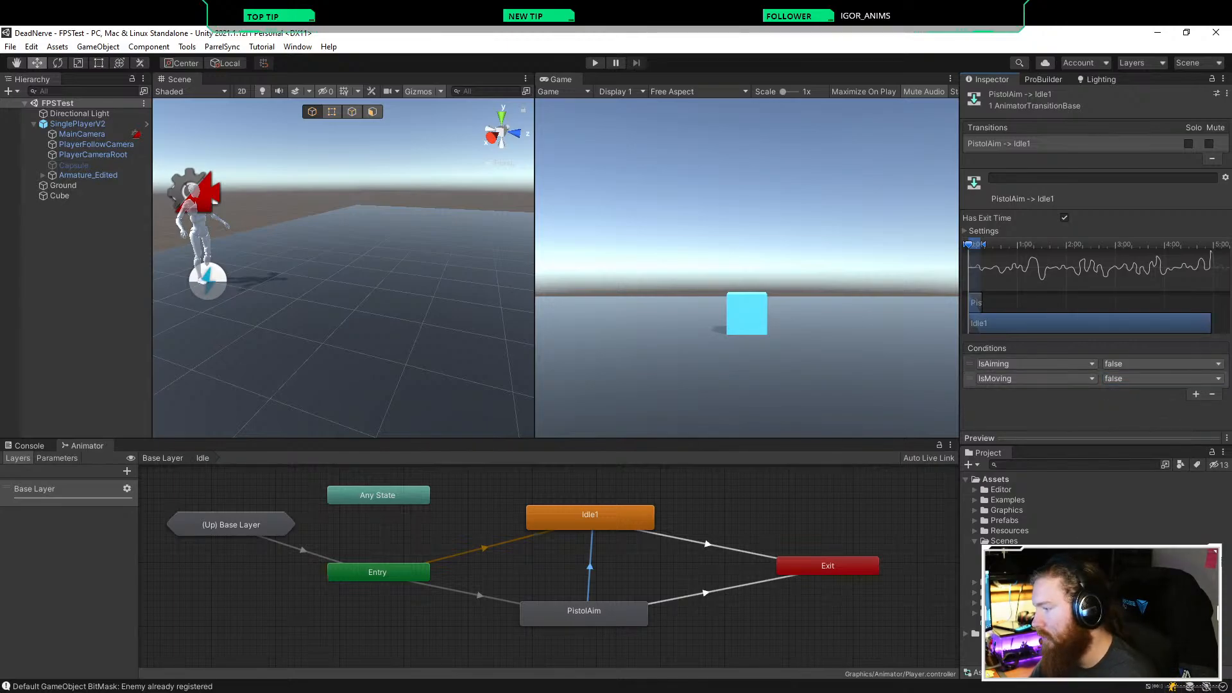
# Step: Align Idle1 above PistolAim, create a transition from Idle1 to PistolAim and select it
pyautogui.moveTo(615, 518); pyautogui.dragTo(608, 518)
pyautogui.rightClick(609, 521)
pyautogui.click(632, 529)
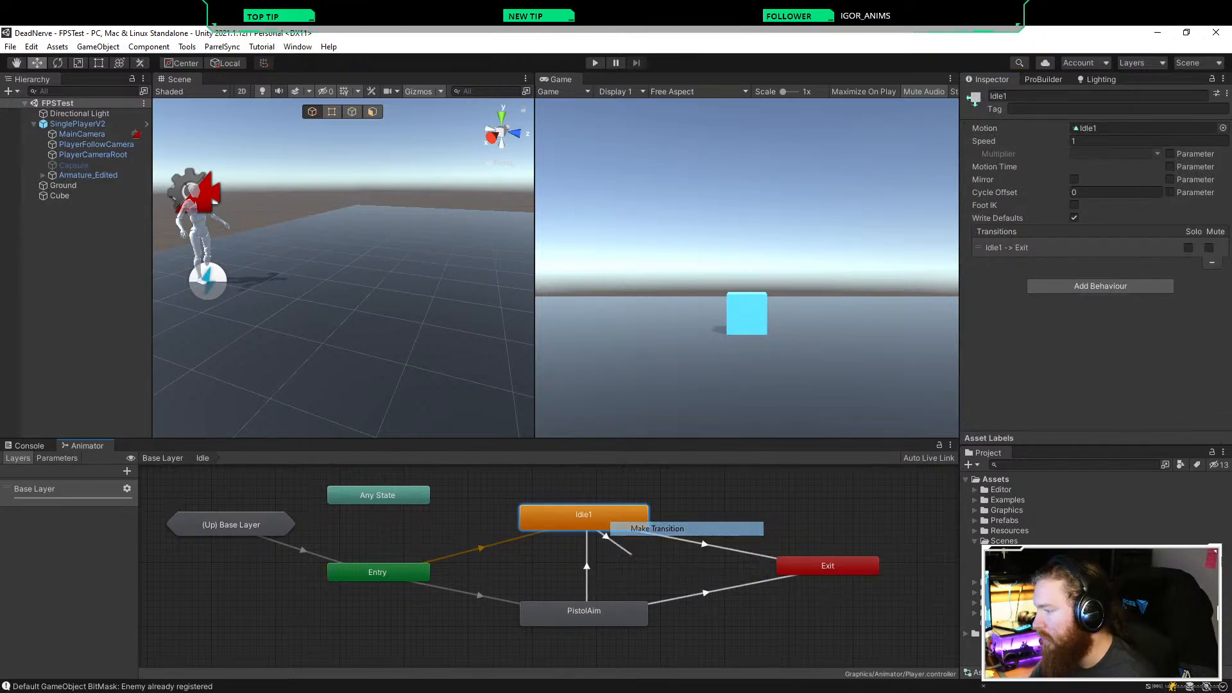
pyautogui.click(597, 610)
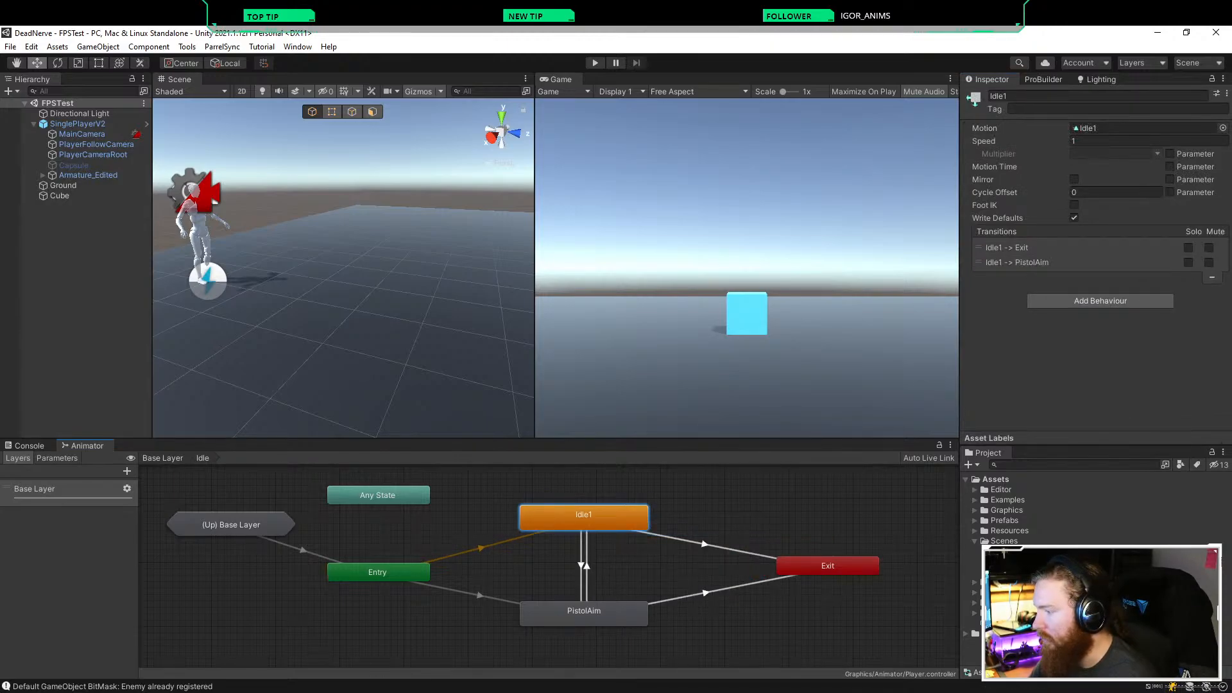
pyautogui.click(582, 566)
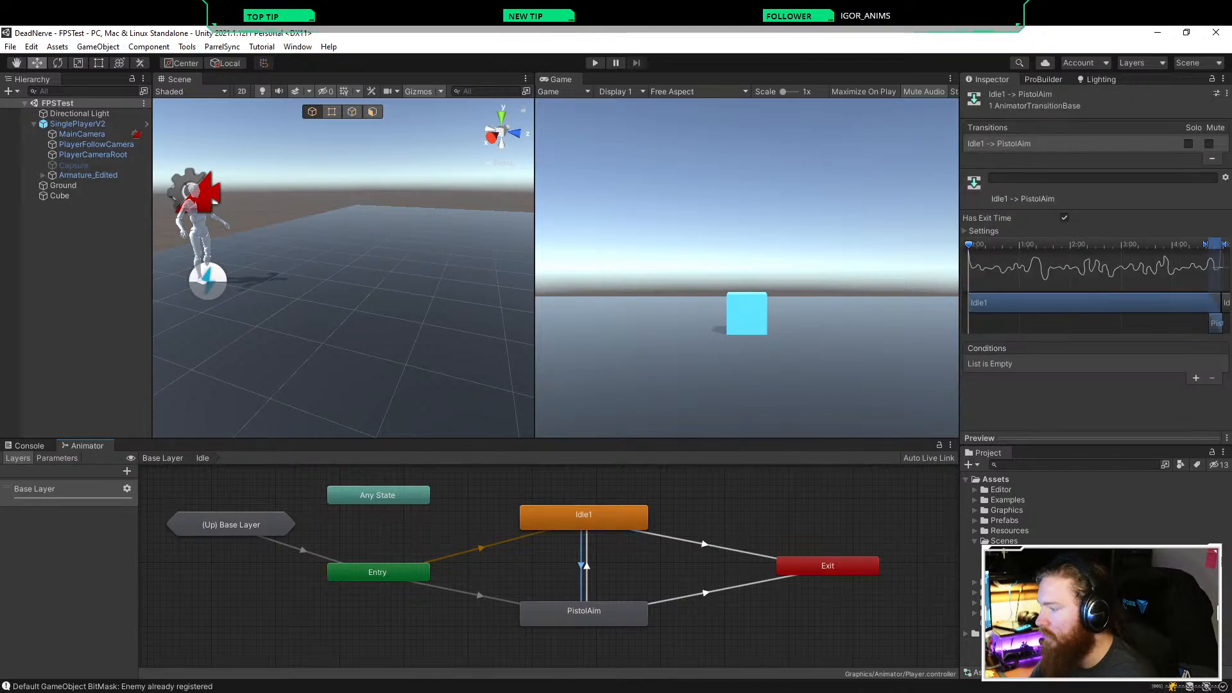
# Step: Add a first condition of IsMoving false to the Idle1 to PistolAim transition
pyautogui.click(1196, 378)
pyautogui.click(1035, 364)
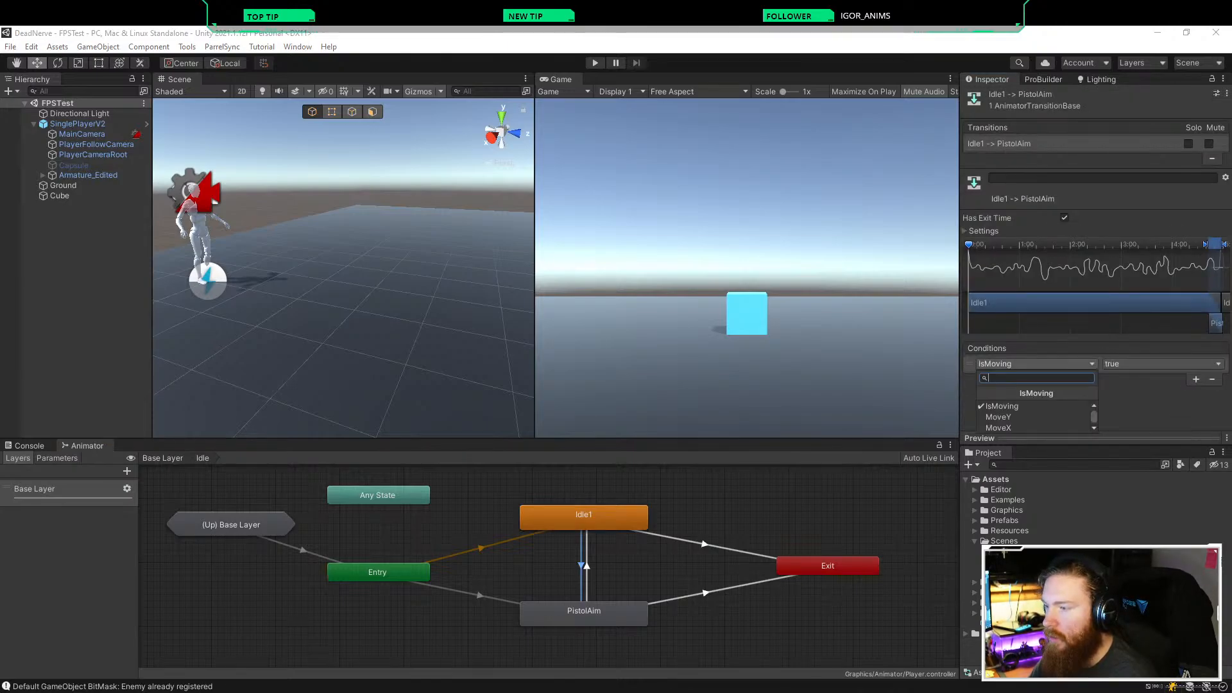
pyautogui.click(1163, 363)
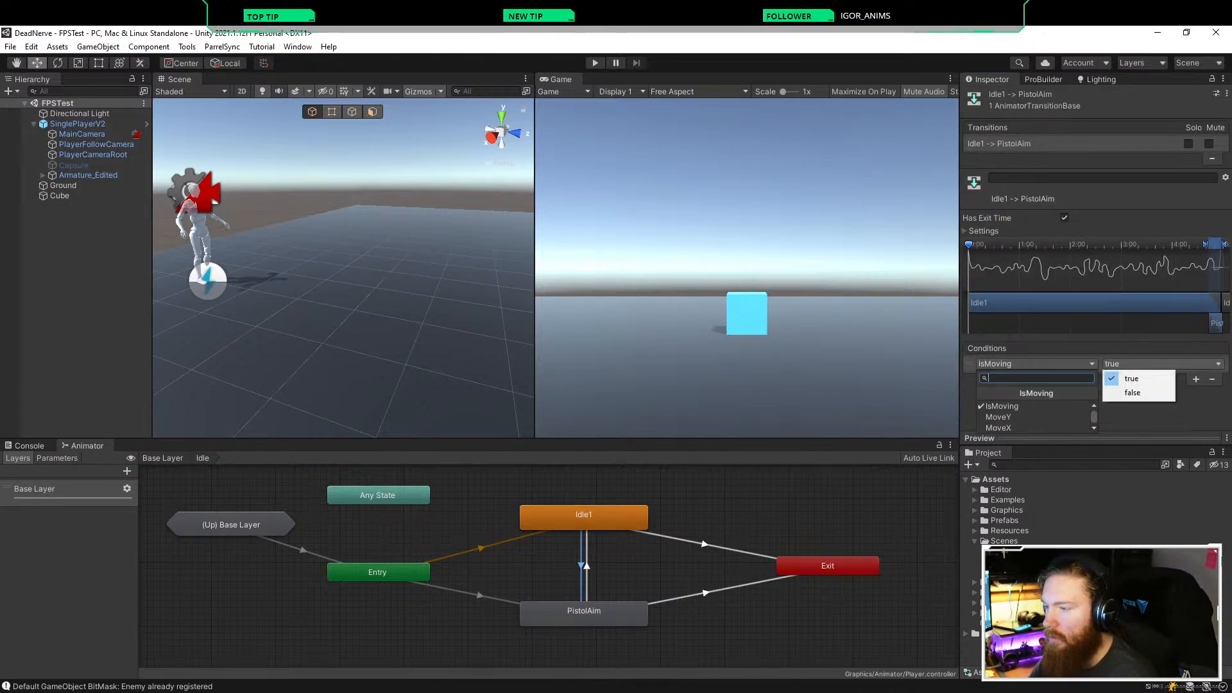
pyautogui.click(1139, 392)
pyautogui.click(1036, 364)
pyautogui.scroll(-1, 1014, 417)
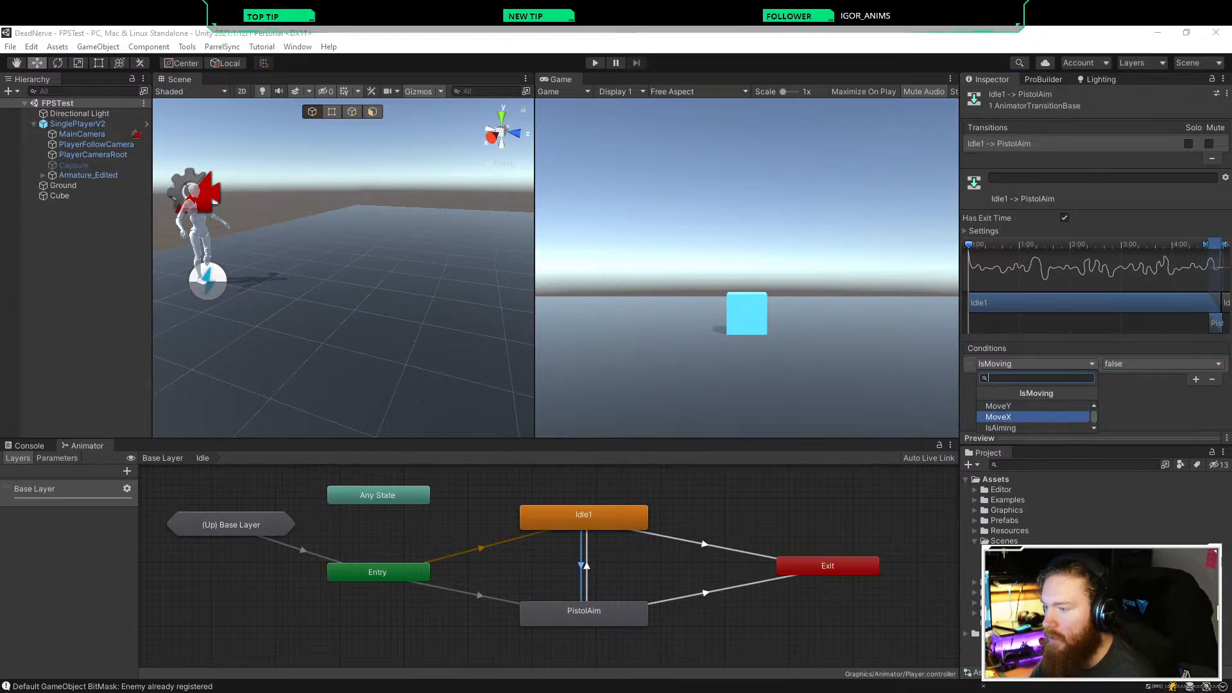
pyautogui.click(1014, 428)
pyautogui.click(1163, 363)
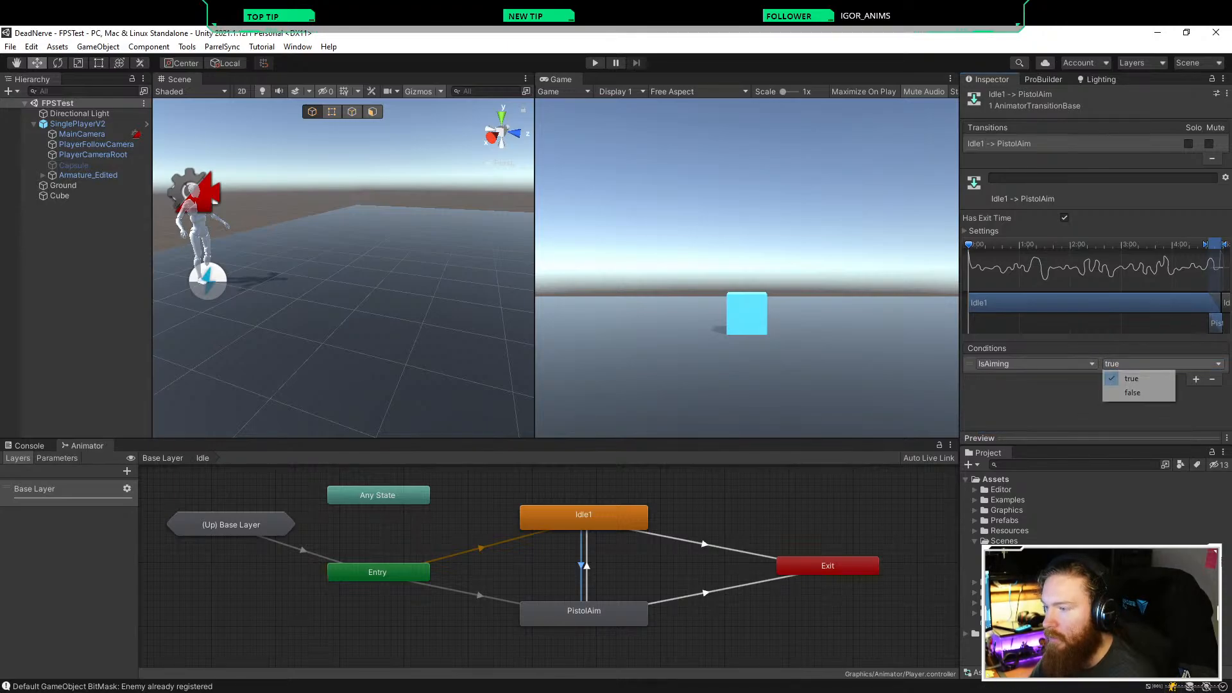
pyautogui.click(1036, 363)
pyautogui.click(1001, 406)
pyautogui.click(1163, 364)
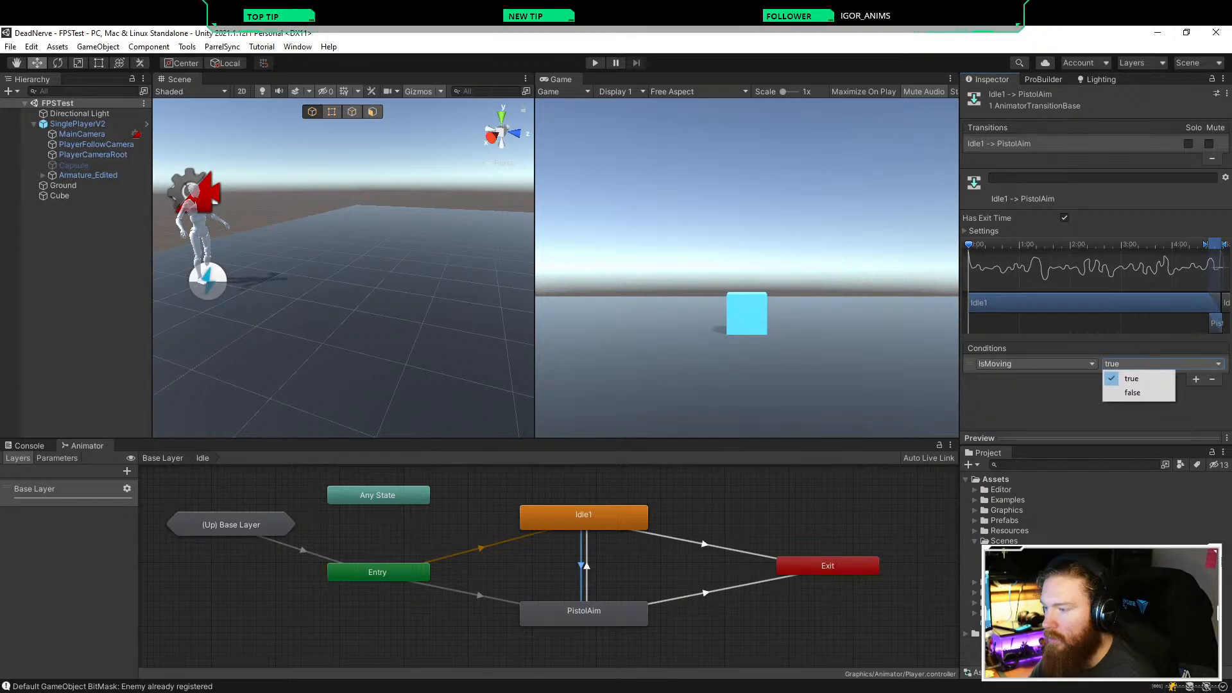
pyautogui.click(1139, 393)
# Step: Add a second condition of IsAiming true to the Idle1 to PistolAim transition
pyautogui.click(1195, 379)
pyautogui.click(1036, 378)
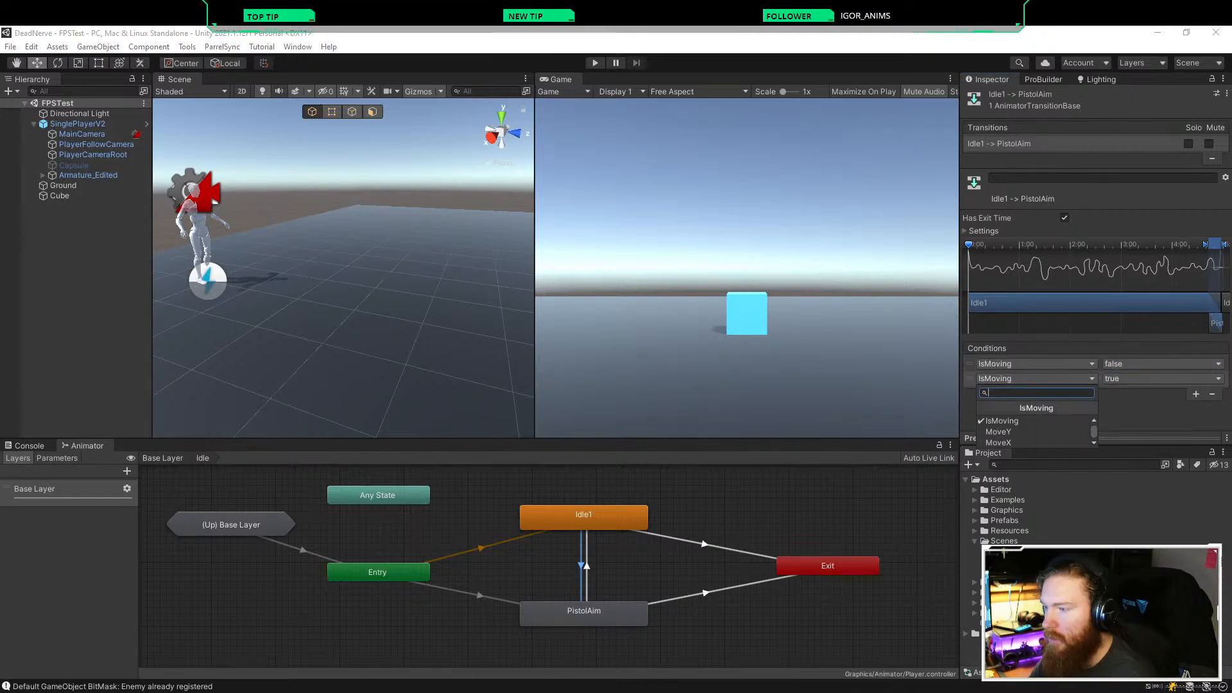
pyautogui.scroll(-1, 1014, 430)
pyautogui.click(1014, 443)
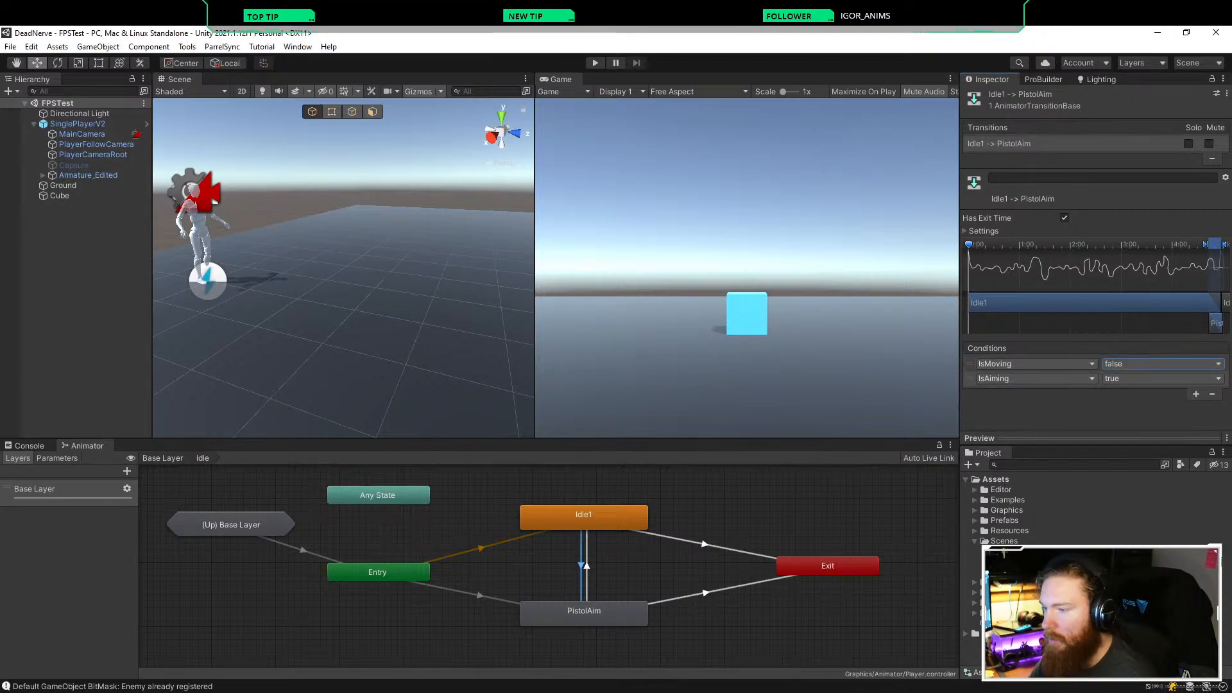
pyautogui.click(680, 568)
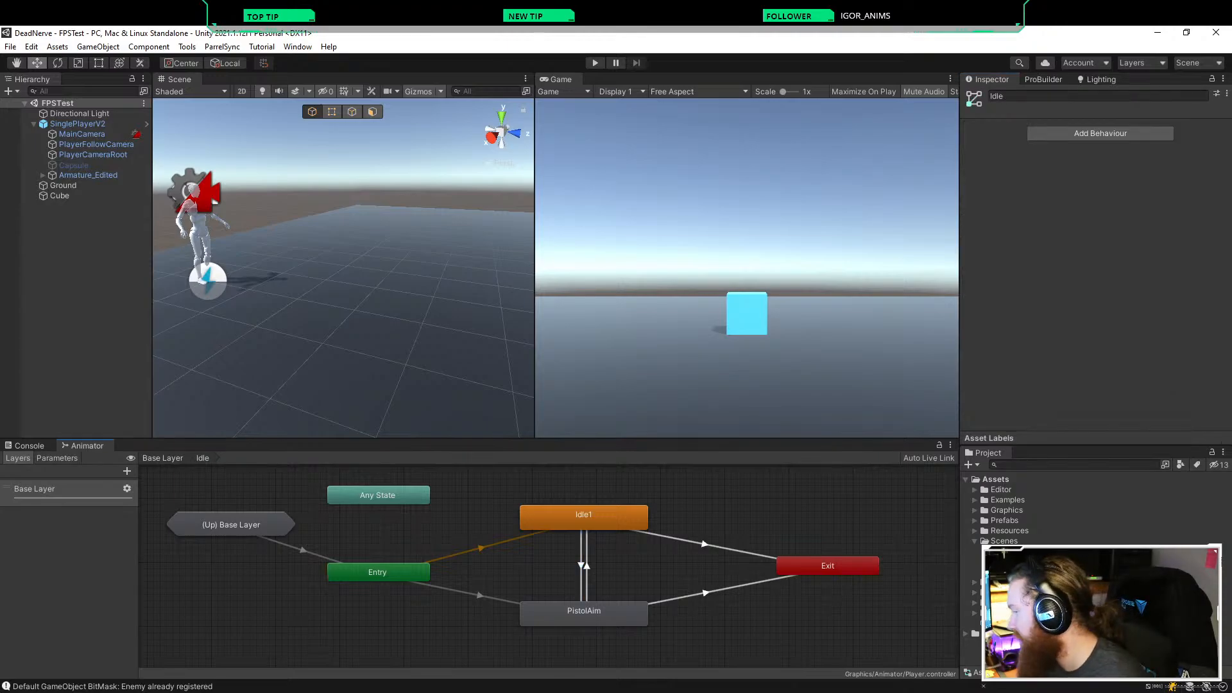
# Step: Check the Idle1 to Exit transition and change the PistolAim to Exit condition to IsMoving true
pyautogui.click(680, 540)
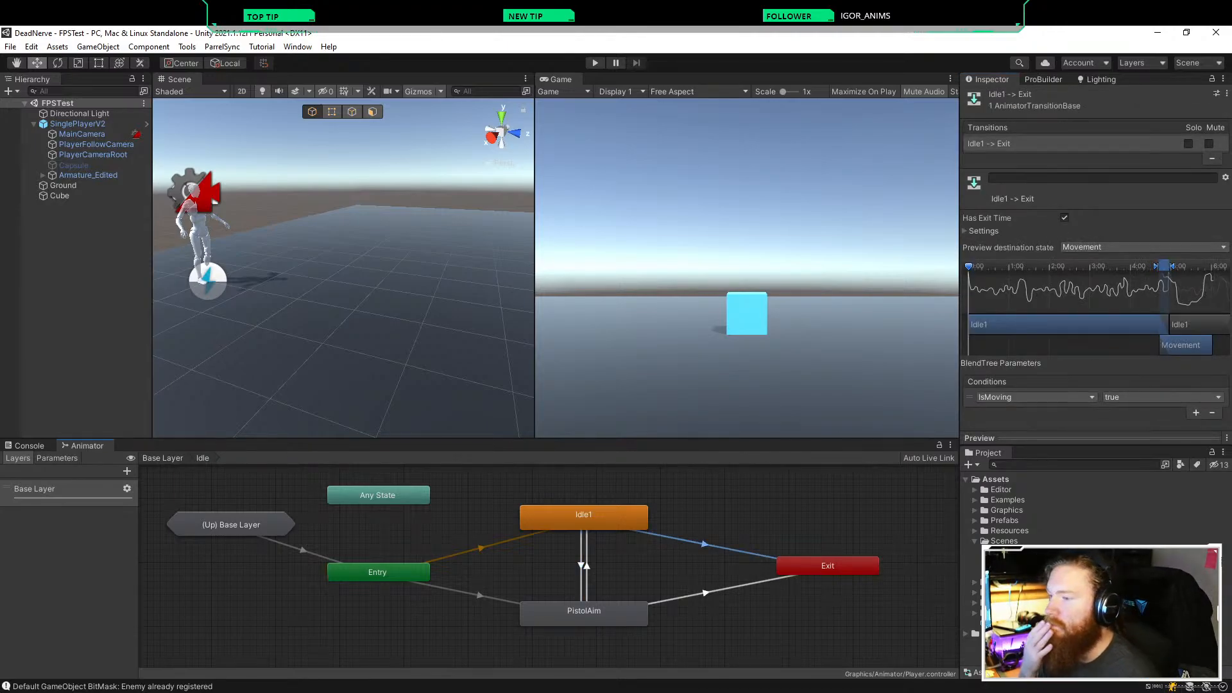
pyautogui.click(705, 593)
pyautogui.click(1036, 397)
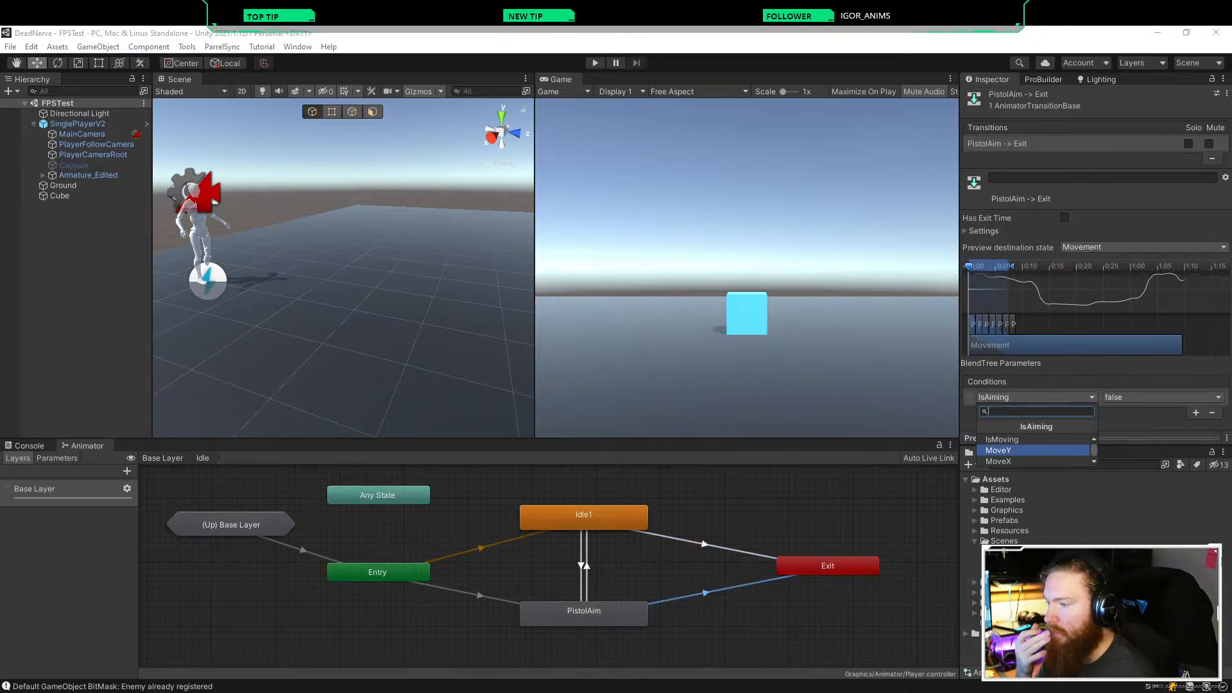
pyautogui.click(1002, 439)
pyautogui.click(744, 632)
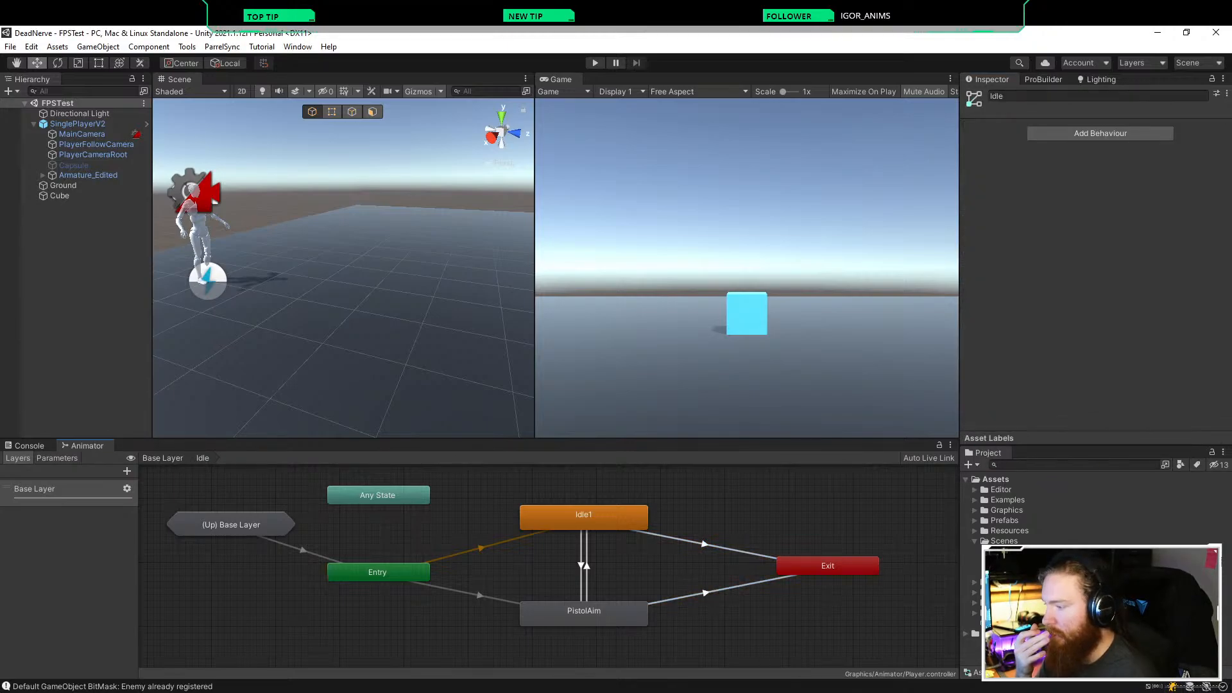
pyautogui.click(705, 592)
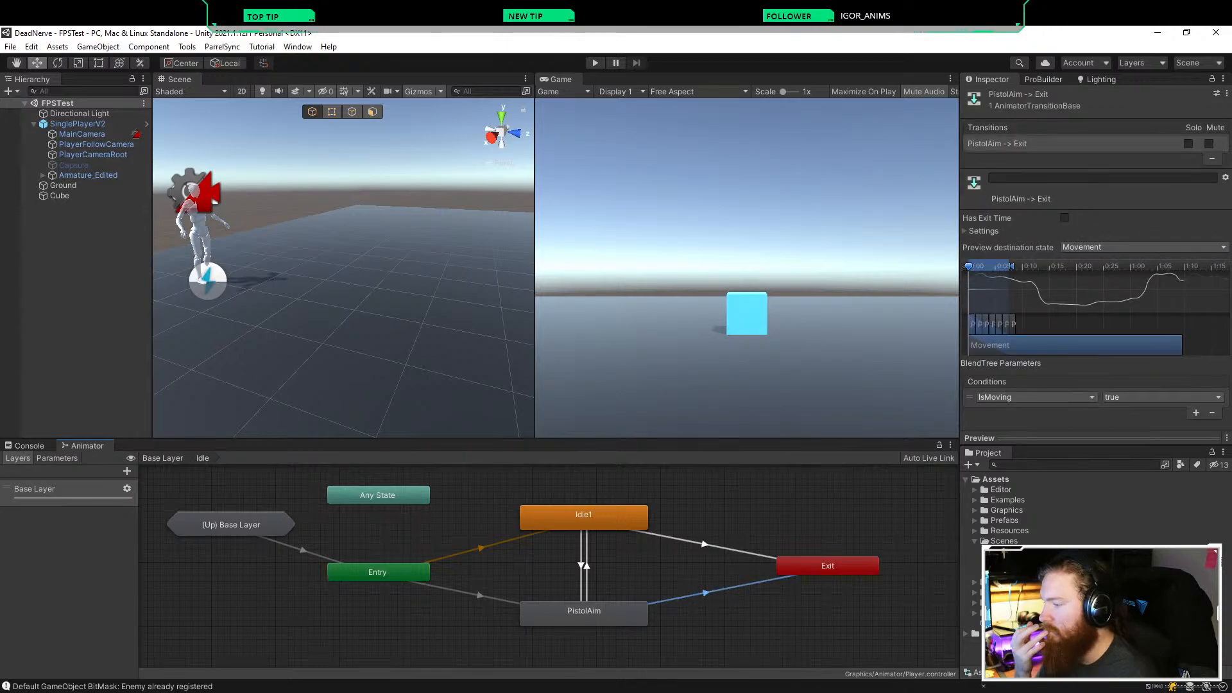
# Step: Compare the two Entry transitions in the Idle graph and change the Entry to PistolAim condition to IsMoving false
pyautogui.click(480, 596)
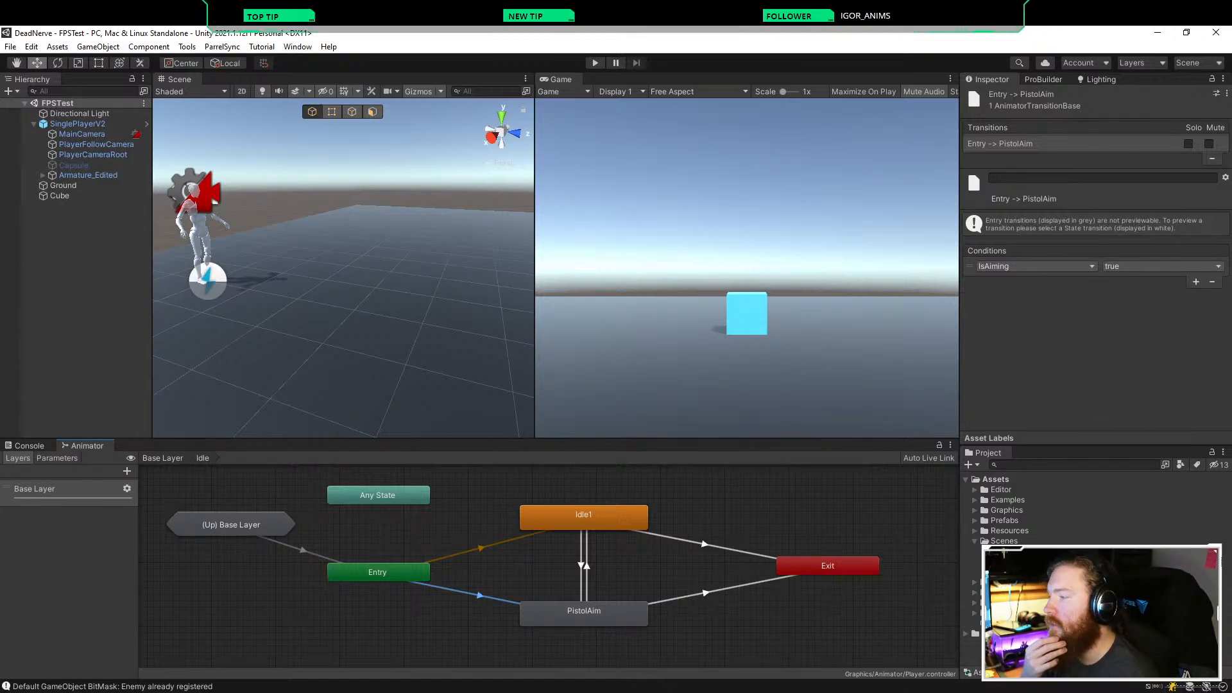
pyautogui.click(481, 548)
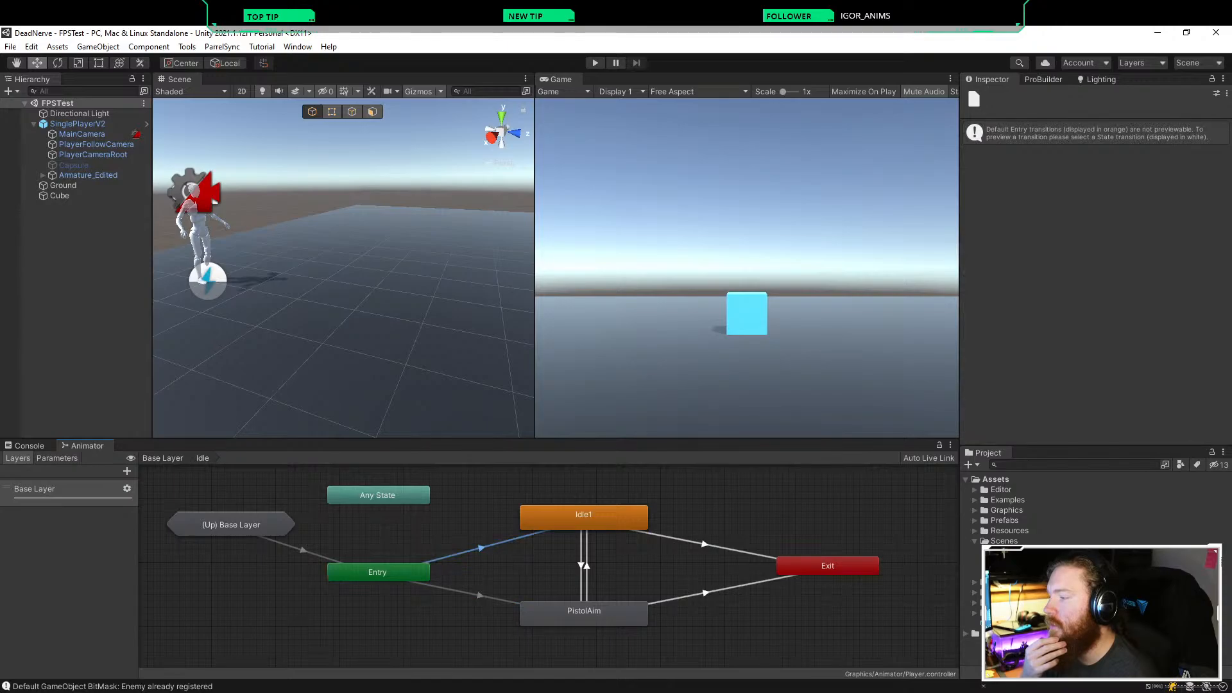
pyautogui.click(480, 595)
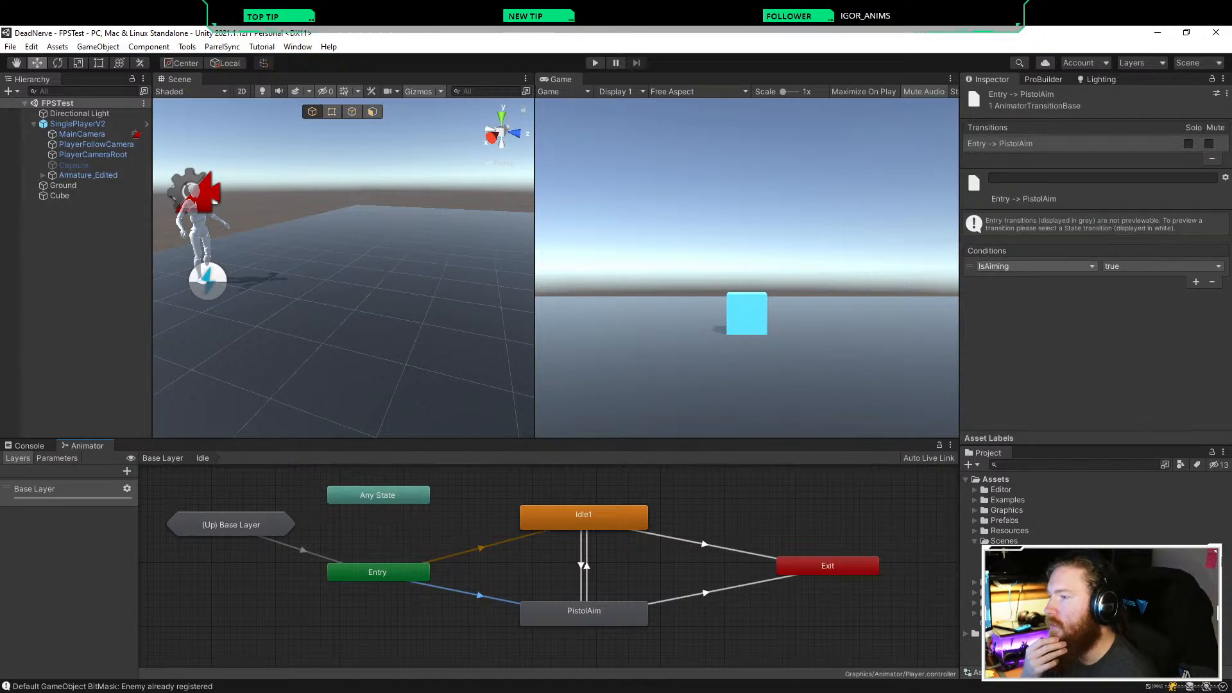
pyautogui.click(1035, 266)
pyautogui.scroll(-1, 1034, 319)
pyautogui.scroll(1, 1034, 325)
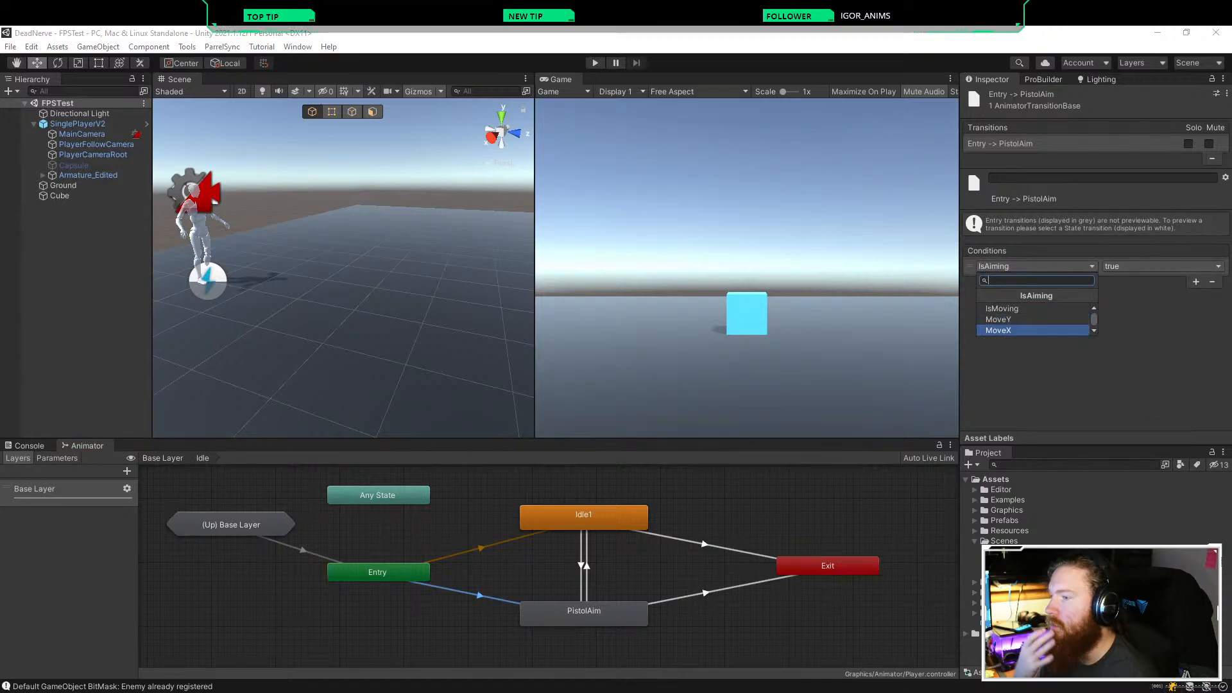
pyautogui.click(1014, 308)
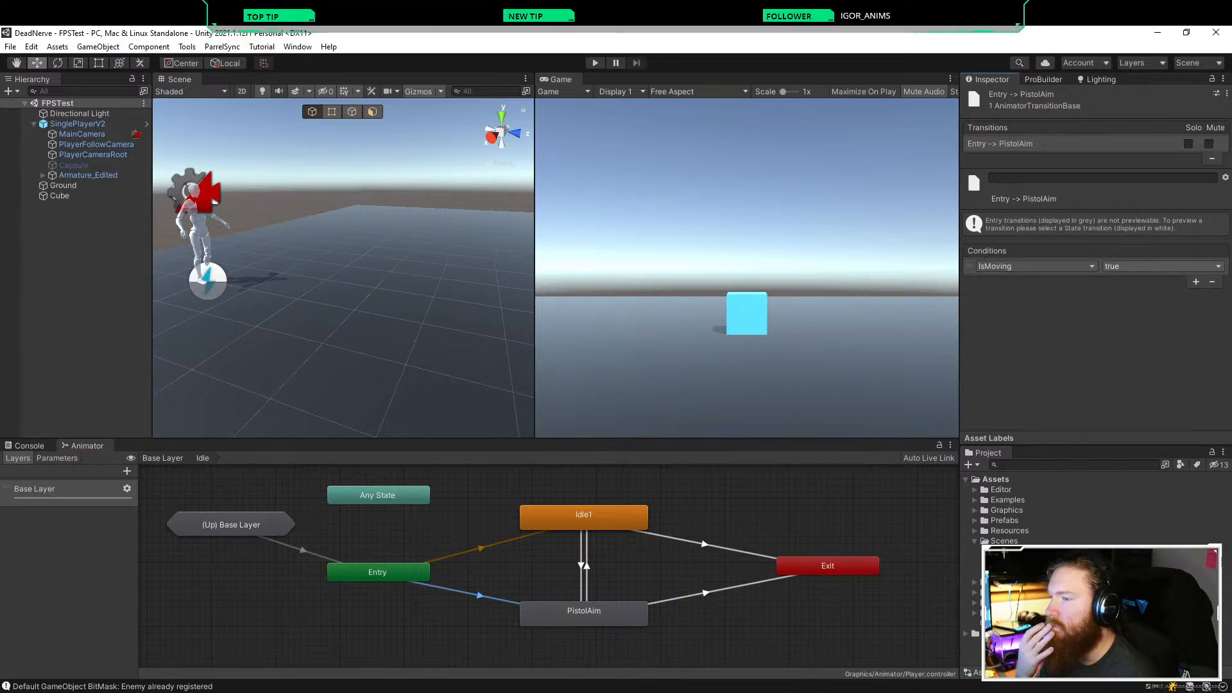
pyautogui.click(1162, 266)
pyautogui.click(1129, 295)
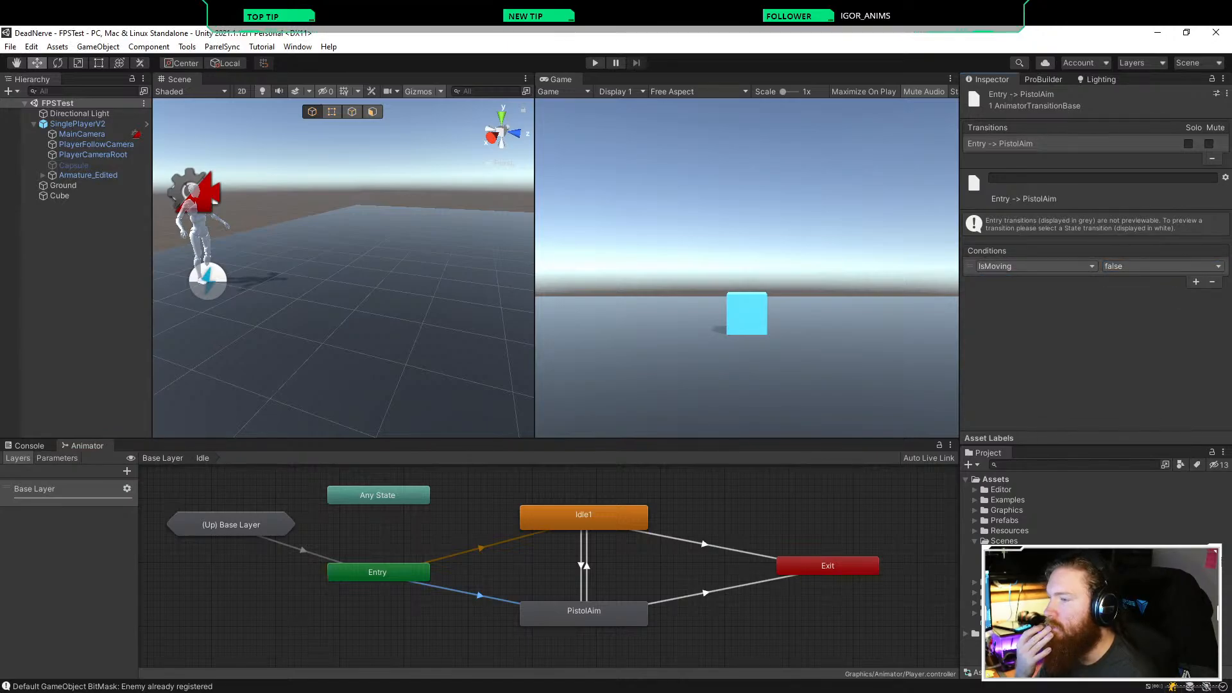
pyautogui.click(481, 548)
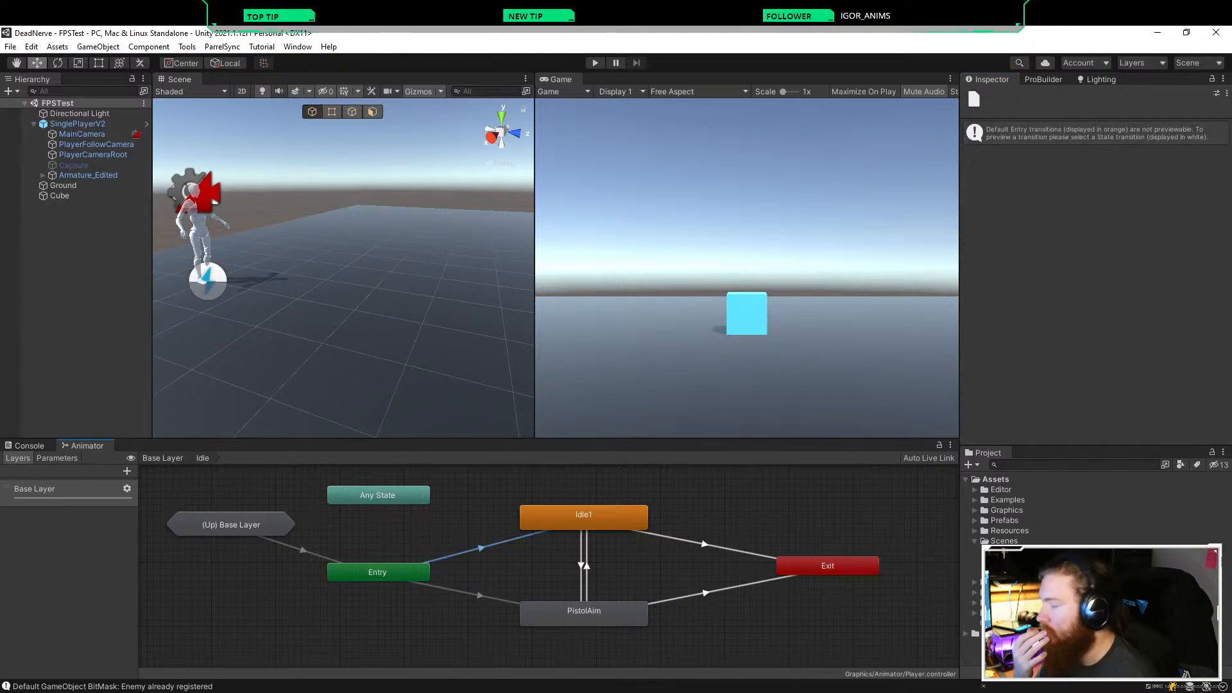
pyautogui.click(480, 596)
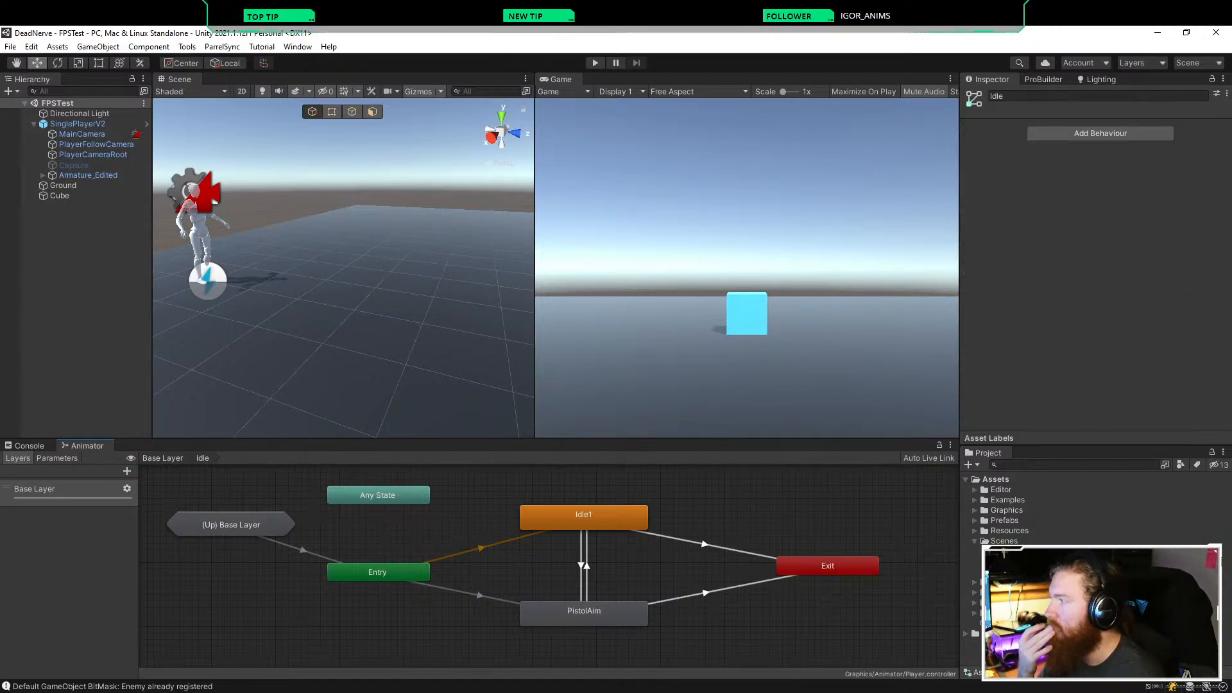
# Step: Playtest the scene, repeatedly walking the character in all directions and stopping, and examine how the Idle graph switches between Idle1 and PistolAim
pyautogui.hotkey('ctrl', 'p')
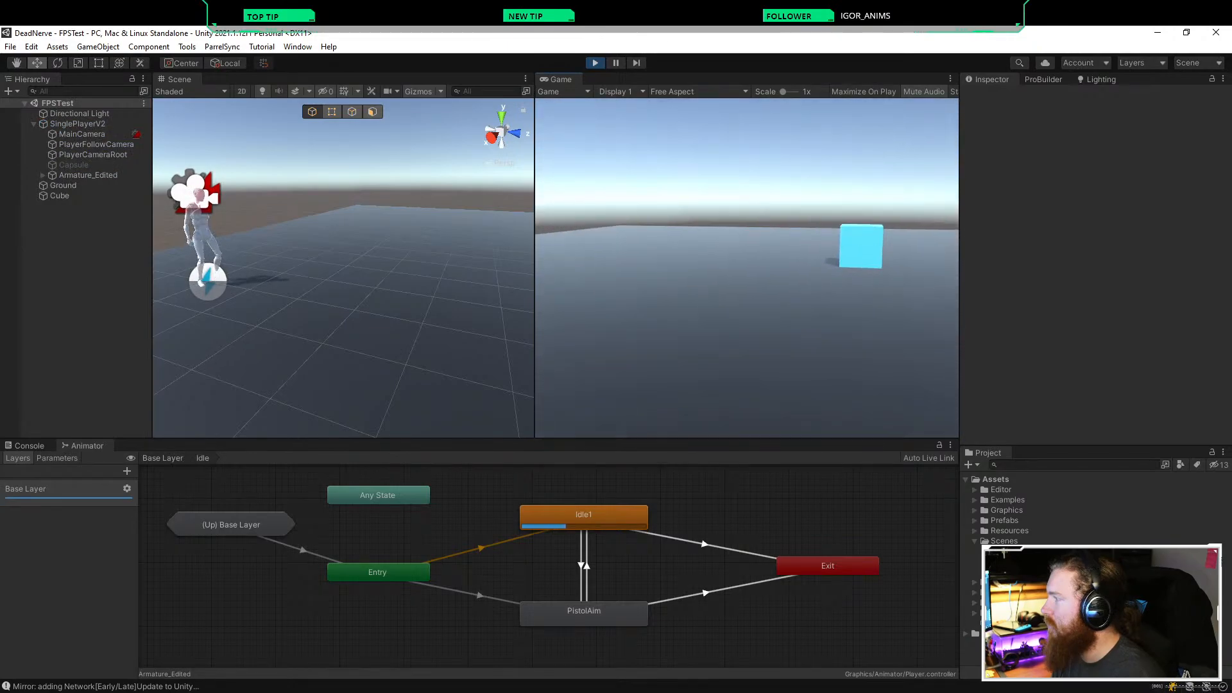
pyautogui.press('w')
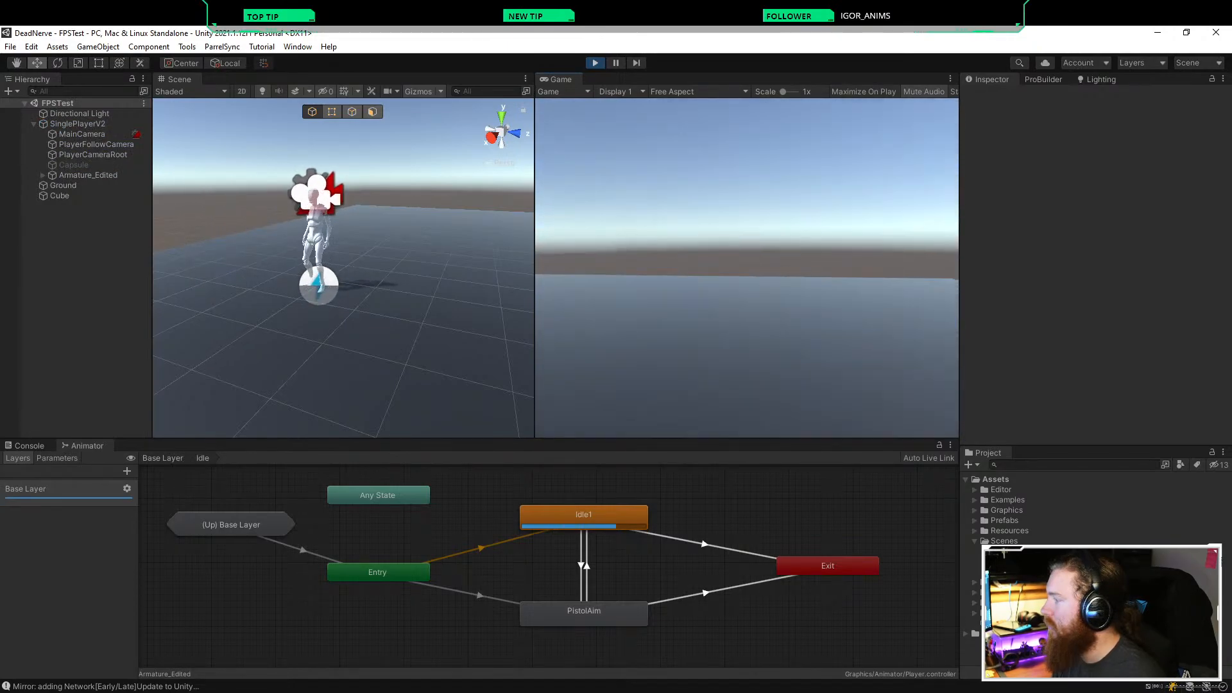
pyautogui.press('d')
pyautogui.press('w')
pyautogui.press('w')
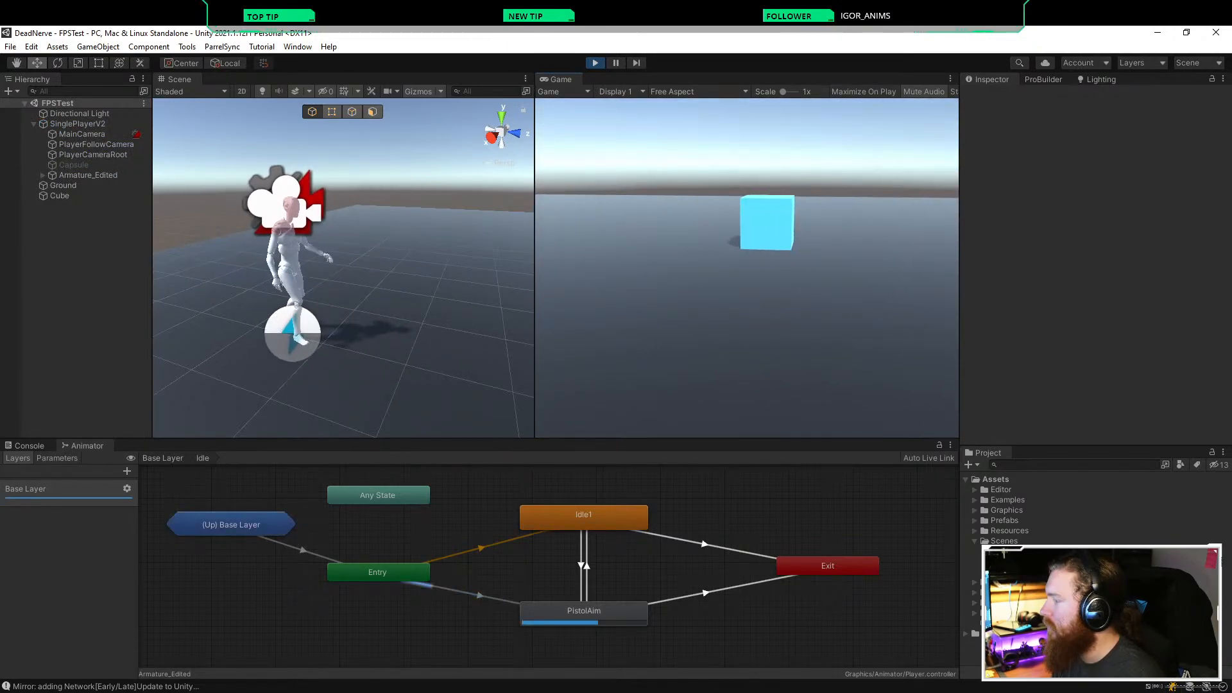
pyautogui.press('w')
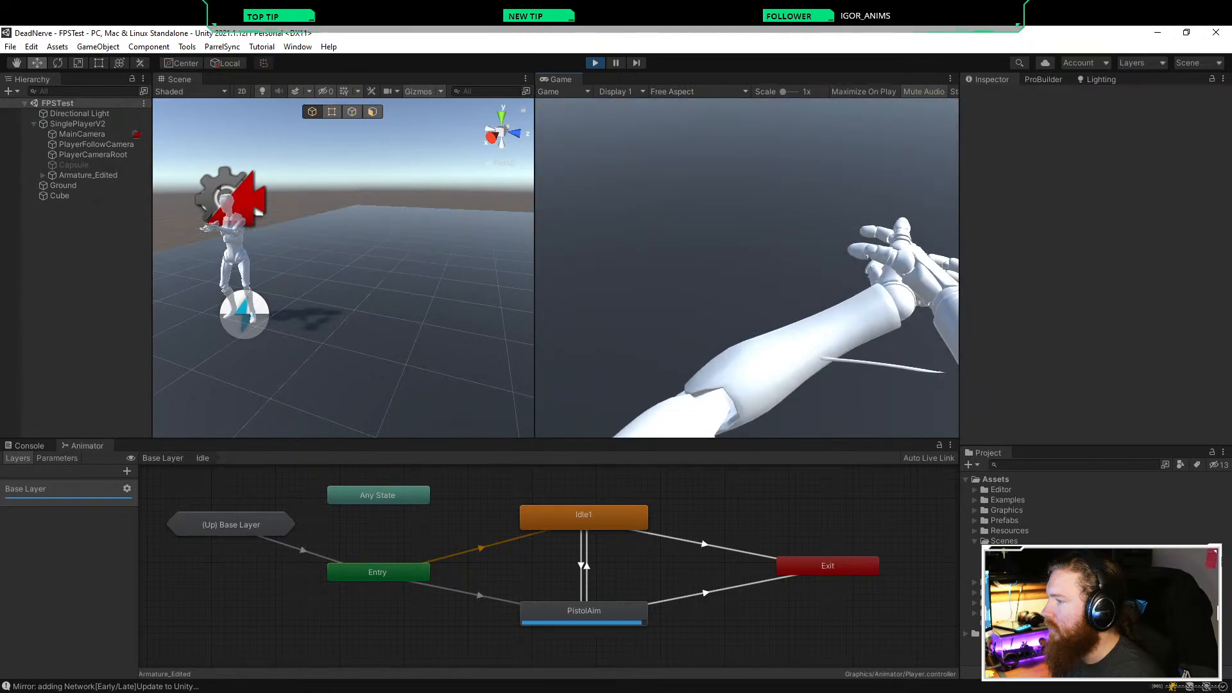
pyautogui.press('w')
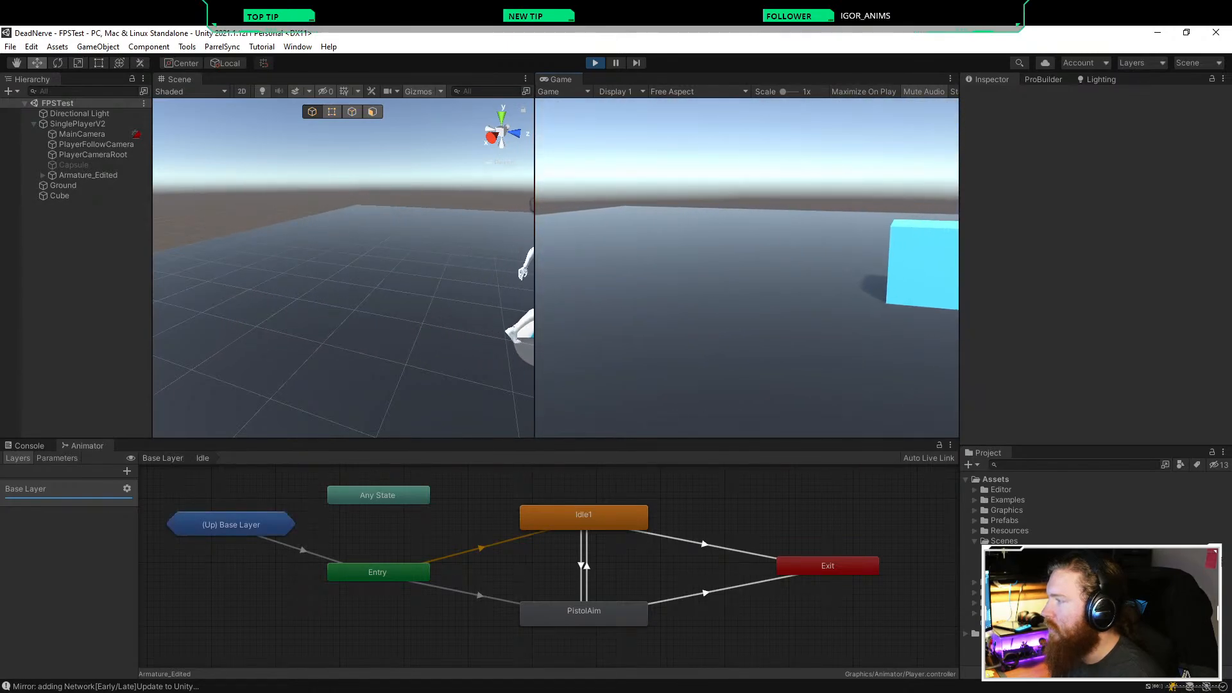
pyautogui.press('s')
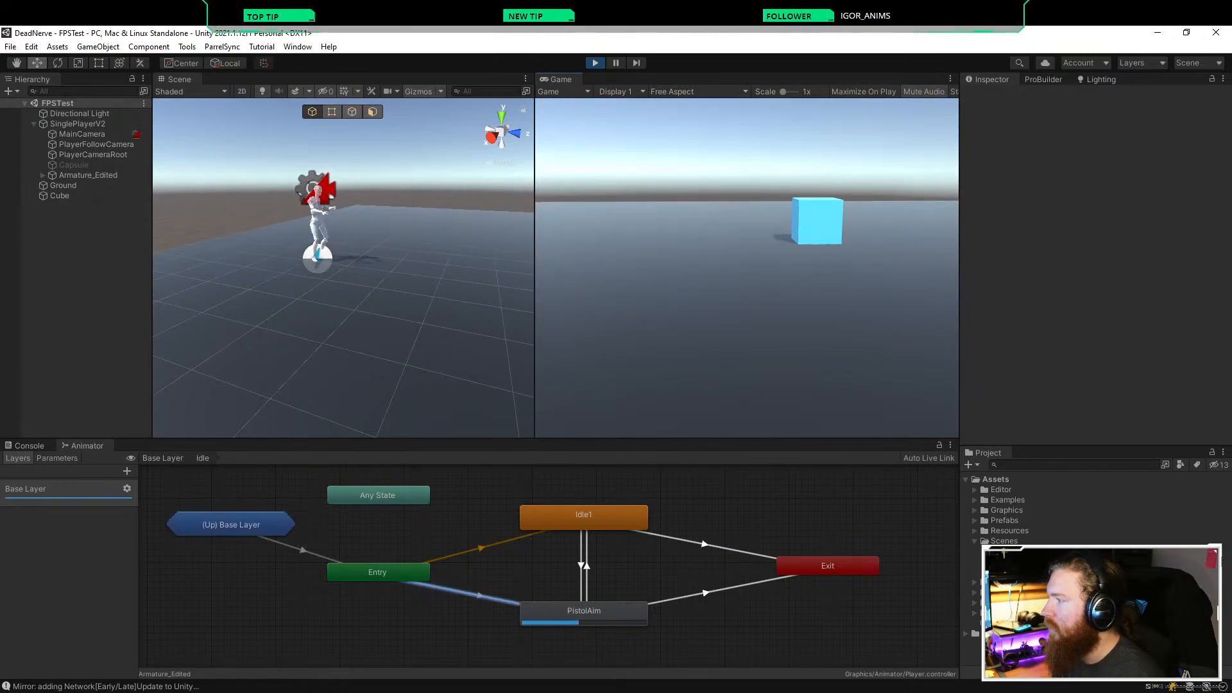
pyautogui.press('w')
pyautogui.press('s')
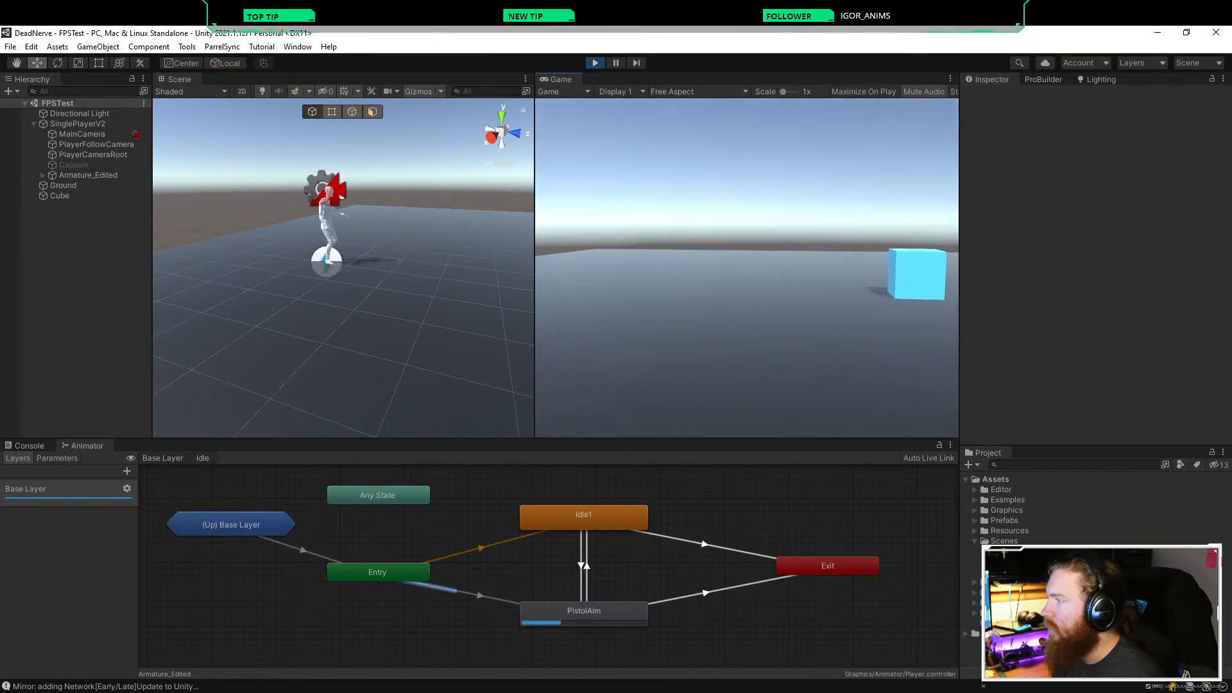
pyautogui.press('d')
pyautogui.press('a')
pyautogui.press('w')
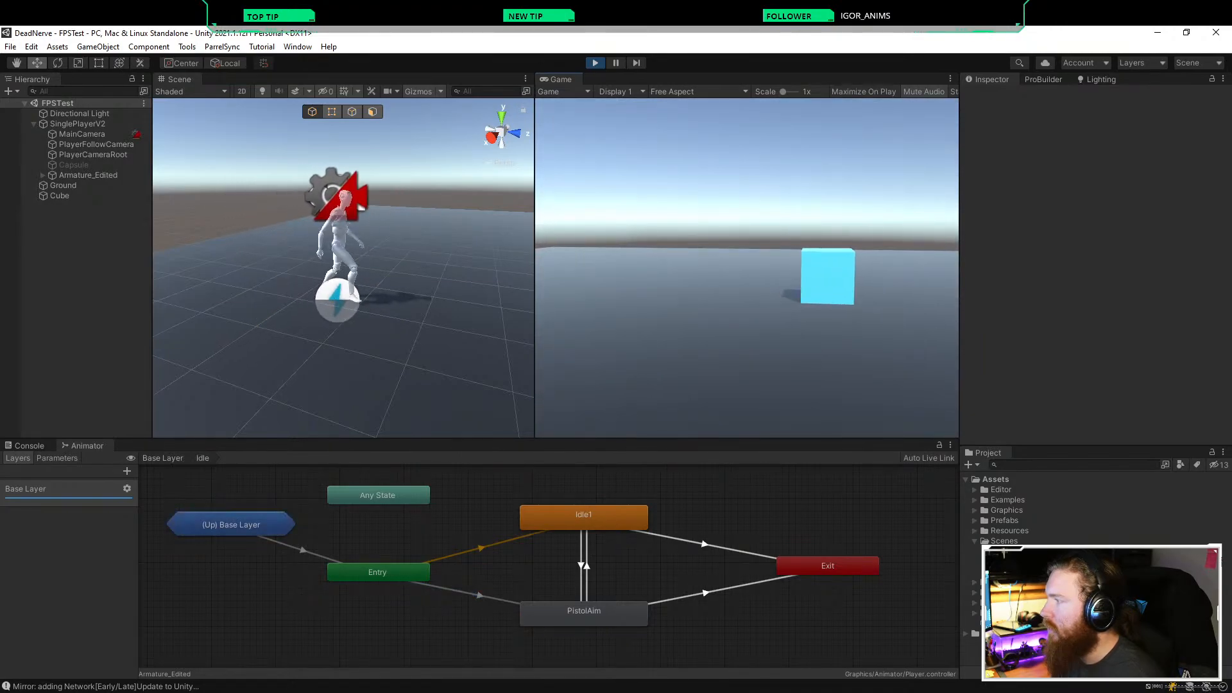
pyautogui.press('s')
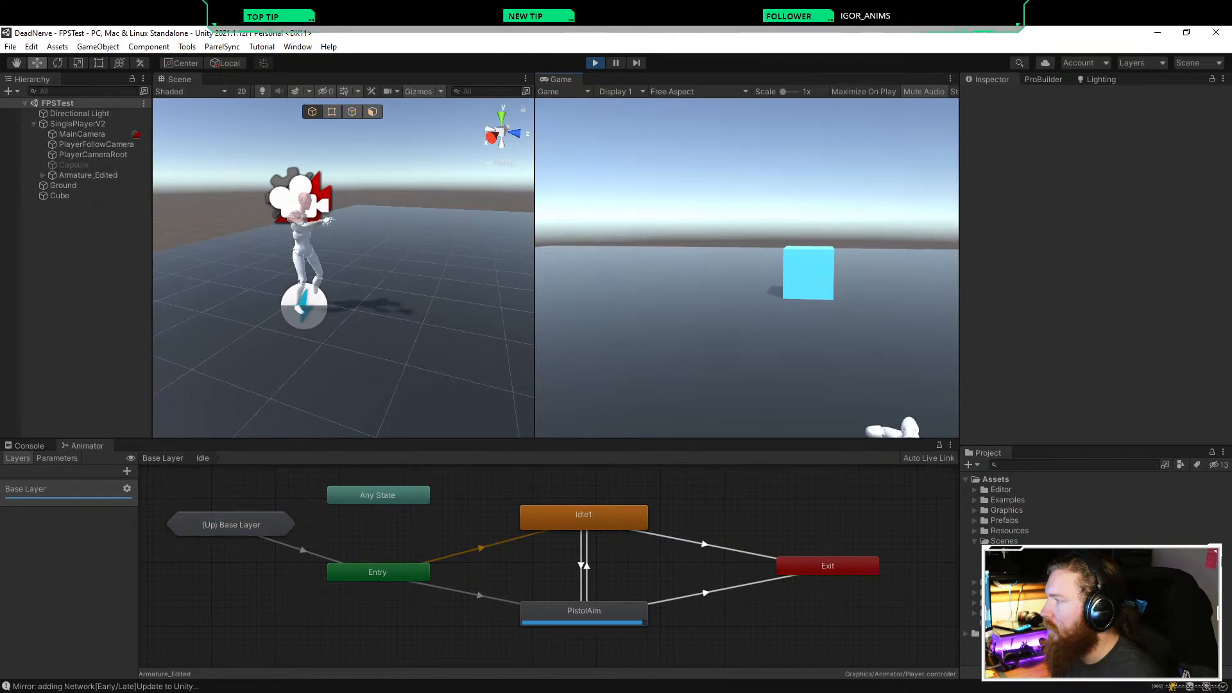
pyautogui.press('w')
pyautogui.press('s')
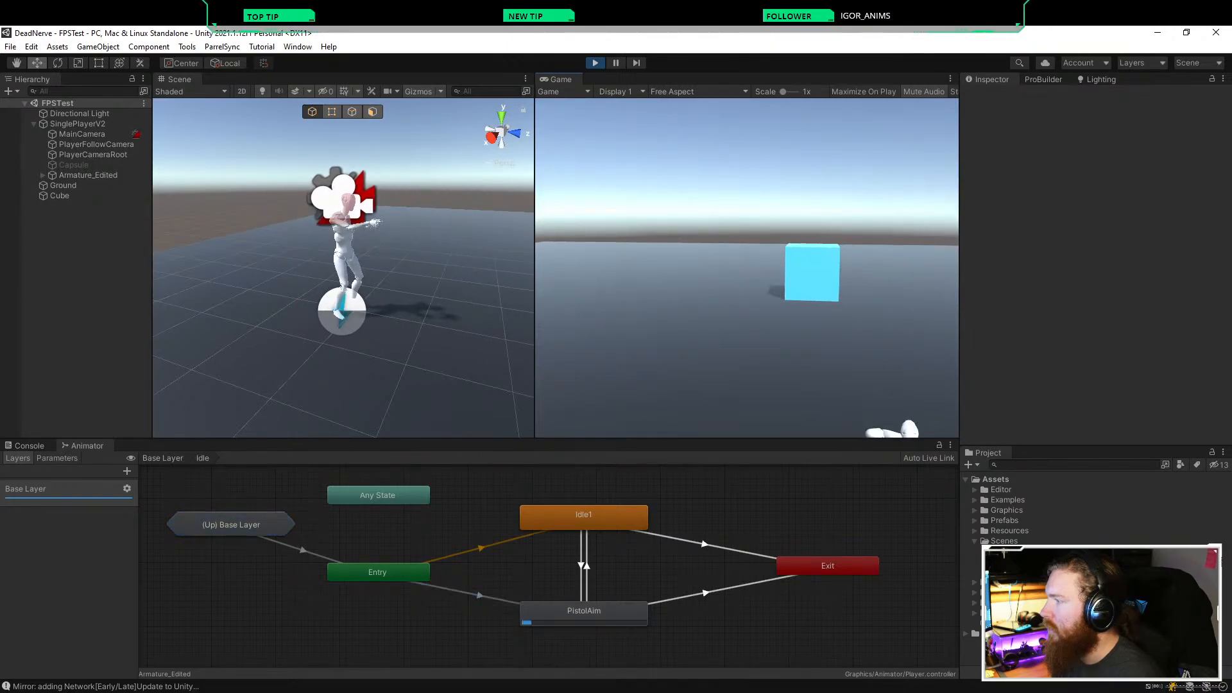
pyautogui.press('w')
pyautogui.press('s')
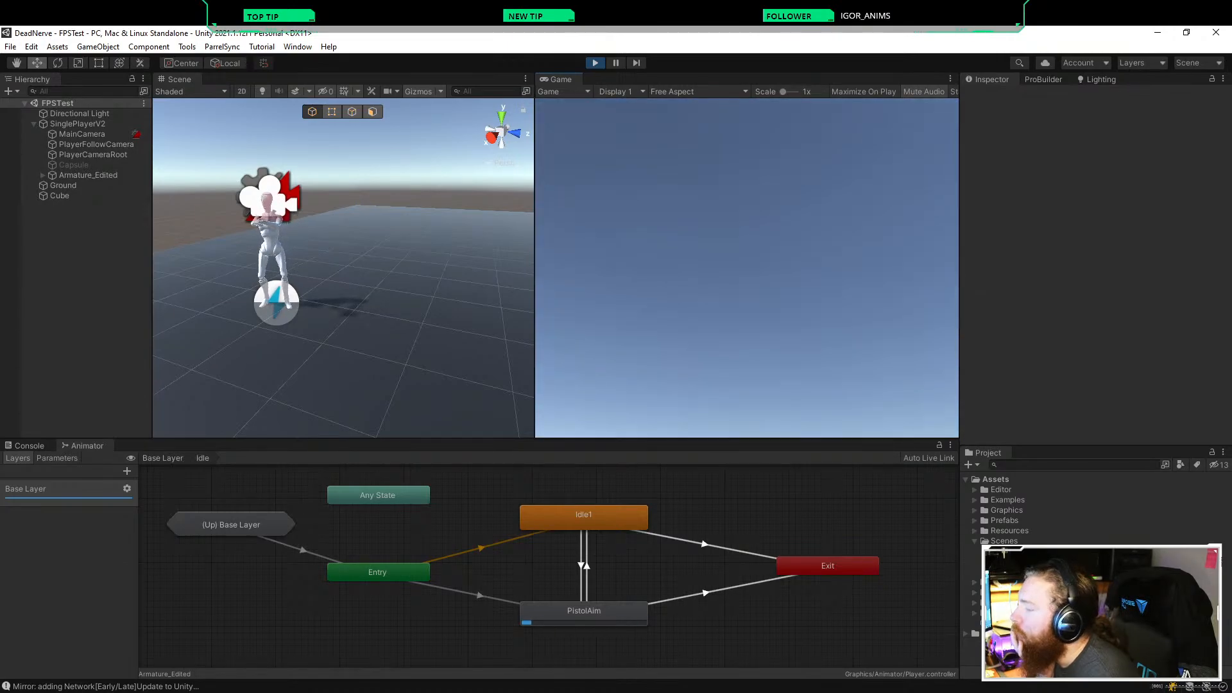
pyautogui.click(595, 63)
pyautogui.click(680, 559)
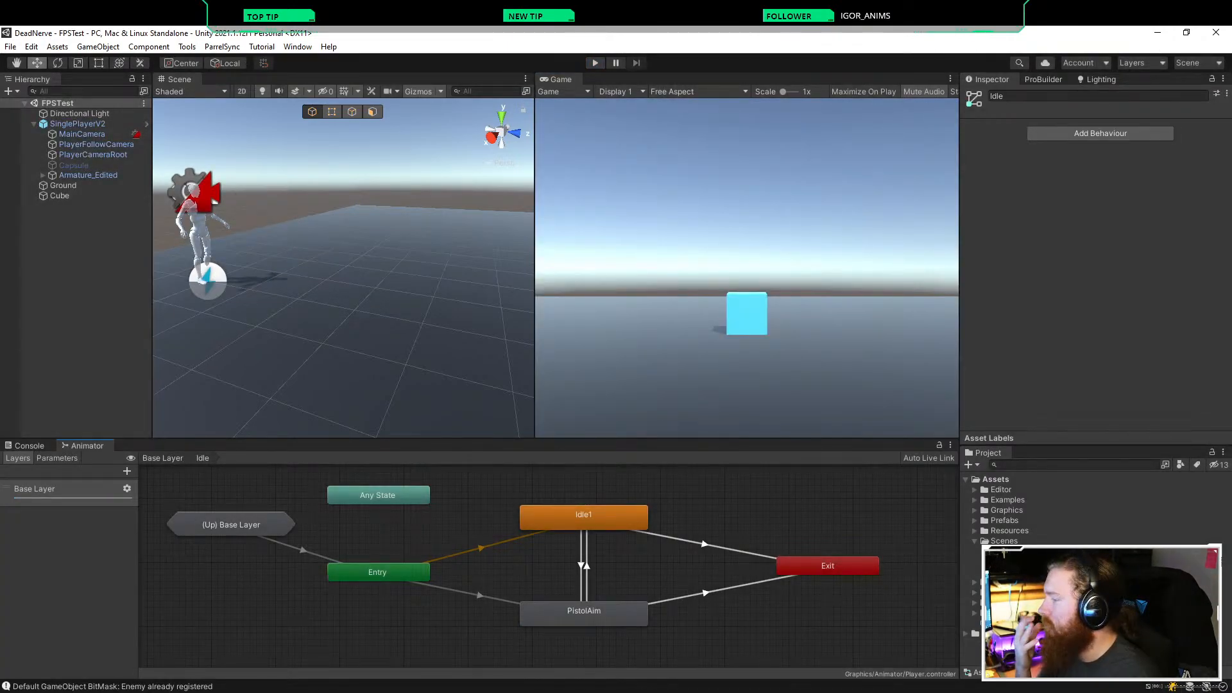
# Step: Playtest again, walking the character forward, stopping and aiming, and examine the switch from Idle1 to PistolAim before ending play mode
pyautogui.click(595, 63)
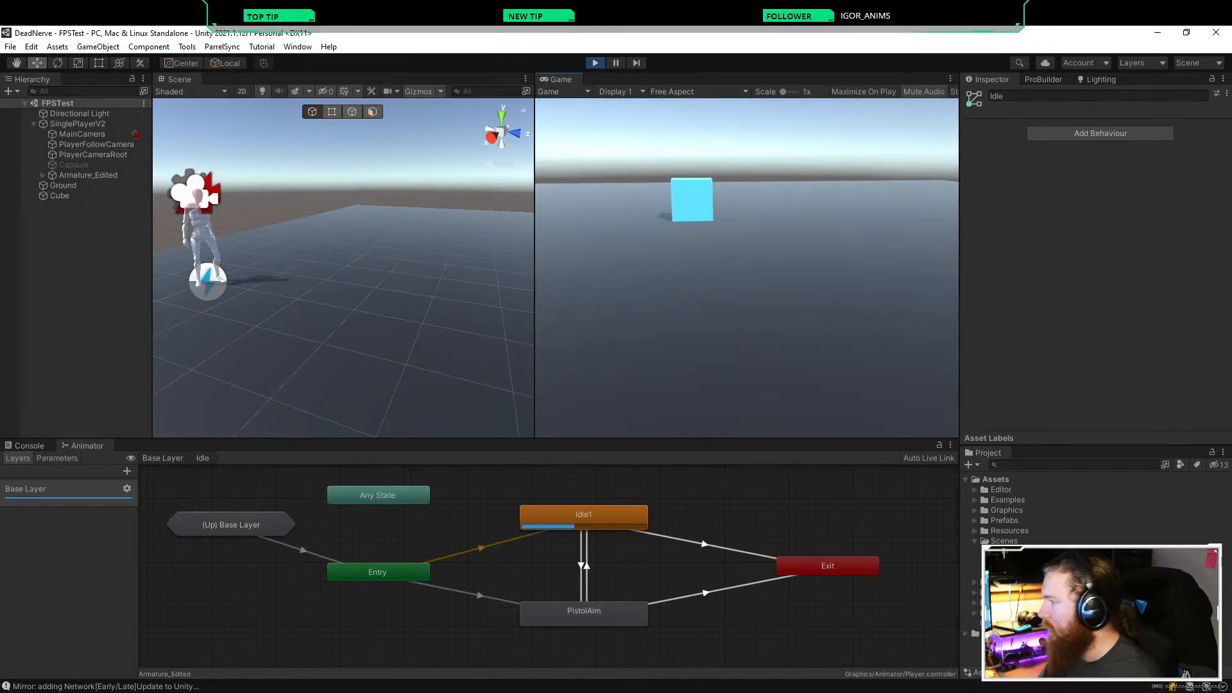
pyautogui.press('w')
pyautogui.press('w')
pyautogui.press('w')
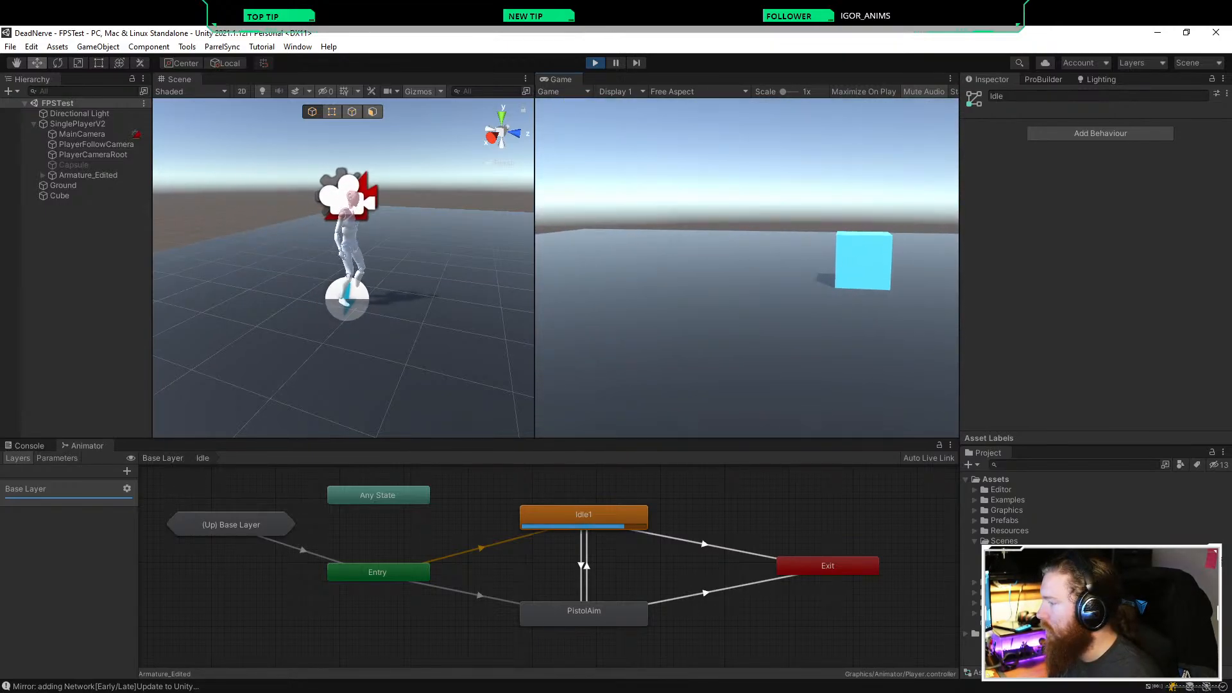
pyautogui.rightClick(746, 268)
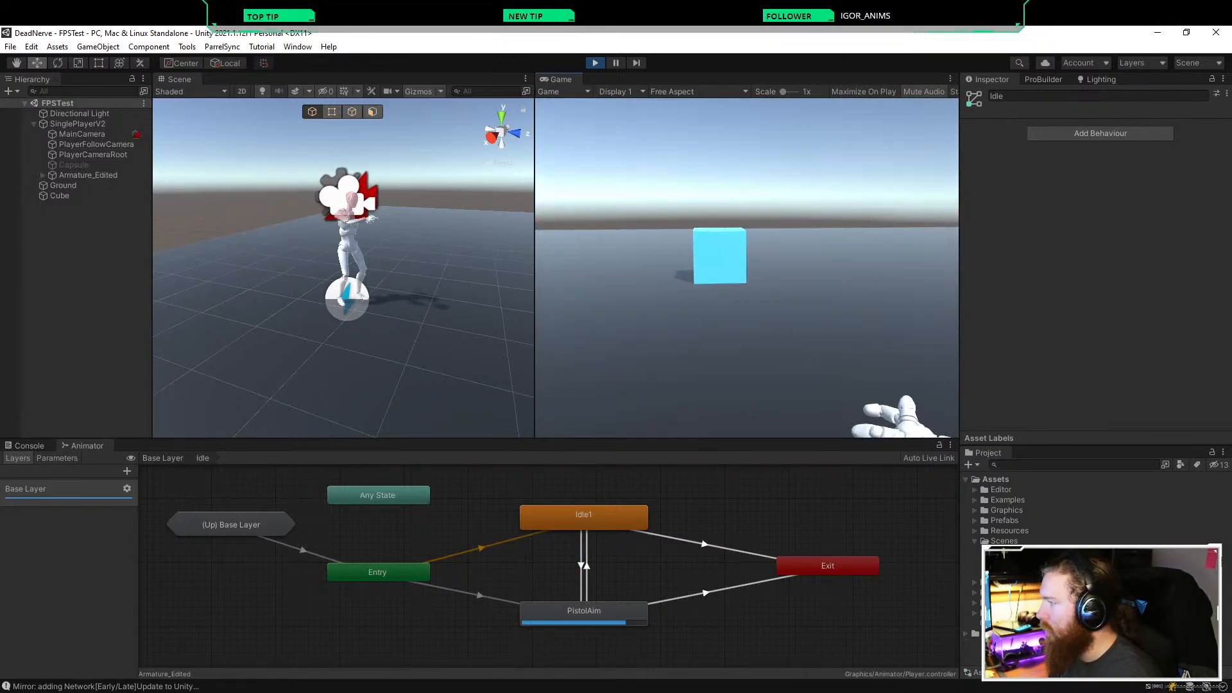
pyautogui.hotkey('ctrl', 'p')
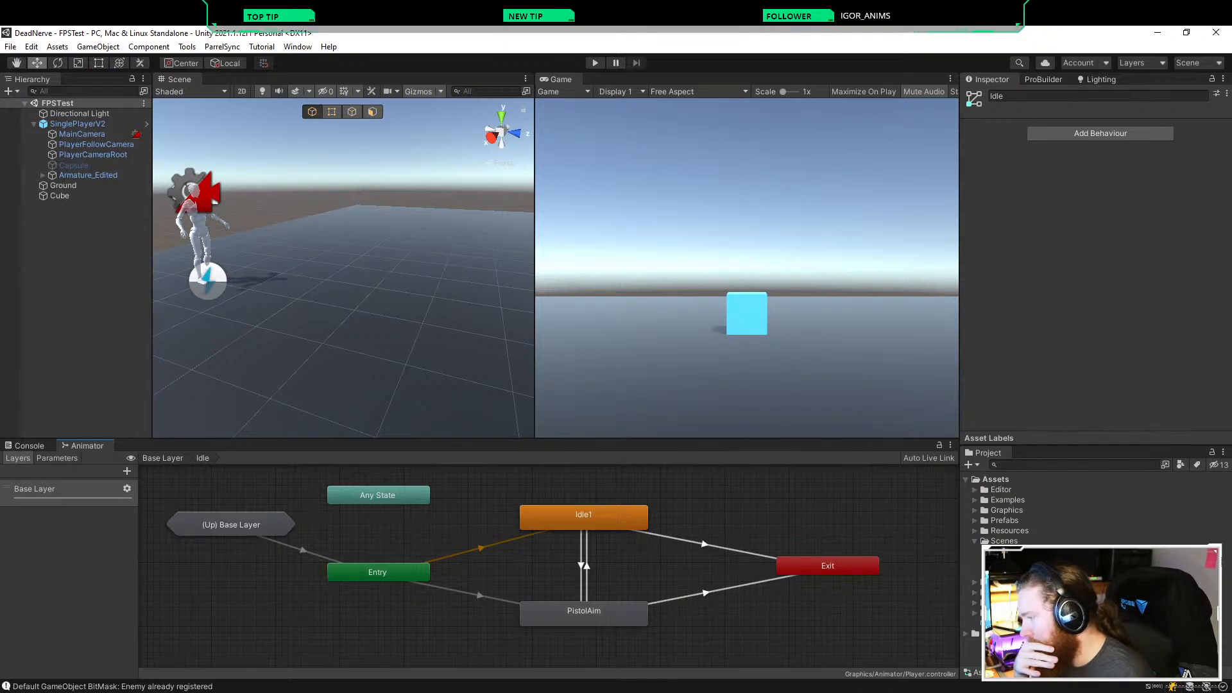
# Step: Delete the PistolAim state from the Idle graph and move Idle1 slightly down between Entry and Exit
pyautogui.click(615, 613)
pyautogui.rightClick(625, 611)
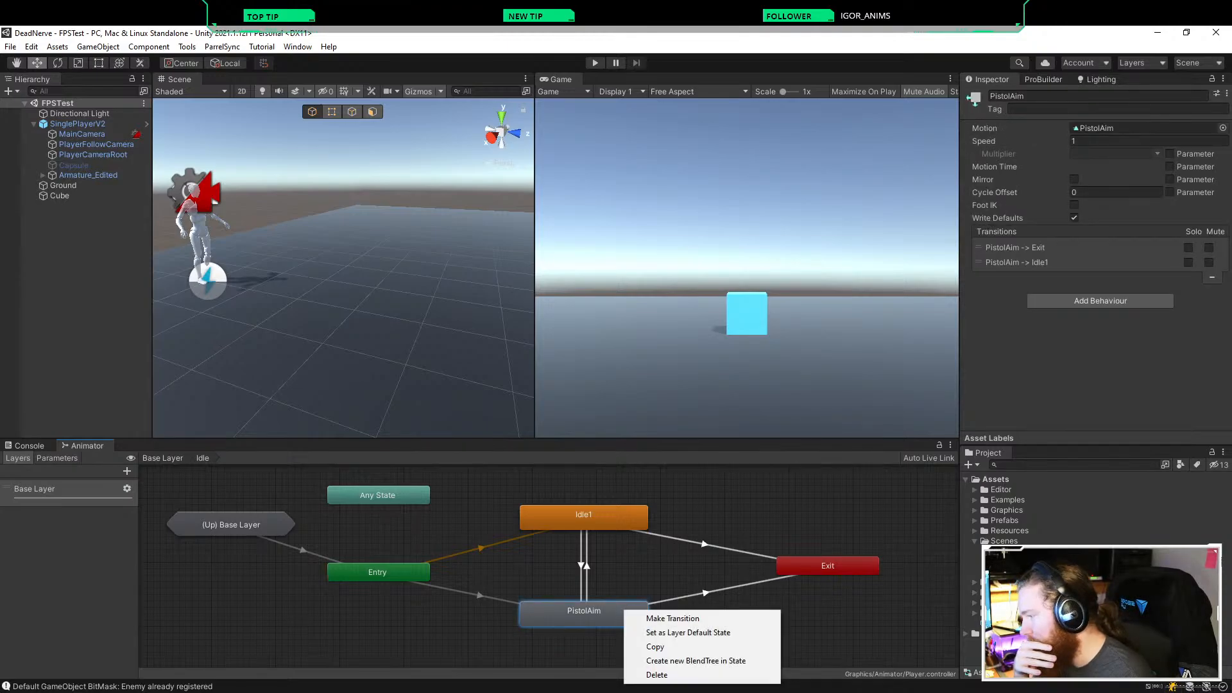
pyautogui.click(656, 674)
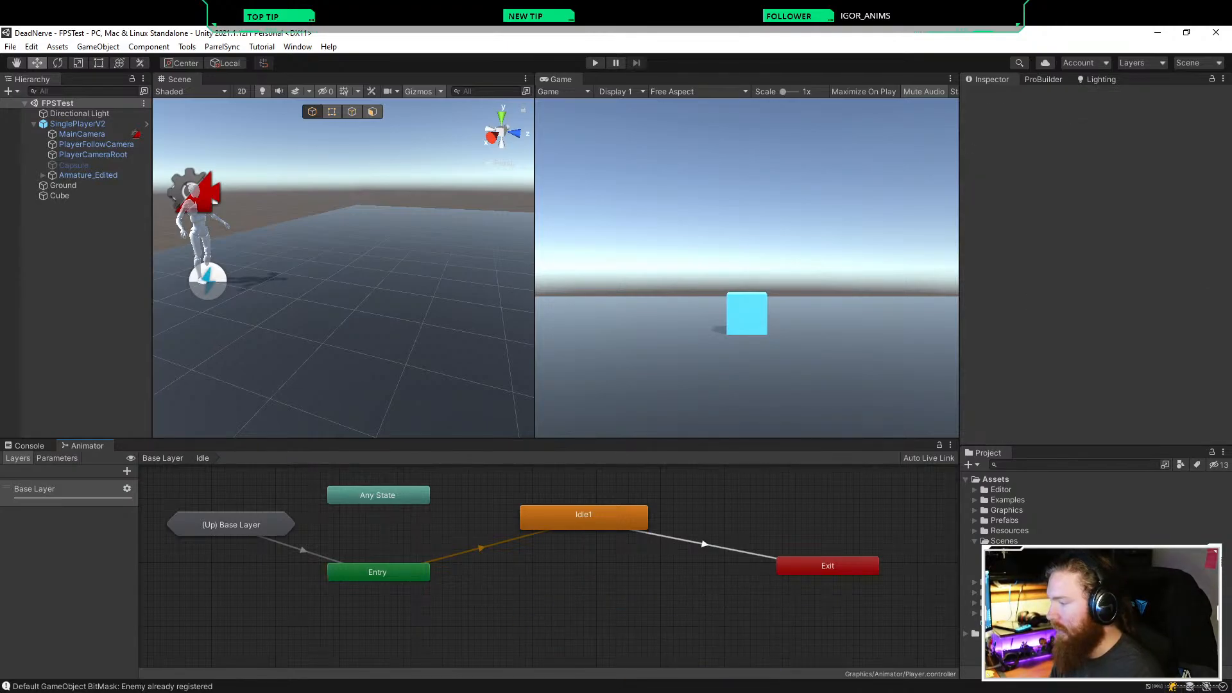
pyautogui.moveTo(580, 517); pyautogui.dragTo(587, 542)
# Step: Turn off Has Exit Time on the Idle1 to Exit transition and return to the Base Layer graph
pyautogui.click(707, 558)
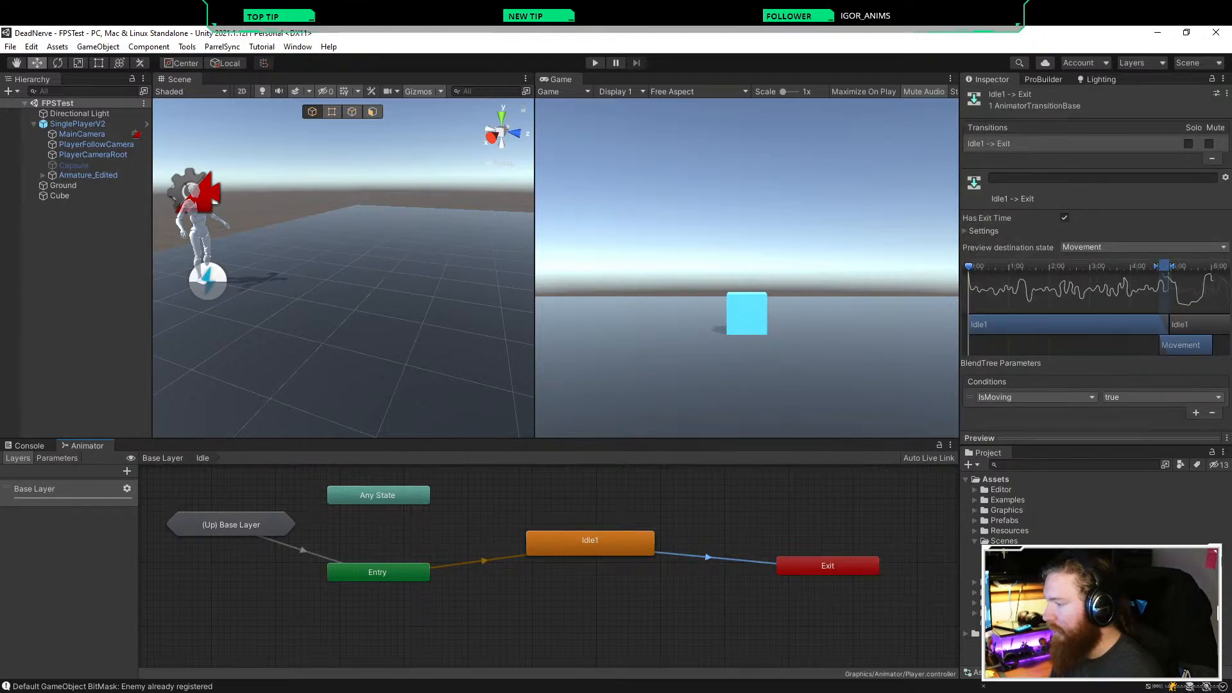
pyautogui.click(1064, 218)
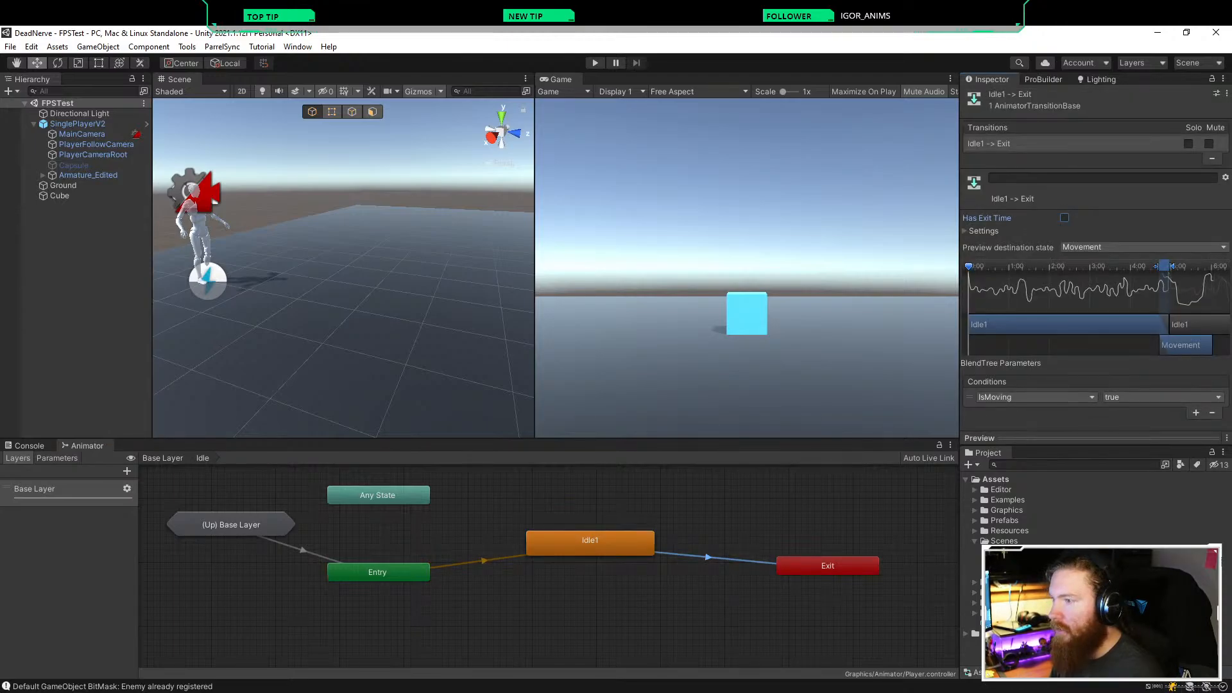
pyautogui.click(564, 514)
pyautogui.click(485, 561)
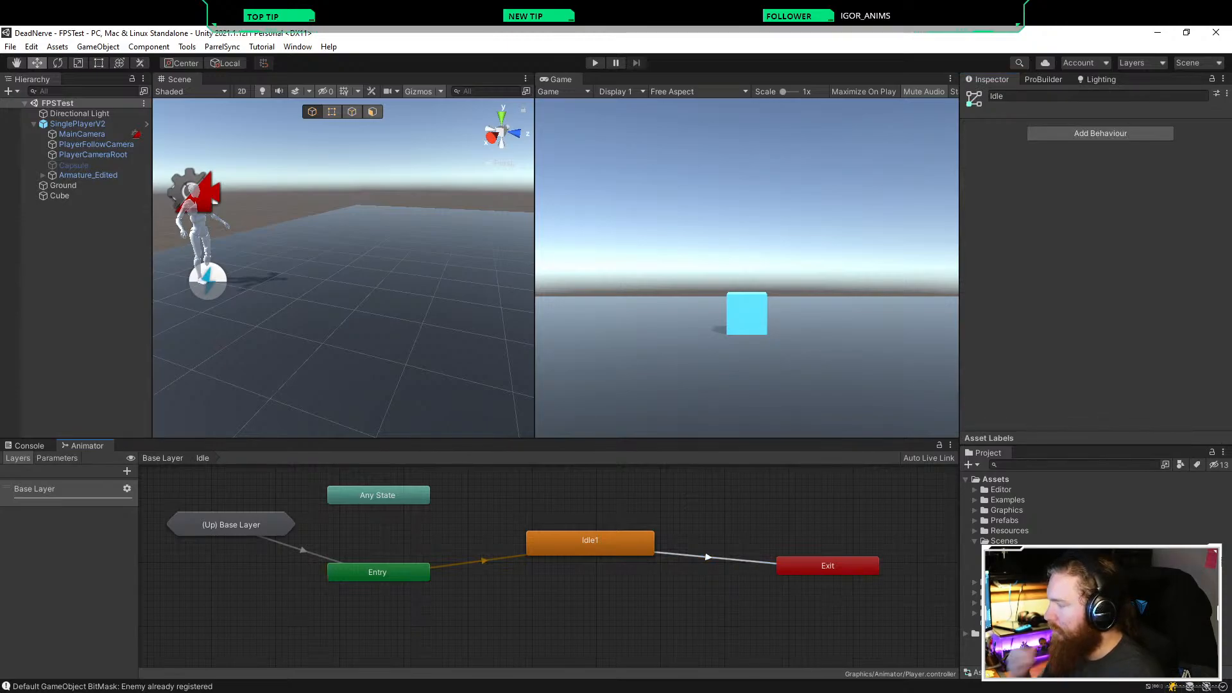
pyautogui.click(162, 458)
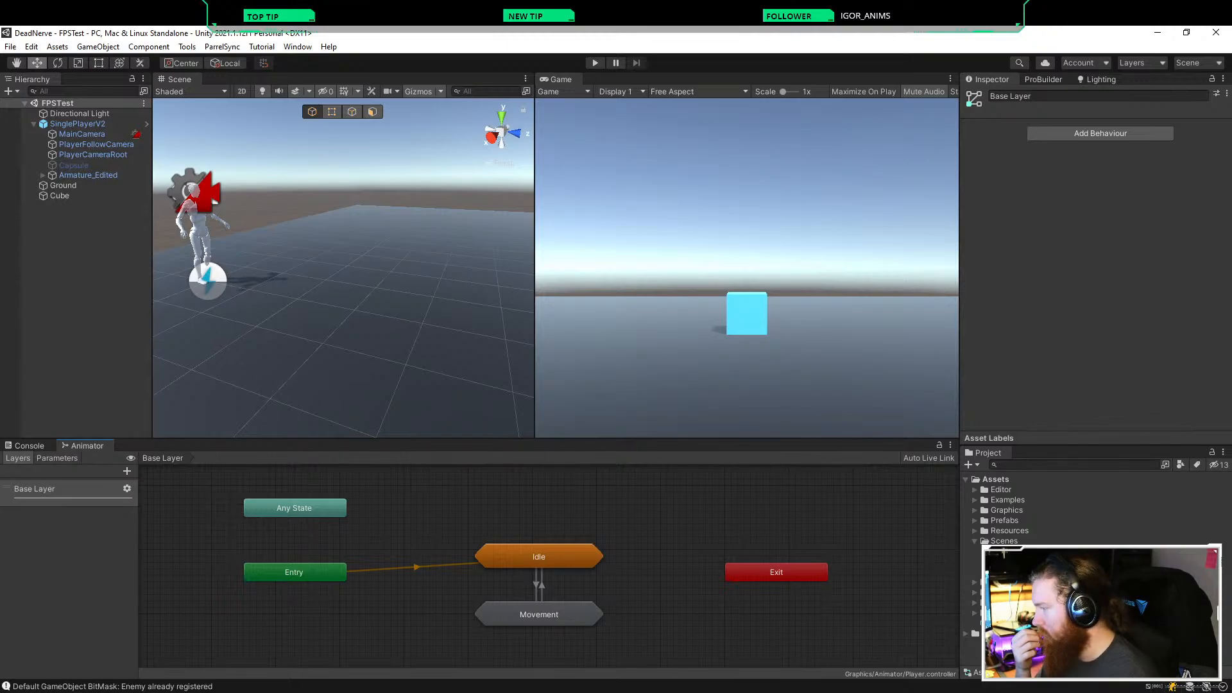
pyautogui.click(329, 568)
pyautogui.rightClick(329, 568)
pyautogui.click(356, 575)
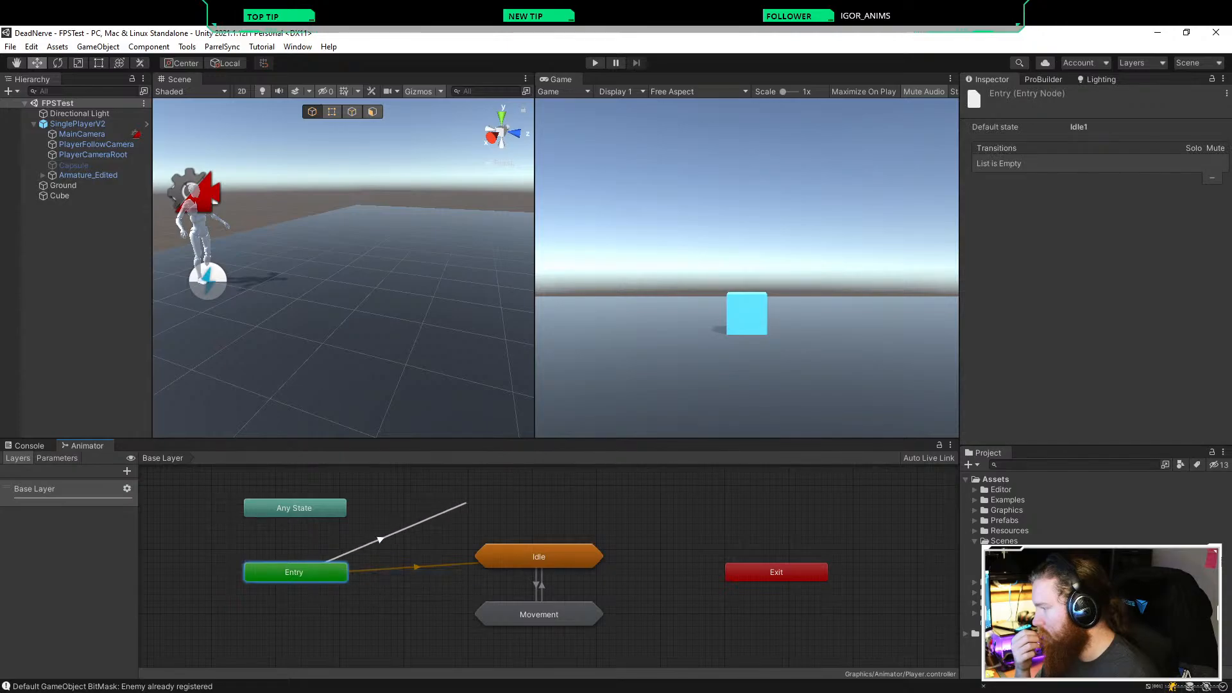
pyautogui.click(466, 504)
# Step: Start a new transition from the Entry node in the Base Layer graph
pyautogui.click(317, 578)
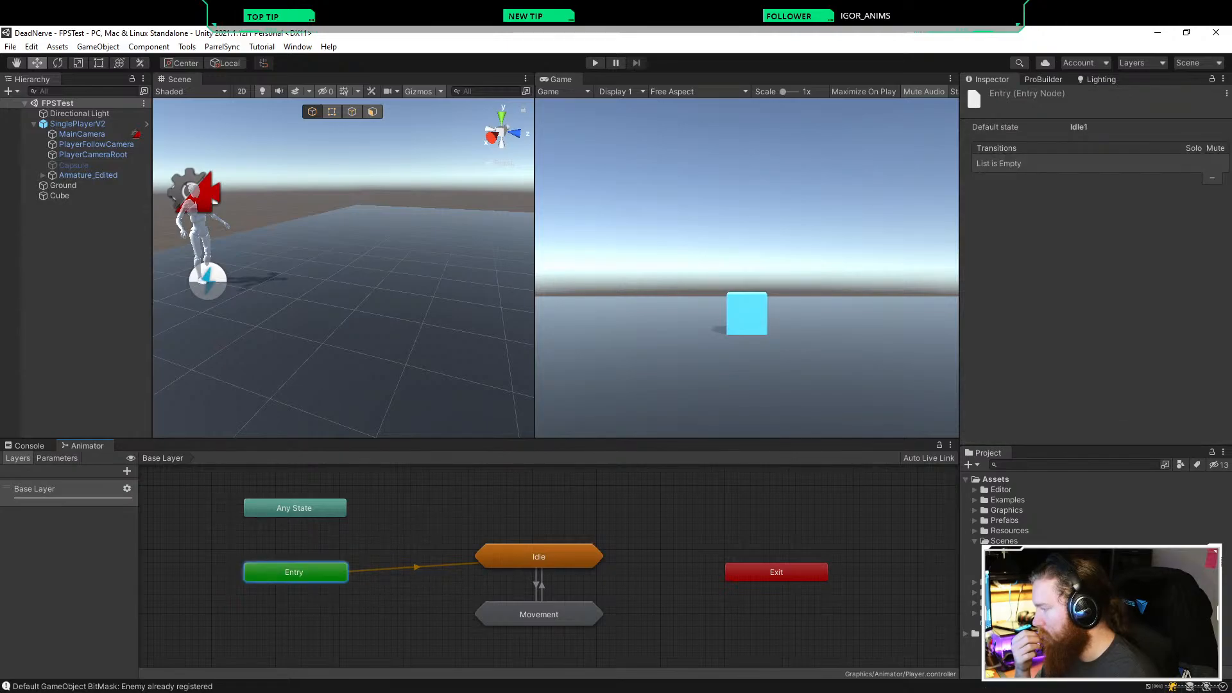
pyautogui.rightClick(317, 579)
pyautogui.click(365, 587)
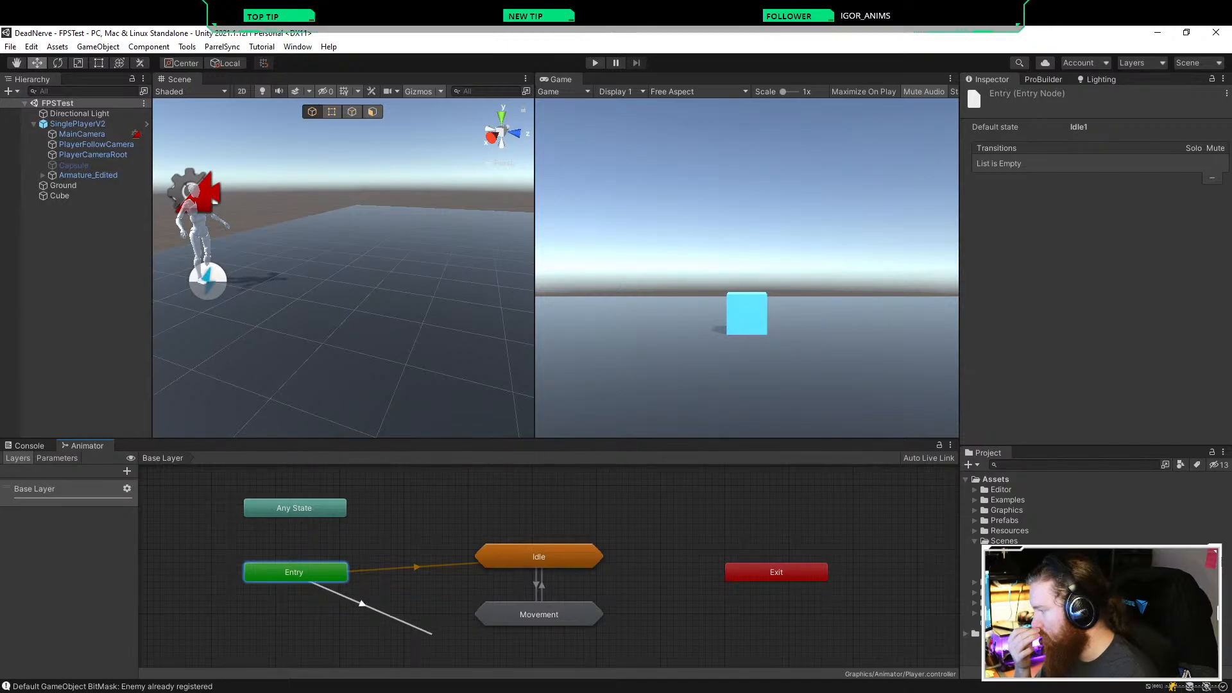
pyautogui.click(412, 624)
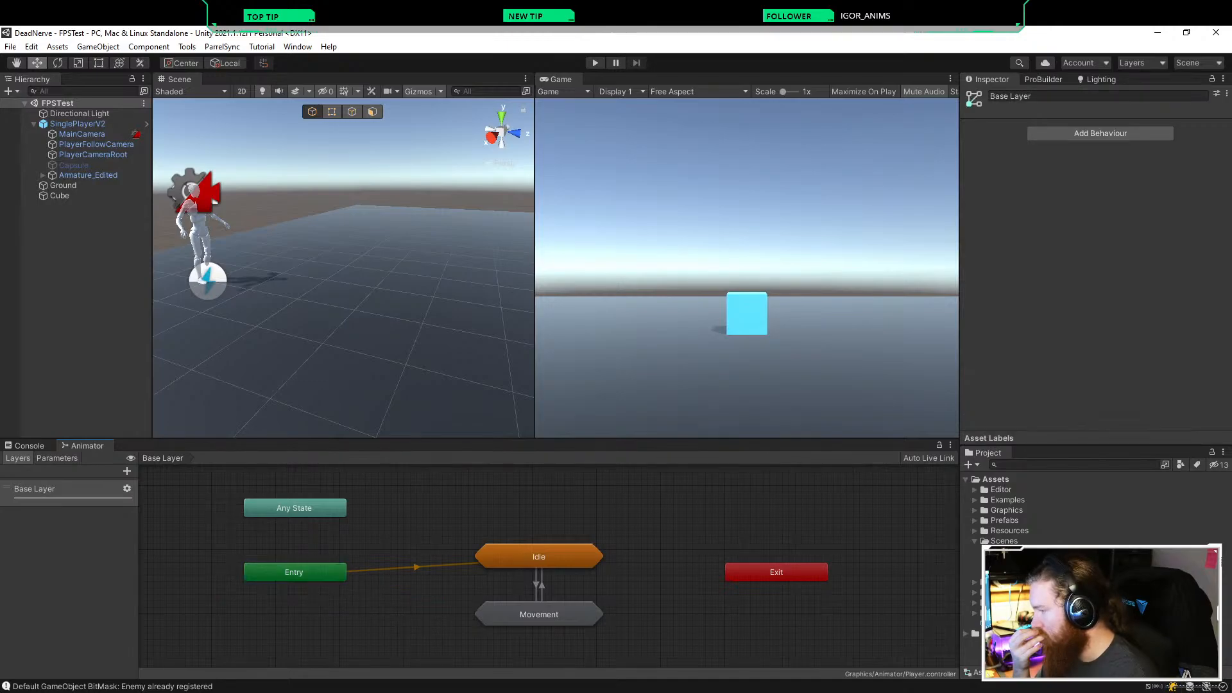
pyautogui.rightClick(330, 507)
pyautogui.click(377, 511)
pyautogui.click(510, 502)
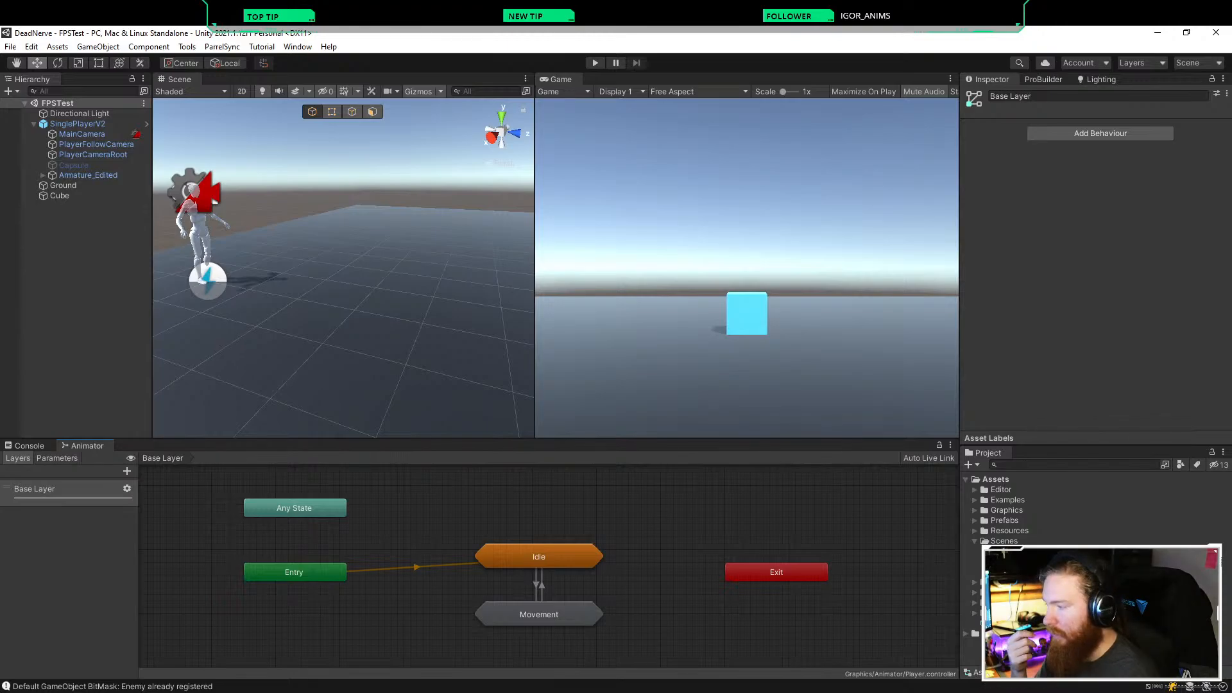
# Step: Add the PistolAim animation from the project's Graphics/Animations folder as a new state above Idle in the Base Layer
pyautogui.click(974, 510)
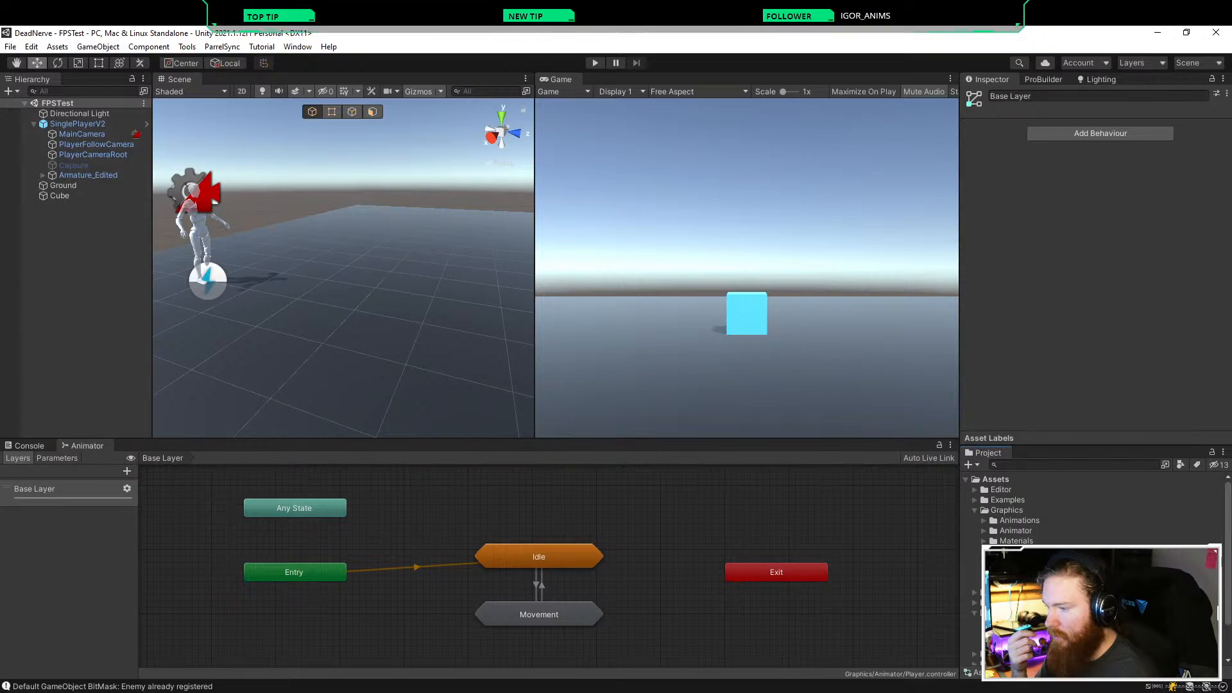
pyautogui.click(984, 530)
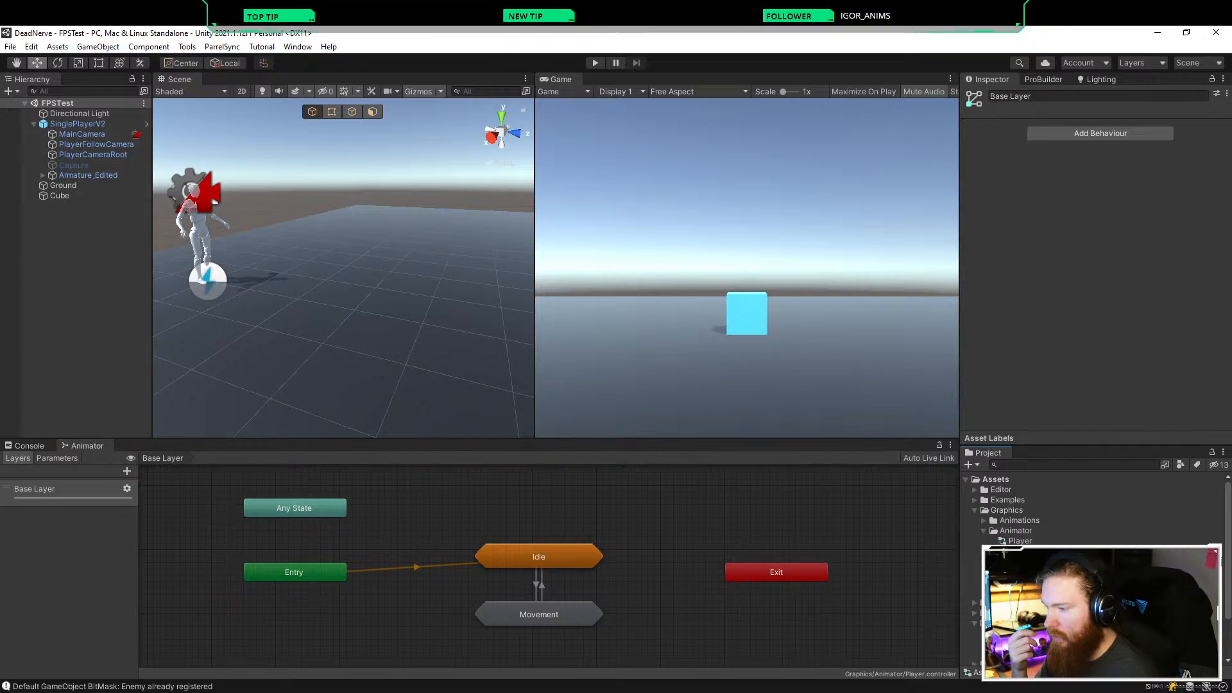
pyautogui.click(984, 521)
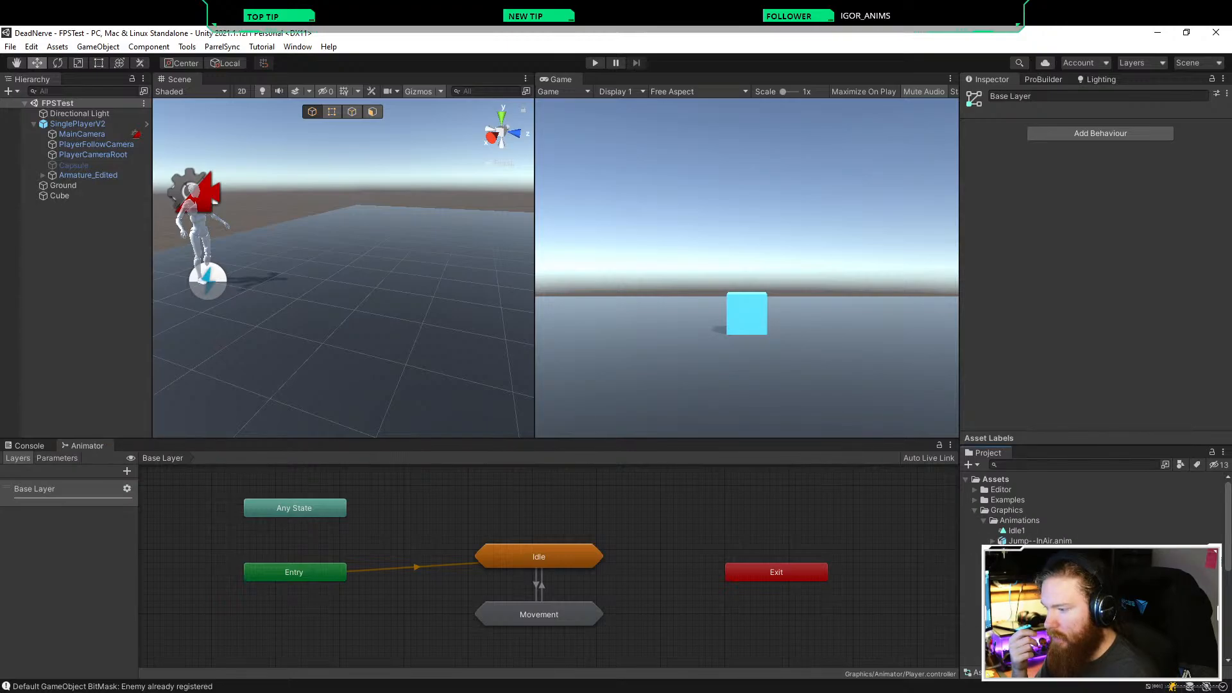
pyautogui.scroll(-3, 1004, 552)
pyautogui.moveTo(1053, 616); pyautogui.dragTo(545, 495)
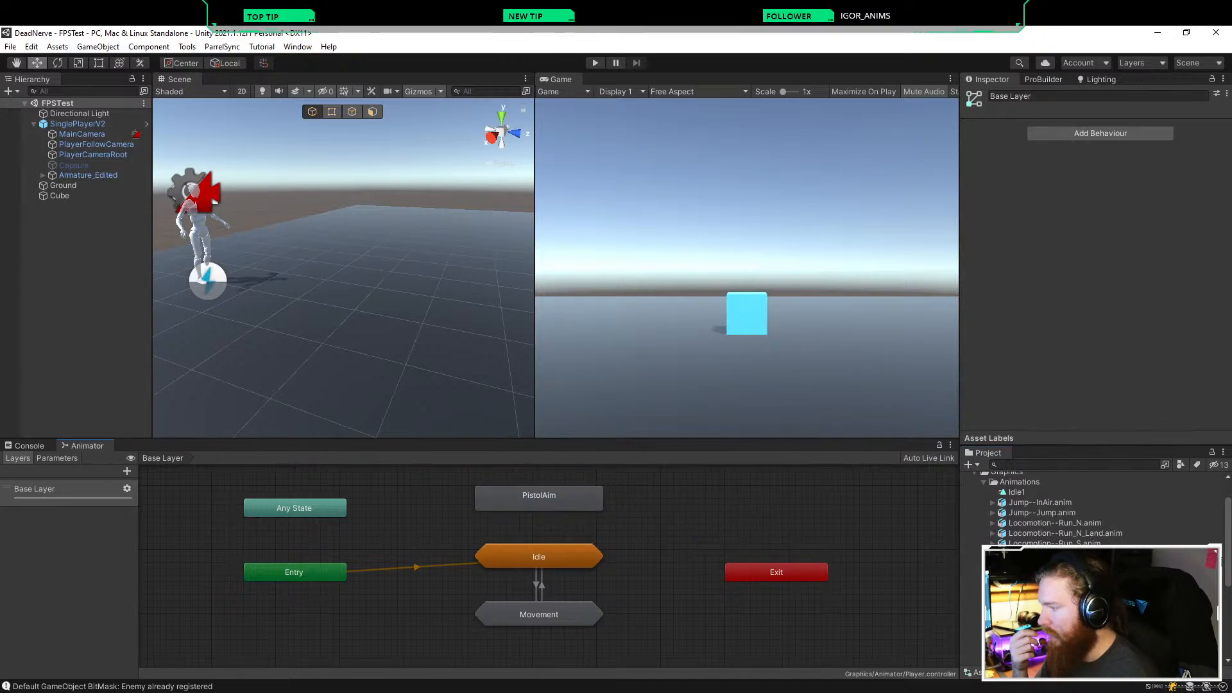
# Step: Try a transition from Any State to the PistolAim state, align PistolAim with Any State, and remove the transition
pyautogui.click(294, 507)
pyautogui.rightClick(323, 505)
pyautogui.click(359, 512)
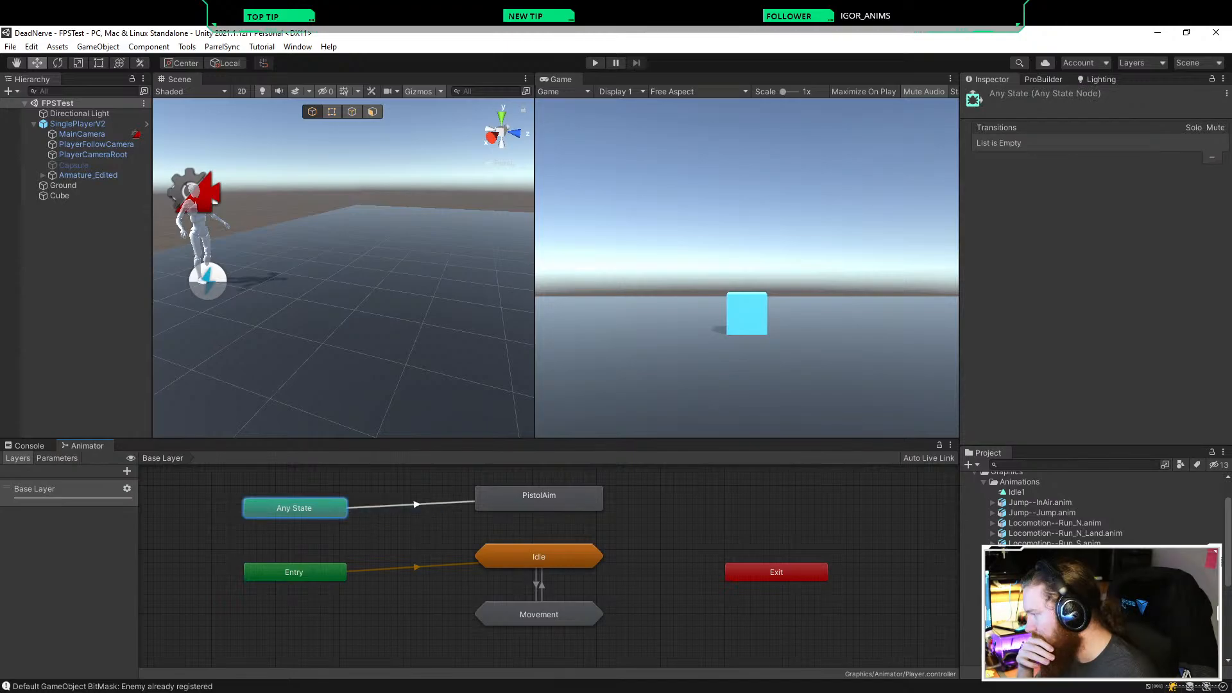
pyautogui.click(539, 498)
pyautogui.moveTo(539, 498); pyautogui.dragTo(539, 504)
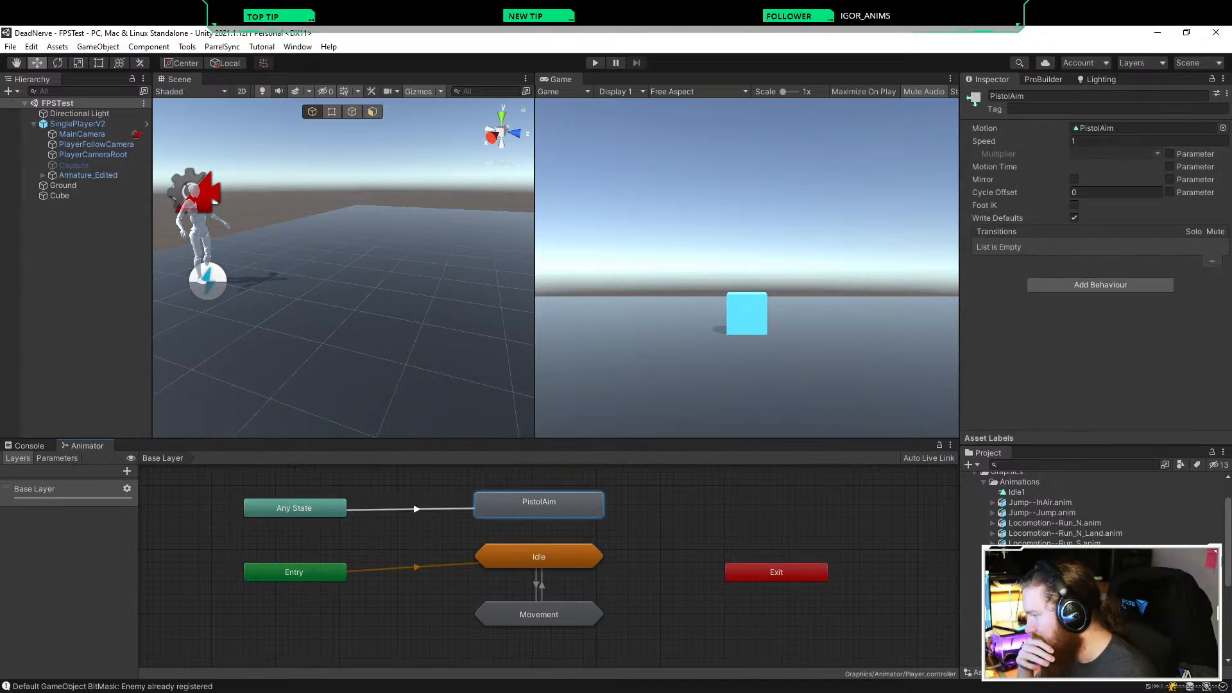
pyautogui.click(417, 509)
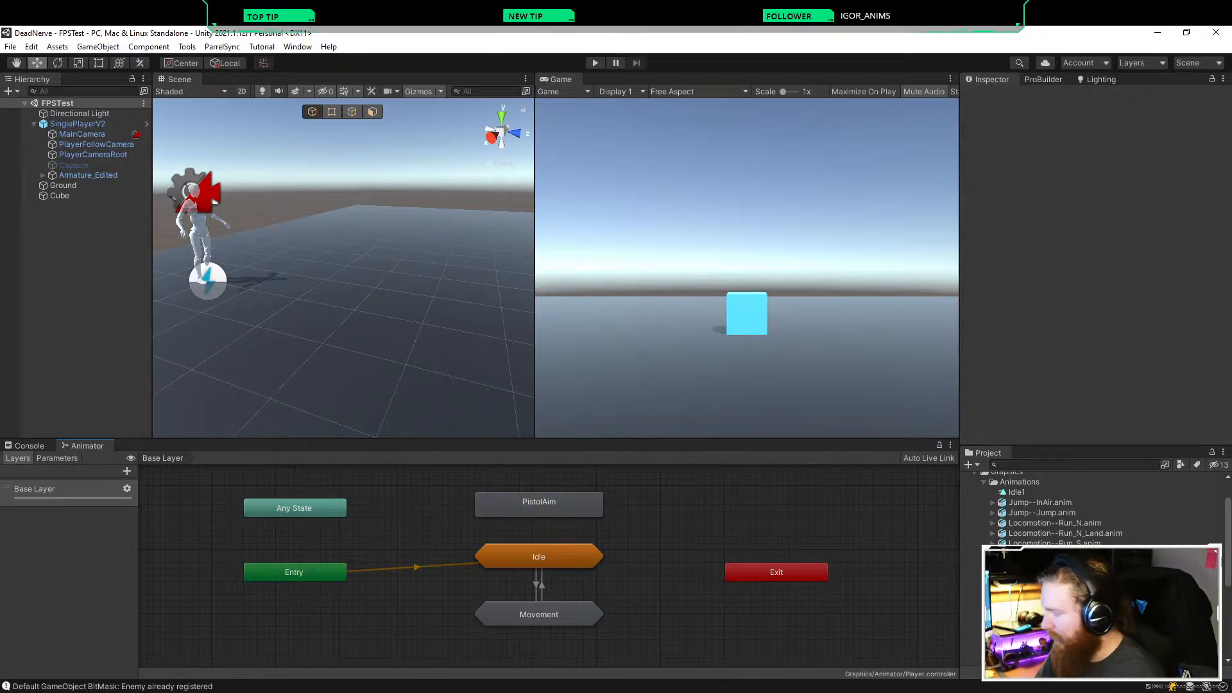
# Step: Create a transition from Entry to the PistolAim state
pyautogui.rightClick(331, 573)
pyautogui.click(375, 581)
pyautogui.click(496, 515)
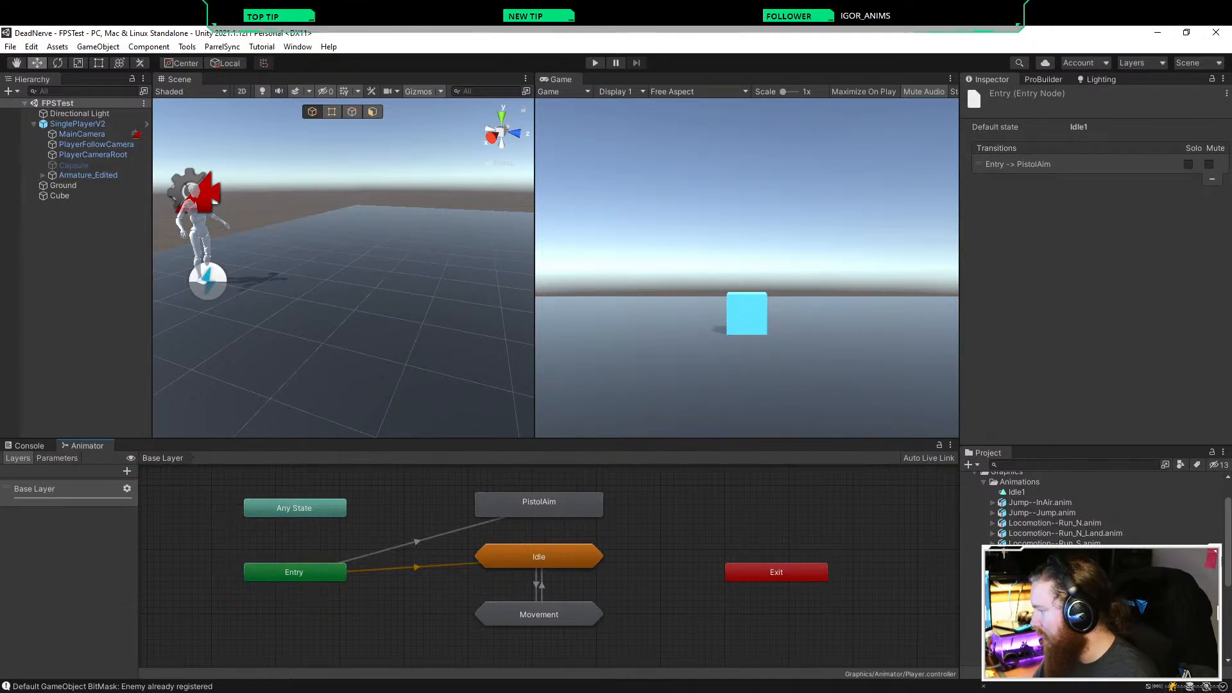
# Step: Inspect the two Entry transitions, to Idle and to PistolAim, and the PistolAim state's settings
pyautogui.click(417, 568)
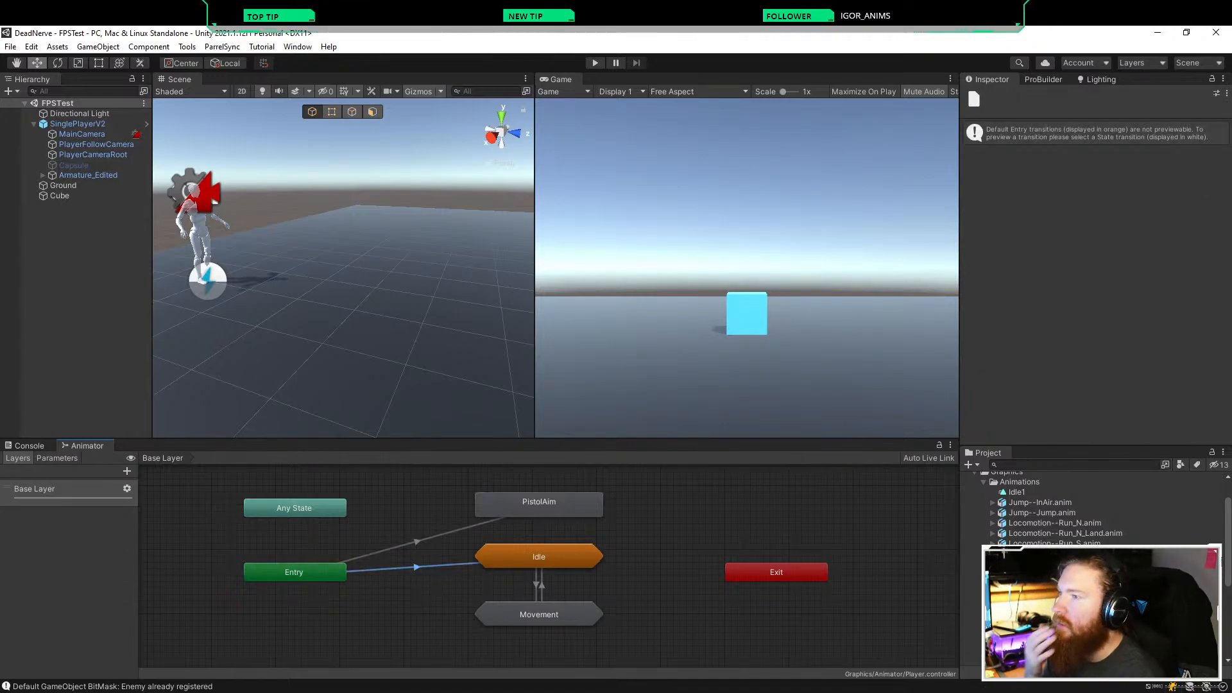
pyautogui.click(417, 541)
pyautogui.click(417, 567)
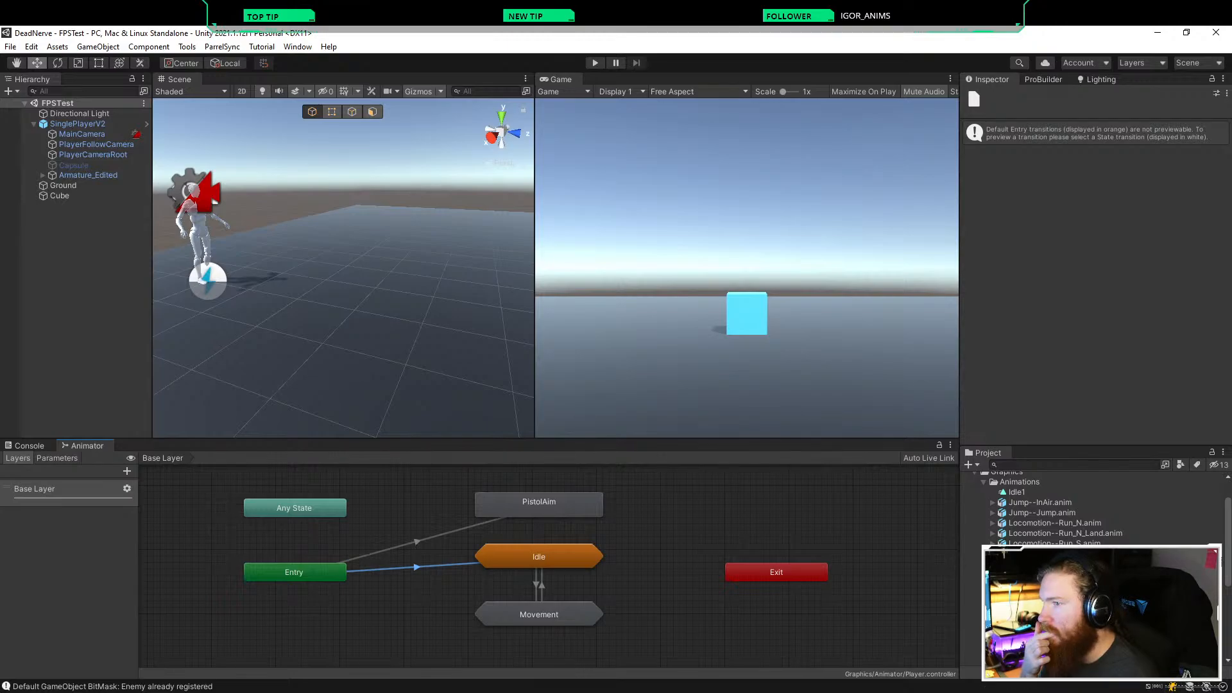
pyautogui.click(539, 505)
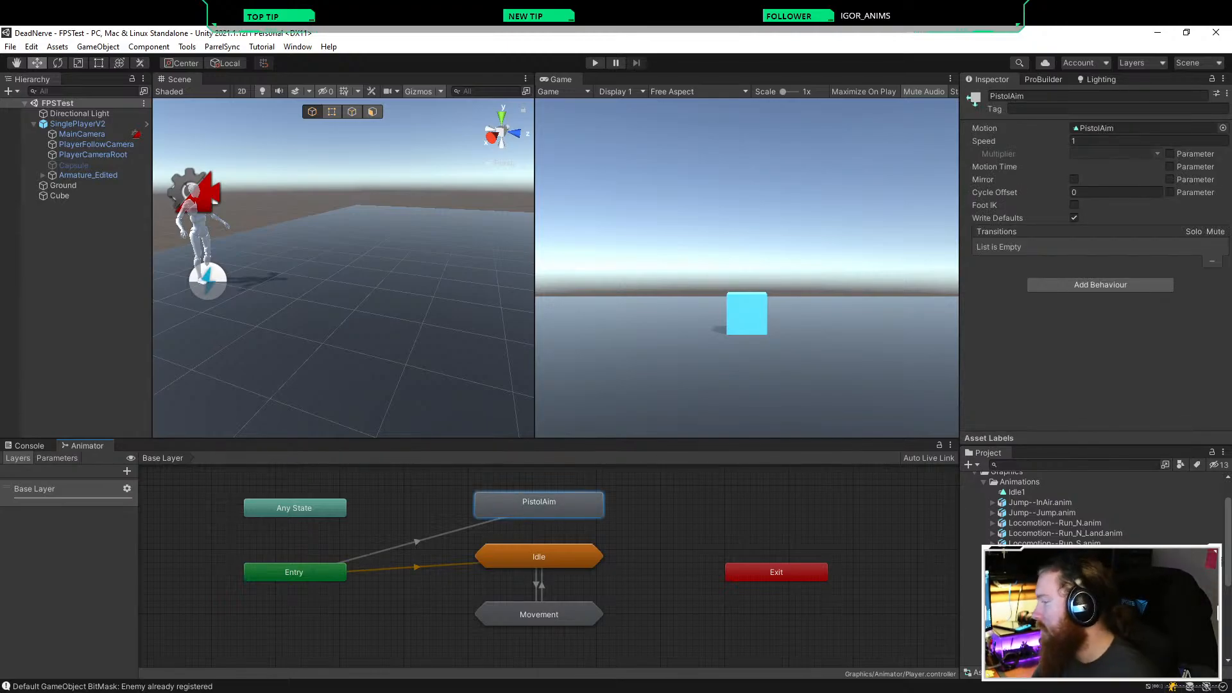
pyautogui.click(417, 542)
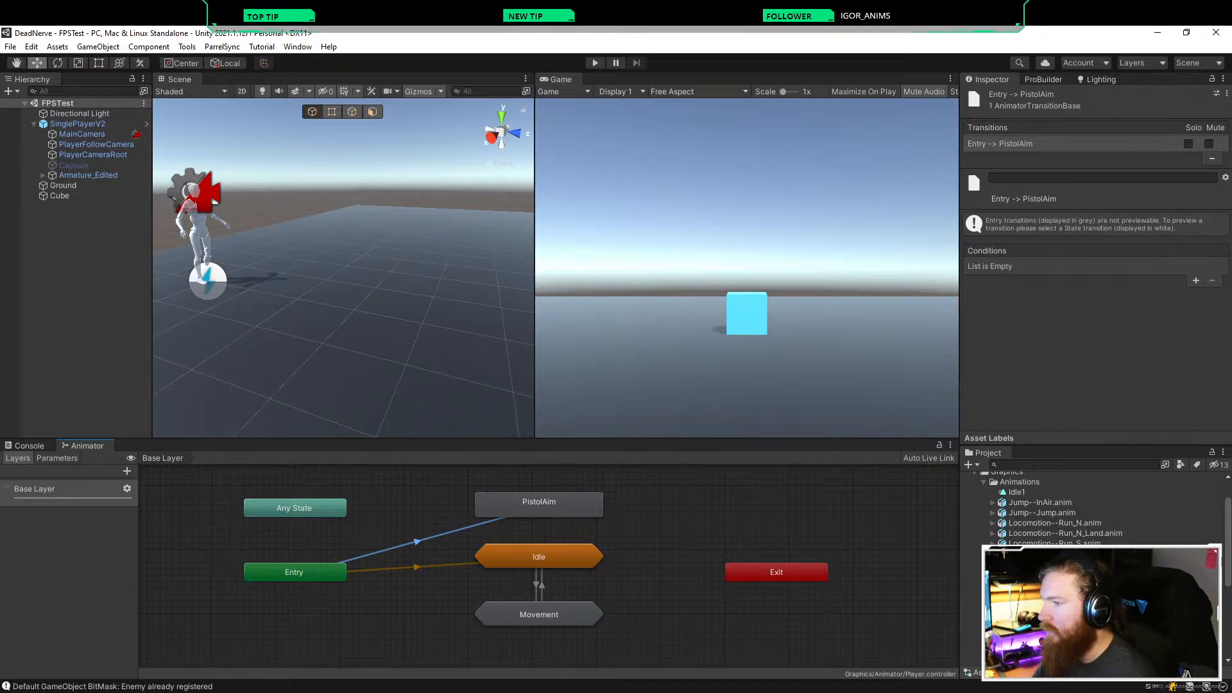
pyautogui.click(538, 504)
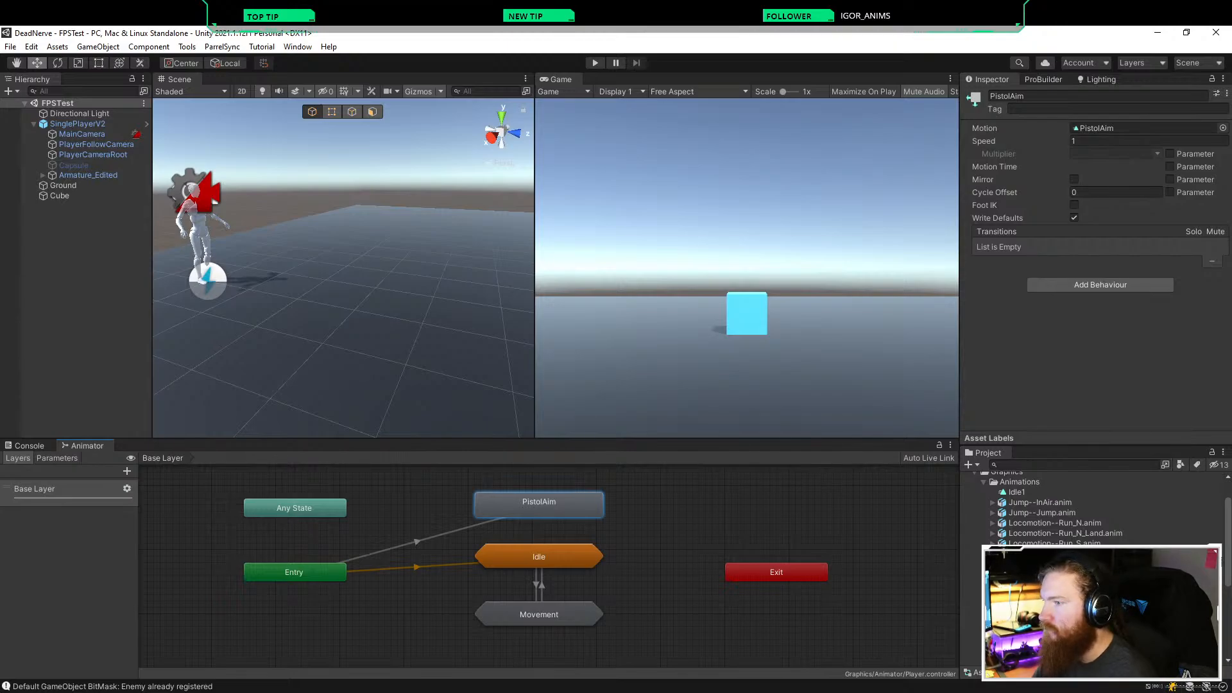
# Step: Add a condition to the Entry to PistolAim transition requiring IsAiming to be true
pyautogui.click(417, 542)
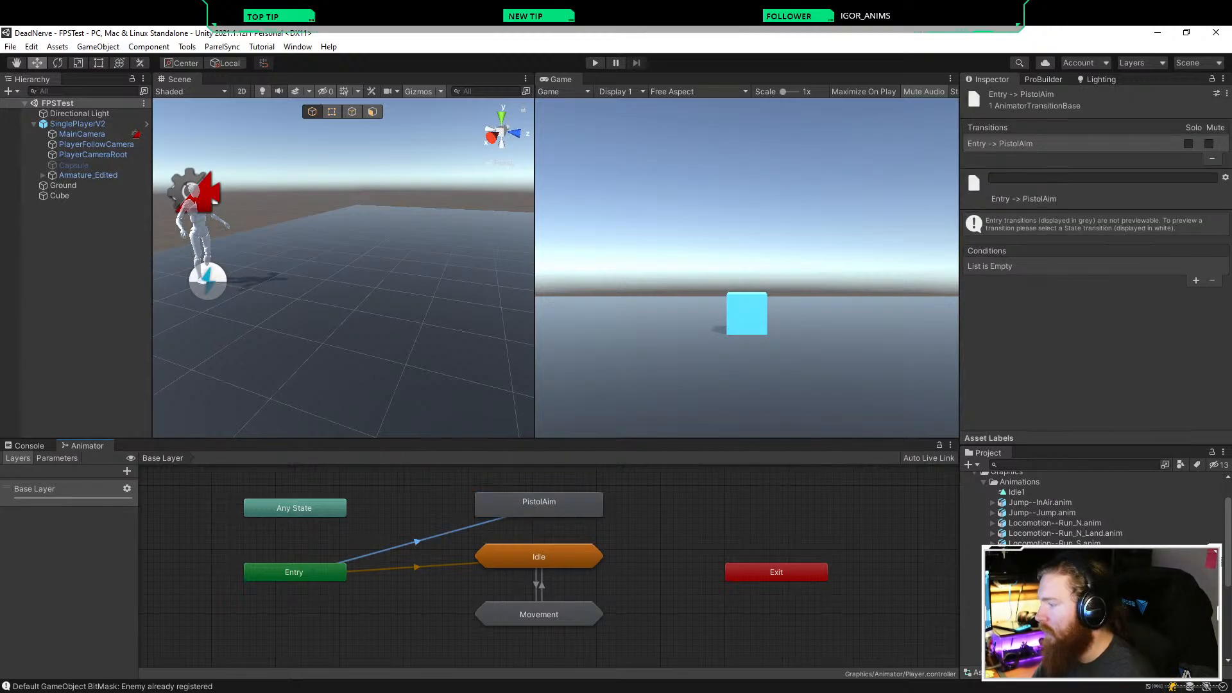
pyautogui.click(1195, 281)
pyautogui.click(1155, 266)
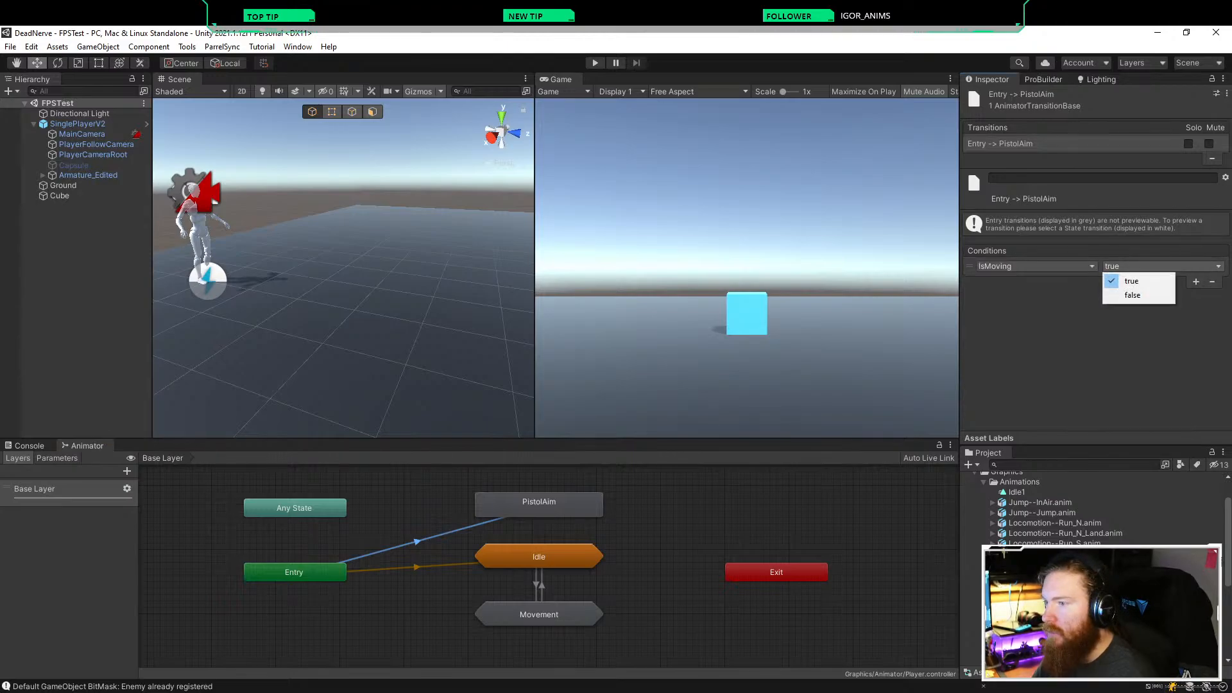
pyautogui.click(1052, 267)
pyautogui.click(1052, 267)
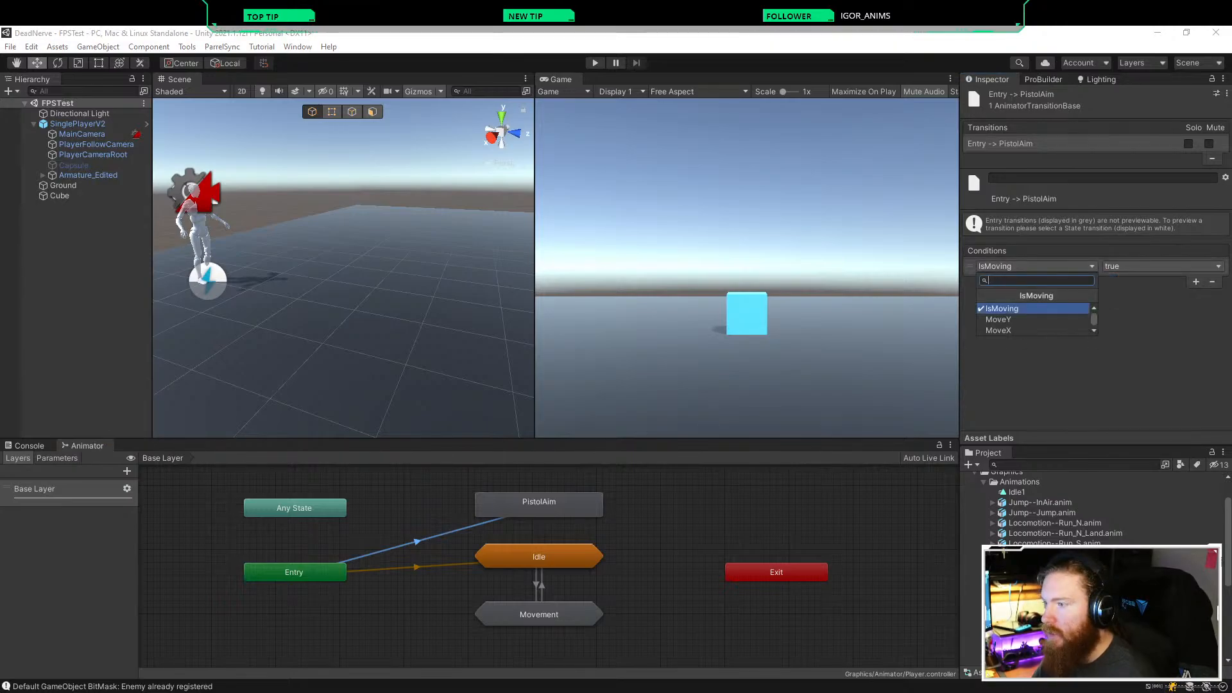
pyautogui.scroll(-1, 1021, 316)
pyautogui.click(1020, 330)
pyautogui.click(680, 528)
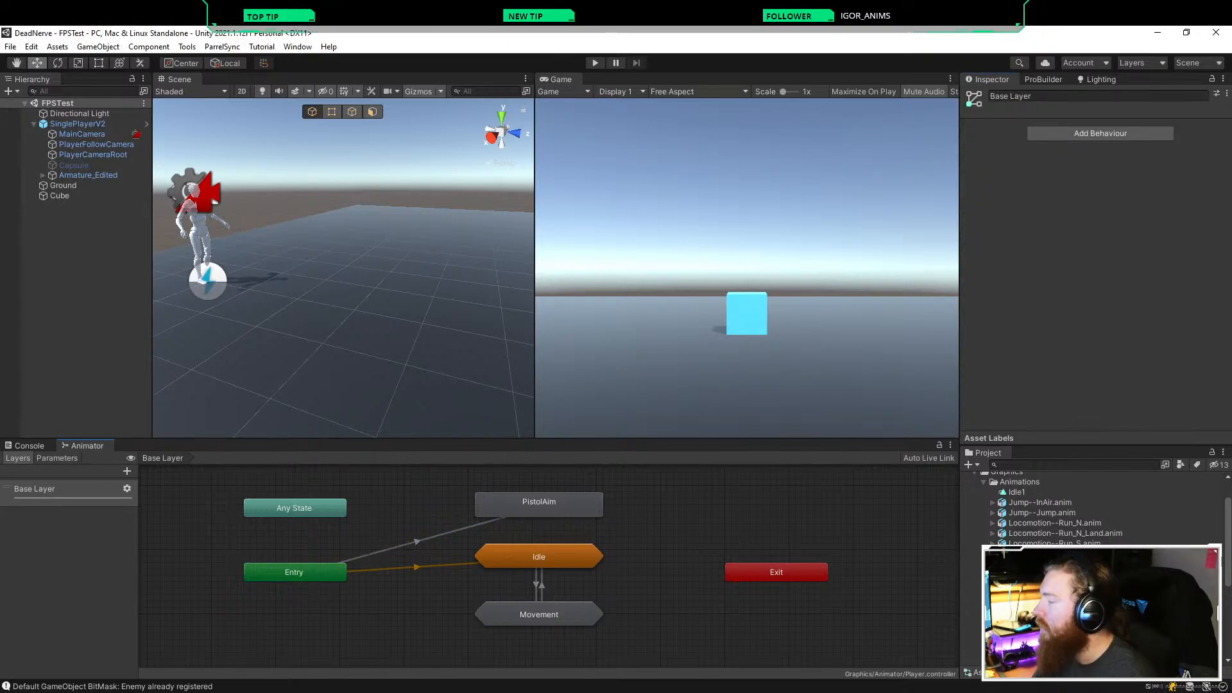
# Step: Play-test the scene, moving the character around to watch the animator states, and stop play mode
pyautogui.click(76, 289)
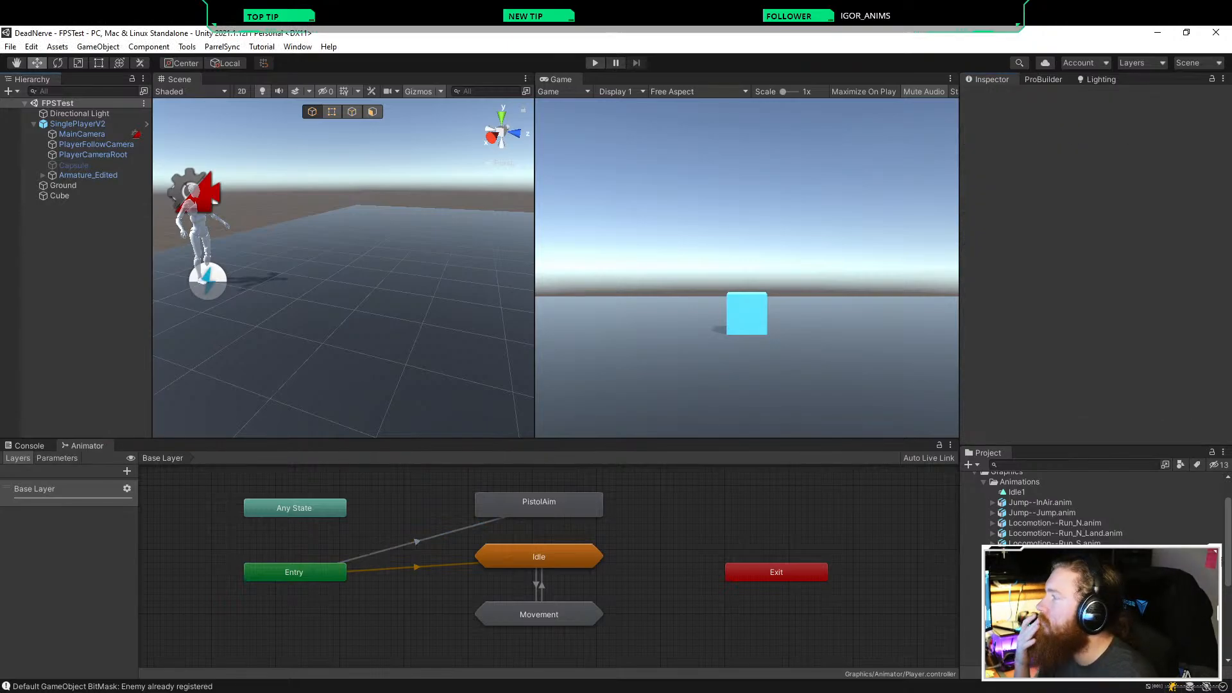
pyautogui.hotkey('ctrl', 'p')
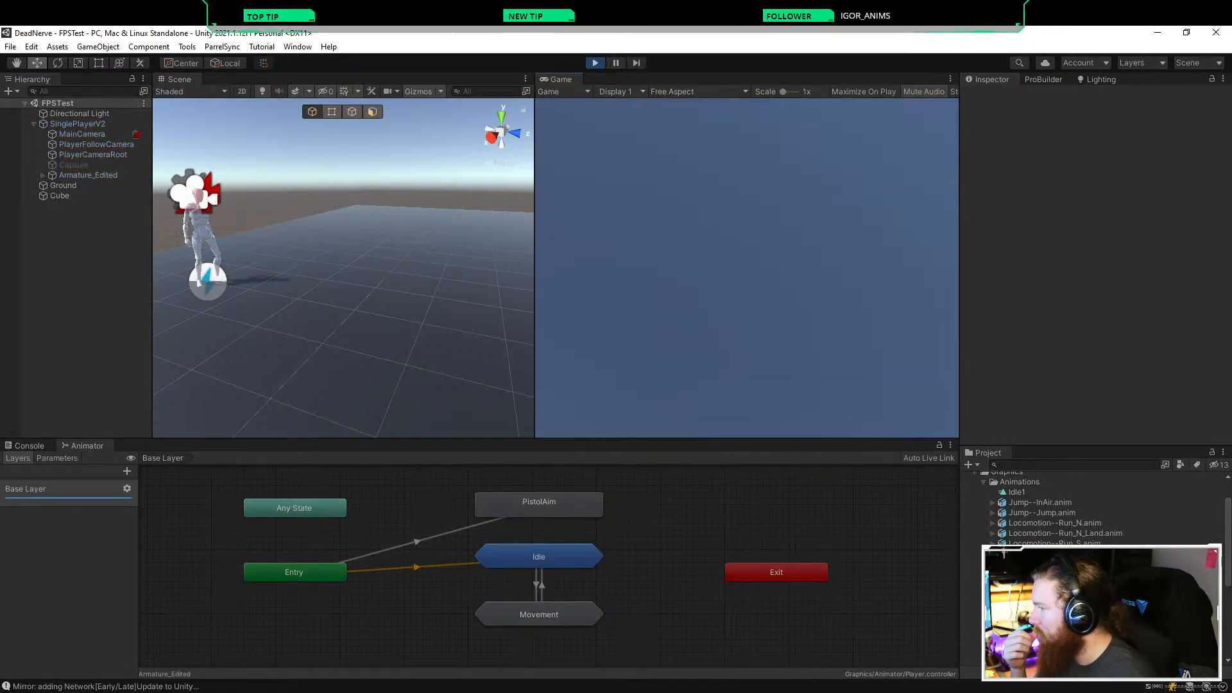
pyautogui.press('w')
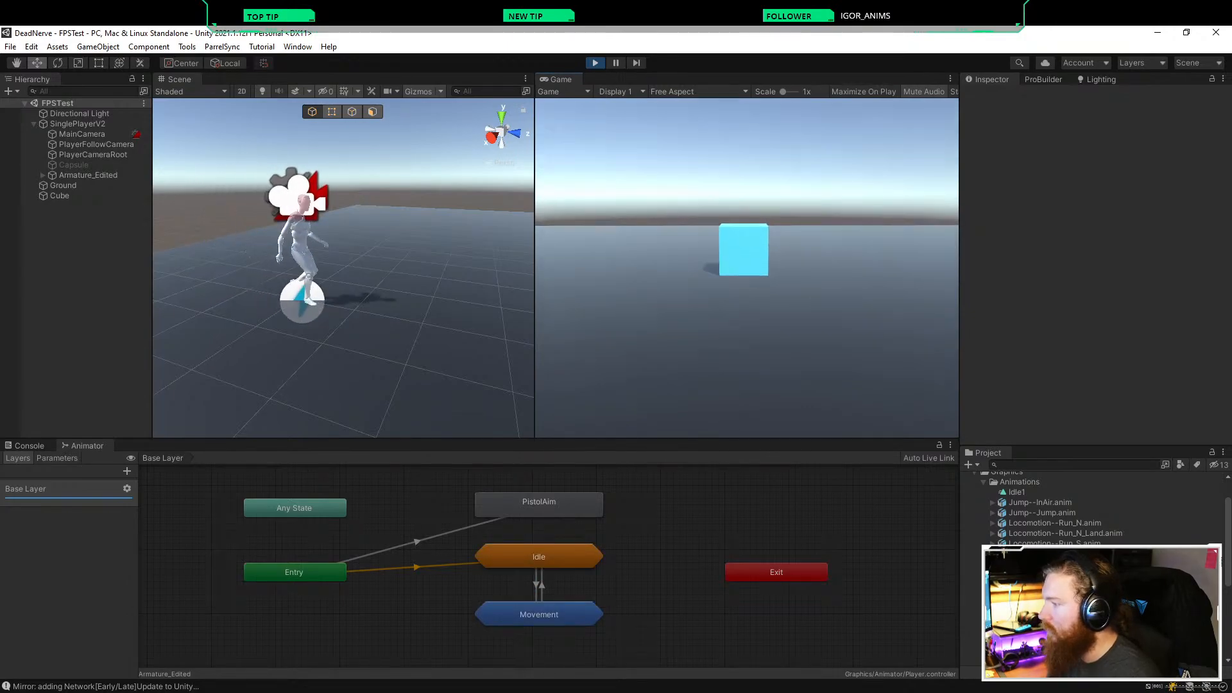
pyautogui.press('w')
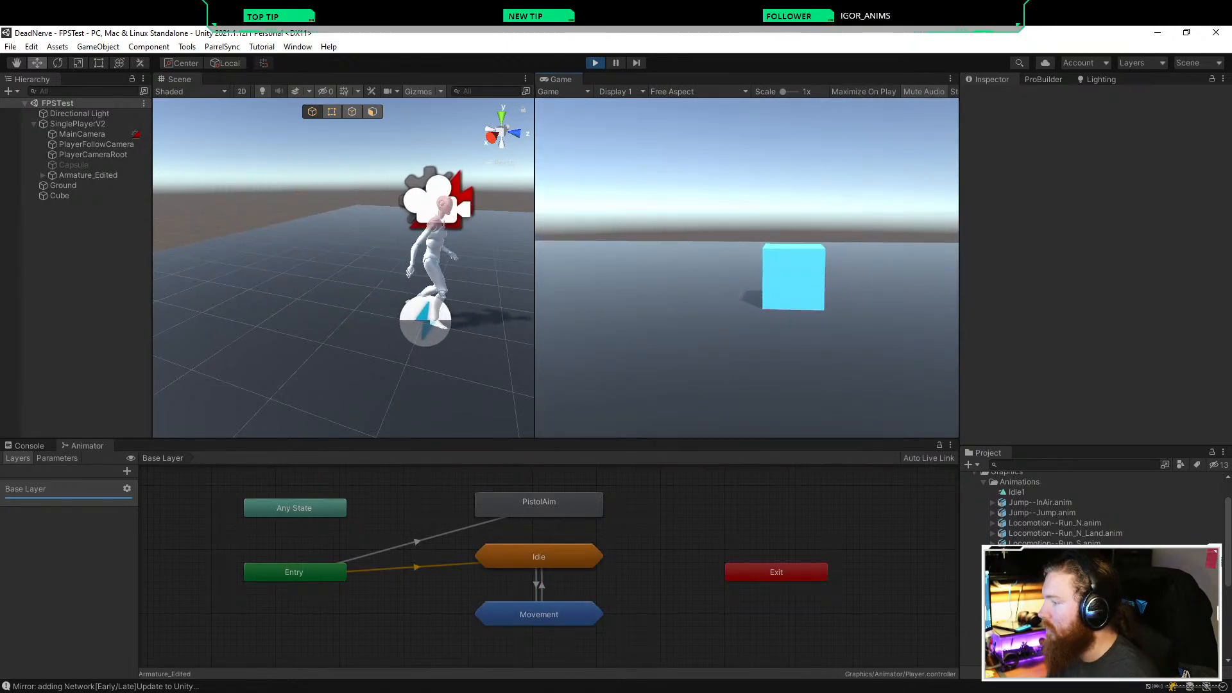
pyautogui.press('s')
pyautogui.press('d')
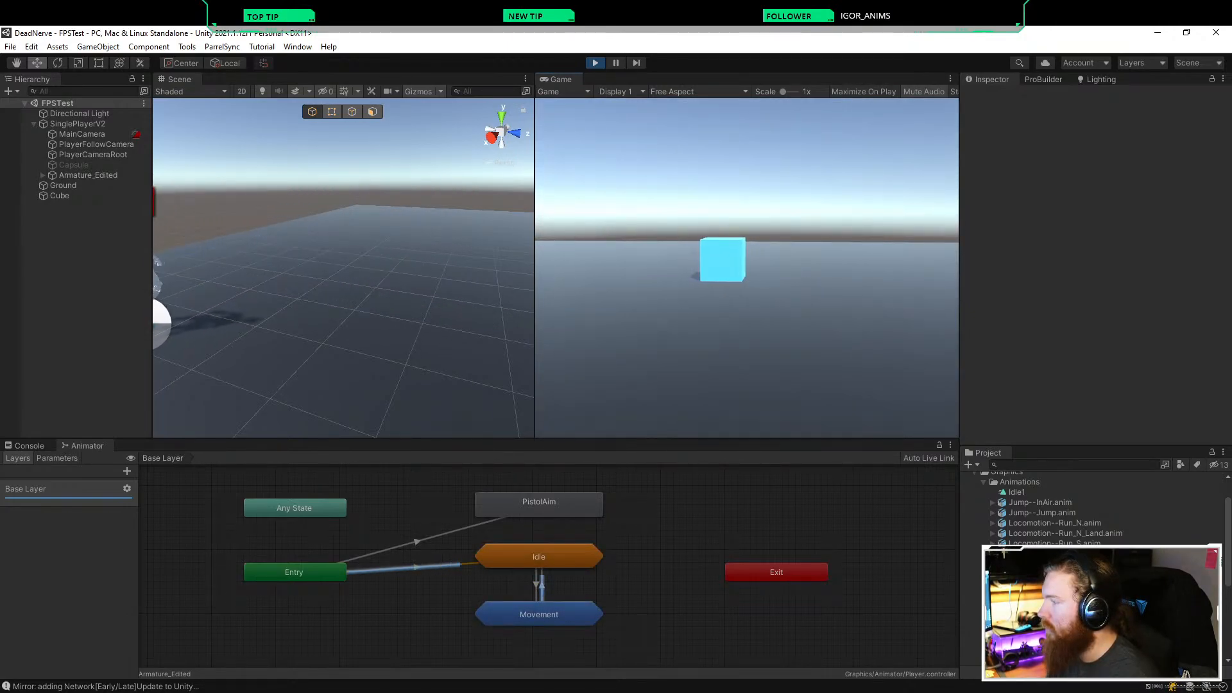
pyautogui.press('a')
pyautogui.press('w')
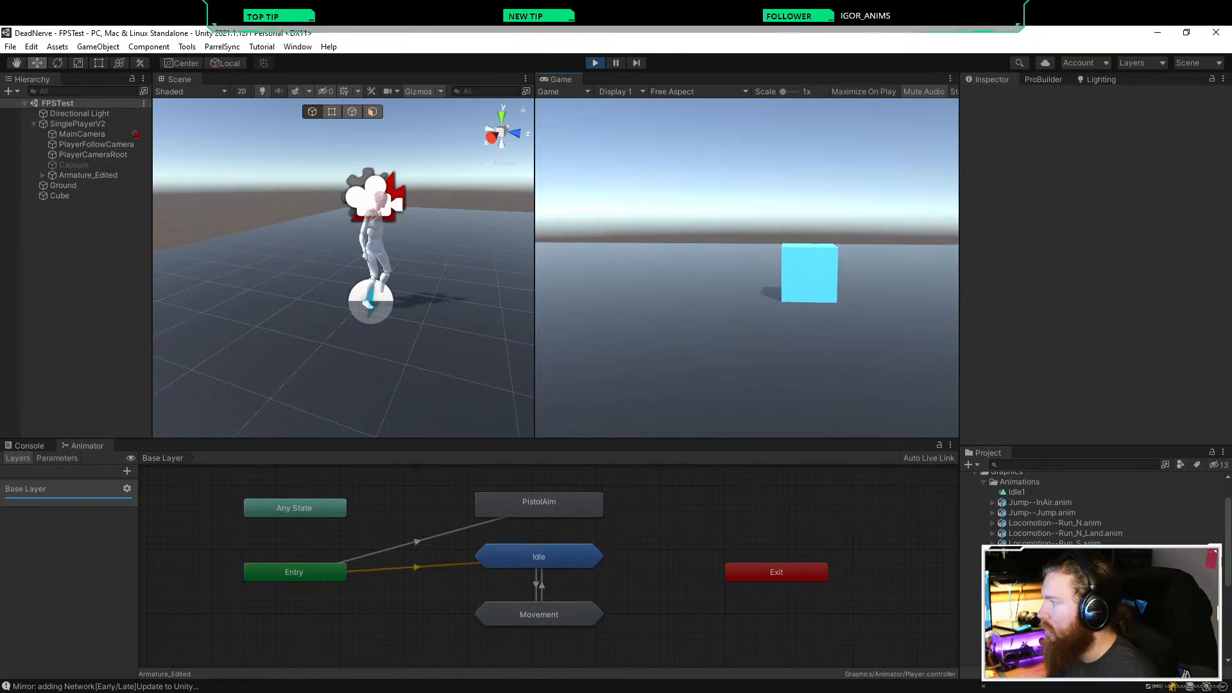
pyautogui.press('s')
pyautogui.press('d')
pyautogui.press('w')
pyautogui.press('a')
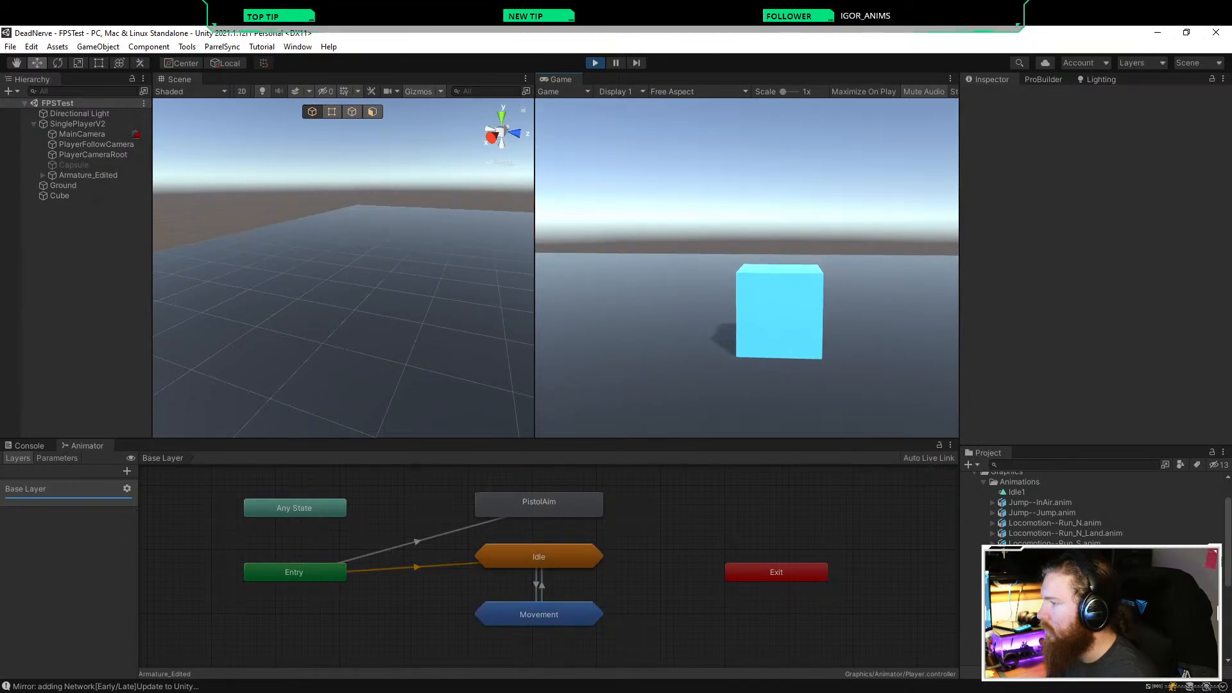
pyautogui.press('s')
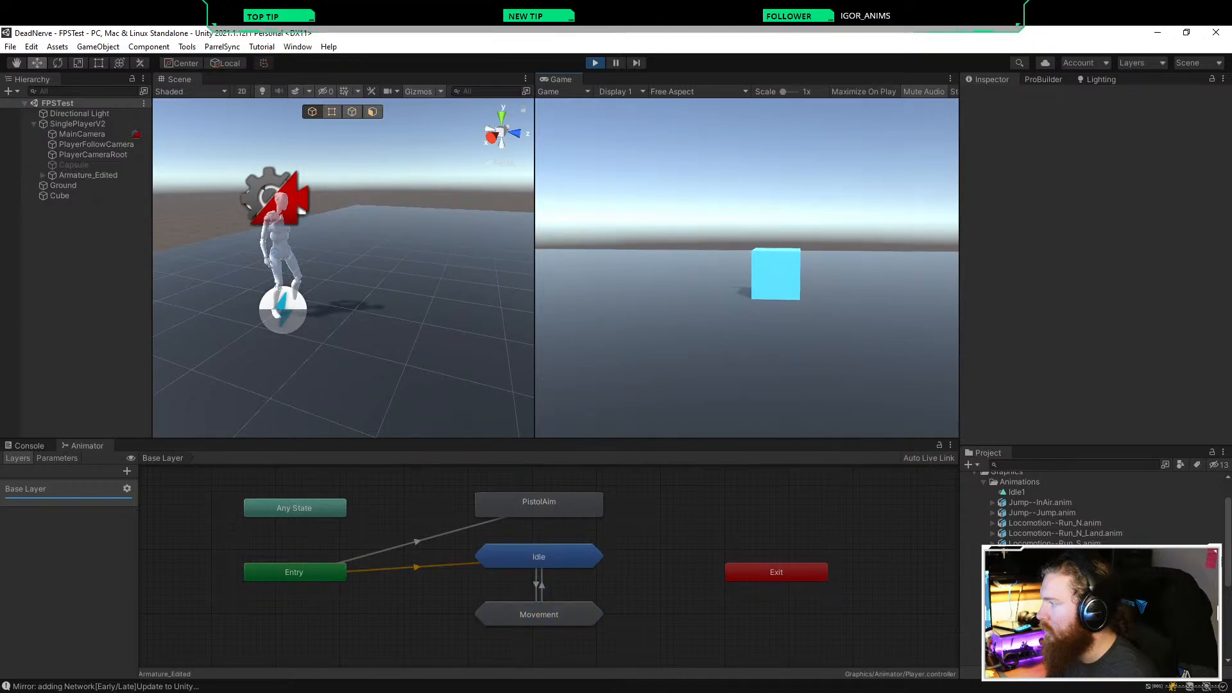
pyautogui.hotkey('ctrl', 'p')
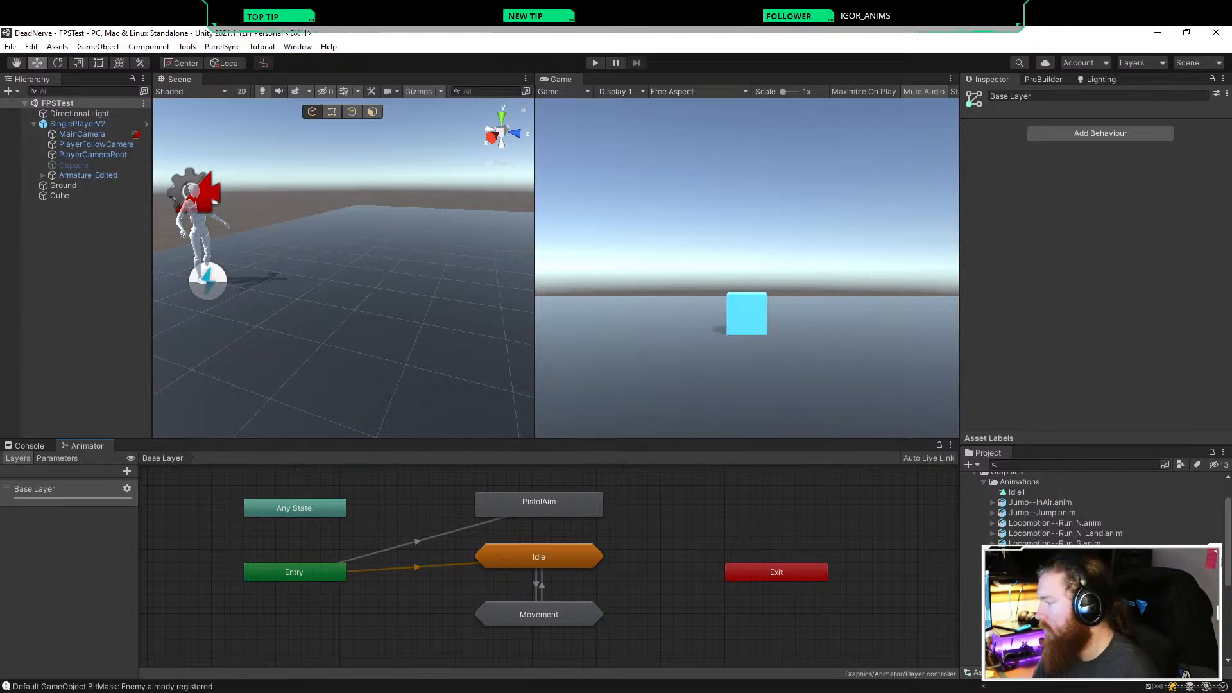
# Step: Delete the Entry to PistolAim transition and move the PistolAim state to the upper right of Idle
pyautogui.click(417, 542)
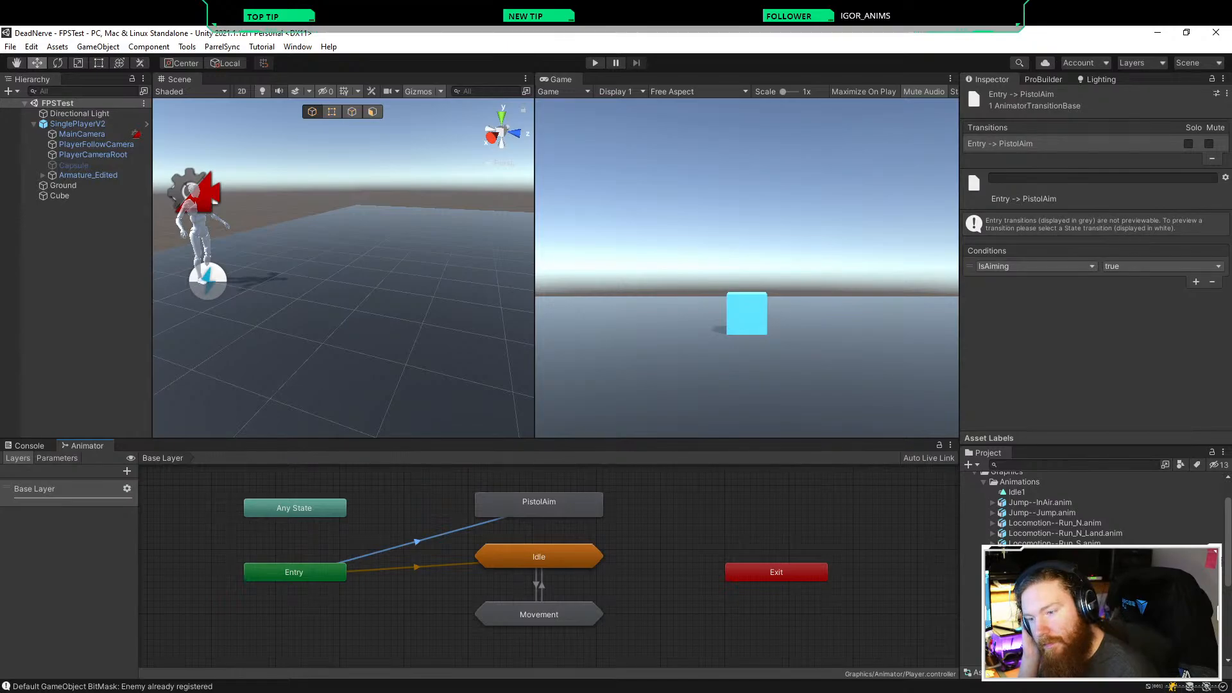
pyautogui.rightClick(417, 542)
pyautogui.click(406, 528)
pyautogui.click(417, 541)
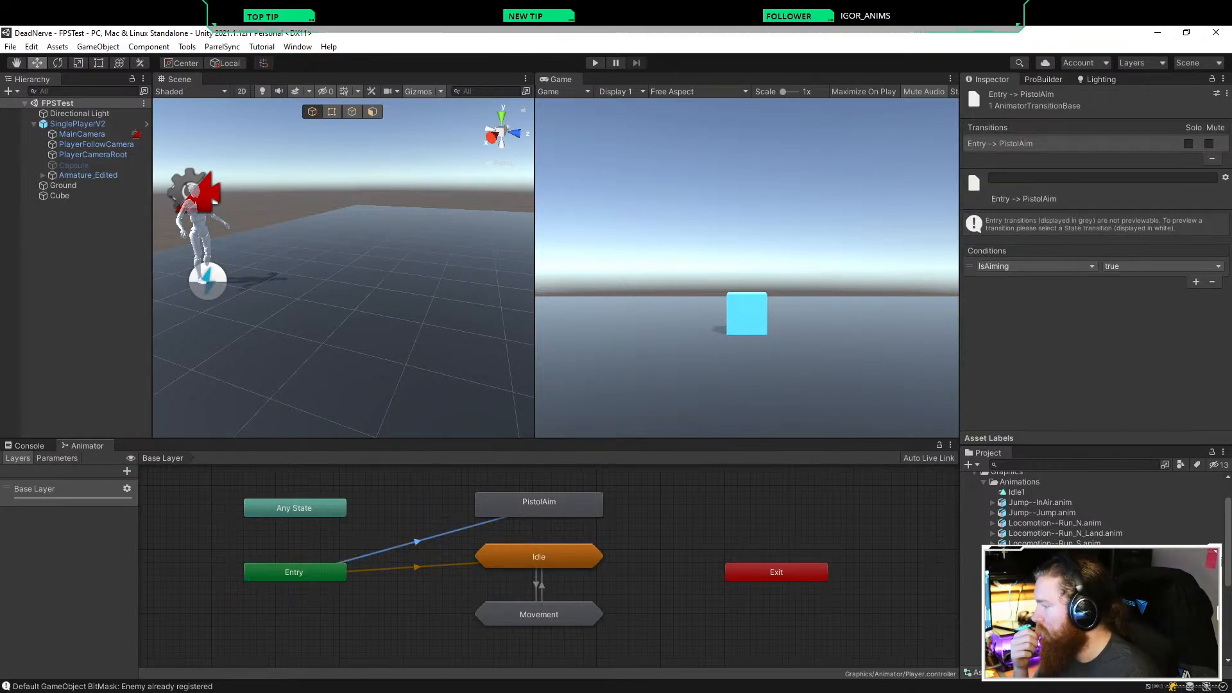
pyautogui.press('Delete')
pyautogui.moveTo(539, 504); pyautogui.dragTo(674, 511)
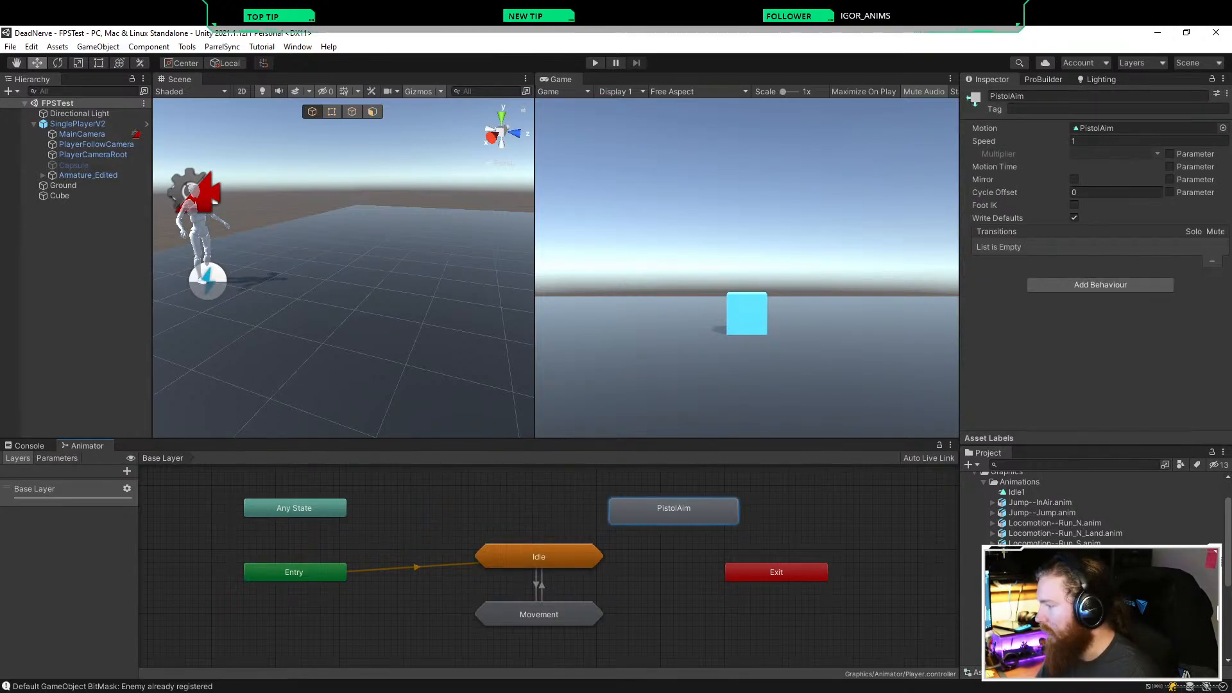
pyautogui.click(661, 555)
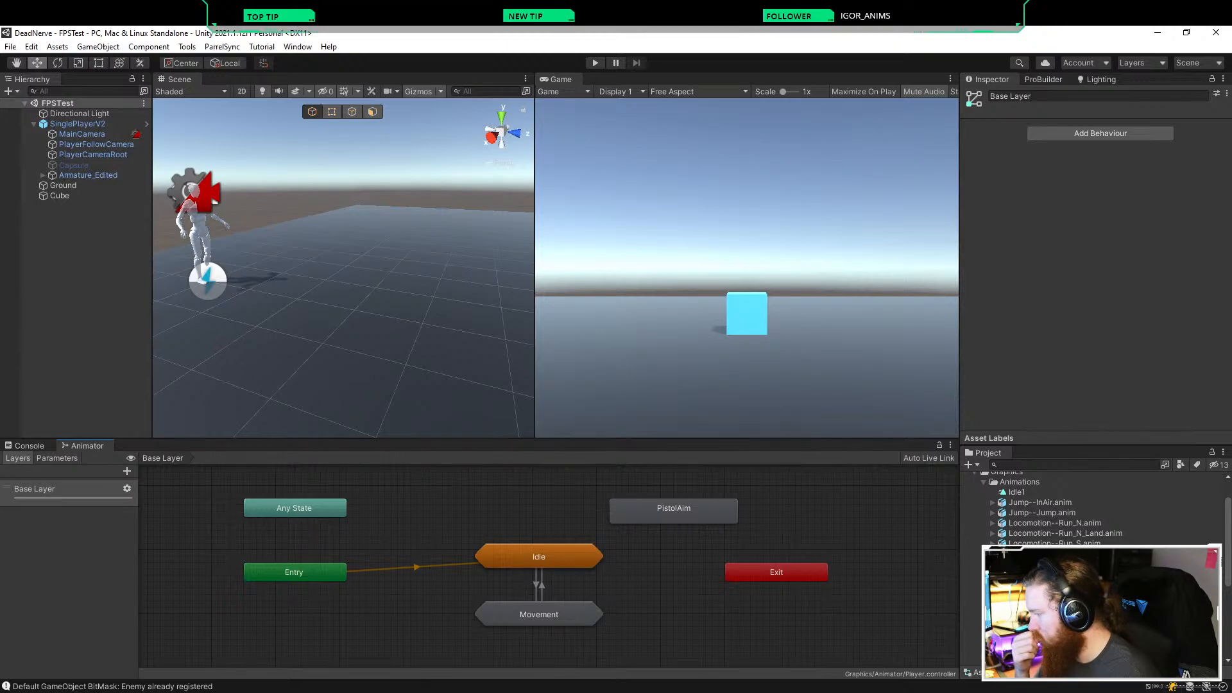
# Step: Open the Idle sub-state machine and inspect its Entry to Idle1 transition and the incoming Movement to Idle transition
pyautogui.doubleClick(539, 557)
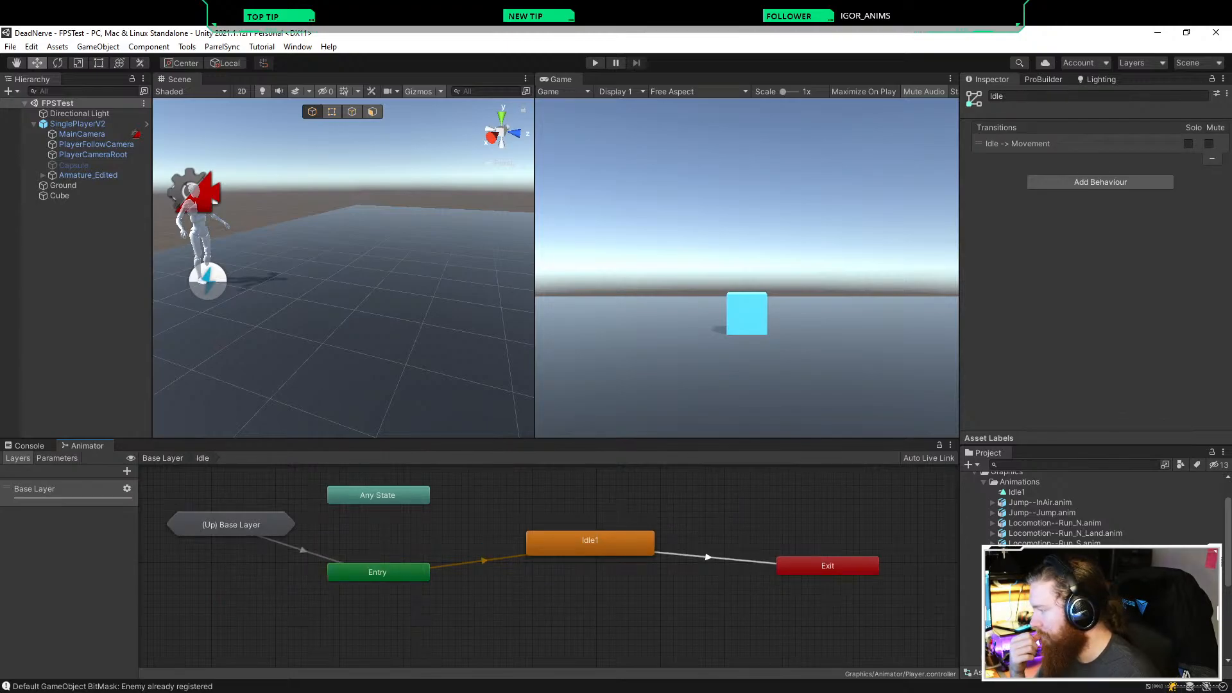
pyautogui.click(485, 561)
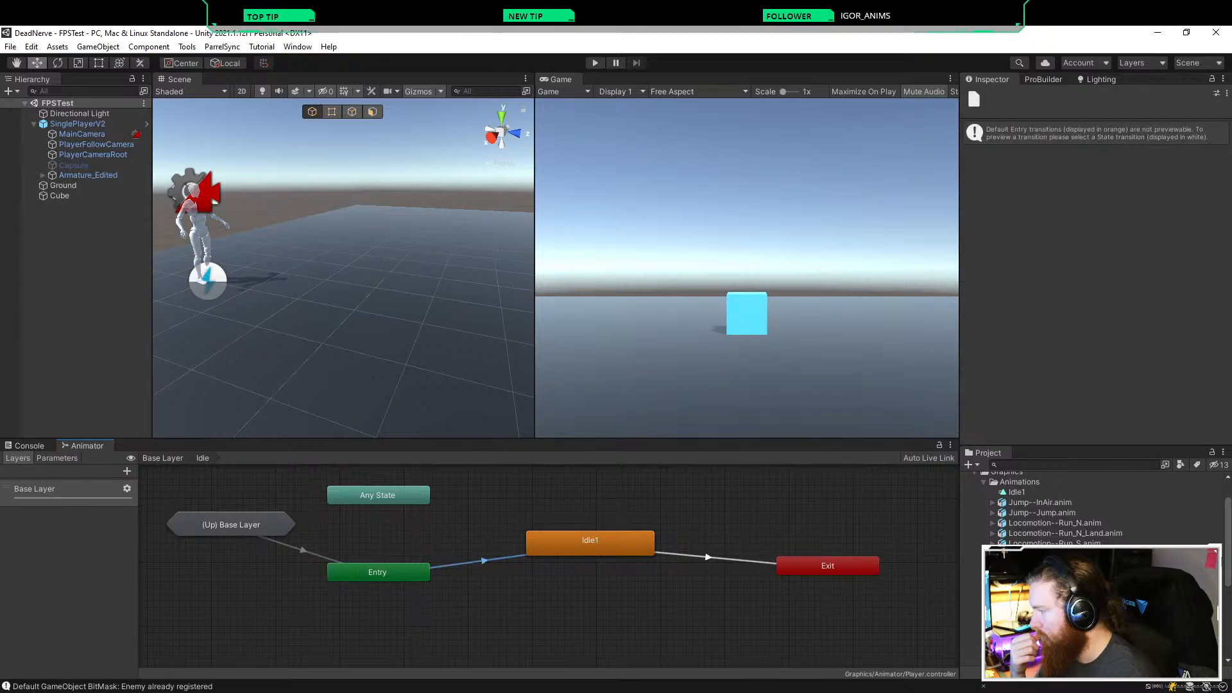
pyautogui.click(303, 551)
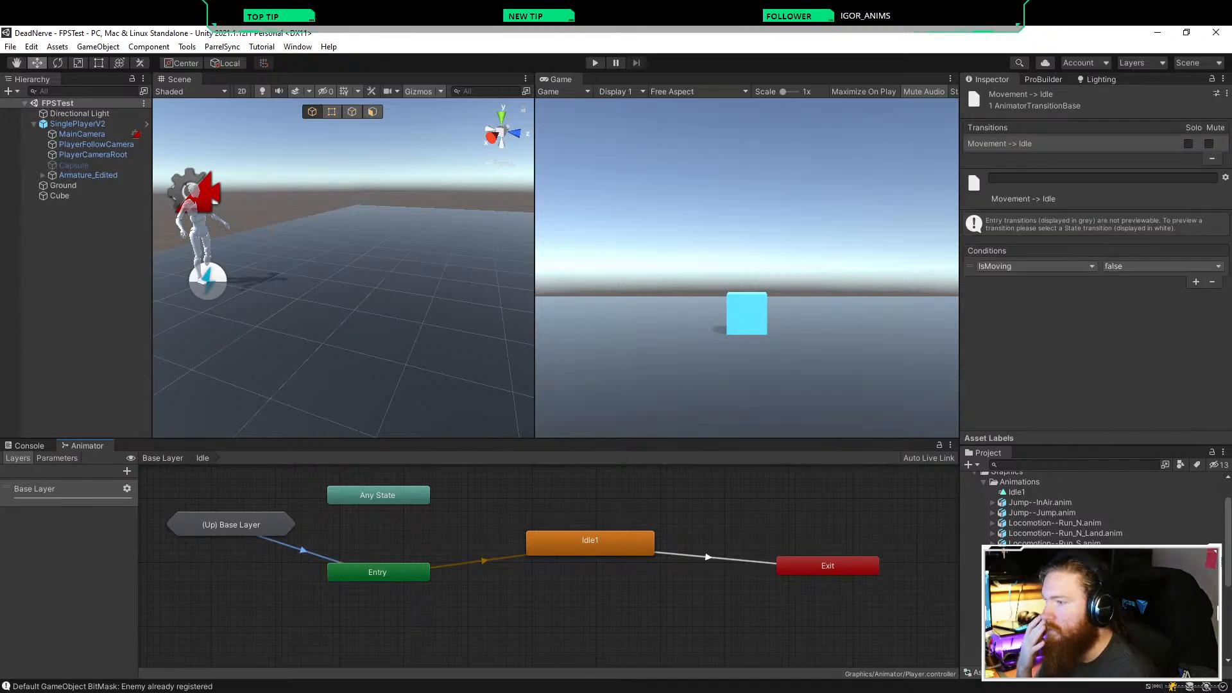
# Step: Return to the Base Layer and rearrange the graph so PistolAim sits between Idle and Exit, with Exit moved farther out
pyautogui.click(360, 620)
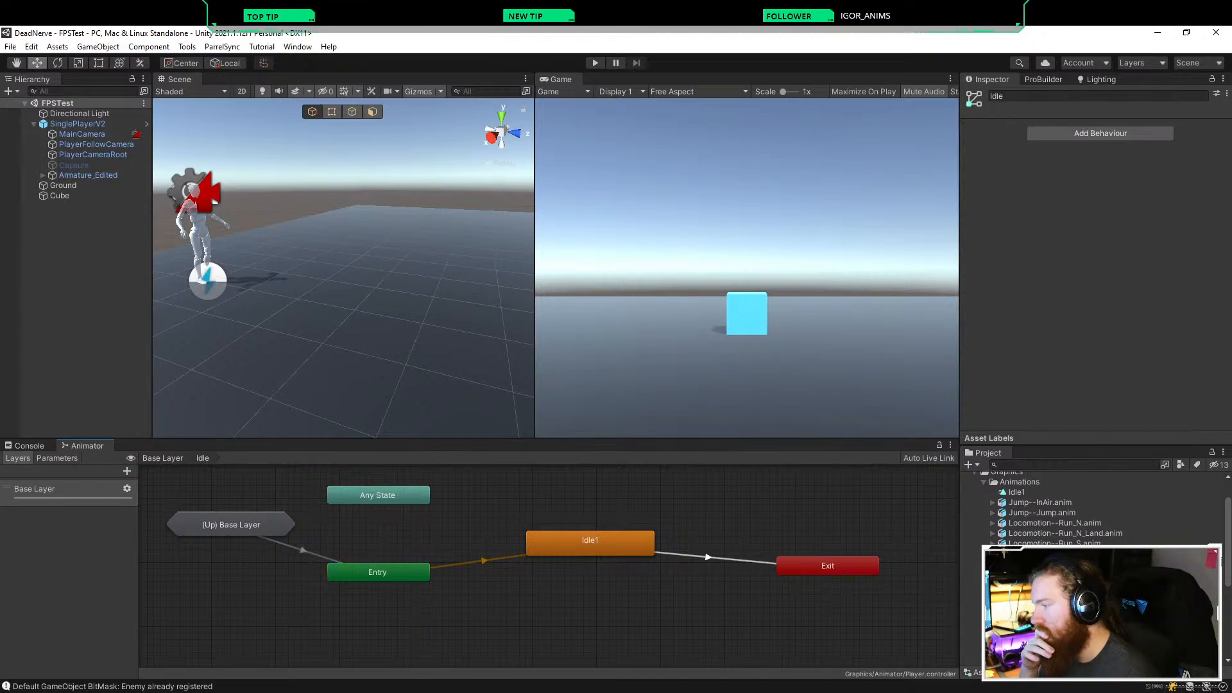
pyautogui.click(163, 457)
pyautogui.click(410, 513)
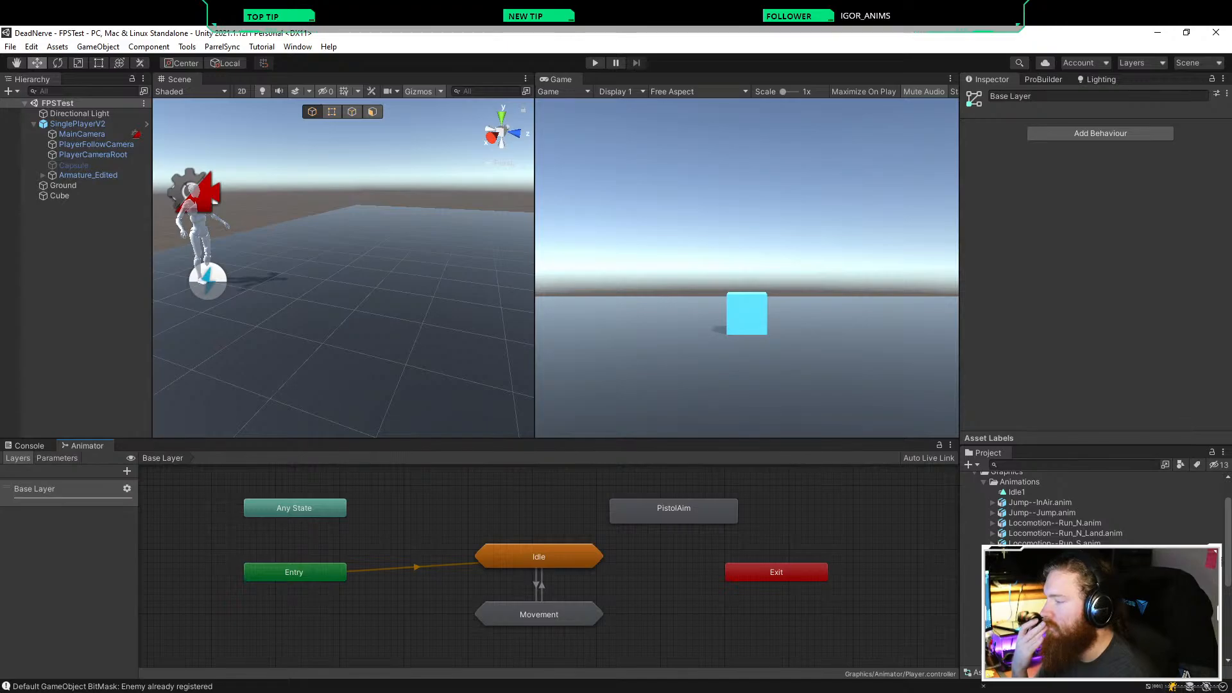
pyautogui.moveTo(673, 511)
pyautogui.mouseDown()
pyautogui.moveTo(682, 557)
pyautogui.moveTo(661, 518)
pyautogui.mouseUp()
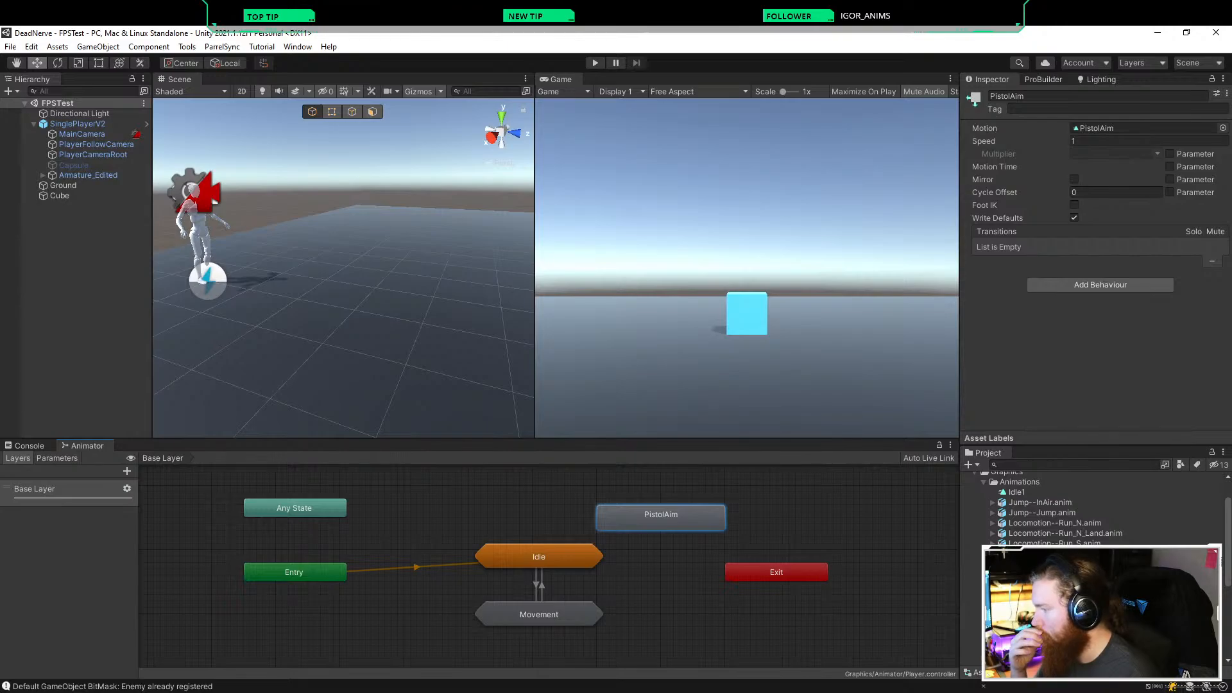
pyautogui.moveTo(776, 572); pyautogui.dragTo(847, 553)
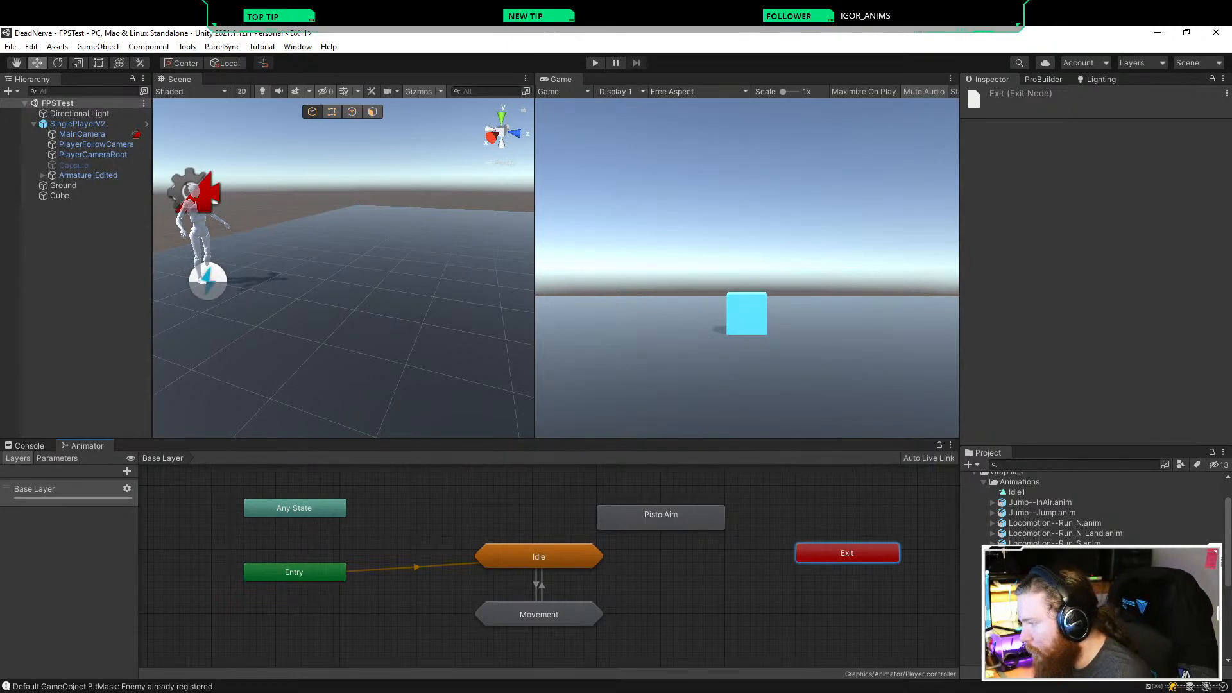
pyautogui.moveTo(661, 517); pyautogui.dragTo(686, 555)
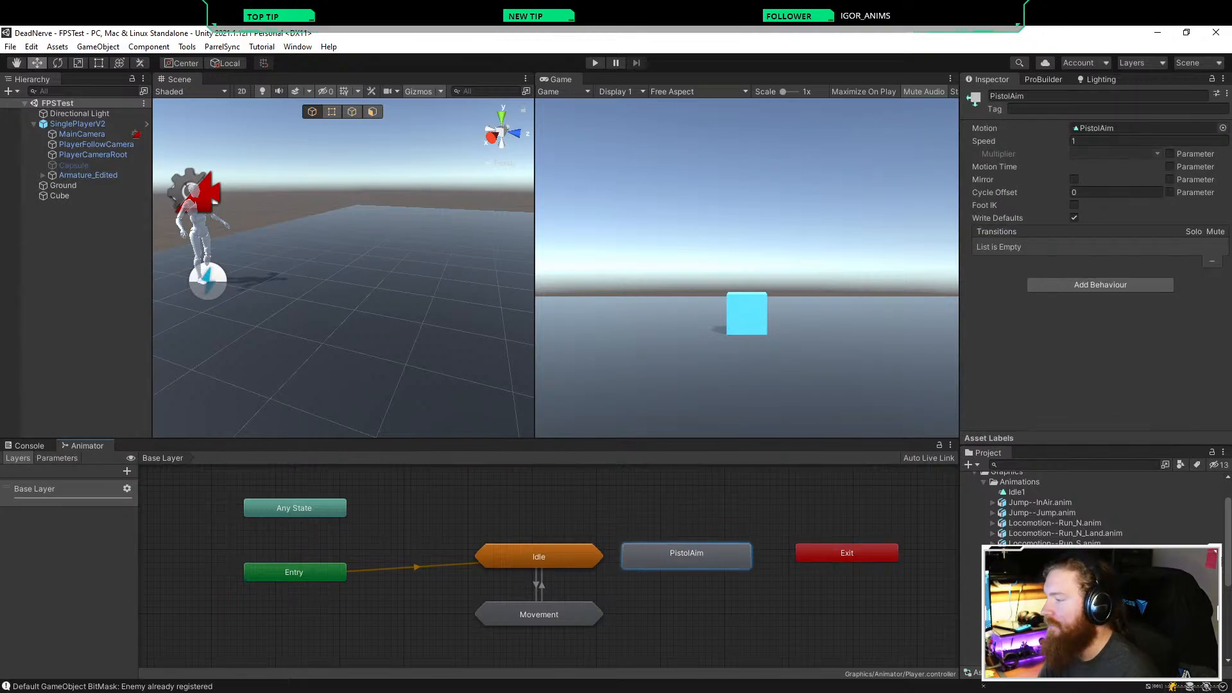
# Step: Create a transition from Idle to the PistolAim state, move PistolAim slightly higher than Idle, and select the new transition
pyautogui.click(539, 557)
pyautogui.rightClick(573, 557)
pyautogui.click(603, 564)
pyautogui.click(667, 556)
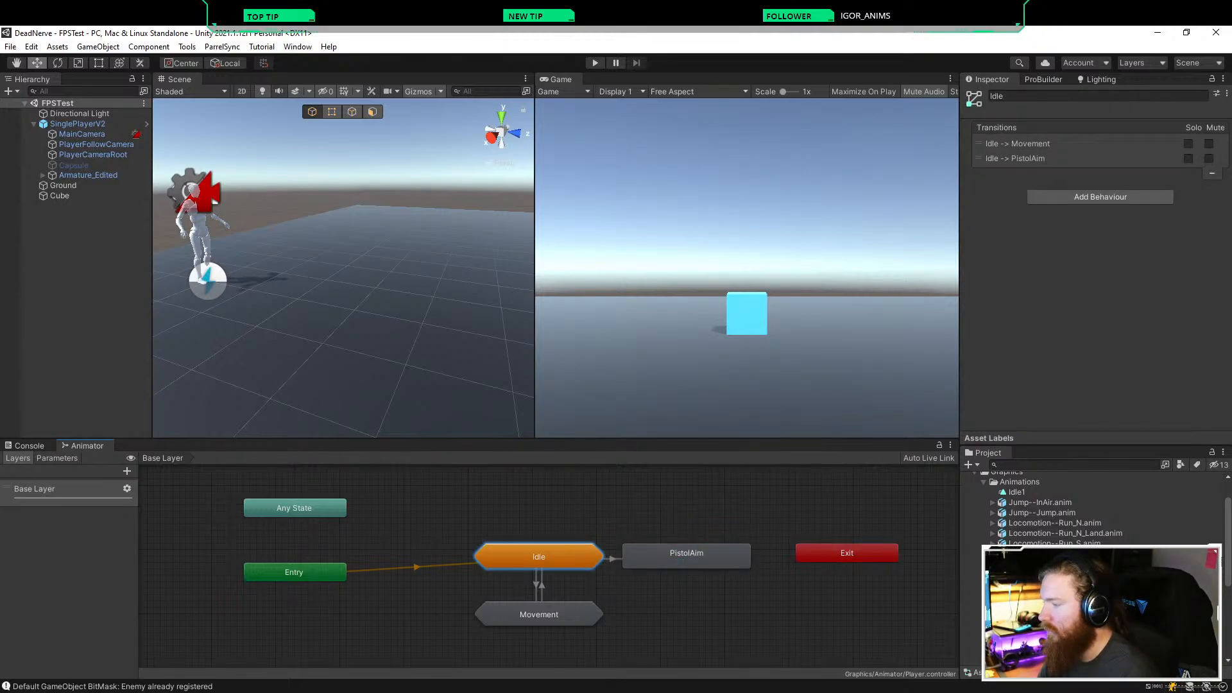
pyautogui.moveTo(674, 555); pyautogui.dragTo(674, 524)
pyautogui.click(613, 544)
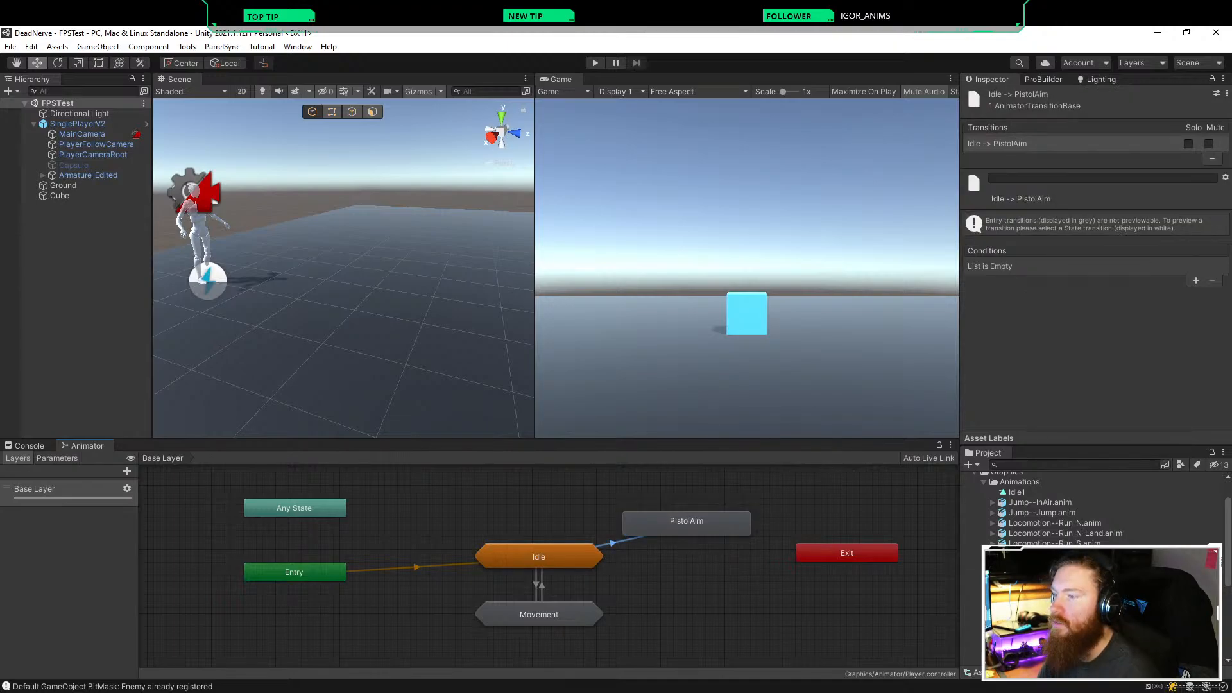
# Step: Inspect the Idle1 to Exit transition inside the Idle sub-state machine and return to the Base Layer
pyautogui.doubleClick(539, 557)
pyautogui.click(707, 556)
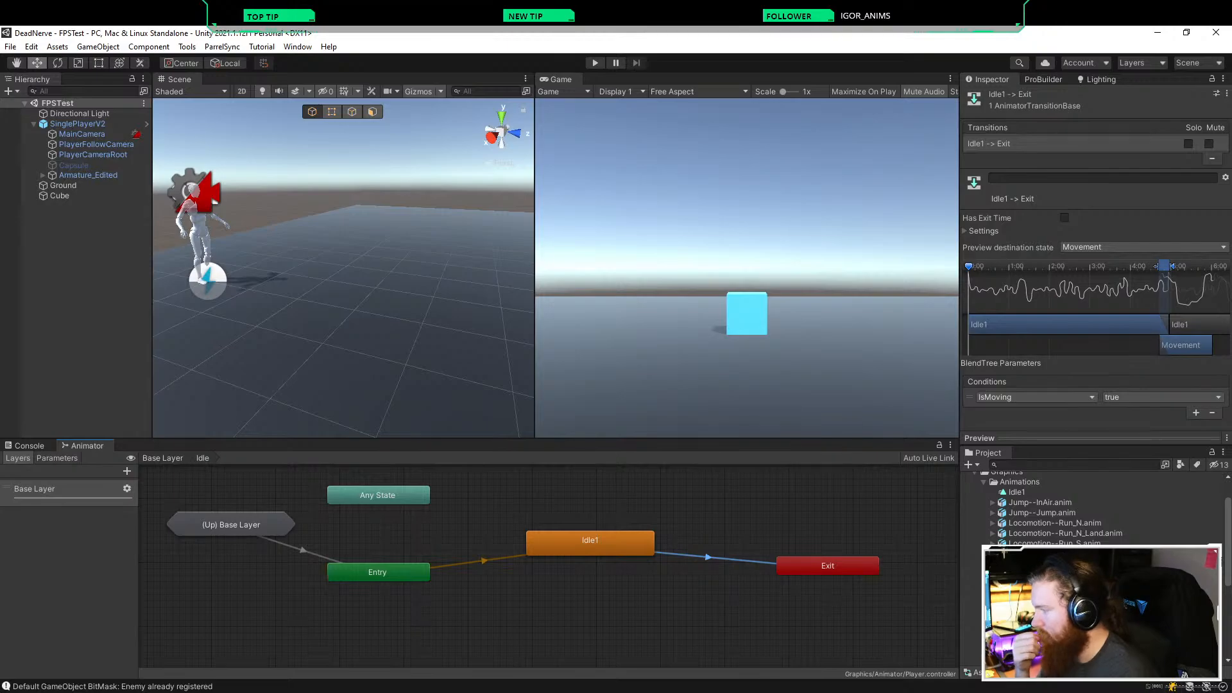
pyautogui.click(162, 458)
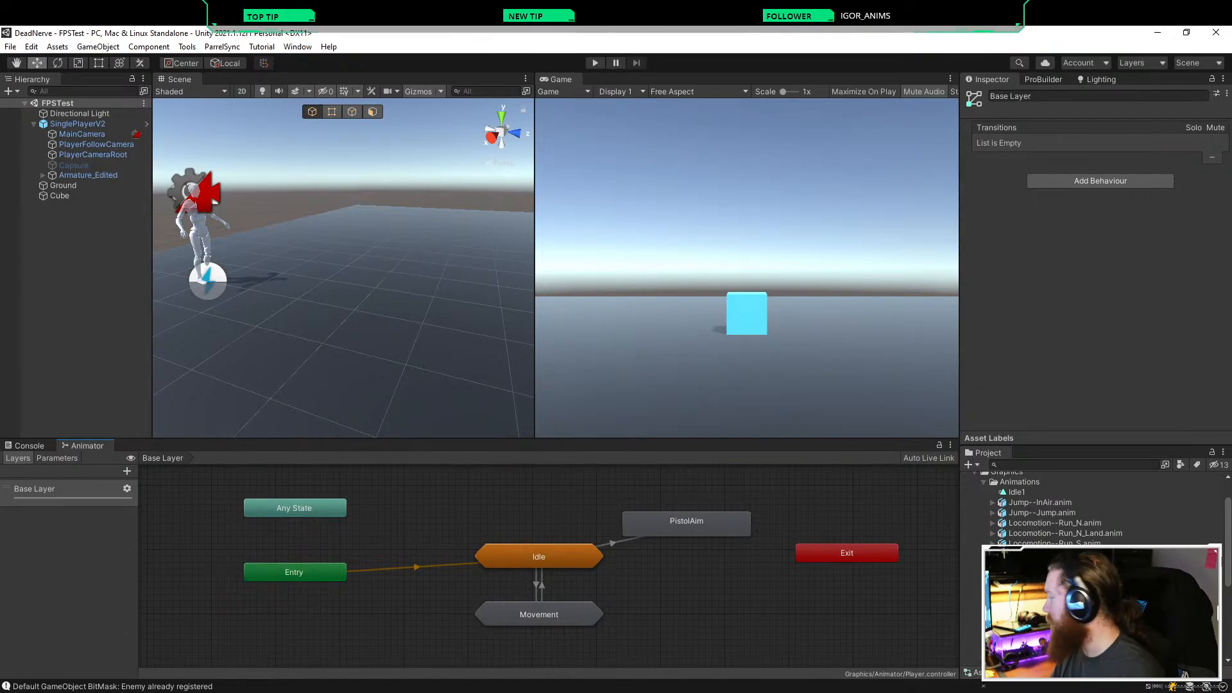
# Step: Switch to the Opera browser and search the web in a new tab for "unity animator play two animations at once"
pyautogui.moveTo(347, 651)
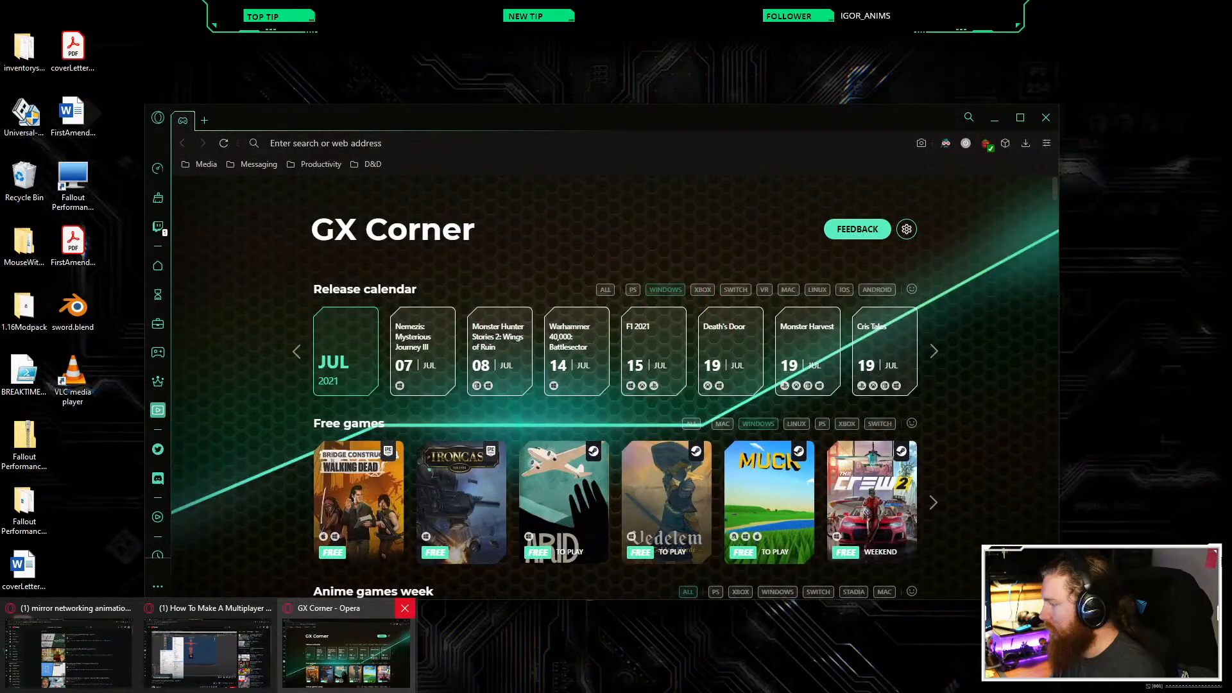
pyautogui.click(206, 651)
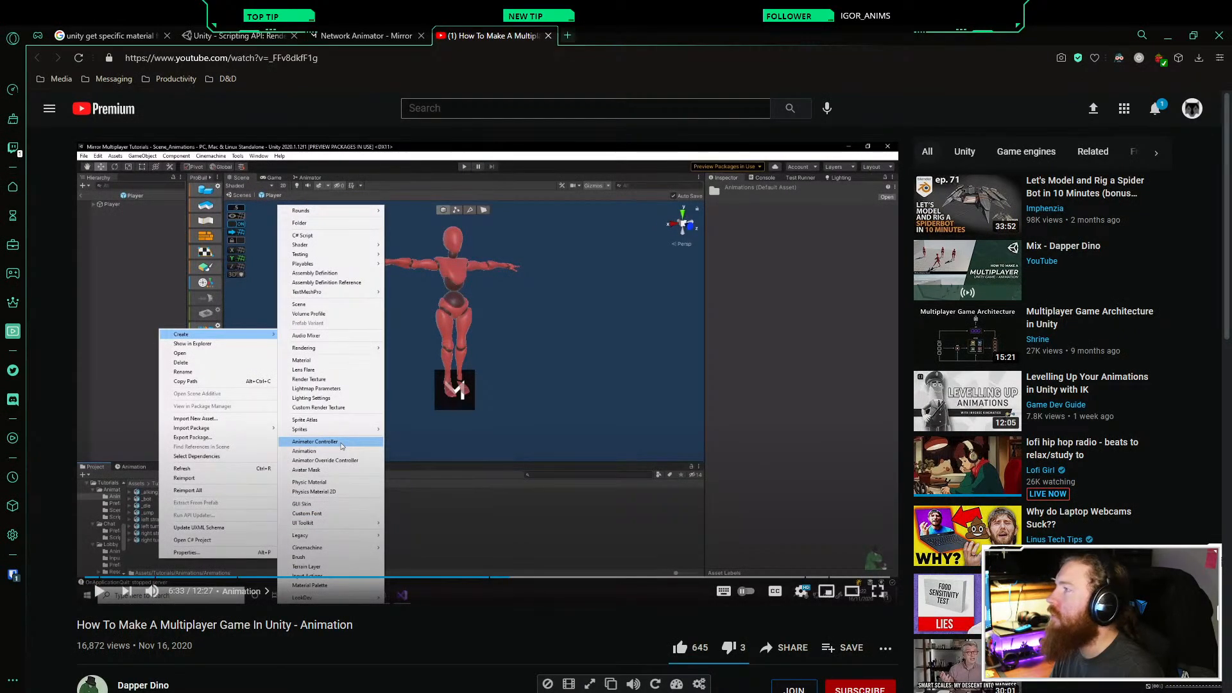
pyautogui.click(567, 36)
pyautogui.write('unity a')
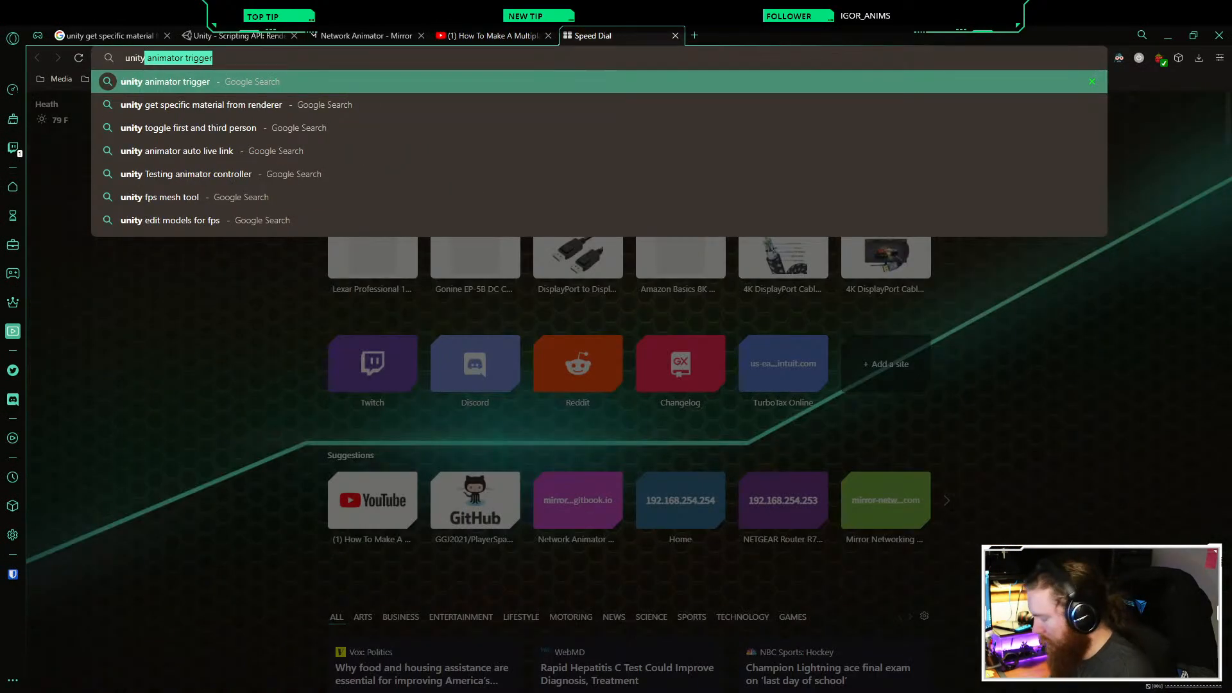
pyautogui.write('n')
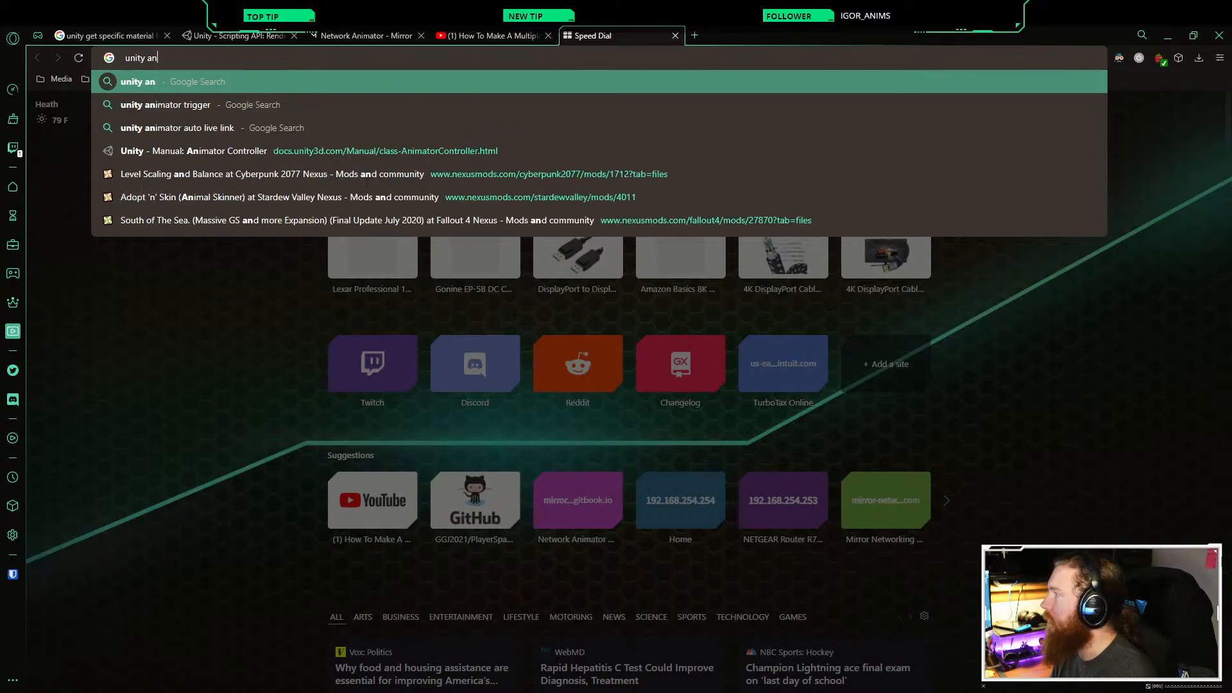
pyautogui.write('imator ')
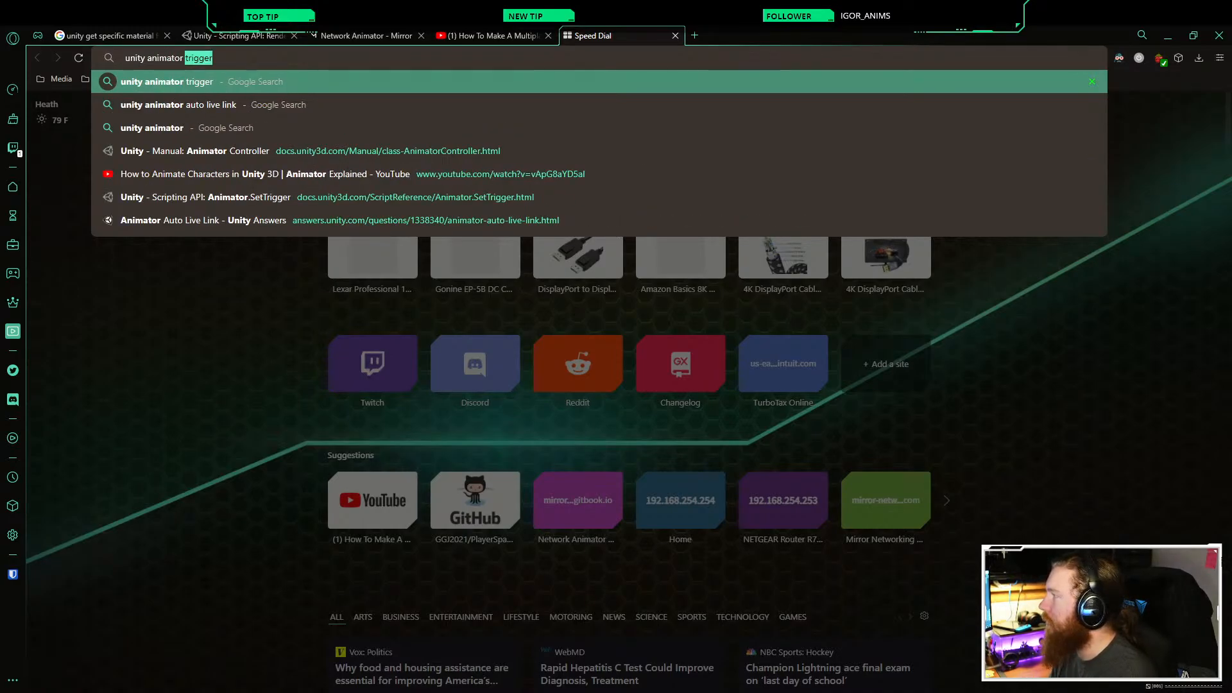
pyautogui.write('two')
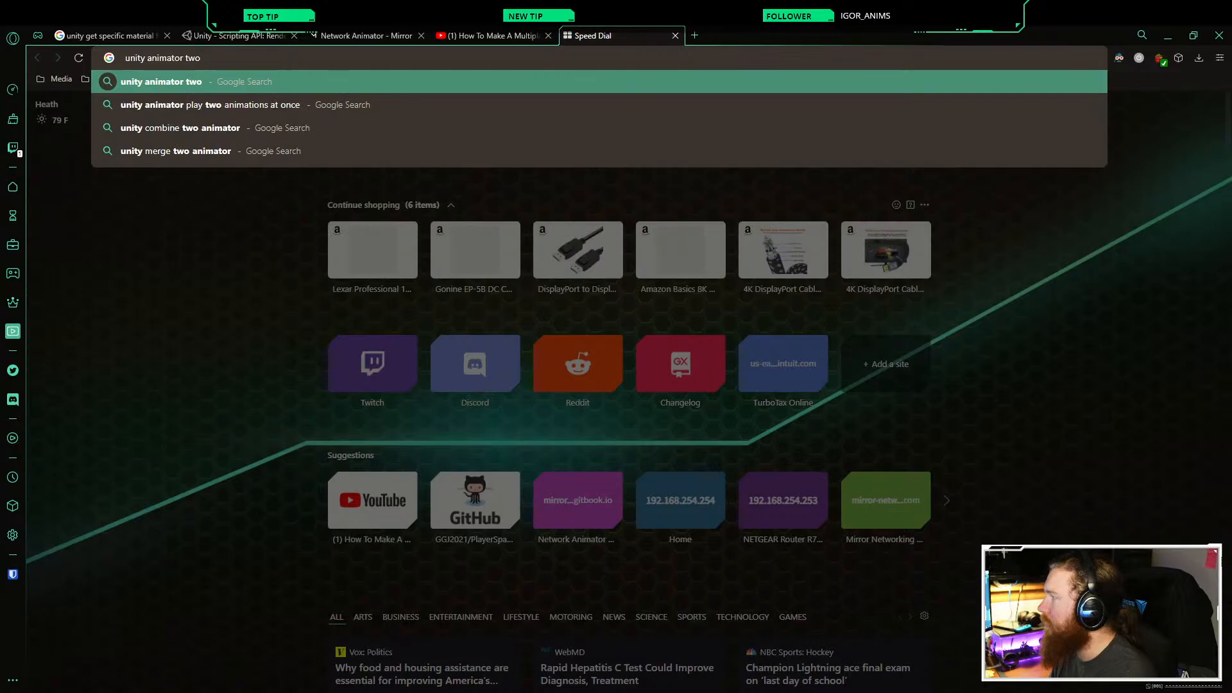
pyautogui.press('Down')
pyautogui.press('Return')
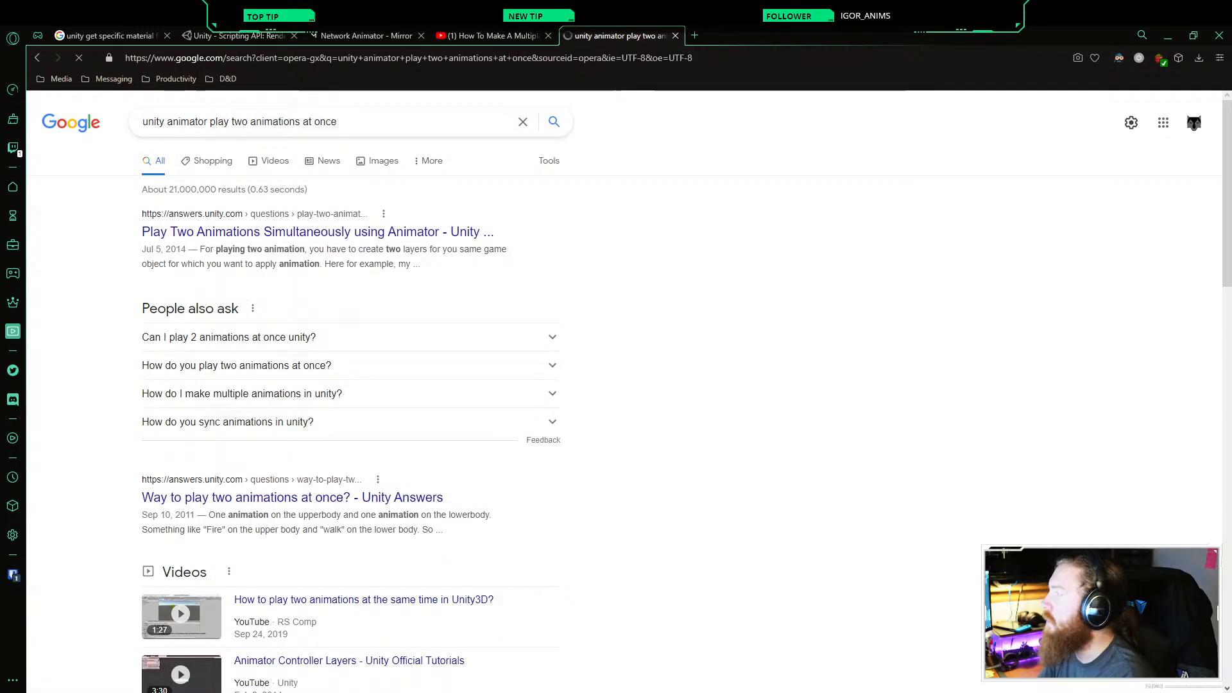
# Step: Open the Unity Answers result on playing two animations simultaneously and read the best answer about using two layers
pyautogui.click(256, 232)
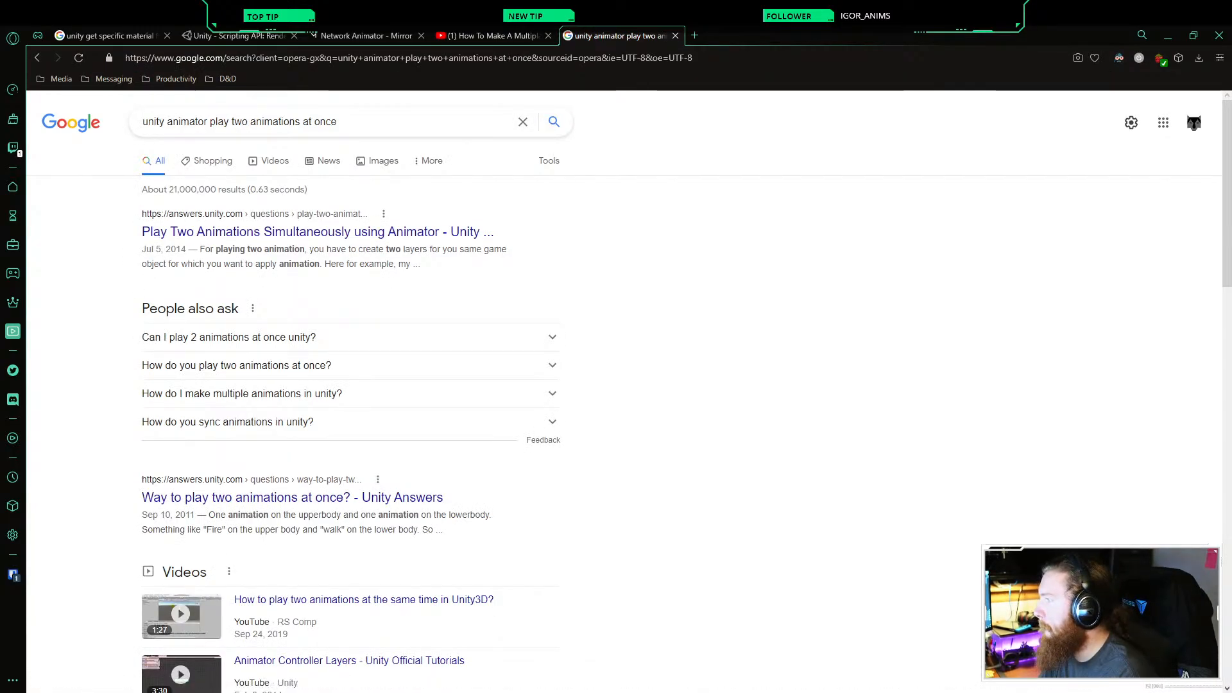
pyautogui.scroll(-4, 494, 385)
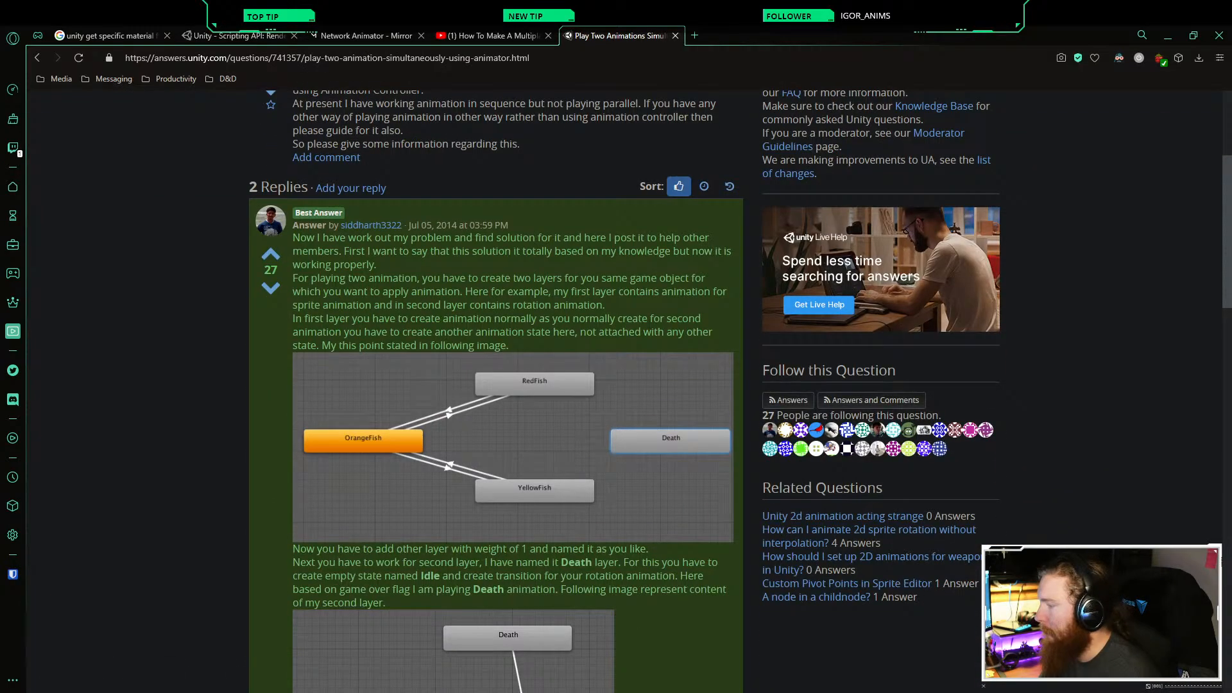
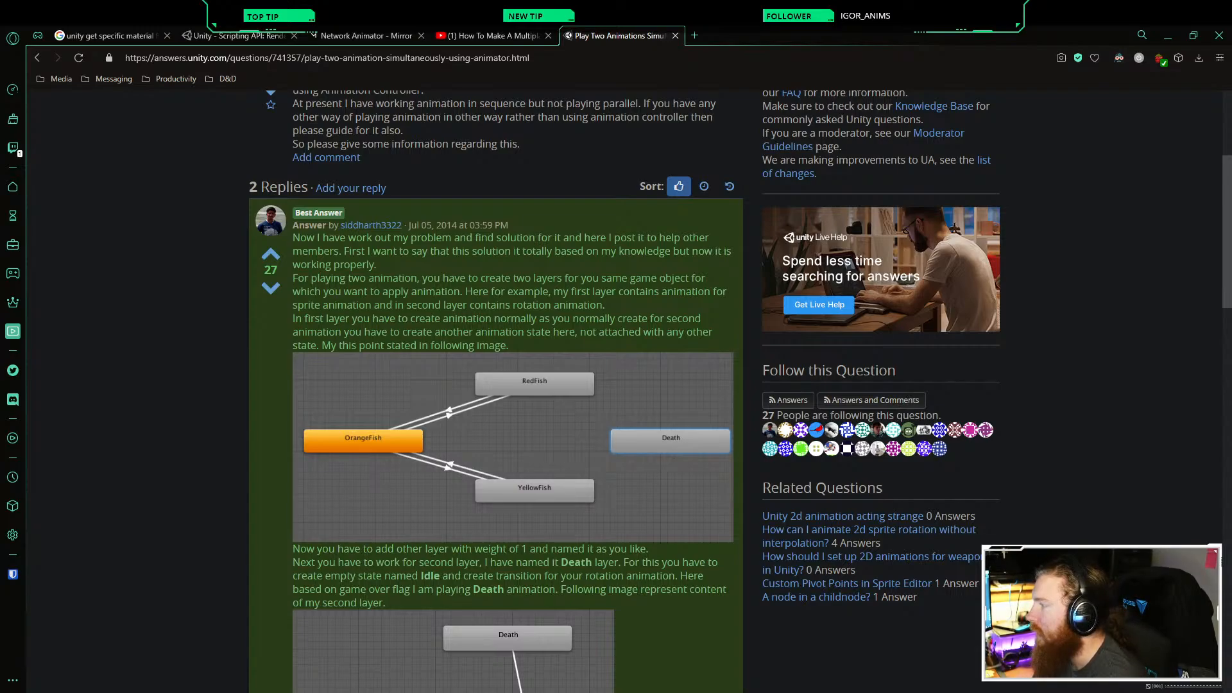
pyautogui.scroll(-4, 495, 384)
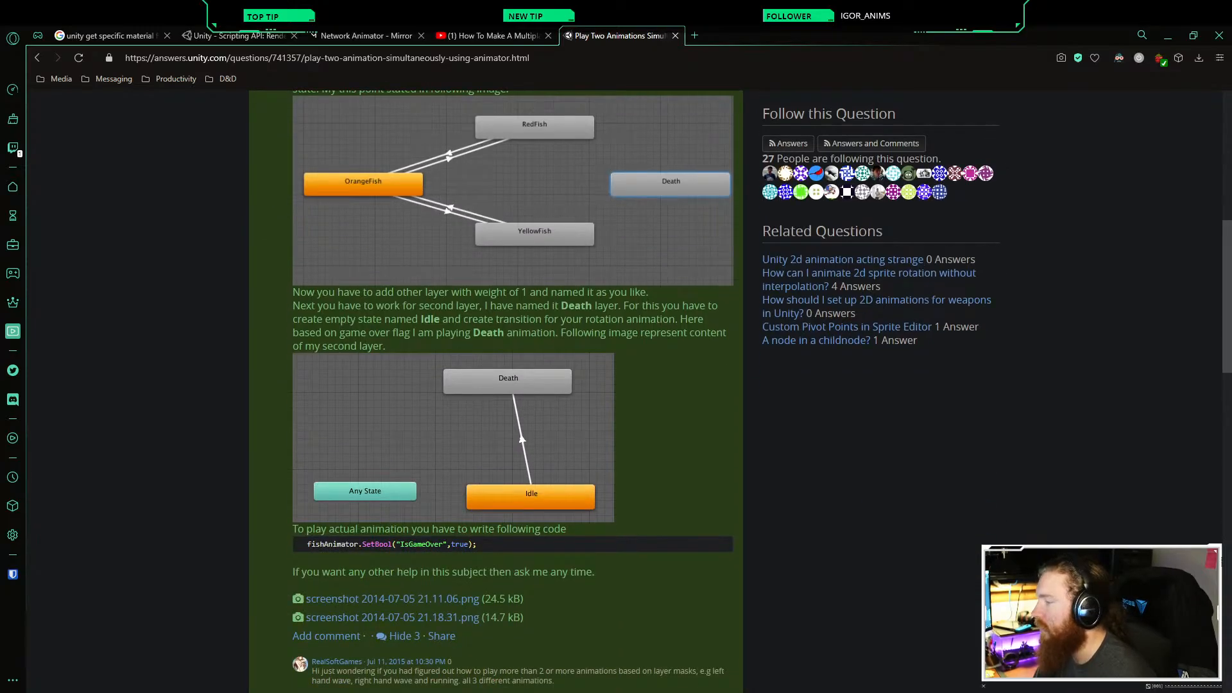
pyautogui.scroll(1, 495, 385)
pyautogui.scroll(1, 496, 385)
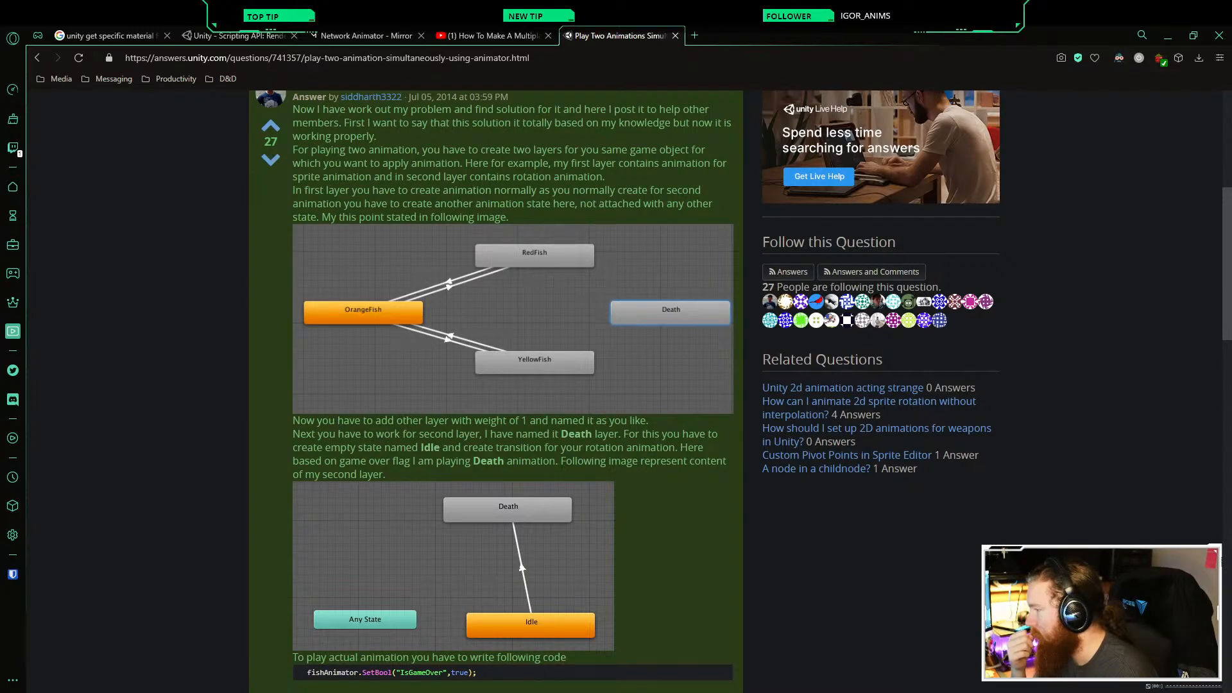
# Step: Switch back to the DeadNerve FPSTest project in Unity and delete the PistolAim state from the Base Layer
pyautogui.hotkey('alt', 'Tab')
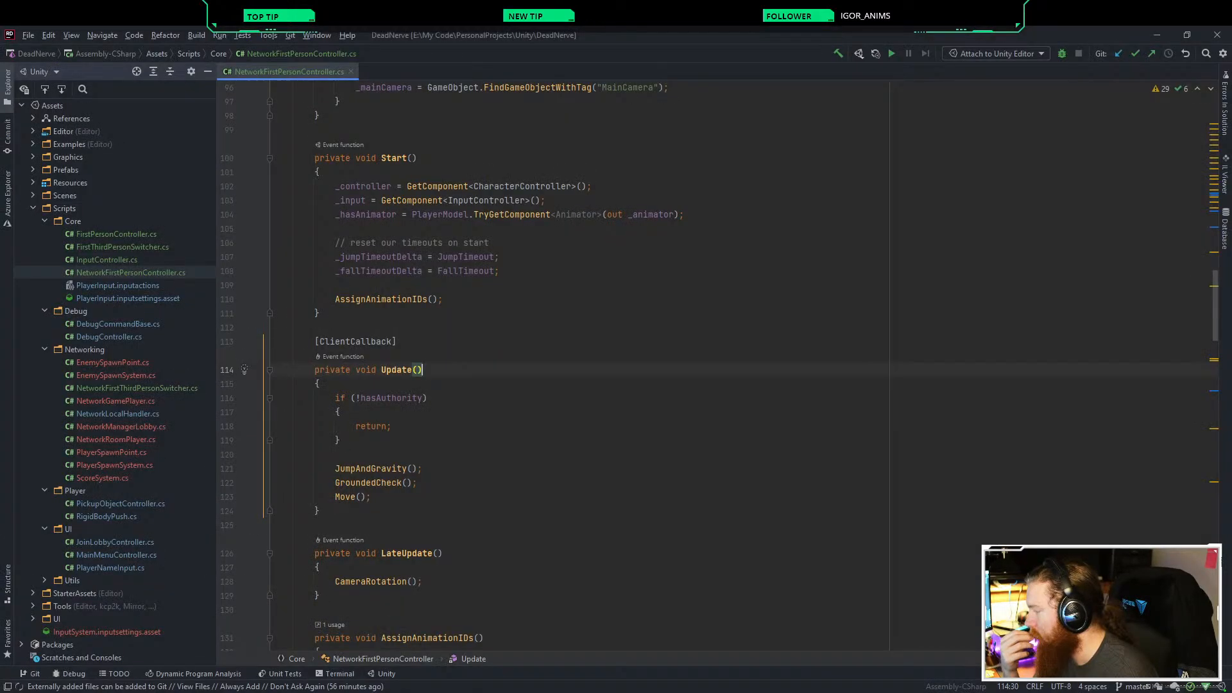
pyautogui.hotkey('alt', 'Tab')
pyautogui.moveTo(330, 692)
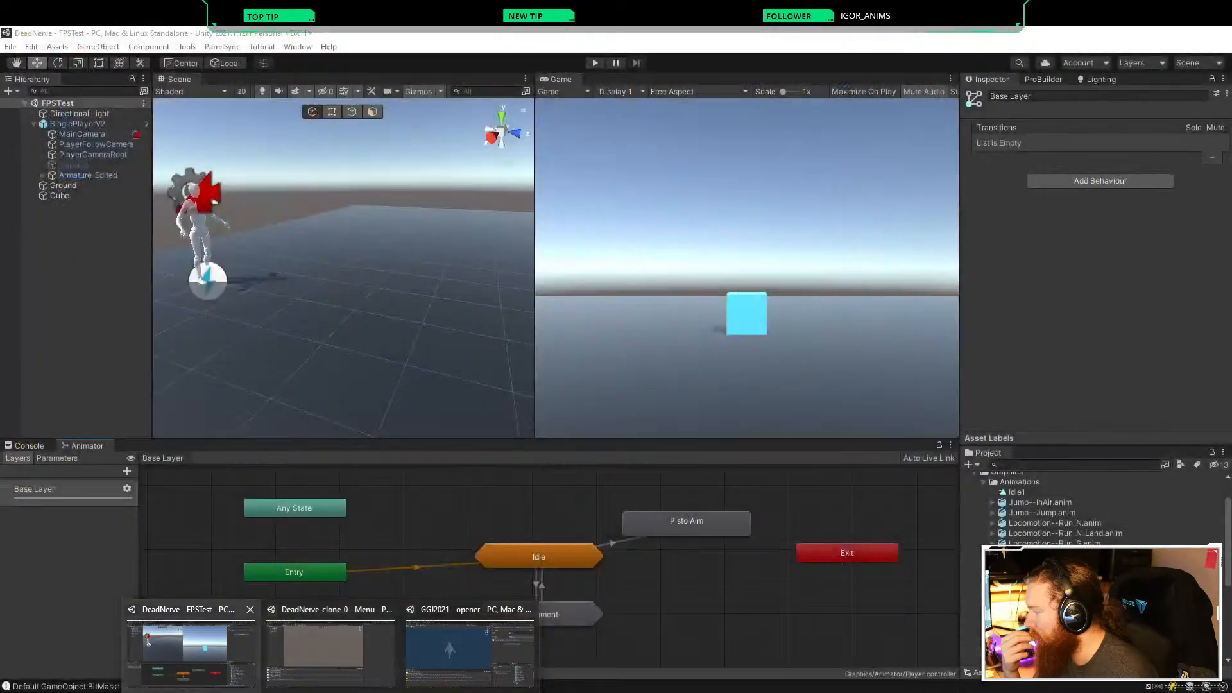
pyautogui.click(191, 648)
pyautogui.rightClick(691, 521)
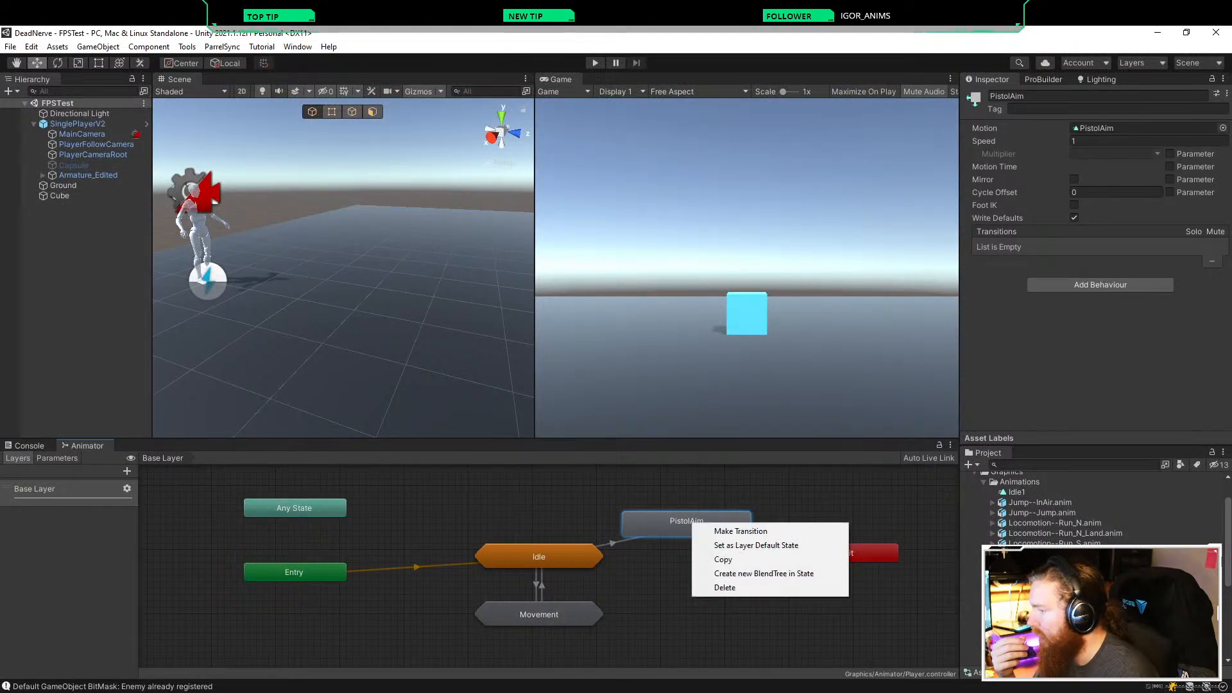
pyautogui.click(713, 587)
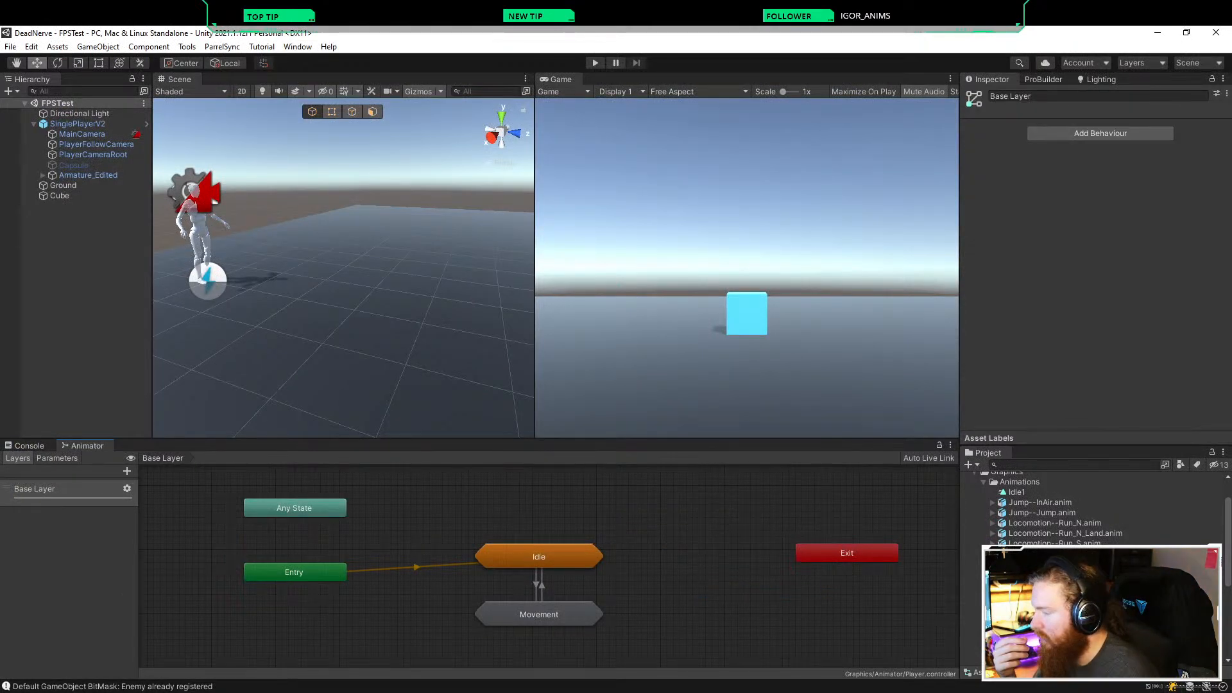
# Step: Add a new Animator layer named Aim
pyautogui.click(127, 471)
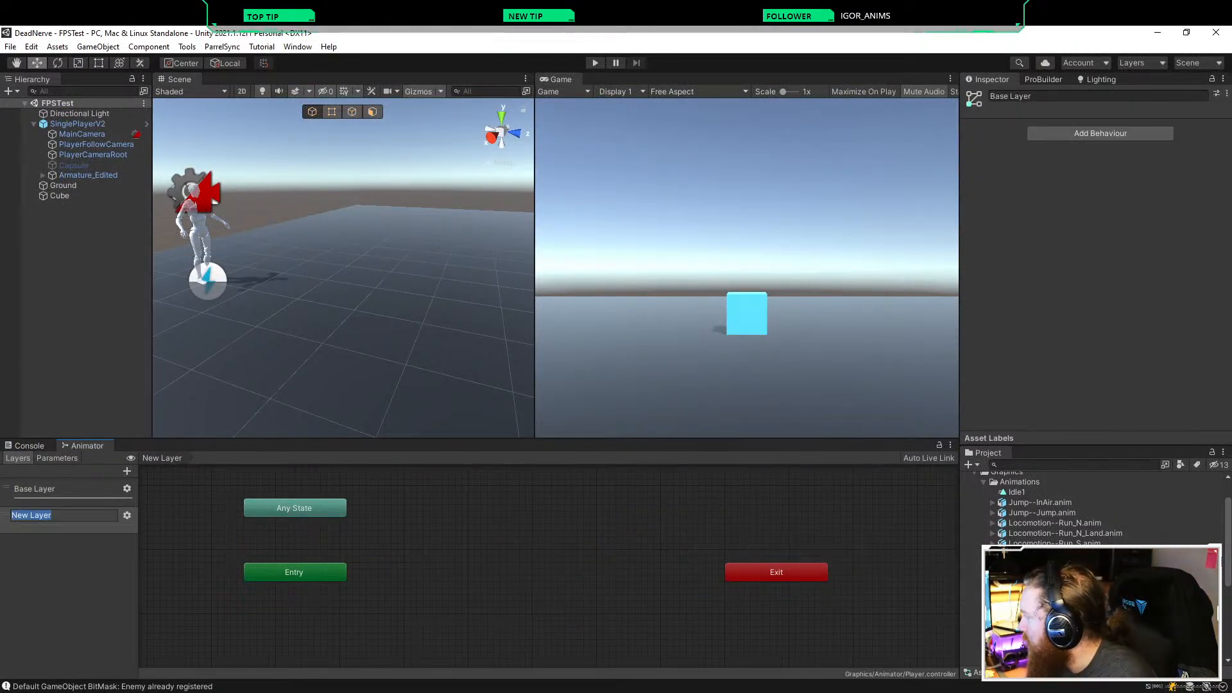
pyautogui.write('Aim')
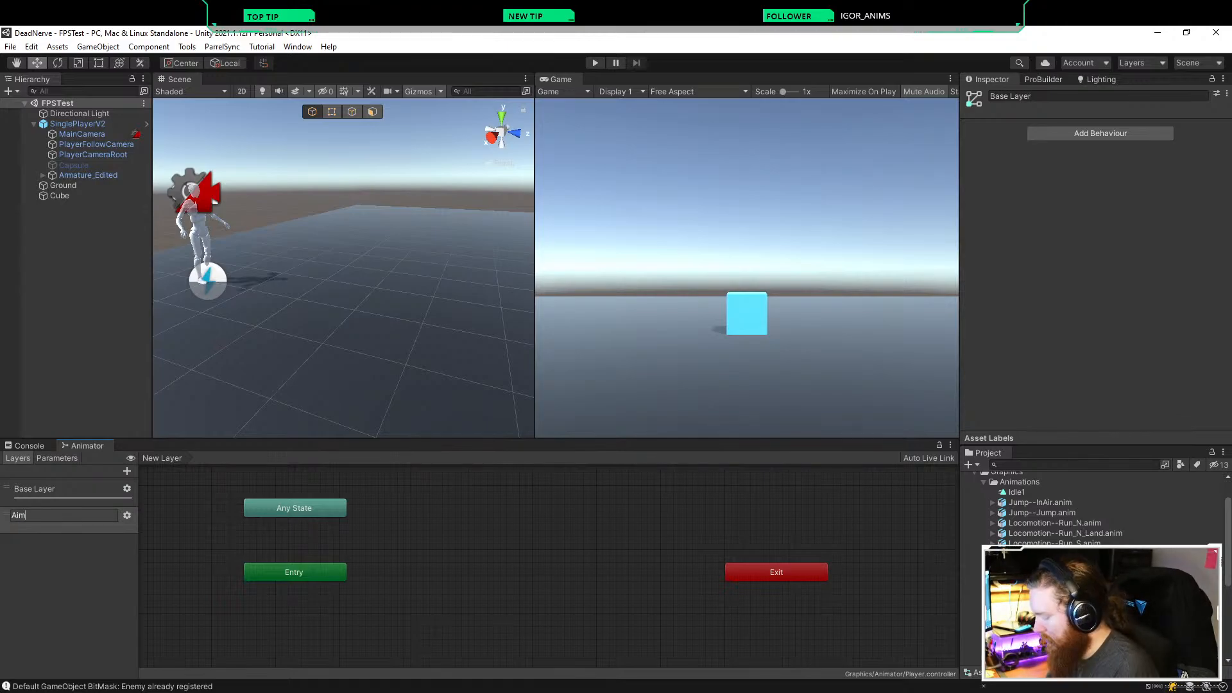
pyautogui.press('Return')
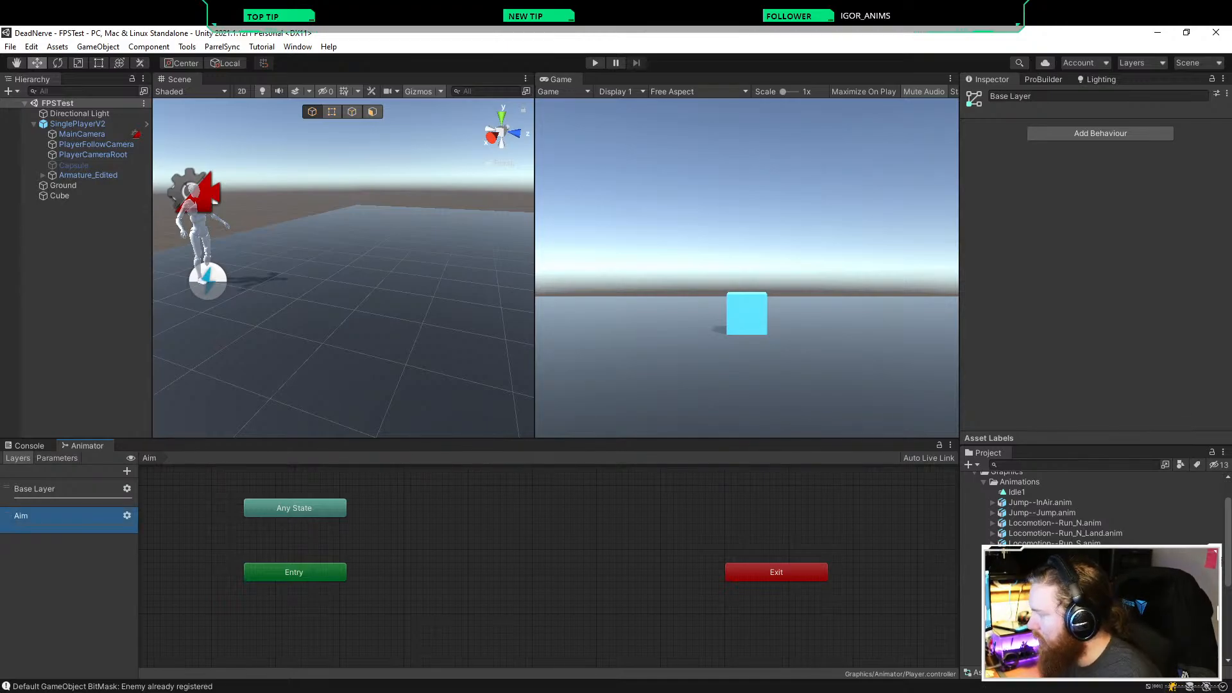
# Step: Compare the layer settings of Aim and Base Layer, including weight, mask and blending
pyautogui.click(127, 515)
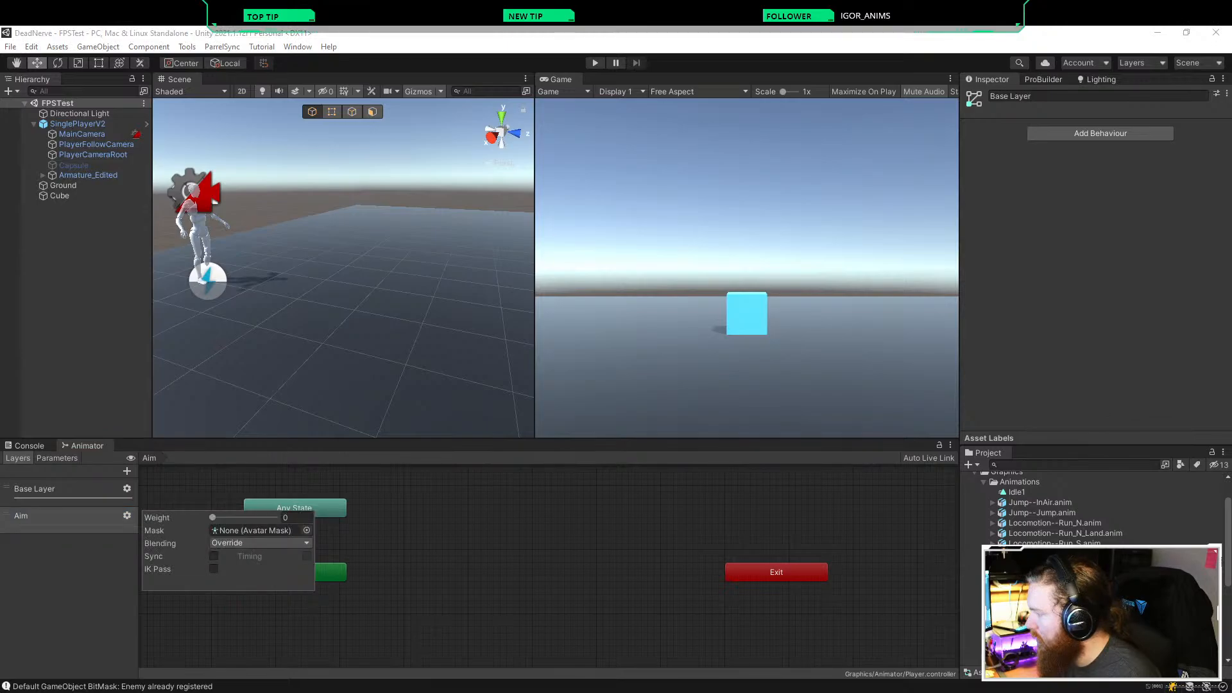
pyautogui.click(77, 517)
pyautogui.click(127, 488)
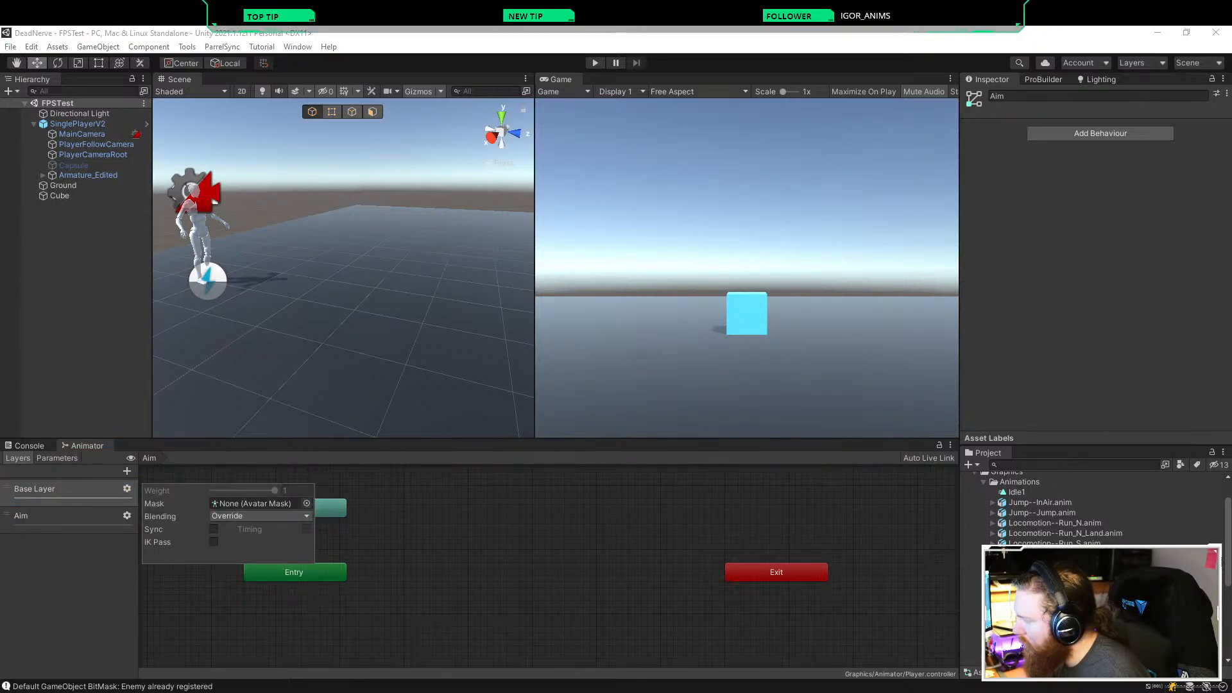
pyautogui.click(77, 490)
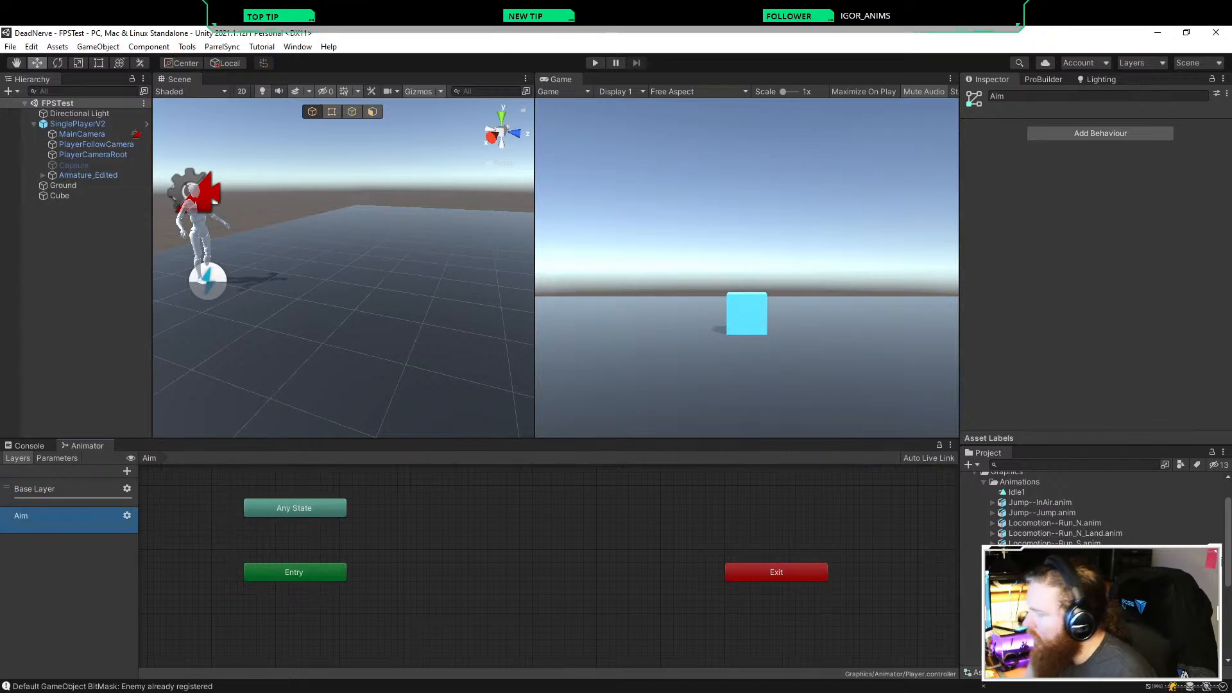
# Step: Paste the PistolAim state into the Aim layer, move it closer to Entry, and select its Entry transition
pyautogui.rightClick(486, 537)
pyautogui.press('Escape')
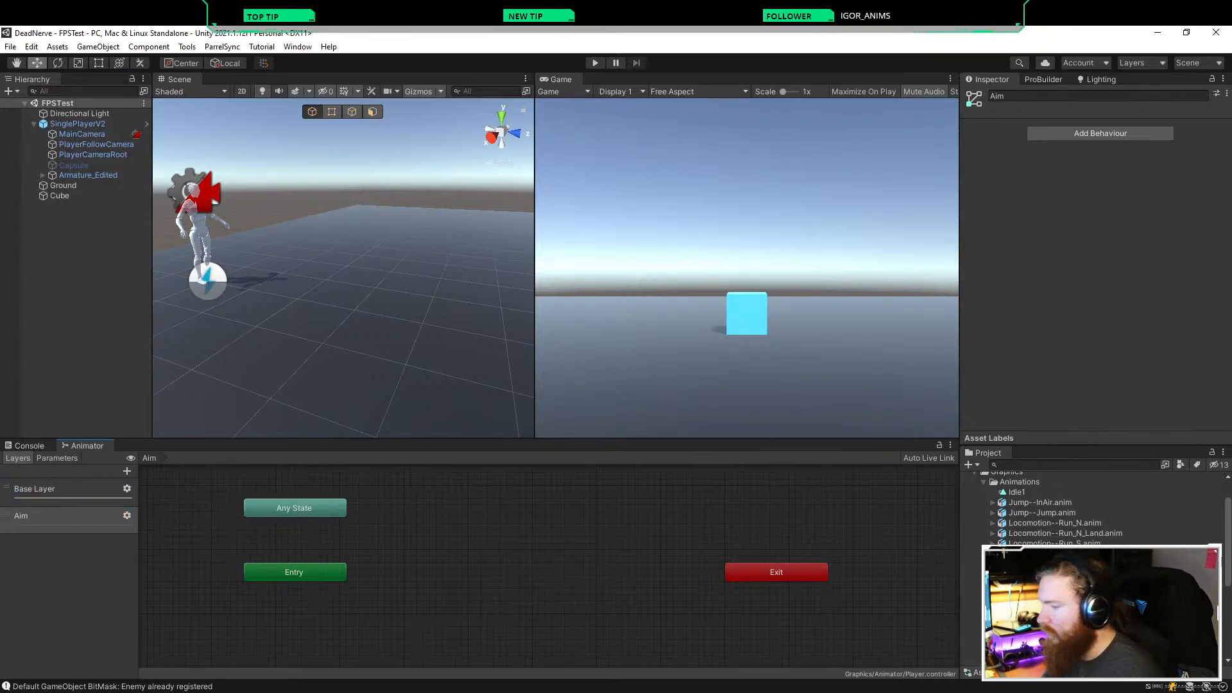
pyautogui.hotkey('ctrl', 'v')
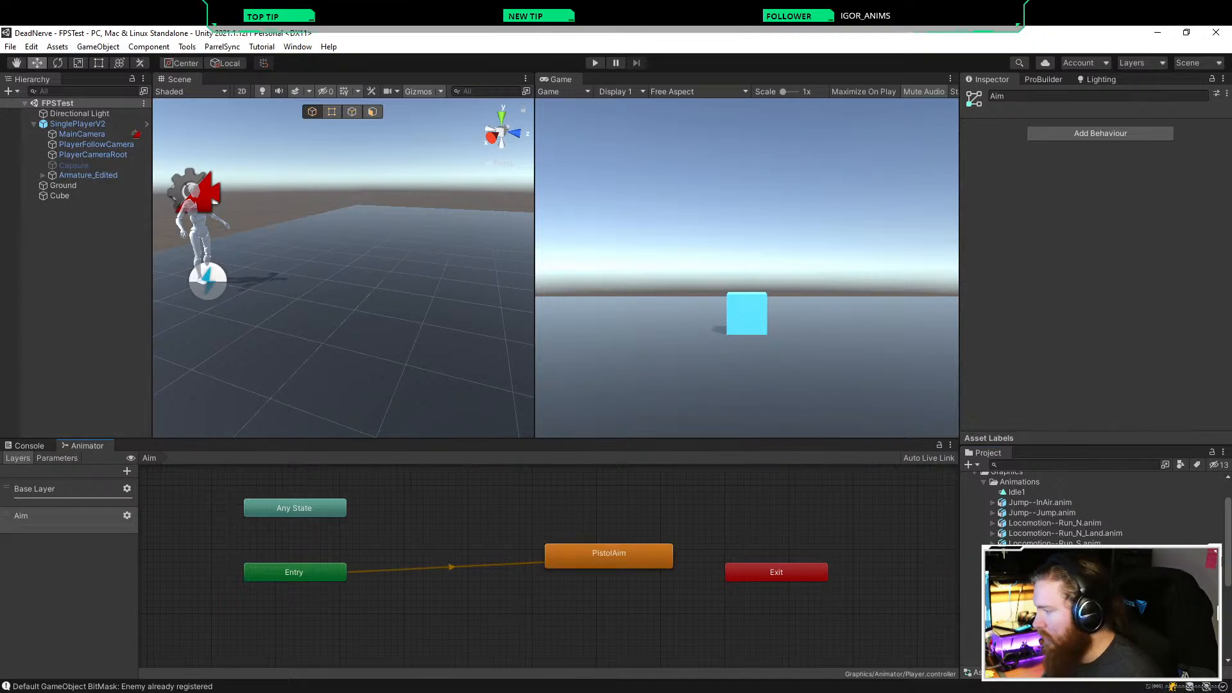
pyautogui.moveTo(609, 556); pyautogui.dragTo(558, 536)
pyautogui.click(532, 590)
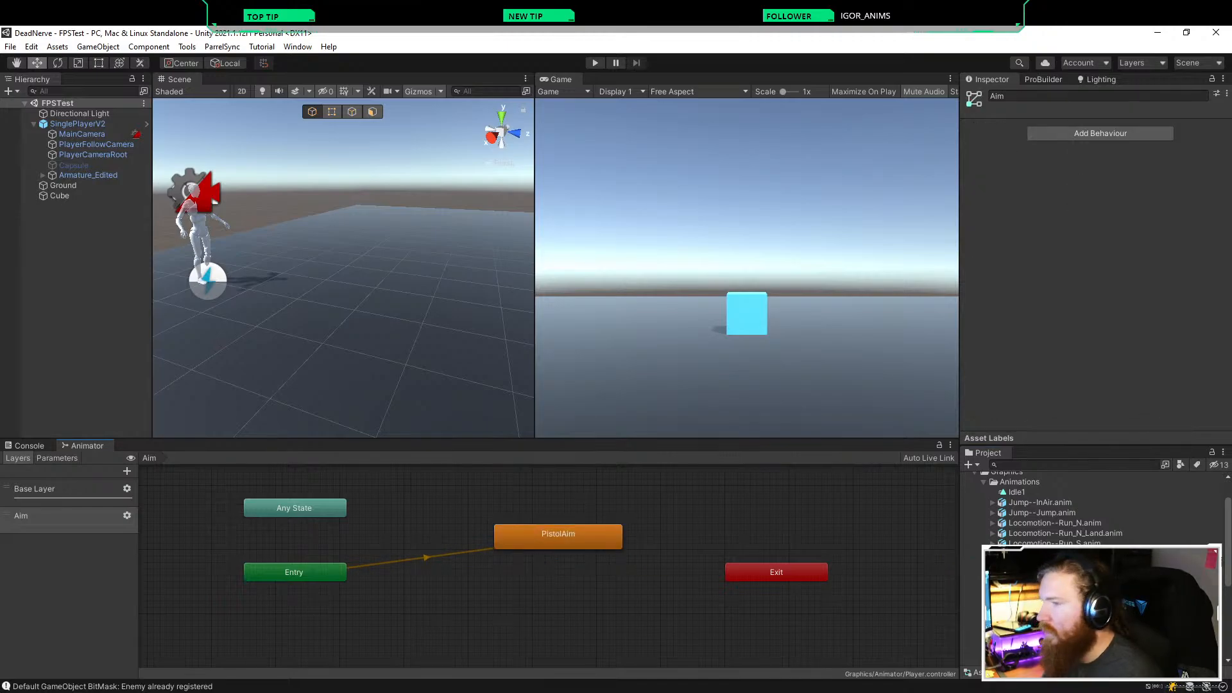
pyautogui.click(426, 558)
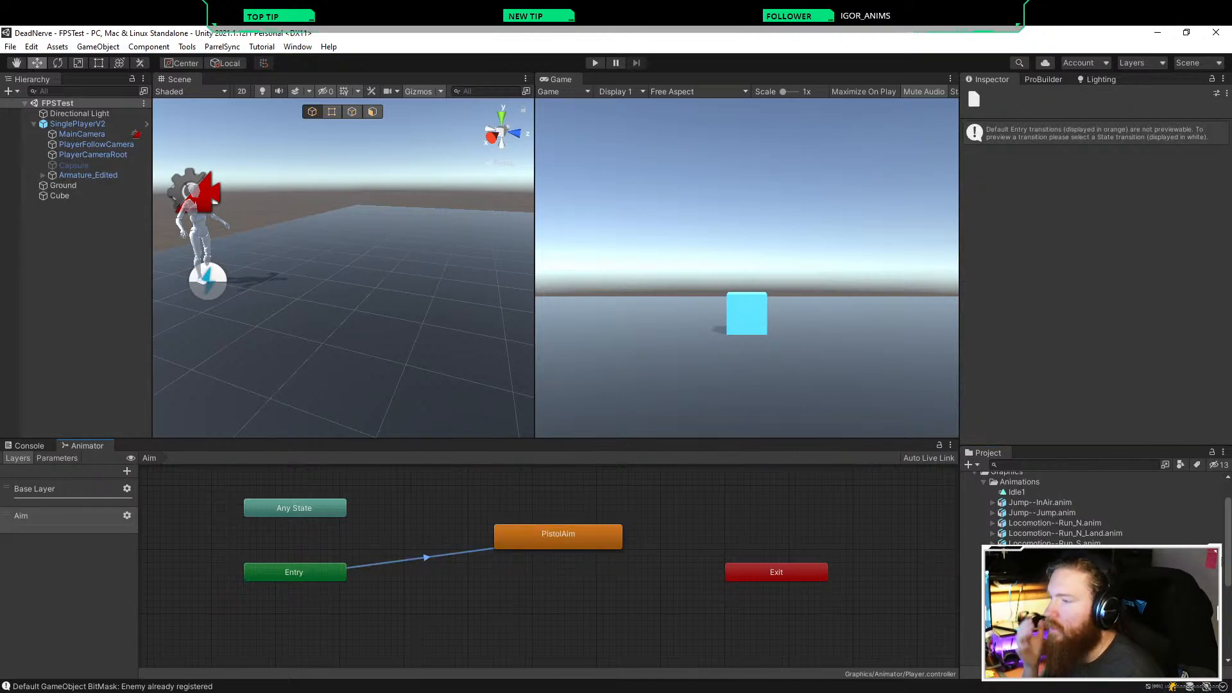
# Step: Nudge the PistolAim state slightly closer to Entry, clear the selection, and show the Animator parameters
pyautogui.moveTo(559, 536); pyautogui.dragTo(546, 536)
pyautogui.click(686, 517)
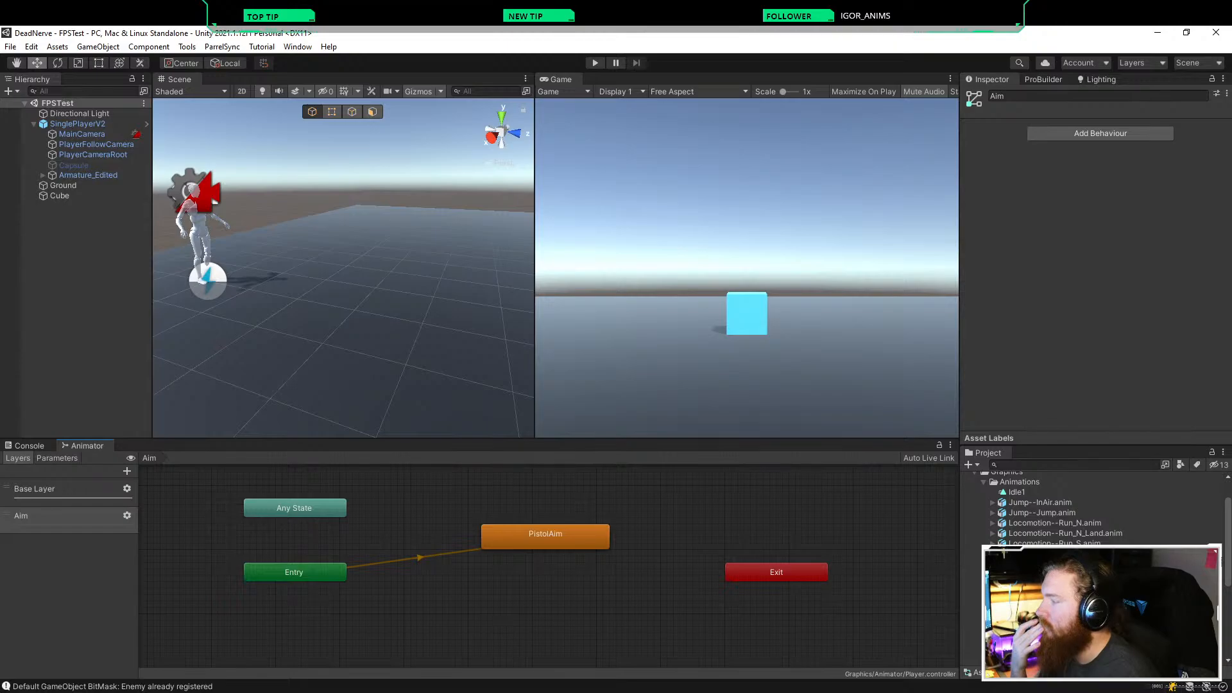
pyautogui.click(56, 458)
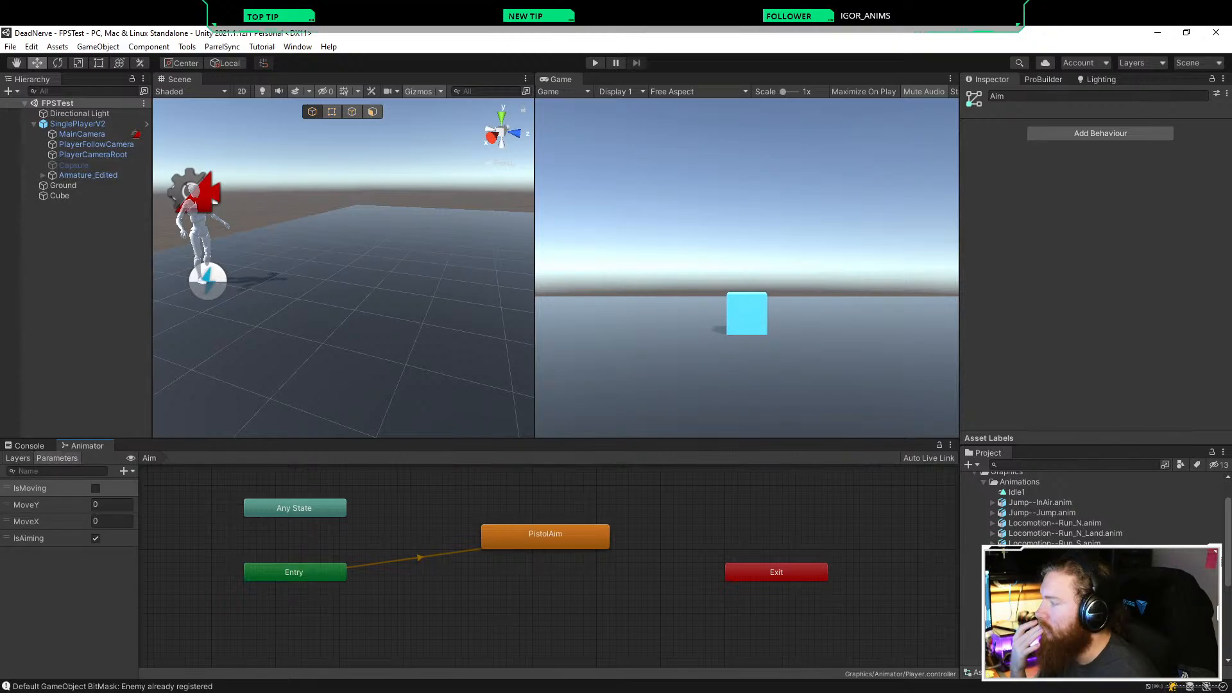
# Step: Play-test the scene with the Aim layer in view, move the player forward, inspect the PistolAim state, and stop playing
pyautogui.hotkey('ctrl', 'p')
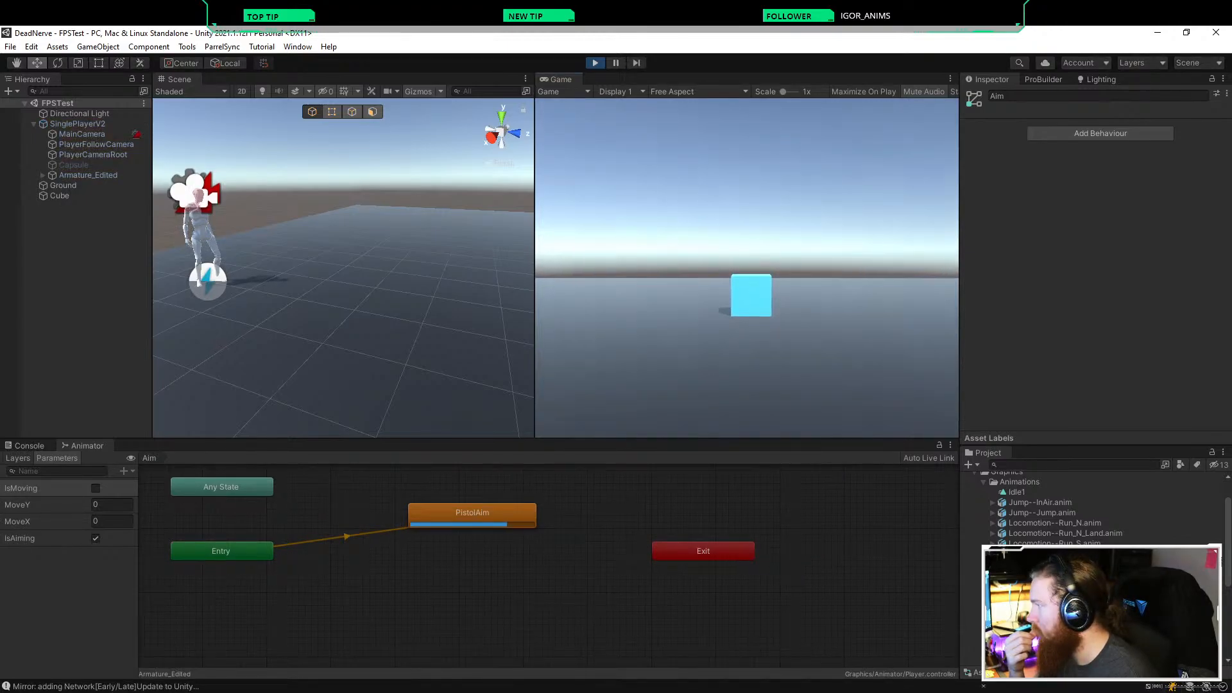
pyautogui.click(359, 301)
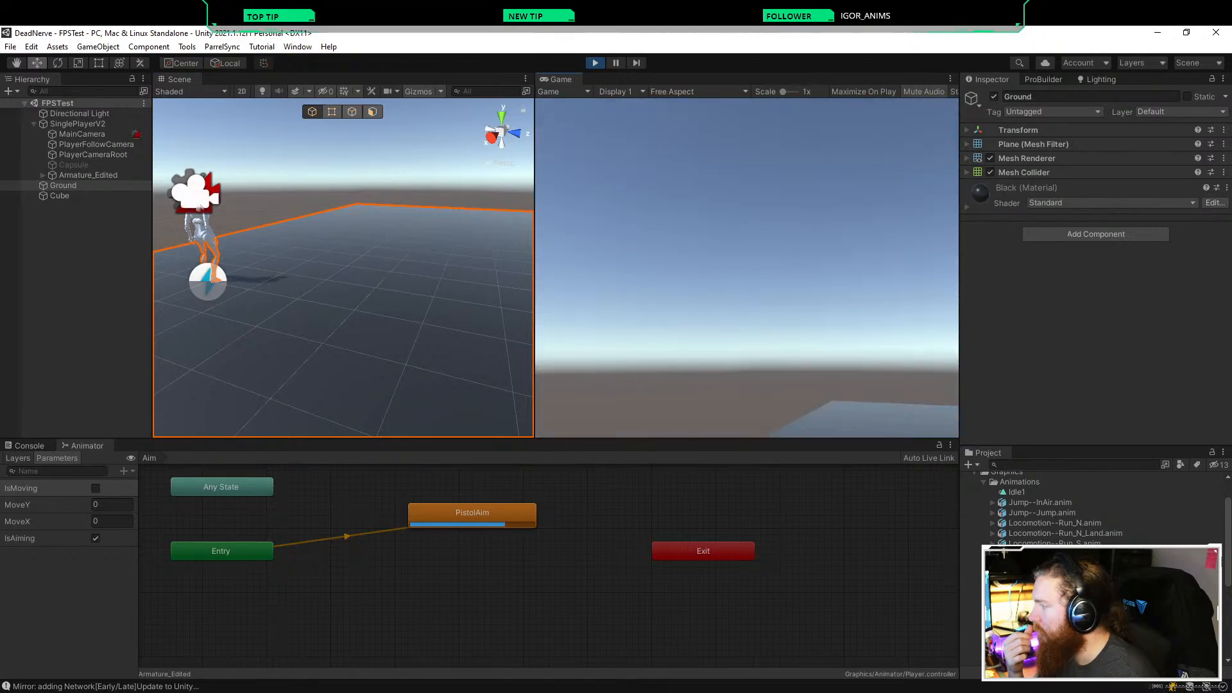
pyautogui.press('w')
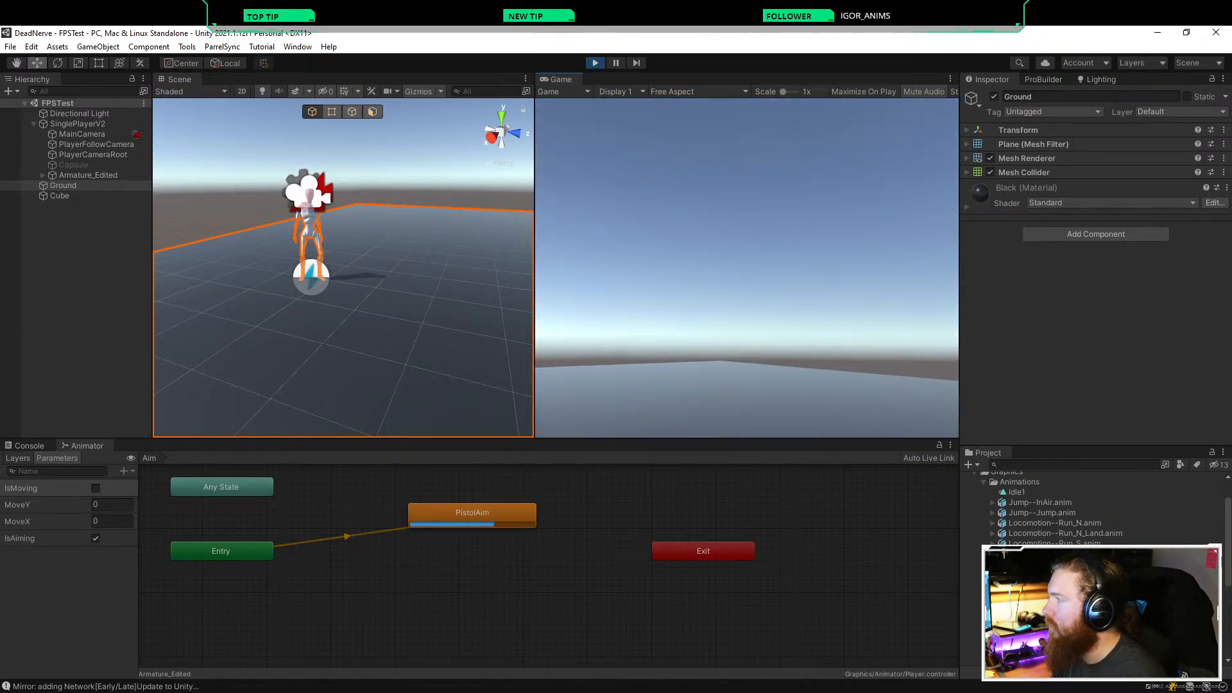
pyautogui.click(472, 512)
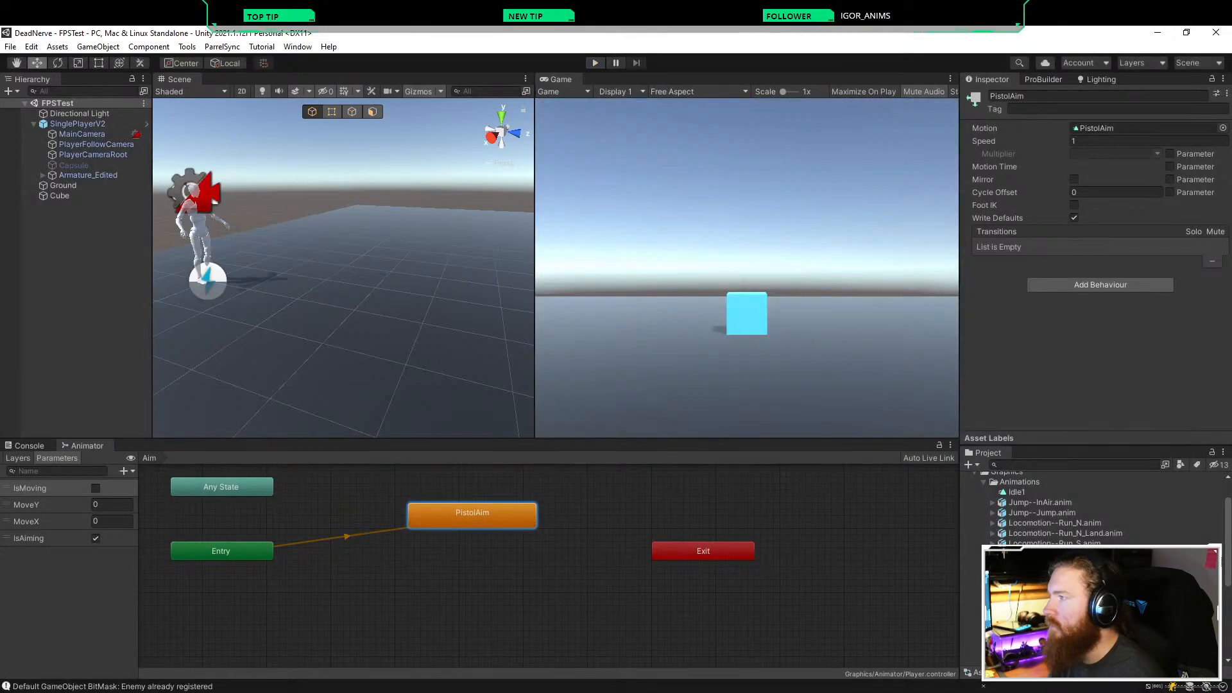
pyautogui.hotkey('ctrl', 'p')
# Step: Shift the PistolAim state slightly, undo the last move, and compare the Base Layer and Aim layer state graphs
pyautogui.moveTo(472, 512); pyautogui.dragTo(485, 525)
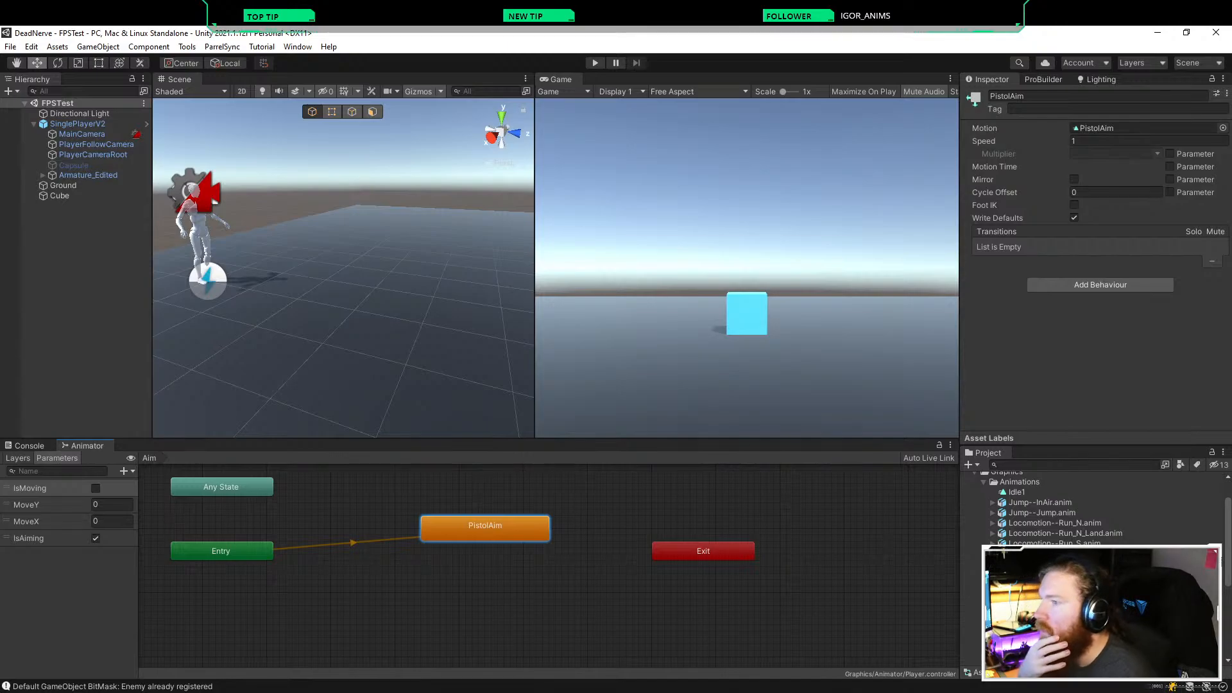
pyautogui.hotkey('ctrl', 'z')
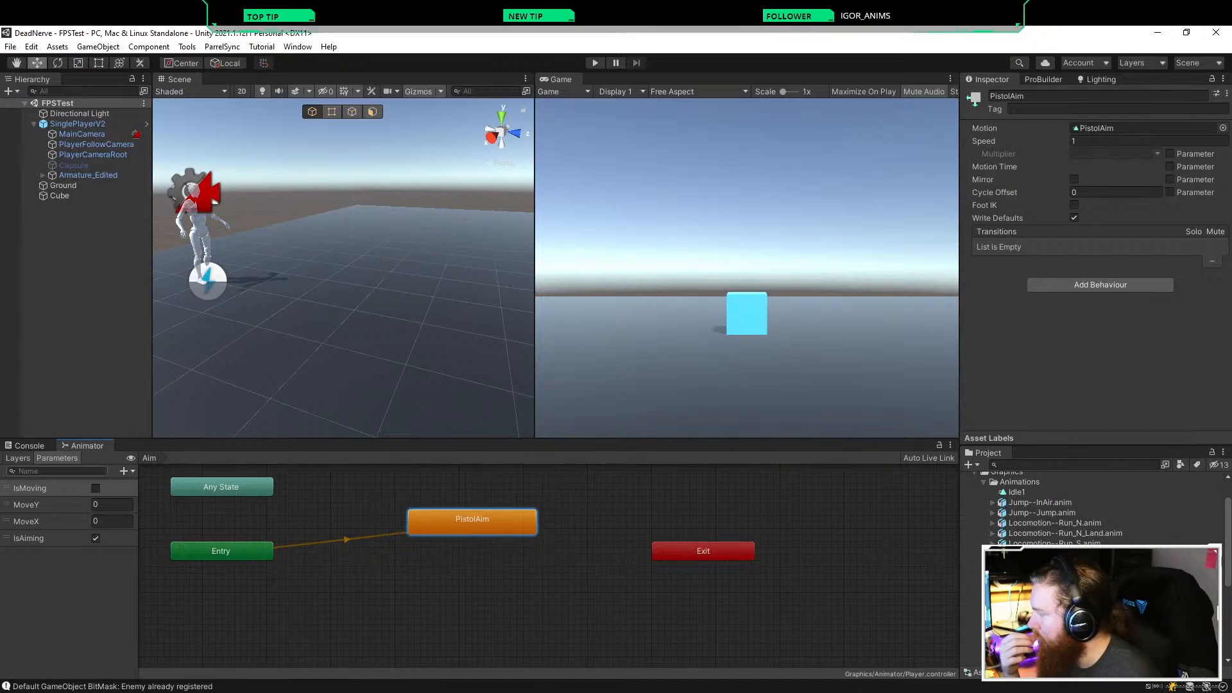
pyautogui.click(18, 457)
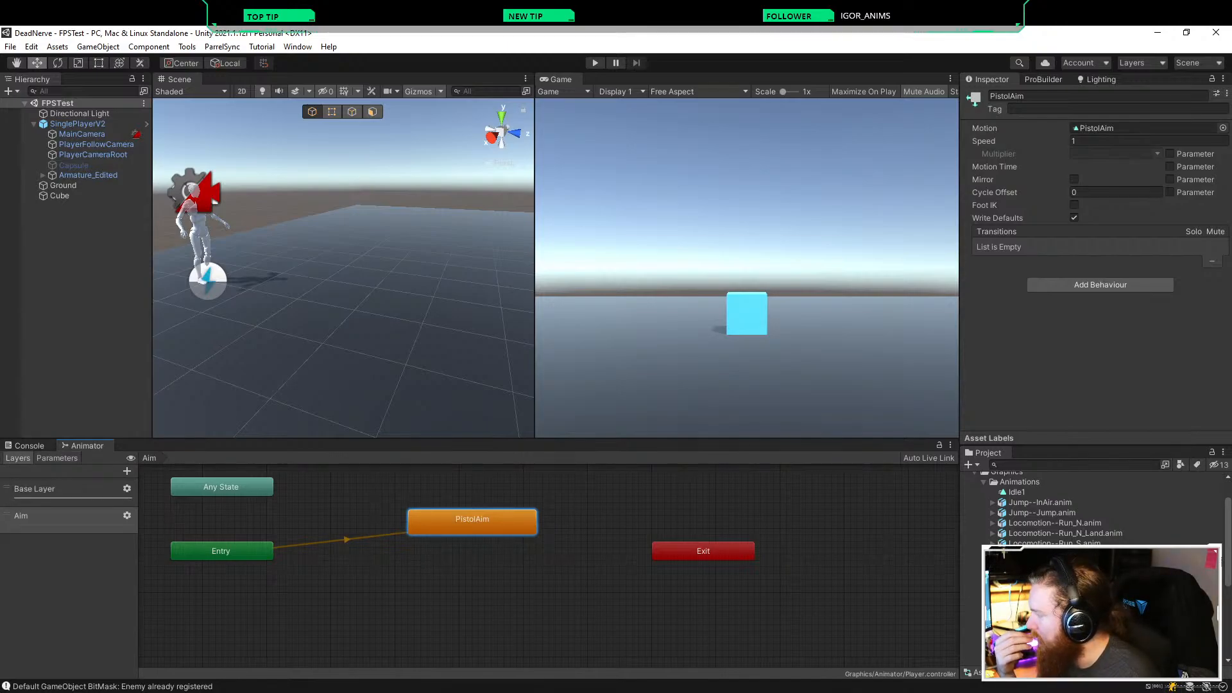
pyautogui.click(35, 488)
pyautogui.click(22, 515)
pyautogui.click(34, 488)
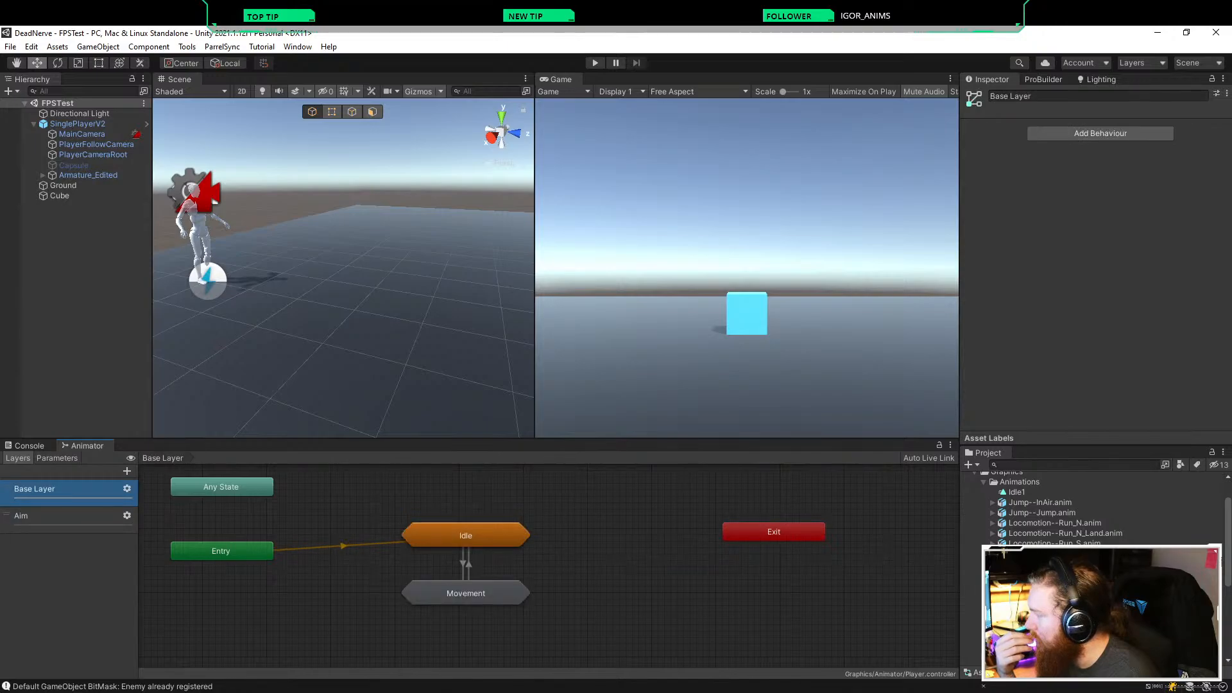
pyautogui.click(21, 515)
pyautogui.click(35, 488)
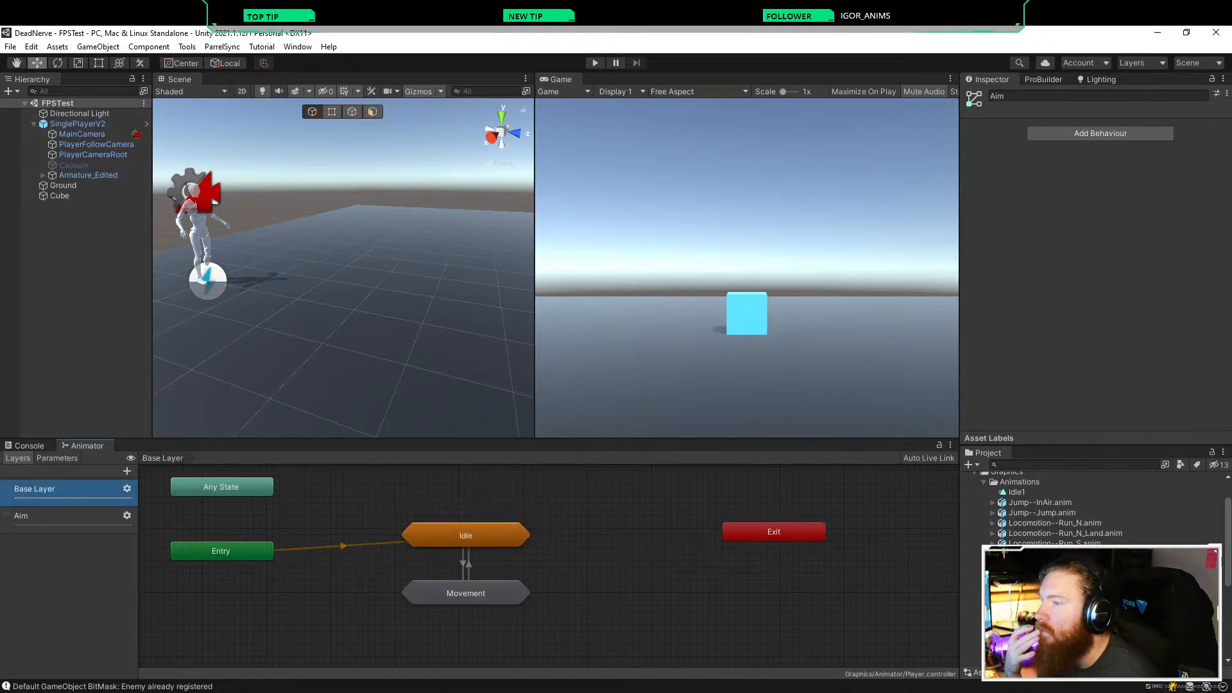
pyautogui.click(126, 488)
pyautogui.click(21, 516)
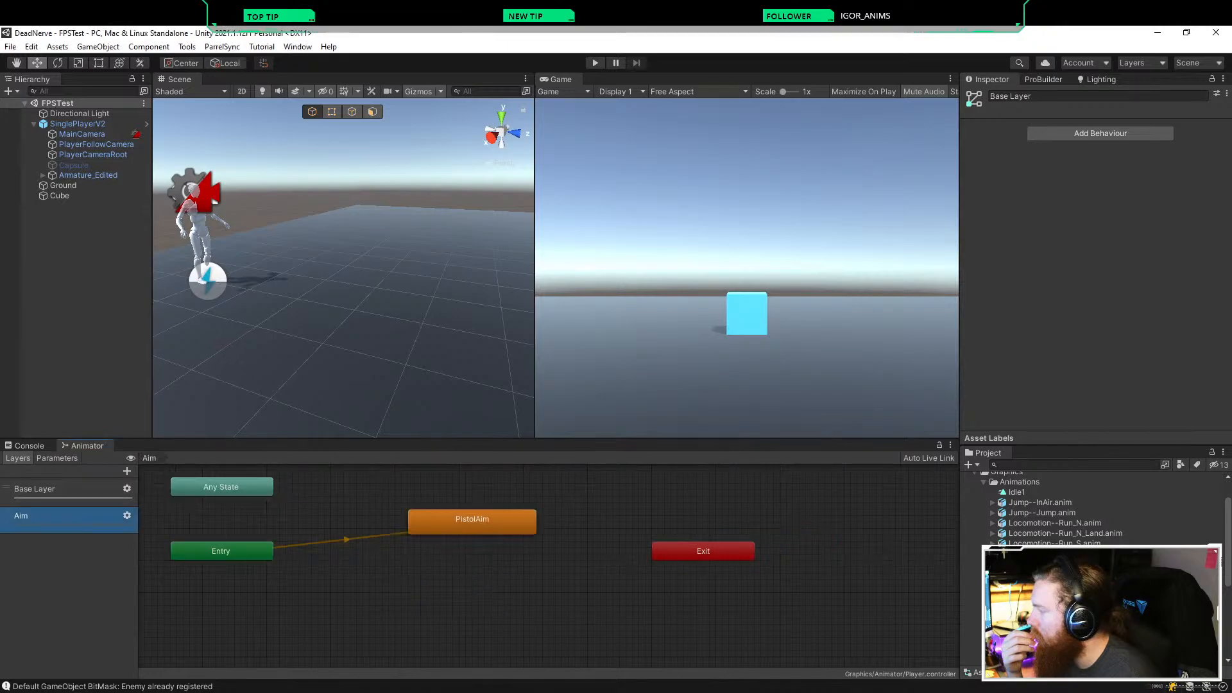
# Step: Set the Aim layer's weight to 1 and its blending to Additive, and save the project
pyautogui.click(127, 515)
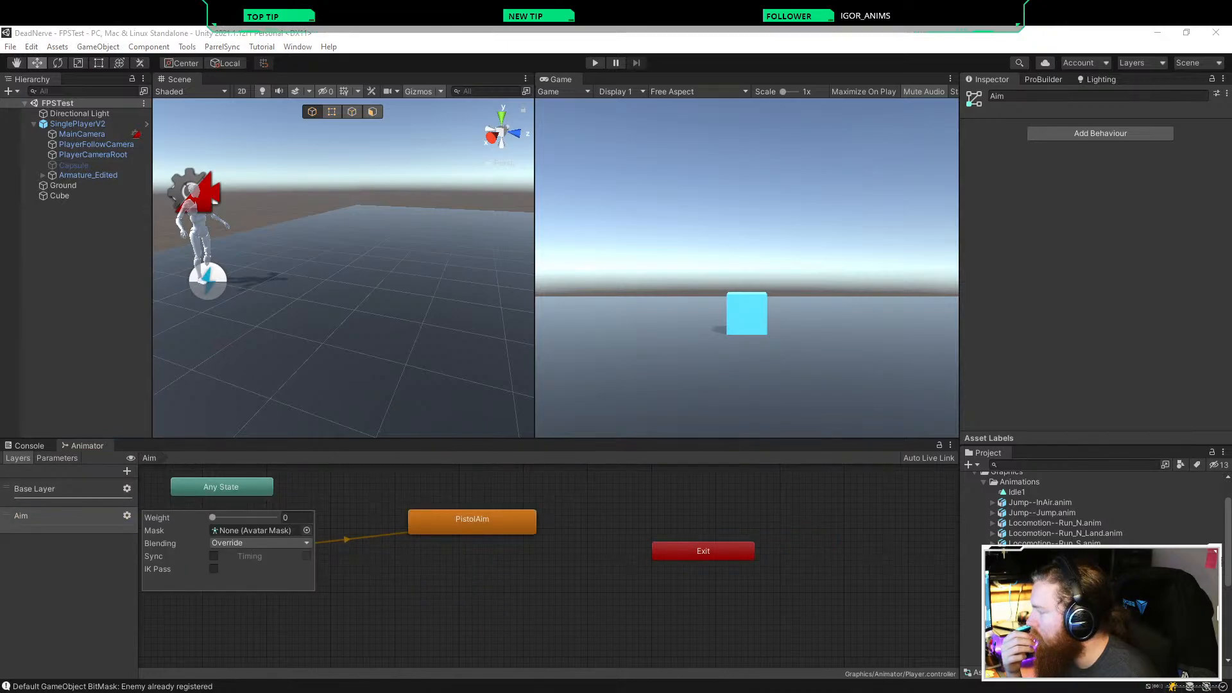
pyautogui.moveTo(212, 517); pyautogui.dragTo(275, 517)
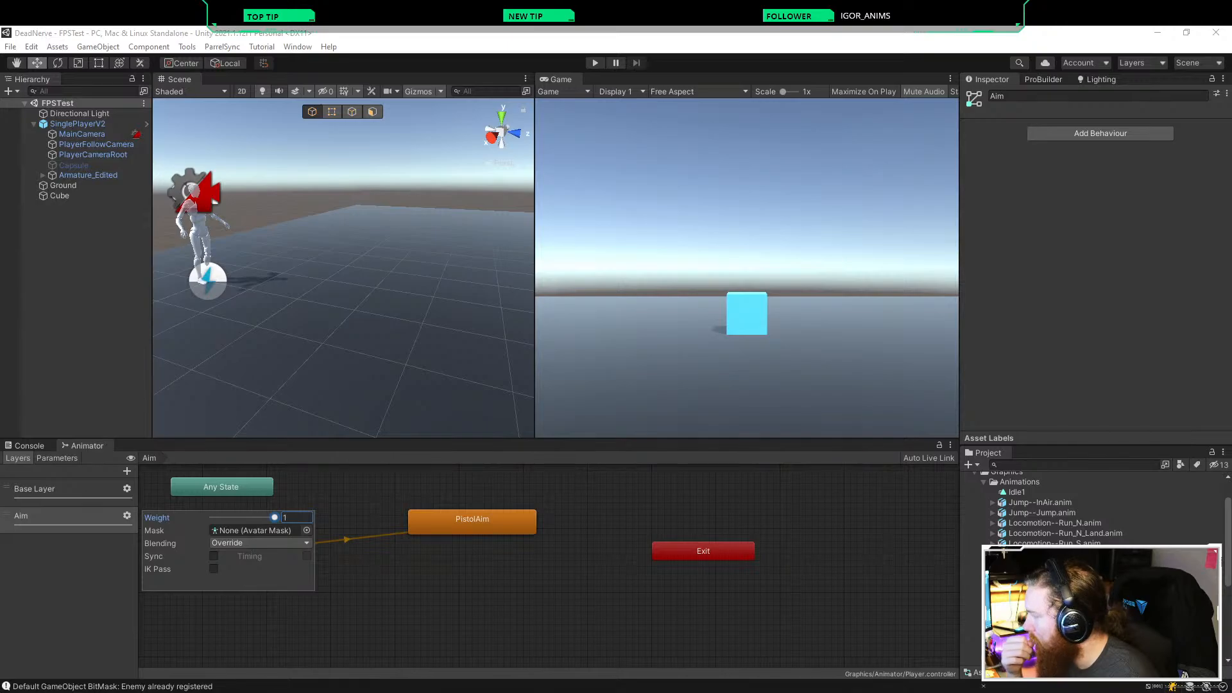
pyautogui.click(260, 543)
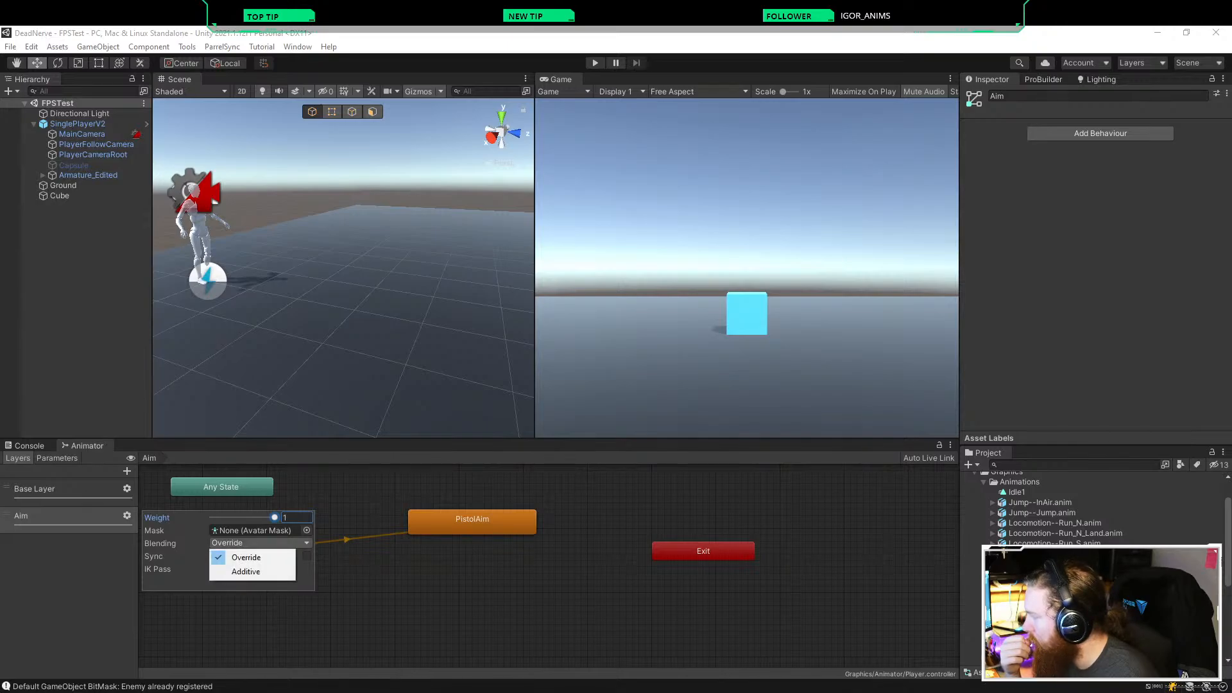
pyautogui.click(245, 571)
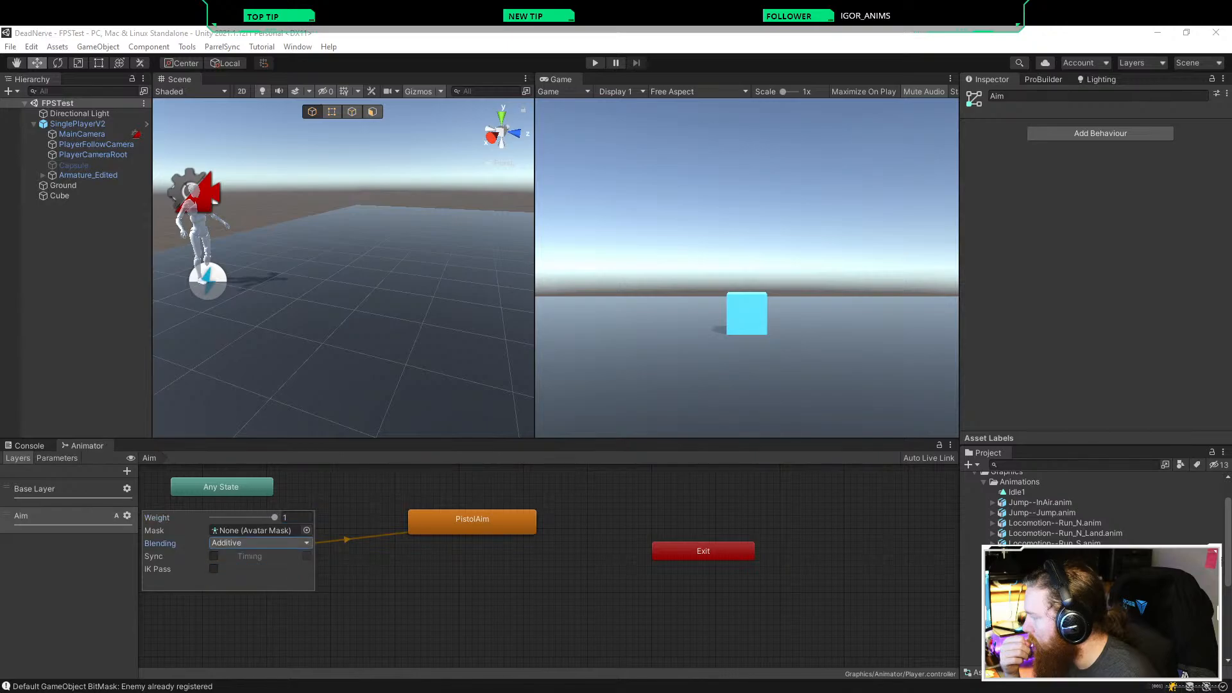
pyautogui.press('Escape')
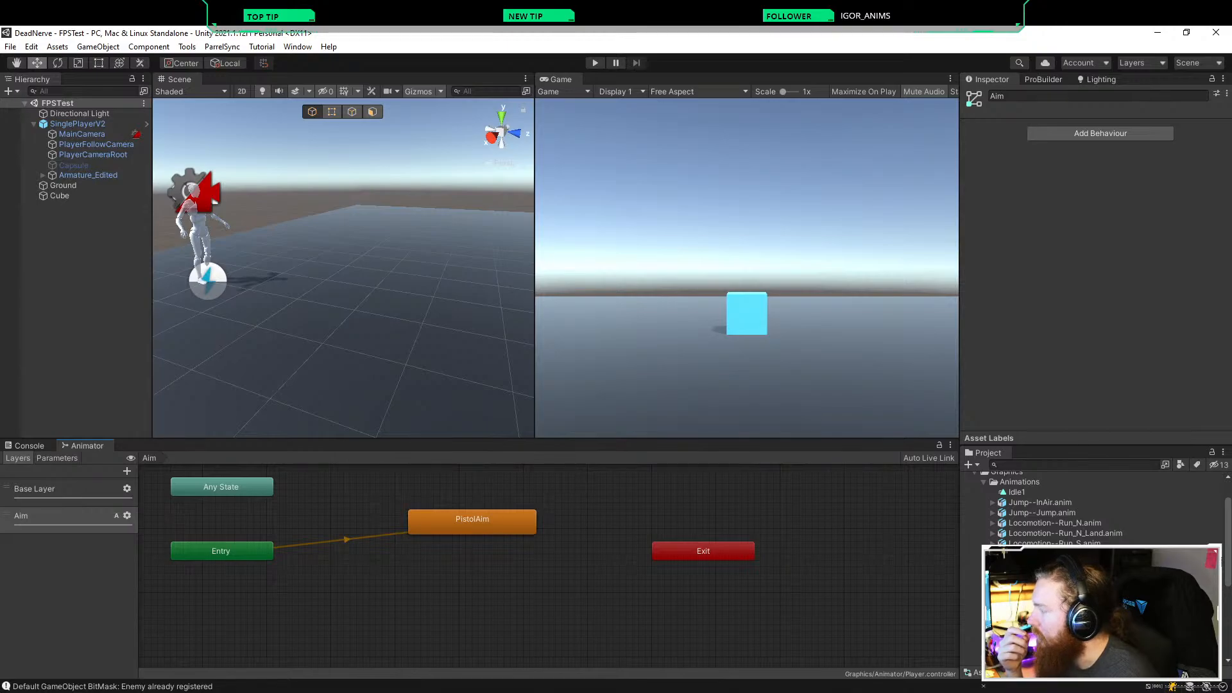
pyautogui.hotkey('ctrl', 's')
# Step: Run the scene and move the player around while examining how the PistolAim state plays with additive blending
pyautogui.click(595, 63)
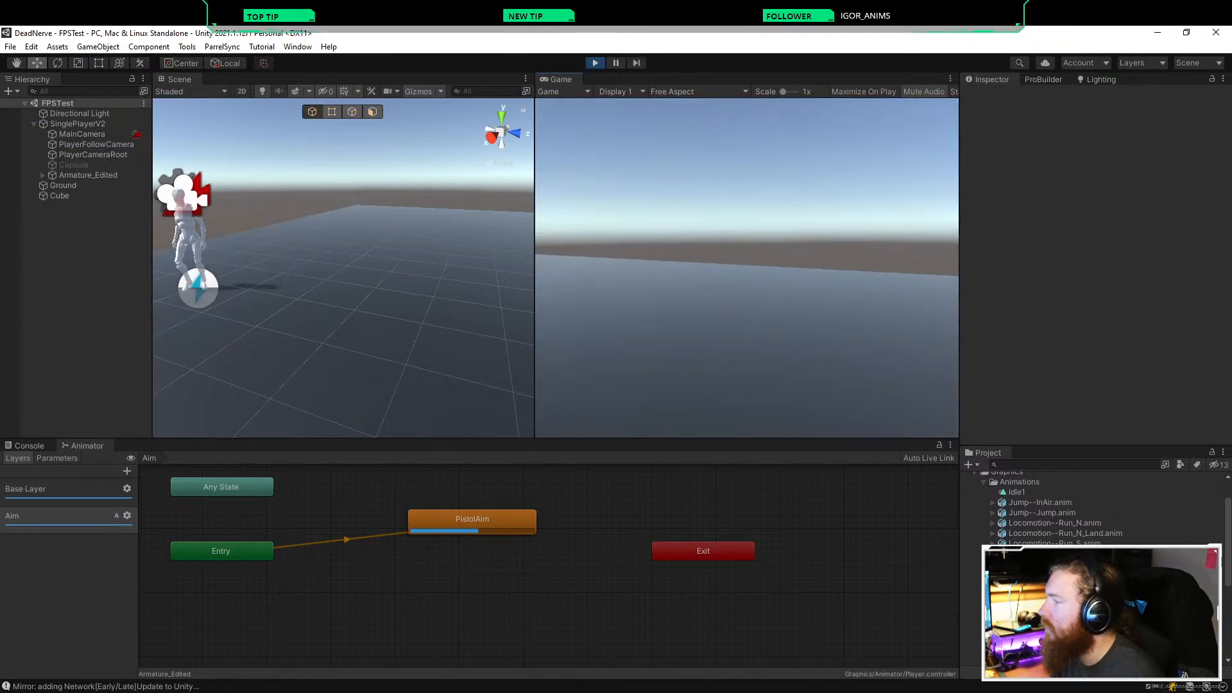
pyautogui.press('a')
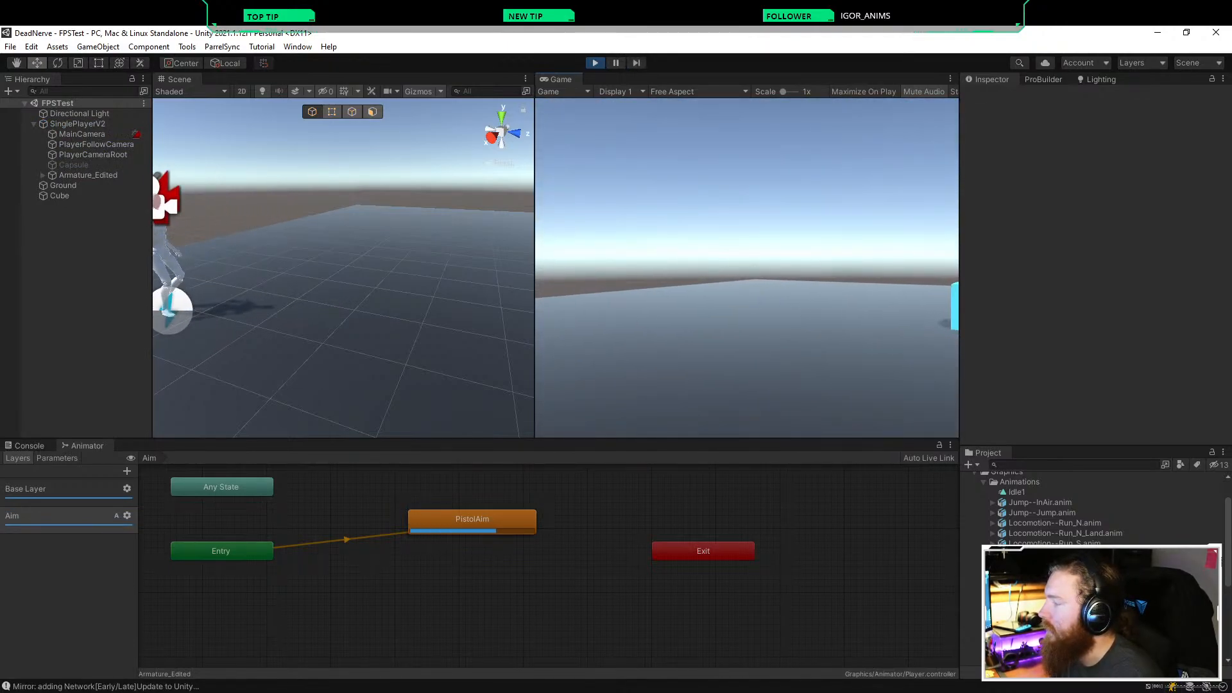
pyautogui.press('w')
pyautogui.press('d')
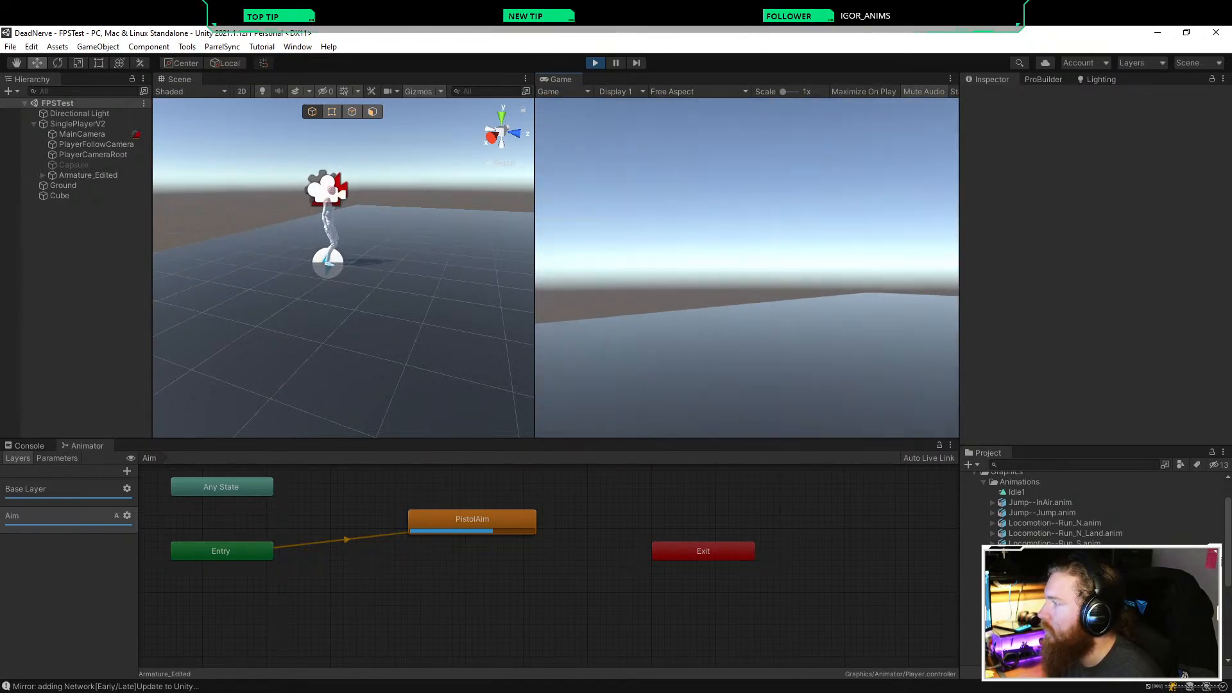
pyautogui.click(472, 521)
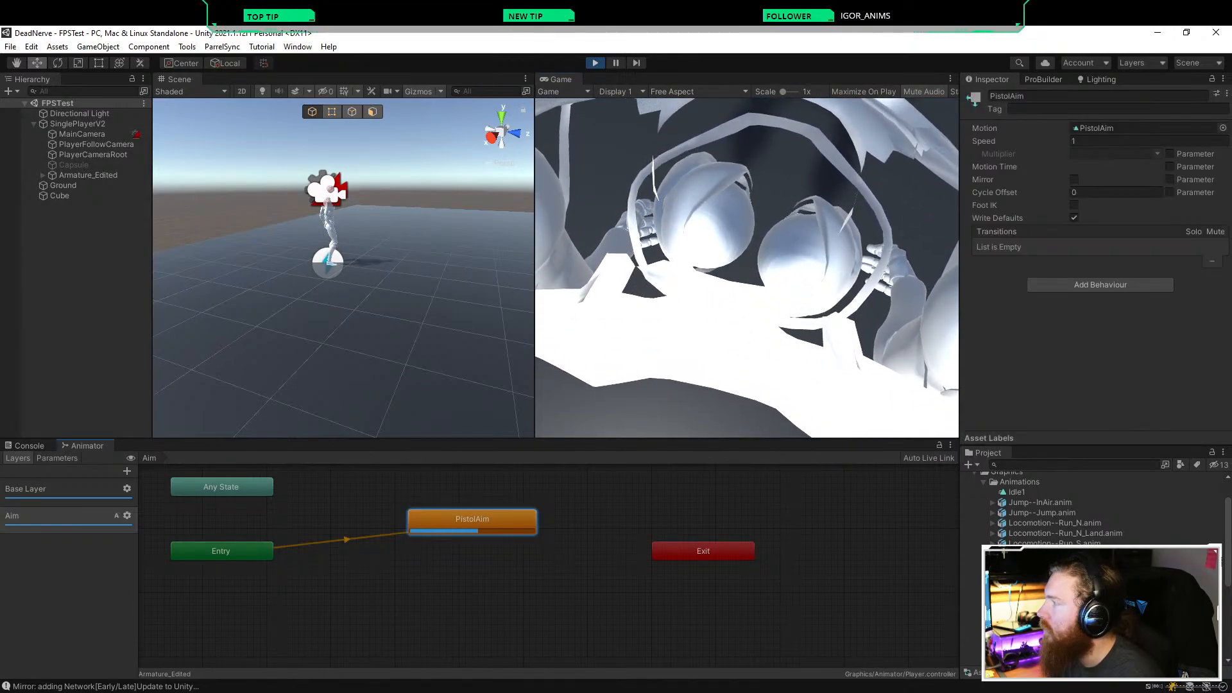
# Step: Show the Base Layer graph, select Armature_Edited, and move the player to examine its pose and the Idle and Movement states
pyautogui.click(58, 489)
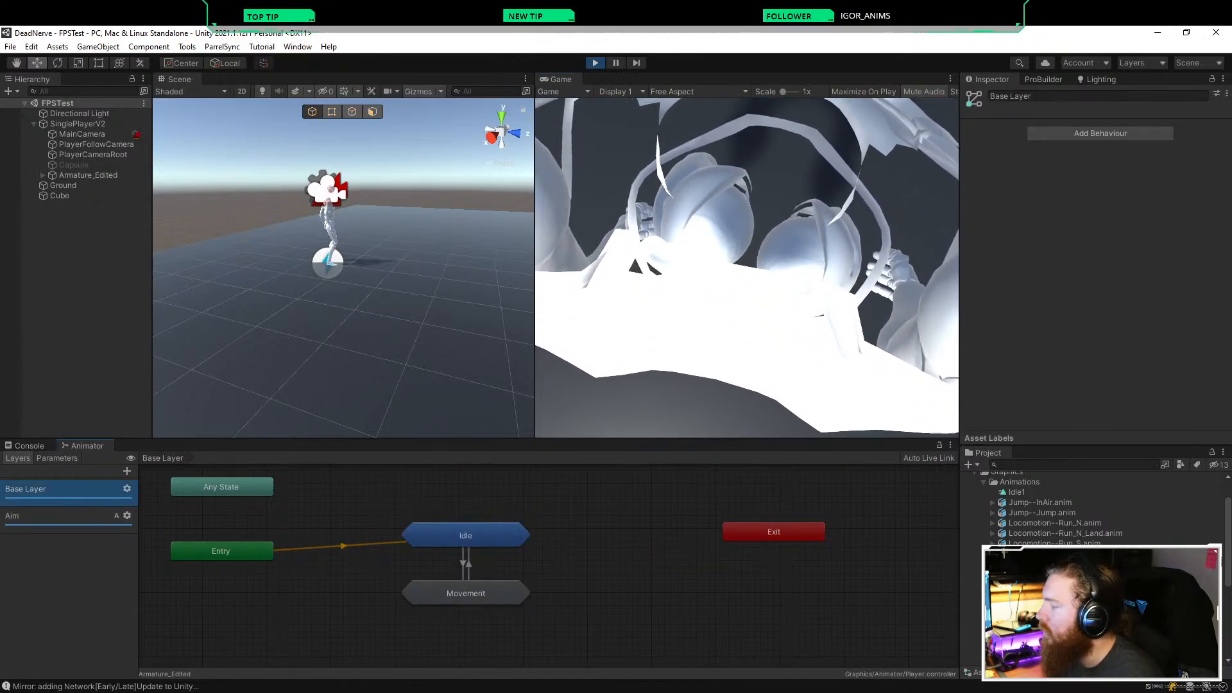
pyautogui.click(282, 347)
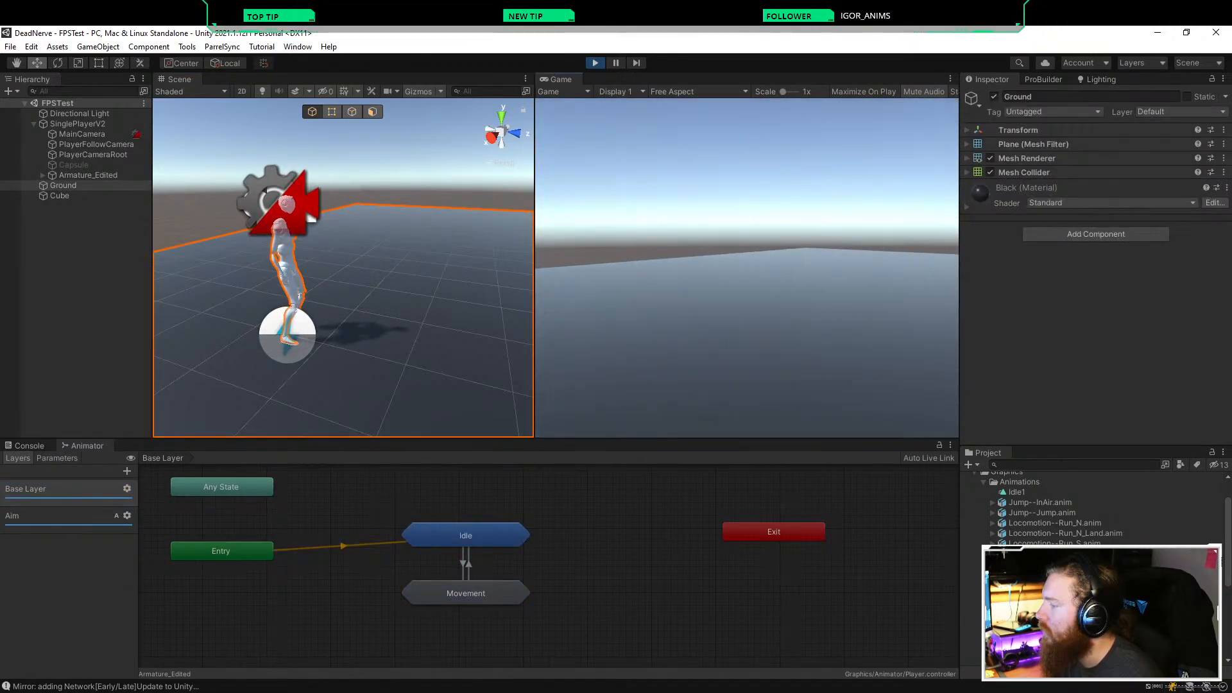
pyautogui.press('w')
pyautogui.press('d')
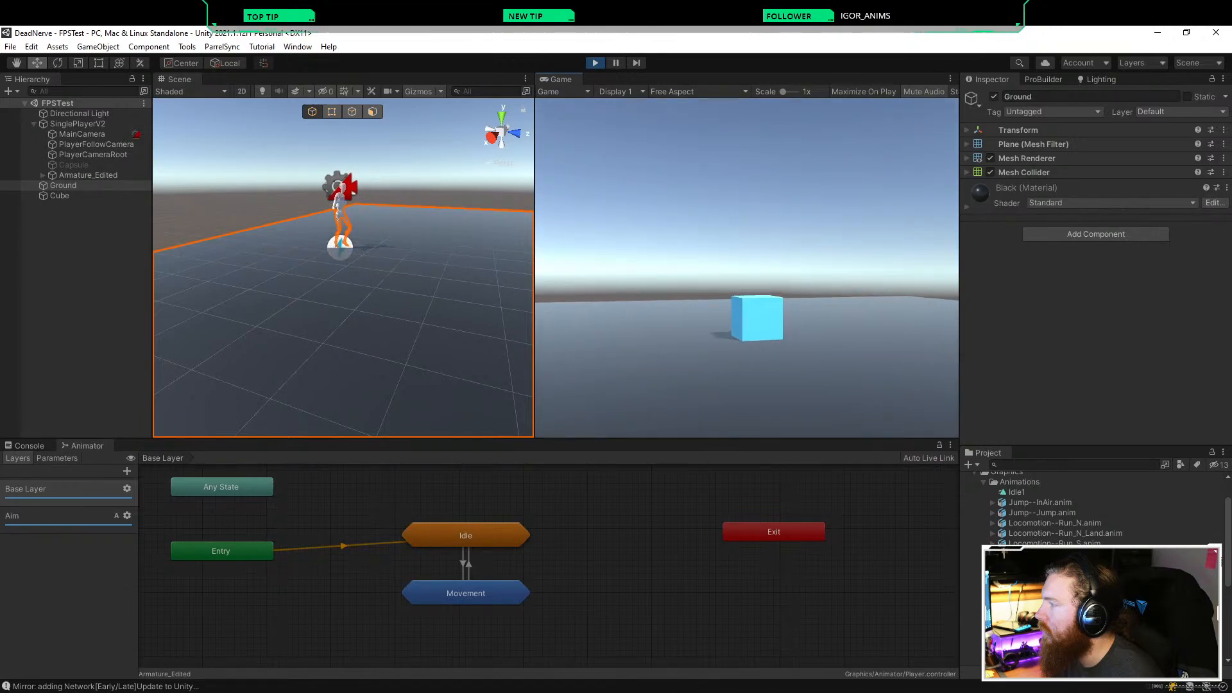
pyautogui.press('a')
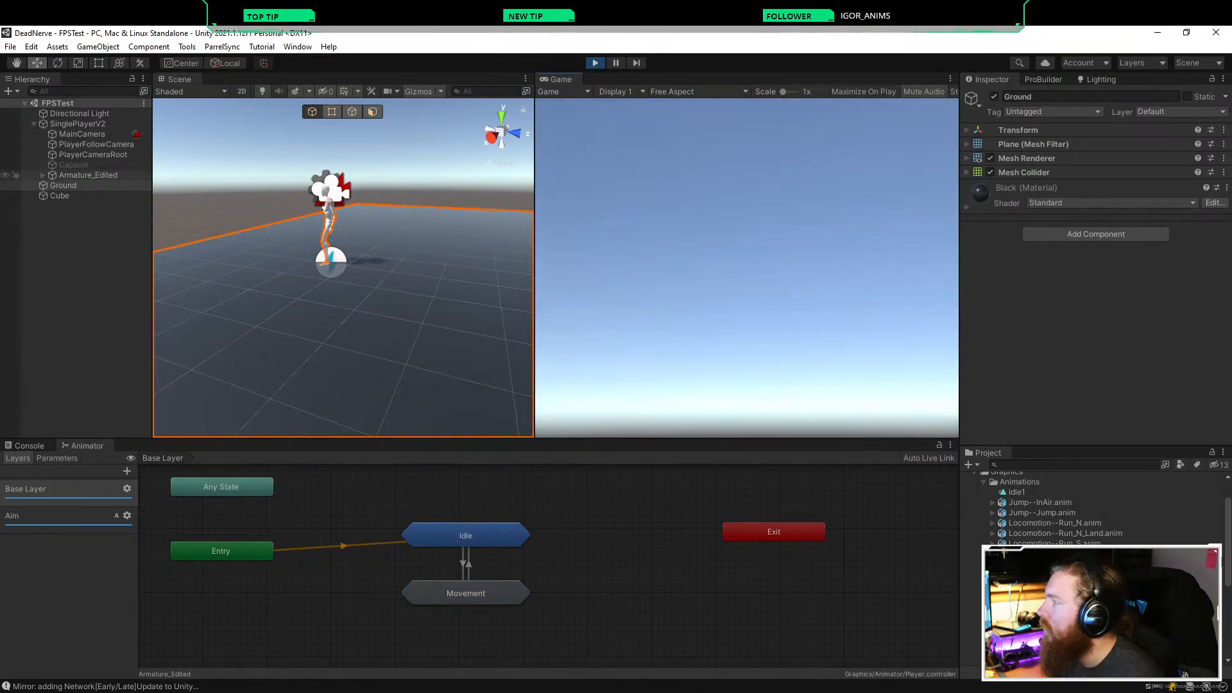
pyautogui.click(88, 175)
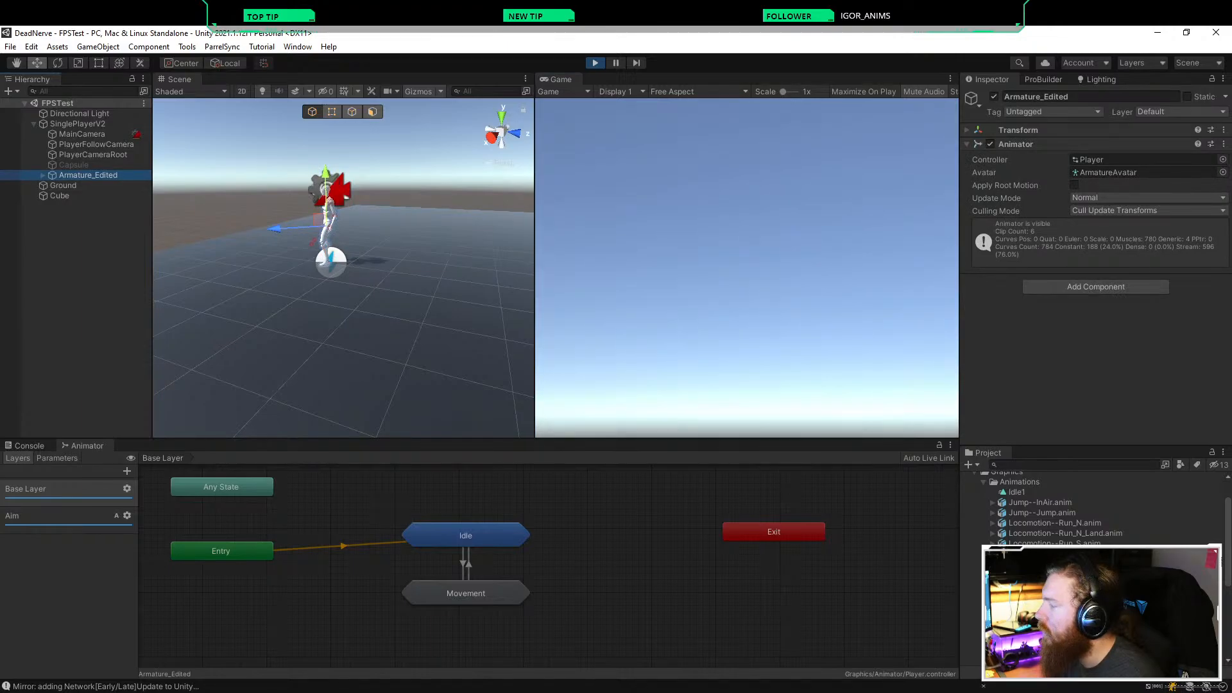
pyautogui.click(747, 268)
pyautogui.press('a')
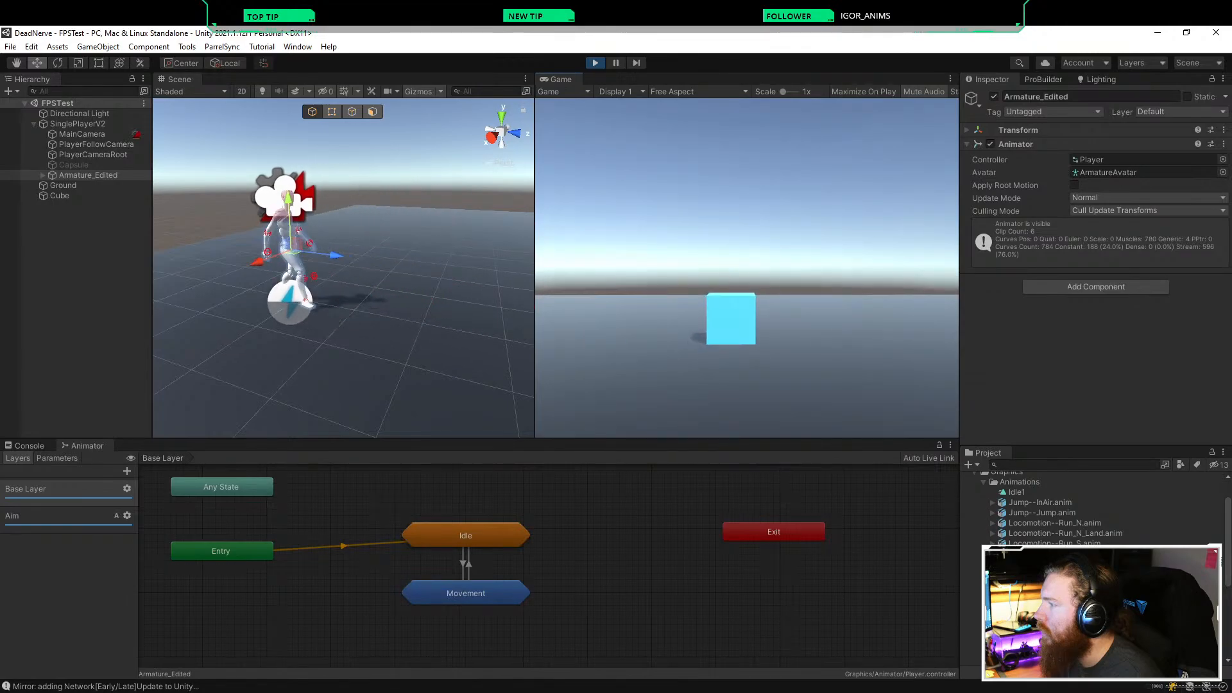
pyautogui.press('d')
pyautogui.press('a')
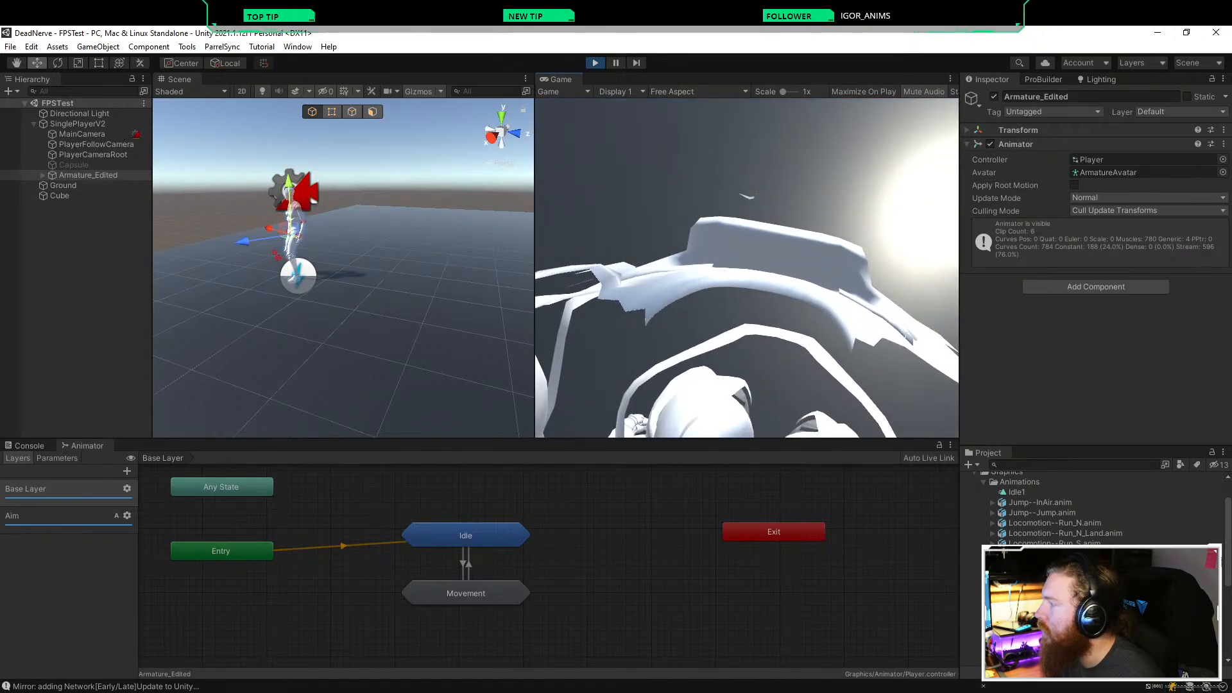
# Step: Switch the Aim layer's blending to Override while the scene is running
pyautogui.click(39, 515)
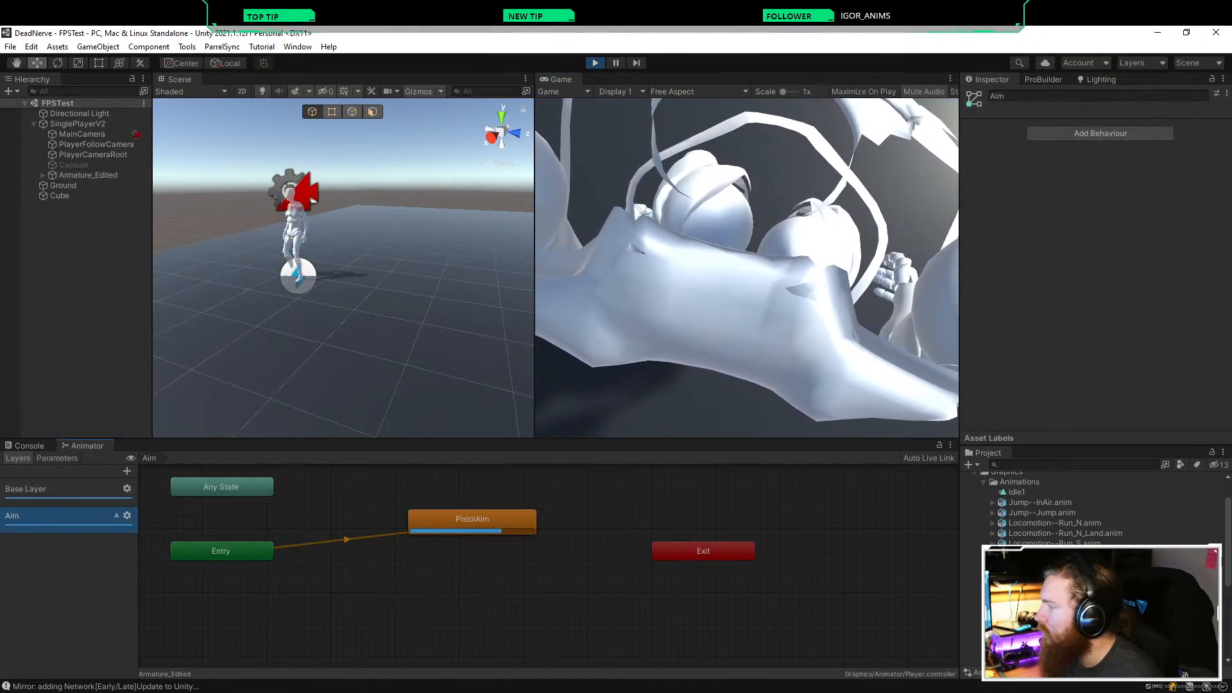
pyautogui.click(127, 516)
pyautogui.click(259, 542)
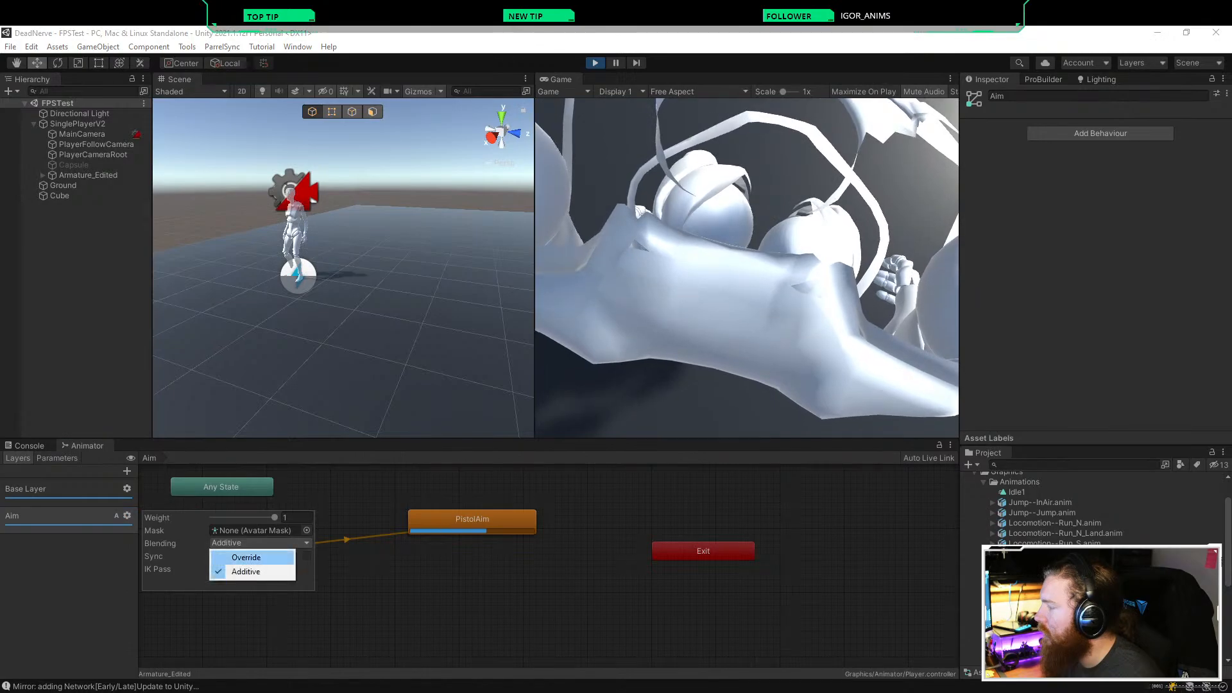
pyautogui.click(228, 556)
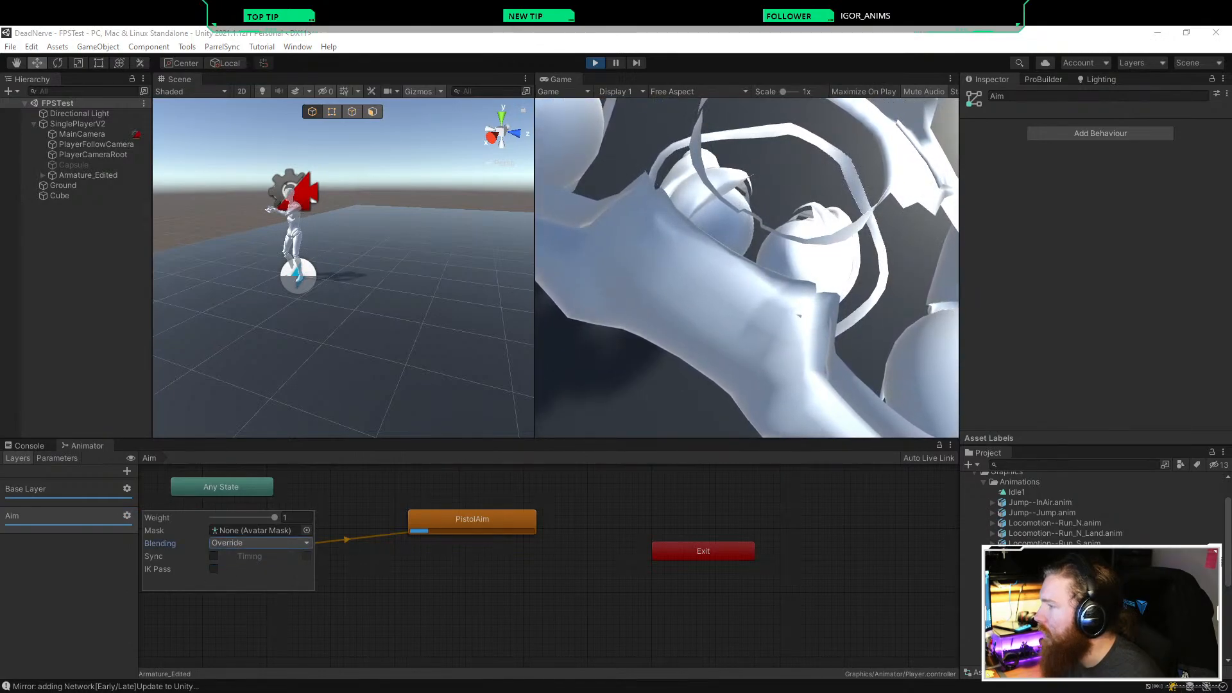
pyautogui.press('Escape')
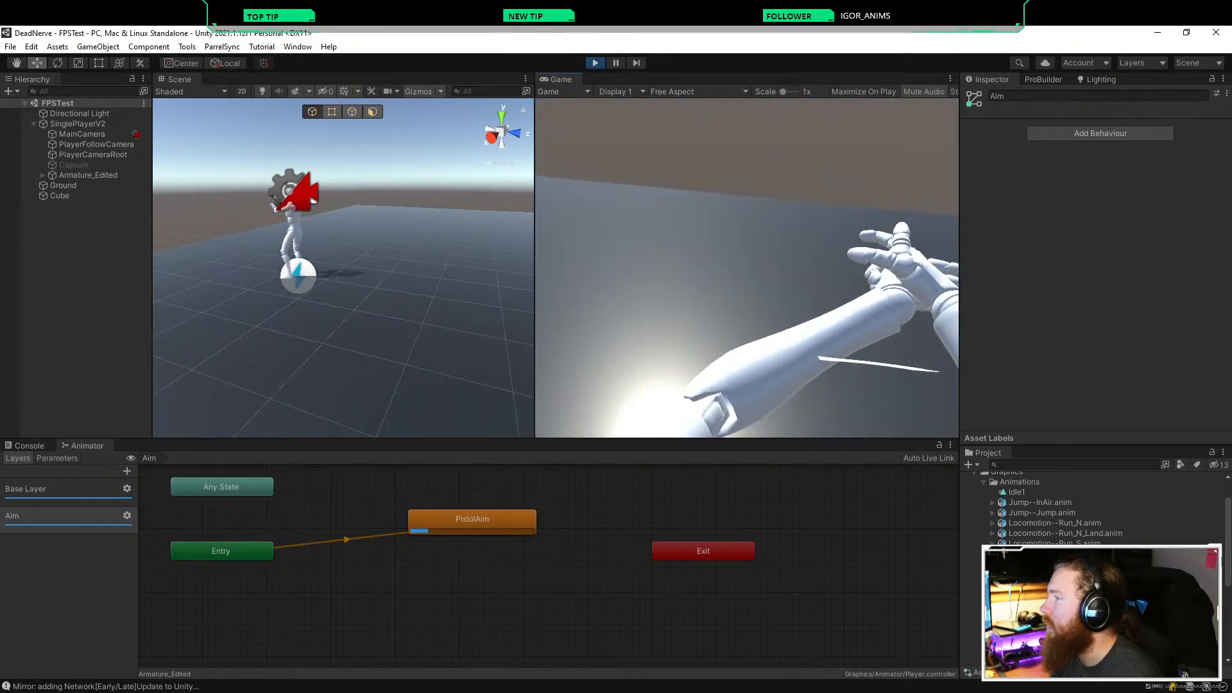
# Step: Move the player forward and backward to check the aiming pose with override blending
pyautogui.press('w')
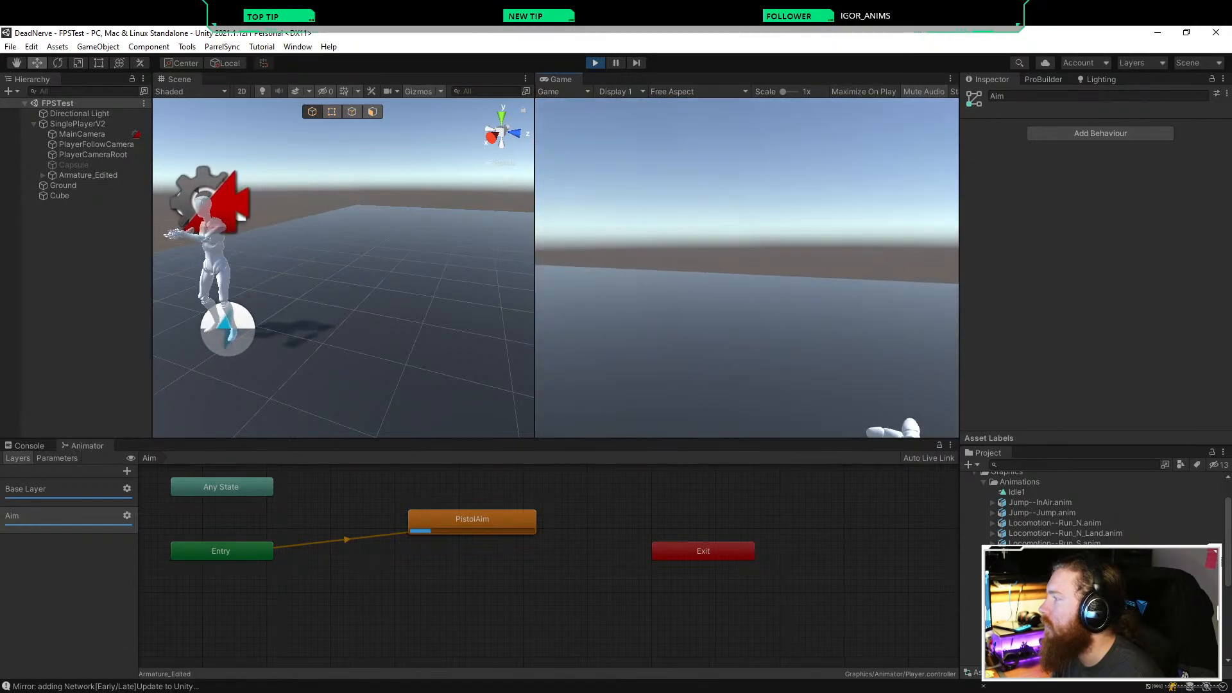
pyautogui.press('s')
pyautogui.press('w')
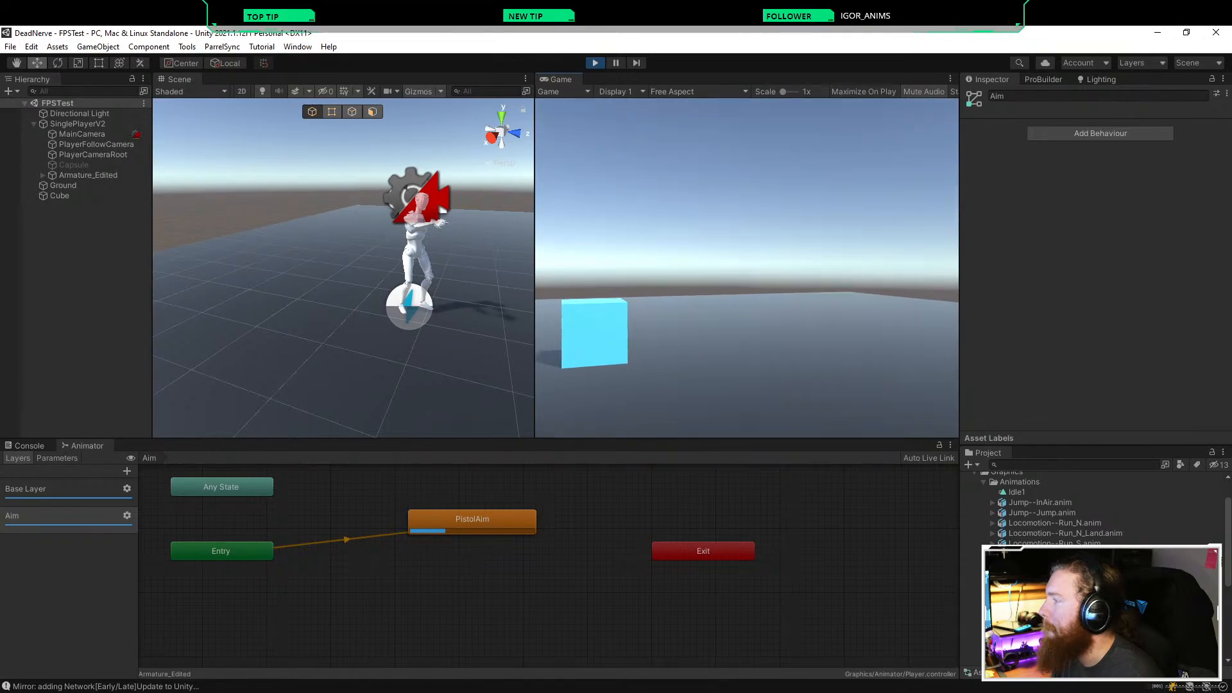
pyautogui.press('s')
# Step: Try lowering the Aim layer's weight to about 0.46 and enable Sync with the Base Layer as its source
pyautogui.click(126, 515)
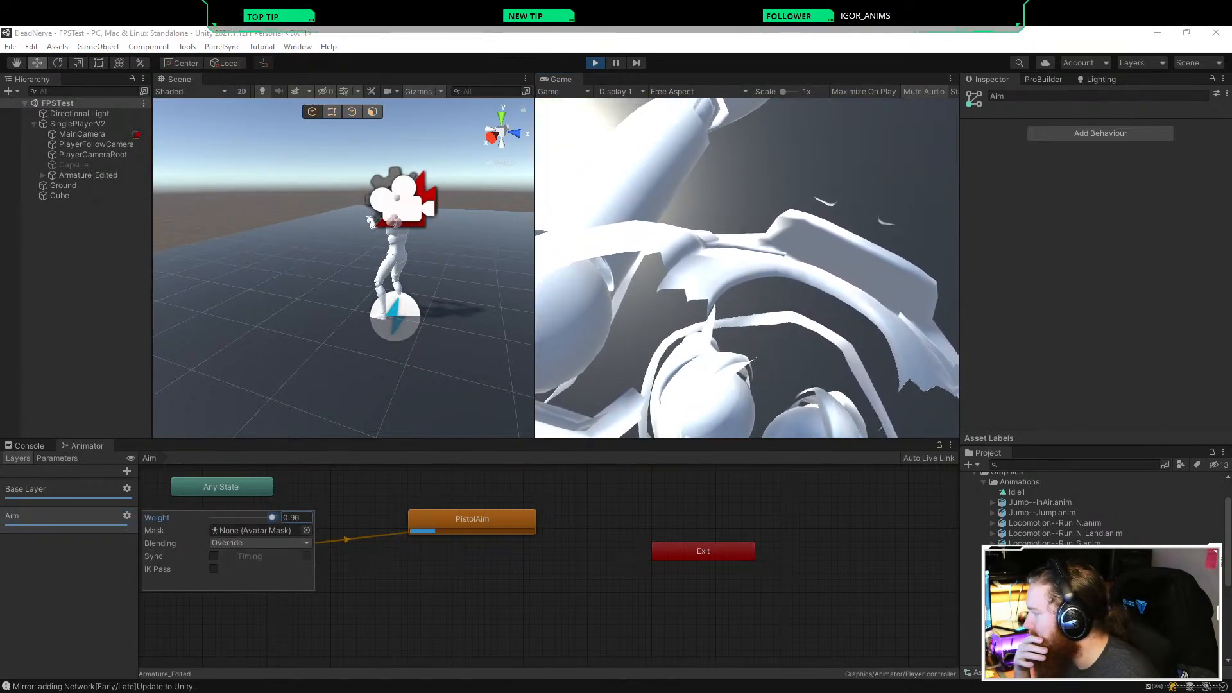
pyautogui.moveTo(272, 517); pyautogui.dragTo(241, 517)
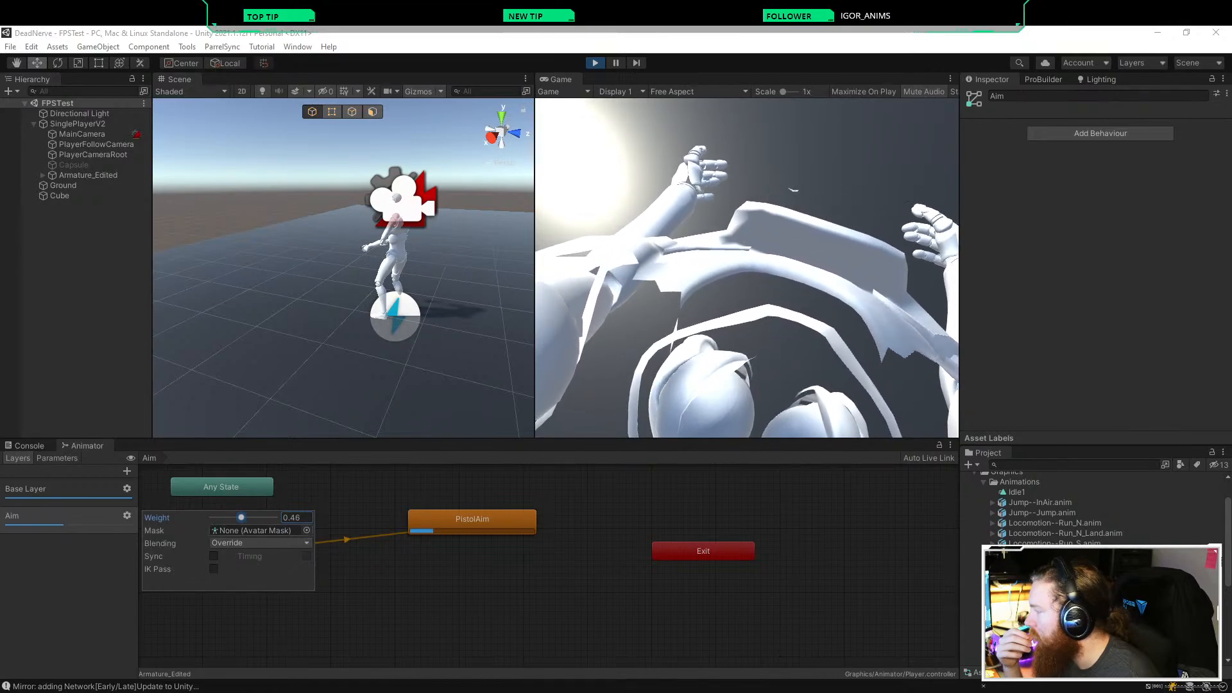
pyautogui.click(214, 557)
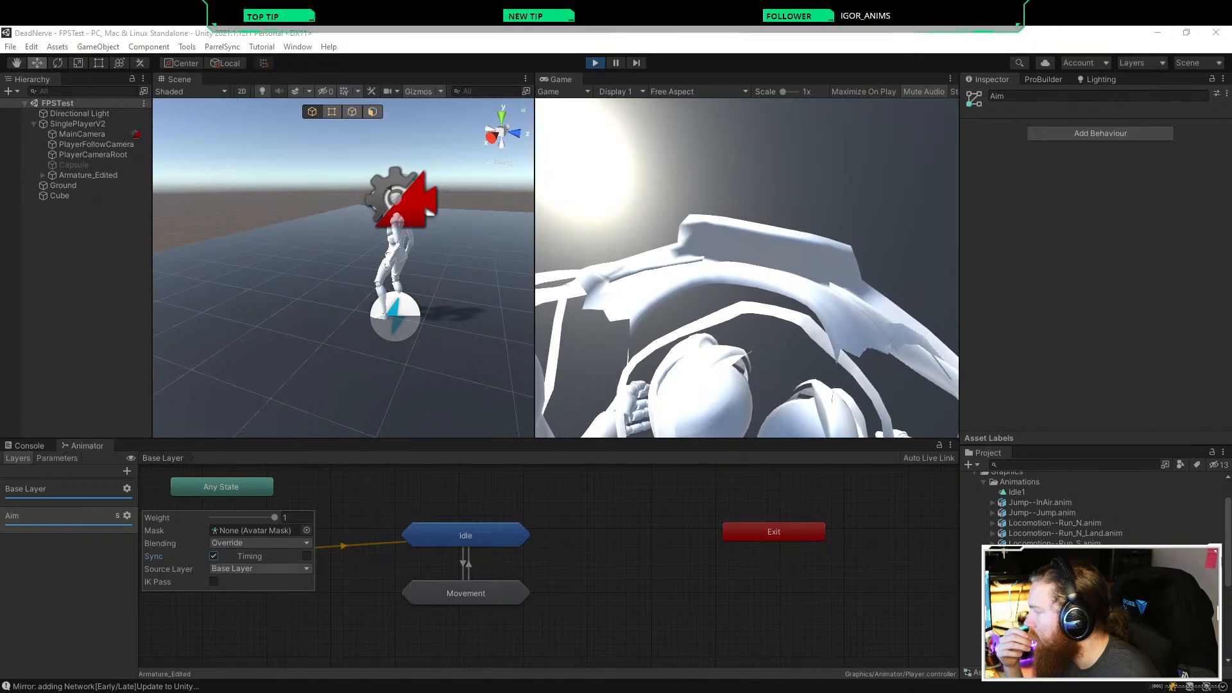
# Step: Compare the synced Aim layer's graph with the Base Layer's, and turn off Sync for the Aim layer
pyautogui.click(45, 516)
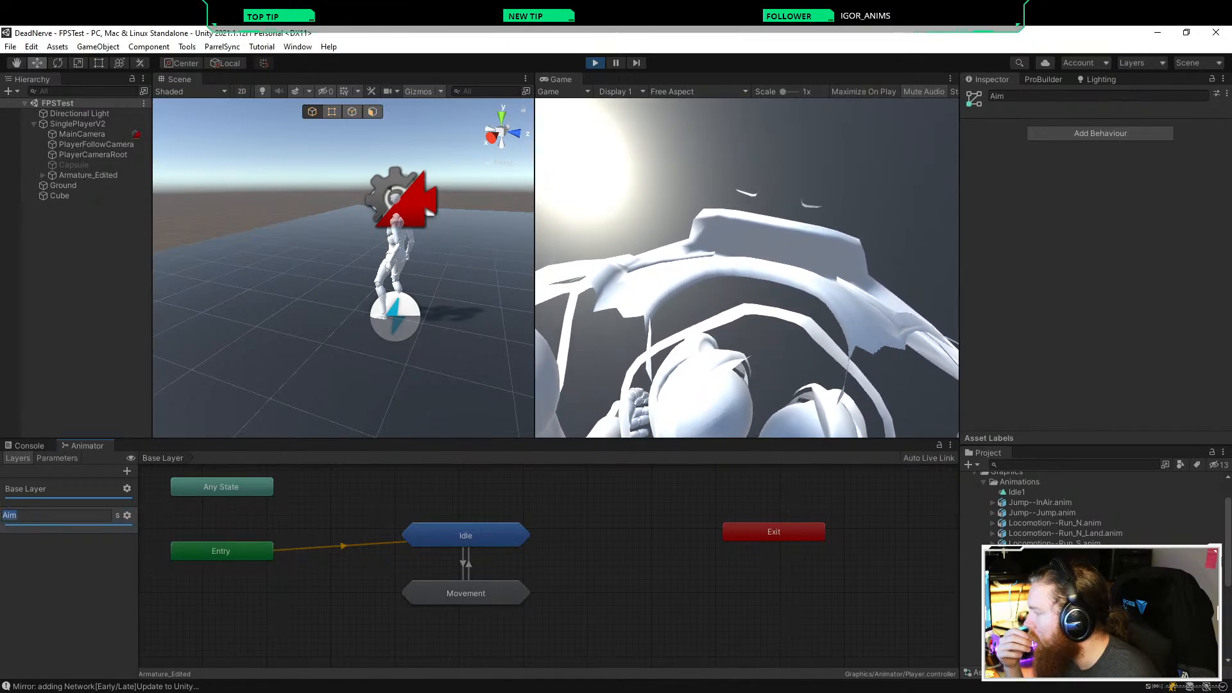
pyautogui.click(45, 489)
pyautogui.click(44, 515)
pyautogui.click(45, 489)
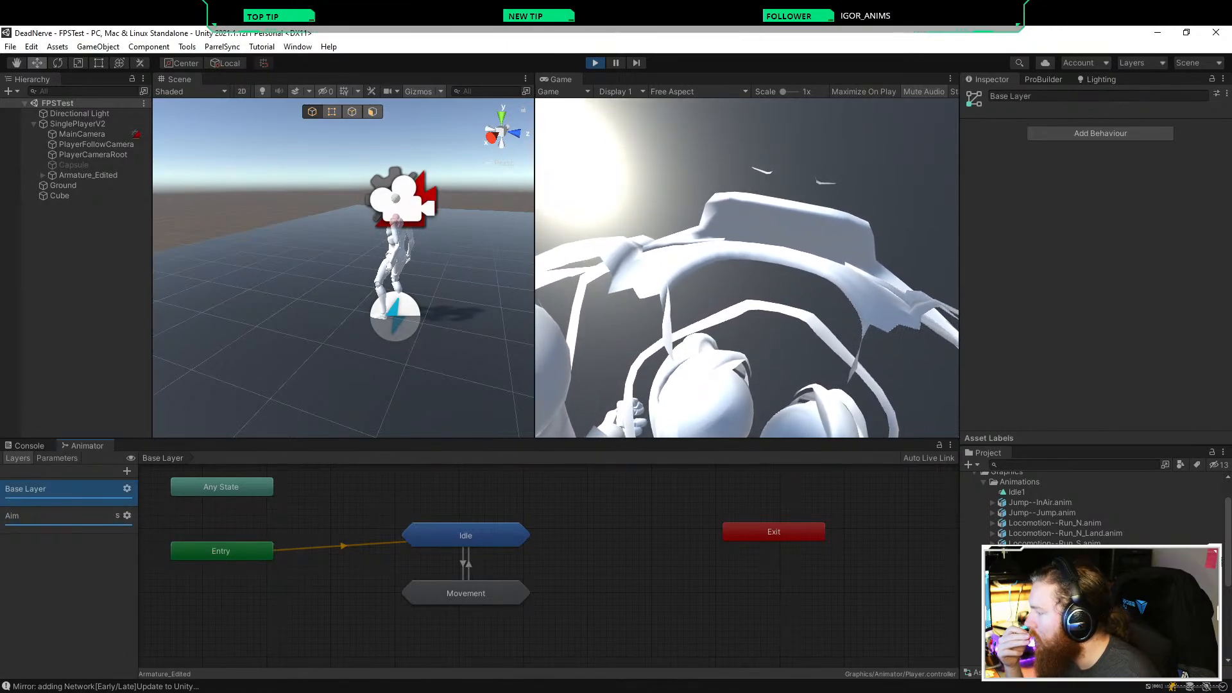
pyautogui.click(45, 515)
pyautogui.click(127, 515)
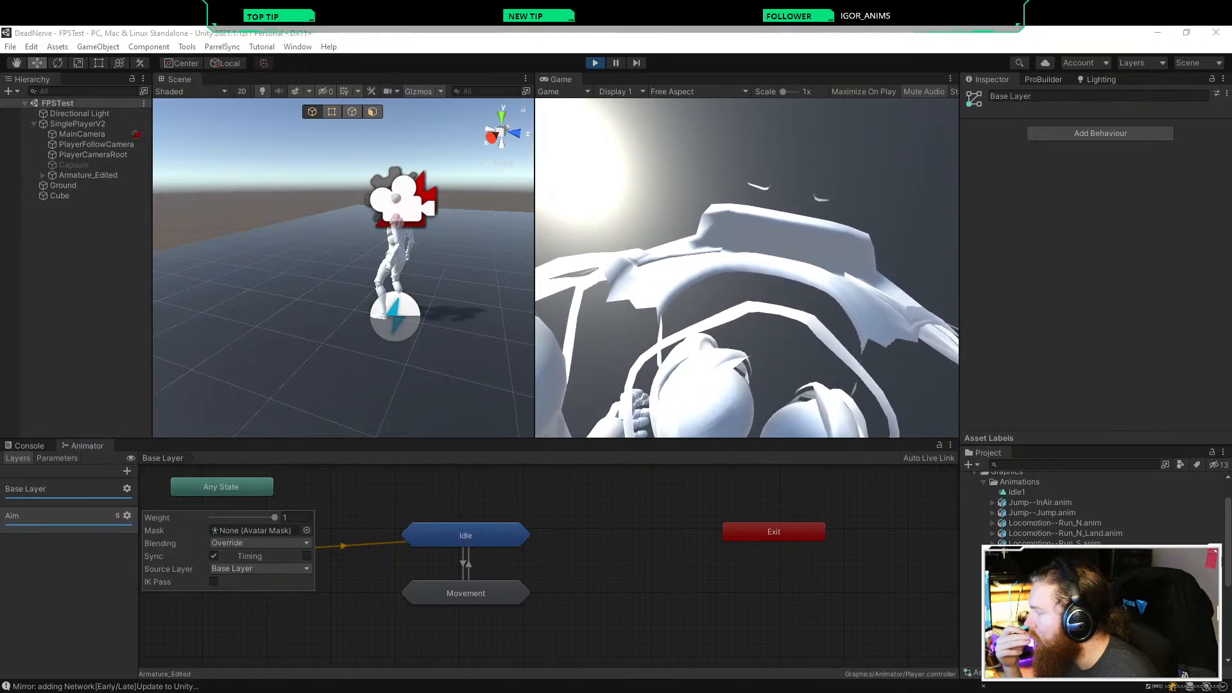
pyautogui.click(213, 556)
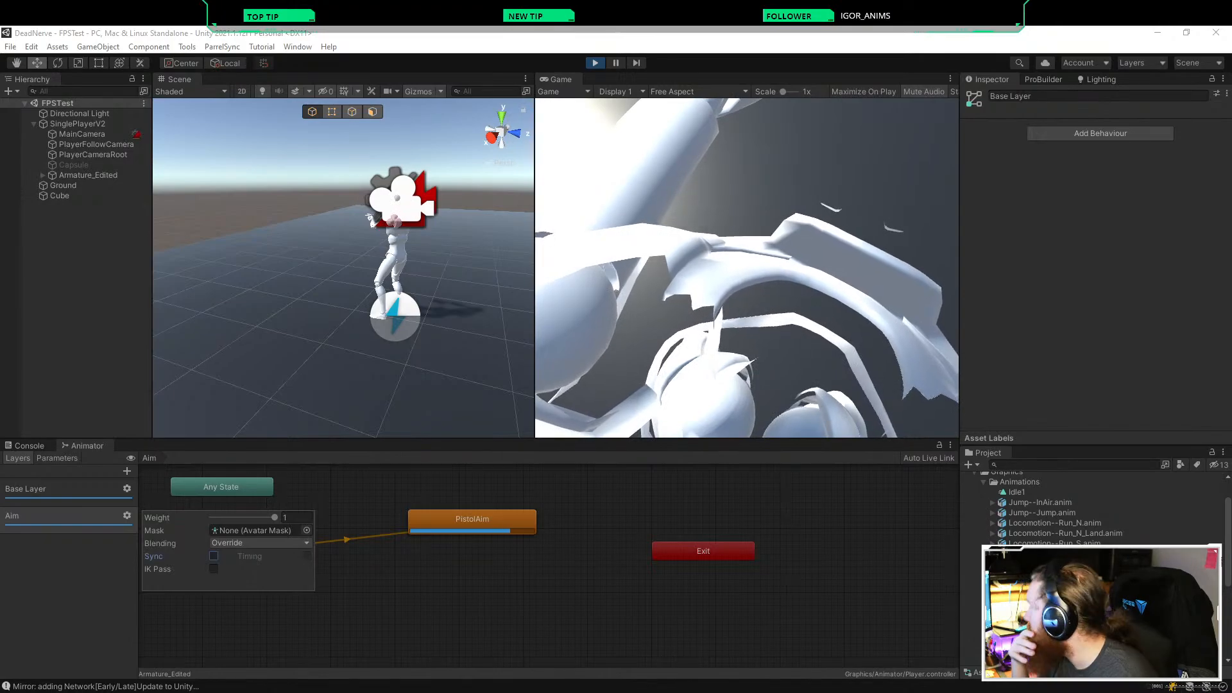
# Step: Switch to the browser and read the Unity Answers best answer on playing two animations simultaneously through separate Animator layers
pyautogui.click(171, 692)
pyautogui.click(241, 654)
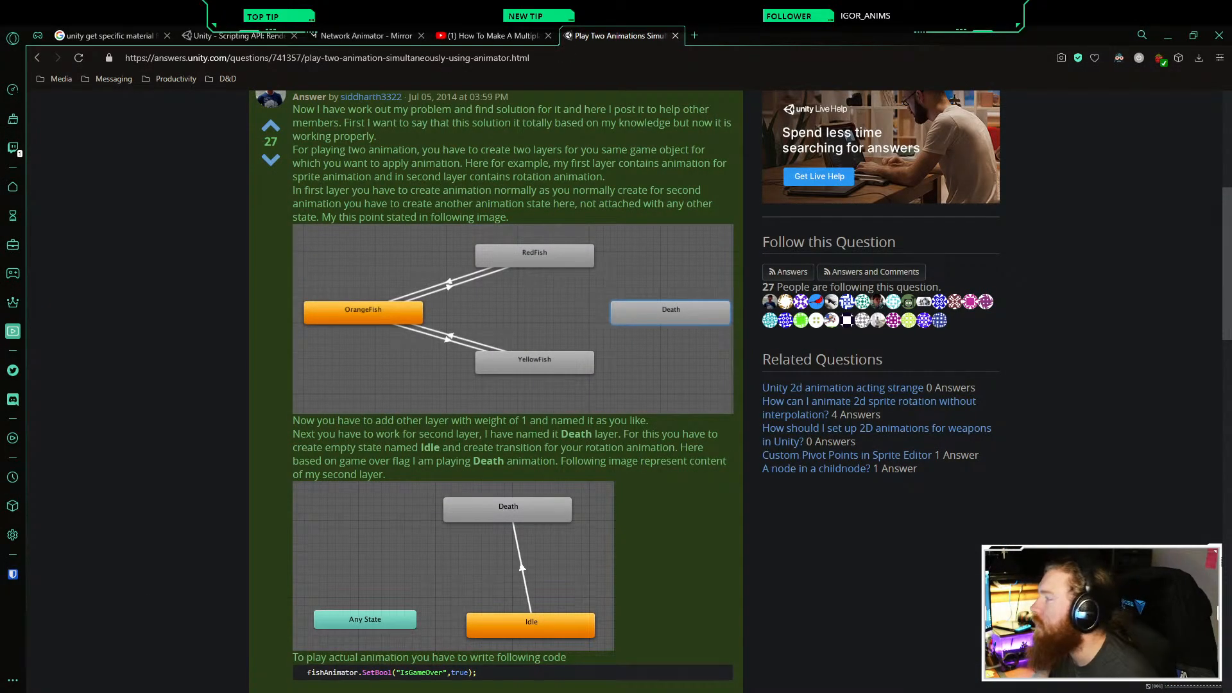
pyautogui.scroll(-1, 513, 385)
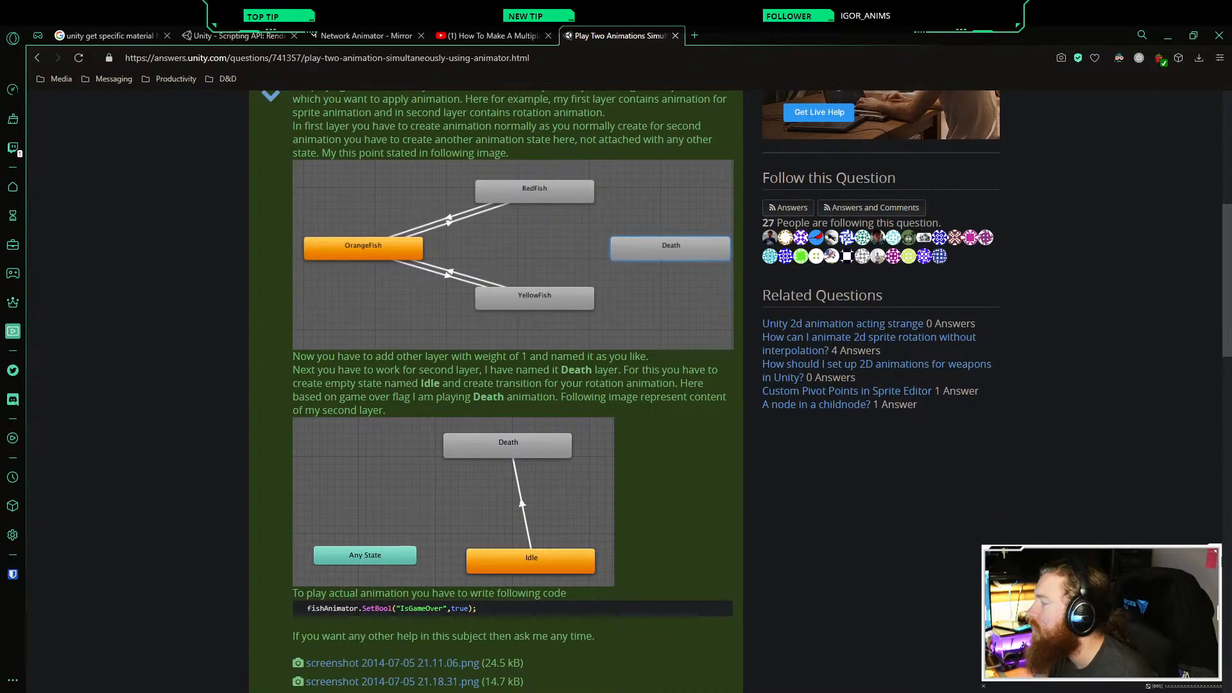
pyautogui.scroll(-1, 513, 343)
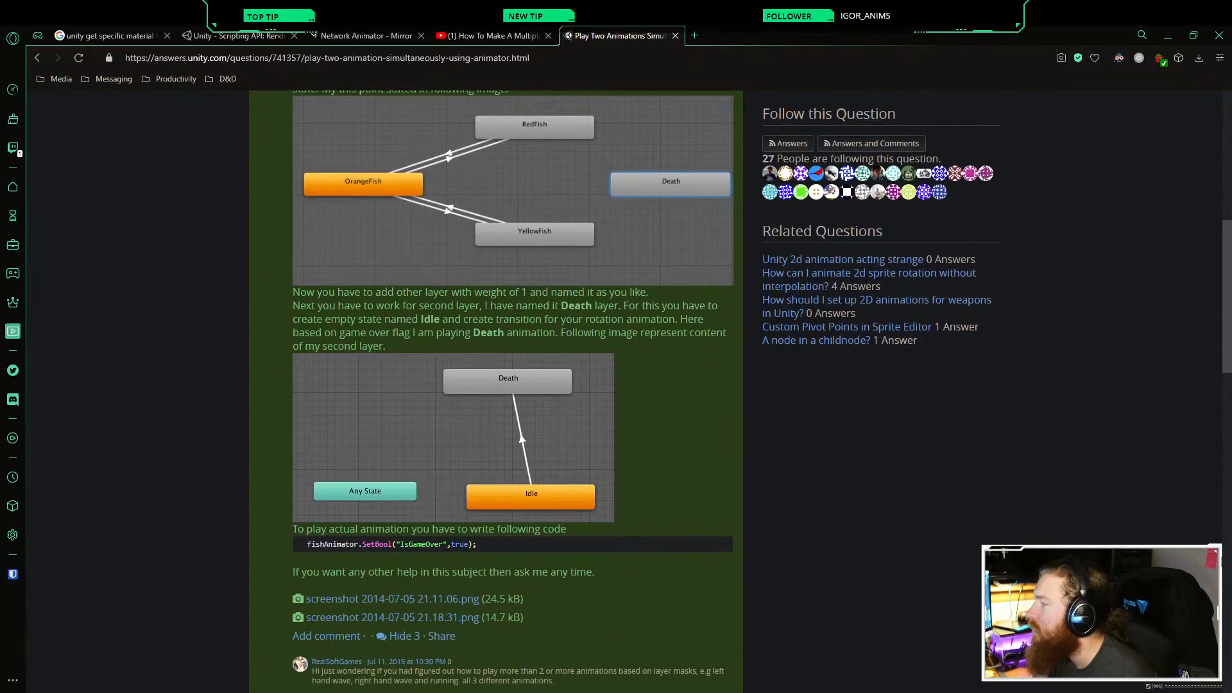
pyautogui.scroll(1, 513, 385)
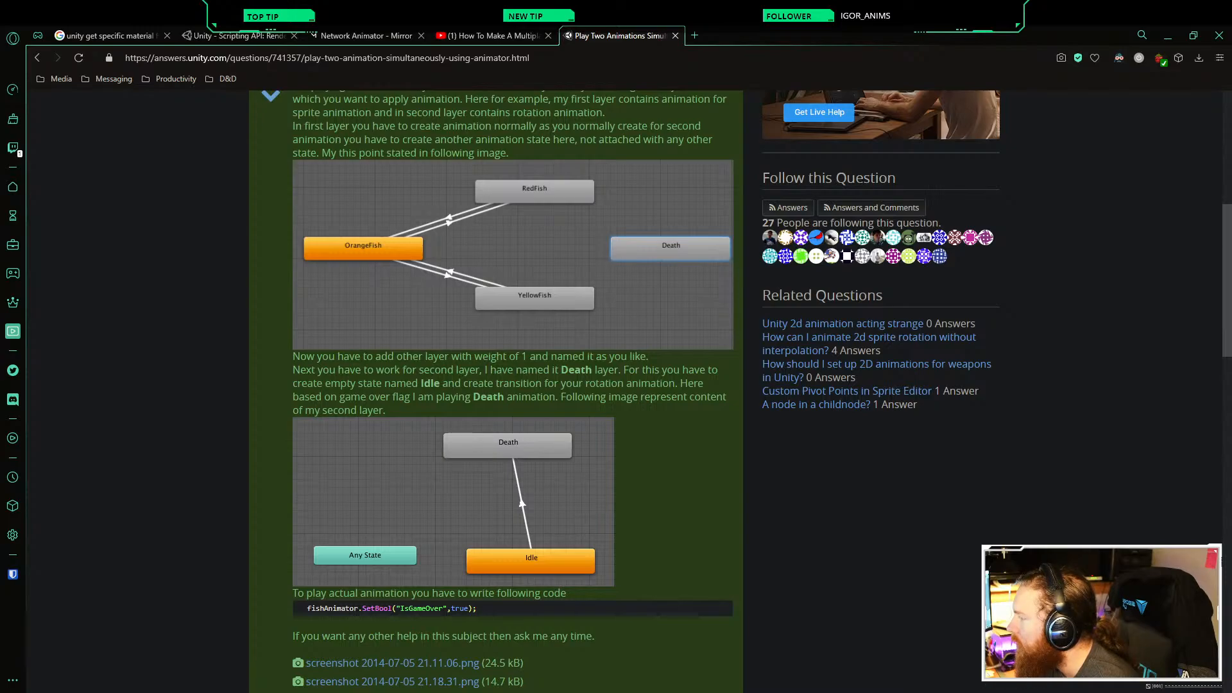
pyautogui.scroll(-3, 495, 392)
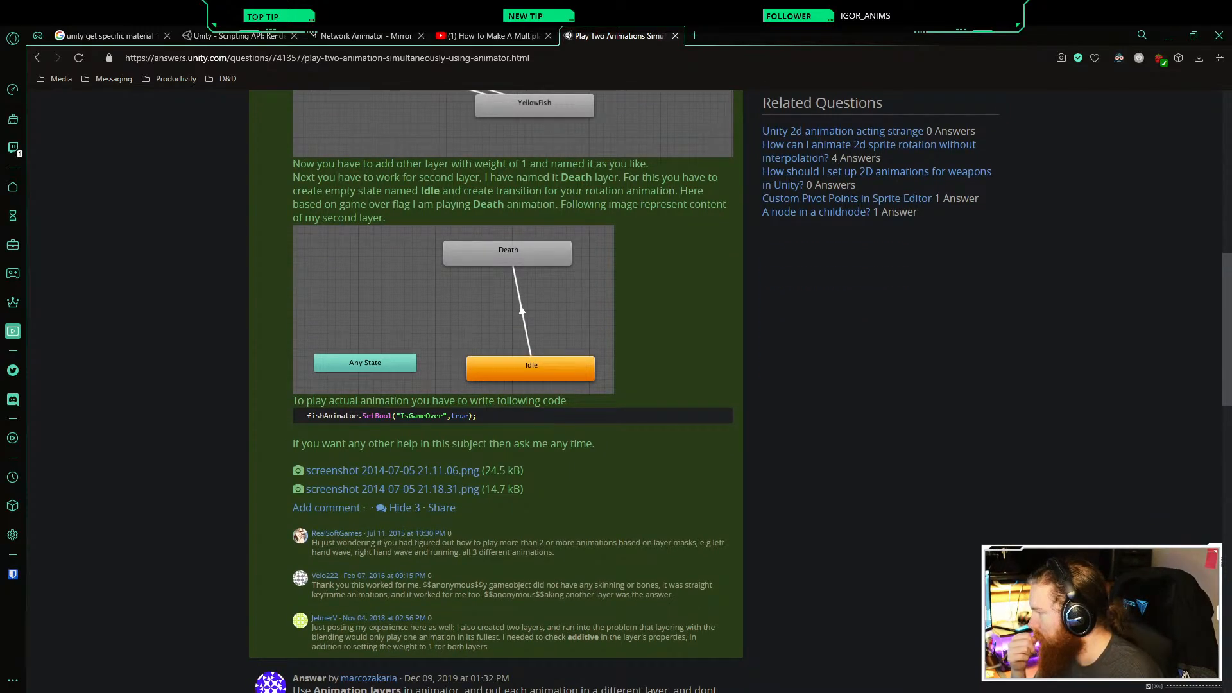
pyautogui.scroll(4, 496, 391)
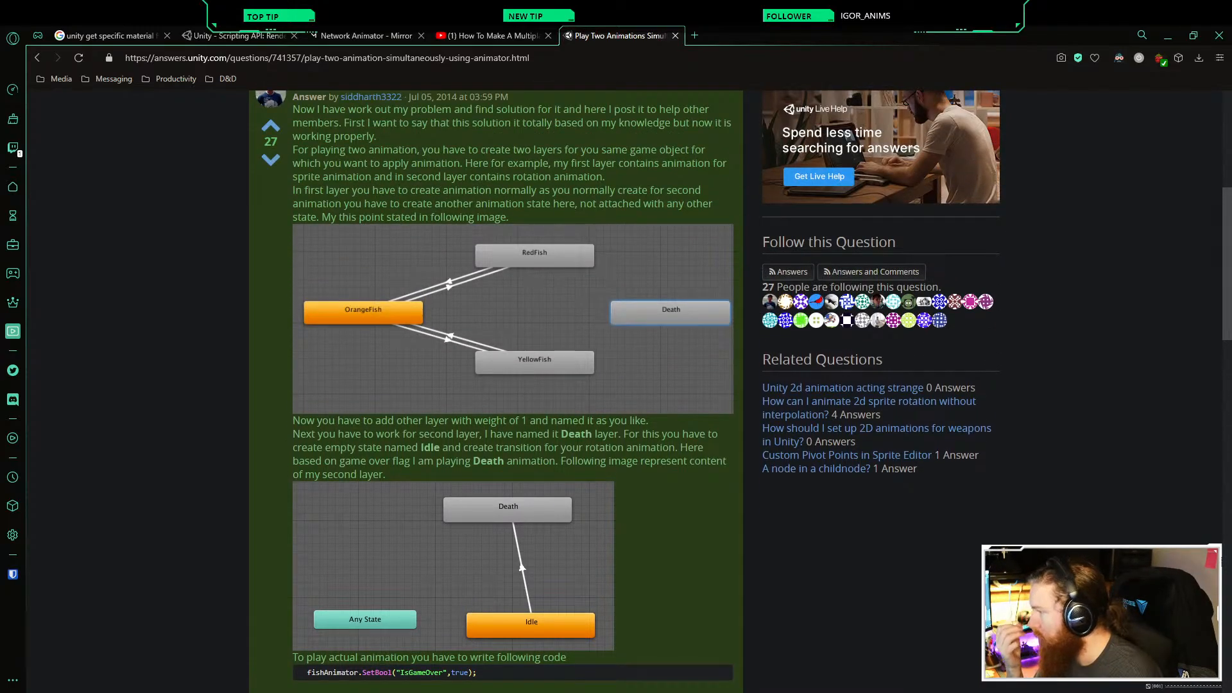
pyautogui.scroll(1, 496, 392)
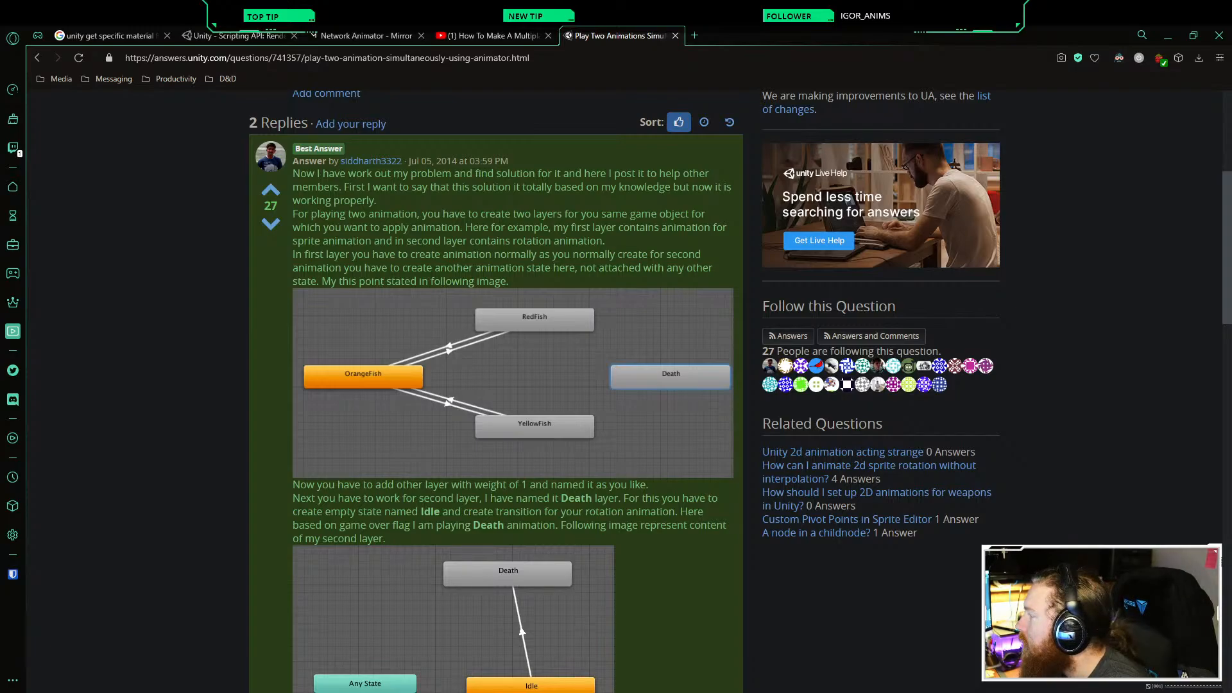
pyautogui.scroll(-2, 495, 391)
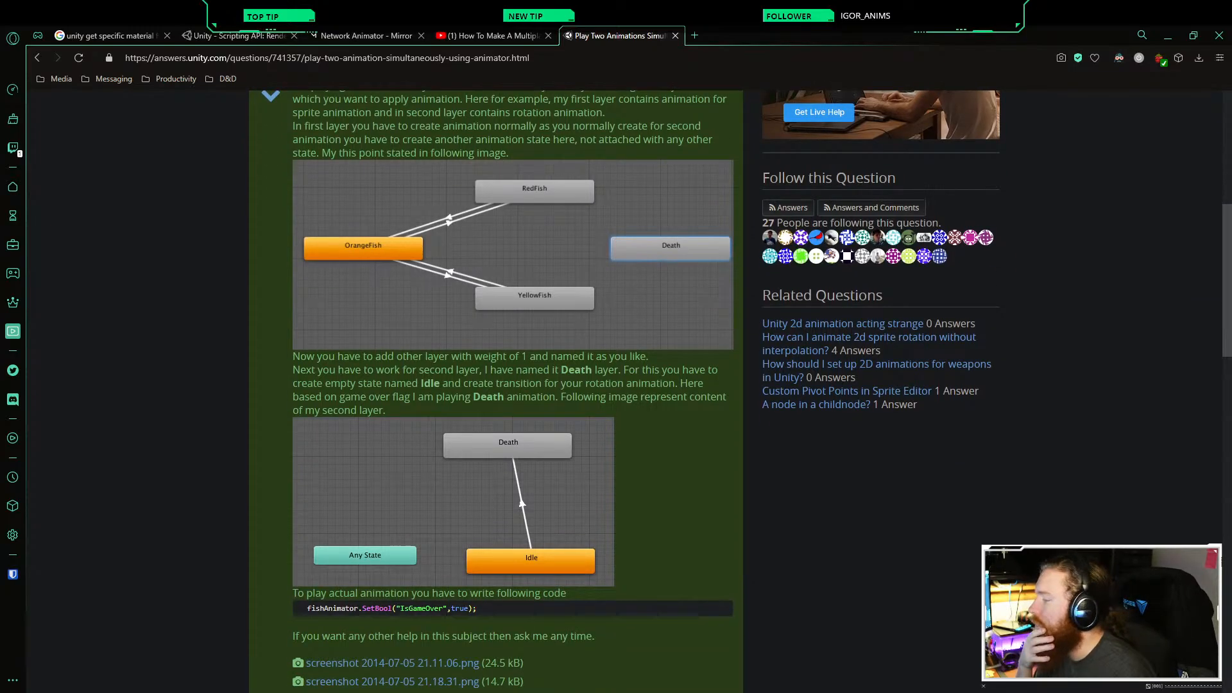
pyautogui.scroll(1, 496, 391)
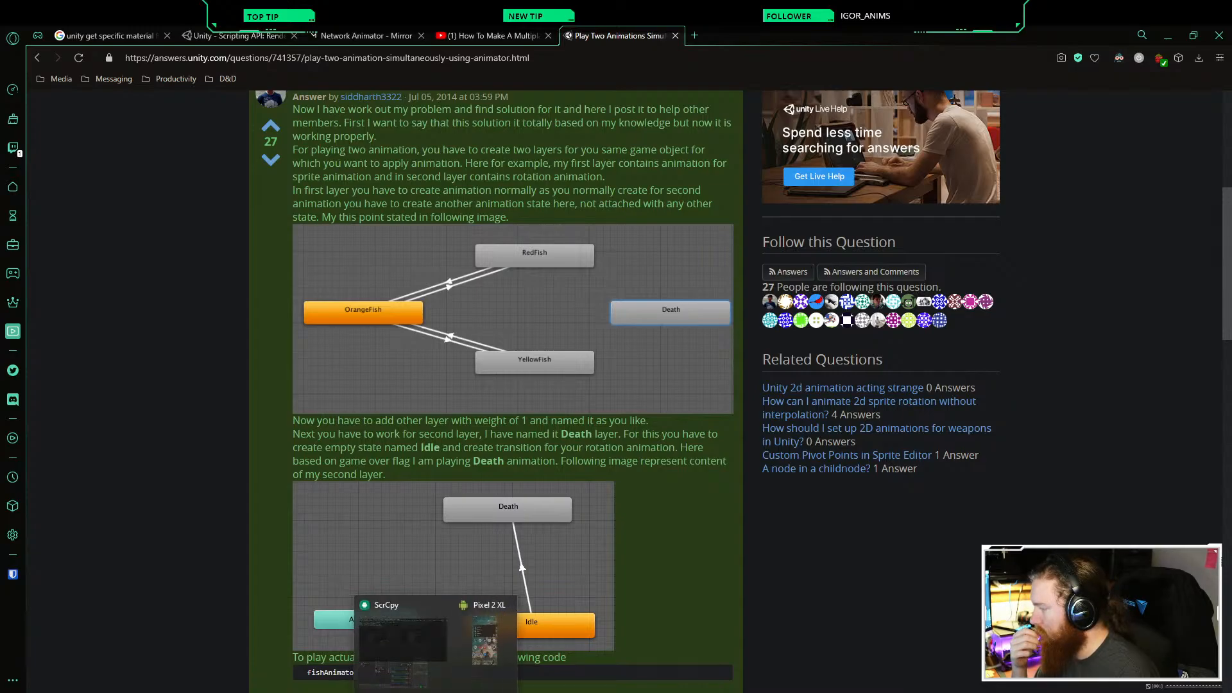
# Step: Return to the DeadNerve FPSTest project in Unity and examine the settings of the Aim layer and the Base Layer
pyautogui.moveTo(362, 692)
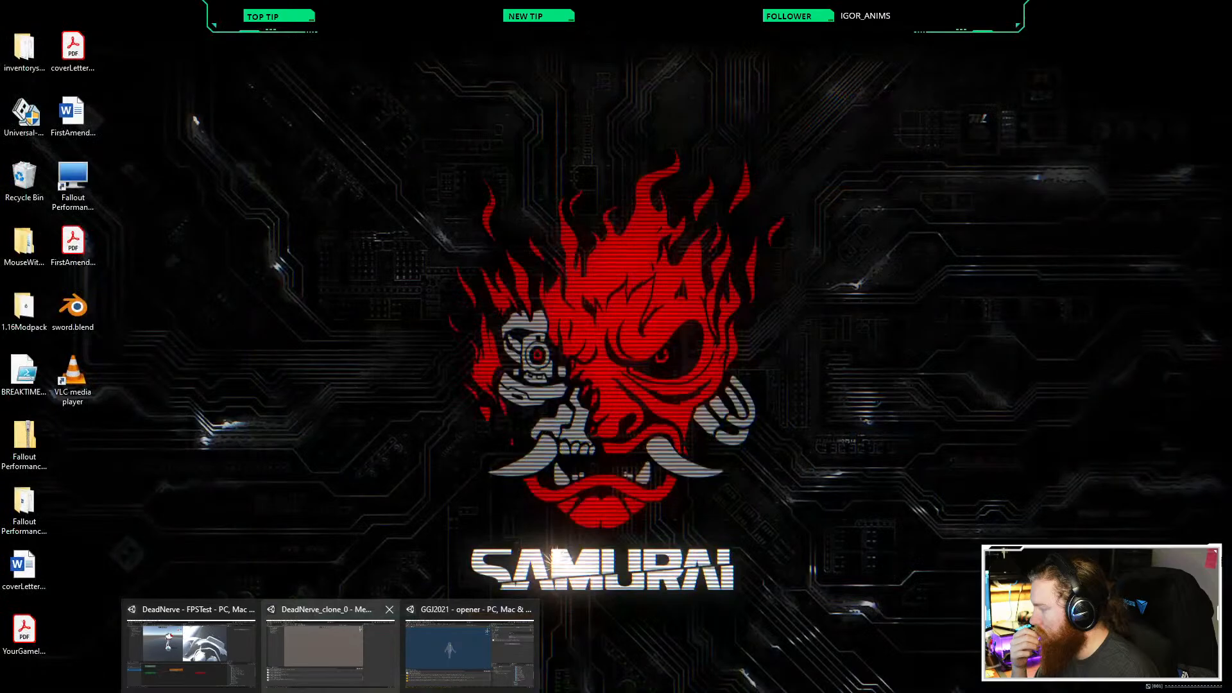
pyautogui.moveTo(469, 648)
pyautogui.click(192, 649)
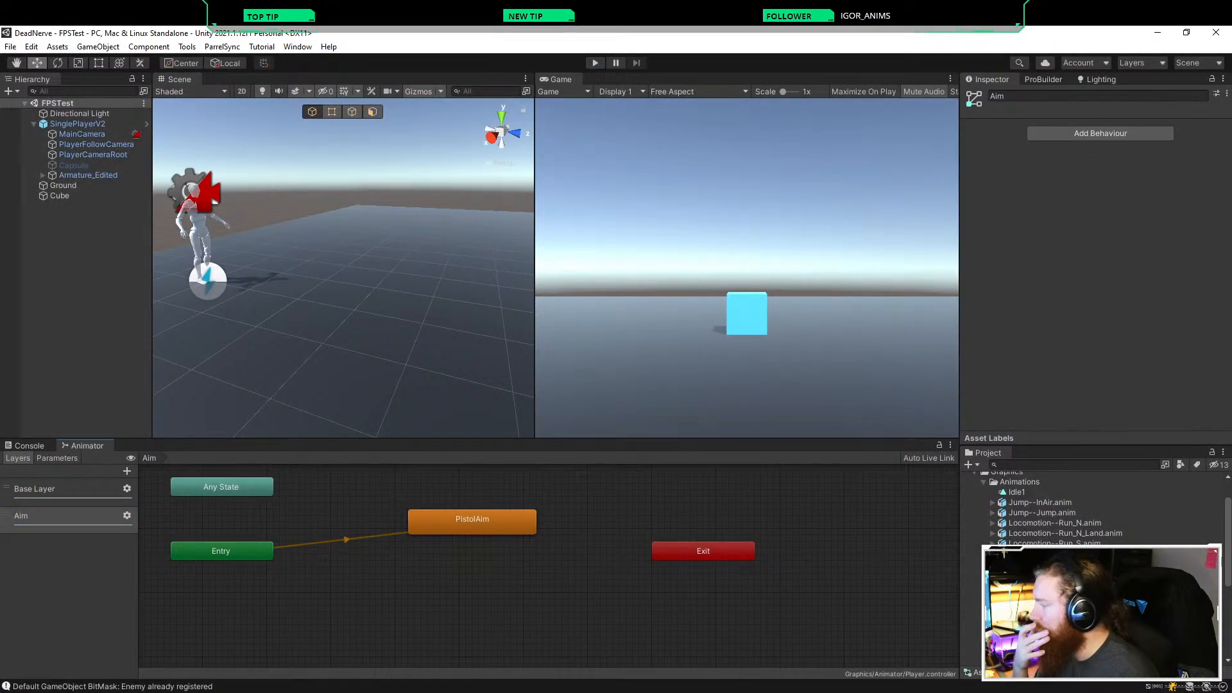
pyautogui.click(127, 515)
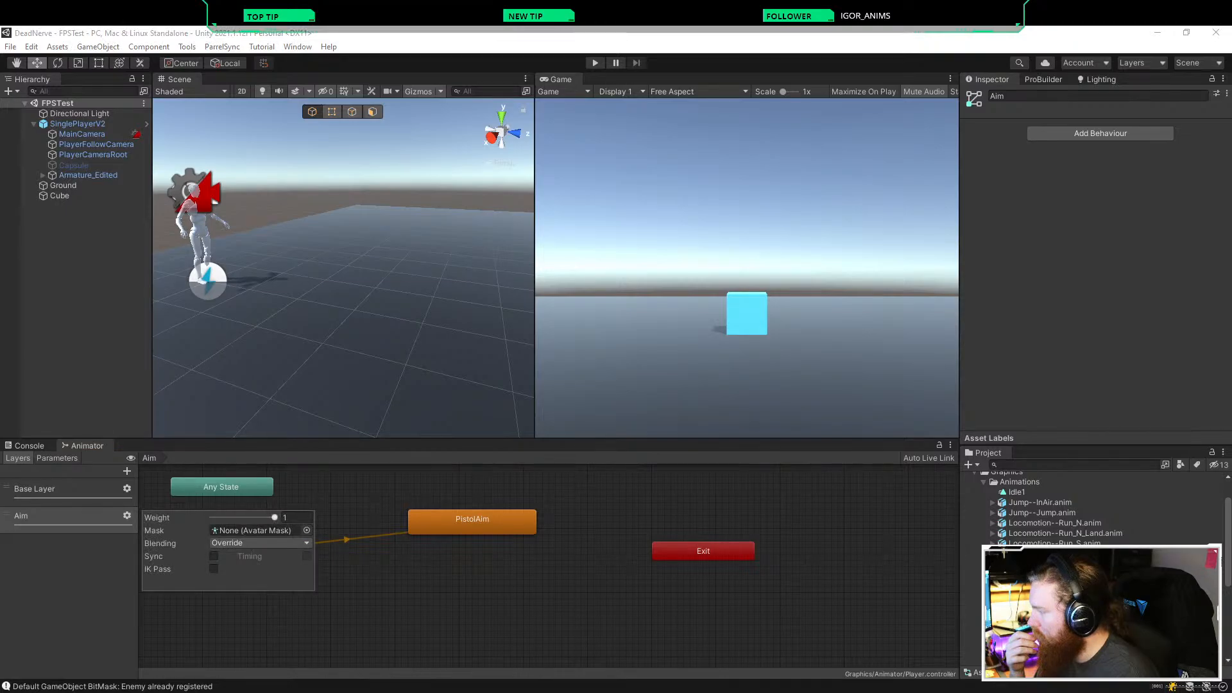
pyautogui.click(64, 490)
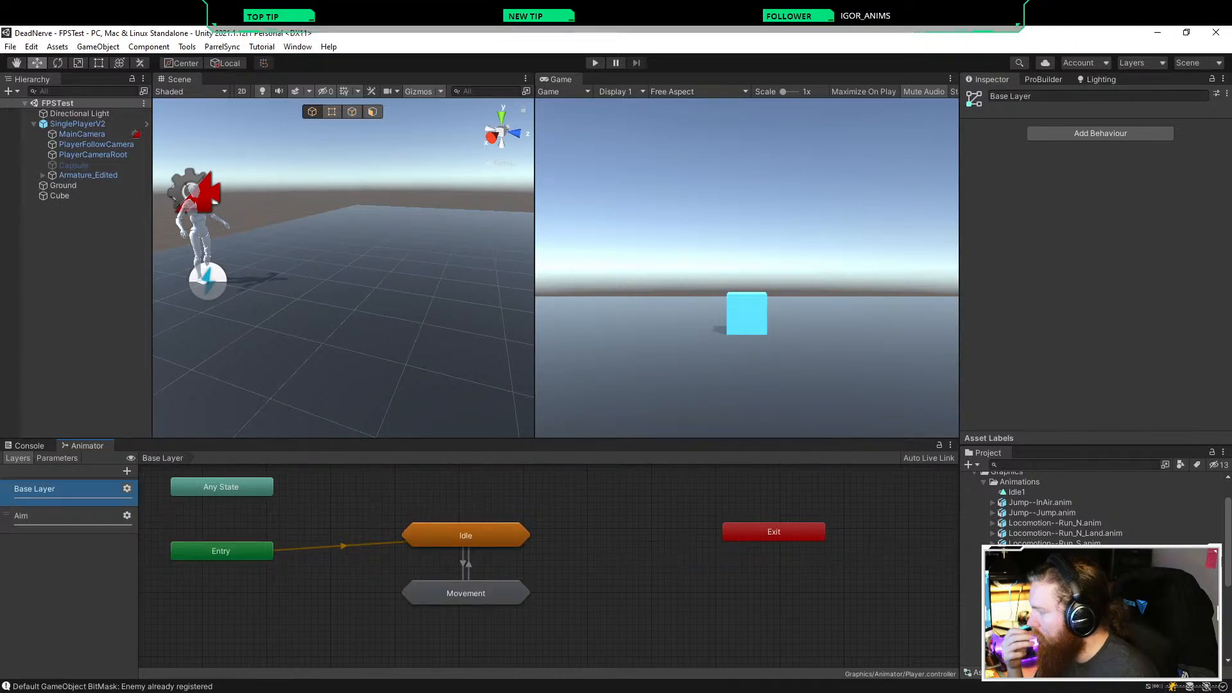
pyautogui.click(126, 488)
pyautogui.click(524, 488)
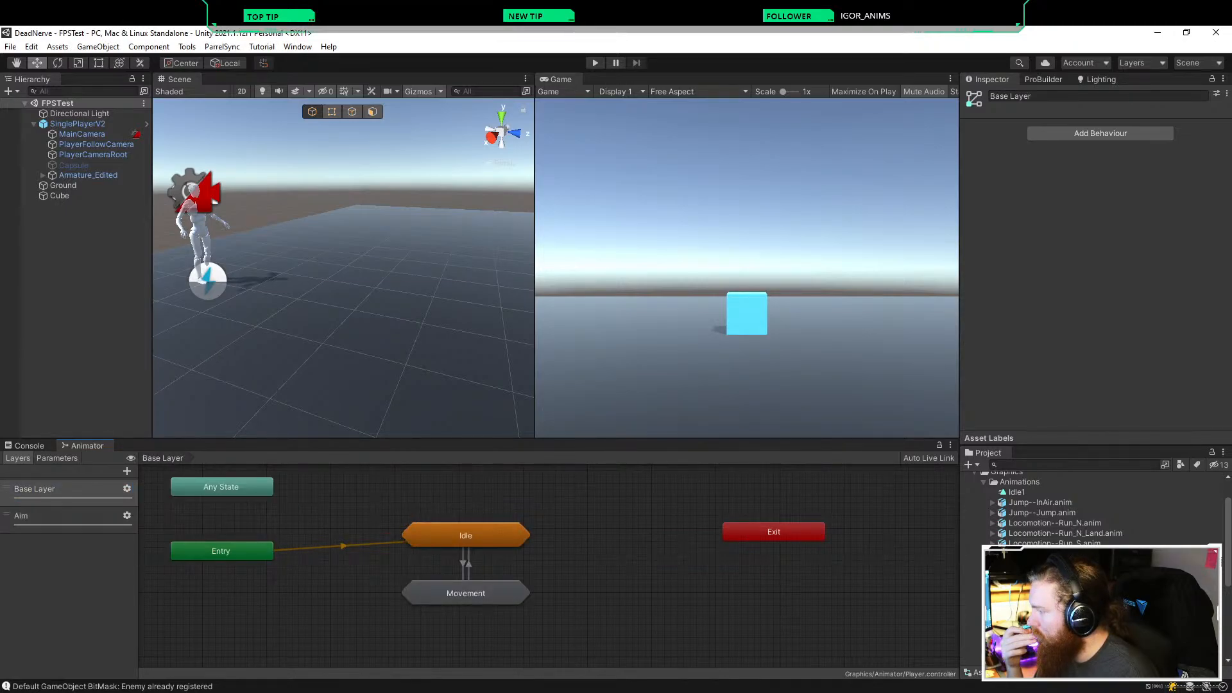
# Step: Add the PistolAim animation as an unconnected state in the Base Layer graph, arranging it between Idle and a shifted Exit node
pyautogui.rightClick(618, 535)
pyautogui.press('Escape')
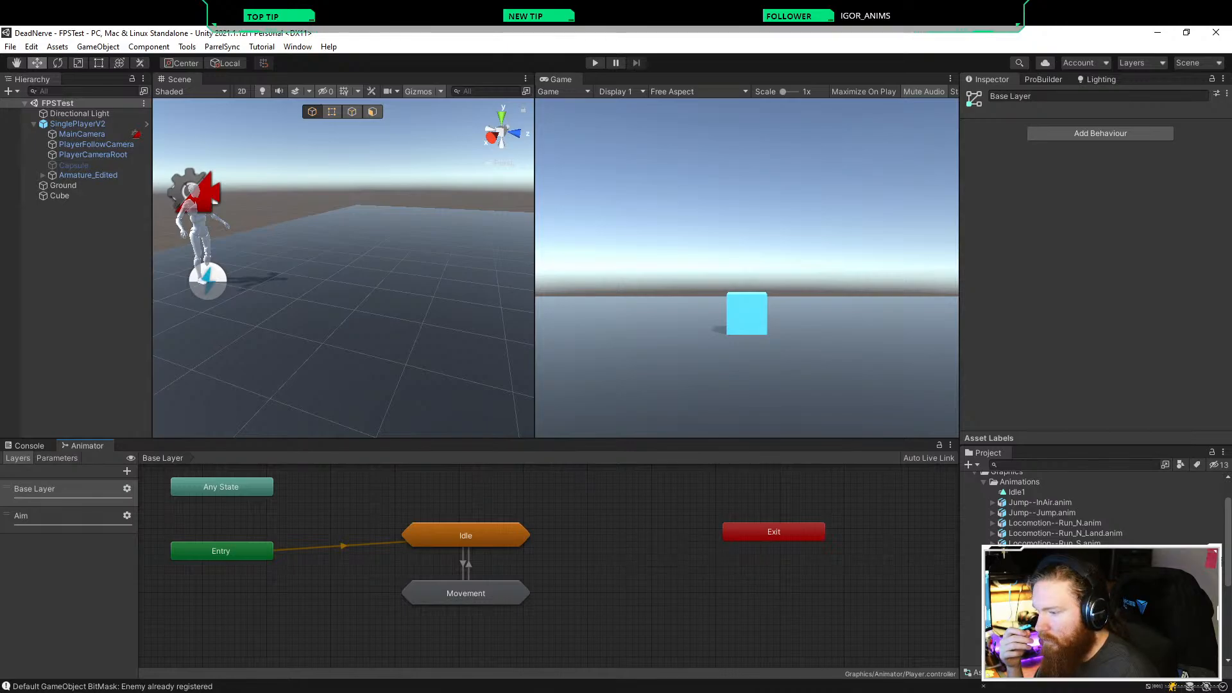
pyautogui.moveTo(1026, 574); pyautogui.dragTo(593, 535)
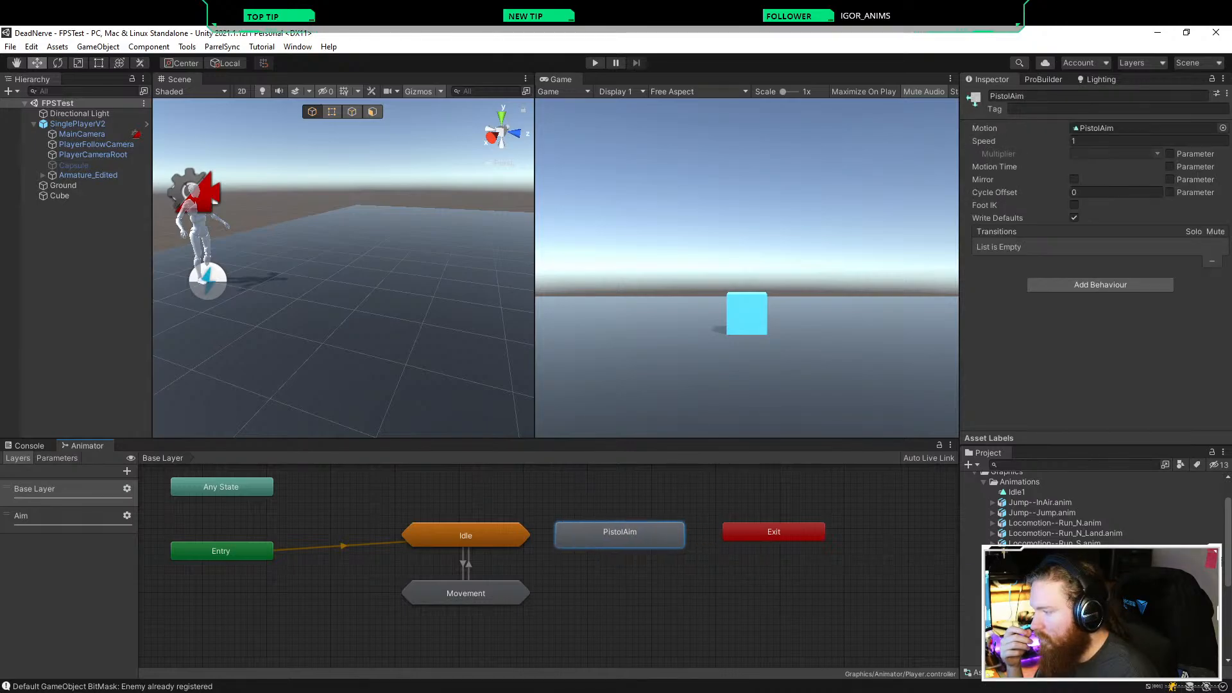
pyautogui.click(610, 587)
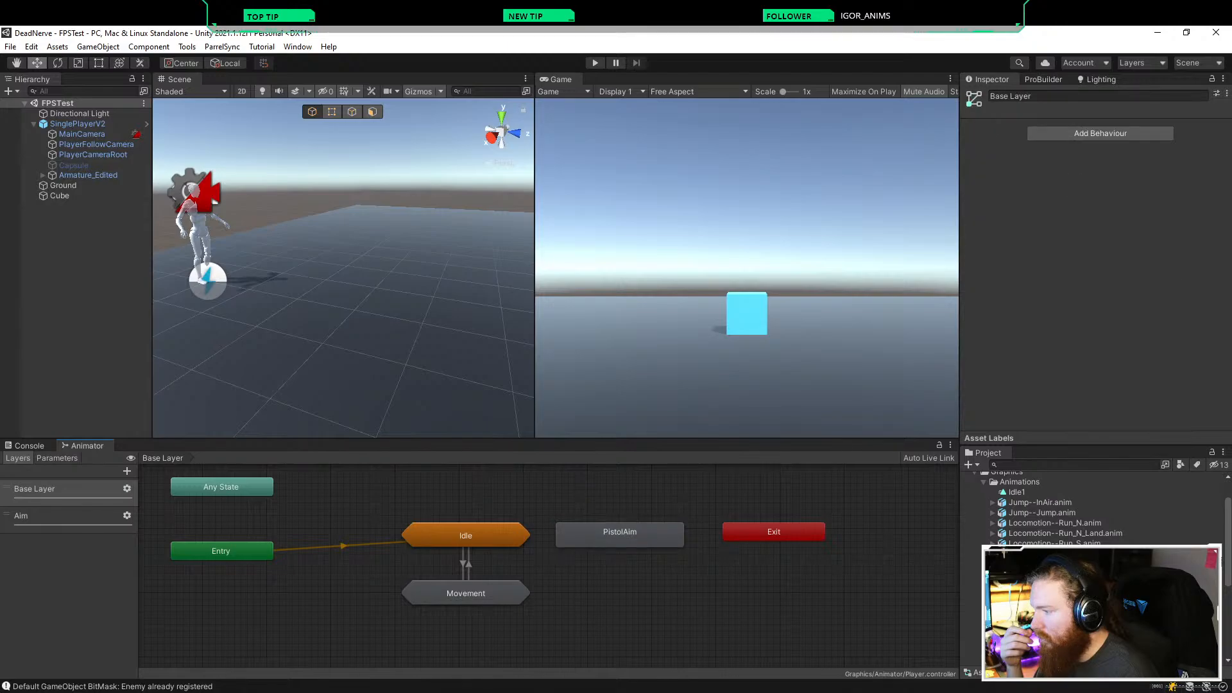
pyautogui.moveTo(774, 532); pyautogui.dragTo(819, 518)
pyautogui.moveTo(620, 531); pyautogui.dragTo(639, 518)
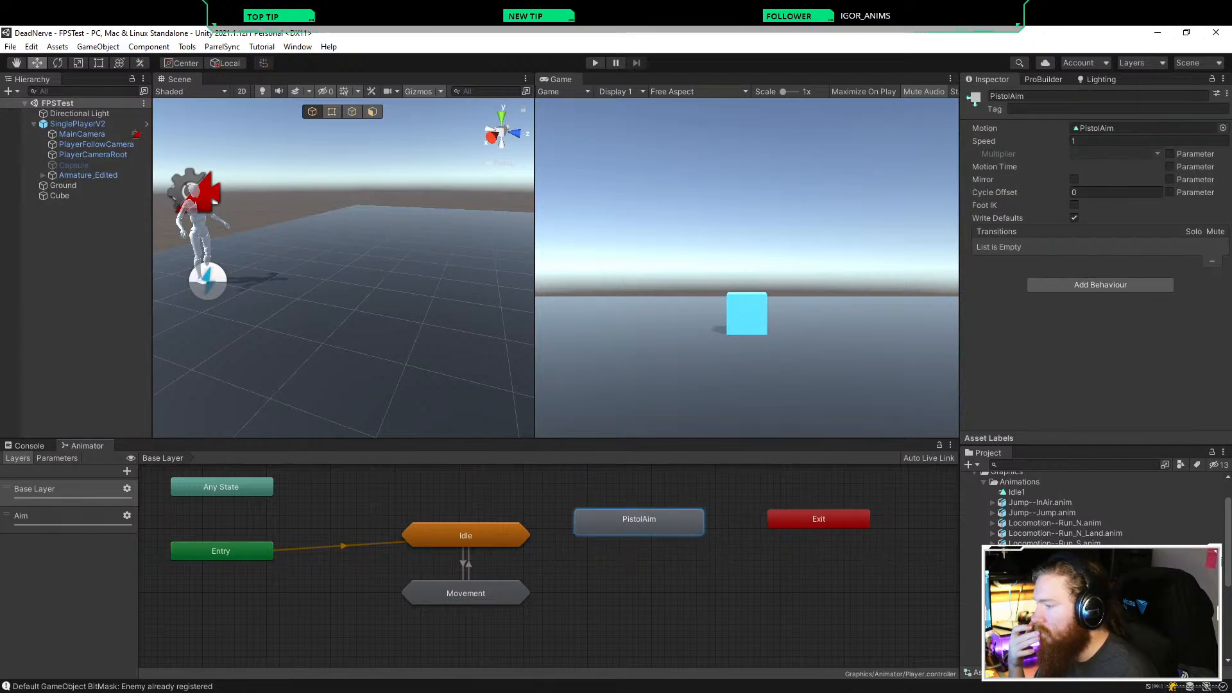
pyautogui.click(674, 610)
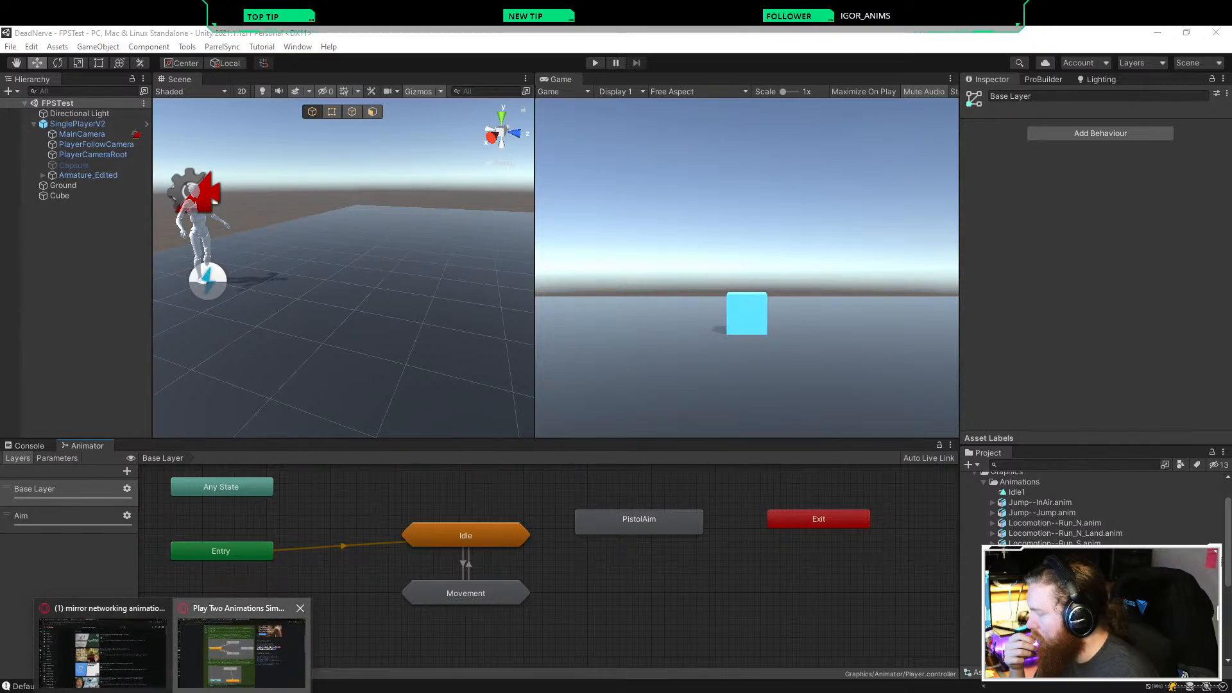
# Step: Switch to the browser and reread the question, the best answer, its comments and the second reply about layer weights
pyautogui.click(238, 648)
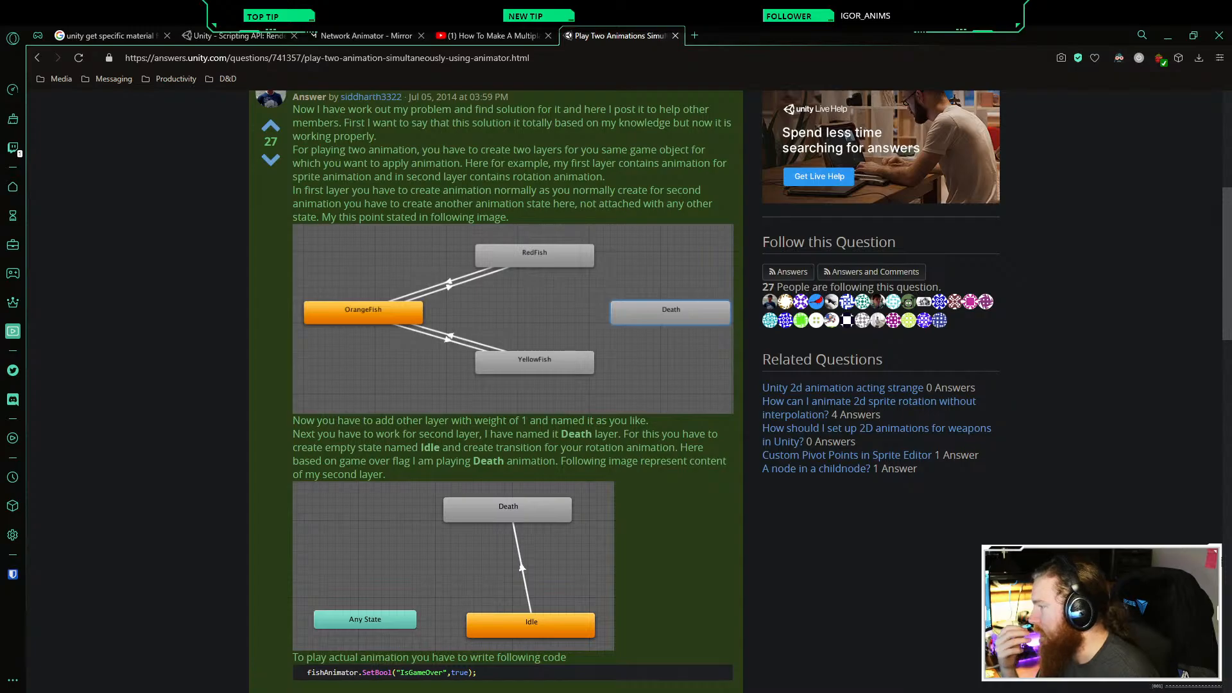
pyautogui.scroll(4, 494, 385)
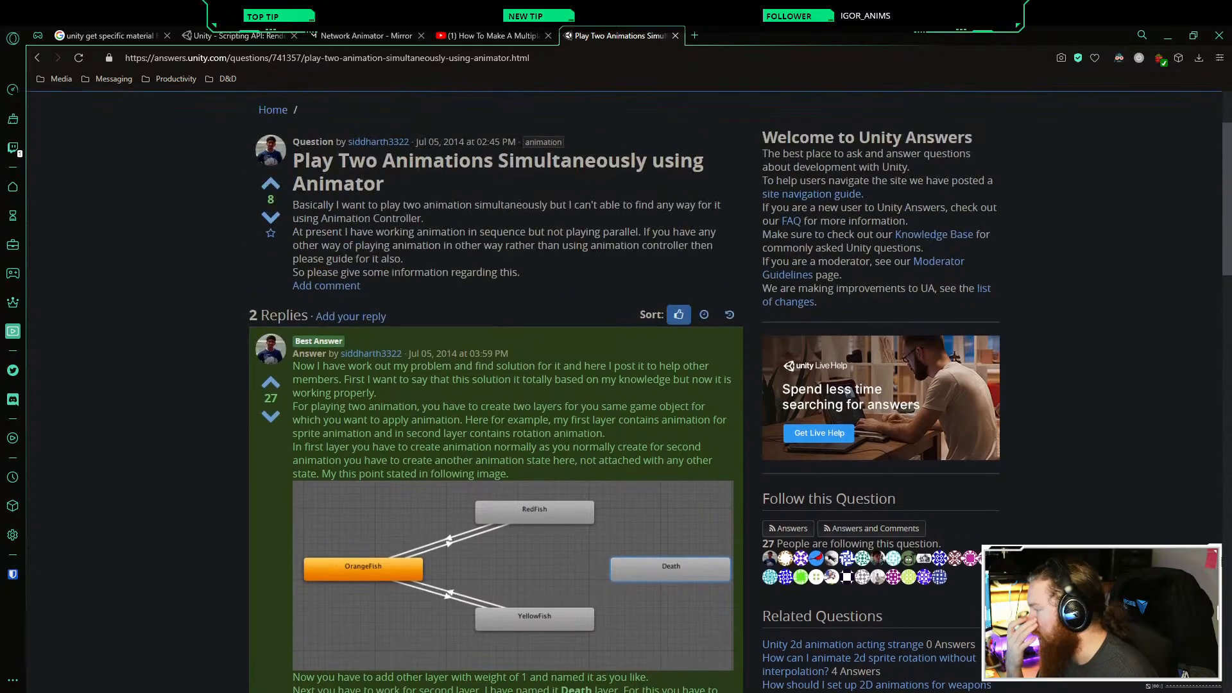
pyautogui.scroll(-6, 494, 385)
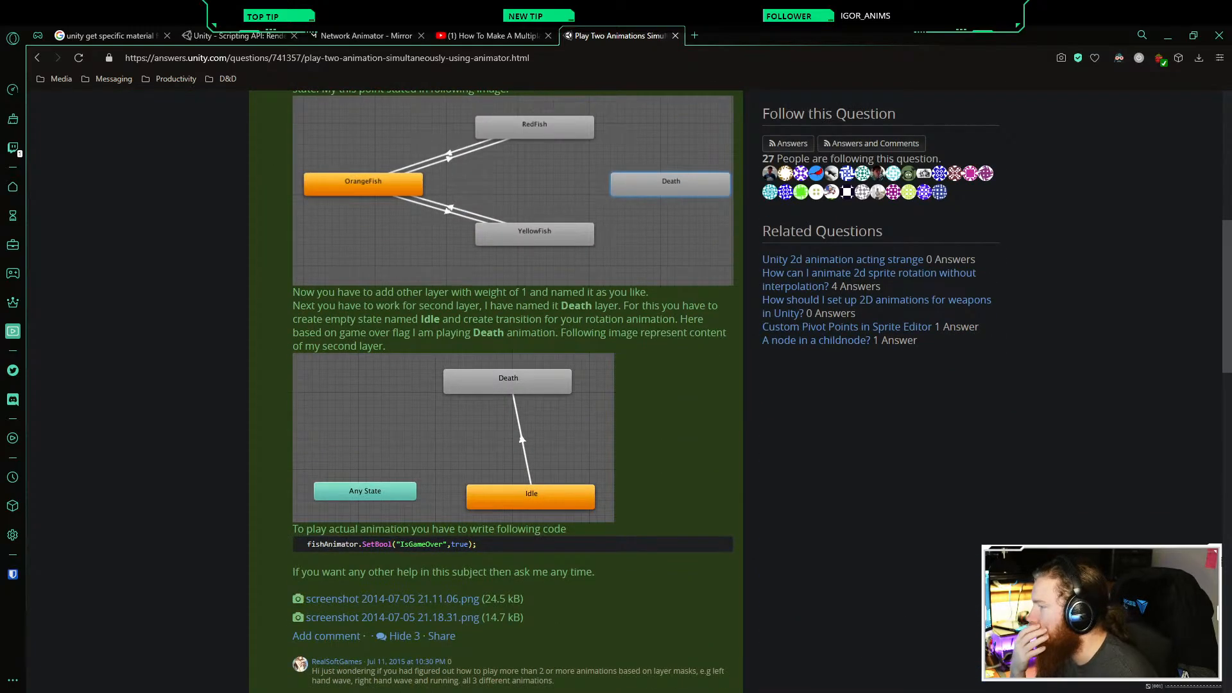
pyautogui.scroll(6, 494, 385)
pyautogui.scroll(-12, 494, 385)
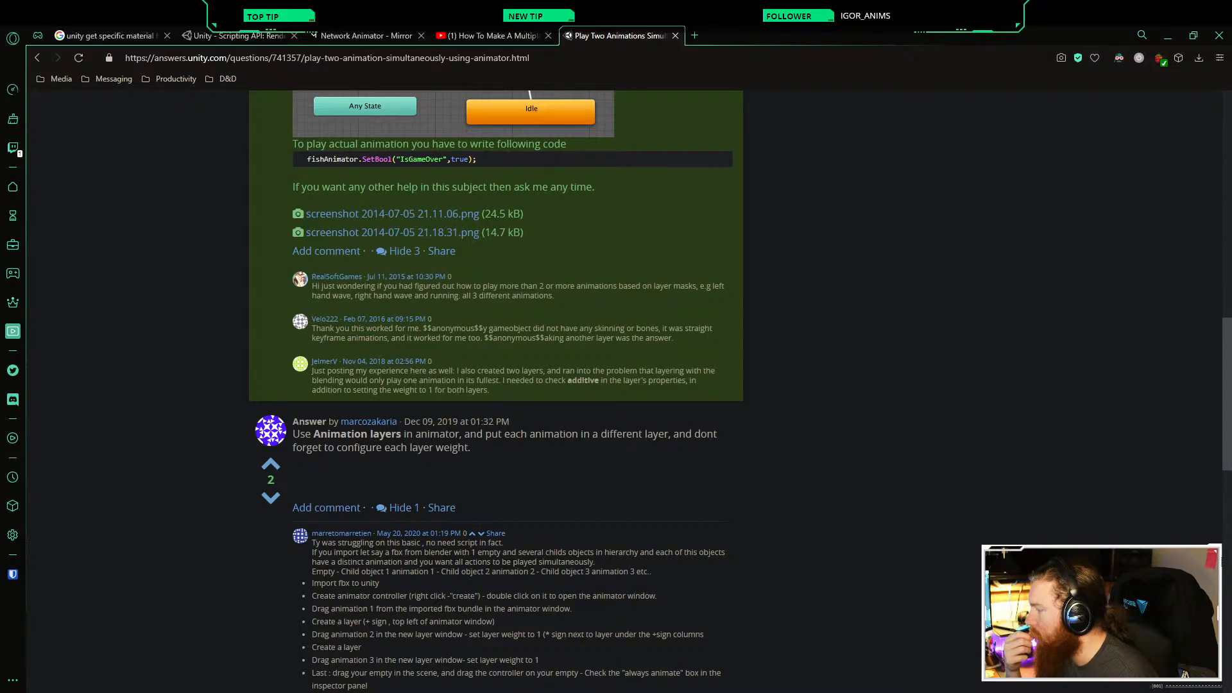
pyautogui.scroll(-1, 494, 385)
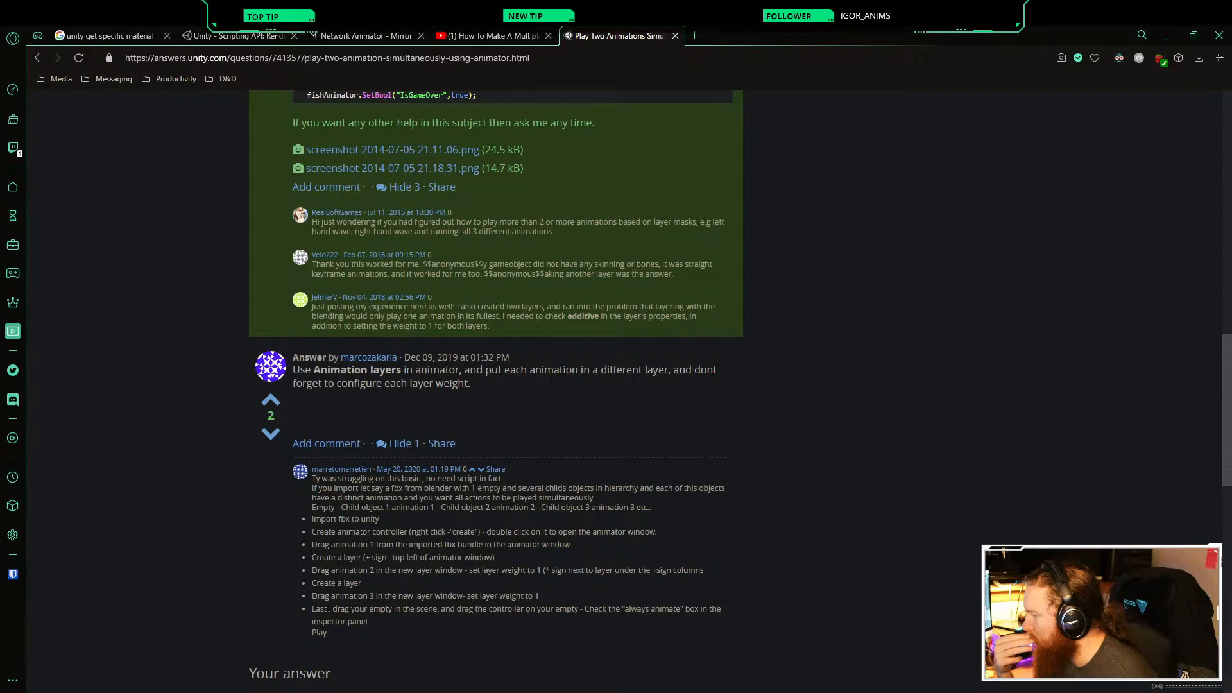
pyautogui.scroll(15, 496, 385)
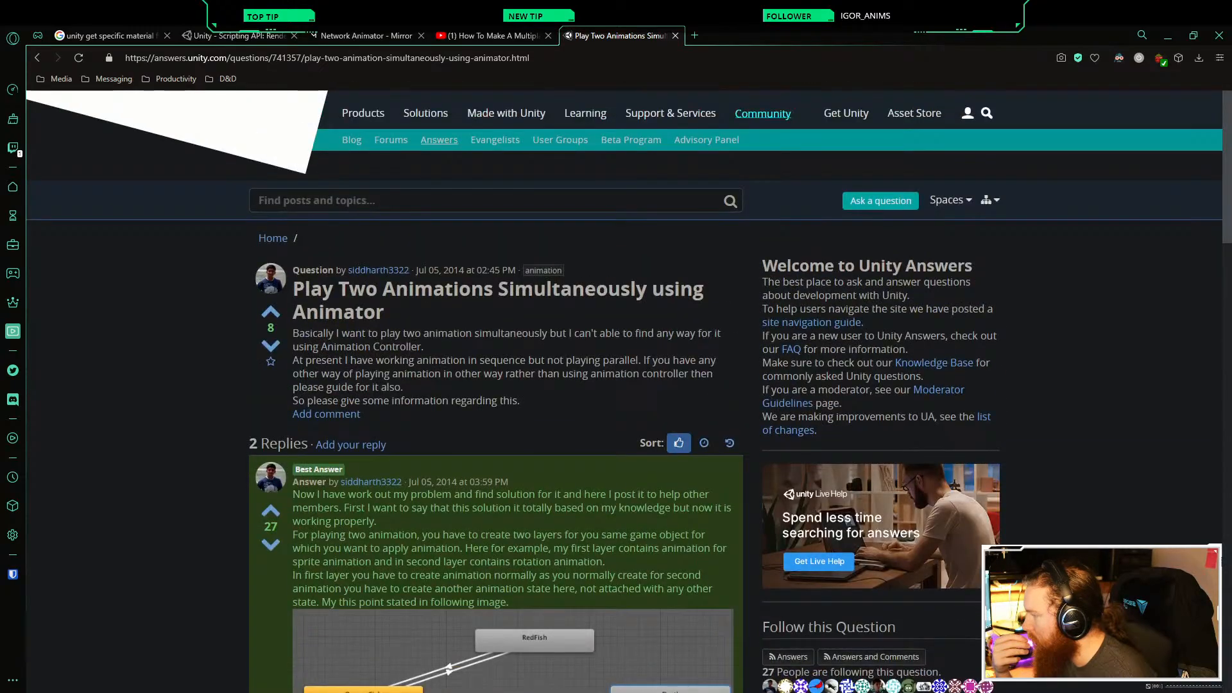
# Step: Switch back to the FPSTest project in Unity and check the Aim layer's graph against the Base Layer's
pyautogui.moveTo(330, 691)
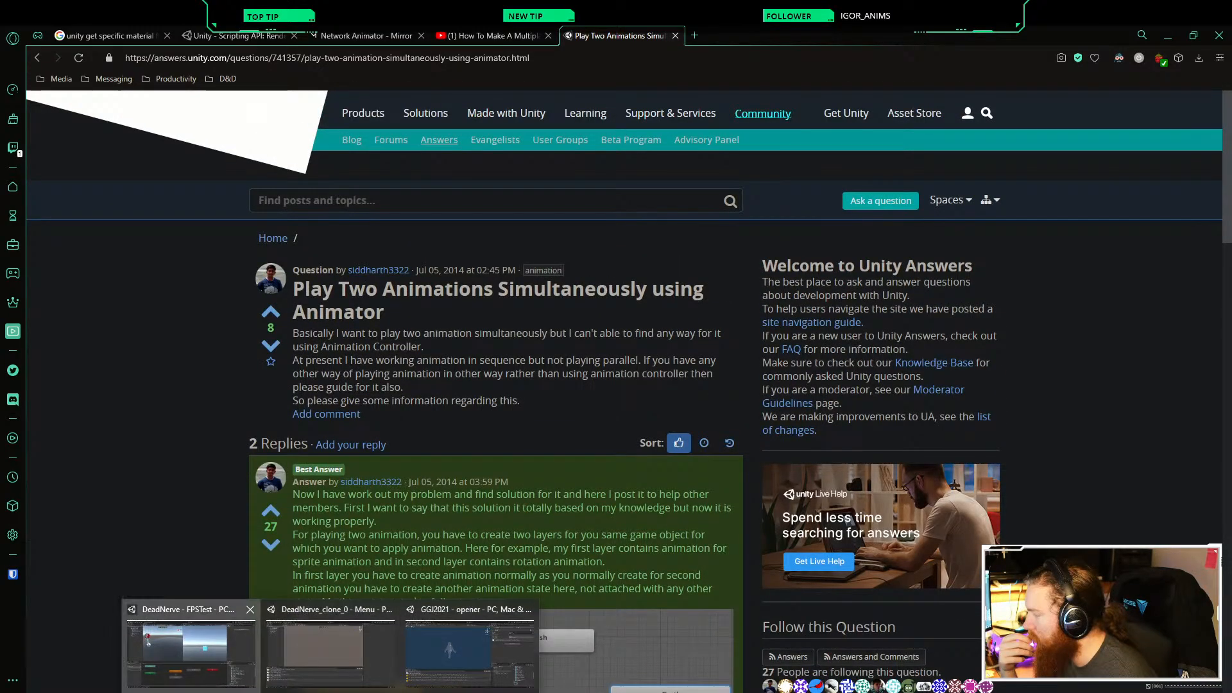
pyautogui.click(192, 651)
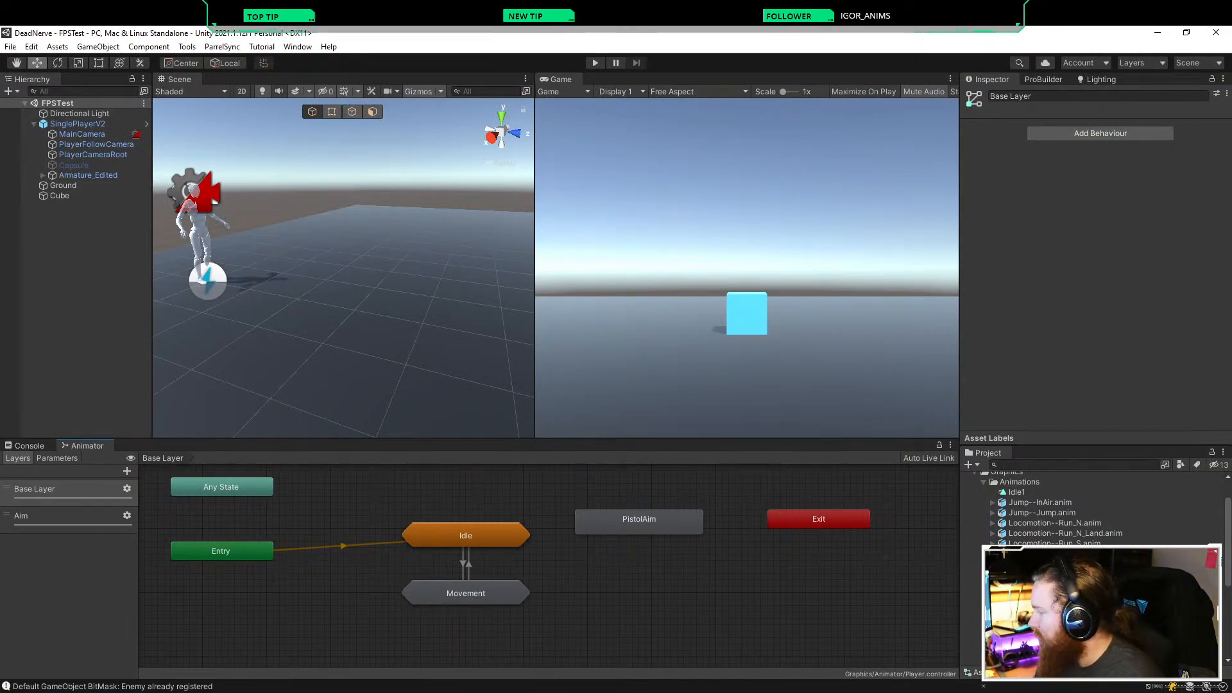
pyautogui.click(59, 516)
pyautogui.click(59, 489)
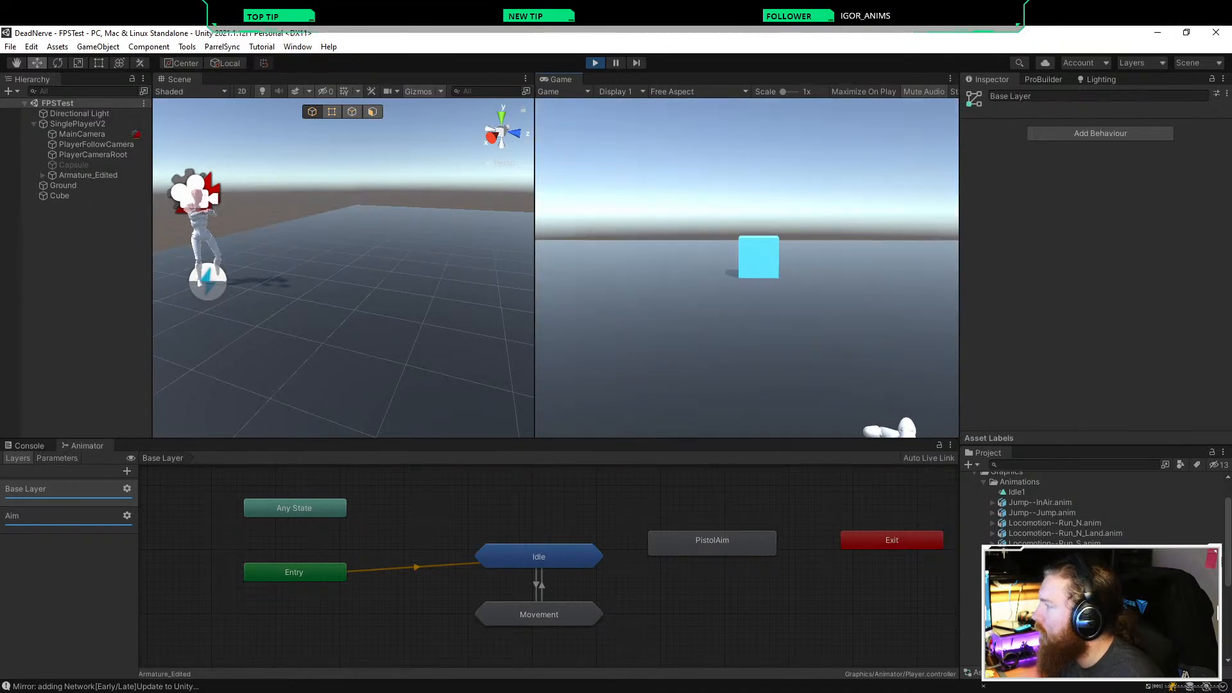
# Step: Walk the player forward and backward in the running game to check the aim pose against the Base Layer's Idle and Movement states
pyautogui.press('w')
pyautogui.press('s')
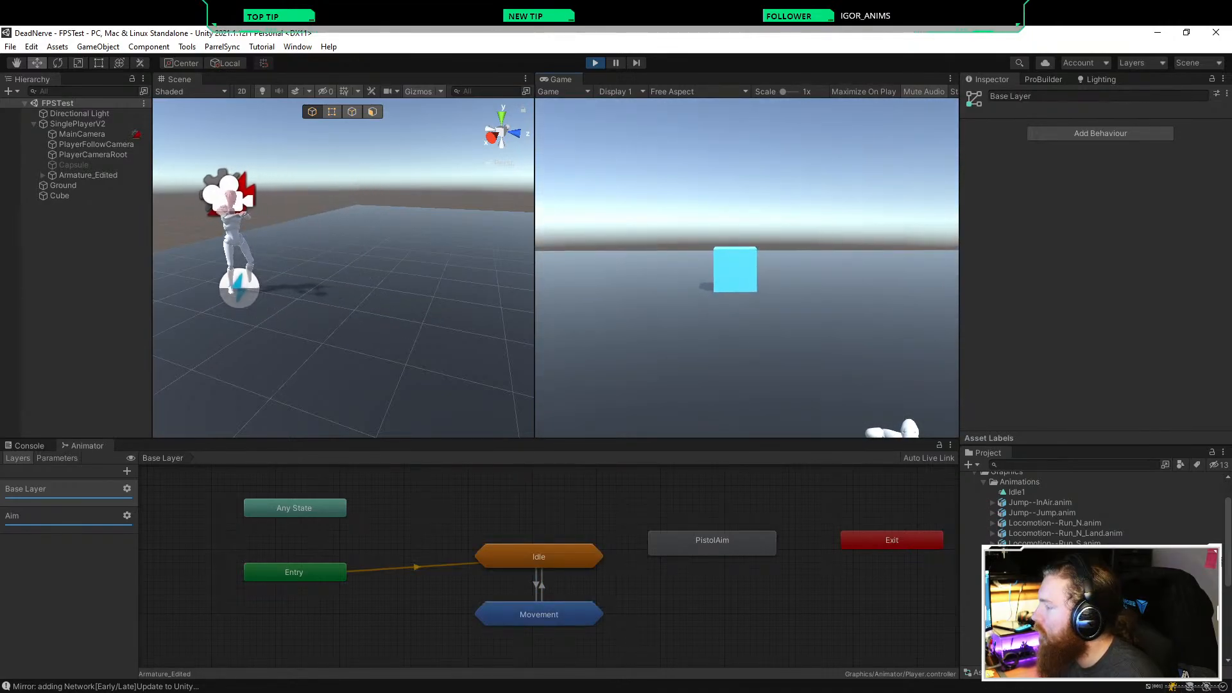
pyautogui.press('w')
pyautogui.press('s')
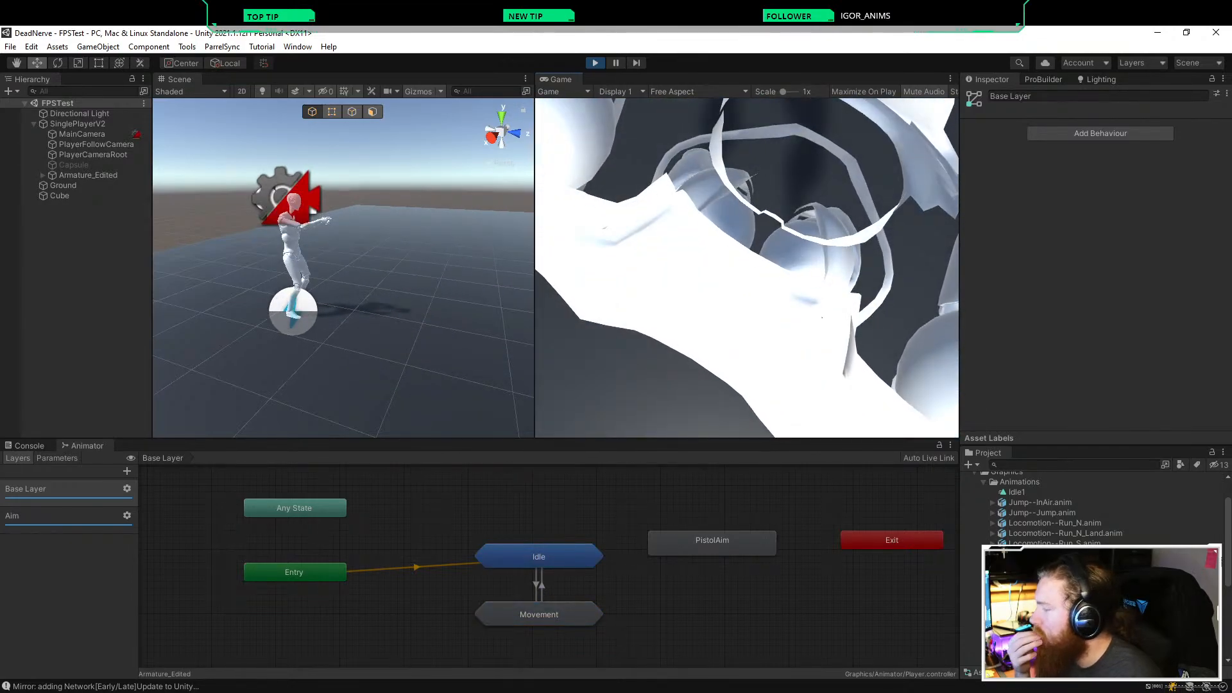
# Step: Check the Base Layer's PistolAim state and set the Aim layer's blending to Additive
pyautogui.click(712, 540)
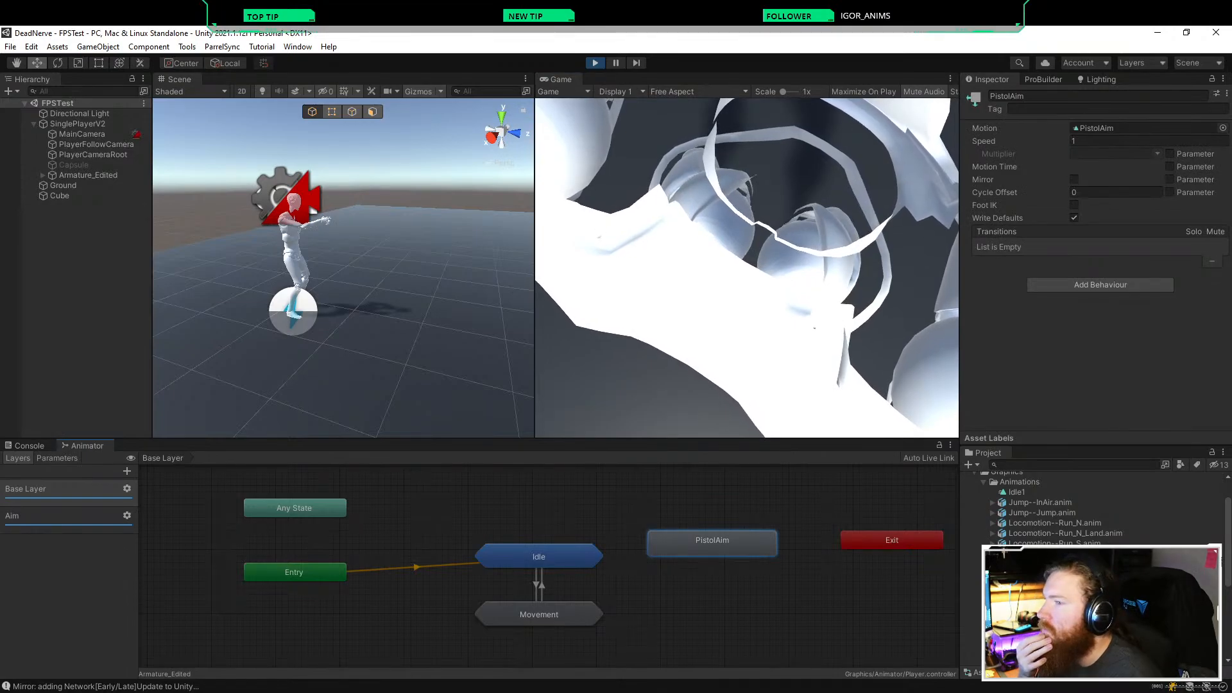
pyautogui.click(58, 516)
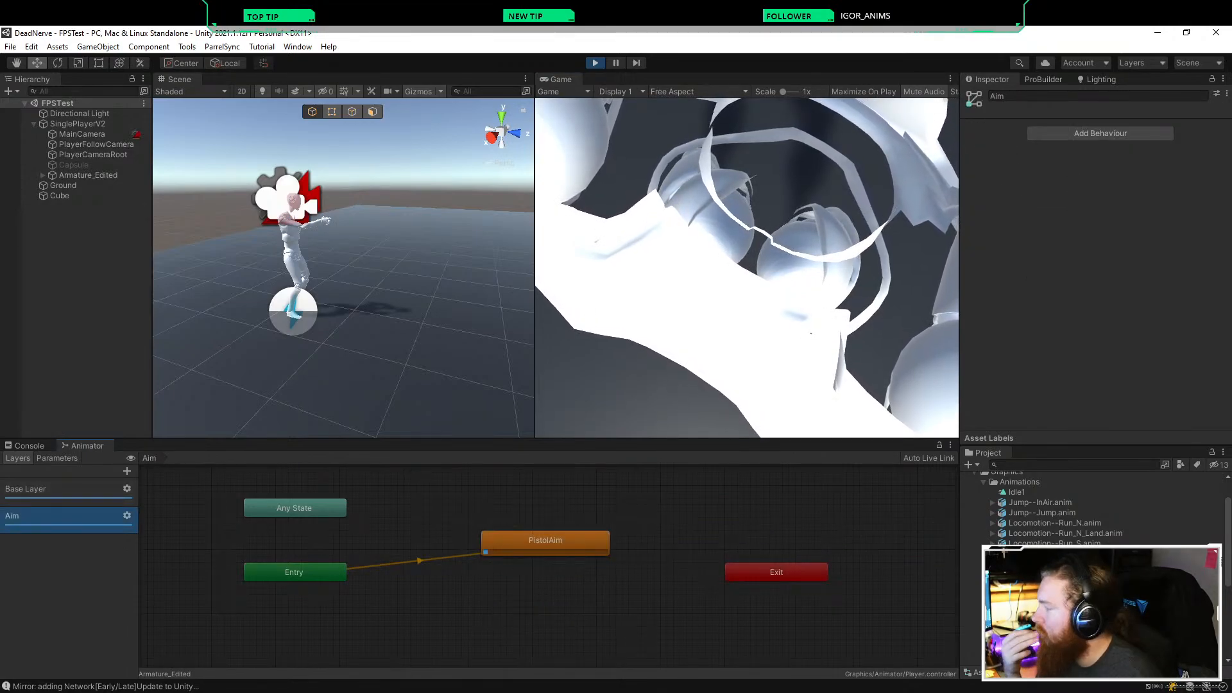
pyautogui.click(126, 515)
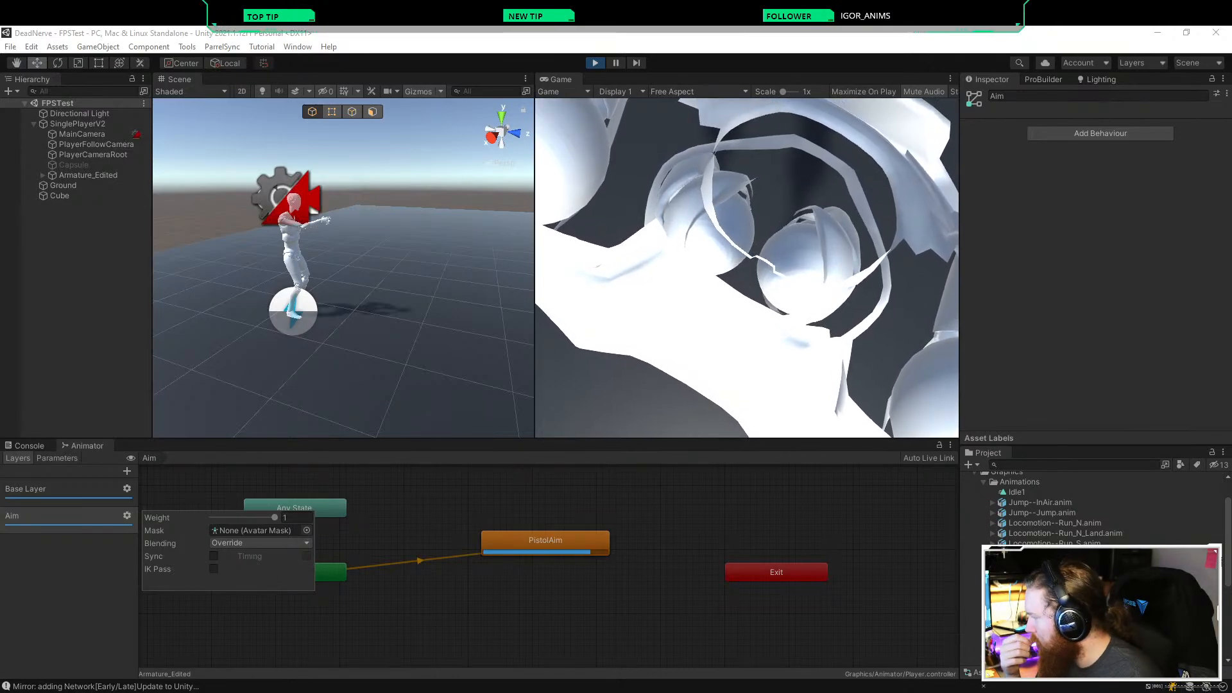
pyautogui.click(260, 542)
pyautogui.click(231, 571)
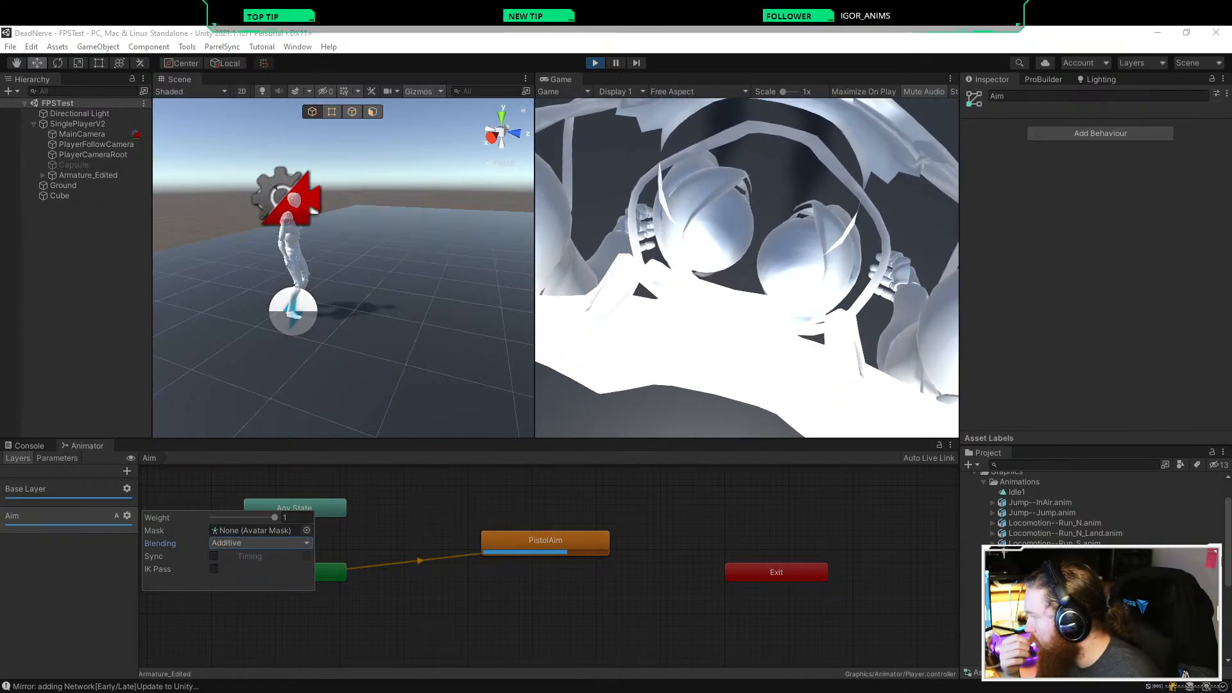
pyautogui.moveTo(535, 360); pyautogui.dragTo(537, 359)
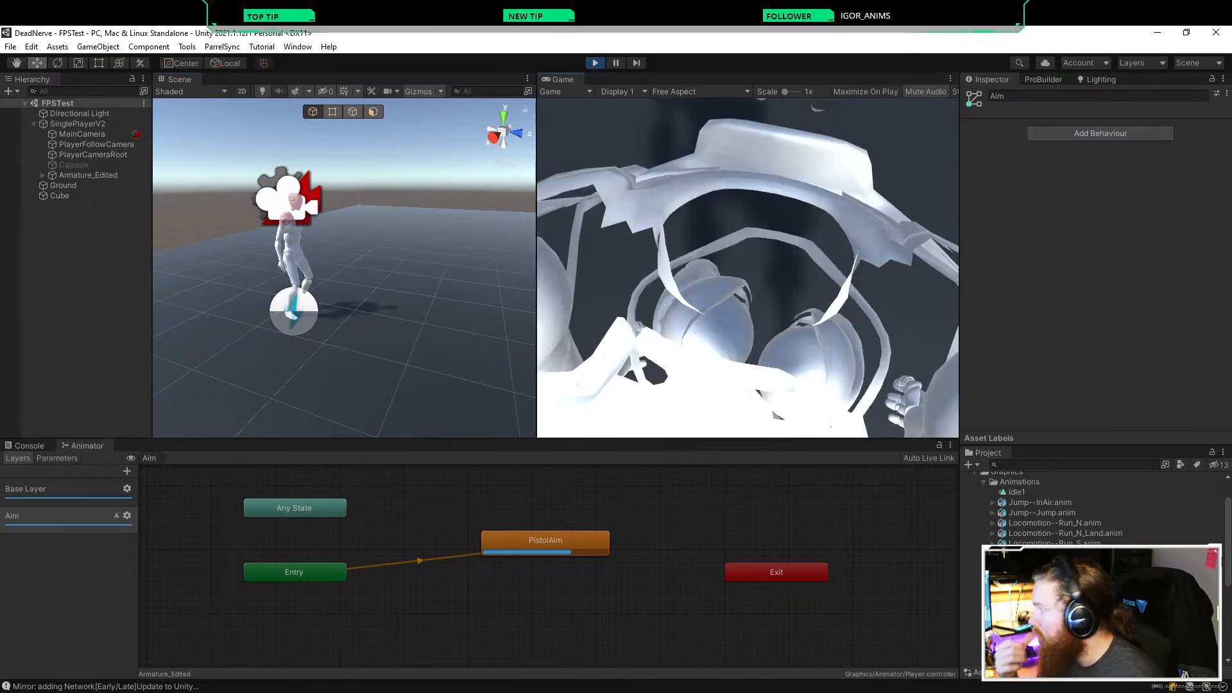
# Step: Walk the player around the running game to test how the additive Aim layer combines with the movement animations
pyautogui.press('w')
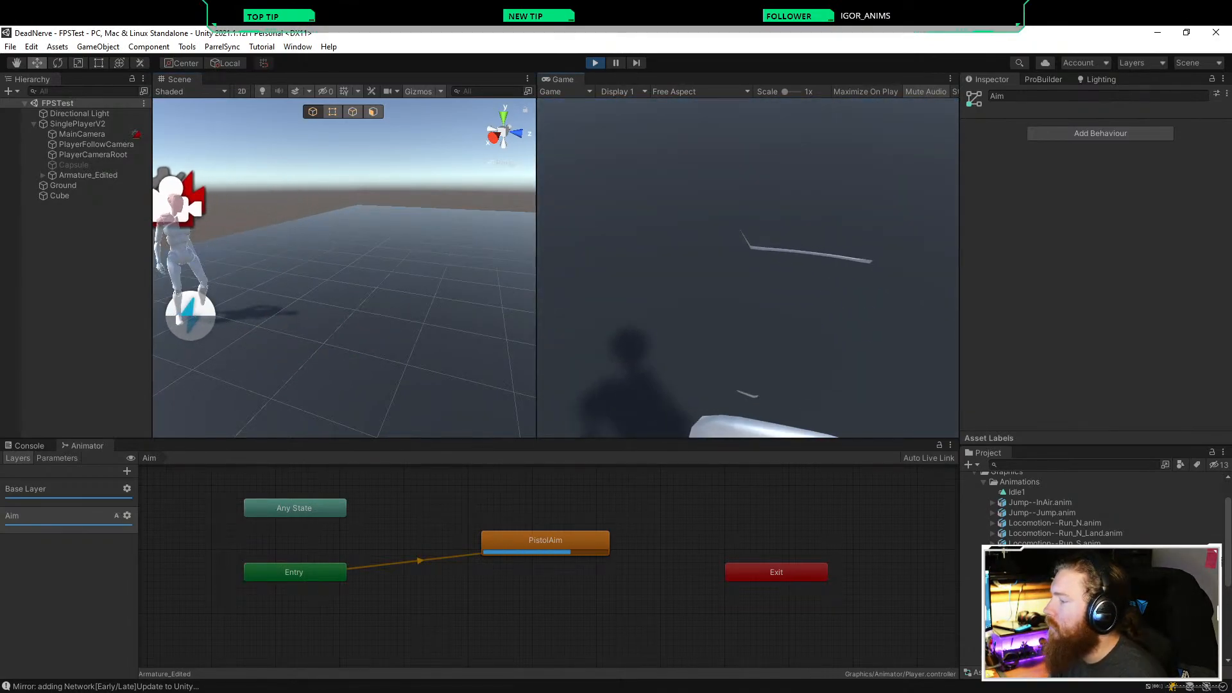
pyautogui.press('w')
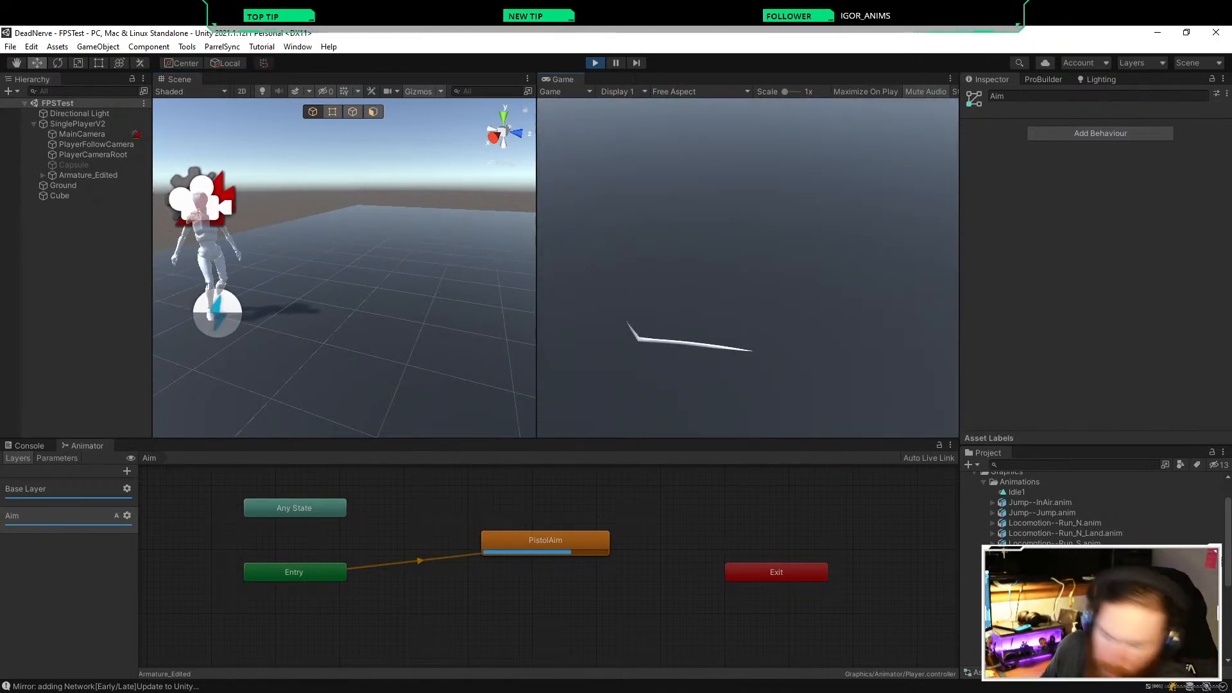
pyautogui.press('w')
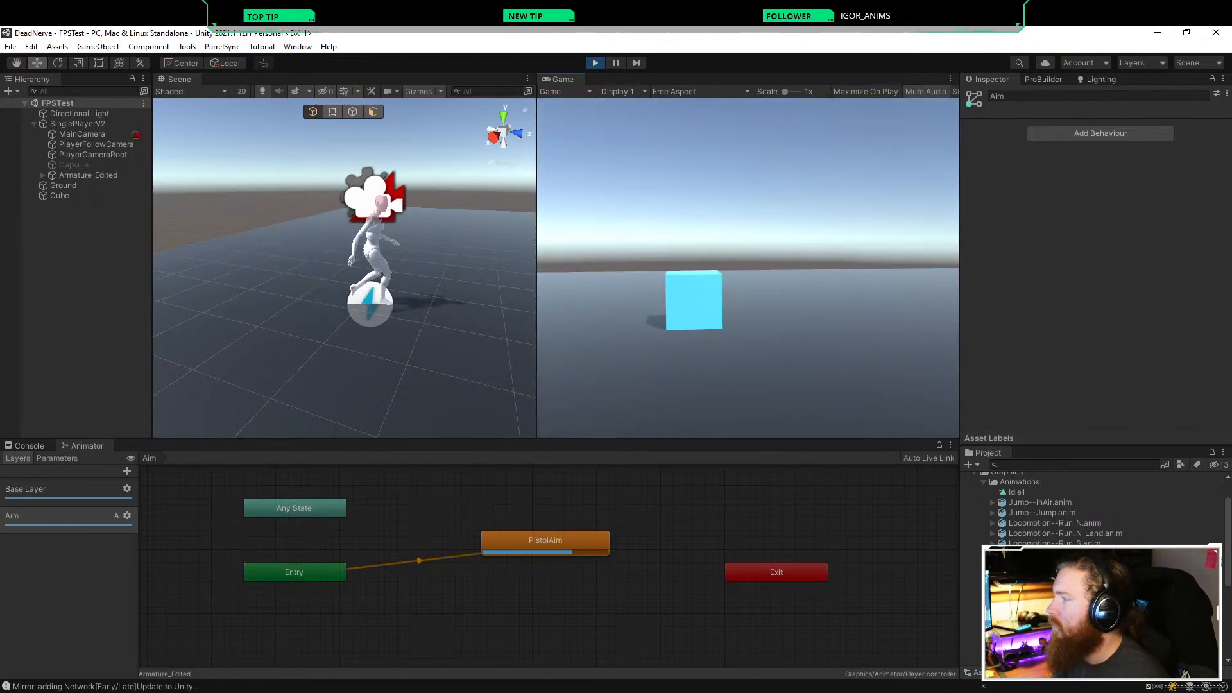
pyautogui.press('w')
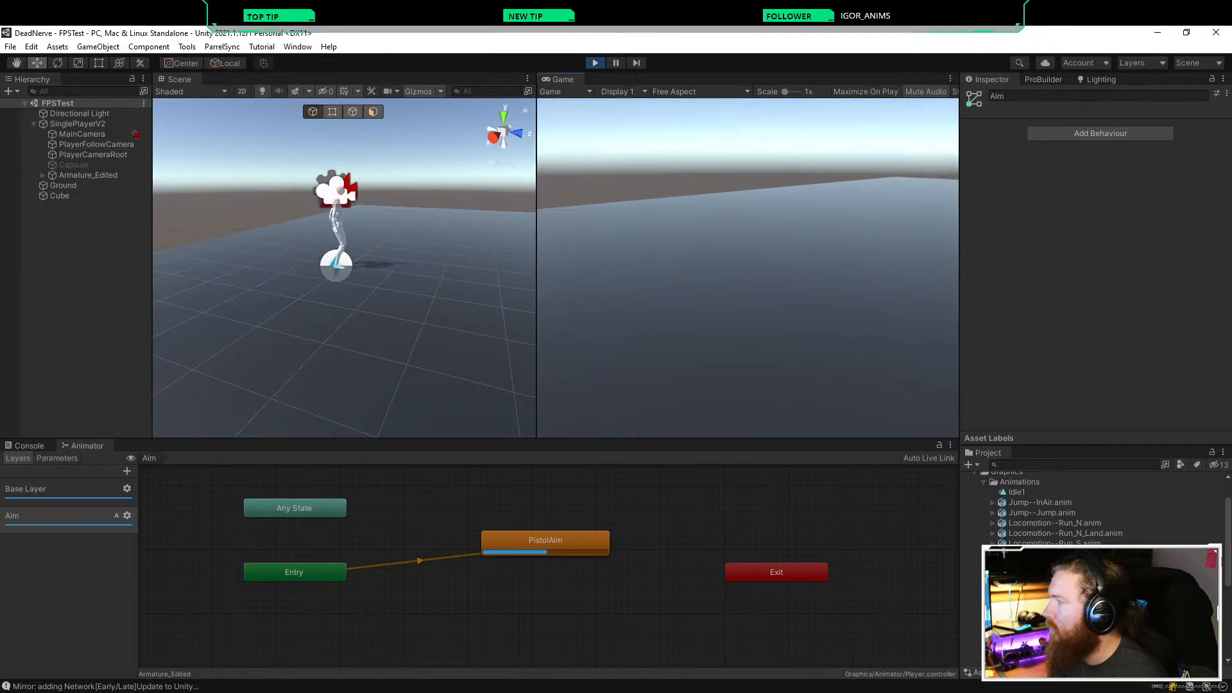
# Step: Switch to the browser, return to the search results and read the replies to "Way to play two animations at once?" on Unity Answers
pyautogui.click(244, 642)
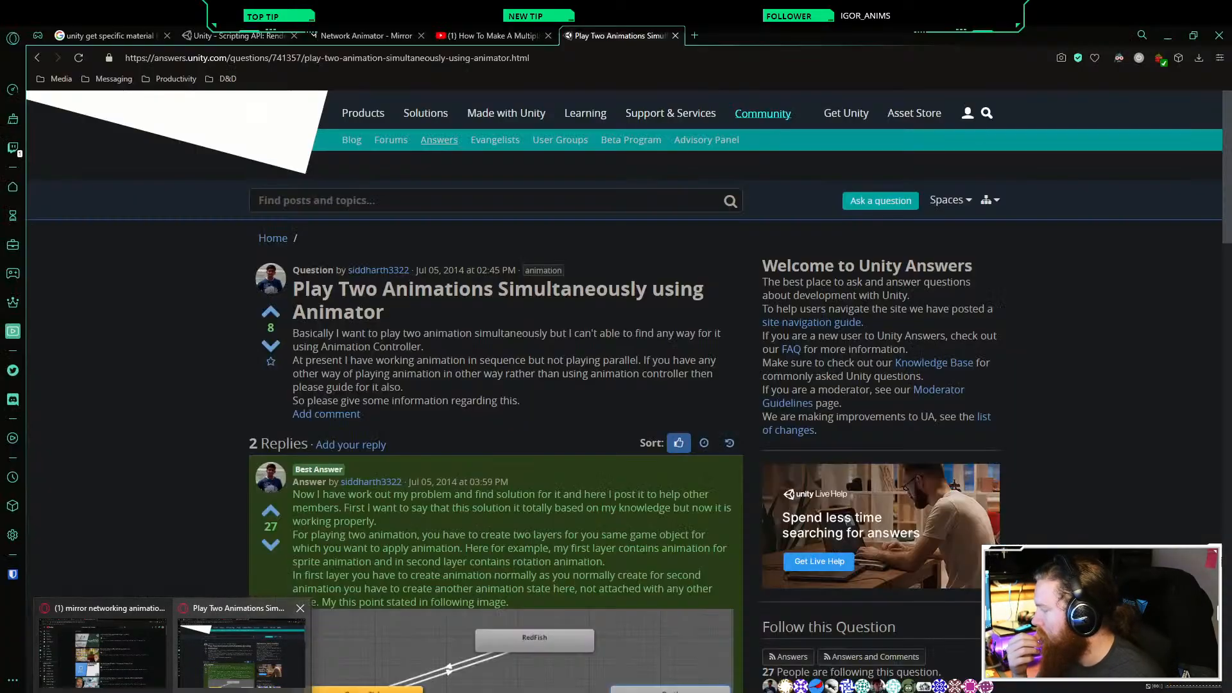
pyautogui.hotkey('alt', 'Left')
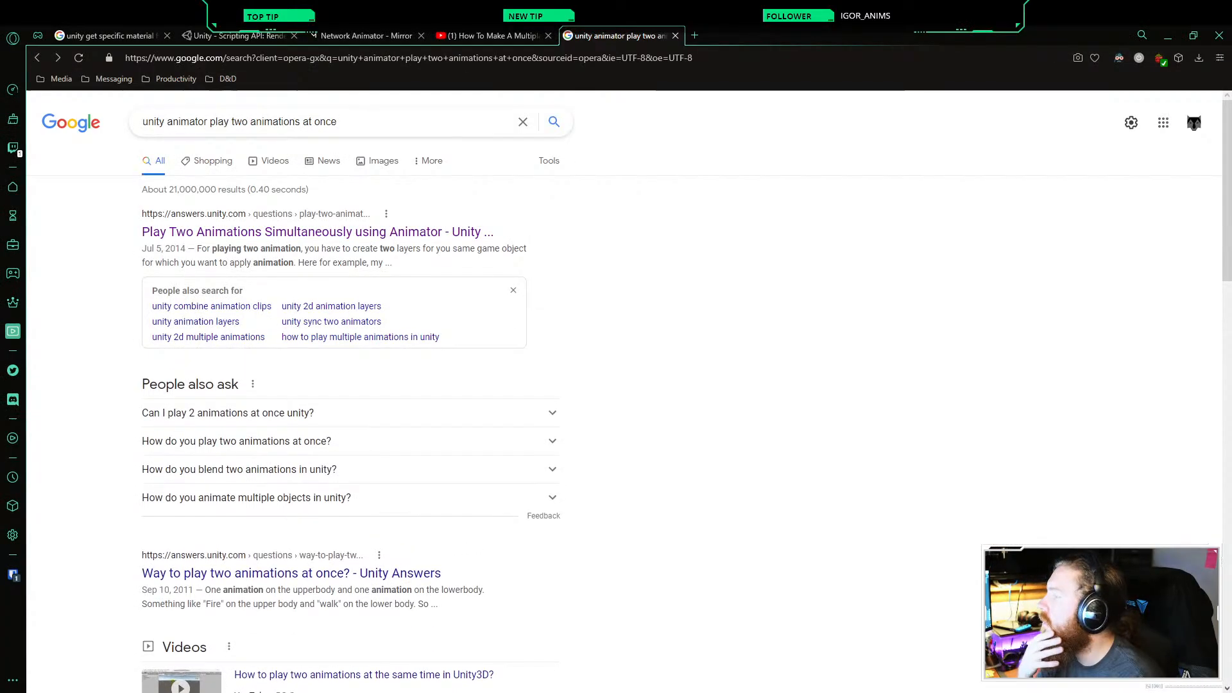
pyautogui.click(292, 573)
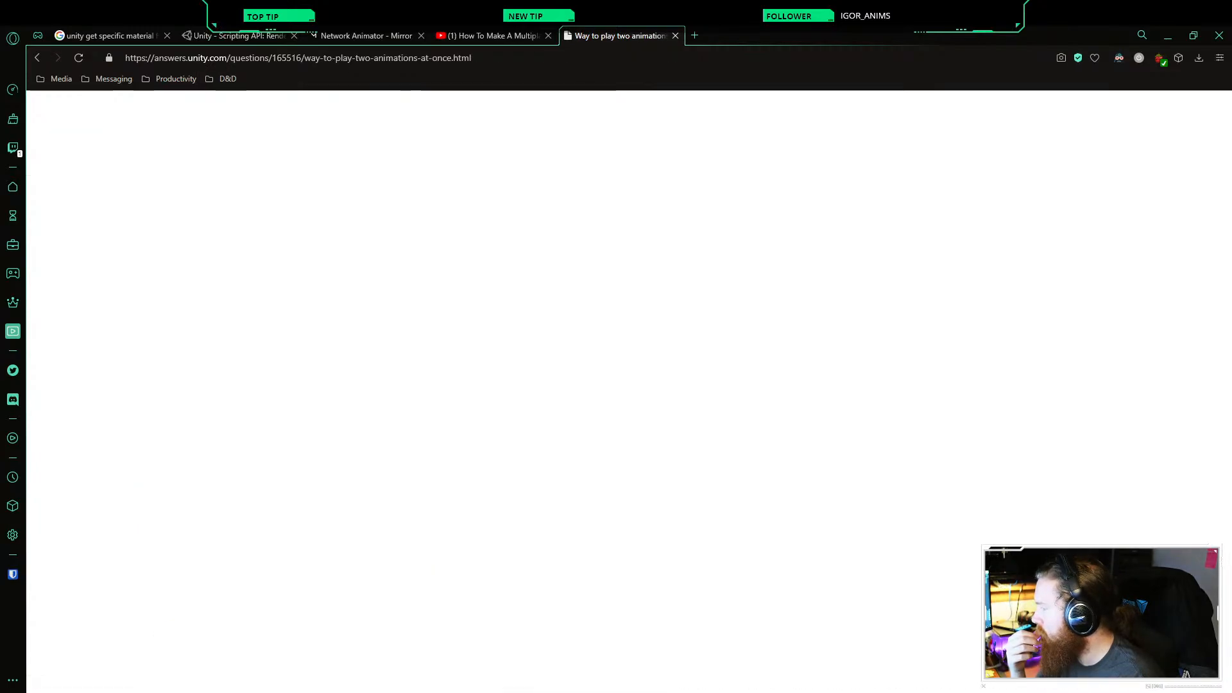
pyautogui.scroll(-3, 625, 391)
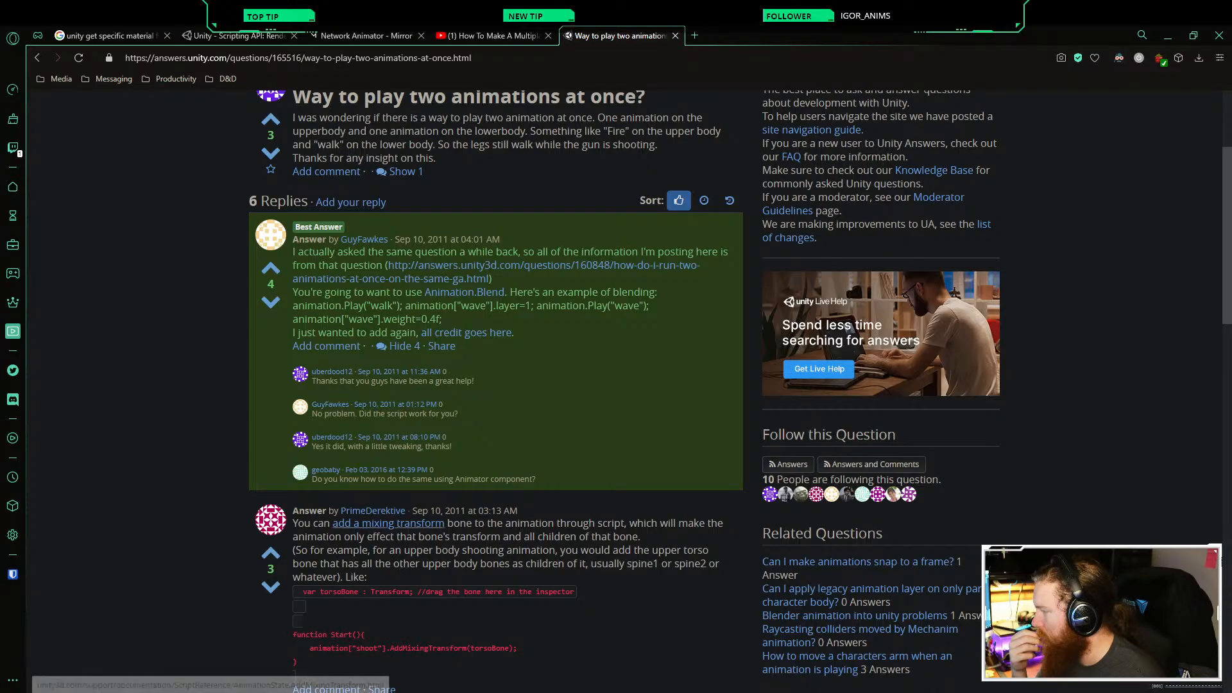
pyautogui.scroll(-1, 616, 391)
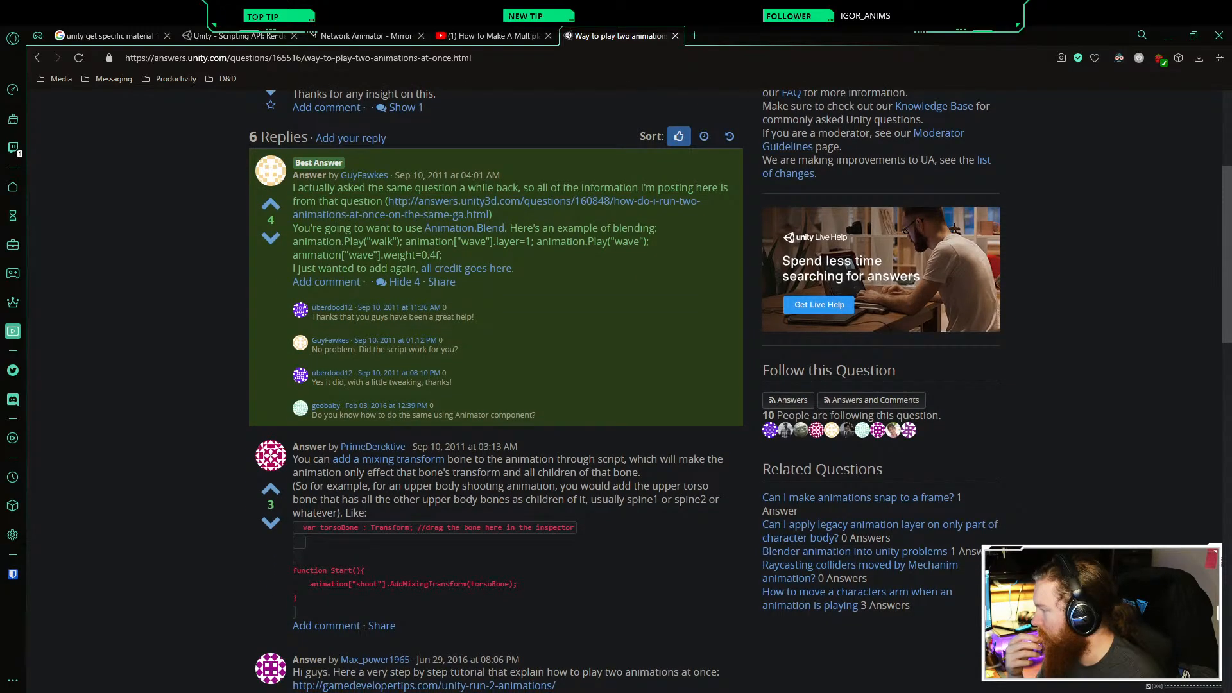
pyautogui.scroll(-3, 616, 392)
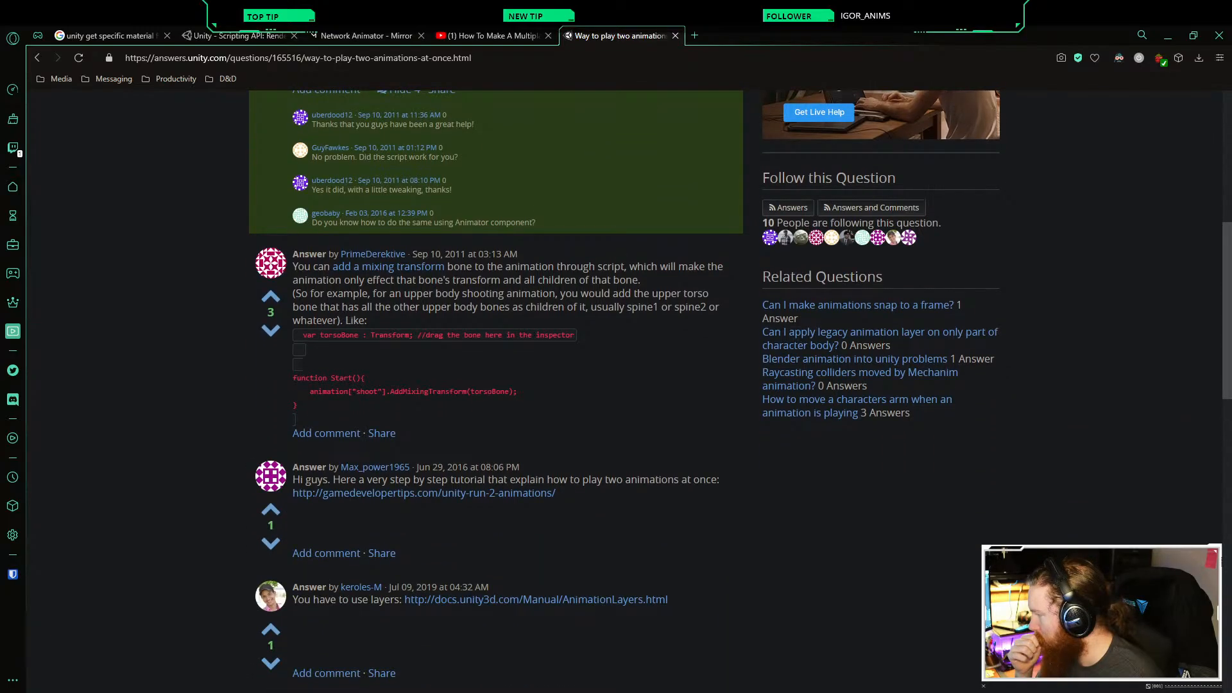
pyautogui.scroll(-2, 616, 392)
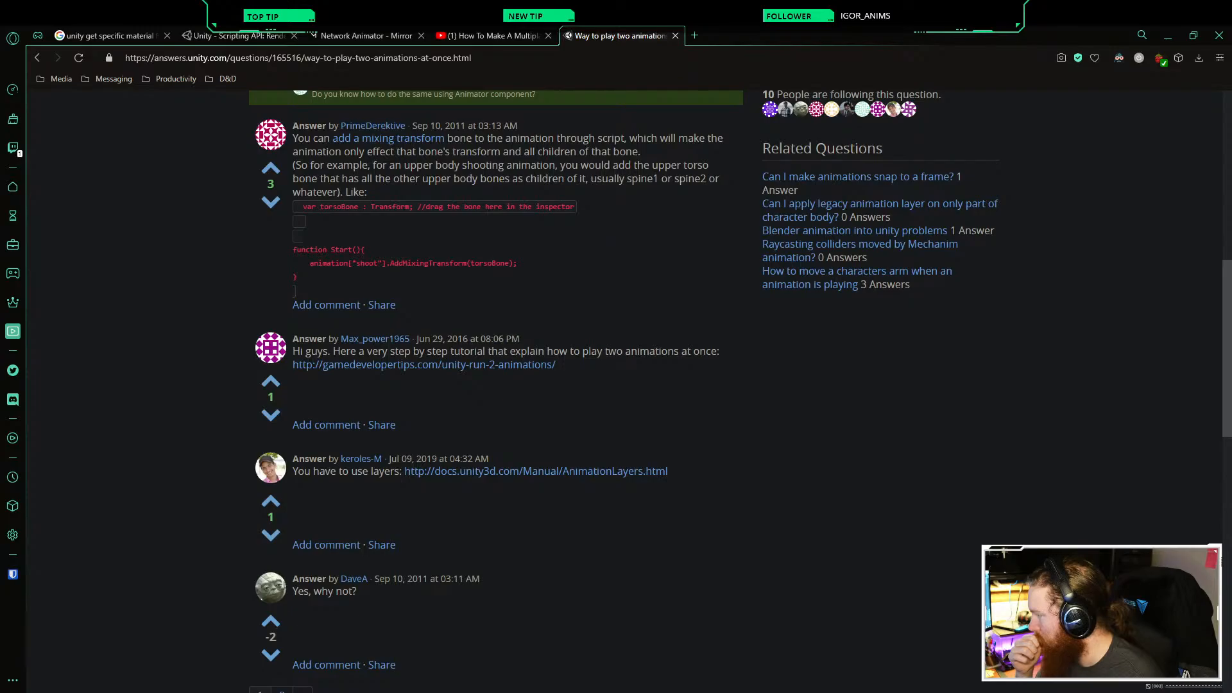
pyautogui.scroll(-2, 261, 612)
pyautogui.scroll(1, 261, 612)
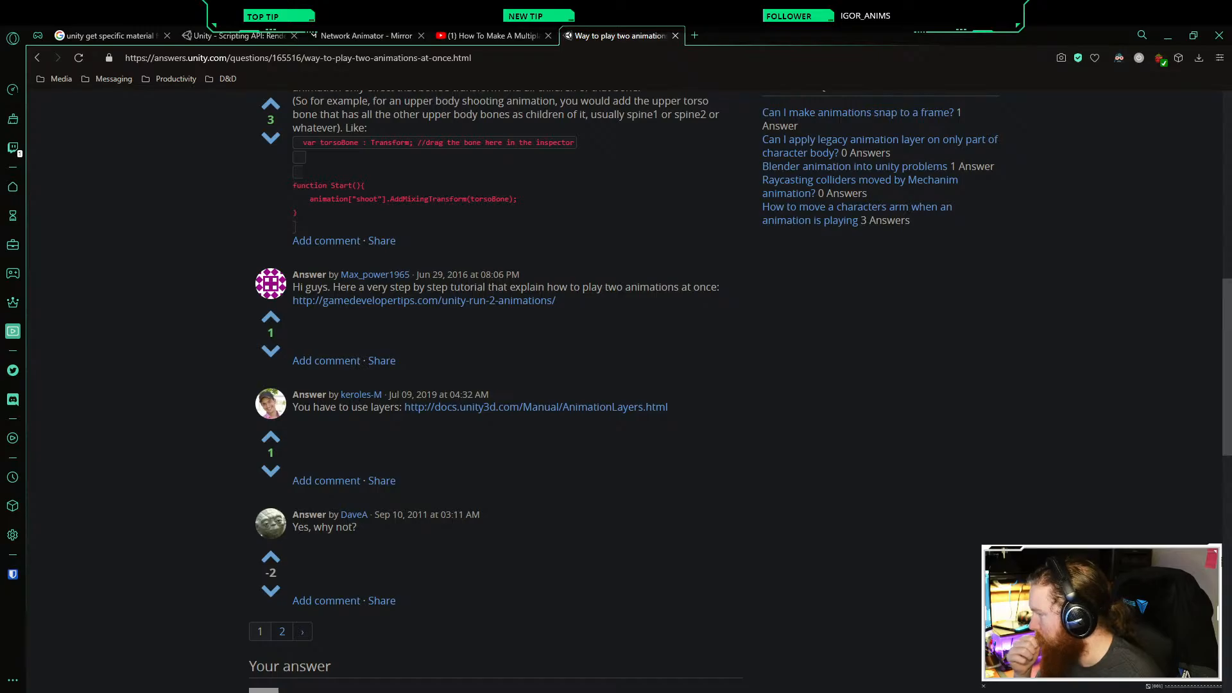
pyautogui.scroll(2, 513, 385)
# Step: Open the linked Animation Layers manual page and read its sections on blending types, masks and layer syncing
pyautogui.click(514, 544)
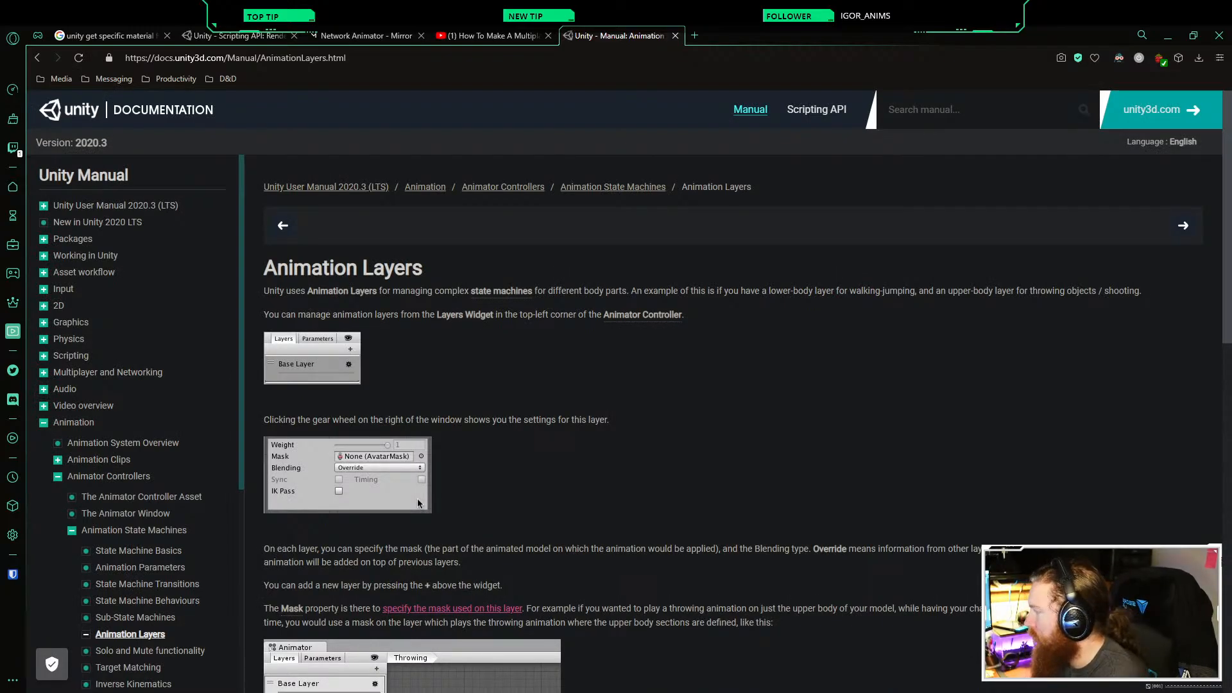
pyautogui.click(488, 36)
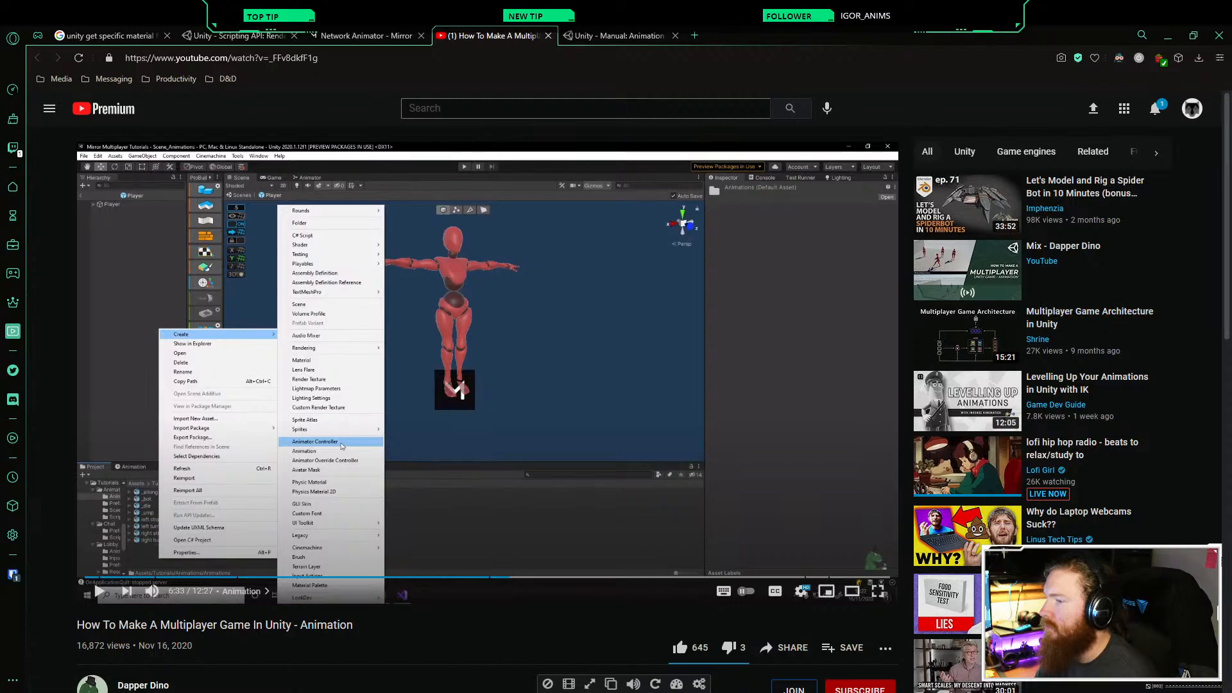
pyautogui.hotkey('ctrl', 'Tab')
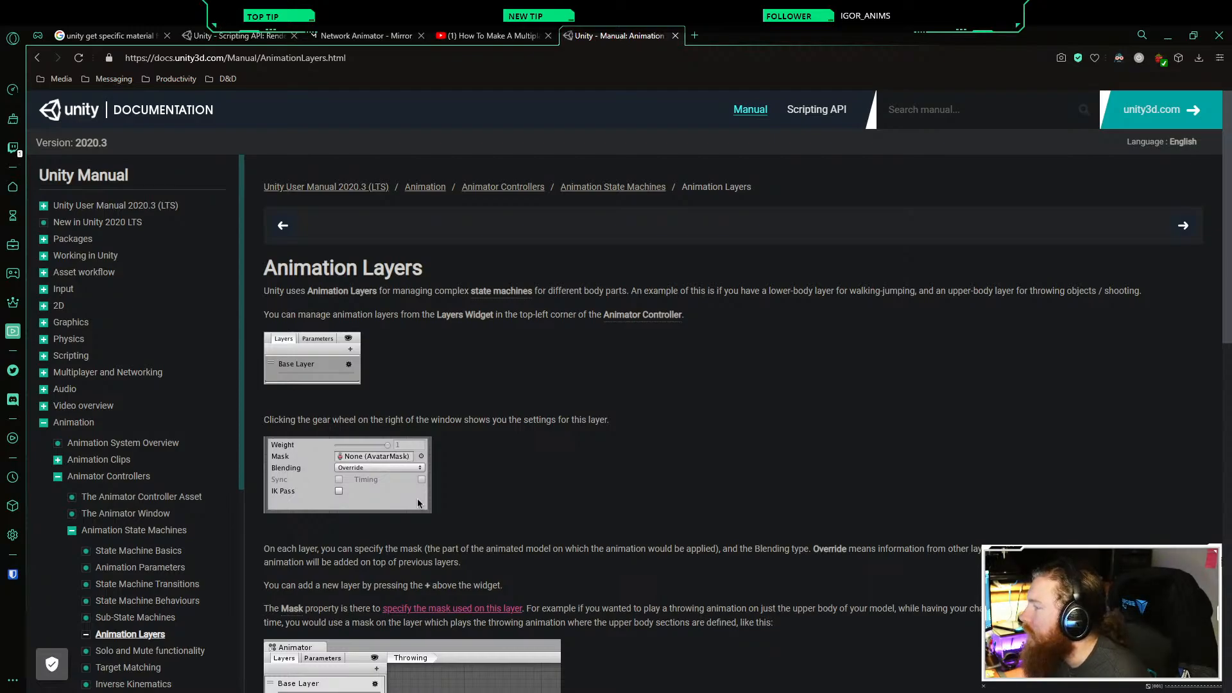
pyautogui.scroll(-3, 731, 424)
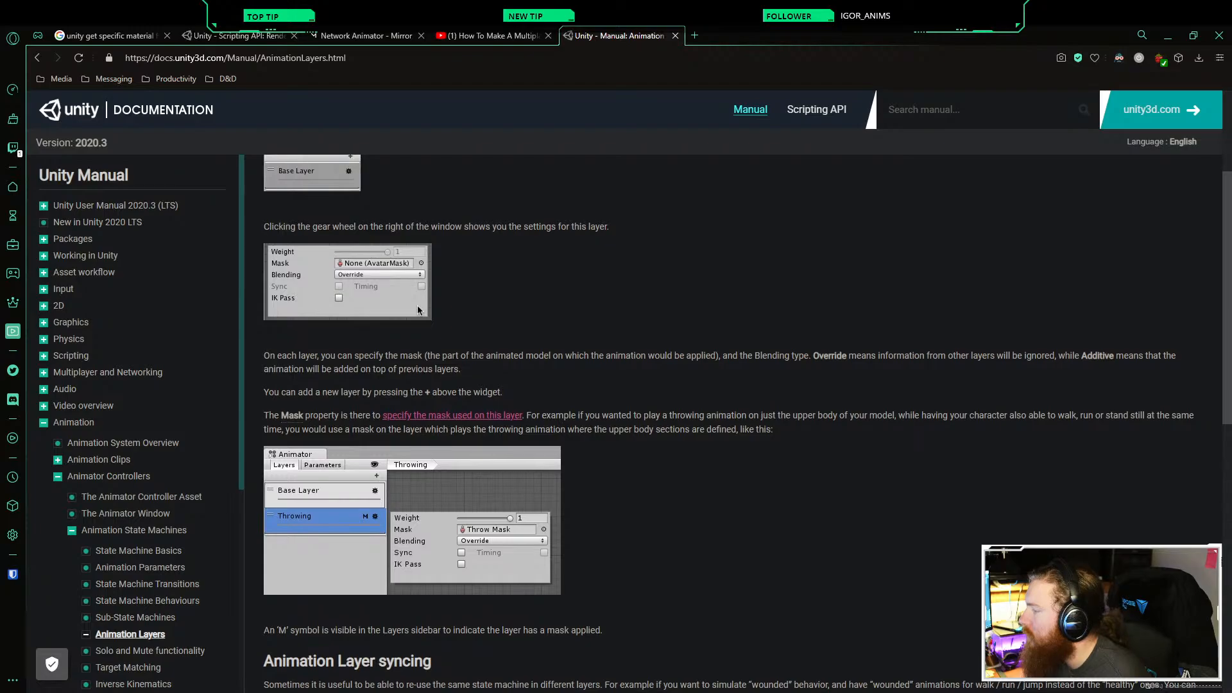
pyautogui.scroll(-2, 731, 423)
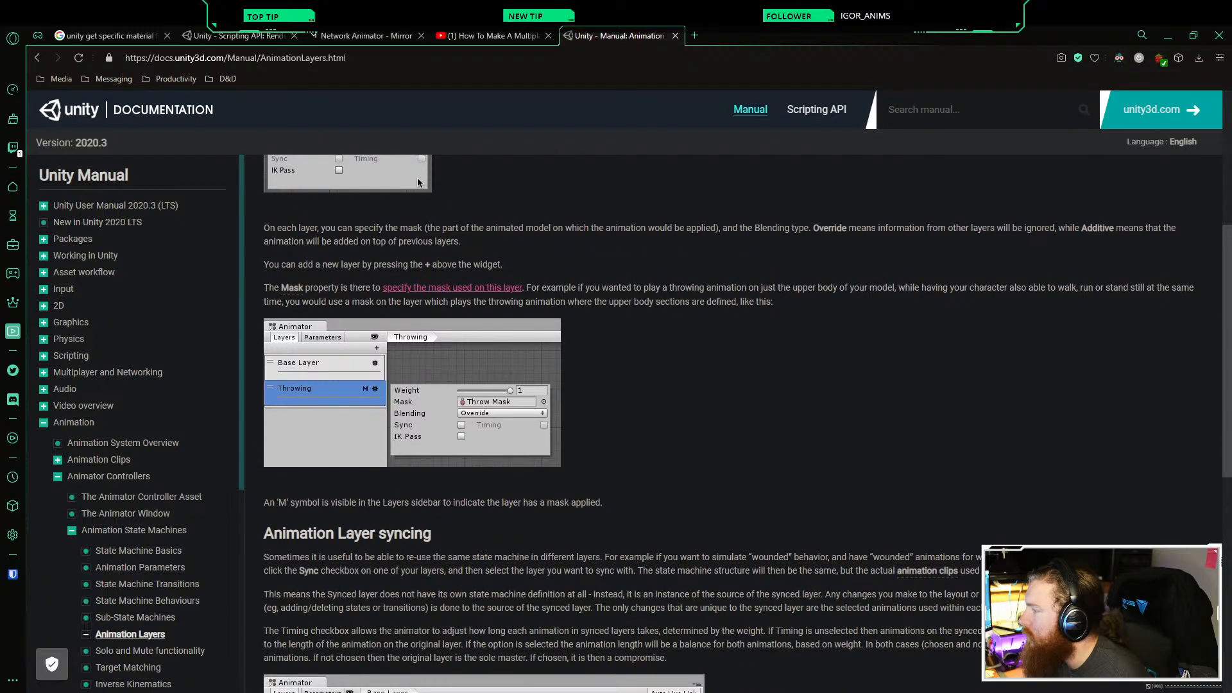
pyautogui.scroll(-4, 732, 423)
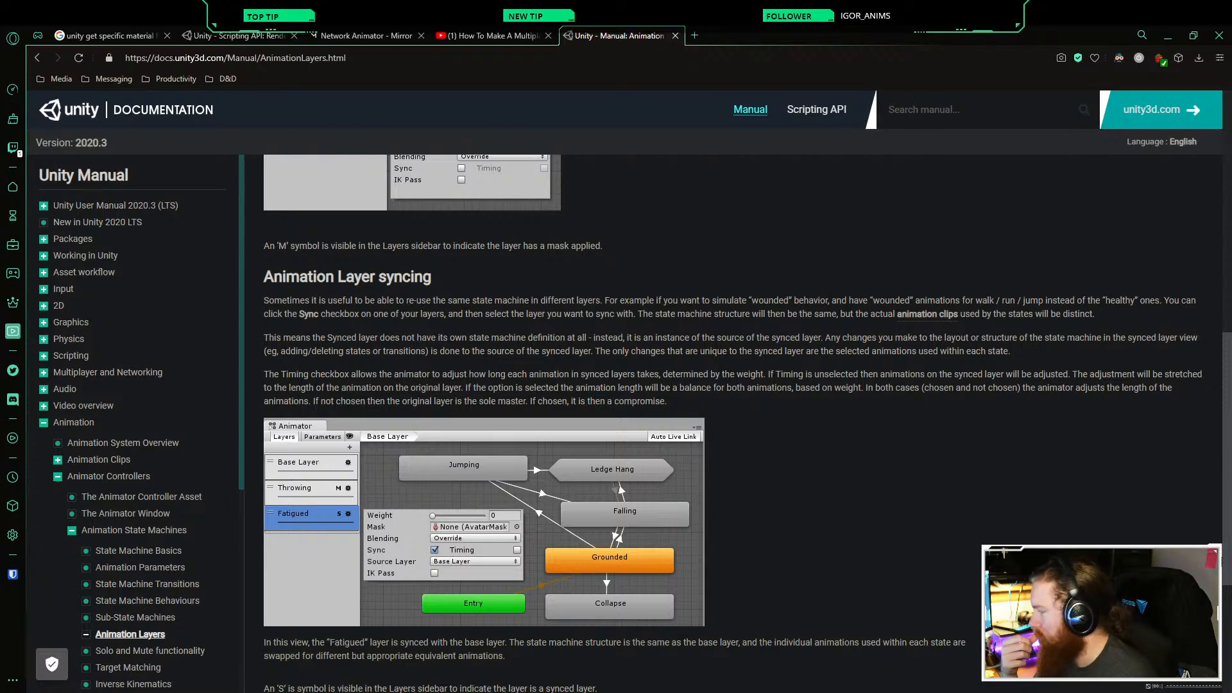
pyautogui.scroll(-3, 731, 423)
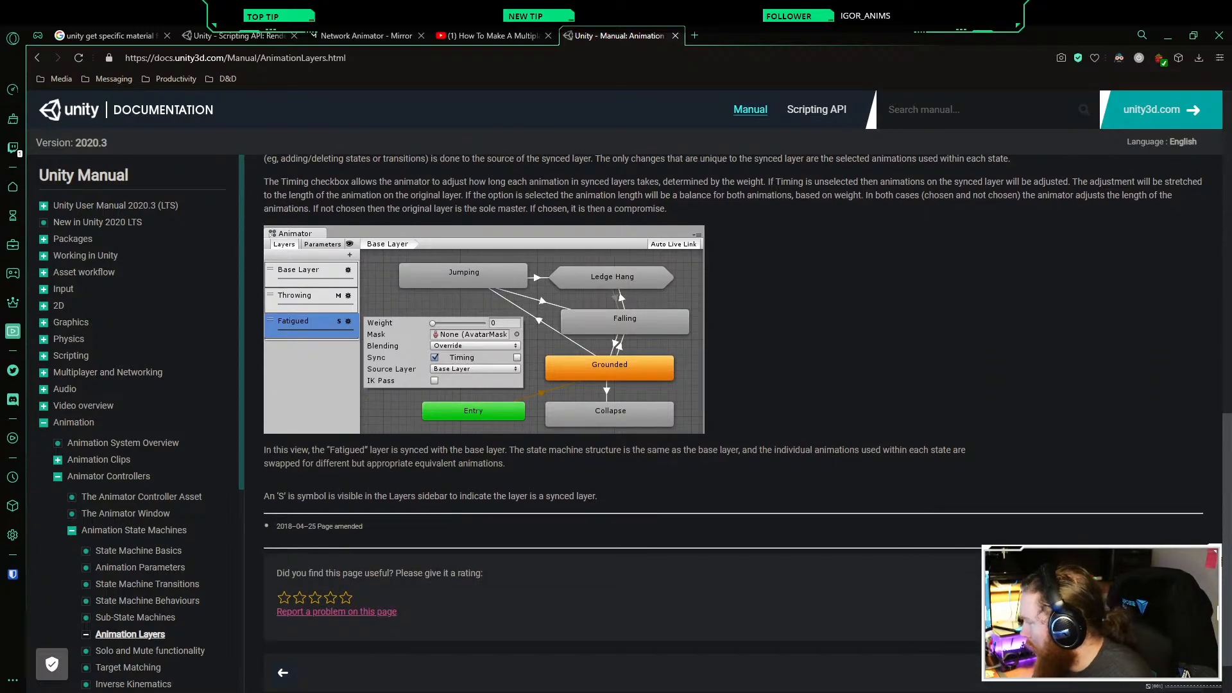
pyautogui.scroll(1, 747, 417)
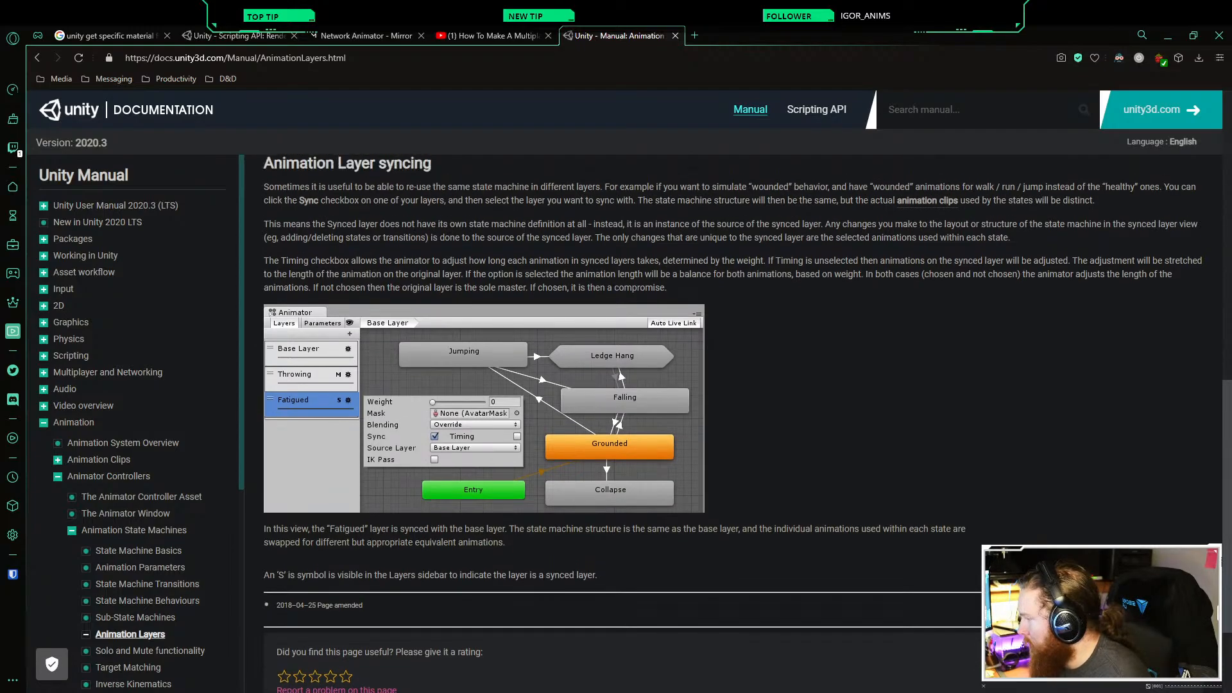
pyautogui.scroll(1, 747, 417)
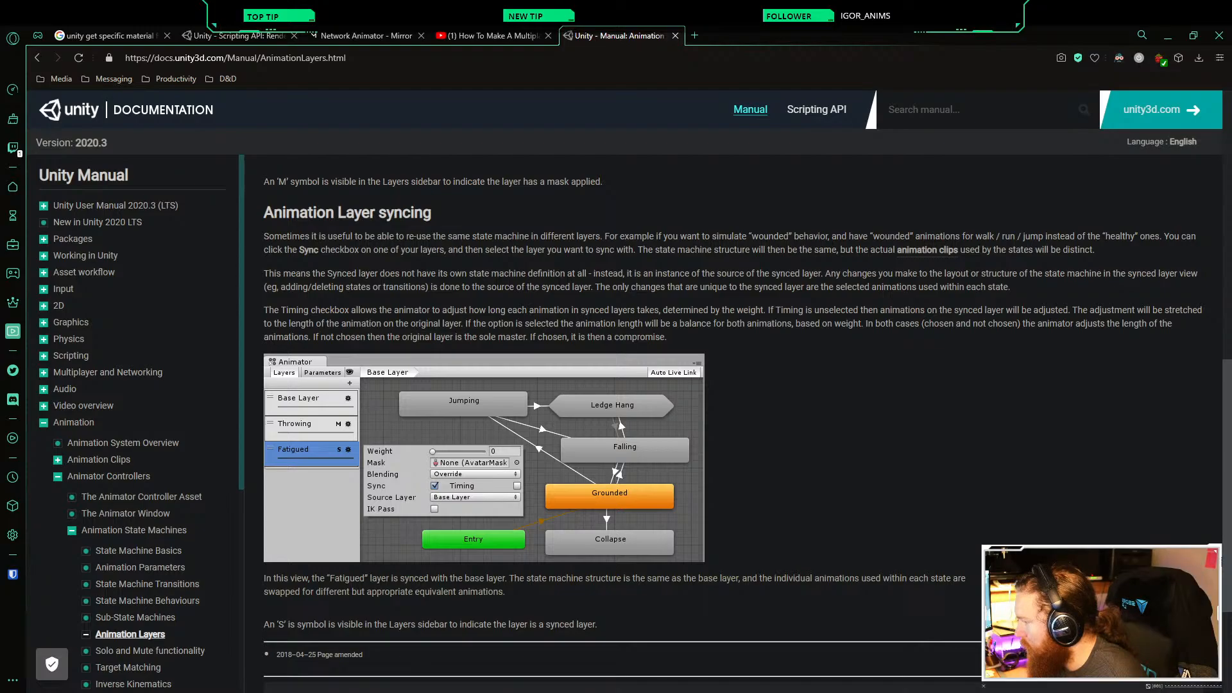
pyautogui.scroll(7, 417, 311)
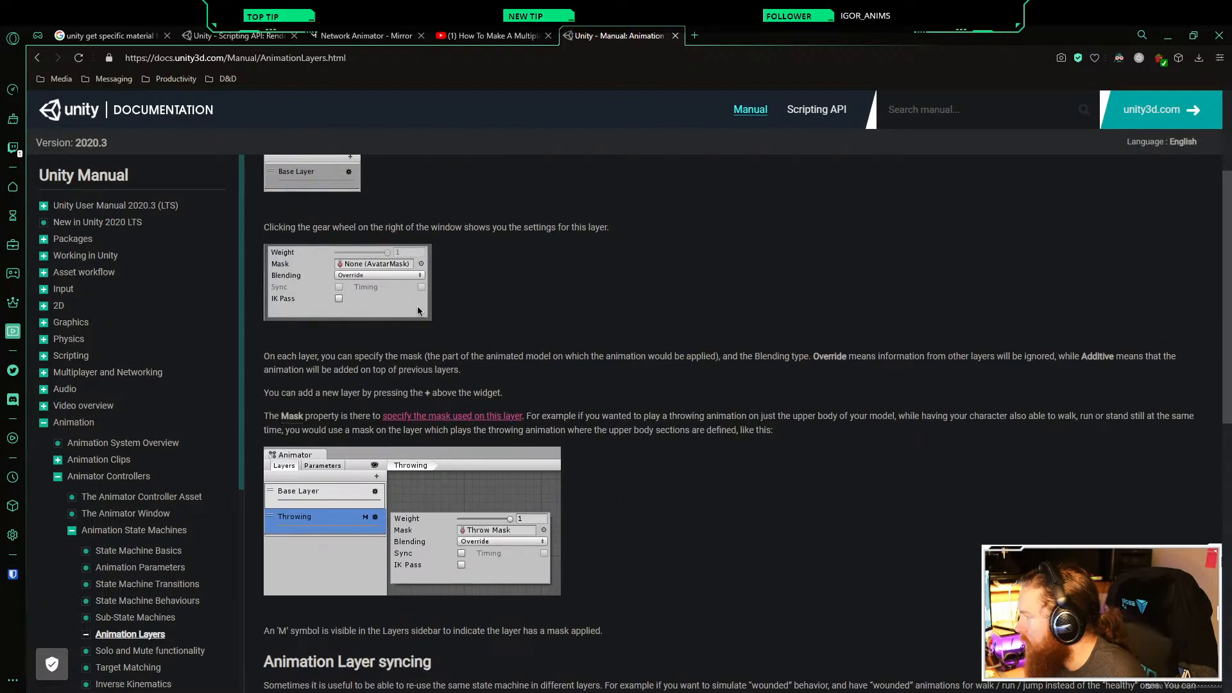
pyautogui.scroll(1, 418, 310)
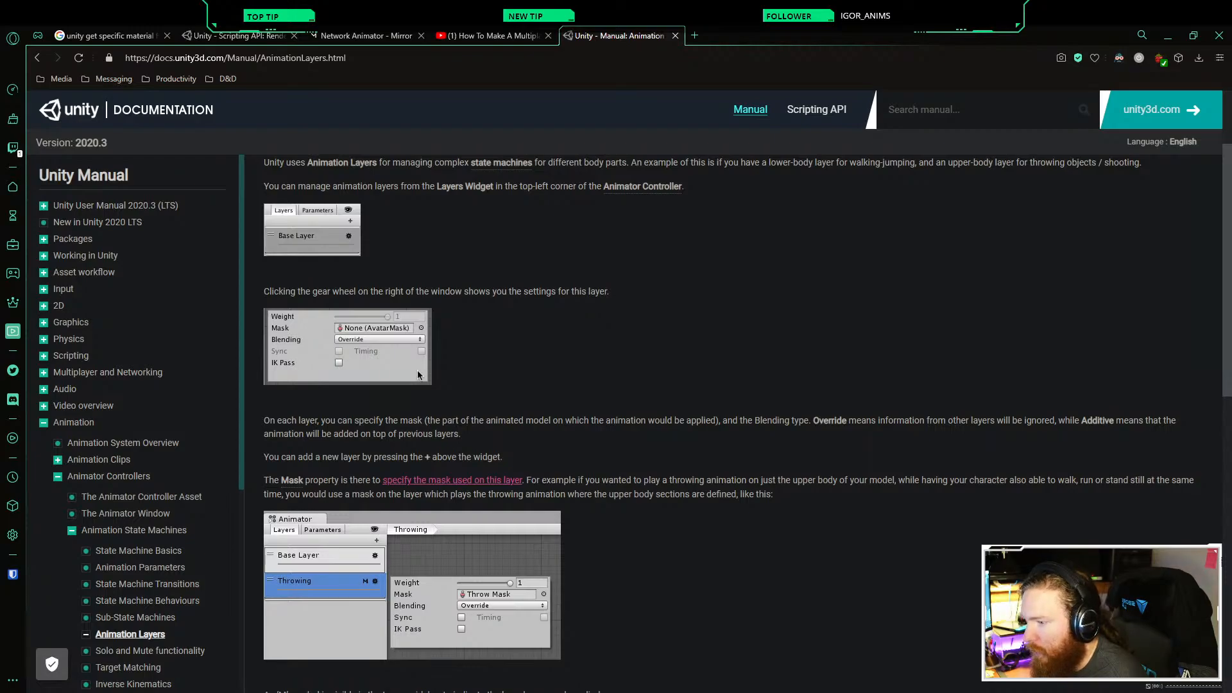
# Step: Open the manual's link on specifying a layer mask in a new tab and read about humanoid body and transform selection
pyautogui.rightClick(421, 482)
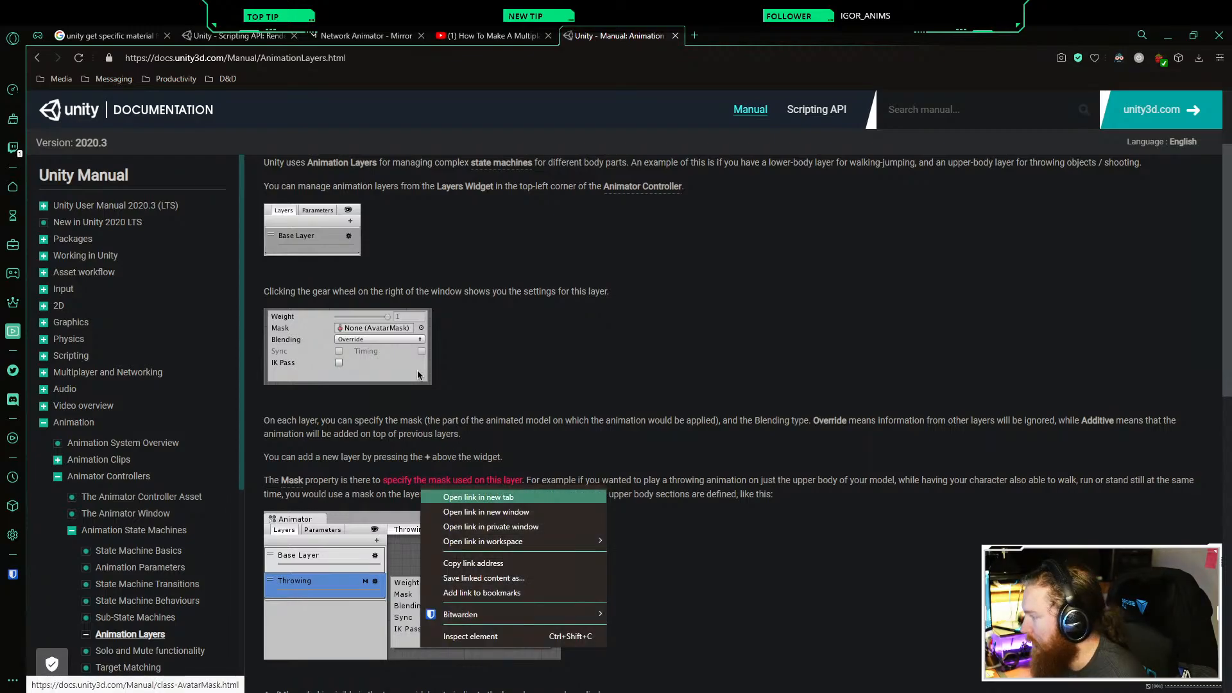
pyautogui.click(455, 490)
pyautogui.hotkey('ctrl', 'Tab')
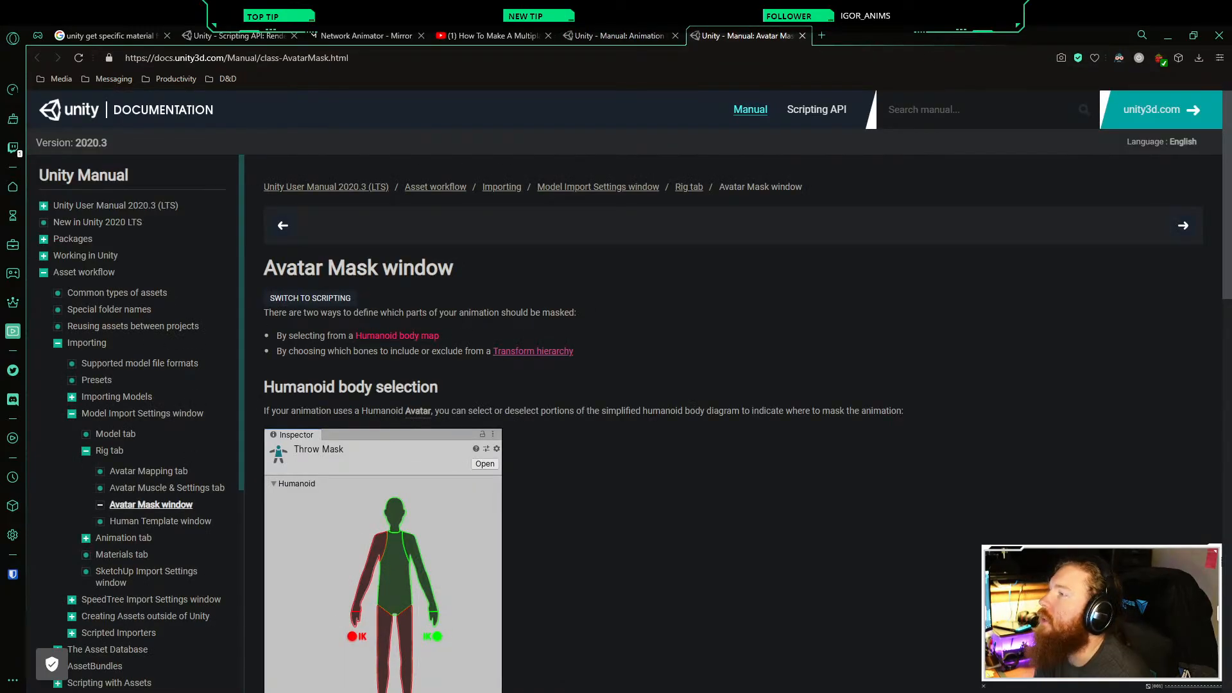
pyautogui.scroll(-2, 417, 376)
pyautogui.scroll(1, 731, 424)
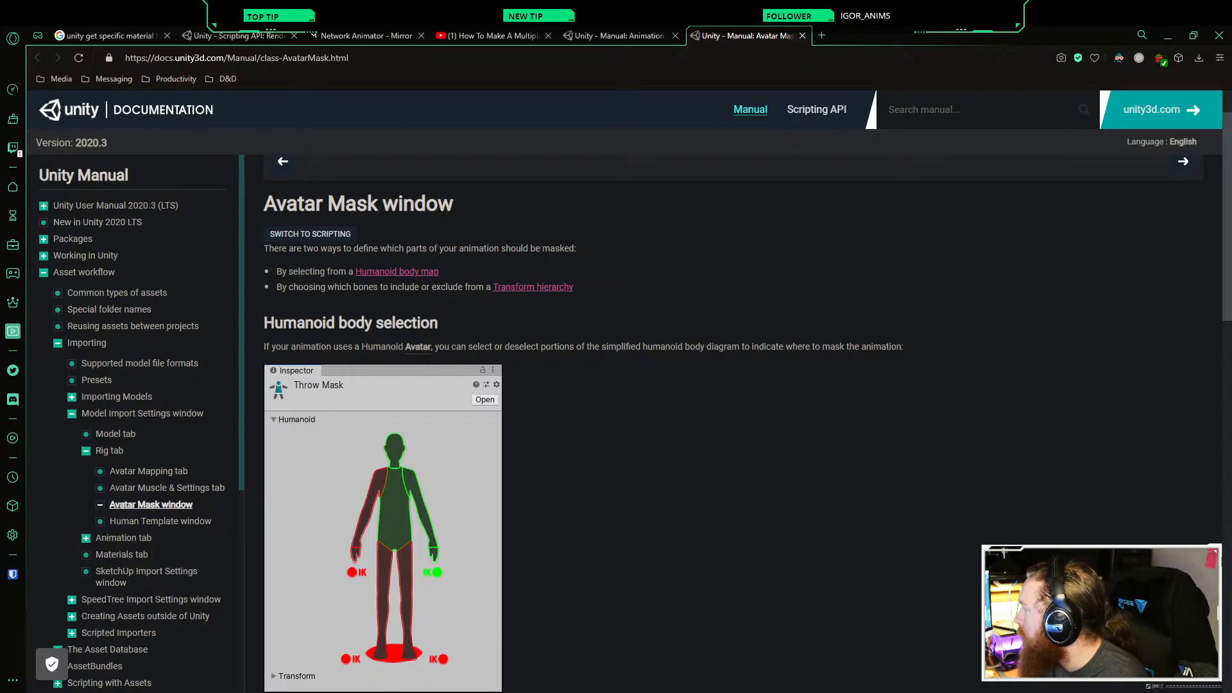
pyautogui.scroll(-5, 737, 423)
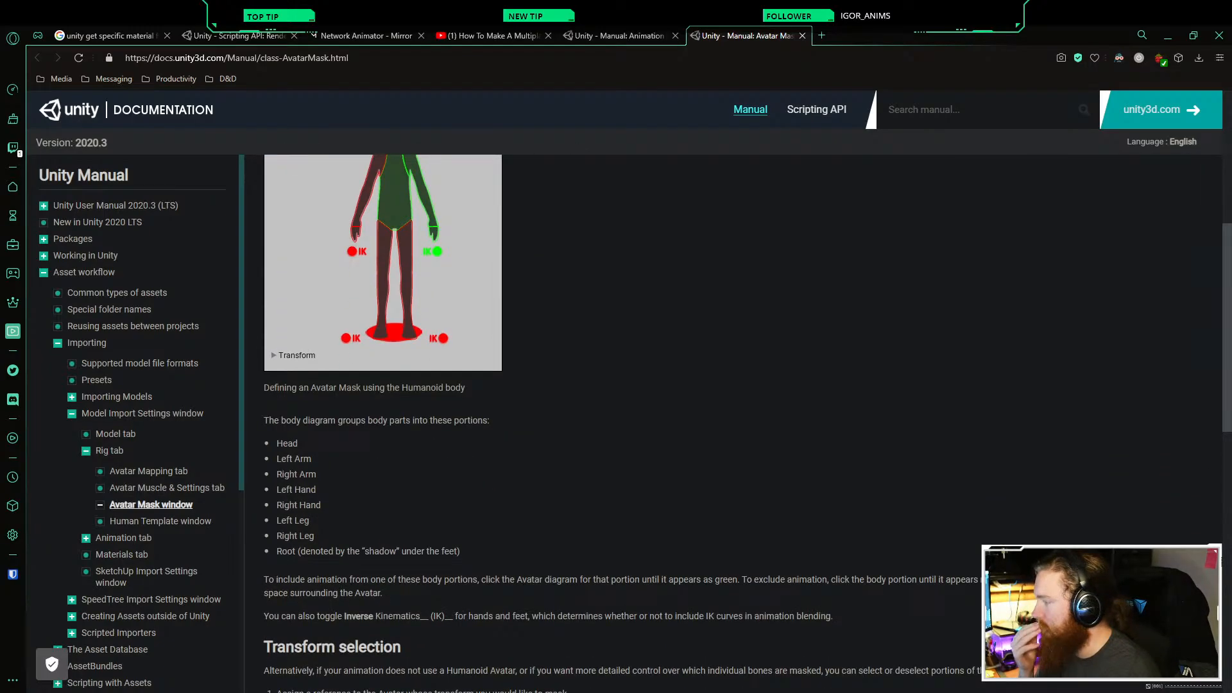
pyautogui.scroll(-5, 738, 423)
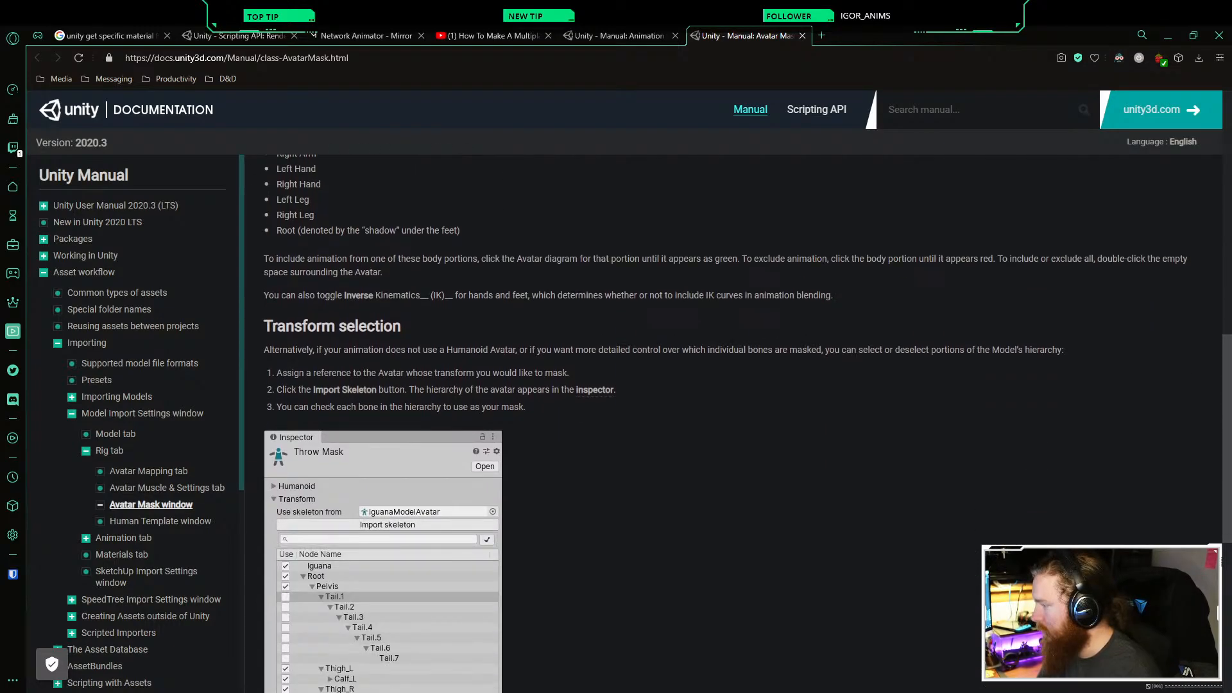
# Step: Switch back to Unity and create an Avatar Mask named PlayerAim in the Animator folder under Graphics
pyautogui.scroll(10, 738, 423)
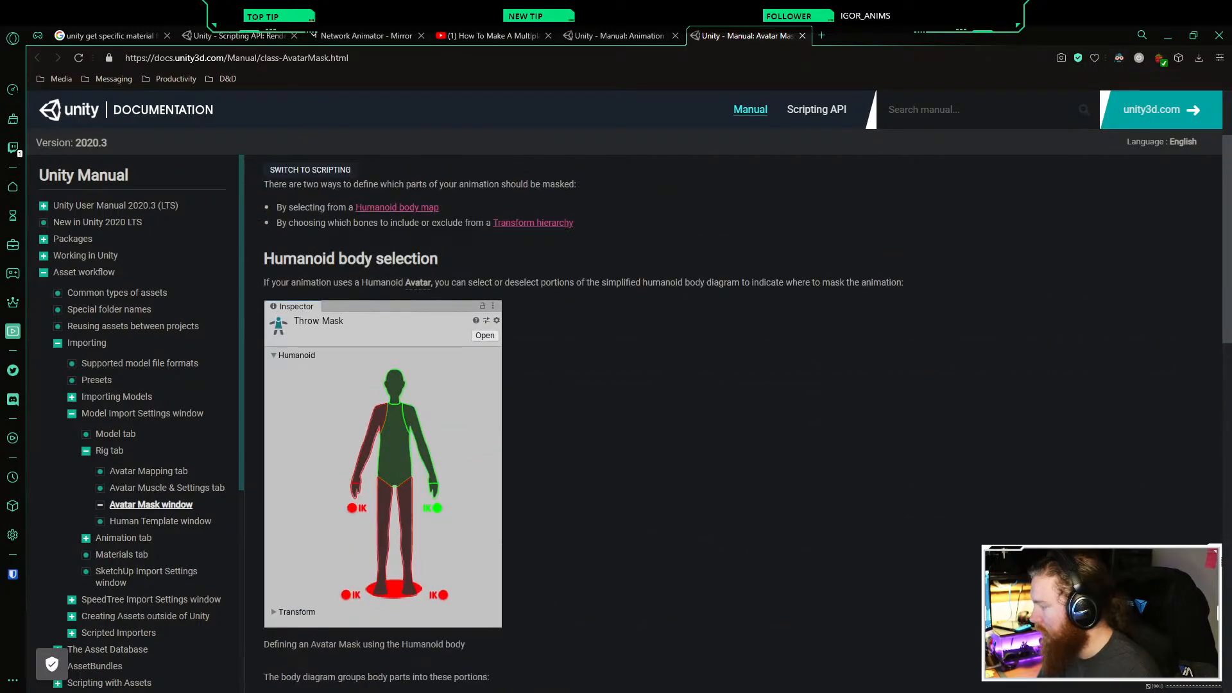
pyautogui.moveTo(330, 692)
pyautogui.click(206, 651)
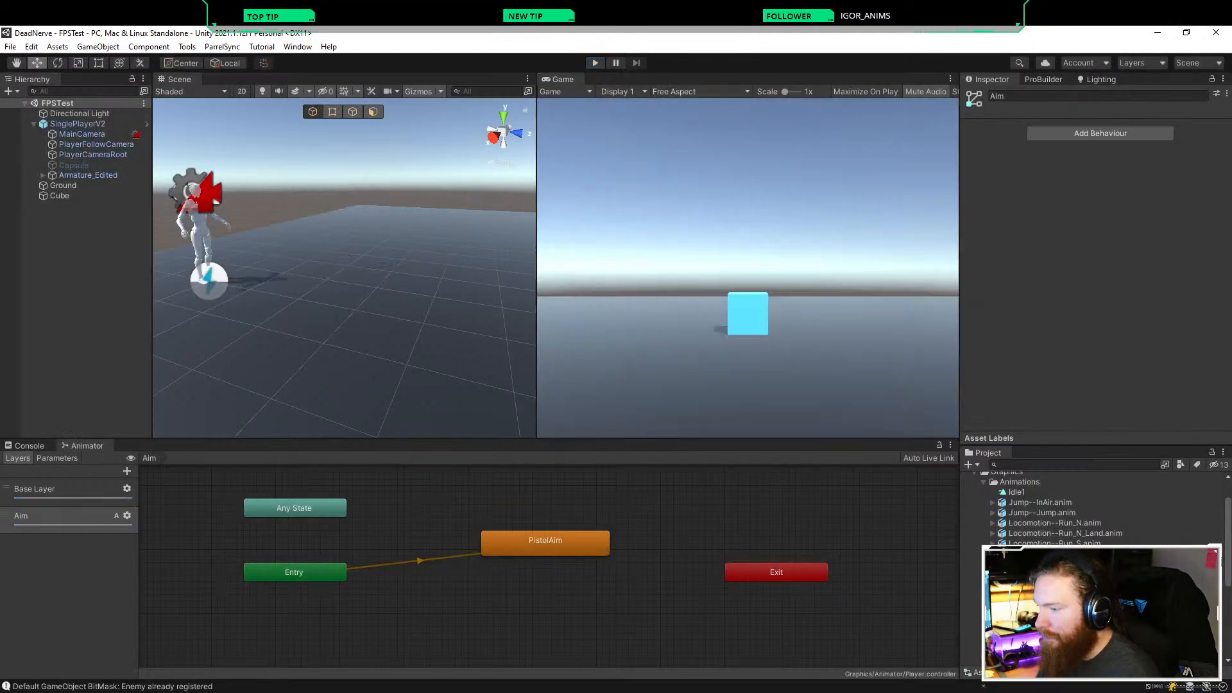
pyautogui.click(984, 482)
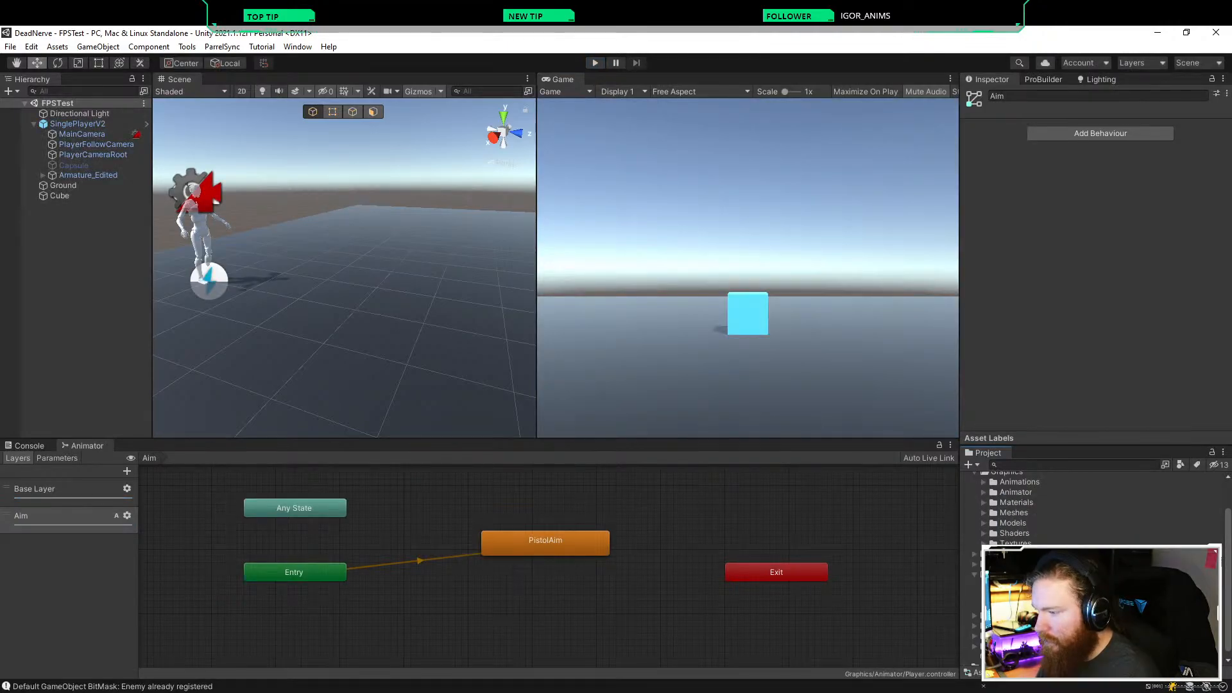
pyautogui.scroll(1, 1001, 507)
pyautogui.click(983, 531)
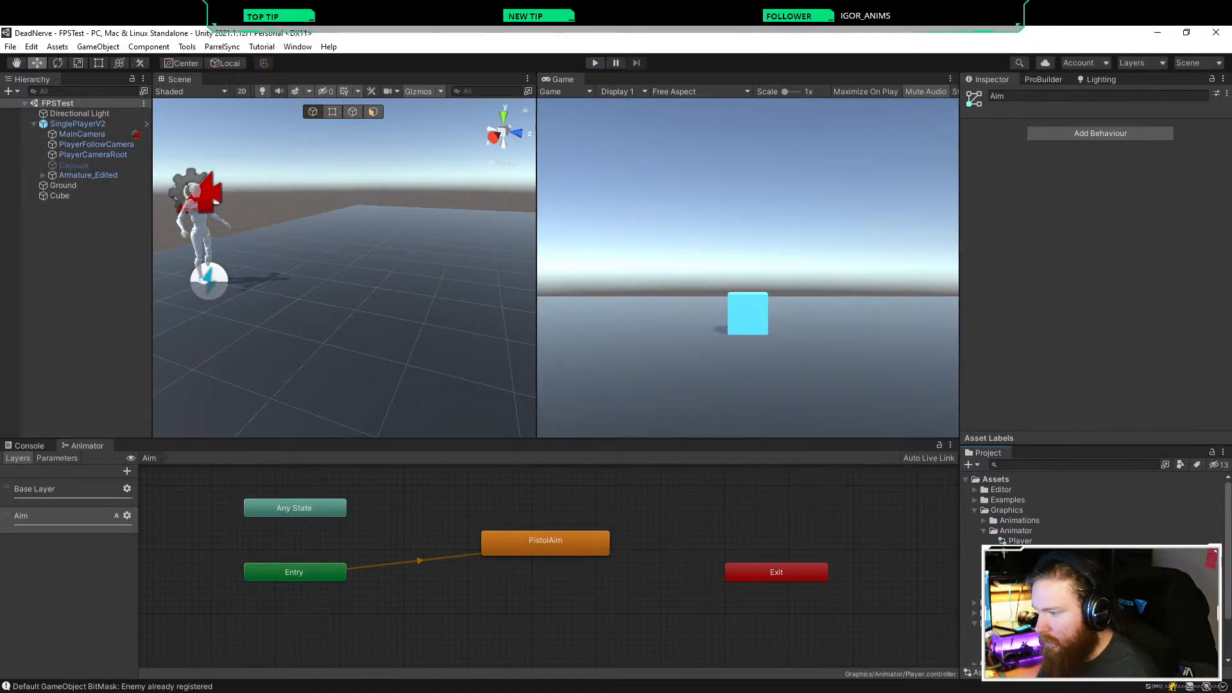
pyautogui.rightClick(1011, 531)
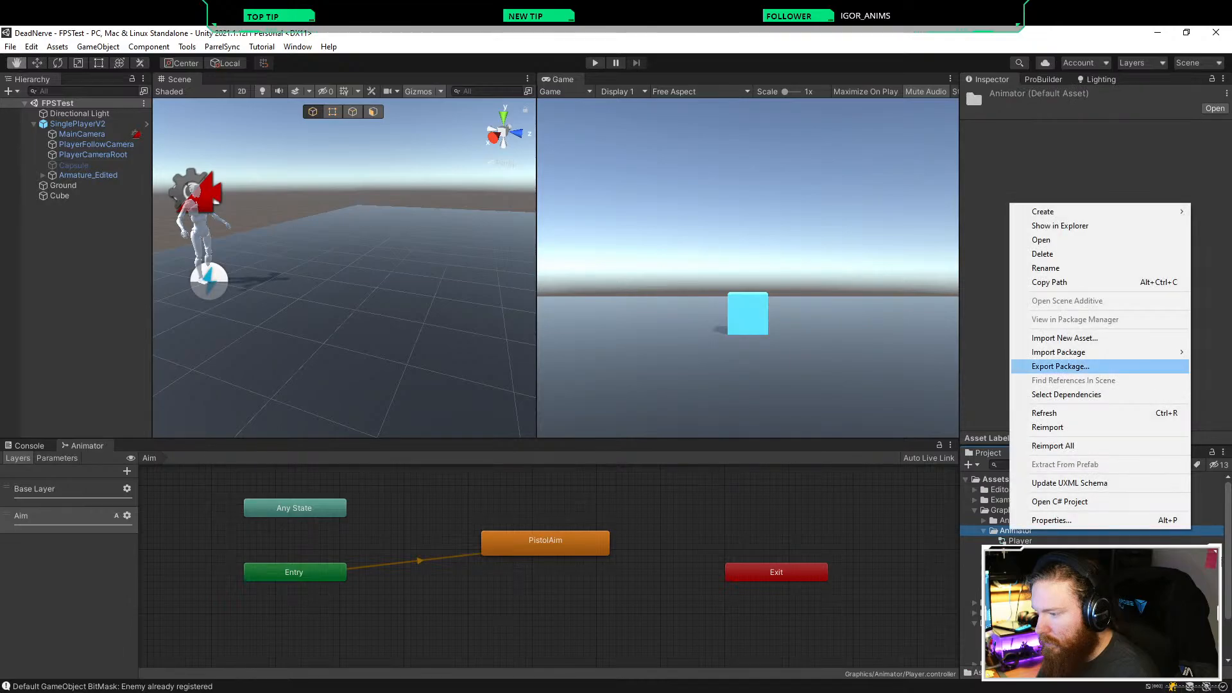
pyautogui.moveTo(1052, 212)
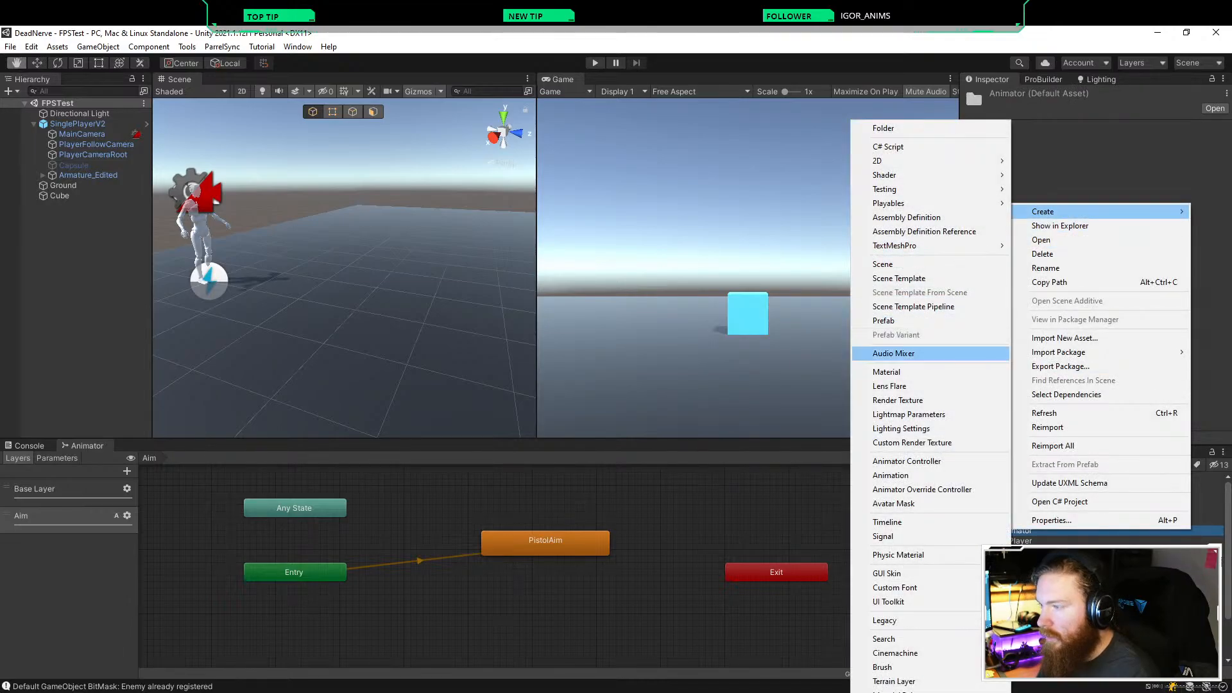
pyautogui.click(895, 503)
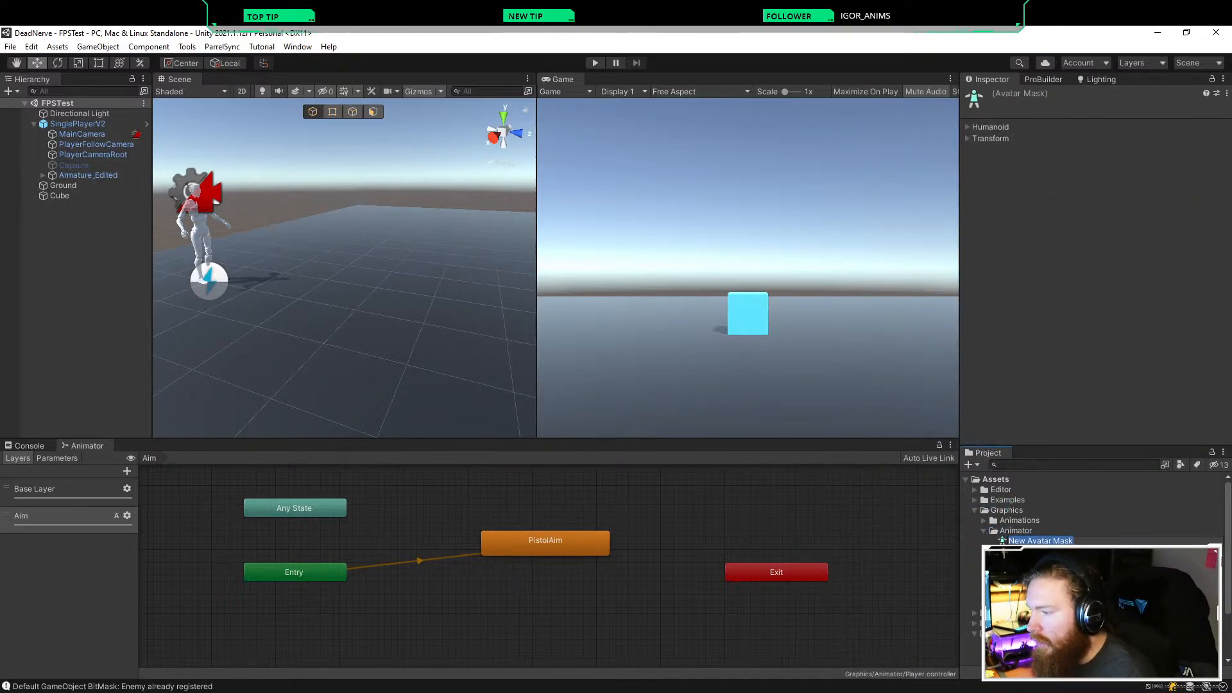
pyautogui.write('Player')
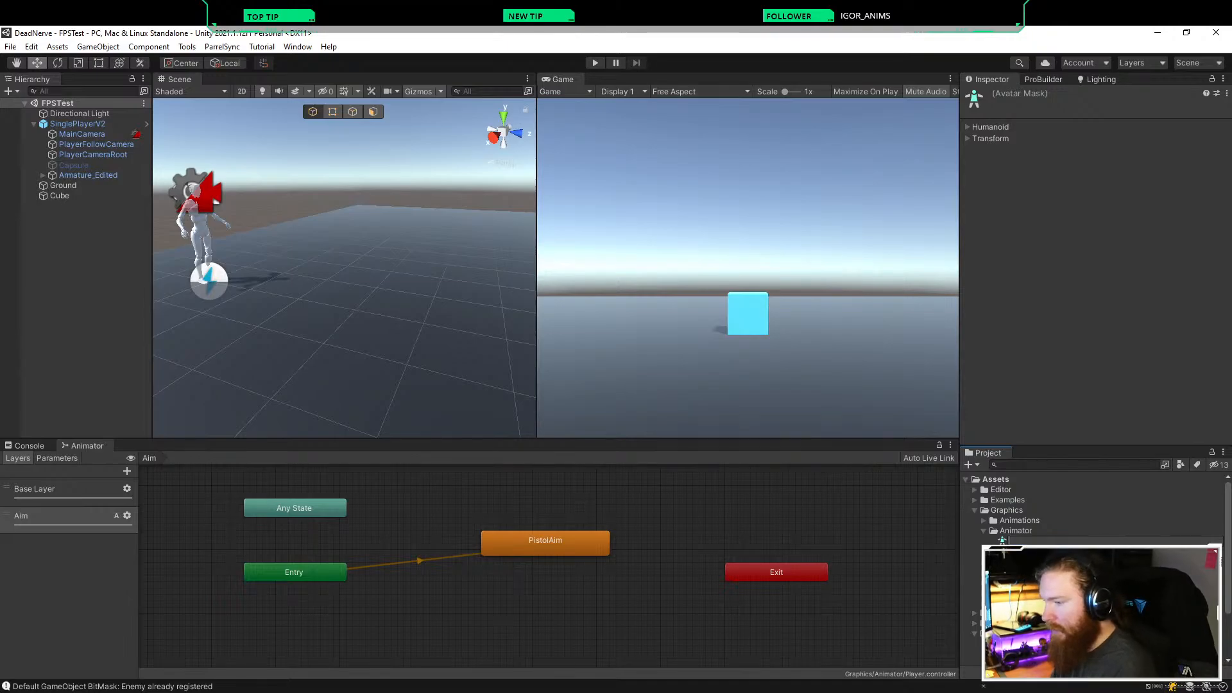
pyautogui.write(' Aim')
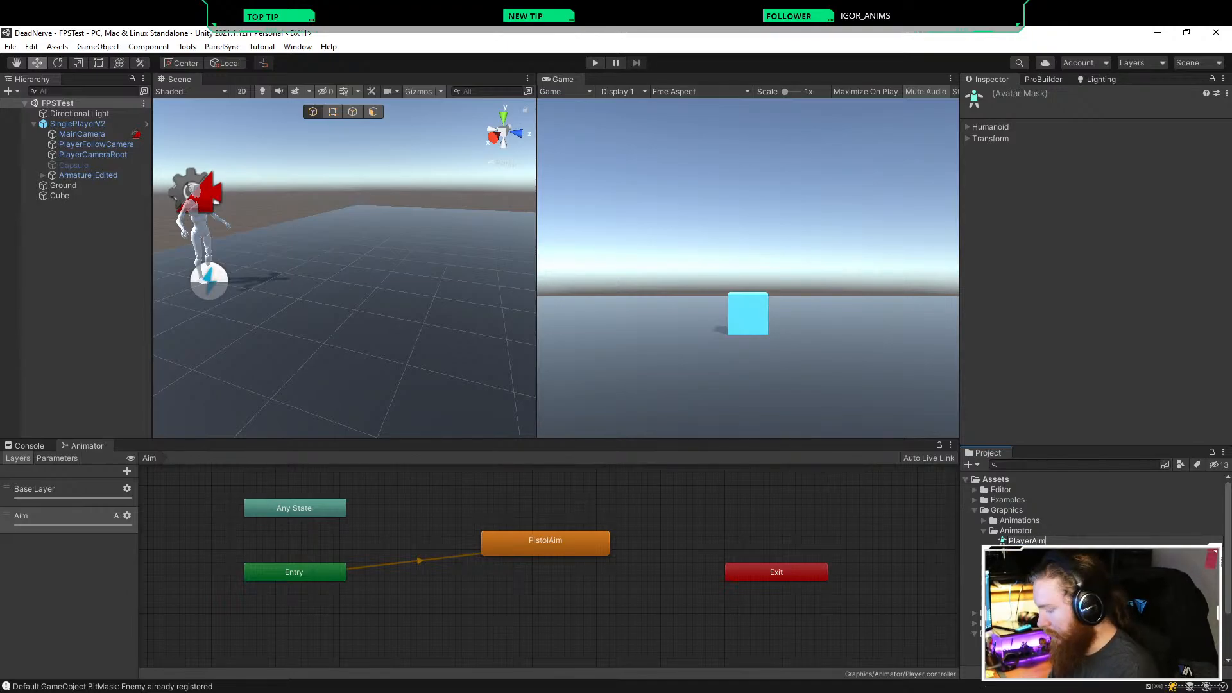
pyautogui.press('Return')
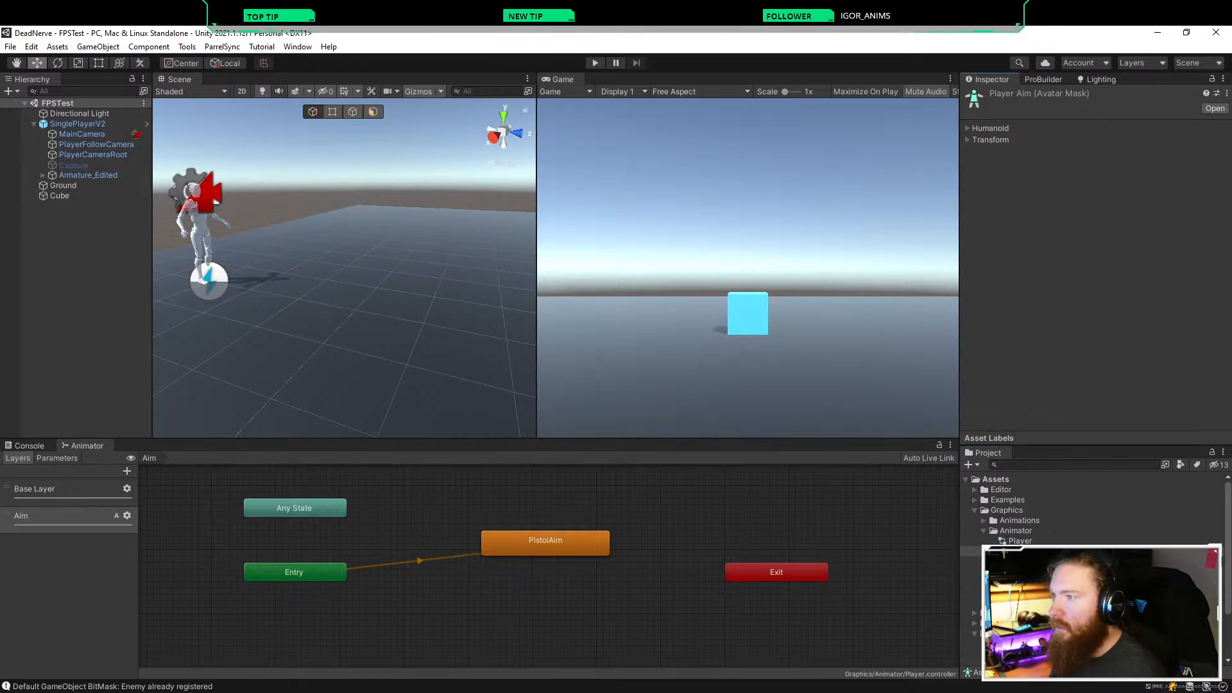
# Step: Exclude both legs in the PlayerAim mask's humanoid body diagram and expand its transform settings
pyautogui.click(968, 129)
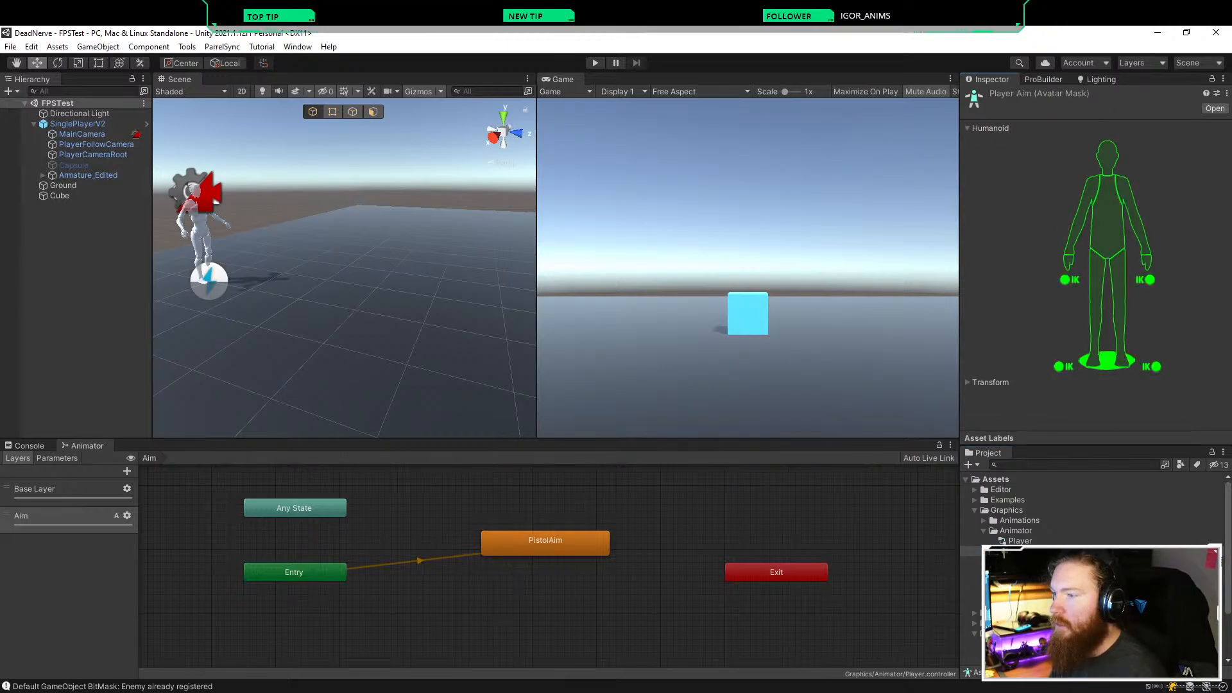
pyautogui.click(1097, 302)
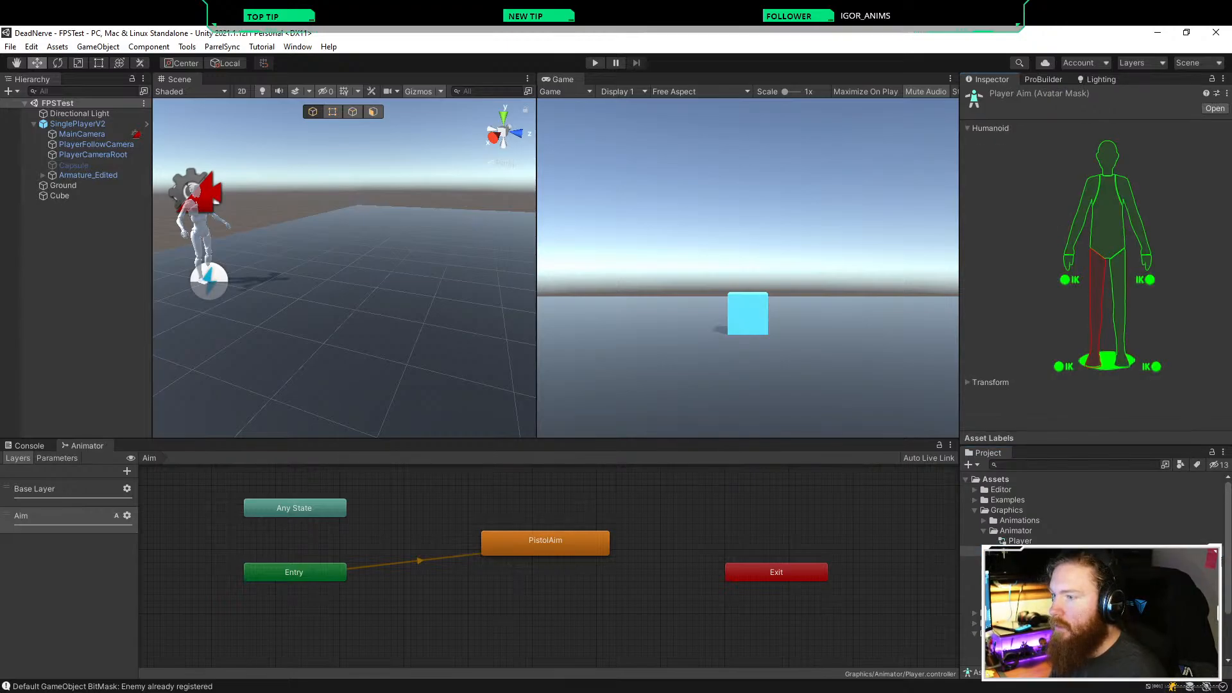
pyautogui.click(1120, 308)
pyautogui.click(1060, 367)
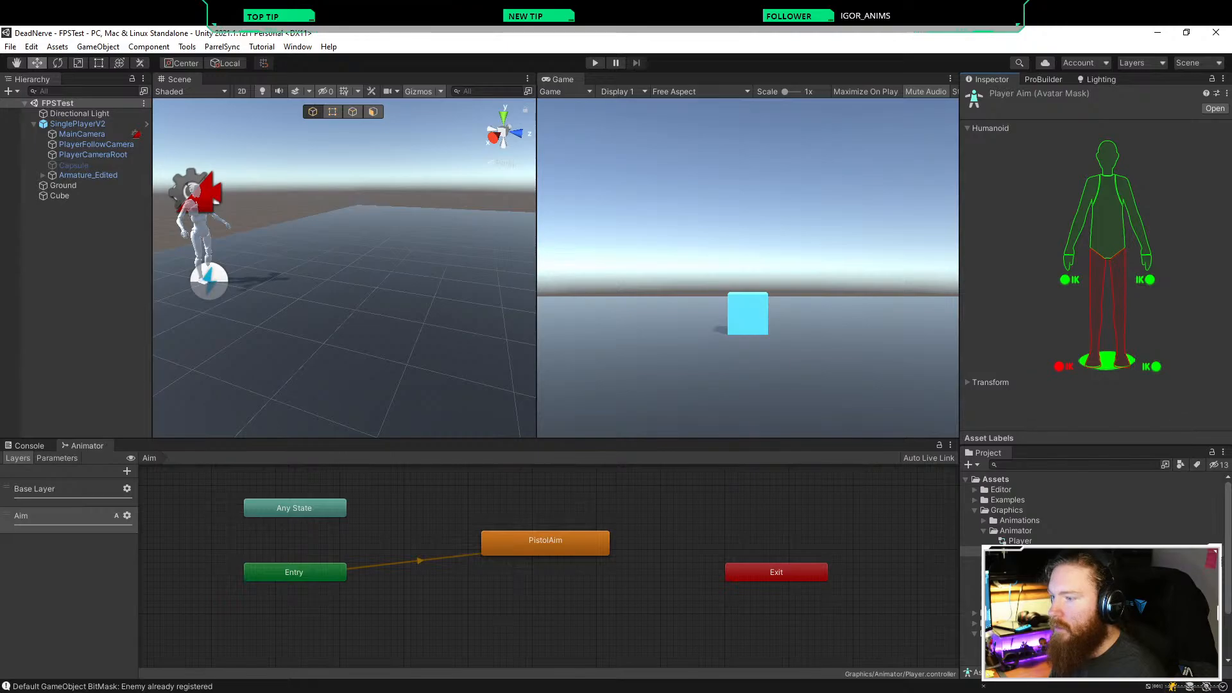
pyautogui.click(1060, 367)
pyautogui.click(968, 382)
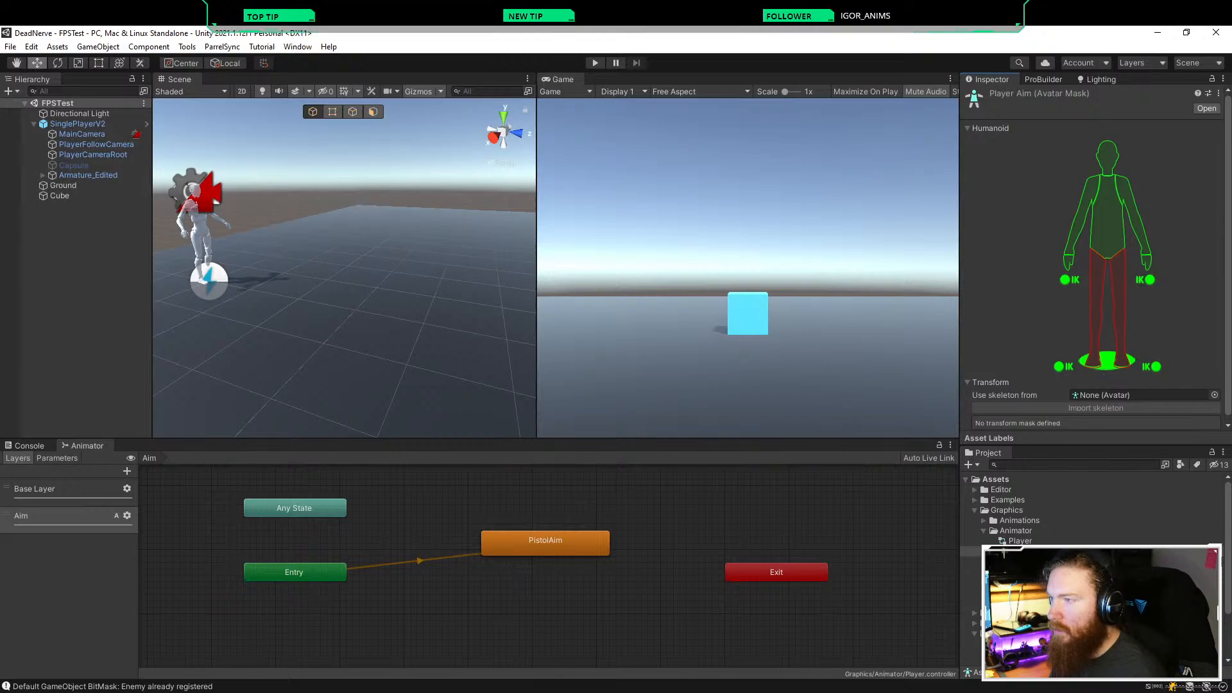
pyautogui.click(969, 382)
pyautogui.click(968, 382)
pyautogui.scroll(-2, 1094, 263)
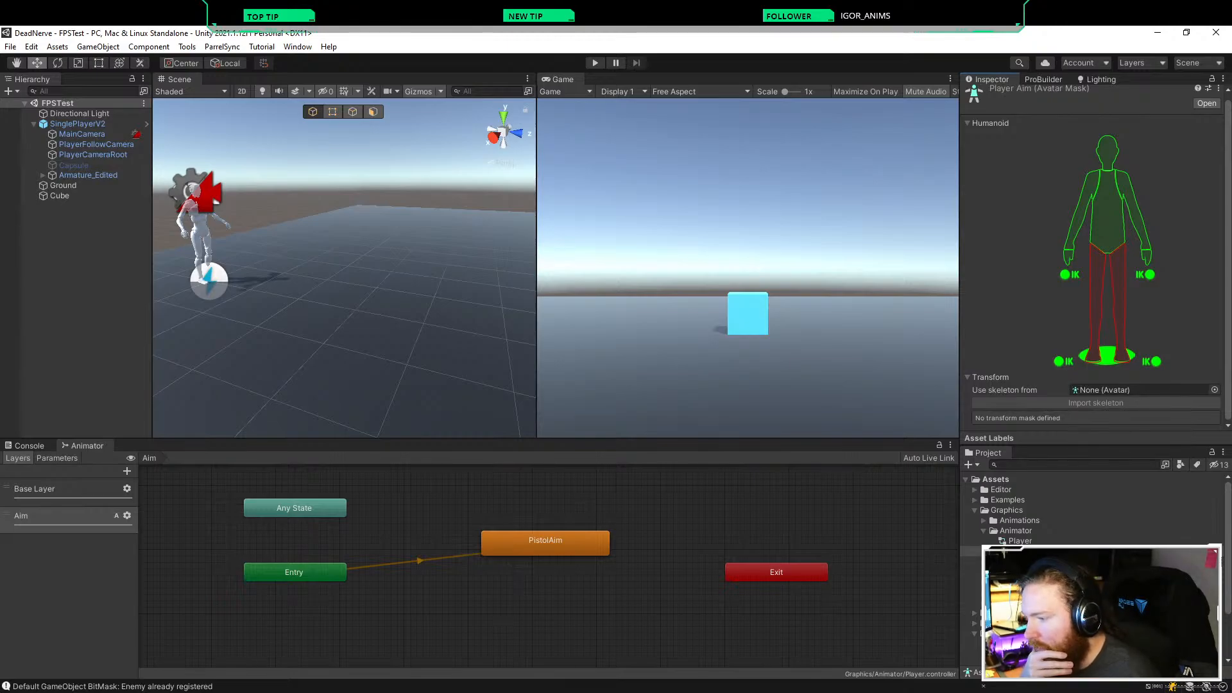
# Step: Create a folder named Avatars inside Graphics and move the PlayerAim mask into it
pyautogui.scroll(-3, 1091, 507)
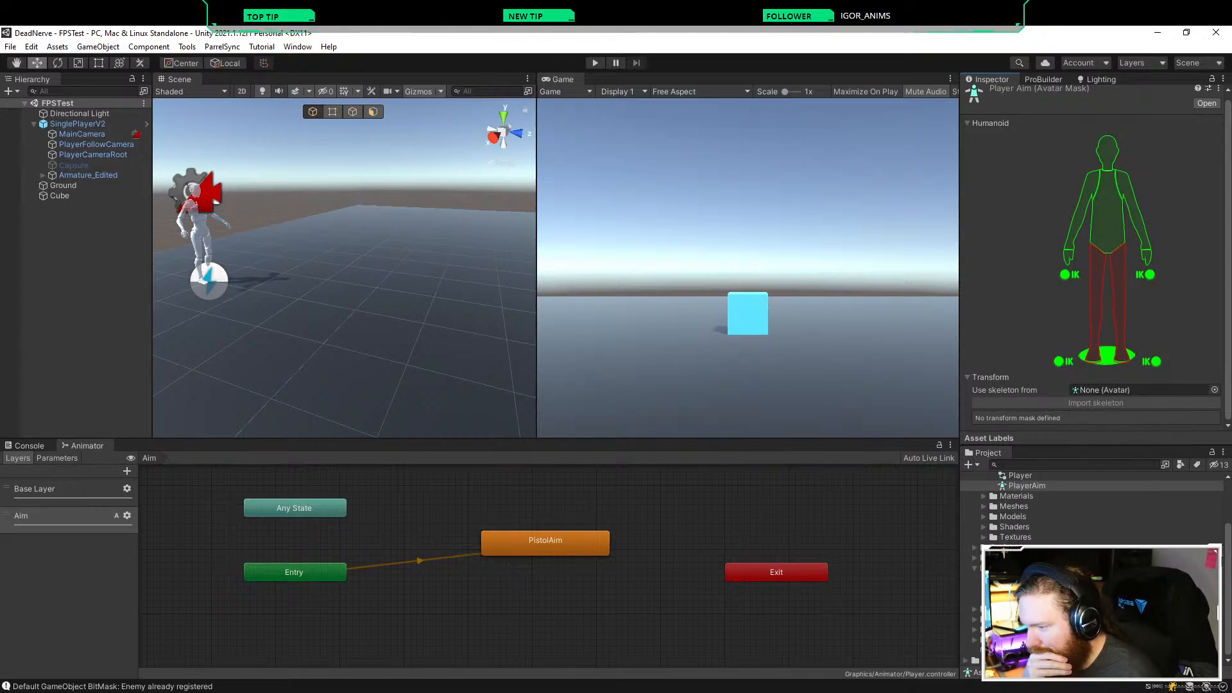
pyautogui.scroll(3, 1090, 507)
pyautogui.rightClick(992, 512)
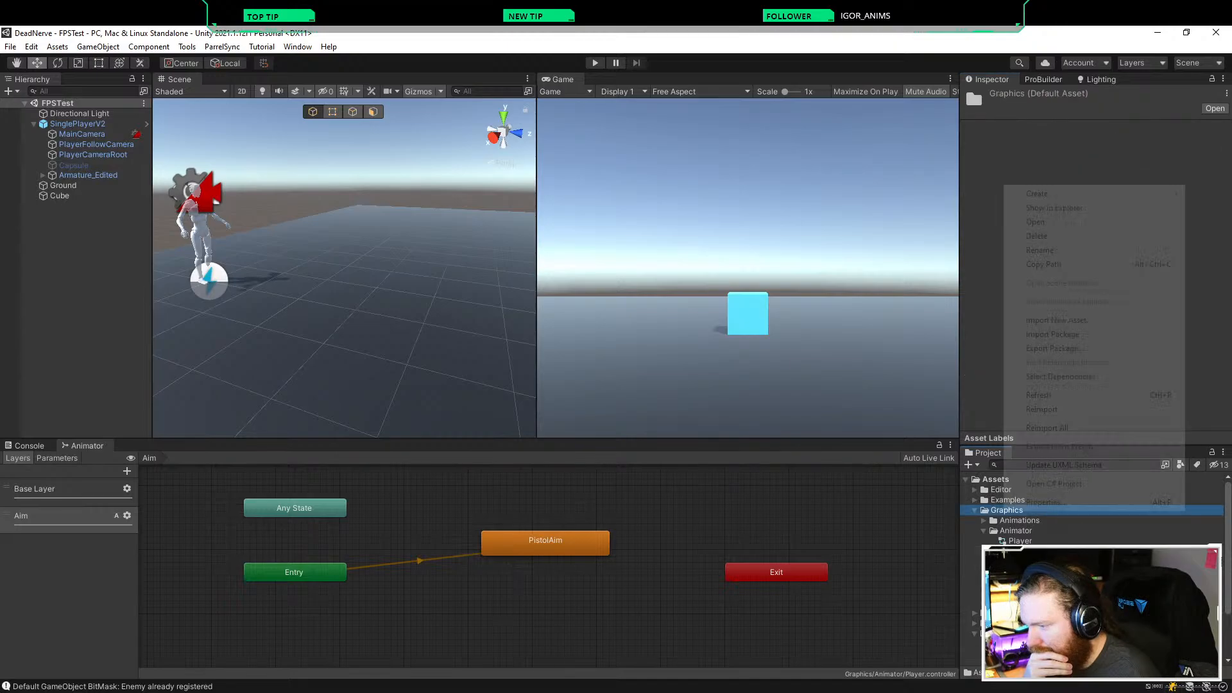
pyautogui.moveTo(1039, 193)
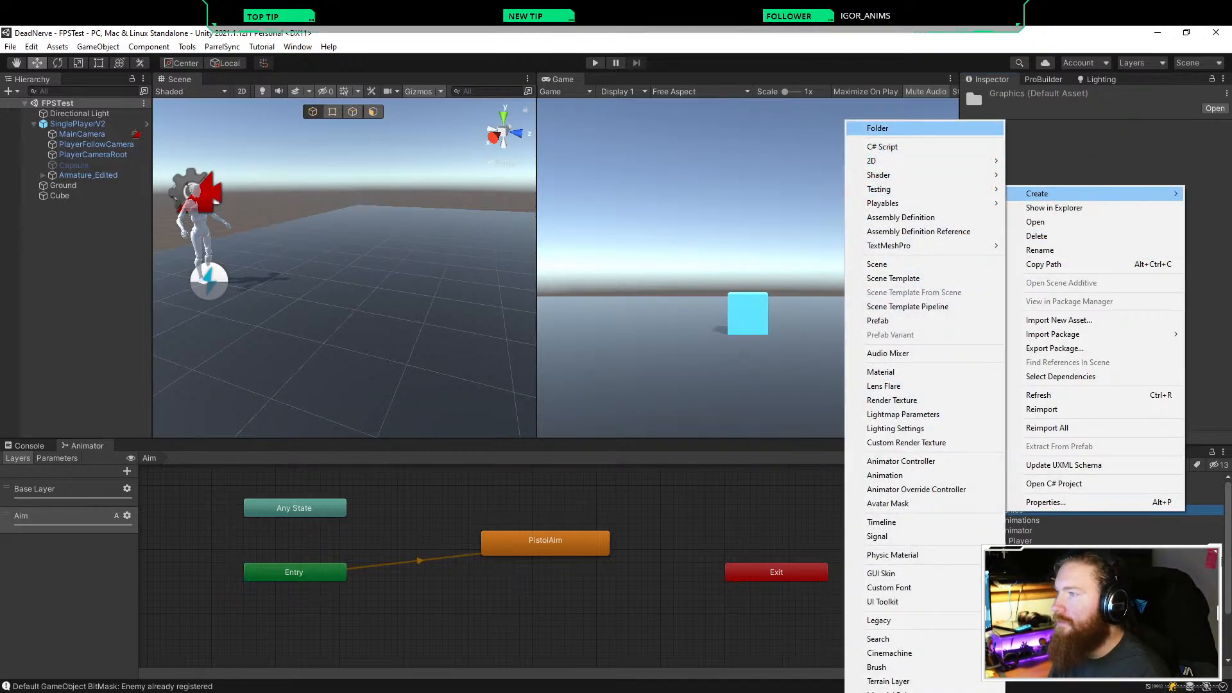
pyautogui.click(877, 128)
pyautogui.write('Avatars')
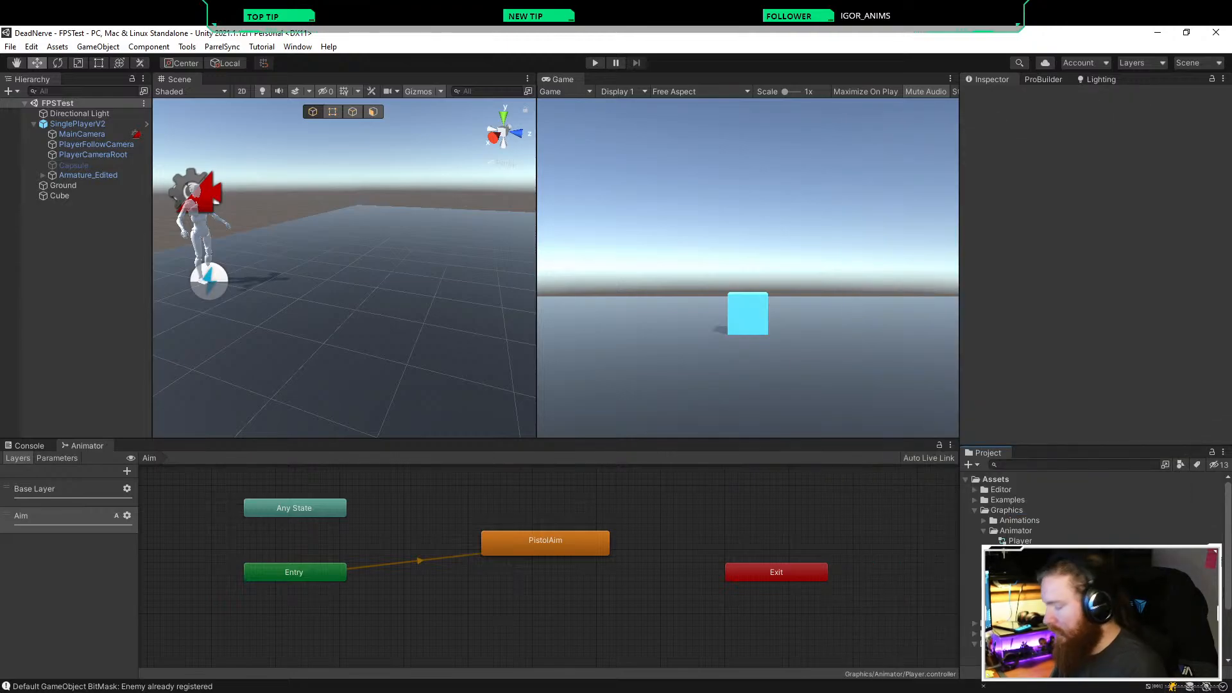
pyautogui.press('Return')
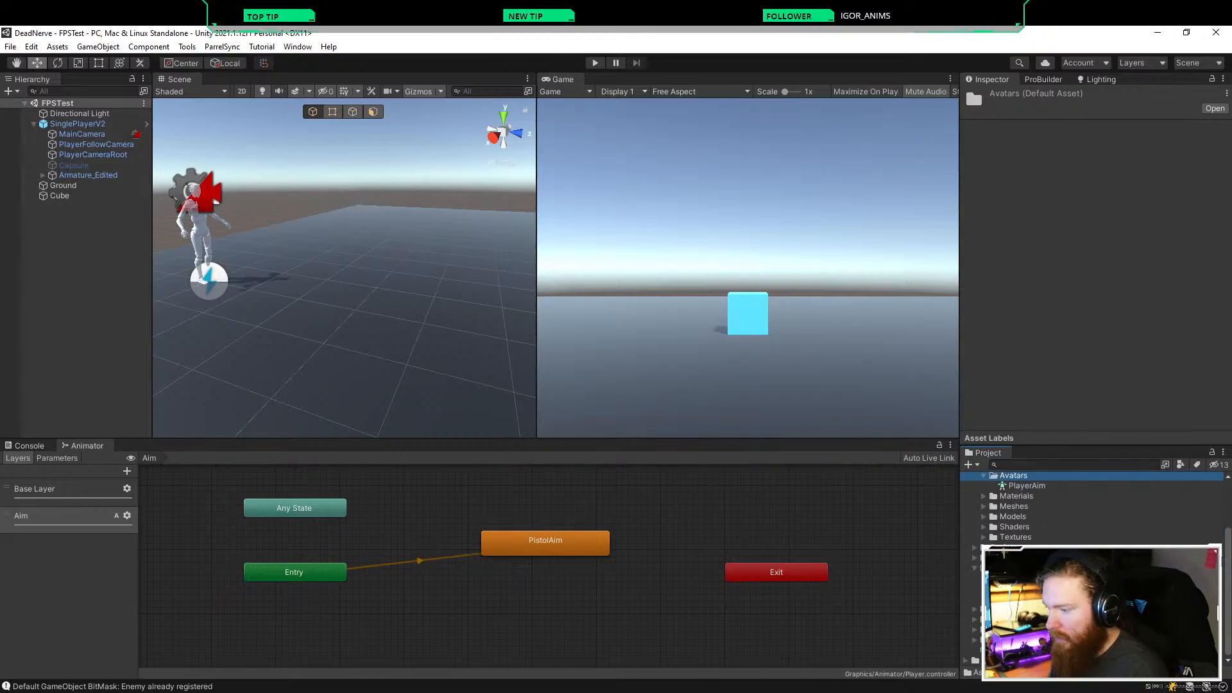
pyautogui.scroll(3, 1091, 507)
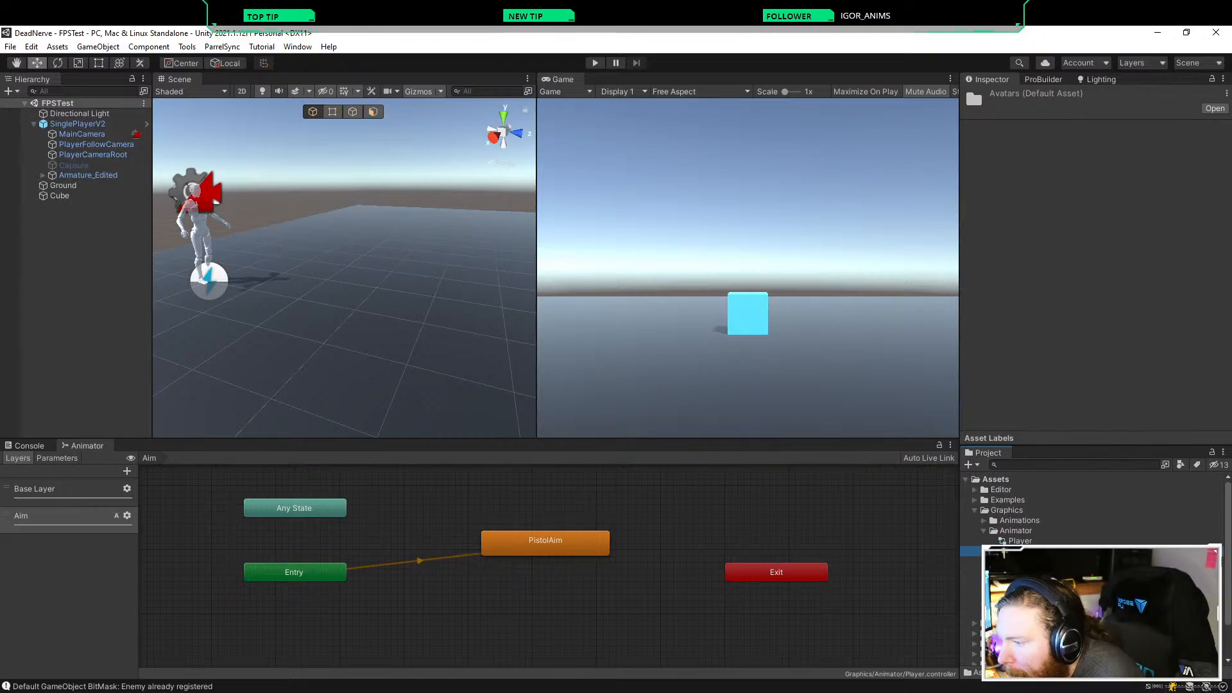
# Step: Inspect the Armature_Edited prefab's Animator component and locate its assigned avatar asset in the project
pyautogui.scroll(-2, 1091, 506)
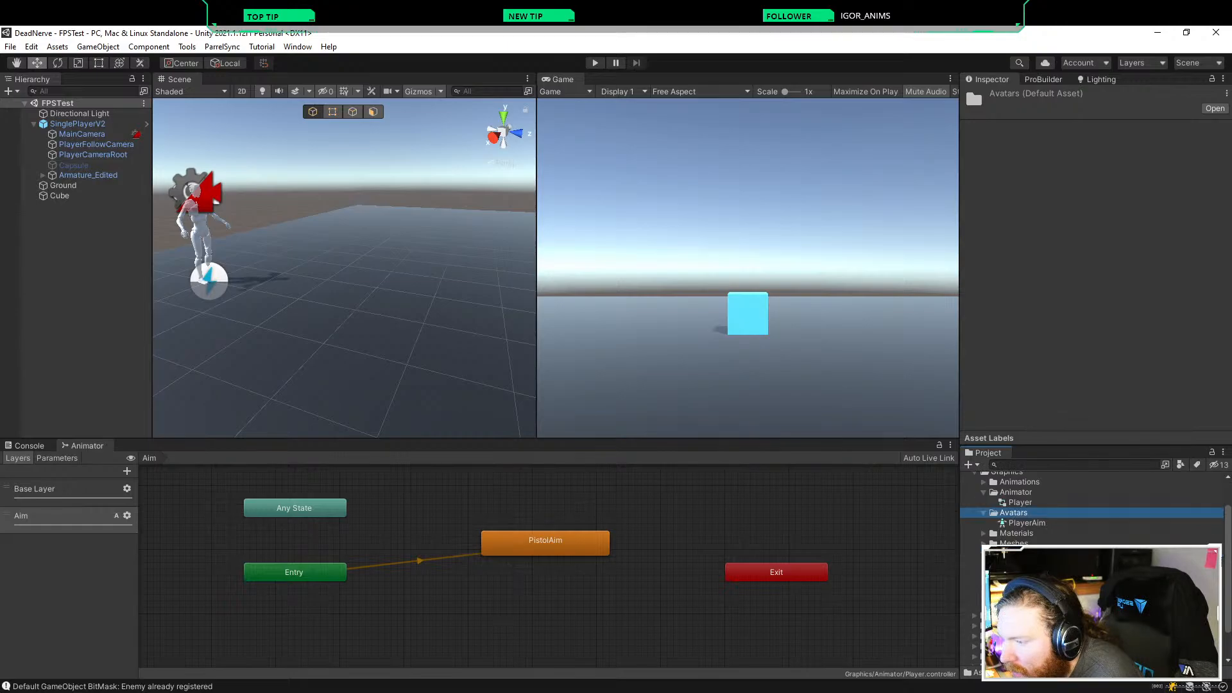
pyautogui.click(1026, 573)
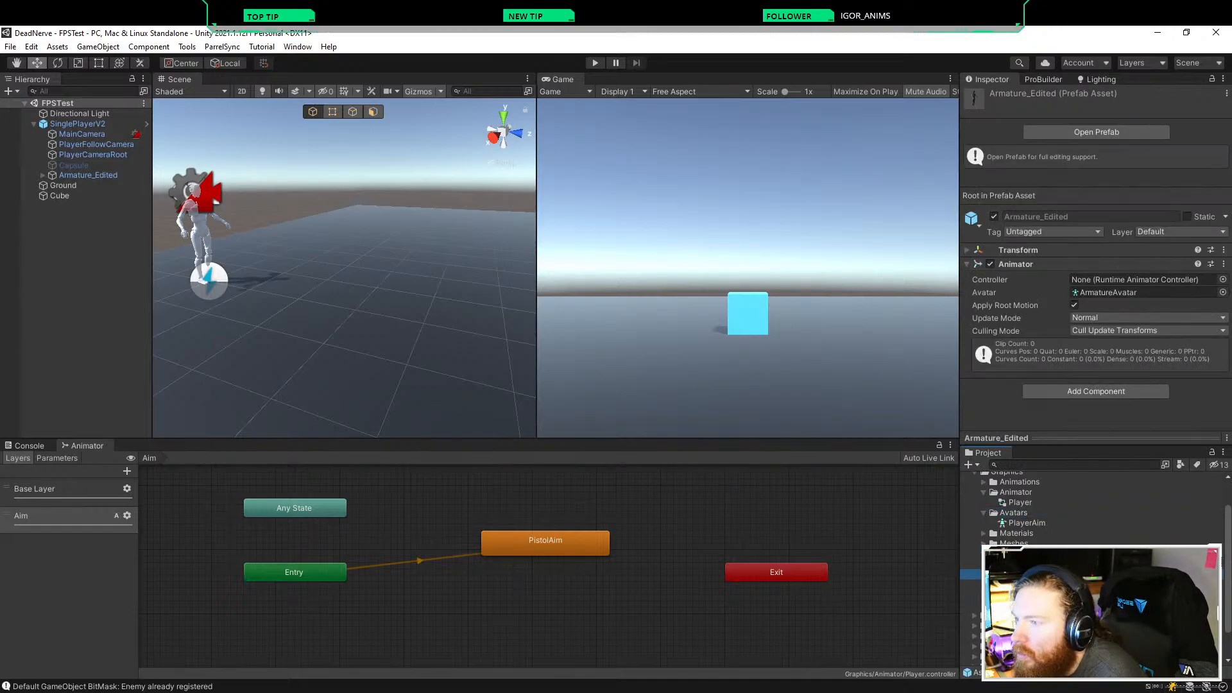
pyautogui.click(1108, 292)
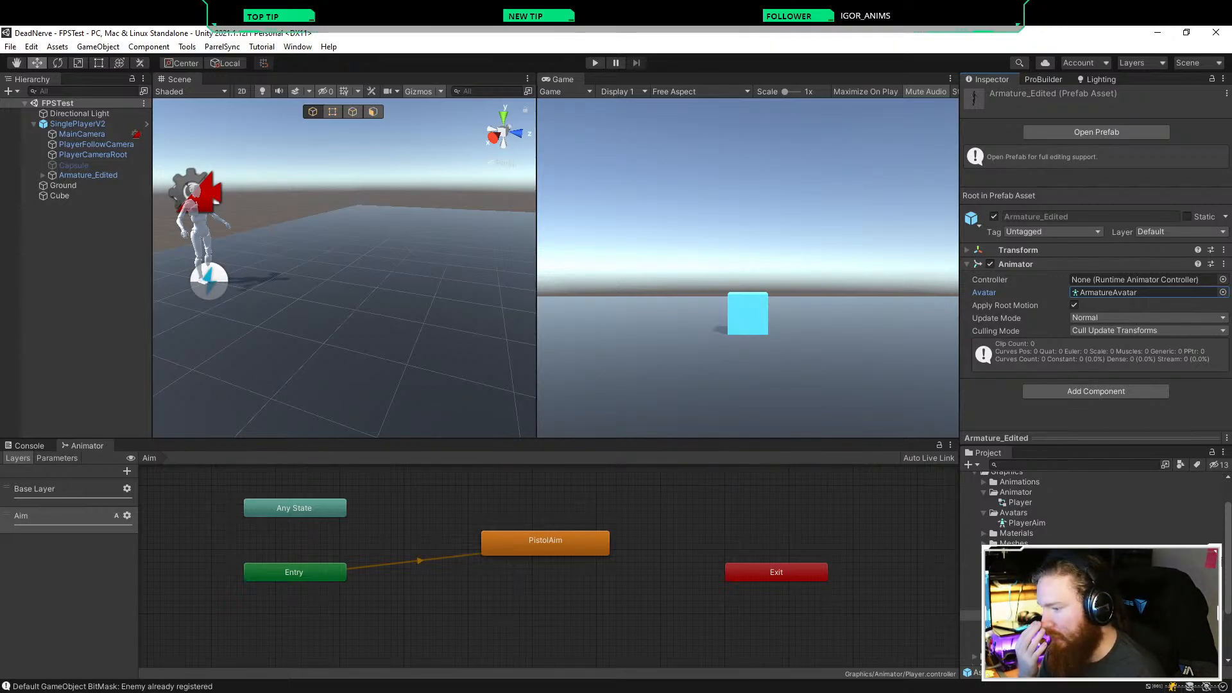
pyautogui.click(993, 564)
pyautogui.click(1020, 564)
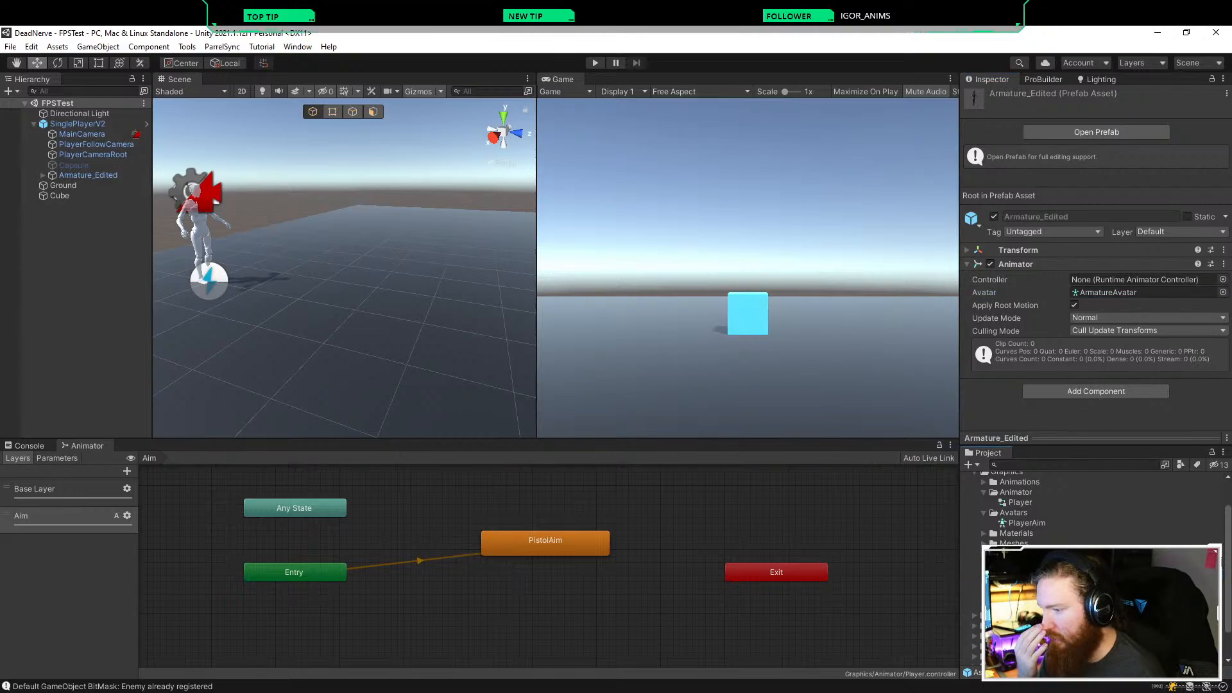
pyautogui.click(1020, 574)
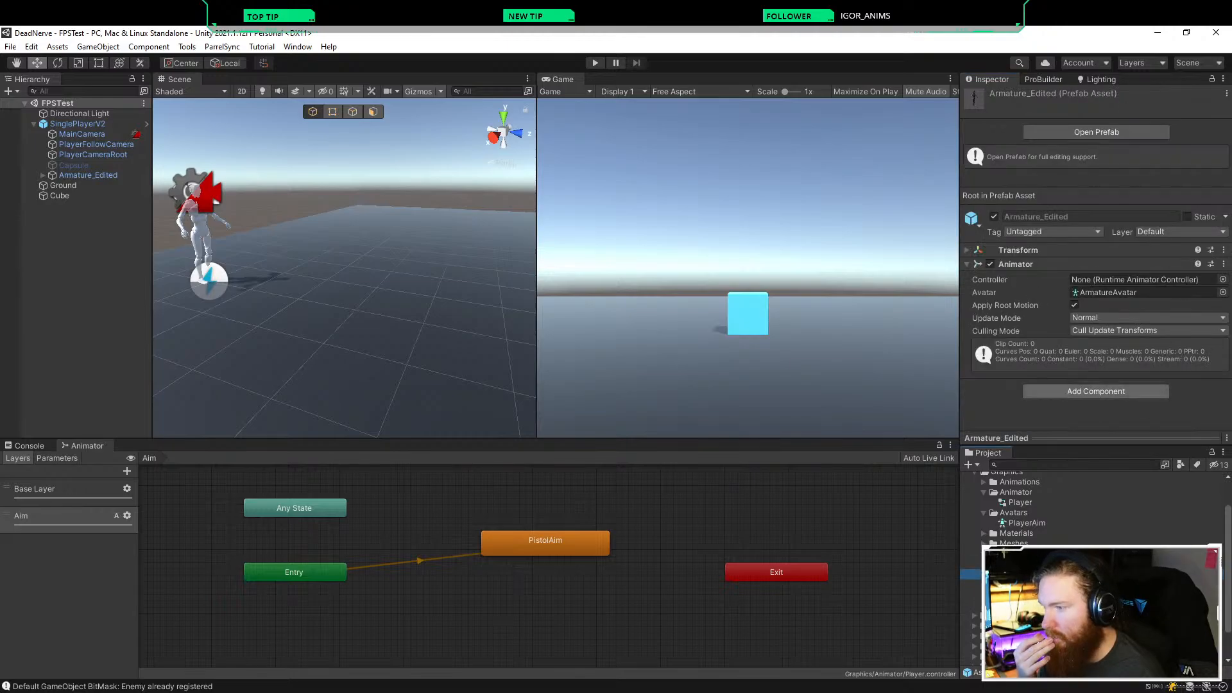
pyautogui.click(1108, 293)
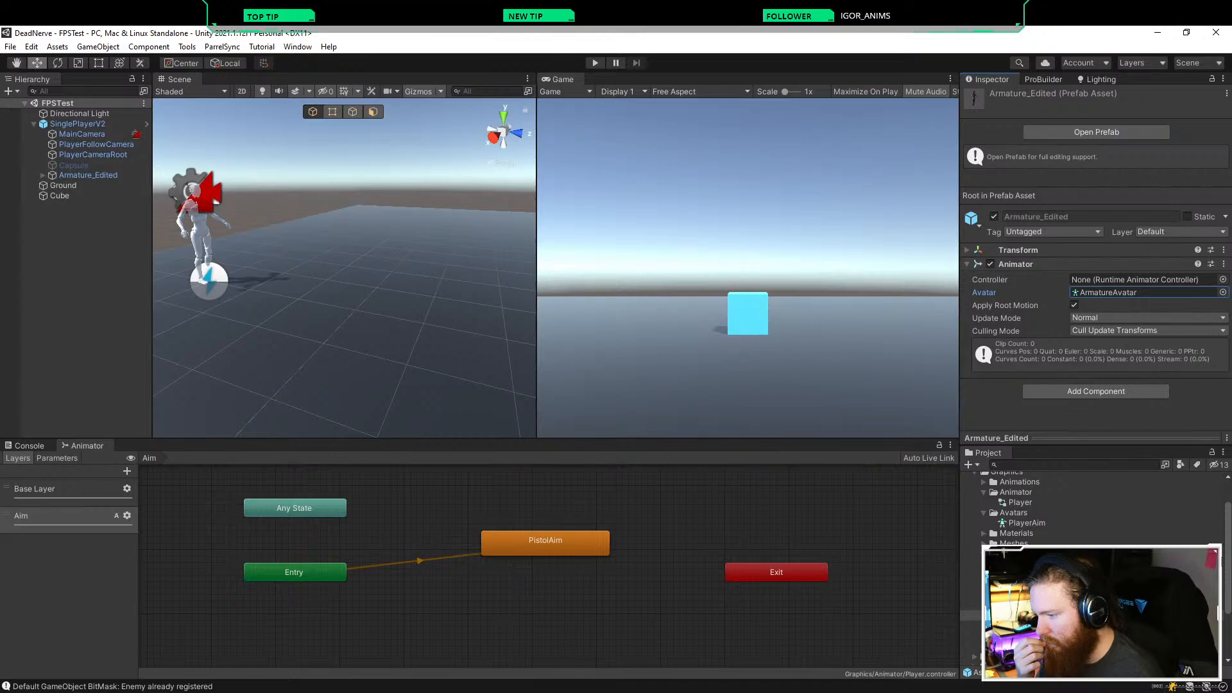
pyautogui.scroll(2, 1027, 507)
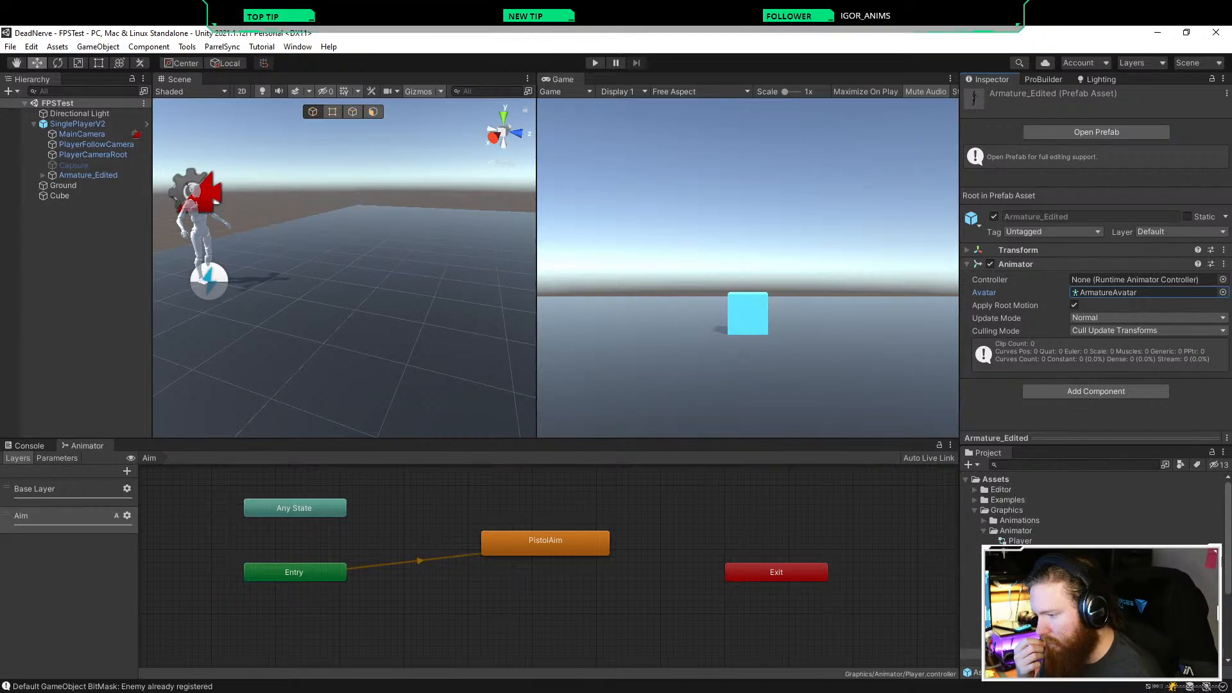
# Step: Assign ArmatureAvatar as the PlayerAim mask's skeleton source and import the skeleton
pyautogui.click(1033, 560)
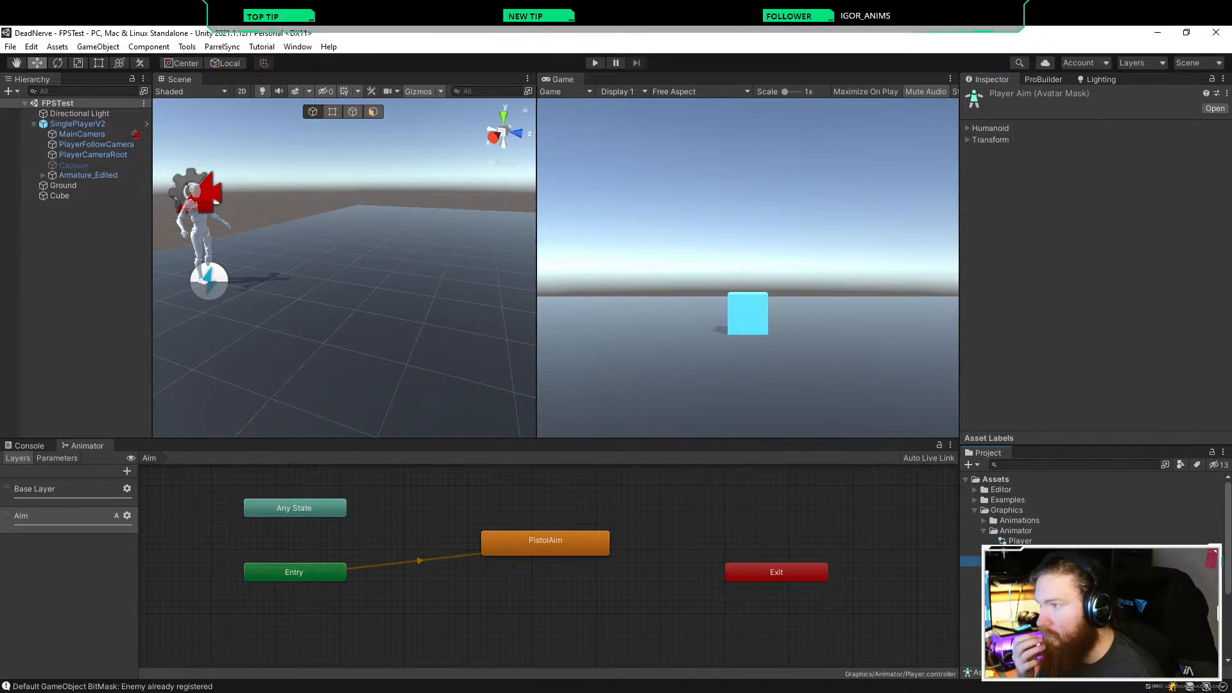
pyautogui.click(968, 140)
pyautogui.moveTo(1033, 643); pyautogui.dragTo(1142, 152)
pyautogui.click(1100, 165)
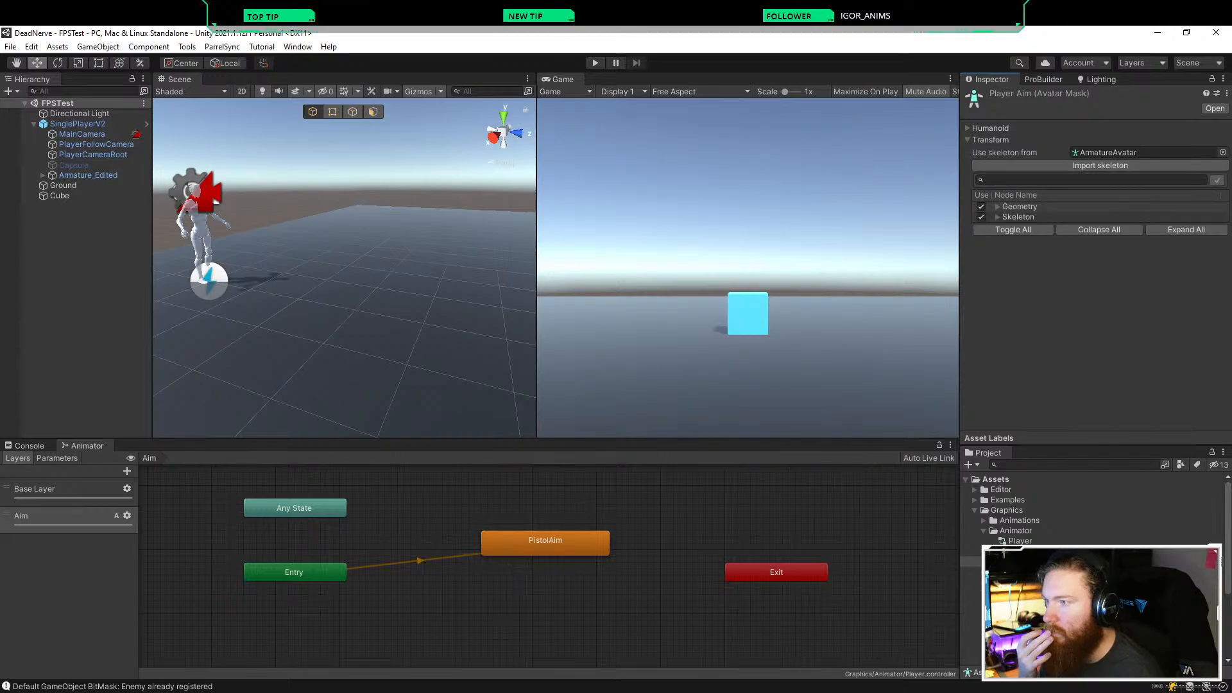
# Step: Examine the PlayerAim mask's humanoid diagram and its imported Geometry and Skeleton transform nodes
pyautogui.click(989, 128)
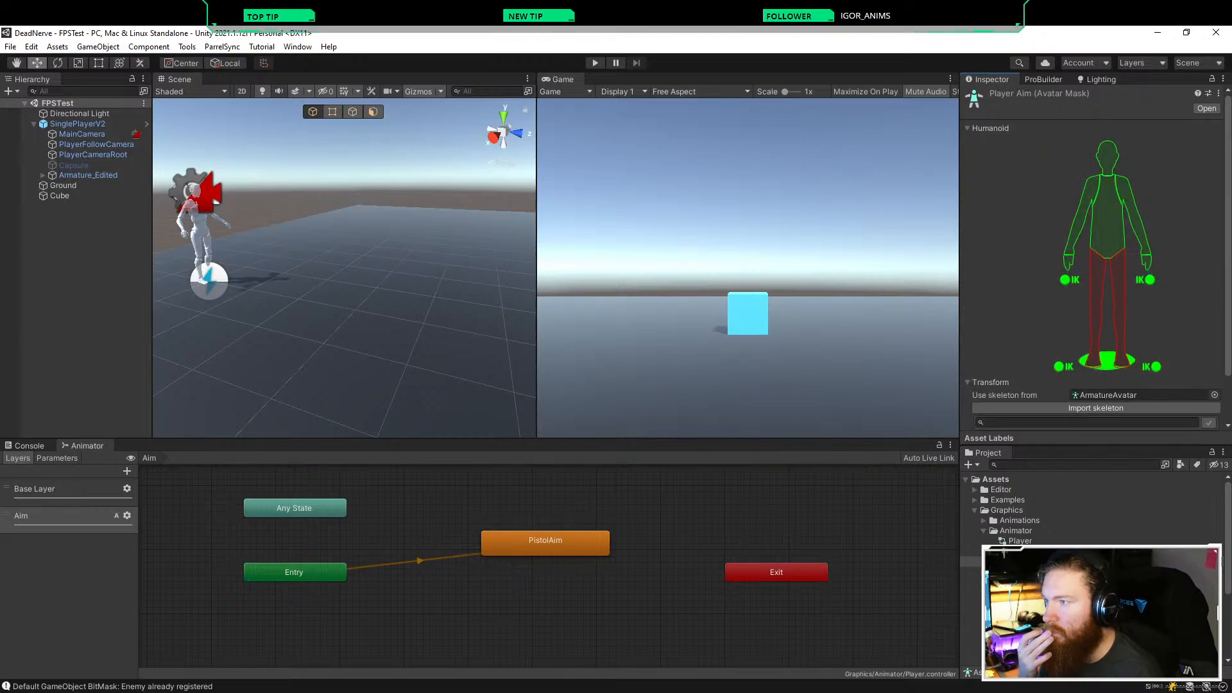
pyautogui.click(988, 129)
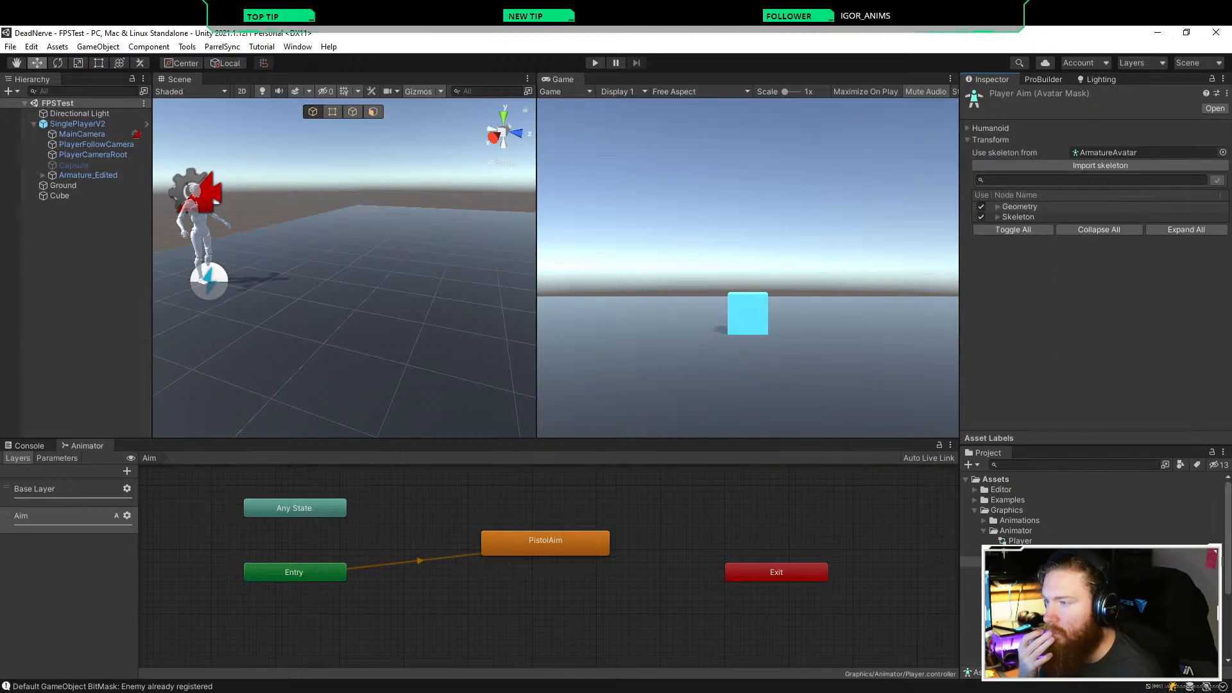
pyautogui.click(998, 217)
pyautogui.click(998, 217)
pyautogui.click(998, 207)
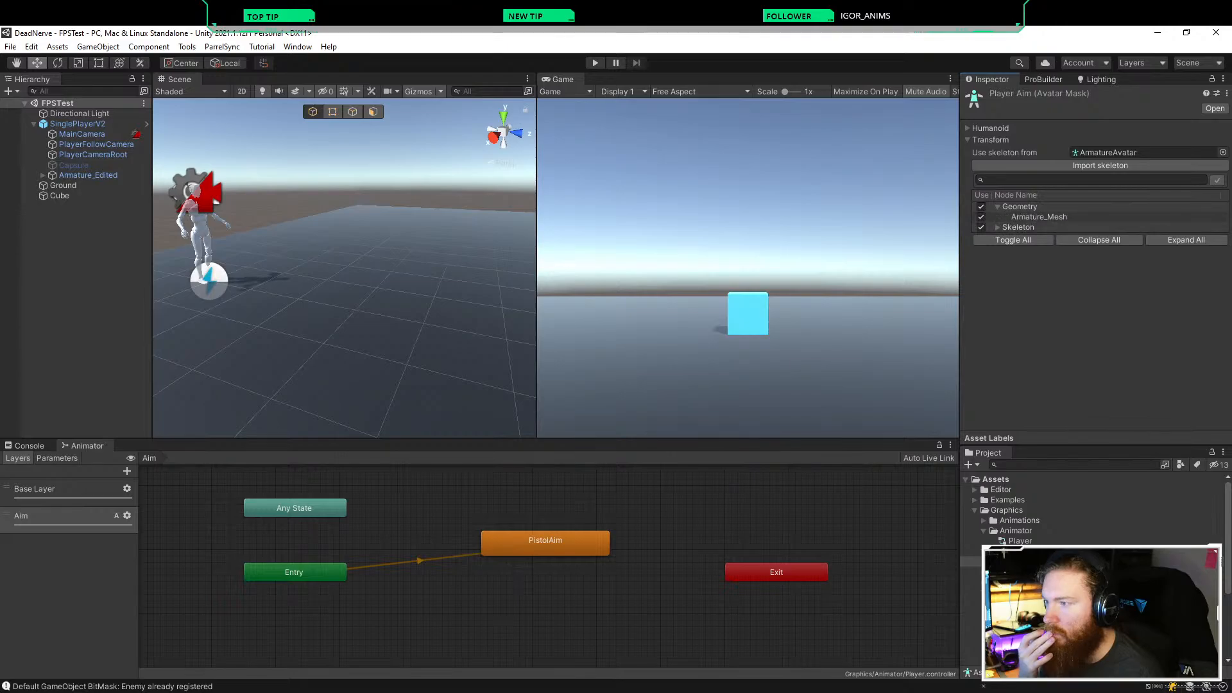
pyautogui.click(998, 207)
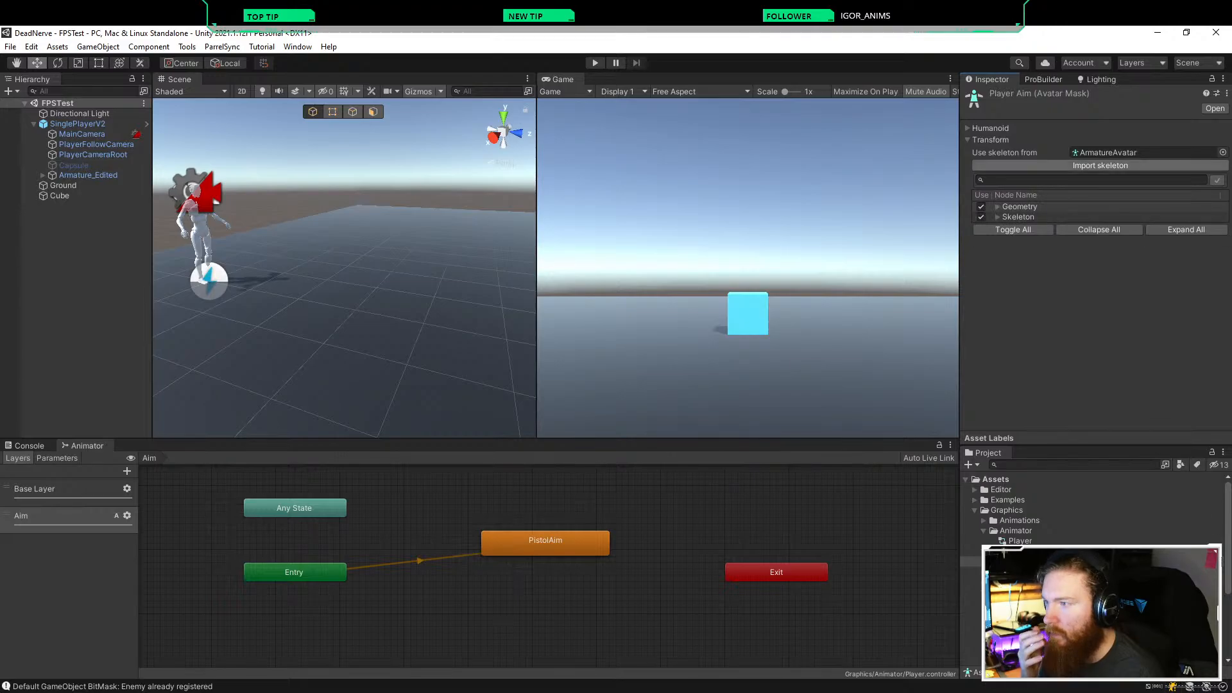
pyautogui.click(990, 140)
pyautogui.click(990, 140)
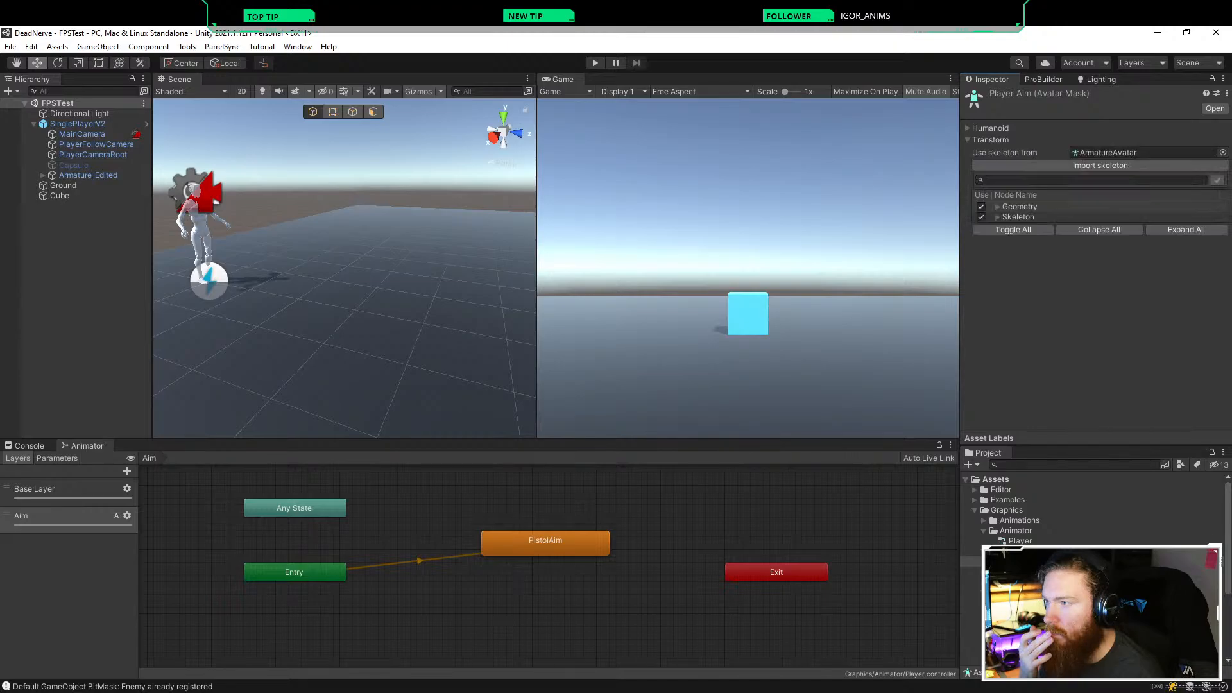
# Step: Try excluding the head and torso from the PlayerAim mask's humanoid body
pyautogui.click(990, 140)
pyautogui.click(990, 140)
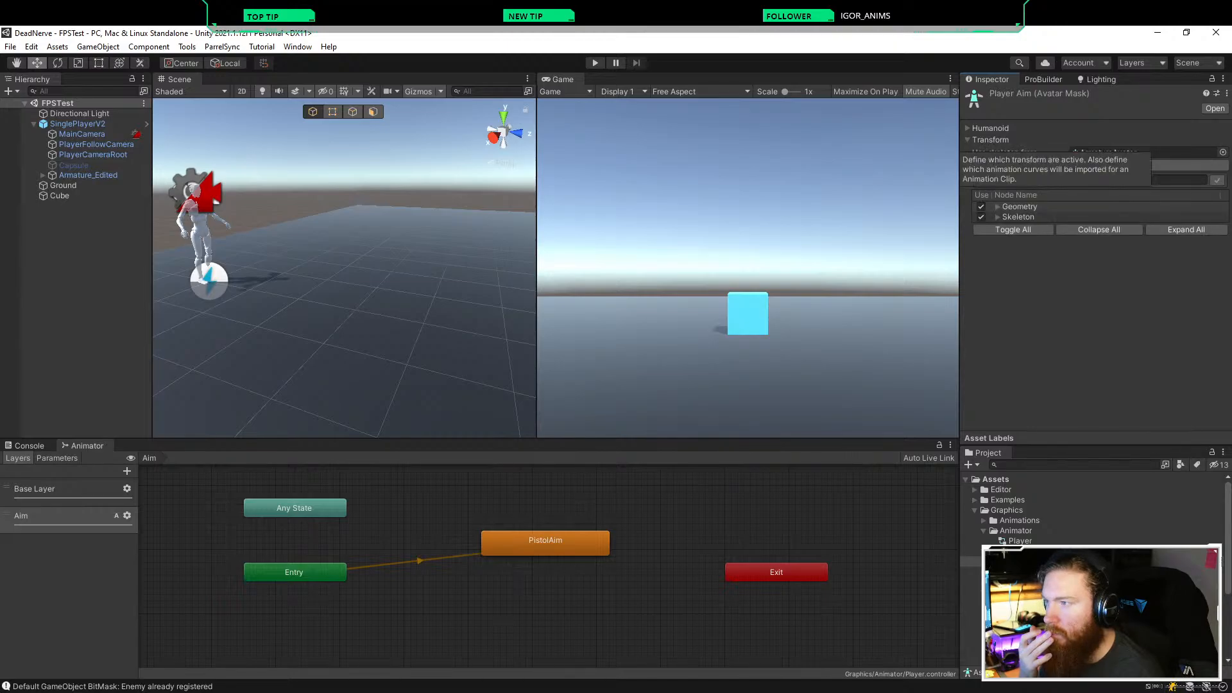
pyautogui.click(990, 140)
pyautogui.click(990, 129)
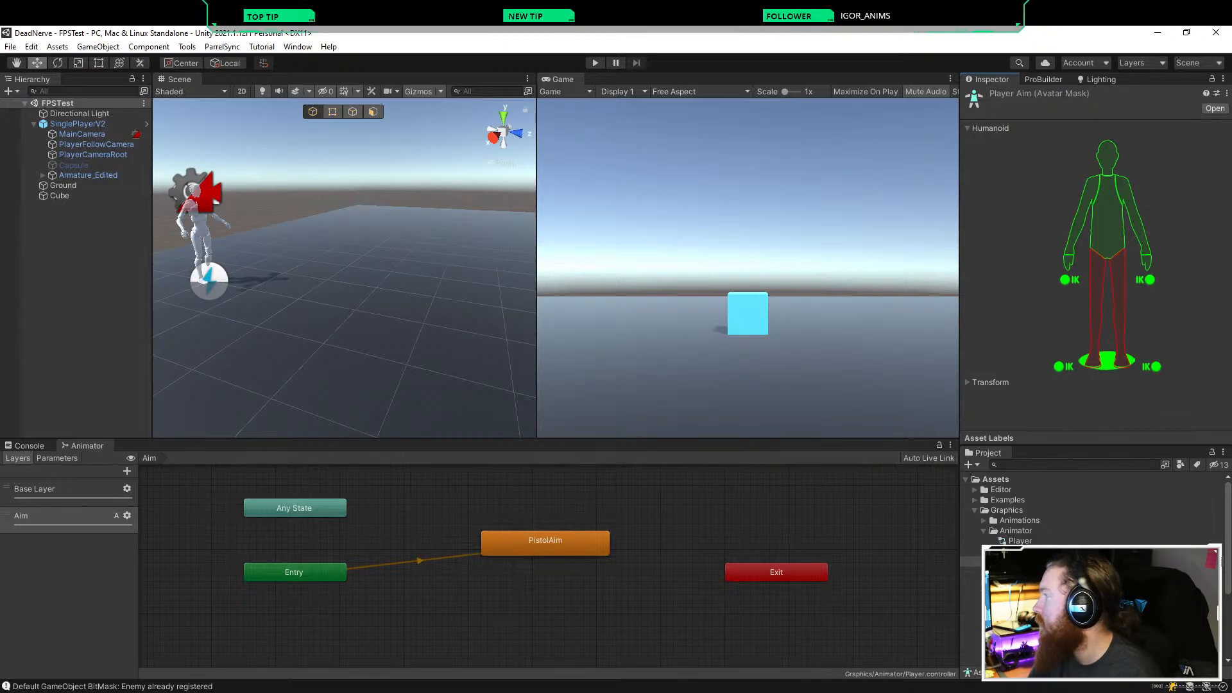
pyautogui.click(1107, 158)
pyautogui.click(1107, 215)
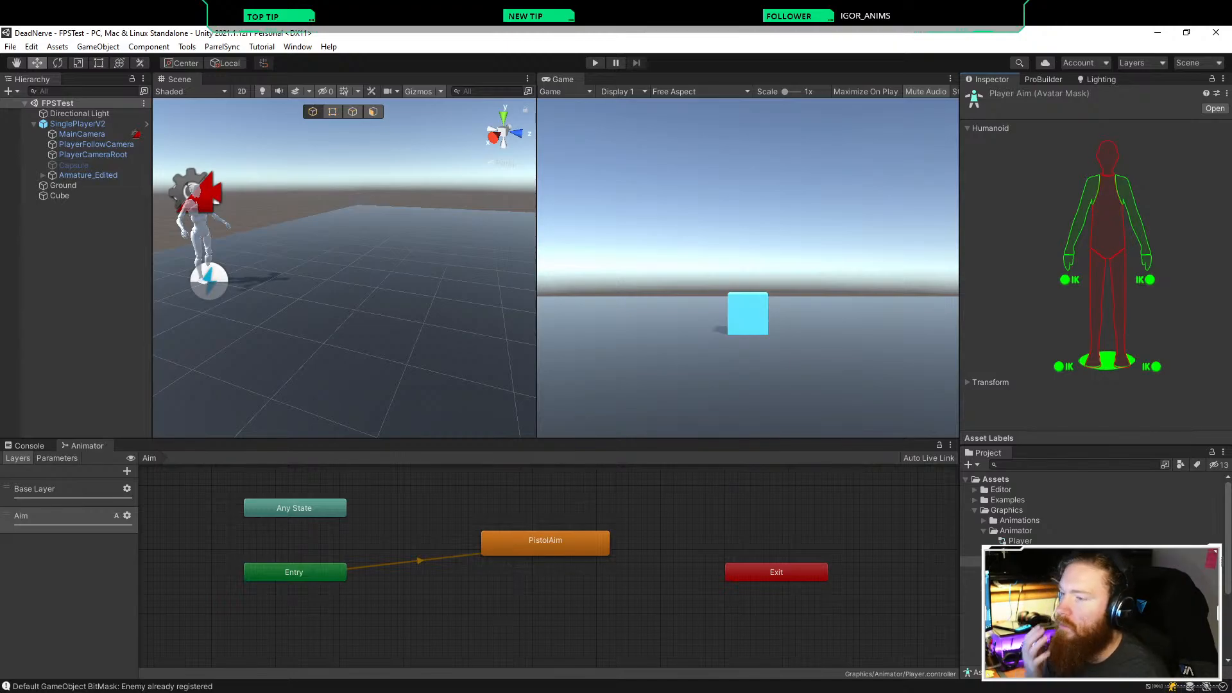
pyautogui.click(1107, 215)
pyautogui.click(1108, 157)
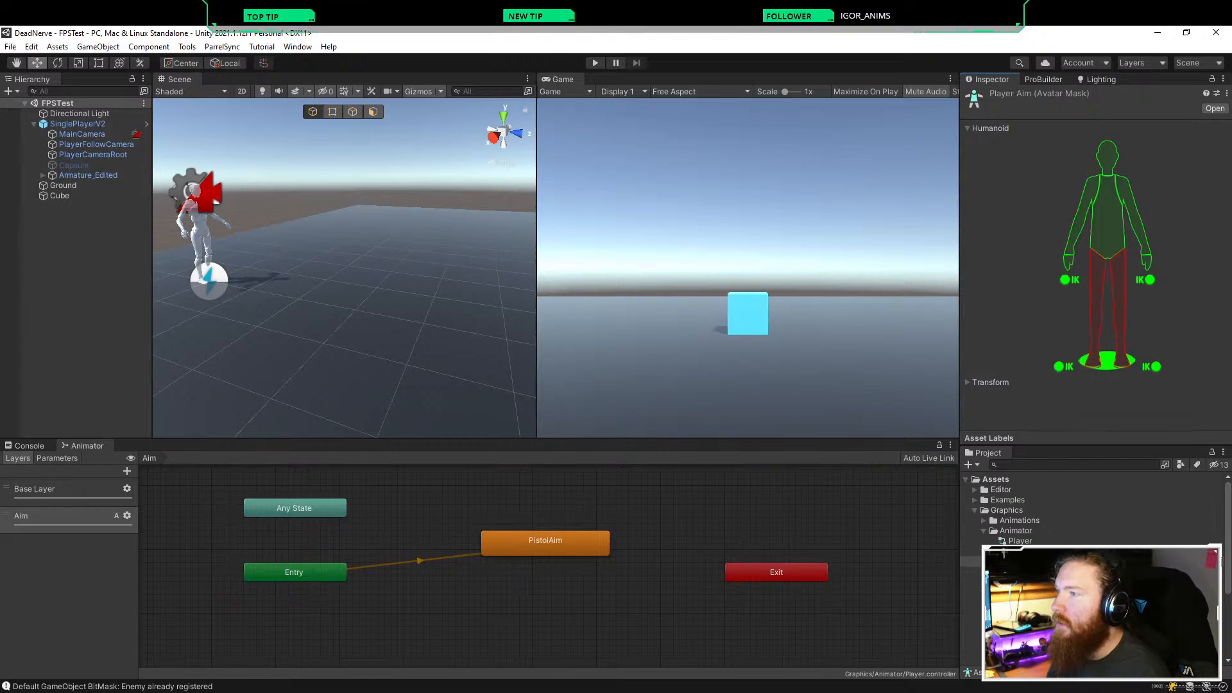
# Step: Assign the PlayerAim avatar mask to the Aim layer and set the layer's blending to Override
pyautogui.click(82, 282)
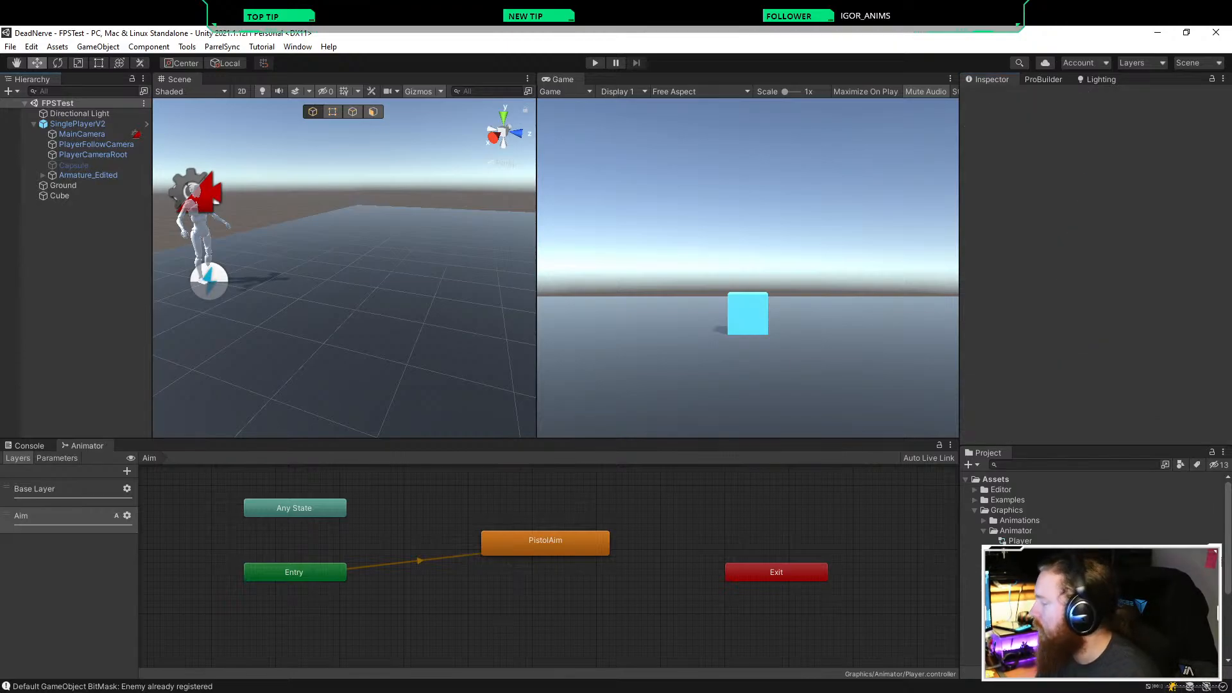
pyautogui.click(127, 515)
pyautogui.click(307, 530)
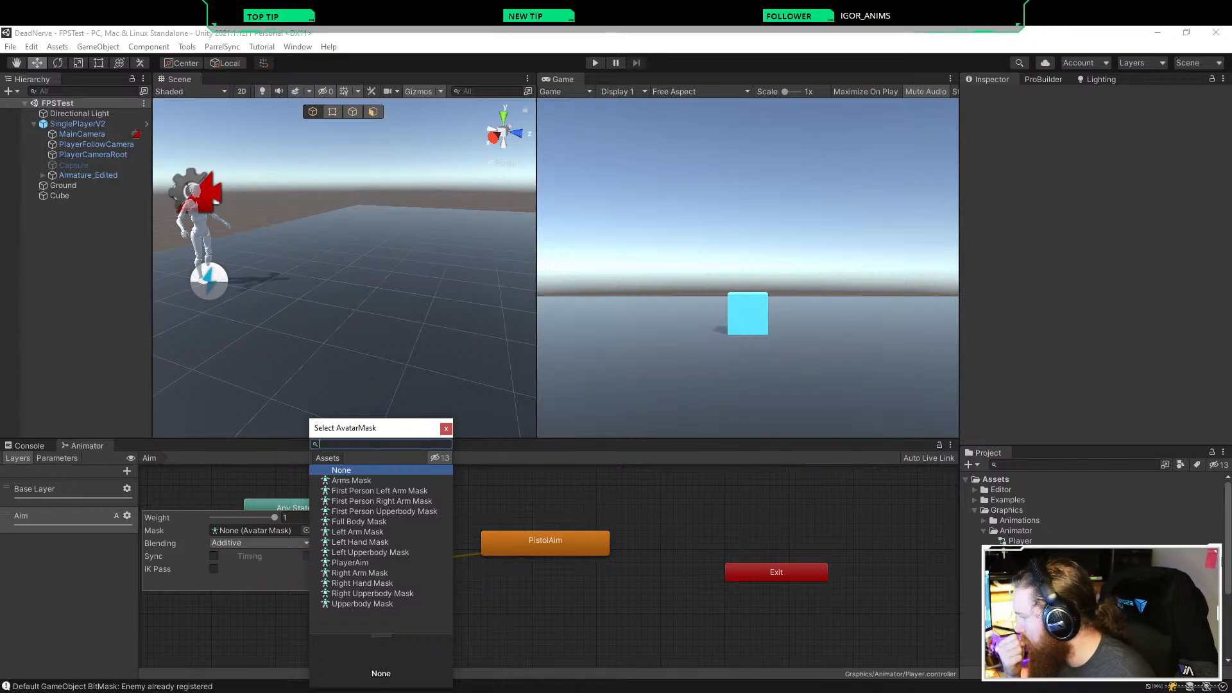
pyautogui.doubleClick(349, 562)
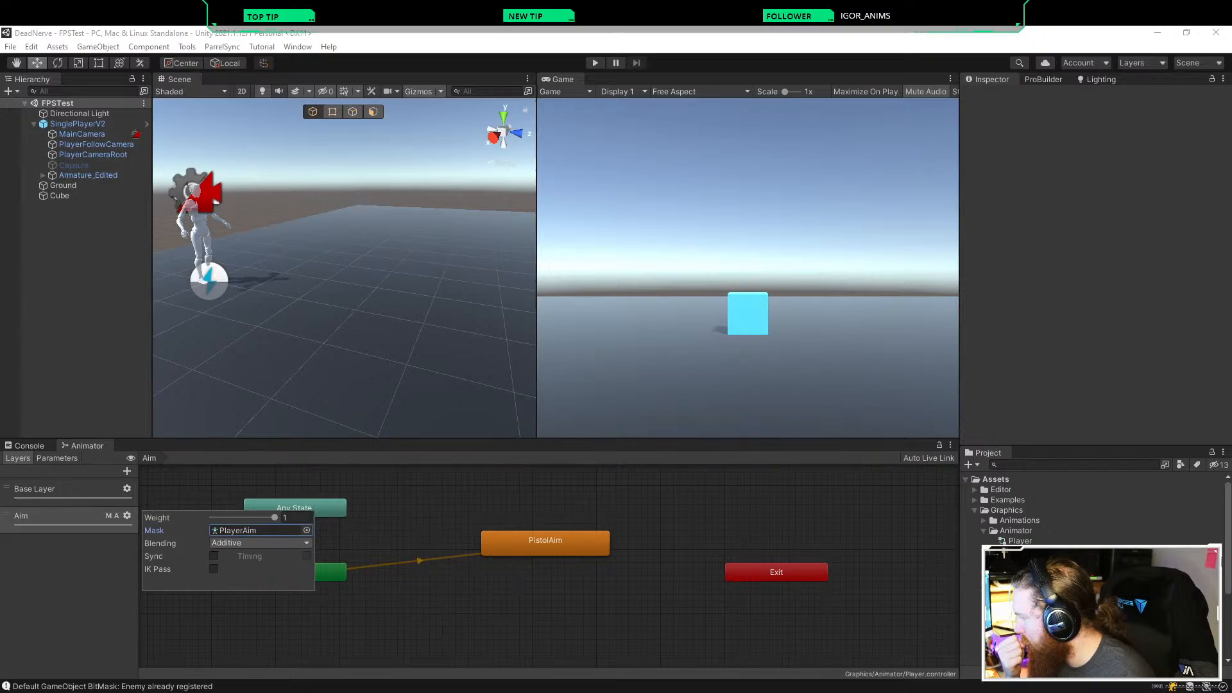
pyautogui.click(260, 543)
pyautogui.click(251, 558)
pyautogui.click(64, 517)
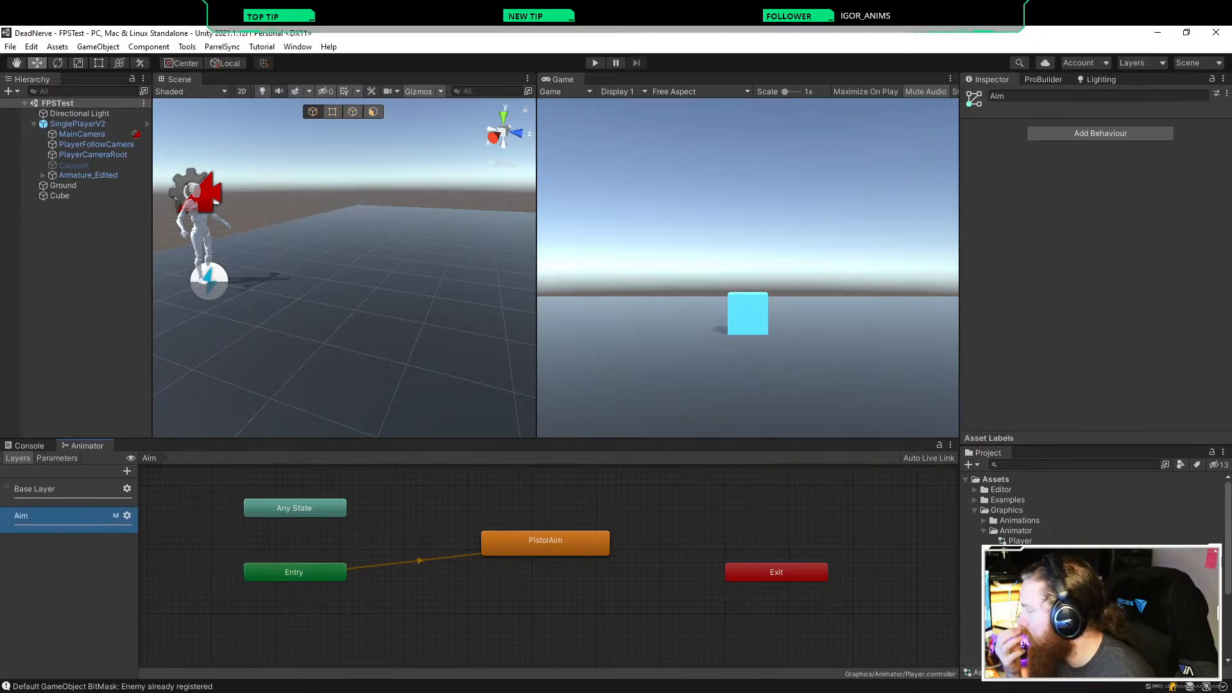
# Step: Play-test the scene, moving the player forward and backward to check the masked aim pose, and end the test
pyautogui.hotkey('ctrl', 'p')
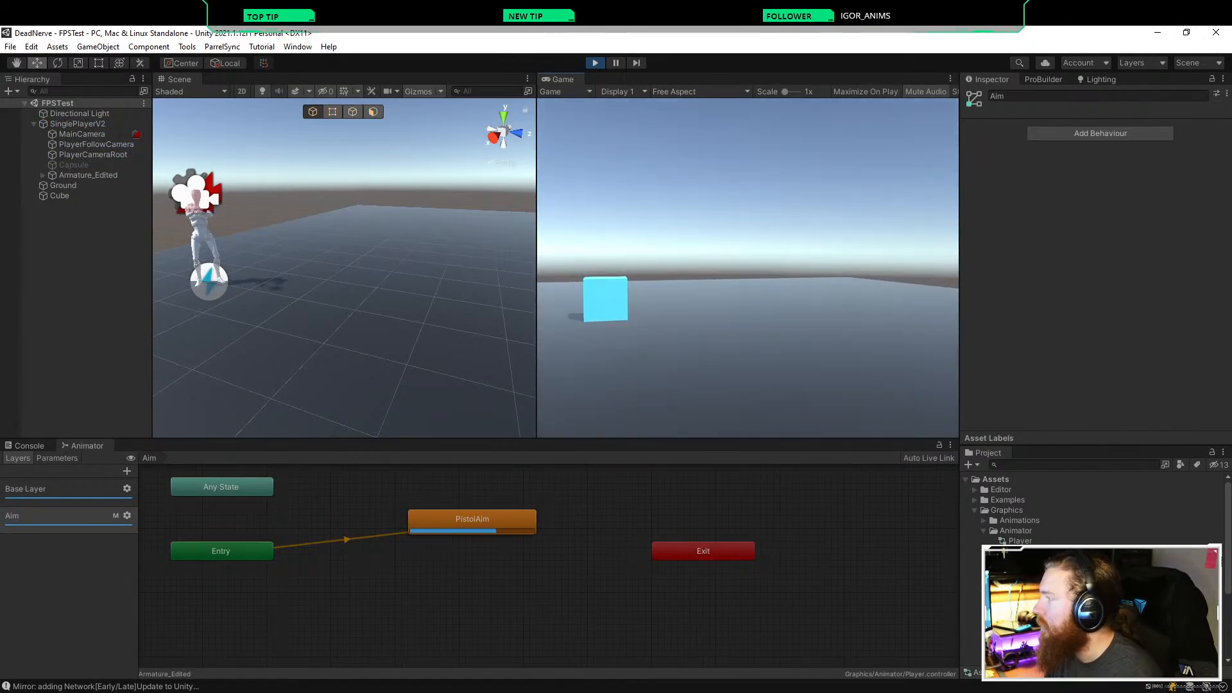
pyautogui.press('w')
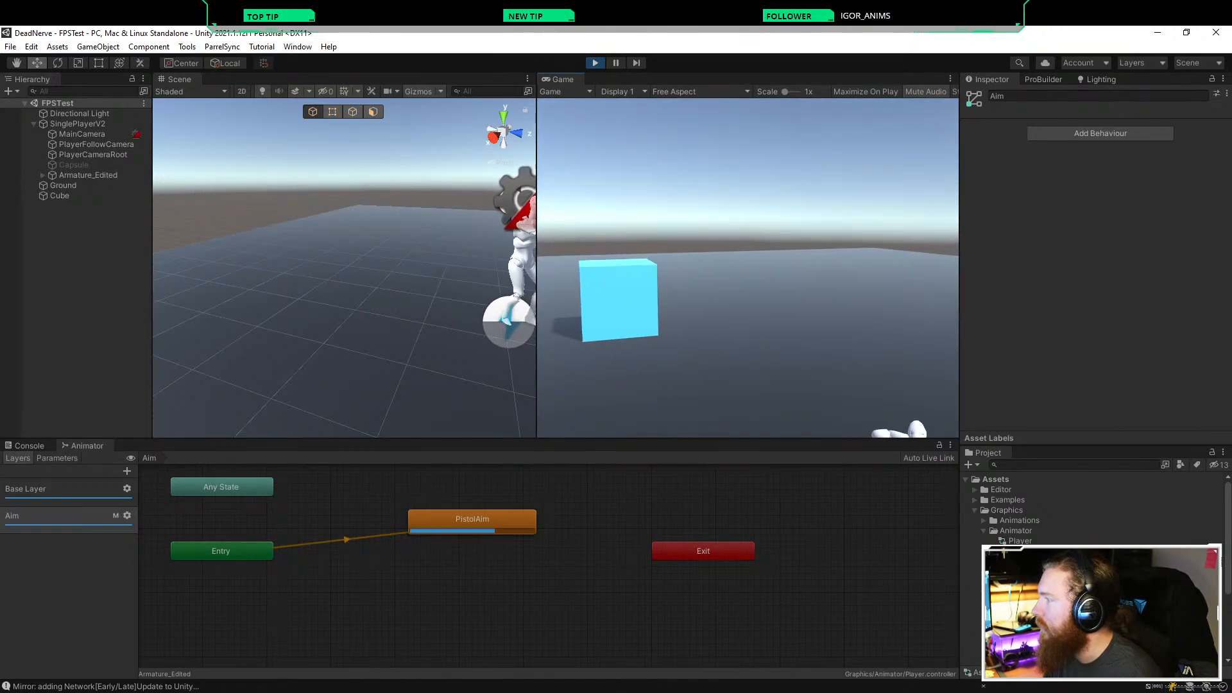
pyautogui.press('s')
pyautogui.press('w')
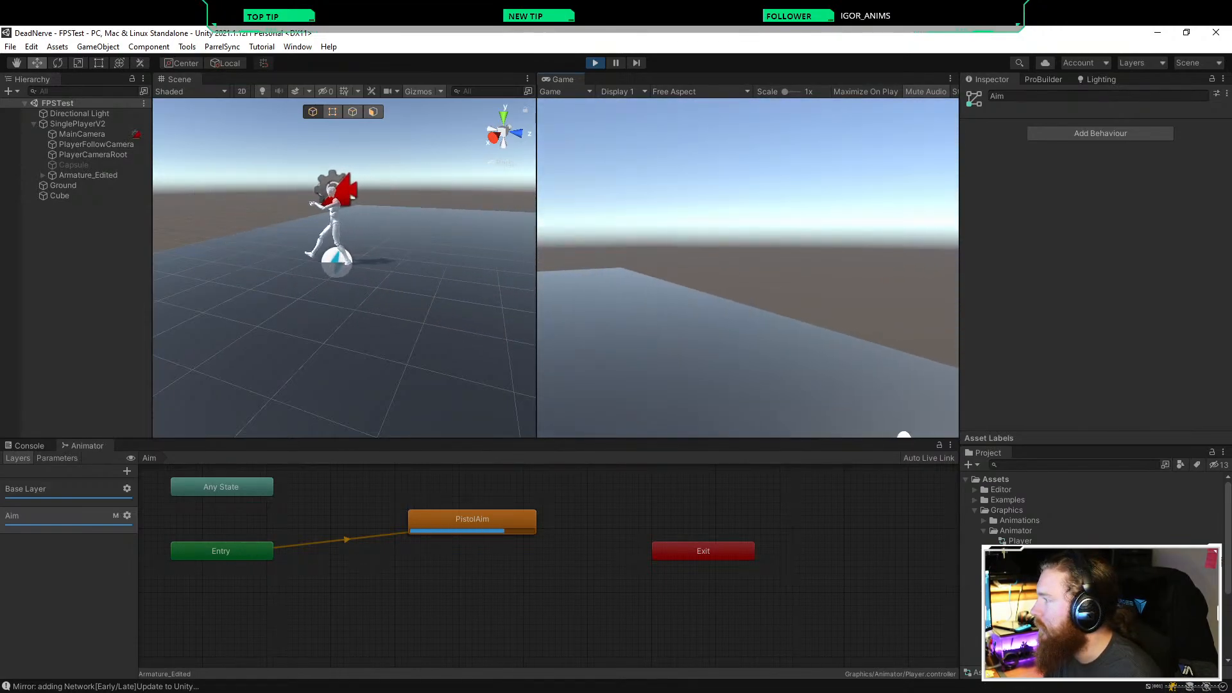
pyautogui.press('w')
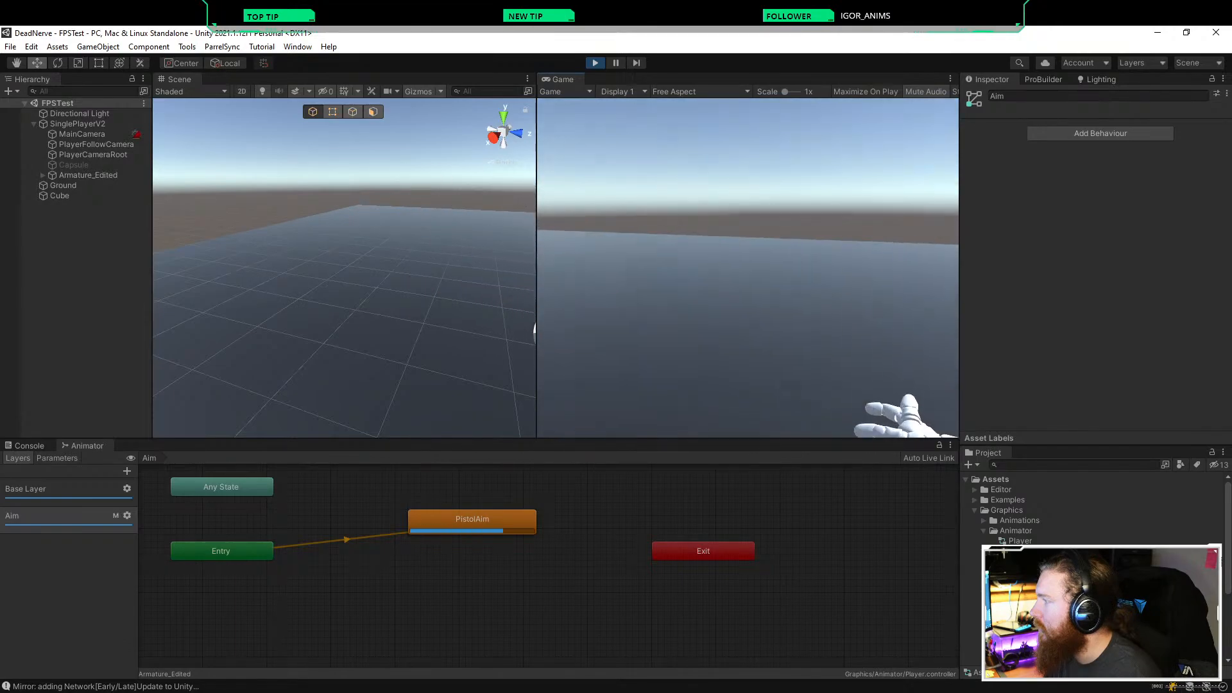
pyautogui.press('w')
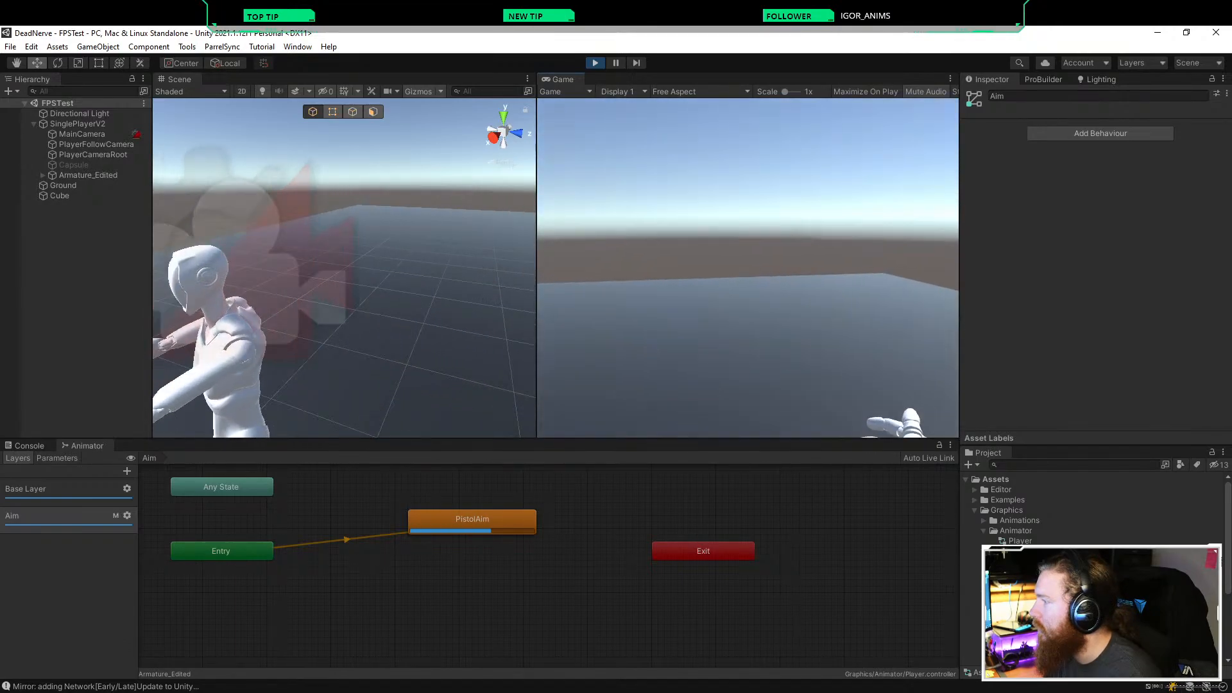
pyautogui.press('s')
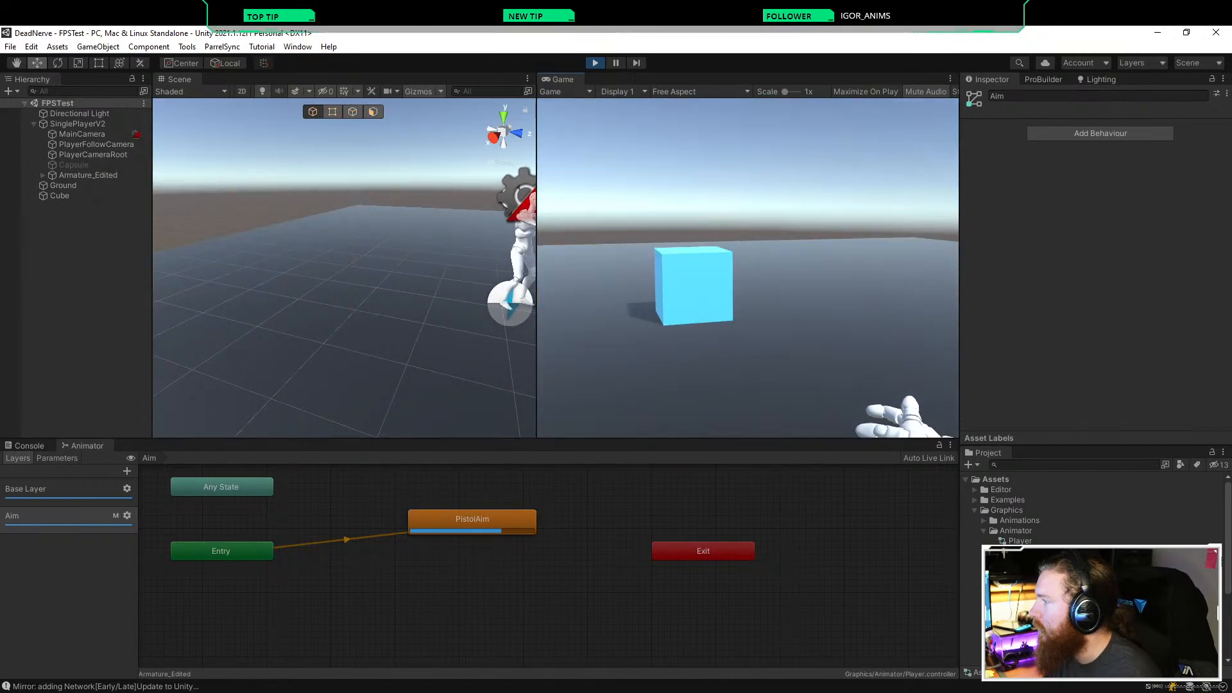
pyautogui.press('w')
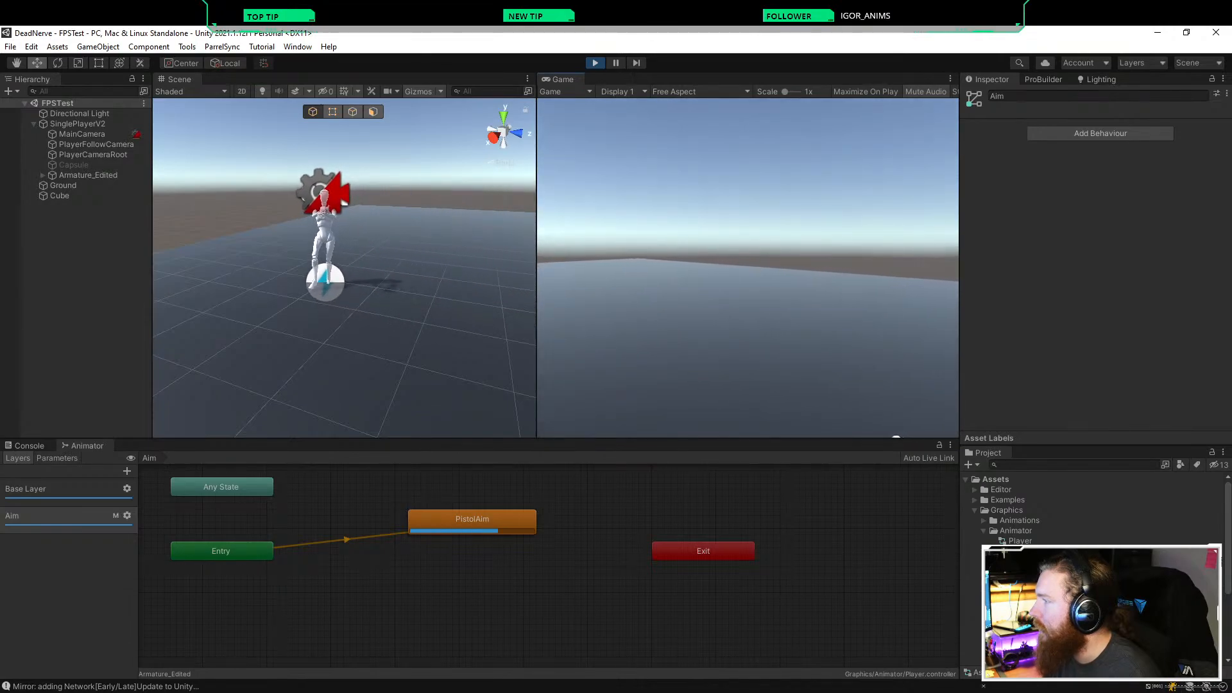
pyautogui.hotkey('ctrl', 'p')
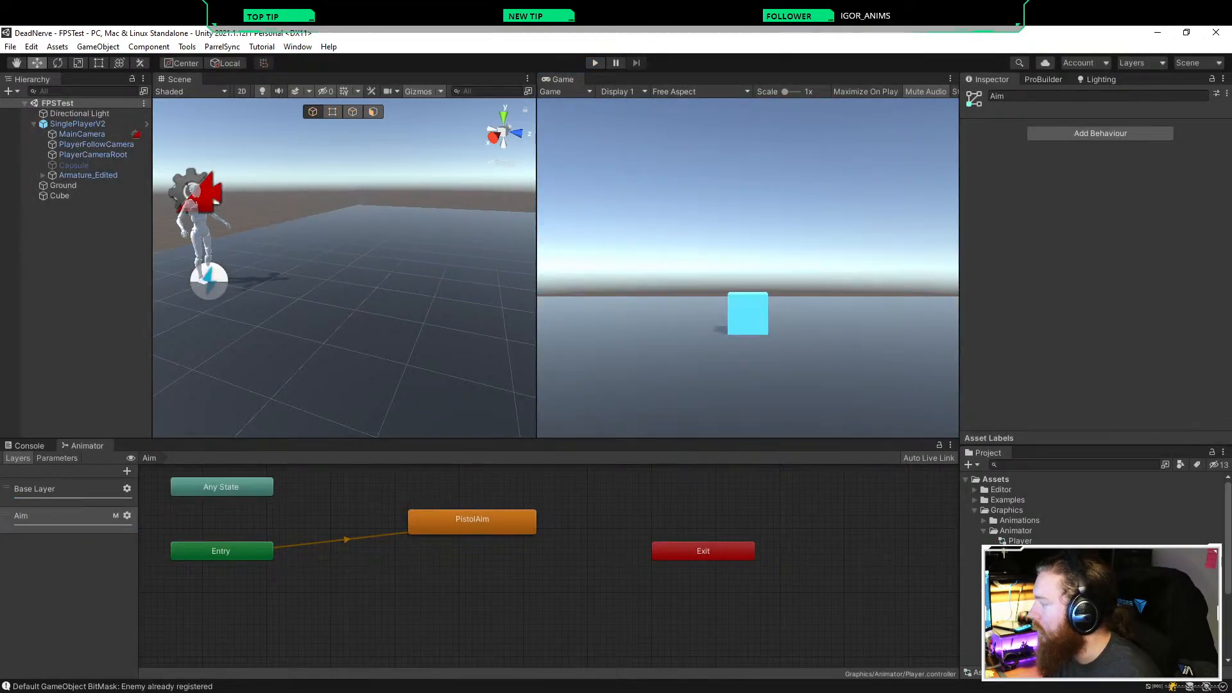
# Step: Exclude the torso from the PlayerAim mask's humanoid body, keeping the head and arms included
pyautogui.click(1027, 561)
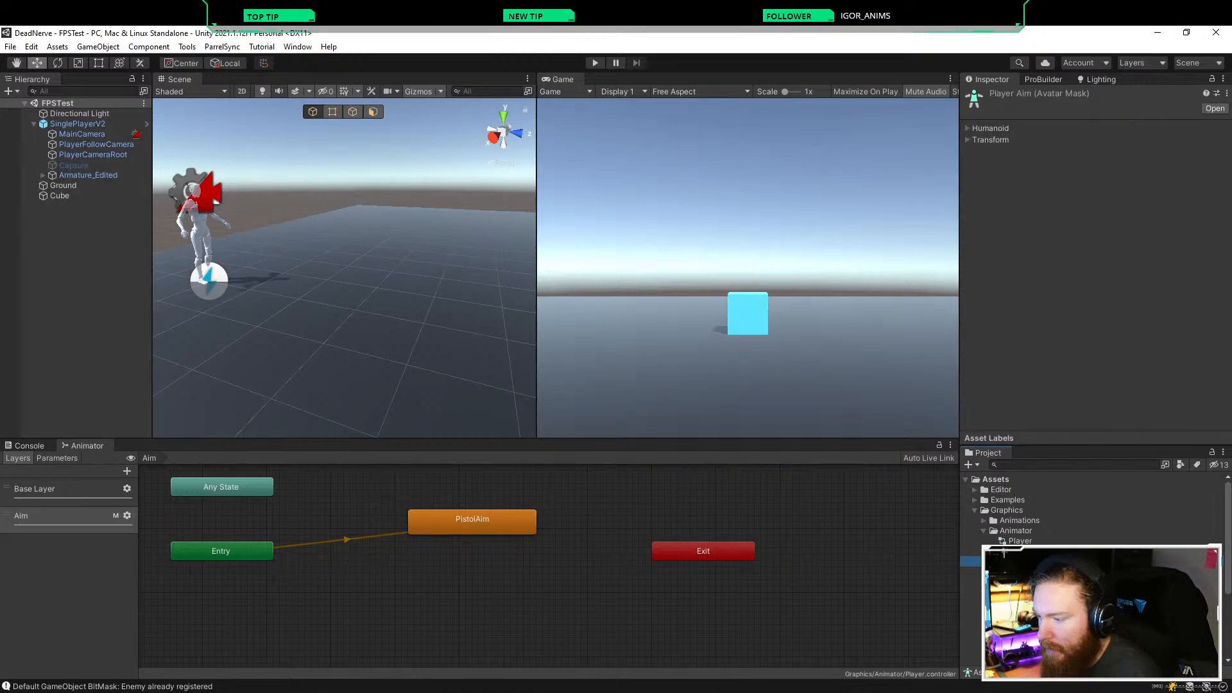
pyautogui.click(989, 128)
pyautogui.click(1107, 215)
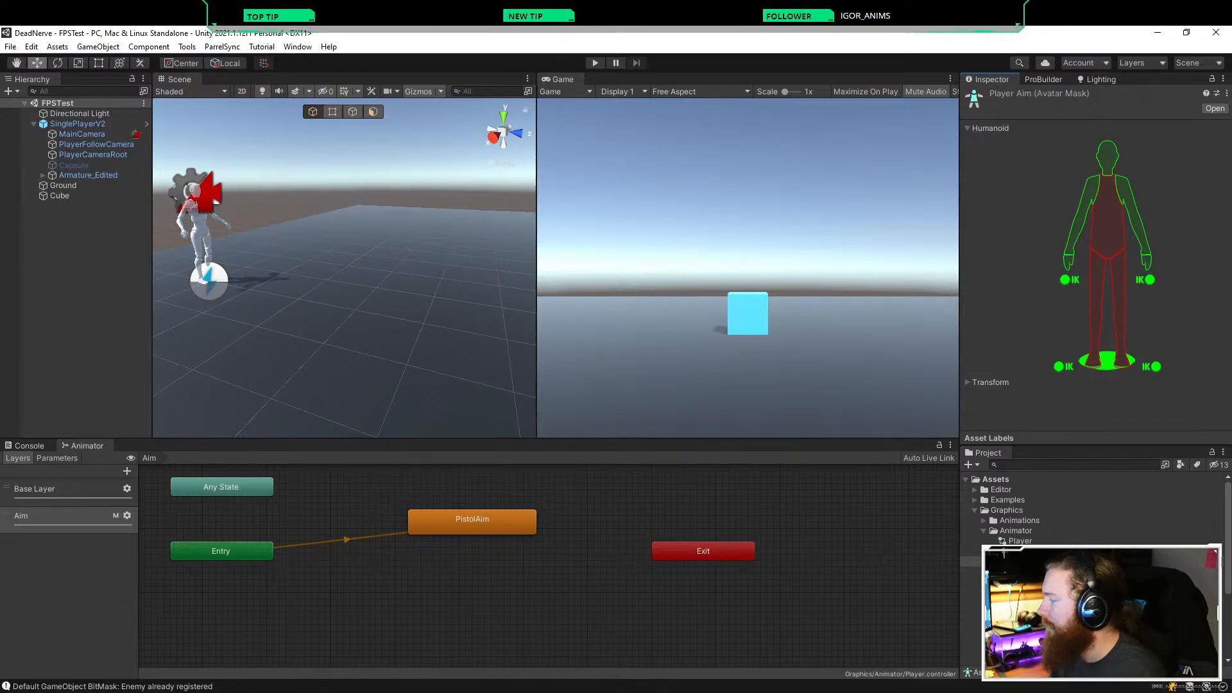
pyautogui.click(462, 591)
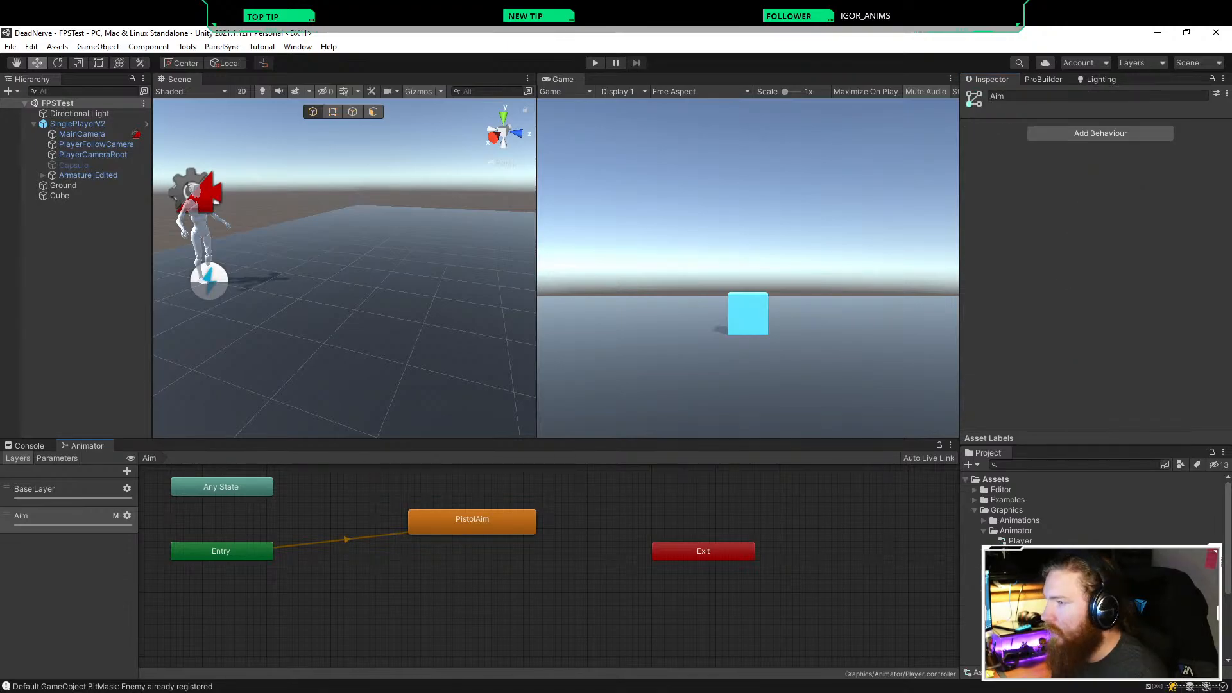
pyautogui.click(1019, 541)
pyautogui.click(1024, 561)
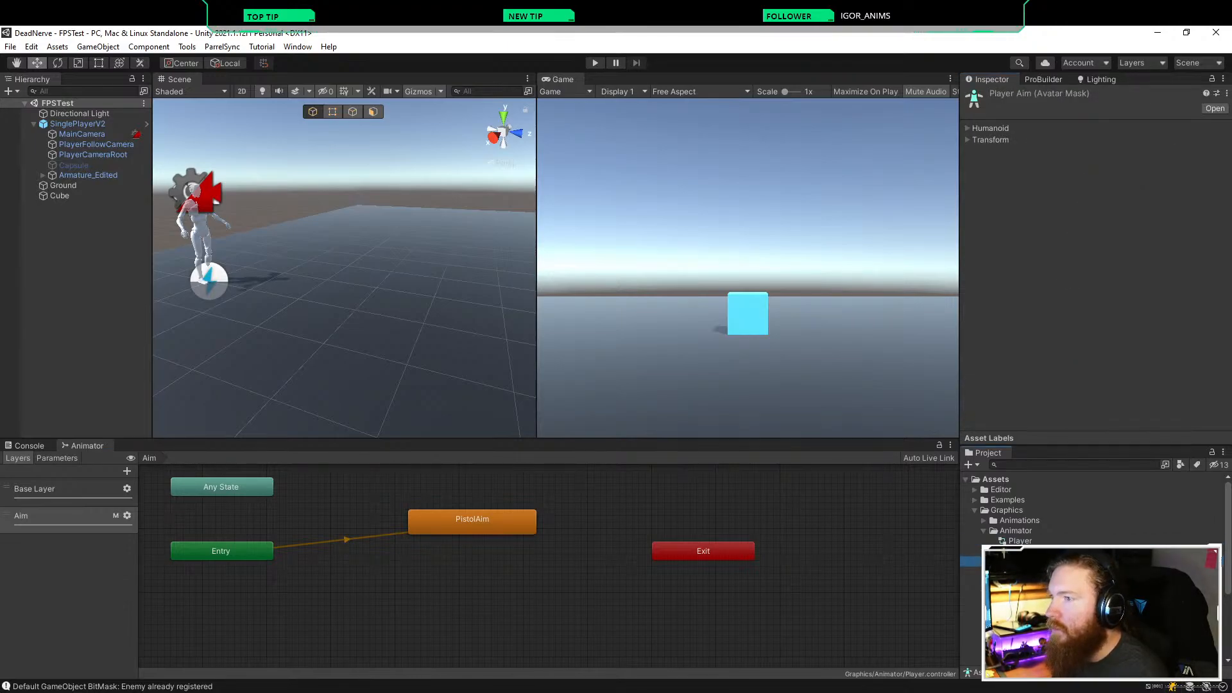
# Step: Play-test the aim pose with the torso excluded while walking forward and sideways and looking around
pyautogui.hotkey('ctrl', 'p')
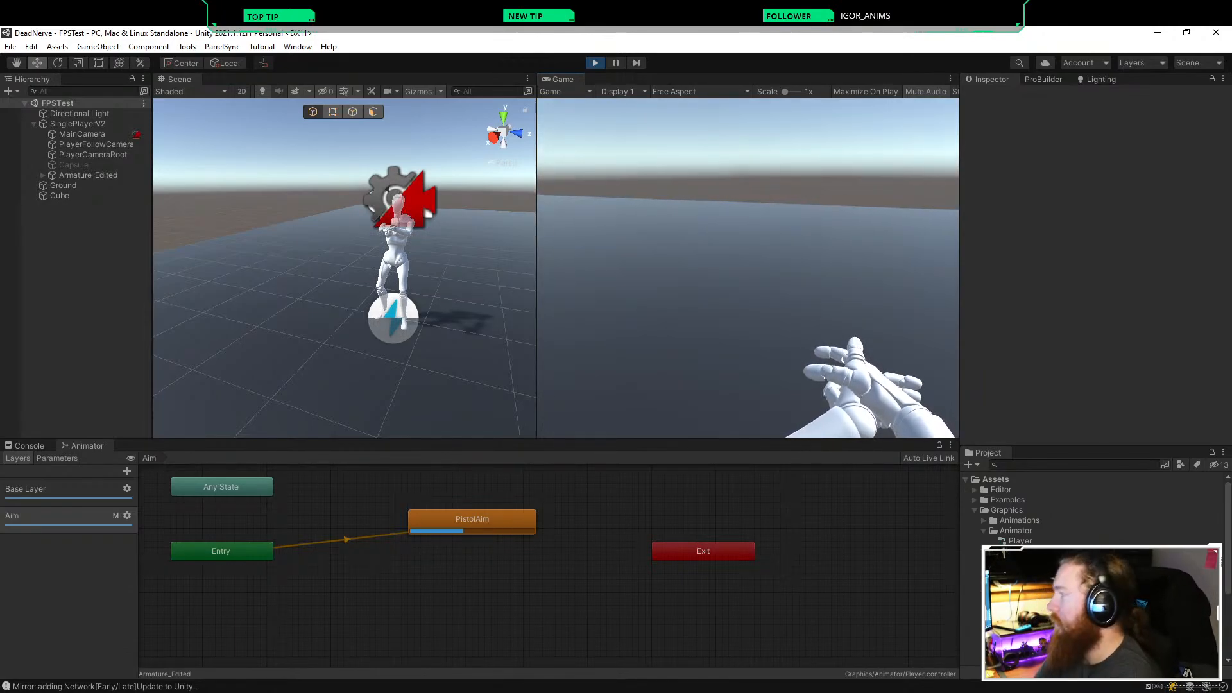
pyautogui.press('w')
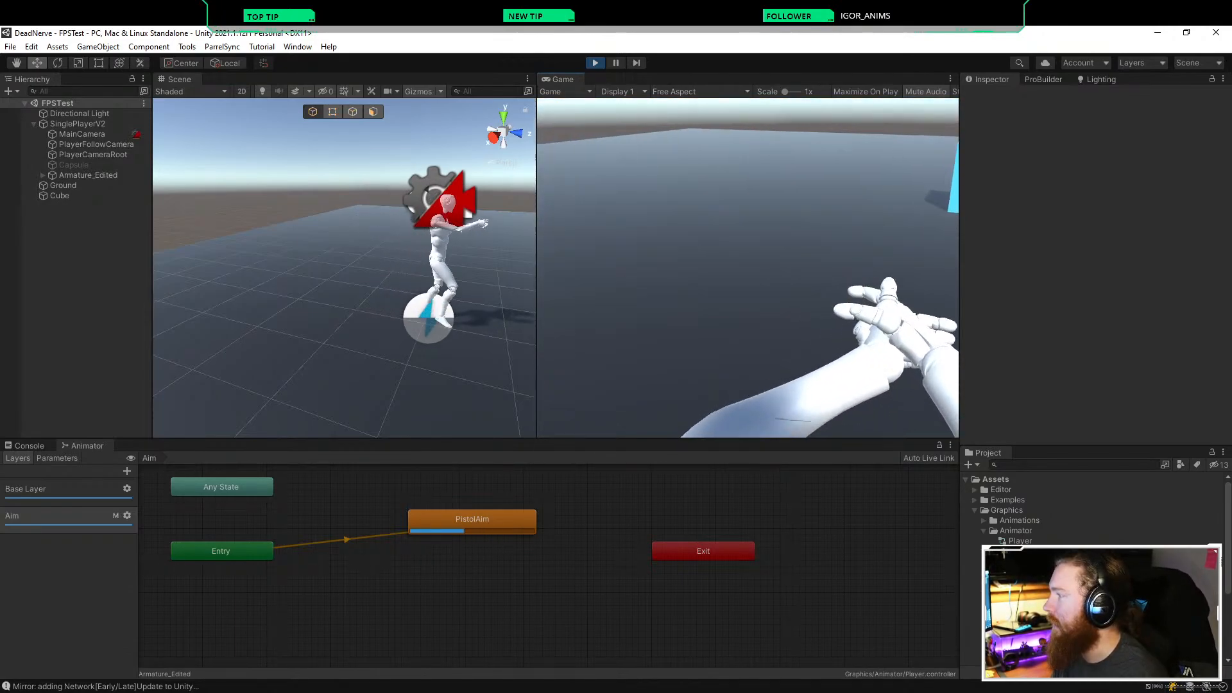
pyautogui.press('d')
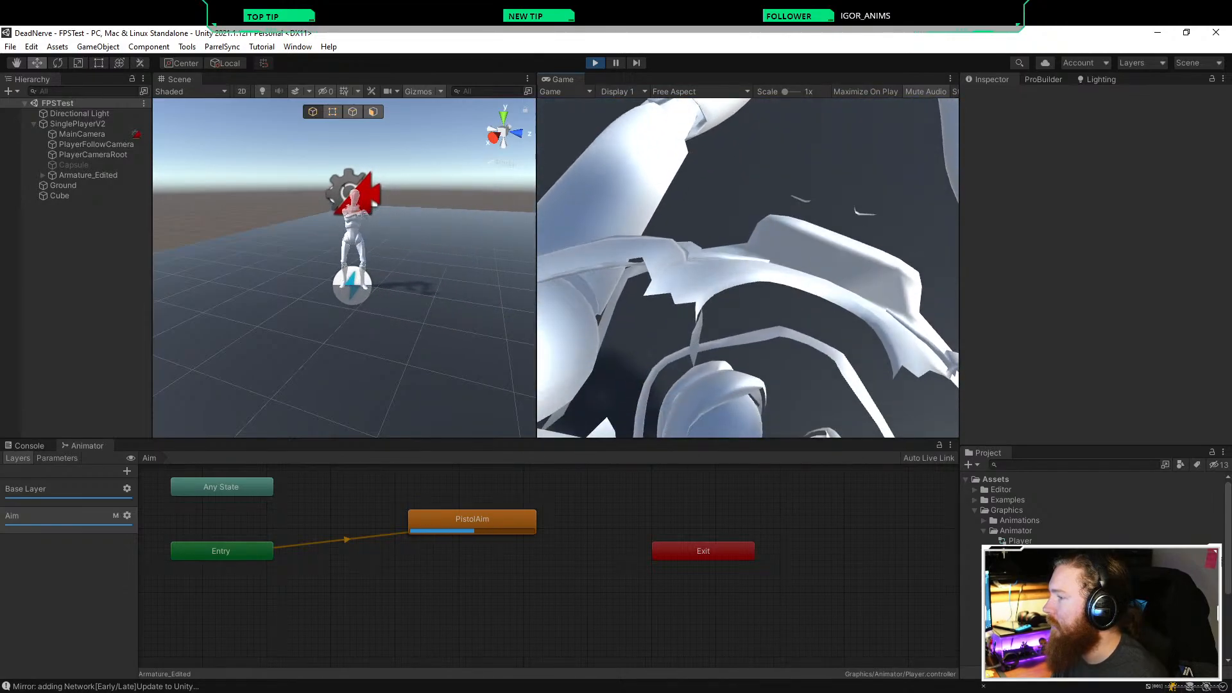
pyautogui.press('a')
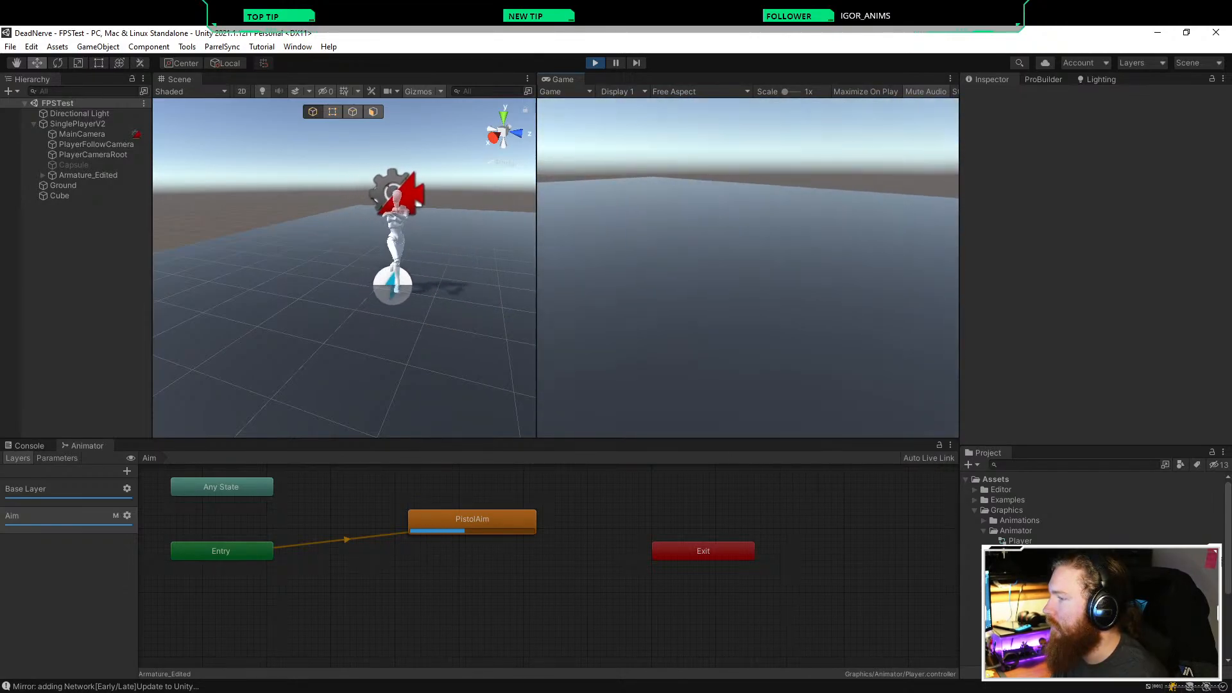
pyautogui.press('w')
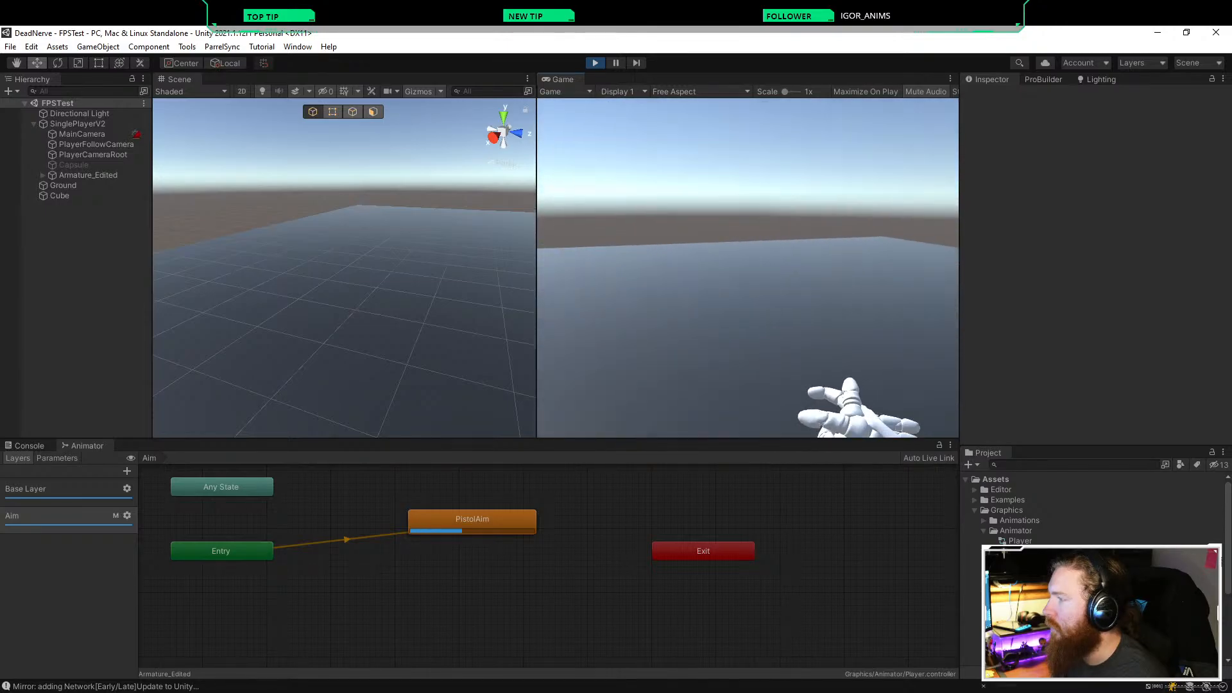
pyautogui.press('w')
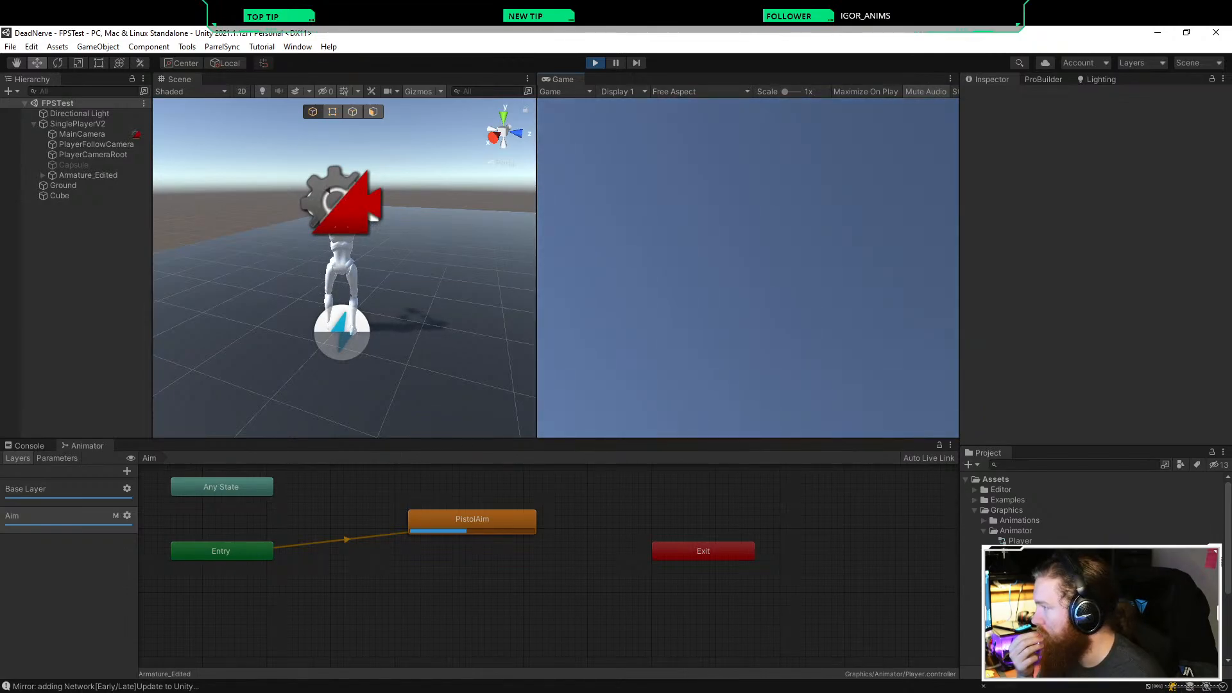
# Step: Delete the PistolAim state from the Animator's Base Layer
pyautogui.click(58, 489)
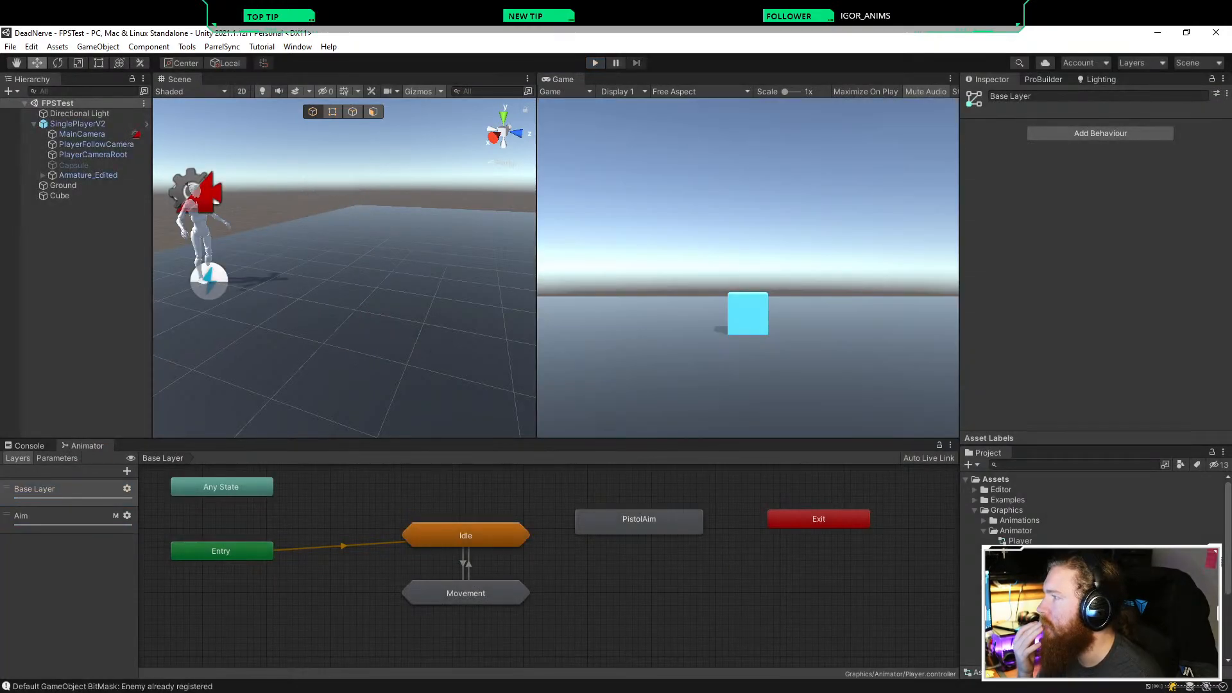
pyautogui.click(639, 518)
pyautogui.rightClick(637, 519)
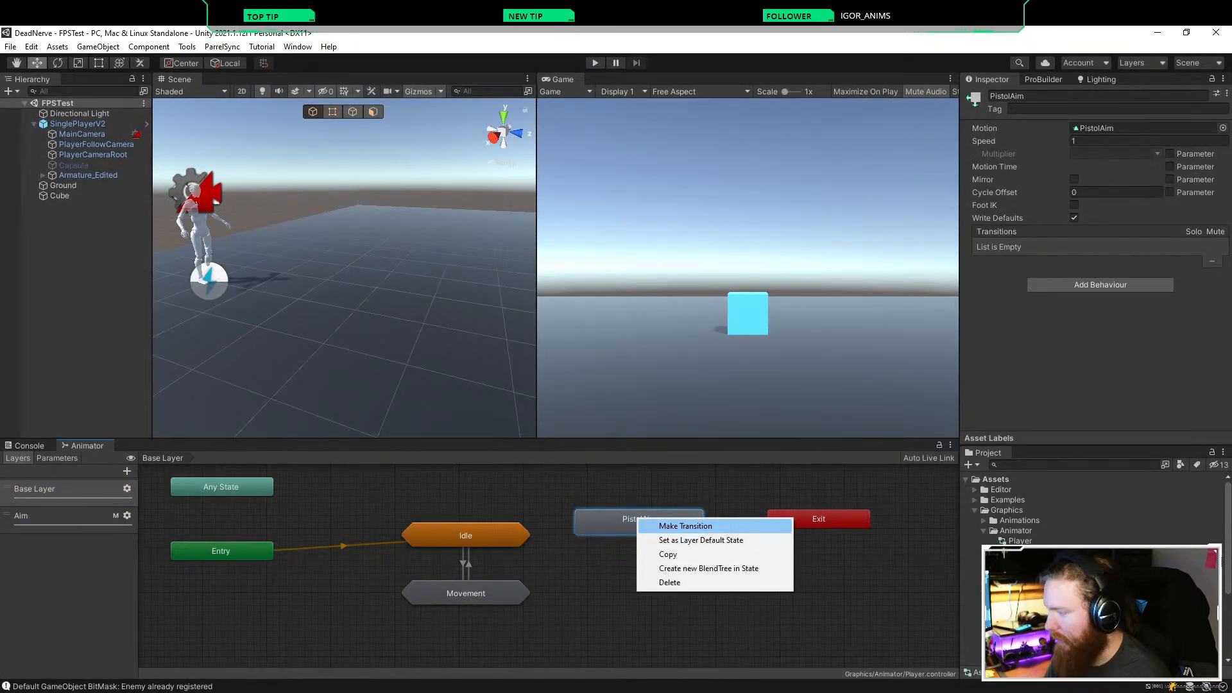
pyautogui.click(655, 584)
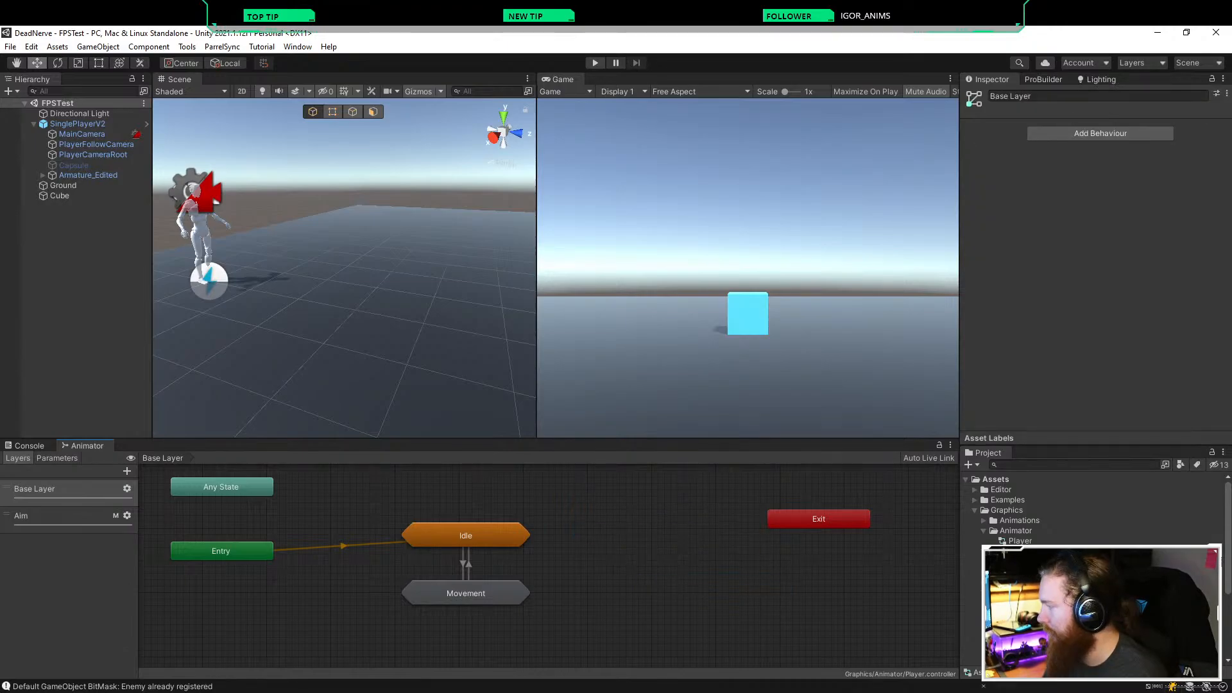
# Step: Play-test the Idle and Movement states together with the Aim layer while walking forward, and end the test
pyautogui.hotkey('ctrl', 'p')
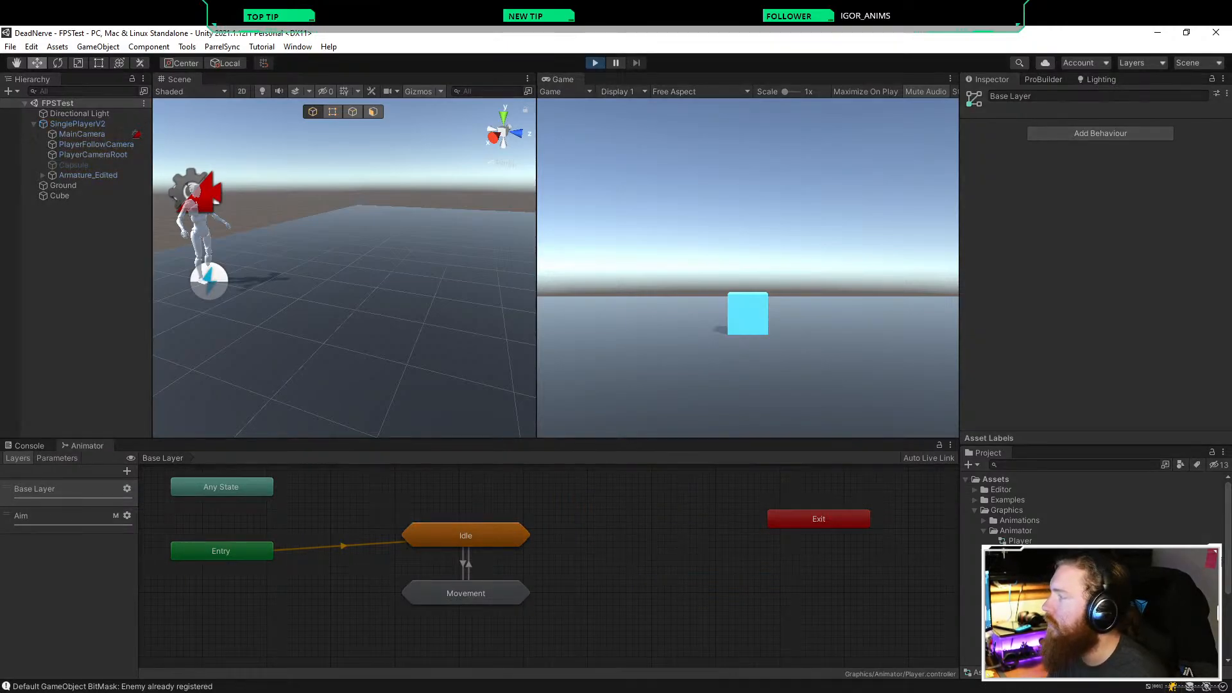
pyautogui.press('w')
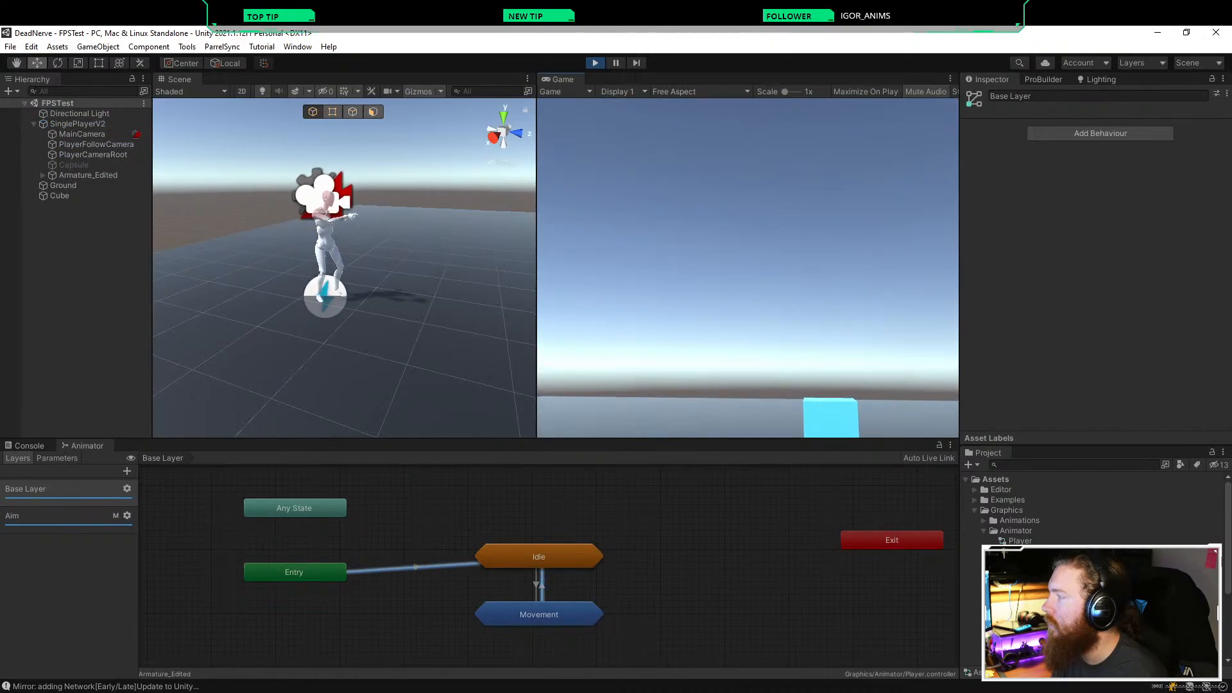
pyautogui.press('w')
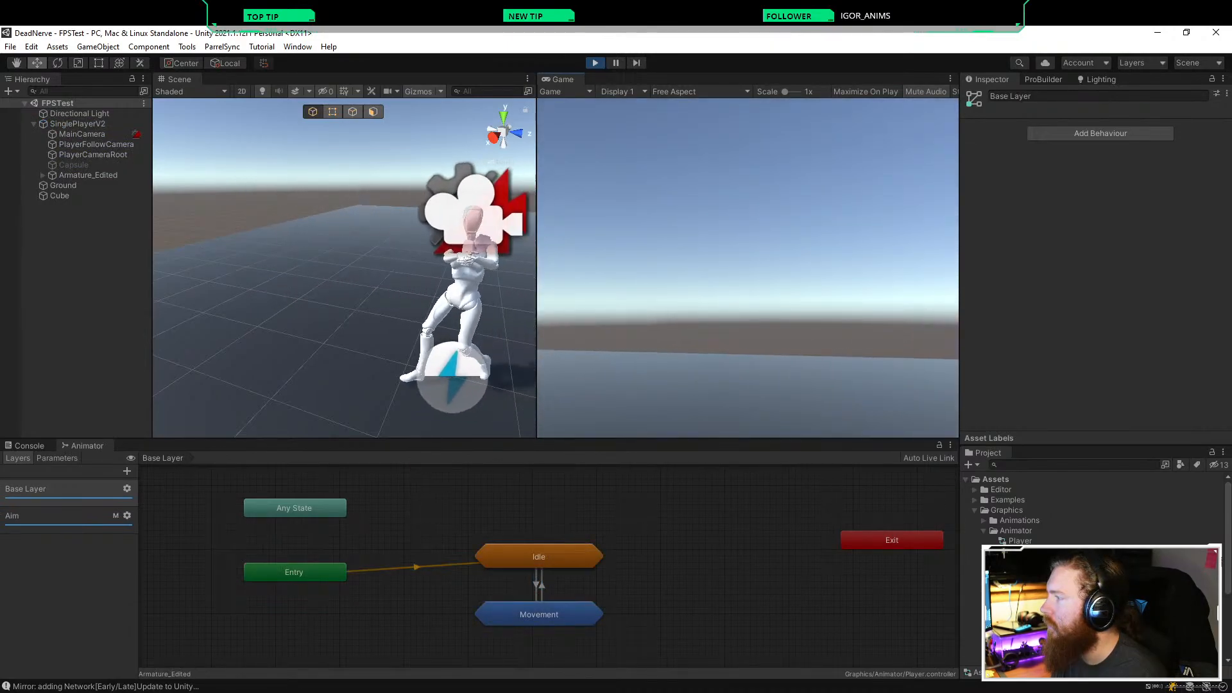
pyautogui.press('w')
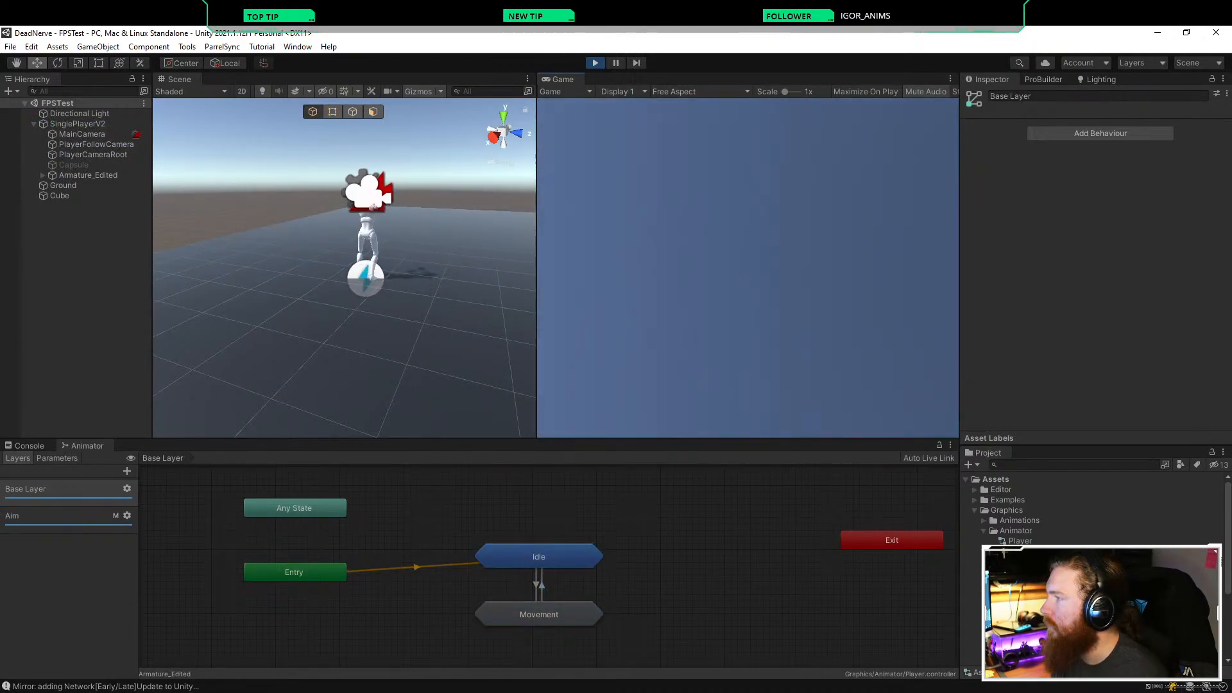
pyautogui.press('`')
pyautogui.press('`')
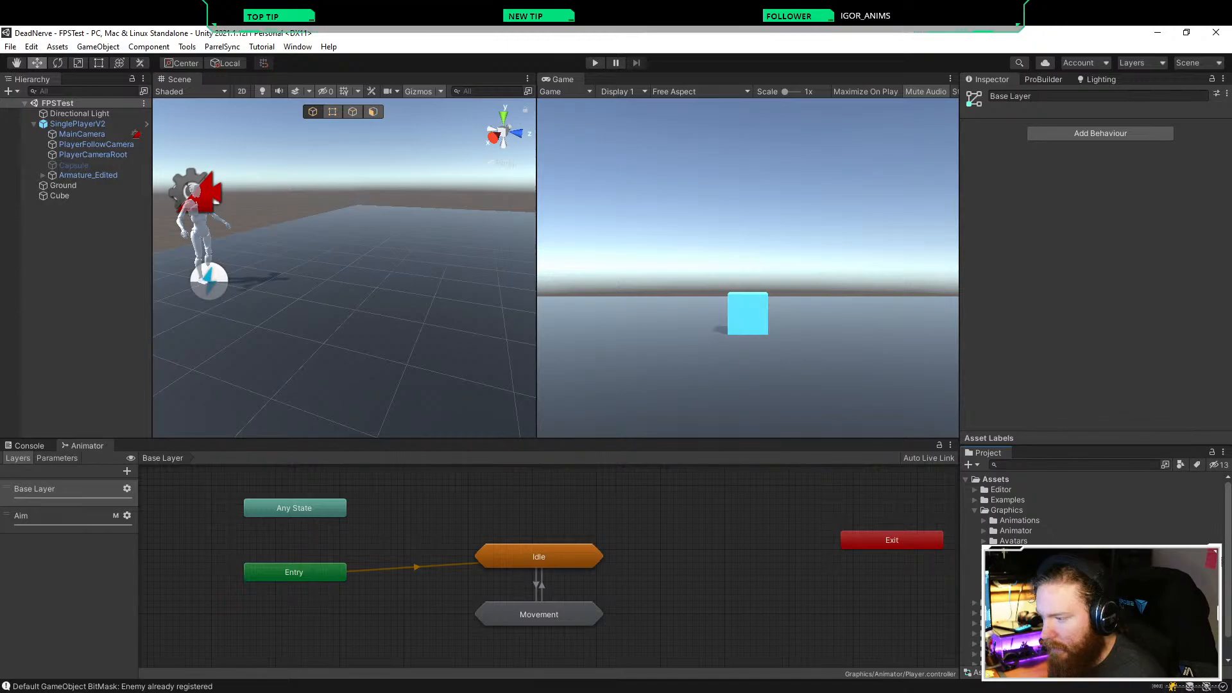
# Step: Collapse the Graphics folder in the project's asset tree
pyautogui.click(975, 510)
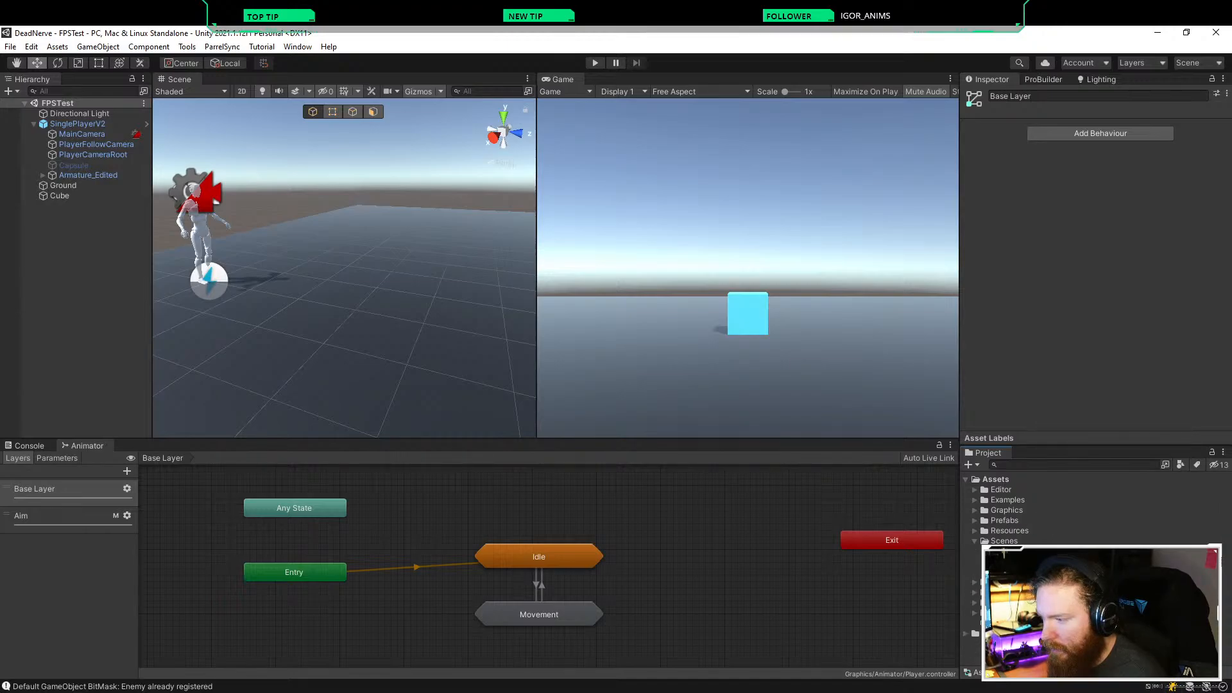
# Step: Open the Menu scene, clear the Console log, and reduce the height of the Console area
pyautogui.doubleClick(1012, 571)
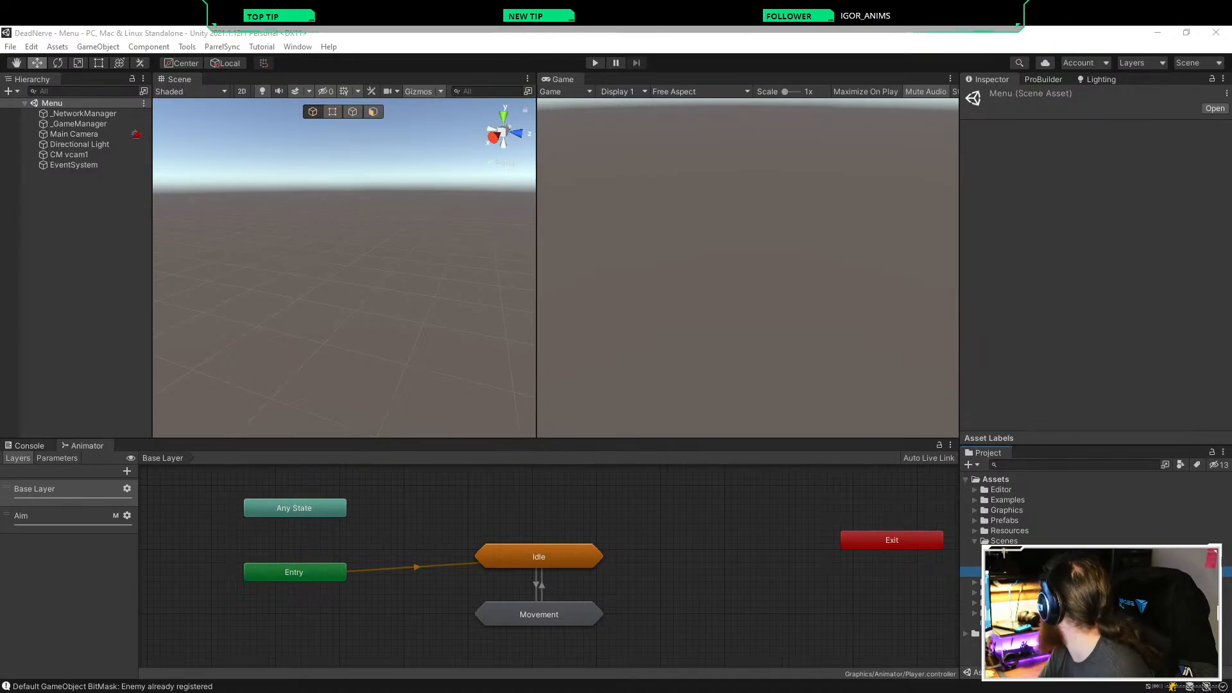
pyautogui.hotkey('ctrl', 'shift', 'c')
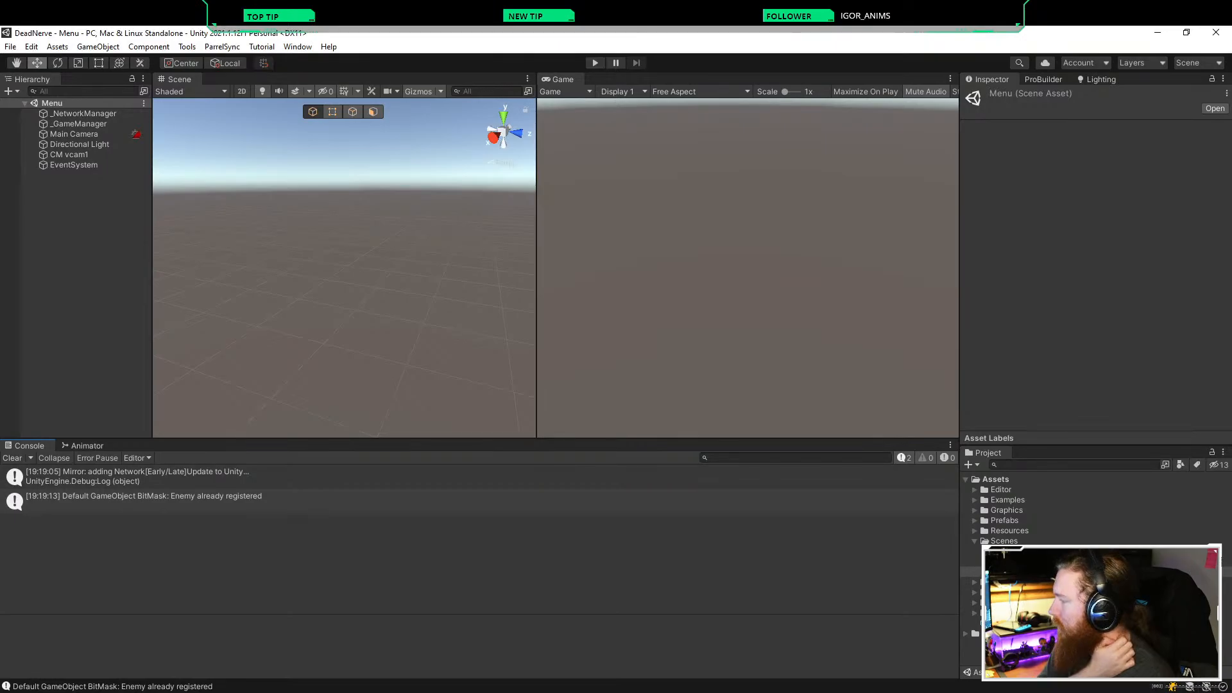
pyautogui.click(12, 458)
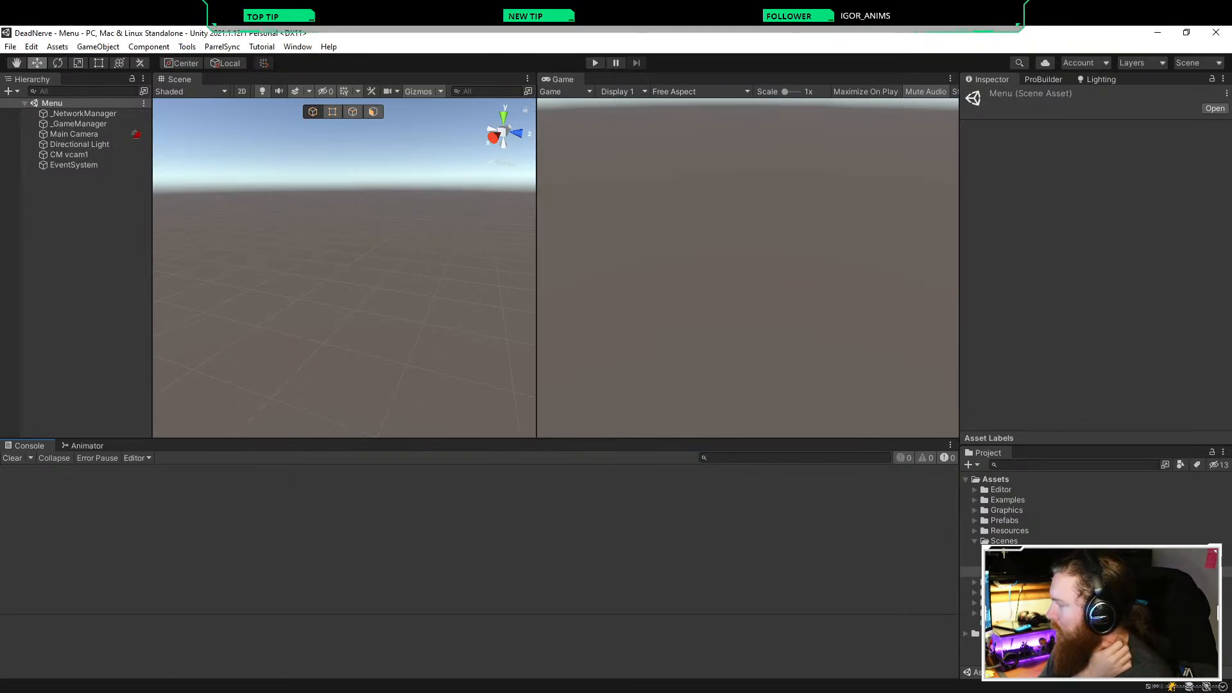
pyautogui.moveTo(192, 439); pyautogui.dragTo(192, 509)
# Step: Play-test the Menu scene as a client on localhost, and bring up the in-game debug console
pyautogui.hotkey('ctrl', 'p')
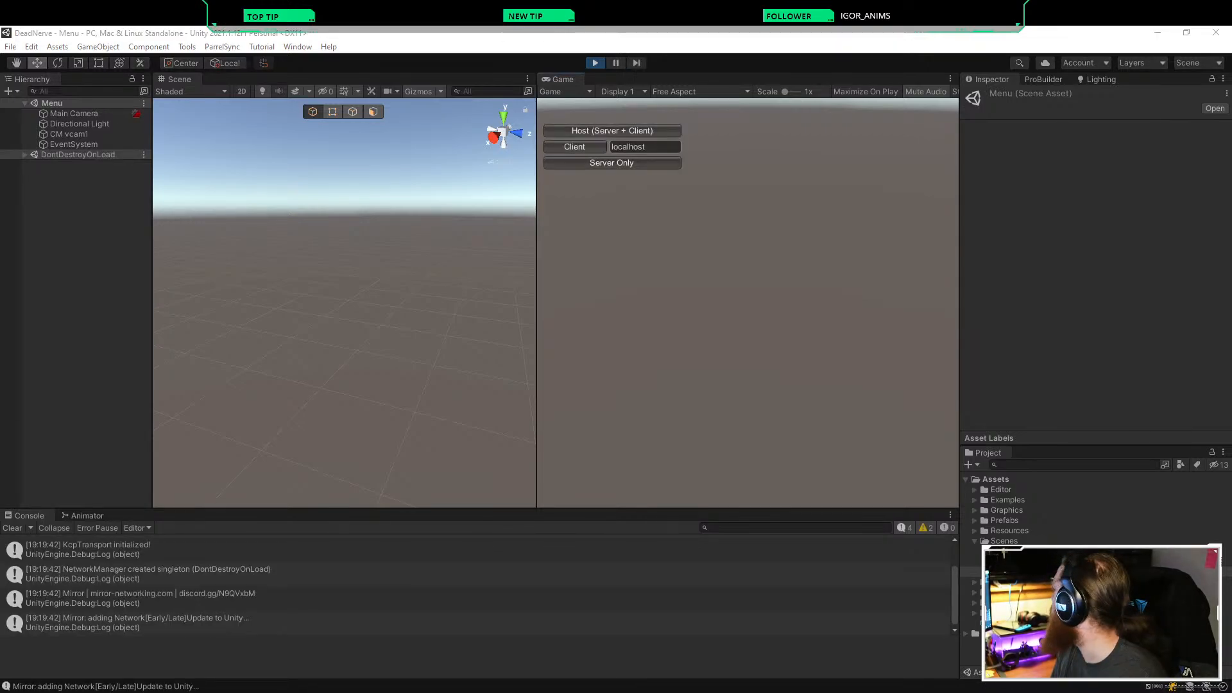
pyautogui.click(575, 146)
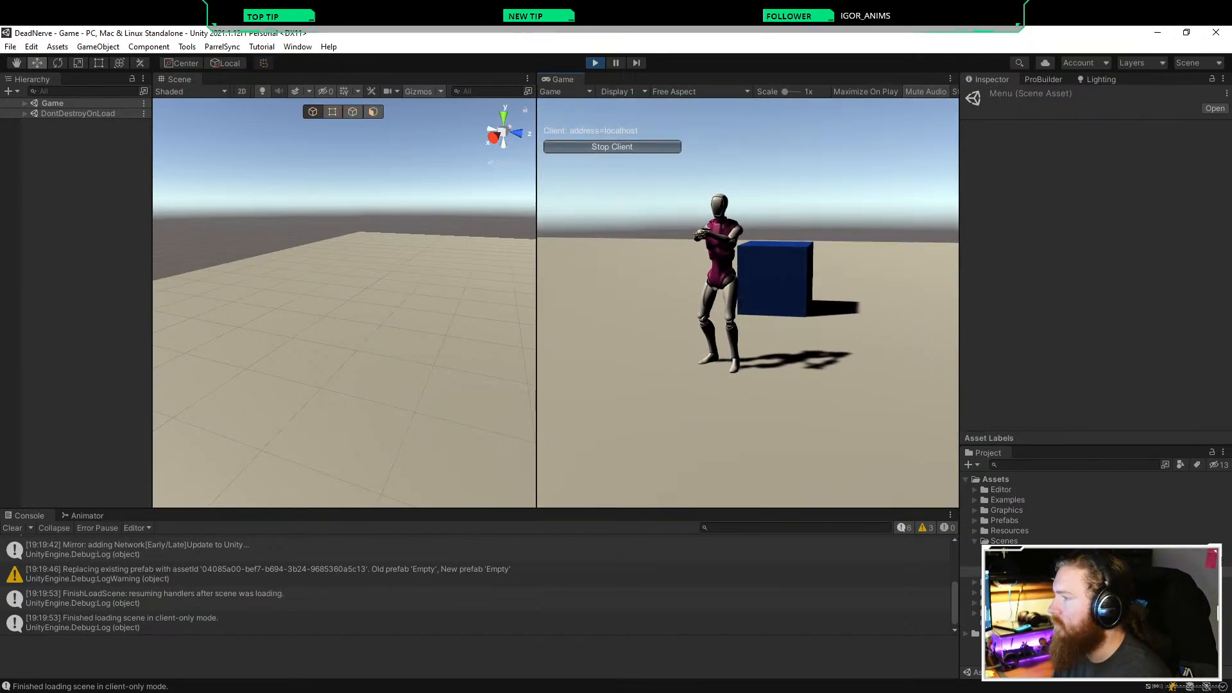
pyautogui.press('`')
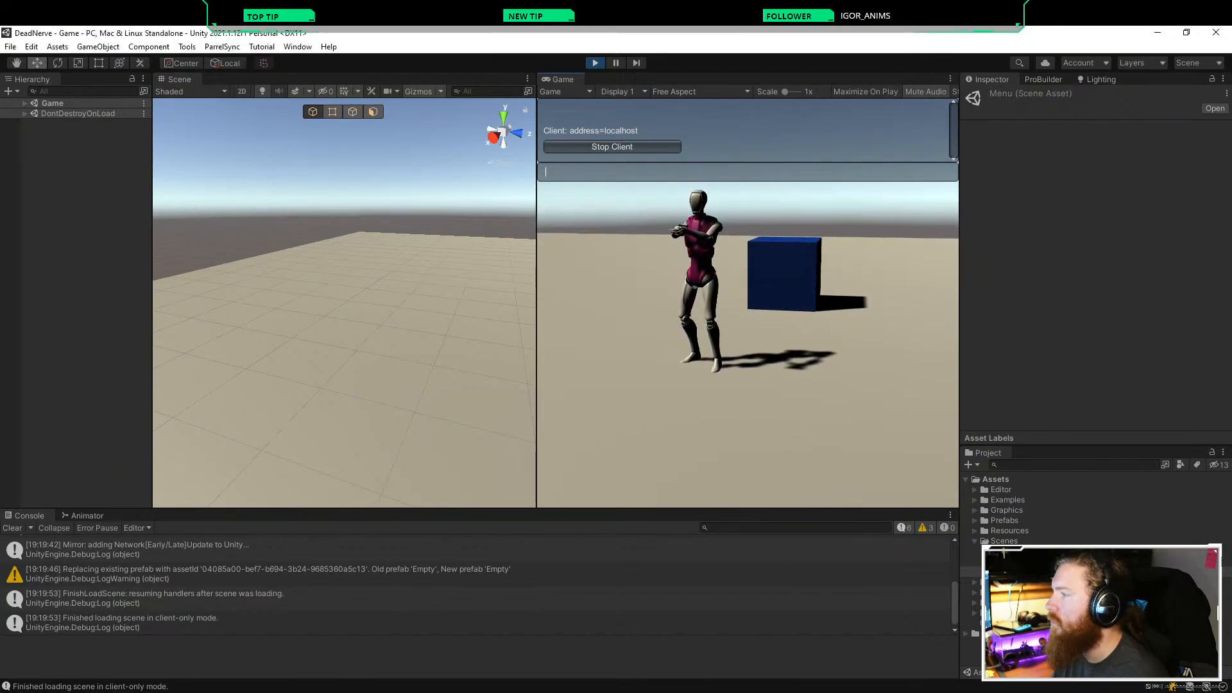
pyautogui.press('`')
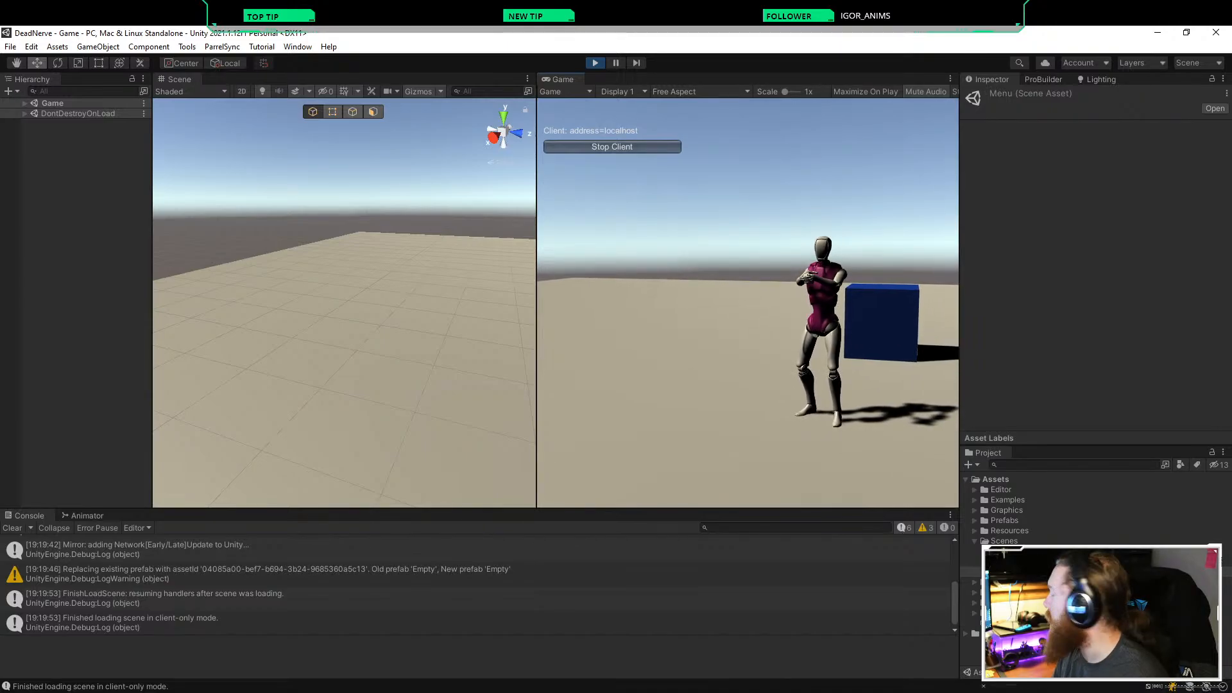
pyautogui.press('`')
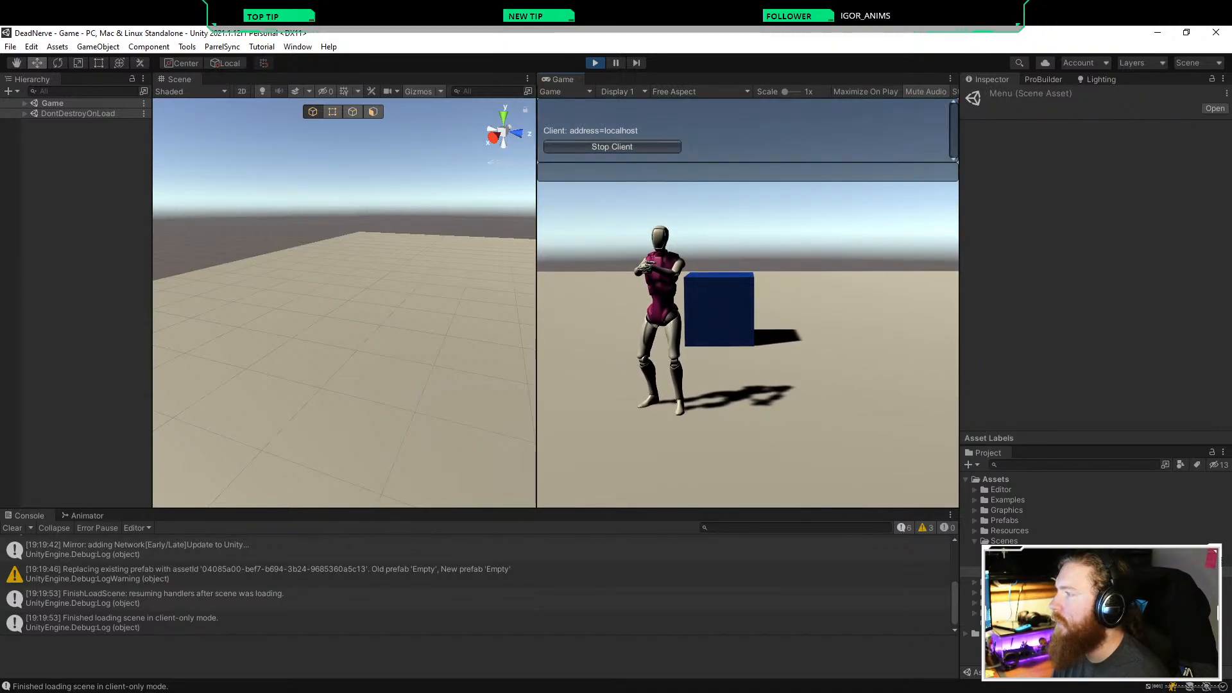
# Step: Select the second MirrorPlayer(Clone) in the running Game scene, show the Animator graph, and frame the player in the Scene view
pyautogui.click(77, 167)
pyautogui.click(24, 103)
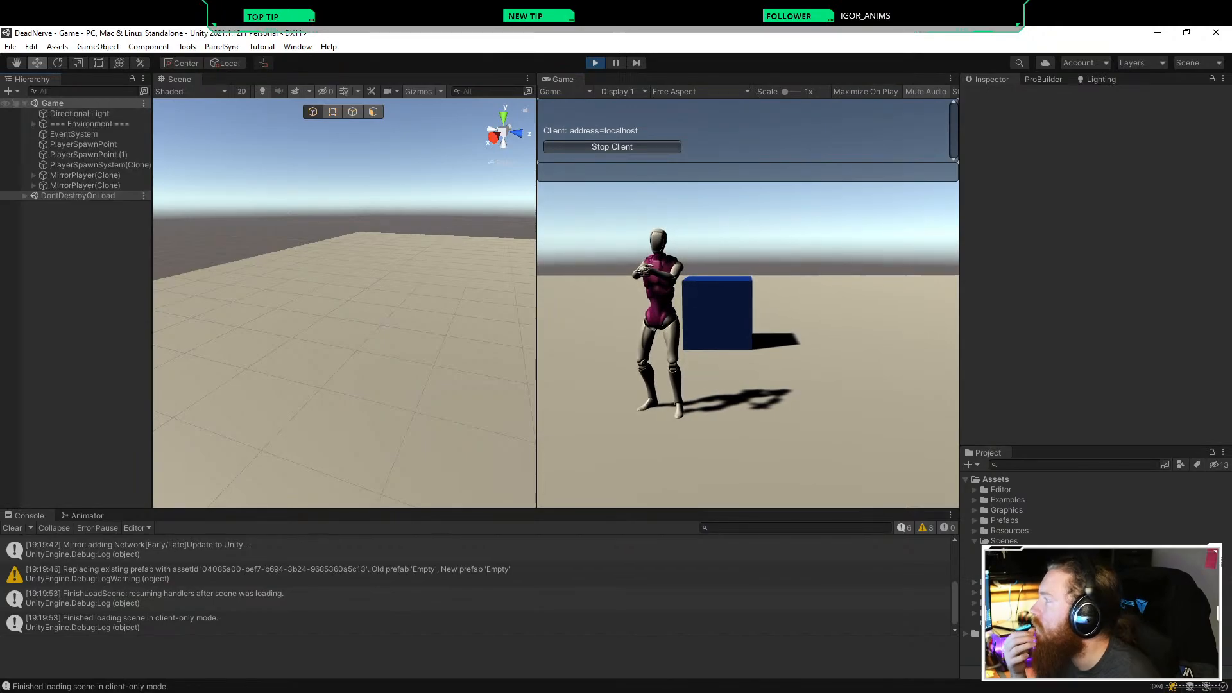
pyautogui.click(33, 186)
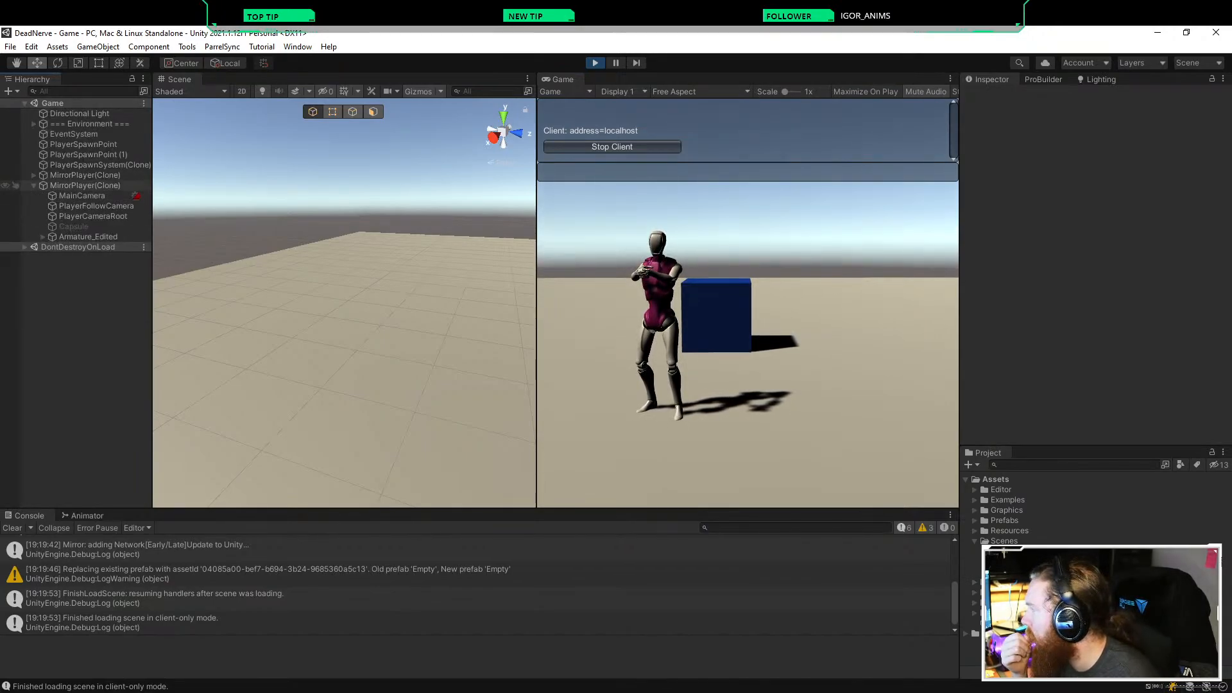
pyautogui.click(84, 185)
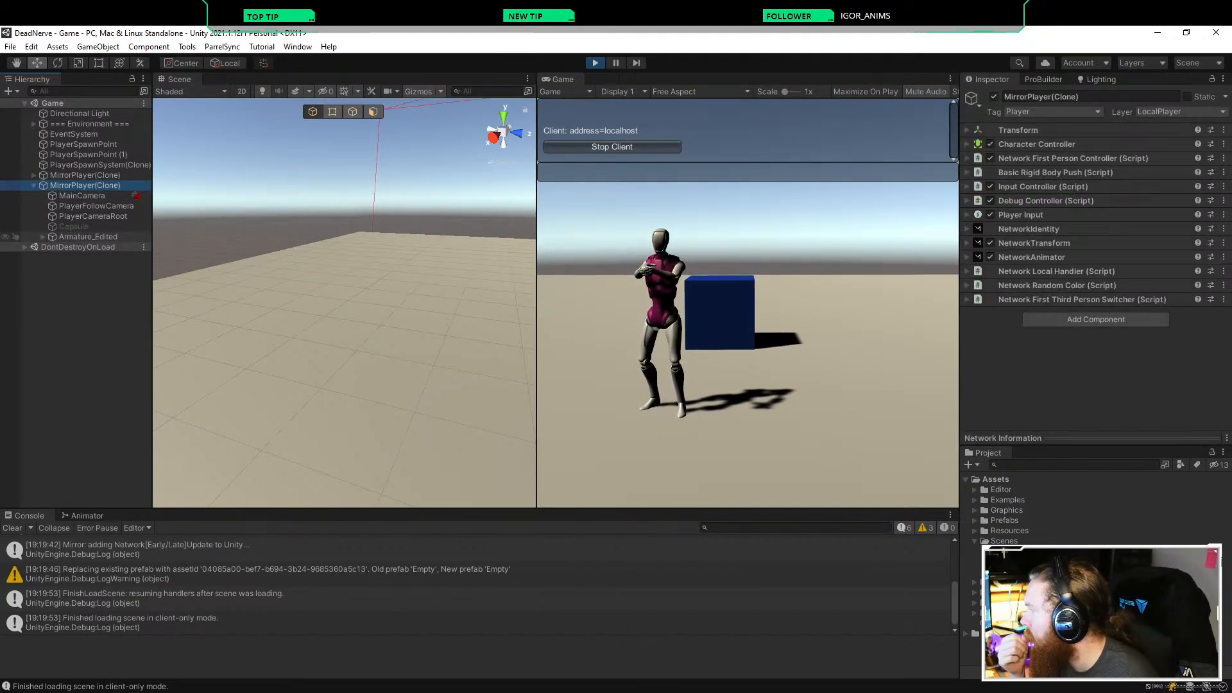
pyautogui.click(87, 516)
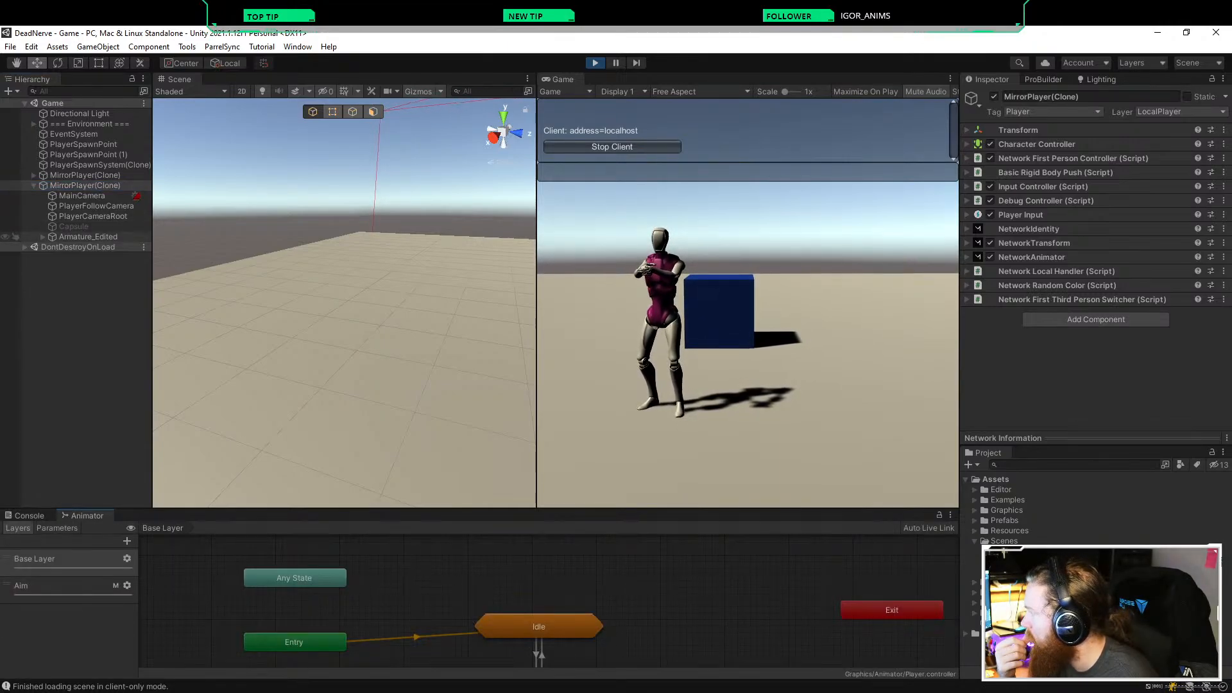
pyautogui.moveTo(347, 301); pyautogui.dragTo(372, 290, button='right')
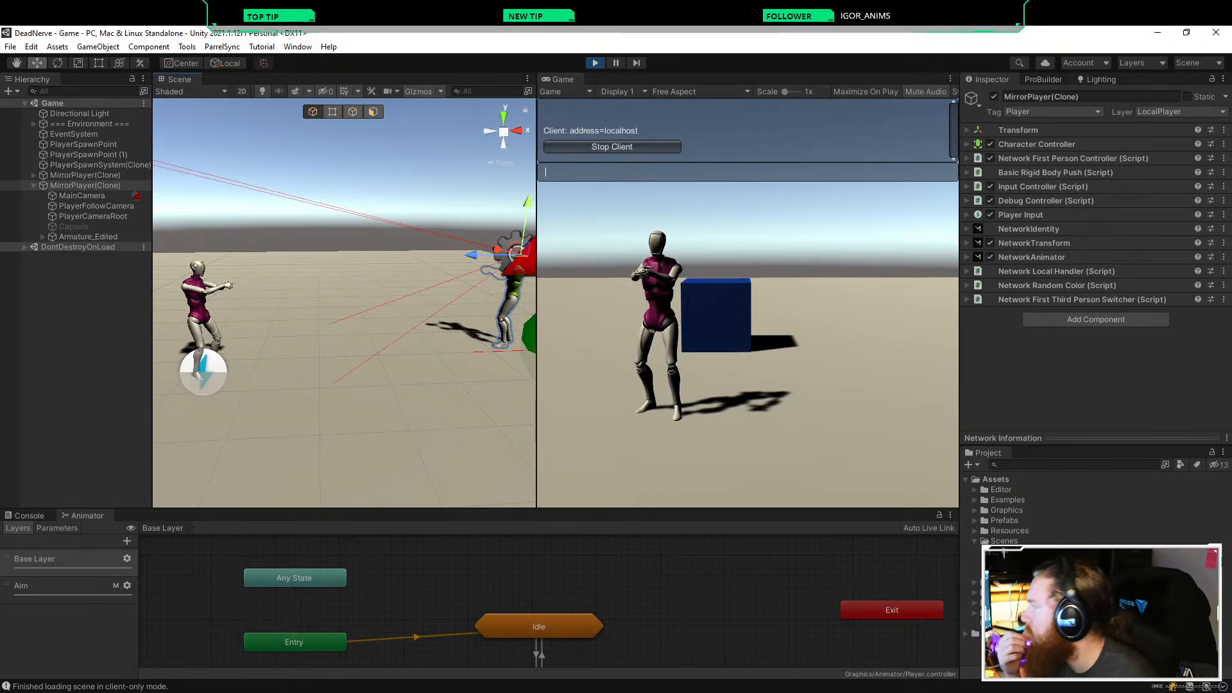
pyautogui.click(77, 321)
pyautogui.click(84, 185)
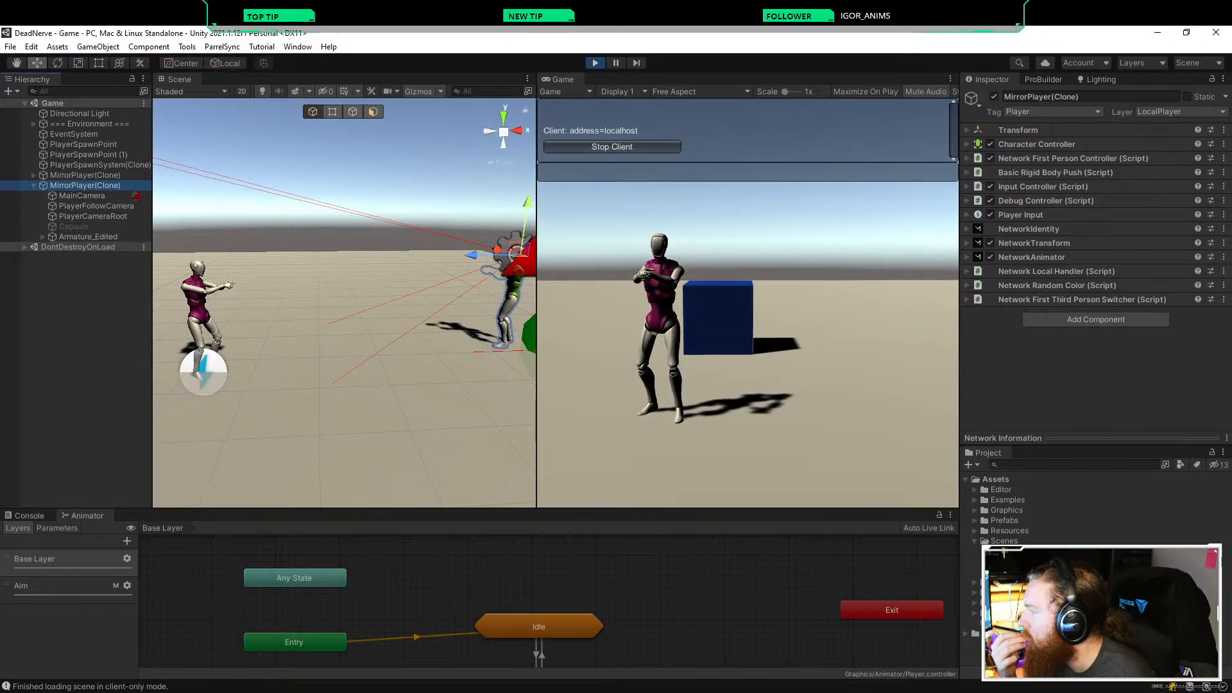
pyautogui.press('f')
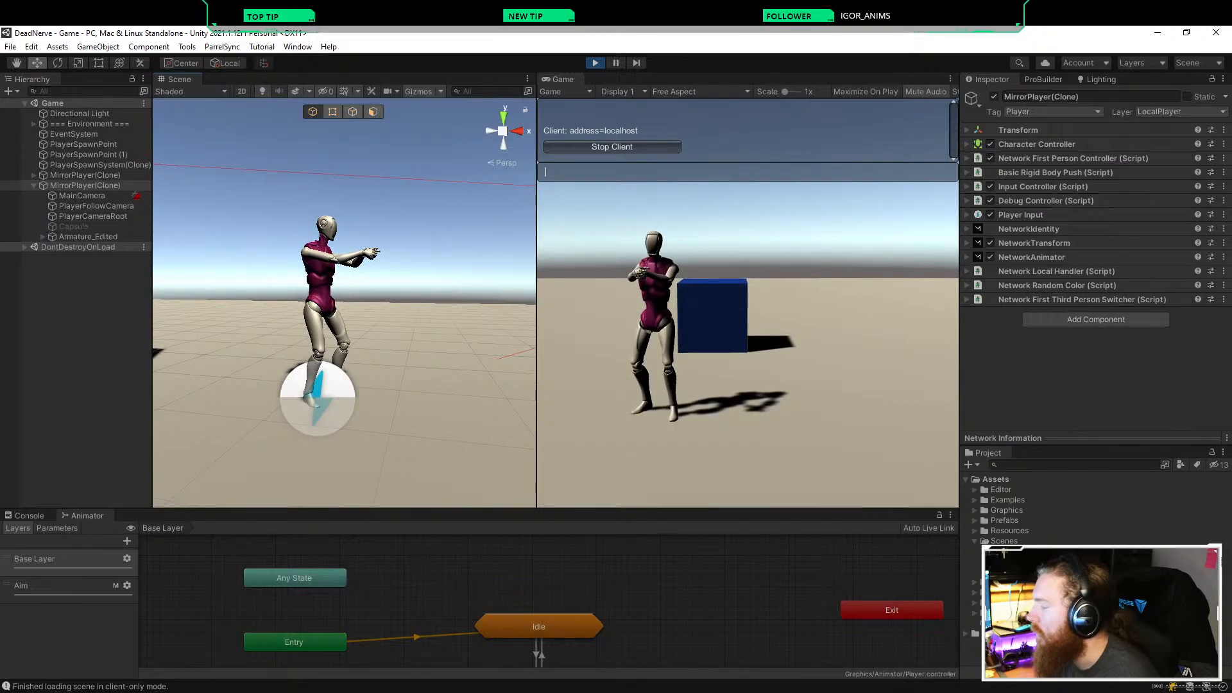
# Step: Examine the live Base Layer states in the Animator of the networked player's Armature_Edited
pyautogui.click(87, 236)
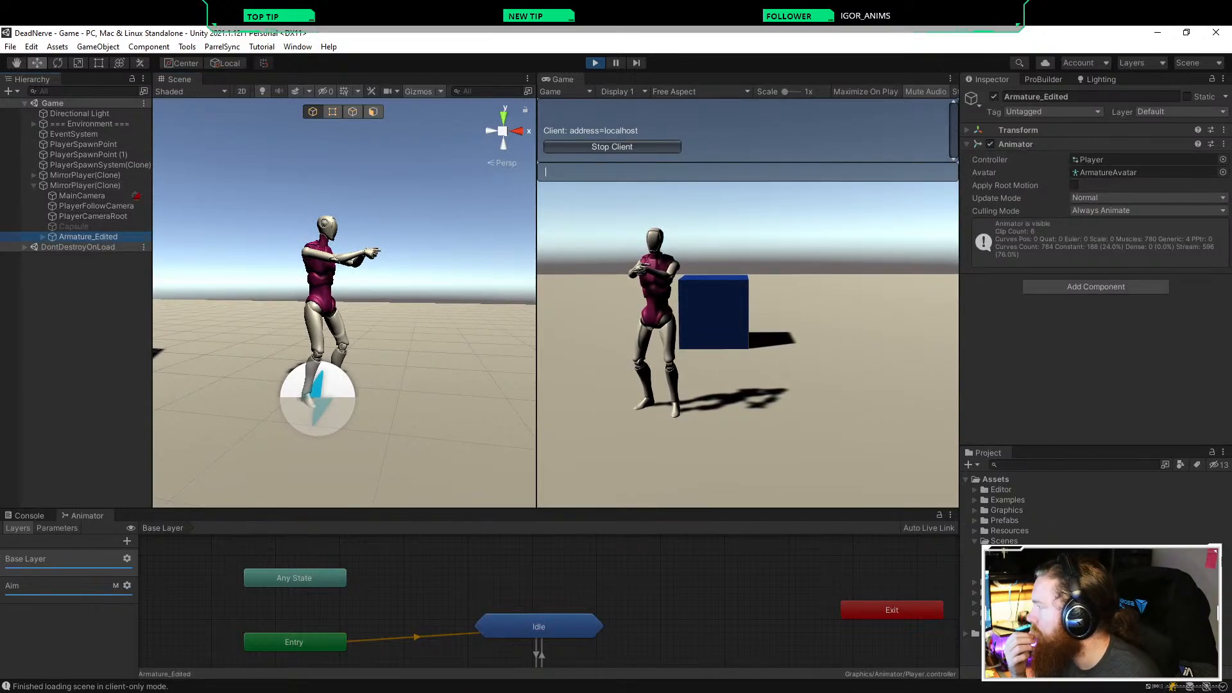
pyautogui.scroll(-1, 699, 612)
pyautogui.scroll(1, 699, 611)
pyautogui.rightClick(689, 579)
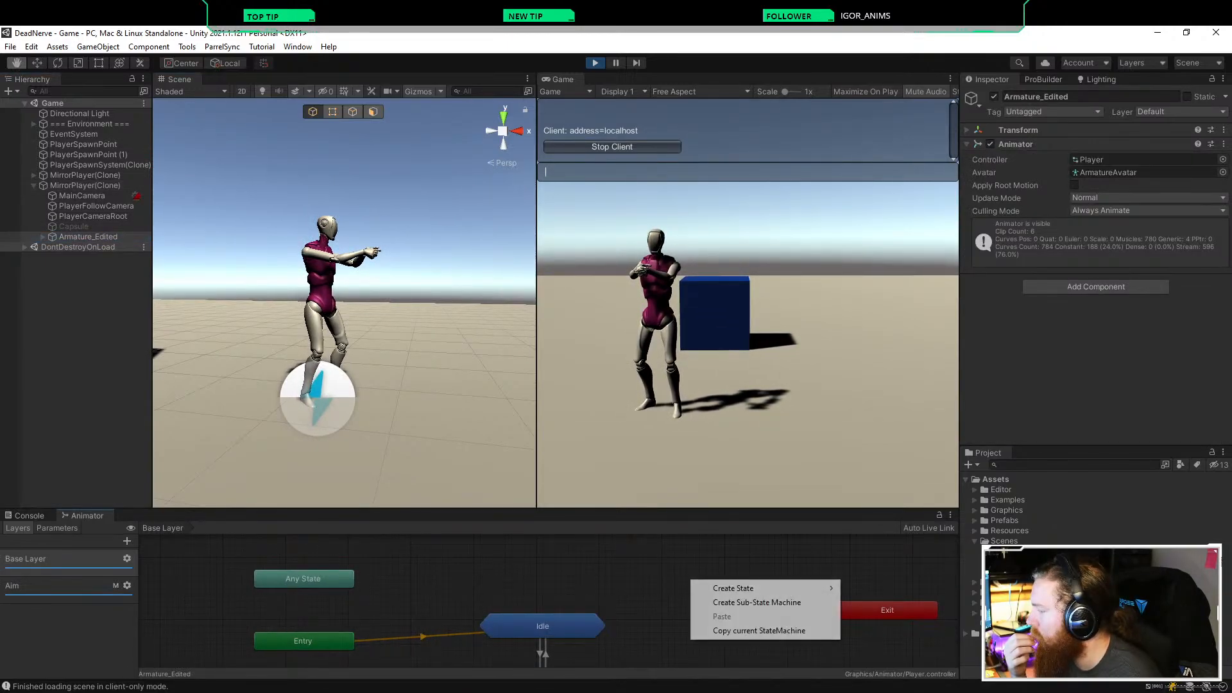
pyautogui.click(677, 577)
pyautogui.scroll(-2, 657, 586)
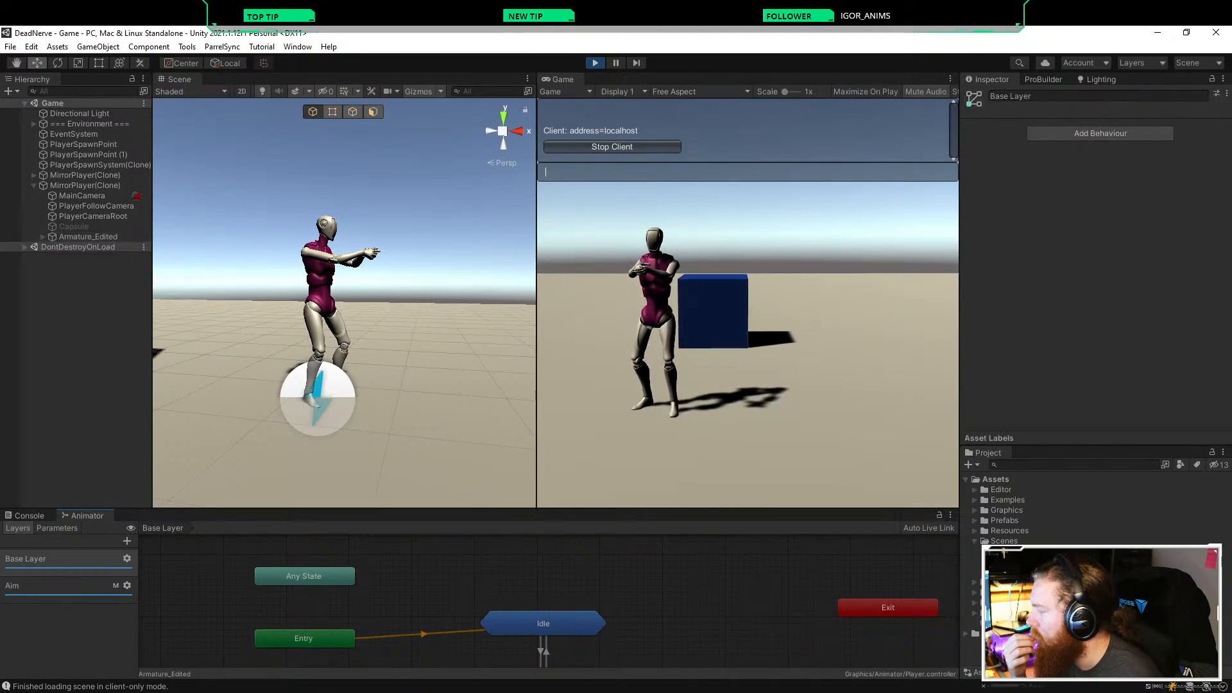
pyautogui.moveTo(703, 614); pyautogui.dragTo(703, 588, button='middle')
pyautogui.scroll(2, 703, 588)
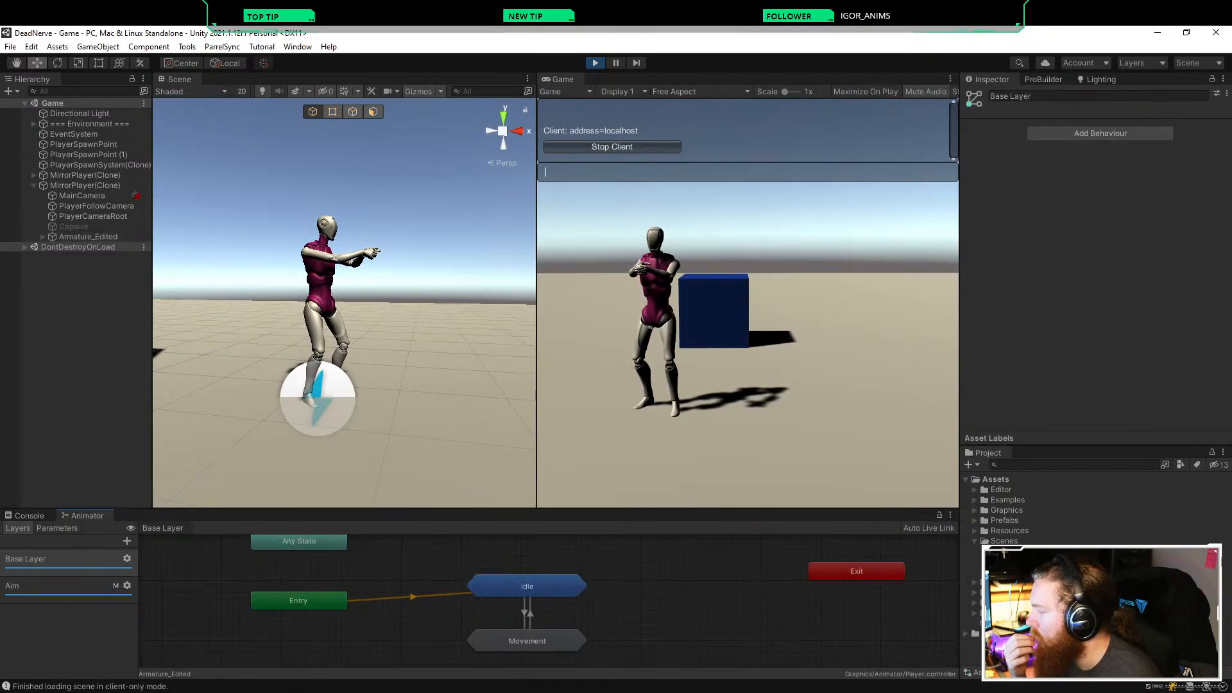
# Step: Examine the live PistolAim state in the Aim layer of Armature_Edited, and end the play test
pyautogui.click(58, 586)
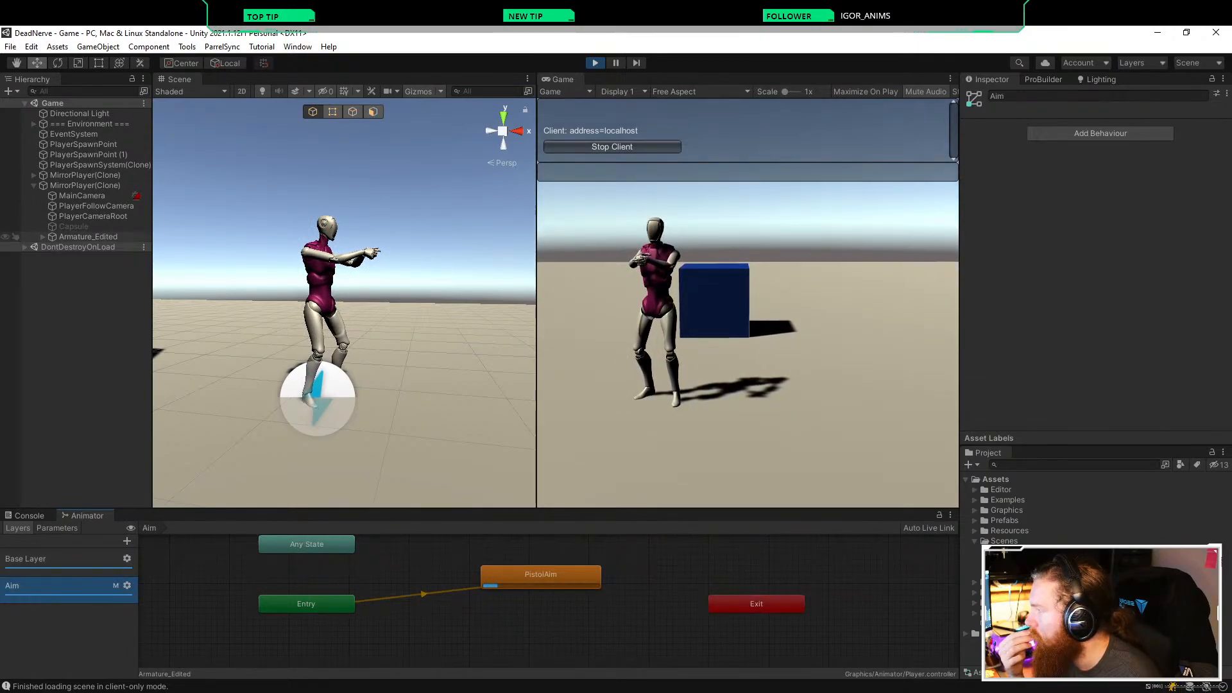
pyautogui.click(88, 237)
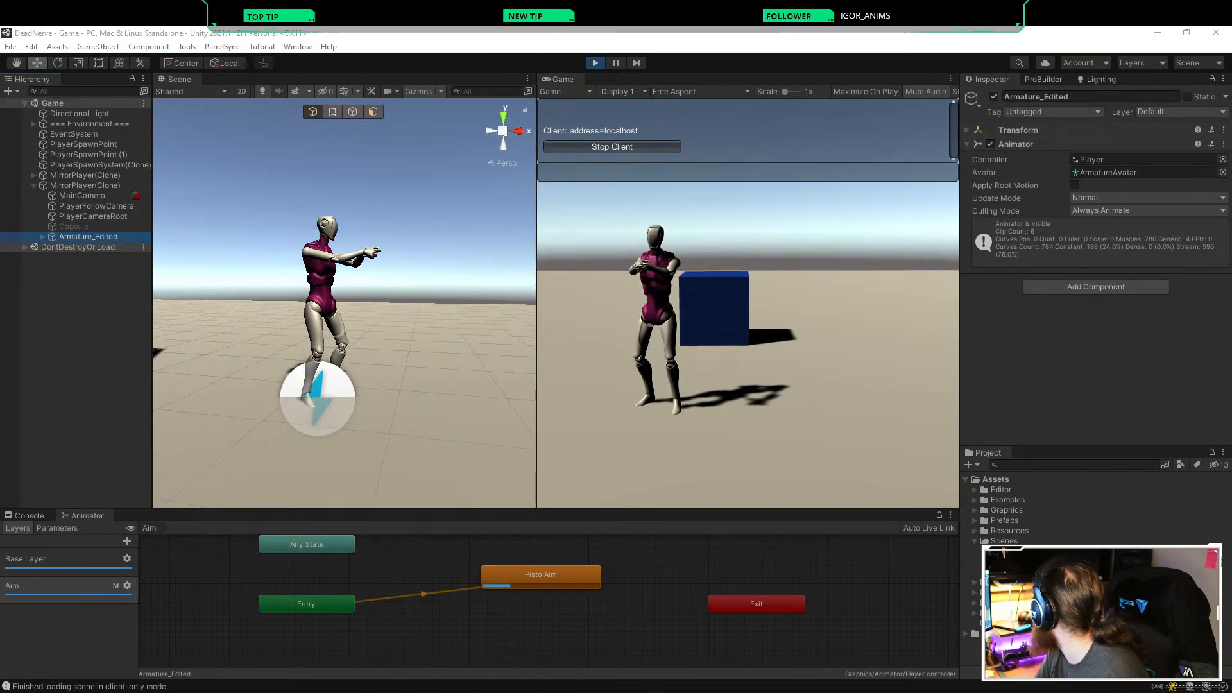
pyautogui.press('q')
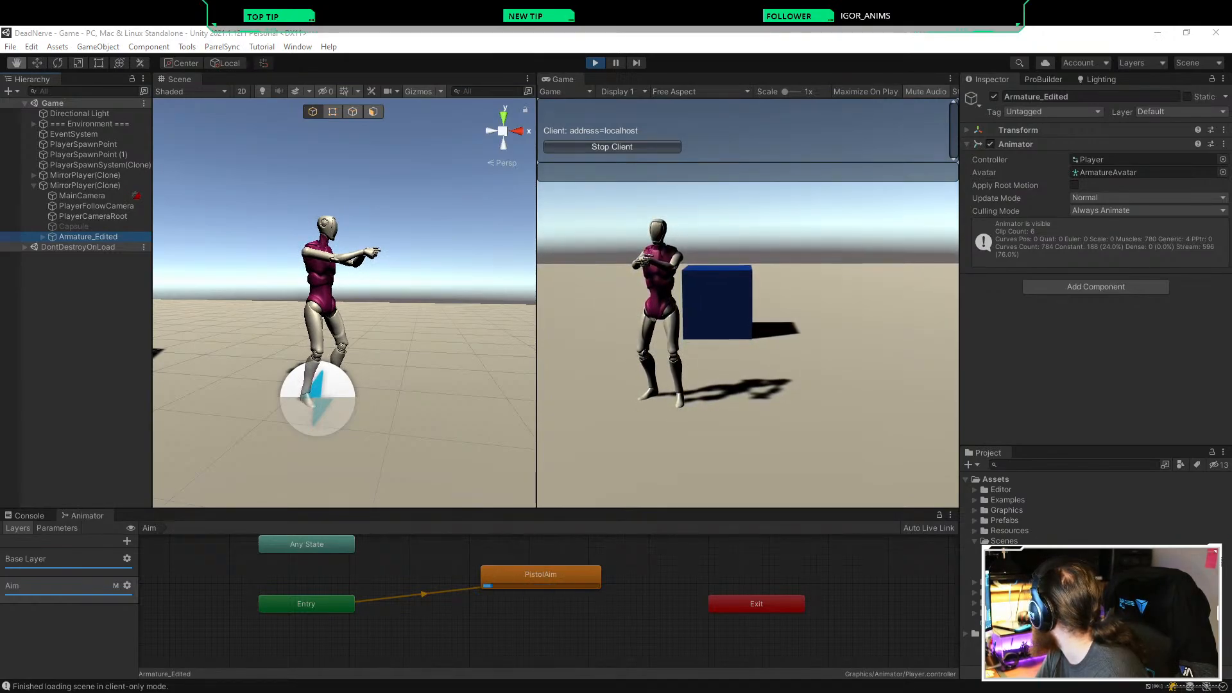
pyautogui.press('w')
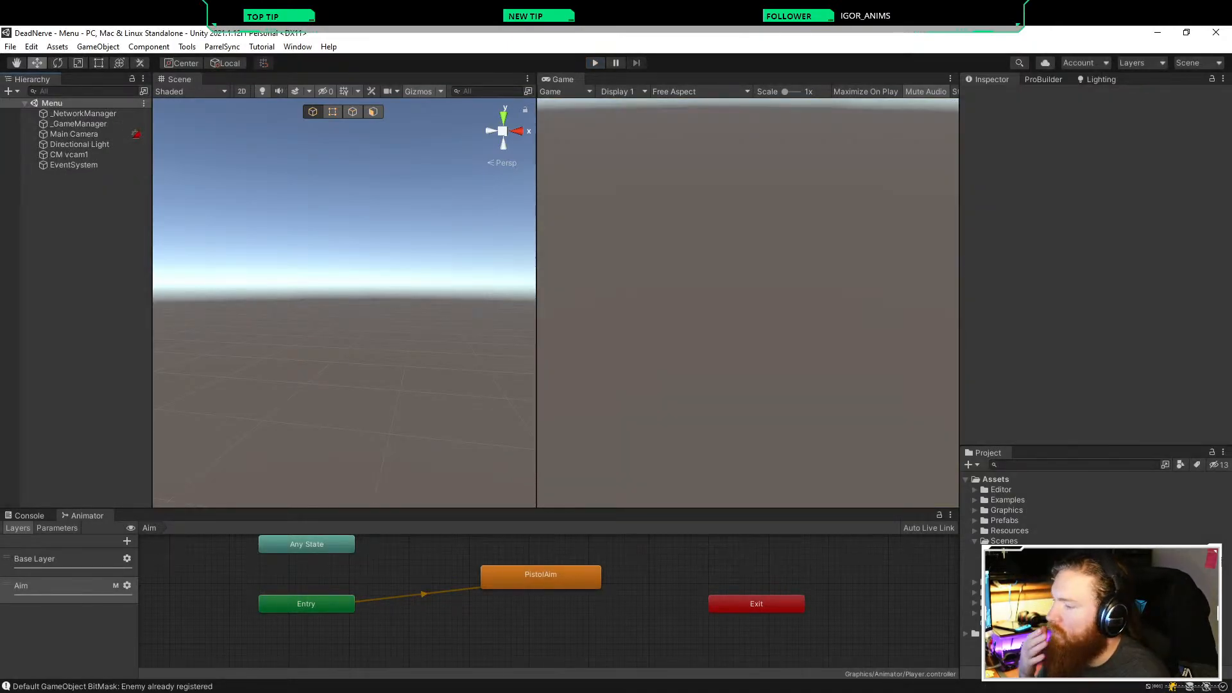
# Step: Open the Player animator controller from the Animator folder inside Graphics
pyautogui.click(974, 540)
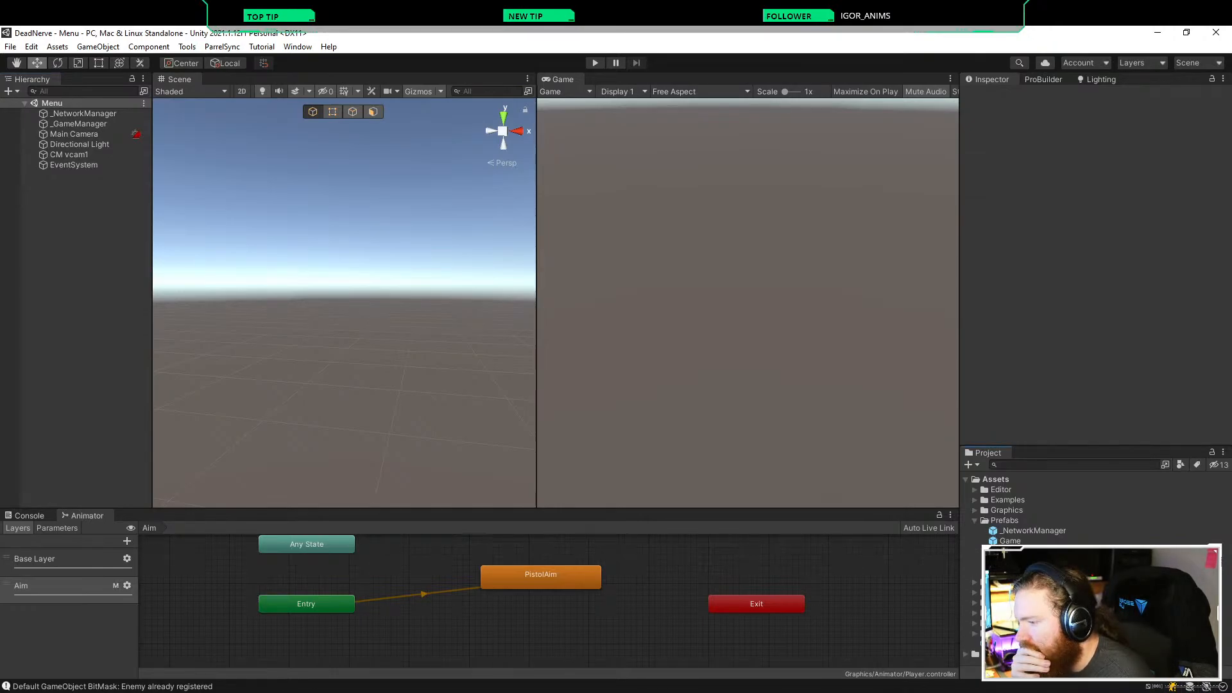
pyautogui.click(974, 511)
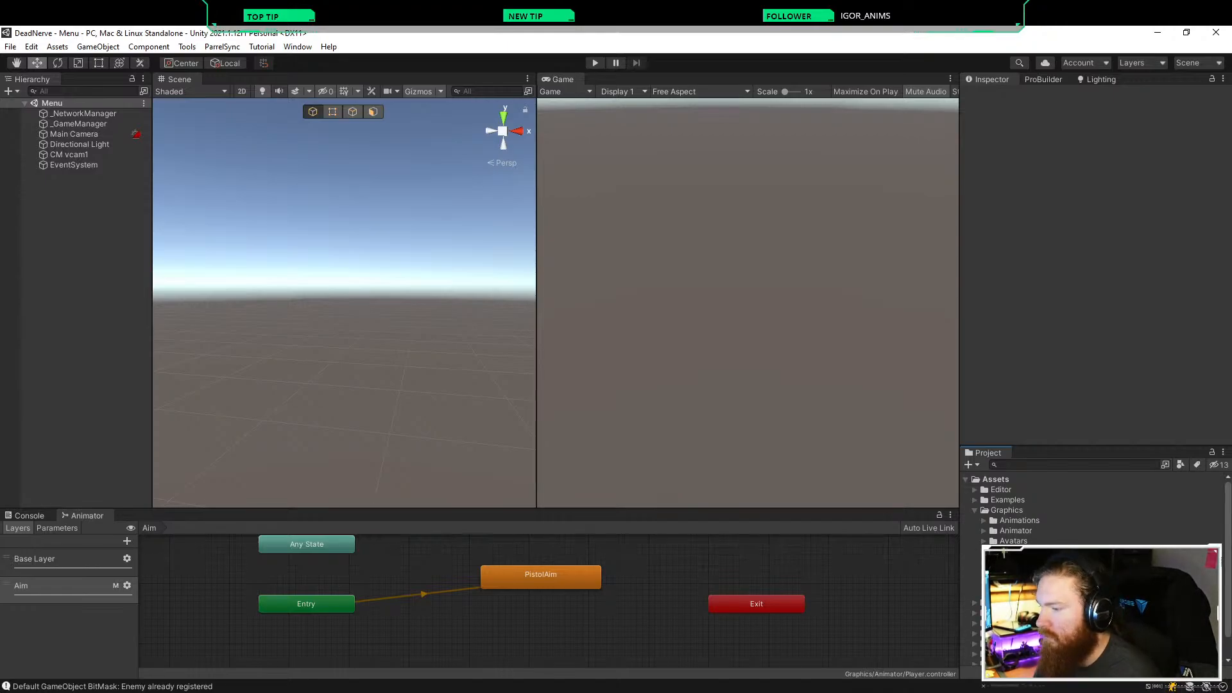
pyautogui.click(983, 520)
pyautogui.click(983, 521)
pyautogui.click(983, 531)
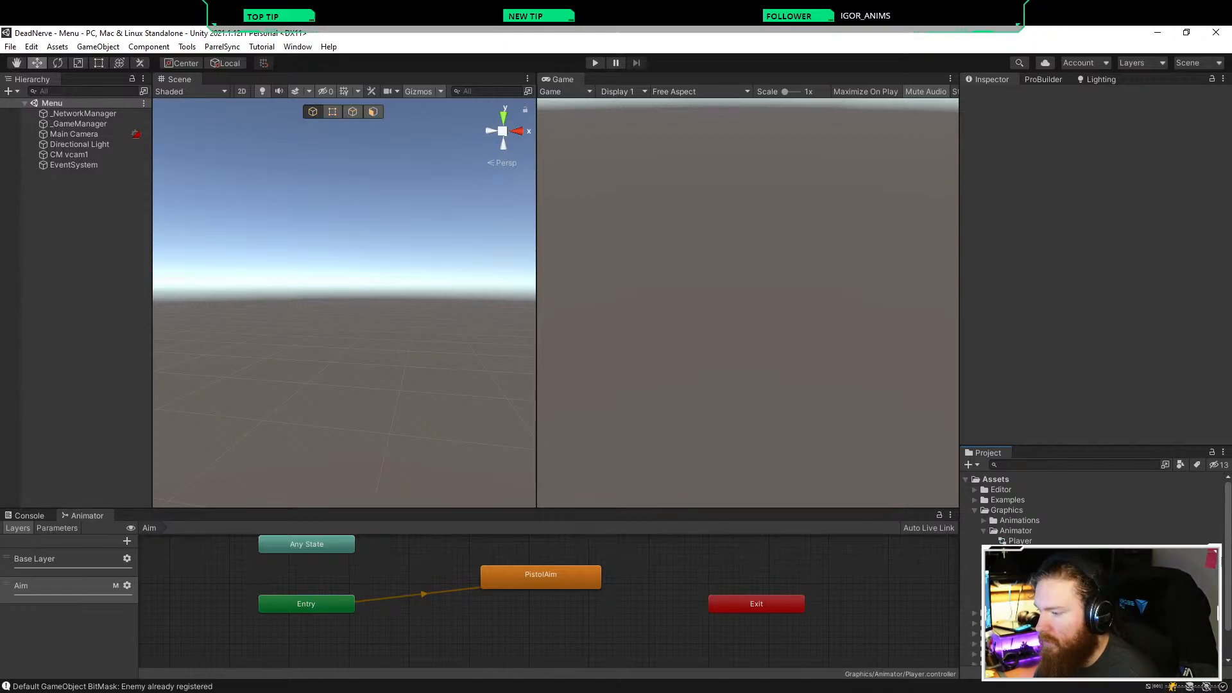
pyautogui.doubleClick(1020, 541)
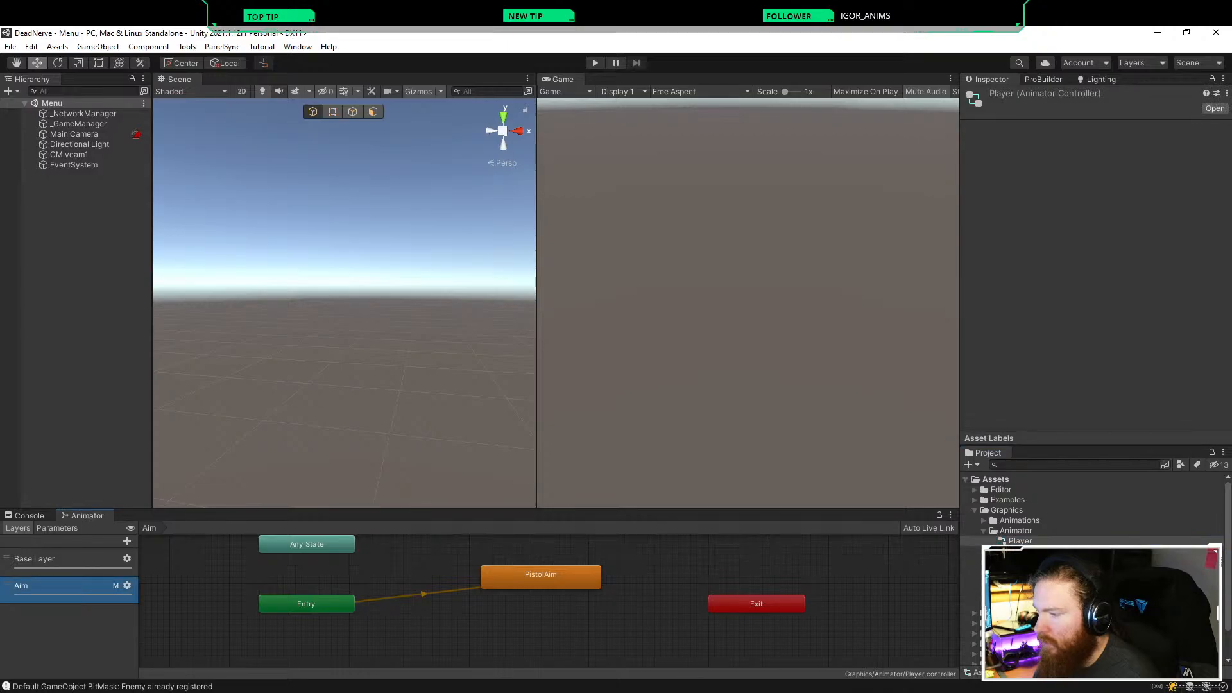
# Step: Check the Aim layer's weight, mask and blending settings in the Player controller
pyautogui.click(38, 558)
pyautogui.click(39, 585)
pyautogui.click(127, 585)
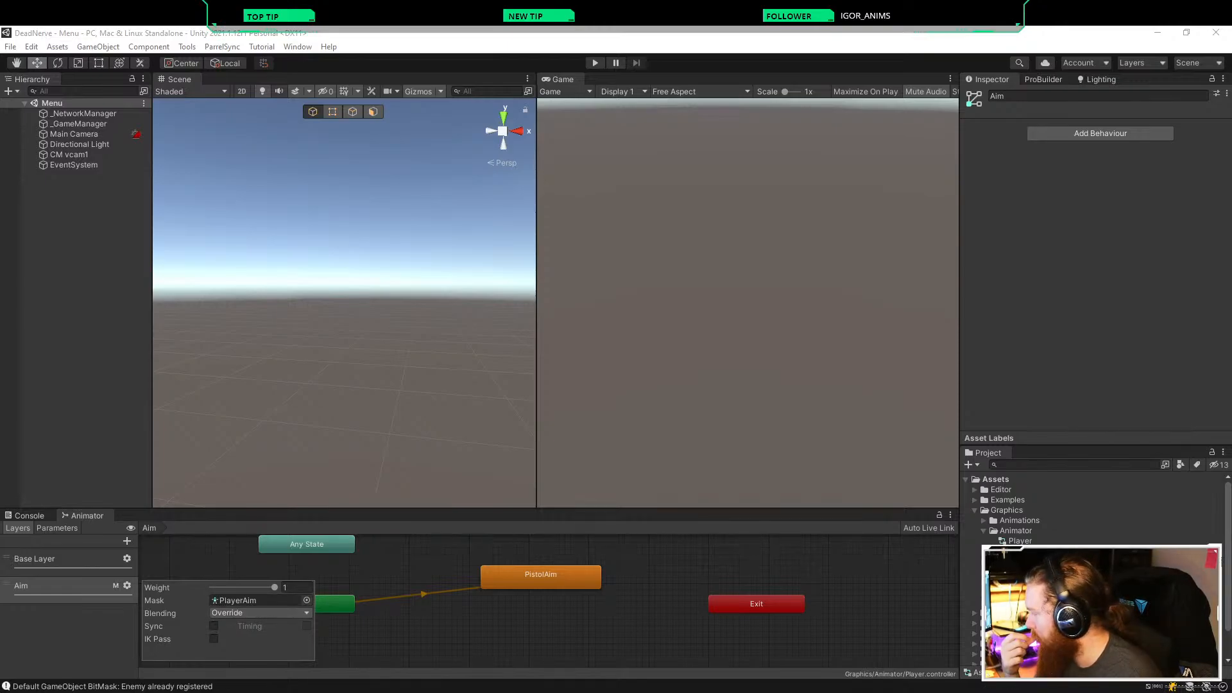
pyautogui.click(64, 586)
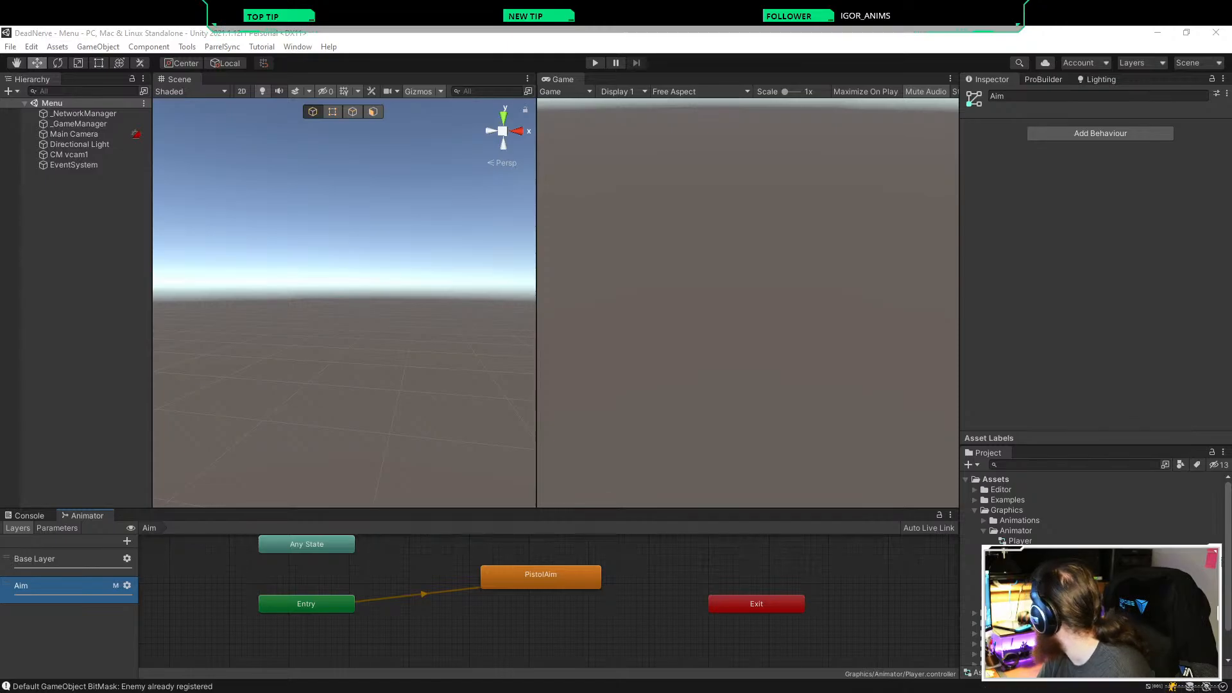
pyautogui.click(747, 303)
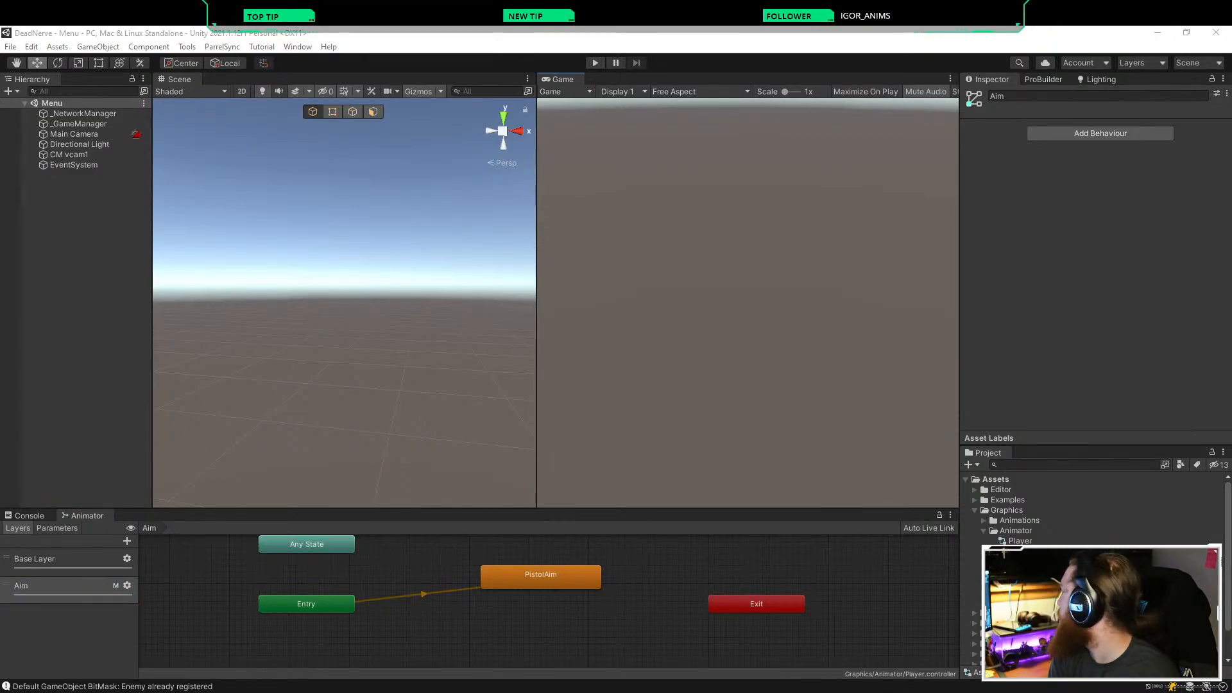
# Step: Run the Menu scene for another multiplayer test, and end the test
pyautogui.click(594, 63)
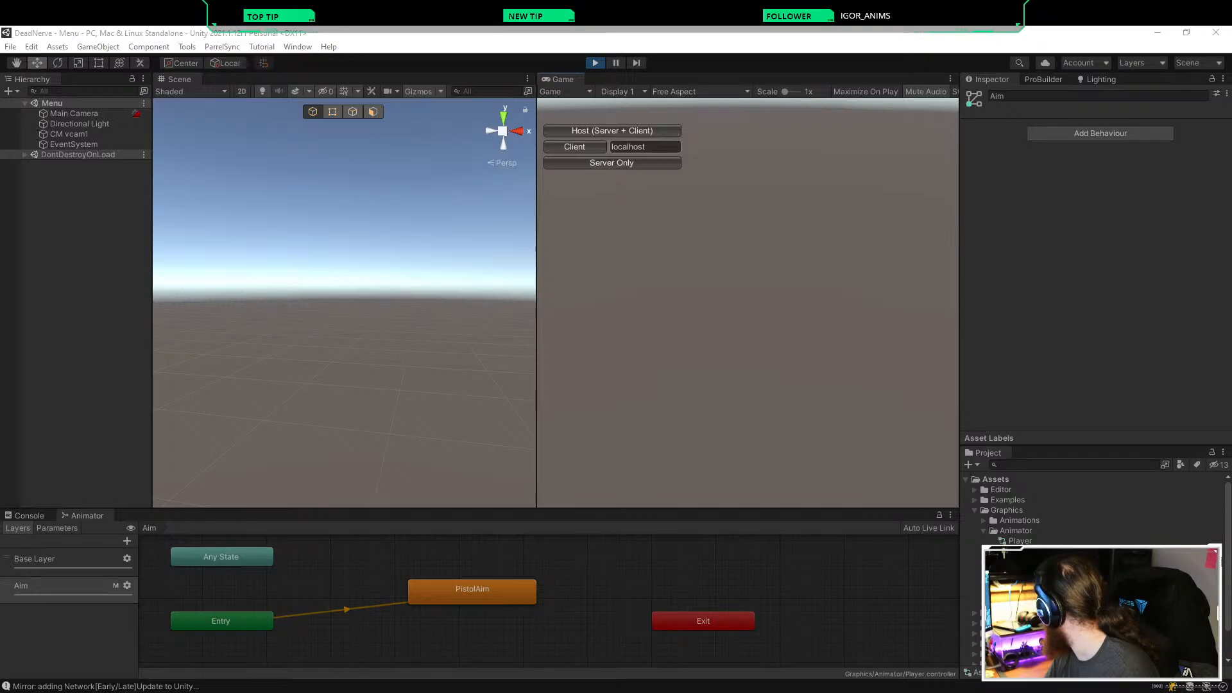
pyautogui.hotkey('alt', 'Tab')
pyautogui.hotkey('alt', 'Tab')
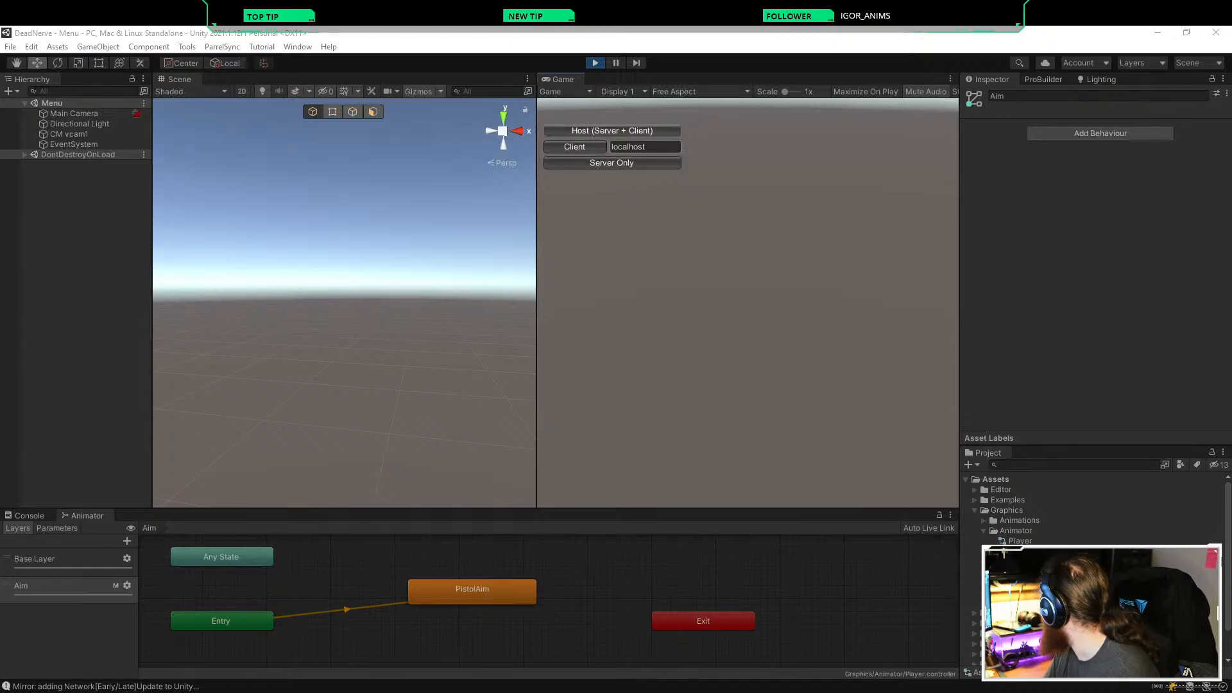
pyautogui.click(595, 63)
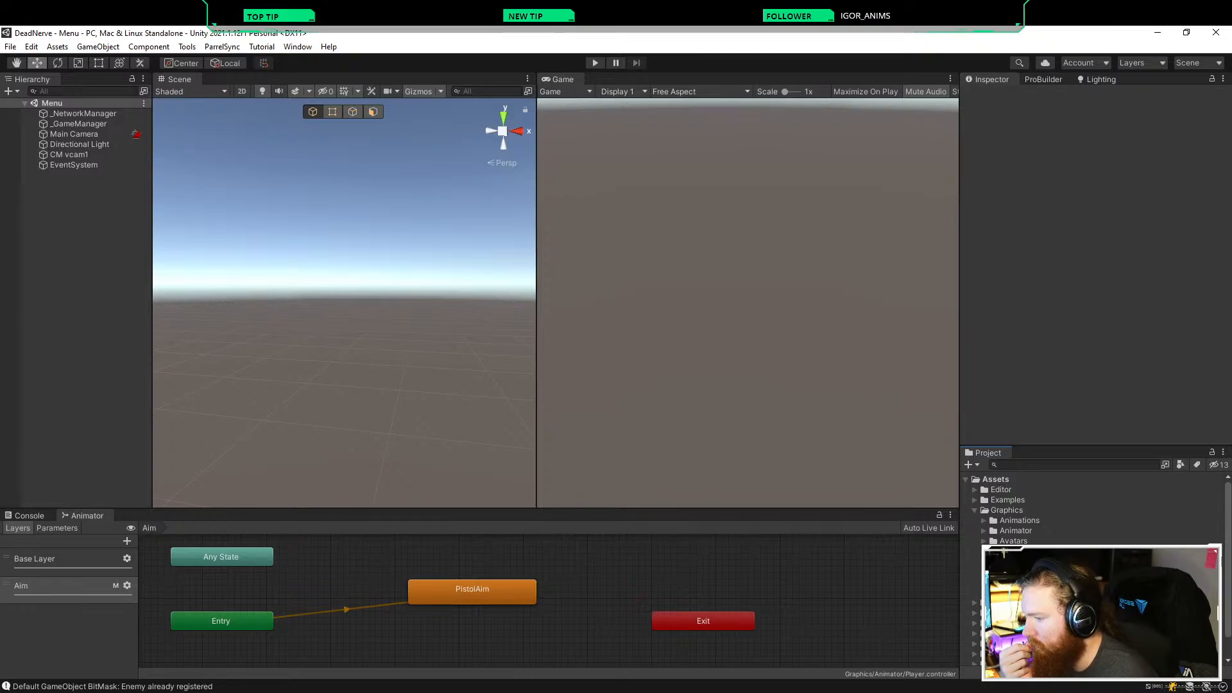
# Step: Collapse the Graphics folder, and open the FPS Test scene from the Scenes folder
pyautogui.click(975, 510)
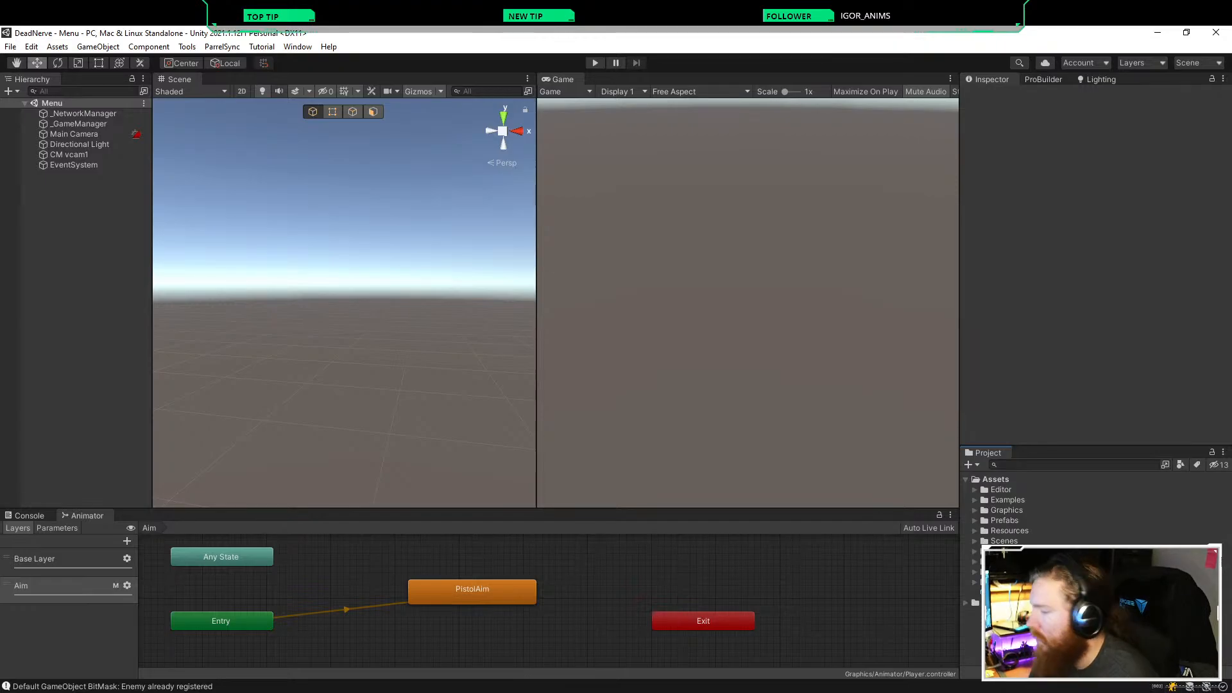
pyautogui.doubleClick(1009, 551)
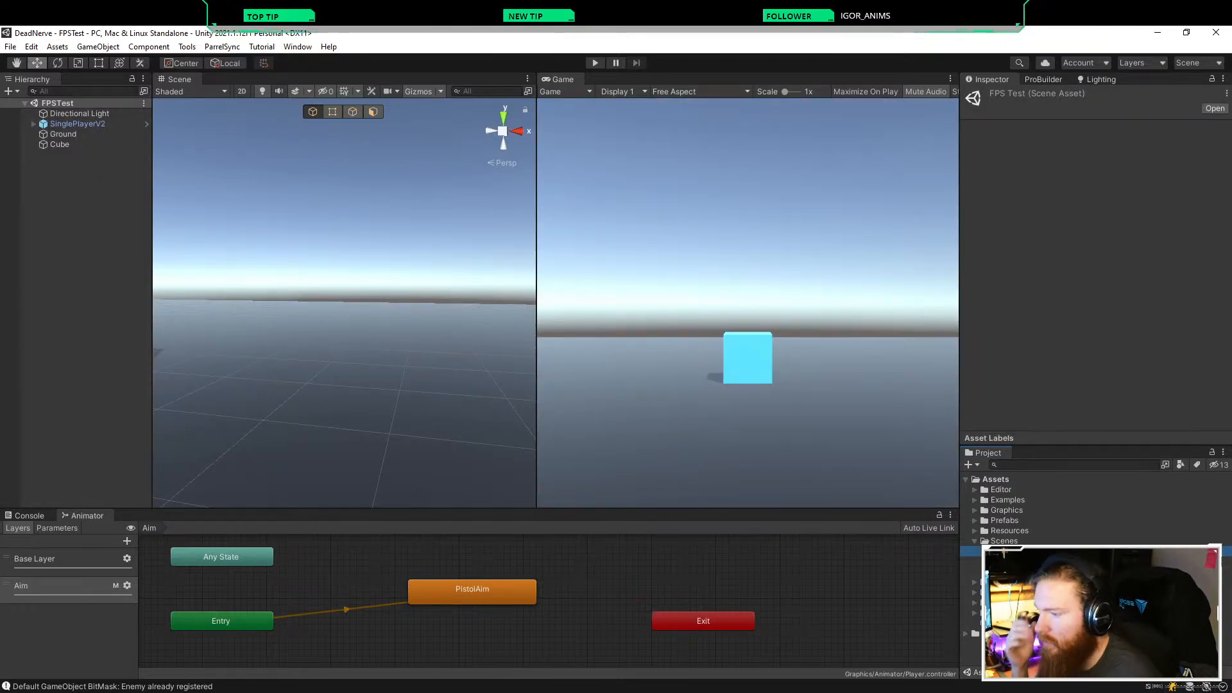
# Step: Collapse the Scenes folder, and open the SinglePlayerV2 prefab for editing with the character in view
pyautogui.click(77, 270)
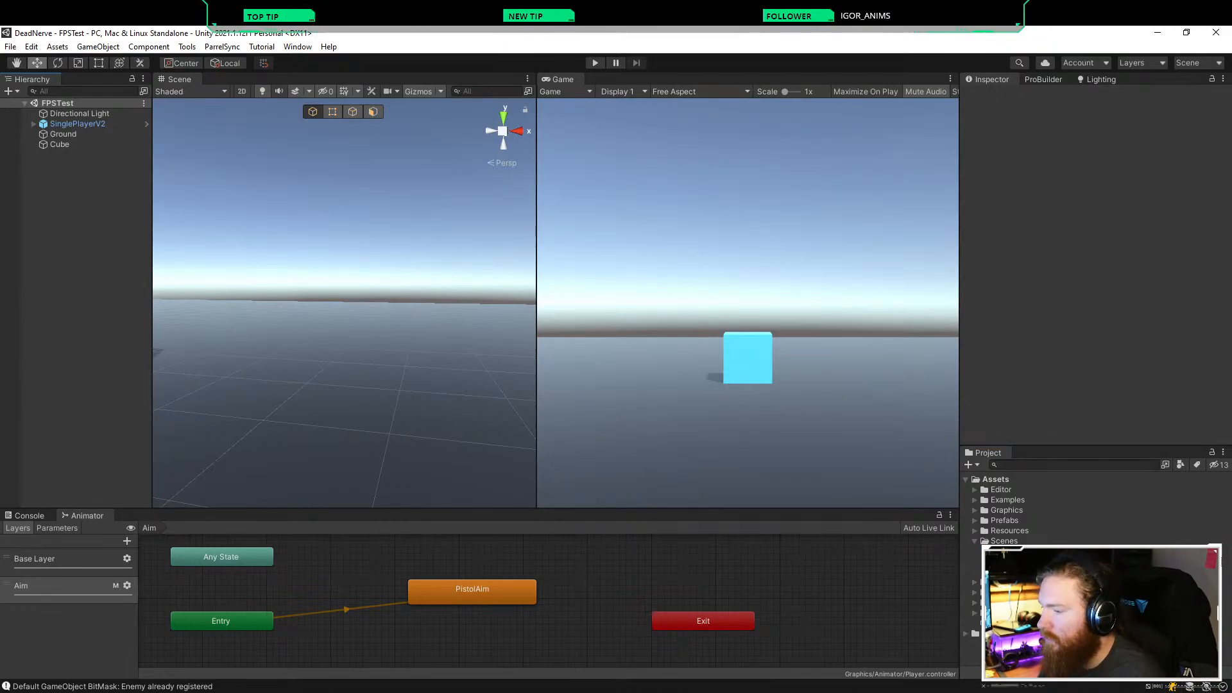
pyautogui.click(1004, 541)
pyautogui.click(1009, 552)
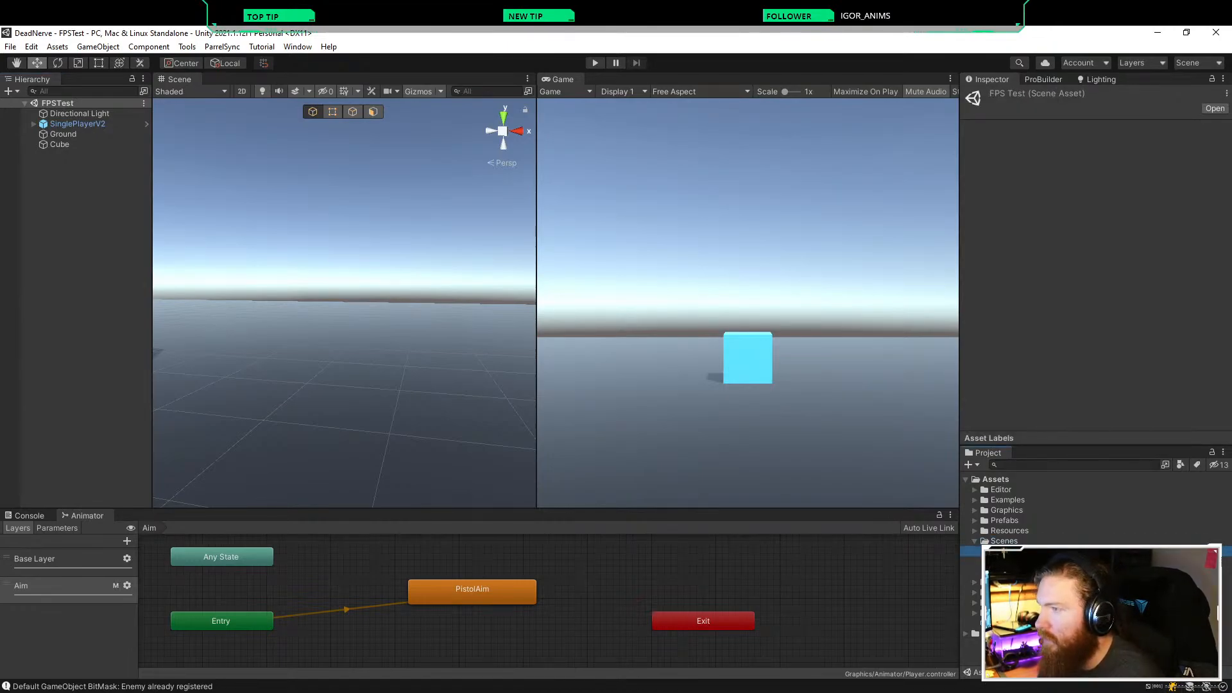
pyautogui.click(974, 541)
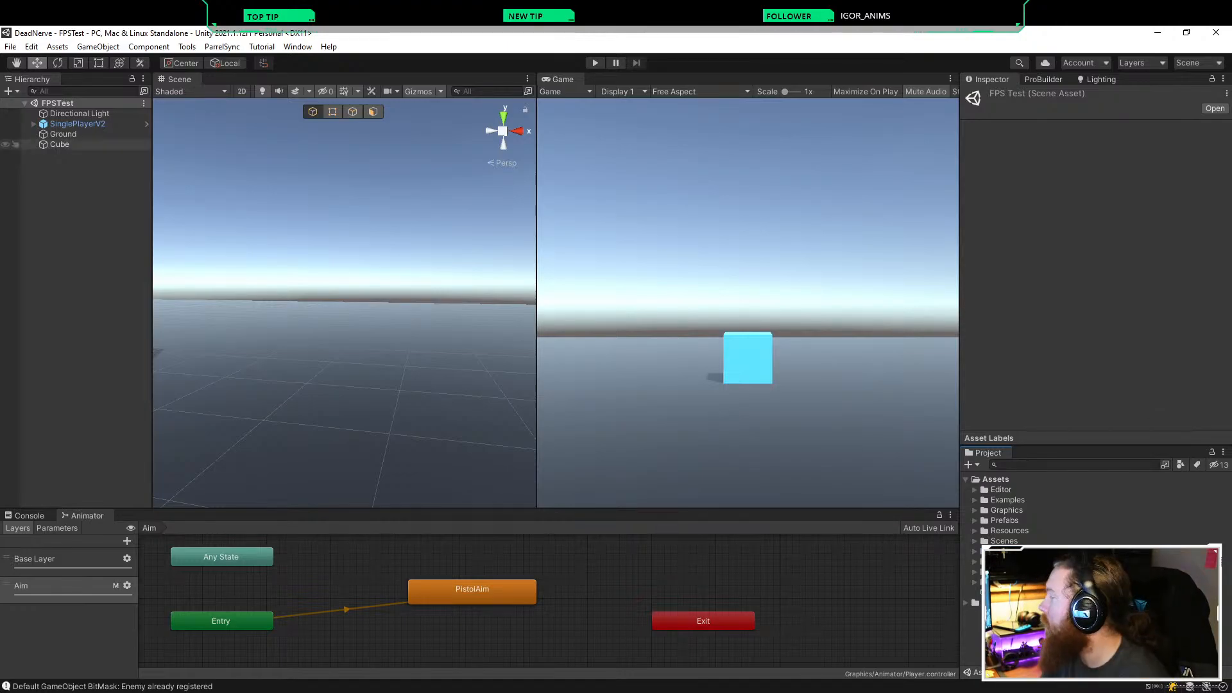
pyautogui.click(146, 124)
pyautogui.click(82, 257)
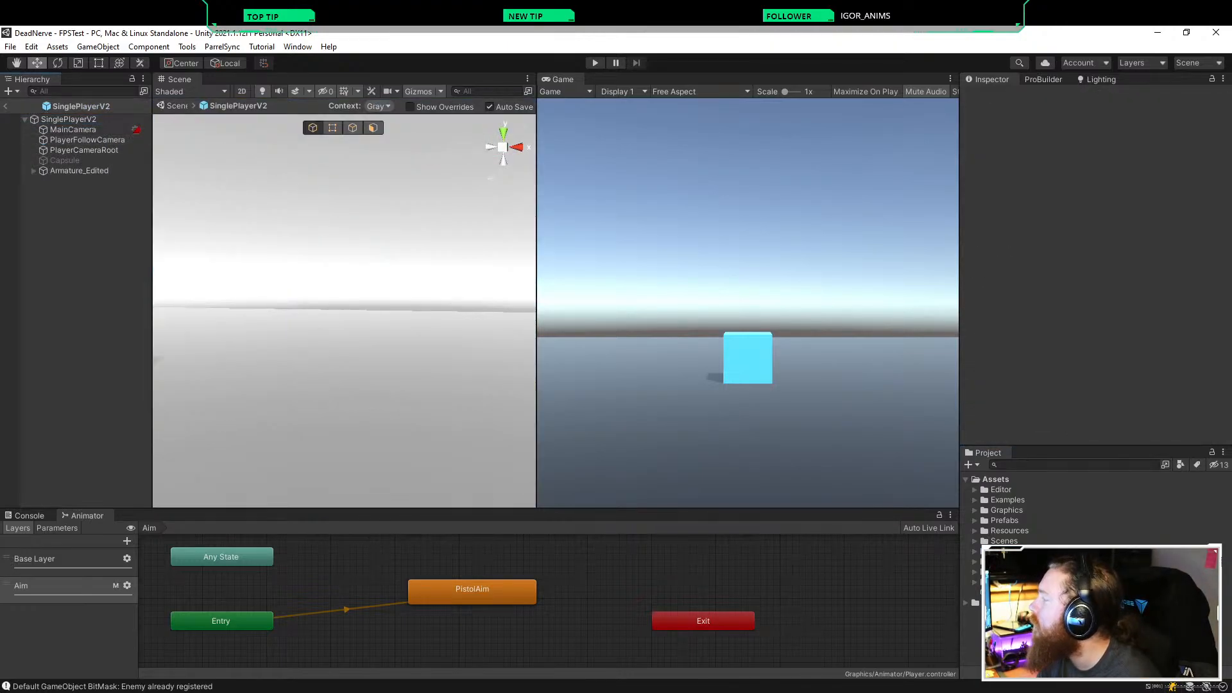
pyautogui.moveTo(397, 282); pyautogui.dragTo(301, 361, button='right')
pyautogui.press('w')
pyautogui.press('a')
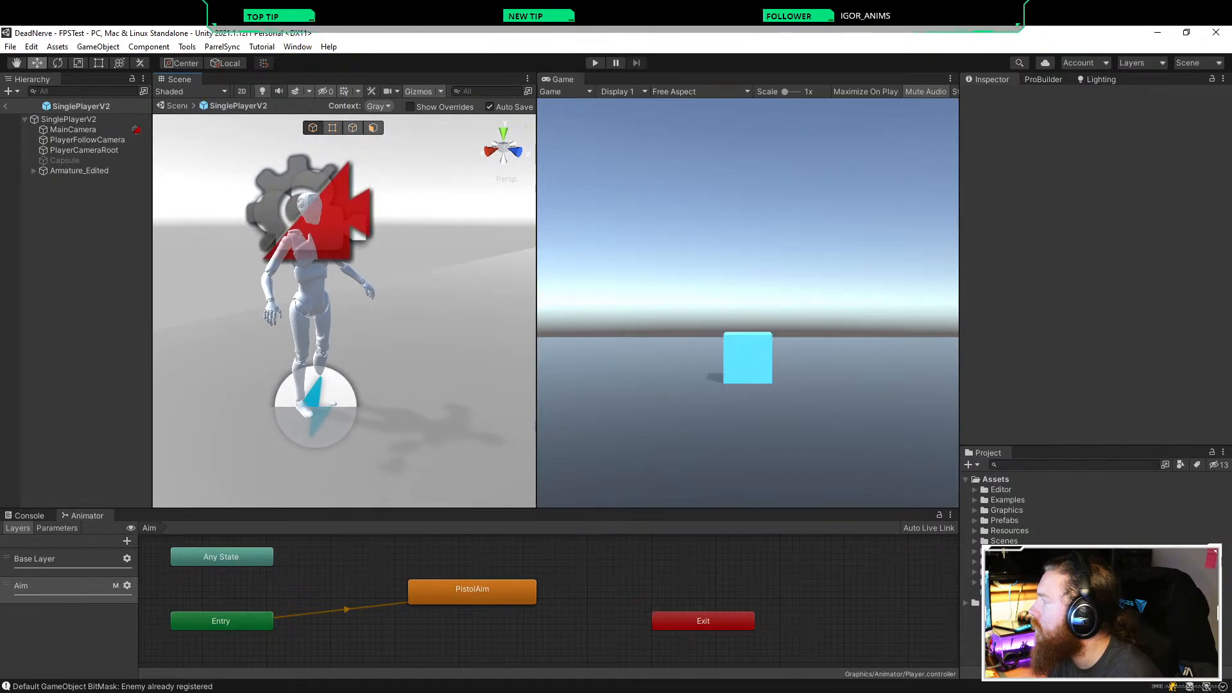
# Step: Expand Armature_Edited and its Geometry group, and select Armature_Mesh
pyautogui.click(79, 170)
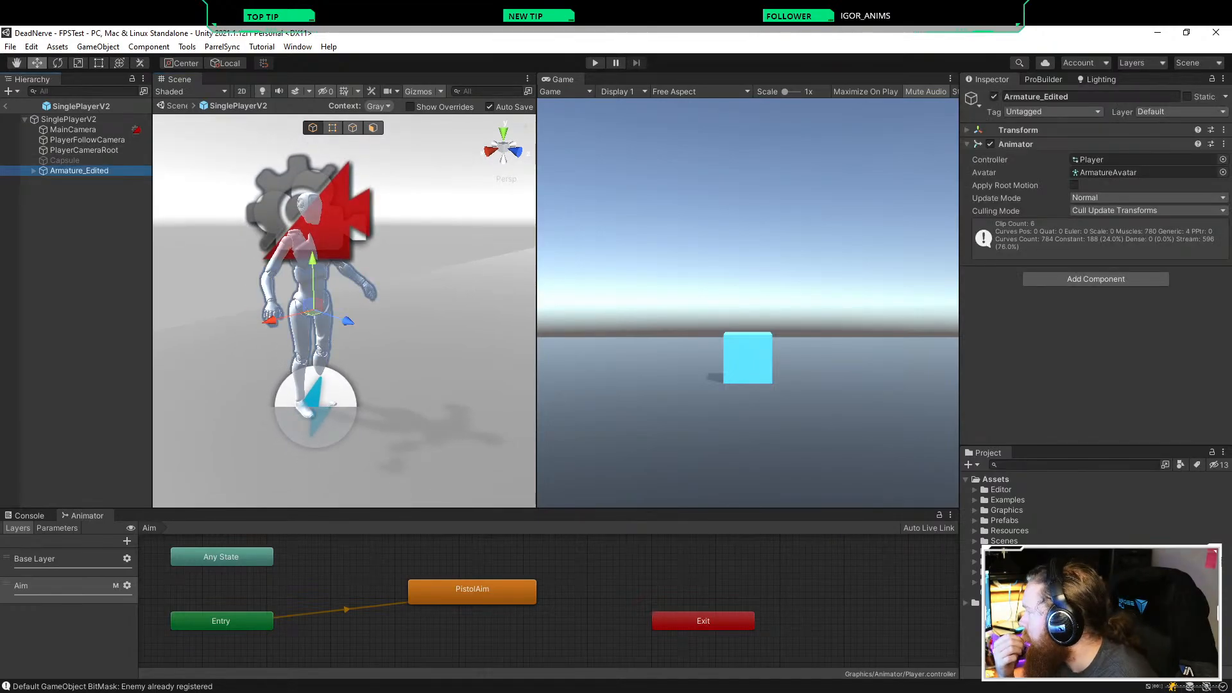
pyautogui.press('Right')
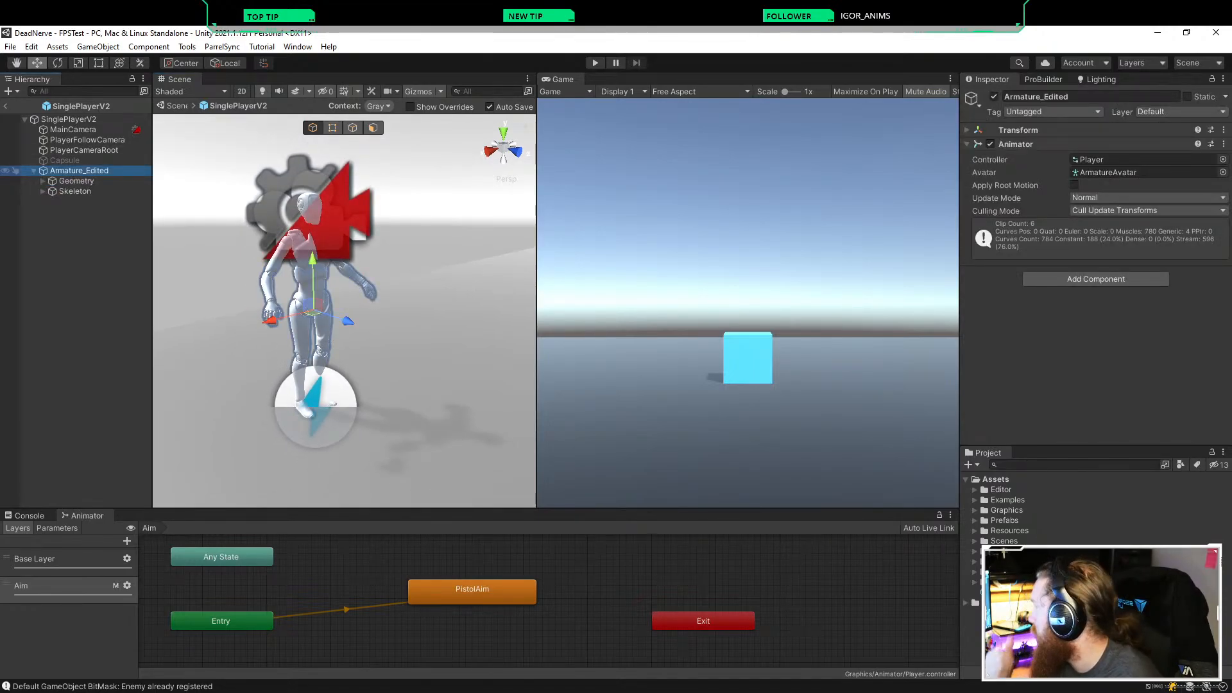
pyautogui.press('Left')
pyautogui.press('Up')
pyautogui.press('Down')
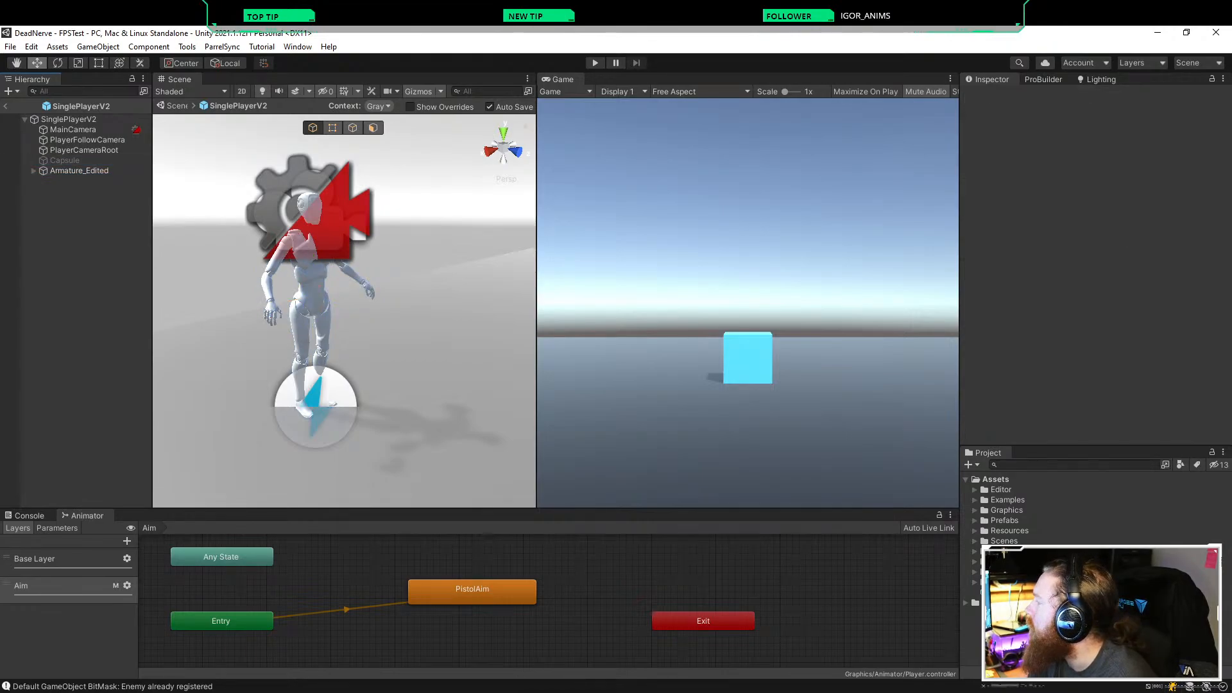
pyautogui.press('Right')
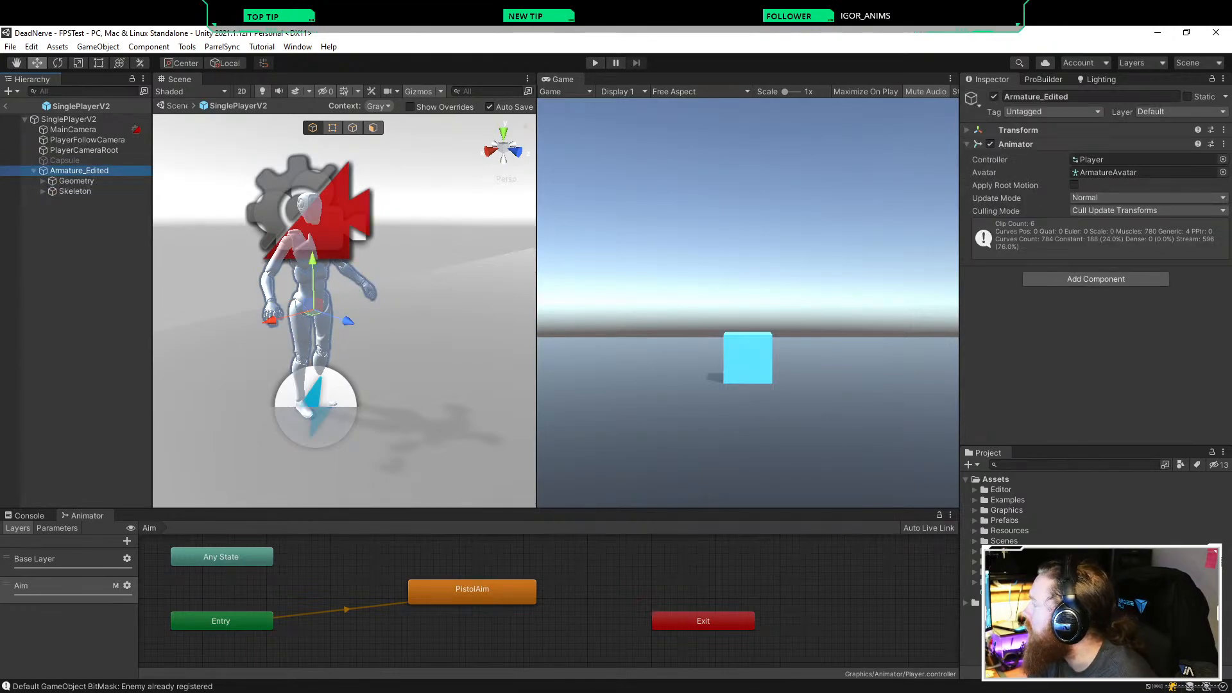
pyautogui.press('Down')
pyautogui.press('Down')
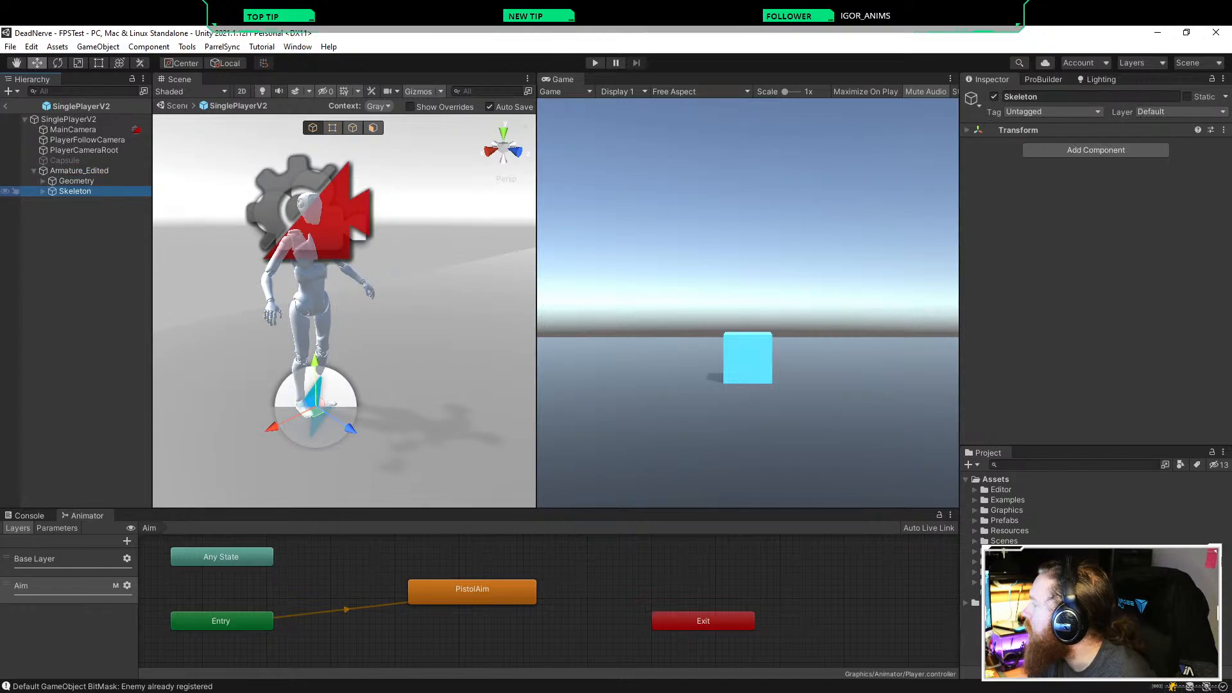
pyautogui.press('Up')
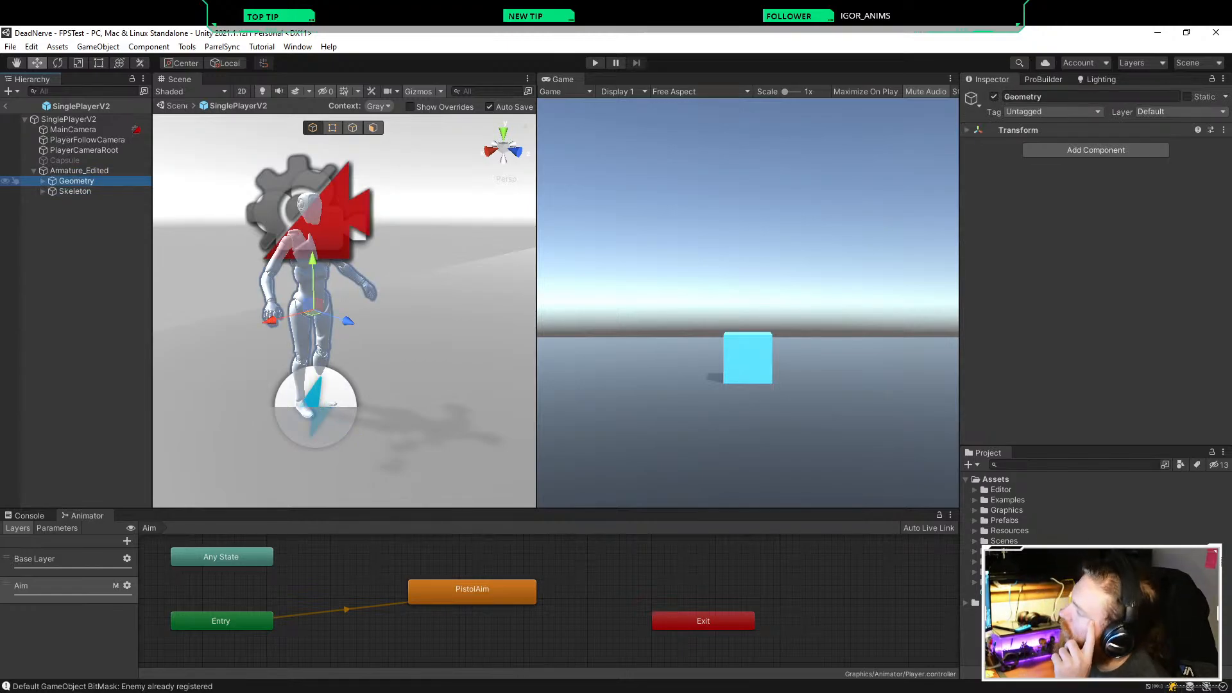
pyautogui.press('Right')
pyautogui.press('Down')
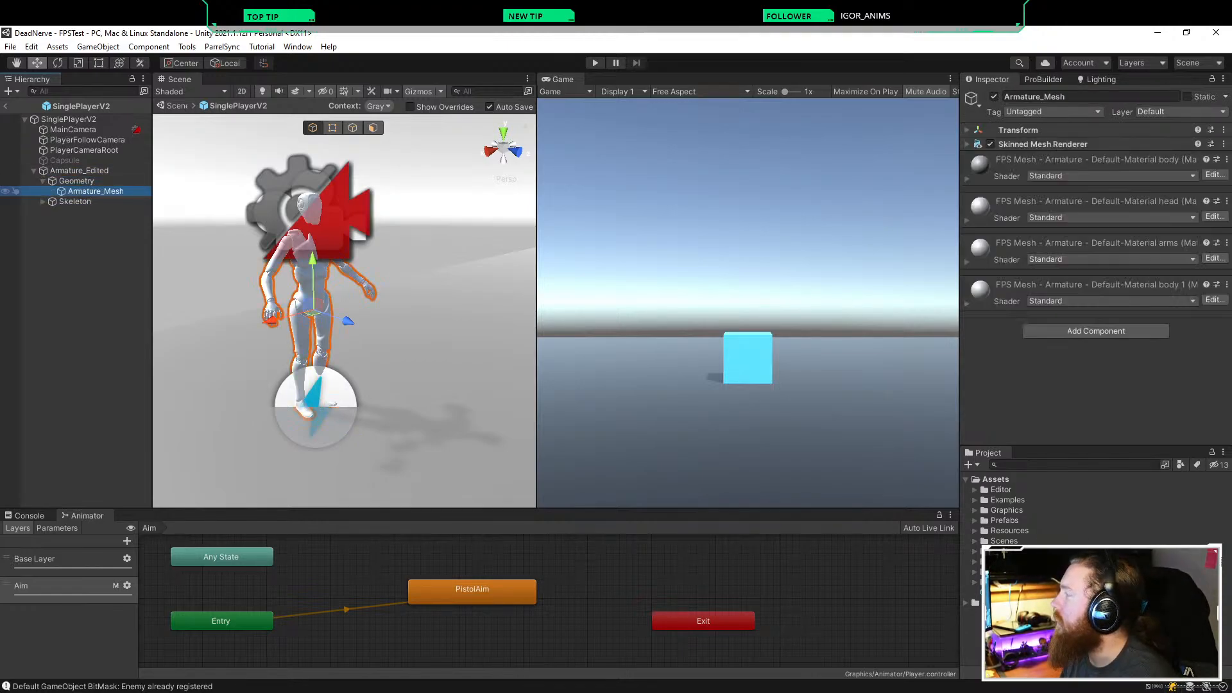
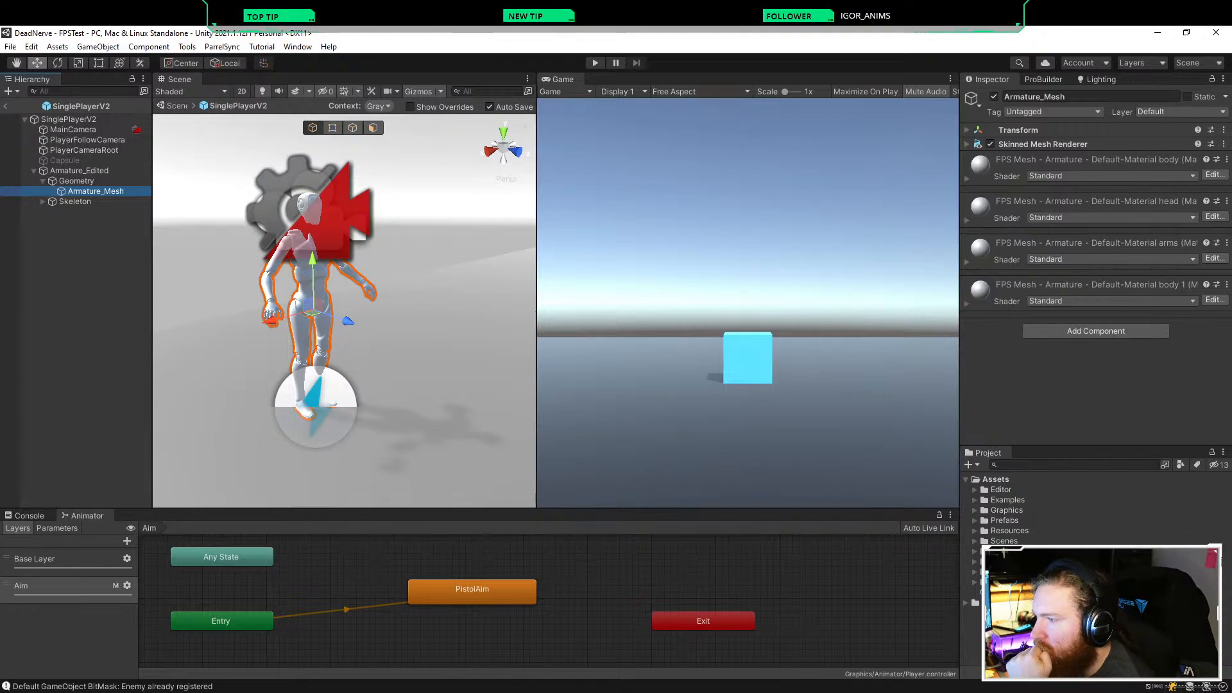
# Step: Examine the Skinned Mesh Renderer settings of Armature_Mesh and locate its mesh asset in the project
pyautogui.click(1042, 145)
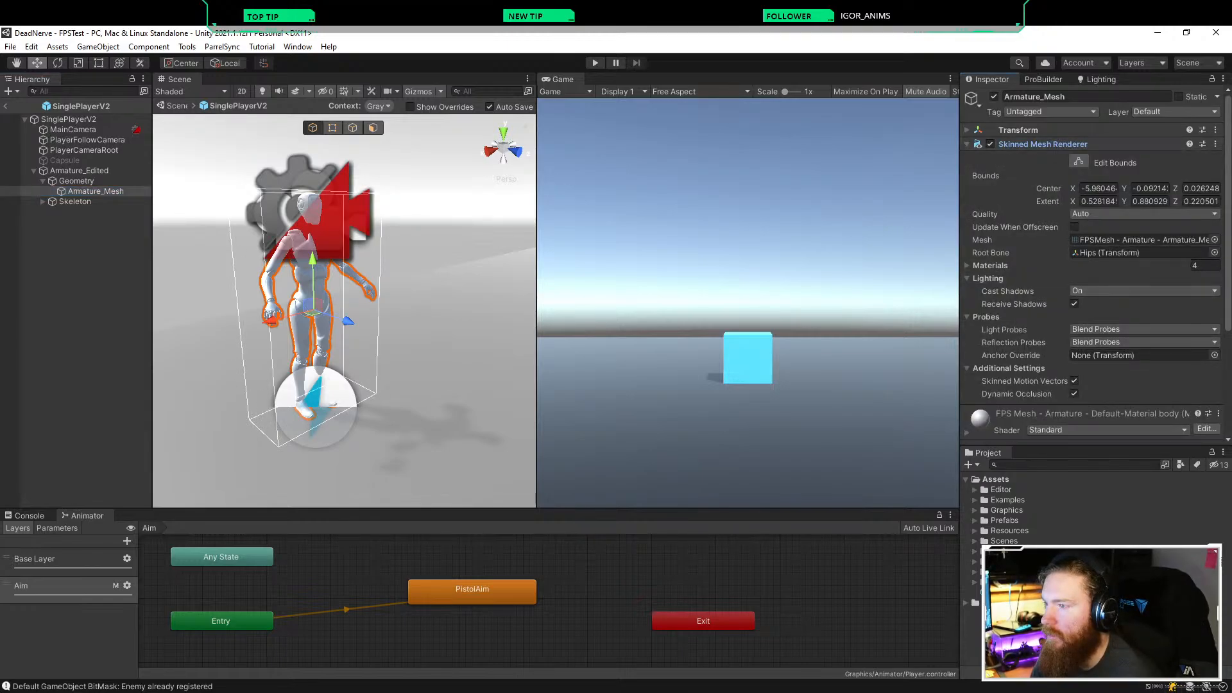
pyautogui.scroll(-3, 1090, 269)
pyautogui.click(1142, 124)
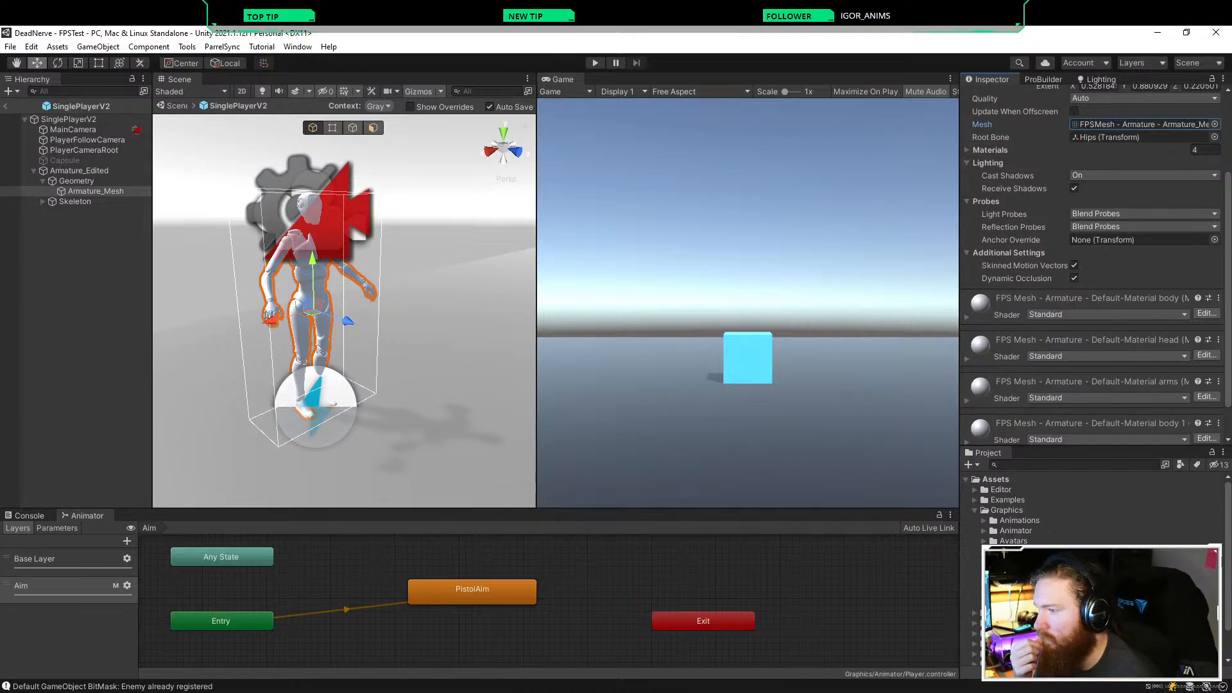
pyautogui.click(77, 269)
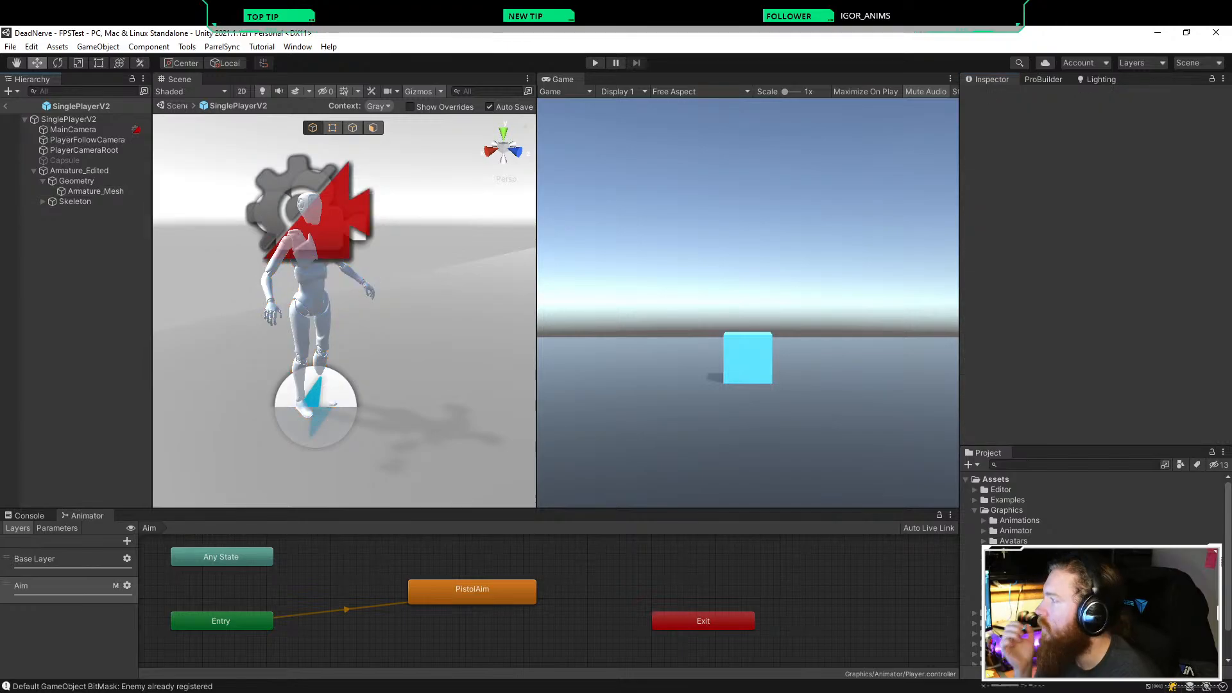
pyautogui.click(96, 191)
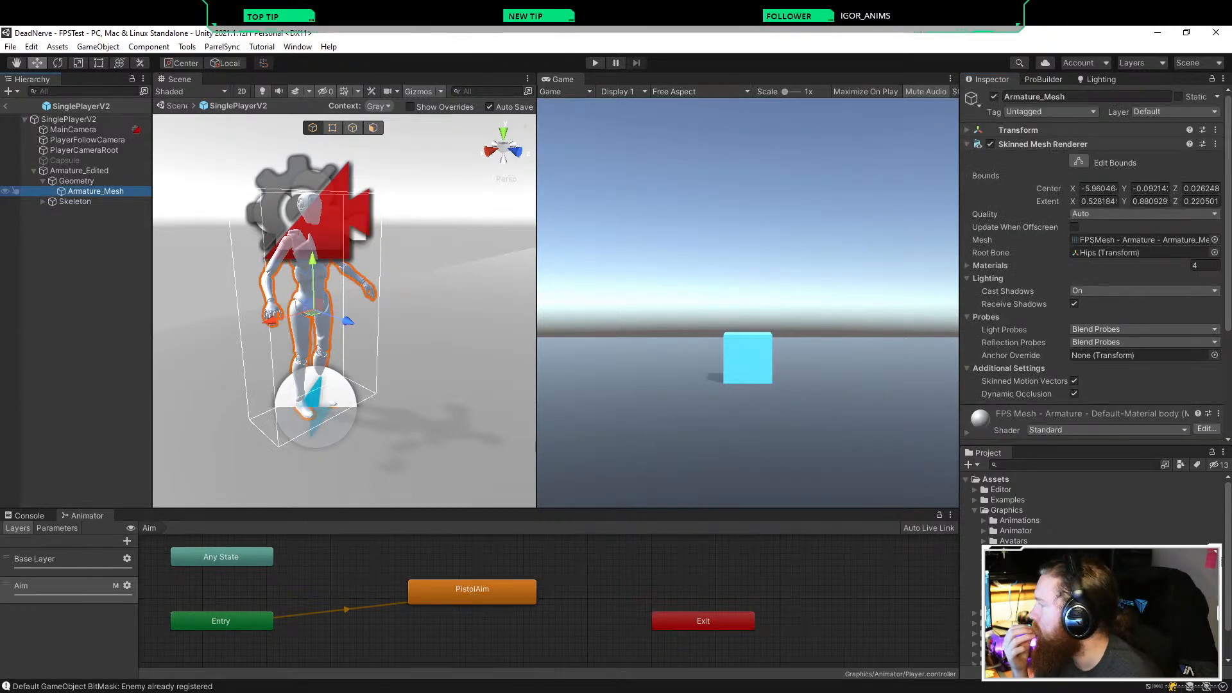
pyautogui.click(77, 180)
pyautogui.click(96, 192)
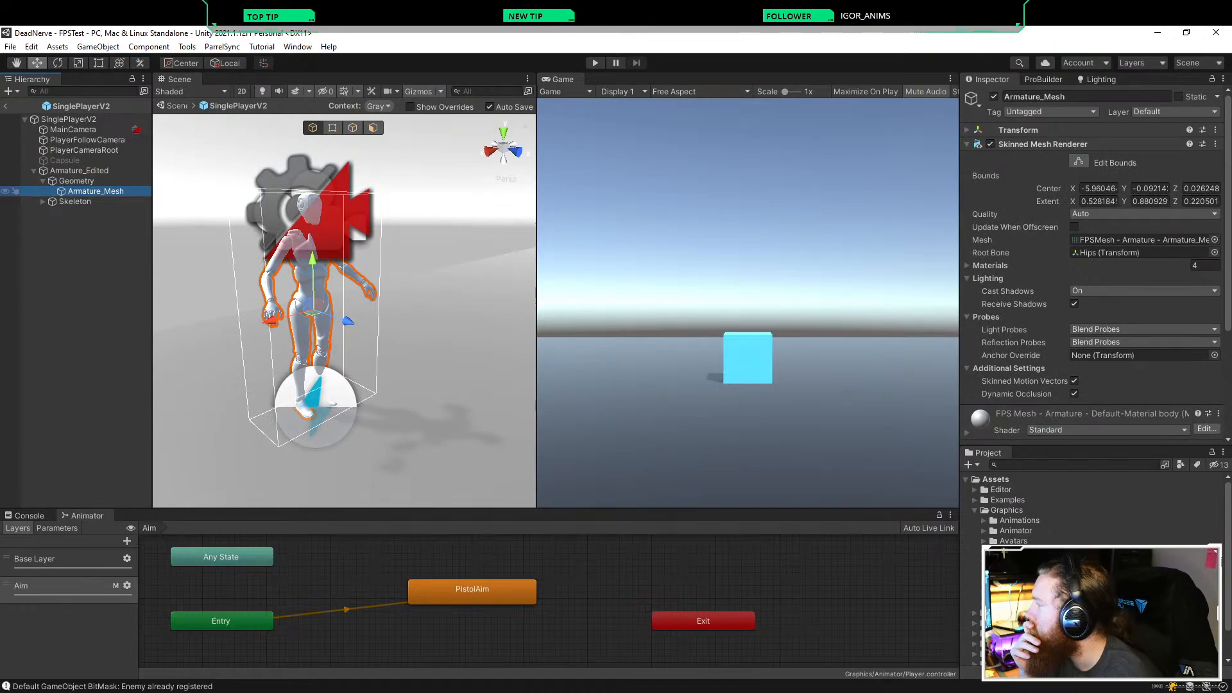
pyautogui.click(79, 170)
pyautogui.click(95, 191)
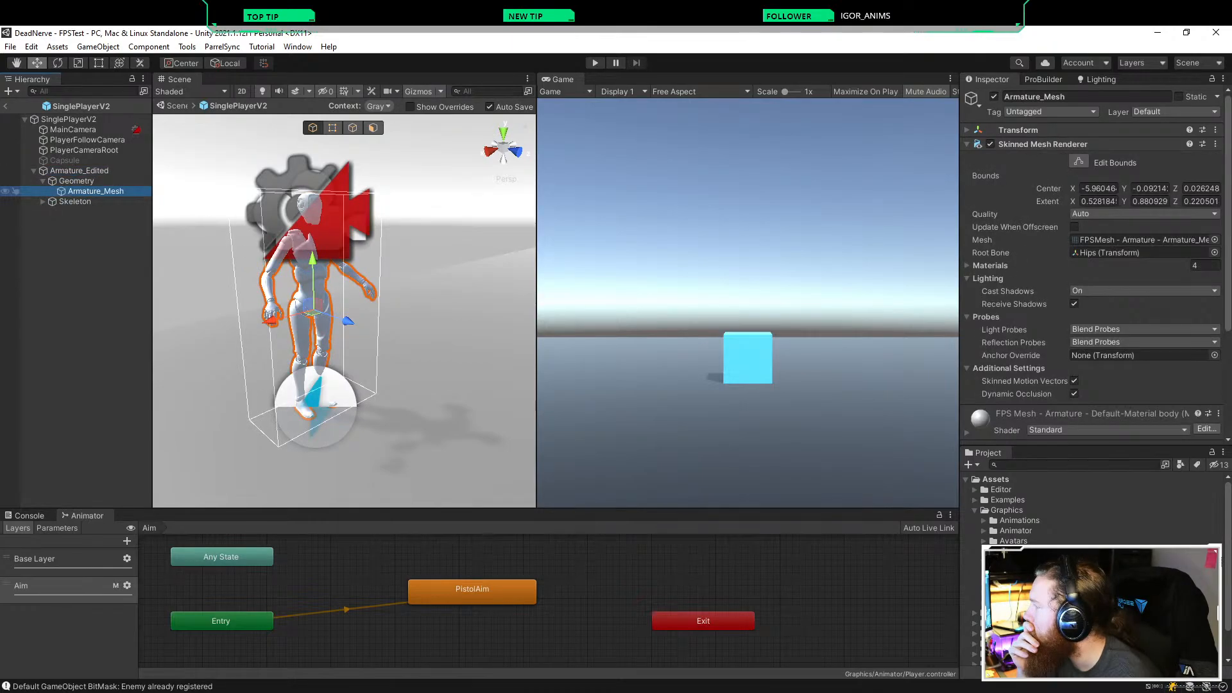
# Step: Create an empty object named FirstPersonObjects in the SinglePlayerV2 prefab, with an empty child named Arms
pyautogui.rightClick(76, 242)
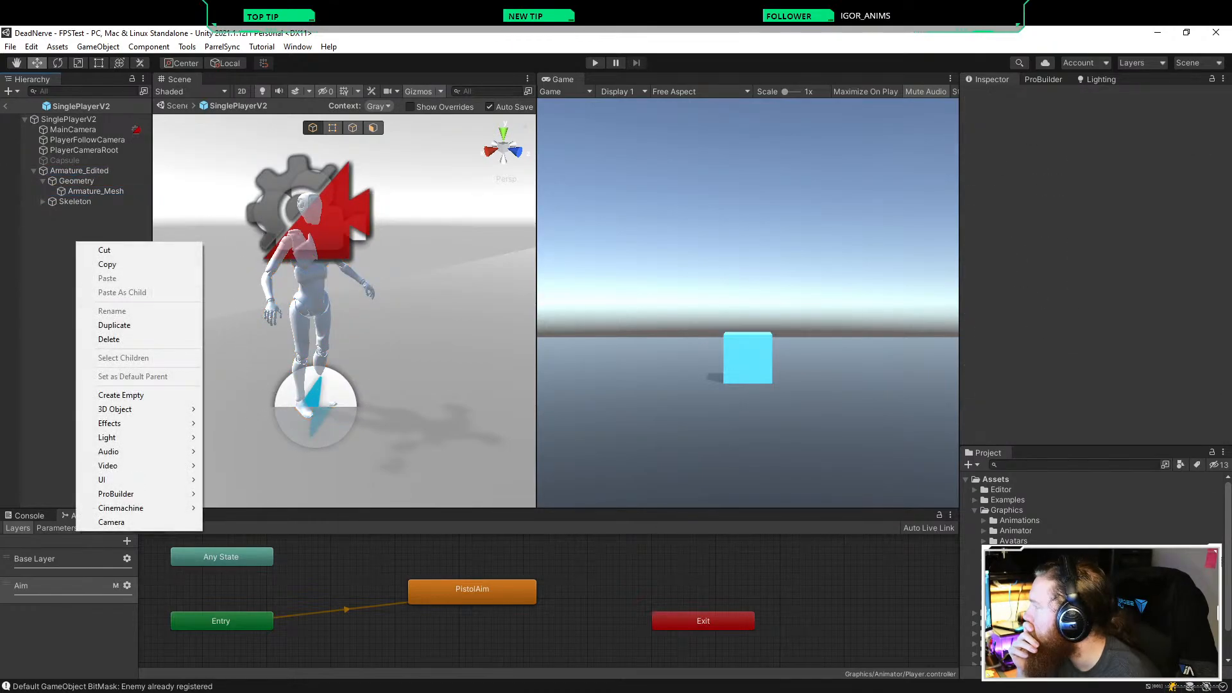
pyautogui.click(120, 394)
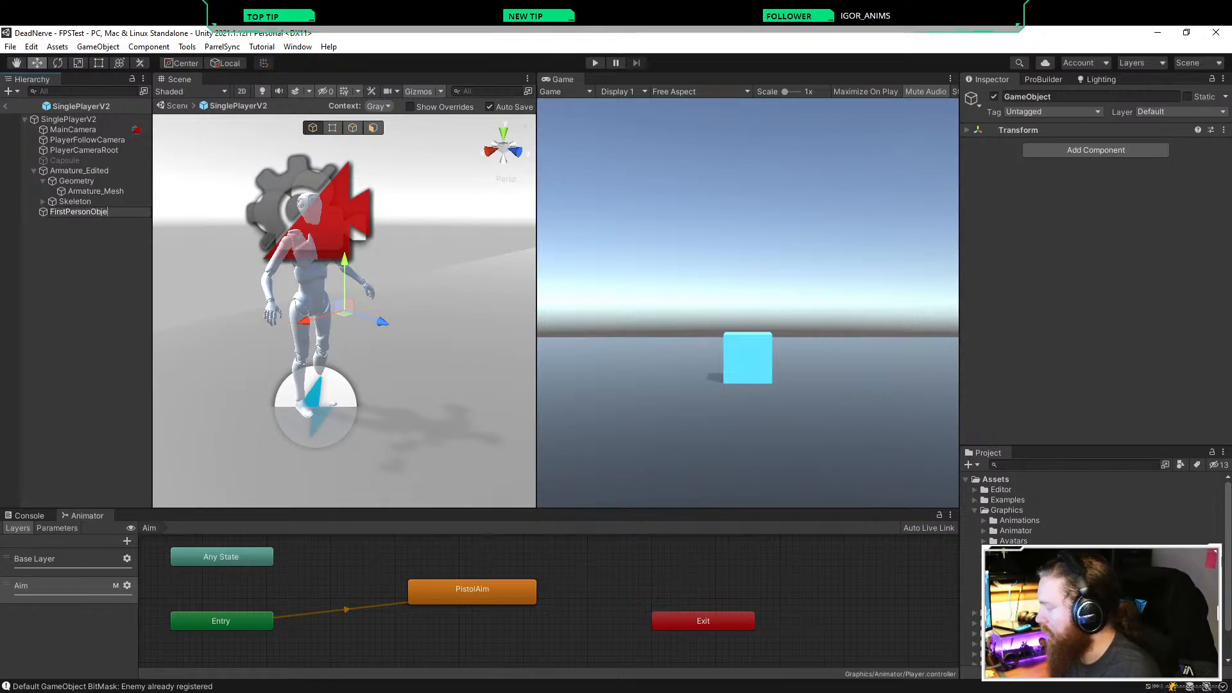
pyautogui.press('Return')
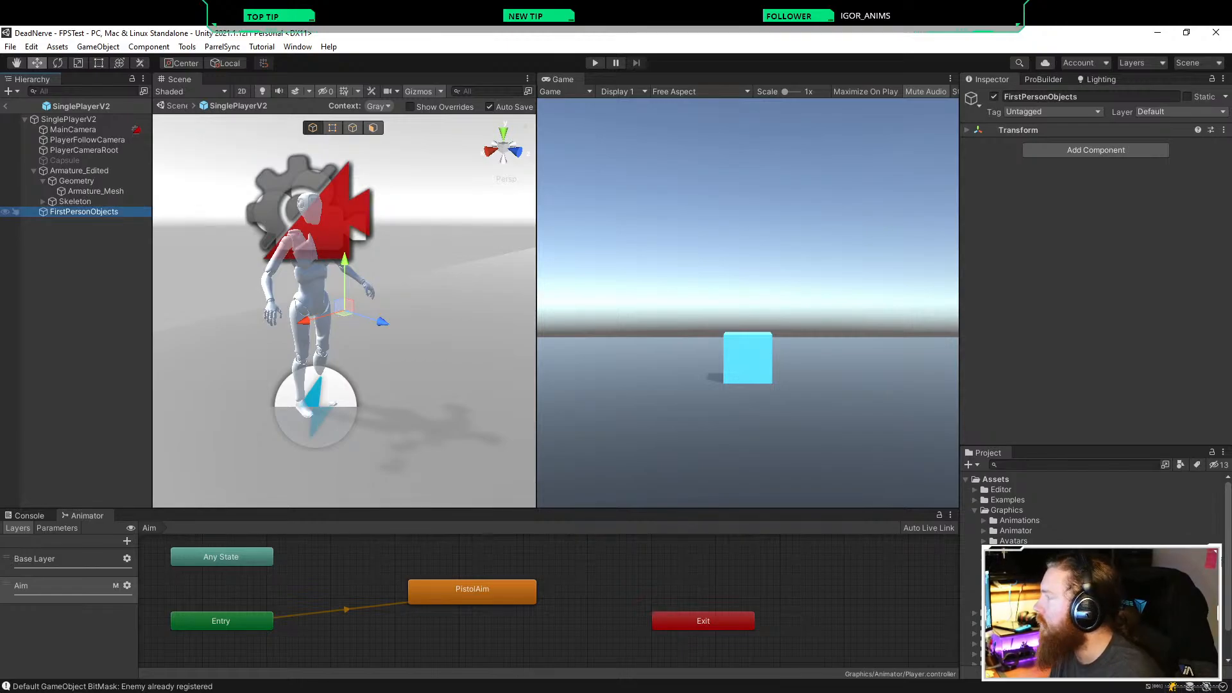
pyautogui.rightClick(113, 211)
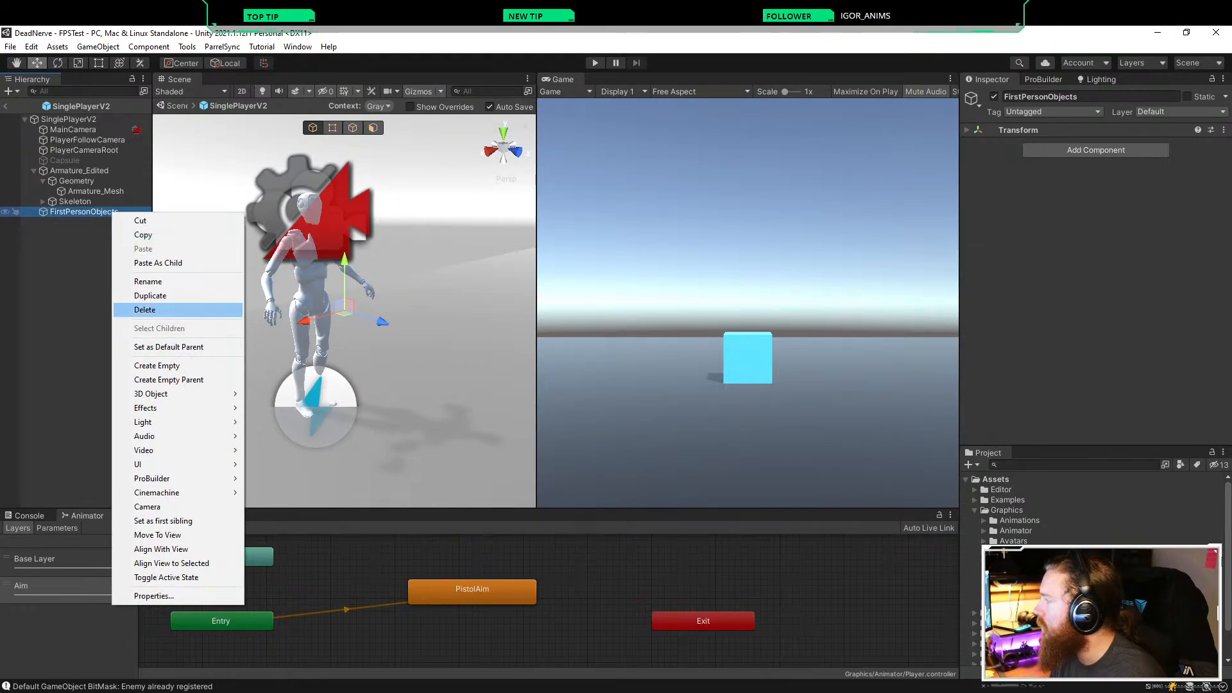
pyautogui.click(157, 365)
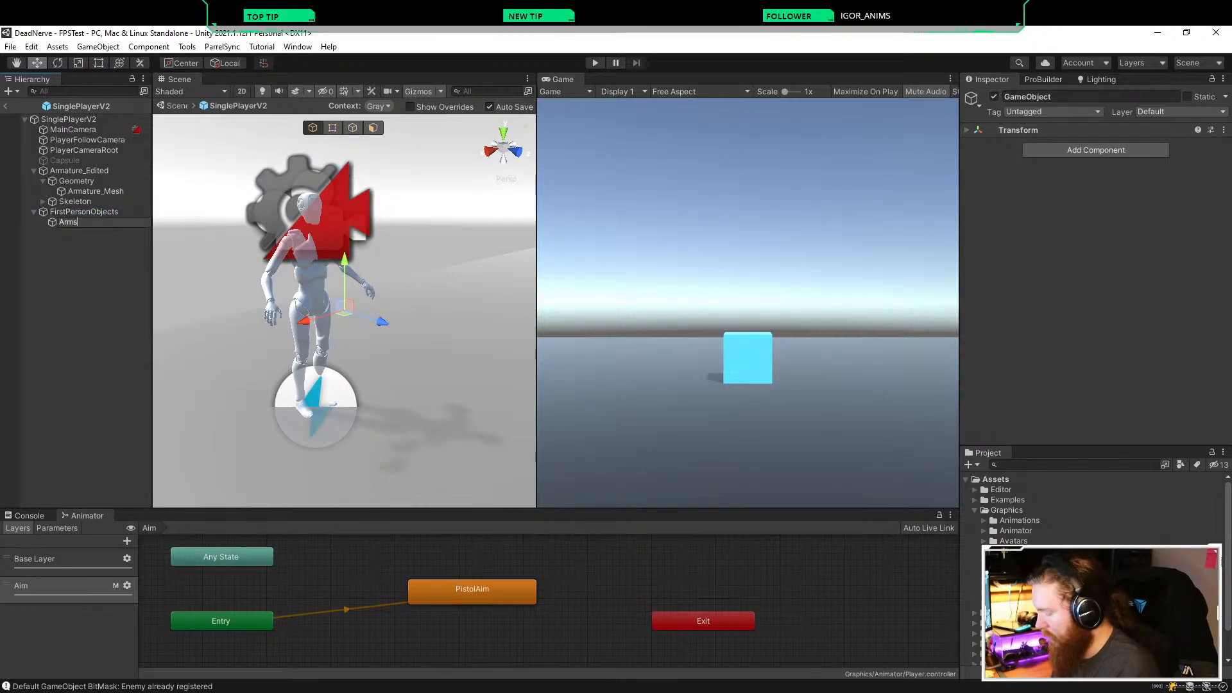
pyautogui.press('Return')
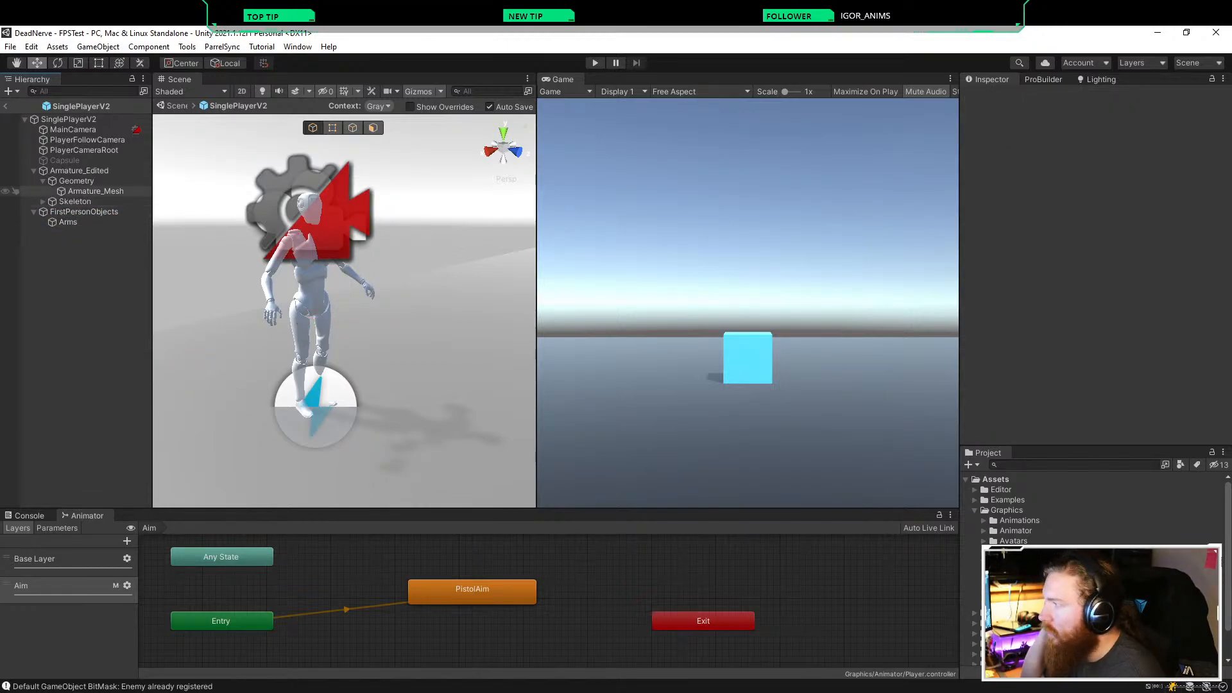
# Step: Copy Armature_Mesh from the Geometry group and place the copy inside Arms
pyautogui.click(95, 192)
pyautogui.click(68, 222)
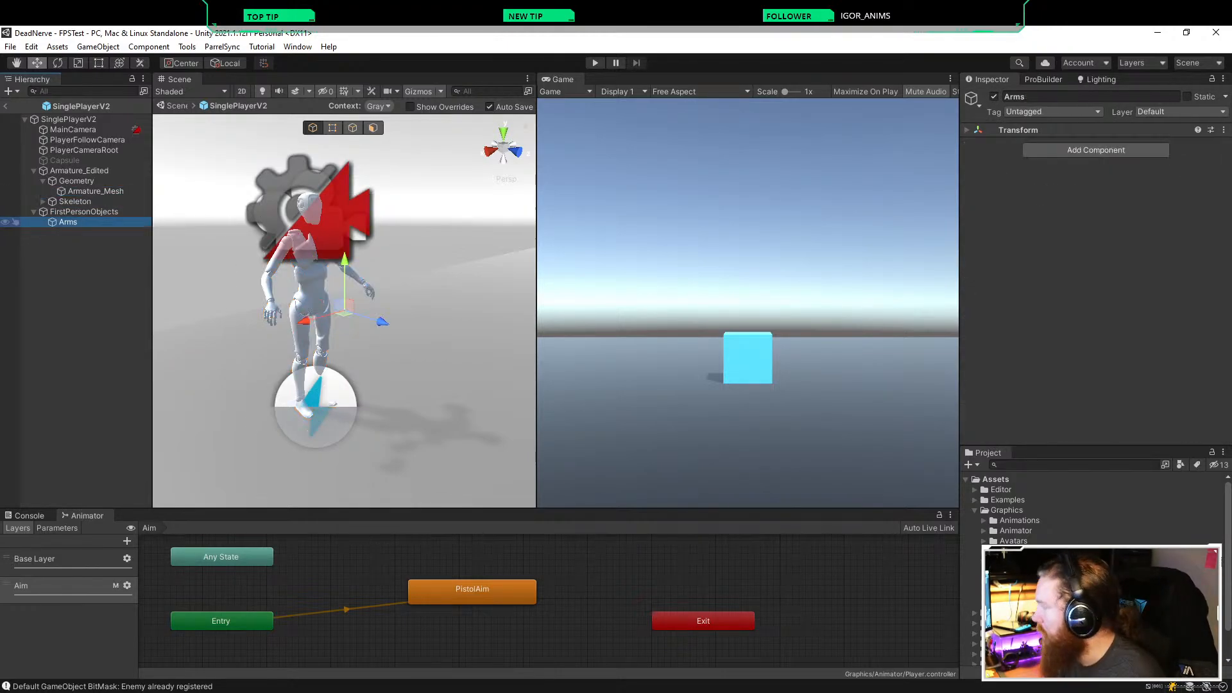
pyautogui.hotkey('ctrl', 'v')
pyautogui.moveTo(87, 232); pyautogui.dragTo(68, 222)
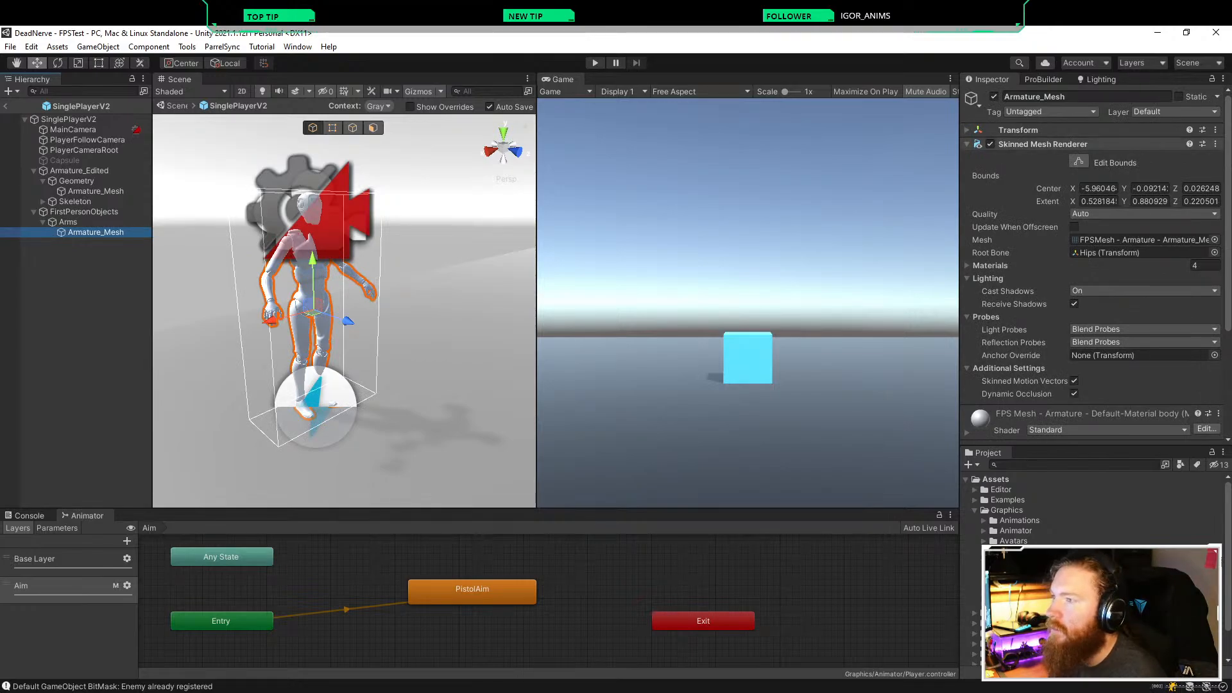
# Step: Try moving the Armature_Mesh copy inside Arms along its Z axis
pyautogui.click(1026, 144)
pyautogui.click(96, 232)
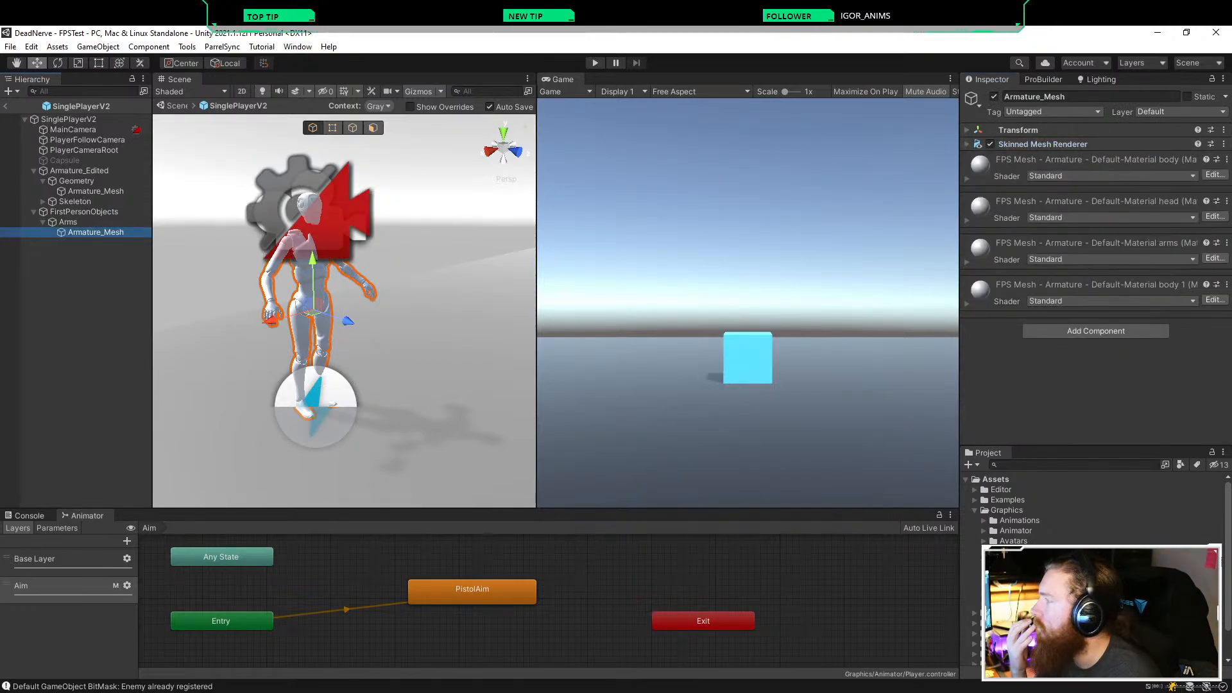
pyautogui.moveTo(348, 321); pyautogui.dragTo(347, 321)
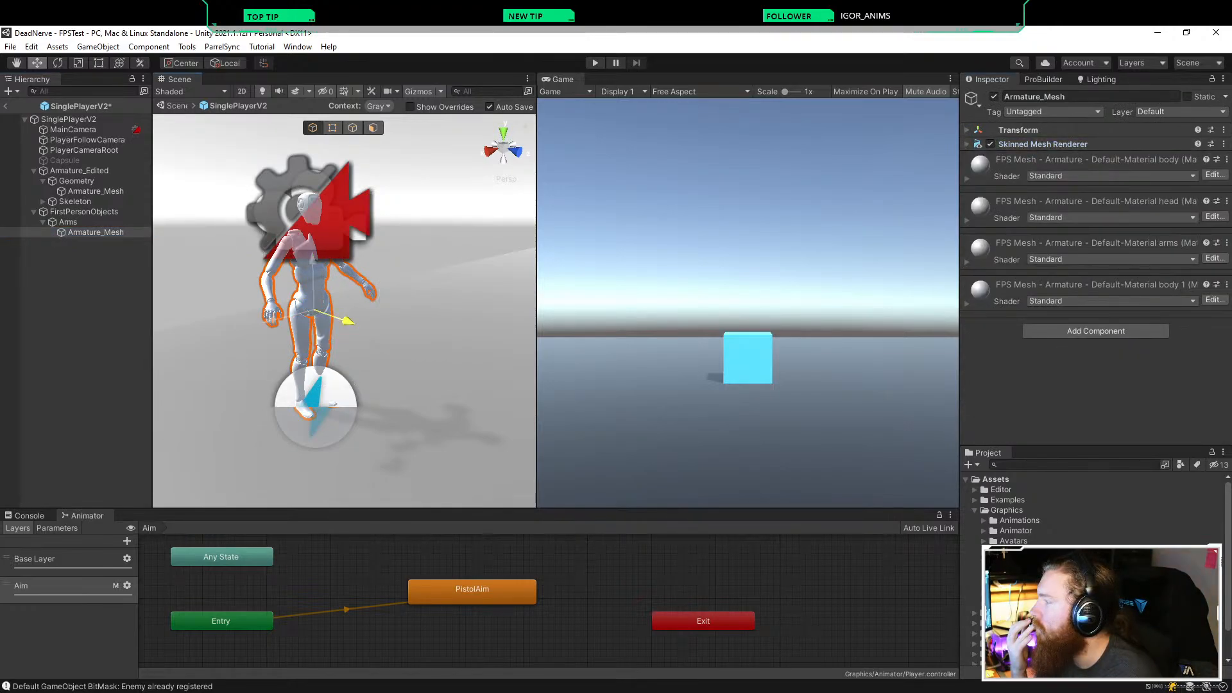
pyautogui.click(96, 232)
pyautogui.moveTo(347, 321); pyautogui.dragTo(348, 321)
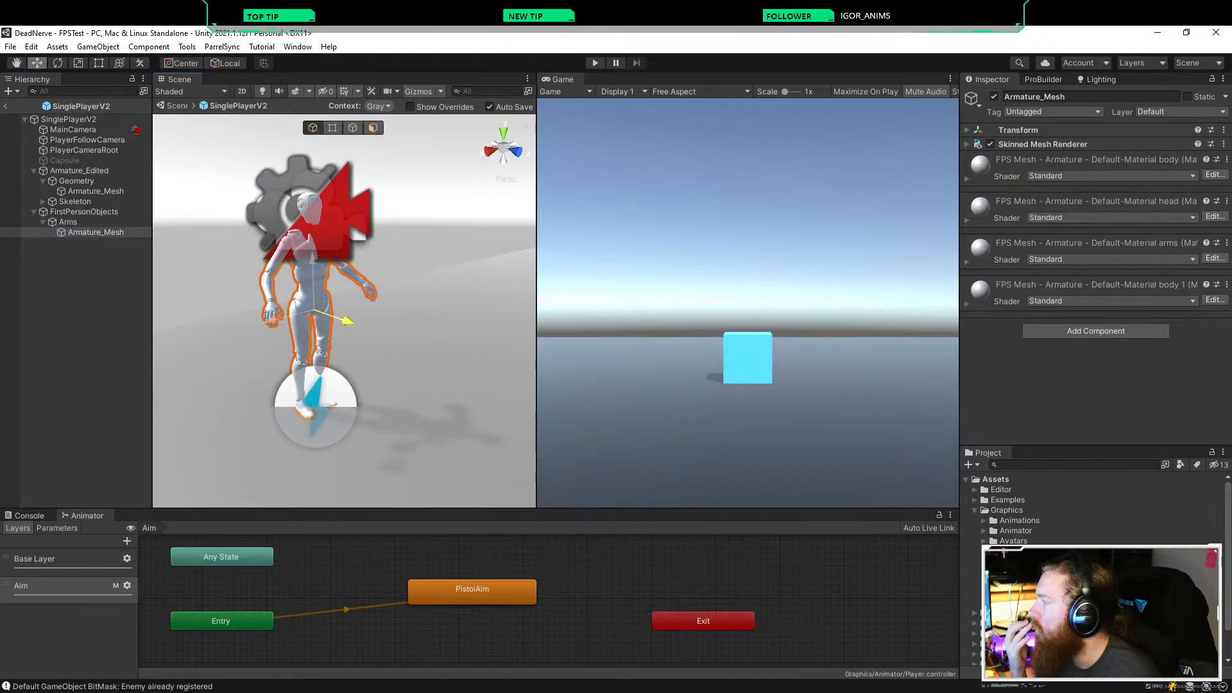
# Step: Reset the transform of the Armature_Mesh copy inside Arms
pyautogui.click(1017, 130)
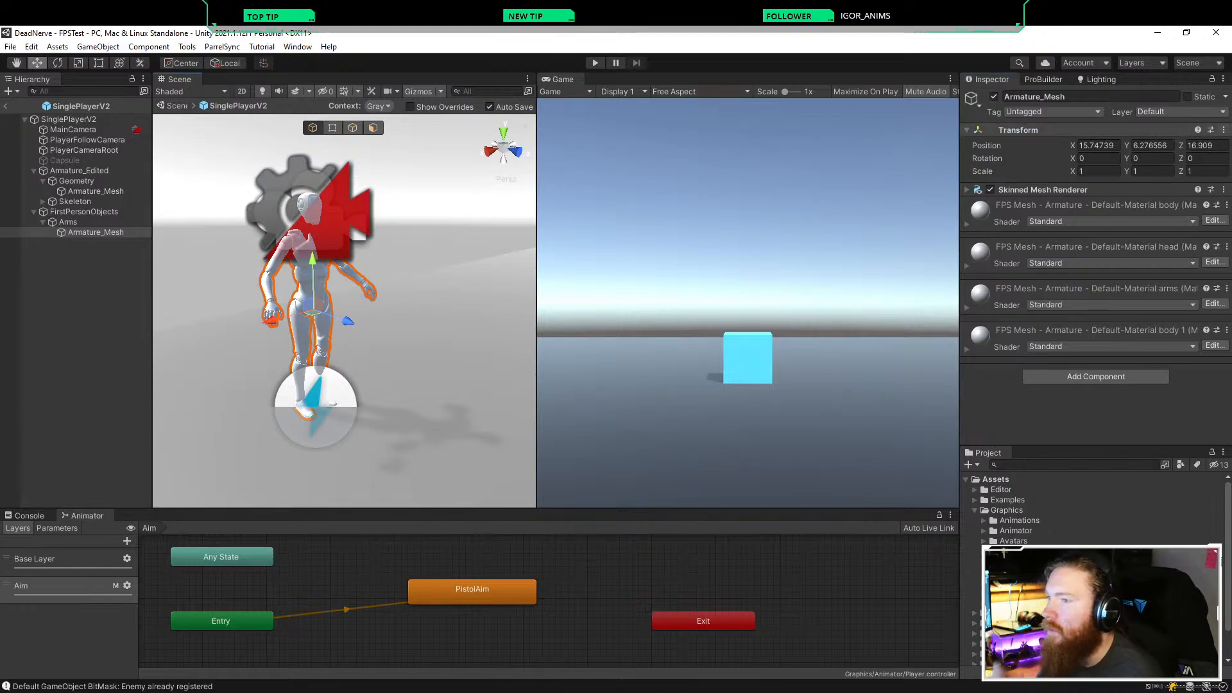
pyautogui.click(1222, 130)
pyautogui.click(1194, 143)
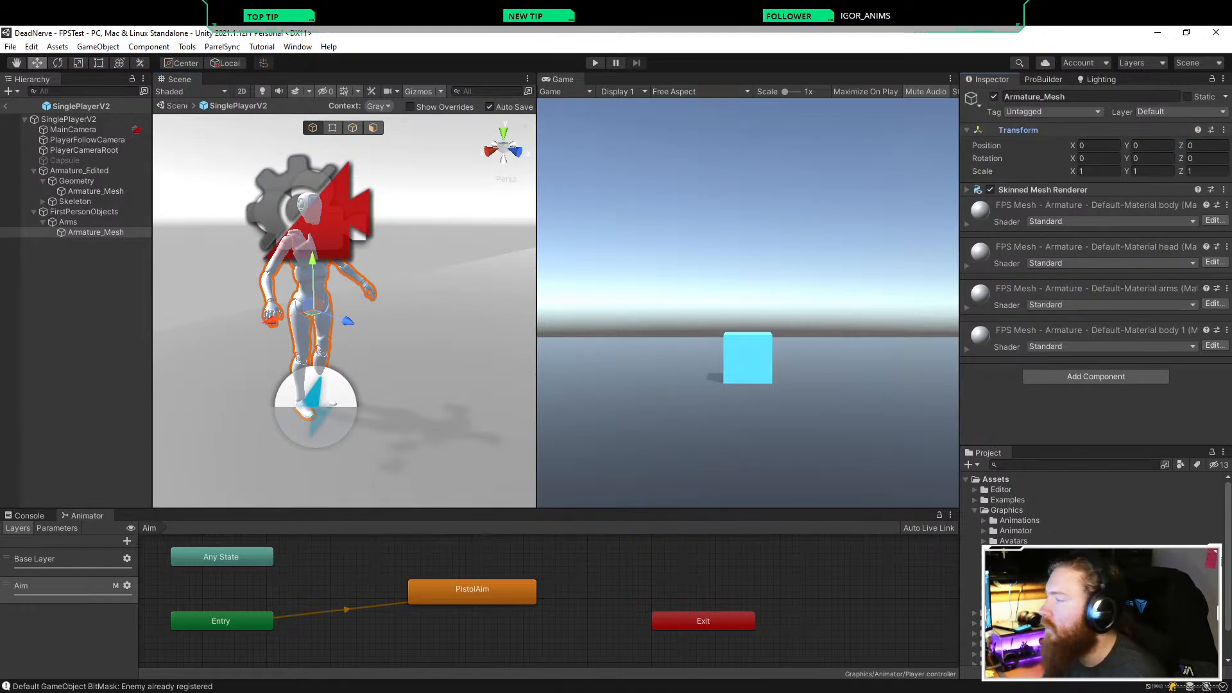
# Step: Reset the transform of the FirstPersonObjects object in the SinglePlayerV2 prefab
pyautogui.click(410, 308)
pyautogui.keyDown('alt'); pyautogui.moveTo(411, 308); pyautogui.dragTo(507, 288); pyautogui.keyUp('alt')
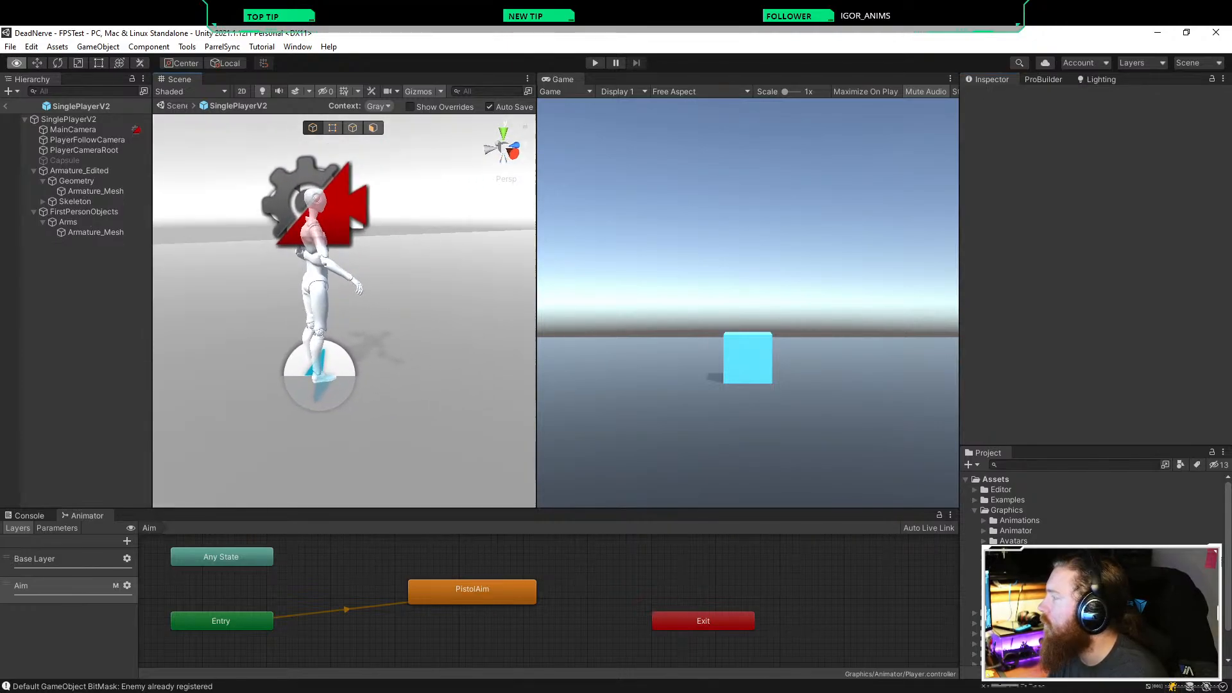
pyautogui.keyDown('alt'); pyautogui.scroll(4, 385, 310); pyautogui.keyUp('alt')
pyautogui.click(84, 211)
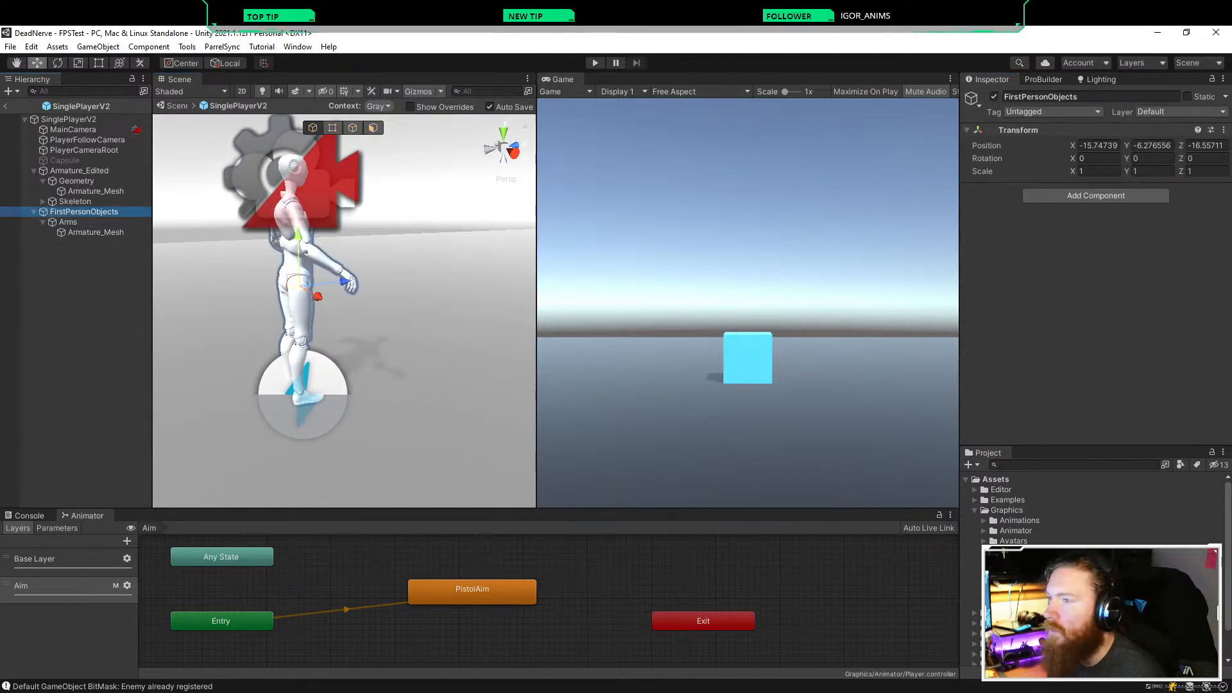
pyautogui.rightClick(1091, 129)
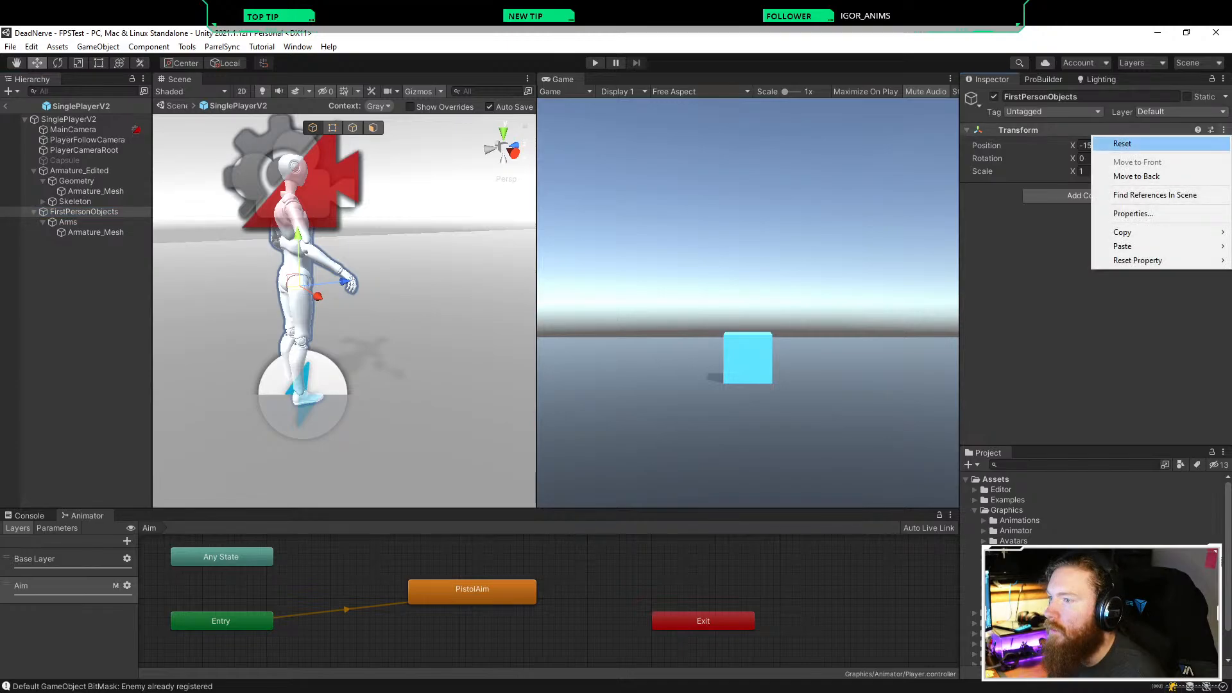
pyautogui.click(1121, 144)
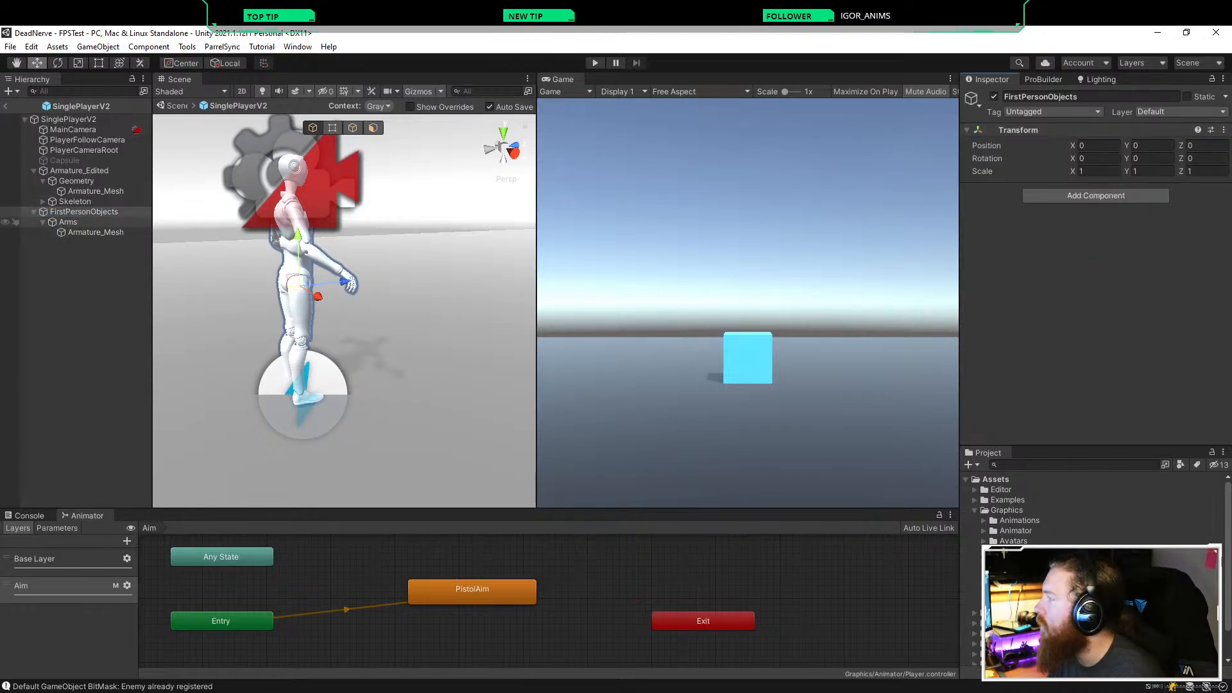
# Step: Compare the transforms of SinglePlayerV2, FirstPersonObjects, Arms and both Armature_Mesh objects
pyautogui.click(68, 222)
pyautogui.click(69, 120)
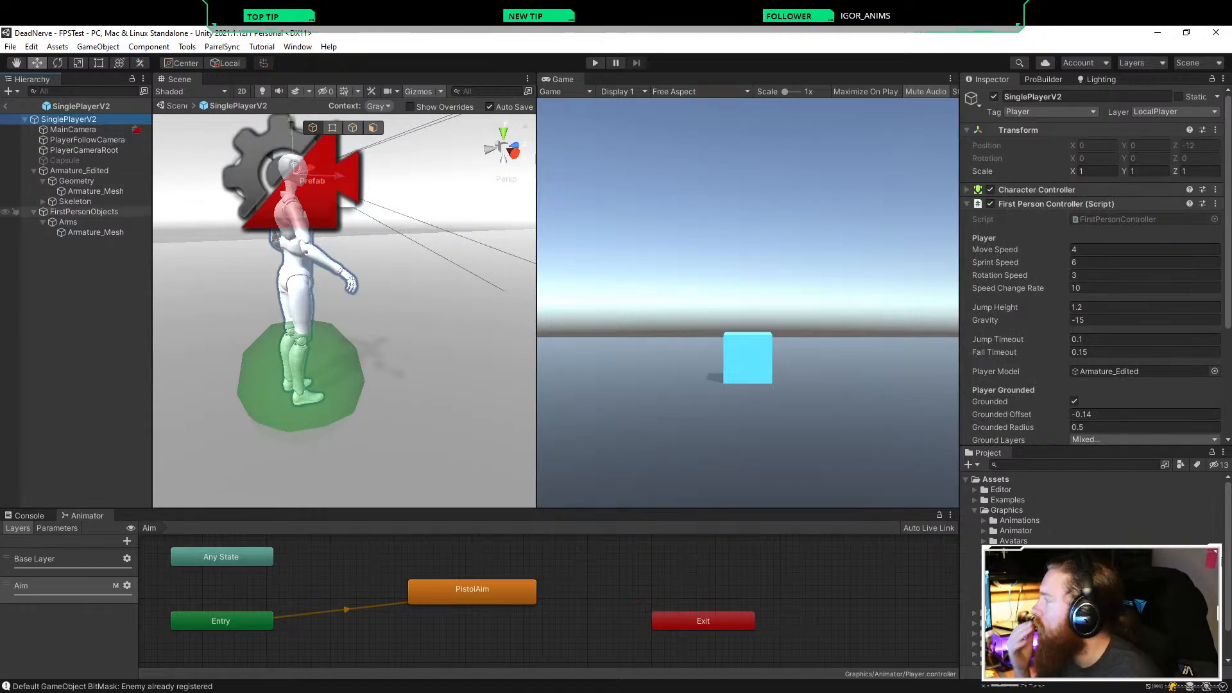
pyautogui.click(83, 212)
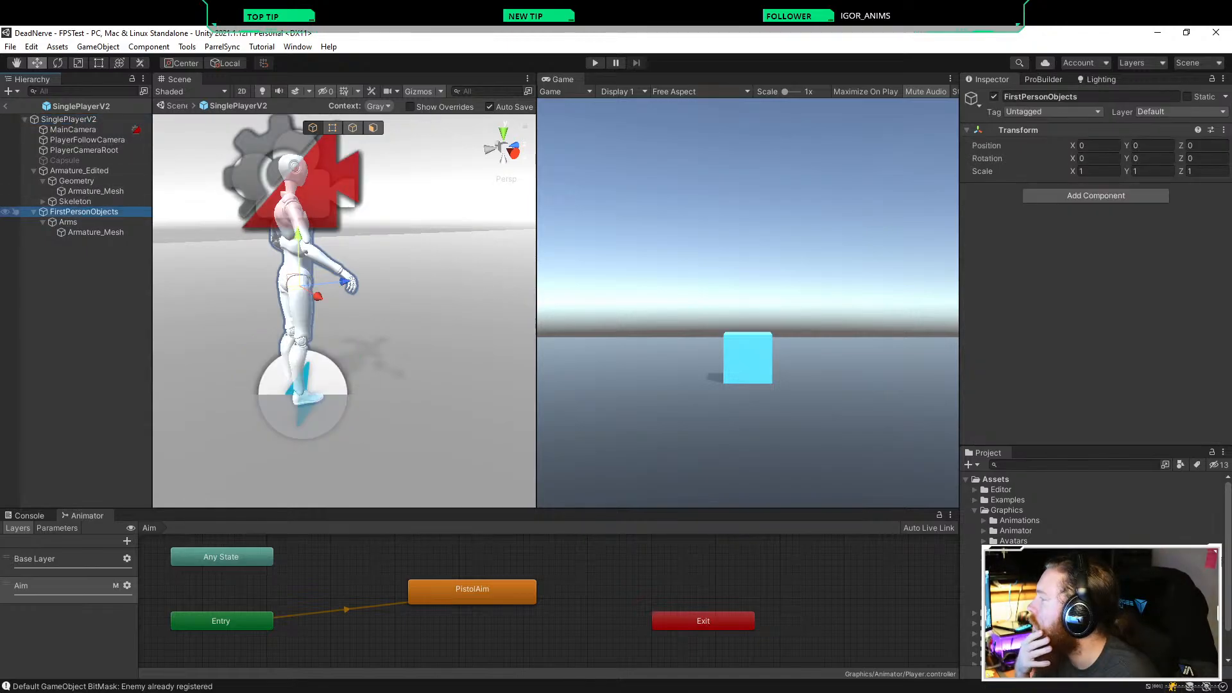
pyautogui.click(68, 222)
pyautogui.click(96, 232)
pyautogui.click(68, 222)
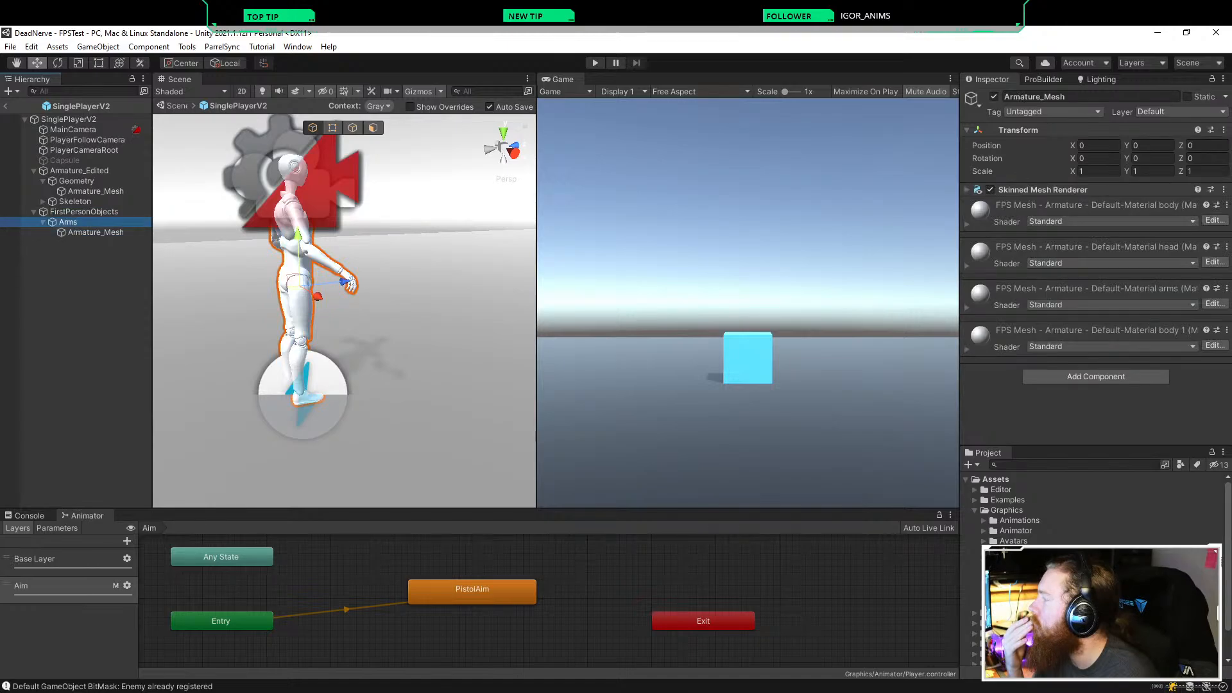
pyautogui.click(96, 232)
pyautogui.click(68, 222)
pyautogui.click(83, 212)
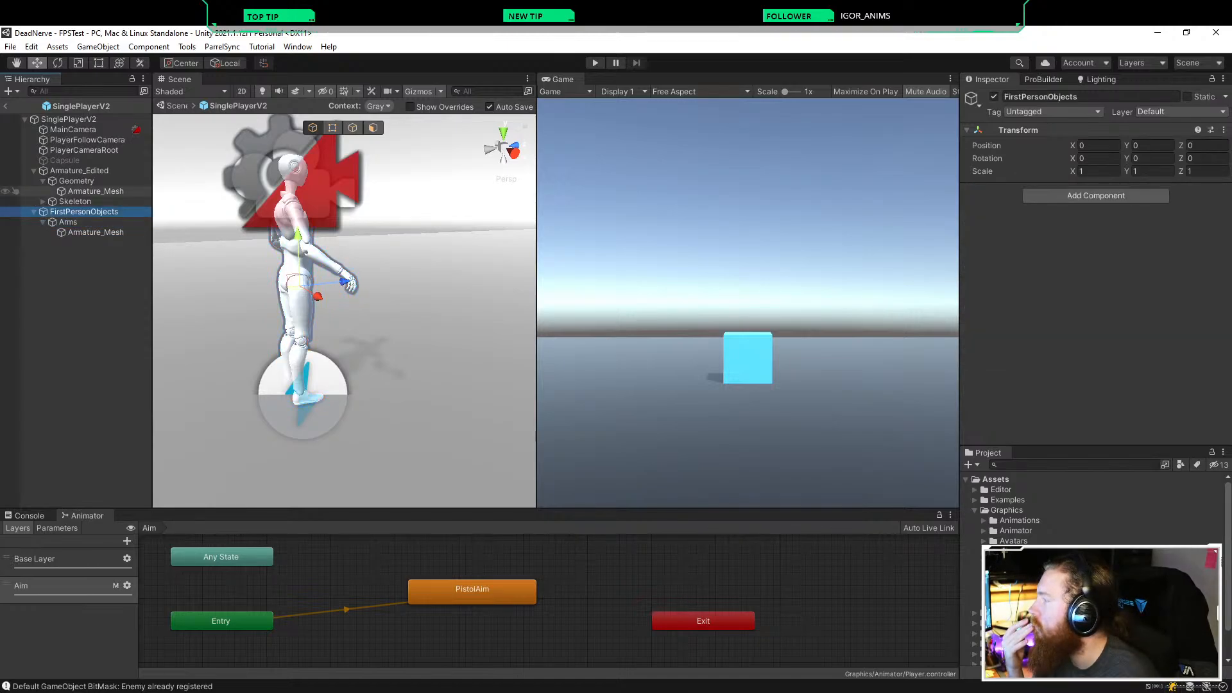
pyautogui.click(95, 191)
pyautogui.click(84, 212)
pyautogui.click(96, 232)
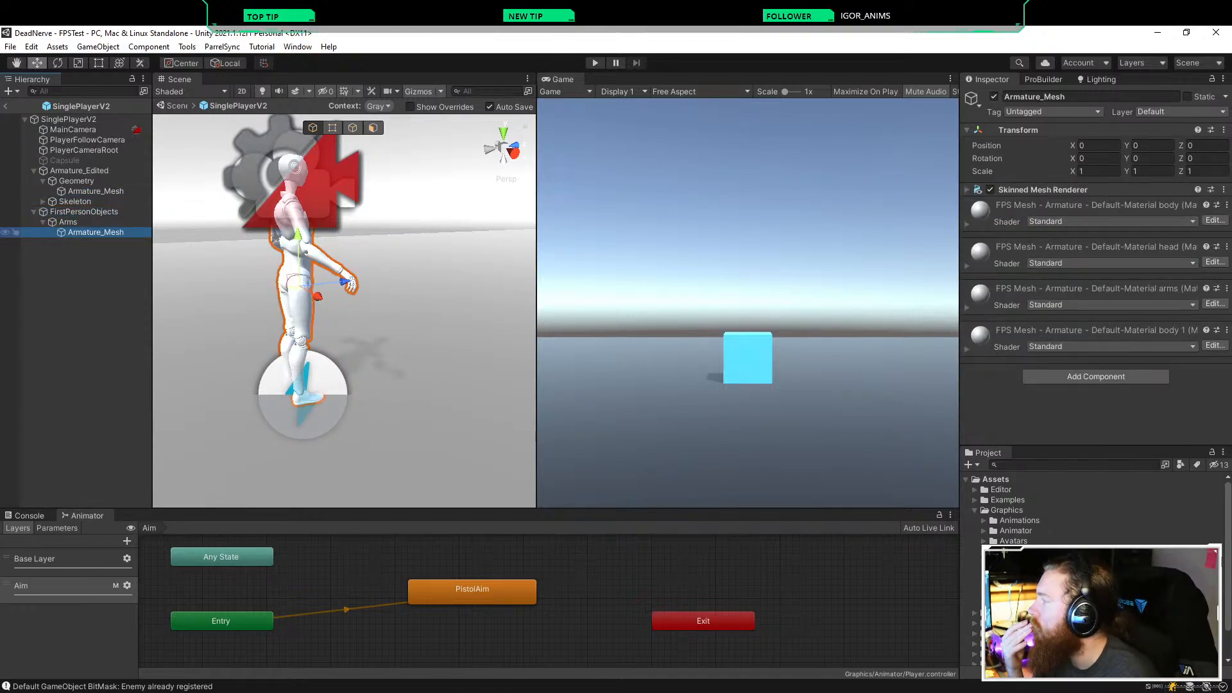
pyautogui.click(83, 212)
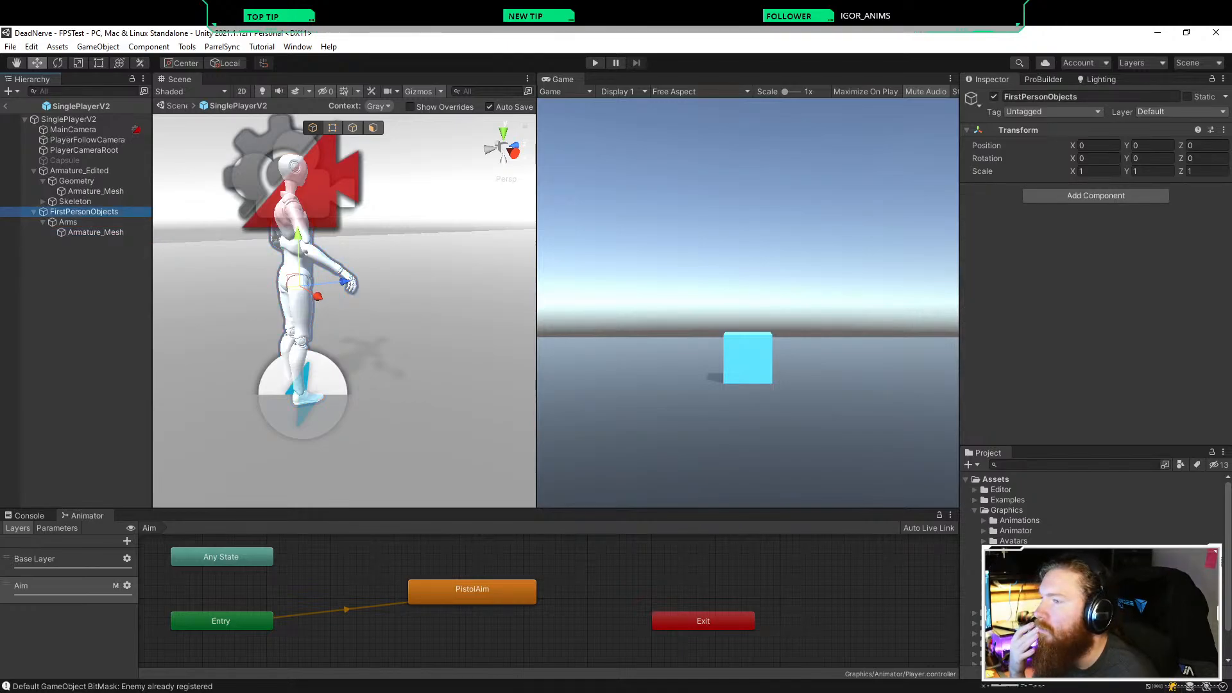
# Step: Try nudging FirstPersonObjects along its Z axis, set its Z position back to 0, and save the prefab
pyautogui.moveTo(347, 308); pyautogui.dragTo(192, 299, button='right')
pyautogui.press('d')
pyautogui.press('w')
pyautogui.press('s')
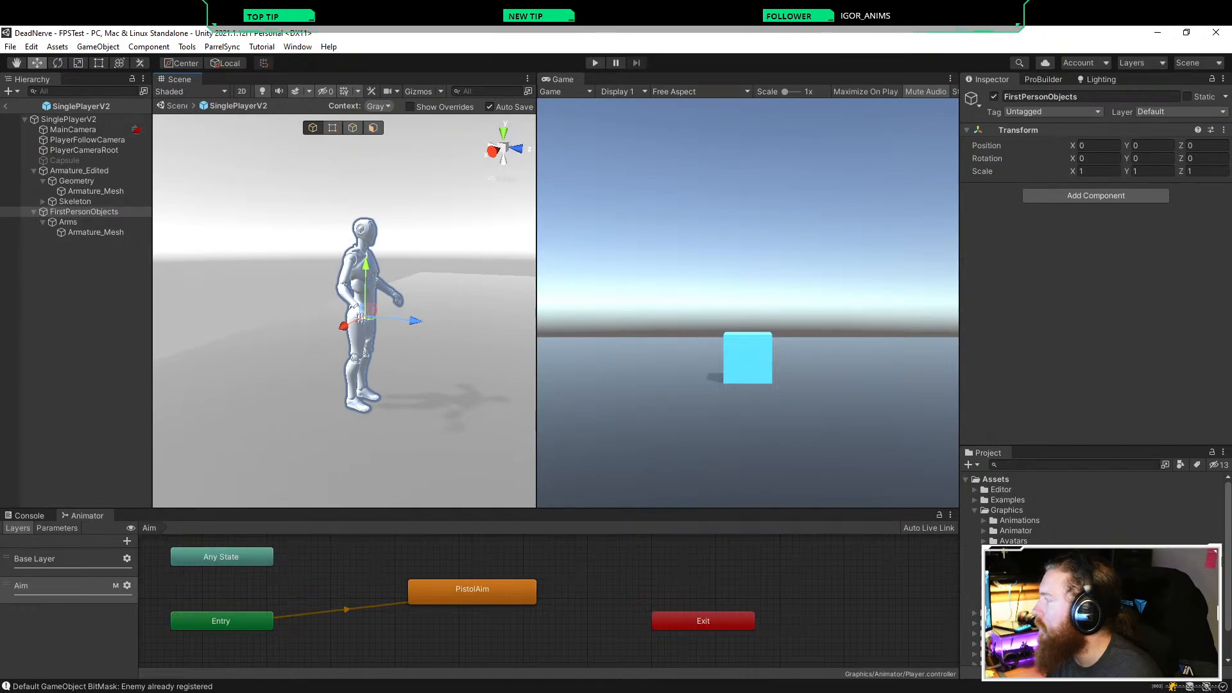
pyautogui.moveTo(414, 321); pyautogui.dragTo(414, 320)
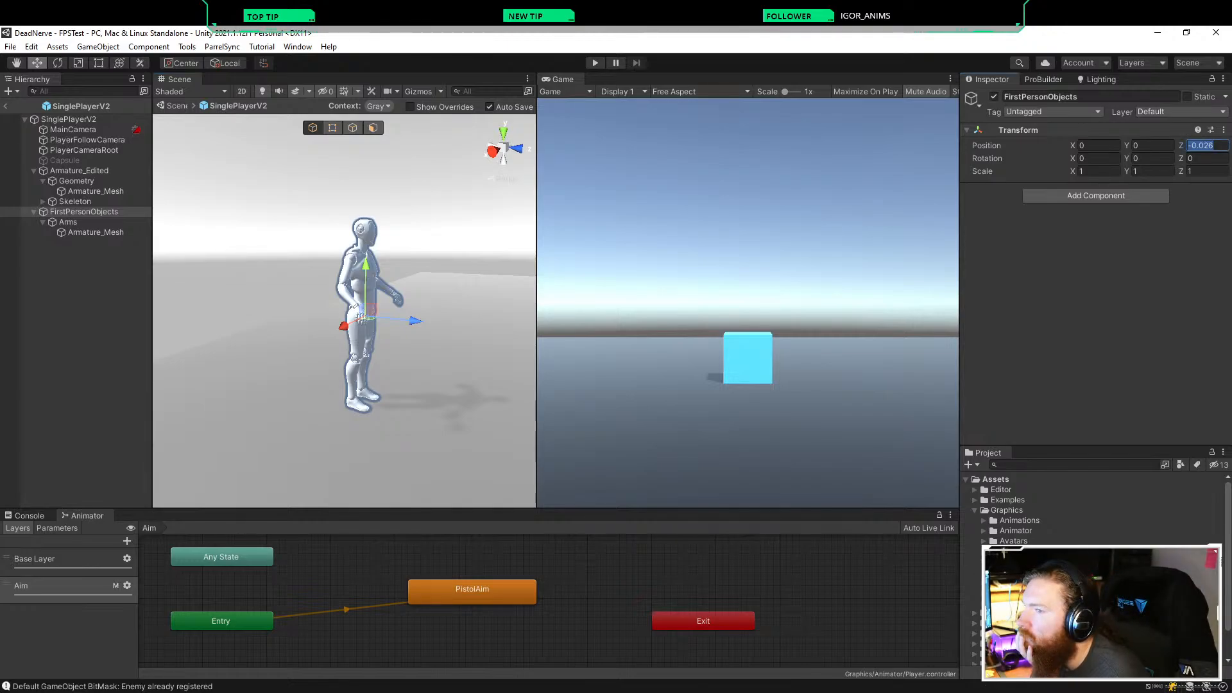
pyautogui.write('0')
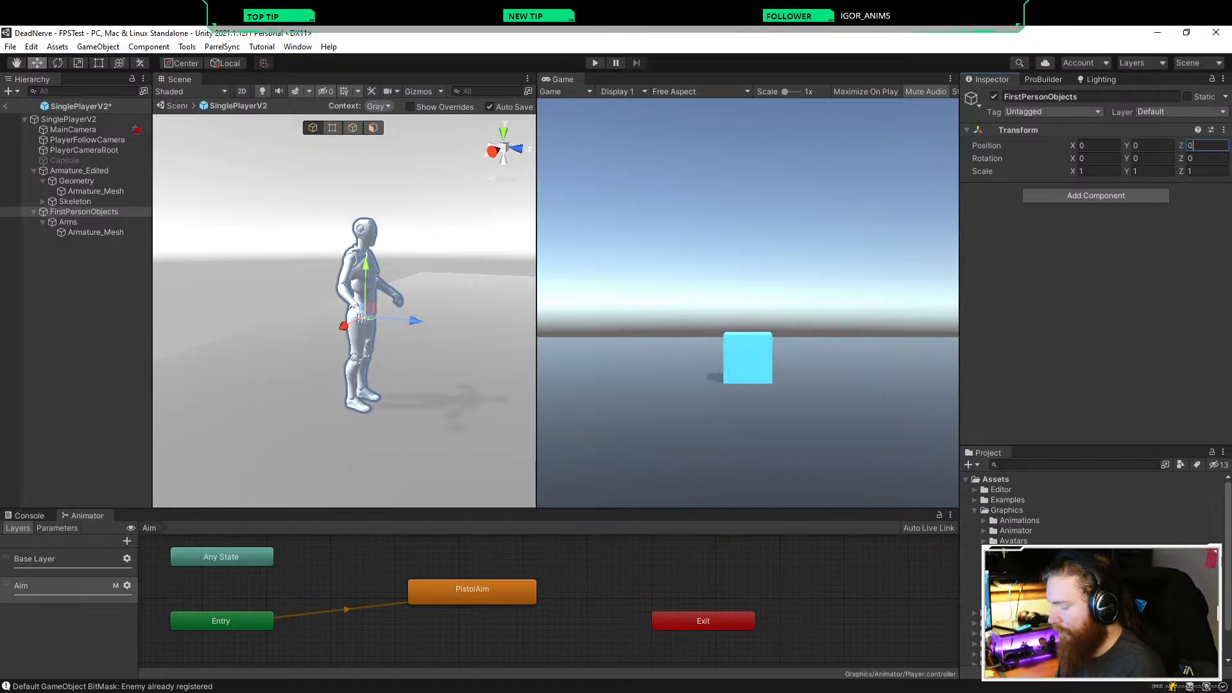
pyautogui.hotkey('ctrl', 's')
pyautogui.hotkey('shift', 'd')
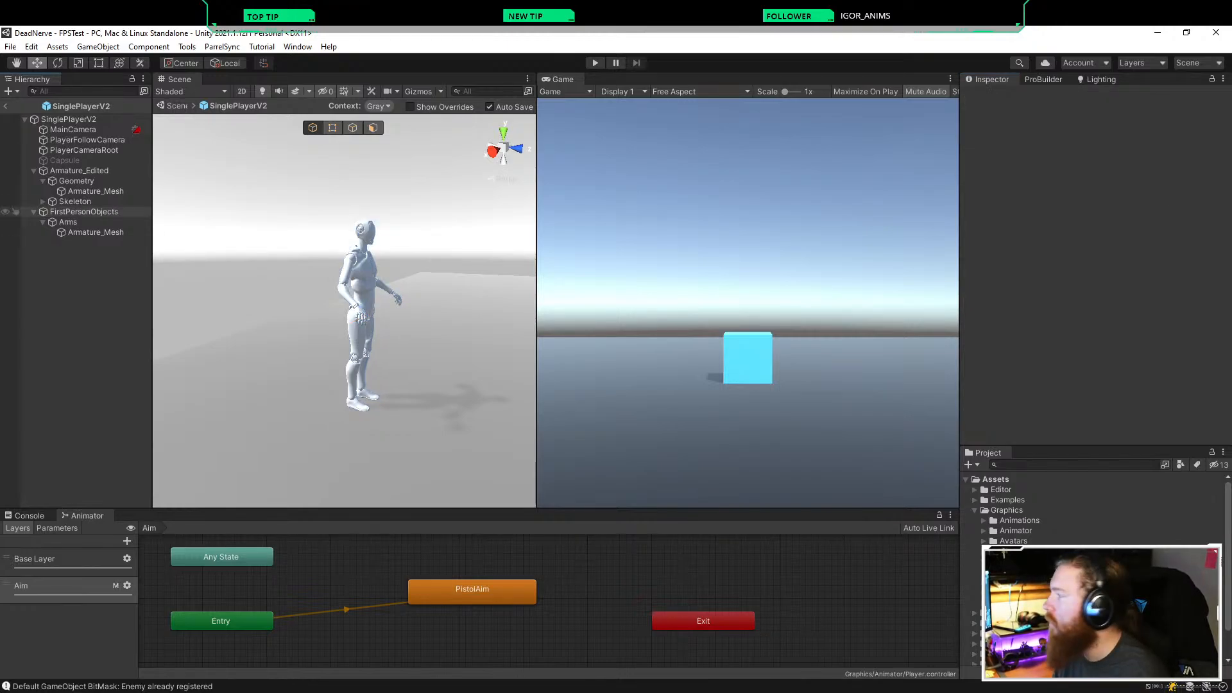
# Step: Return to the FPSTest scene and open the SinglePlayerV2 prefab in isolation from the Prefabs folder
pyautogui.click(33, 211)
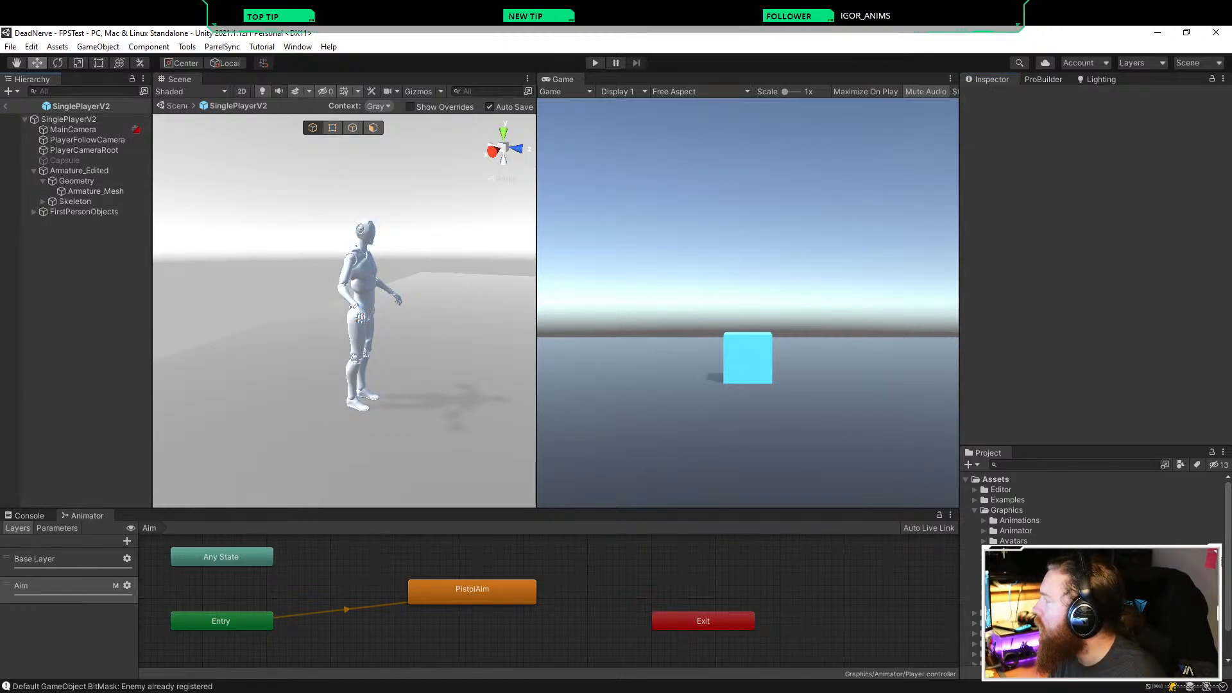
pyautogui.click(6, 106)
pyautogui.moveTo(360, 308); pyautogui.dragTo(326, 310, button='right')
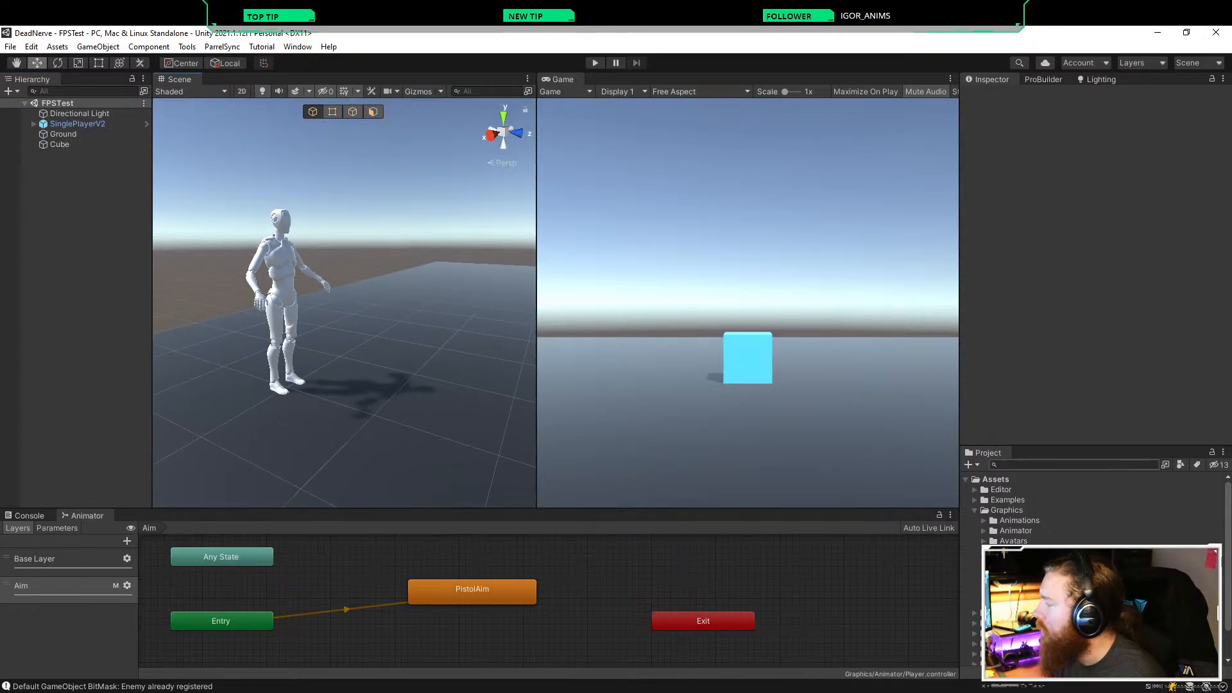
pyautogui.click(975, 510)
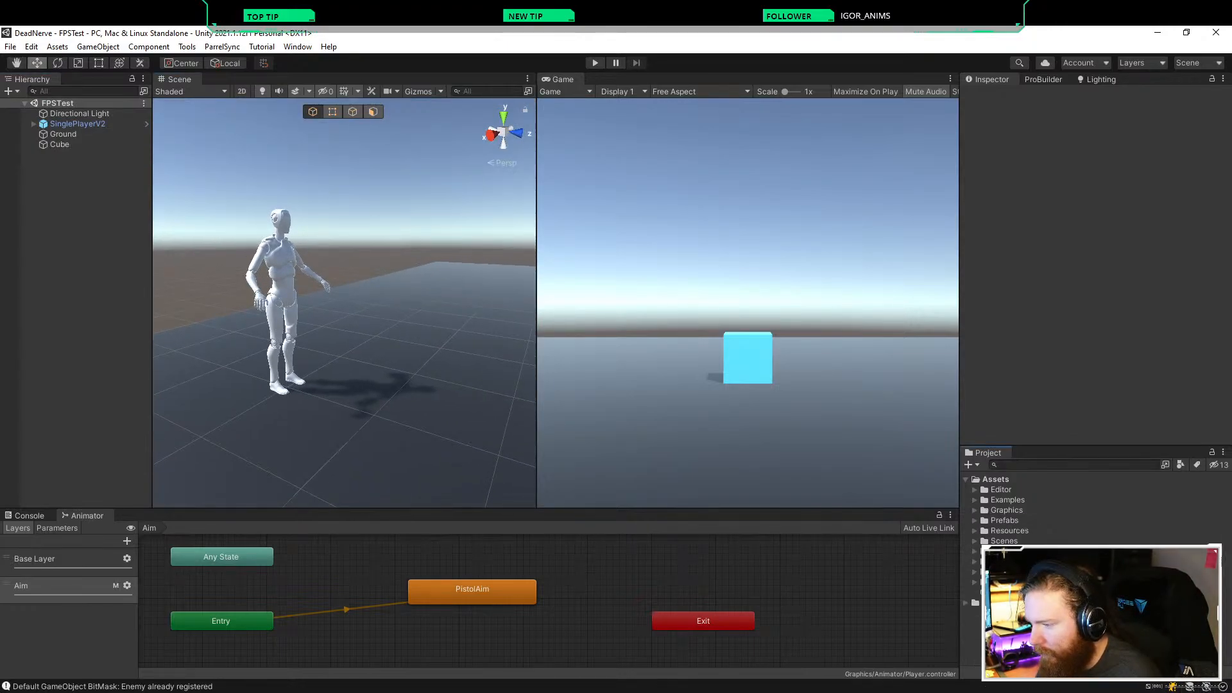
pyautogui.click(974, 520)
pyautogui.doubleClick(1027, 571)
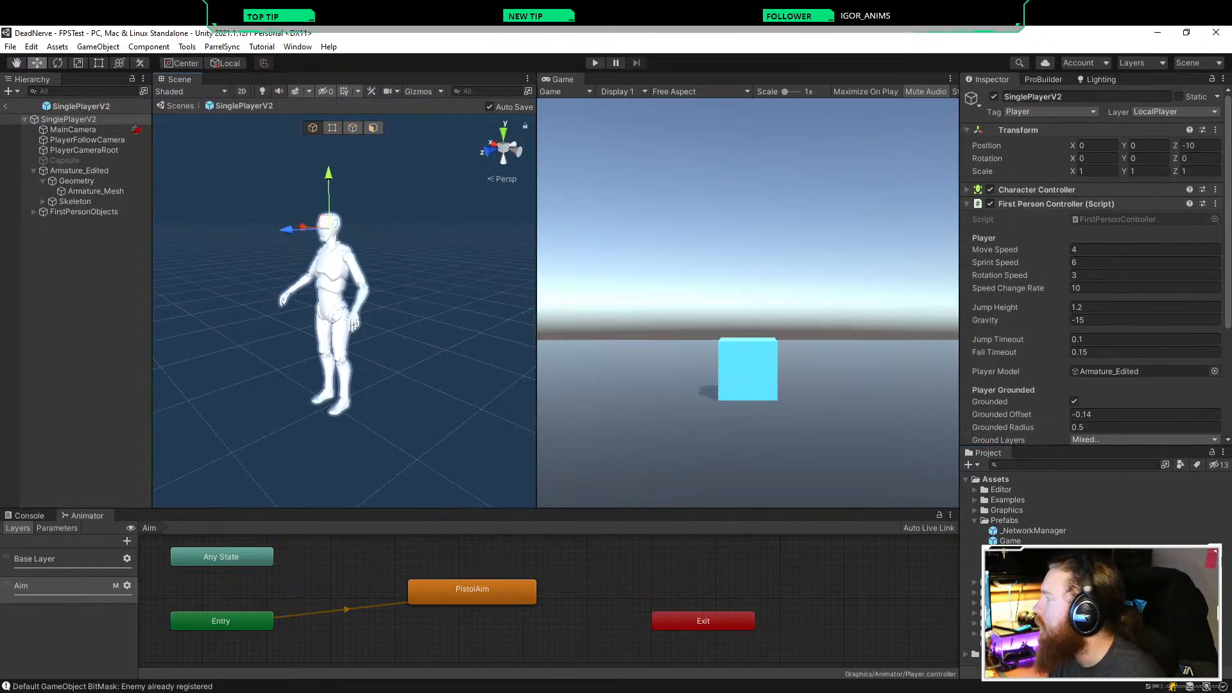
# Step: Try moving FirstPersonObjects back and forth along its Z axis and reset its transform
pyautogui.click(83, 212)
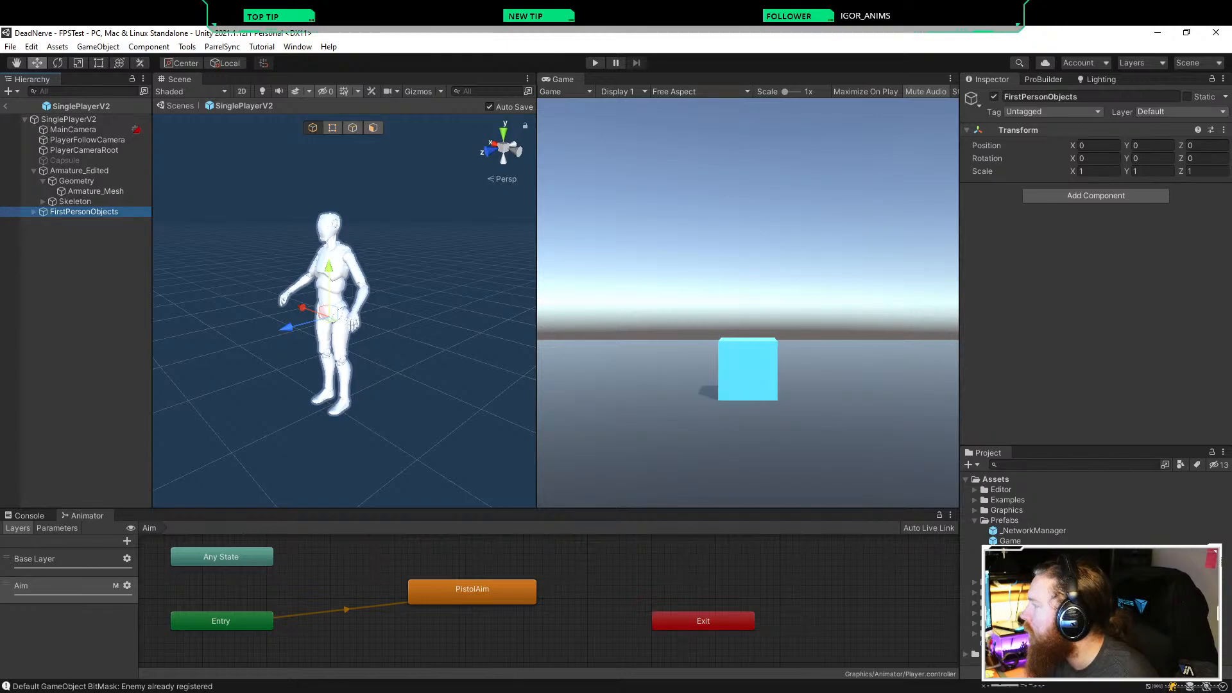
pyautogui.moveTo(286, 327); pyautogui.dragTo(367, 309)
pyautogui.moveTo(286, 327); pyautogui.dragTo(206, 346)
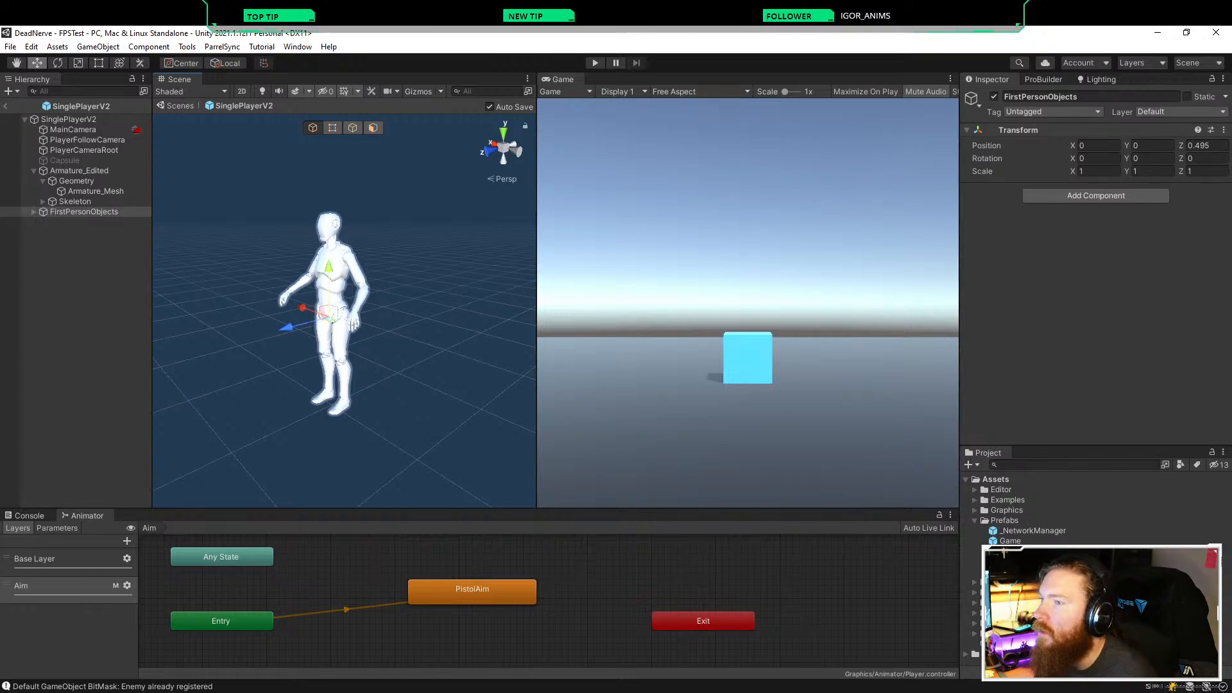
pyautogui.rightClick(1090, 134)
pyautogui.click(1122, 143)
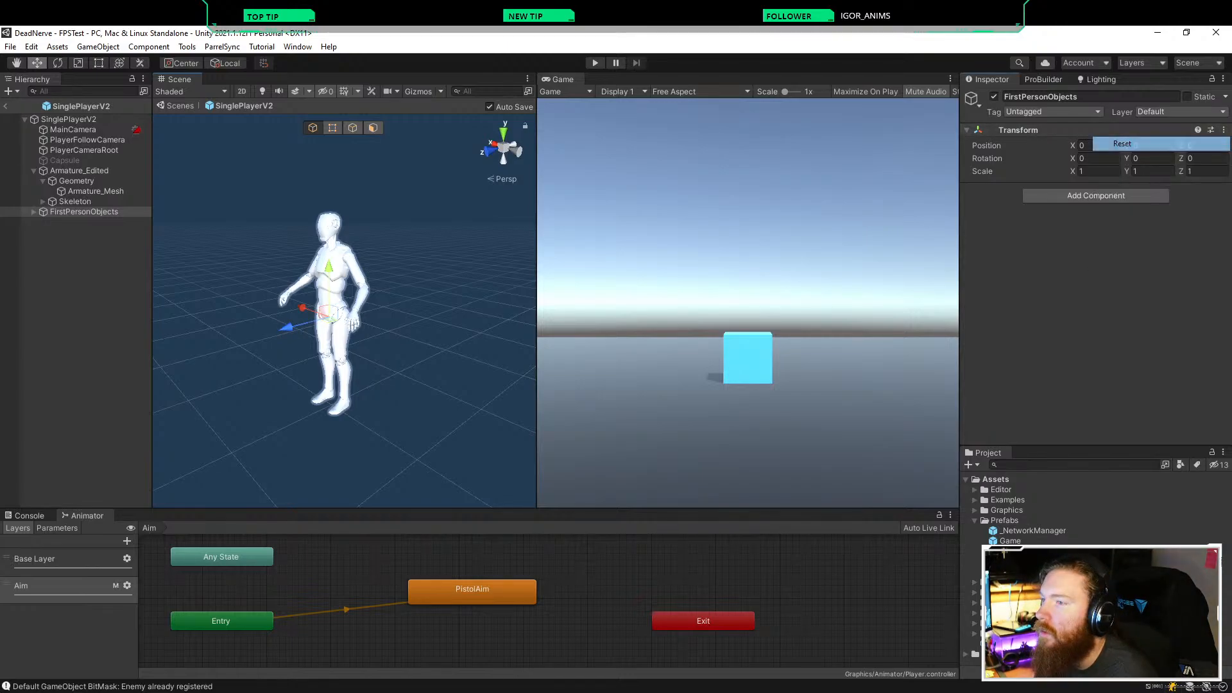
# Step: Review the Skinned Mesh Renderer settings of the Armature_Mesh copy inside Arms
pyautogui.click(33, 212)
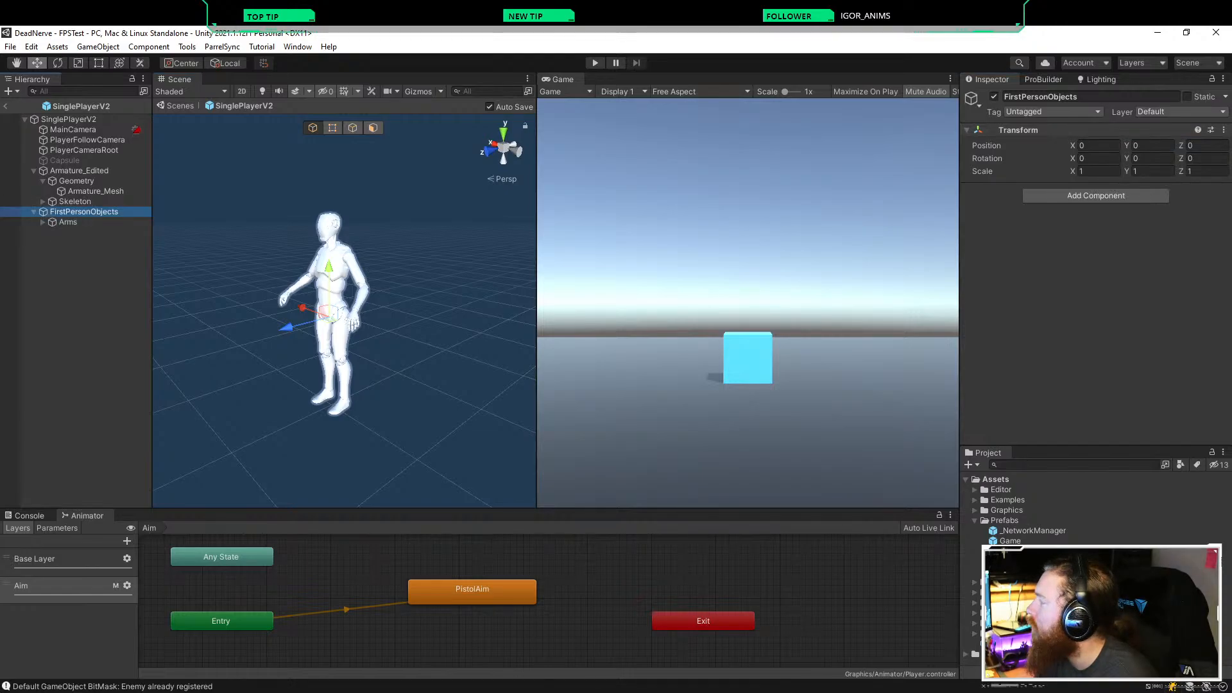
pyautogui.click(42, 222)
pyautogui.click(95, 232)
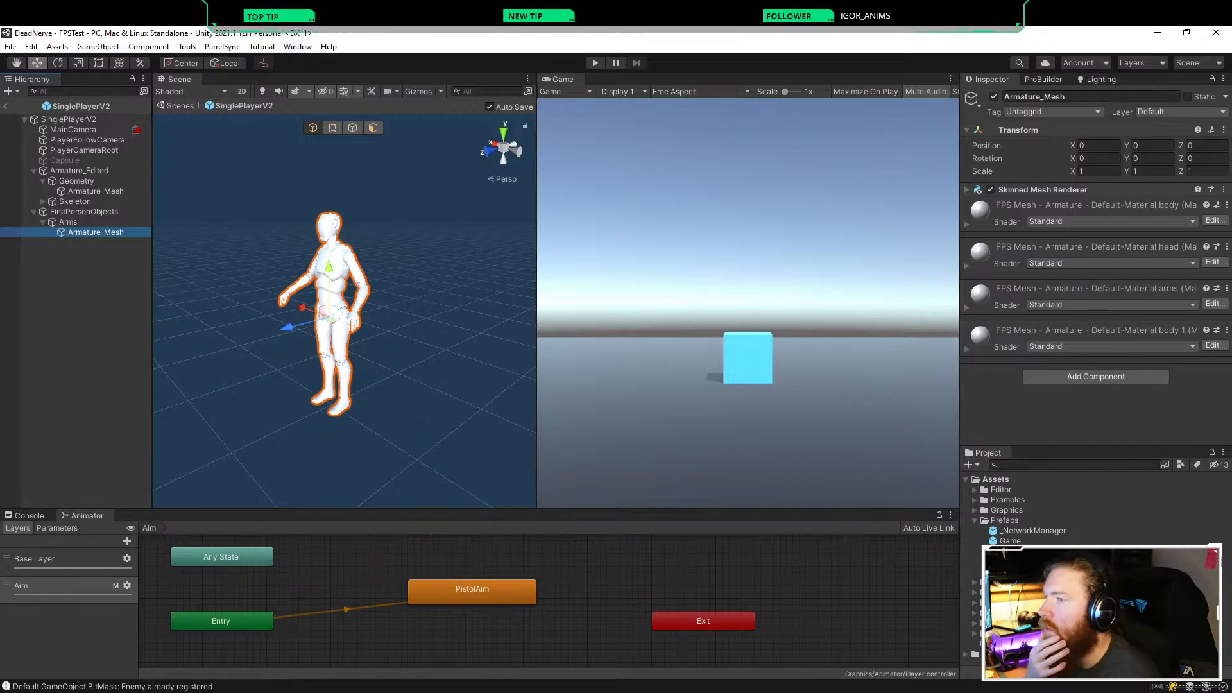
pyautogui.click(1043, 190)
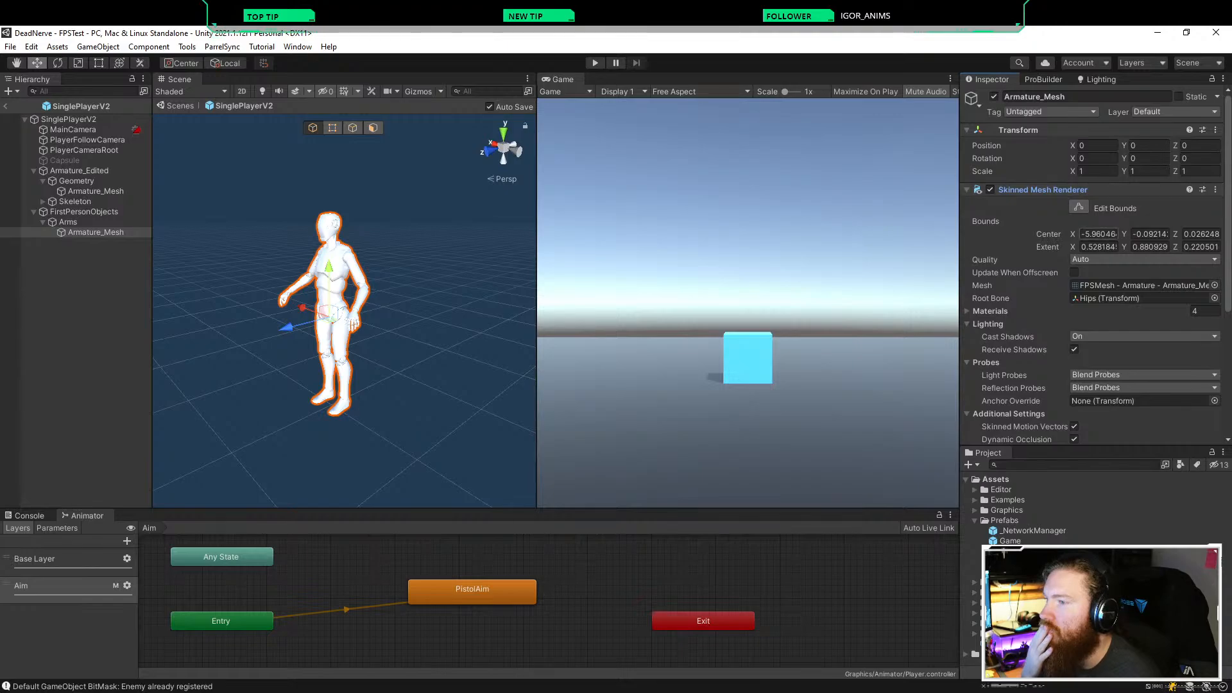
pyautogui.click(1052, 190)
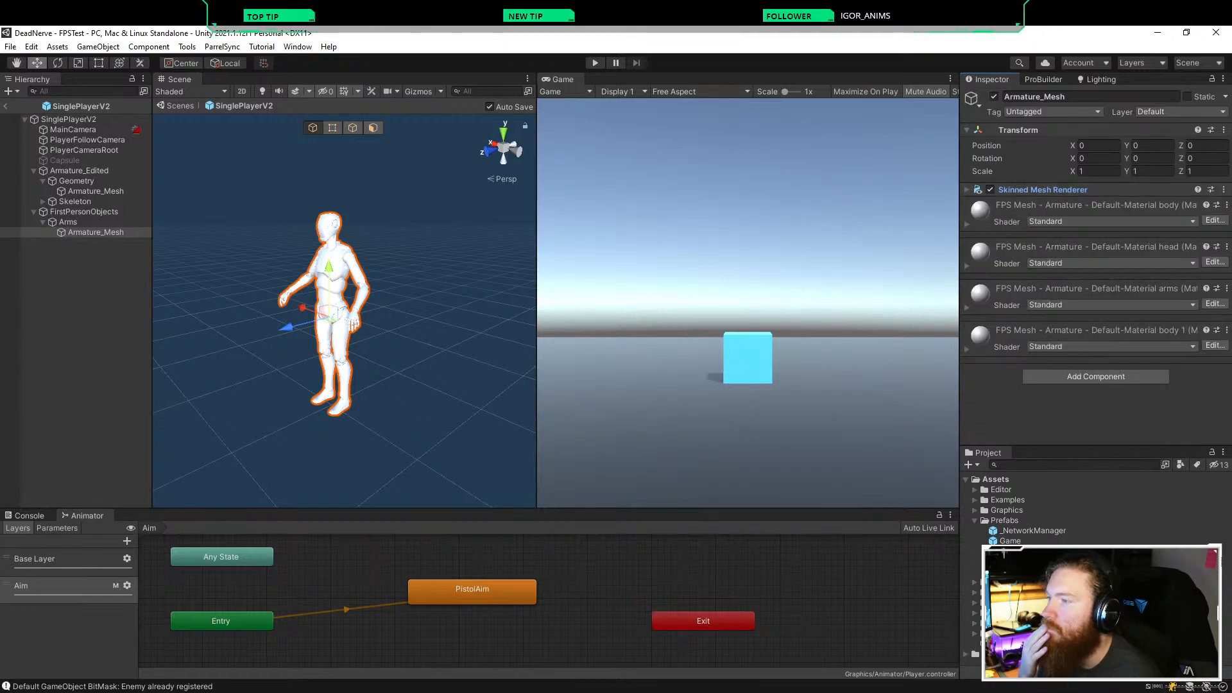
# Step: Check the settings of FirstPersonObjects, Armature_Edited, the SinglePlayerV2 root and Arms against each other
pyautogui.click(75, 333)
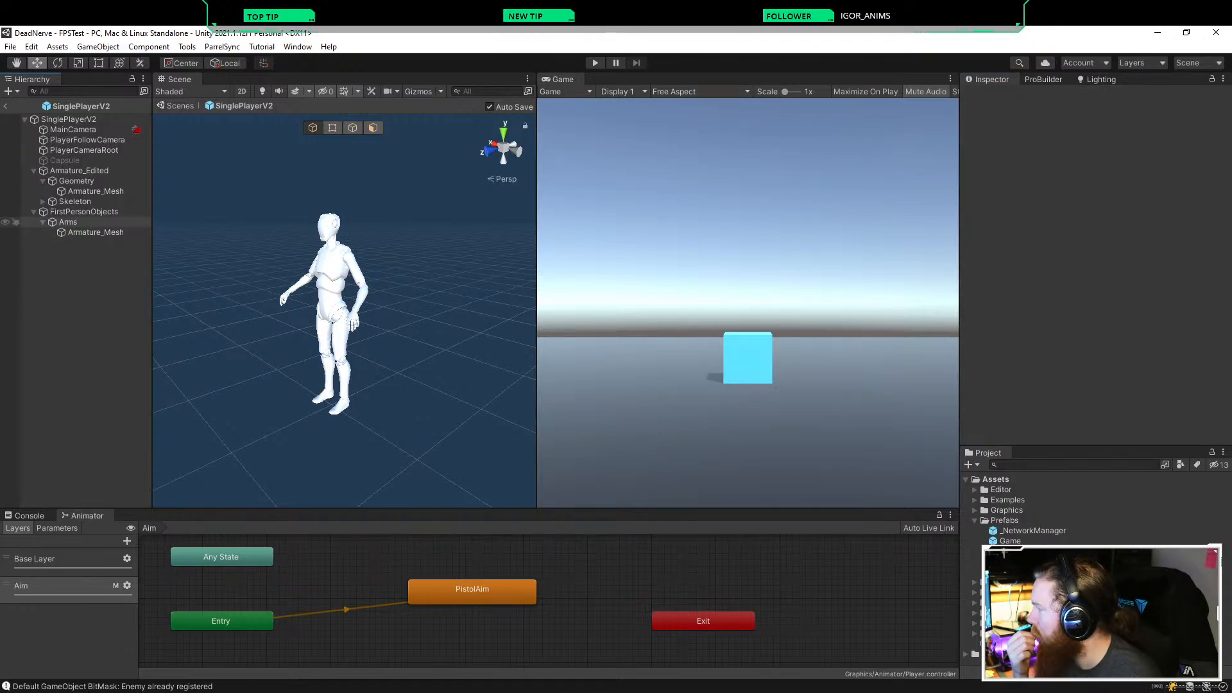
pyautogui.click(84, 212)
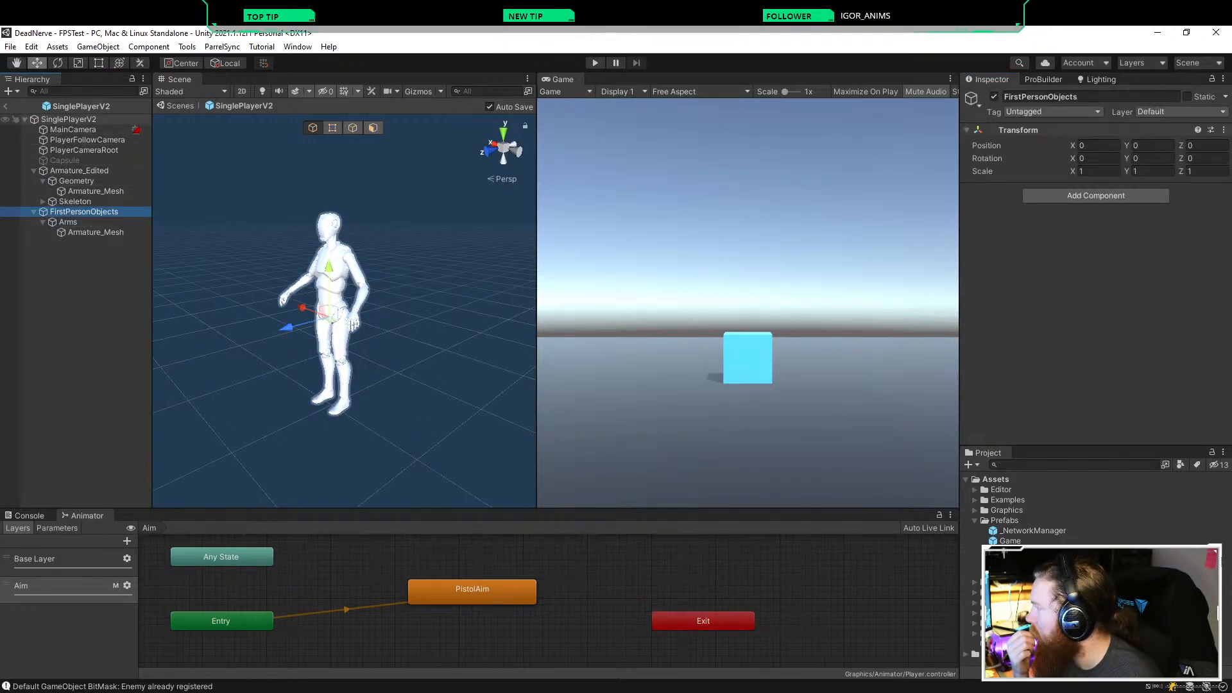
pyautogui.click(79, 171)
pyautogui.click(68, 119)
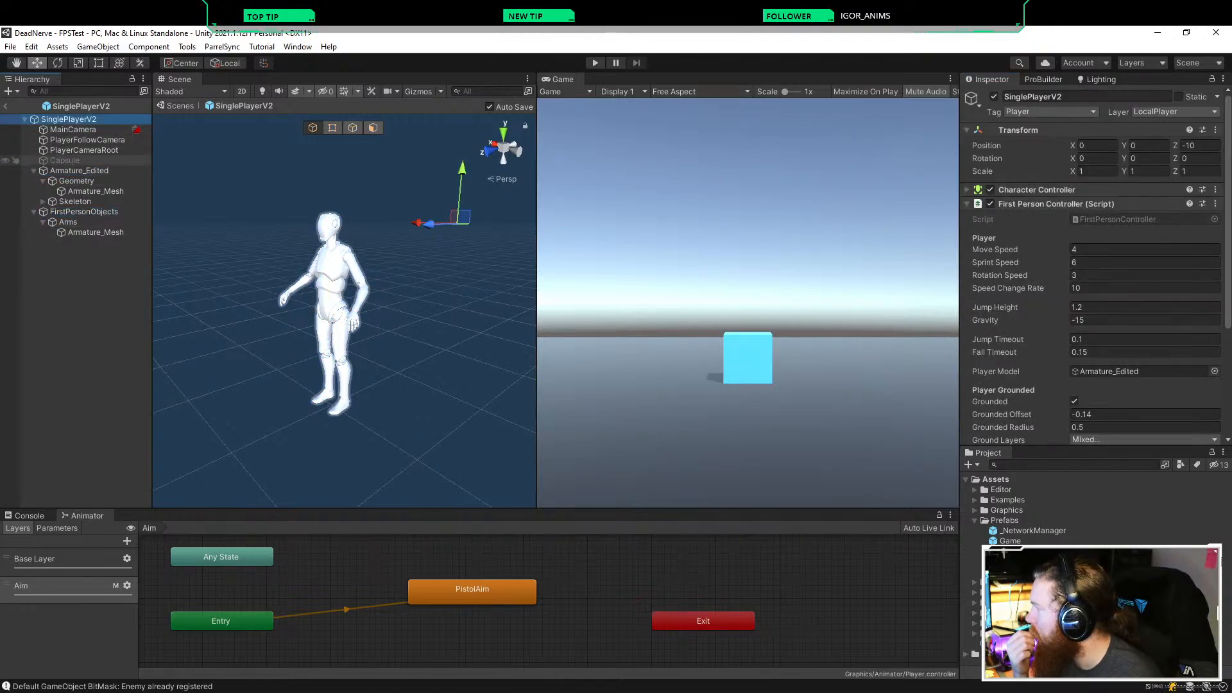
pyautogui.click(79, 171)
pyautogui.click(85, 211)
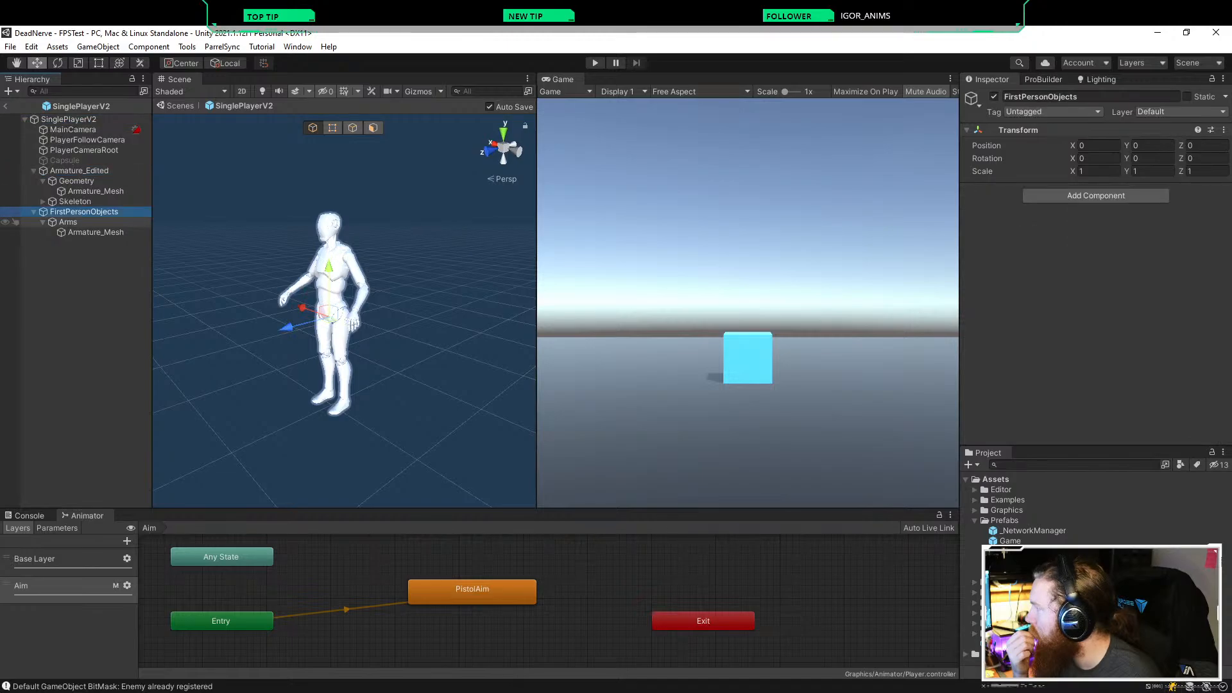
pyautogui.click(68, 222)
# Step: Check the options, presets and shader choices of the Default-Material body material on the Armature_Mesh inside Arms
pyautogui.click(96, 232)
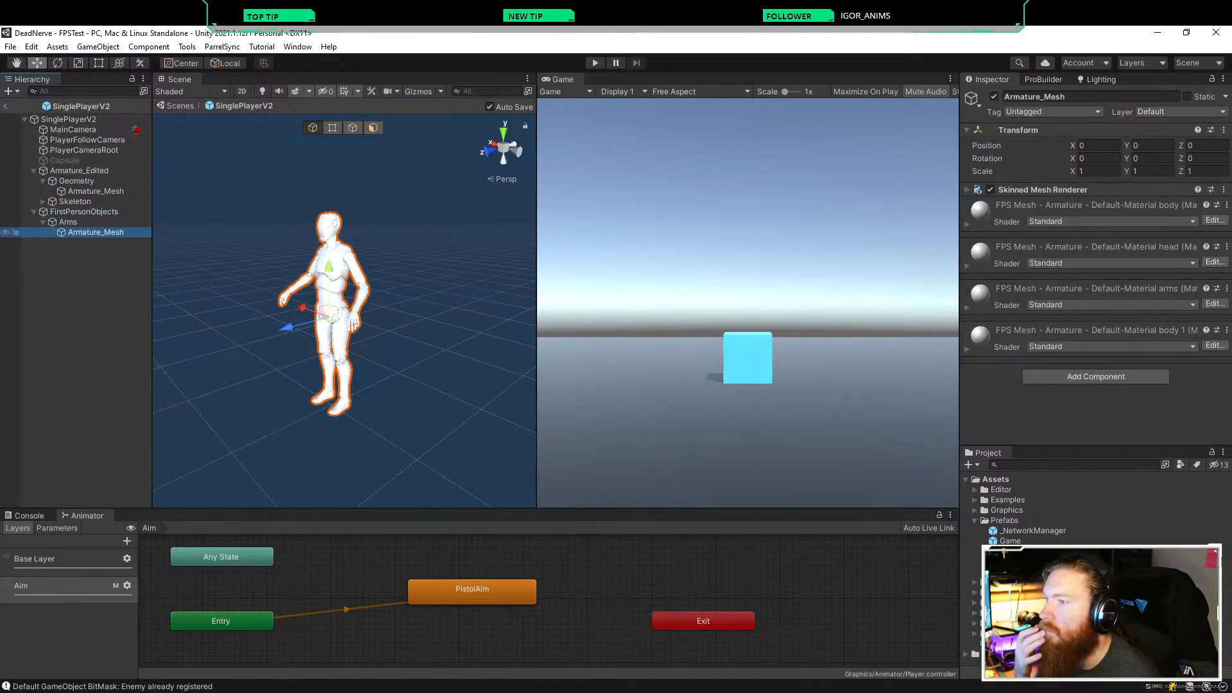
pyautogui.click(1226, 205)
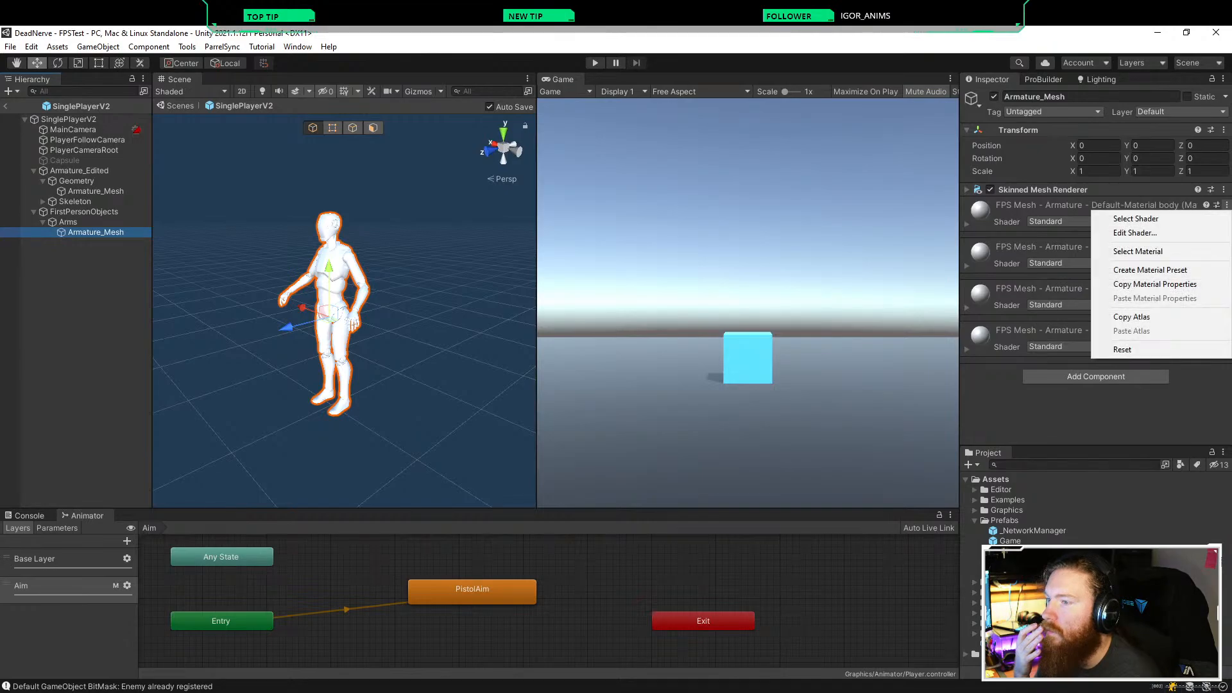
pyautogui.click(1226, 204)
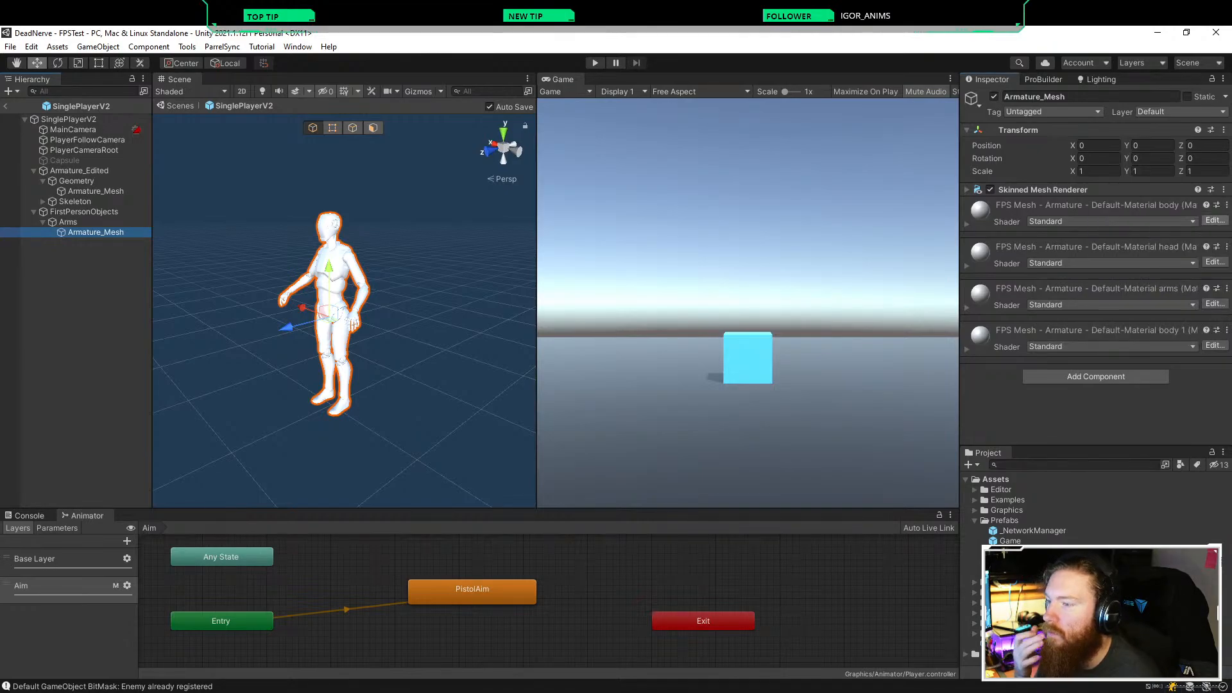
pyautogui.click(1216, 205)
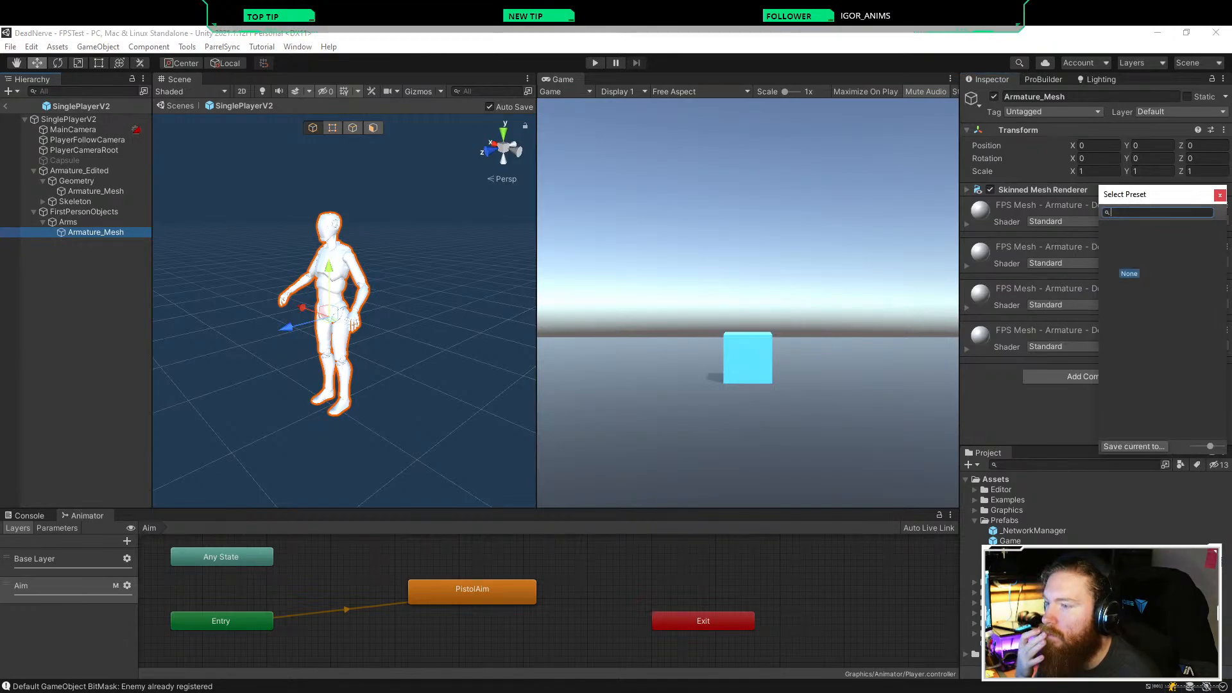
pyautogui.click(1219, 195)
pyautogui.rightClick(985, 210)
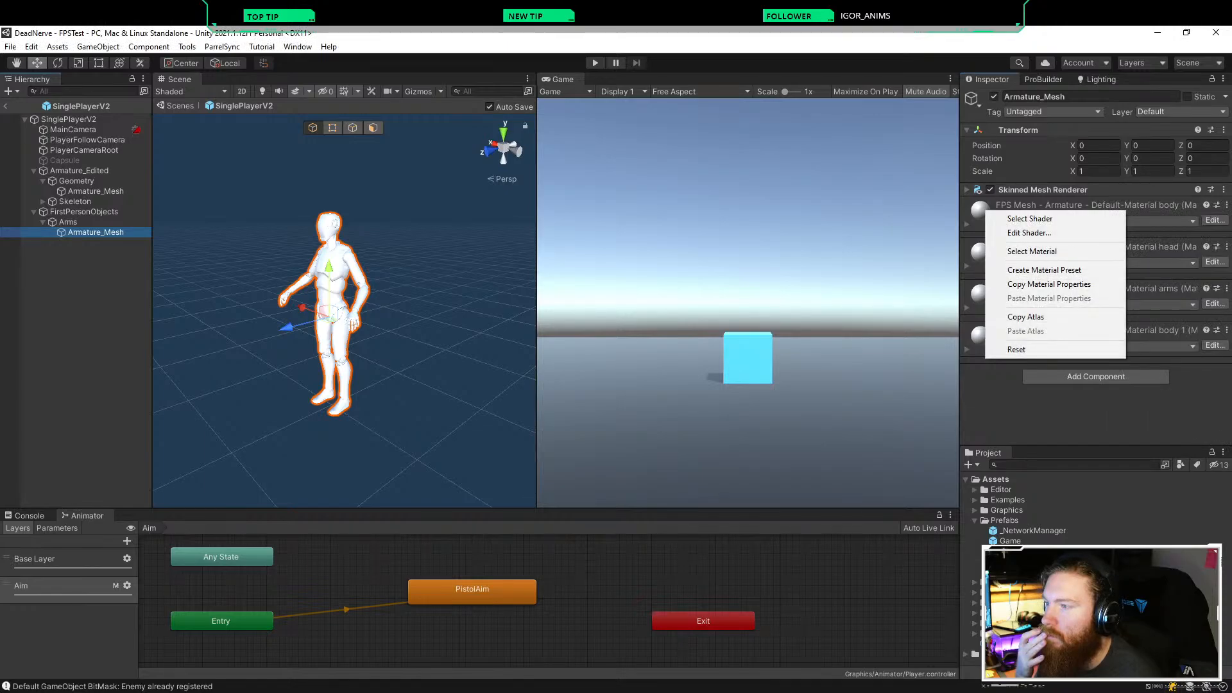
pyautogui.click(1026, 349)
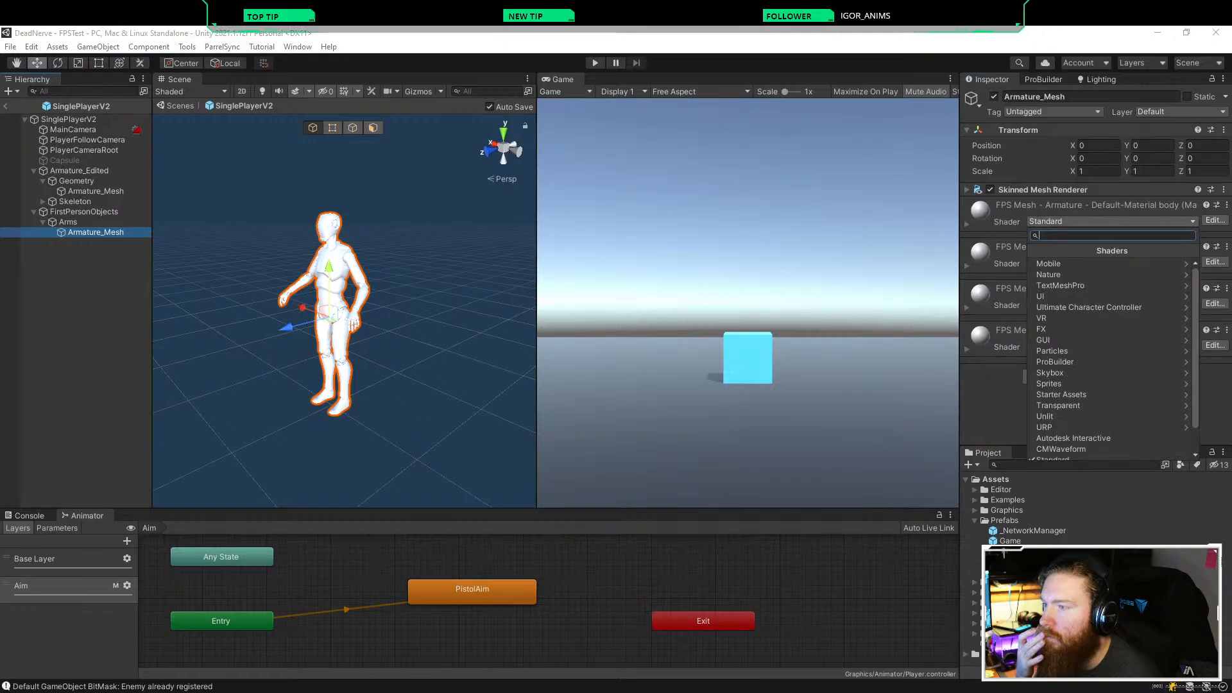
pyautogui.press('Escape')
# Step: Review the Skinned Mesh Renderer of the Armature_Mesh inside Arms and browse the meshes available for its Mesh field
pyautogui.click(967, 190)
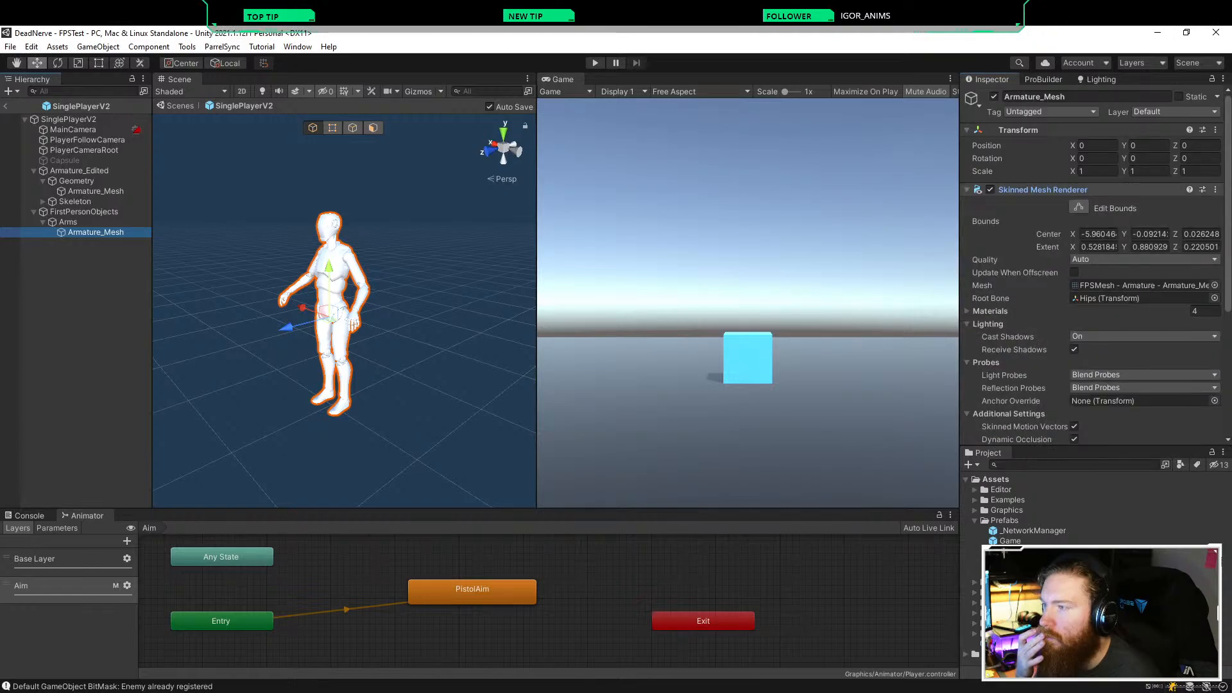
pyautogui.scroll(-3, 1090, 257)
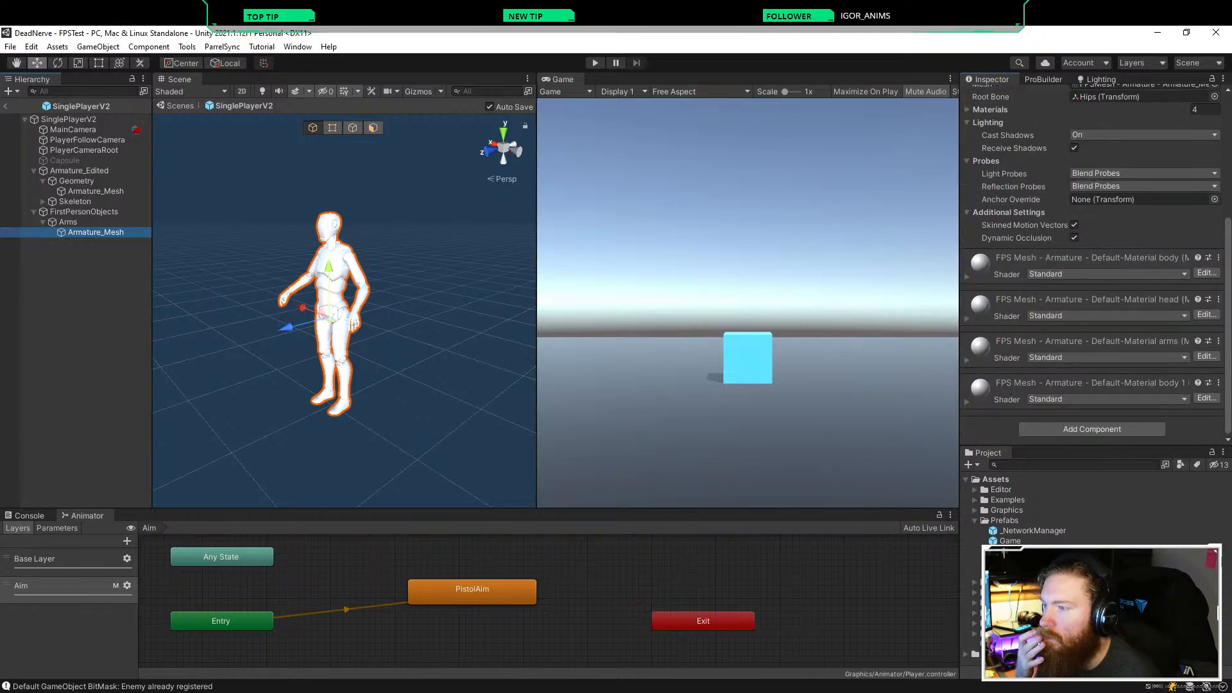
pyautogui.scroll(3, 1090, 256)
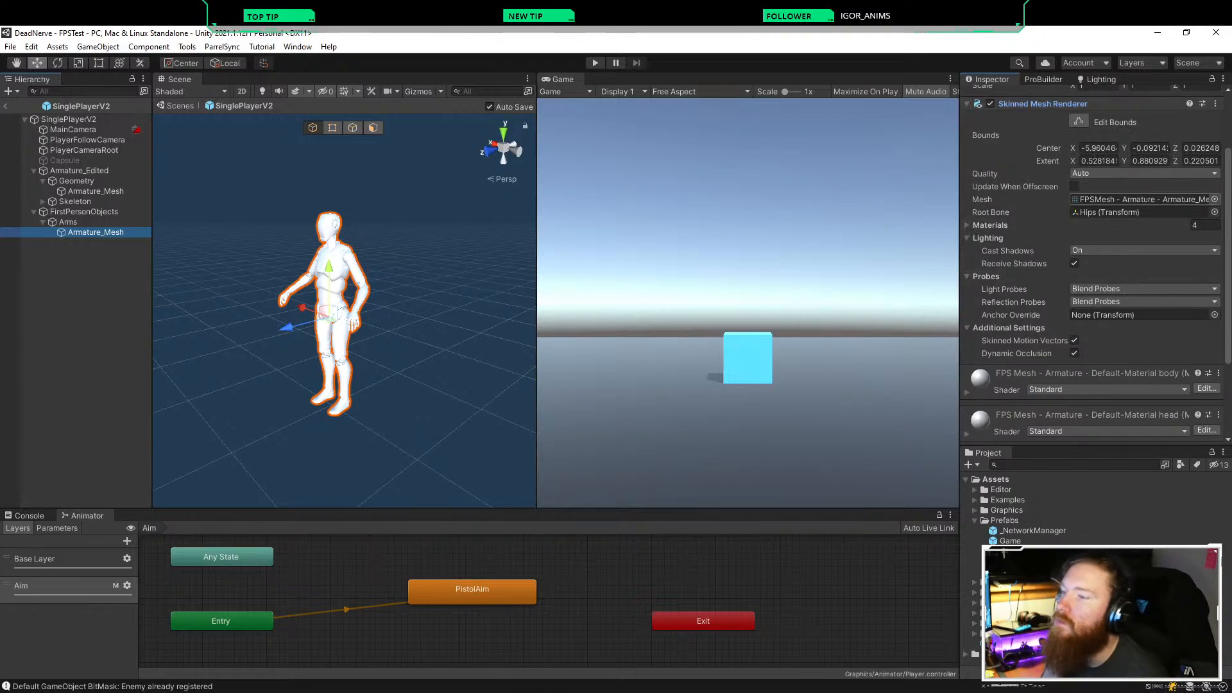
pyautogui.click(1215, 198)
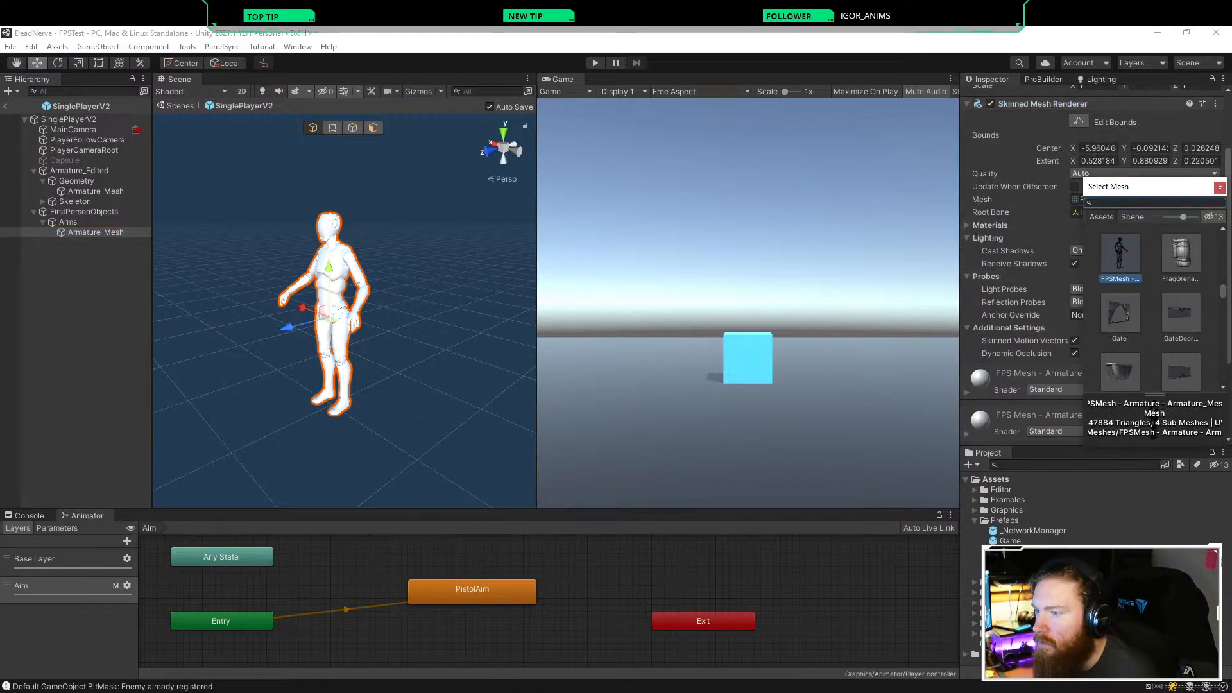
pyautogui.scroll(-5, 1152, 308)
pyautogui.scroll(-3, 1151, 308)
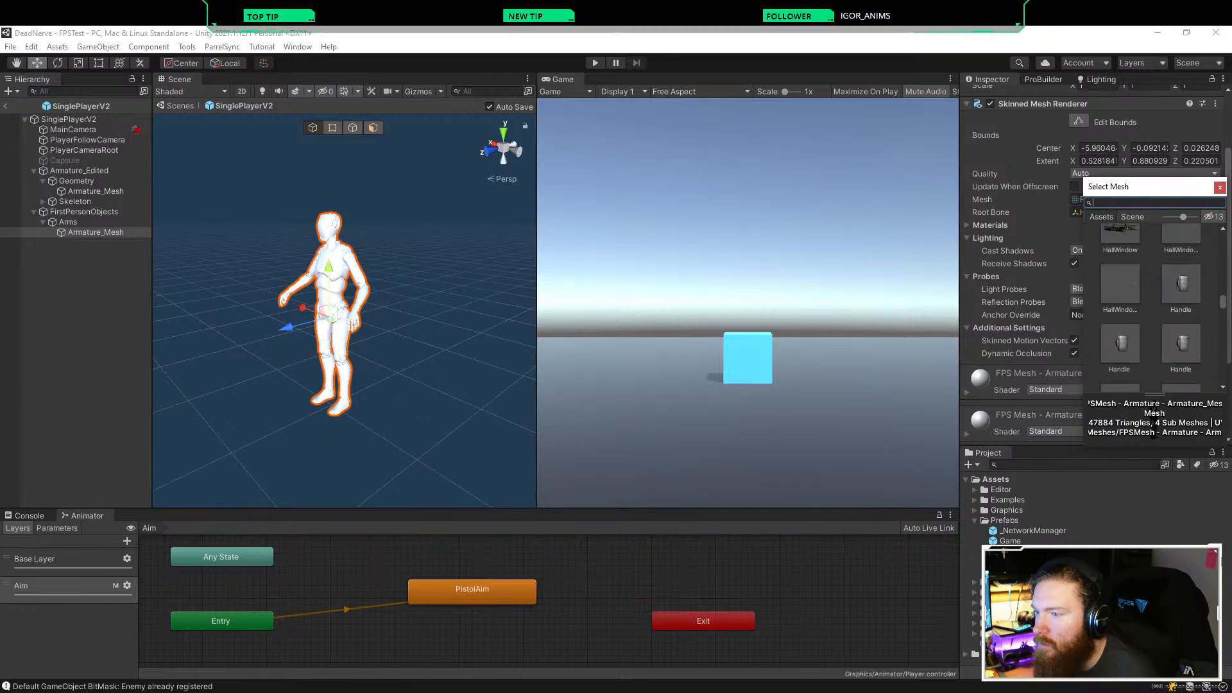
pyautogui.scroll(-10, 1152, 308)
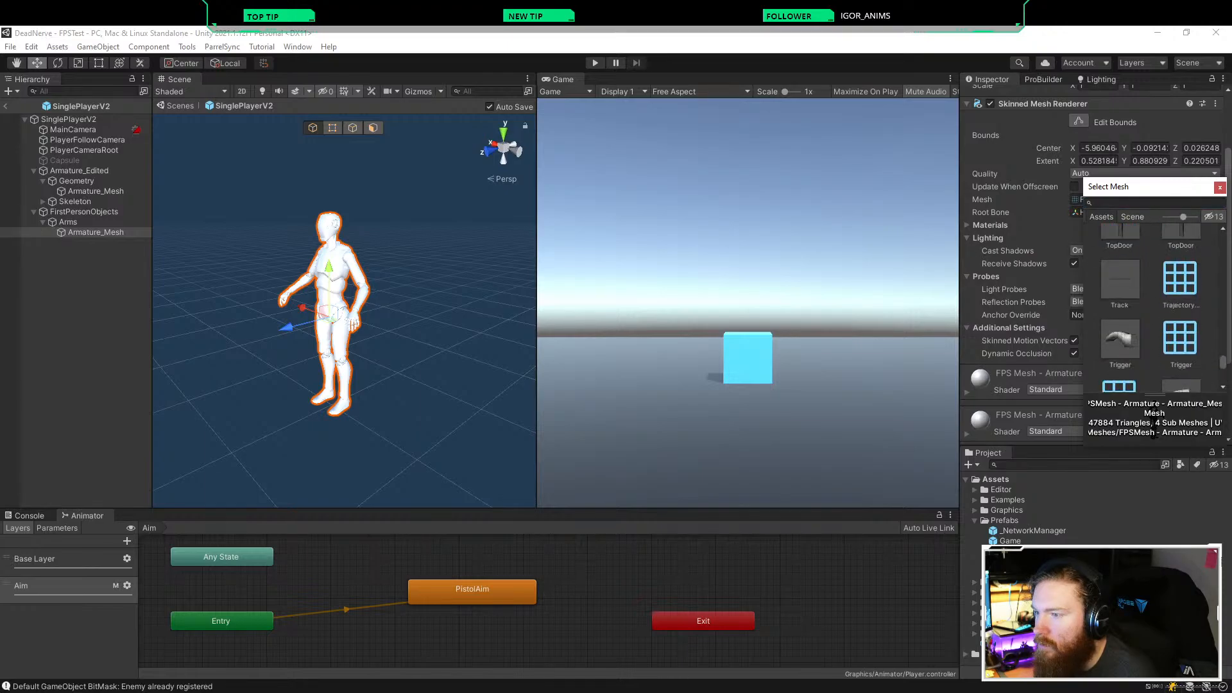
pyautogui.scroll(3, 1151, 308)
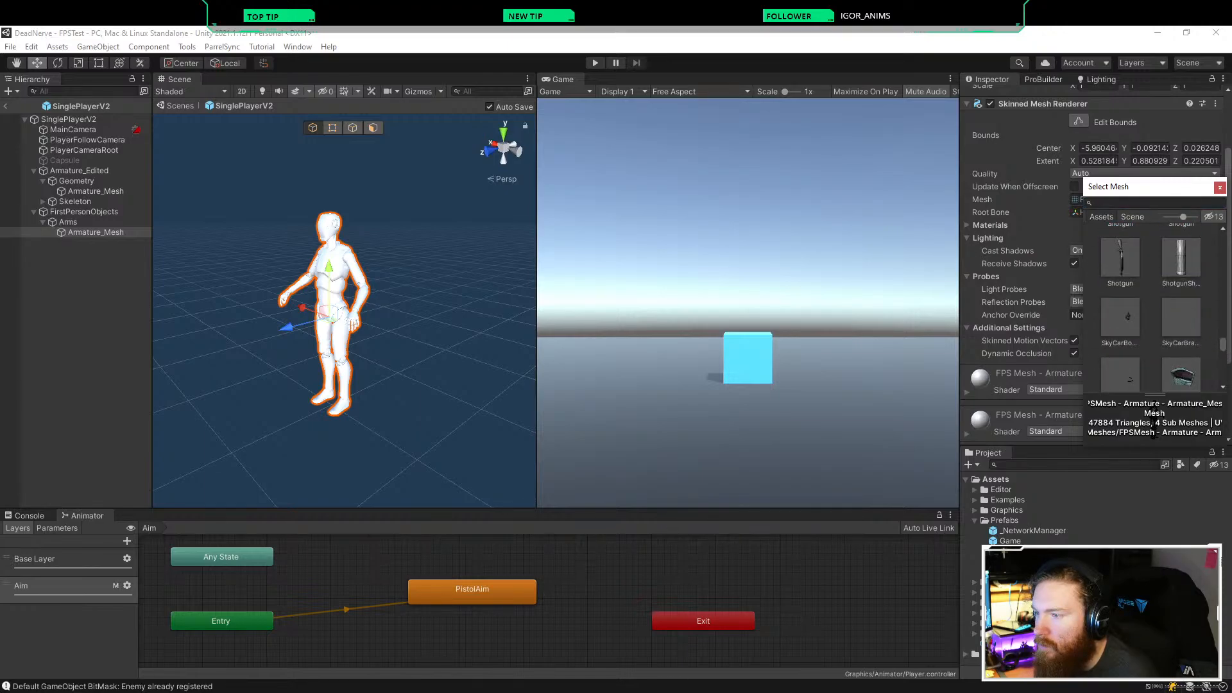
pyautogui.scroll(15, 1151, 308)
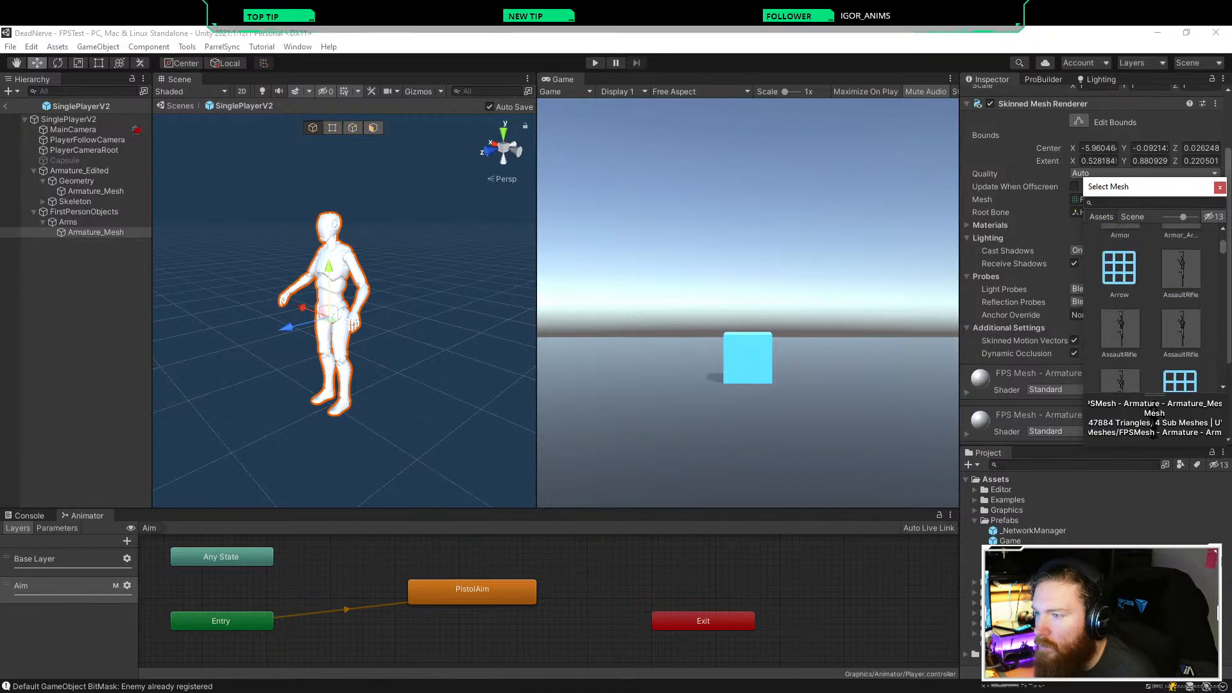
pyautogui.scroll(5, 1152, 308)
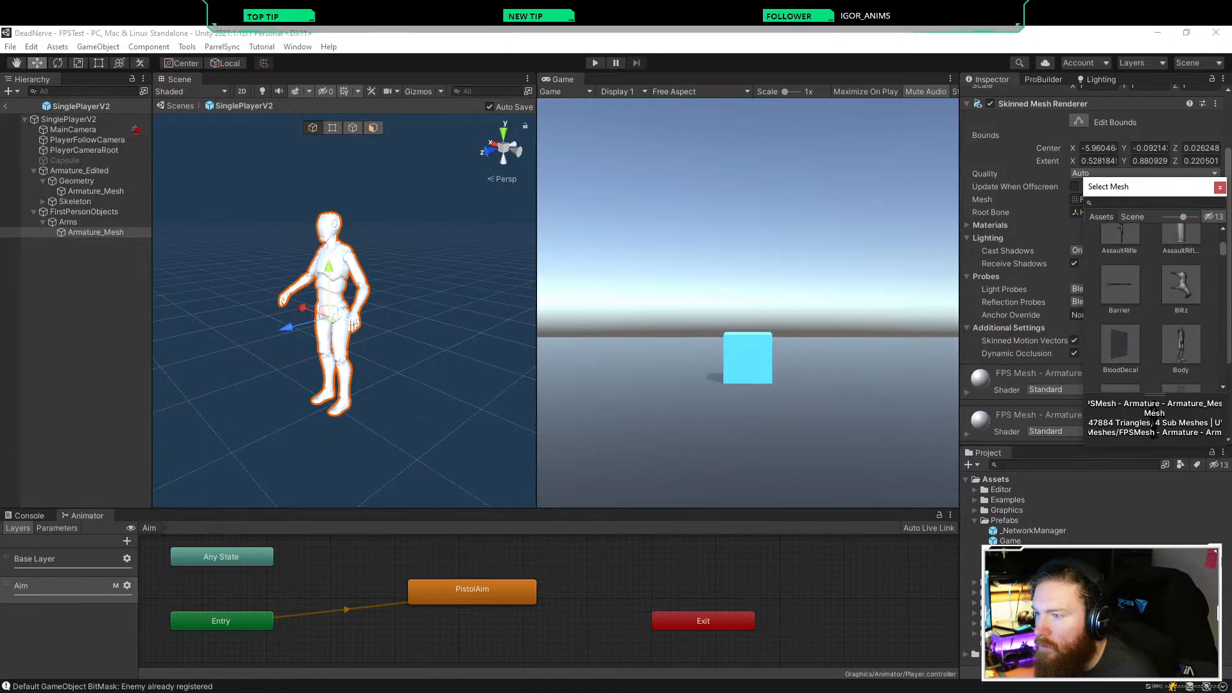
pyautogui.scroll(2, 1152, 307)
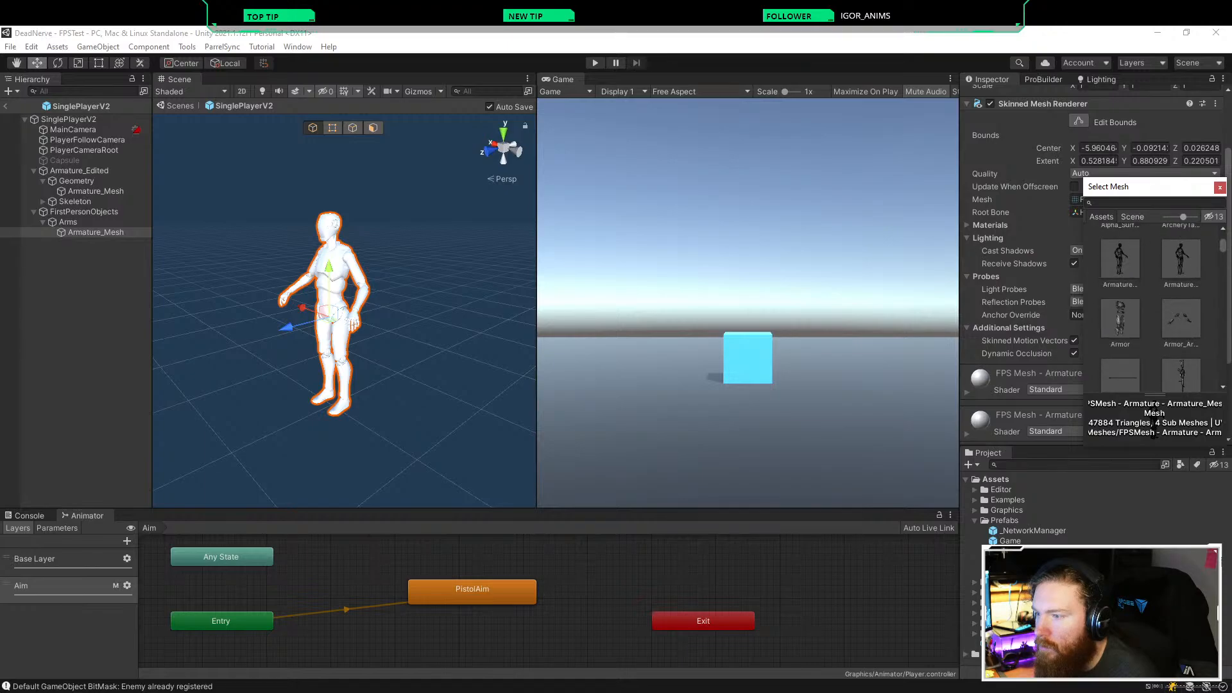
pyautogui.scroll(2, 1152, 308)
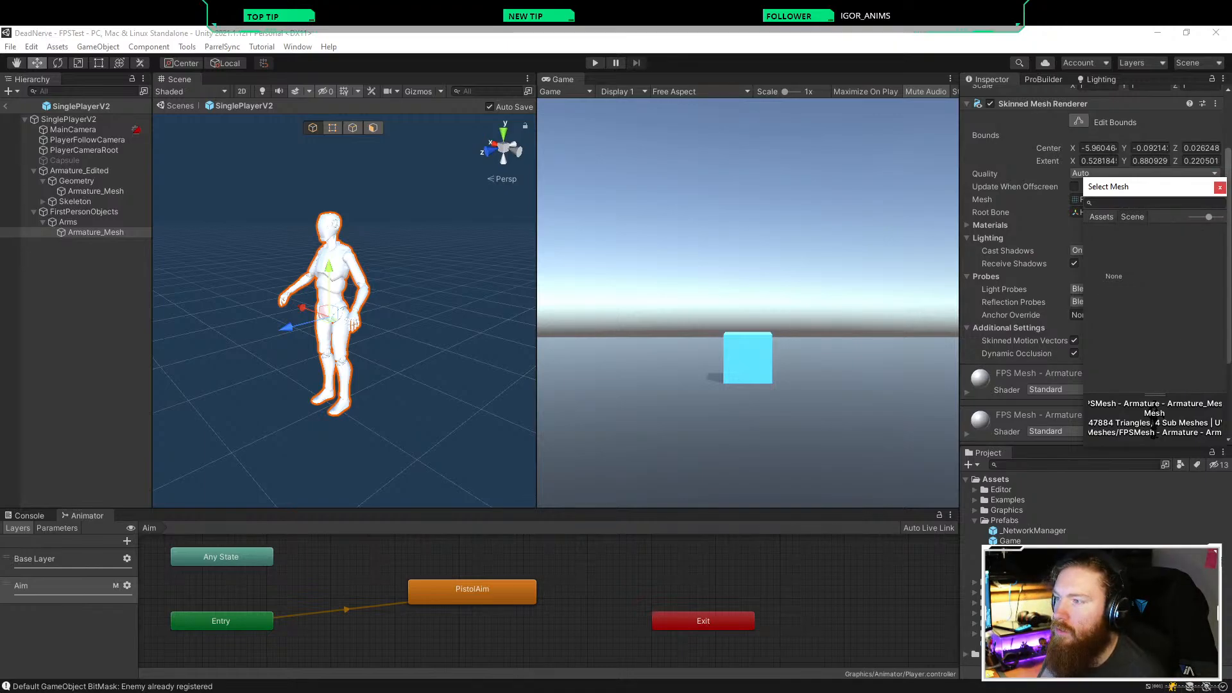
pyautogui.click(1219, 187)
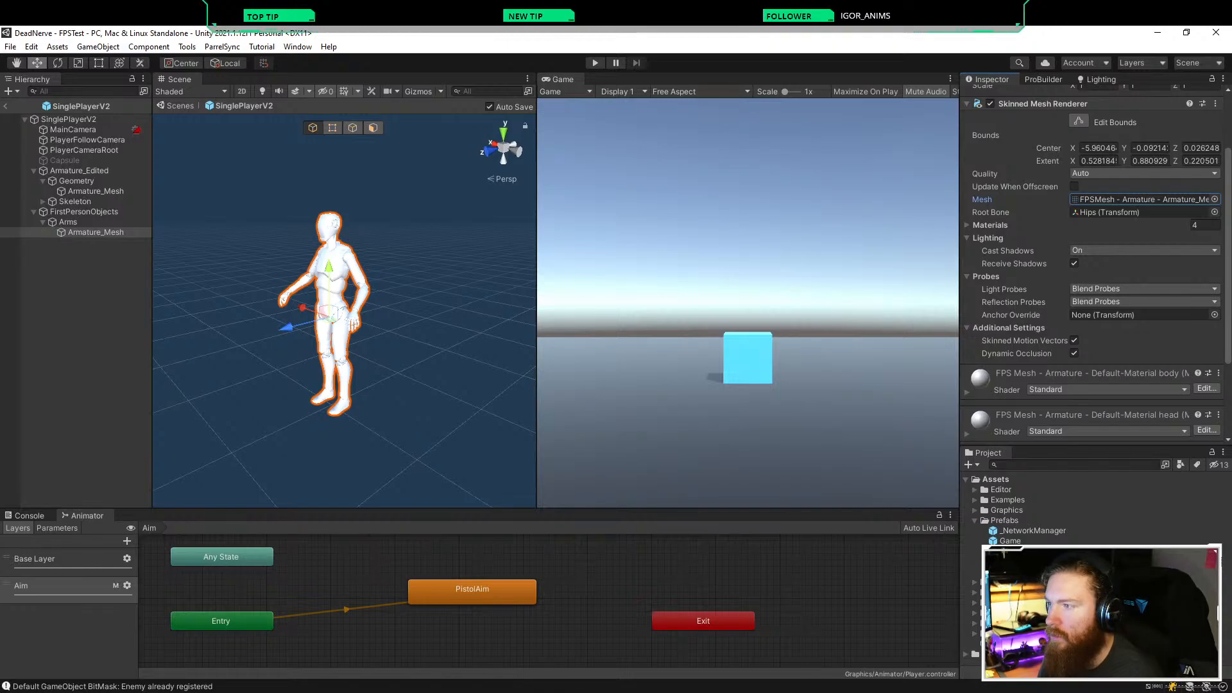
# Step: Set the Skinned Mesh Renderer's Mesh to None on the Armature_Mesh inside Arms
pyautogui.press('Return')
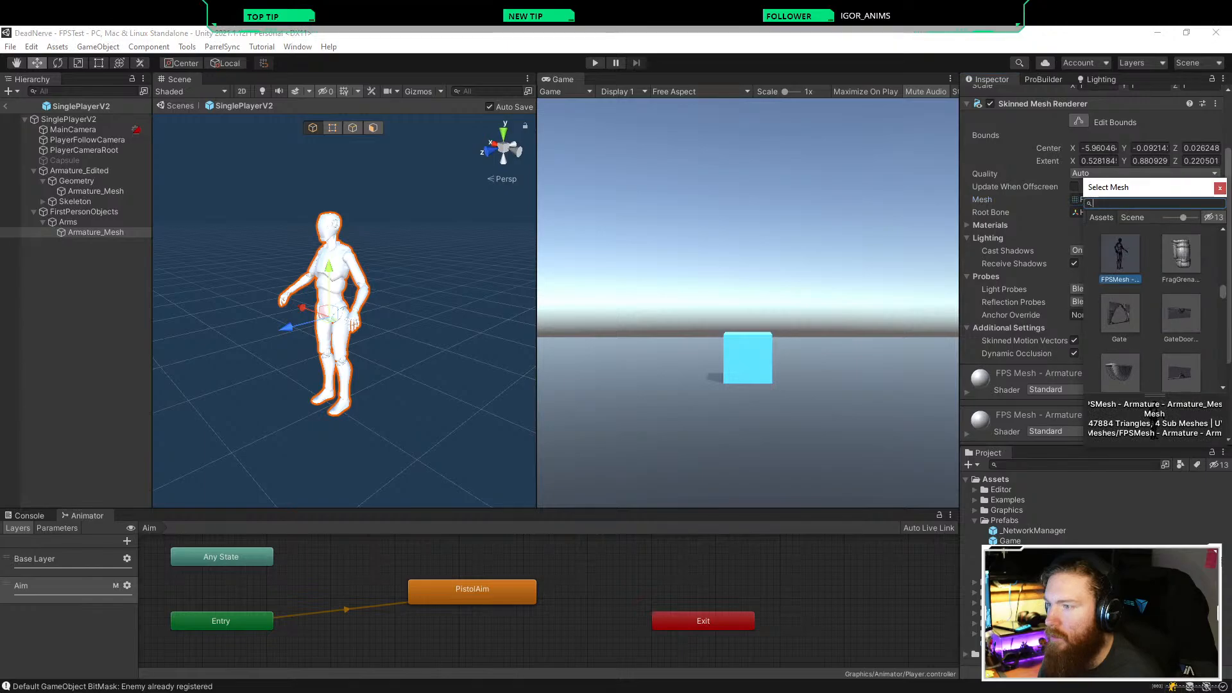
pyautogui.press('Up')
pyautogui.press('Return')
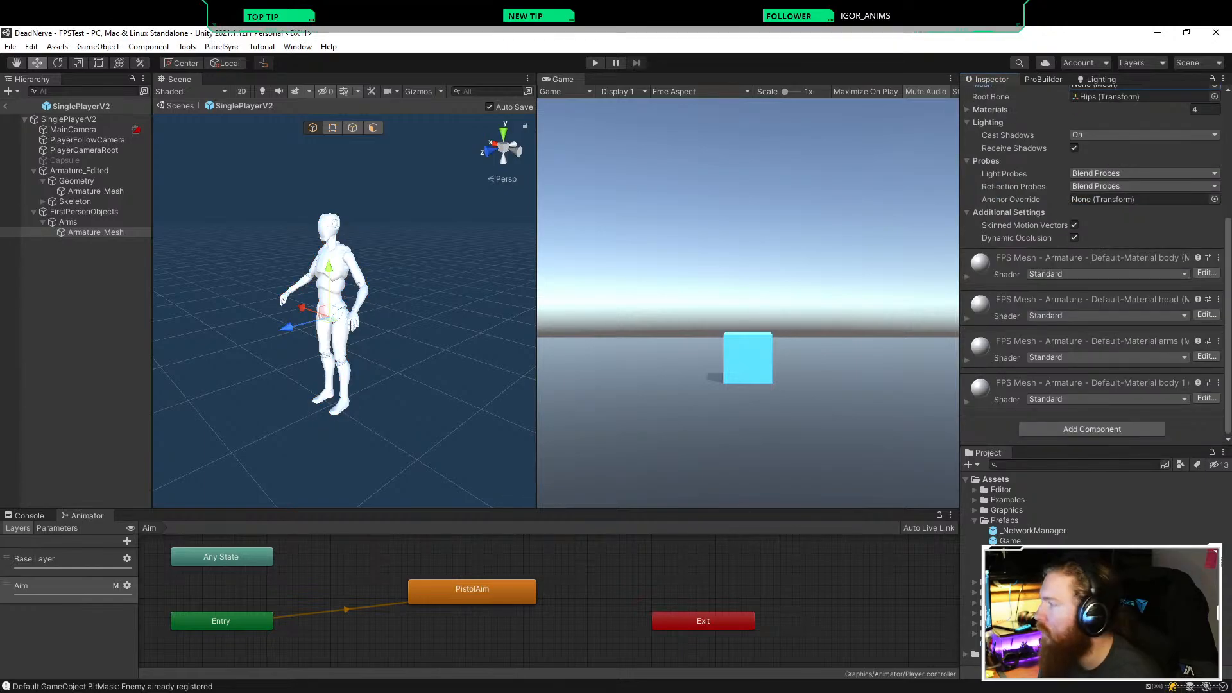
# Step: Inspect the Standard shader behind the Default-Material body material and return to the settings of the Armature_Mesh inside Arms
pyautogui.click(67, 221)
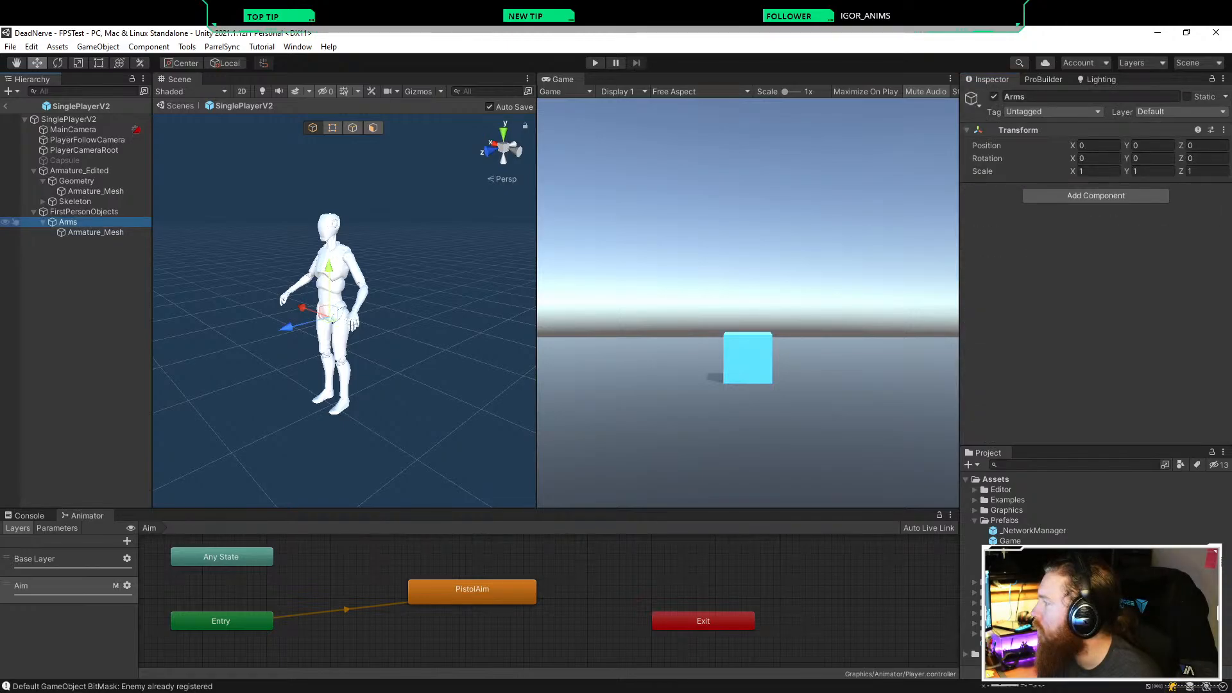
pyautogui.press('Down')
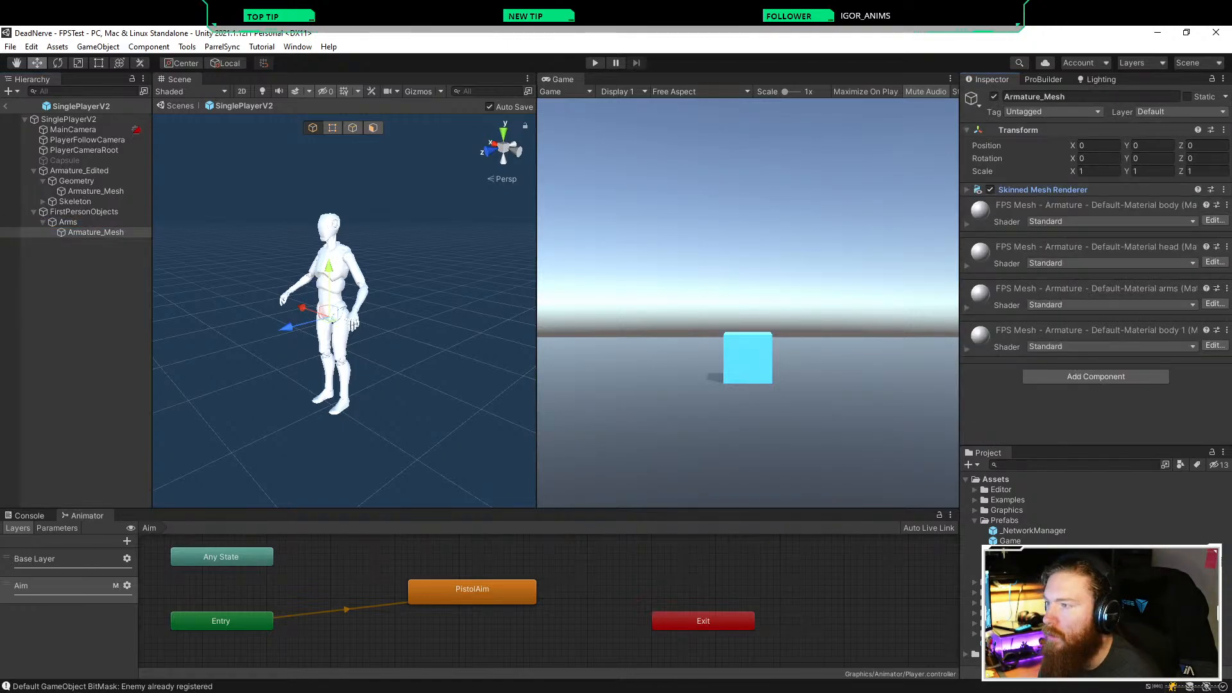
pyautogui.click(981, 208)
pyautogui.rightClick(983, 213)
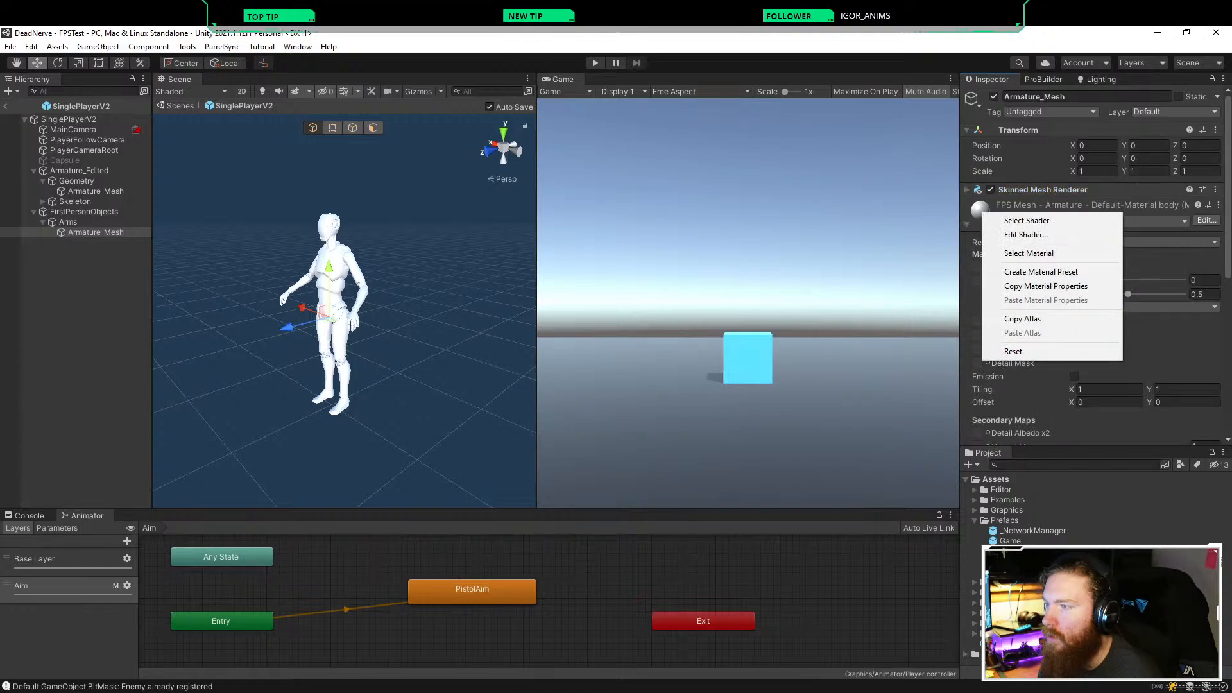
pyautogui.click(1026, 220)
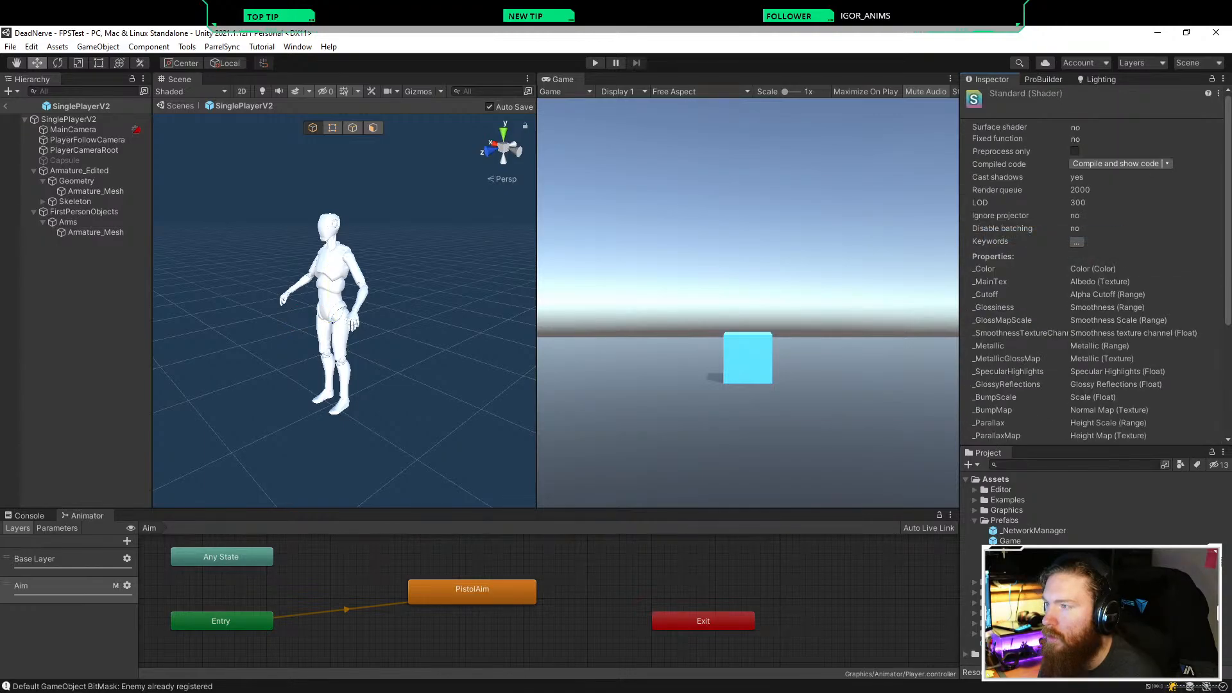
pyautogui.hotkey('ctrl', 'z')
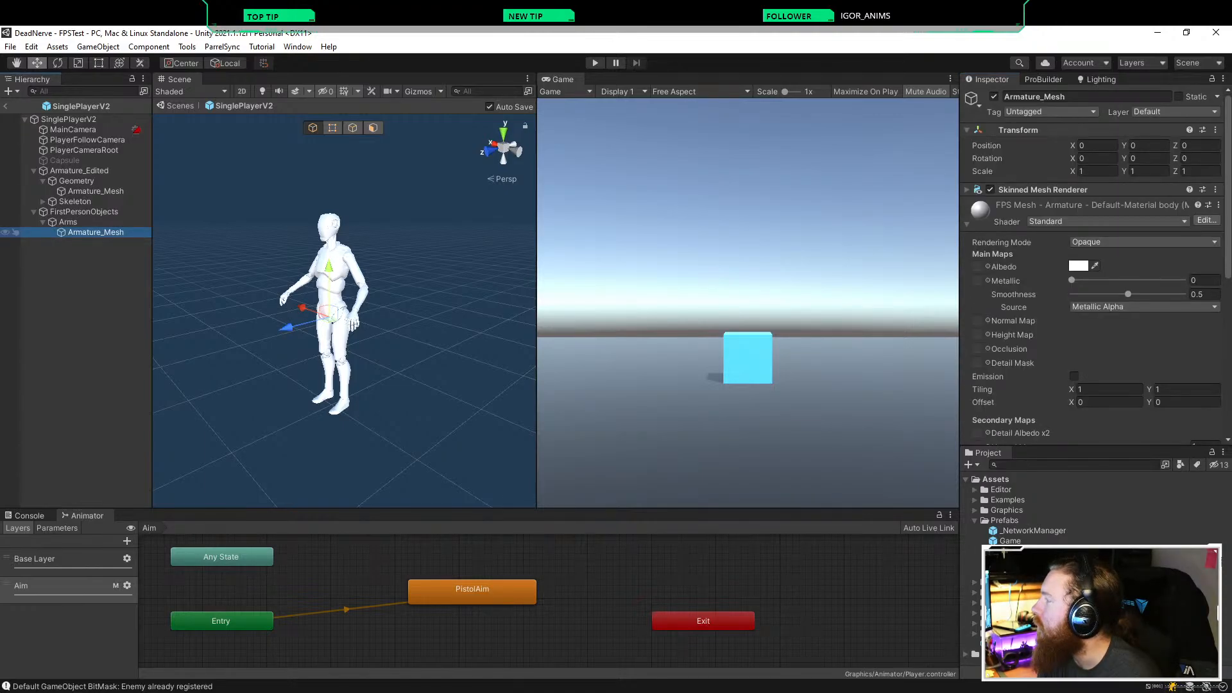
pyautogui.click(979, 211)
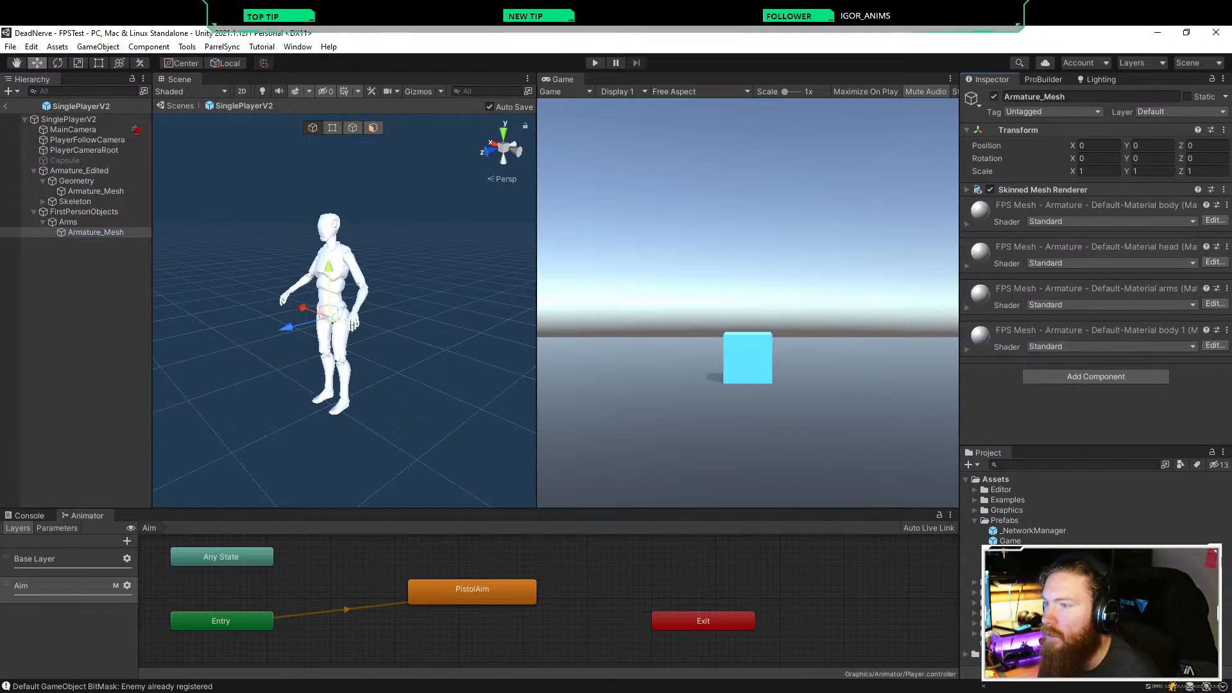
# Step: Locate the Default-Material body asset in the project from the Armature_Mesh inside Arms and try to open its shader for editing
pyautogui.click(1226, 204)
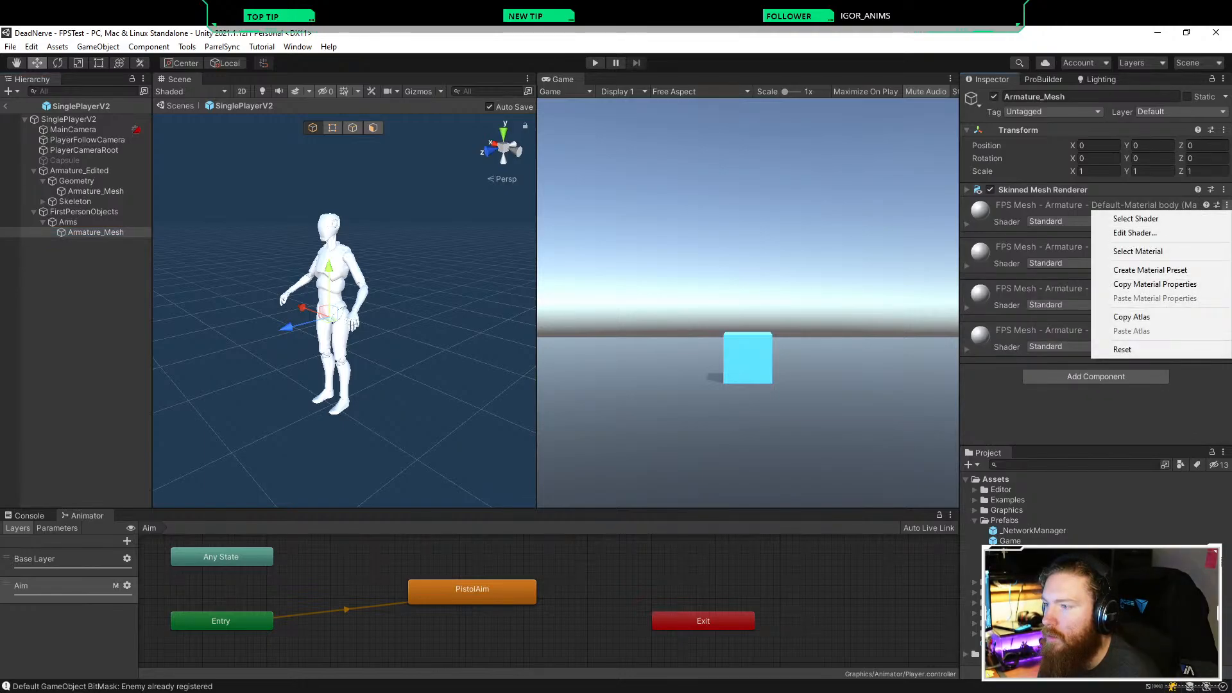
pyautogui.press('Down')
pyautogui.press('Down')
pyautogui.press('Down')
pyautogui.press('Return')
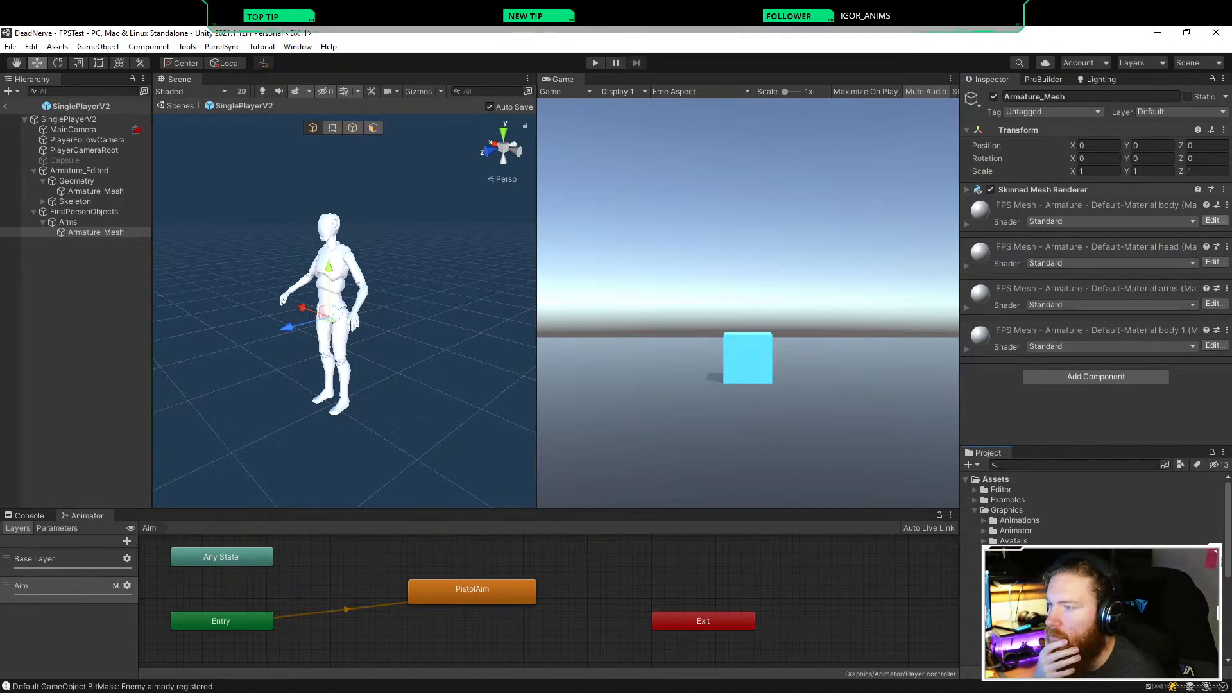
pyautogui.click(1214, 220)
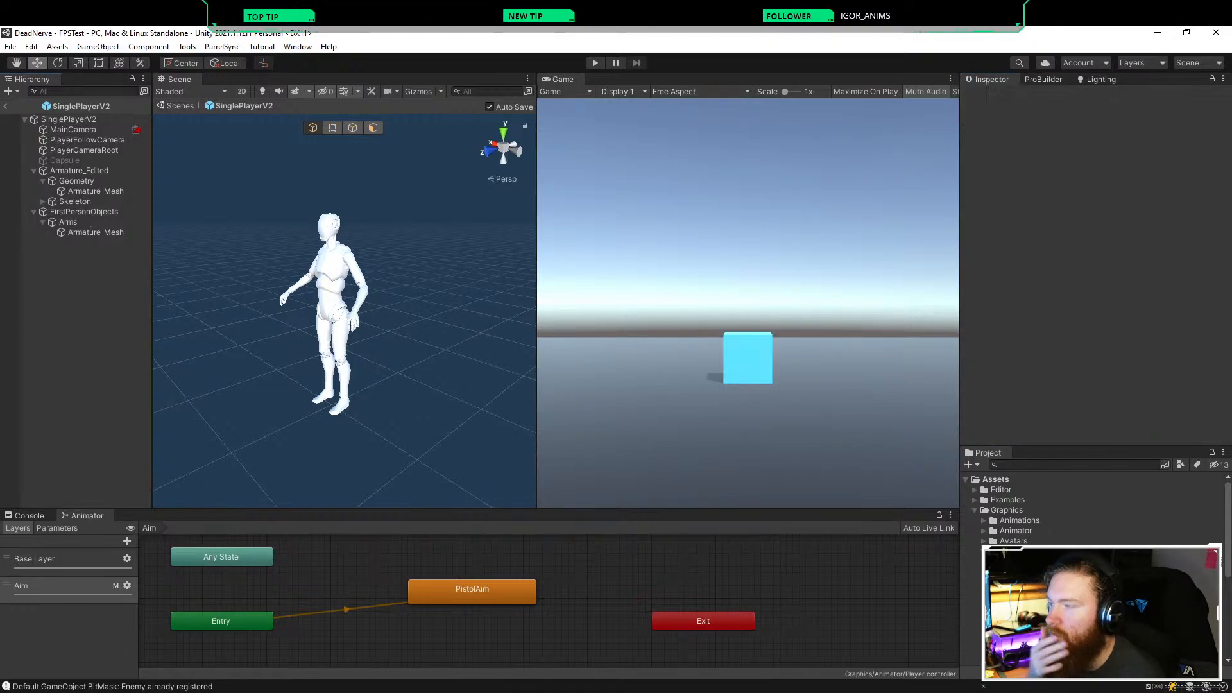
# Step: Try to reset the body material of the Armature_Mesh object under Arms
pyautogui.click(95, 232)
pyautogui.click(966, 224)
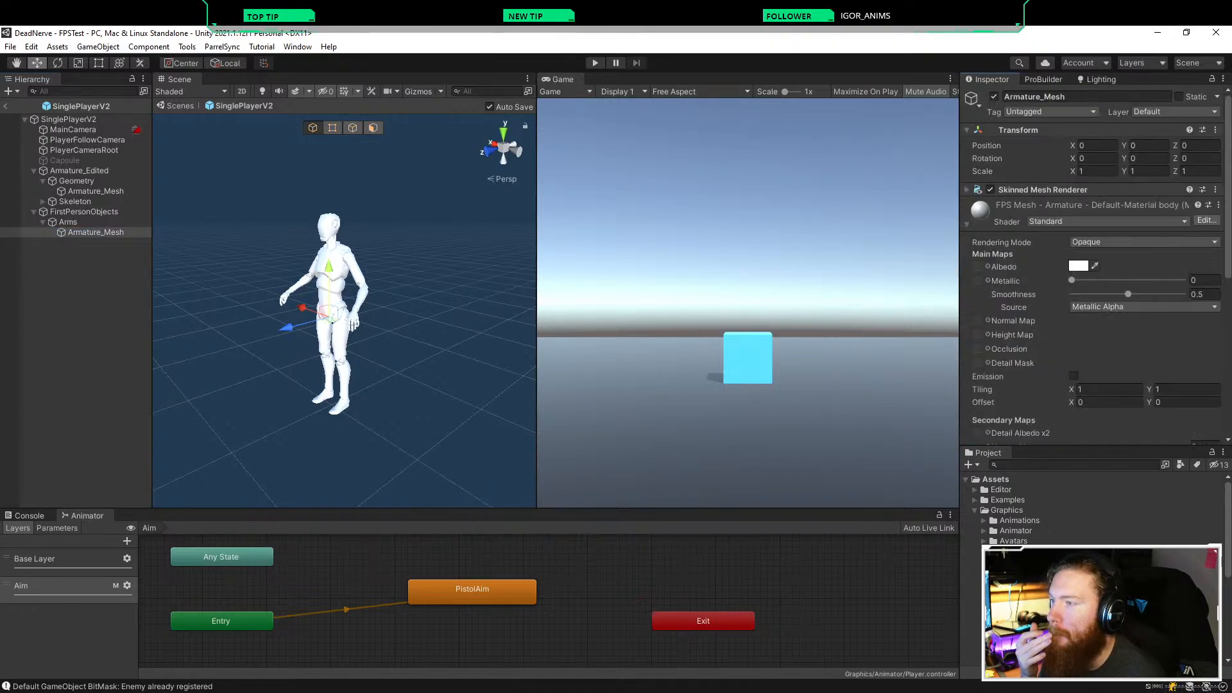
pyautogui.scroll(-5, 1091, 288)
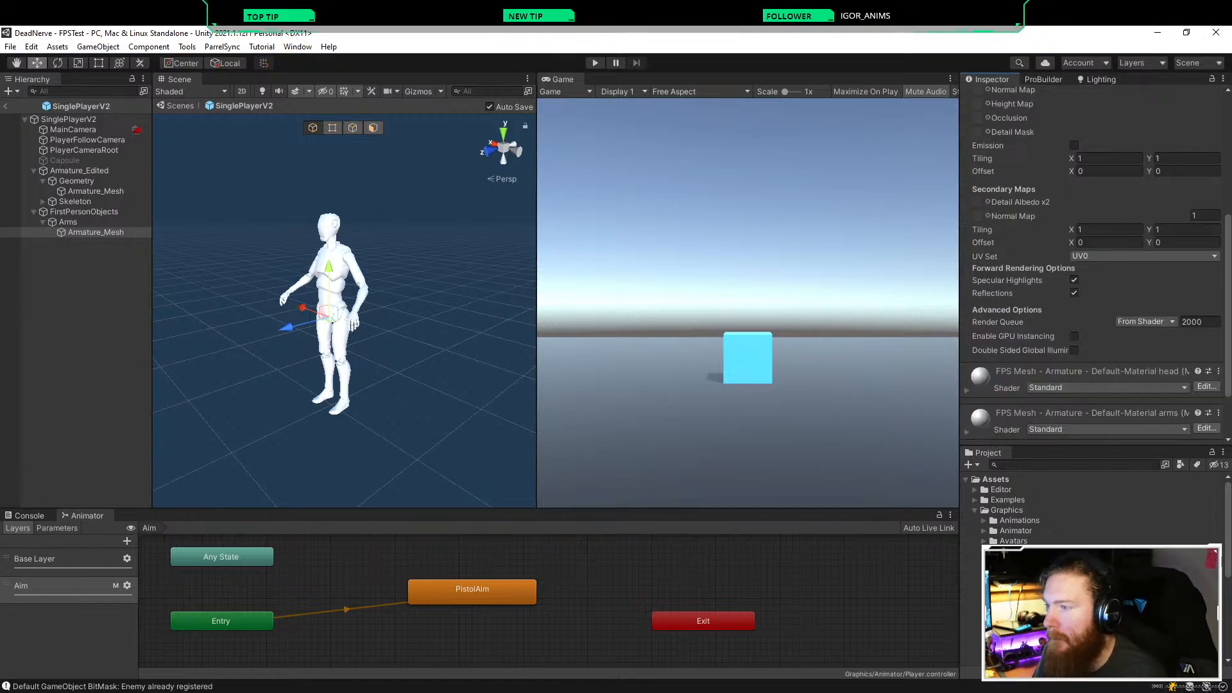
pyautogui.scroll(5, 1090, 289)
pyautogui.rightClick(981, 209)
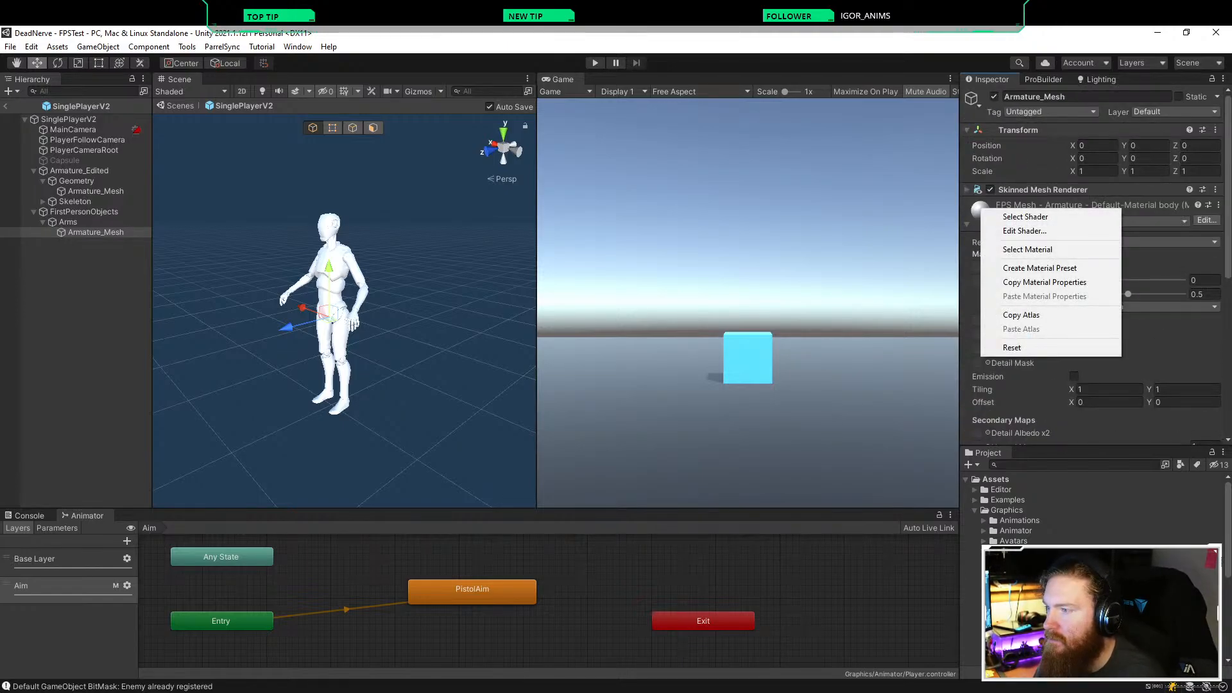
pyautogui.click(1020, 347)
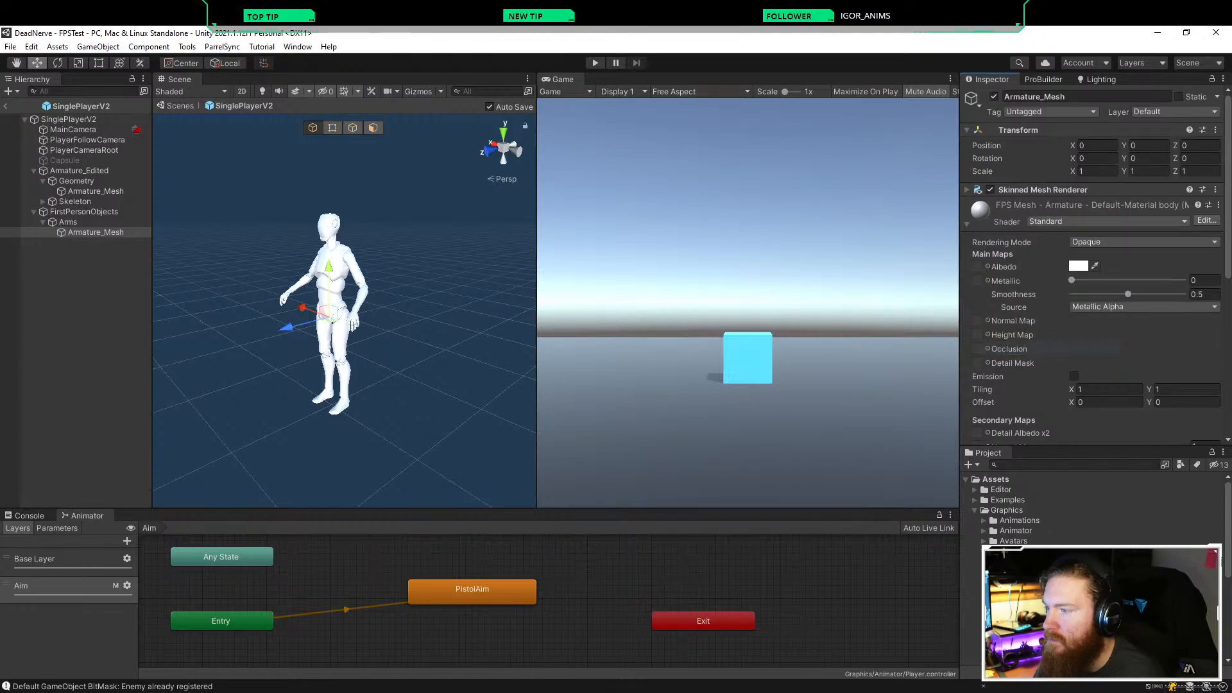
# Step: Remove the Skinned Mesh Renderer component from the Armature_Mesh object under Arms
pyautogui.click(967, 224)
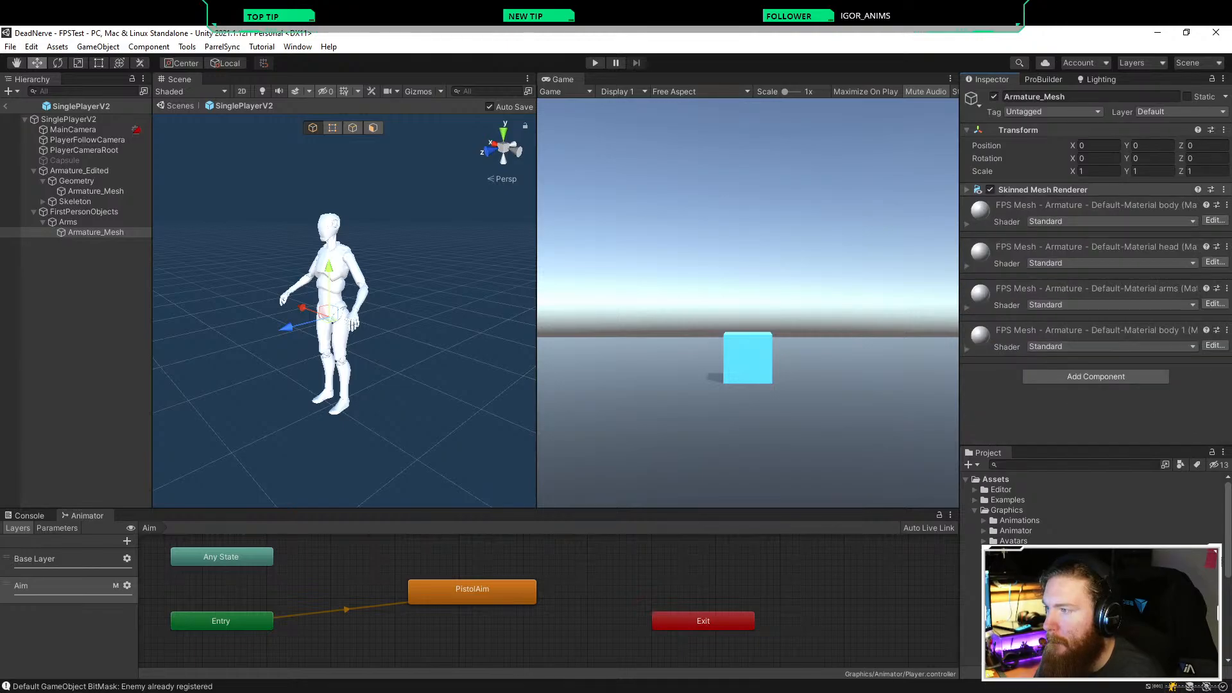
pyautogui.click(1058, 190)
pyautogui.rightClick(1063, 187)
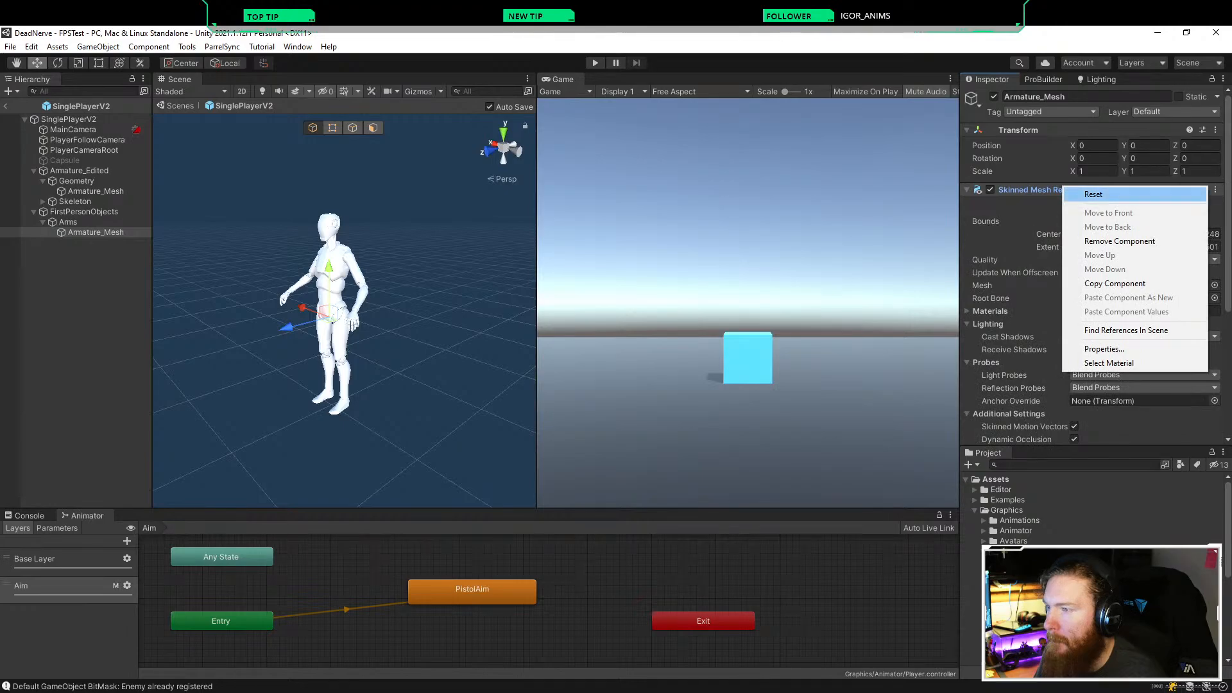
pyautogui.click(1120, 241)
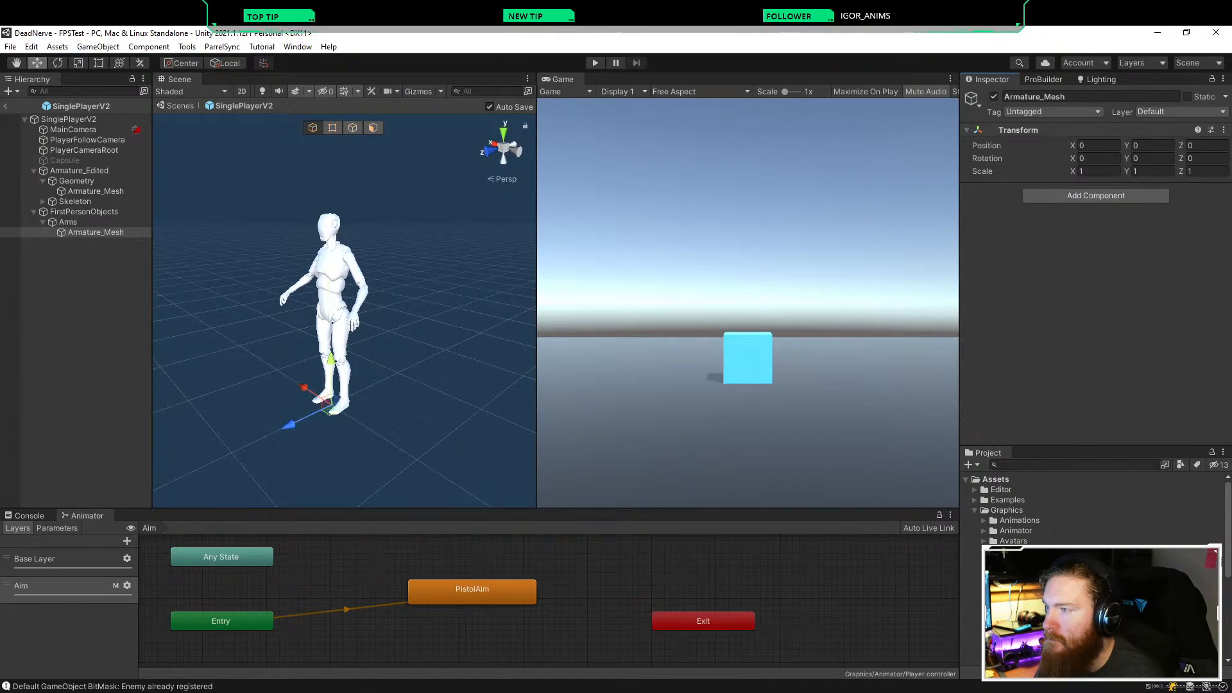
# Step: Delete the Armature_Mesh object under Arms in FirstPersonObjects
pyautogui.click(84, 288)
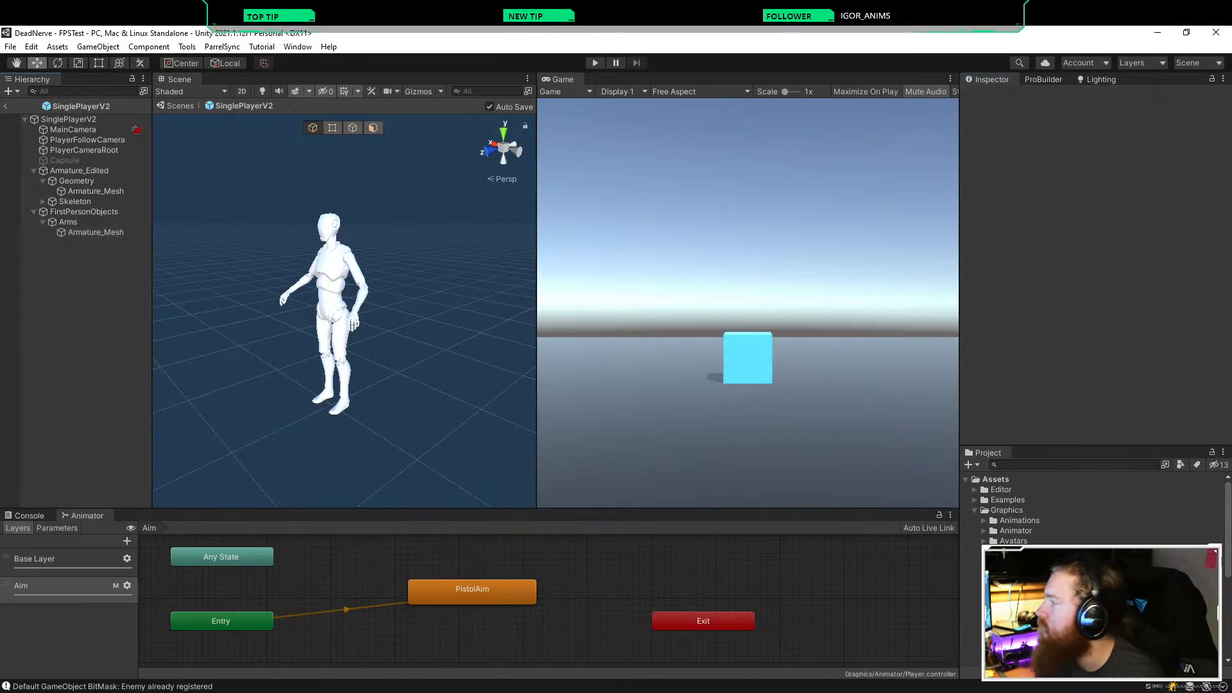
pyautogui.click(95, 232)
pyautogui.rightClick(90, 232)
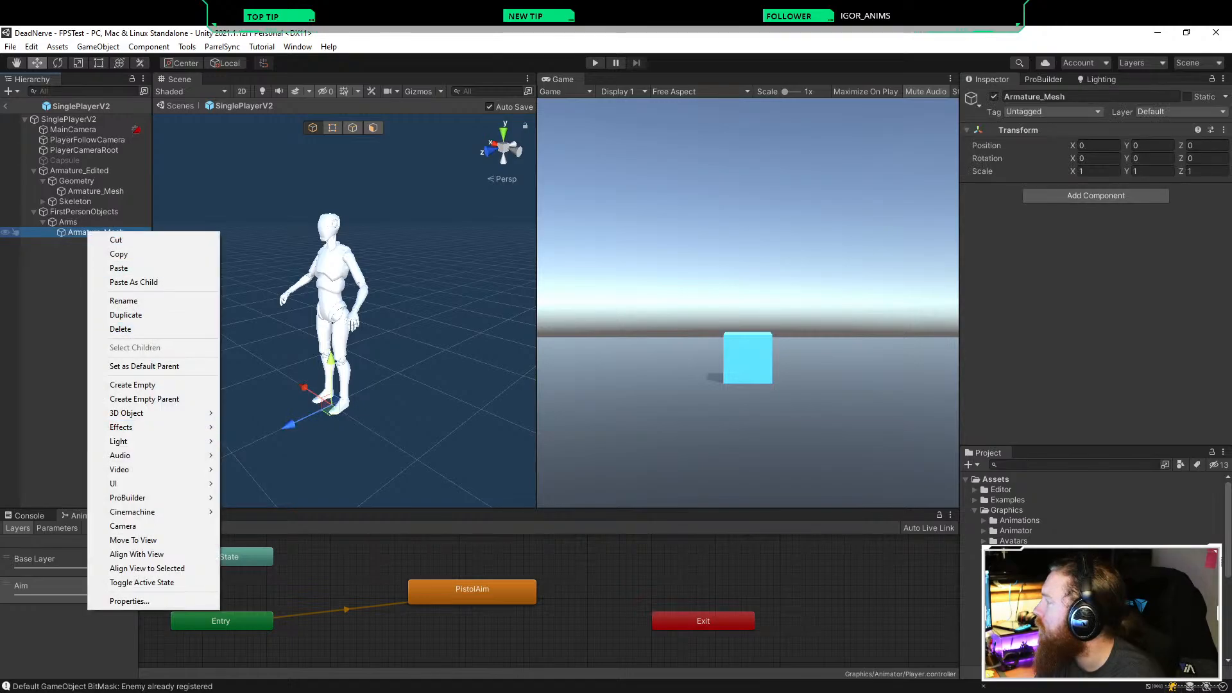
pyautogui.click(121, 328)
# Step: Add a Skinned Mesh Renderer to the Arms object and assign it the FPS Mesh - Armature - Default-Material arms material
pyautogui.click(68, 222)
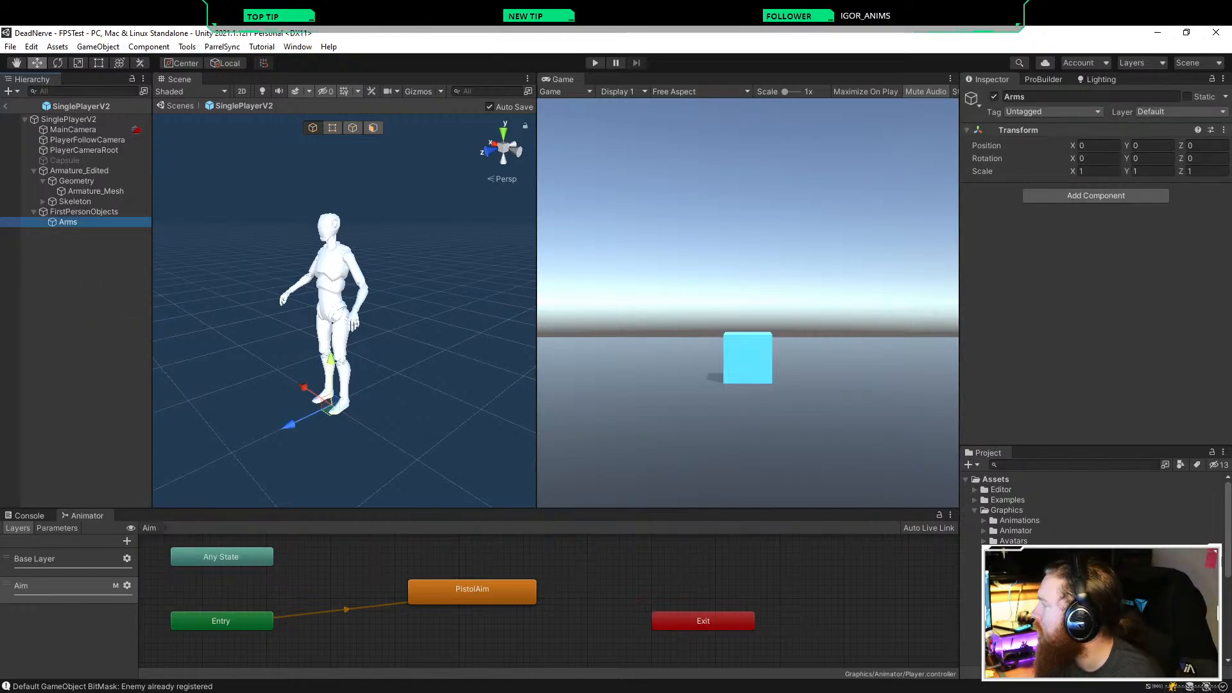
pyautogui.click(1096, 195)
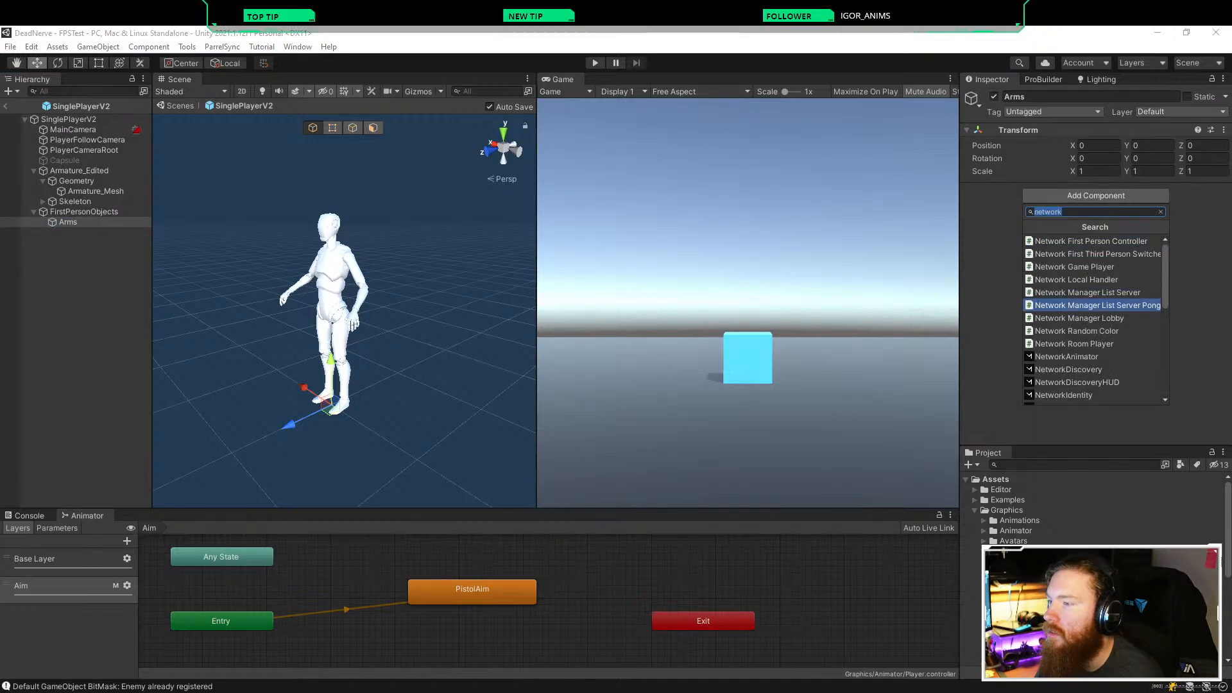
pyautogui.press('BackSpace')
pyautogui.write('skin')
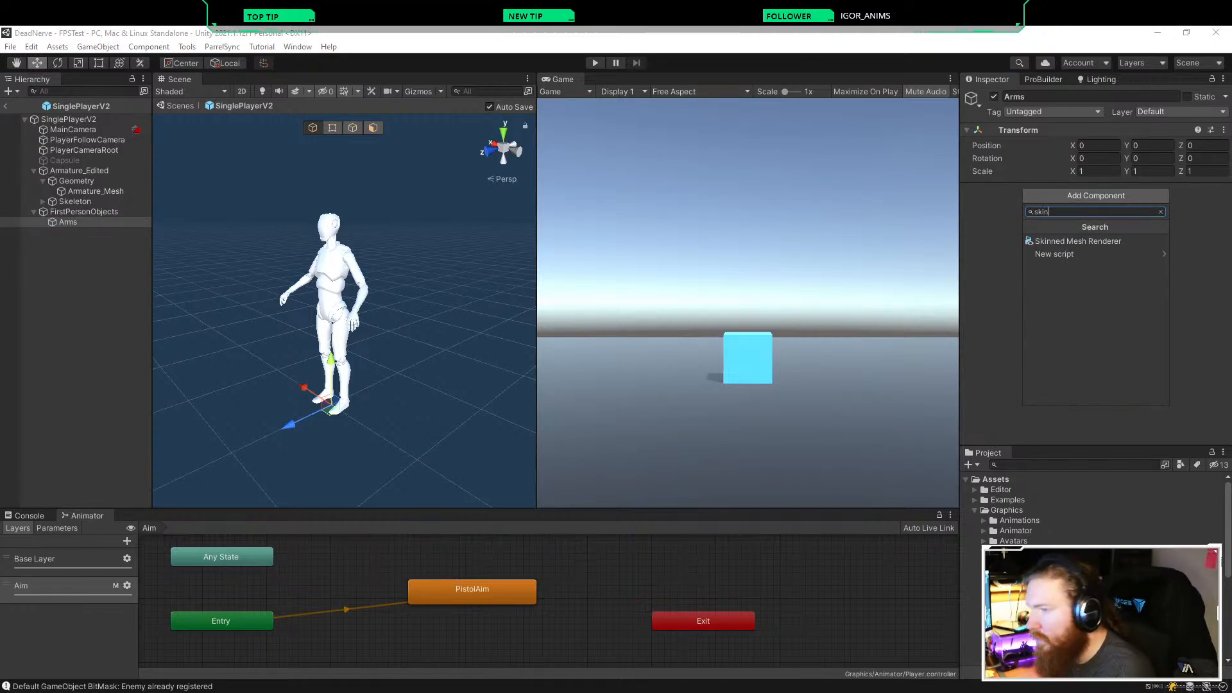
pyautogui.press('Return')
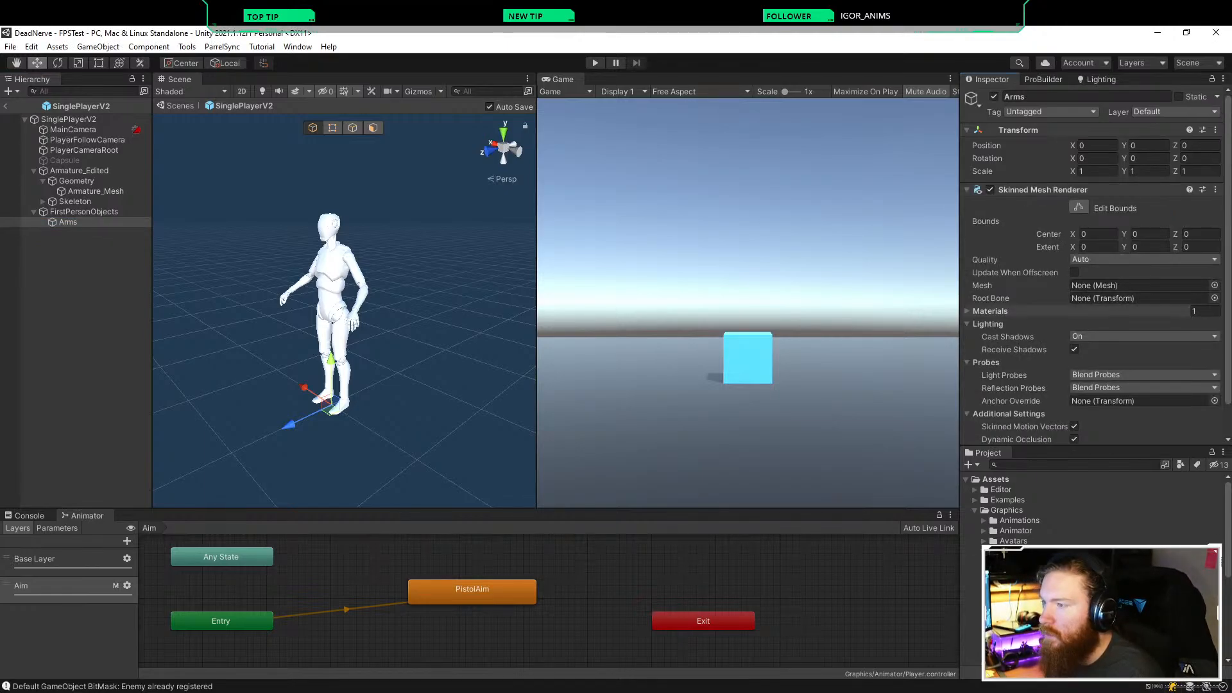
pyautogui.click(1042, 155)
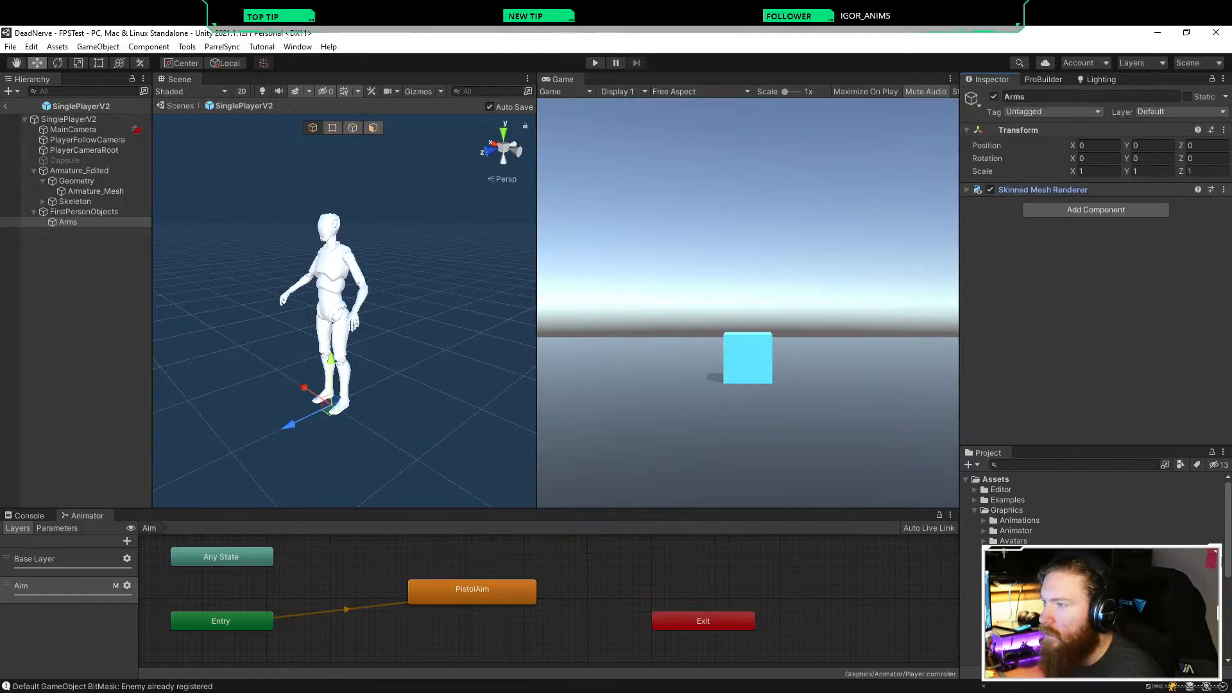
pyautogui.moveTo(1039, 572); pyautogui.dragTo(1053, 256)
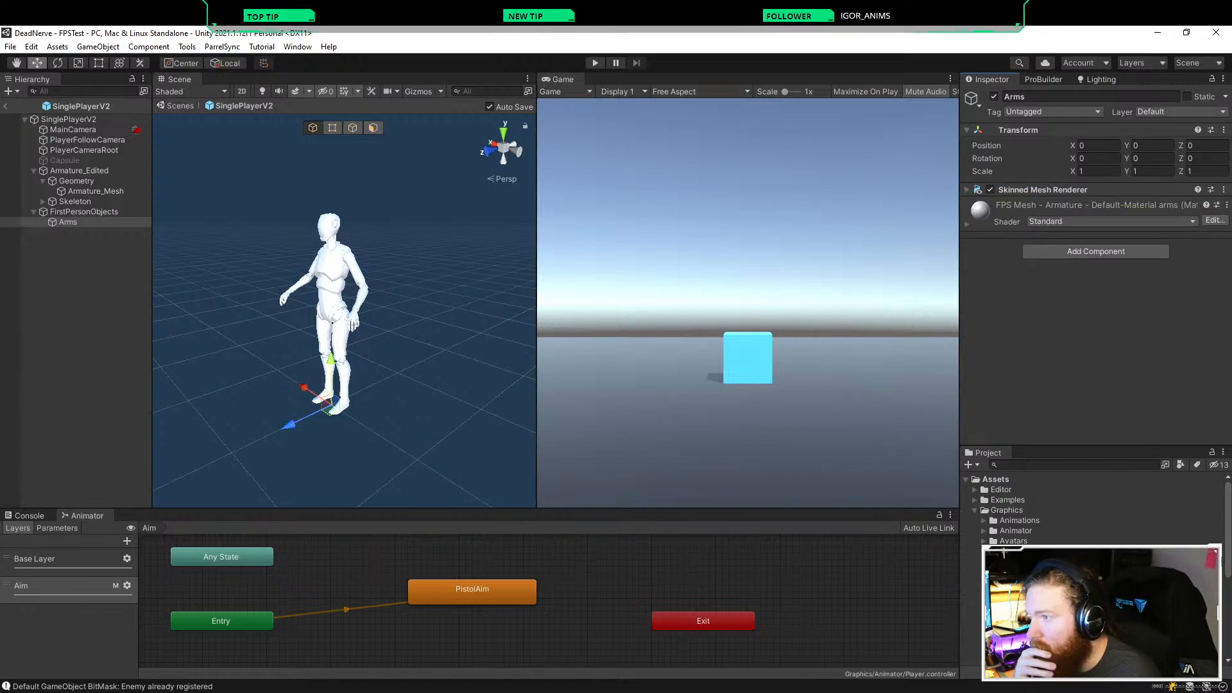
# Step: Set the mesh of the Arms object's Skinned Mesh Renderer to Body_Arms
pyautogui.click(1052, 190)
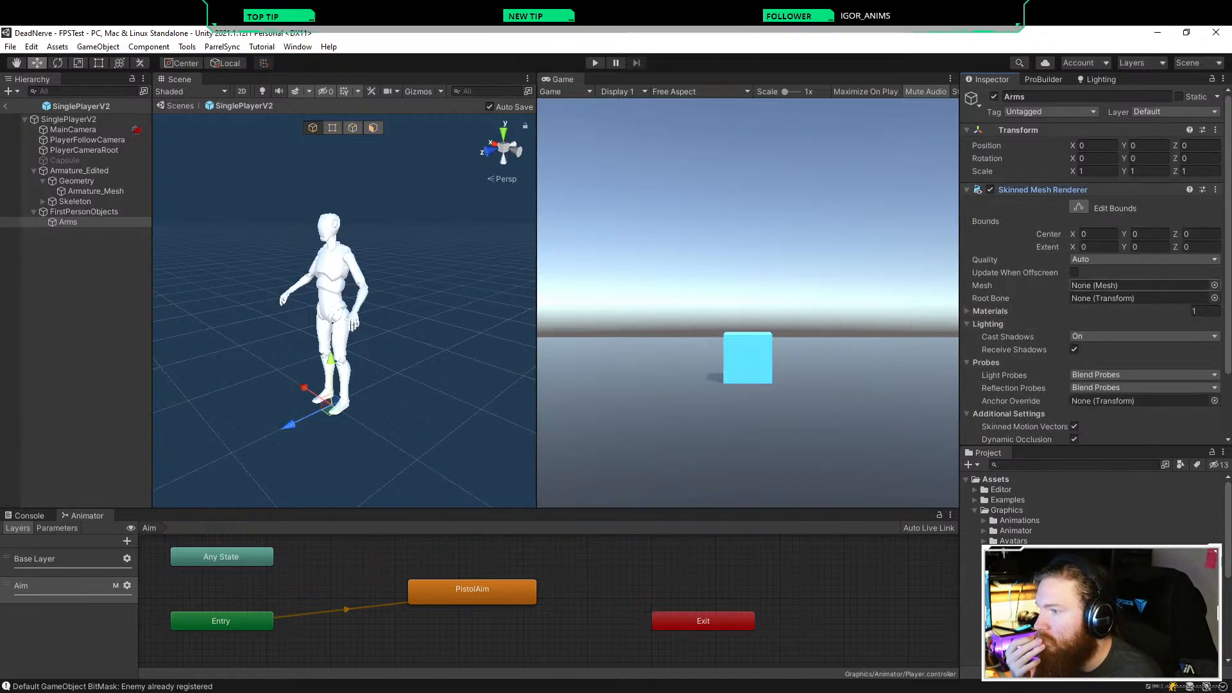
pyautogui.click(1214, 285)
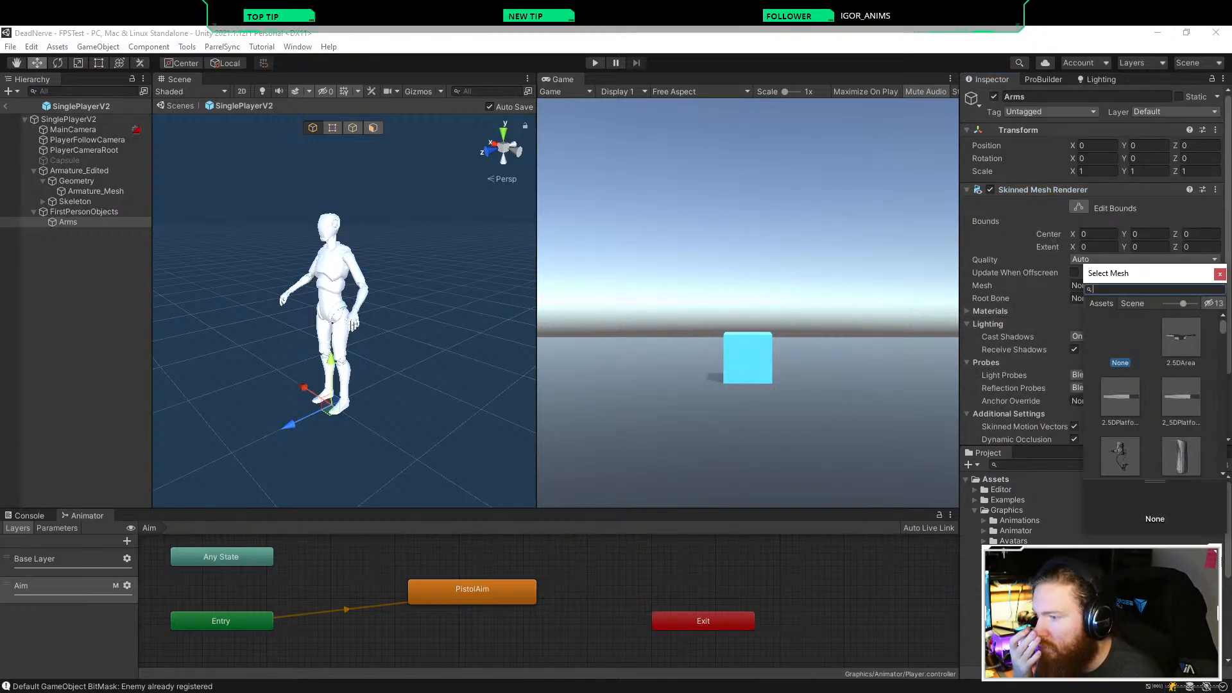
pyautogui.scroll(-3, 1150, 395)
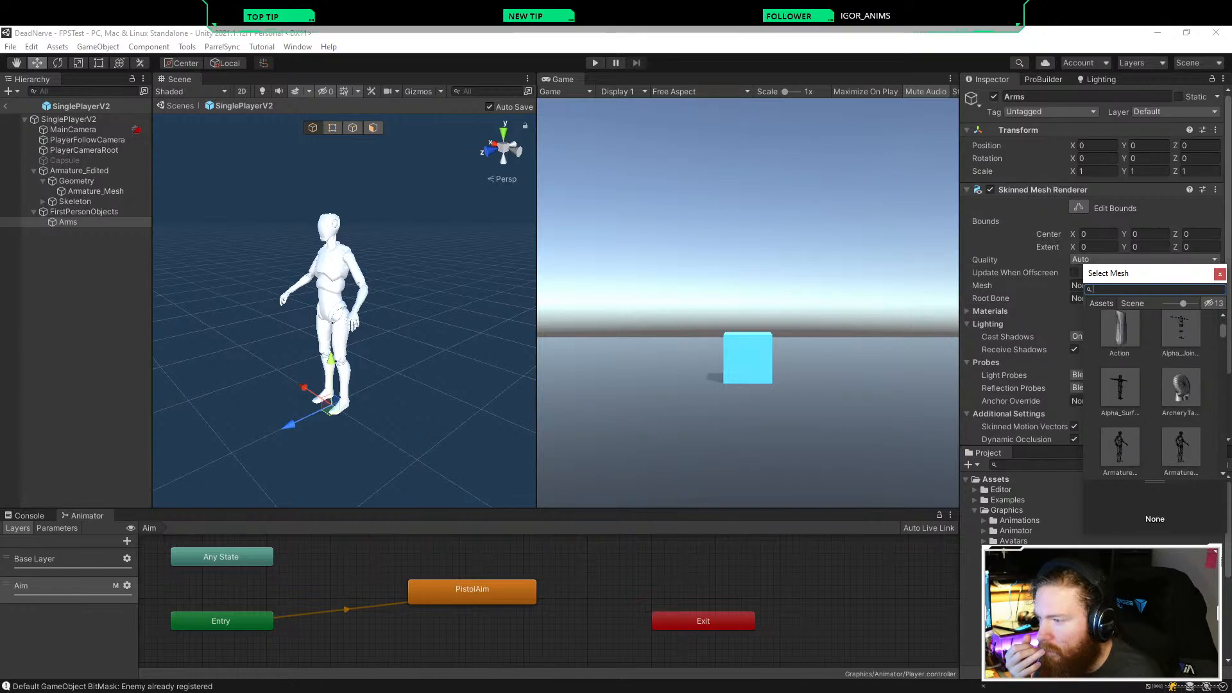
pyautogui.scroll(-2, 1151, 395)
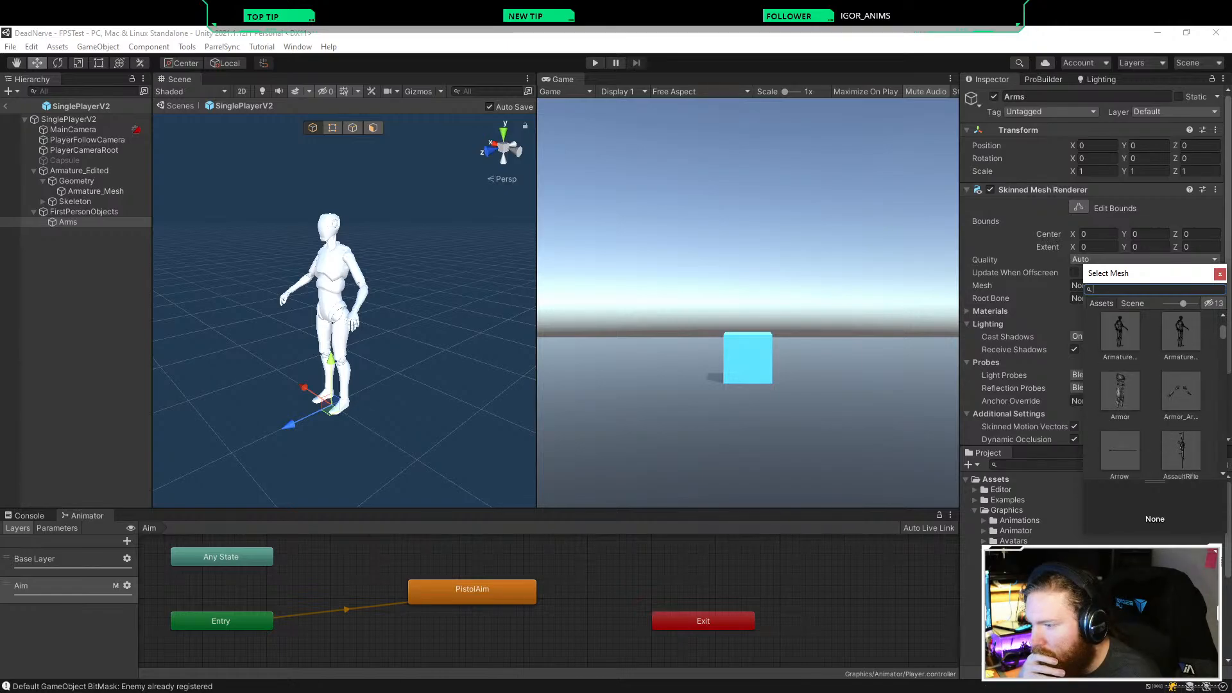
pyautogui.scroll(-3, 1151, 395)
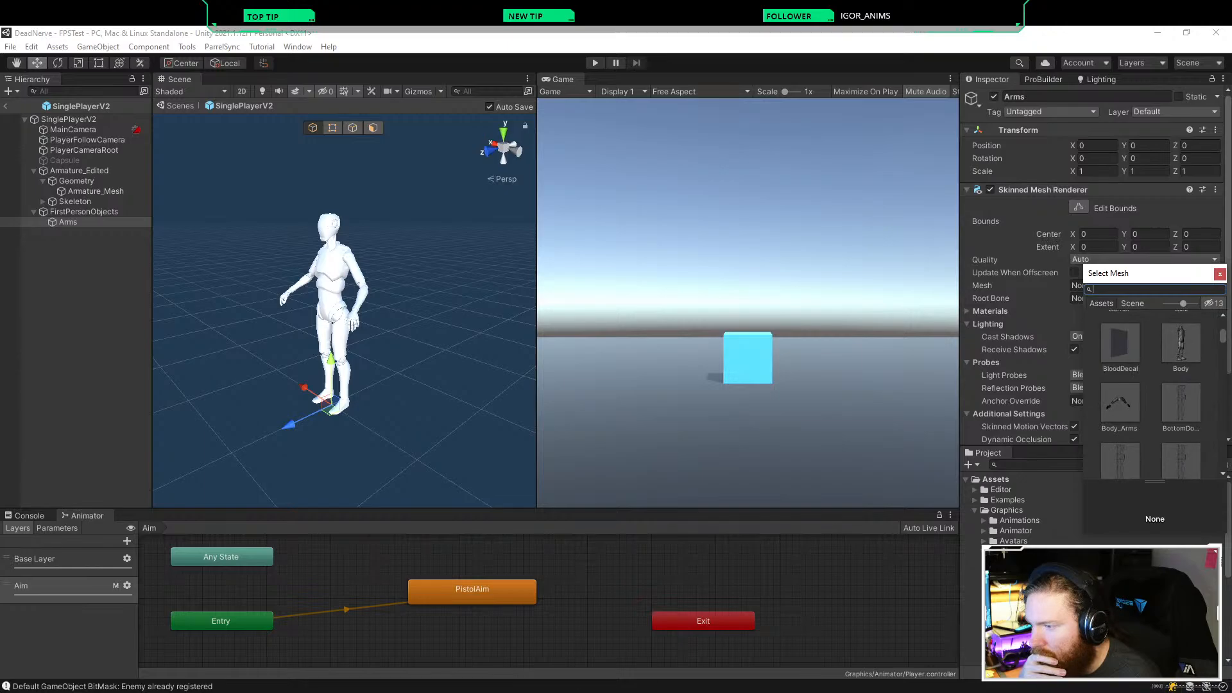
pyautogui.click(1120, 404)
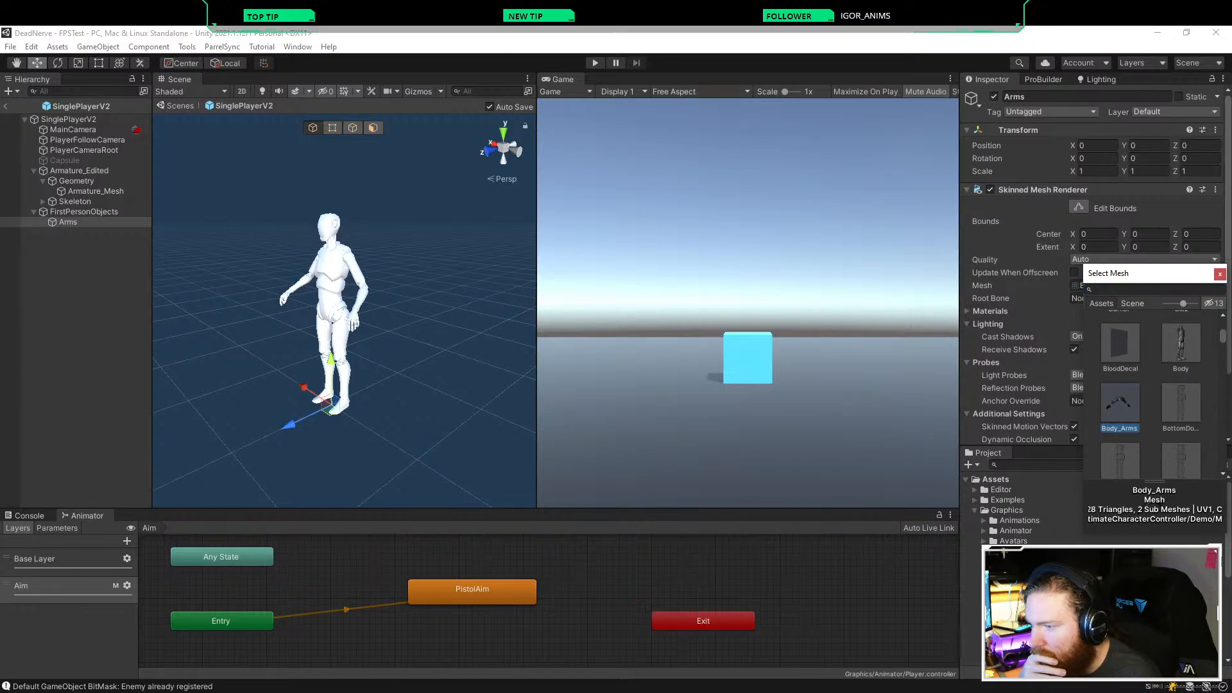
pyautogui.doubleClick(1119, 405)
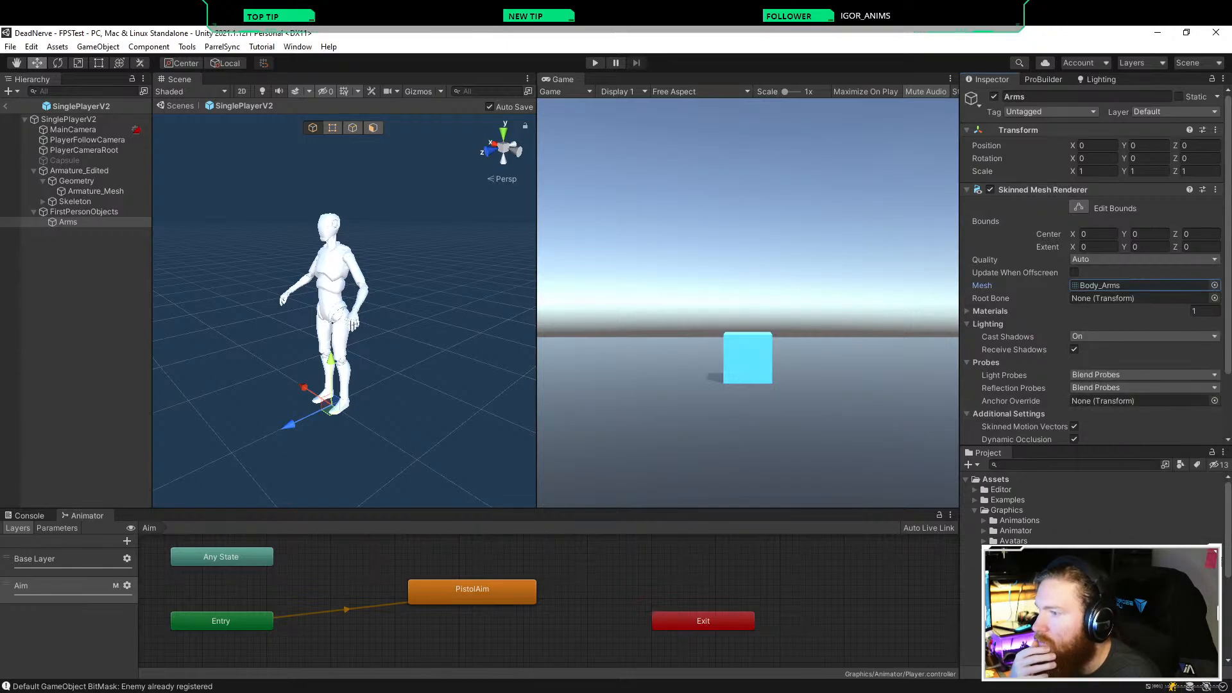
# Step: Raise the Arms object along the vertical axis to a Y position of 0.75
pyautogui.click(410, 269)
pyautogui.moveTo(410, 269)
pyautogui.mouseDown(button='right')
pyautogui.moveTo(449, 263)
pyautogui.moveTo(428, 257)
pyautogui.mouseUp(button='right')
pyautogui.click(68, 222)
pyautogui.moveTo(334, 282); pyautogui.dragTo(417, 282, button='right')
pyautogui.press('a')
pyautogui.moveTo(416, 364); pyautogui.dragTo(423, 274)
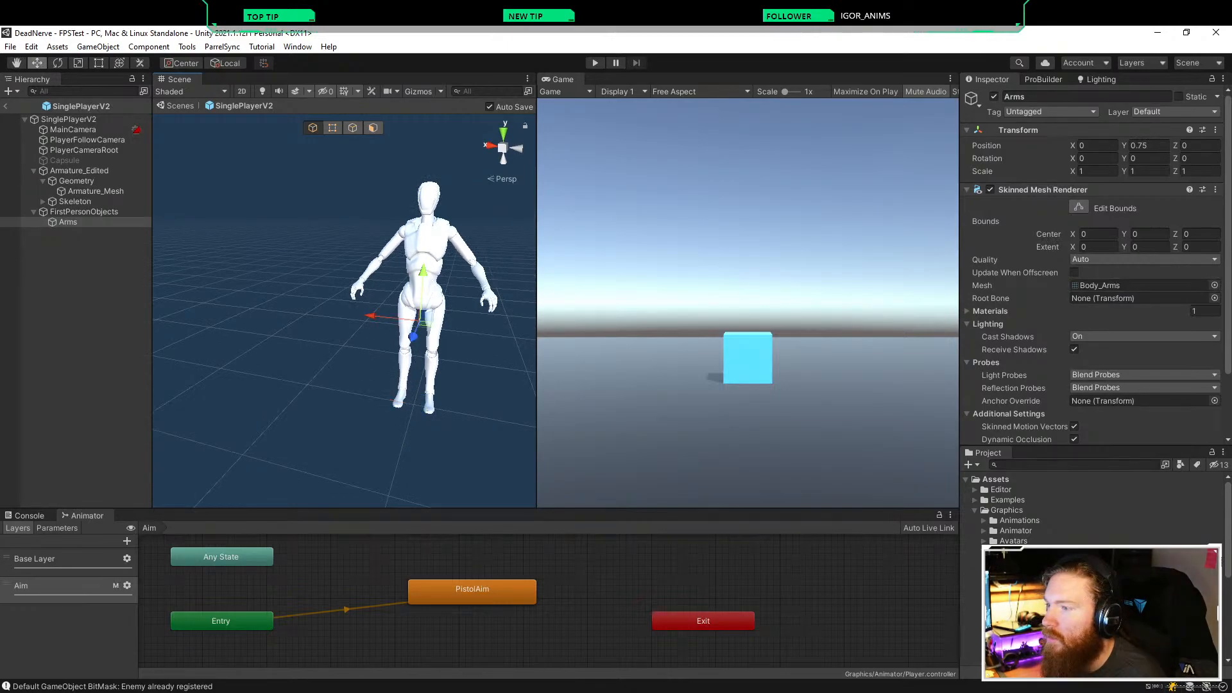
# Step: Browse the available mesh assets for an alternative mesh for the Arms object's renderer
pyautogui.click(1214, 285)
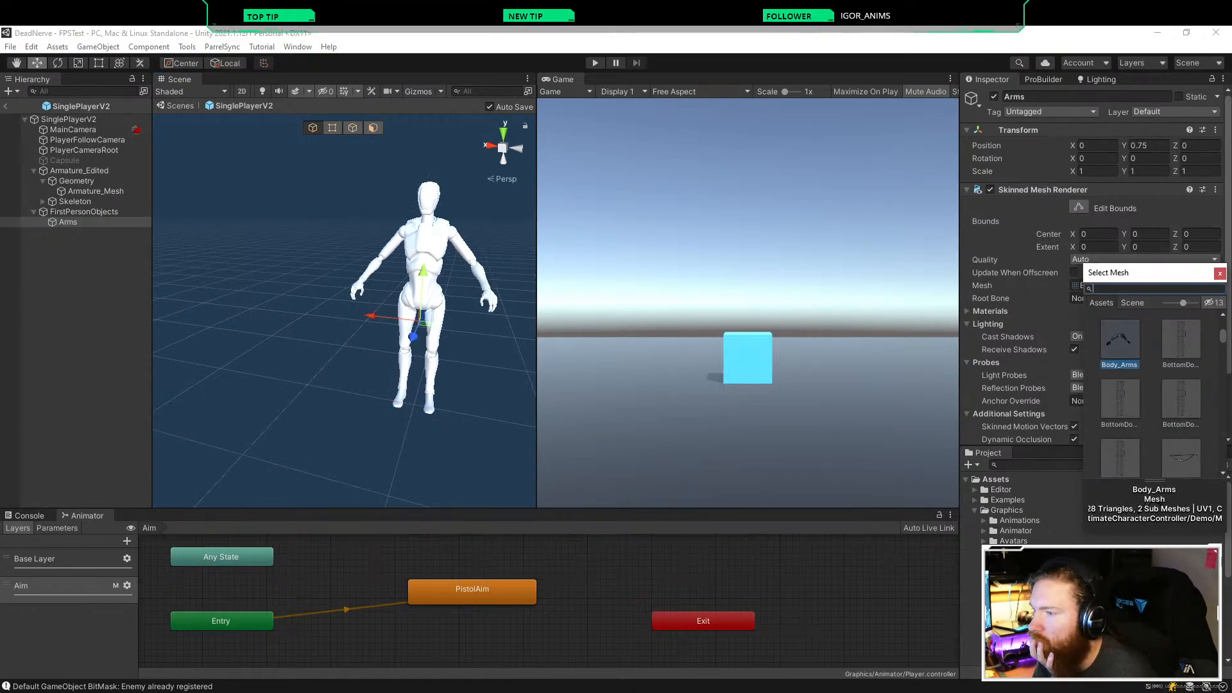
pyautogui.scroll(3, 1151, 385)
pyautogui.scroll(5, 1150, 392)
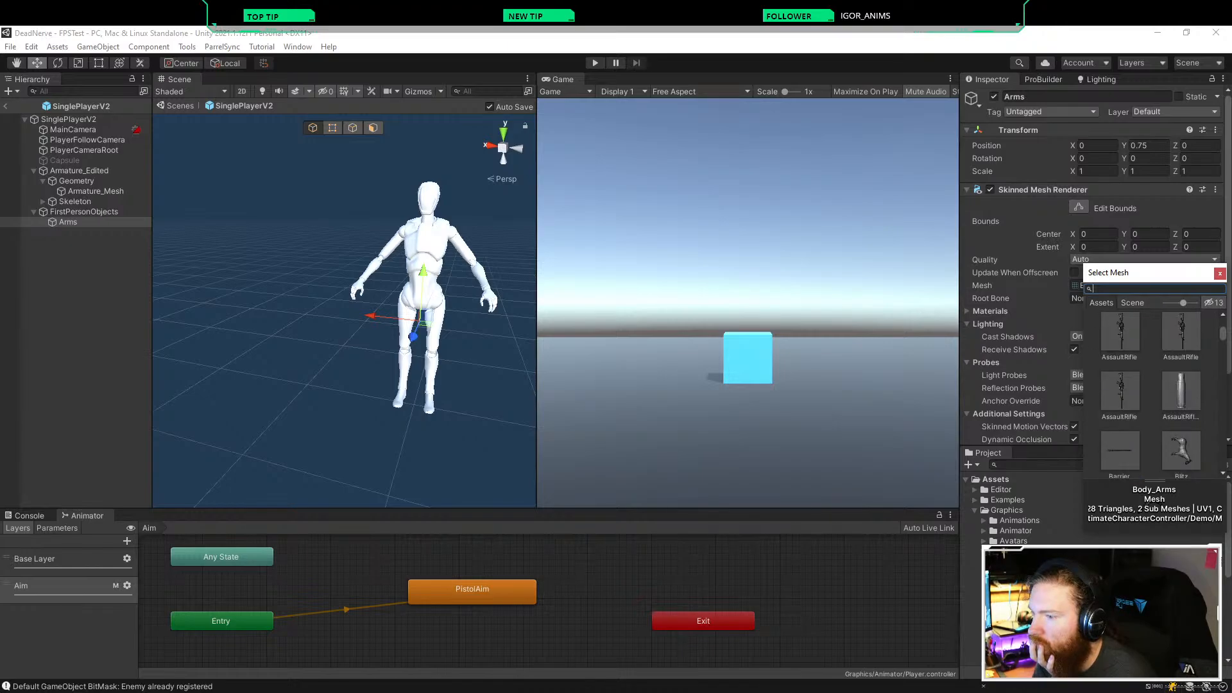
pyautogui.scroll(-3, 1152, 385)
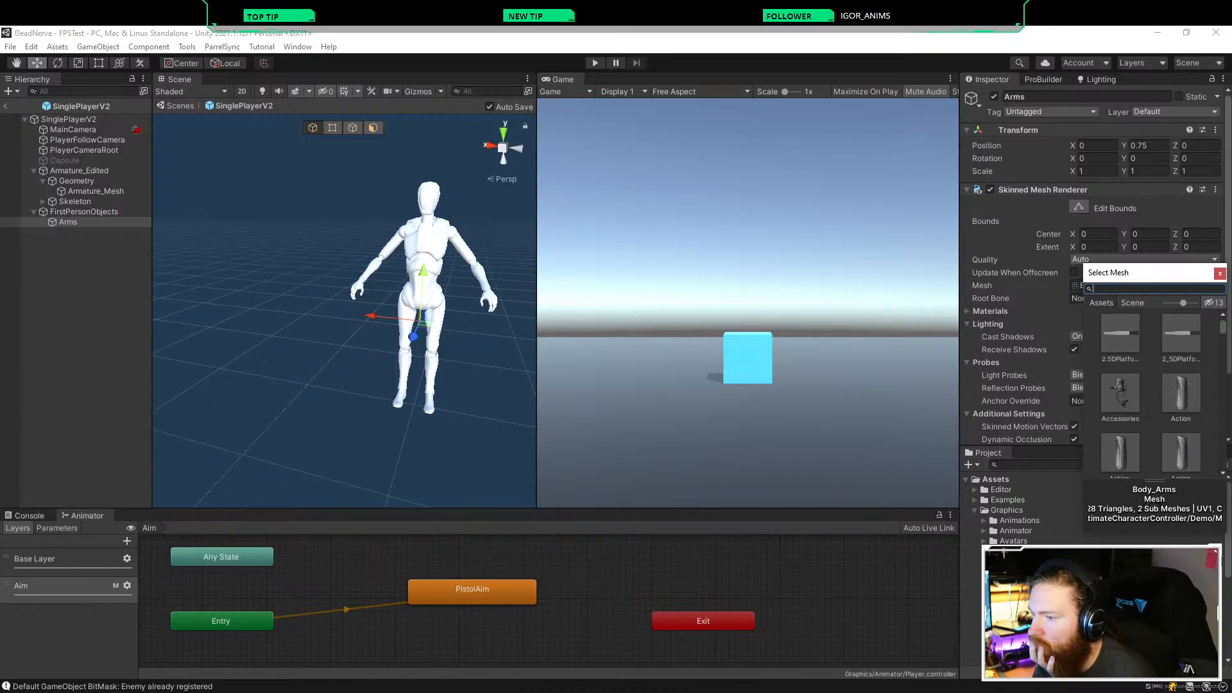
pyautogui.scroll(-3, 1152, 384)
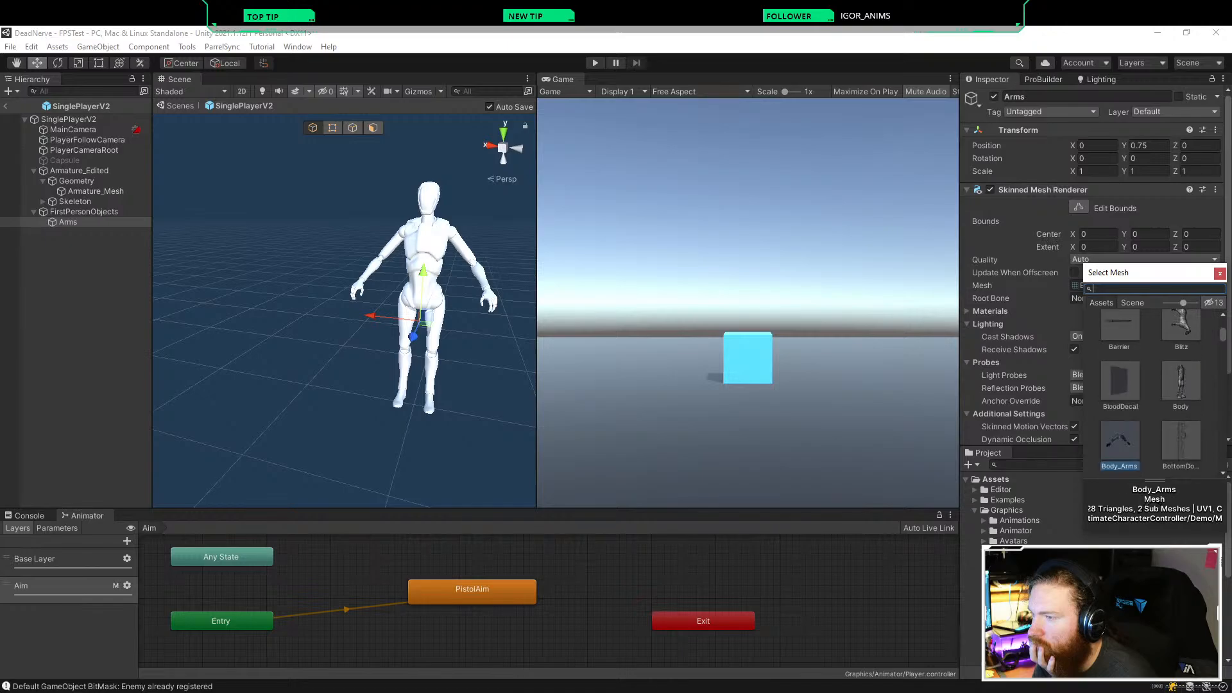
pyautogui.scroll(-4, 1151, 385)
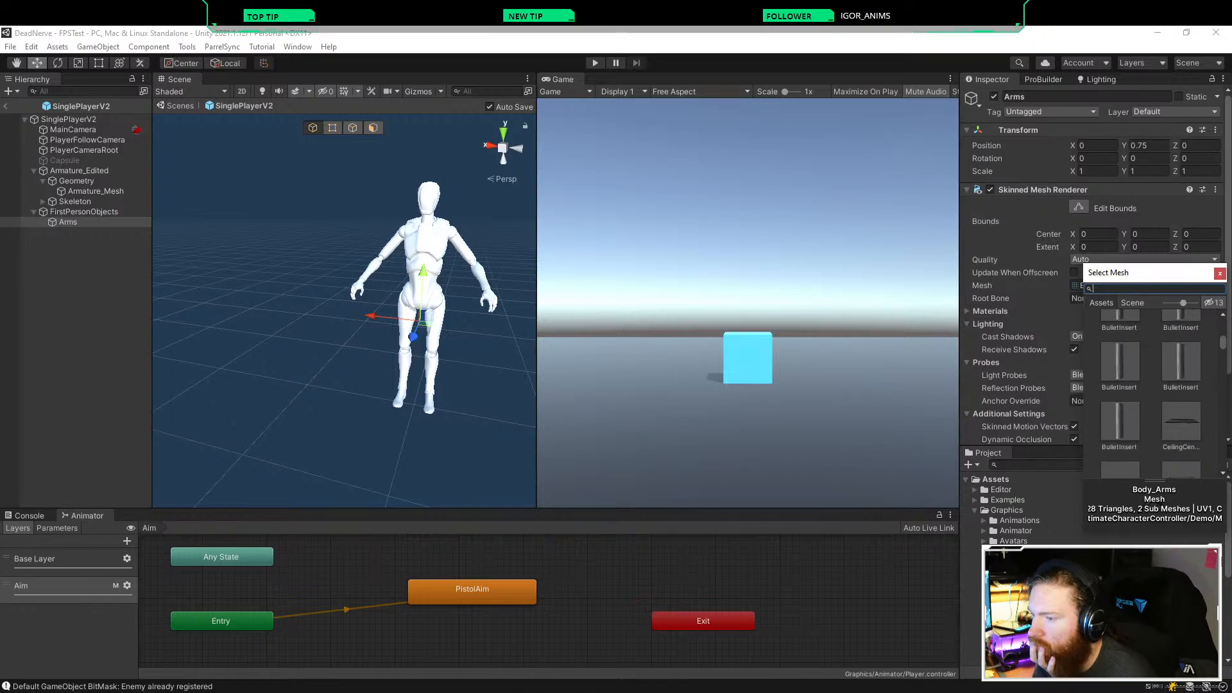
pyautogui.scroll(-5, 1152, 385)
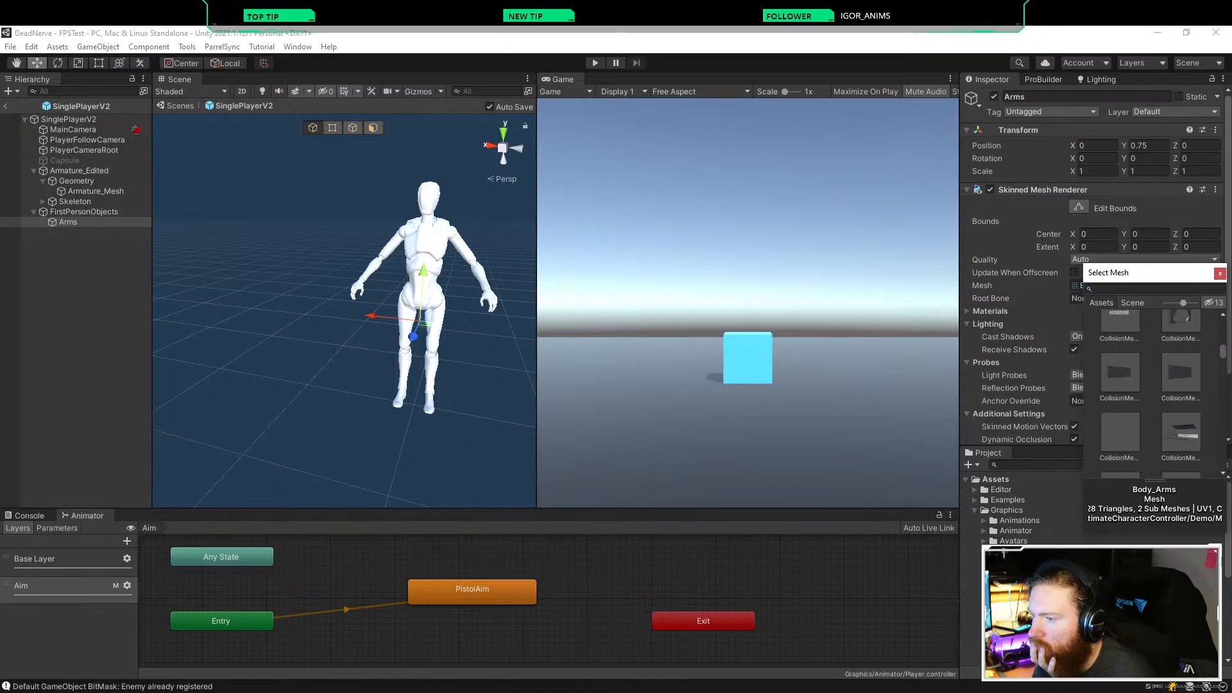
pyautogui.scroll(-4, 1152, 385)
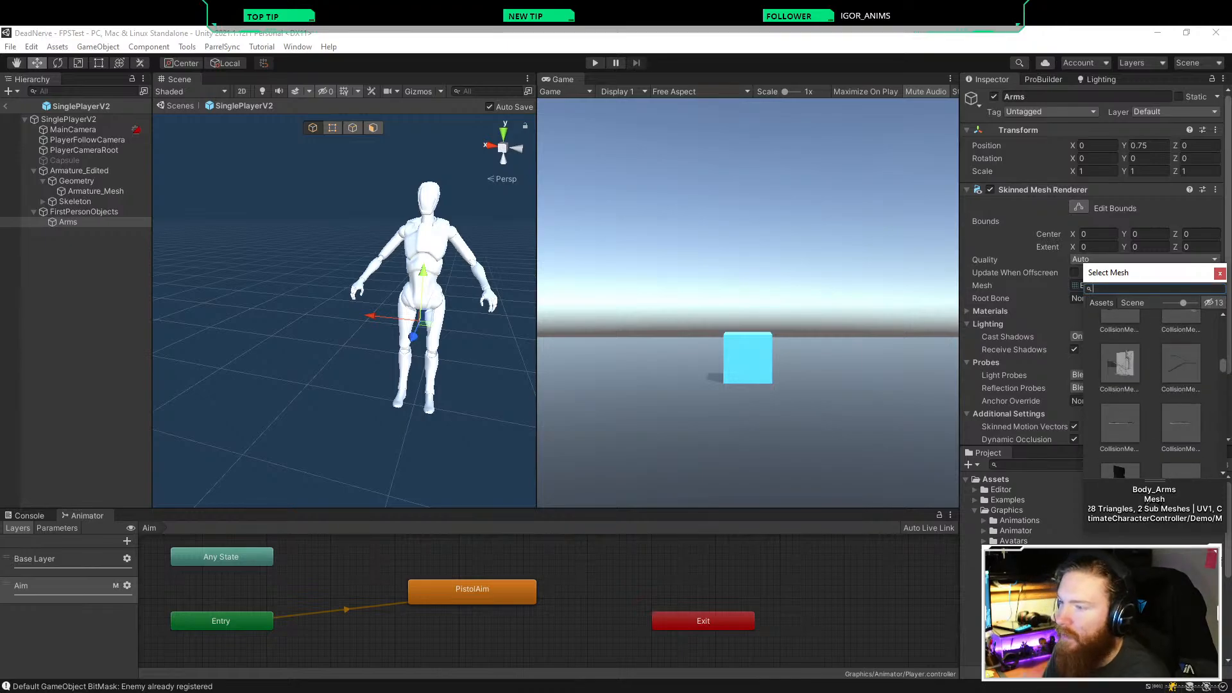
# Step: Search the mesh assets for "arm" and assign the Armature_Mesh from Assets/Graphics/Models to the Arms object's Skinned Mesh Renderer
pyautogui.write('arm')
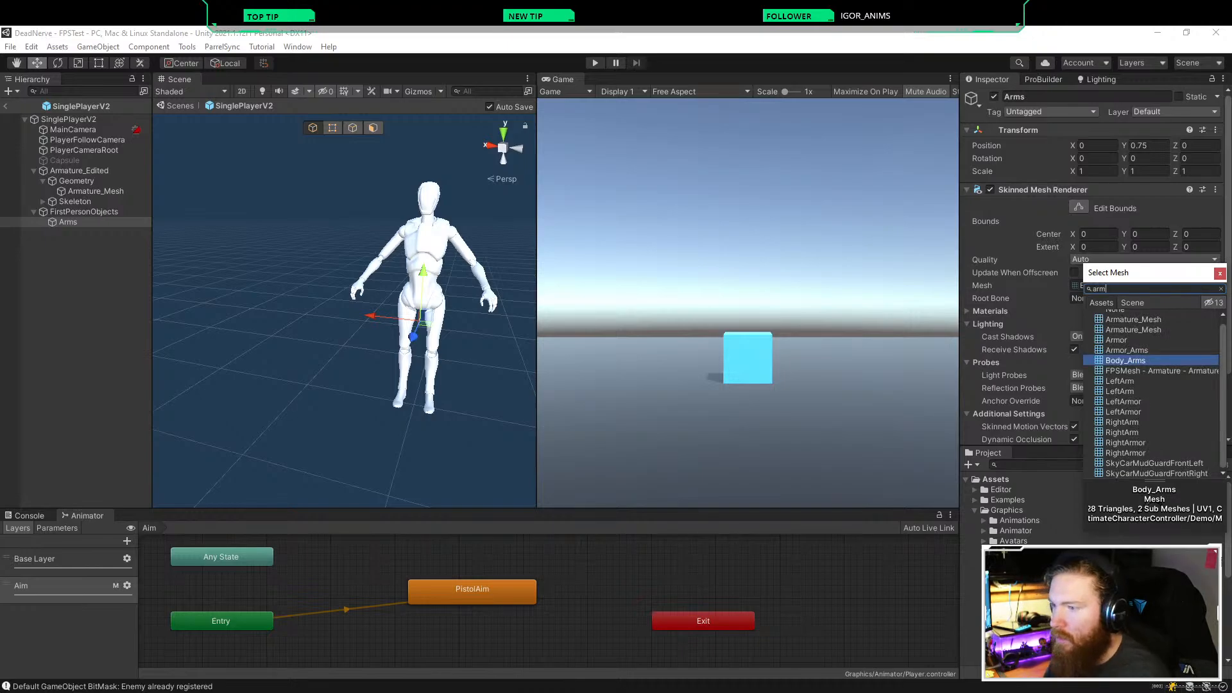
pyautogui.click(1133, 335)
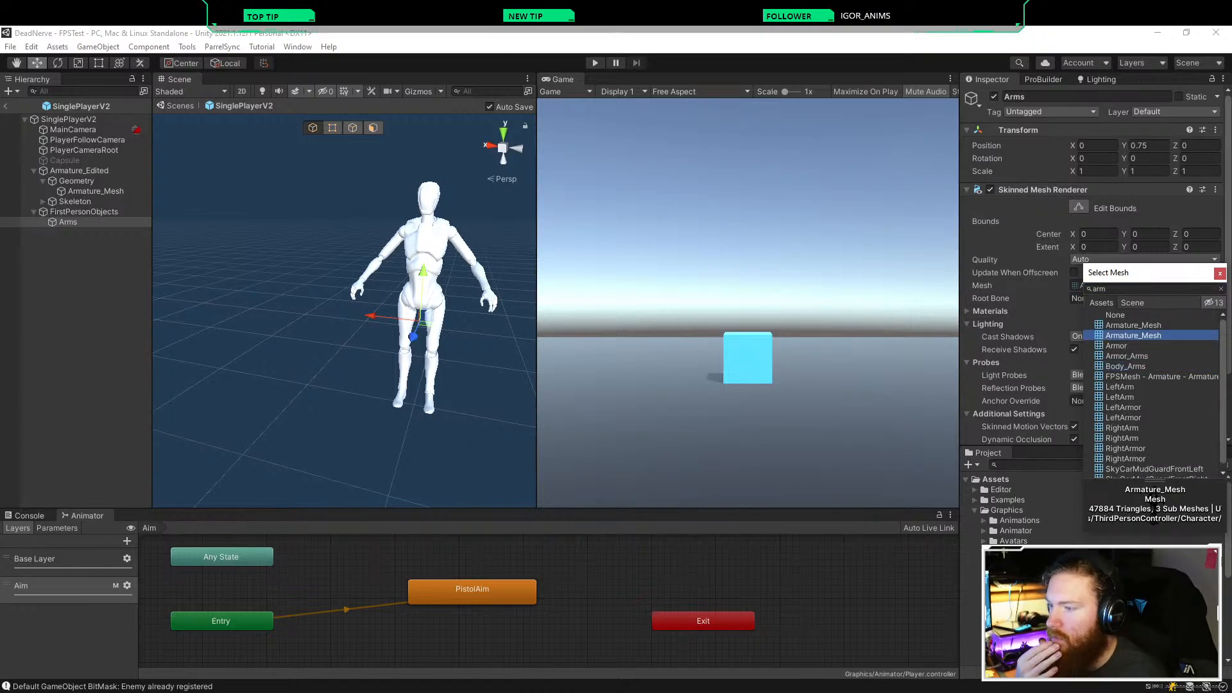
pyautogui.press('Up')
pyautogui.press('Down')
pyautogui.press('Up')
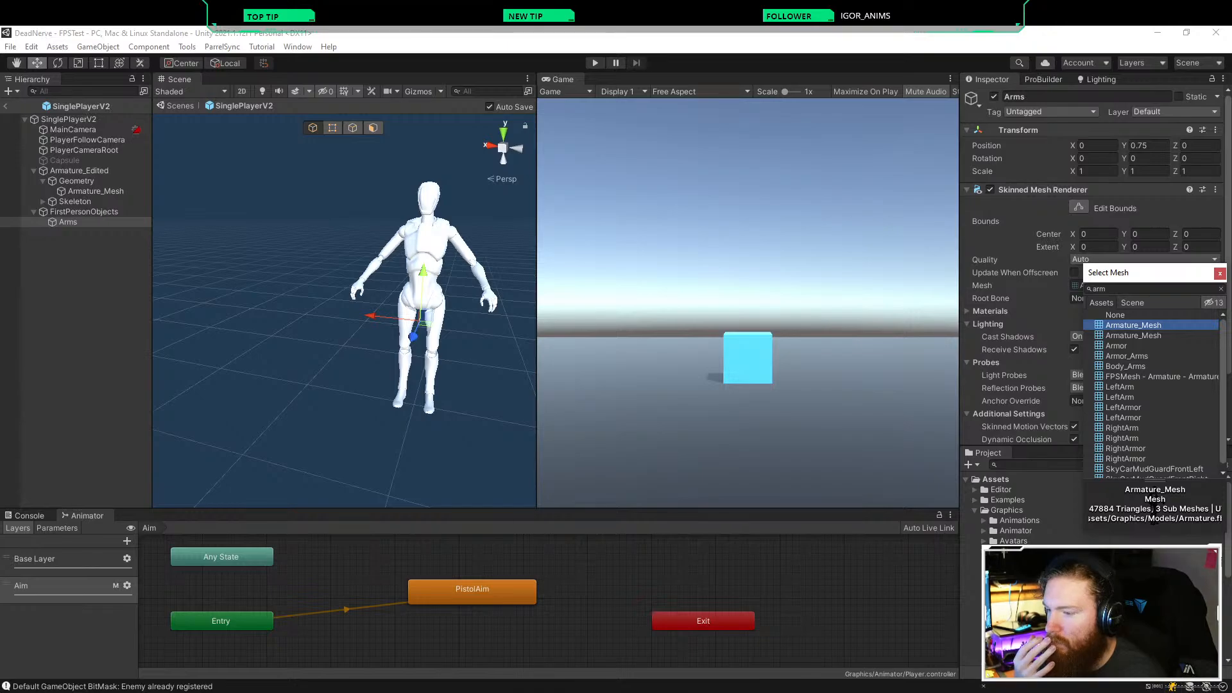
pyautogui.press('Down')
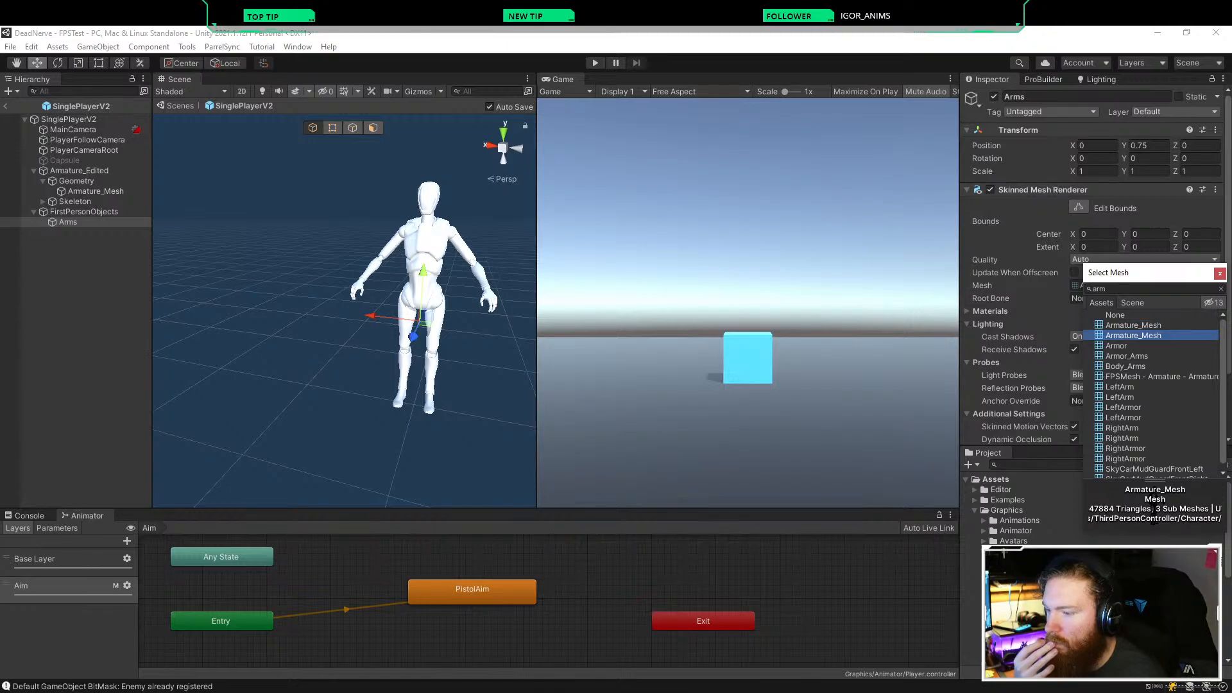
pyautogui.moveTo(1083, 503)
pyautogui.mouseDown()
pyautogui.moveTo(1059, 502)
pyautogui.moveTo(1076, 503)
pyautogui.mouseUp()
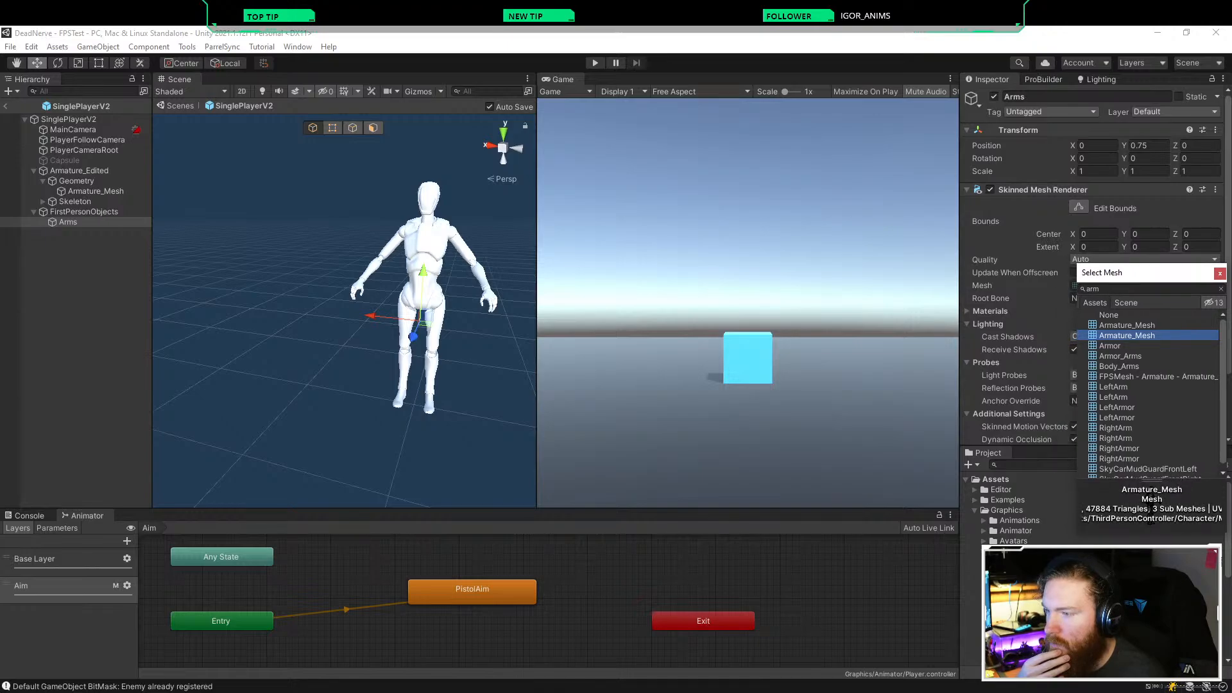
pyautogui.press('Down')
pyautogui.press('Down')
pyautogui.press('Down')
pyautogui.press('Down')
pyautogui.press('Down')
pyautogui.press('Down')
pyautogui.press('Up')
pyautogui.press('Up')
pyautogui.press('Up')
pyautogui.press('Up')
pyautogui.press('Up')
pyautogui.press('Up')
pyautogui.press('Up')
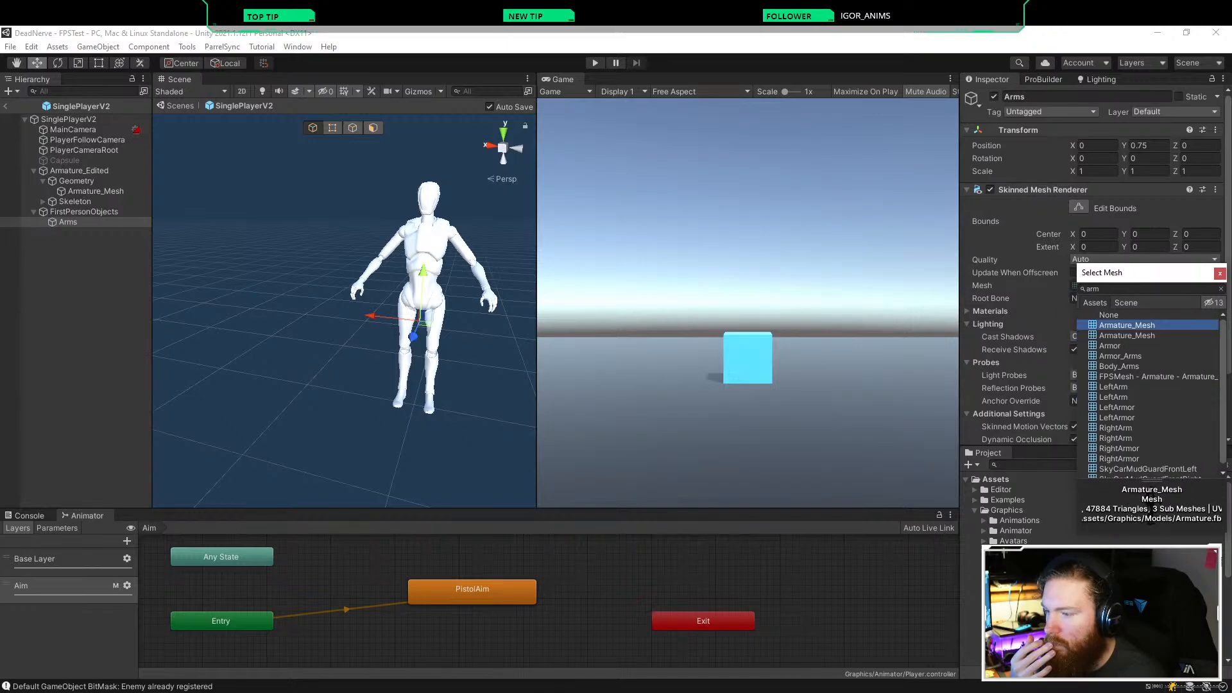
pyautogui.press('Return')
# Step: Remove the only material from the Arms object's renderer and collapse its Materials, Lighting, Probes and Additional Settings sections
pyautogui.press('Left')
pyautogui.press('Right')
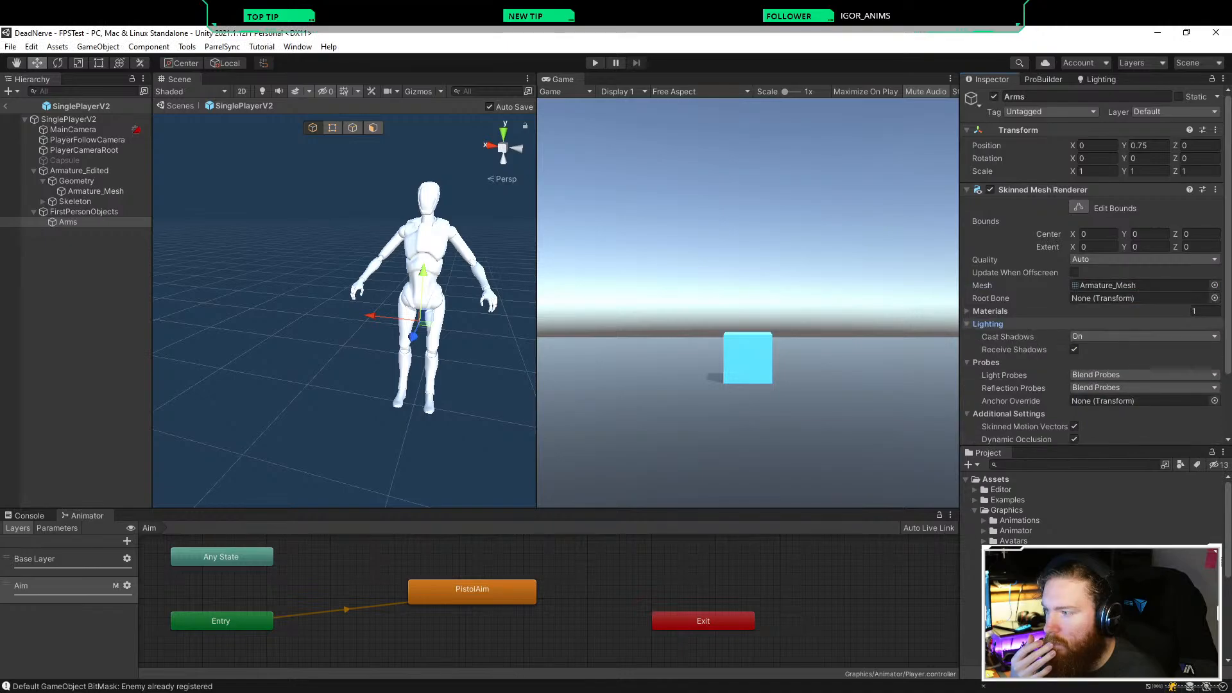
pyautogui.press('Up')
pyautogui.press('Right')
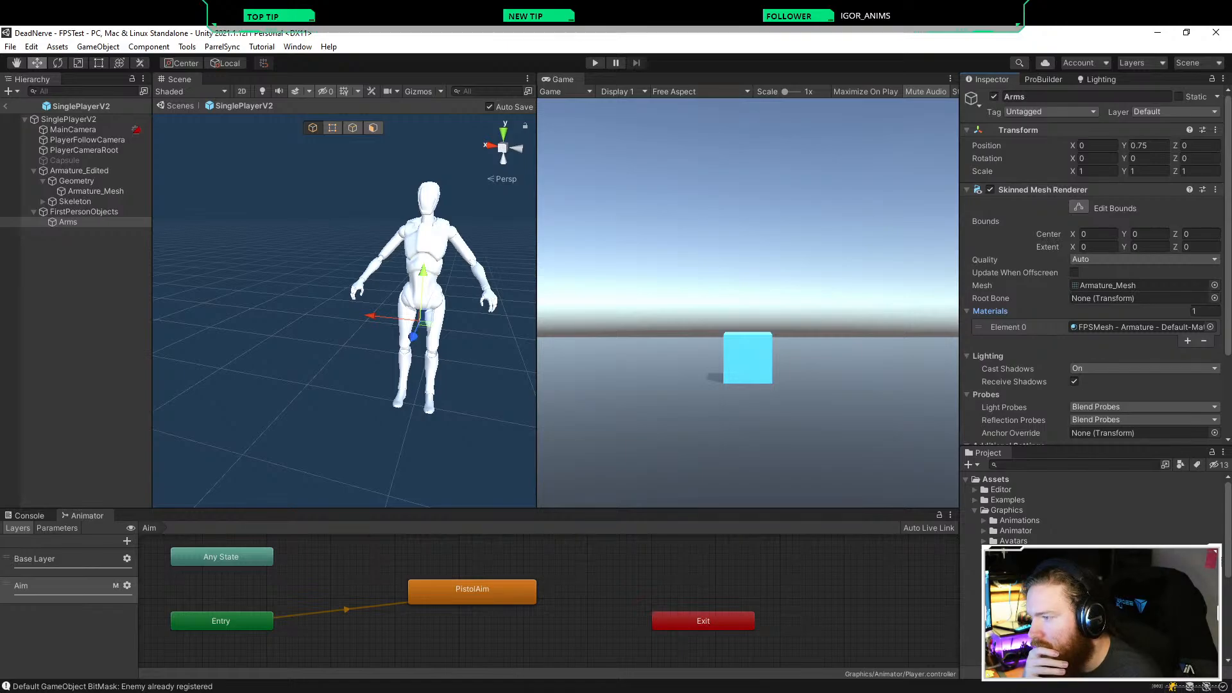
pyautogui.press('Delete')
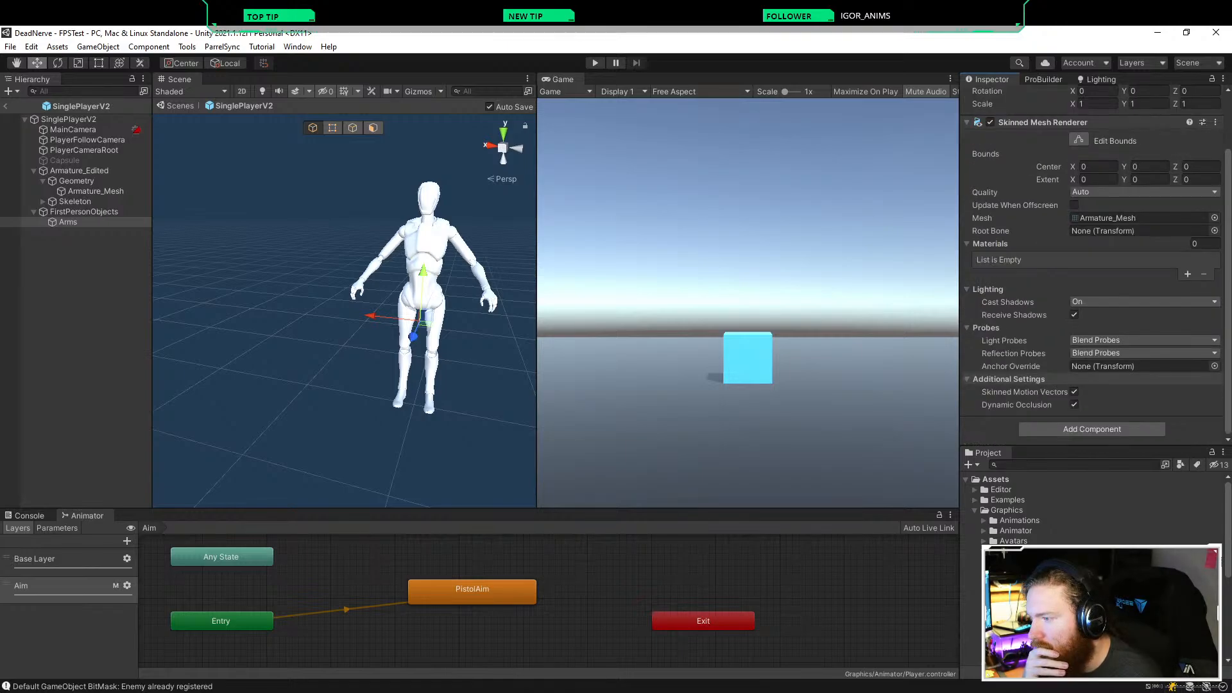
pyautogui.press('Left')
pyautogui.press('Down')
pyautogui.press('Left')
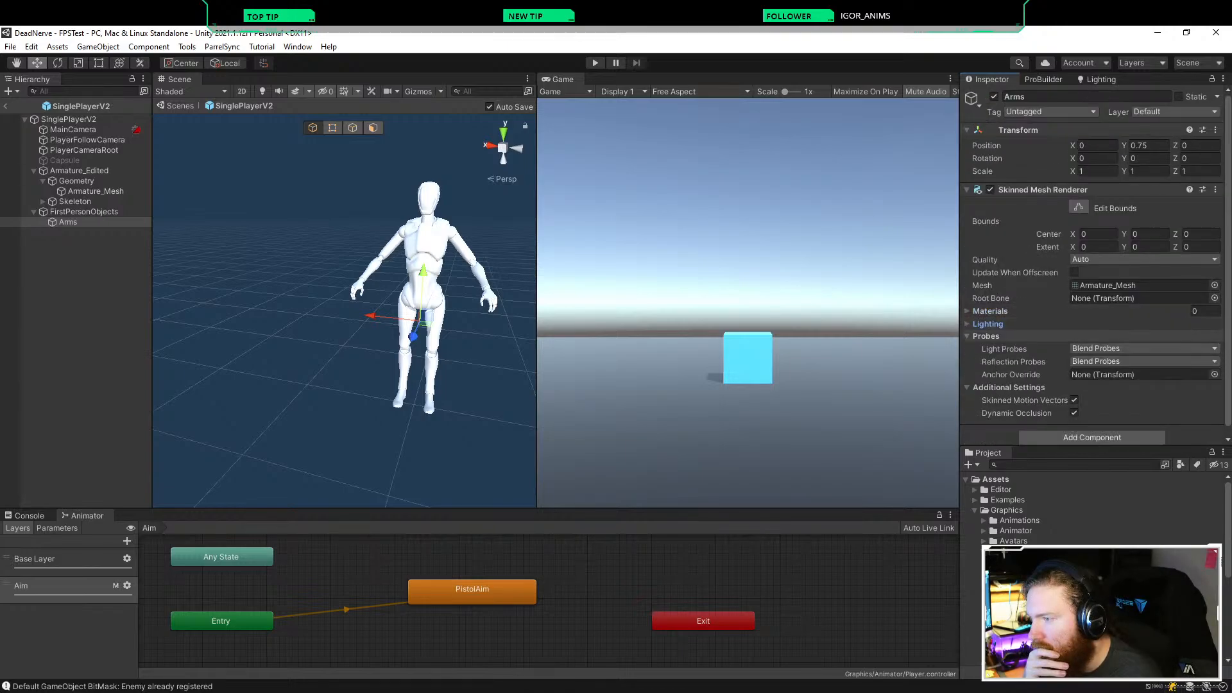
pyautogui.press('Down')
pyautogui.press('Left')
pyautogui.press('Down')
pyautogui.press('Left')
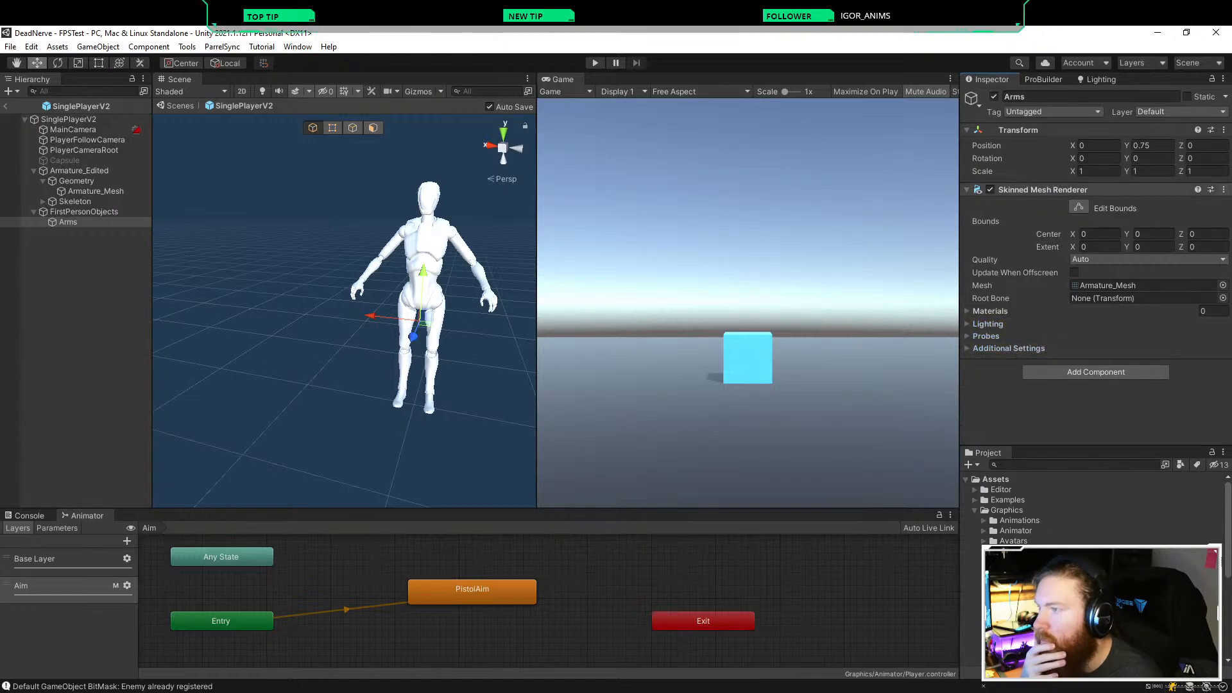
pyautogui.click(1223, 190)
pyautogui.press('Escape')
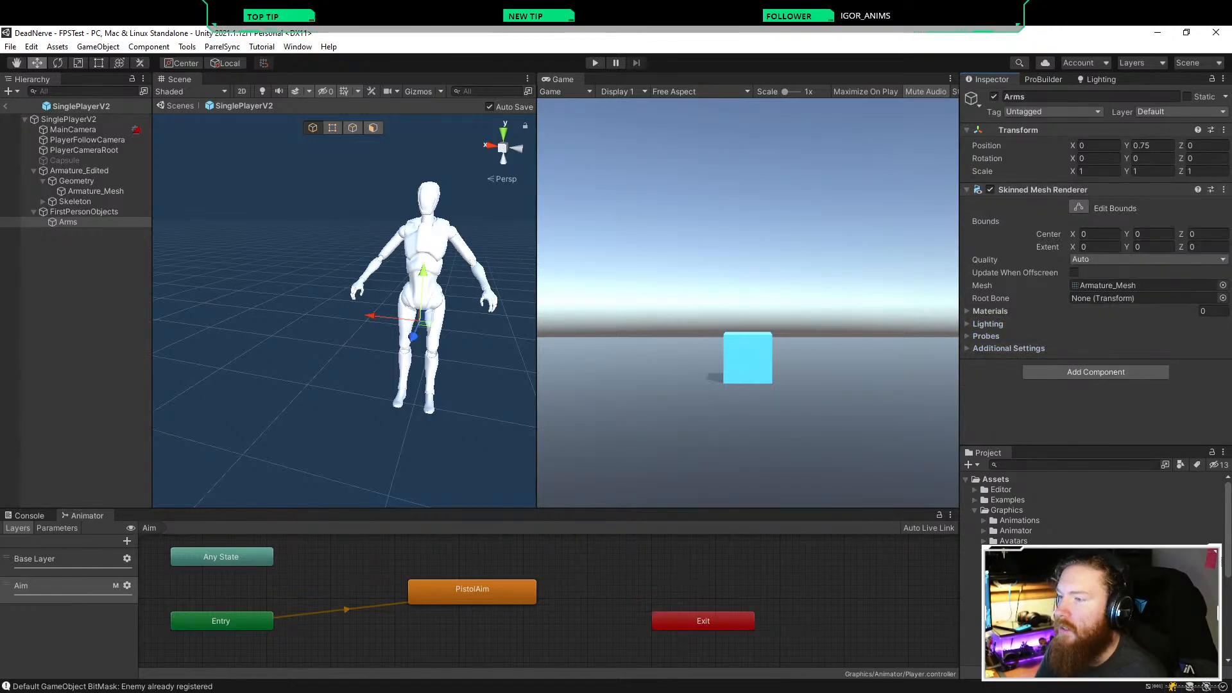
# Step: Delete the Arms object and place a duplicate of Armature_Mesh under FirstPersonObjects instead
pyautogui.rightClick(61, 221)
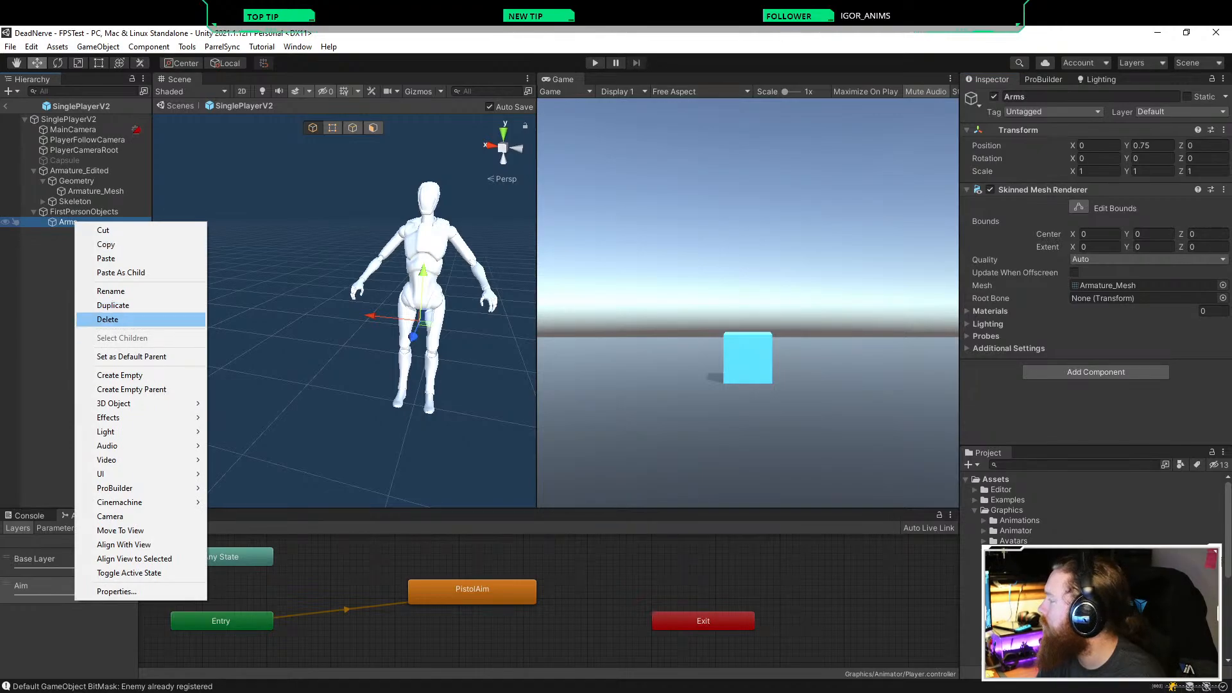
pyautogui.click(107, 319)
pyautogui.click(96, 191)
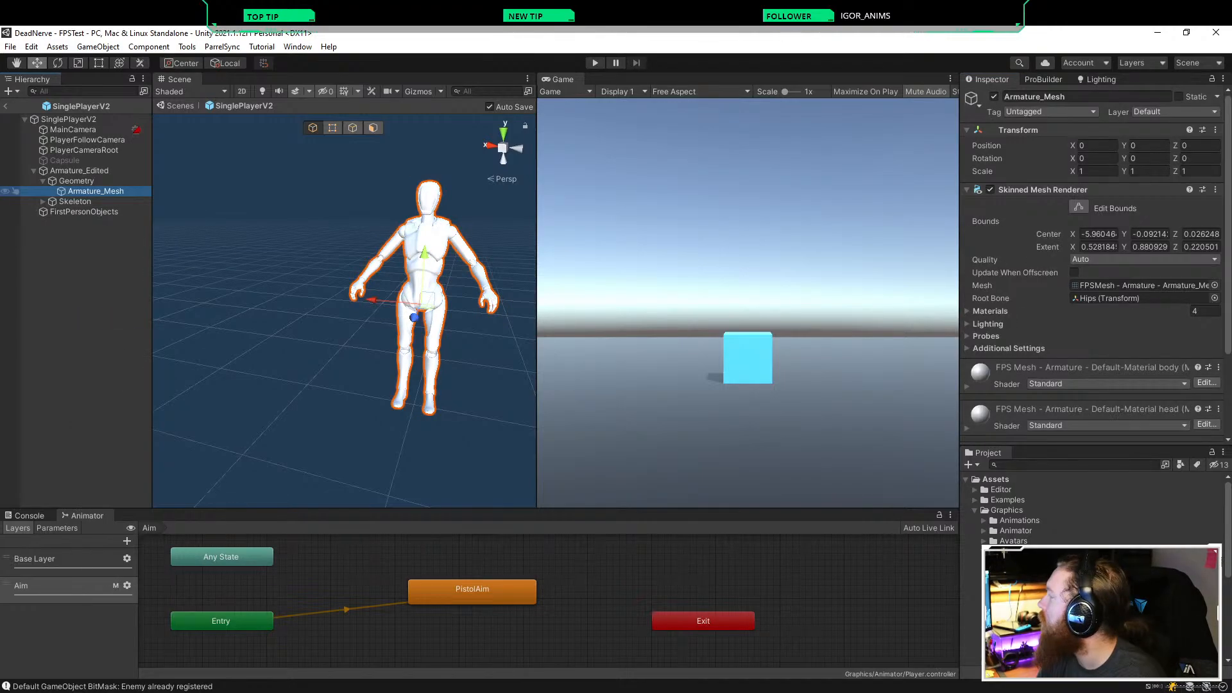
pyautogui.rightClick(87, 191)
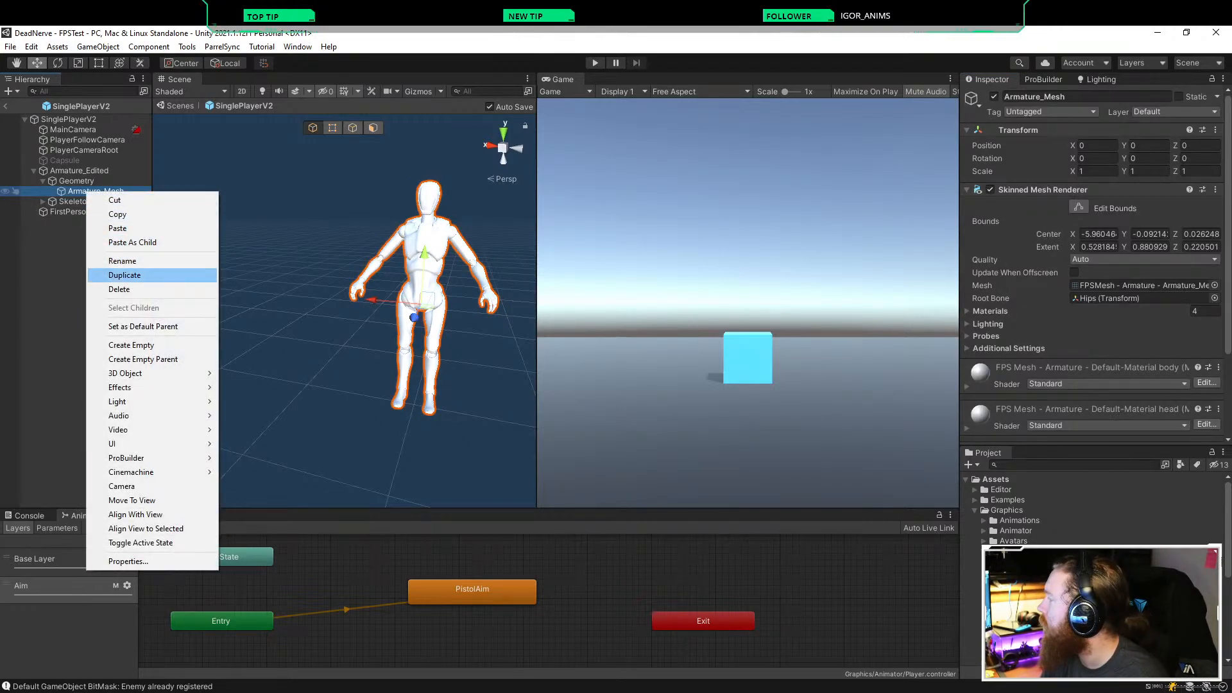
pyautogui.click(106, 274)
pyautogui.moveTo(96, 201); pyautogui.dragTo(83, 222)
# Step: Rename the duplicated mesh object under FirstPersonObjects as Arms
pyautogui.rightClick(127, 222)
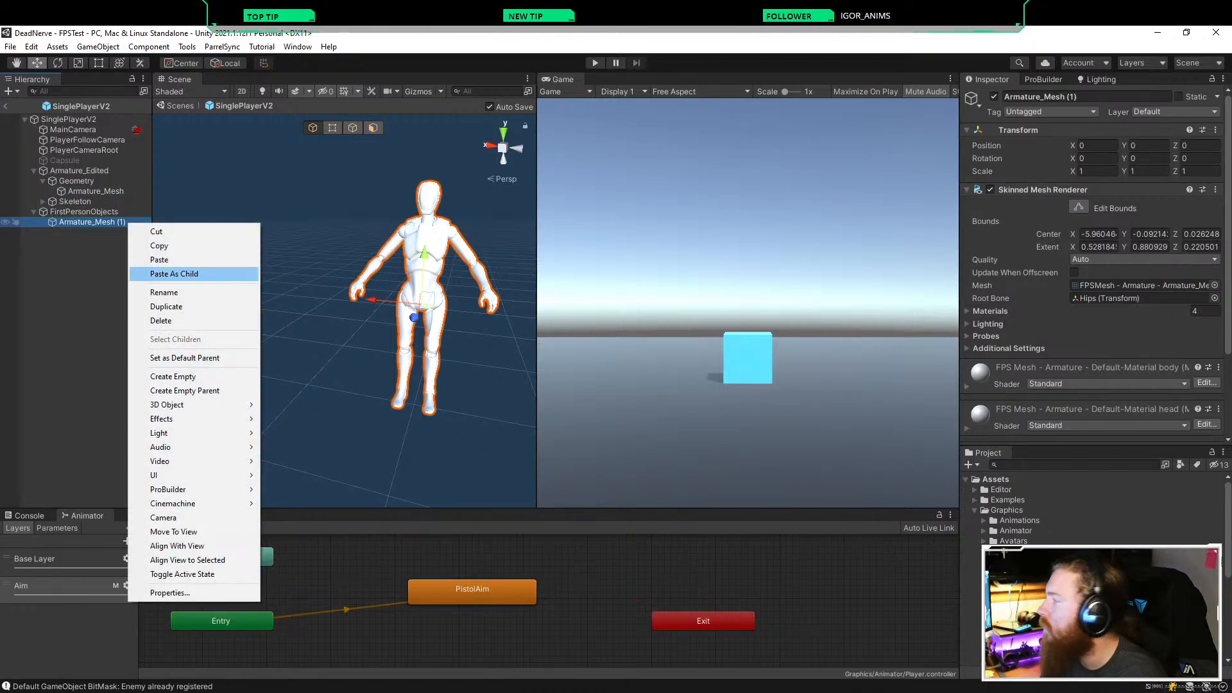
pyautogui.click(164, 293)
pyautogui.press('BackSpace')
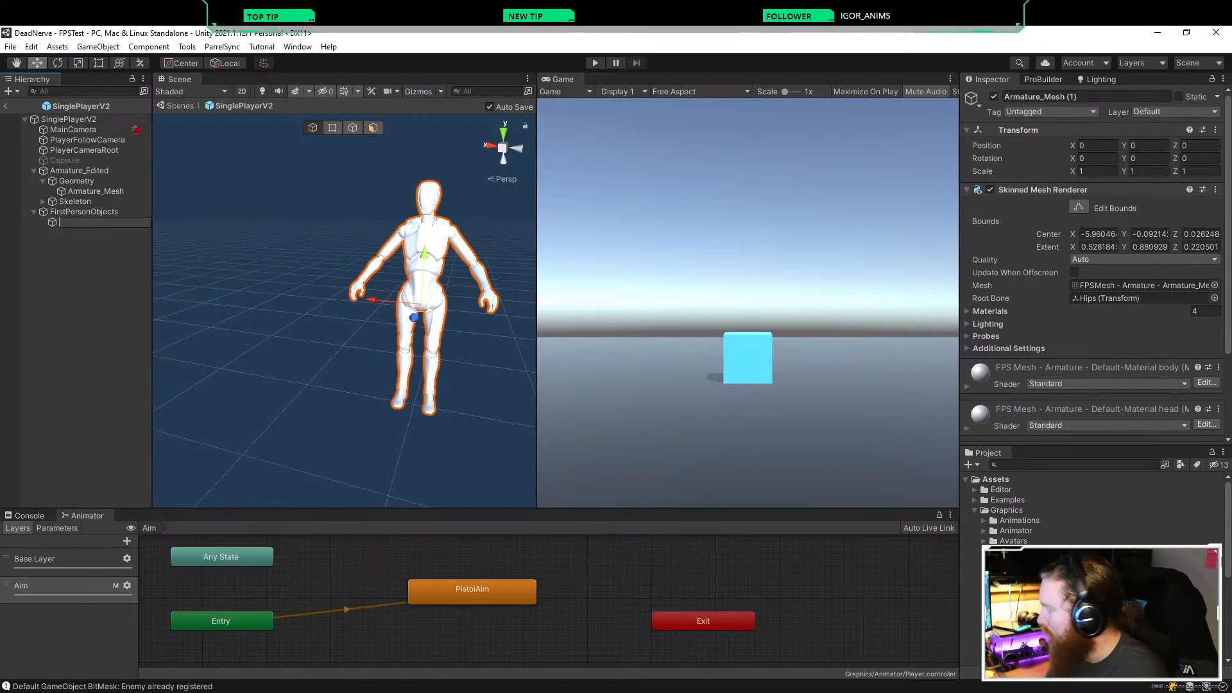
pyautogui.press('Return')
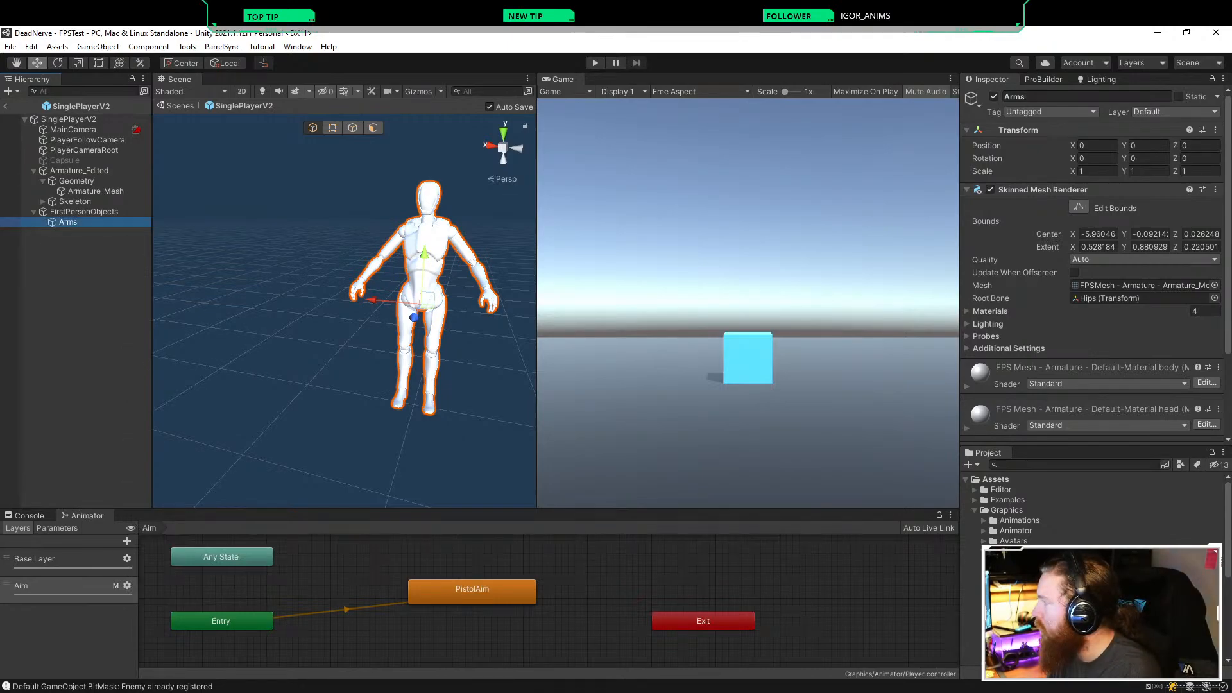
# Step: Remove the body, head and body 1 materials from the Arms renderer, leaving only FPSMesh - Armature - Default-Material arms
pyautogui.click(988, 311)
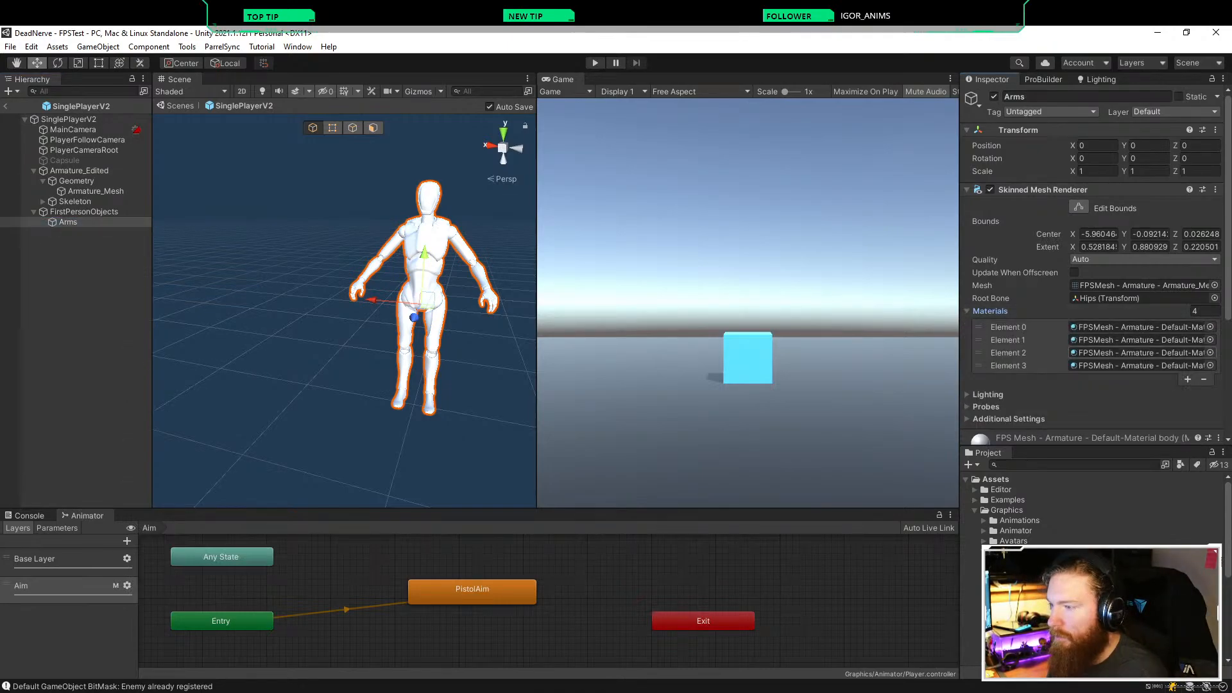
pyautogui.click(1021, 365)
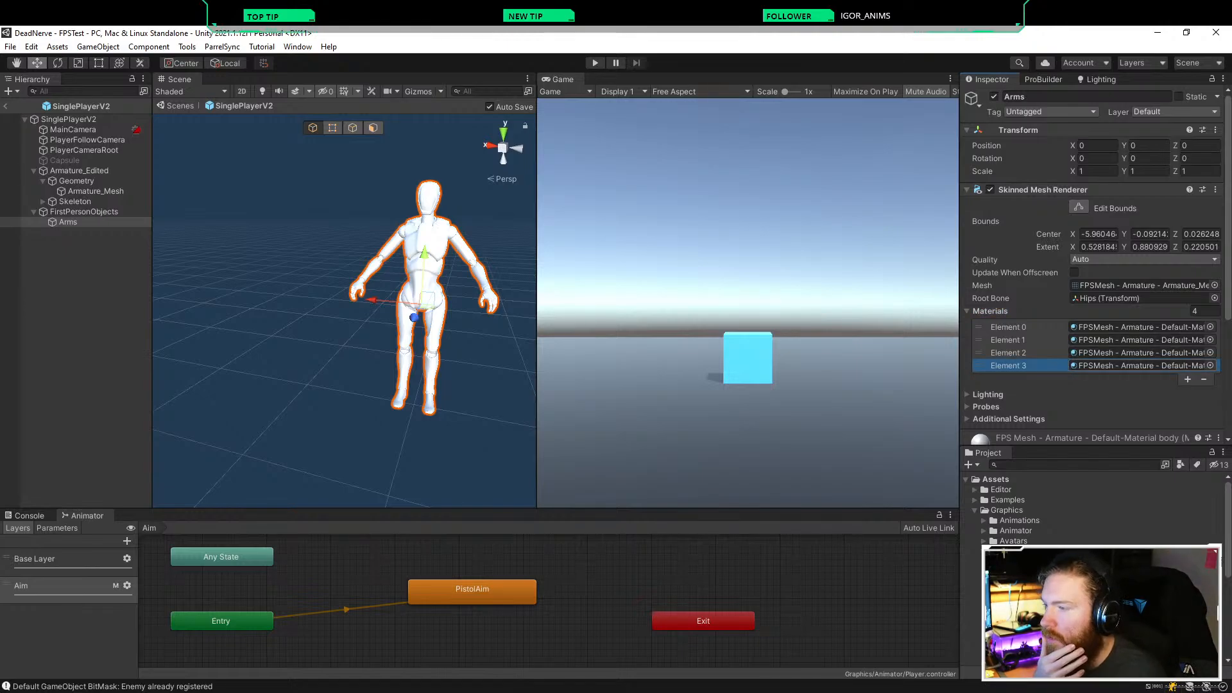
pyautogui.press('Up')
pyautogui.press('Up')
pyautogui.press('Up')
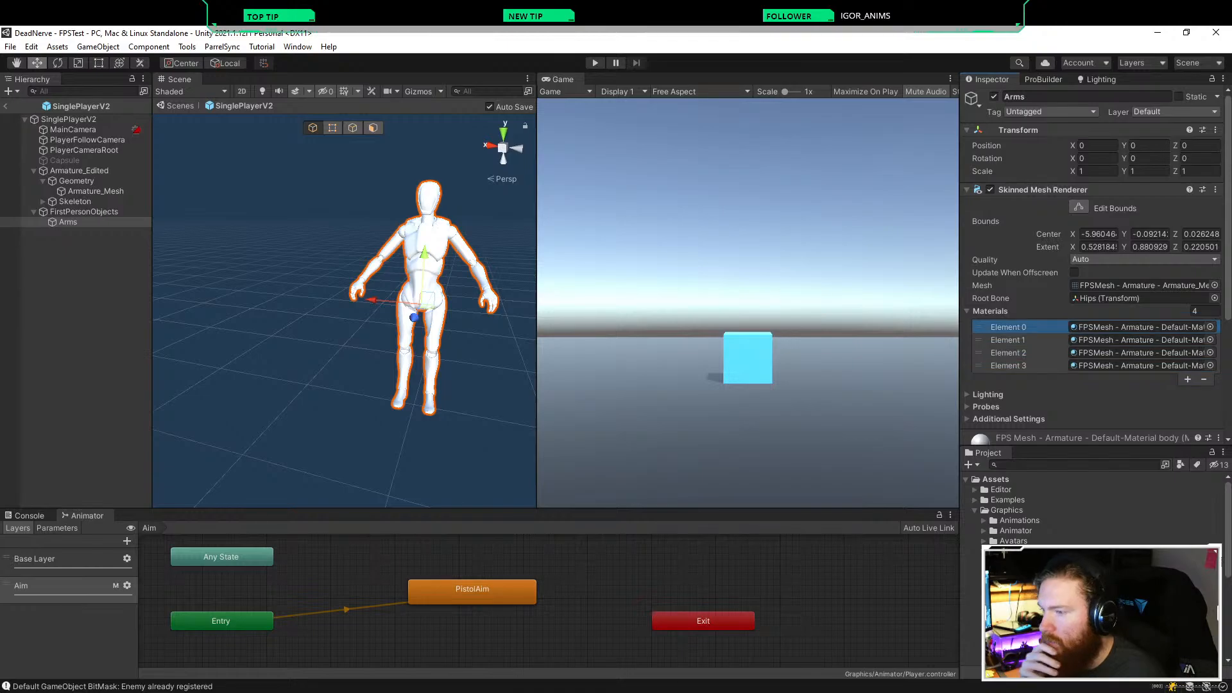
pyautogui.moveTo(960, 257); pyautogui.dragTo(885, 256)
pyautogui.click(1118, 328)
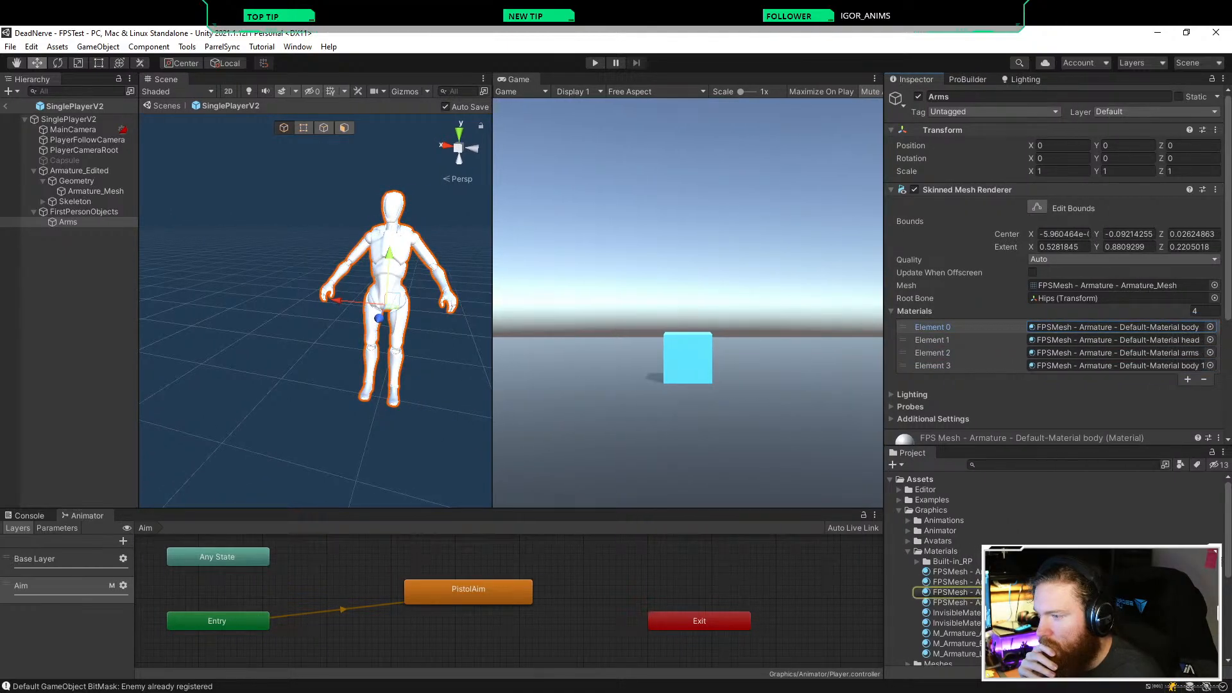
pyautogui.press('Delete')
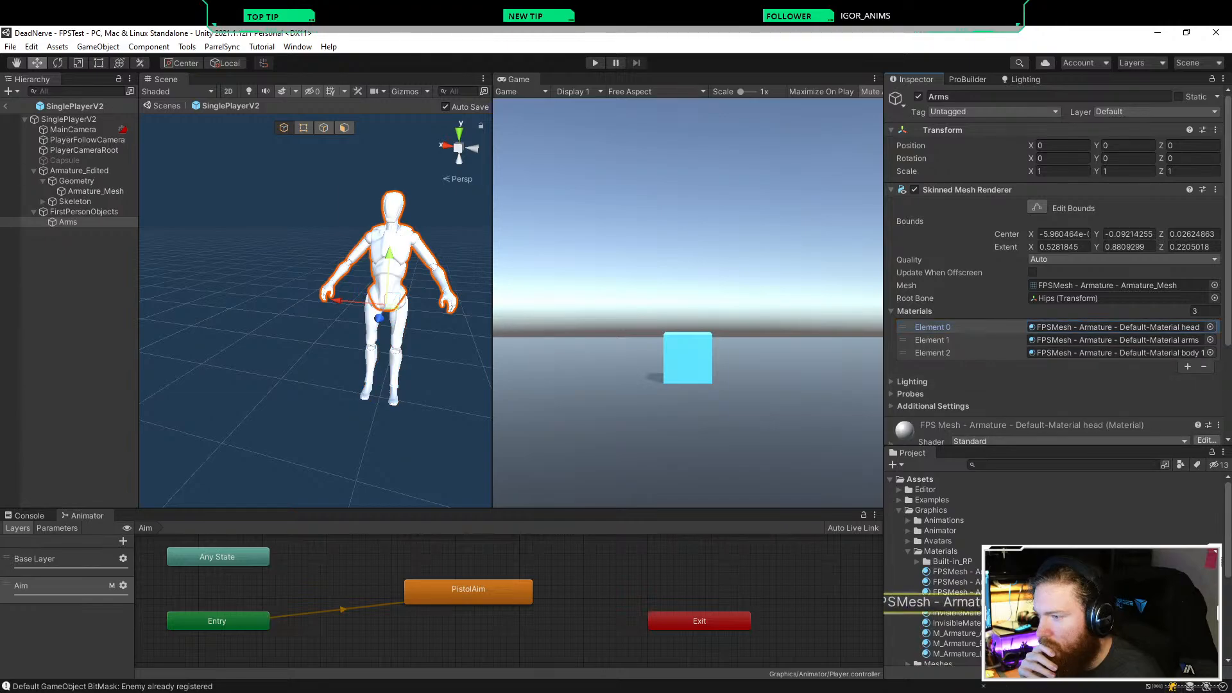
pyautogui.press('Delete')
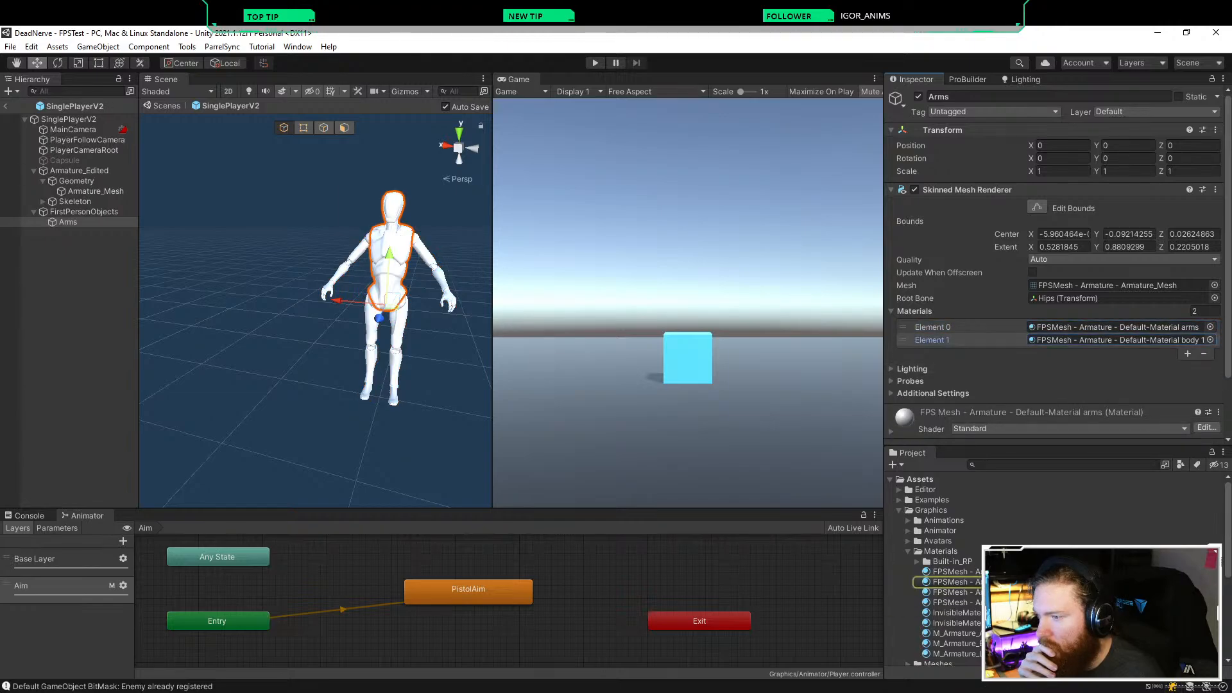
pyautogui.press('Delete')
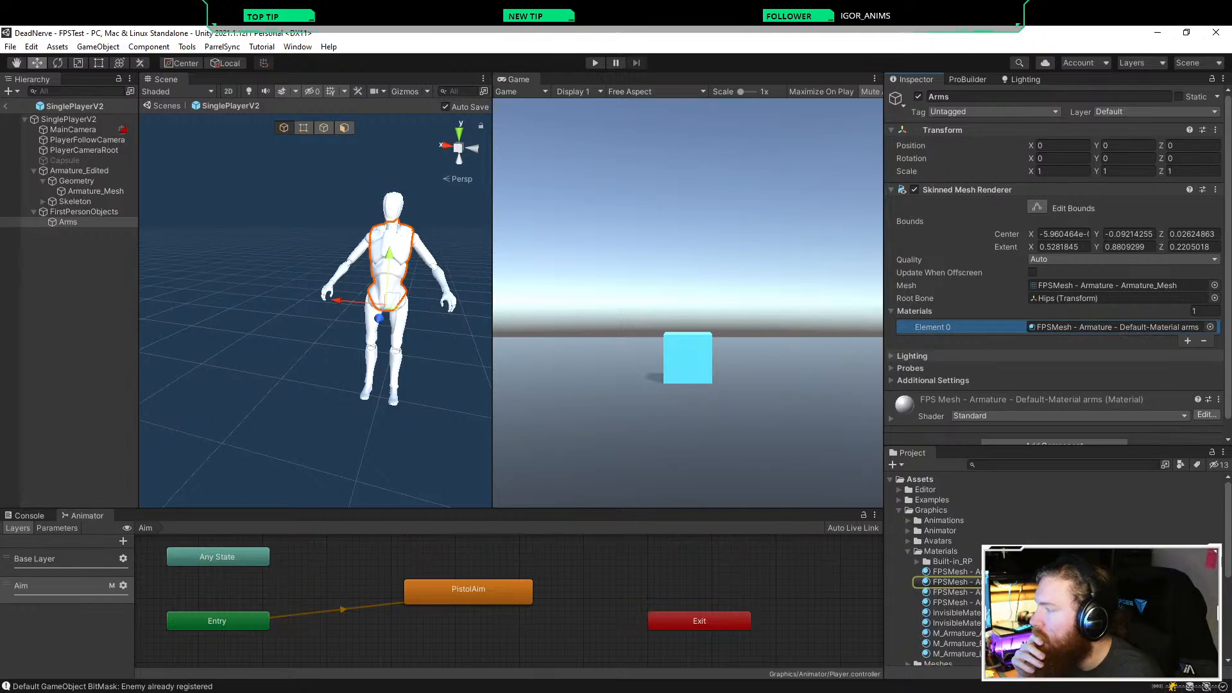
# Step: Compare the material slots of the Arms object with those of the original Armature_Mesh and their material assets
pyautogui.click(1117, 326)
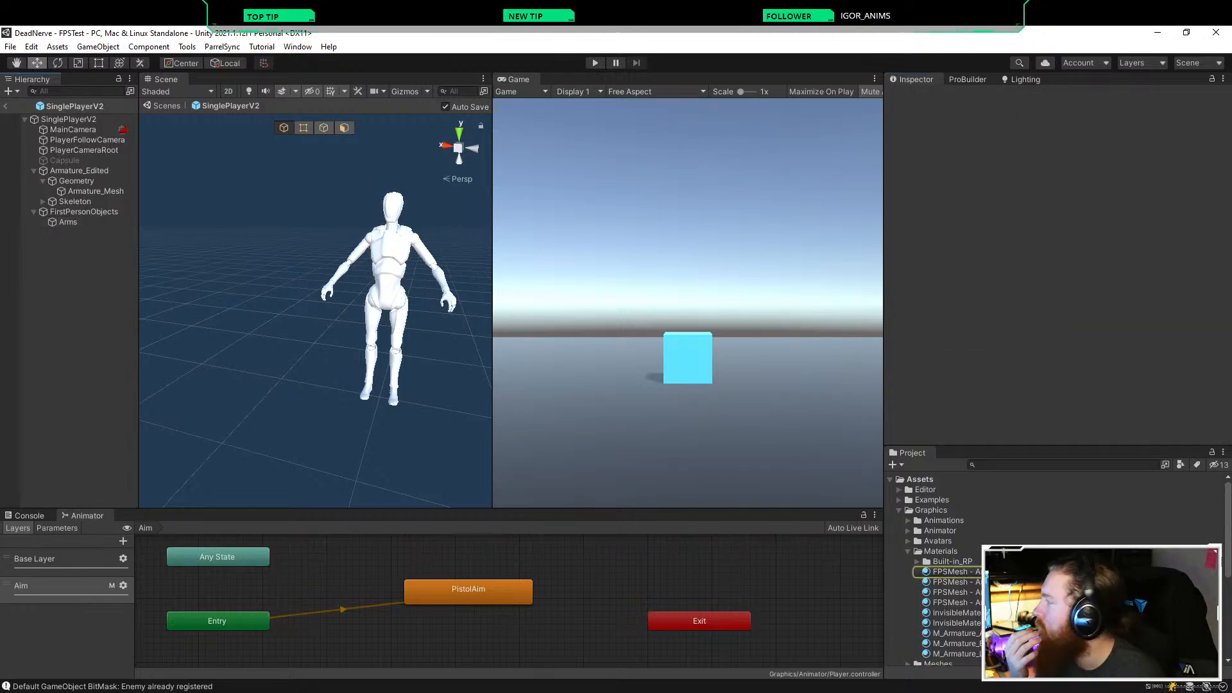
pyautogui.click(84, 211)
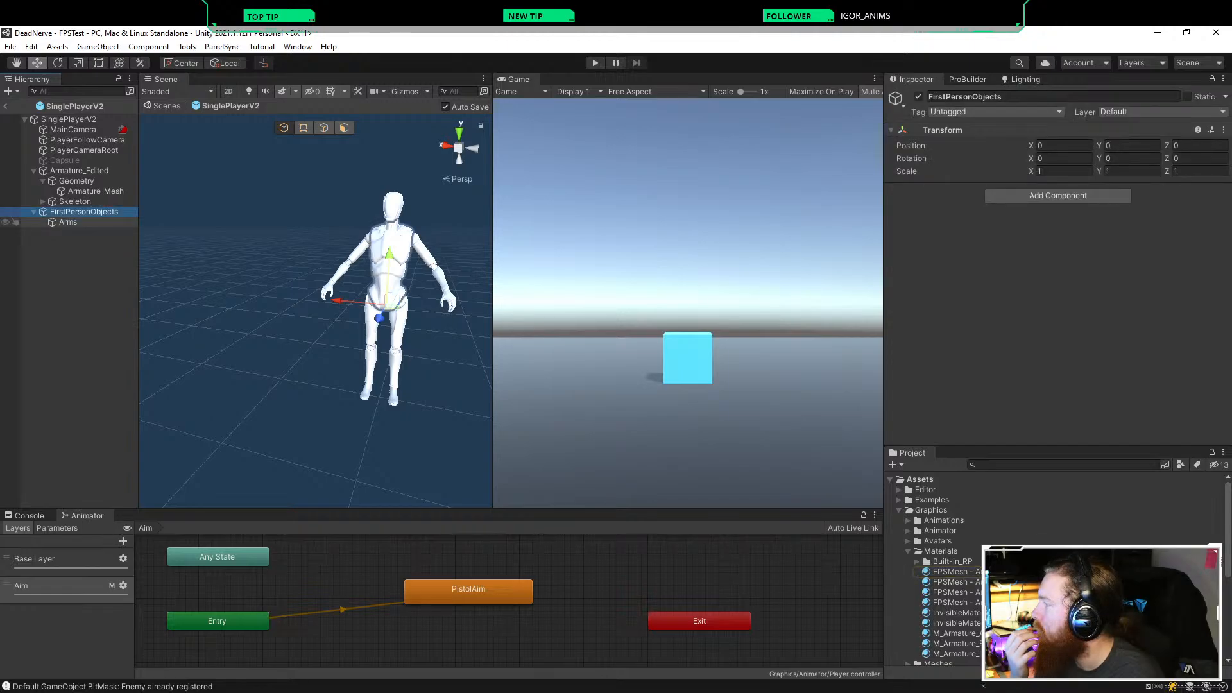
pyautogui.click(67, 222)
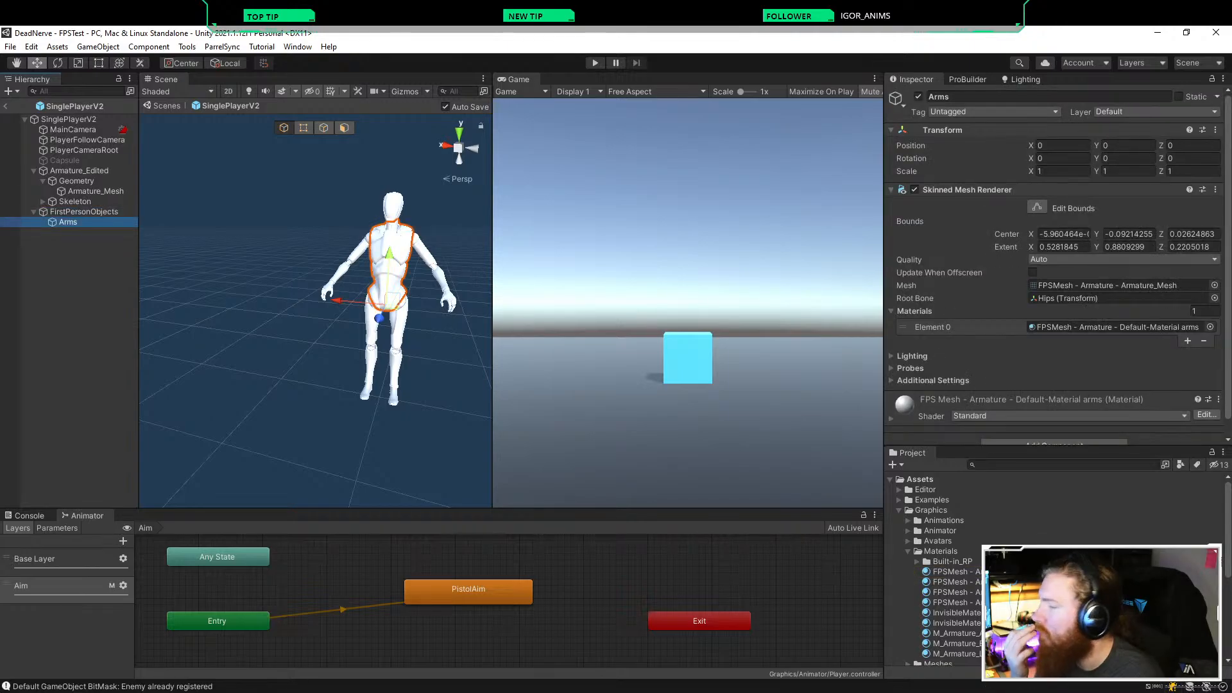
pyautogui.click(1116, 327)
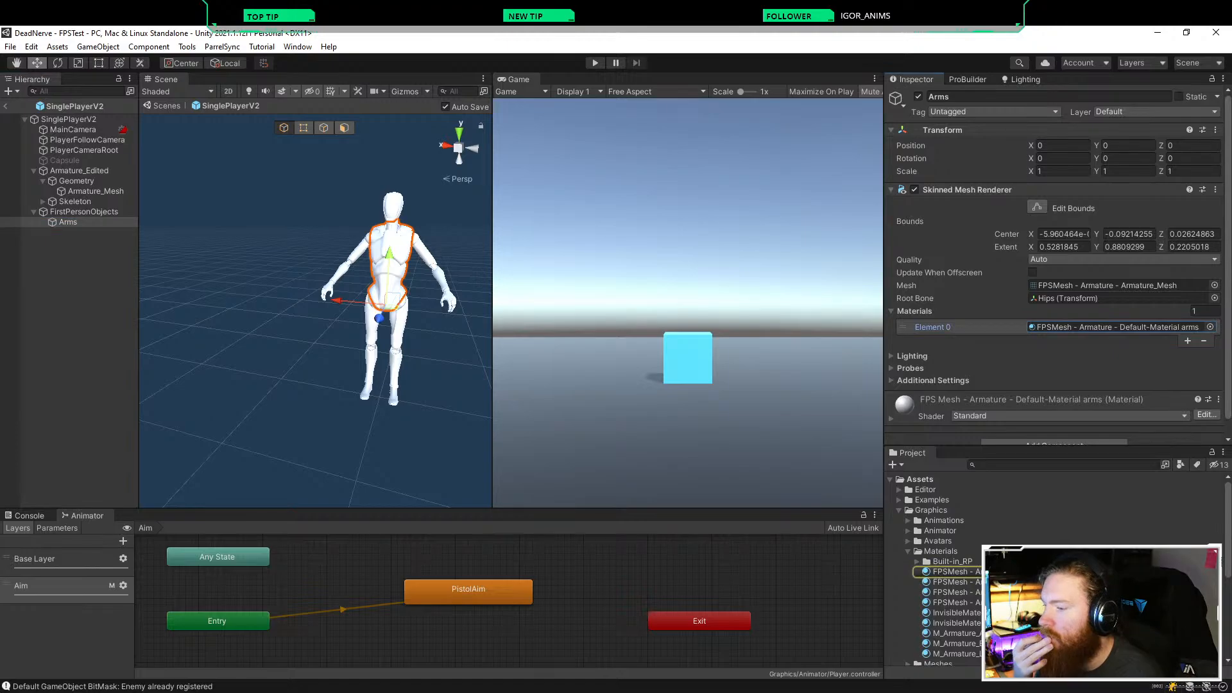
pyautogui.click(949, 581)
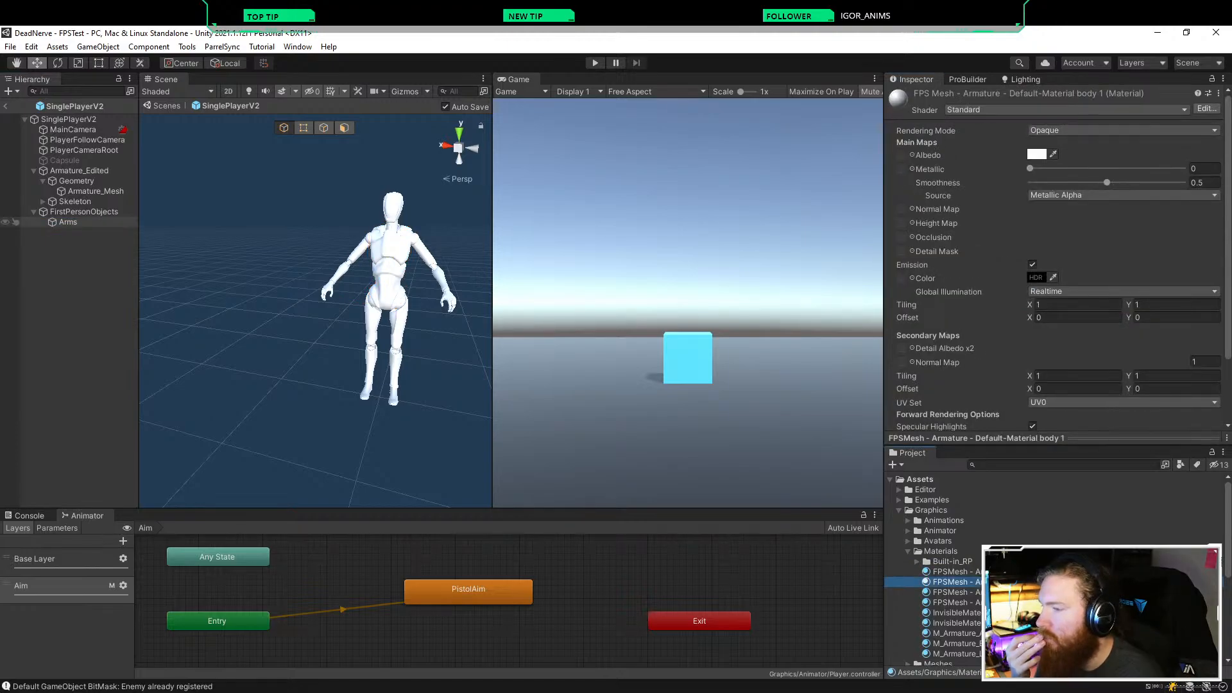
pyautogui.click(90, 191)
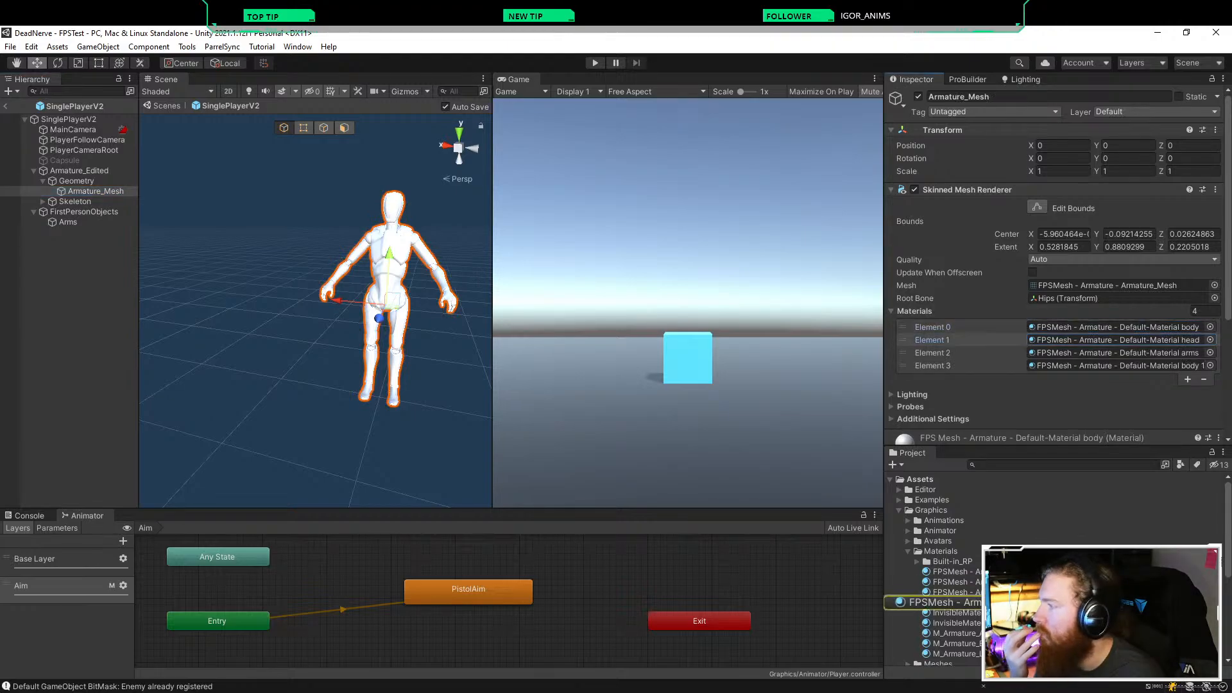
pyautogui.click(932, 353)
# Step: Try the Arms object at an X position of 0.662, and reset its X position to 0
pyautogui.click(68, 221)
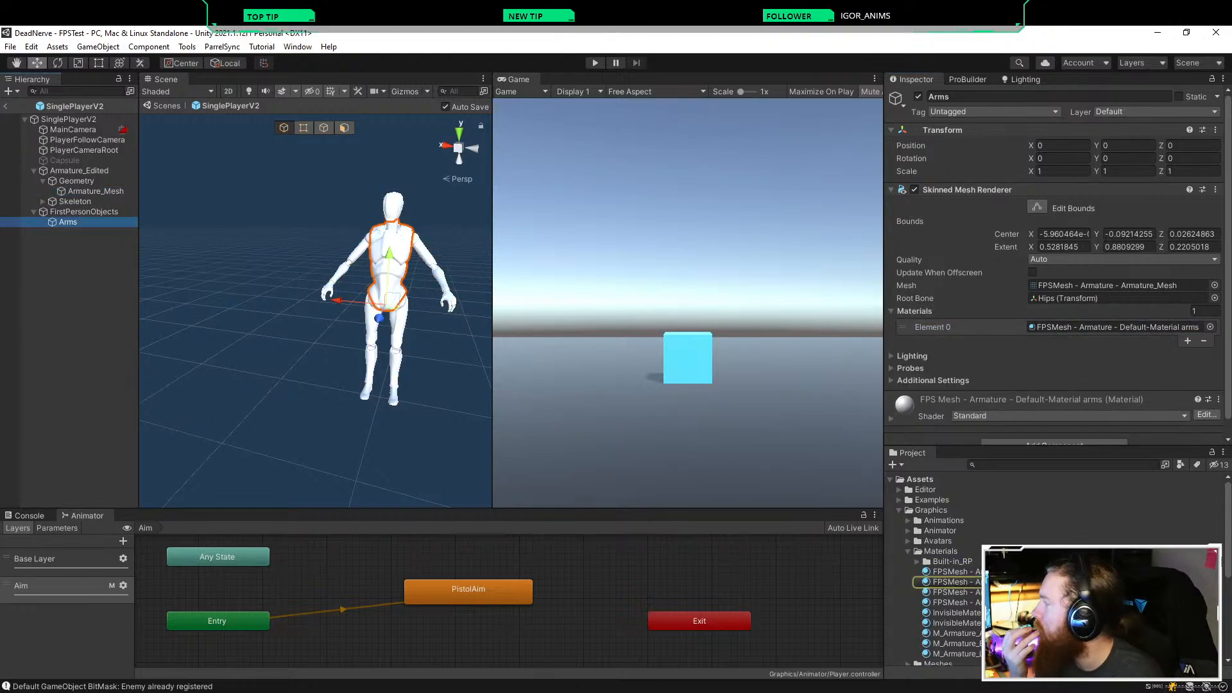
pyautogui.click(1062, 145)
pyautogui.write('0.662')
pyautogui.press('Return')
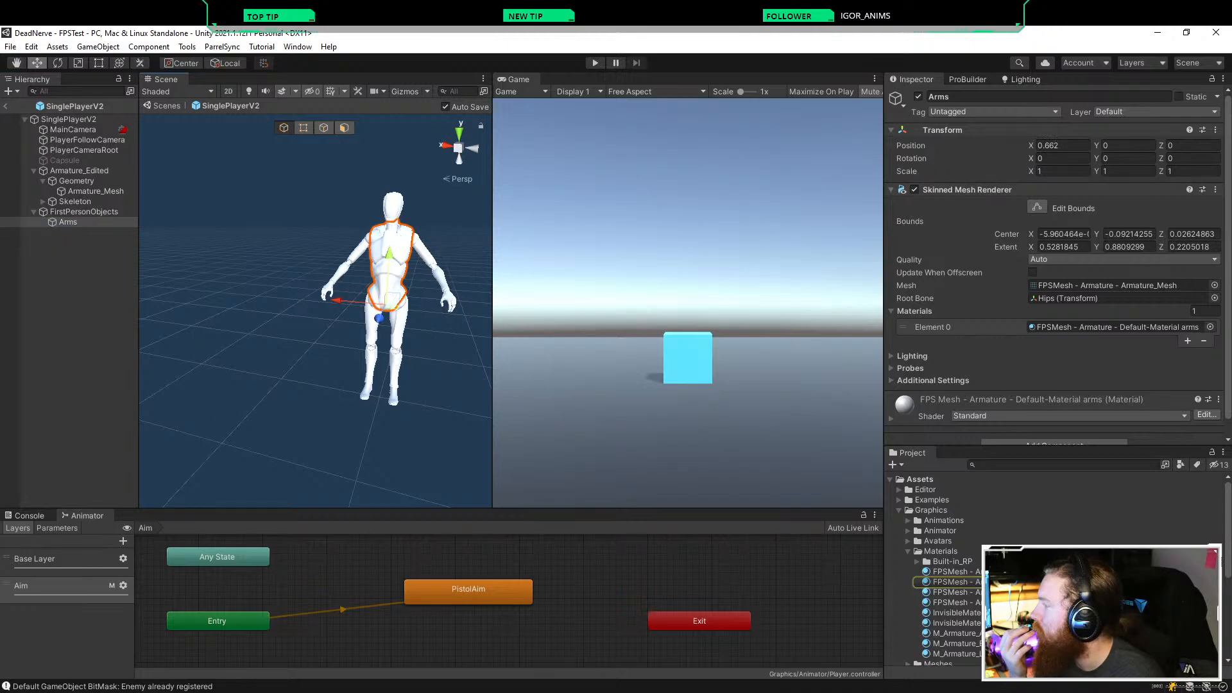
pyautogui.click(1062, 145)
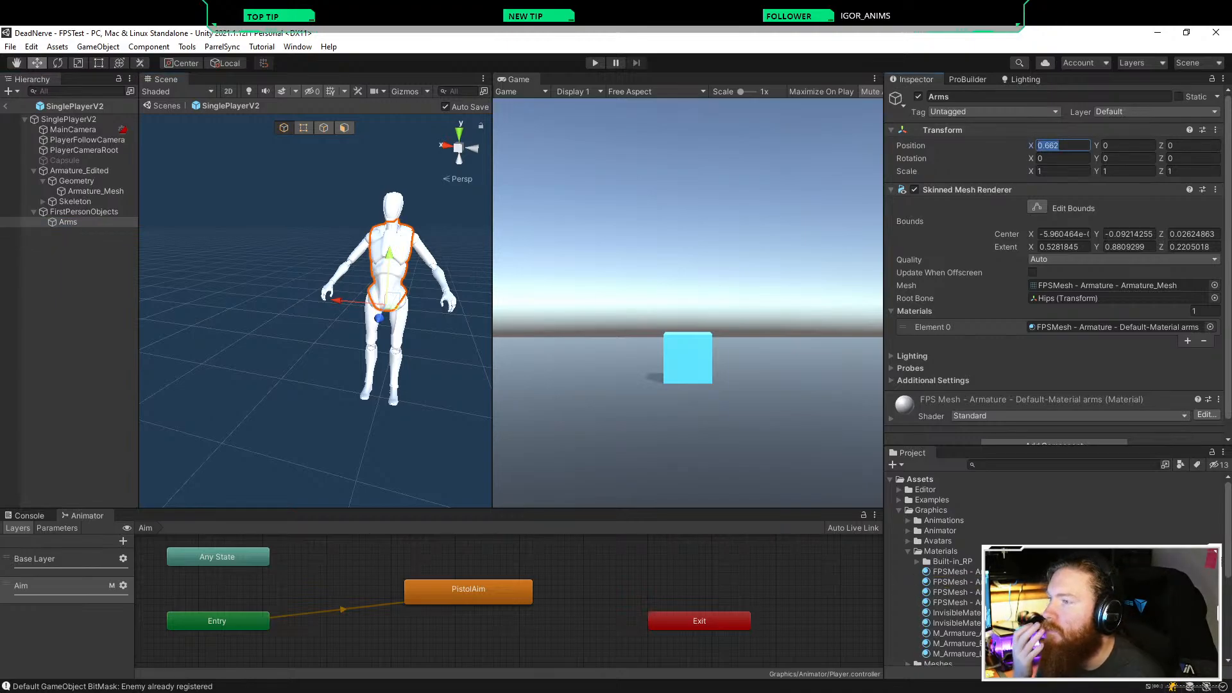
pyautogui.write('0')
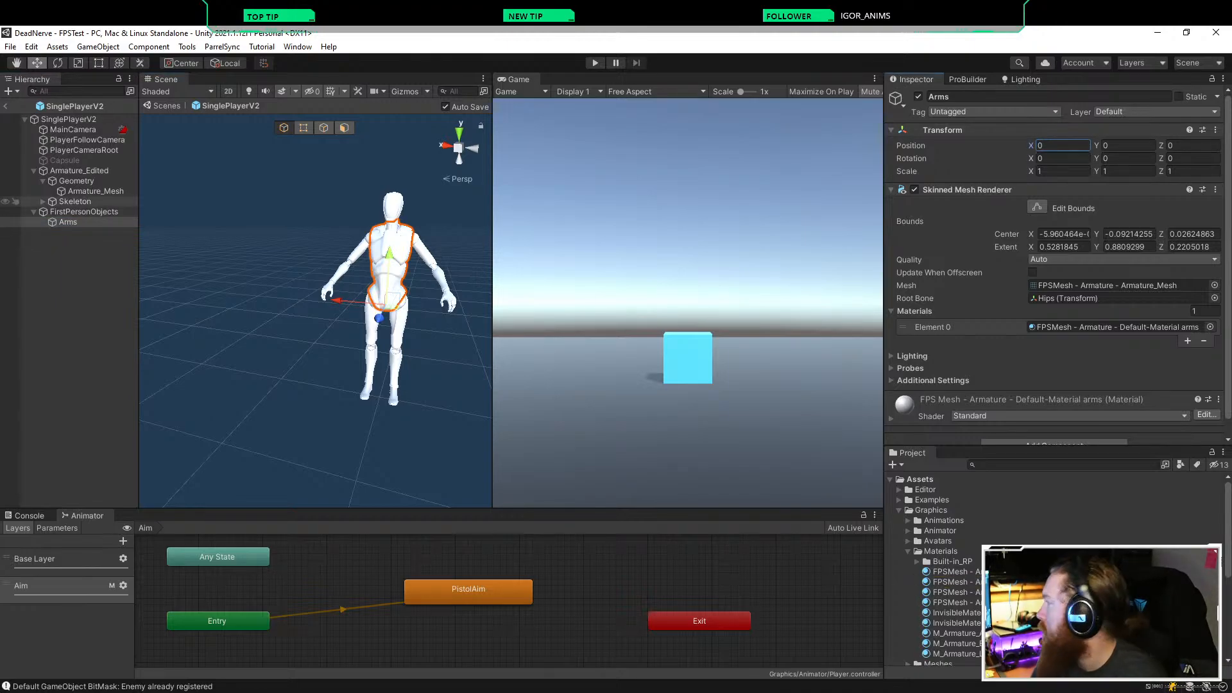
# Step: Turn the original Armature_Mesh renderer off to check what Arms displays alone, turn it back on, and reselect Arms
pyautogui.click(95, 190)
pyautogui.click(914, 189)
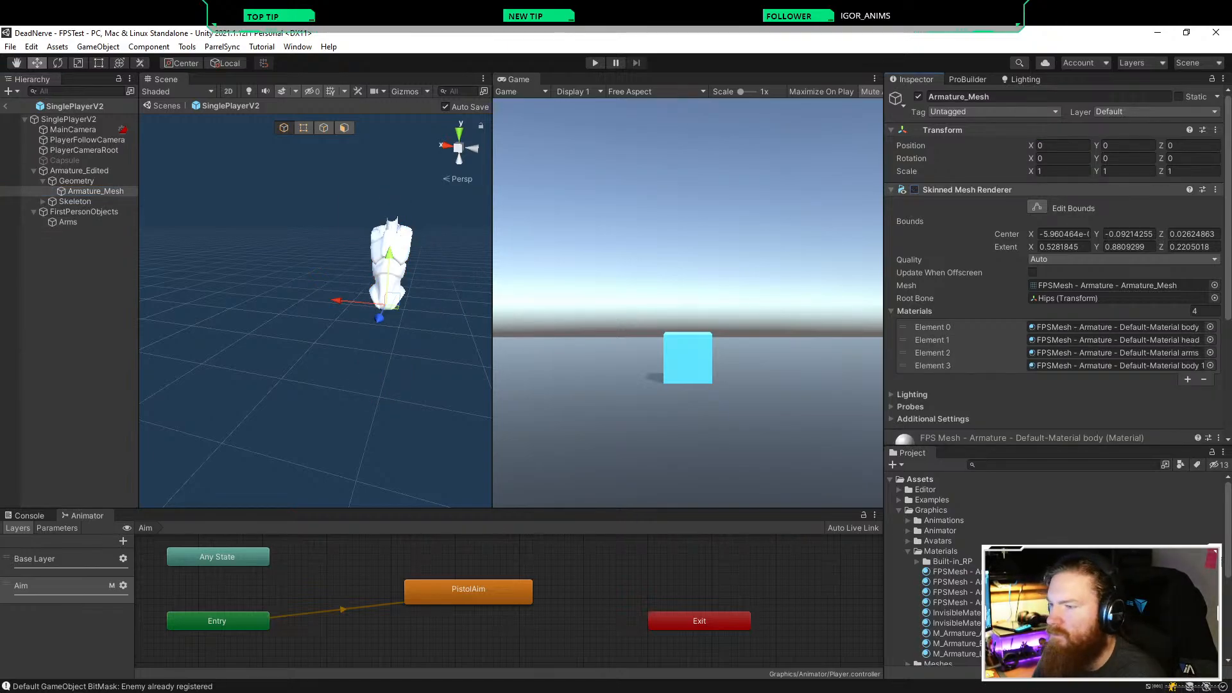
pyautogui.click(914, 189)
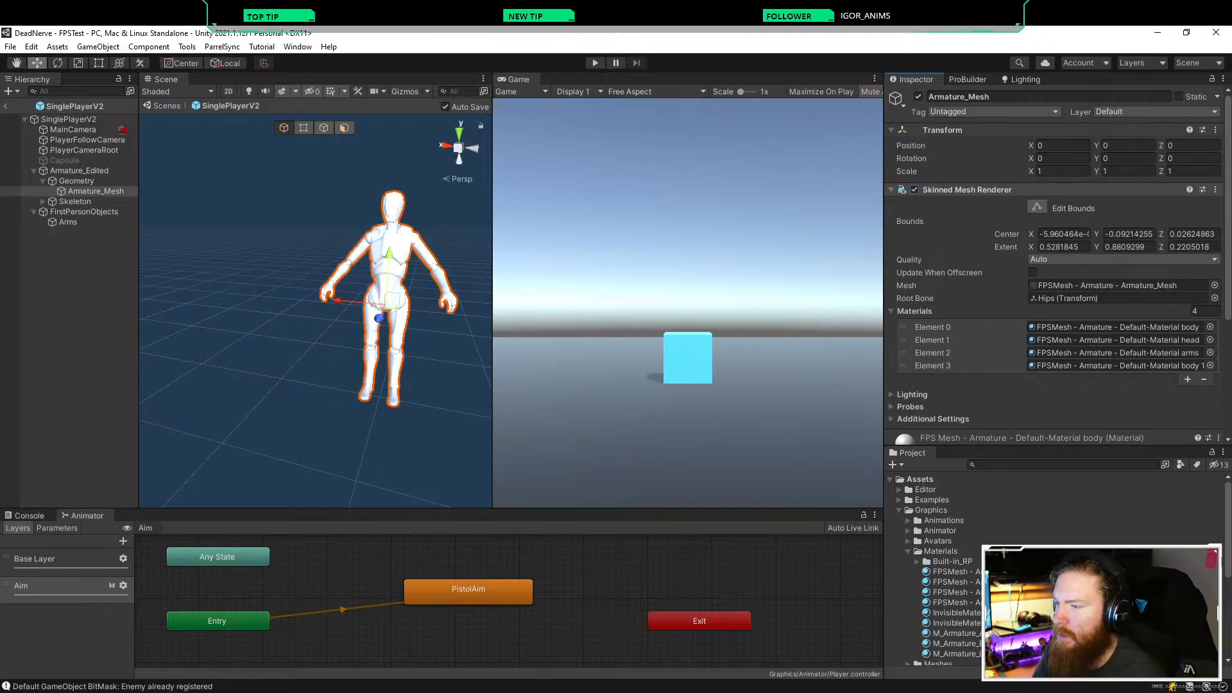
pyautogui.click(68, 221)
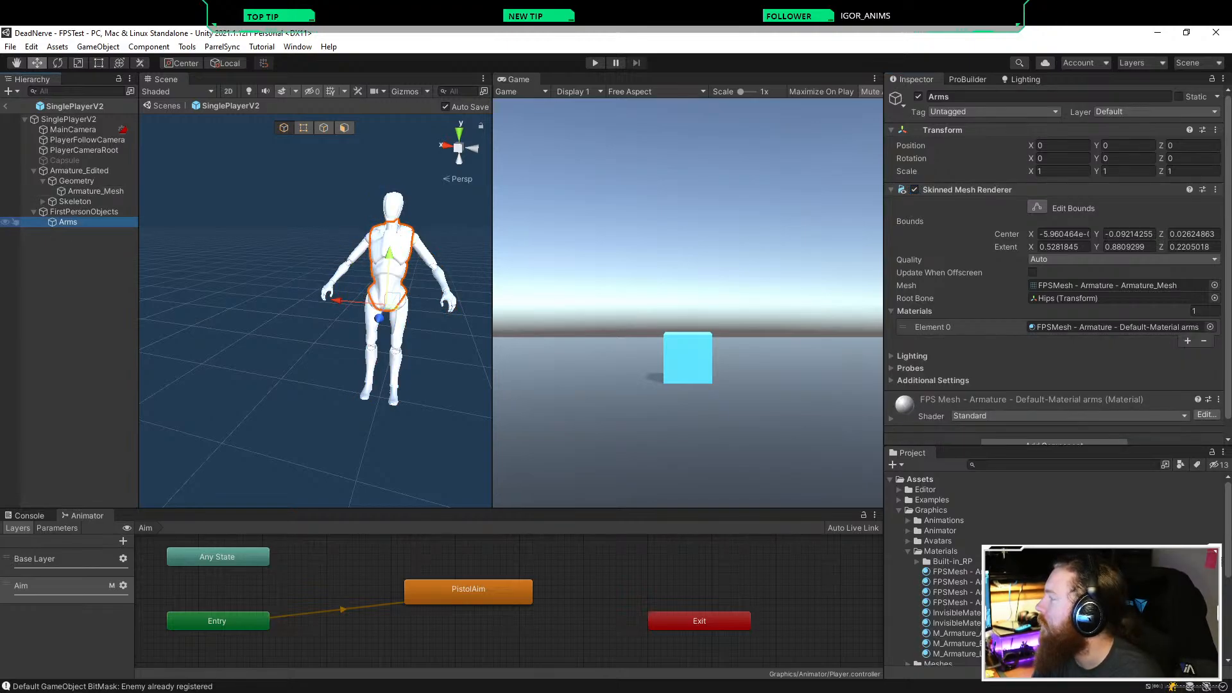
# Step: Find the FPSMeshTool folder under Tools/CBG in the project assets
pyautogui.scroll(-1, 931, 359)
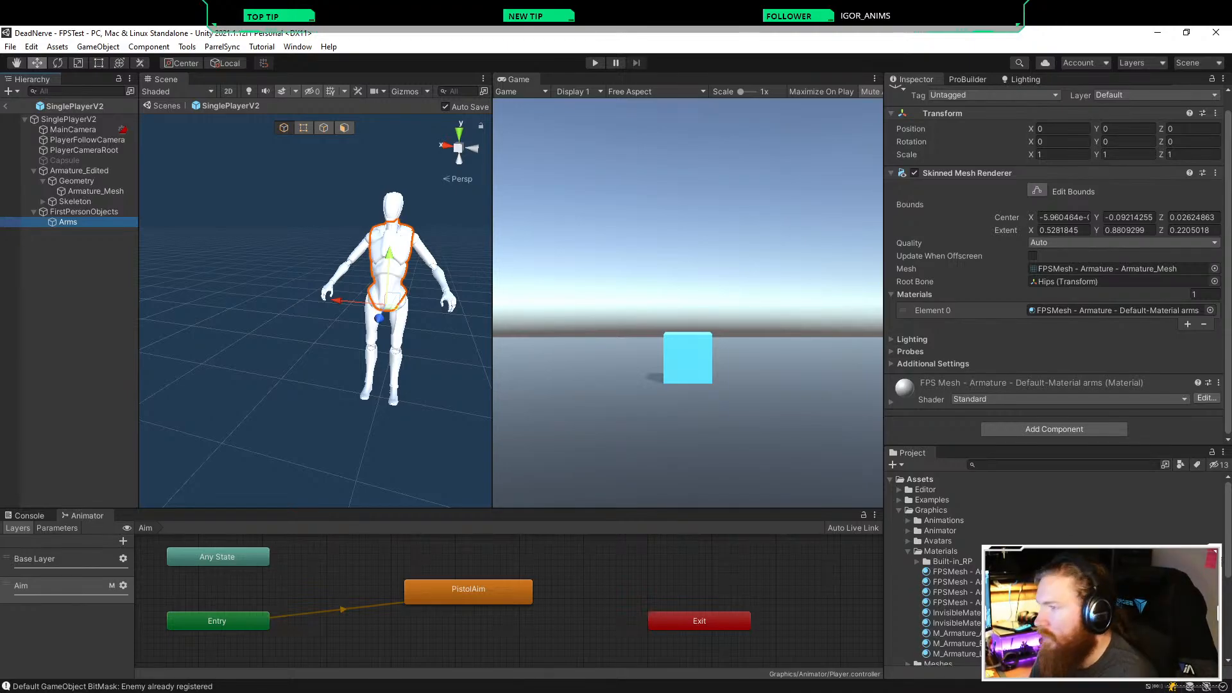
pyautogui.scroll(-3, 963, 564)
pyautogui.scroll(4, 962, 564)
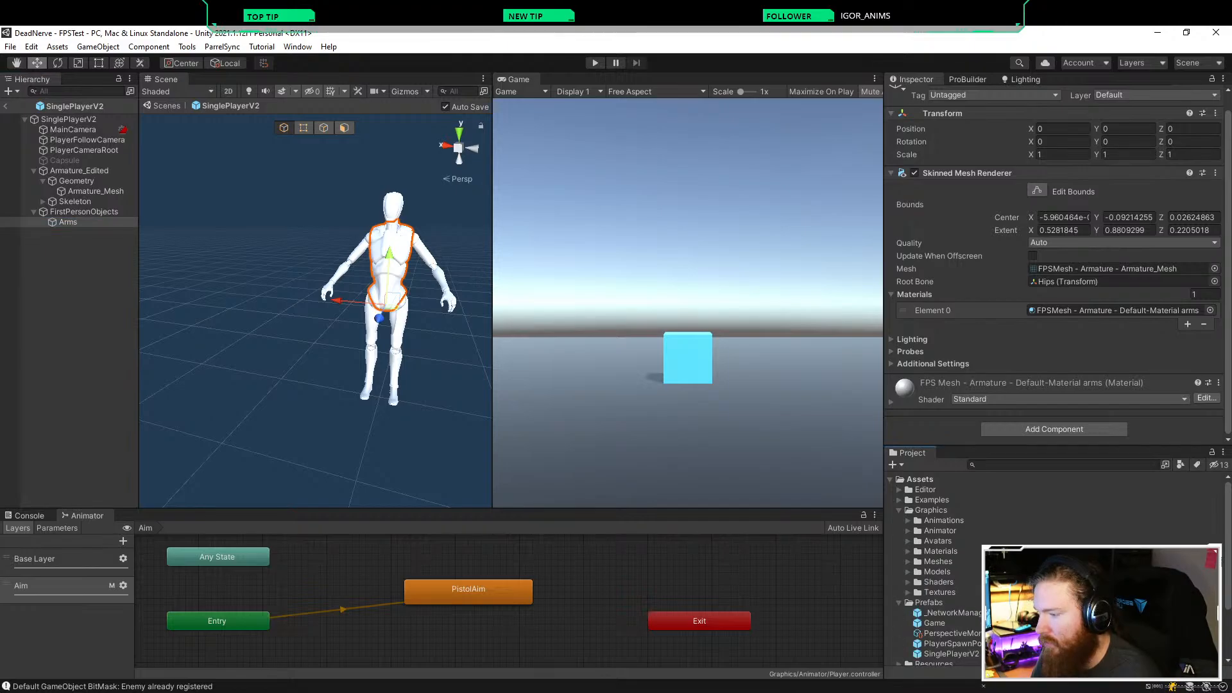
pyautogui.click(899, 603)
pyautogui.click(899, 510)
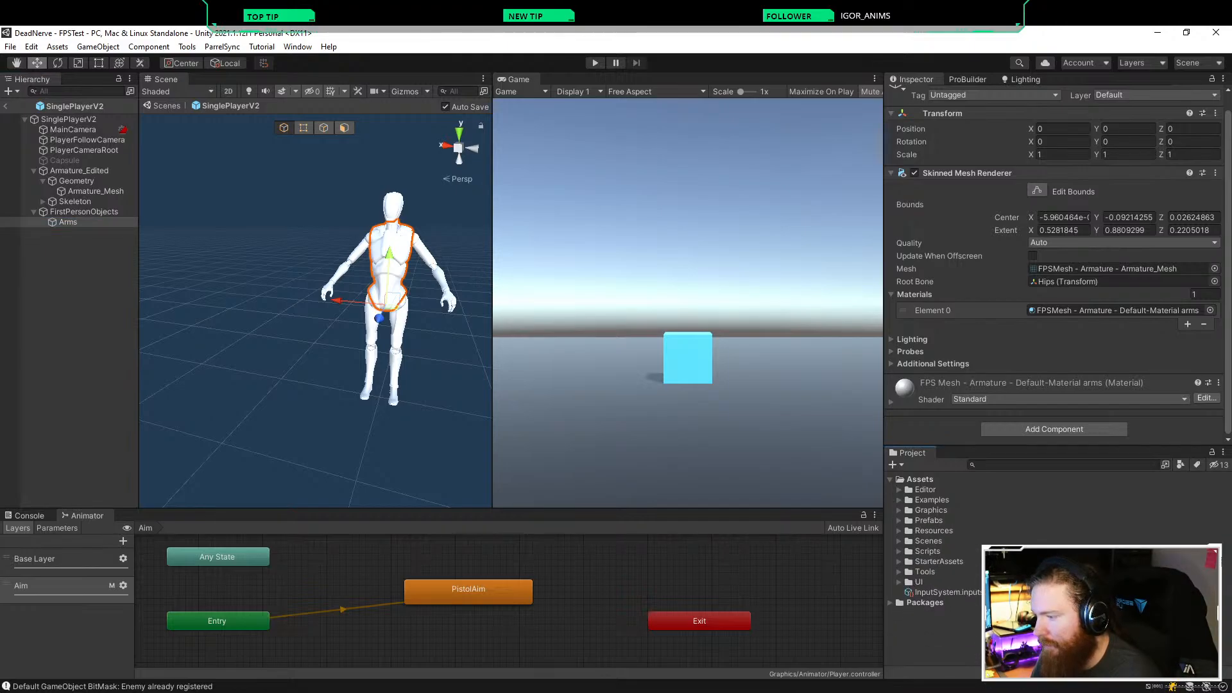
pyautogui.click(898, 572)
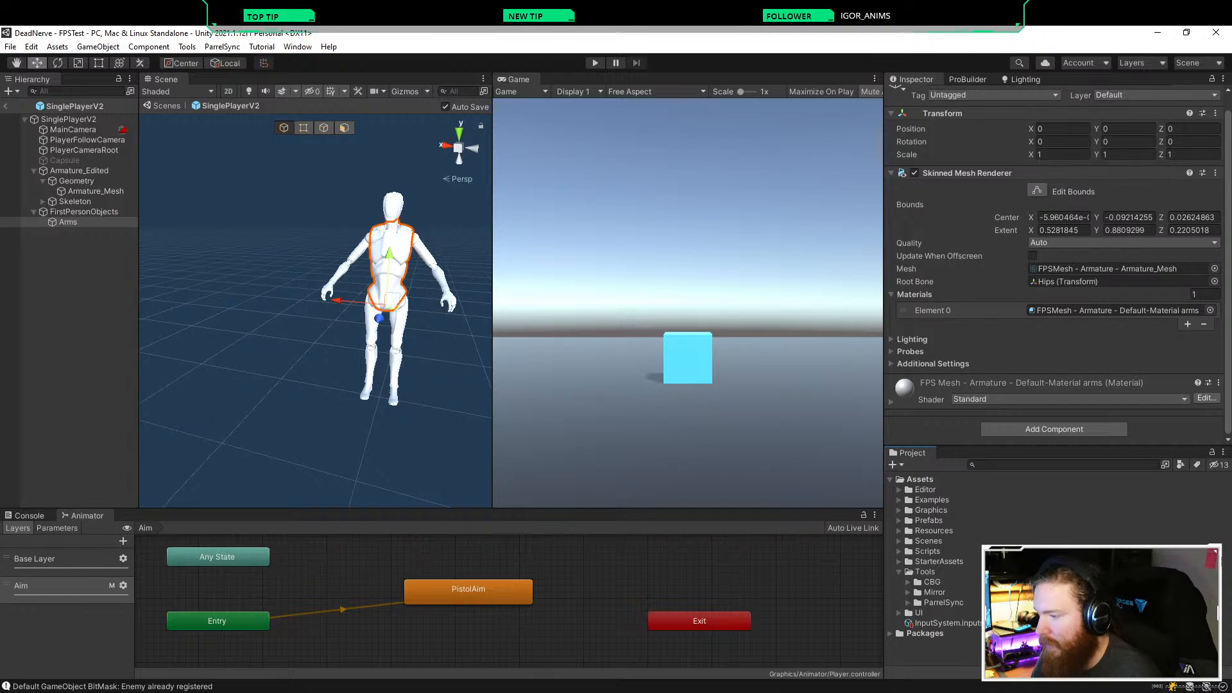
pyautogui.click(907, 582)
pyautogui.click(917, 593)
pyautogui.scroll(-3, 937, 596)
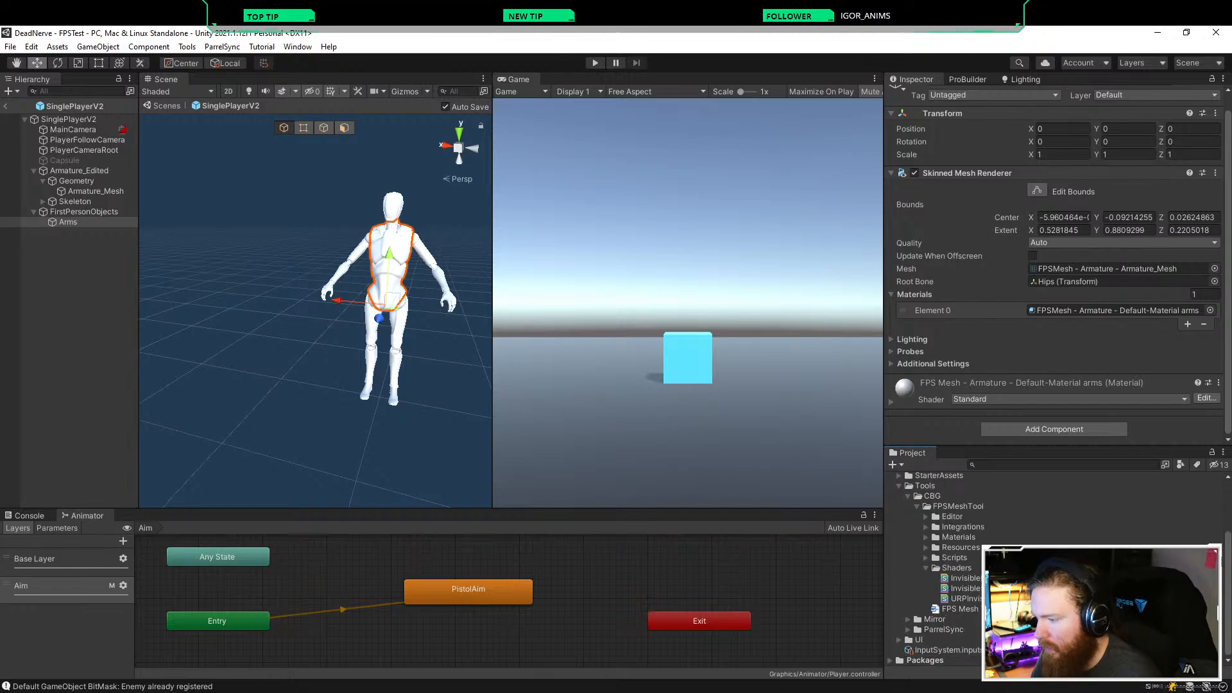
# Step: Examine the FPSMeshTool subfolders, including the head and legs materials in Resources and the contents of the Integration and Editor folders
pyautogui.click(925, 567)
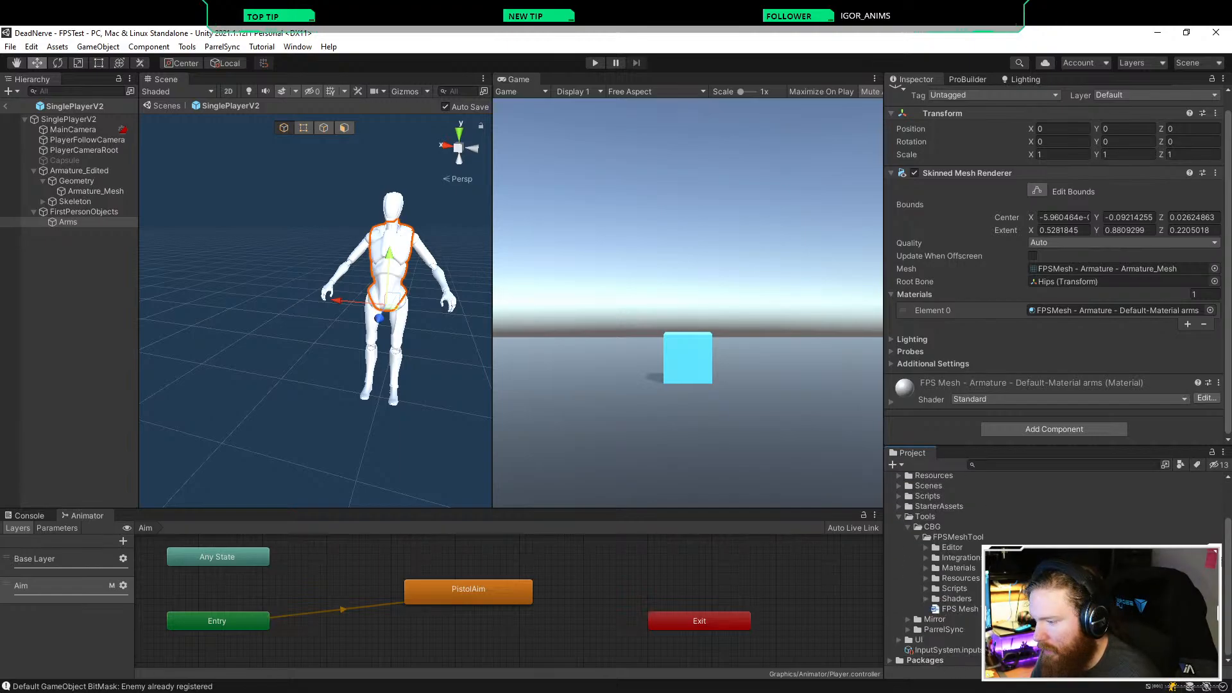
pyautogui.click(926, 589)
pyautogui.click(926, 578)
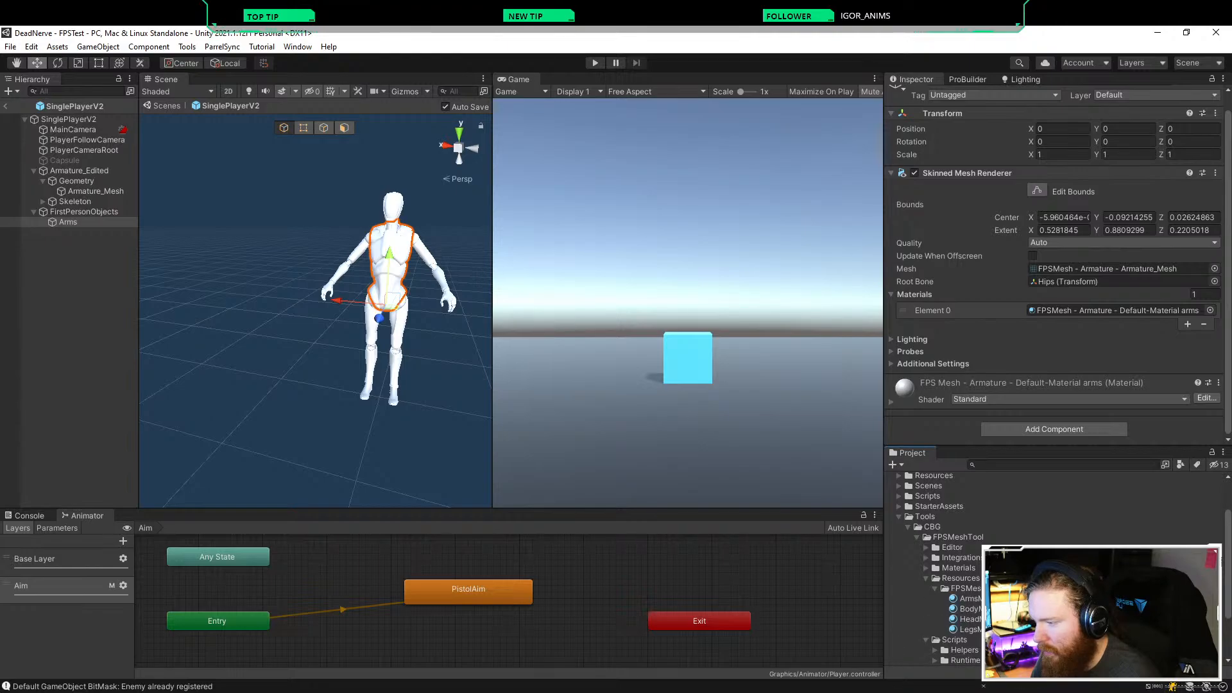
pyautogui.click(969, 619)
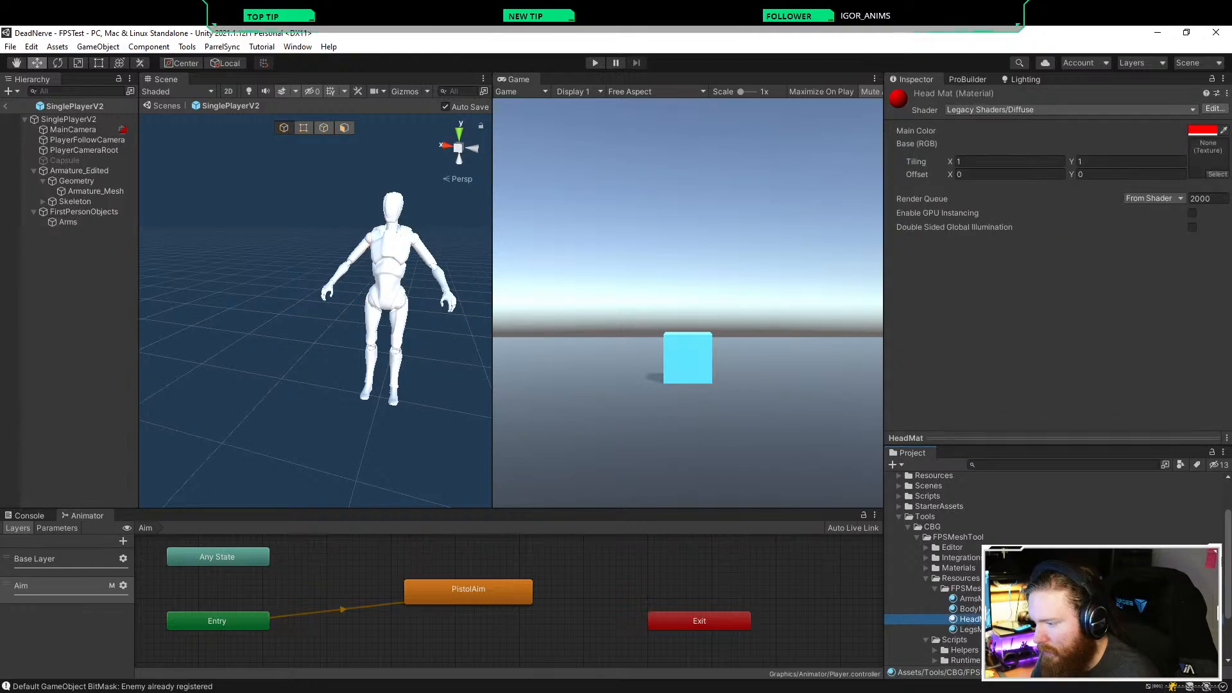
pyautogui.click(969, 629)
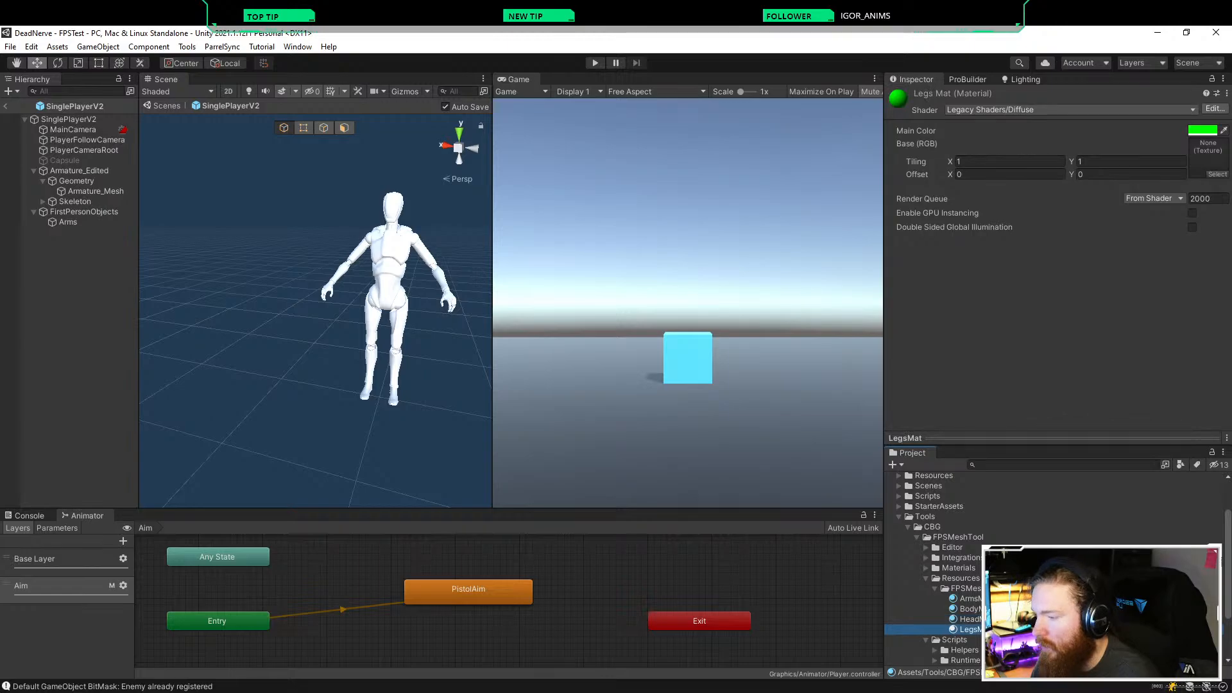
pyautogui.click(926, 579)
pyautogui.click(926, 558)
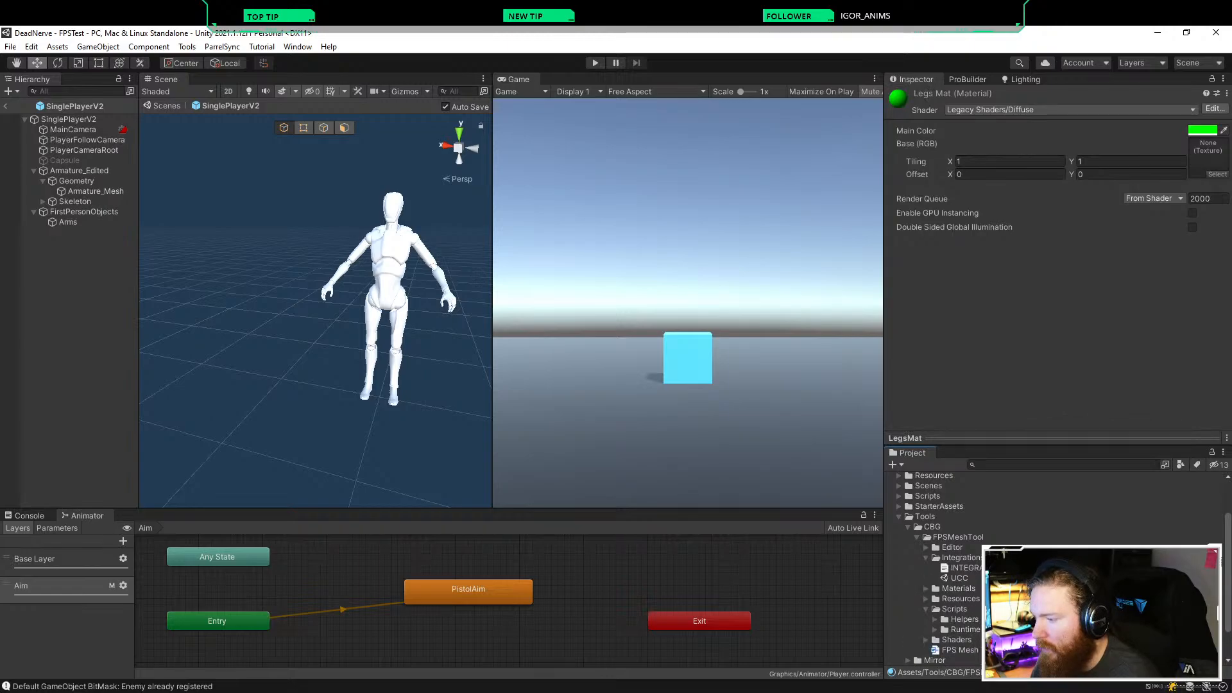
pyautogui.click(926, 558)
pyautogui.click(926, 547)
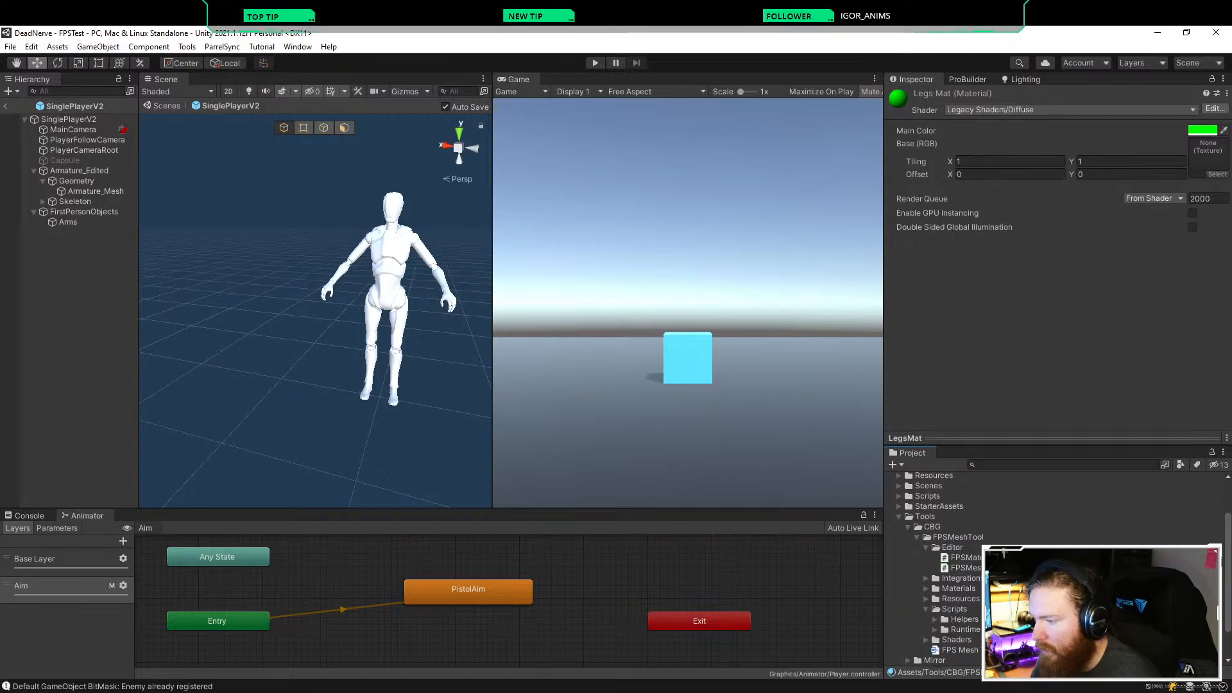
pyautogui.click(926, 547)
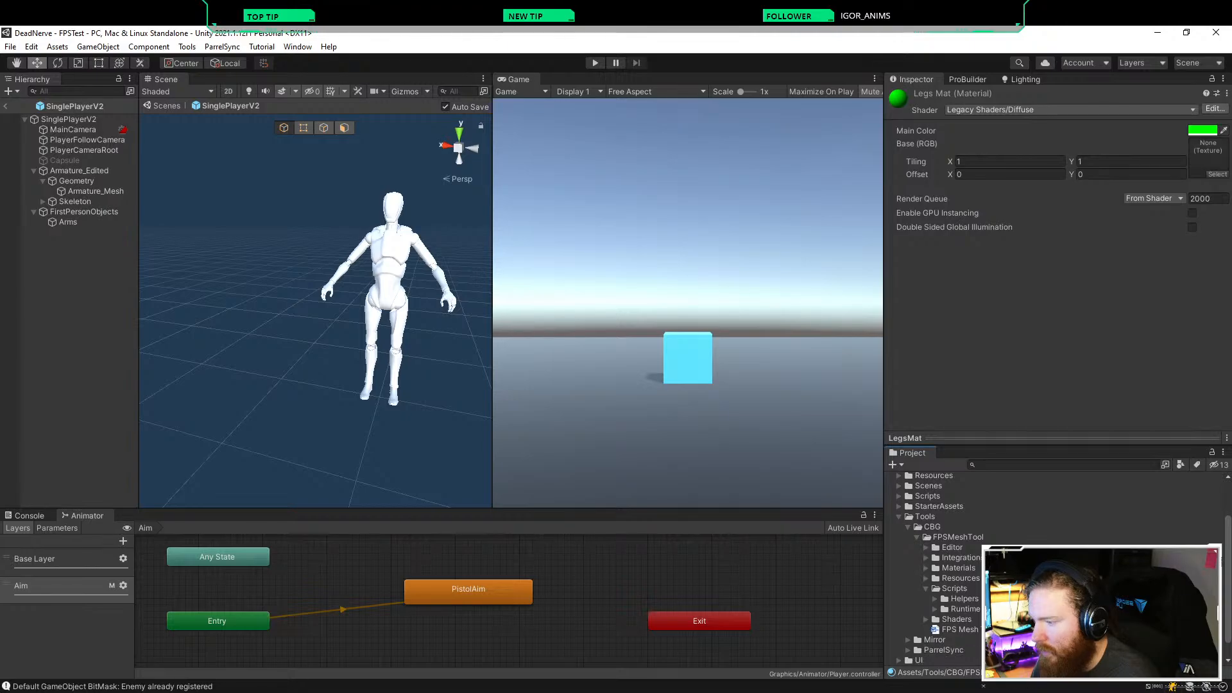
# Step: Delete the Arms object under FirstPersonObjects
pyautogui.click(84, 212)
pyautogui.click(68, 222)
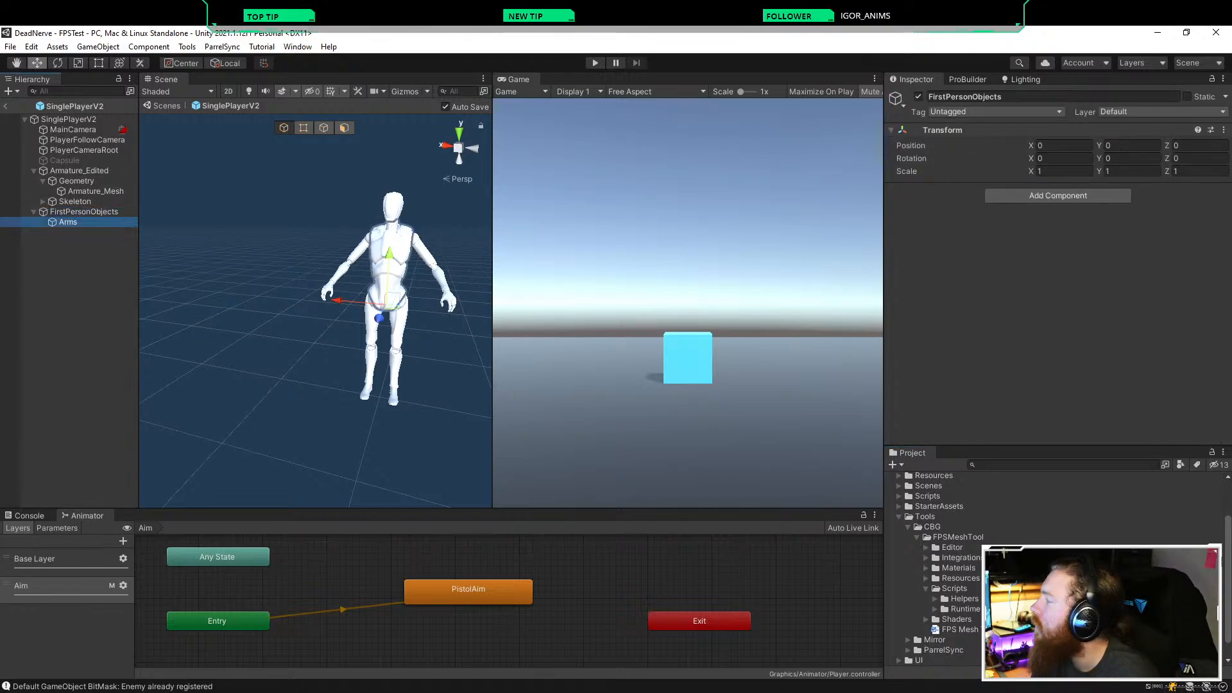
pyautogui.click(83, 212)
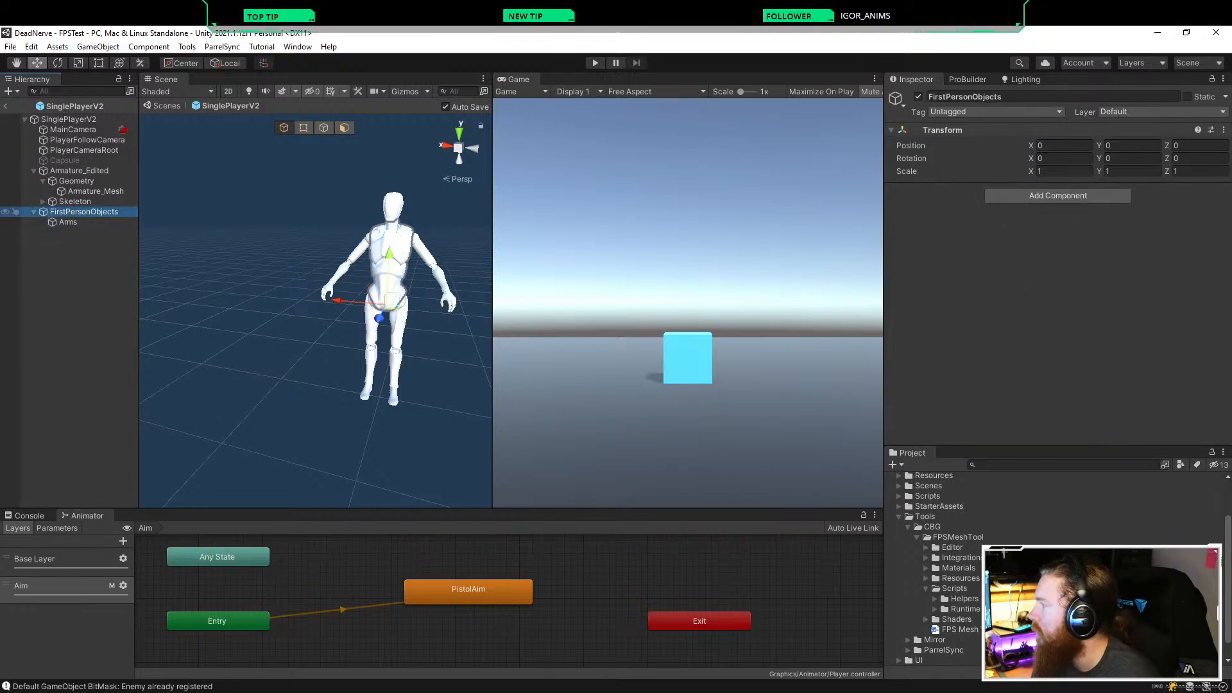
pyautogui.click(68, 222)
pyautogui.rightClick(81, 221)
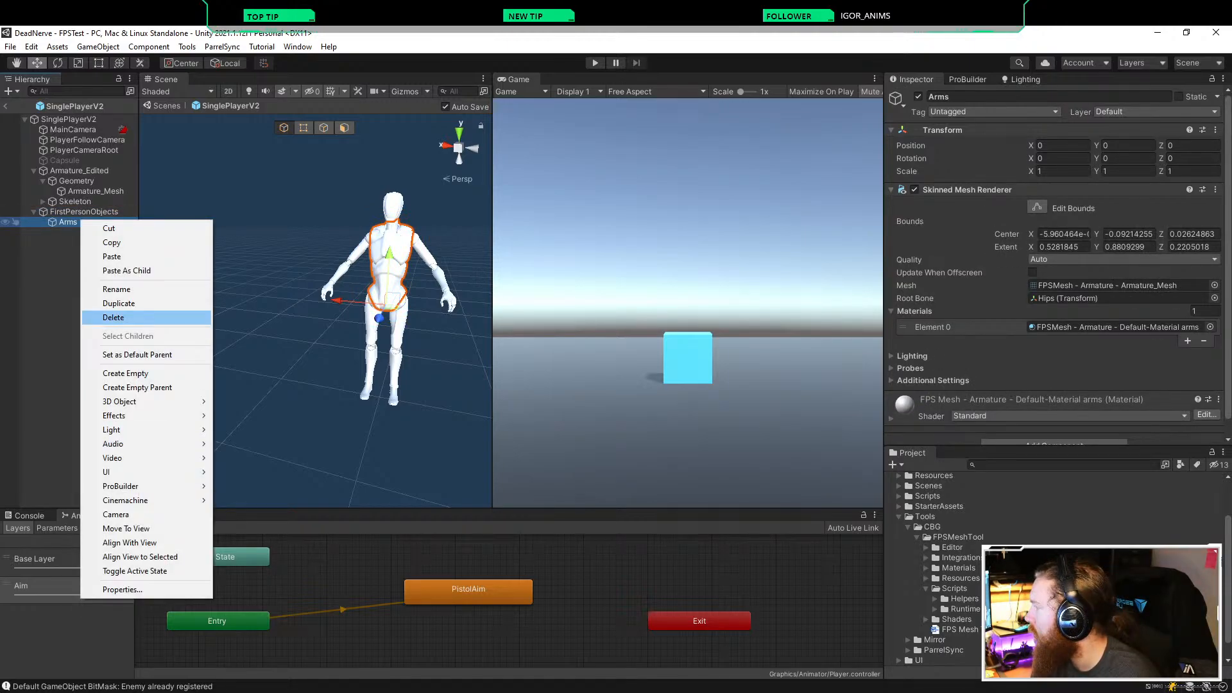
pyautogui.click(113, 317)
# Step: Duplicate Armature_Mesh and move the copy out of Geometry to the prefab's root level, below FirstPersonObjects
pyautogui.rightClick(106, 191)
pyautogui.click(146, 274)
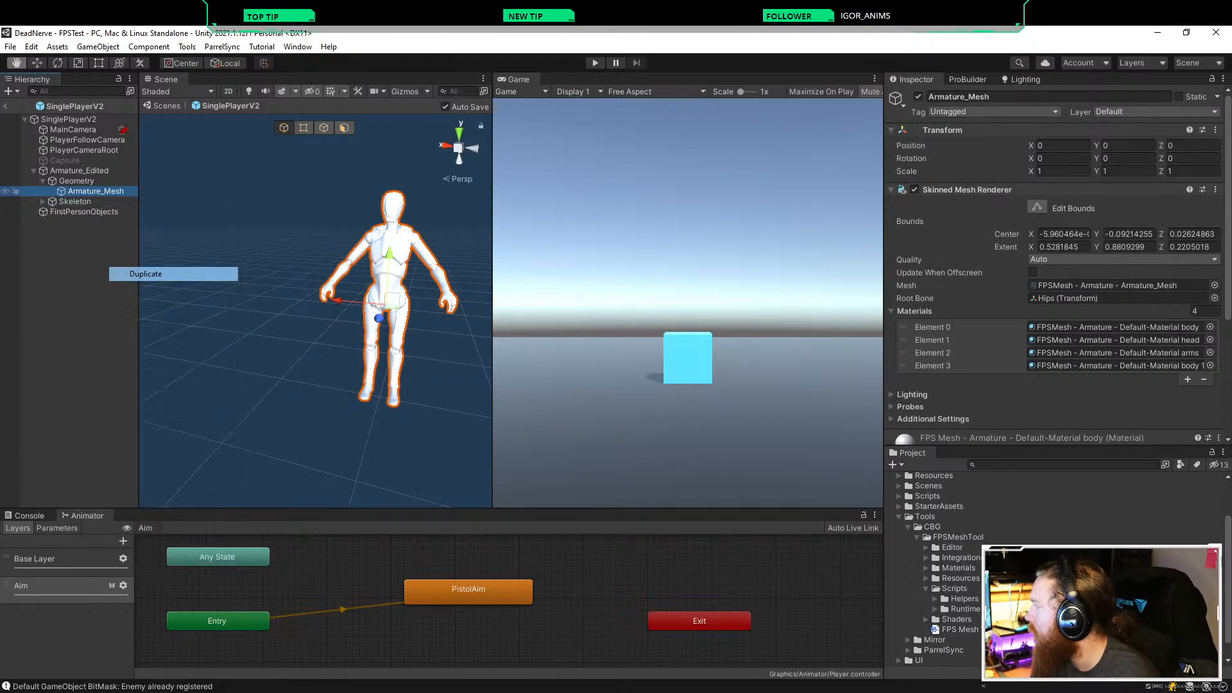
pyautogui.moveTo(96, 201); pyautogui.dragTo(88, 229)
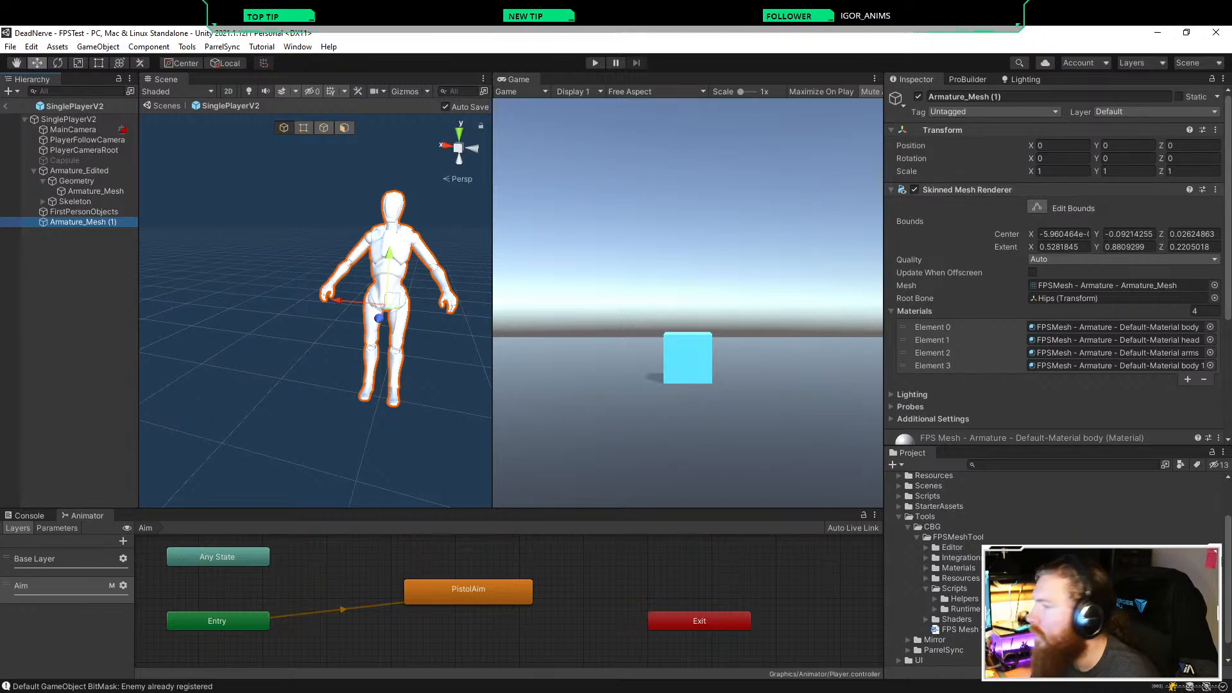
# Step: Rename the duplicated mesh object as Arms and save the prefab
pyautogui.click(988, 96)
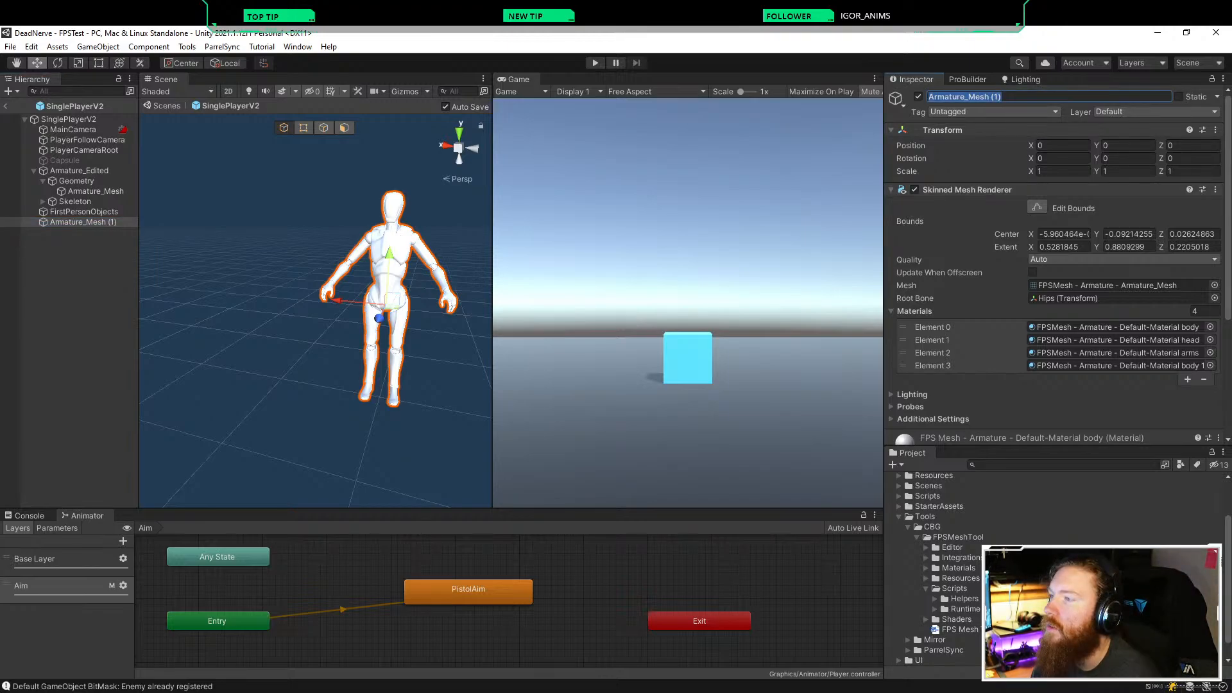
pyautogui.write('ARms')
pyautogui.press('Return')
pyautogui.hotkey('ctrl', 's')
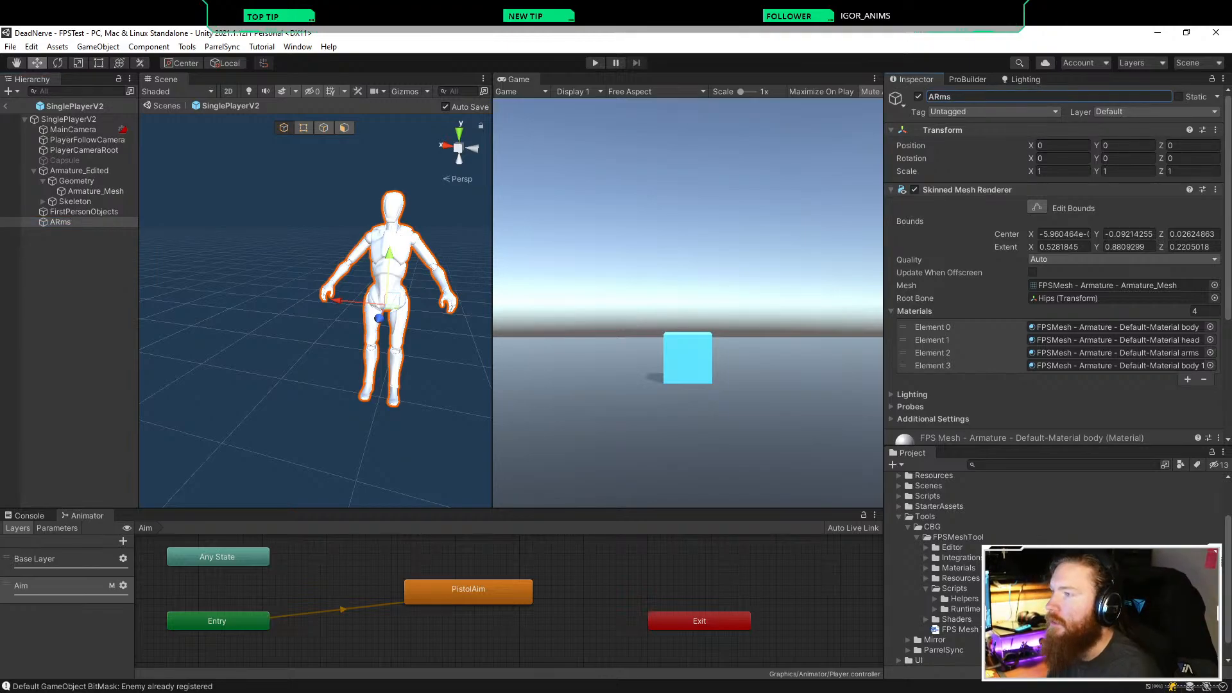
pyautogui.click(941, 96)
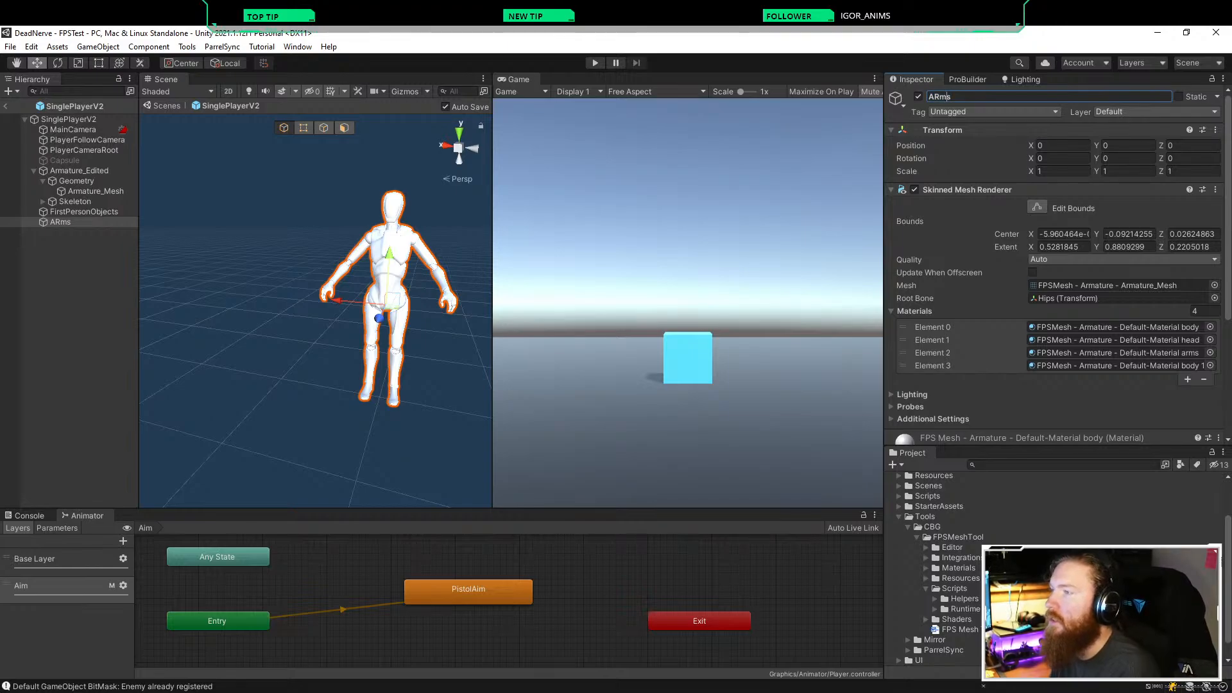
pyautogui.press('BackSpace')
pyautogui.write('r')
pyautogui.press('Return')
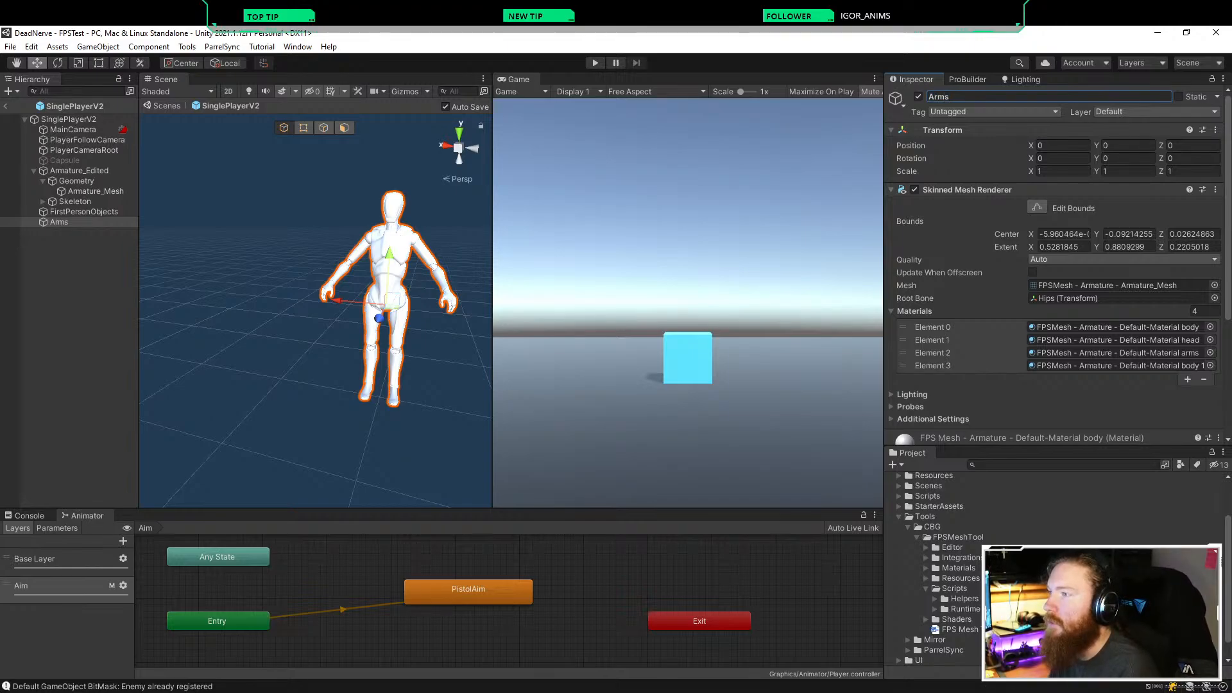
# Step: With the Arms object selected, search the editor's tool commands for the FPS mesh tool
pyautogui.click(69, 276)
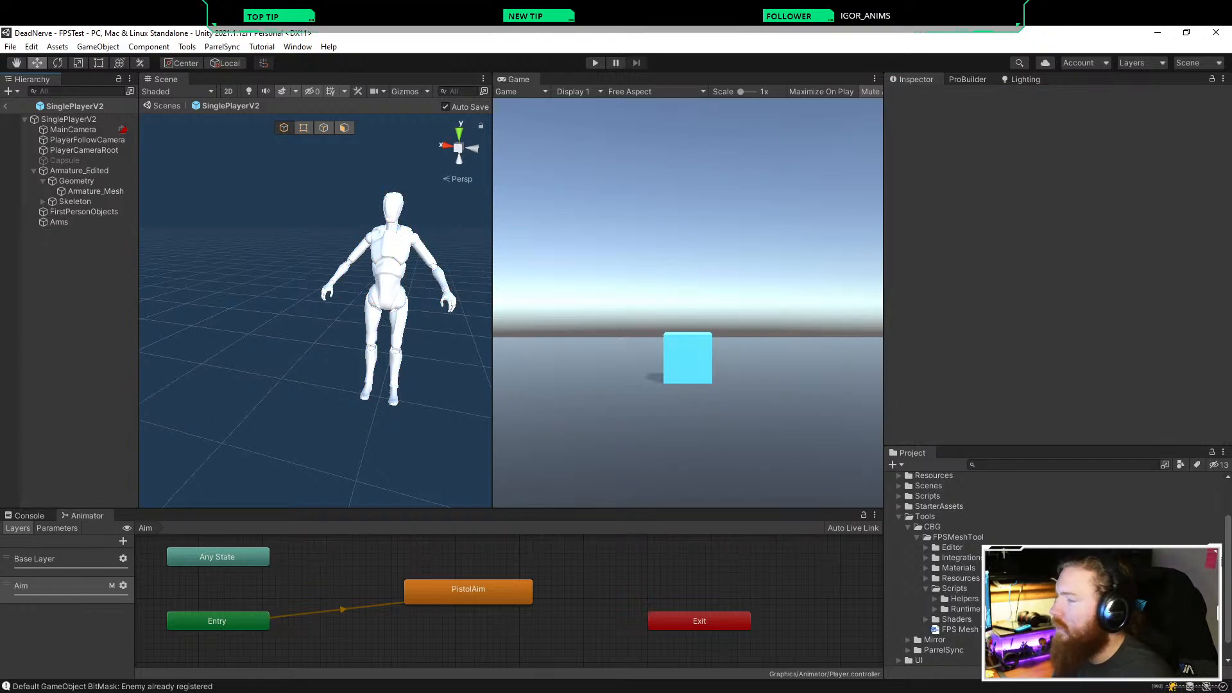
pyautogui.click(59, 221)
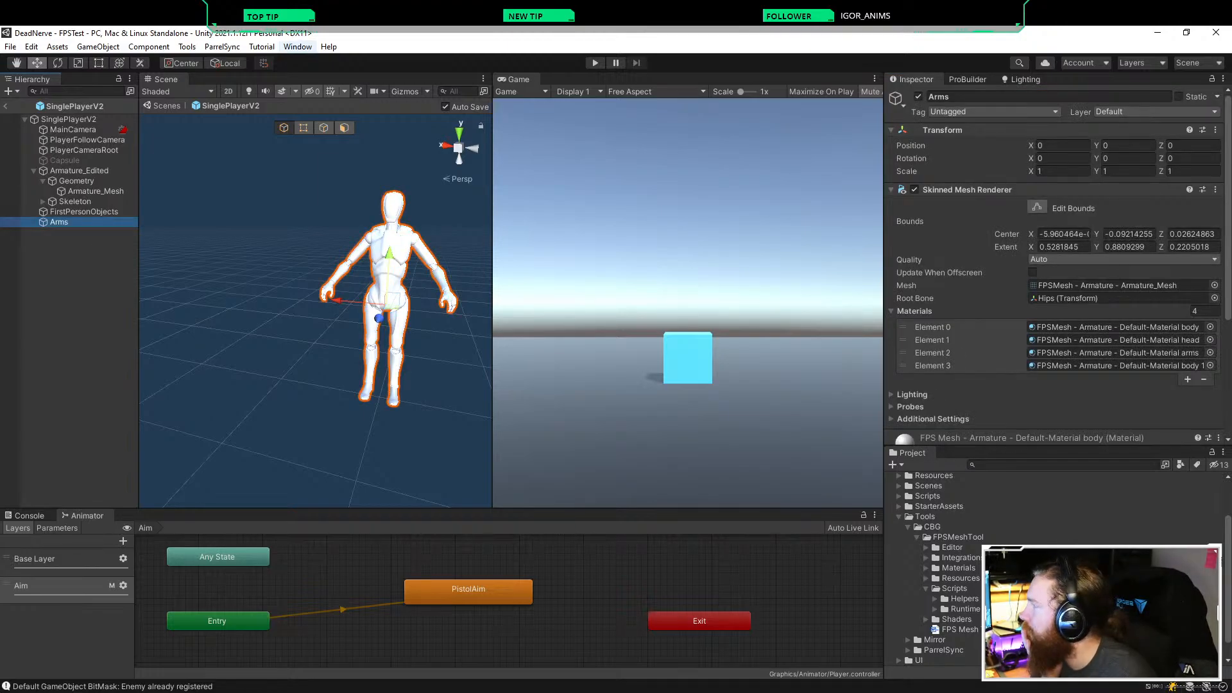
pyautogui.click(187, 46)
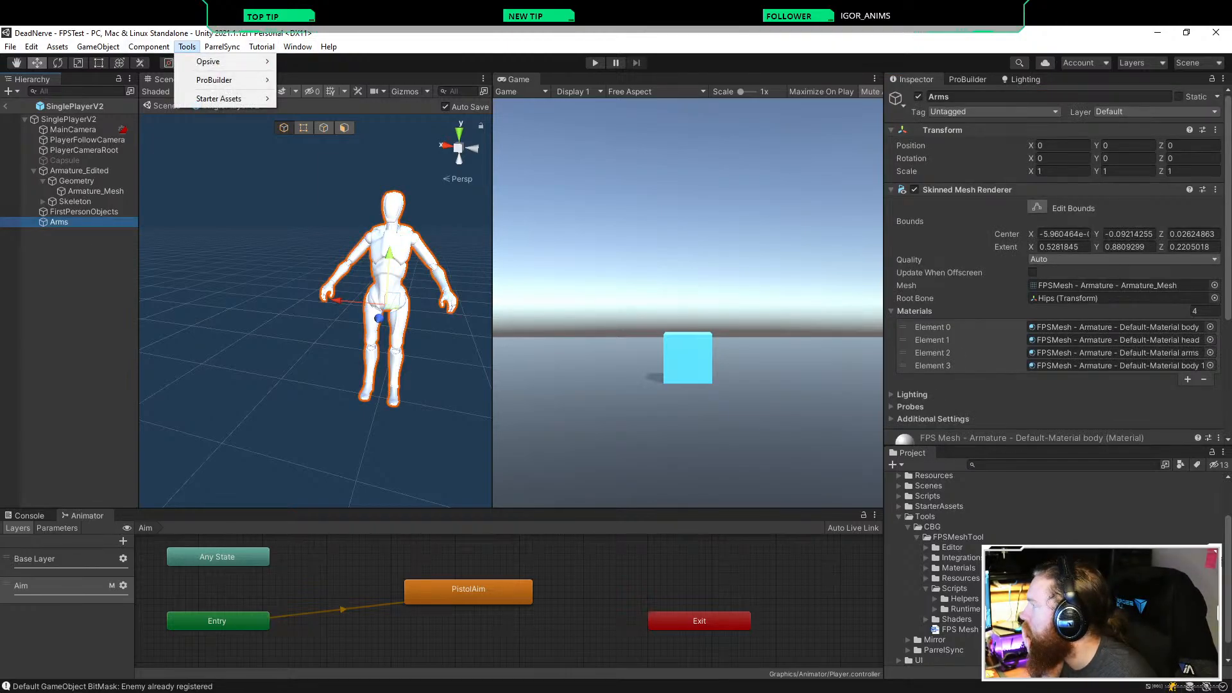
pyautogui.moveTo(222, 98)
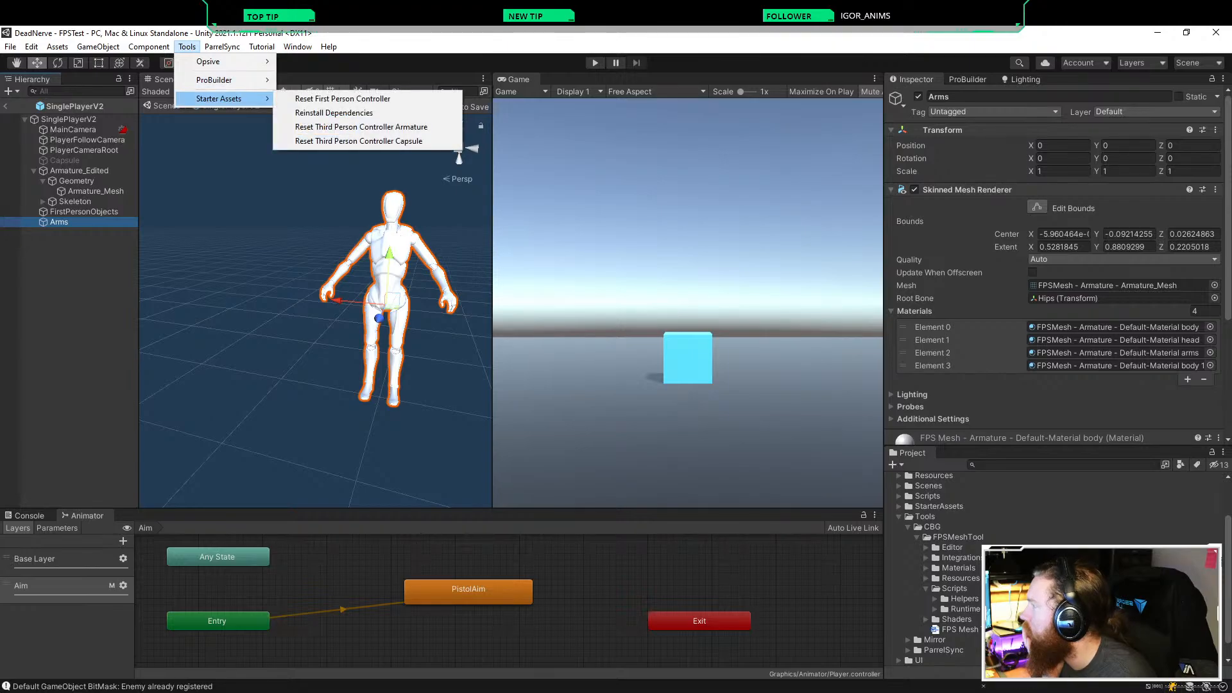
pyautogui.moveTo(222, 46)
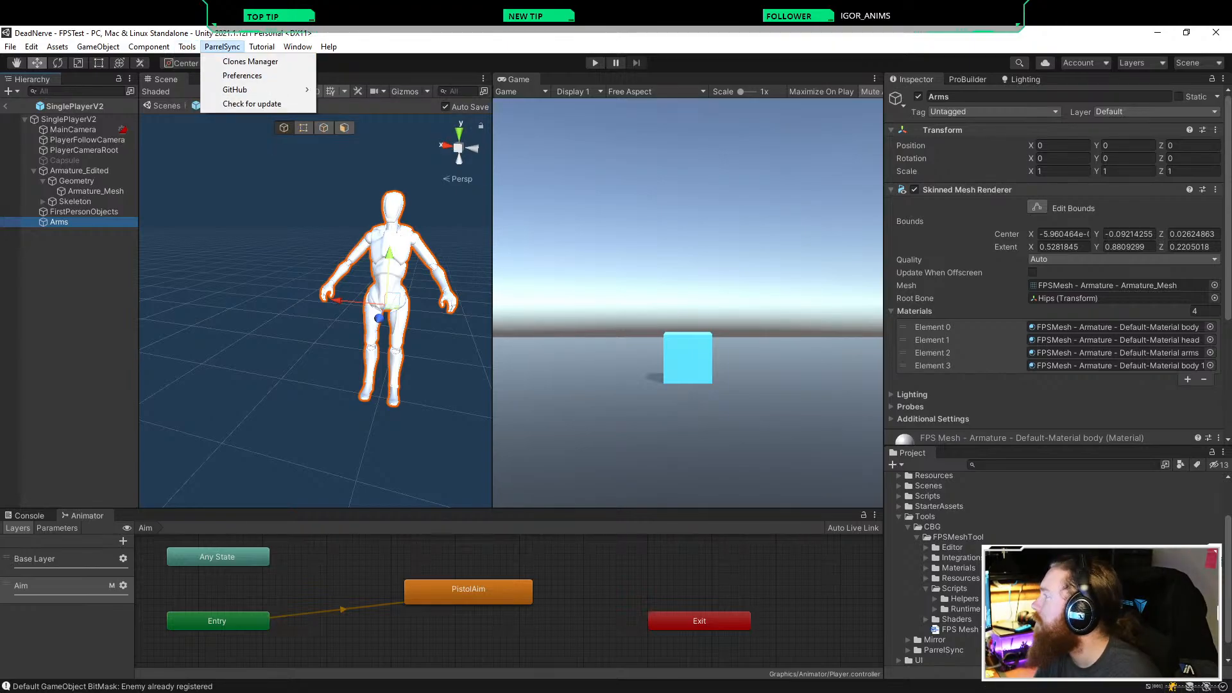
pyautogui.moveTo(261, 46)
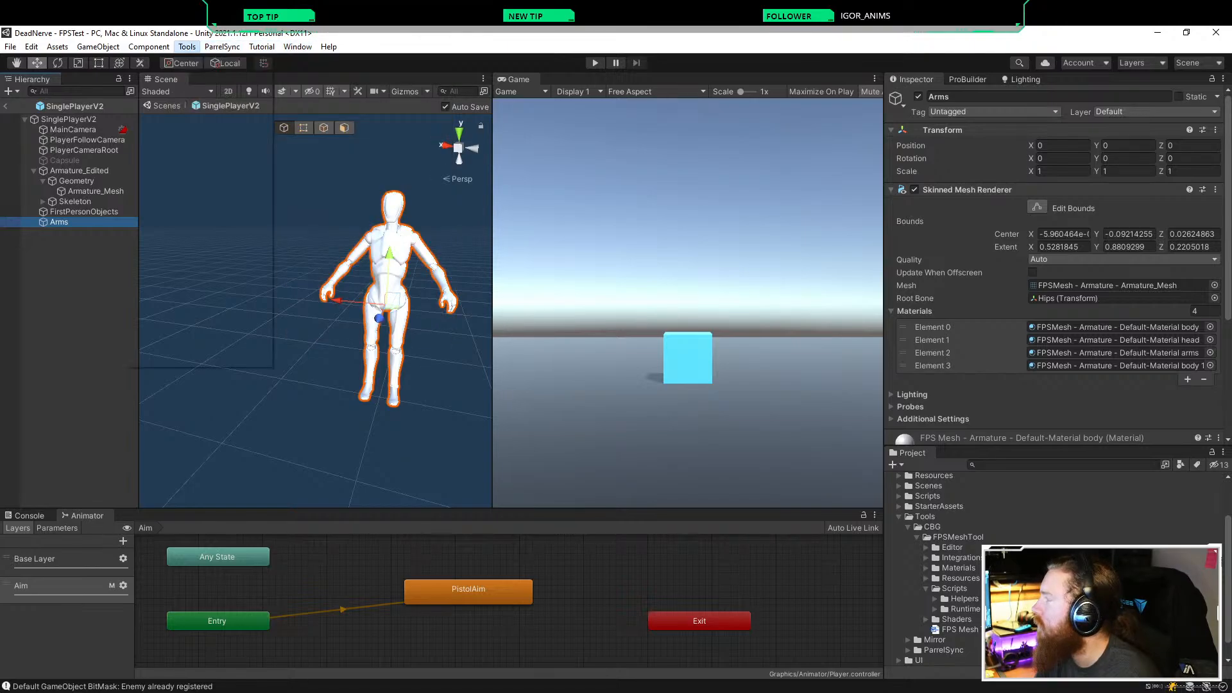
pyautogui.moveTo(149, 46)
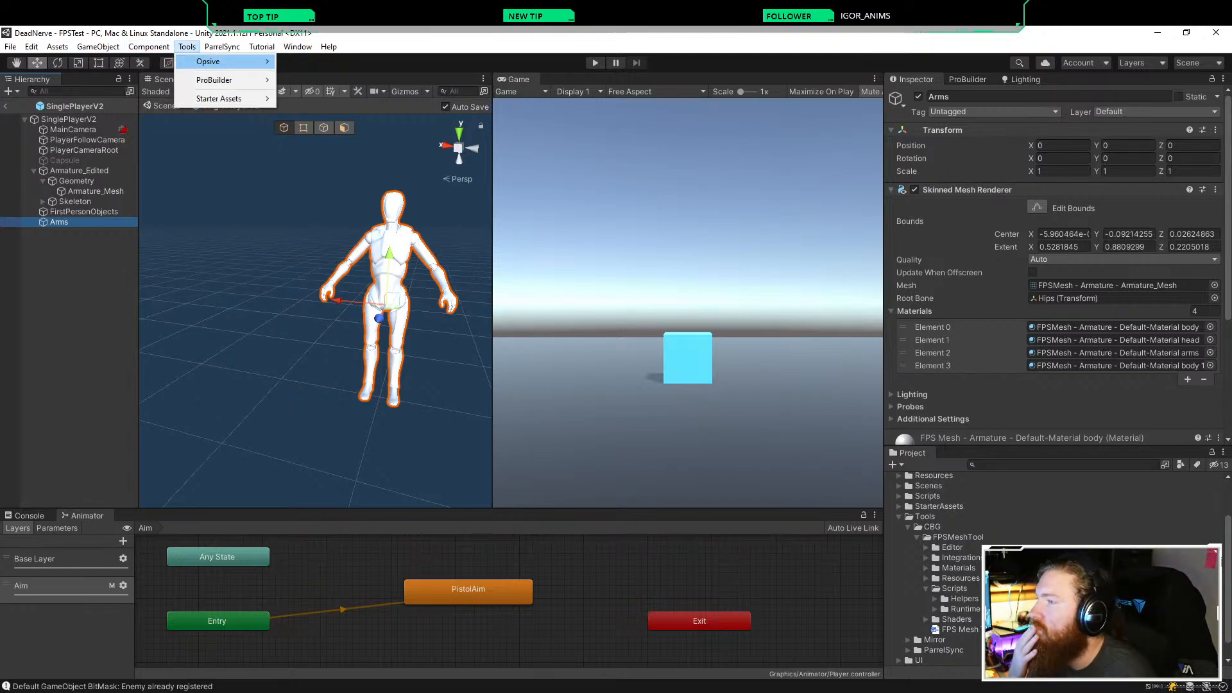
pyautogui.click(222, 46)
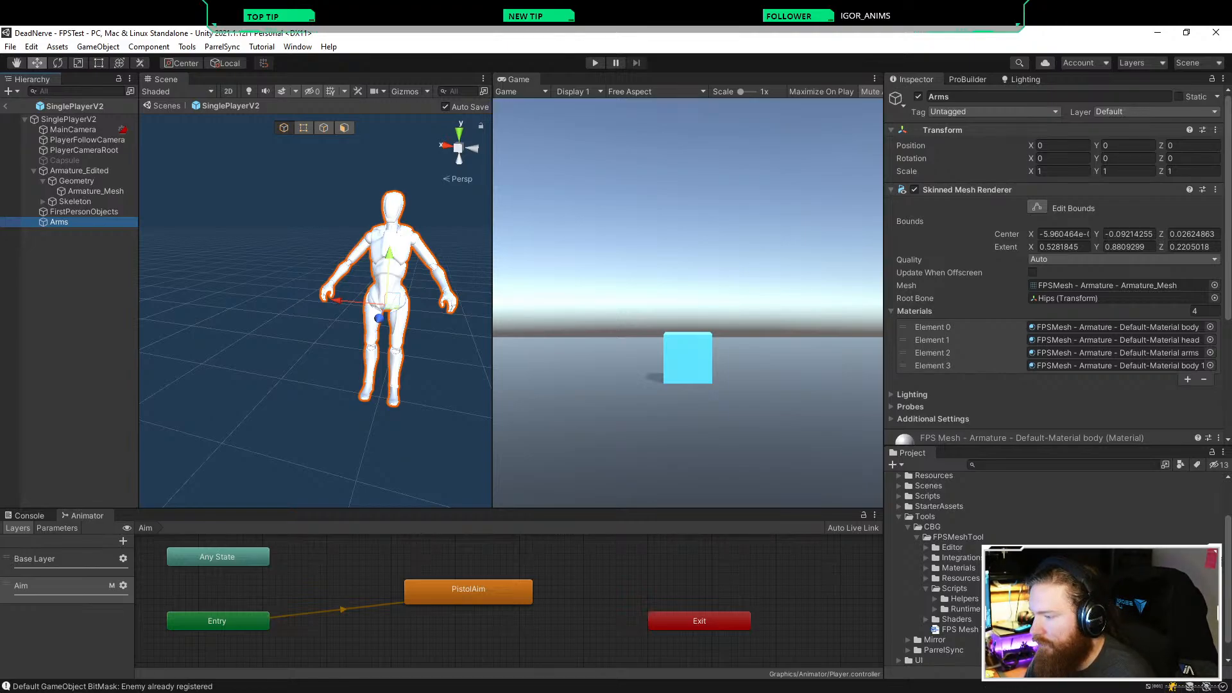
# Step: Try loading the Arms object into the FPS Mesh Tool docked beside the Inspector
pyautogui.click(926, 547)
pyautogui.click(926, 547)
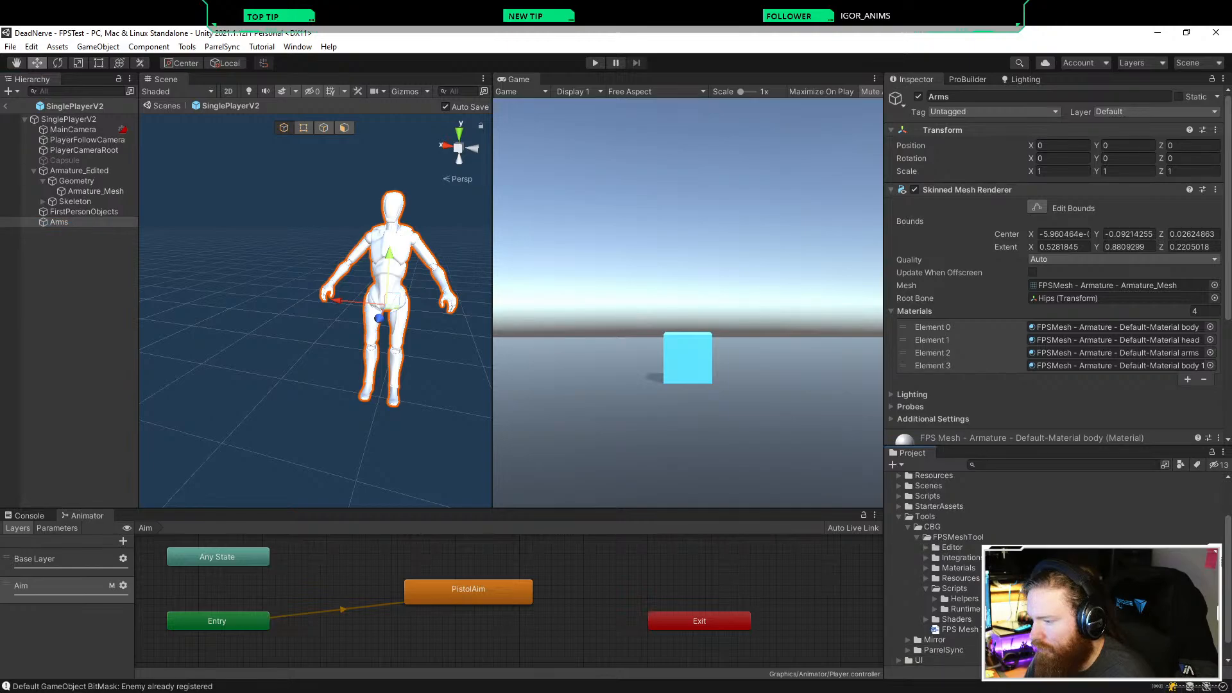
pyautogui.click(908, 526)
pyautogui.click(899, 572)
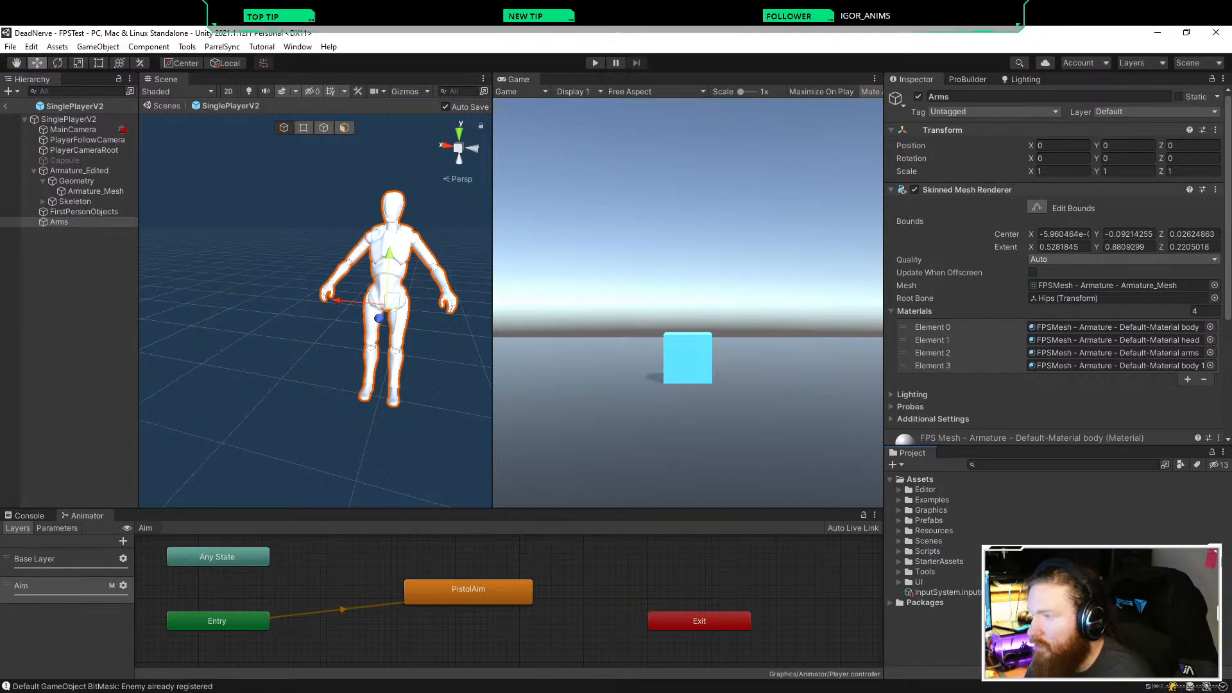
pyautogui.click(298, 46)
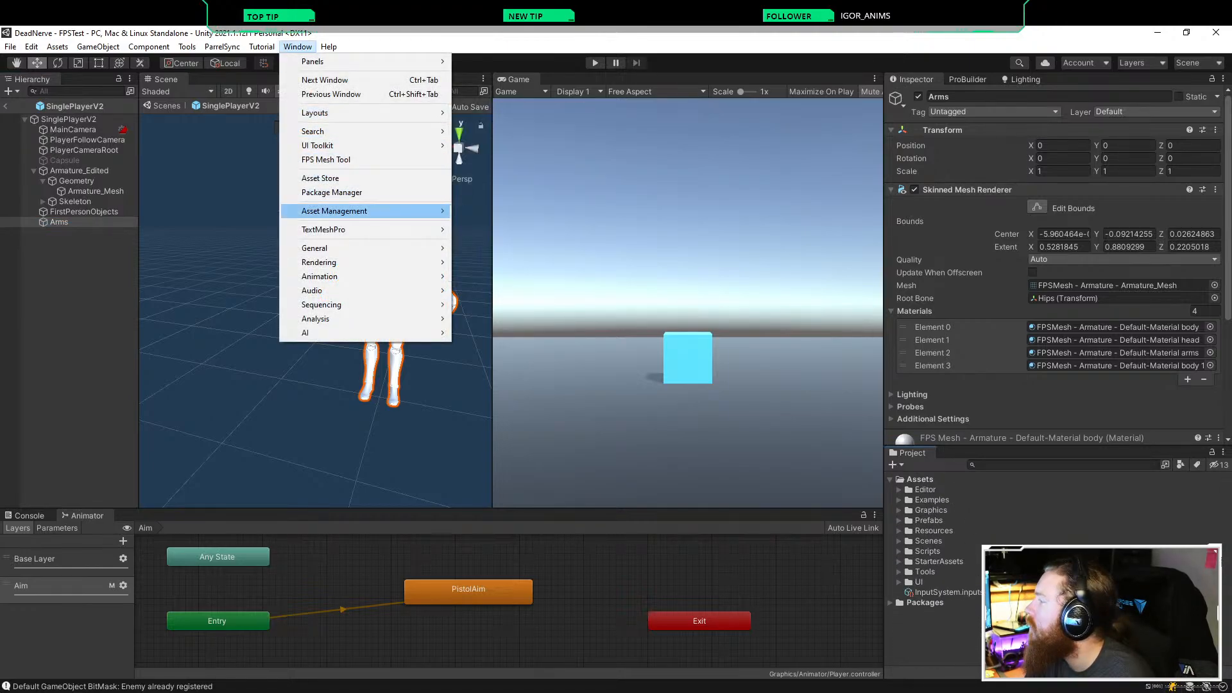
pyautogui.moveTo(360, 229)
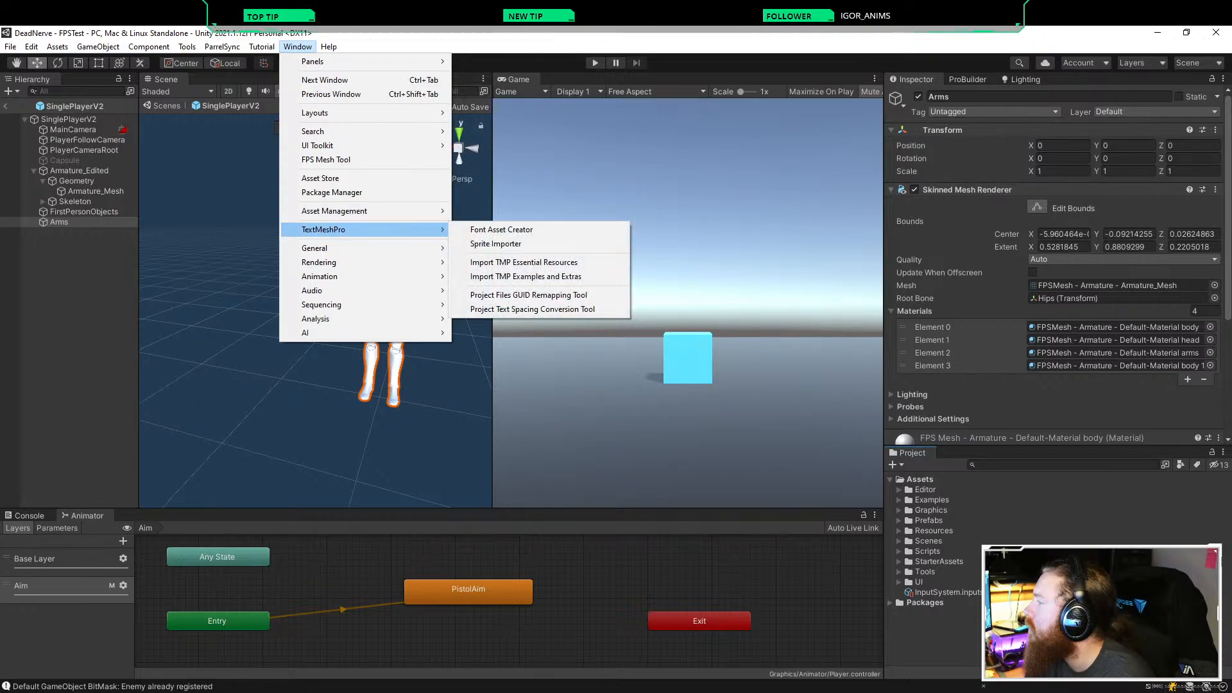
pyautogui.click(340, 160)
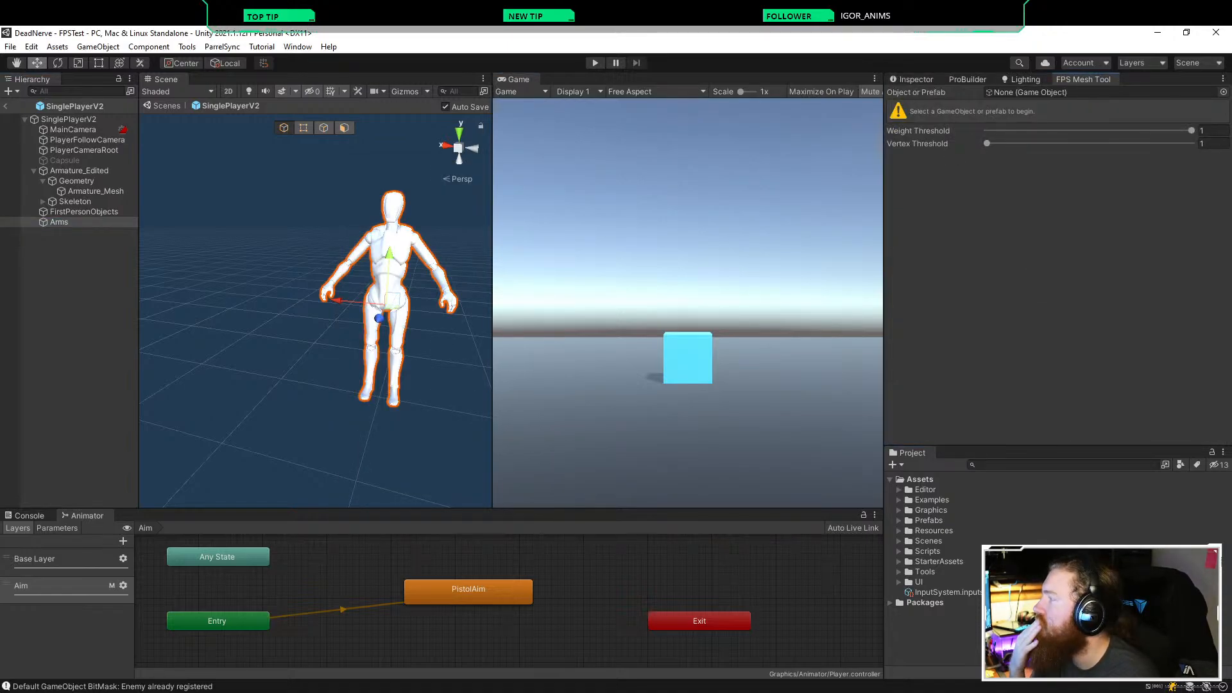
pyautogui.moveTo(59, 222); pyautogui.dragTo(1052, 92)
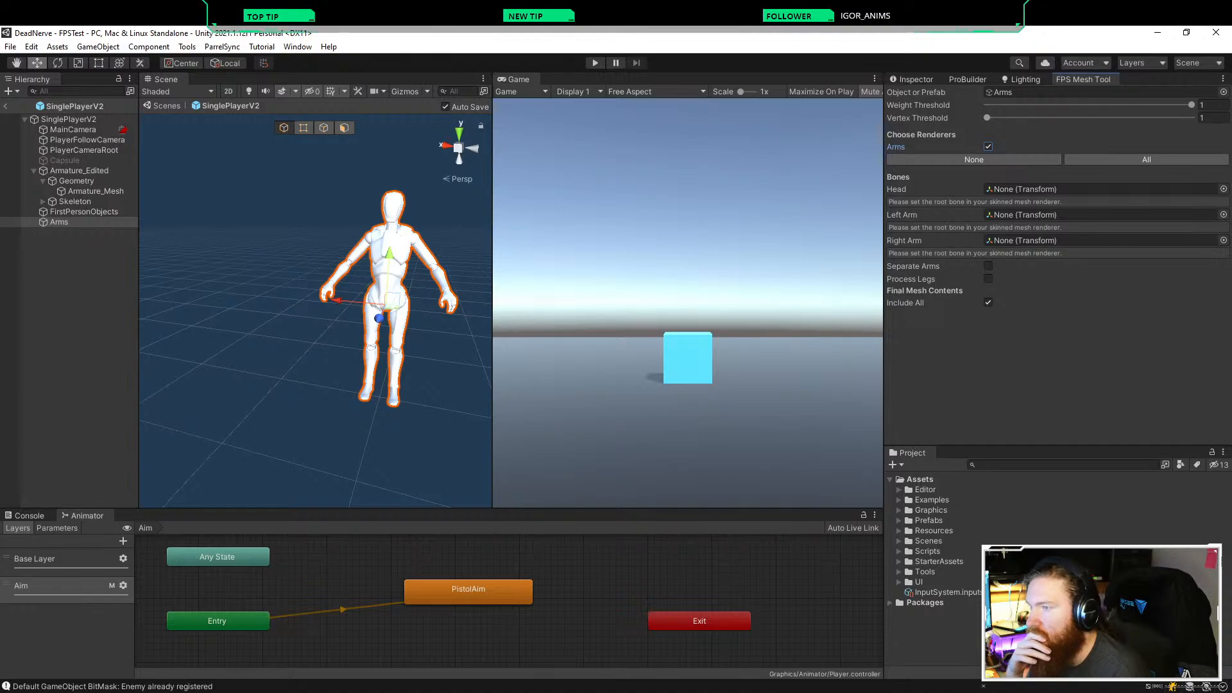
pyautogui.rightClick(1078, 79)
pyautogui.click(1115, 100)
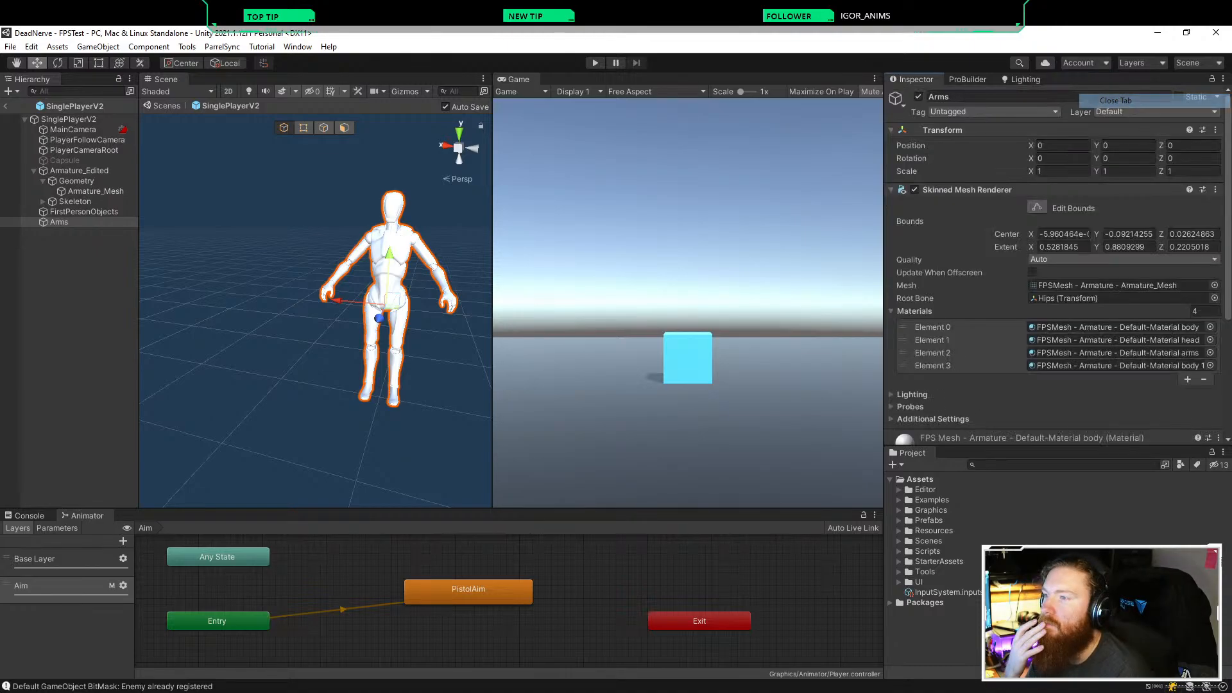
# Step: Delete the Arms object from the SinglePlayerV2 prefab and return to the FPSTest scene
pyautogui.click(83, 211)
pyautogui.rightClick(64, 221)
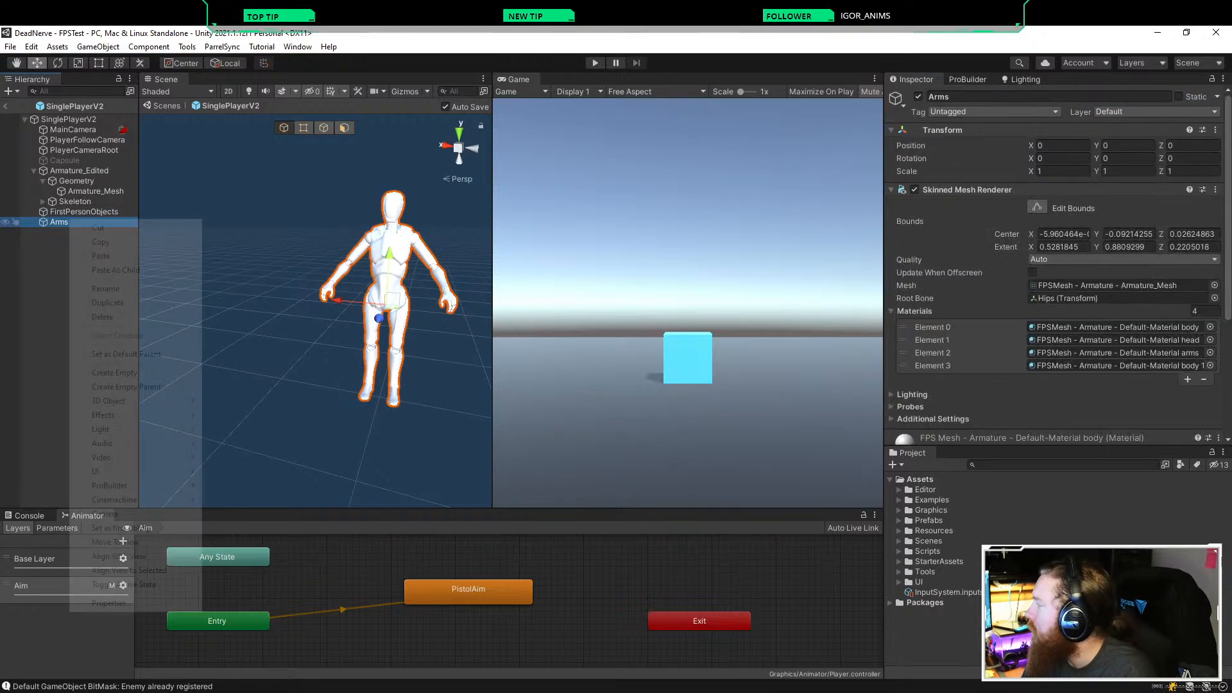
pyautogui.click(102, 316)
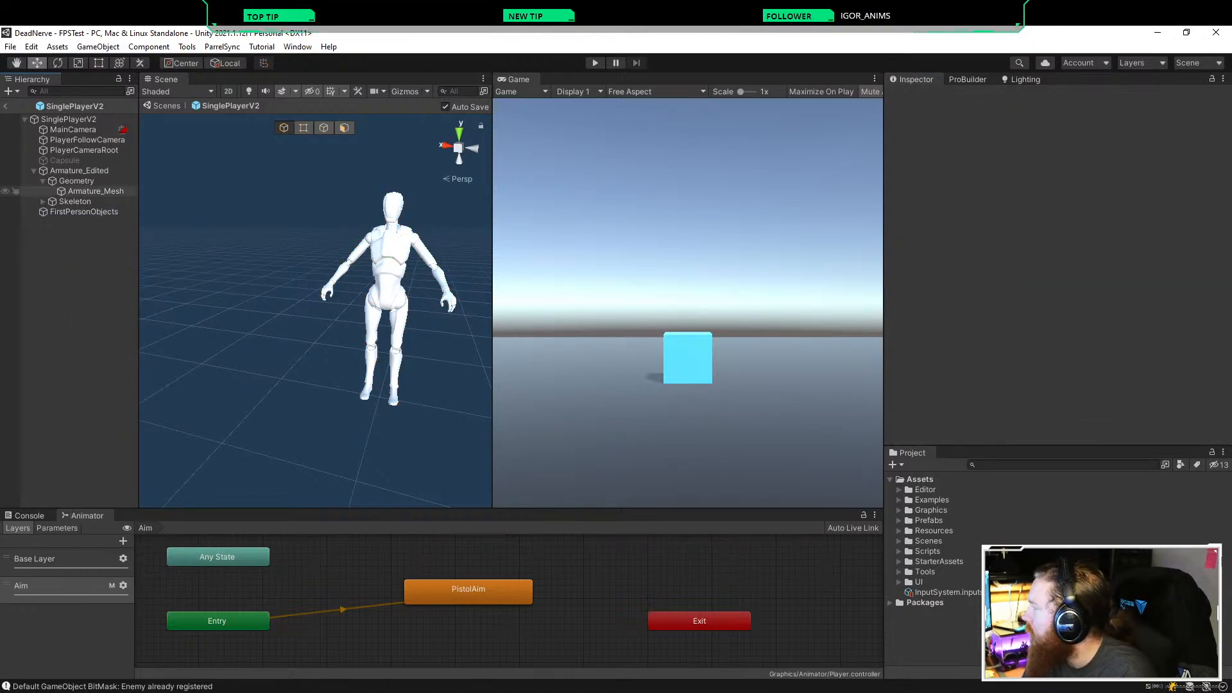
pyautogui.click(6, 107)
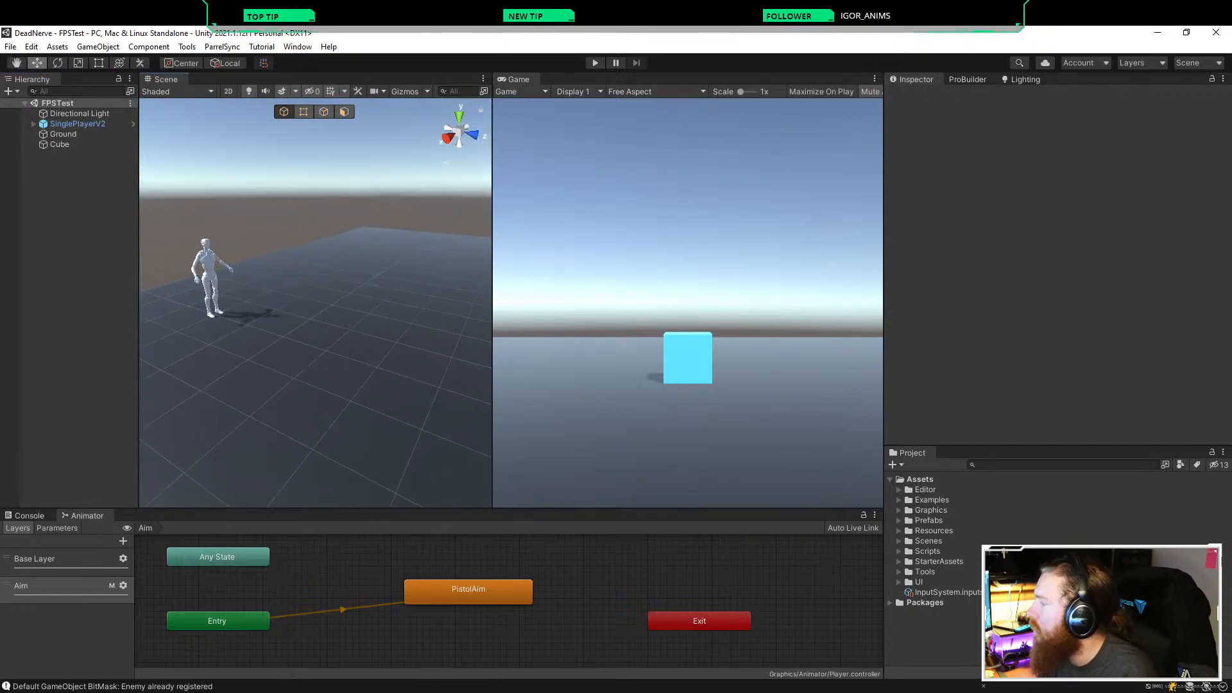
# Step: Place the Armature model from Graphics/Models in the FPSTest scene beside the player and unpack its prefab
pyautogui.click(899, 520)
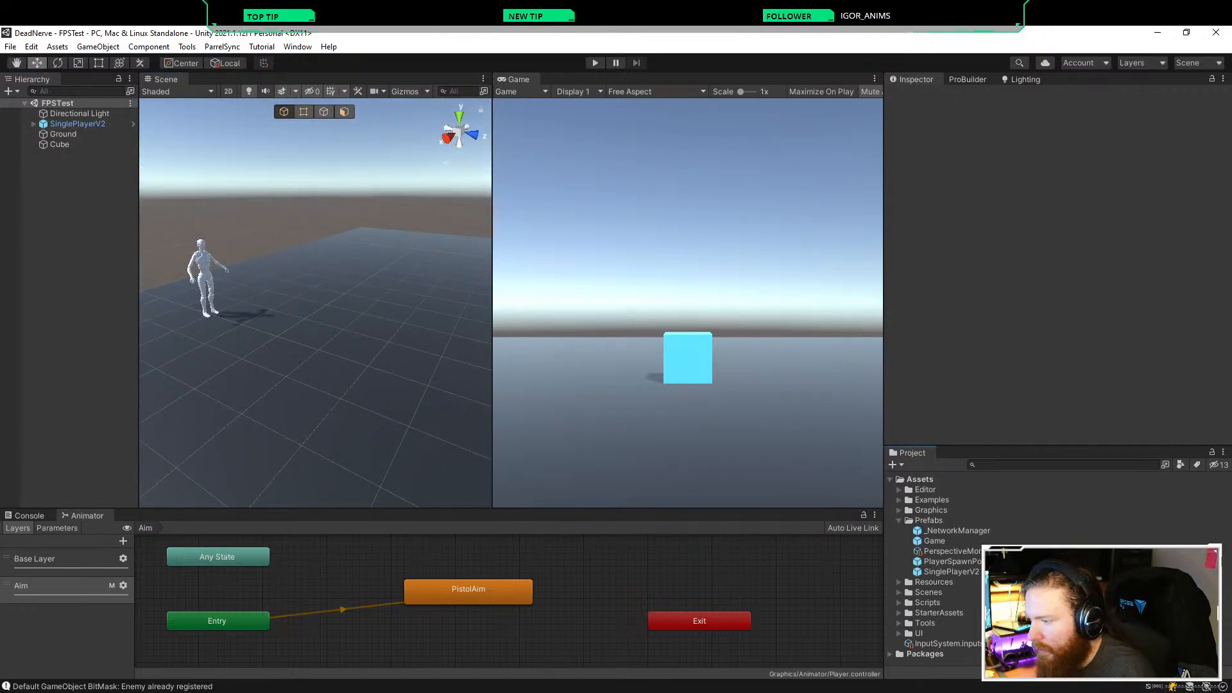
pyautogui.click(899, 520)
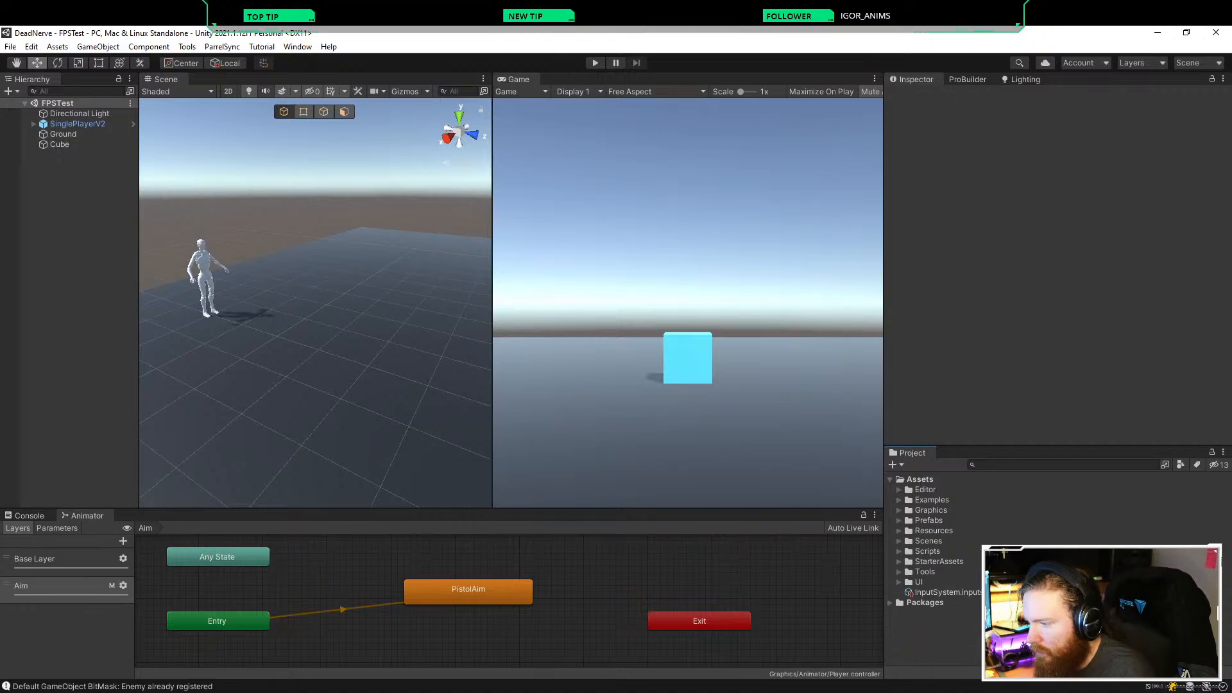
pyautogui.click(899, 510)
pyautogui.click(908, 572)
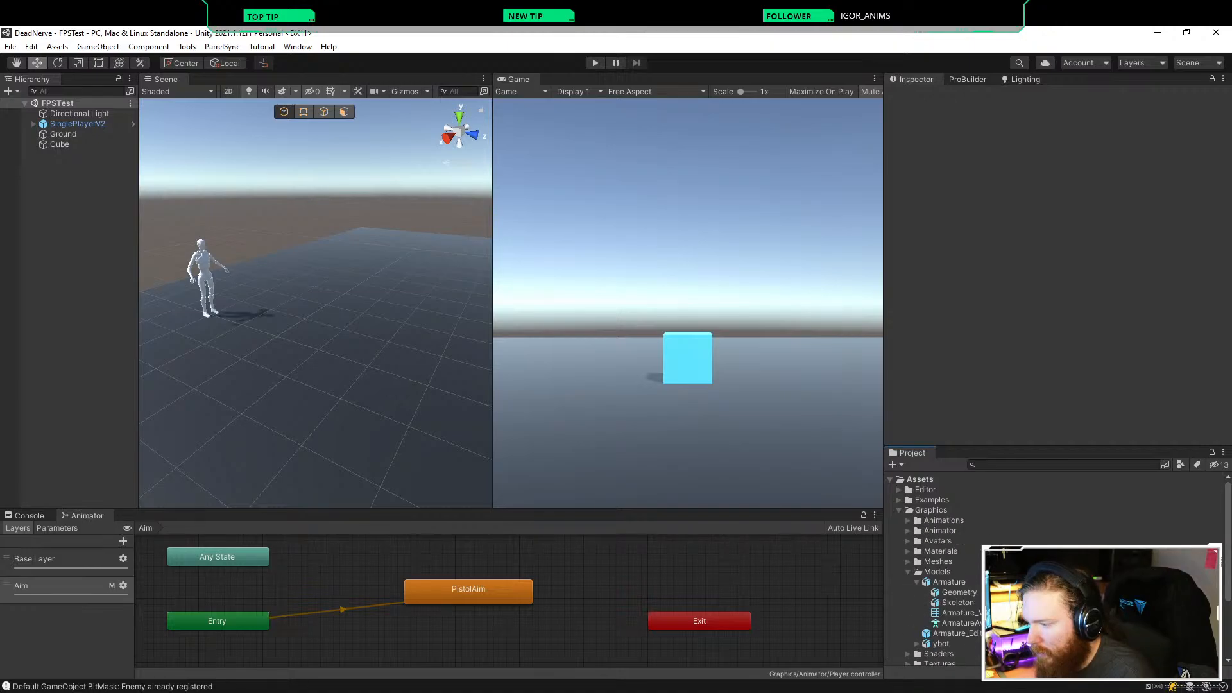
pyautogui.click(958, 592)
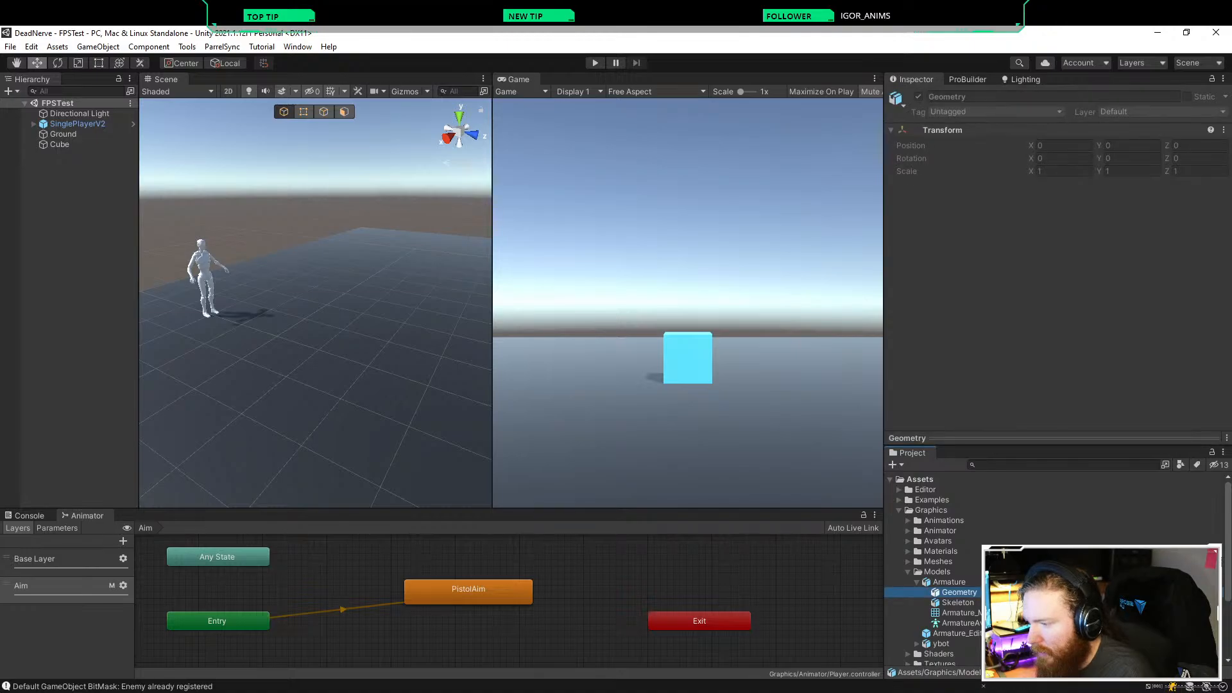
pyautogui.press('Left')
pyautogui.press('Left')
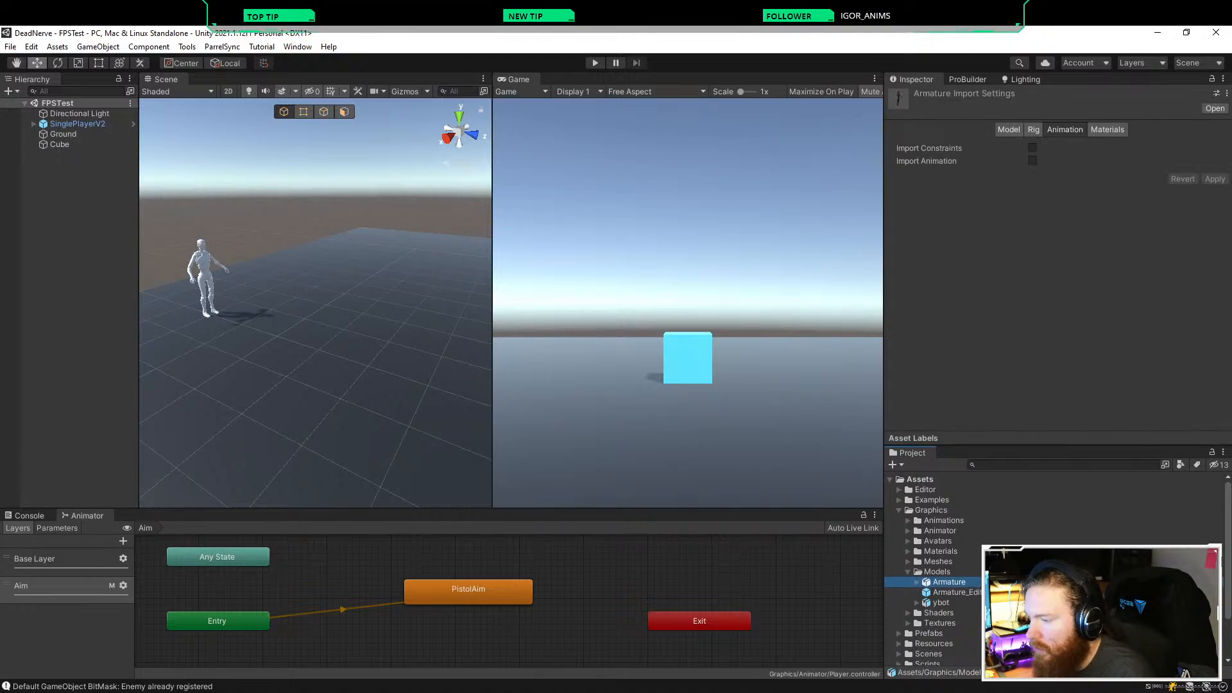
pyautogui.moveTo(949, 582); pyautogui.dragTo(341, 333)
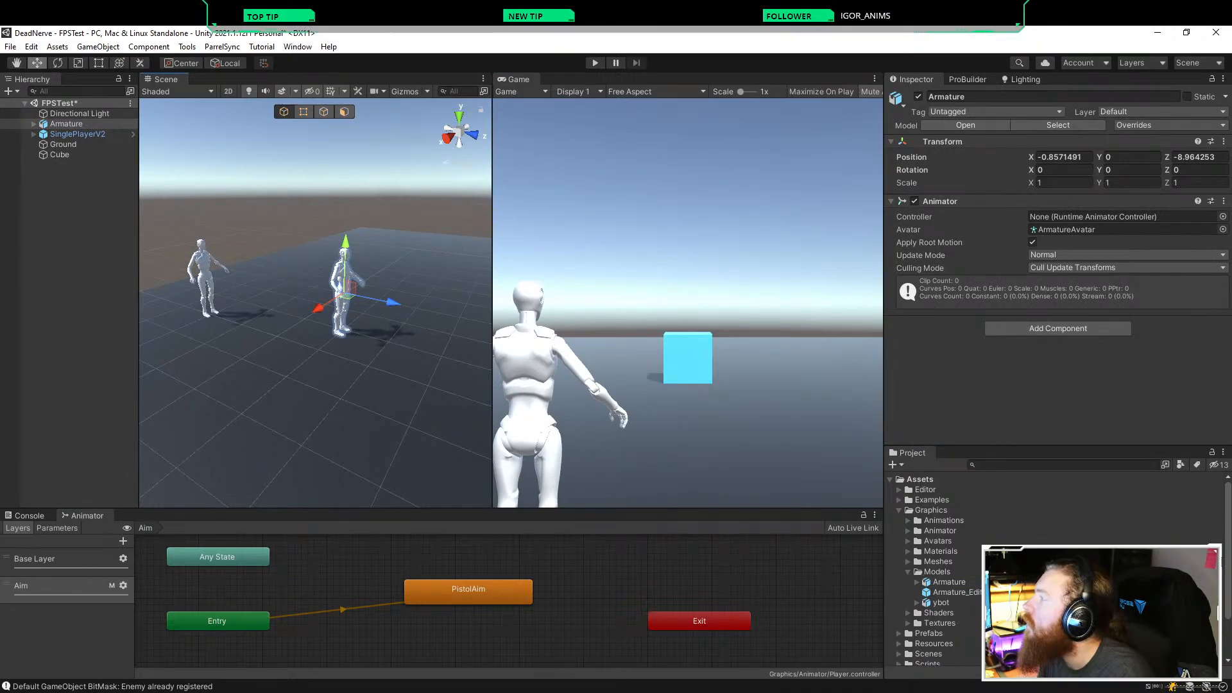
pyautogui.rightClick(91, 123)
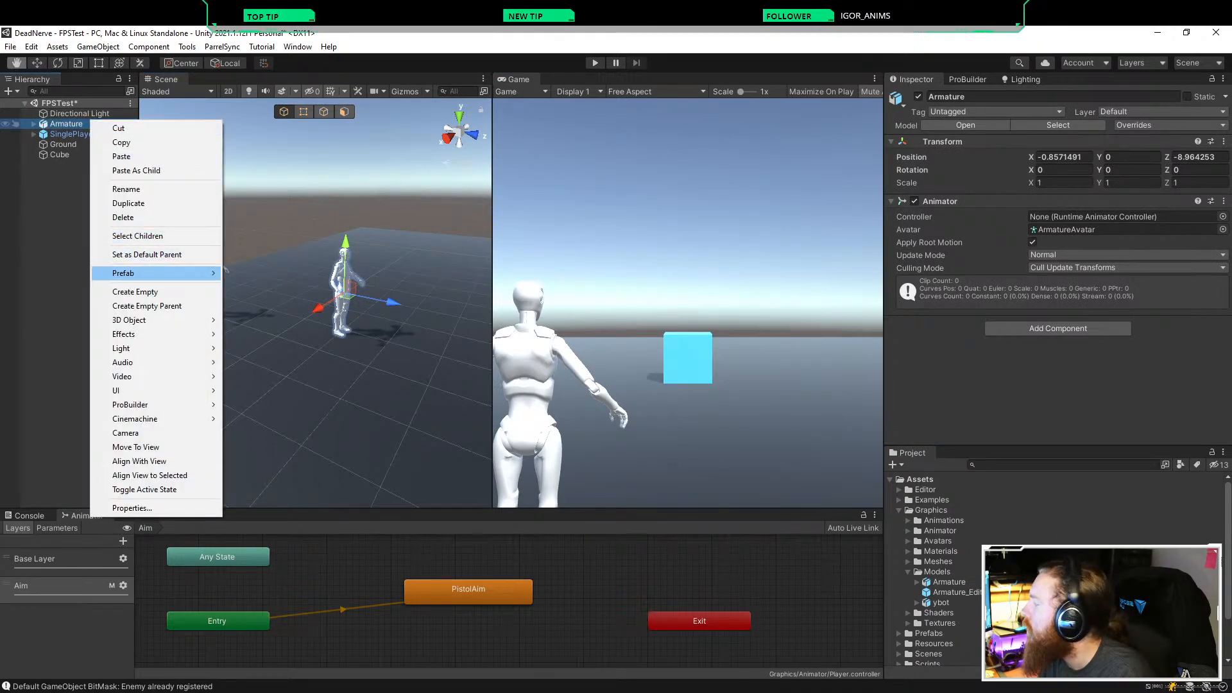
pyautogui.click(256, 314)
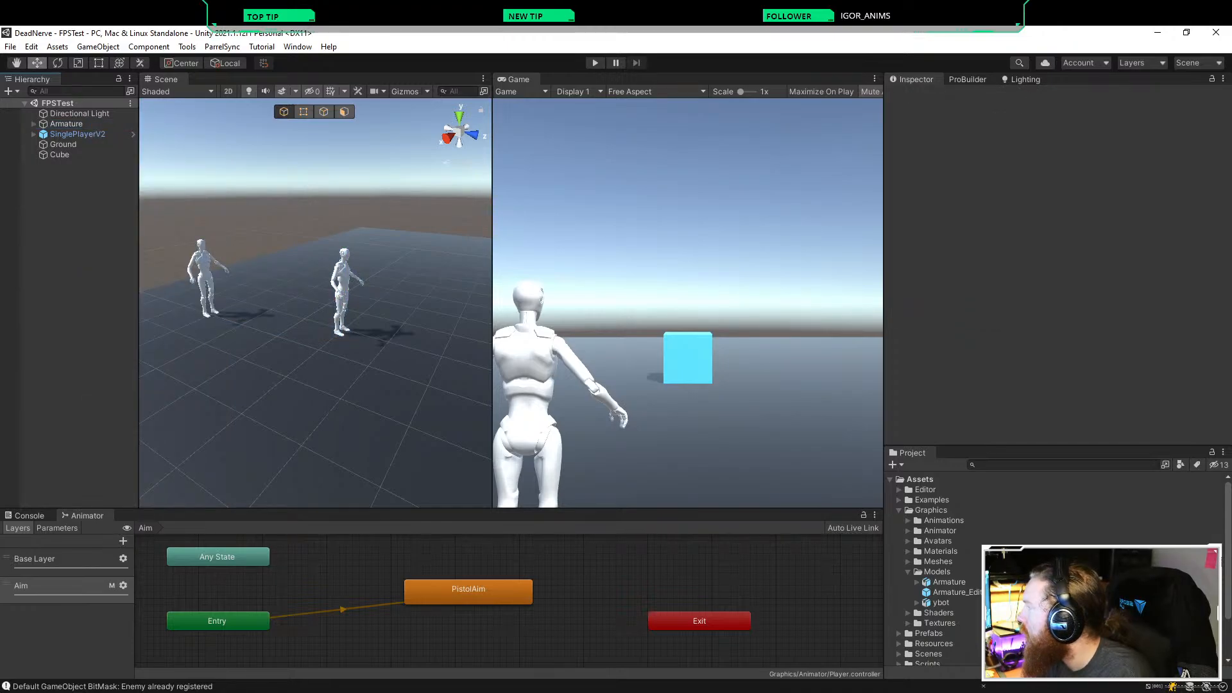
# Step: Open the FPS Mesh Tool docked beside Lighting and assign the scene's Armature as its source object
pyautogui.click(222, 46)
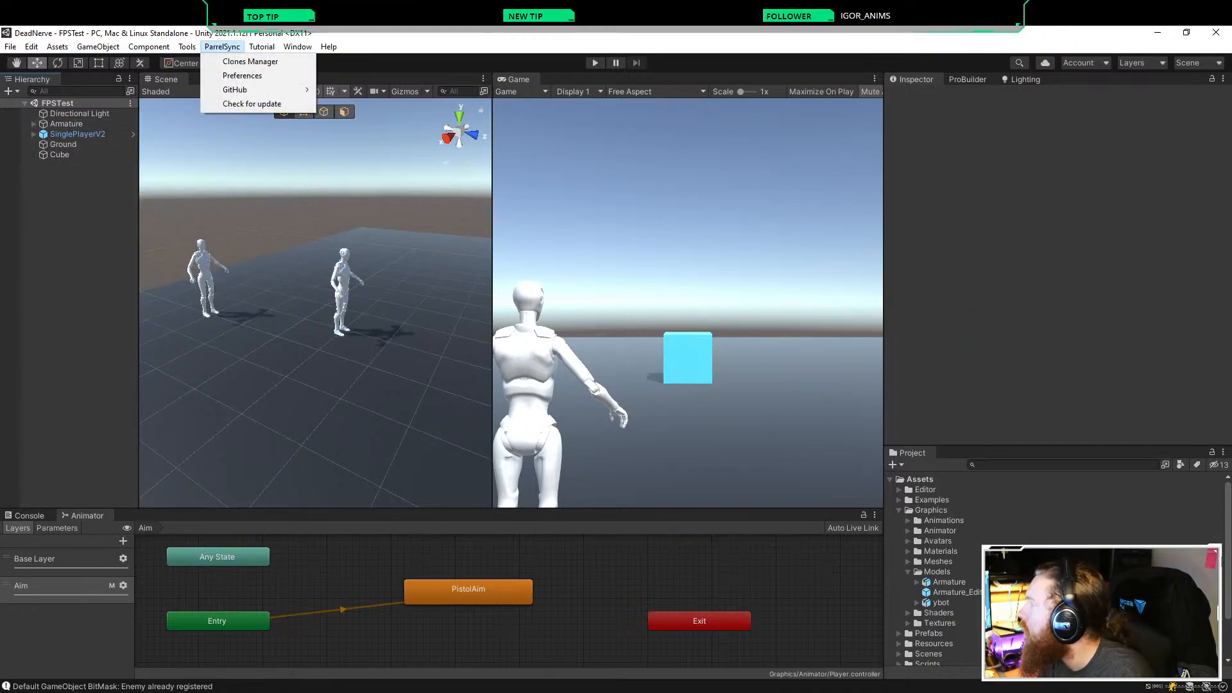
pyautogui.moveTo(297, 46)
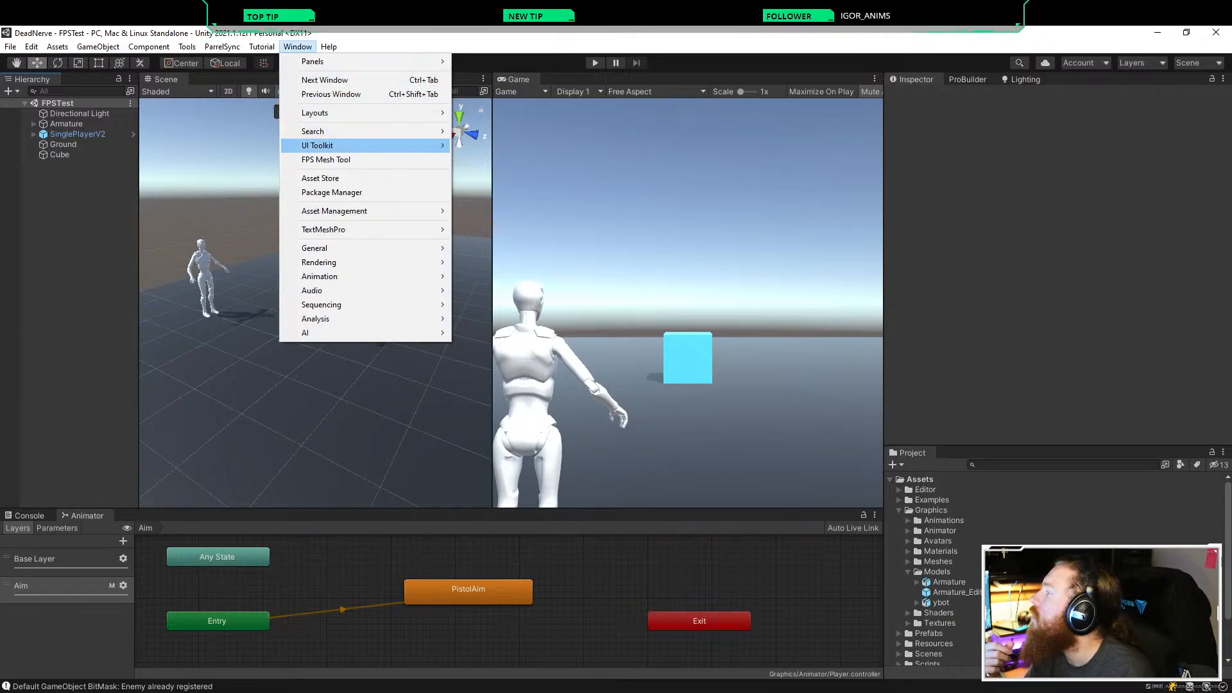
pyautogui.click(326, 159)
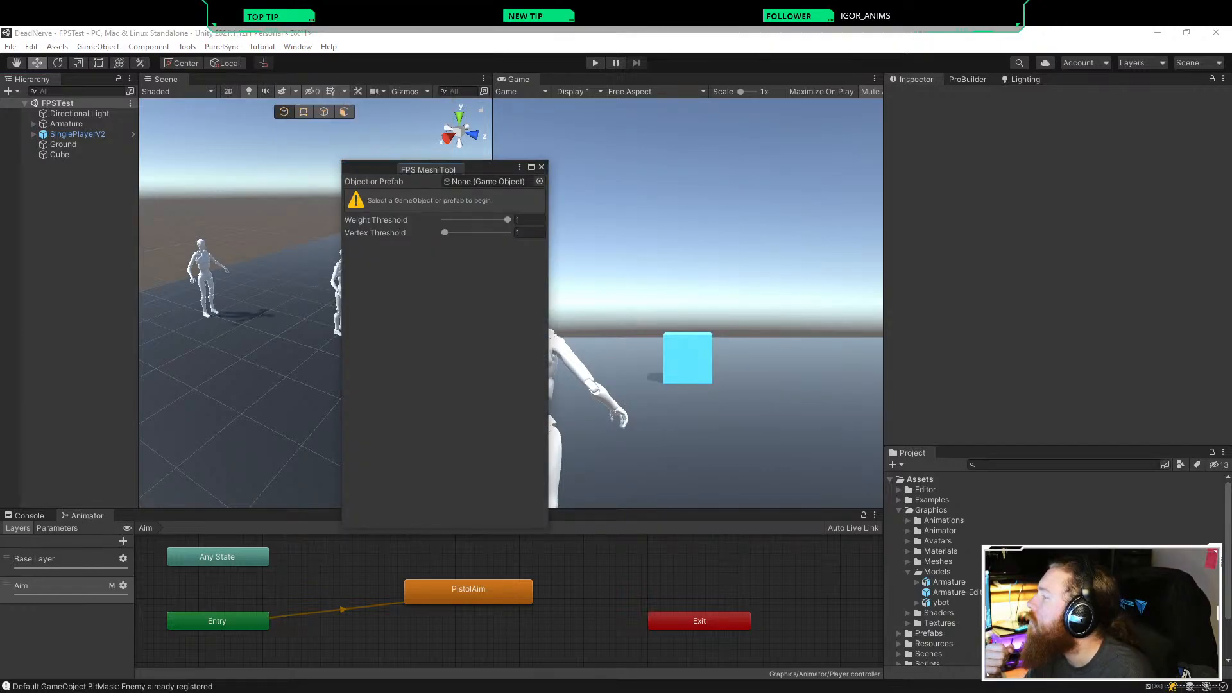
pyautogui.moveTo(1101, 80); pyautogui.dragTo(1080, 79)
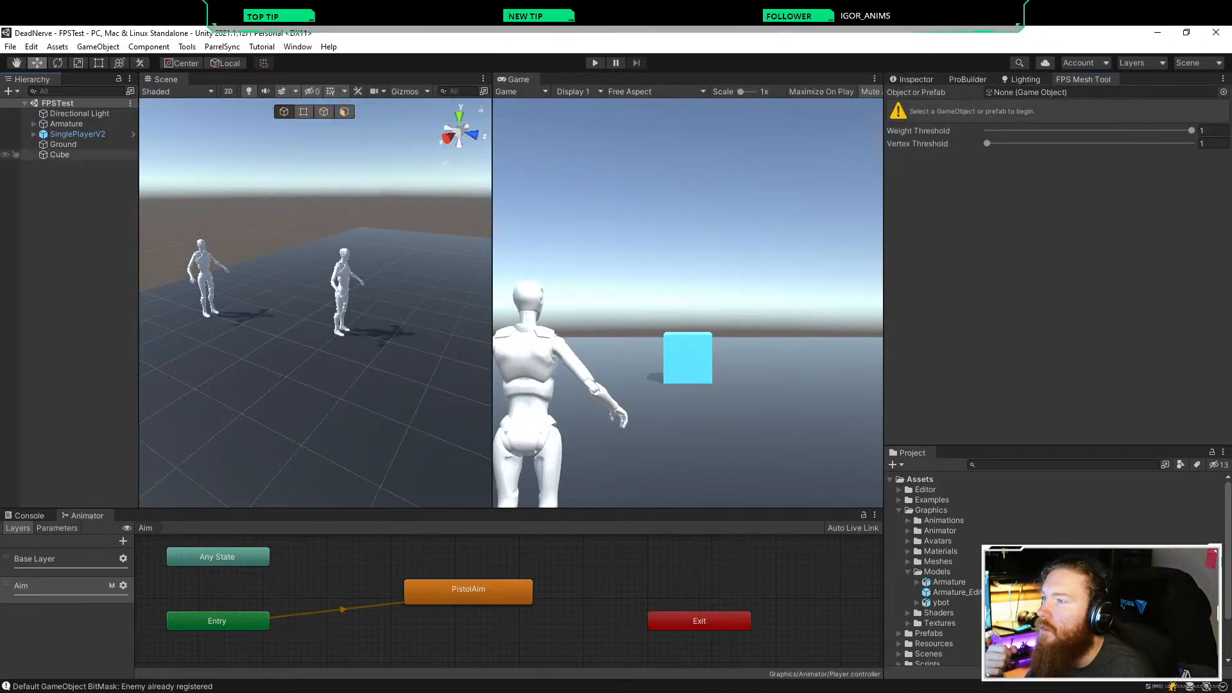
pyautogui.moveTo(67, 123); pyautogui.dragTo(1052, 92)
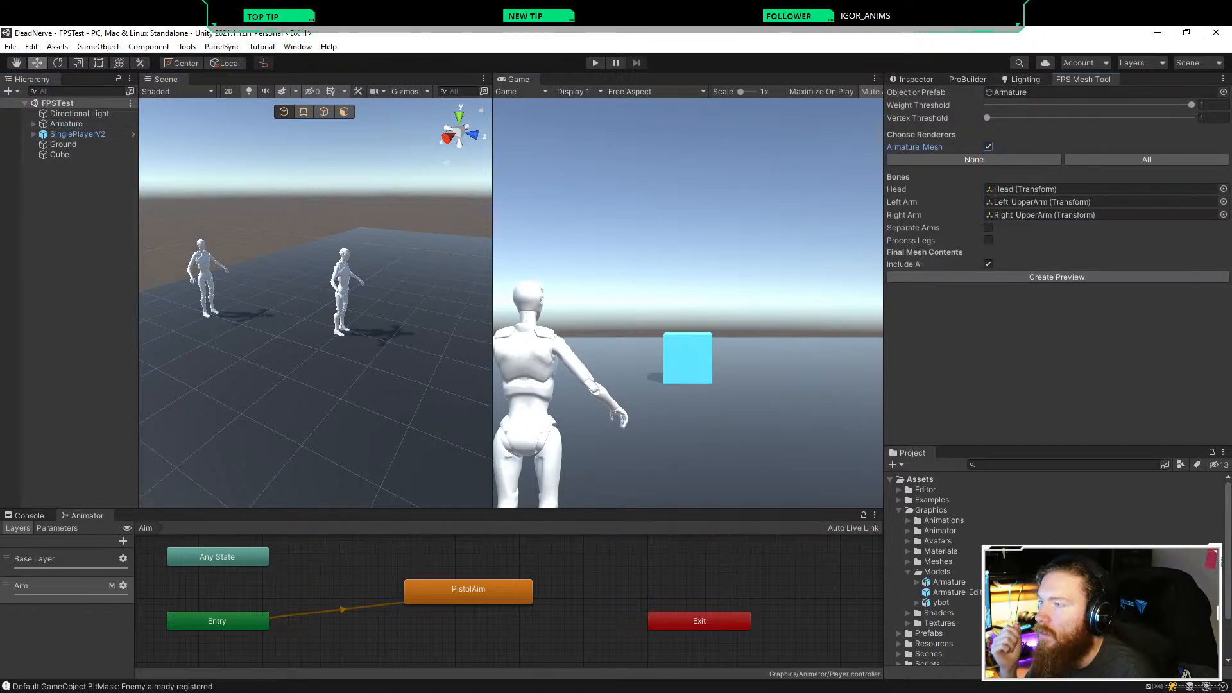
# Step: Enable Separate Arms with Process Legs off, and create and remove a preview of the FPS mesh
pyautogui.click(988, 146)
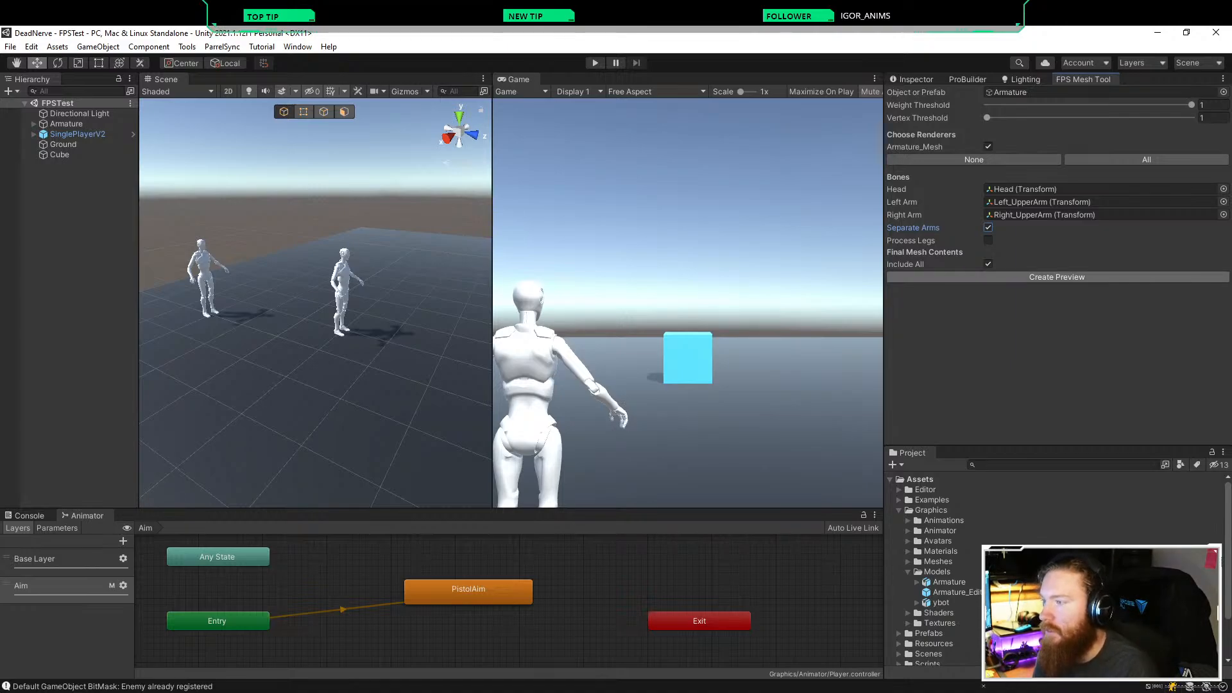
pyautogui.click(988, 240)
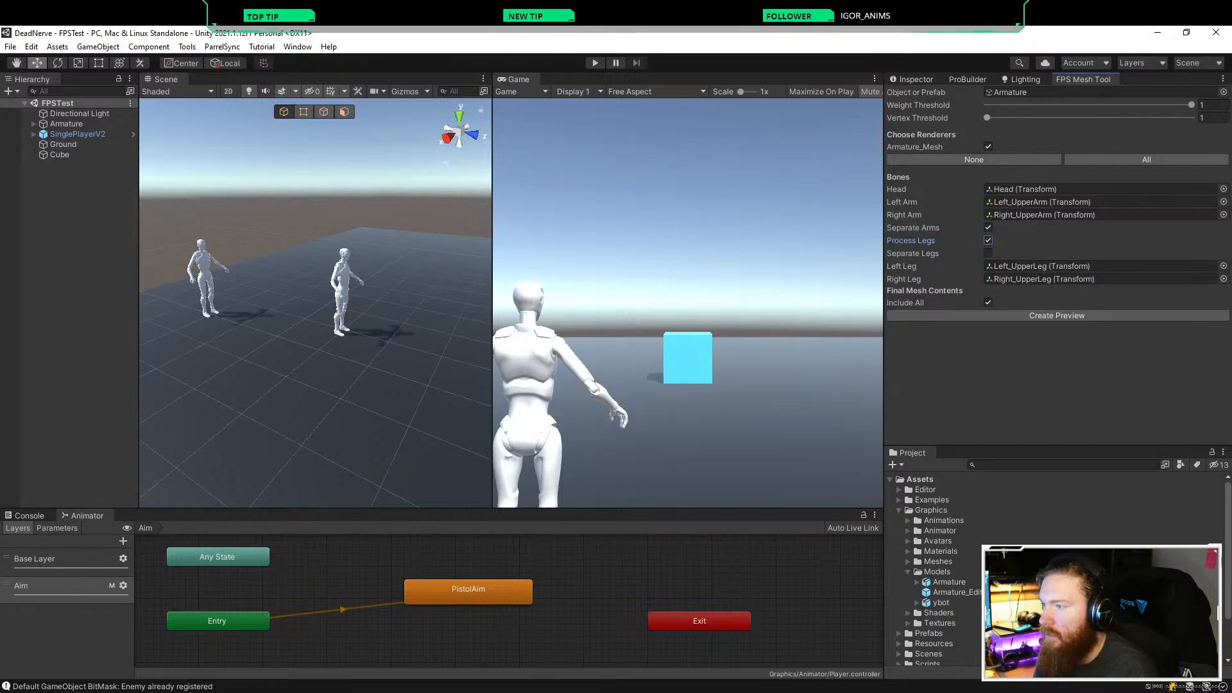
pyautogui.click(988, 240)
pyautogui.click(1057, 276)
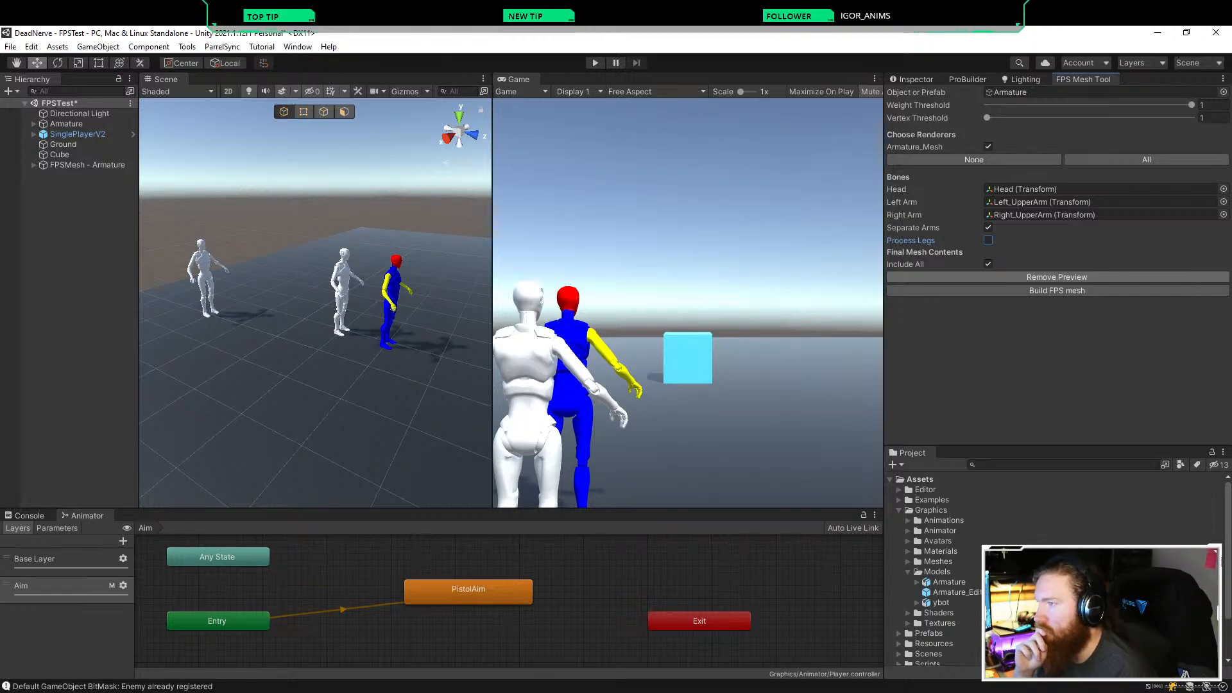
pyautogui.click(1056, 277)
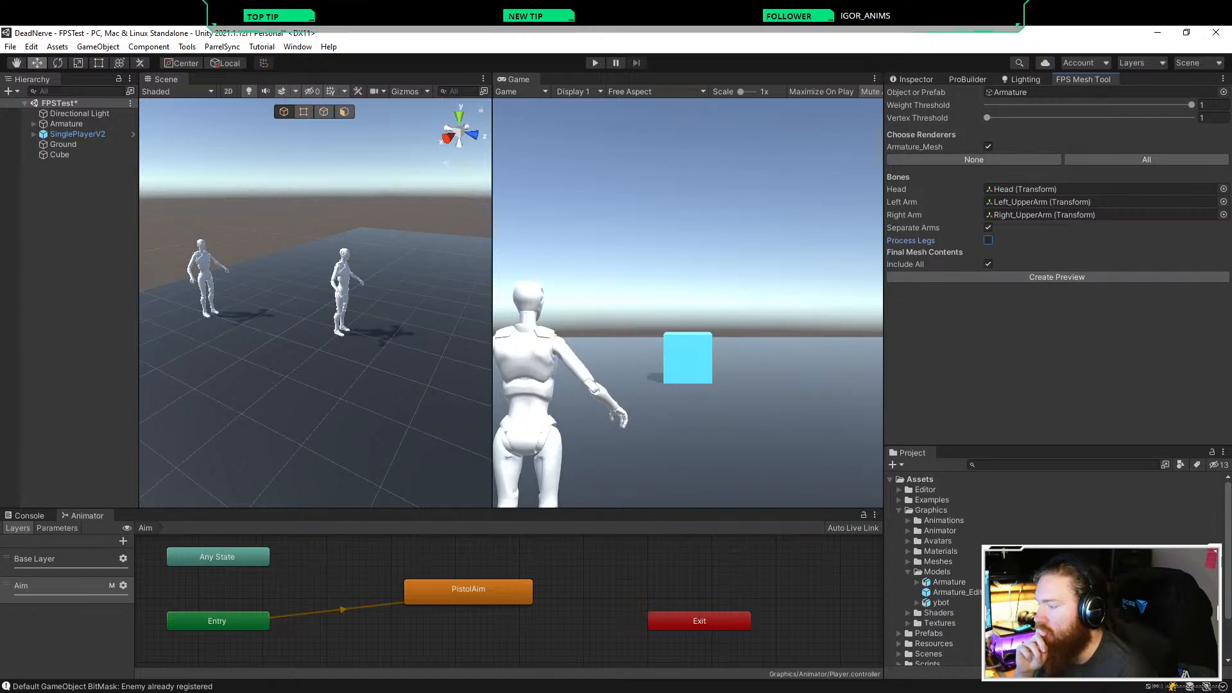
# Step: Switch to the web browser and search for "unity fps arms" in a new tab
pyautogui.click(175, 692)
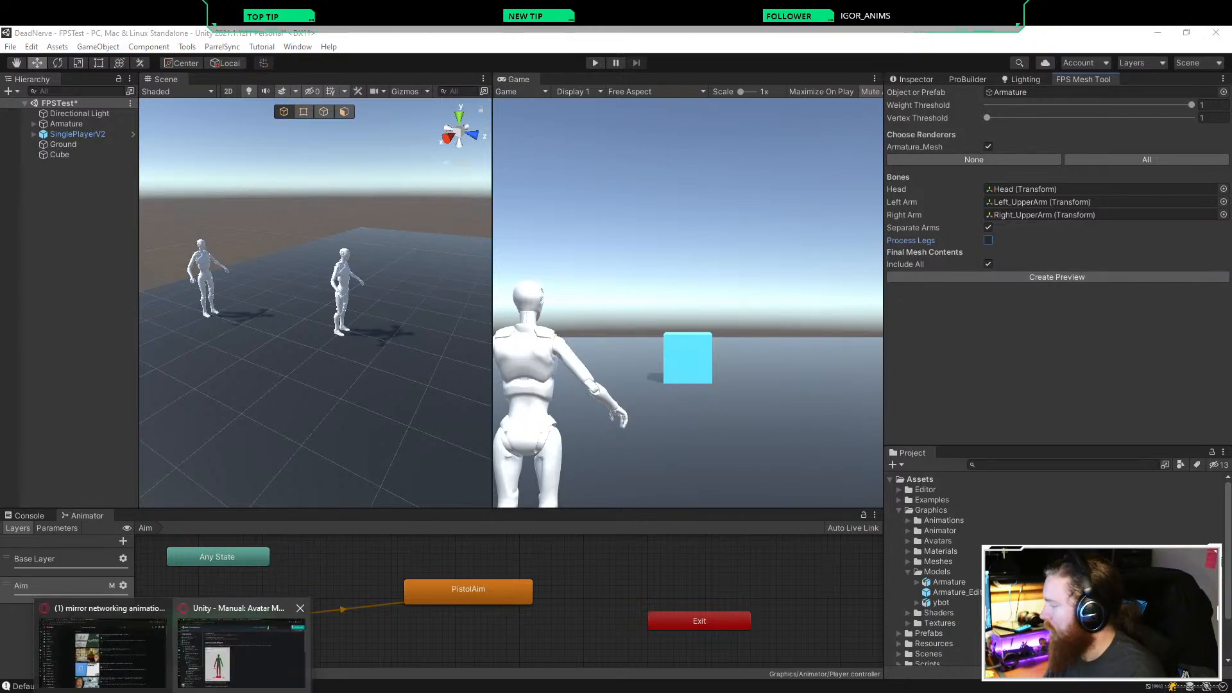
pyautogui.click(246, 648)
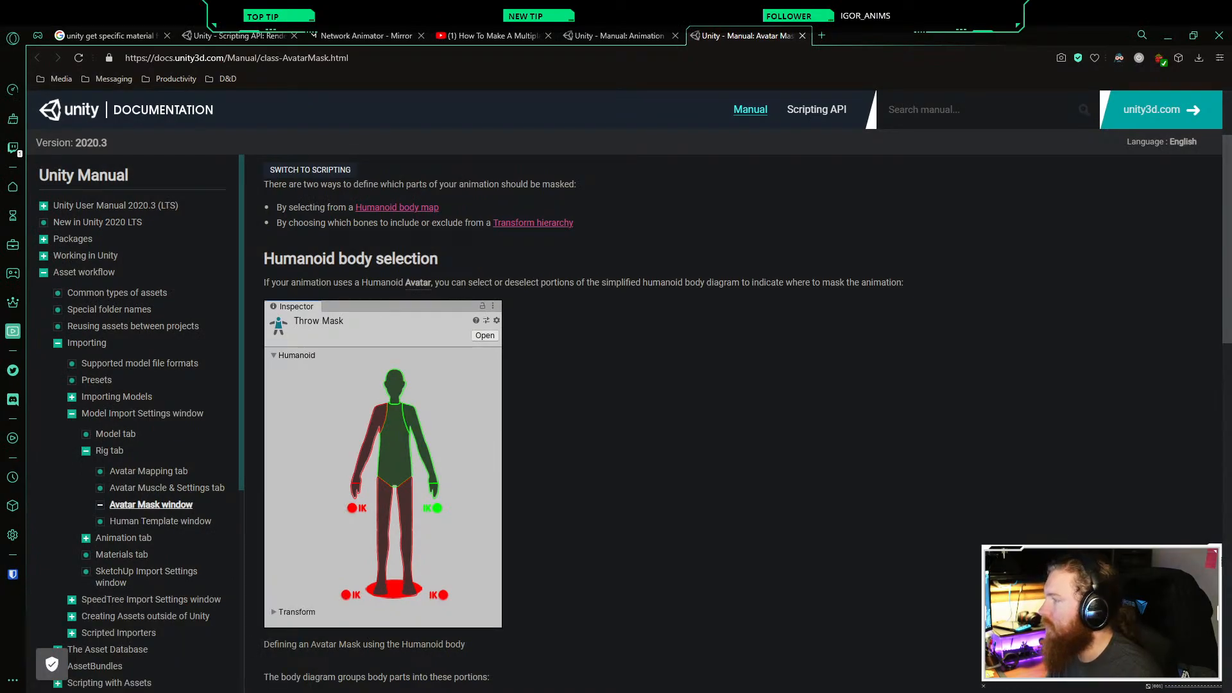
pyautogui.click(821, 35)
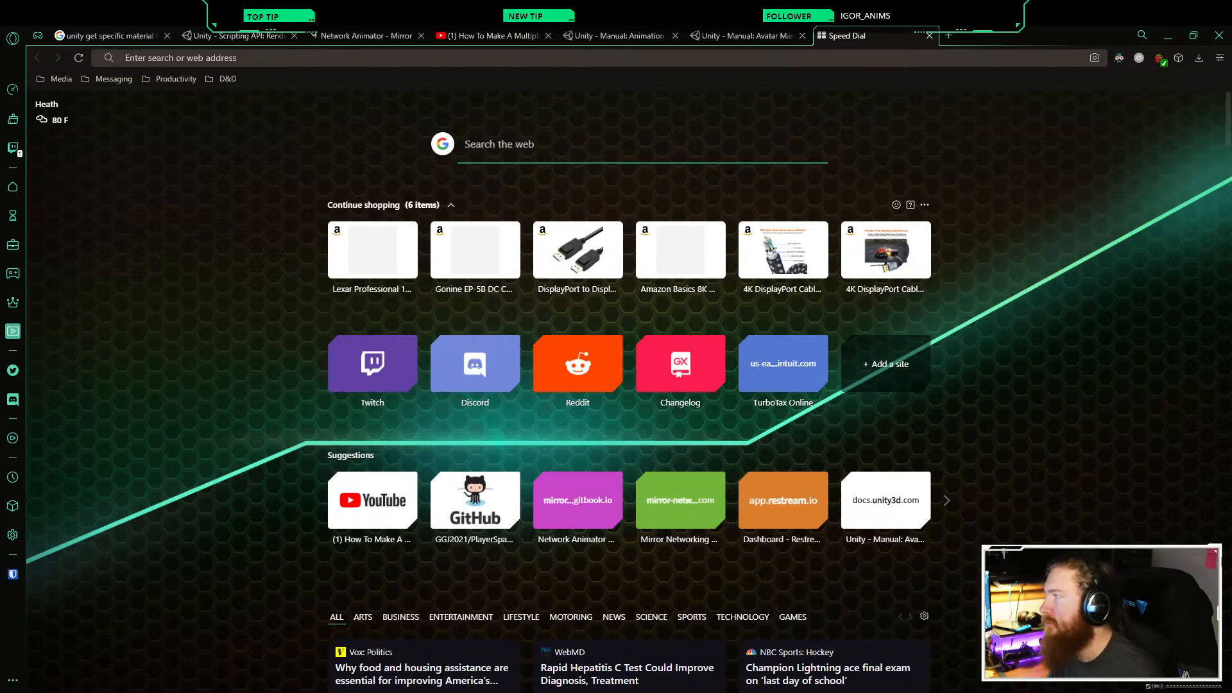
pyautogui.write('unity fp')
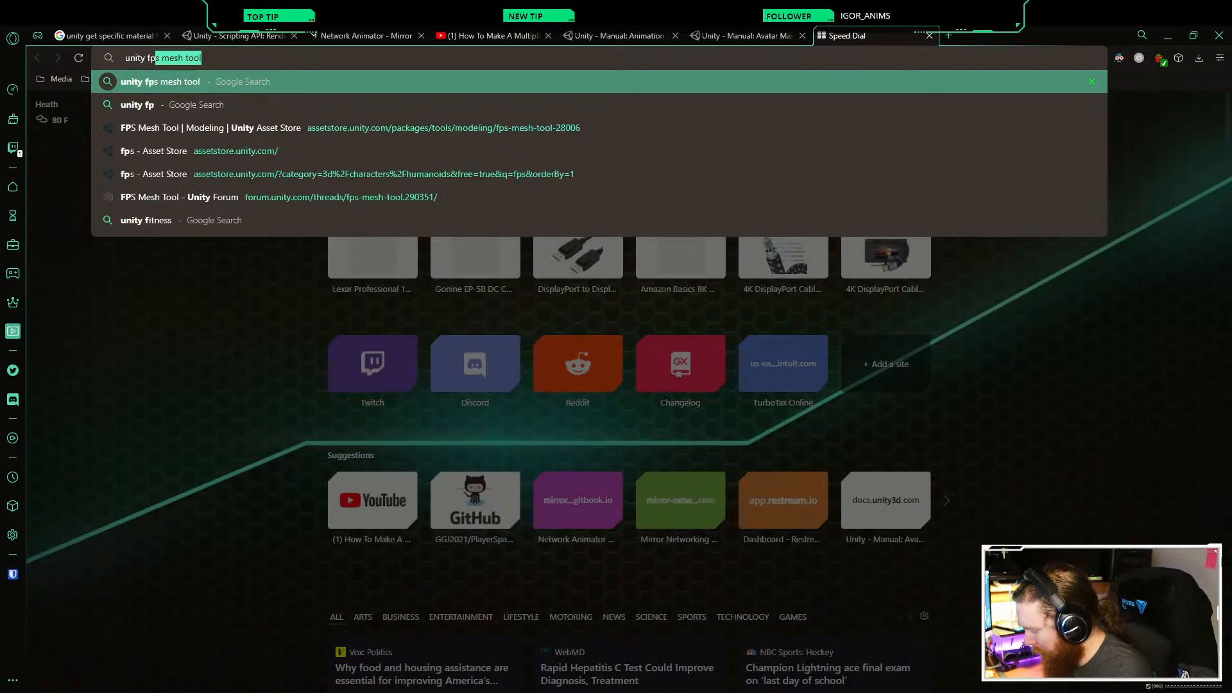
pyautogui.write('s arms')
pyautogui.press('Return')
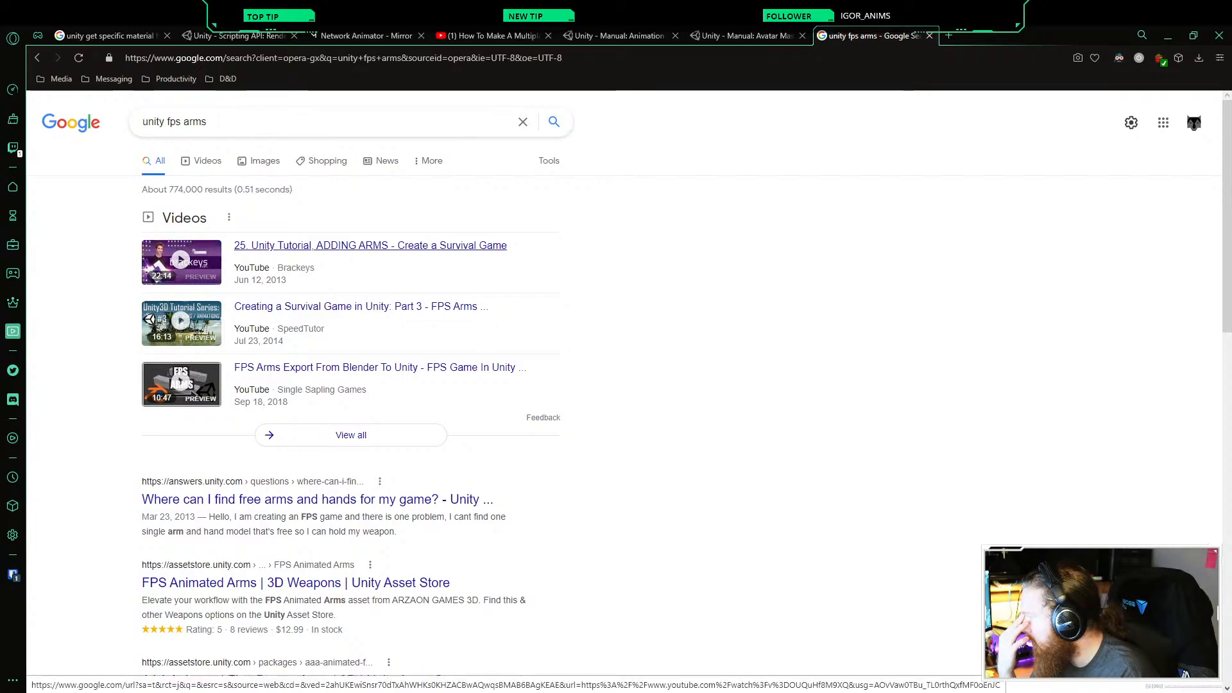
# Step: Open the Brackeys video "25. Unity Tutorial, ADDING ARMS" and skip ahead to about 3:07 to see the arms setup
pyautogui.click(371, 245)
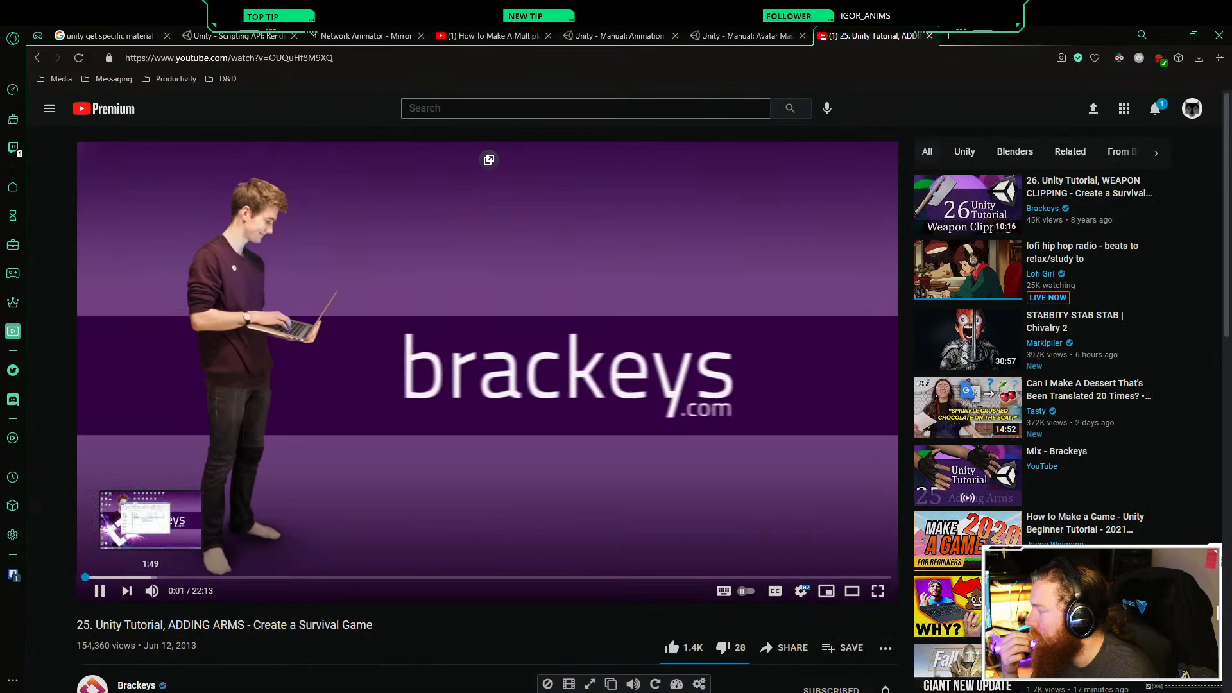
pyautogui.click(151, 578)
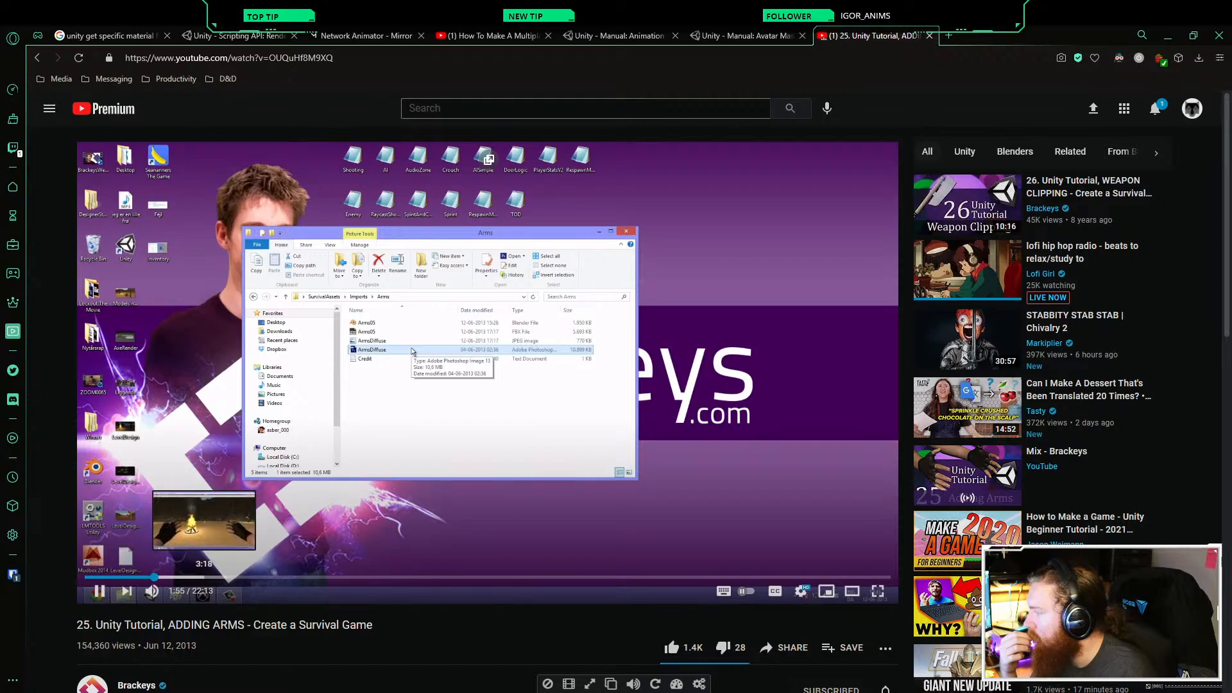
pyautogui.click(196, 576)
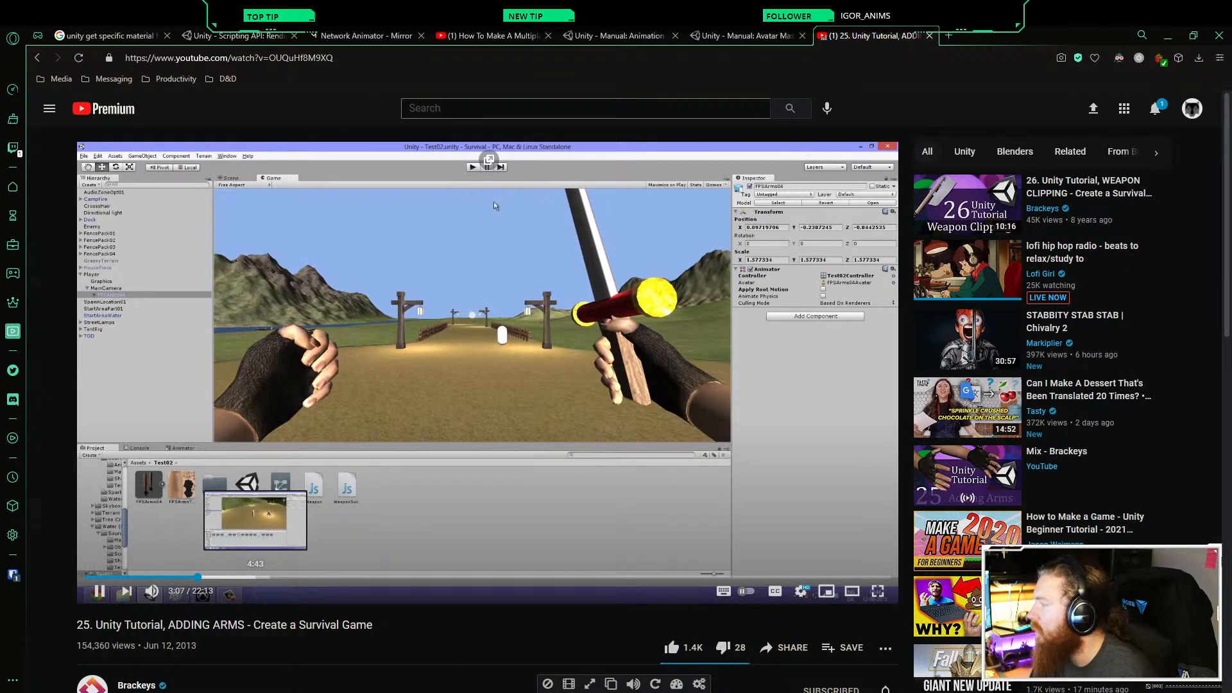
# Step: Skim the Brackeys arms tutorial from the arms import to the Animator diagram near 5:56, pause it, and return to the search results
pyautogui.click(256, 577)
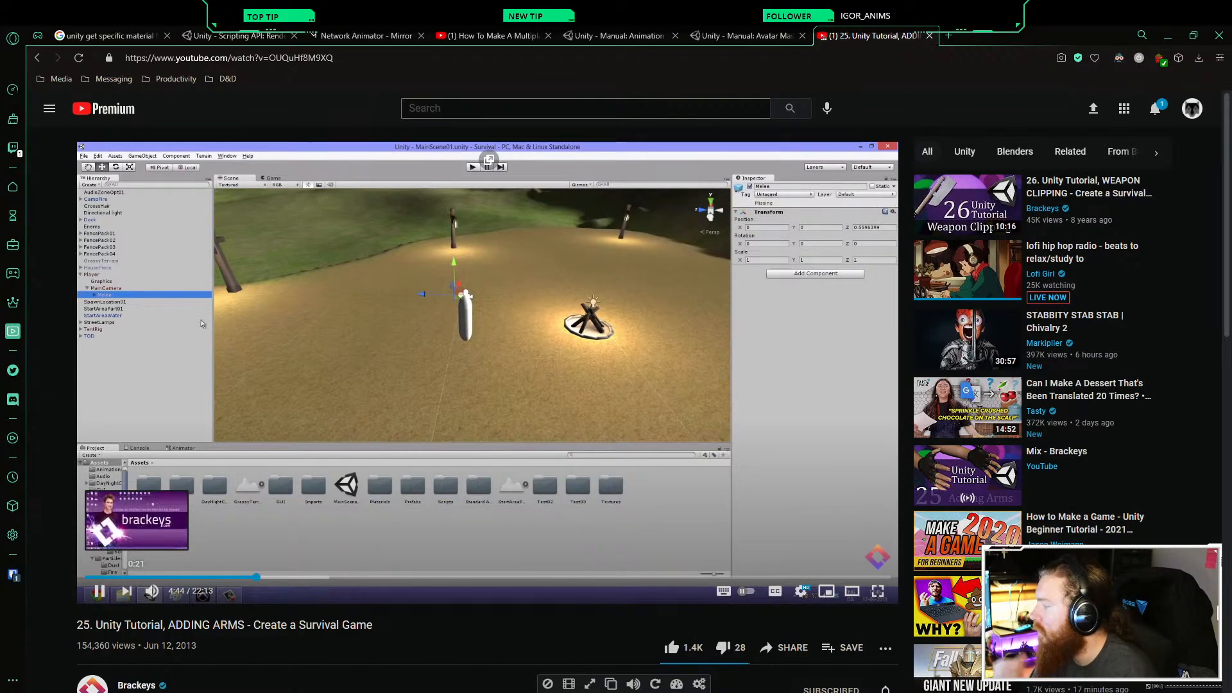
pyautogui.click(98, 577)
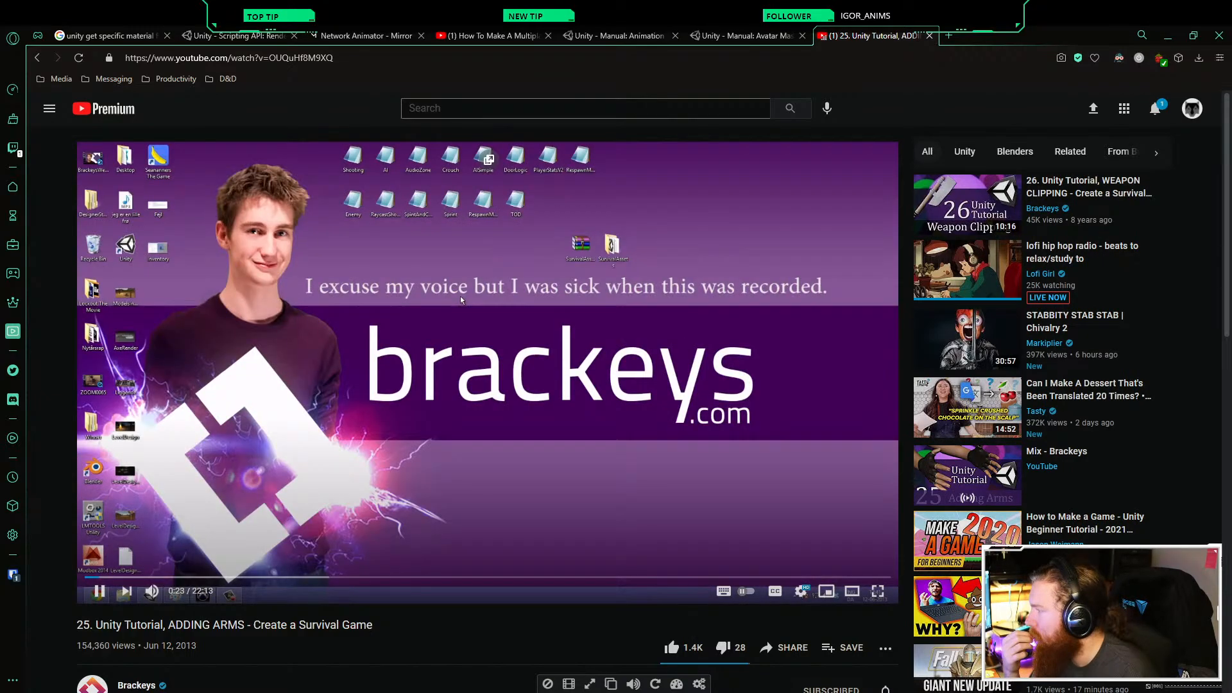
pyautogui.click(131, 576)
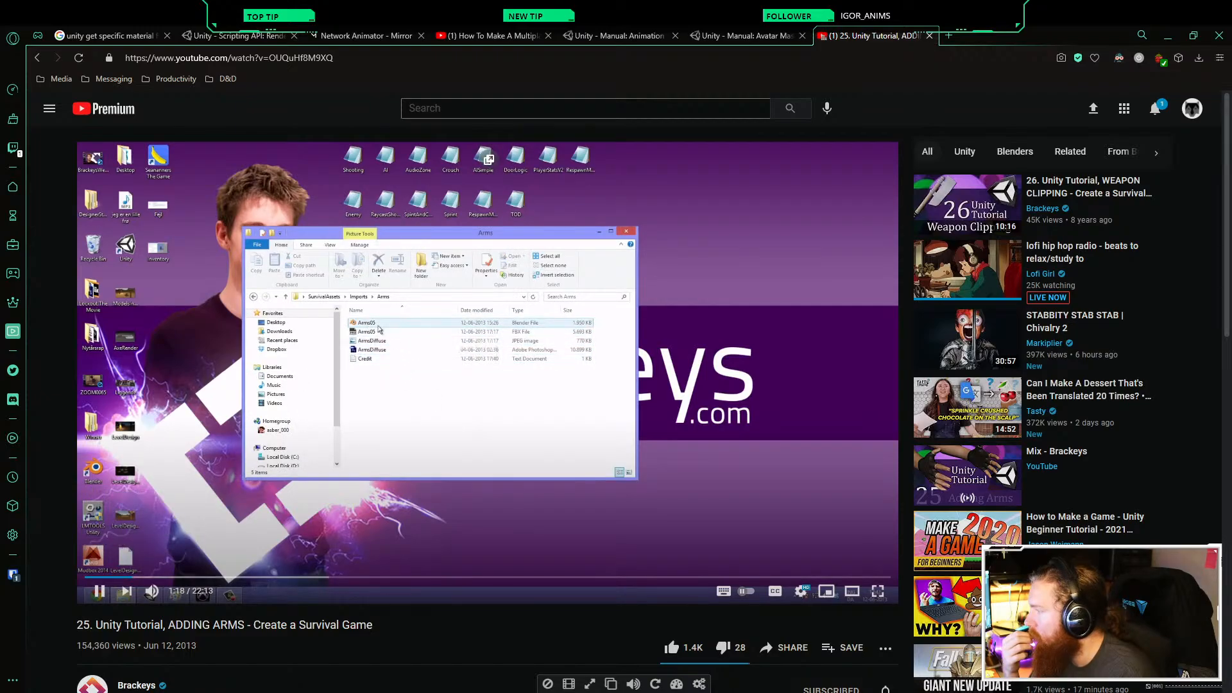
pyautogui.scroll(-2, 488, 372)
pyautogui.scroll(2, 441, 212)
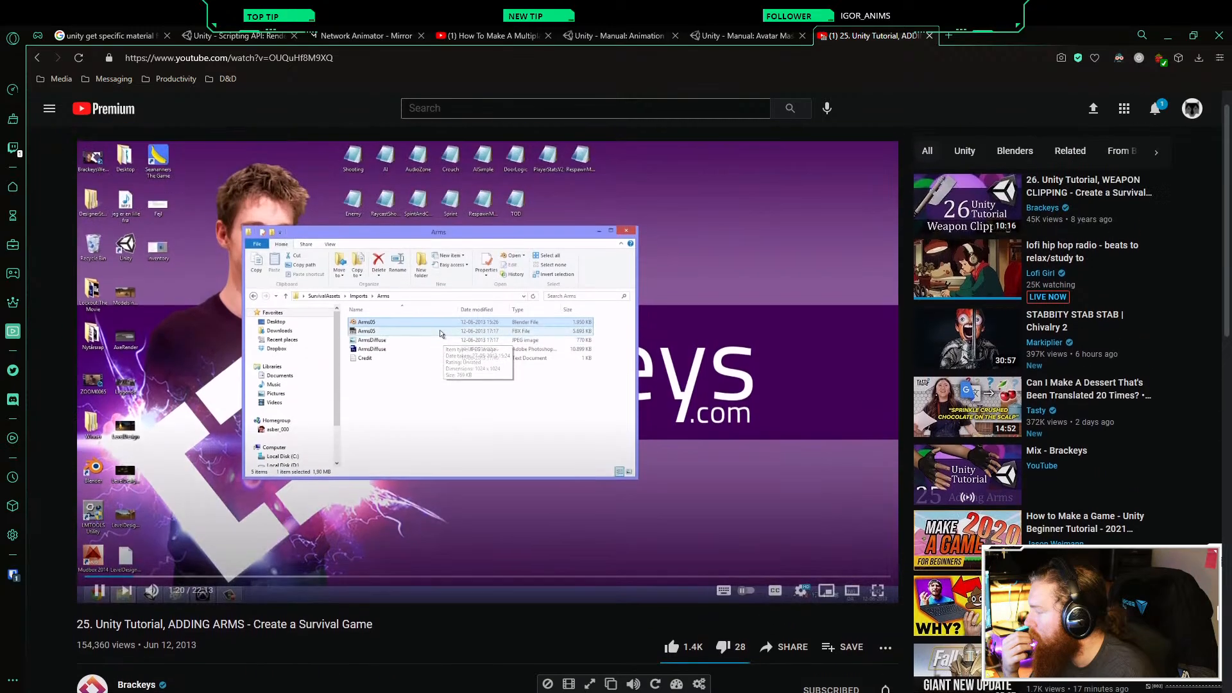
pyautogui.click(299, 577)
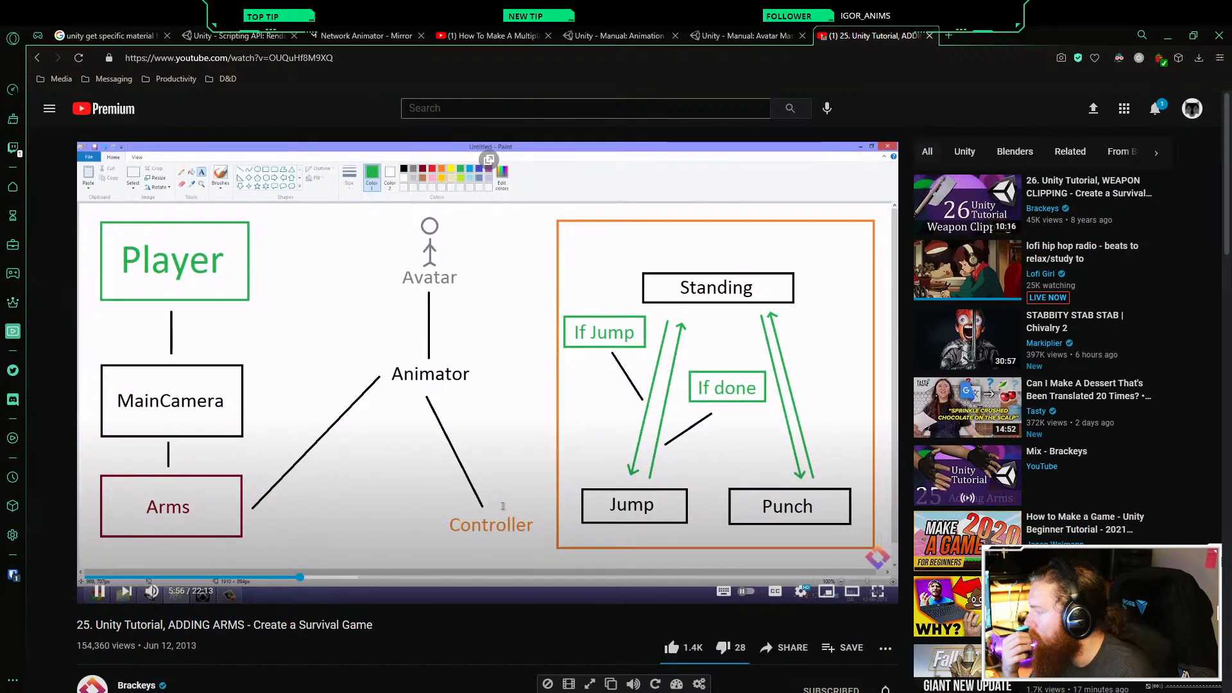
pyautogui.click(321, 500)
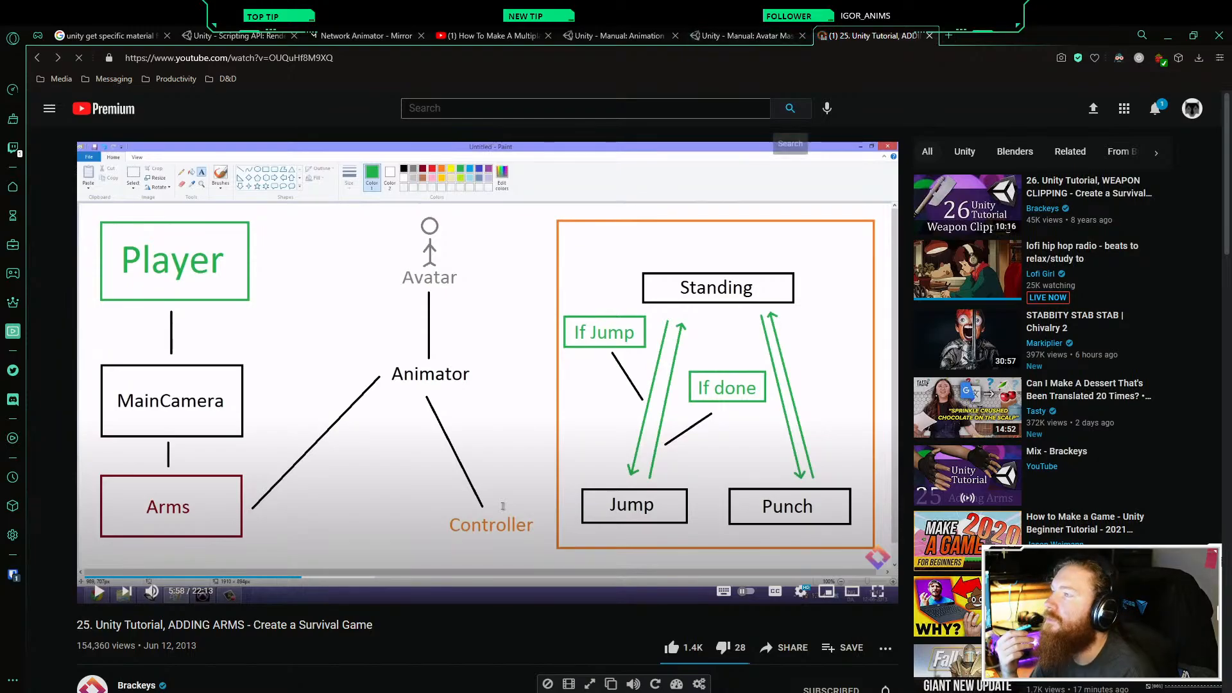
pyautogui.hotkey('alt', 'Left')
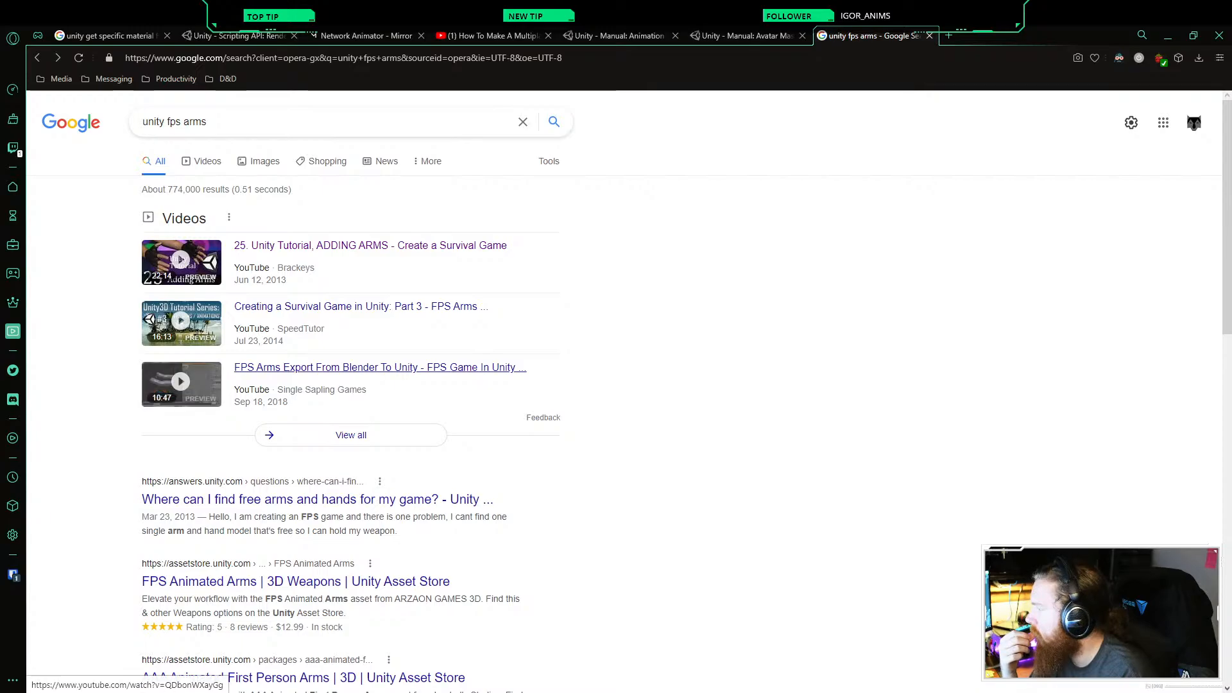
# Step: Open the video "FPS Arms Export From Blender To Unity", skim it to about 5:58, and return to the search results
pyautogui.click(380, 367)
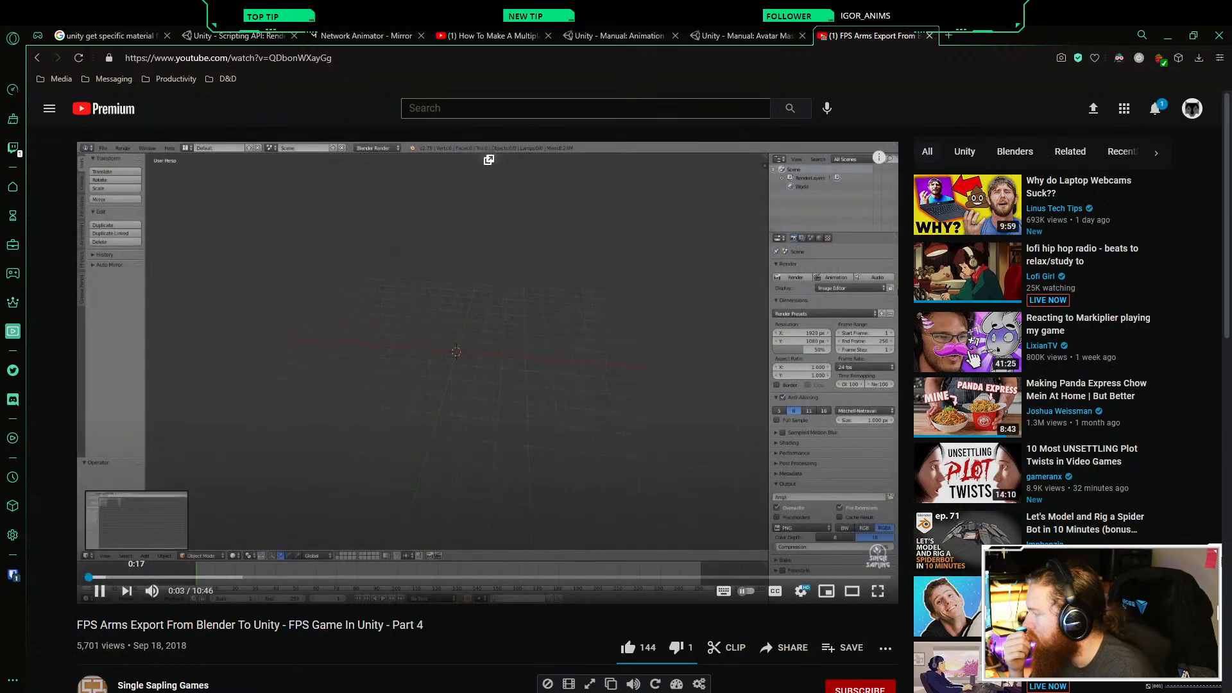
pyautogui.click(106, 577)
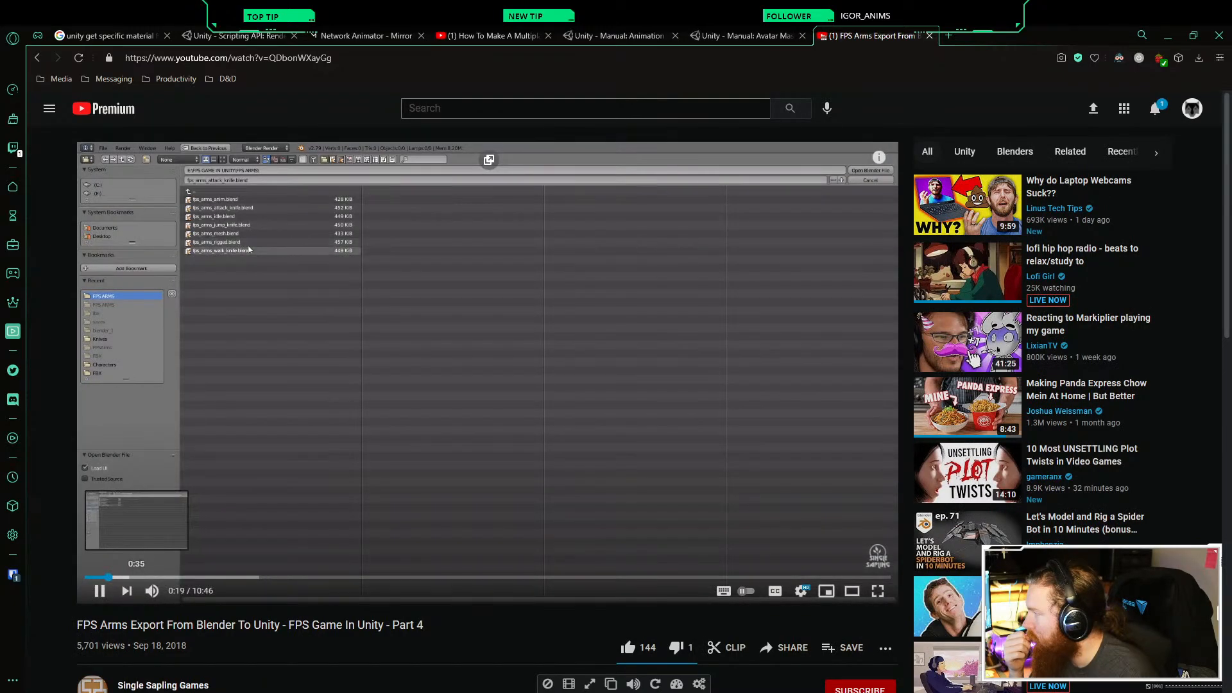
pyautogui.click(129, 577)
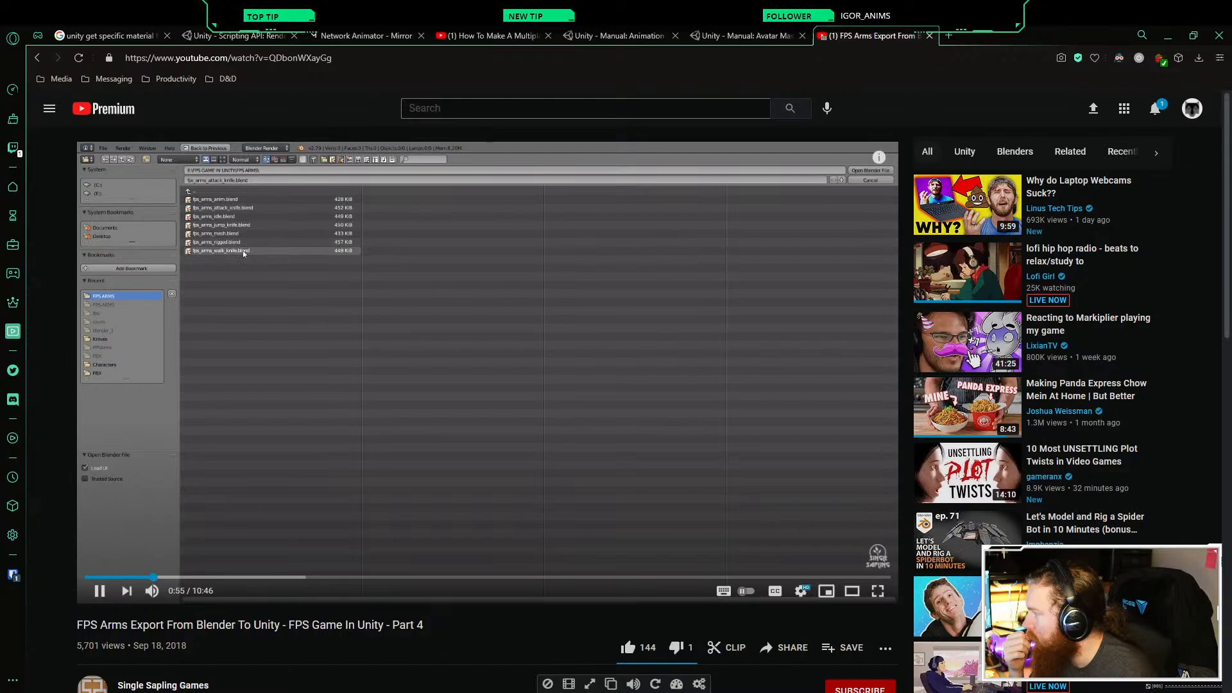
pyautogui.click(153, 576)
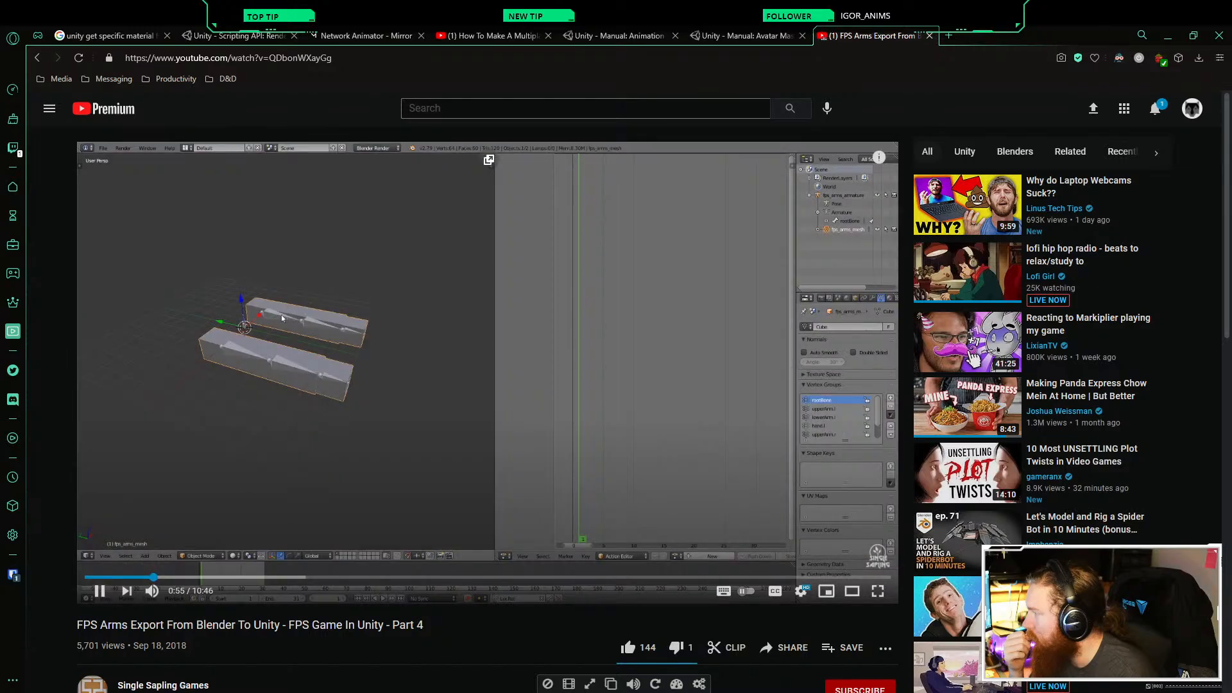
pyautogui.click(209, 577)
pyautogui.click(261, 577)
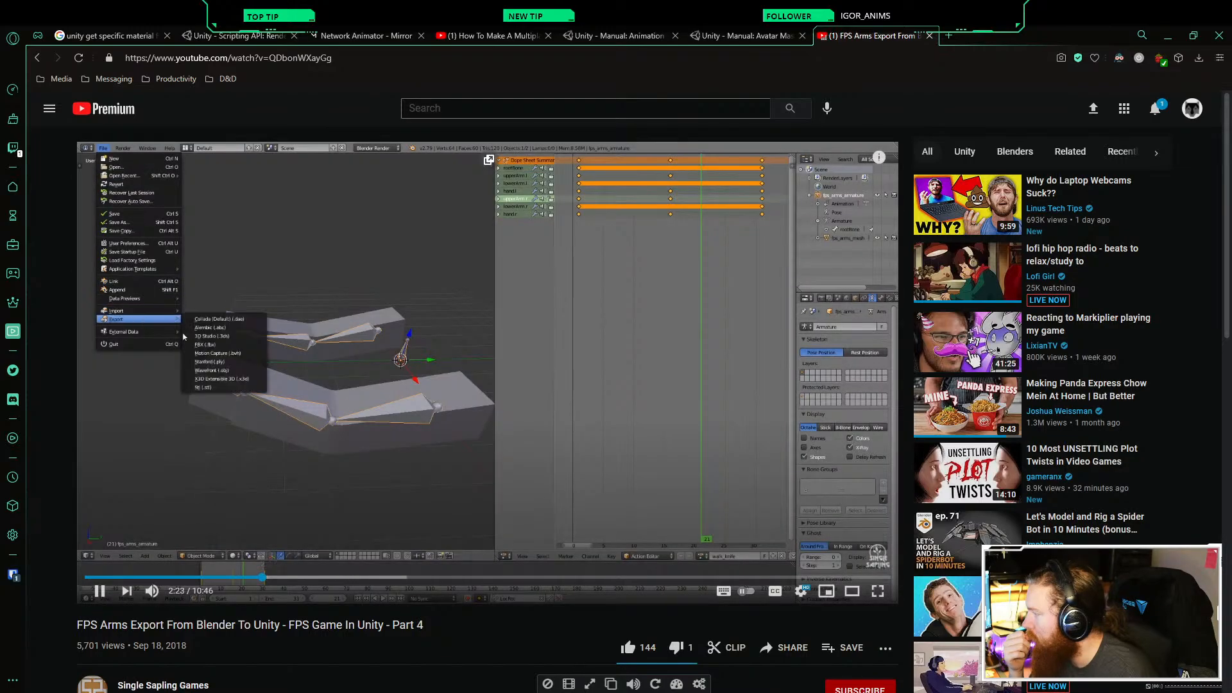
pyautogui.click(301, 577)
pyautogui.click(382, 577)
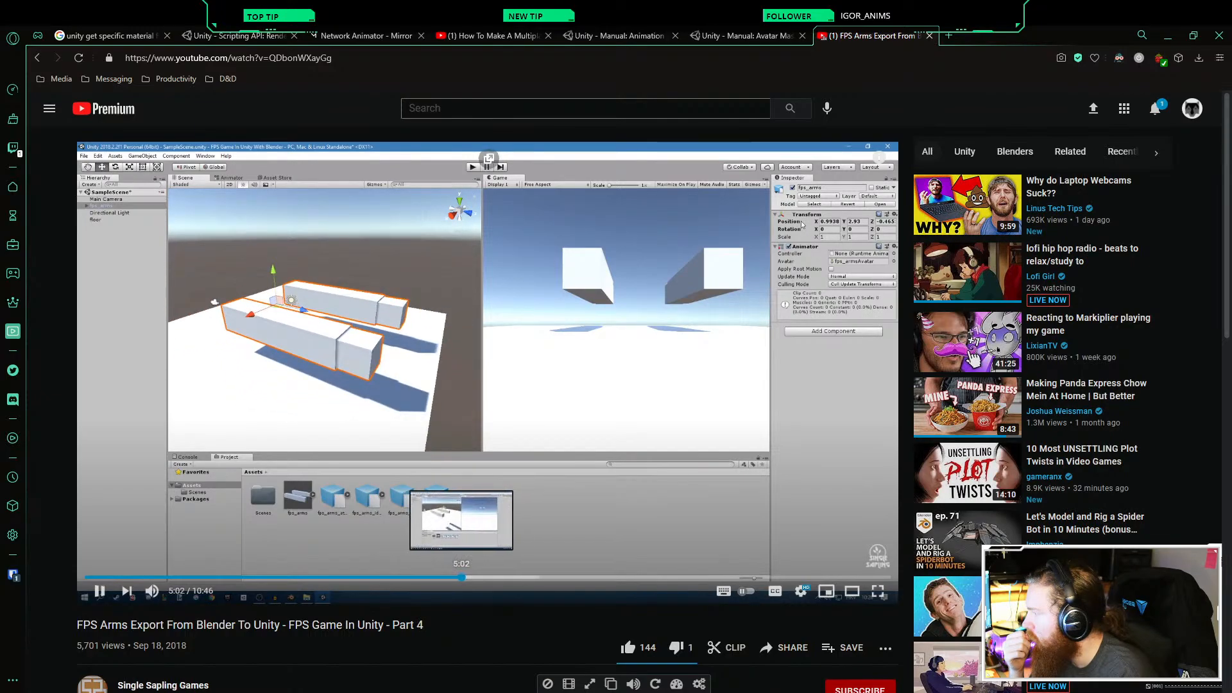
pyautogui.click(461, 577)
pyautogui.click(526, 576)
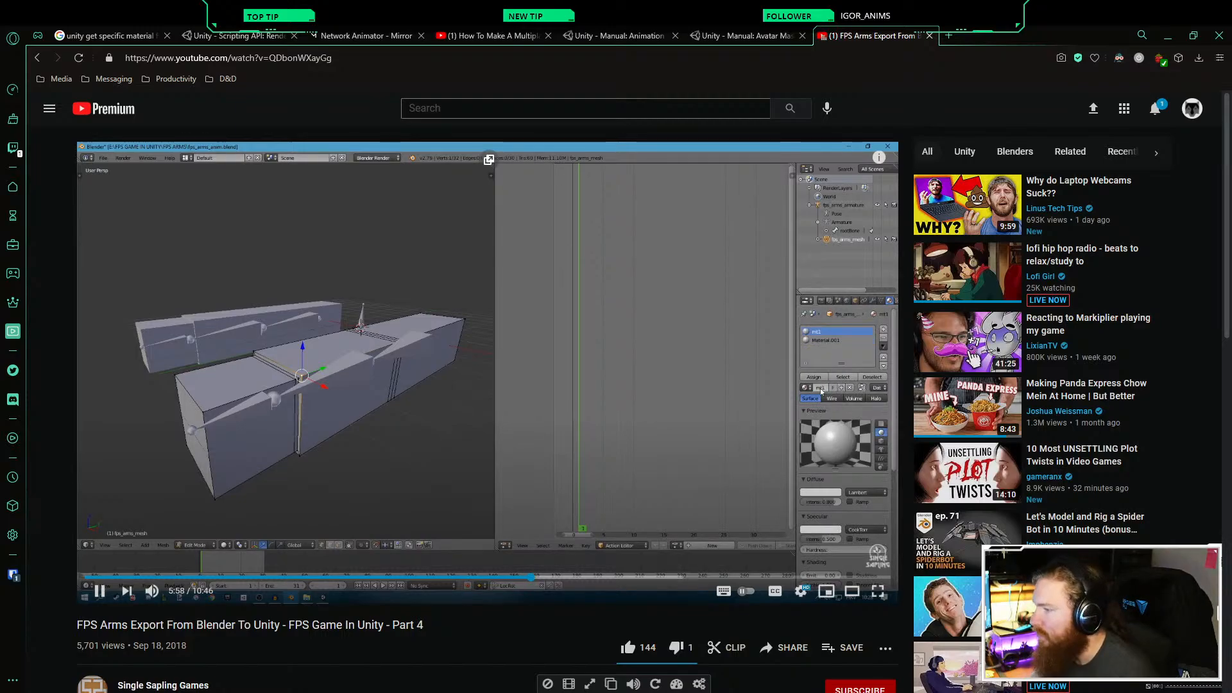
pyautogui.hotkey('alt', 'Left')
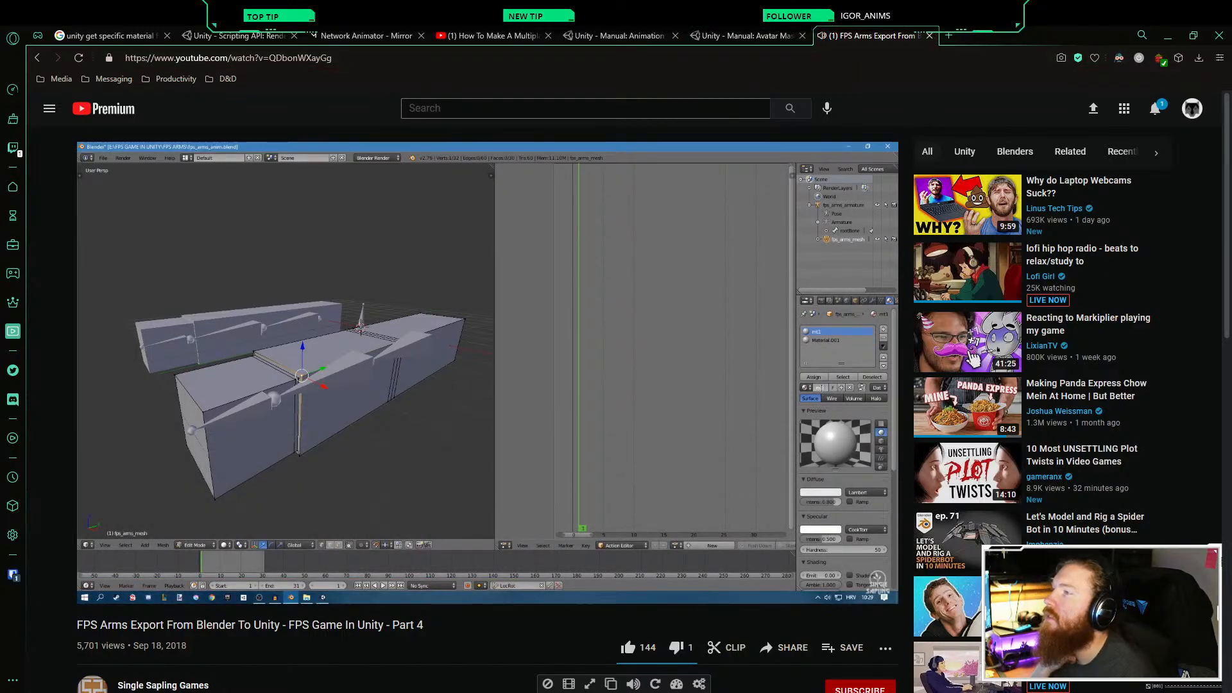
# Step: Open the Unity Answers thread on free arms and hands in a new tab, and check the Blend Swap link in its best answer
pyautogui.scroll(-3, 325, 308)
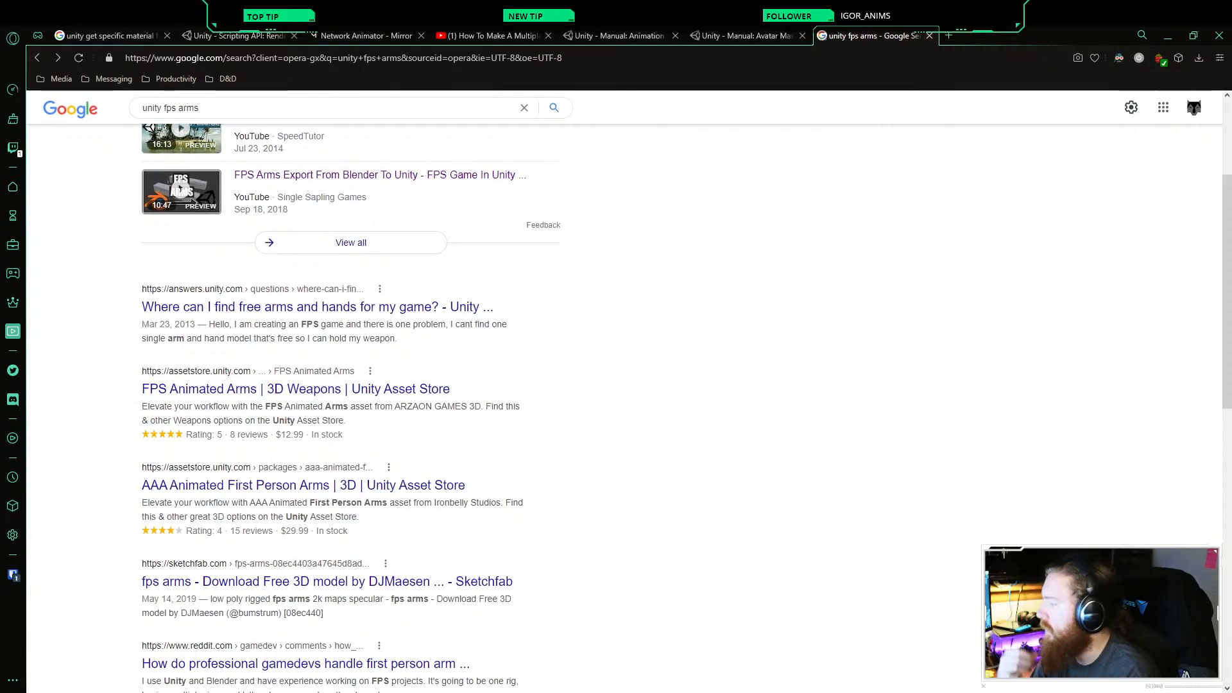
pyautogui.rightClick(325, 308)
pyautogui.press('Escape')
pyautogui.middleClick(325, 306)
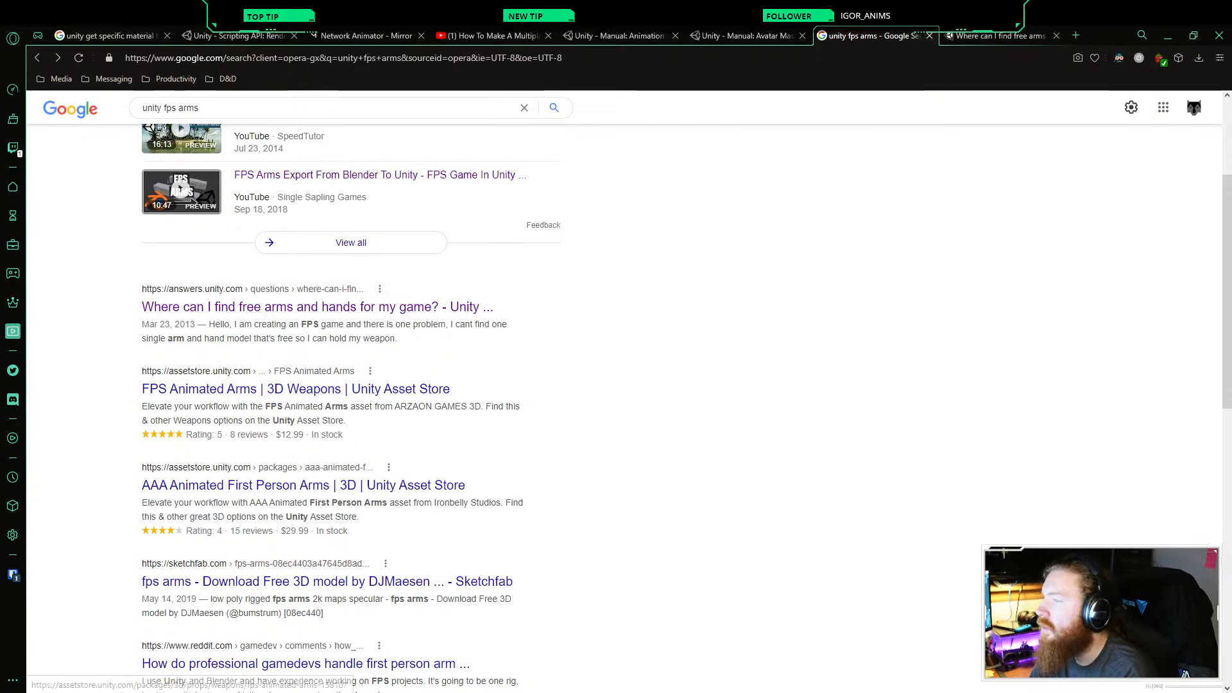
pyautogui.hotkey('ctrl', 'Tab')
pyautogui.scroll(-2, 628, 391)
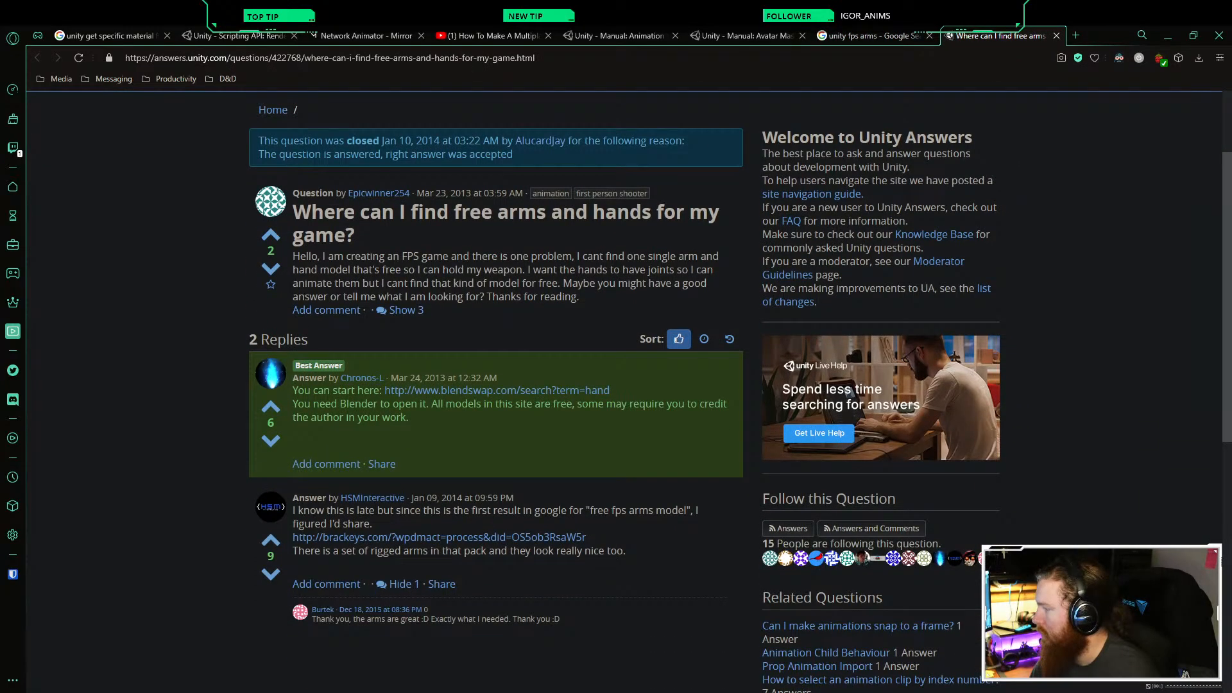
pyautogui.click(546, 391)
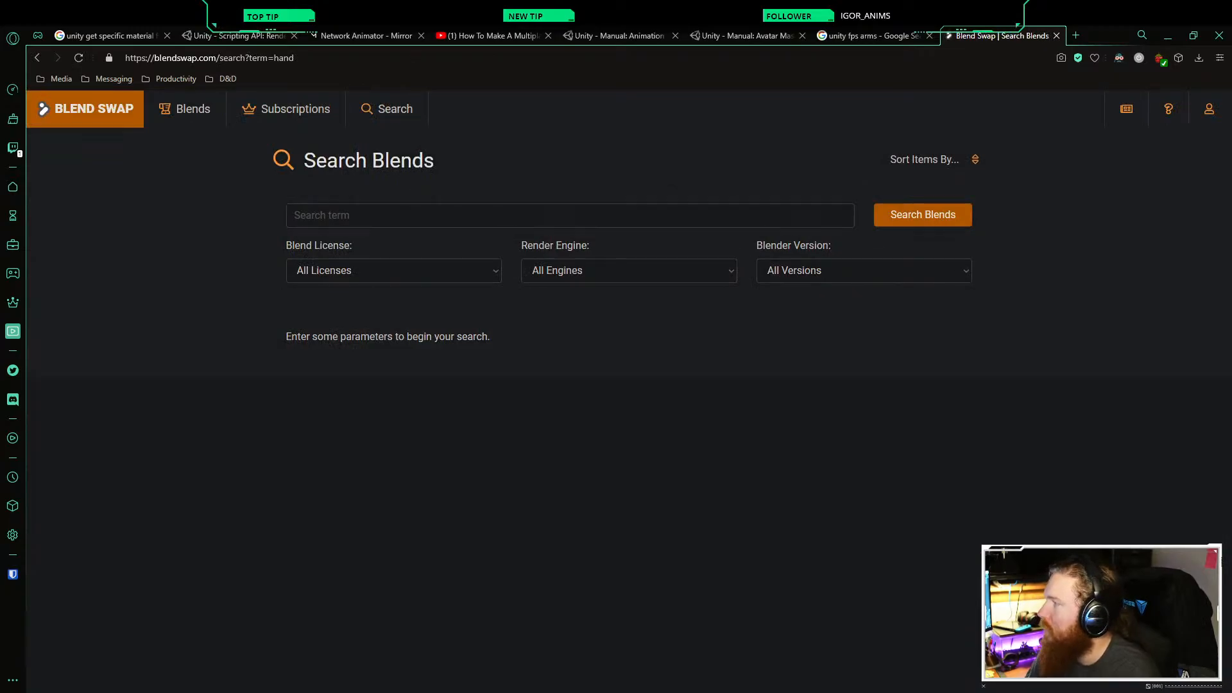
pyautogui.hotkey('alt', 'Left')
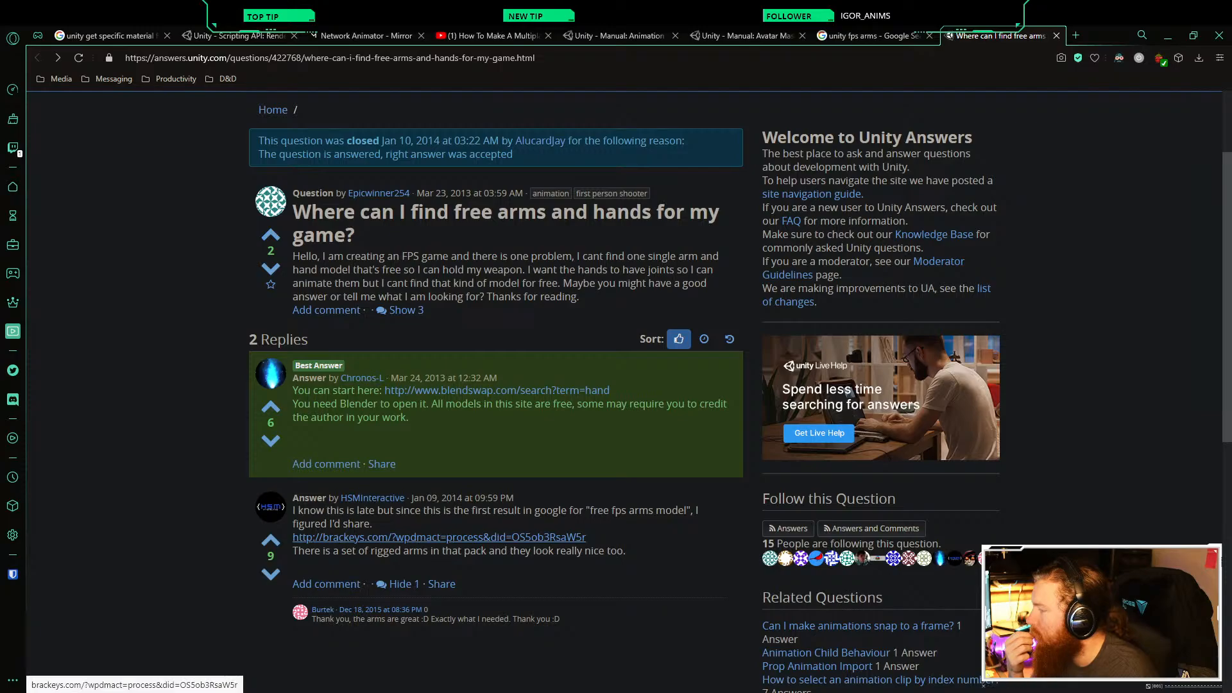
# Step: Follow the second answer's brackeys.com link, look through the page for the rigged arms pack, and close the tab
pyautogui.click(438, 537)
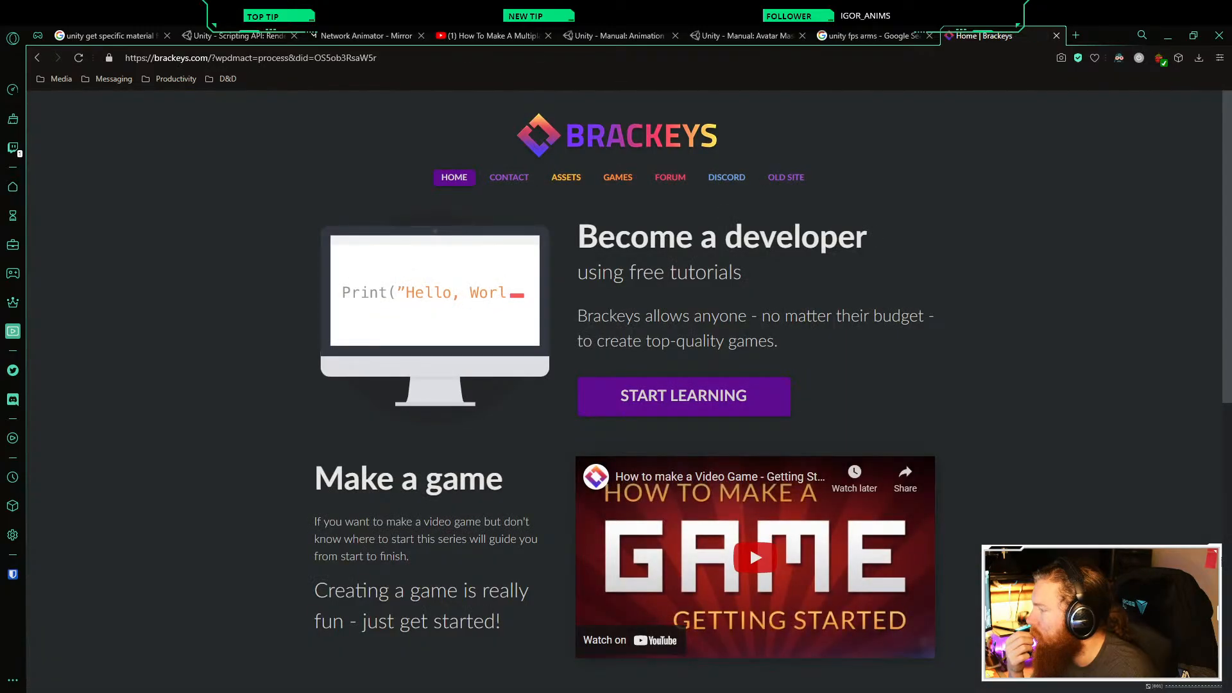
pyautogui.scroll(-5, 750, 545)
pyautogui.scroll(-2, 749, 242)
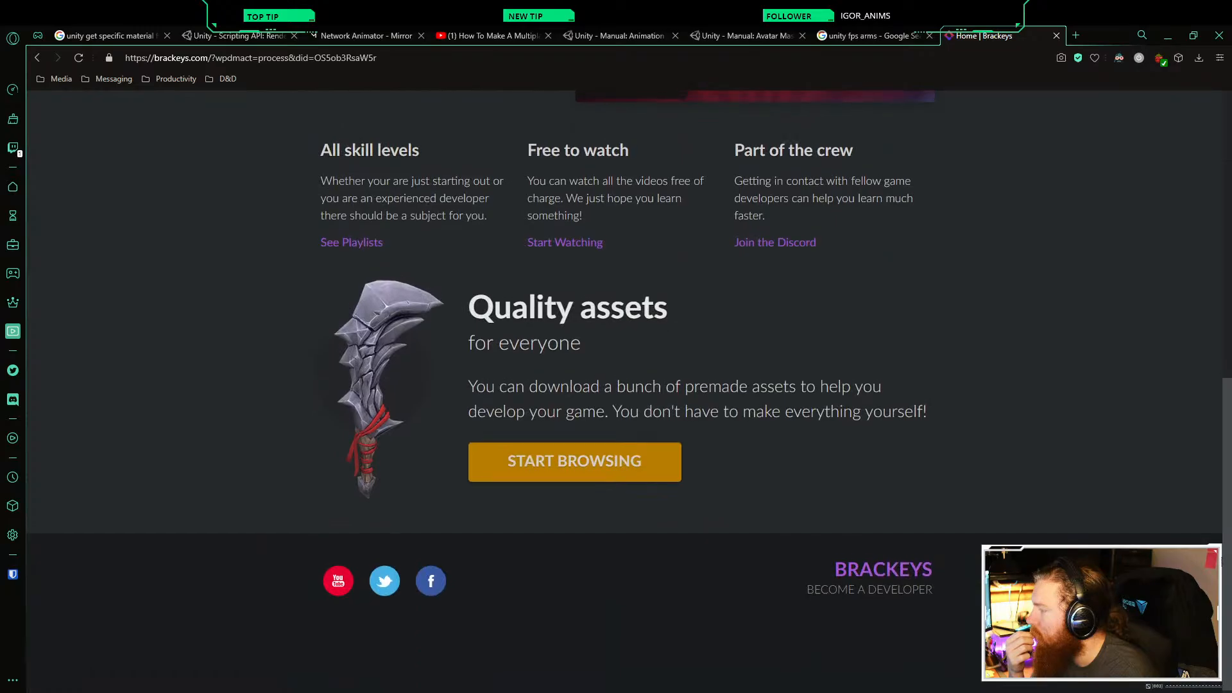
pyautogui.scroll(4, 749, 242)
pyautogui.hotkey('ctrl', 'w')
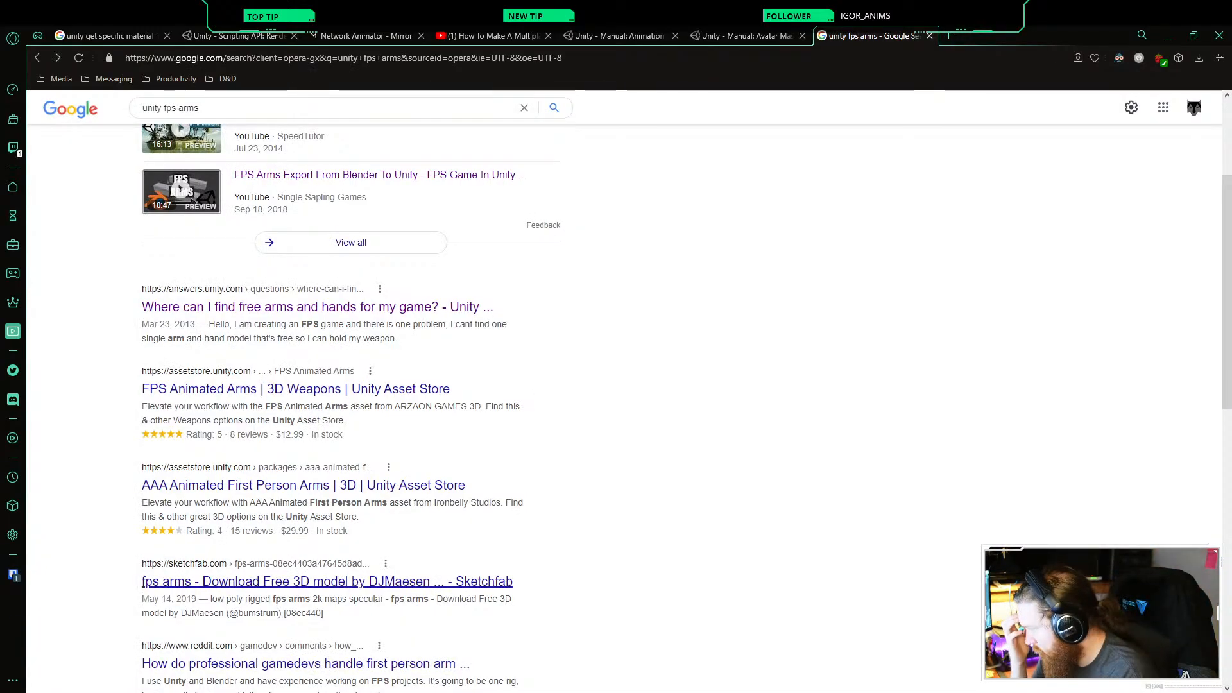
# Step: Read the r/gamedev thread on how professional gamedevs handle first person arm and weapon meshes, and close the tab
pyautogui.scroll(-2, 321, 537)
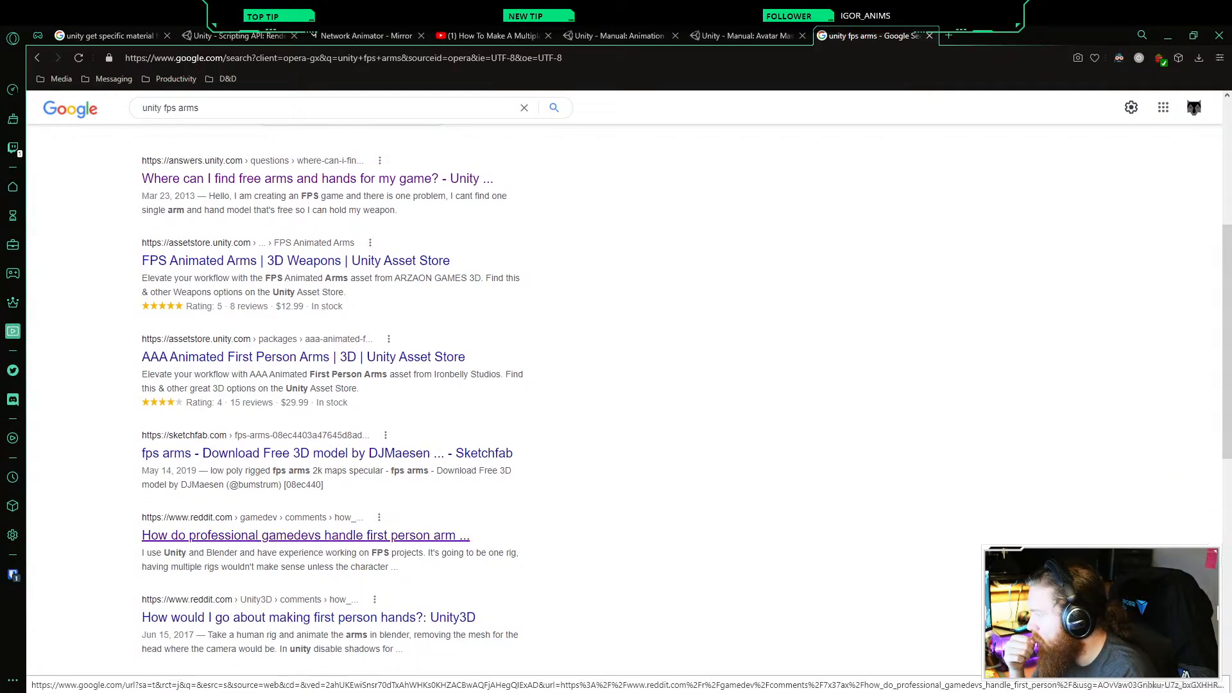
pyautogui.click(321, 536)
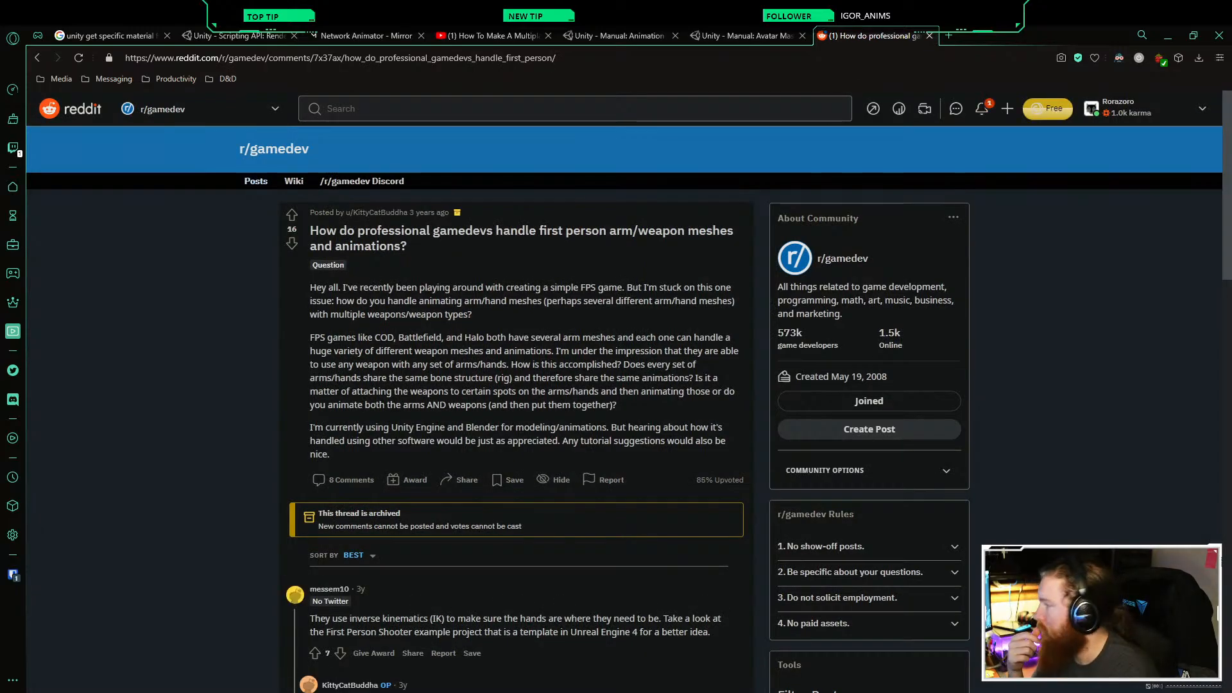
pyautogui.scroll(-4, 622, 391)
pyautogui.scroll(1, 513, 411)
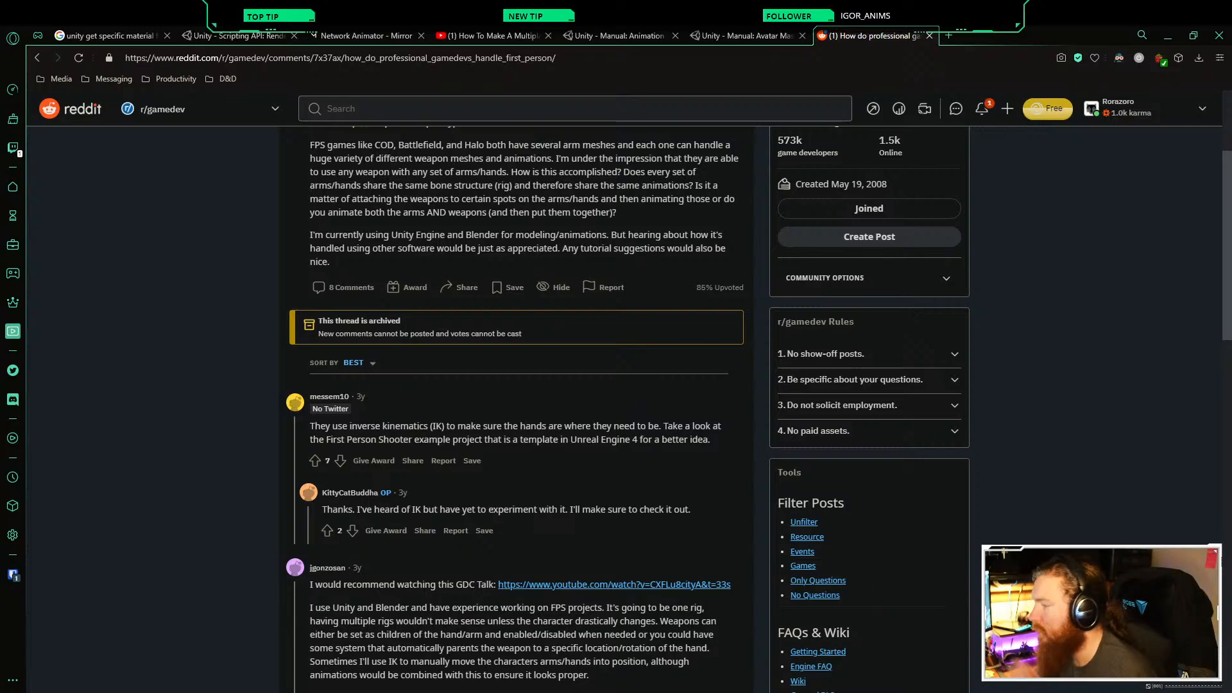
pyautogui.scroll(-2, 514, 411)
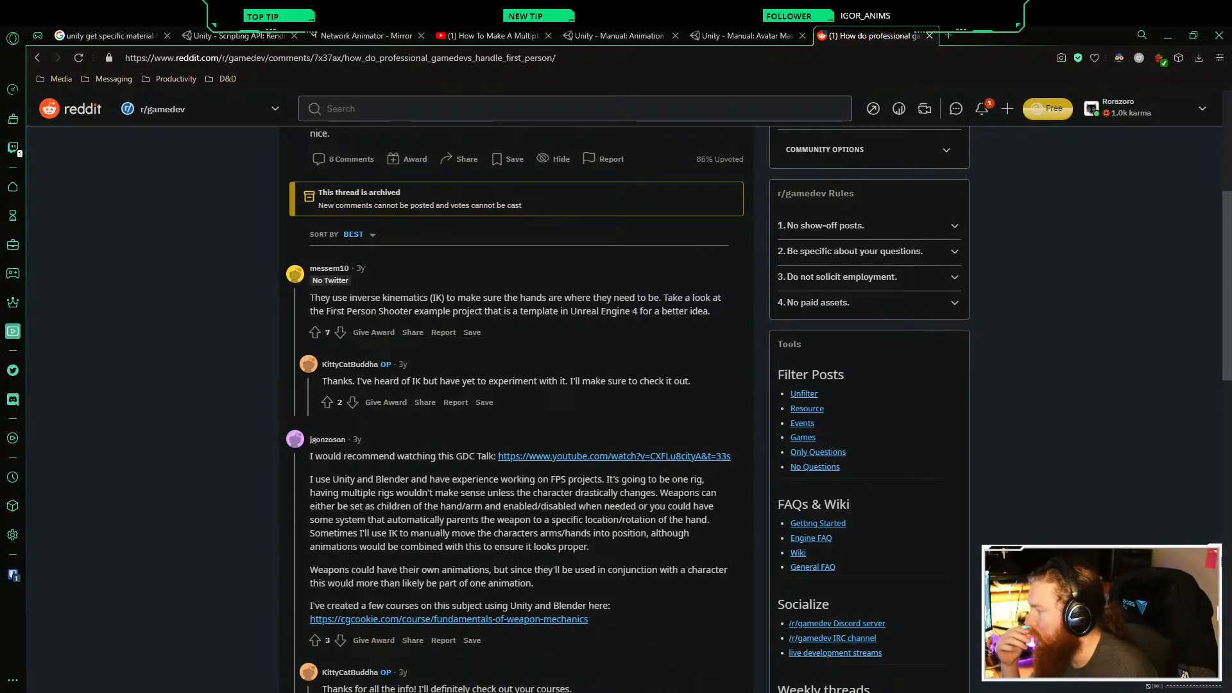
pyautogui.scroll(-4, 513, 410)
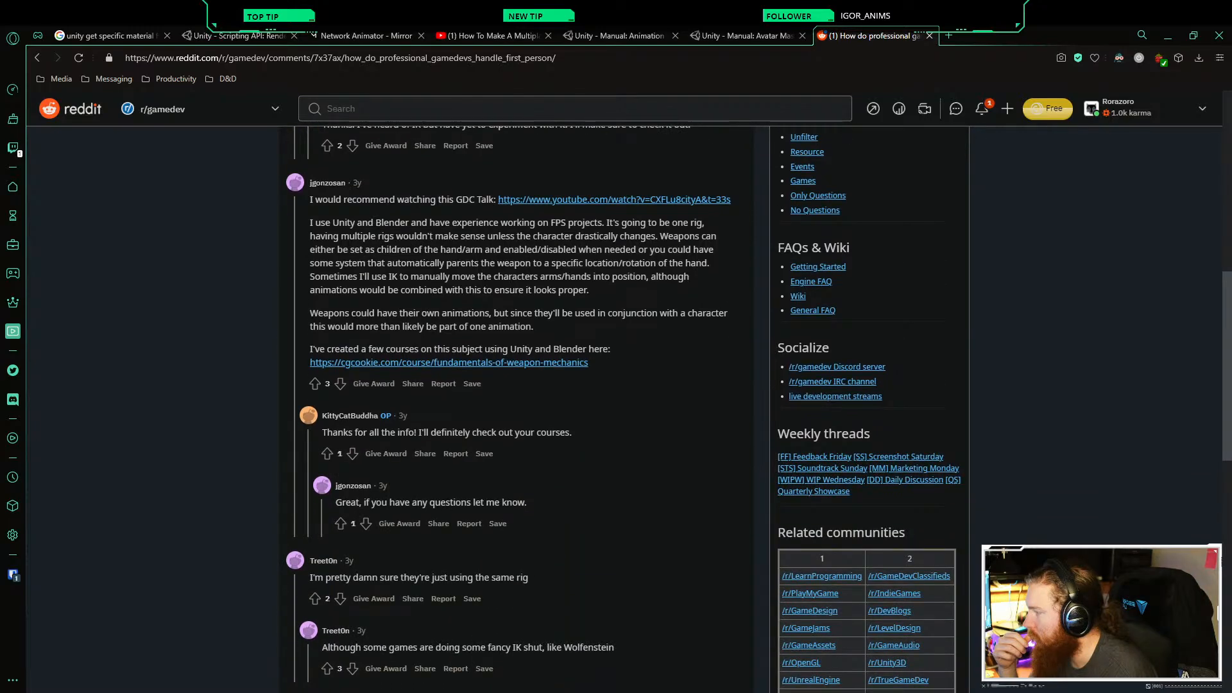
pyautogui.hotkey('ctrl', 'w')
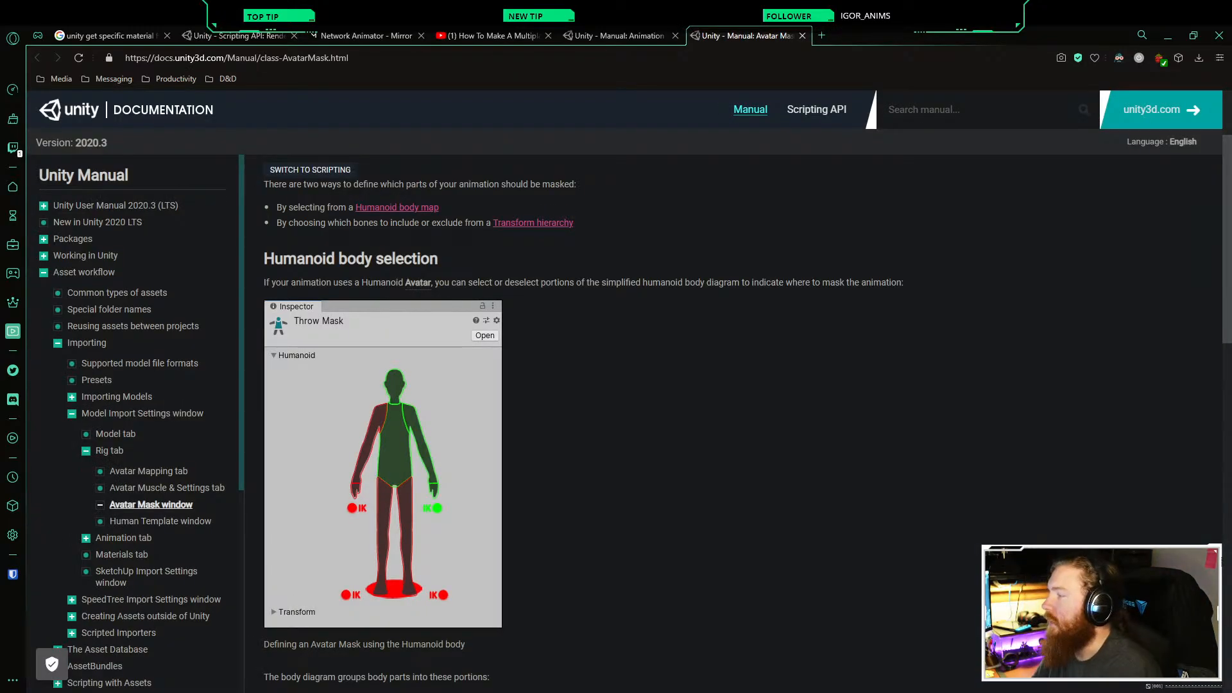
# Step: Switch to the DeadNerve FPSTest project in Unity and delete the Armature object from the scene
pyautogui.moveTo(334, 691)
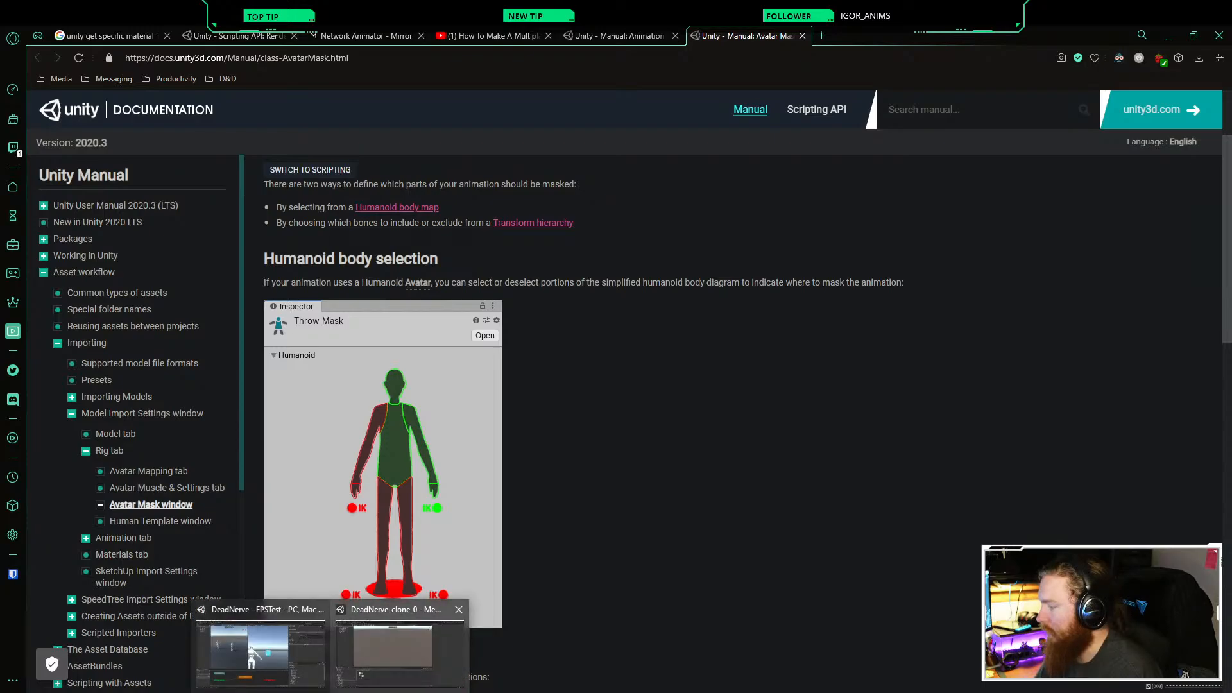
pyautogui.click(253, 655)
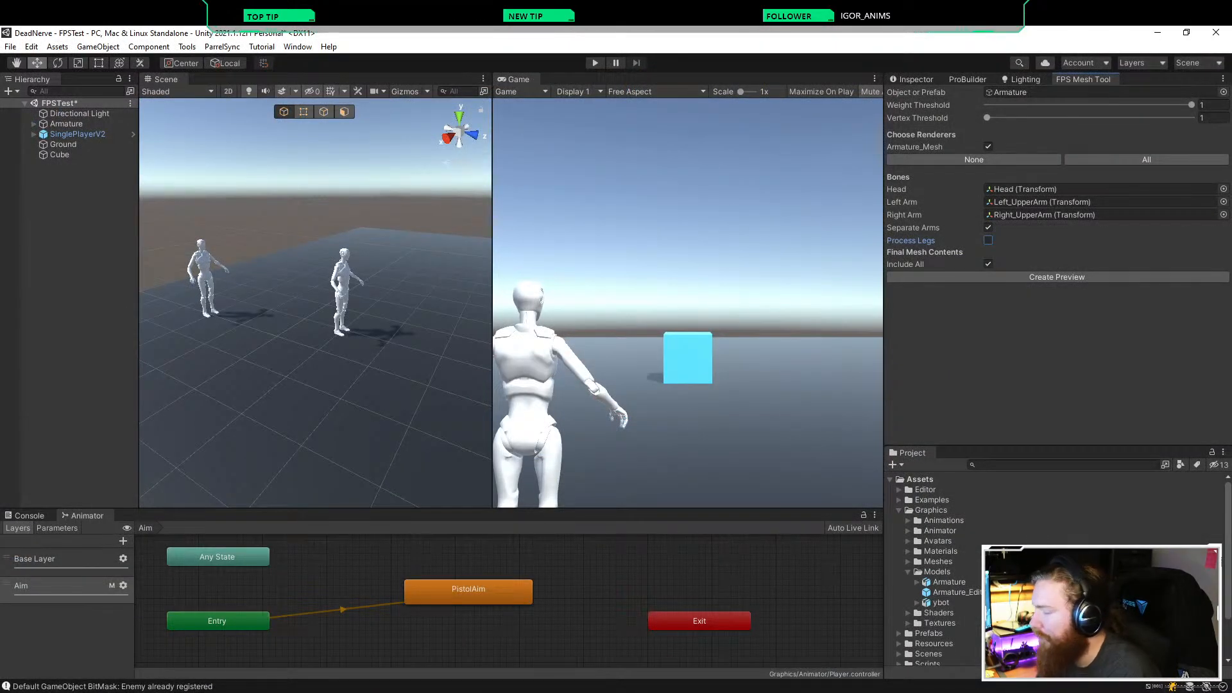
pyautogui.rightClick(66, 124)
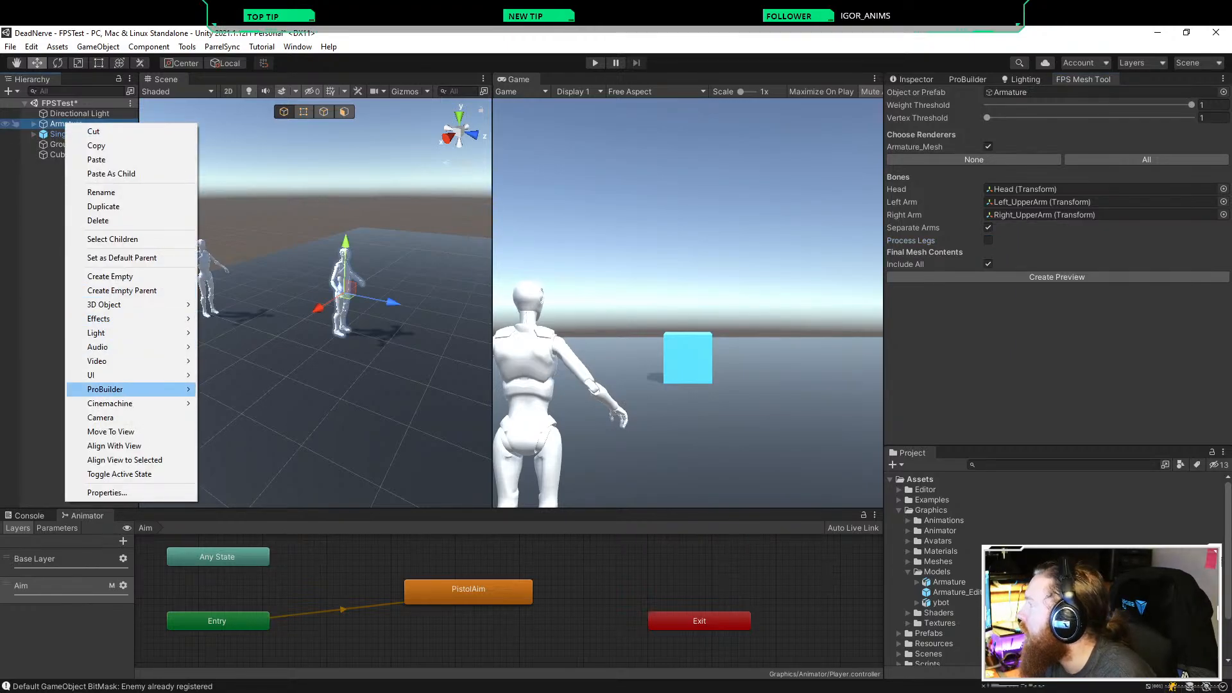
pyautogui.click(97, 220)
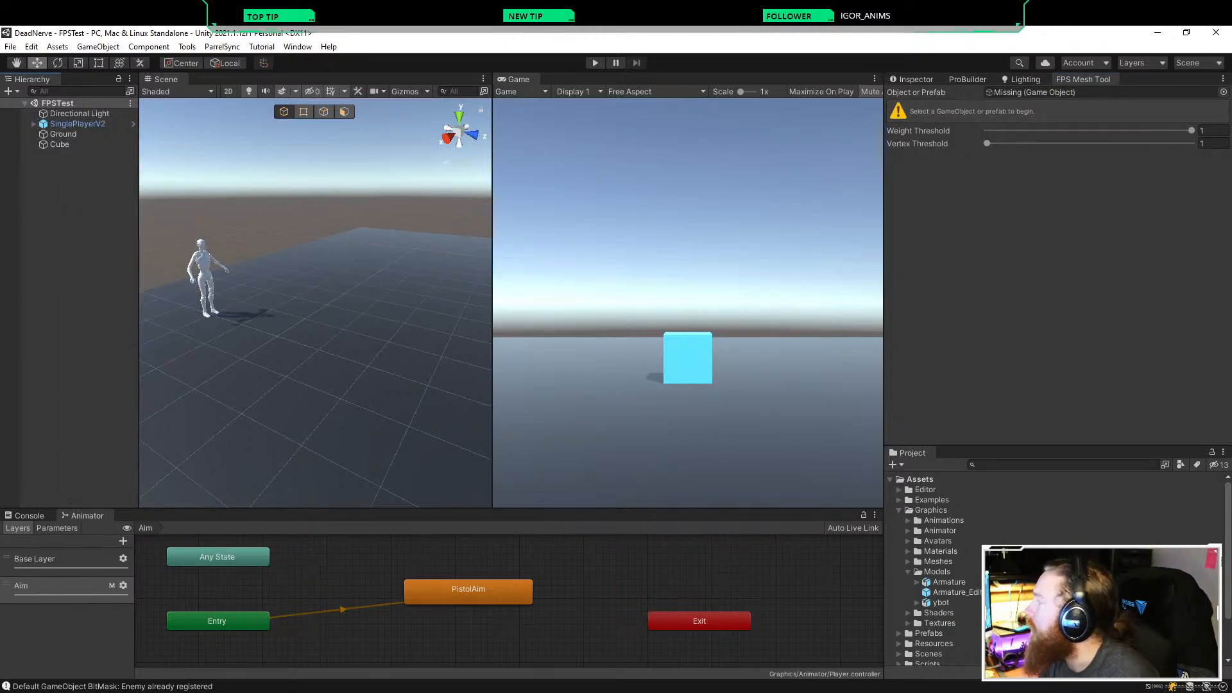
# Step: Open the SinglePlayerV2 prefab for editing
pyautogui.click(132, 124)
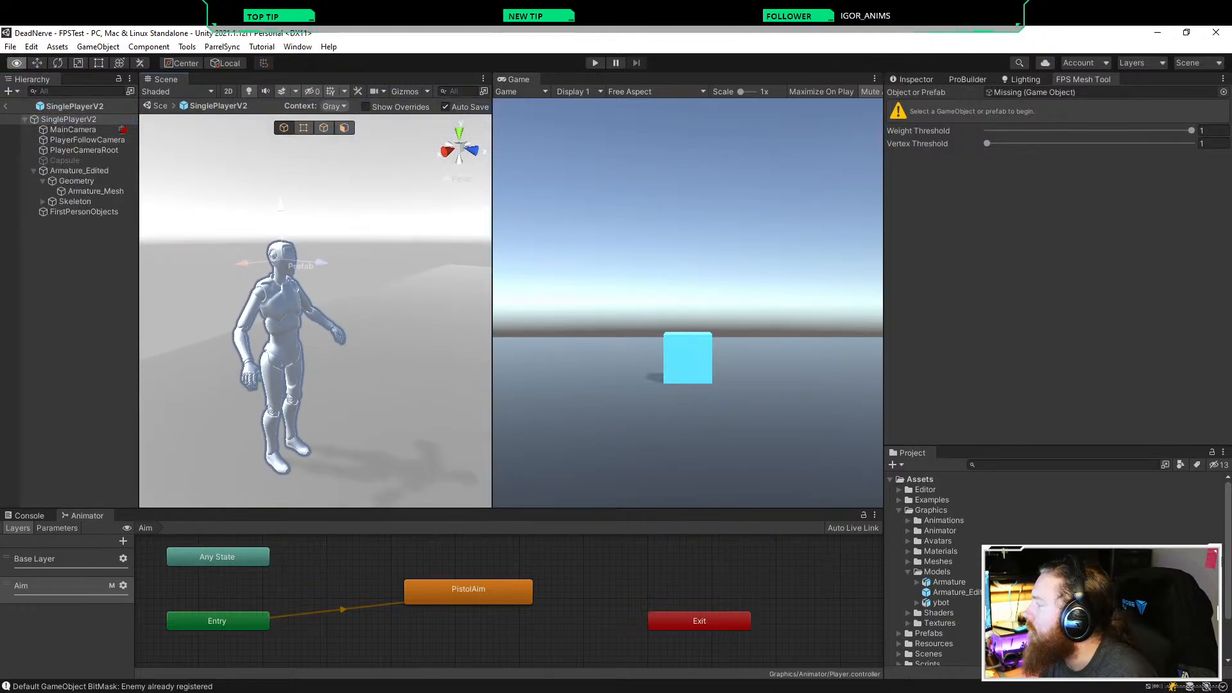
pyautogui.hotkey('shift', 'd')
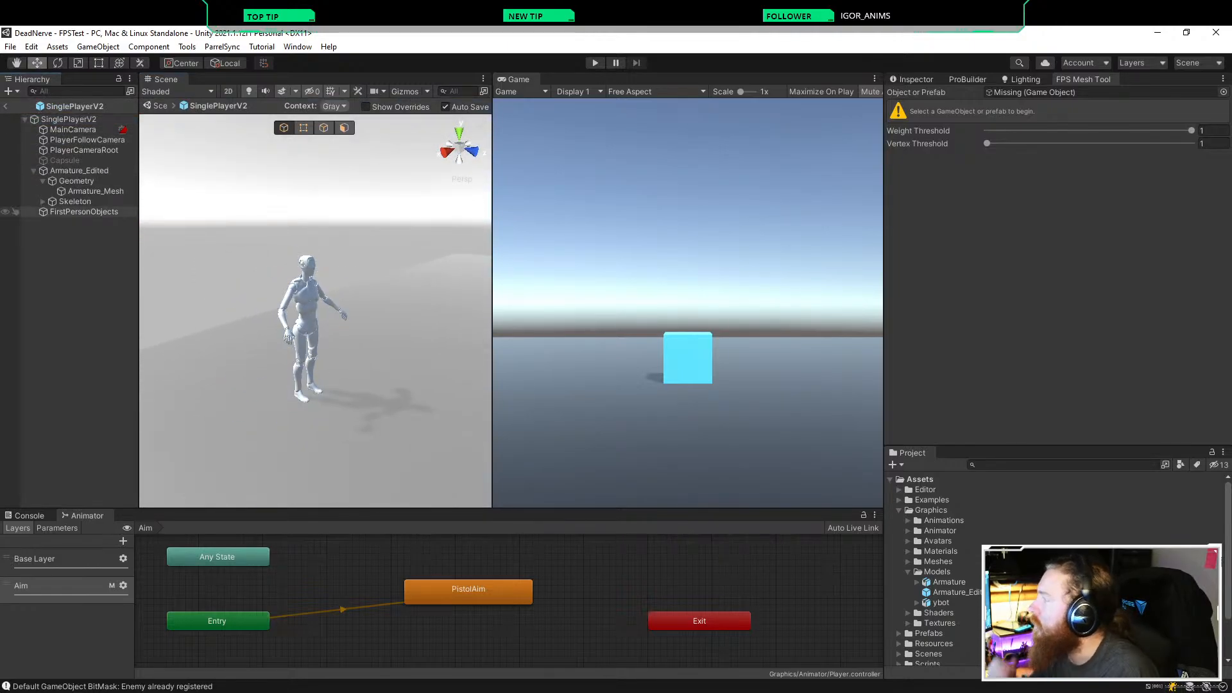
# Step: Place the NolanFirstPersonArms model from the Opsive UltimateCharacterController demo's character models into the SinglePlayerV2 prefab
pyautogui.click(84, 211)
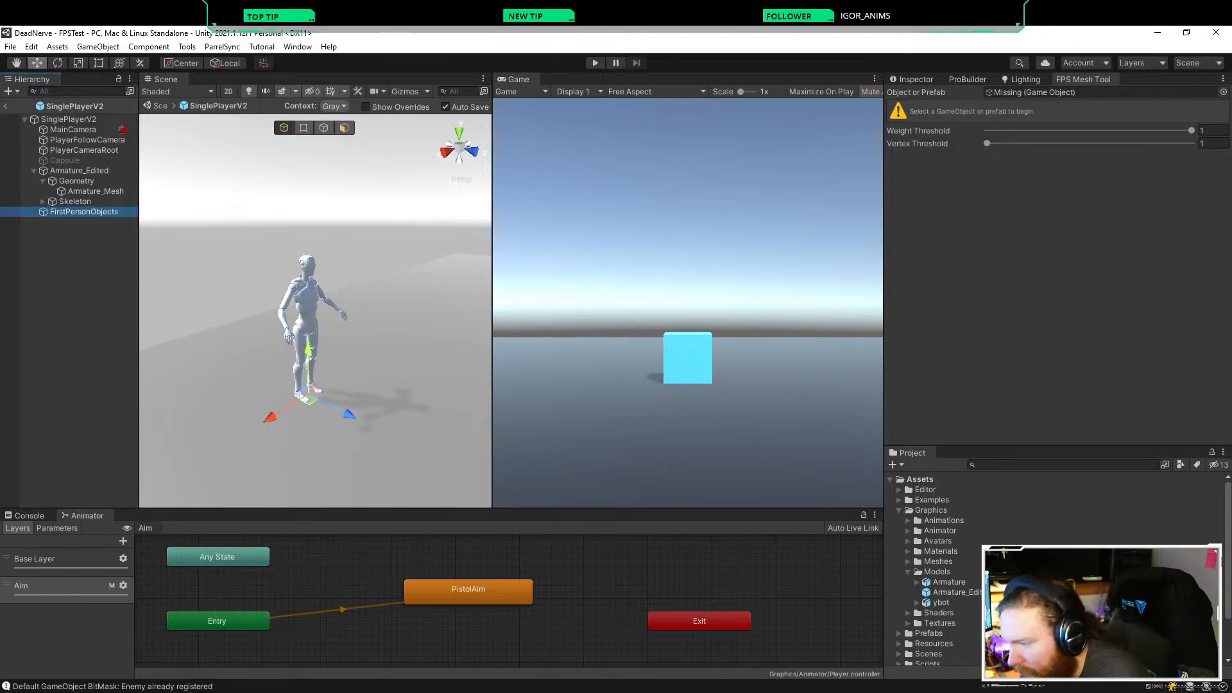
pyautogui.click(907, 572)
pyautogui.click(899, 510)
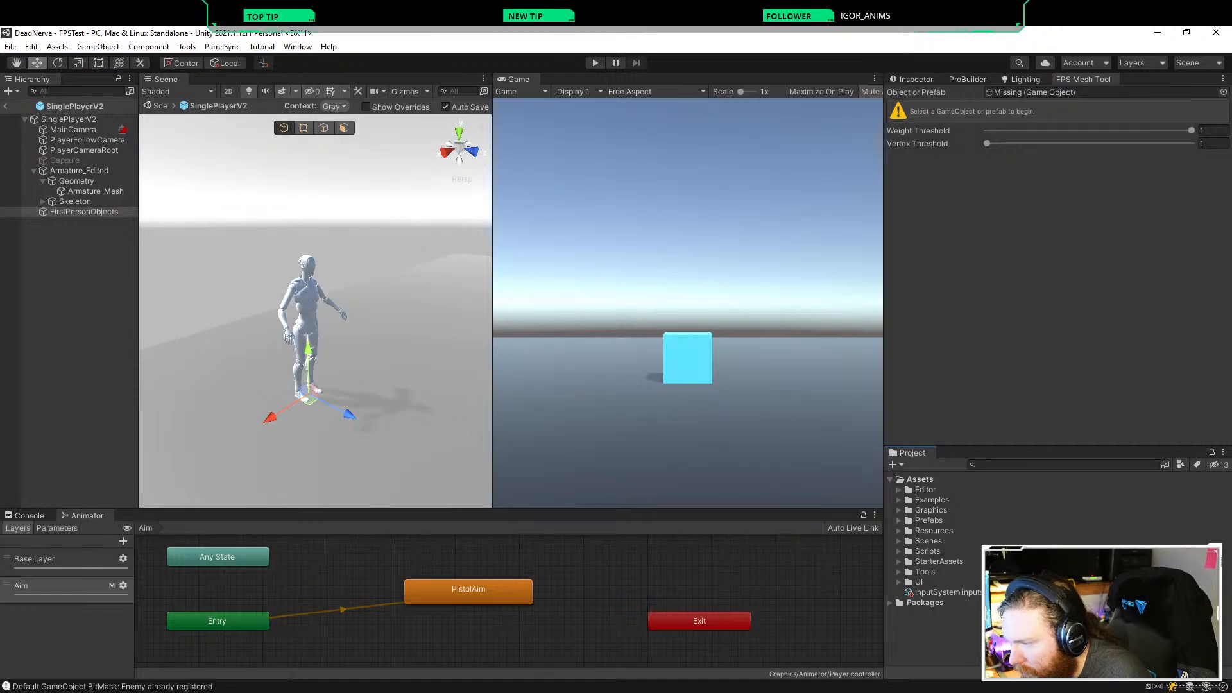
pyautogui.click(899, 500)
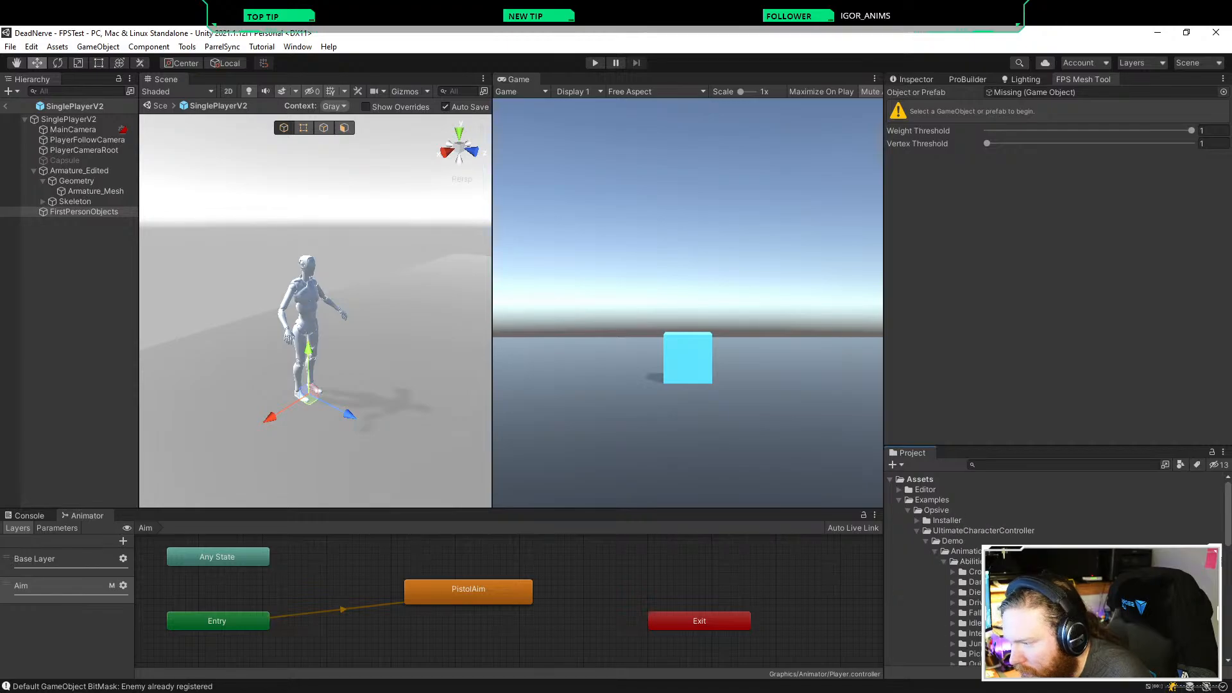
pyautogui.scroll(-3, 976, 513)
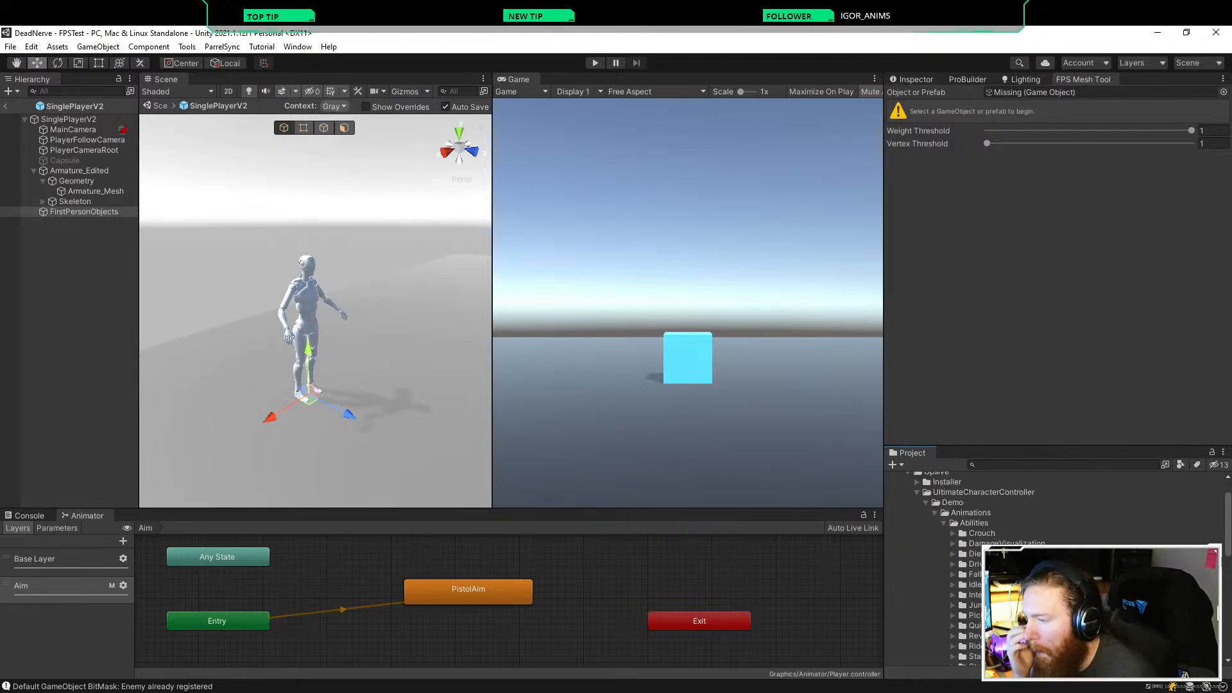
pyautogui.click(926, 503)
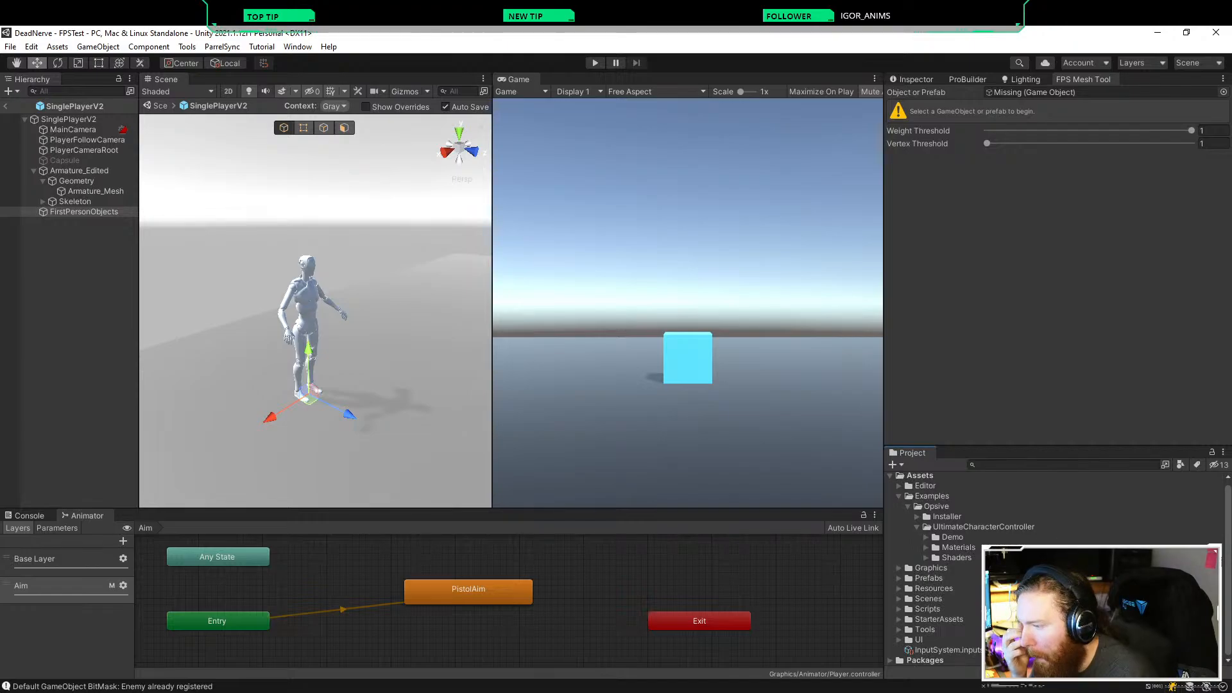
pyautogui.click(926, 537)
pyautogui.click(935, 547)
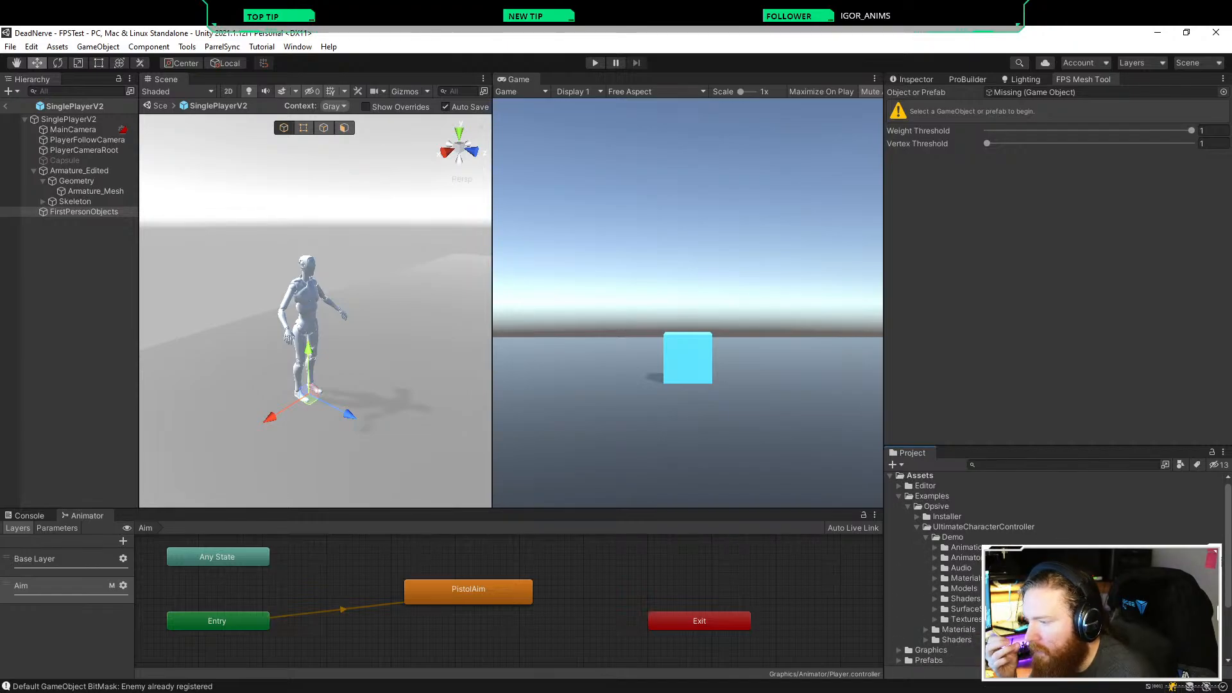
pyautogui.click(935, 588)
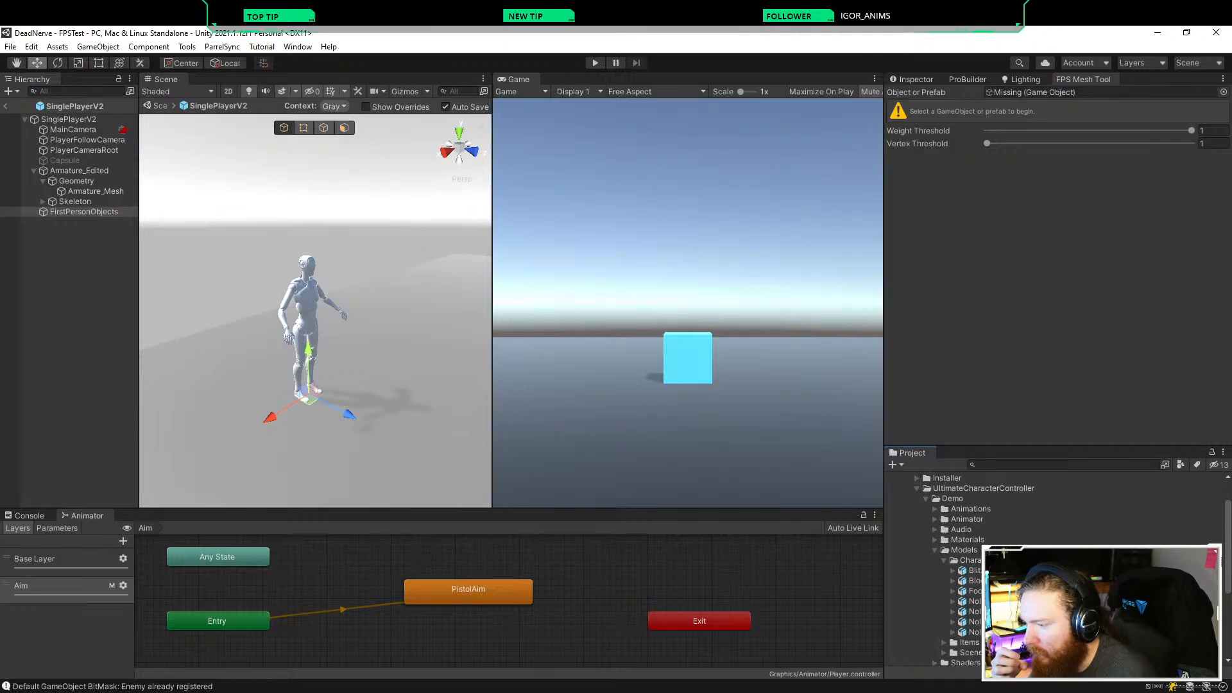
pyautogui.scroll(-3, 994, 571)
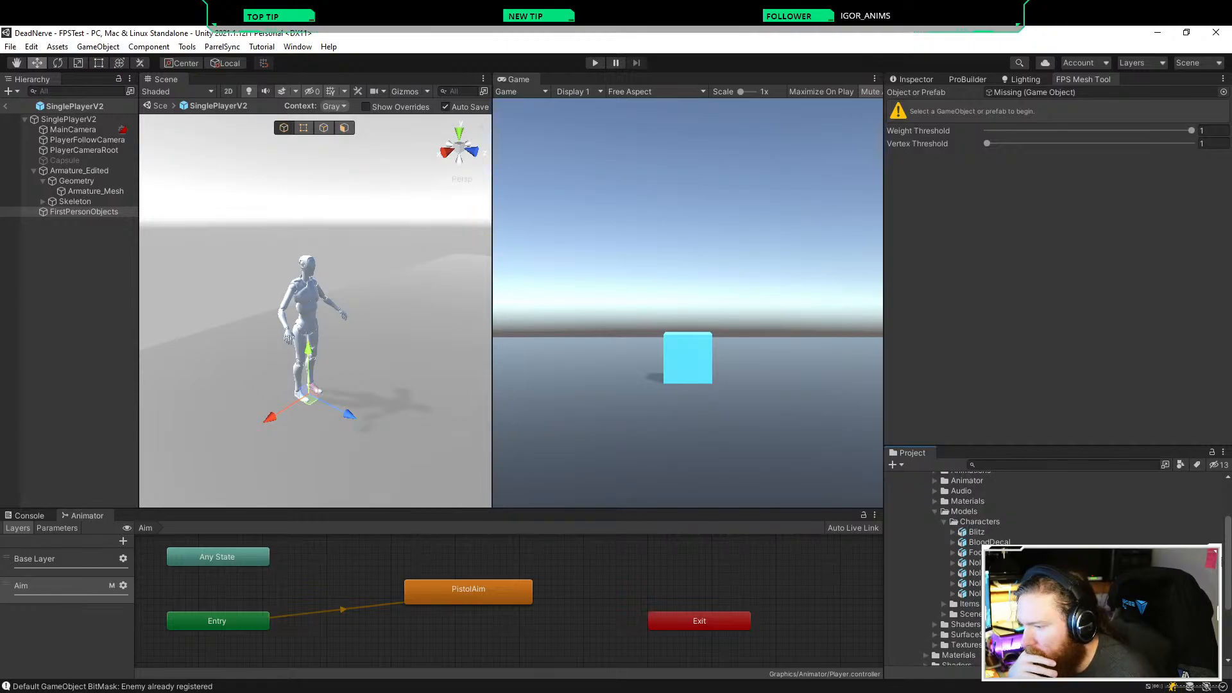
pyautogui.click(972, 573)
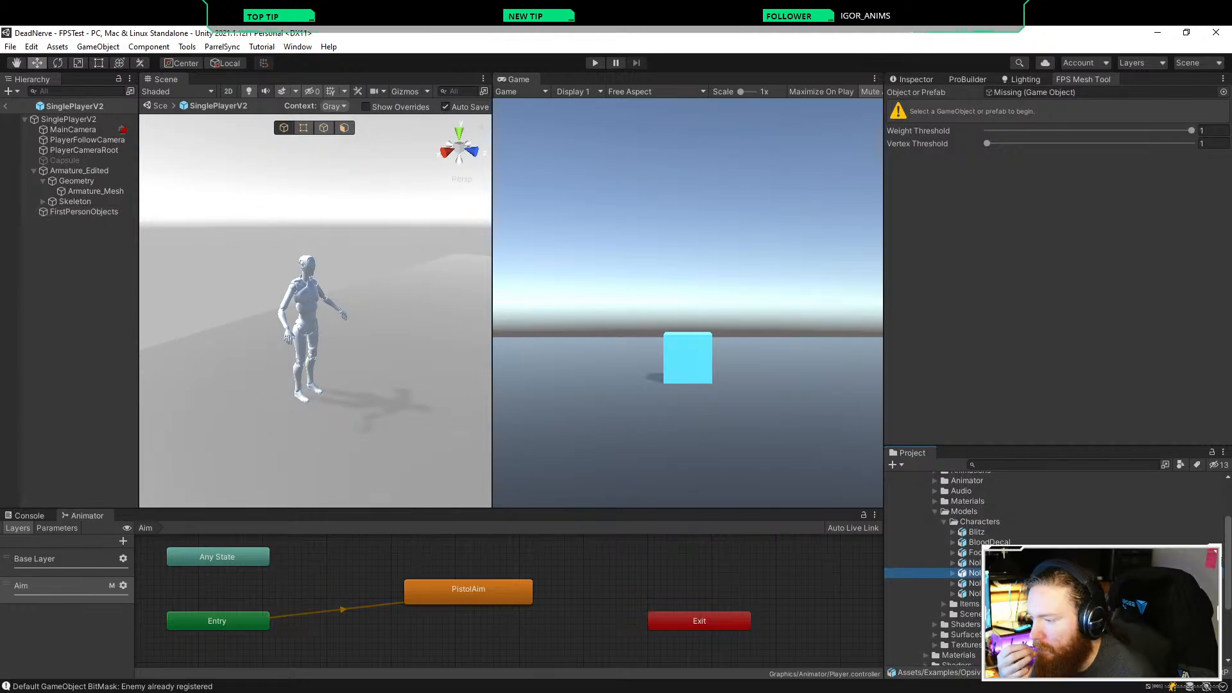
pyautogui.moveTo(972, 573); pyautogui.dragTo(313, 406)
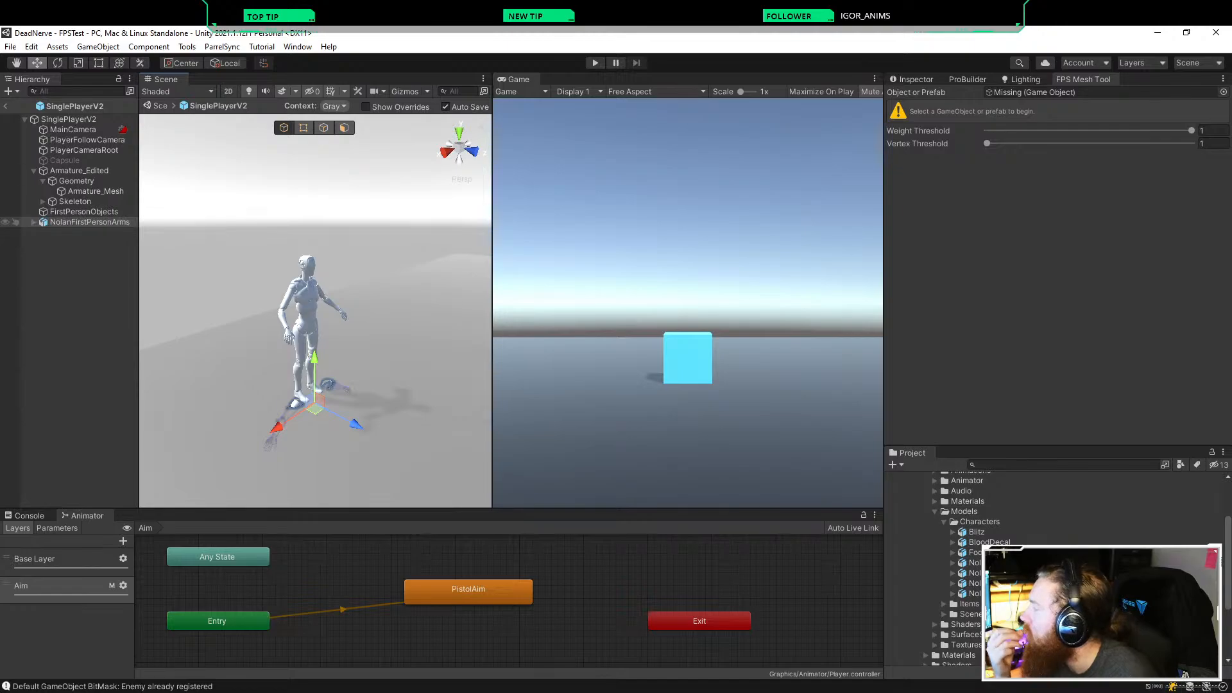
# Step: Unpack the NolanFirstPersonArms object completely so it no longer links to its model
pyautogui.rightClick(86, 222)
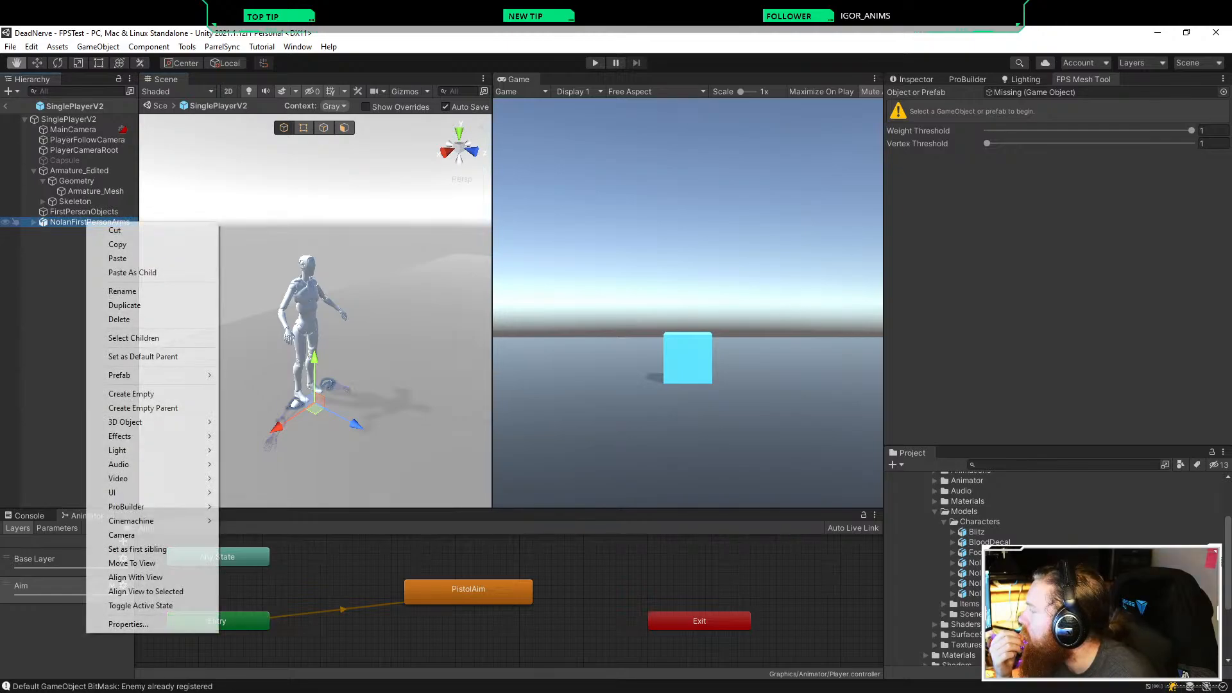
pyautogui.moveTo(154, 375)
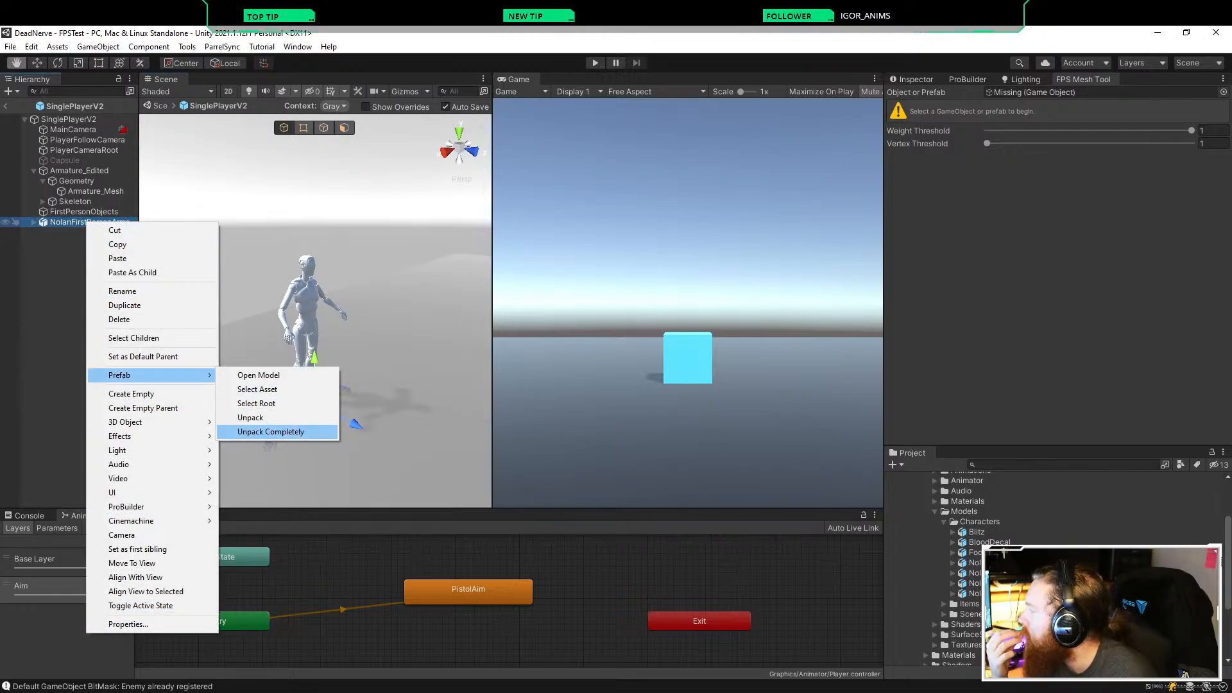
pyautogui.click(270, 431)
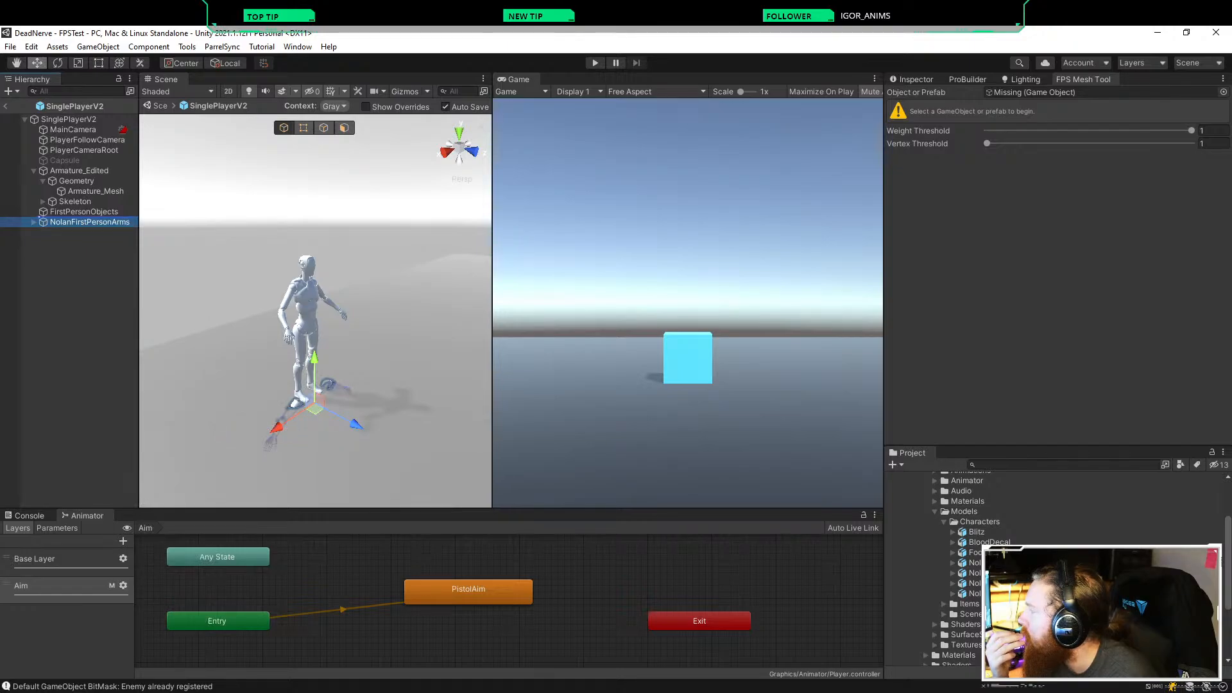
pyautogui.press('F2')
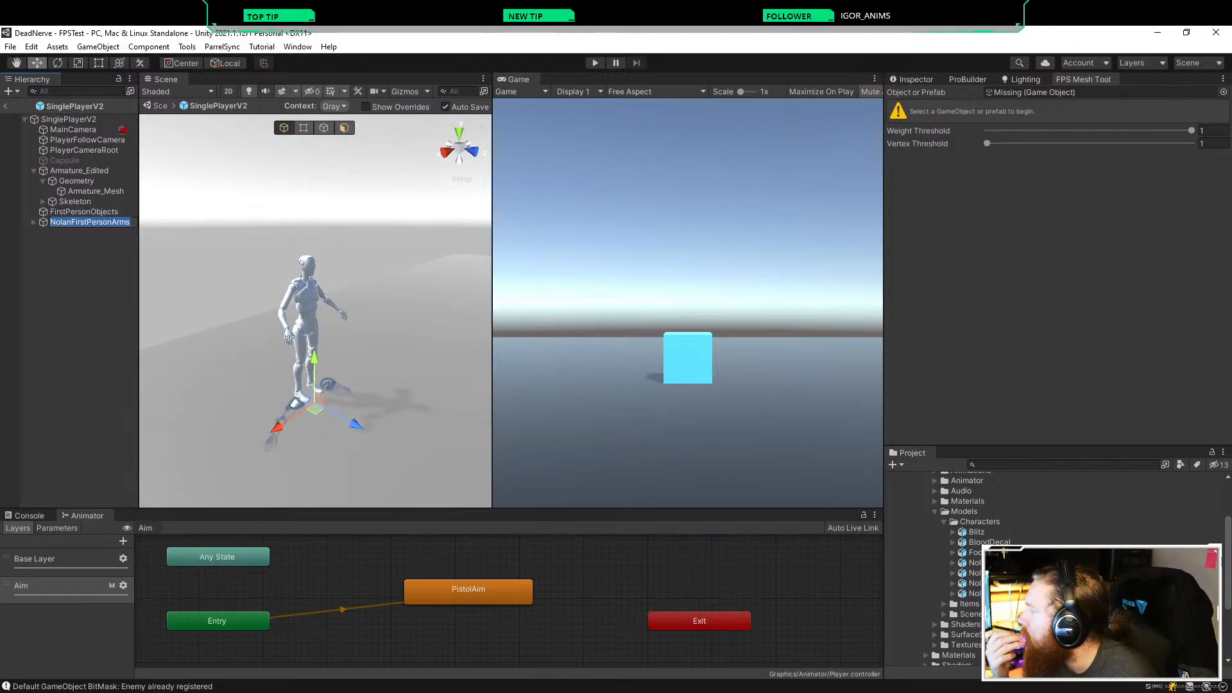
# Step: Close the FPS Mesh Tool and reset the position of NolanFirstPersonArms to 0, 0, 0
pyautogui.rightClick(1086, 79)
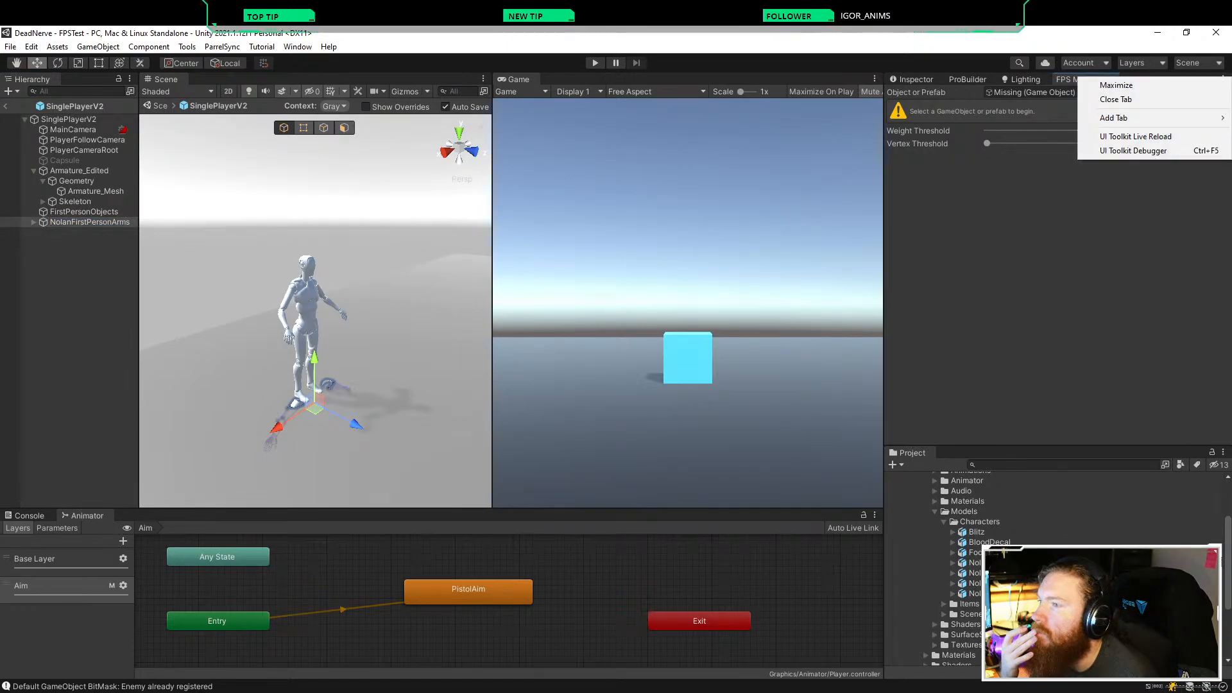
pyautogui.click(1115, 99)
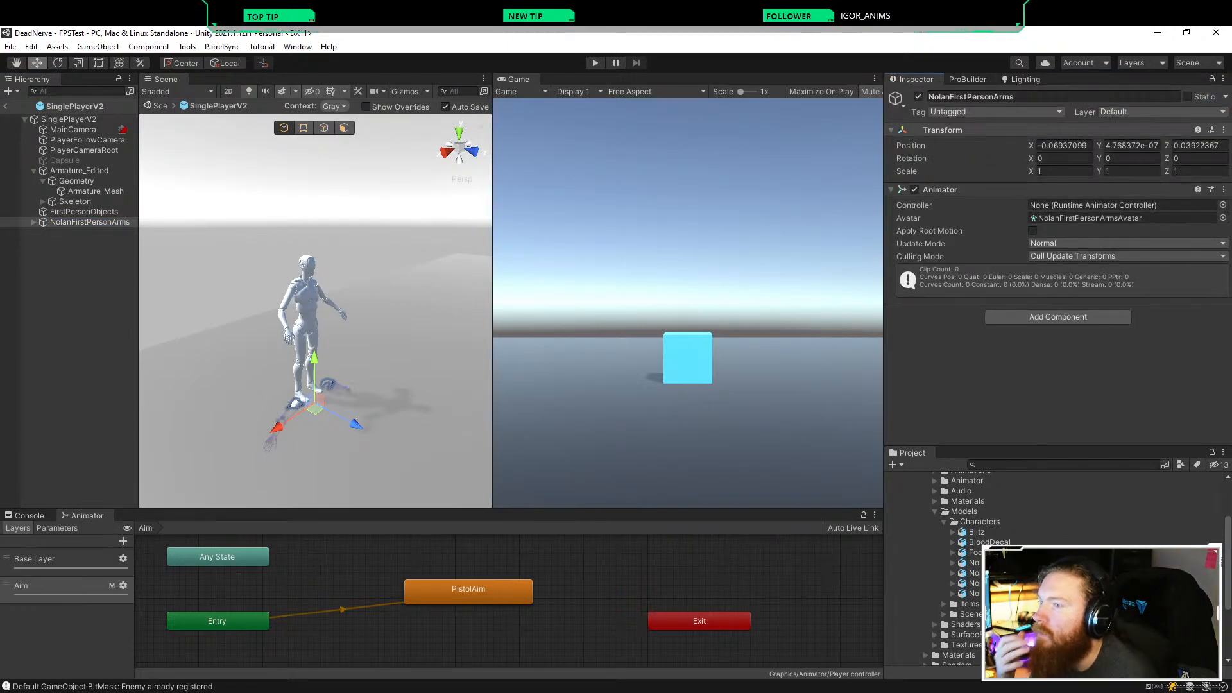
pyautogui.rightClick(1092, 138)
pyautogui.click(1100, 144)
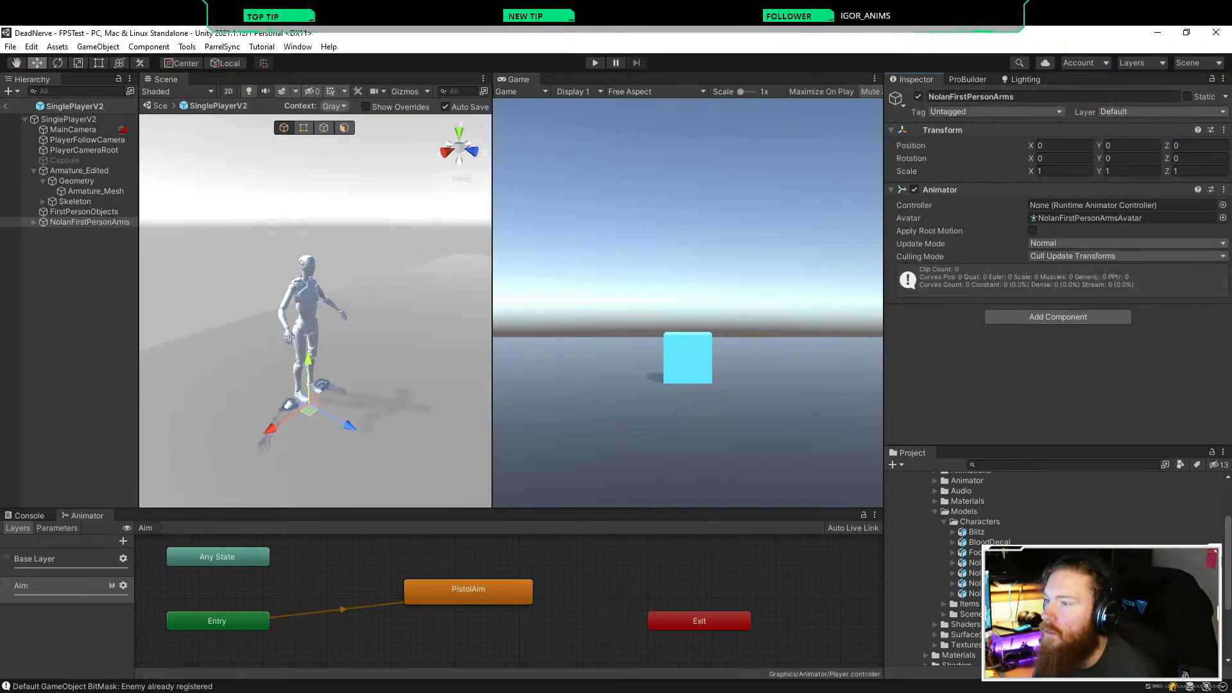
# Step: Make NolanFirstPersonArms a child of FirstPersonObjects and inspect its LeftArm and LeftArmor meshes
pyautogui.moveTo(90, 221); pyautogui.dragTo(83, 211)
pyautogui.click(96, 221)
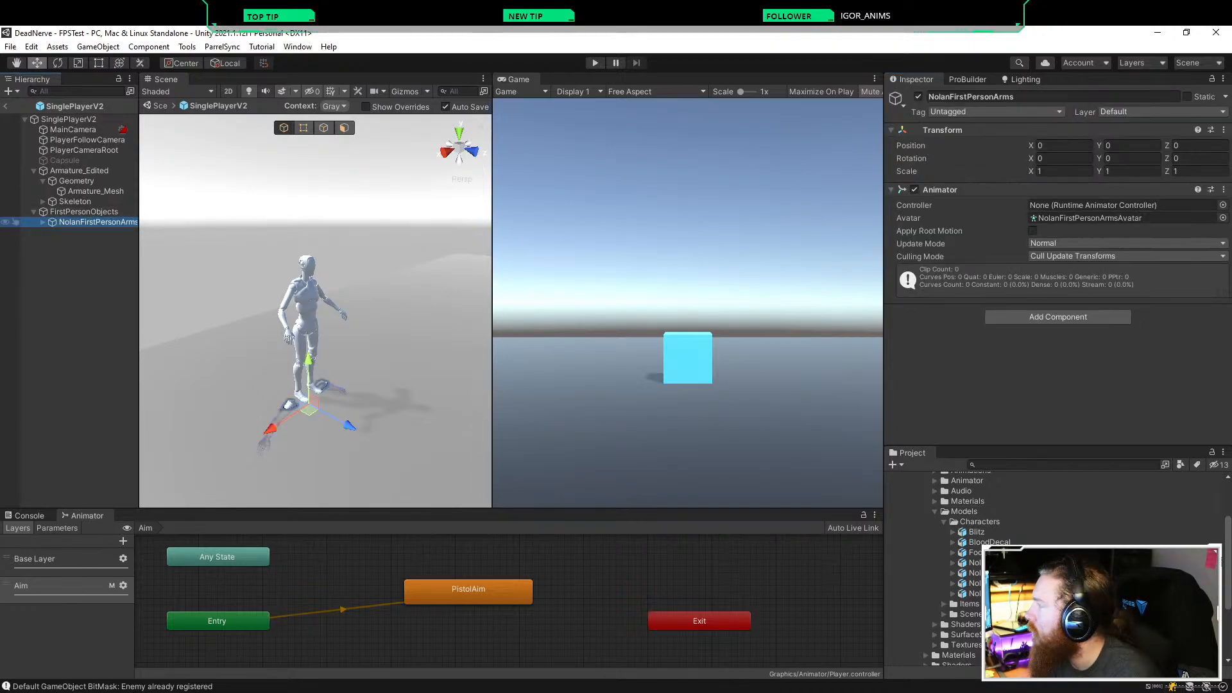
pyautogui.press('Right')
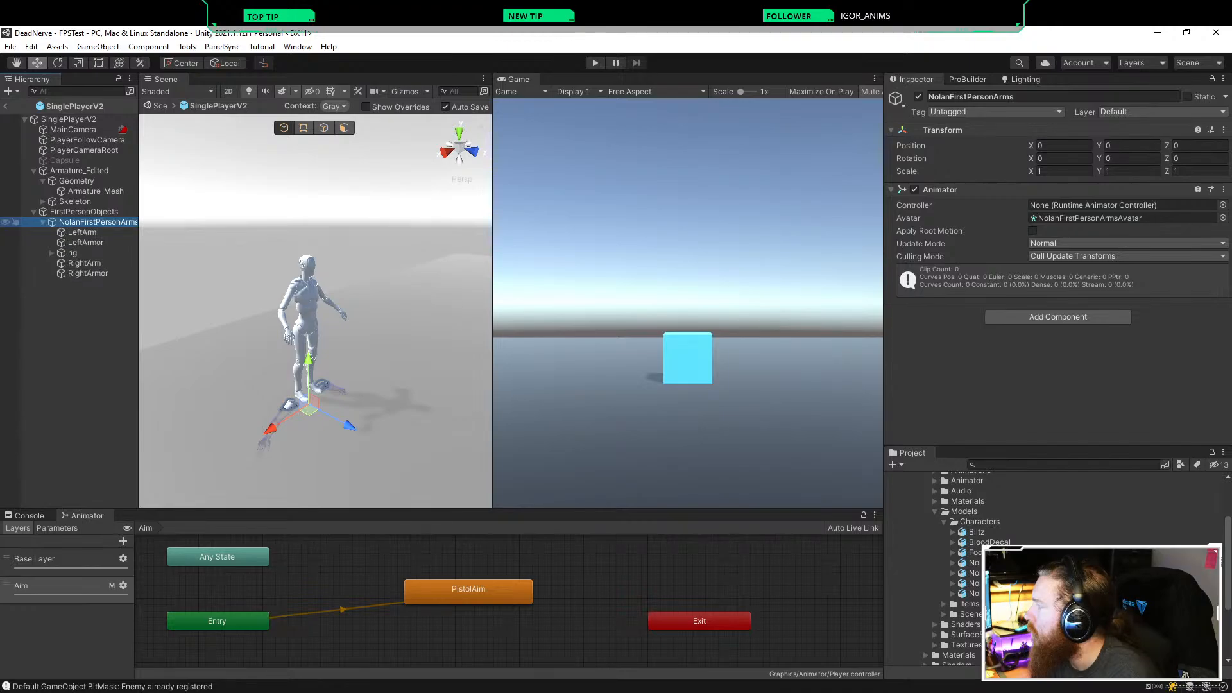
pyautogui.click(82, 231)
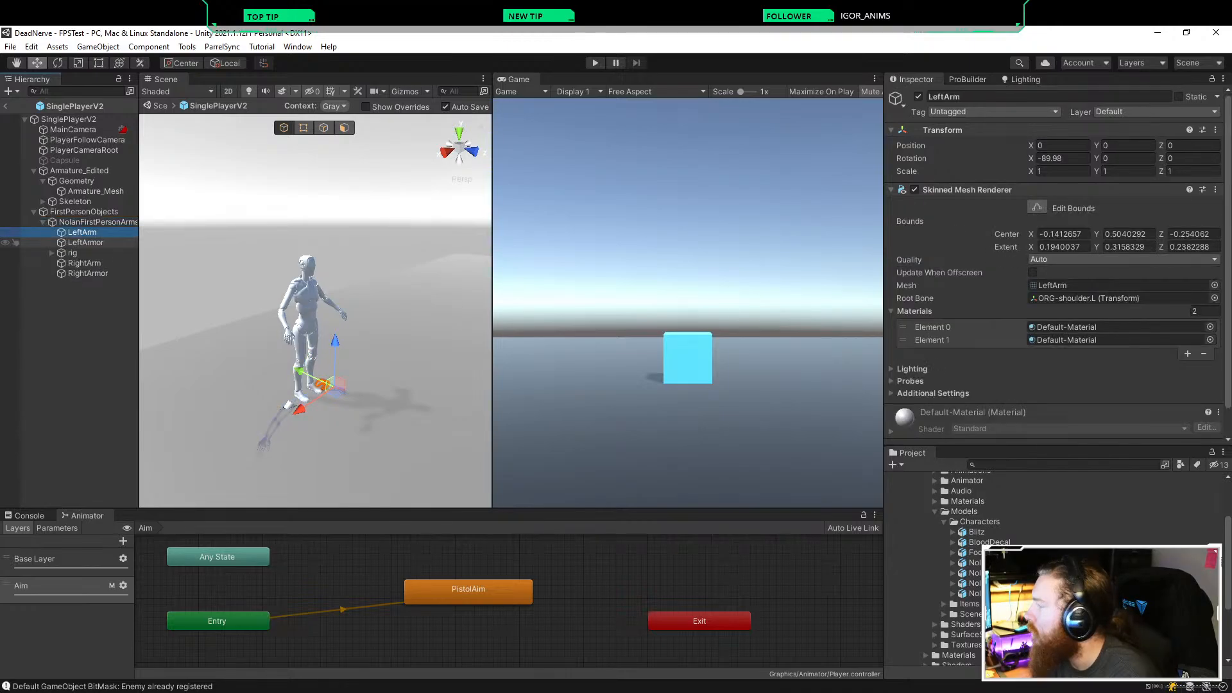
pyautogui.click(85, 243)
pyautogui.click(82, 232)
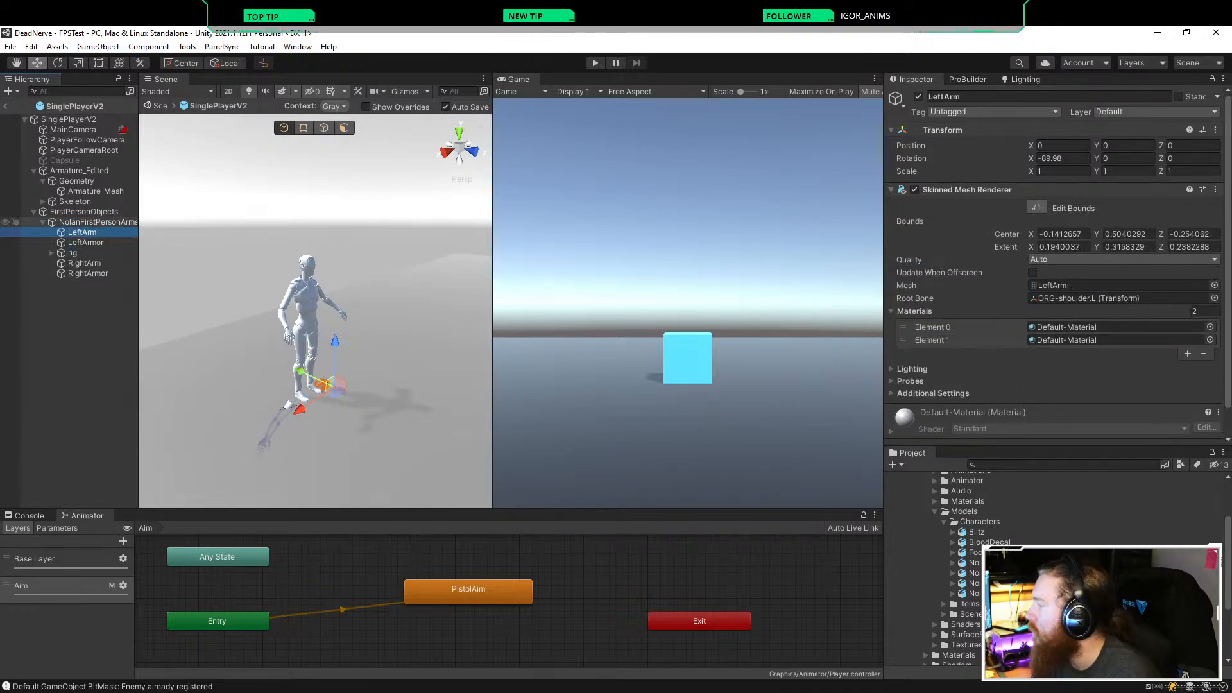
# Step: Rename the NolanFirstPersonArms object to Arms and collapse its children
pyautogui.click(96, 222)
pyautogui.rightClick(81, 222)
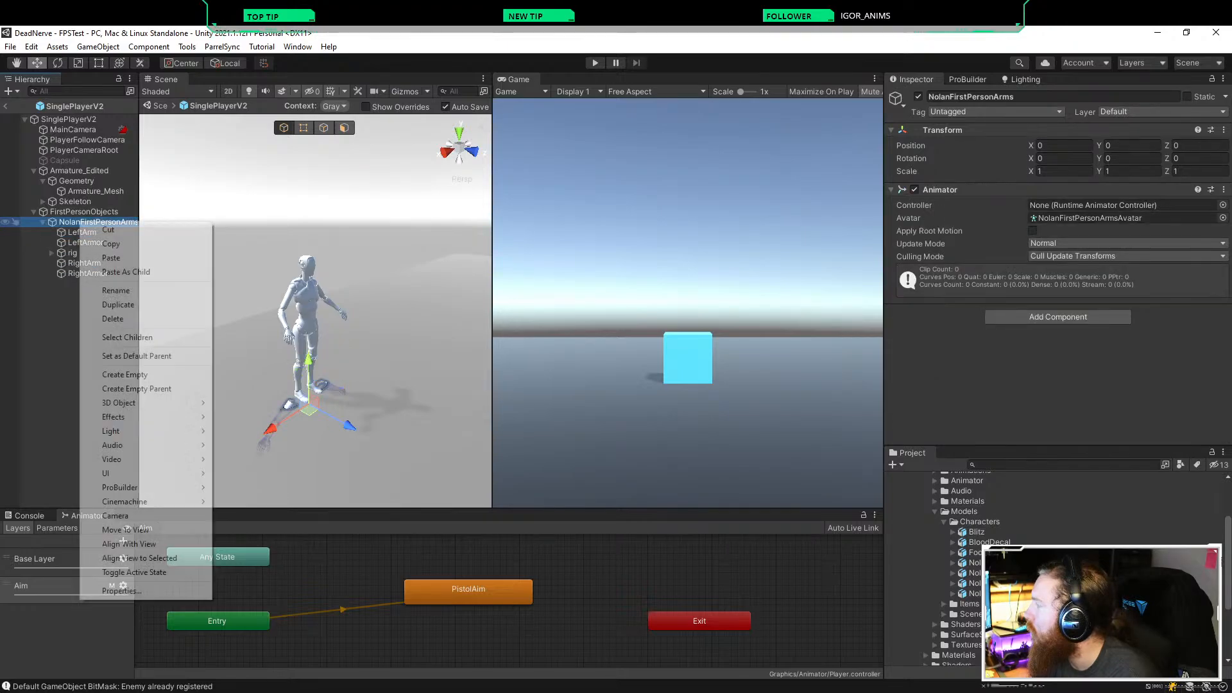
pyautogui.click(115, 290)
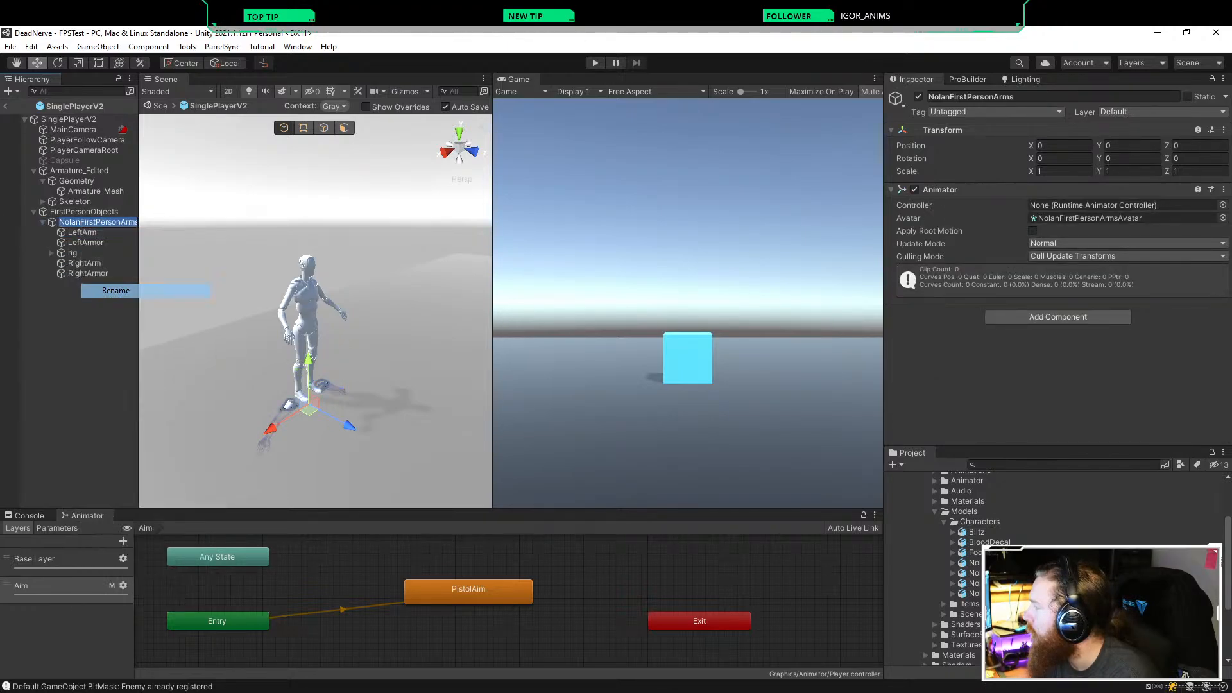
pyautogui.write('Ar')
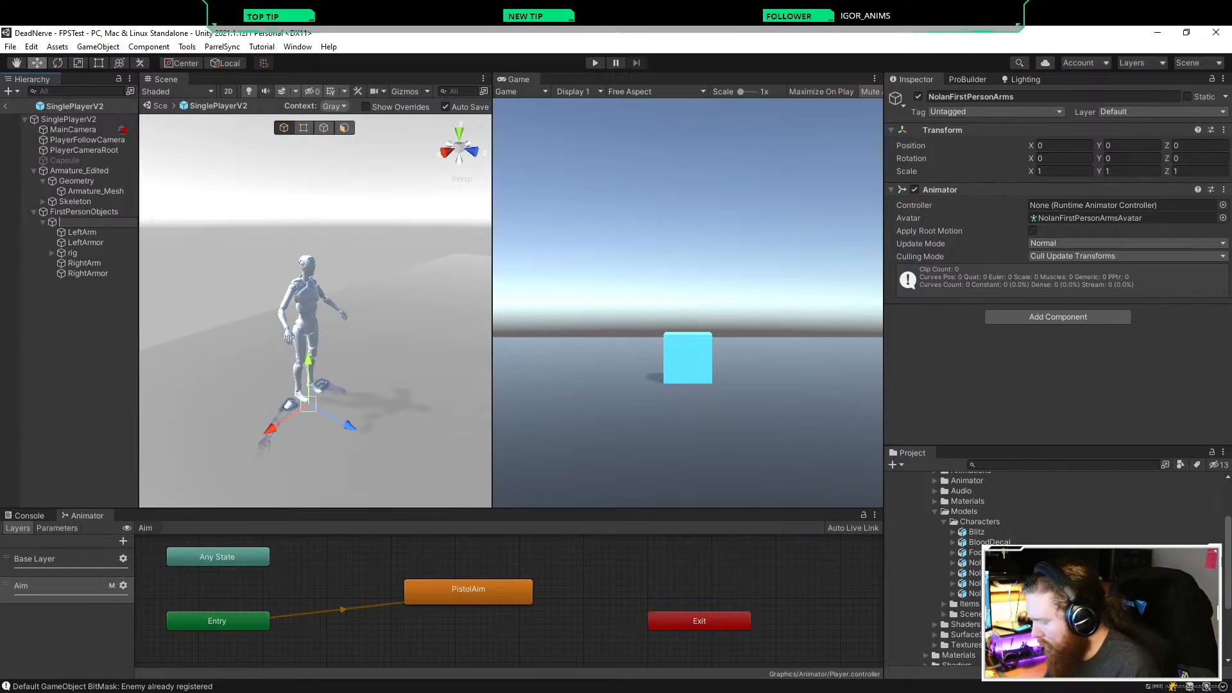
pyautogui.write('ms')
pyautogui.press('Return')
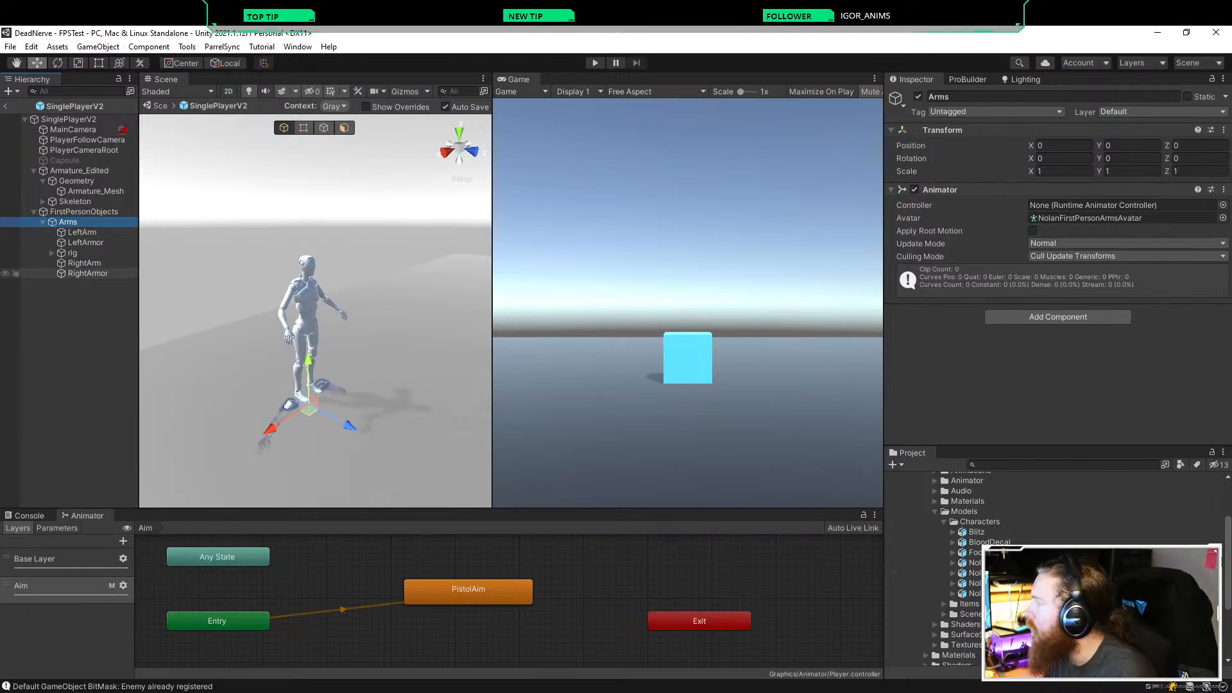
pyautogui.click(43, 222)
pyautogui.click(70, 301)
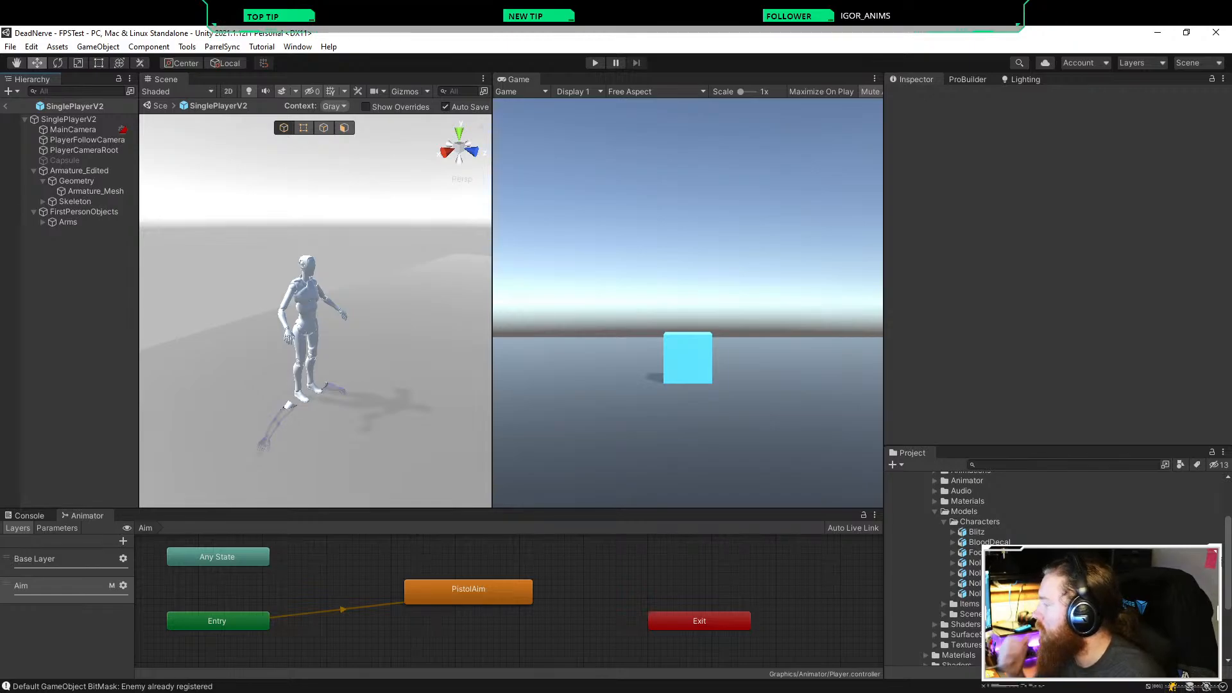
# Step: Check the Arms object's Animator controller setting and look through the Opsive demo's Animator folder for character controllers
pyautogui.click(68, 222)
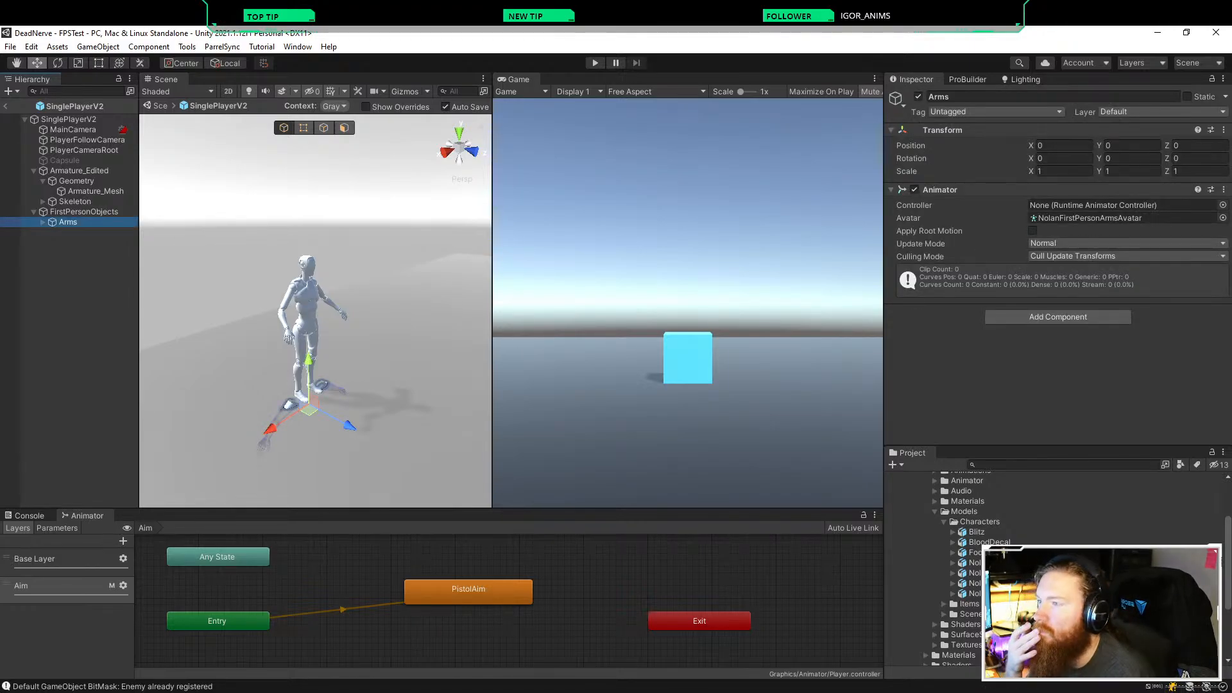
pyautogui.click(1223, 205)
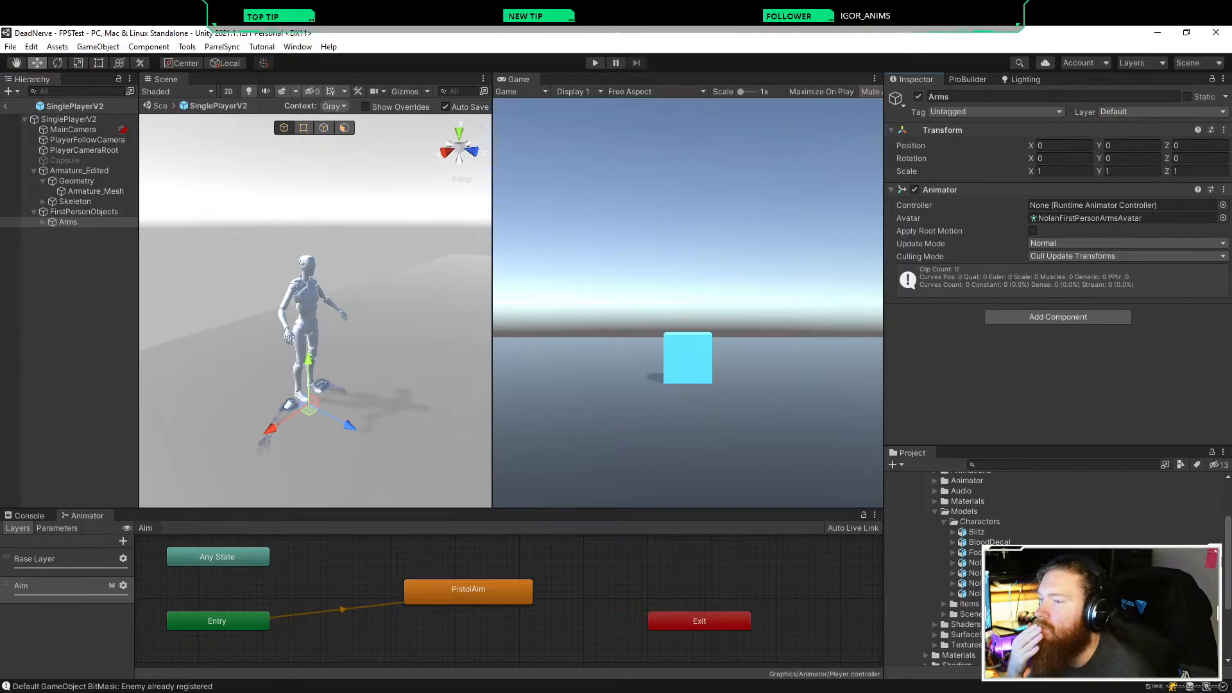
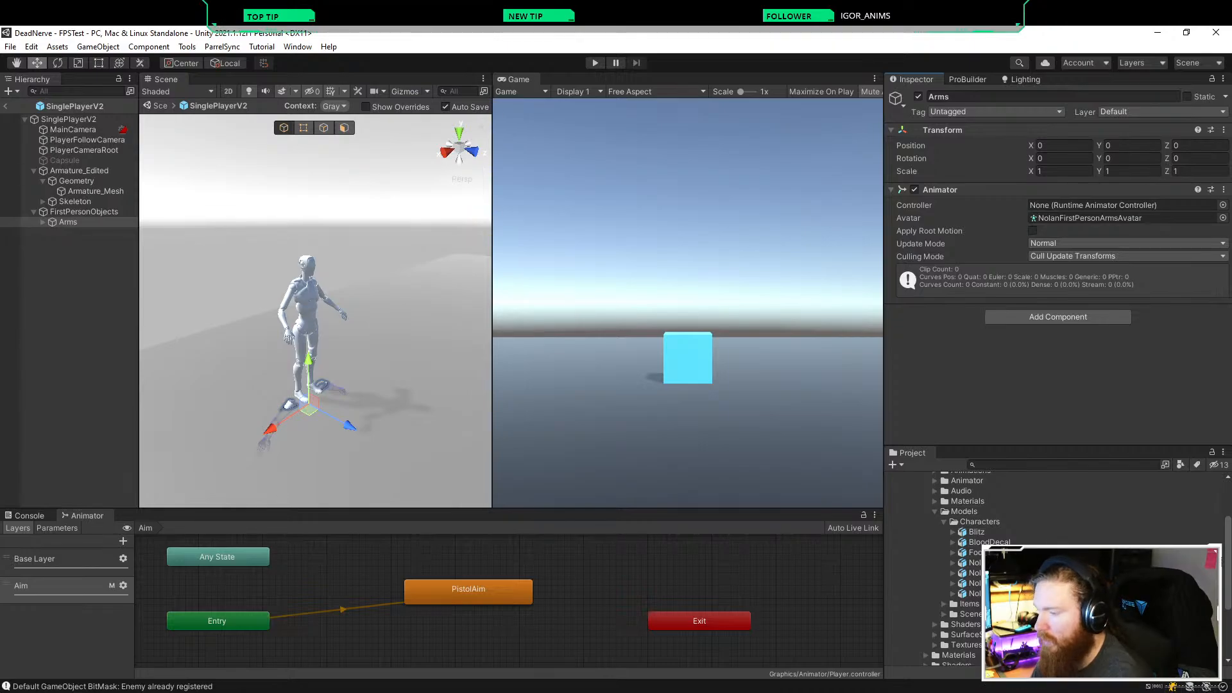
pyautogui.scroll(3, 949, 571)
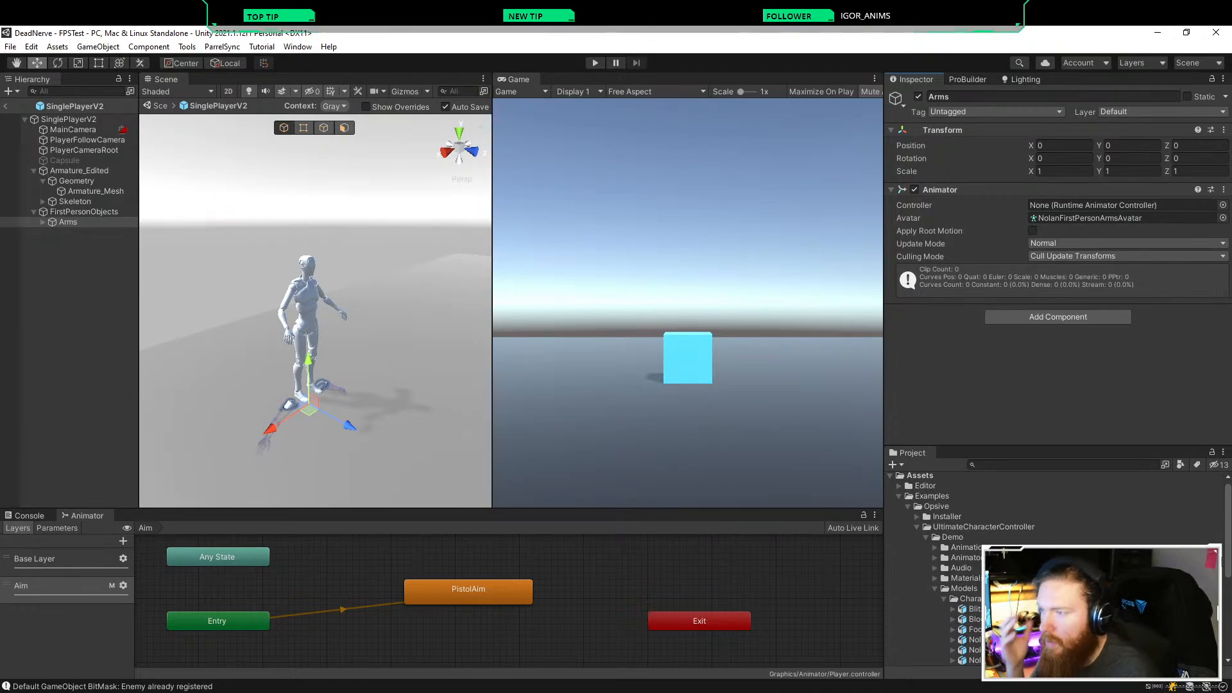
pyautogui.scroll(-3, 949, 571)
pyautogui.scroll(3, 949, 571)
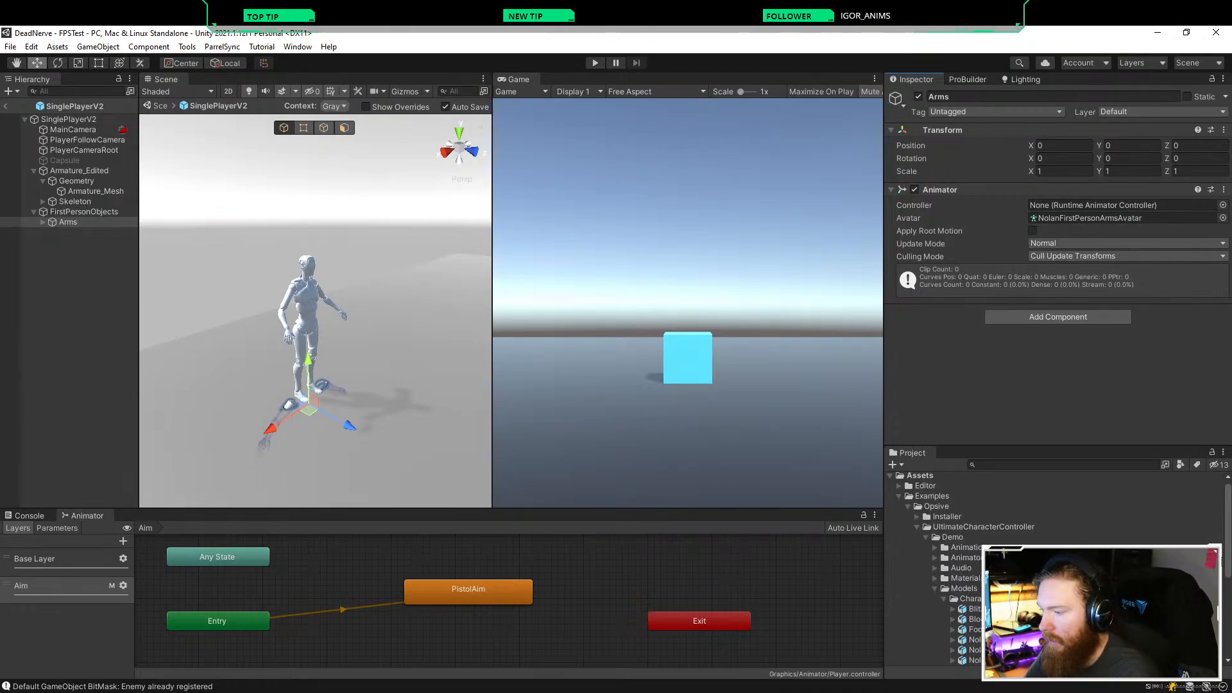
pyautogui.click(935, 557)
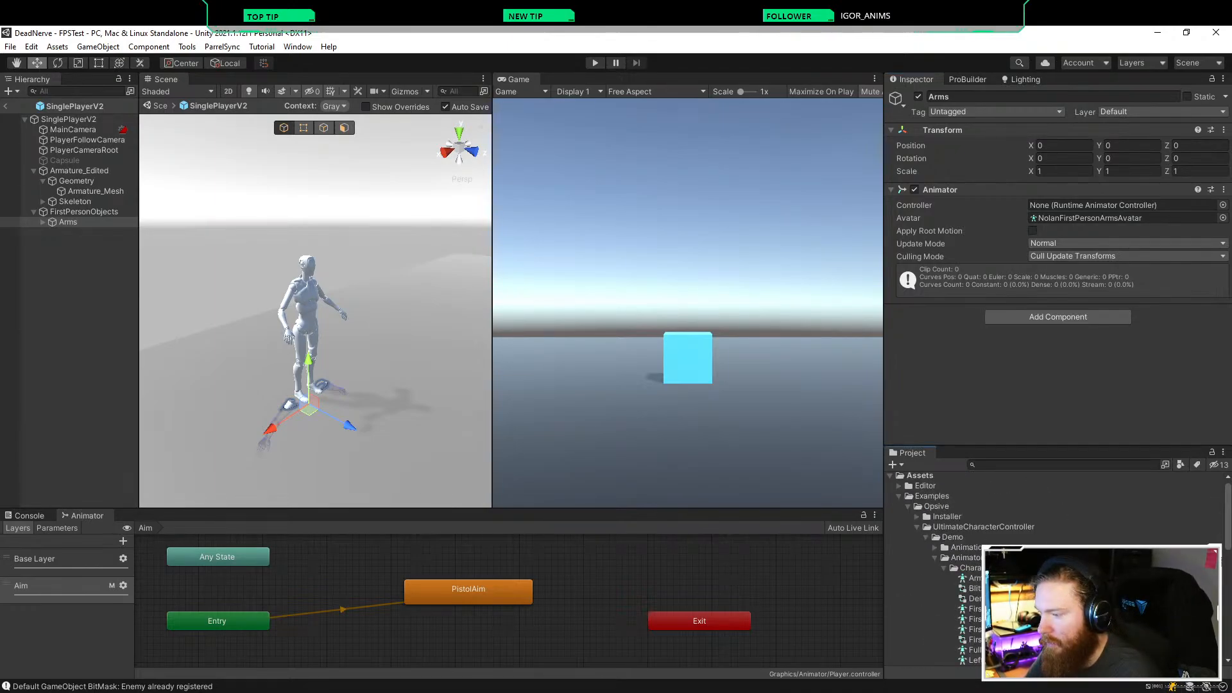
pyautogui.scroll(-10, 950, 571)
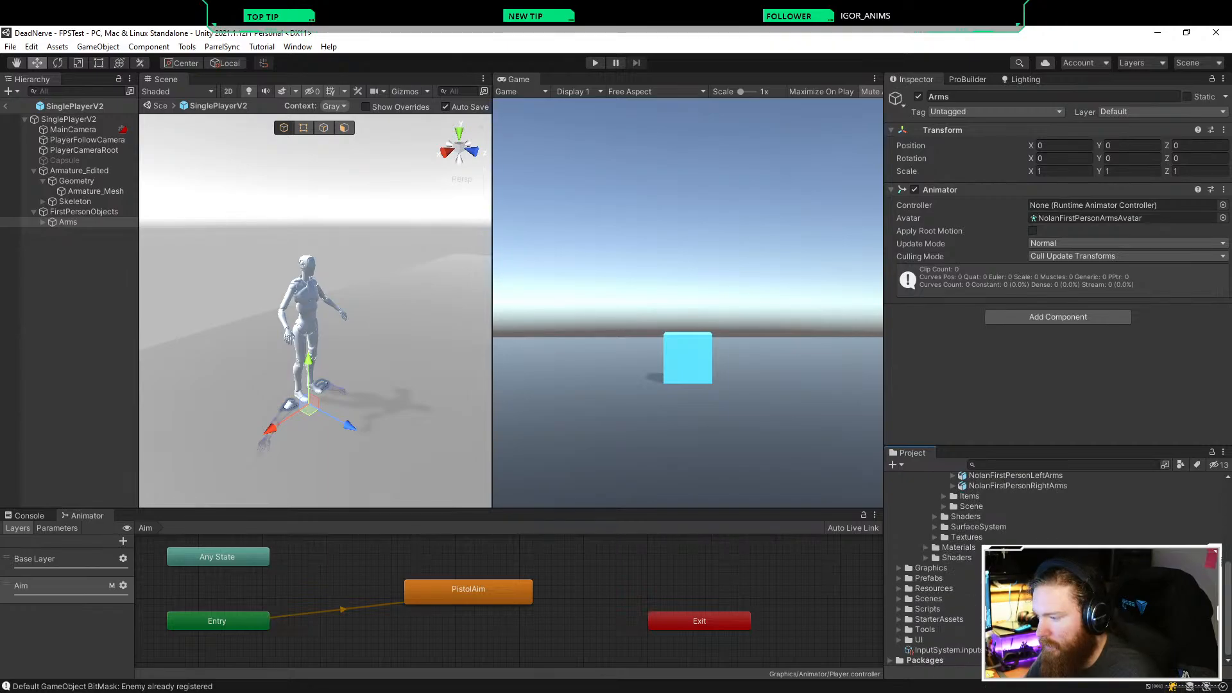
# Step: Create an Animator Controller named FirstPerson in the Graphics/Animator folder
pyautogui.click(899, 568)
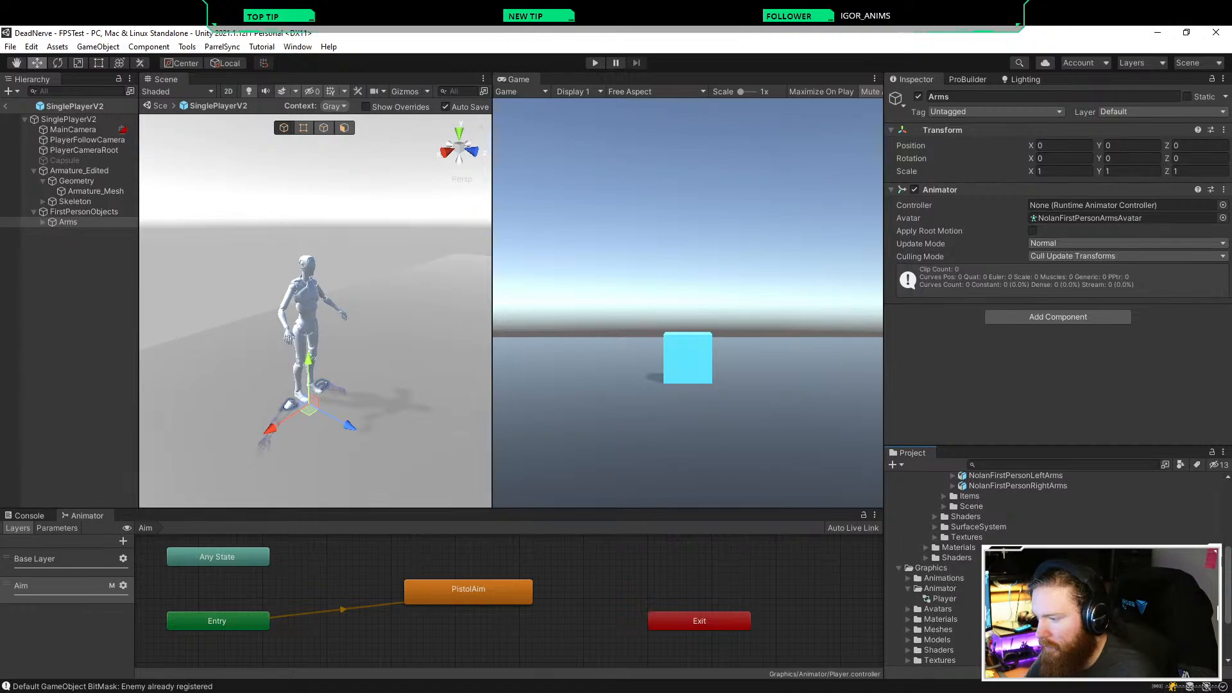
pyautogui.doubleClick(939, 588)
pyautogui.rightClick(940, 588)
pyautogui.moveTo(1027, 268)
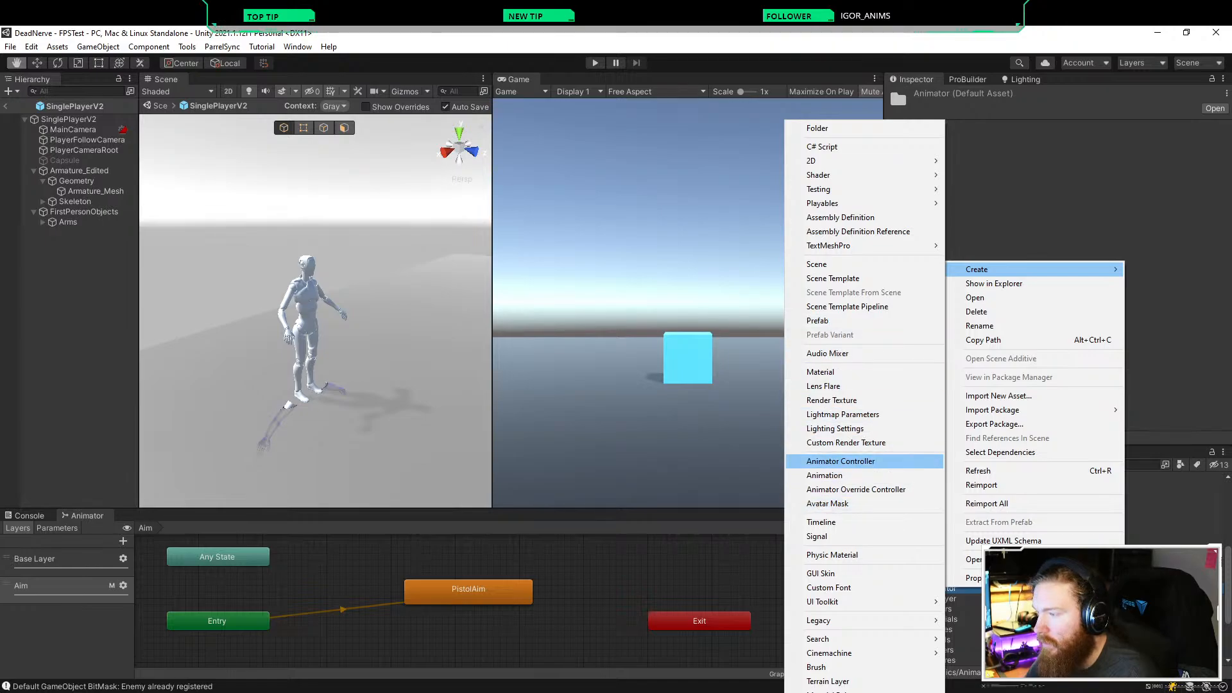
pyautogui.click(840, 460)
pyautogui.write('F')
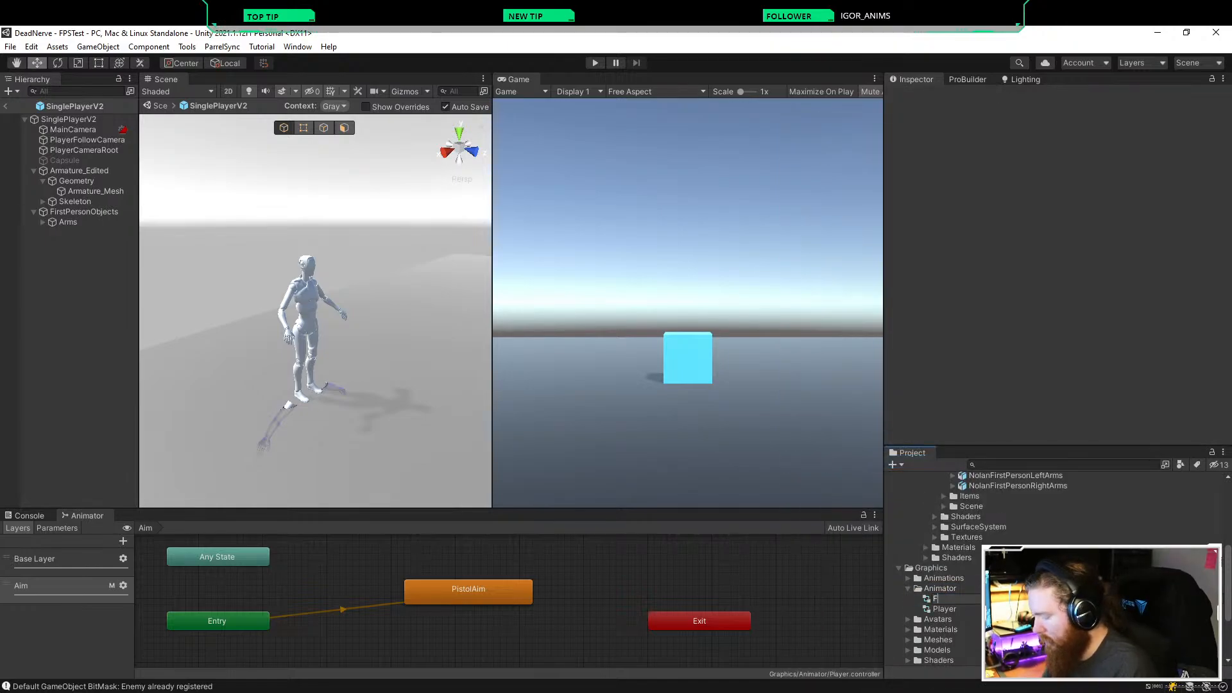
pyautogui.write('irstPerson')
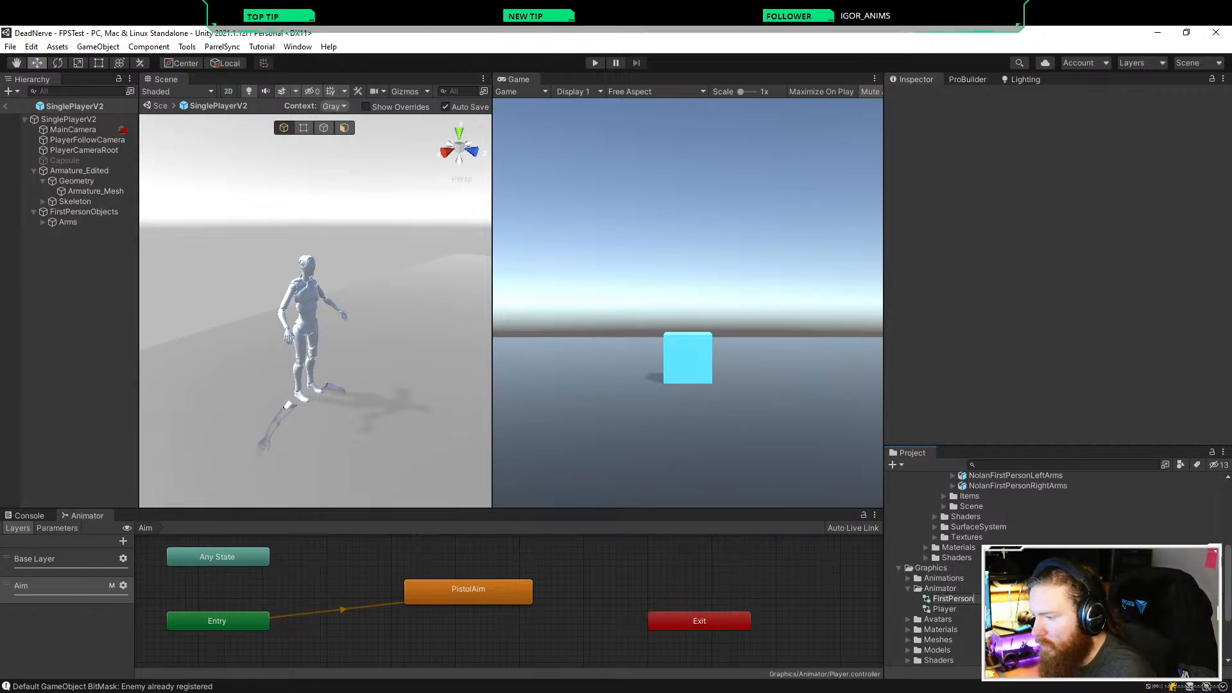
pyautogui.press('Return')
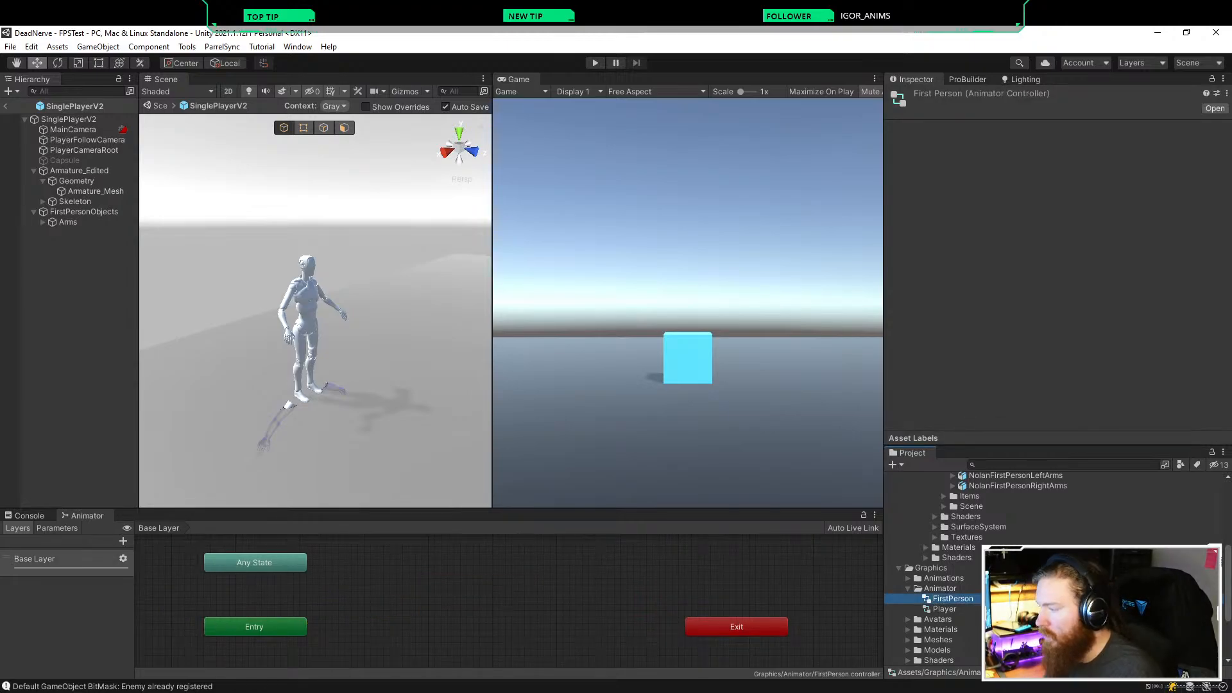
# Step: Look through the Opsive demo's Animations folders, including Abilities and Items/Shooter/Pistol, for first-person pistol animations
pyautogui.scroll(3, 937, 571)
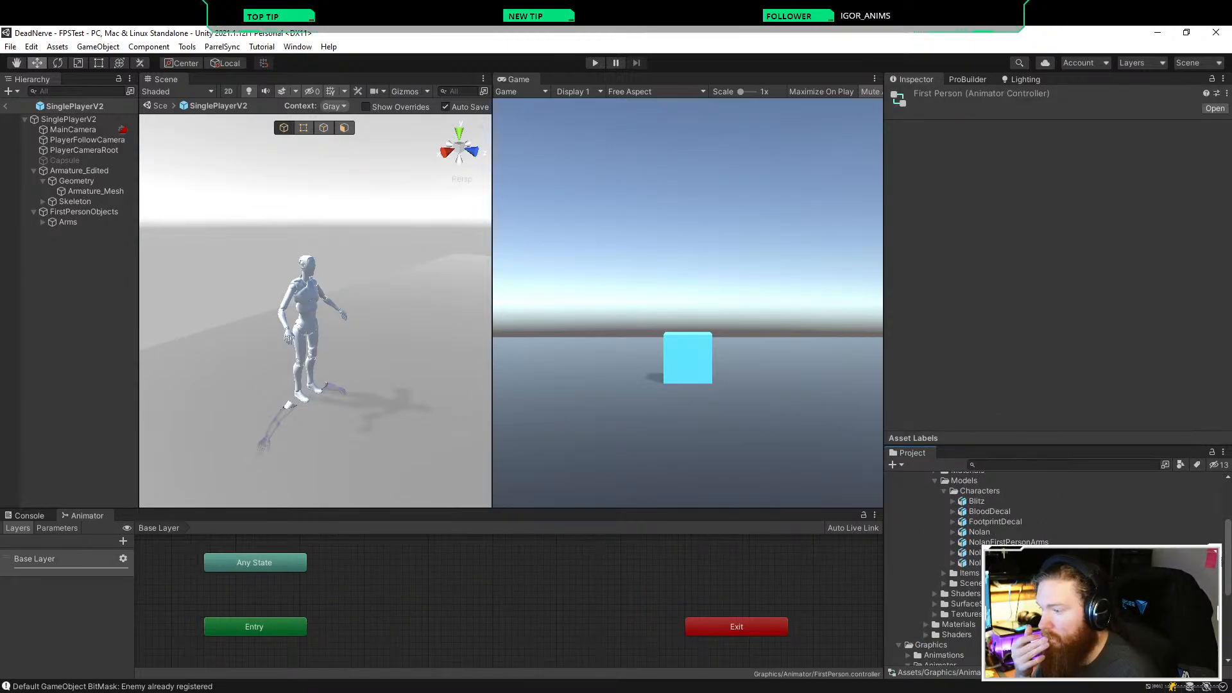
pyautogui.scroll(3, 936, 571)
pyautogui.click(935, 557)
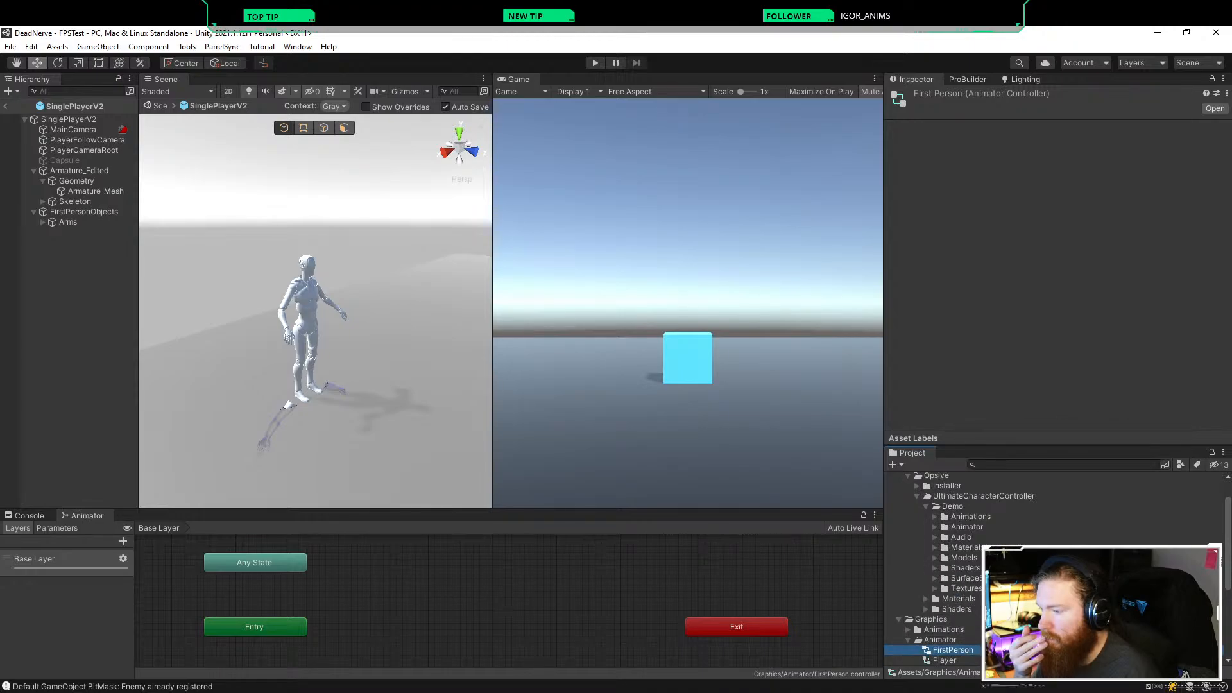
pyautogui.scroll(2, 937, 571)
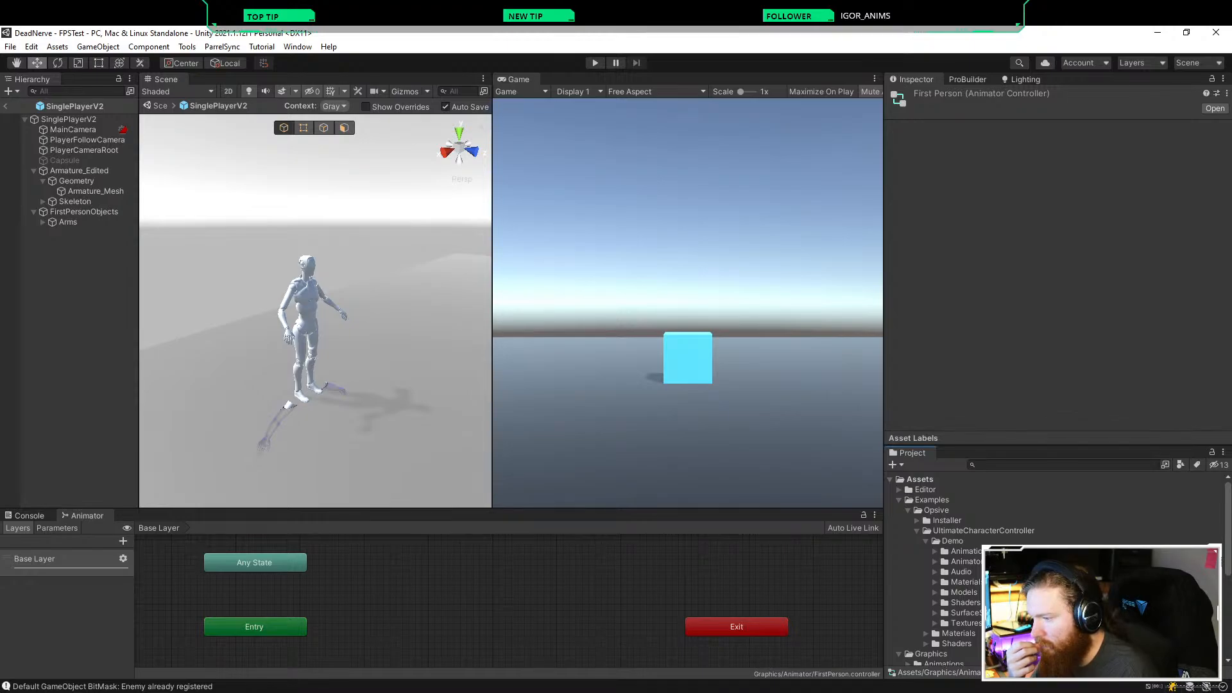
pyautogui.scroll(-10, 936, 571)
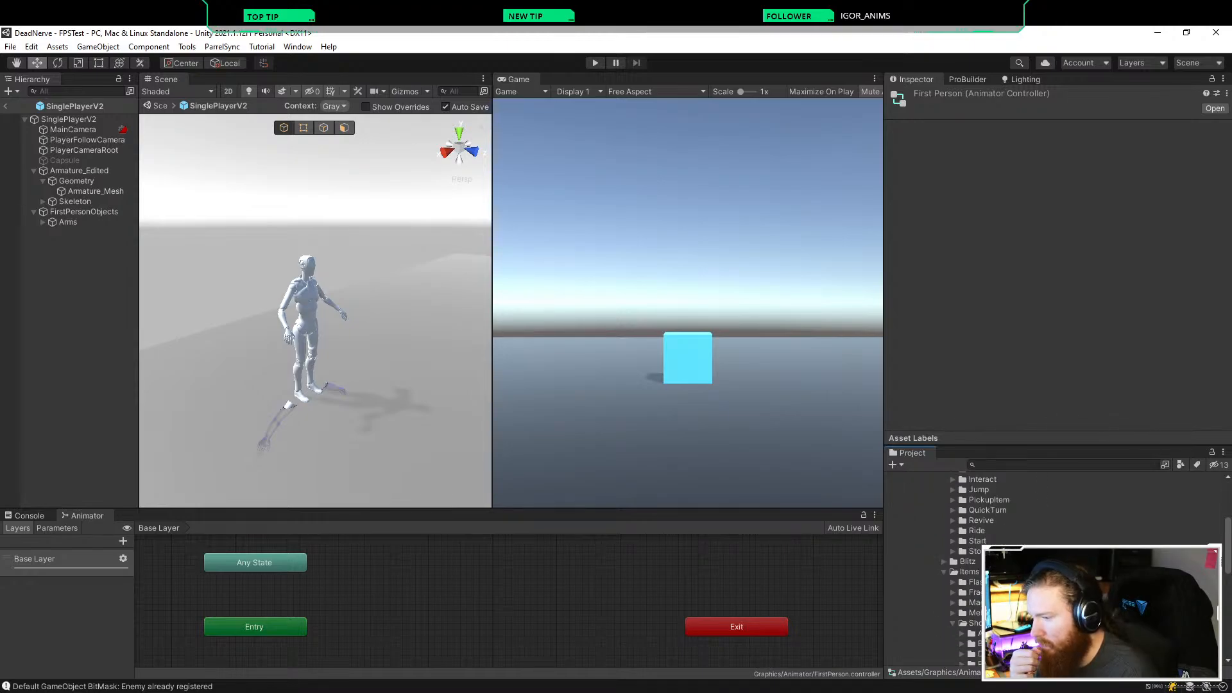
pyautogui.scroll(2, 936, 571)
pyautogui.scroll(2, 937, 571)
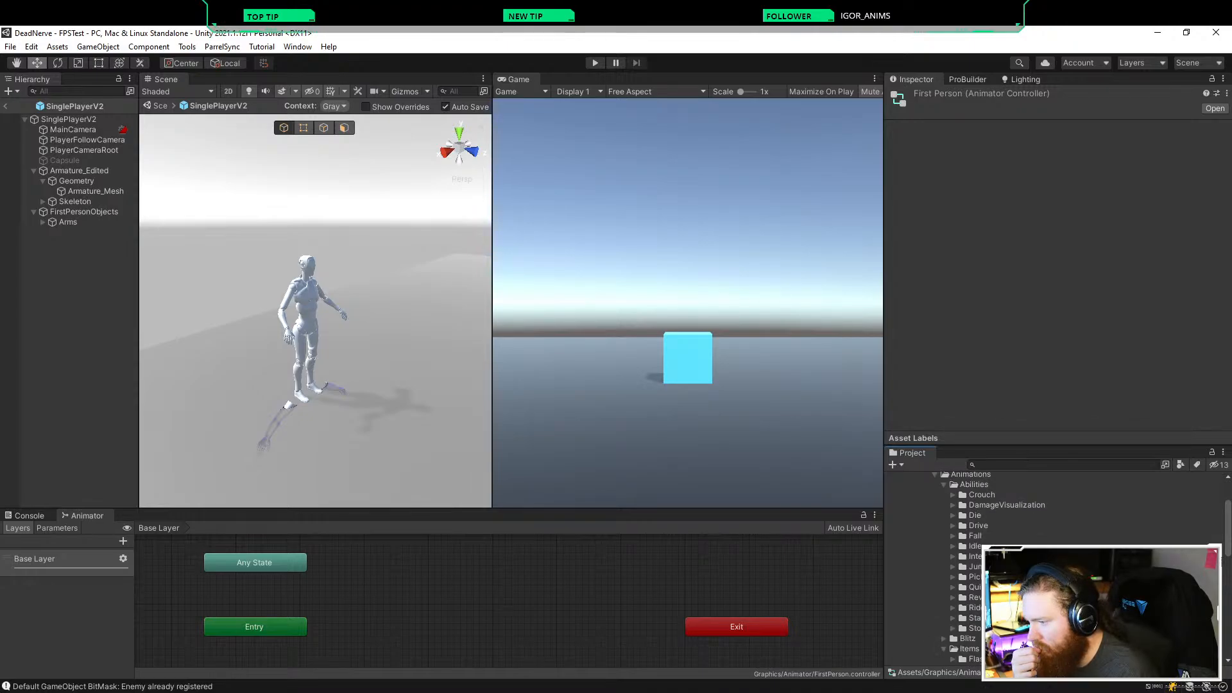
pyautogui.scroll(-5, 937, 571)
pyautogui.scroll(-3, 937, 571)
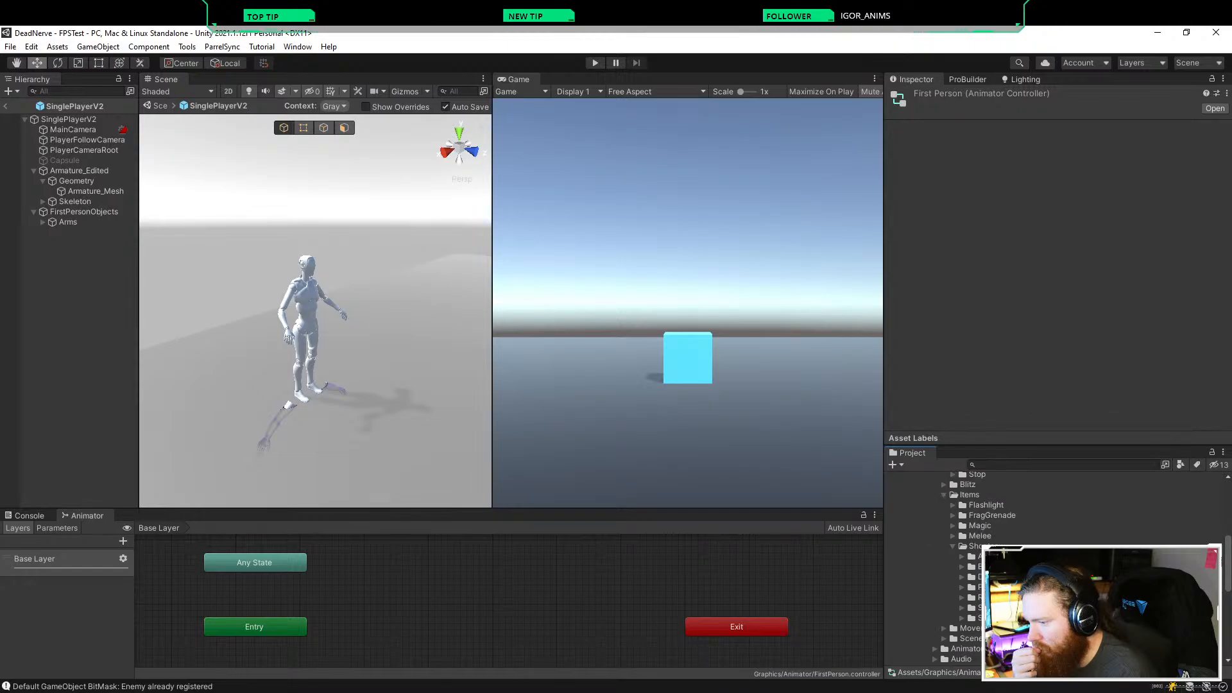
pyautogui.scroll(-3, 937, 571)
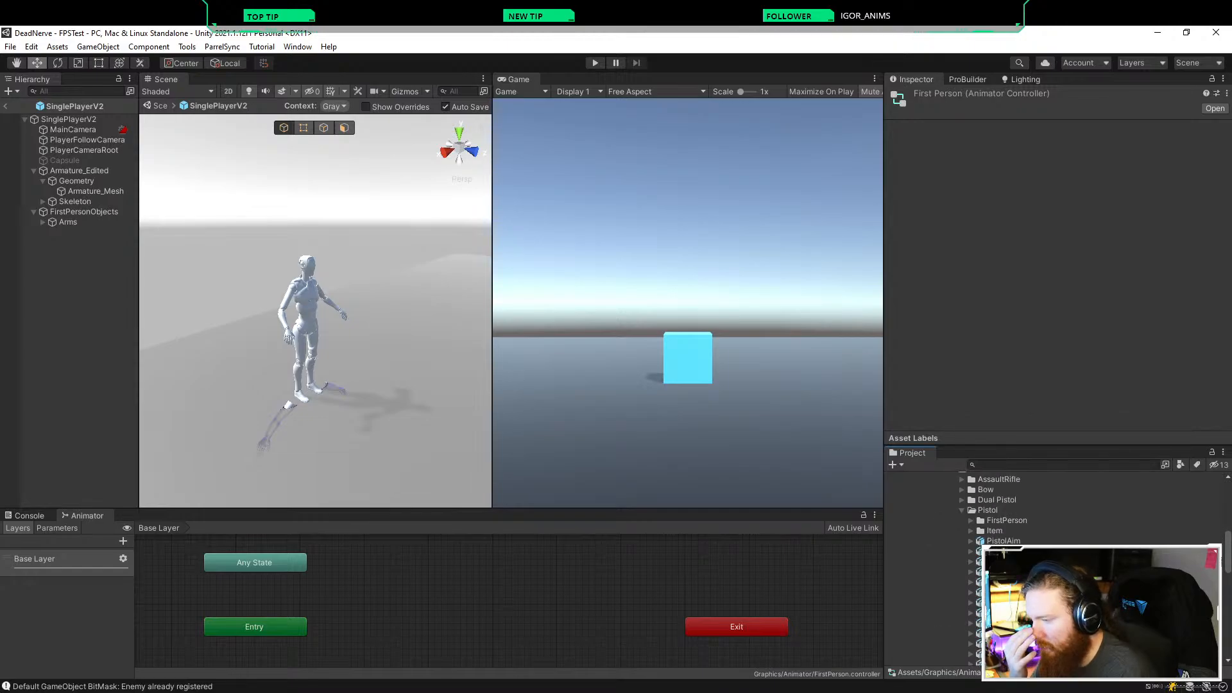
pyautogui.scroll(-2, 1027, 571)
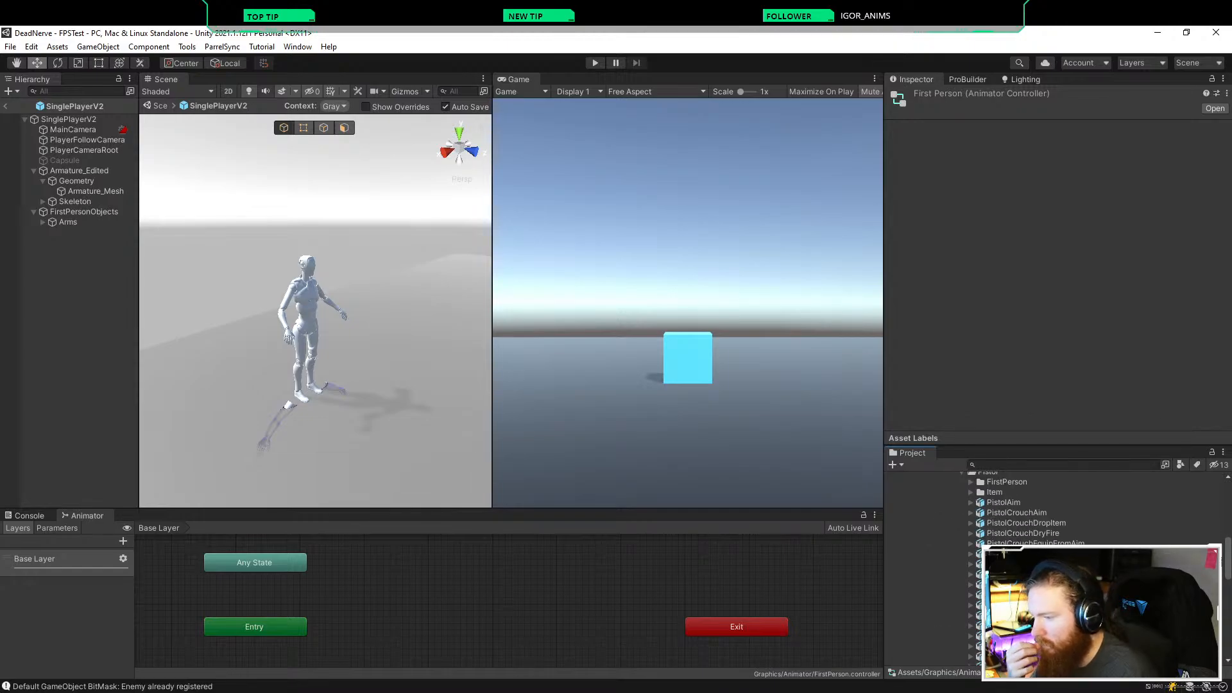
pyautogui.scroll(2, 1026, 571)
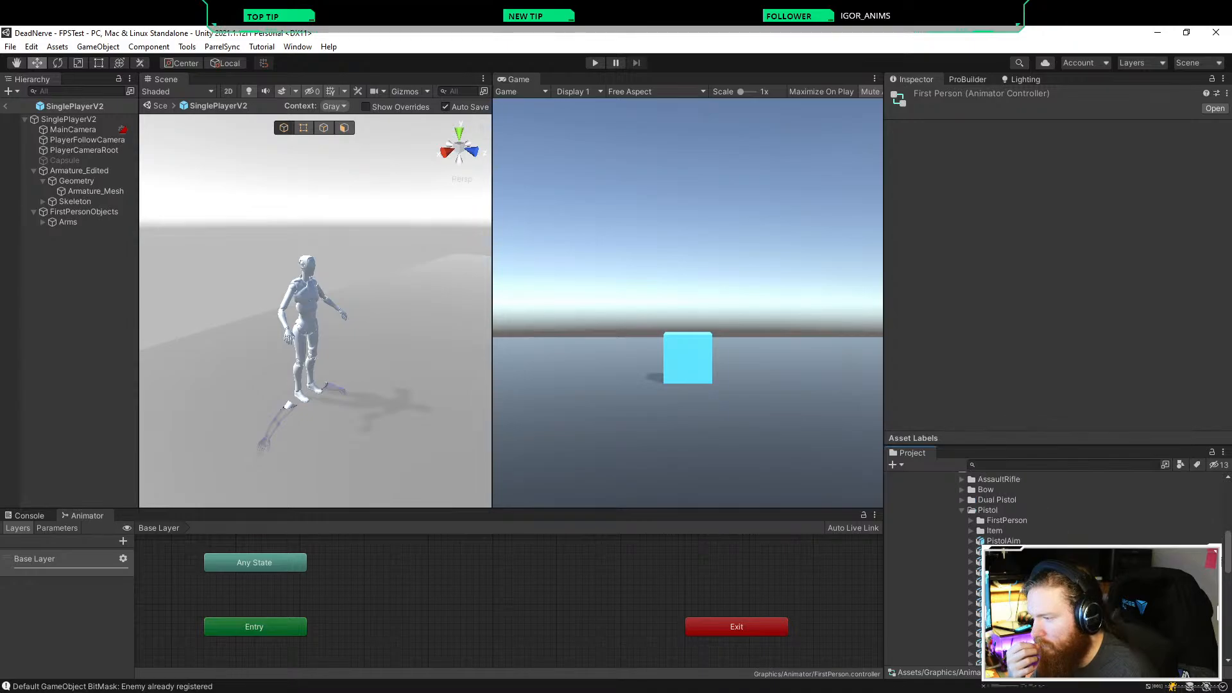
# Step: Enlarge the lower editor area, dock the Project window beside the Animator, and switch it to the two-column layout
pyautogui.moveTo(546, 509); pyautogui.dragTo(546, 470)
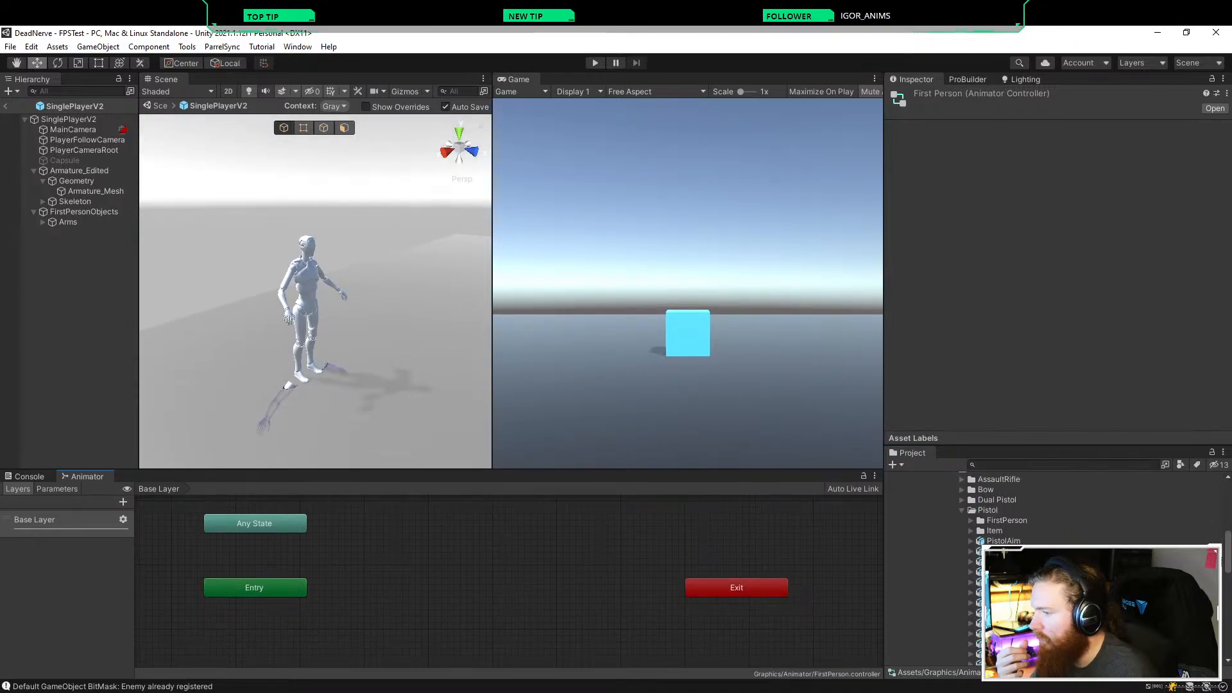
pyautogui.moveTo(884, 289); pyautogui.dragTo(912, 288)
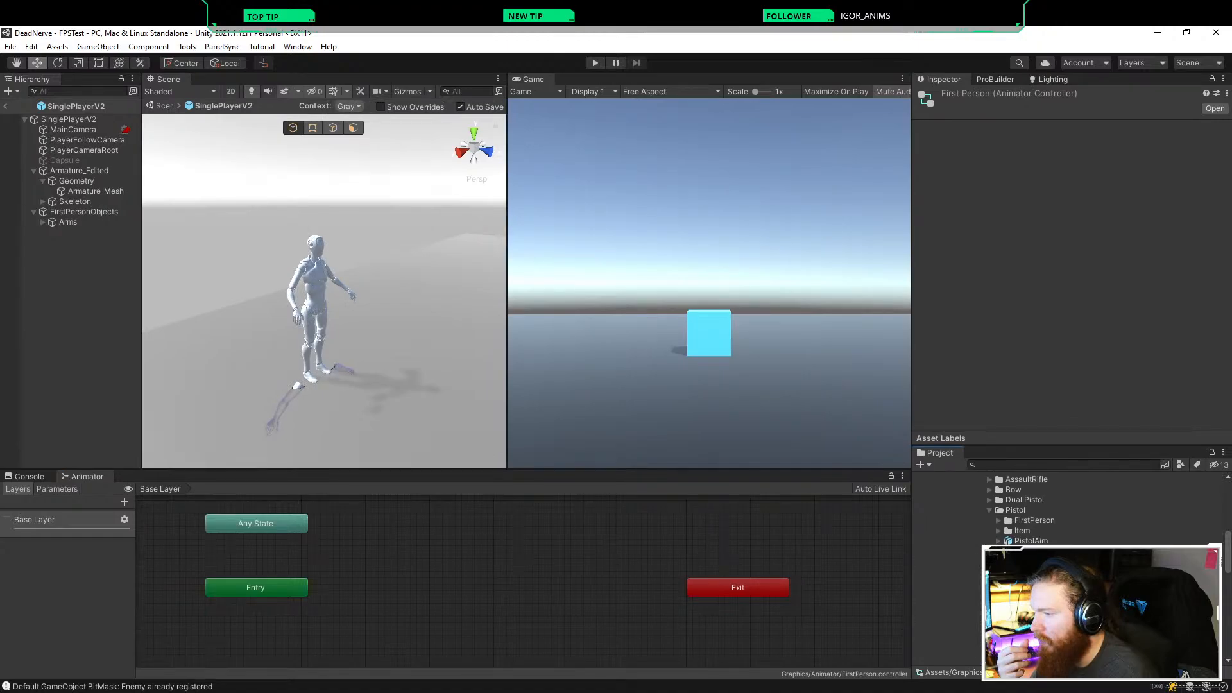
pyautogui.moveTo(940, 453); pyautogui.dragTo(299, 476)
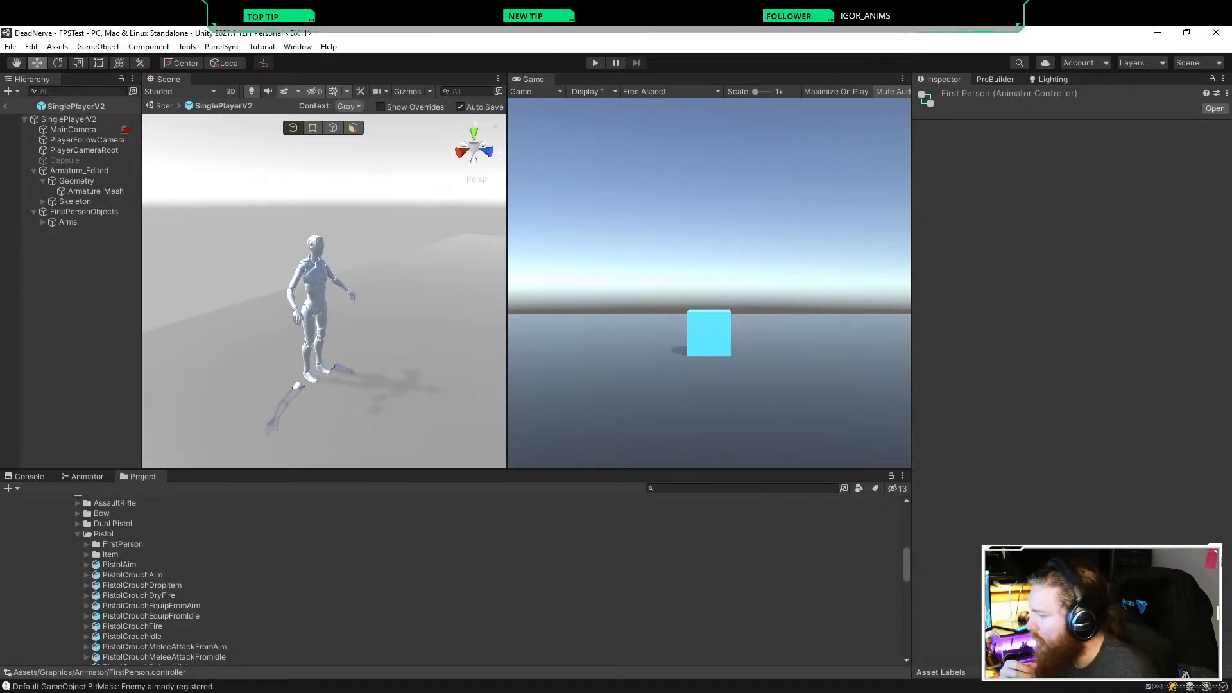
pyautogui.click(902, 476)
pyautogui.click(943, 504)
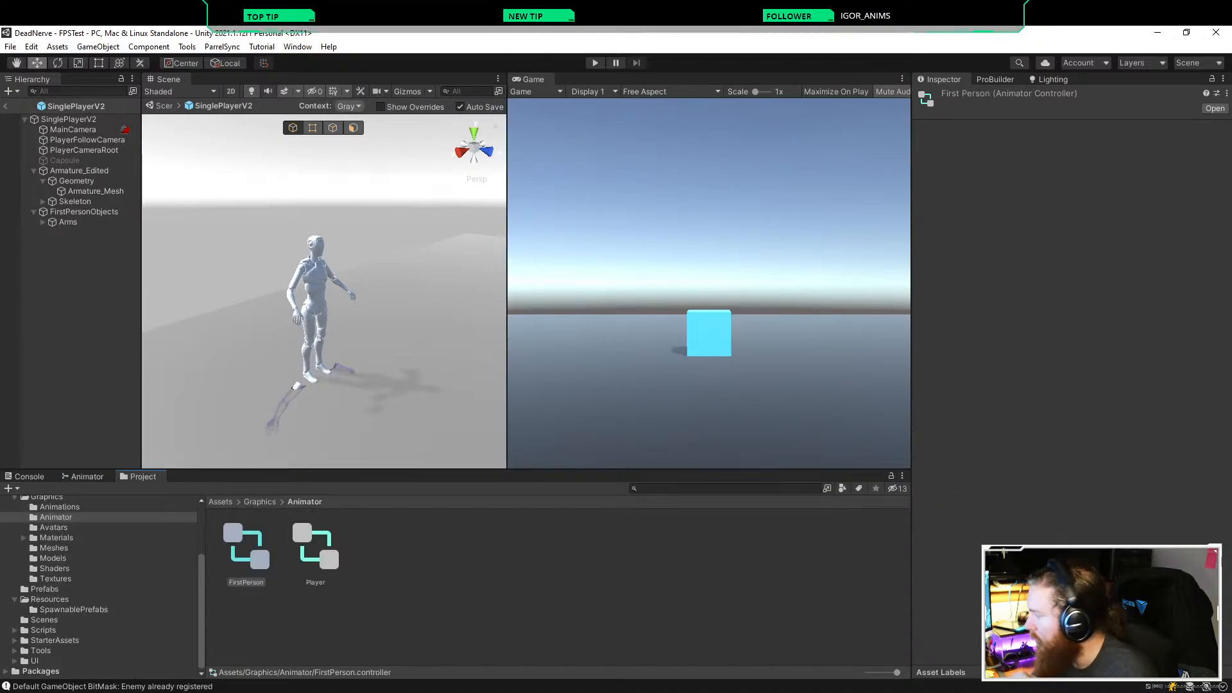
# Step: Open the FirstPerson folder of the Opsive demo's Pistol animations under Items/Shooter
pyautogui.scroll(3, 99, 584)
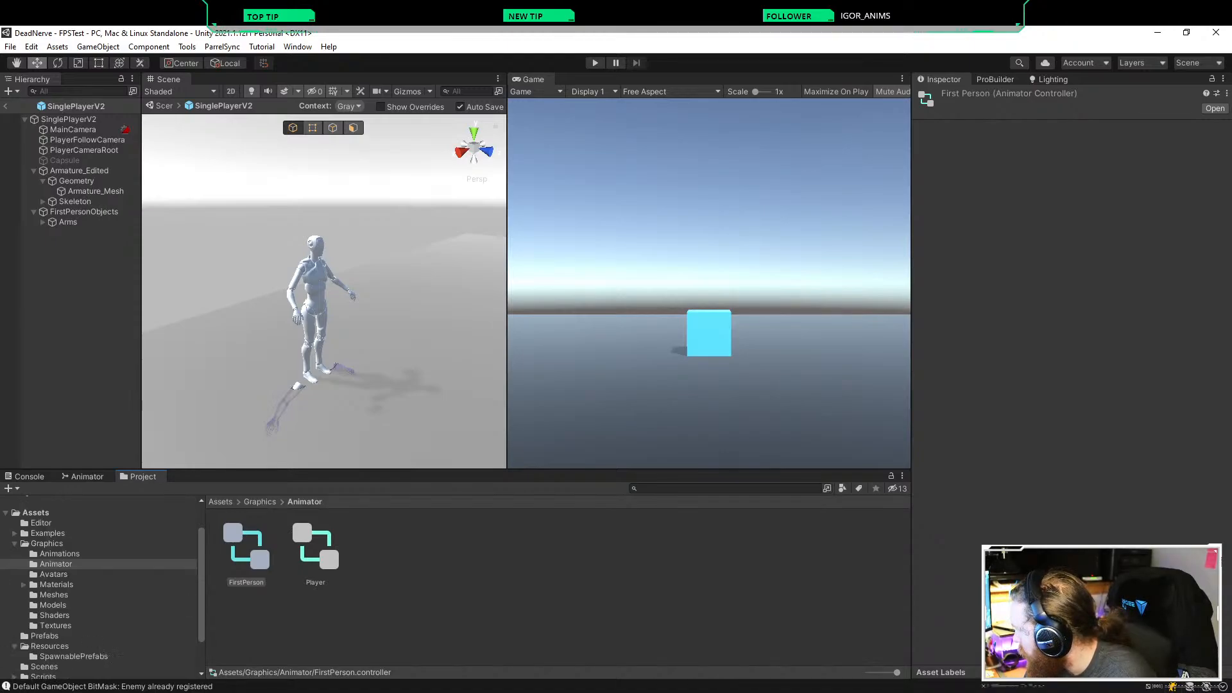
pyautogui.scroll(2, 99, 584)
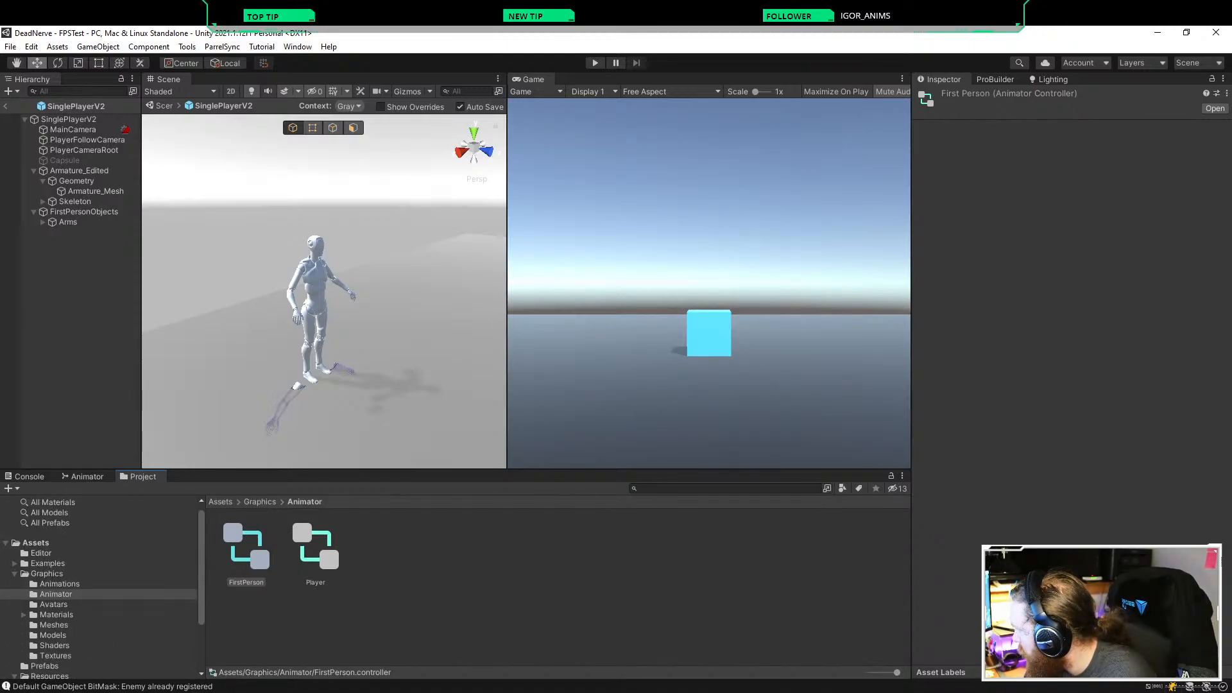
pyautogui.click(15, 563)
pyautogui.scroll(-3, 100, 584)
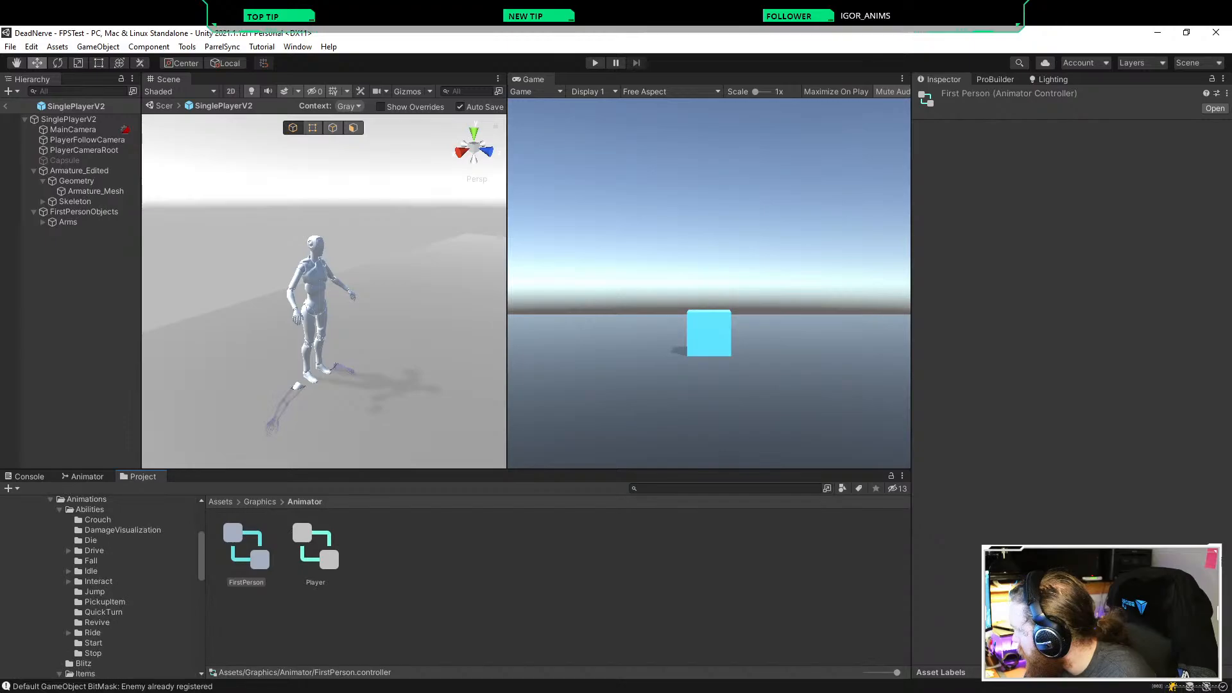
pyautogui.scroll(-10, 103, 584)
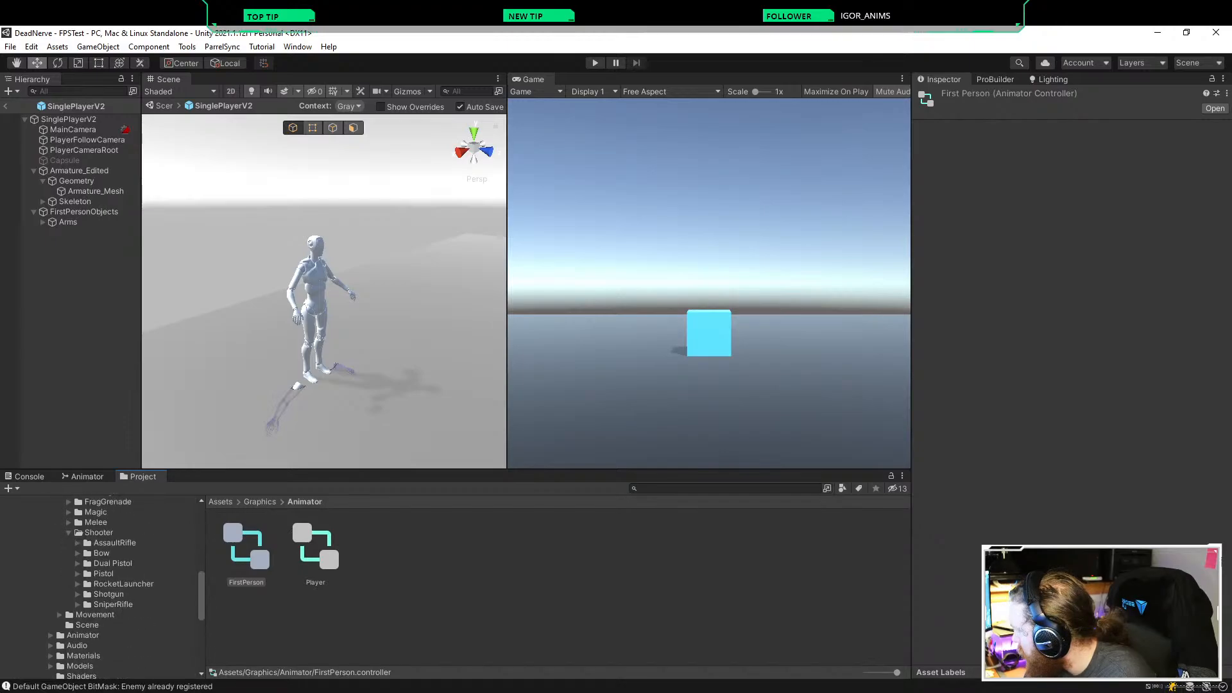
pyautogui.click(77, 574)
pyautogui.click(104, 574)
pyautogui.click(122, 584)
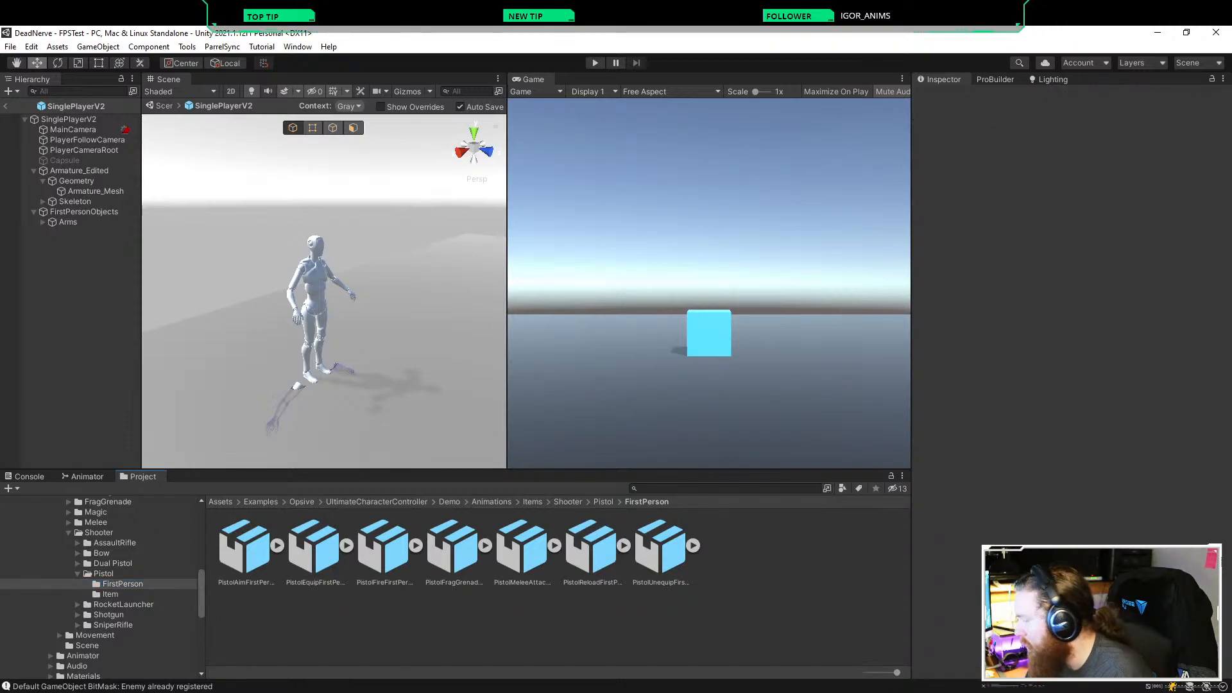
# Step: Expand the PistolAimFirstPerson model and duplicate its animation clip as a standalone asset
pyautogui.click(245, 547)
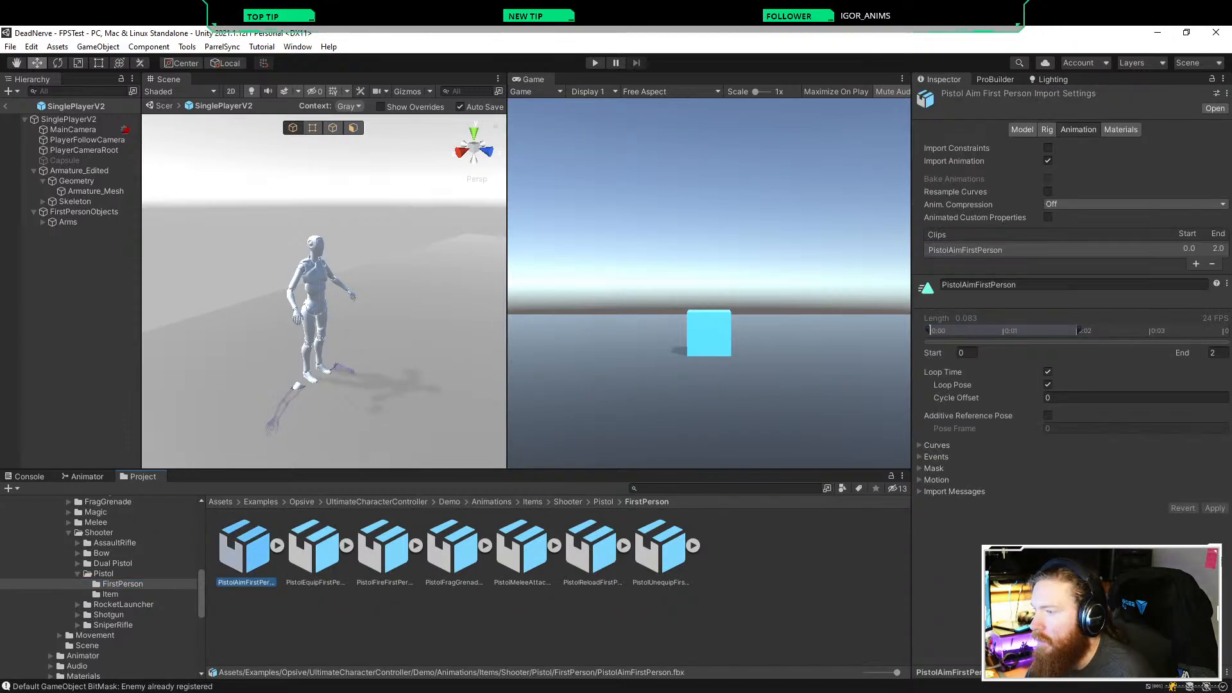
pyautogui.click(277, 545)
pyautogui.click(478, 547)
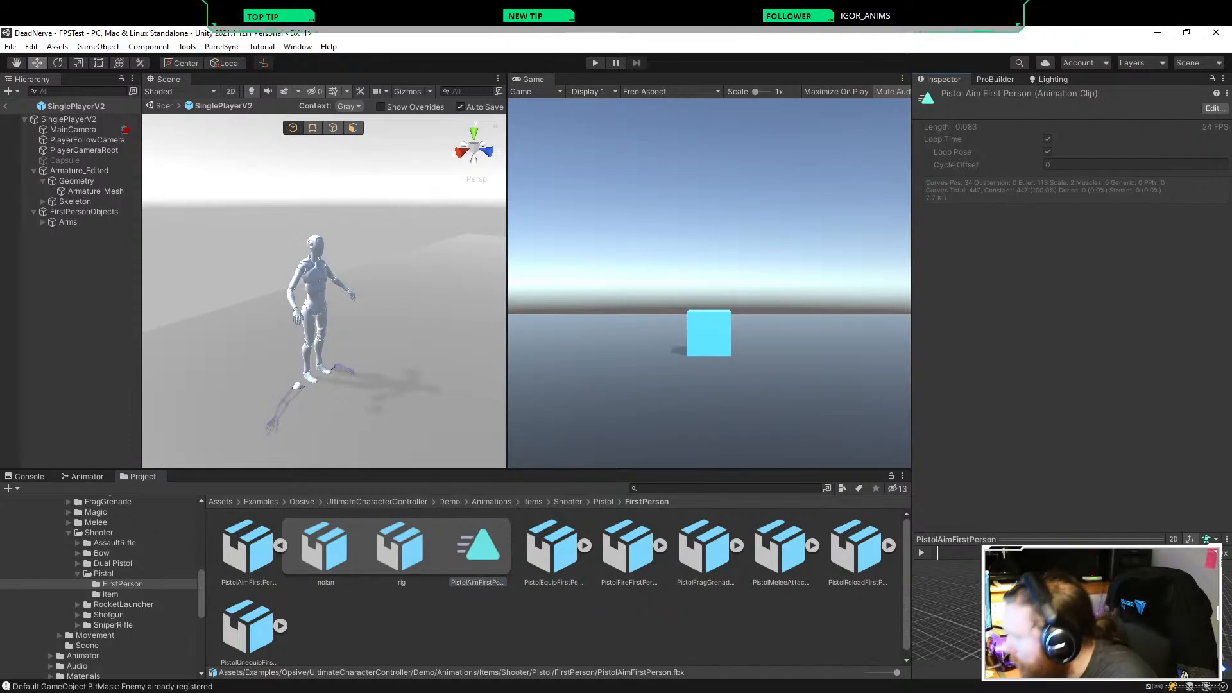
pyautogui.click(478, 624)
pyautogui.click(479, 546)
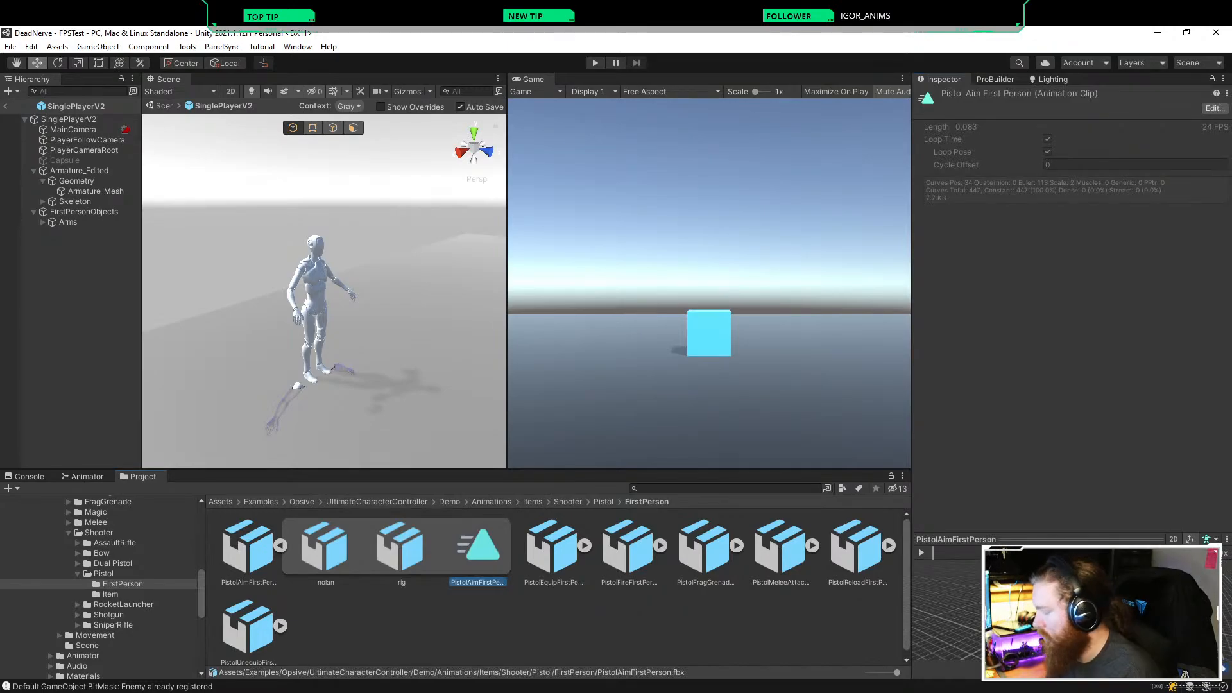
pyautogui.hotkey('ctrl', 'd')
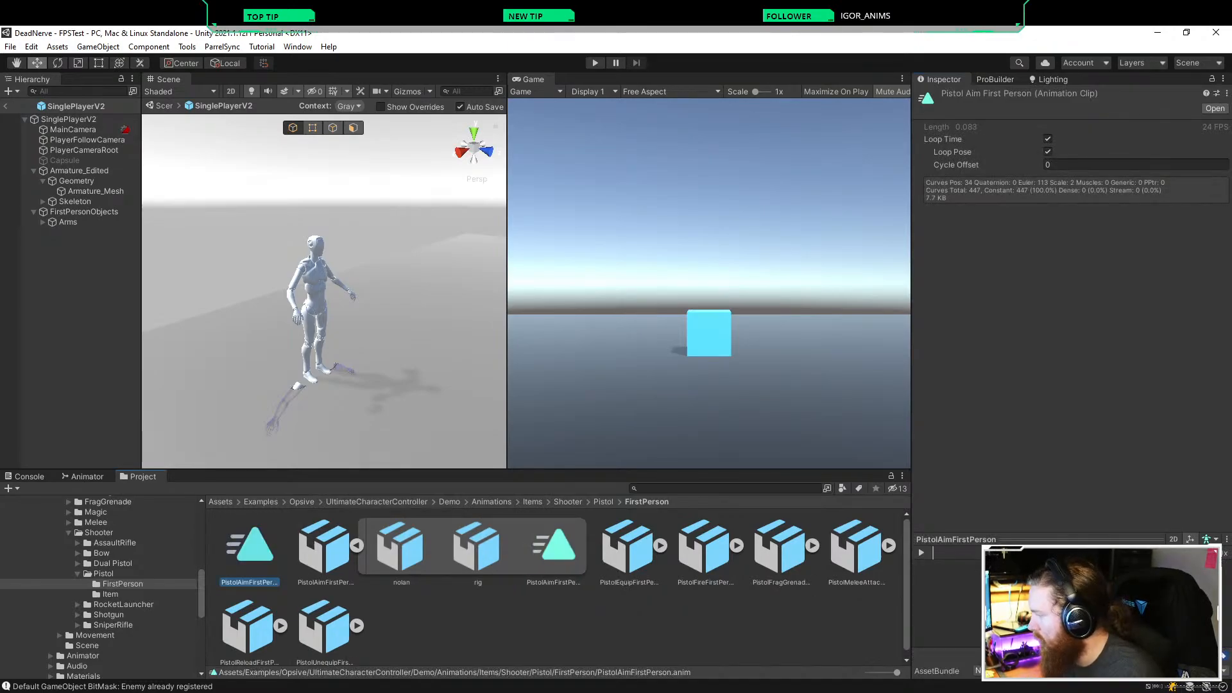
# Step: Collapse the Pistol and Shooter folders and show the contents of the Graphics/Animations folder
pyautogui.click(77, 574)
pyautogui.click(69, 532)
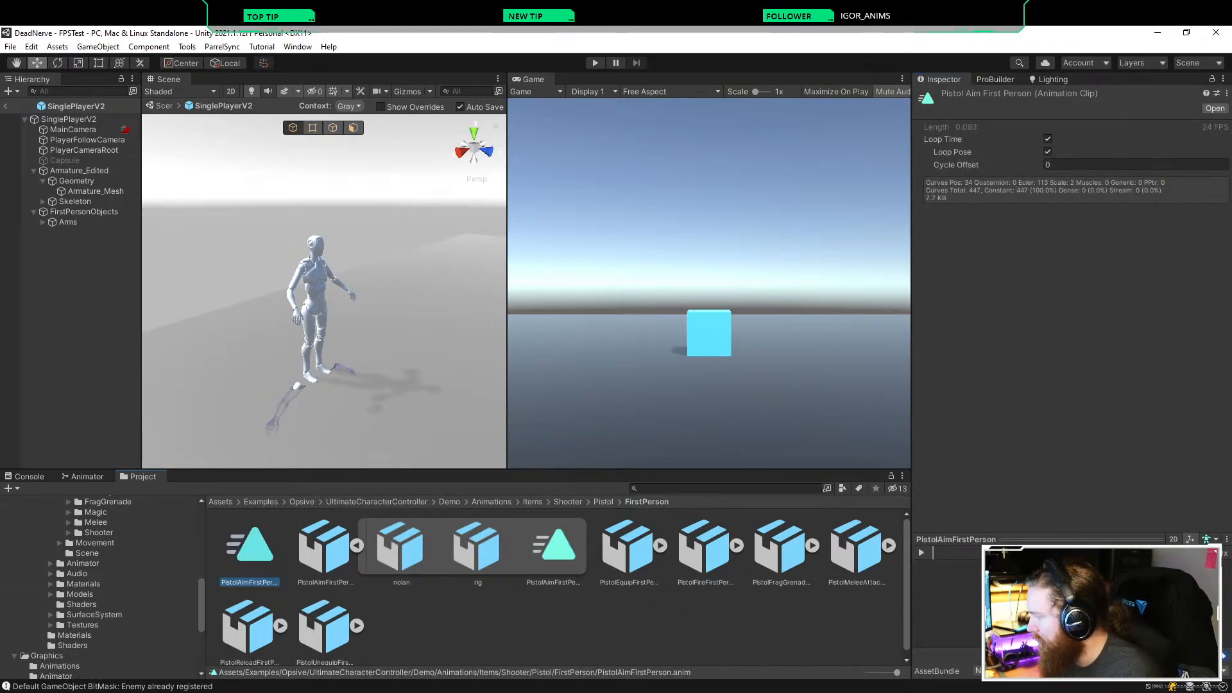
pyautogui.scroll(-3, 102, 583)
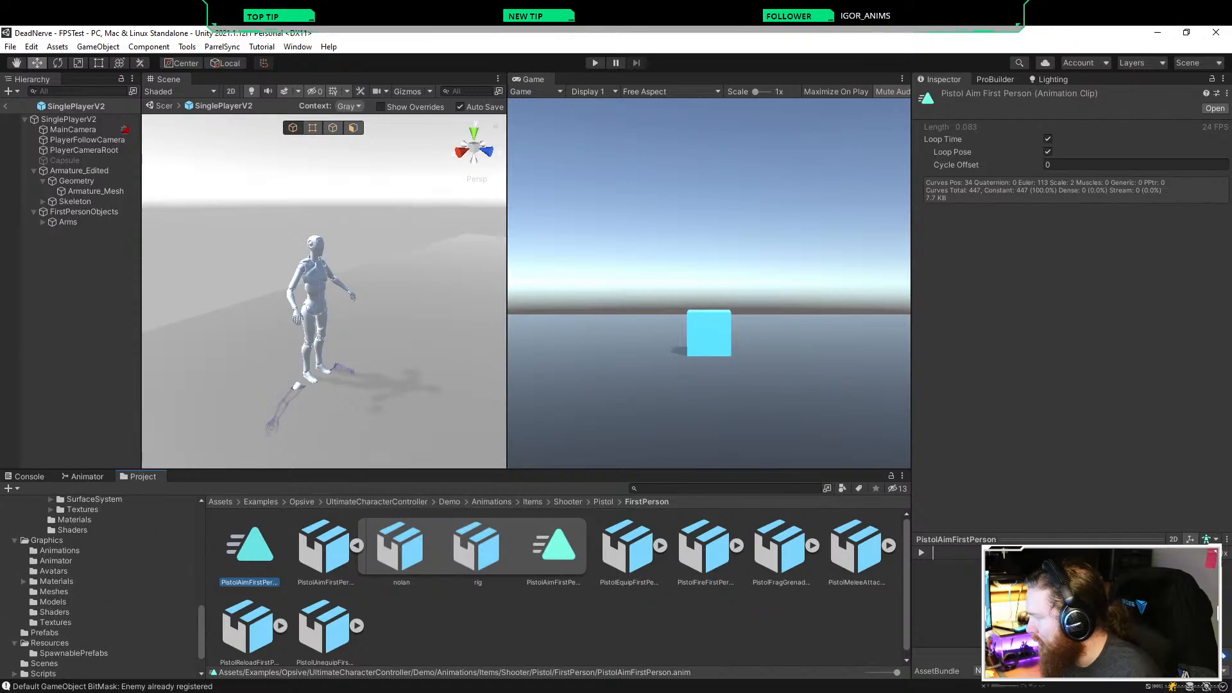
pyautogui.click(60, 550)
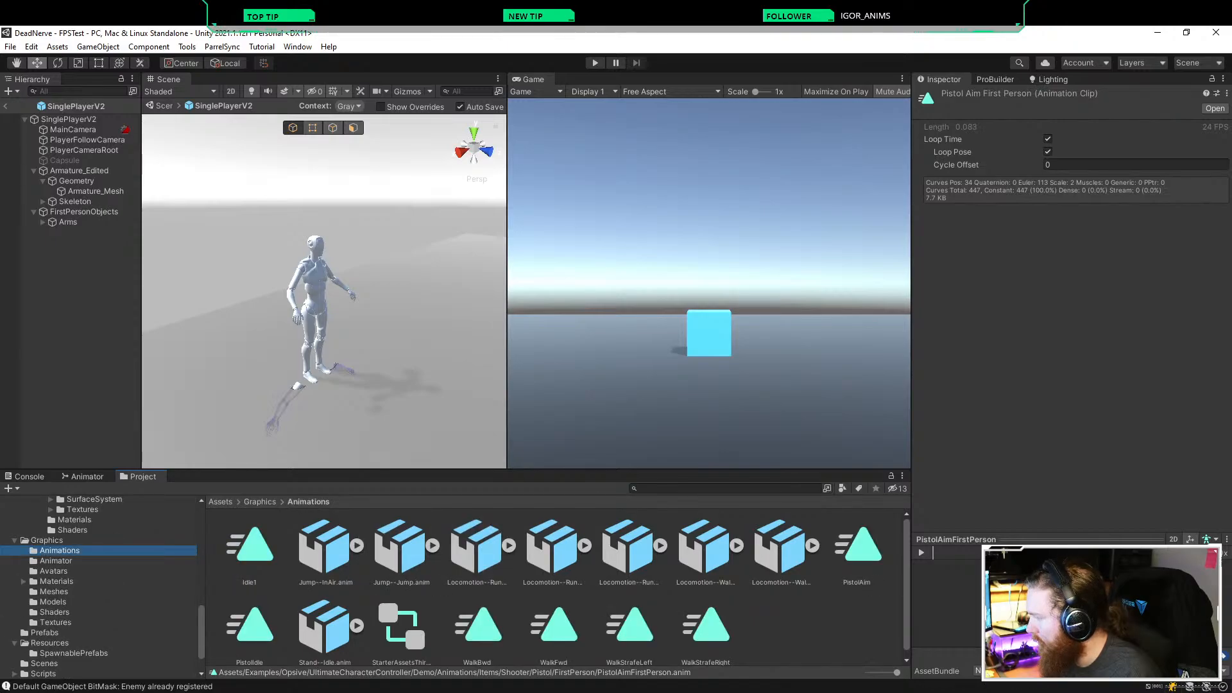
# Step: Move the standalone PistolAimFirstPerson clip from the Opsive demo's Pistol/FirstPerson folder into Graphics/Animations
pyautogui.scroll(2, 100, 584)
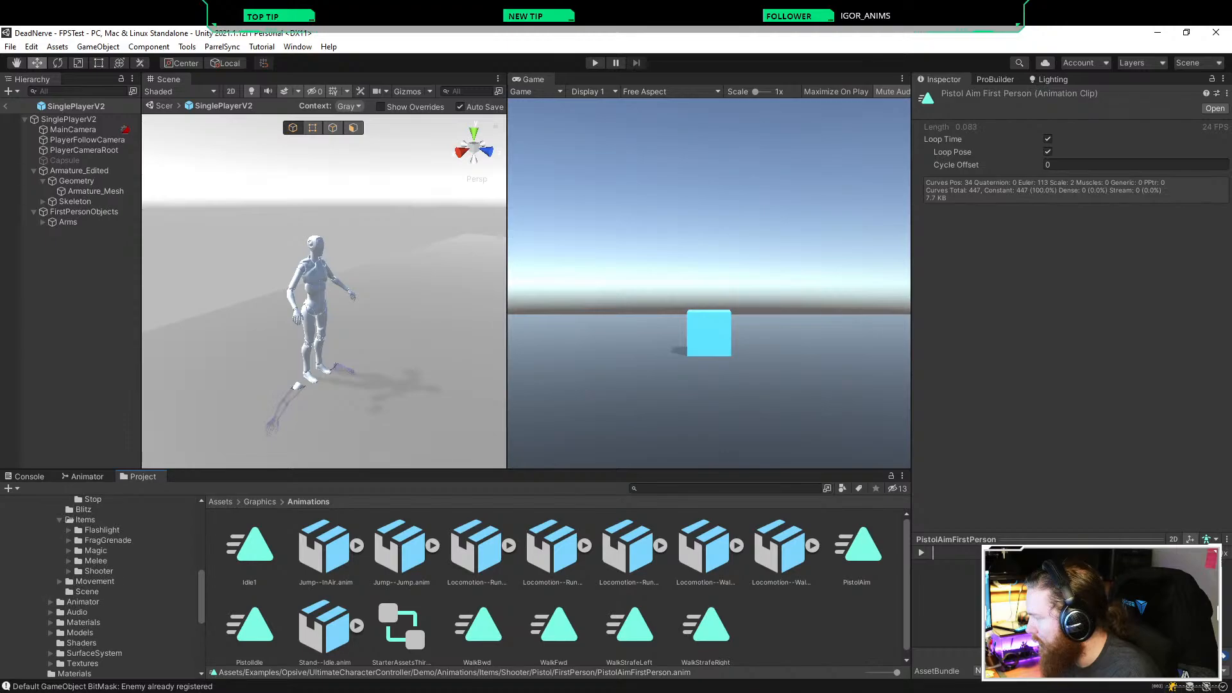
pyautogui.scroll(-3, 103, 583)
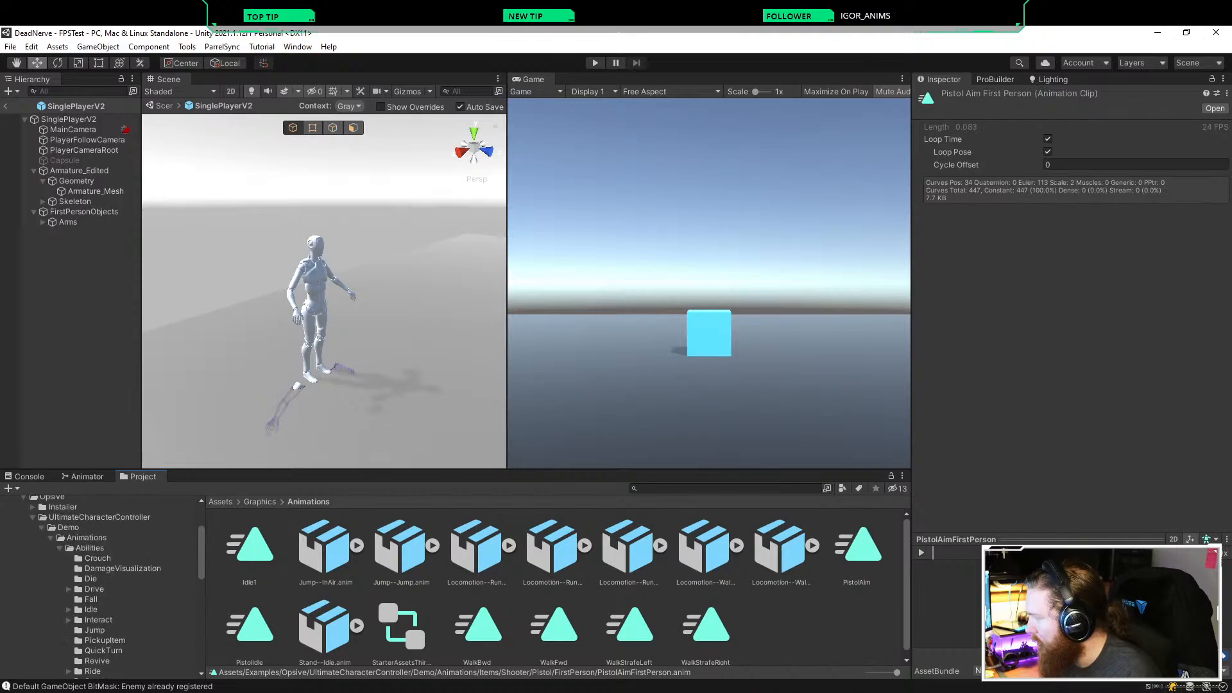
pyautogui.scroll(3, 103, 584)
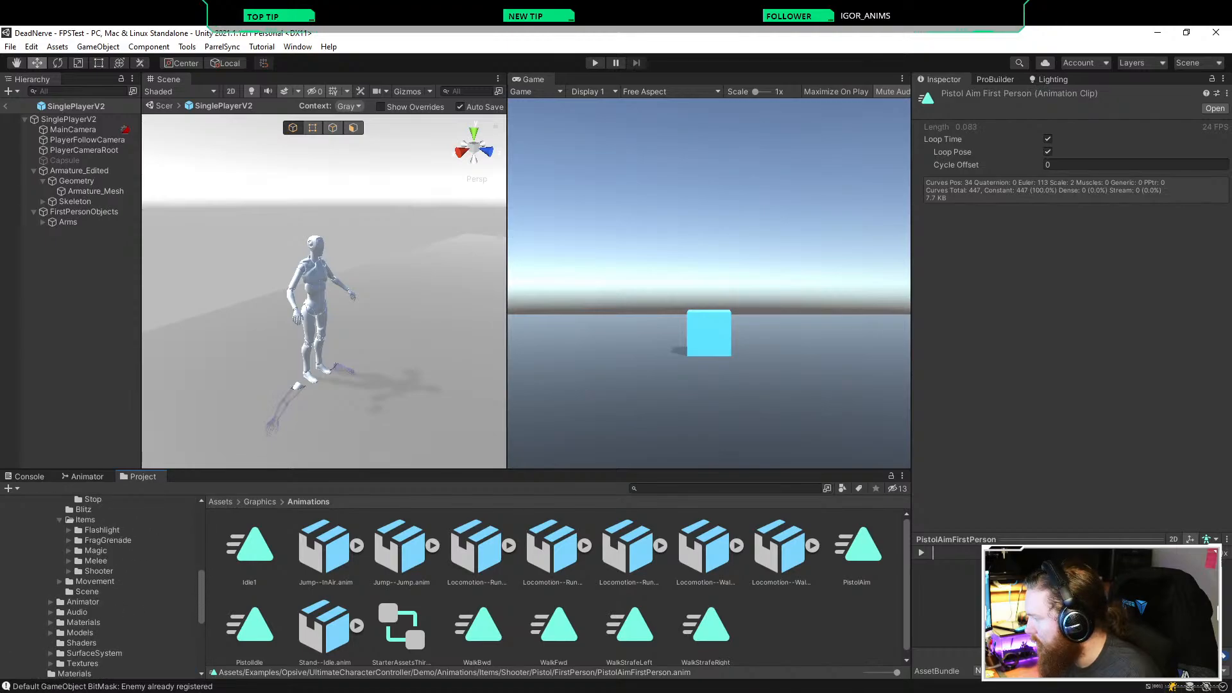
pyautogui.click(99, 570)
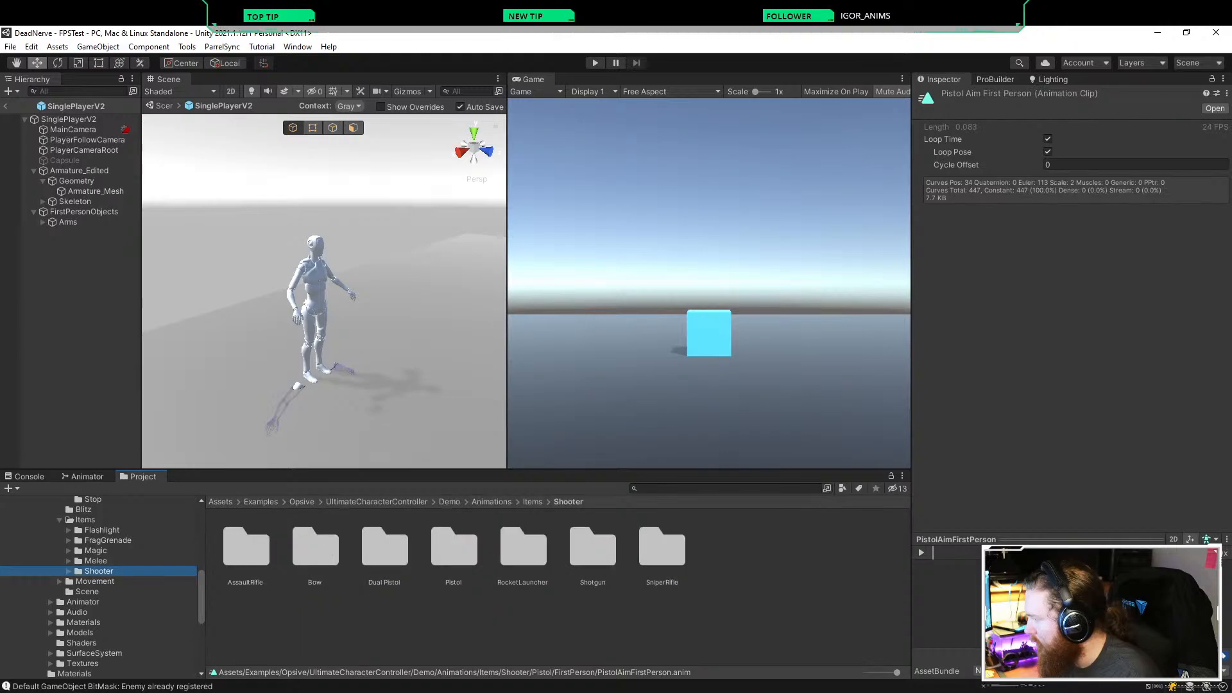
pyautogui.click(454, 547)
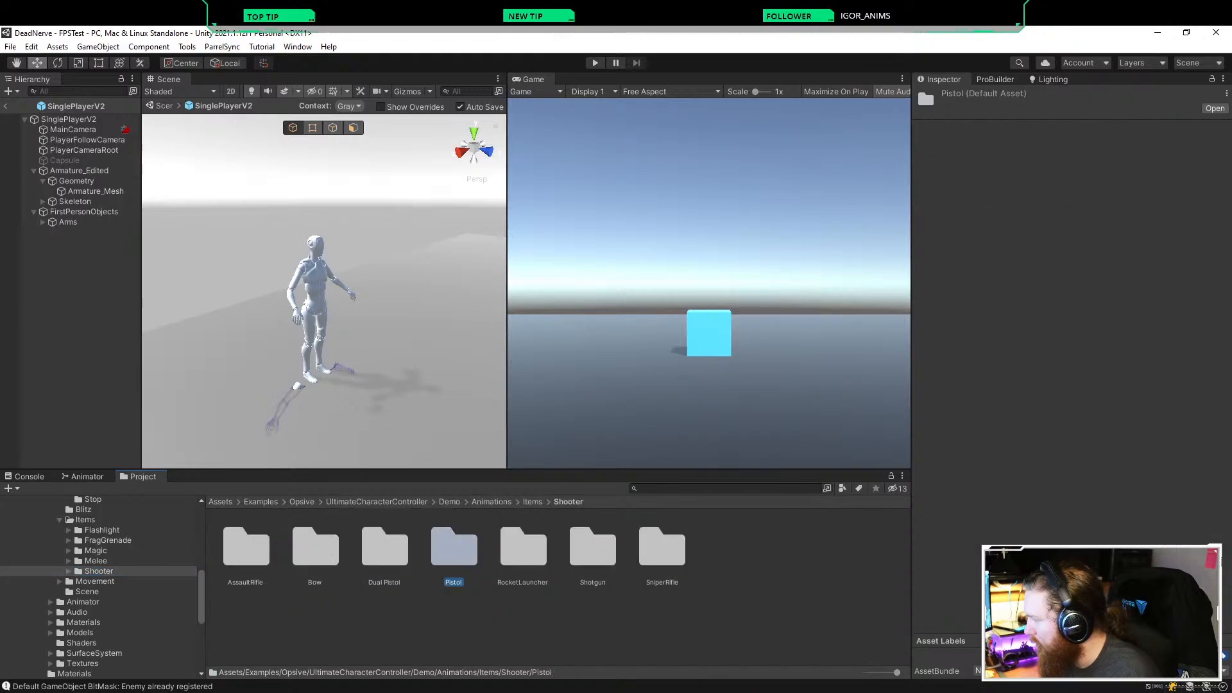
pyautogui.doubleClick(454, 547)
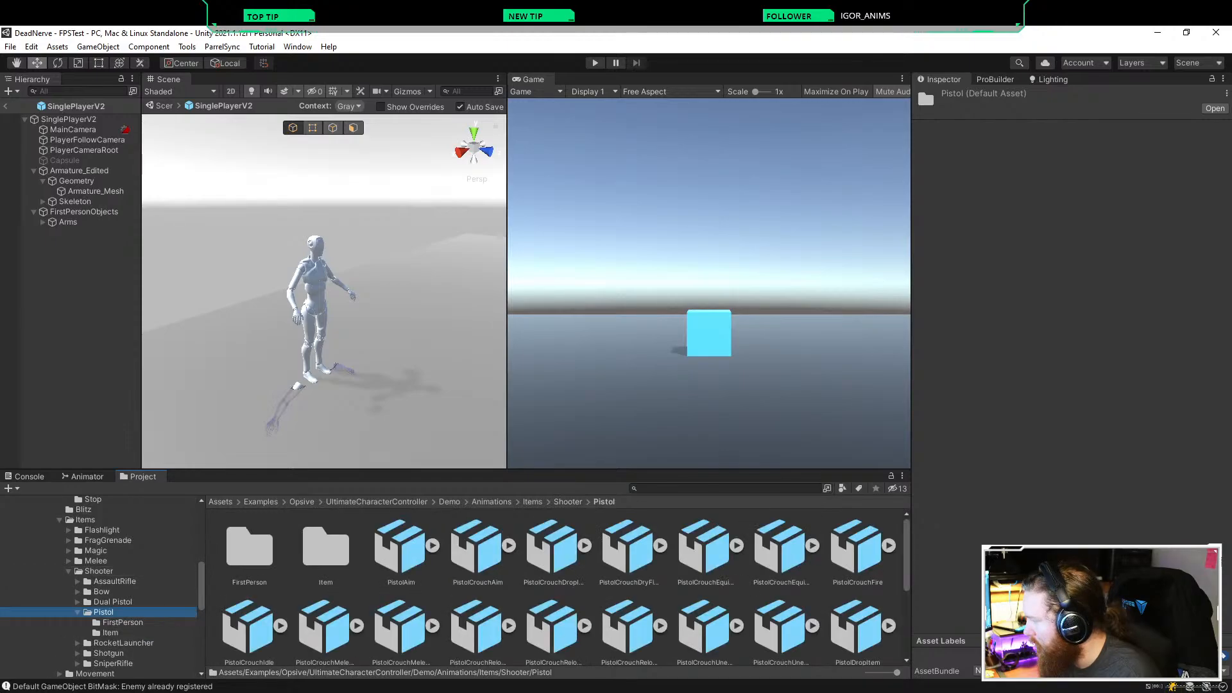
pyautogui.doubleClick(250, 549)
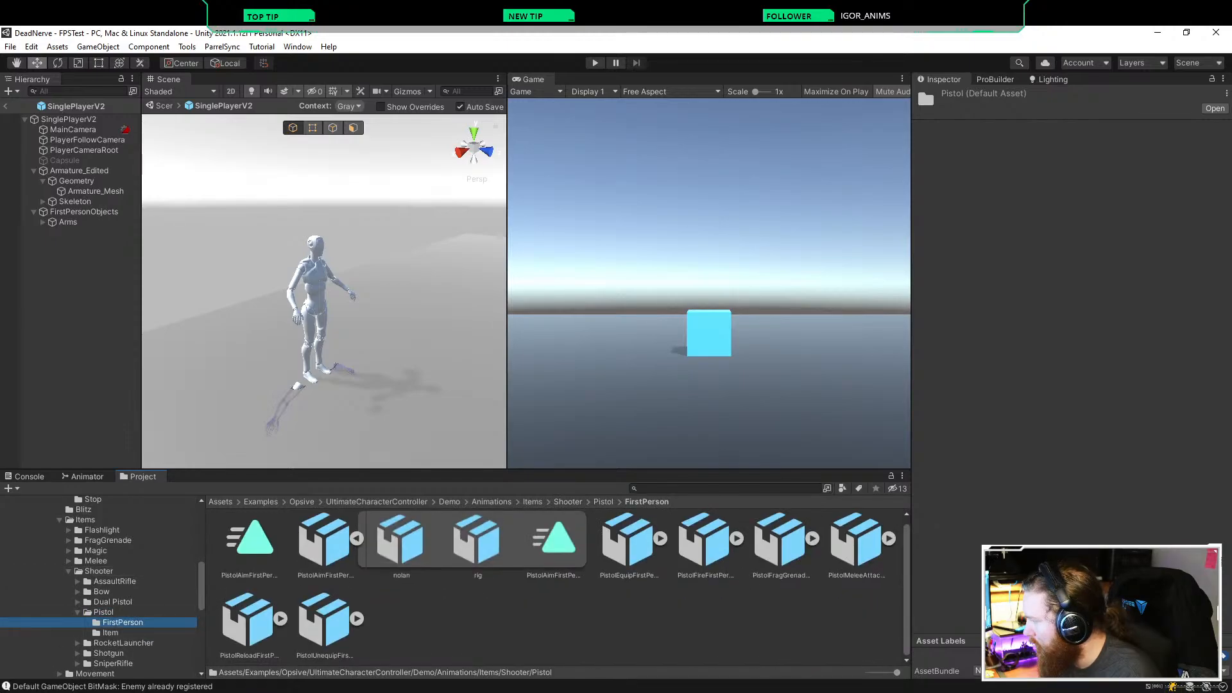
pyautogui.scroll(-10, 103, 584)
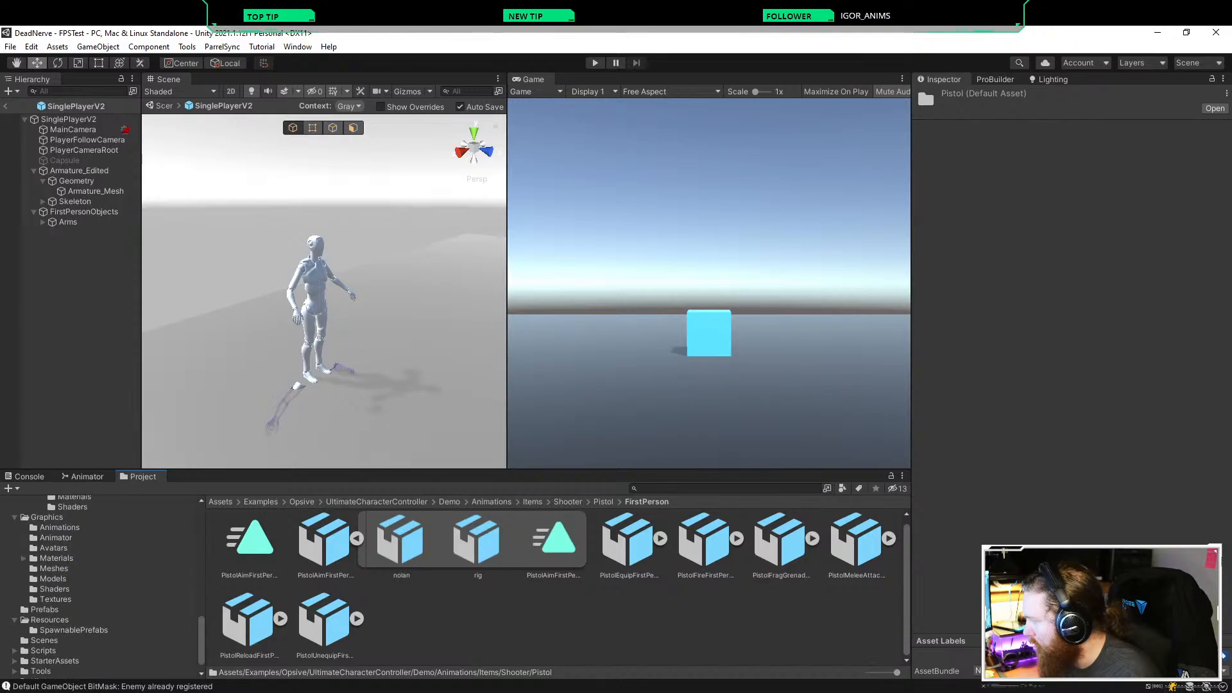
pyautogui.moveTo(249, 540); pyautogui.dragTo(60, 527)
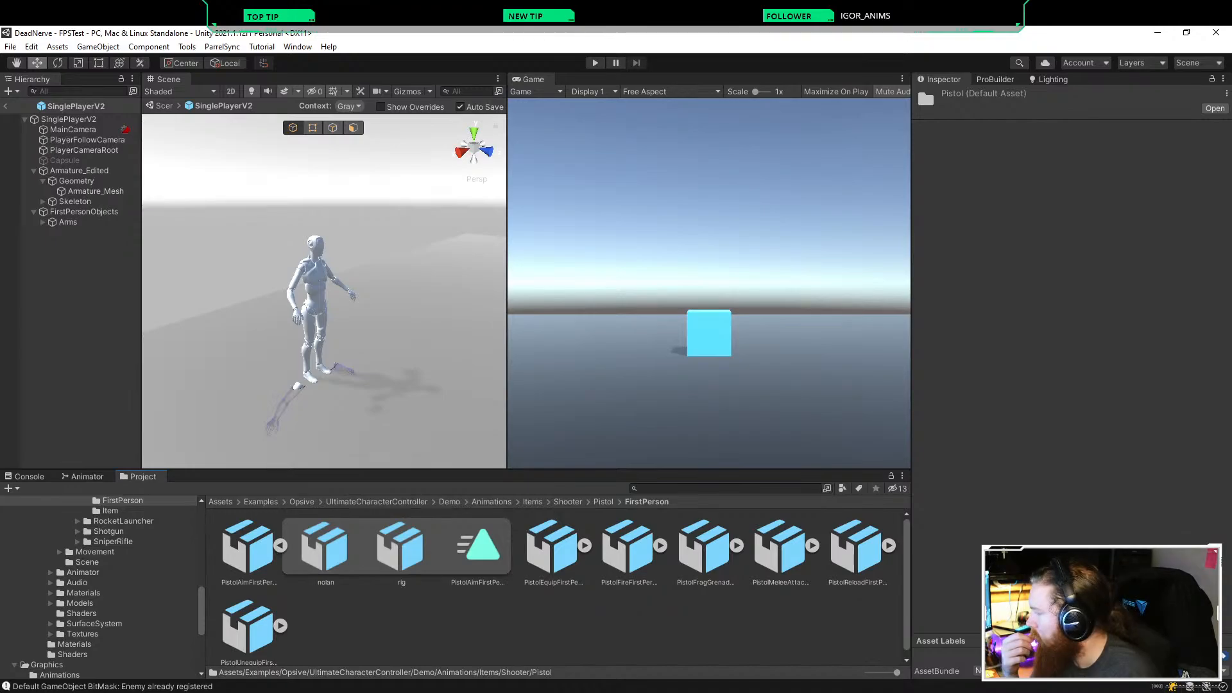
# Step: Collapse the UltimateCharacterController, Opsive and Examples folders in the project tree
pyautogui.scroll(3, 102, 584)
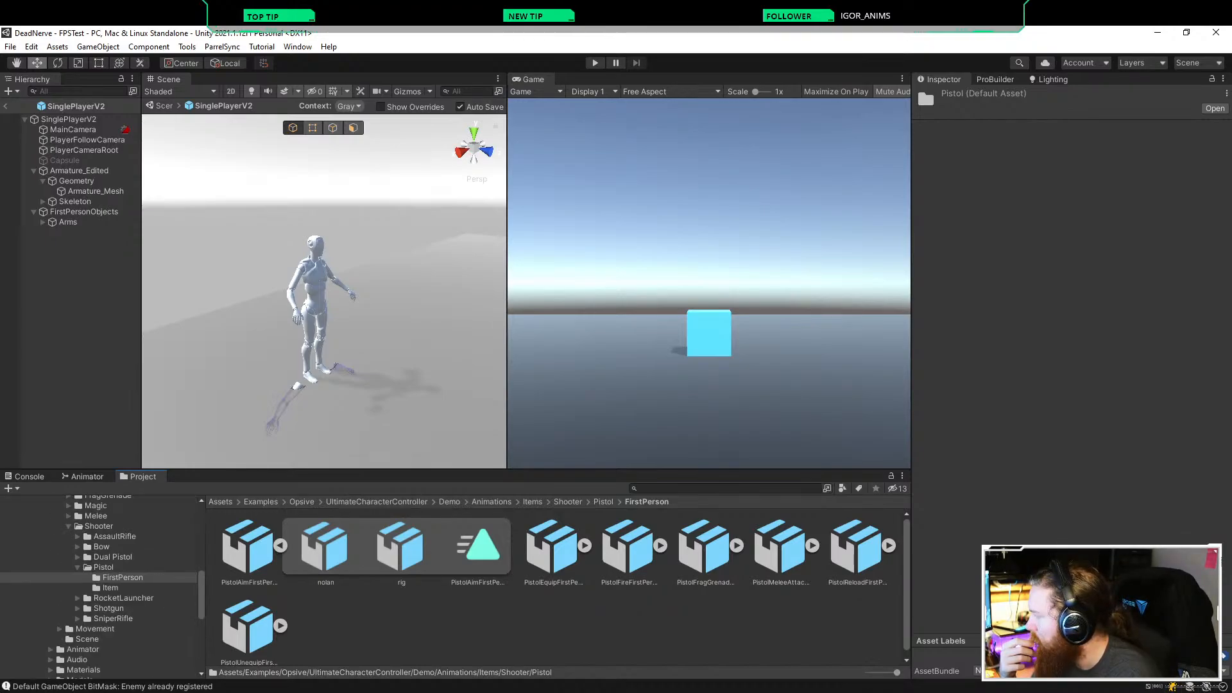
pyautogui.scroll(10, 102, 584)
pyautogui.click(33, 602)
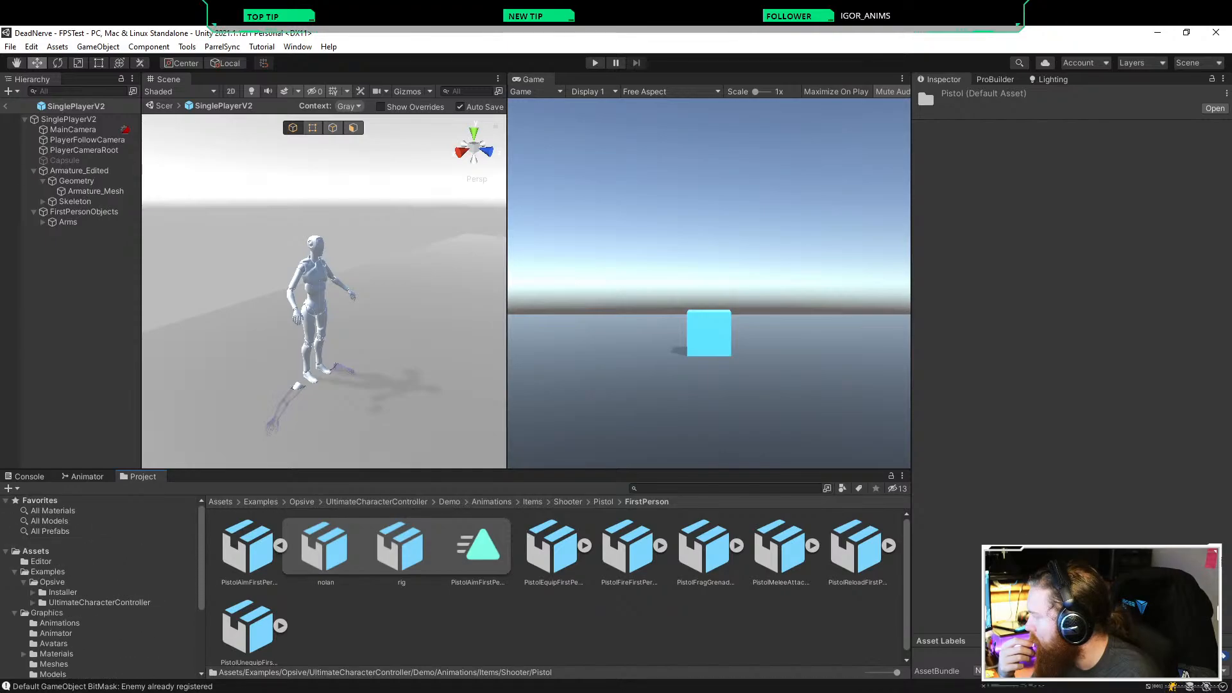
pyautogui.click(24, 581)
pyautogui.click(15, 571)
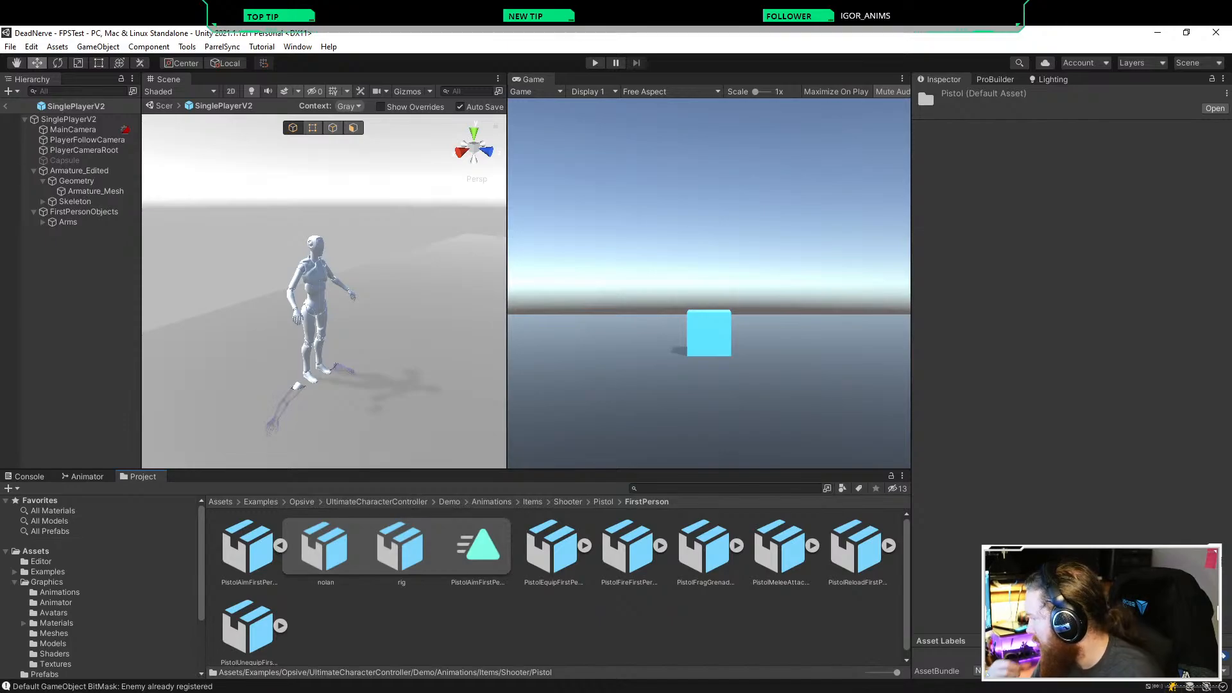
# Step: Open the FirstPerson controller from Graphics/Animator and dock the Animator window beside the Scene view
pyautogui.scroll(-3, 96, 584)
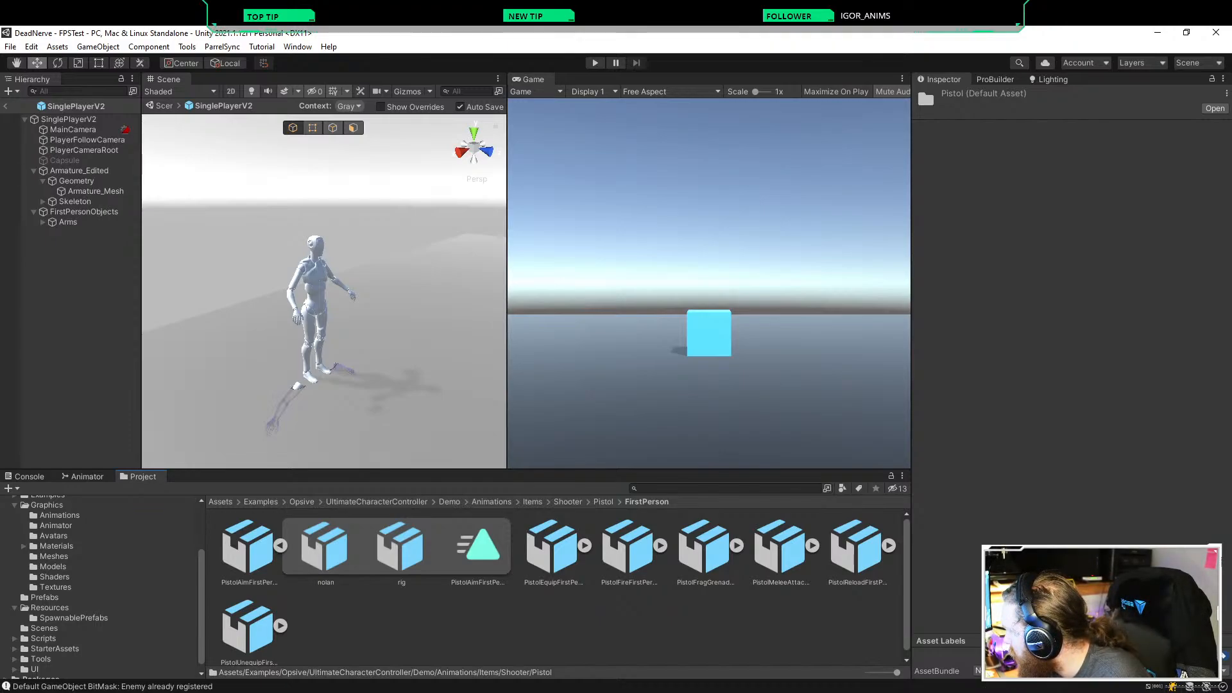
pyautogui.click(56, 525)
pyautogui.doubleClick(245, 547)
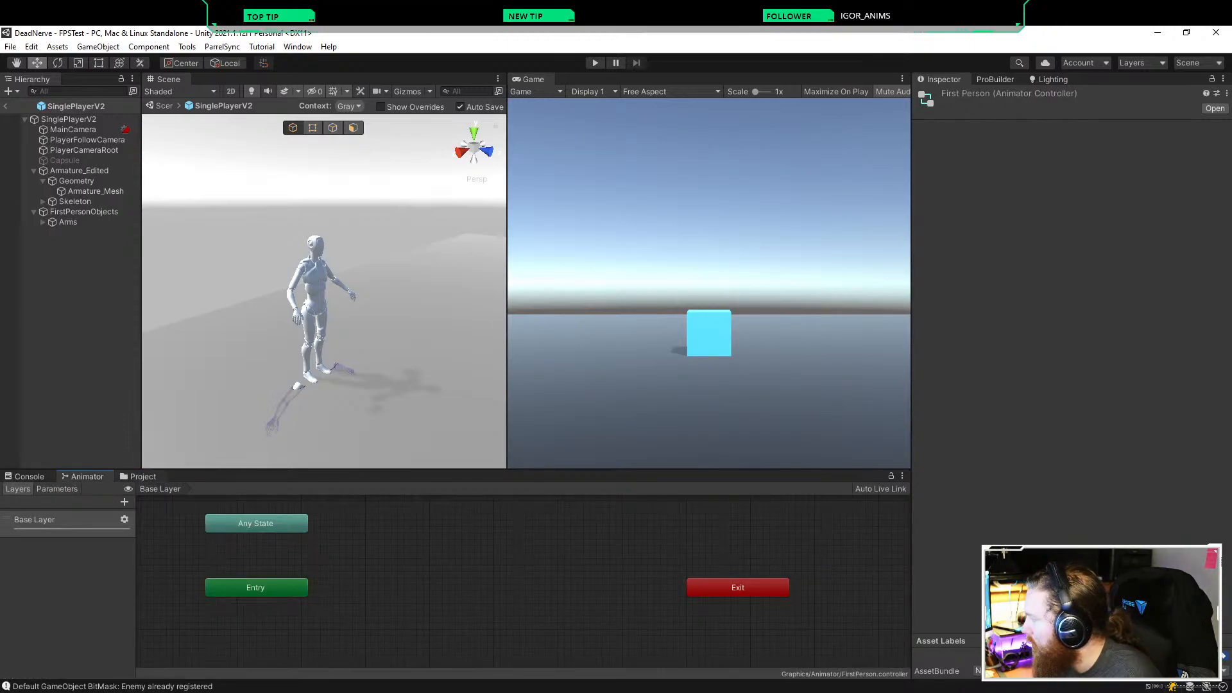
pyautogui.moveTo(83, 476); pyautogui.dragTo(225, 80)
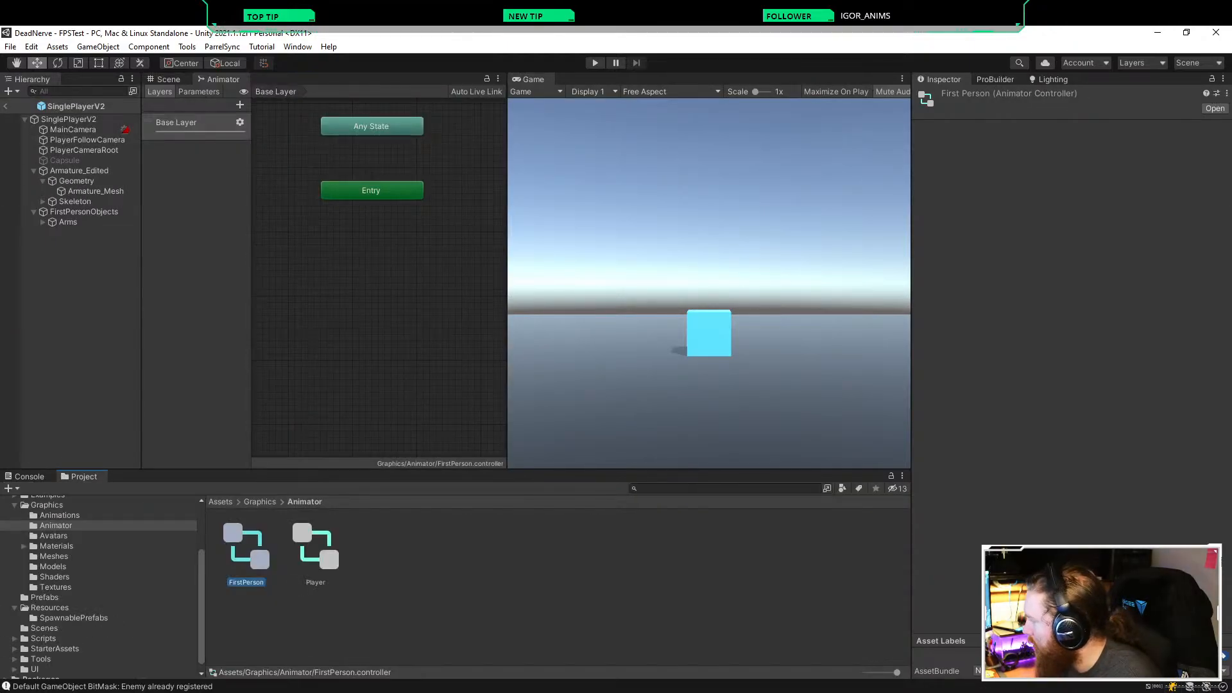
# Step: Add the PistolAimFirstPerson clip from Graphics/Animations to the controller's Base Layer as a state and position it between Entry and Exit
pyautogui.click(59, 516)
pyautogui.scroll(-1, 565, 587)
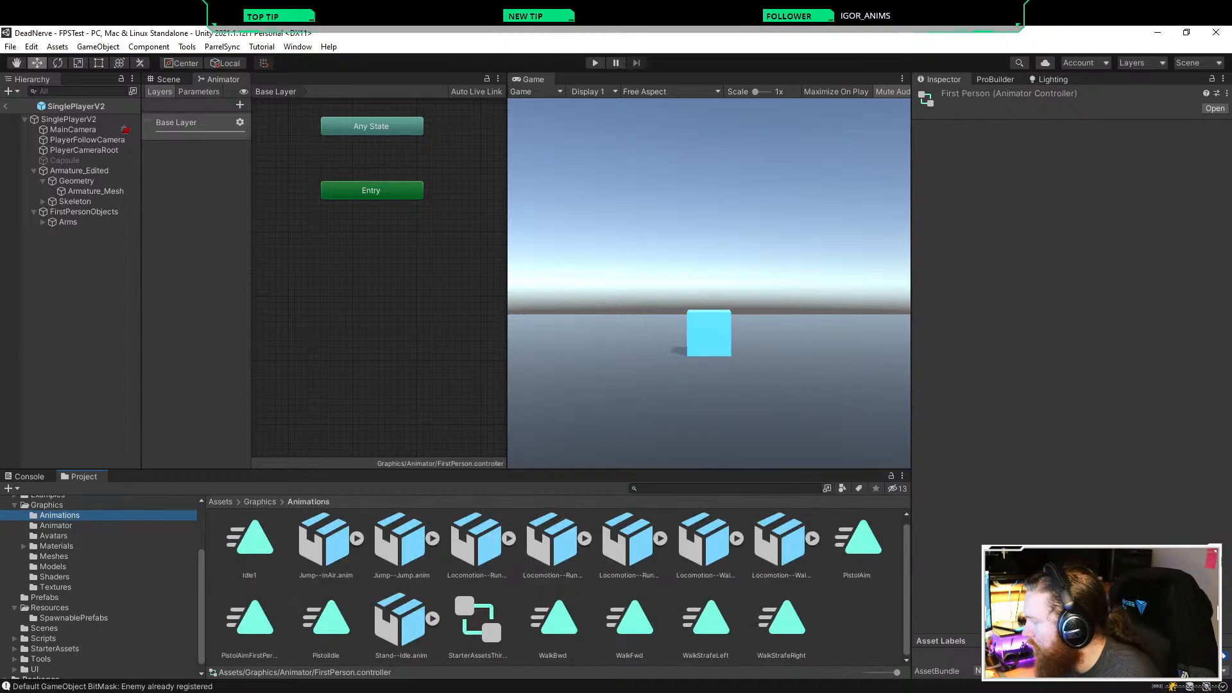
pyautogui.moveTo(250, 619); pyautogui.dragTo(449, 266)
pyautogui.moveTo(458, 269); pyautogui.dragTo(333, 349, button='middle')
pyautogui.moveTo(332, 348); pyautogui.dragTo(418, 233)
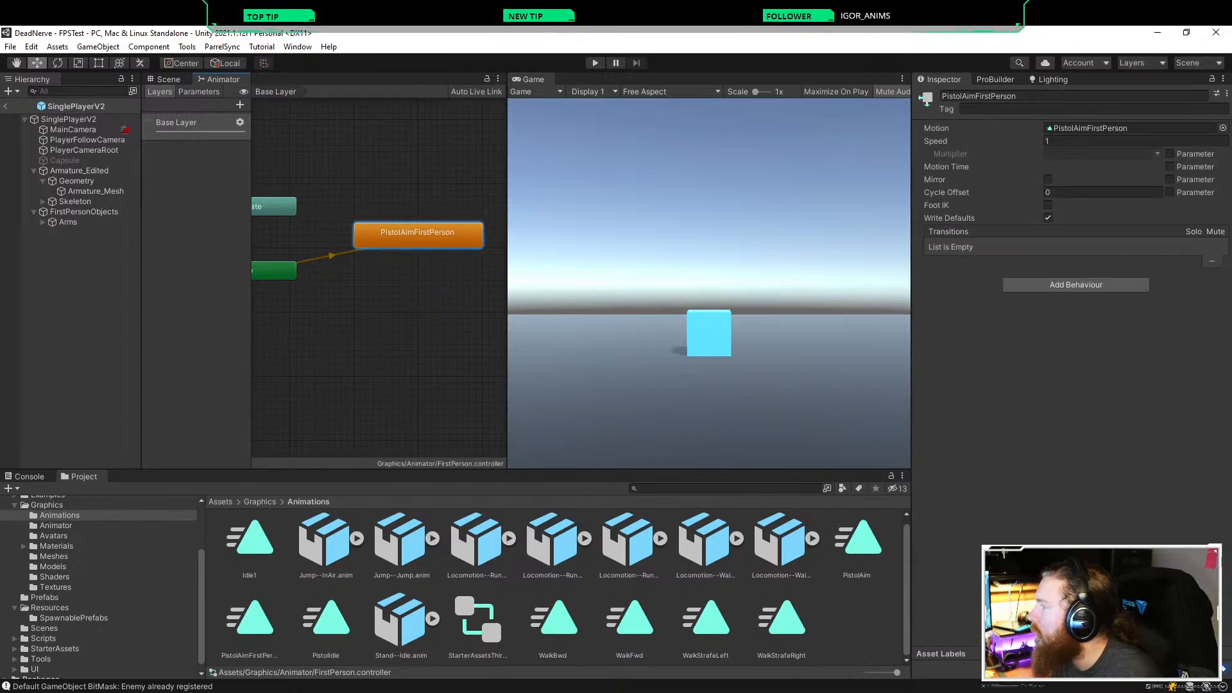
pyautogui.scroll(-6, 379, 282)
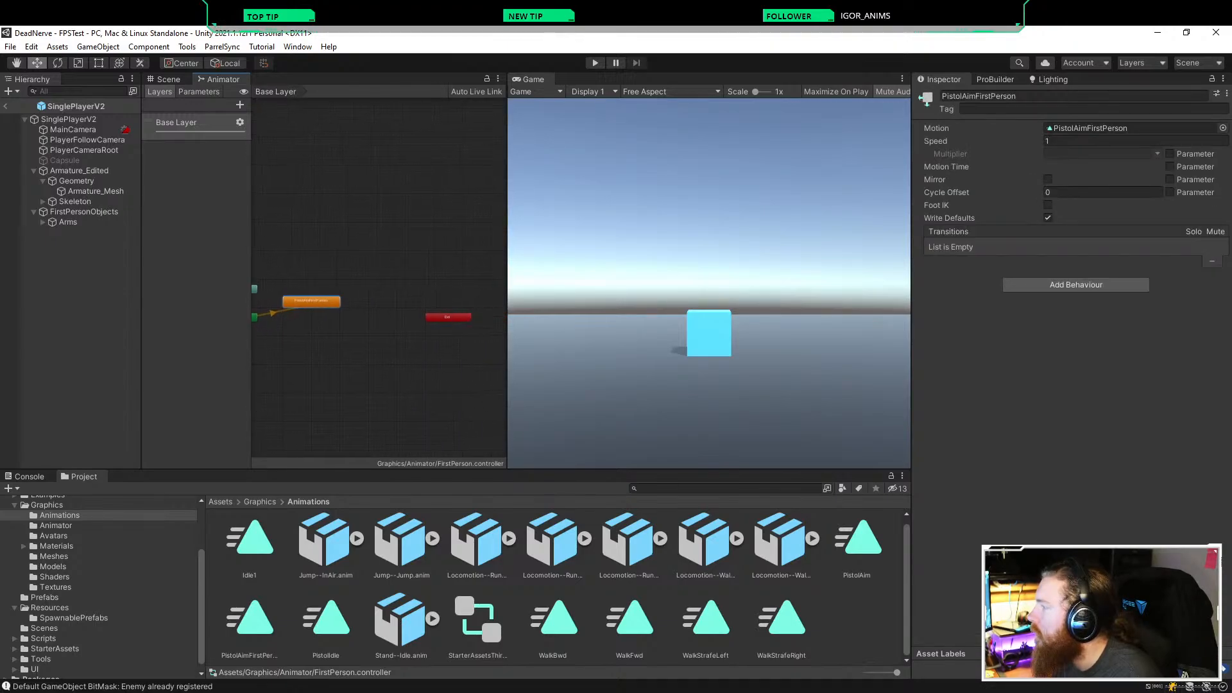
pyautogui.moveTo(359, 346); pyautogui.dragTo(428, 342, button='middle')
pyautogui.moveTo(380, 297); pyautogui.dragTo(406, 300)
pyautogui.click(398, 353)
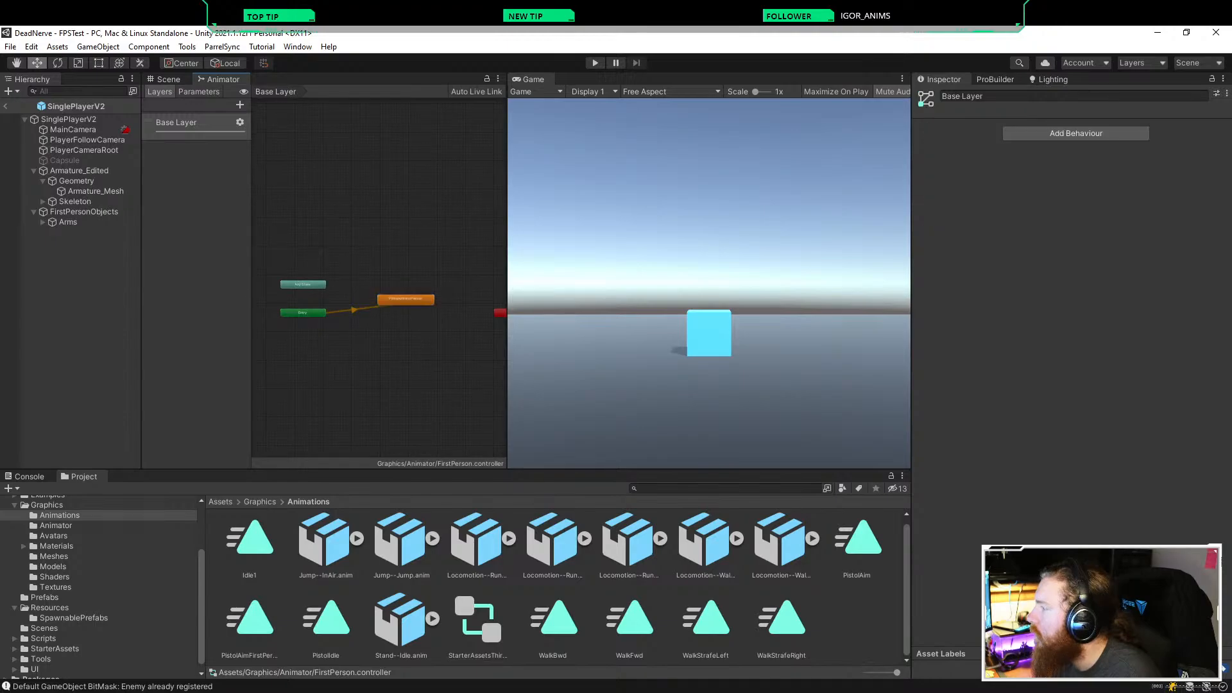
pyautogui.scroll(2, 406, 358)
pyautogui.scroll(2, 379, 282)
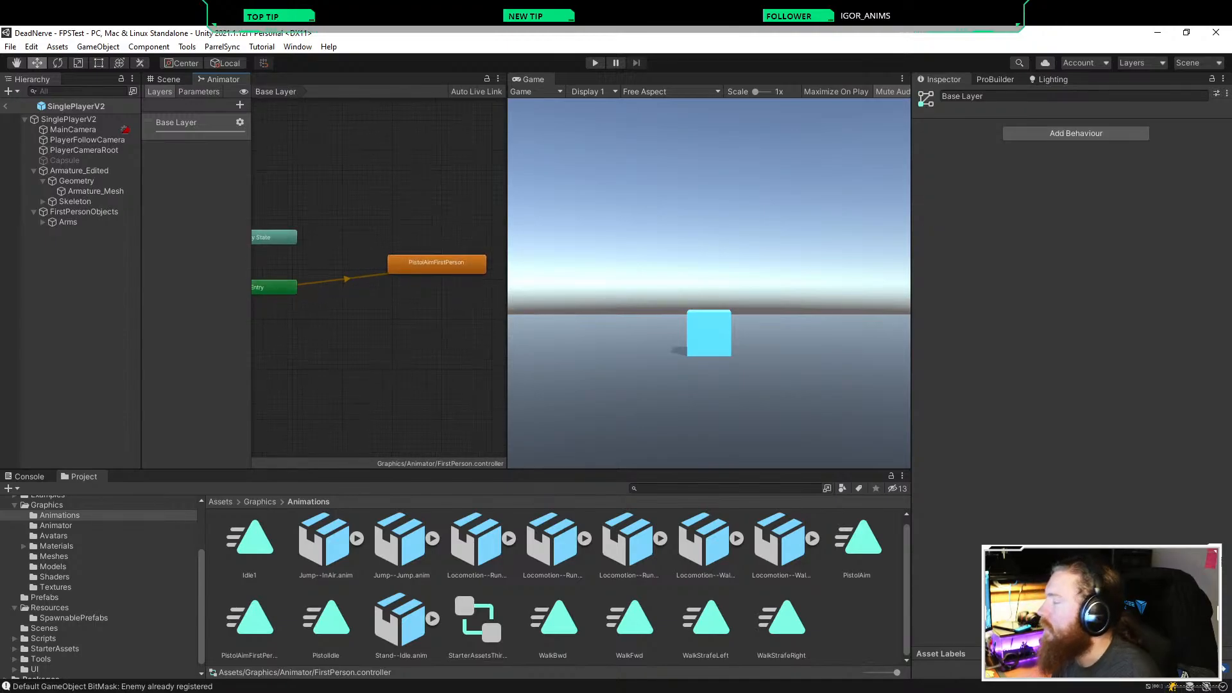
# Step: Dock the Animator window back beside the Project window and bring the Project window to the front
pyautogui.scroll(2, 99, 584)
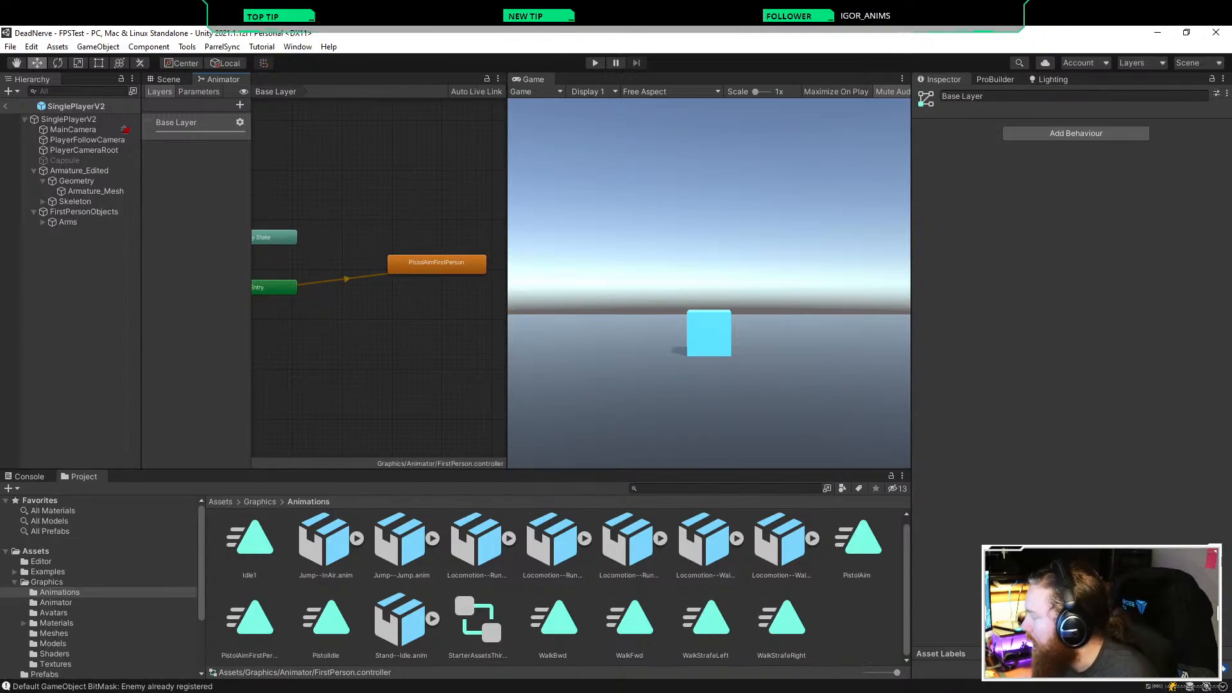
pyautogui.scroll(-3, 99, 584)
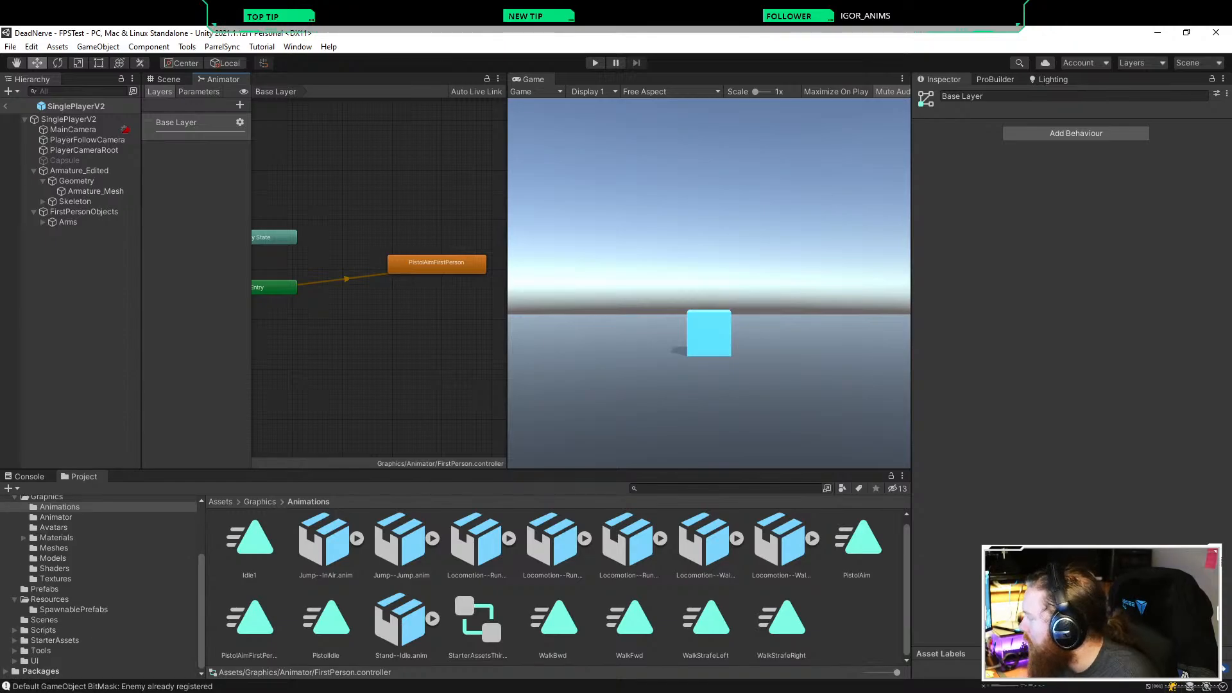
pyautogui.moveTo(218, 79); pyautogui.dragTo(208, 478)
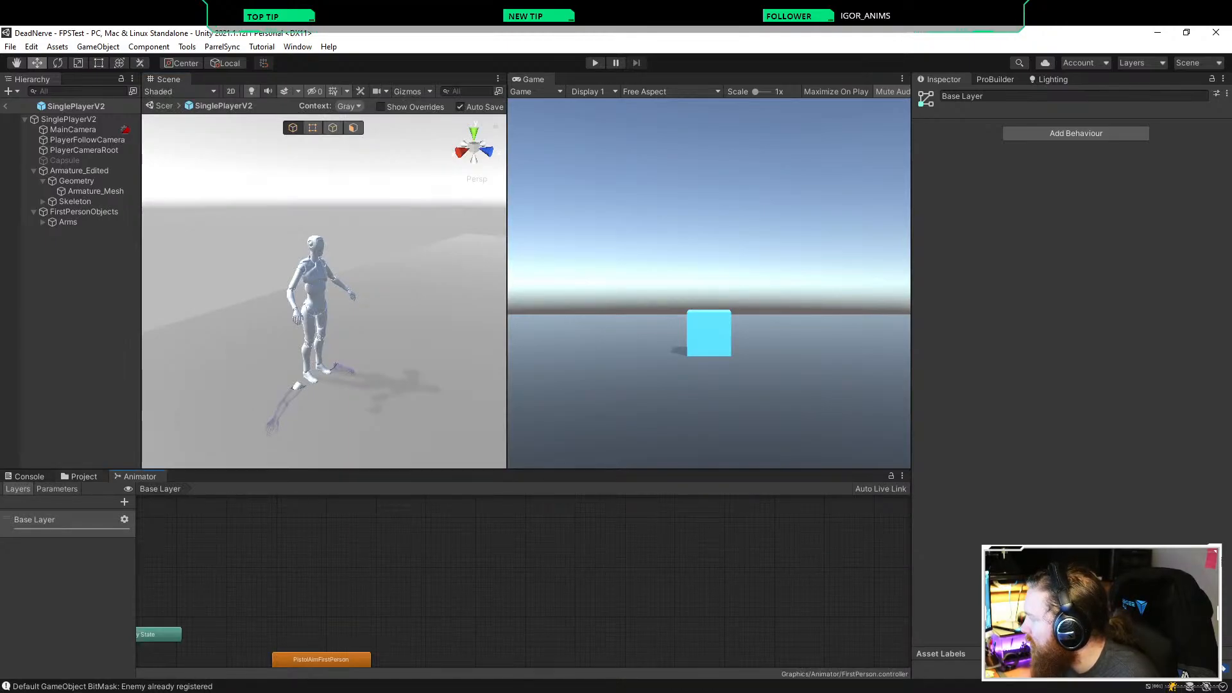
pyautogui.click(81, 476)
# Step: Assign the FirstPerson controller from Graphics/Animator to the Animator component of the Arms object
pyautogui.click(68, 222)
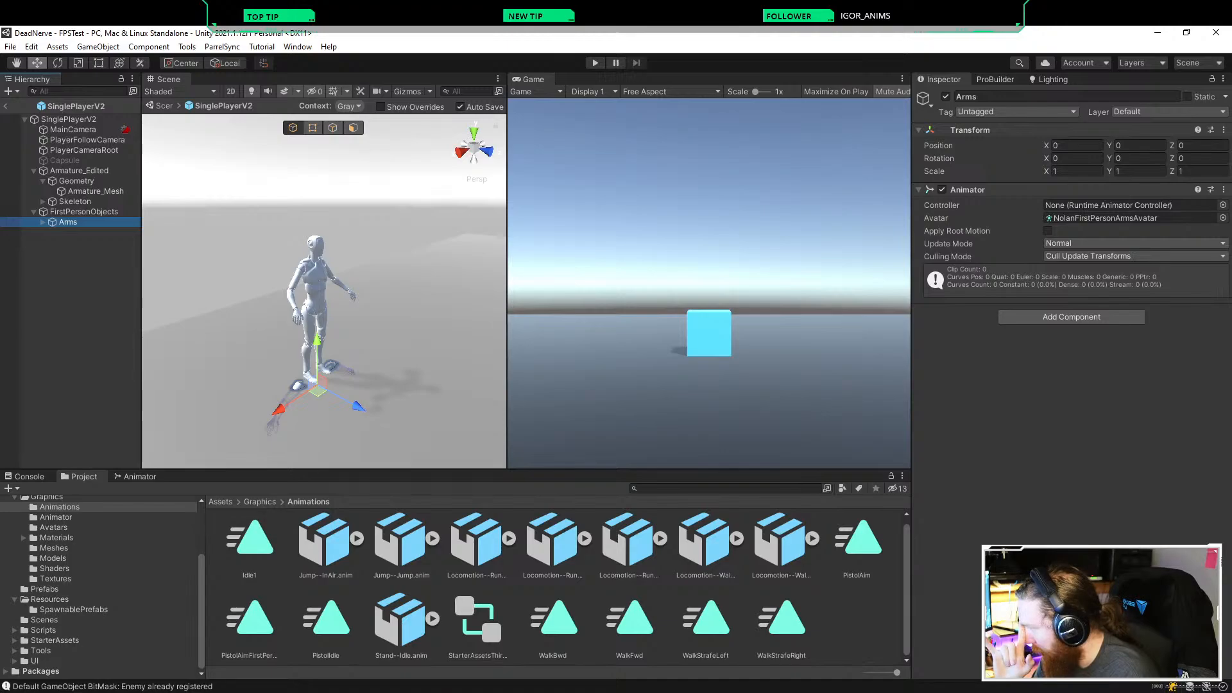
pyautogui.scroll(3, 99, 587)
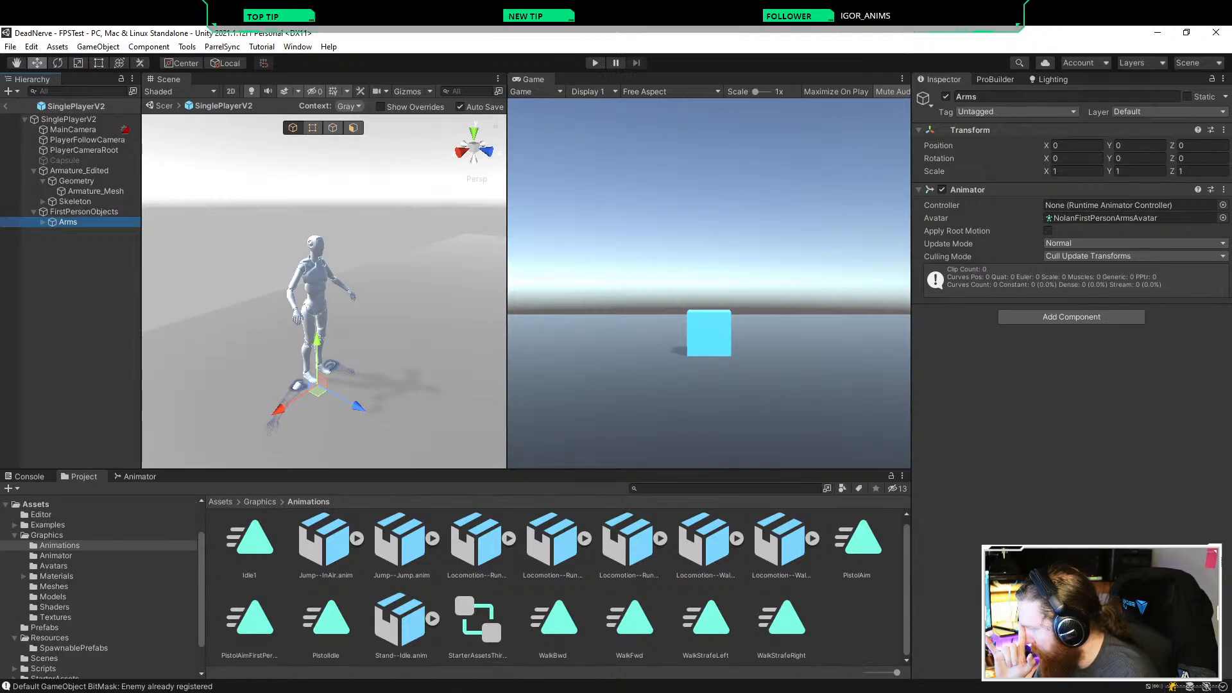
pyautogui.click(56, 556)
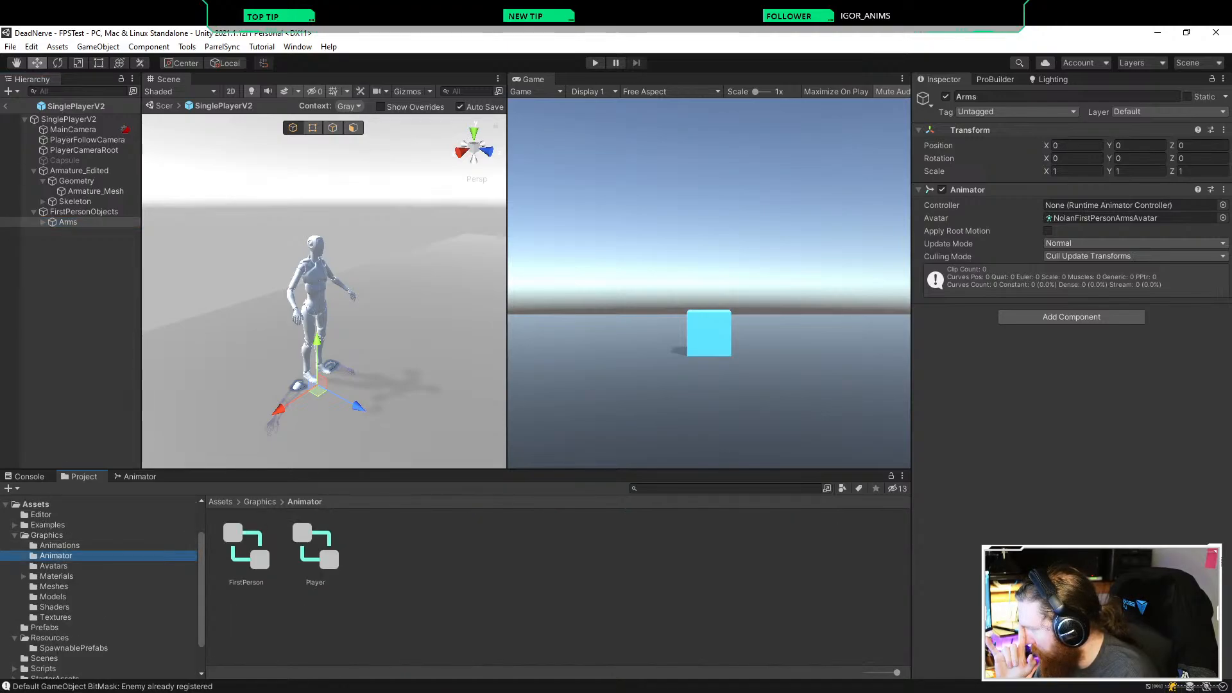
pyautogui.moveTo(246, 549); pyautogui.dragTo(1129, 205)
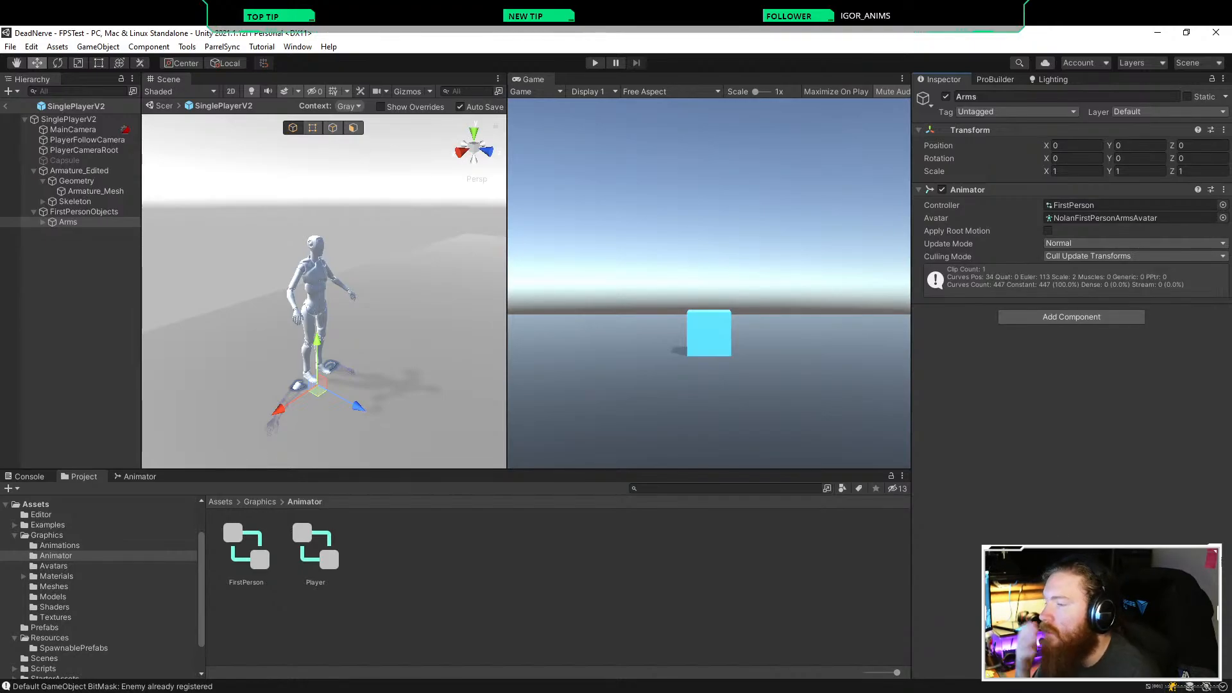
pyautogui.click(71, 289)
pyautogui.click(85, 211)
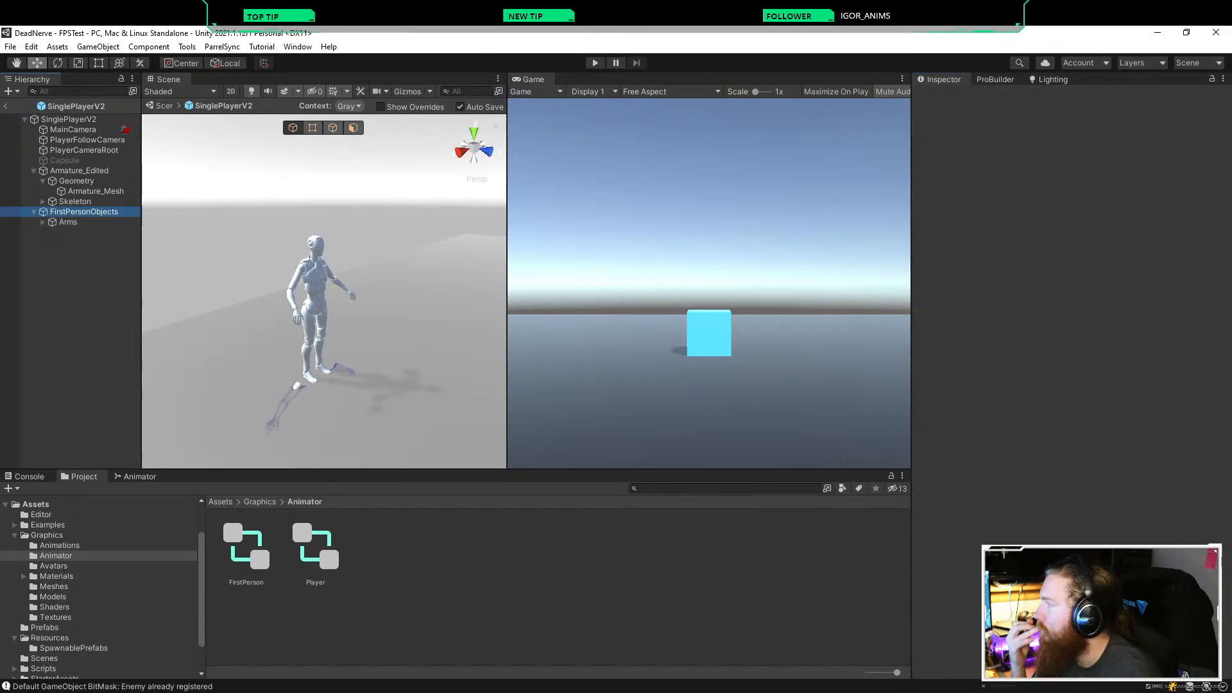
pyautogui.click(71, 289)
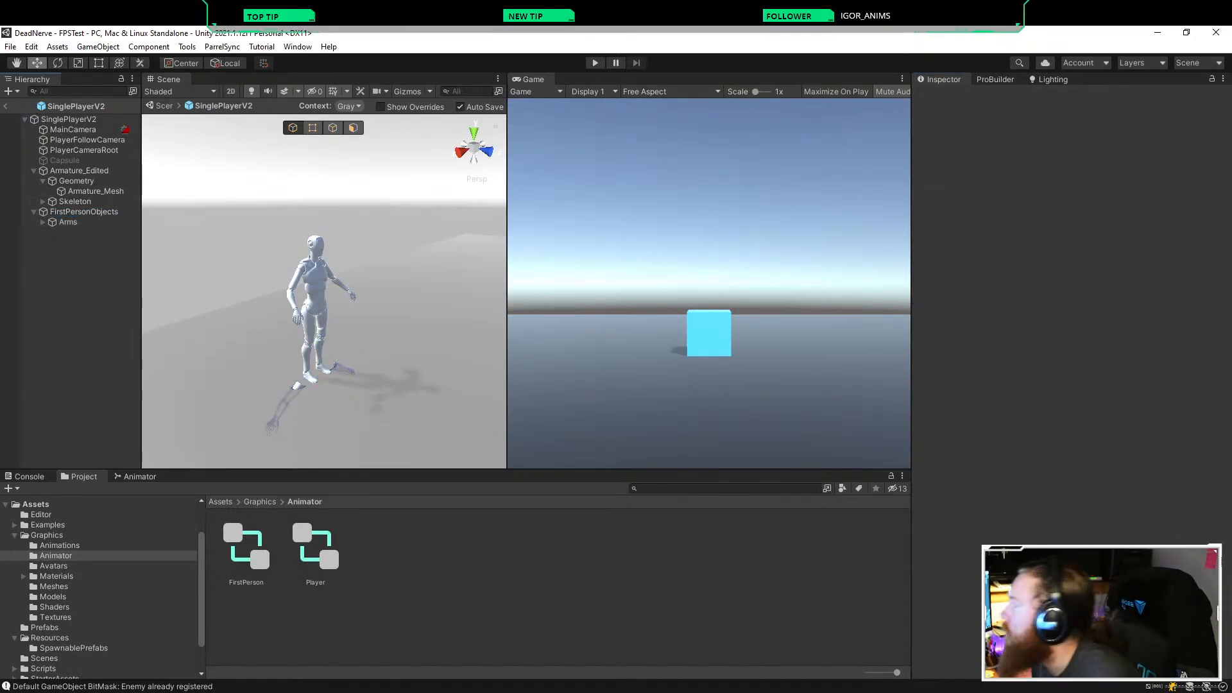
pyautogui.click(69, 119)
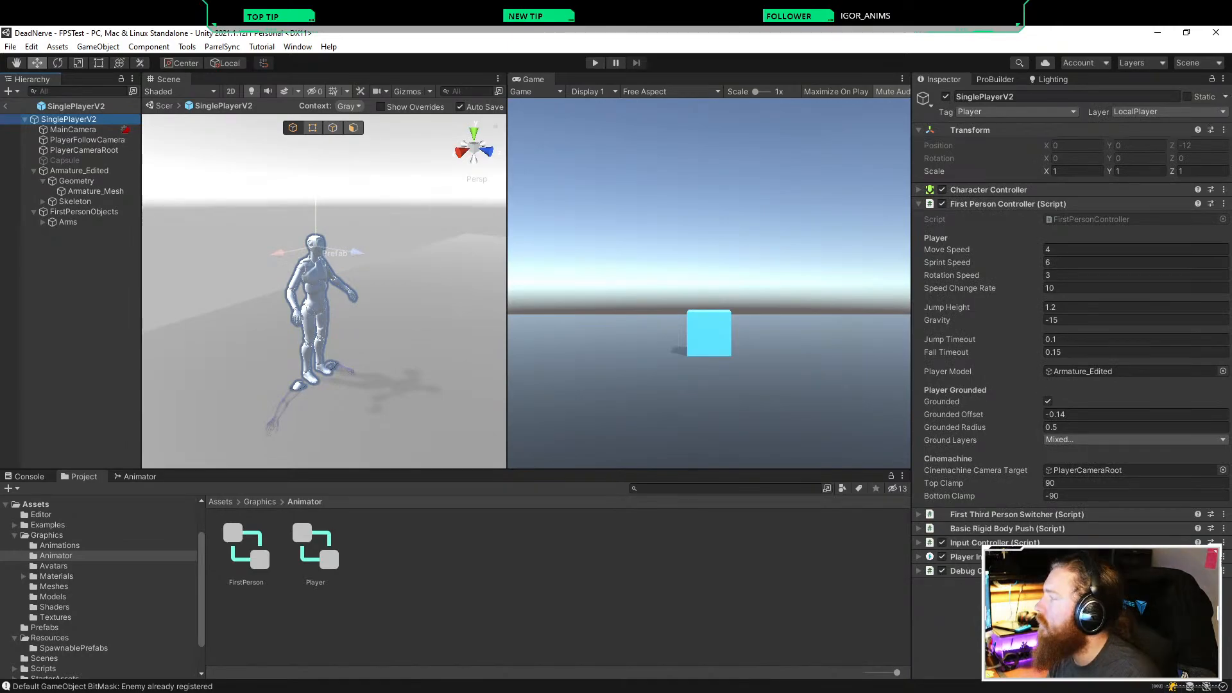
pyautogui.click(71, 289)
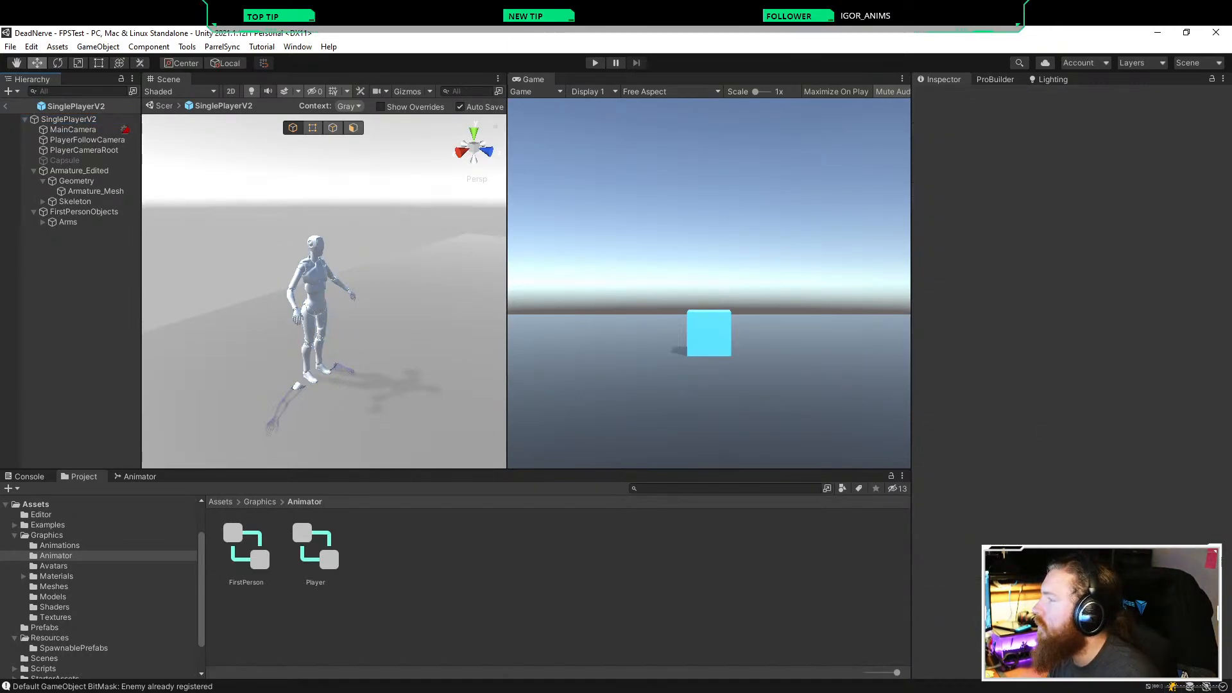
# Step: Show the Console and clear its logged messages
pyautogui.click(29, 476)
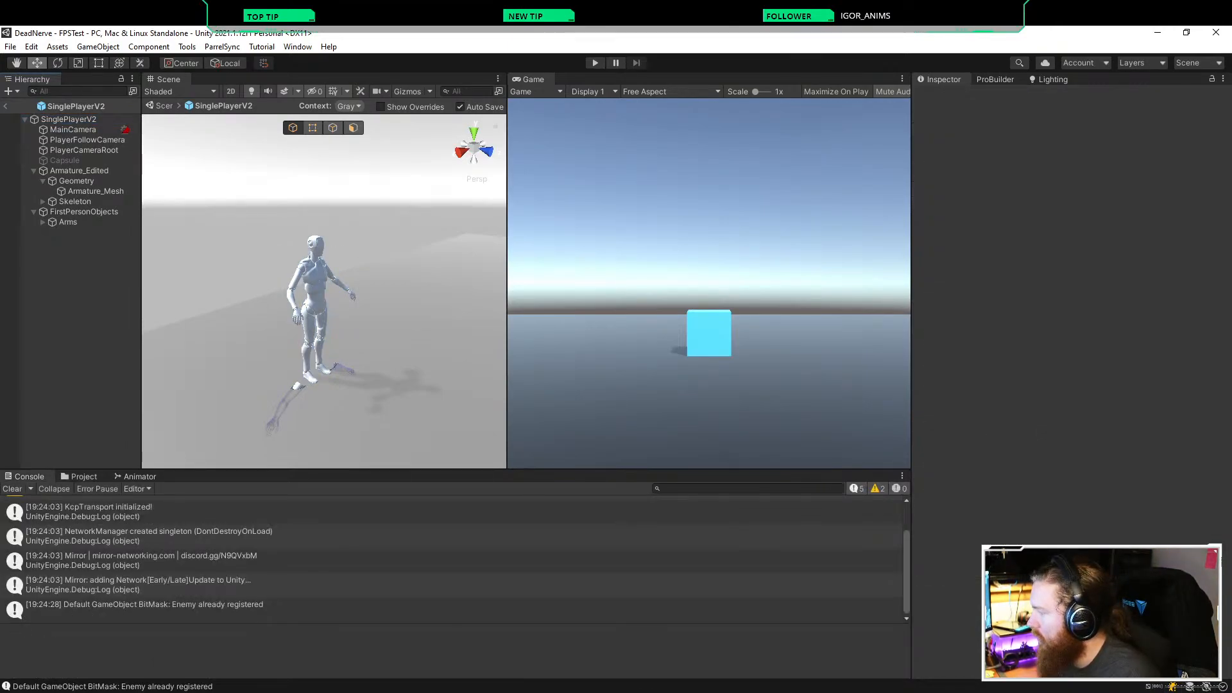
pyautogui.click(12, 489)
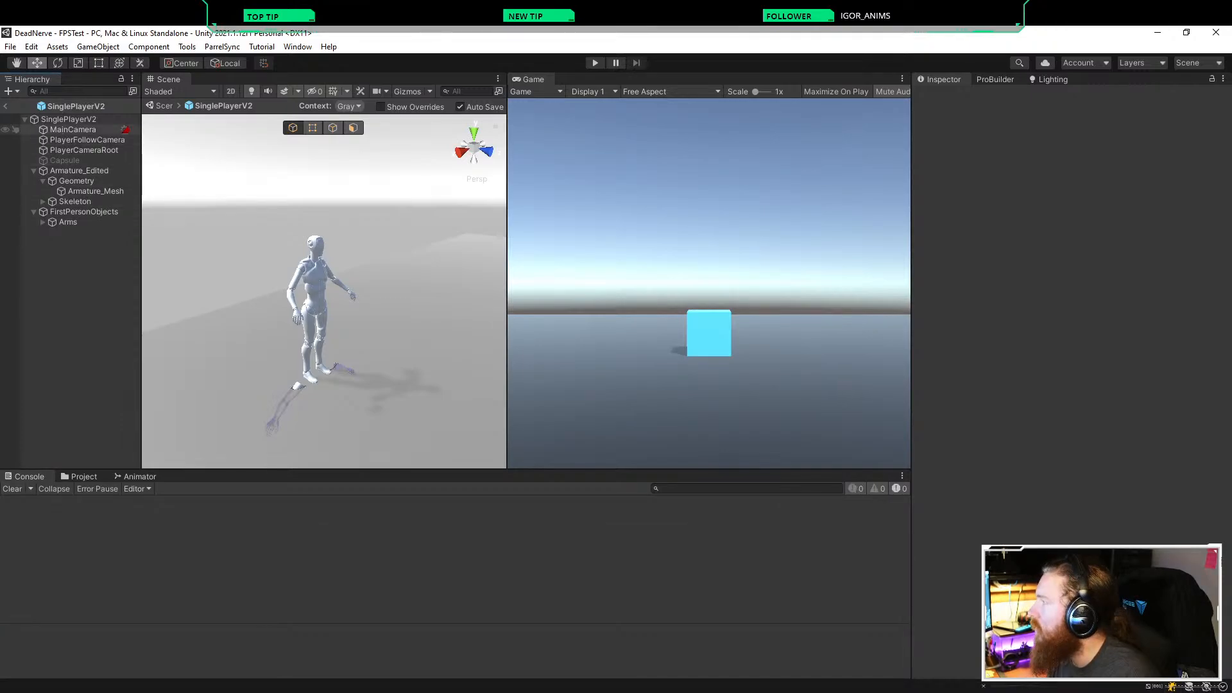
pyautogui.click(69, 120)
pyautogui.click(1007, 204)
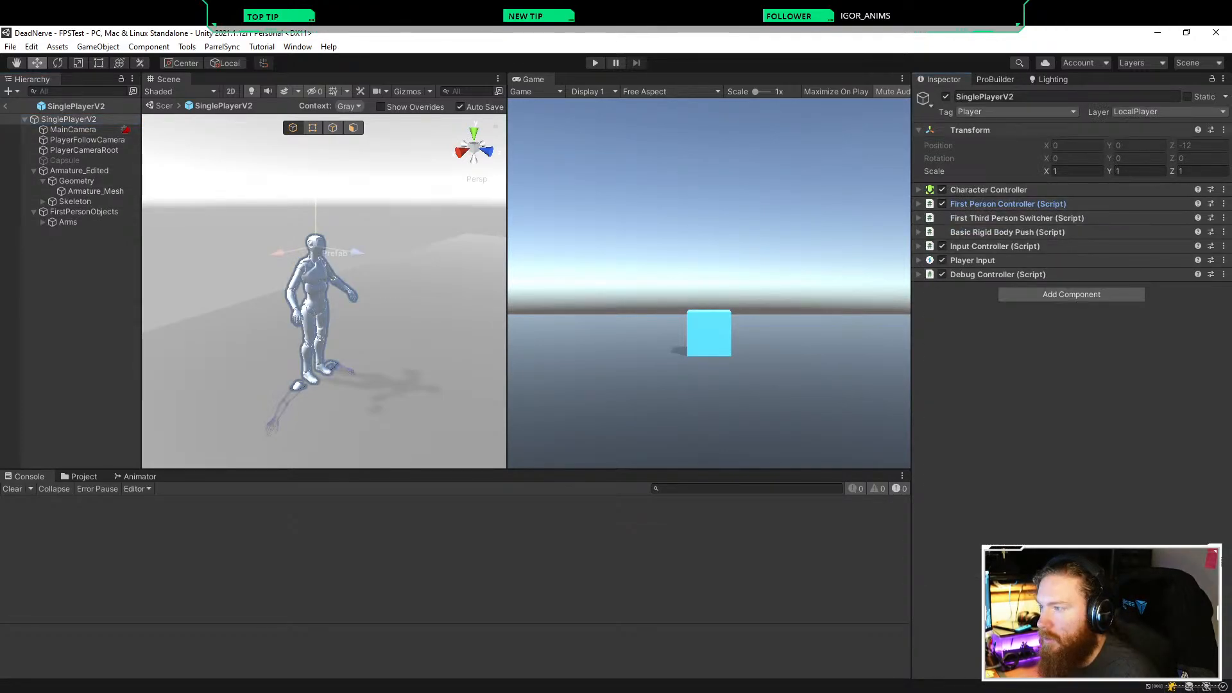
pyautogui.click(1071, 294)
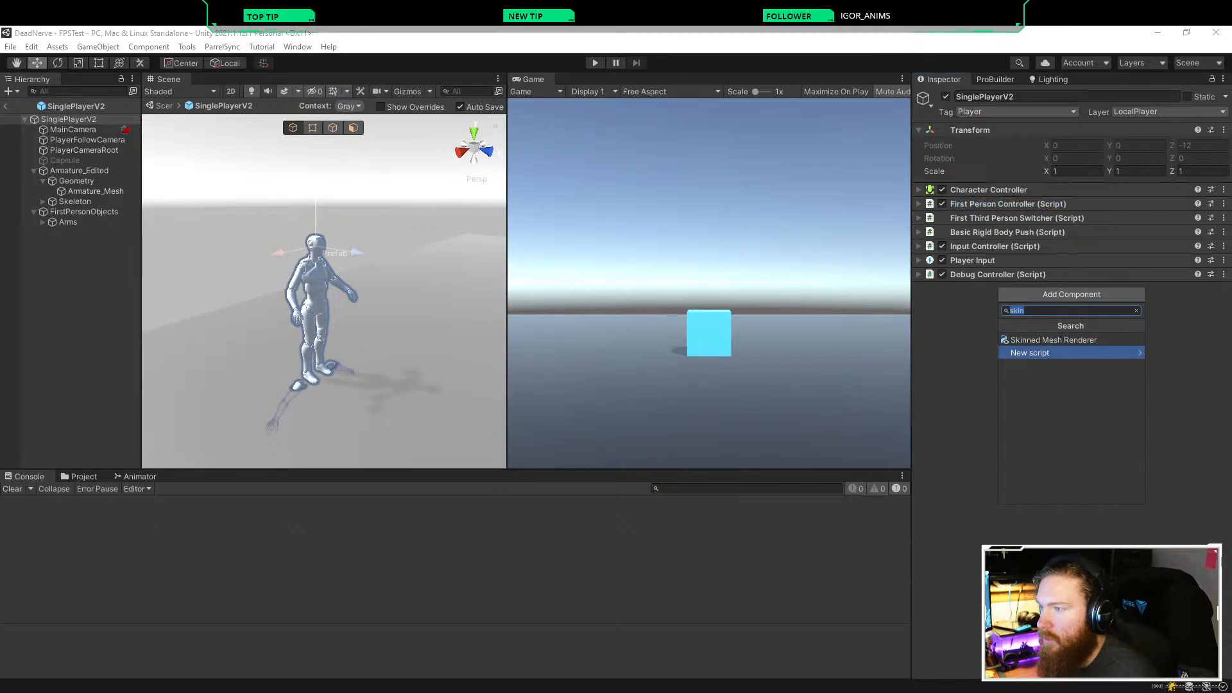
pyautogui.click(1085, 260)
pyautogui.click(1039, 219)
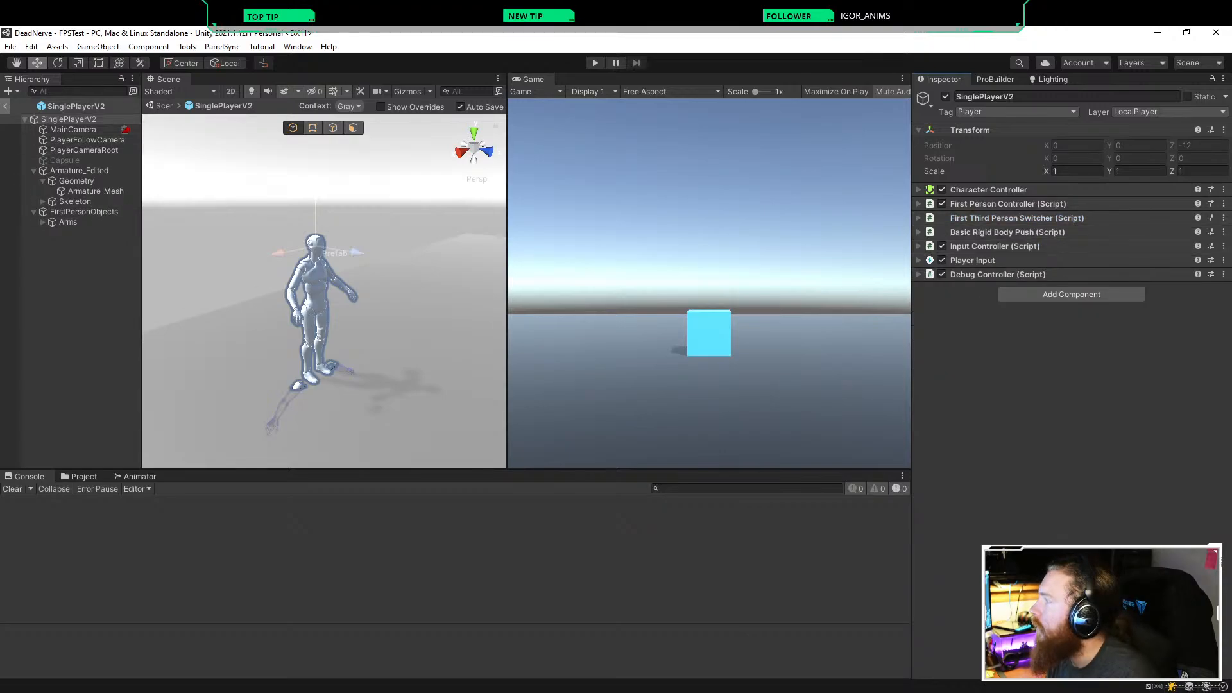
# Step: Return to the FPSTest scene and revert the removed First Third Person Switcher override on the SinglePlayerV2 instance
pyautogui.click(5, 106)
pyautogui.click(77, 123)
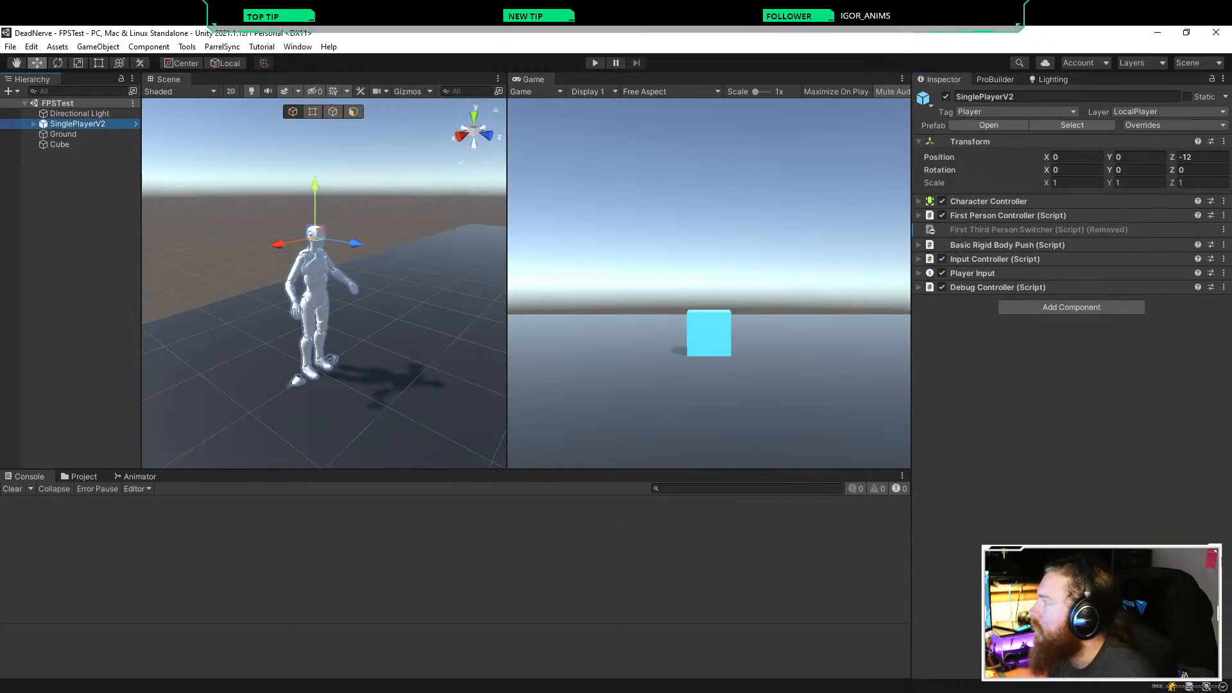
pyautogui.click(1223, 230)
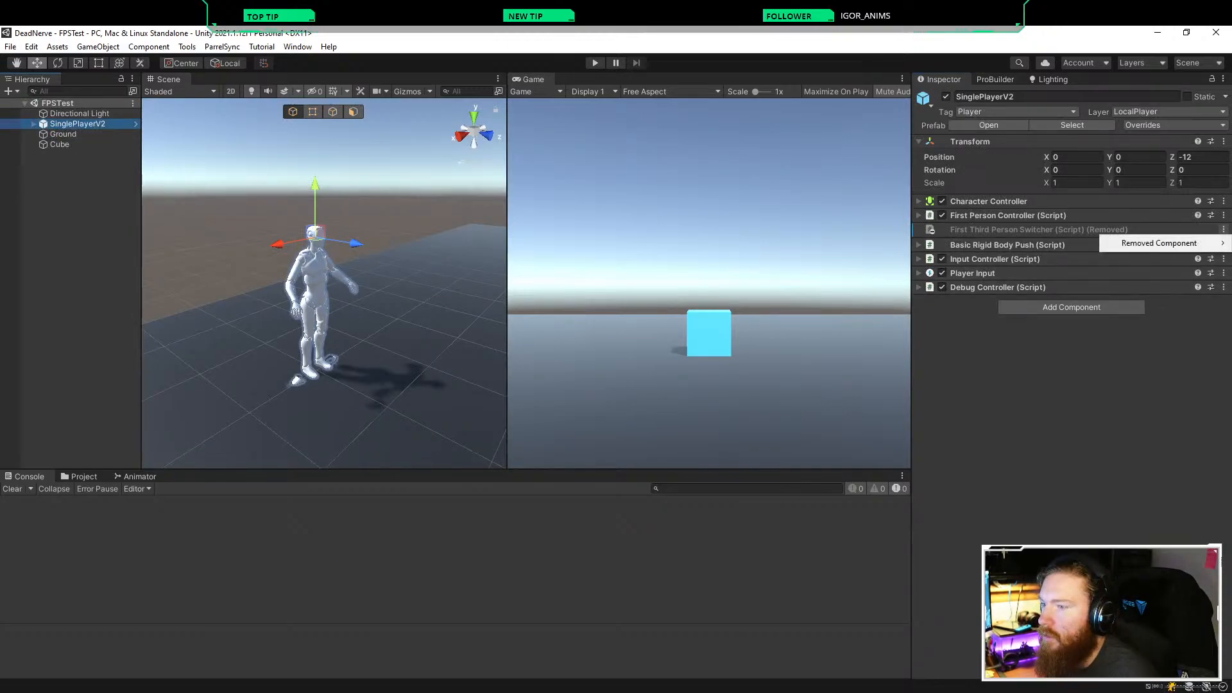
pyautogui.click(1174, 125)
pyautogui.click(1175, 125)
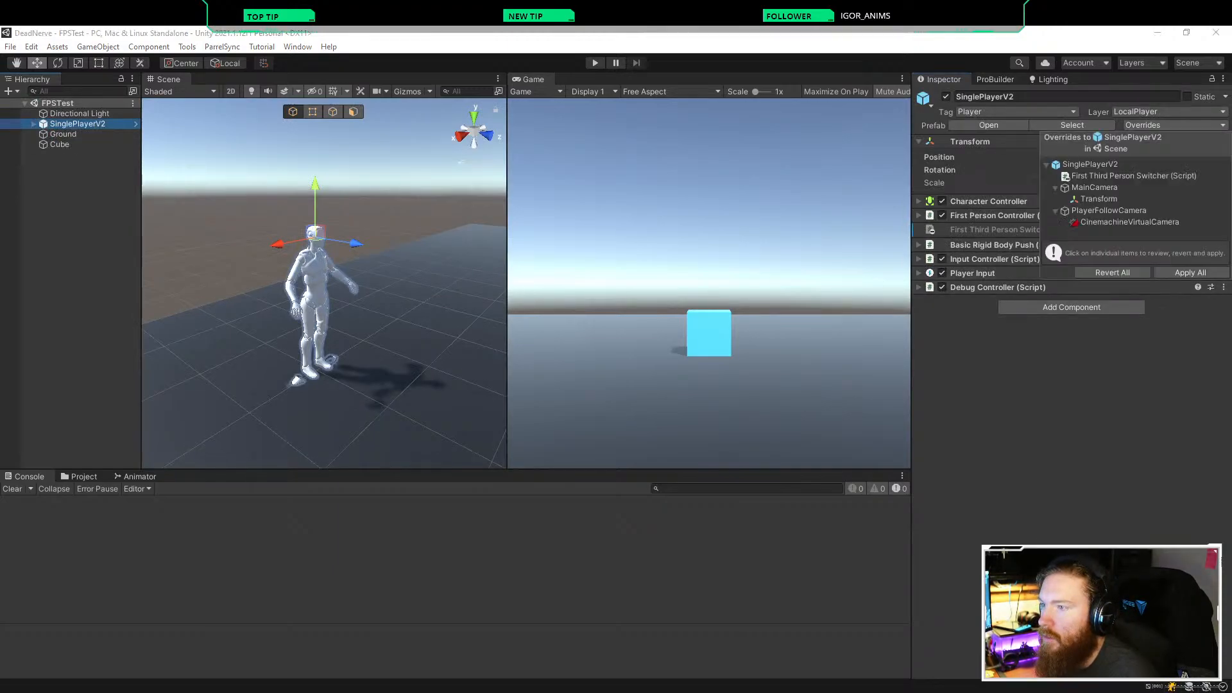
pyautogui.click(1133, 176)
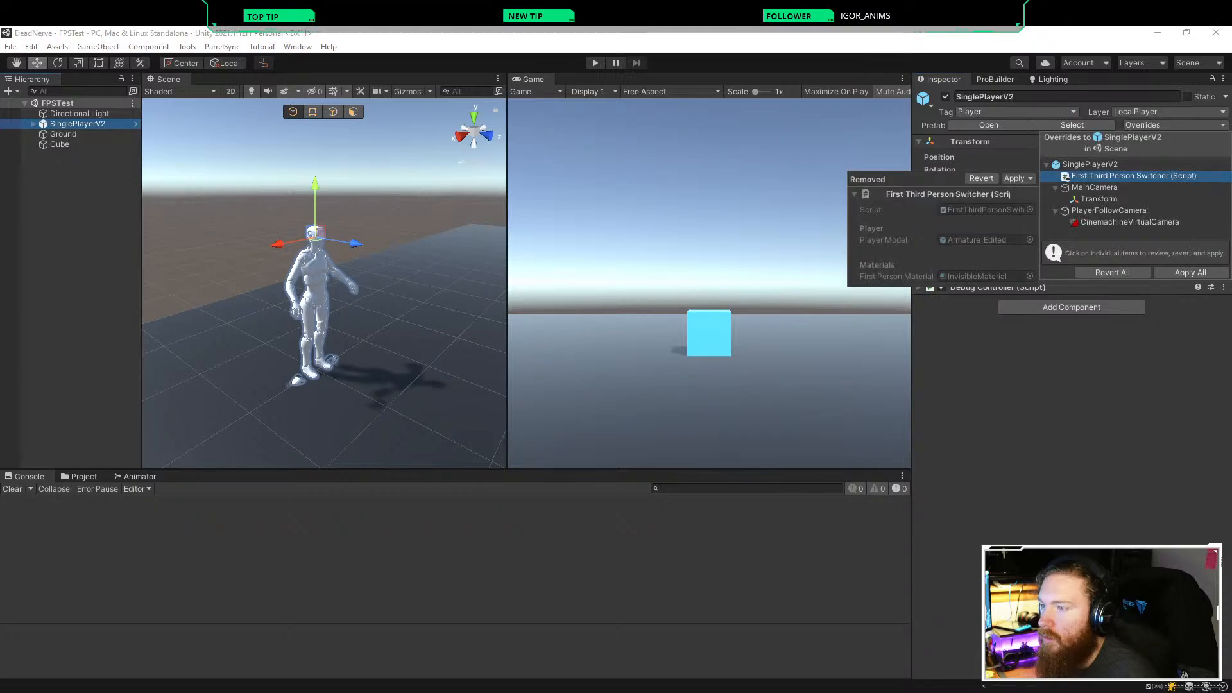
pyautogui.click(981, 178)
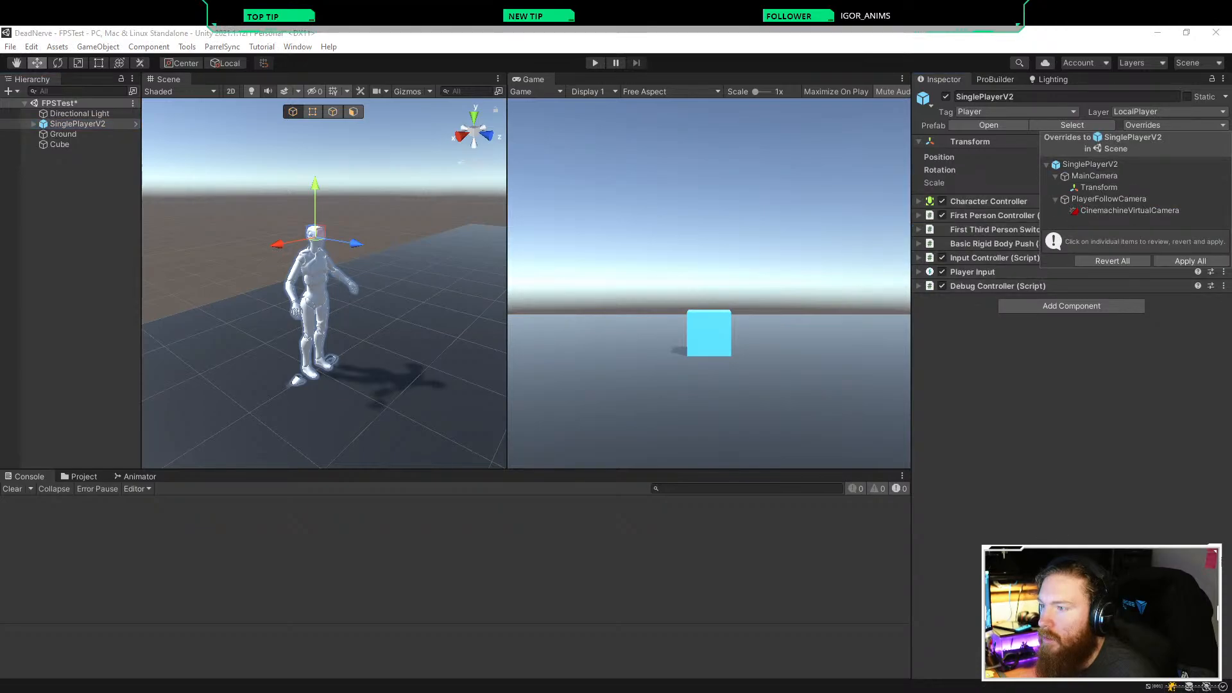
# Step: Review the MainCamera Transform and PlayerFollowCamera CinemachineVirtualCamera overrides, then save the scene
pyautogui.click(1098, 187)
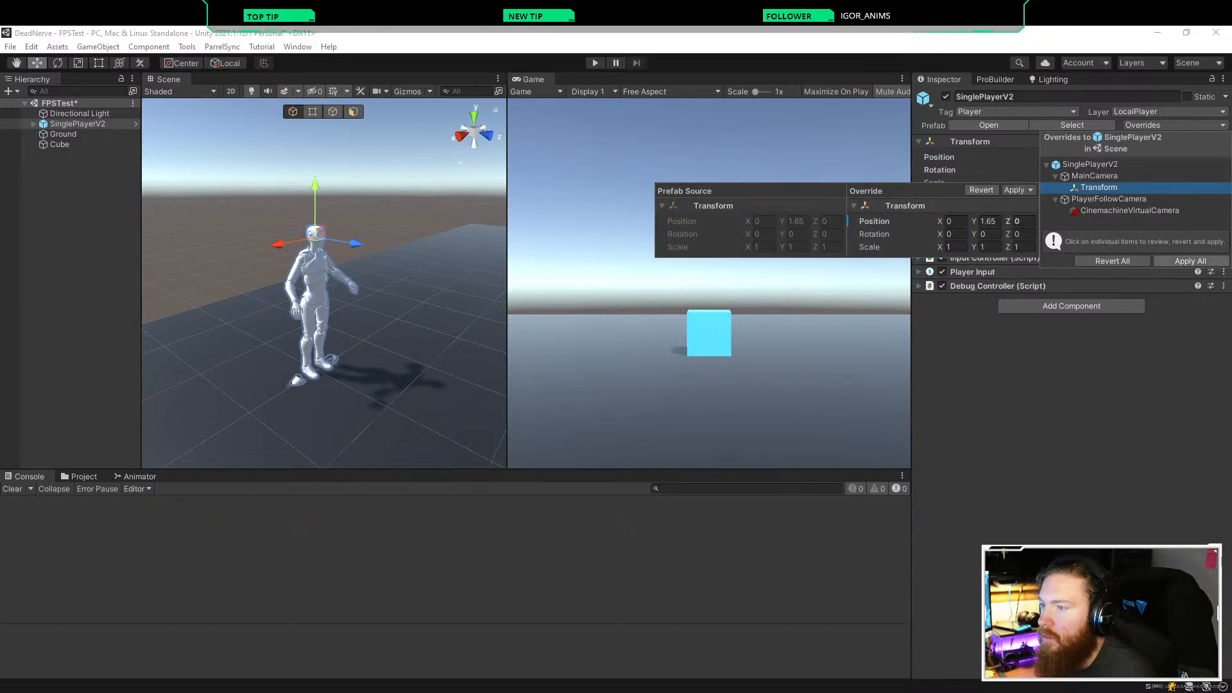
pyautogui.click(1129, 211)
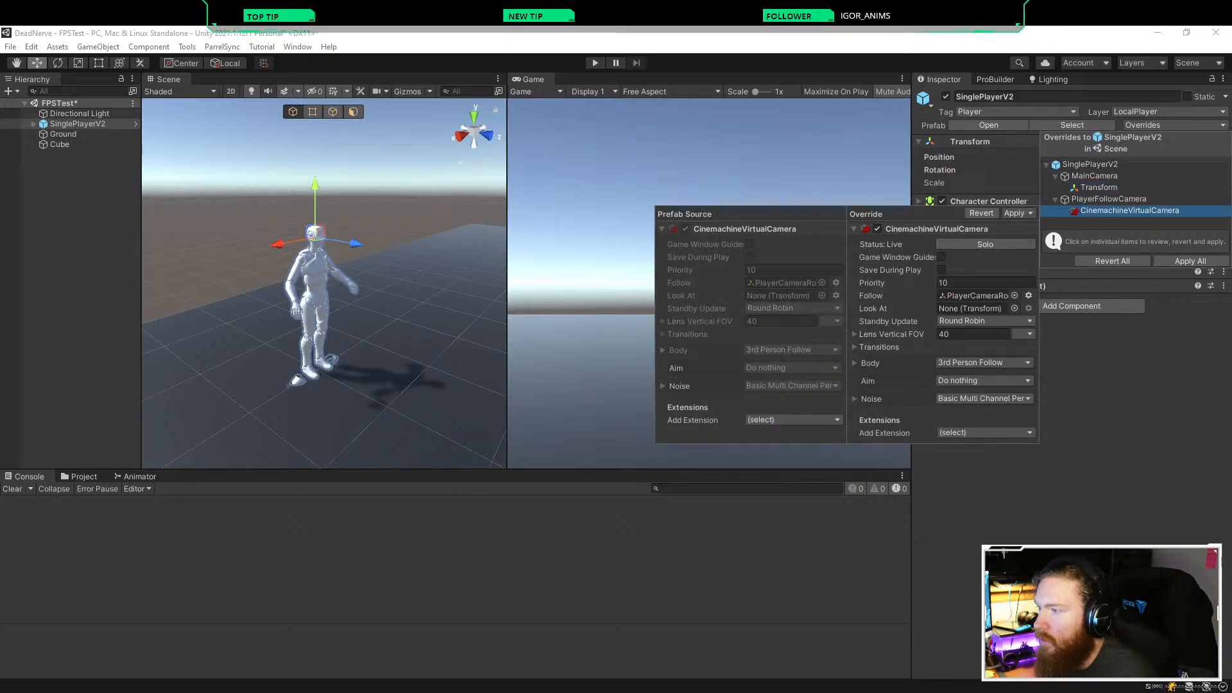
pyautogui.press('Escape')
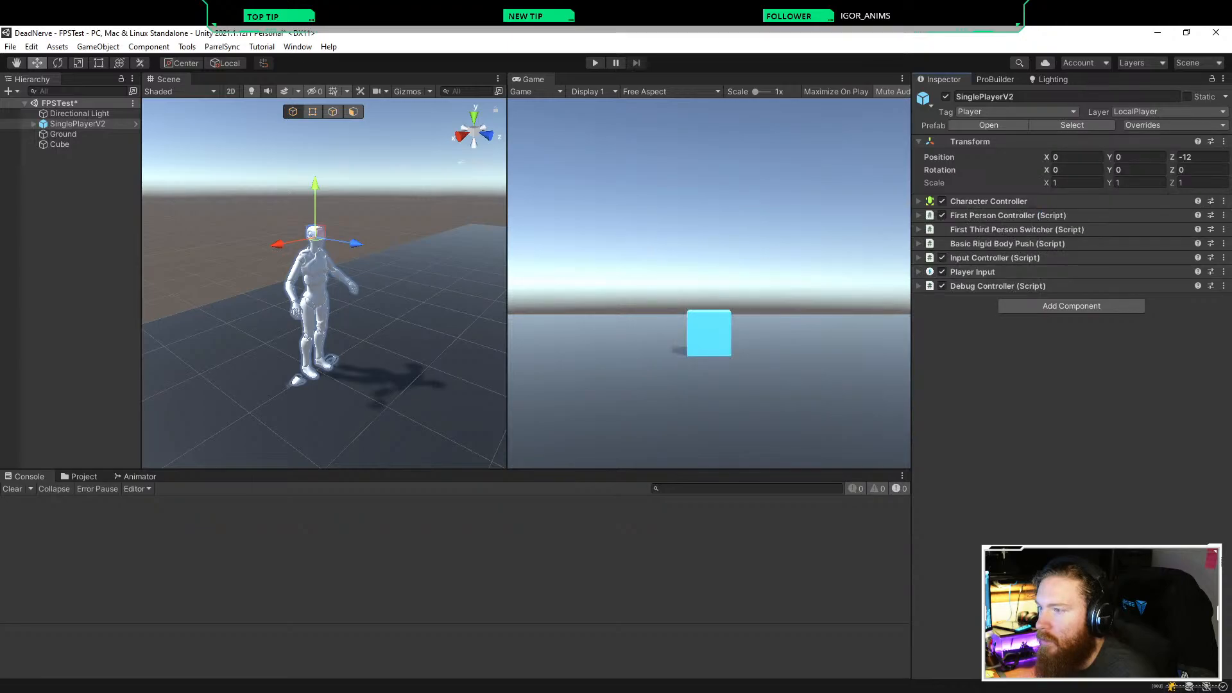
pyautogui.click(71, 257)
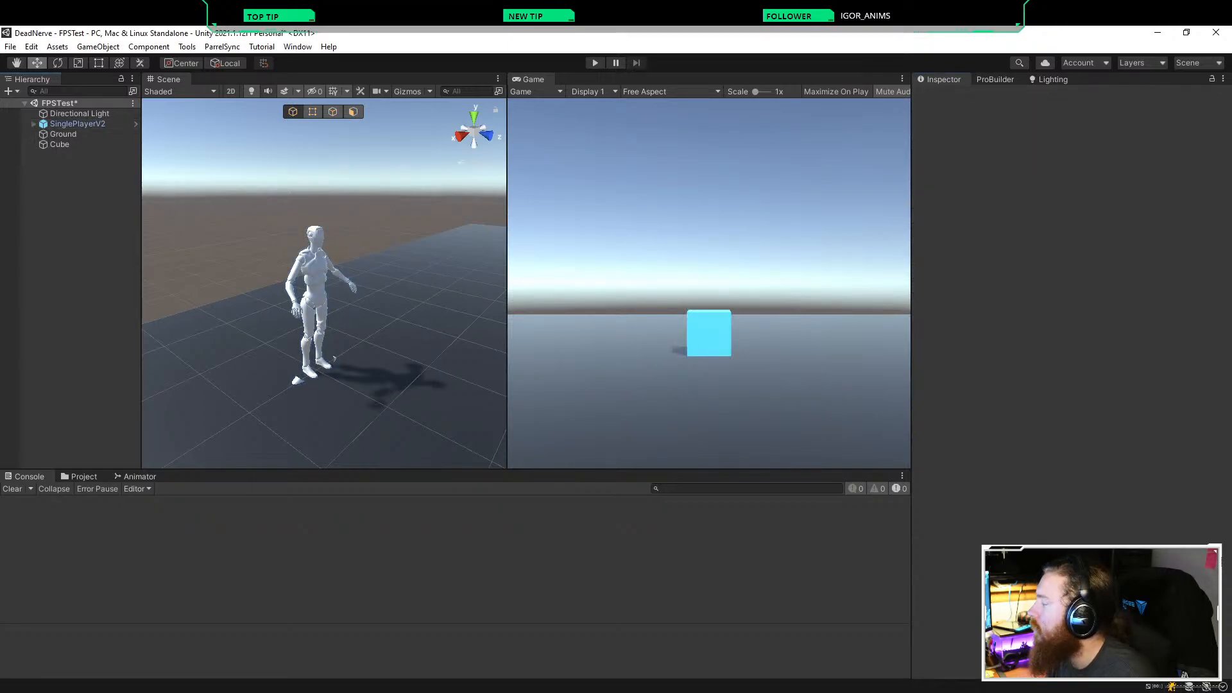
pyautogui.hotkey('ctrl', 's')
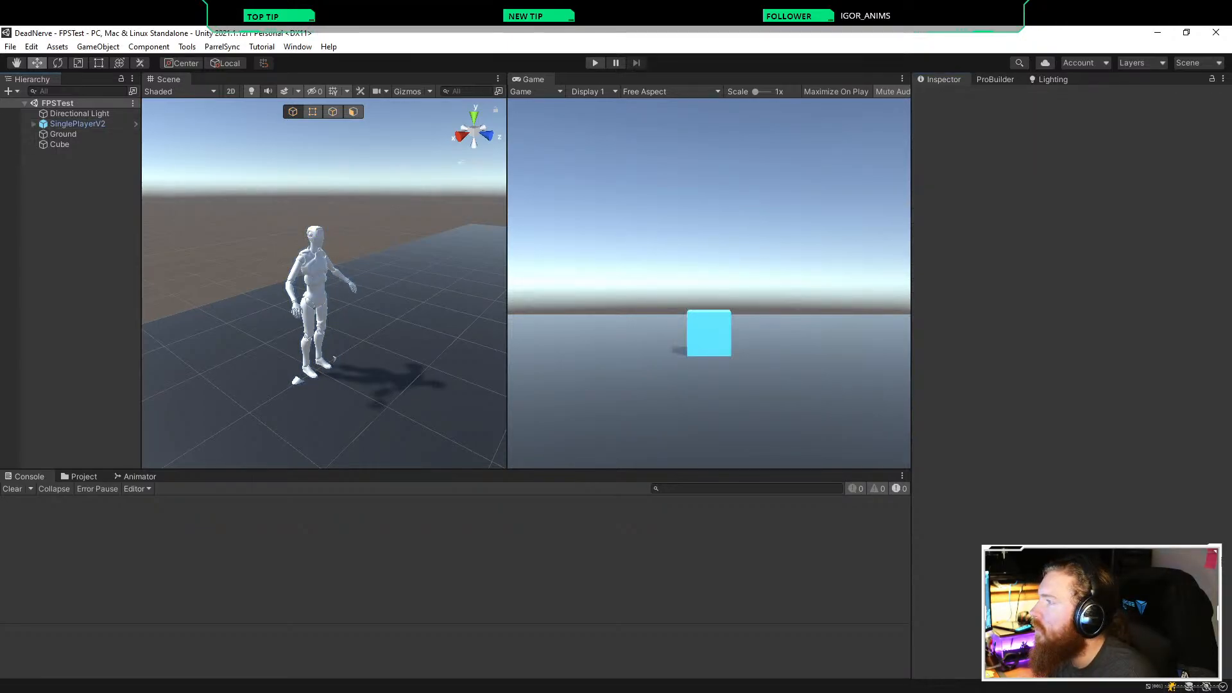
# Step: Play-test the scene by walking the character around and opening the in-game debug console, then stop playing
pyautogui.hotkey('ctrl', 'p')
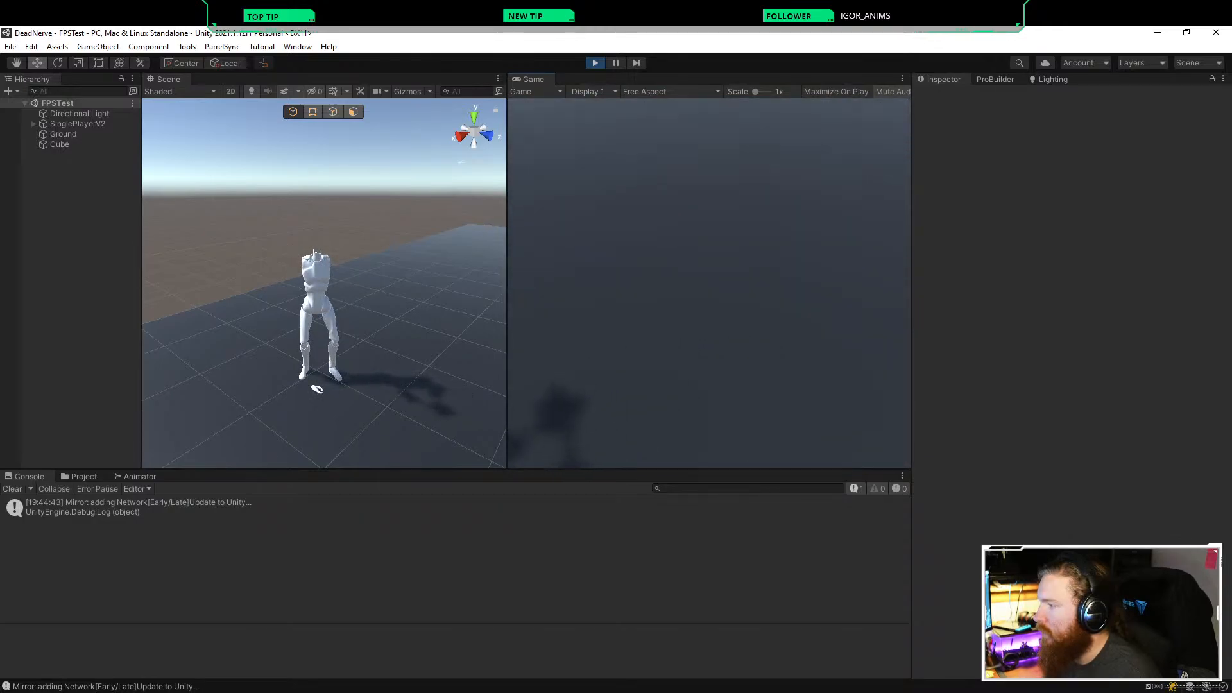
pyautogui.press('s')
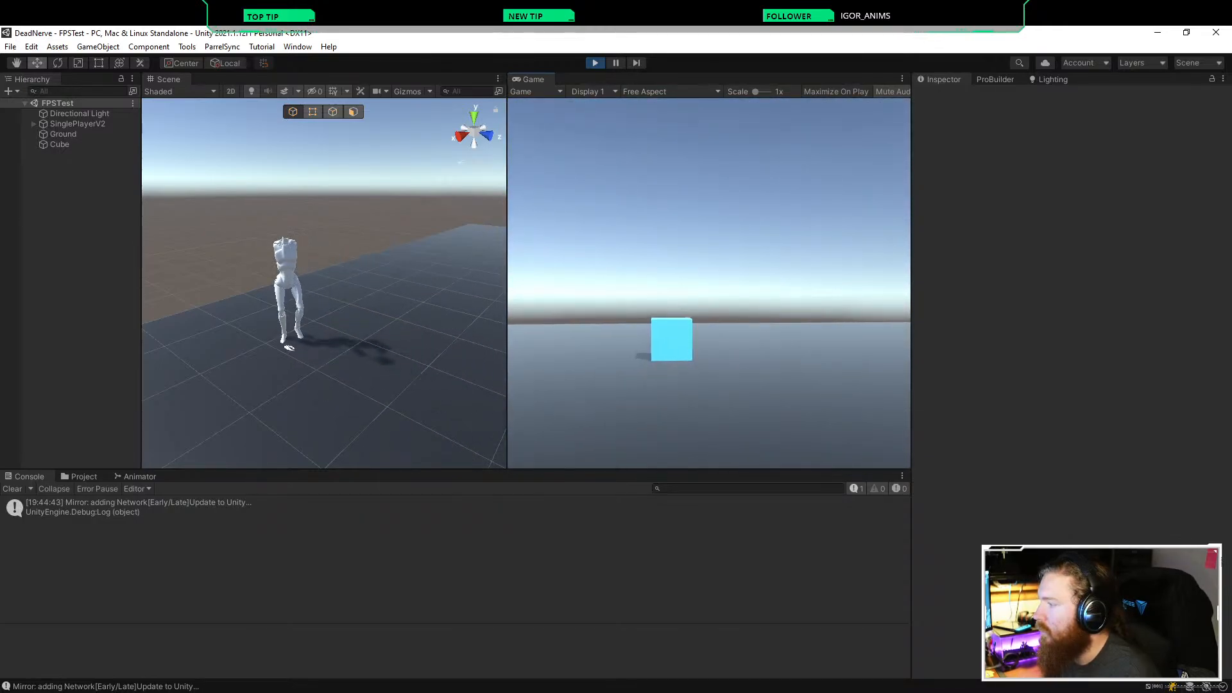
pyautogui.press('w')
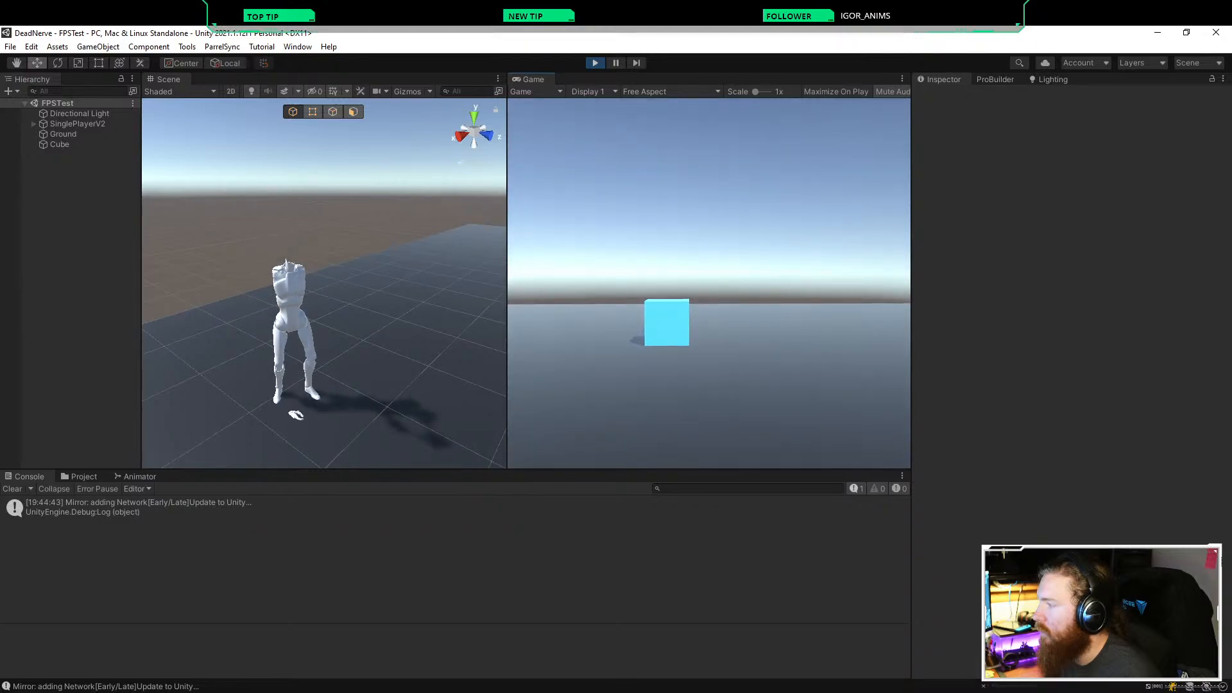
pyautogui.press('a')
pyautogui.press('`')
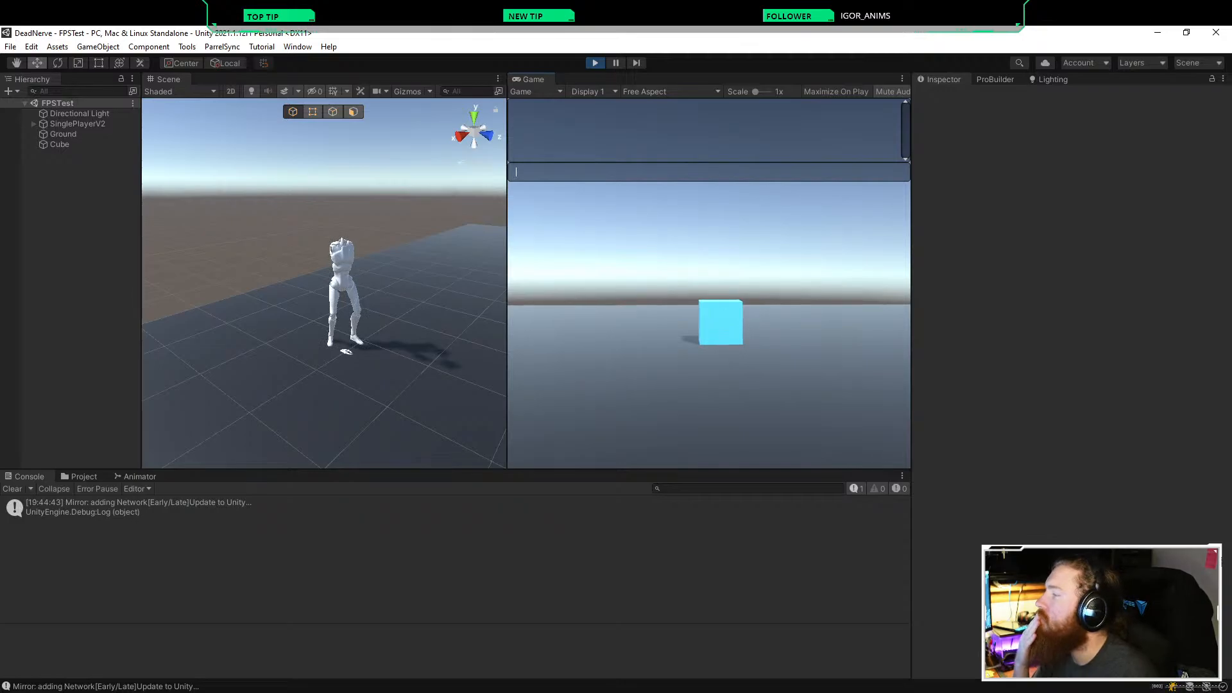
pyautogui.hotkey('ctrl', 'p')
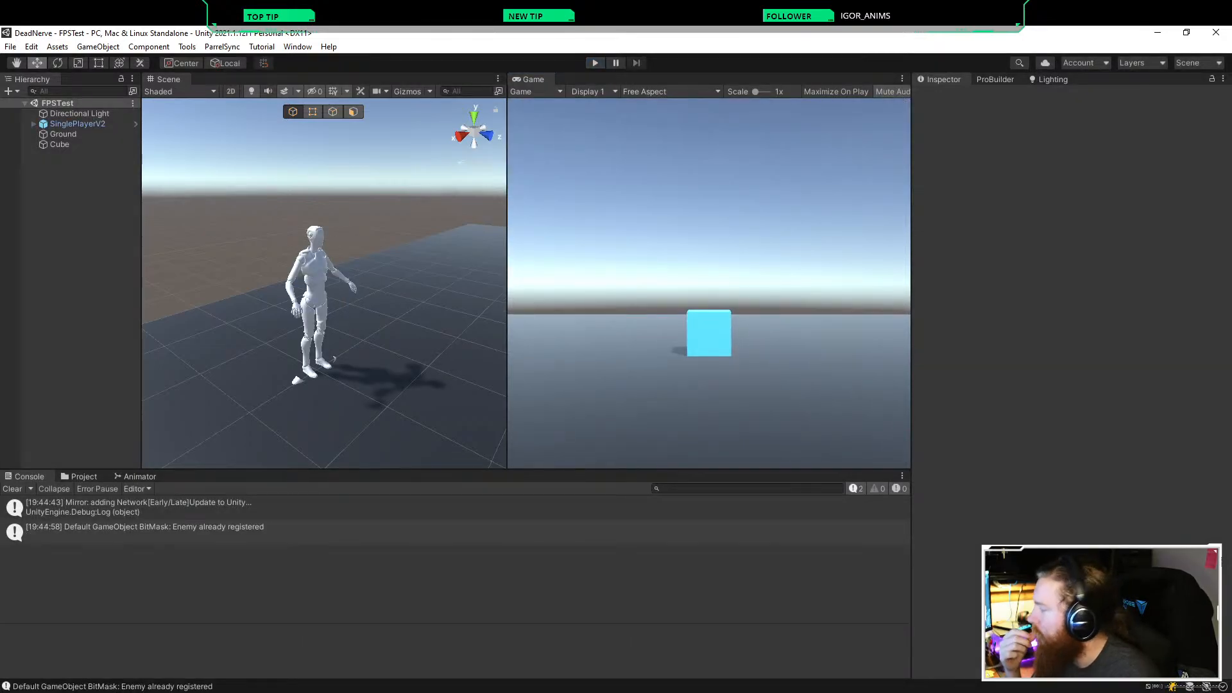
# Step: Clear the logged Console messages and open the SinglePlayerV2 prefab for editing
pyautogui.click(12, 489)
pyautogui.click(135, 123)
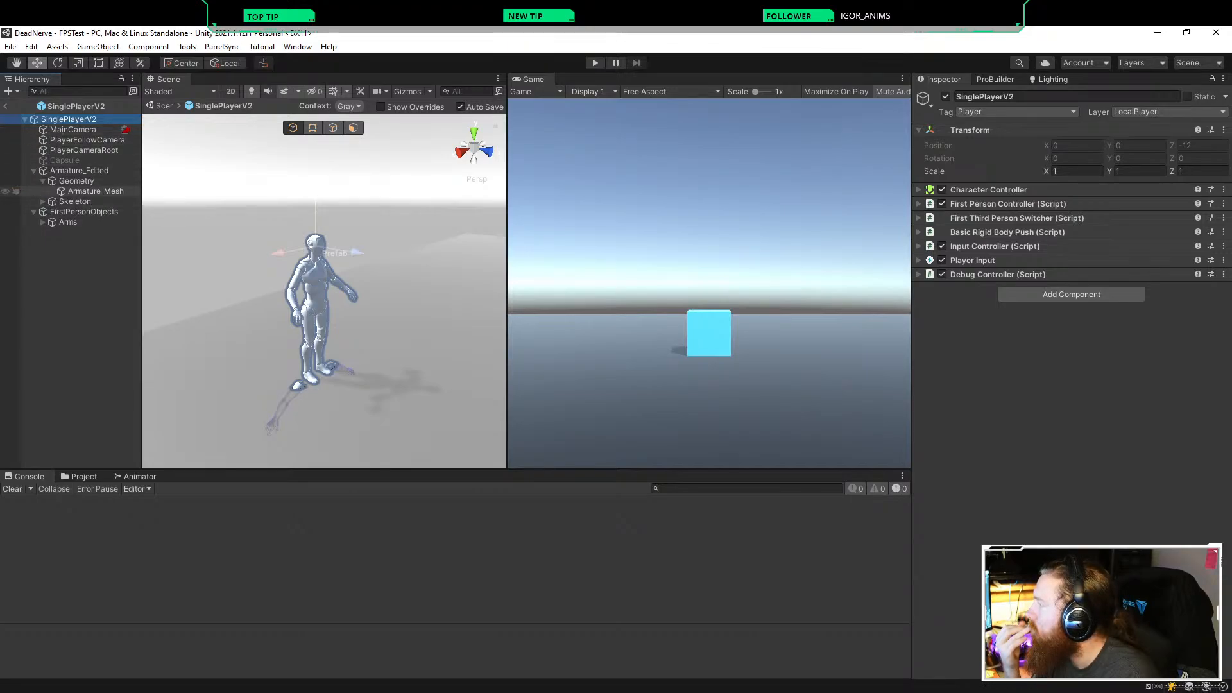
# Step: Raise the Arms object to a Y position of 2 and check its height against the character's head
pyautogui.click(68, 221)
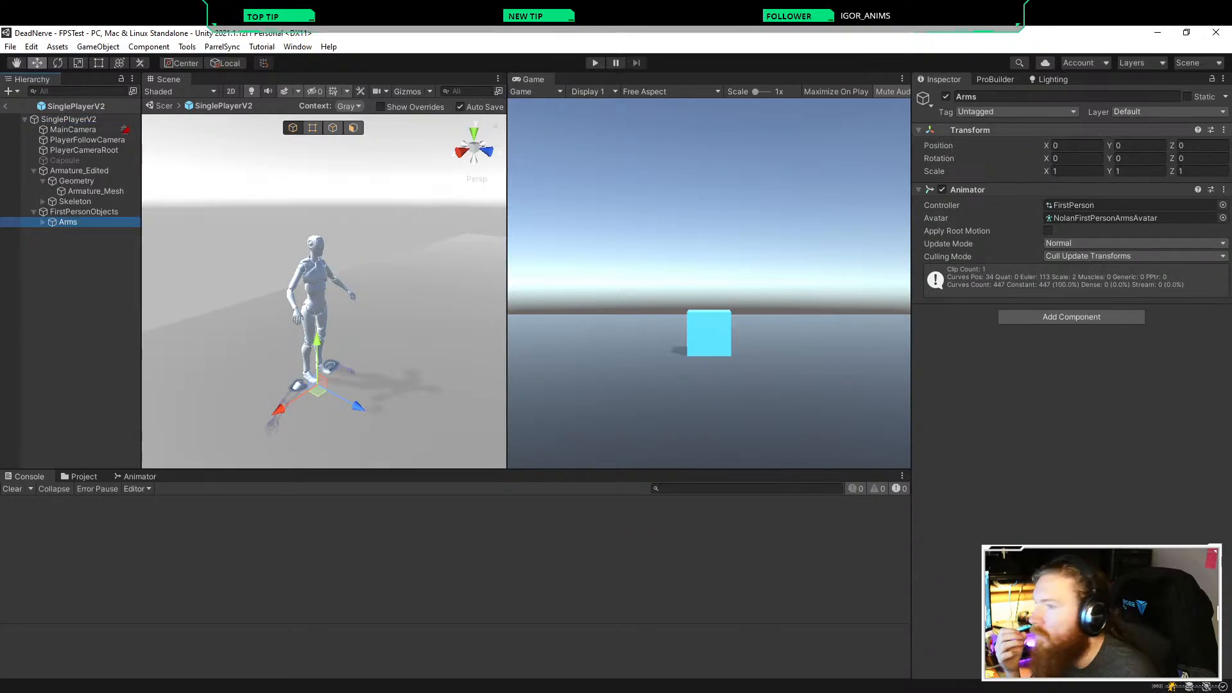
pyautogui.click(1139, 145)
pyautogui.write('1')
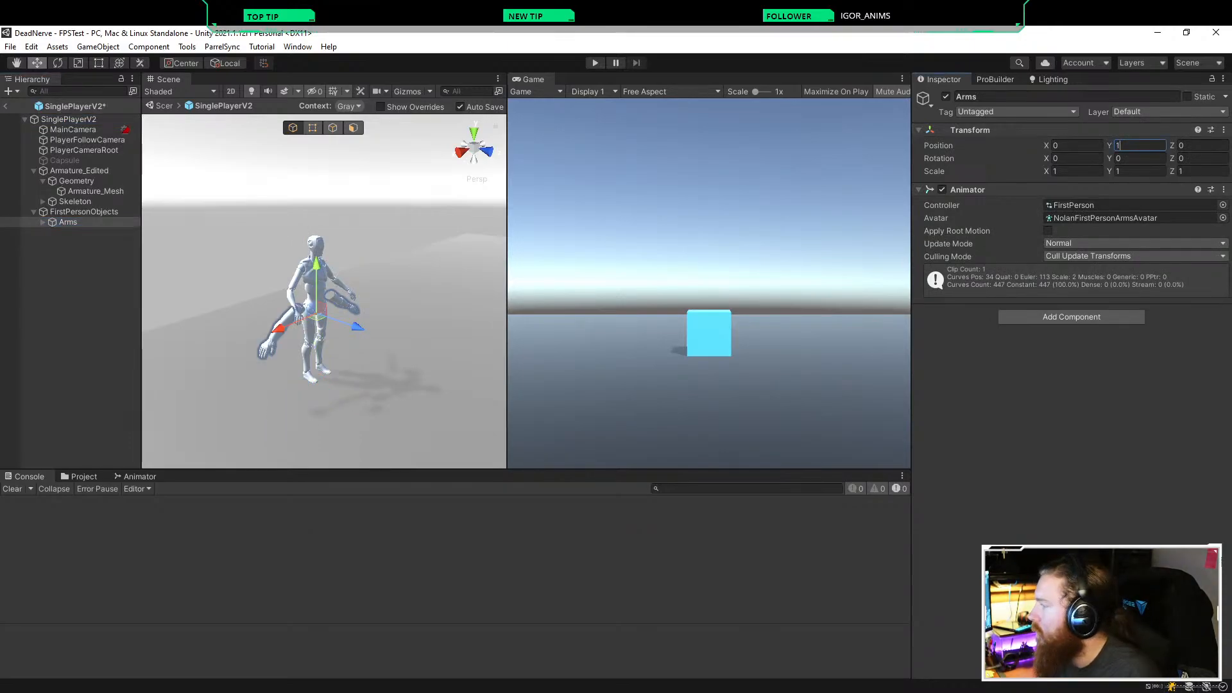
pyautogui.press('BackSpace')
pyautogui.write('2')
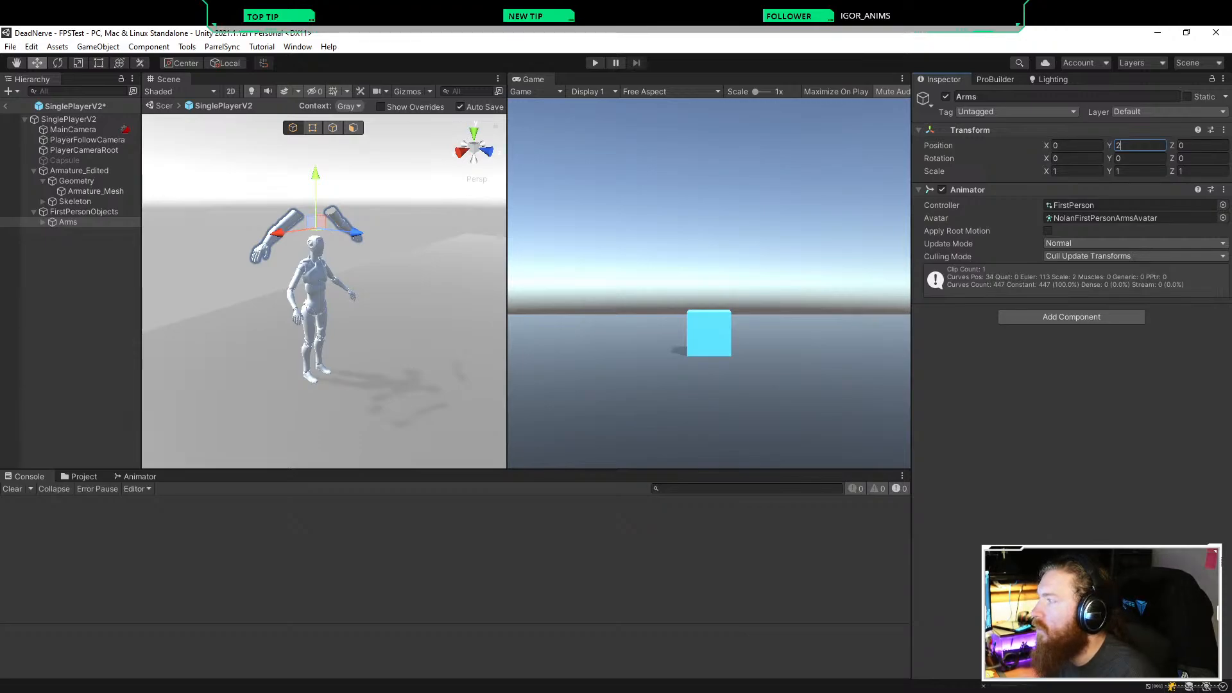
pyautogui.press('a')
pyautogui.moveTo(321, 288); pyautogui.dragTo(429, 266, button='right')
pyautogui.press('w')
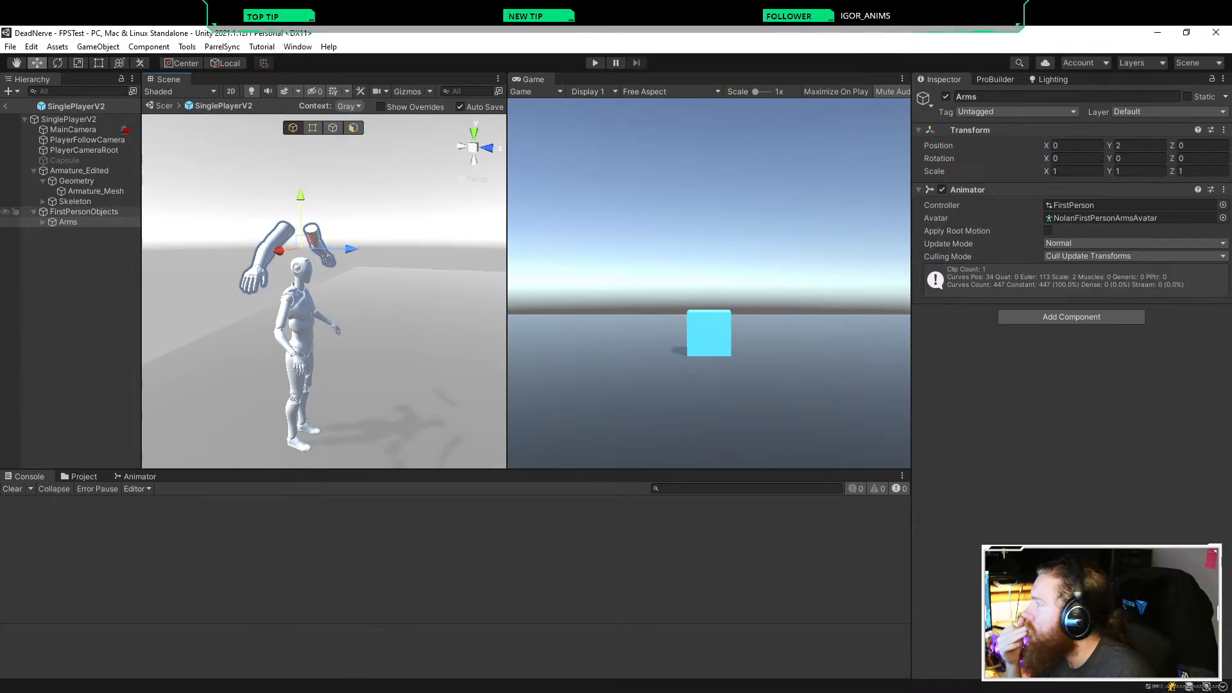
# Step: Align FirstPersonObjects with PlayerCameraRoot by parenting it there, setting its Y position to 0, and moving it back under the prefab root
pyautogui.moveTo(83, 212); pyautogui.dragTo(83, 150)
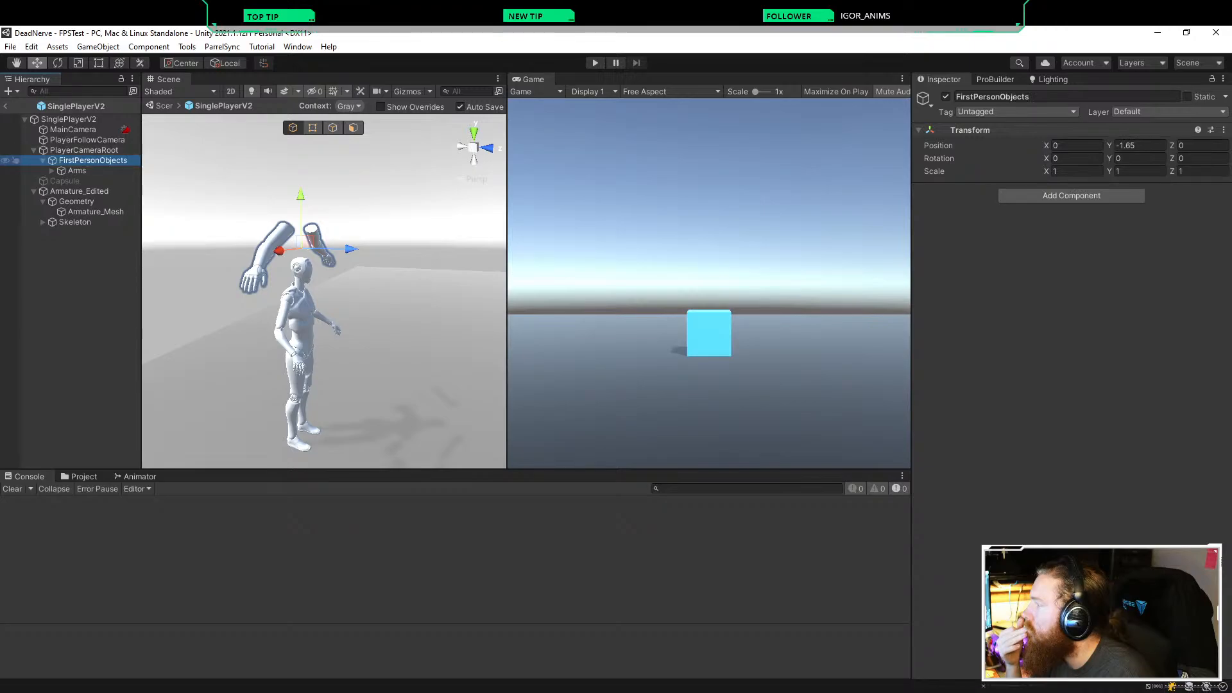
pyautogui.press('F2')
pyautogui.click(1139, 145)
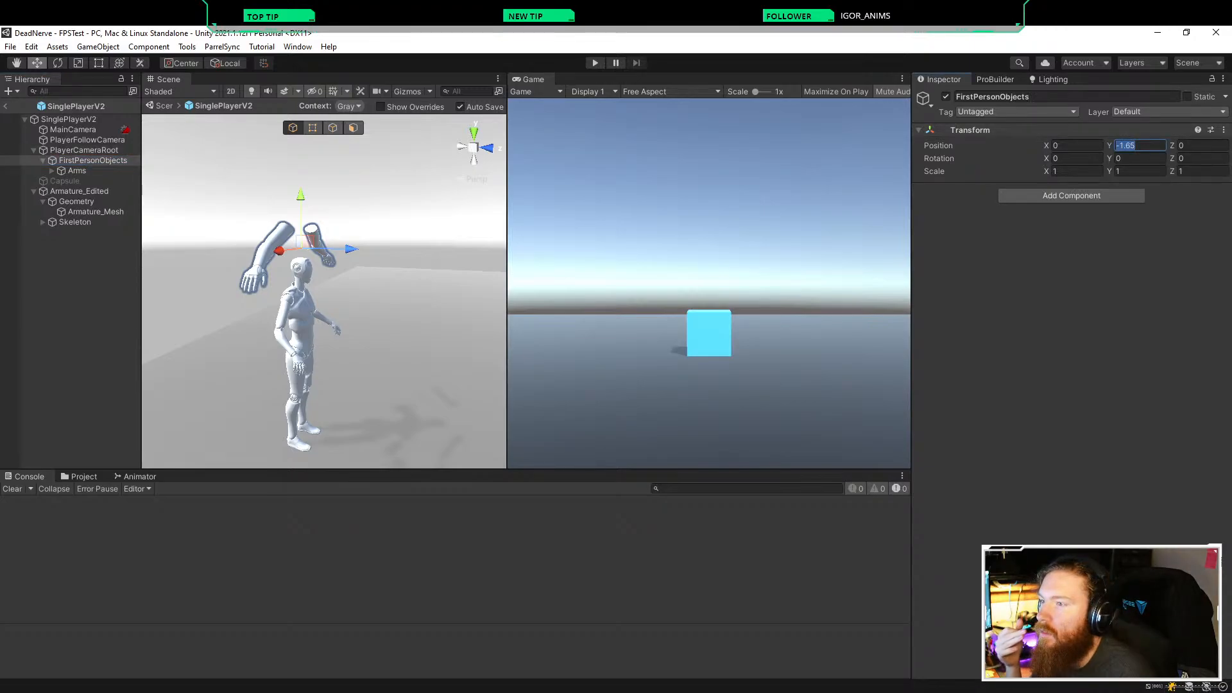
pyautogui.write('0')
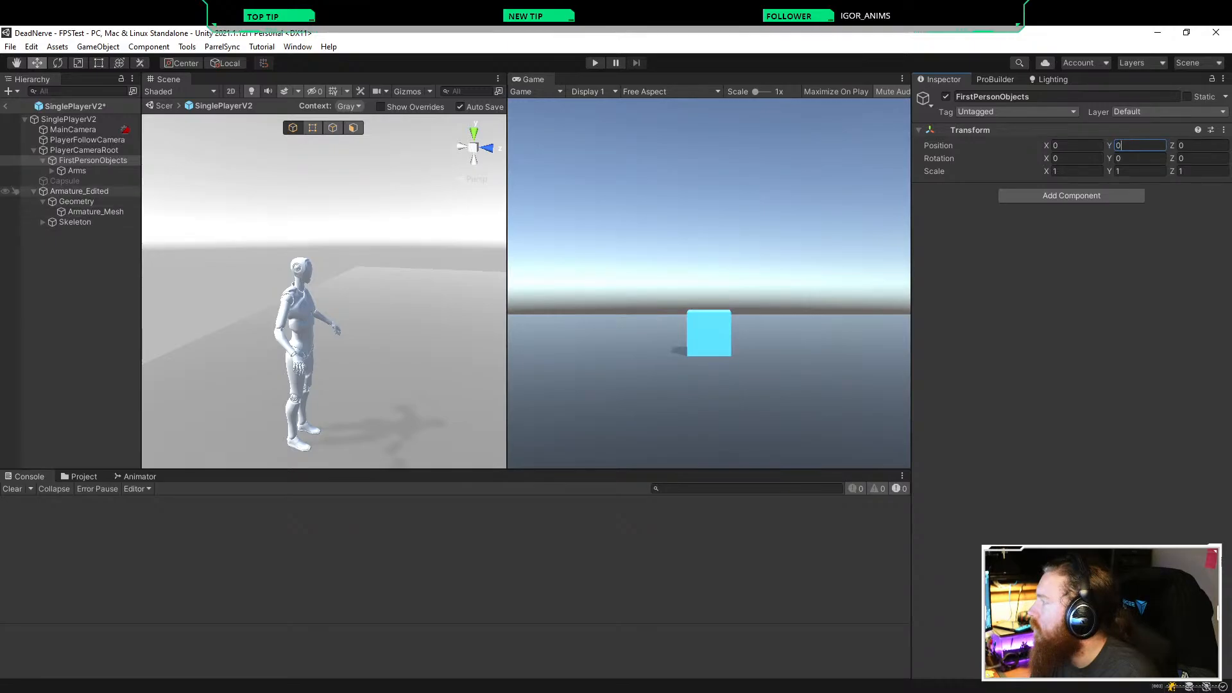
pyautogui.click(93, 161)
pyautogui.hotkey('ctrl', 's')
pyautogui.moveTo(93, 161); pyautogui.dragTo(77, 244)
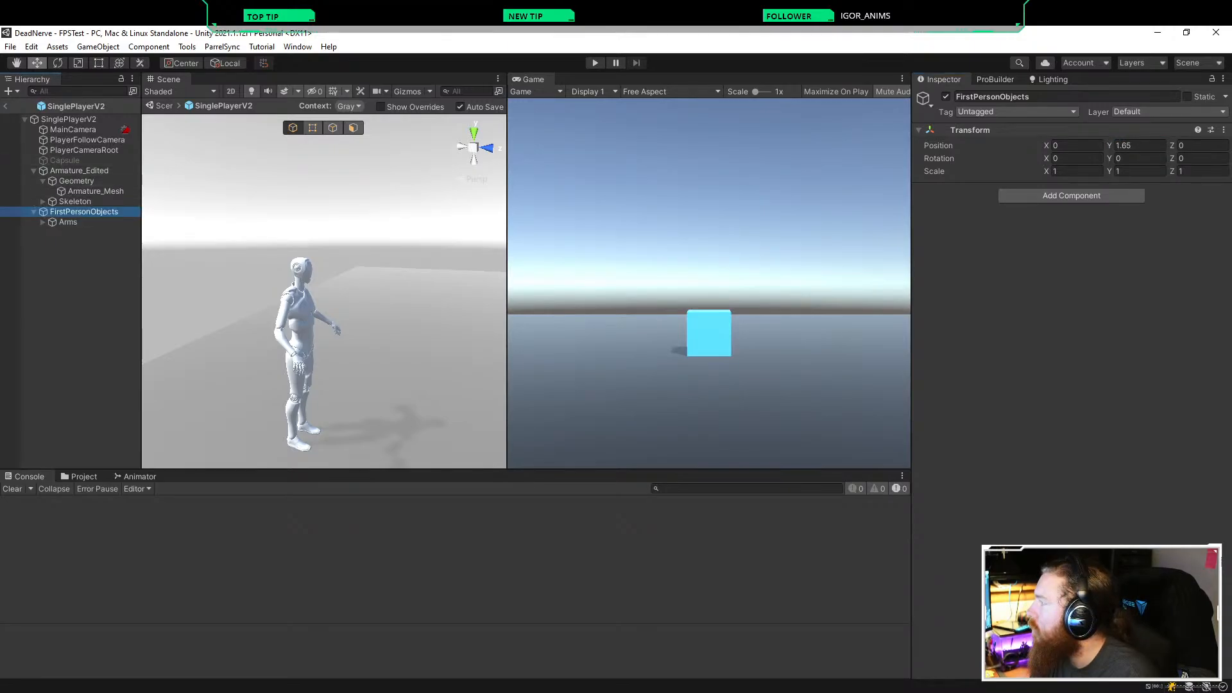
# Step: Set the Arms object's Y position to 0 inside FirstPersonObjects
pyautogui.click(68, 222)
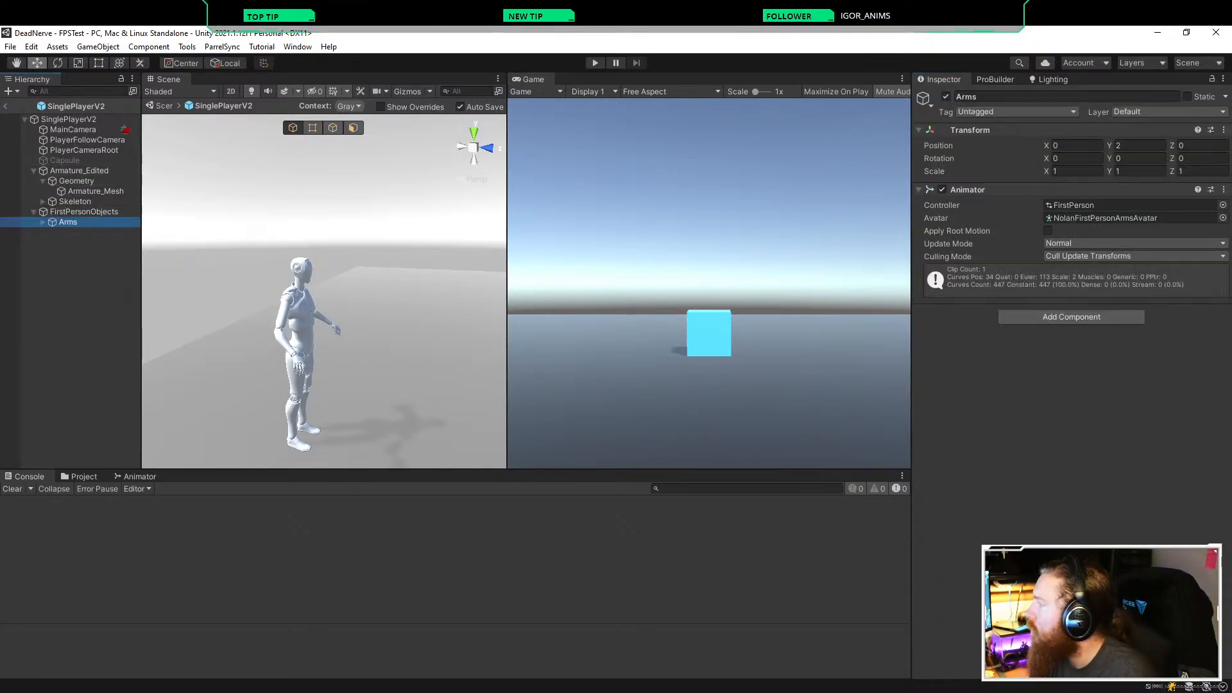
pyautogui.press('f')
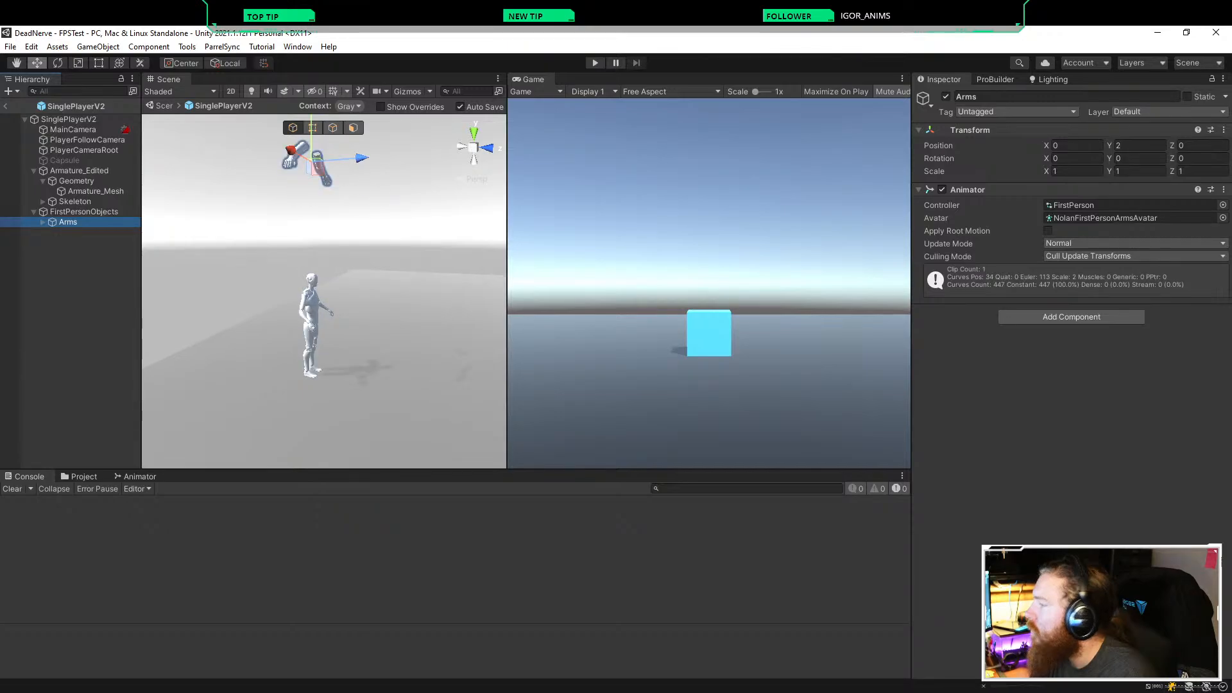
pyautogui.click(1141, 145)
pyautogui.write('0')
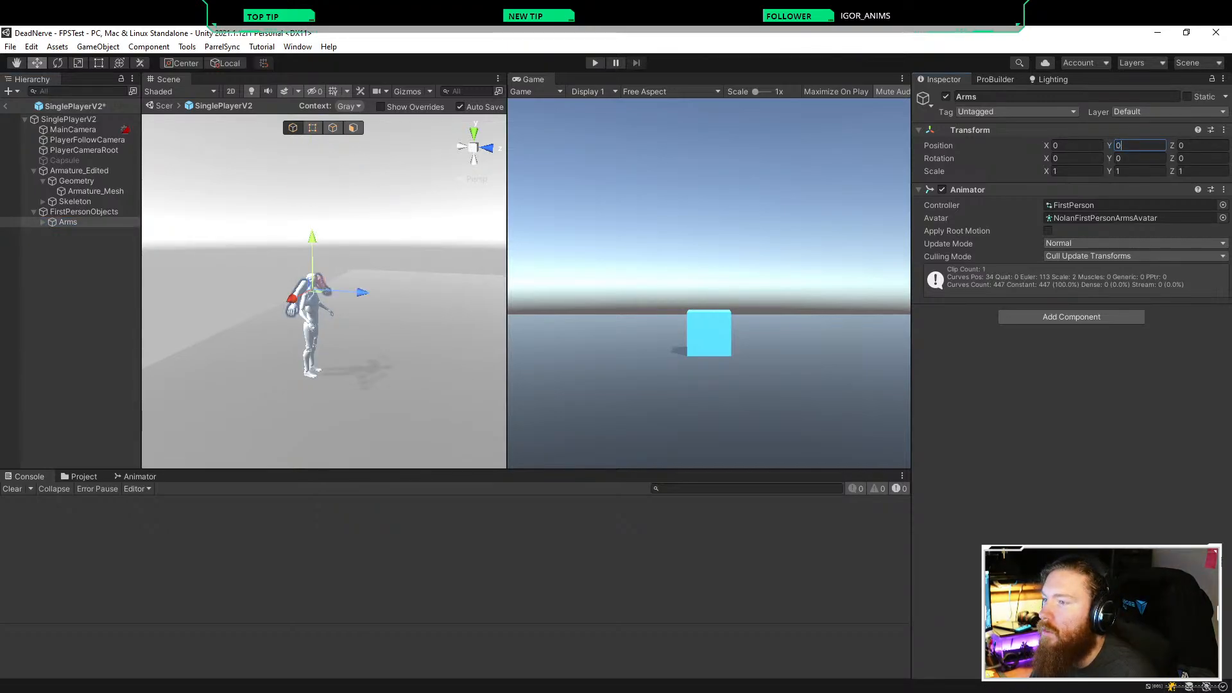
pyautogui.click(71, 289)
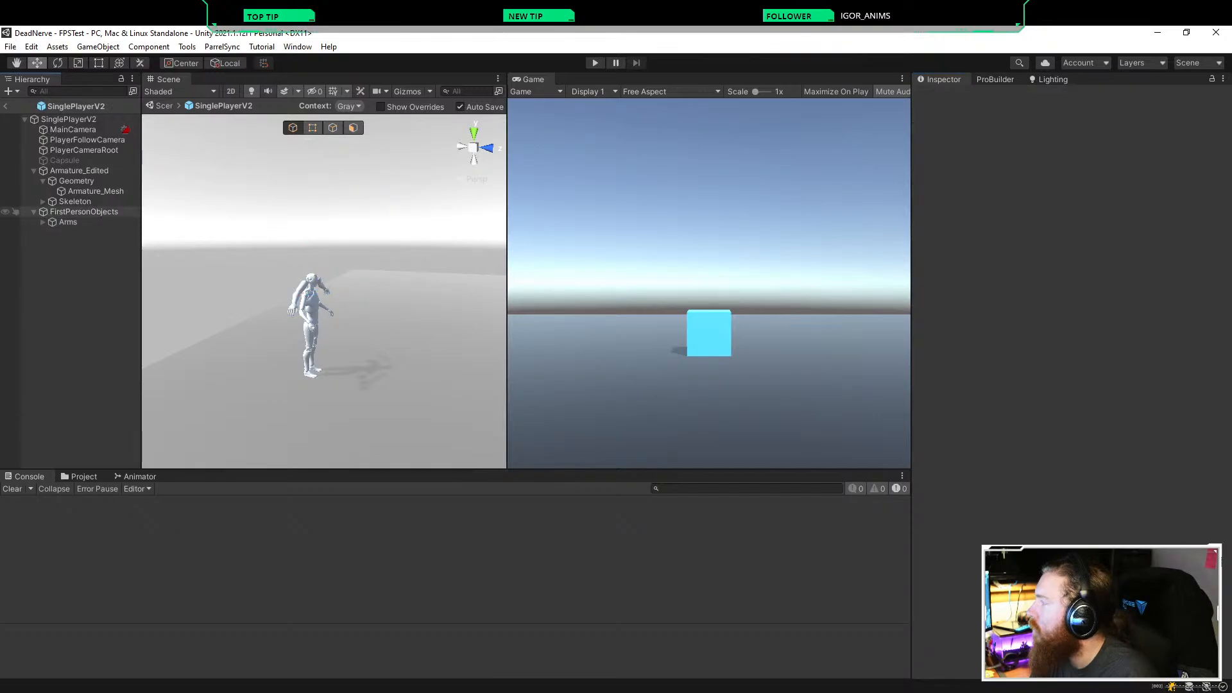
# Step: Compare the placement of FirstPersonObjects with that of PlayerCameraRoot in the prefab
pyautogui.click(84, 211)
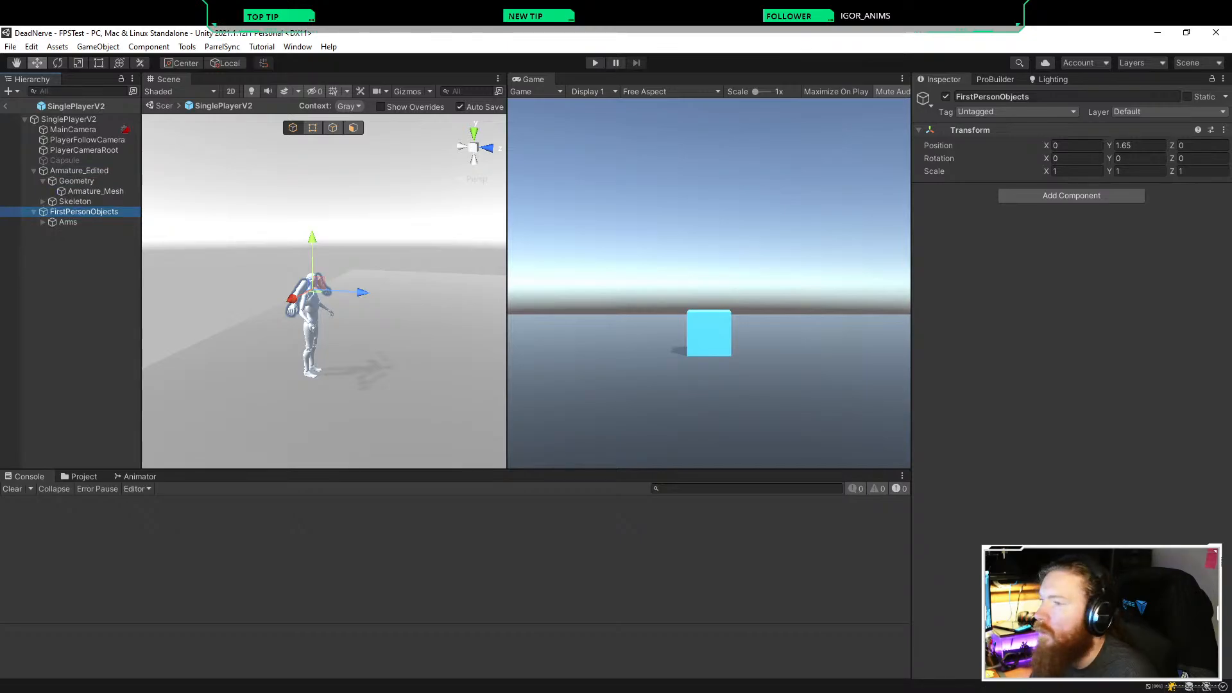
pyautogui.click(71, 276)
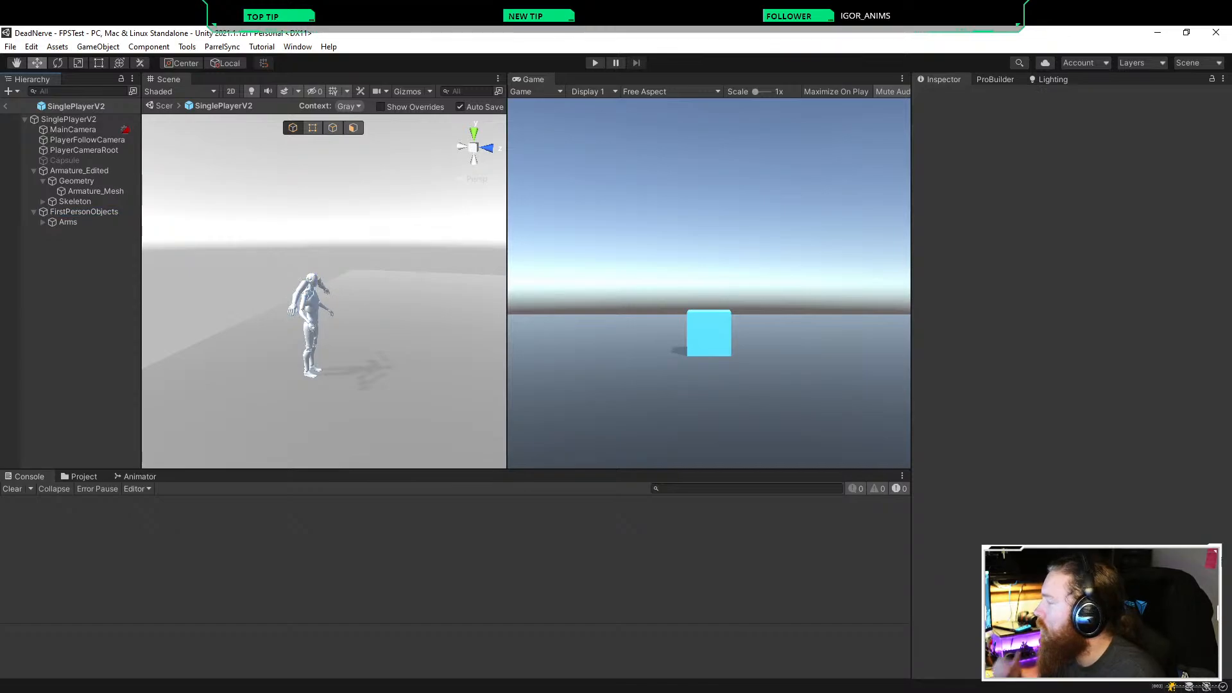
pyautogui.keyDown('alt'); pyautogui.moveTo(359, 289); pyautogui.dragTo(282, 299); pyautogui.keyUp('alt')
pyautogui.click(84, 212)
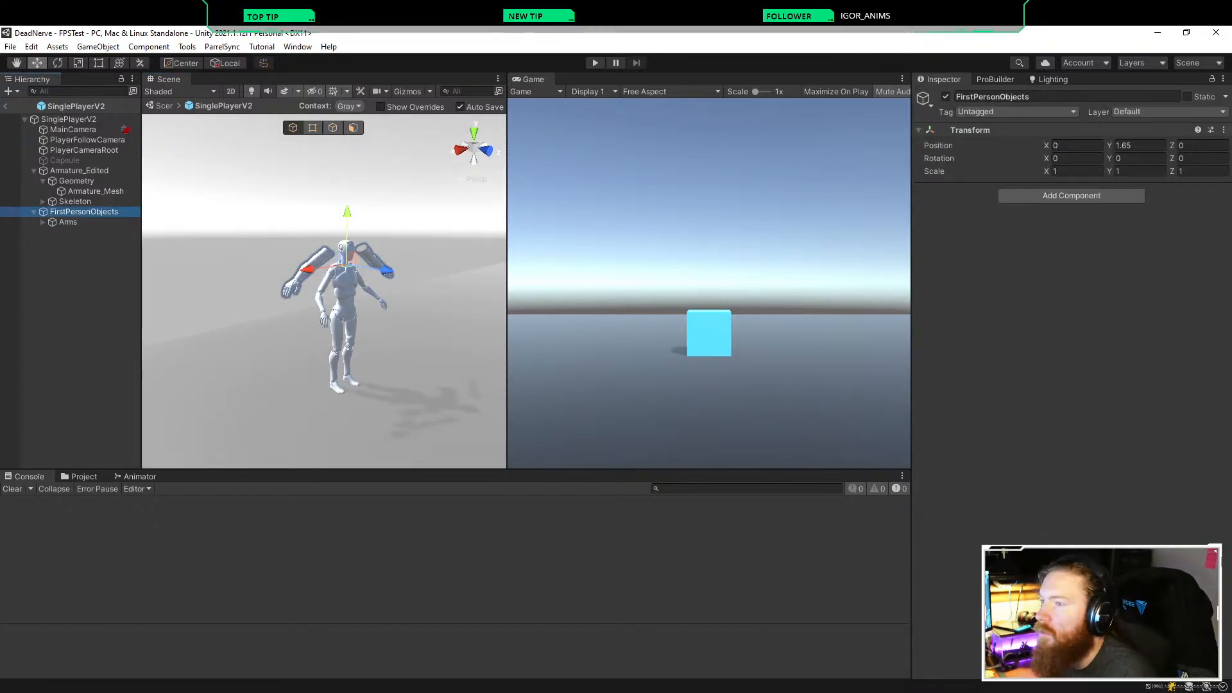
pyautogui.click(83, 150)
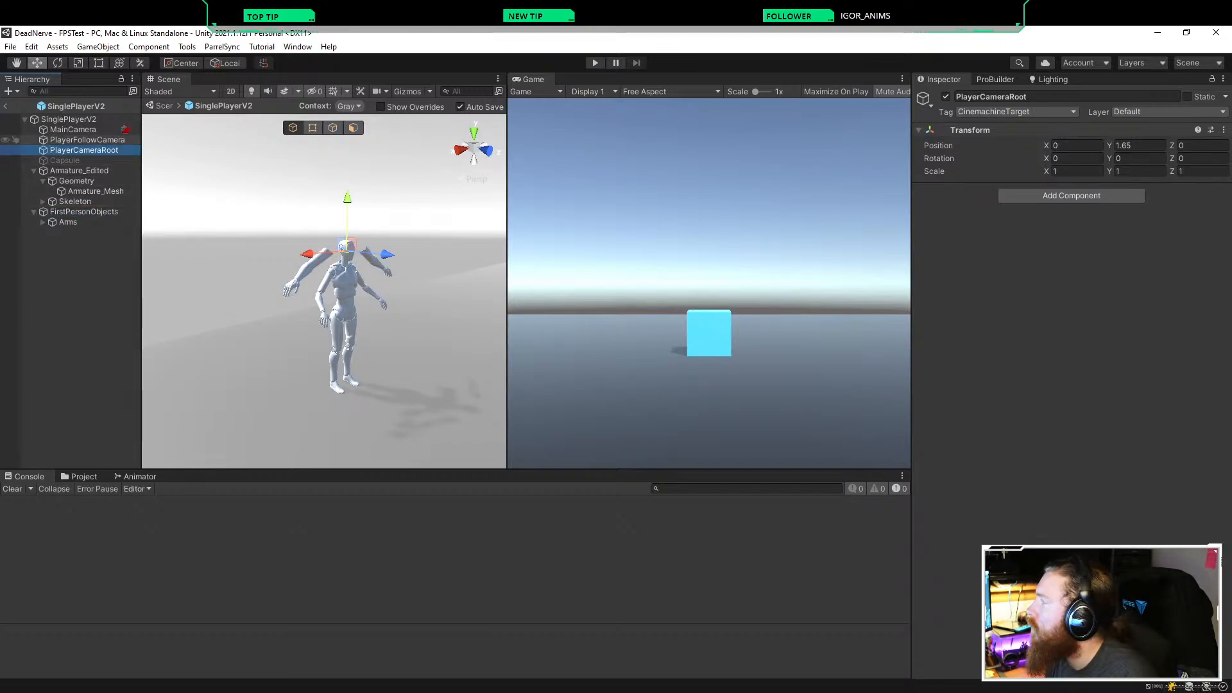
# Step: Compare the transforms of PlayerFollowCamera, MainCamera, PlayerCameraRoot and FirstPersonObjects in the prefab
pyautogui.click(88, 139)
pyautogui.click(72, 130)
pyautogui.click(84, 150)
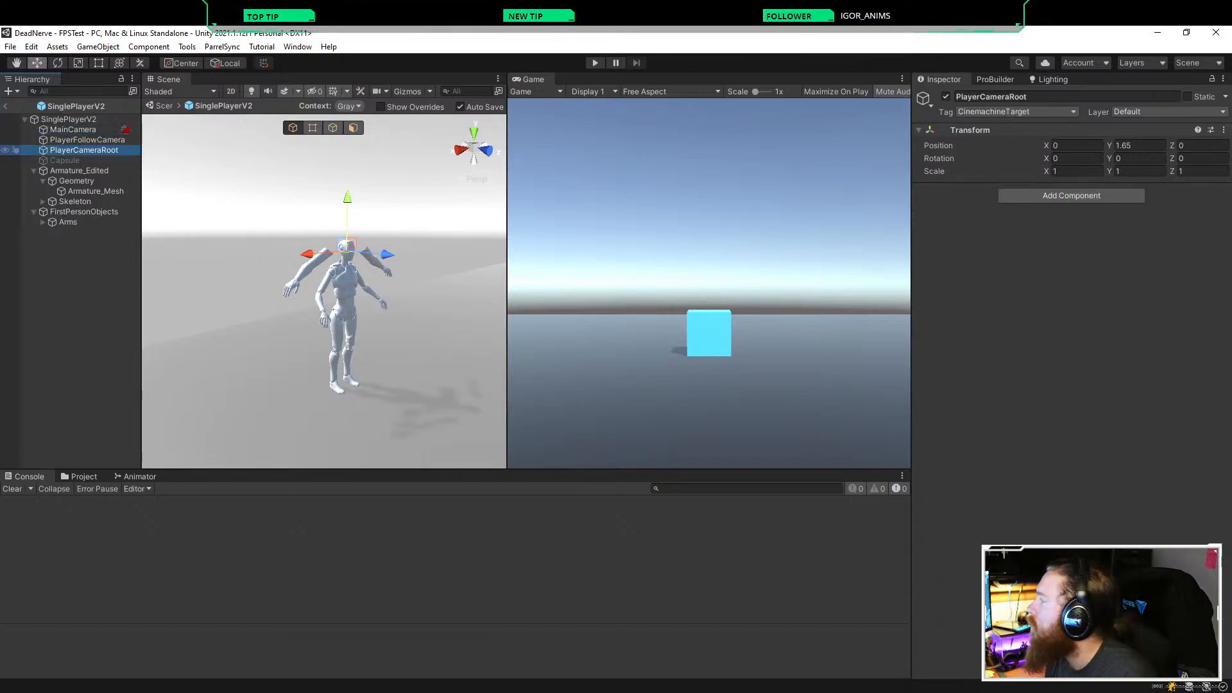
pyautogui.click(83, 212)
pyautogui.click(71, 251)
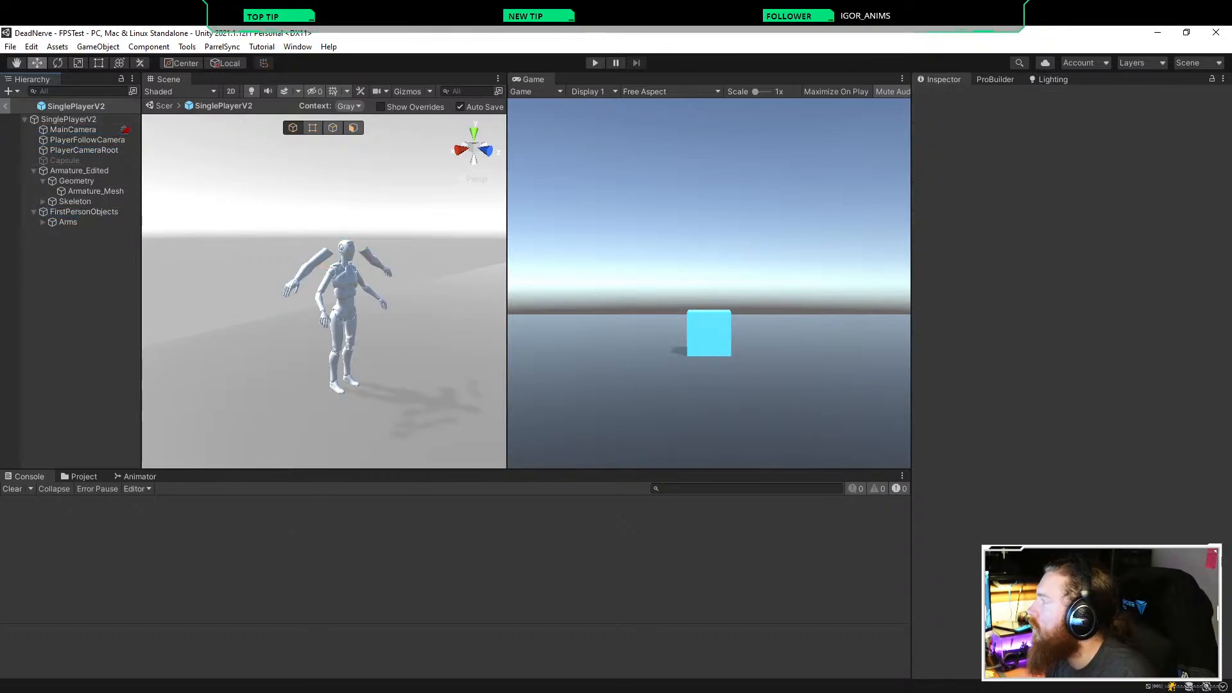
# Step: Return to the FPSTest scene, run the game with its in-game console open, and expand FirstPersonObjects under SinglePlayerV2
pyautogui.click(6, 106)
pyautogui.hotkey('ctrl', 'p')
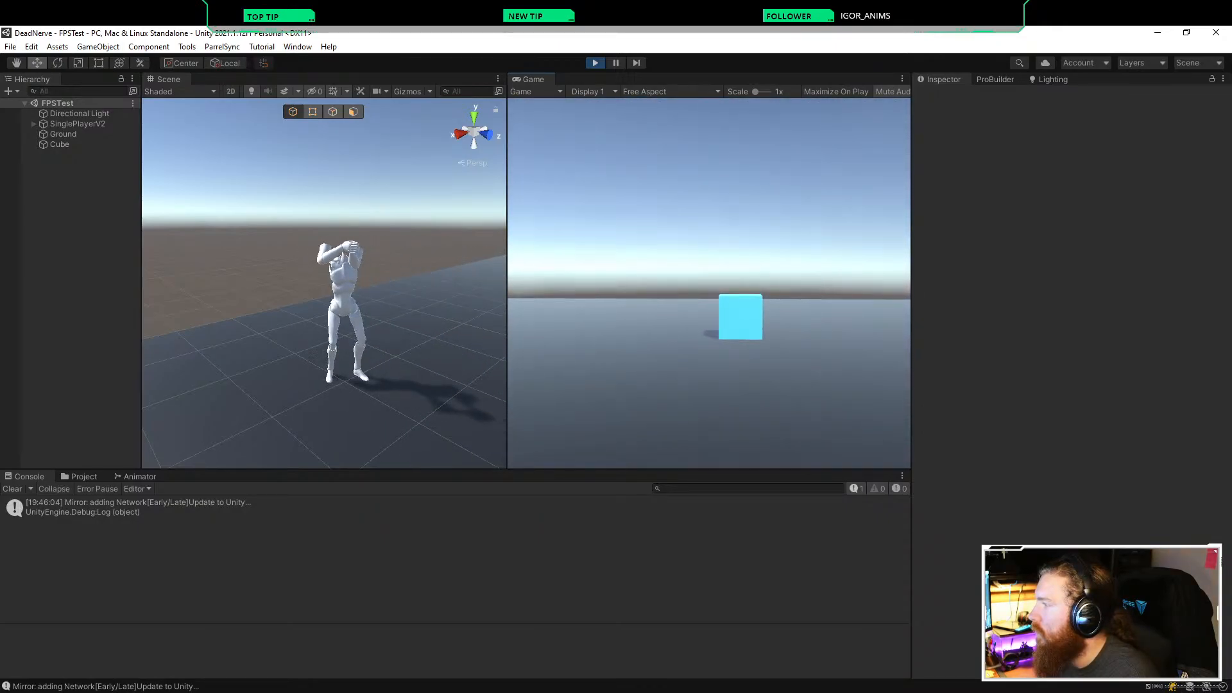
pyautogui.press('`')
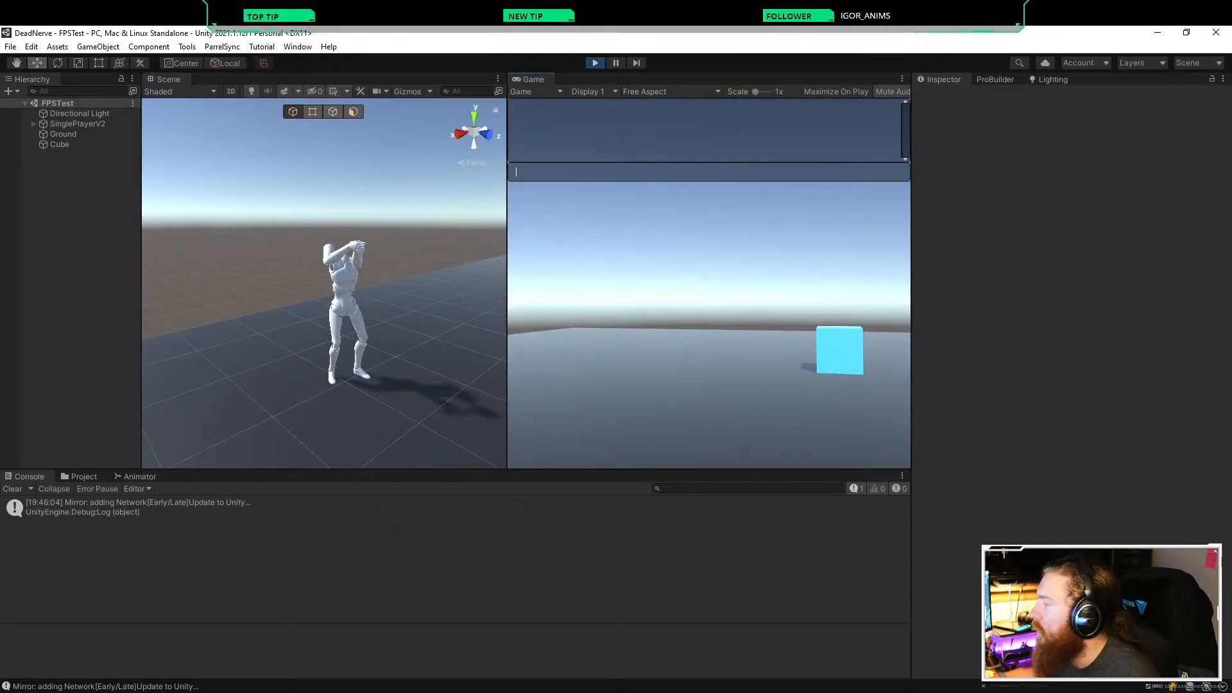
pyautogui.click(34, 123)
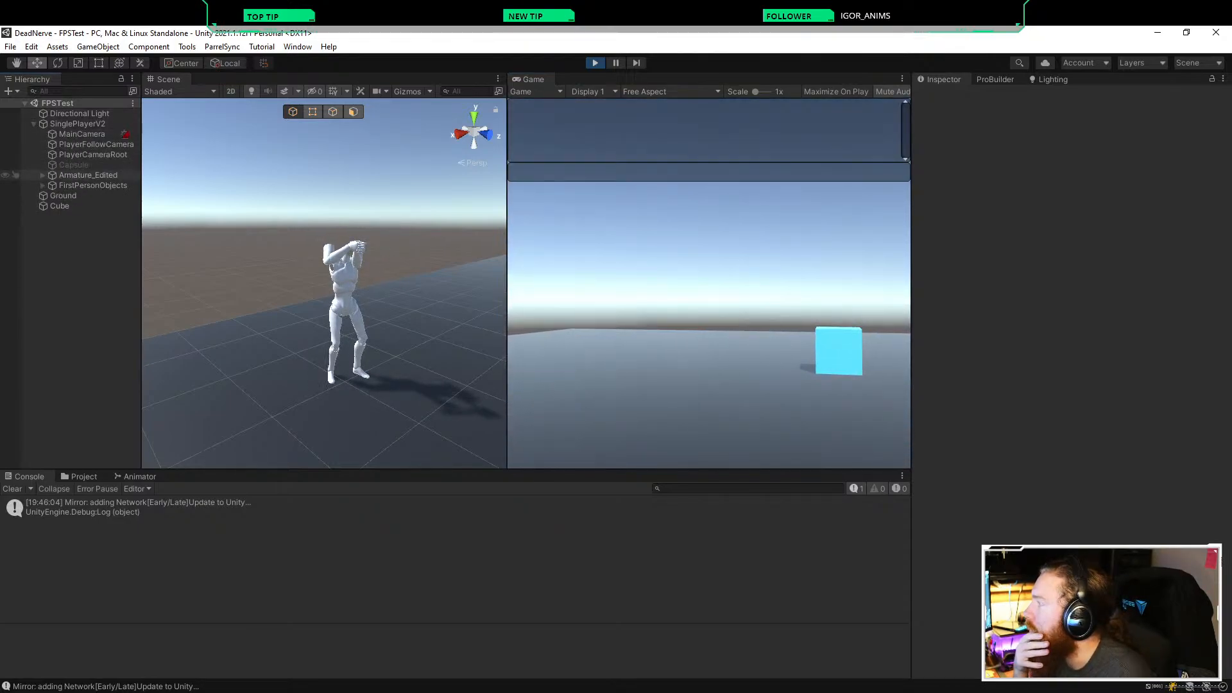
pyautogui.click(25, 185)
pyautogui.press('Right')
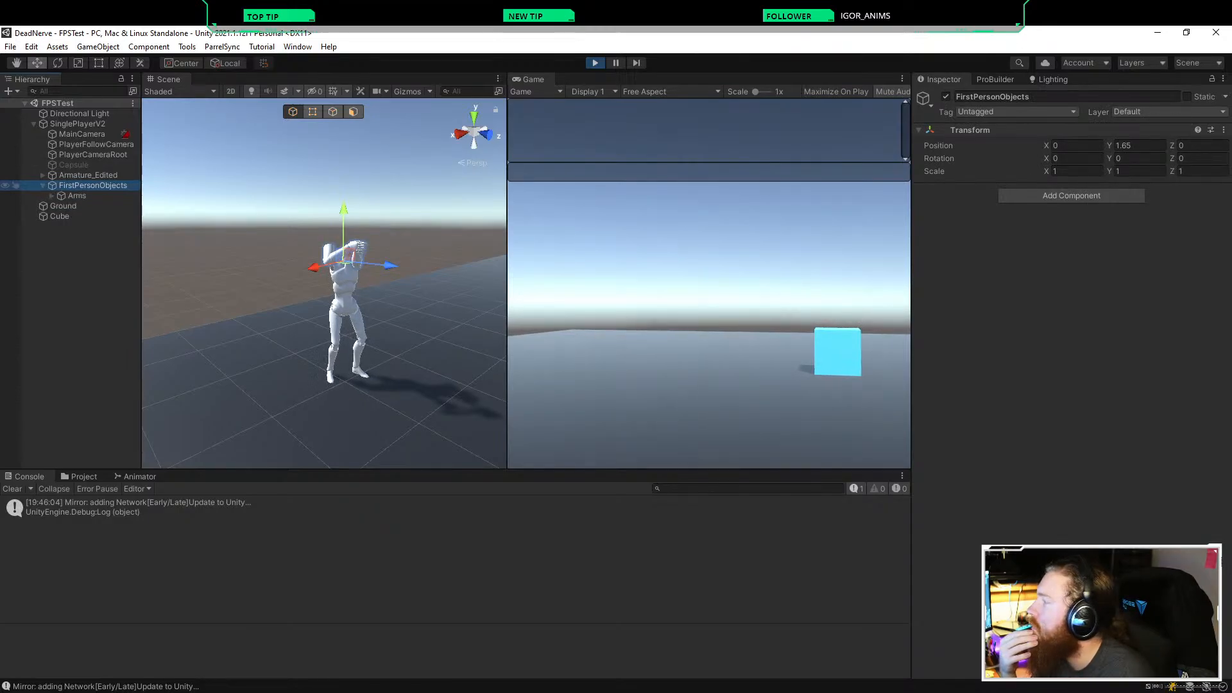
# Step: Compare Y positions 0 and 1.65 for FirstPersonObjects while the game runs, leaving it at 0
pyautogui.click(1140, 146)
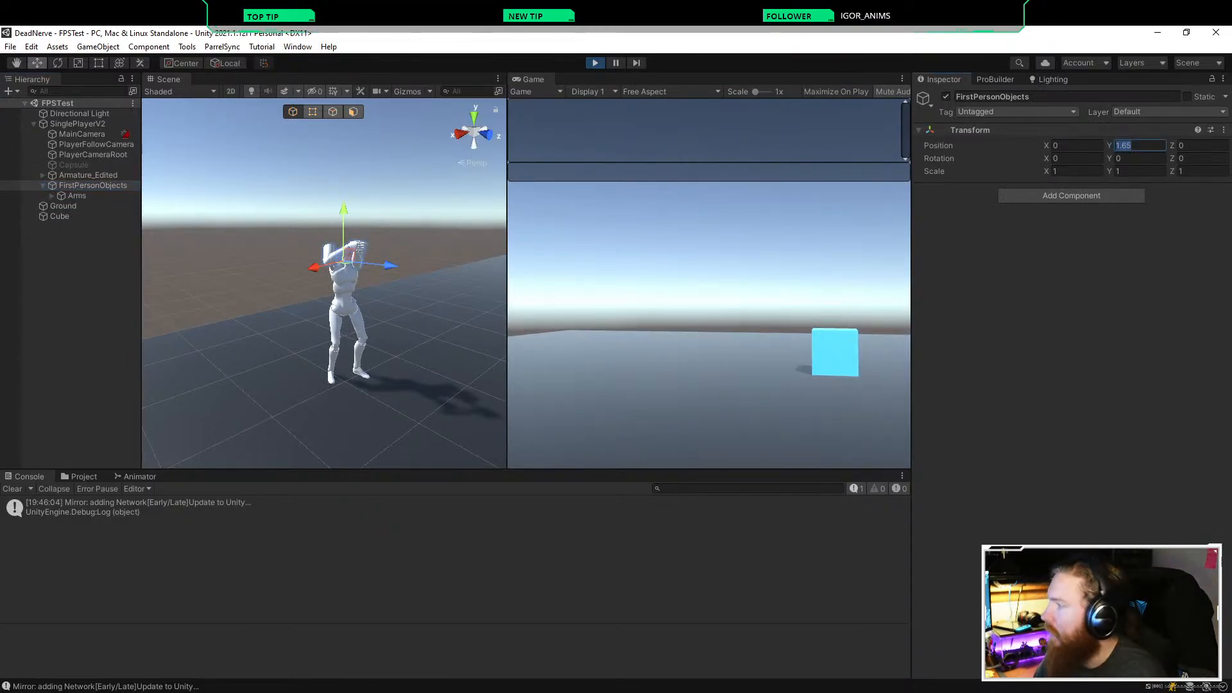
pyautogui.write('0')
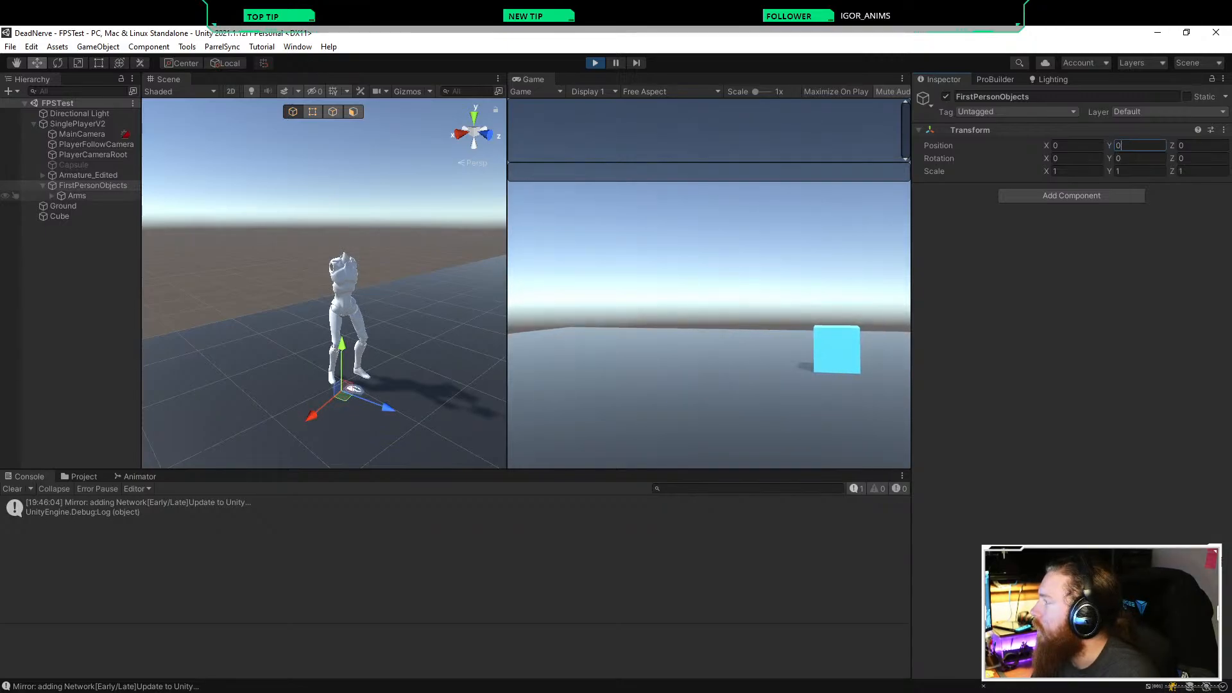
pyautogui.press('BackSpace')
pyautogui.write('1.65')
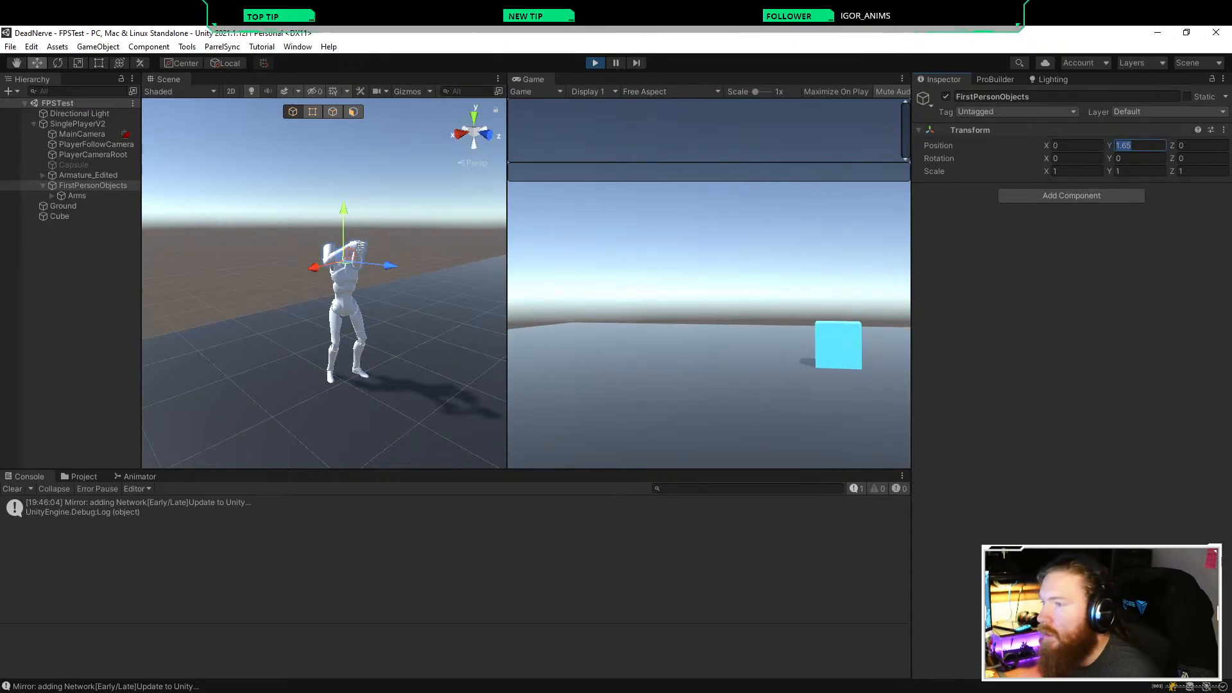
pyautogui.write('0')
pyautogui.press('Return')
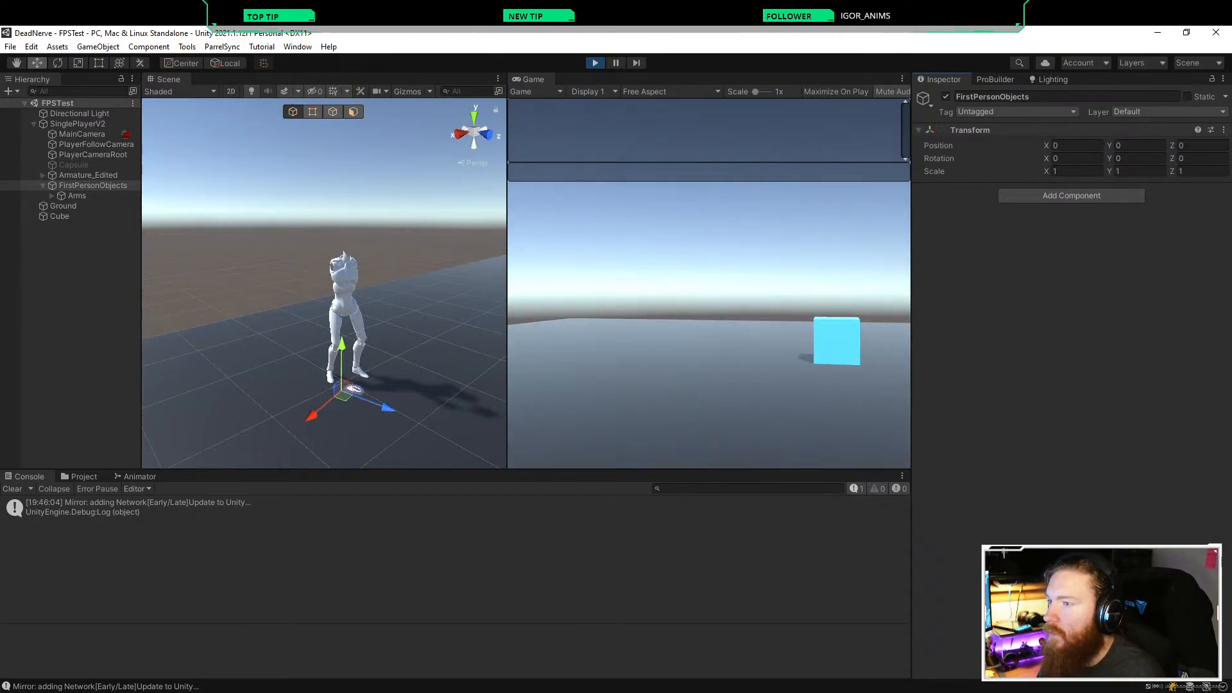
# Step: Try the Arms at a Y position of 1.65 with Z positions of 1 and 0.5 in the running game
pyautogui.click(77, 196)
pyautogui.doubleClick(1139, 145)
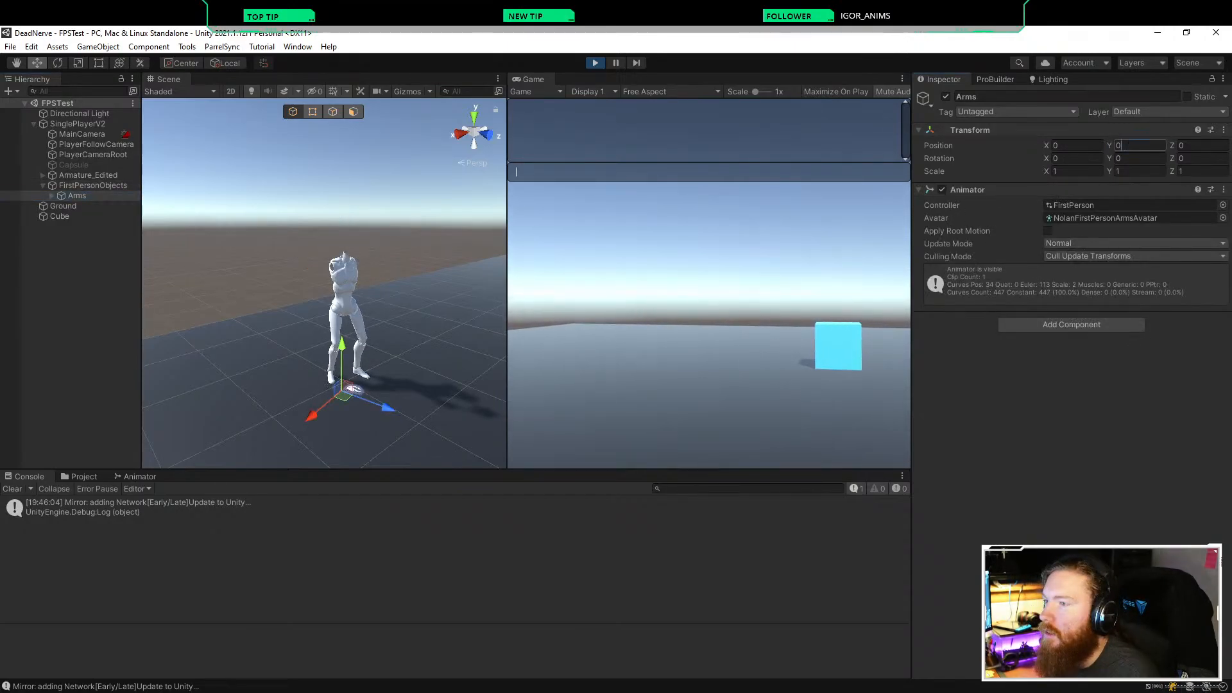
pyautogui.write('1.65')
pyautogui.press('Return')
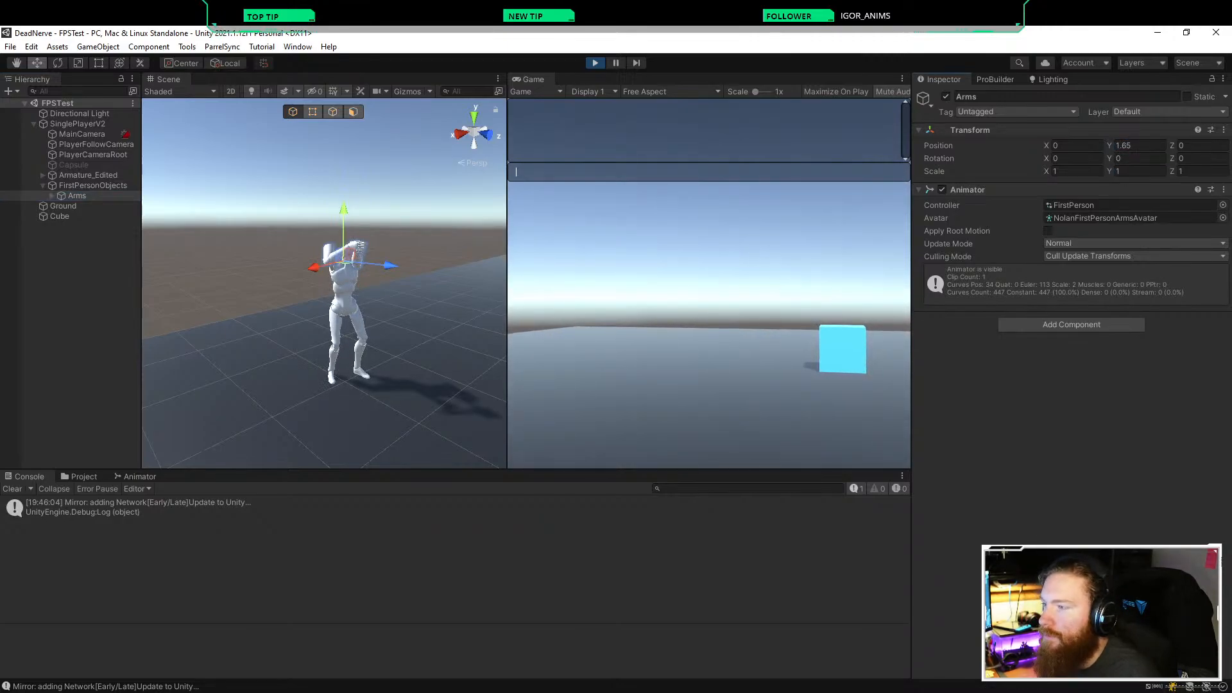
pyautogui.write('1')
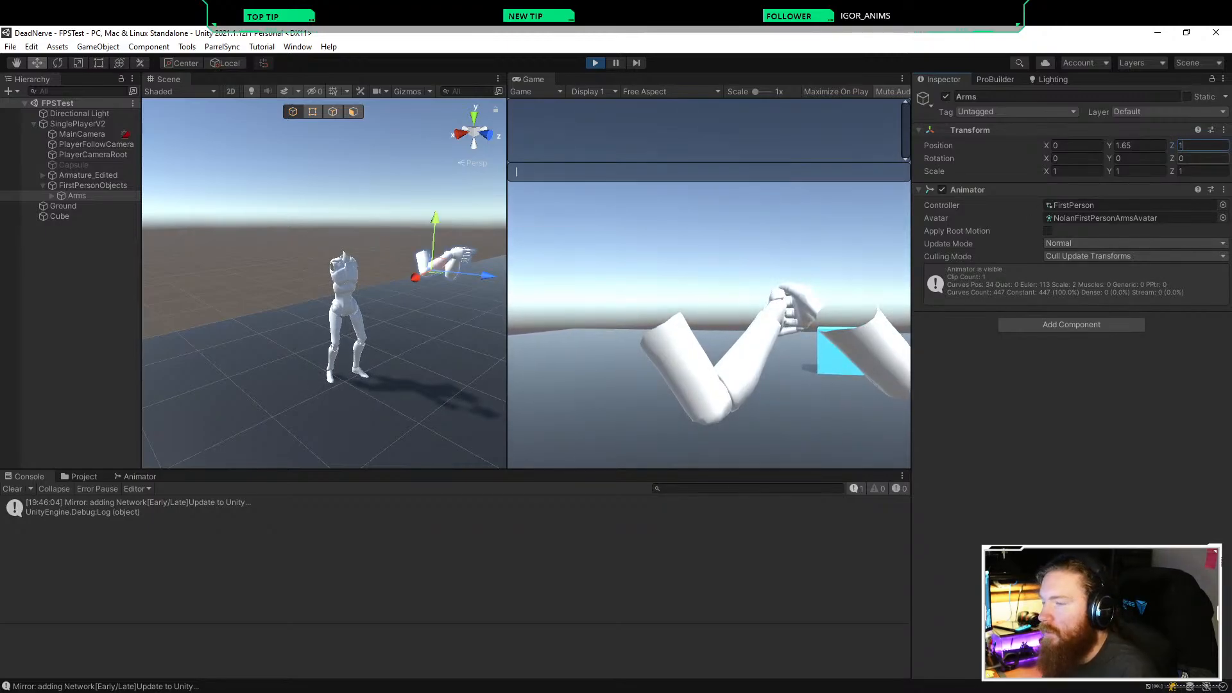
pyautogui.press('BackSpace')
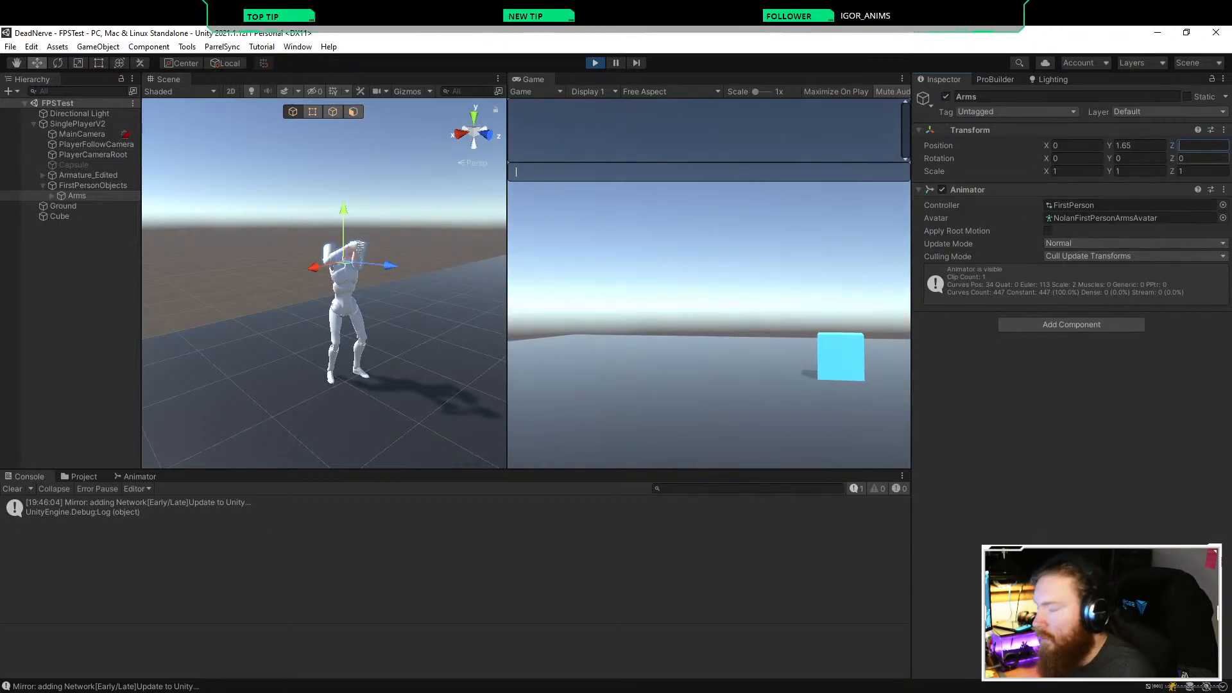
pyautogui.write('0.5')
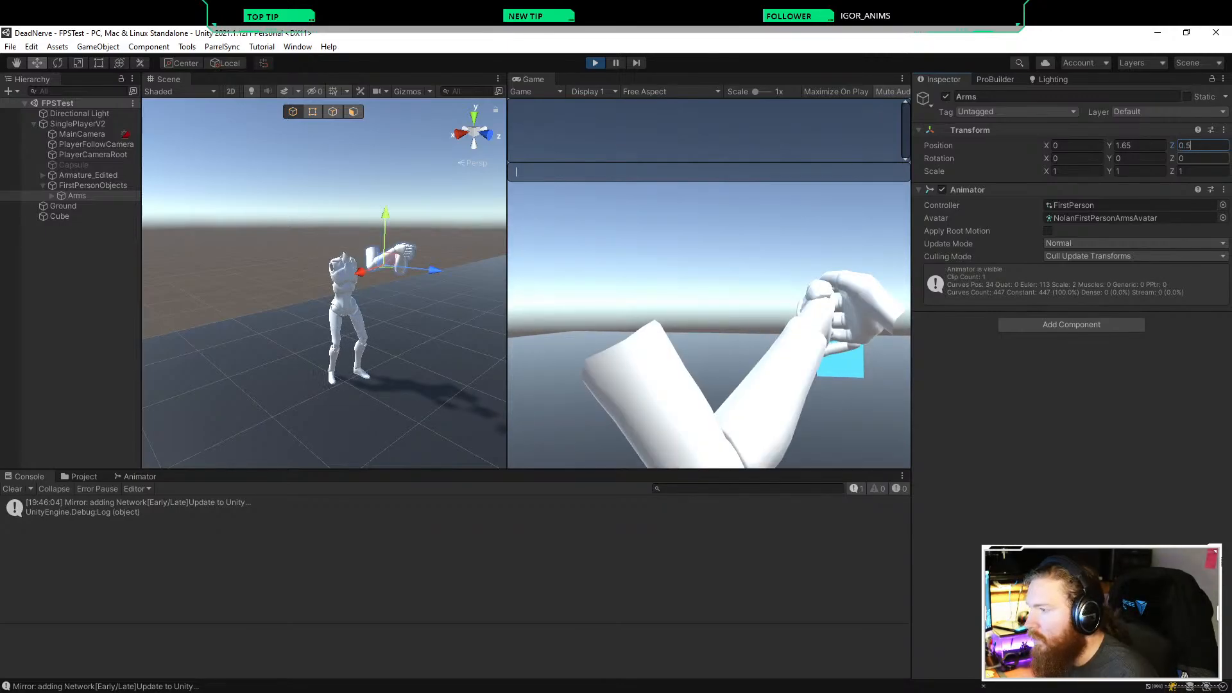
# Step: Lower the Arms to a Y position of 1.5 and try a Z position of 0.2
pyautogui.click(1130, 146)
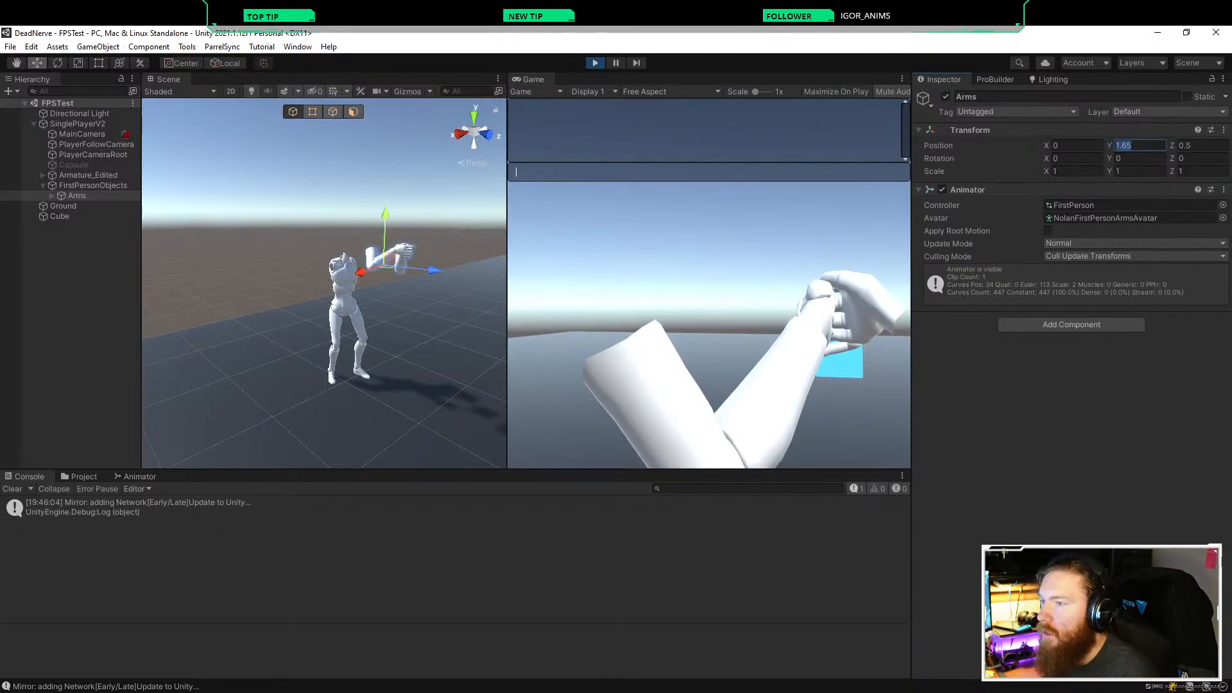
pyautogui.write('1.5')
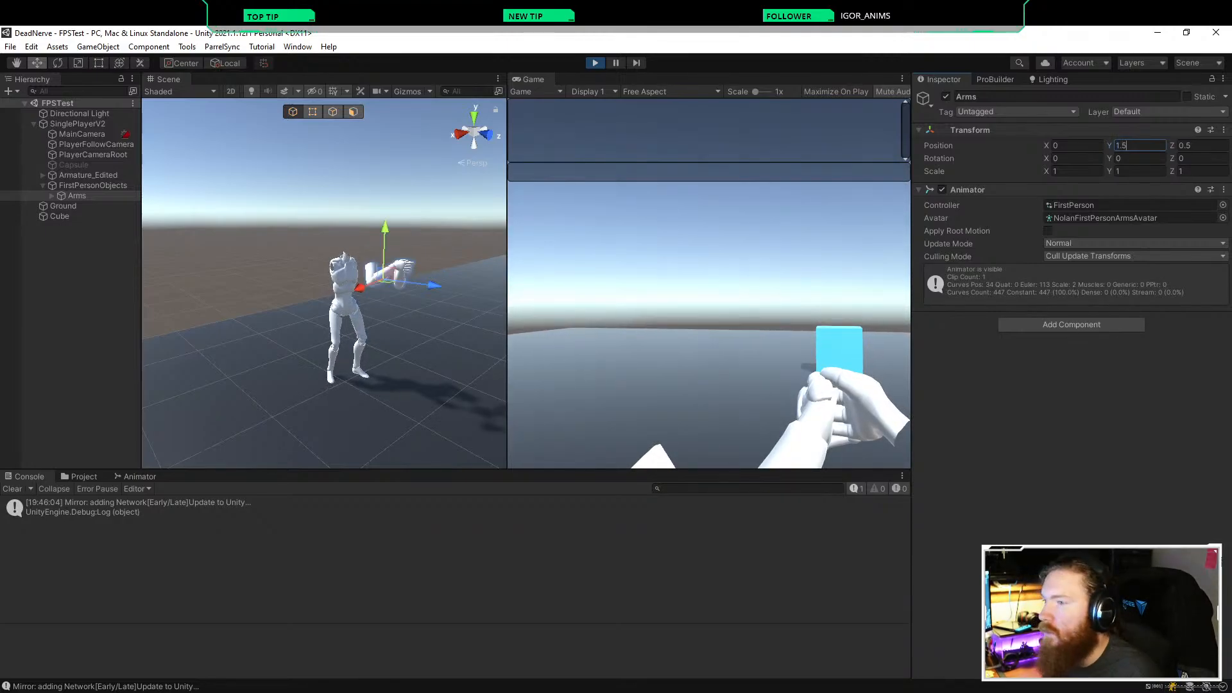
pyautogui.press('Tab')
pyautogui.write('0.2')
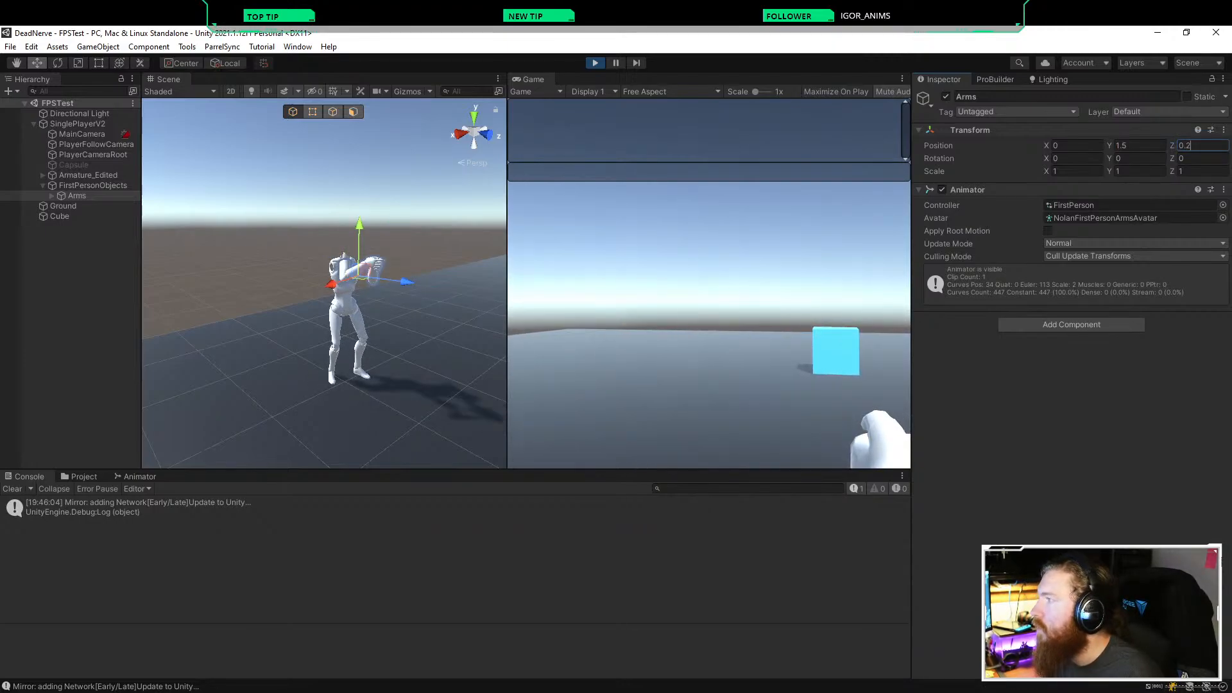
# Step: Dock the Game view alongside the Scene view, and set the Arms' Z position to 0.4 after trying 0.3
pyautogui.click(535, 92)
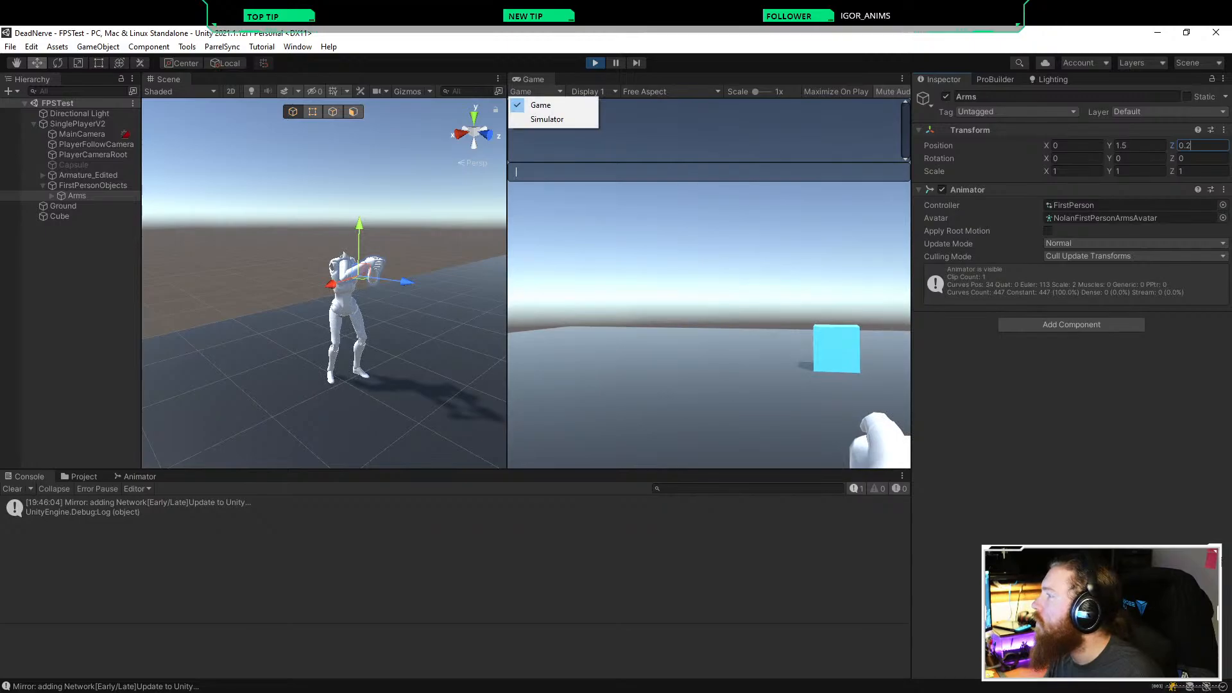
pyautogui.moveTo(533, 79); pyautogui.dragTo(287, 79)
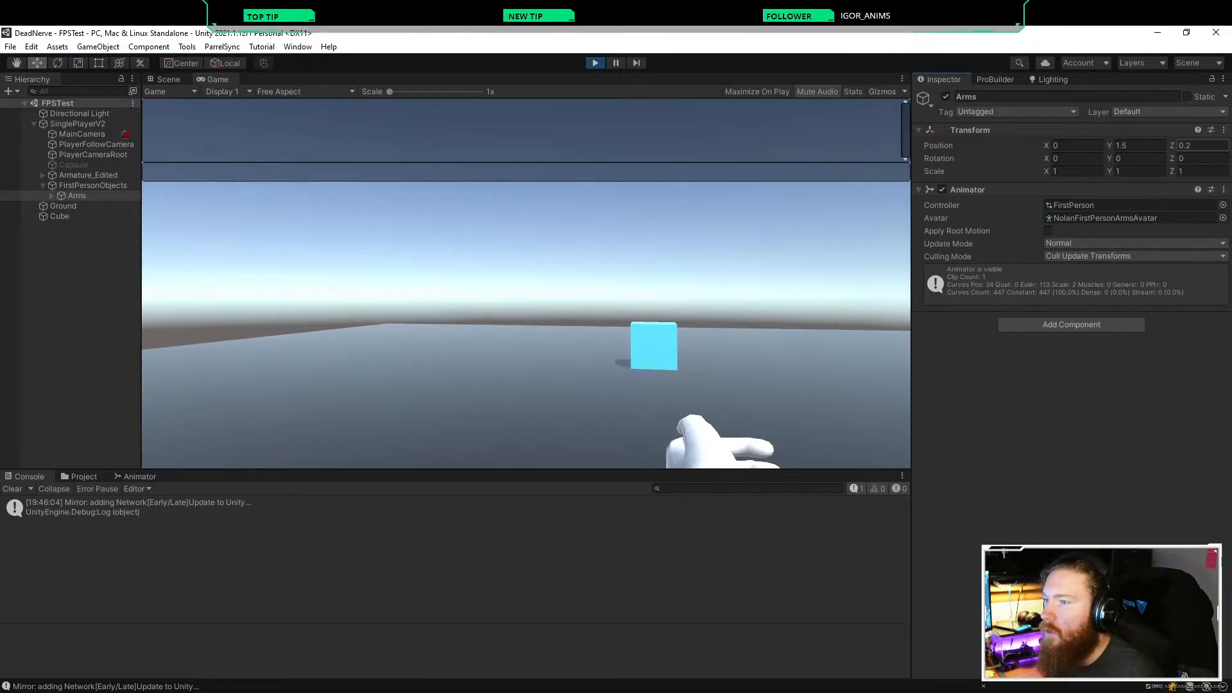
pyautogui.click(1201, 146)
pyautogui.write('0.3')
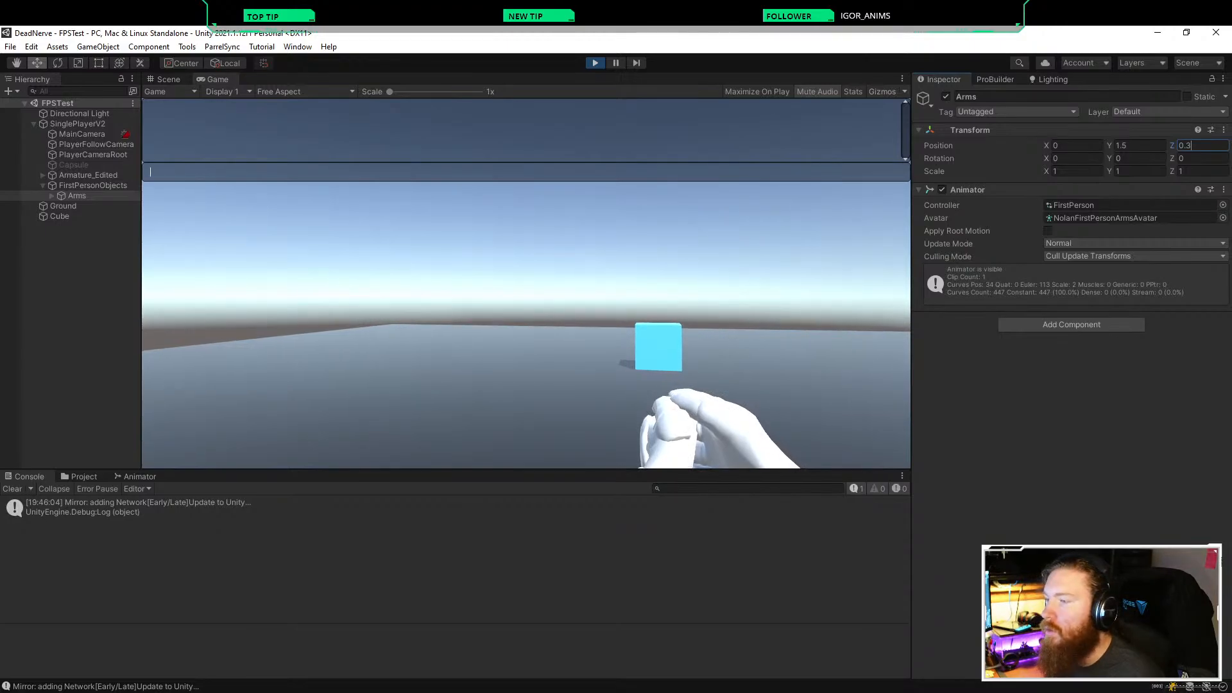
pyautogui.press('BackSpace')
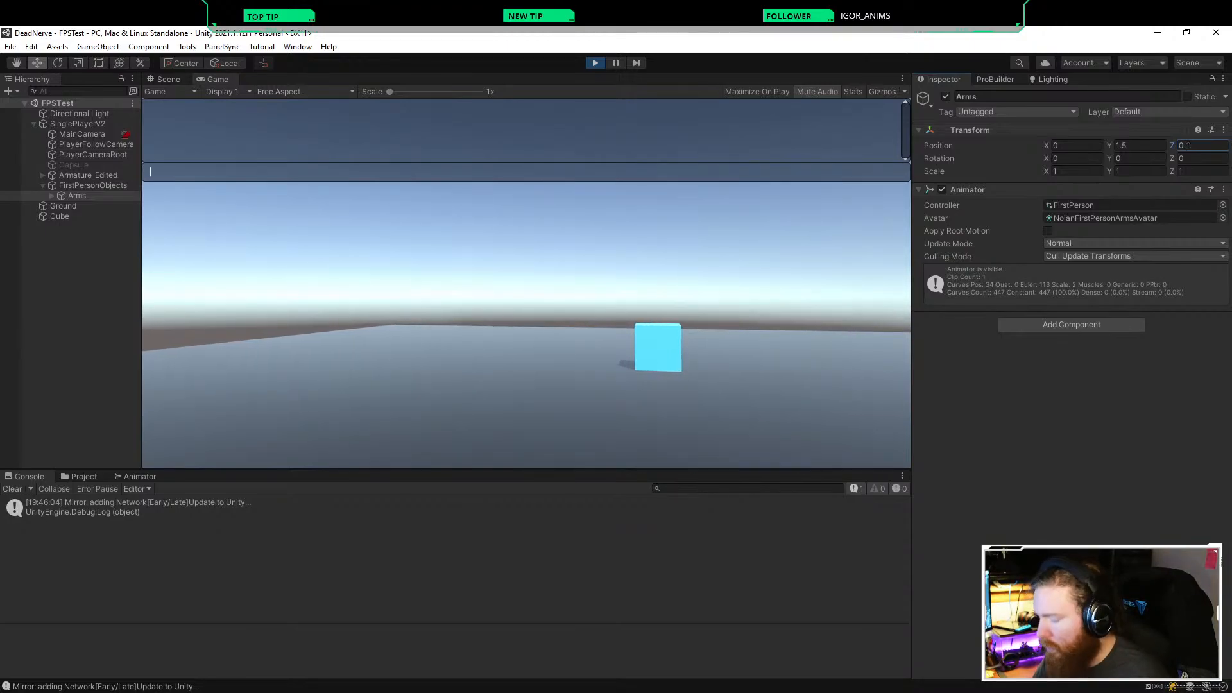
pyautogui.write('4')
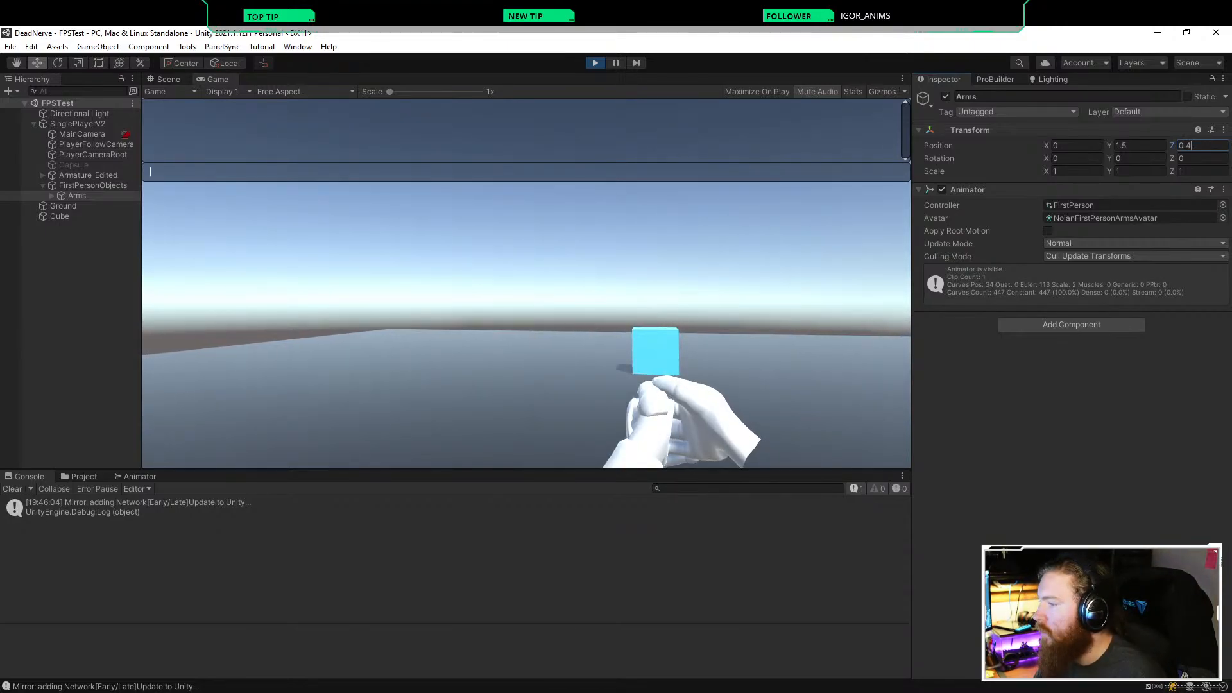
pyautogui.click(1070, 392)
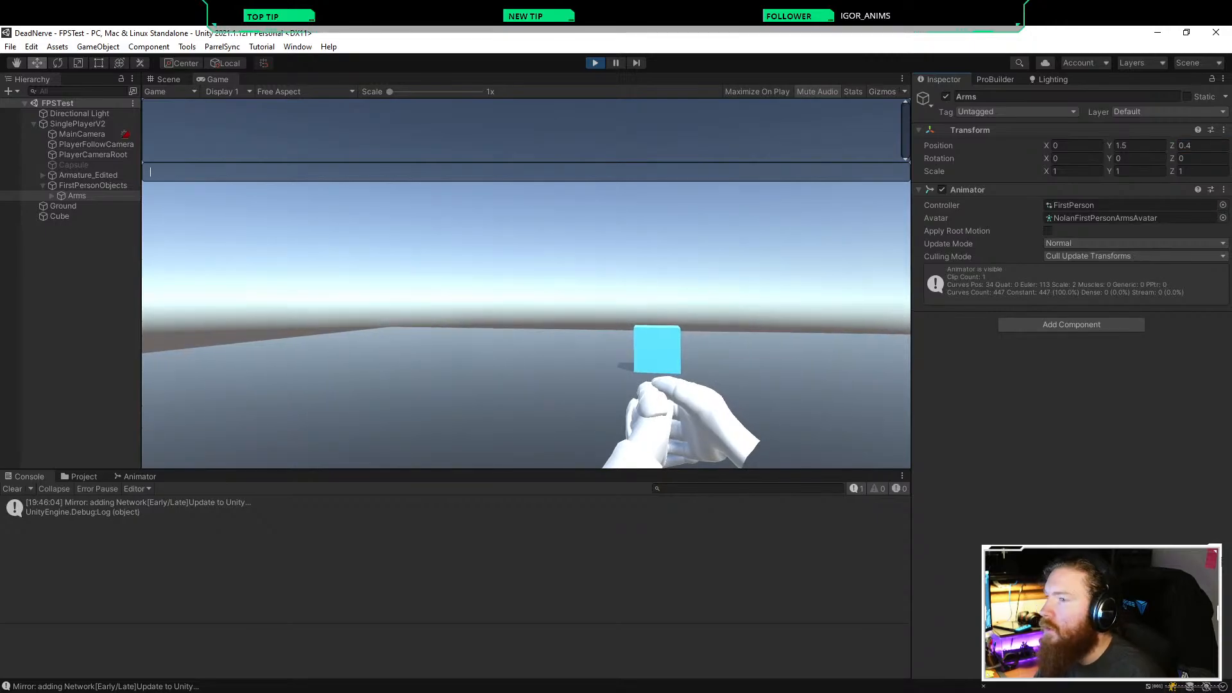
# Step: Copy the Arms' position from the running game, stop the game, and paste it onto Arms in the SinglePlayerV2 prefab
pyautogui.rightClick(939, 146)
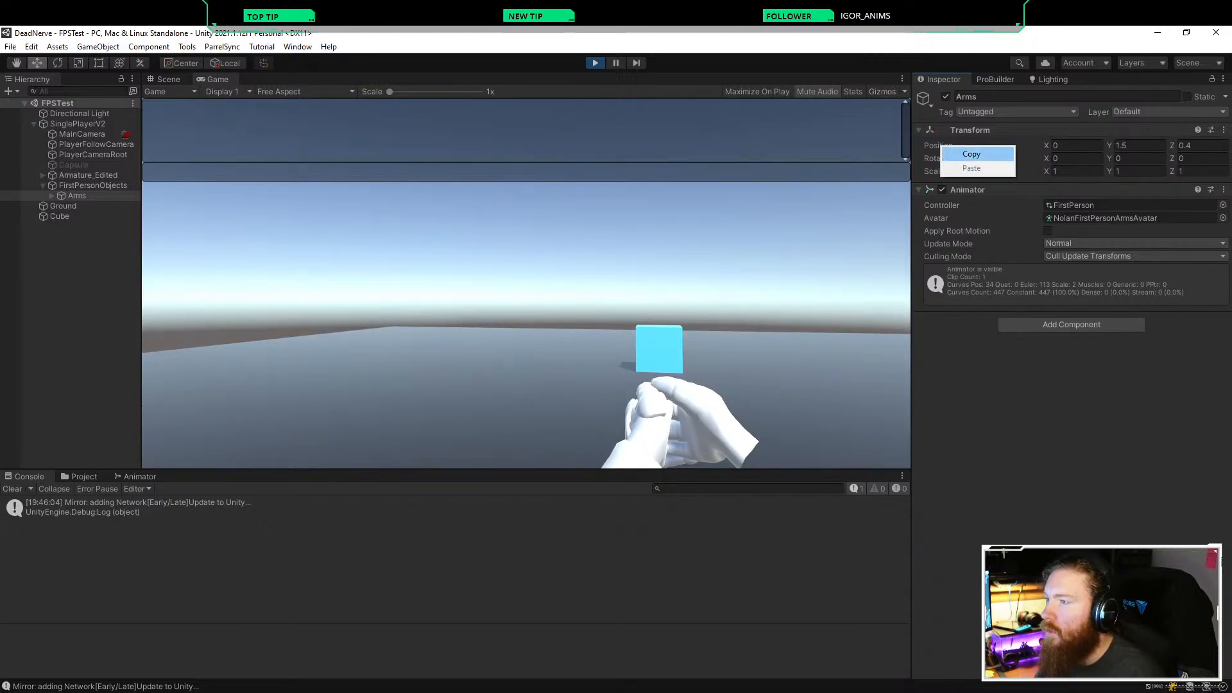
pyautogui.click(968, 154)
pyautogui.click(595, 62)
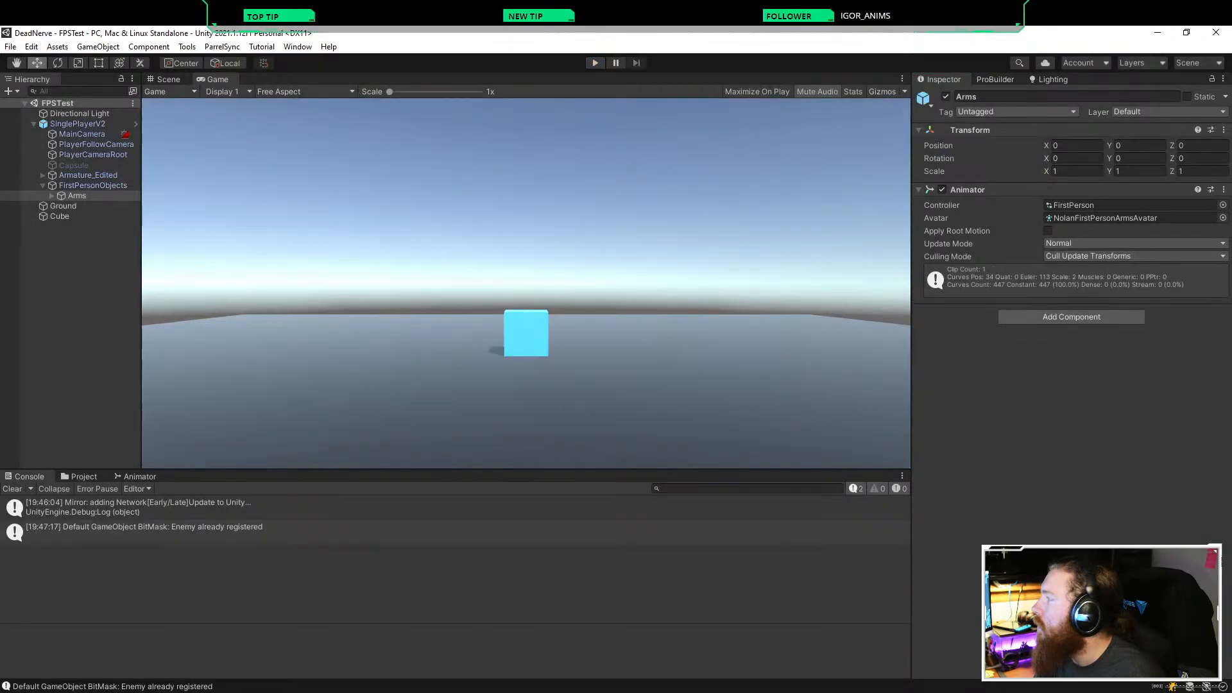
pyautogui.click(135, 124)
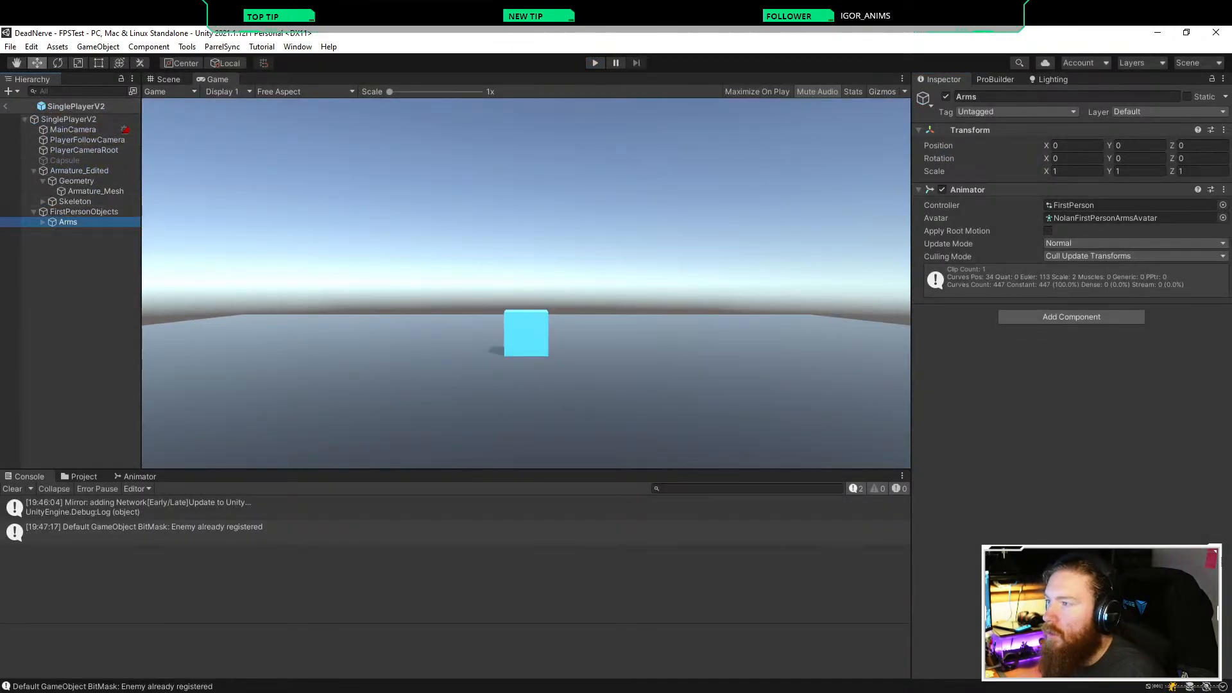
pyautogui.rightClick(938, 145)
pyautogui.click(963, 164)
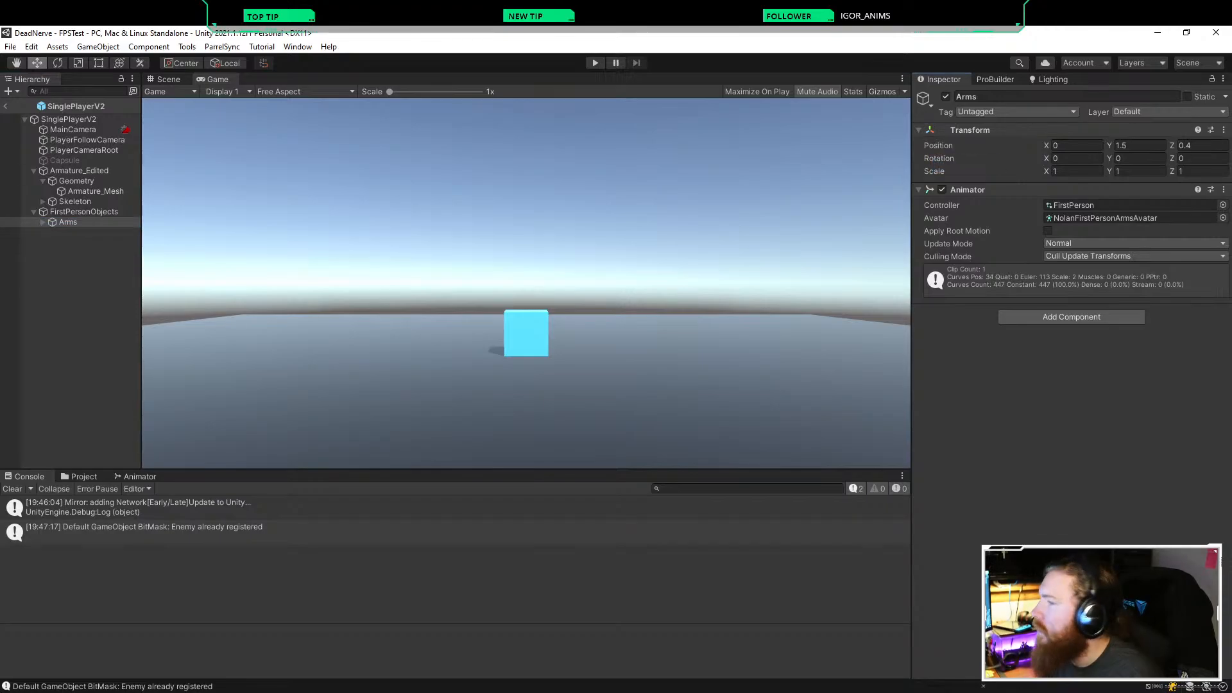
# Step: Set FirstPersonObjects' Y position to 0 in the prefab and check the transform of Arms
pyautogui.click(83, 211)
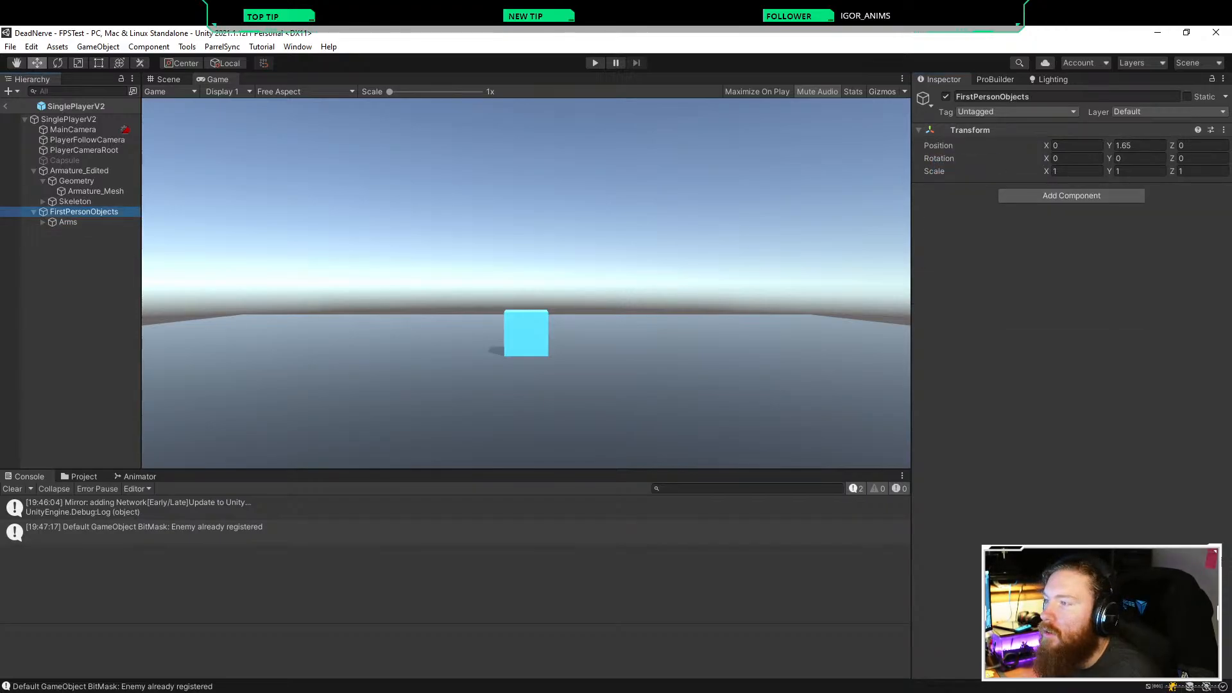
pyautogui.click(1139, 145)
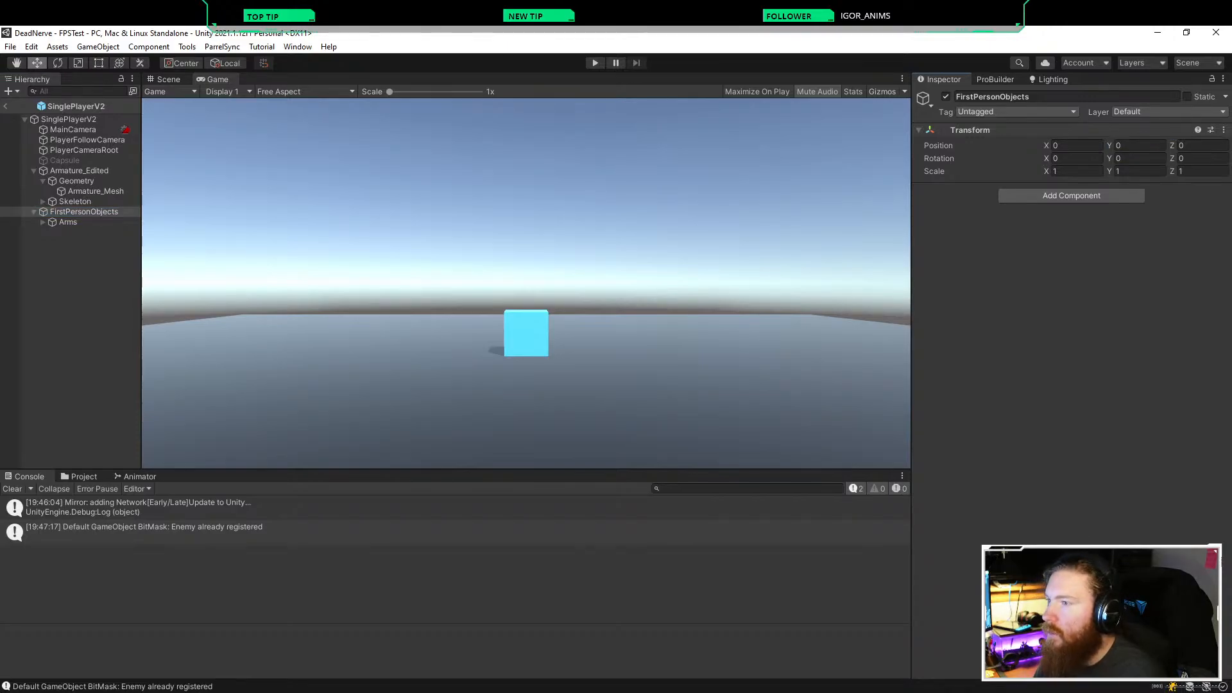
pyautogui.click(68, 221)
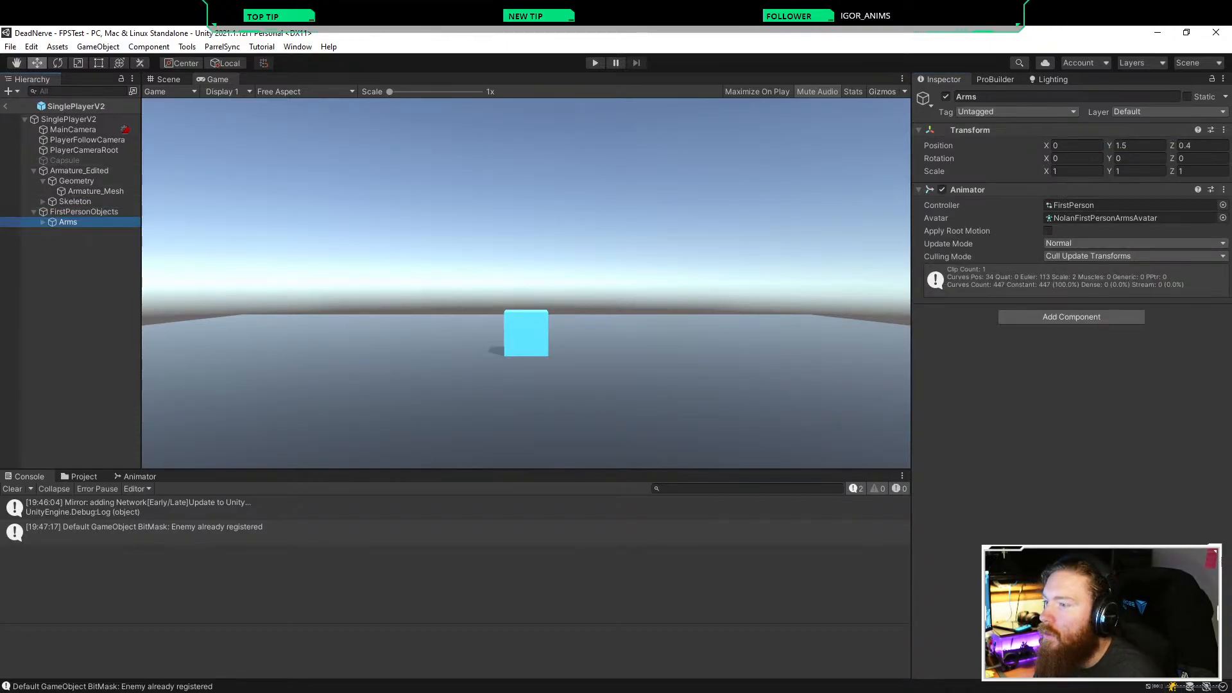
pyautogui.click(70, 321)
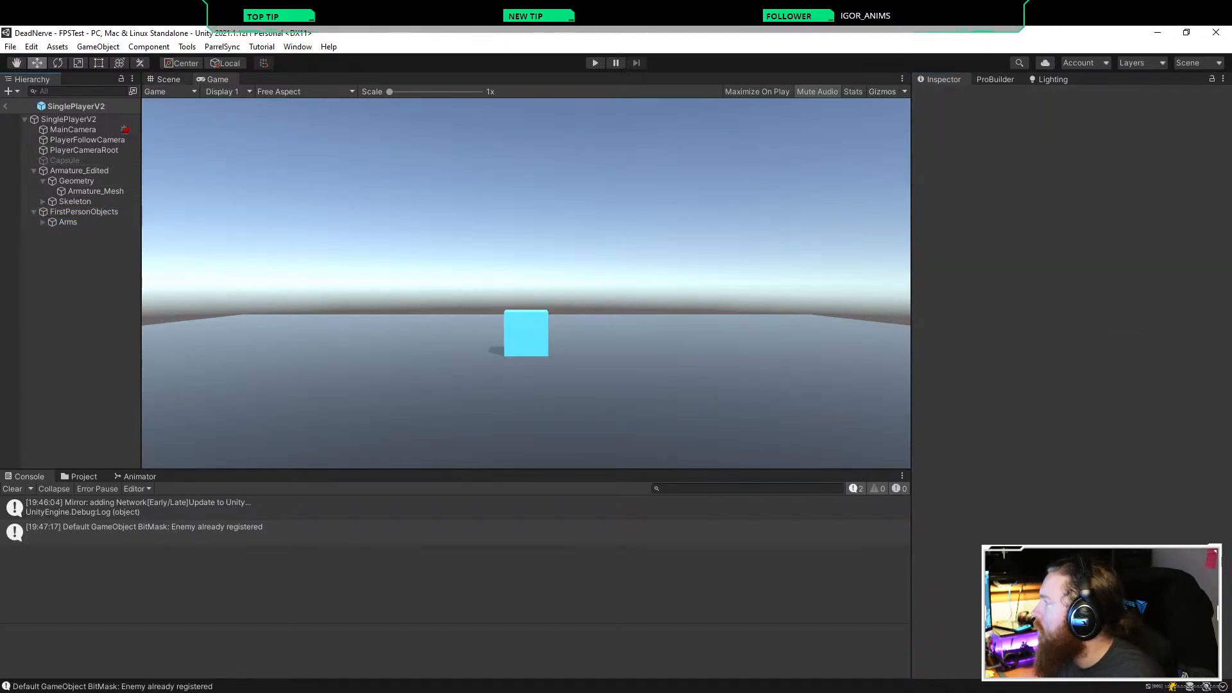
# Step: Inspect the arms' placement against the character in the Scene view, leave the prefab, and run the game to test it
pyautogui.click(168, 80)
pyautogui.keyDown('alt'); pyautogui.moveTo(462, 289); pyautogui.dragTo(542, 272); pyautogui.keyUp('alt')
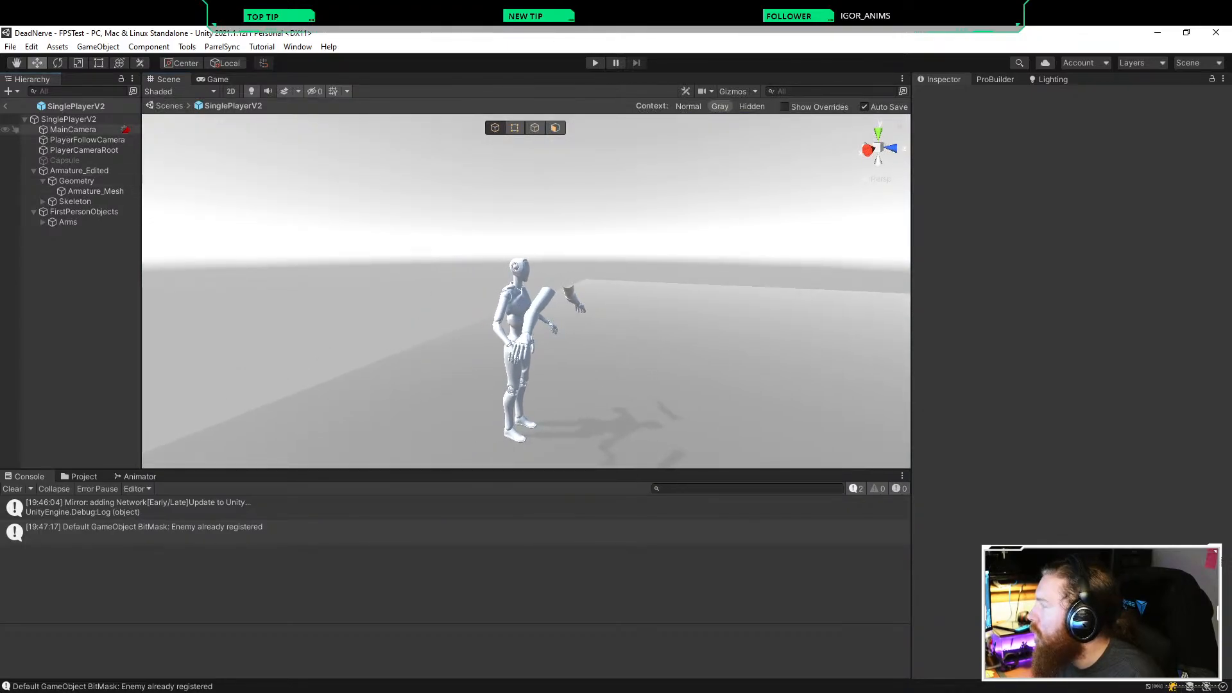
pyautogui.click(6, 106)
pyautogui.keyDown('alt'); pyautogui.moveTo(542, 273); pyautogui.dragTo(487, 274); pyautogui.keyUp('alt')
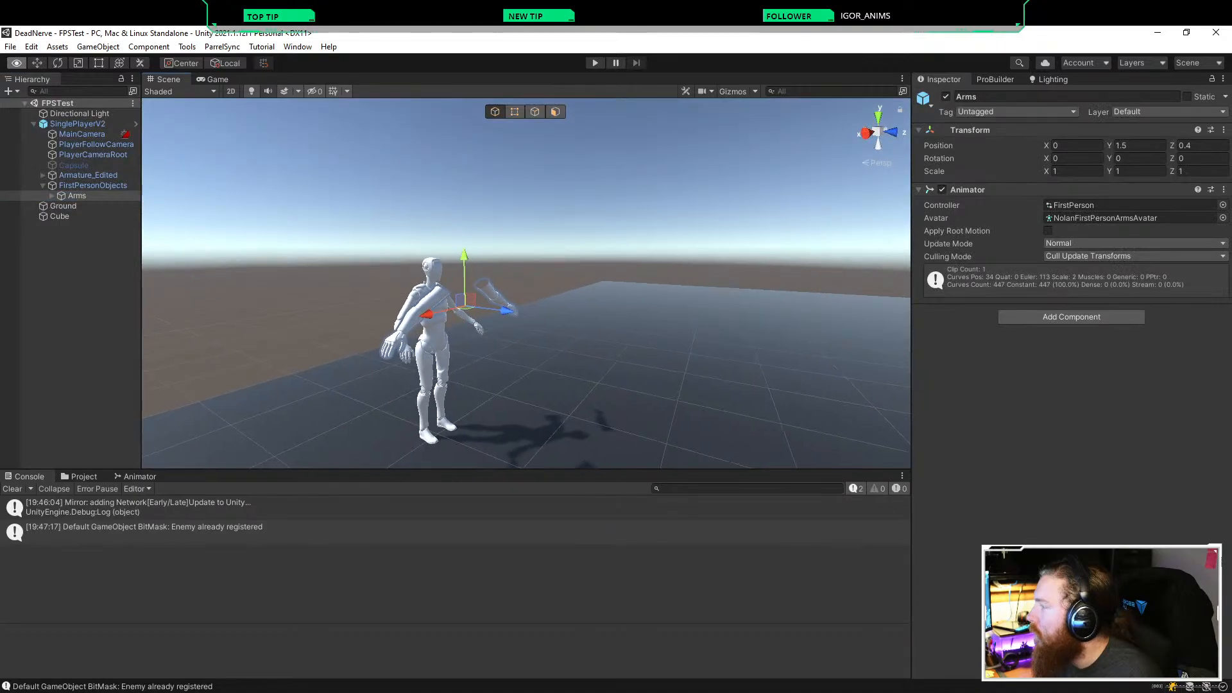
pyautogui.hotkey('ctrl', 'p')
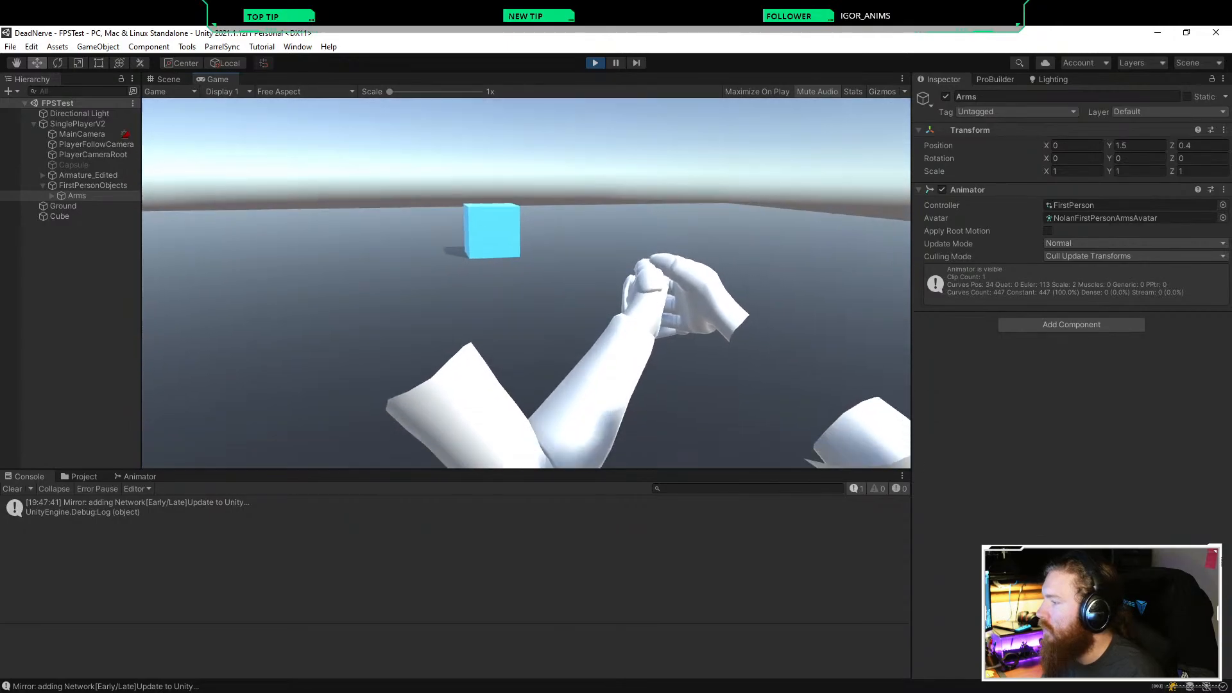
# Step: Stop the game, open the SinglePlayerV2 prefab, and rename the Arms object to FirstPersonArms
pyautogui.hotkey('ctrl', 'p')
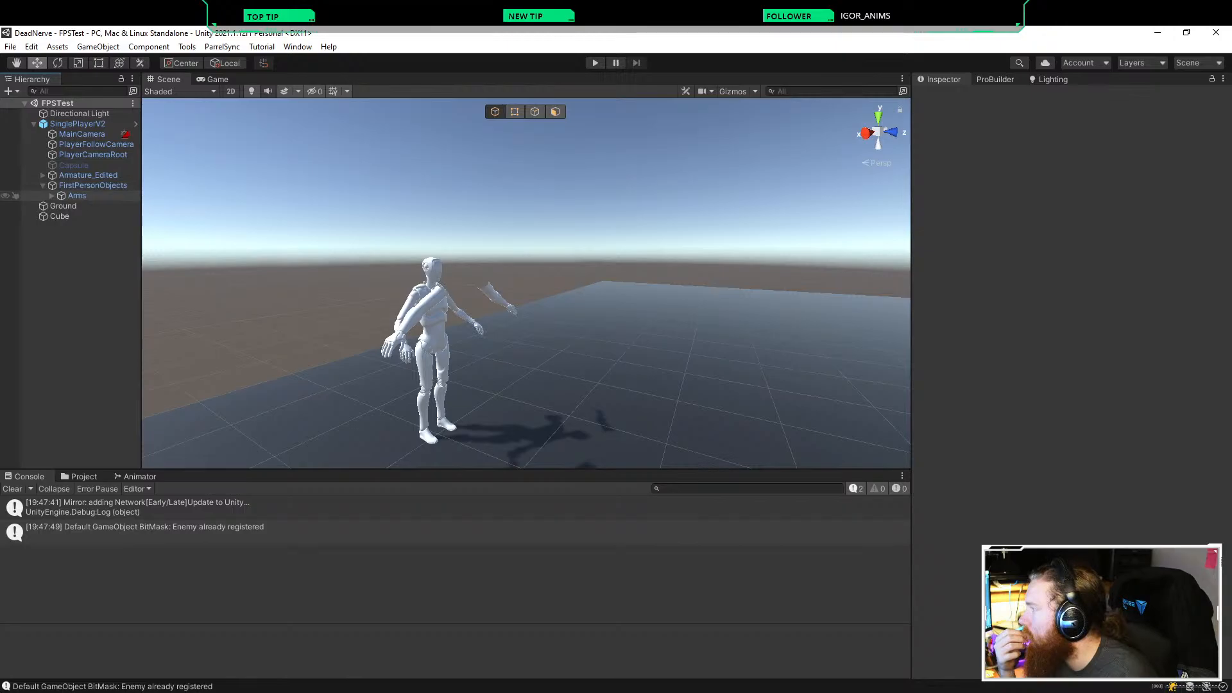
pyautogui.click(77, 195)
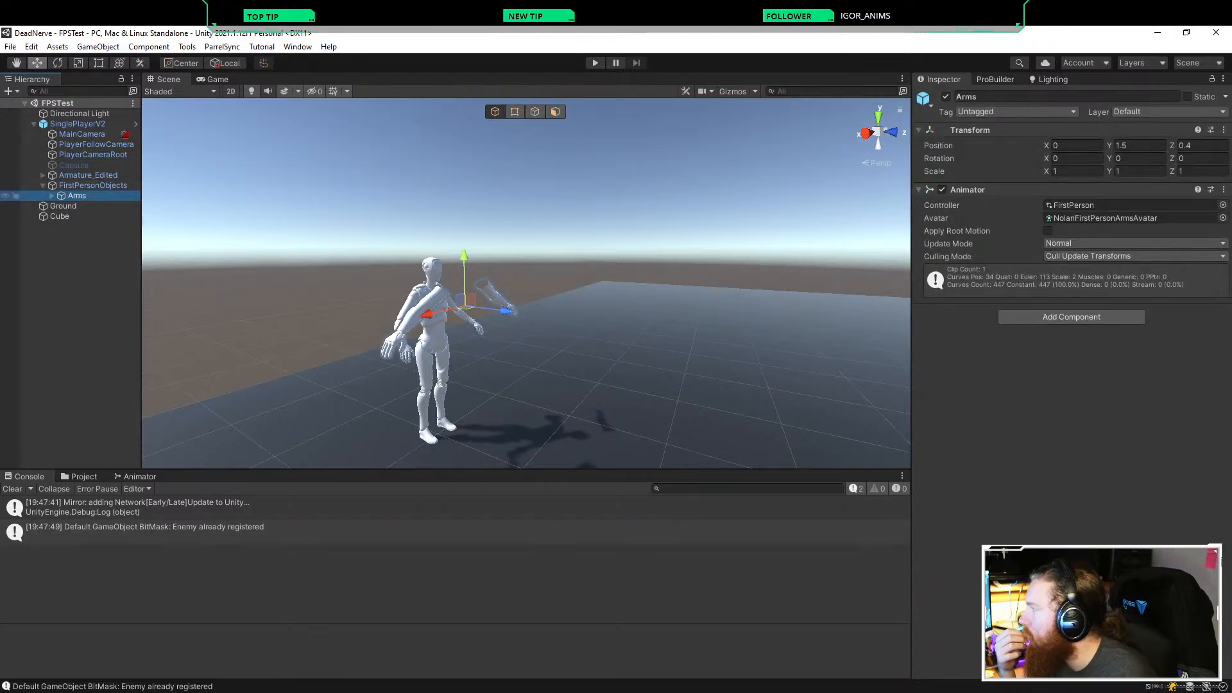
pyautogui.click(135, 123)
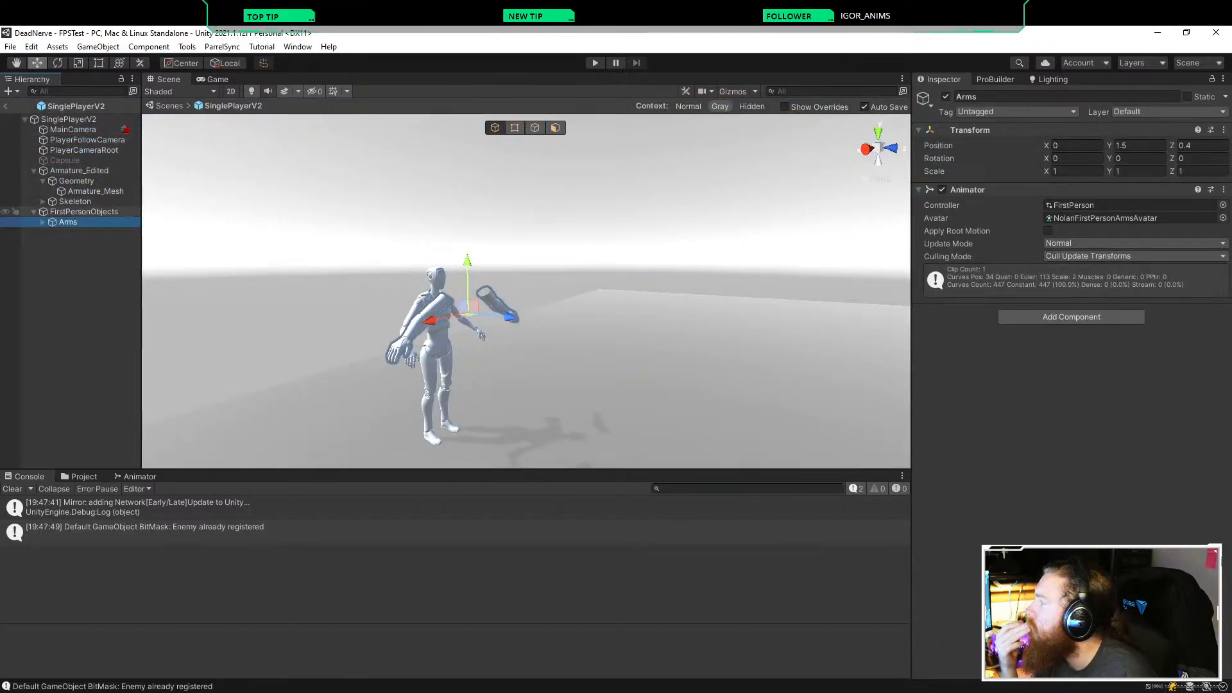
pyautogui.click(71, 211)
pyautogui.click(68, 222)
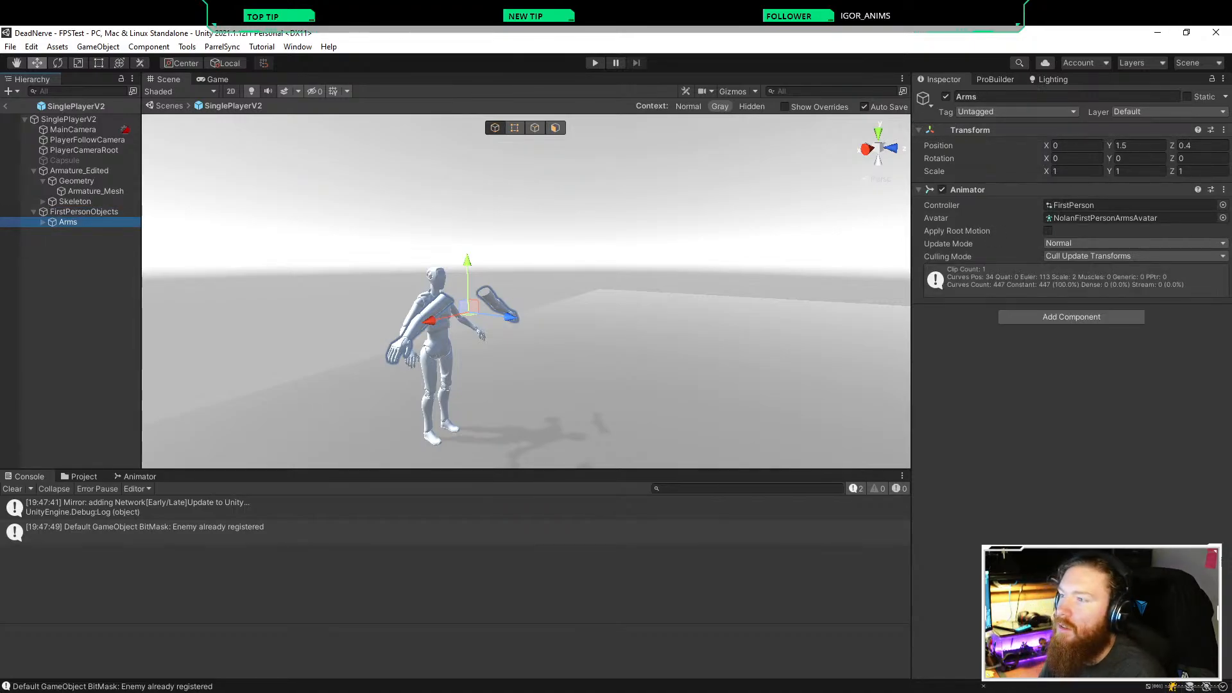
pyautogui.click(982, 96)
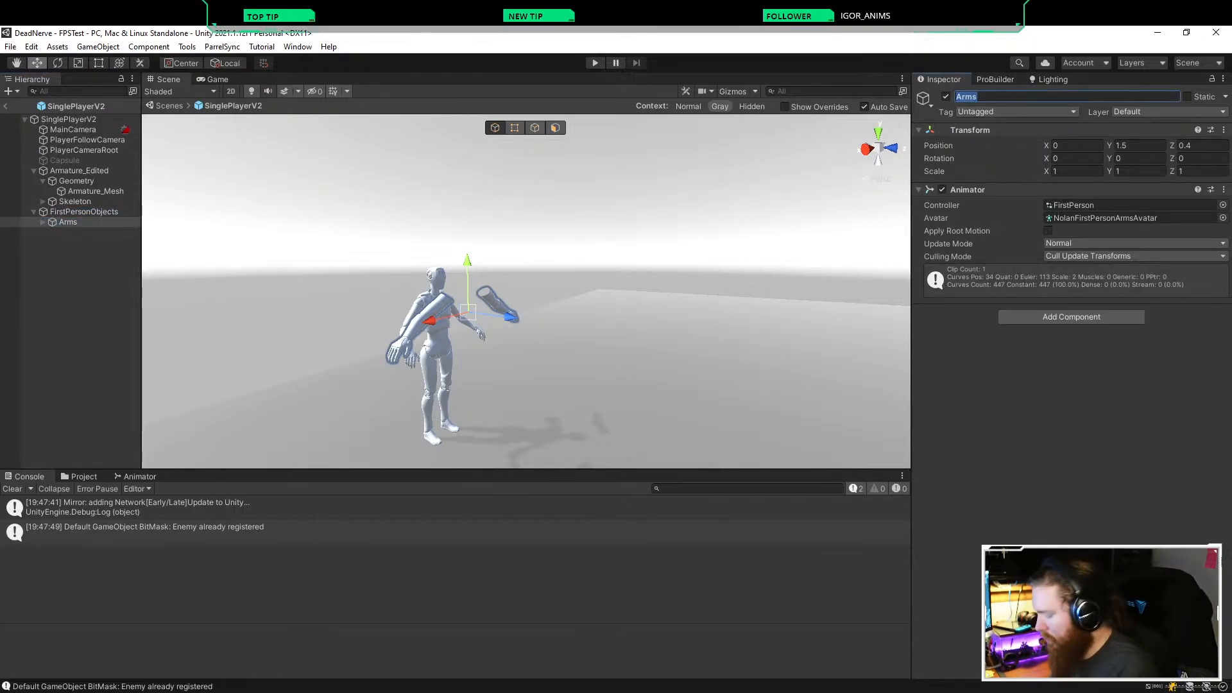
pyautogui.write('First')
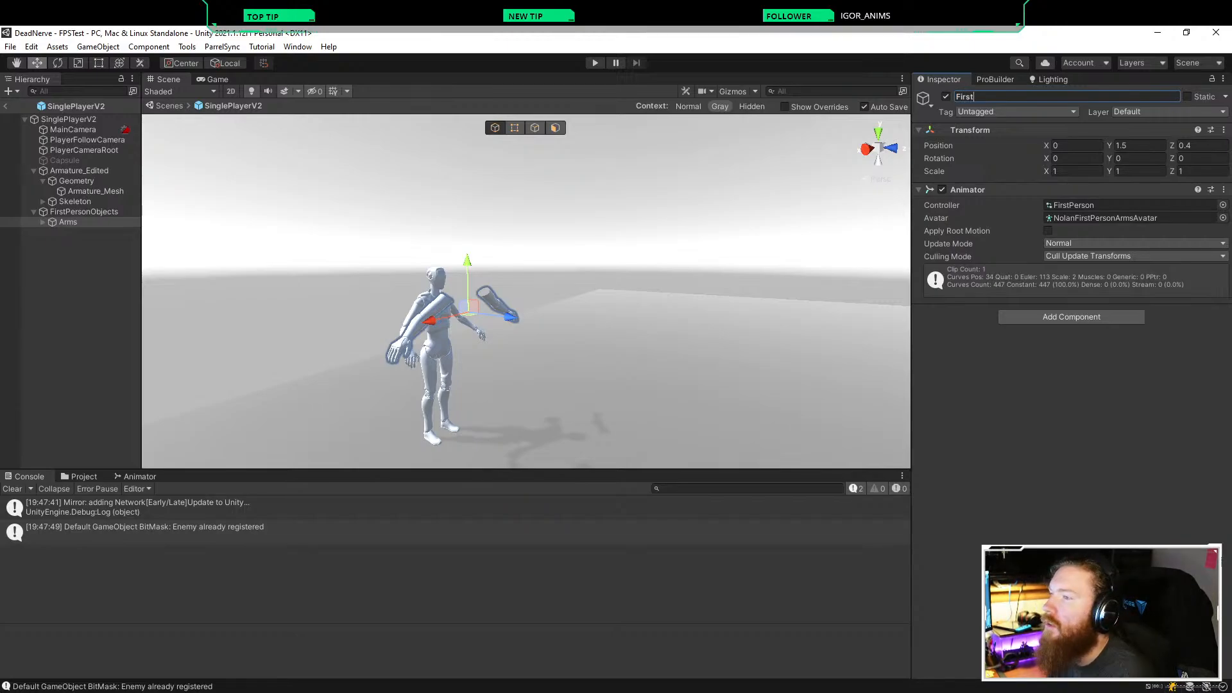
pyautogui.write('PersonARms')
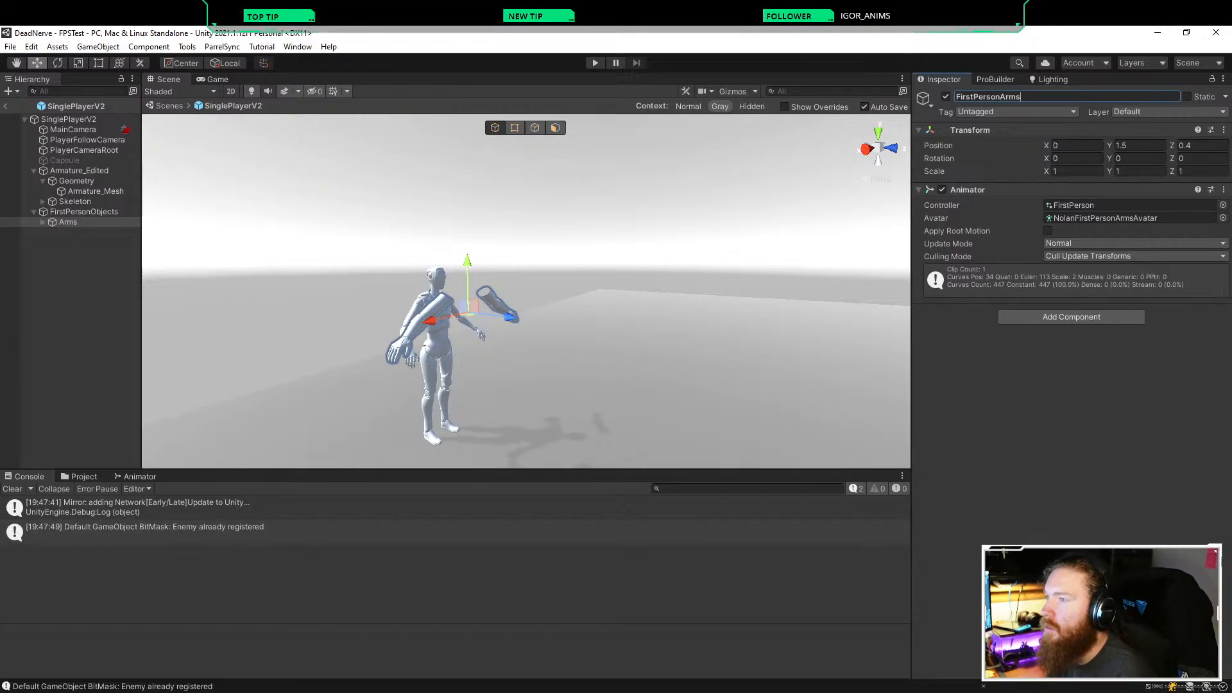
pyautogui.press('Return')
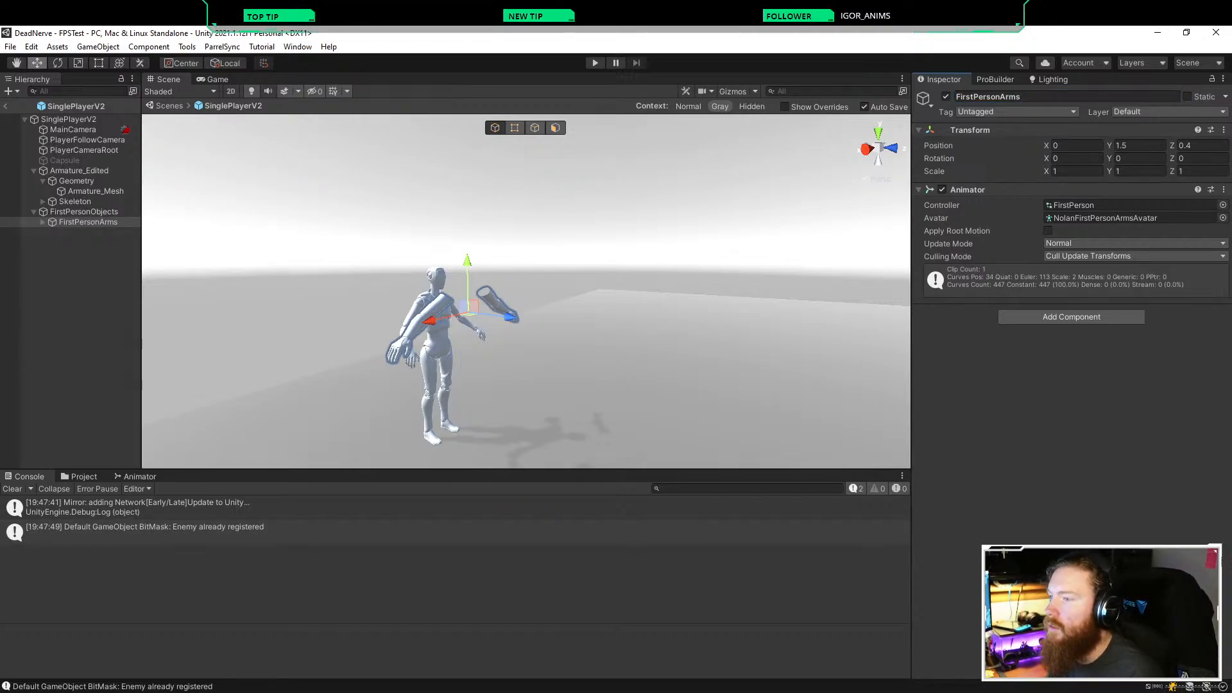
# Step: Parent FirstPersonArms to PlayerFollowCamera and delete the emptied FirstPersonObjects from the prefab
pyautogui.click(80, 270)
pyautogui.moveTo(84, 222); pyautogui.dragTo(84, 140)
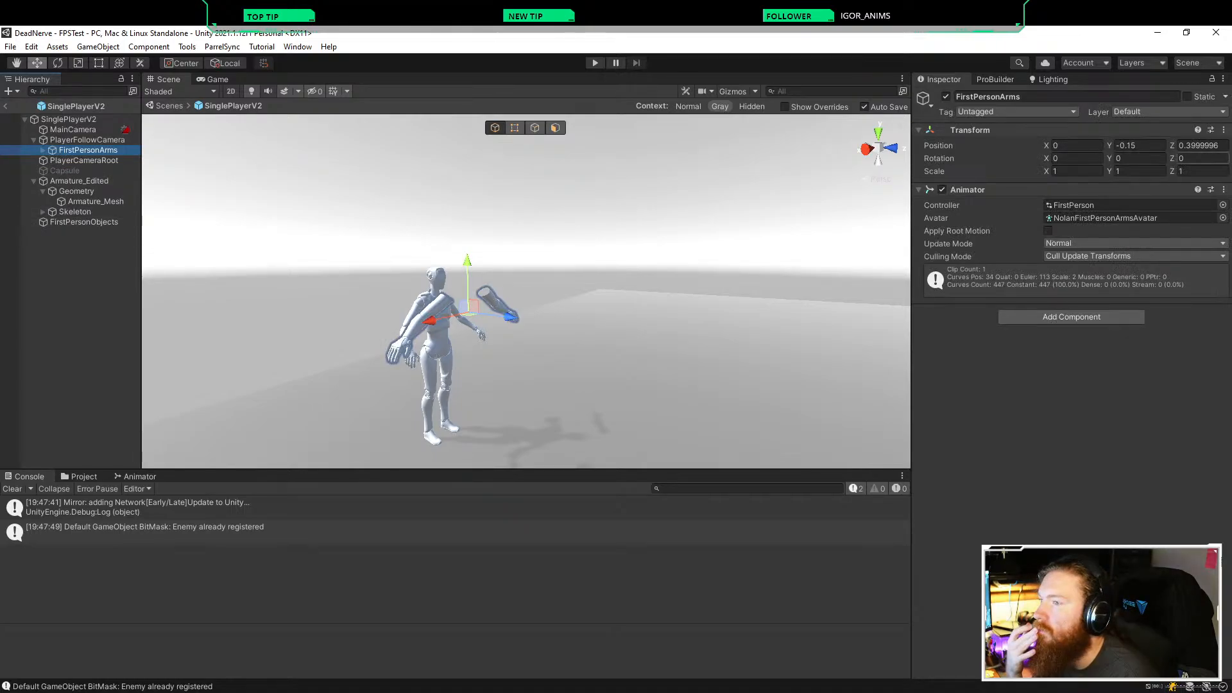
pyautogui.moveTo(577, 288); pyautogui.dragTo(566, 285, button='right')
pyautogui.keyDown('alt'); pyautogui.moveTo(566, 285); pyautogui.dragTo(427, 301); pyautogui.keyUp('alt')
pyautogui.rightClick(100, 221)
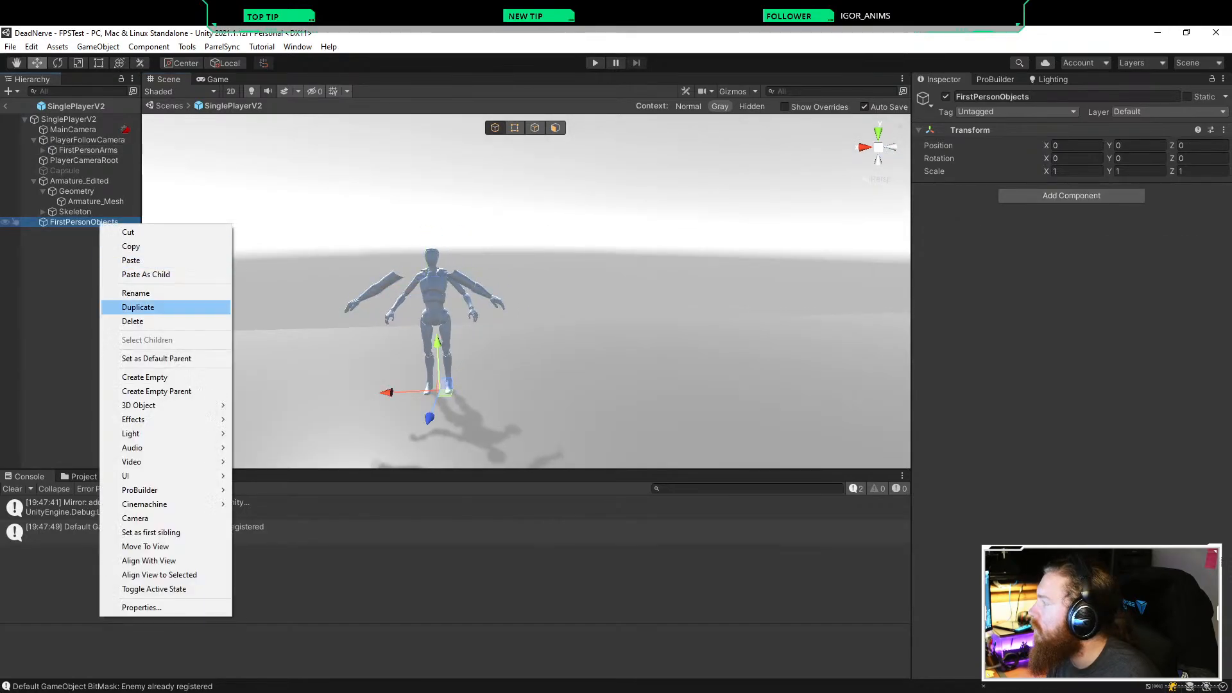
pyautogui.click(133, 321)
# Step: Set FirstPersonArms' Y position to 0 after trying 1.5, and save the prefab
pyautogui.click(88, 150)
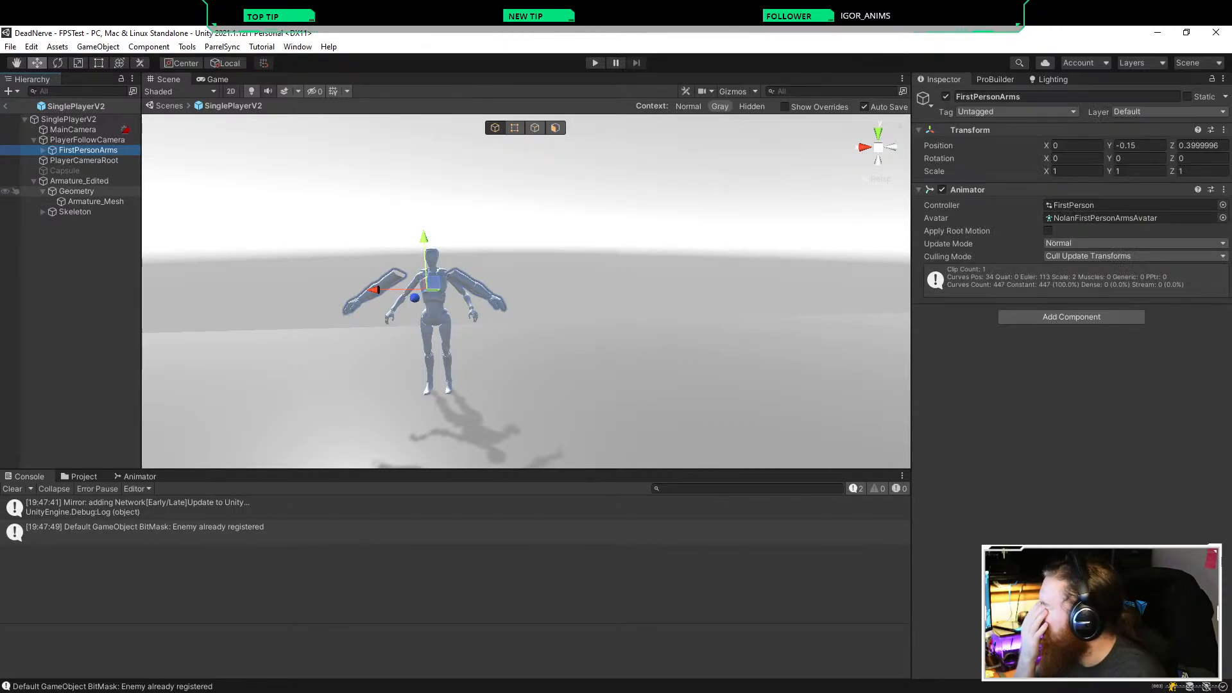
pyautogui.click(87, 139)
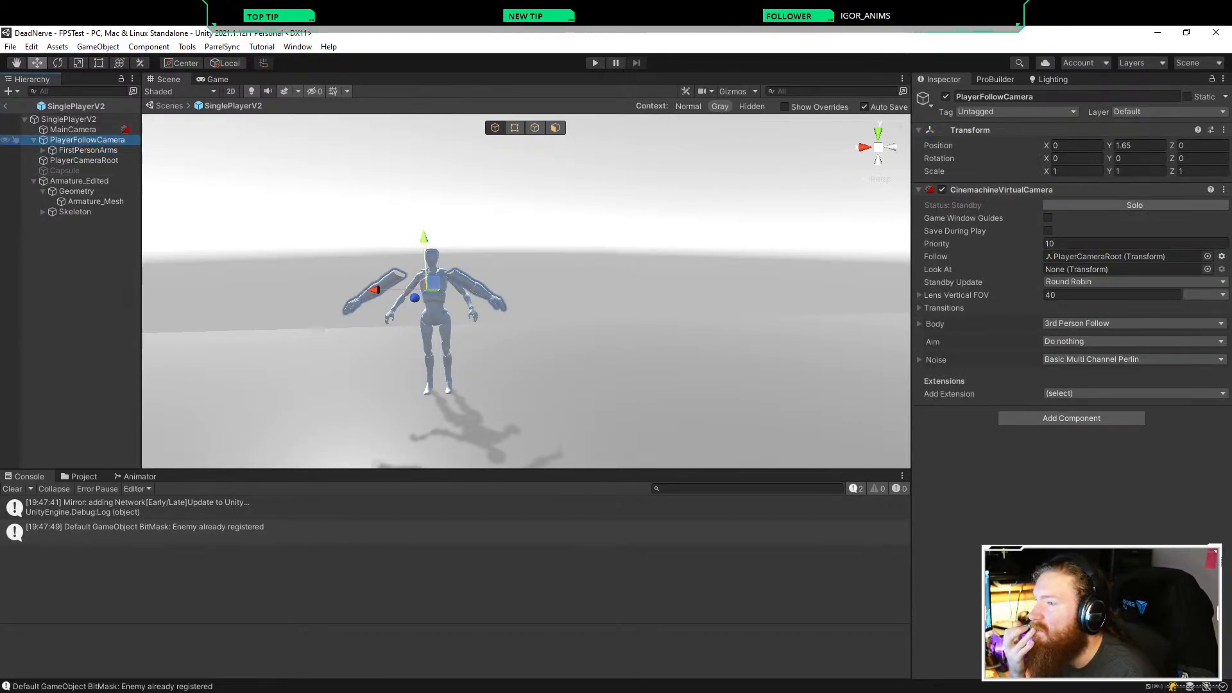
pyautogui.click(88, 150)
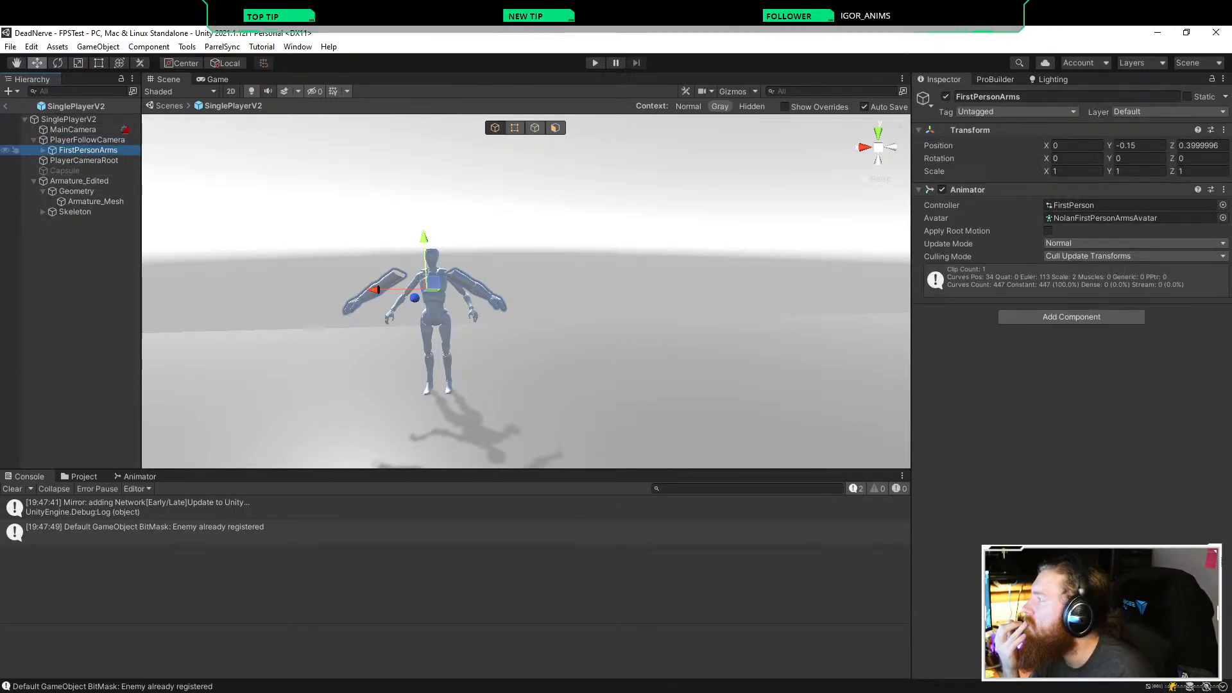
pyautogui.click(1132, 145)
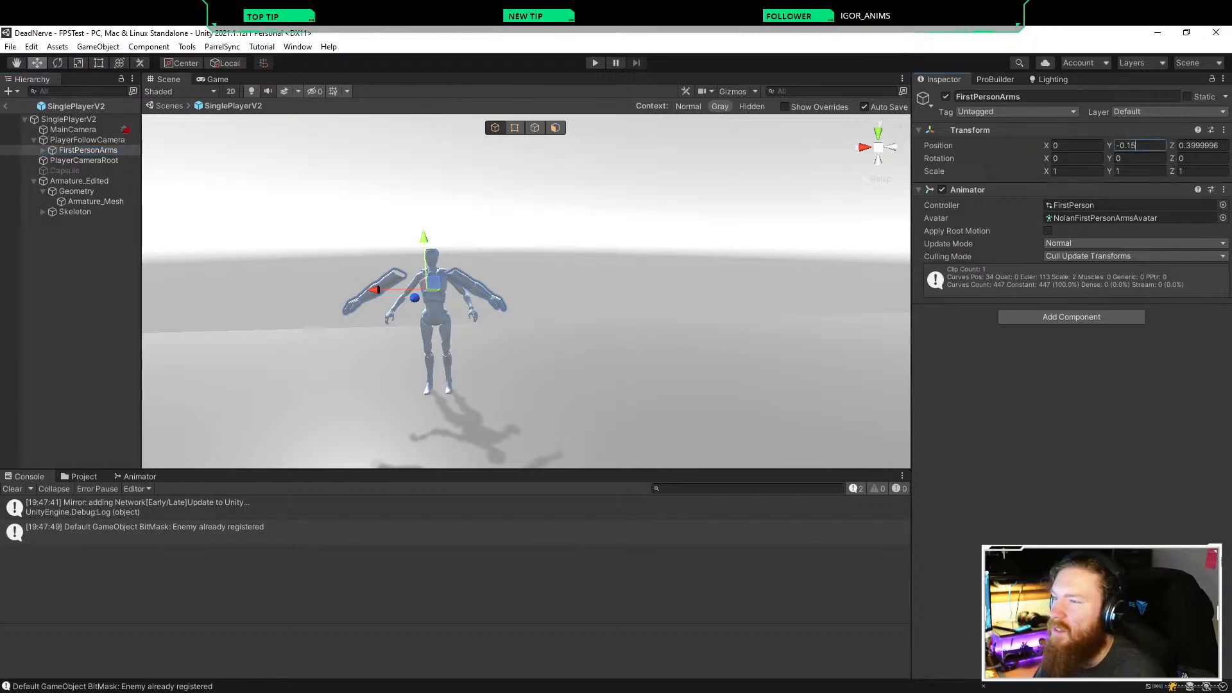
pyautogui.write('1')
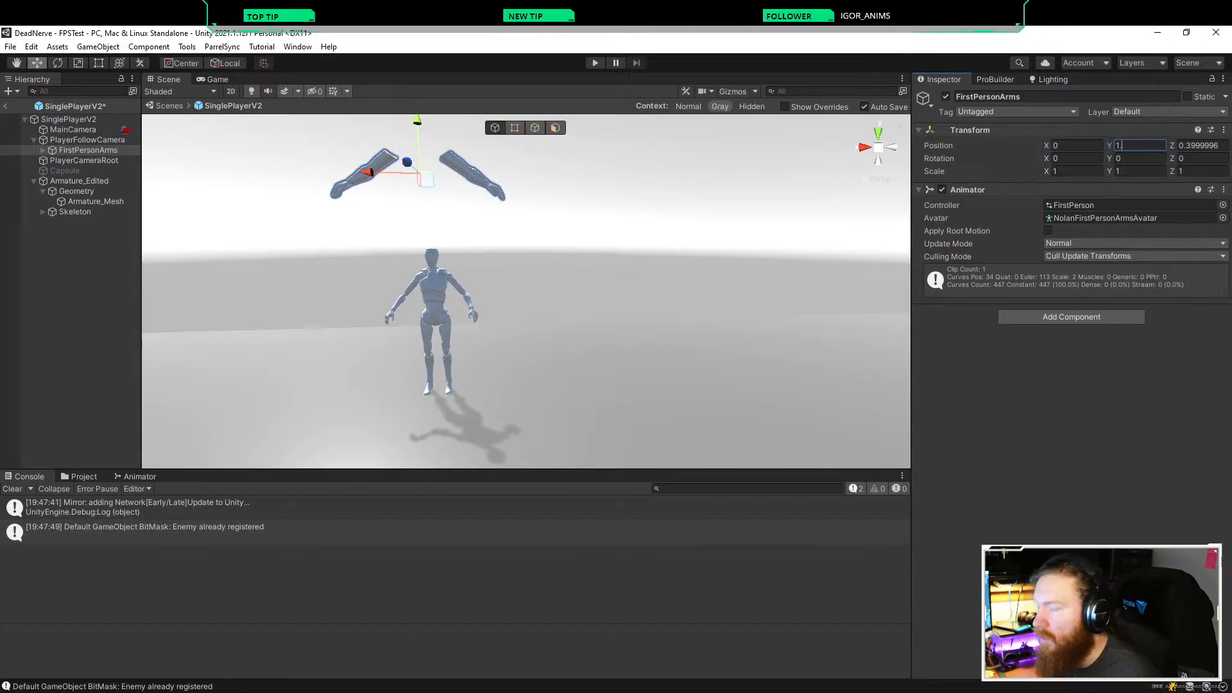
pyautogui.write('.5')
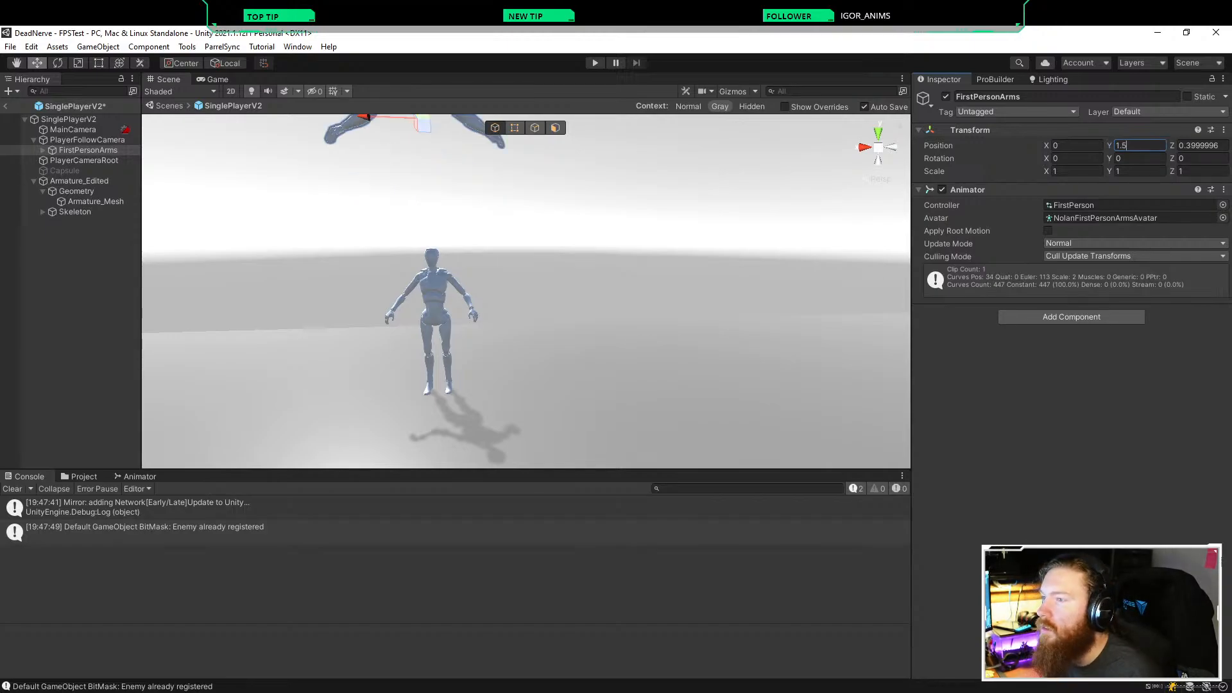
pyautogui.press('BackSpace')
pyautogui.press('BackSpace')
pyautogui.press('BackSpace')
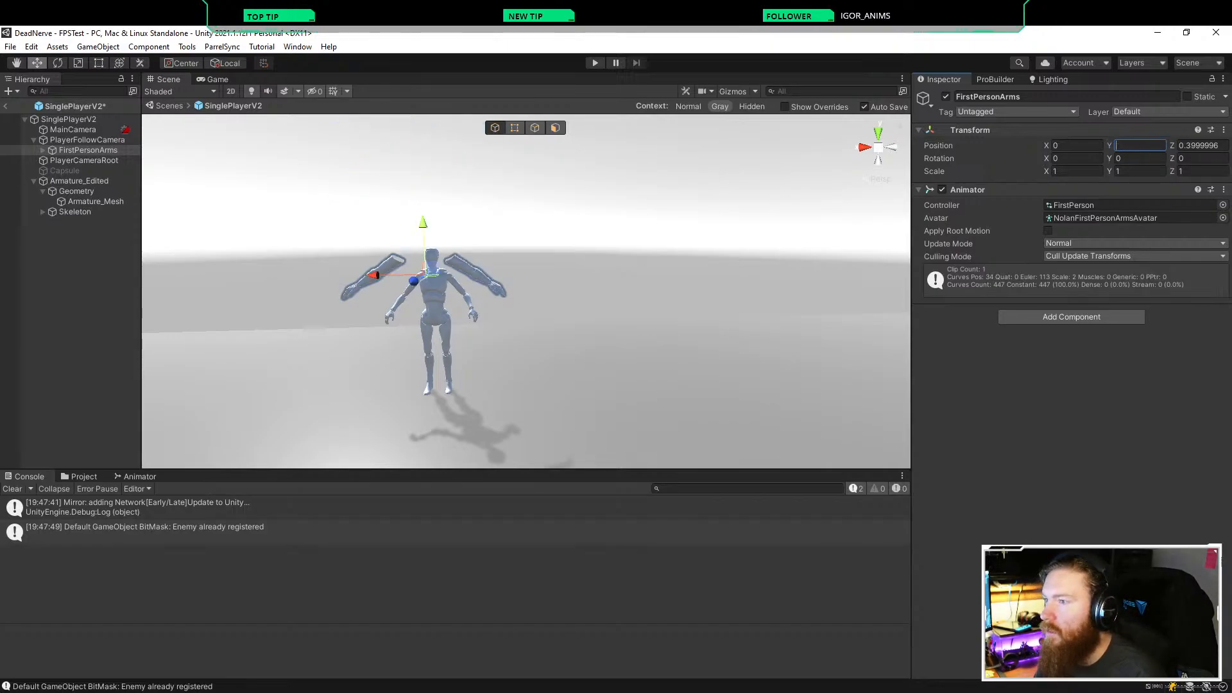
pyautogui.hotkey('ctrl', 's')
pyautogui.press('Tab')
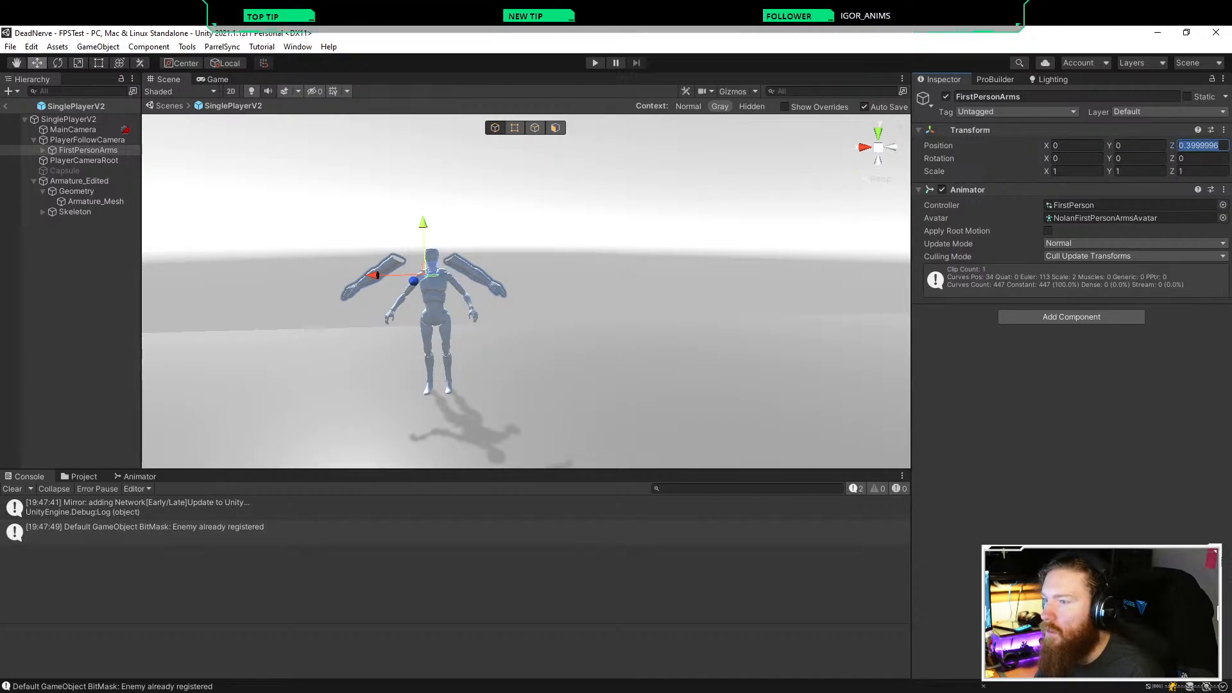
# Step: Set FirstPersonArms' Z position to 0.4 after trying 0 and 0.2
pyautogui.write('0')
pyautogui.moveTo(526, 292); pyautogui.dragTo(539, 292, button='right')
pyautogui.keyDown('alt'); pyautogui.moveTo(539, 292); pyautogui.dragTo(828, 291); pyautogui.keyUp('alt')
pyautogui.click(1188, 146)
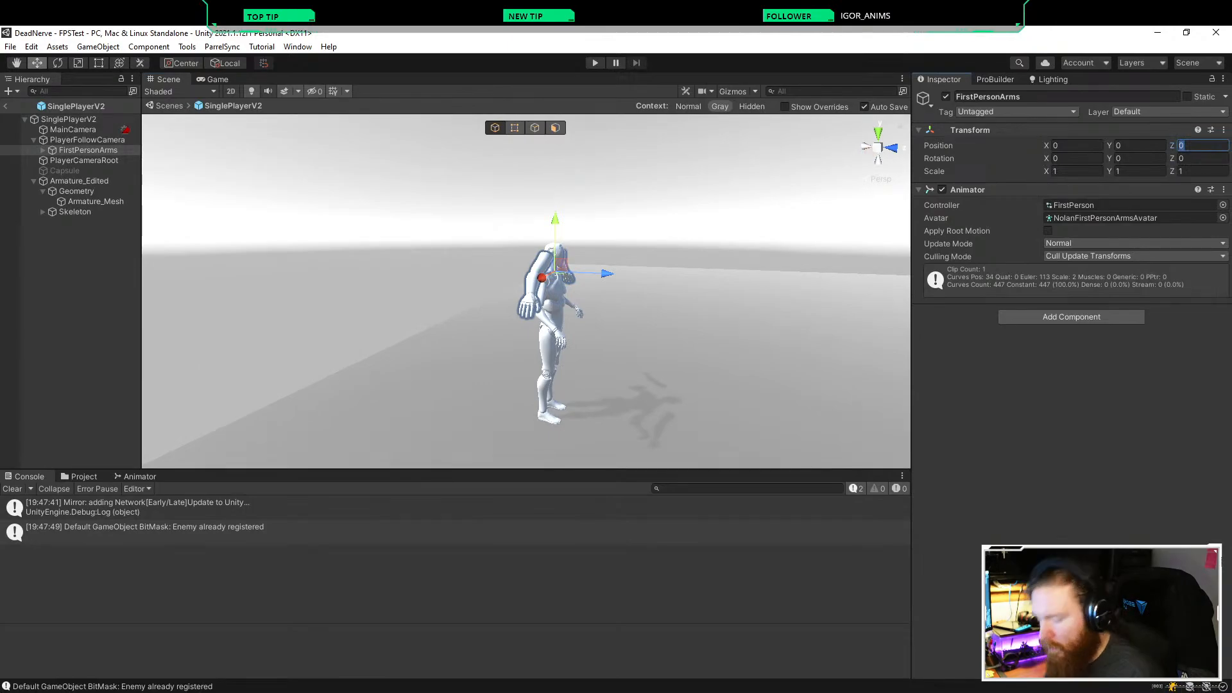
pyautogui.write('.2')
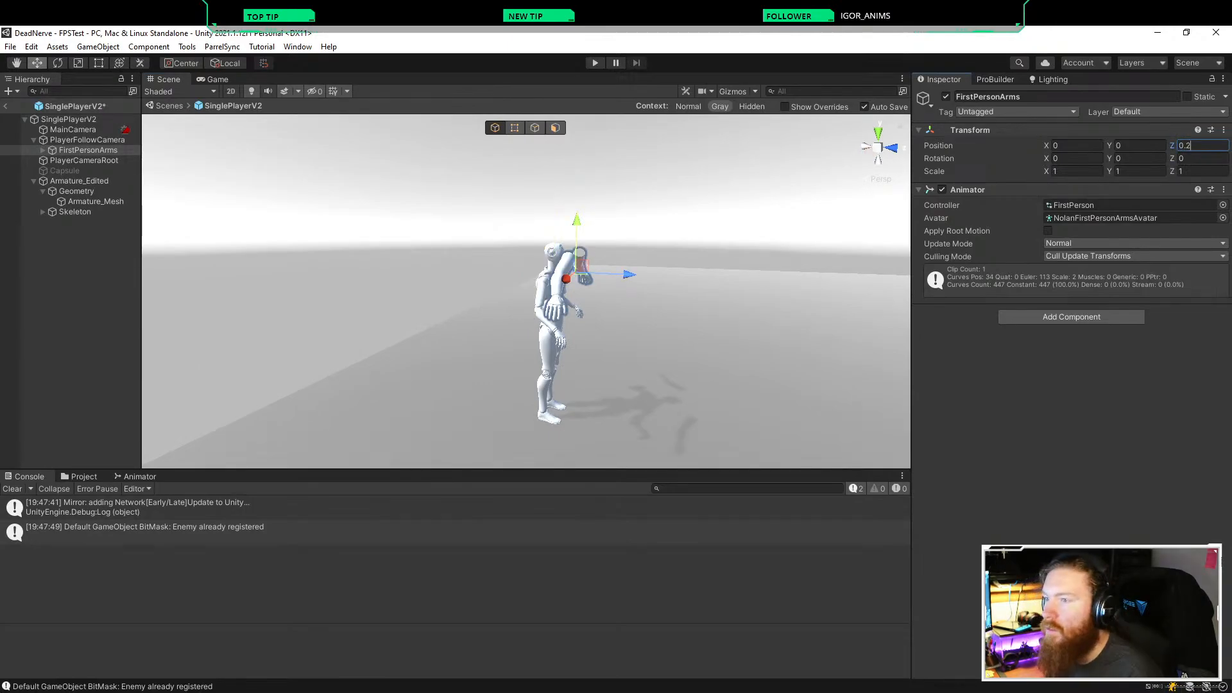
pyautogui.press('BackSpace')
pyautogui.write('4')
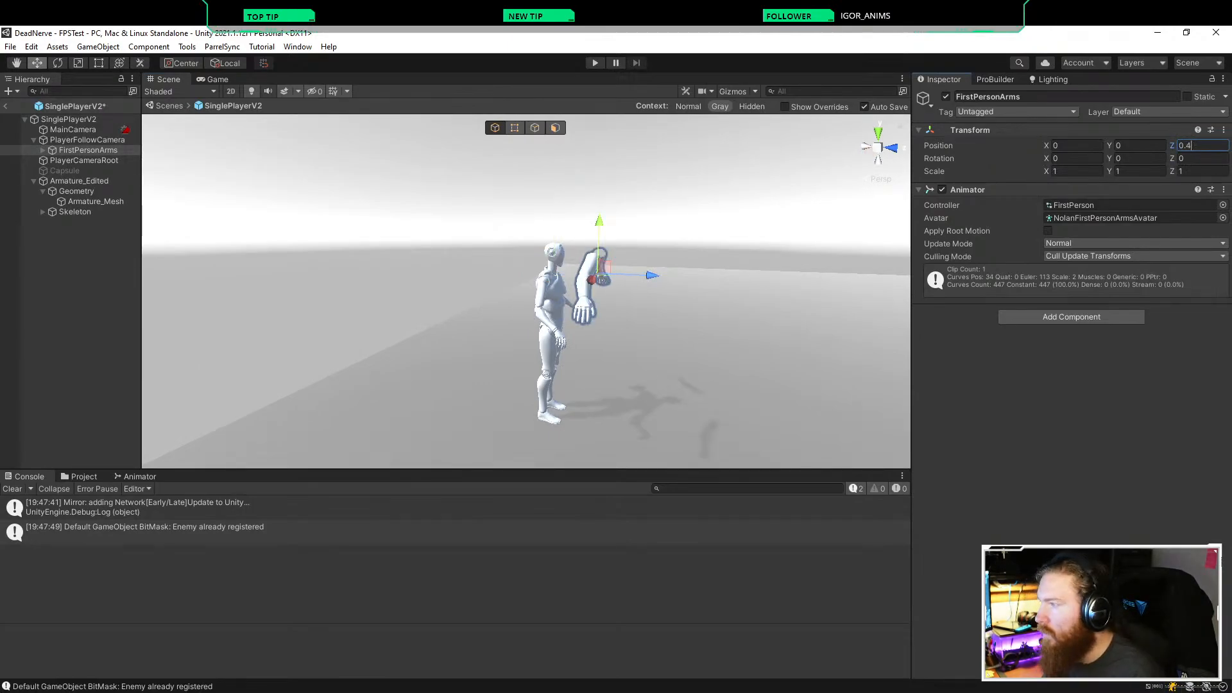
pyautogui.press('Return')
pyautogui.click(738, 205)
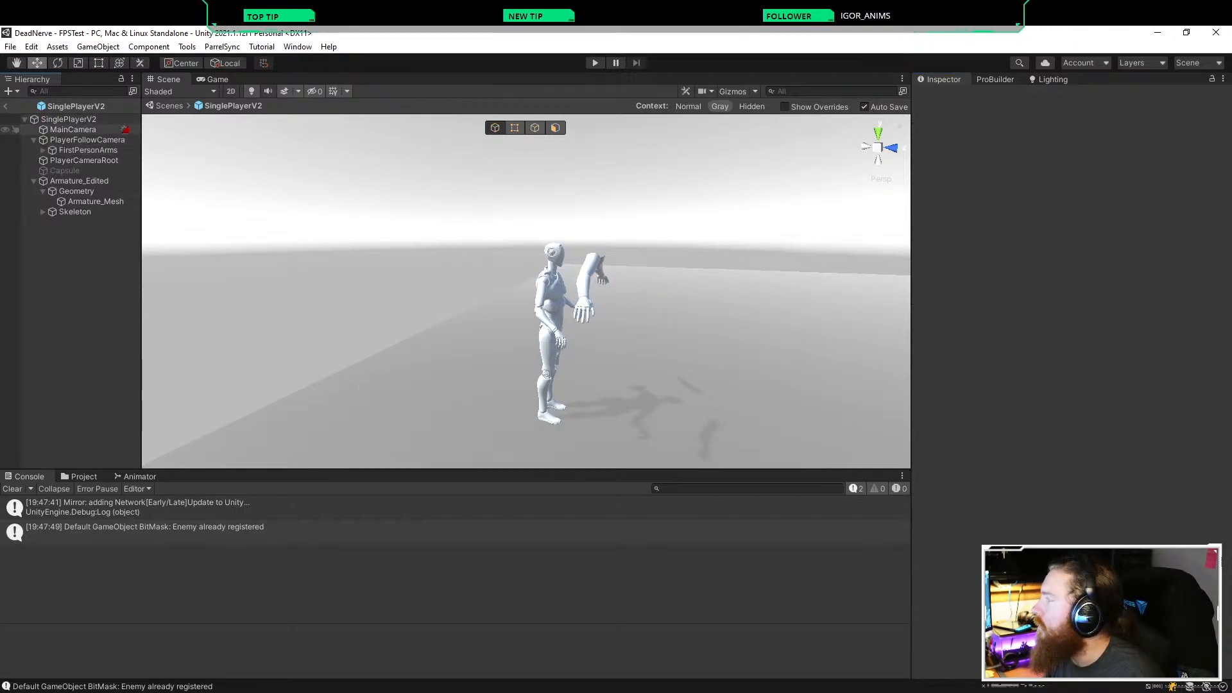
# Step: Leave the prefab, run the game to test the arms under PlayerFollowCamera, and stop it
pyautogui.click(6, 106)
pyautogui.hotkey('ctrl', 'p')
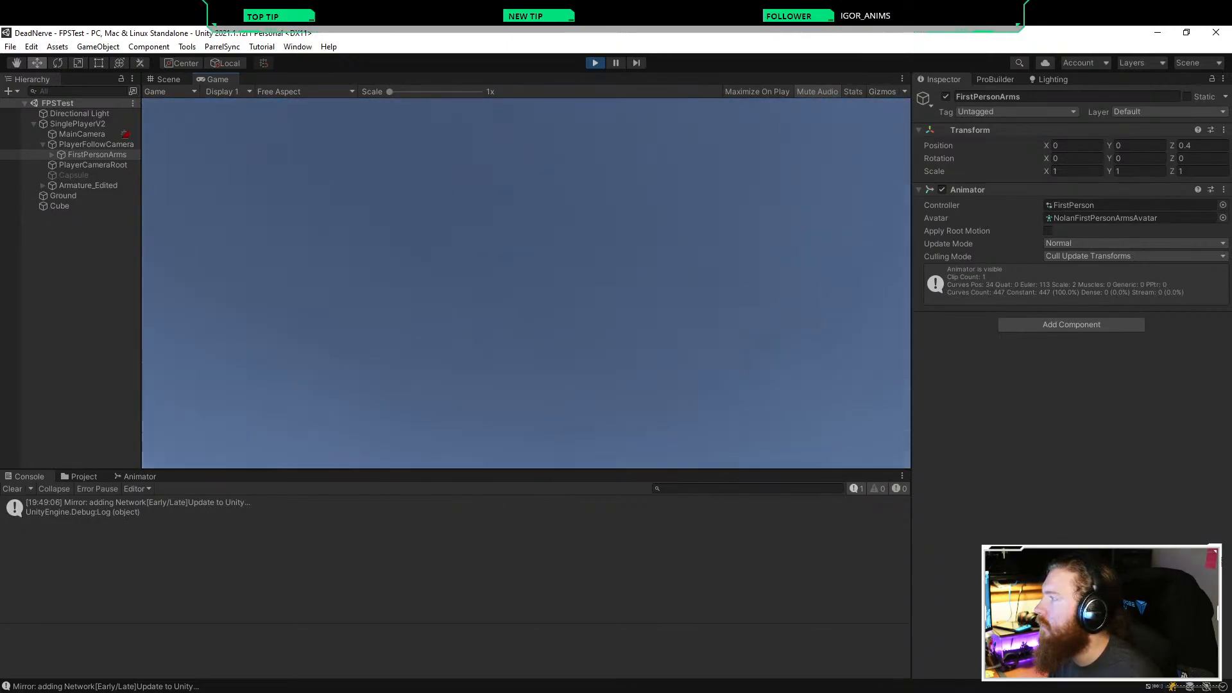
pyautogui.hotkey('ctrl', 'p')
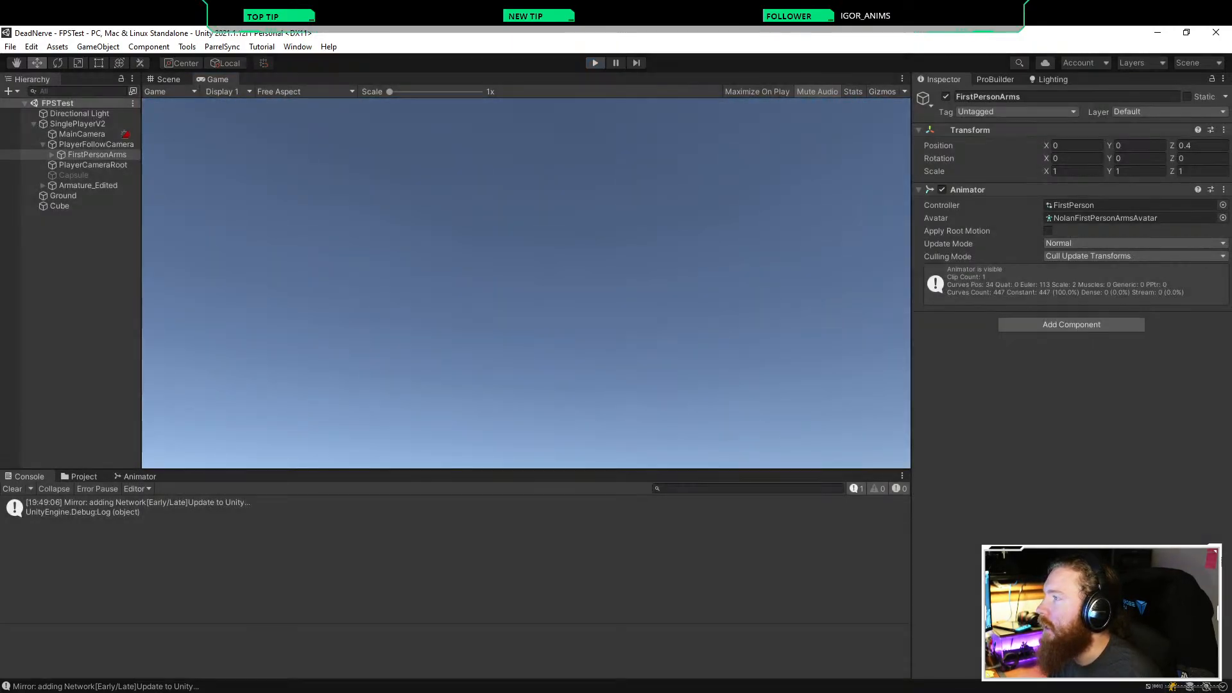
# Step: Open the SinglePlayerV2 prefab and move FirstPersonArms from PlayerFollowCamera to MainCamera as its child
pyautogui.moveTo(96, 155); pyautogui.dragTo(110, 134)
pyautogui.press('Return')
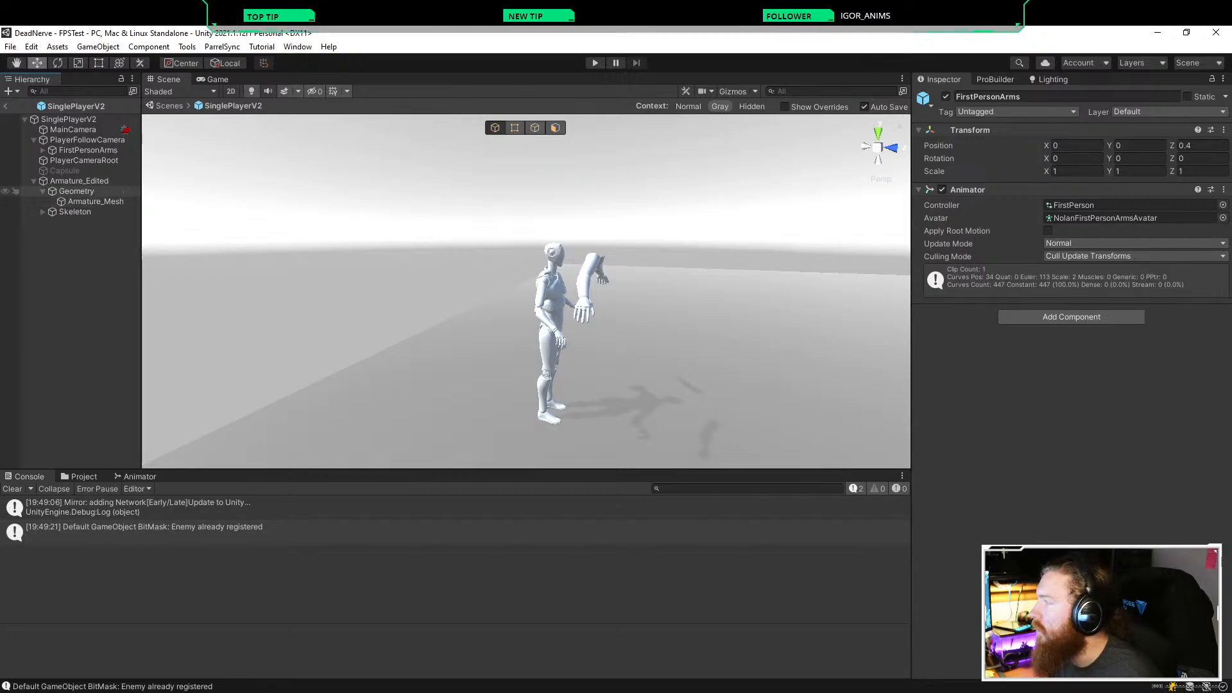
pyautogui.moveTo(88, 149); pyautogui.dragTo(72, 129)
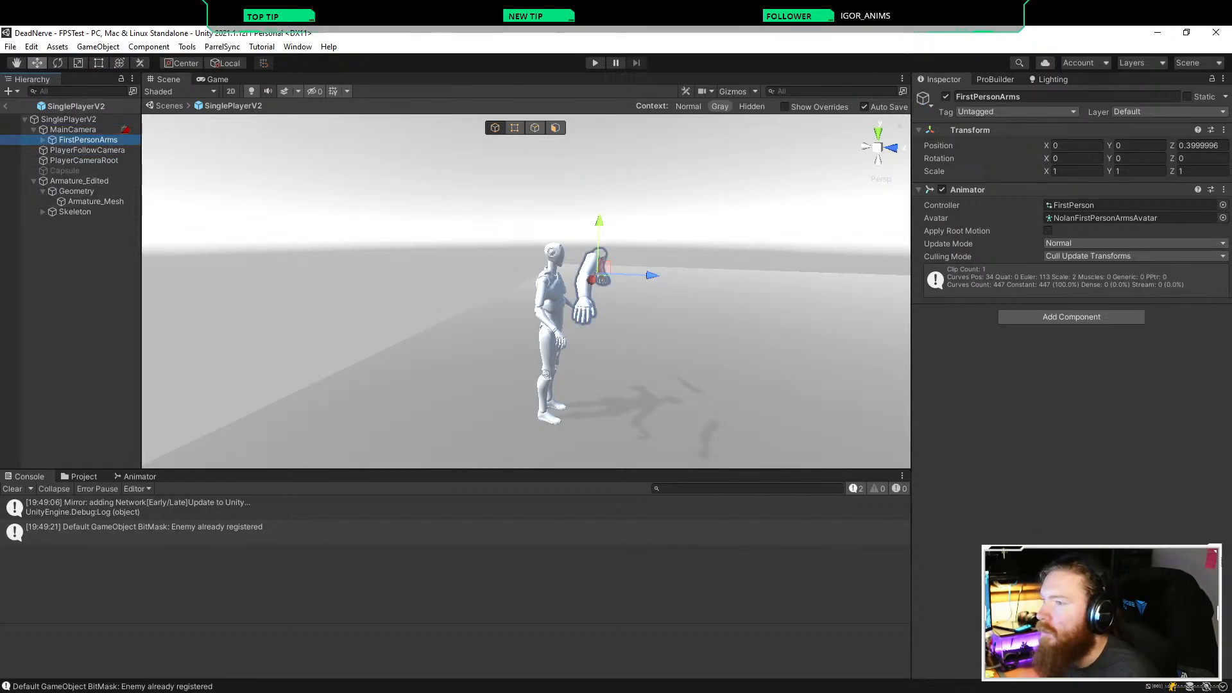
# Step: Set FirstPersonArms' Z position to 0.4 and Y position to -0.2, and save the prefab
pyautogui.click(1198, 145)
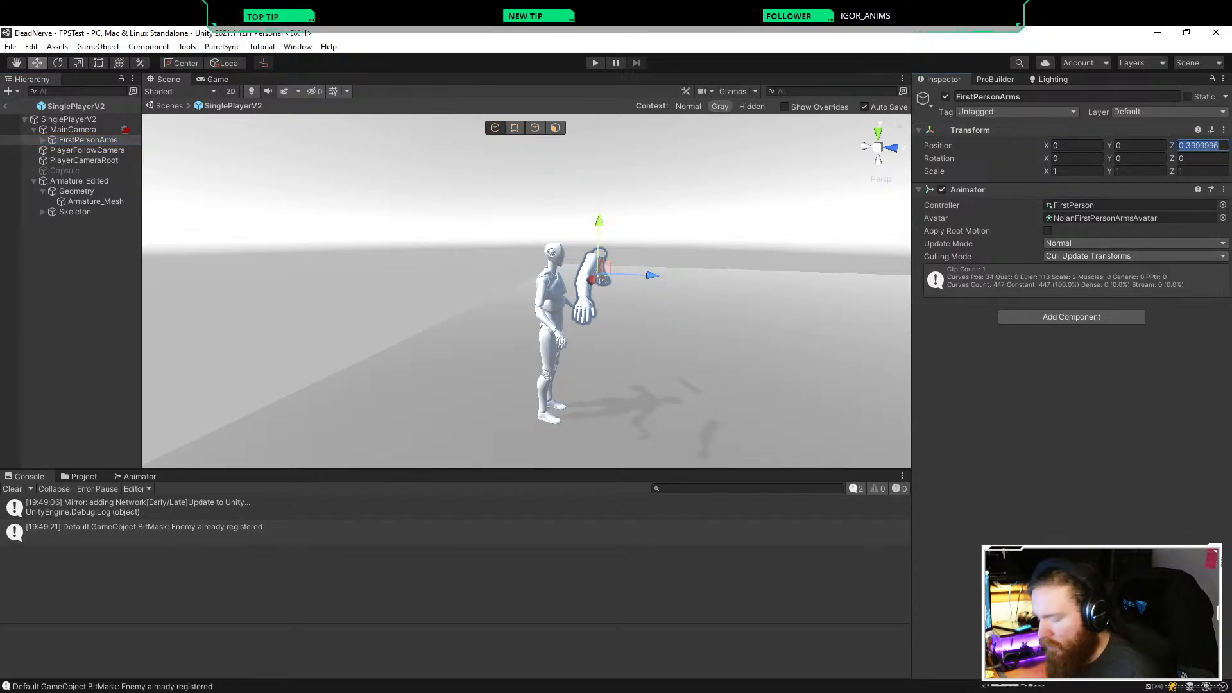
pyautogui.write('0.4')
pyautogui.click(1140, 145)
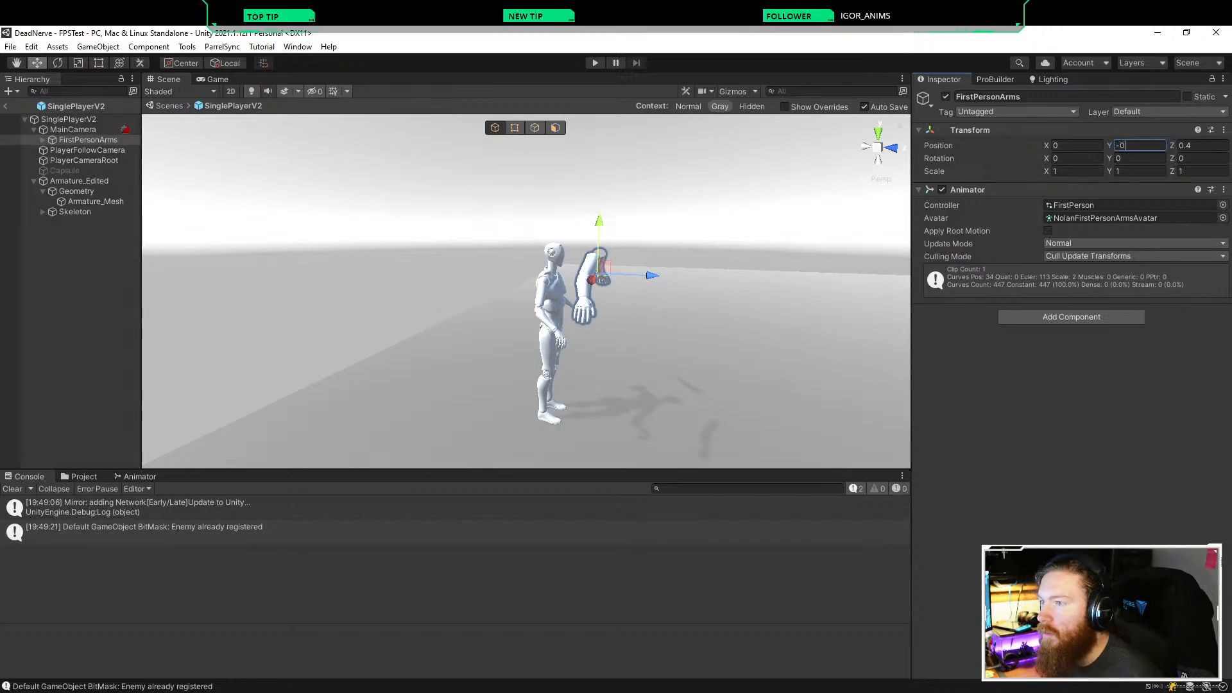
pyautogui.write('-0.4')
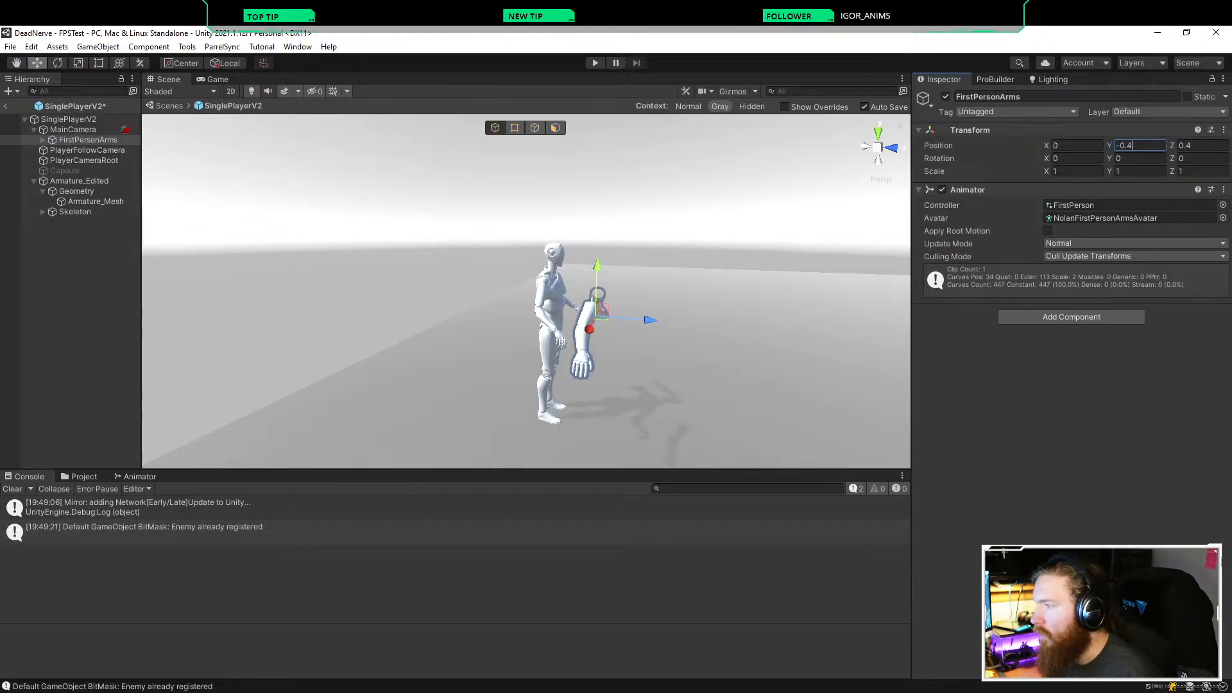
pyautogui.press('BackSpace')
pyautogui.write('1')
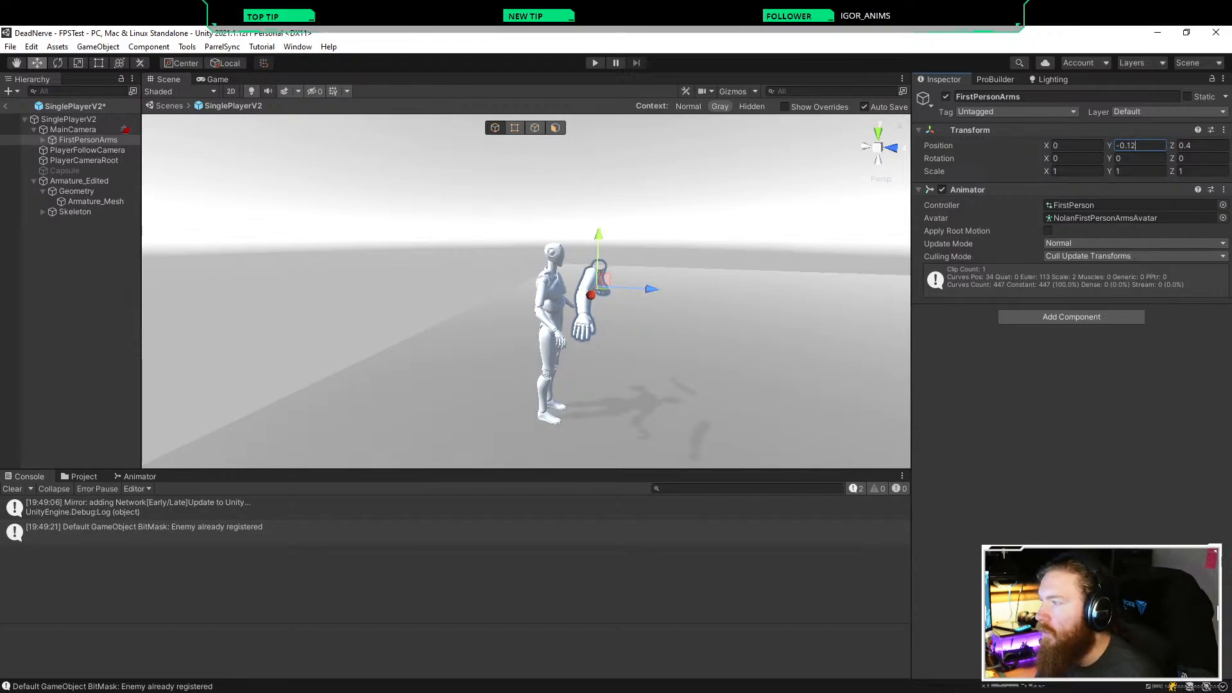
pyautogui.press('BackSpace')
pyautogui.write('2')
pyautogui.press('Return')
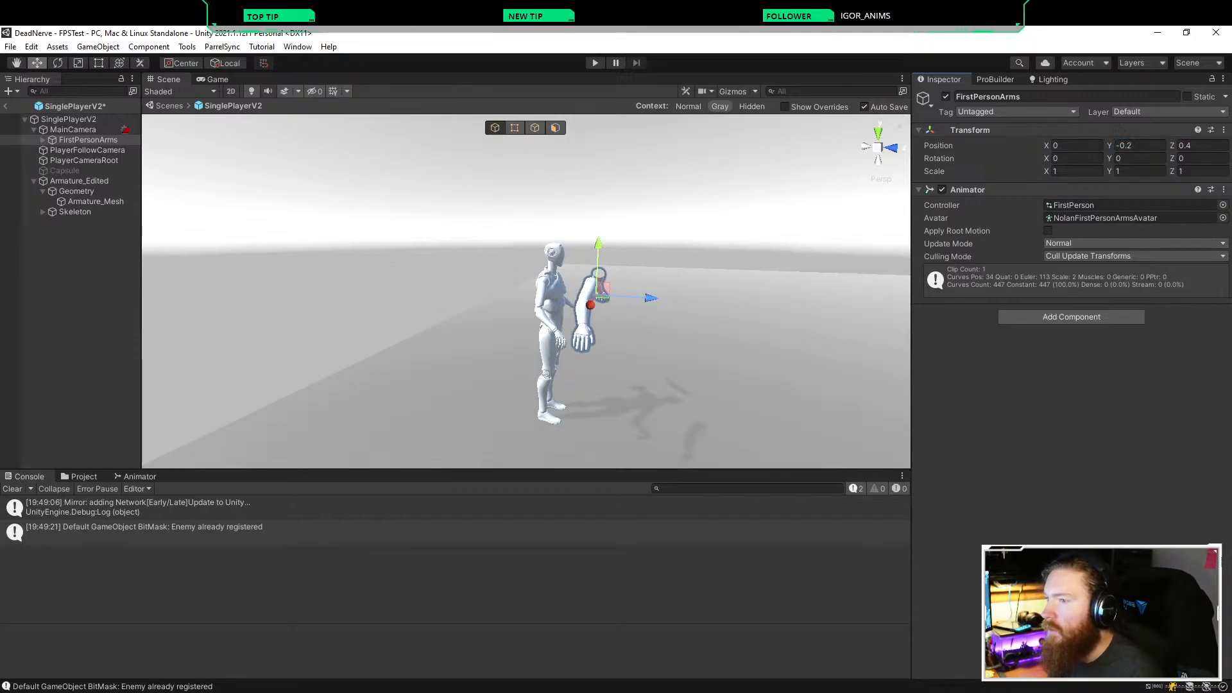
pyautogui.hotkey('ctrl', 's')
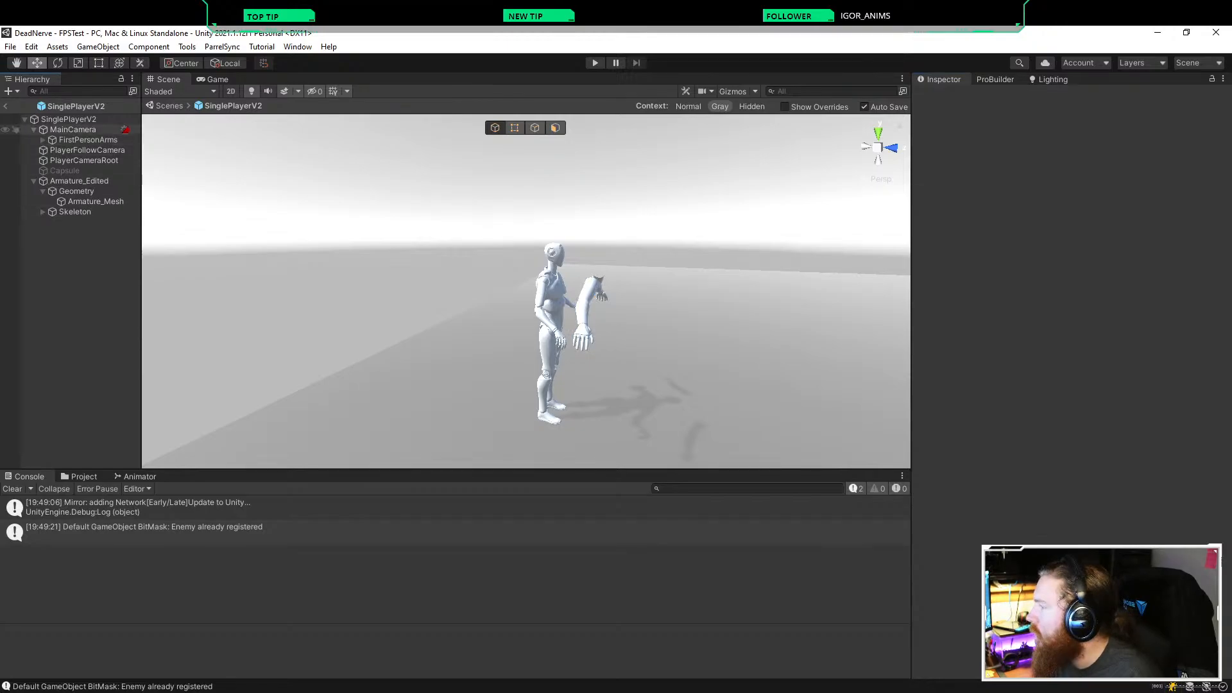
# Step: Leave the prefab, run the game, walk forward to check that the arms follow the camera, and stop it
pyautogui.click(6, 107)
pyautogui.hotkey('ctrl', 'p')
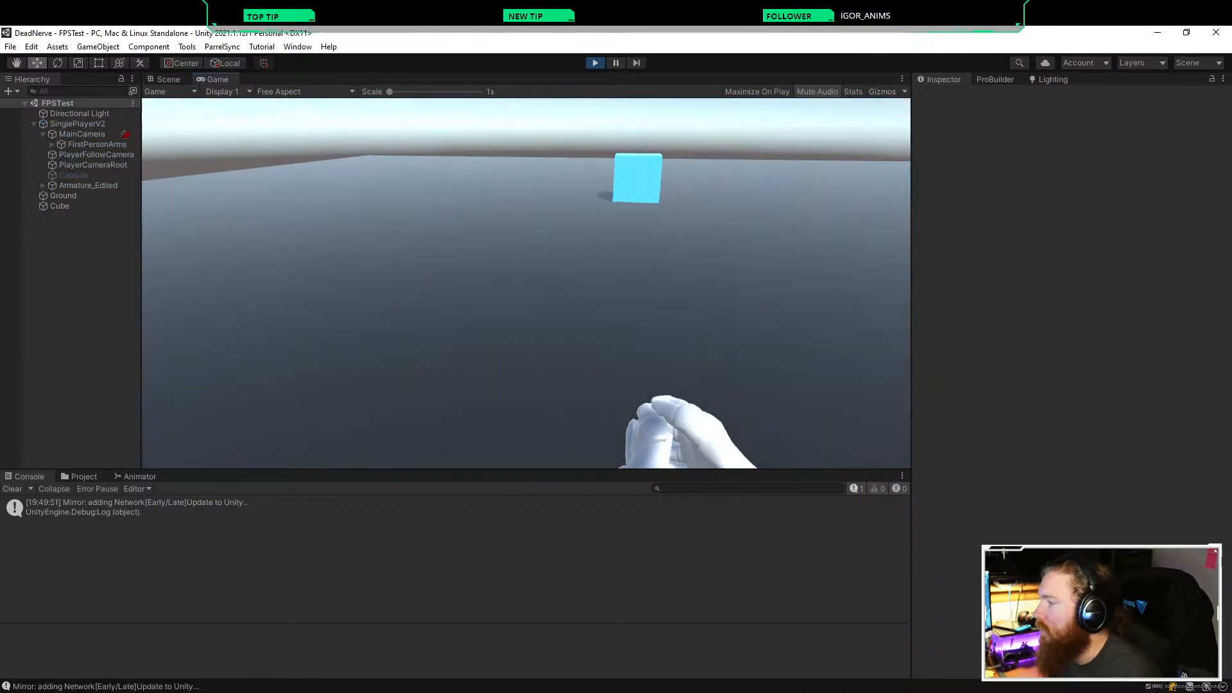
pyautogui.press('w')
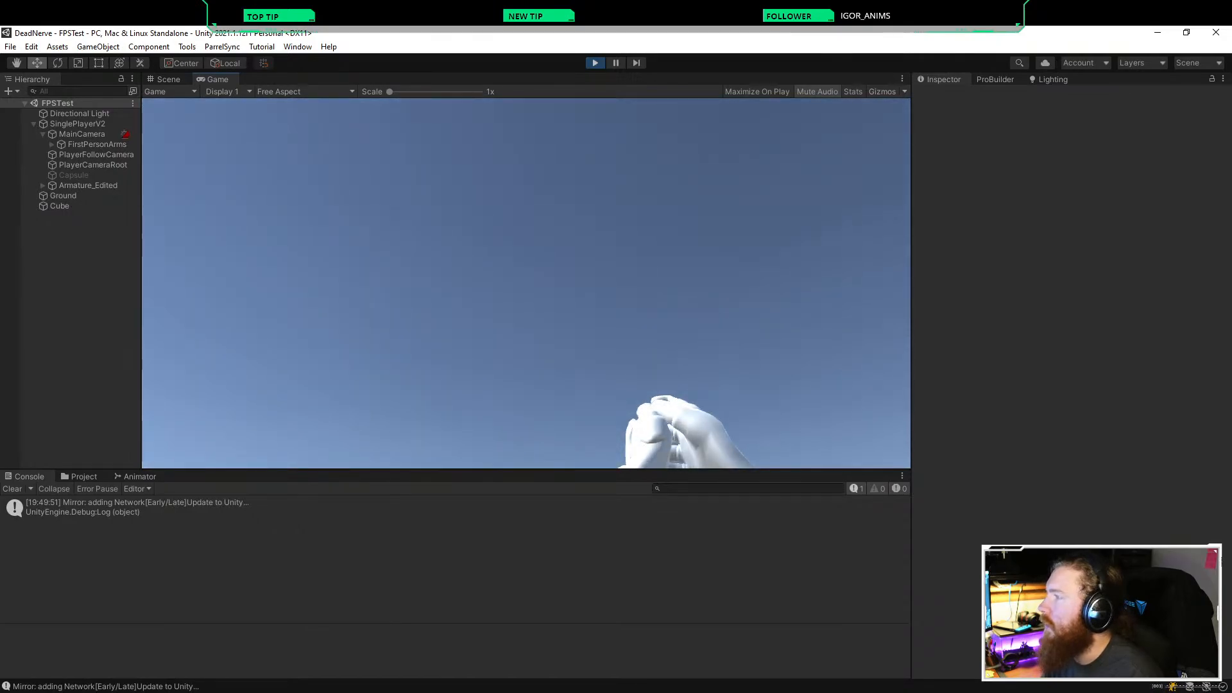
pyautogui.hotkey('ctrl', 'p')
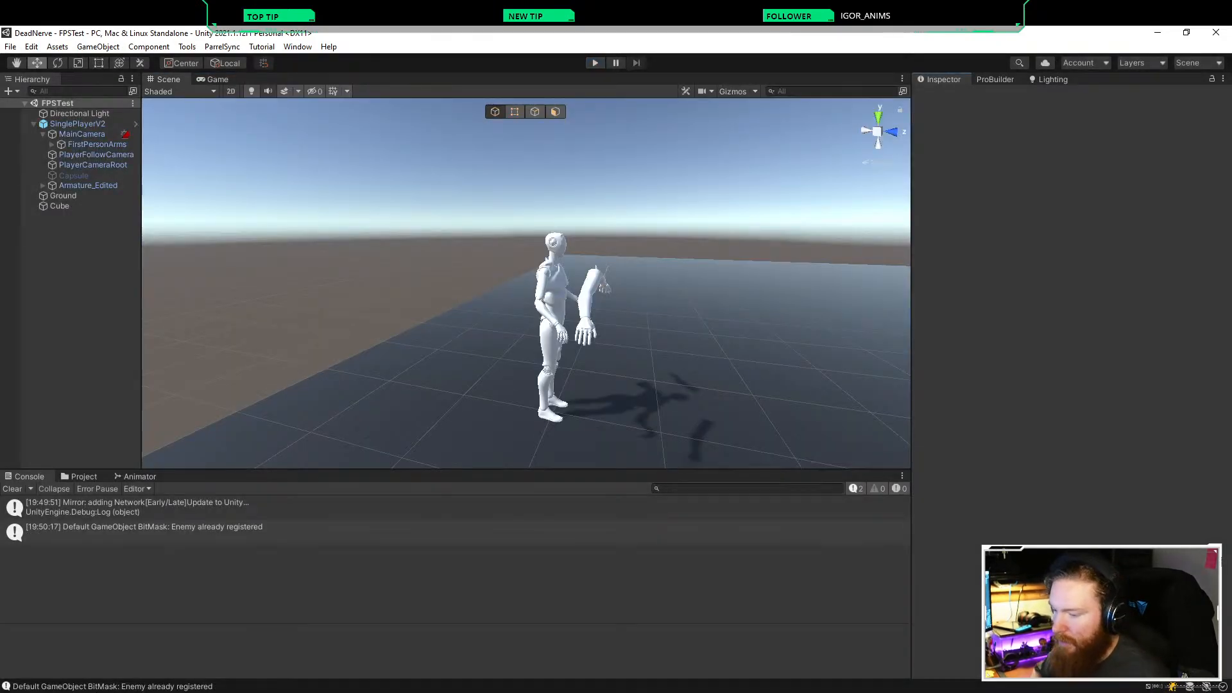